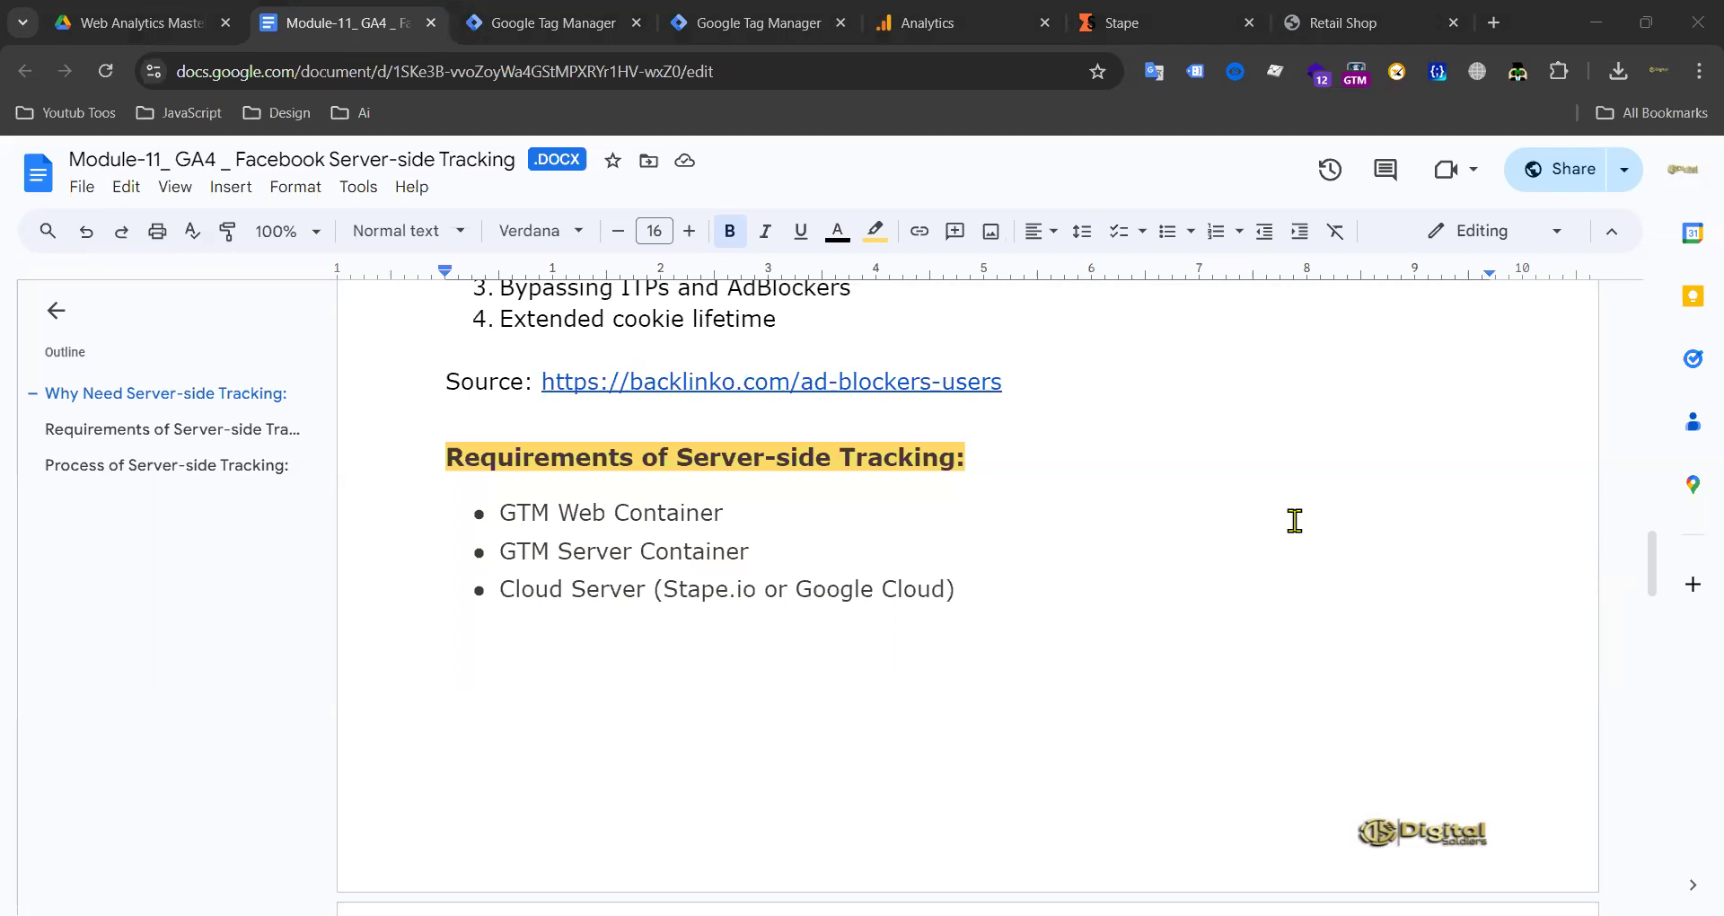
Step: In Google Drive, browse from the Course folder into the Google Ads Docs folder
left_click(135, 23)
left_click(554, 245)
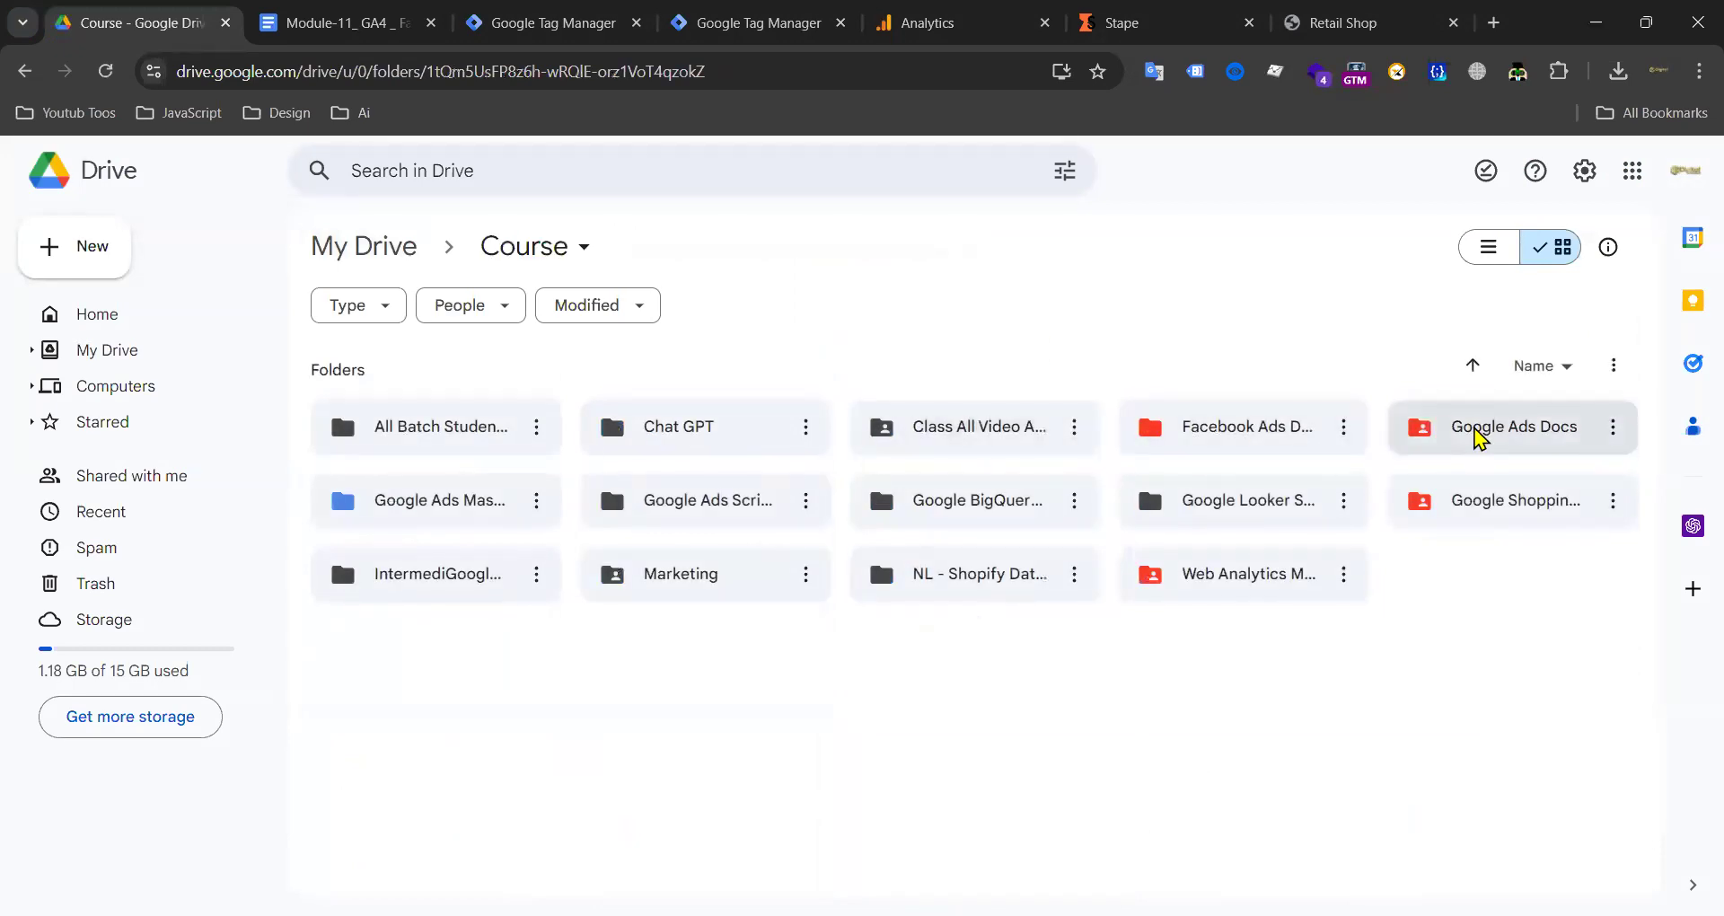
double_click(1476, 434)
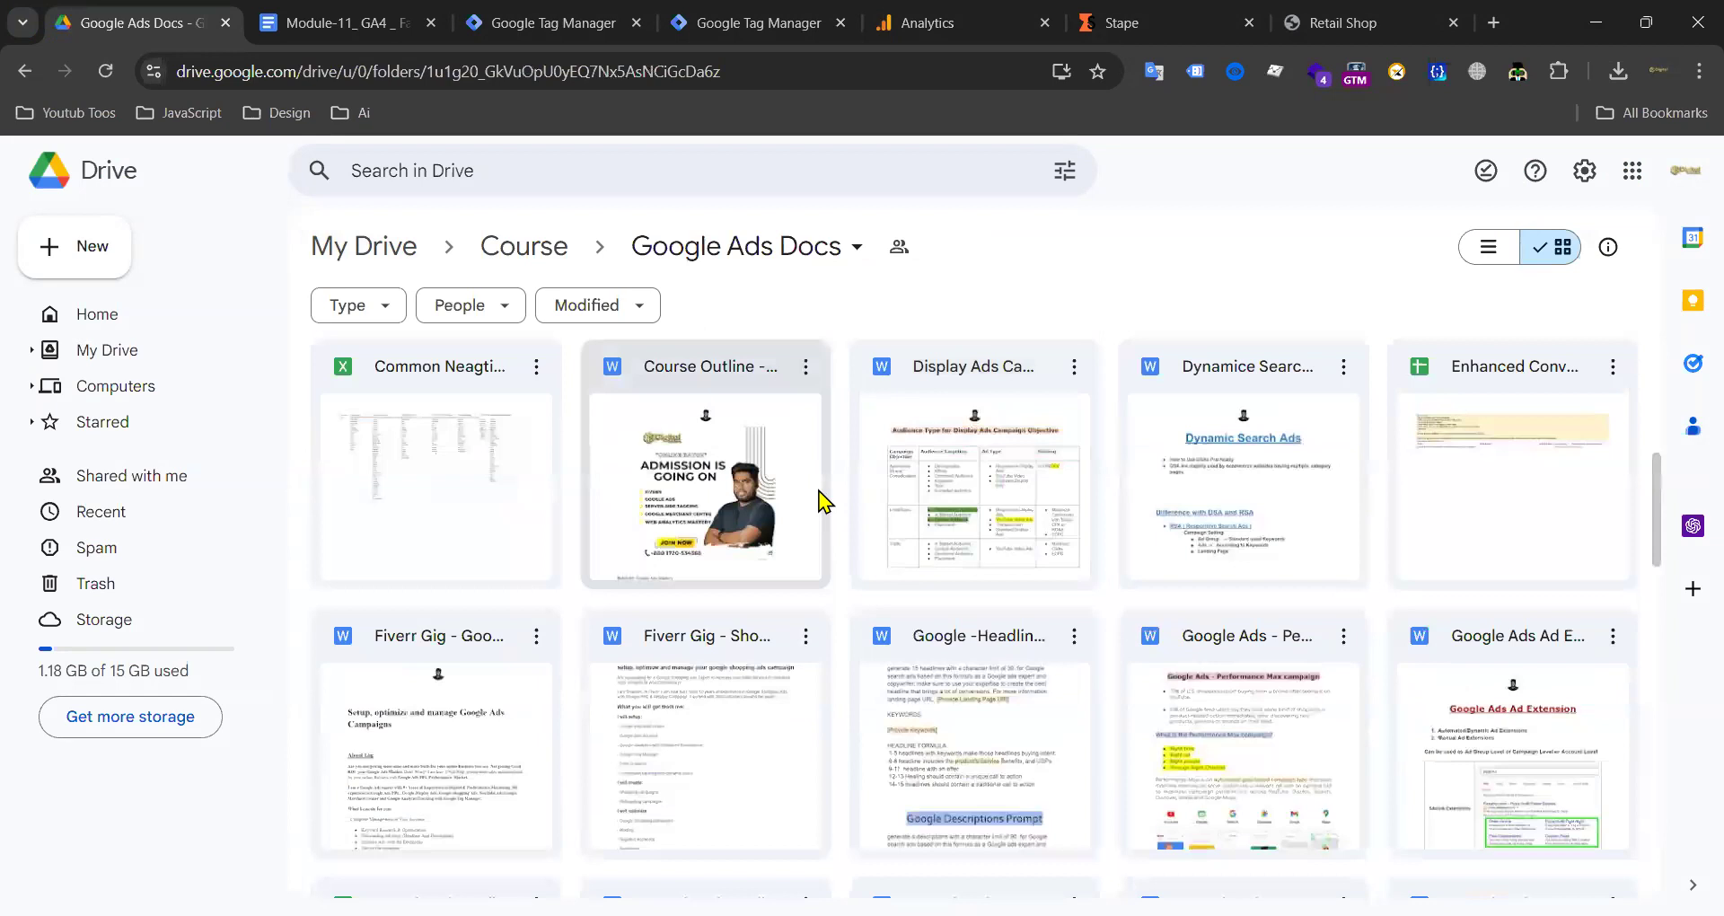
scroll(974, 490, "down", 3)
scroll(1015, 482, "up", 6)
scroll(1015, 482, "up", 3)
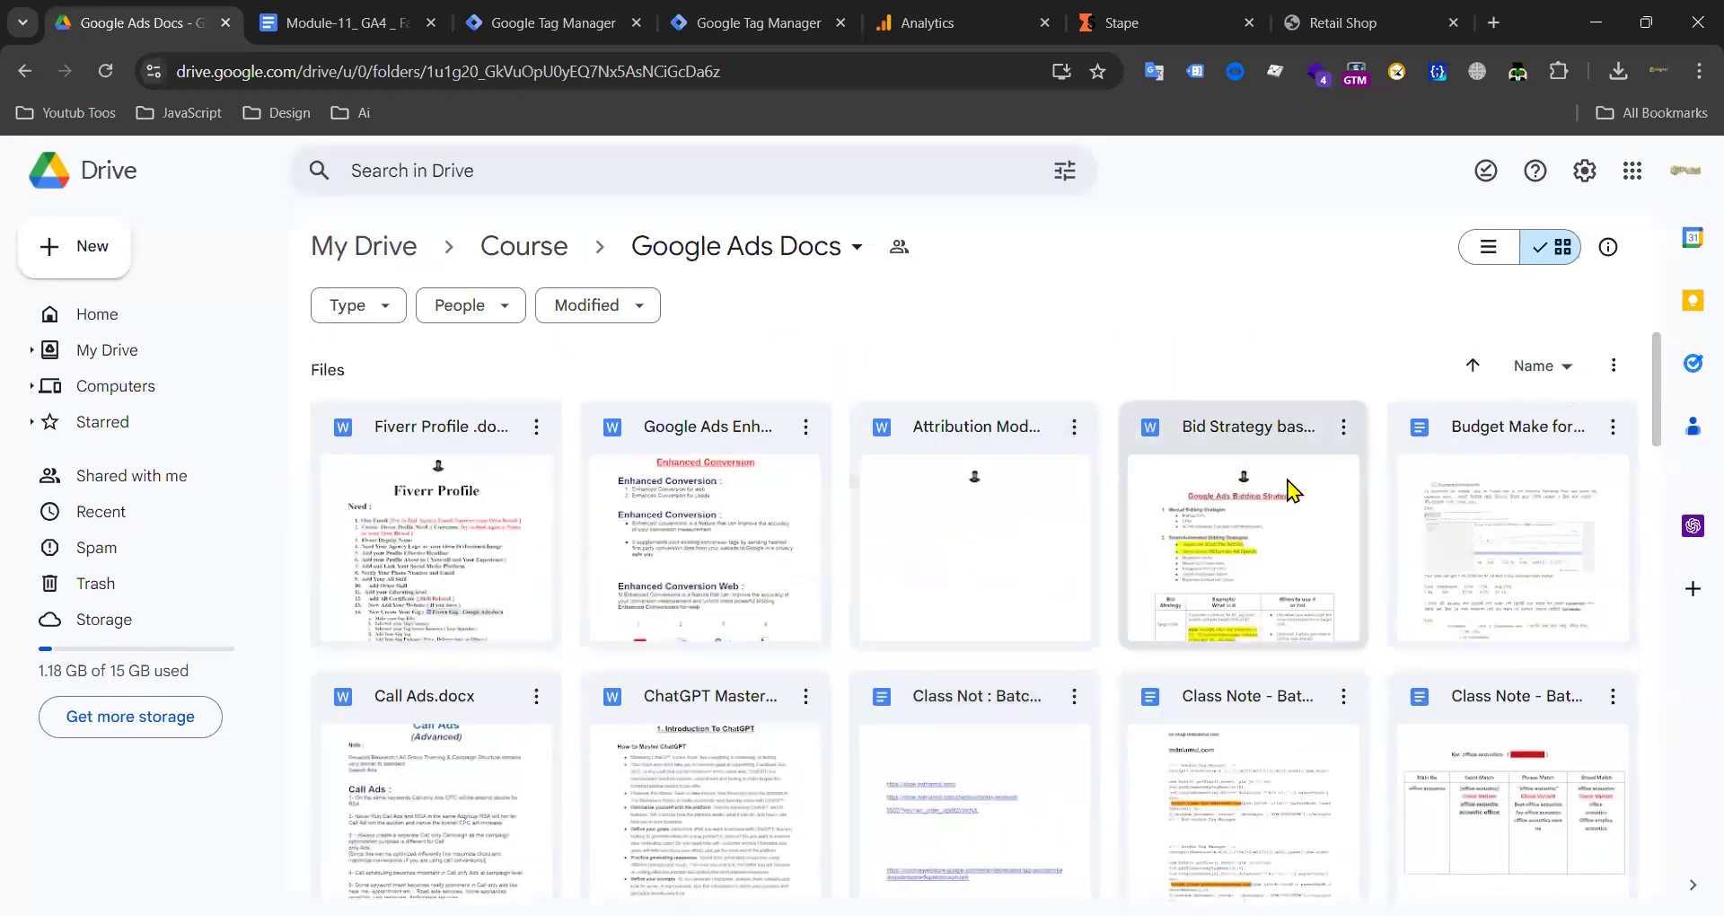
scroll(860, 508, "down", 3)
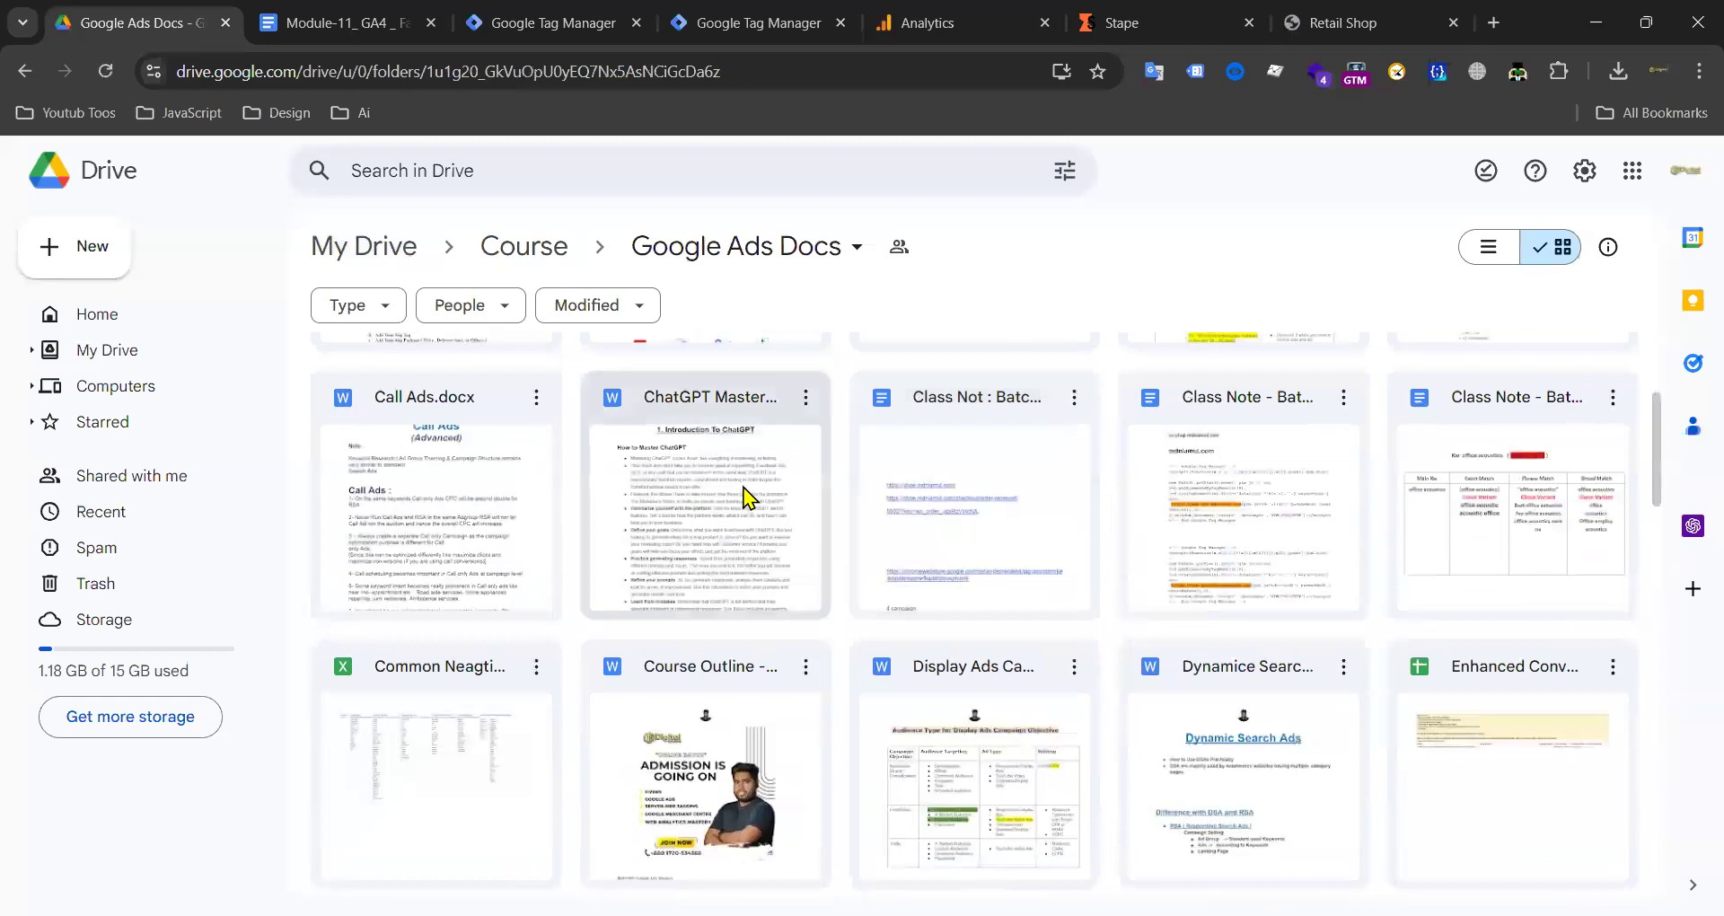
scroll(997, 499, "up", 3)
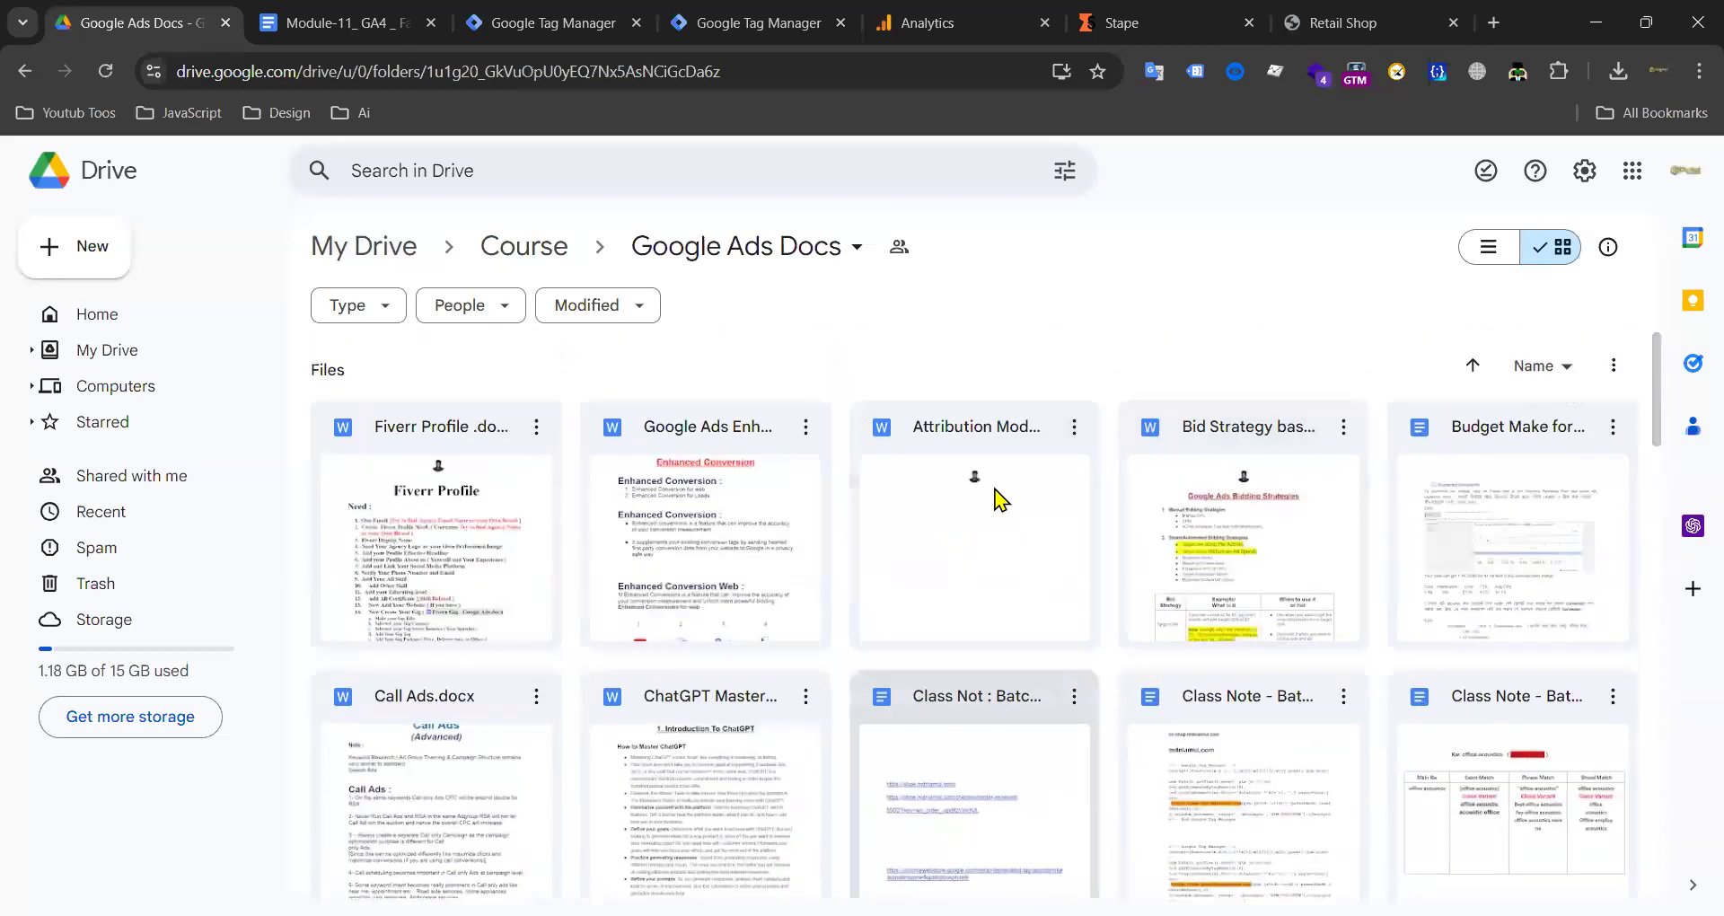
scroll(745, 525, "down", 3)
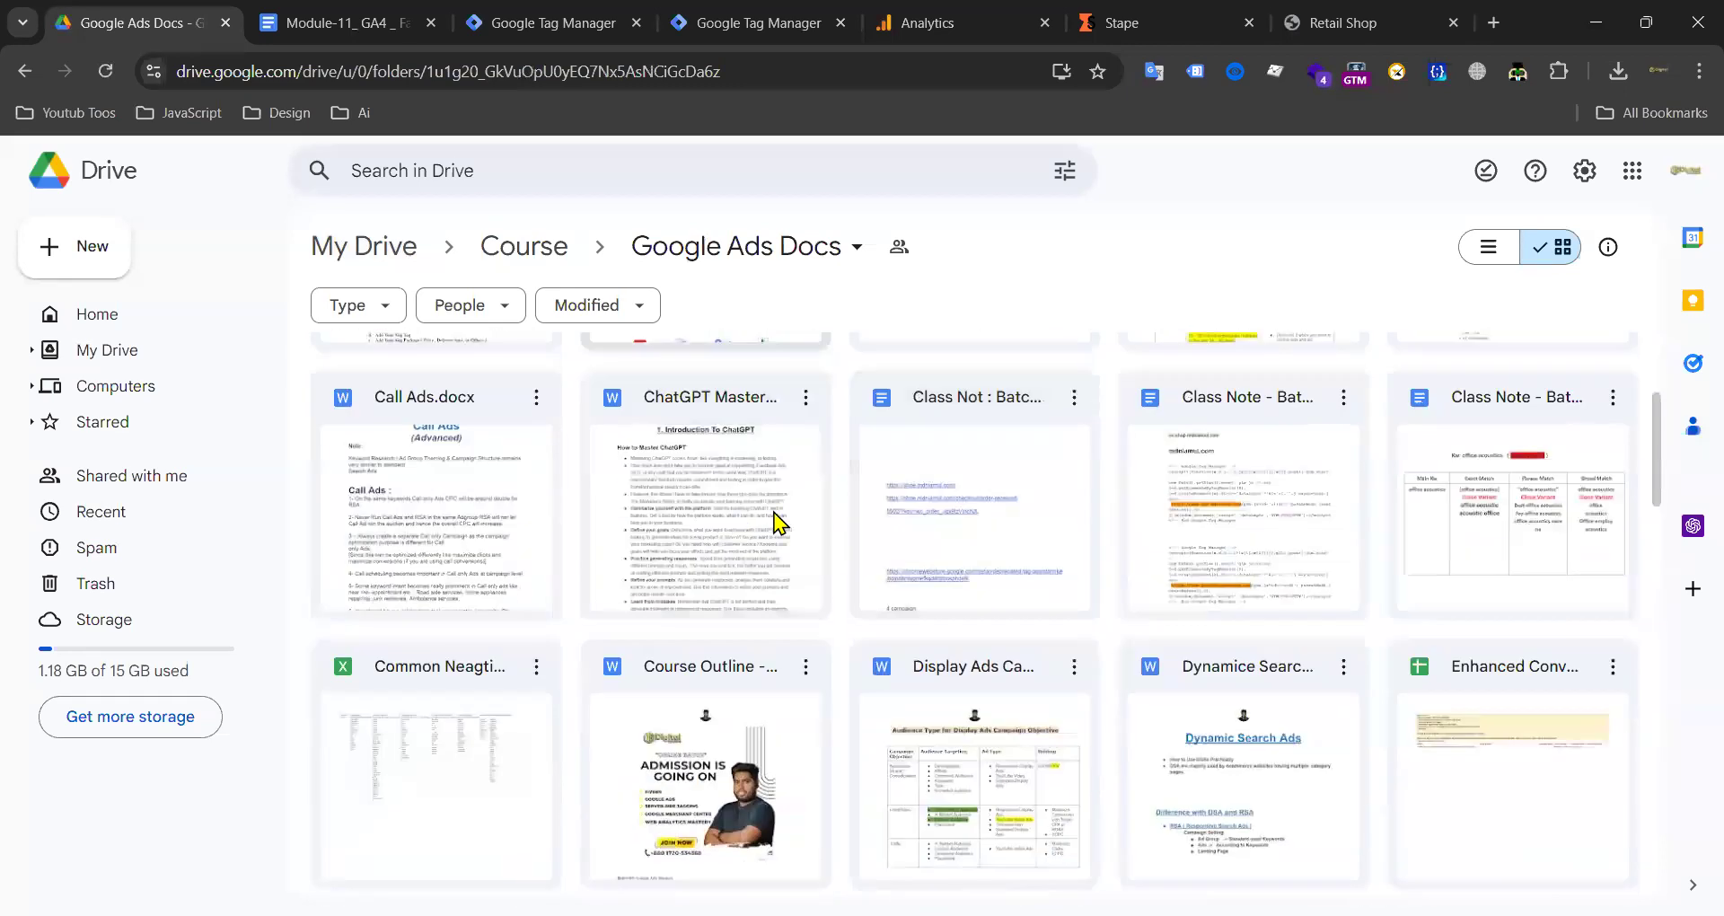
Step: Open and close Class Not : Batch -3, then open Class Note - Batch 1
double_click(995, 402)
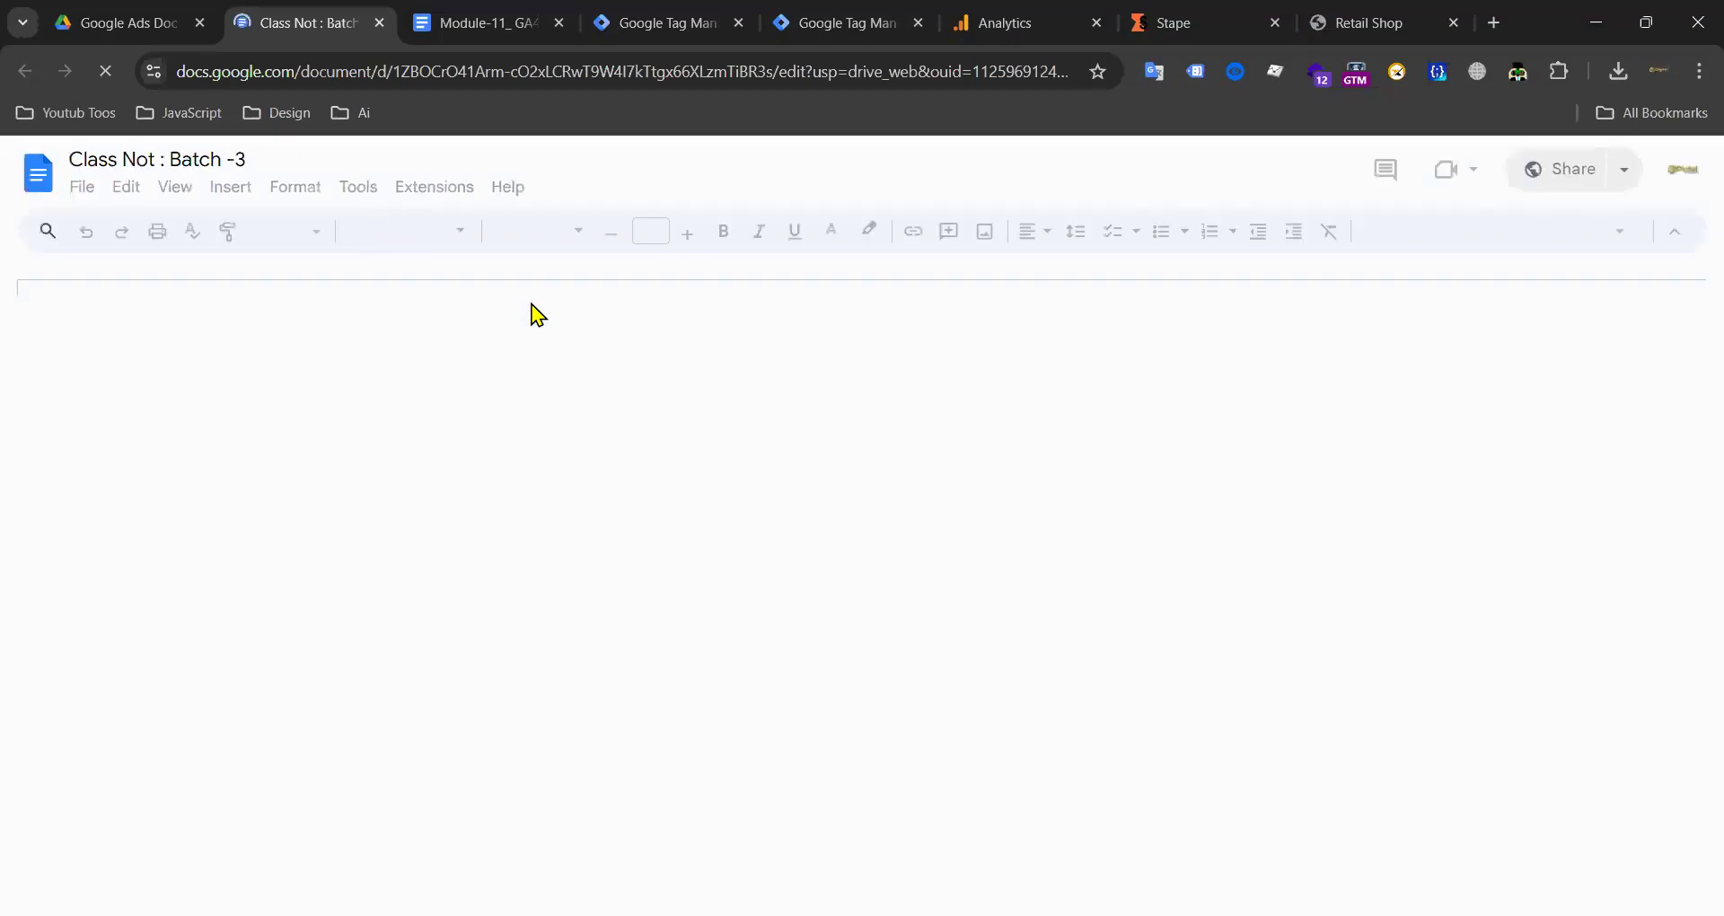
left_click(379, 23)
double_click(1287, 409)
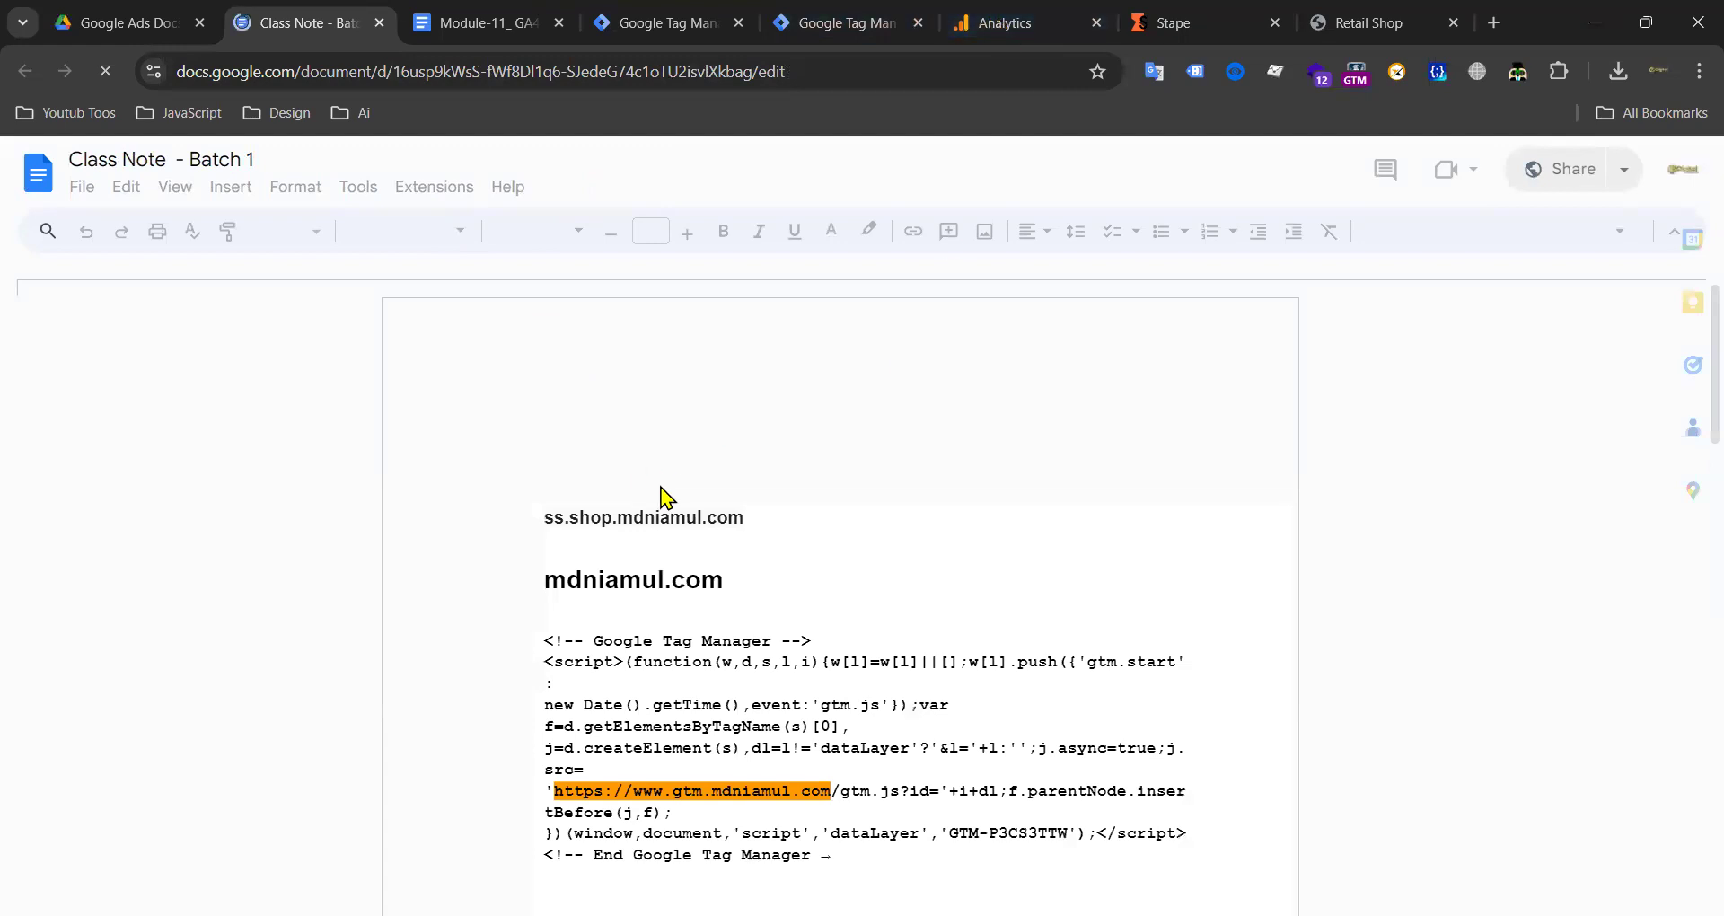
left_click(1000, 16)
left_click(1181, 27)
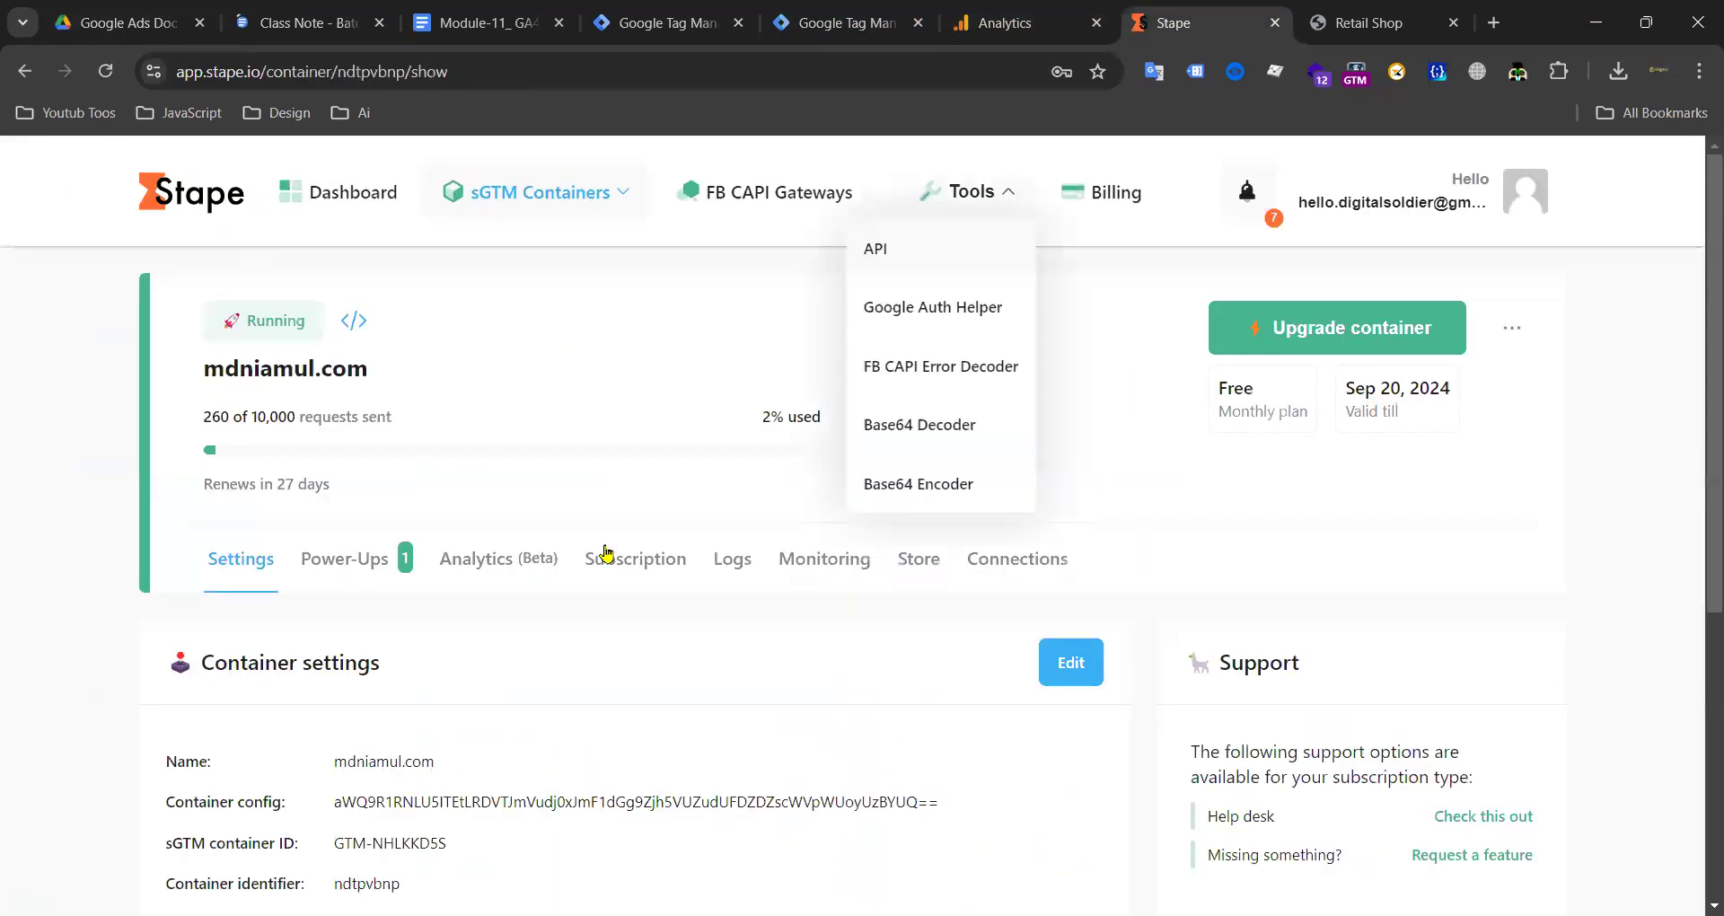
mouse_move(211, 420)
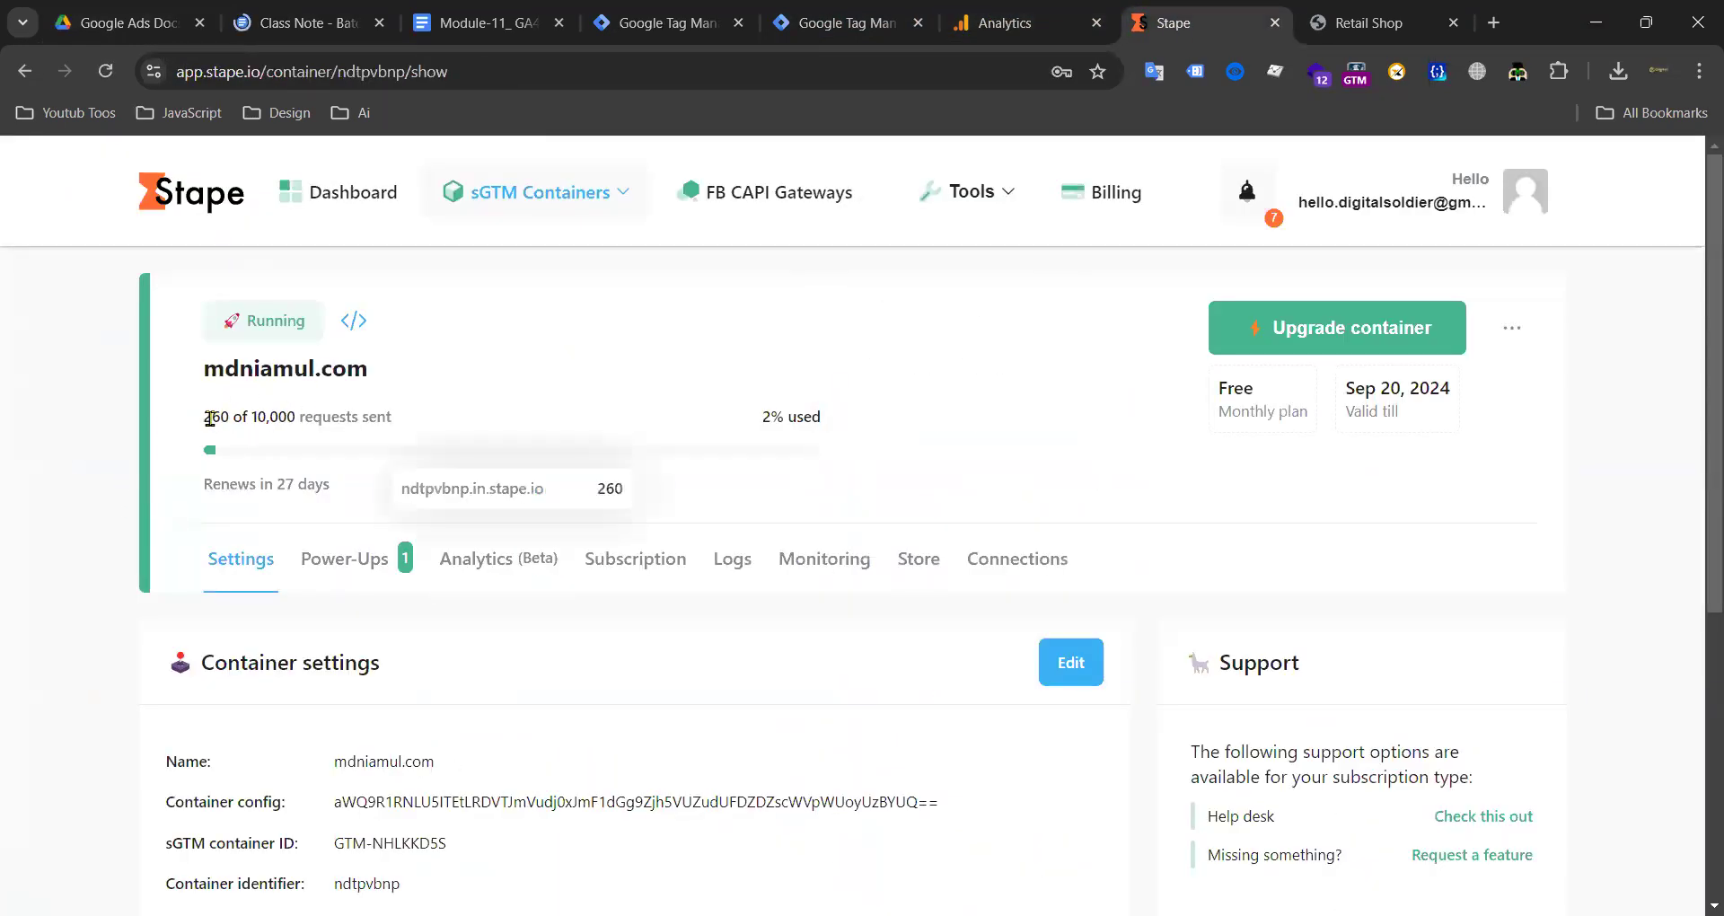
left_click_drag(203, 420, 221, 417)
left_click(216, 409)
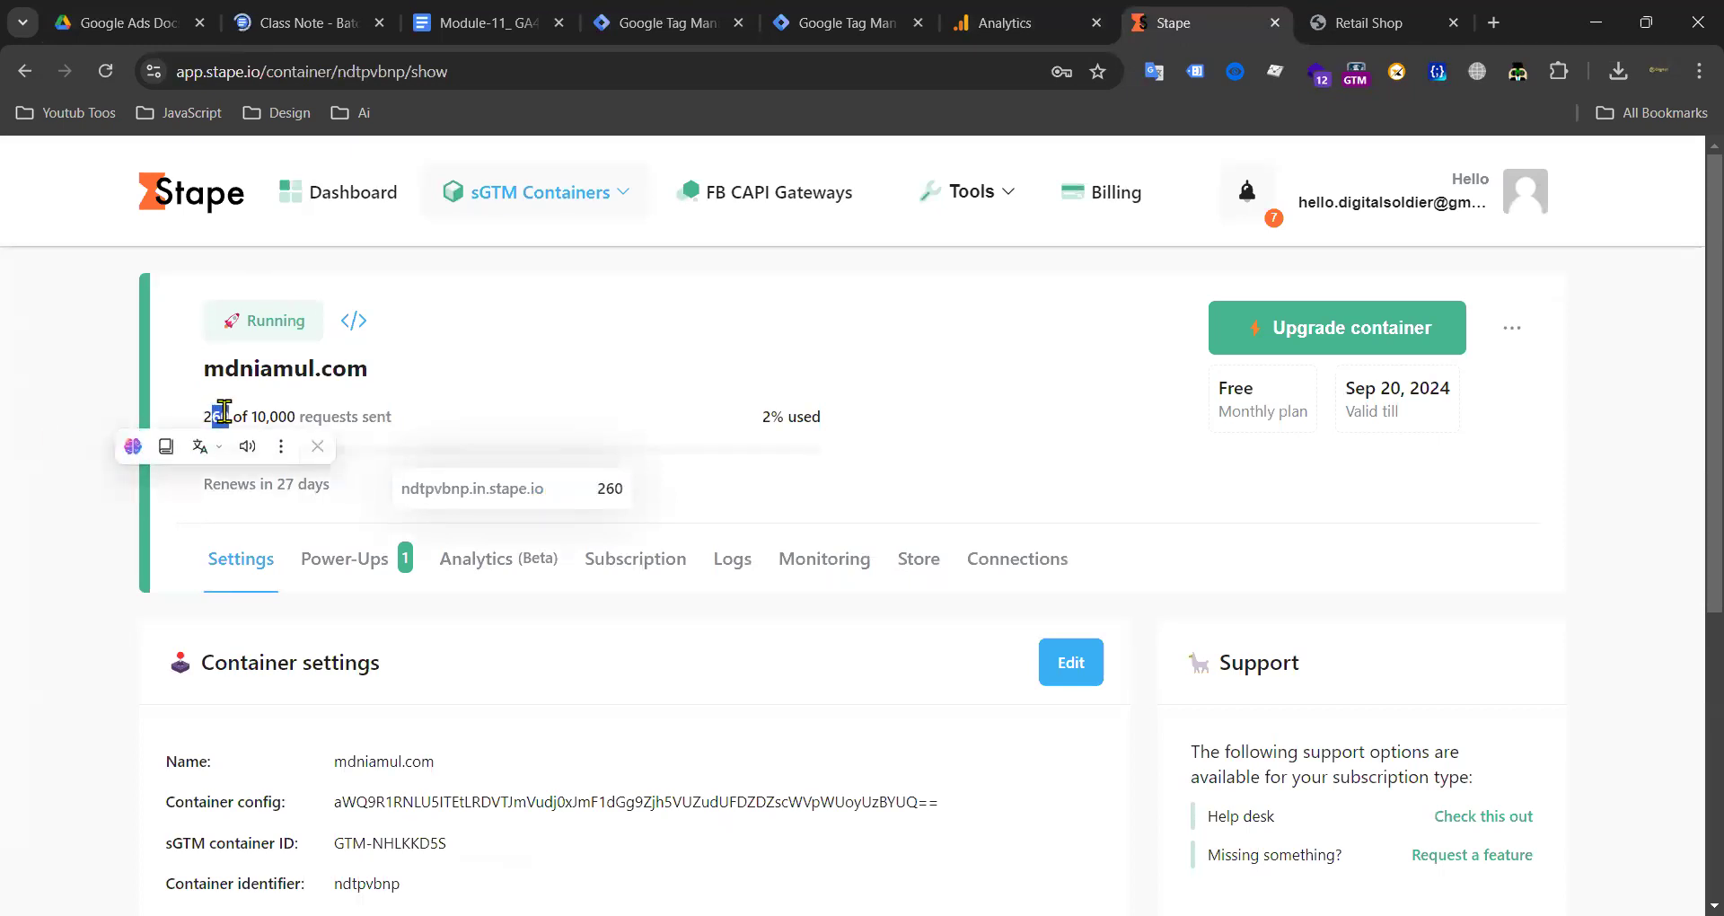
left_click(148, 467)
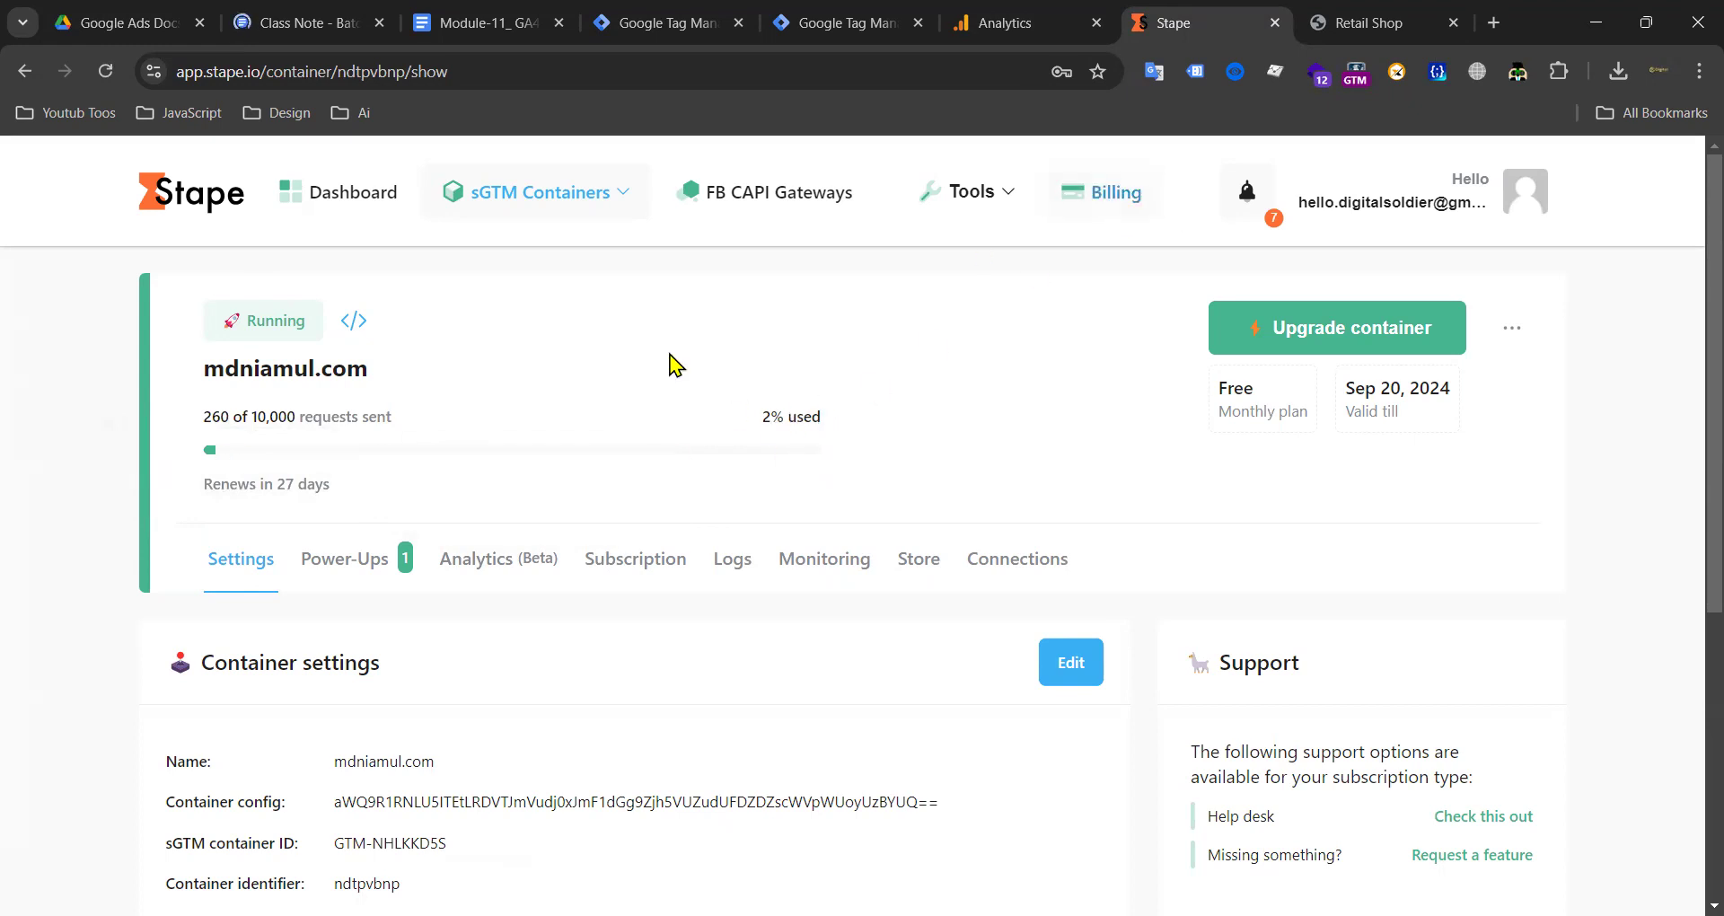
scroll(203, 404, "down", 5)
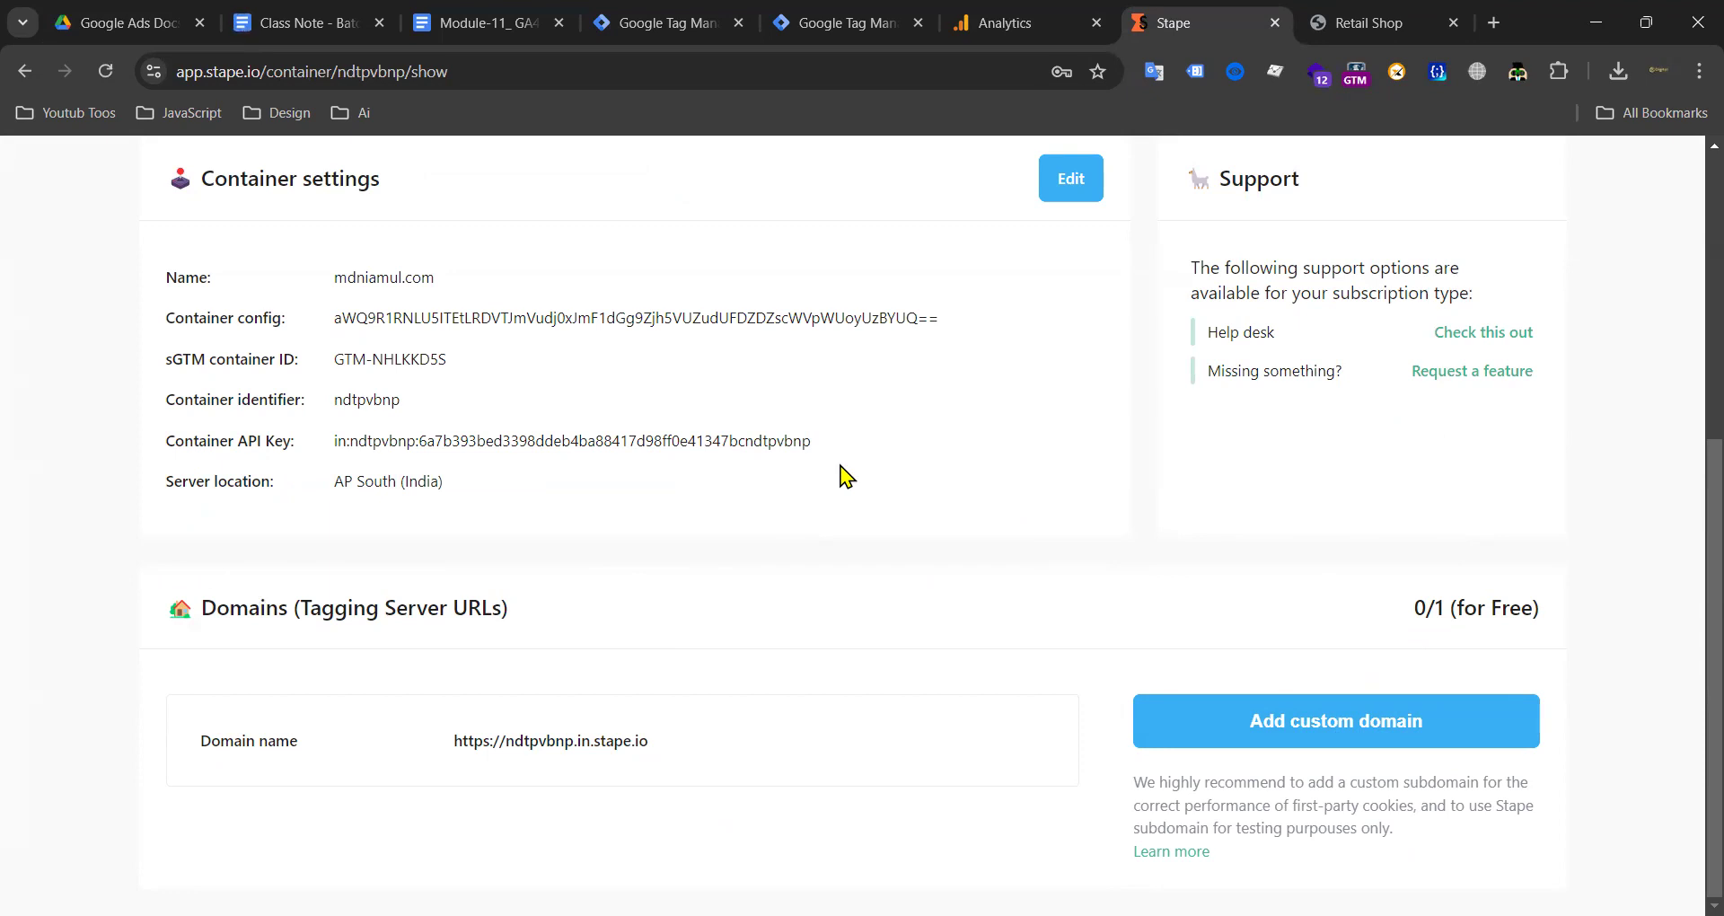
scroll(781, 474, "up", 5)
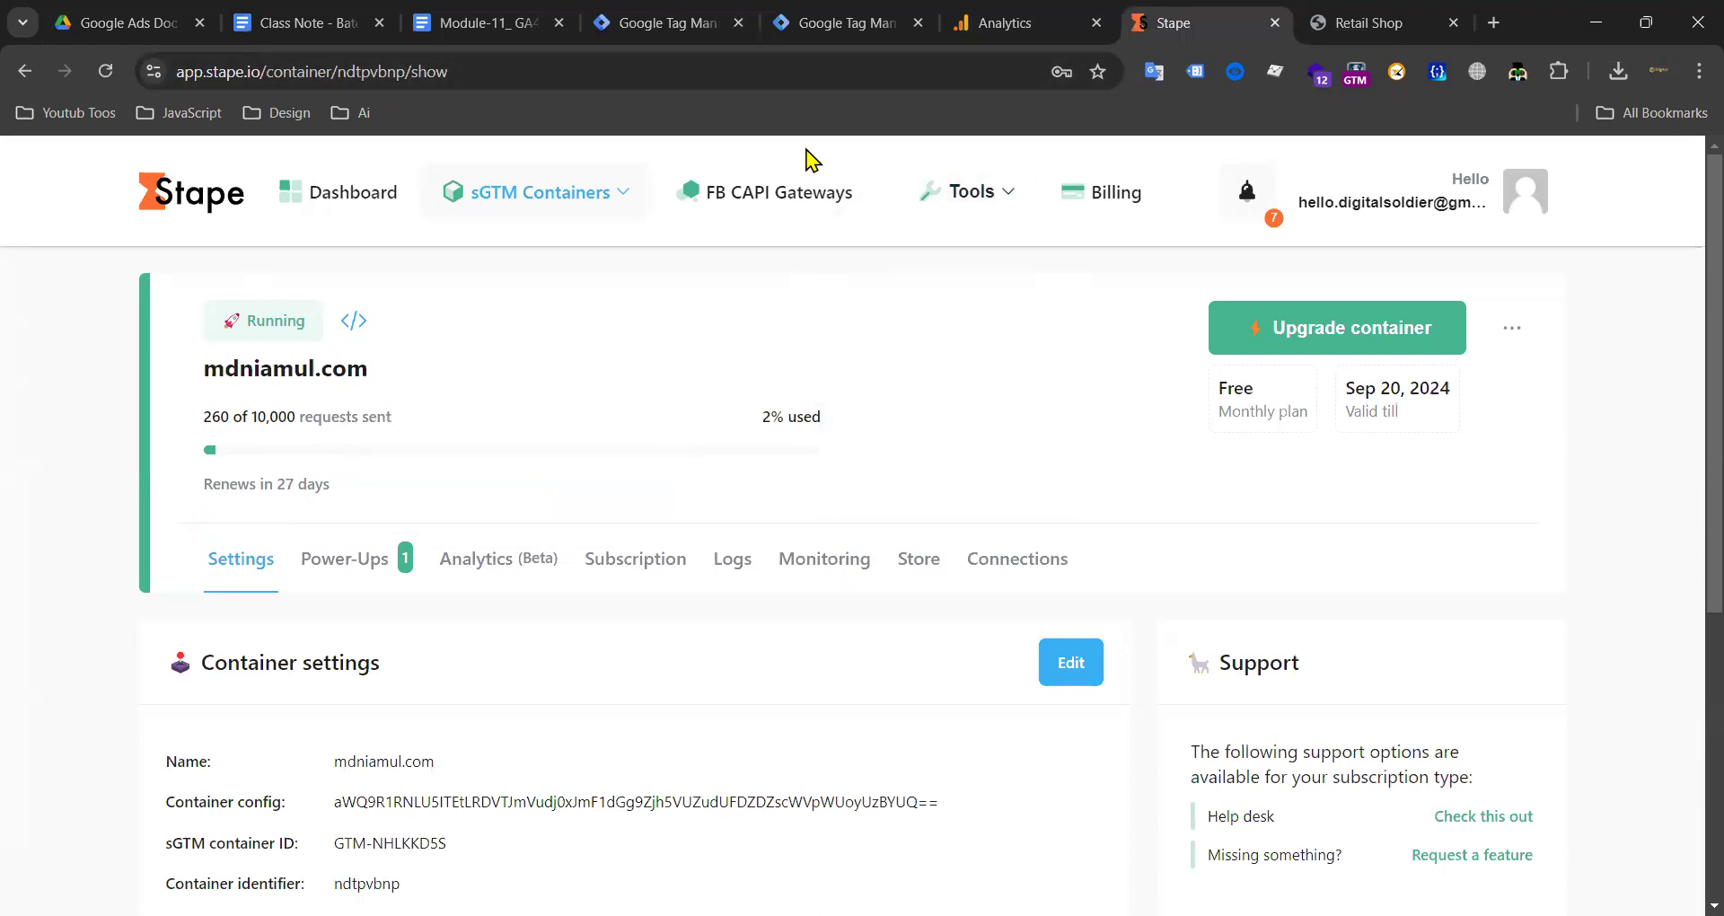
scroll(764, 712, "down", 5)
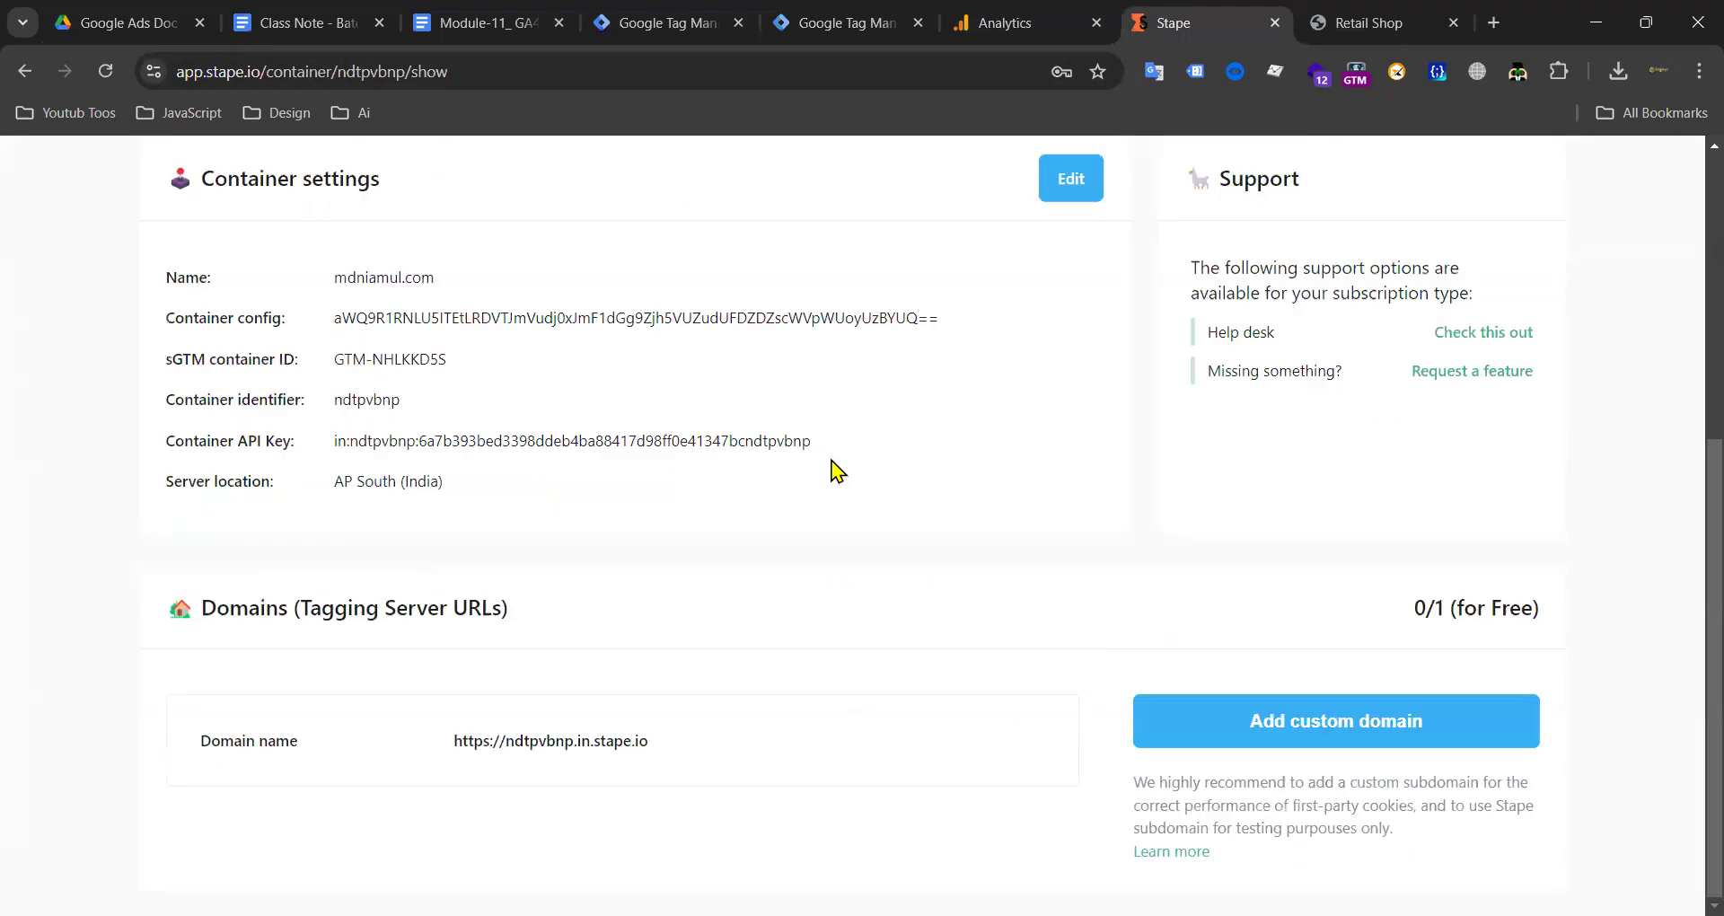
Step: Close the server container's Untitled Tag editor and discard its unsaved changes
left_click(643, 26)
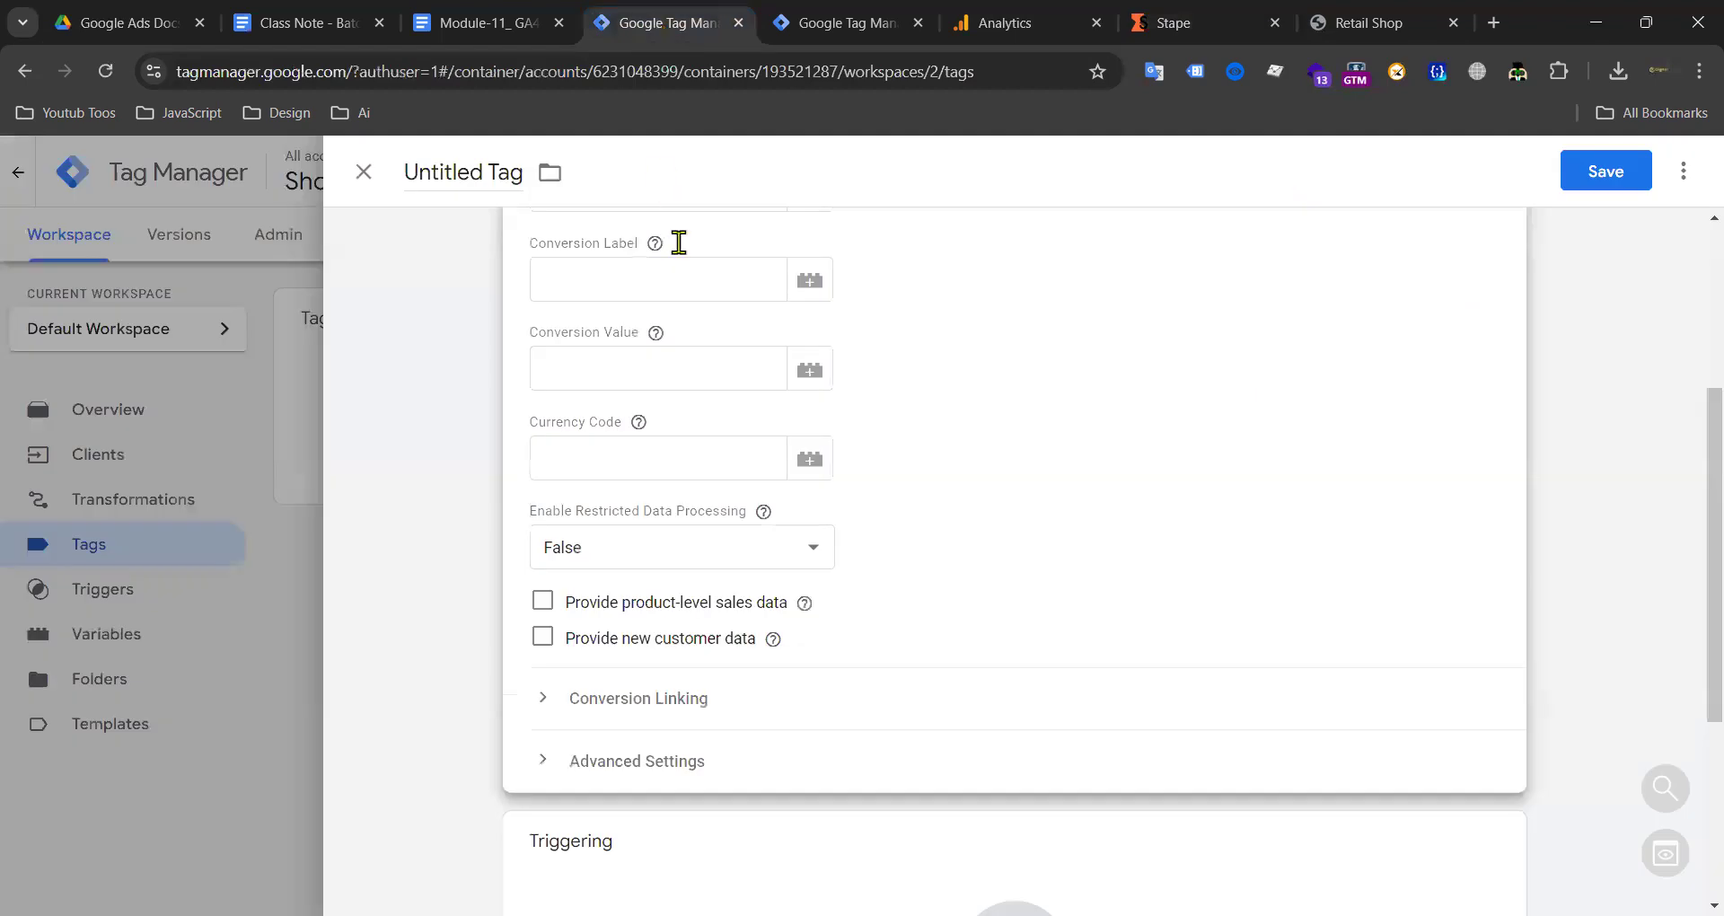
left_click(359, 175)
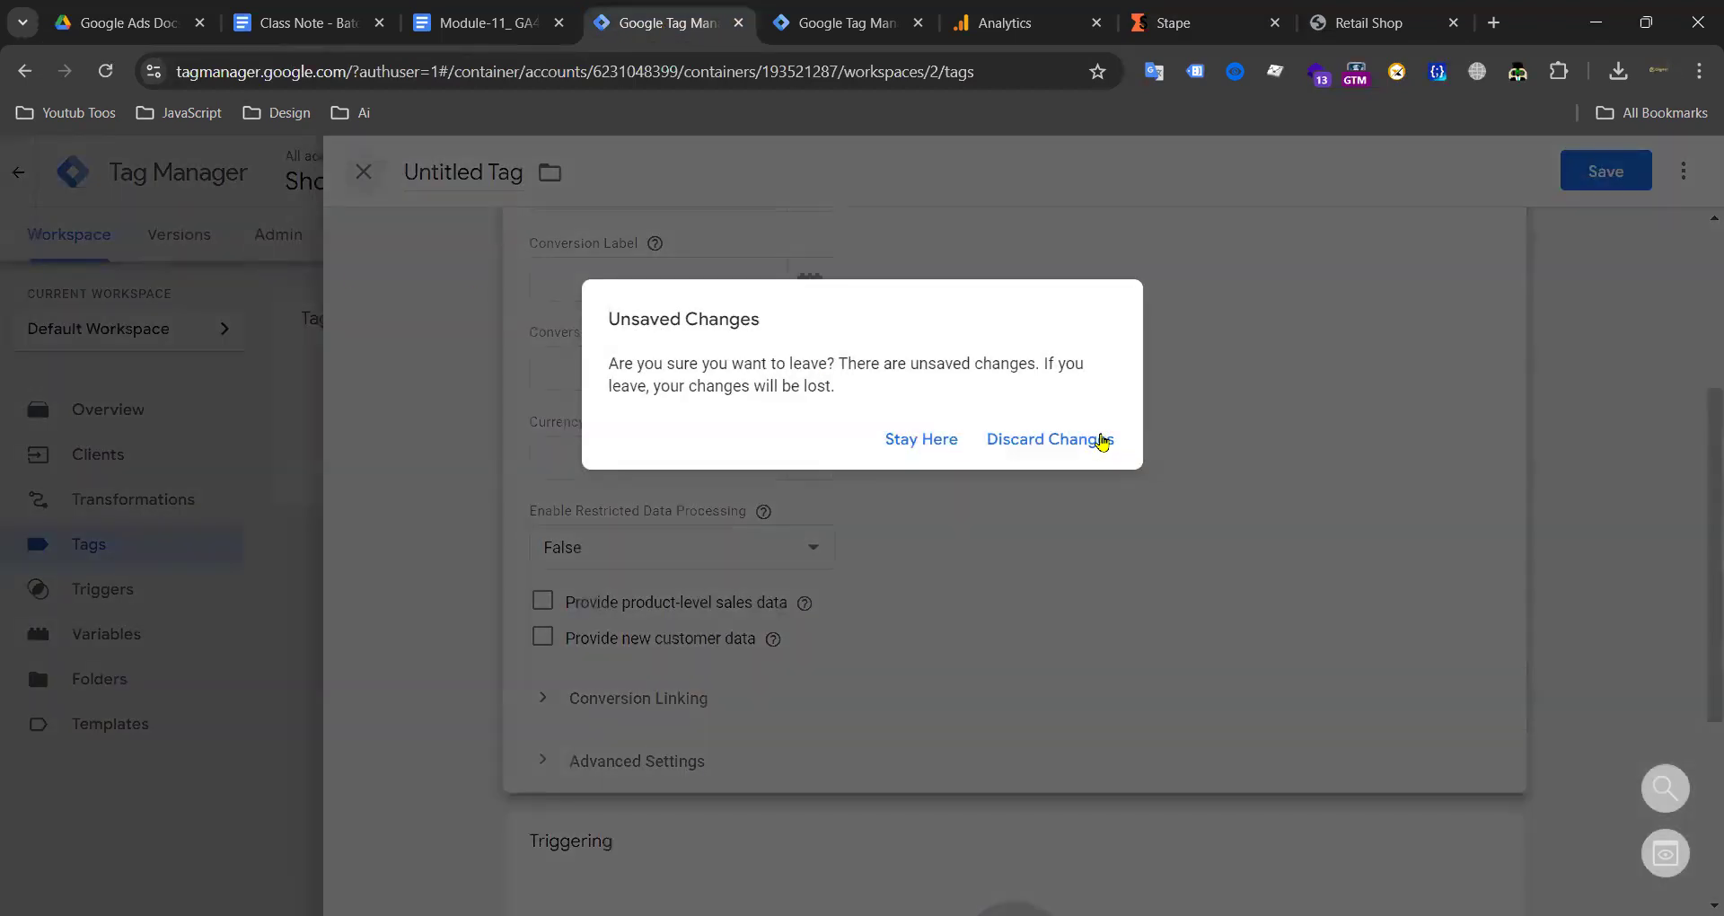
left_click(1102, 441)
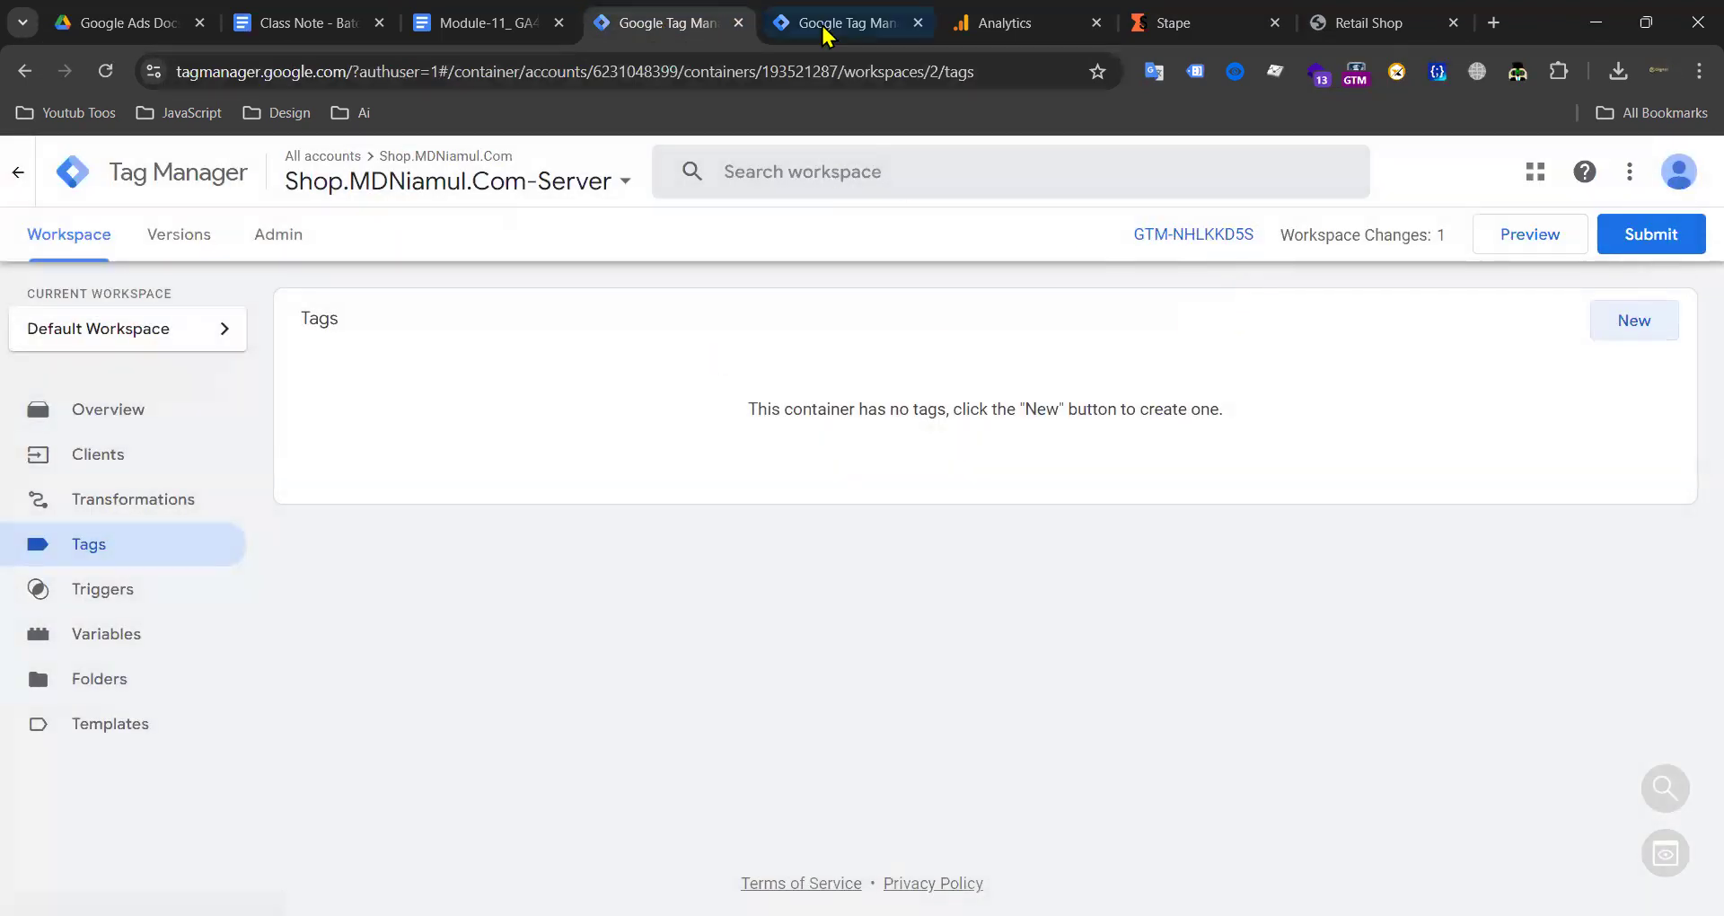
Step: Review the web container's tags and the server container's GA4 client
mouse_move(829, 31)
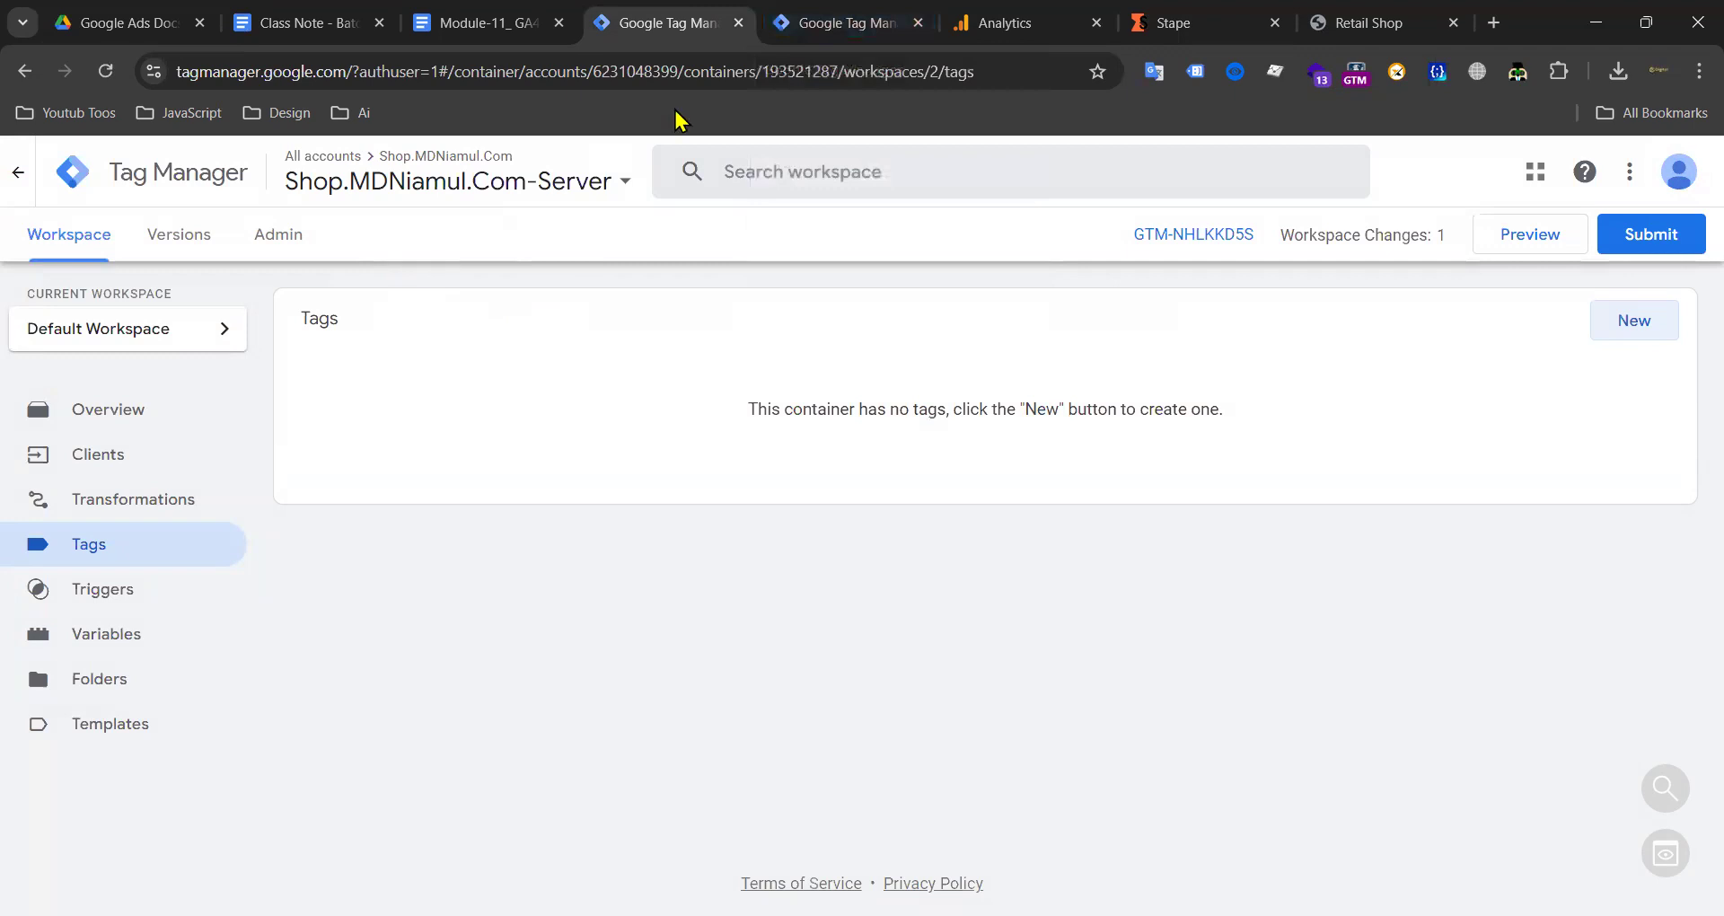
left_click(813, 24)
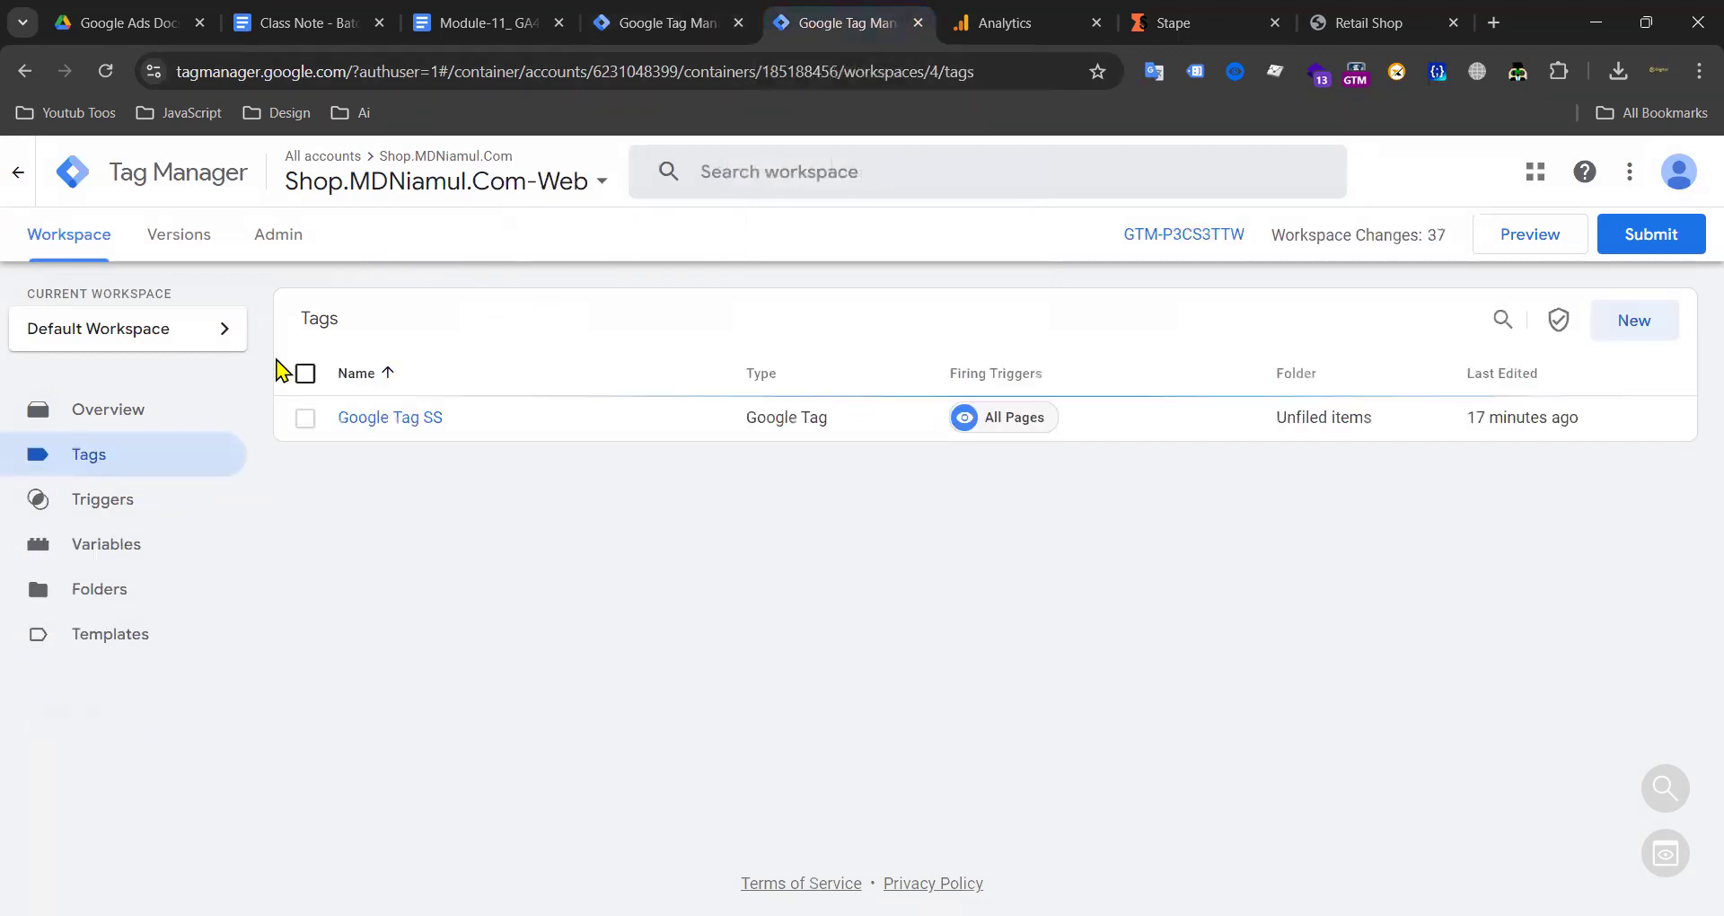
left_click(655, 27)
left_click(108, 460)
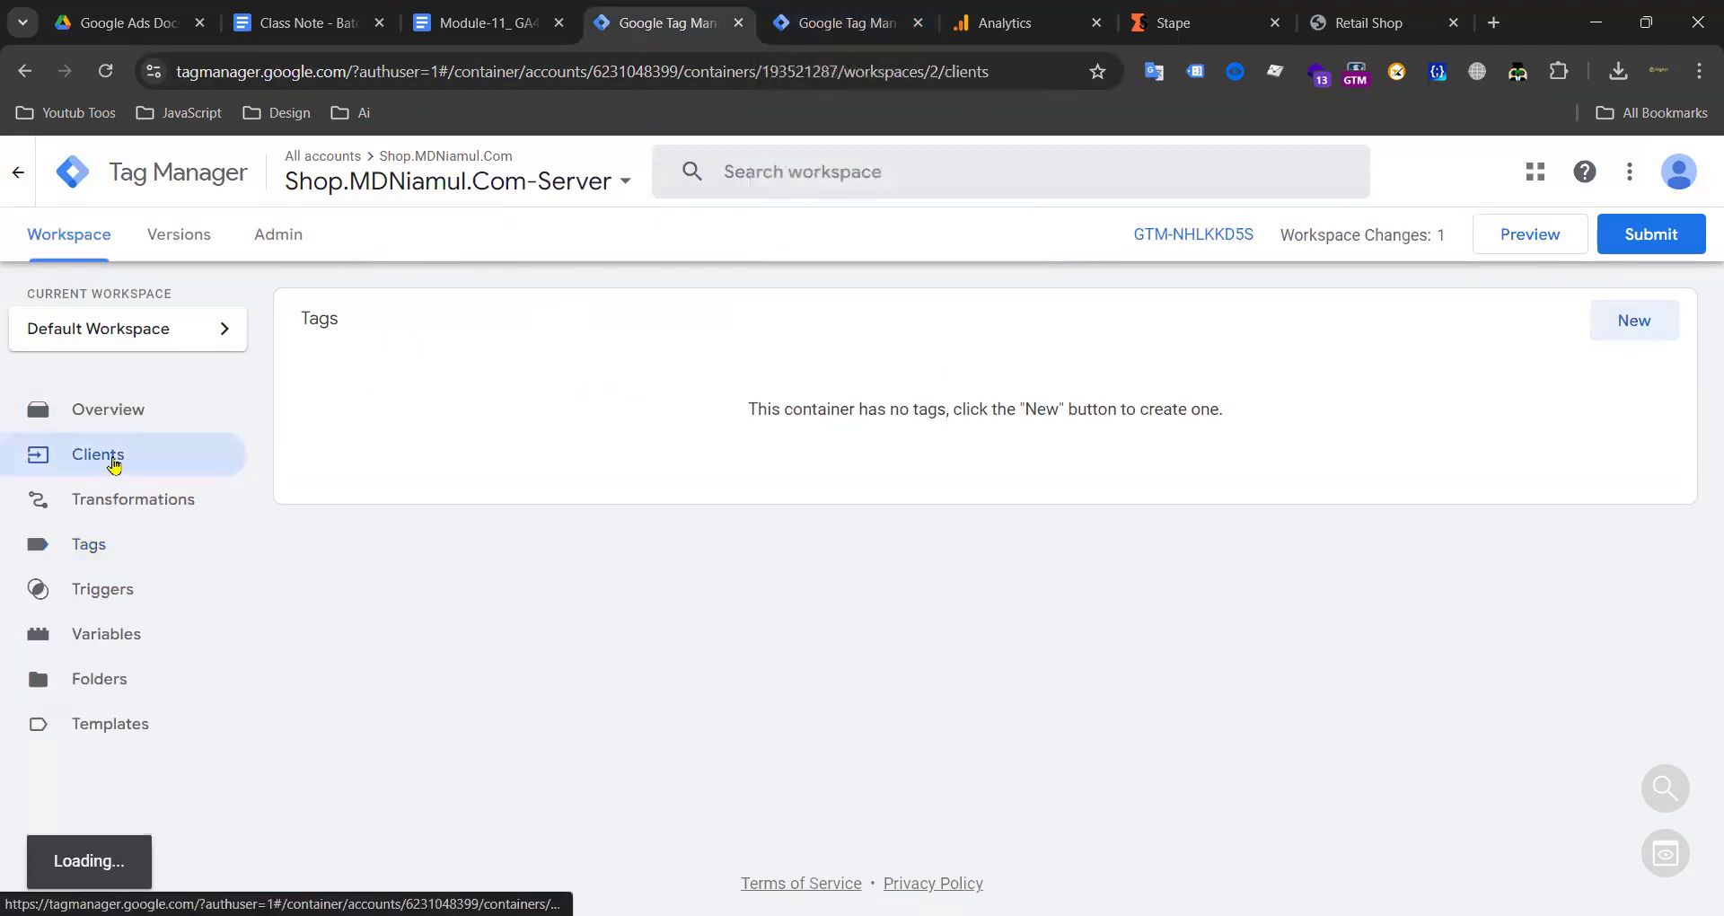
left_click(835, 25)
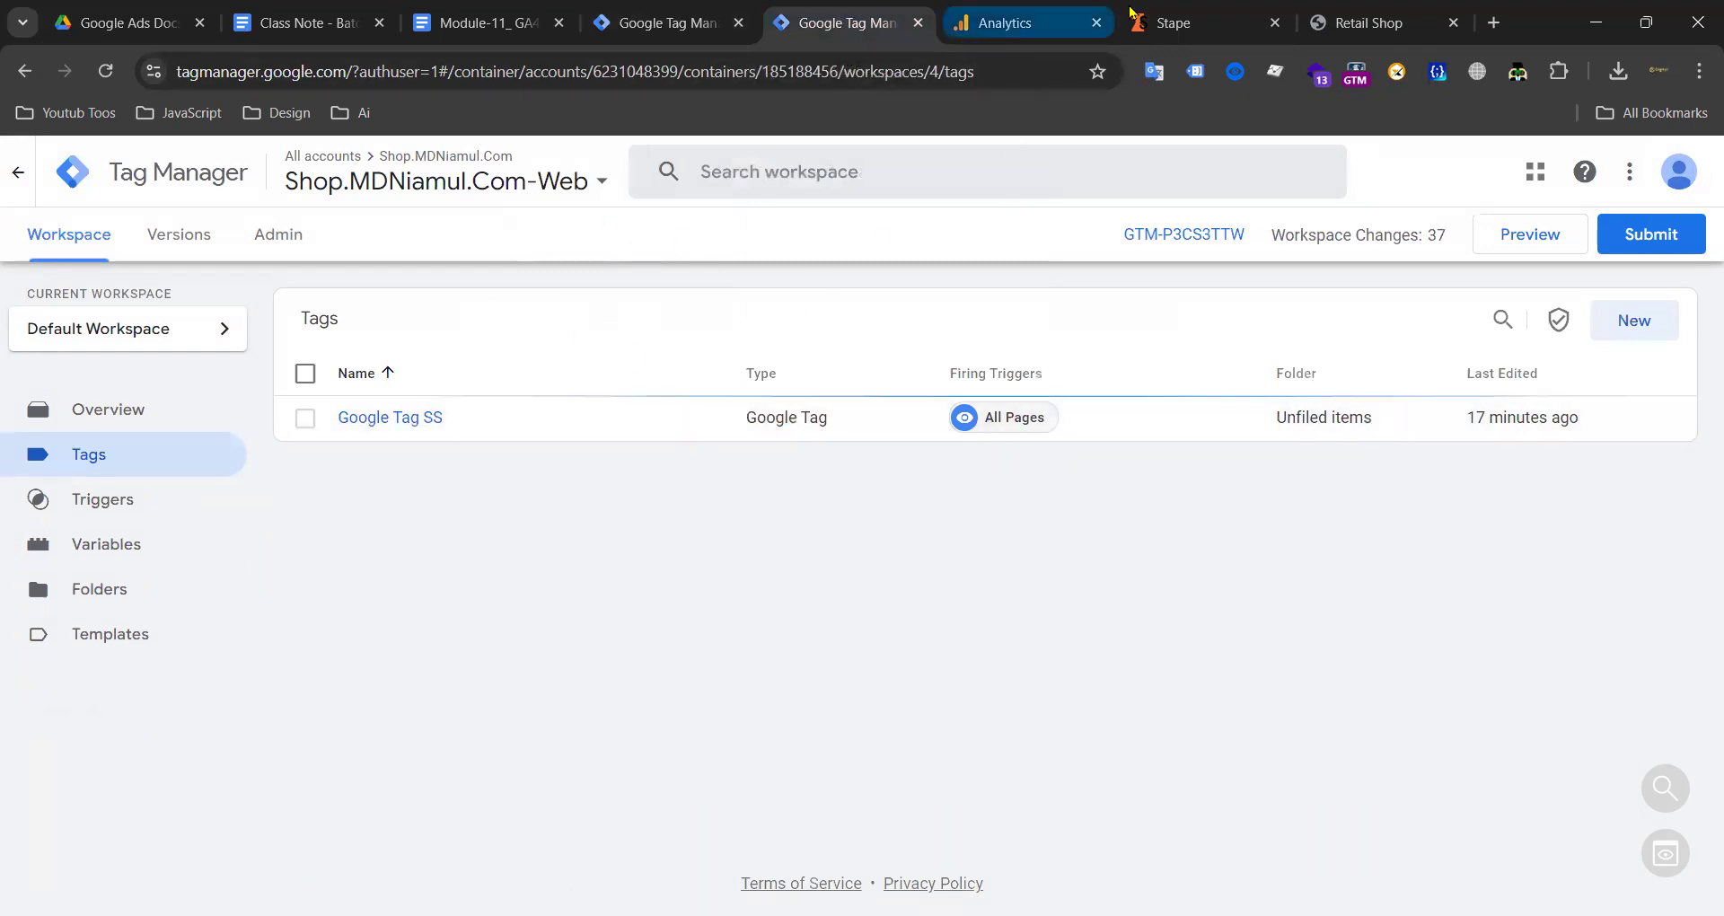
left_click(1177, 23)
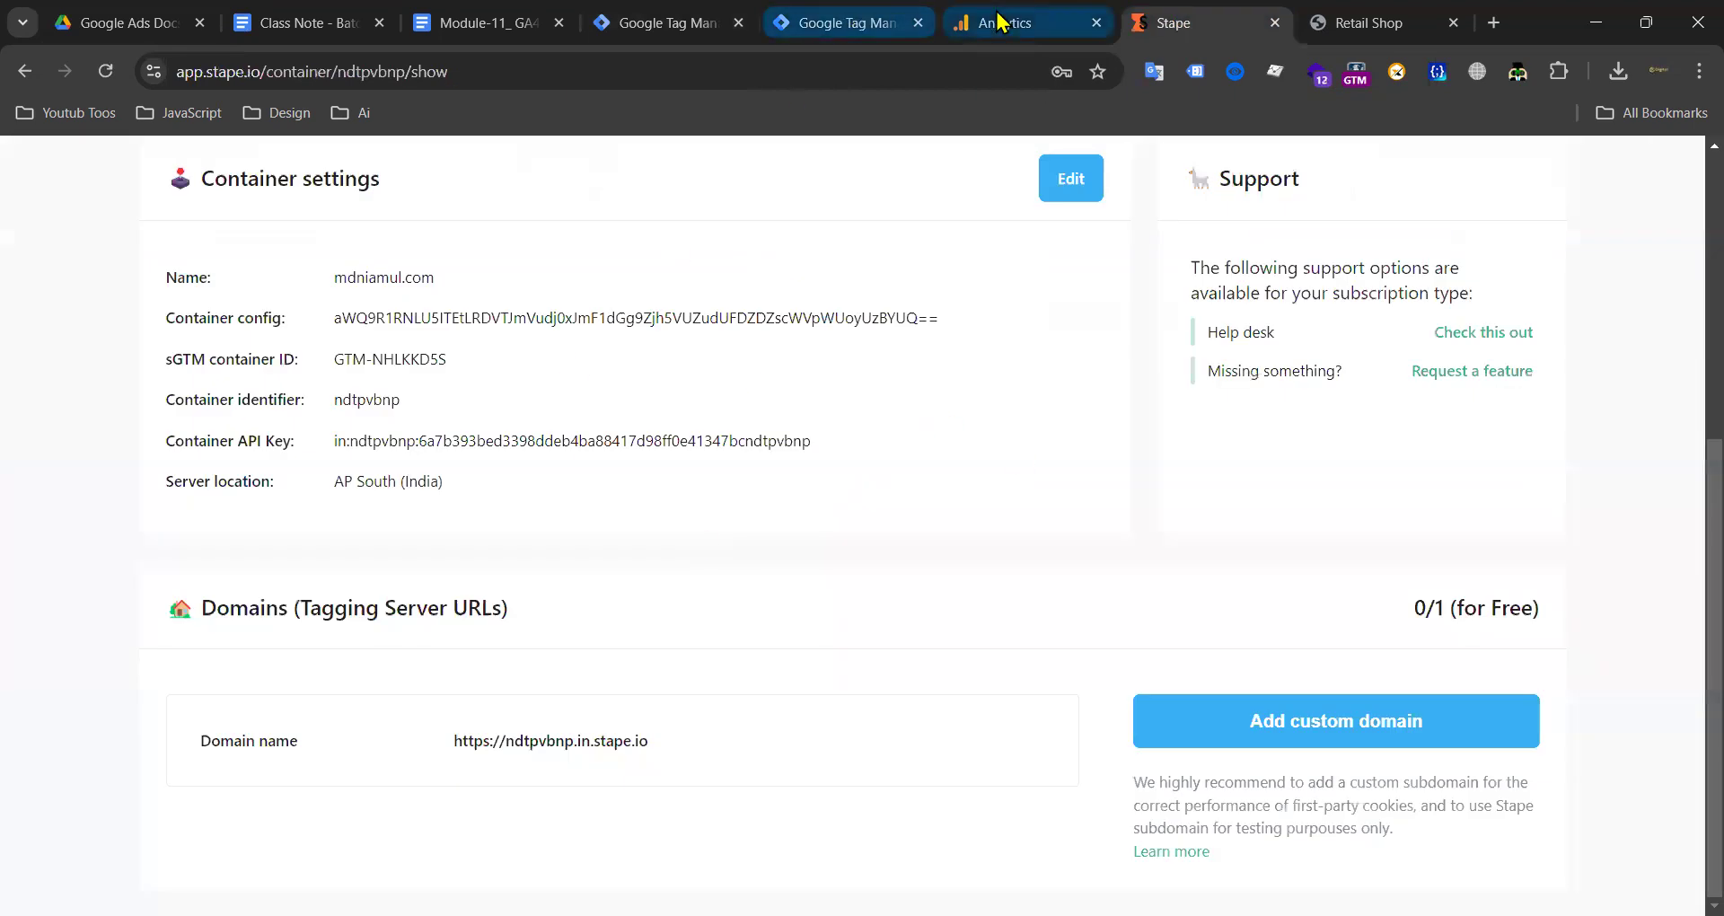
left_click(1006, 22)
left_click(651, 31)
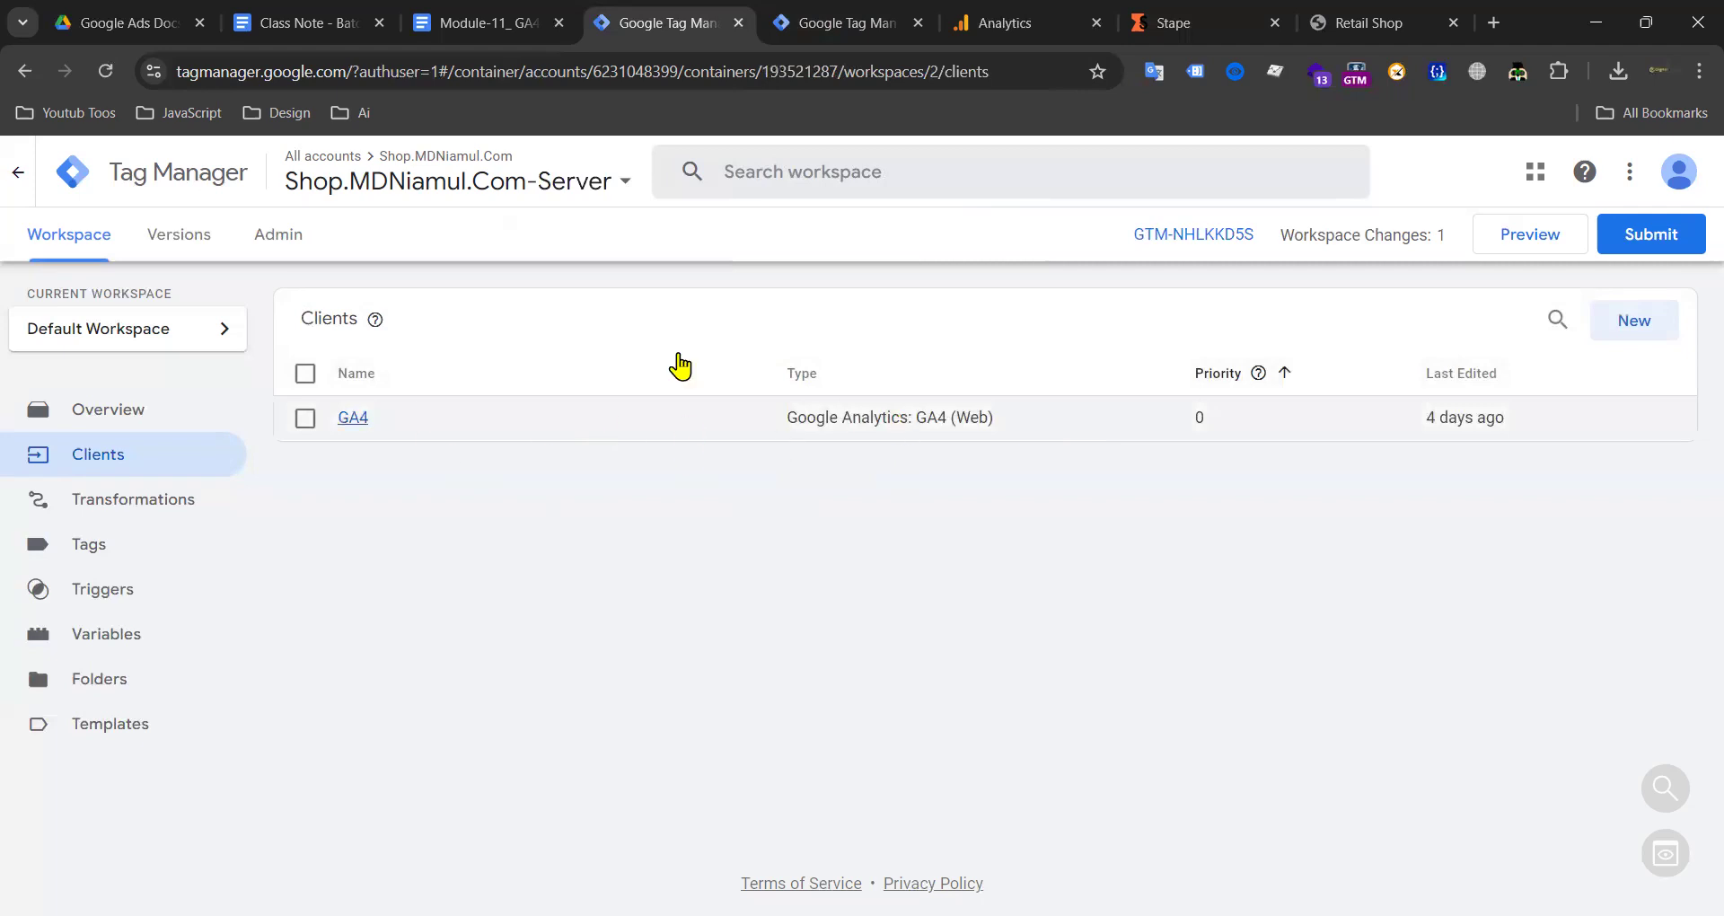
left_click(945, 426)
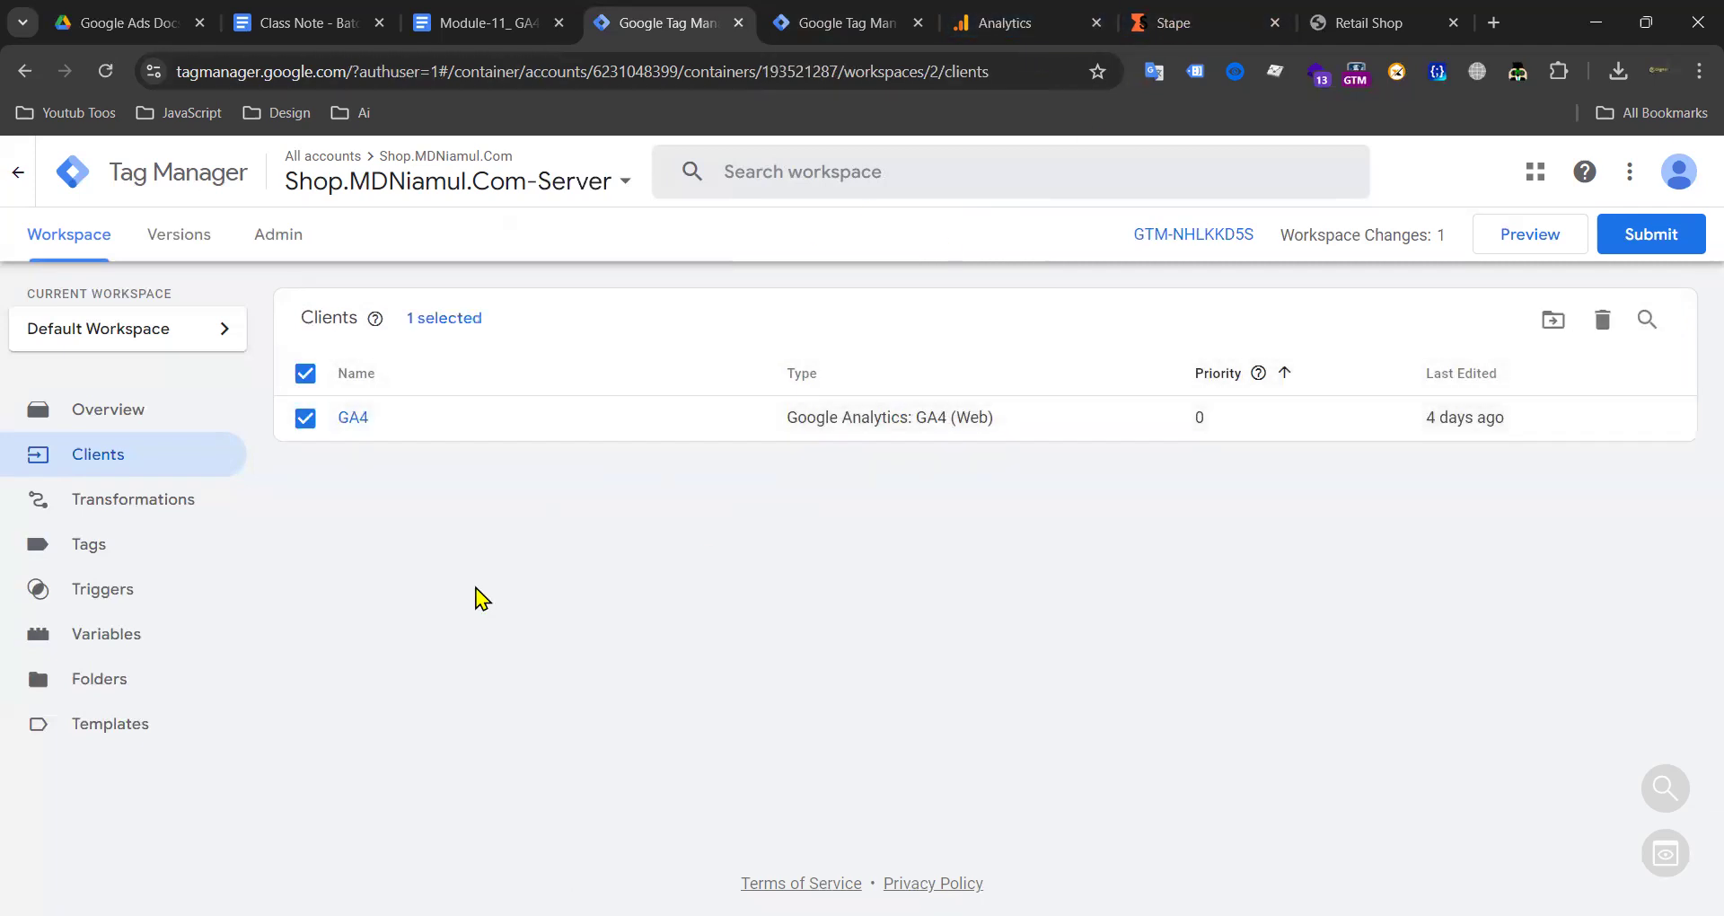
left_click(307, 373)
Step: Bring up the Shop.MDNiamul.Com-Server container's Admin page with account and container options
left_click(280, 241)
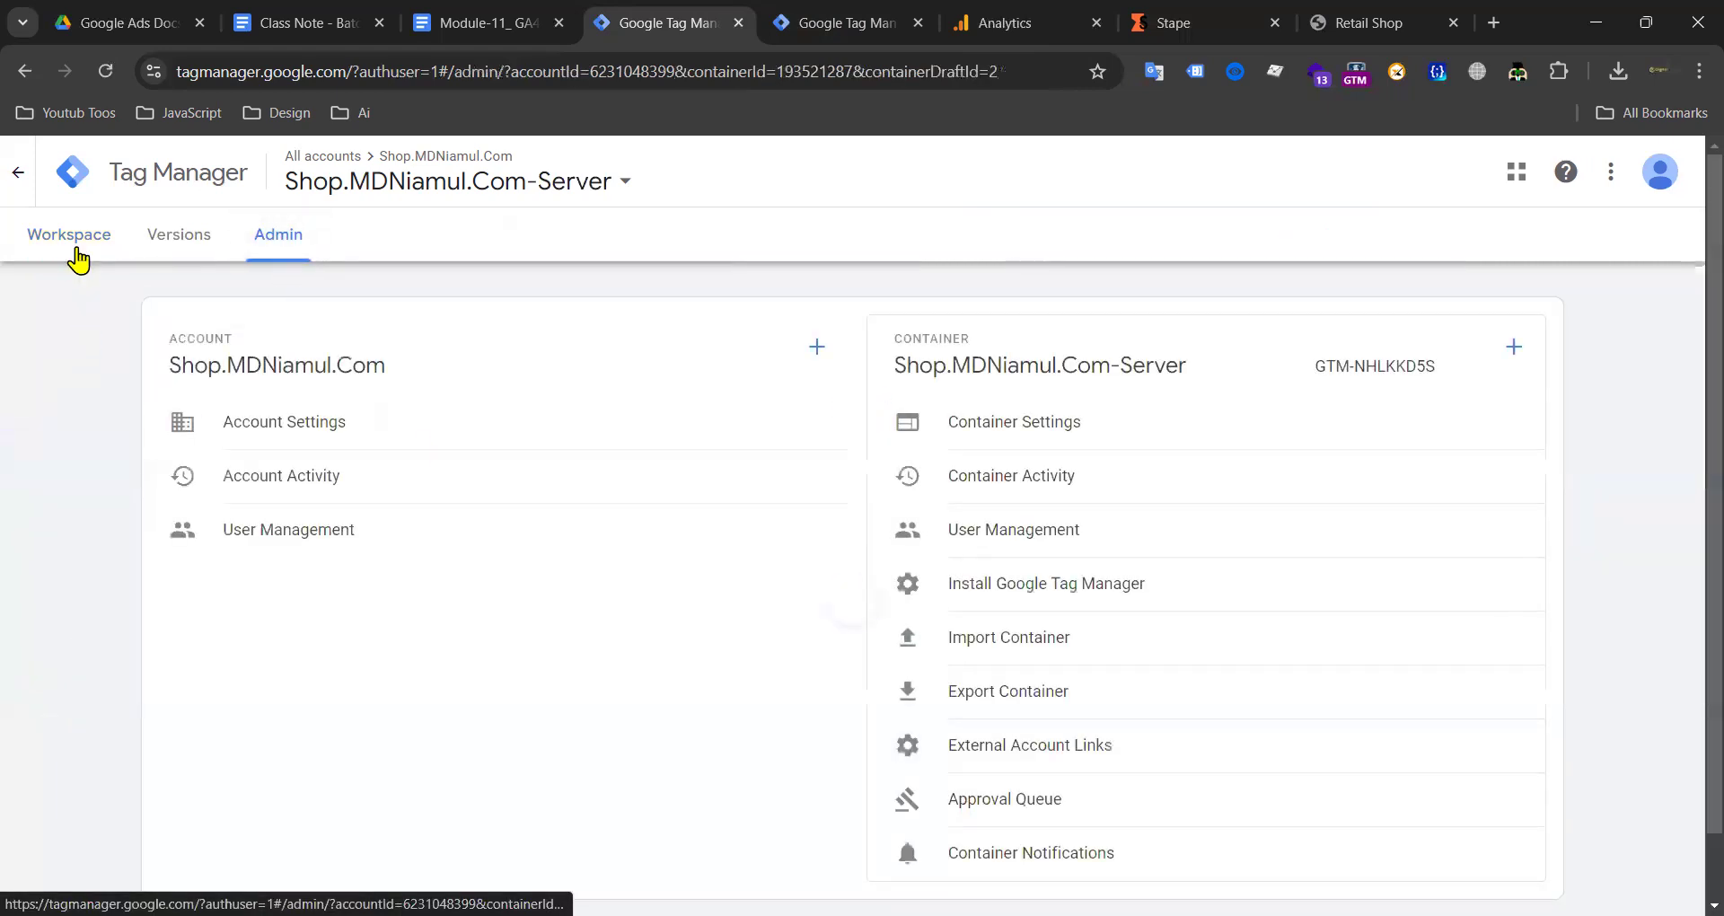
left_click(78, 256)
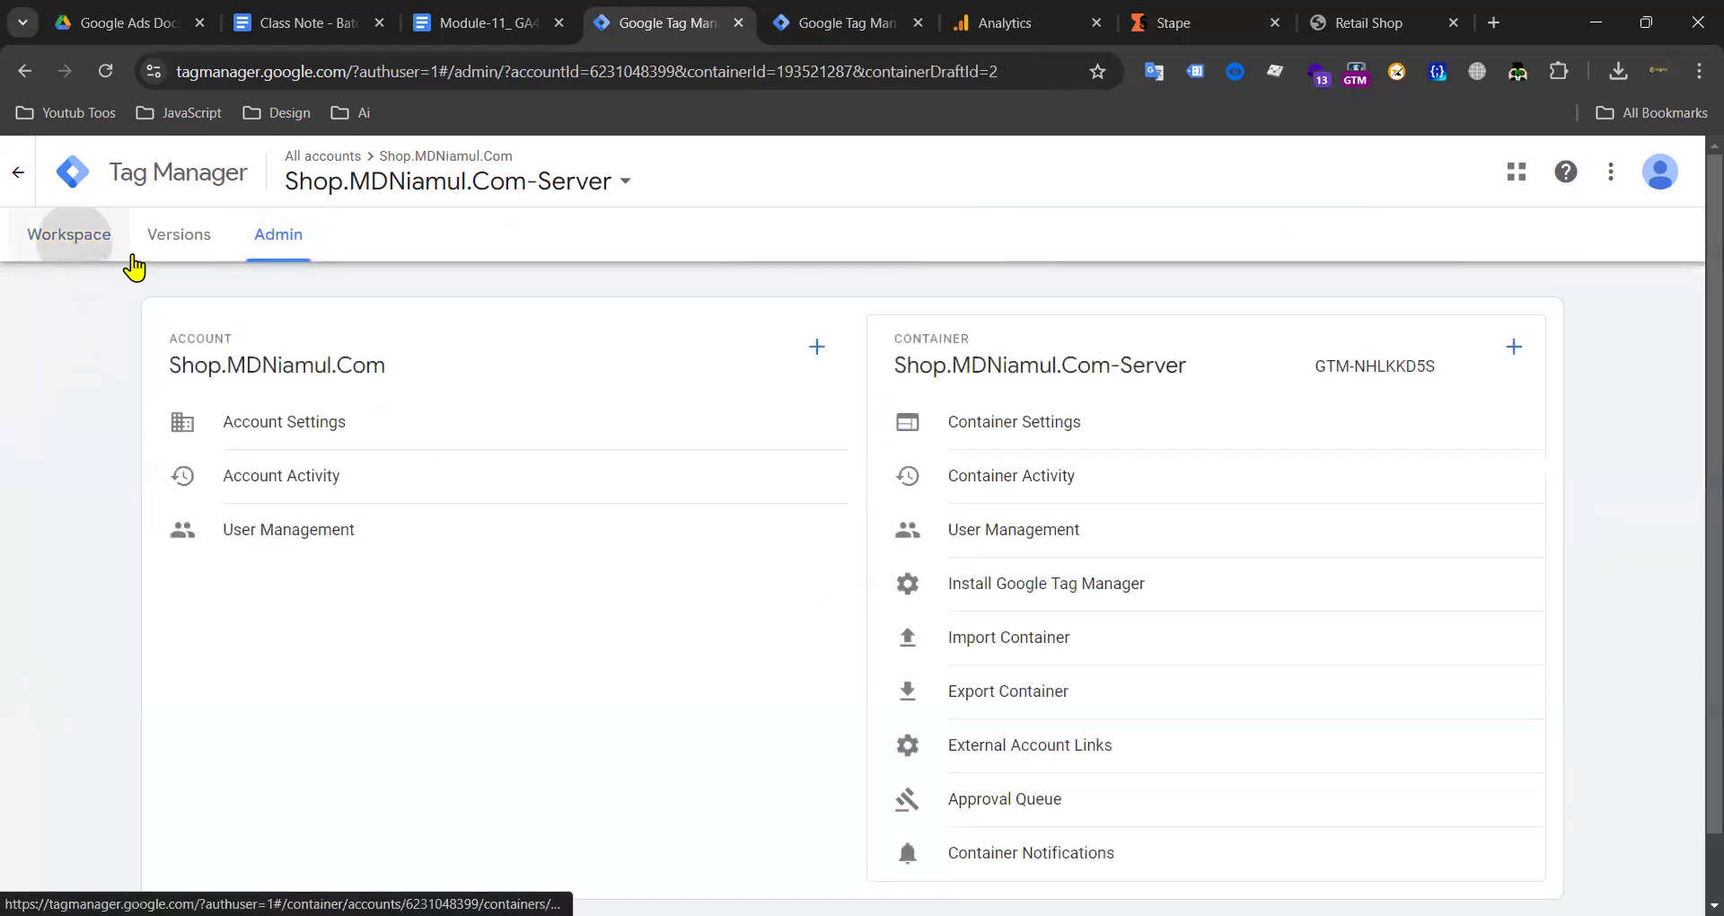
left_click(263, 253)
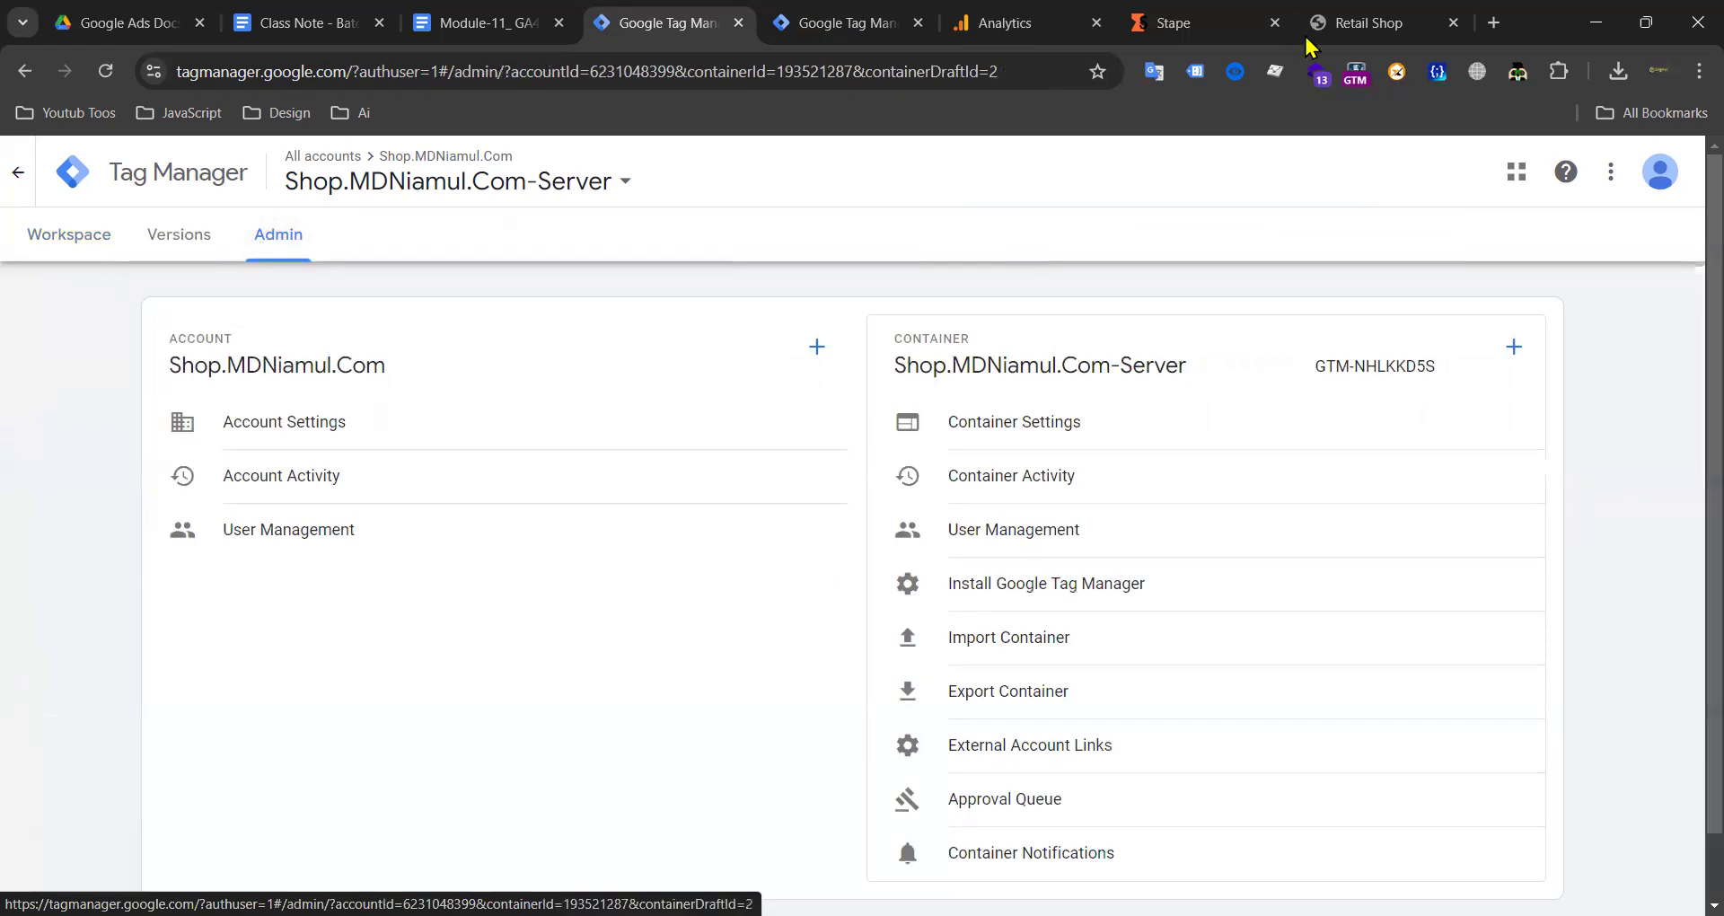
left_click(1354, 28)
Step: Check the web container's single tag, Google Tag SS, and go to its Admin page
scroll(639, 416, "down", 20)
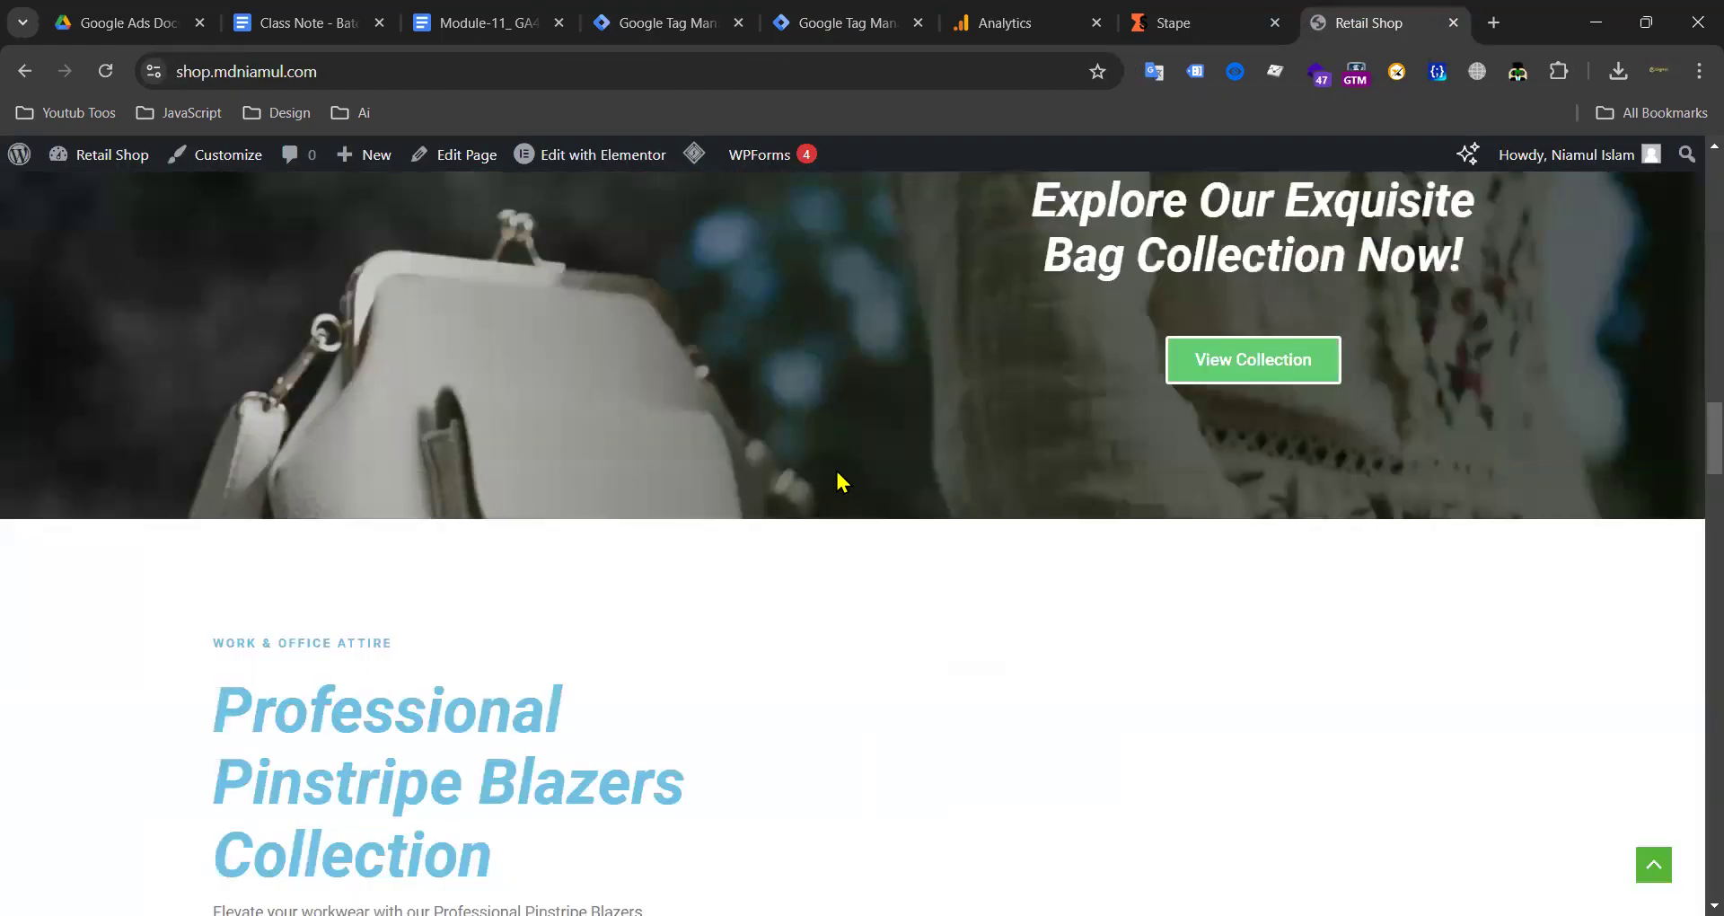
scroll(793, 327, "up", 20)
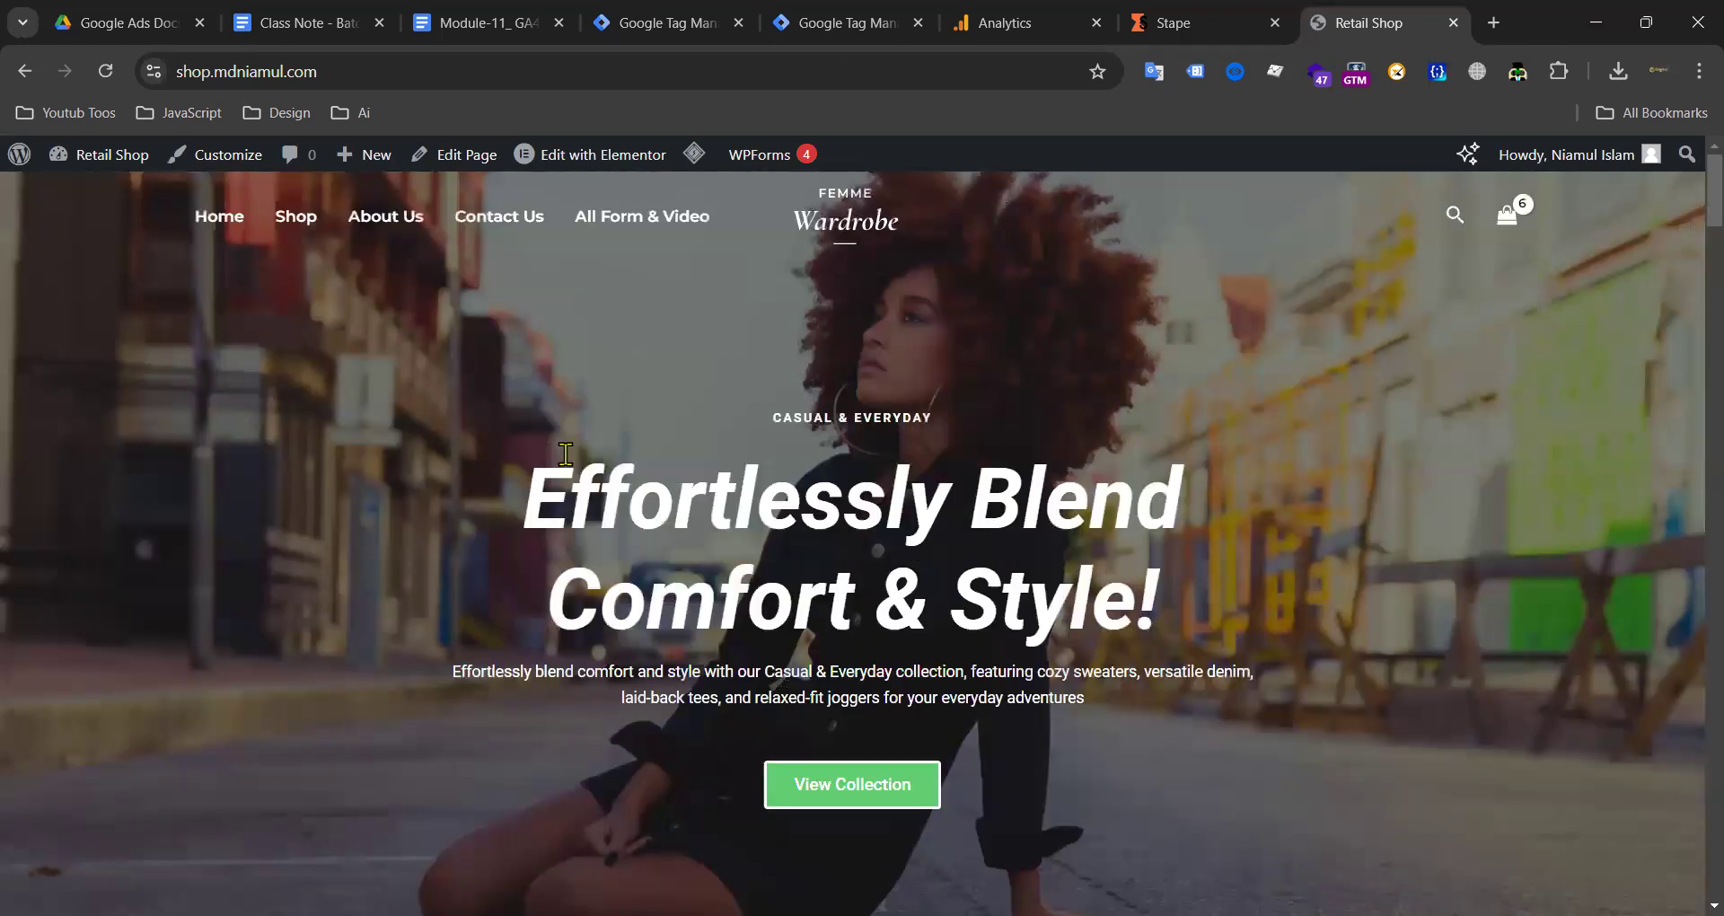
left_click(839, 27)
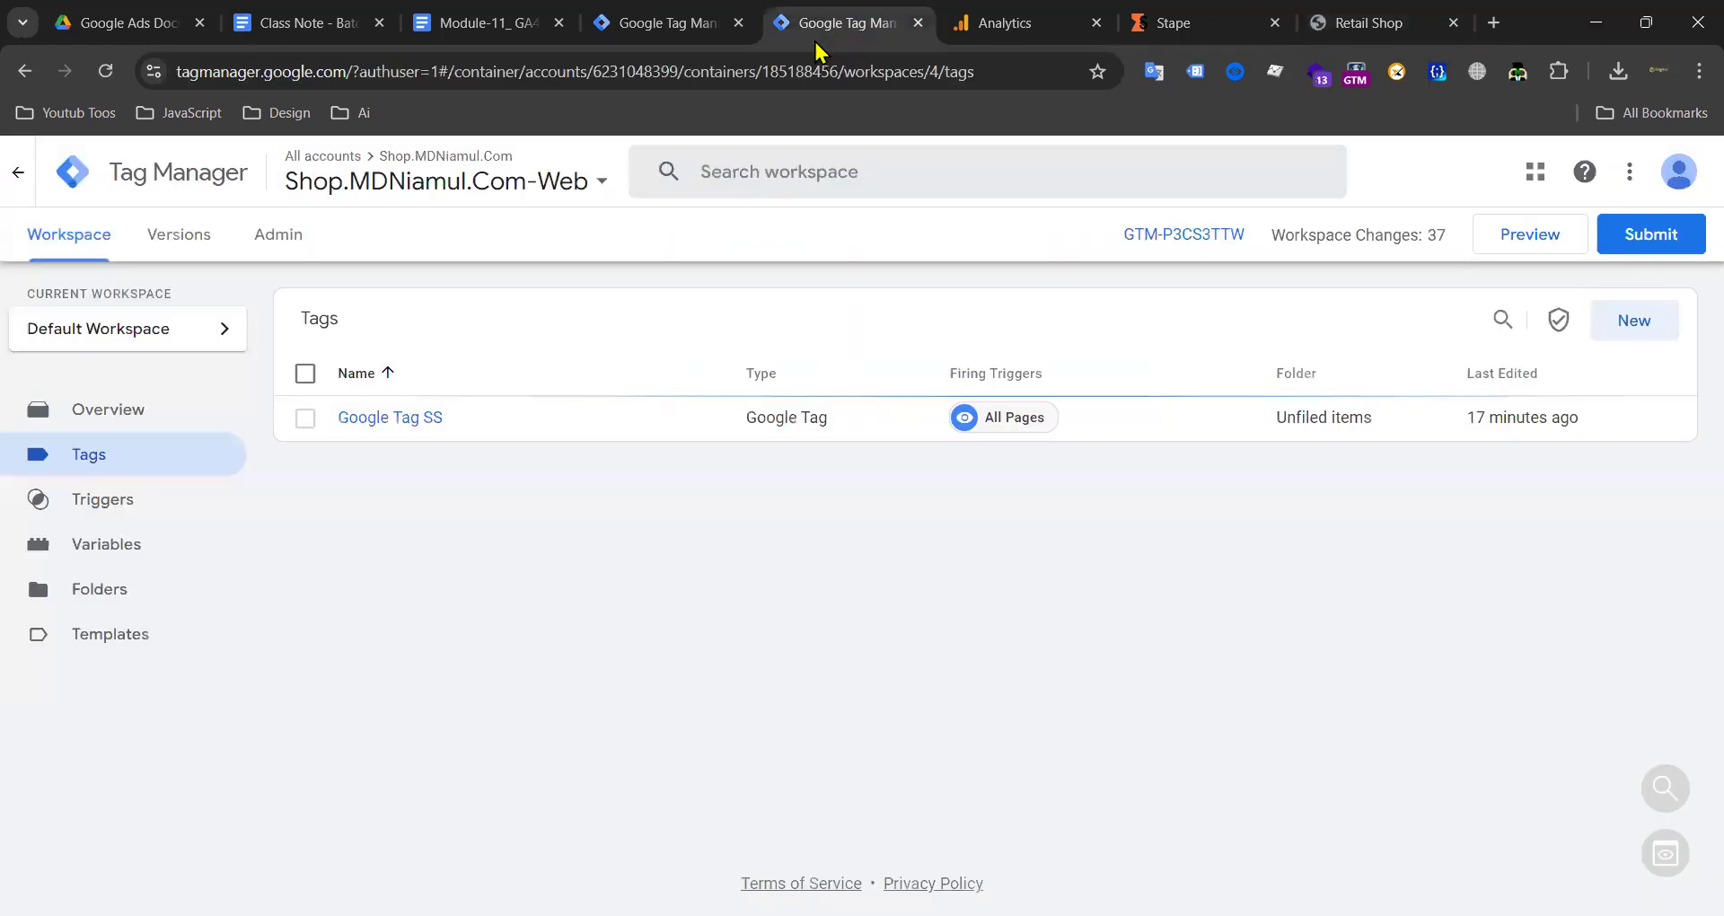
left_click(275, 252)
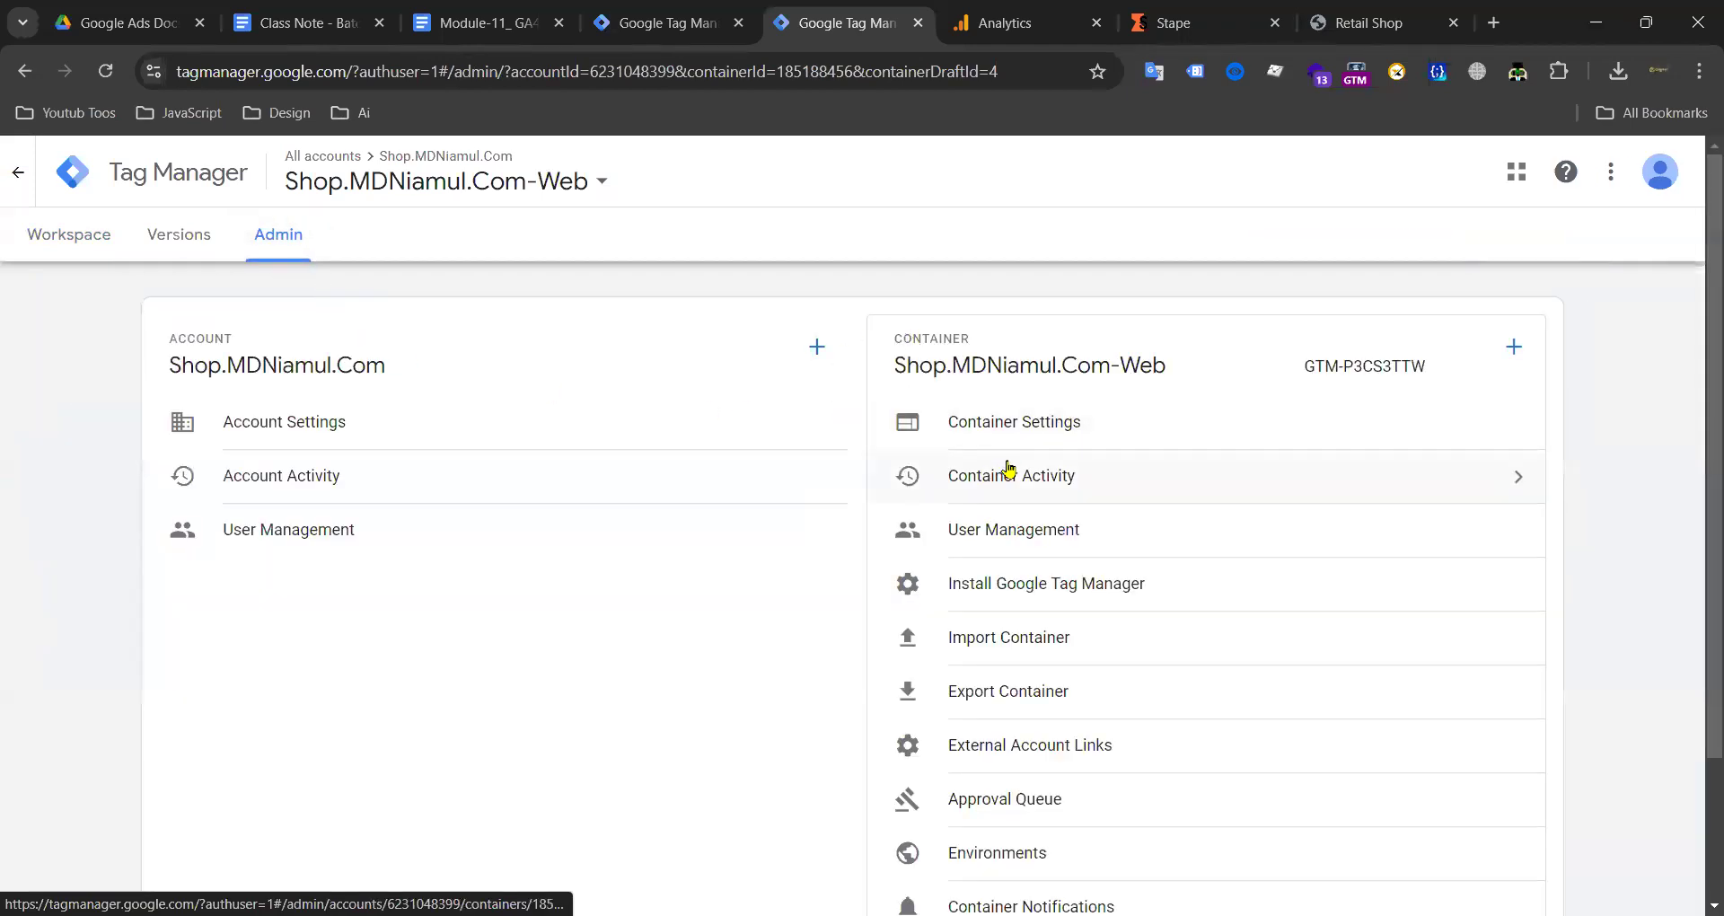
scroll(1008, 474, "down", 2)
scroll(1007, 449, "up", 2)
left_click(86, 254)
left_click(126, 456)
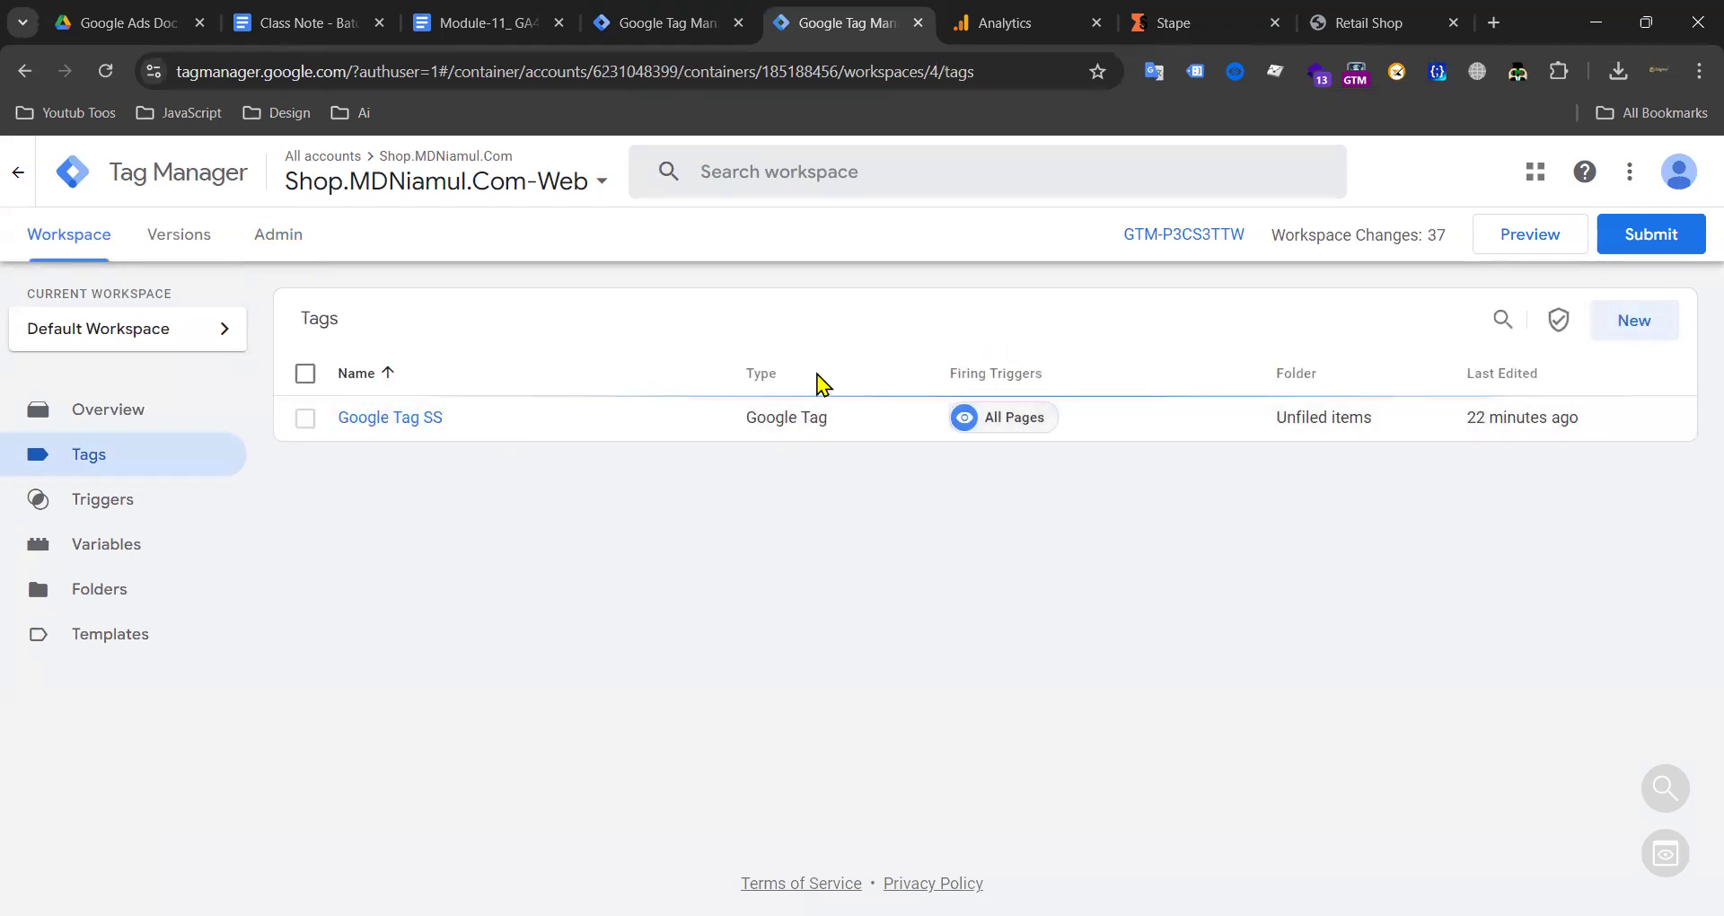
left_click(282, 238)
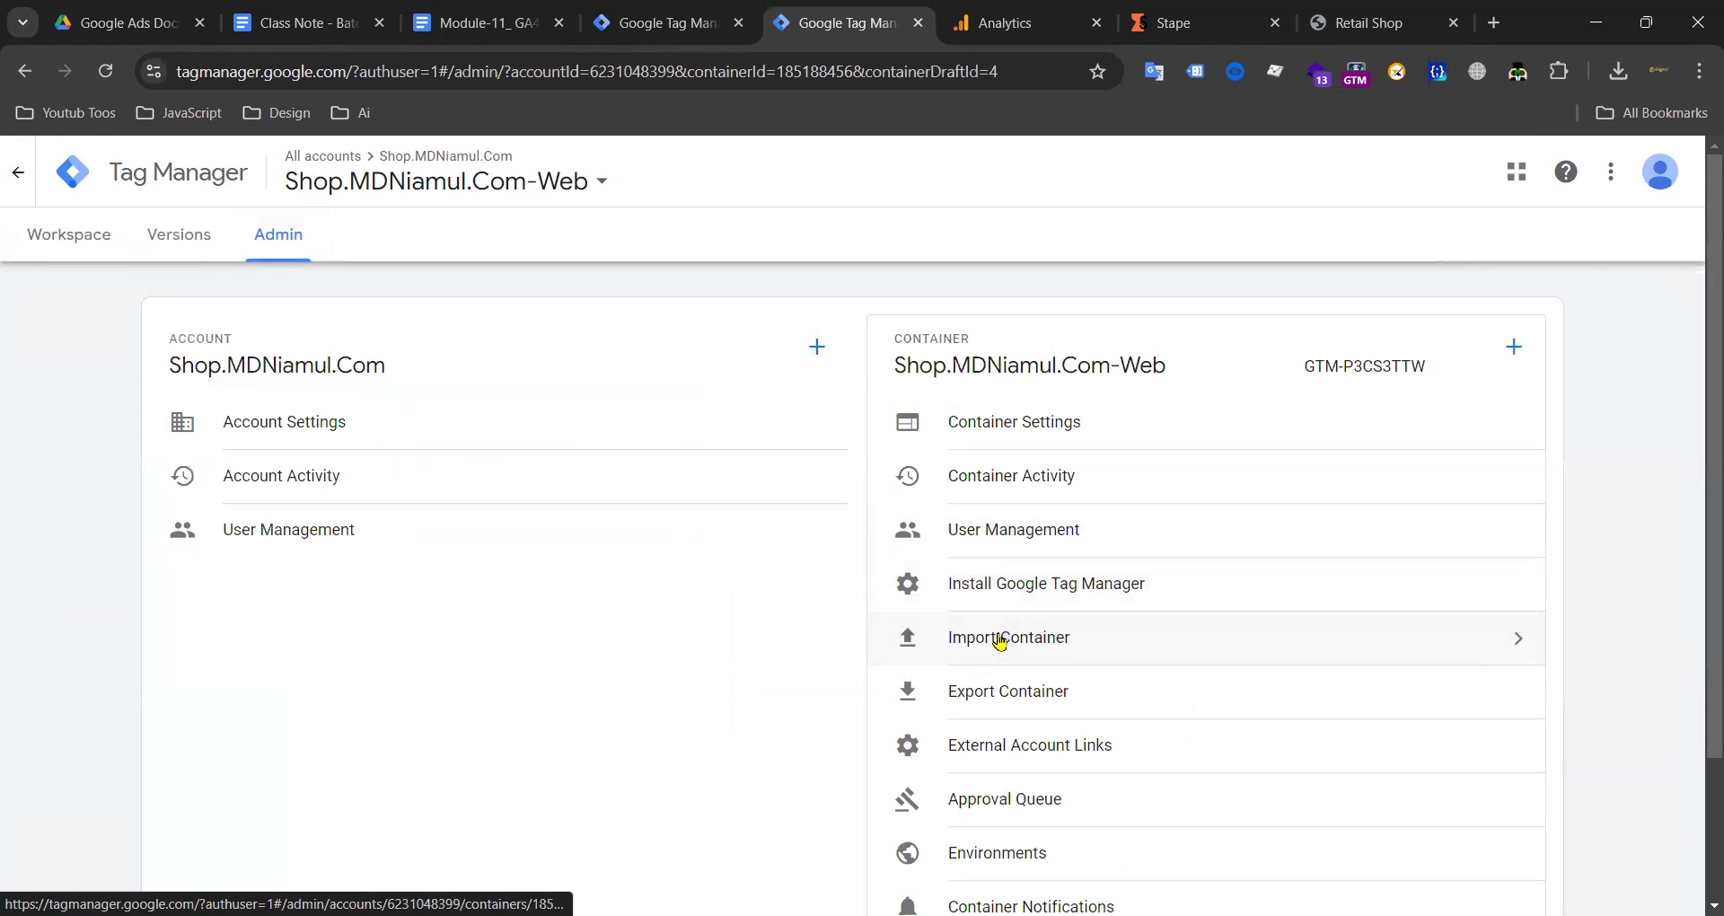
left_click(1000, 640)
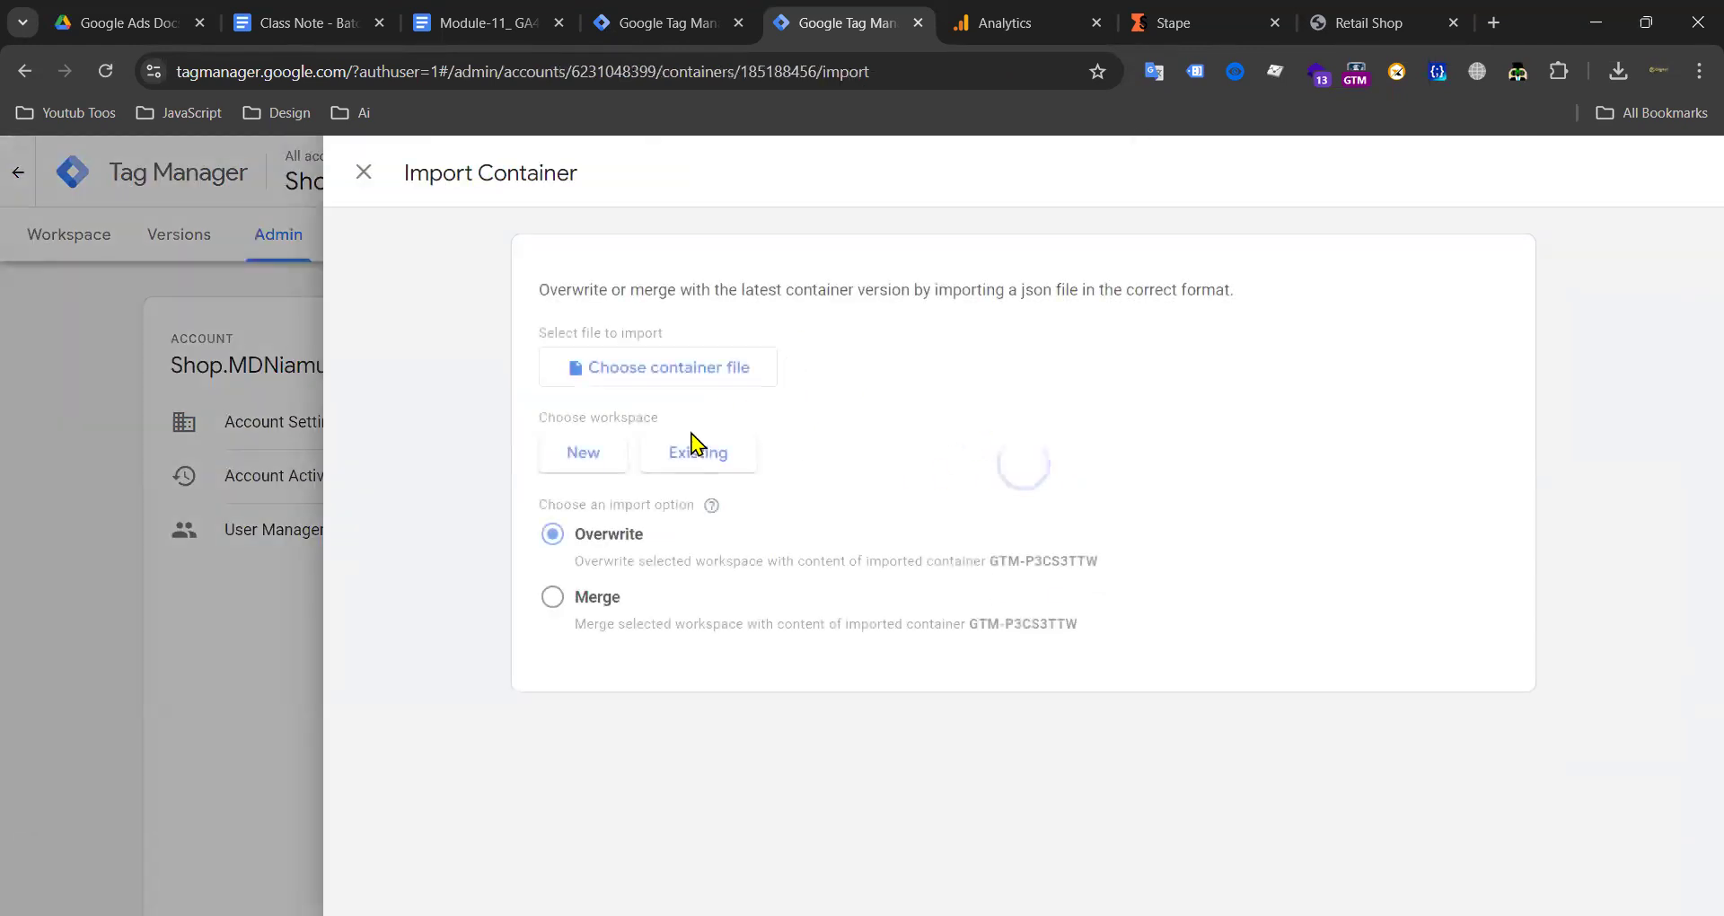
Step: Choose Next Class .json from Downloads as the container file to import
left_click(662, 368)
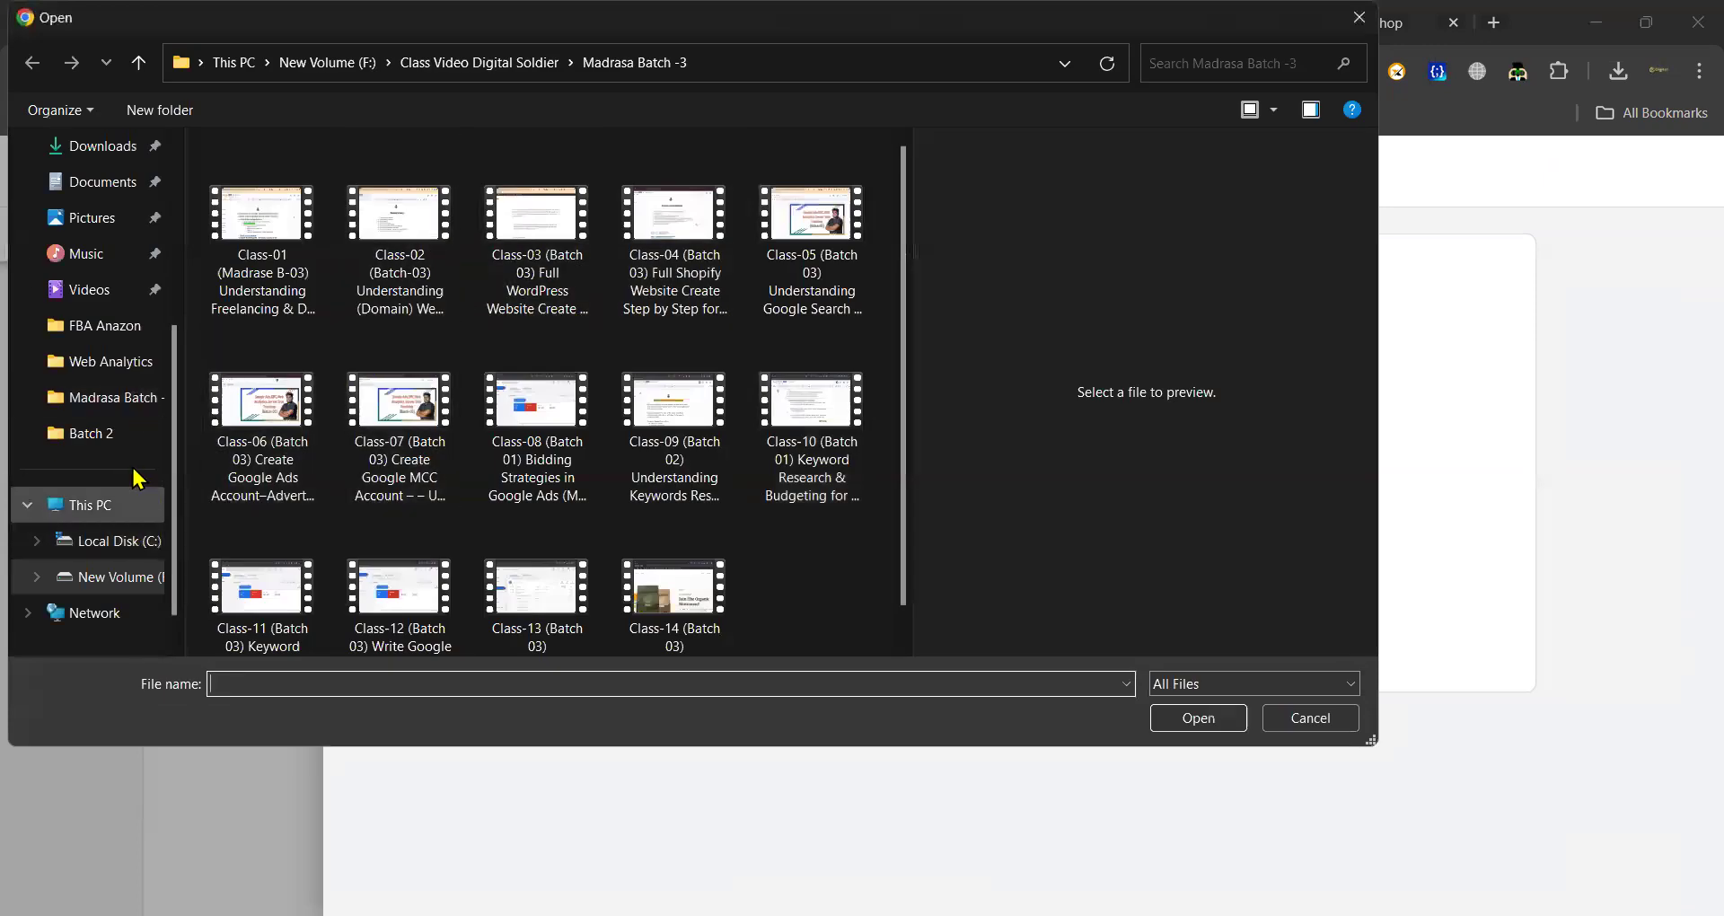
left_click(111, 151)
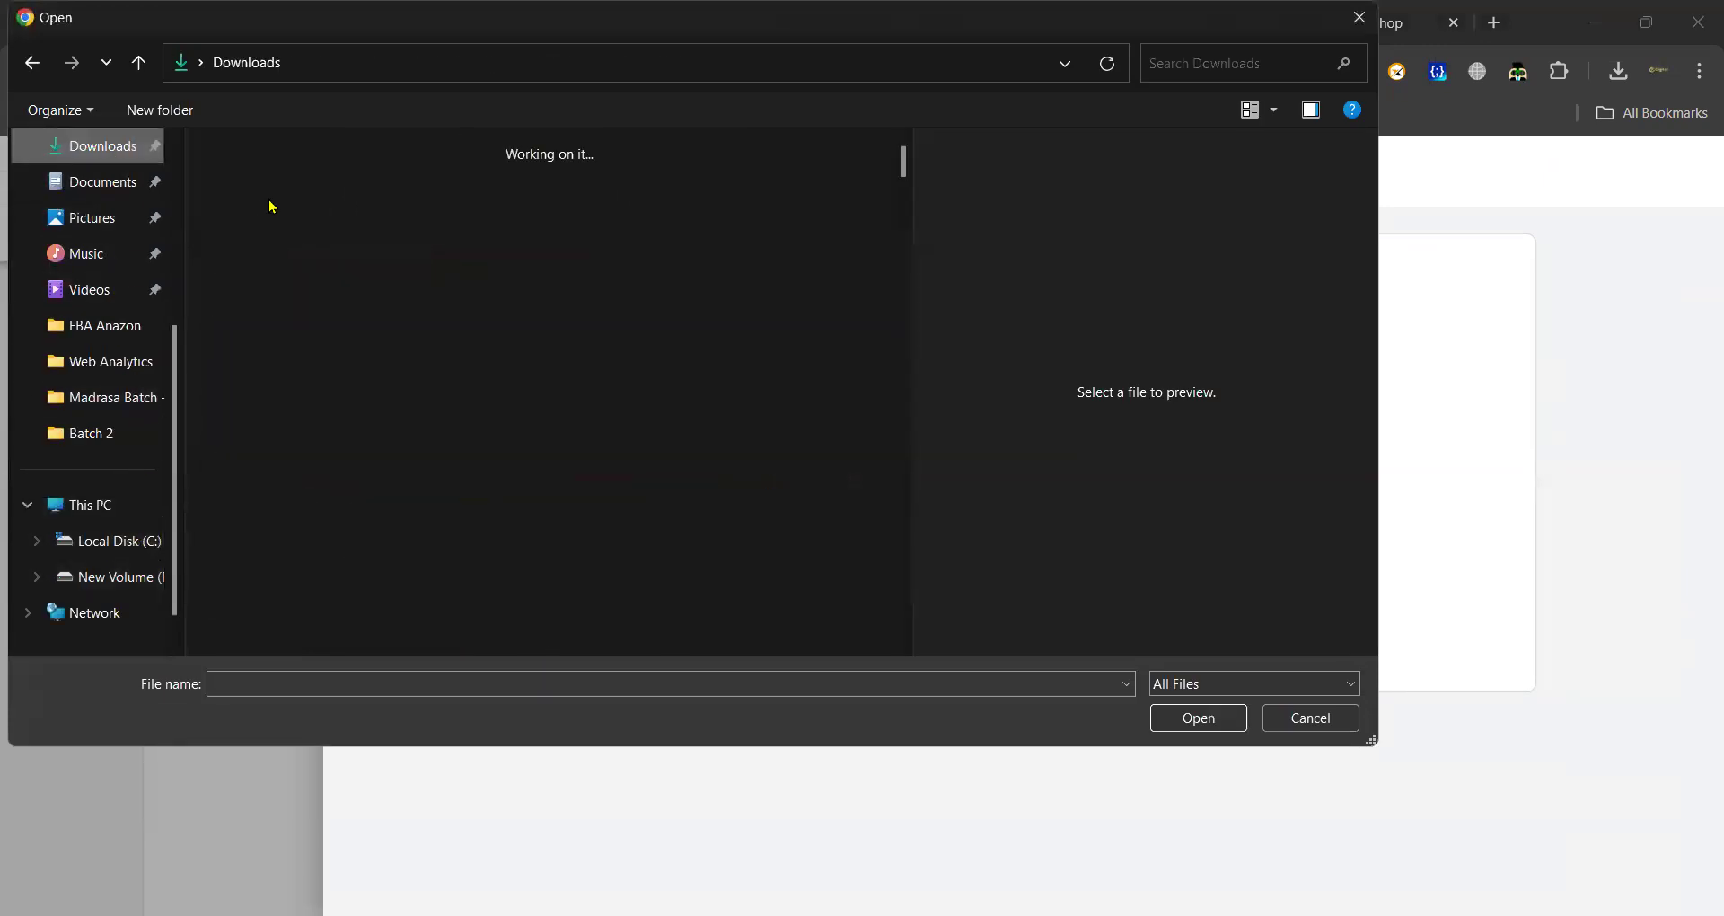
left_click(290, 287)
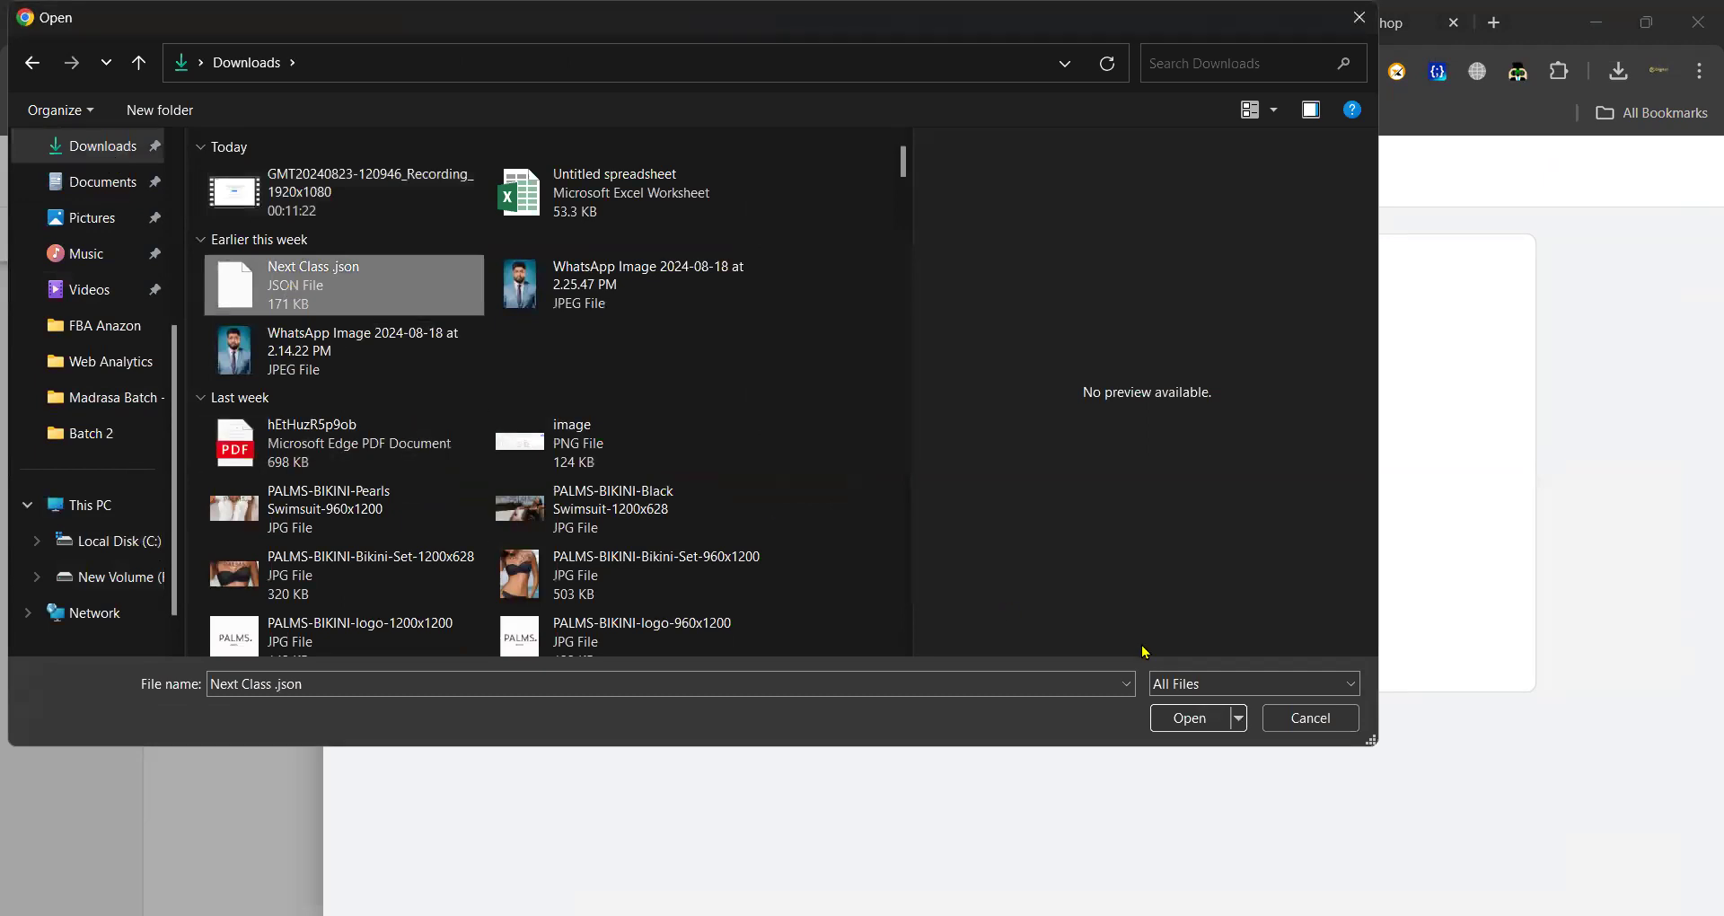
left_click(1198, 721)
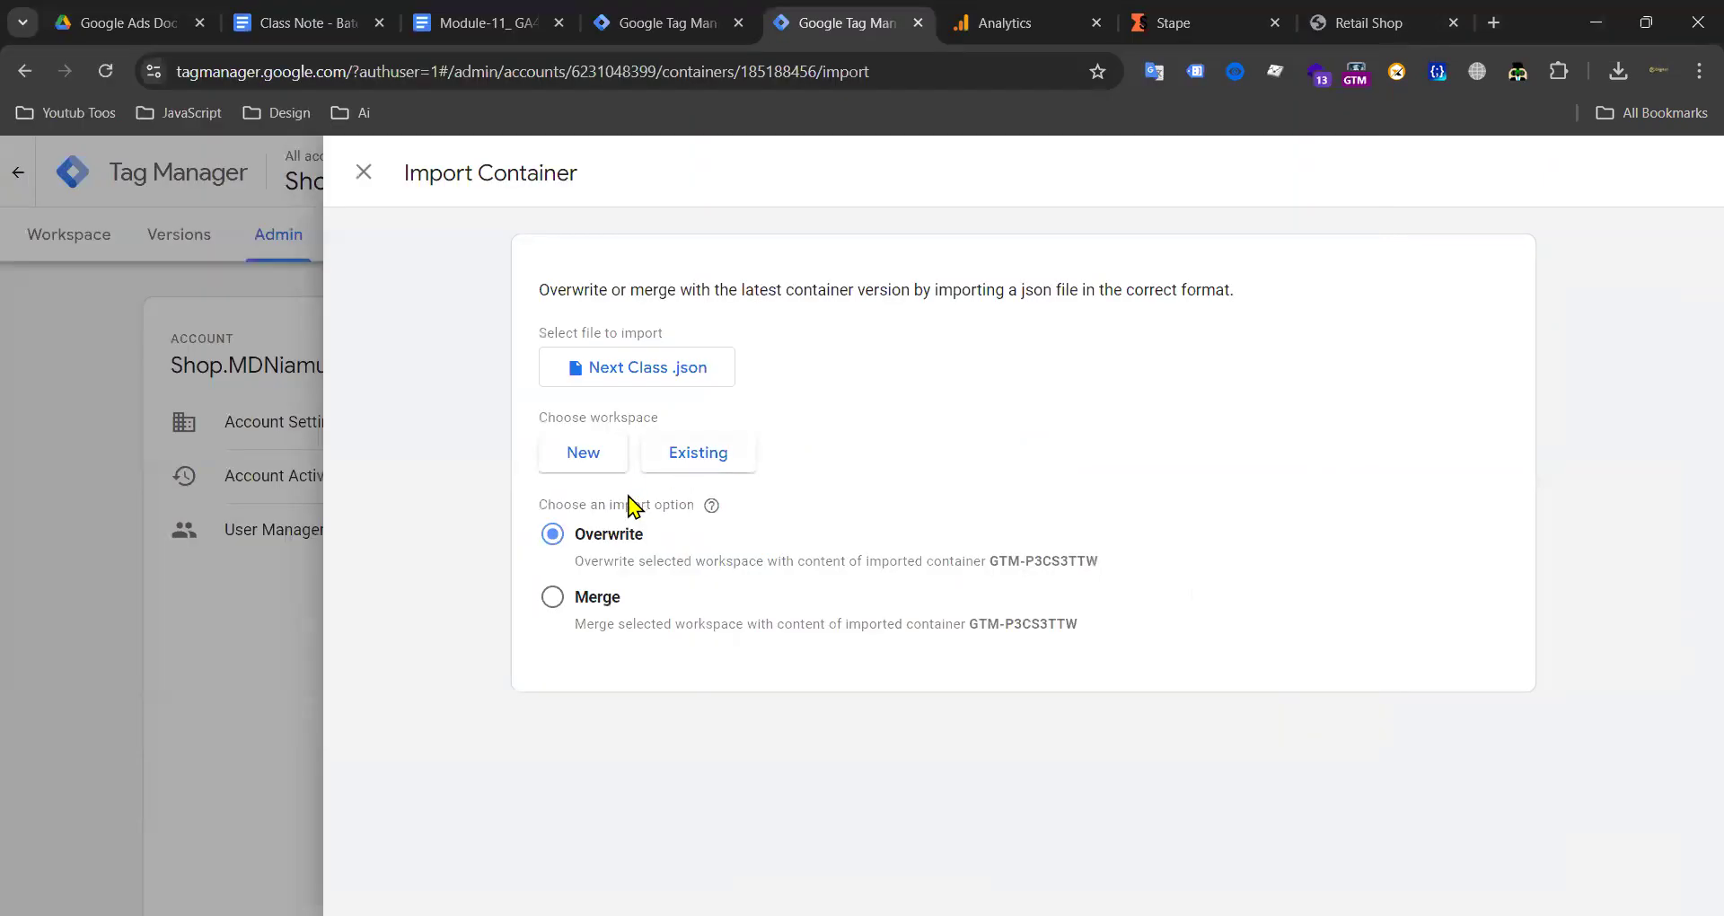
Step: Import it into the existing Default Workspace with Overwrite, then review the imported tags
left_click(583, 458)
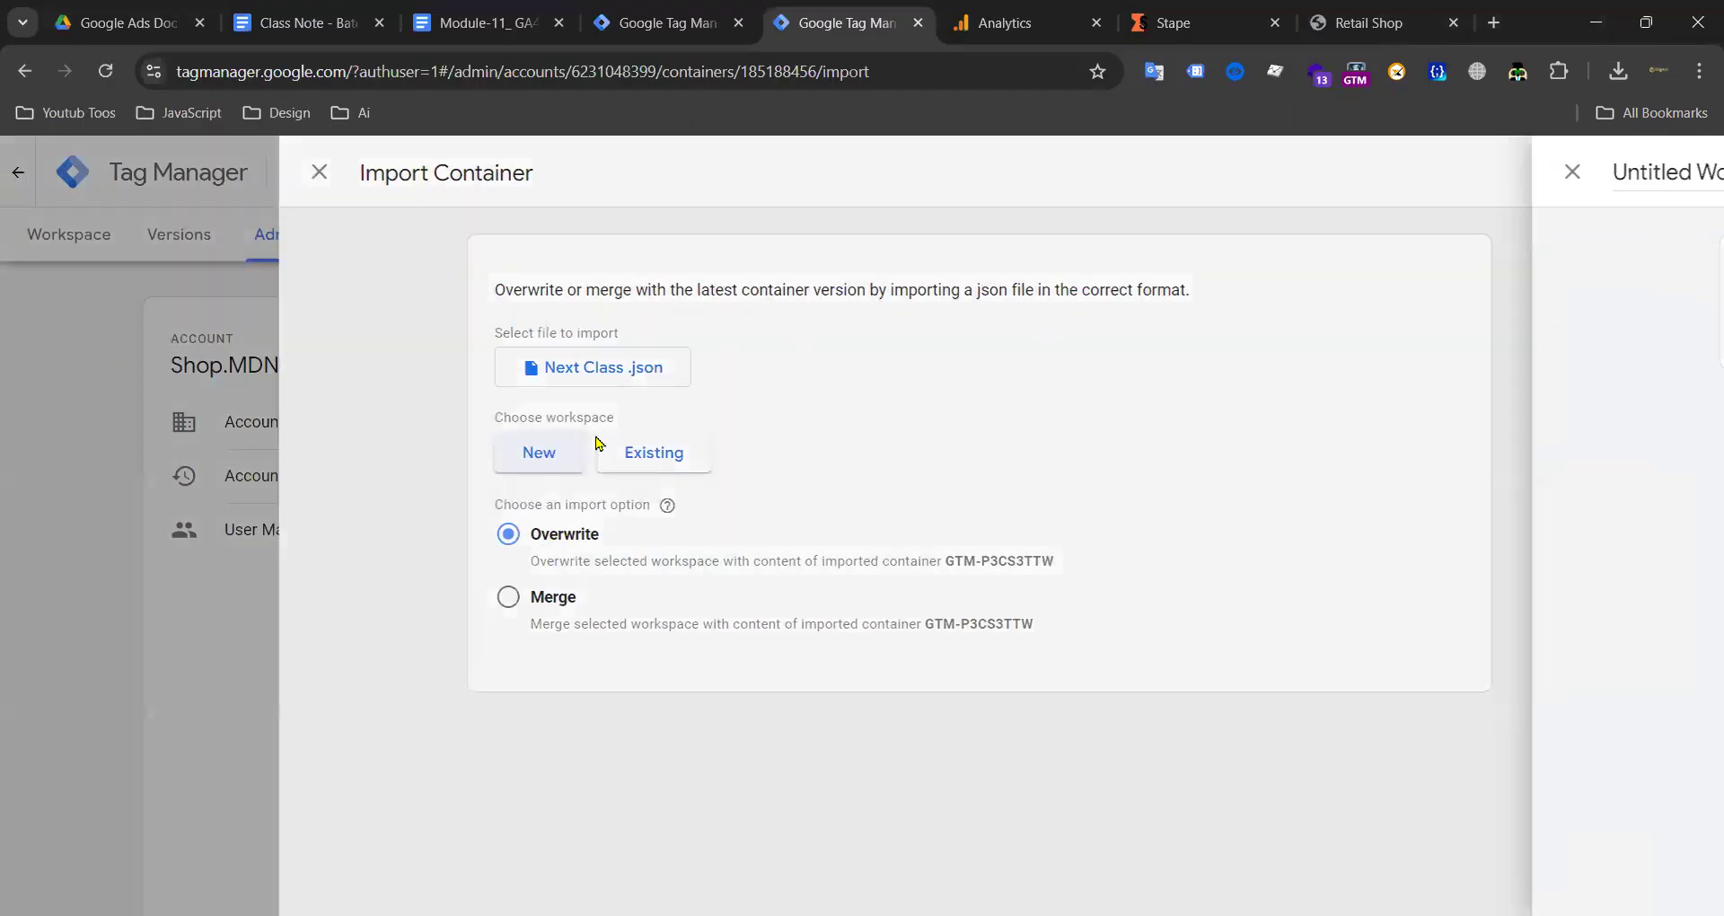
left_click(301, 455)
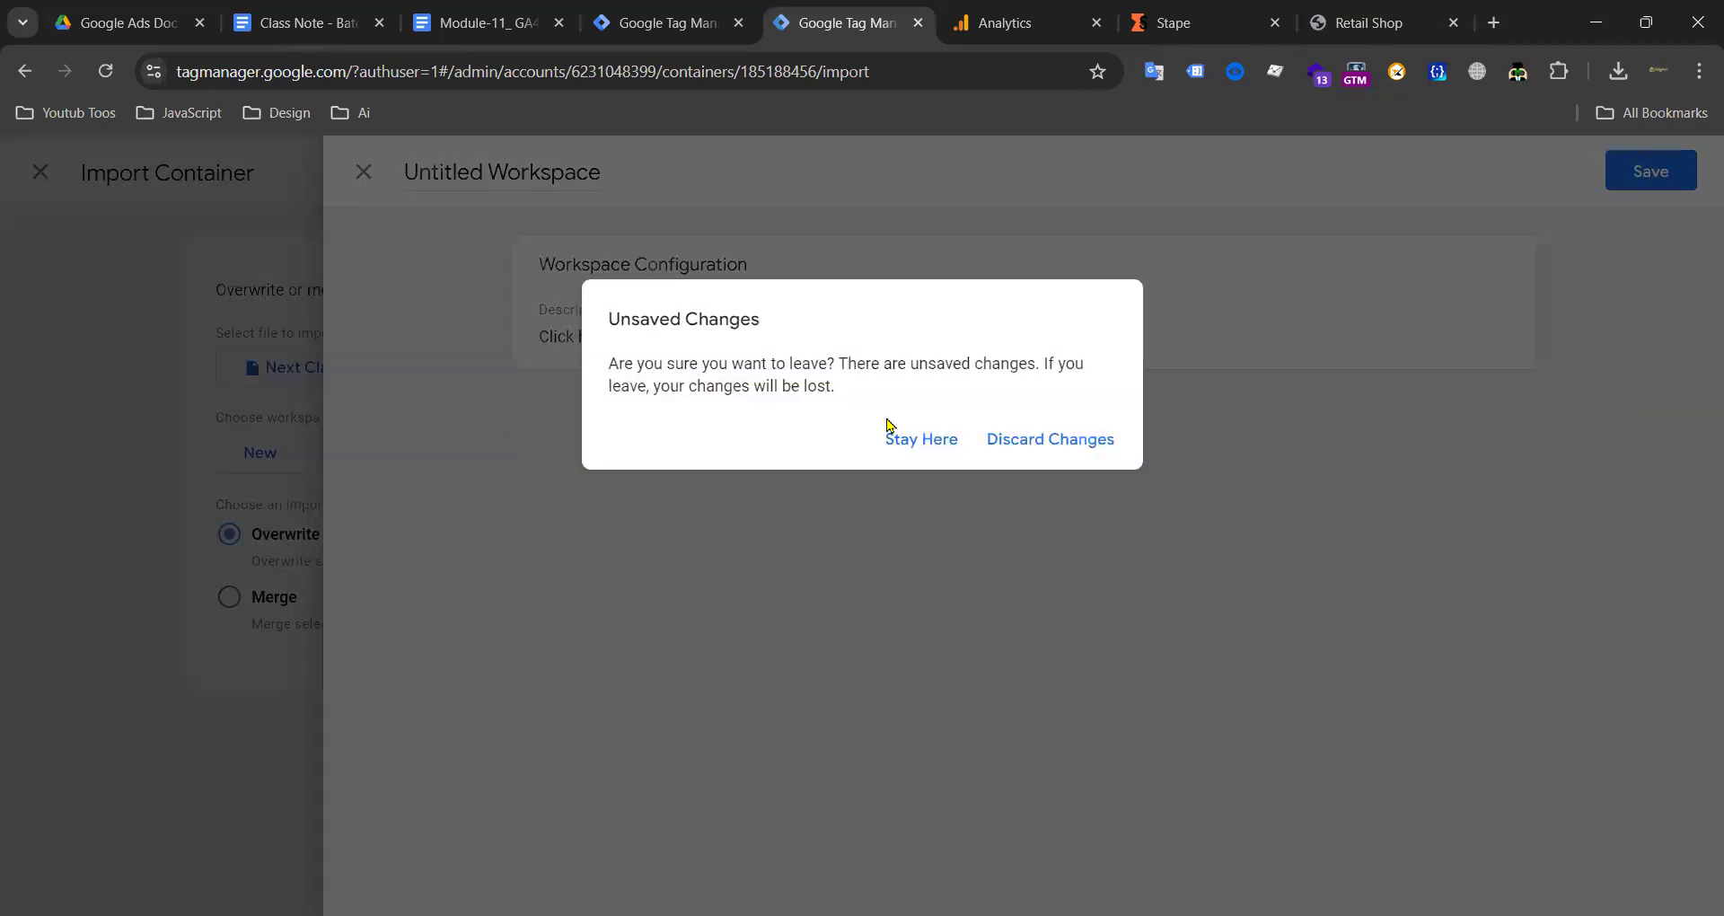
left_click(1012, 446)
left_click(705, 454)
left_click(792, 278)
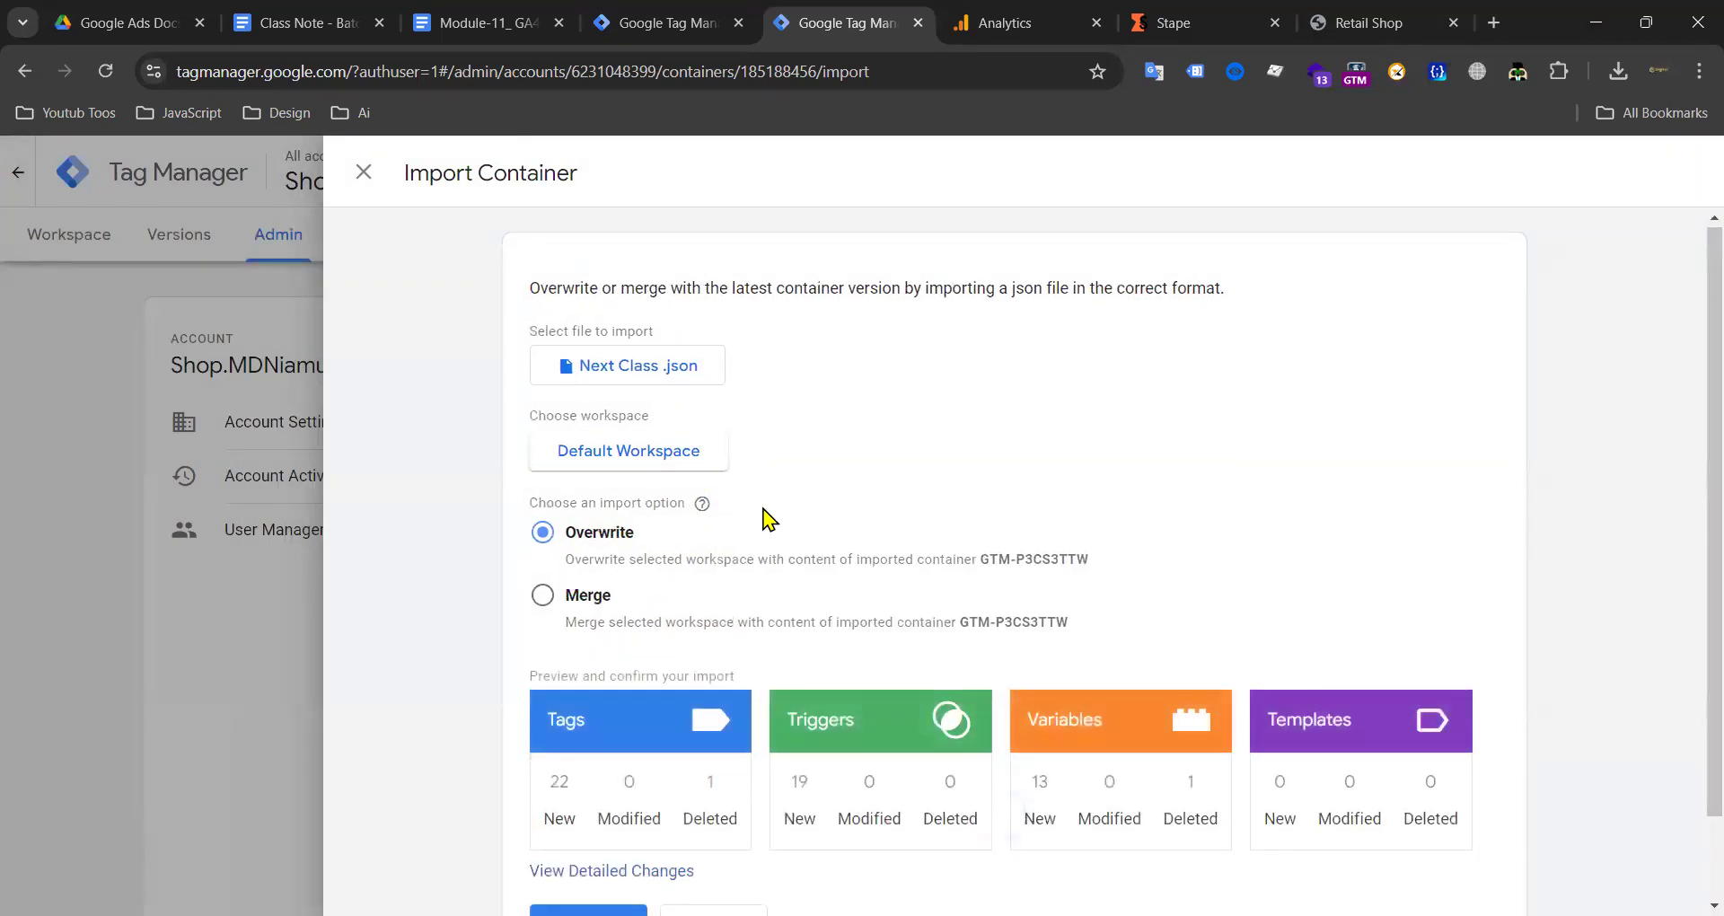
scroll(563, 495, "down", 1)
left_click(547, 824)
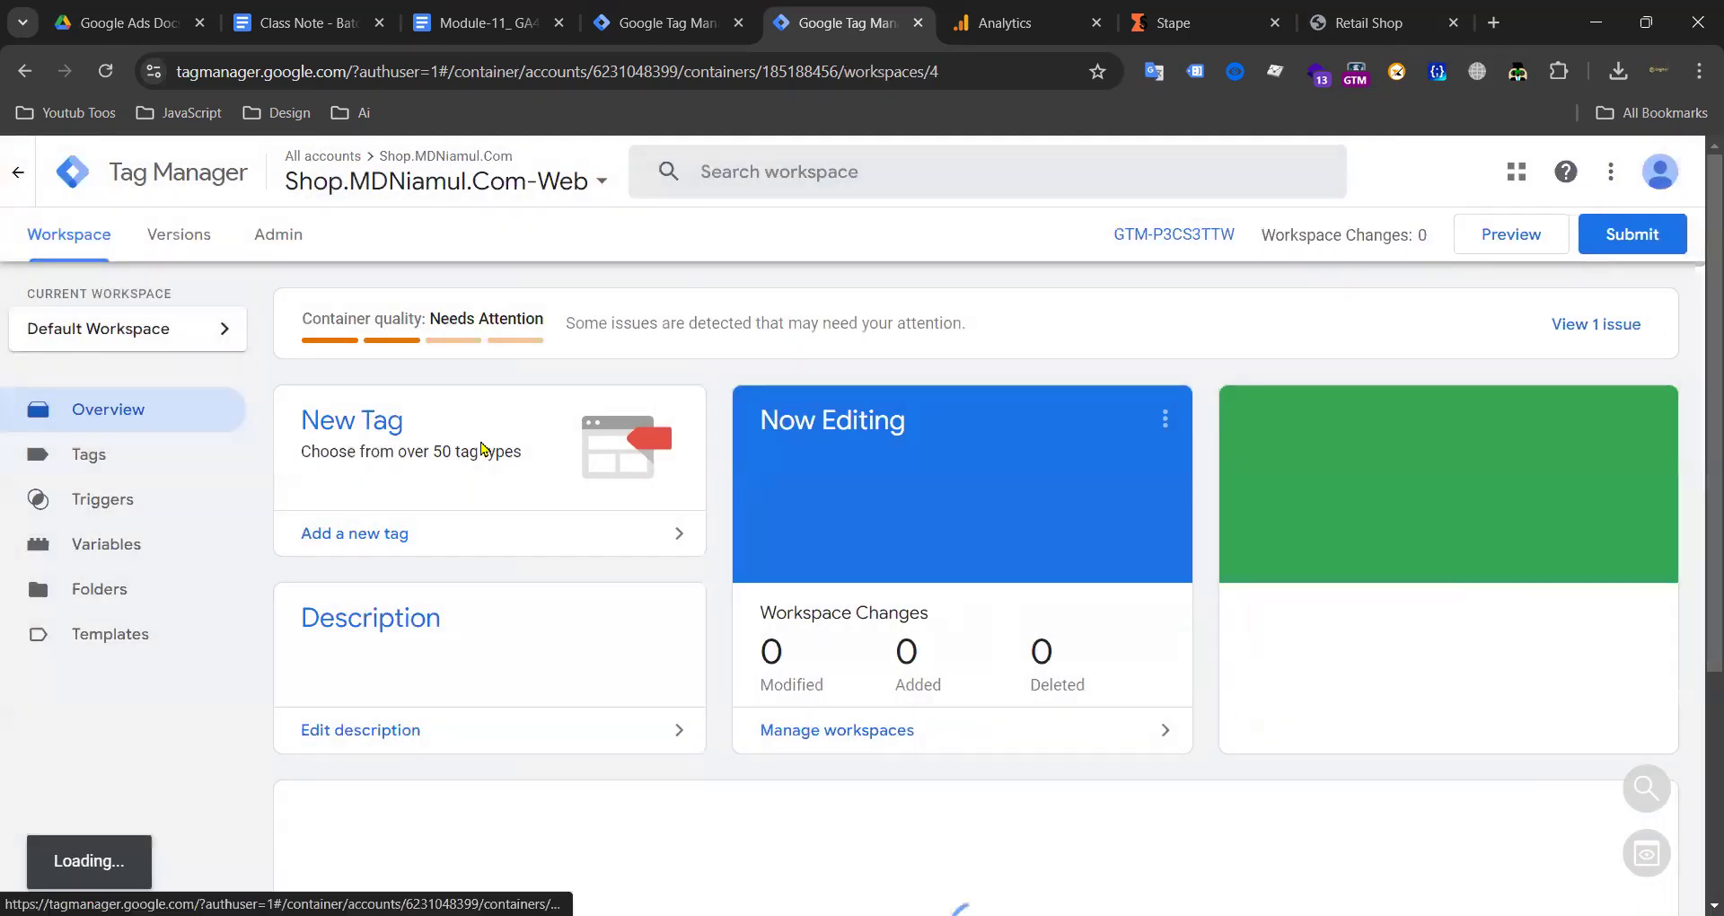
left_click(132, 464)
scroll(412, 485, "down", 7)
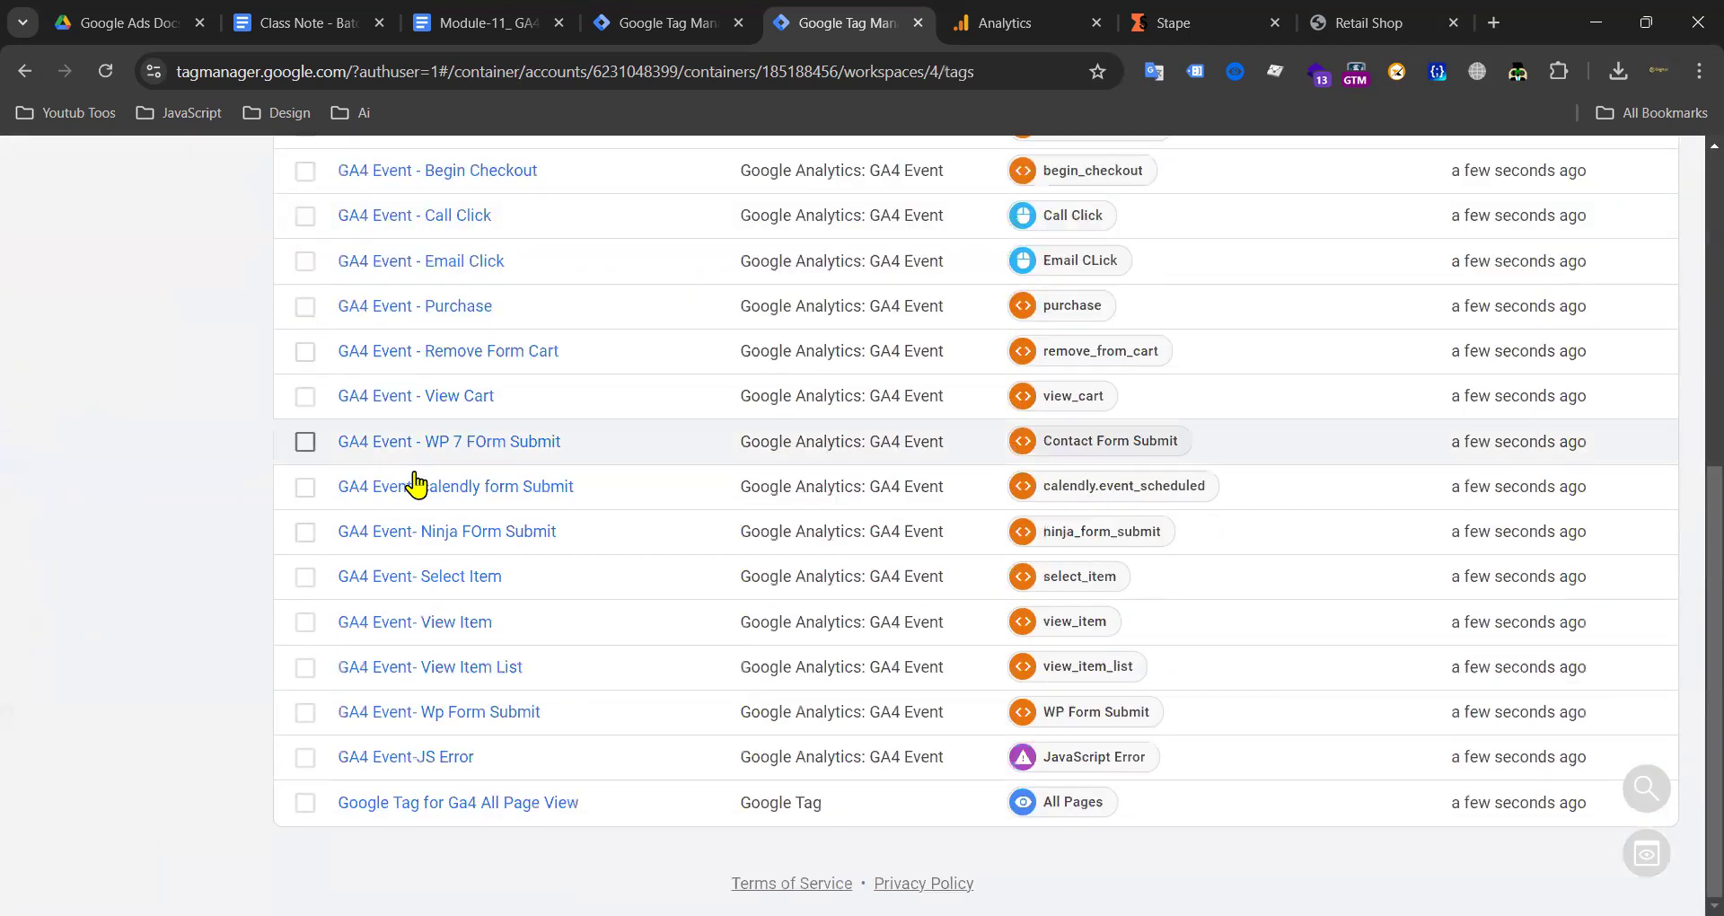
Step: In Google Tag for Ga4 All Page View, add configuration parameter send_page_view set to true
left_click(449, 806)
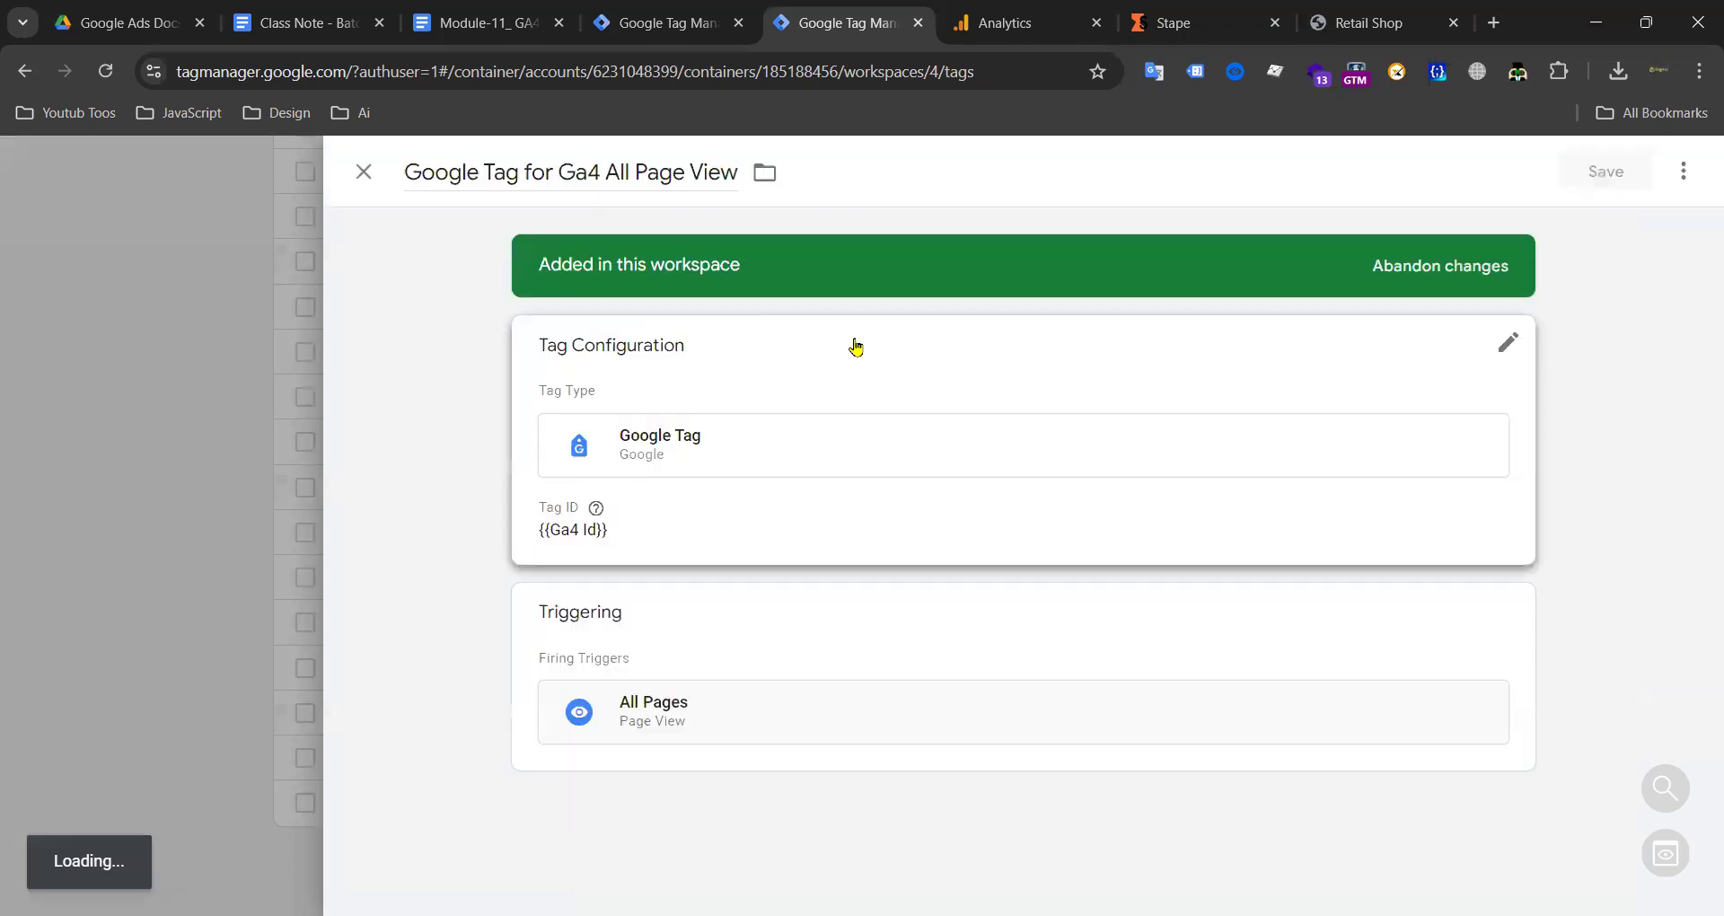
left_click(856, 346)
left_click(617, 515)
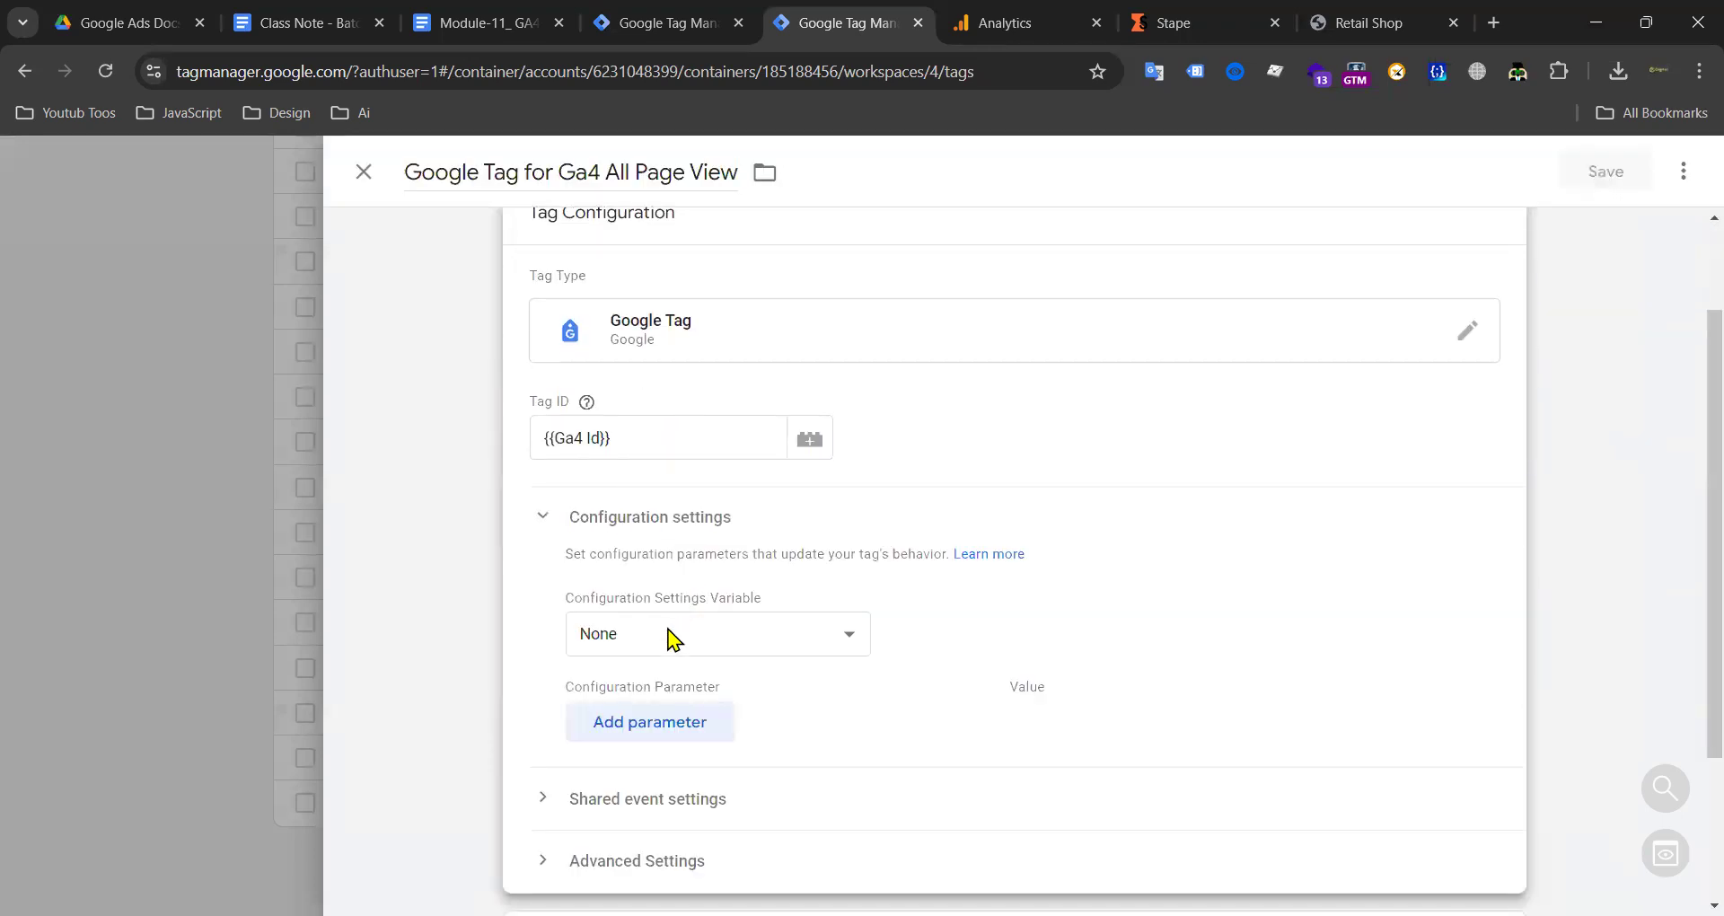
left_click(647, 721)
scroll(680, 520, "down", 3)
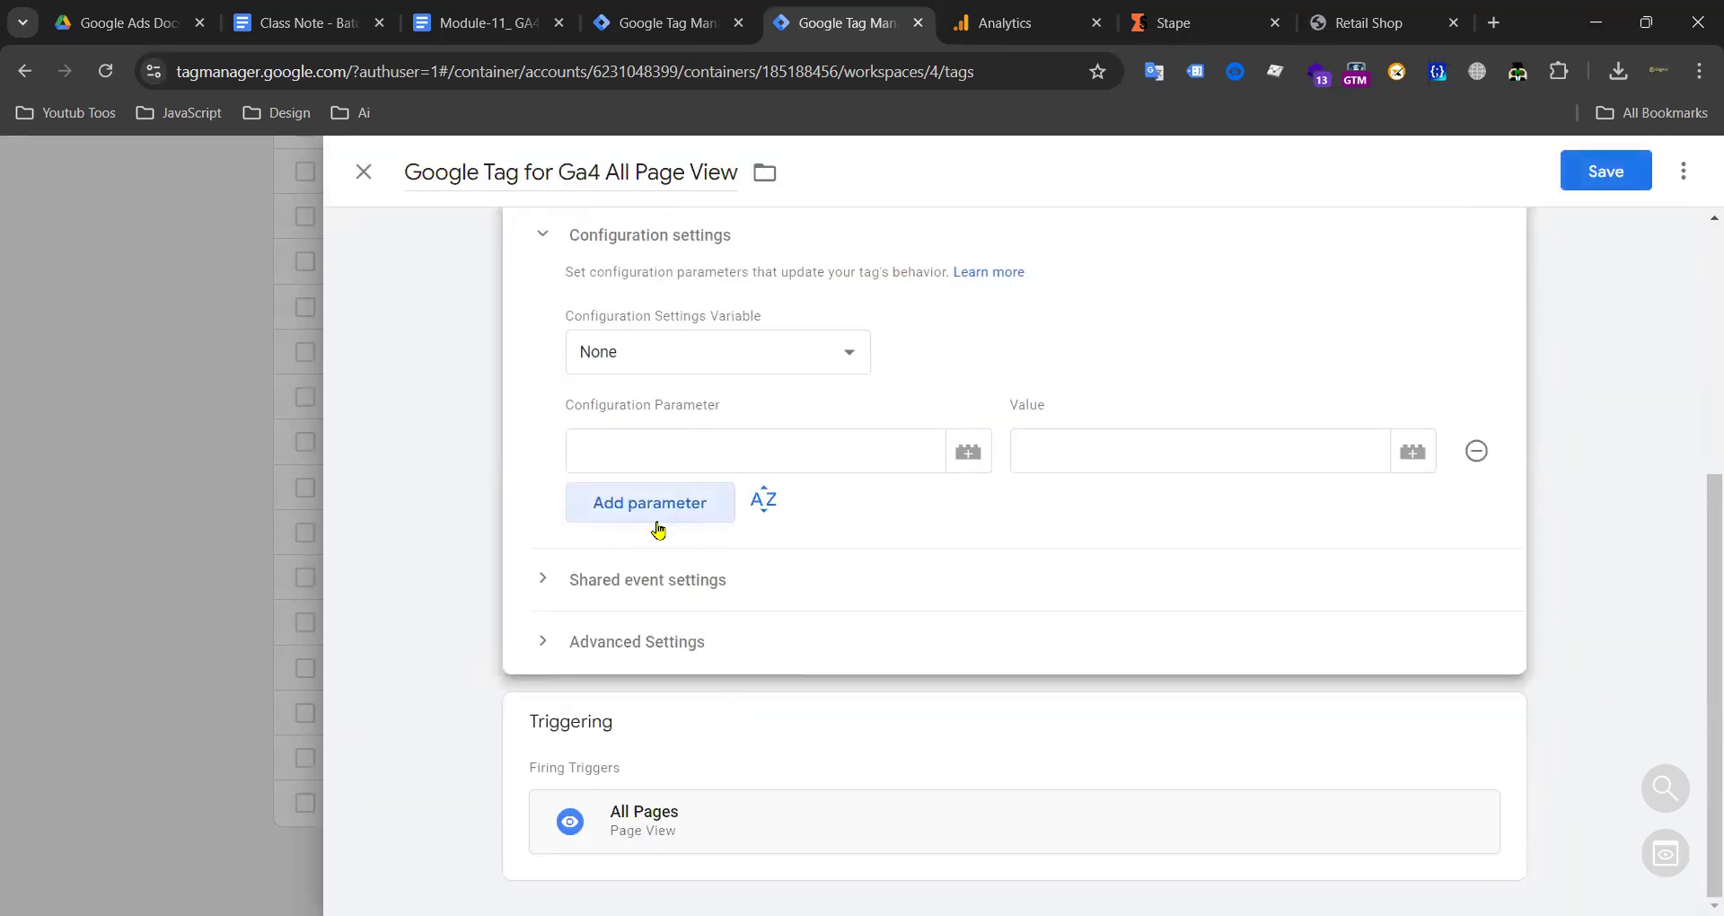
left_click(658, 528)
left_click(698, 449)
type("page")
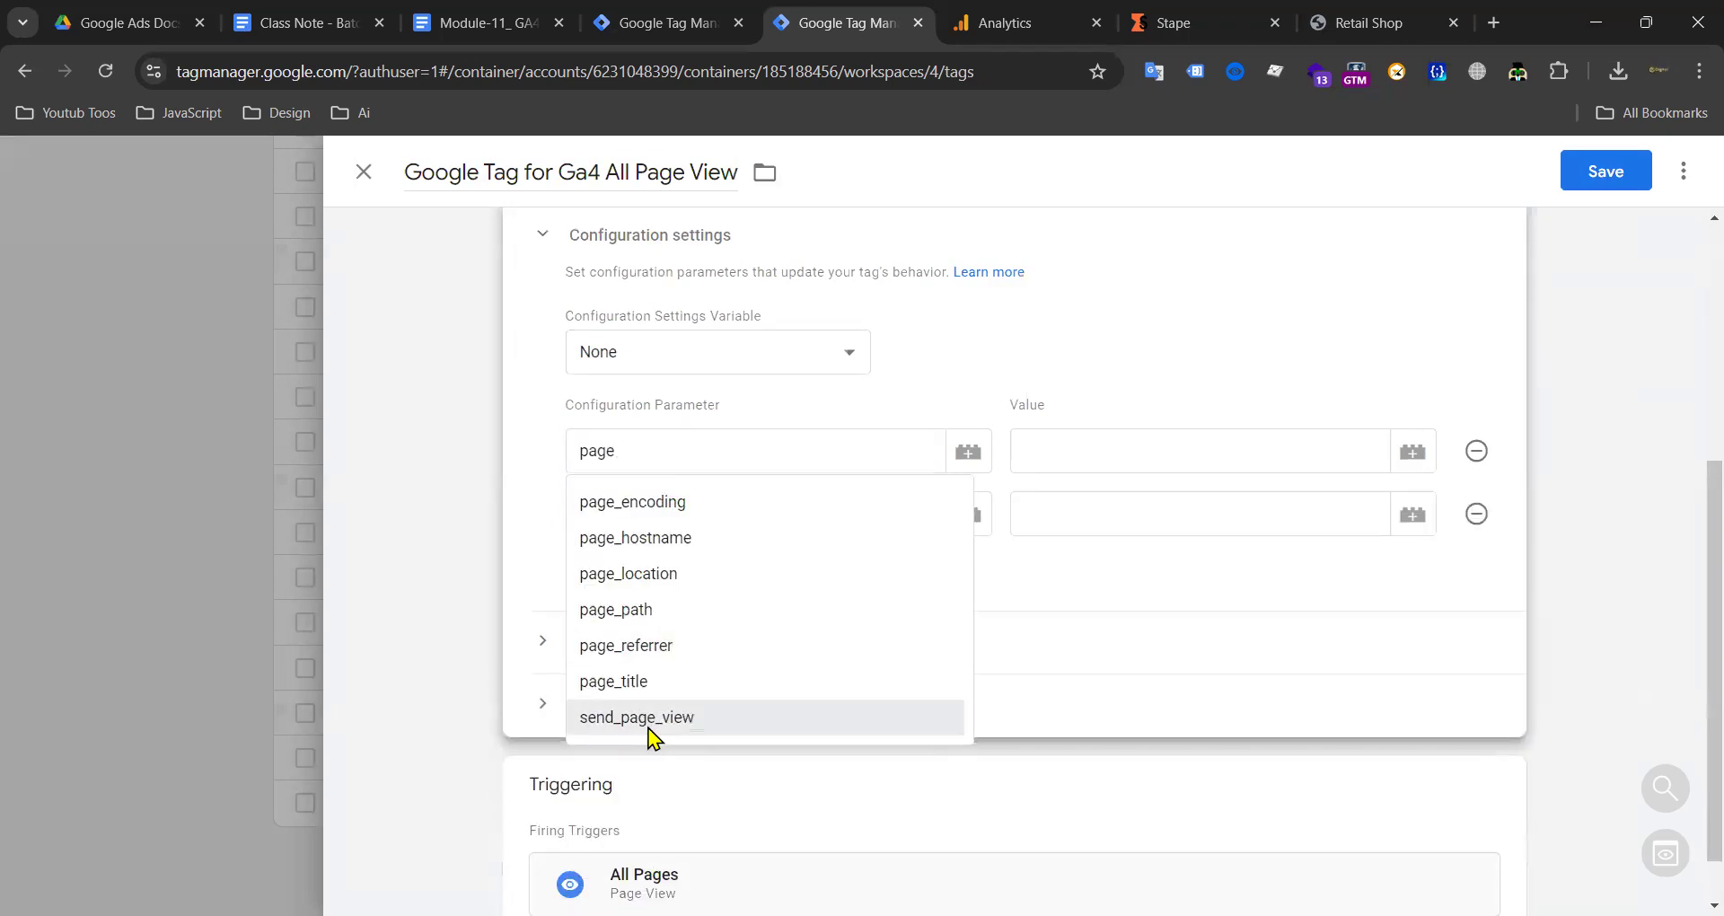
left_click(646, 724)
left_click(1082, 442)
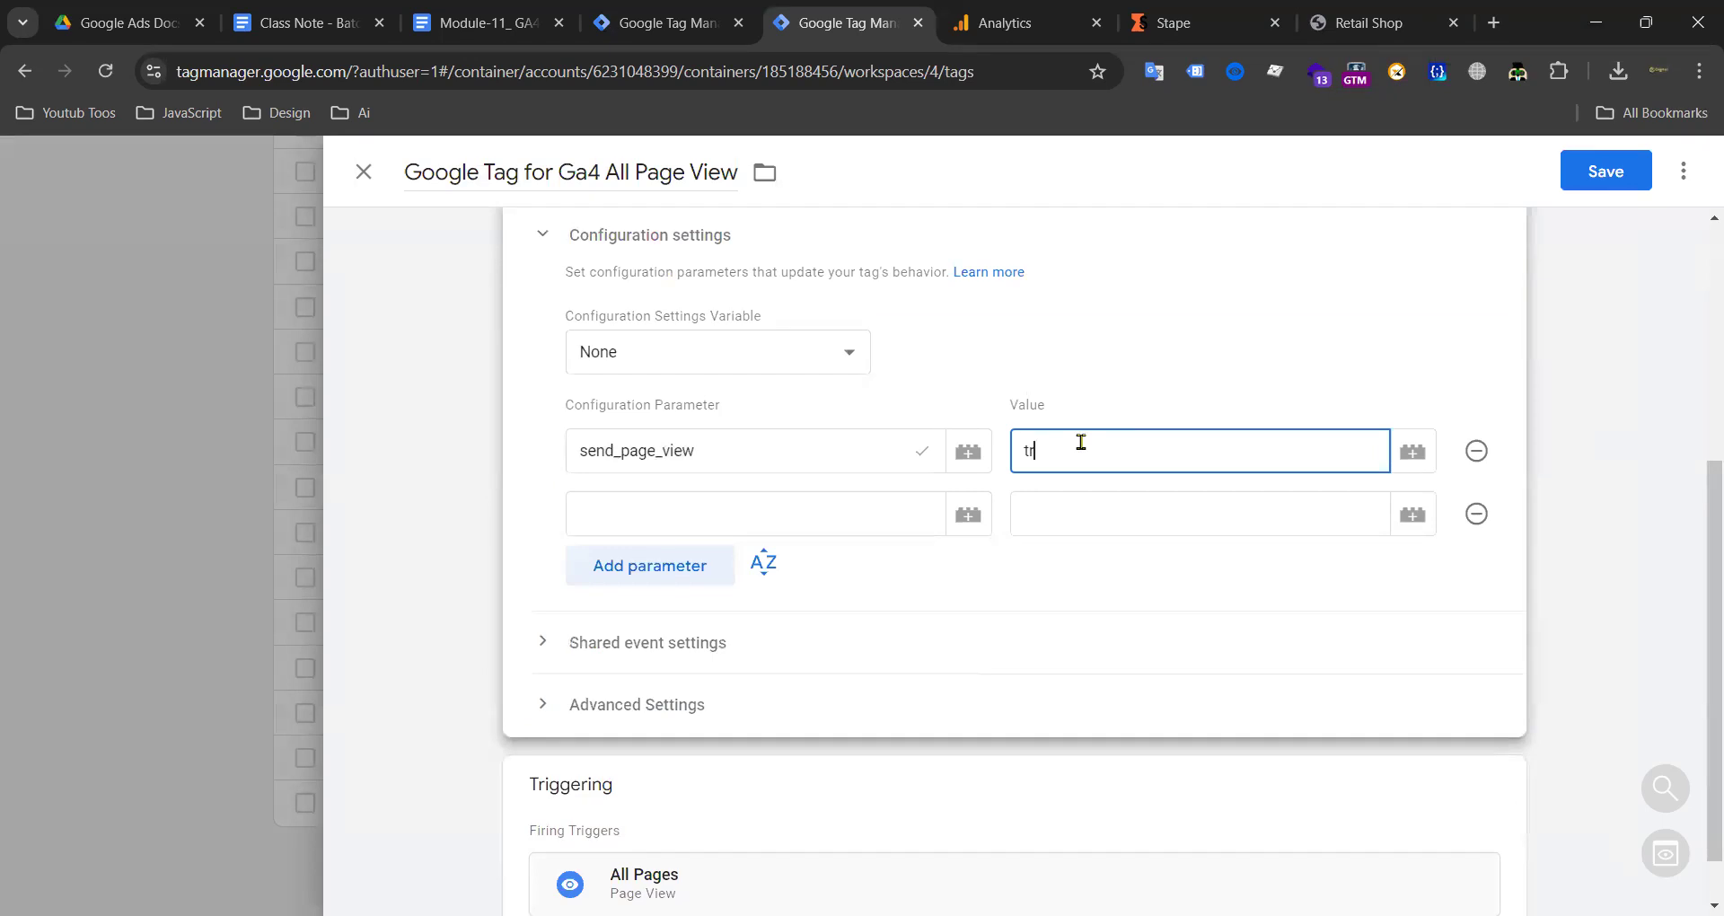
left_click(787, 518)
type("server_container_url")
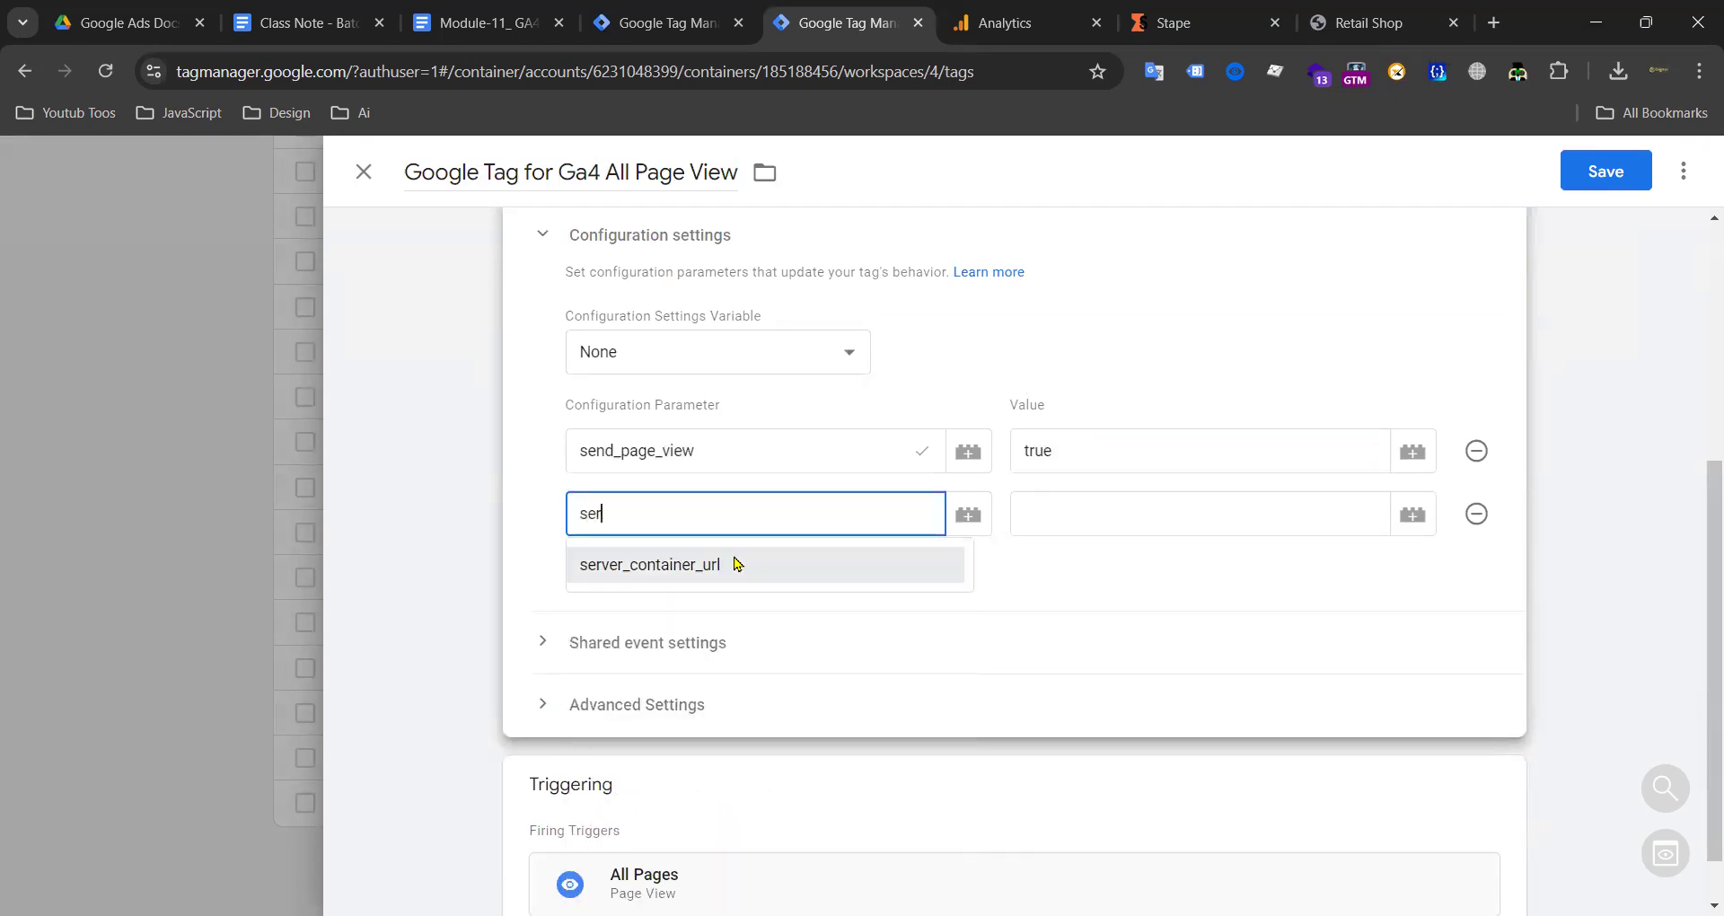
left_click(729, 564)
left_click(1190, 25)
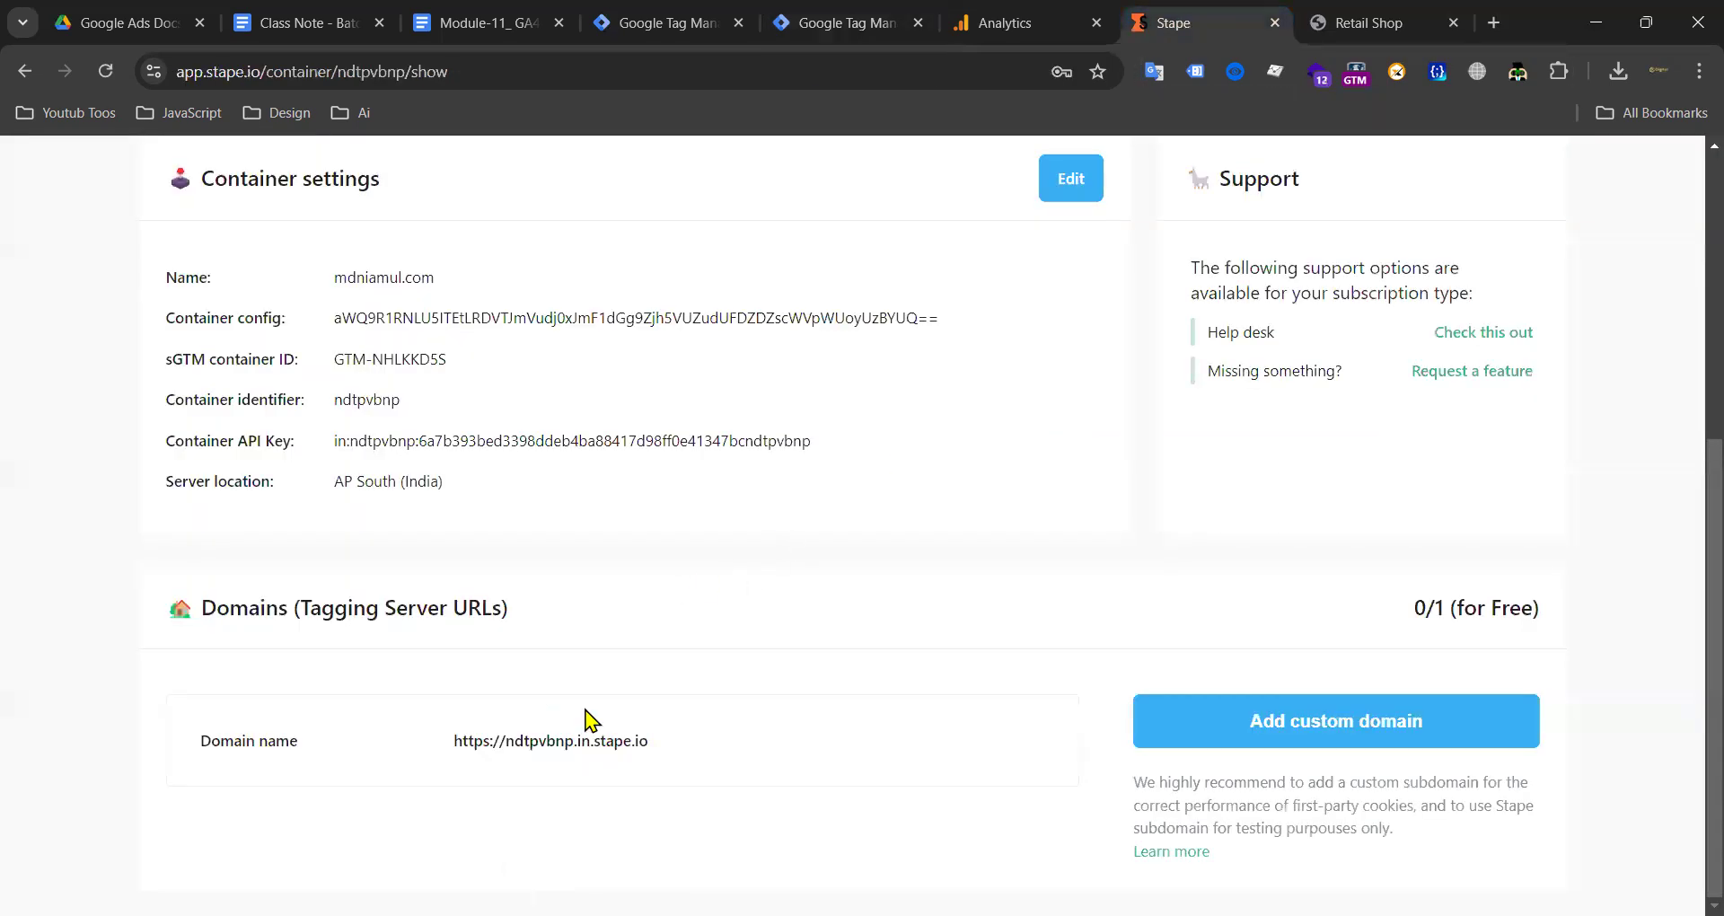
left_click(997, 22)
left_click(835, 22)
left_click(1052, 513)
key("ctrl+v")
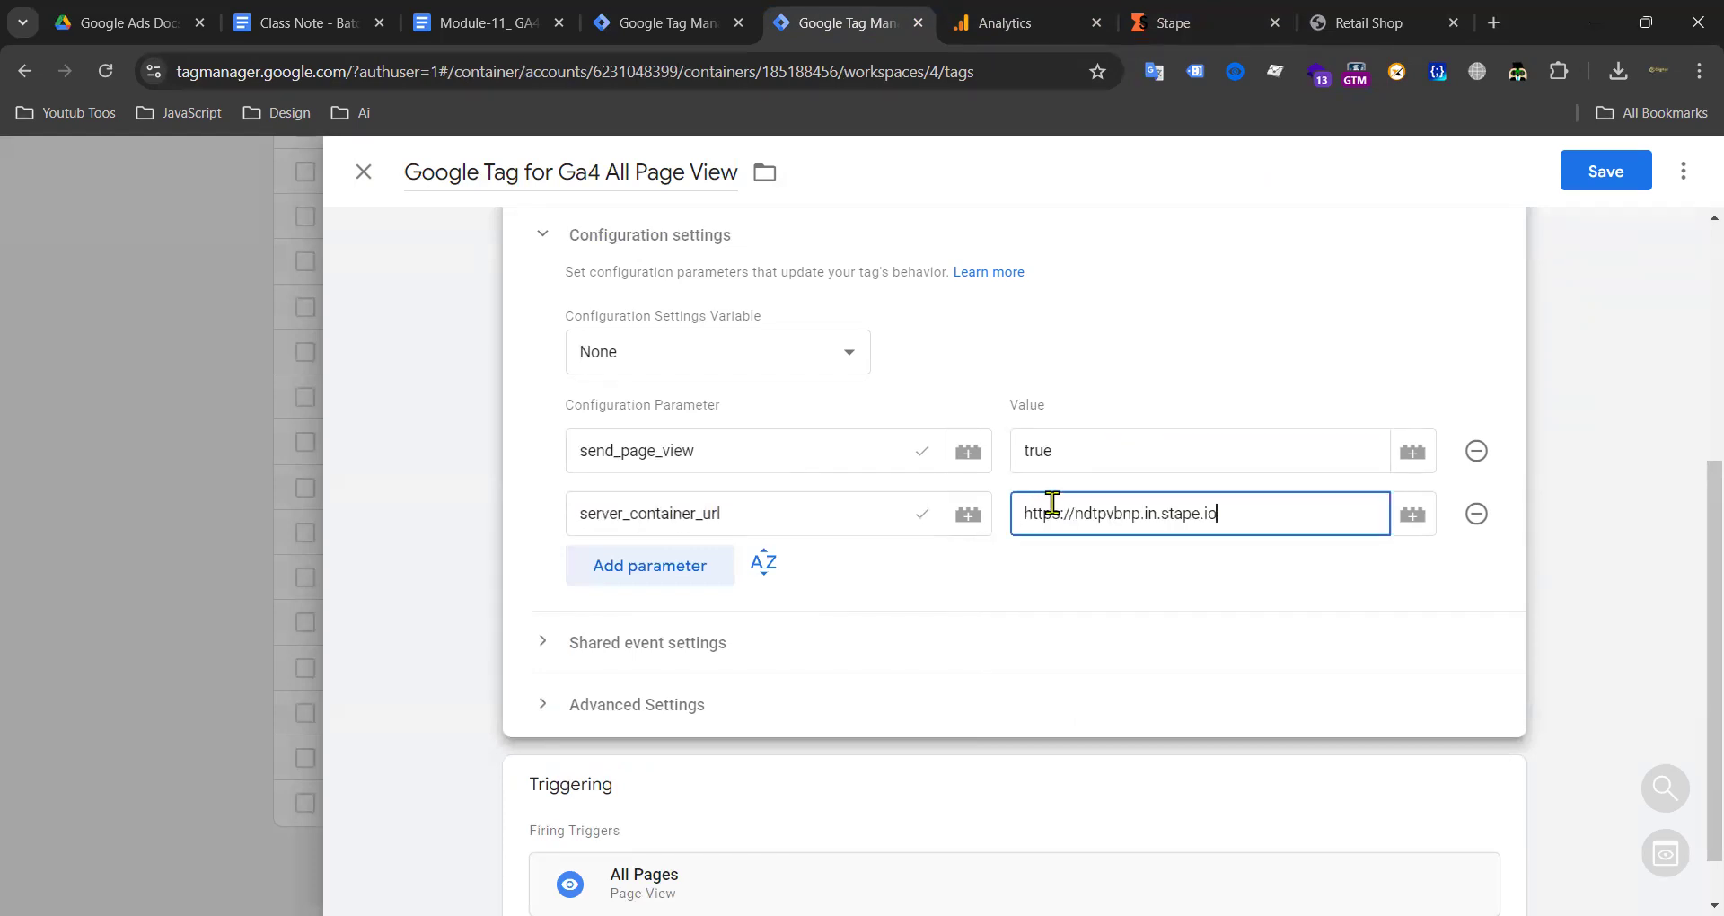
left_click(1598, 185)
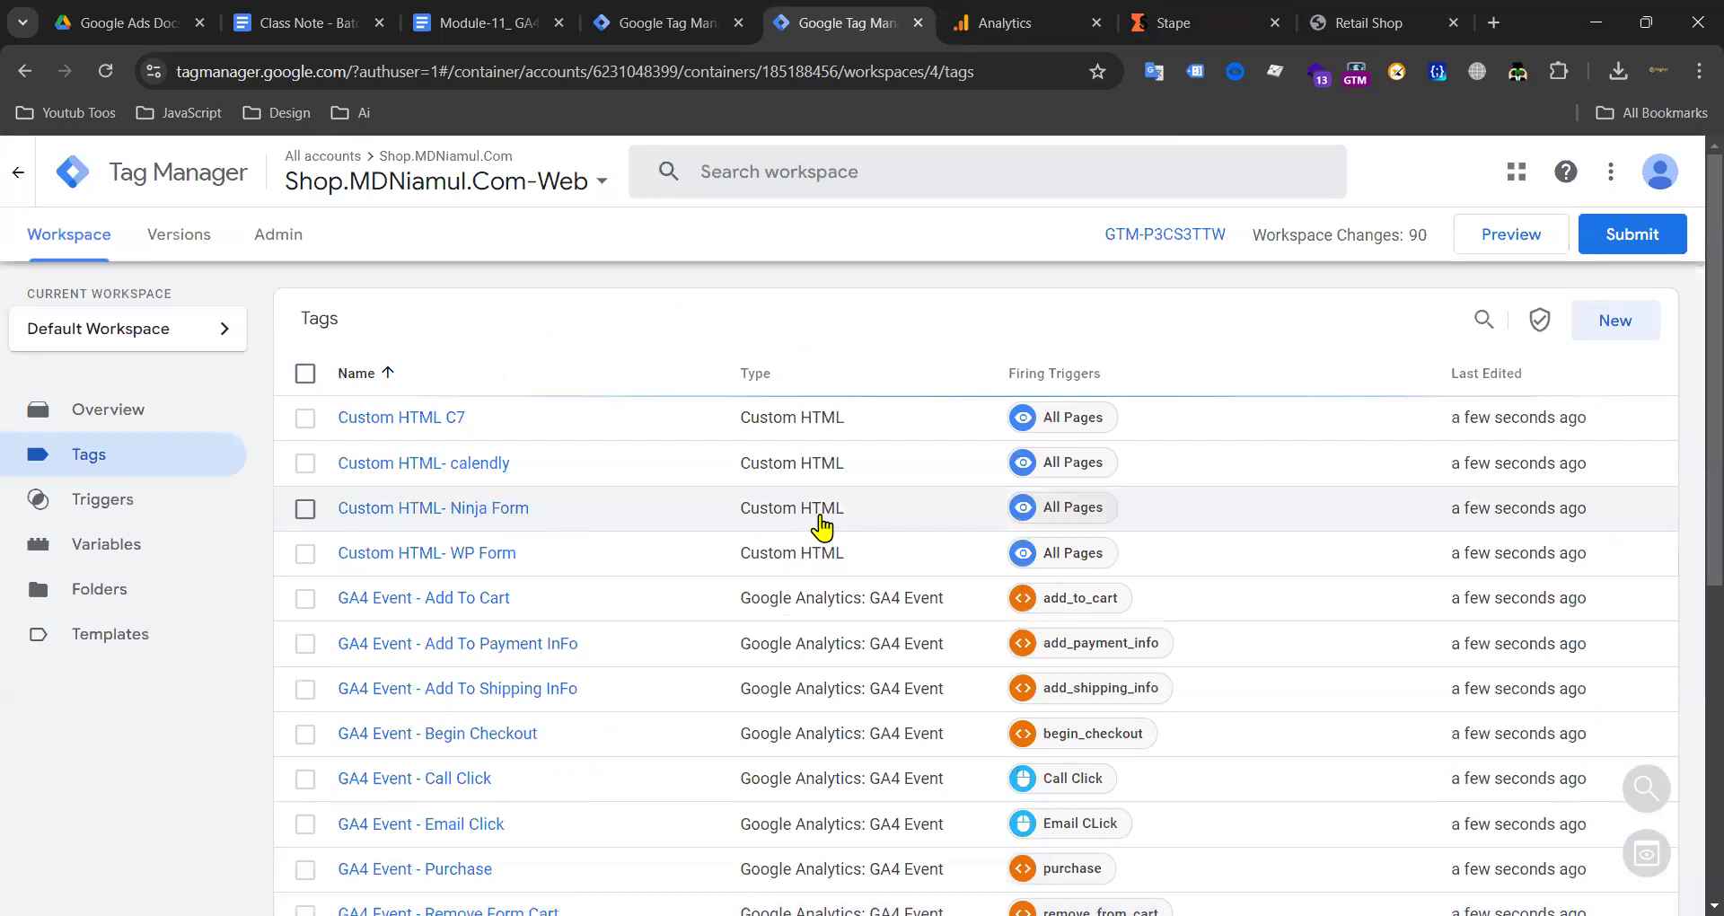
Step: Scroll the web tags list, then view the server container's workspace and admin settings
scroll(782, 520, "down", 3)
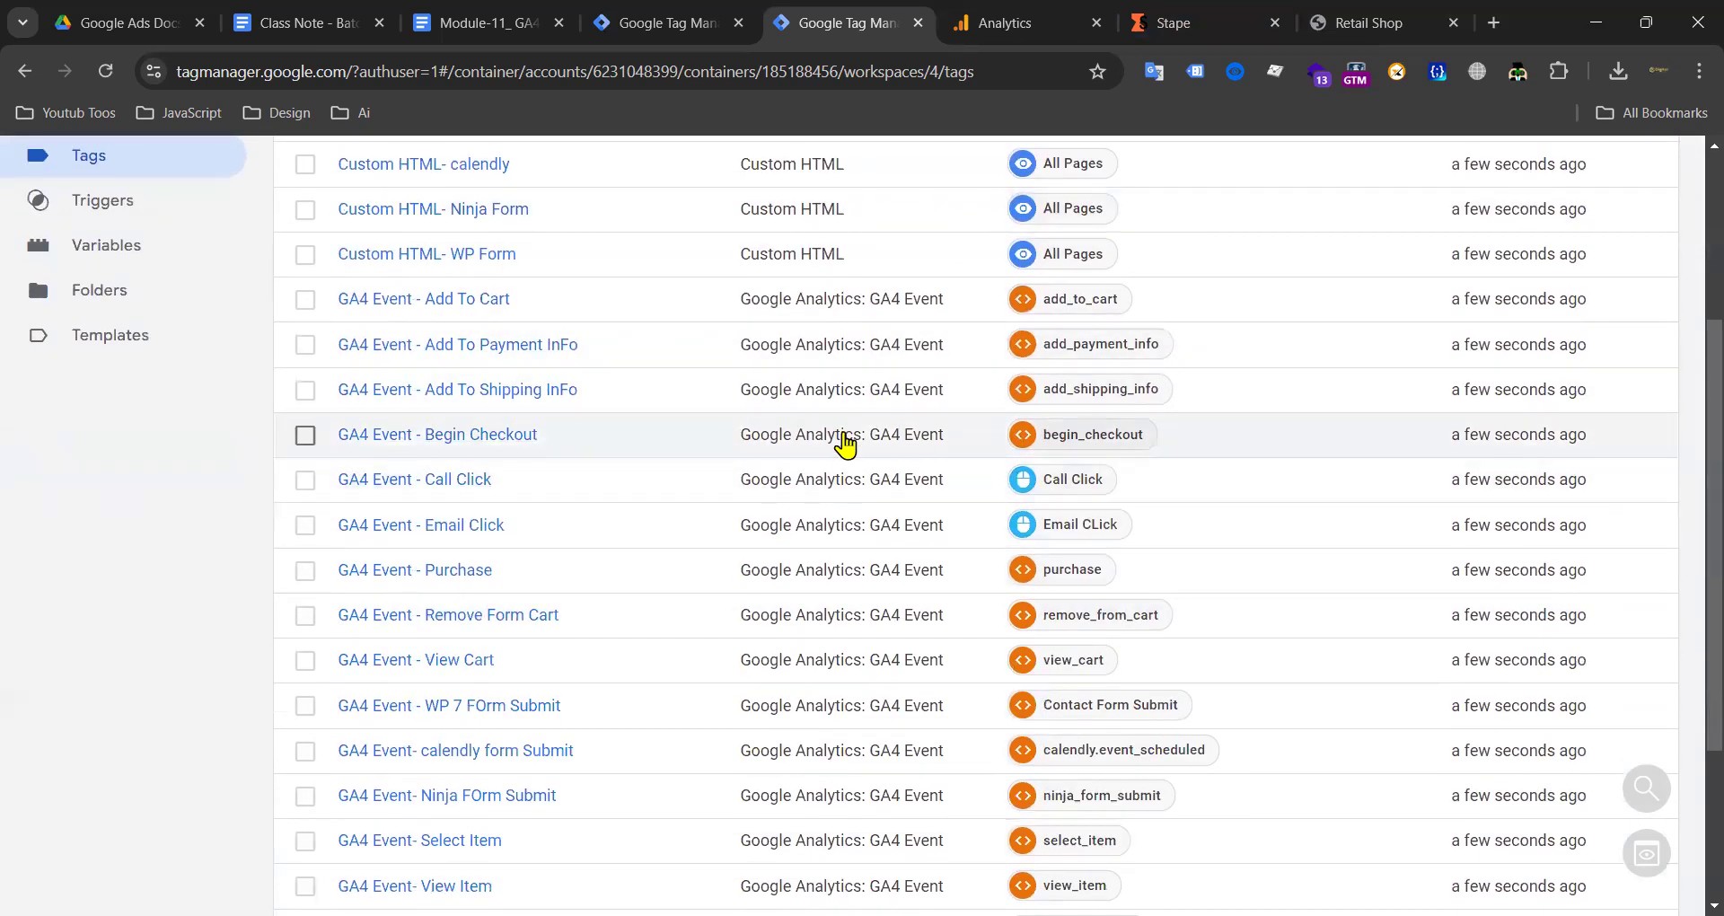
scroll(862, 467, "down", 3)
scroll(575, 557, "up", 4)
scroll(554, 575, "down", 3)
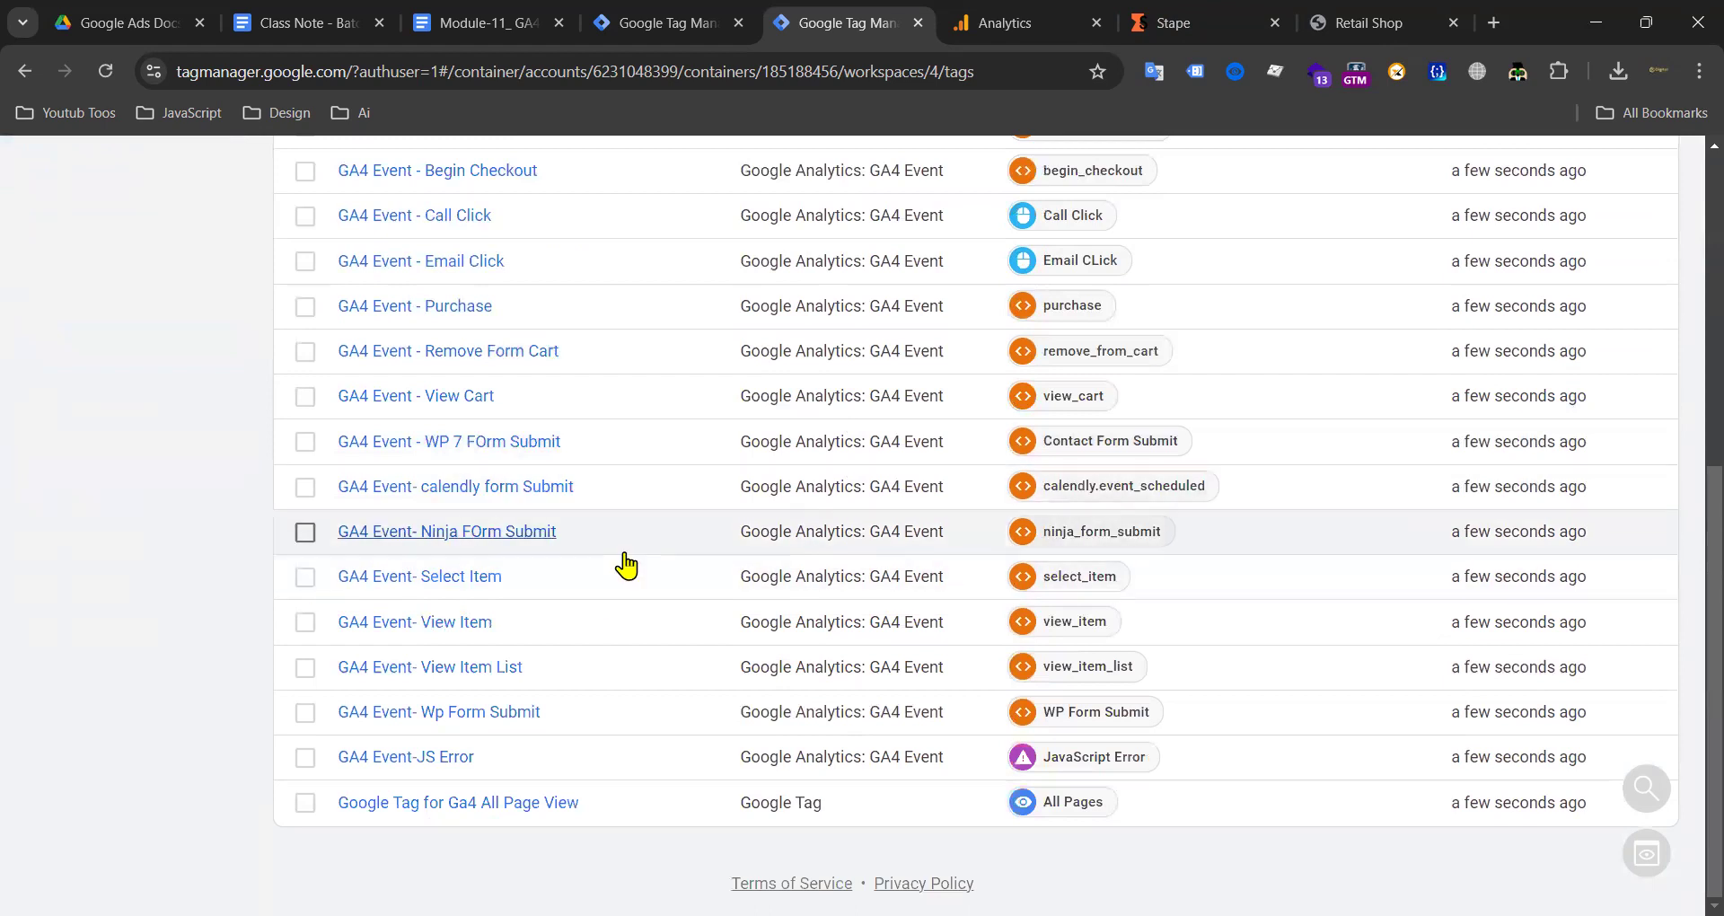
scroll(952, 494, "up", 6)
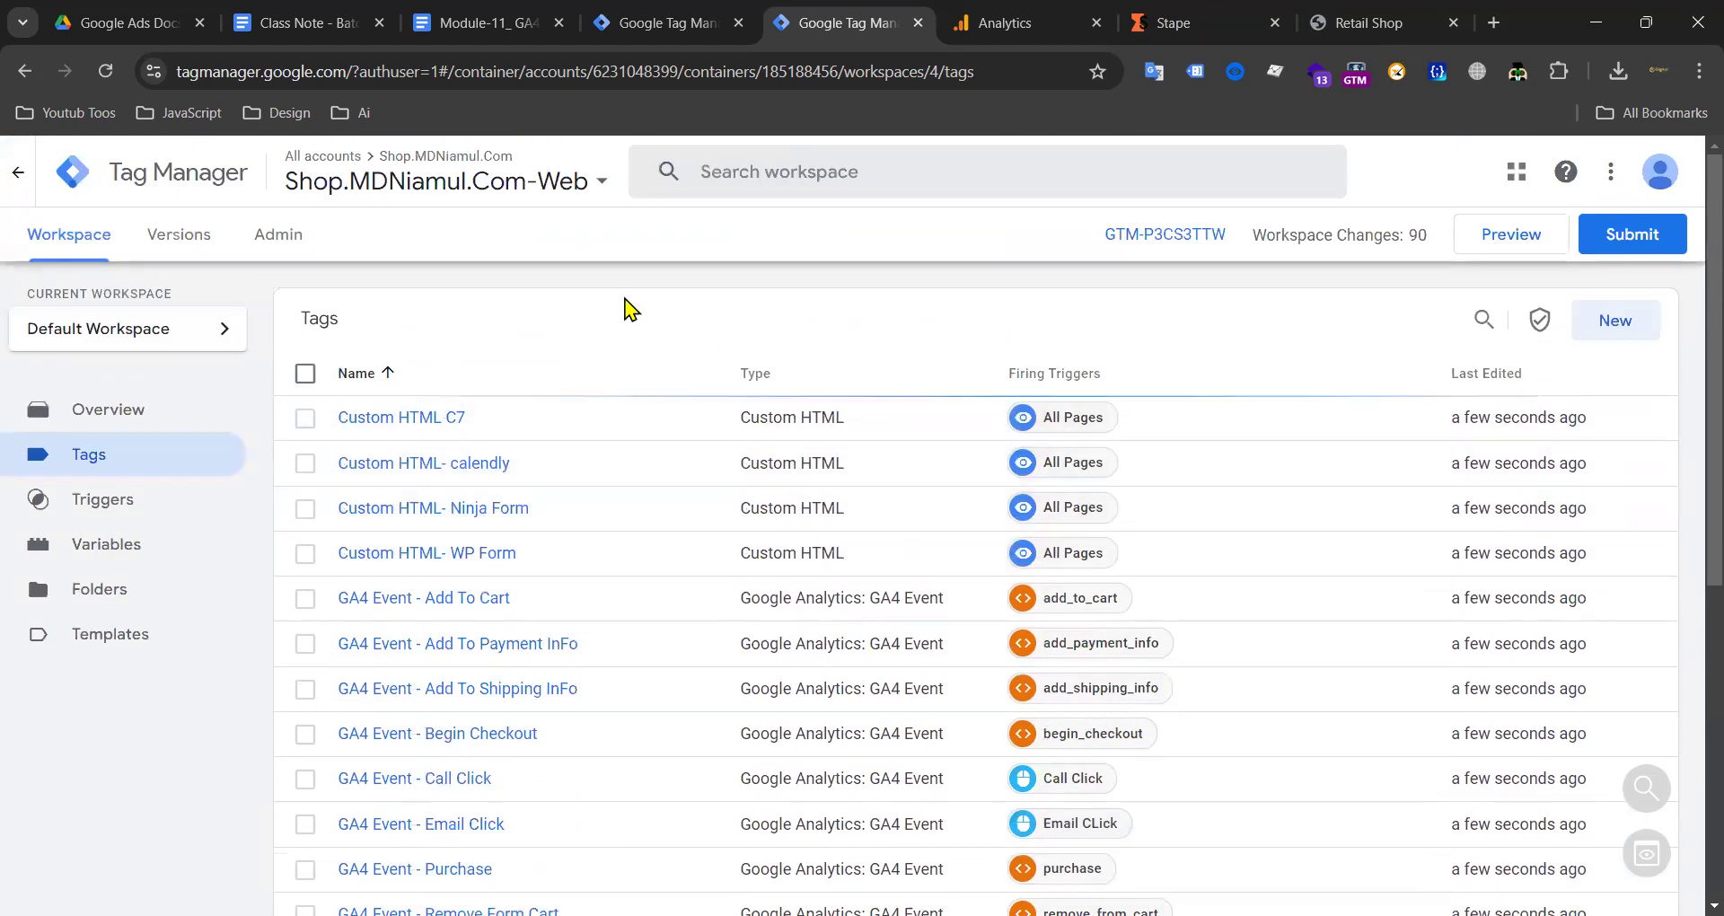
left_click(664, 25)
left_click(81, 237)
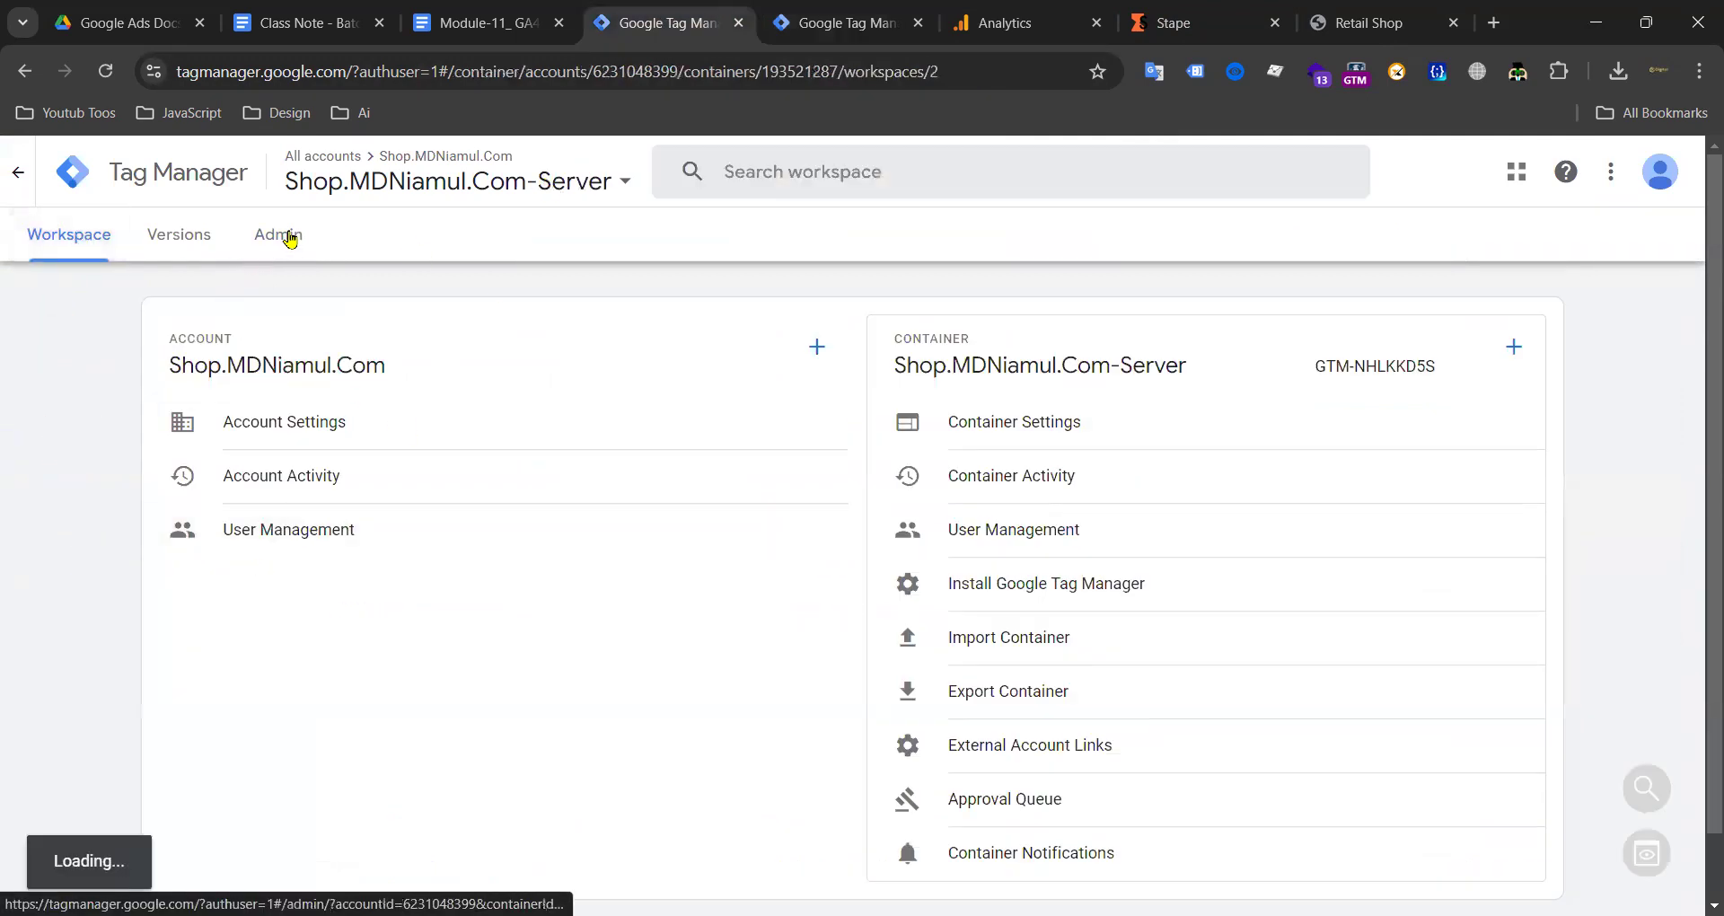
left_click(290, 239)
left_click(100, 256)
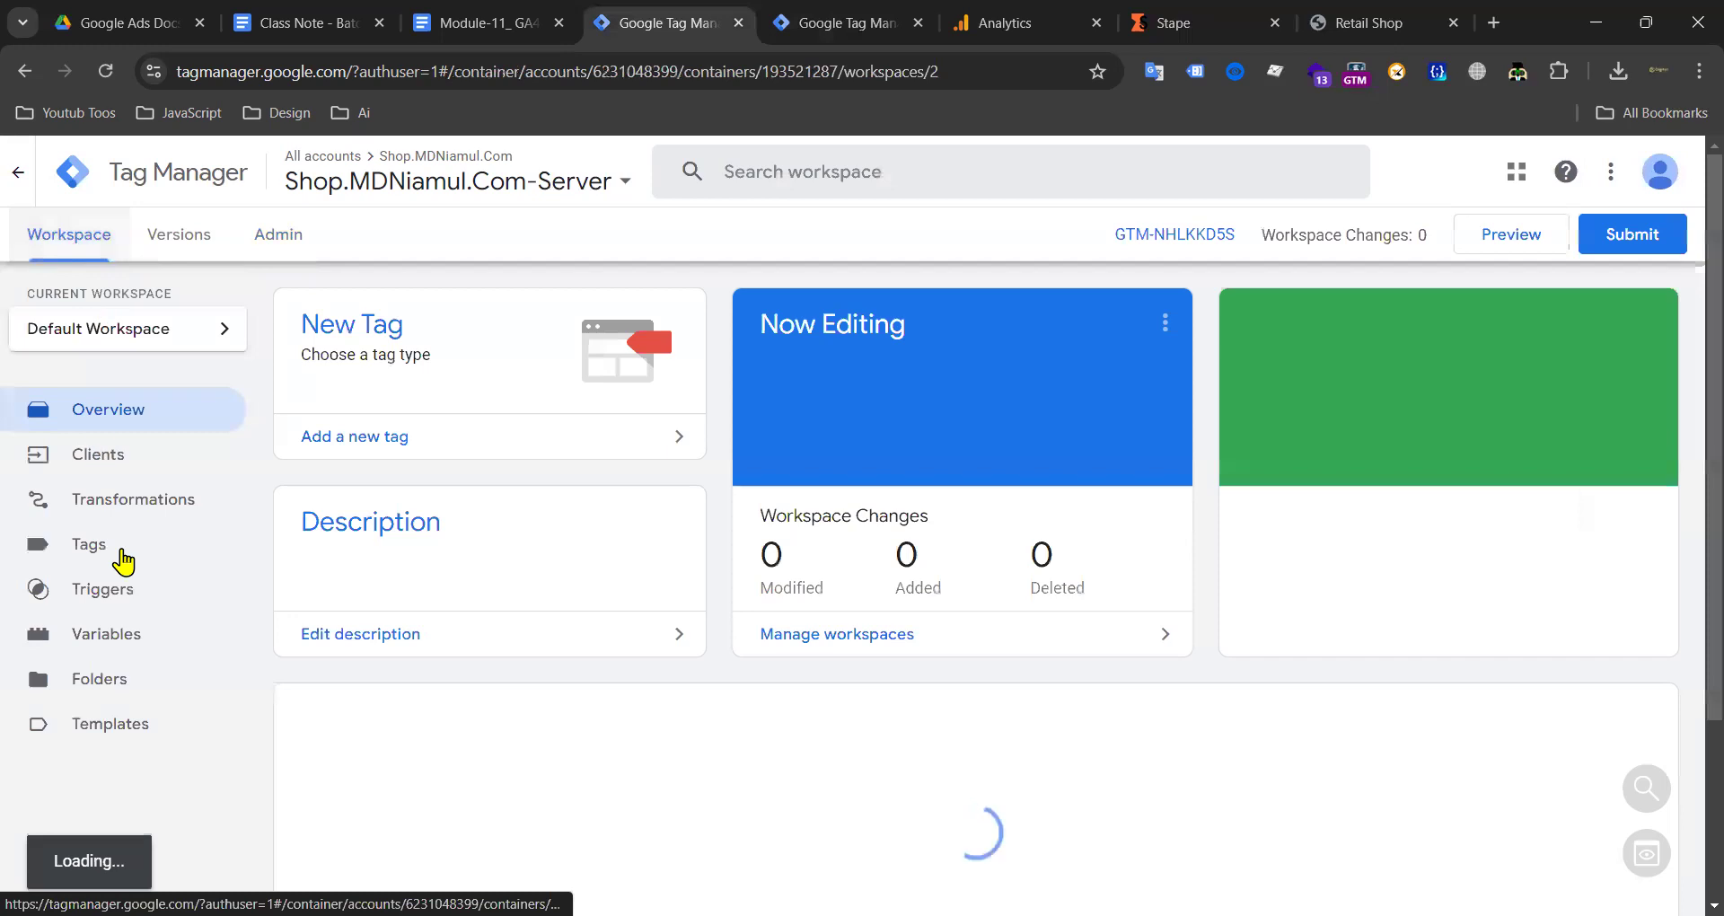
Step: Glance over the web tags again, then open the server container's Clients list to check the GA4 client
left_click(1021, 26)
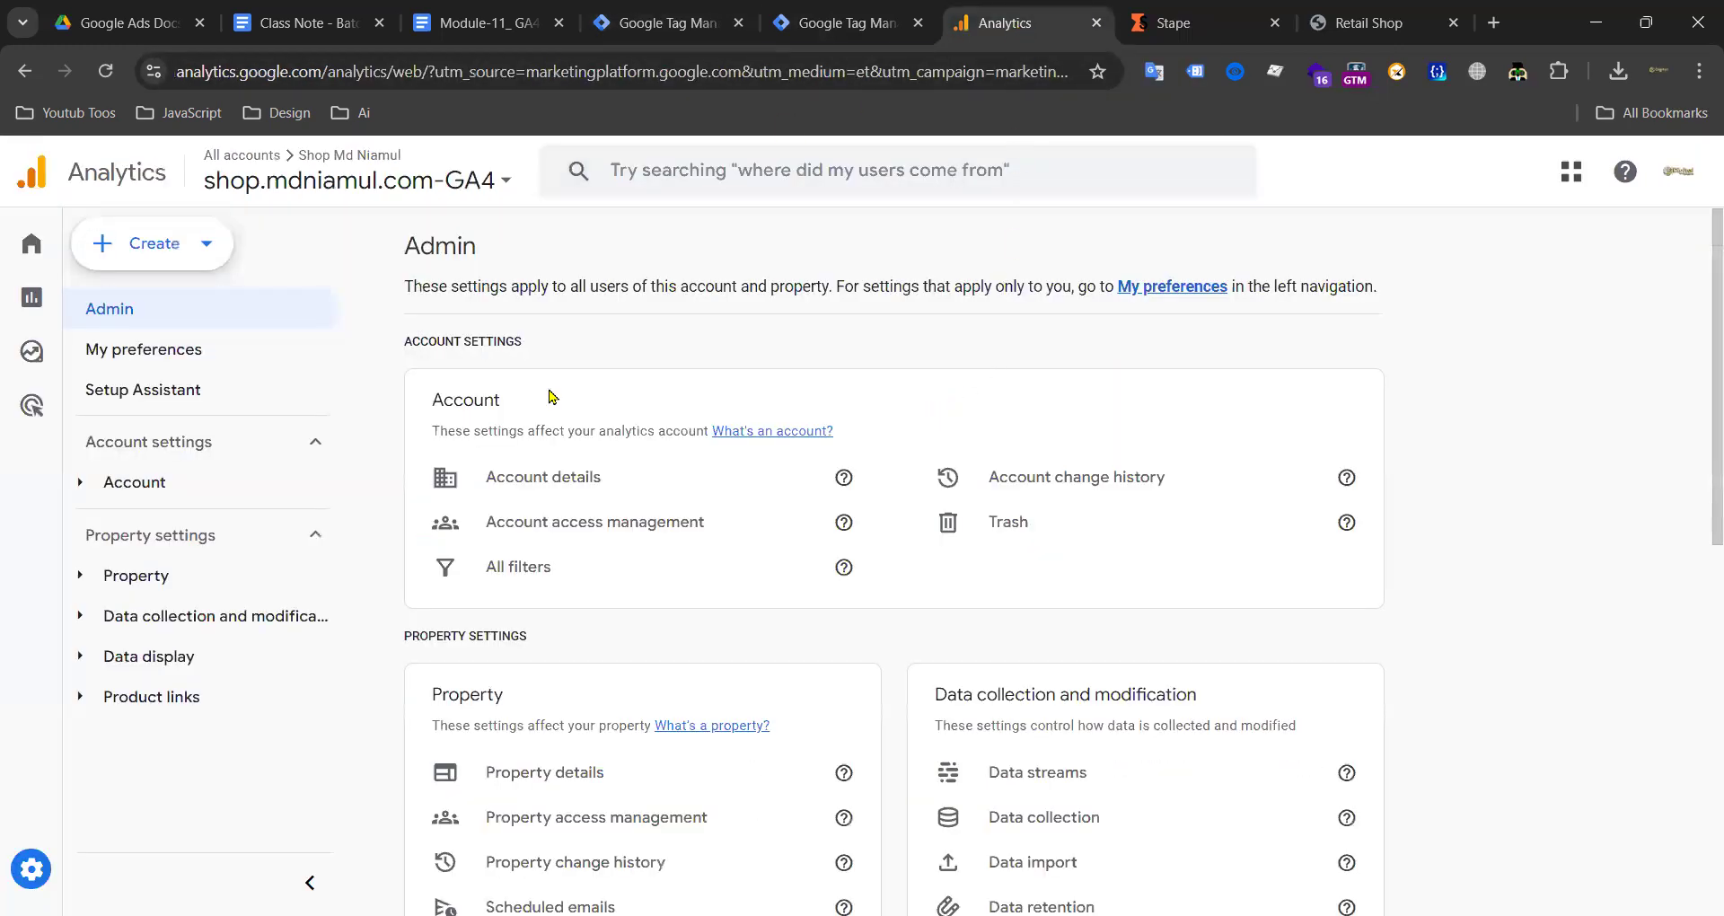
left_click(839, 22)
scroll(500, 439, "down", 8)
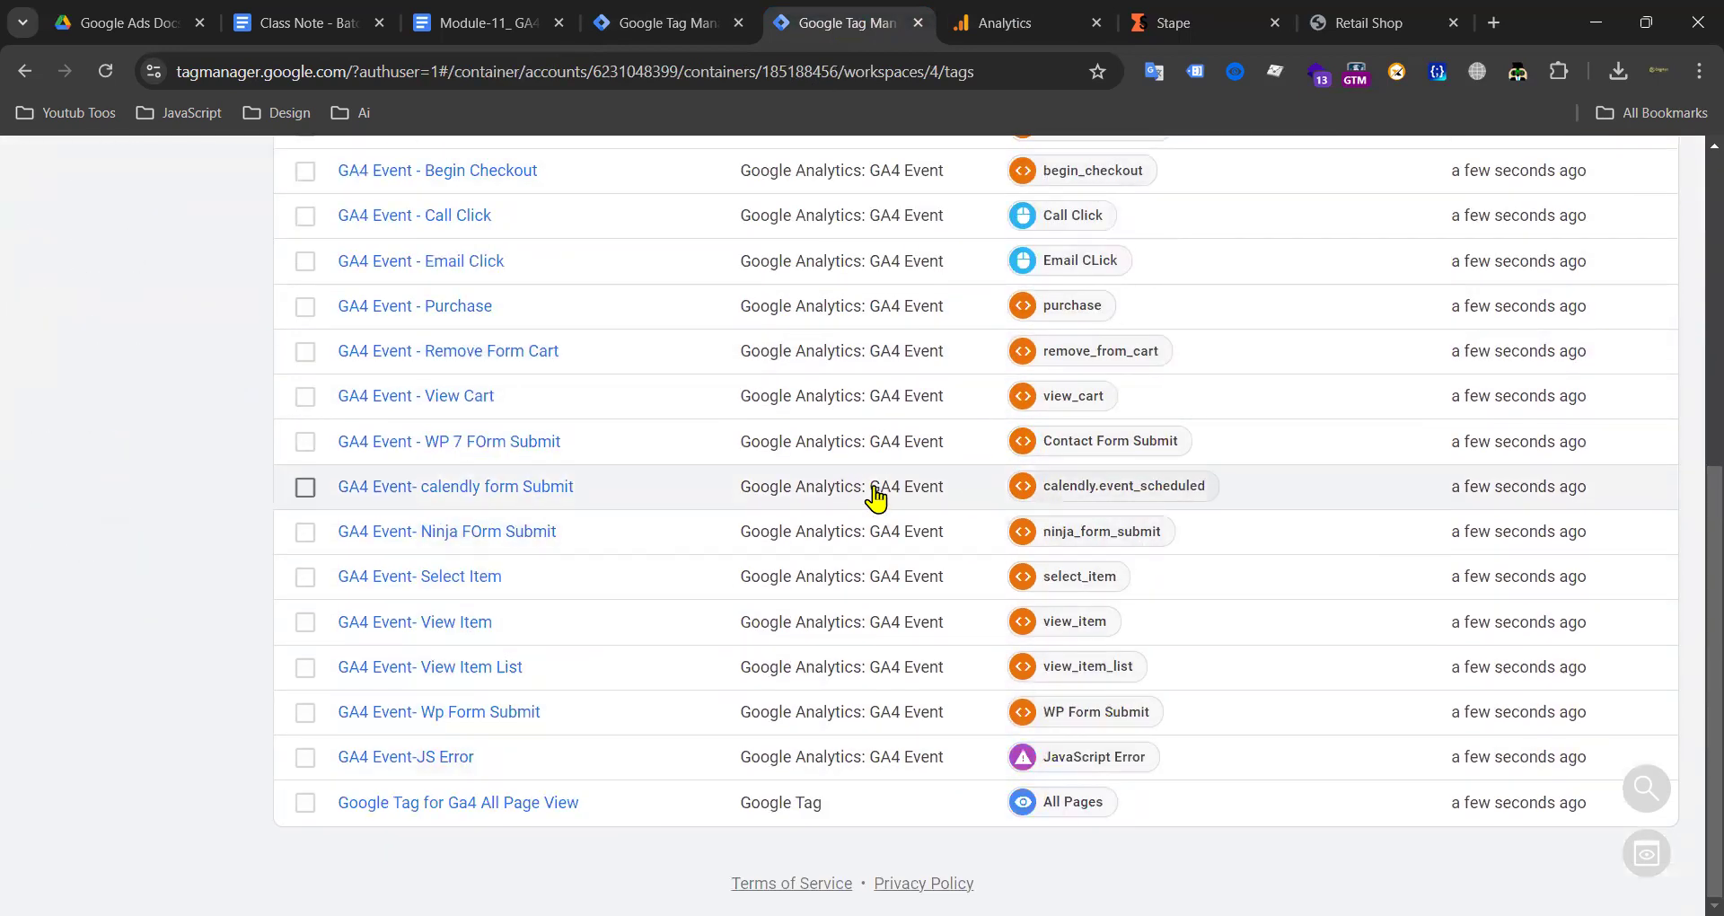
scroll(876, 497, "up", 6)
scroll(865, 501, "down", 3)
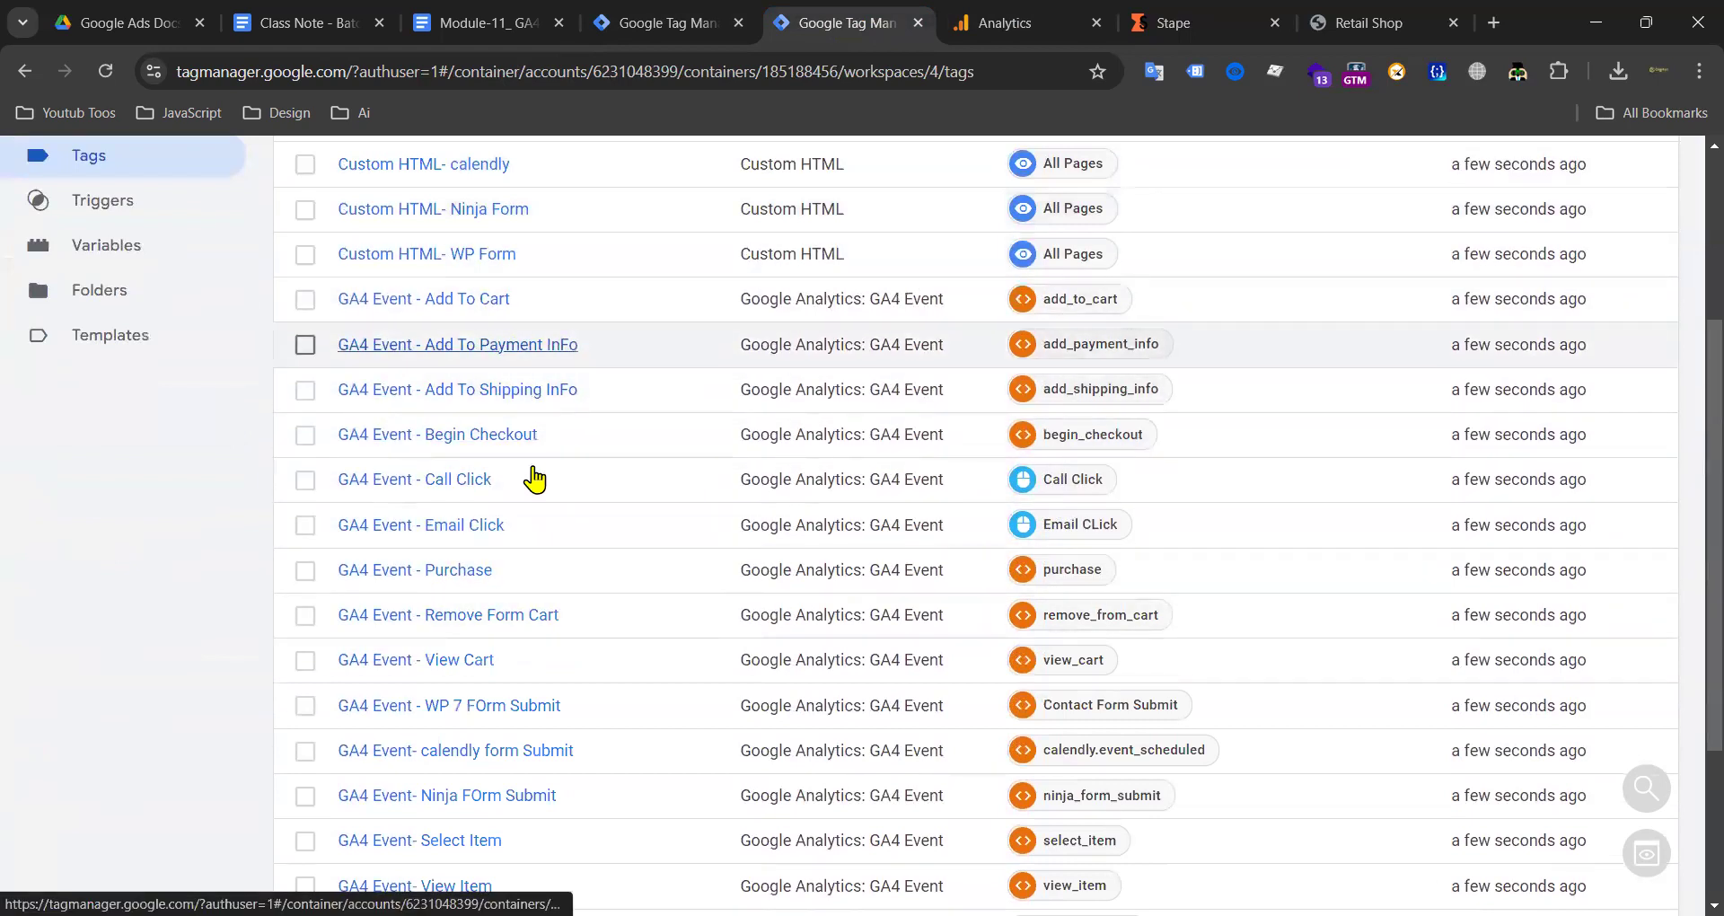
scroll(534, 468, "up", 3)
left_click(644, 25)
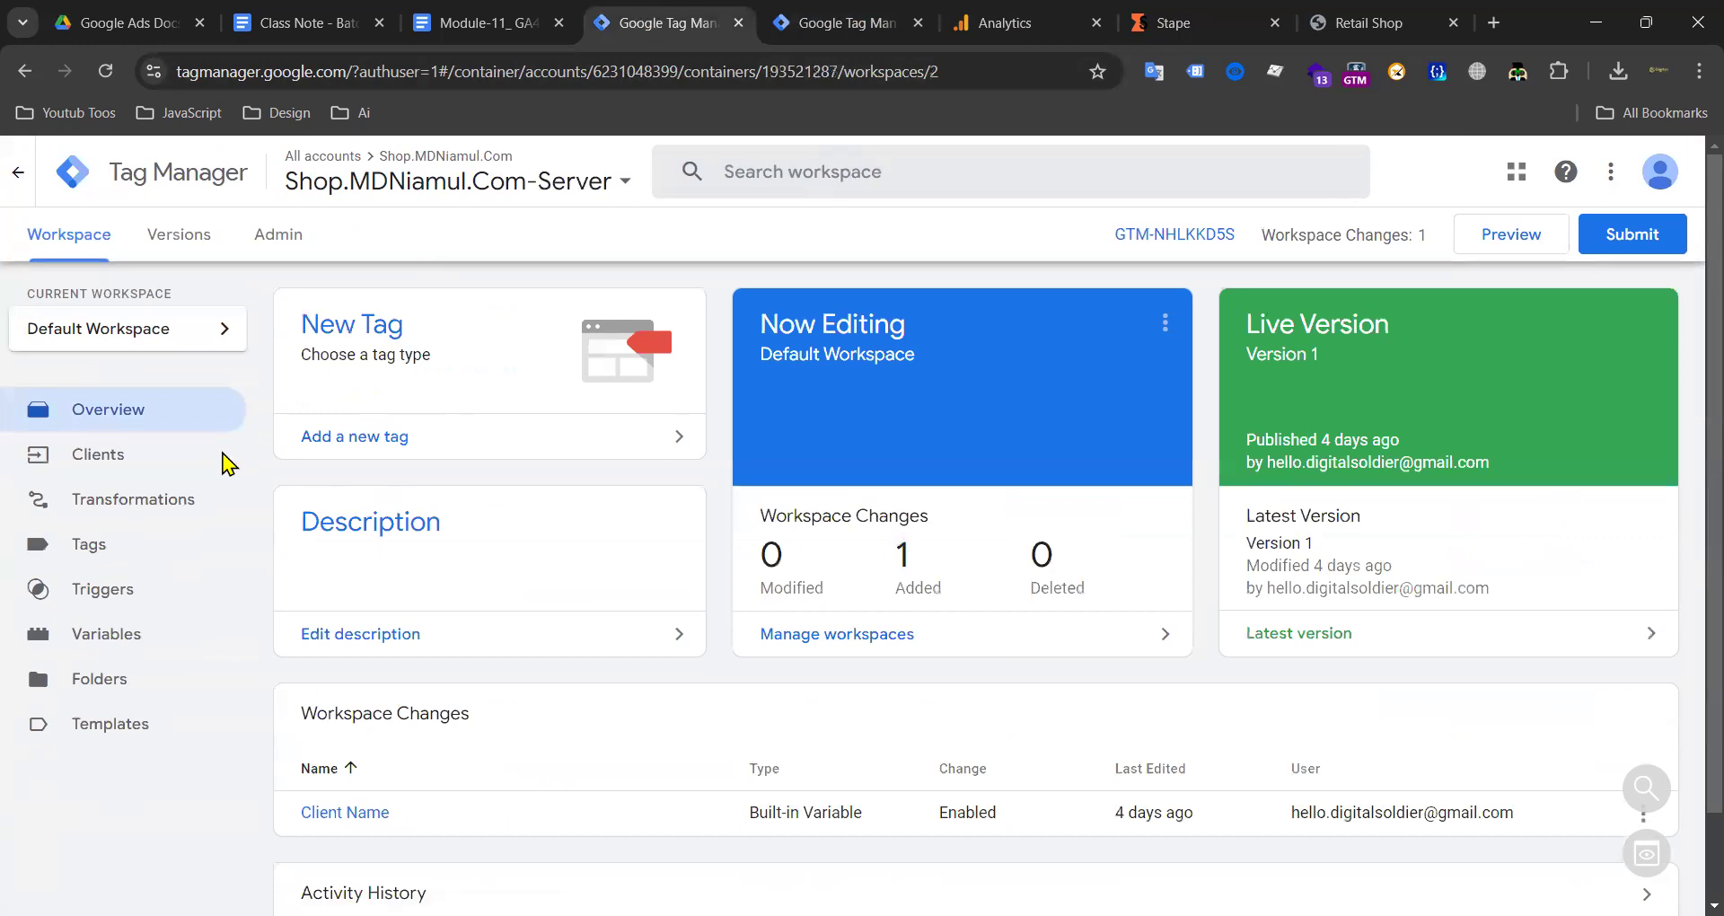
left_click(111, 474)
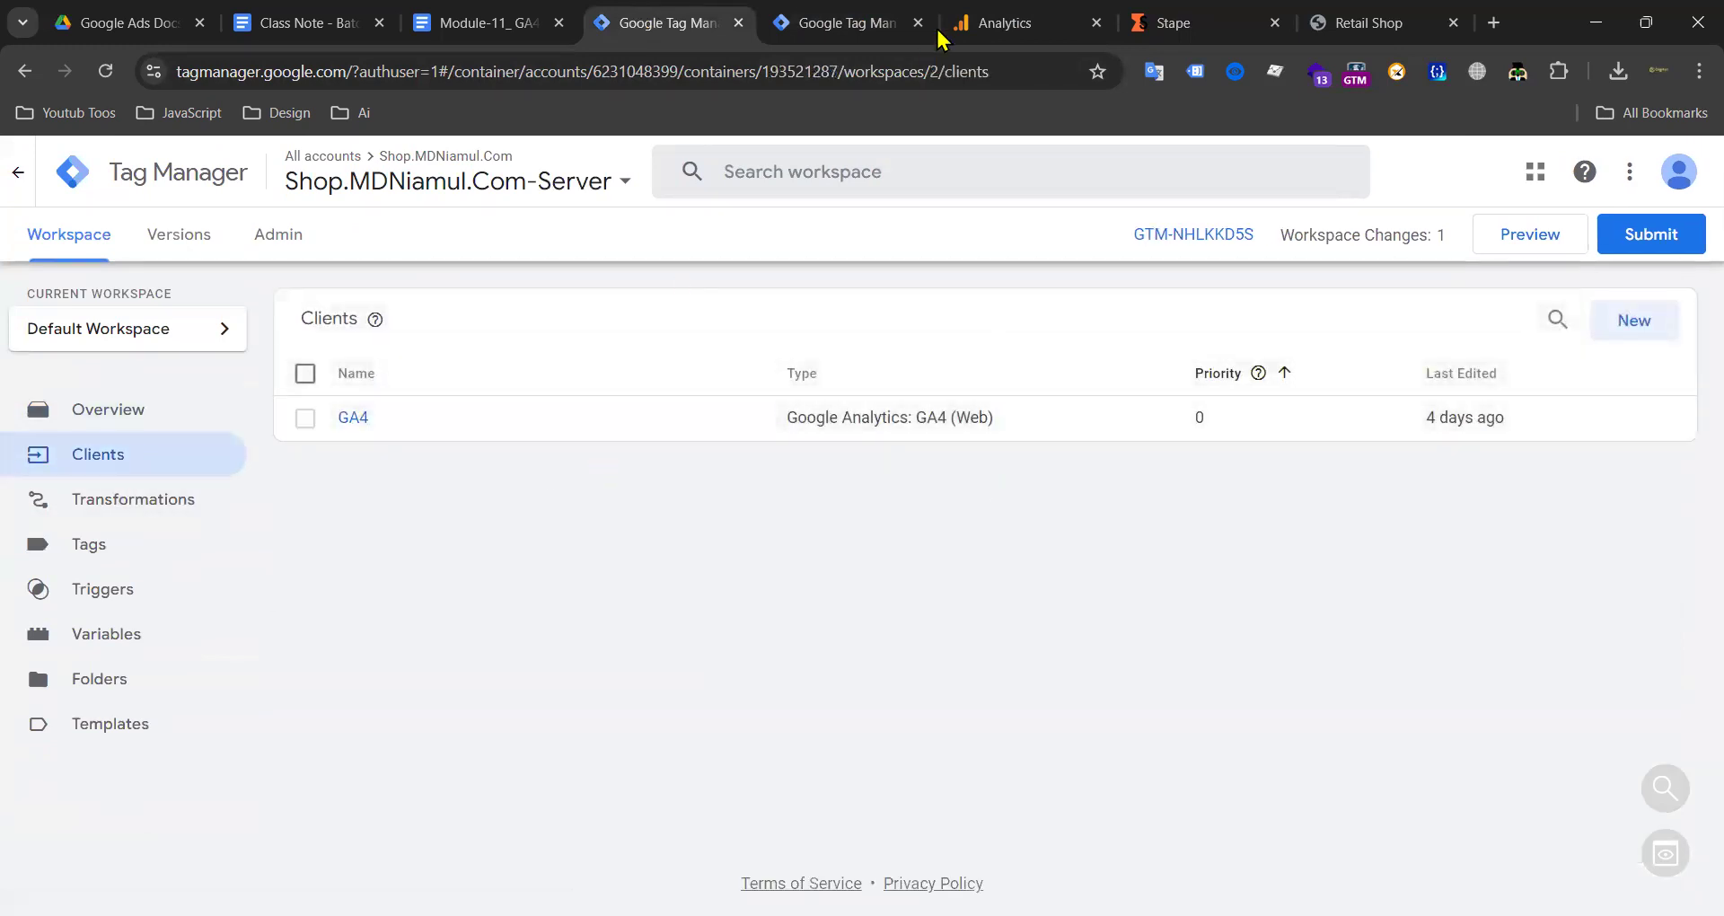
Step: Scroll through the web container's tags, including Google Tag for Ga4 All Page View
left_click(1004, 20)
left_click(821, 18)
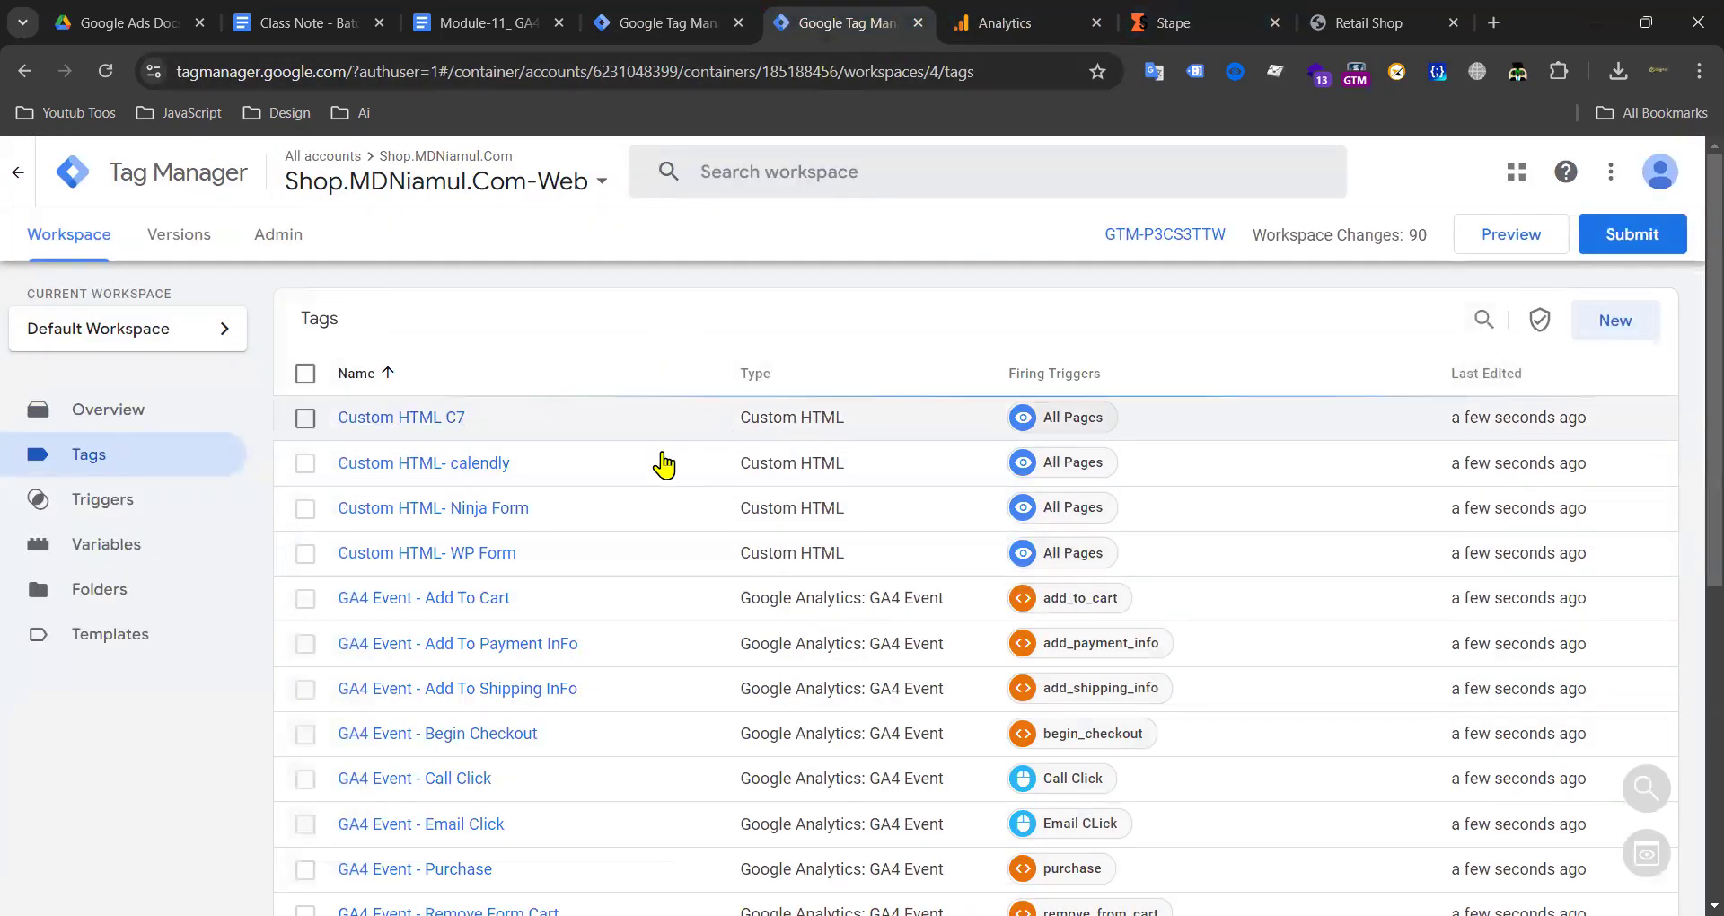
scroll(819, 447, "down", 3)
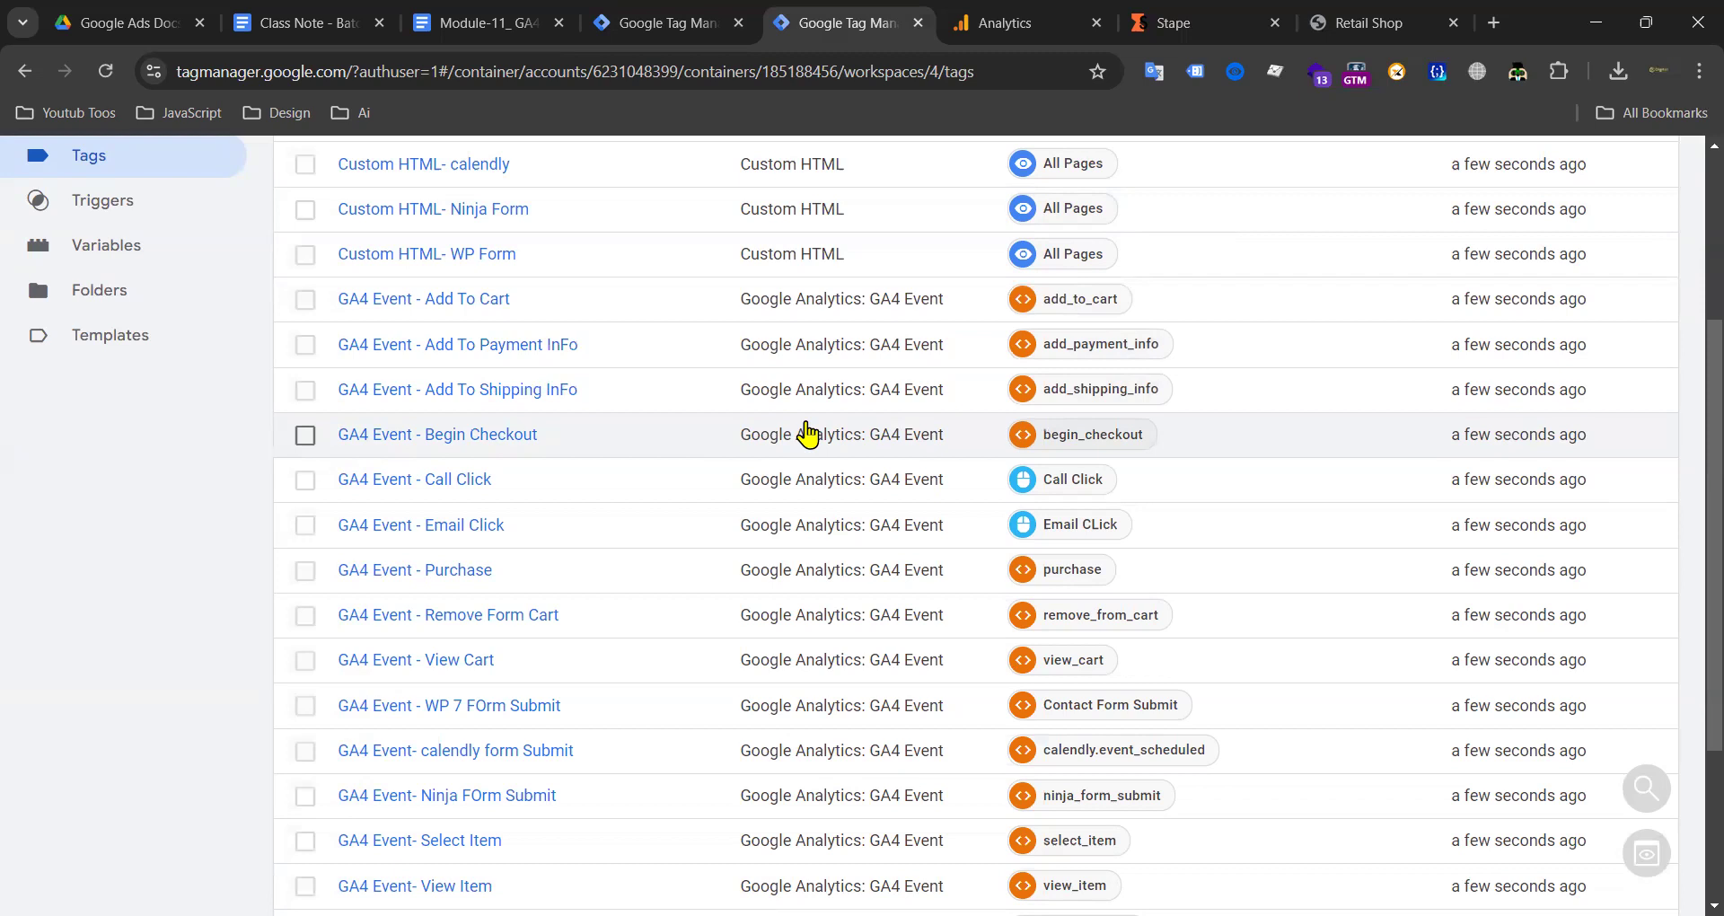
scroll(589, 476, "down", 3)
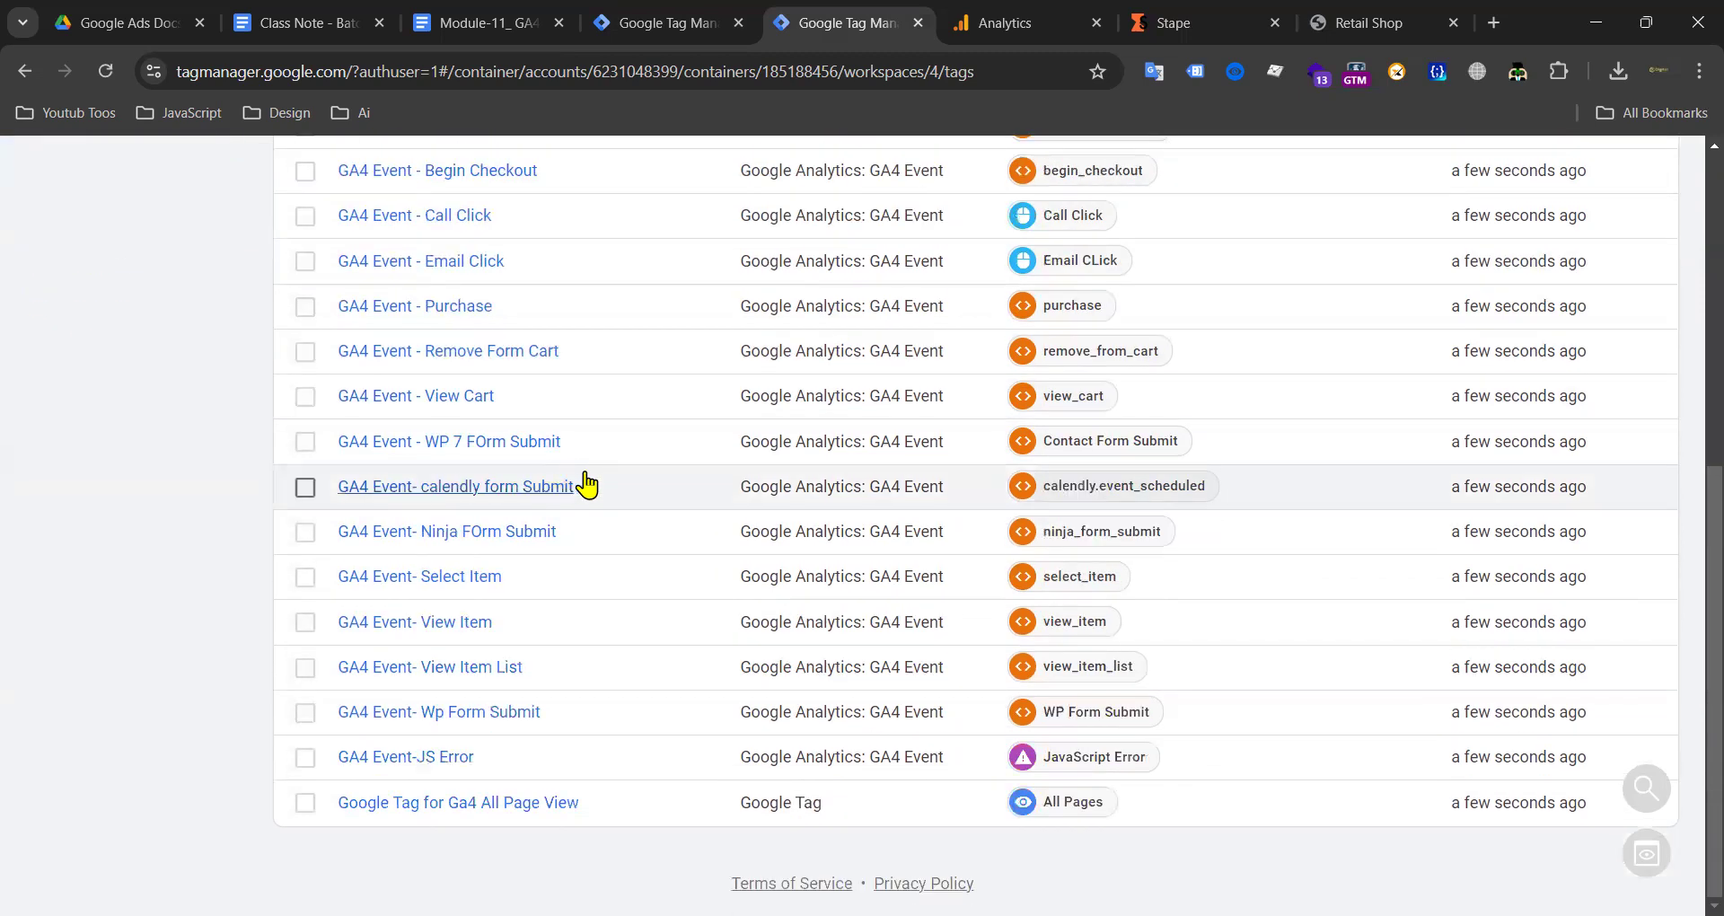
scroll(781, 449, "up", 7)
scroll(710, 454, "down", 7)
scroll(700, 467, "up", 7)
scroll(764, 473, "down", 7)
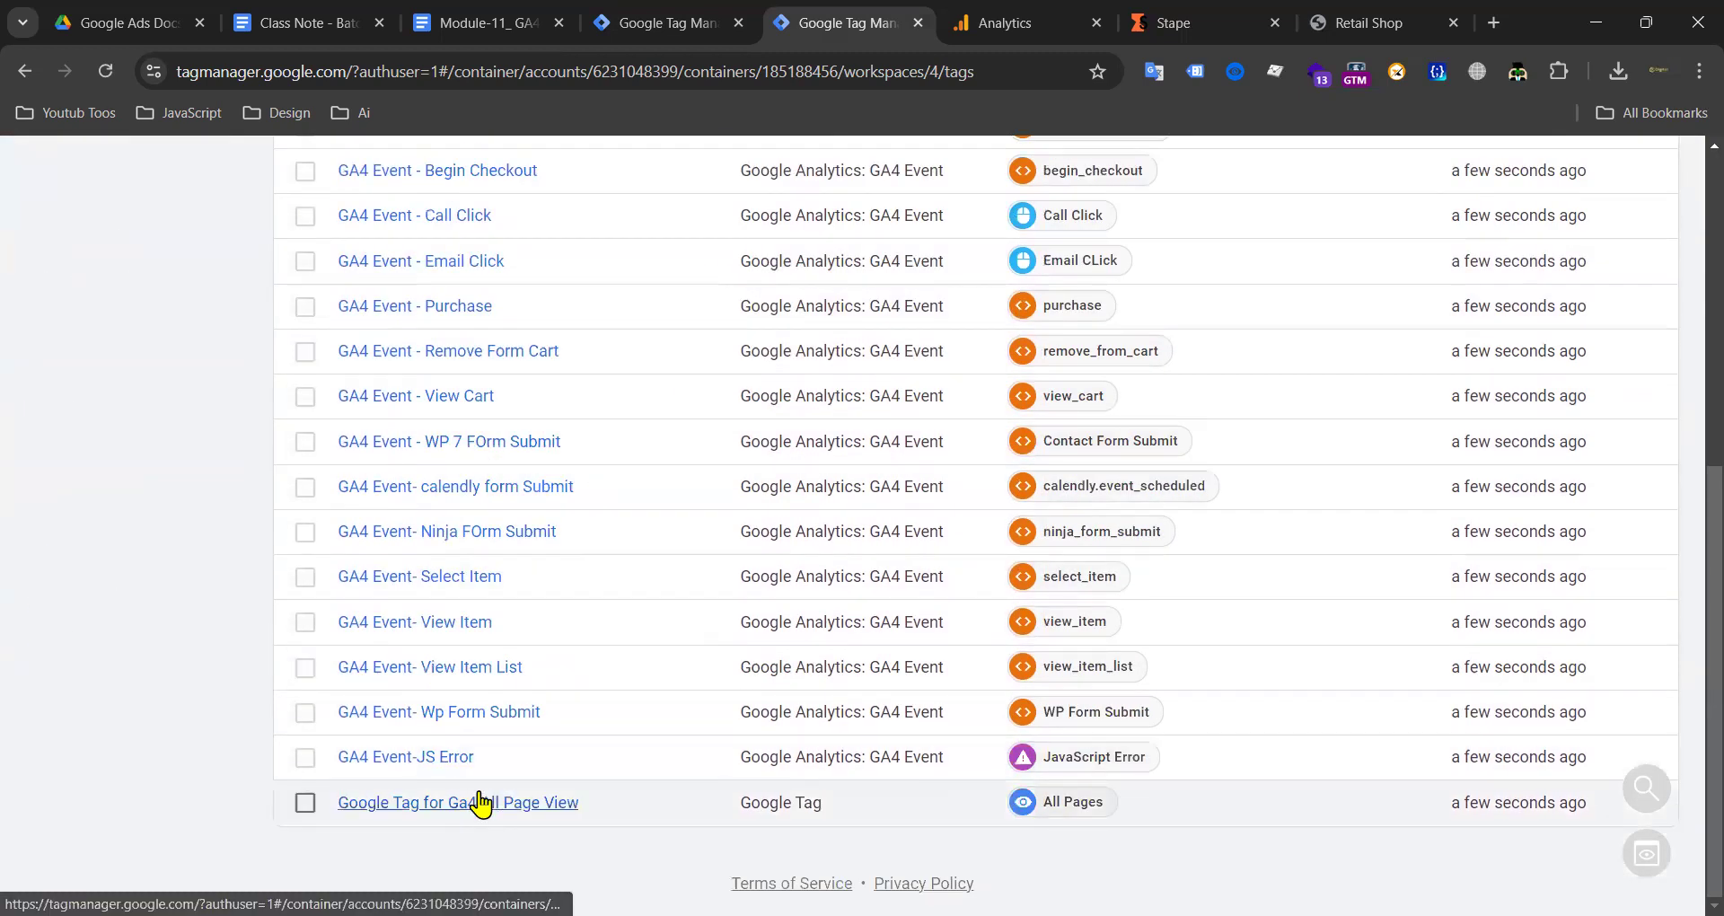
Step: Delete the server_container_url row from Google Tag for Ga4 All Page View and save, keeping send_page_view true
left_click(476, 805)
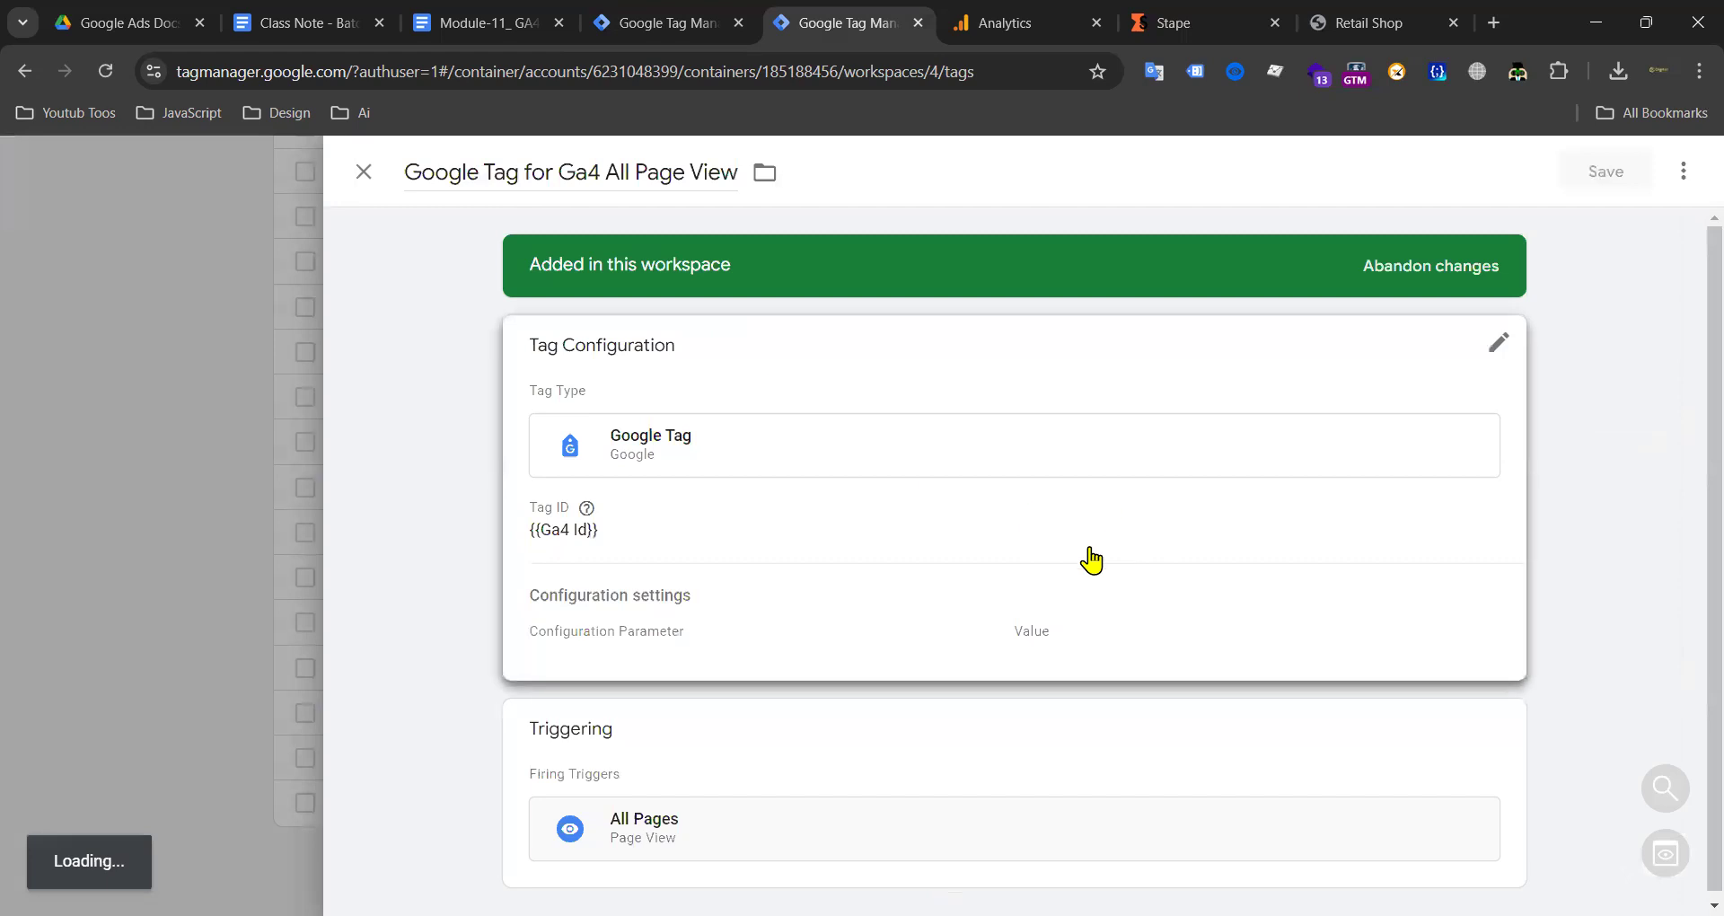
left_click(1055, 555)
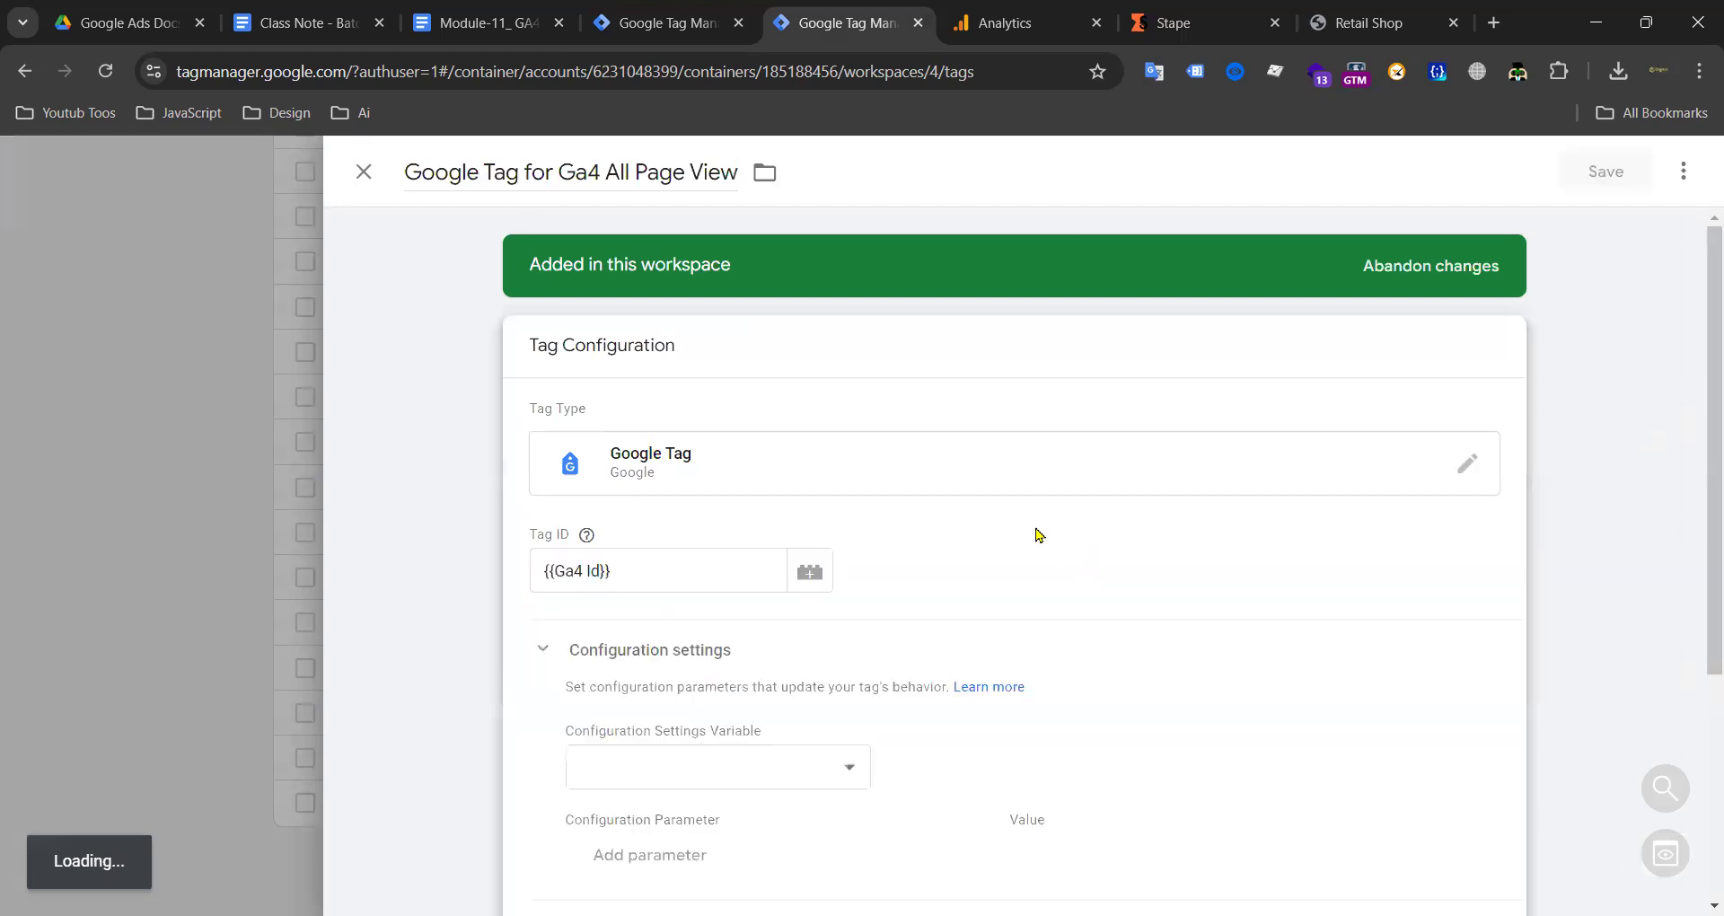
scroll(719, 467, "down", 4)
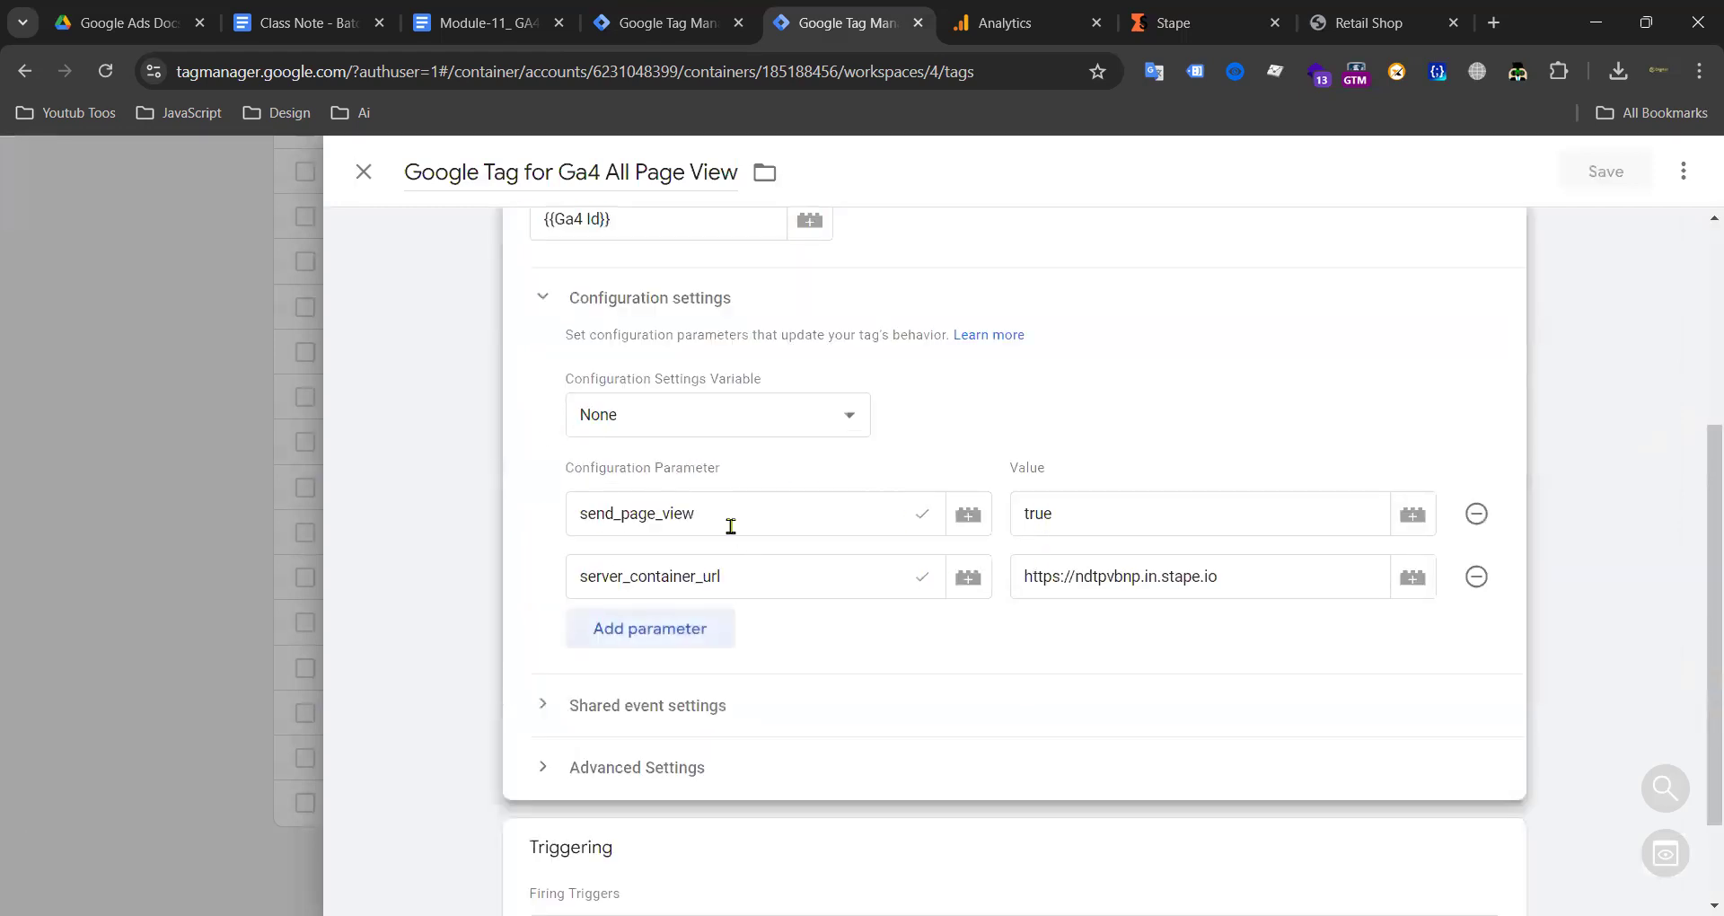
left_click(1476, 577)
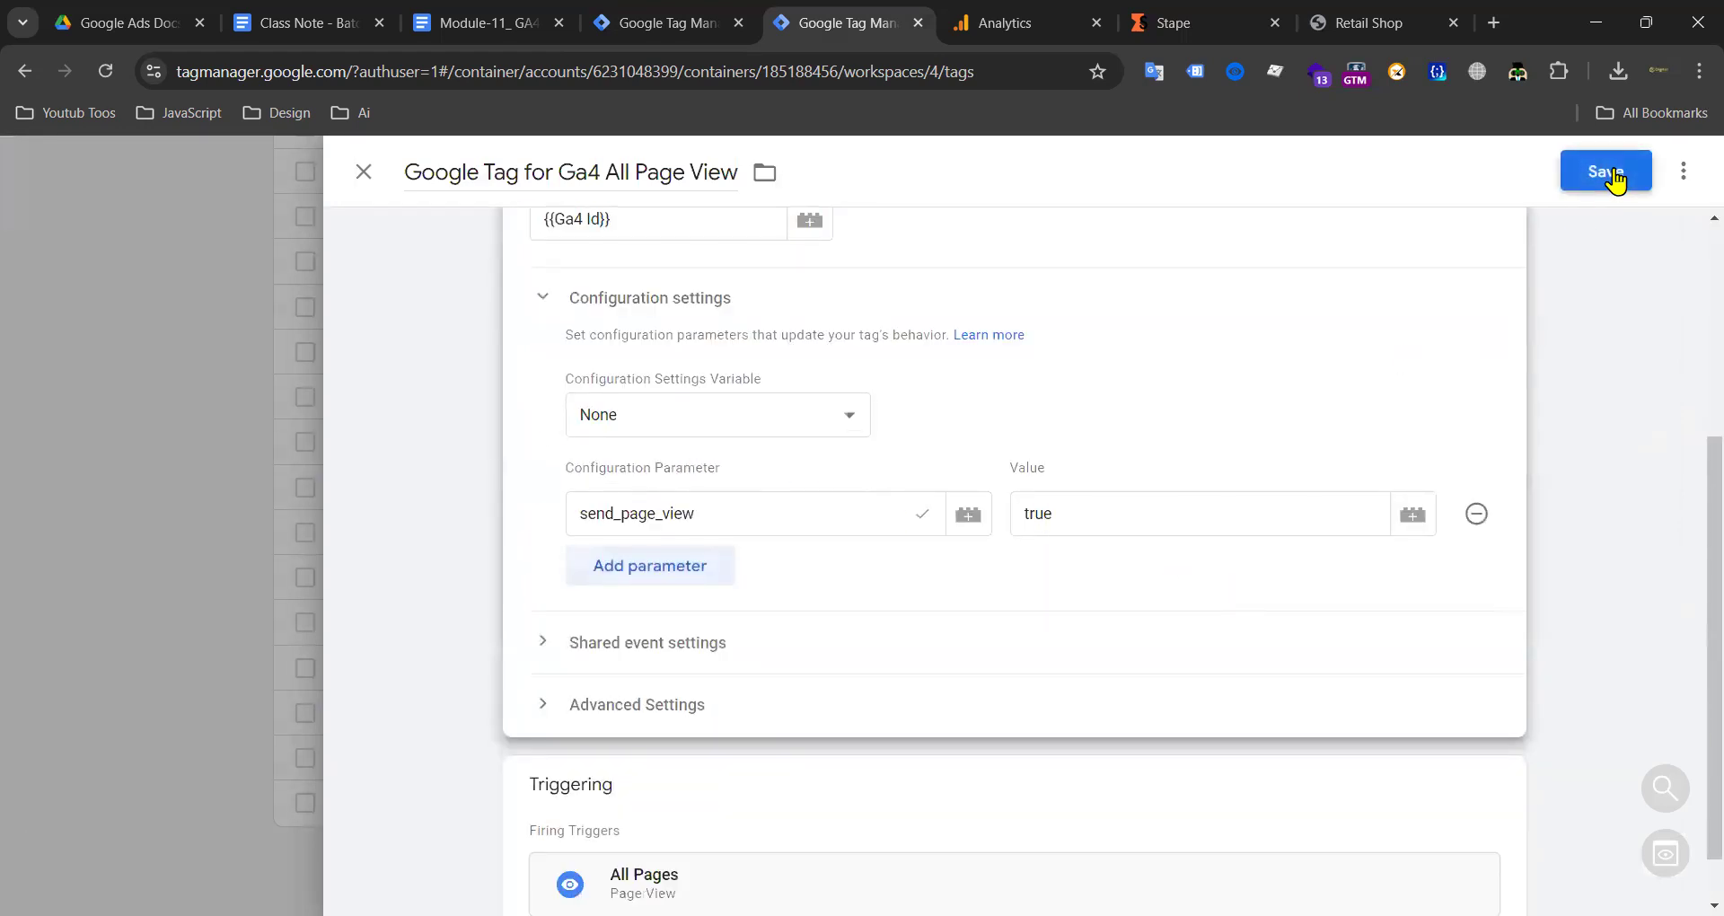
left_click(1617, 173)
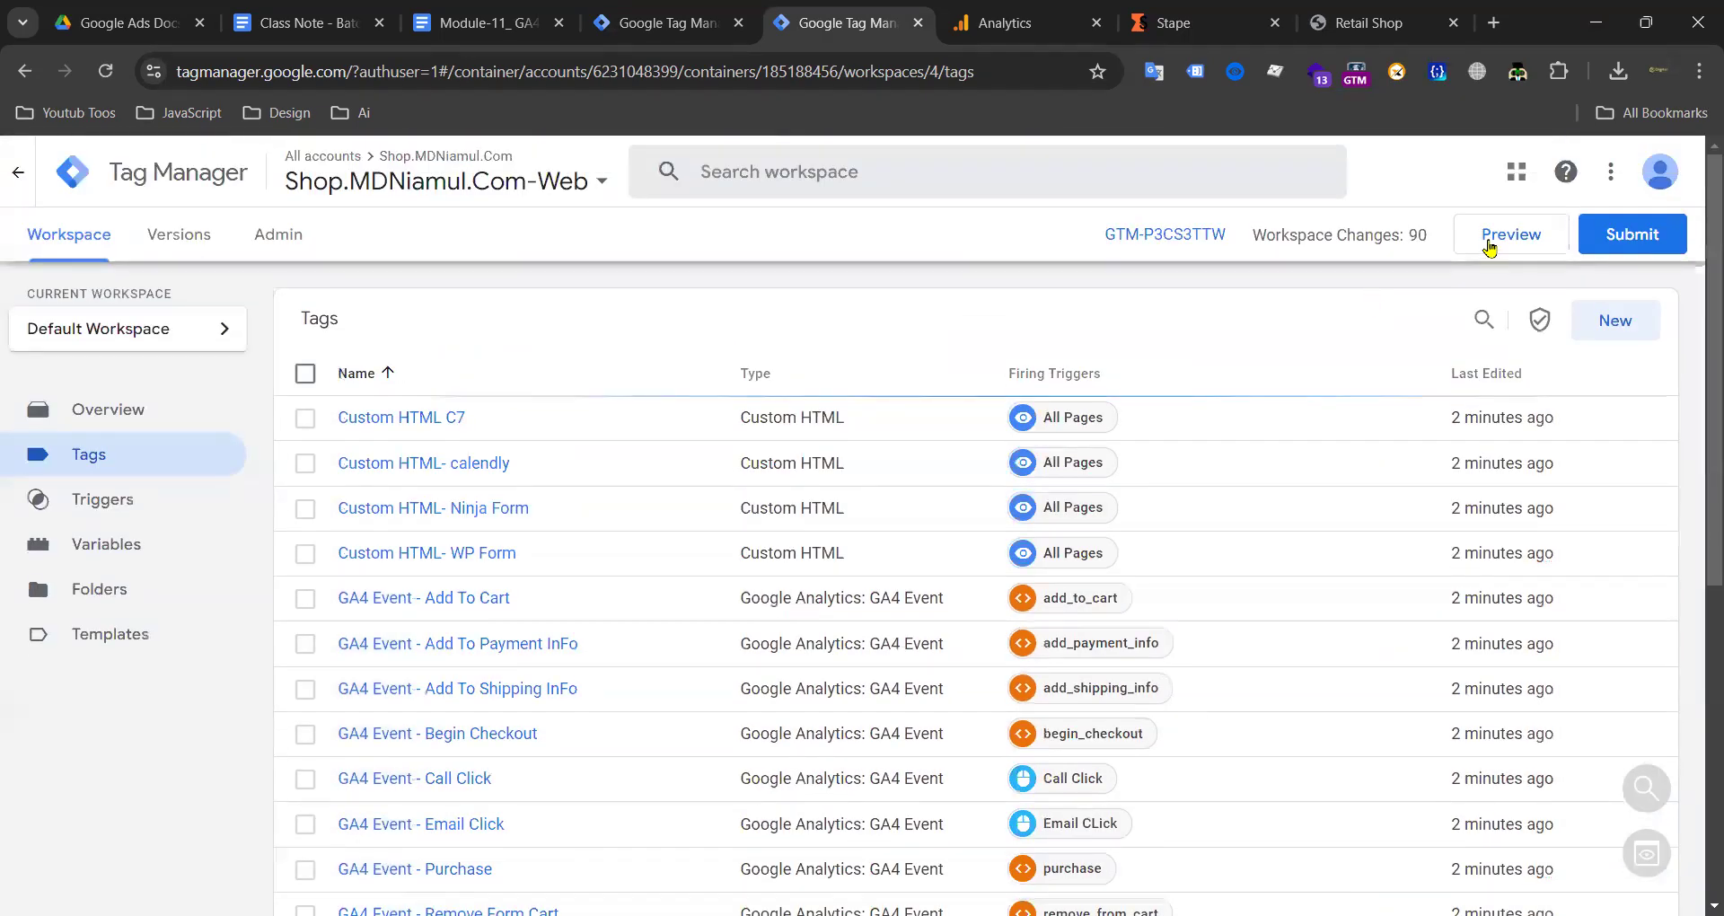
Step: Start a Preview of web container GTM-P3CS3TTW and rearrange the browser tabs
left_click(1489, 243)
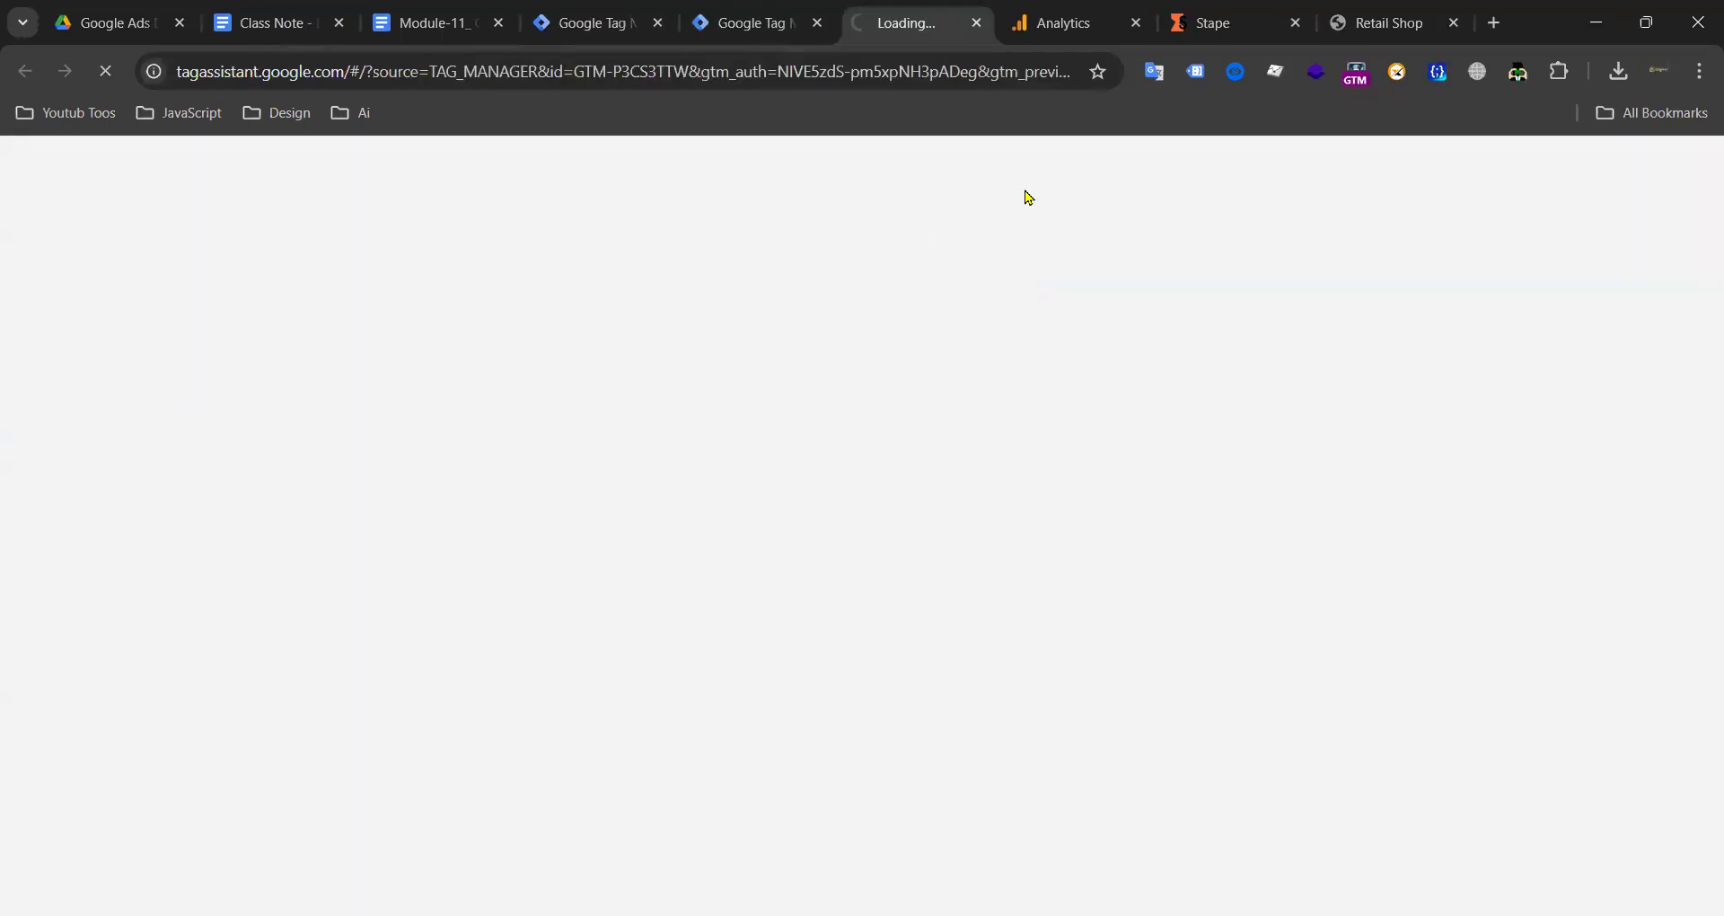
left_click_drag(904, 35, 1235, 36)
left_click_drag(770, 17, 1022, 24)
left_click_drag(906, 23, 517, 24)
left_click_drag(753, 25, 925, 29)
left_click(1226, 32)
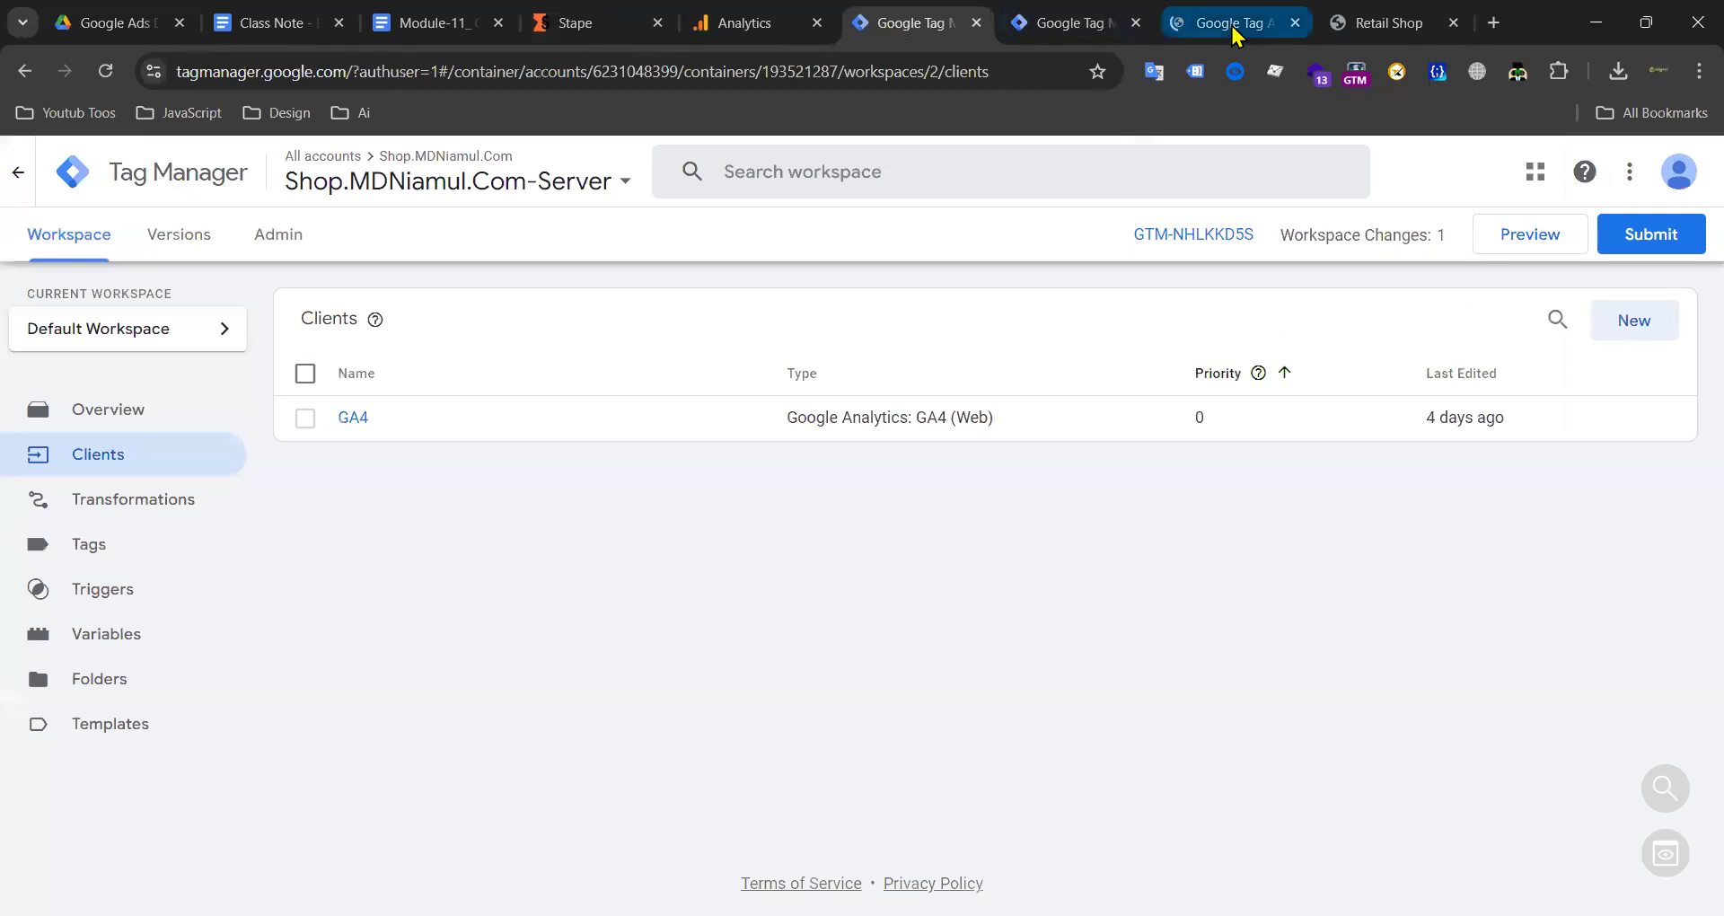
left_click(1378, 23)
left_click(388, 72)
key("ctrl+x")
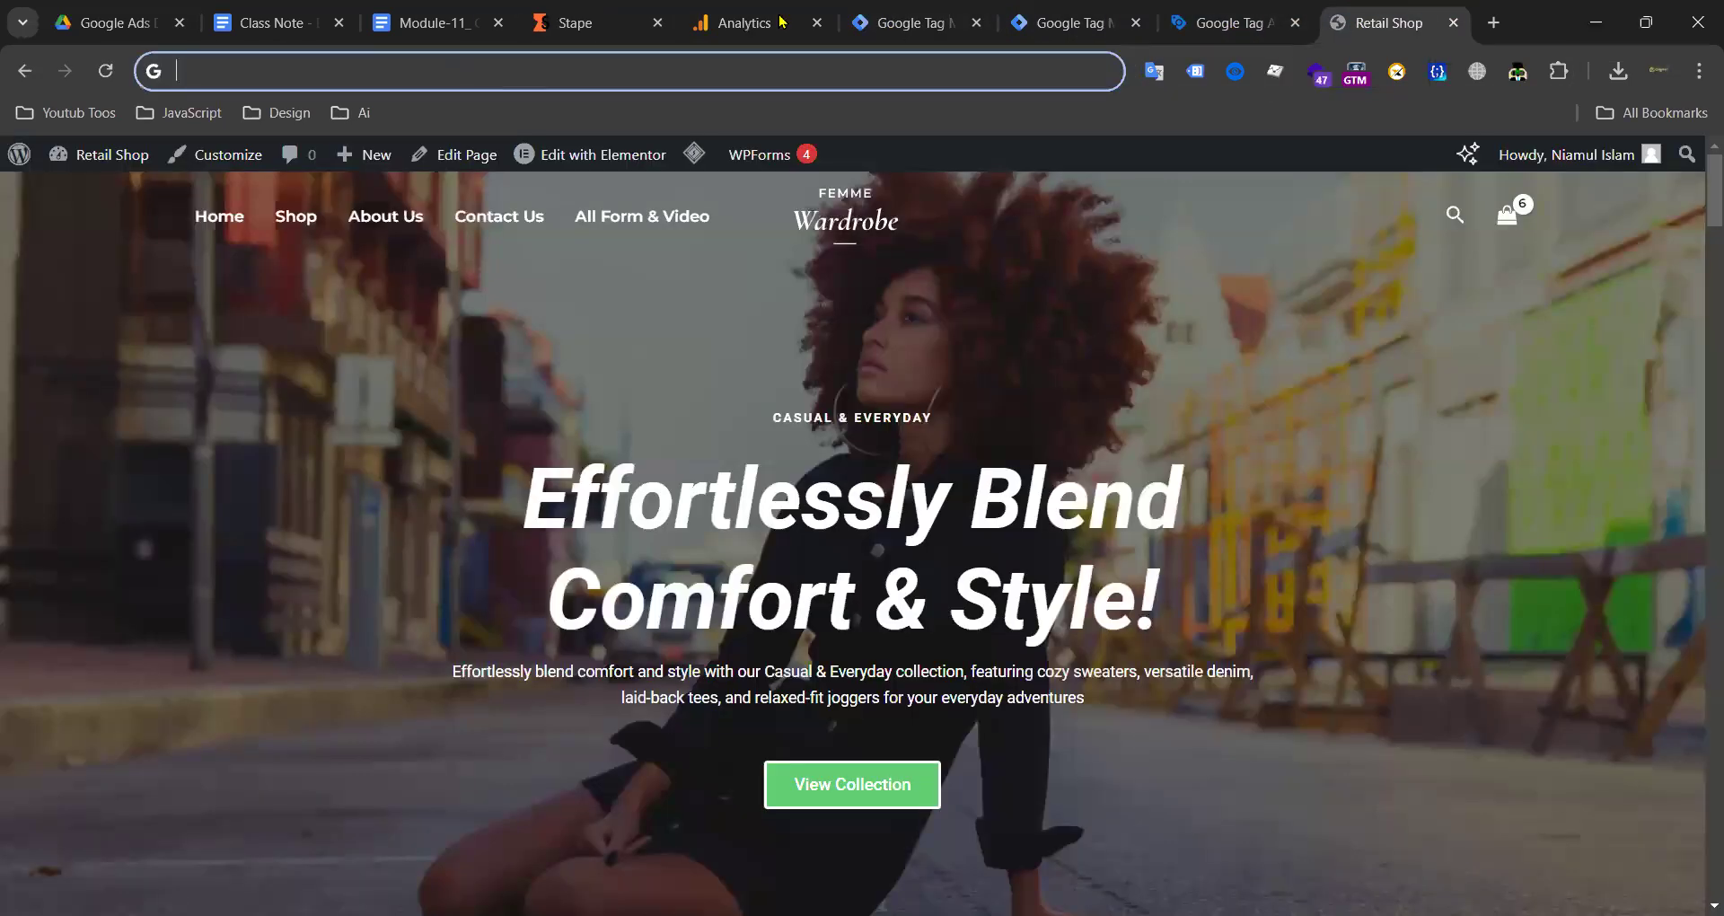
key("ctrl+shift+Tab")
left_click(667, 655)
key("ctrl+v")
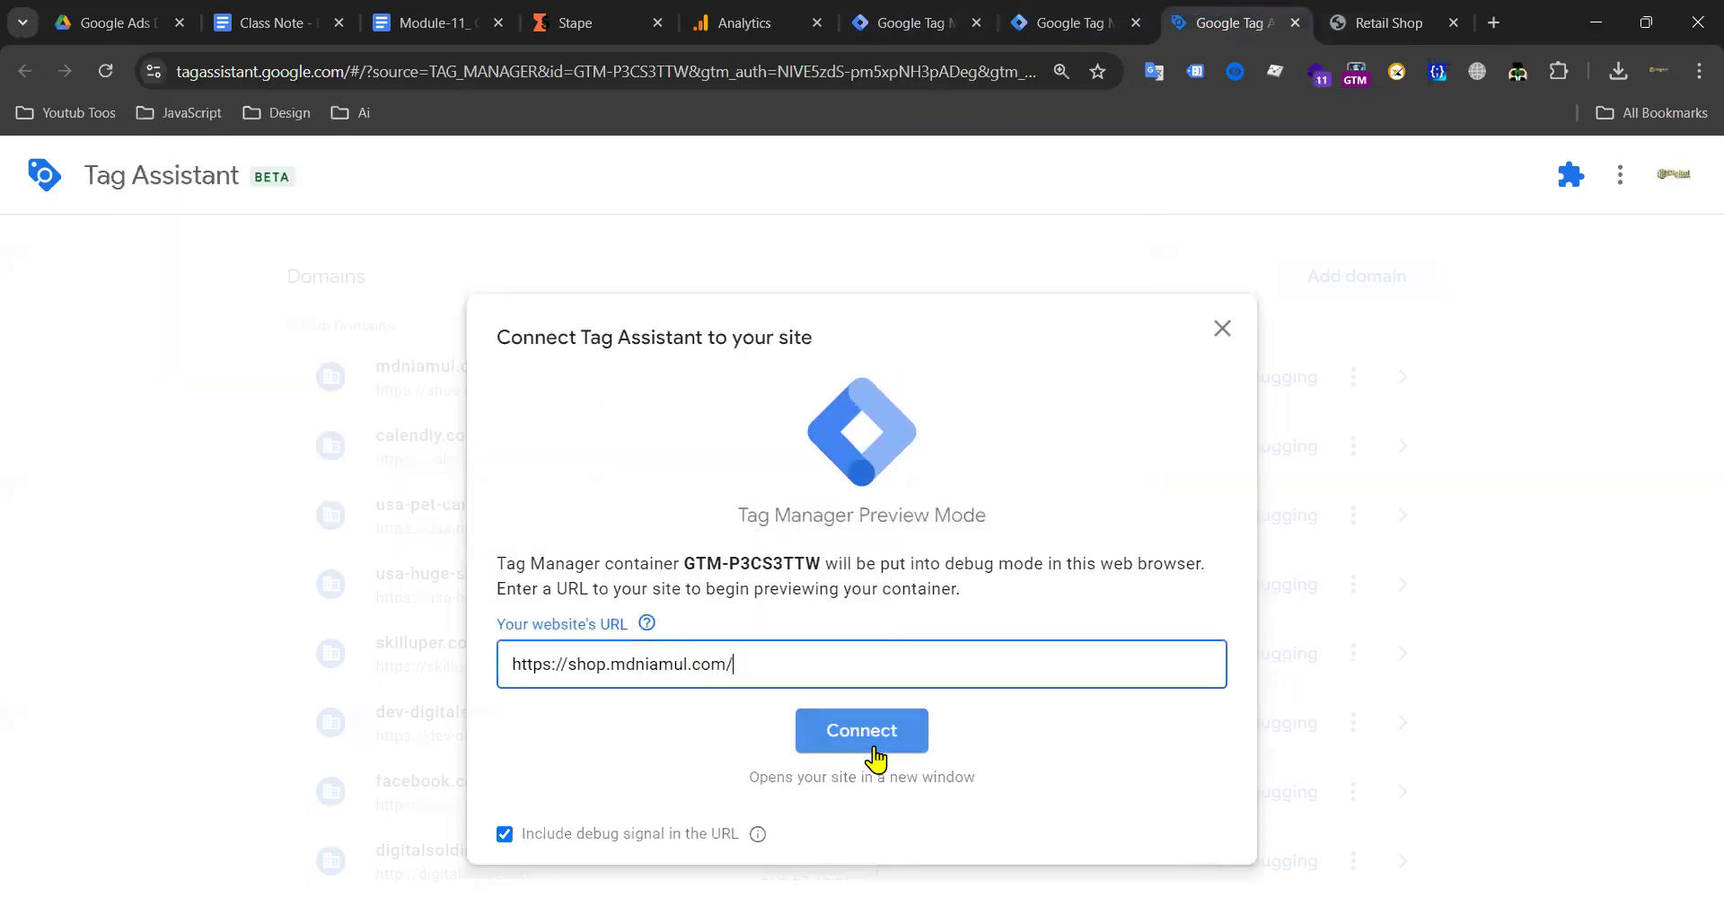
left_click(875, 730)
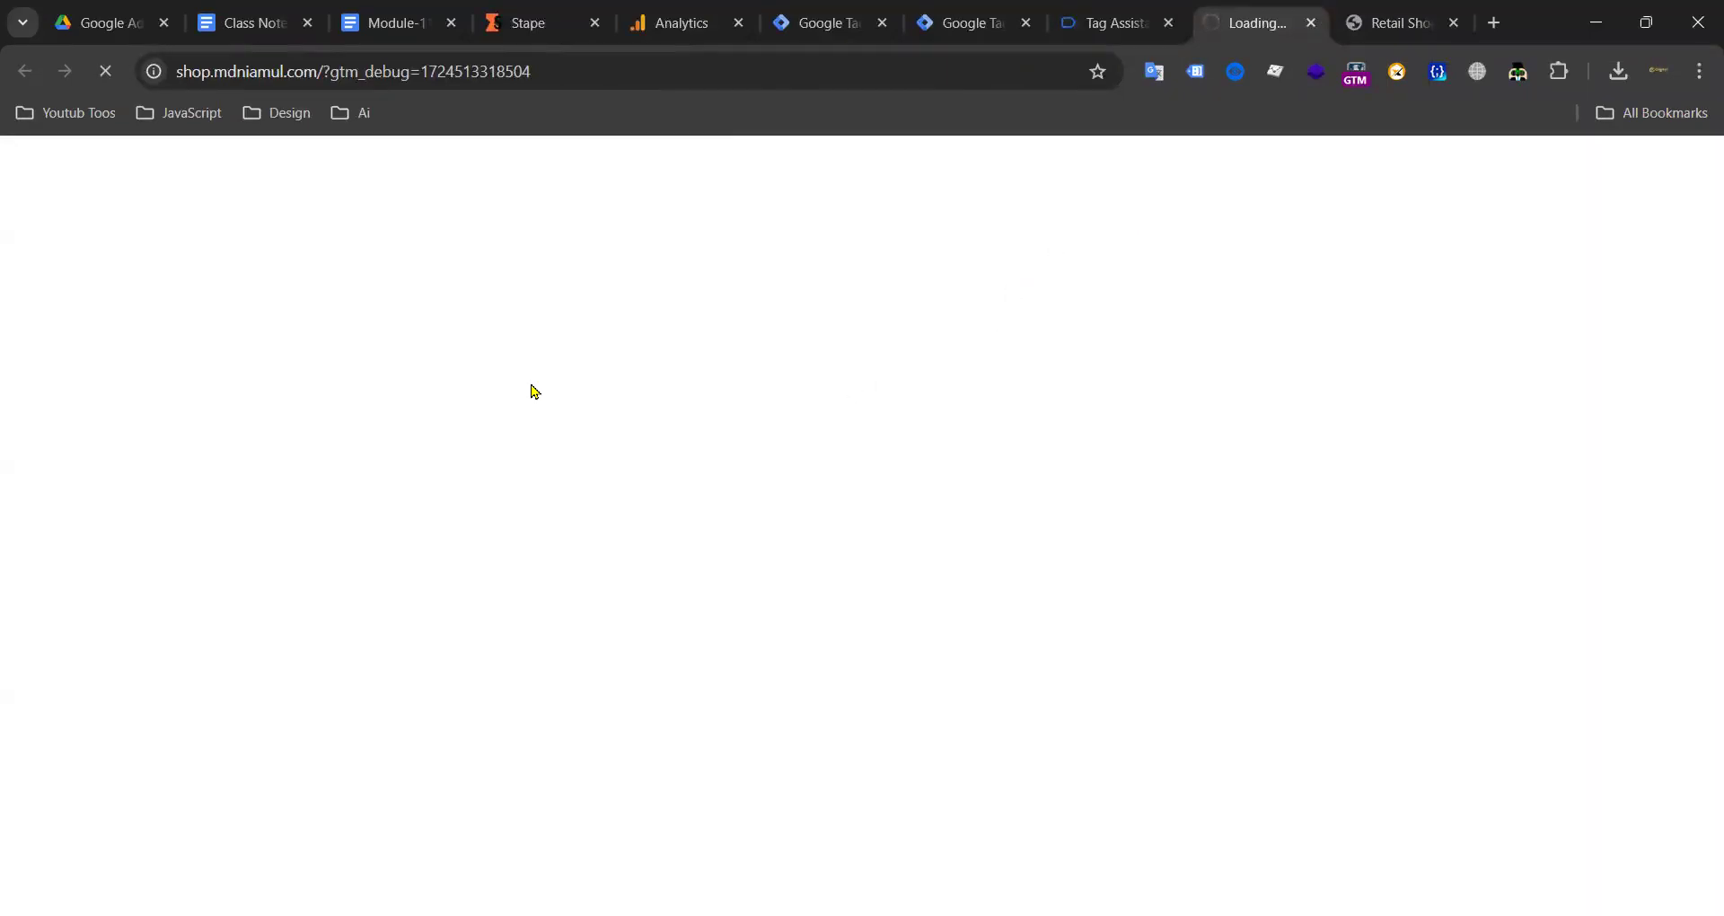
Step: Let the debug site load and dismiss Tag Assistant's Connected message
scroll(901, 378, "down", 5)
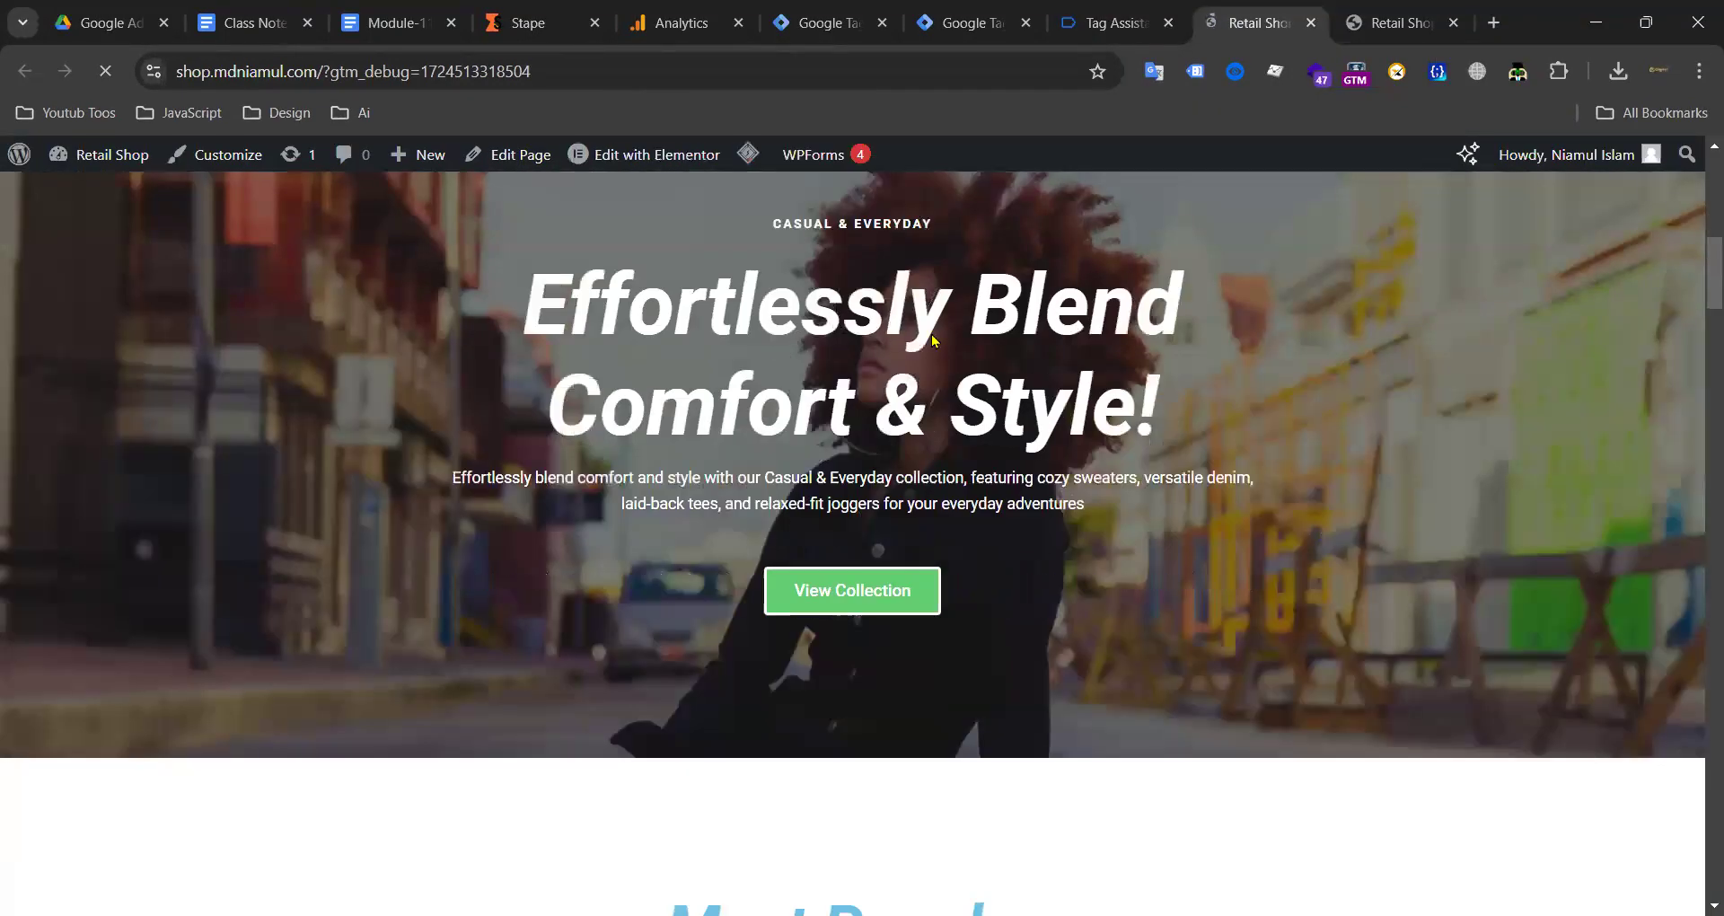
scroll(758, 342, "down", 10)
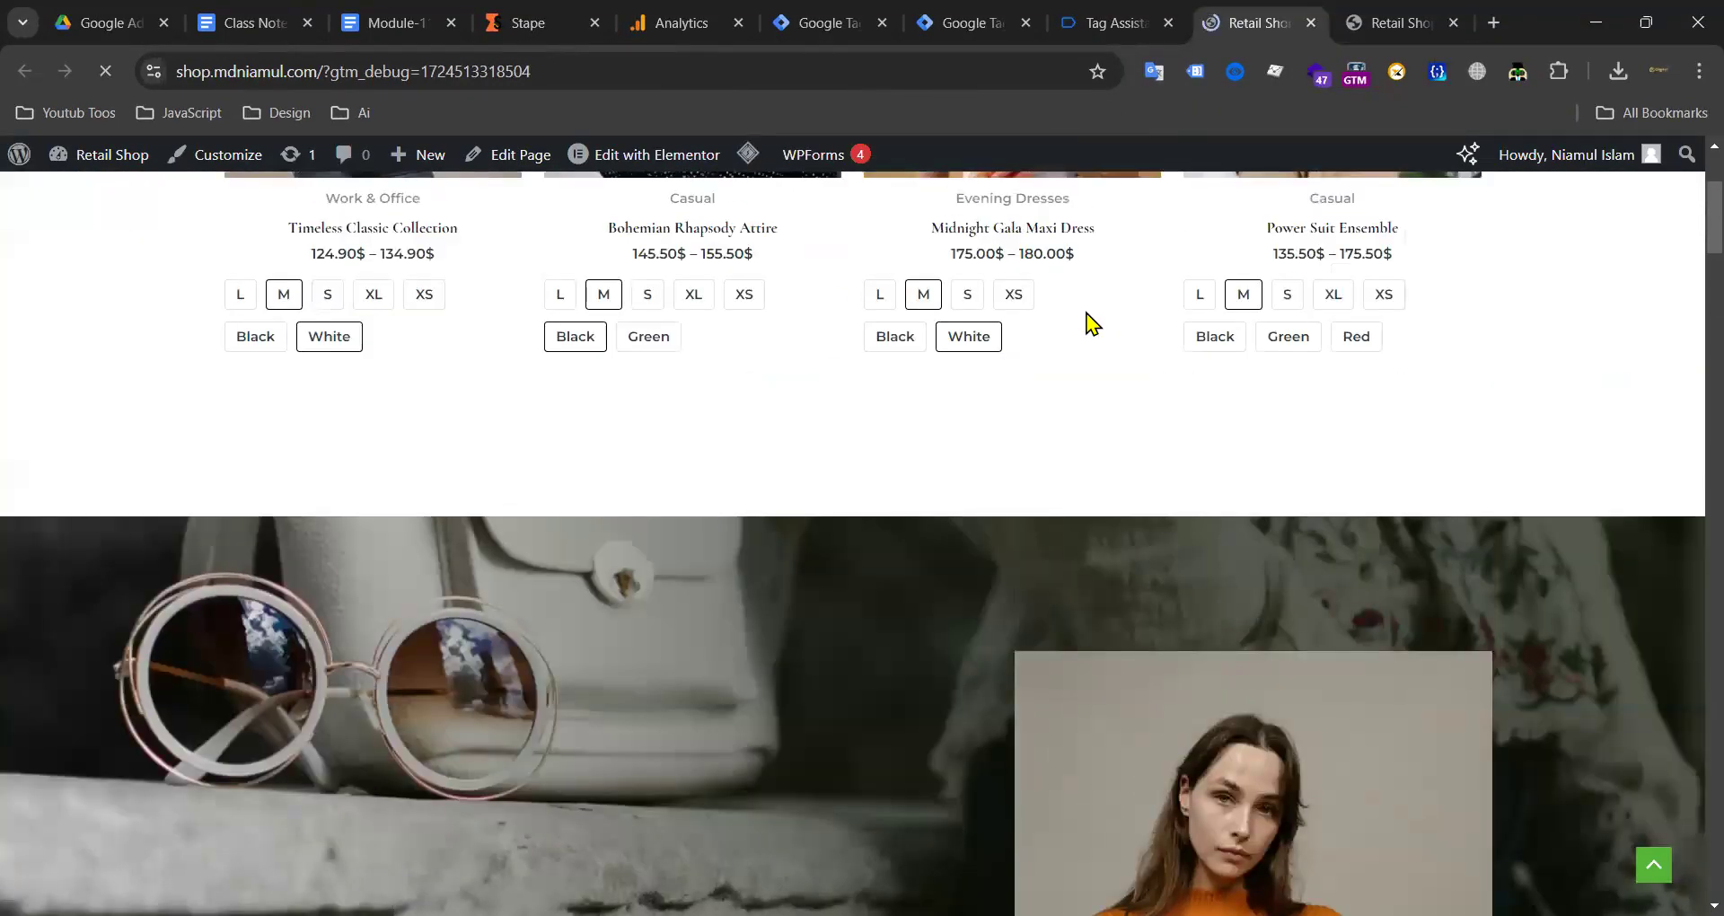
left_click(1123, 13)
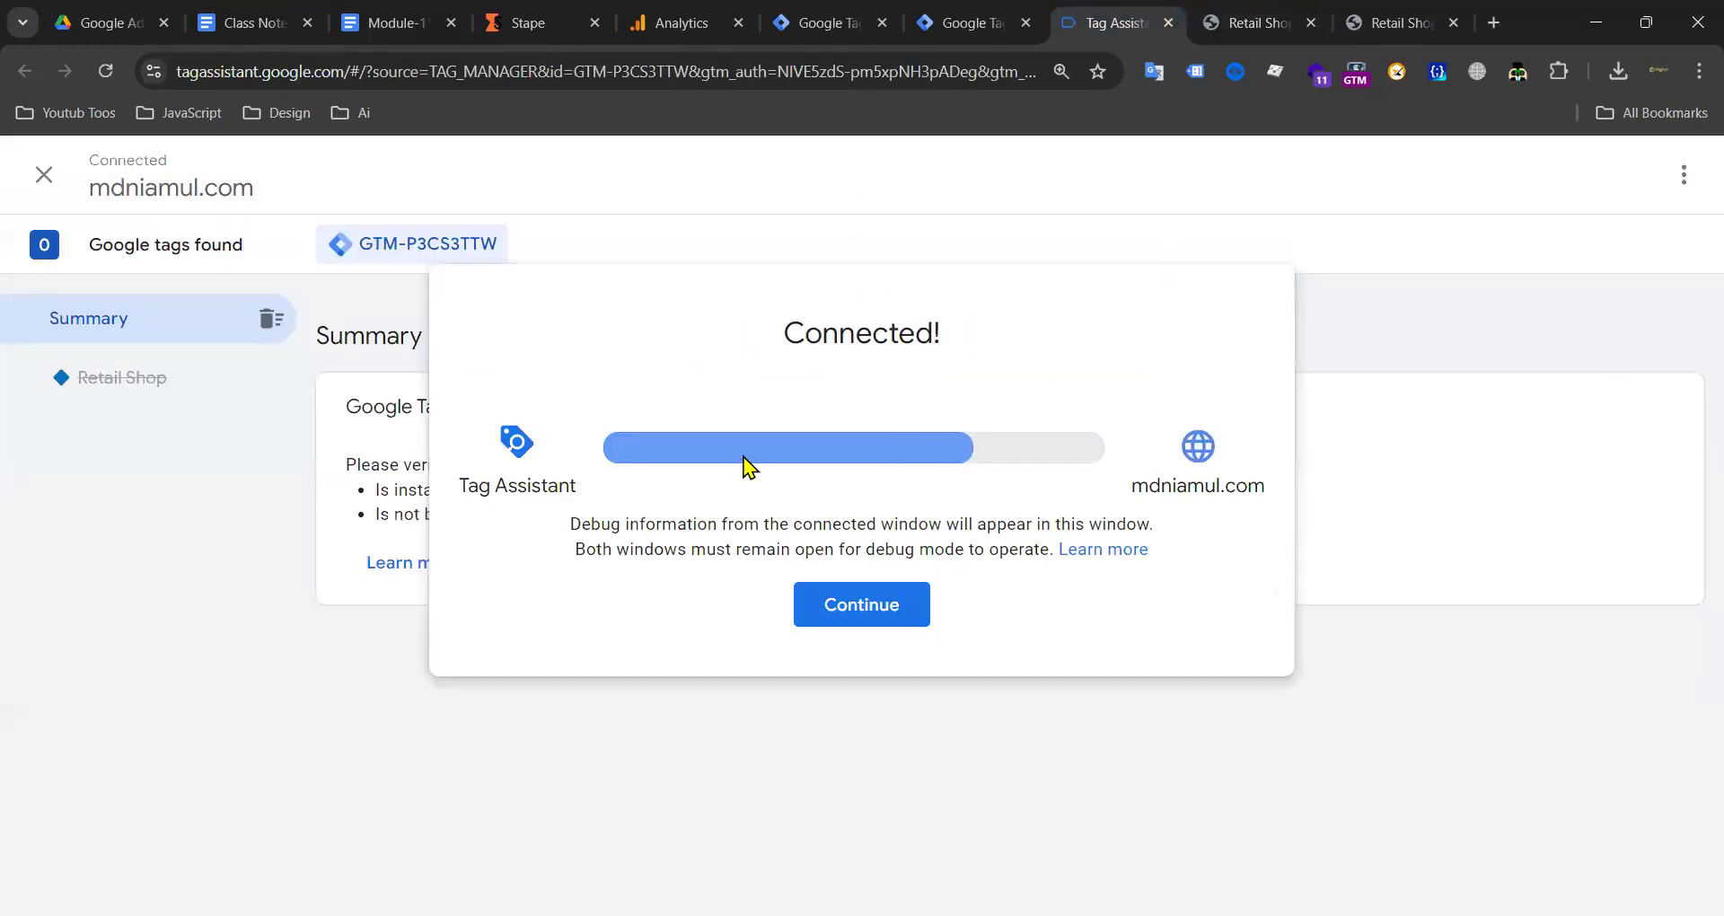
left_click(868, 607)
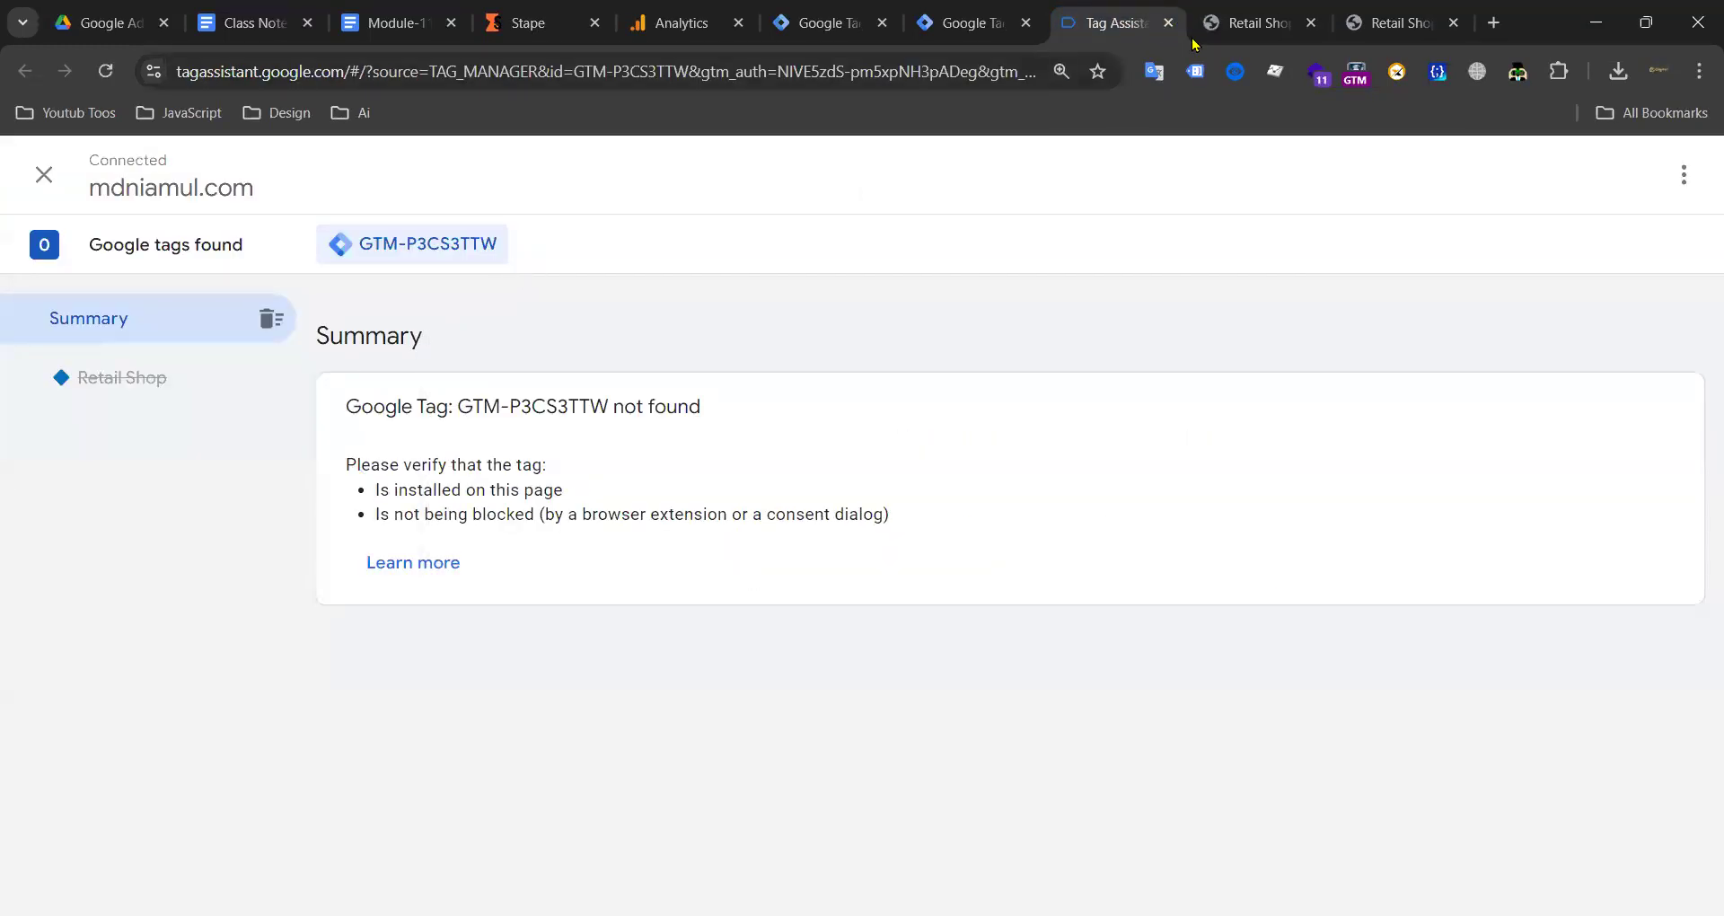
left_click(1266, 23)
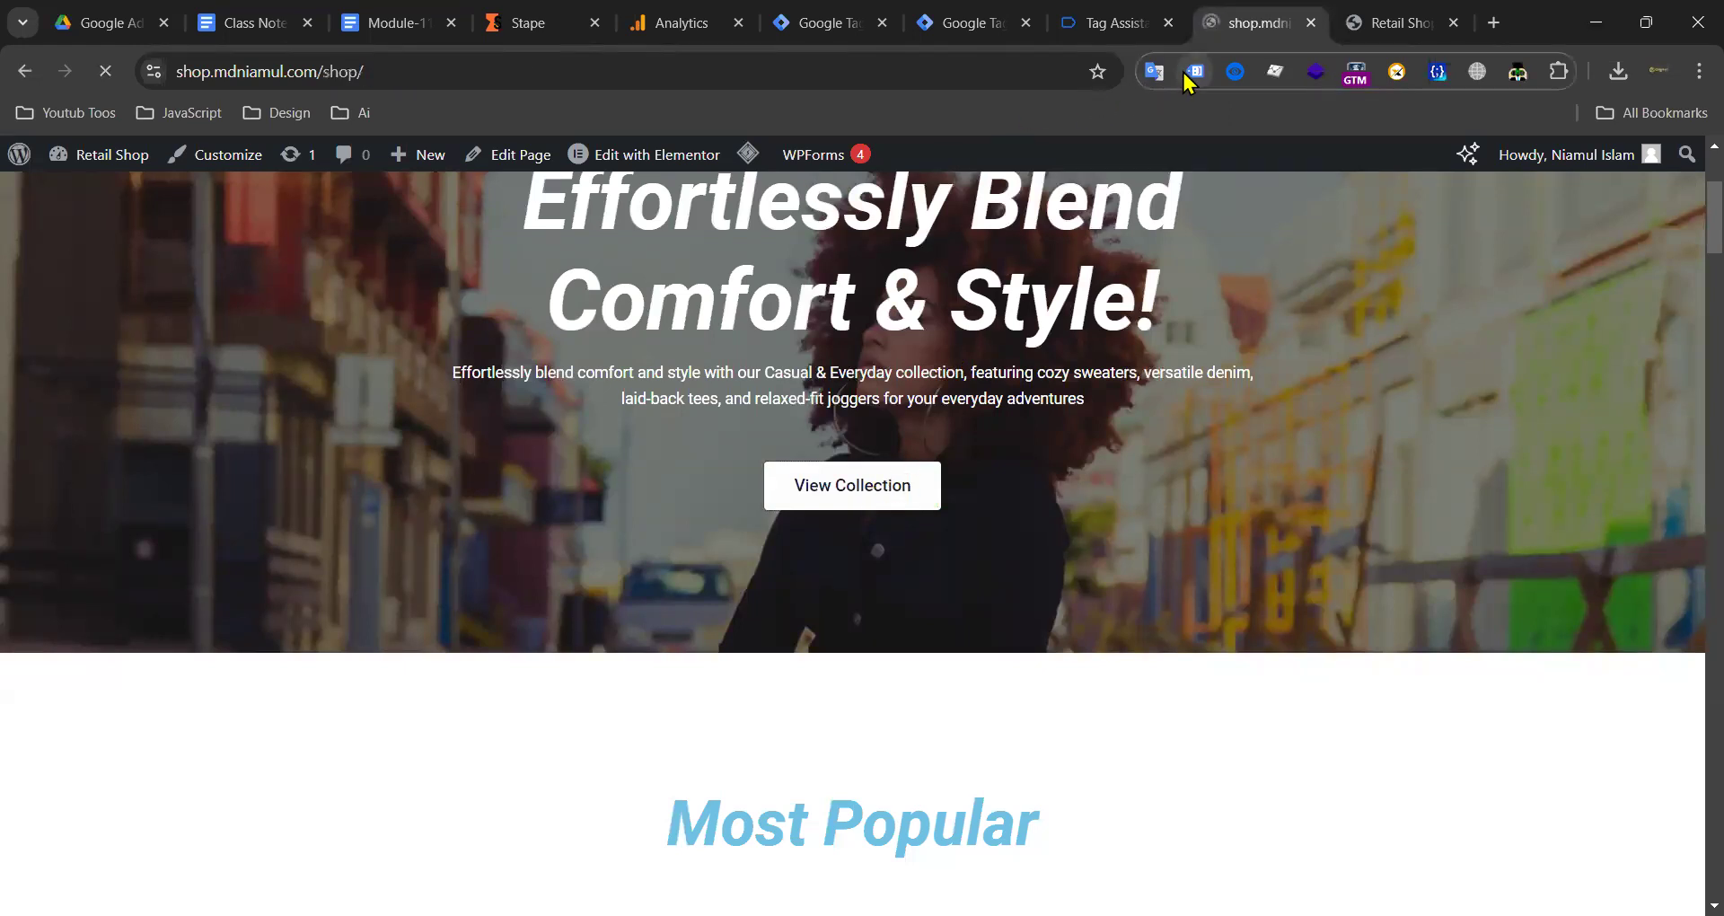
Step: Reload the shop and Tag Assistant, see GTM-P3CS3TTW not found, and close the extra Retail Shop tab
left_click(757, 408)
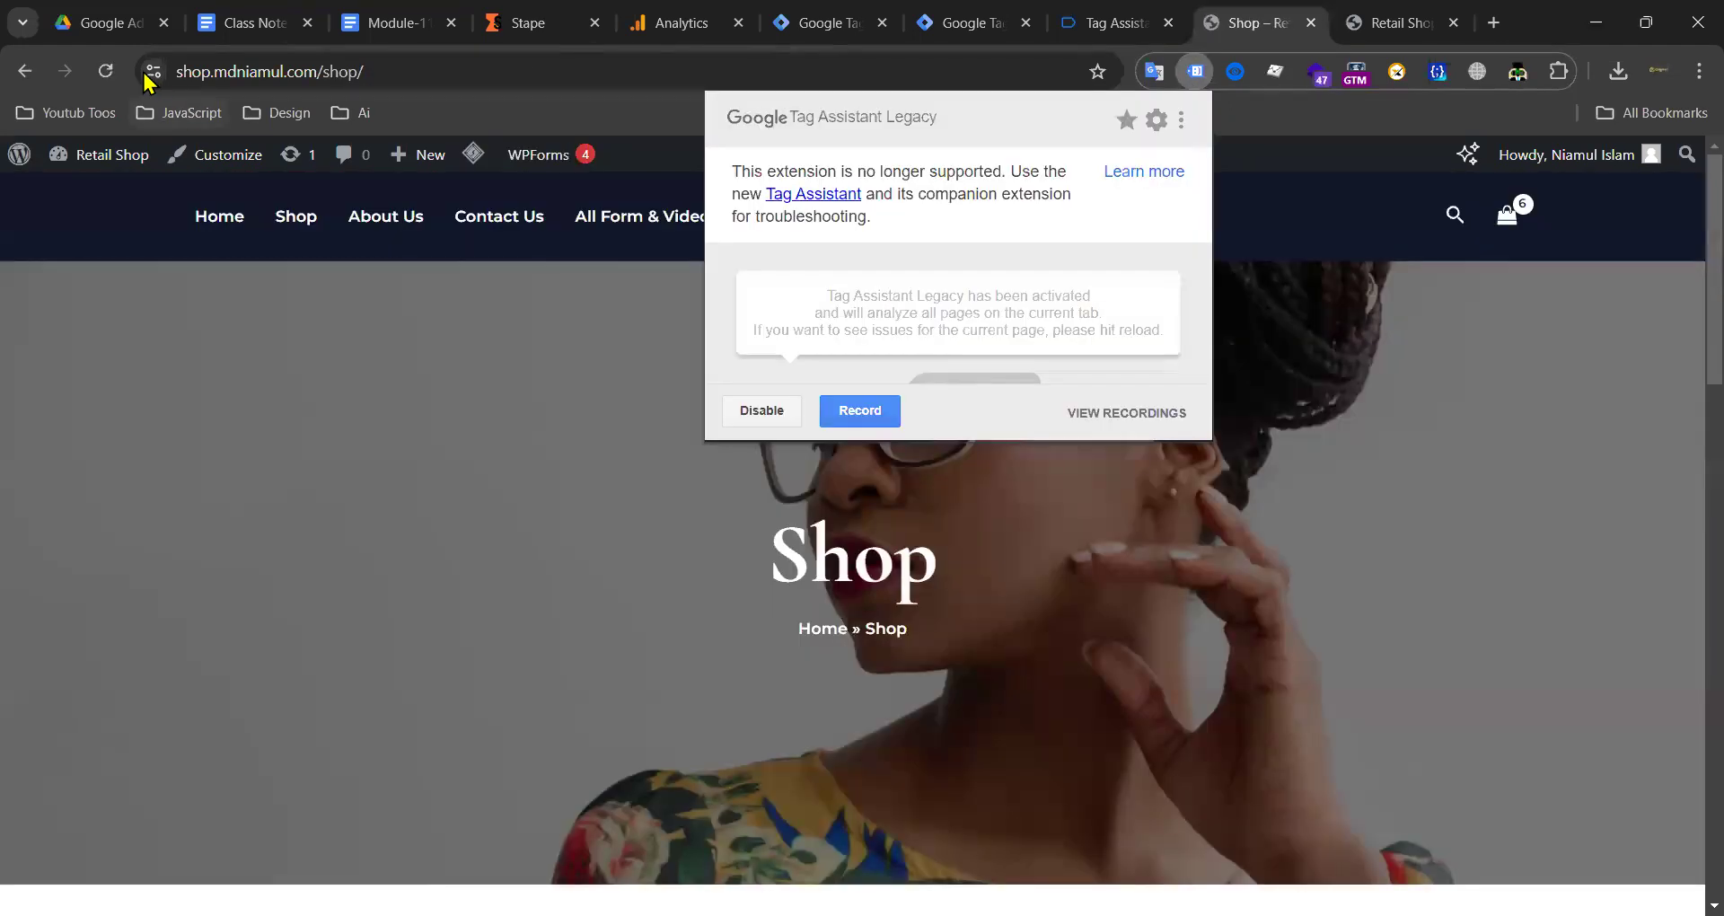
left_click(107, 72)
left_click(1129, 12)
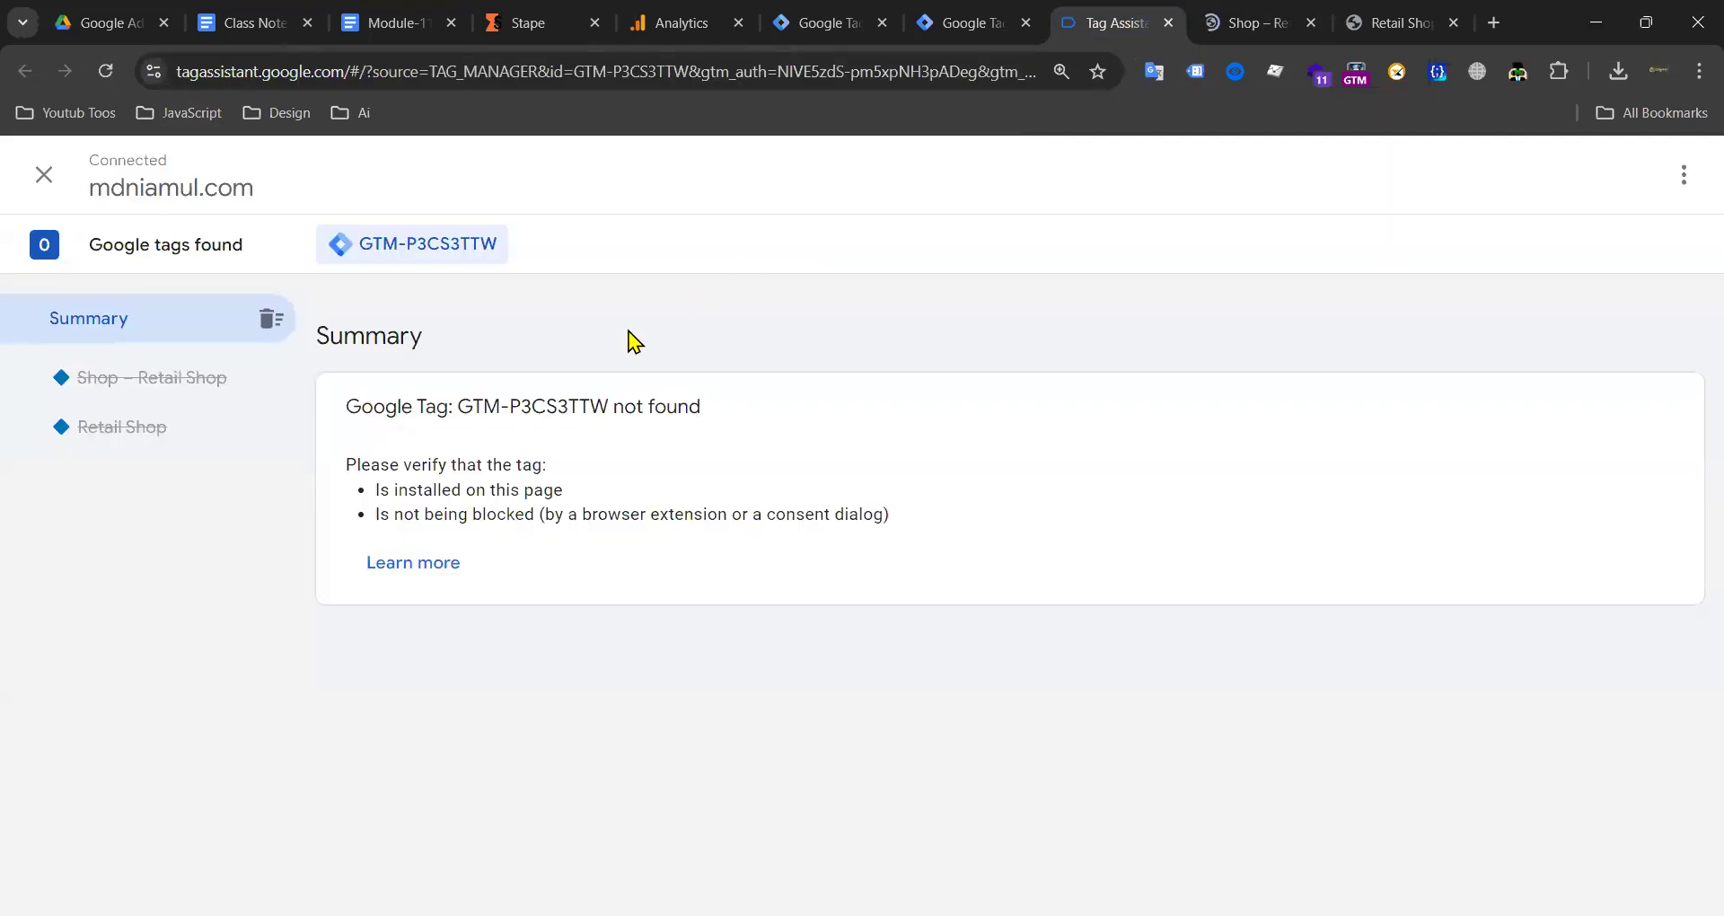
left_click(106, 72)
left_click(1232, 27)
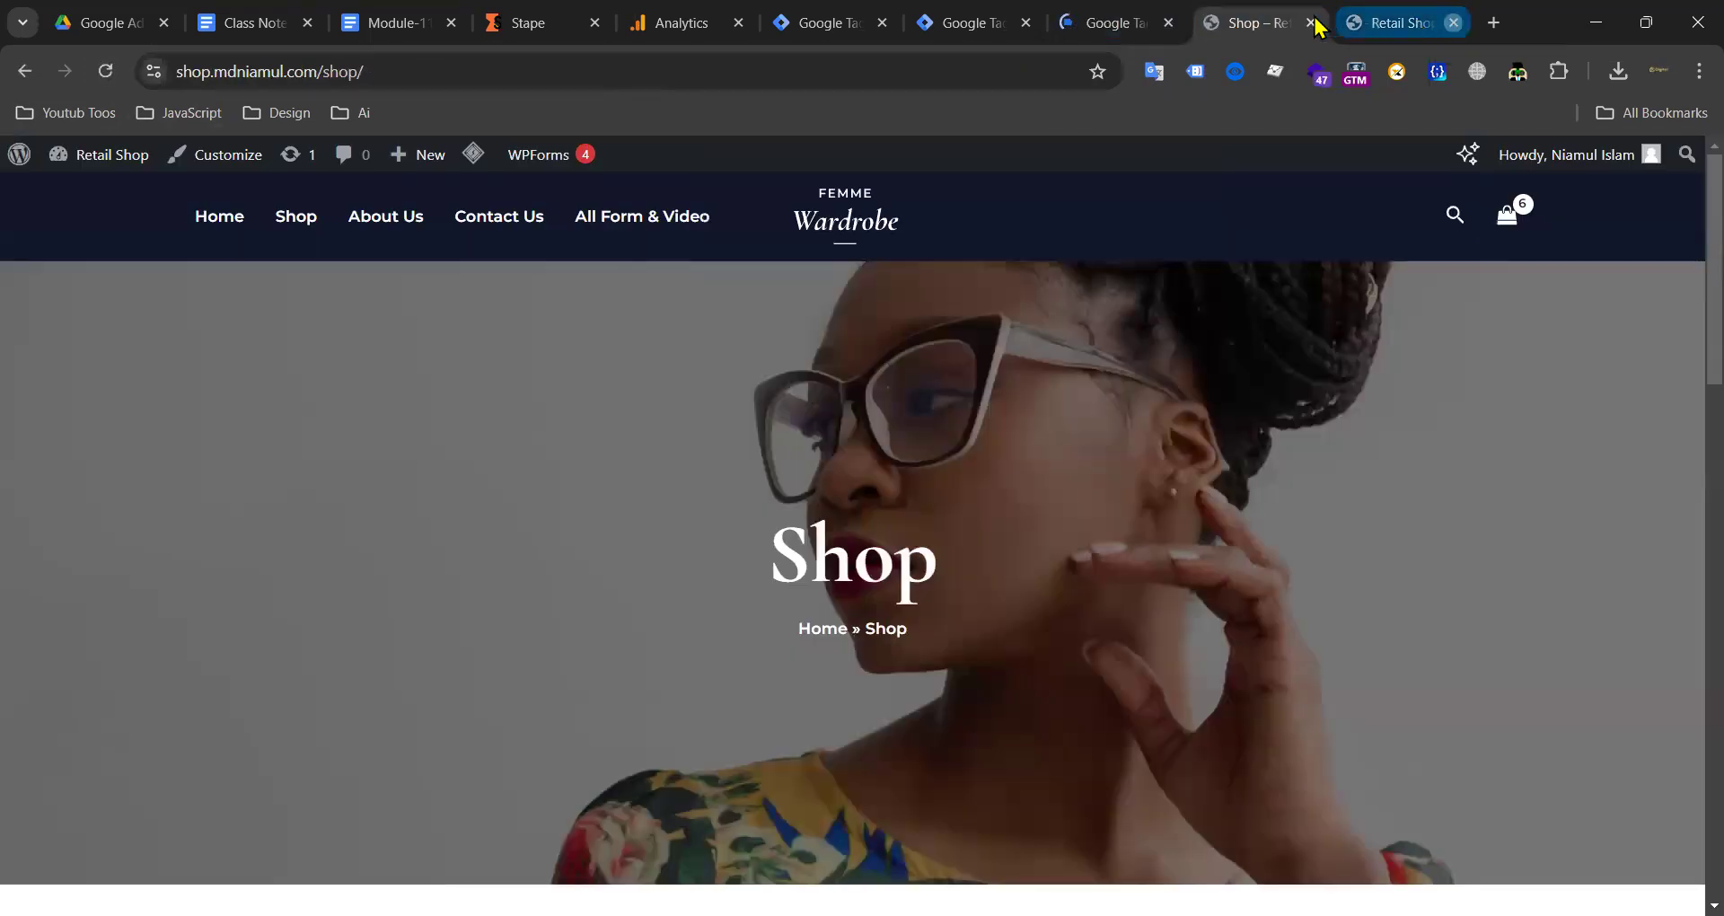
left_click(1313, 24)
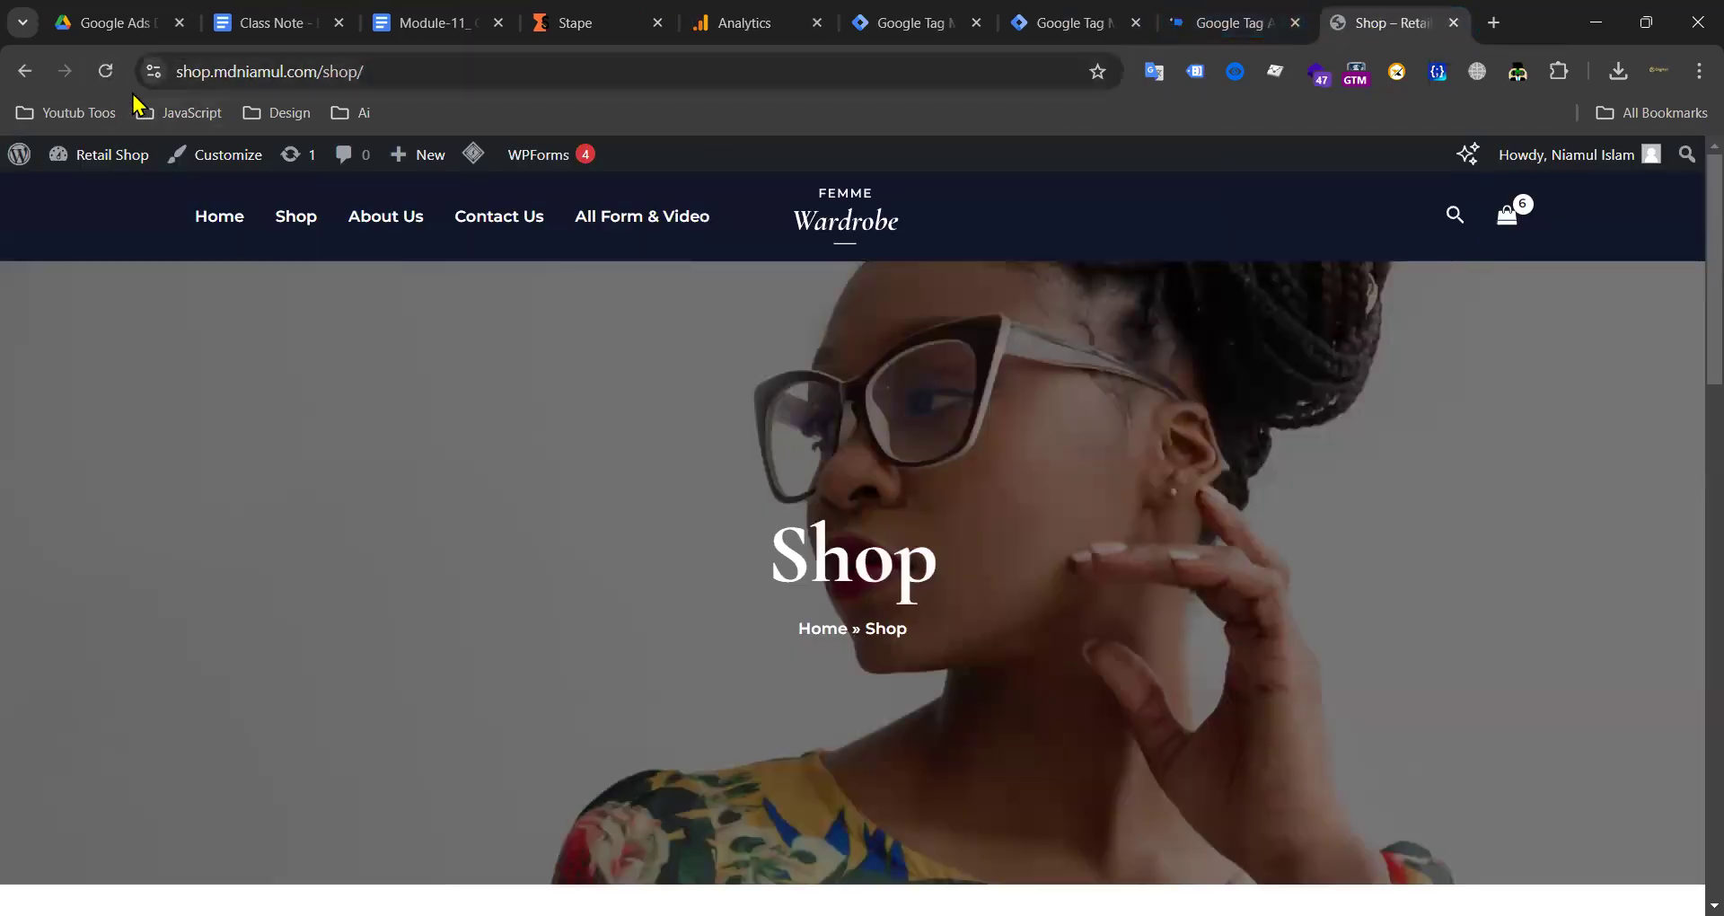
left_click(154, 71)
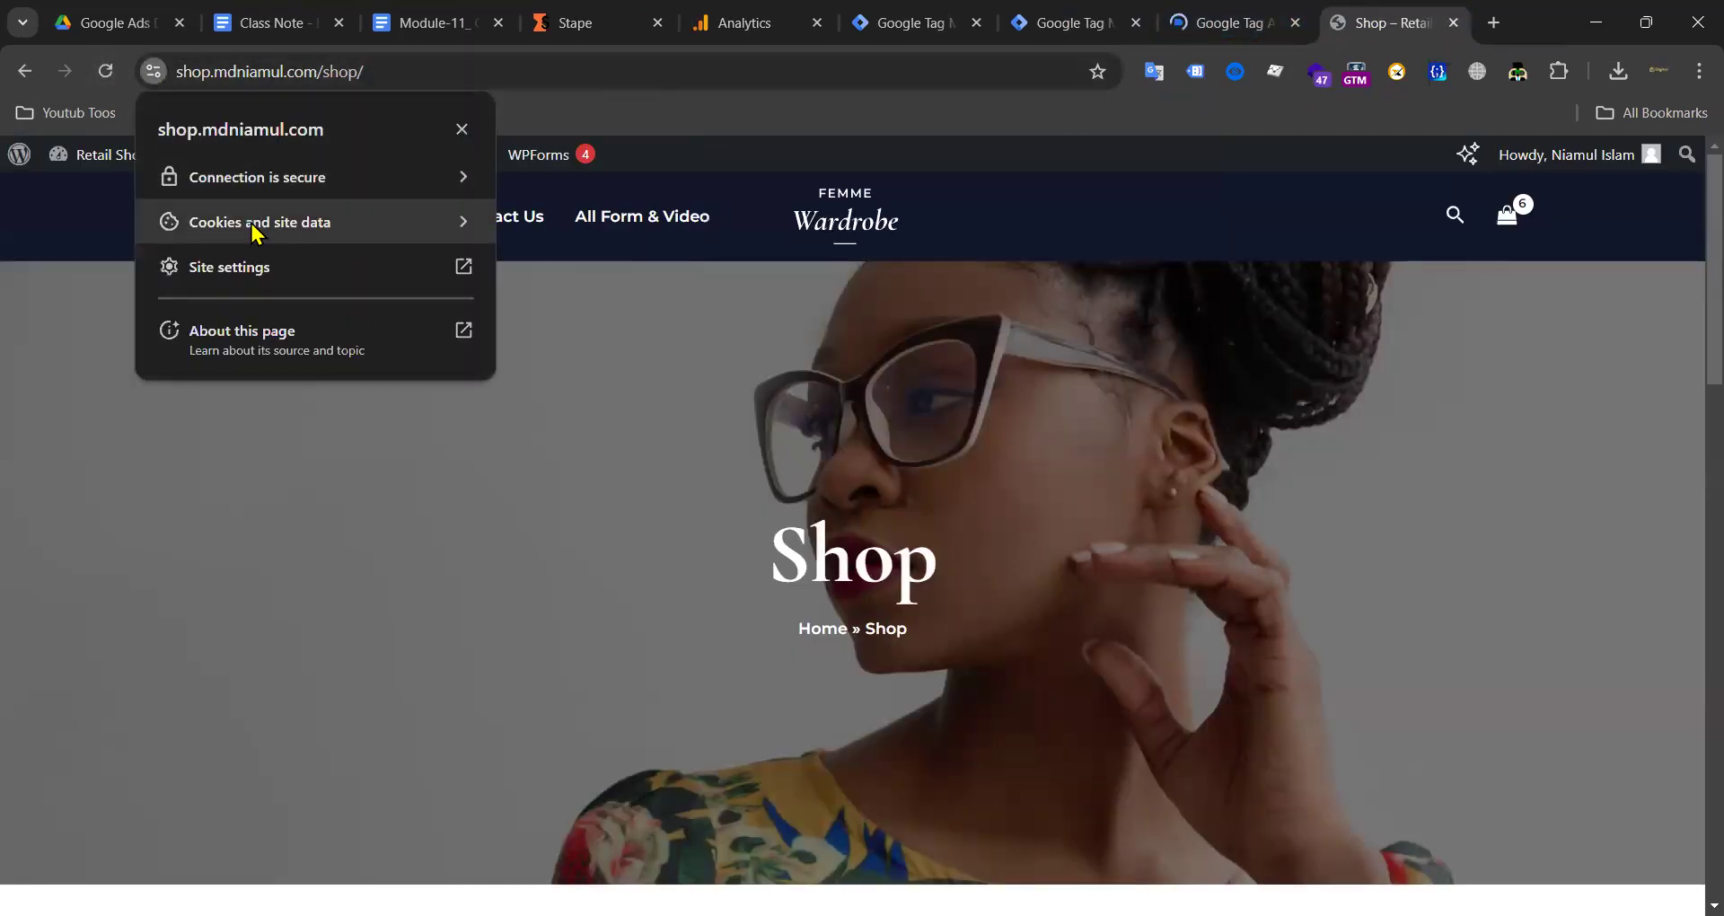
Step: Delete Chrome's stored site data for mdniamul.com and shop.mdniamul.com, then reload the Shop page
left_click(254, 226)
left_click(375, 311)
left_click(1041, 321)
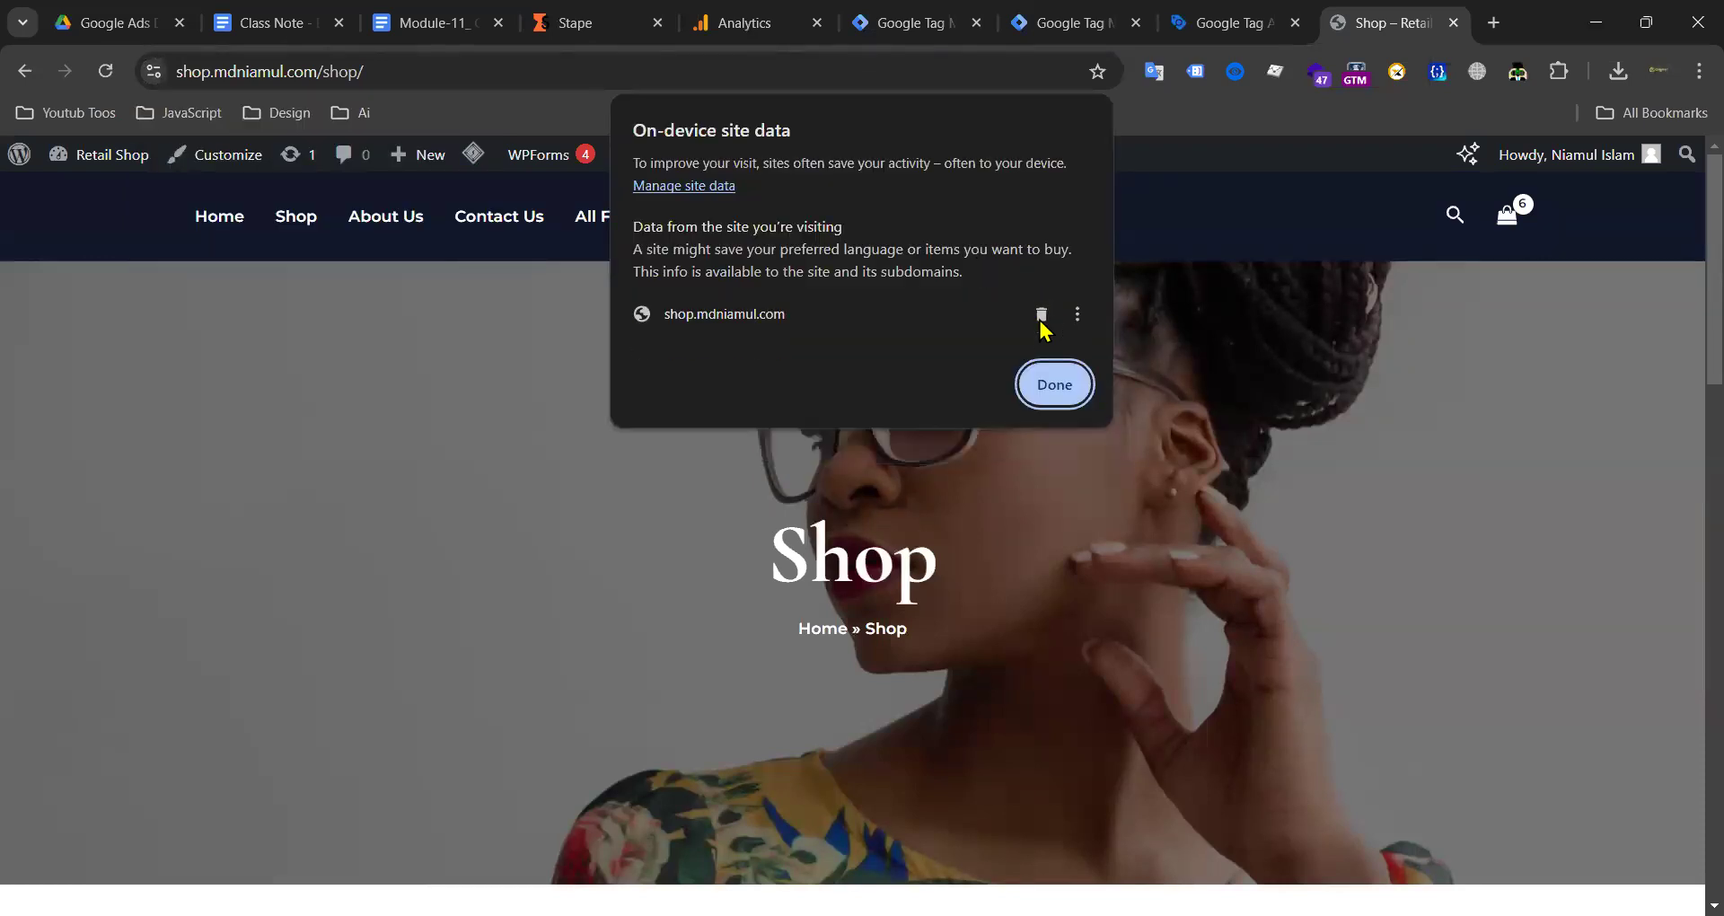
left_click(1041, 314)
left_click(1051, 382)
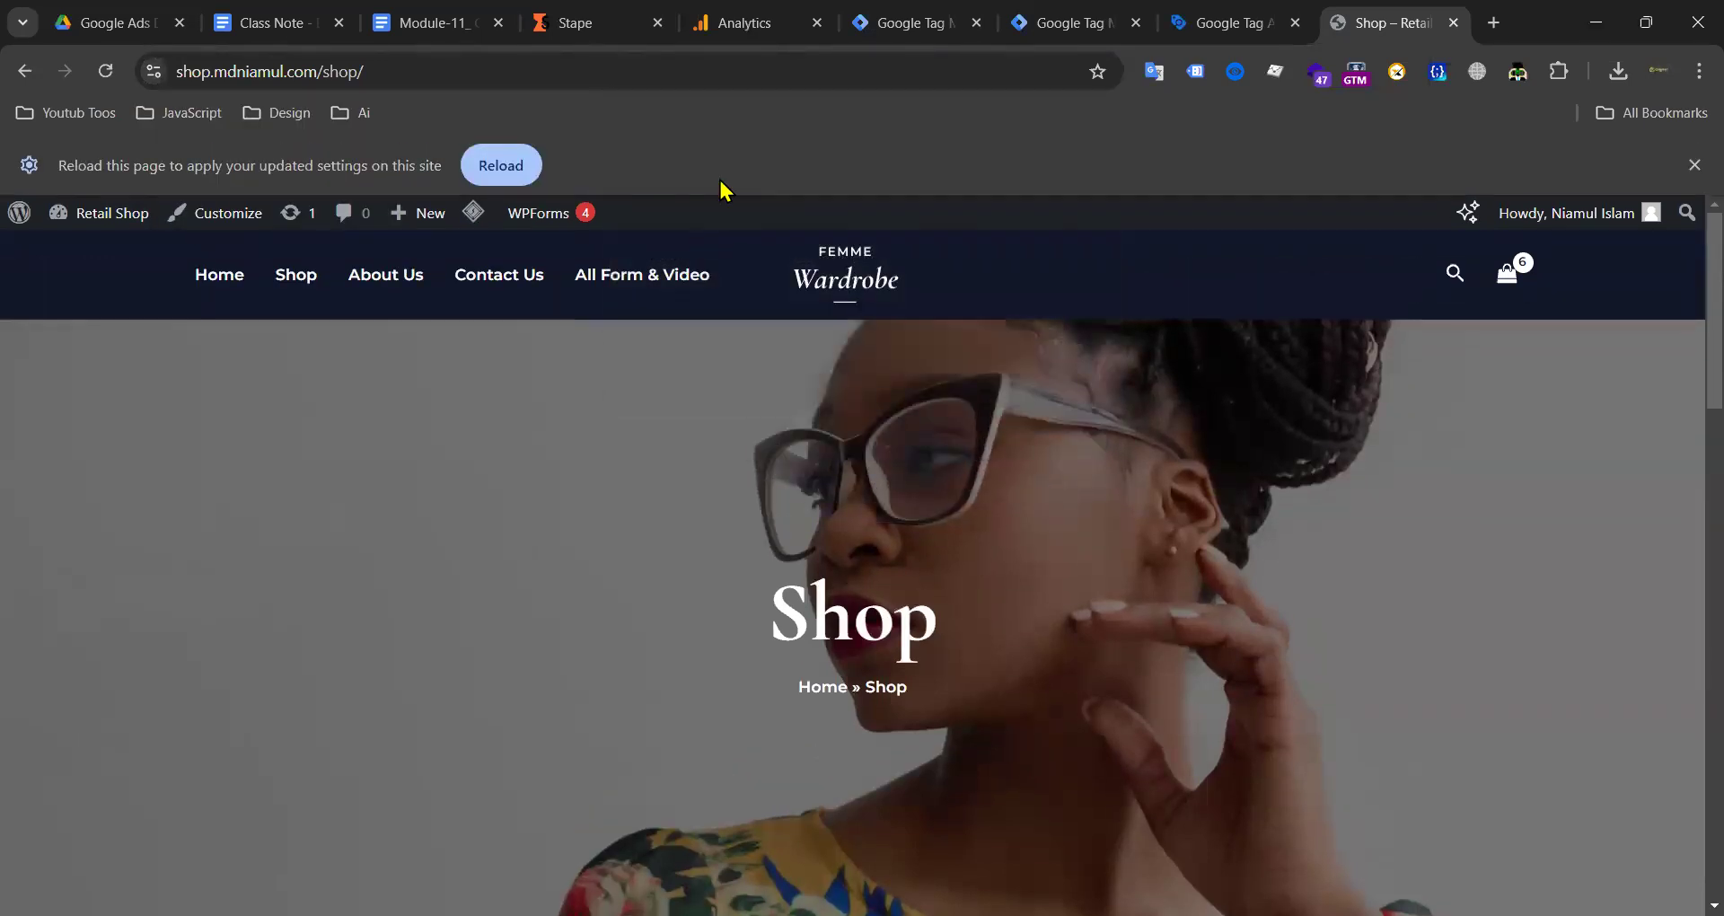
left_click(522, 161)
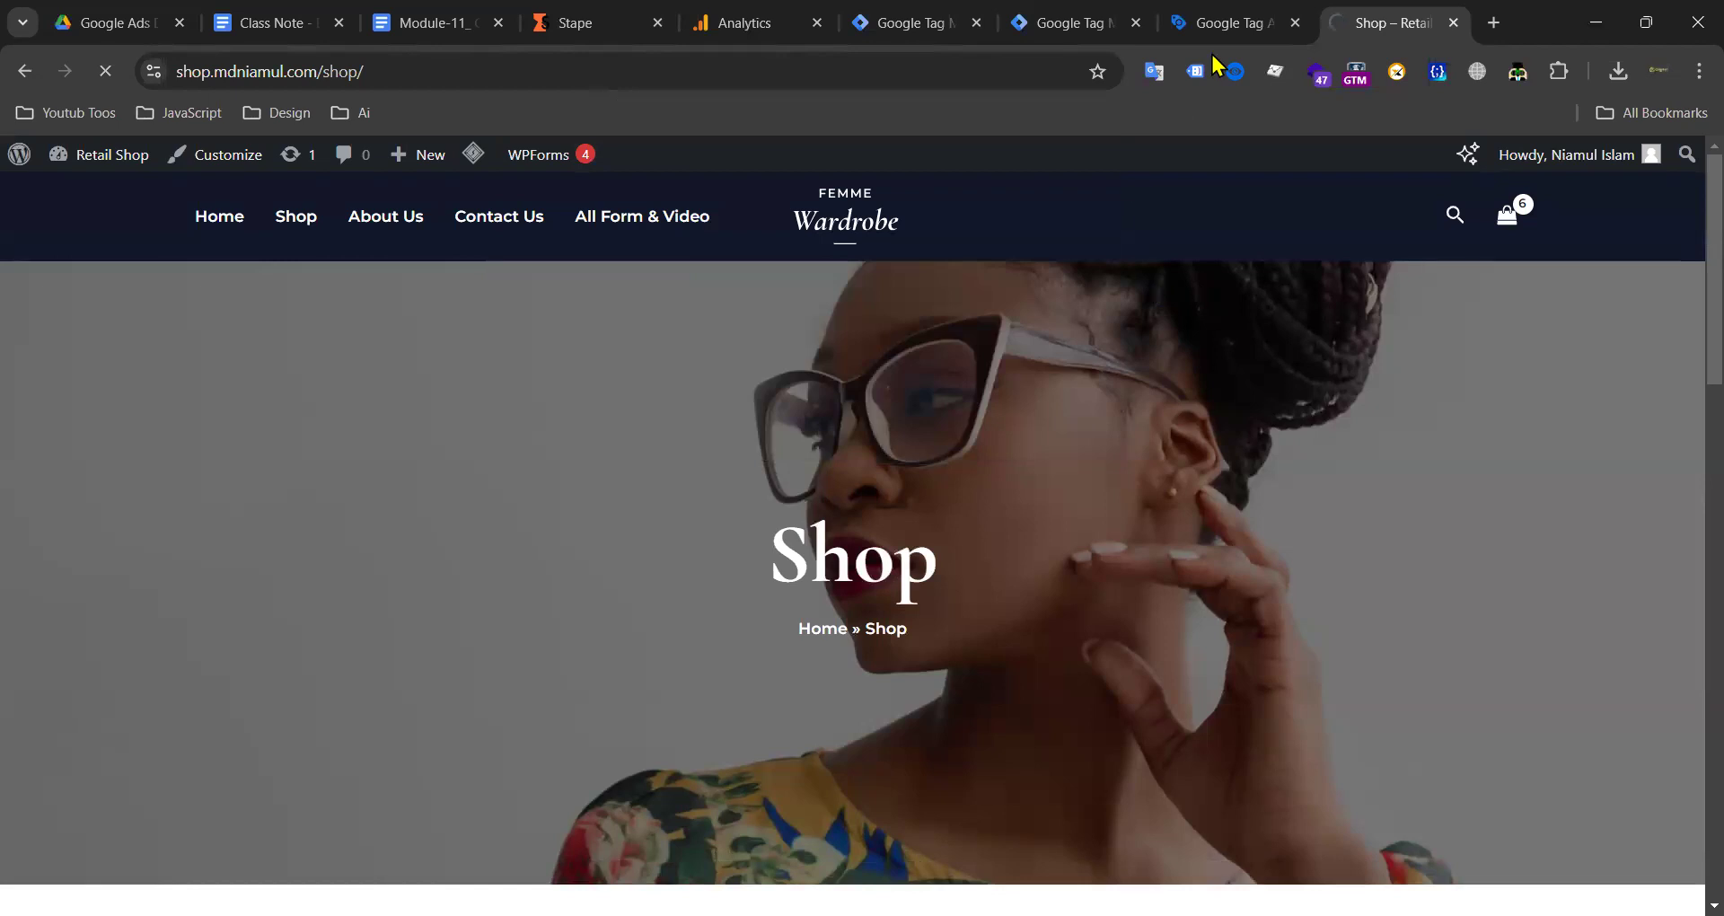
left_click(1230, 22)
left_click(811, 662)
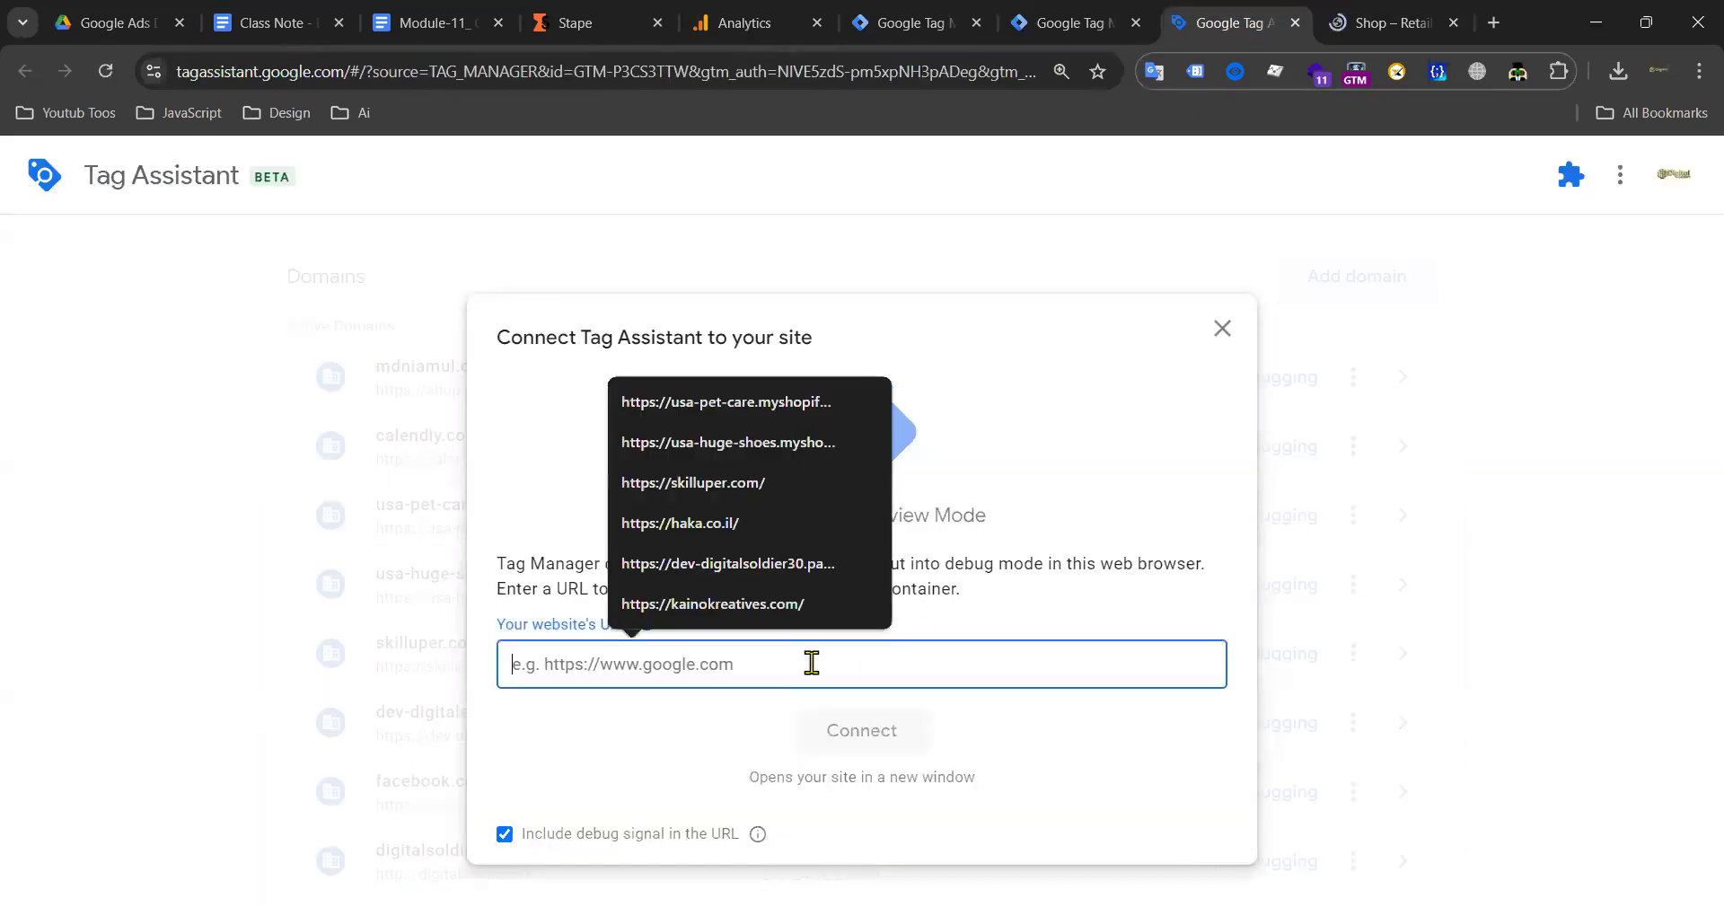
key("ctrl+v")
left_click(912, 750)
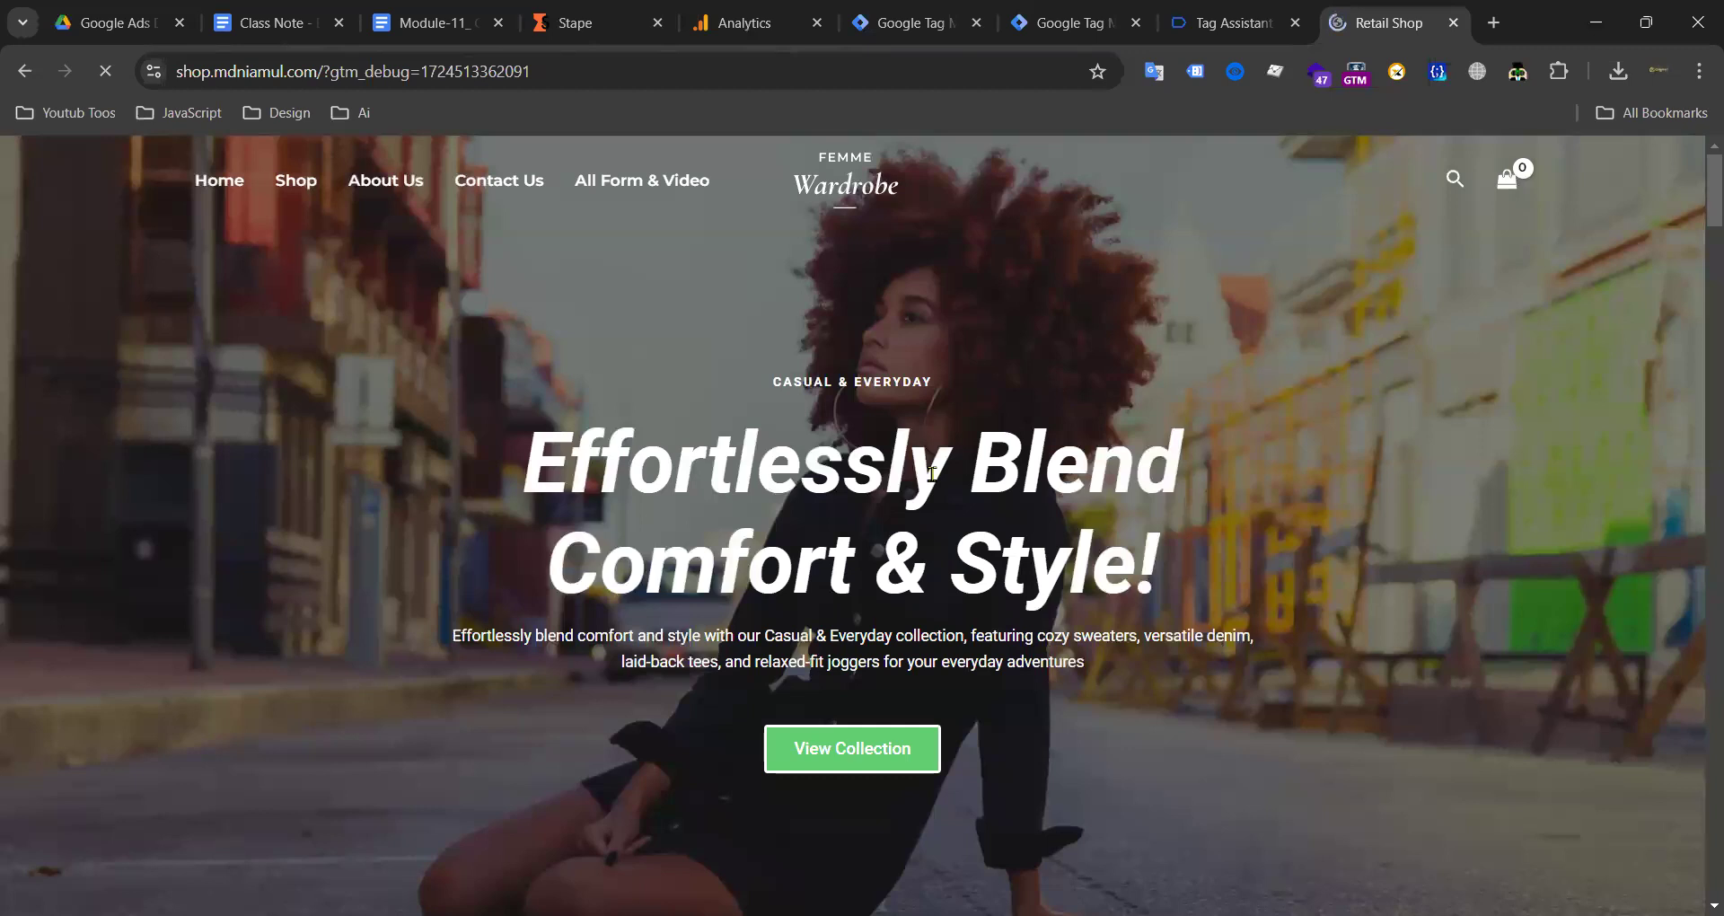
scroll(743, 500, "down", 5)
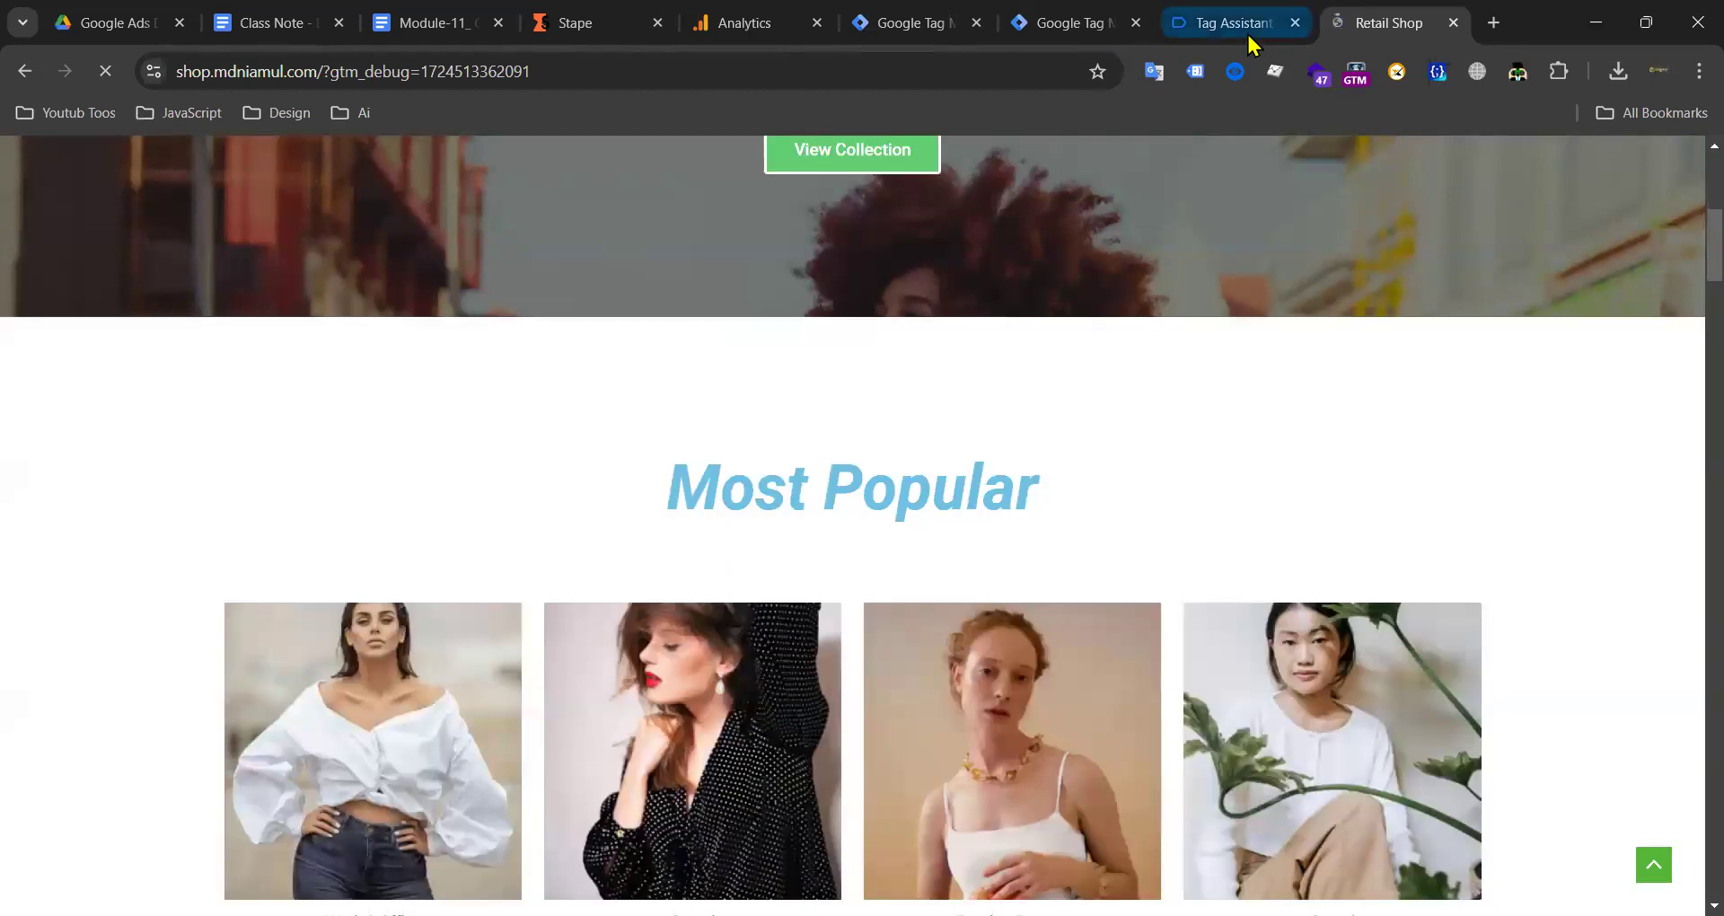
left_click(1245, 30)
left_click(881, 605)
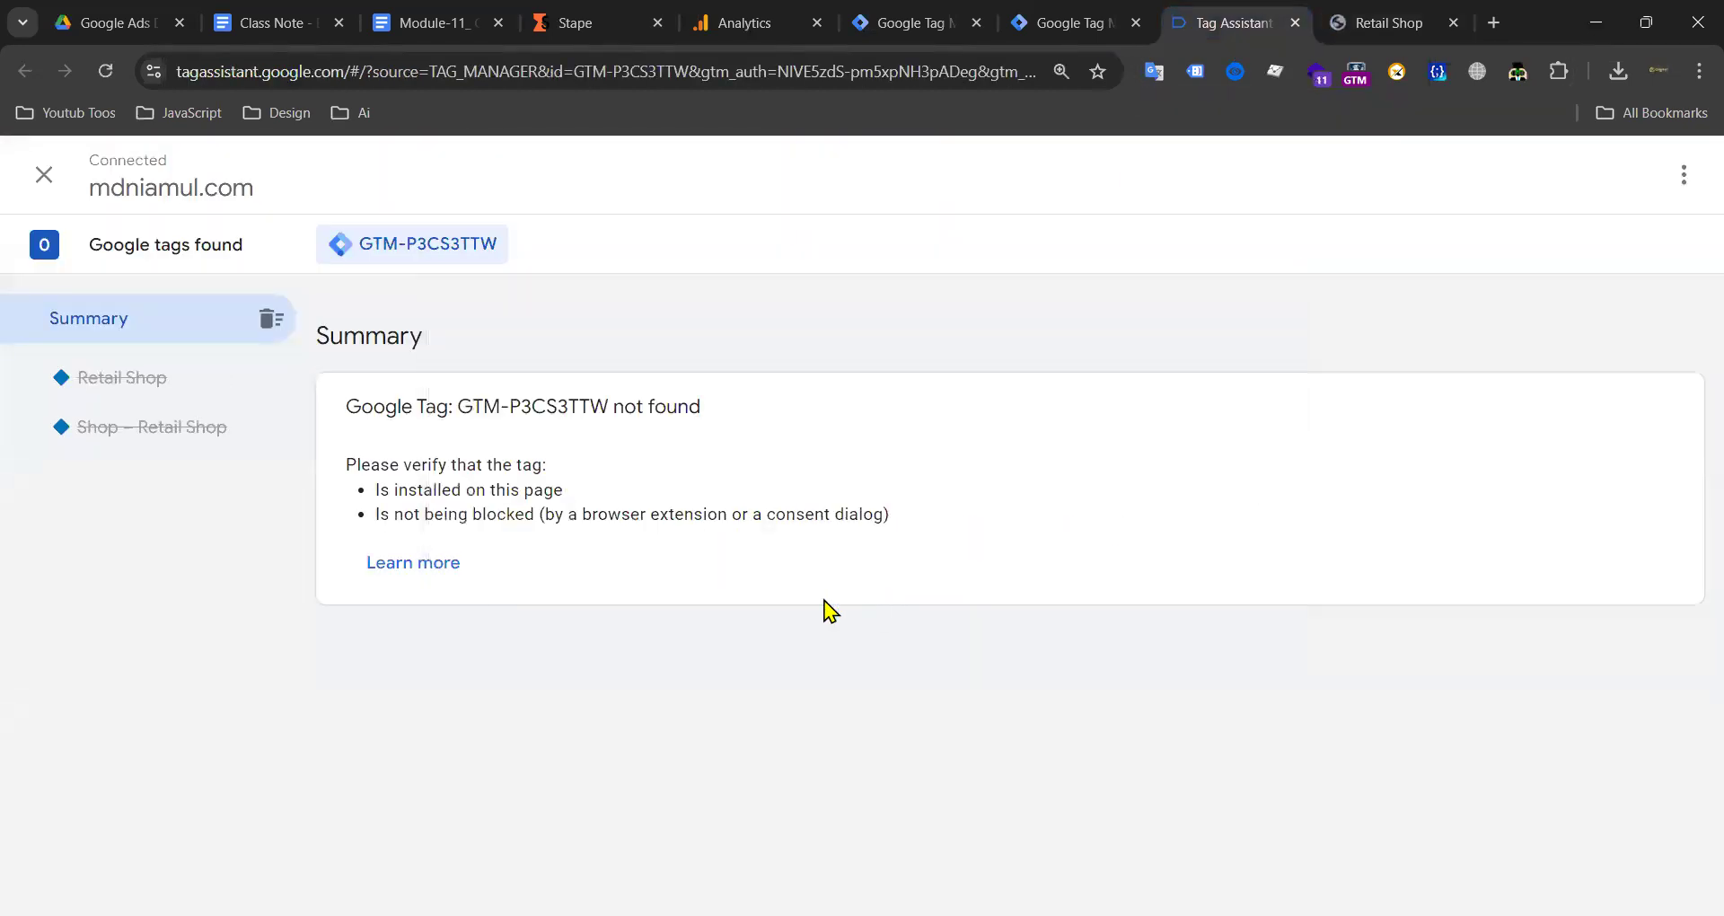
Step: Reload the shop page so Tag Assistant lists GTM-P3CS3TTW and its fired tags
left_click(1403, 34)
scroll(1338, 537, "down", 15)
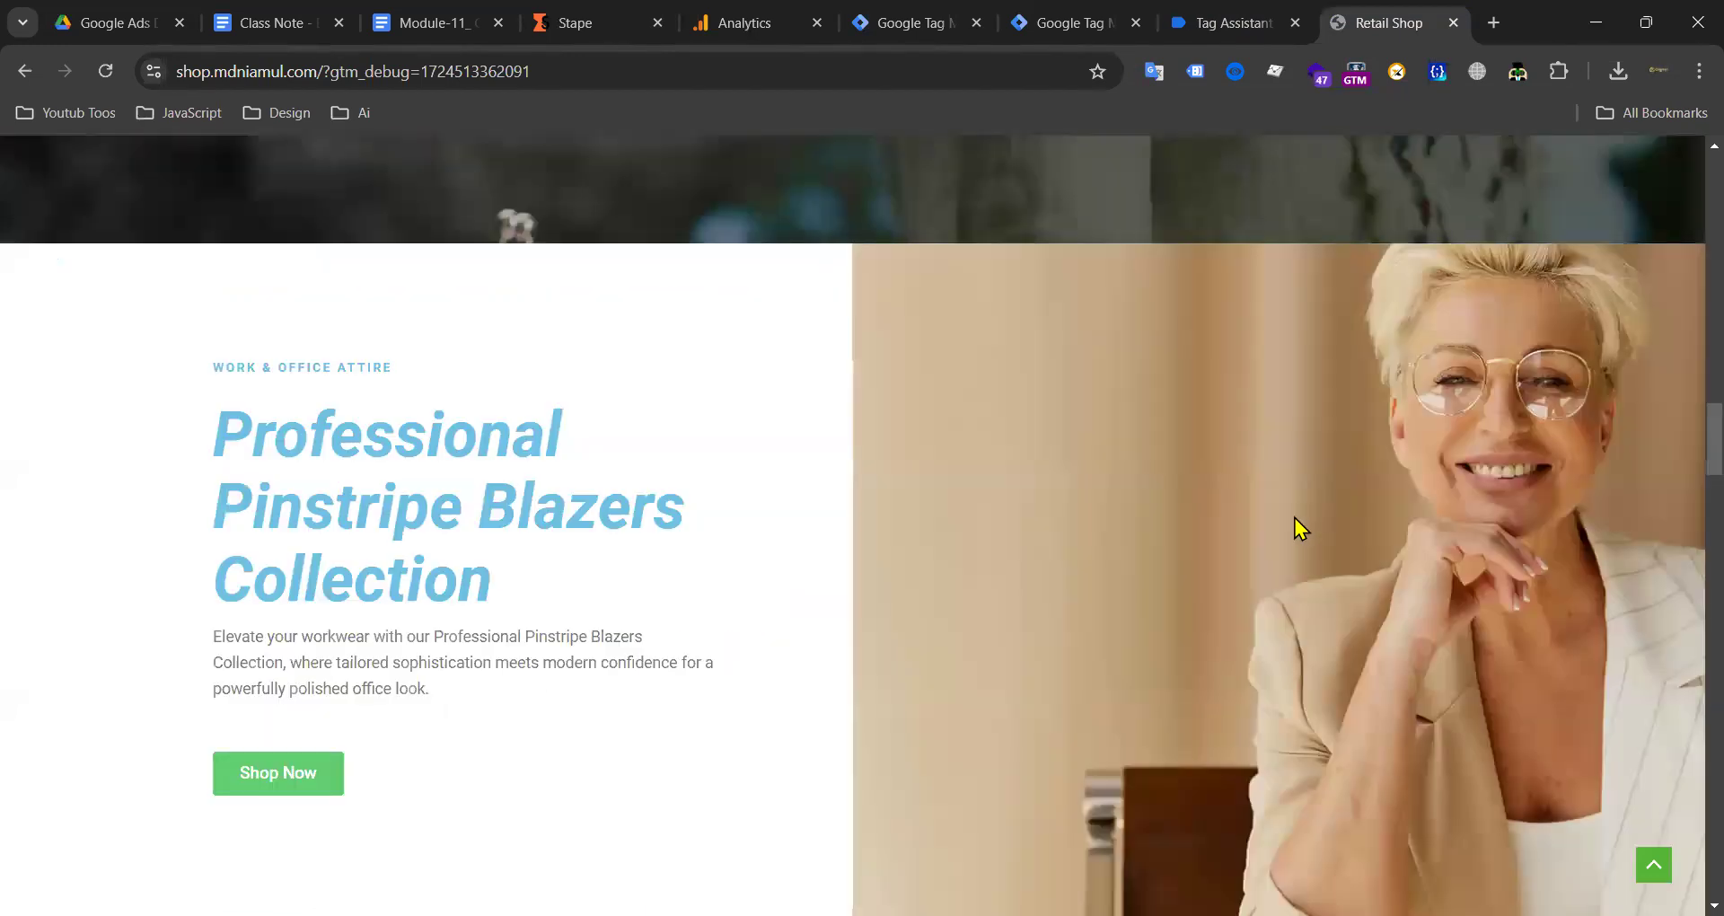
scroll(1295, 520, "up", 12)
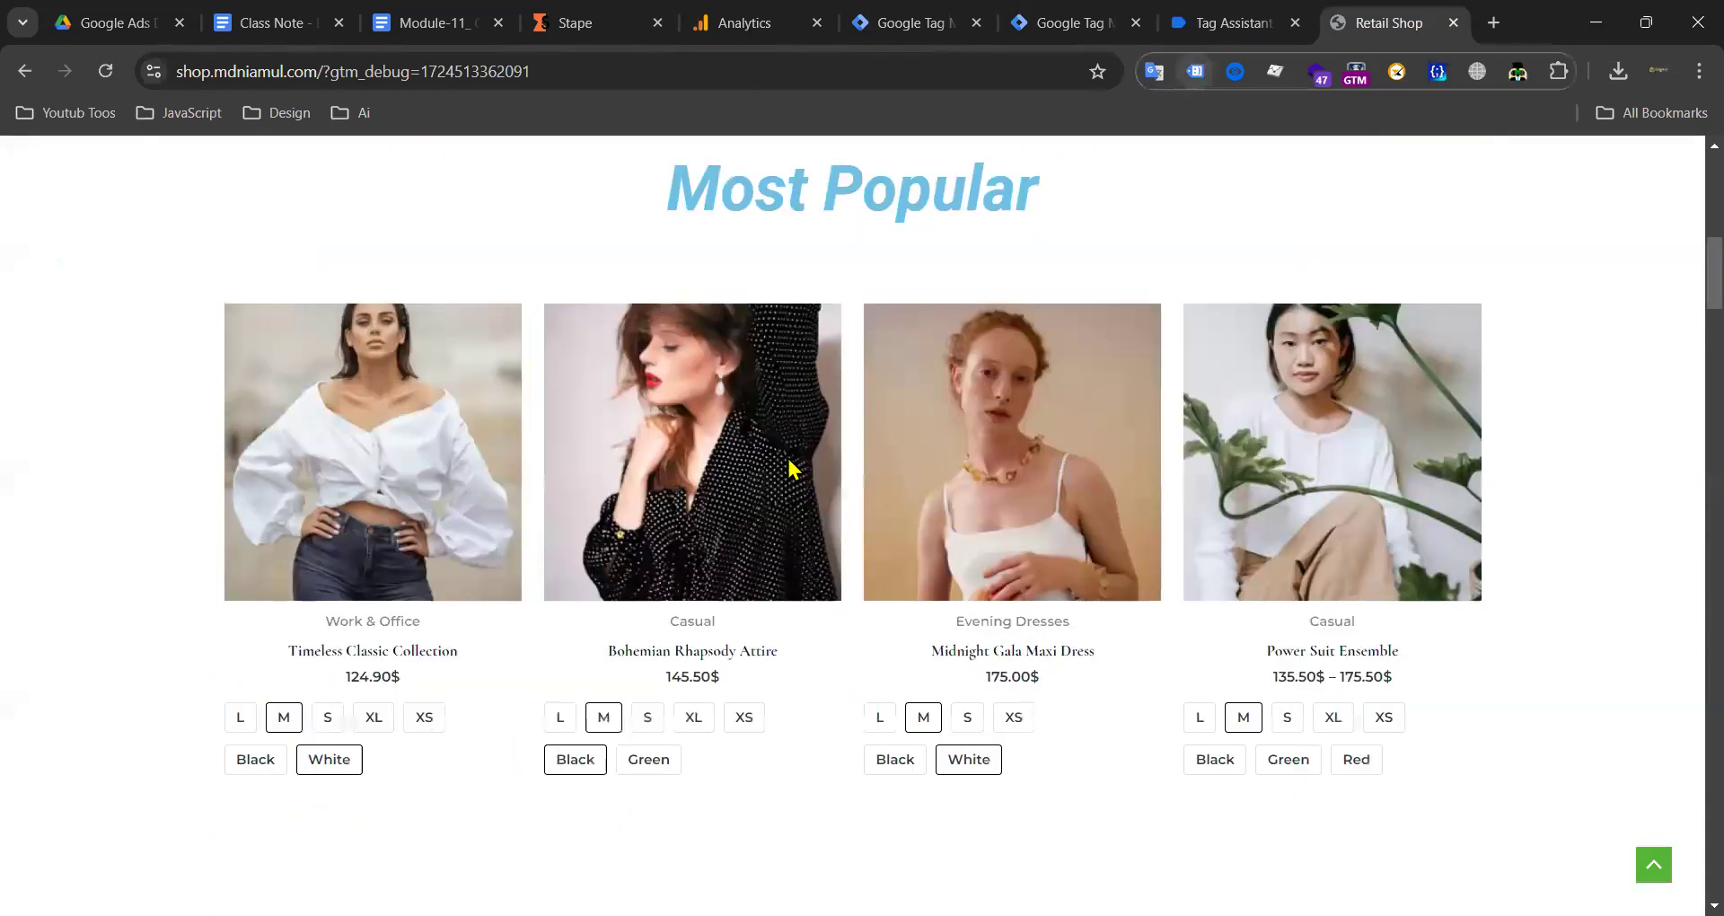
left_click(122, 77)
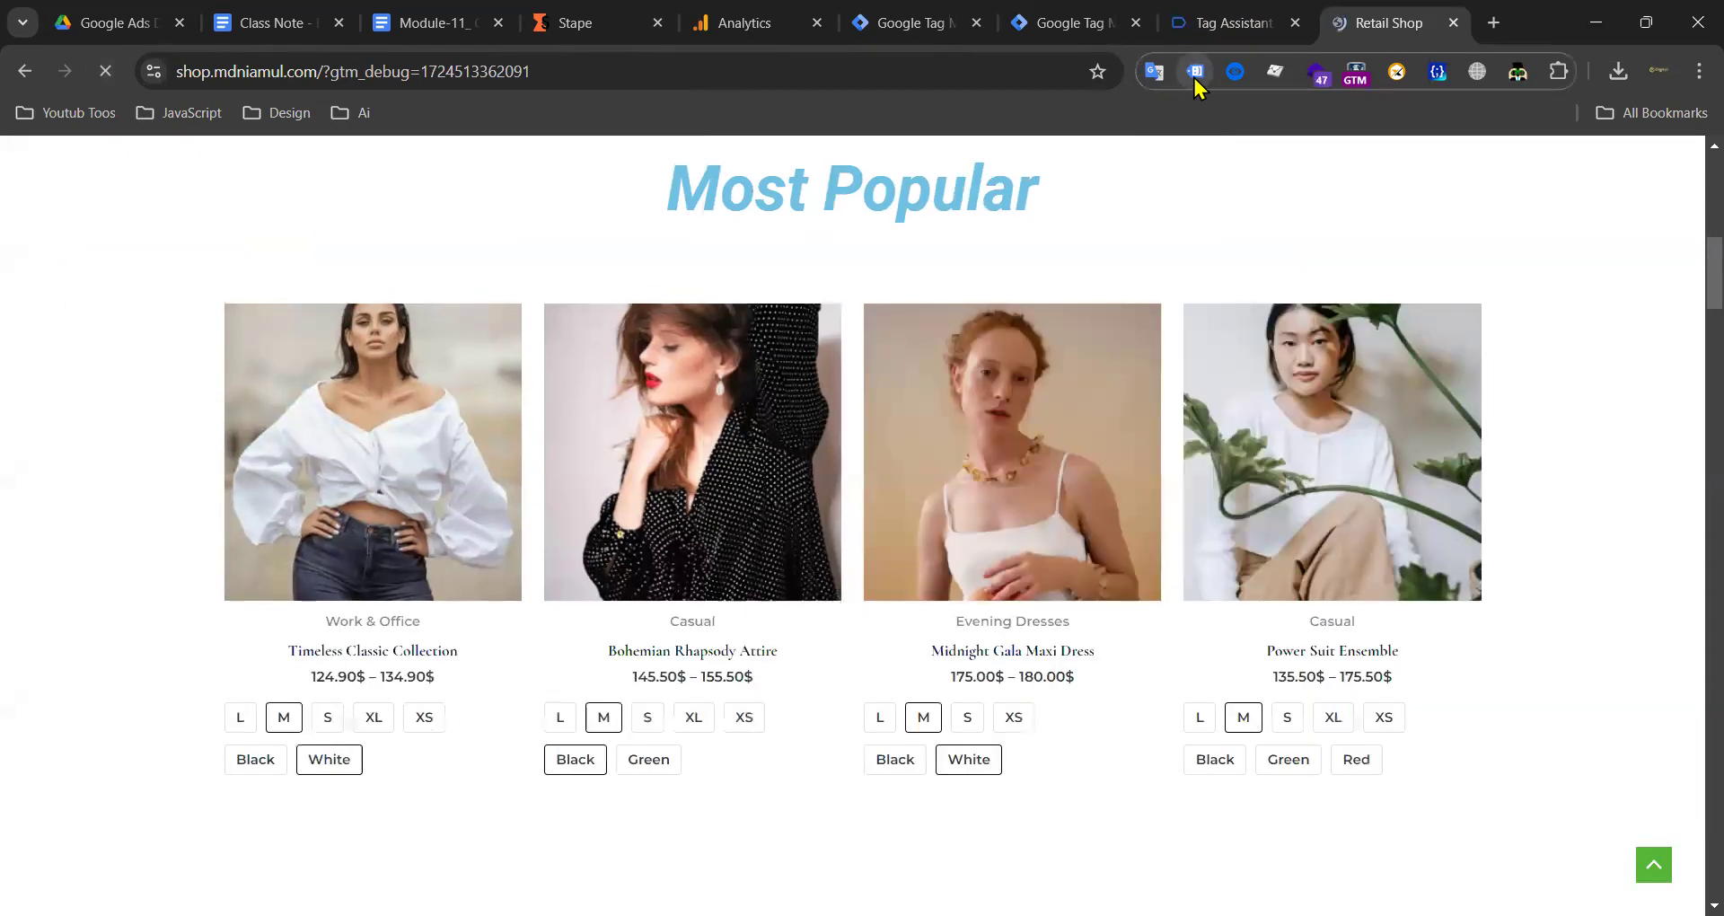
scroll(1240, 254, "down", 10)
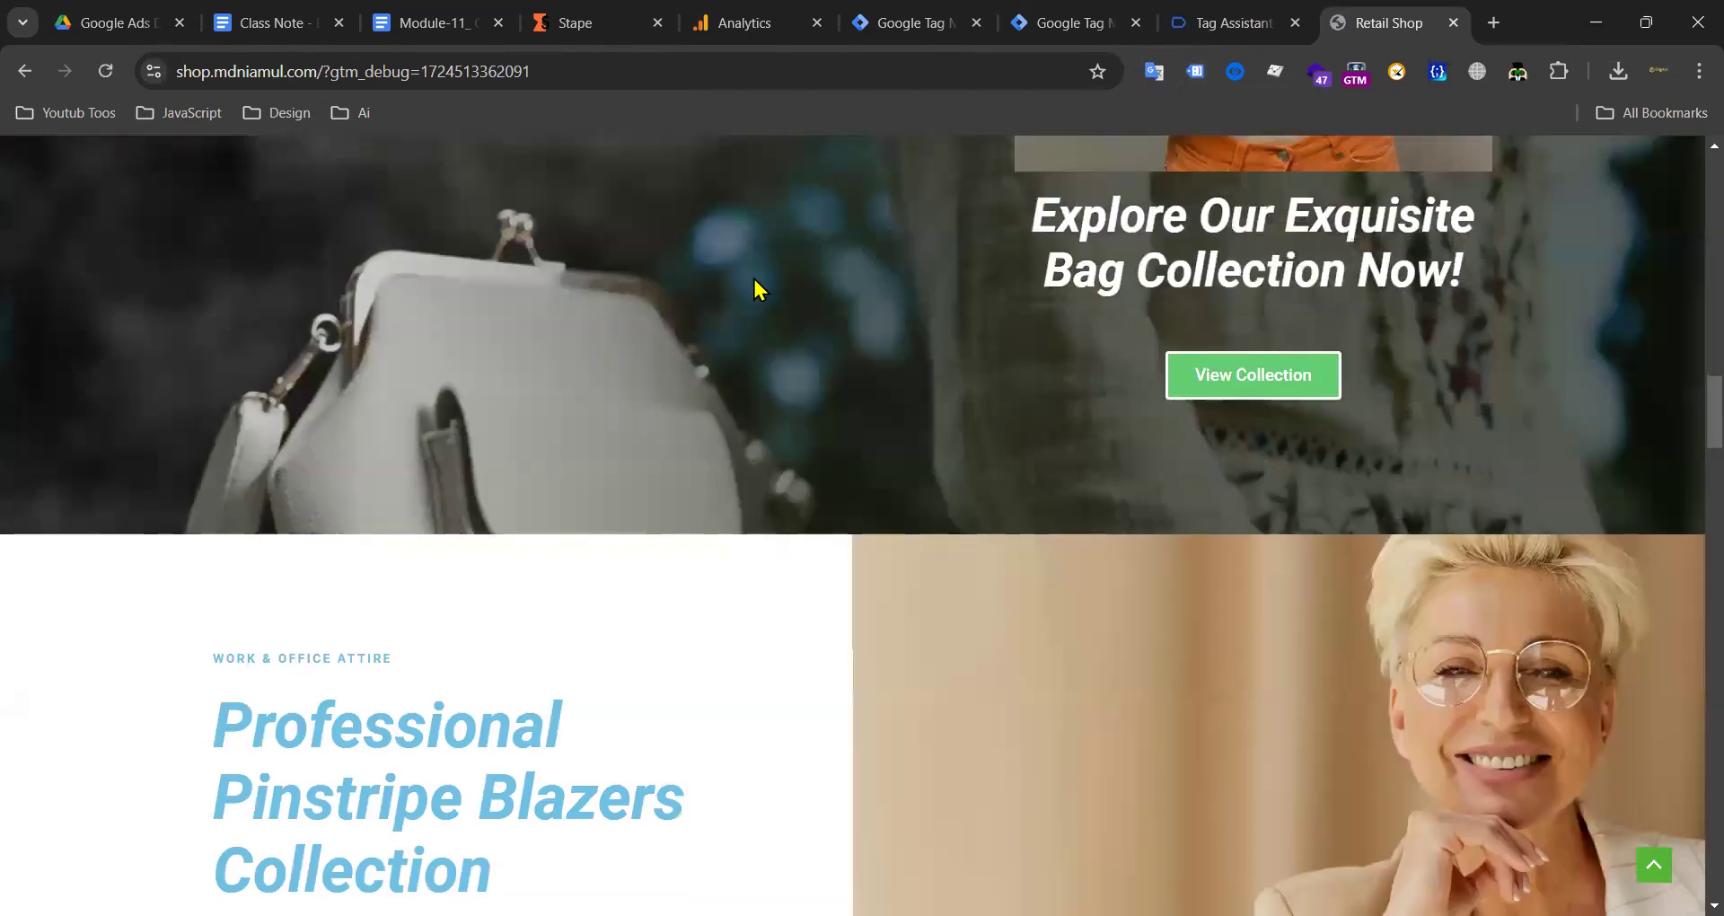
scroll(454, 206, "up", 3)
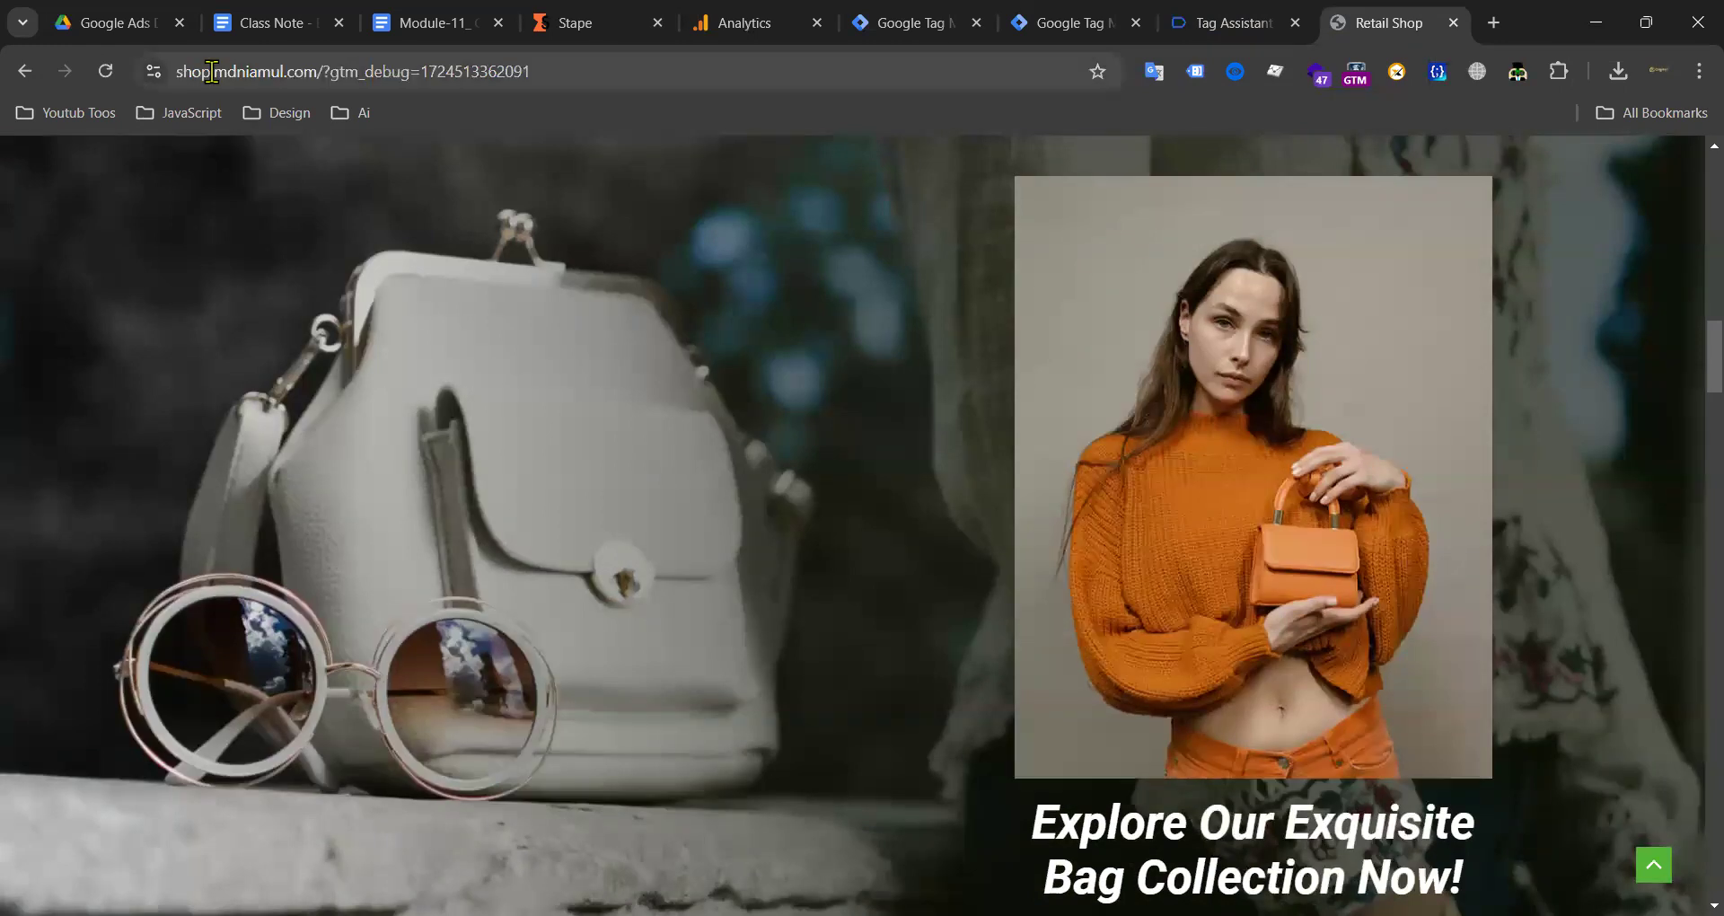
scroll(912, 312, "up", 10)
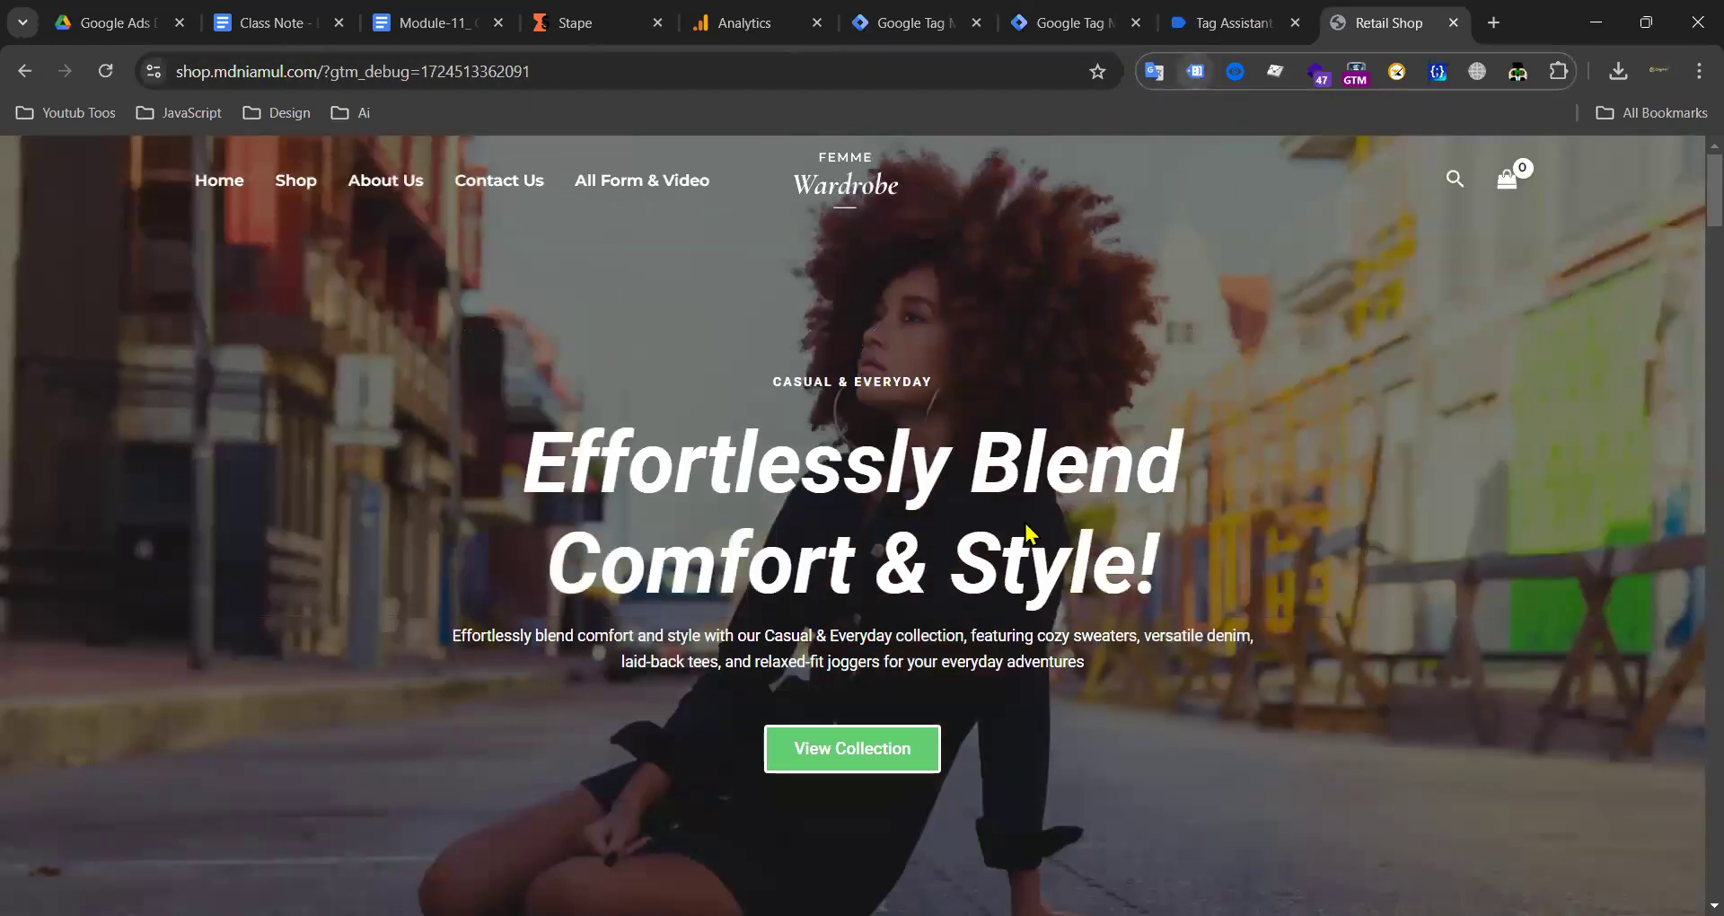
left_click(1194, 71)
left_click(1070, 34)
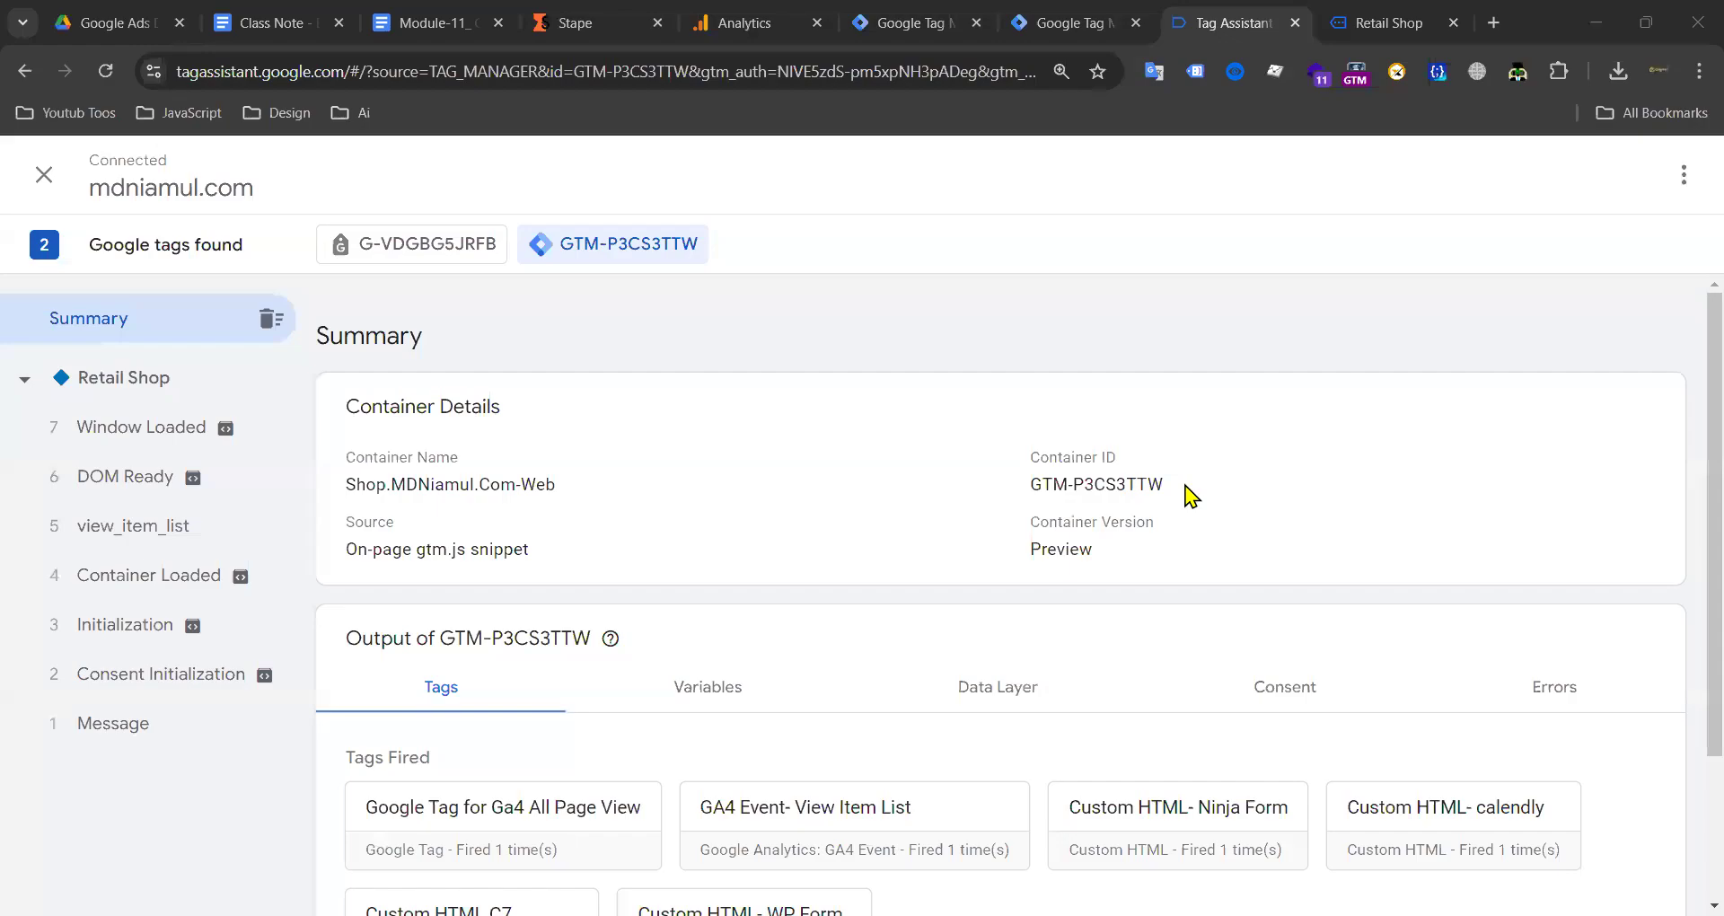
Step: Inspect the view_item_list event and the G-VDGBG5JRFB tag summary in Tag Assistant
left_click(1379, 38)
scroll(726, 356, "down", 20)
scroll(799, 338, "up", 16)
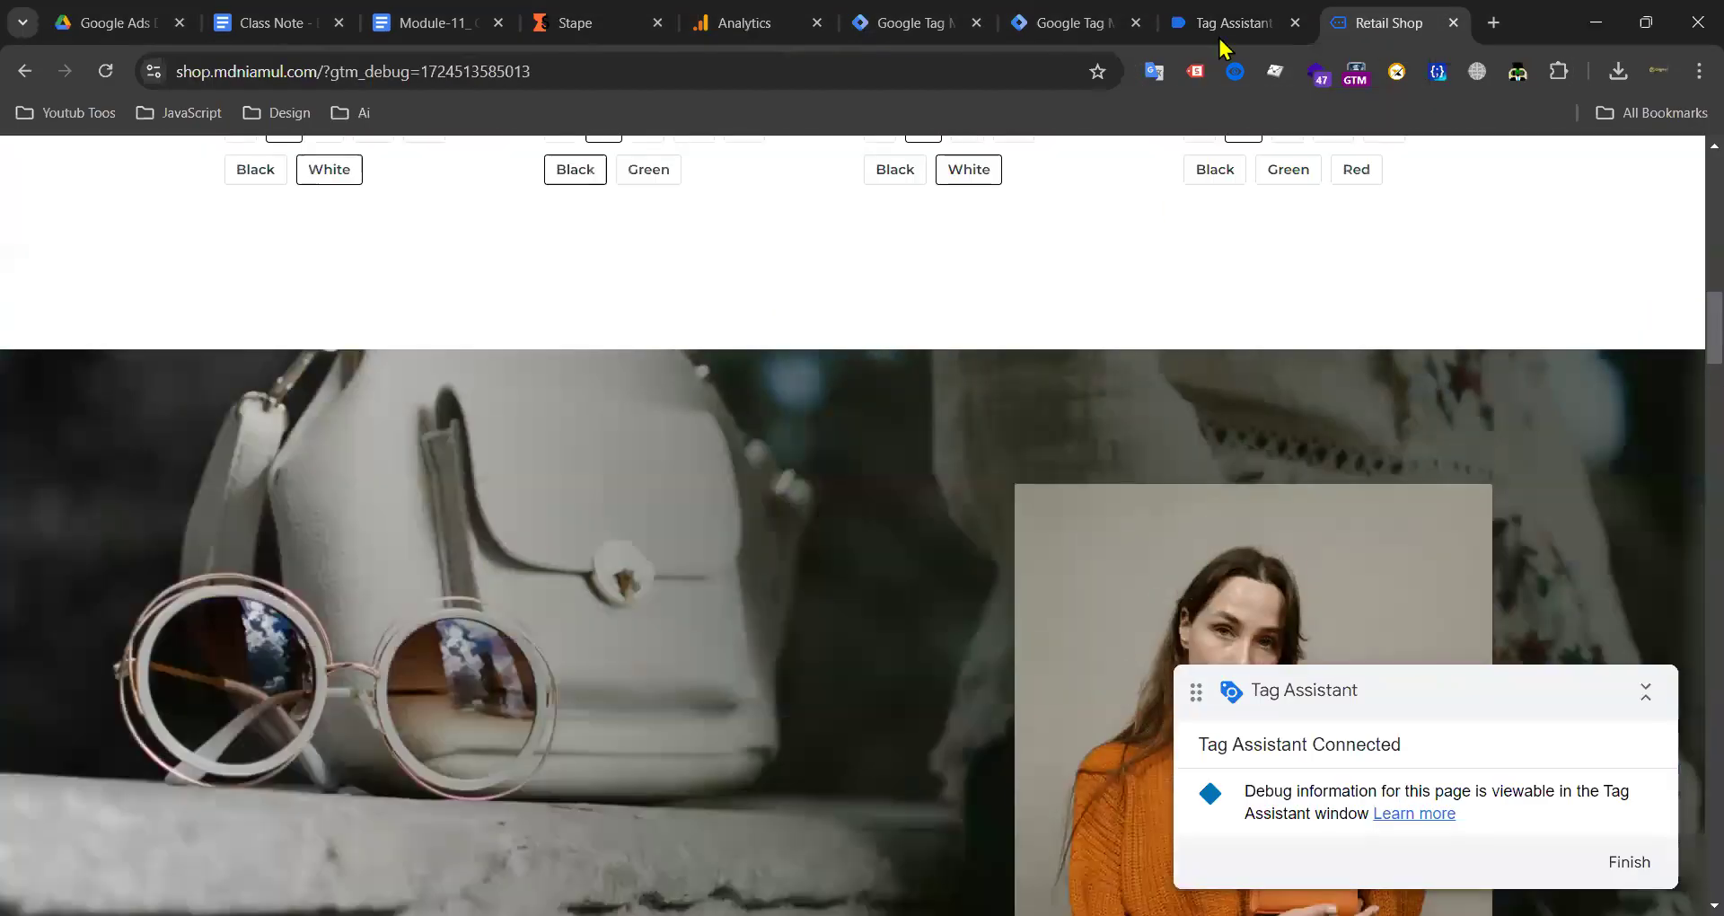
left_click(1221, 36)
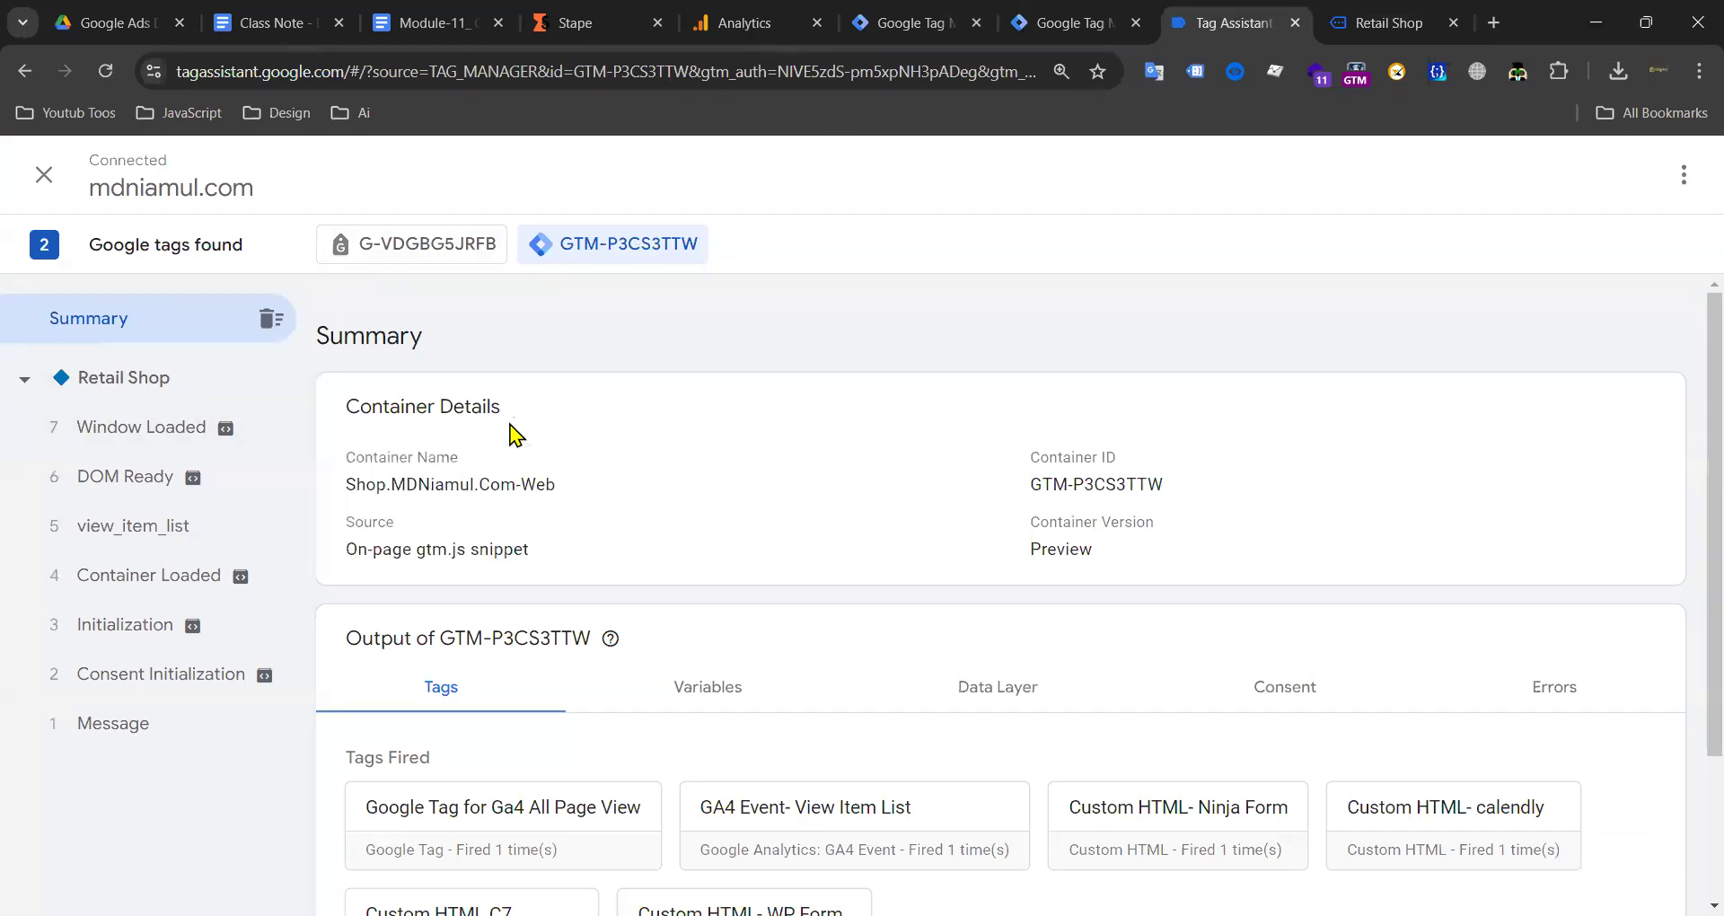
scroll(512, 431, "down", 2)
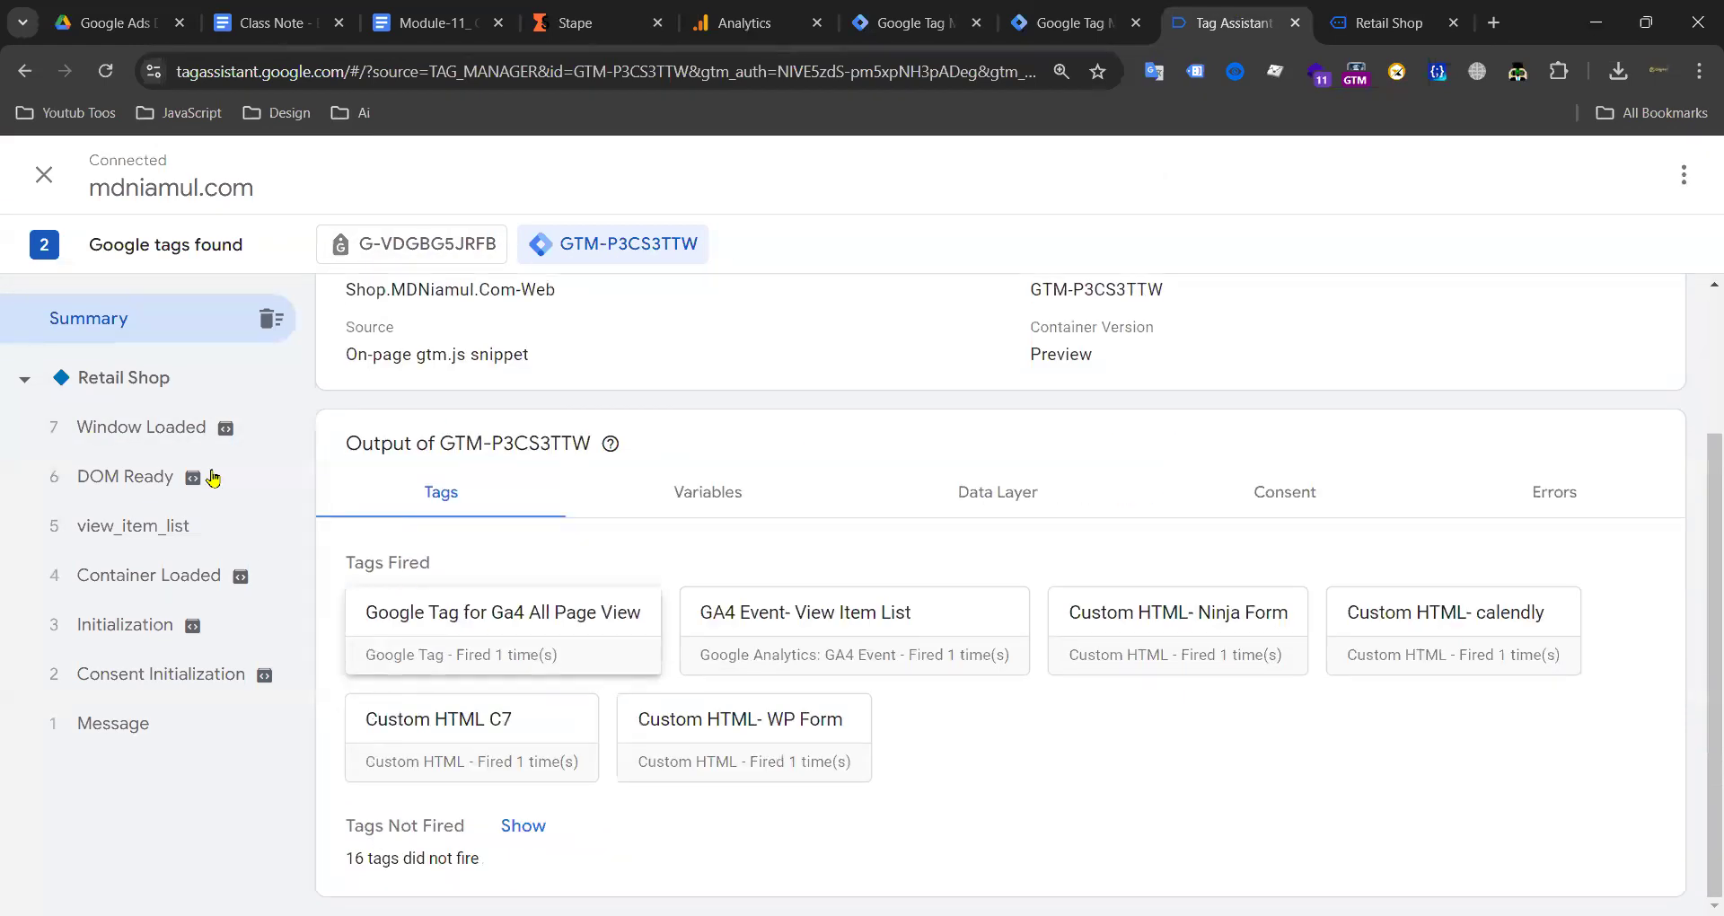
left_click(90, 530)
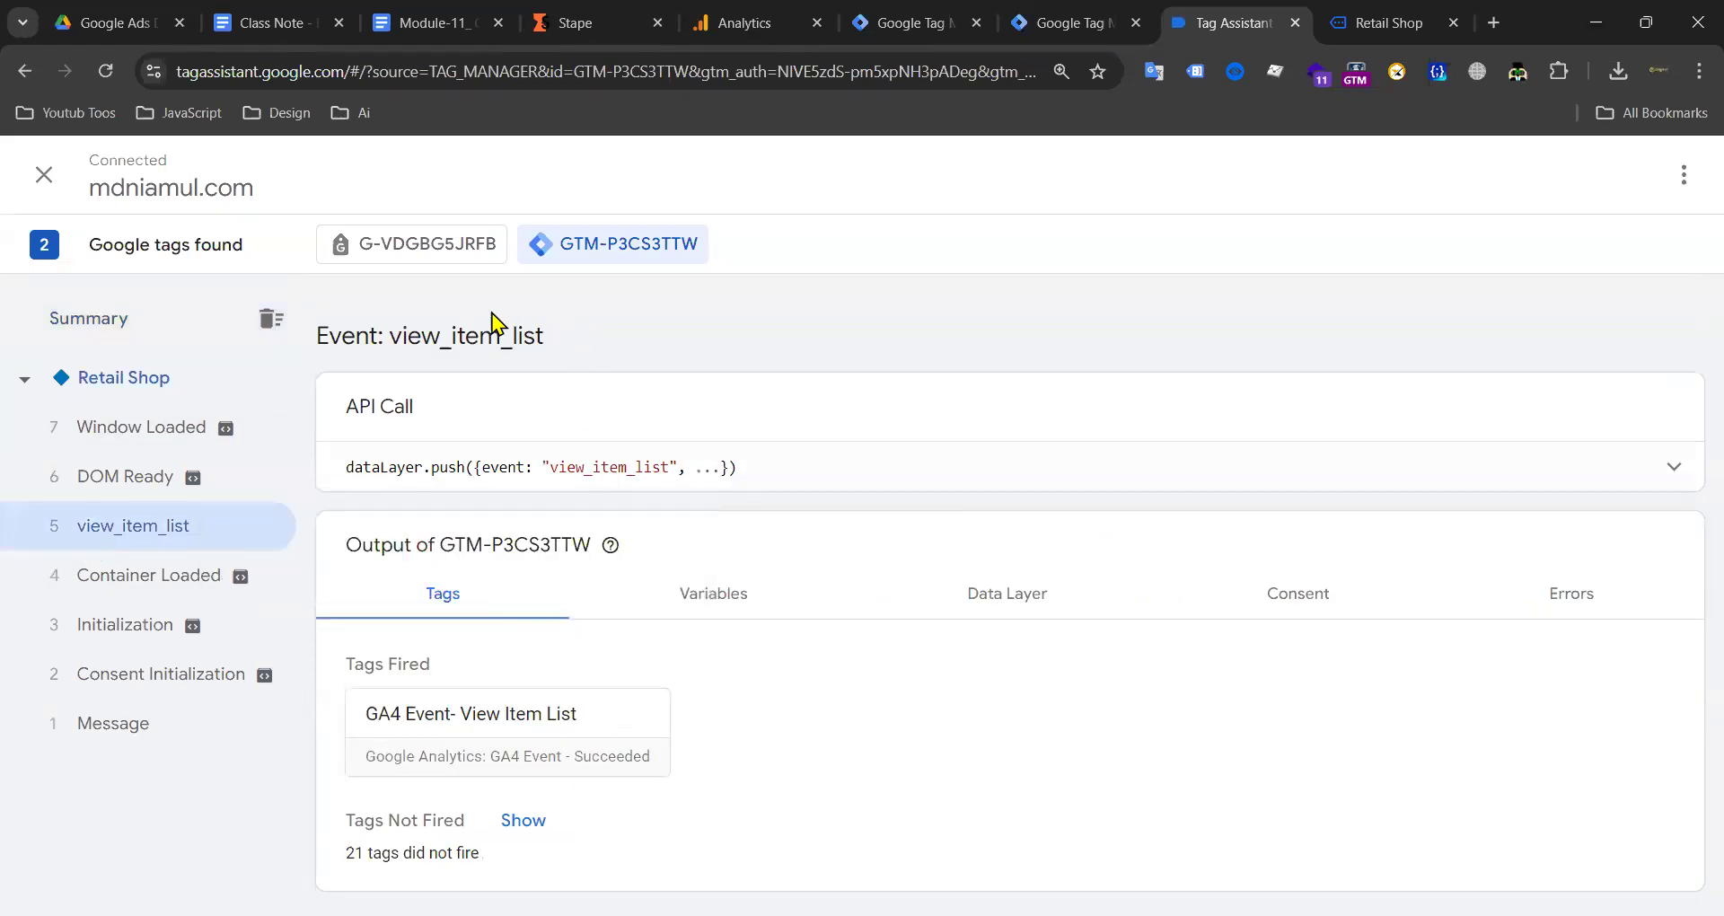
left_click(420, 258)
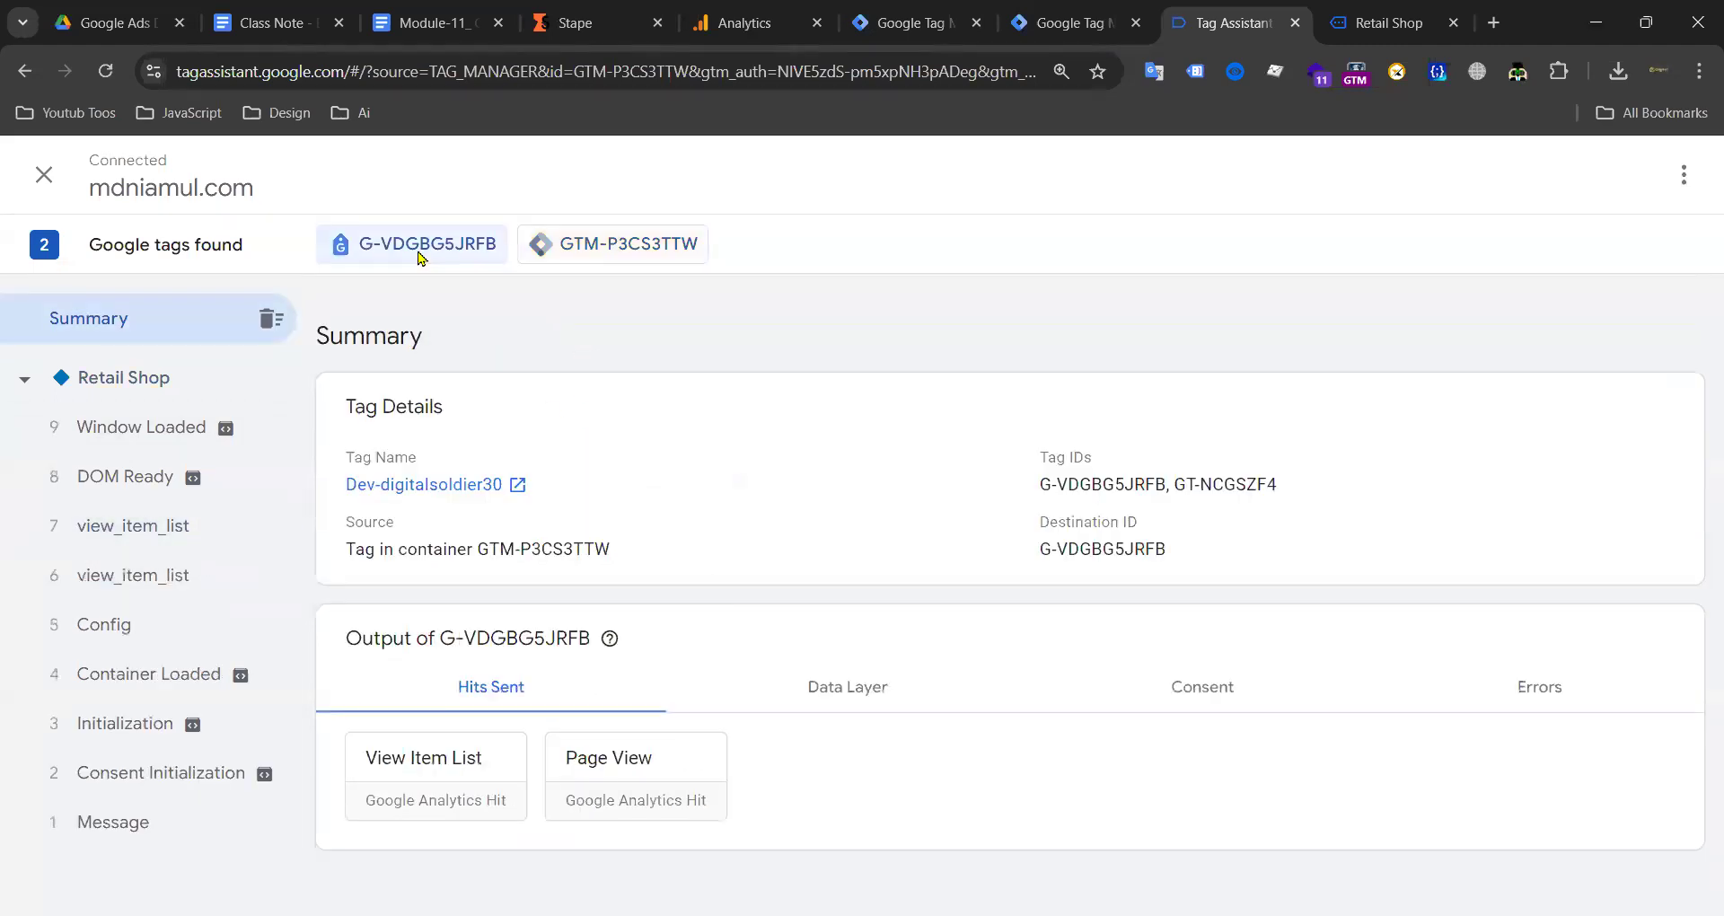
left_click(567, 256)
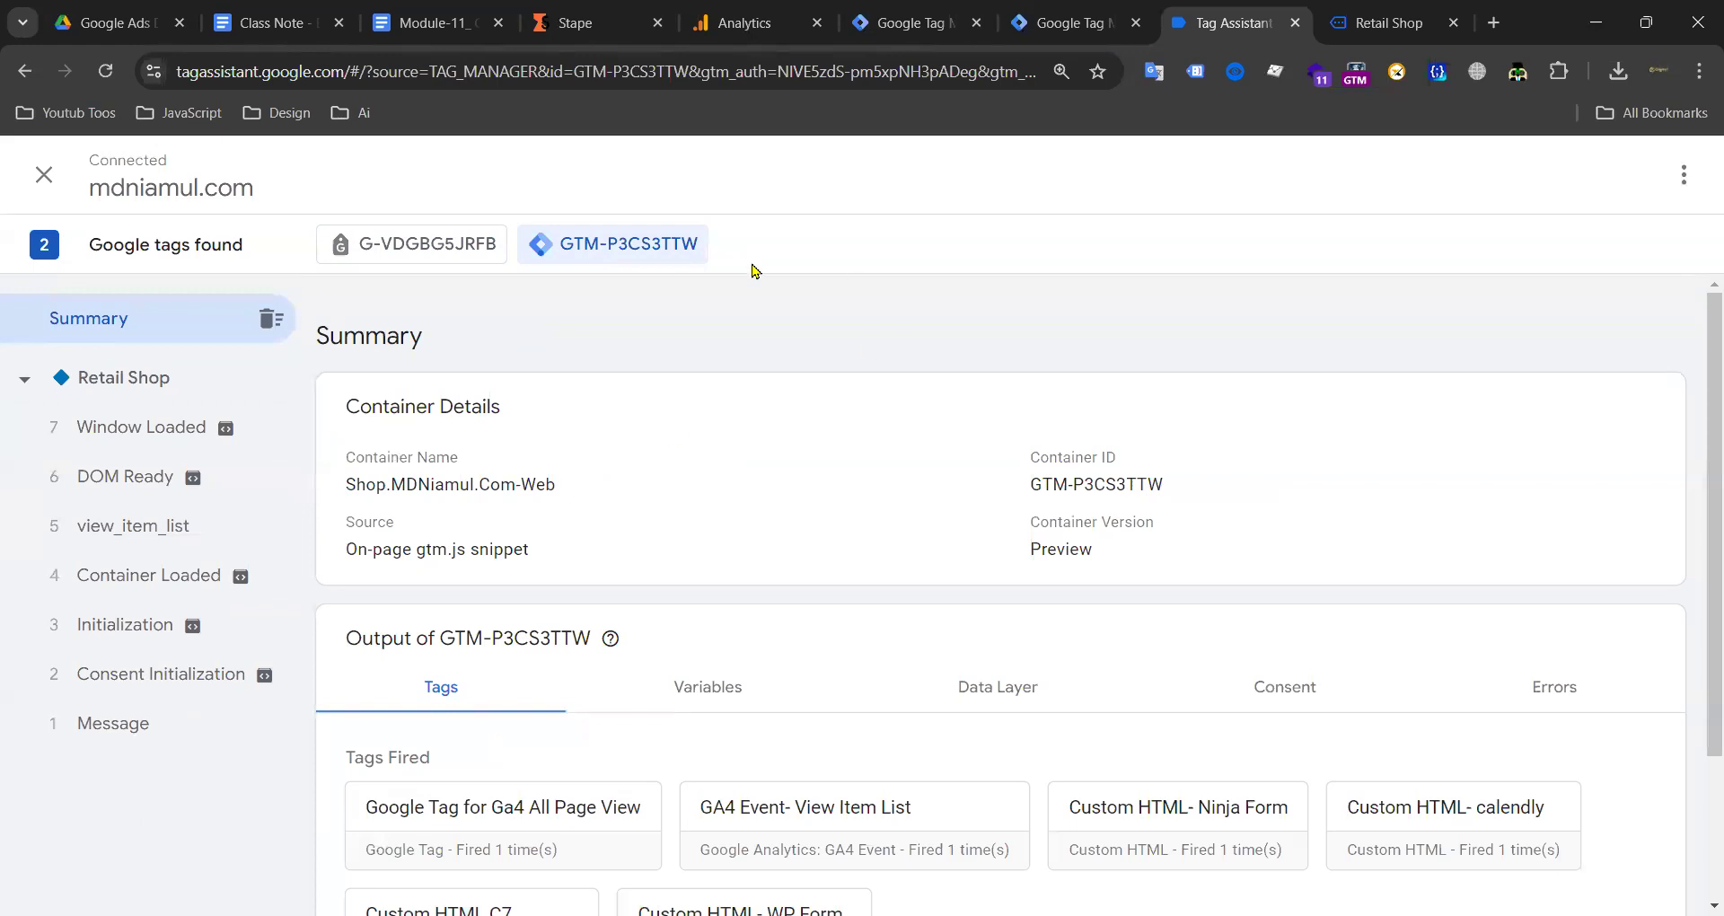
Step: Check the event's data layer, then open the View Item List hit sent by G-VDGBG5JRFB
scroll(597, 392, "down", 3)
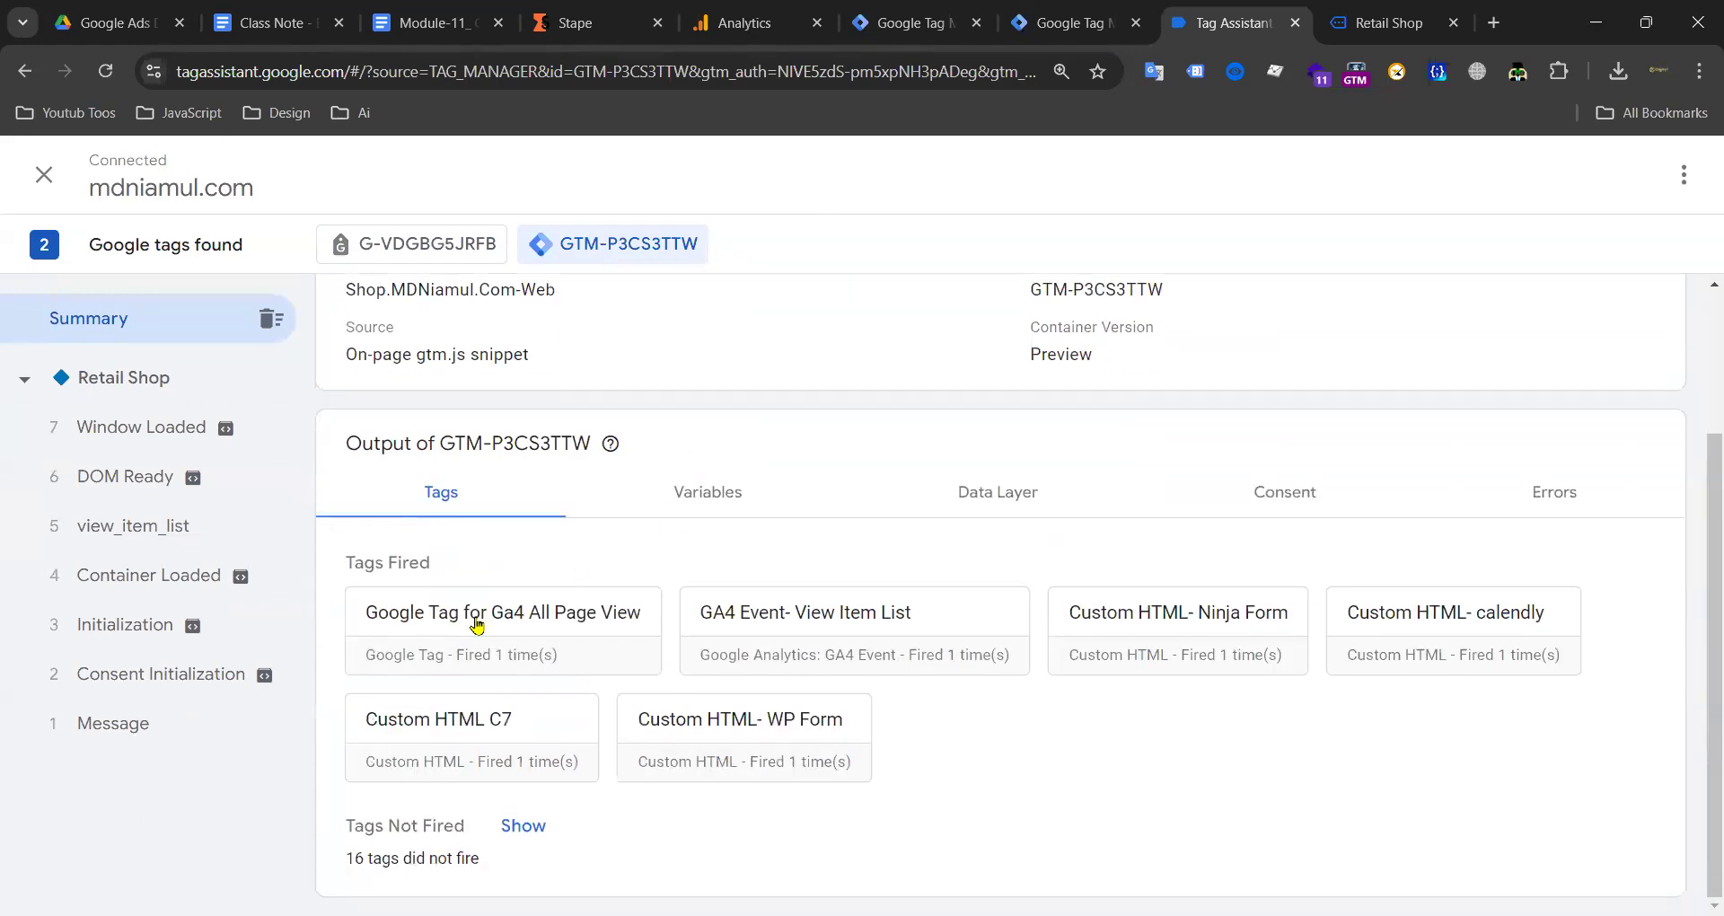
left_click(141, 523)
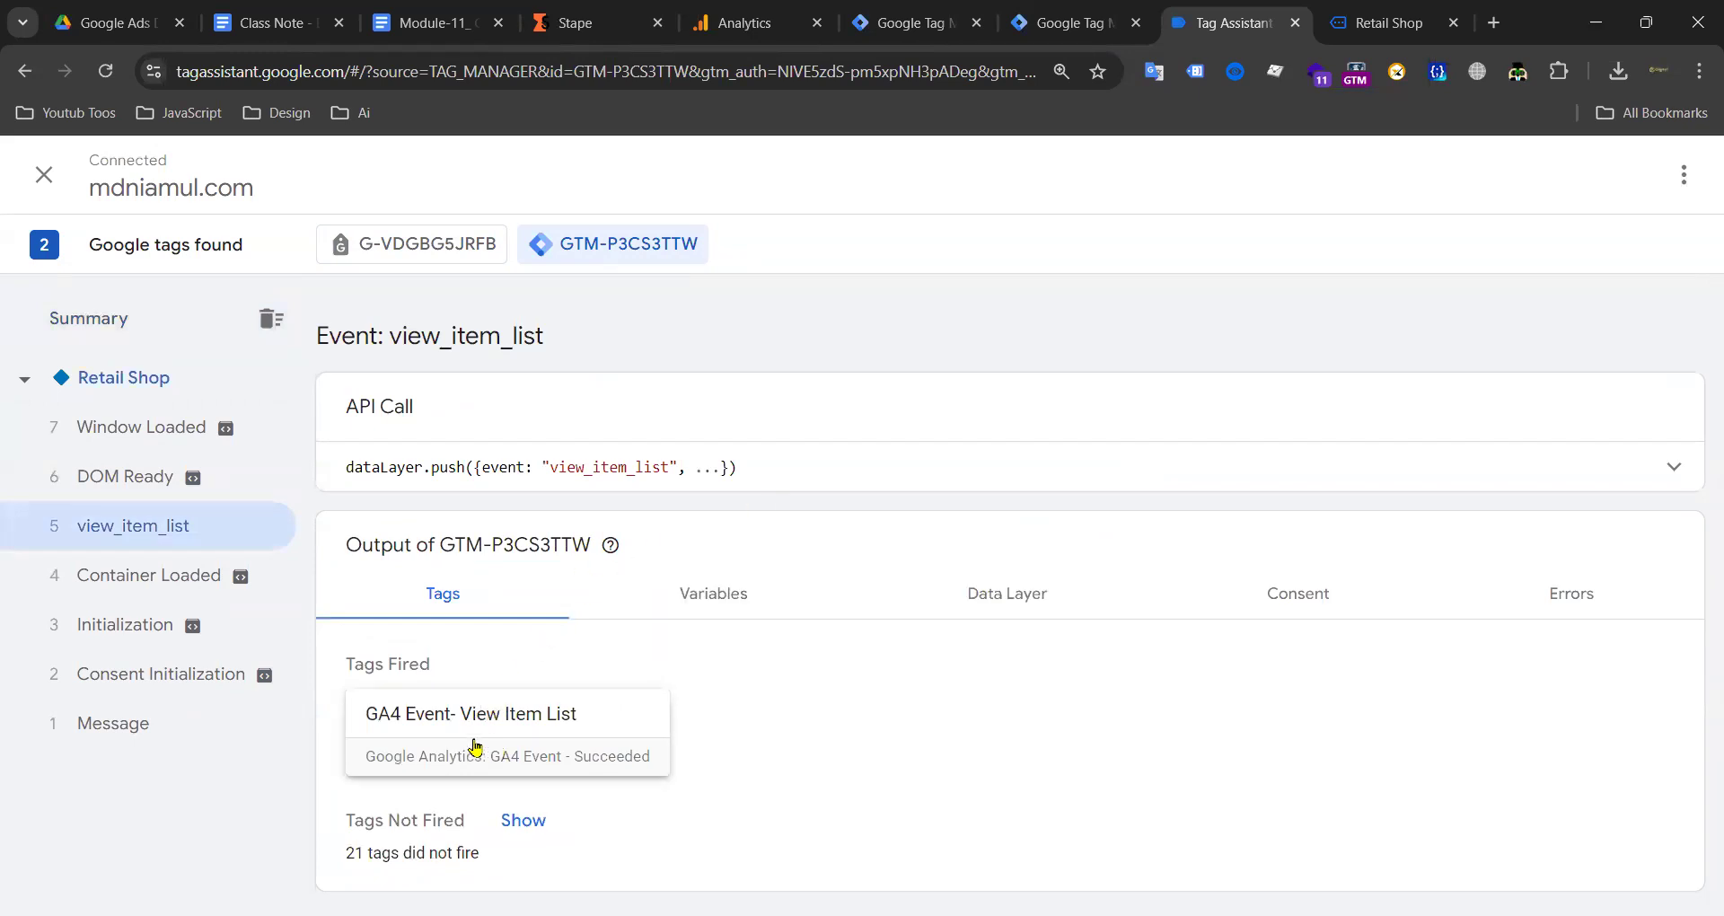
left_click(1046, 588)
left_click(510, 588)
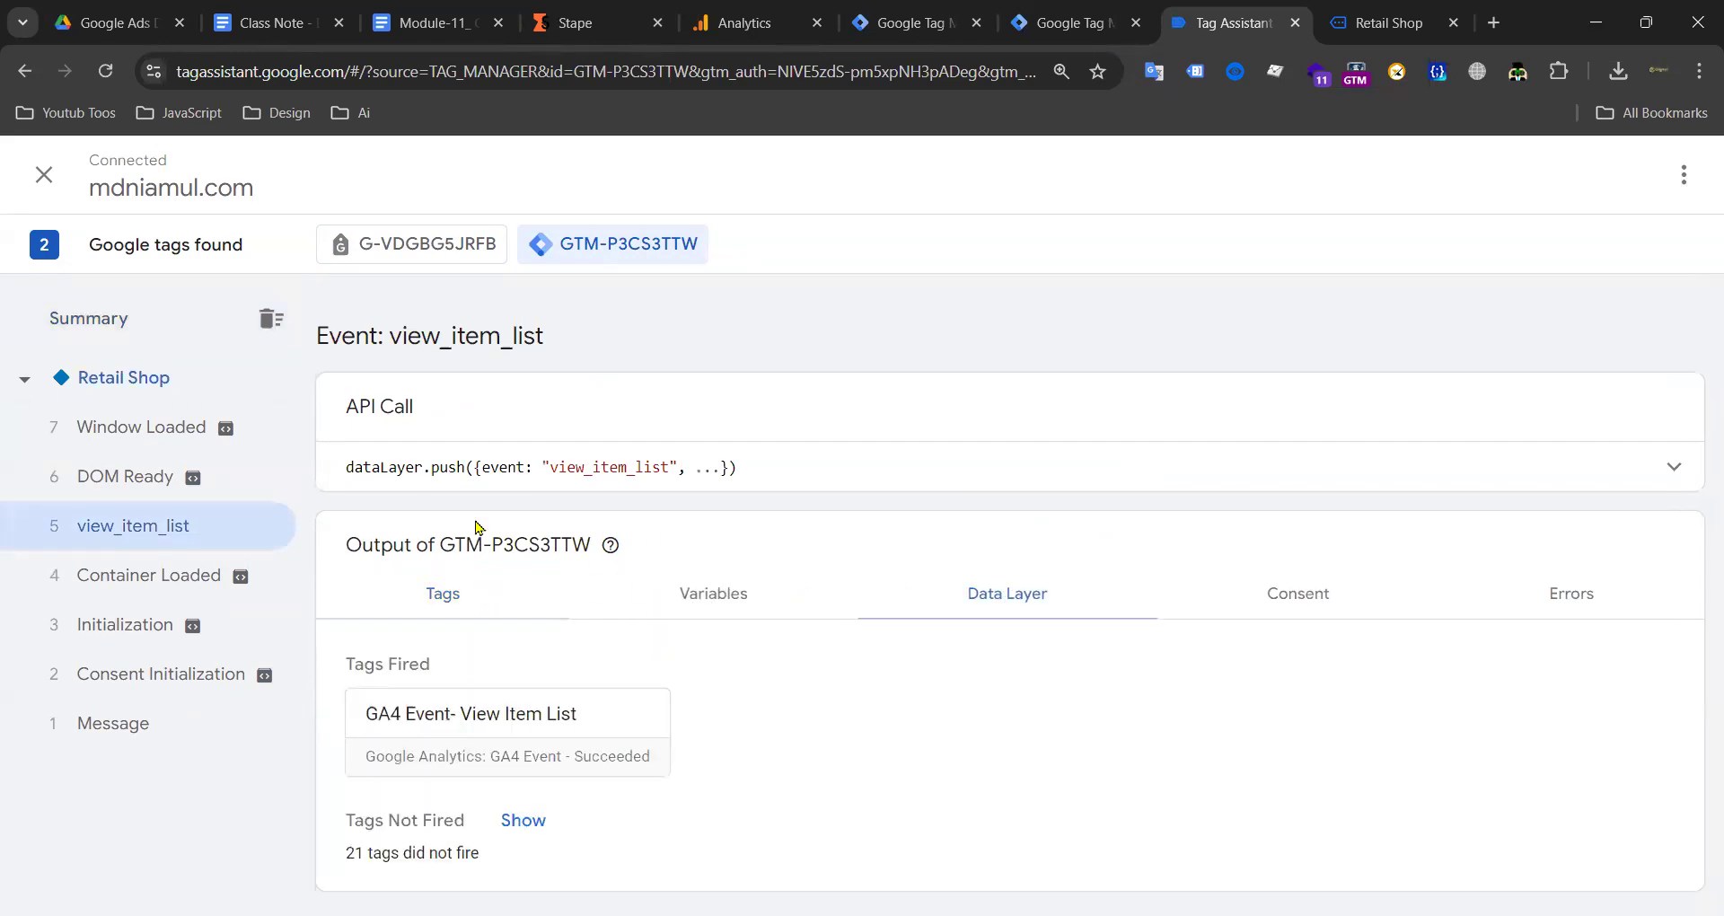
left_click(435, 247)
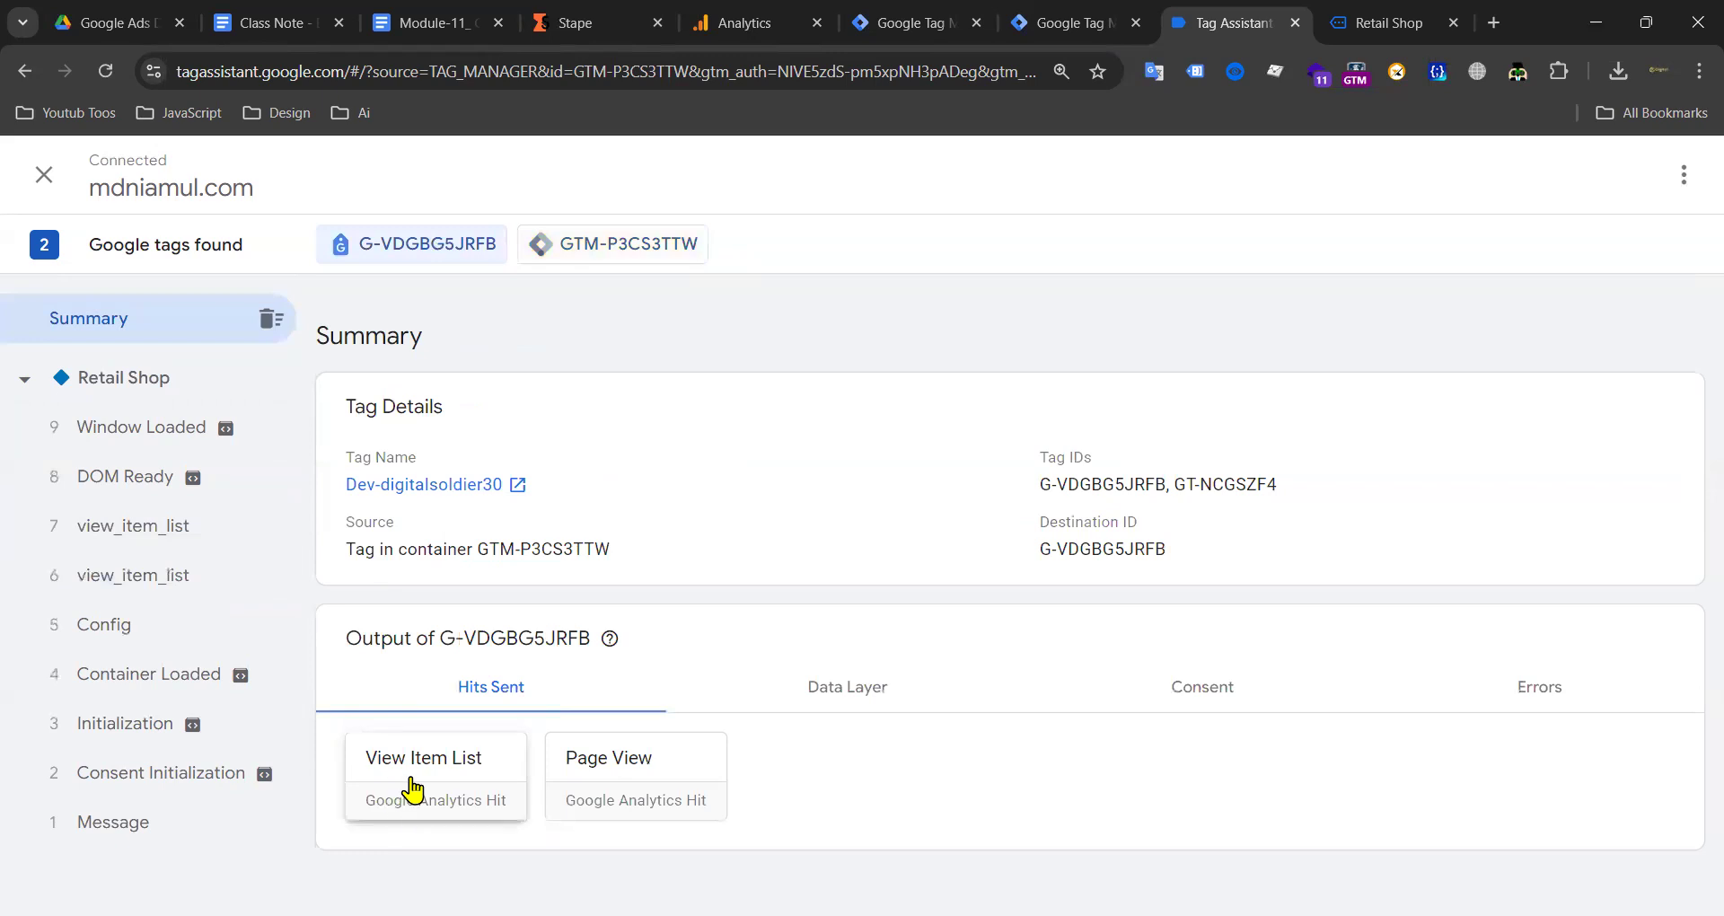
left_click(412, 790)
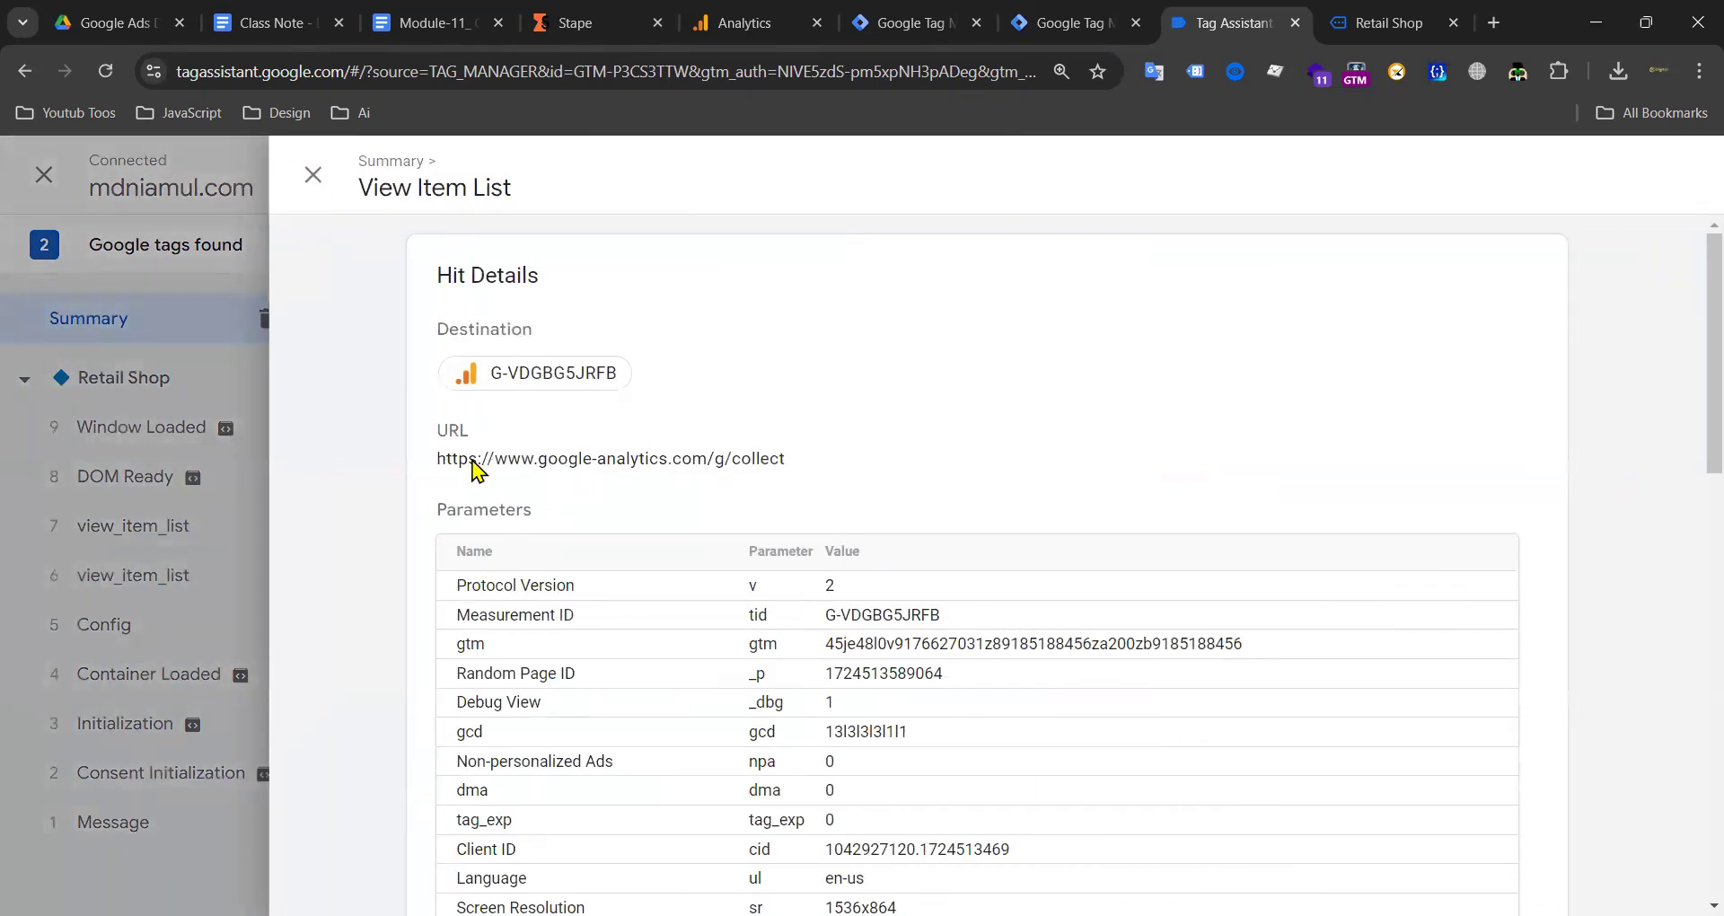
Step: Select the google-analytics.com/g/collect URL in Hit Details, then close the View Item List details
left_click_drag(464, 460, 611, 462)
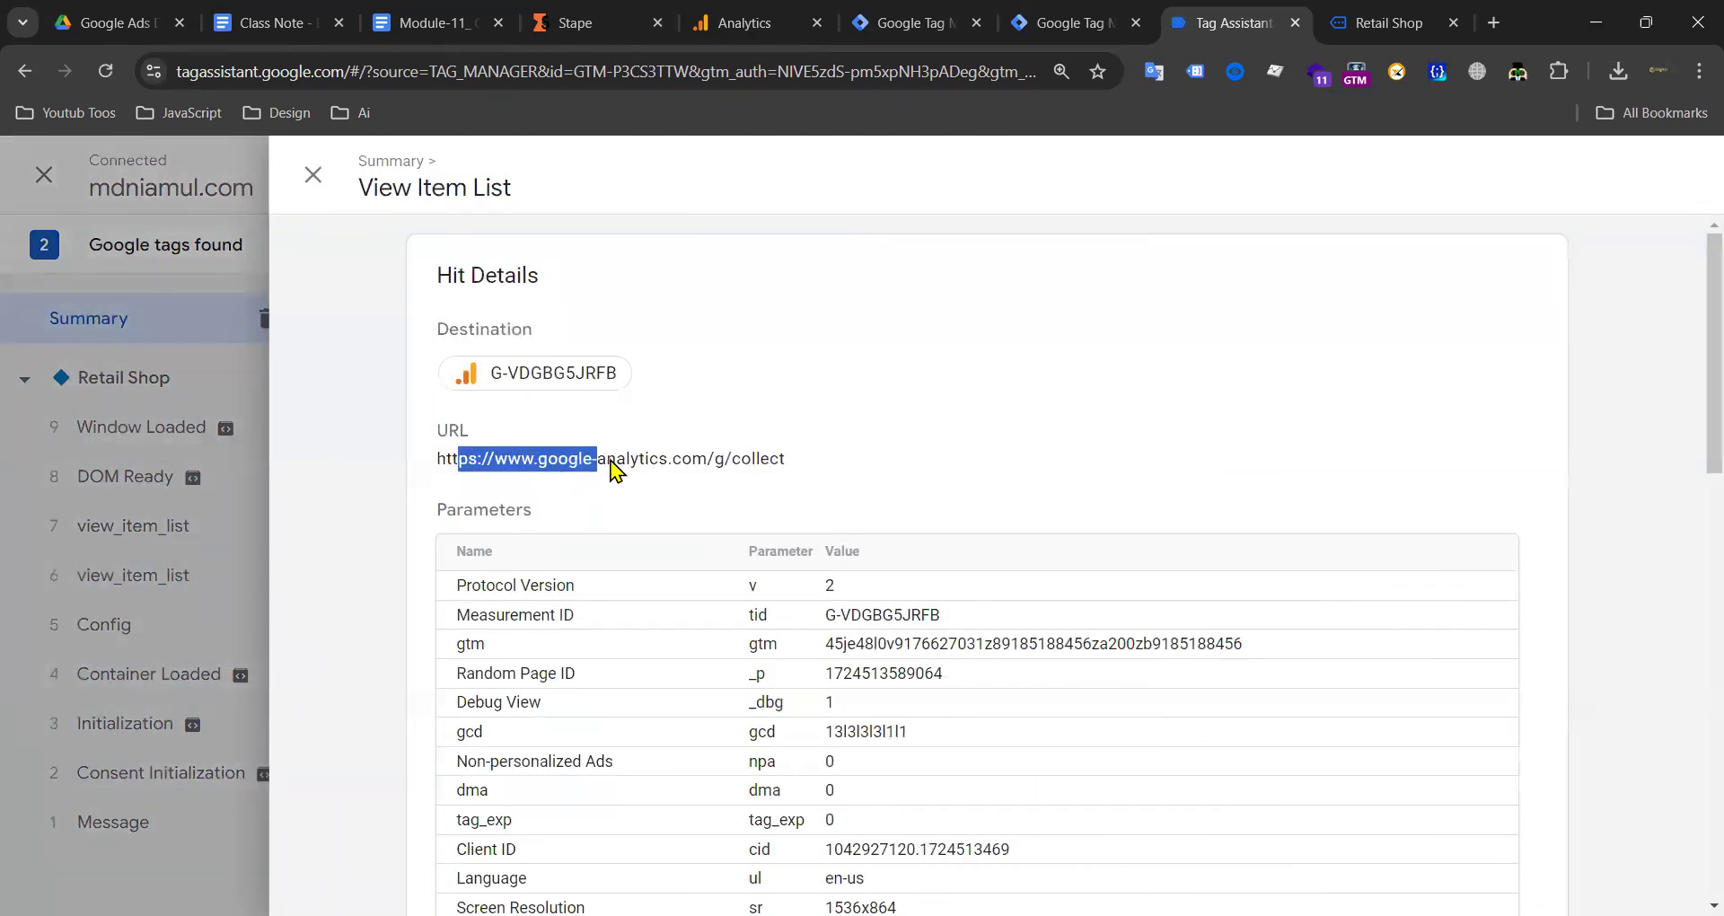
left_click(615, 467)
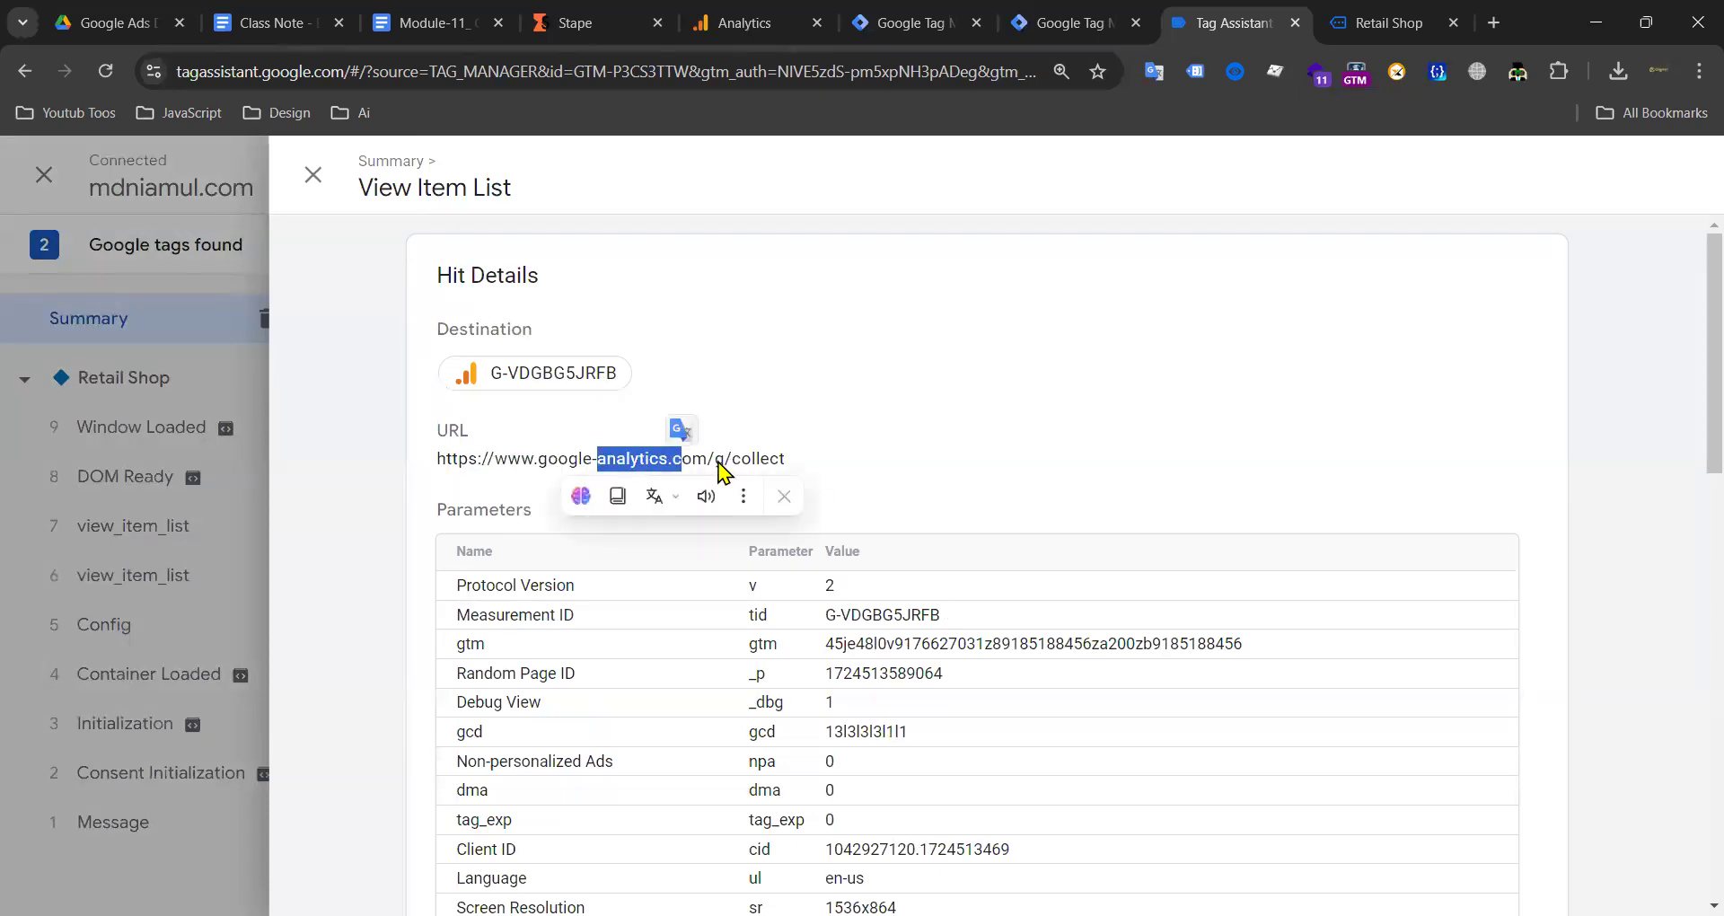
left_click(757, 467)
left_click_drag(665, 467, 439, 469)
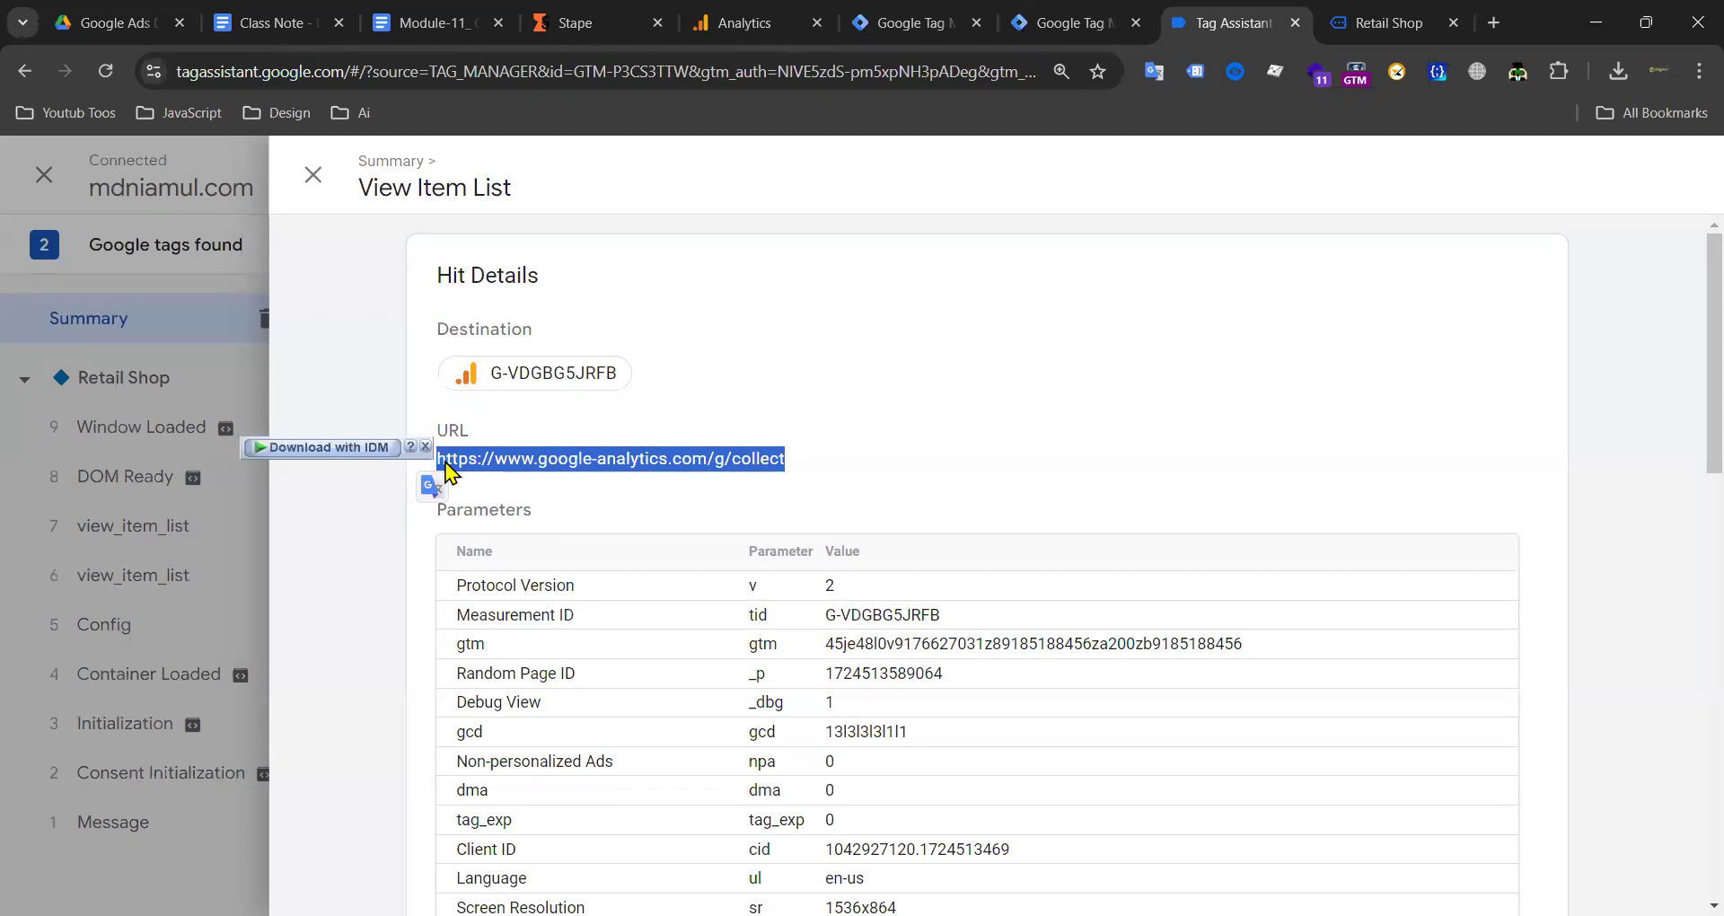
left_click(640, 469)
left_click_drag(793, 466, 436, 463)
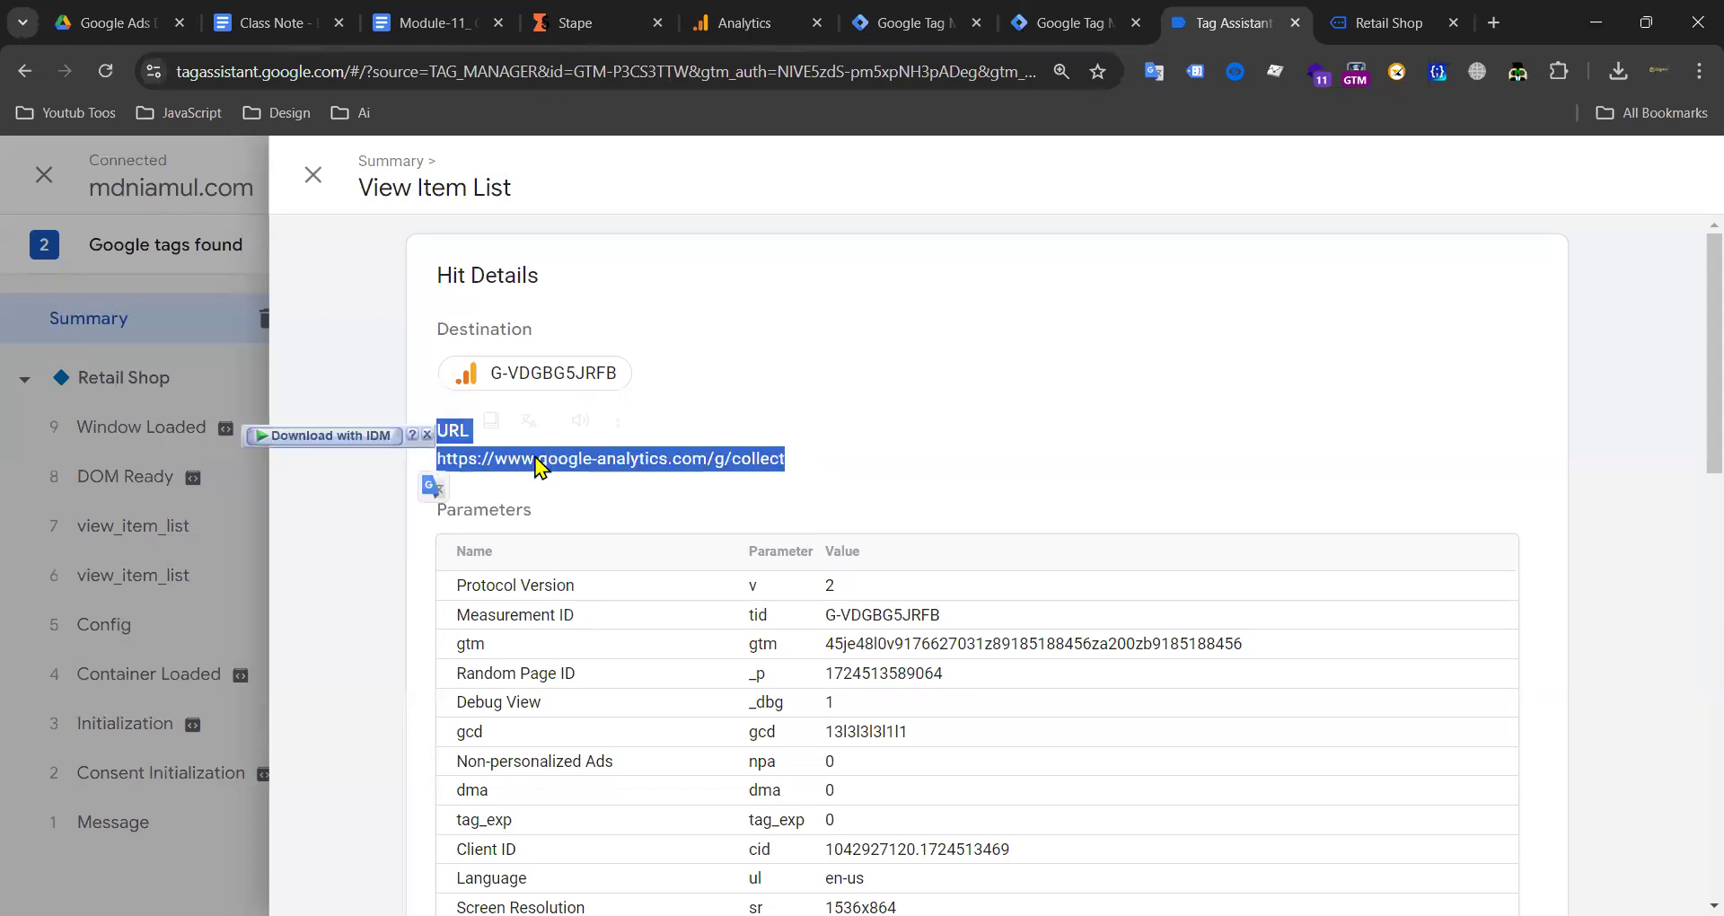
left_click(741, 467)
left_click_drag(671, 459, 457, 462)
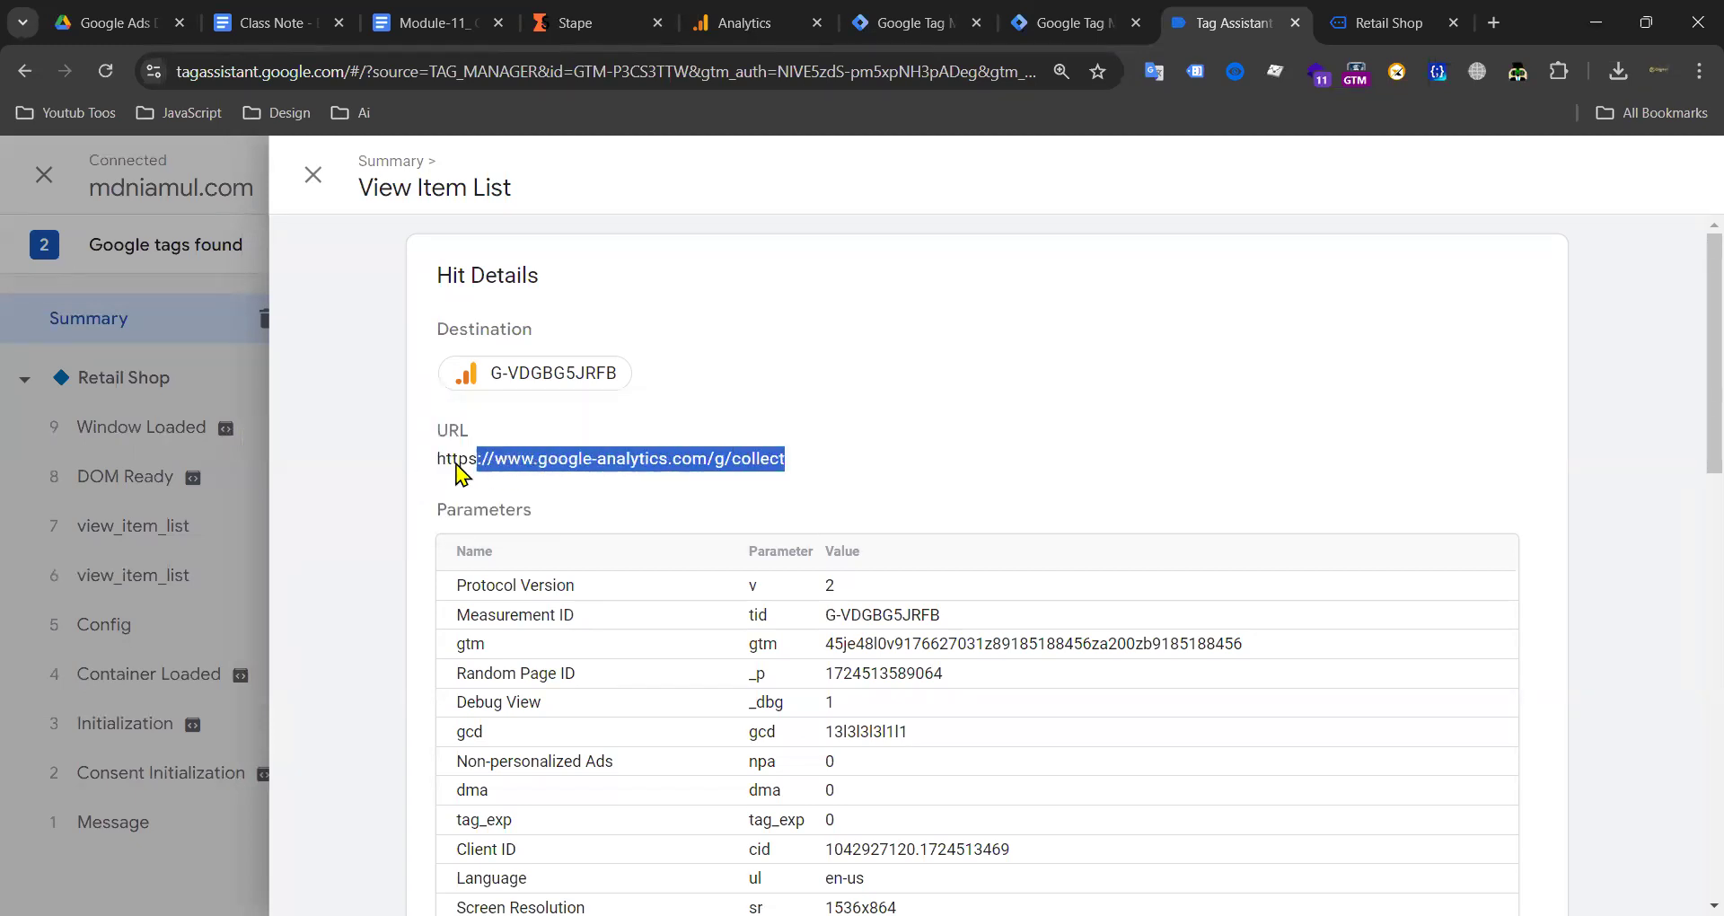
left_click(684, 468)
left_click_drag(789, 463, 433, 470)
left_click(305, 180)
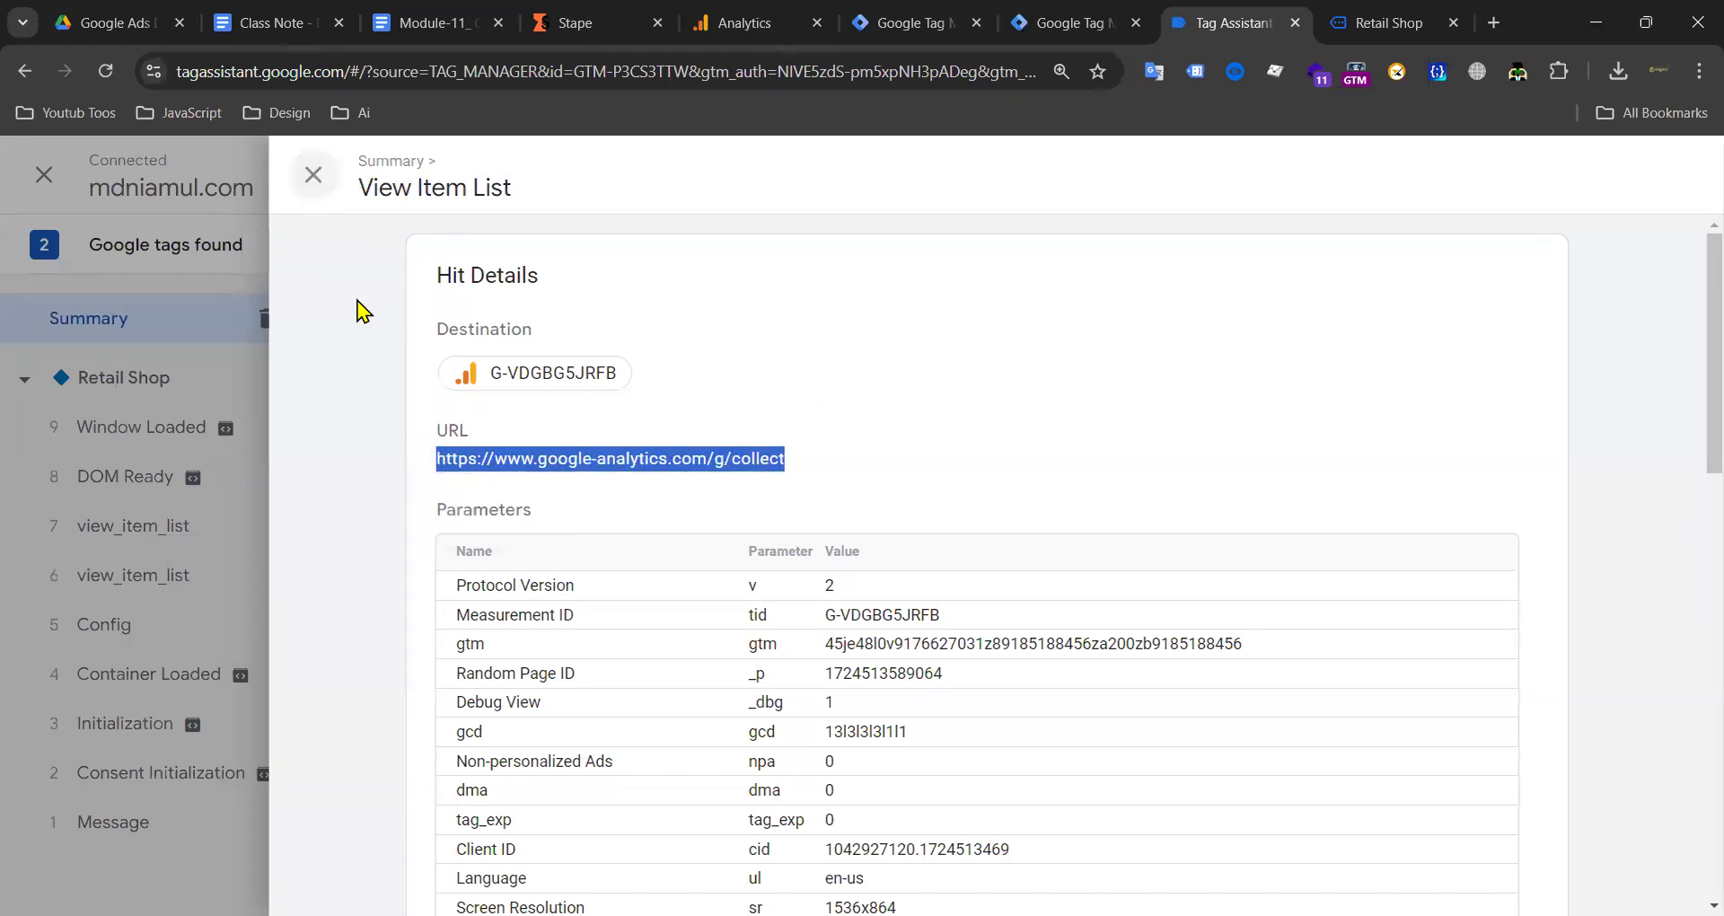
Step: Compare the Stape and server container tabs with the web container's Google Tag for Ga4 All Page View
left_click(1082, 34)
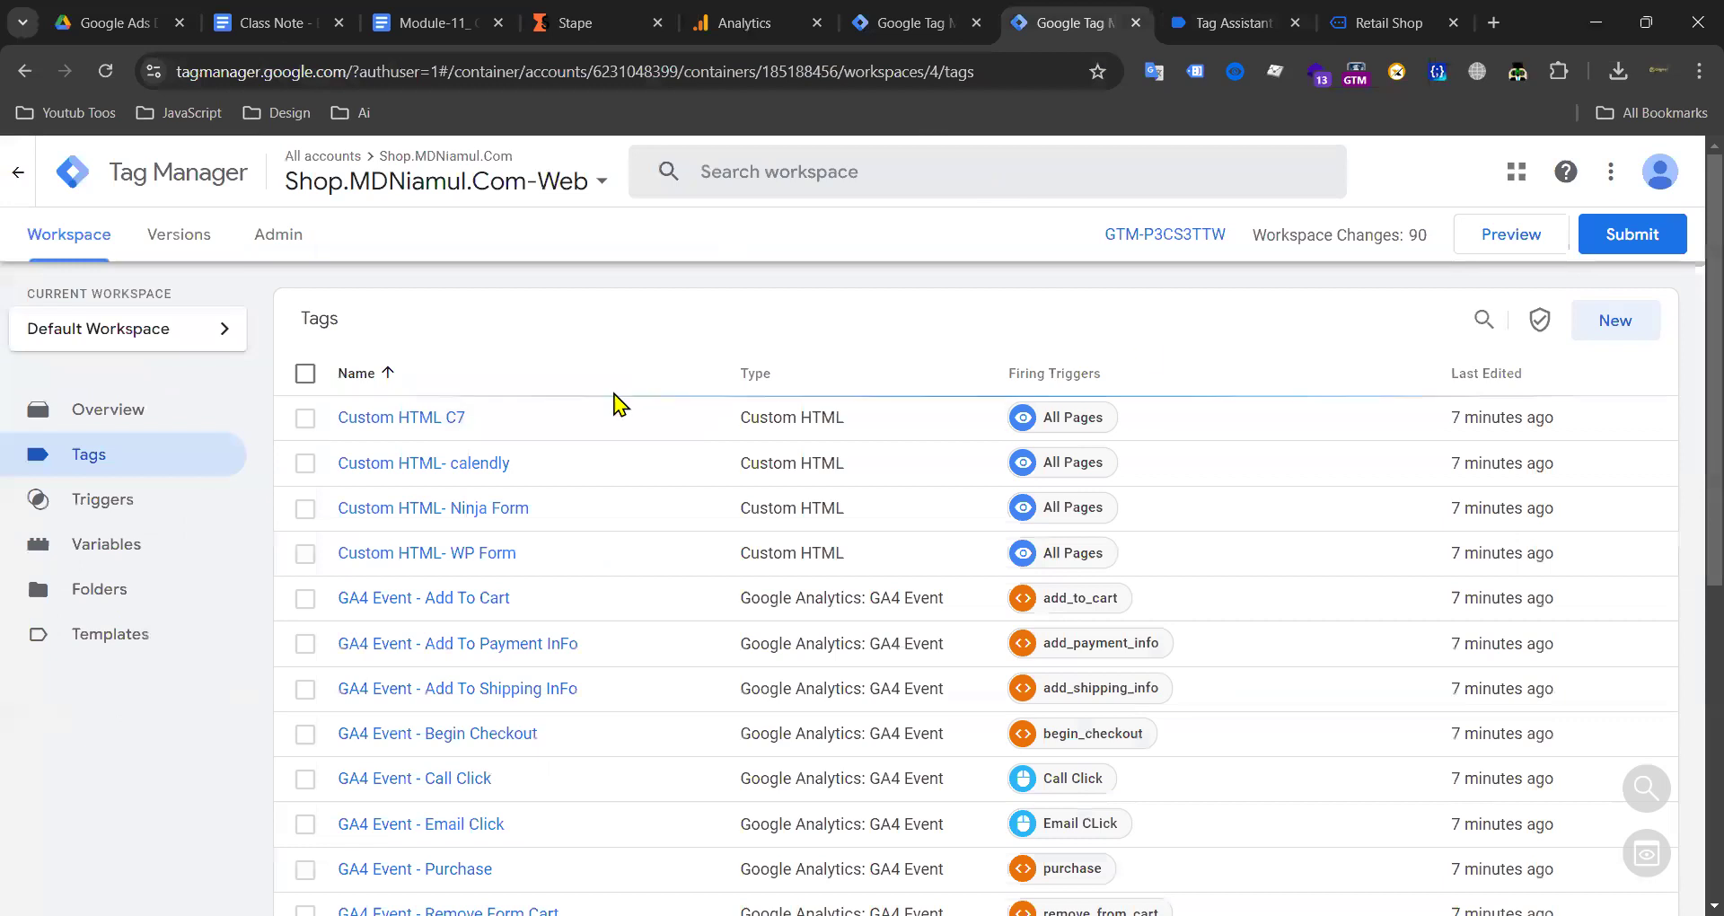
left_click(867, 27)
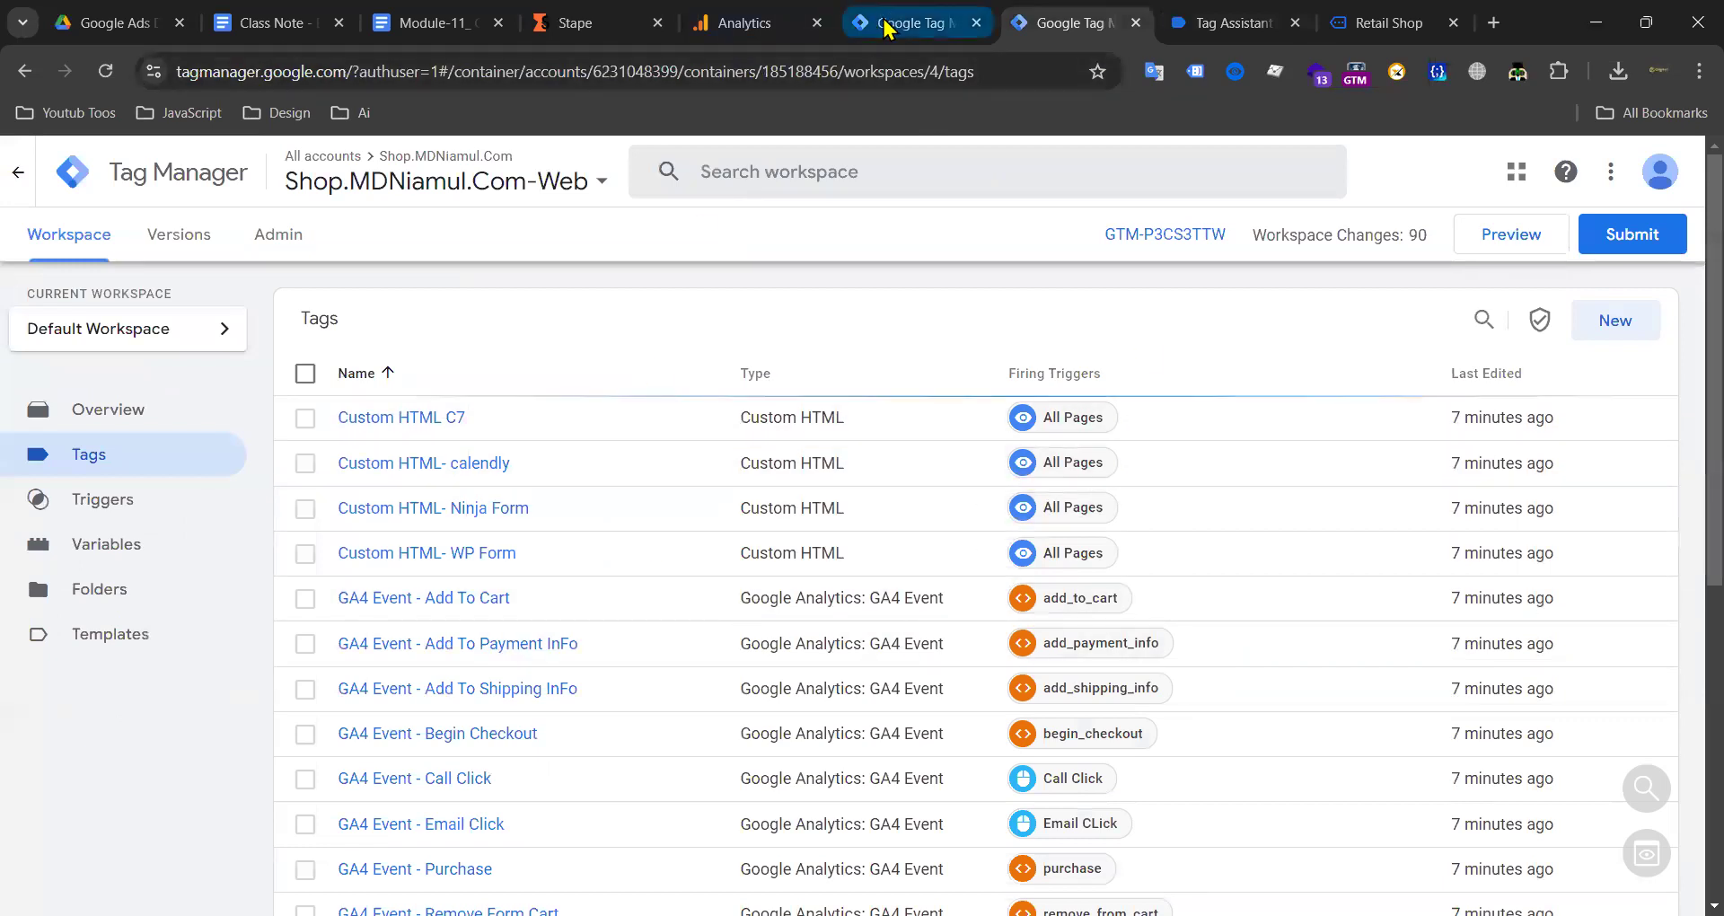
left_click(1069, 24)
scroll(704, 570, "down", 10)
left_click(438, 808)
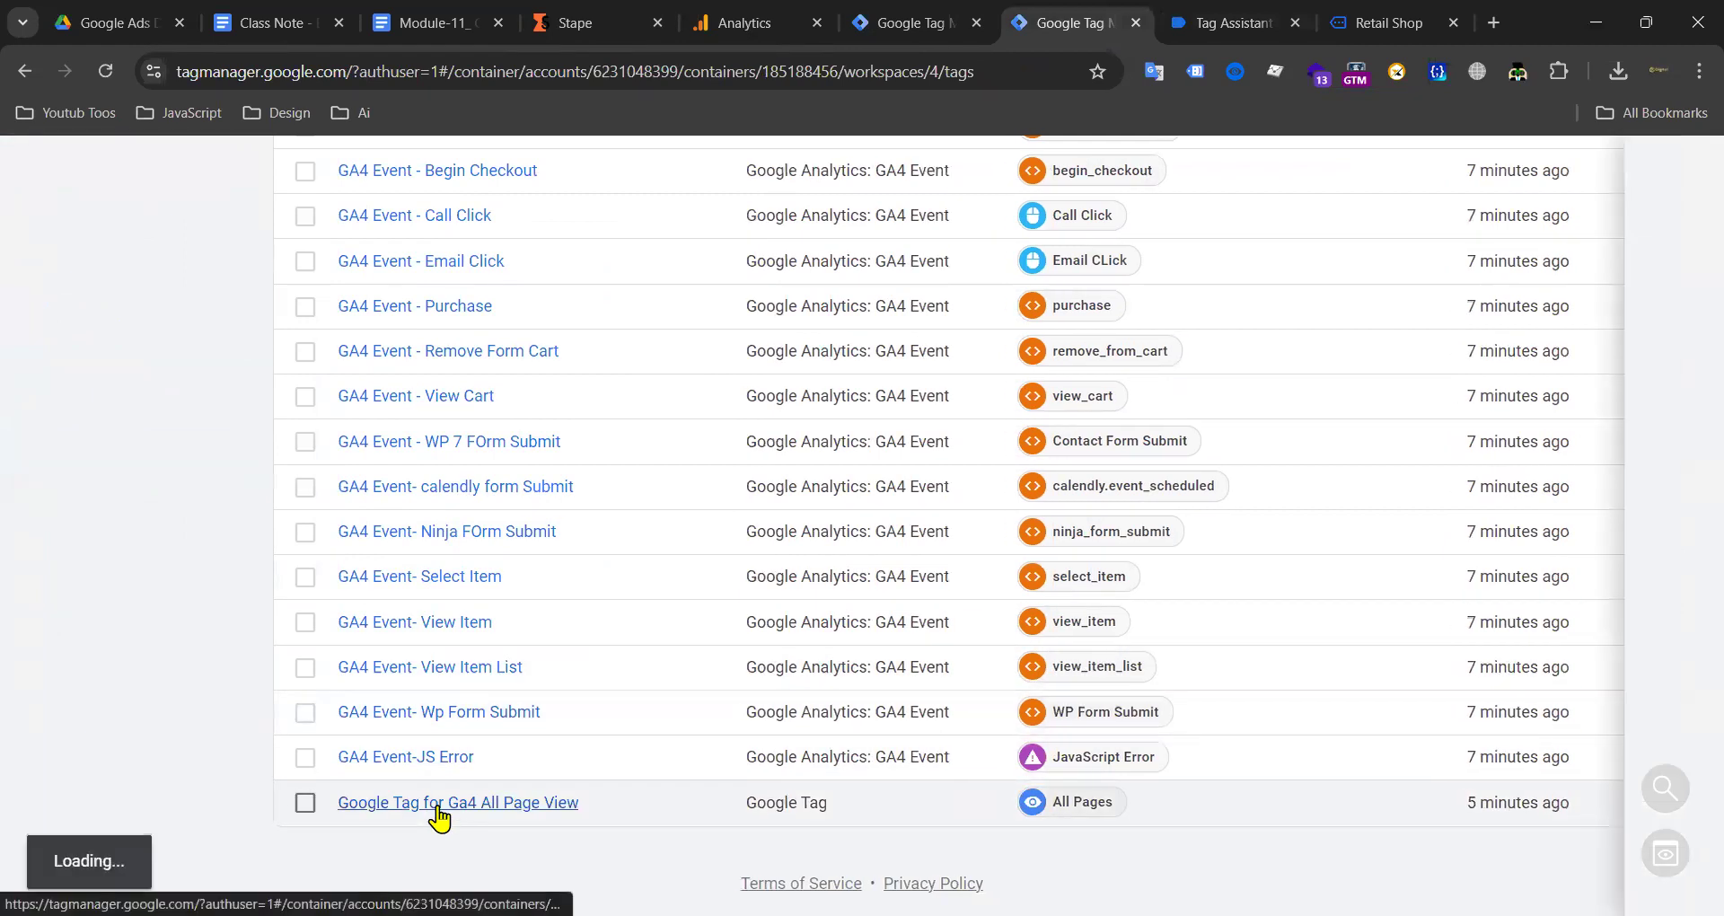
left_click(616, 22)
left_click(1056, 25)
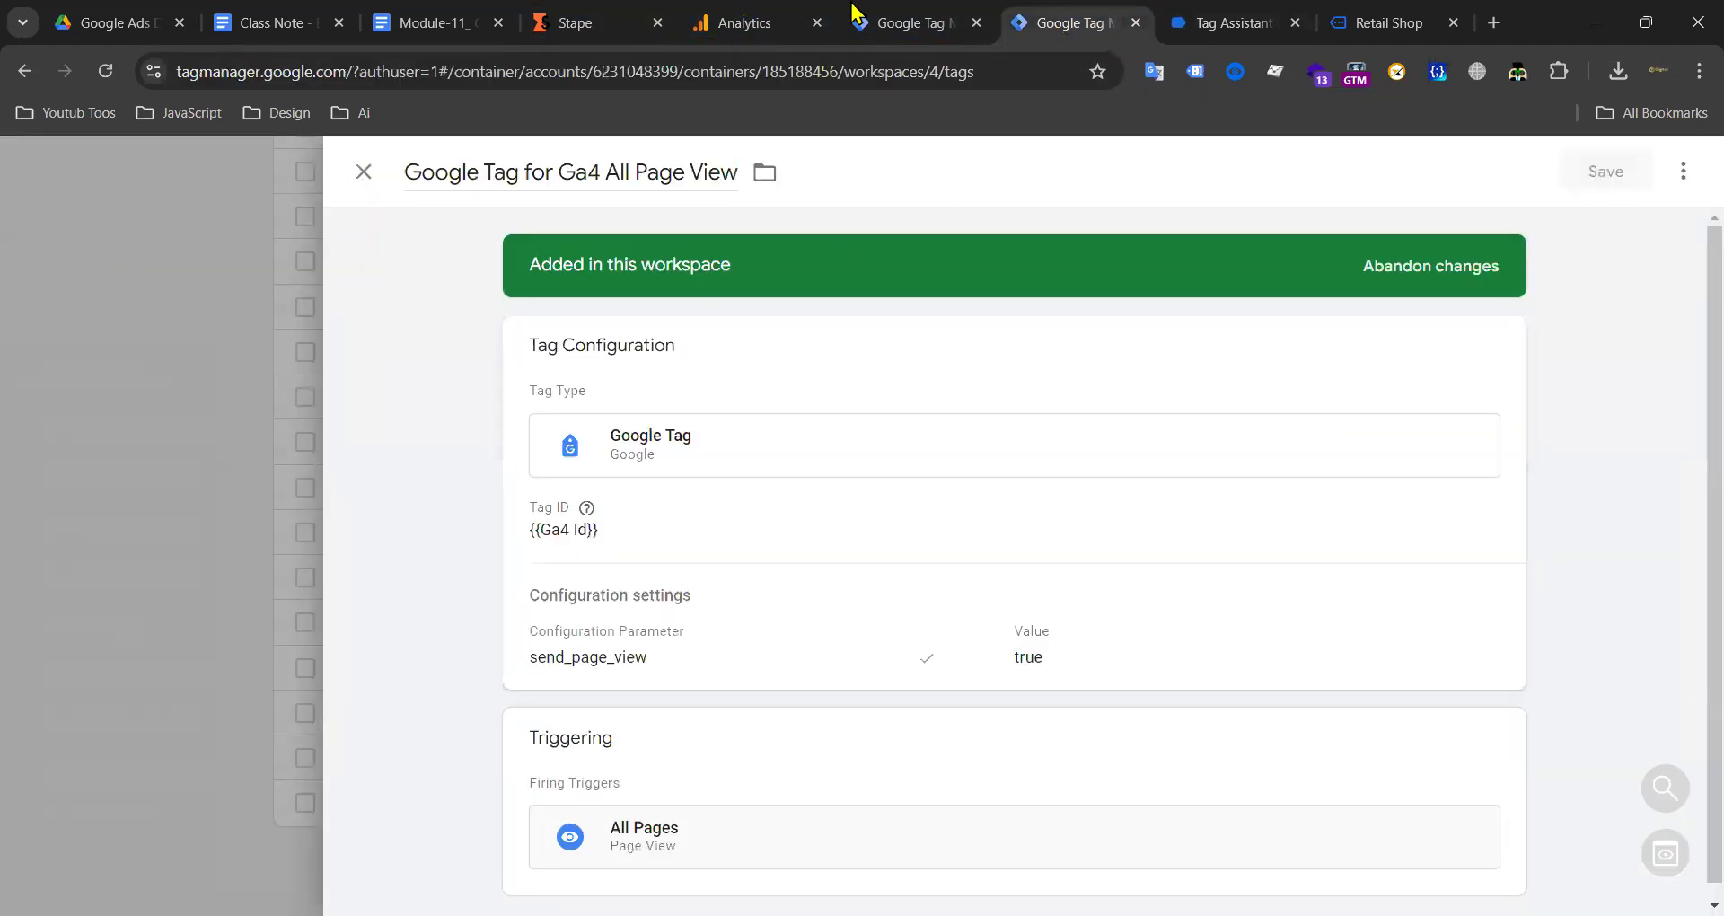
left_click(916, 23)
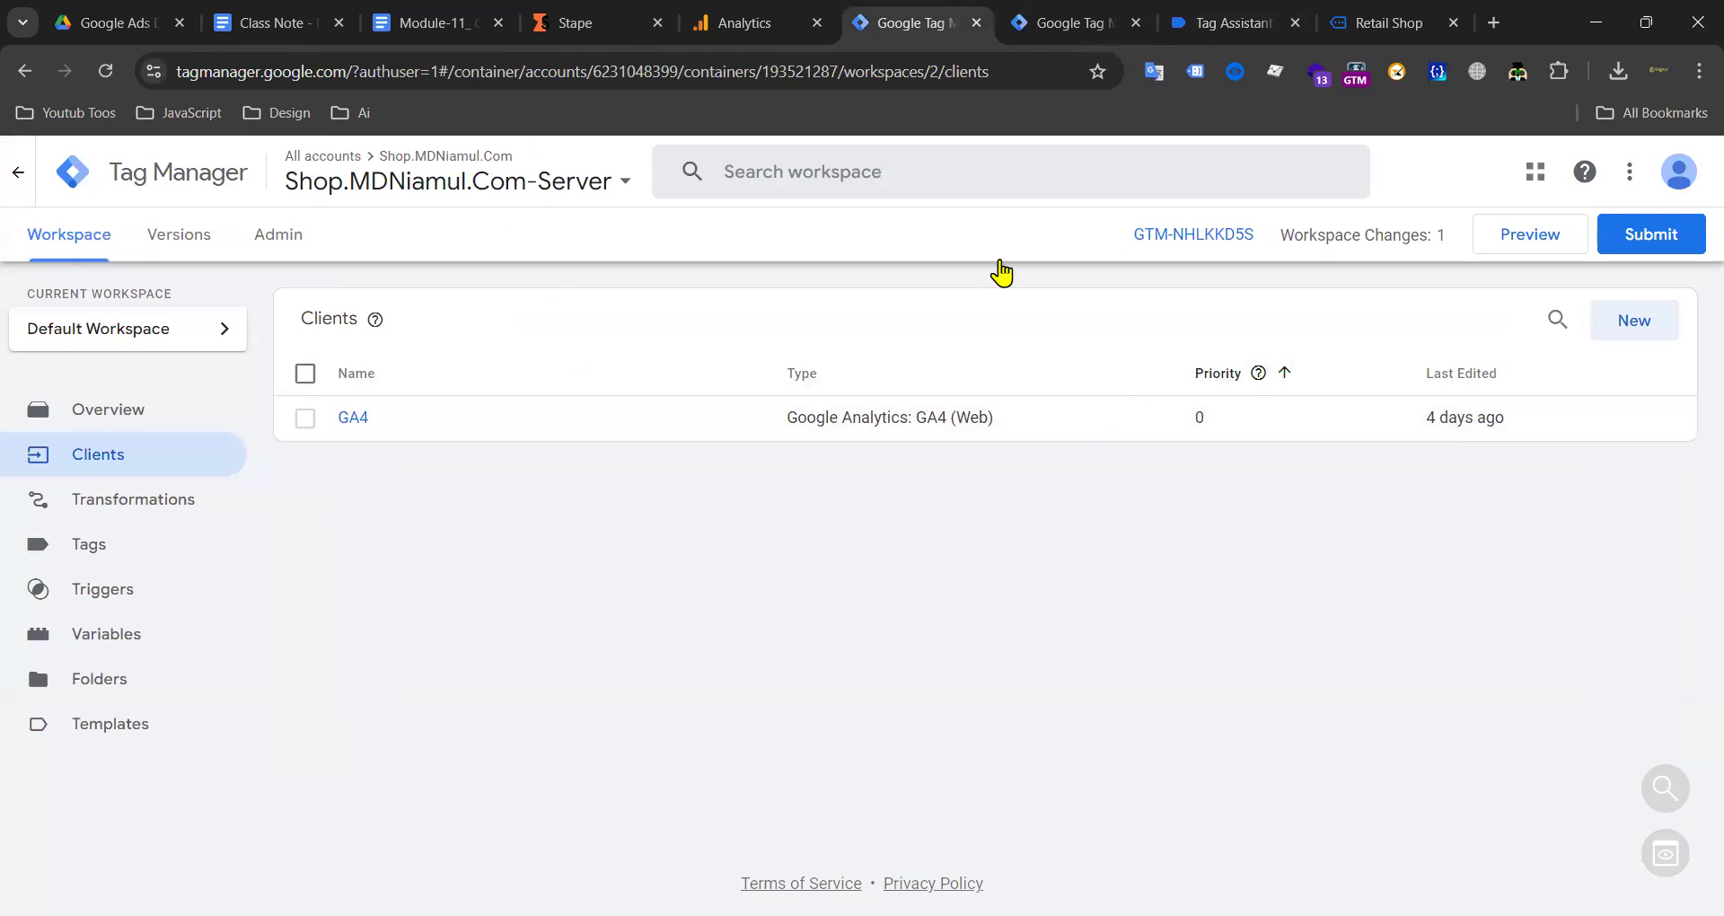
left_click(1065, 25)
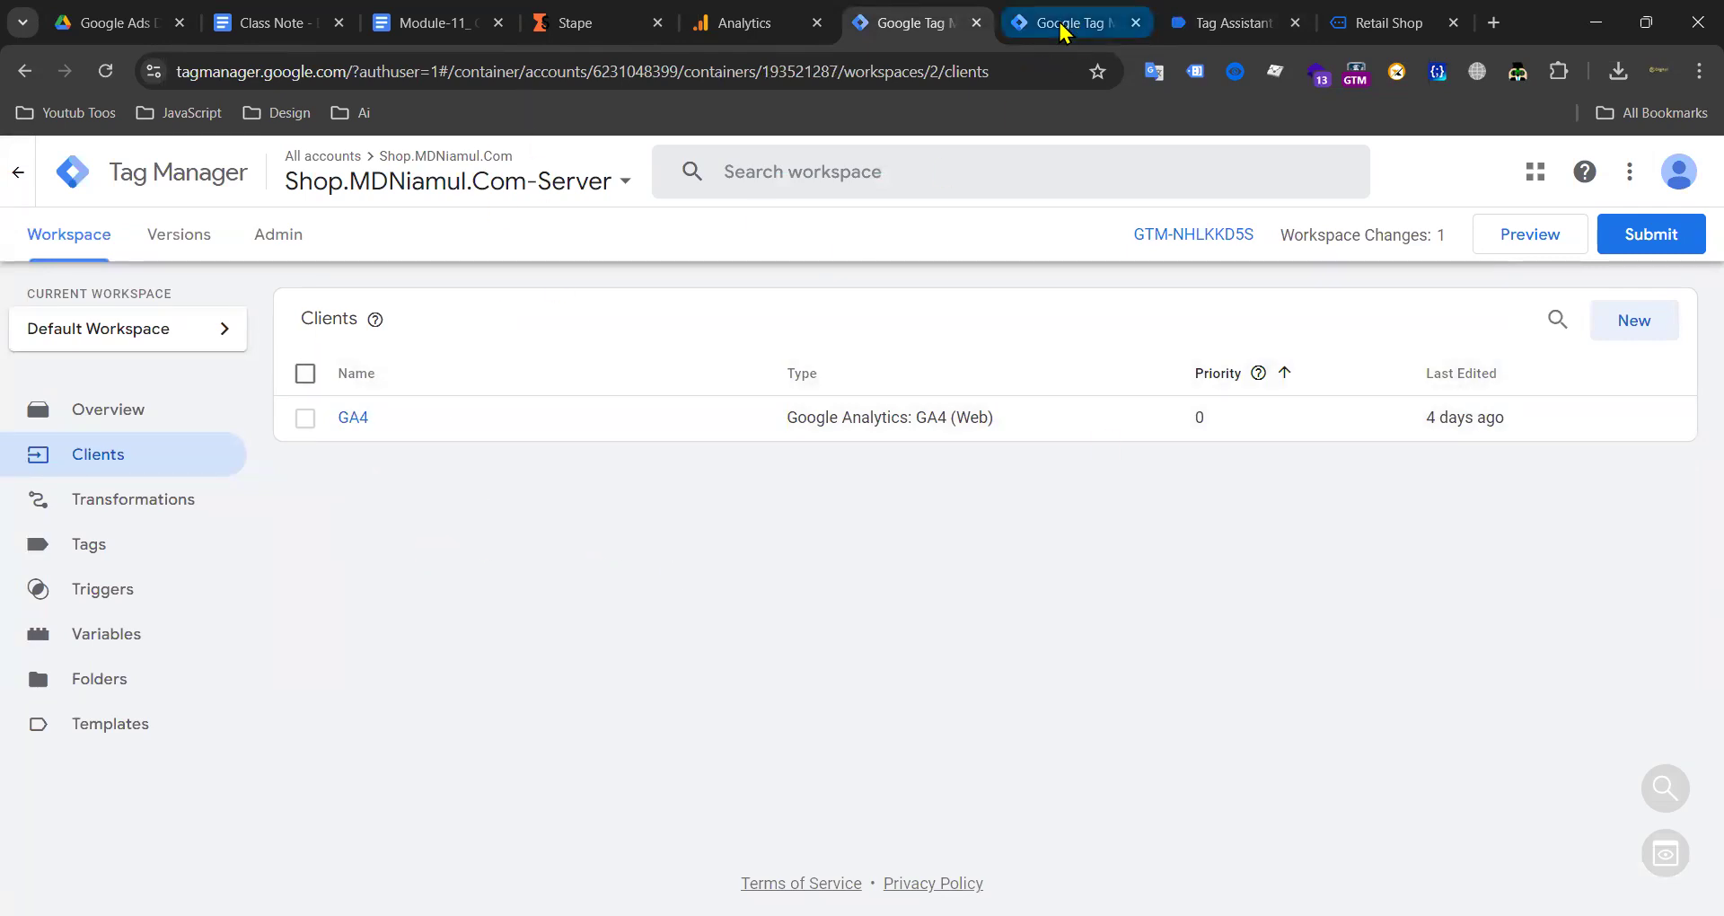
Step: Close the tag editor and scroll through the web container's tags list
left_click(364, 171)
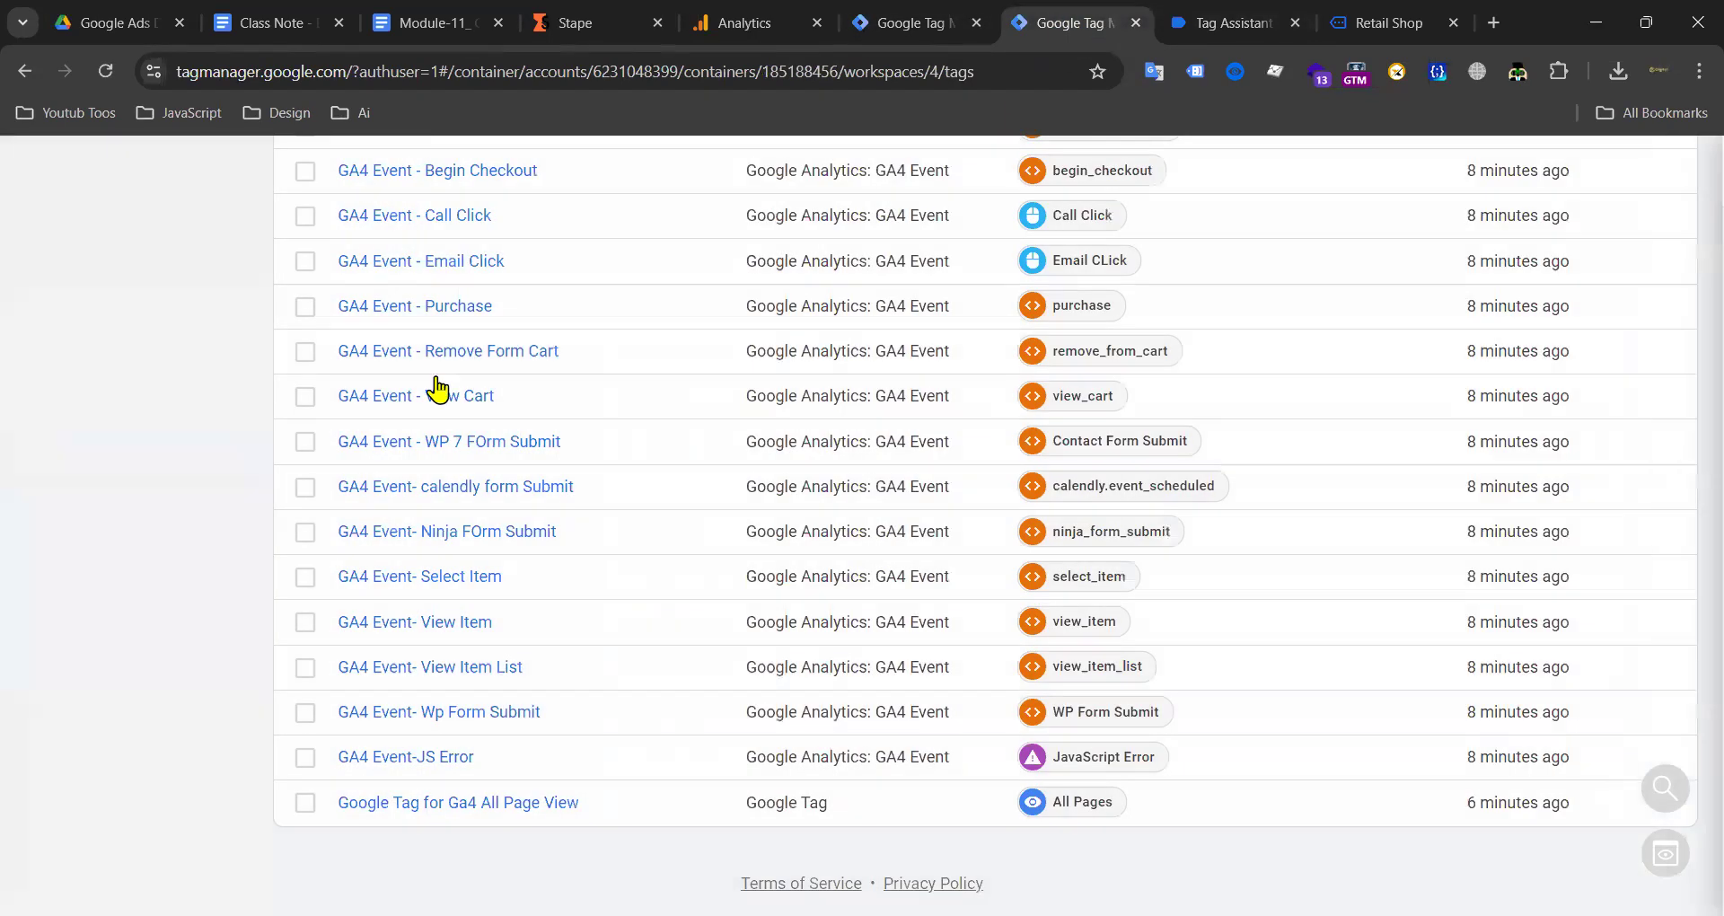
scroll(462, 450, "down", 5)
scroll(476, 462, "up", 6)
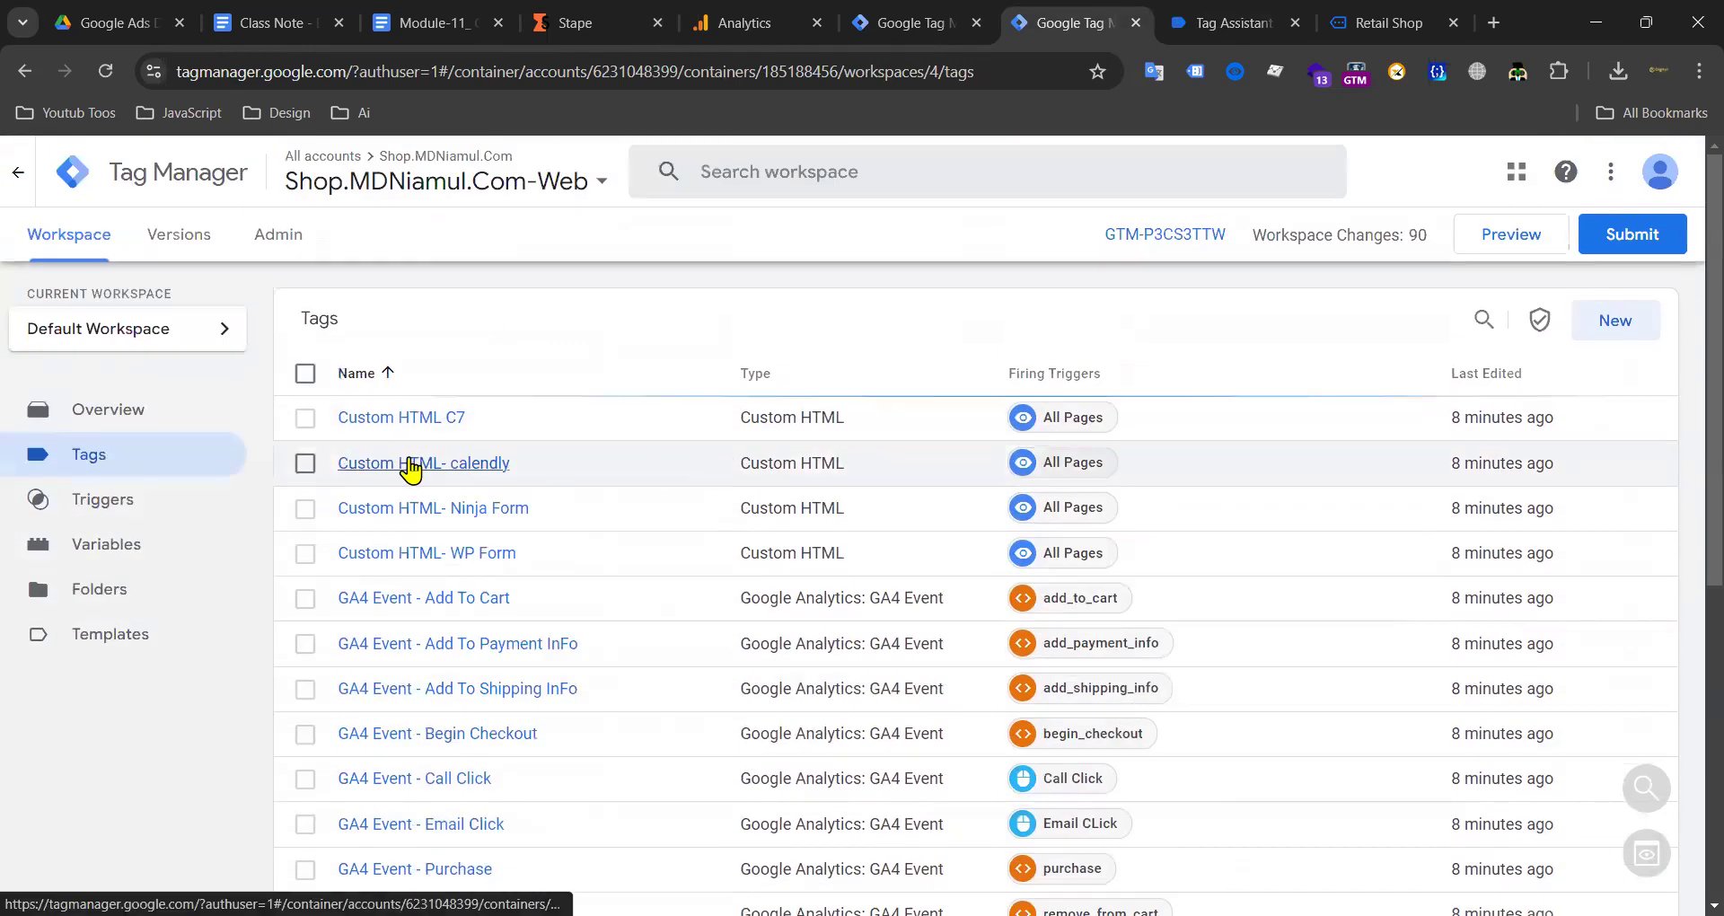
scroll(562, 481, "down", 3)
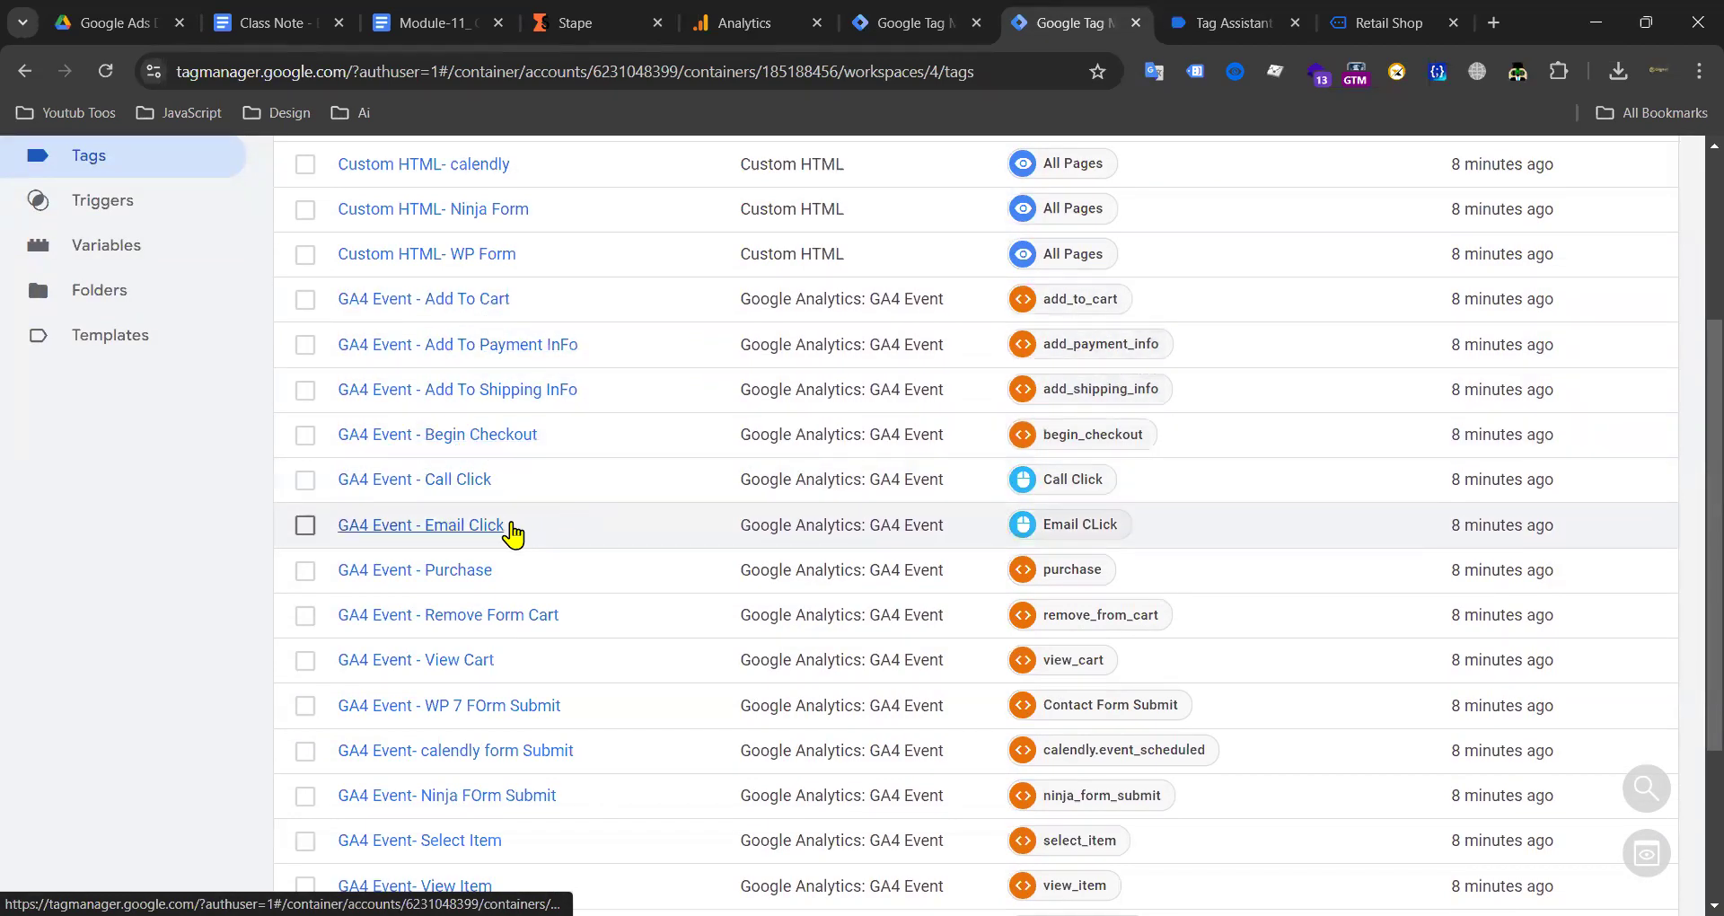
scroll(473, 542, "down", 3)
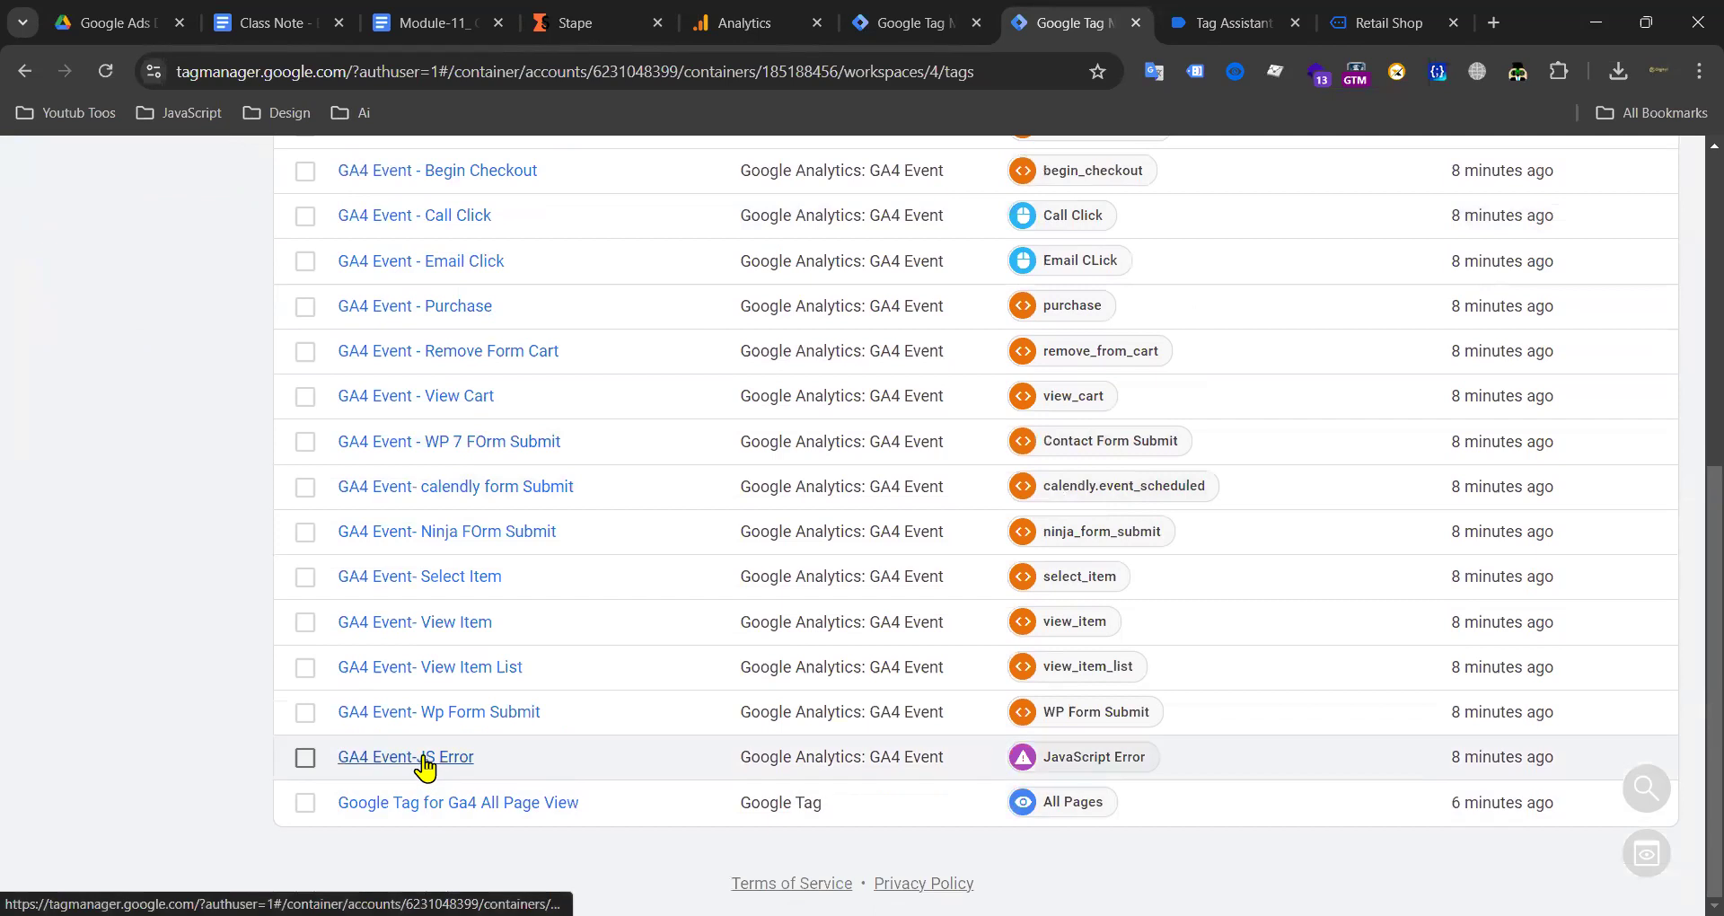
scroll(557, 539, "up", 6)
scroll(512, 503, "down", 3)
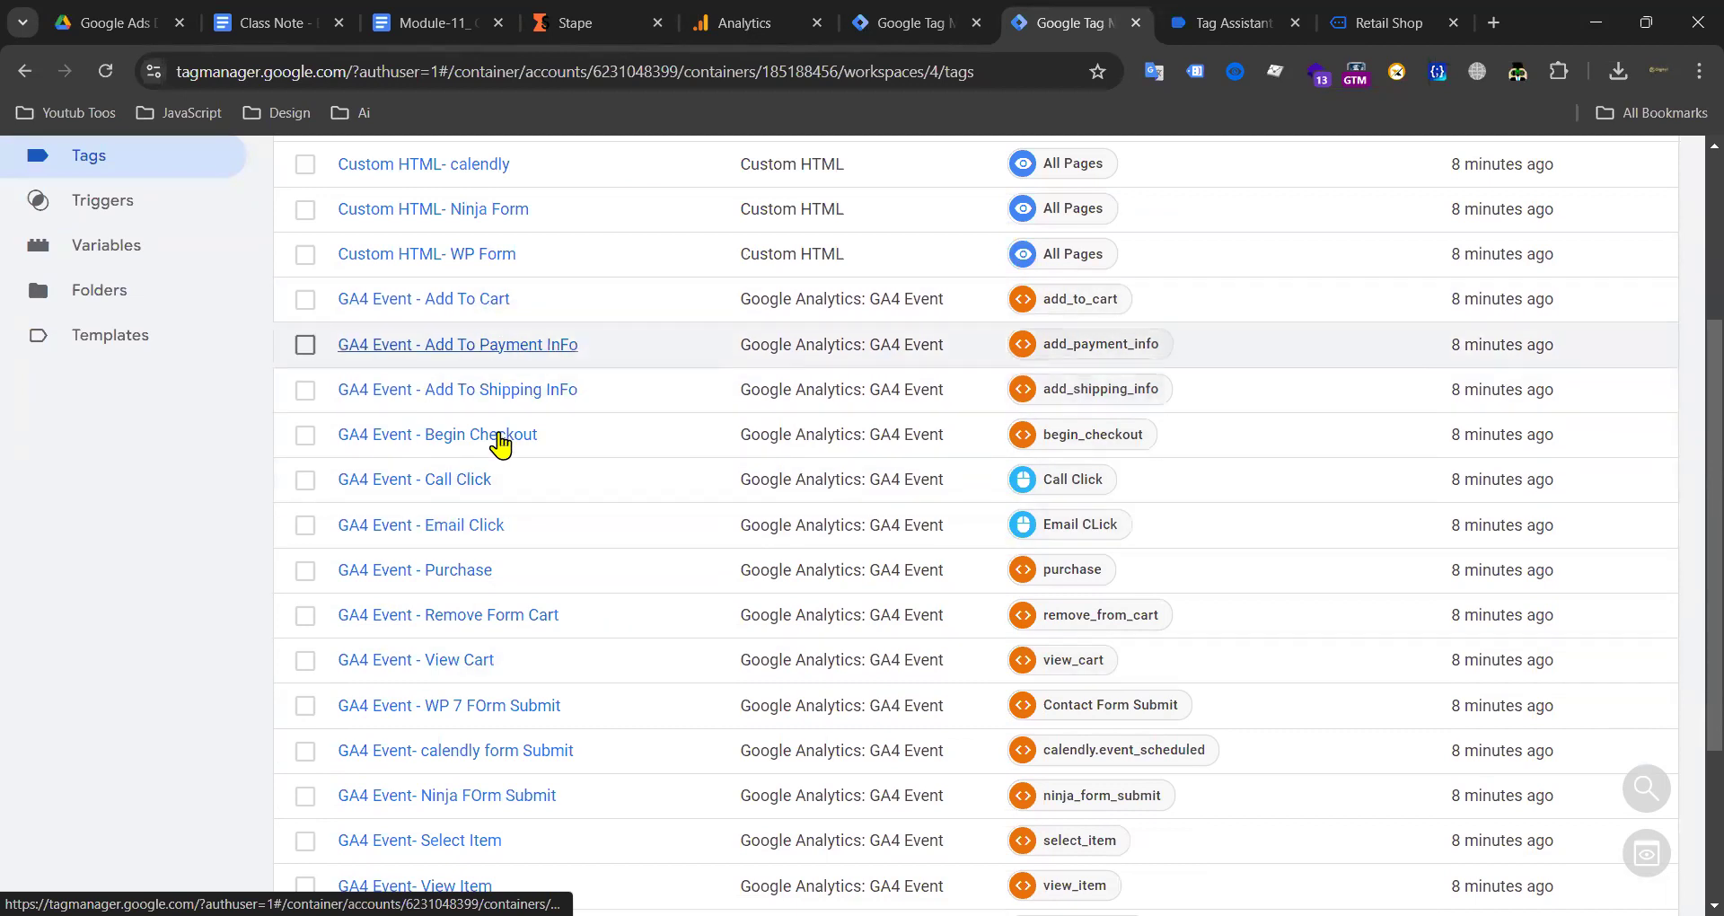
scroll(522, 406, "down", 1)
scroll(523, 407, "down", 3)
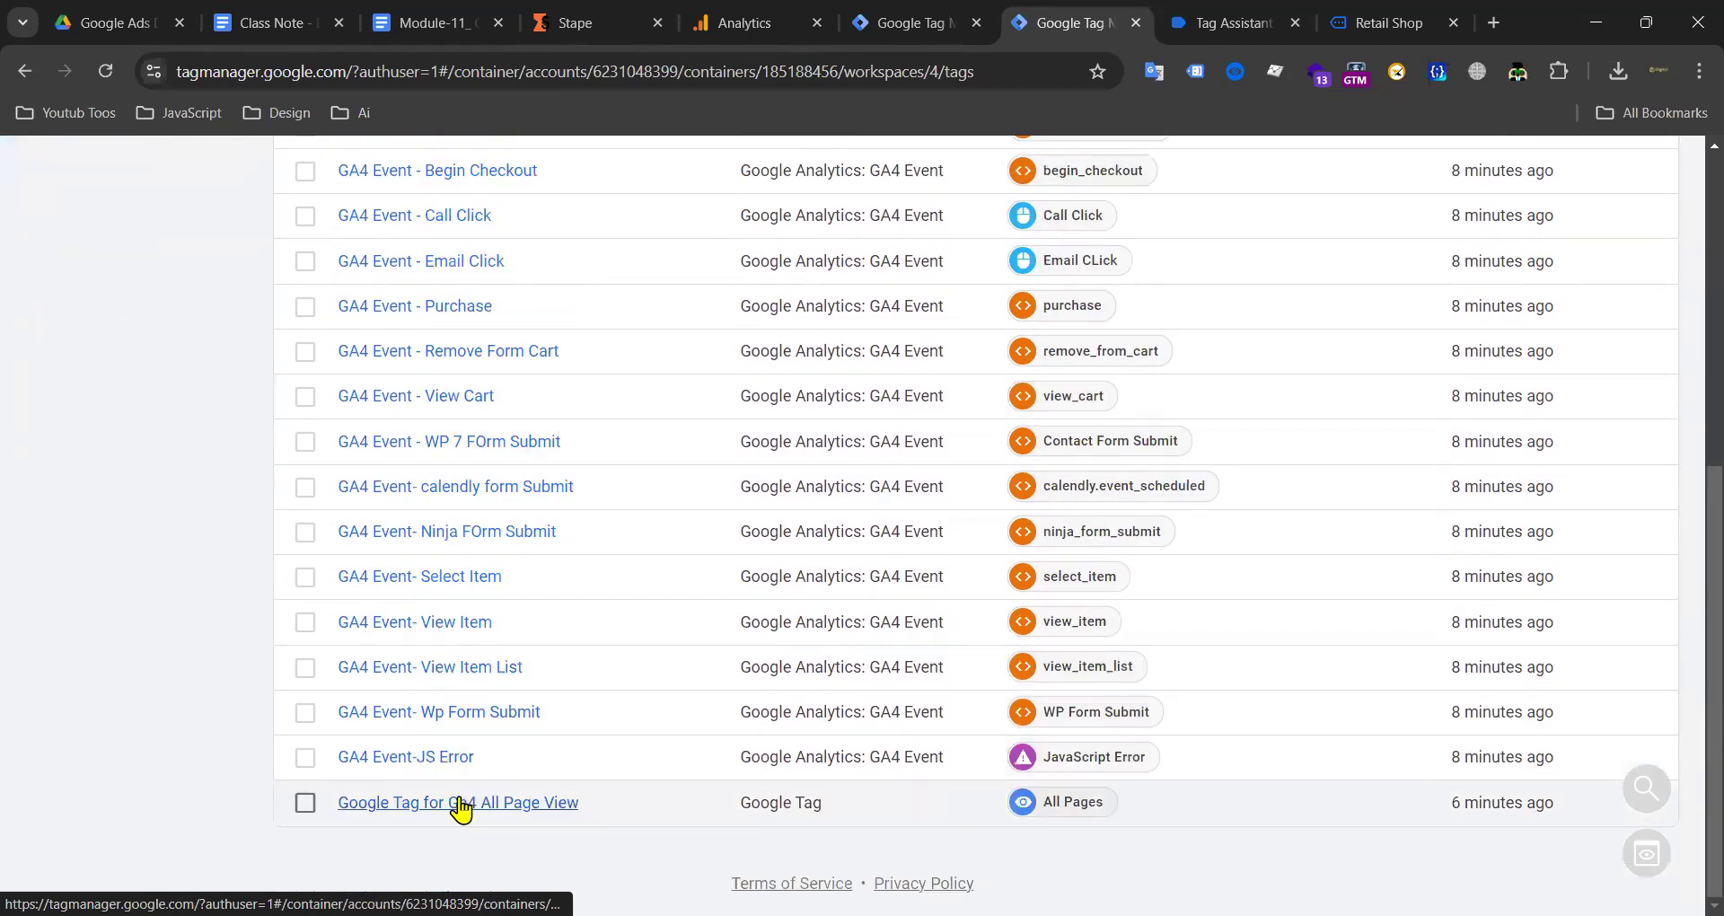
Step: Add a server_container_url parameter row to Google Tag for Ga4 All Page View
left_click(460, 806)
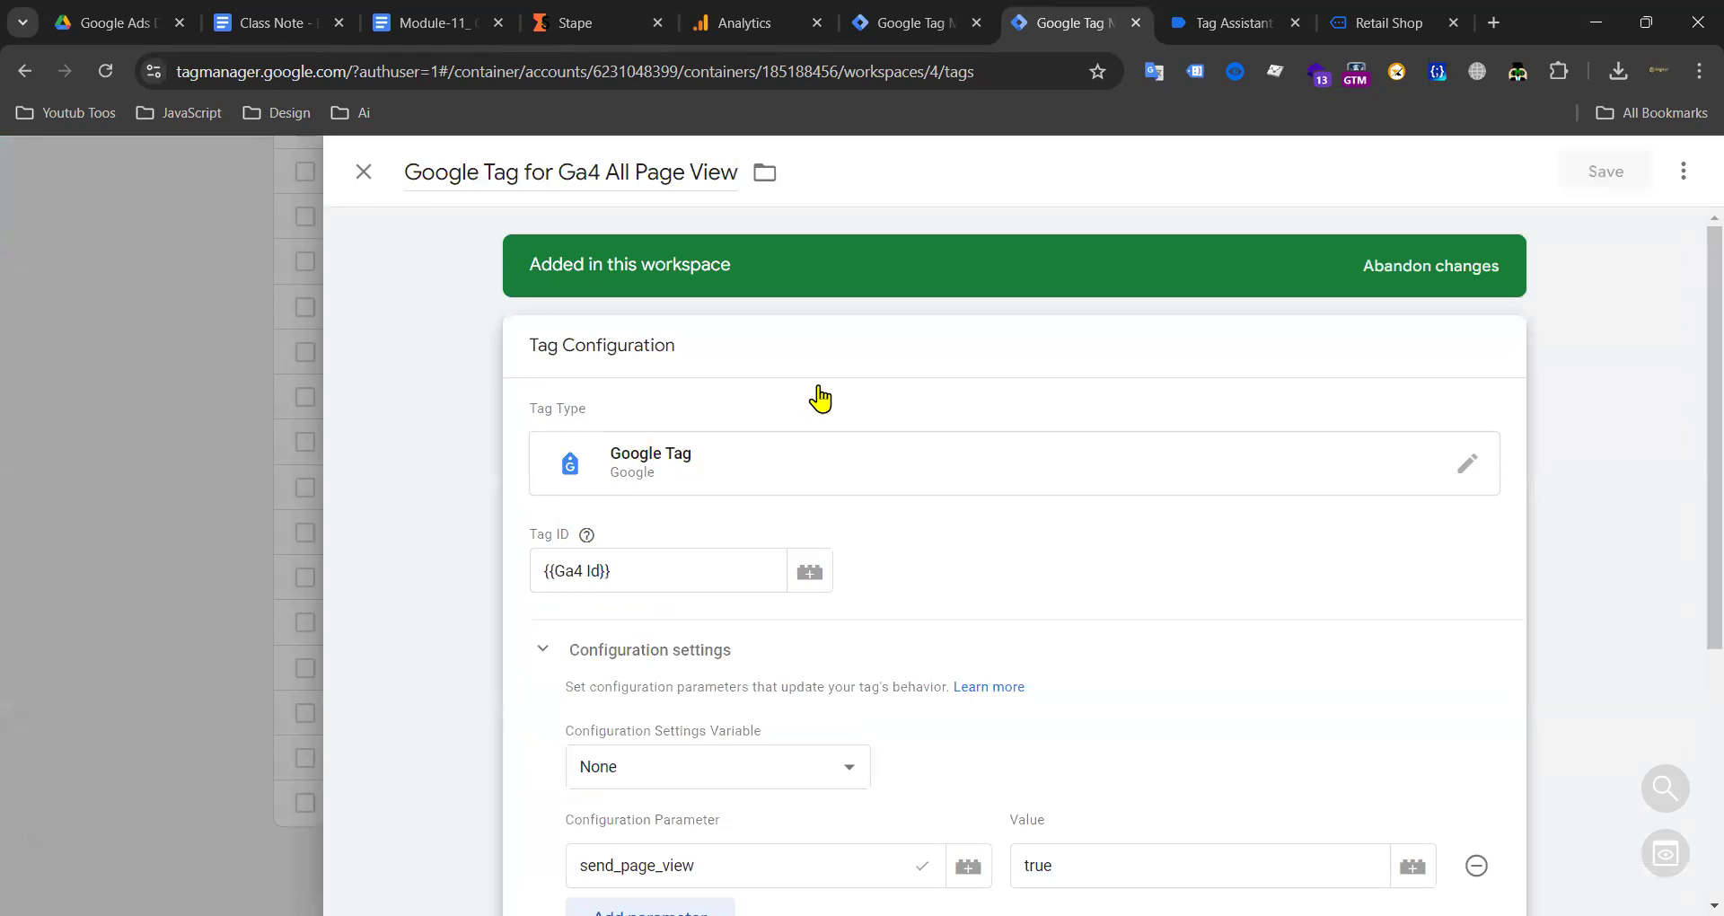
scroll(903, 552, "down", 3)
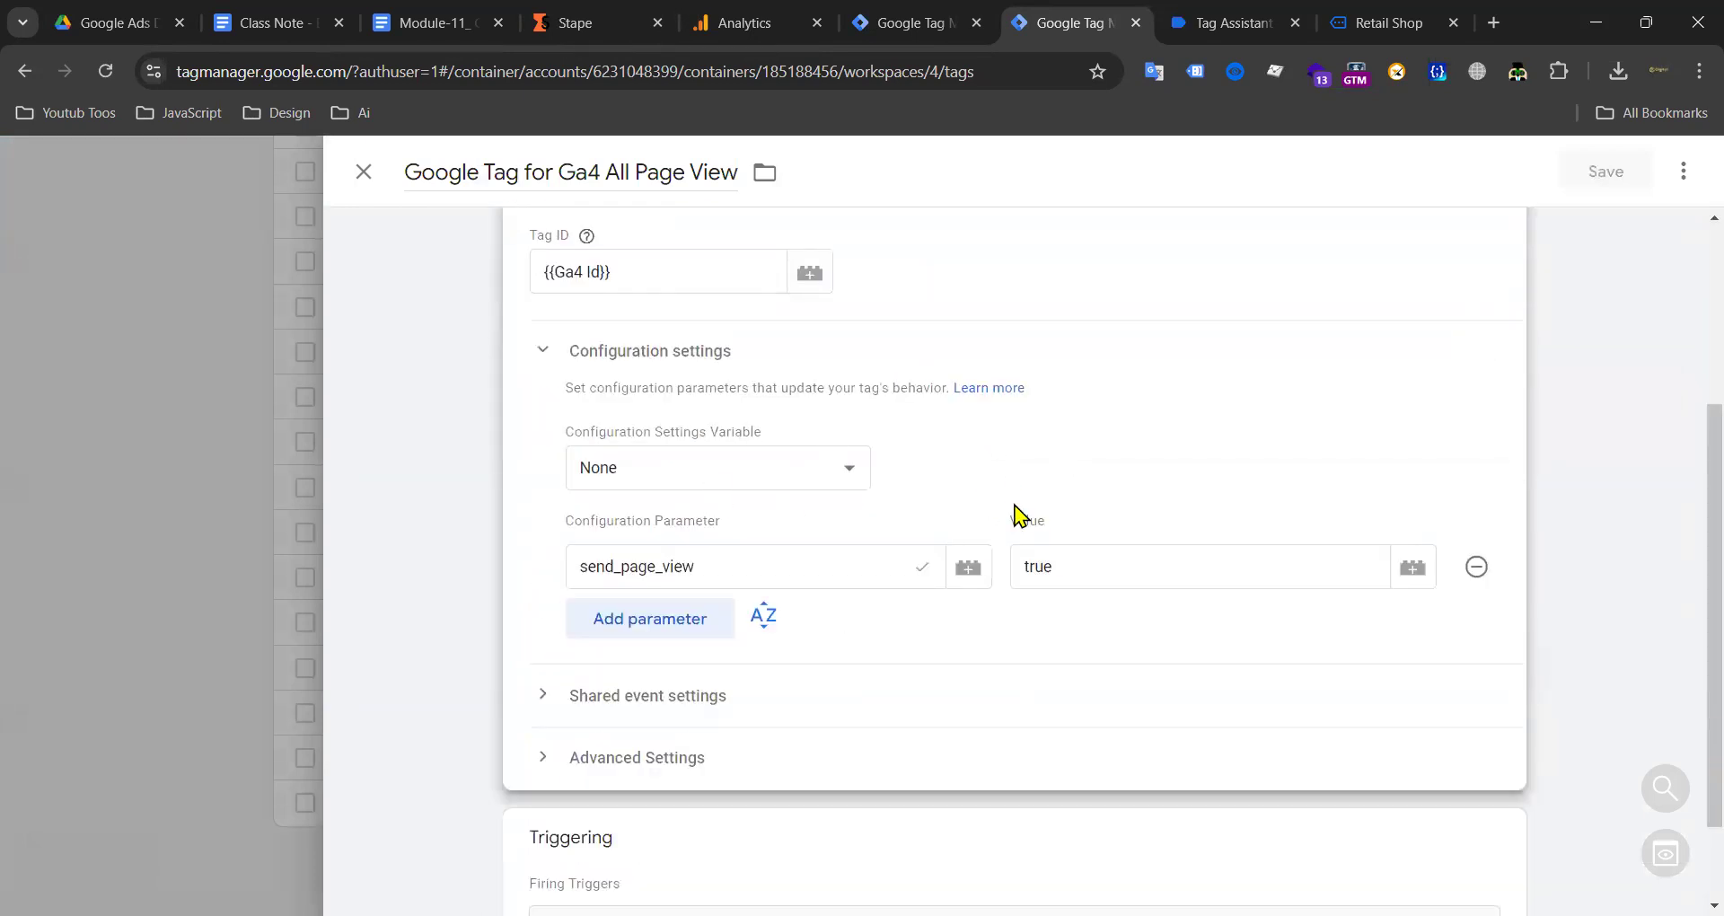
left_click(693, 621)
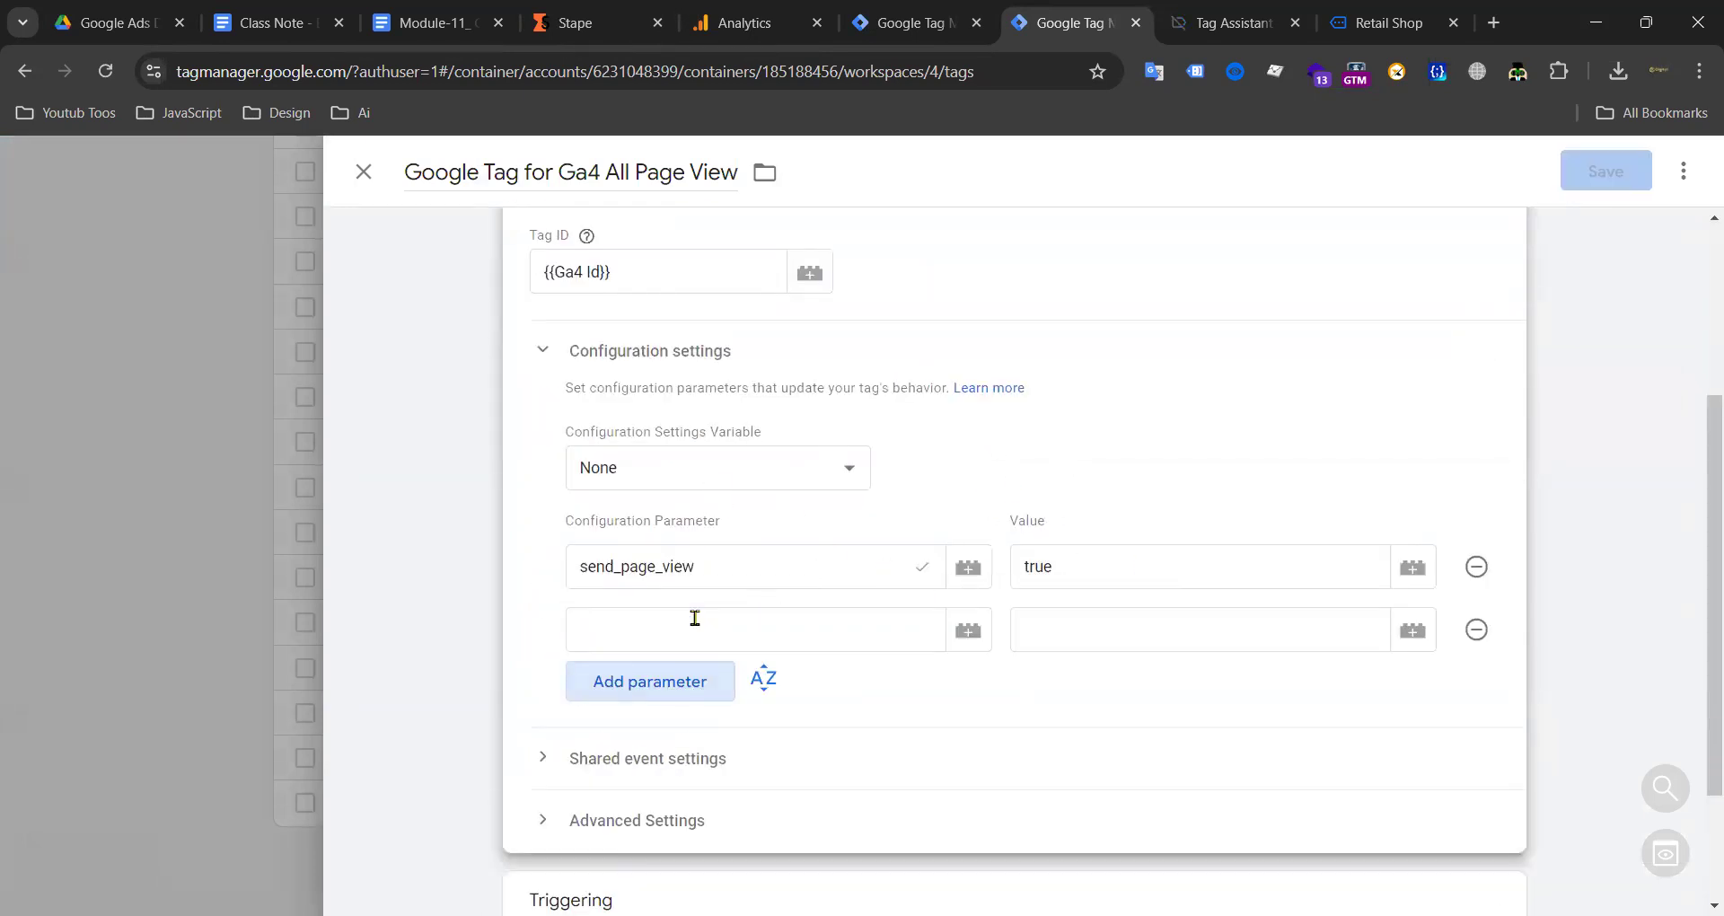
type("s")
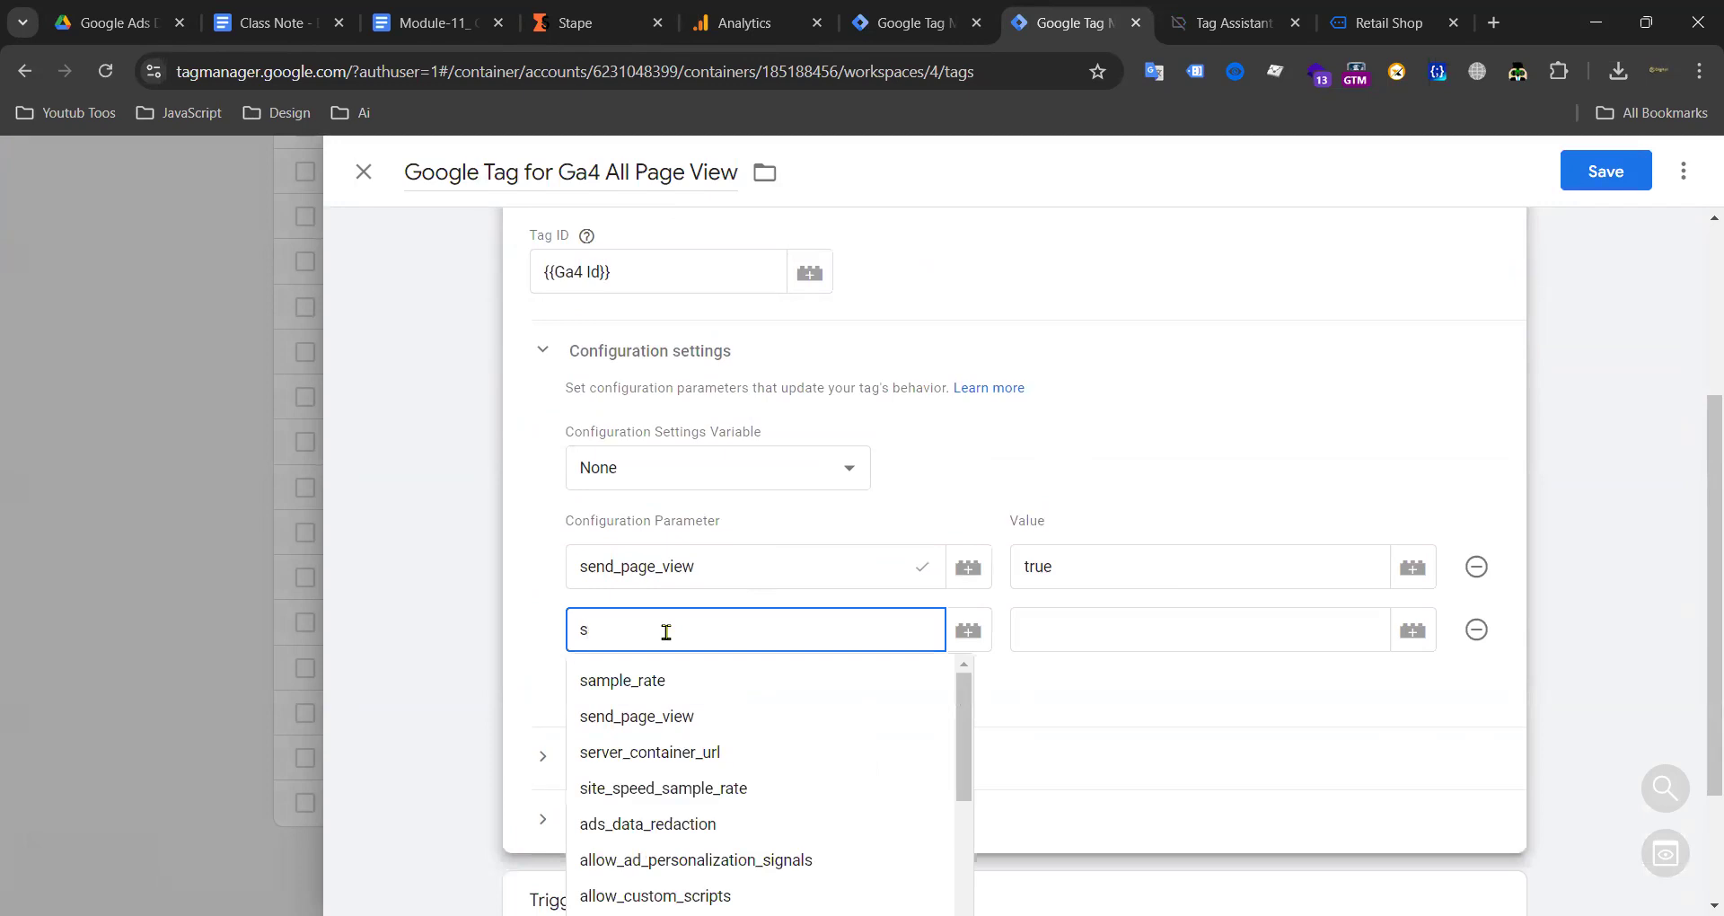
type("r")
key("BackSpace")
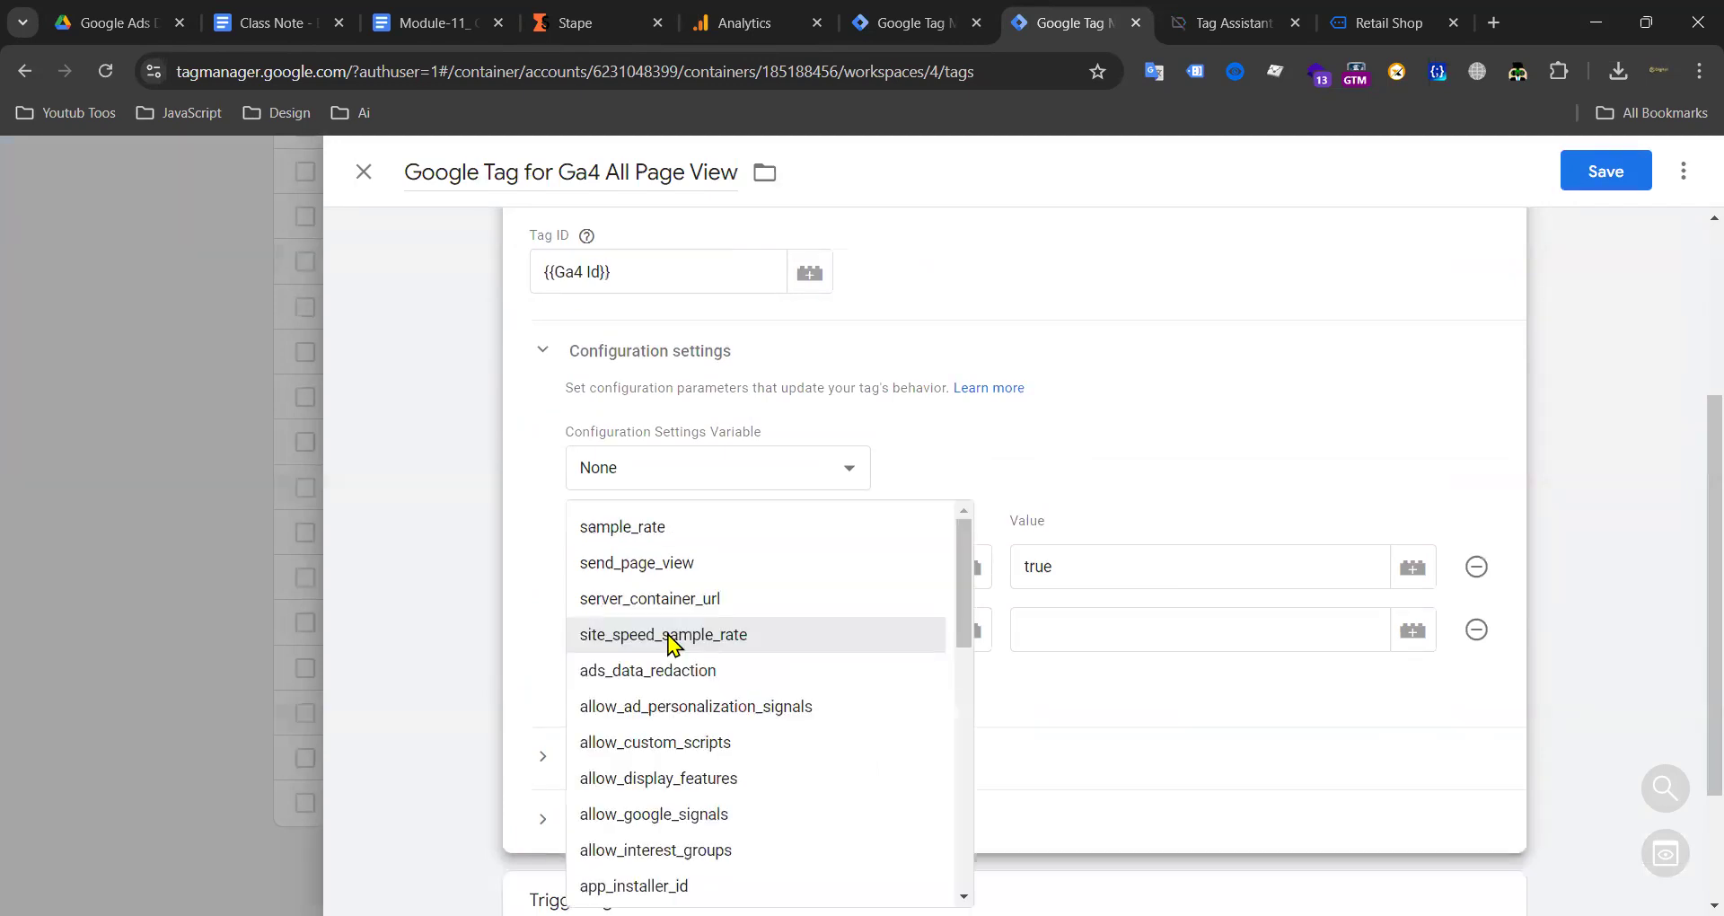
type("w")
type("er")
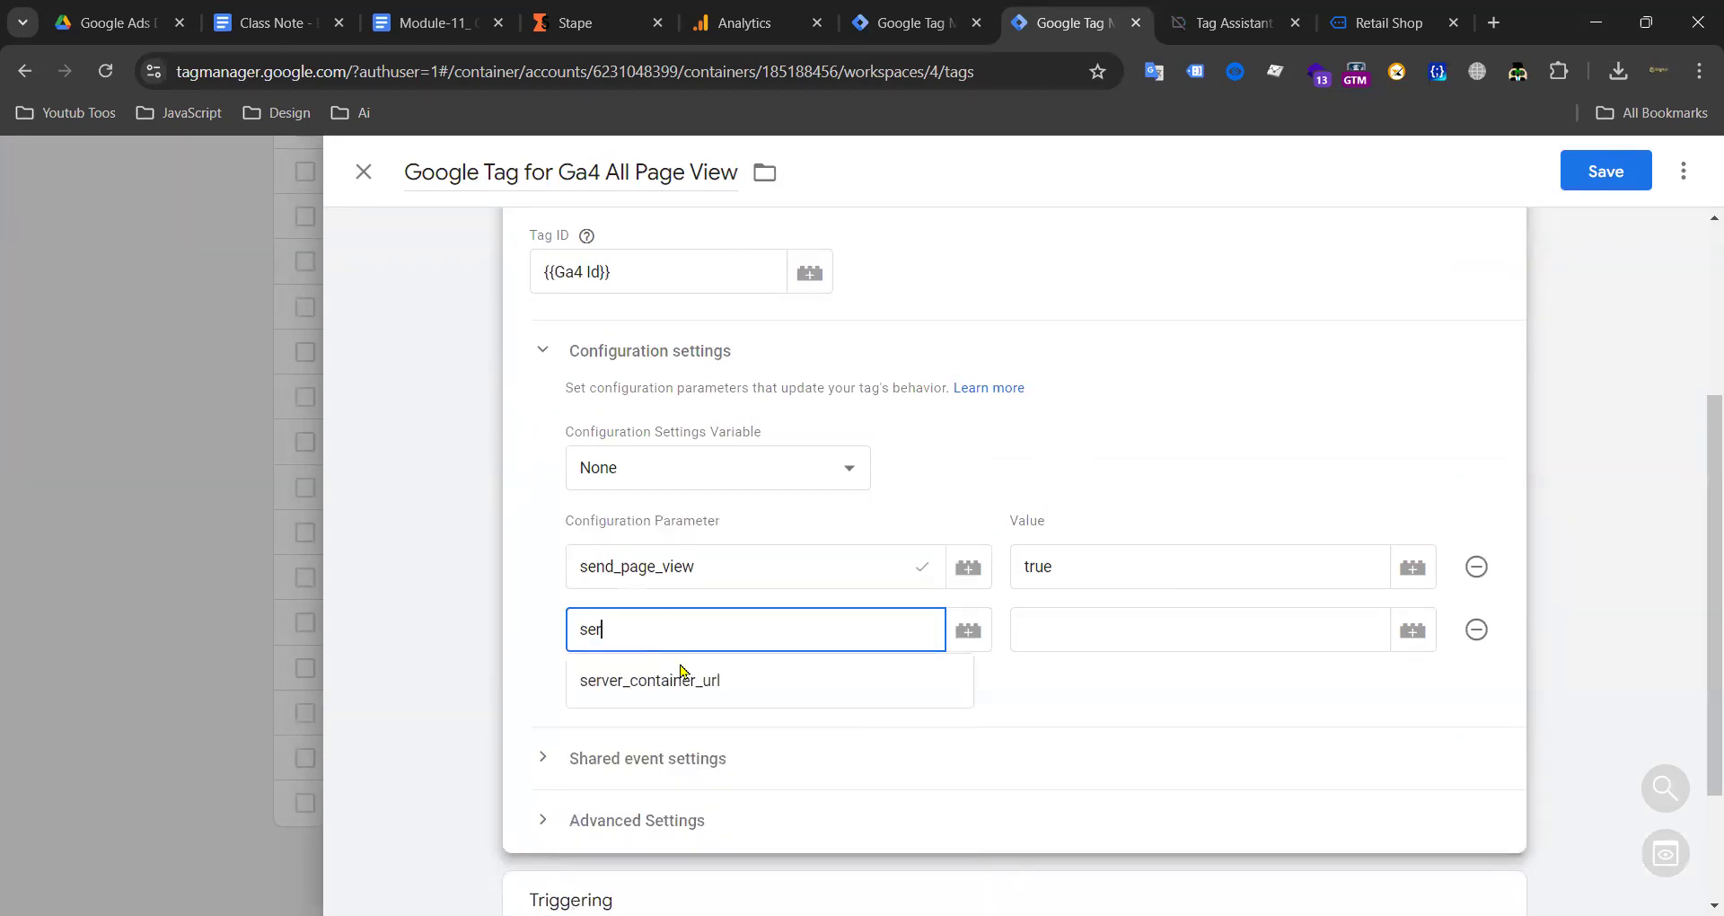
left_click(677, 695)
left_click(1076, 636)
type("GTM-P3CS3TTW")
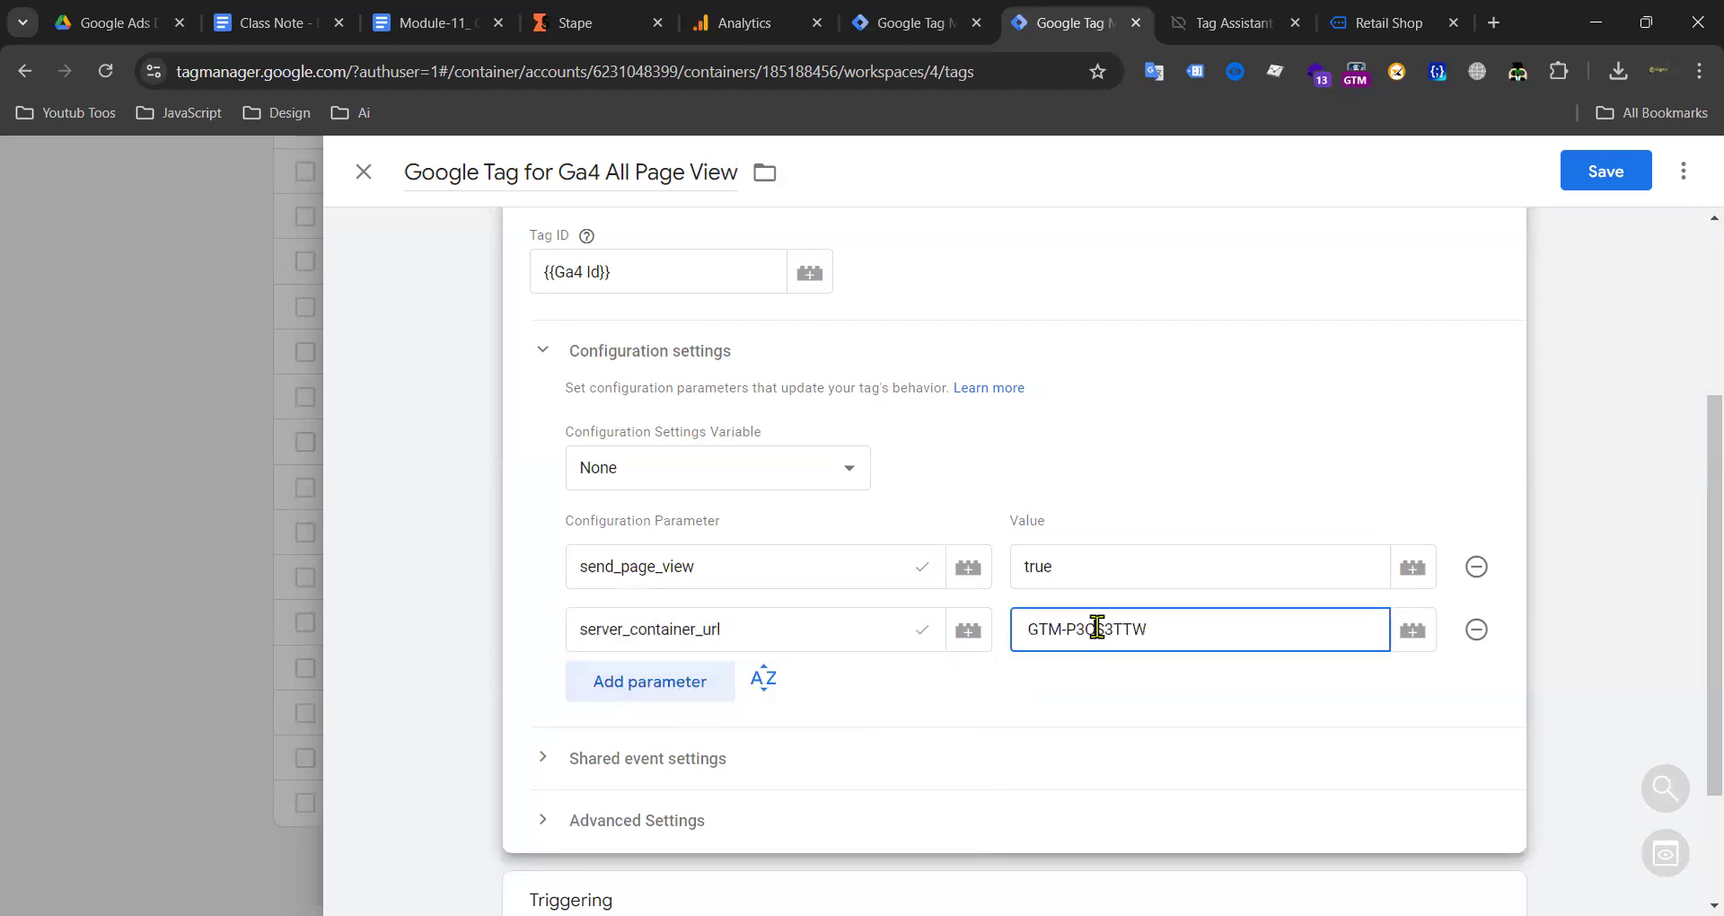
triple_click(1097, 627)
left_click(611, 27)
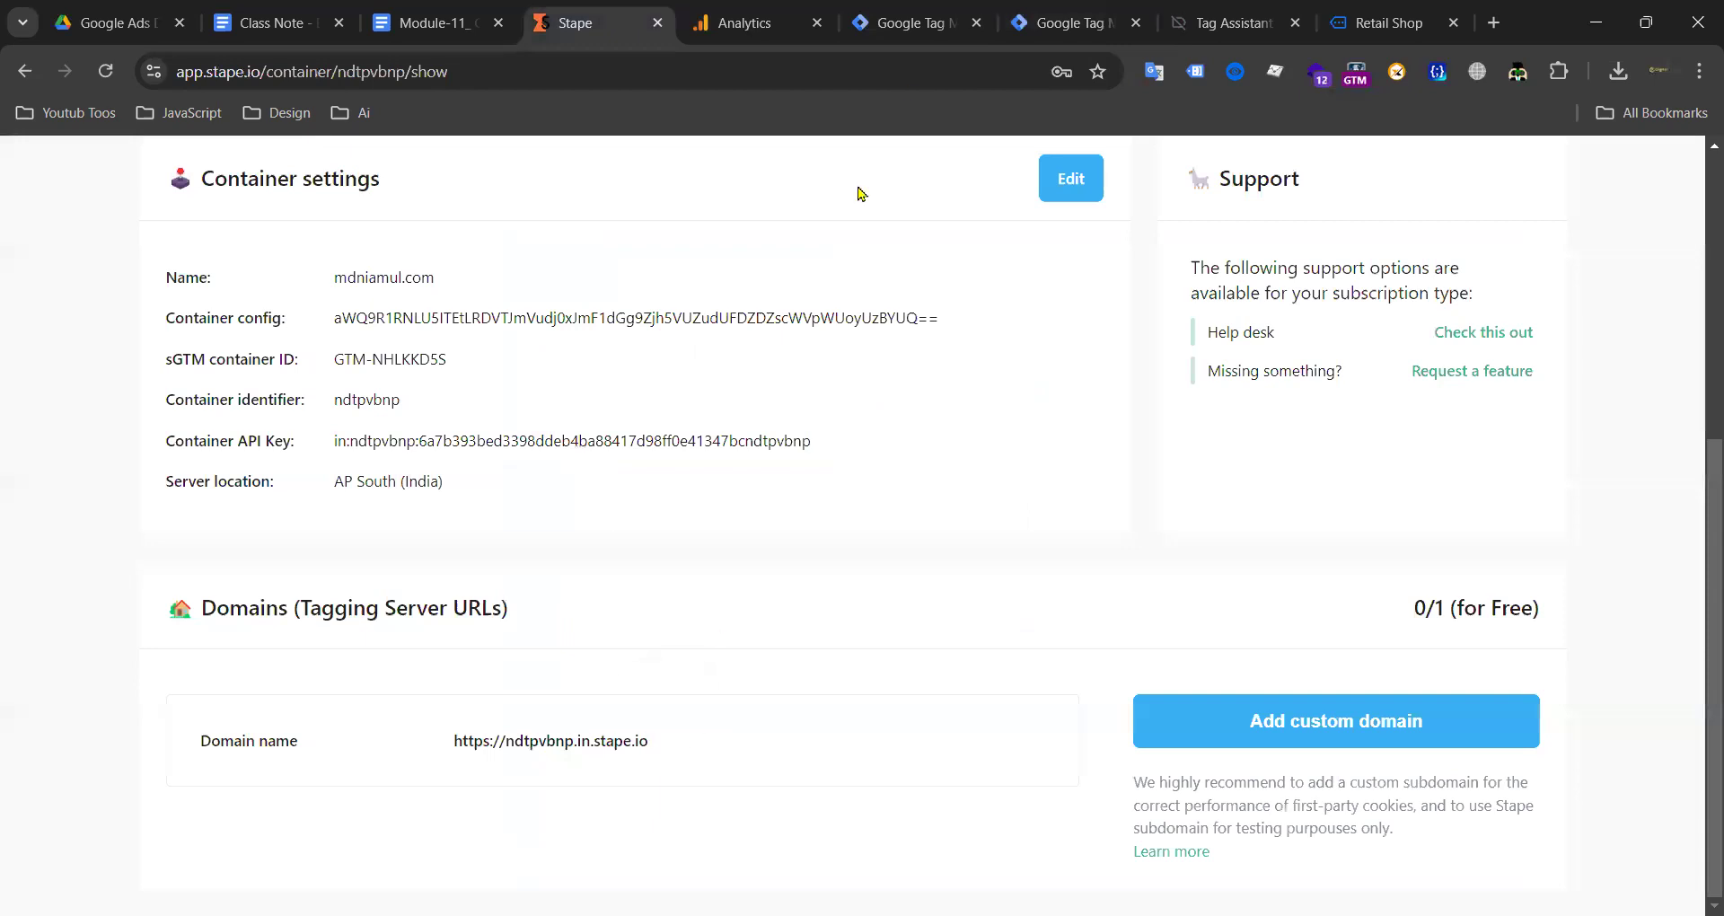
left_click(898, 23)
left_click(1047, 22)
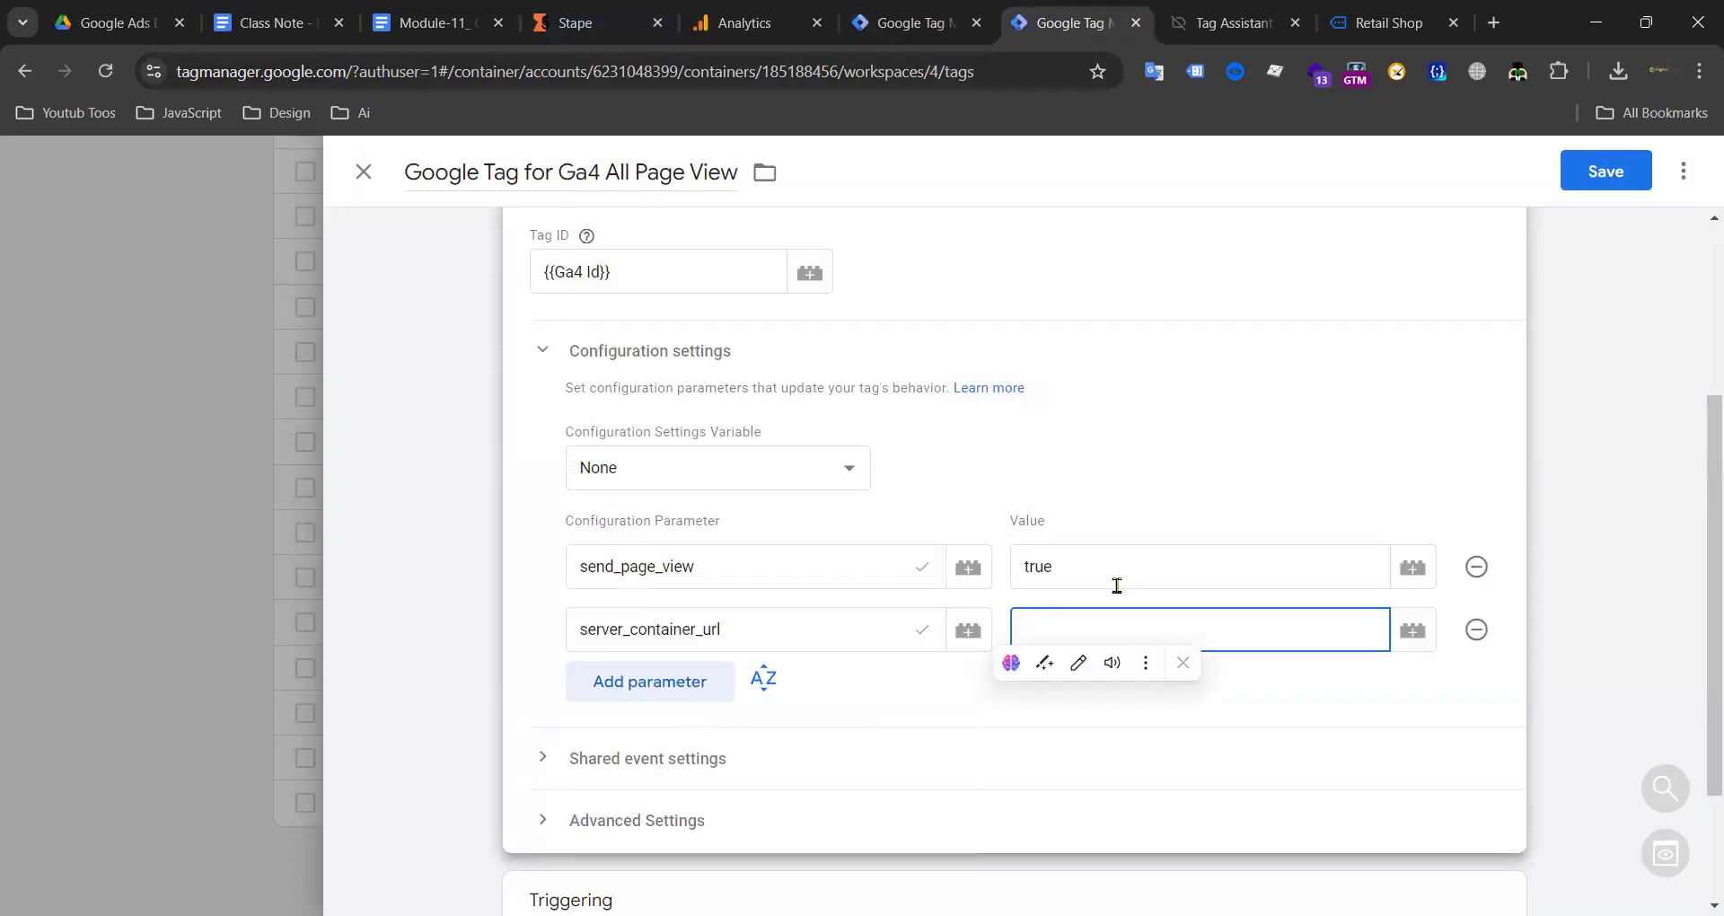
type("https://ndtpvbnp.in.stape.io")
left_click(1605, 170)
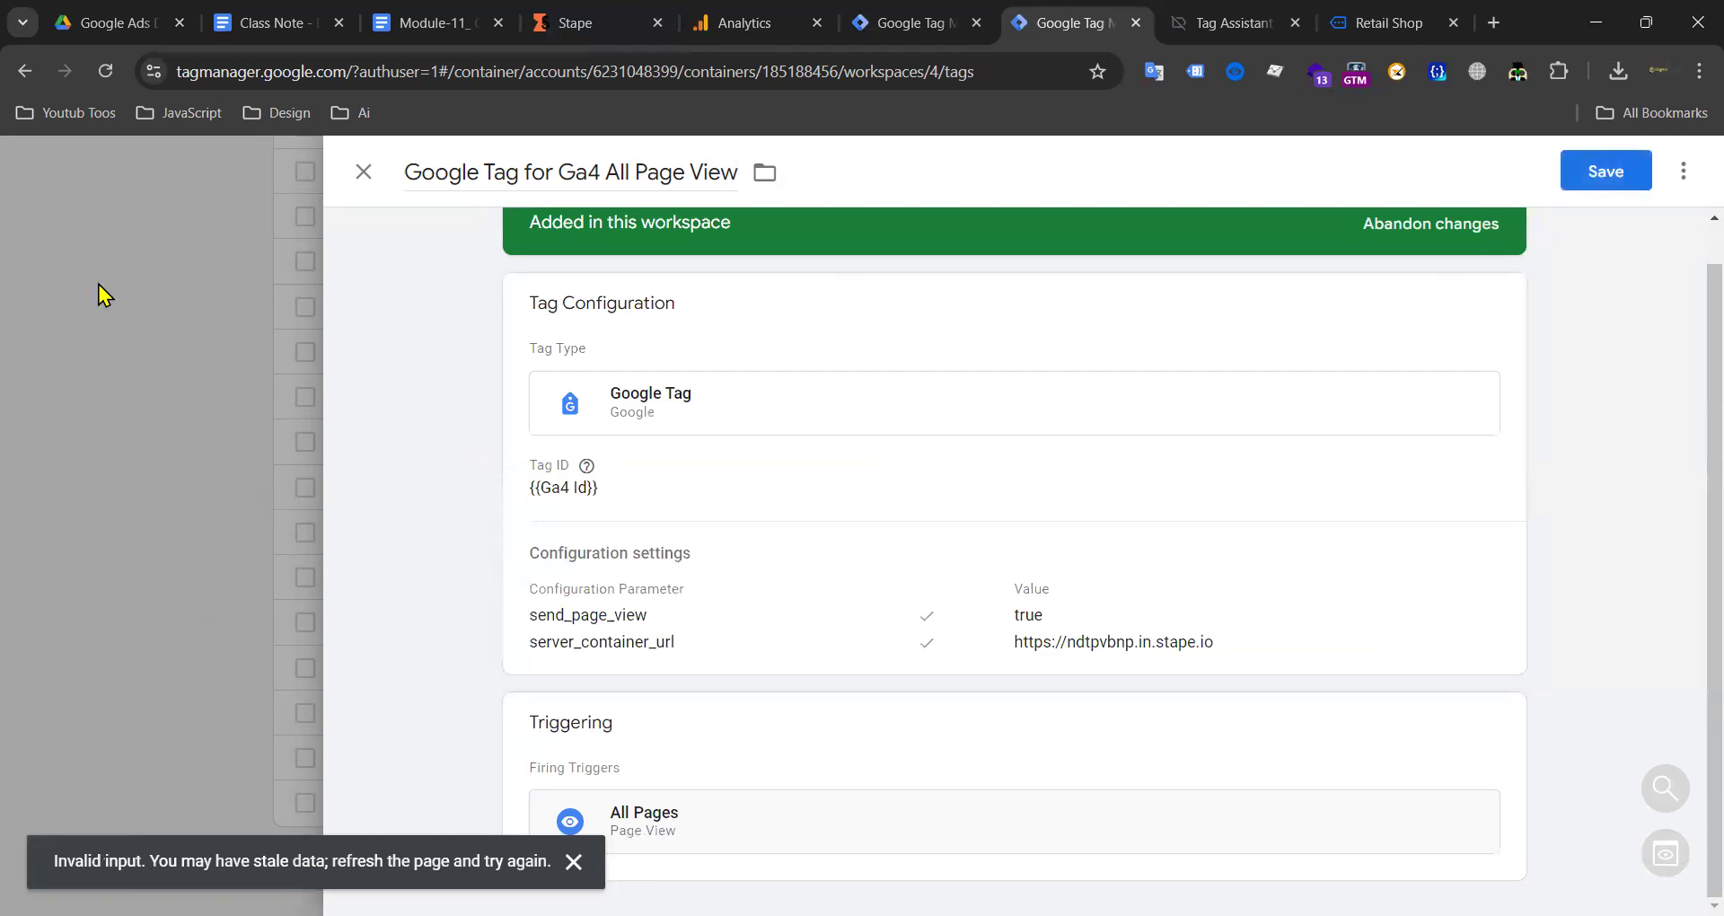
Step: Reload Tag Manager to clear the stale-data error and reopen Google Tag for Ga4 All Page View
left_click(105, 71)
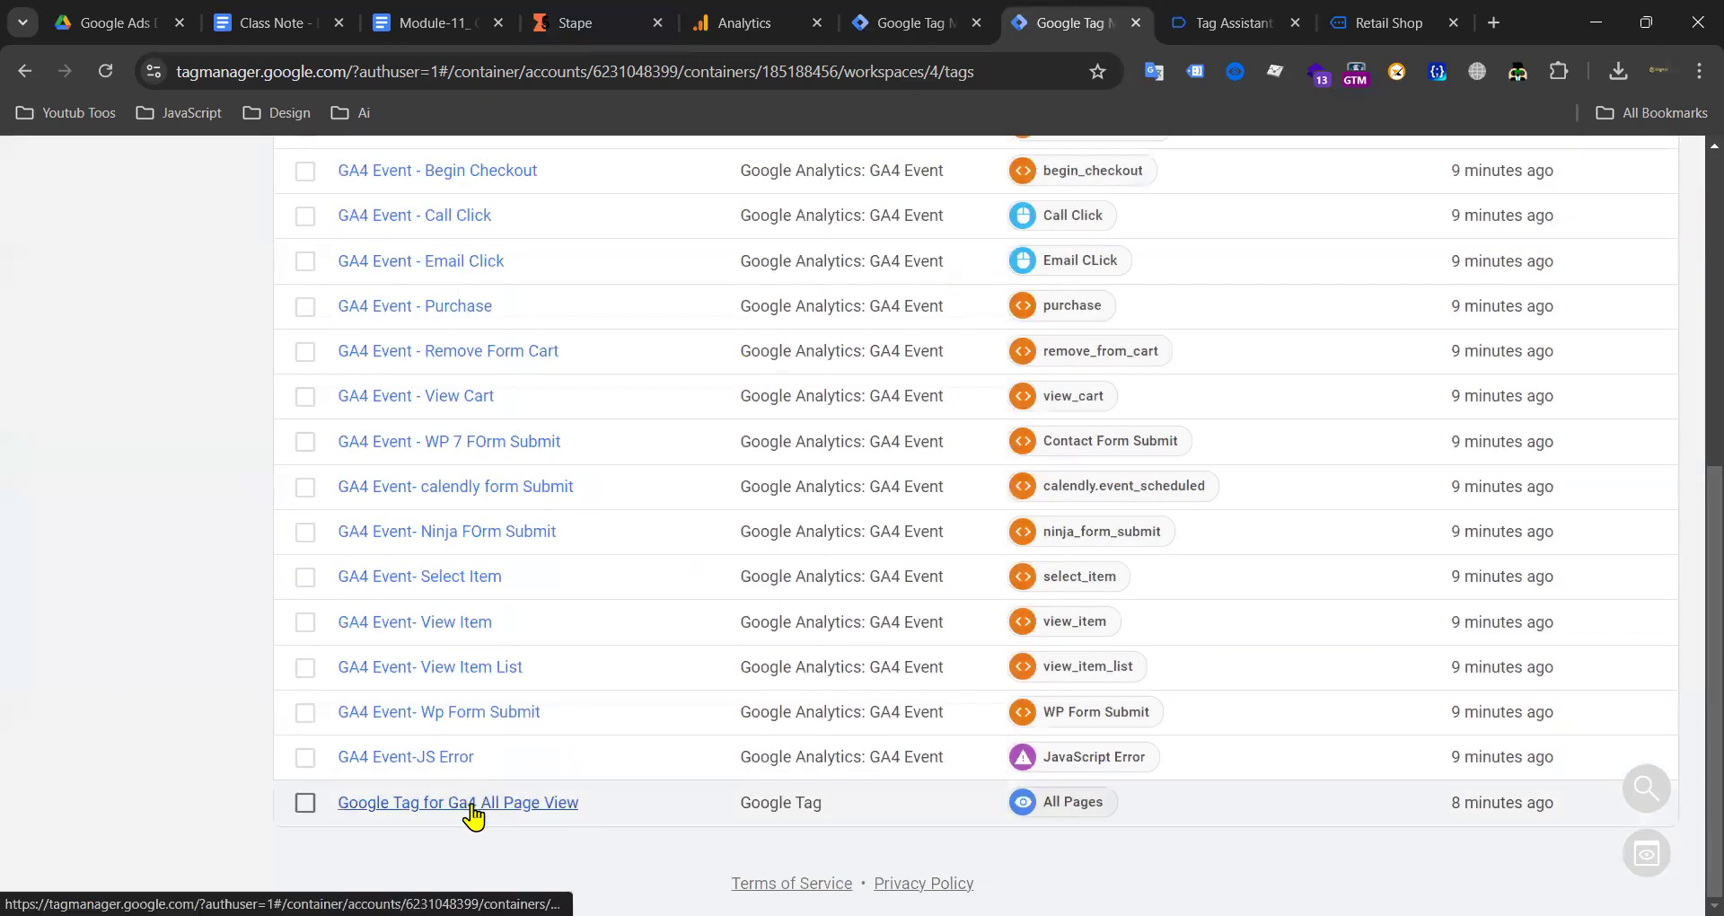
left_click(462, 804)
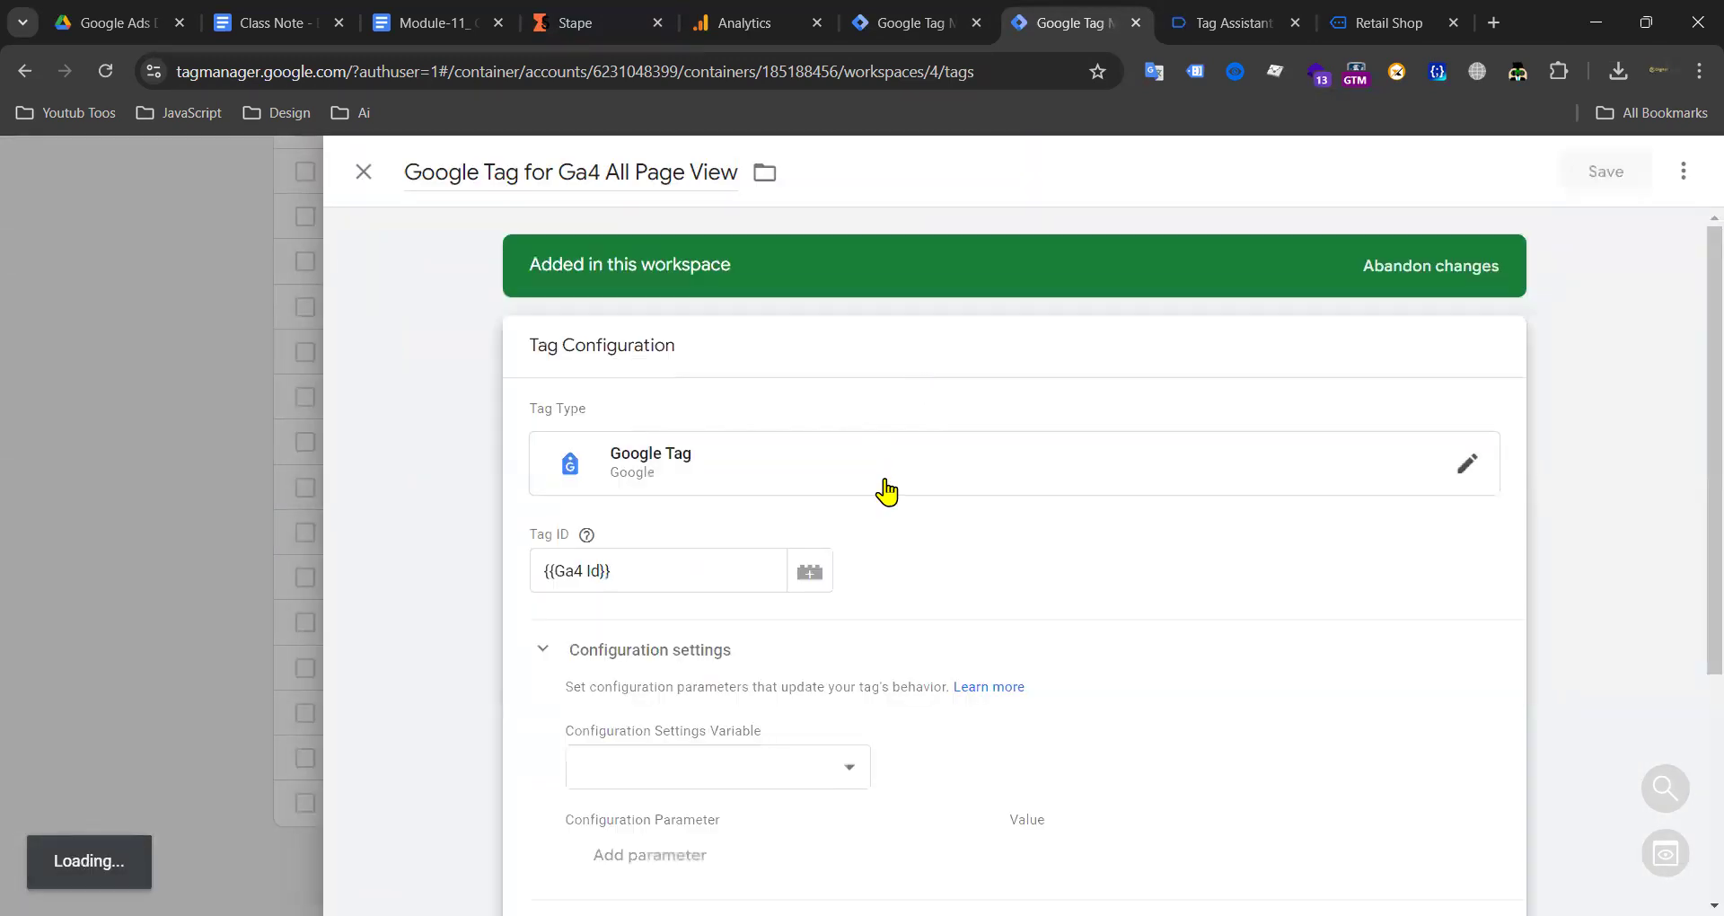
left_click(883, 480)
scroll(880, 649, "down", 4)
left_click(687, 600)
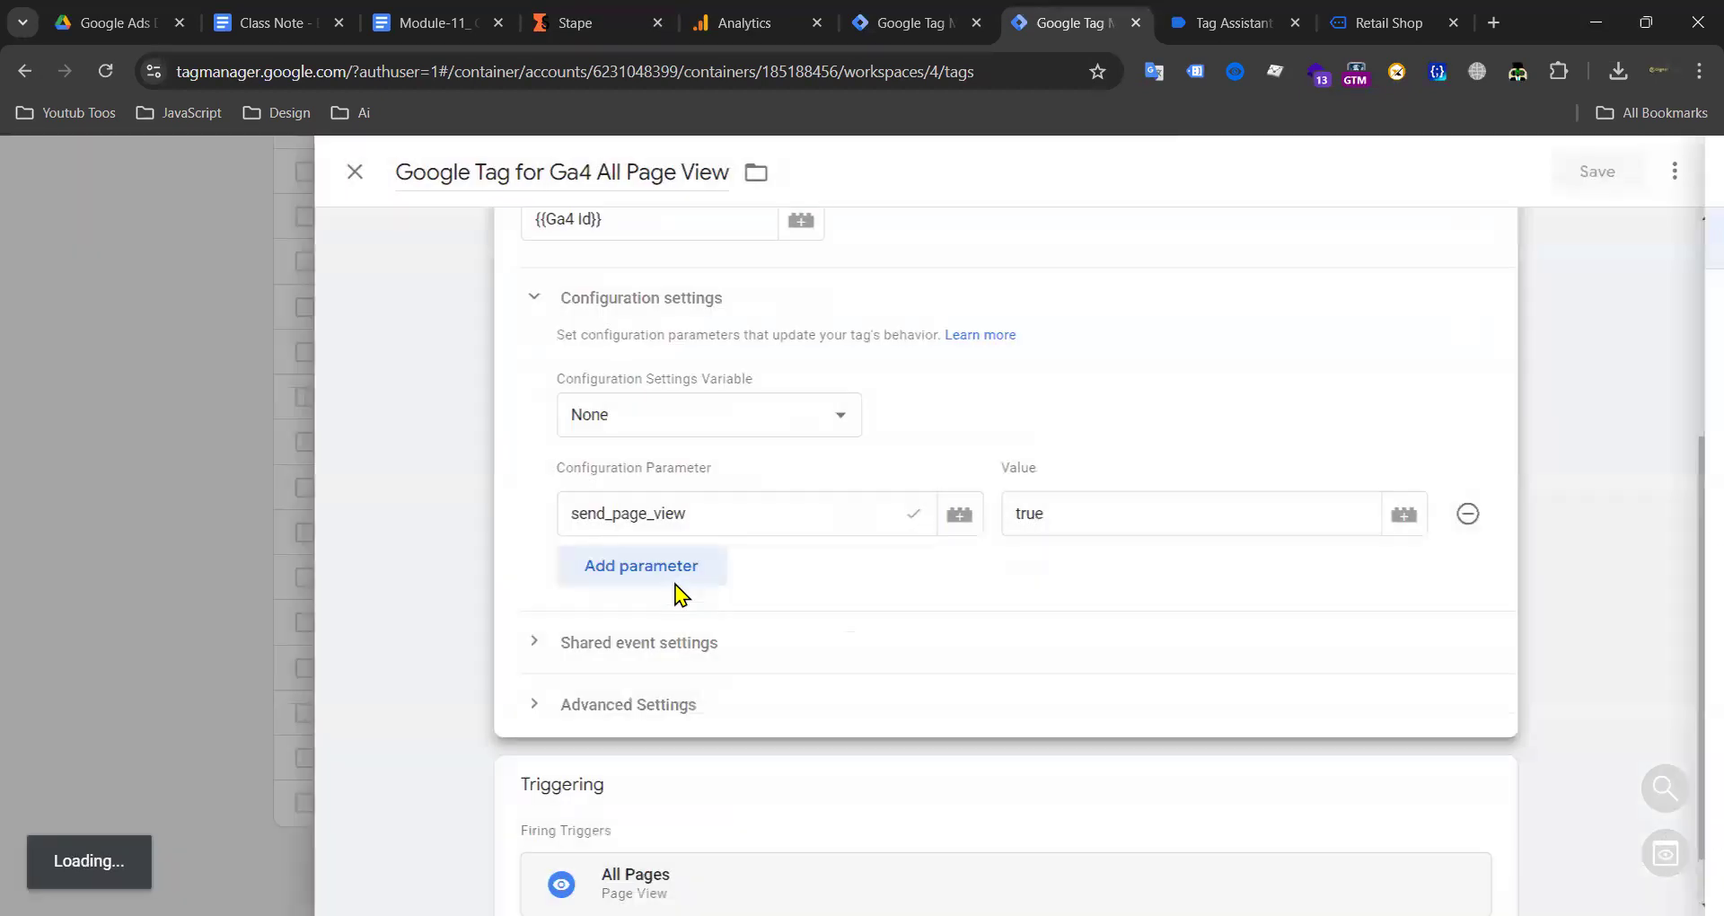
left_click(666, 563)
left_click(665, 698)
type("ser")
left_click(697, 750)
left_click(1038, 679)
type("https://ndtpvbnp.in.stape.io")
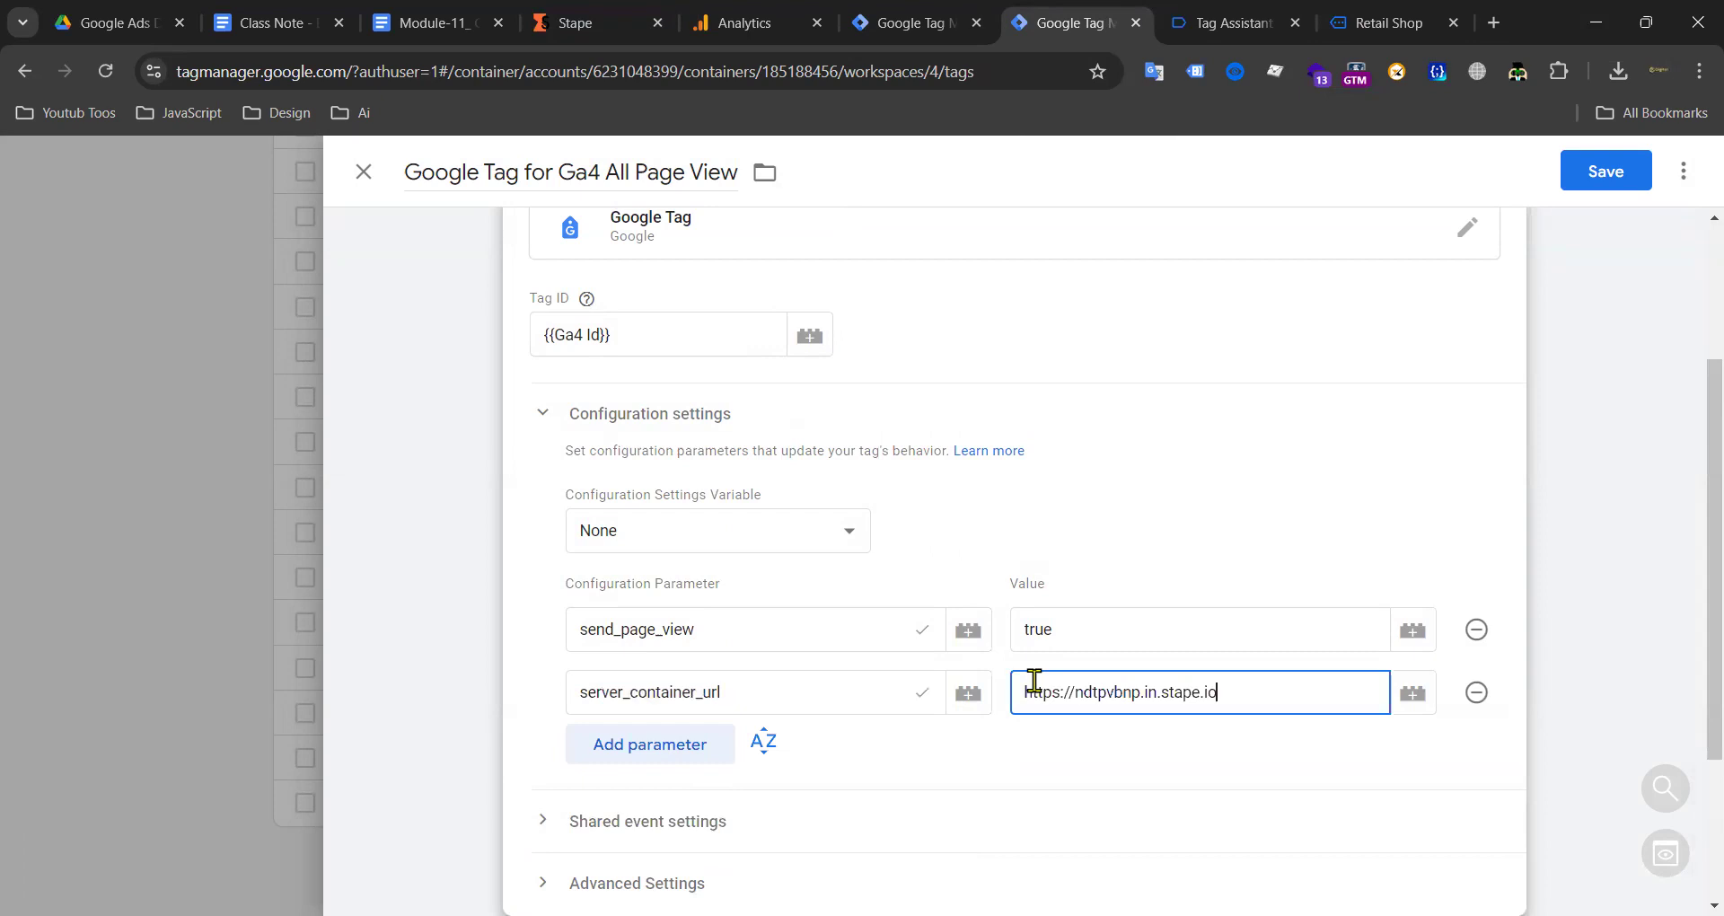
left_click(1604, 177)
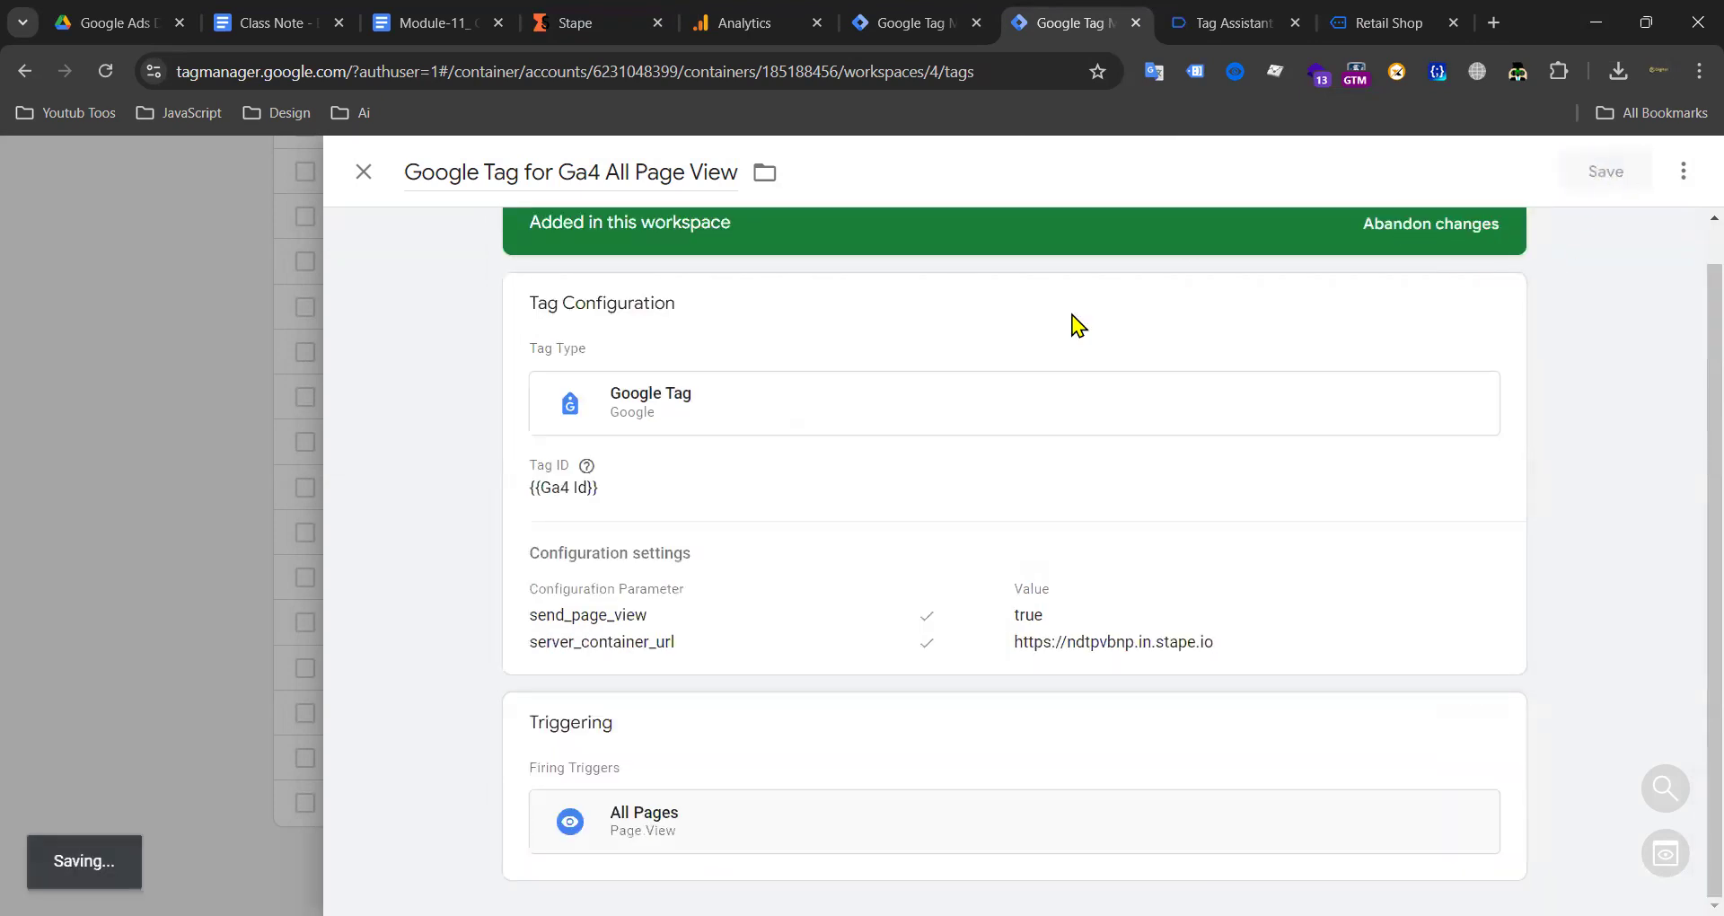
left_click(222, 512)
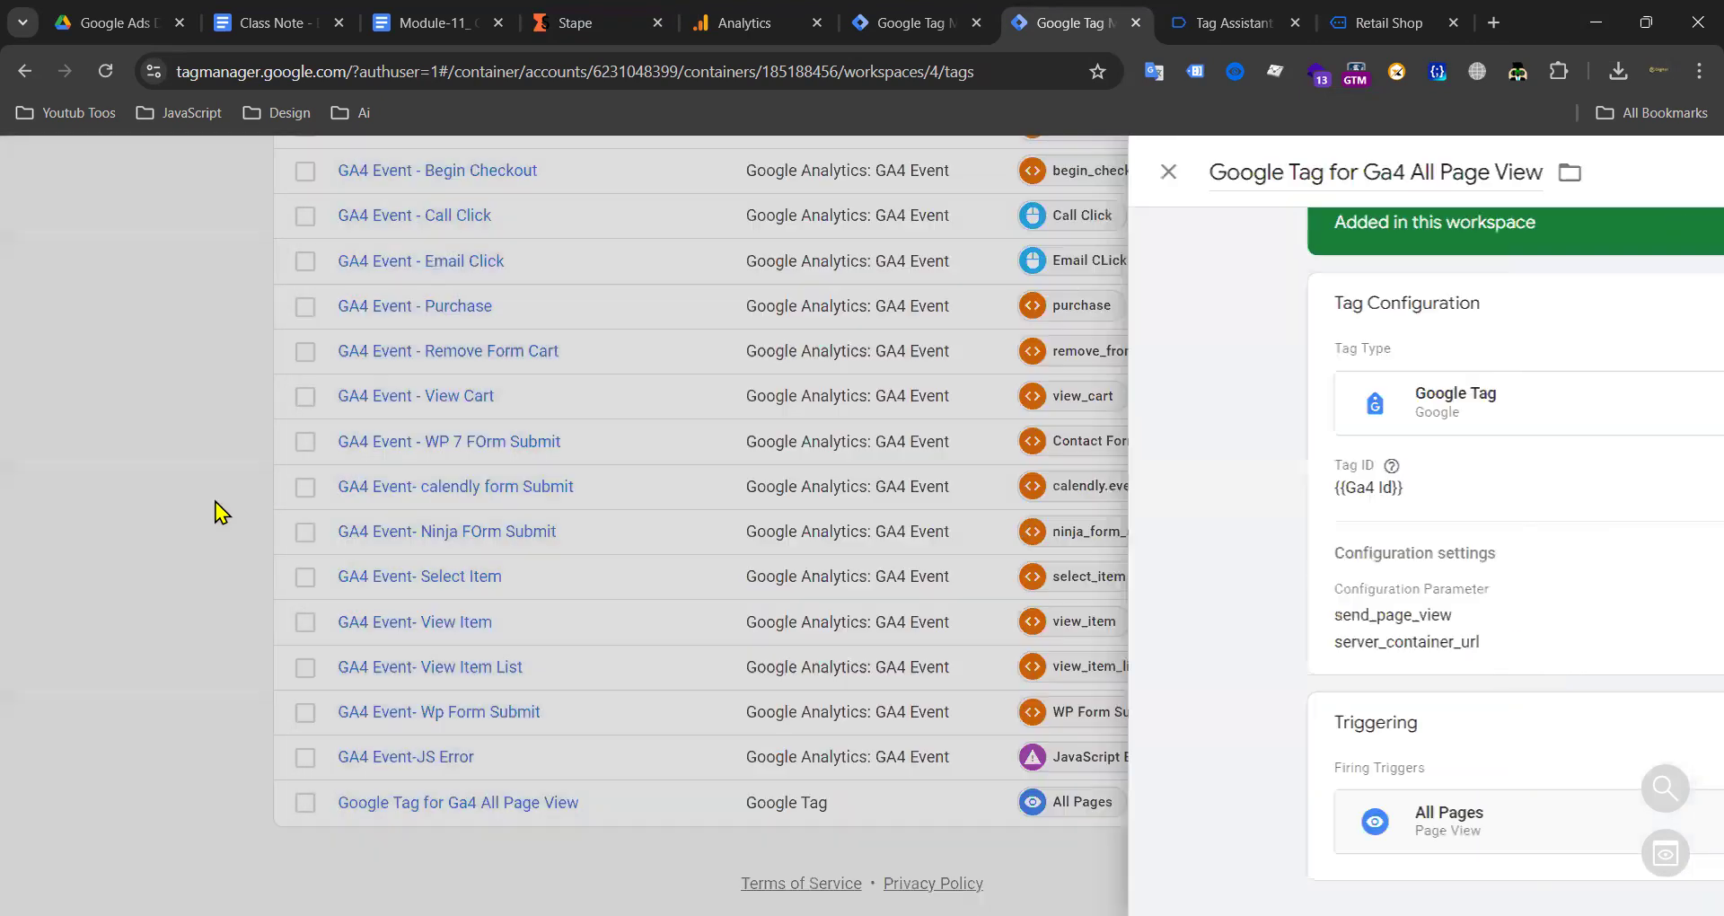
scroll(554, 561, "up", 6)
Step: Scroll the web container's tags list to confirm Google Tag for Ga4 All Page View fires on All Pages
scroll(629, 517, "down", 3)
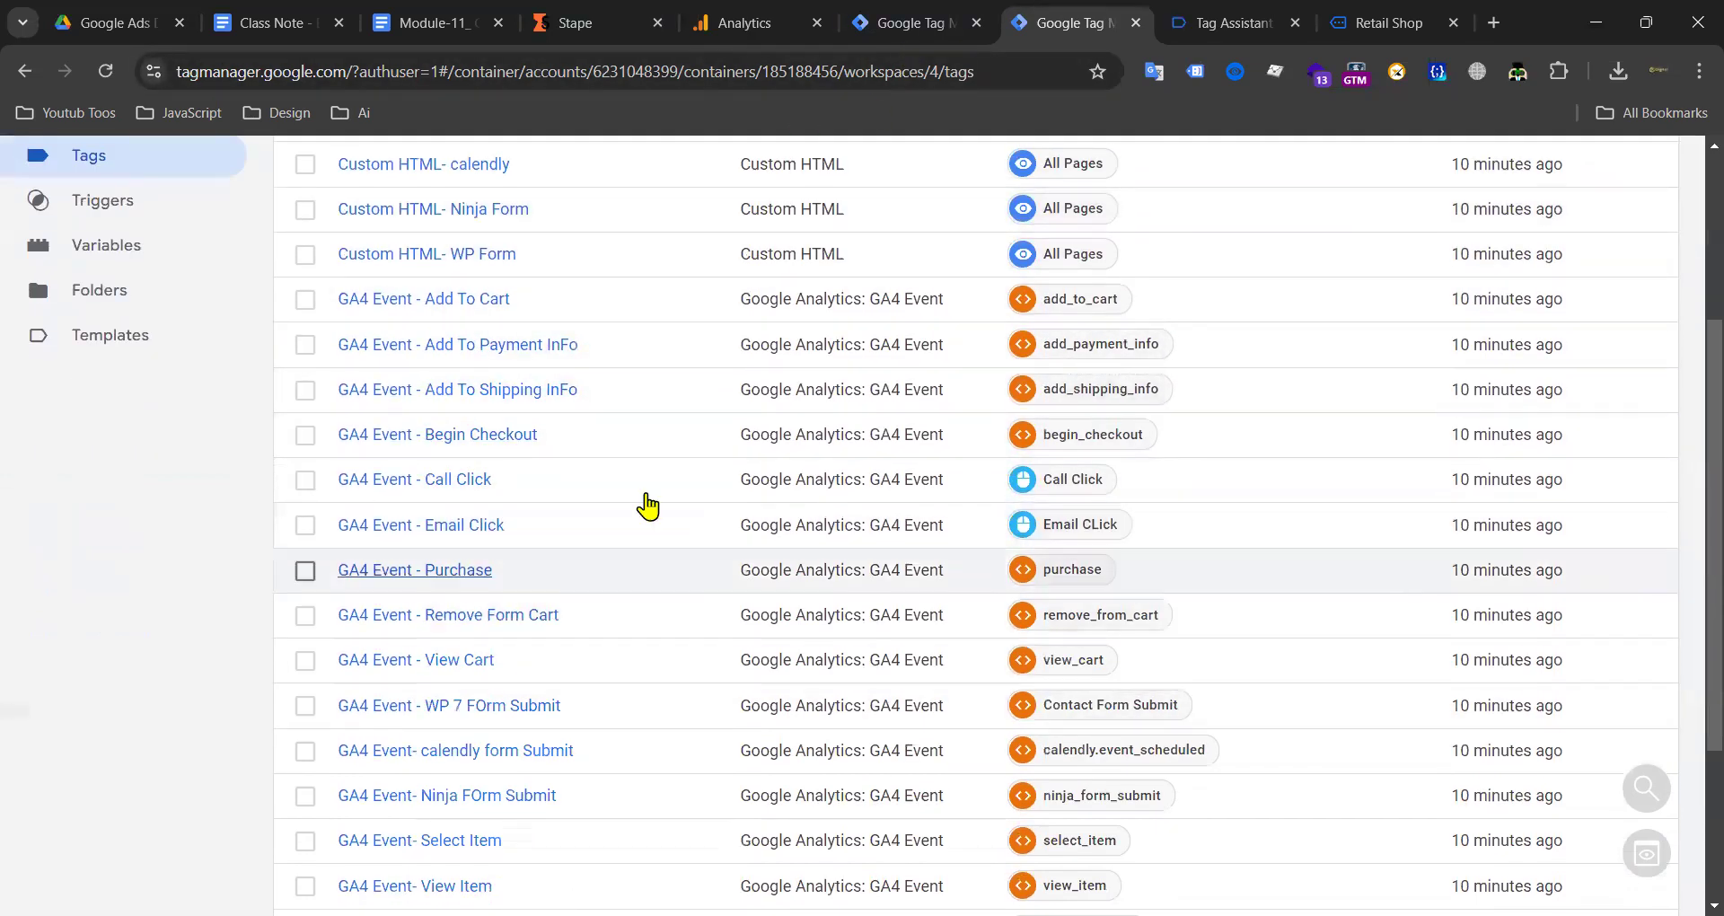
scroll(494, 545, "down", 3)
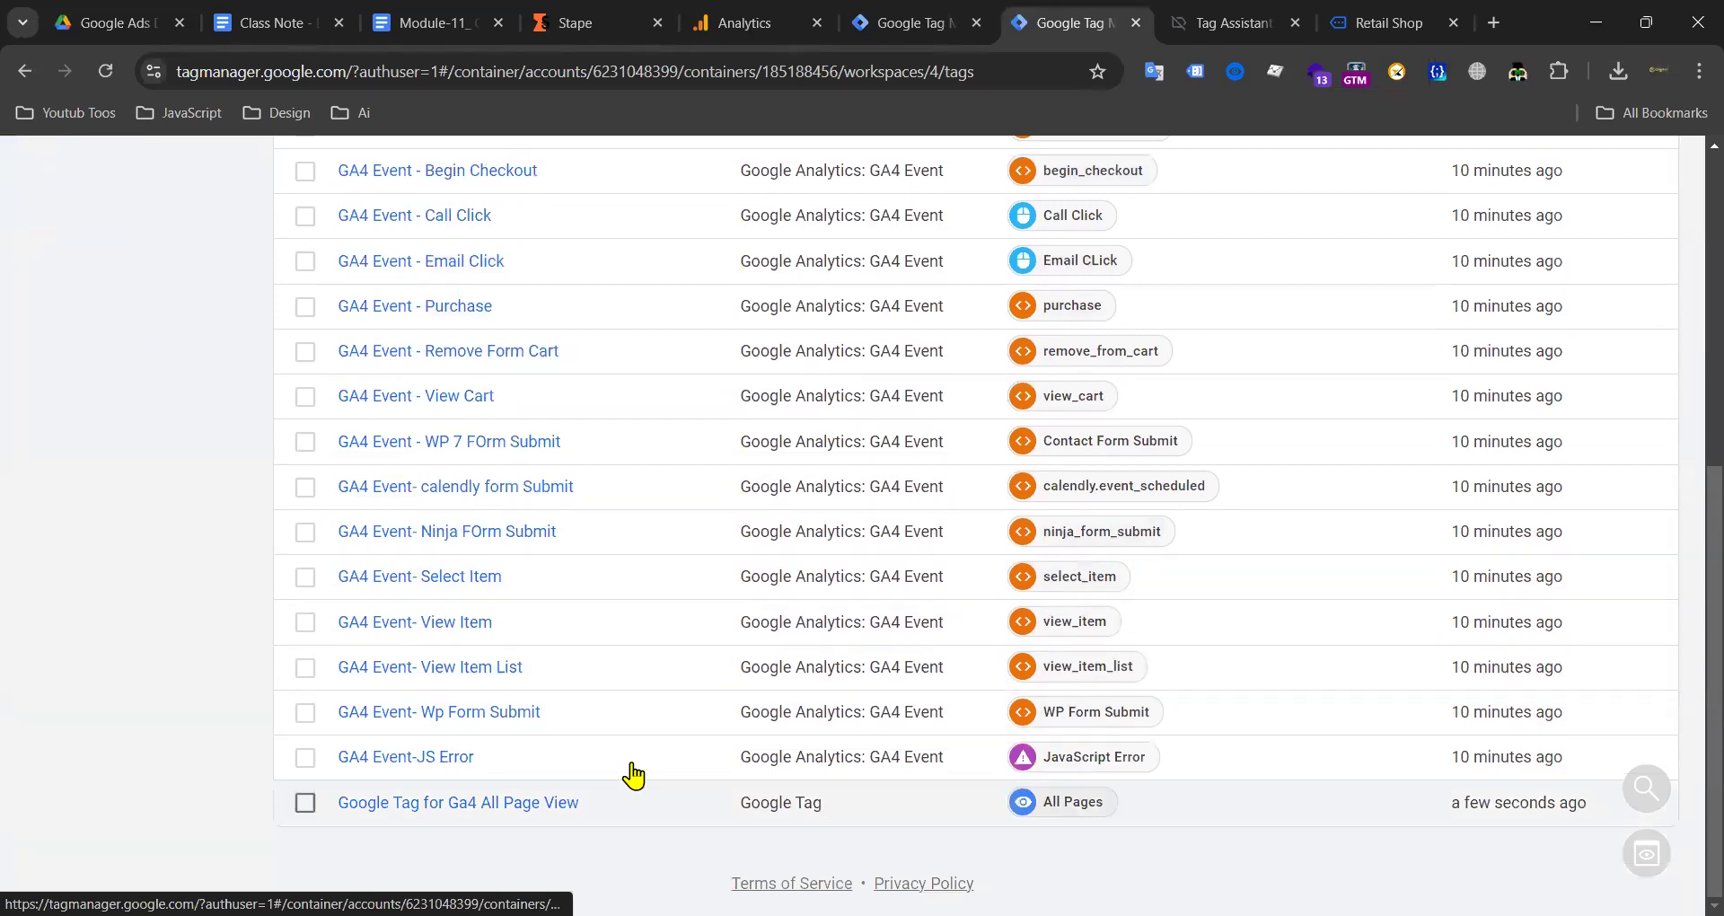
scroll(478, 531, "up", 6)
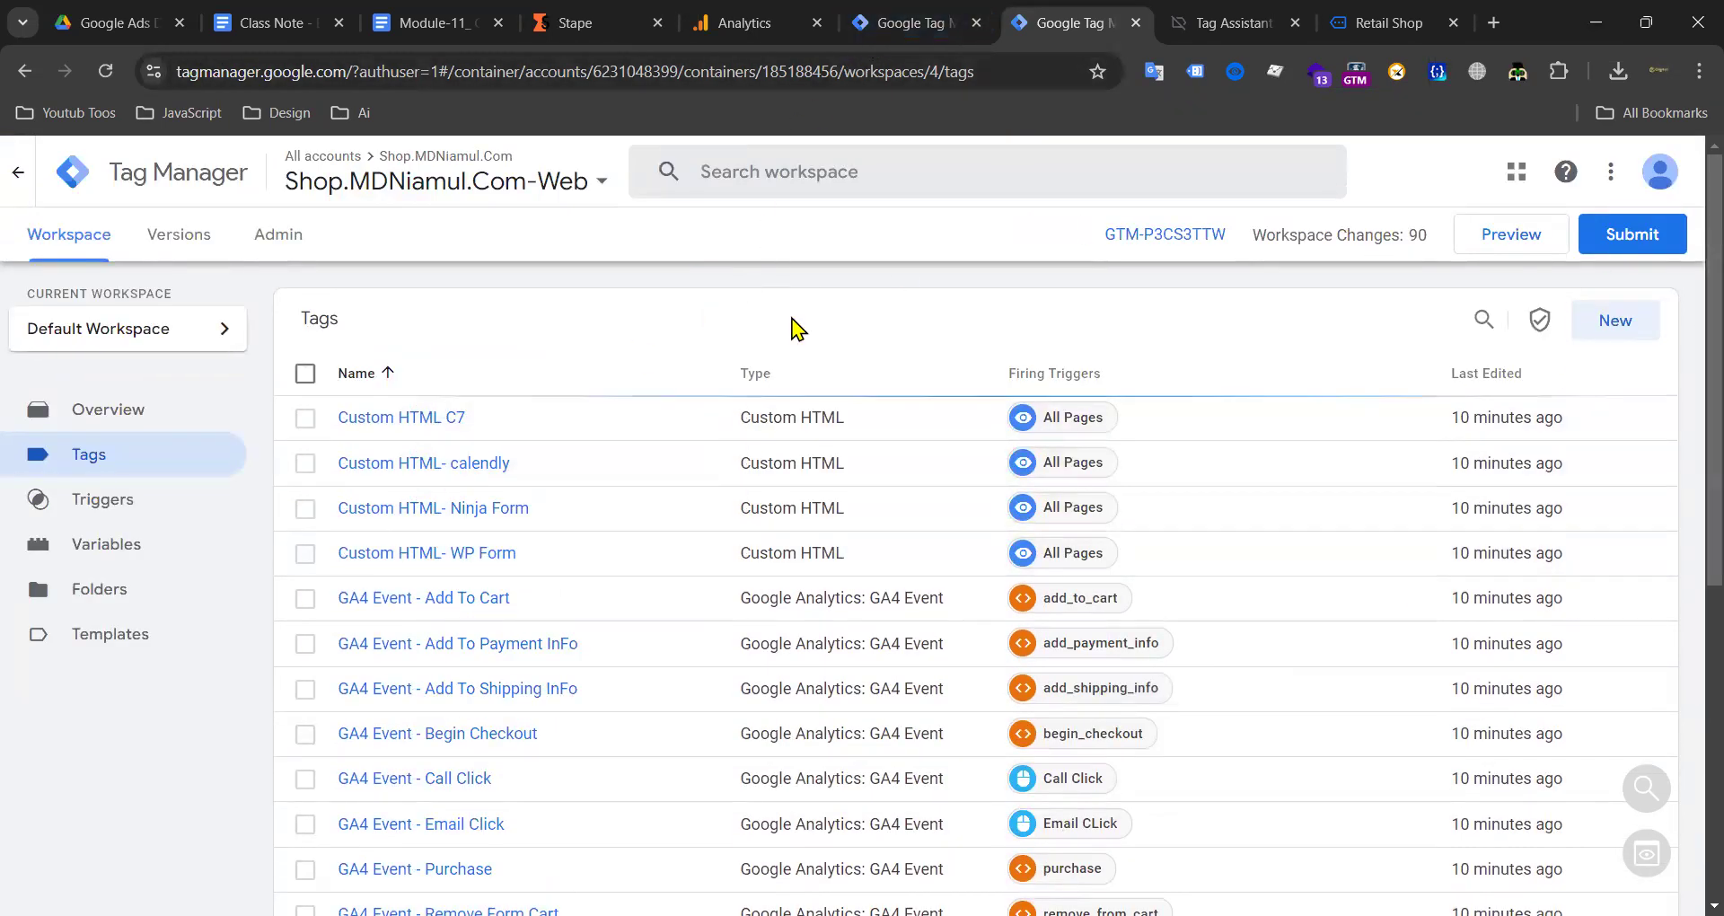
scroll(540, 563, "down", 6)
scroll(539, 563, "up", 6)
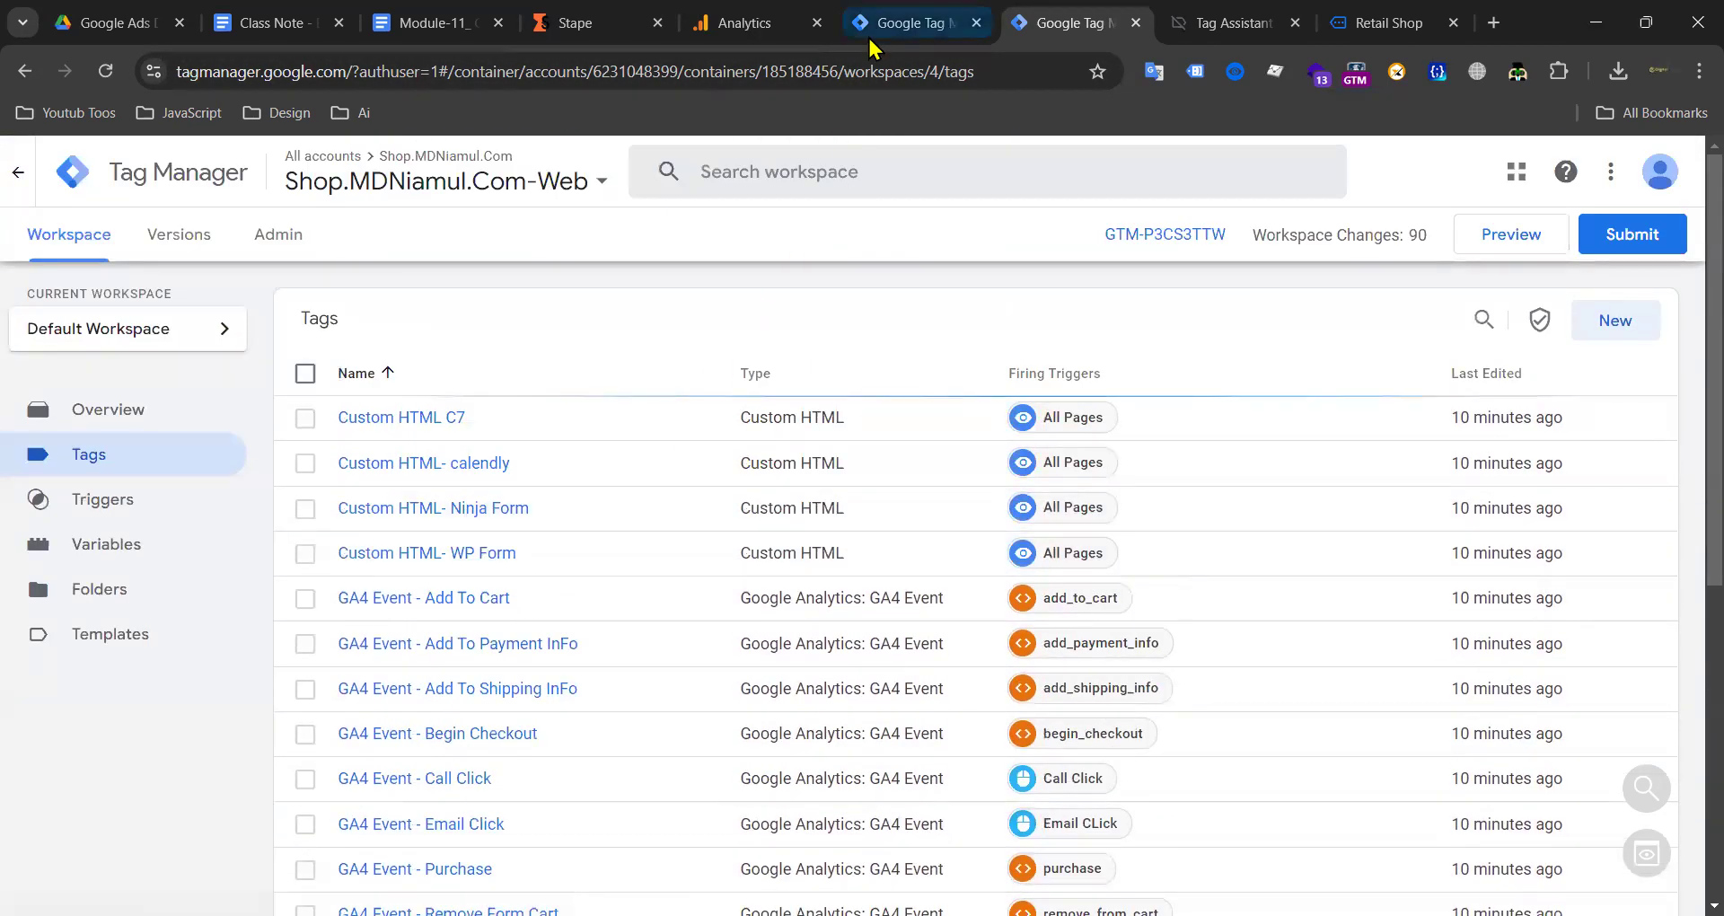
Step: Browse the server container's Tags, Clients (GA4 client), Triggers and Variables pages
left_click(930, 27)
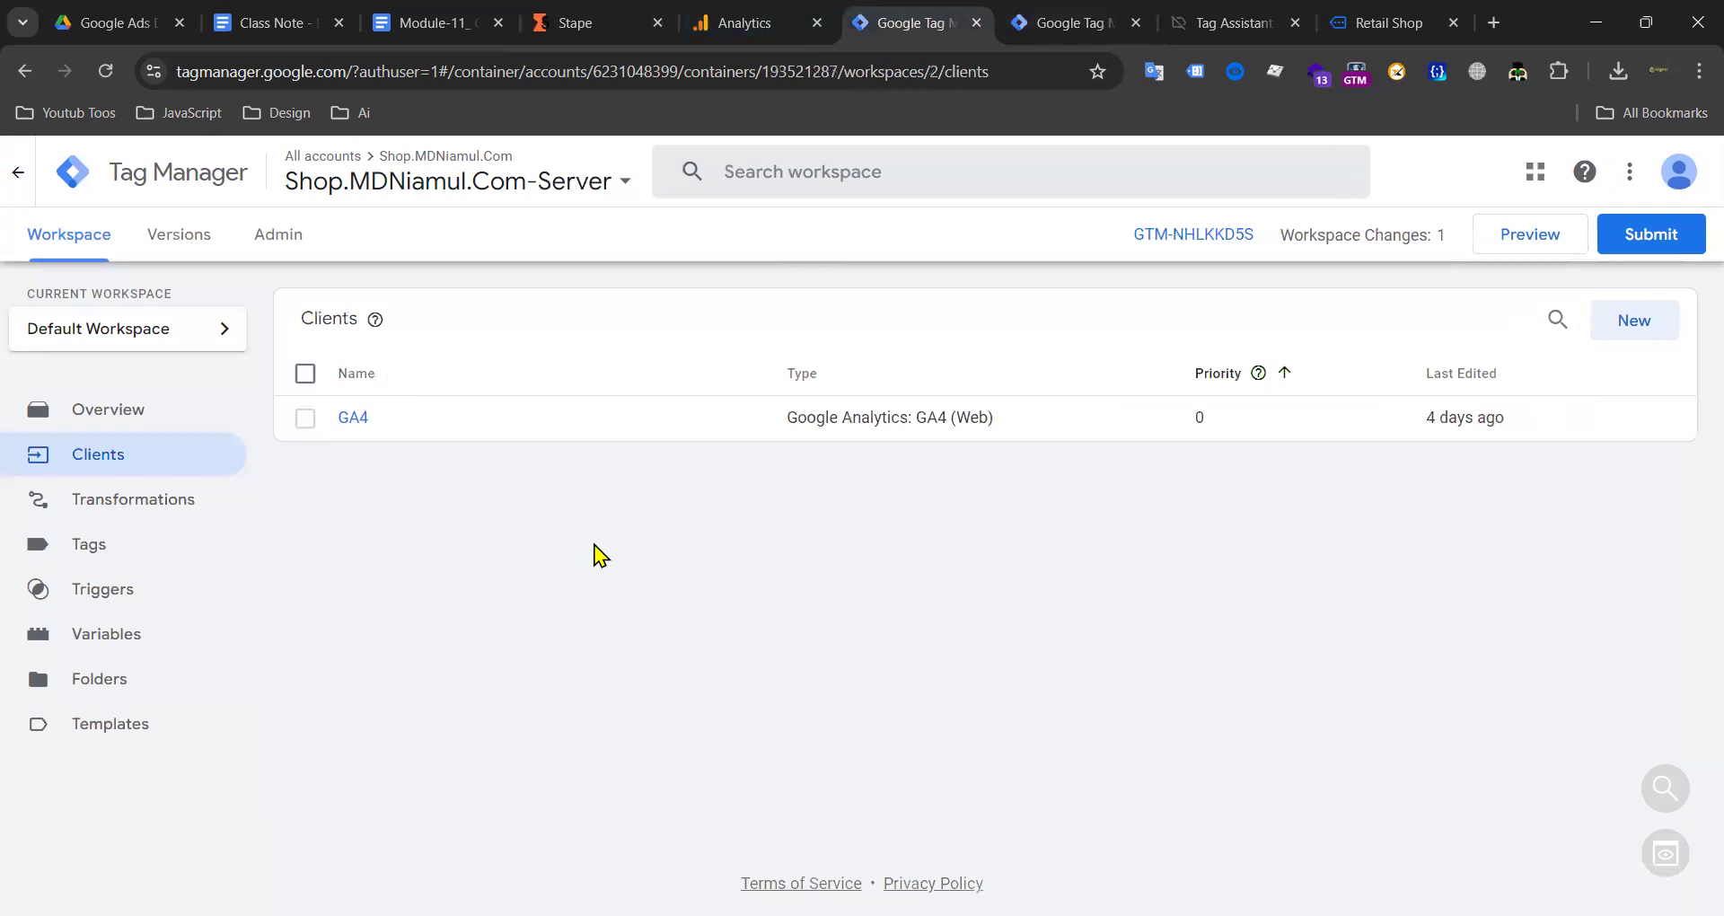
left_click(133, 542)
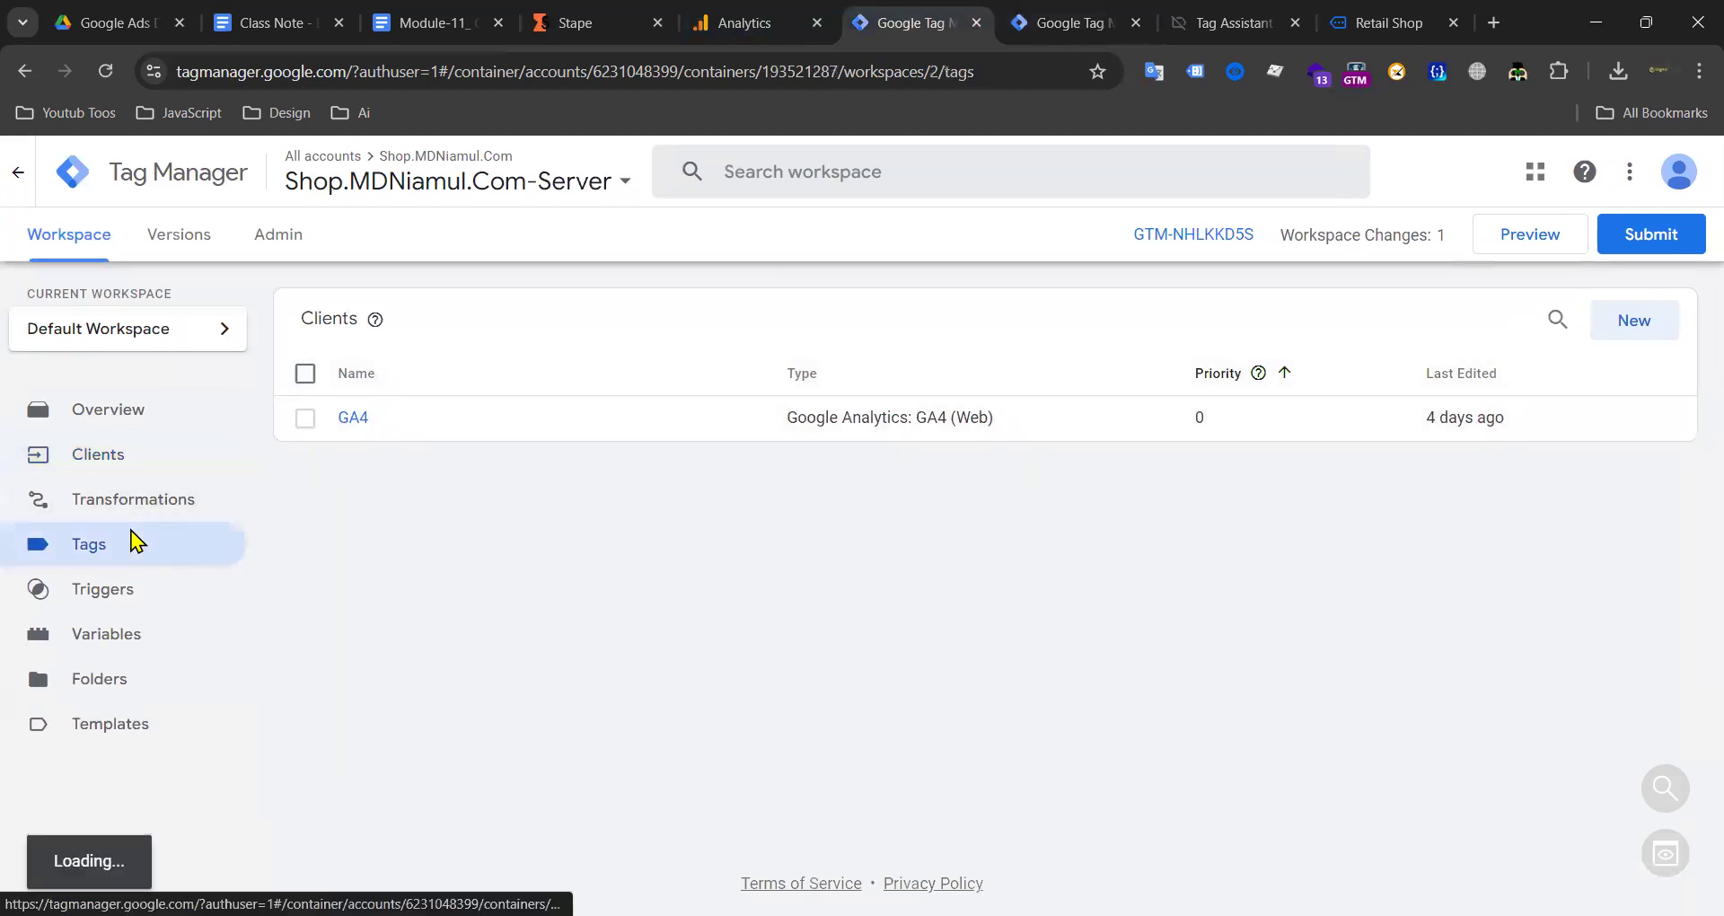
left_click(178, 458)
left_click(348, 427)
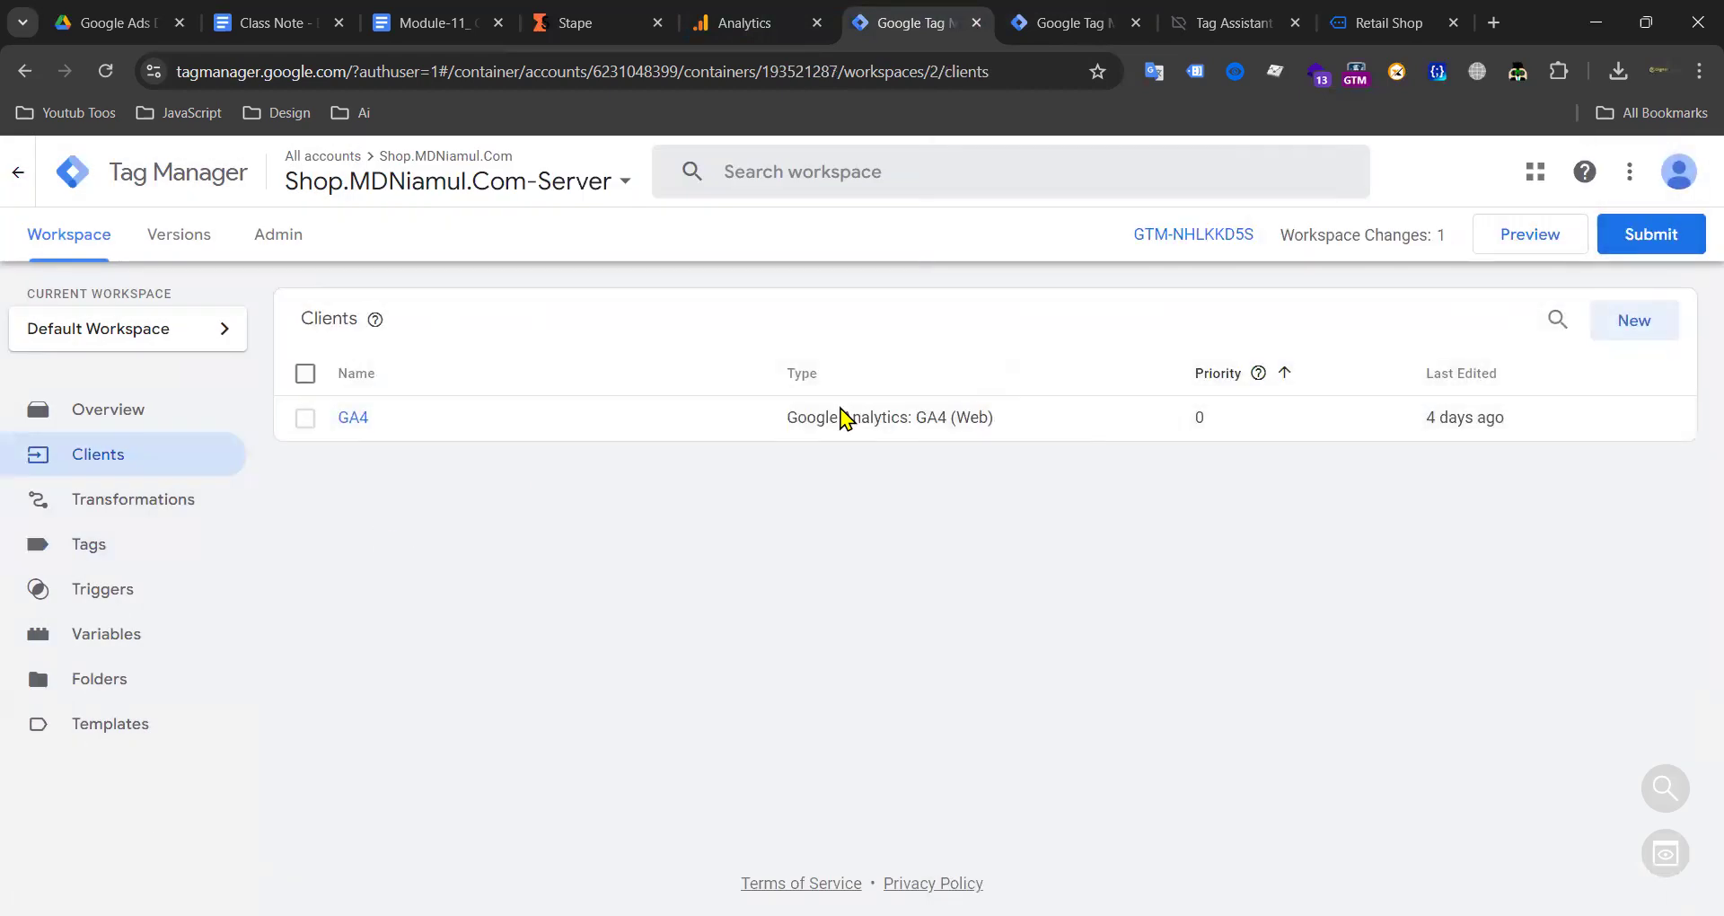
left_click(104, 592)
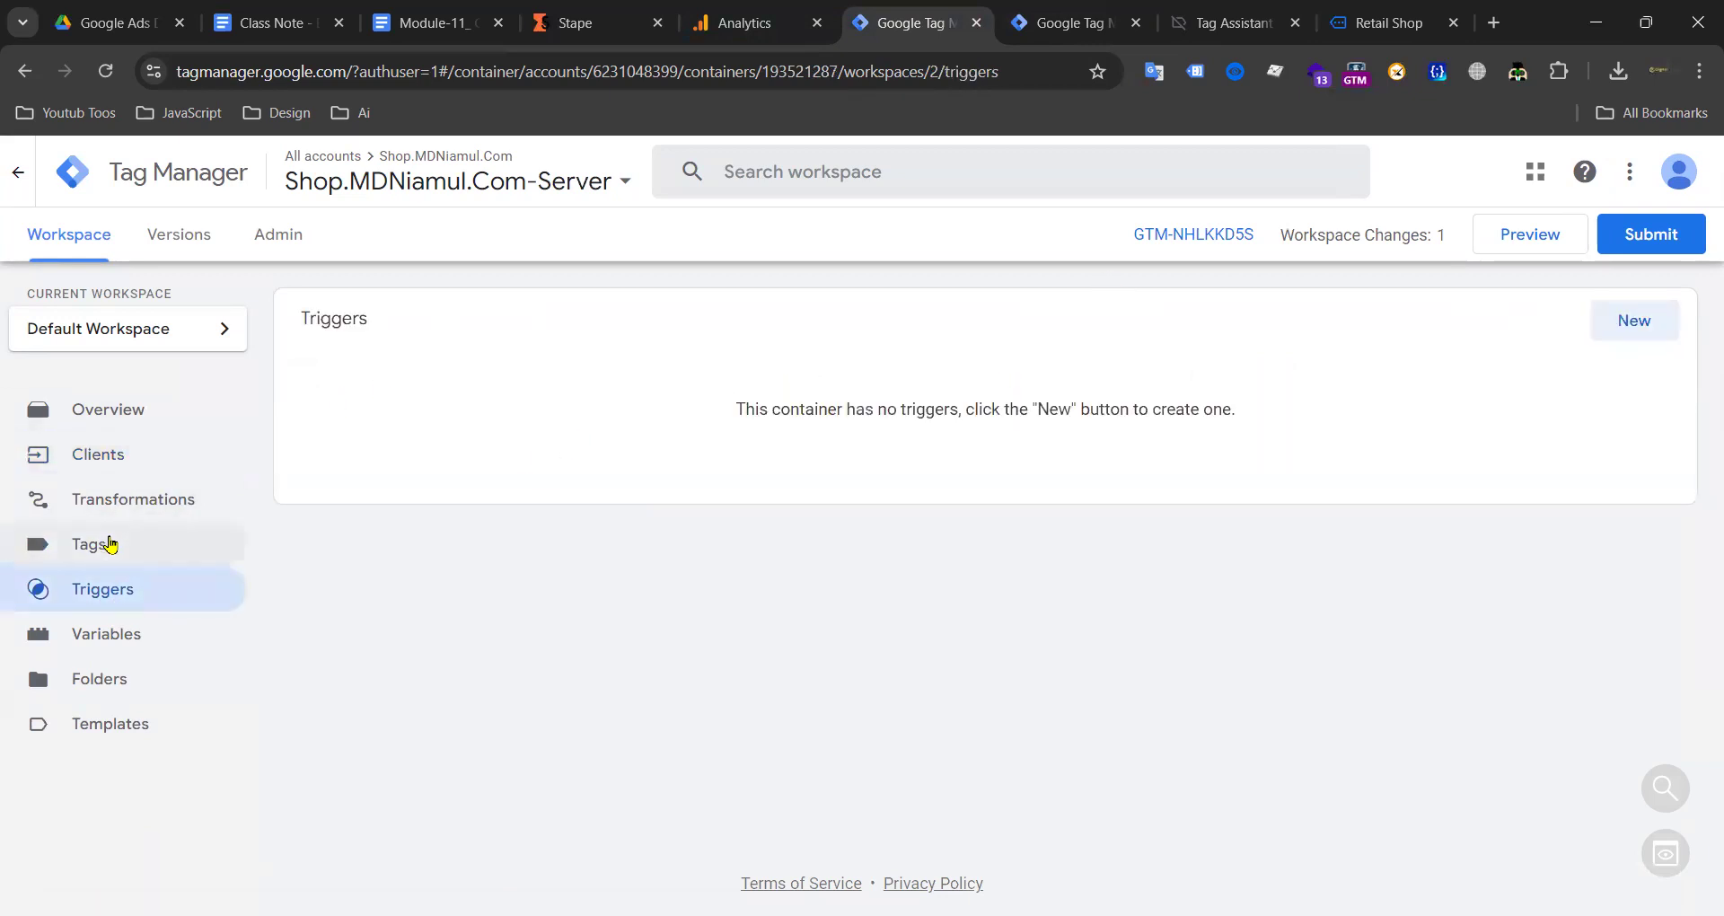
left_click(124, 462)
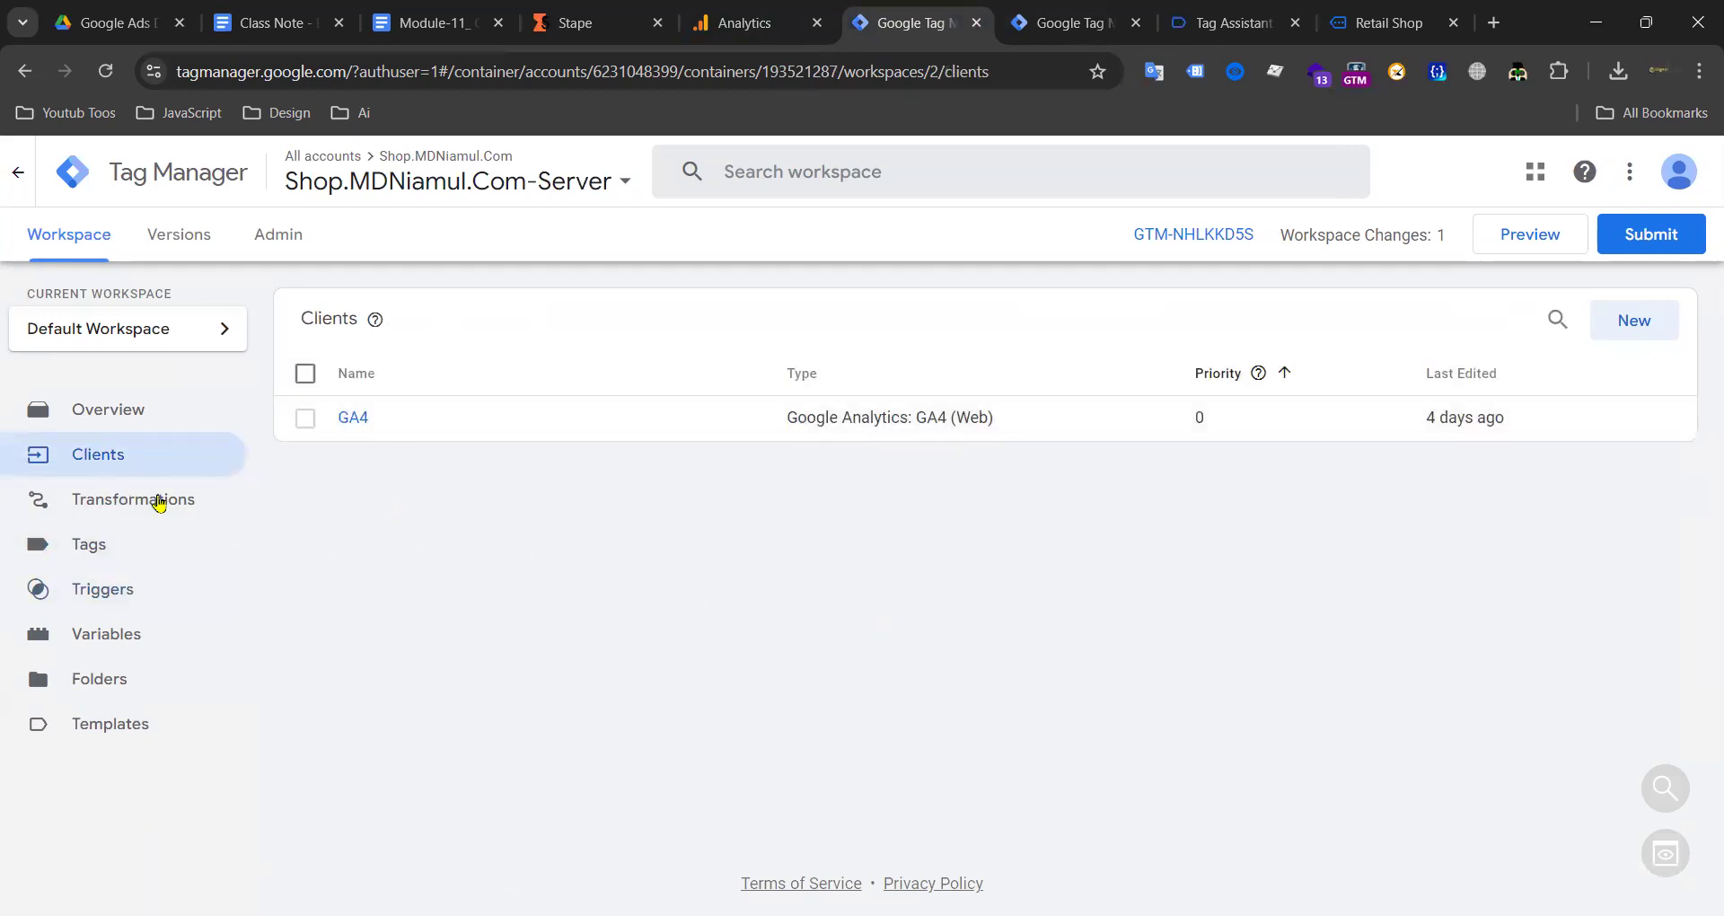
left_click(134, 597)
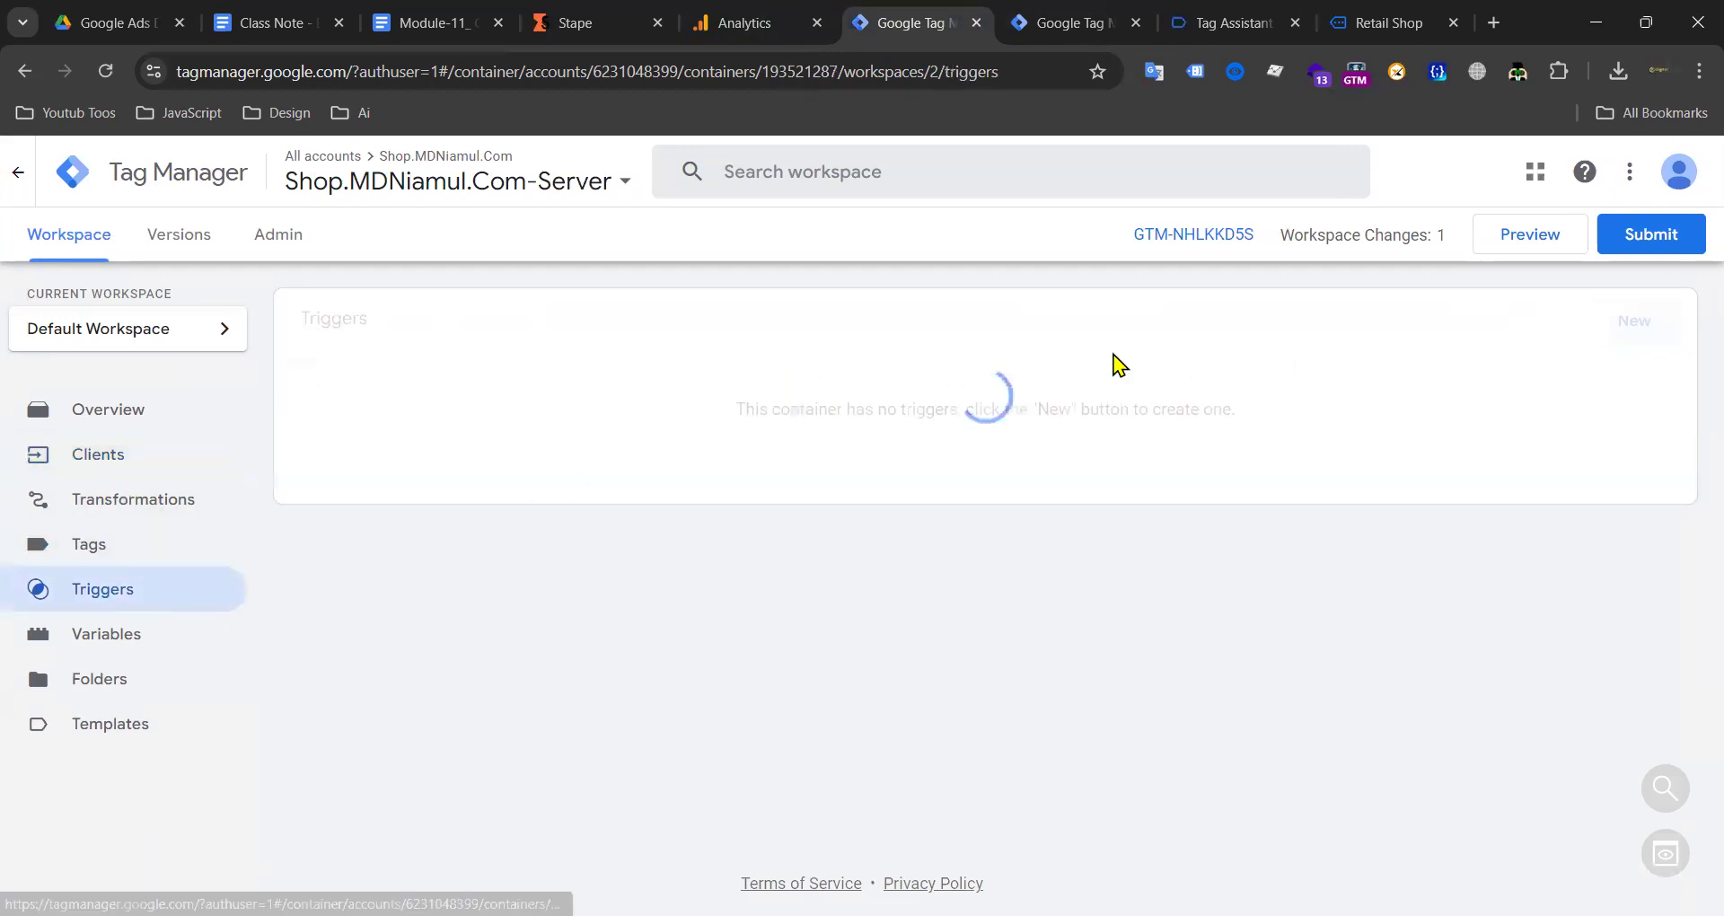
left_click(127, 636)
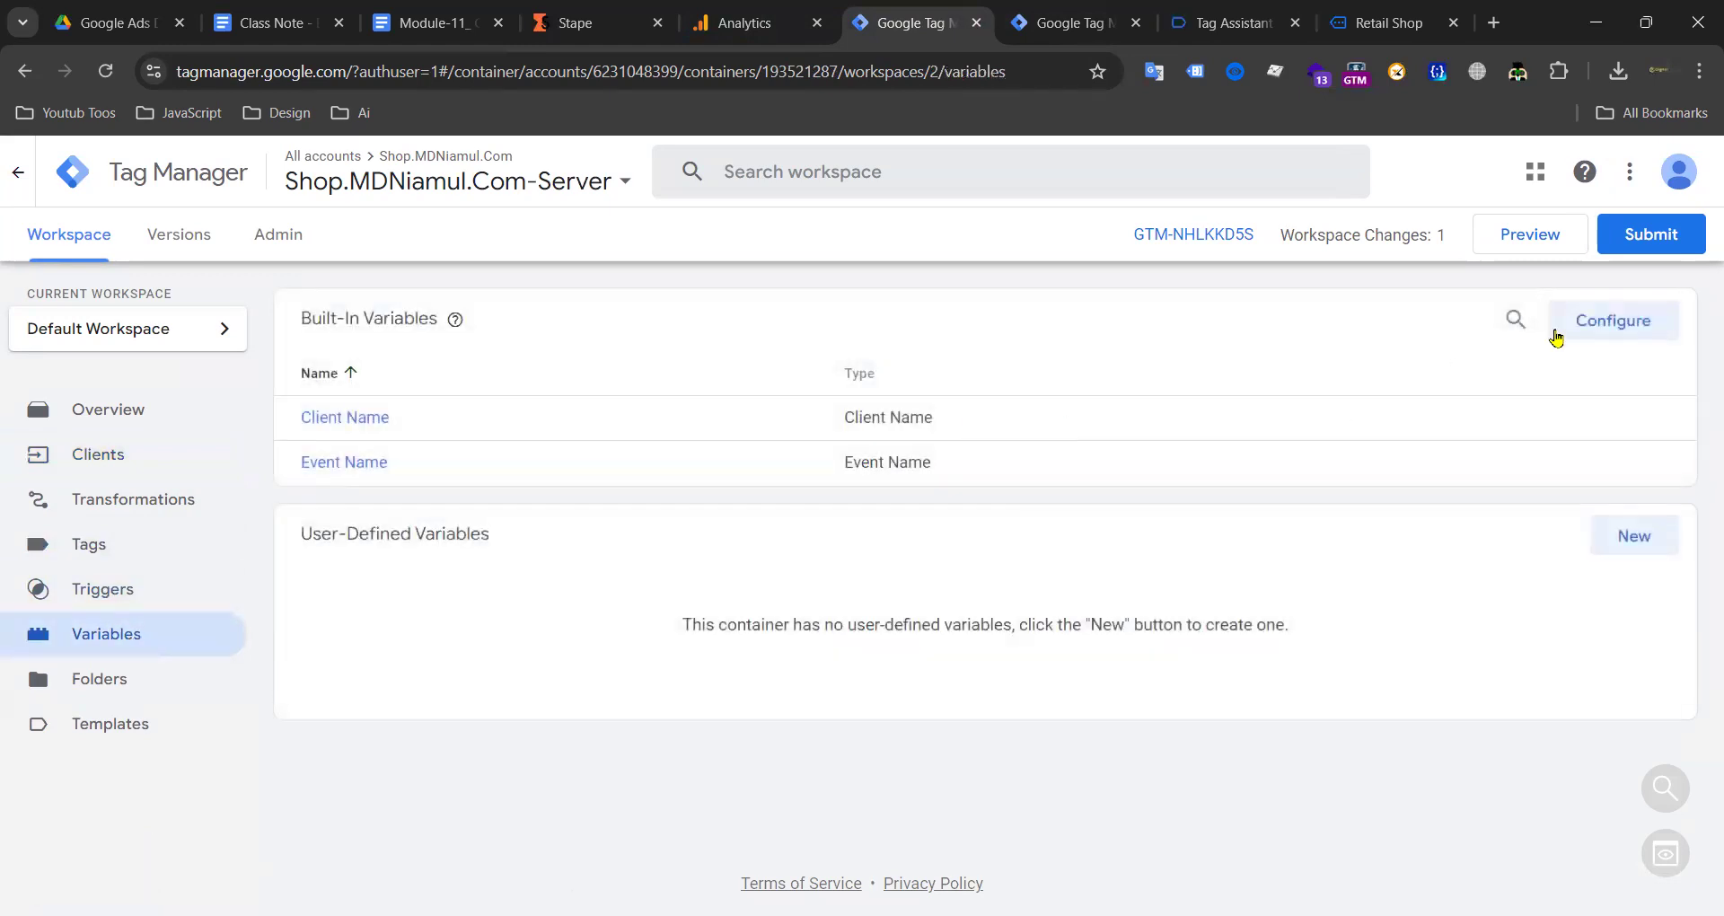
Step: Enable the remaining built-in variables, from Query String and Request Path to Visitor Region
left_click(1612, 321)
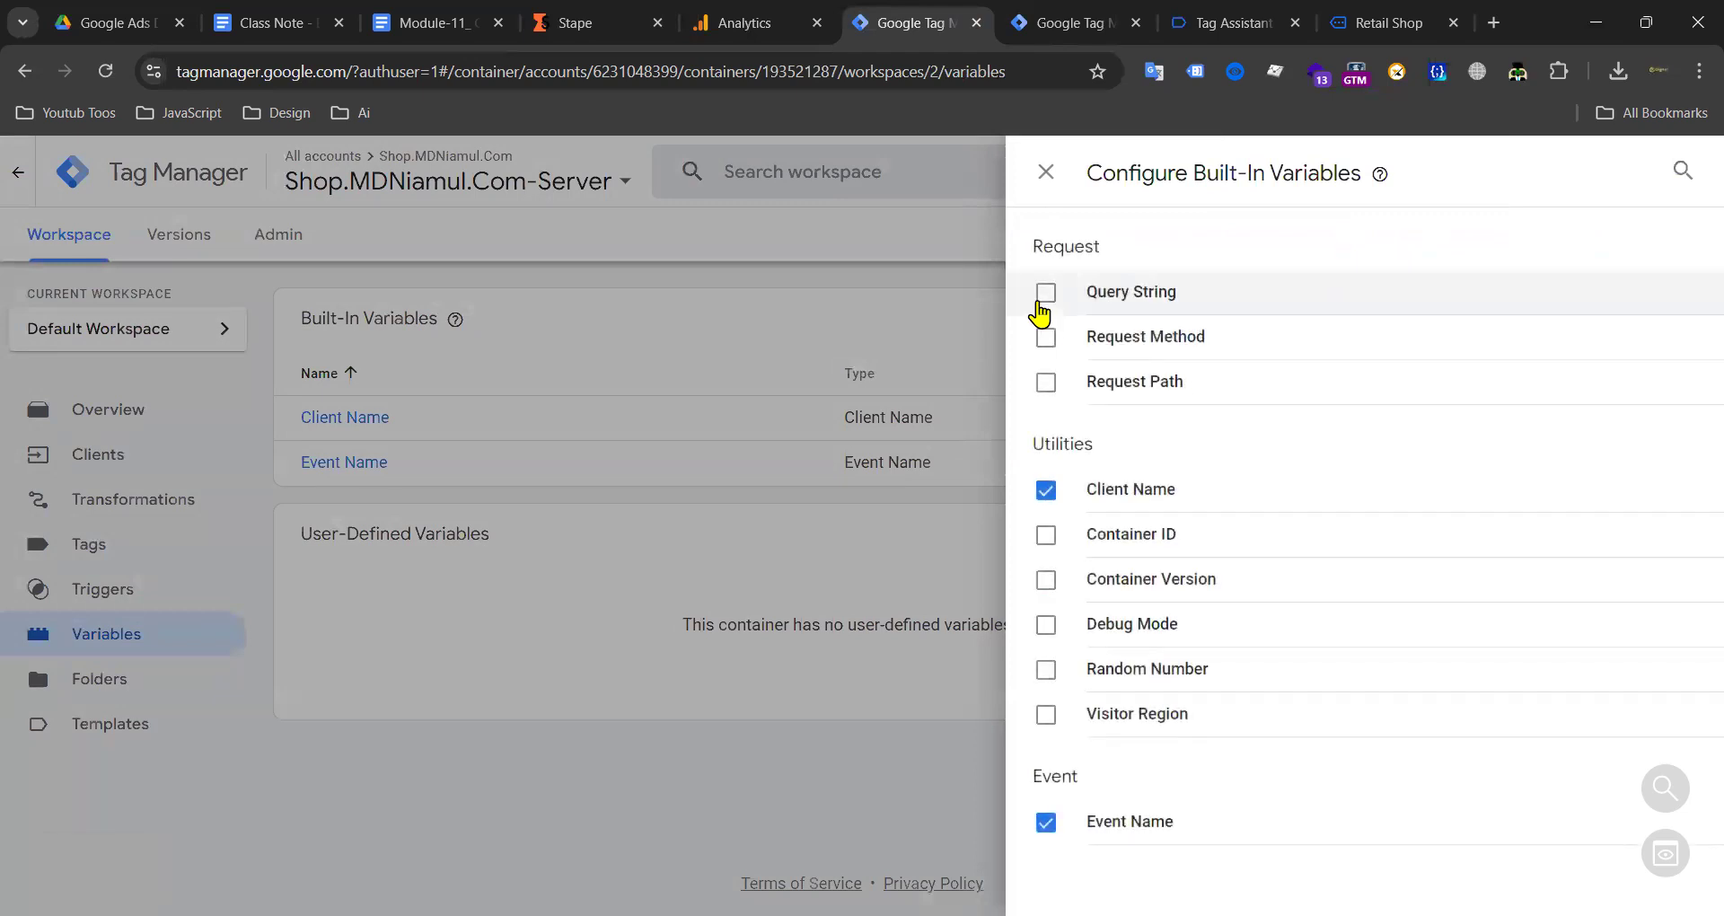
left_click(1046, 292)
left_click(1044, 340)
left_click(1046, 383)
left_click(1047, 535)
left_click(1047, 580)
left_click(1046, 626)
left_click(1046, 670)
left_click(1046, 715)
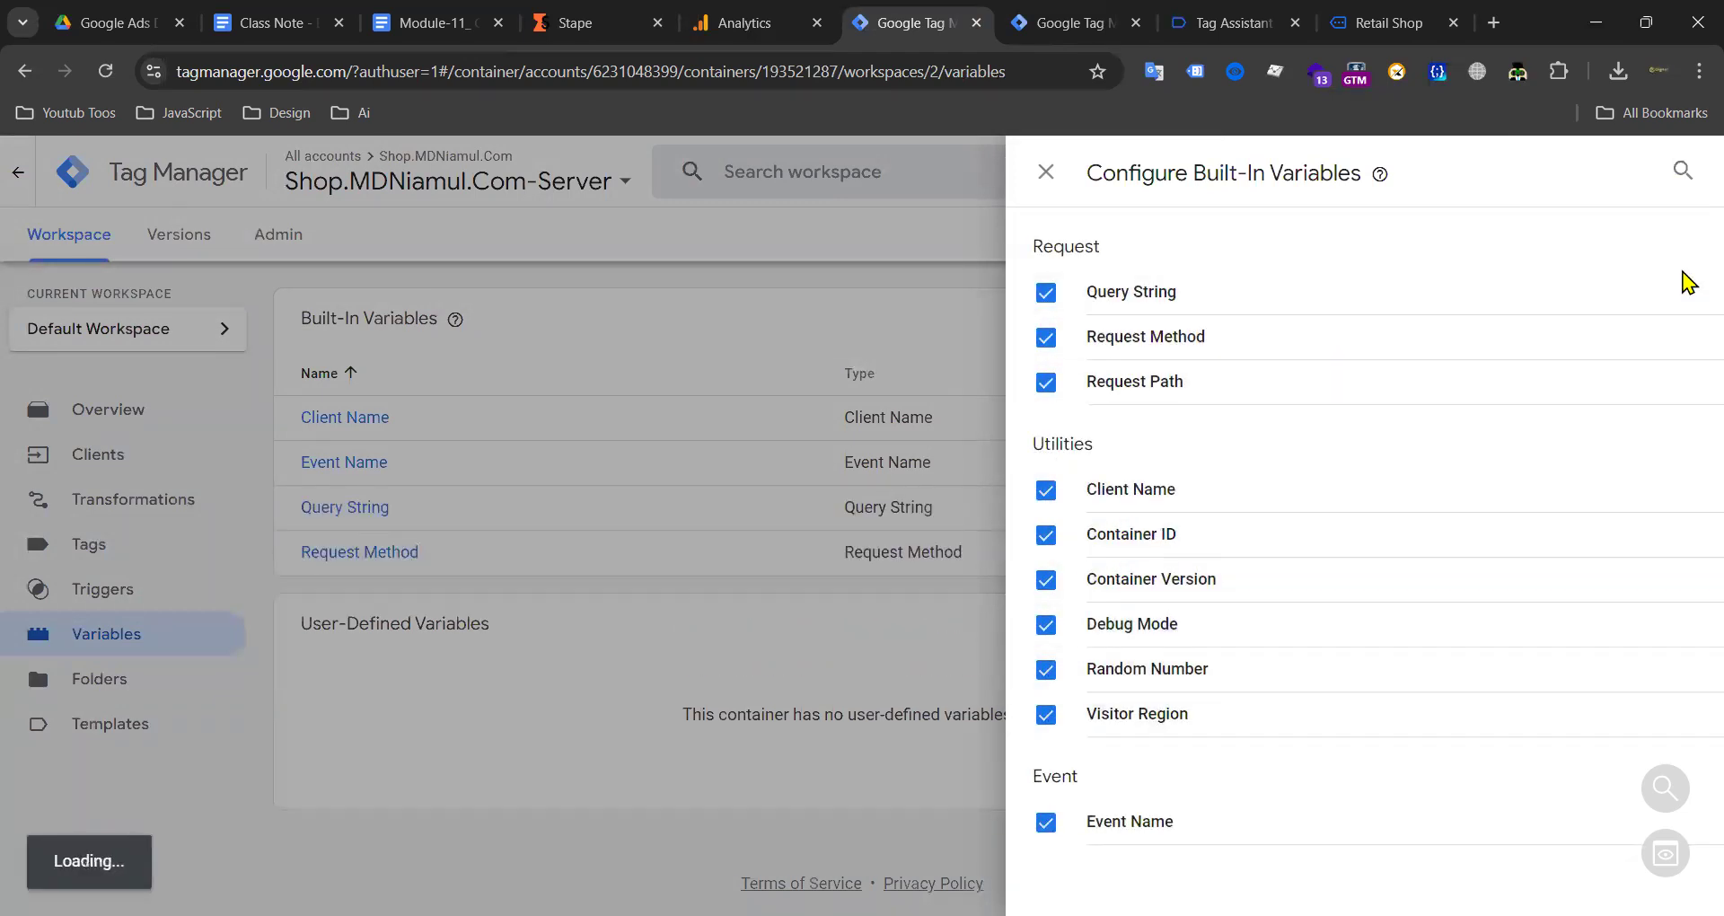
left_click(569, 296)
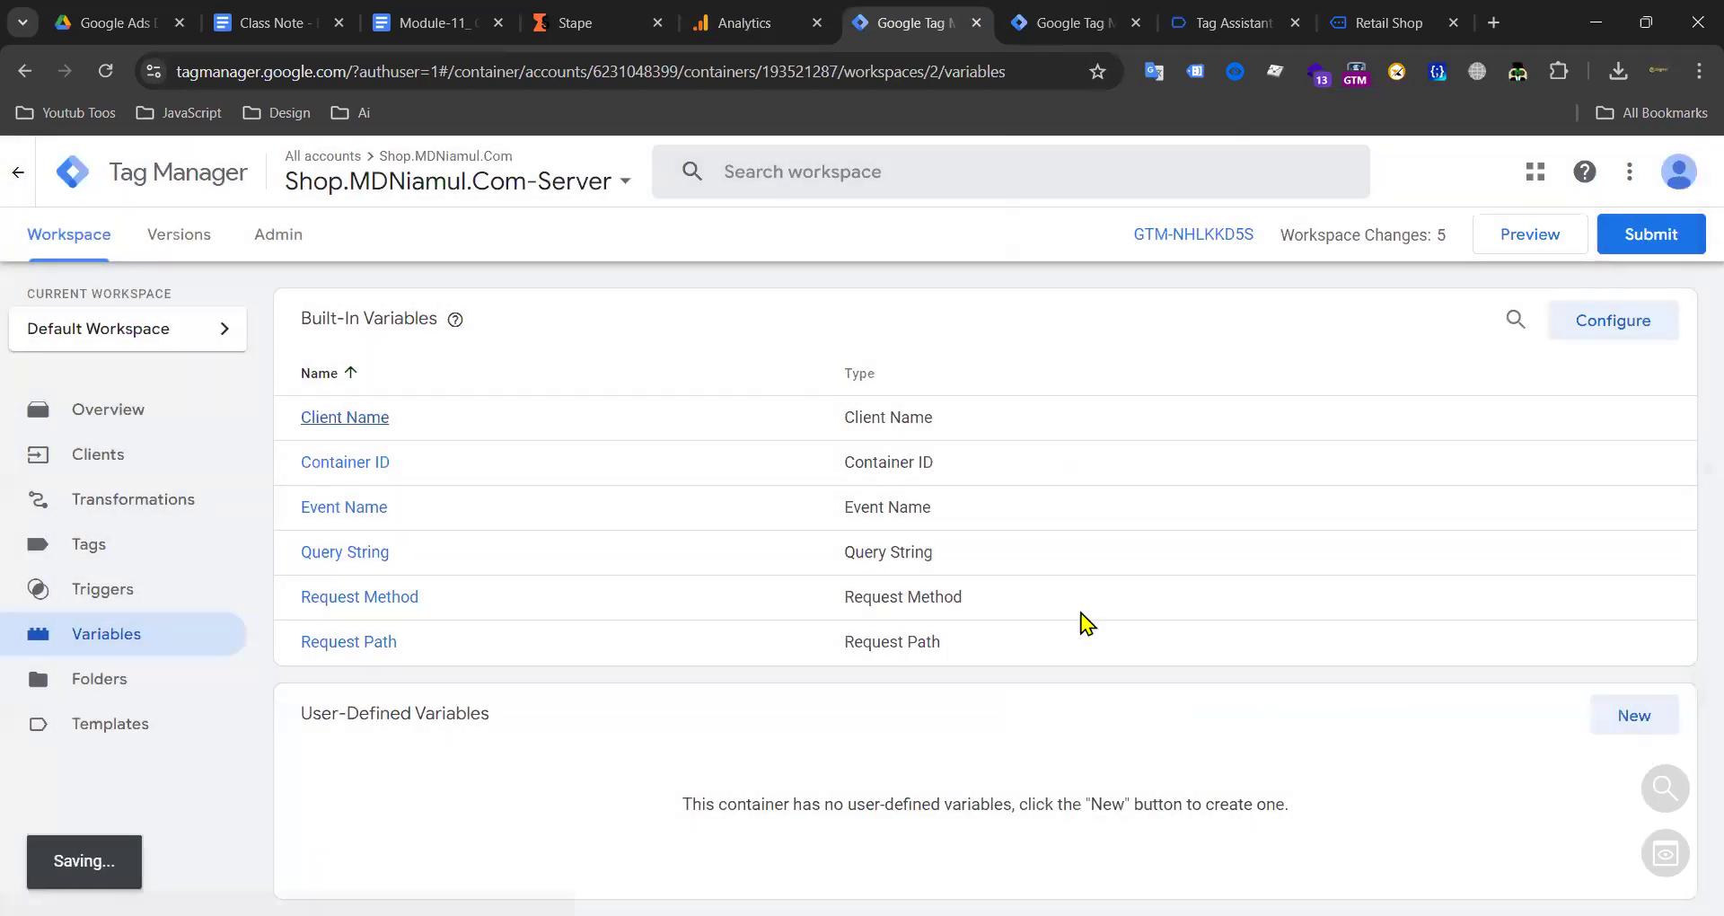
Step: Check the server container's triggers, then switch to the web container's tag list
scroll(808, 618, "down", 2)
scroll(673, 615, "up", 2)
scroll(662, 585, "down", 1)
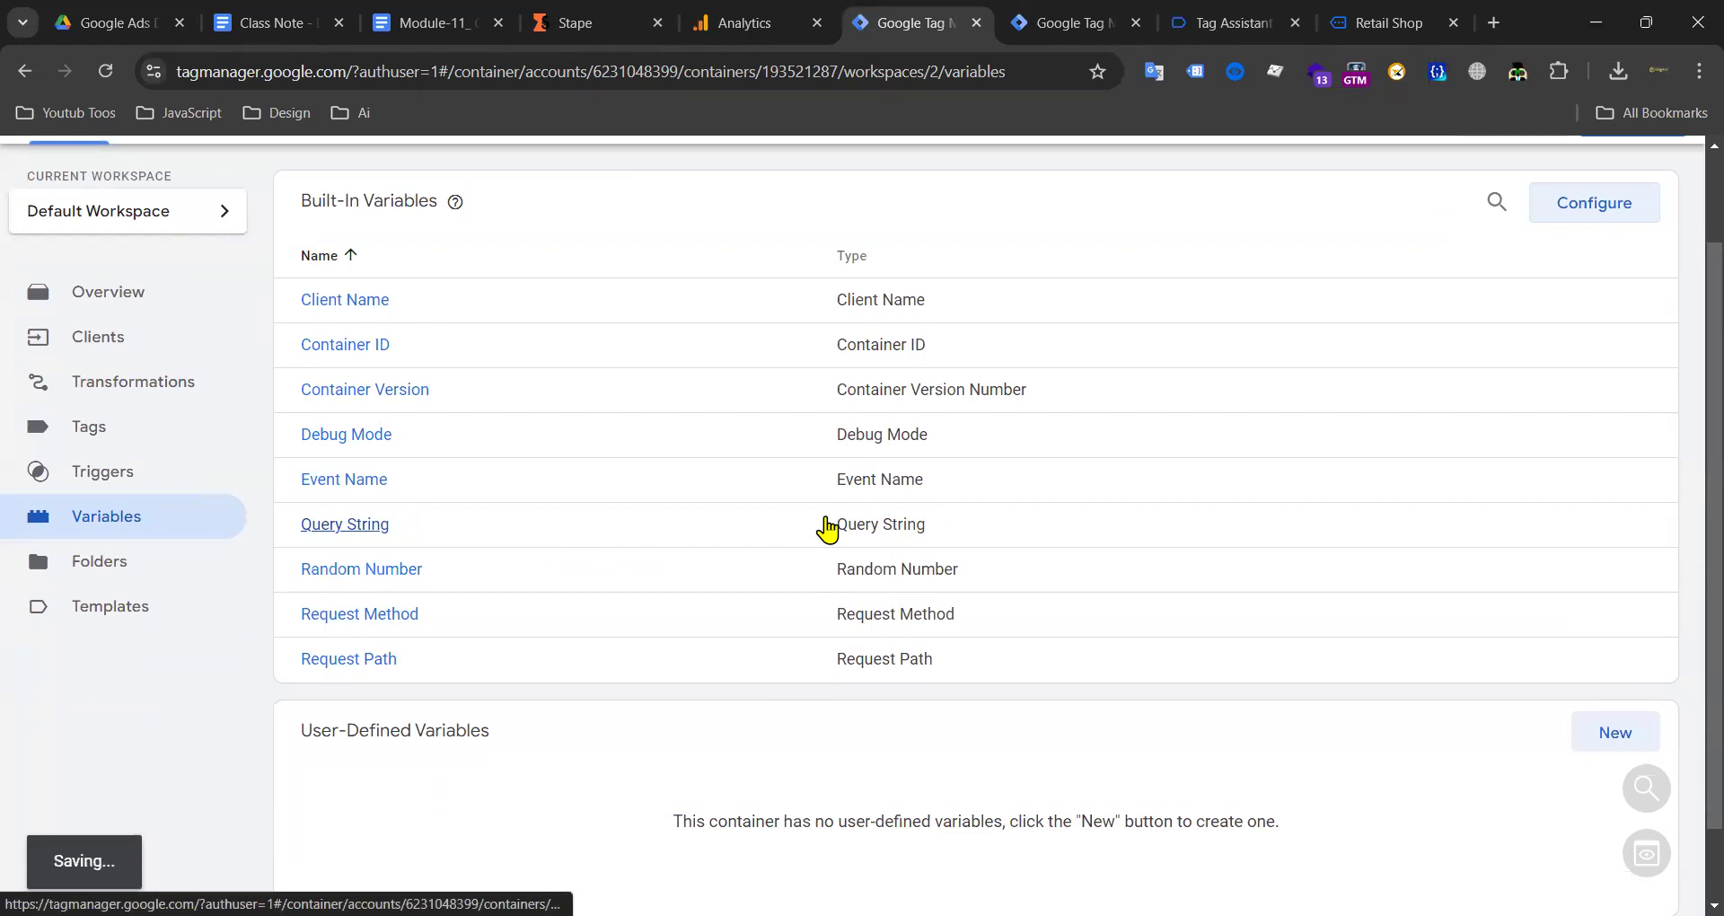
scroll(539, 548, "up", 1)
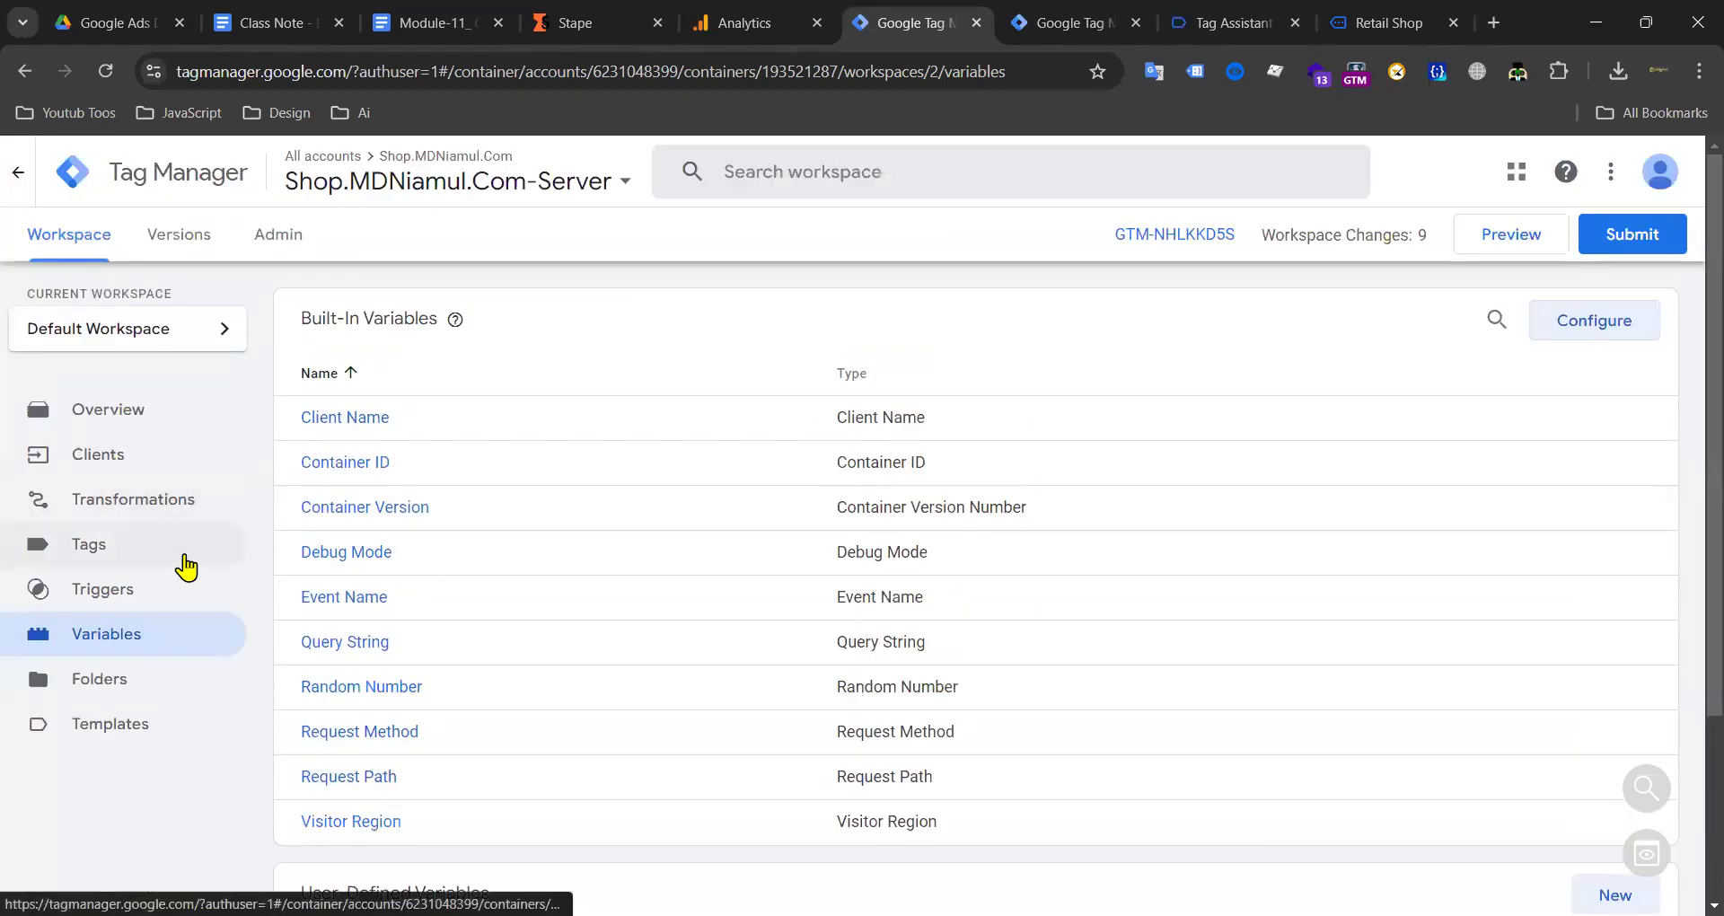
left_click(118, 593)
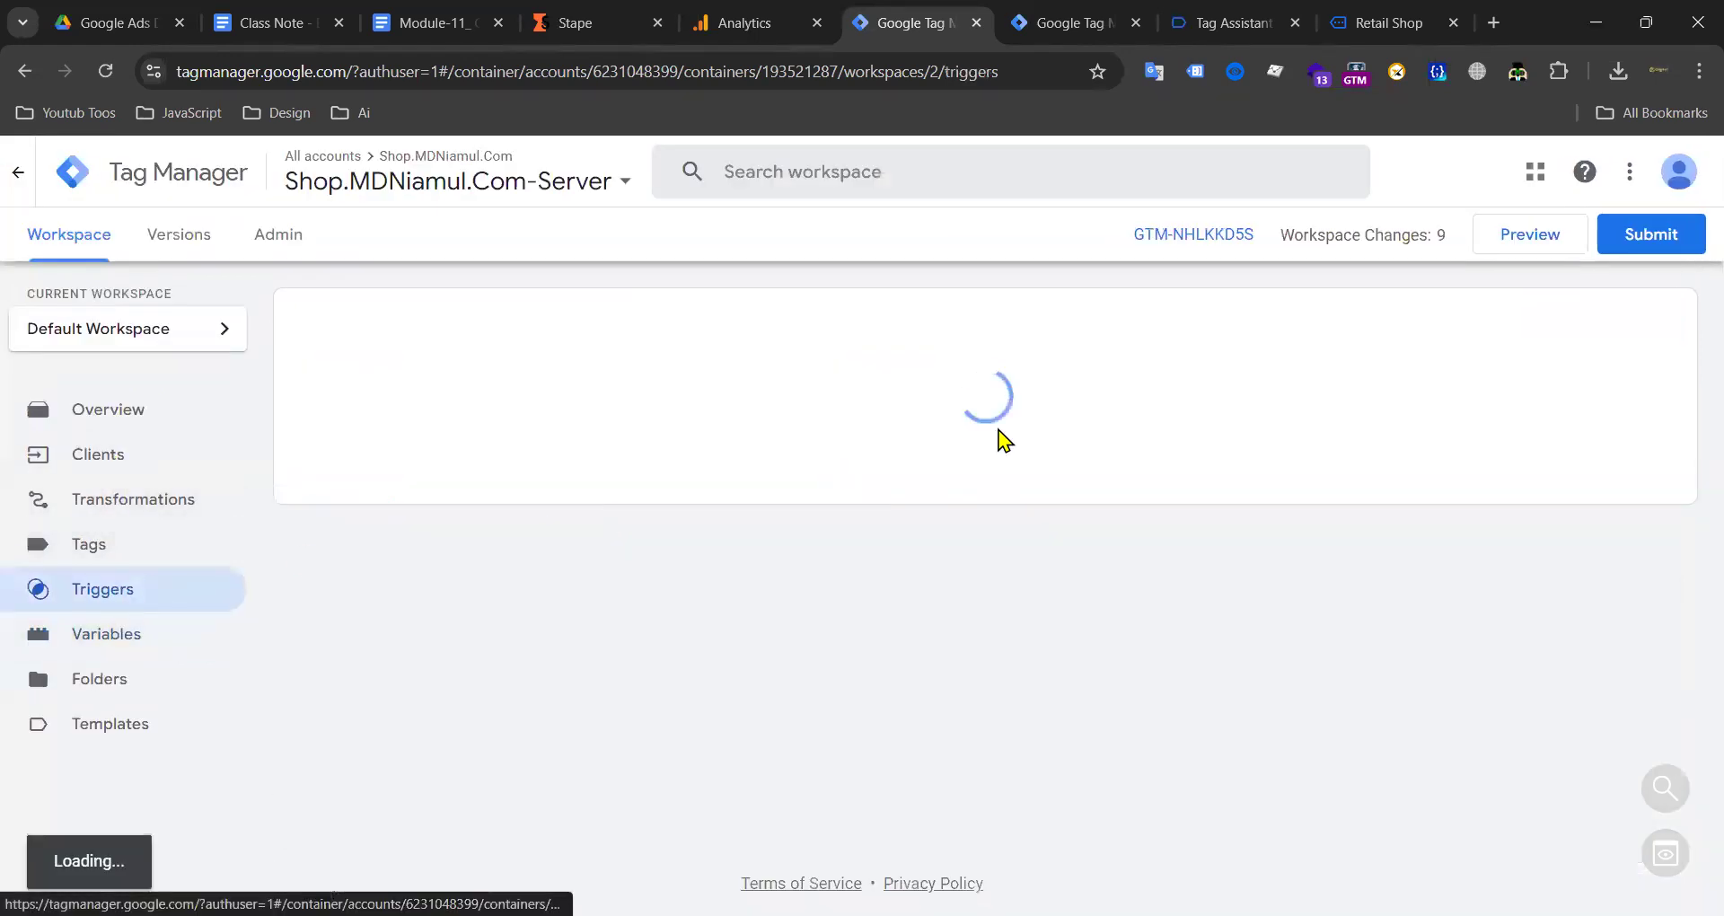
left_click(1092, 30)
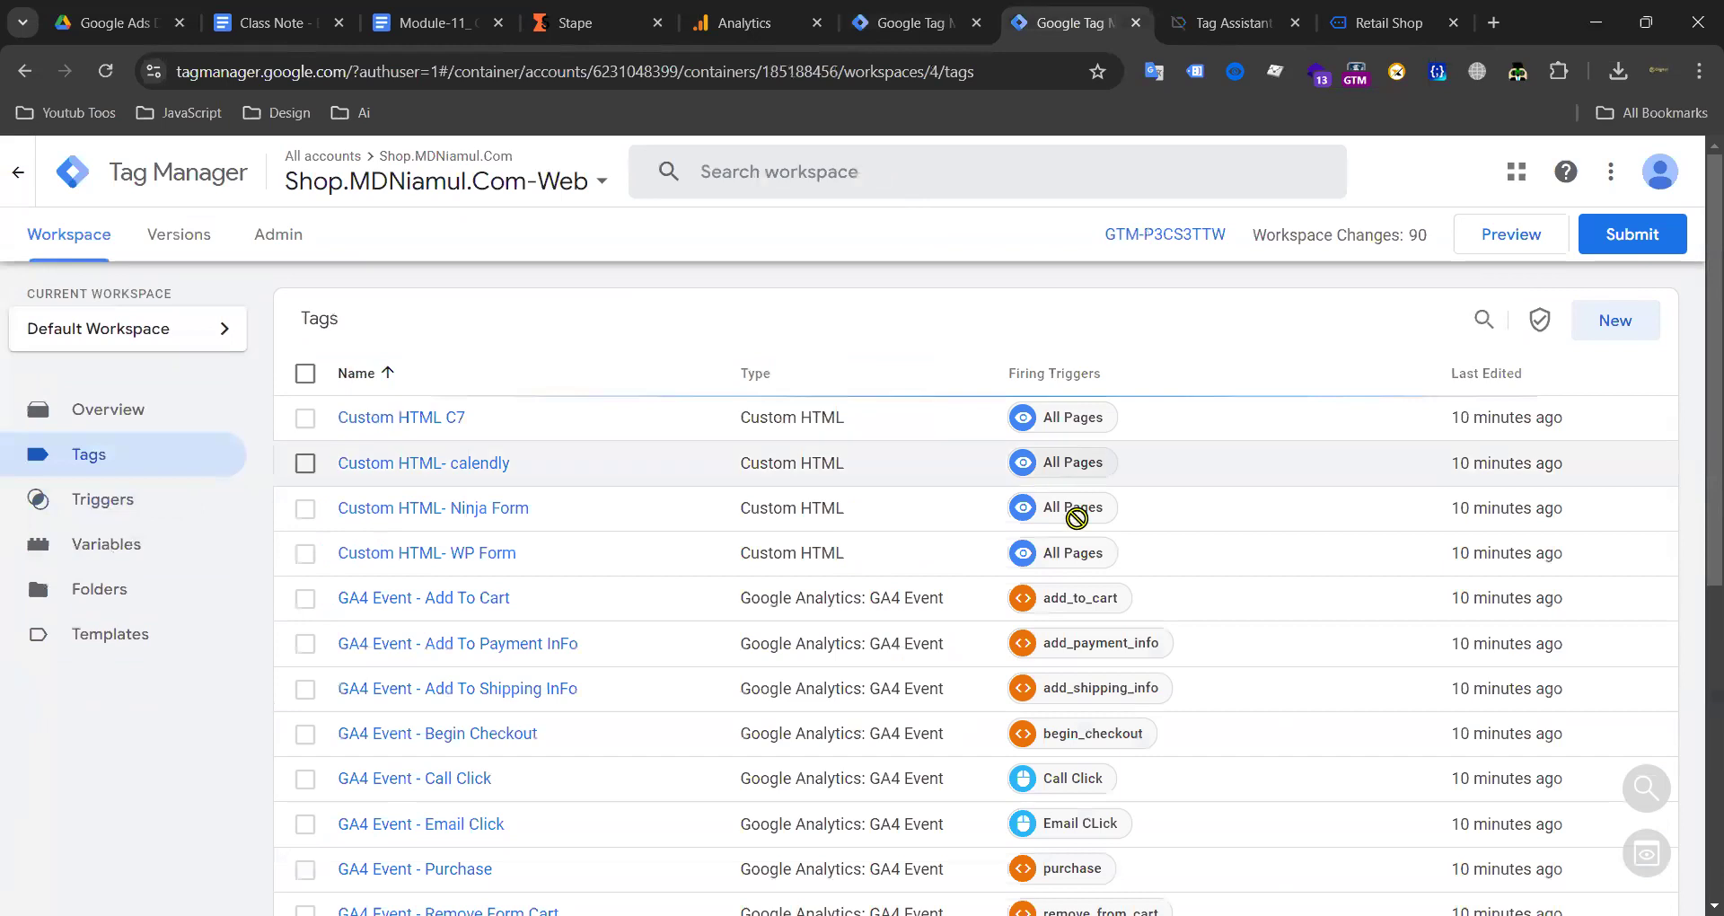
Step: Inspect the add_to_cart trigger's settings, close it unchanged, and return to the server Triggers page
left_click(1069, 602)
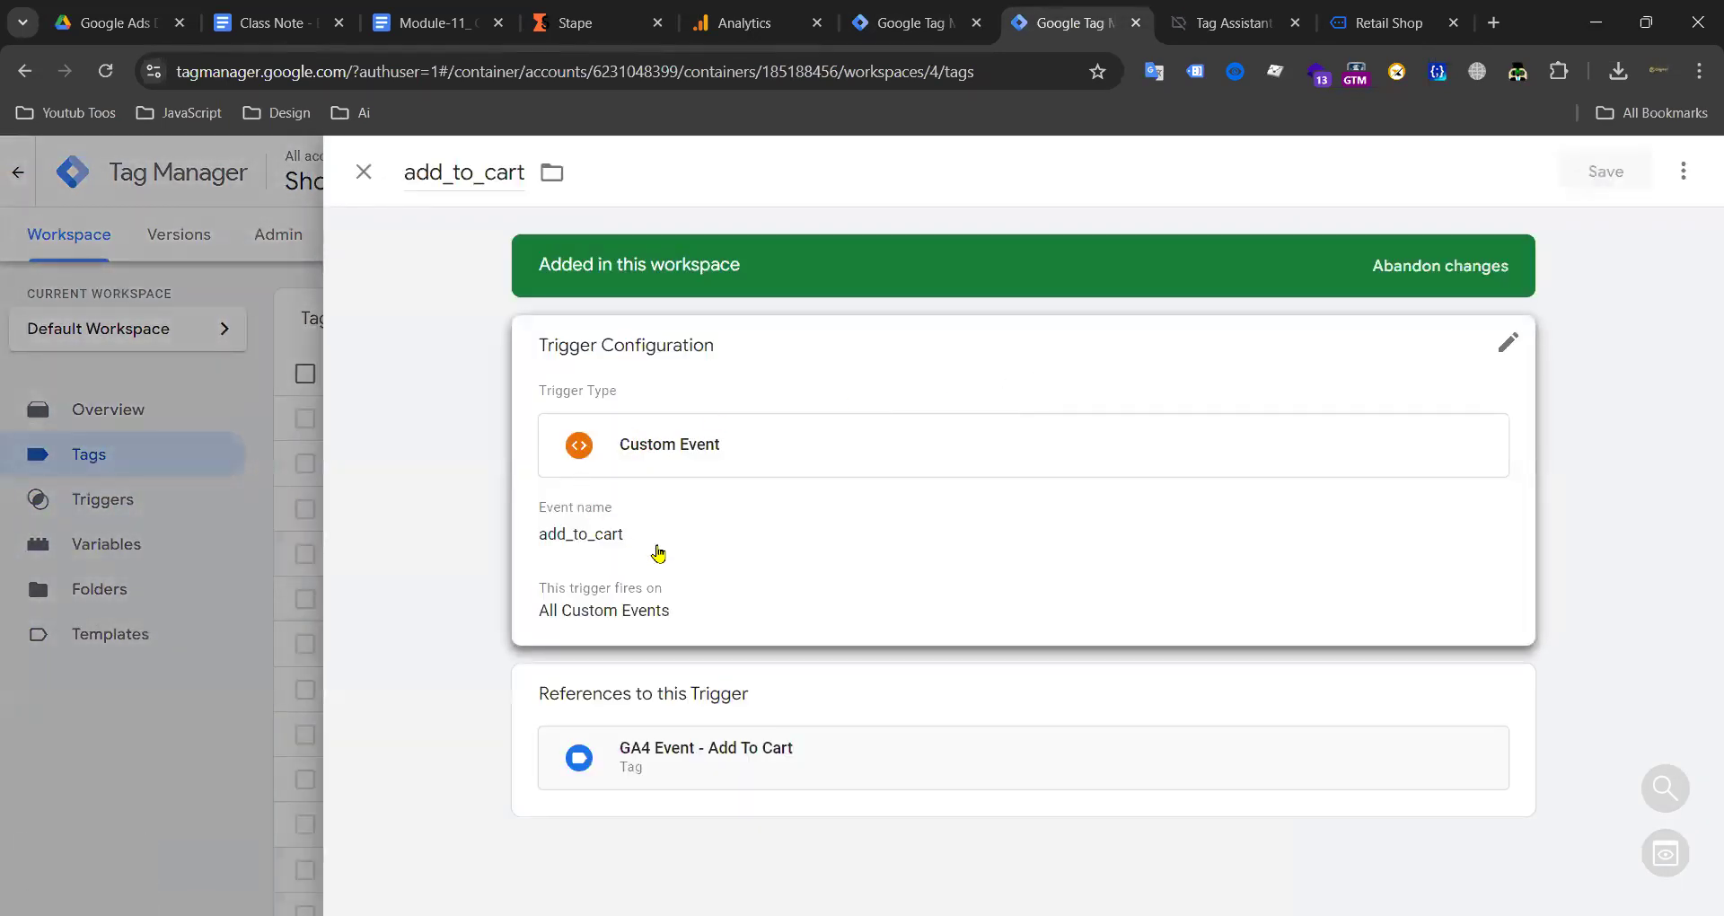
left_click(659, 553)
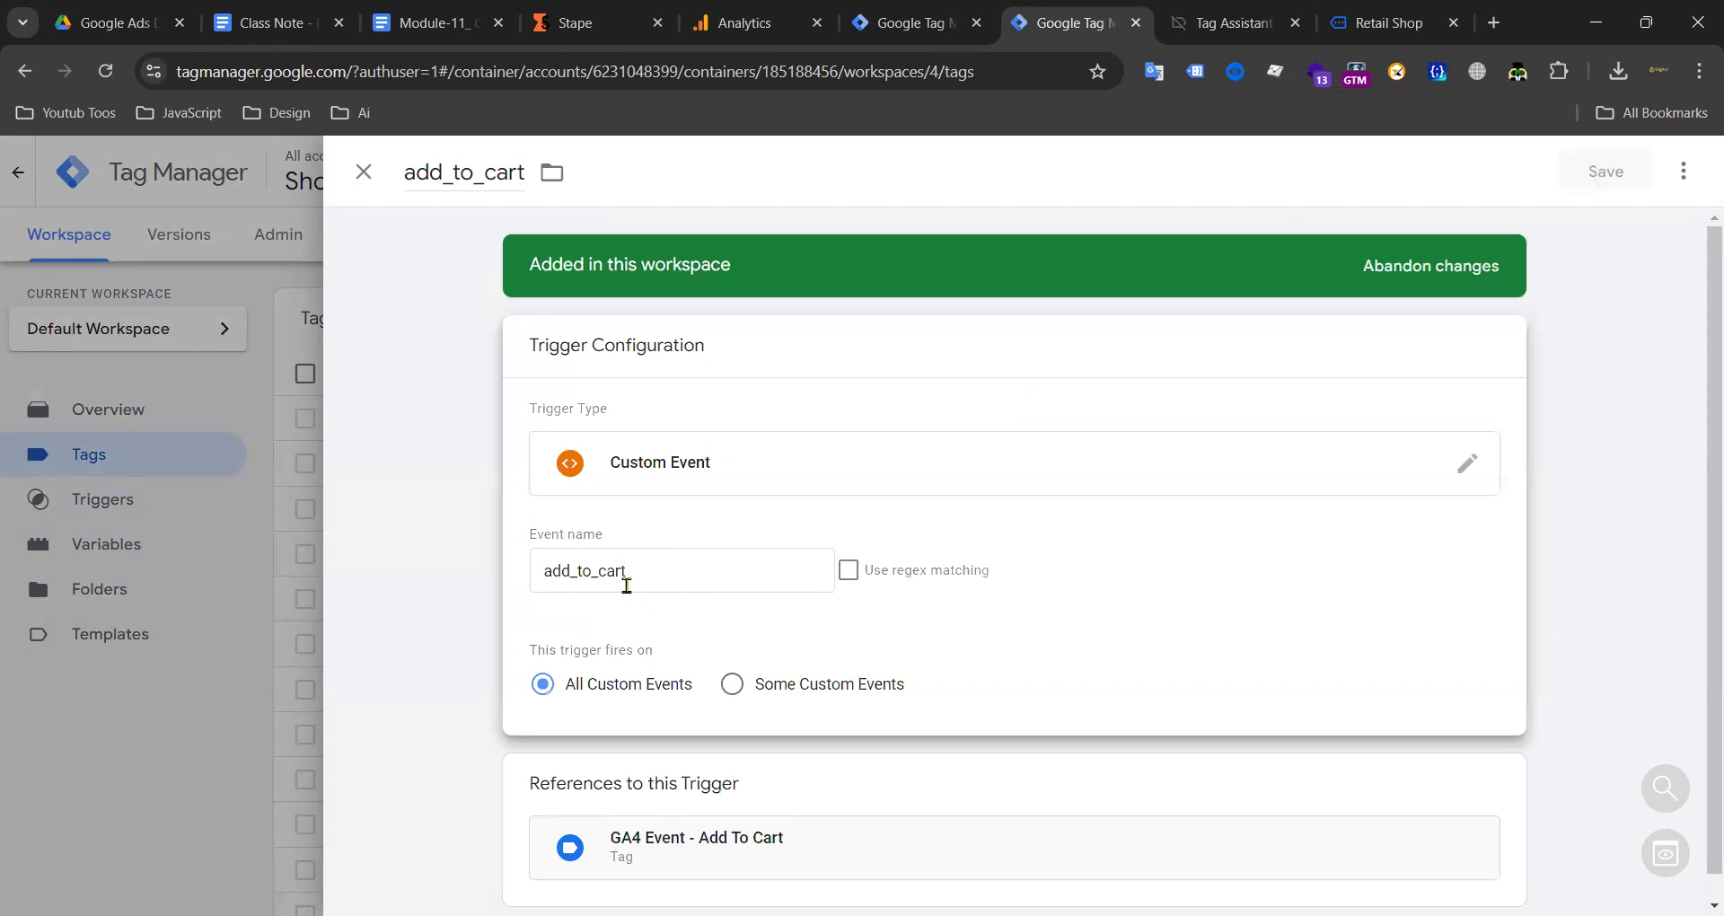
scroll(685, 657, "down", 1)
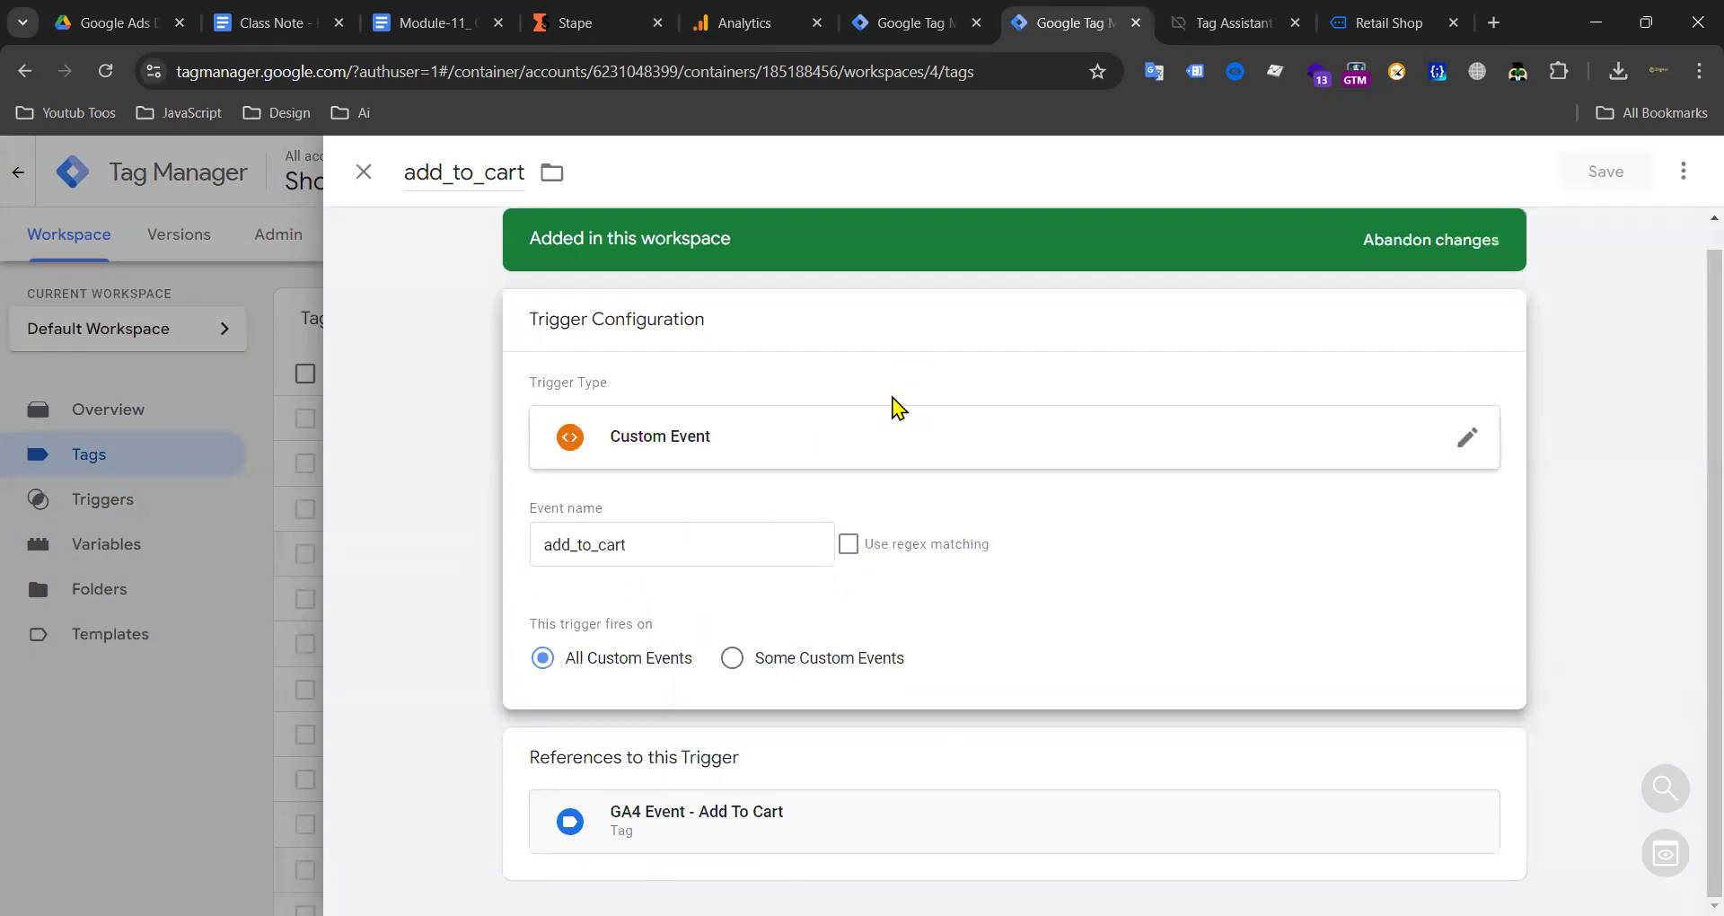
left_click(372, 175)
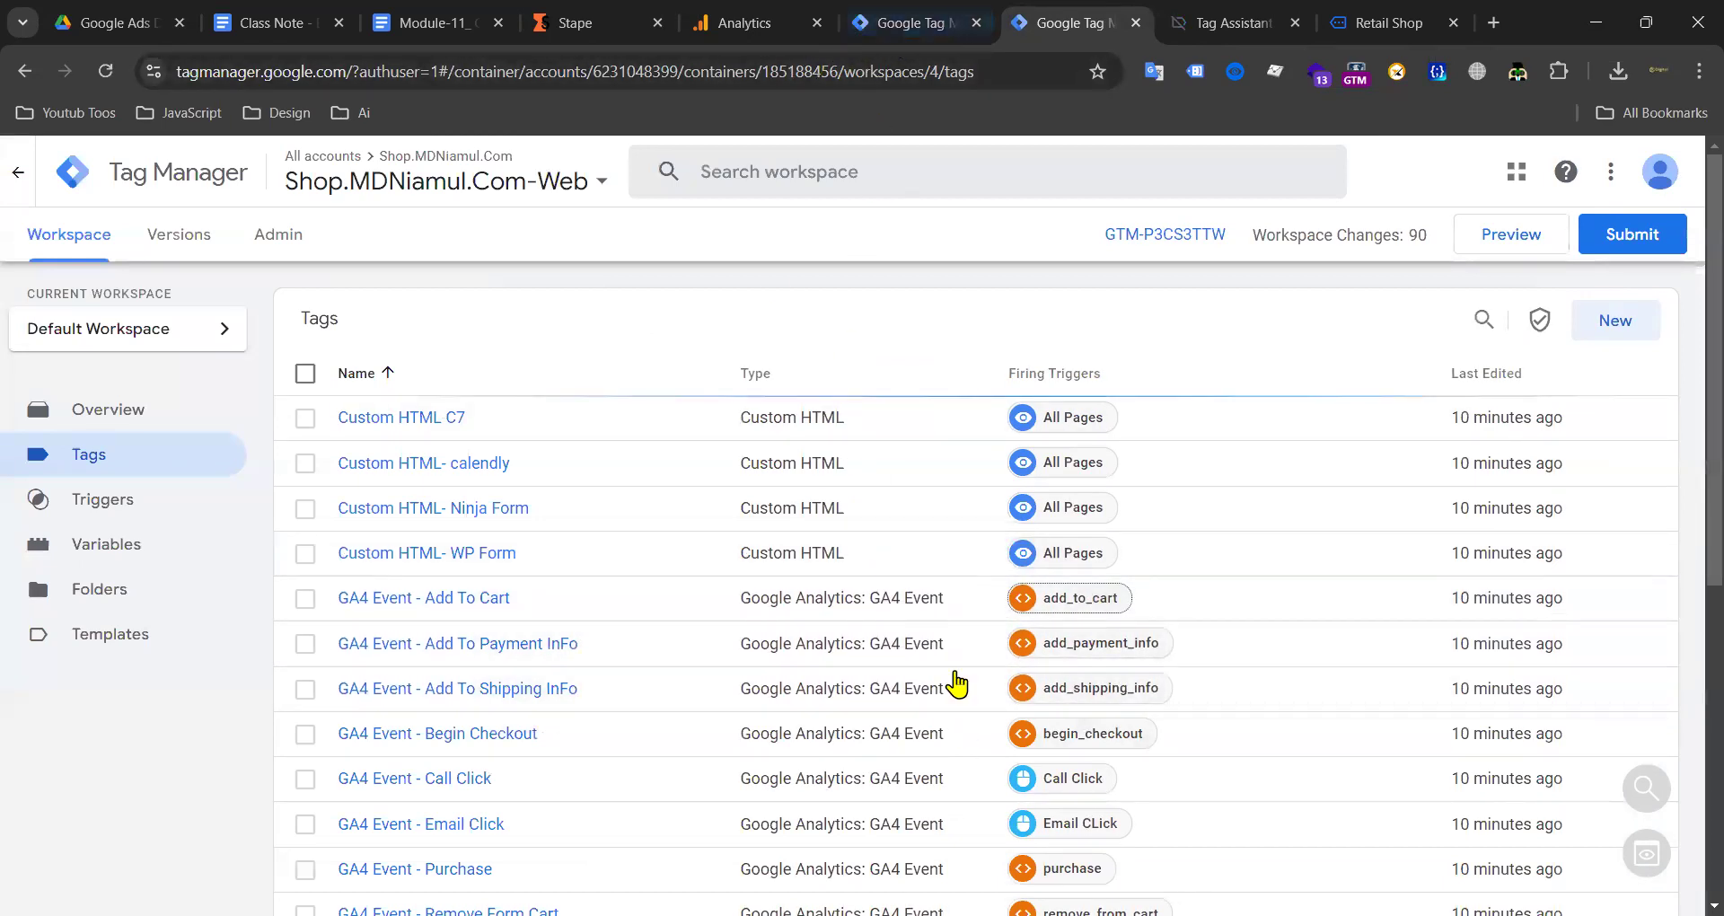
scroll(755, 517, "down", 6)
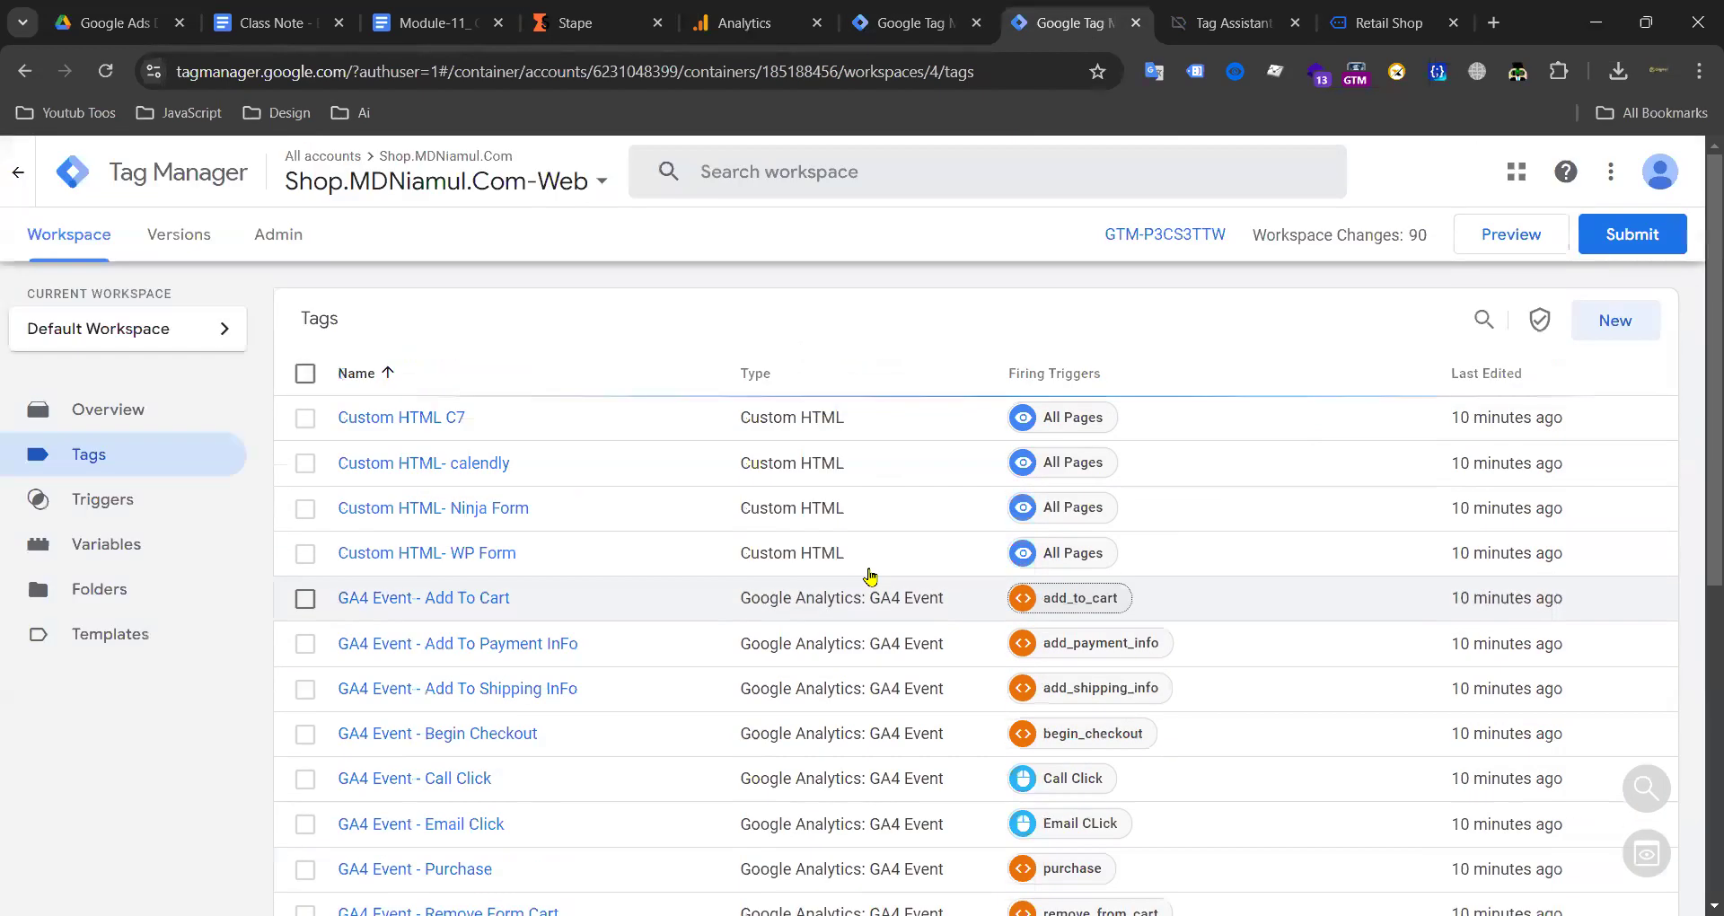
scroll(862, 579, "up", 6)
left_click(871, 23)
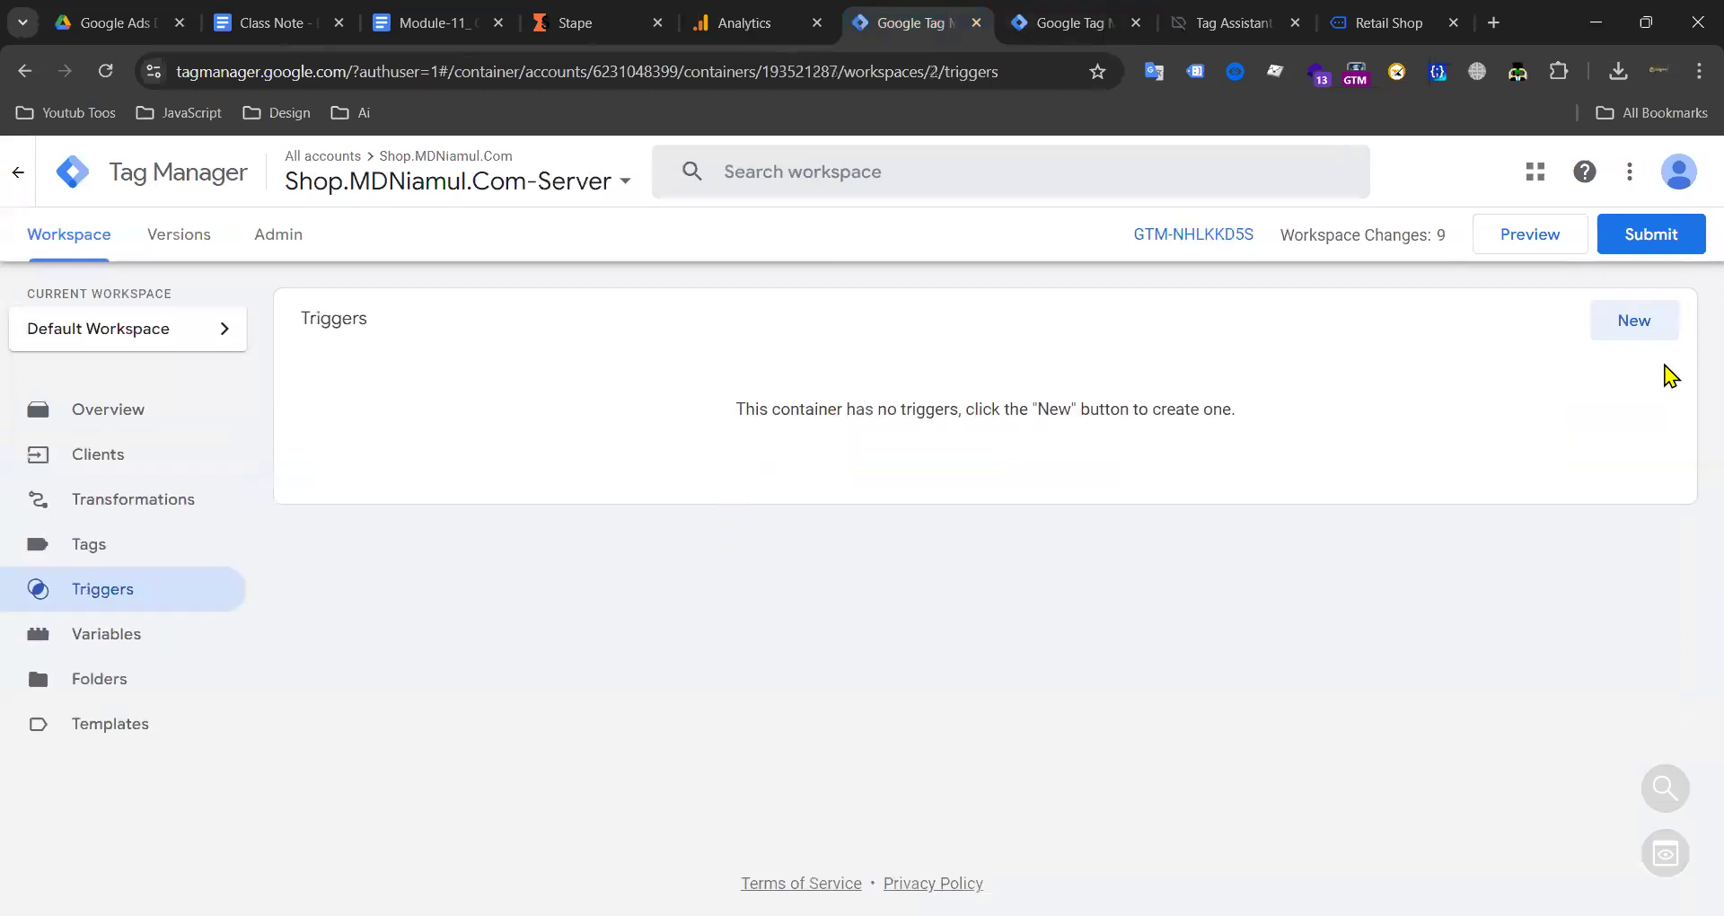
Step: Create a Custom trigger firing on some events where Client Name equals GA4
left_click(1632, 322)
left_click(1121, 358)
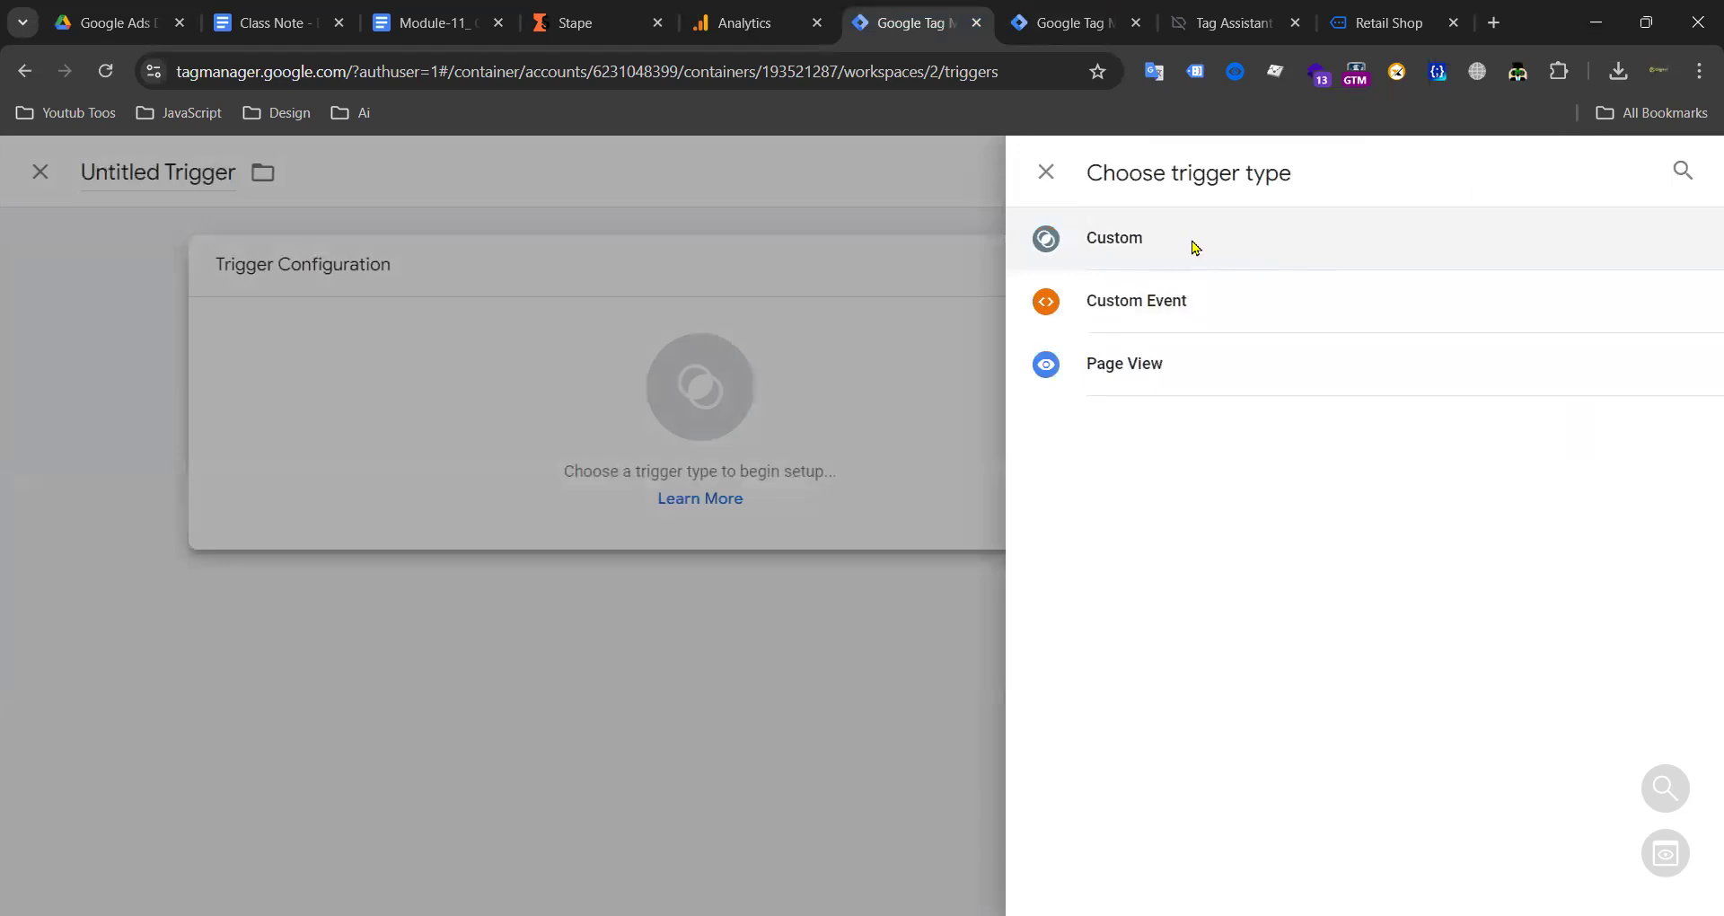
left_click(1195, 247)
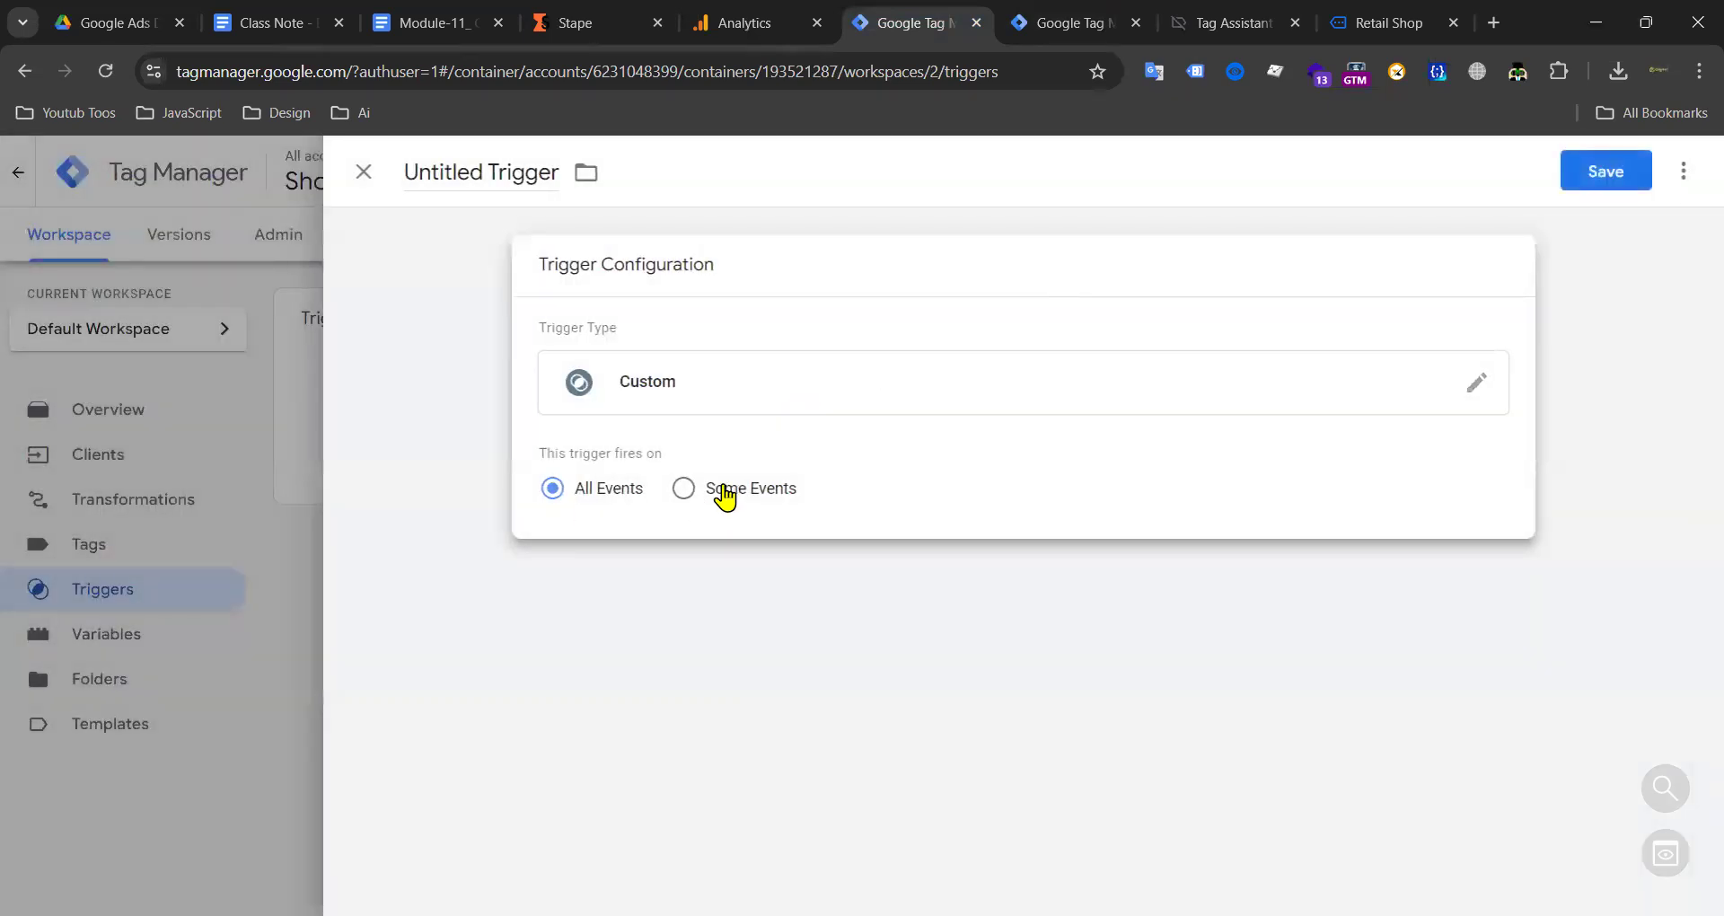
left_click(685, 489)
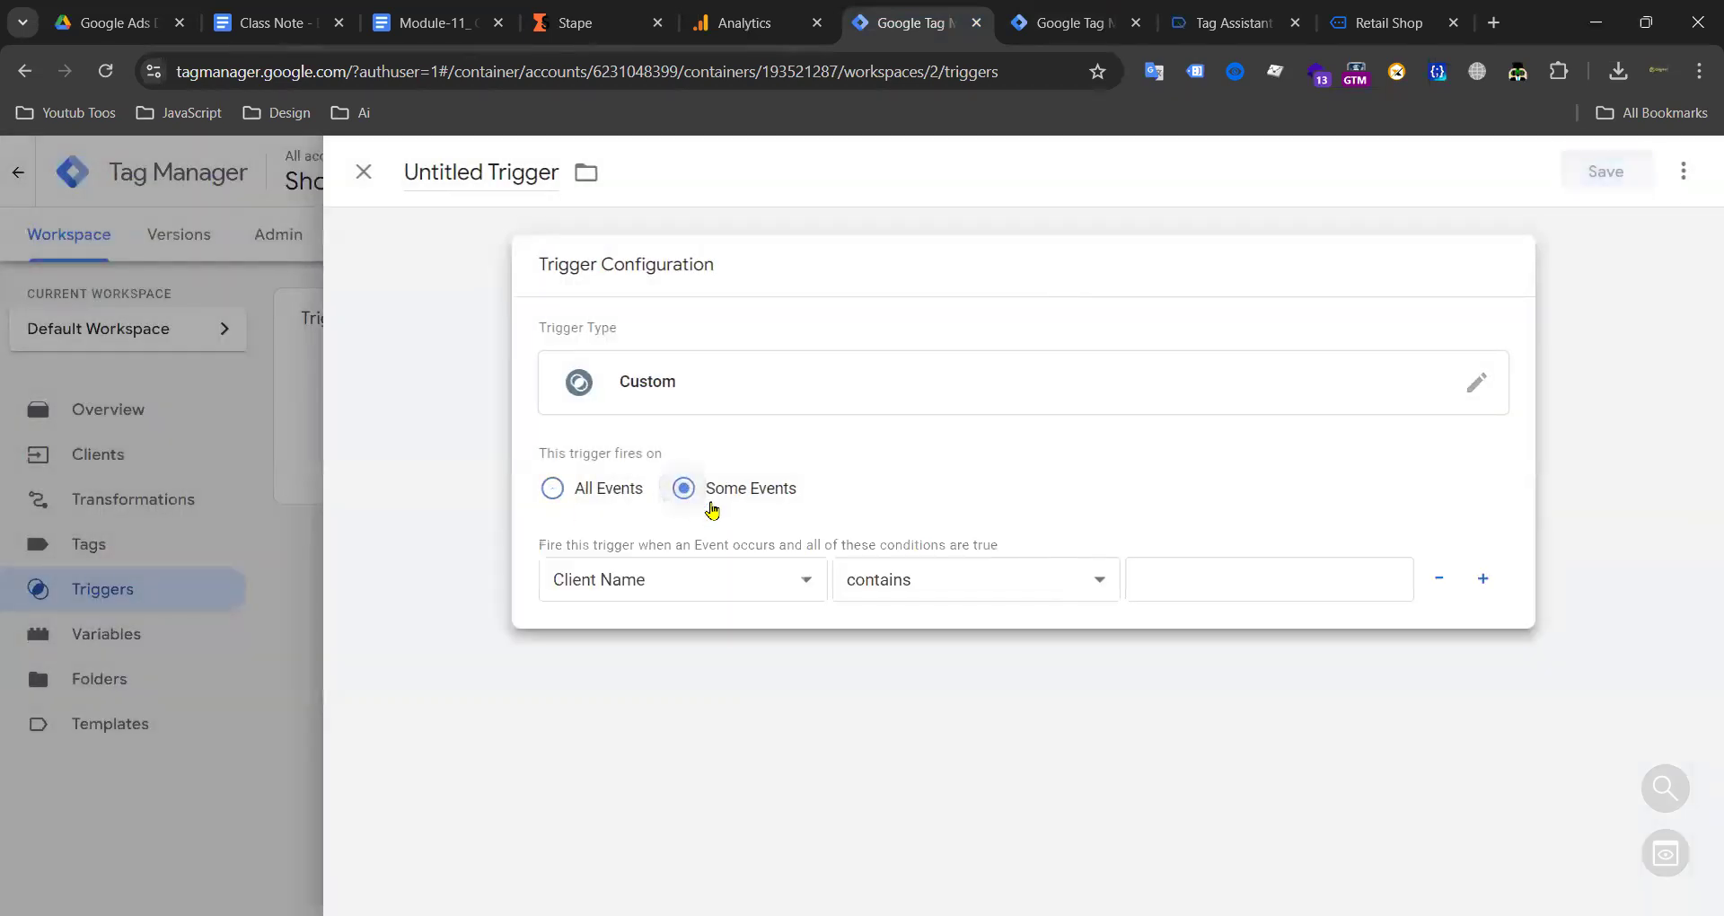
left_click(636, 590)
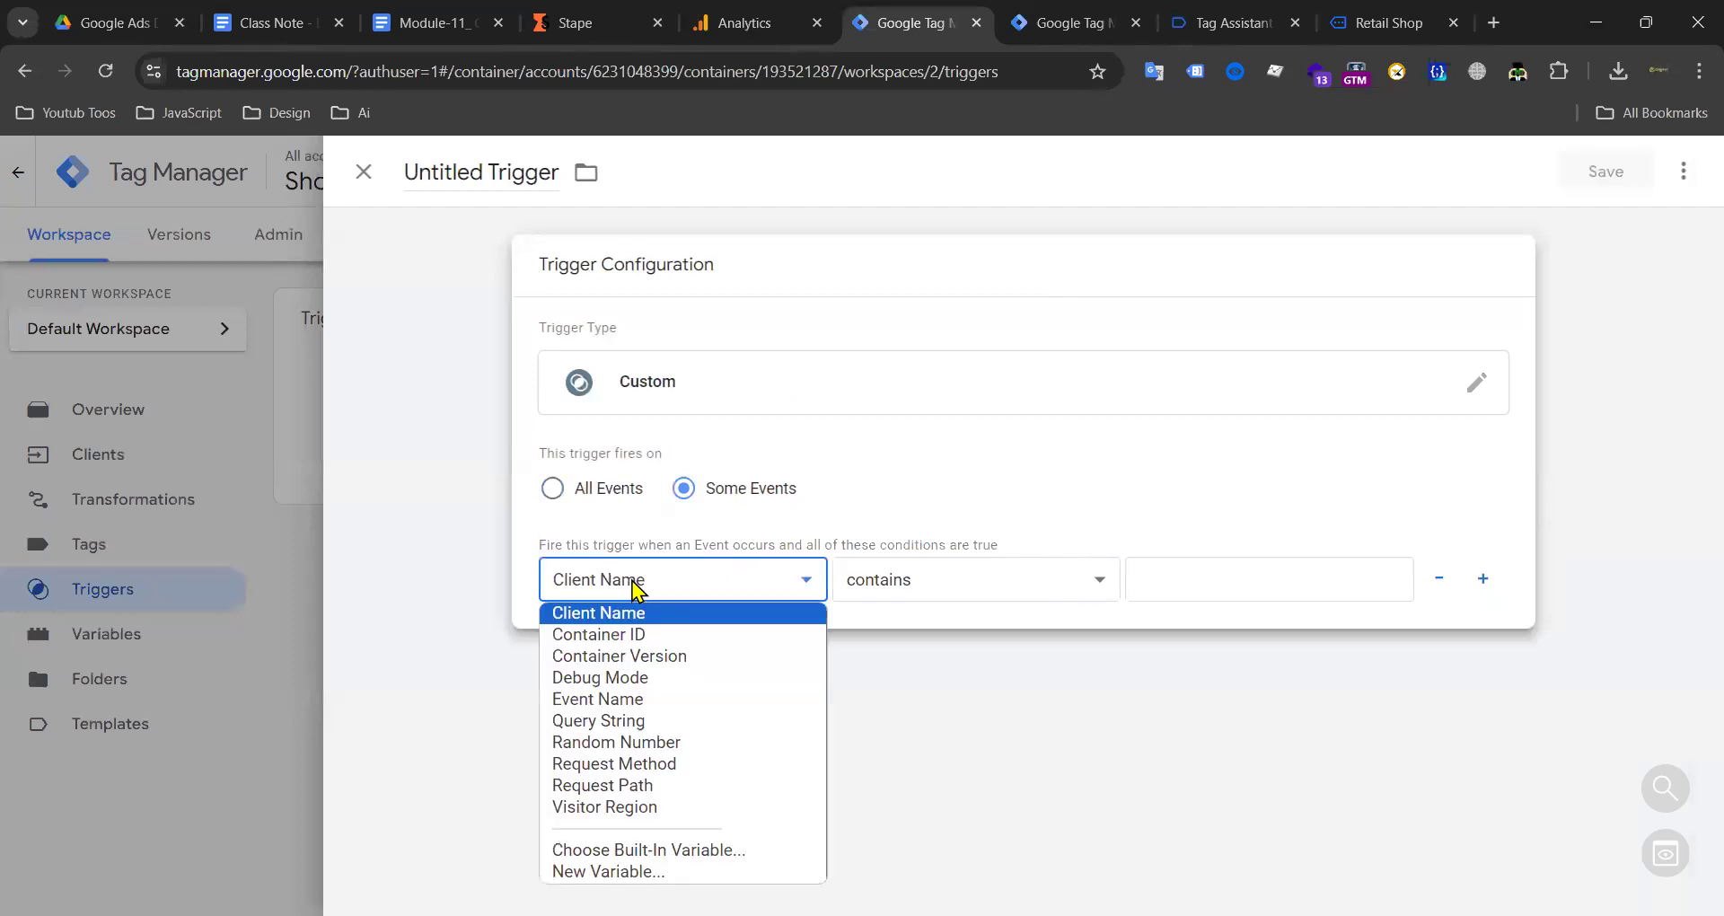
left_click(633, 581)
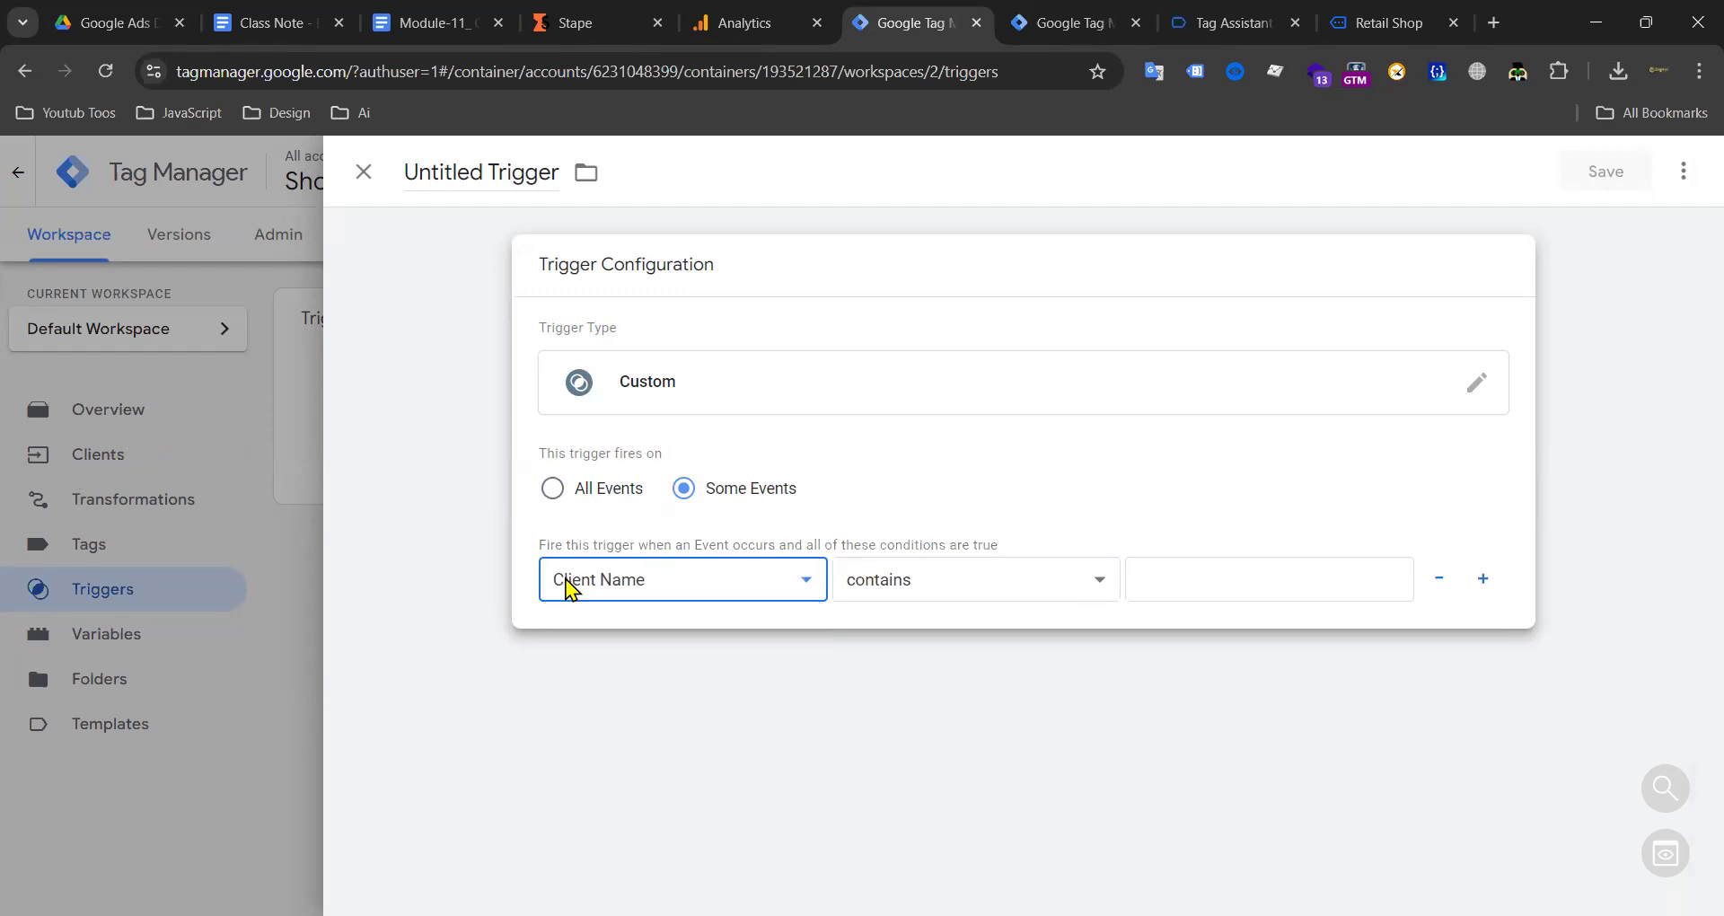
left_click(901, 590)
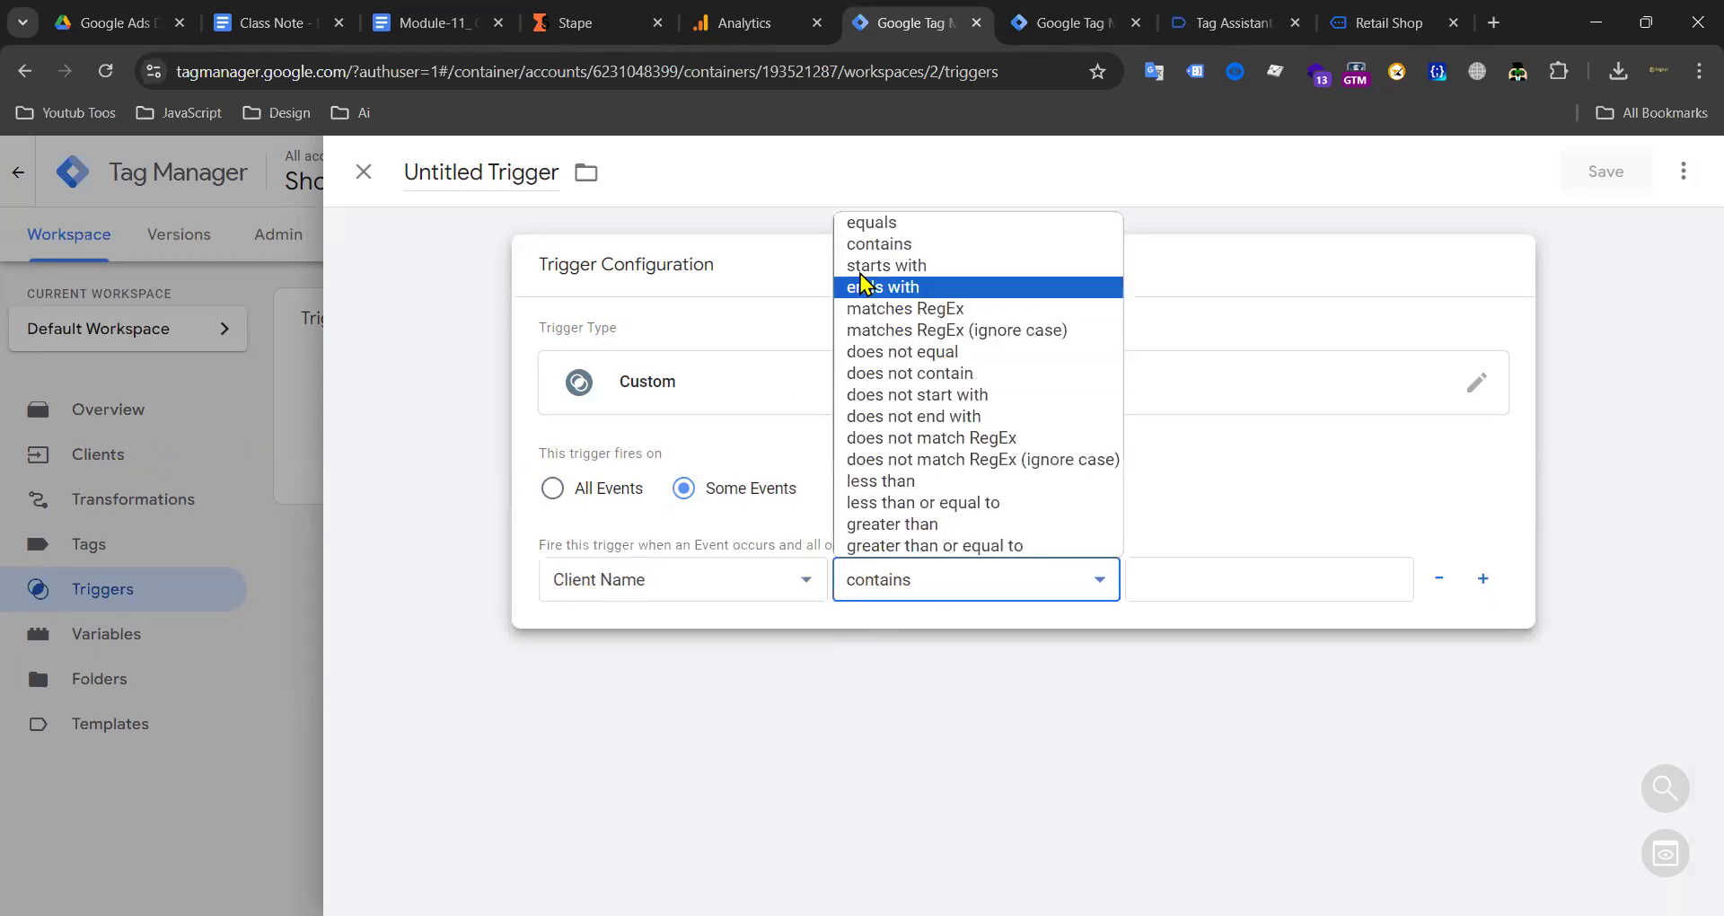
left_click(869, 225)
left_click(1166, 566)
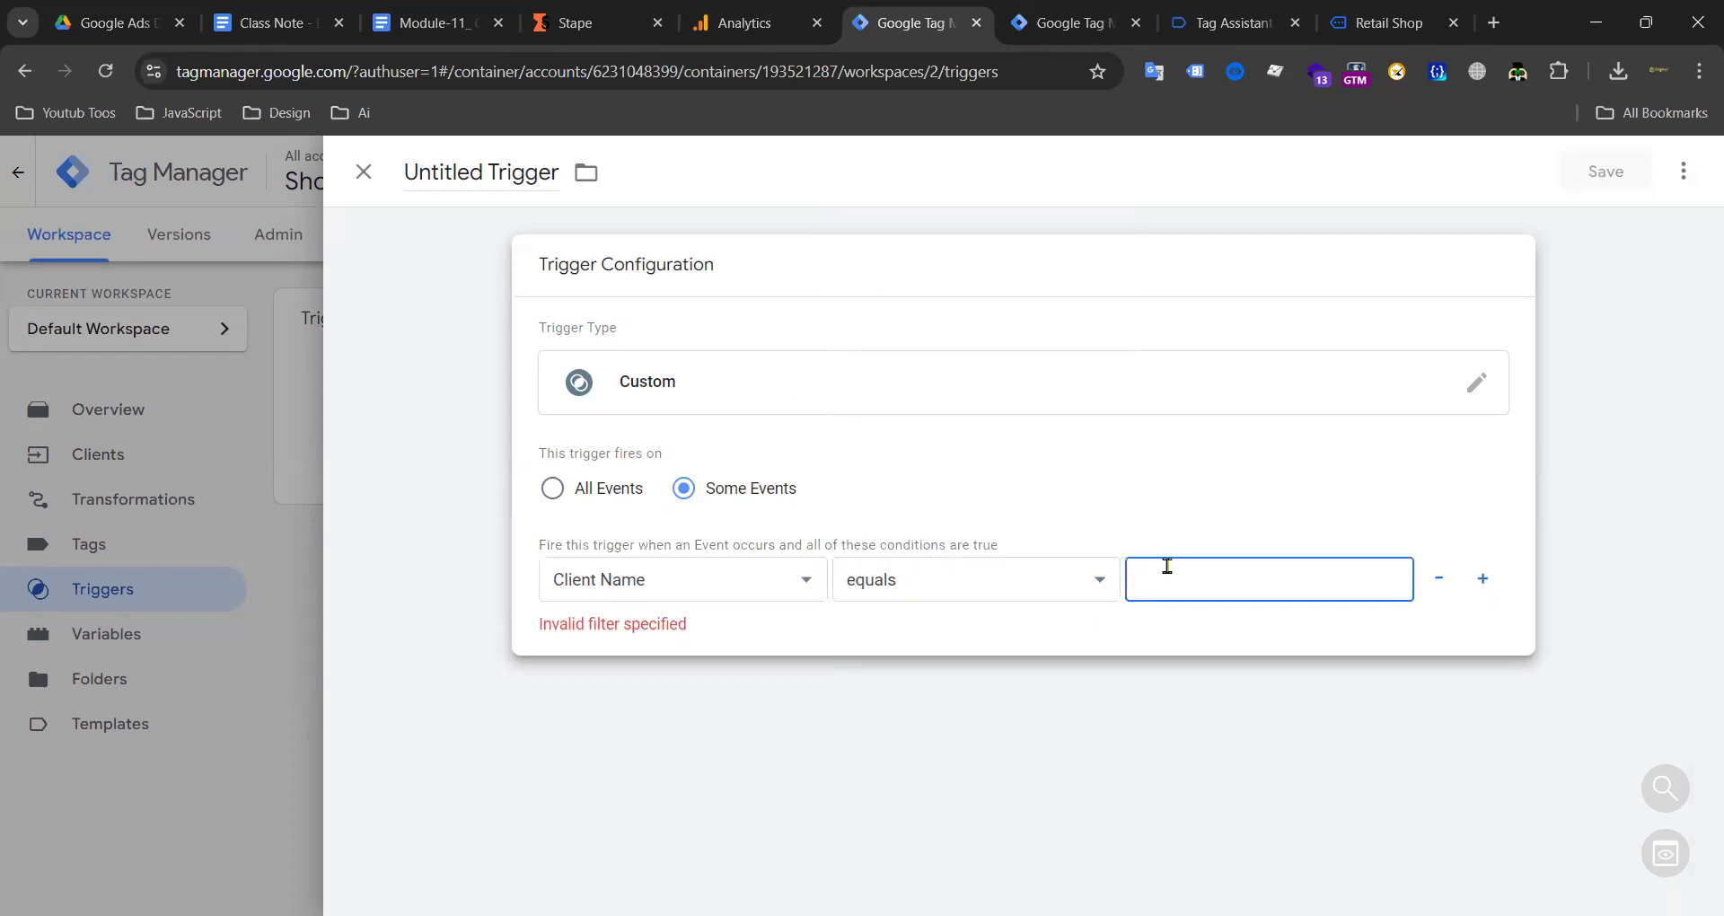
type("GA4")
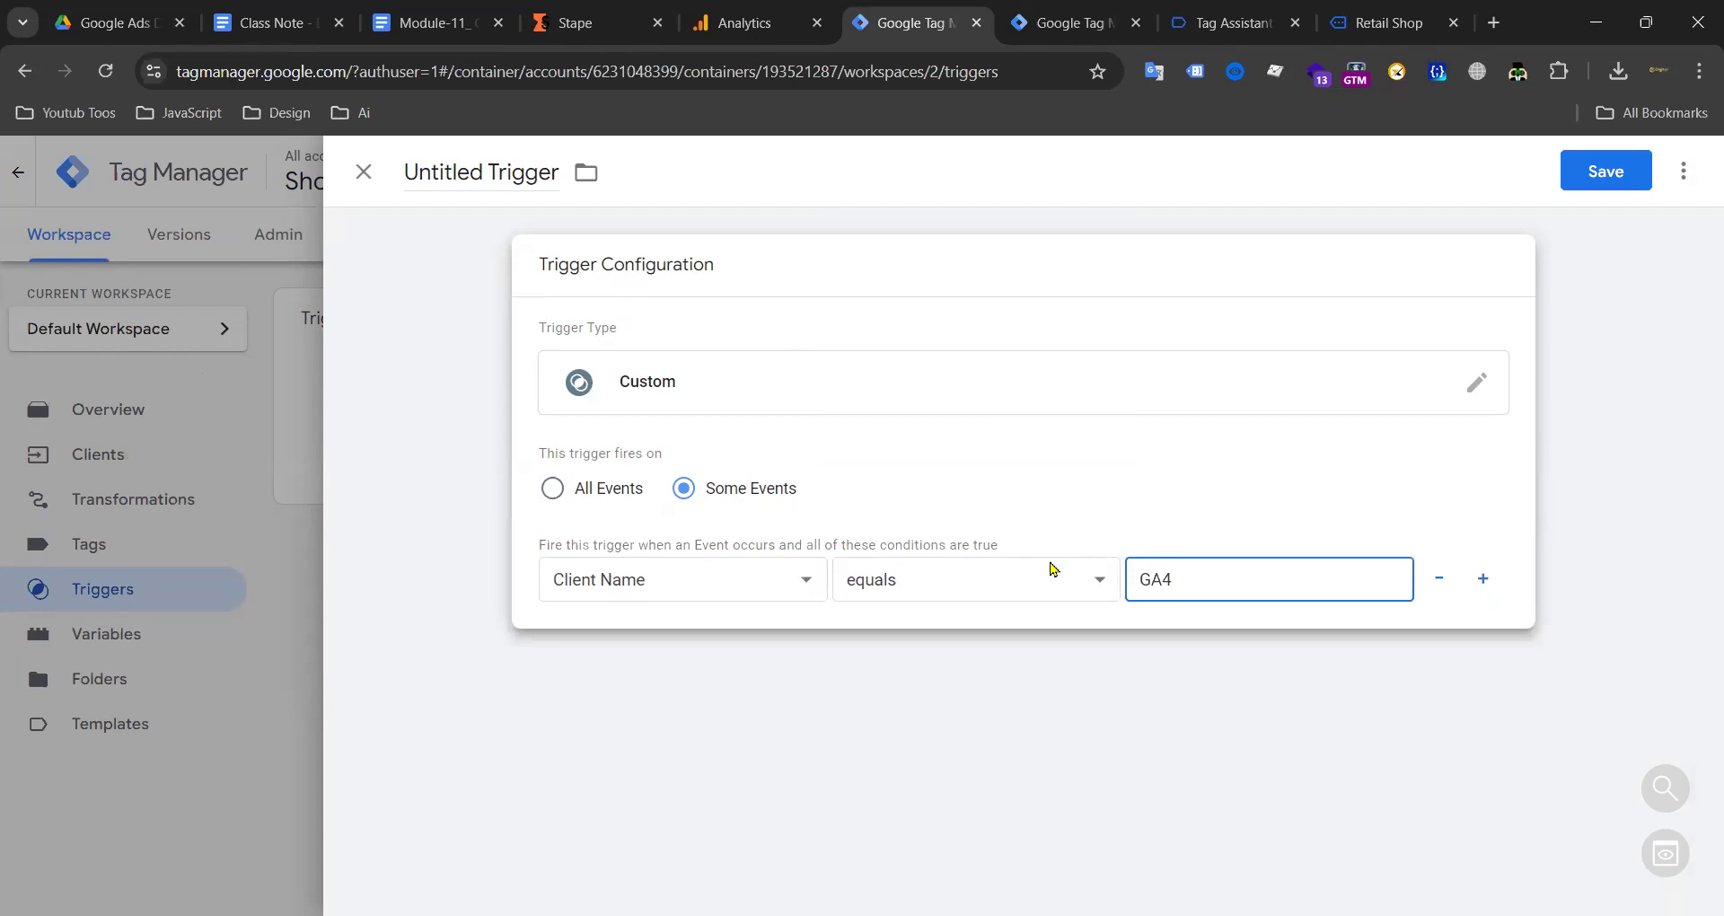
Step: Name the trigger 'GA4 Server Side Trigger' and save it
left_click(1073, 23)
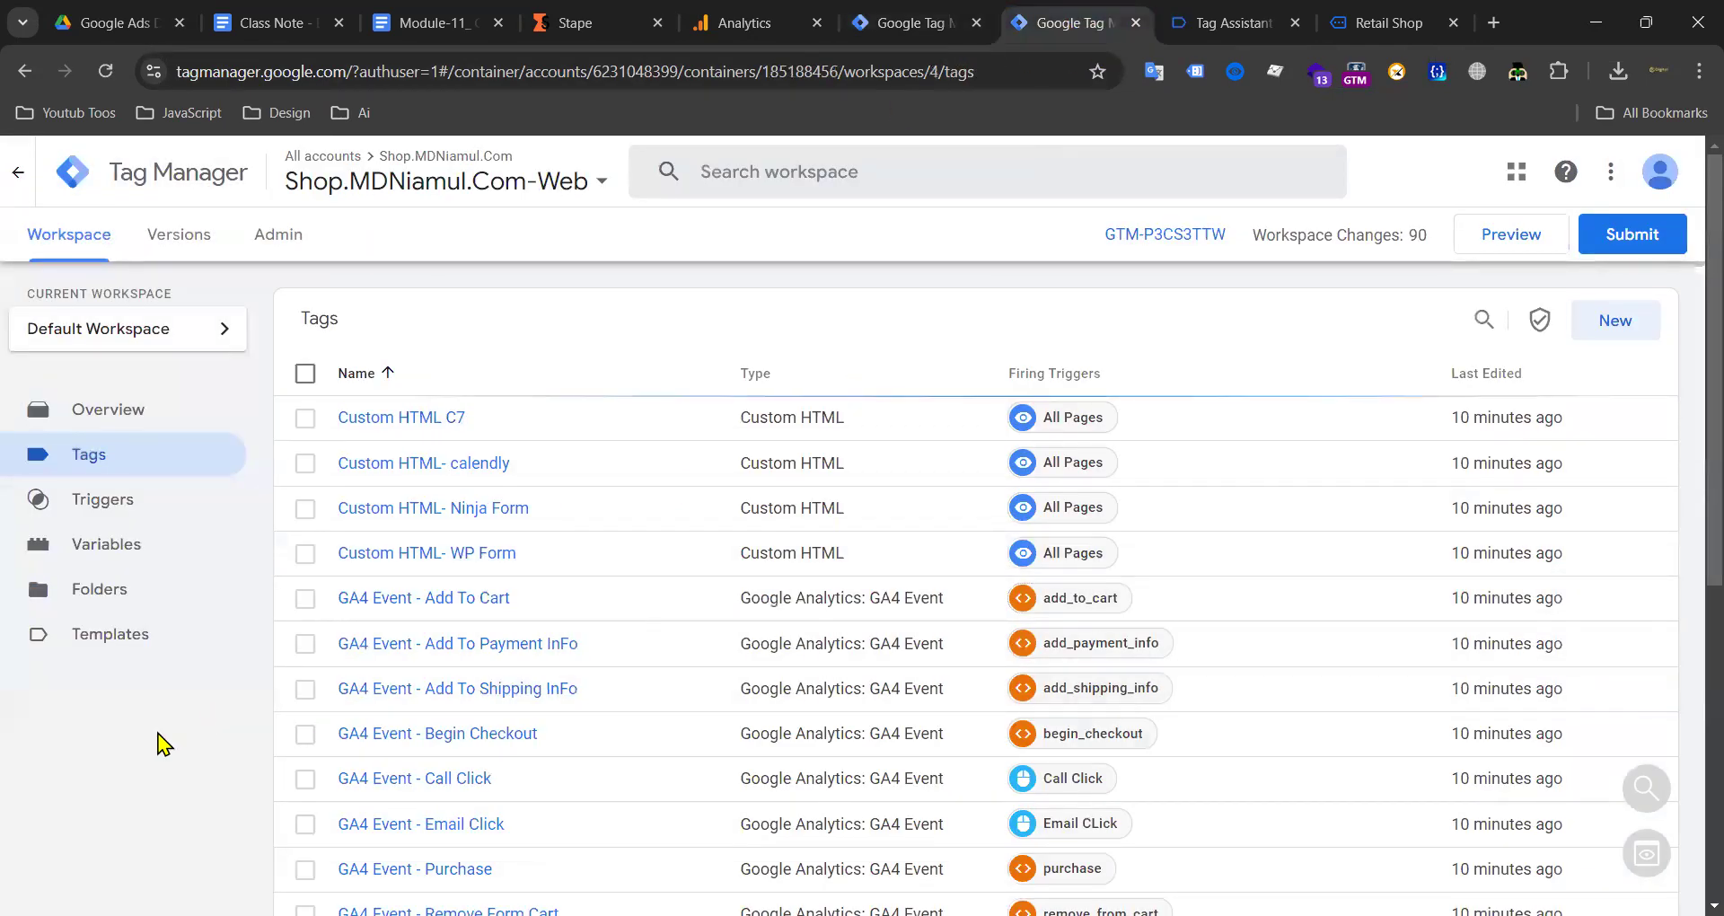
left_click(912, 15)
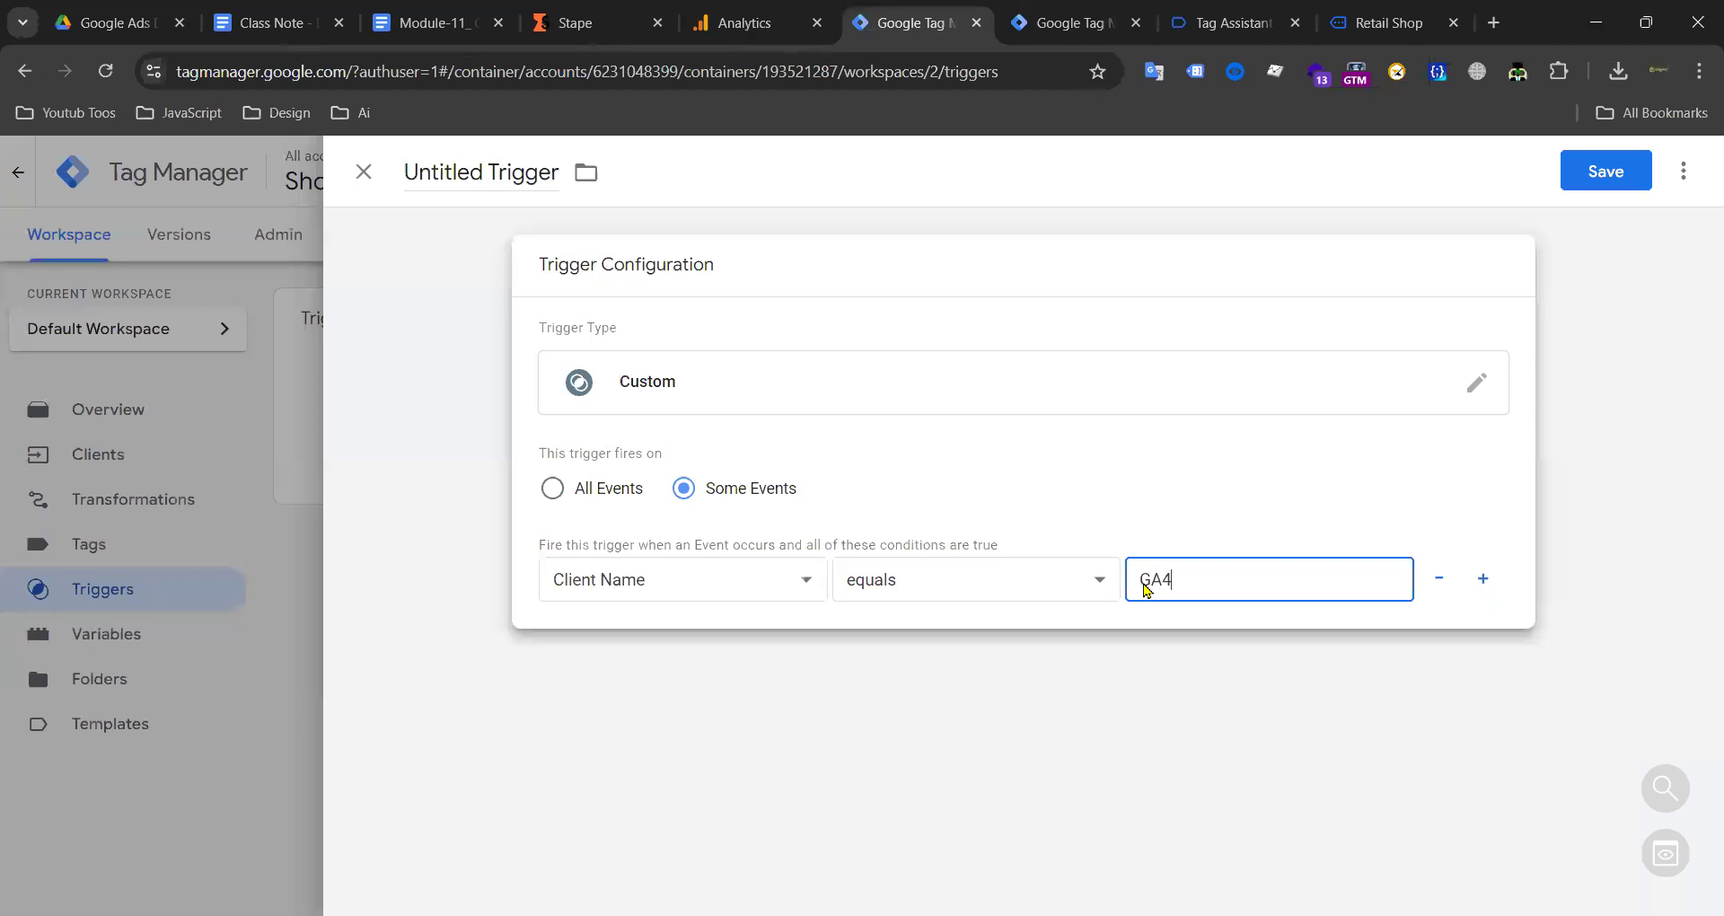
left_click(464, 174)
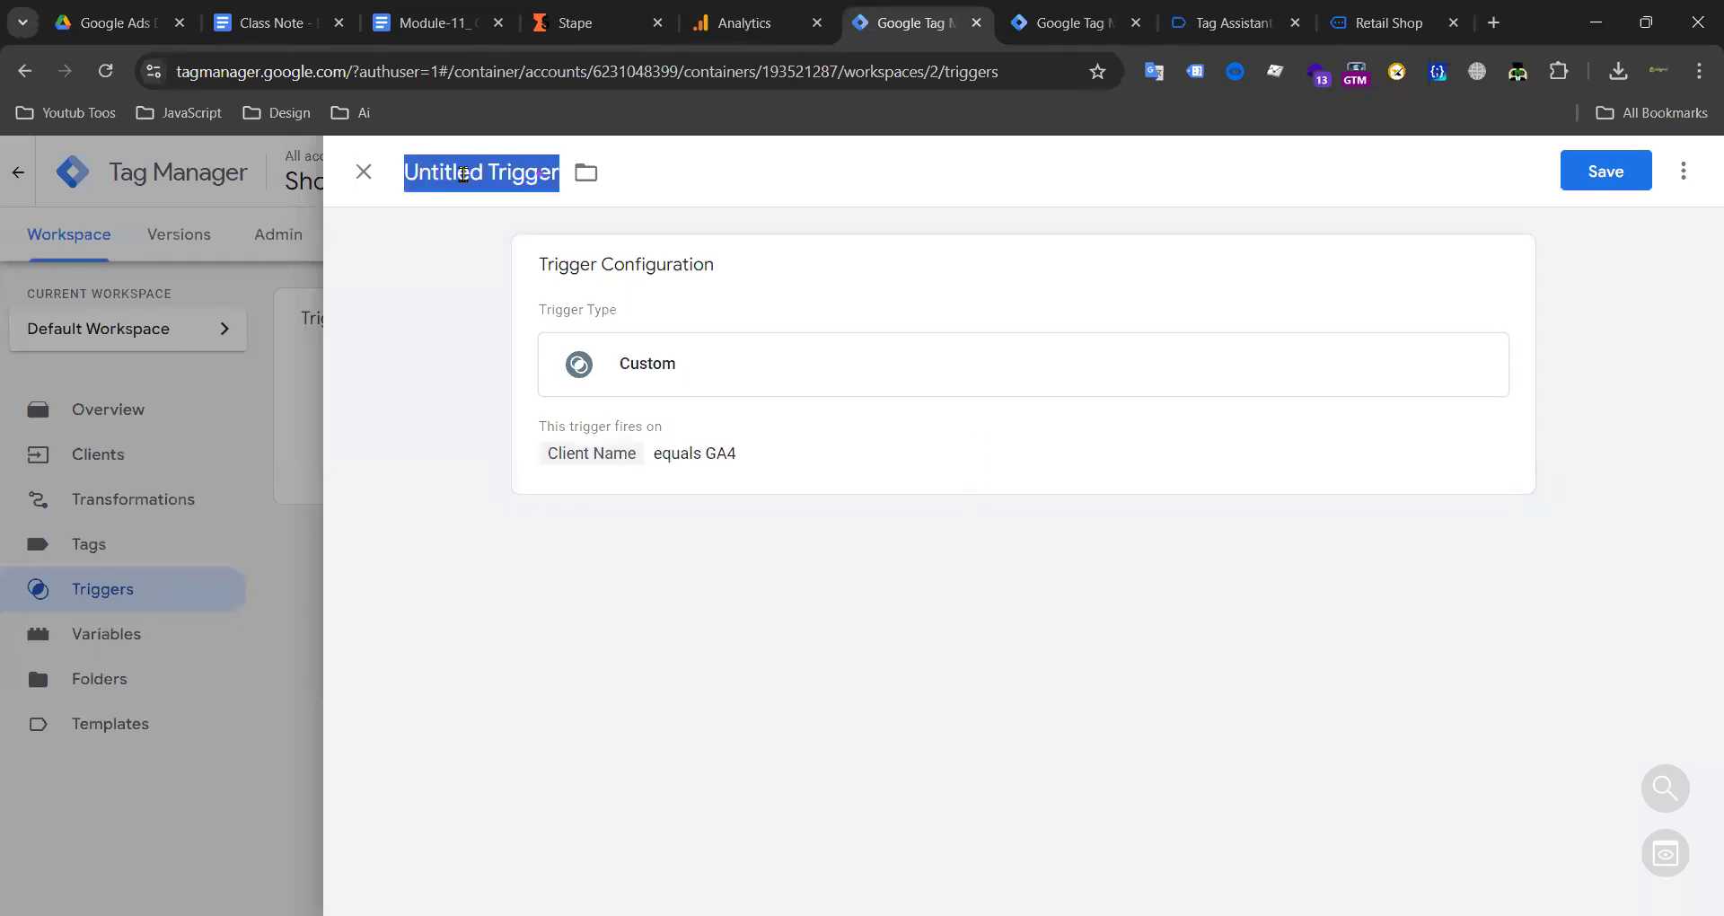
type("GA4 Ser")
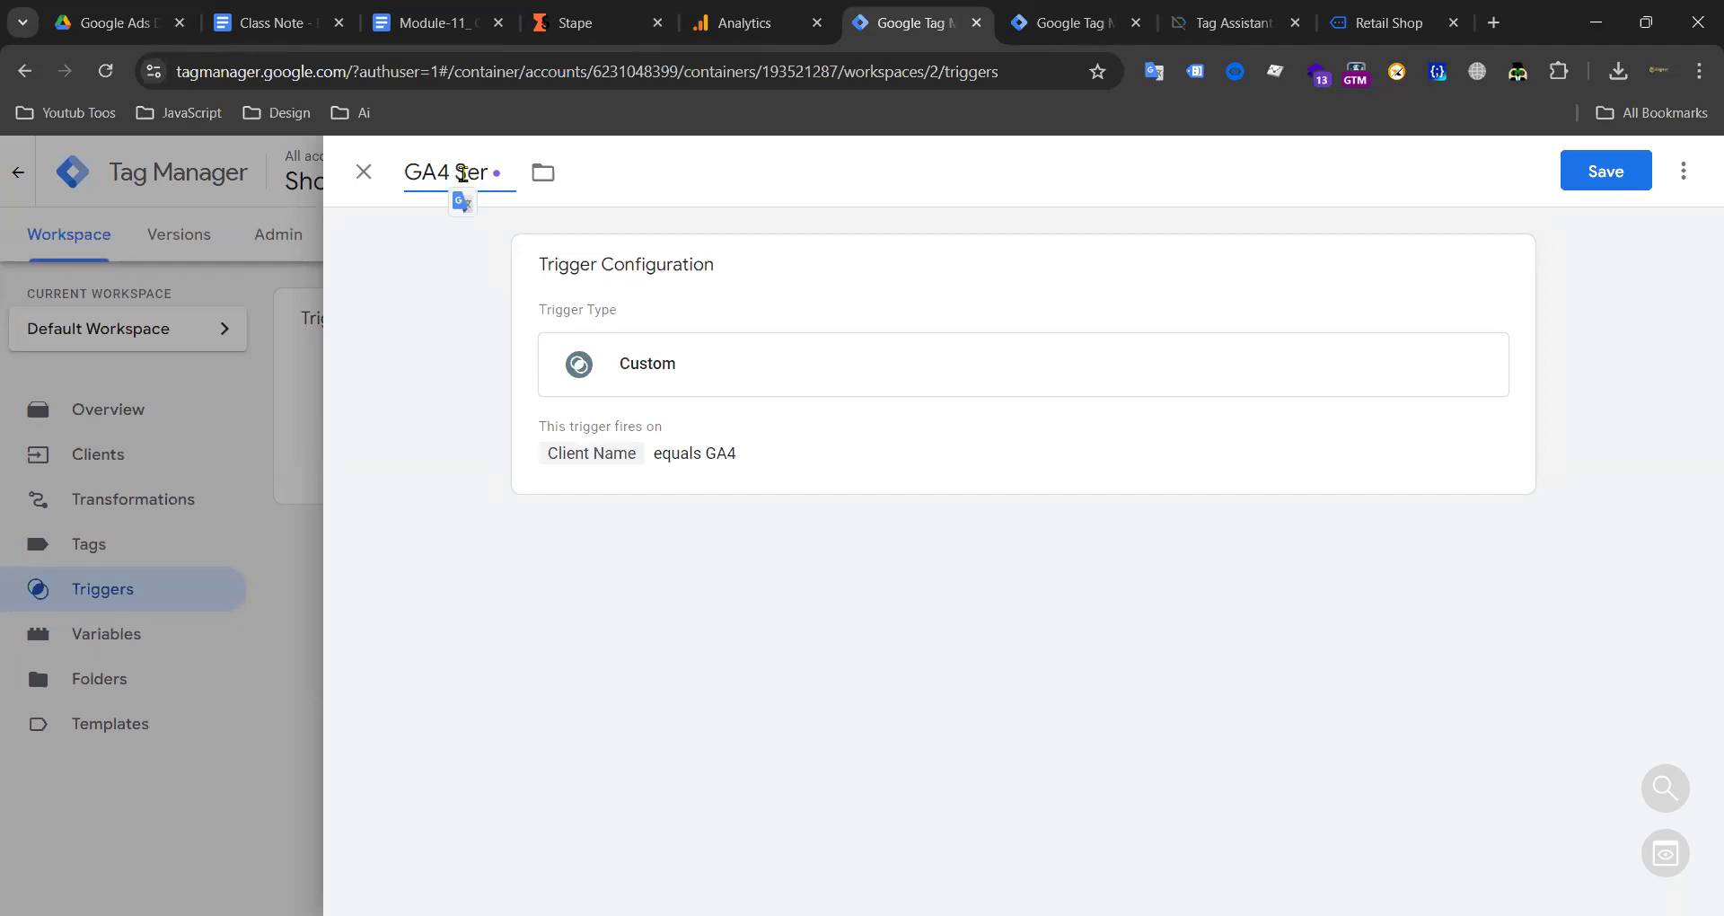
type("ver Side Trigger")
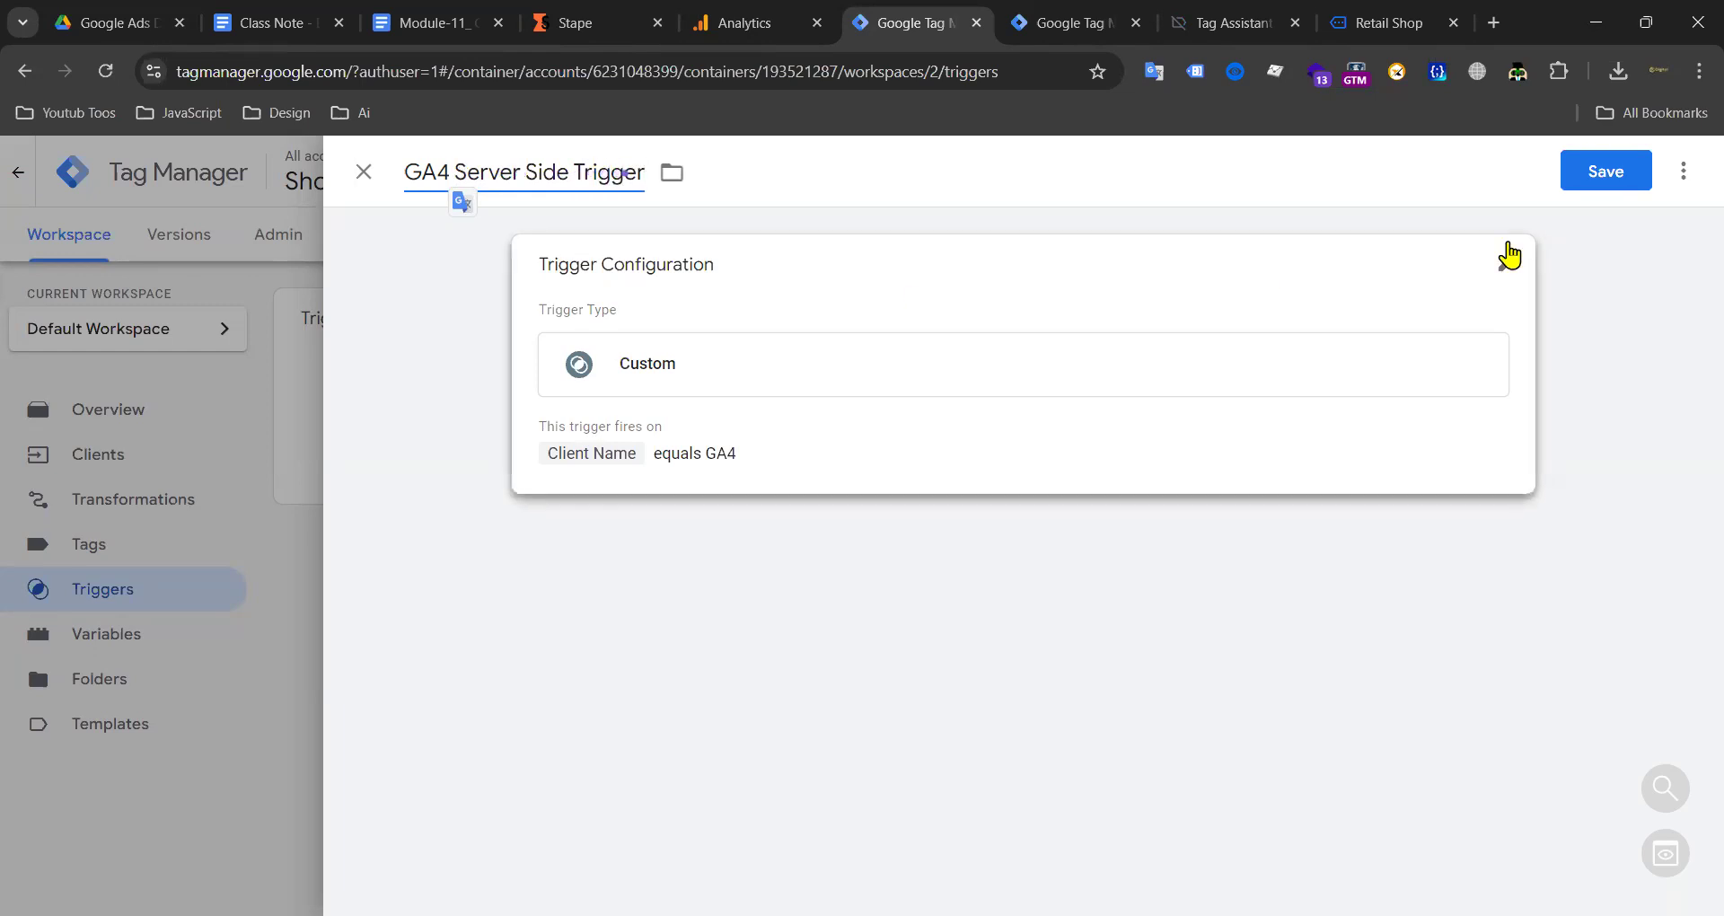
left_click(1606, 171)
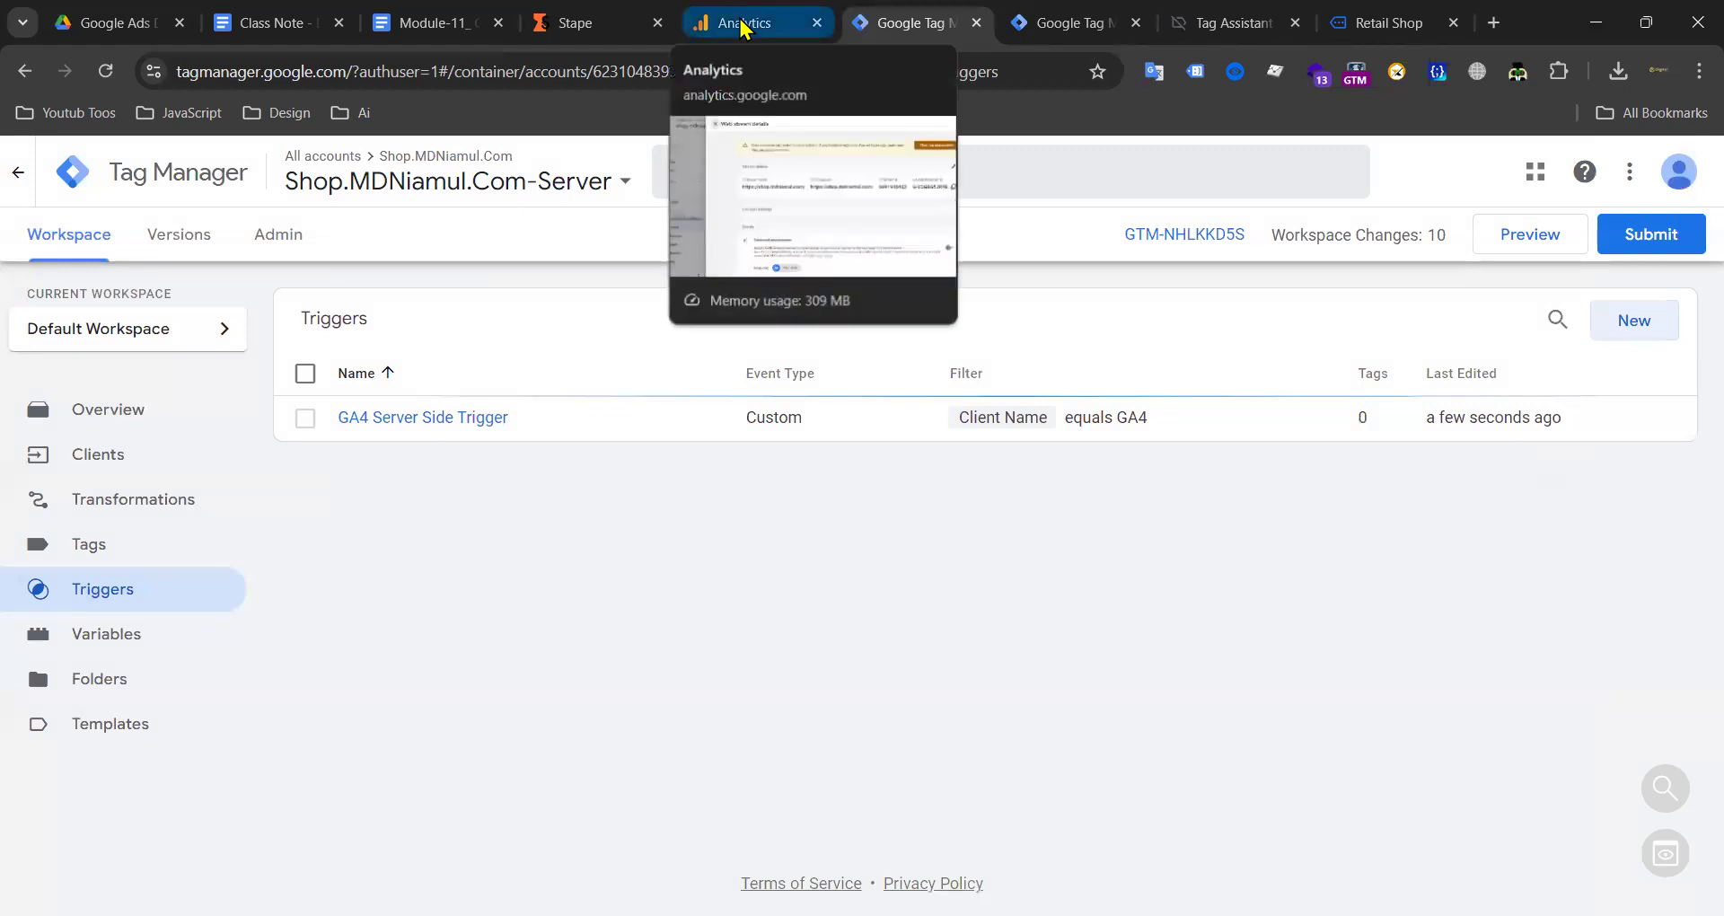
left_click(741, 25)
scroll(1000, 466, "down", 5)
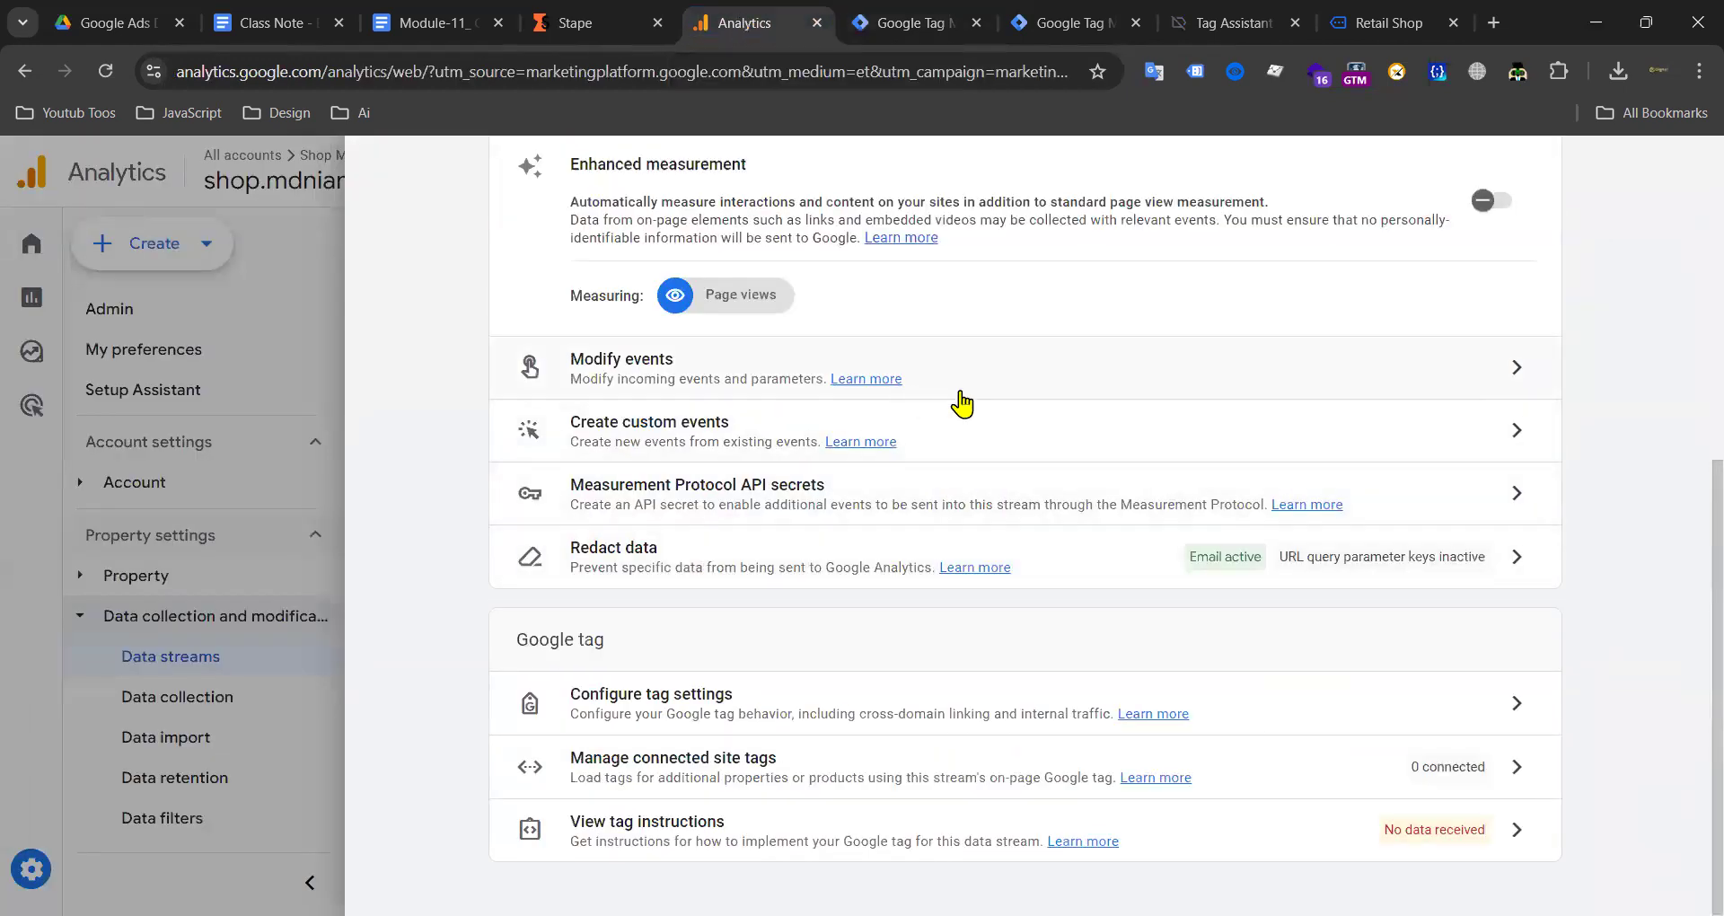
scroll(959, 399, "up", 3)
left_click(1485, 501)
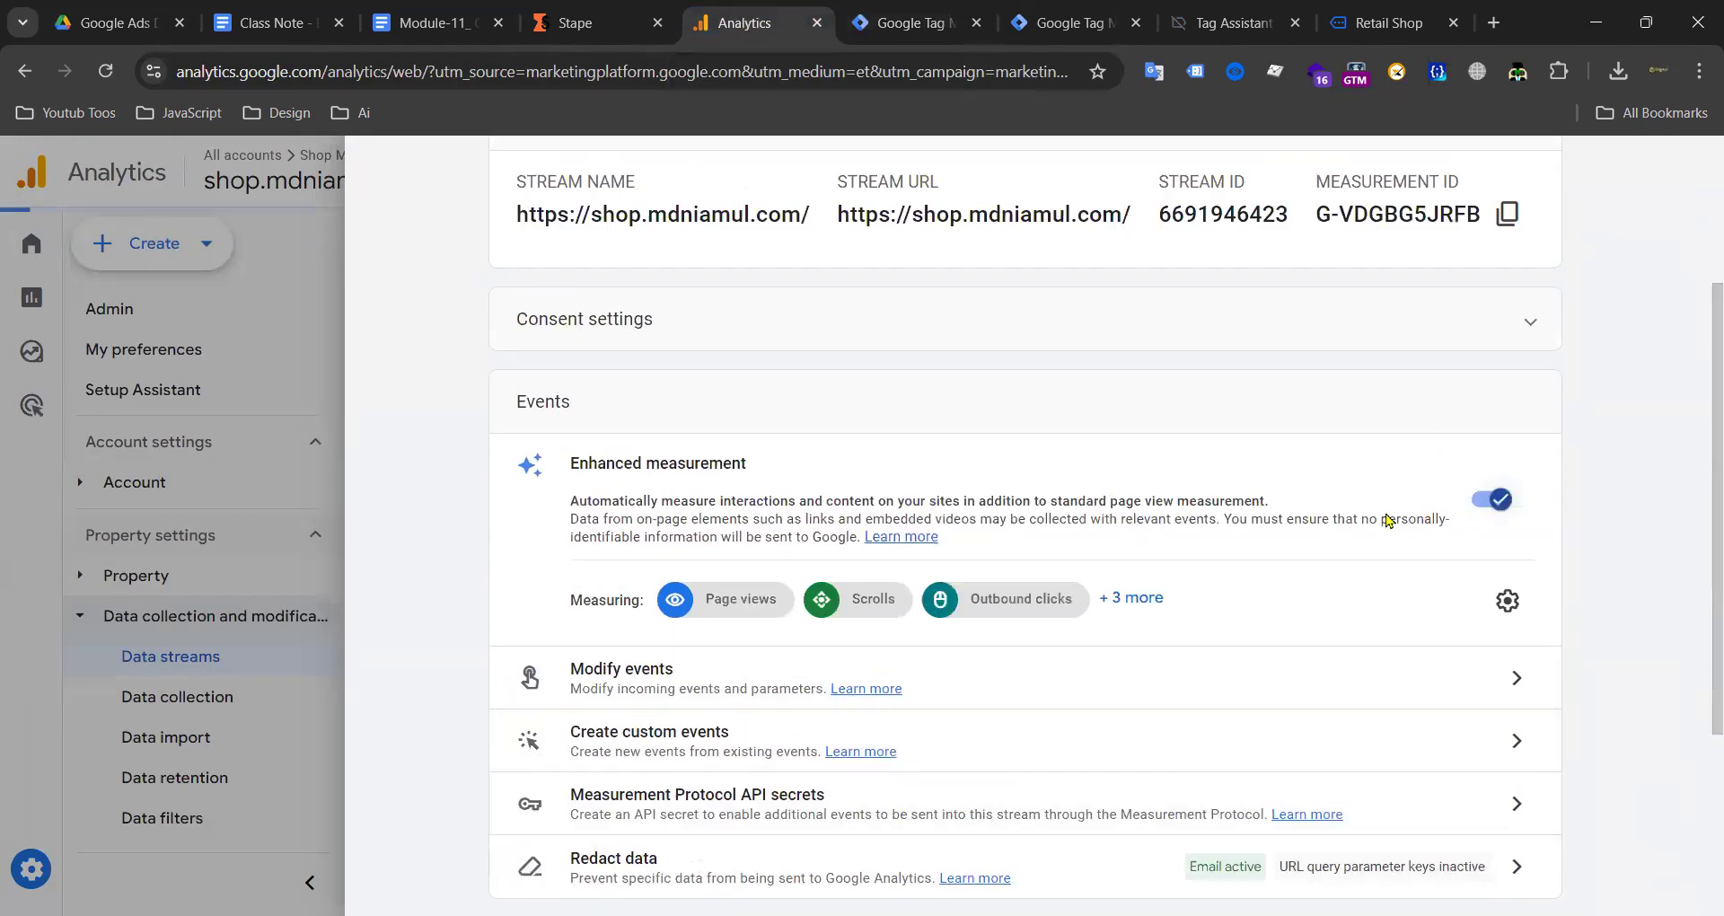
left_click(1509, 600)
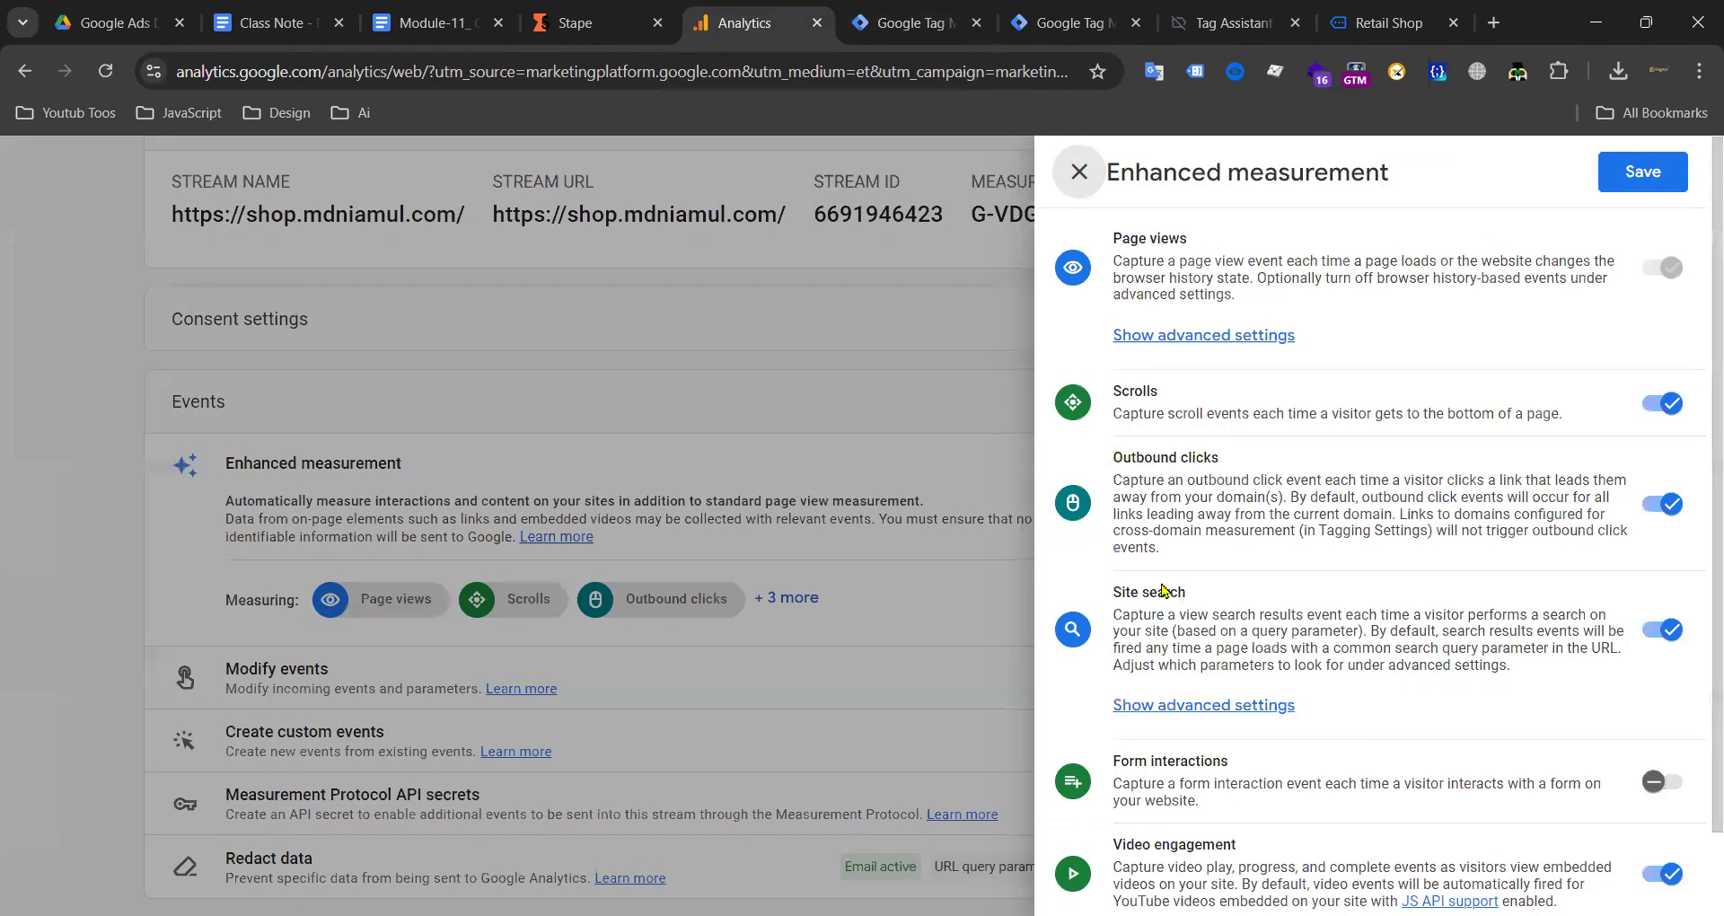
scroll(1147, 593, "down", 1)
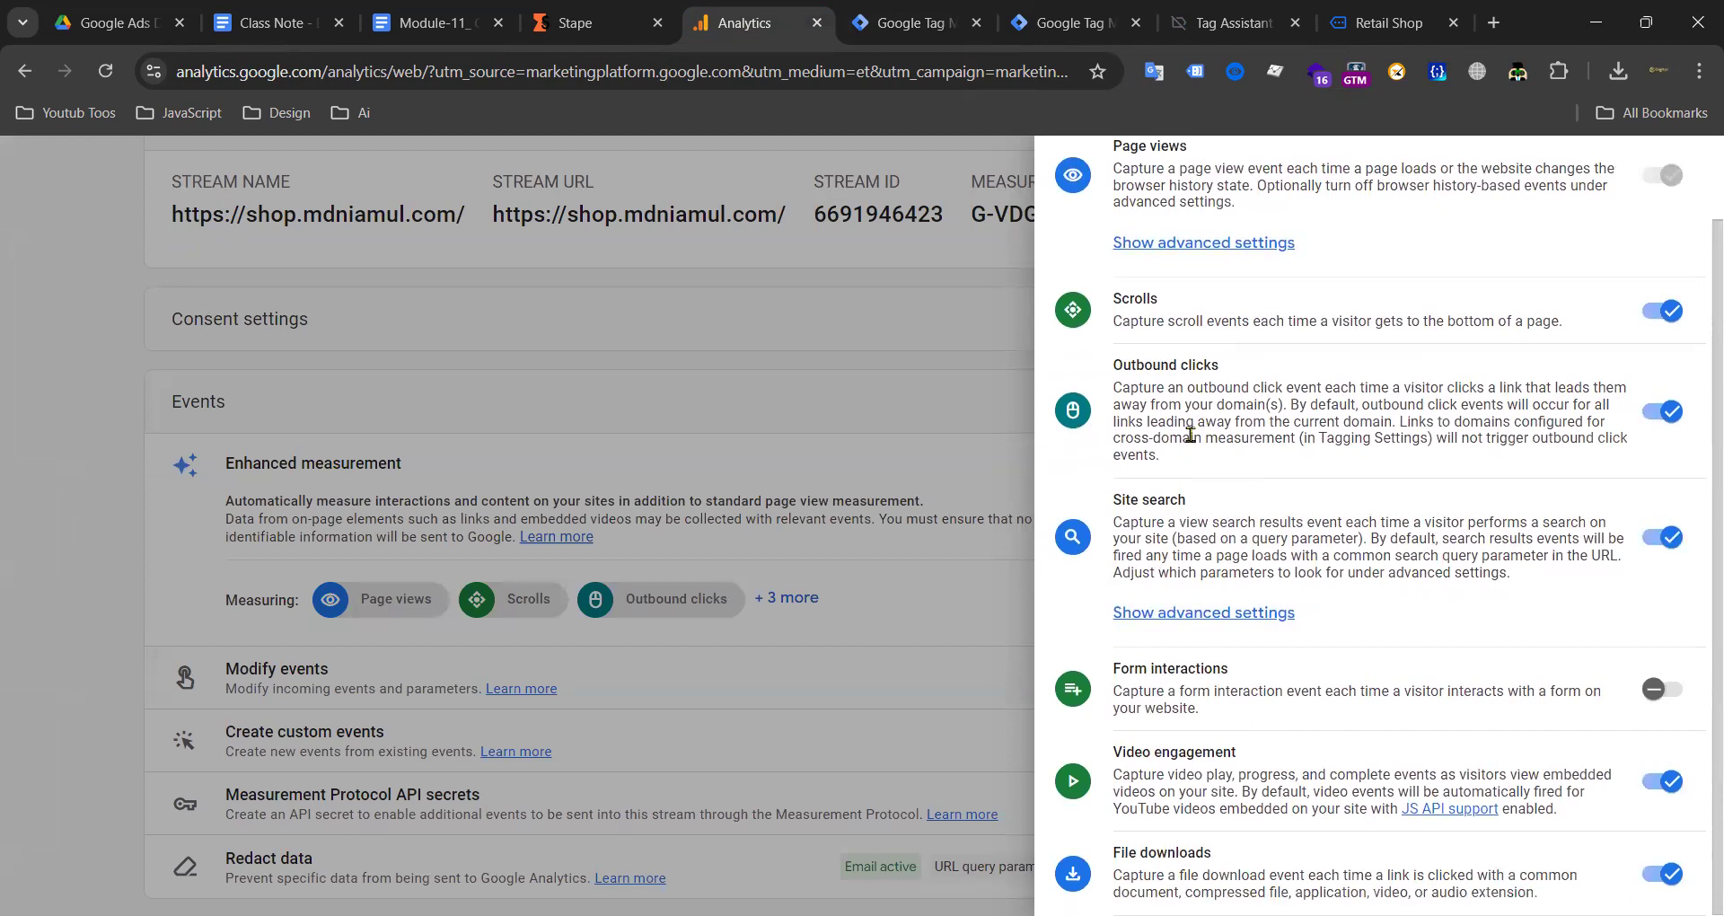
scroll(1190, 435, "up", 1)
left_click(1080, 174)
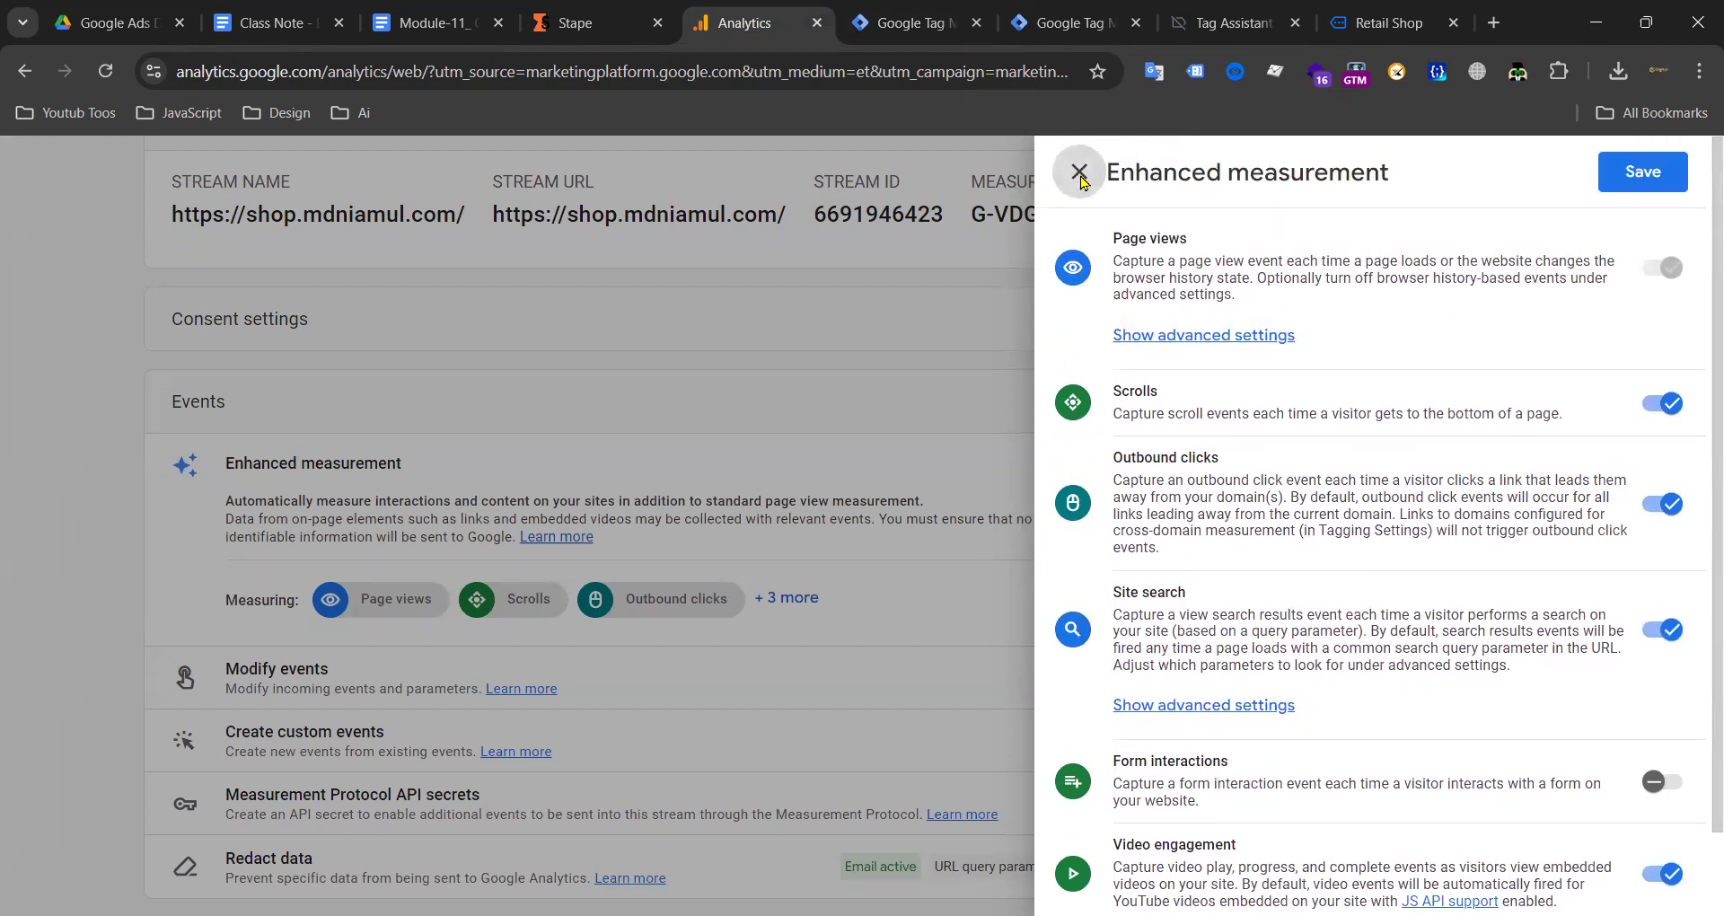
left_click(1493, 500)
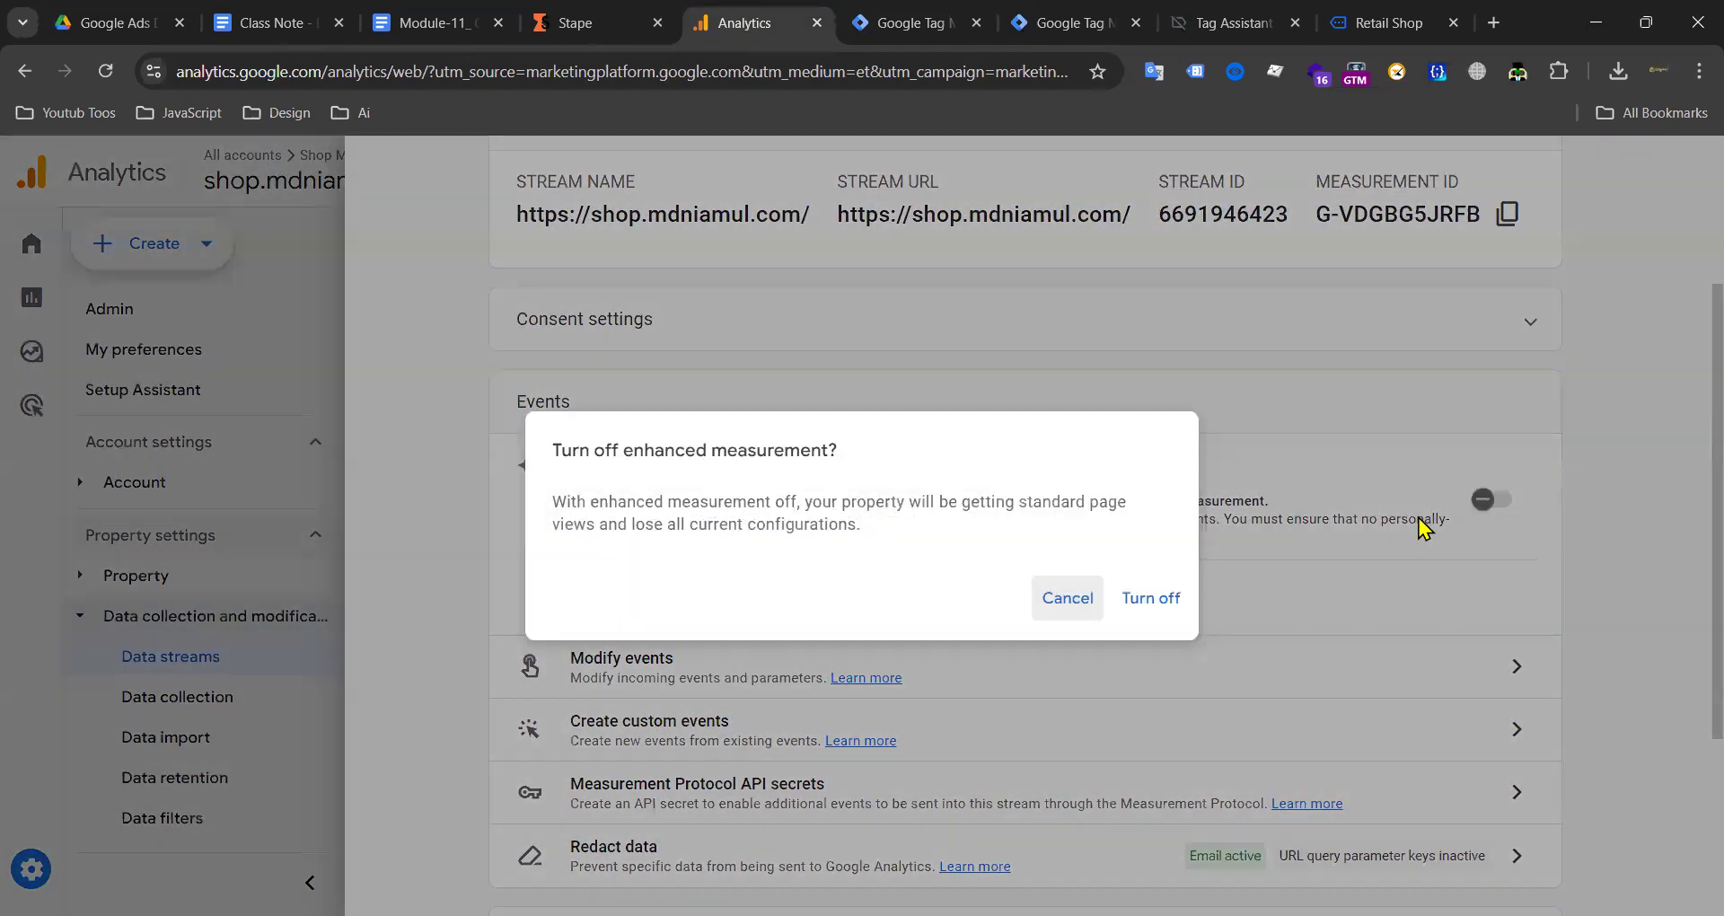
left_click(1148, 599)
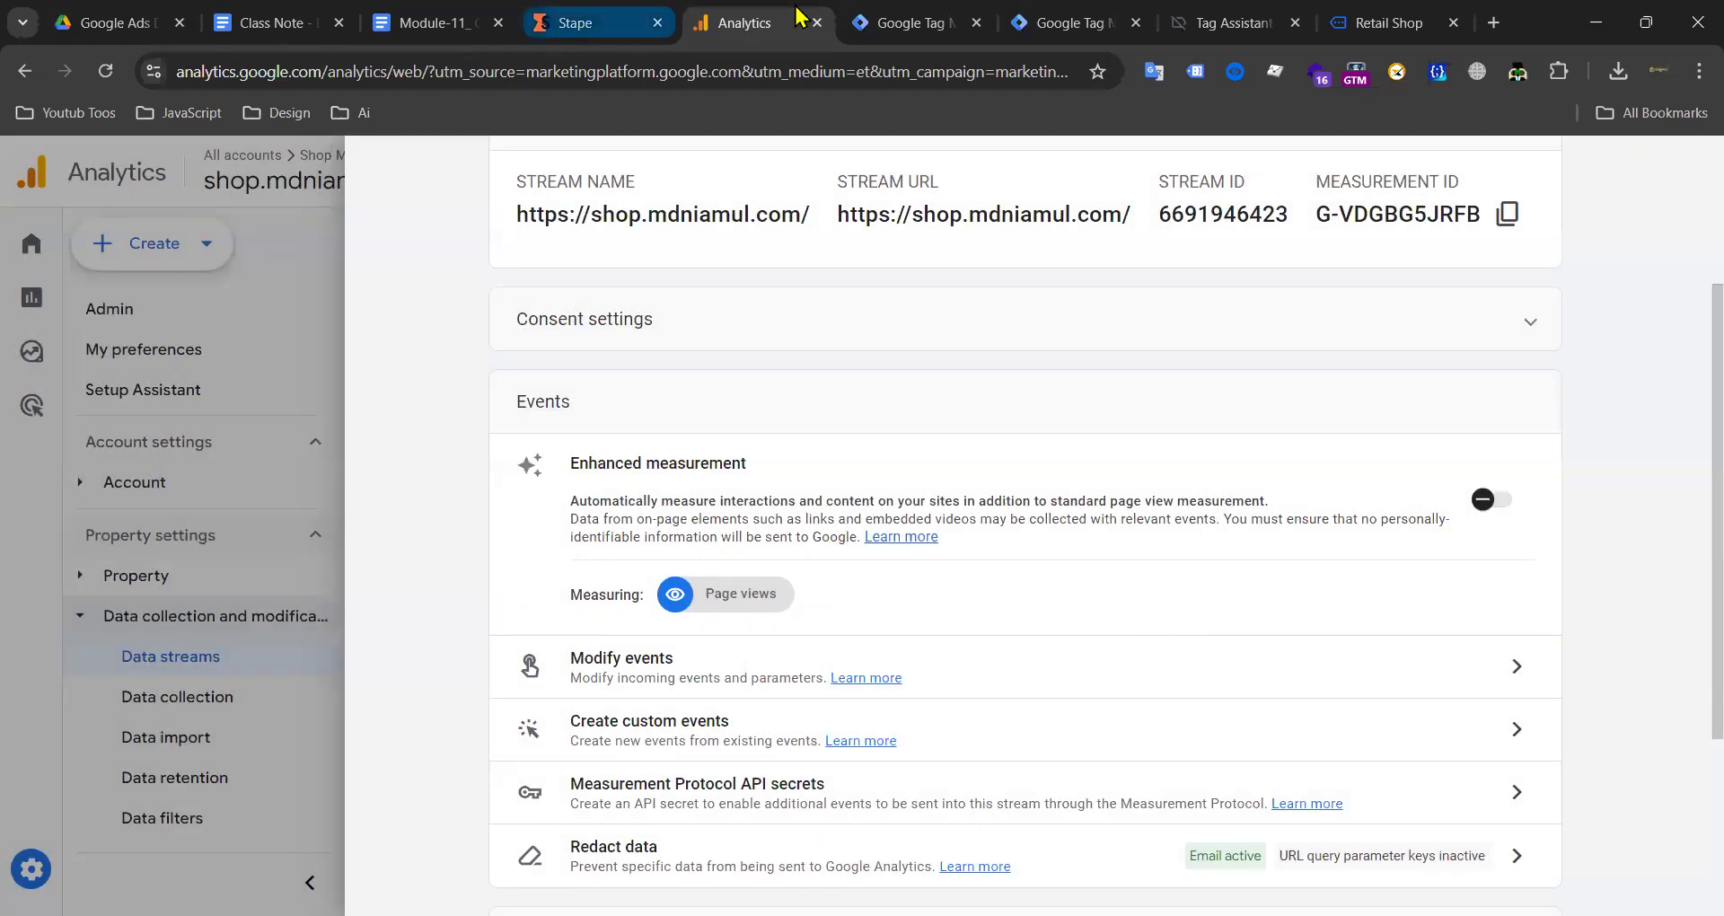
left_click(890, 15)
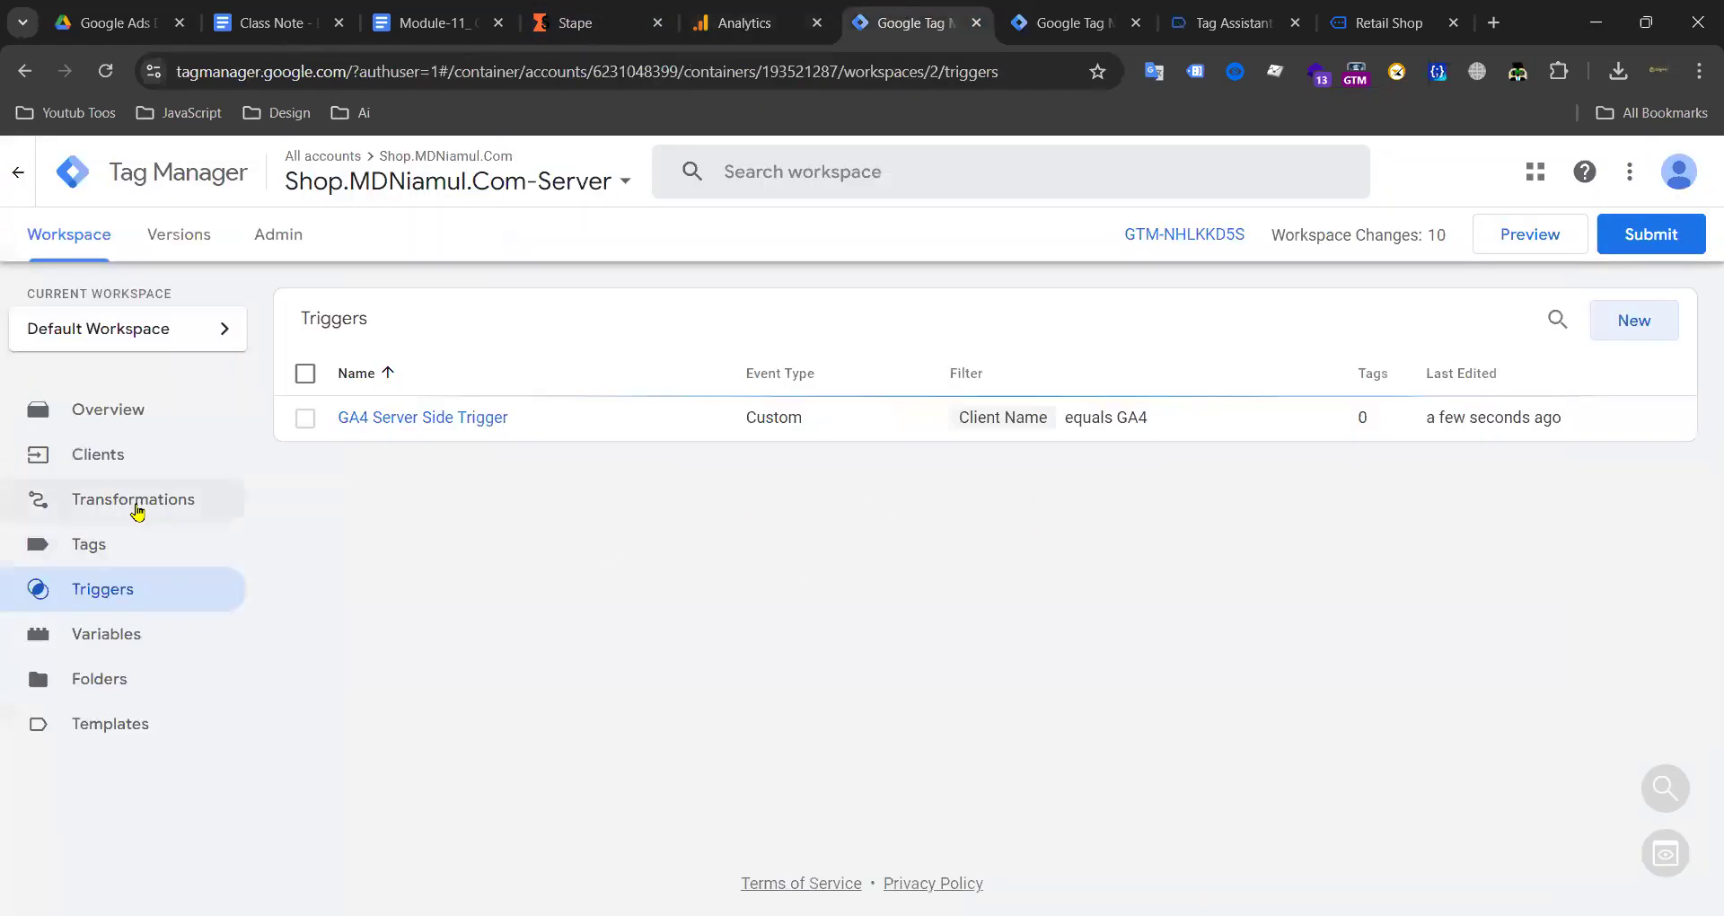
Step: Create a new server container tag of type Google Analytics: GA4
left_click(130, 548)
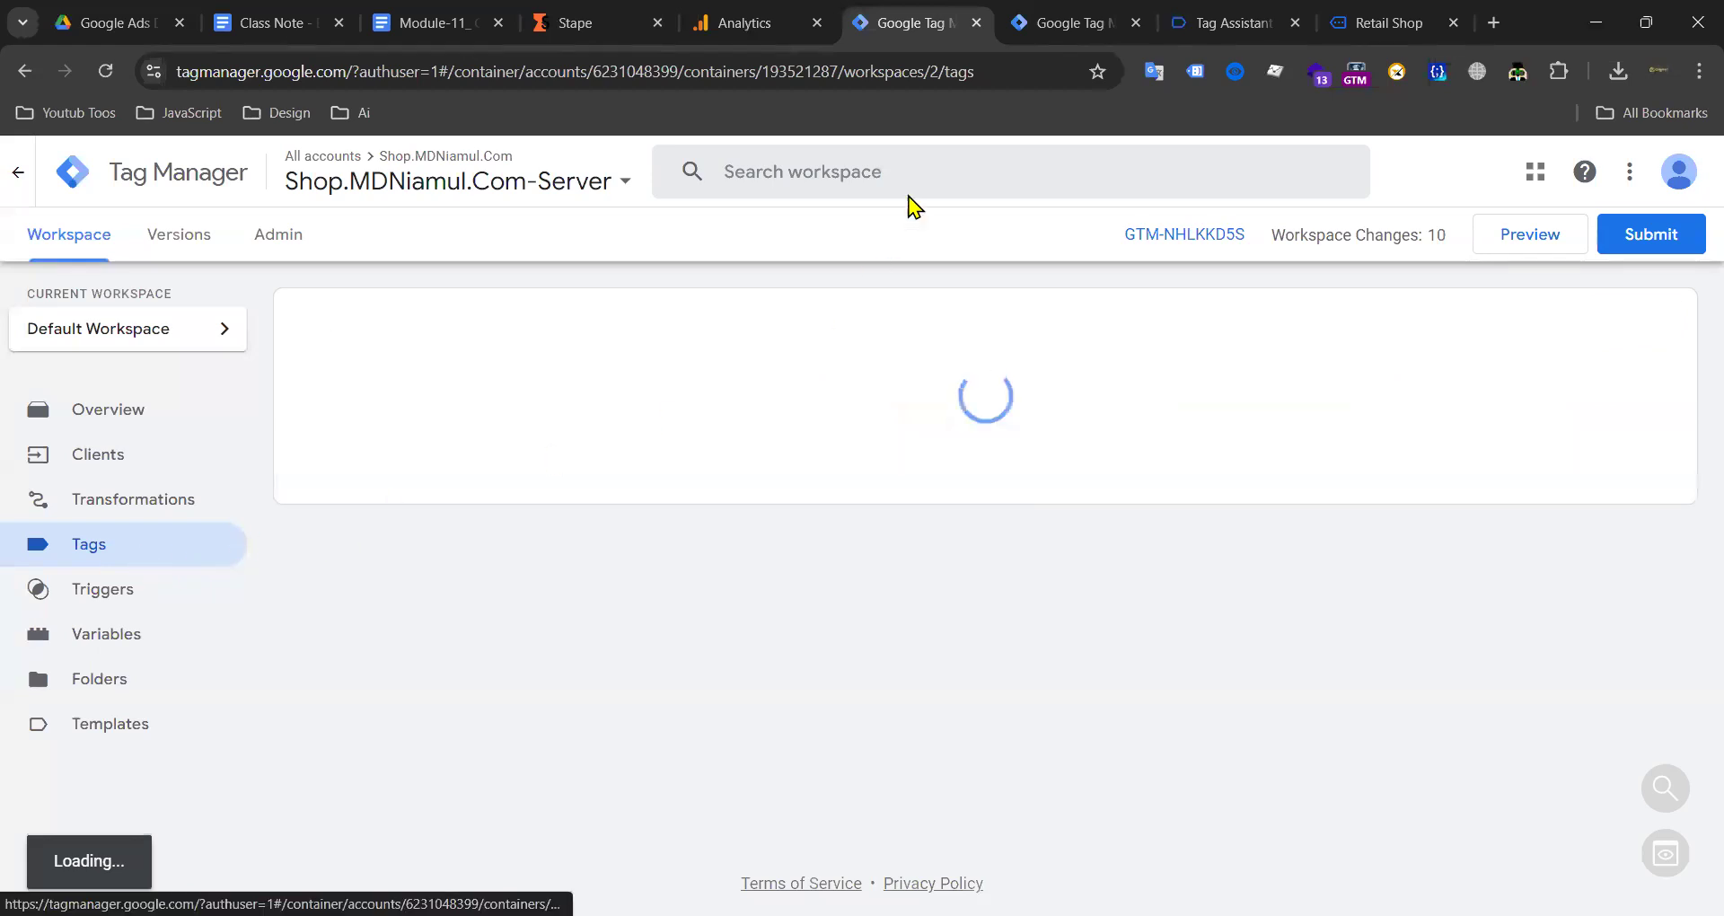
left_click(1042, 25)
scroll(467, 593, "down", 5)
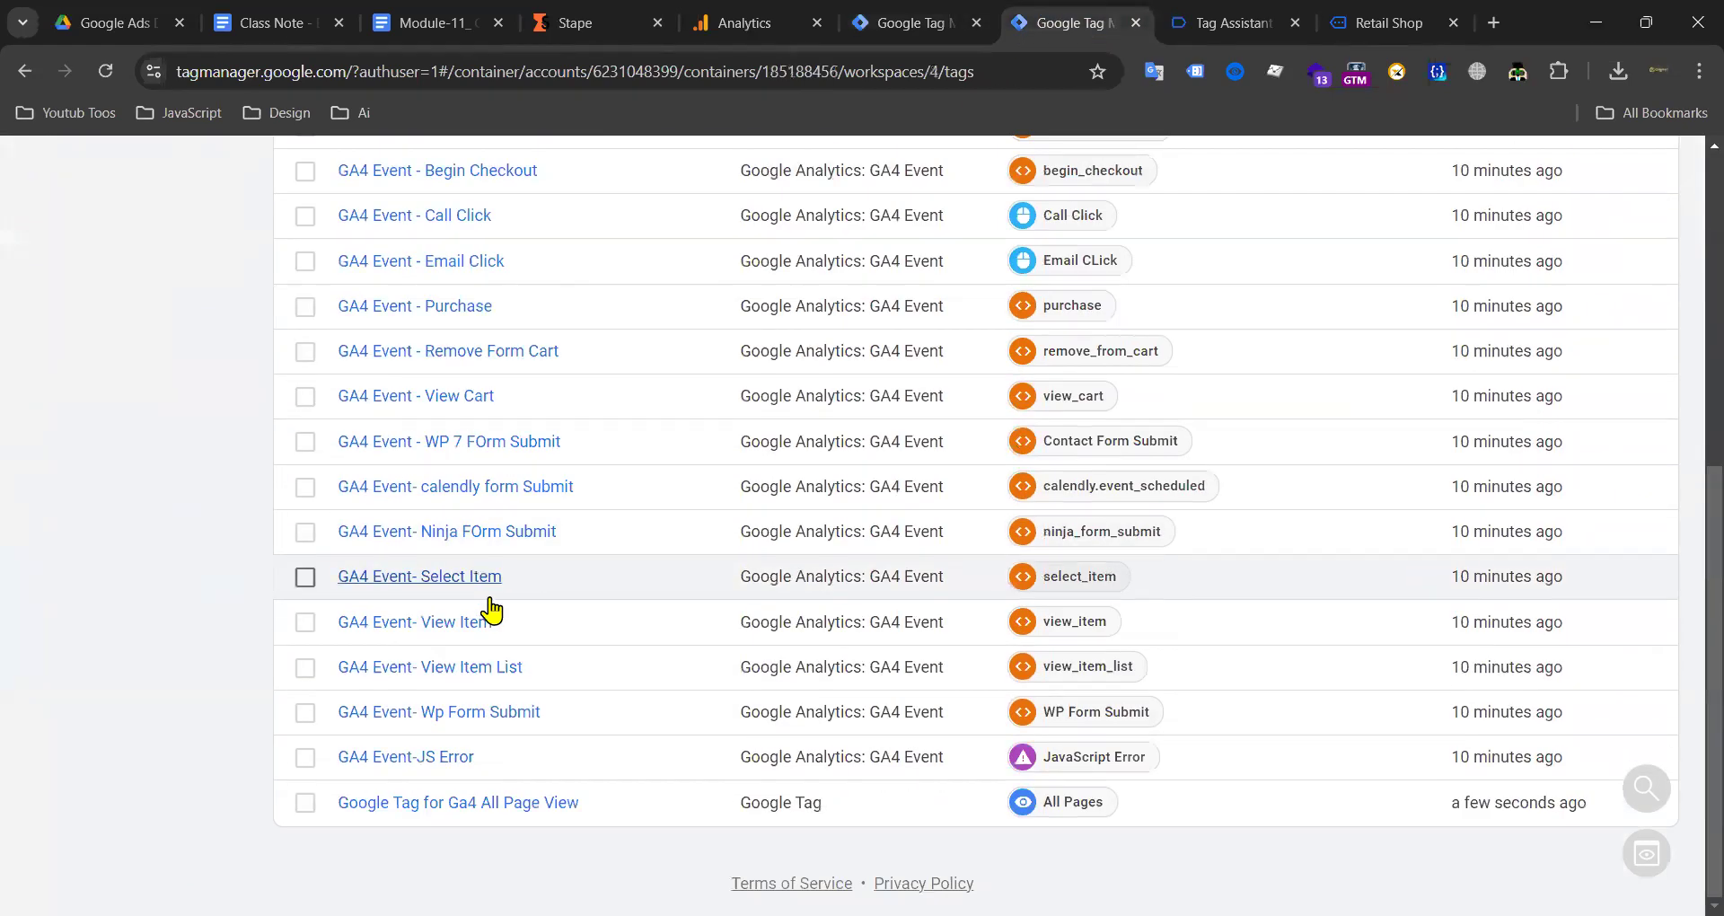
scroll(468, 549, "up", 10)
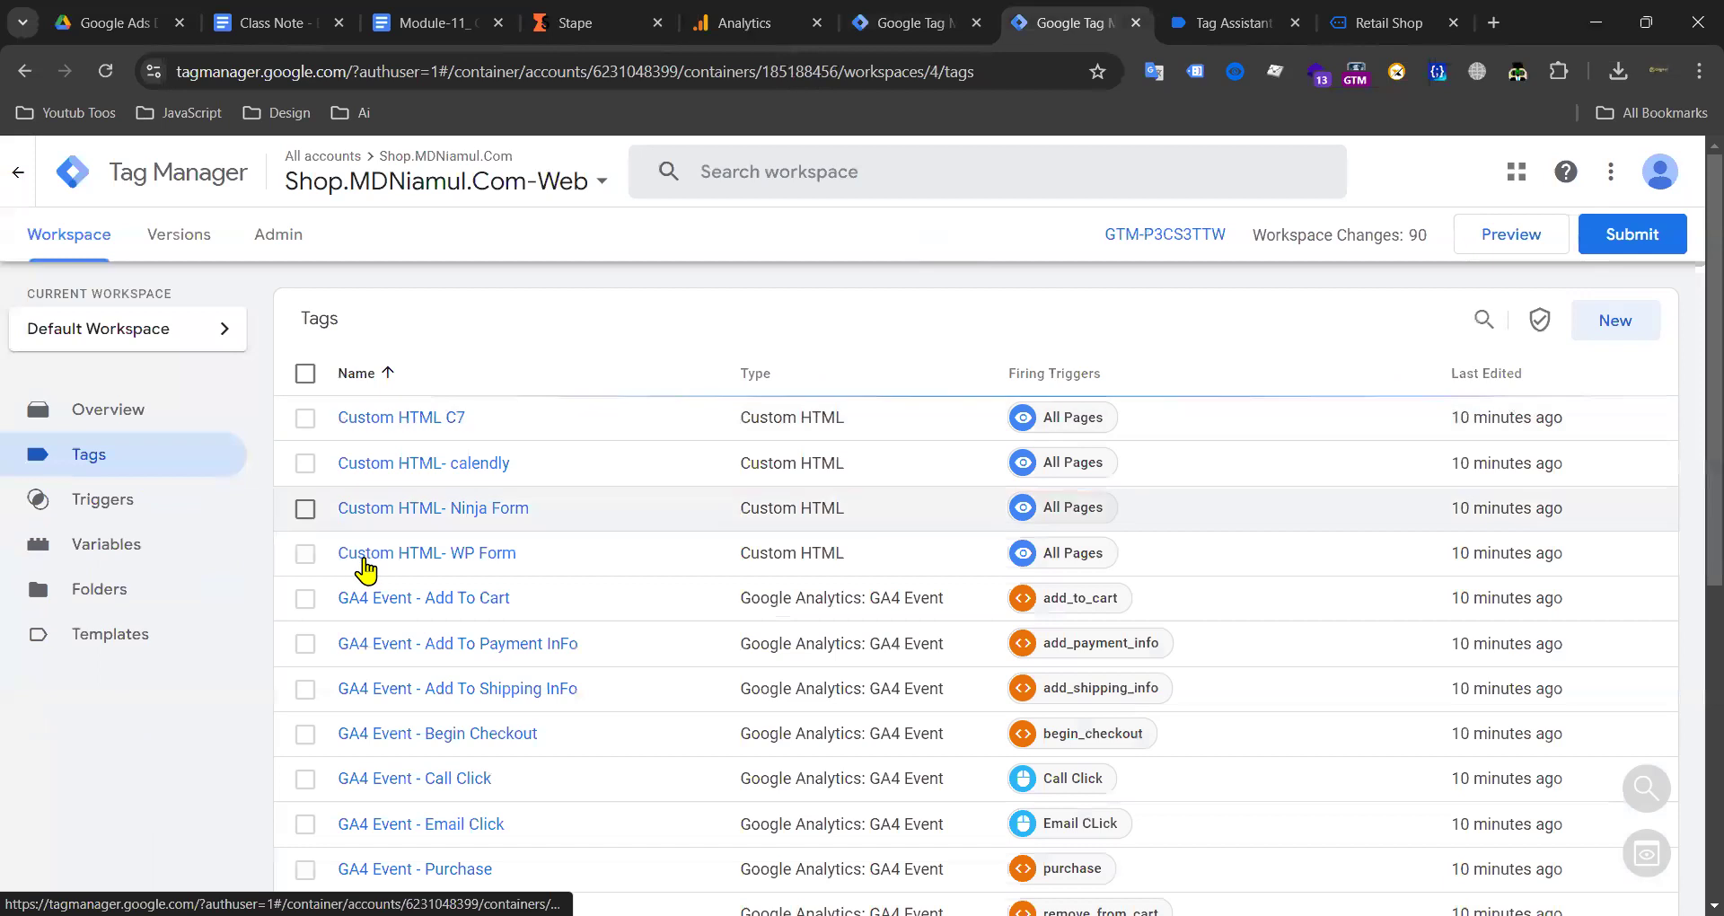
left_click(898, 22)
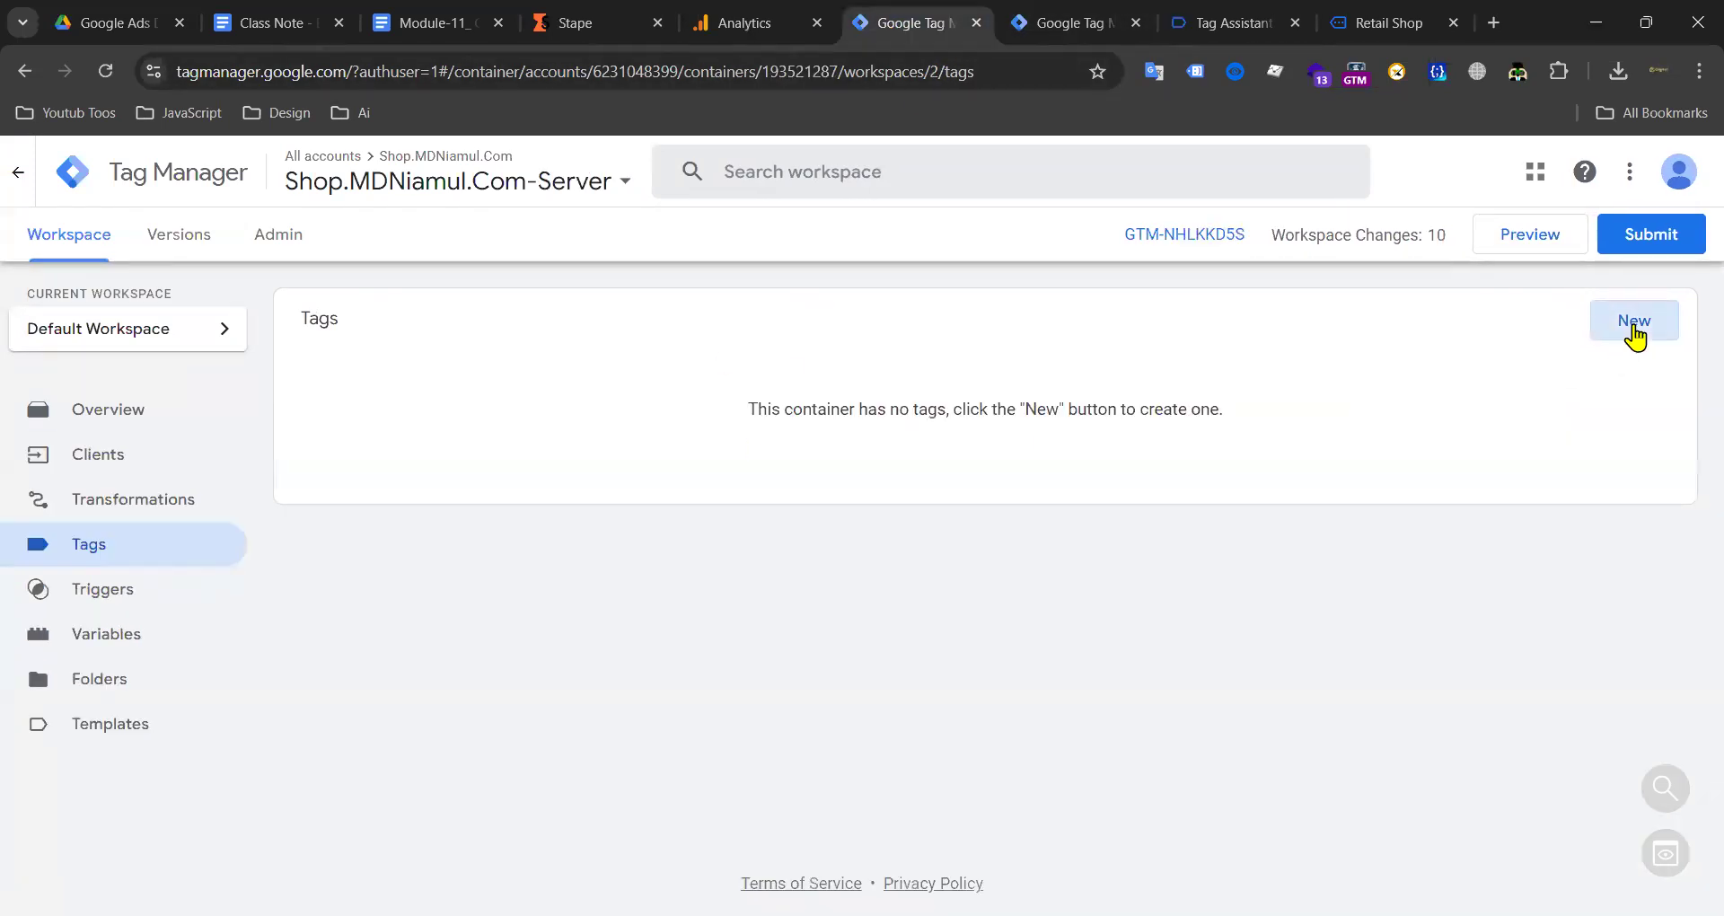
left_click(1634, 323)
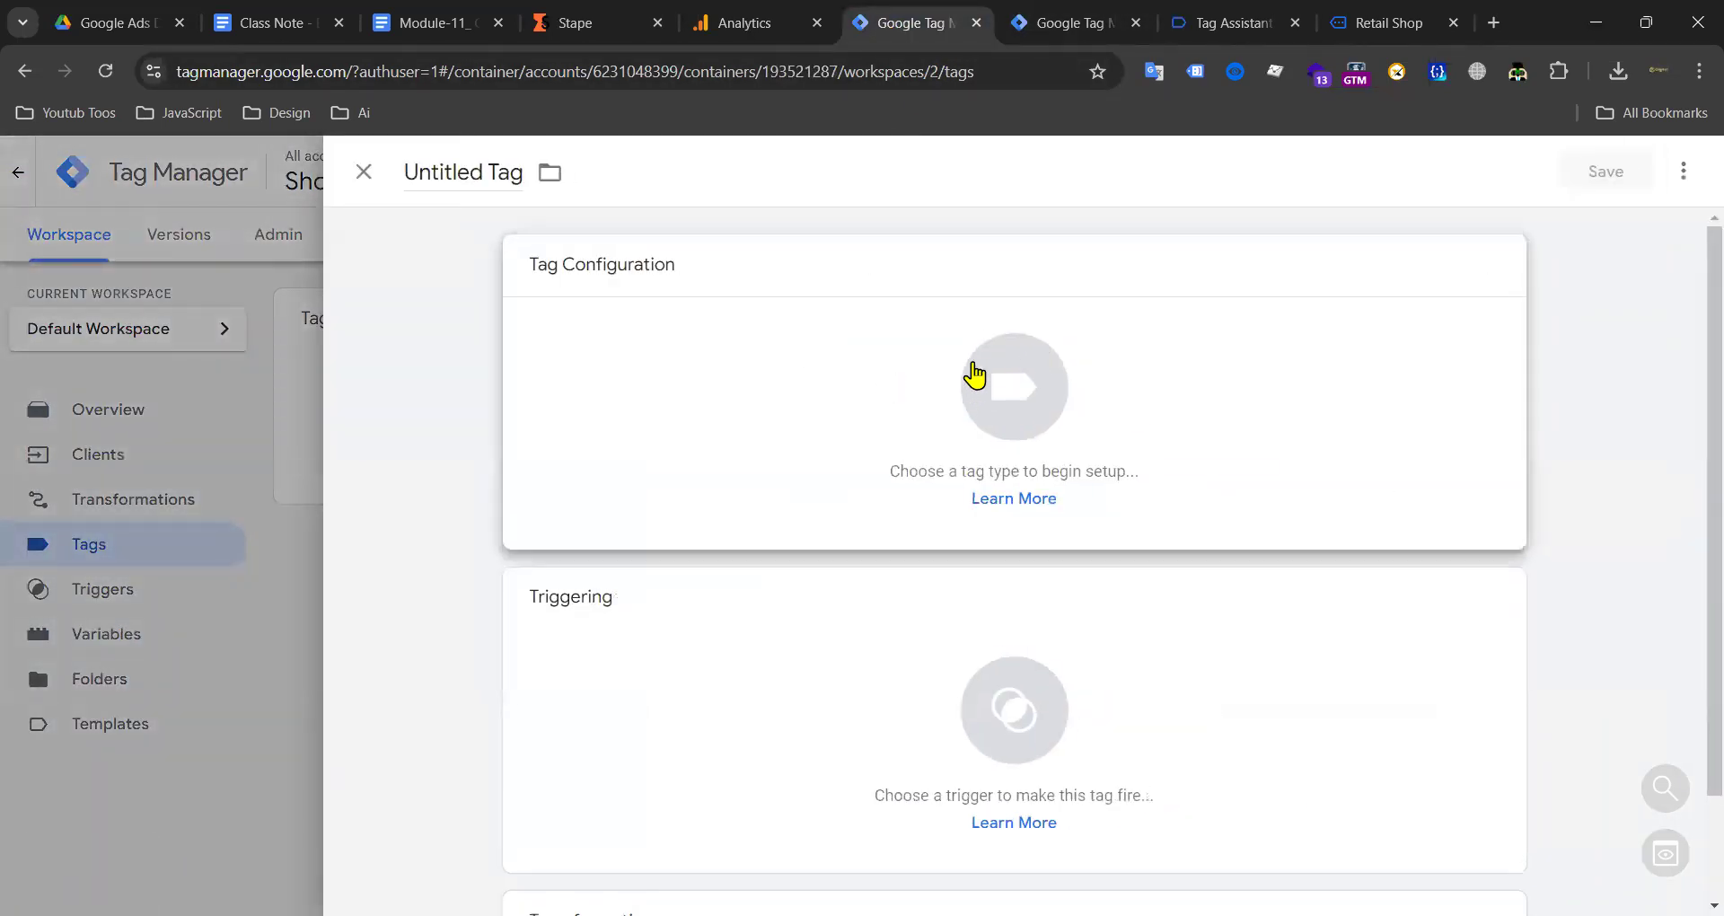
left_click(975, 373)
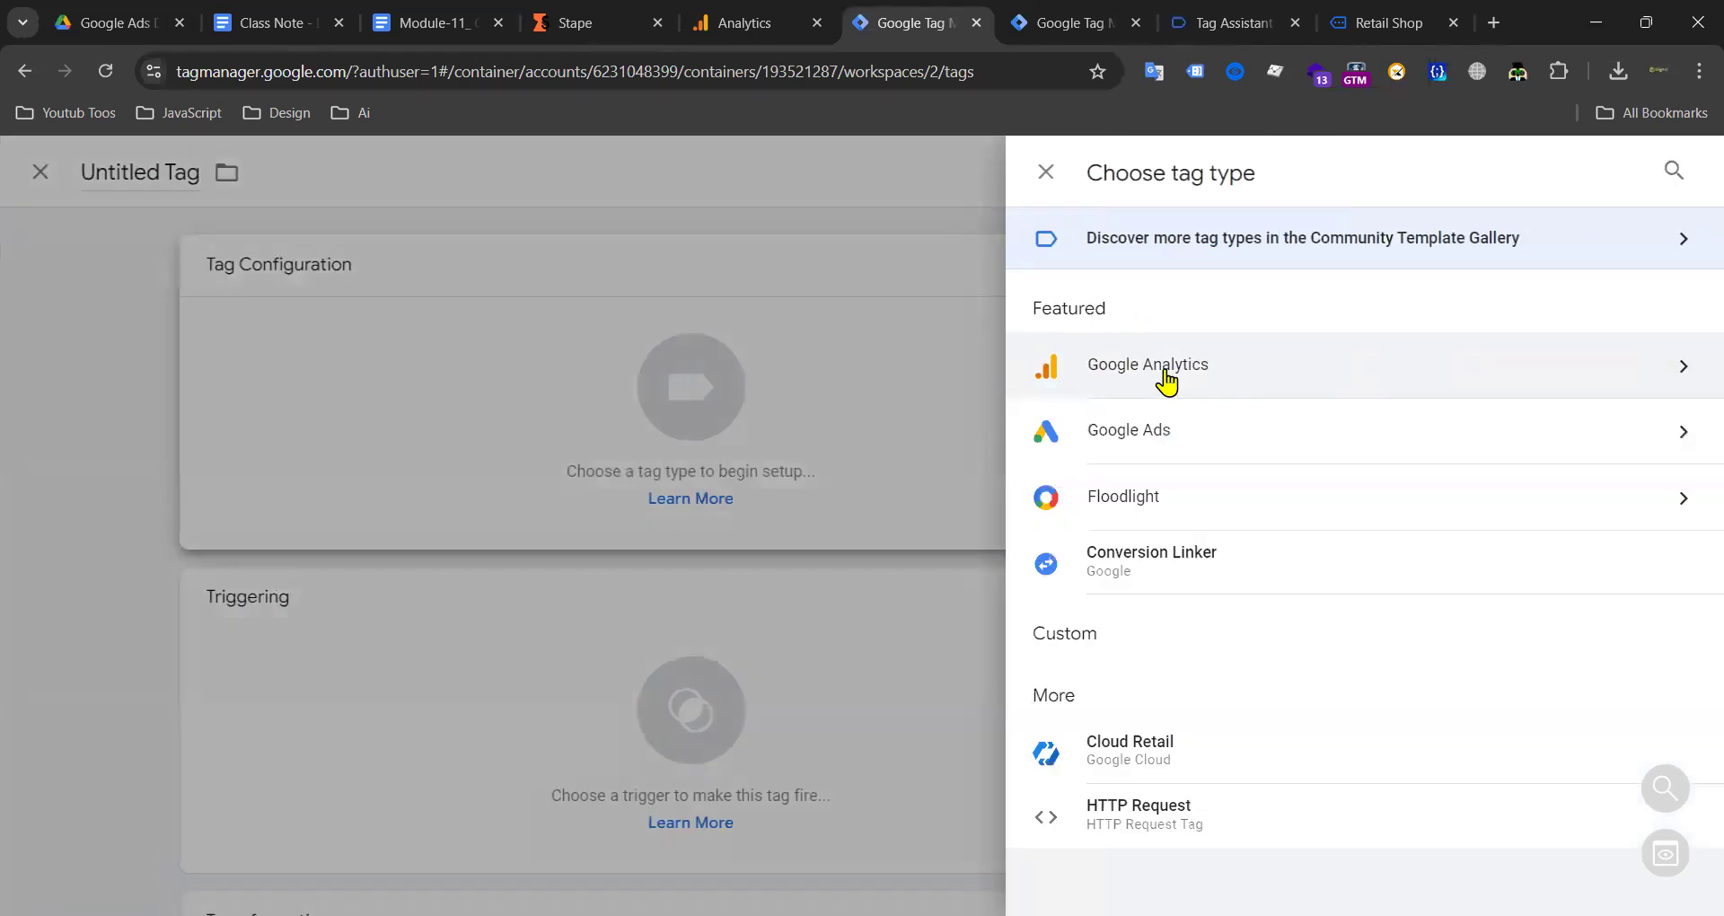
left_click(1233, 376)
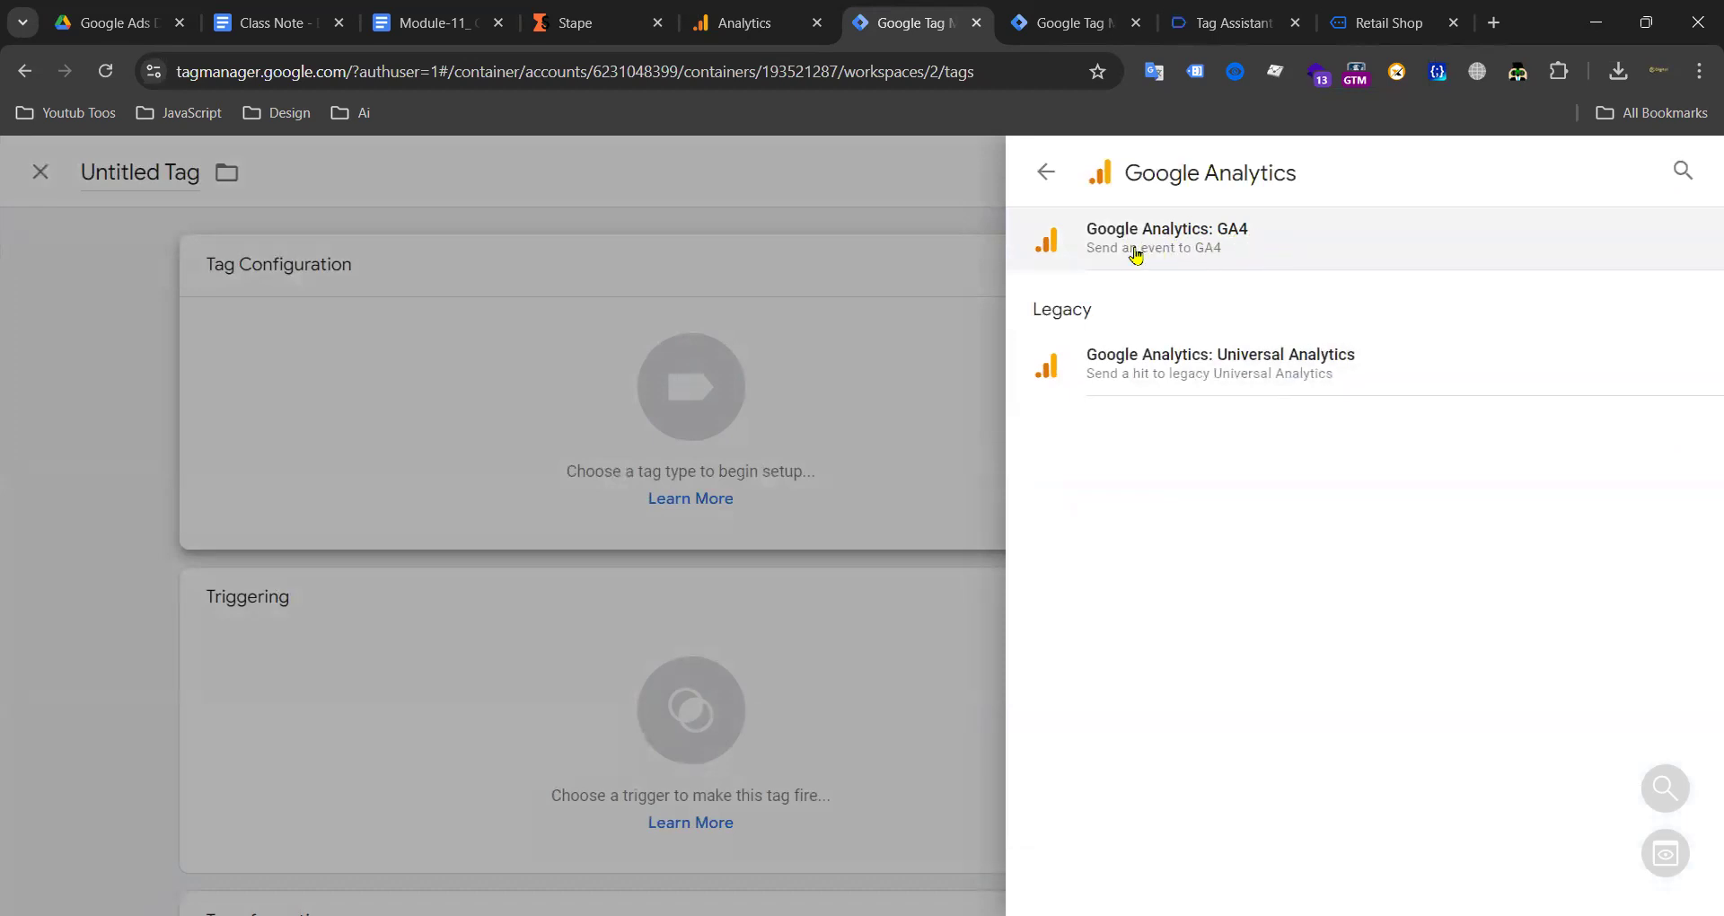
left_click(1235, 248)
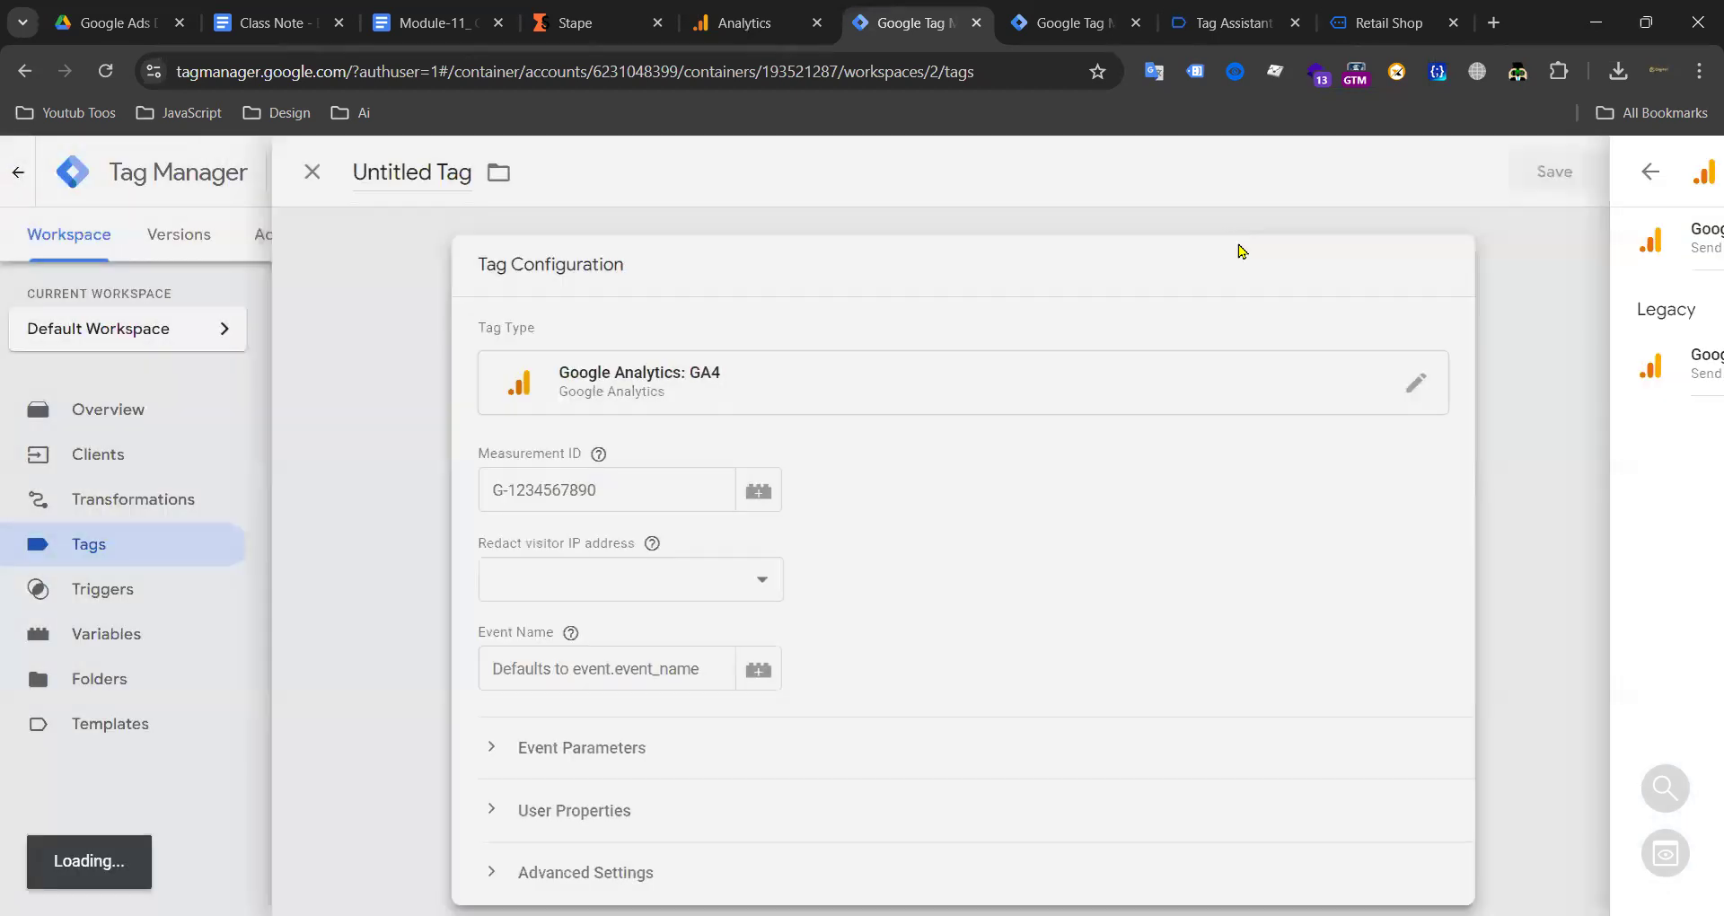
scroll(697, 485, "down", 3)
scroll(633, 296, "up", 3)
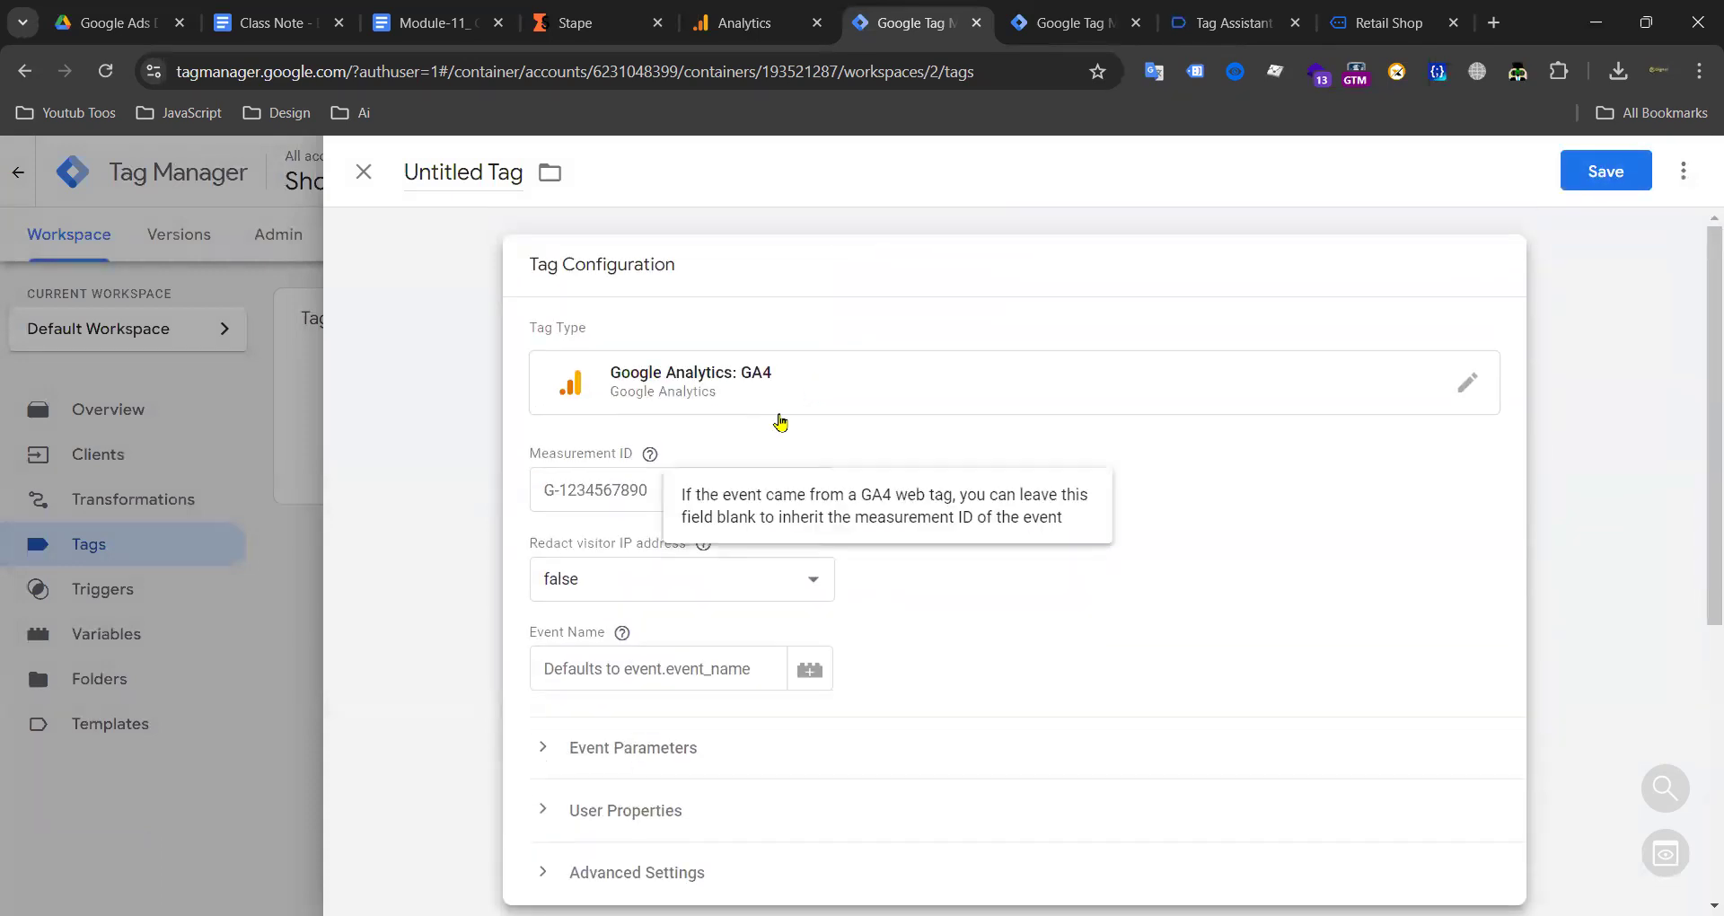
Step: Copy the measurement ID from the Analytics web stream details for the tag
left_click(624, 491)
left_click(745, 17)
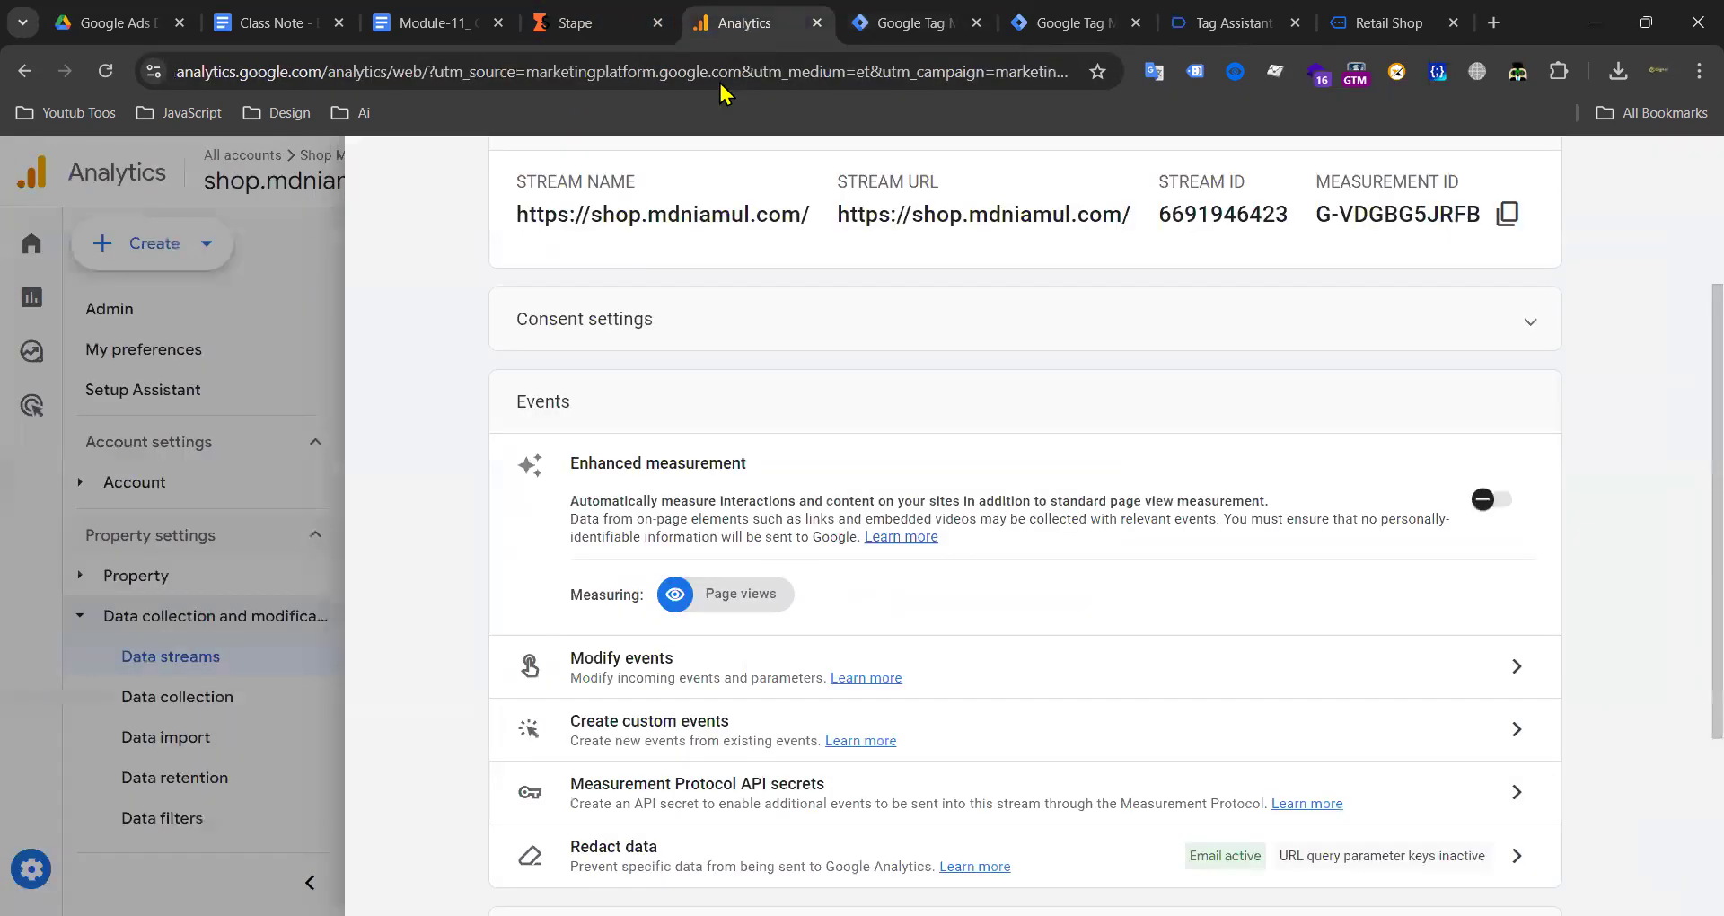
scroll(646, 454, "down", 3)
scroll(809, 465, "up", 6)
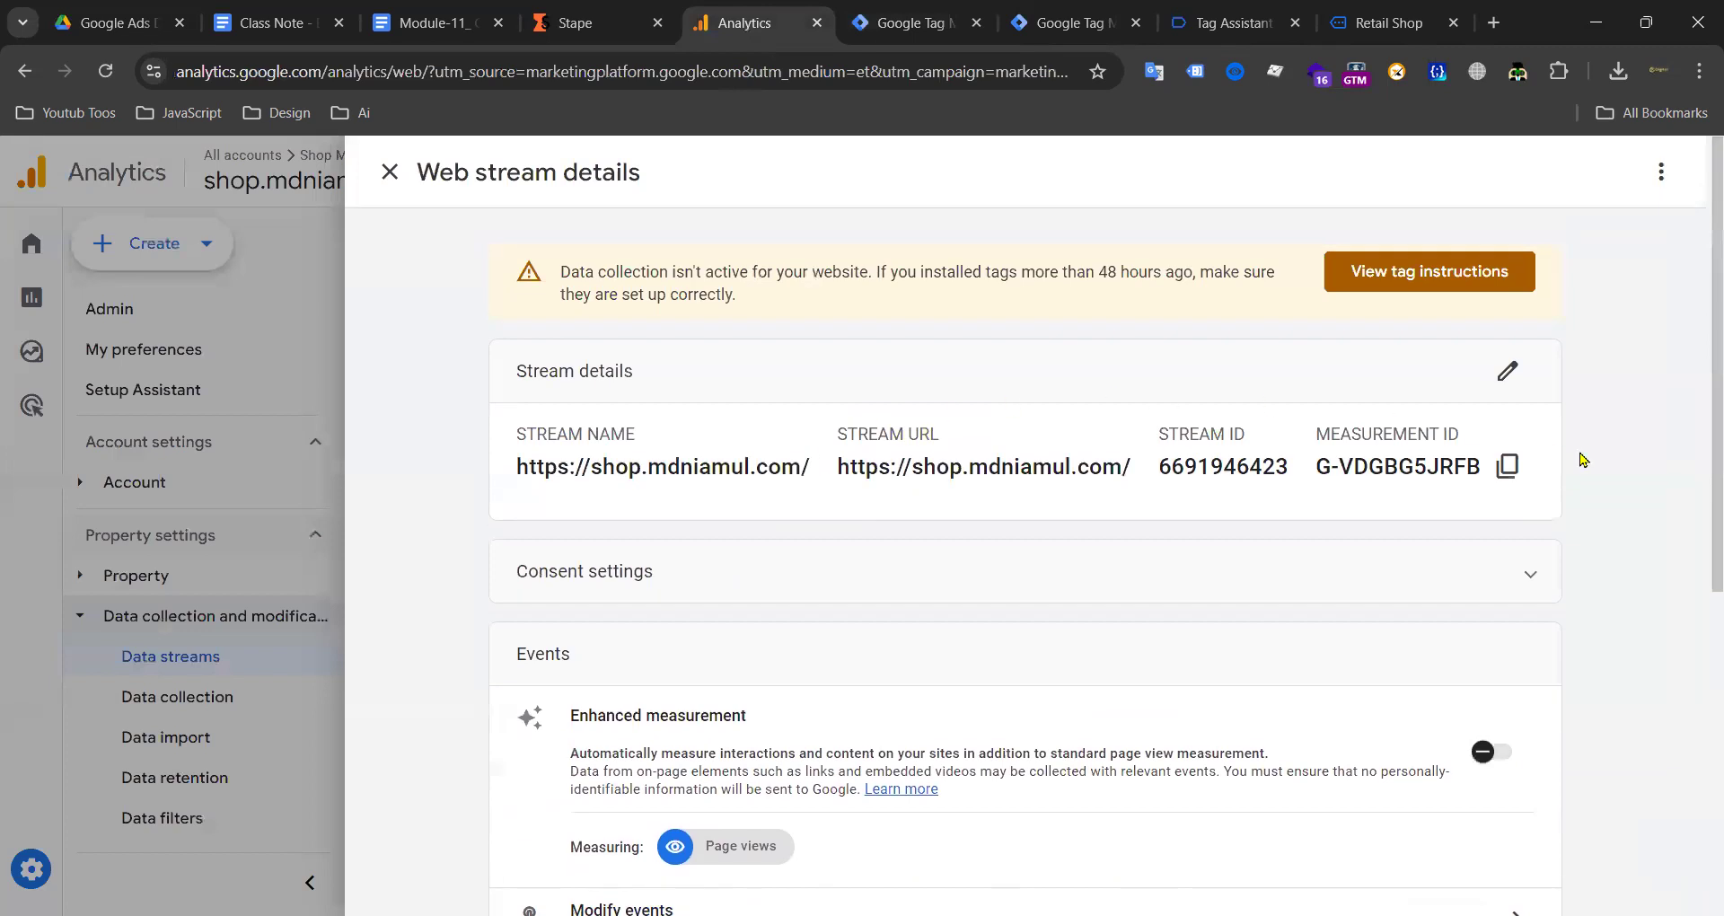
left_click(1508, 466)
left_click(907, 23)
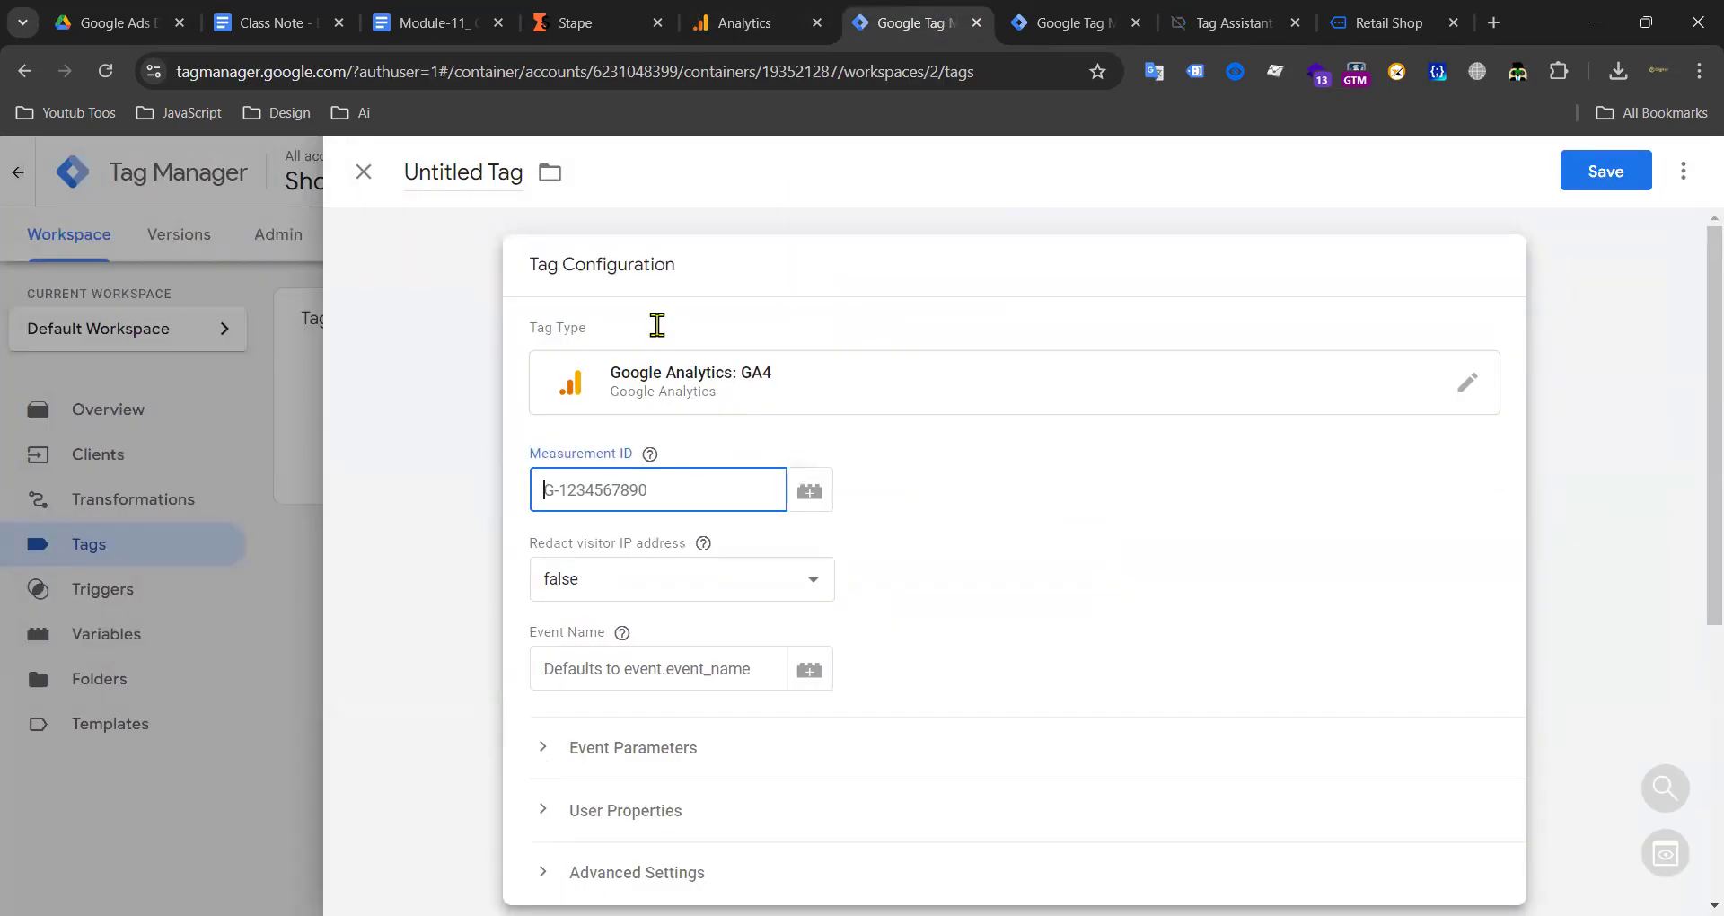
Step: Paste measurement ID G-VDGBG5JRFB and review the redact IP and Event Name options
key("ctrl+v")
left_click(1081, 507)
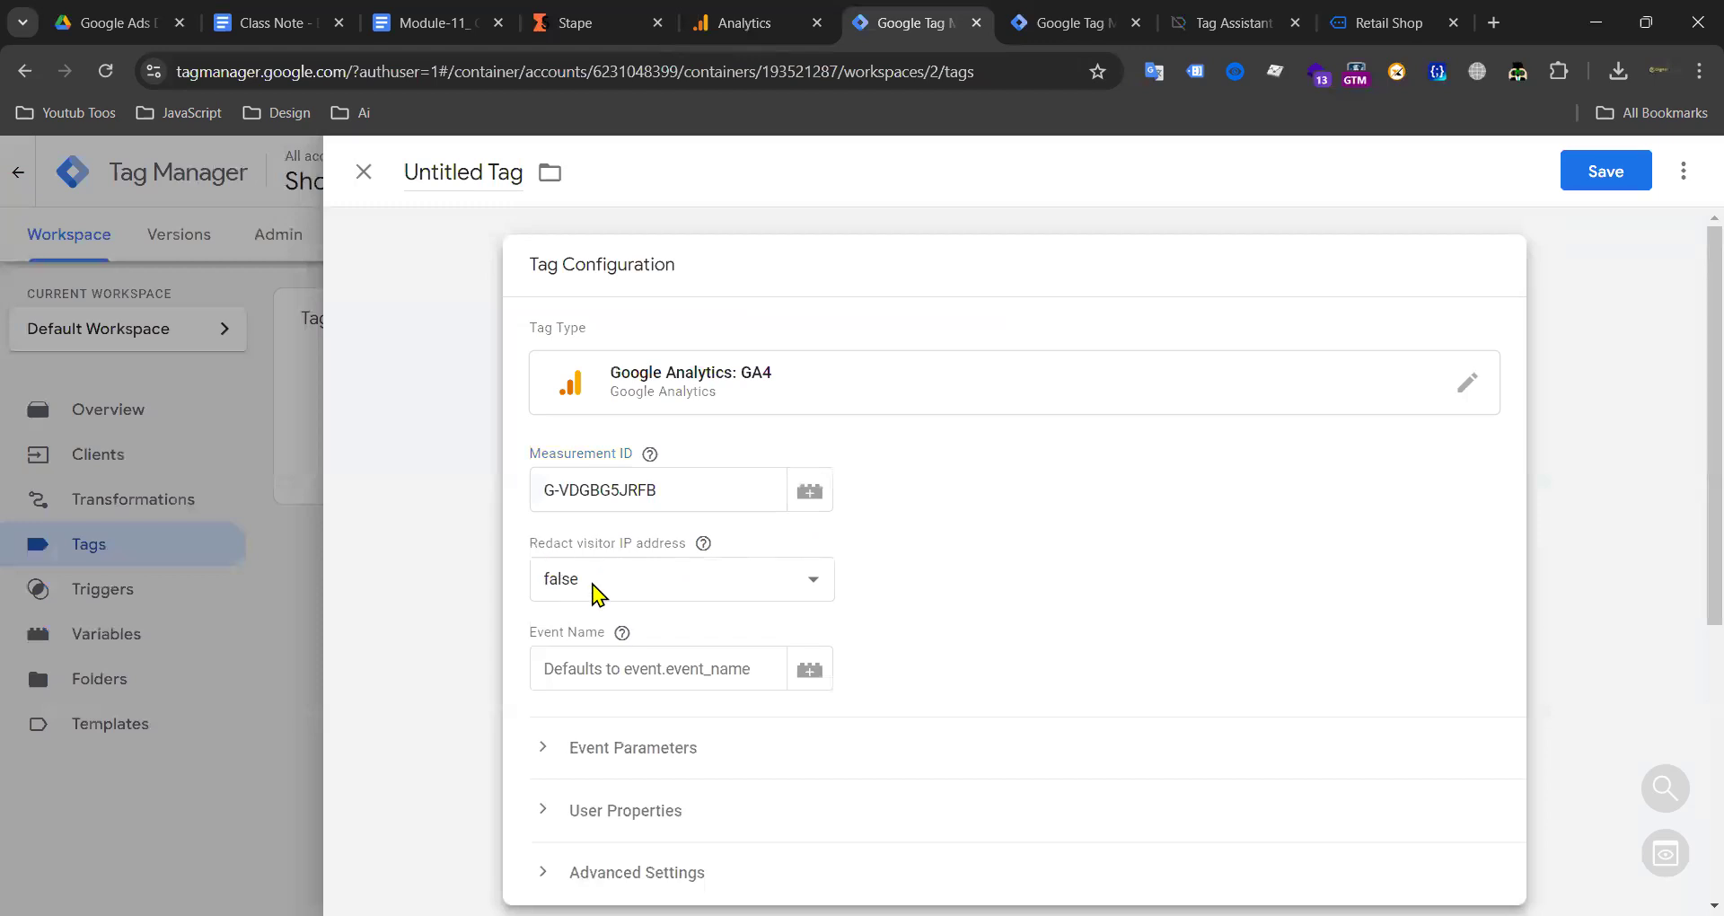
left_click(742, 583)
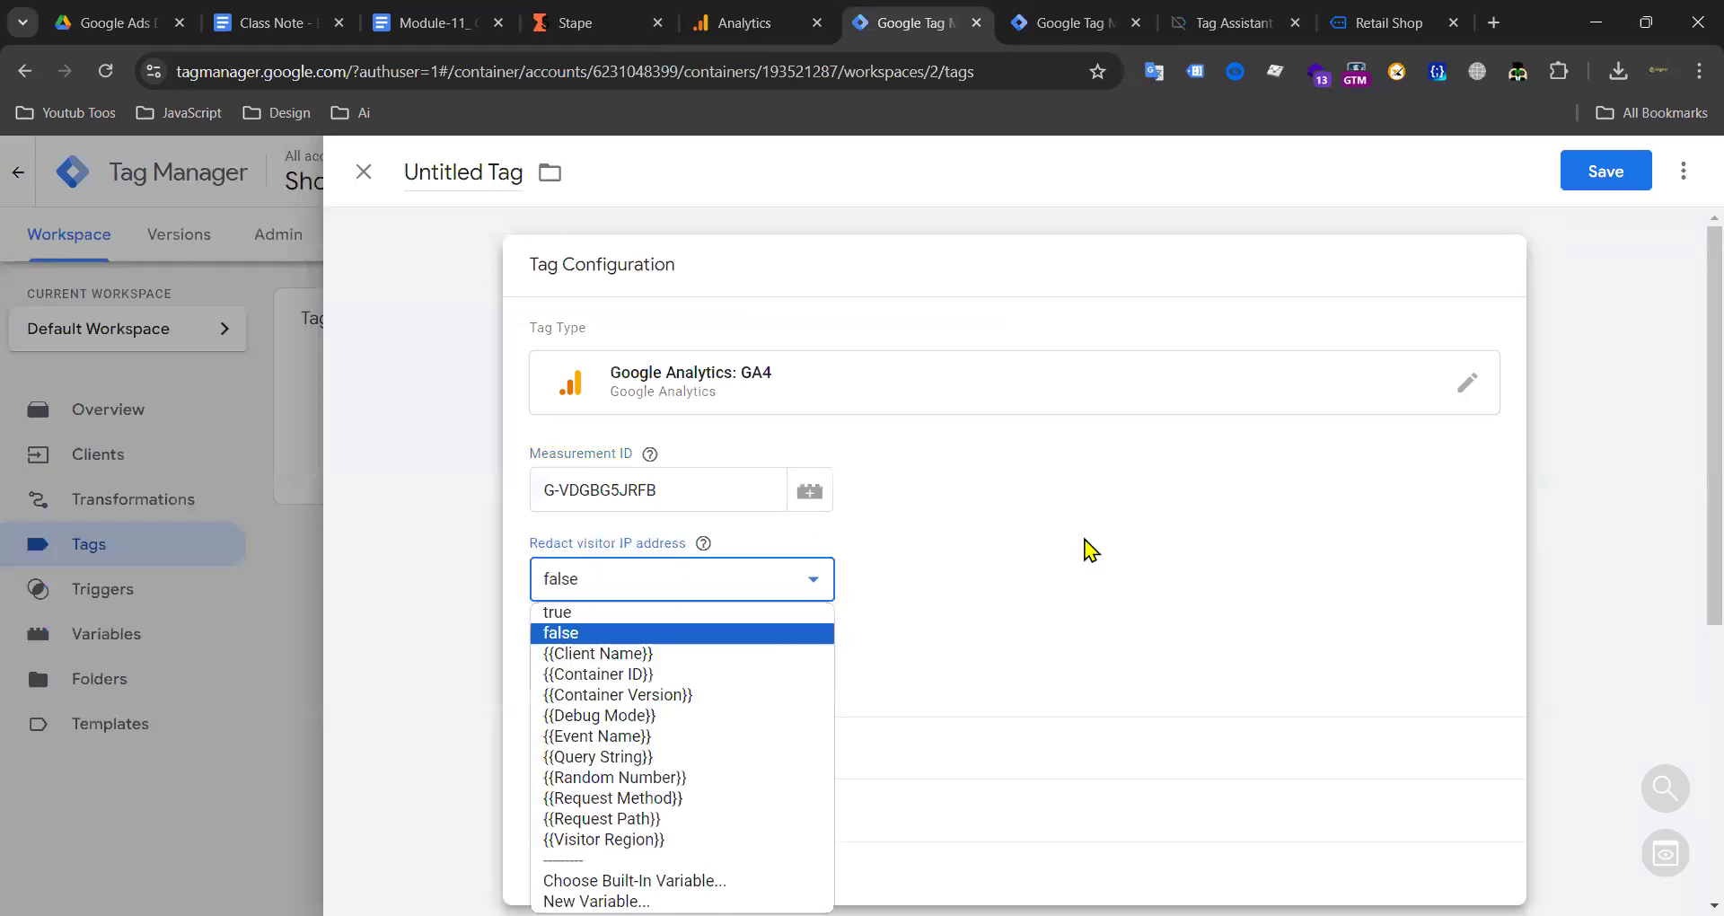
scroll(1122, 490, "down", 3)
left_click_drag(529, 355, 597, 352)
mouse_move(619, 354)
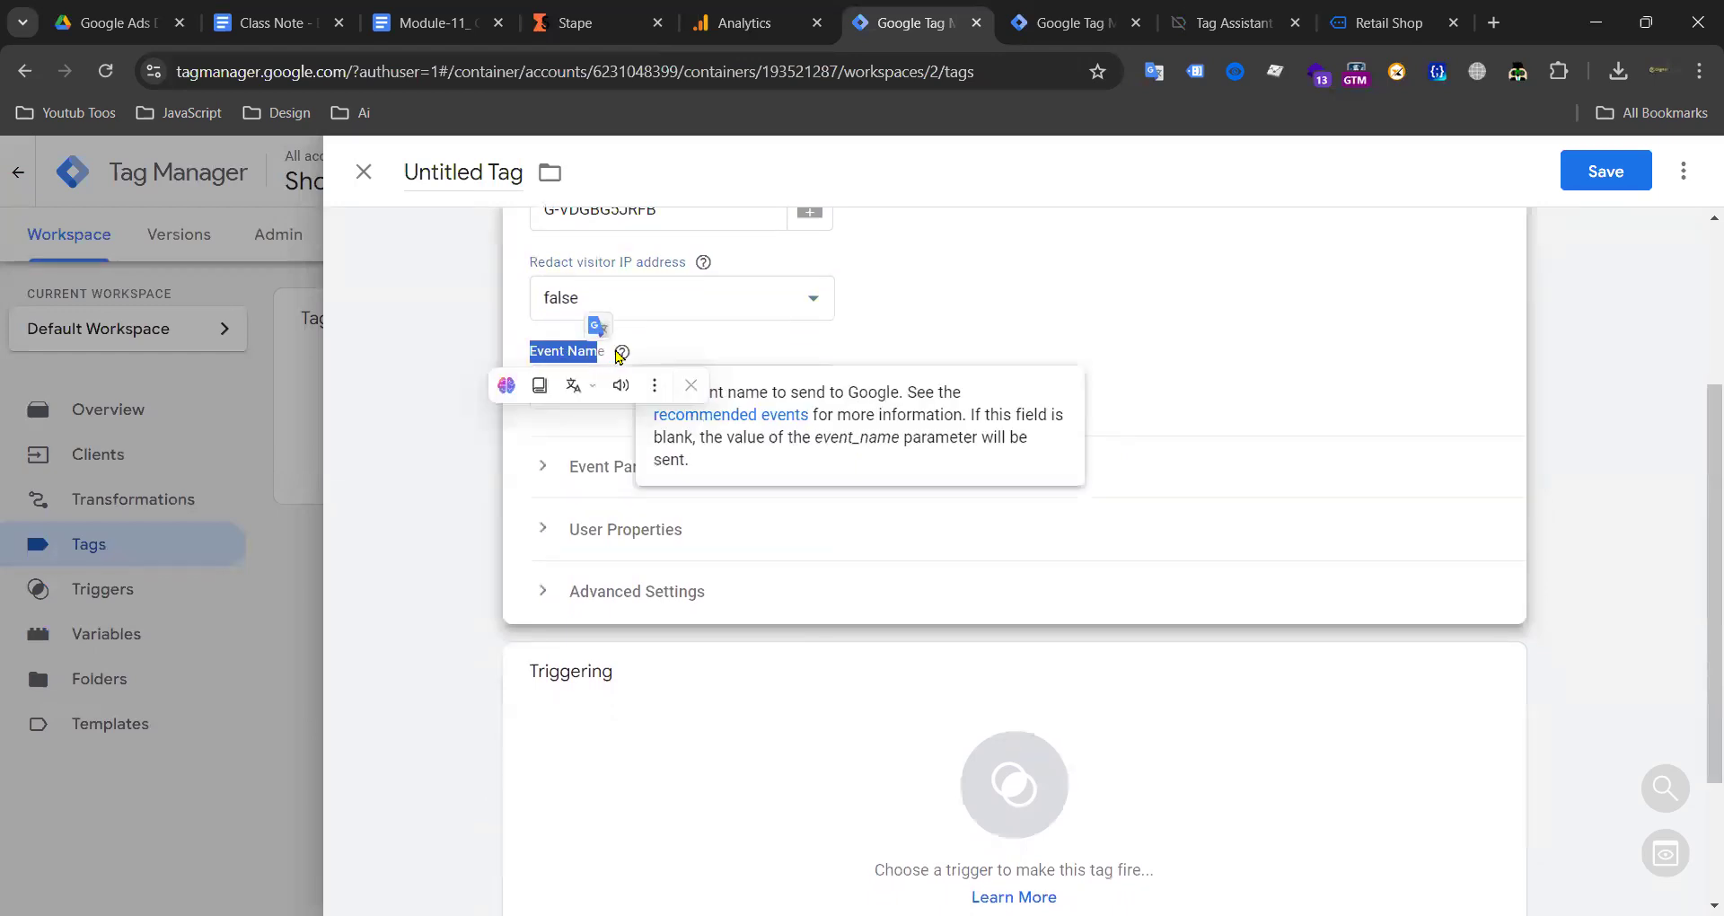
left_click(1067, 326)
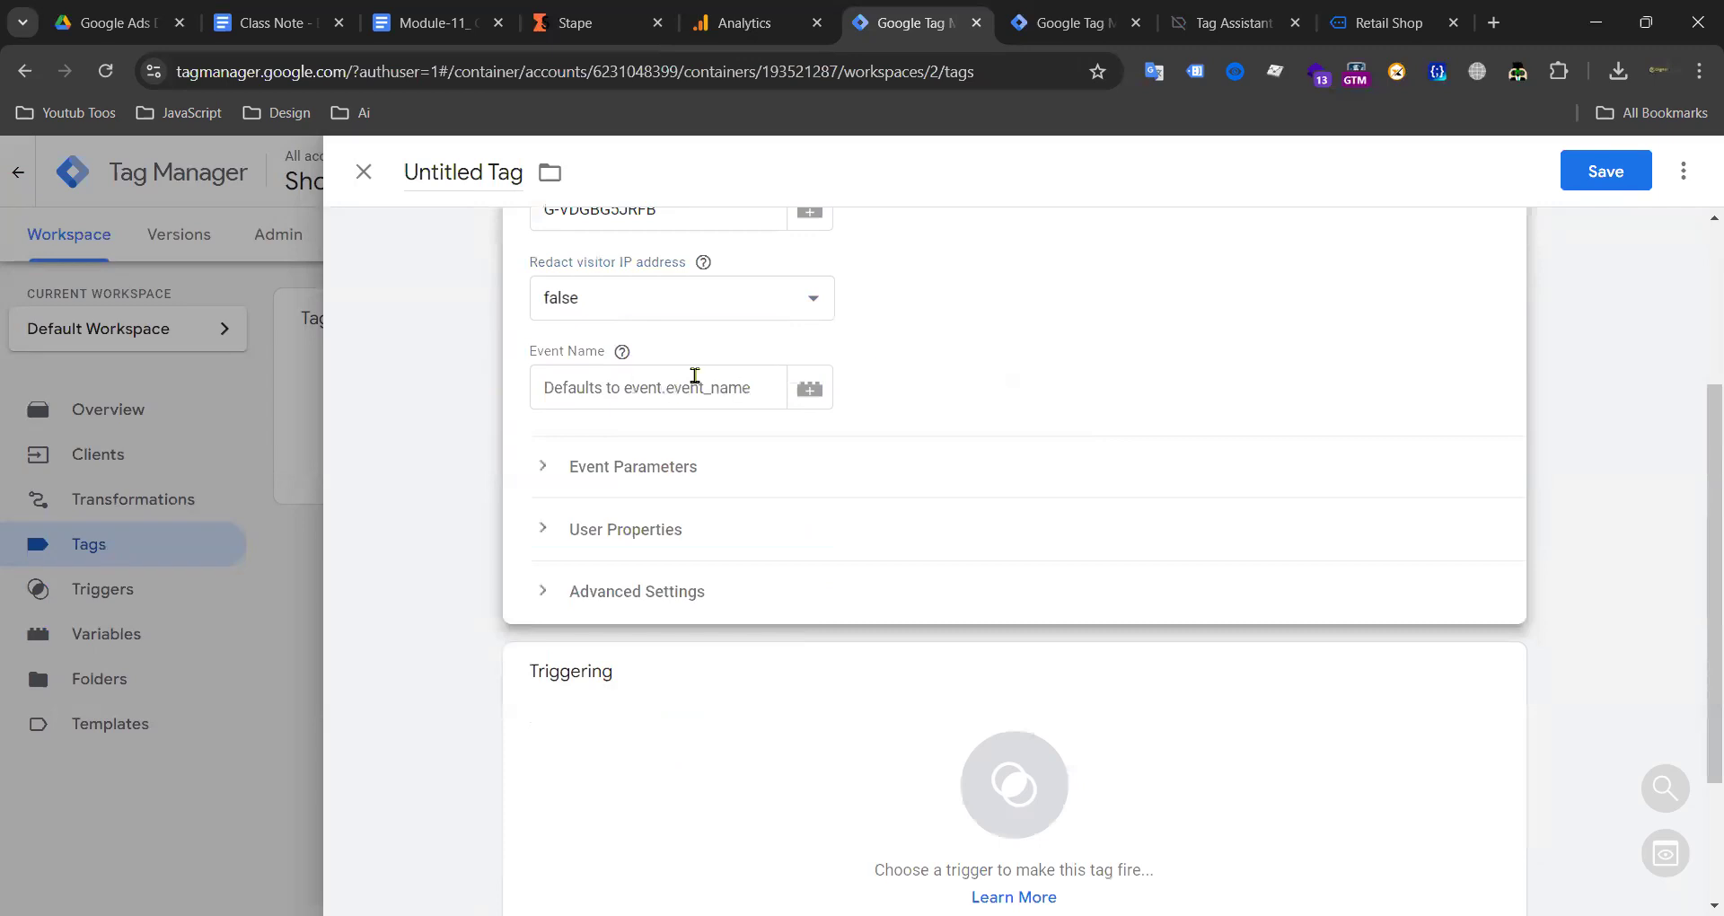
Step: Expand and collapse Event Parameters and User Properties, then expand Advanced Settings
left_click(1114, 21)
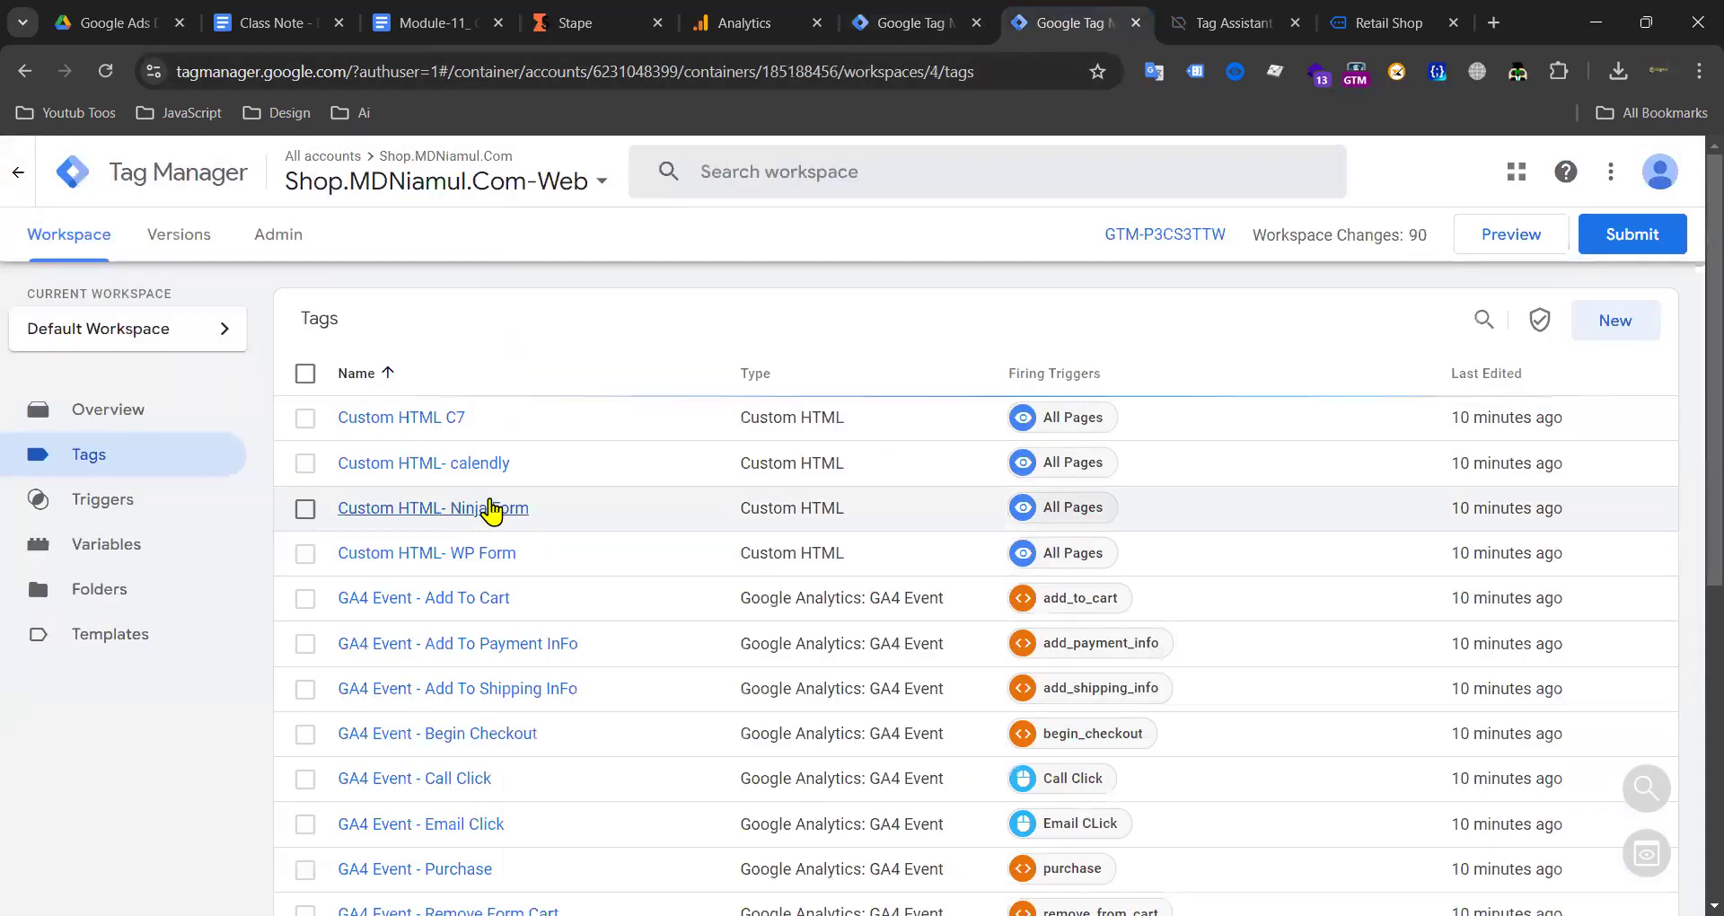
scroll(491, 508, "down", 10)
scroll(728, 412, "up", 10)
left_click(916, 22)
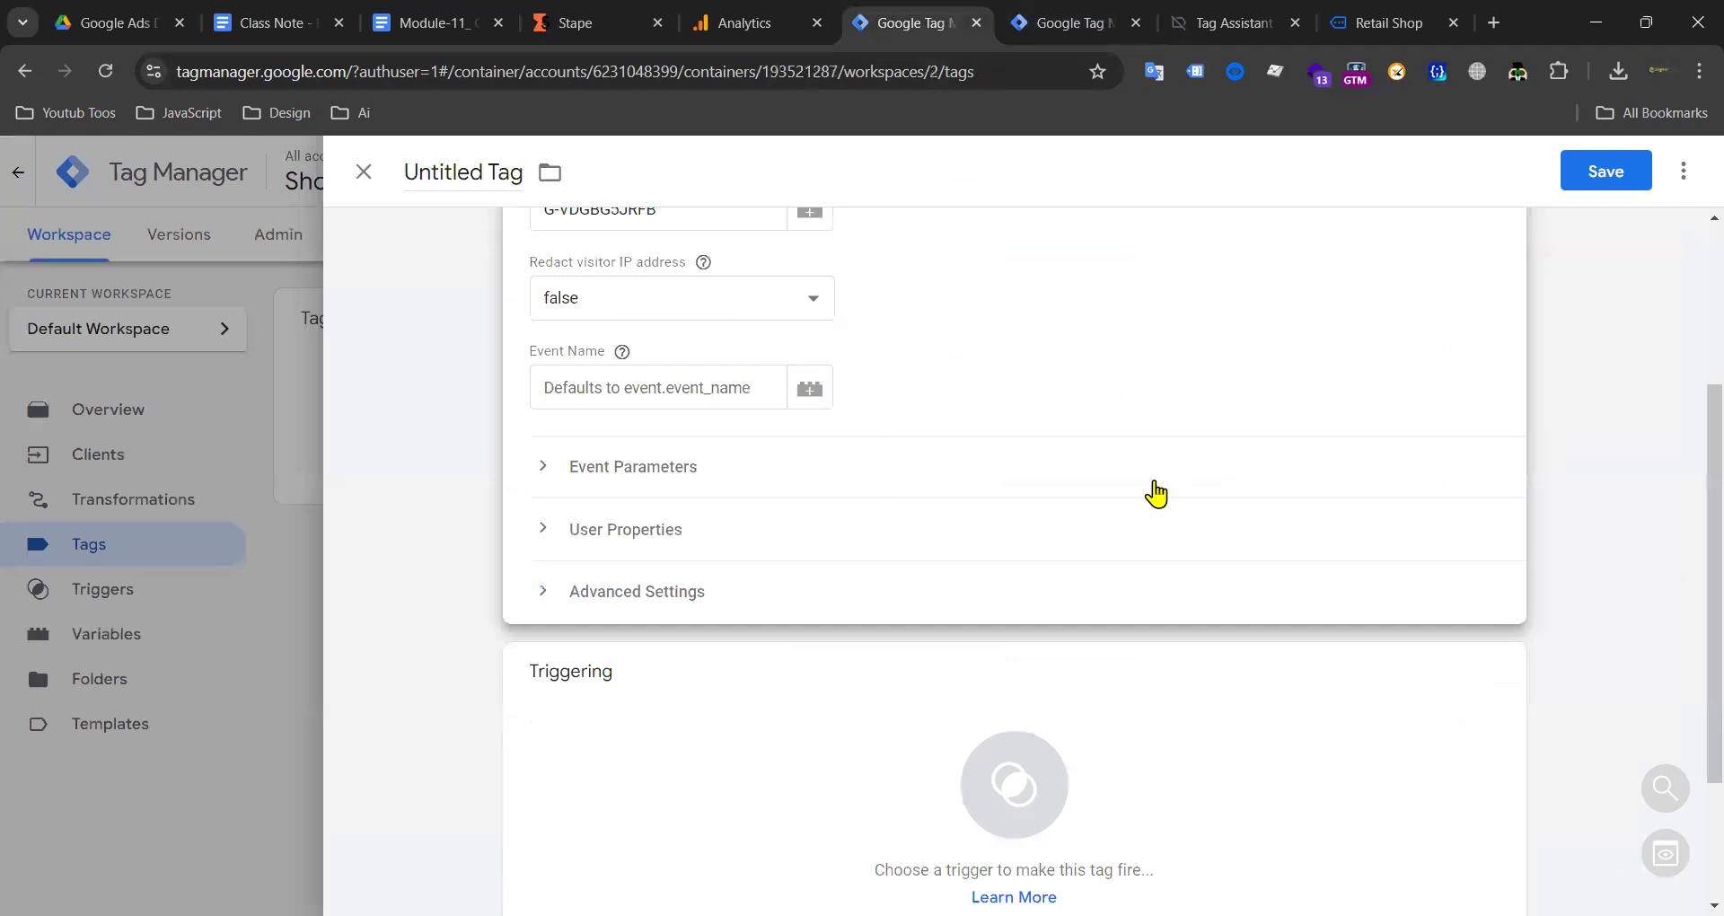
left_click(653, 478)
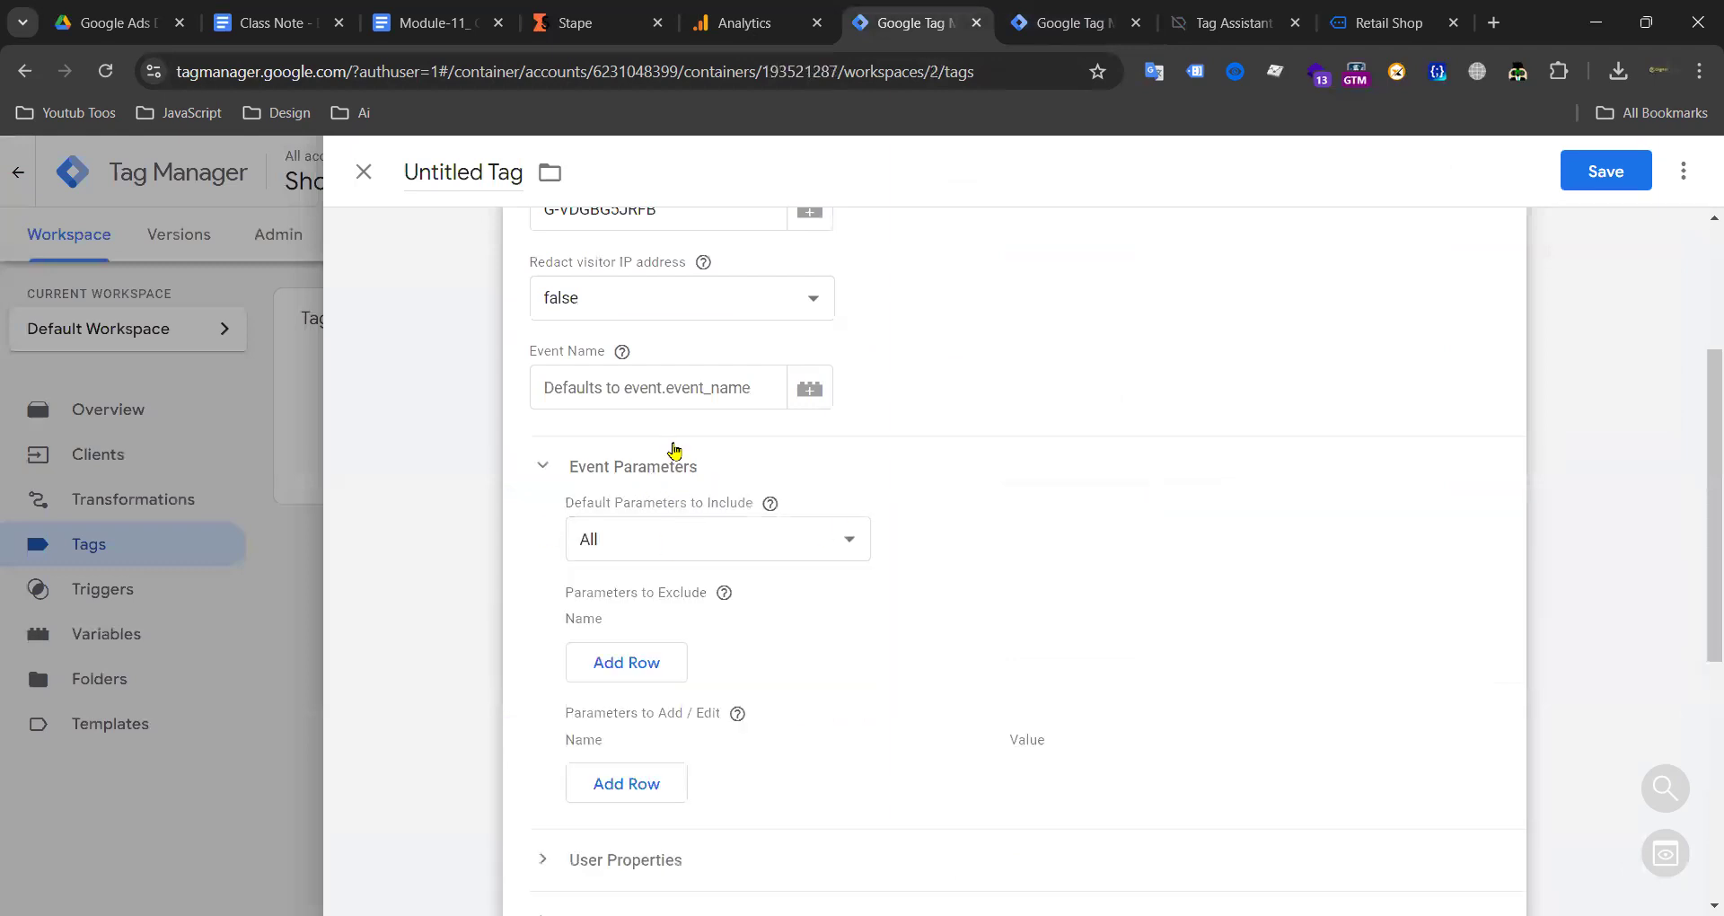
left_click(571, 461)
left_click(1006, 21)
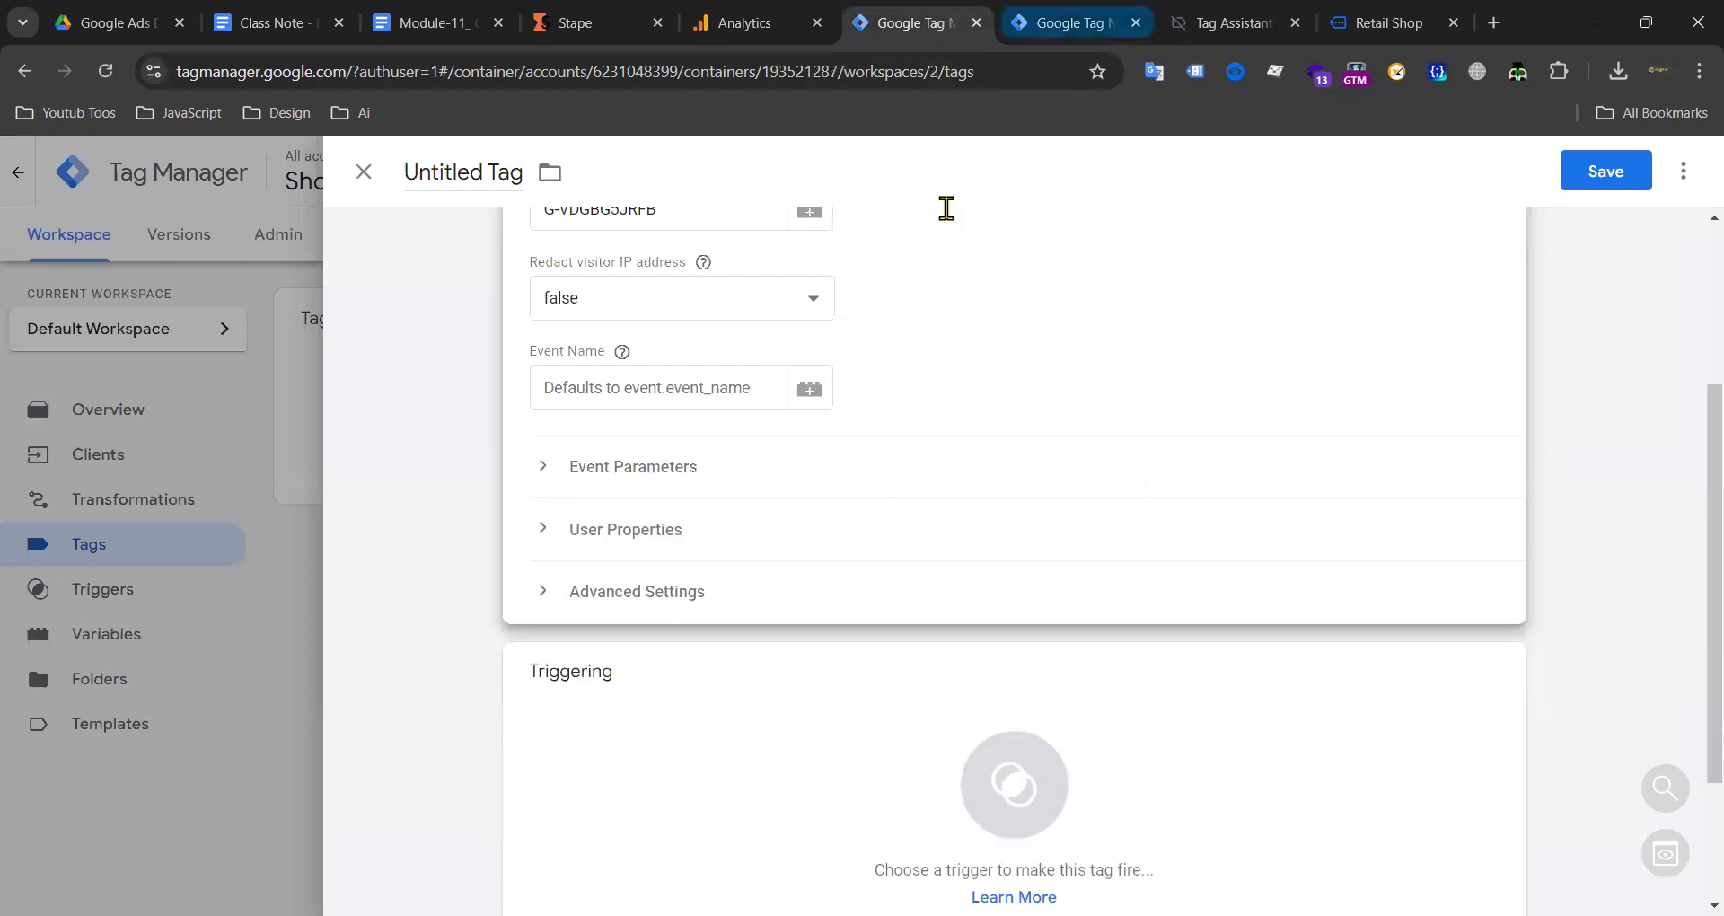
left_click(898, 23)
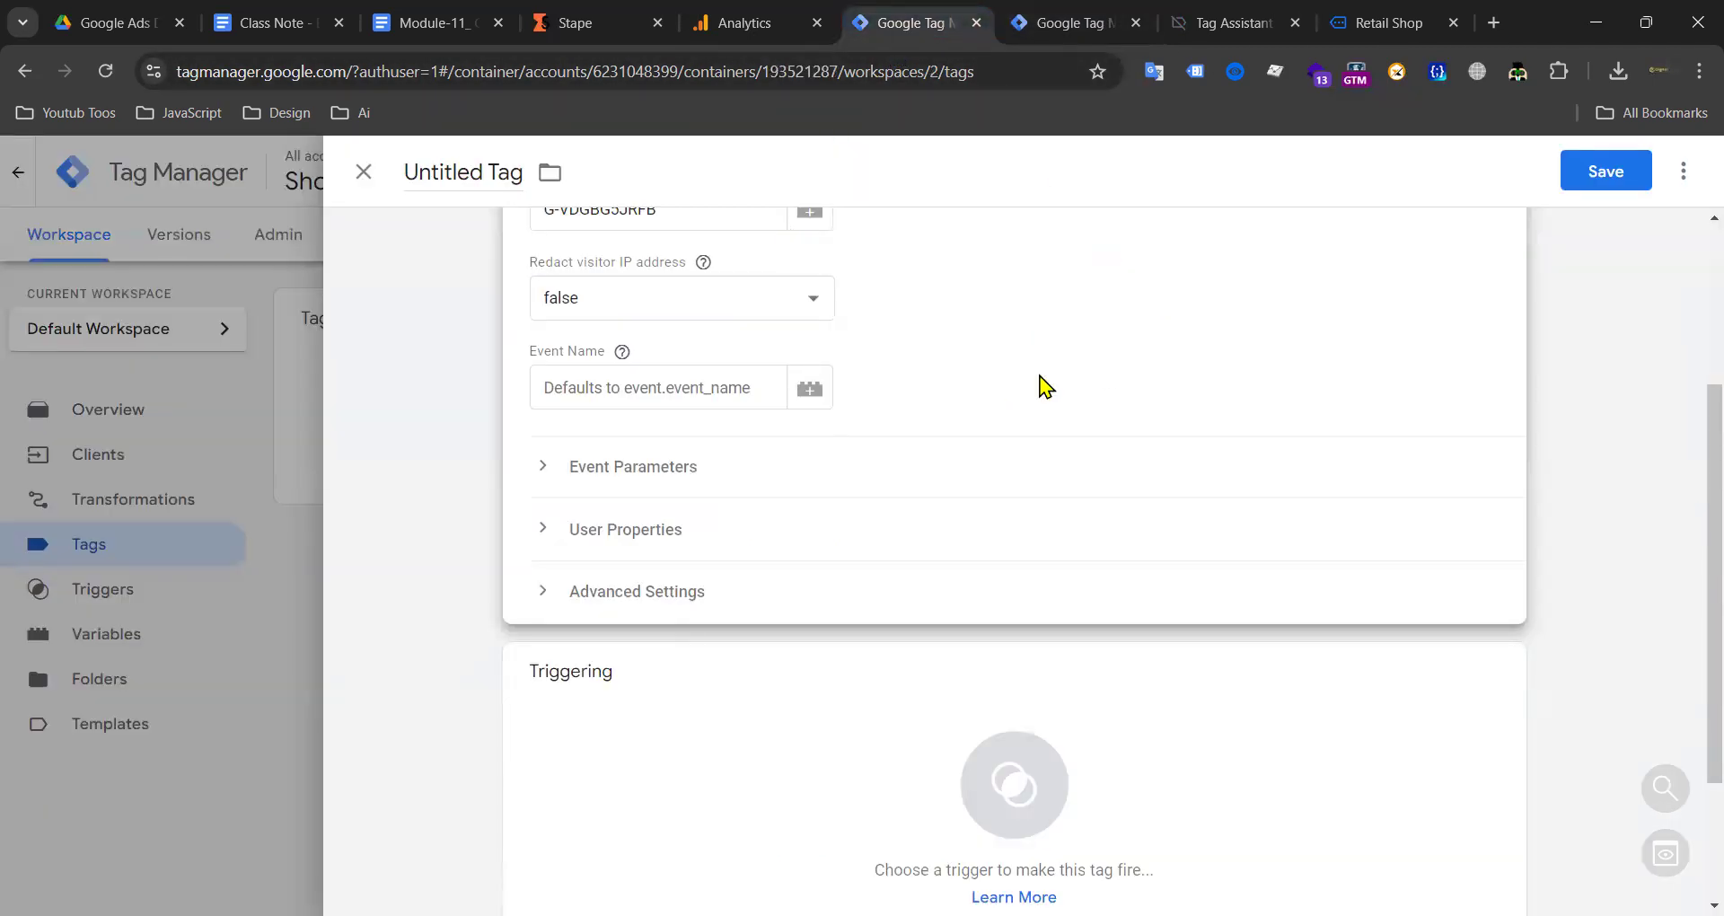
left_click(586, 533)
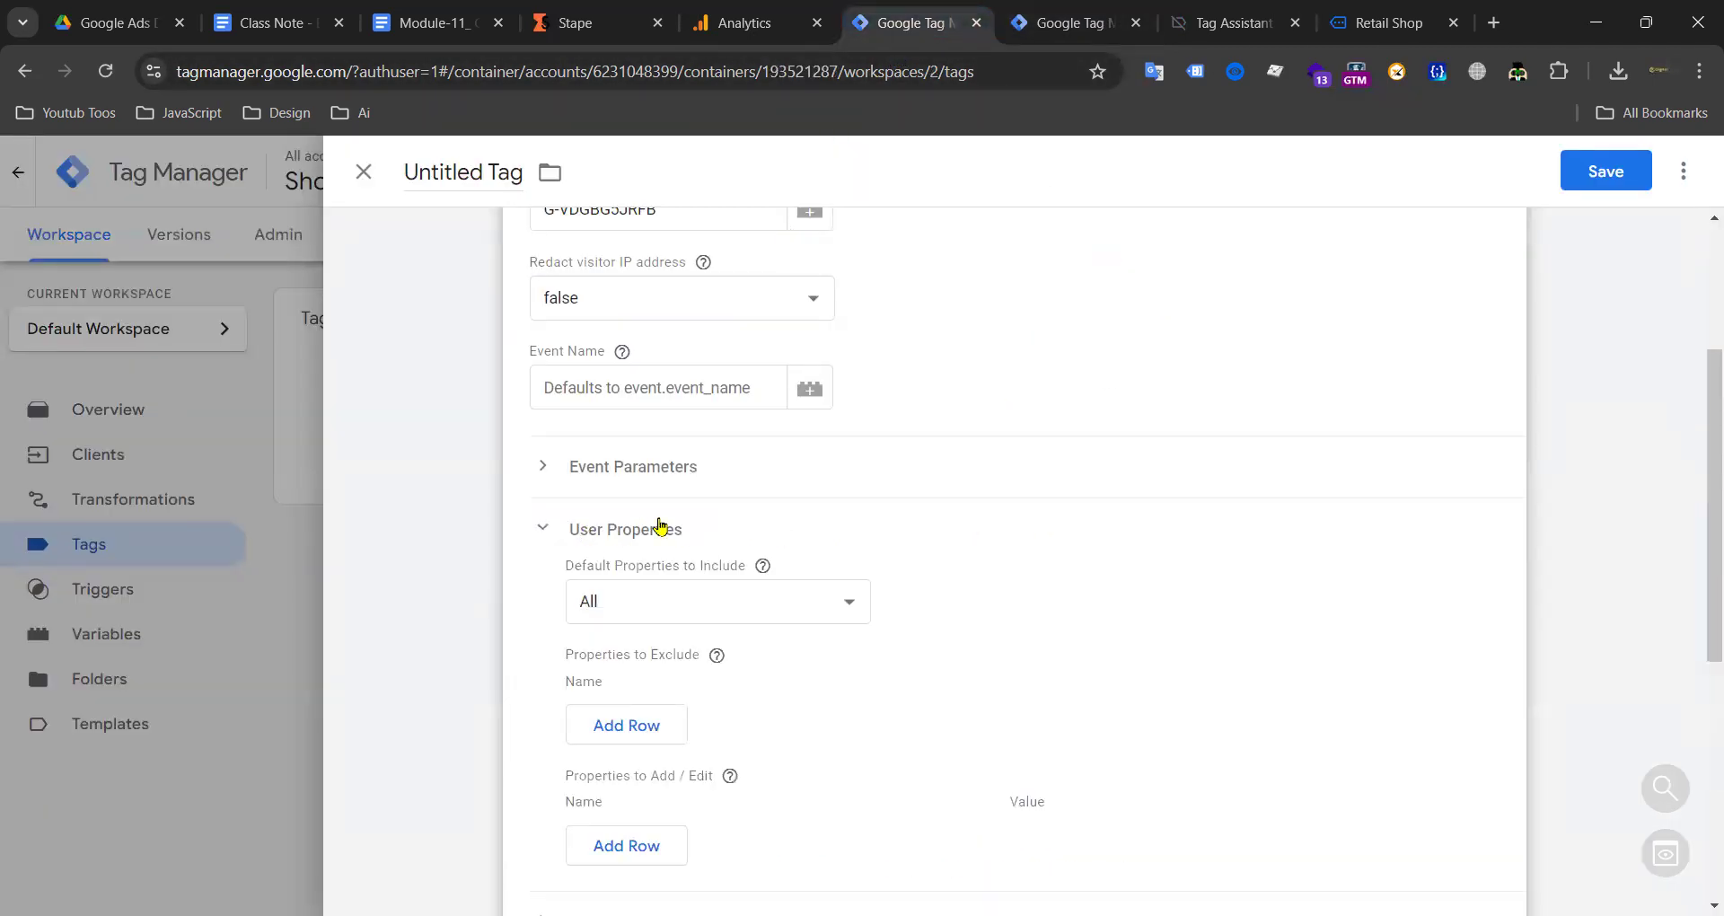
left_click(593, 535)
scroll(763, 450, "down", 3)
left_click(697, 403)
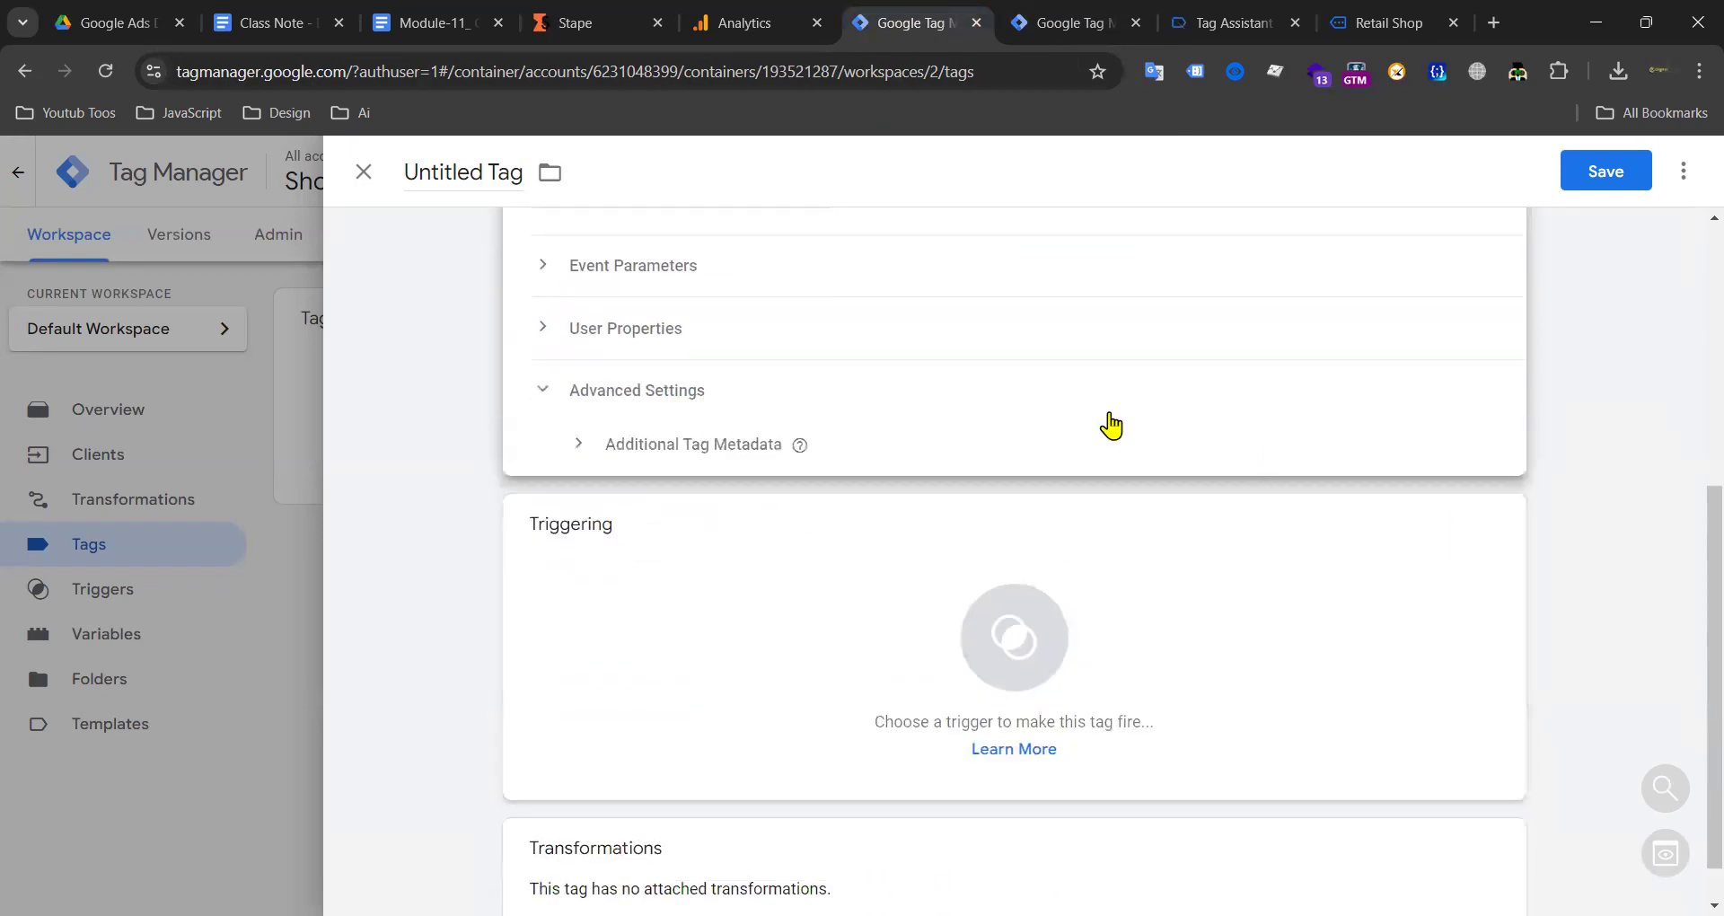
Step: Set GA4 Server Side Trigger as the tag's firing trigger and save
left_click(557, 395)
scroll(1021, 443, "up", 5)
scroll(1032, 539, "down", 4)
left_click(1028, 542)
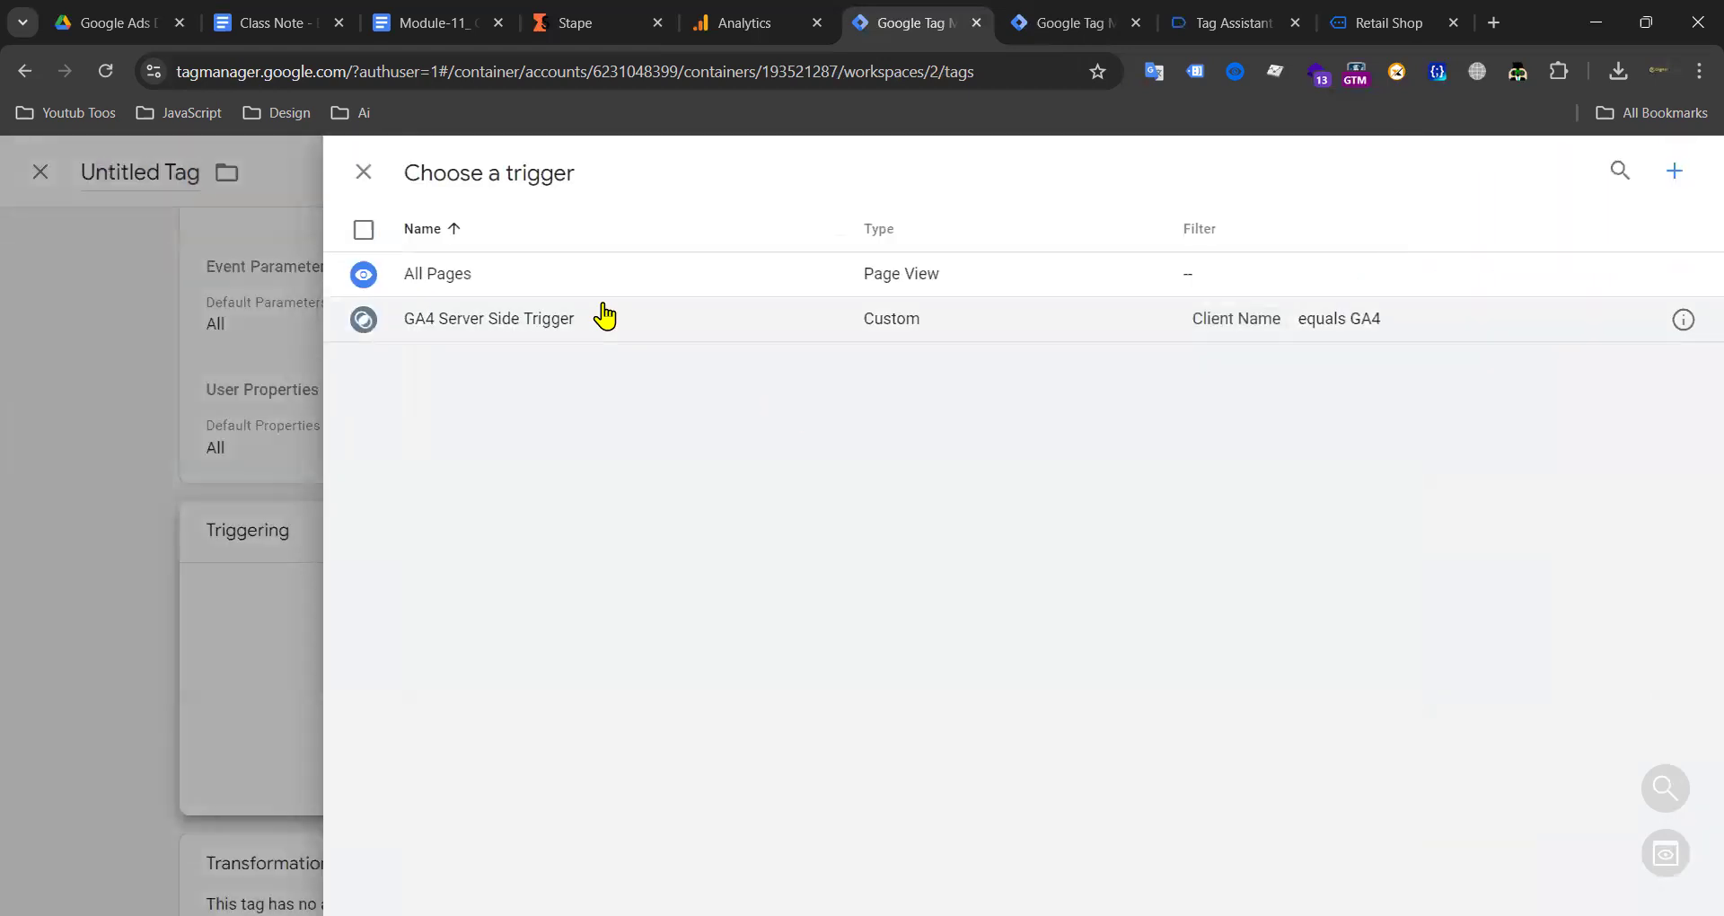
left_click(466, 330)
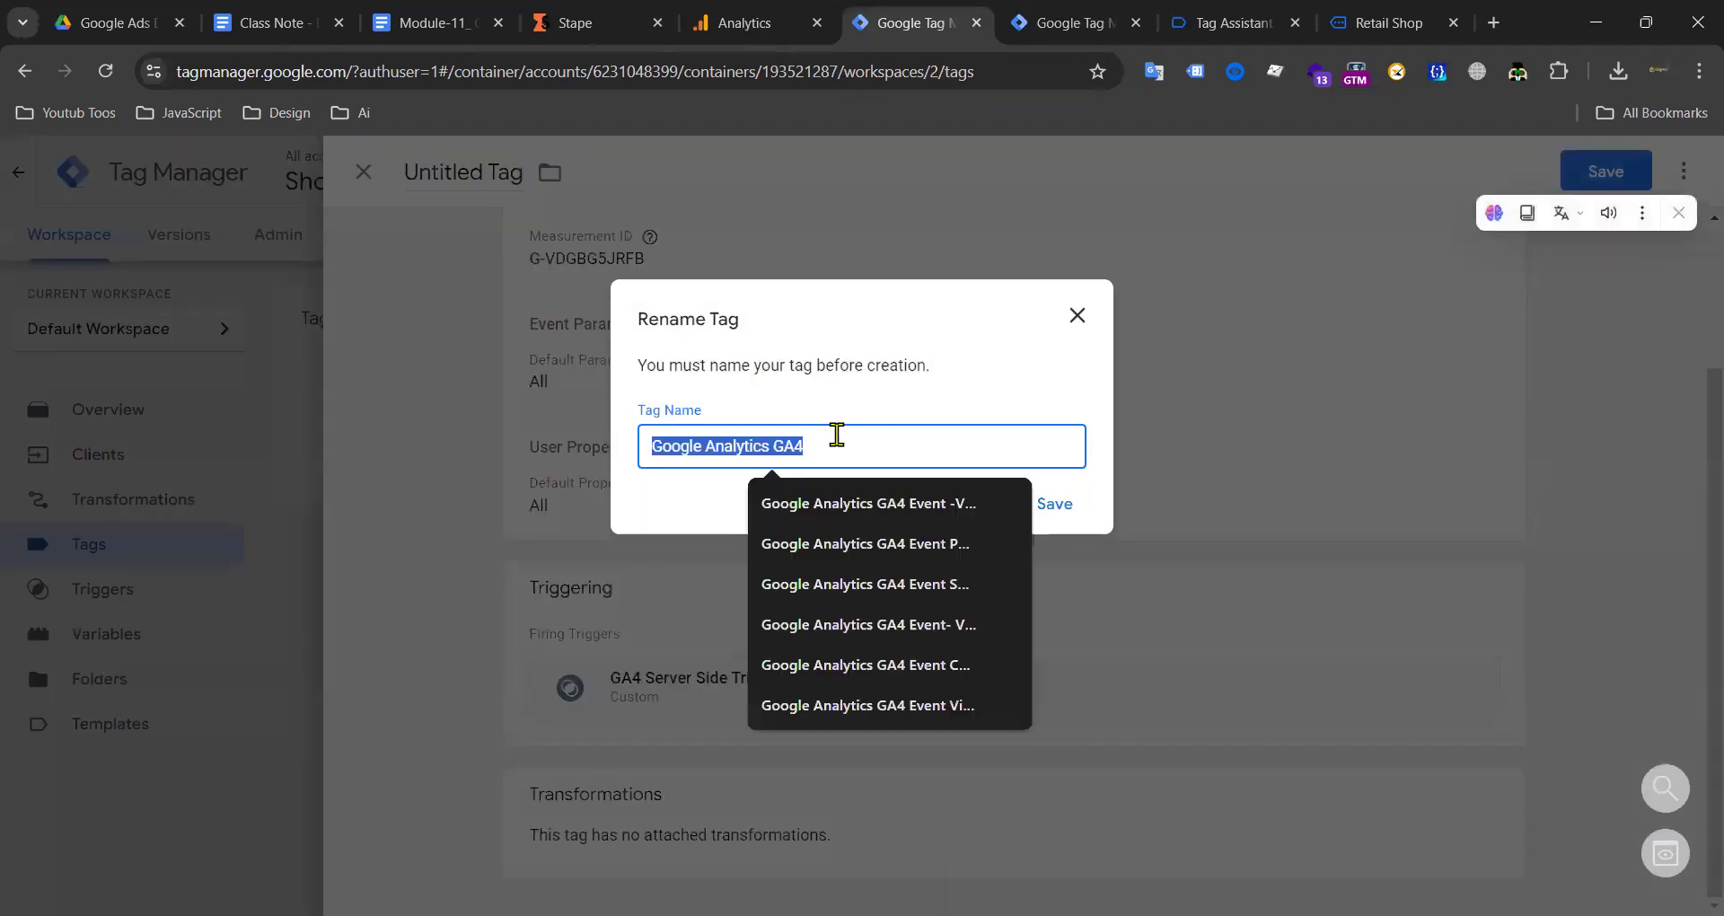
left_click(838, 435)
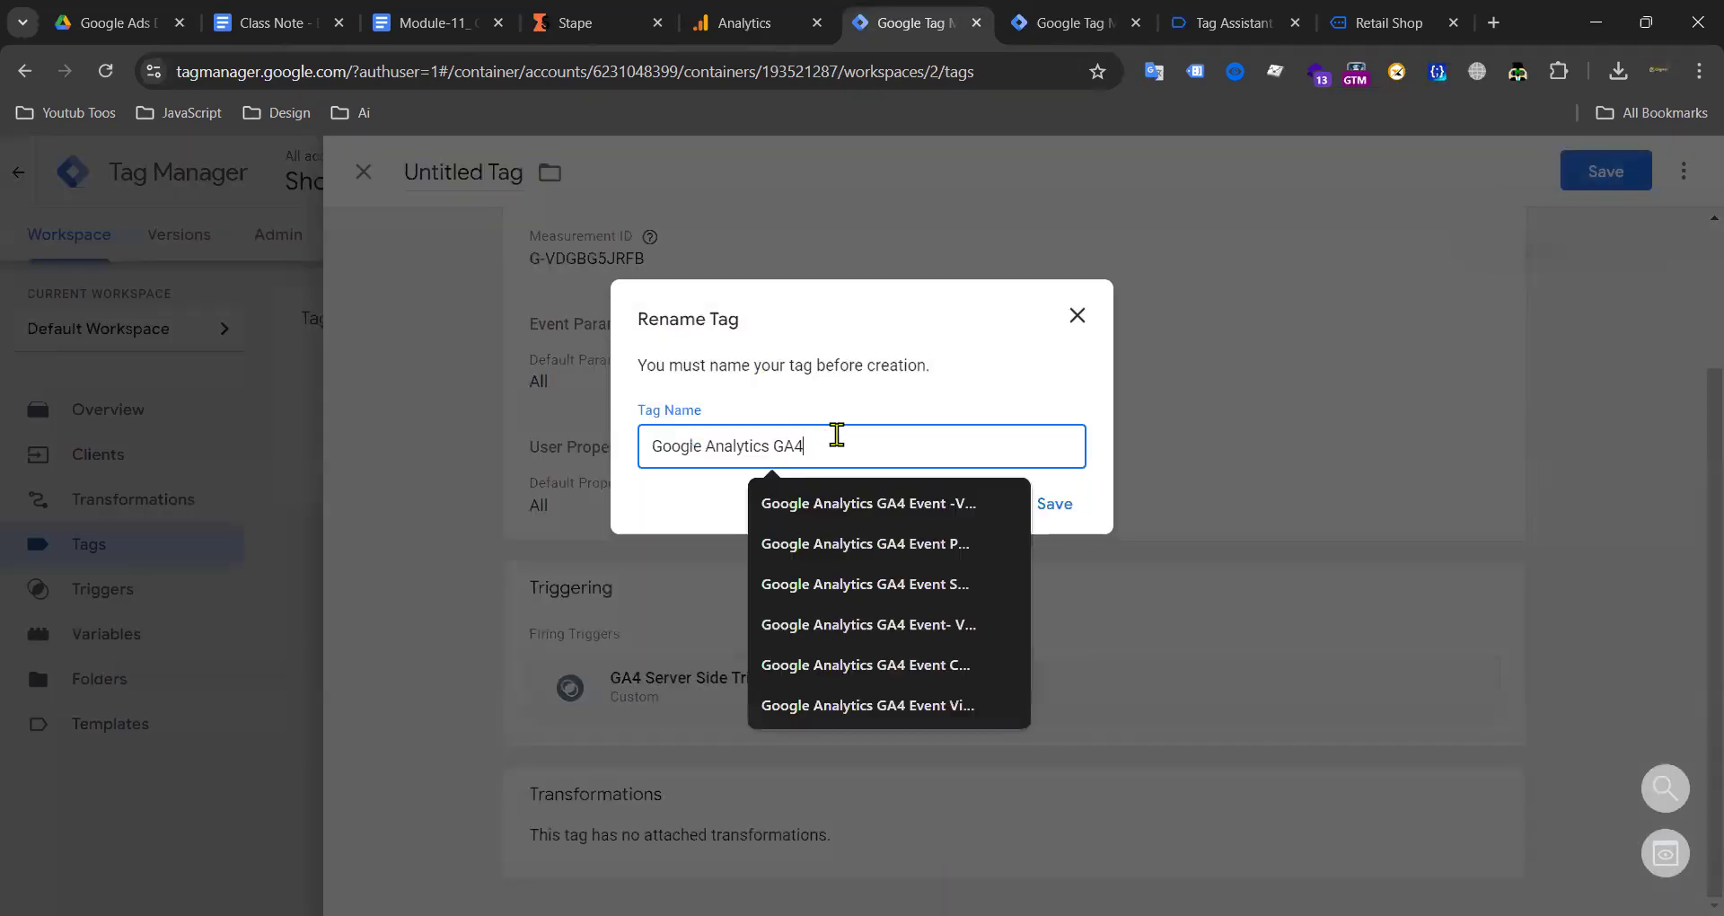
Step: Name the tag 'GA4 Ecommerce Server Side Tag' and confirm the save
key("BackSpace")
key("BackSpace")
key("BackSpace")
key("BackSpace")
key("BackSpace")
key("BackSpace")
key("BackSpace")
key("BackSpace")
key("BackSpace")
key("BackSpace")
key("BackSpace")
key("BackSpace")
key("BackSpace")
key("BackSpace")
key("BackSpace")
key("BackSpace")
key("BackSpace")
key("BackSpace")
type("GA4 Server SideTrigger")
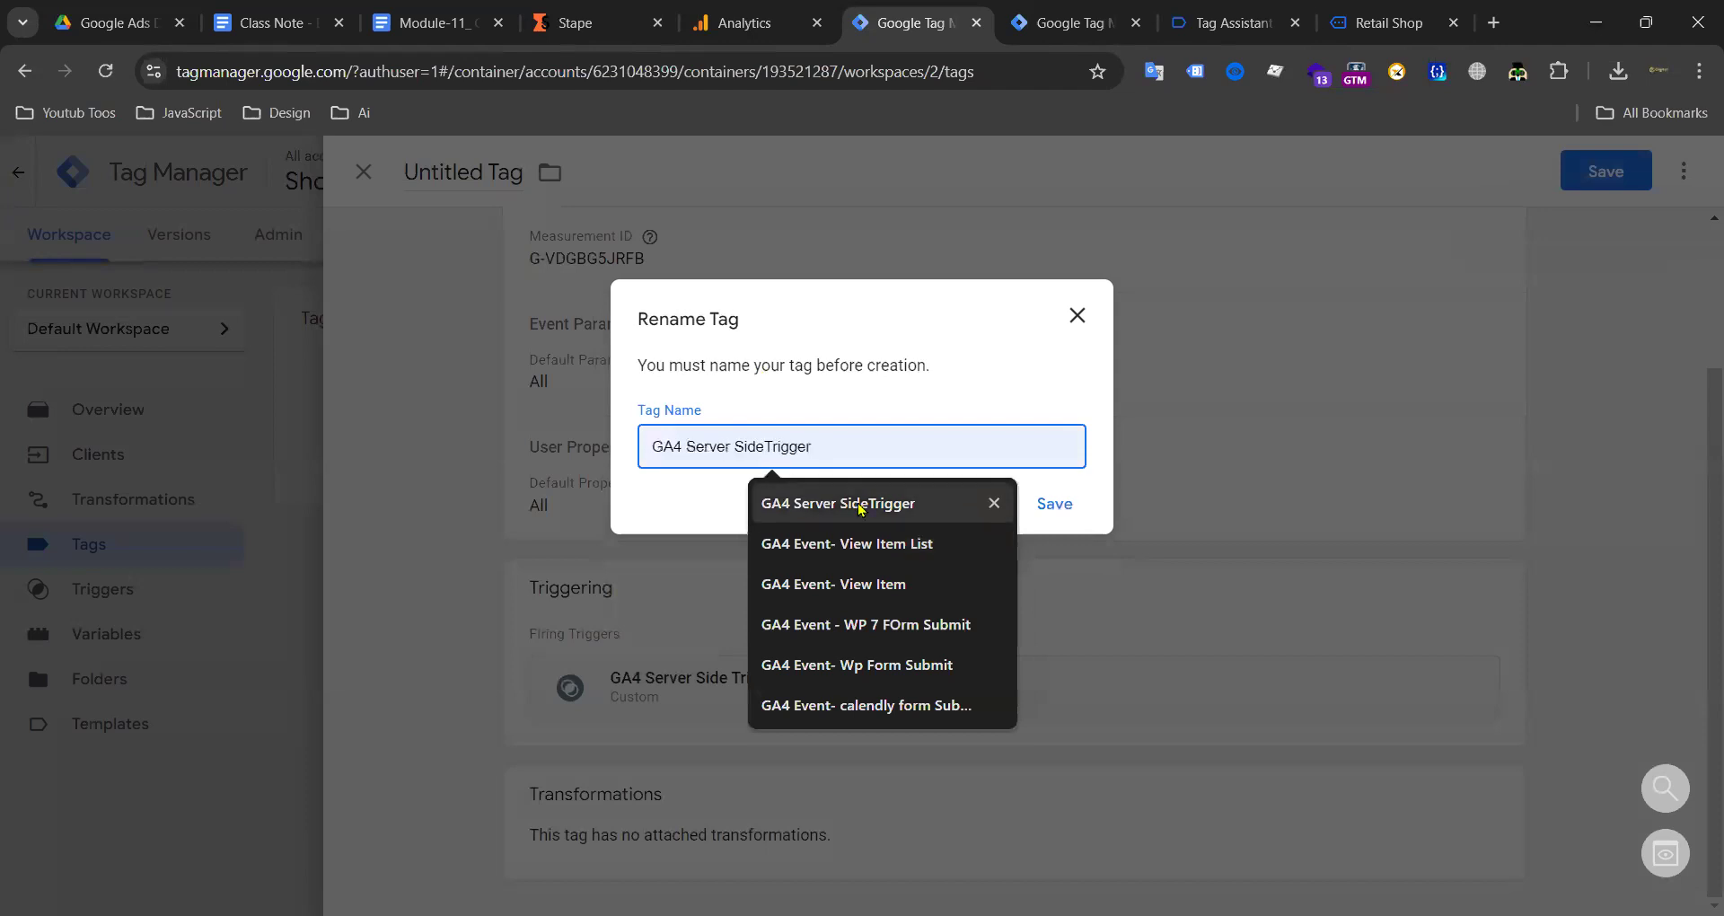
left_click(860, 505)
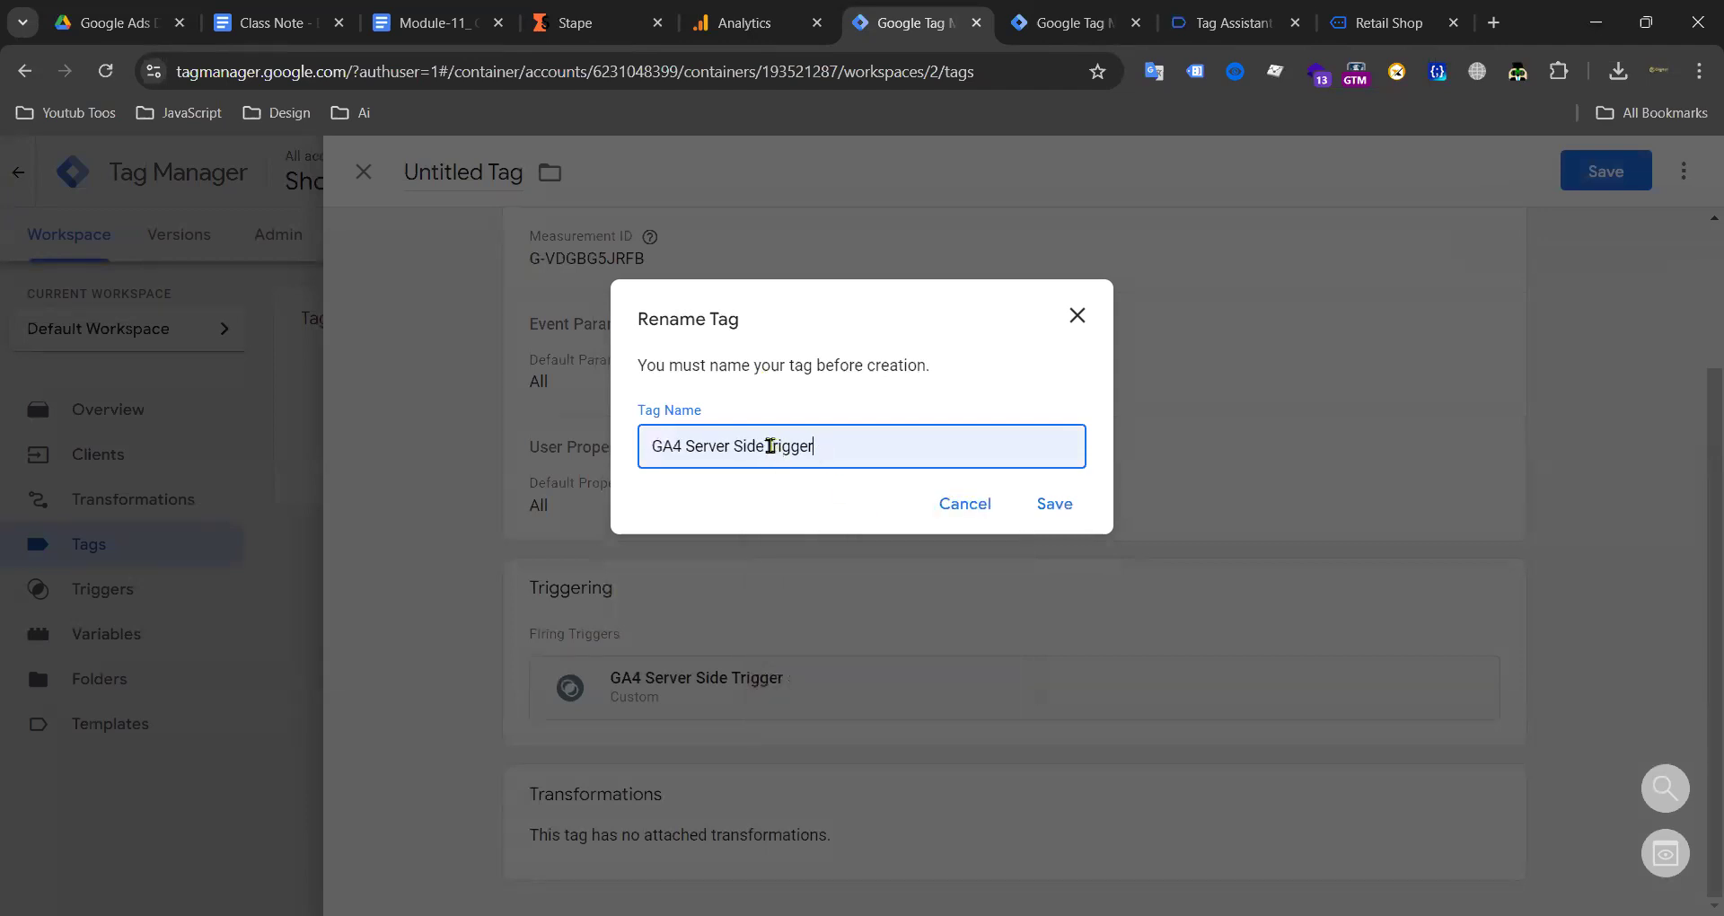
key("shift+End")
key("BackSpace")
key("BackSpace")
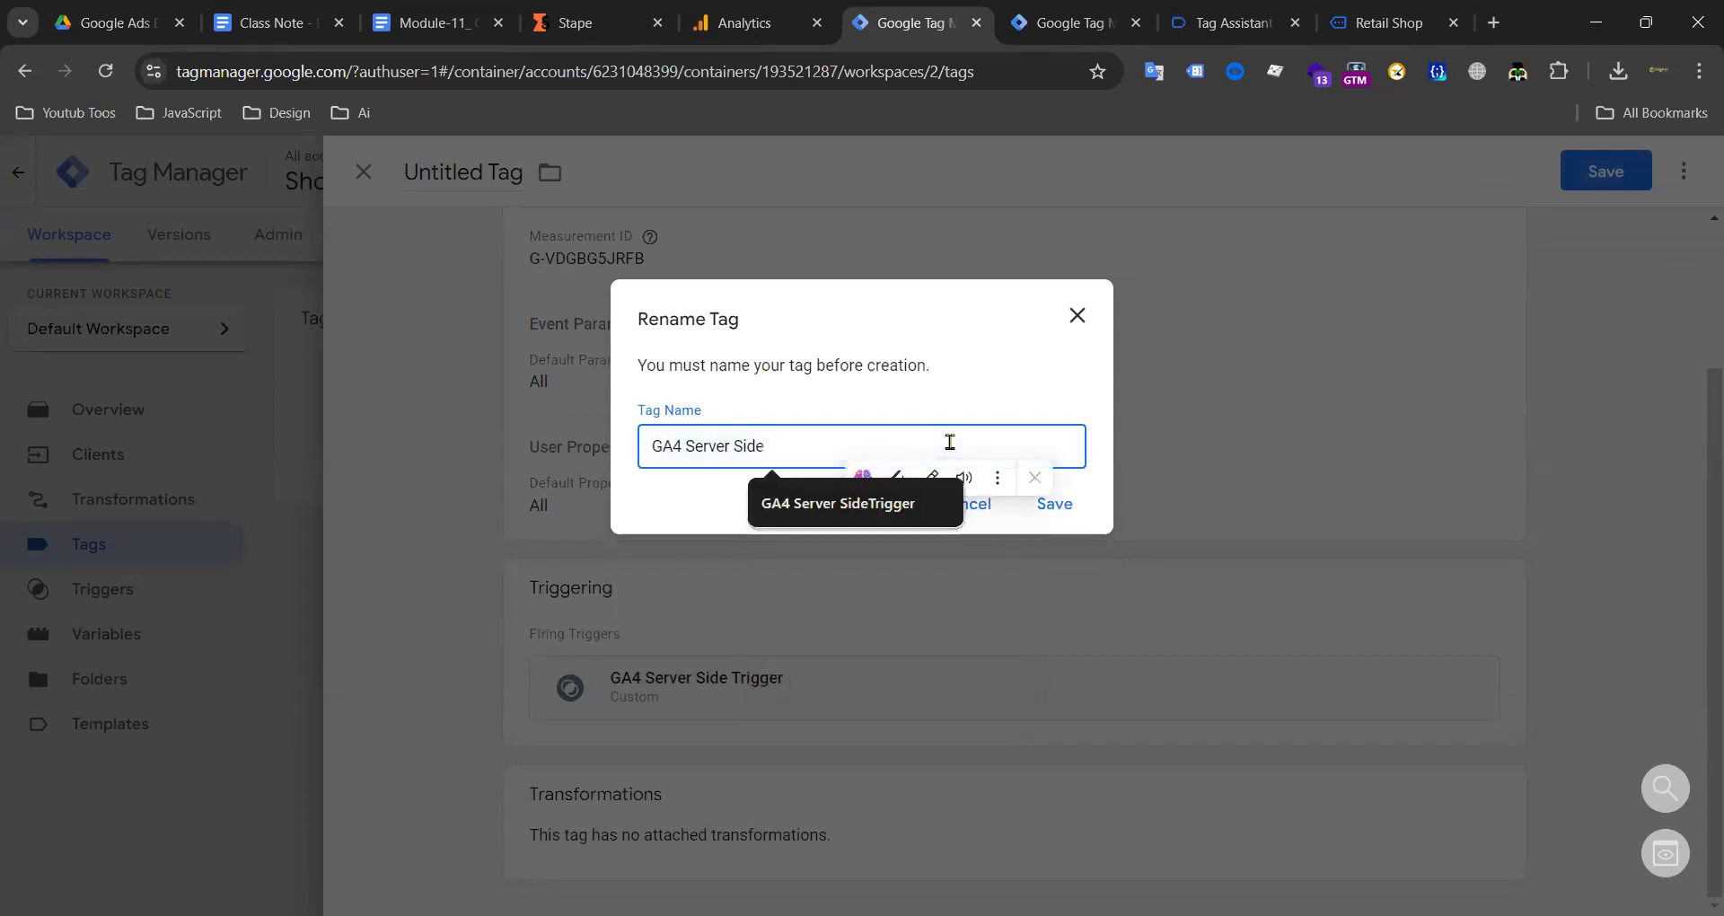
type("Tag")
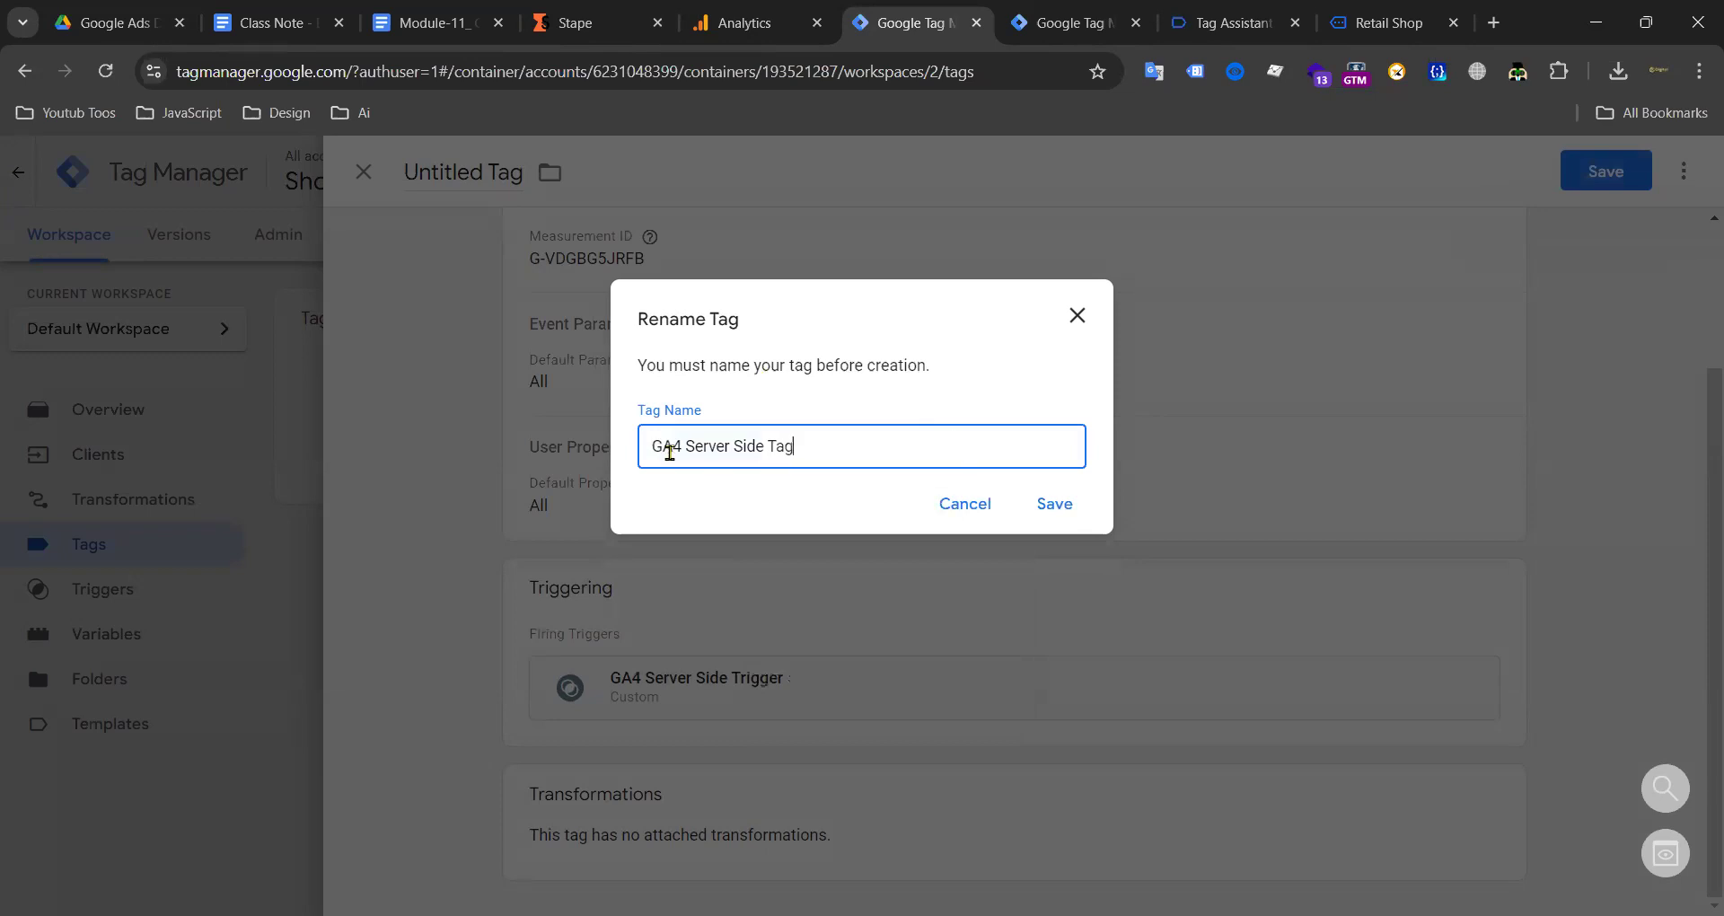
type(" Ecommer")
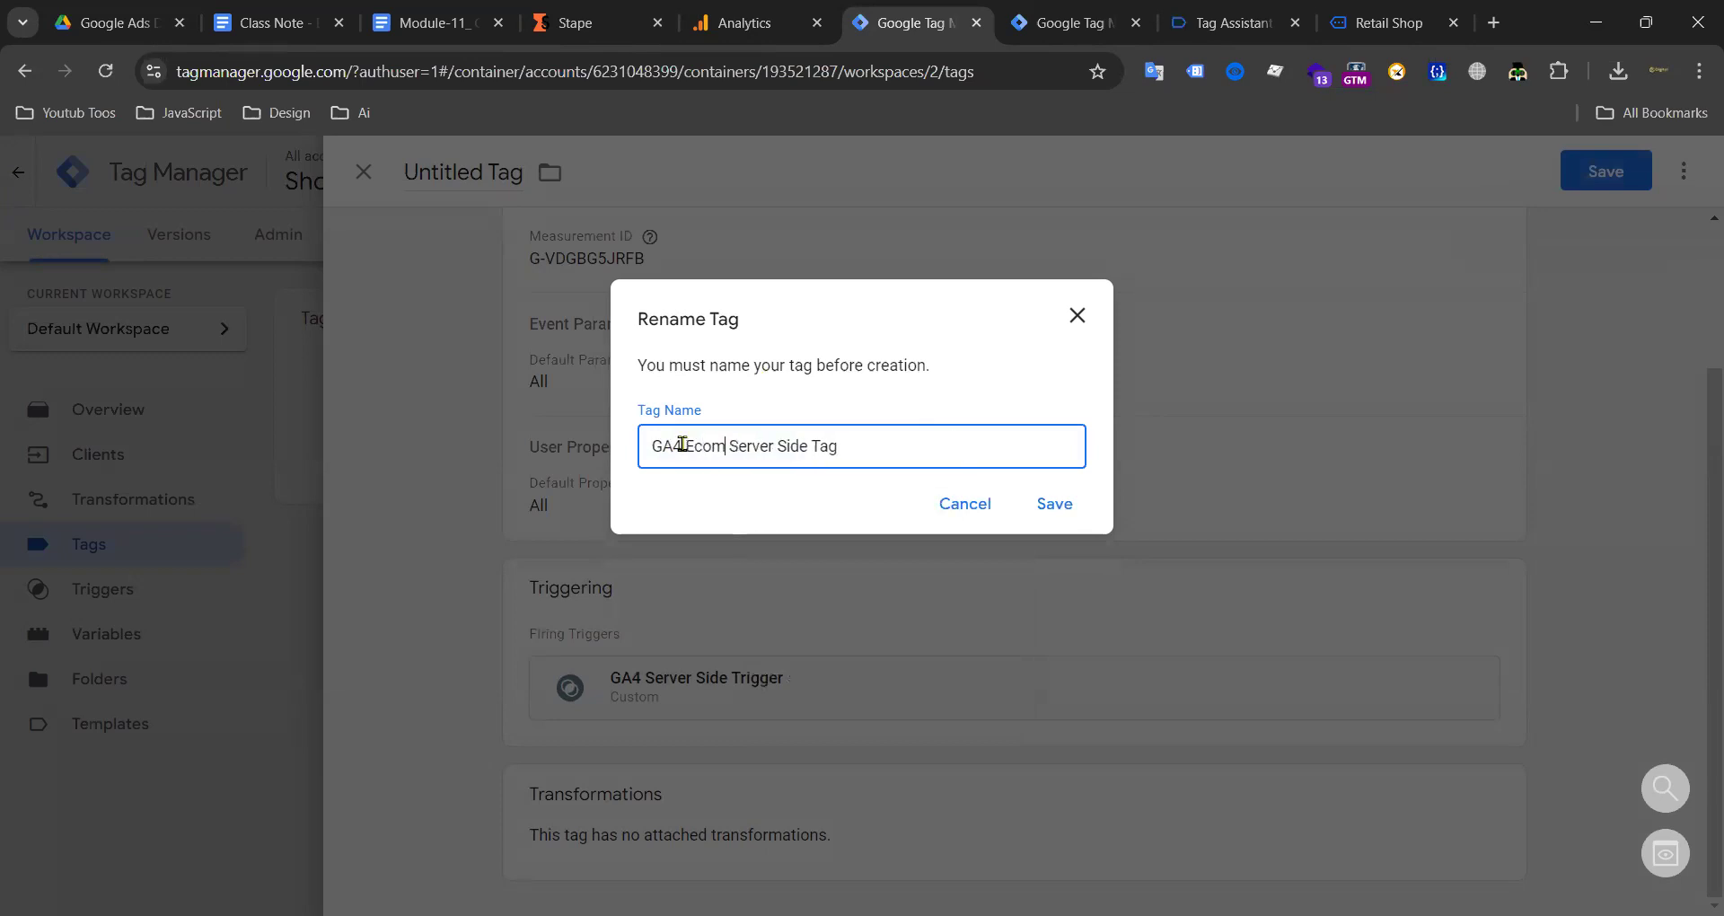
key("BackSpace")
key("BackSpace")
key("BackSpace")
type("merce")
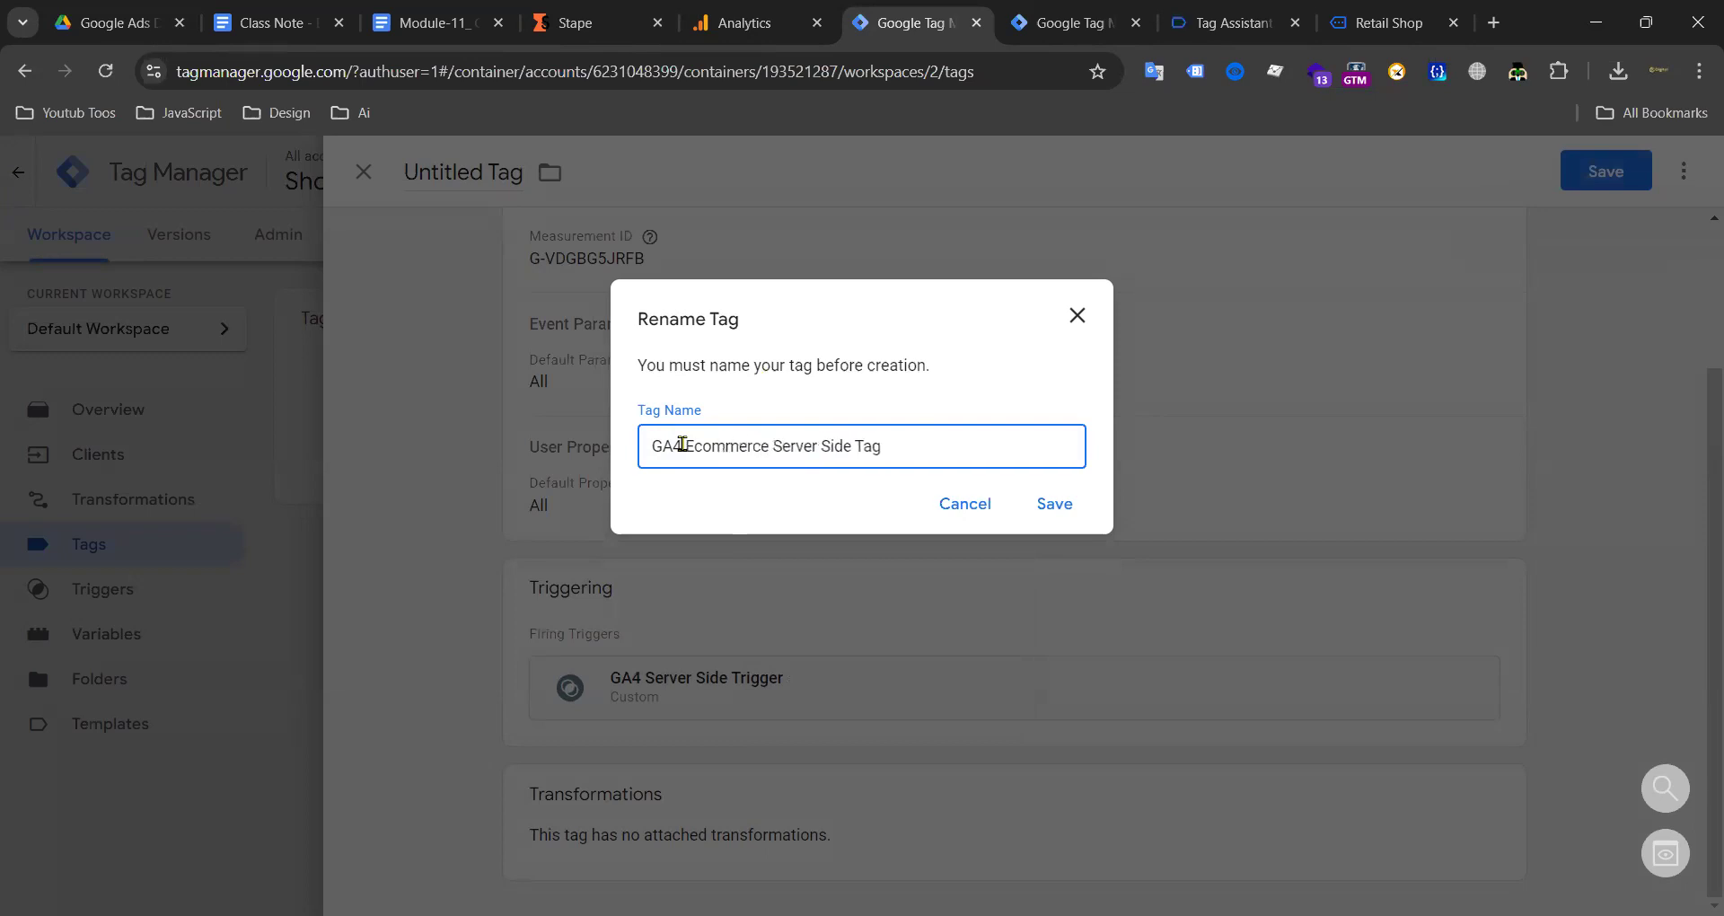
left_click(1054, 505)
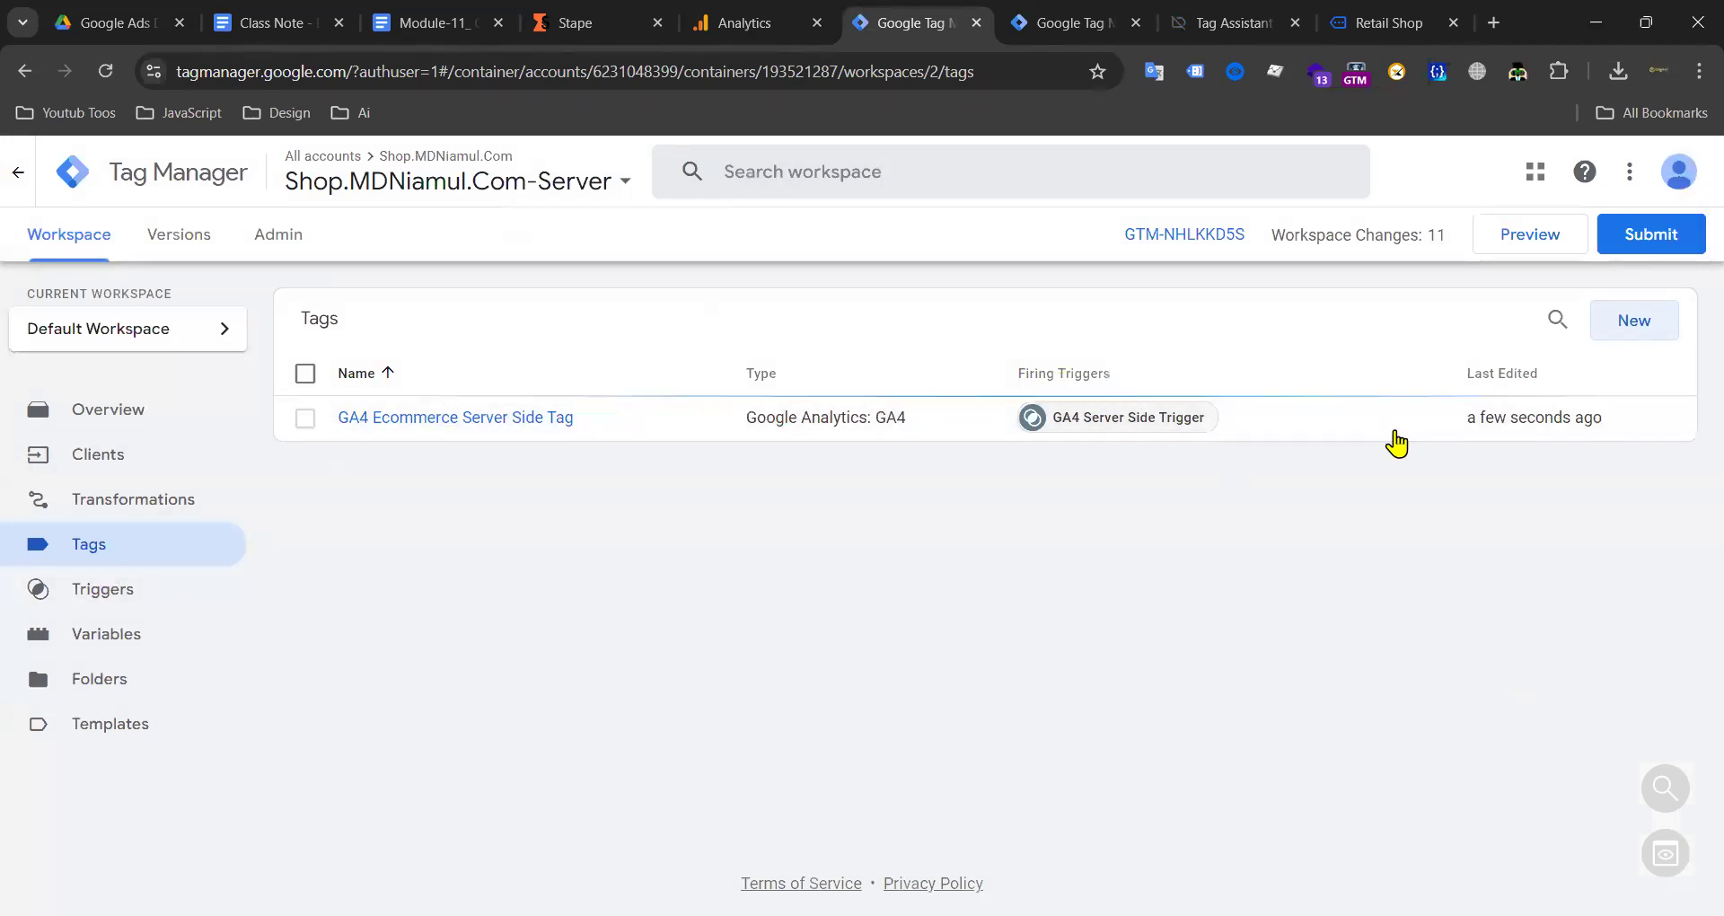
Step: Submit and publish the server container's changes as a new version without a description
left_click(1055, 23)
scroll(374, 560, "down", 6)
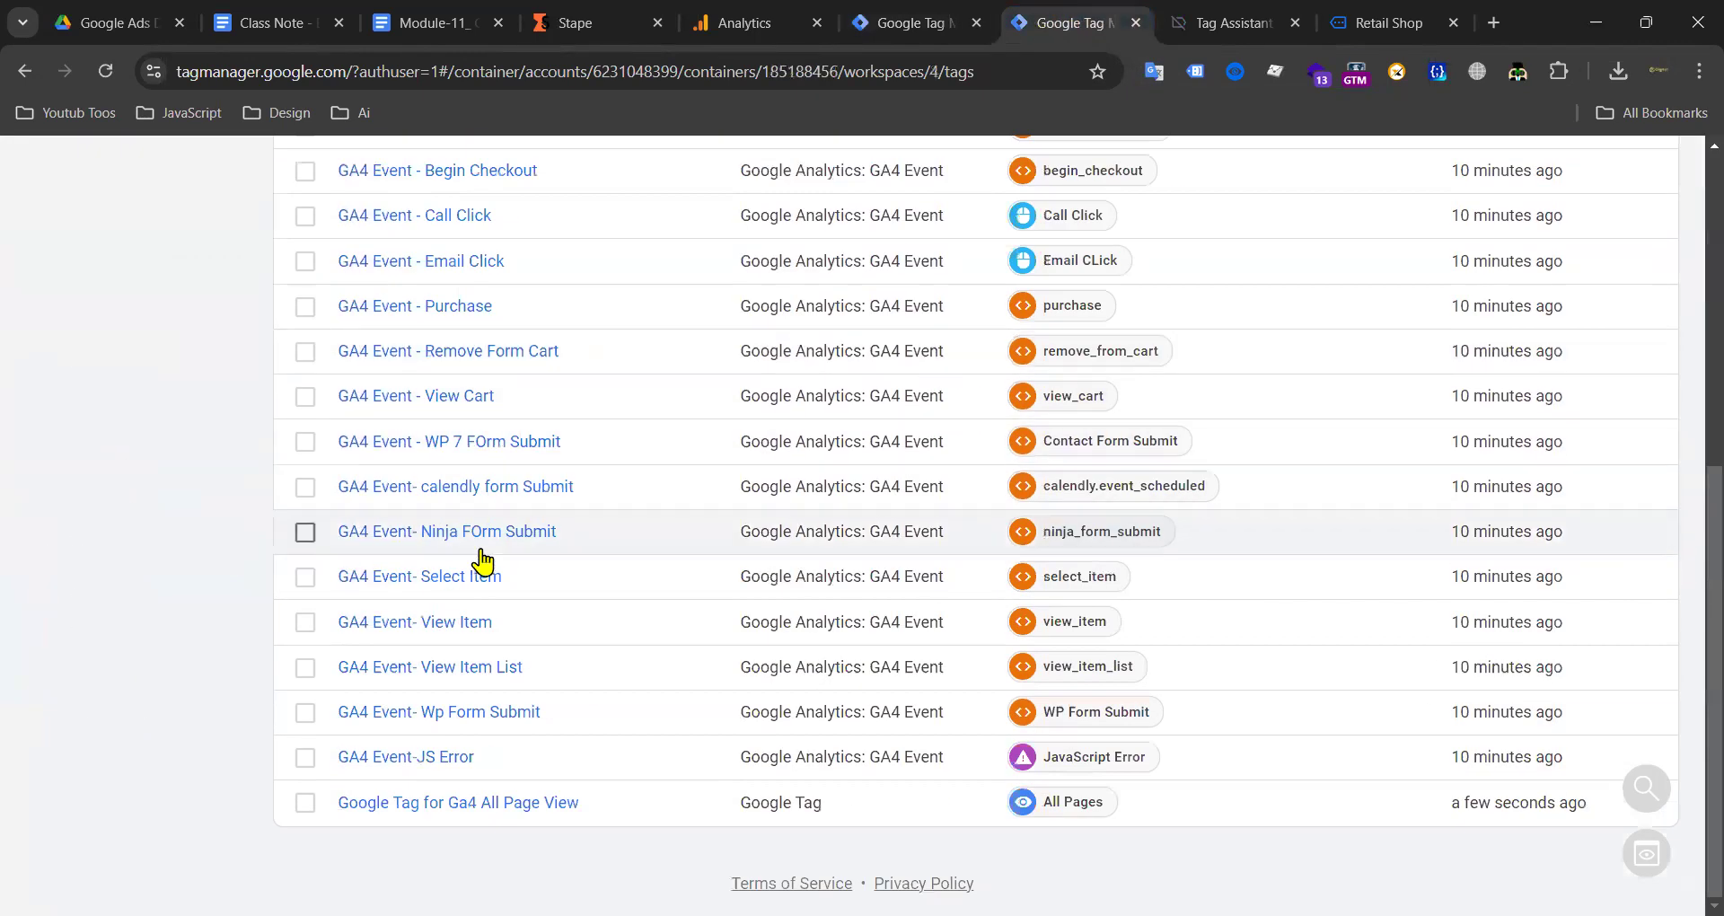
scroll(477, 552, "up", 8)
scroll(577, 492, "down", 7)
scroll(616, 524, "up", 7)
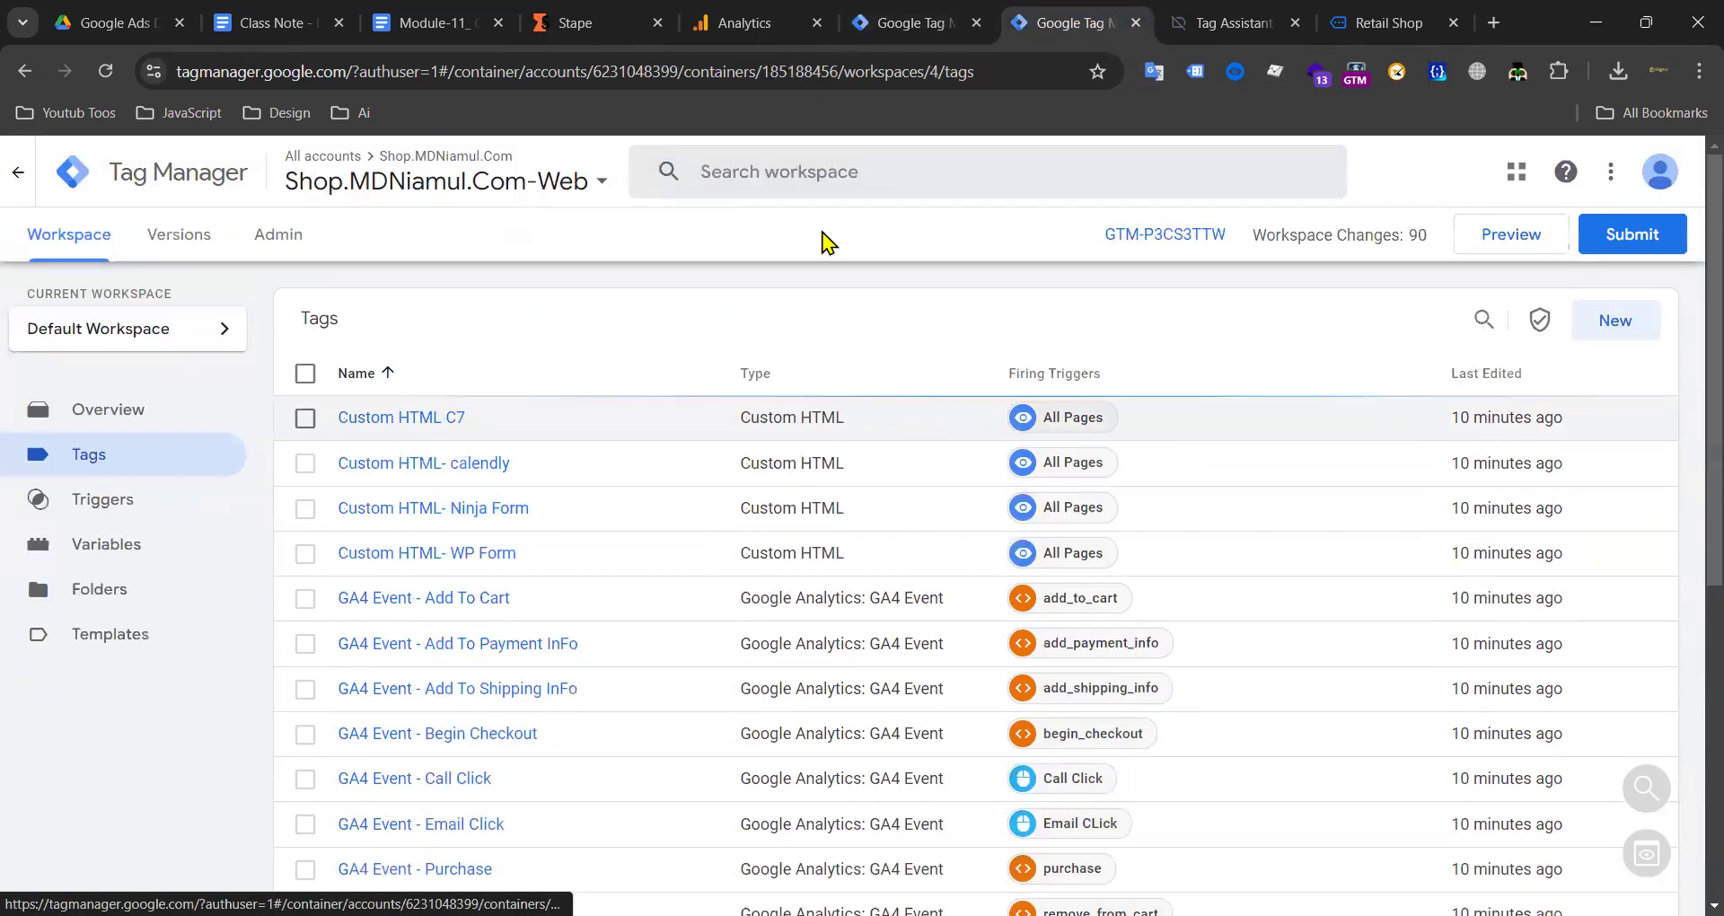
left_click(897, 20)
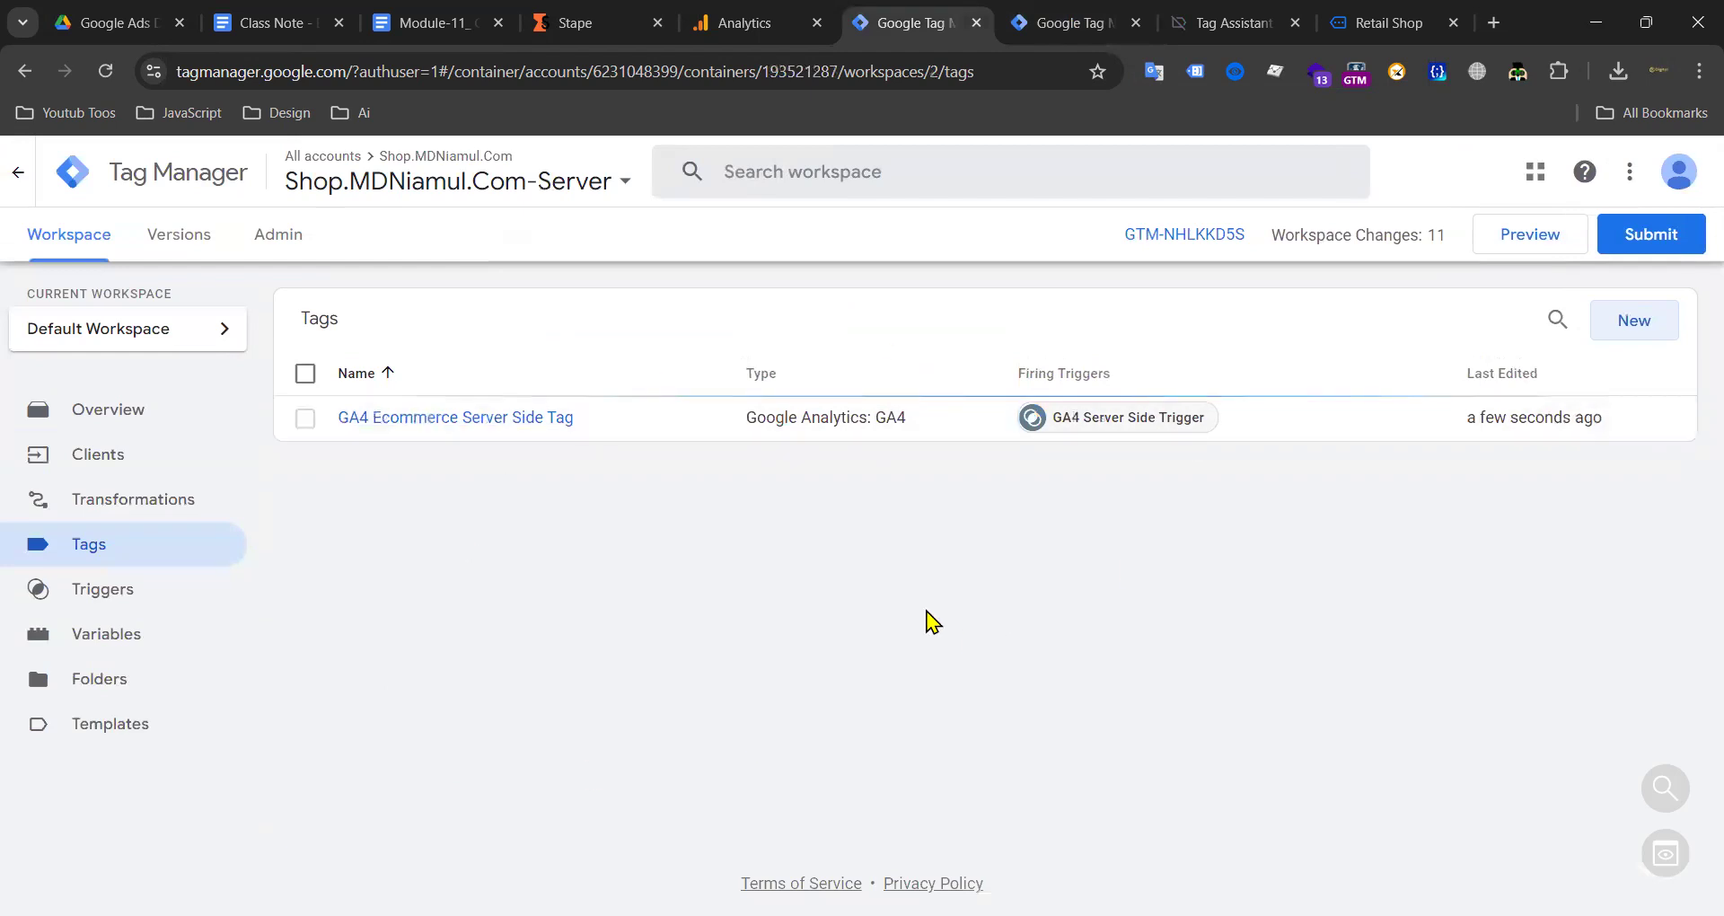
left_click(1640, 234)
left_click(1662, 167)
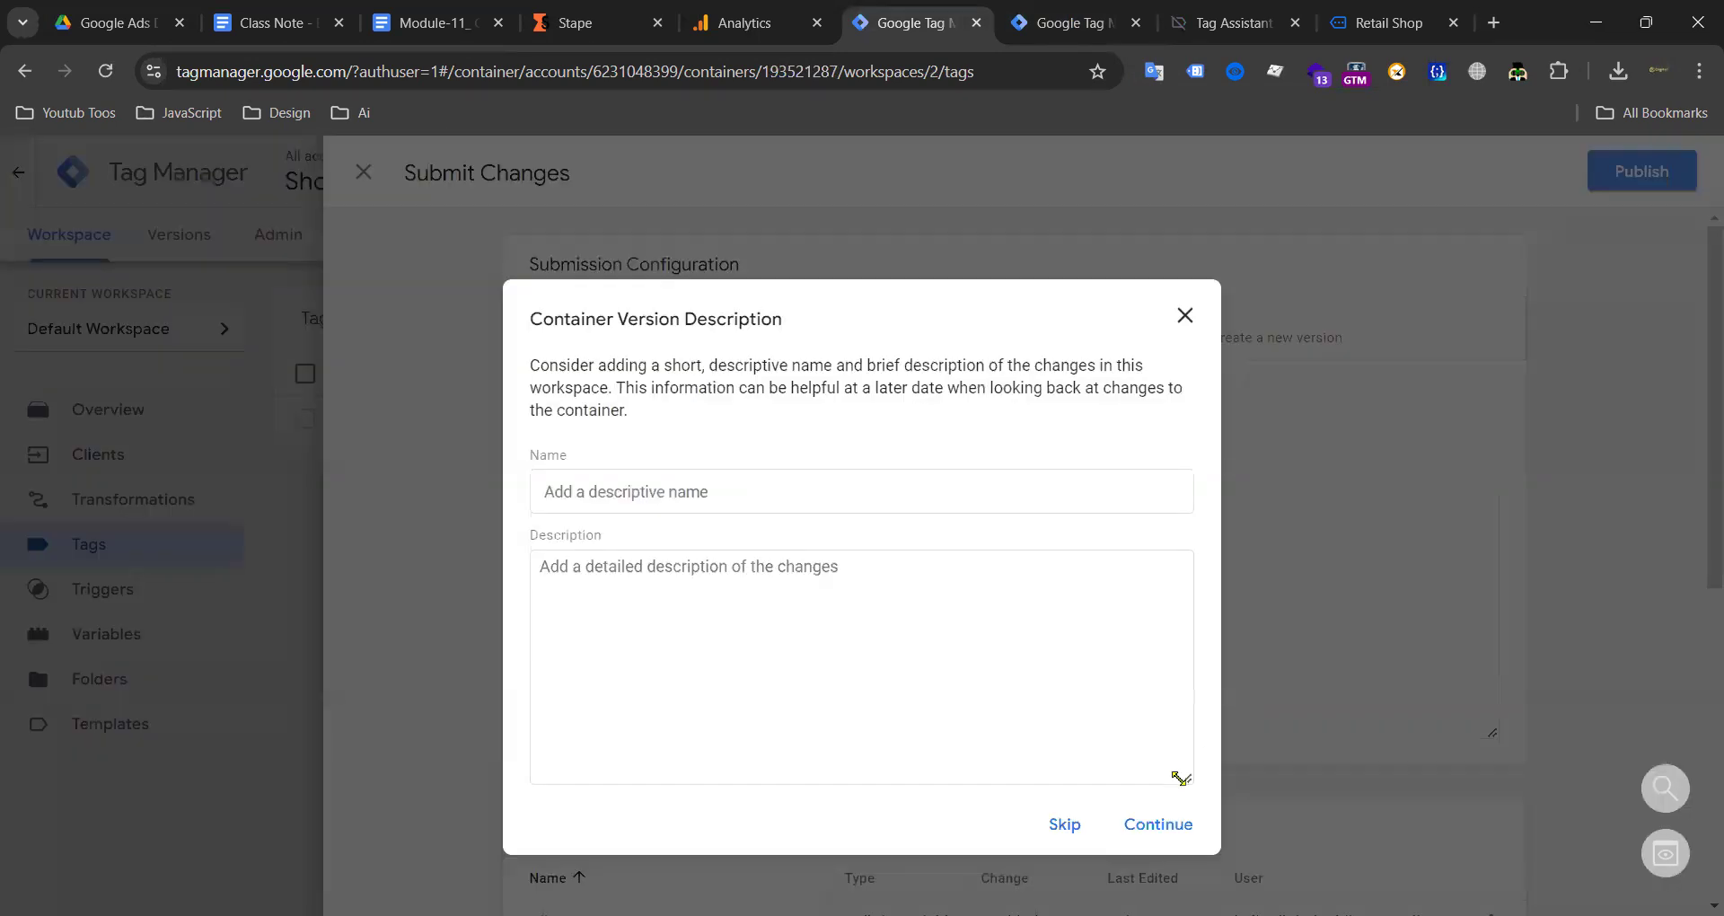
left_click(1158, 827)
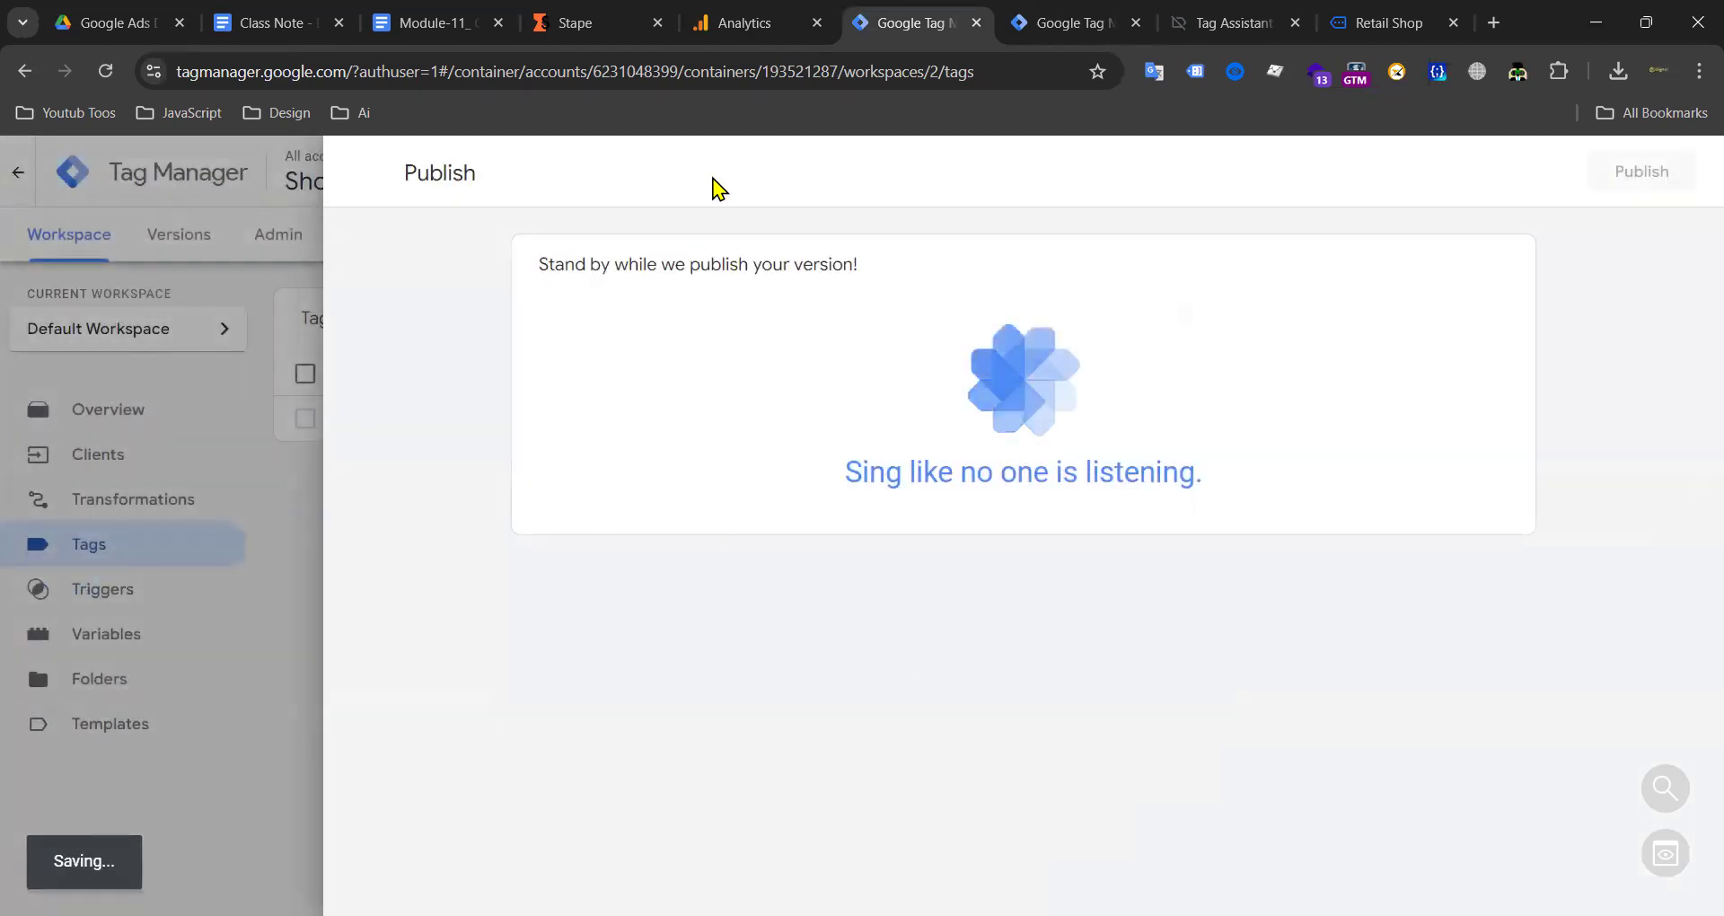
Step: Open the web container's Ga4 Id constant variable for editing
left_click(1064, 19)
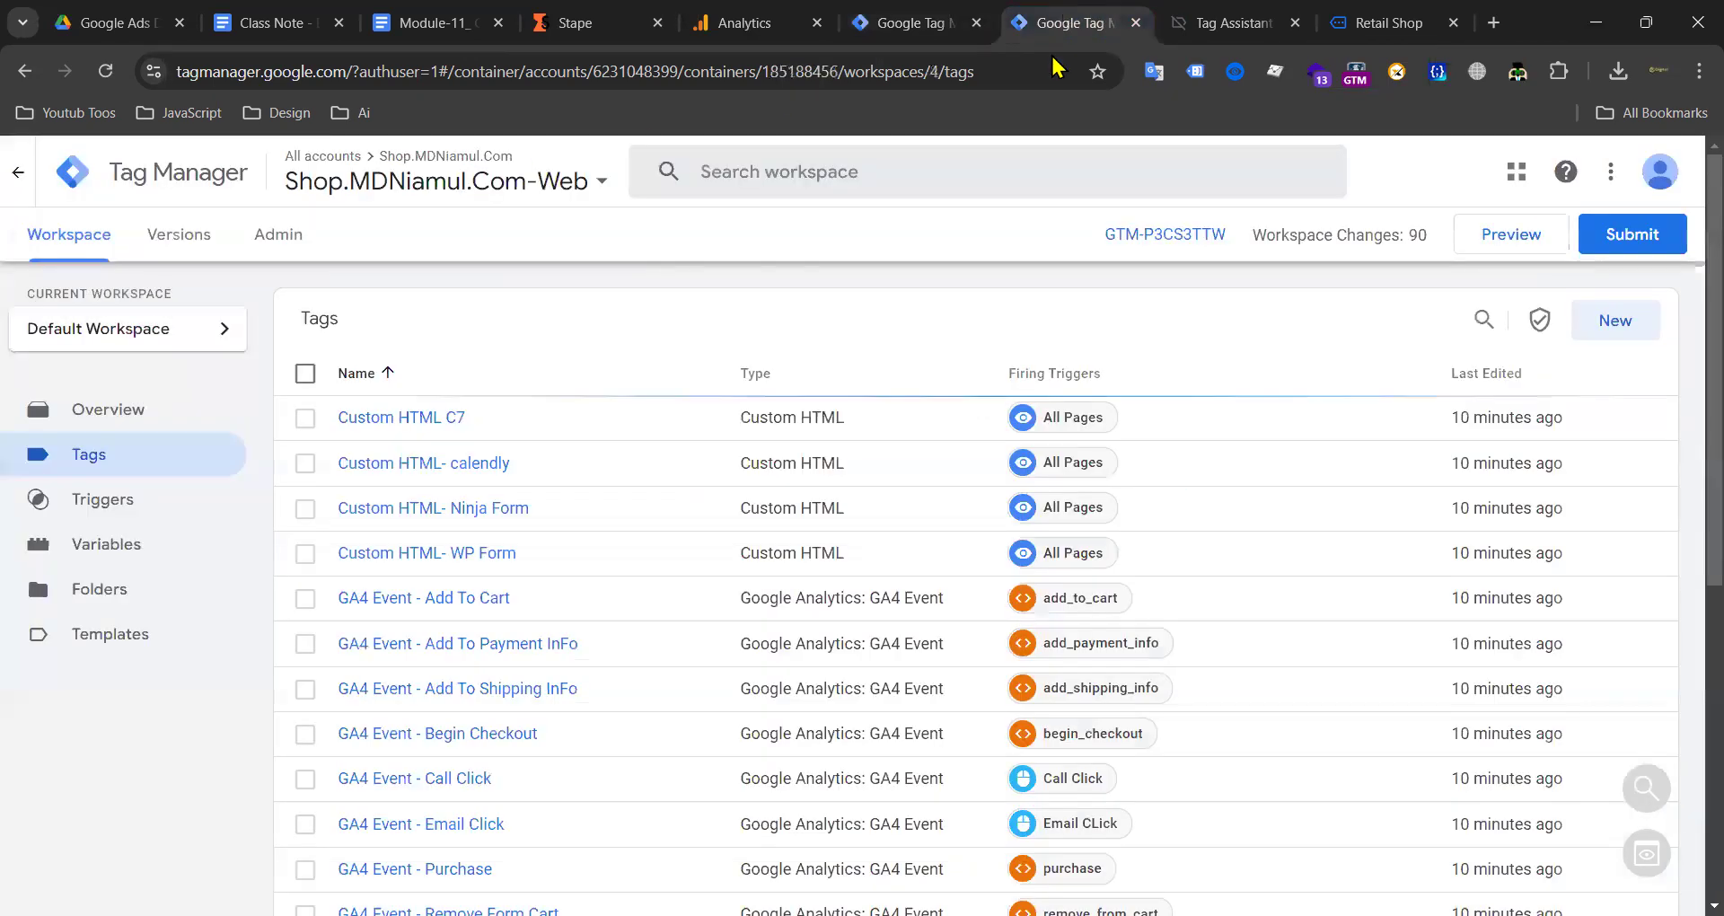
scroll(423, 666, "down", 5)
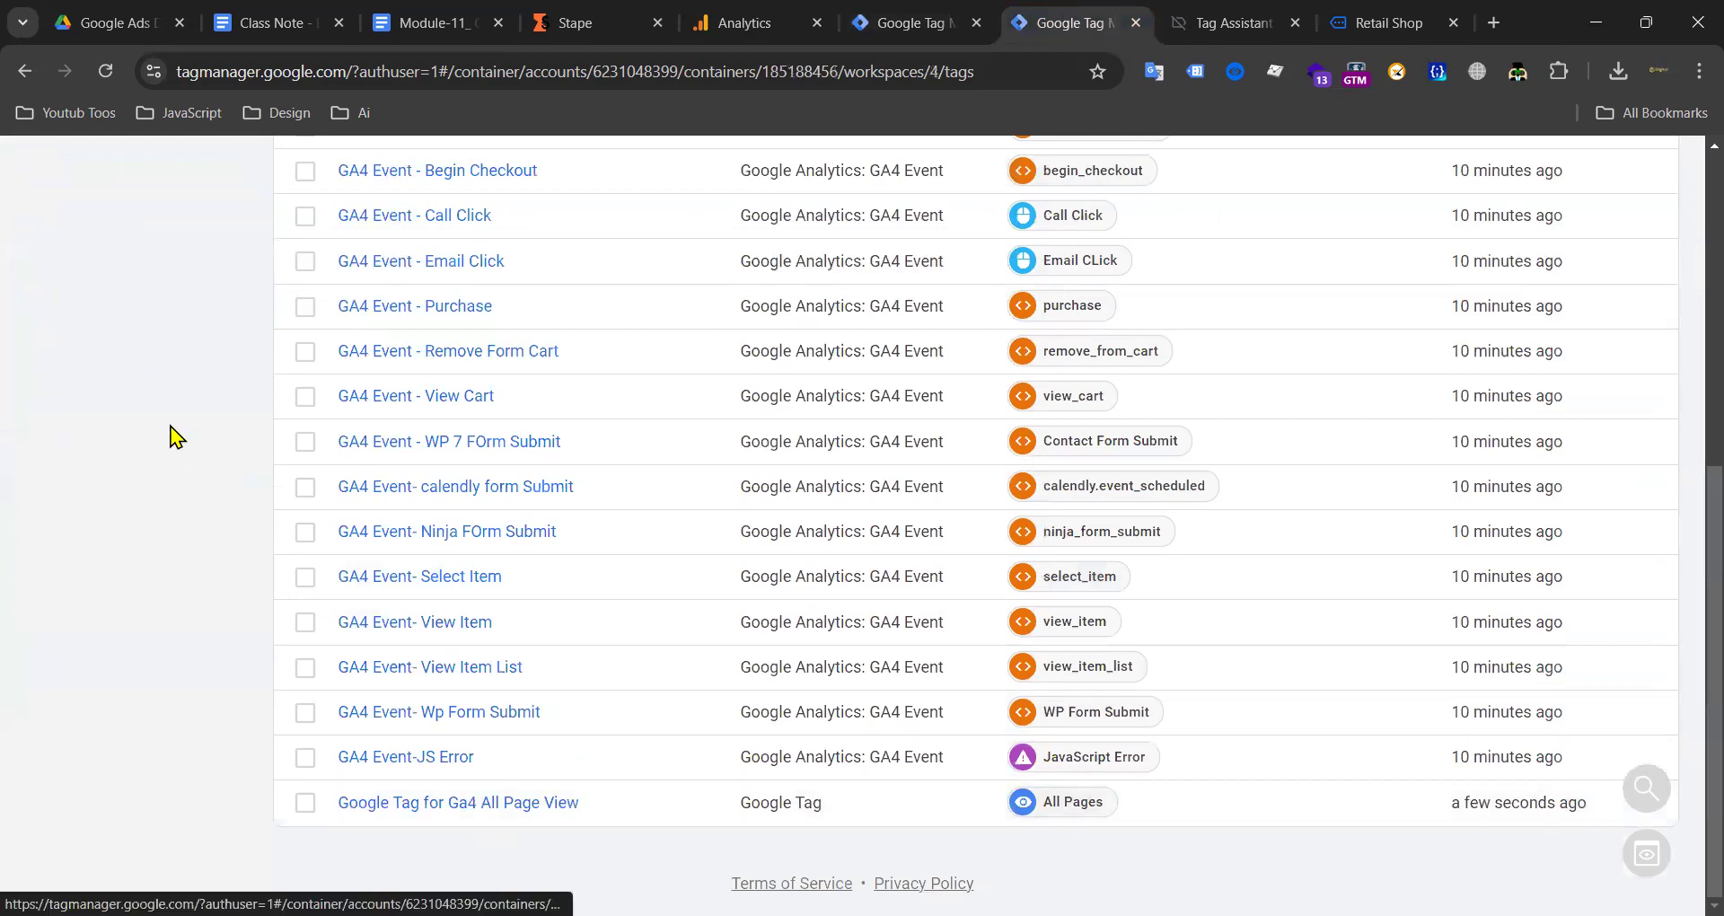
scroll(170, 435, "up", 10)
left_click(106, 544)
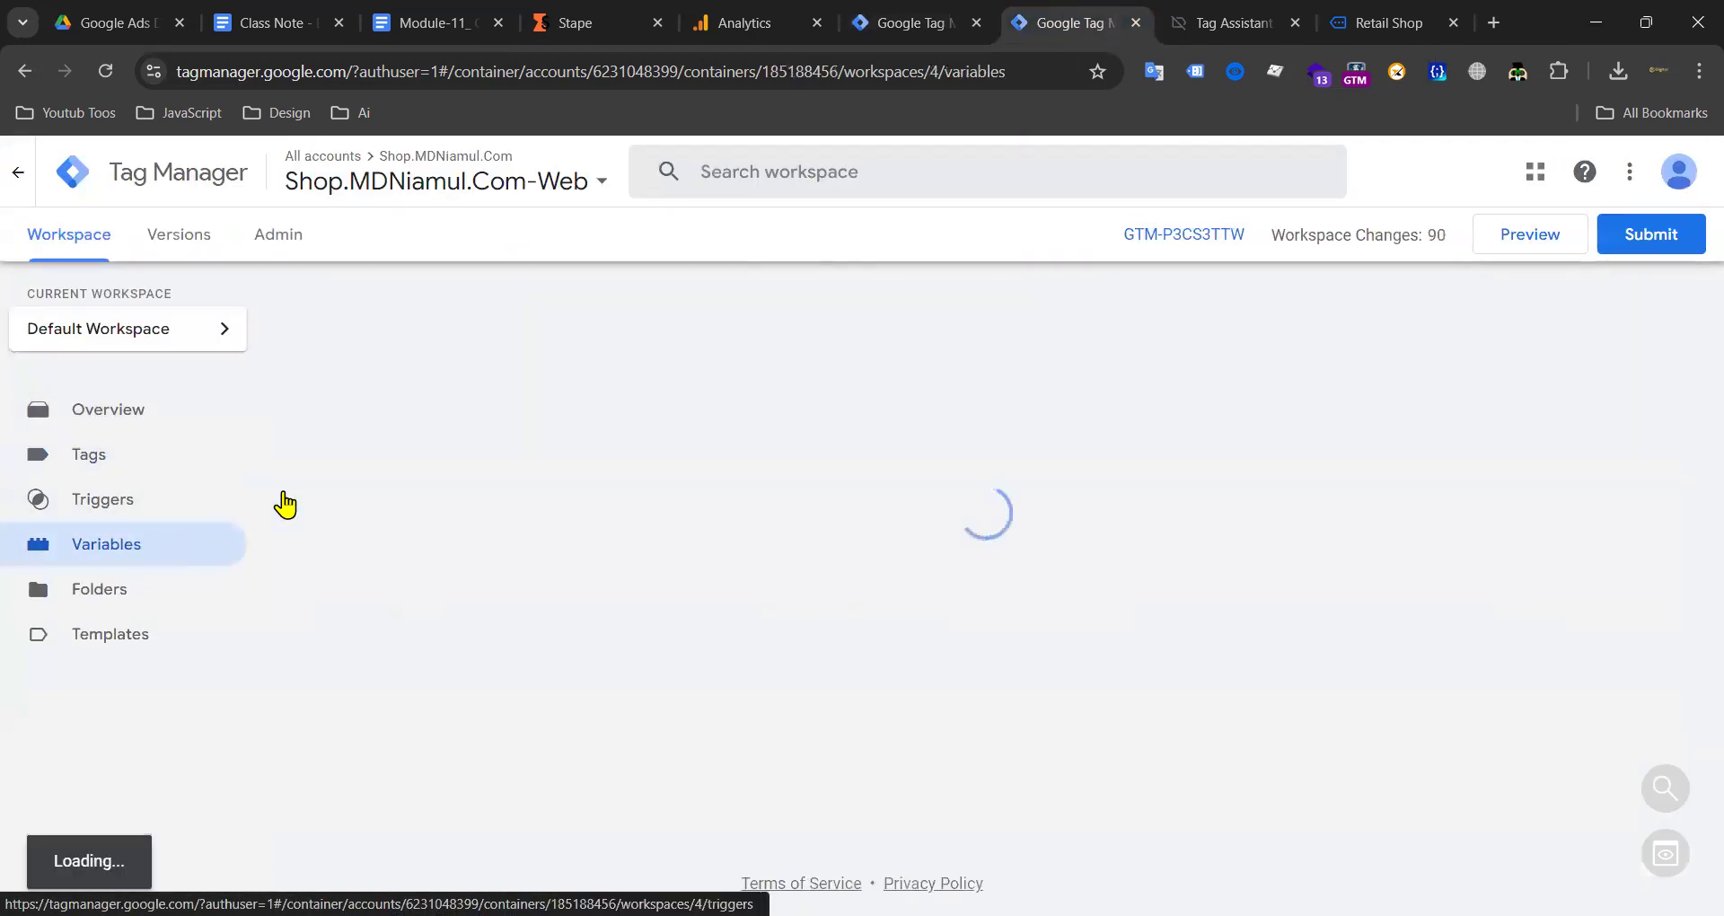
scroll(951, 454, "down", 10)
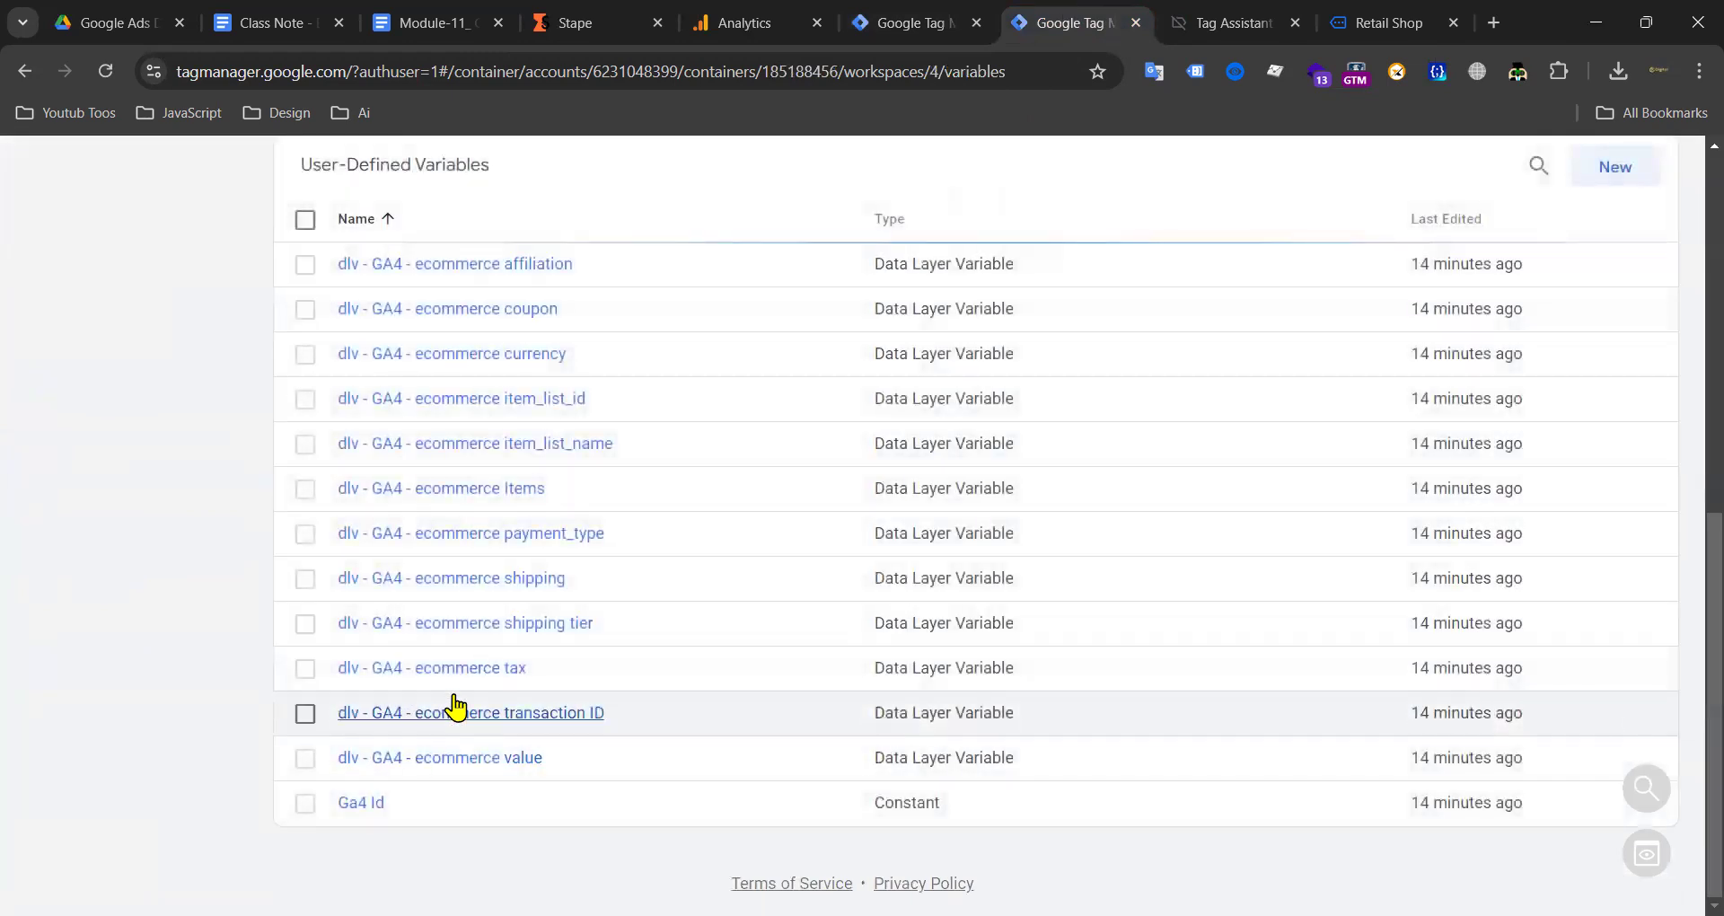
scroll(440, 697, "up", 3)
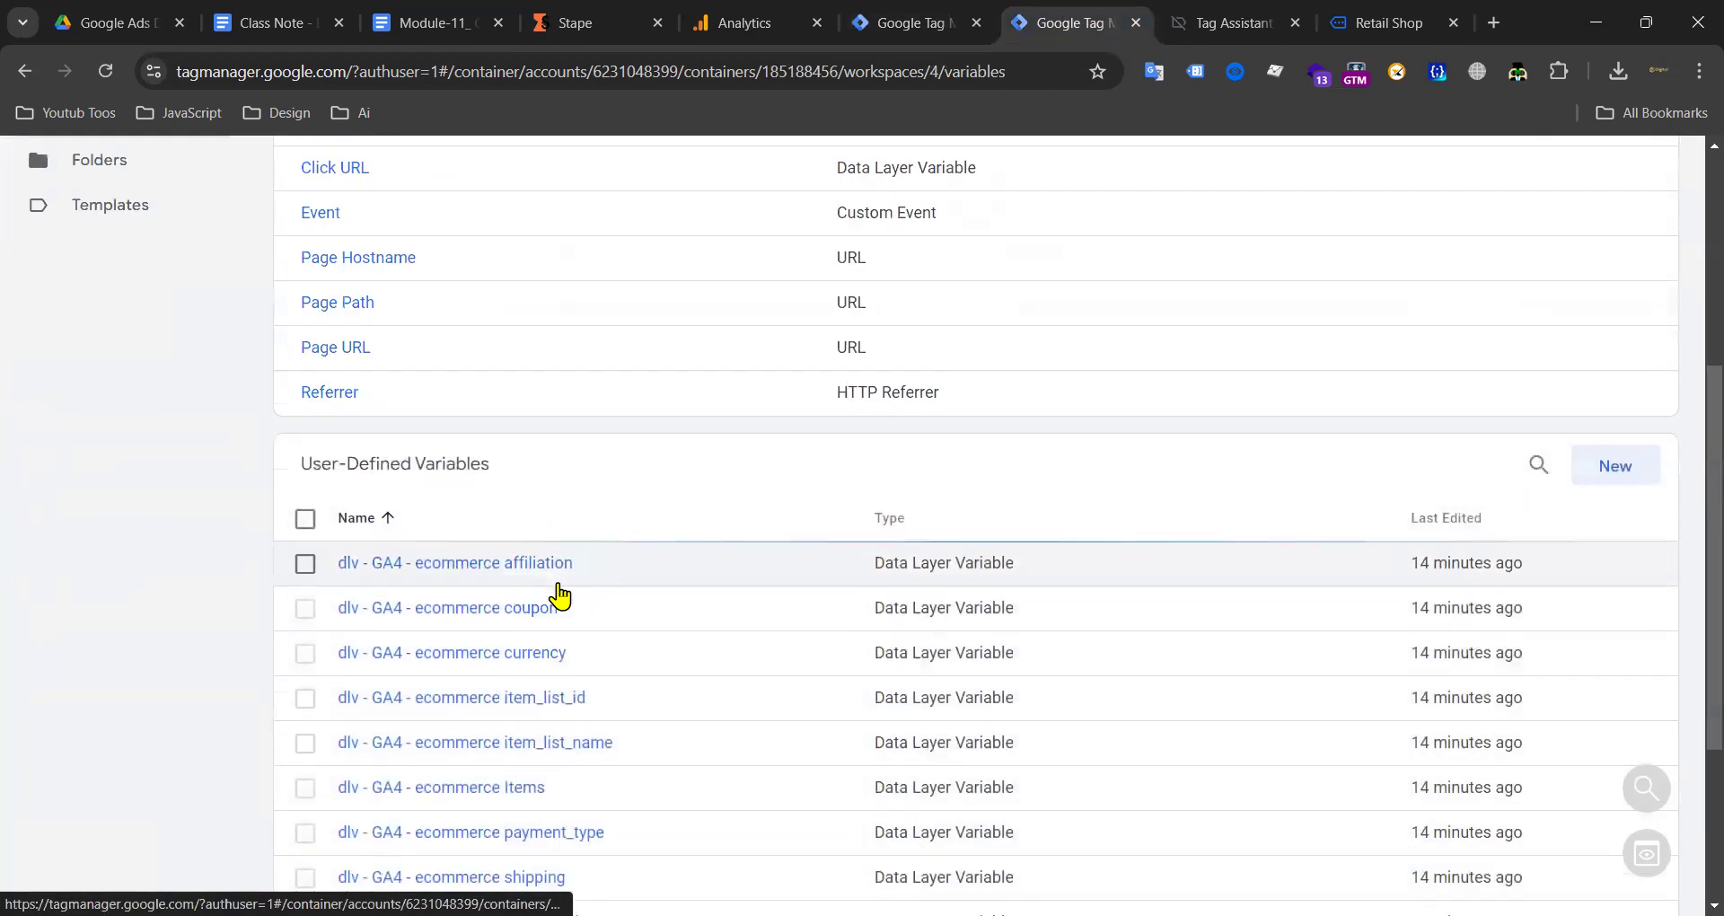
scroll(558, 596, "down", 3)
left_click(360, 804)
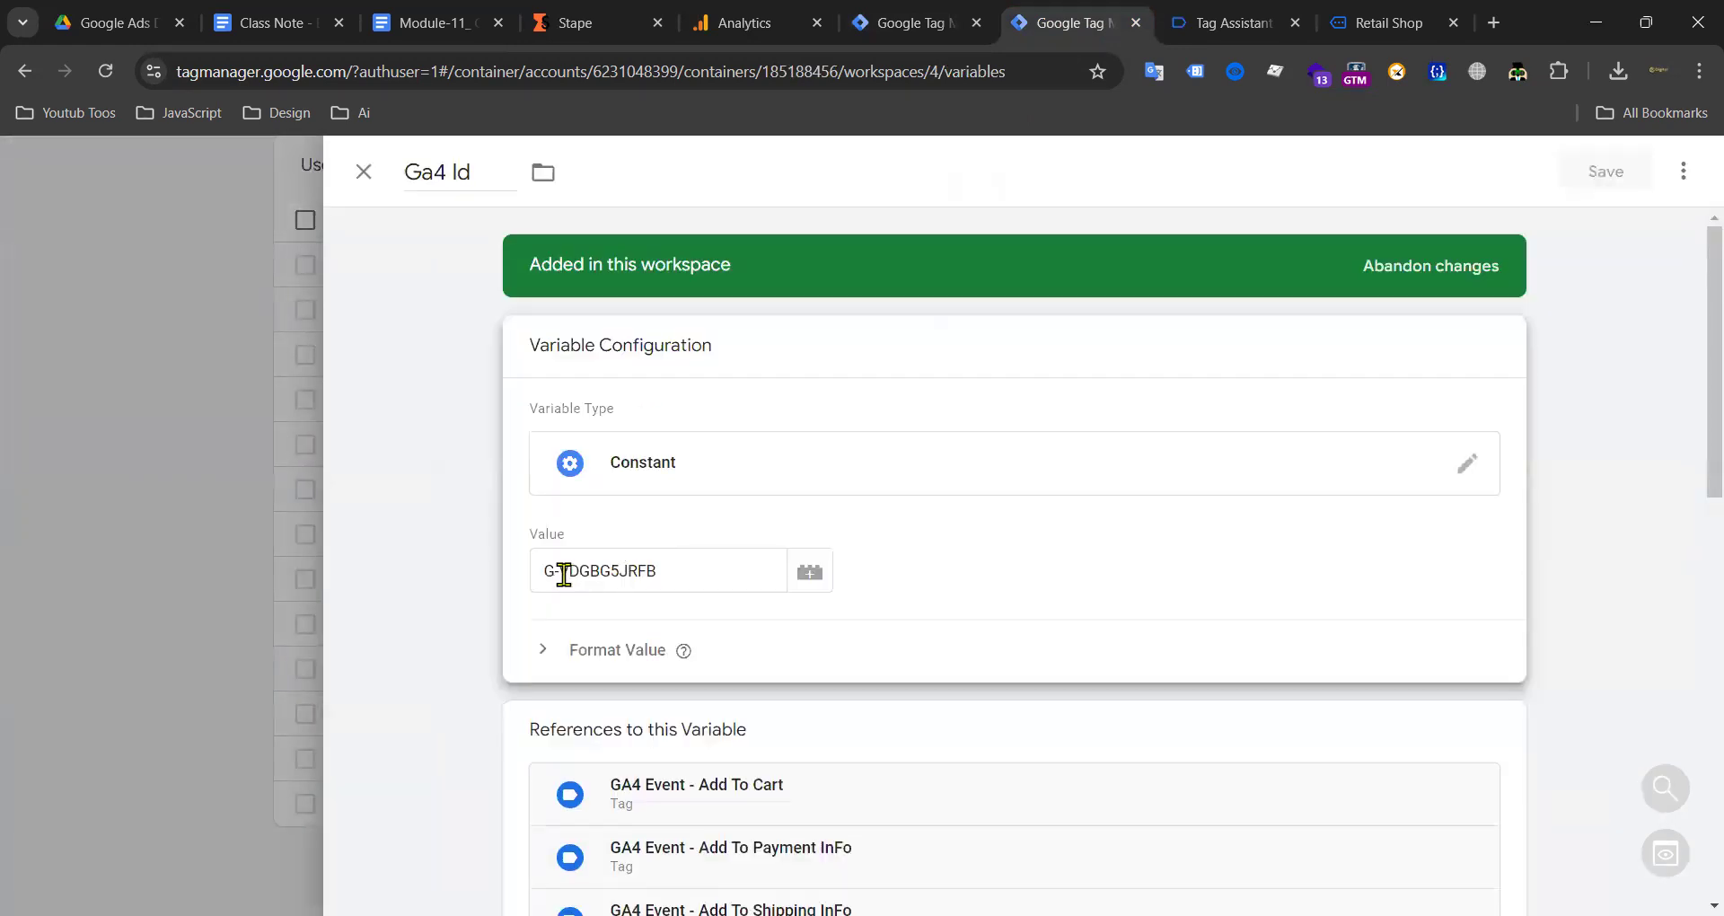
left_click_drag(564, 574, 679, 581)
key("BackSpace")
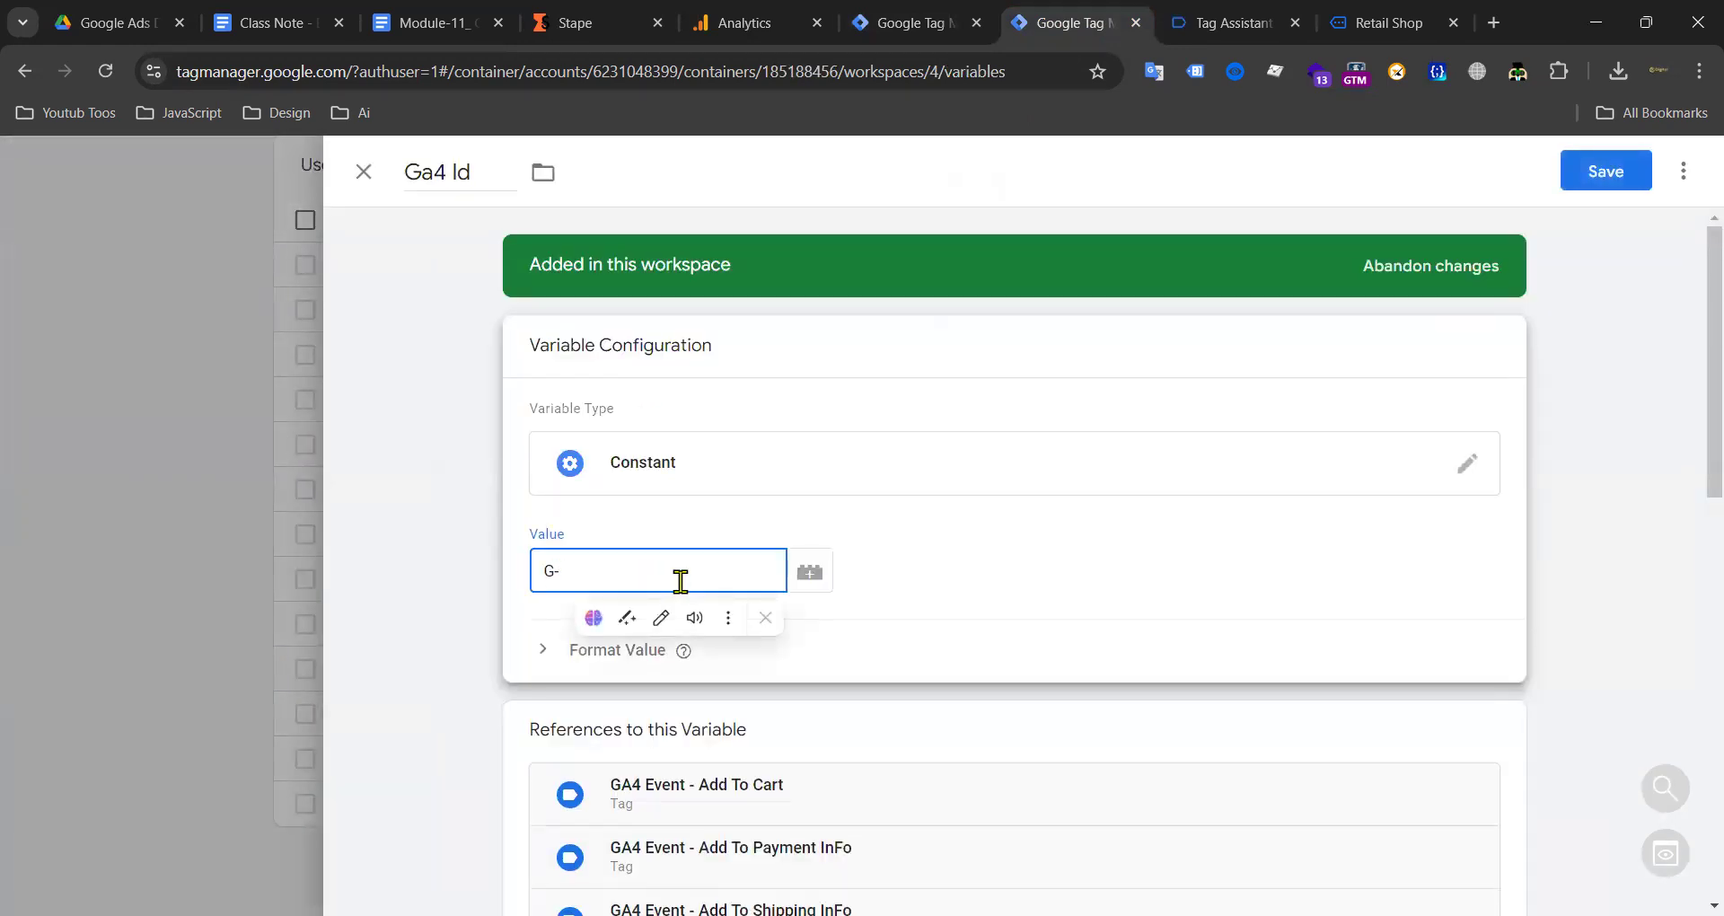
type("!2")
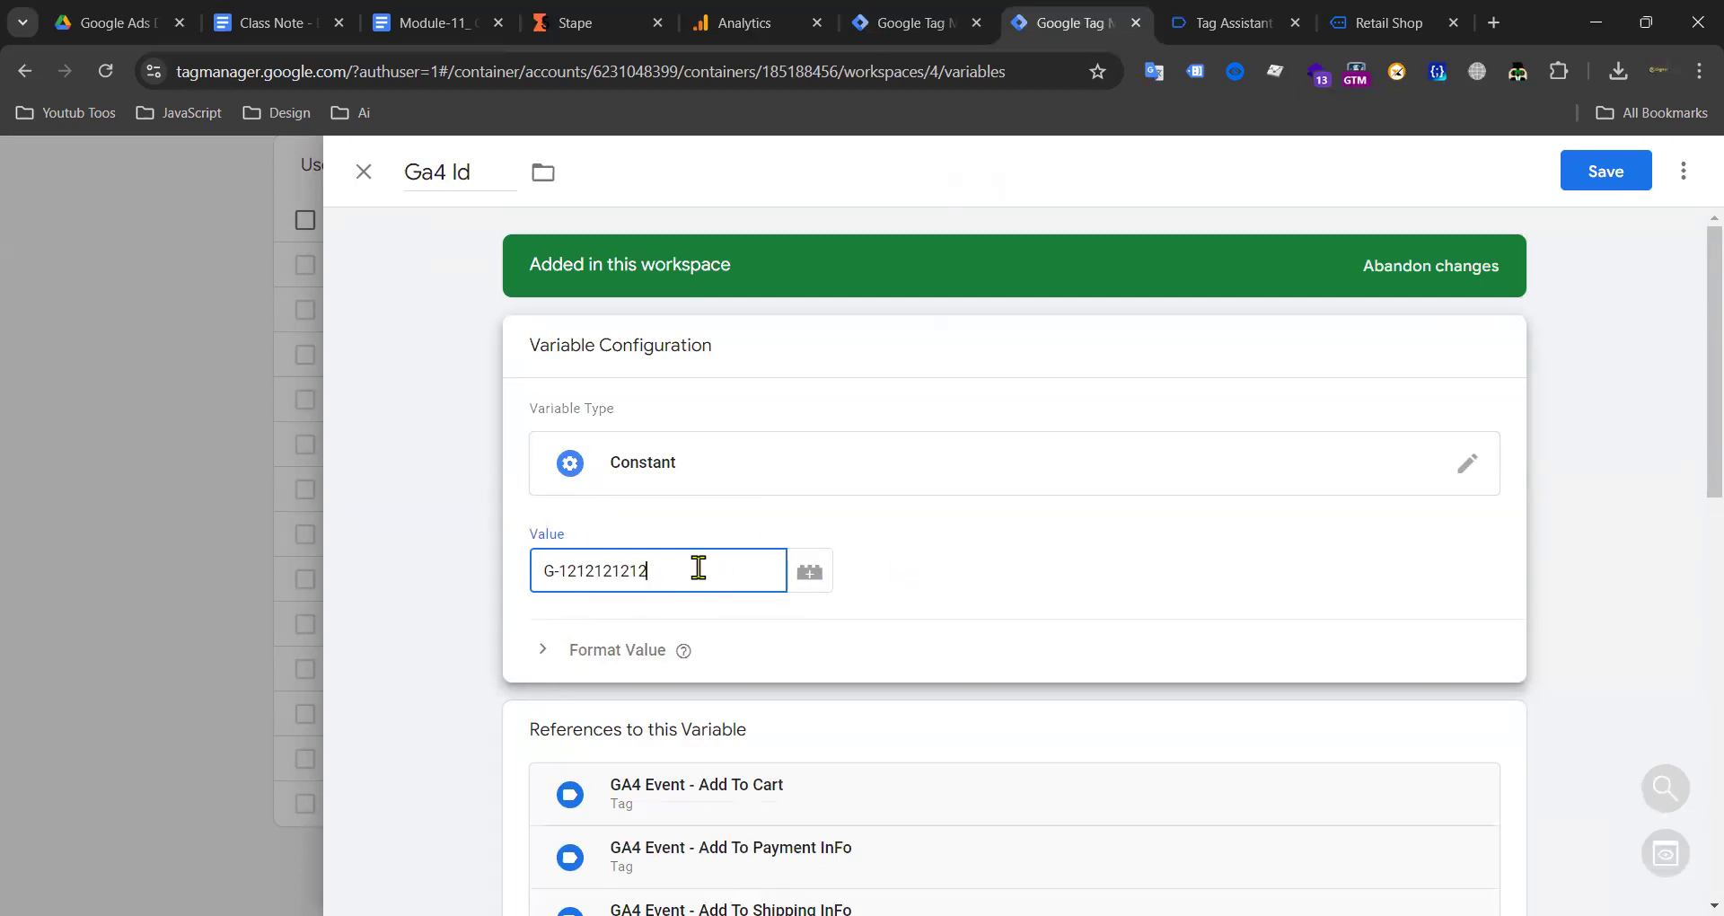
left_click_drag(699, 568, 530, 570)
left_click(1604, 171)
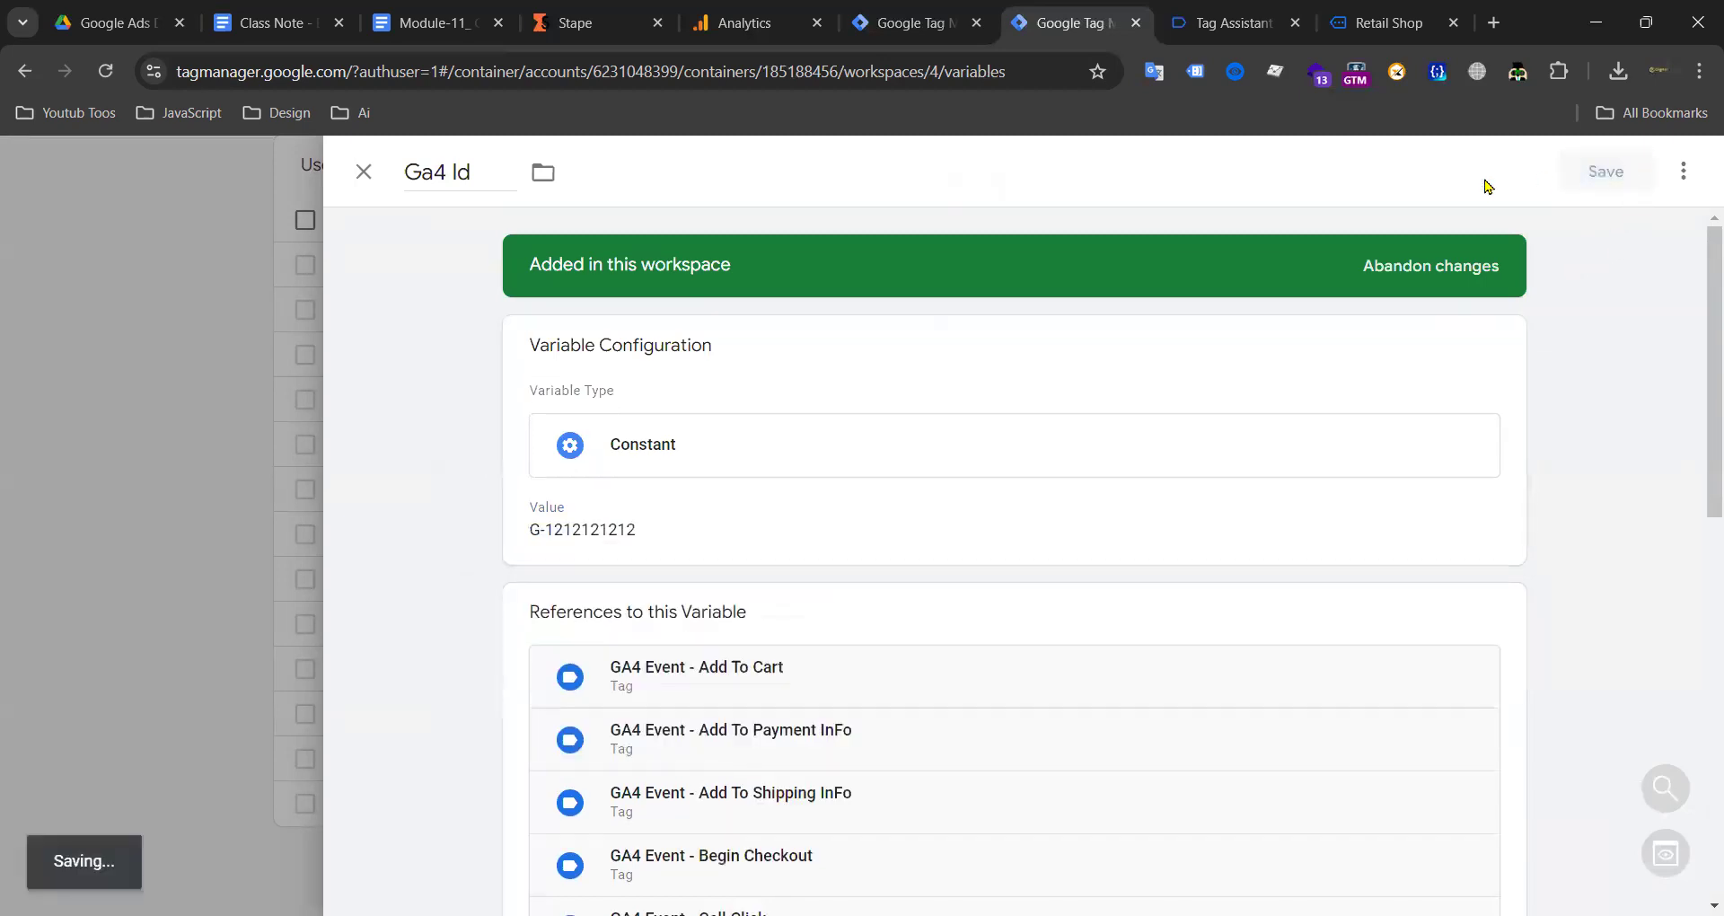
left_click(755, 19)
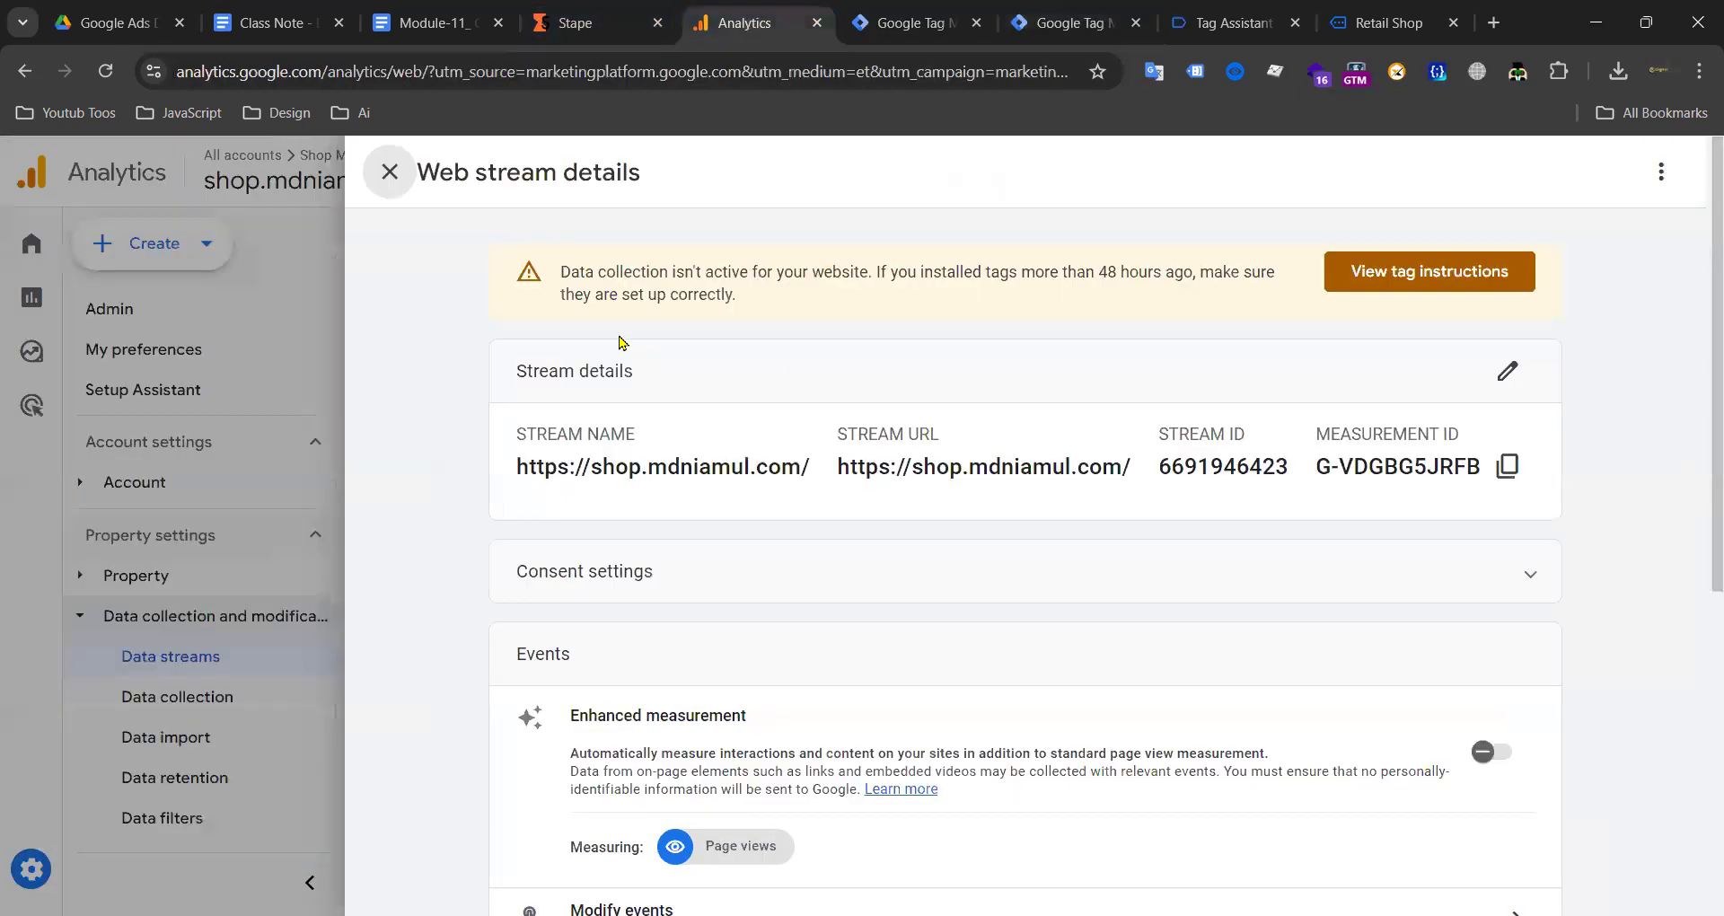
Step: Submit and publish the web container's changes as live Version 4 without a description
left_click(387, 170)
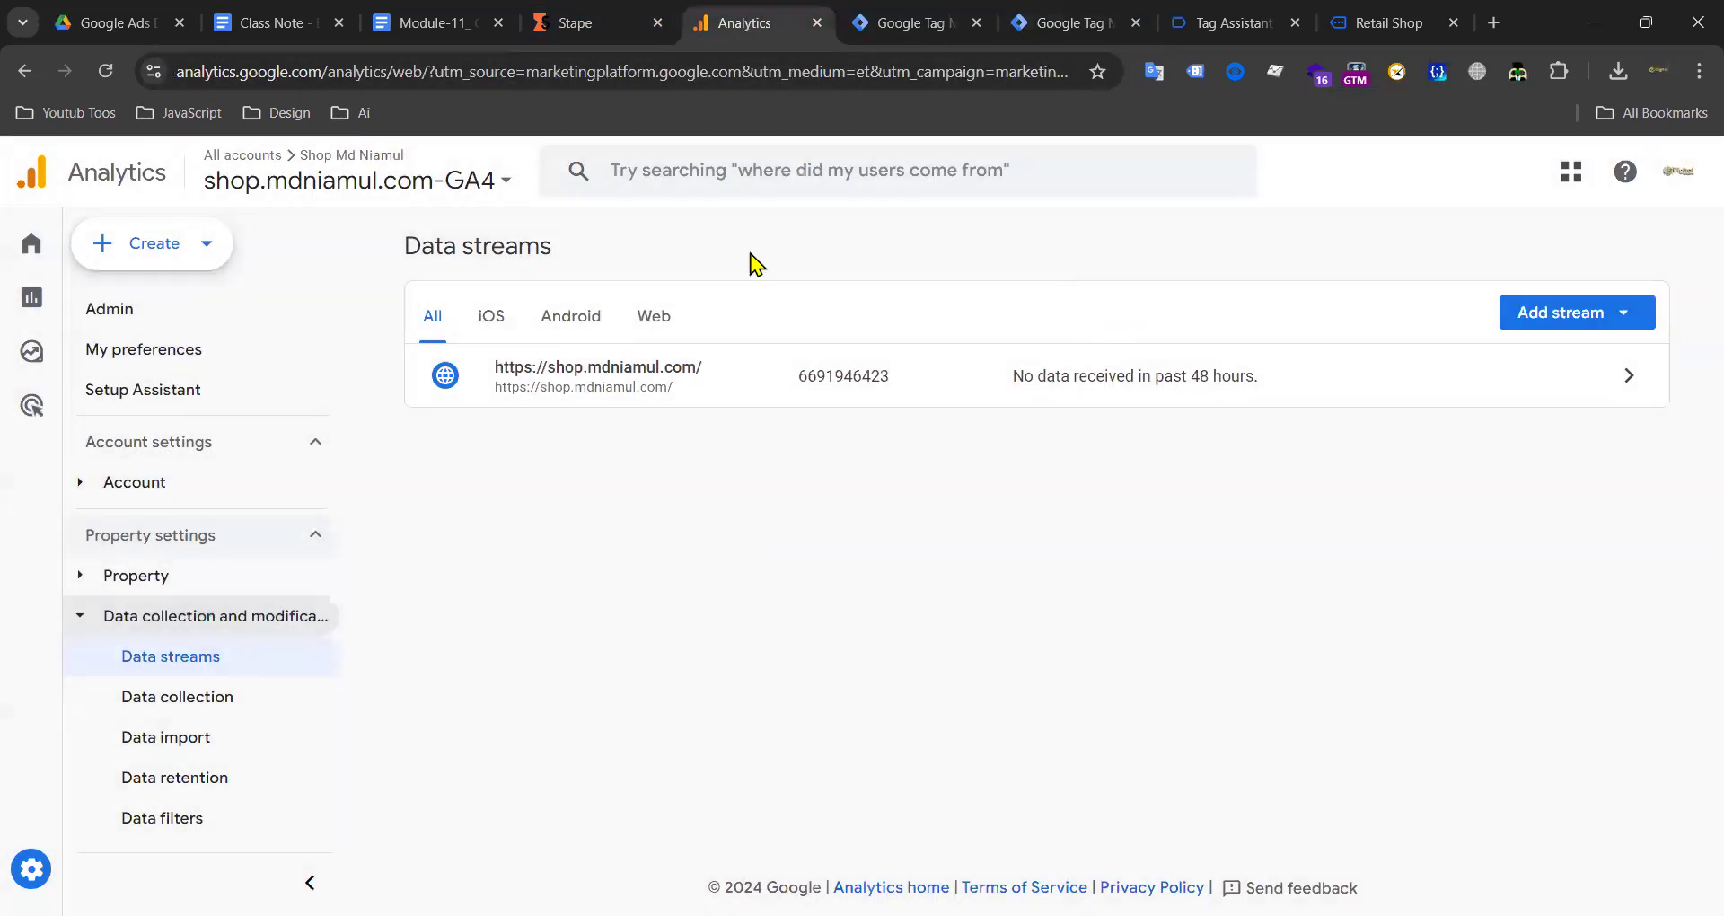
left_click(878, 27)
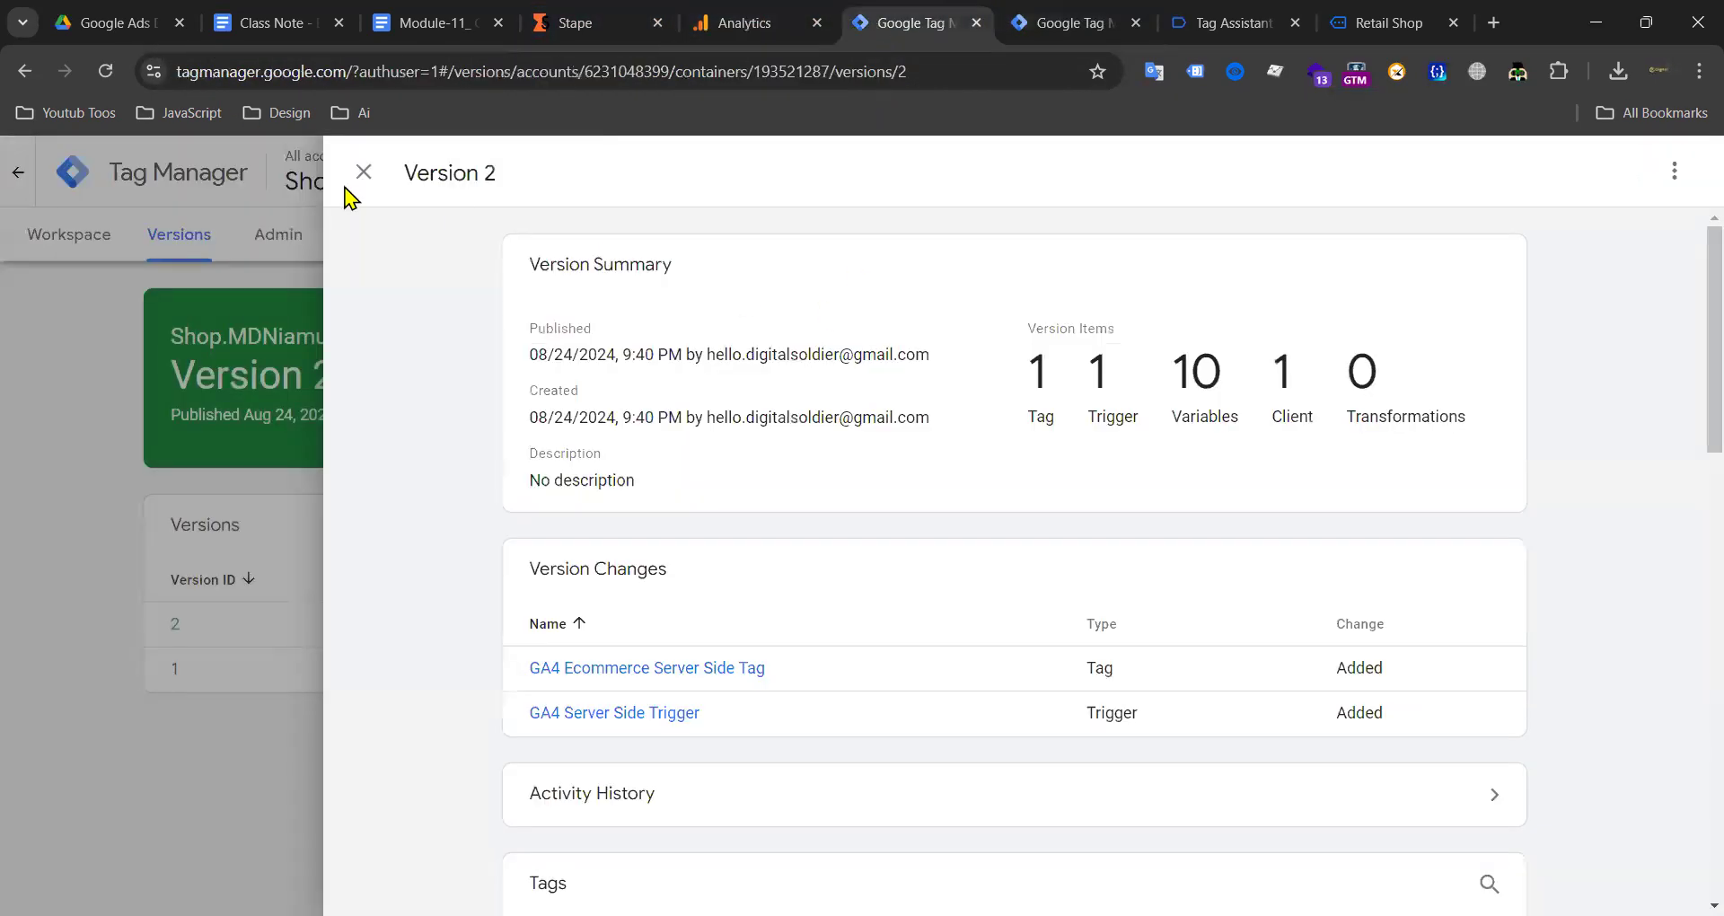
left_click(363, 171)
left_click(1073, 22)
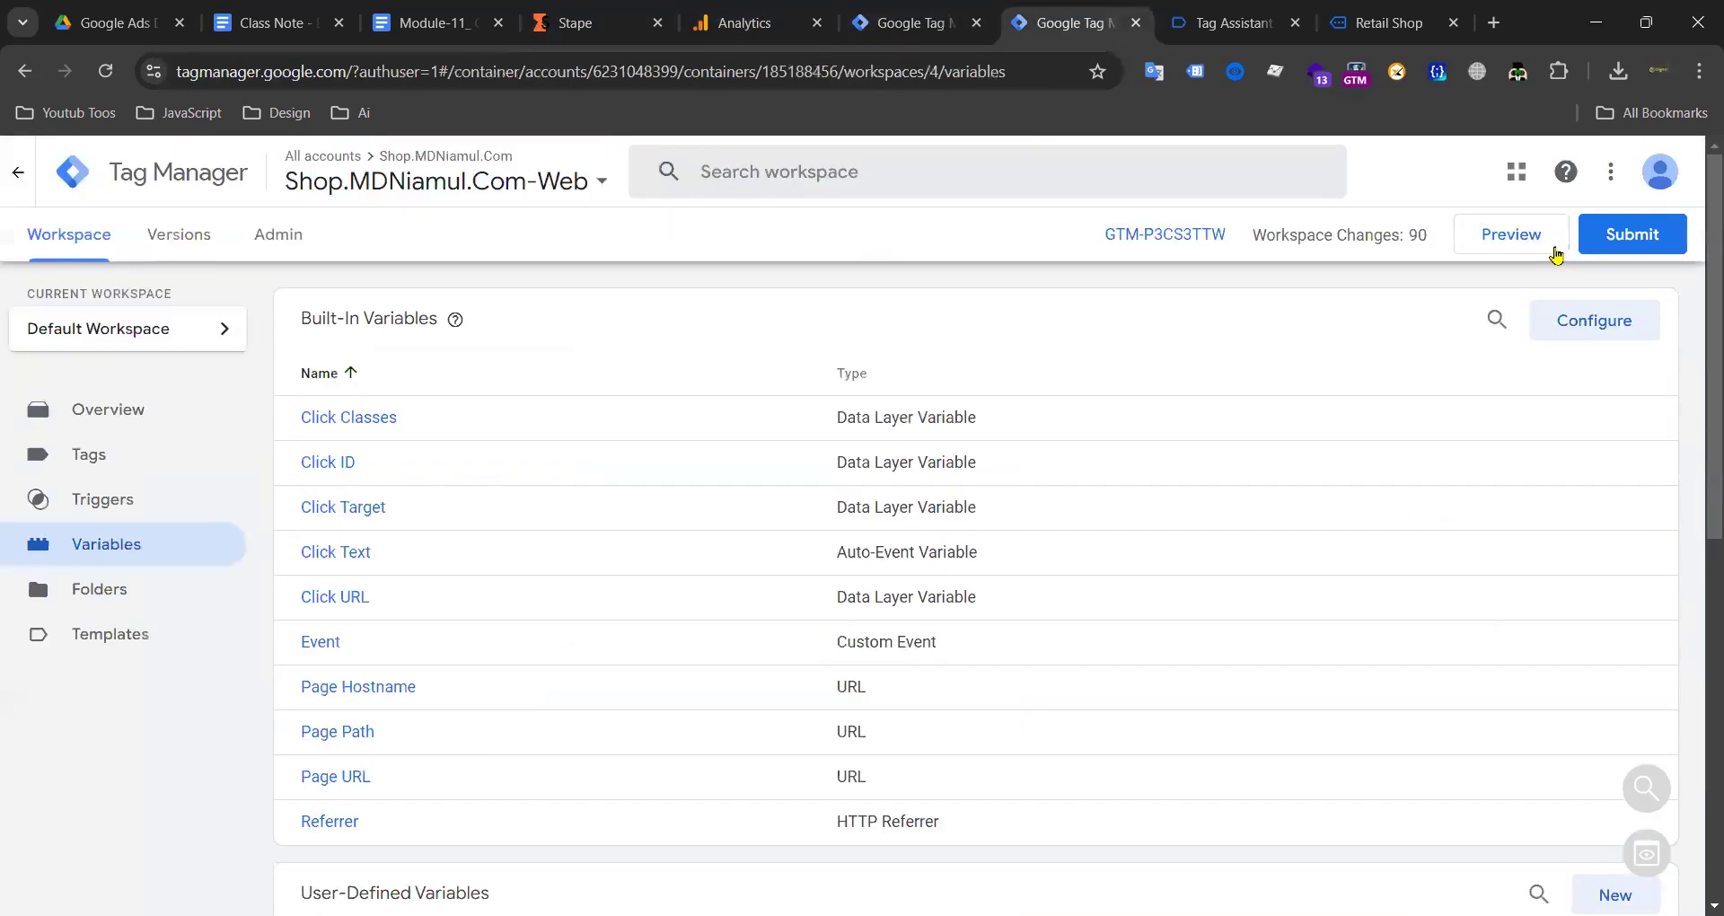
left_click(1624, 235)
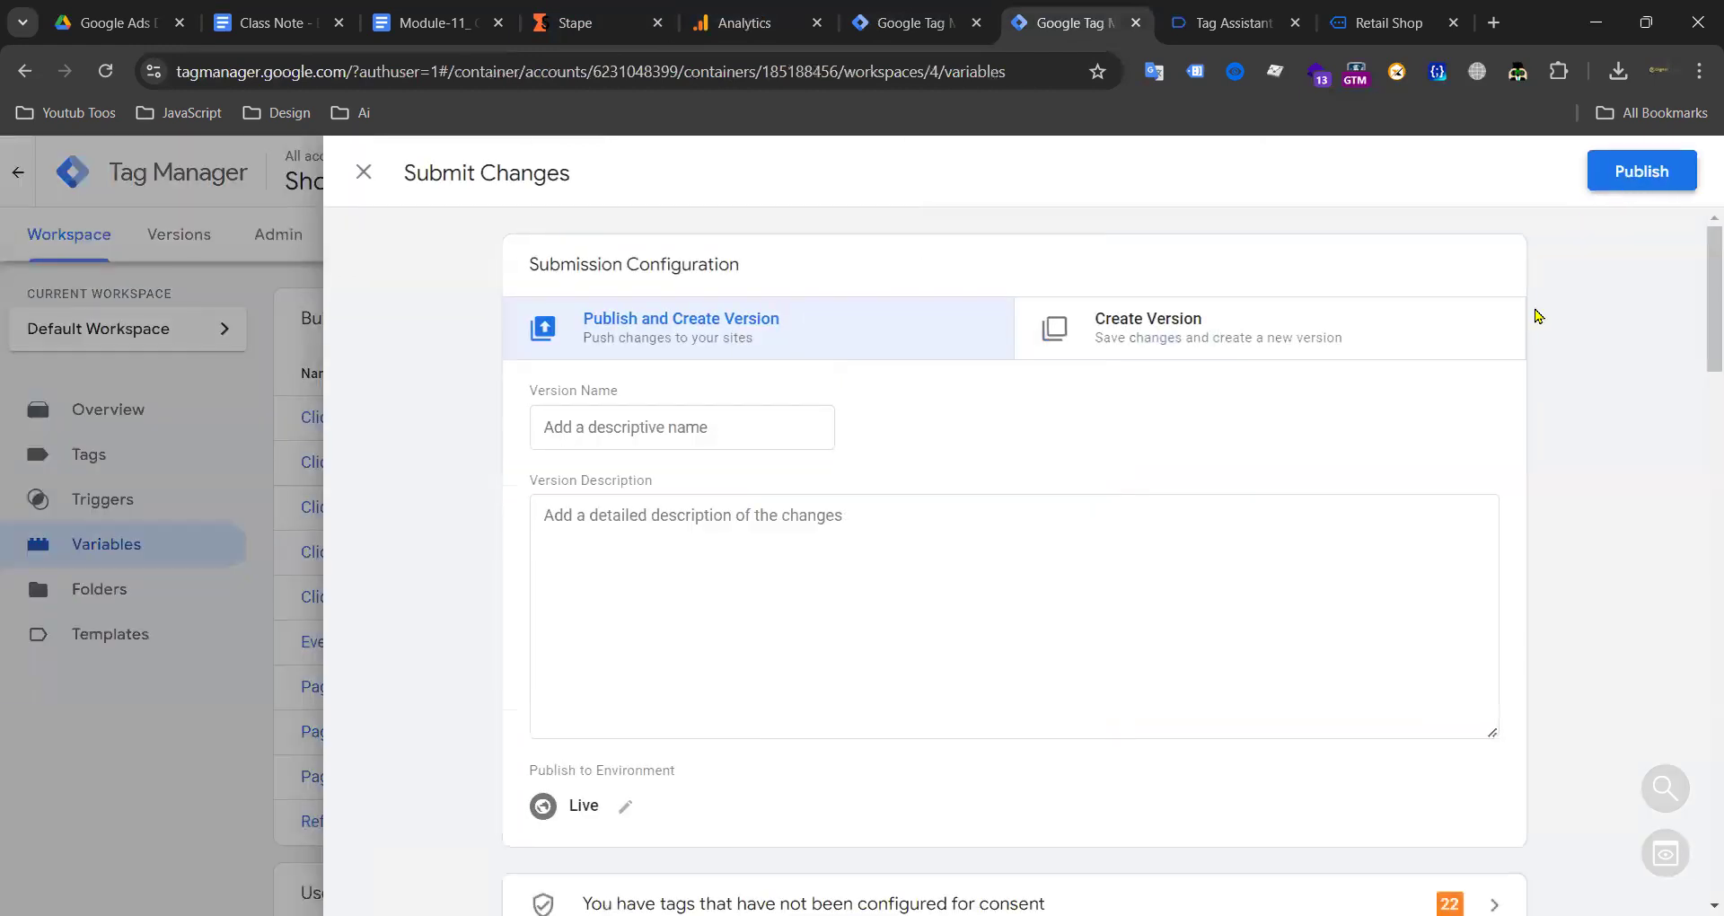
left_click(1641, 170)
left_click(1191, 822)
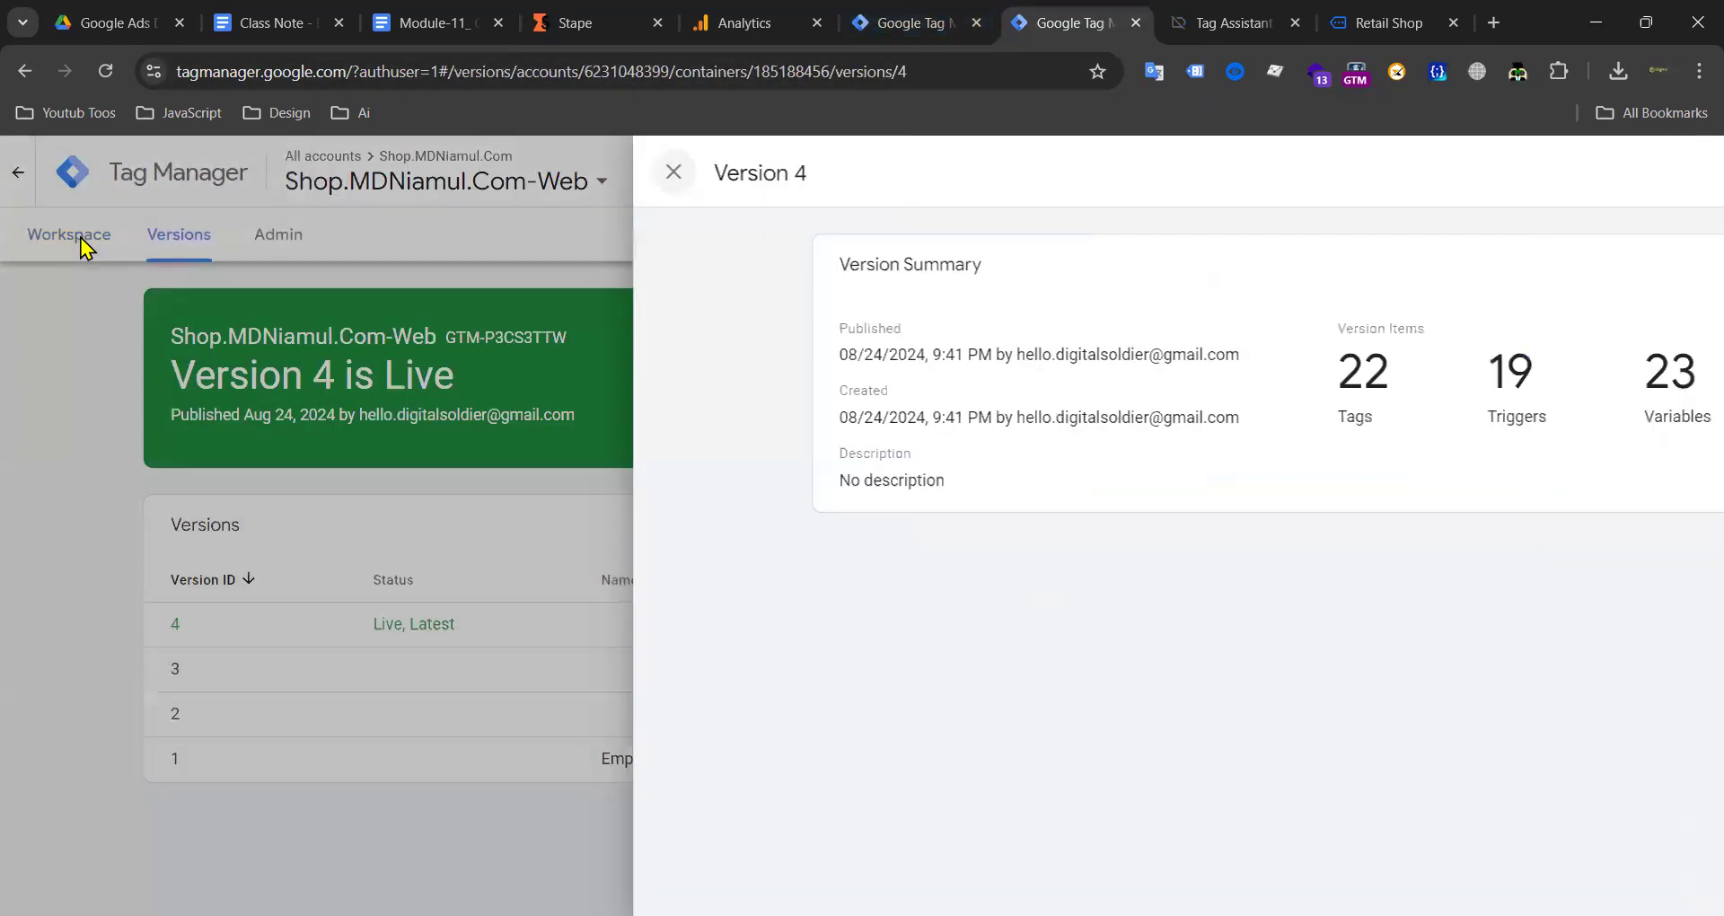
left_click(1235, 23)
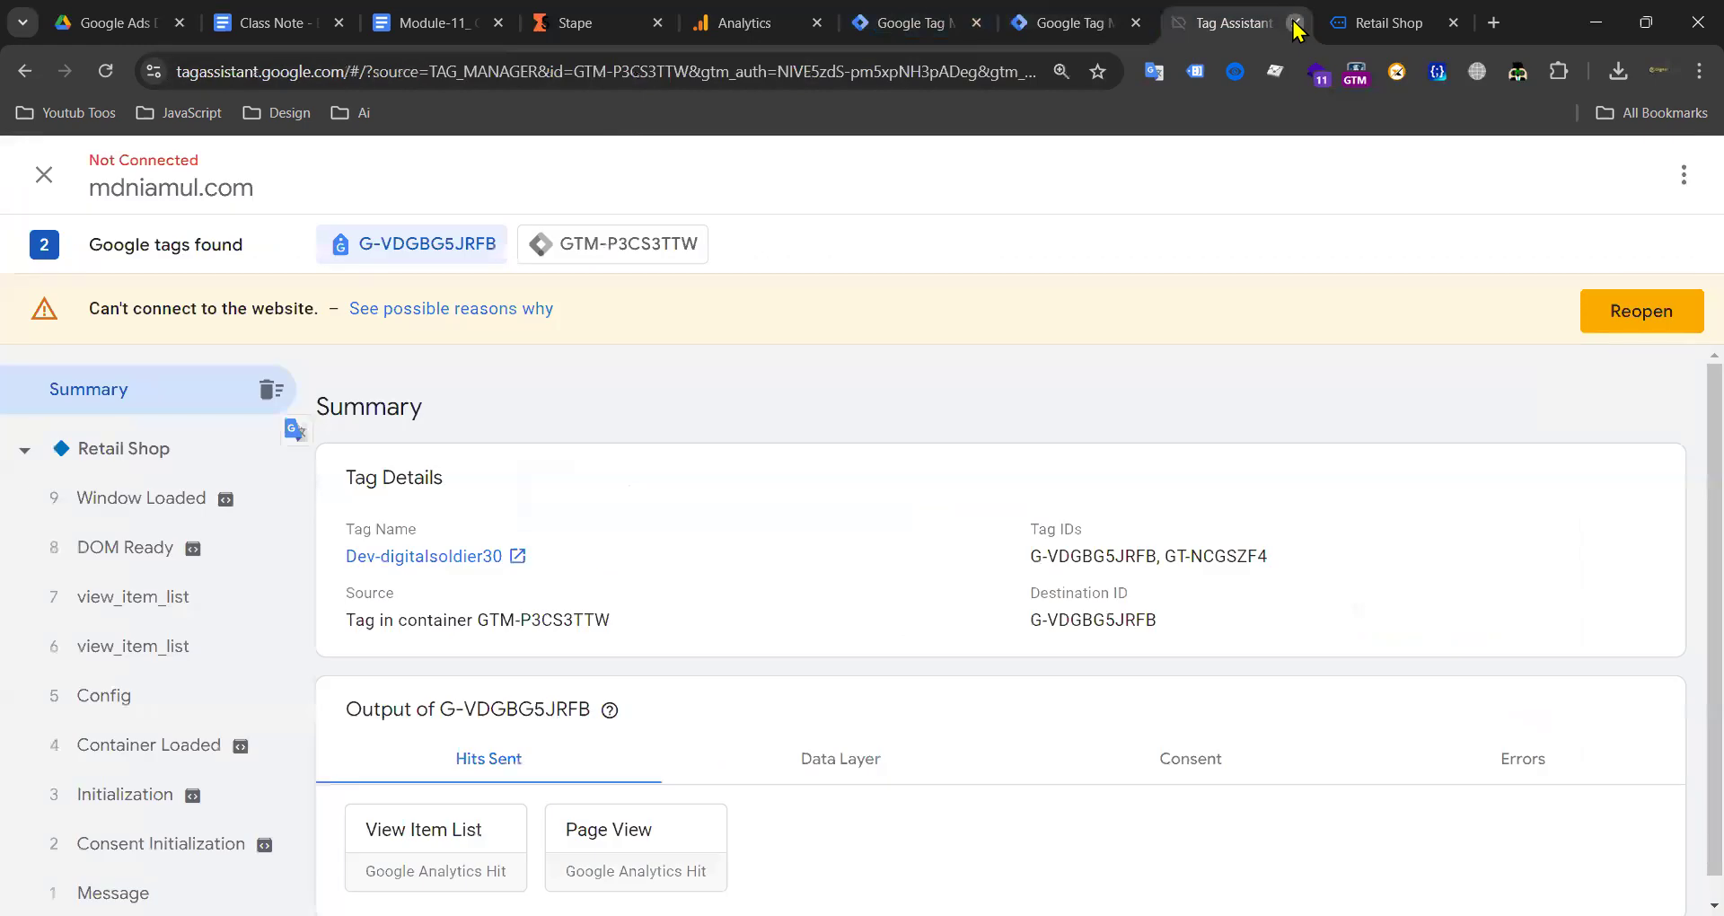
Step: Close the old Tag Assistant and shop pages and start a server container preview
left_click(1296, 24)
left_click(1296, 24)
left_click(1042, 29)
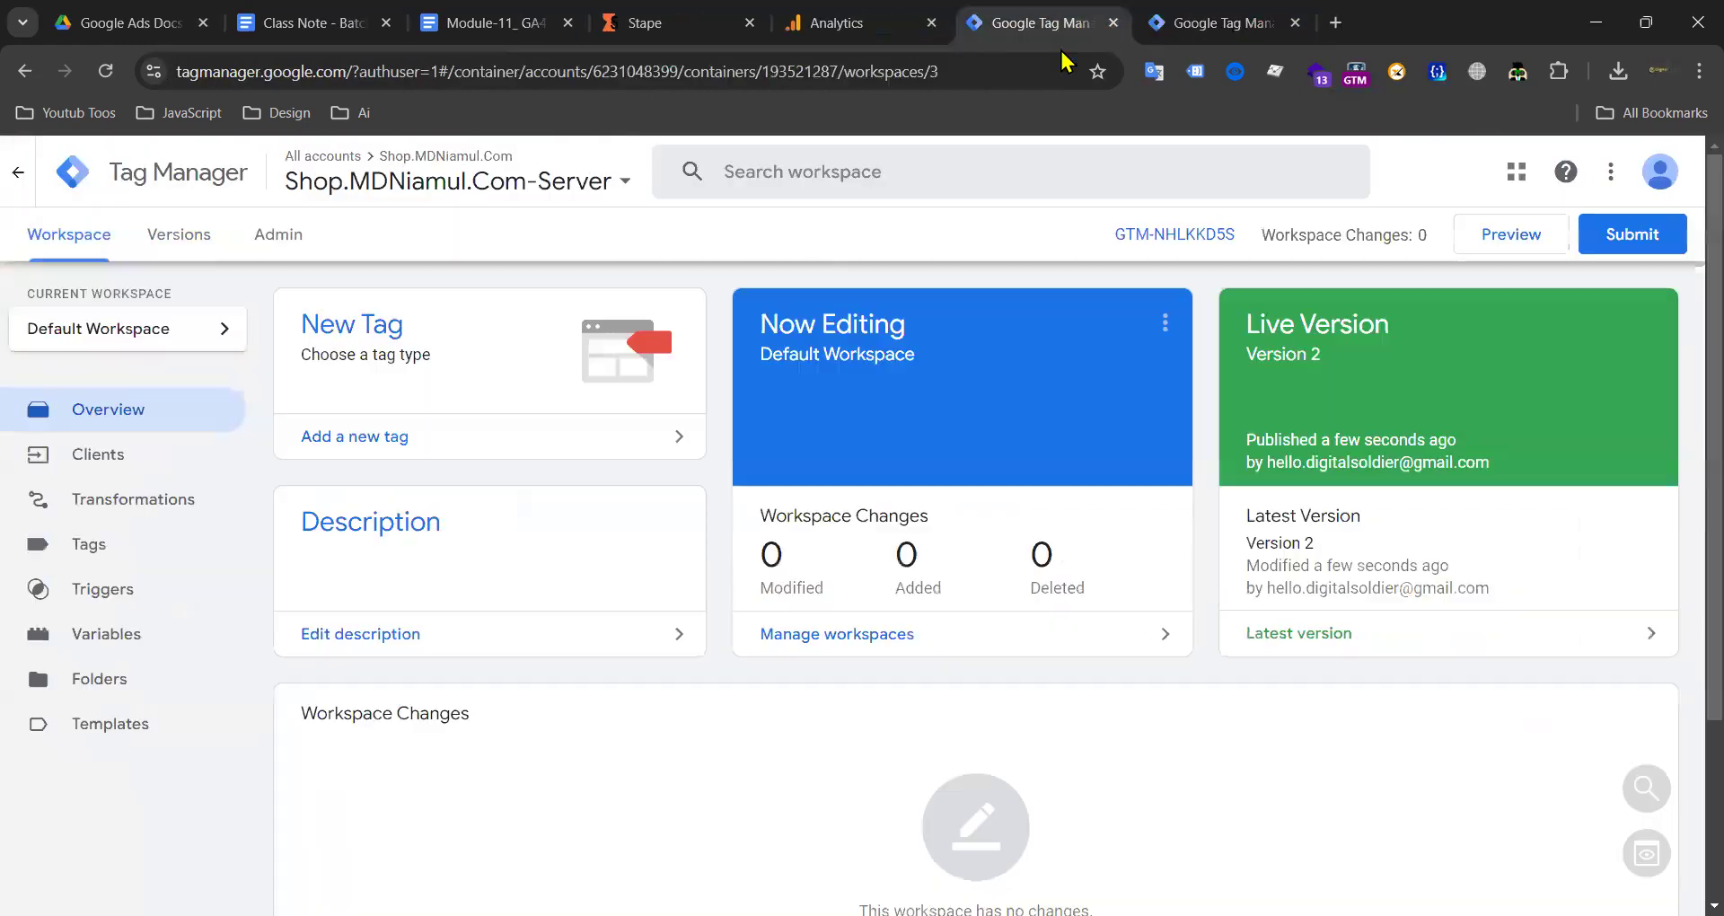
left_click(1529, 241)
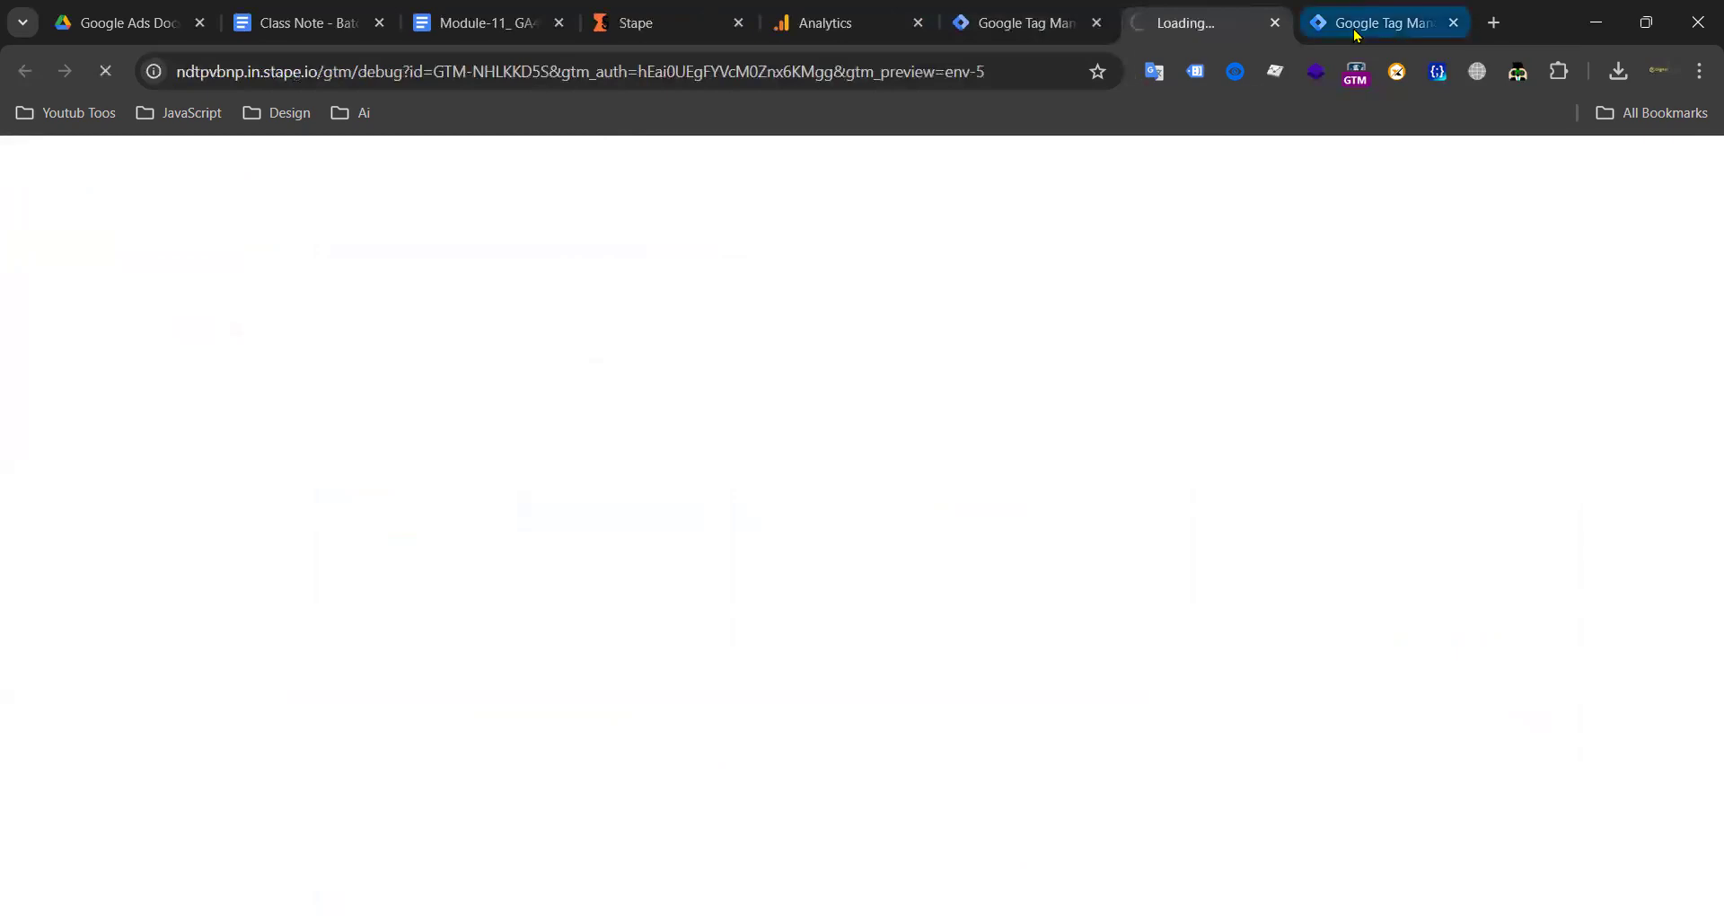
left_click(1356, 22)
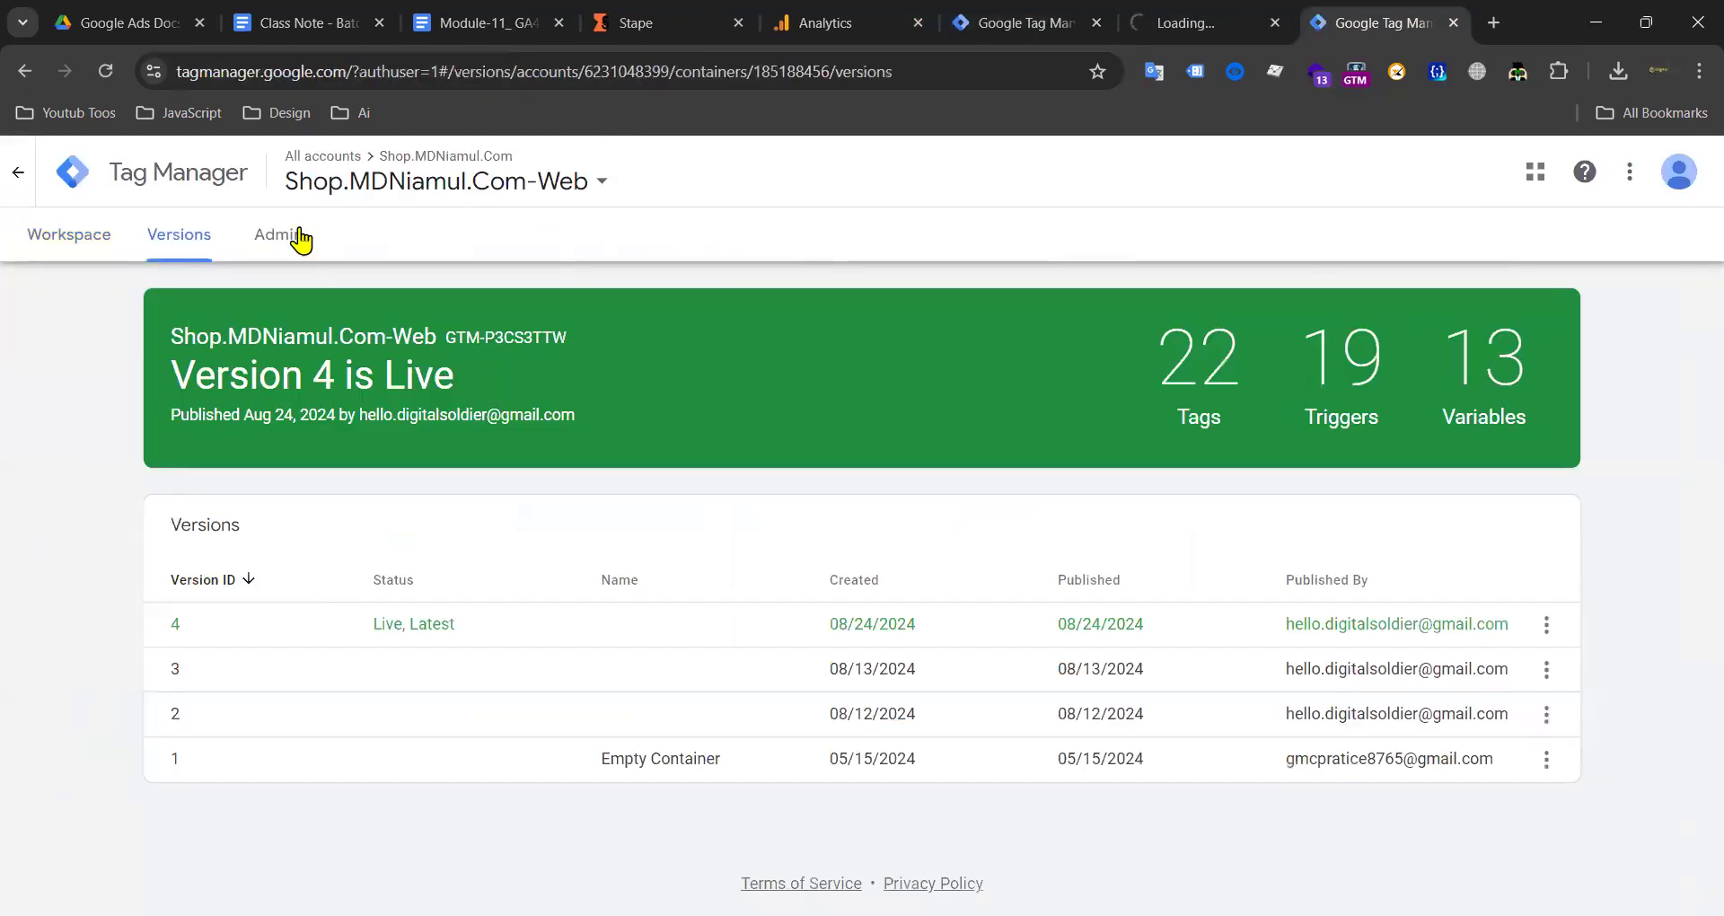
left_click(110, 233)
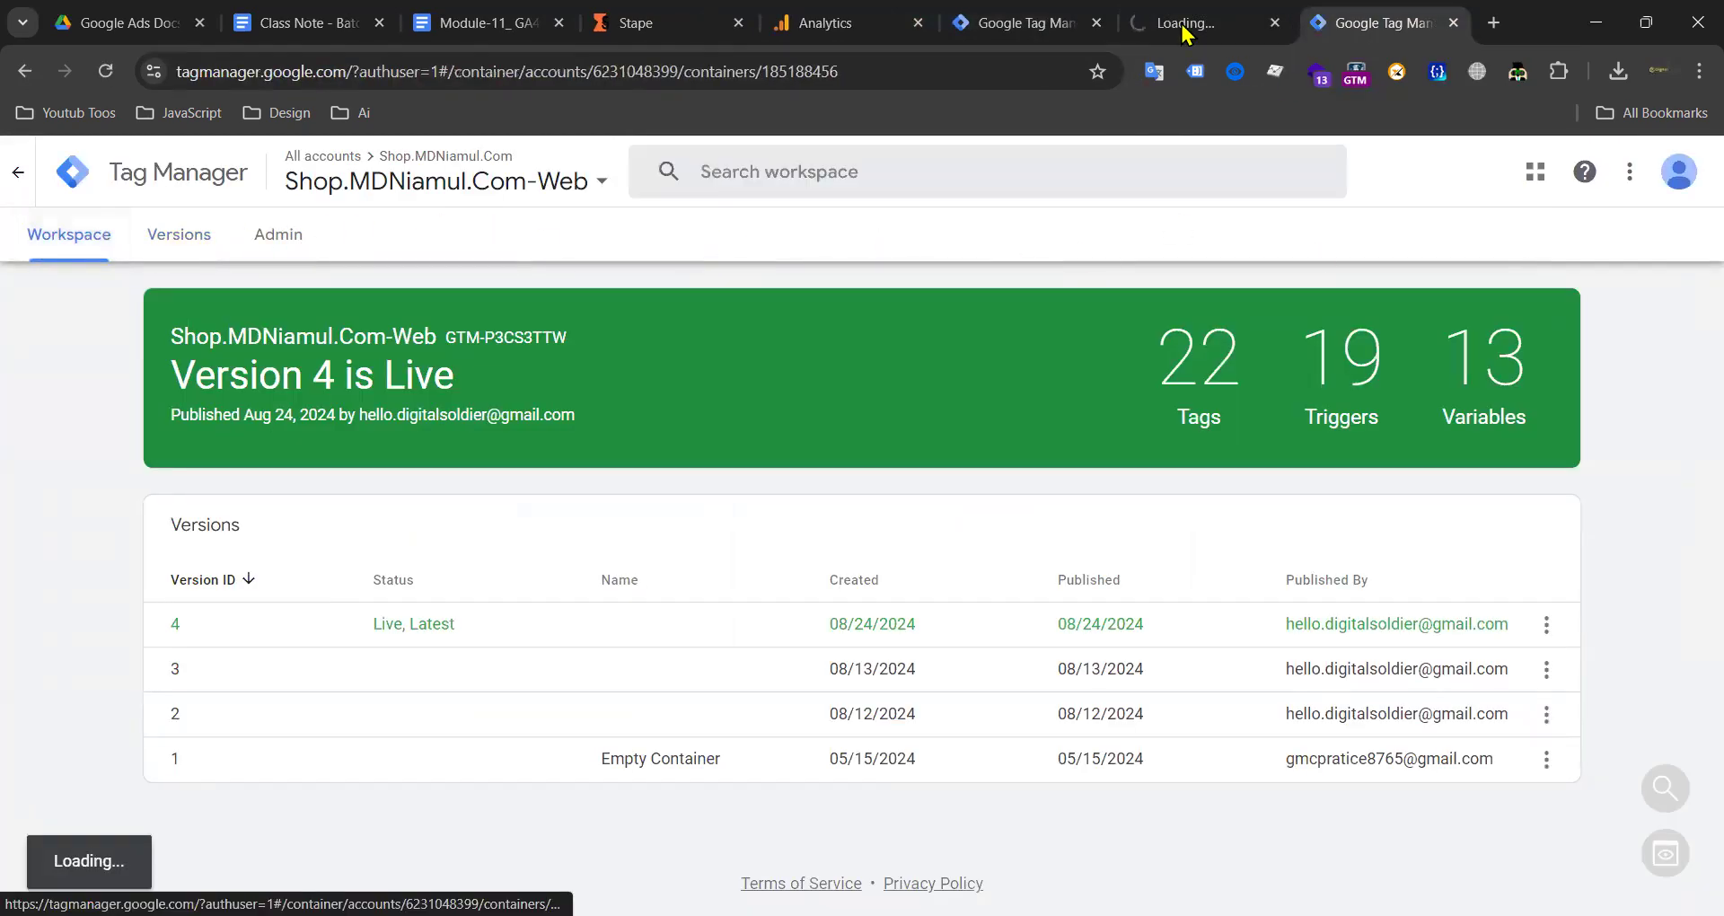
left_click(1188, 27)
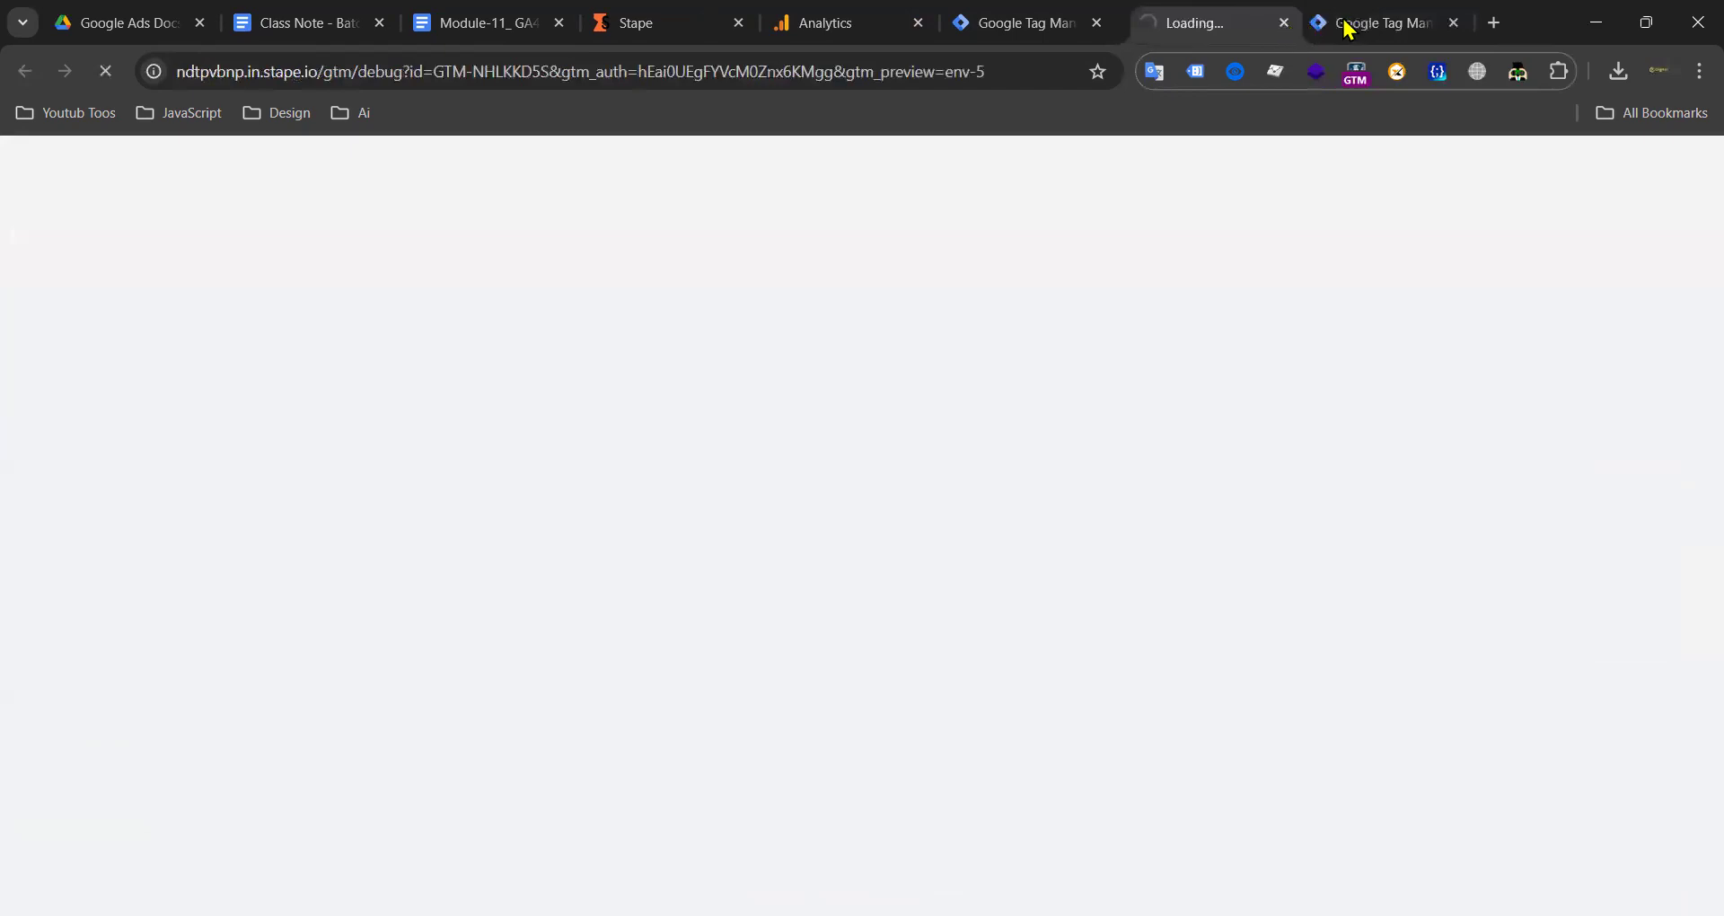
left_click(1351, 36)
left_click(1509, 235)
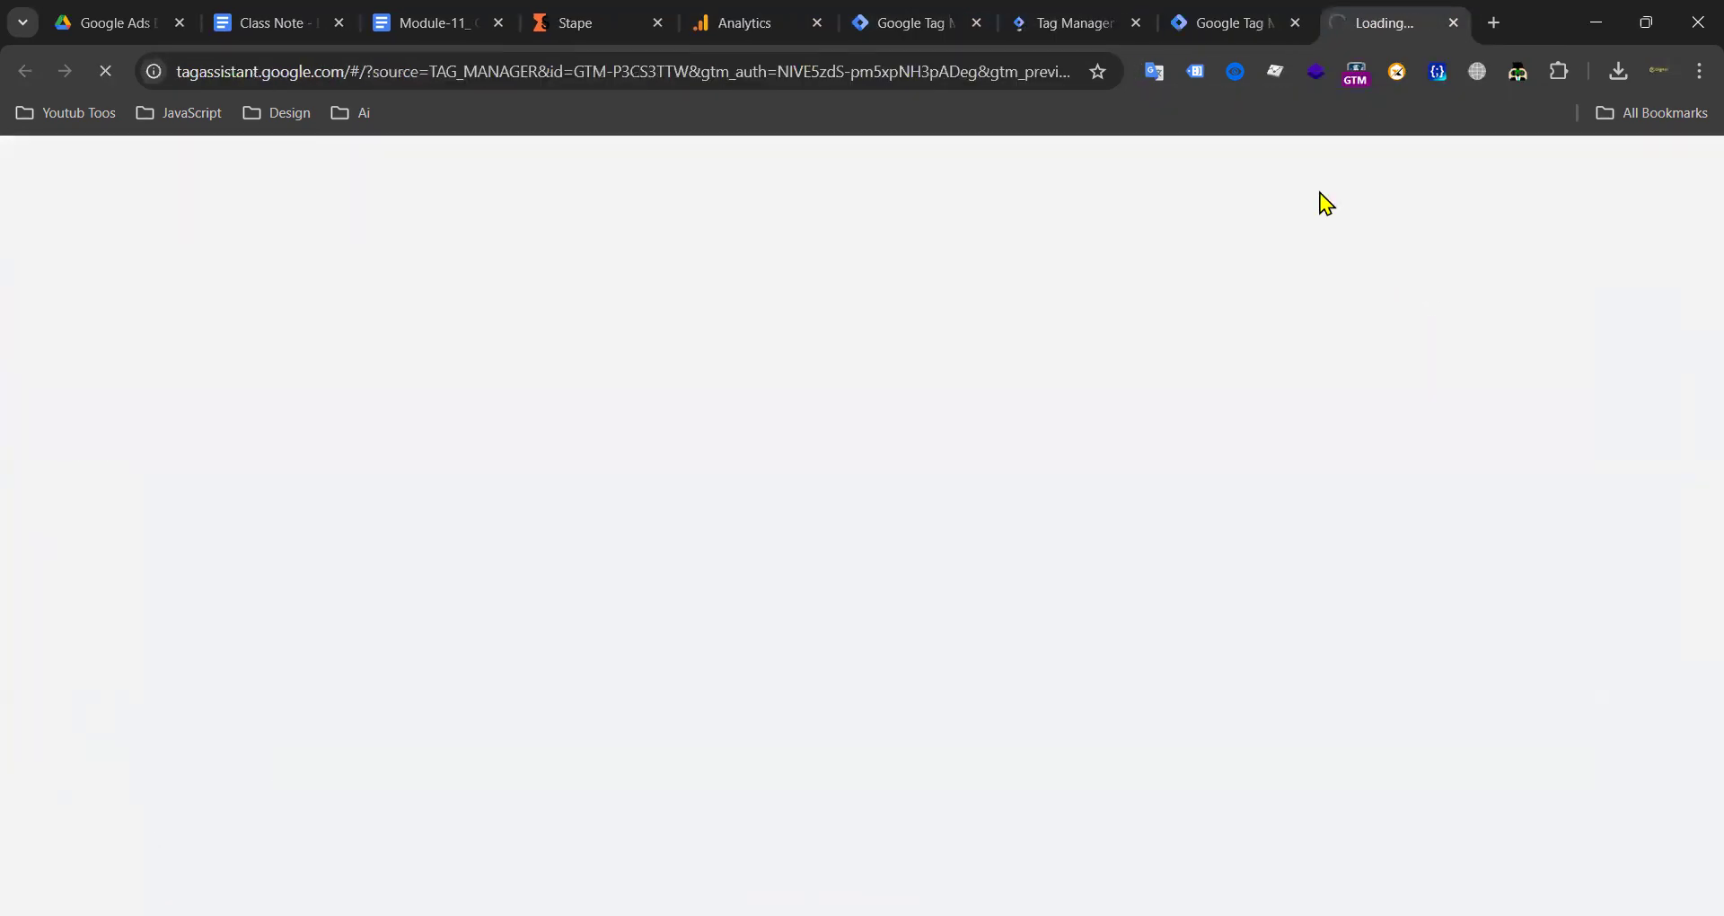
left_click_drag(1082, 19, 1177, 33)
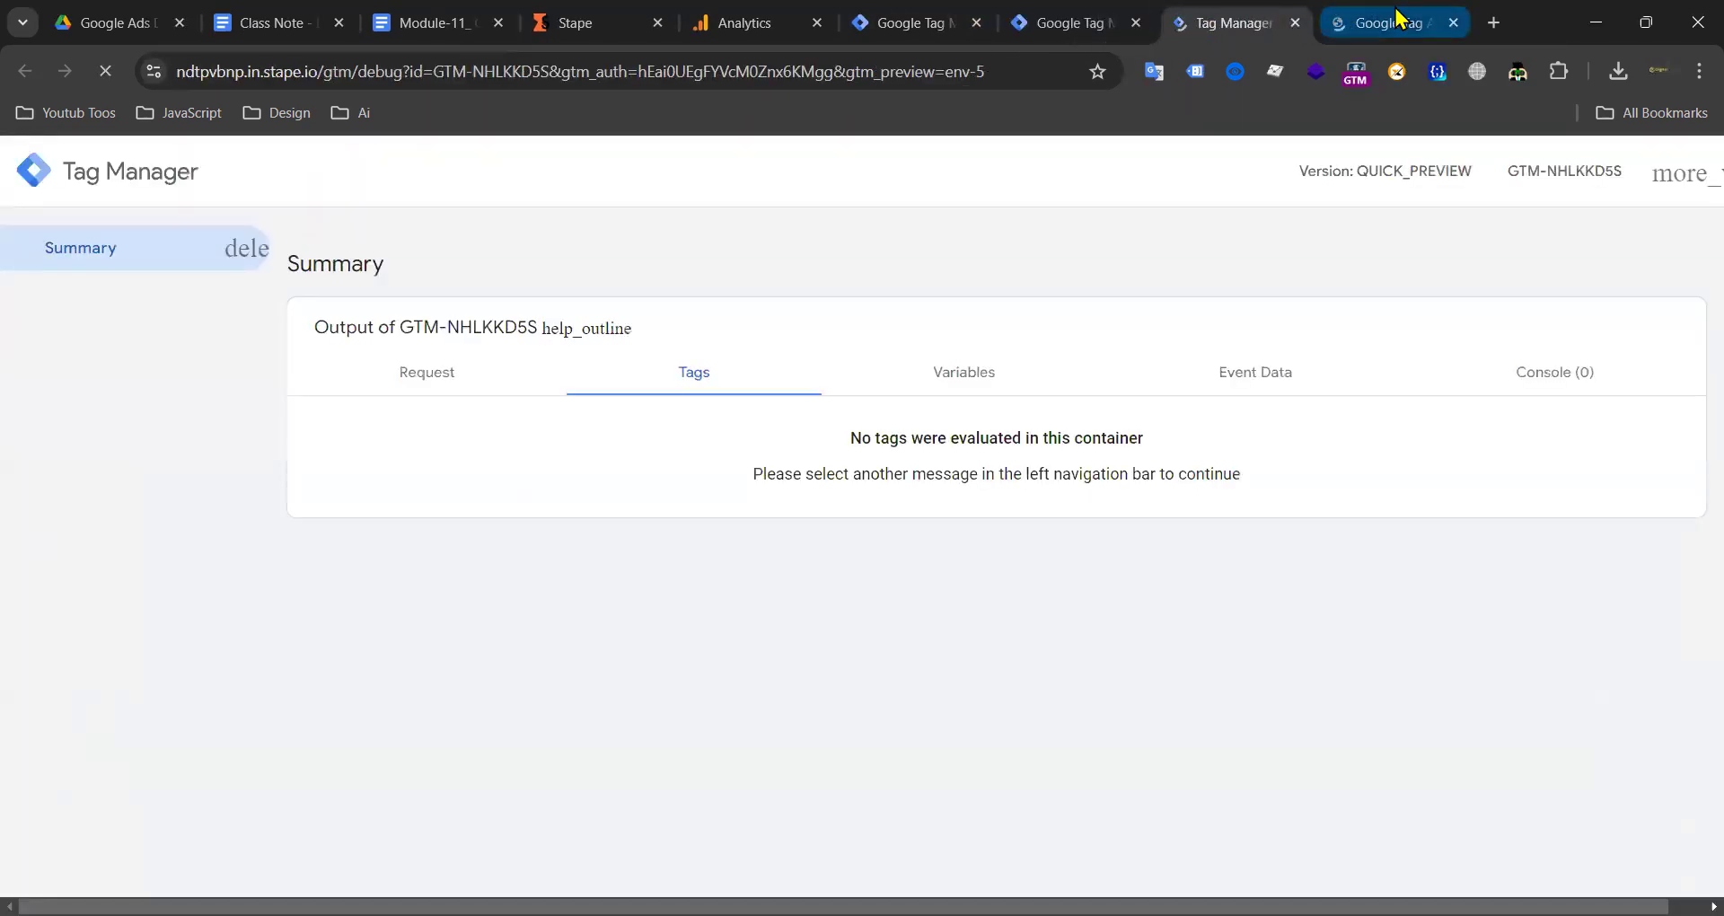
left_click(1397, 19)
left_click(1276, 27)
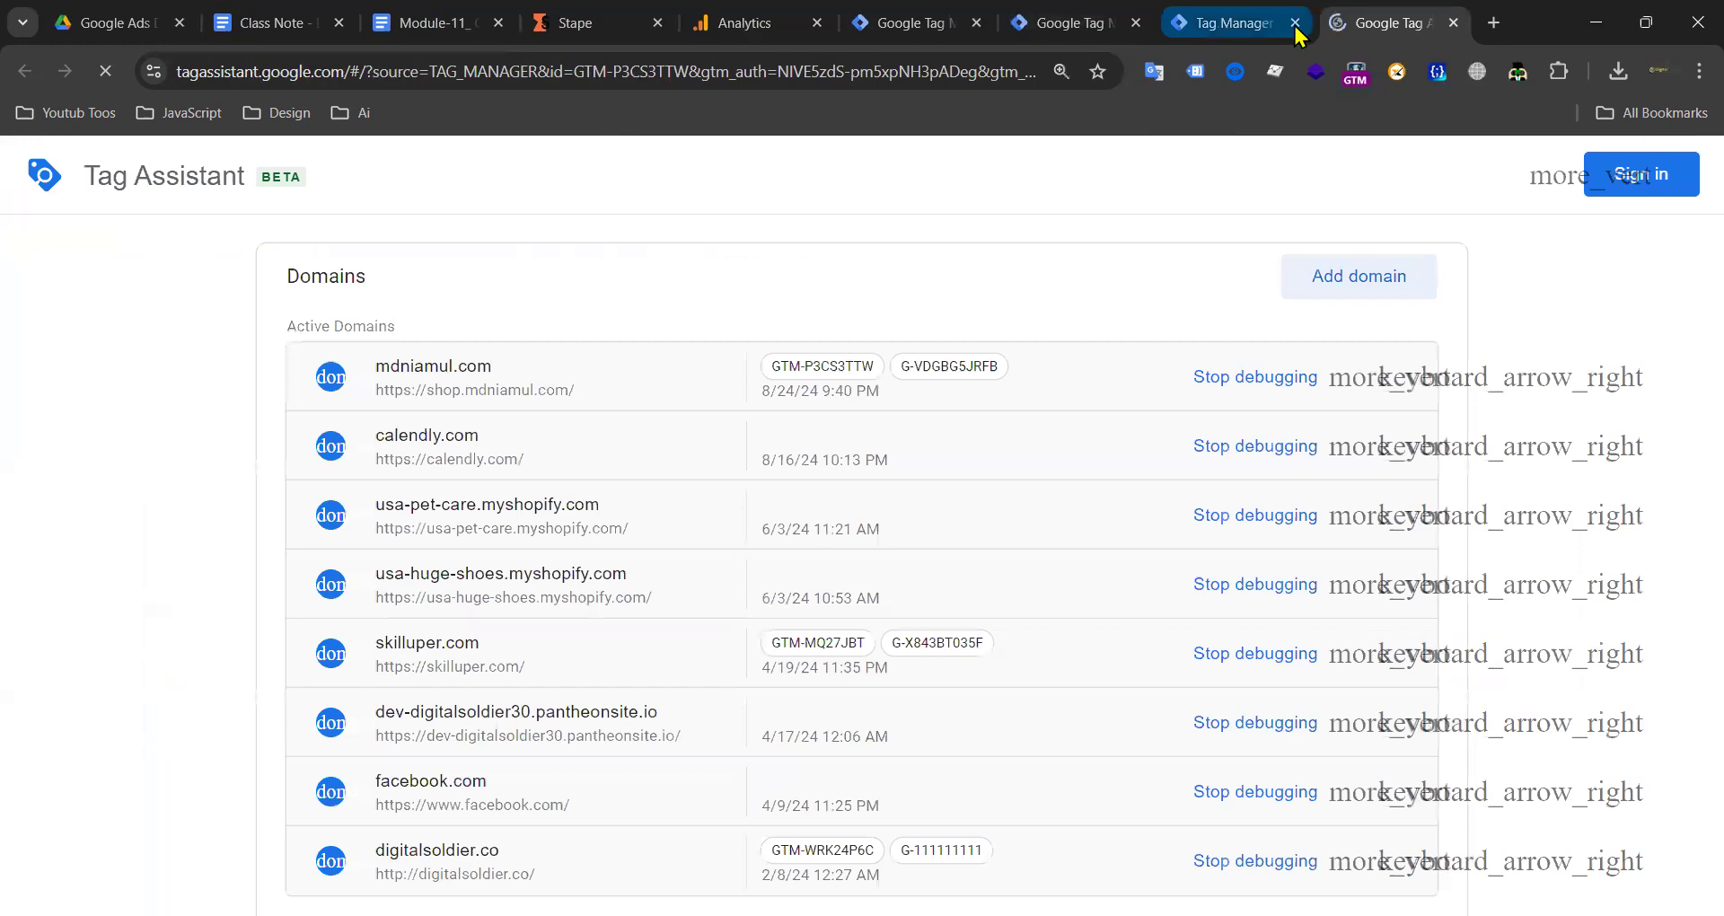
left_click(1386, 27)
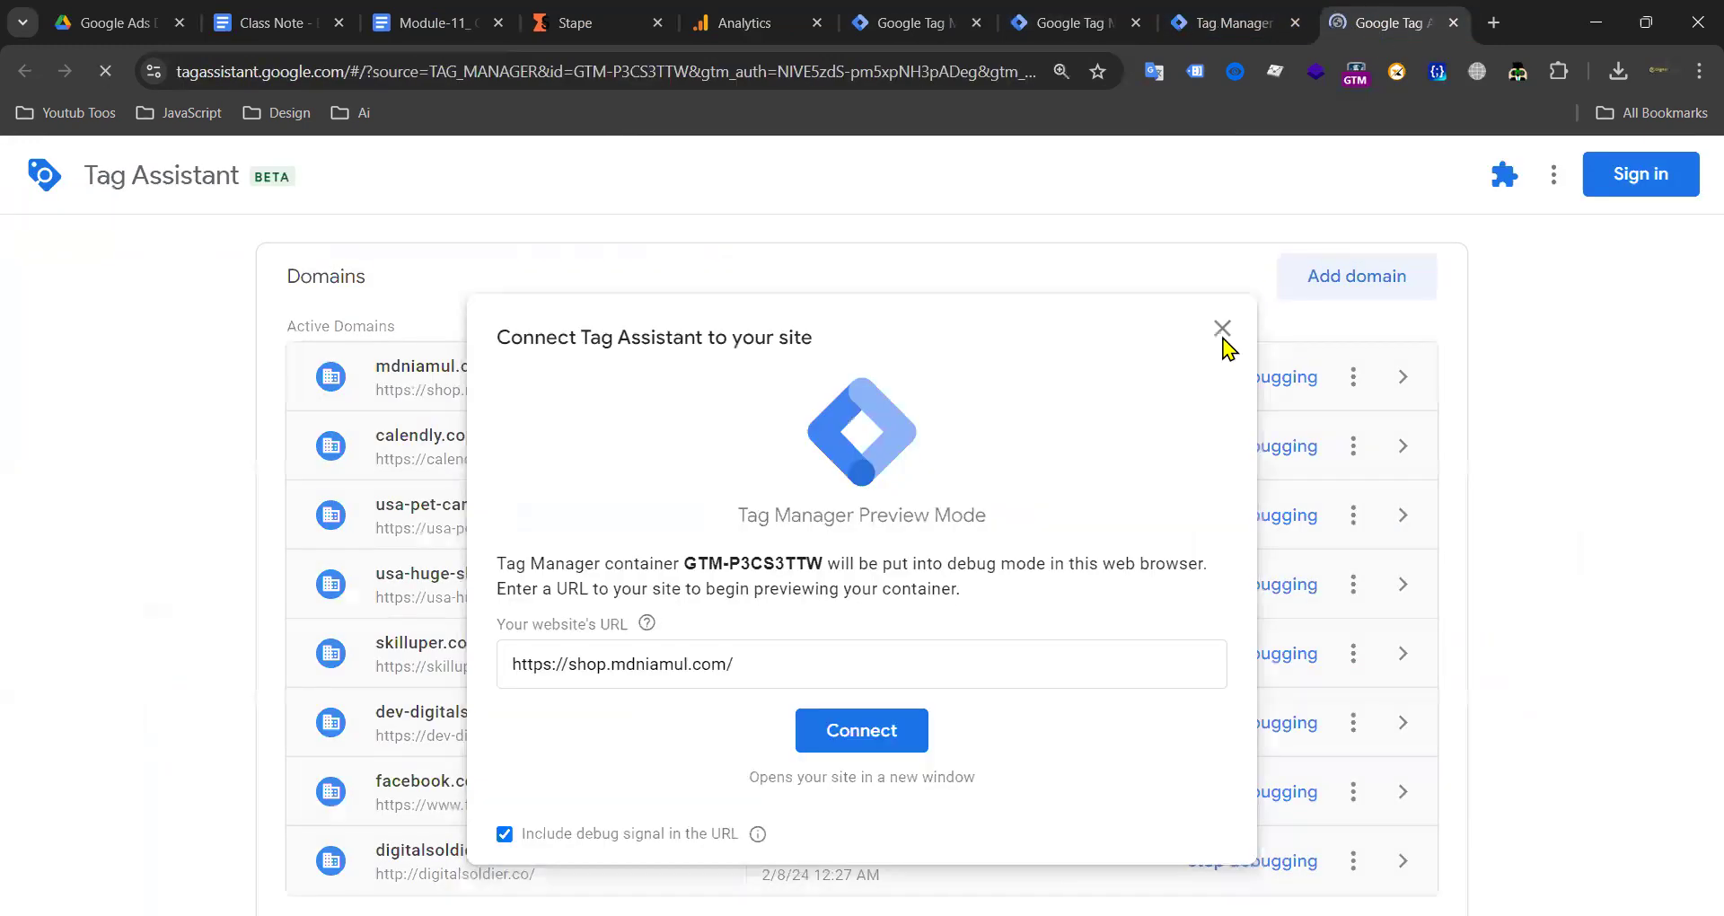
left_click(880, 727)
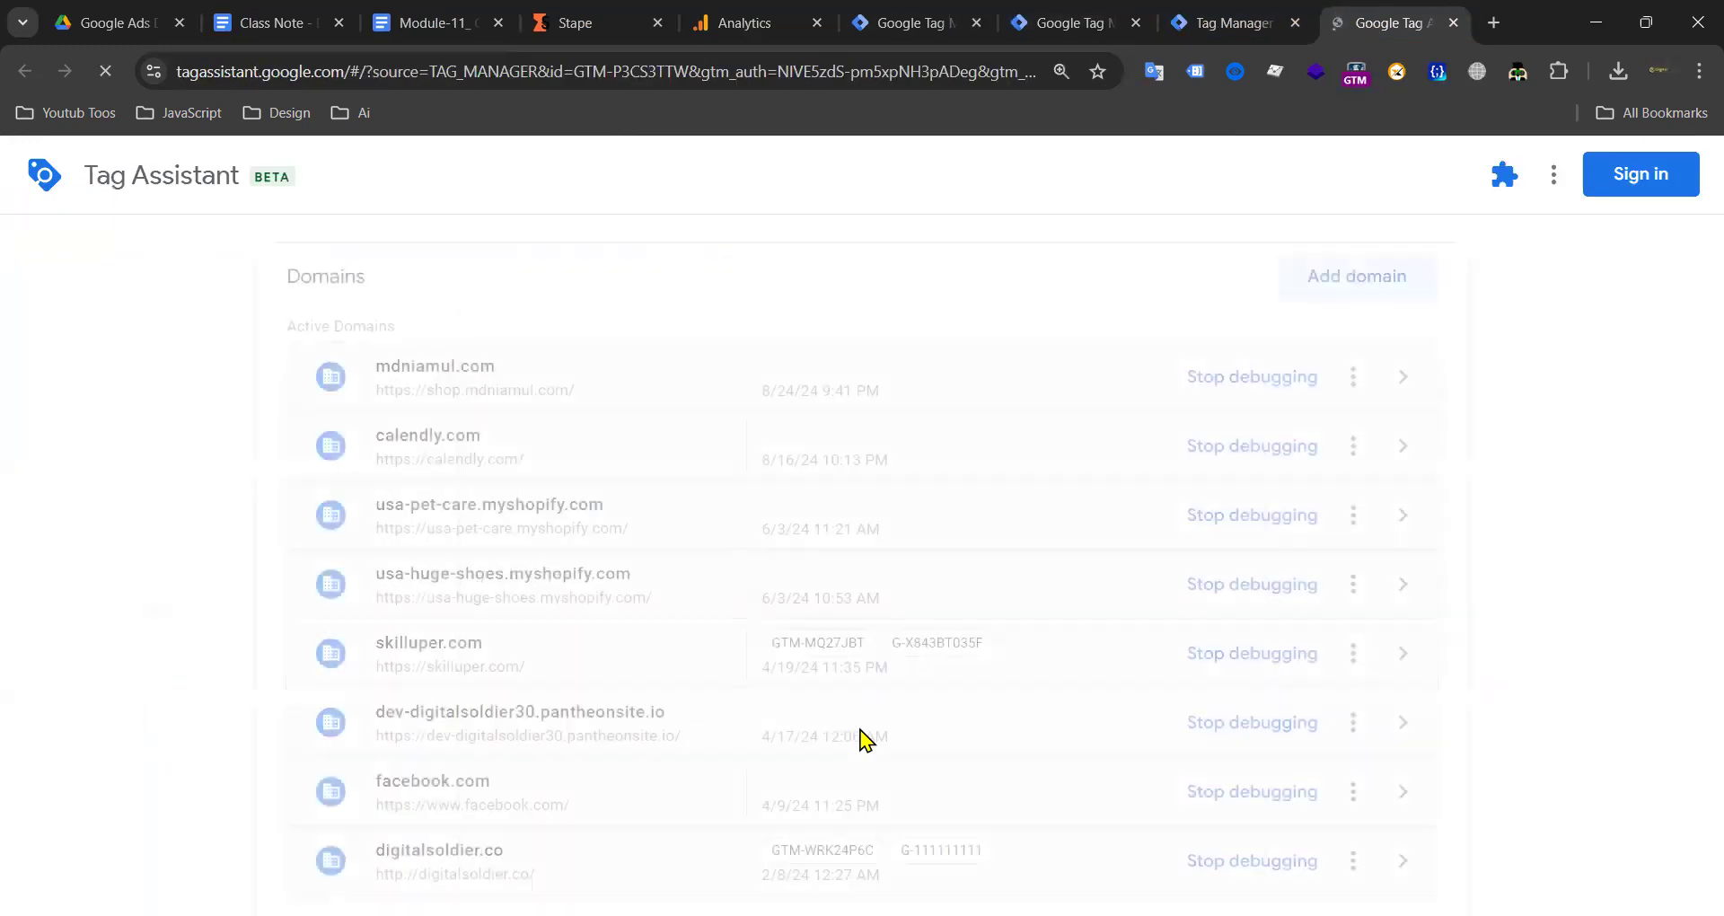
left_click(751, 23)
scroll(219, 639, "down", 3)
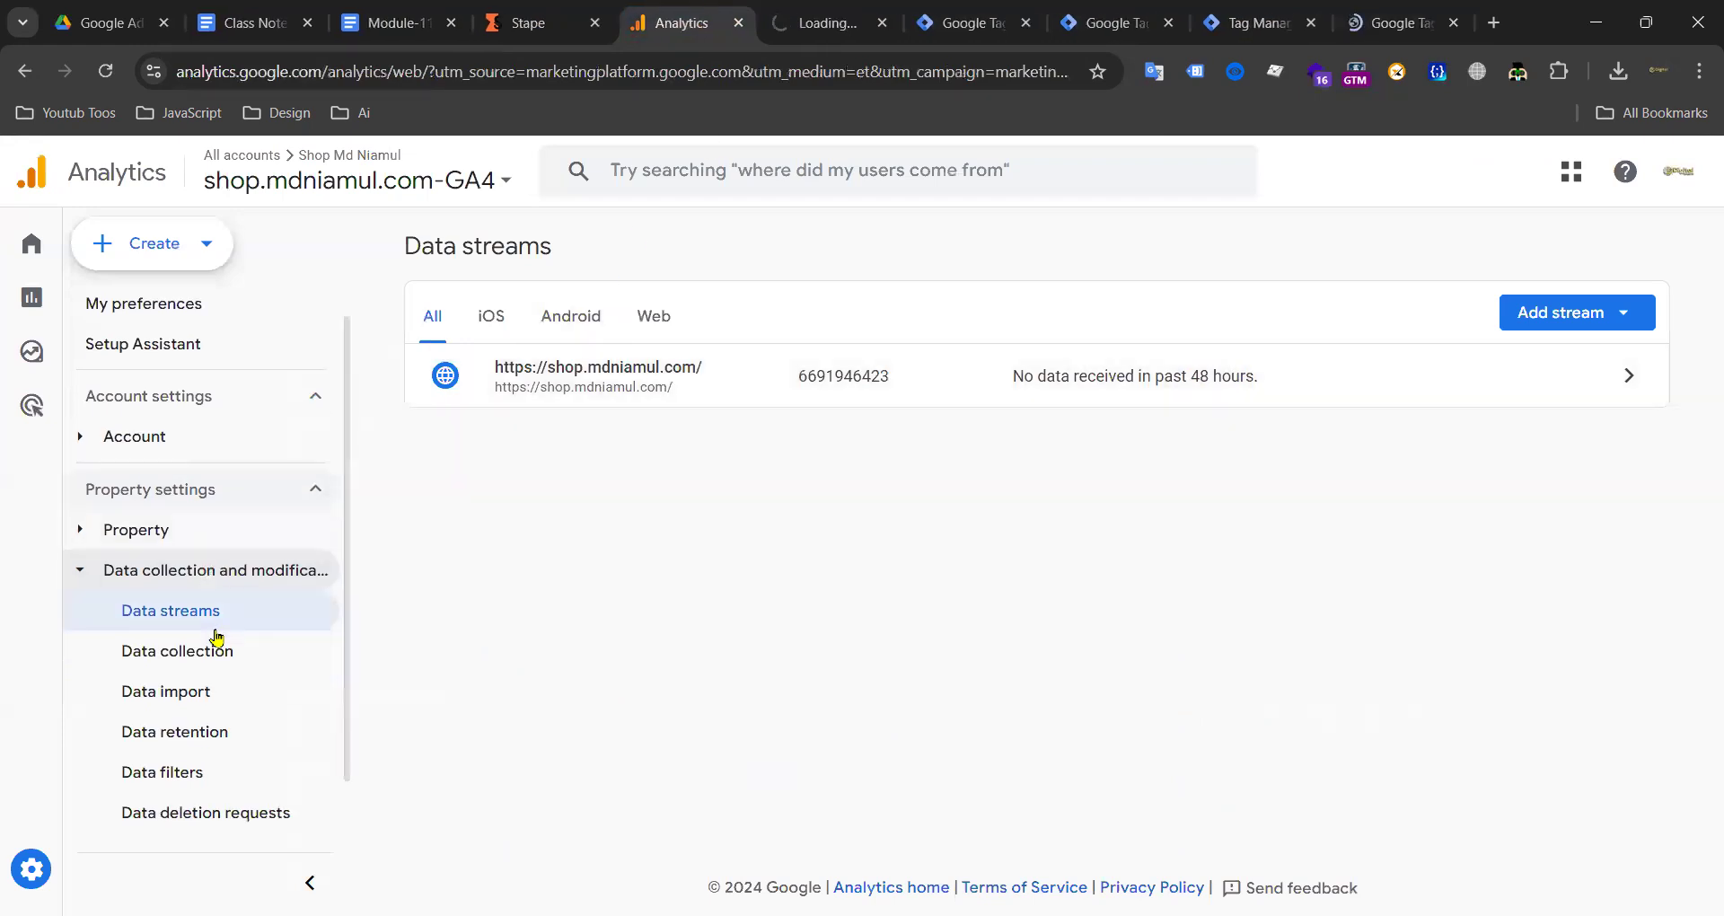
Step: Expand Data display in GA4 Admin and open DebugView
left_click(157, 778)
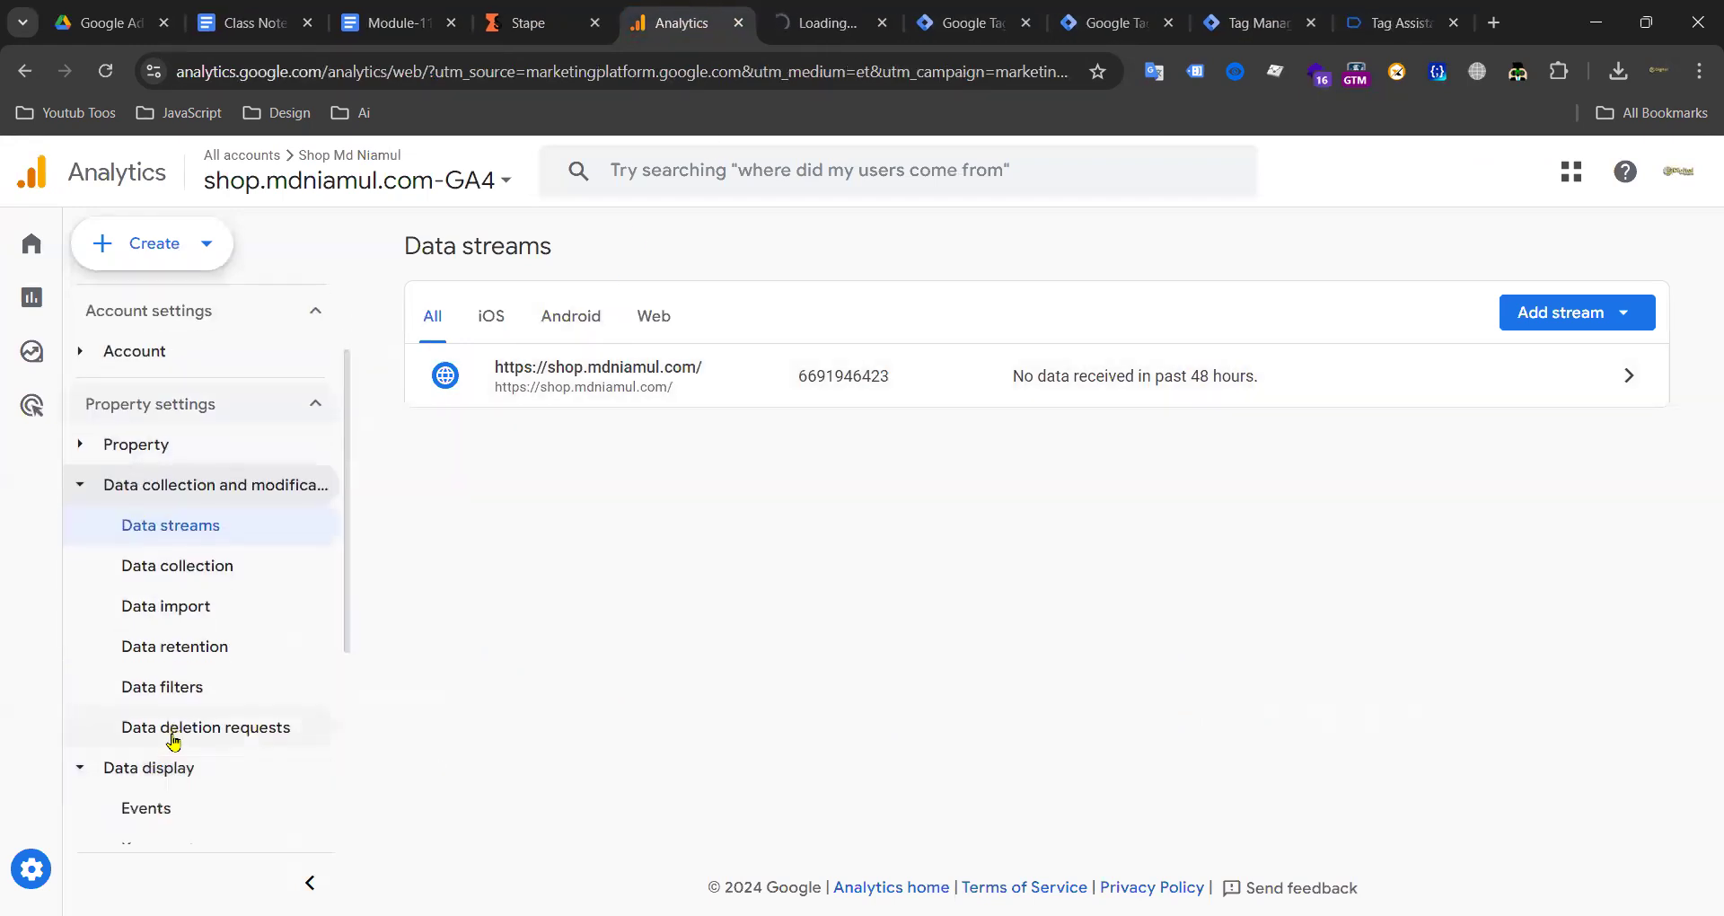
scroll(117, 763, "down", 4)
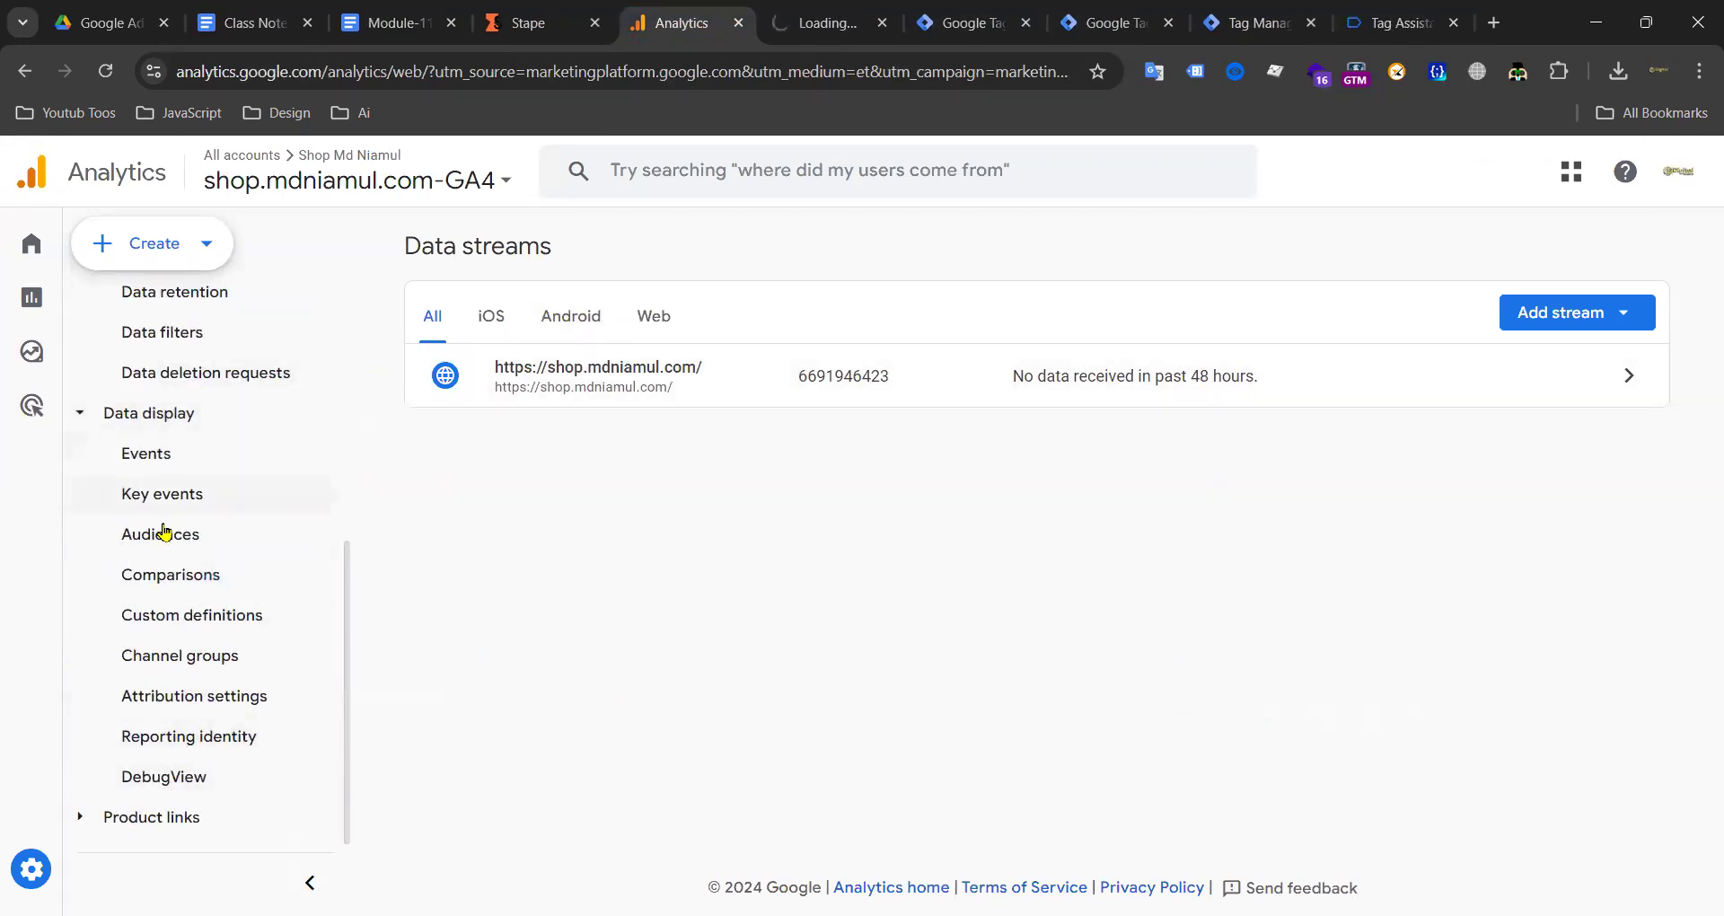
left_click(157, 776)
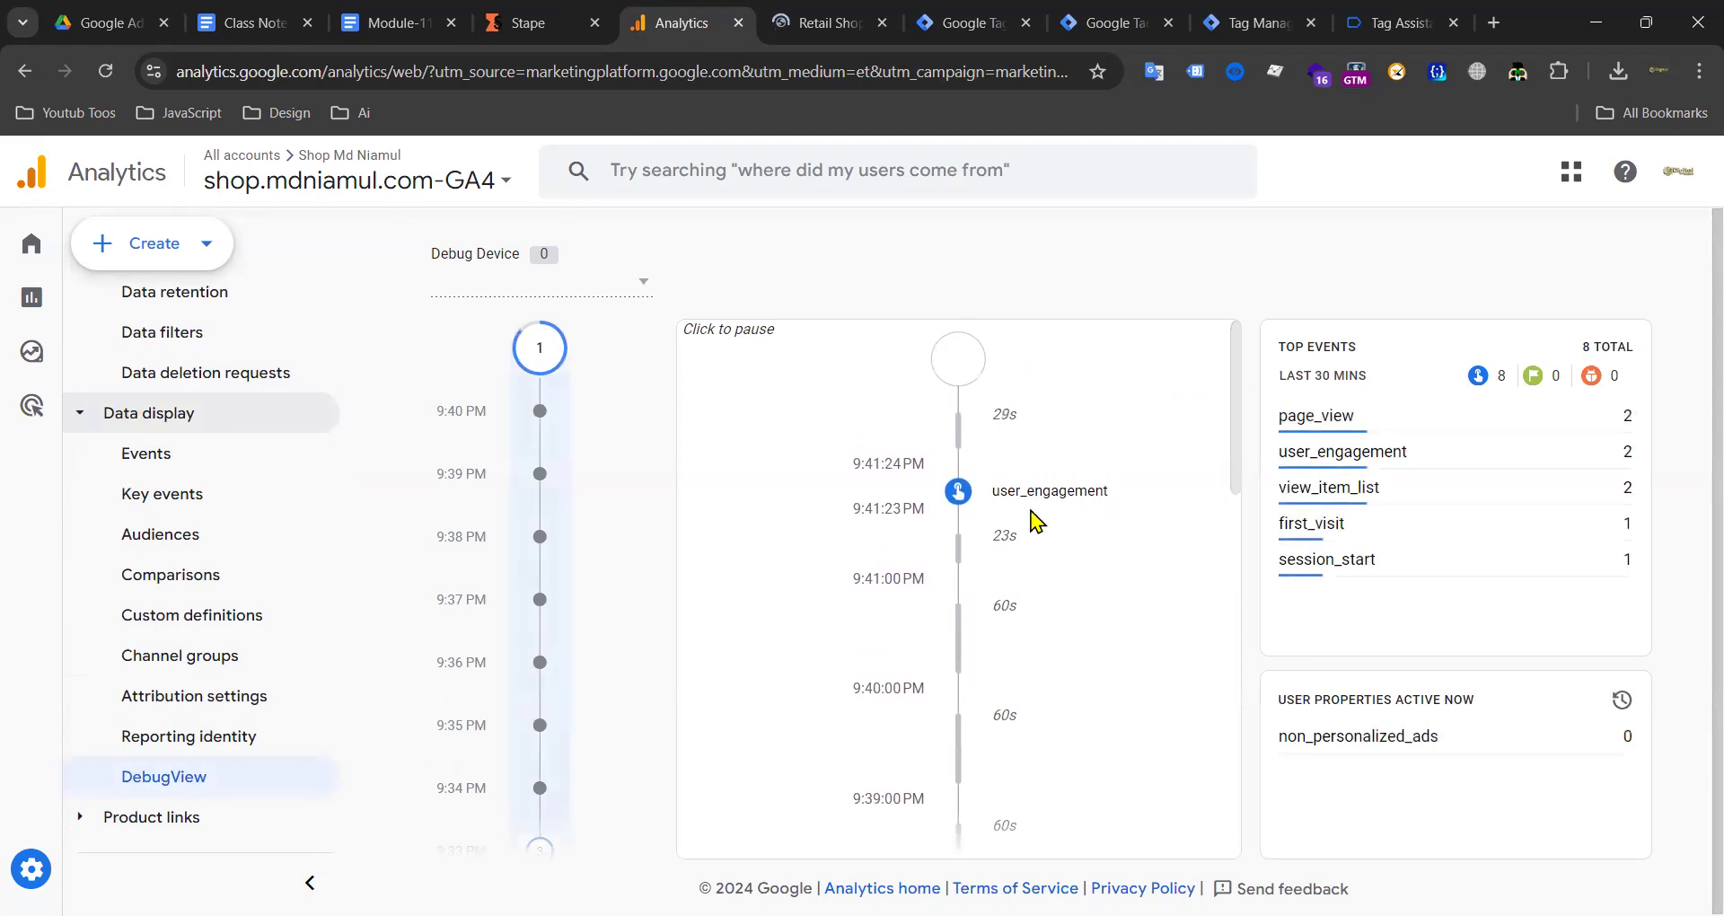
Step: Return to Tag Assistant and dismiss the Connected confirmation
left_click(828, 23)
left_click_drag(1218, 30, 1356, 27)
left_click(1259, 21)
left_click(818, 597)
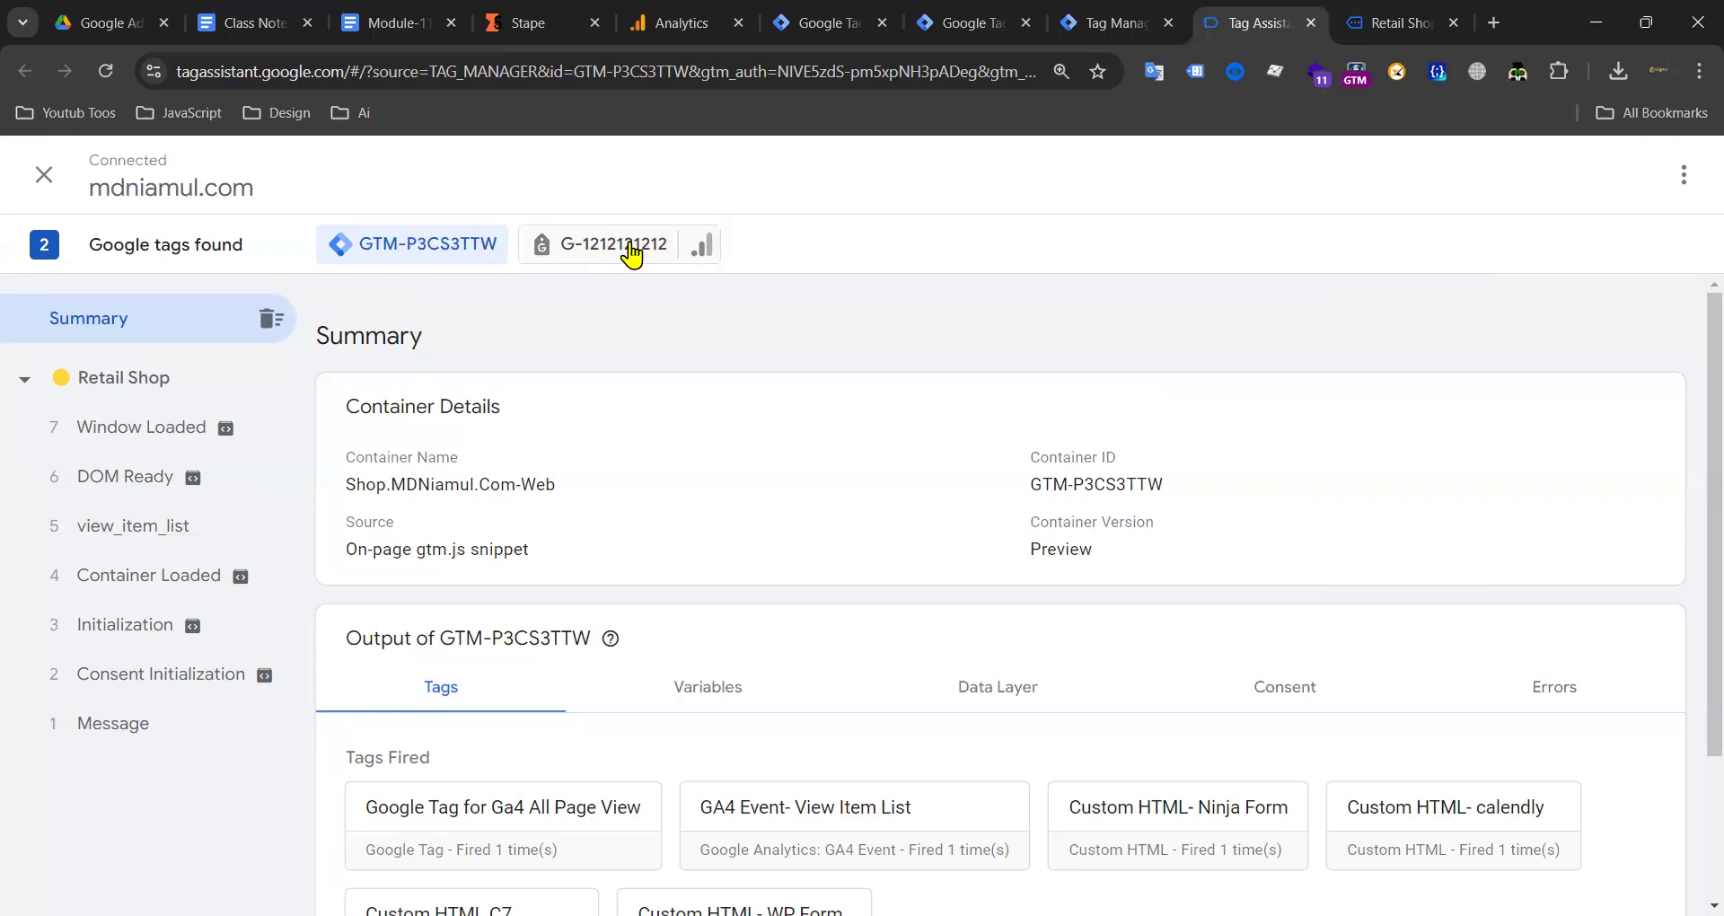
left_click(650, 255)
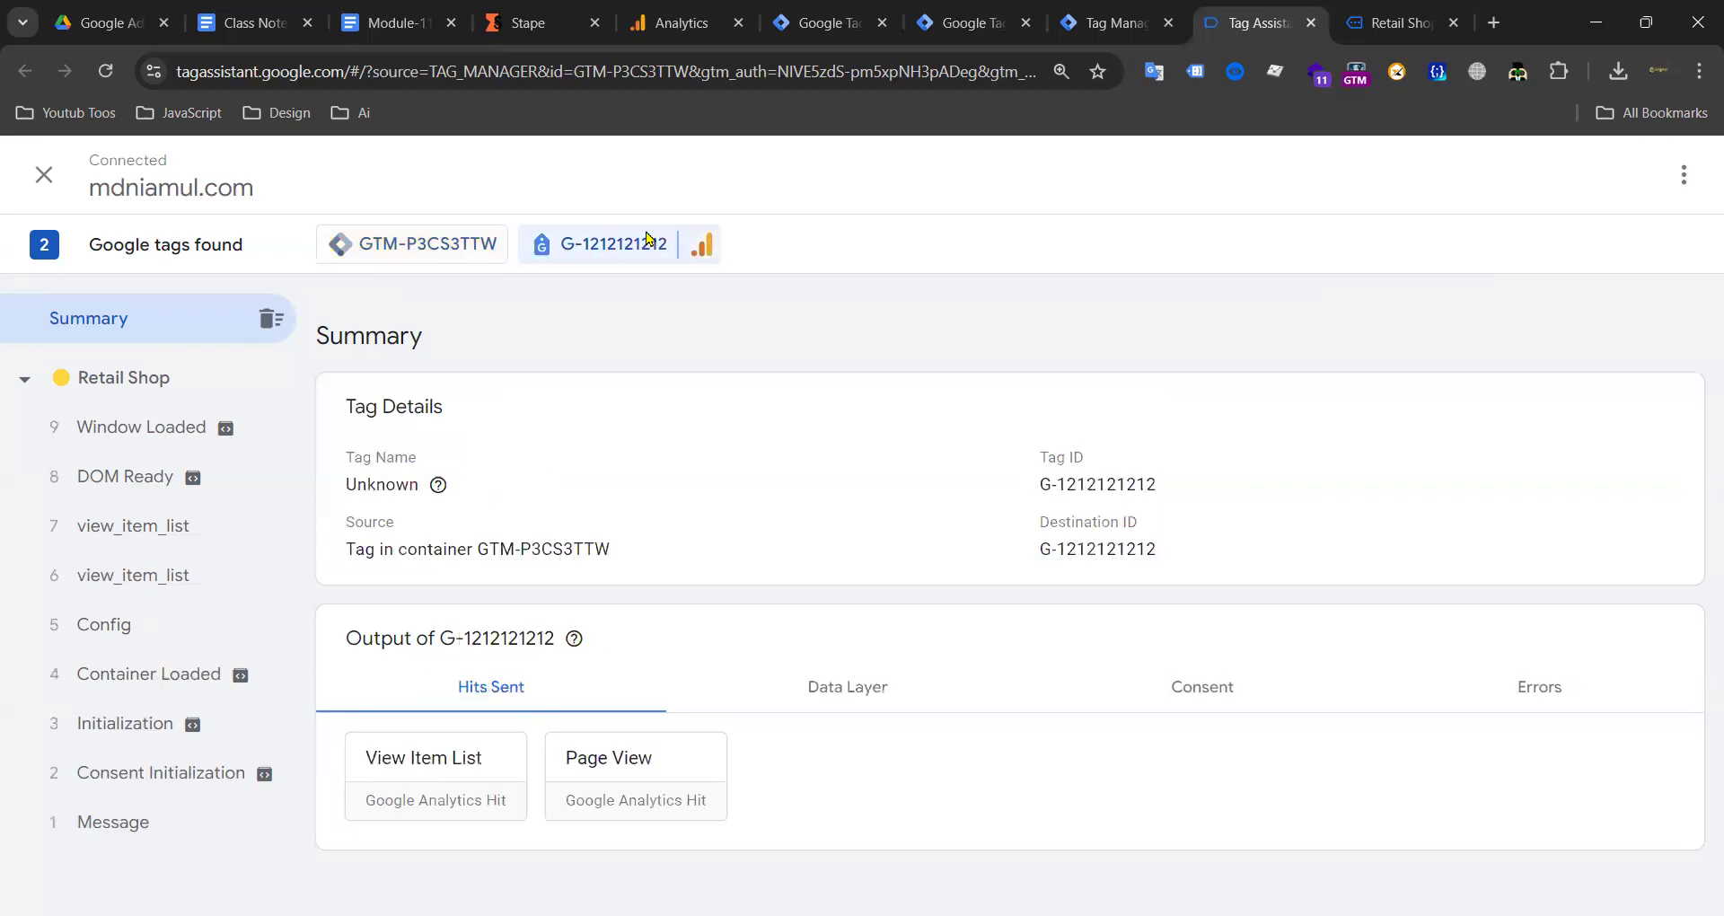
left_click(452, 741)
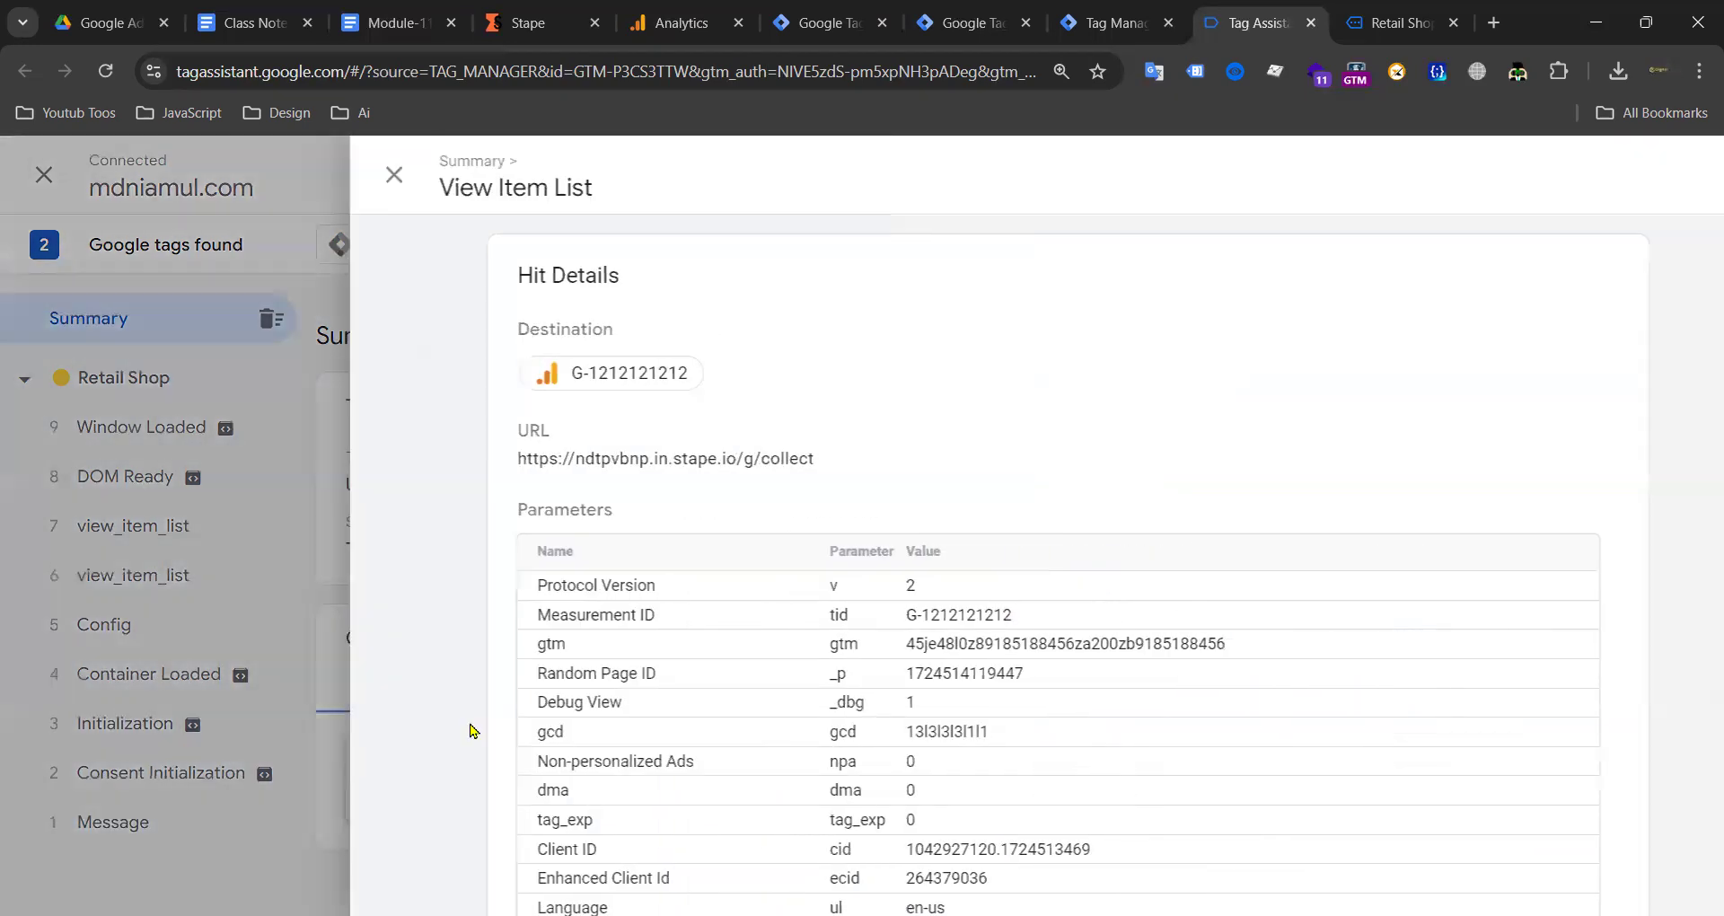
left_click_drag(761, 467, 434, 461)
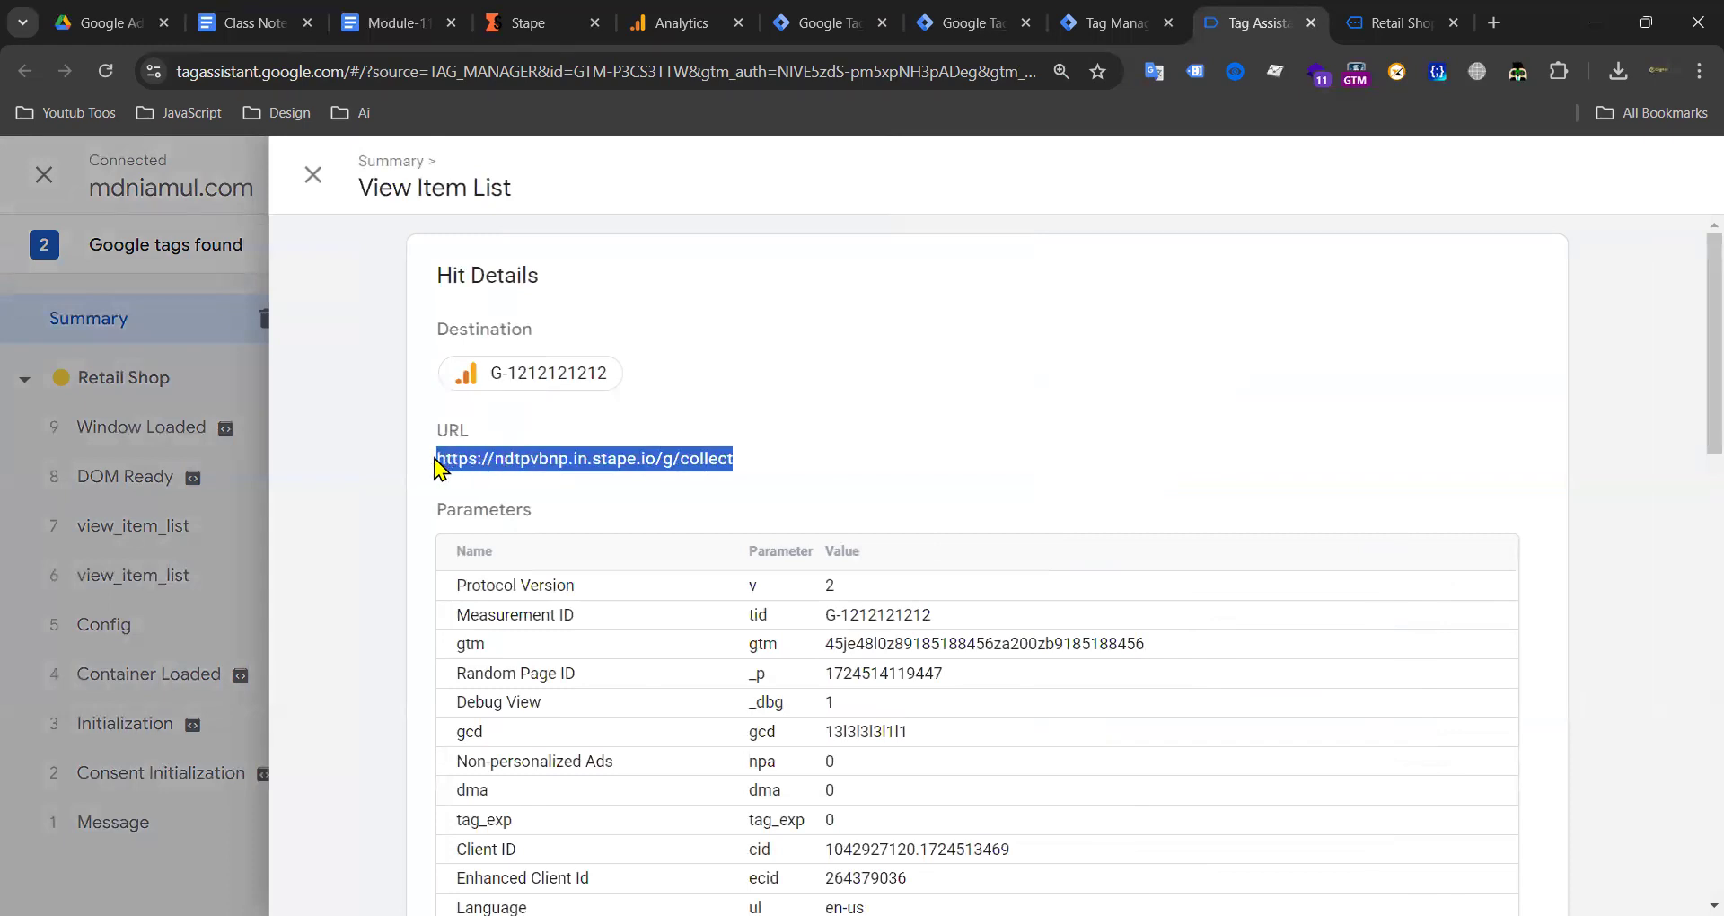
double_click(611, 461)
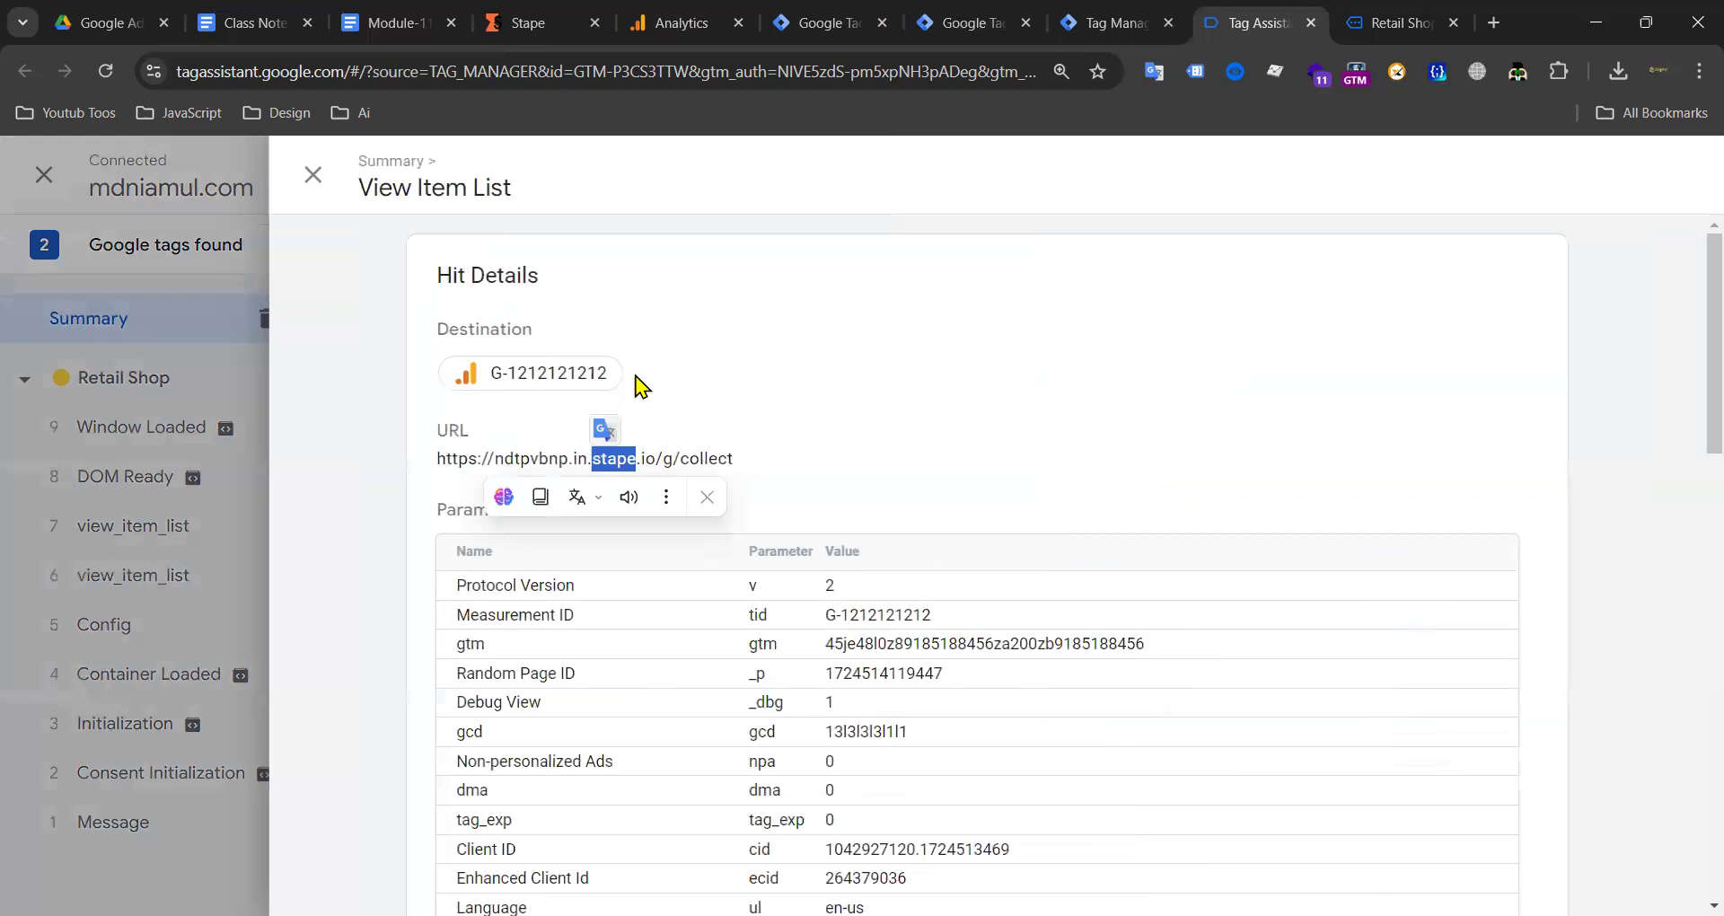
left_click(849, 354)
left_click_drag(455, 369, 684, 376)
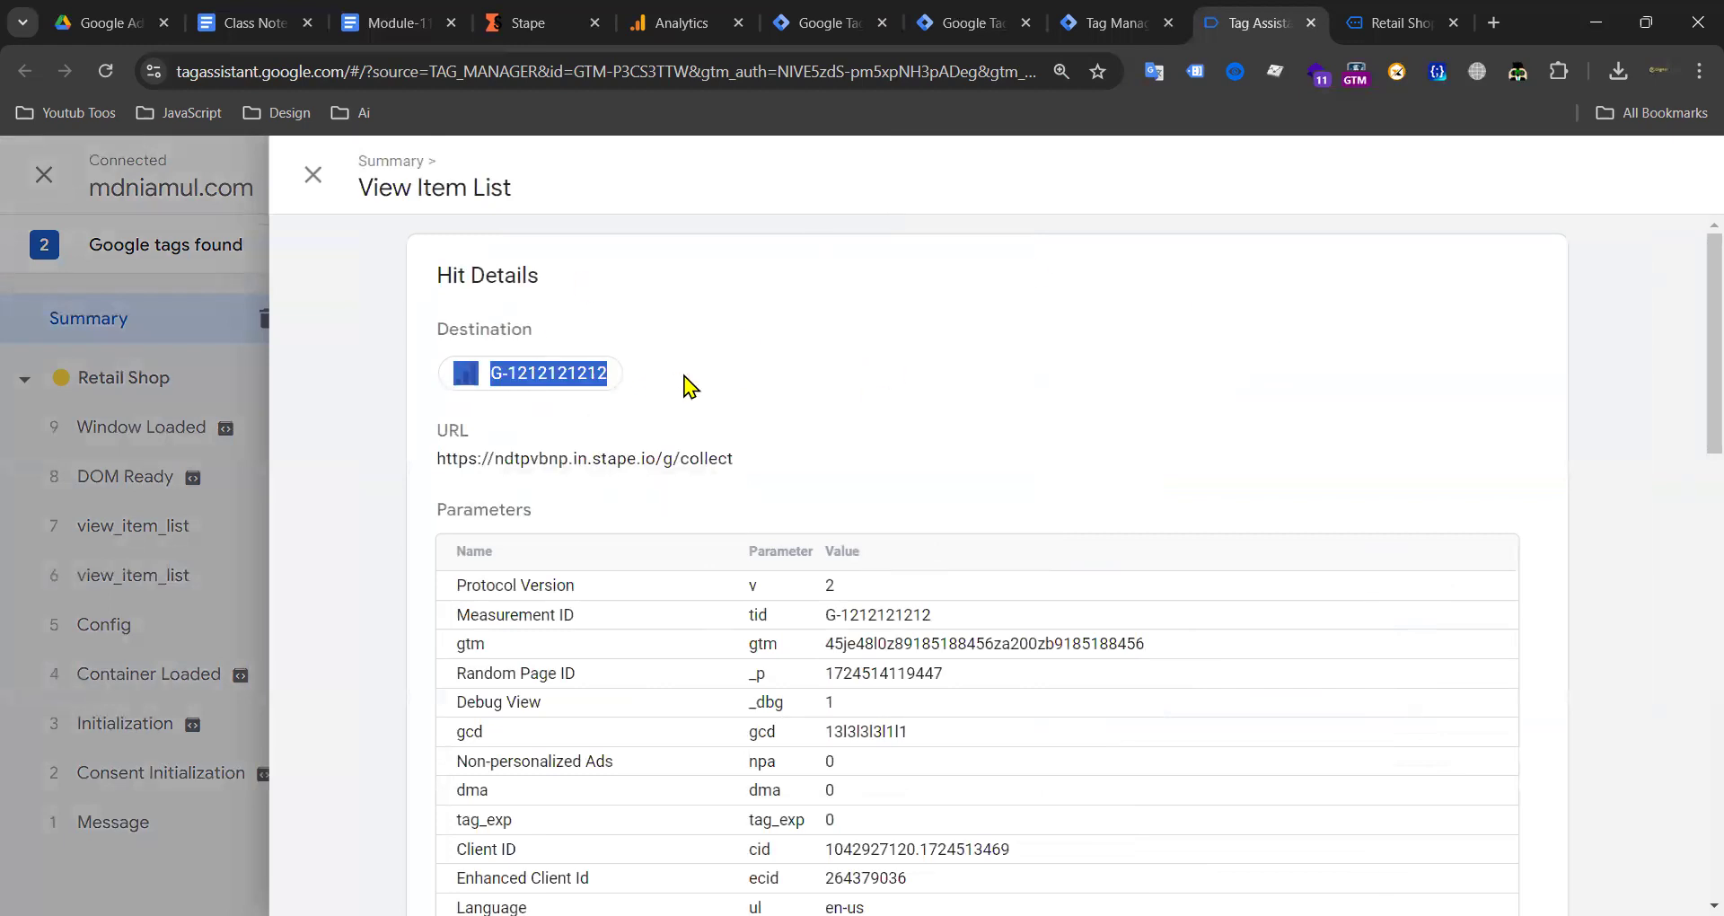
left_click(763, 459)
left_click_drag(763, 466, 448, 478)
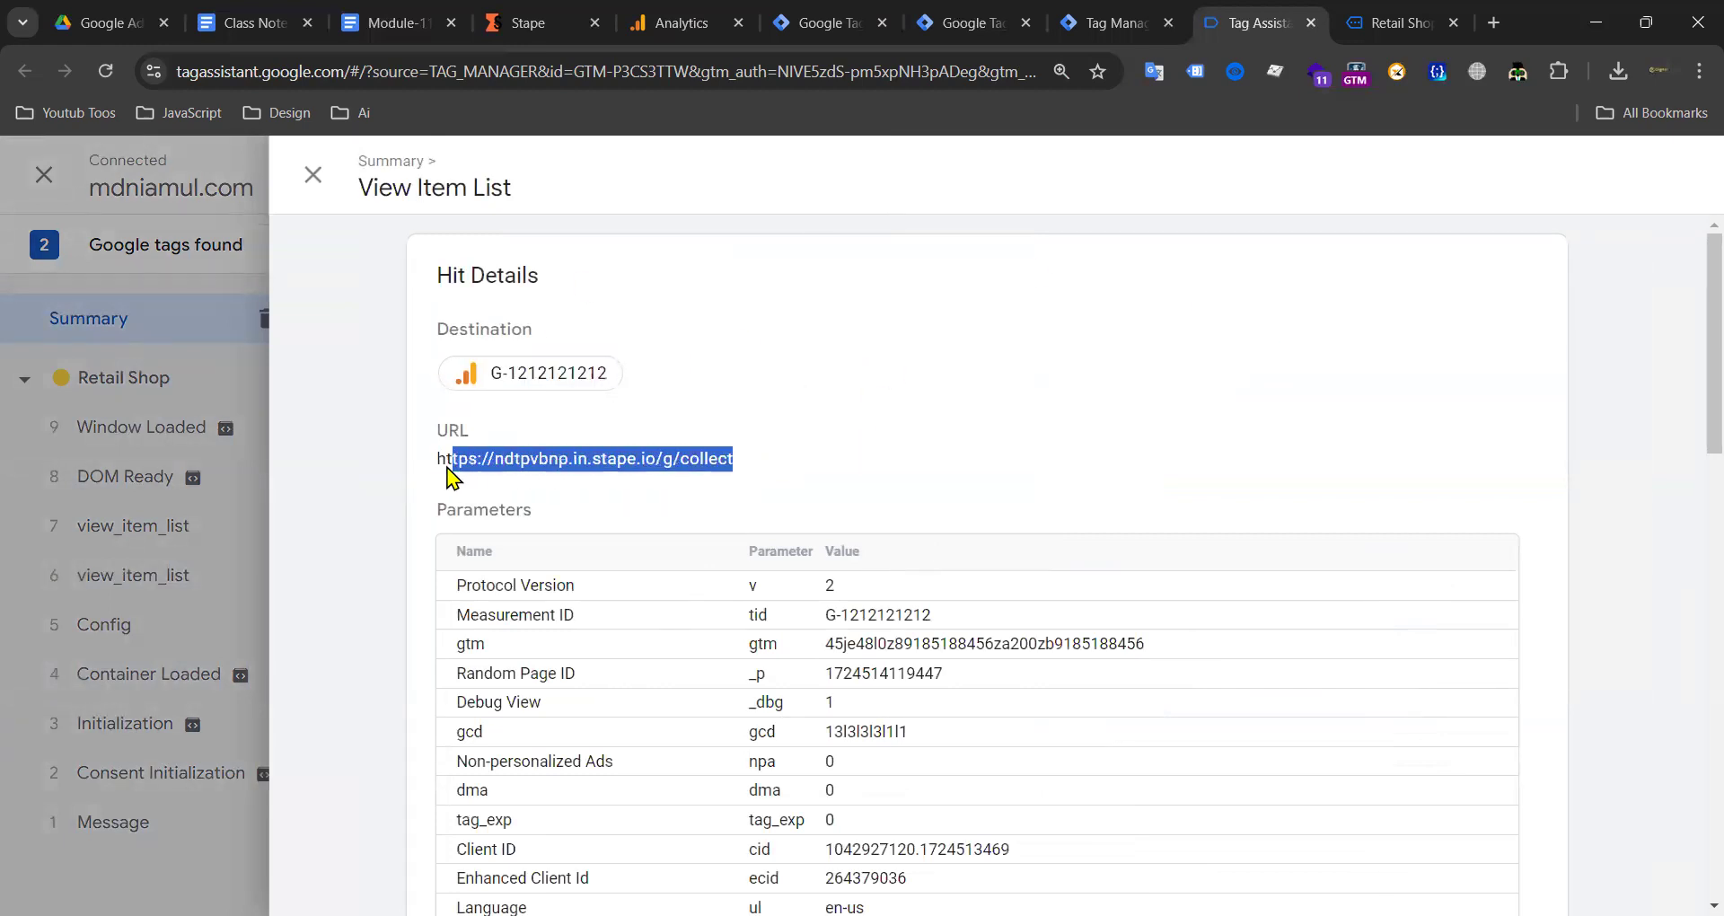
left_click(612, 472)
left_click_drag(761, 460, 444, 462)
left_click(779, 459)
left_click_drag(780, 458, 581, 464)
left_click_drag(777, 459, 416, 465)
double_click(590, 460)
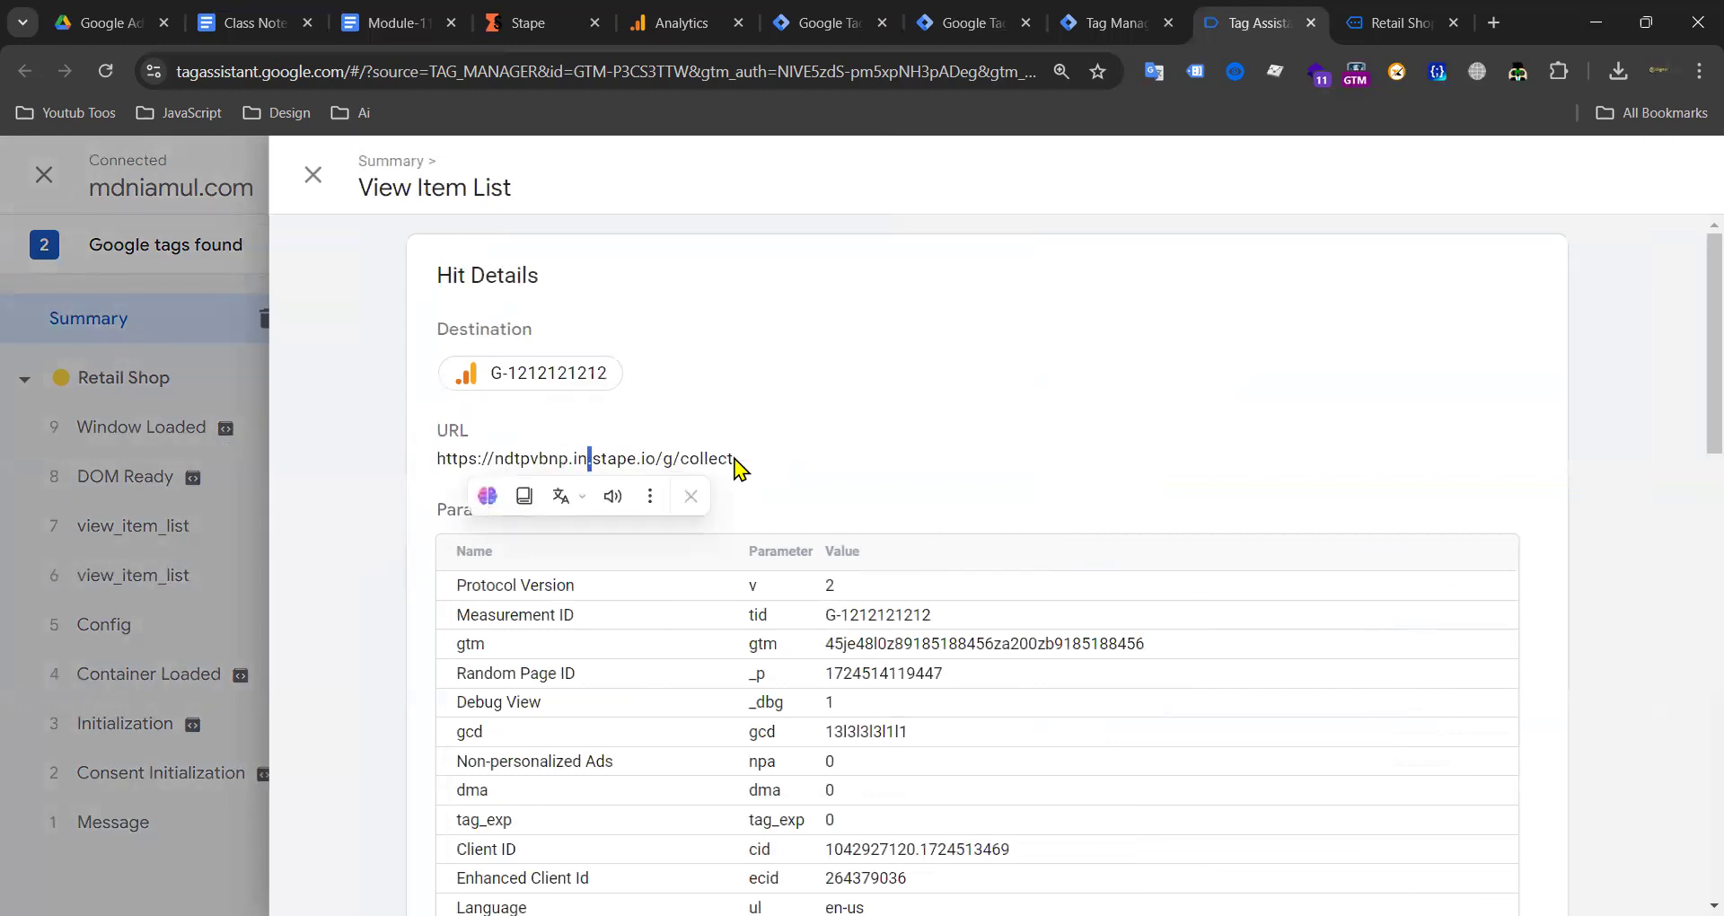
left_click_drag(555, 467, 412, 466)
left_click(536, 458)
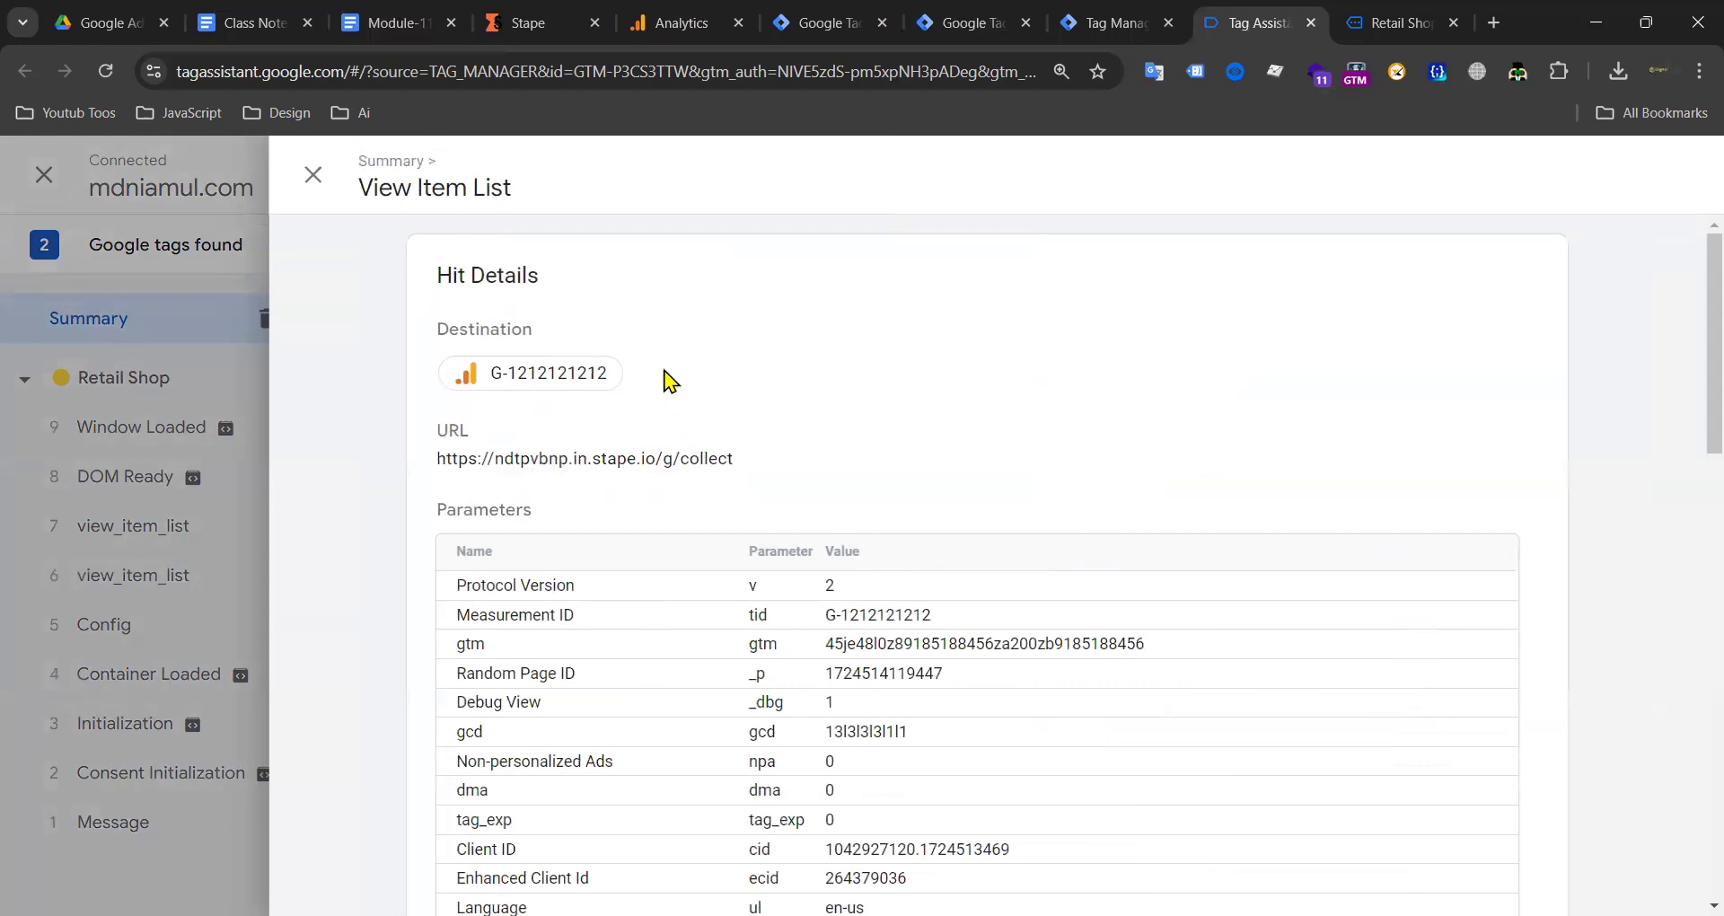
left_click_drag(634, 367, 485, 374)
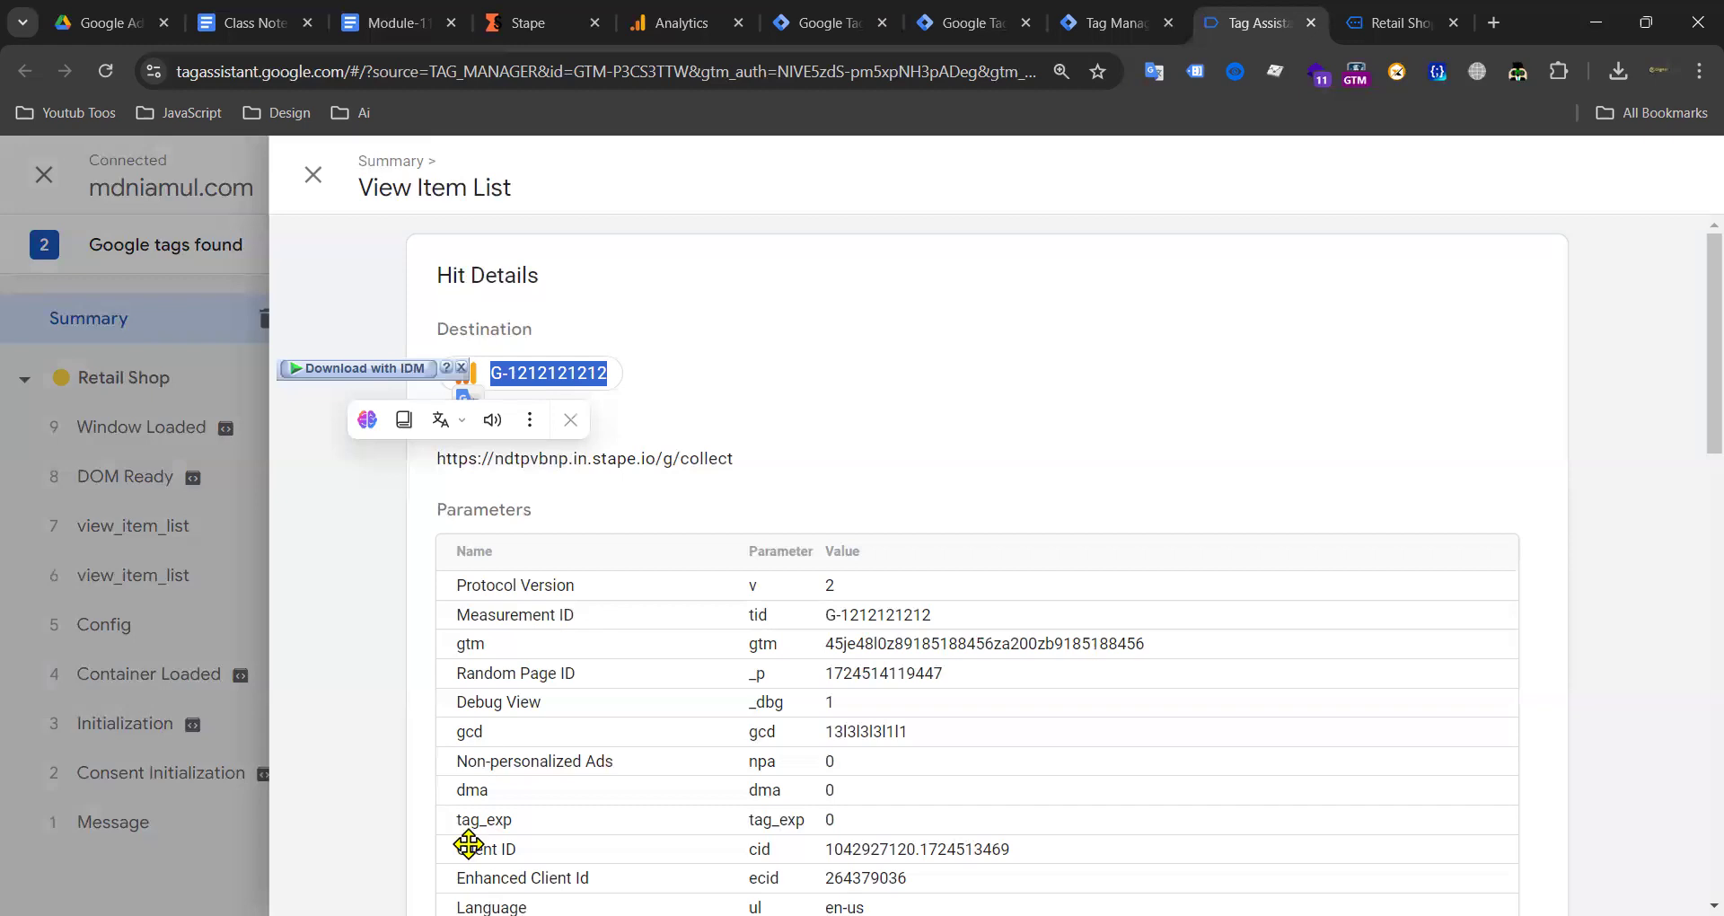
left_click(904, 385)
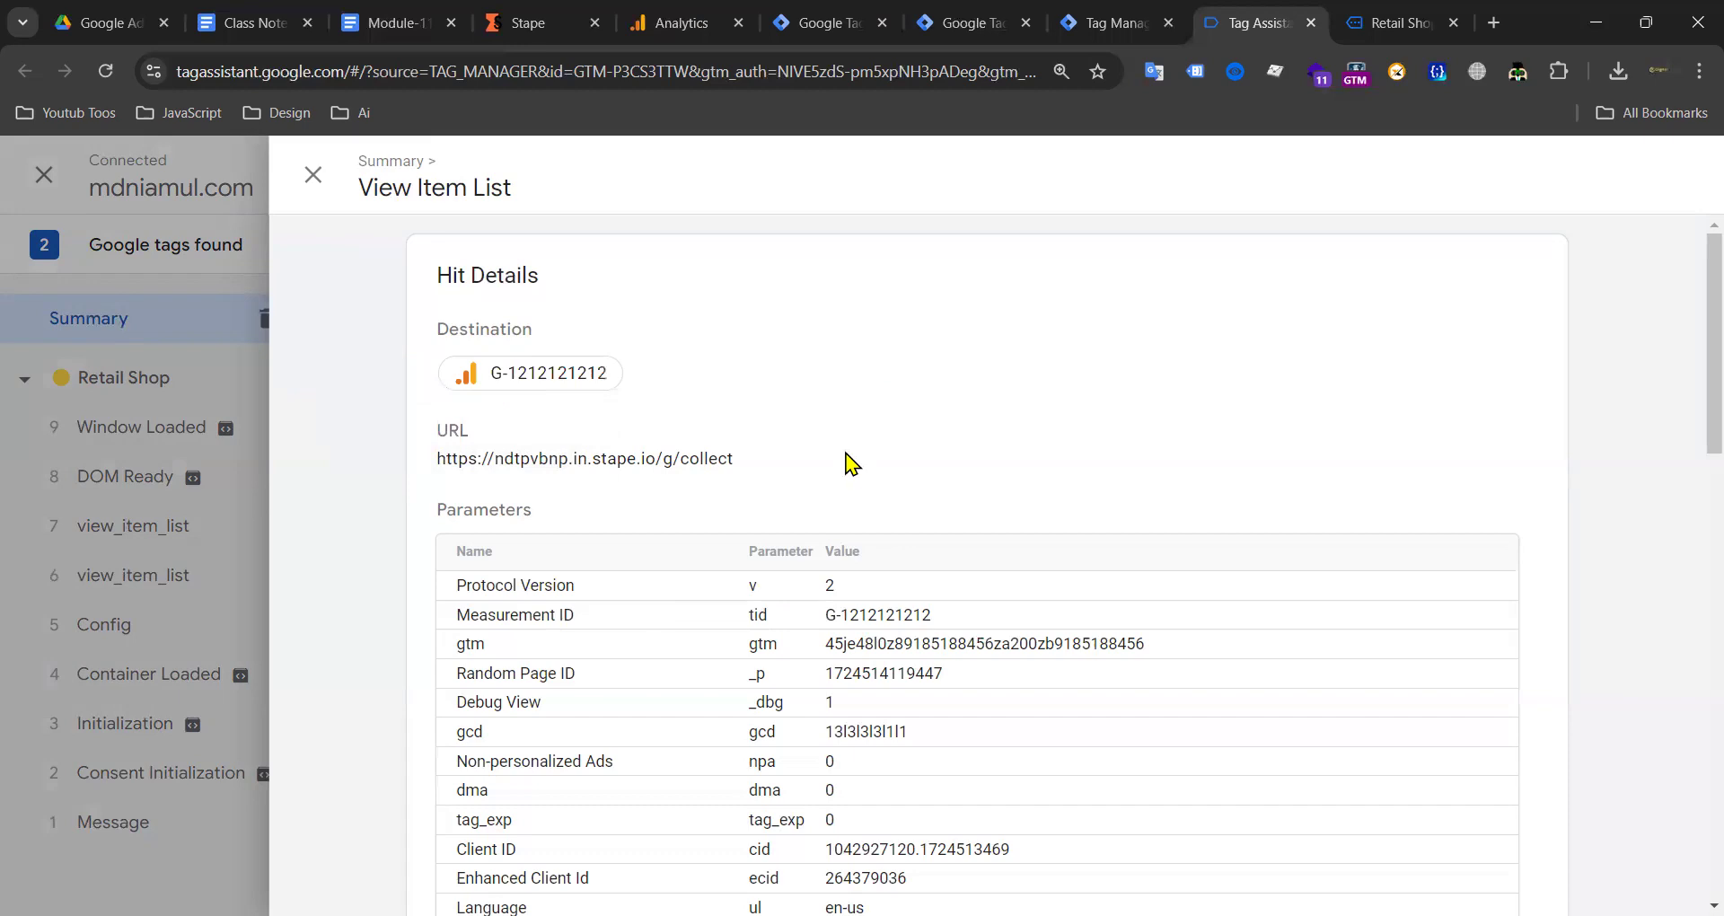
left_click_drag(733, 460, 435, 469)
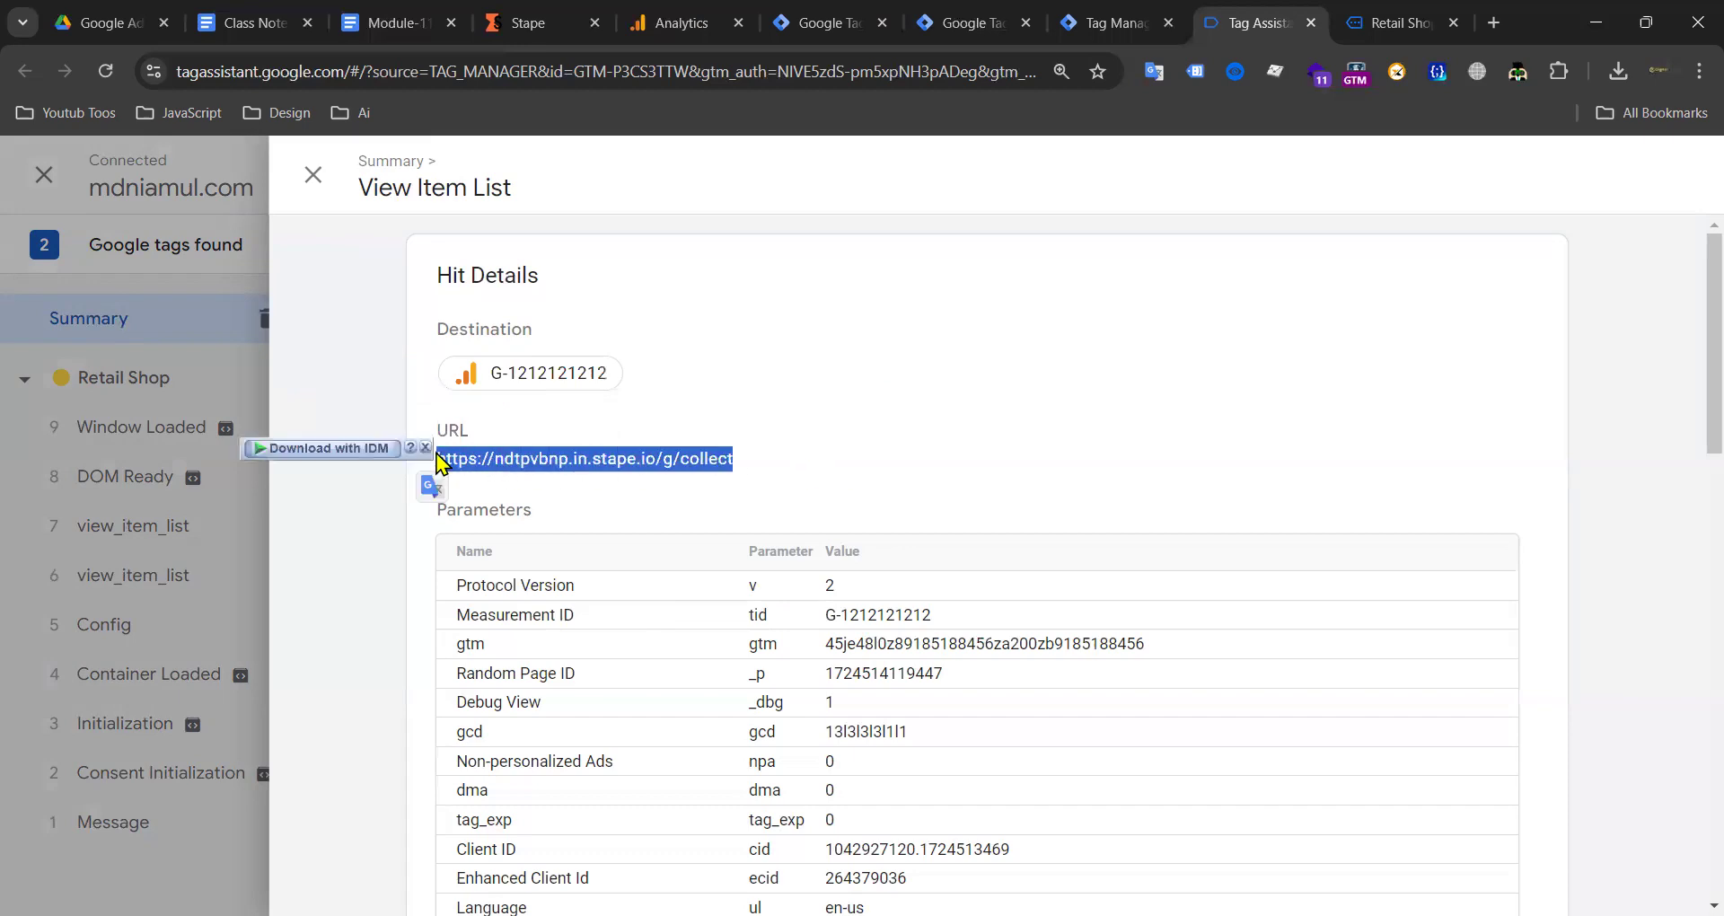
left_click_drag(618, 375, 497, 383)
left_click(739, 423)
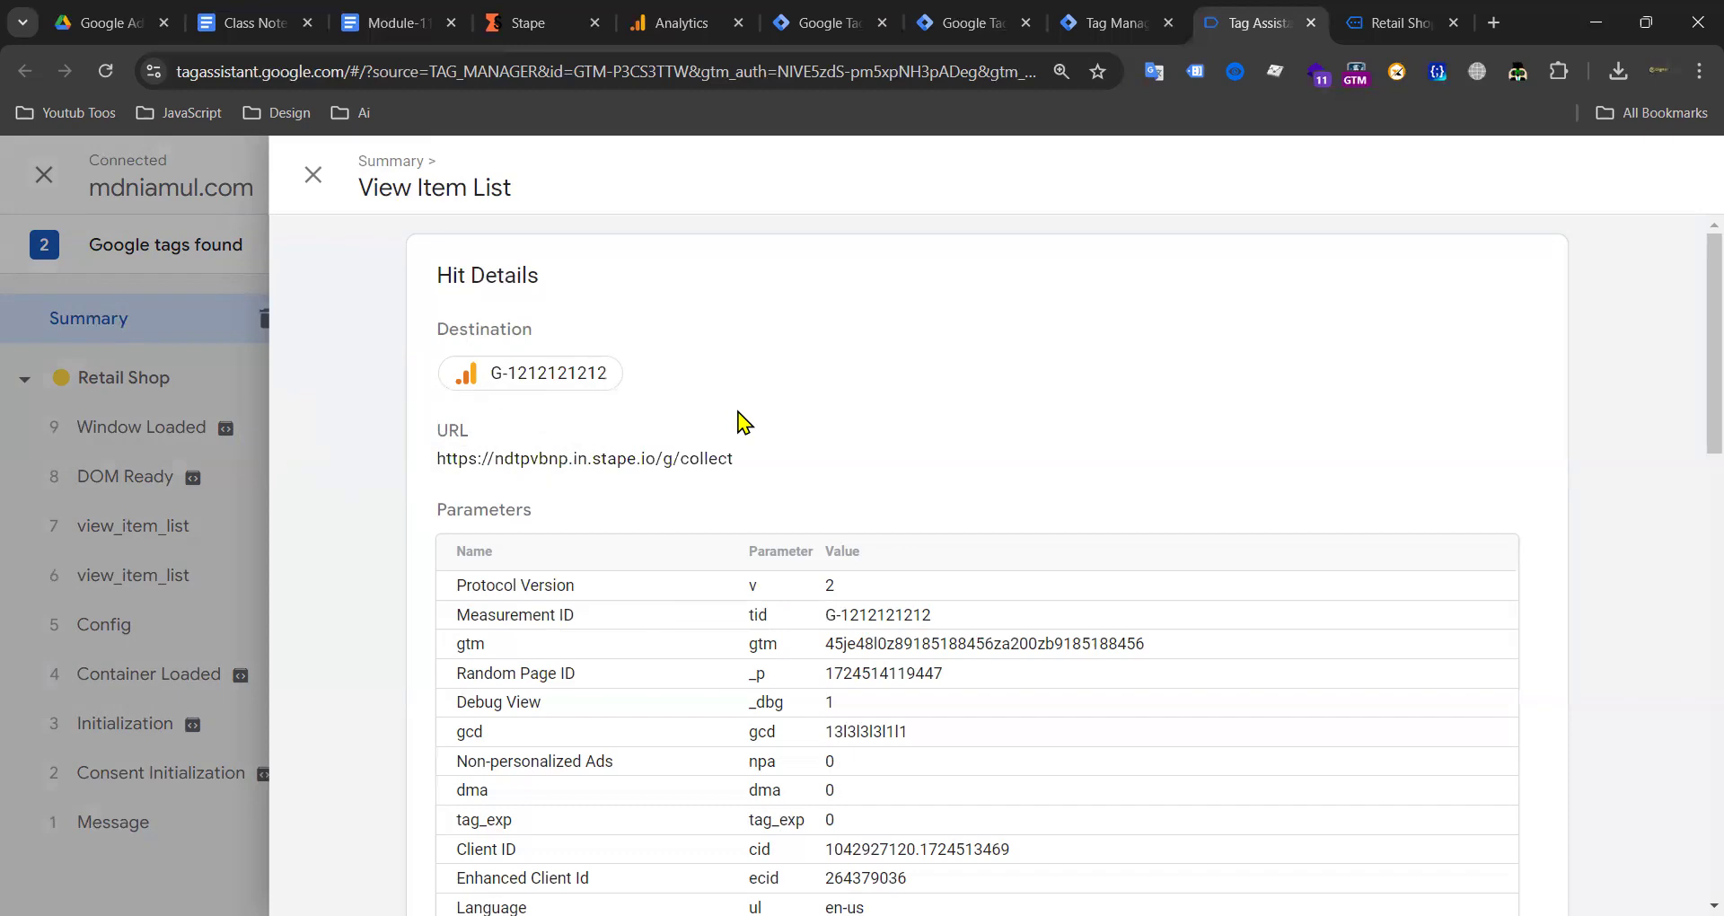
left_click_drag(752, 468, 436, 461)
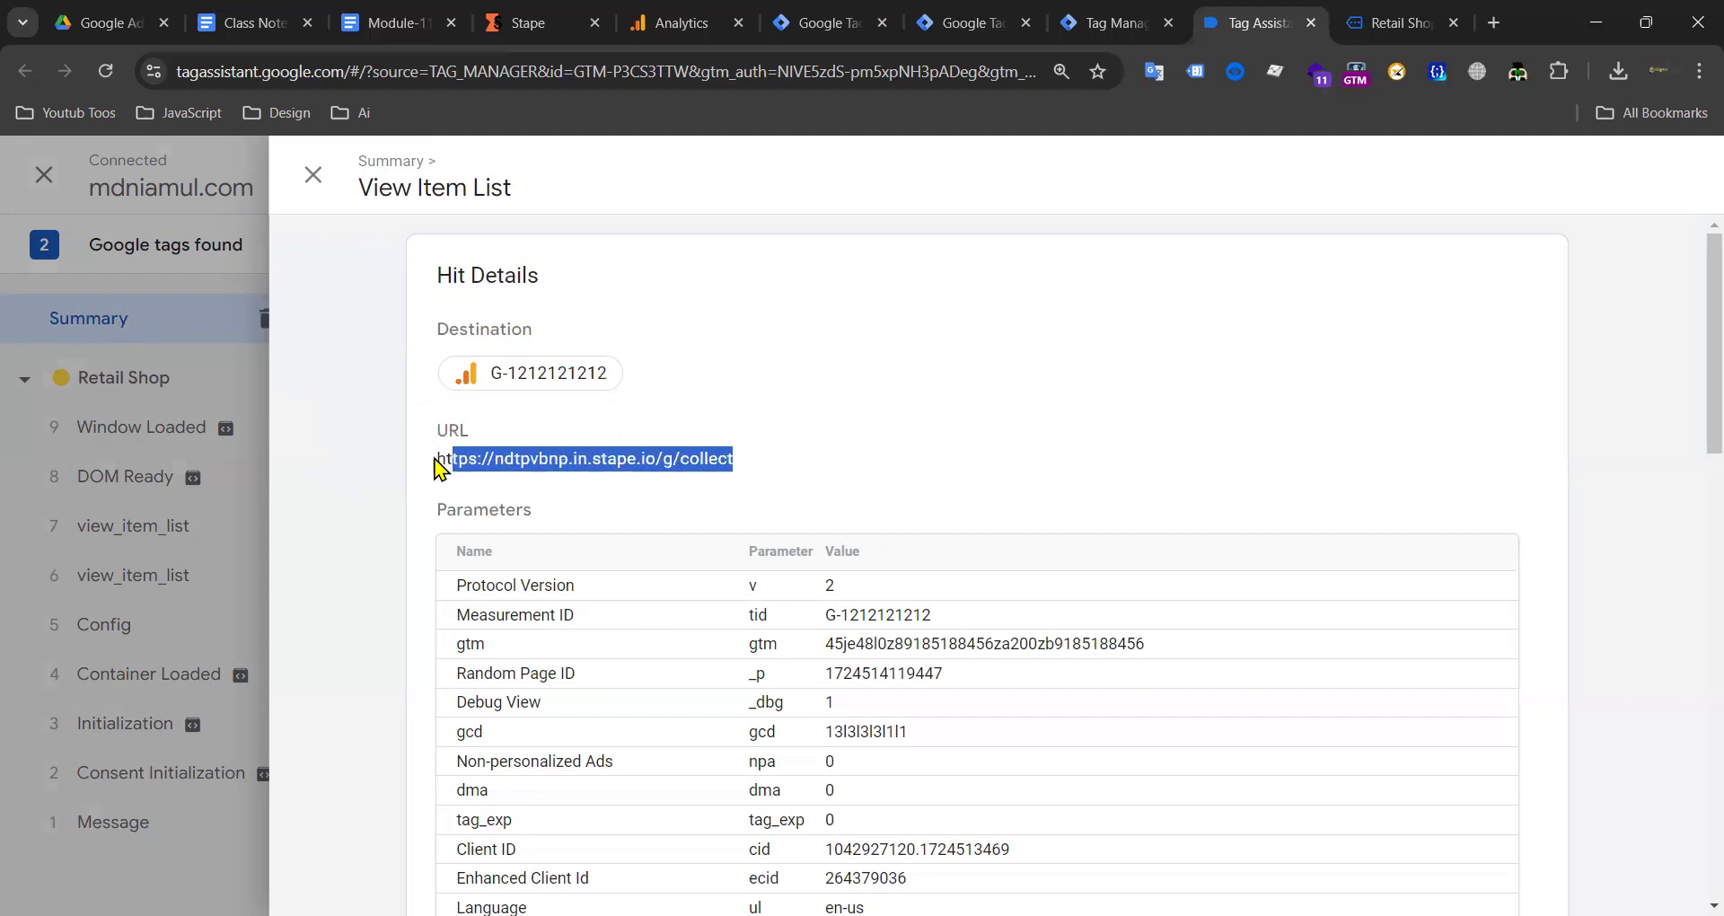
double_click(613, 459)
left_click_drag(493, 373, 629, 377)
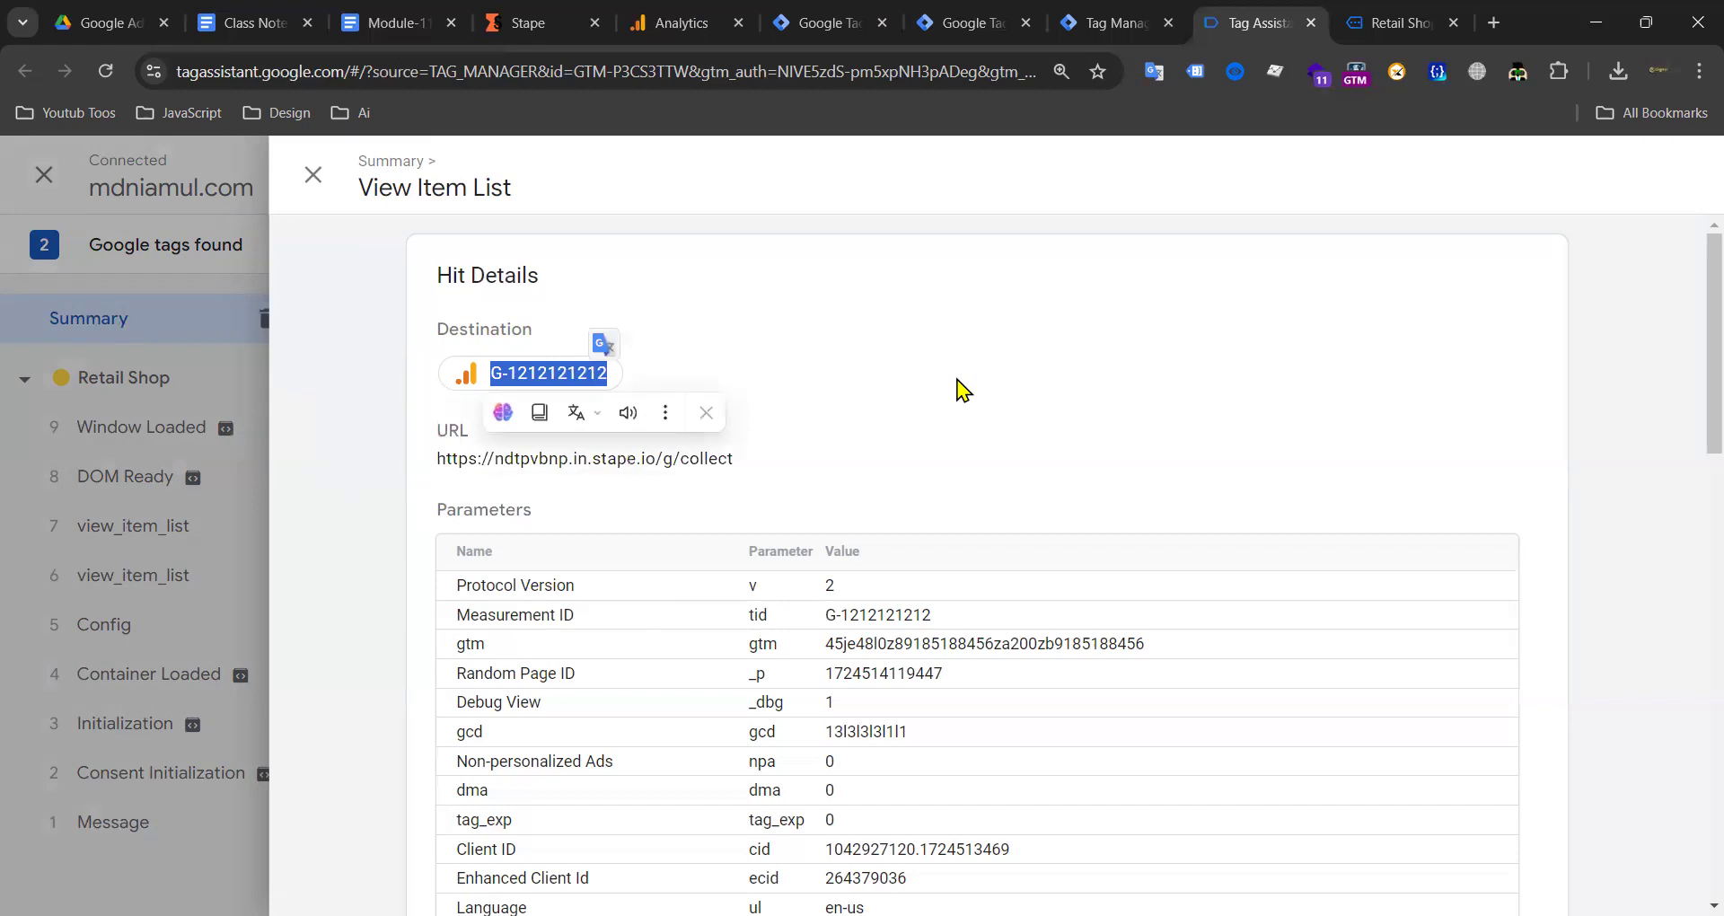
triple_click(588, 373)
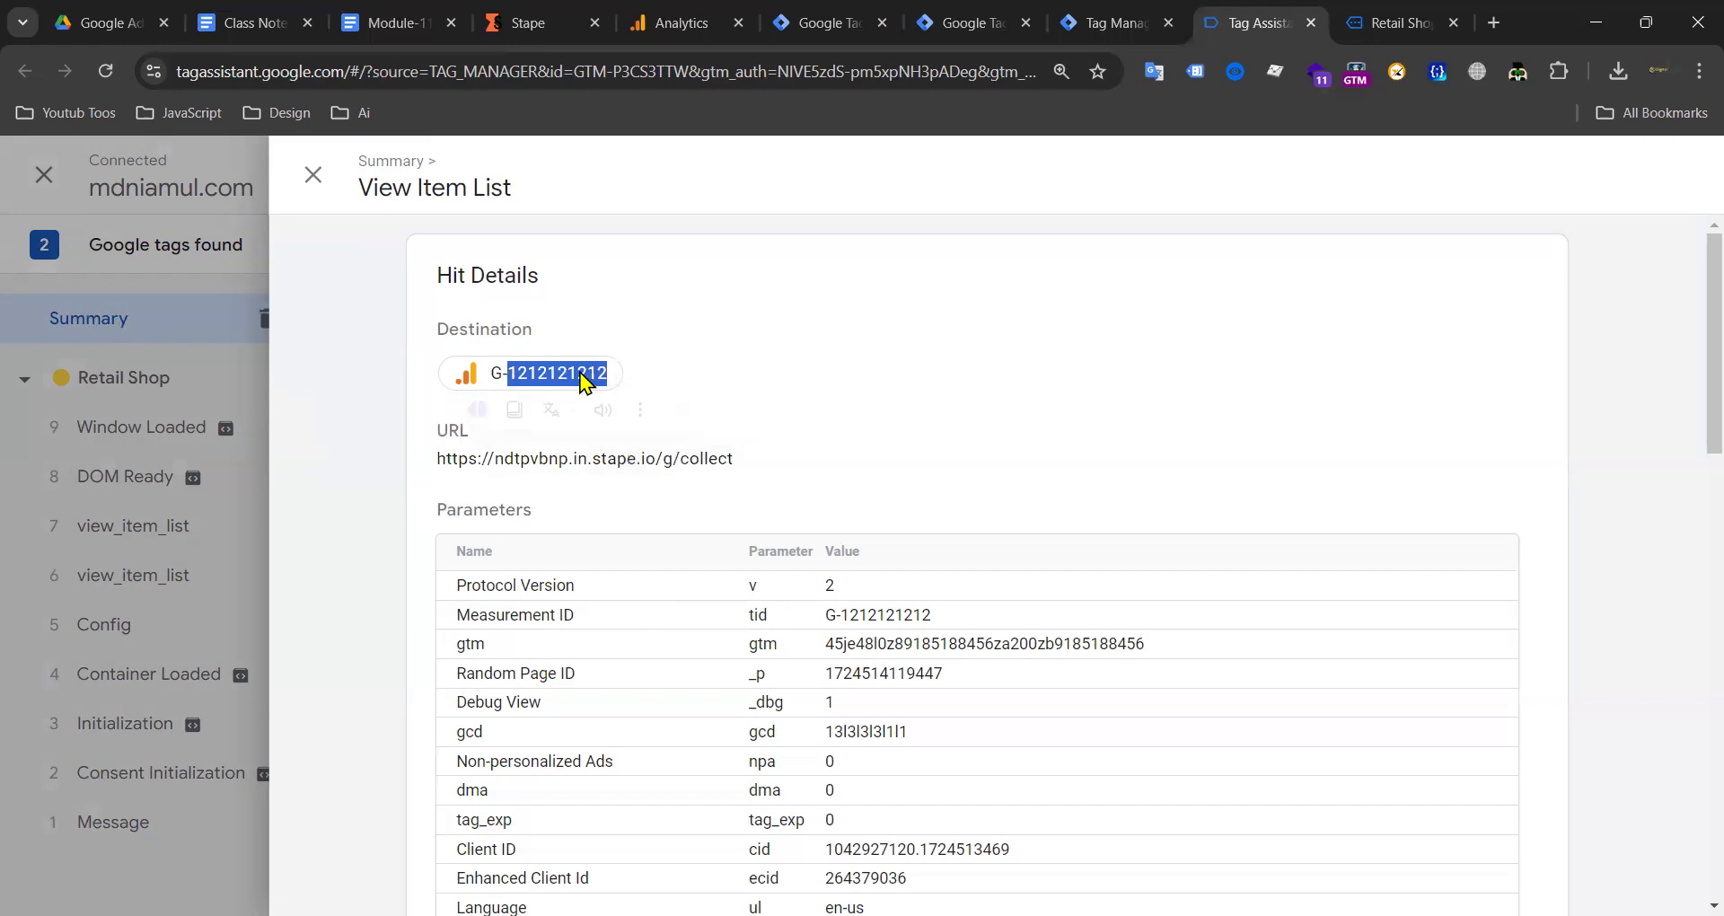
left_click(693, 374)
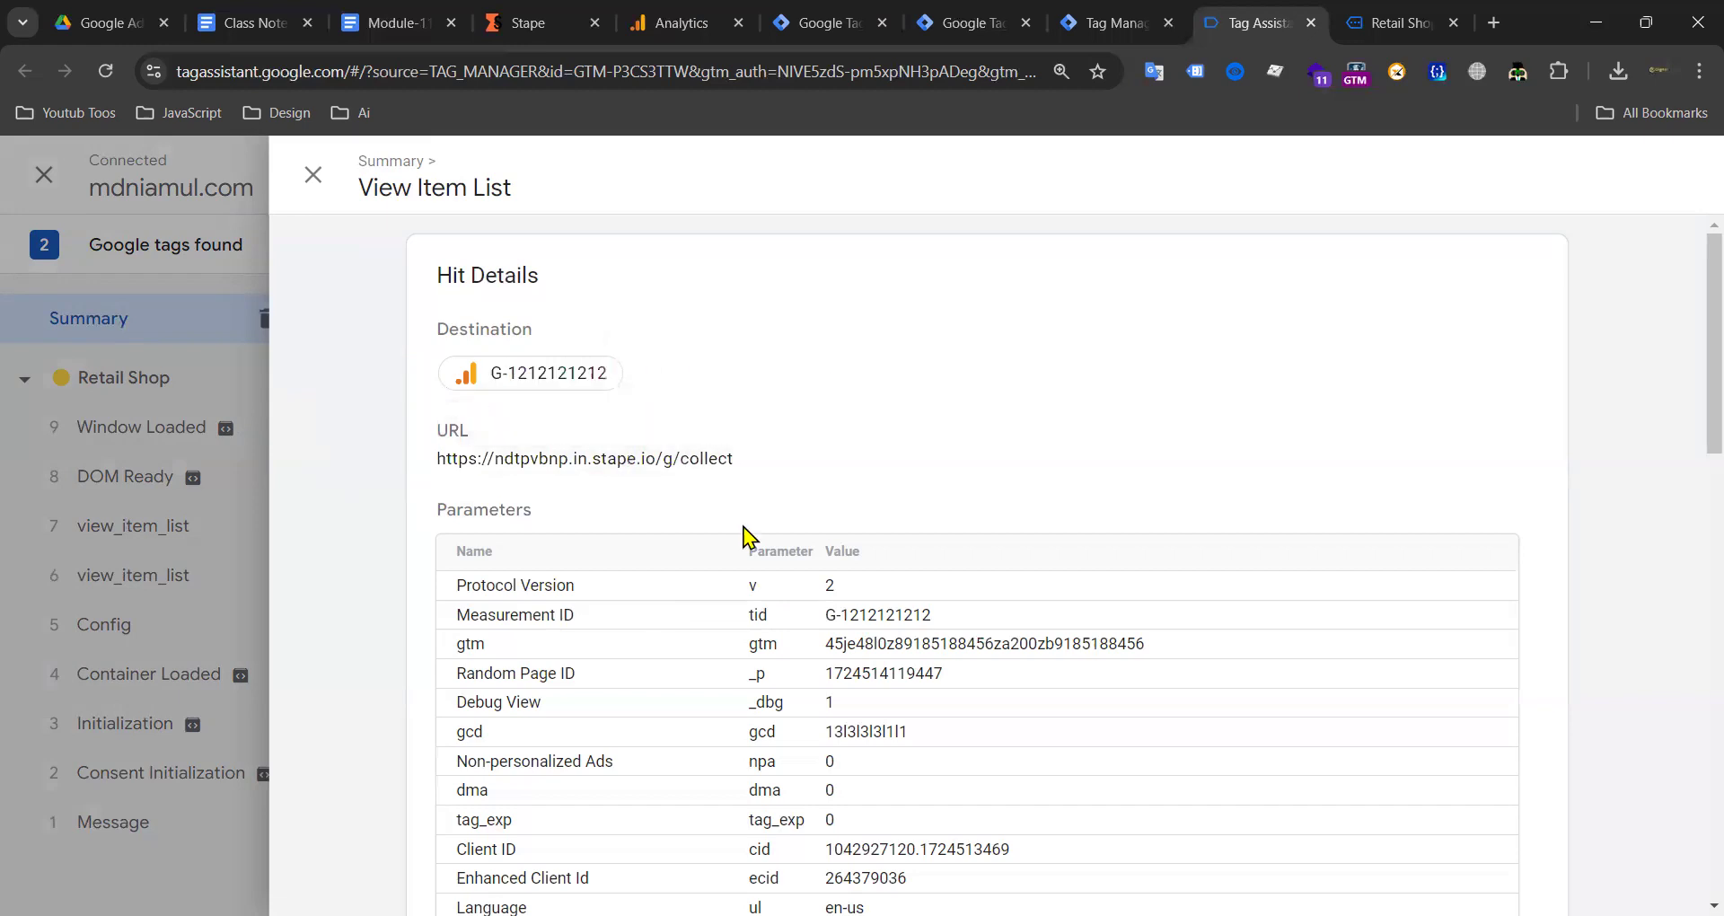
scroll(745, 537, "down", 15)
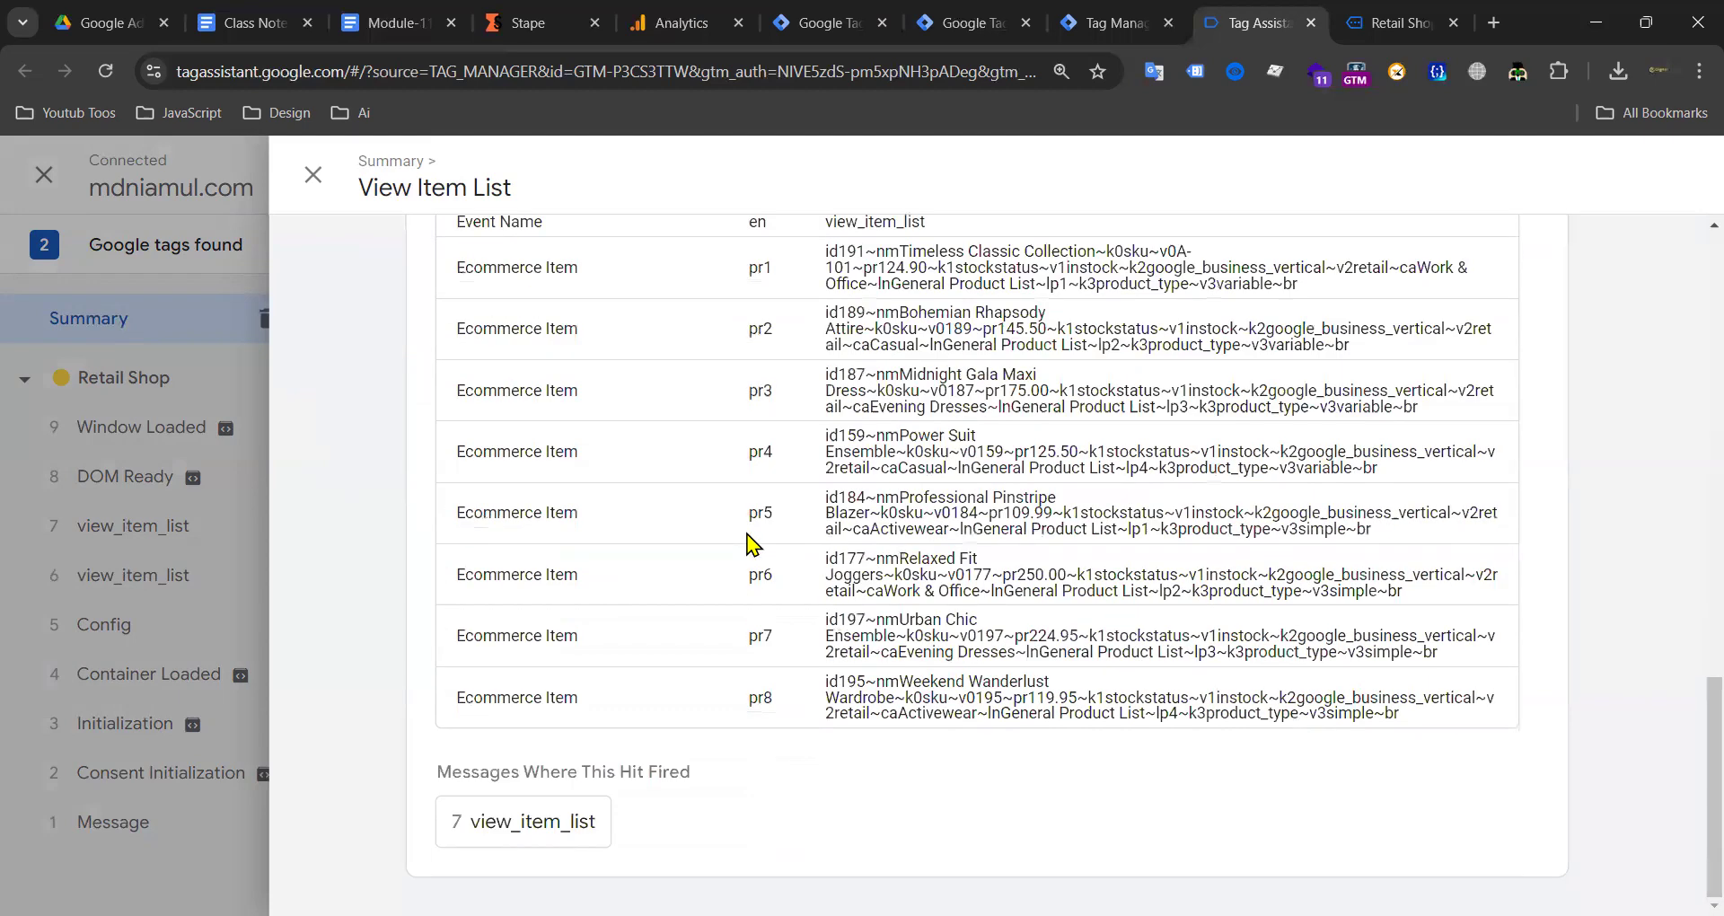
scroll(752, 543, "up", 15)
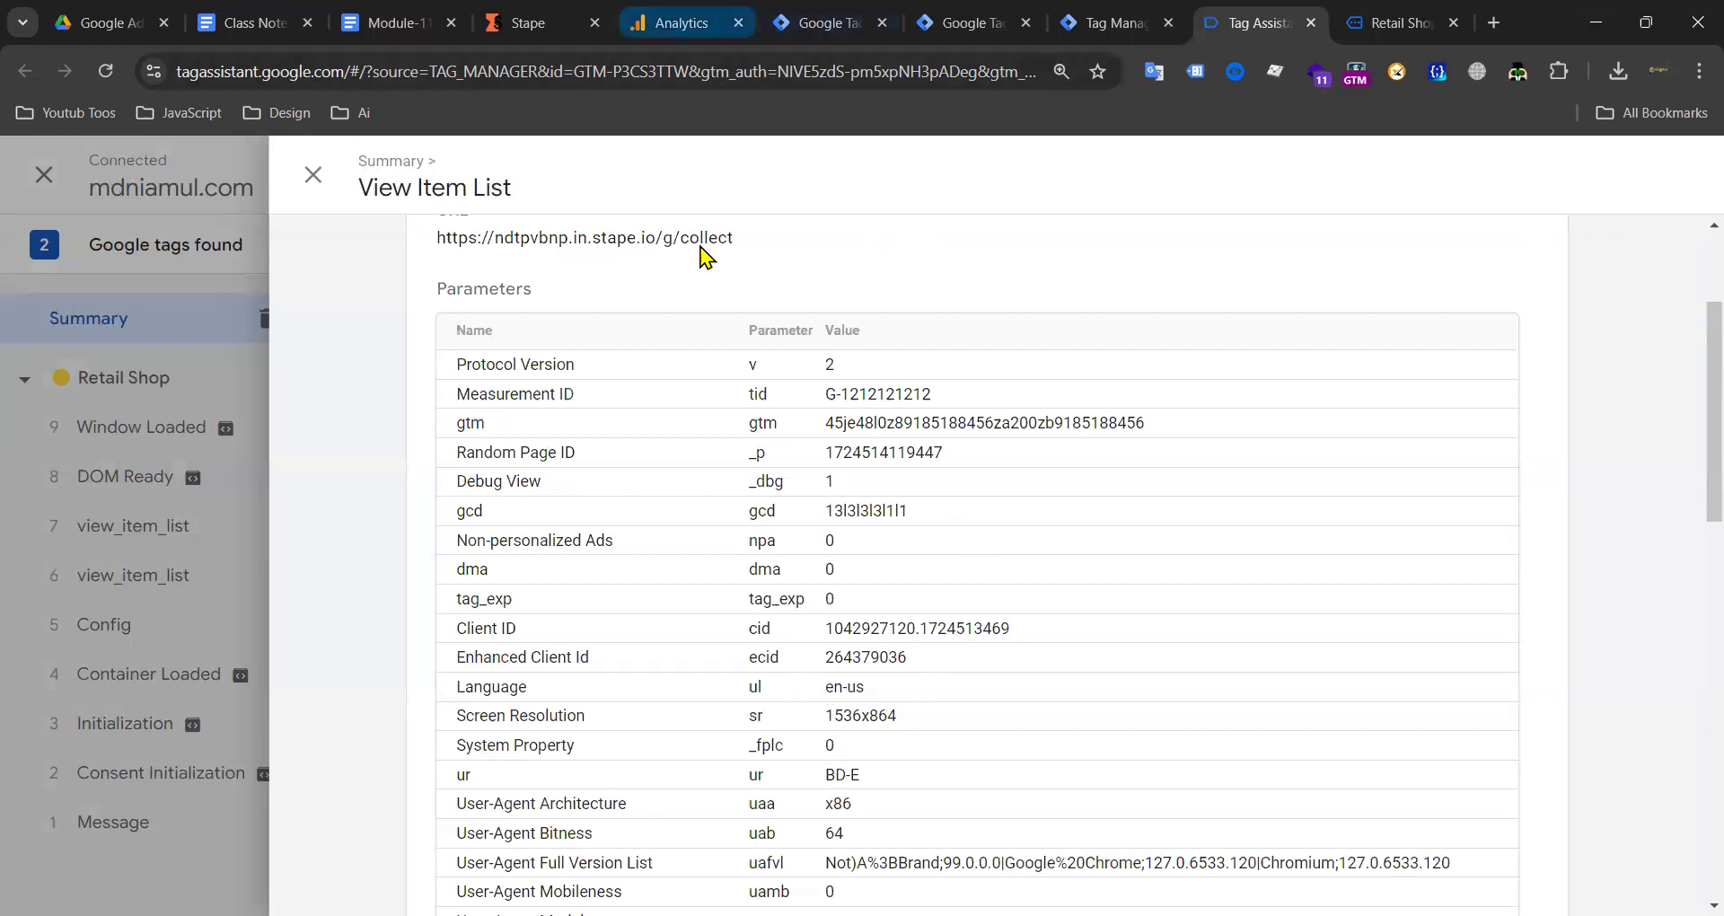
scroll(602, 346, "up", 3)
left_click_drag(433, 458, 601, 458)
left_click_drag(776, 456, 449, 468)
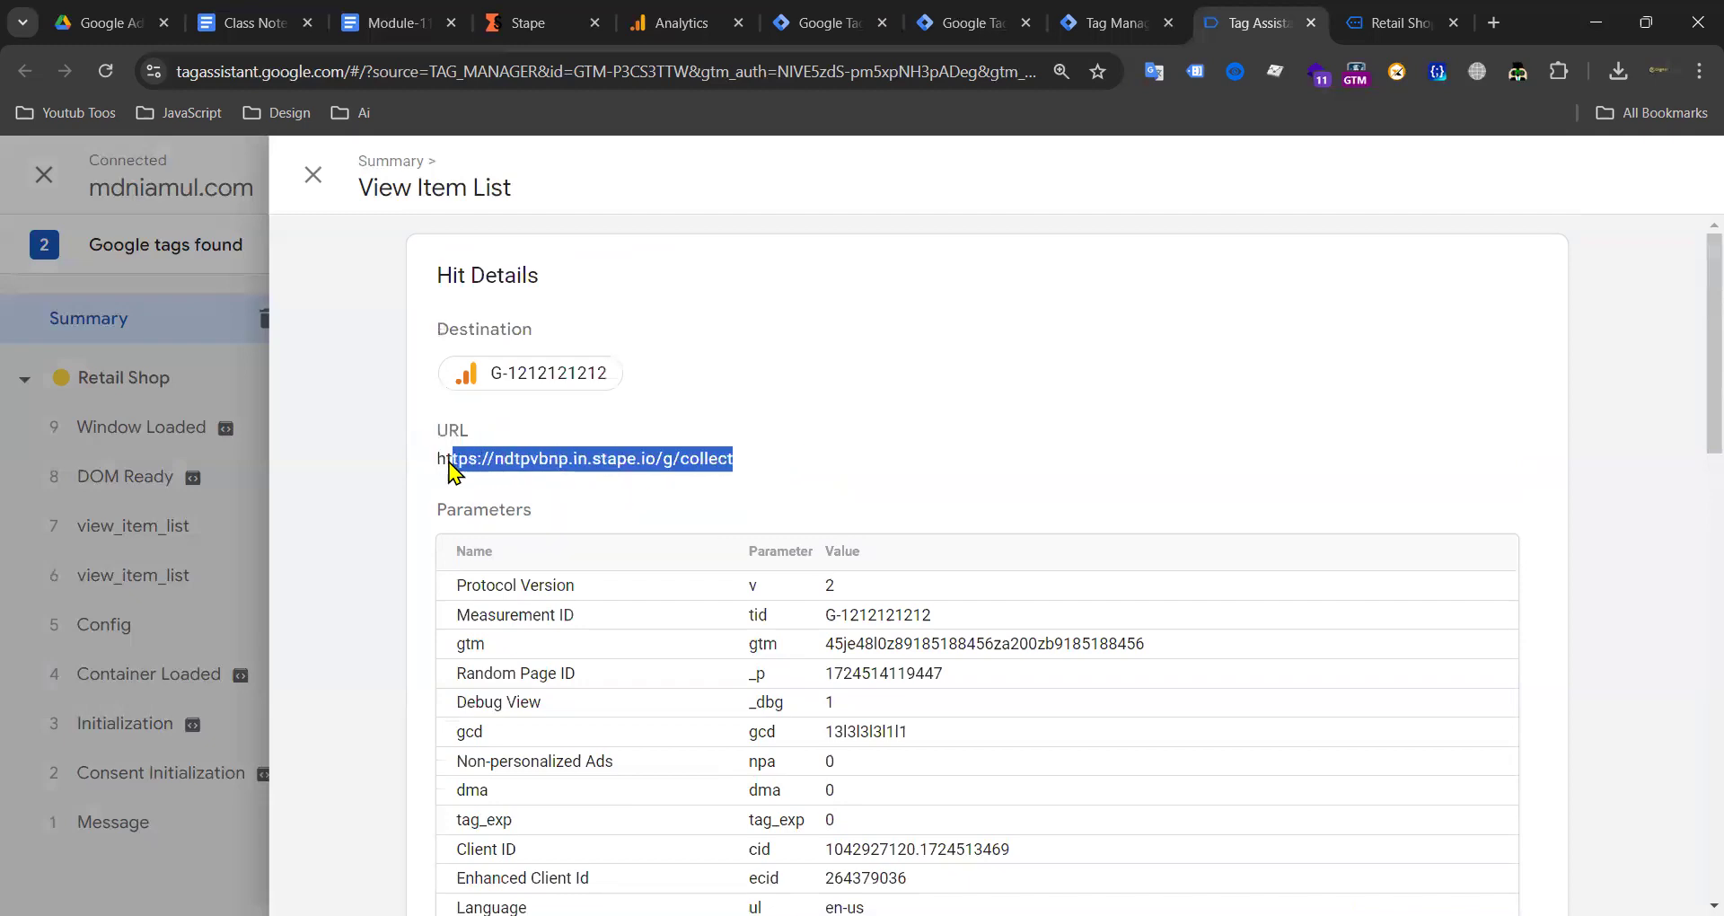
triple_click(531, 462)
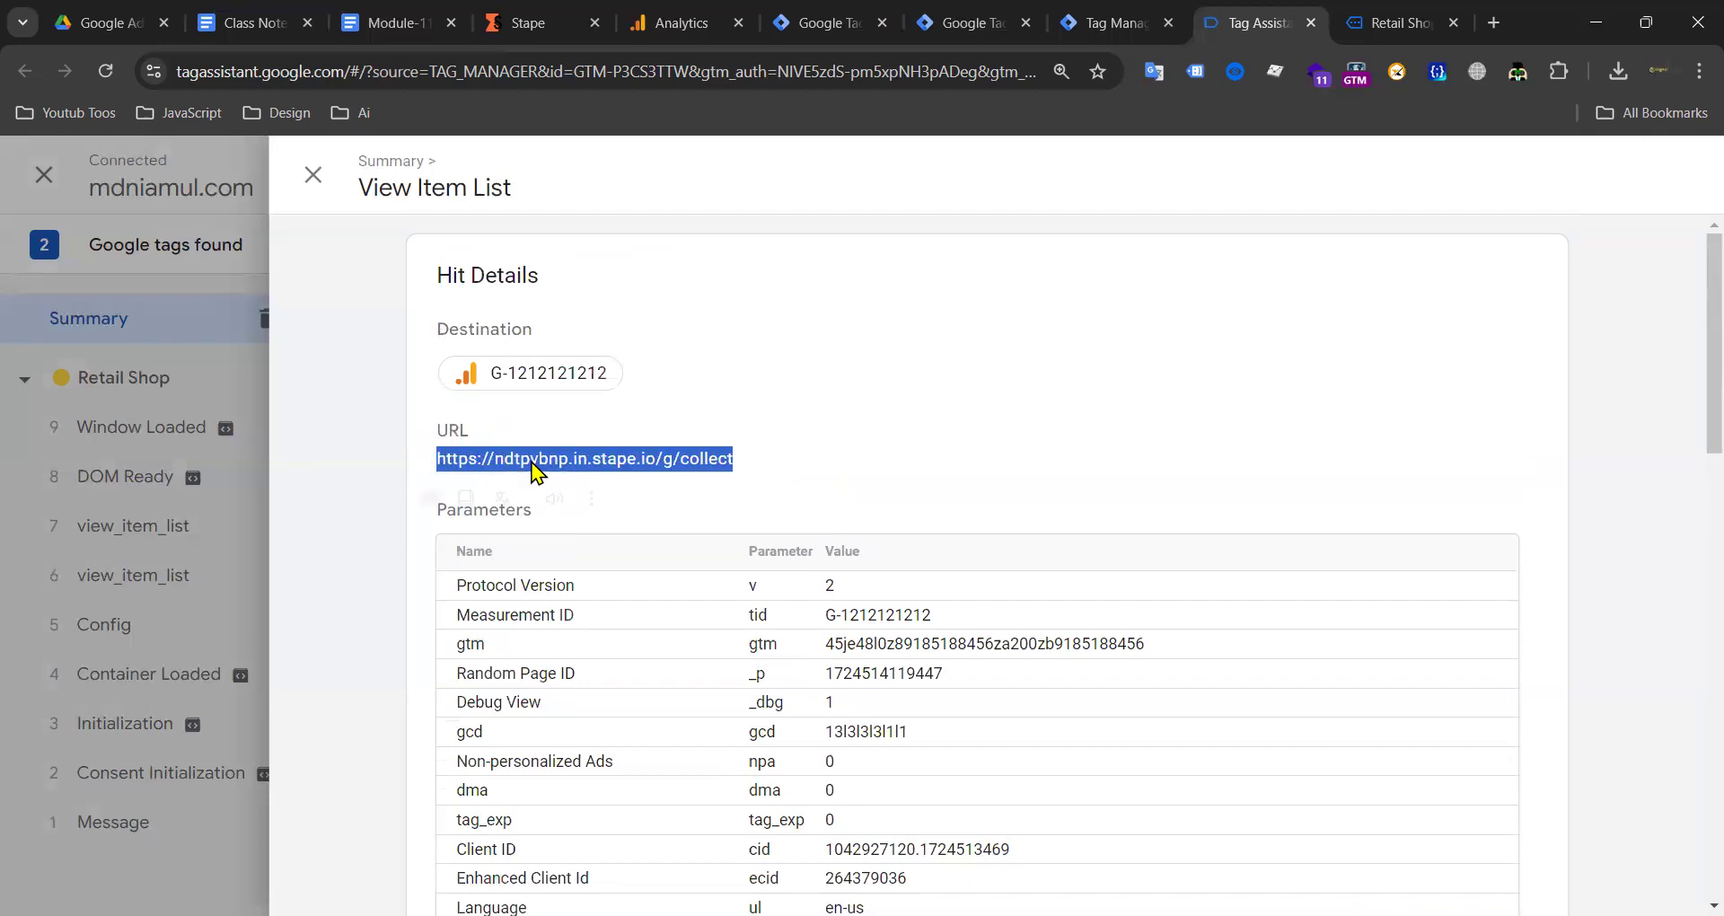
left_click(580, 458)
left_click(313, 174)
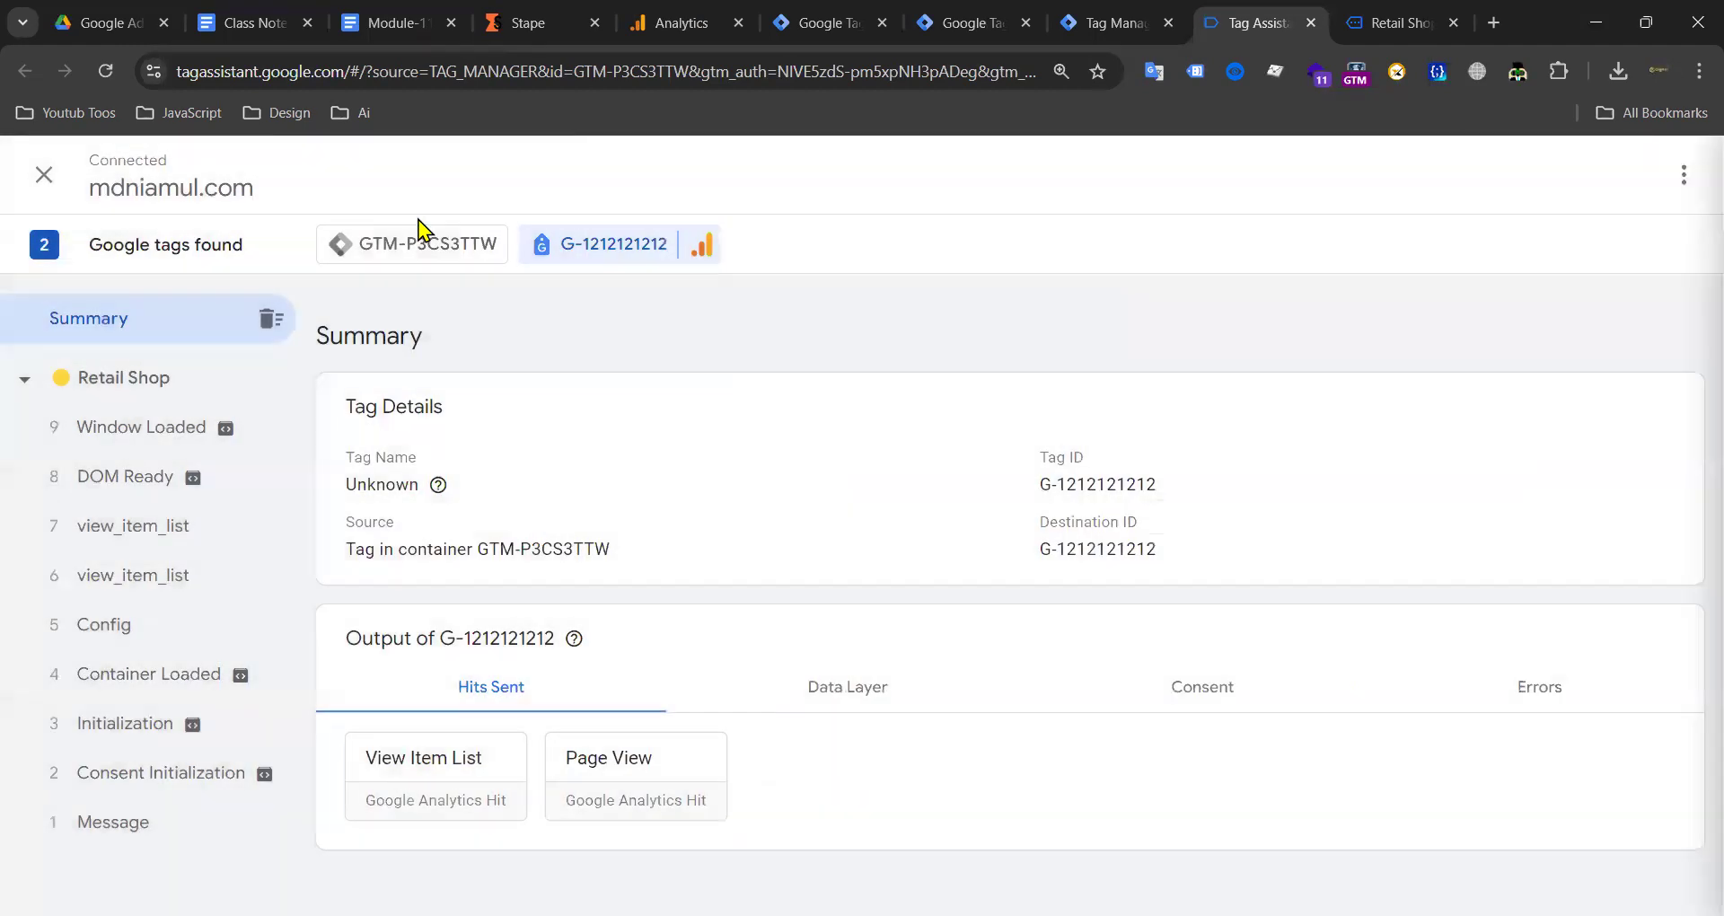
left_click(979, 25)
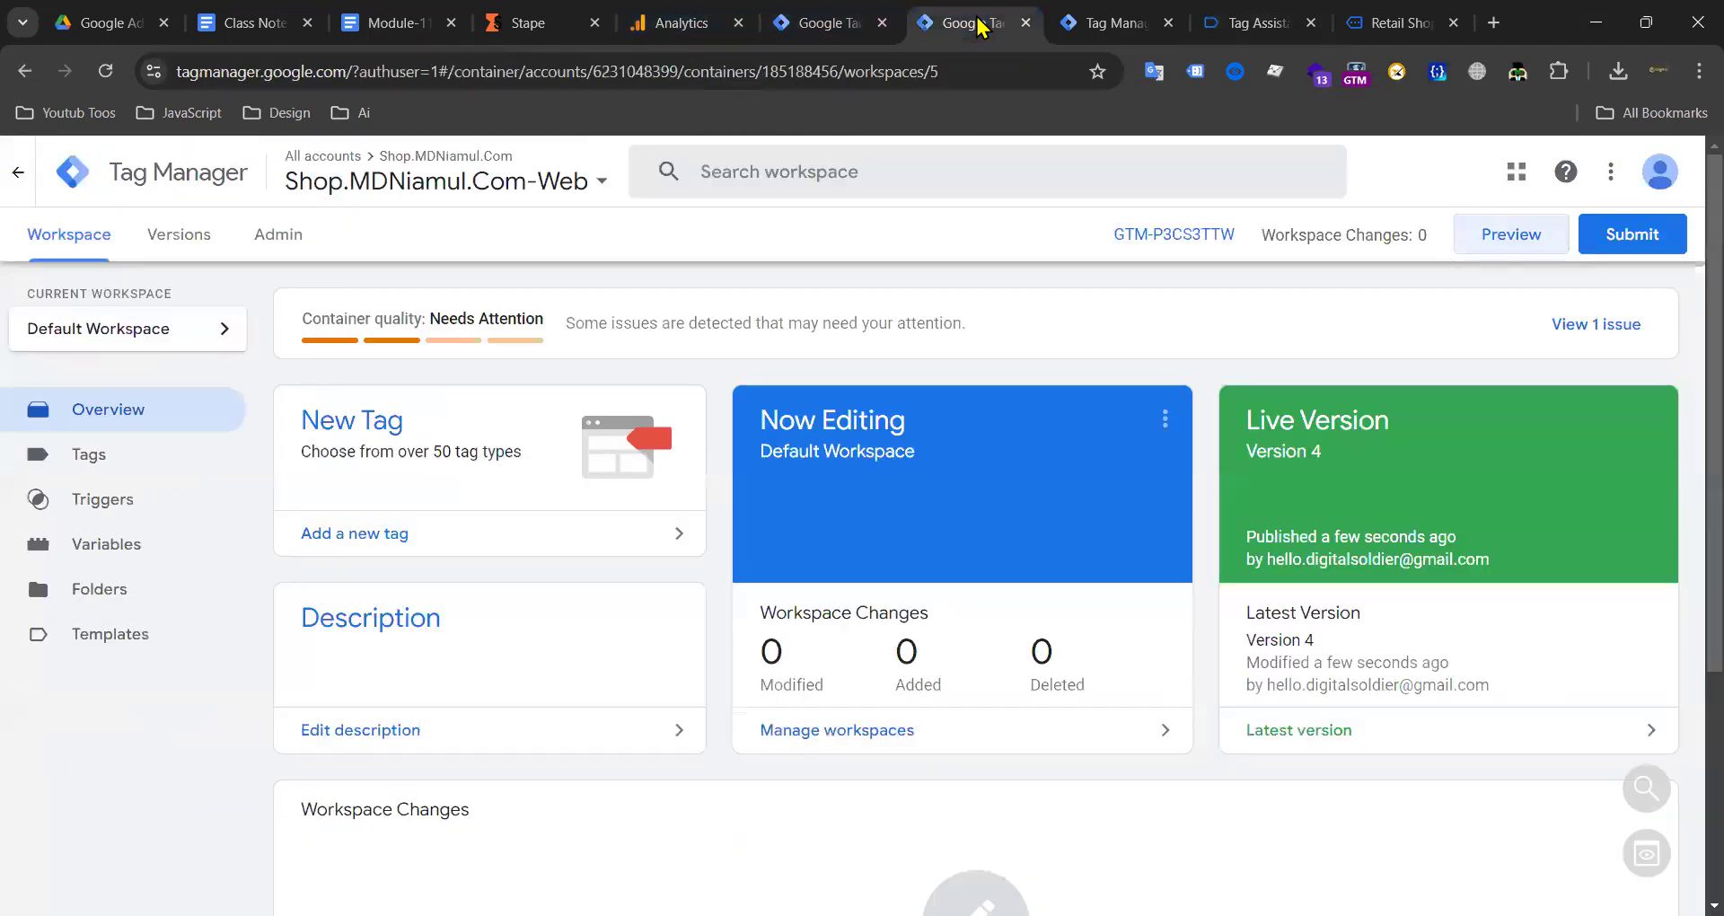
left_click(147, 460)
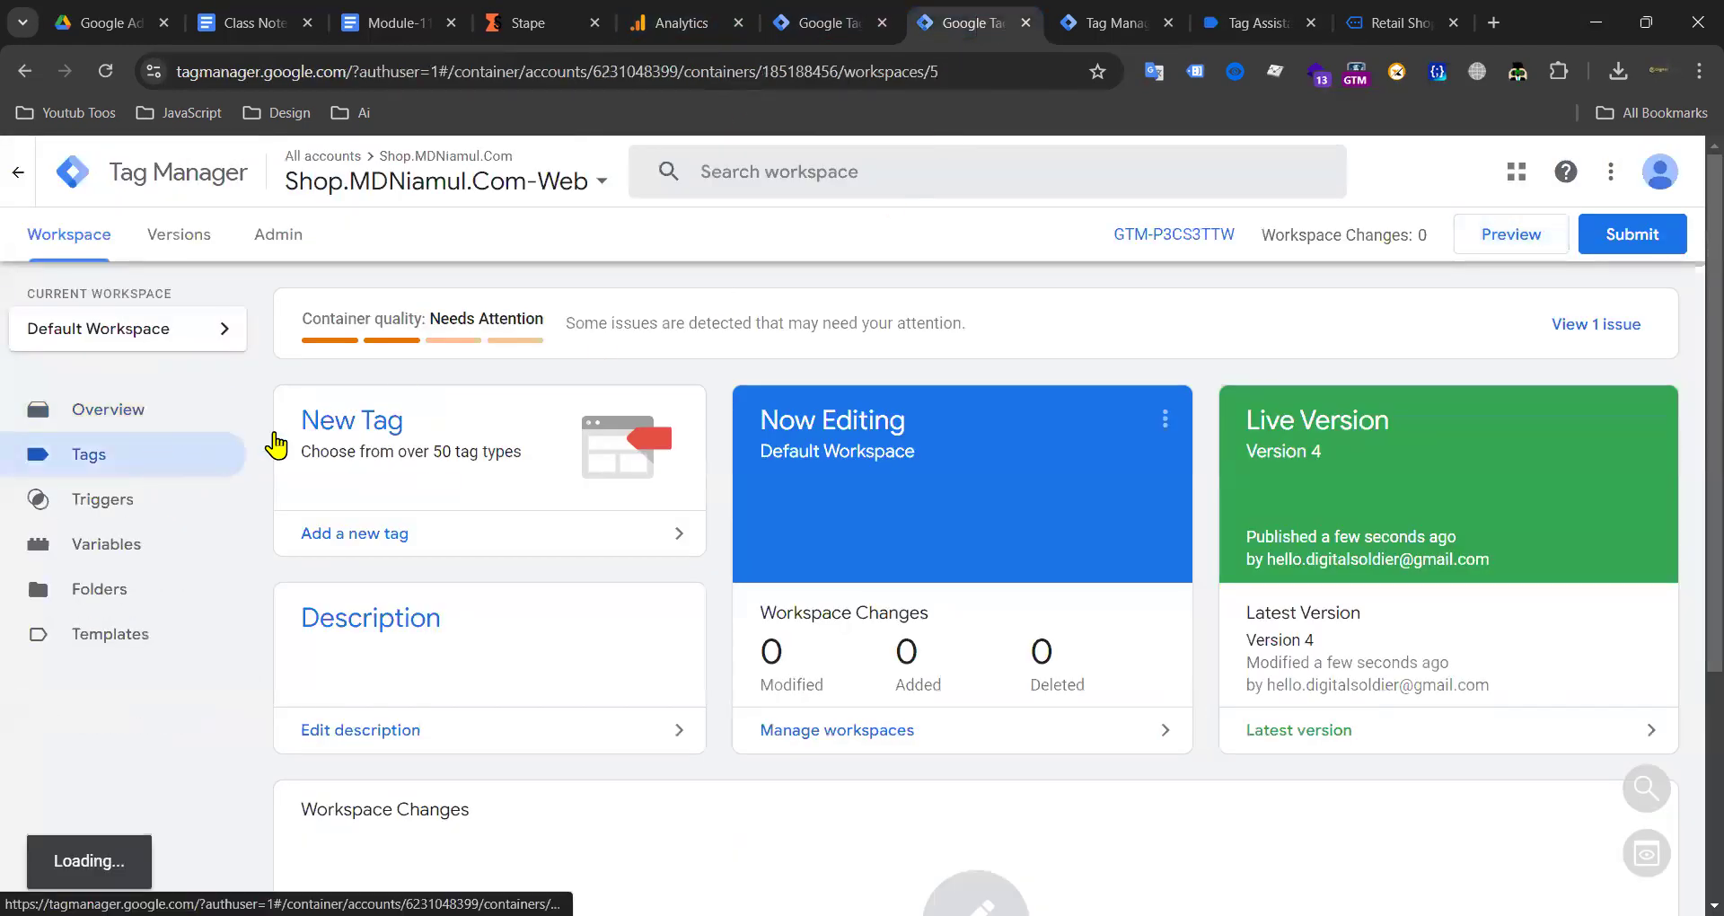
left_click(166, 550)
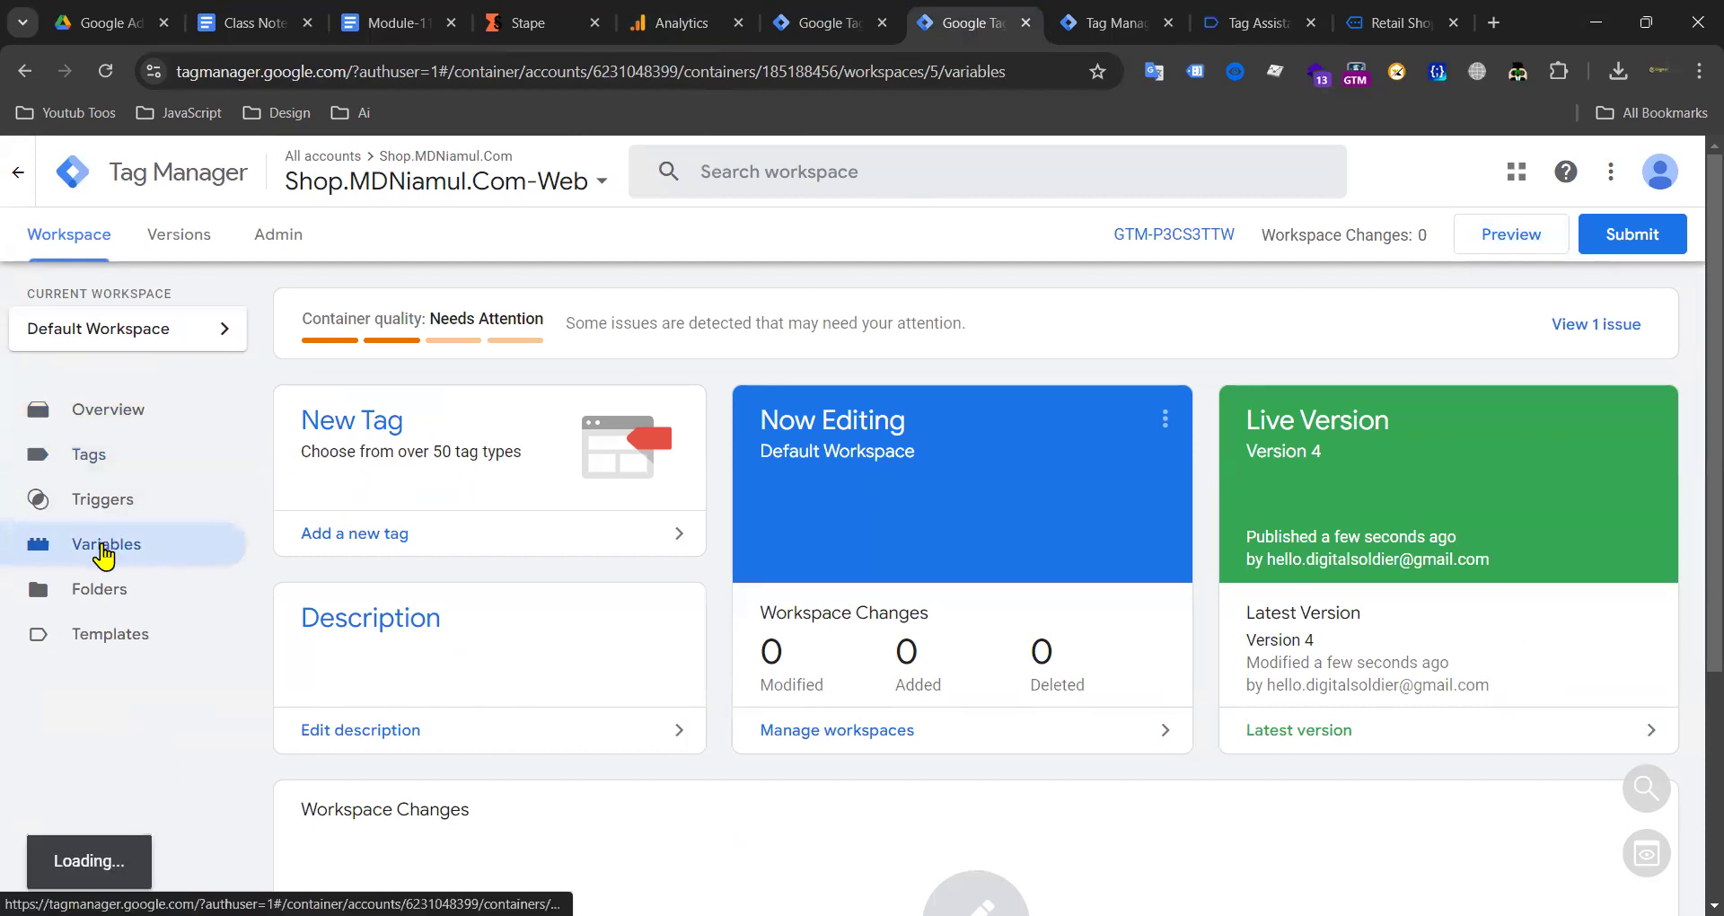
scroll(324, 514, "down", 2)
scroll(322, 513, "down", 2)
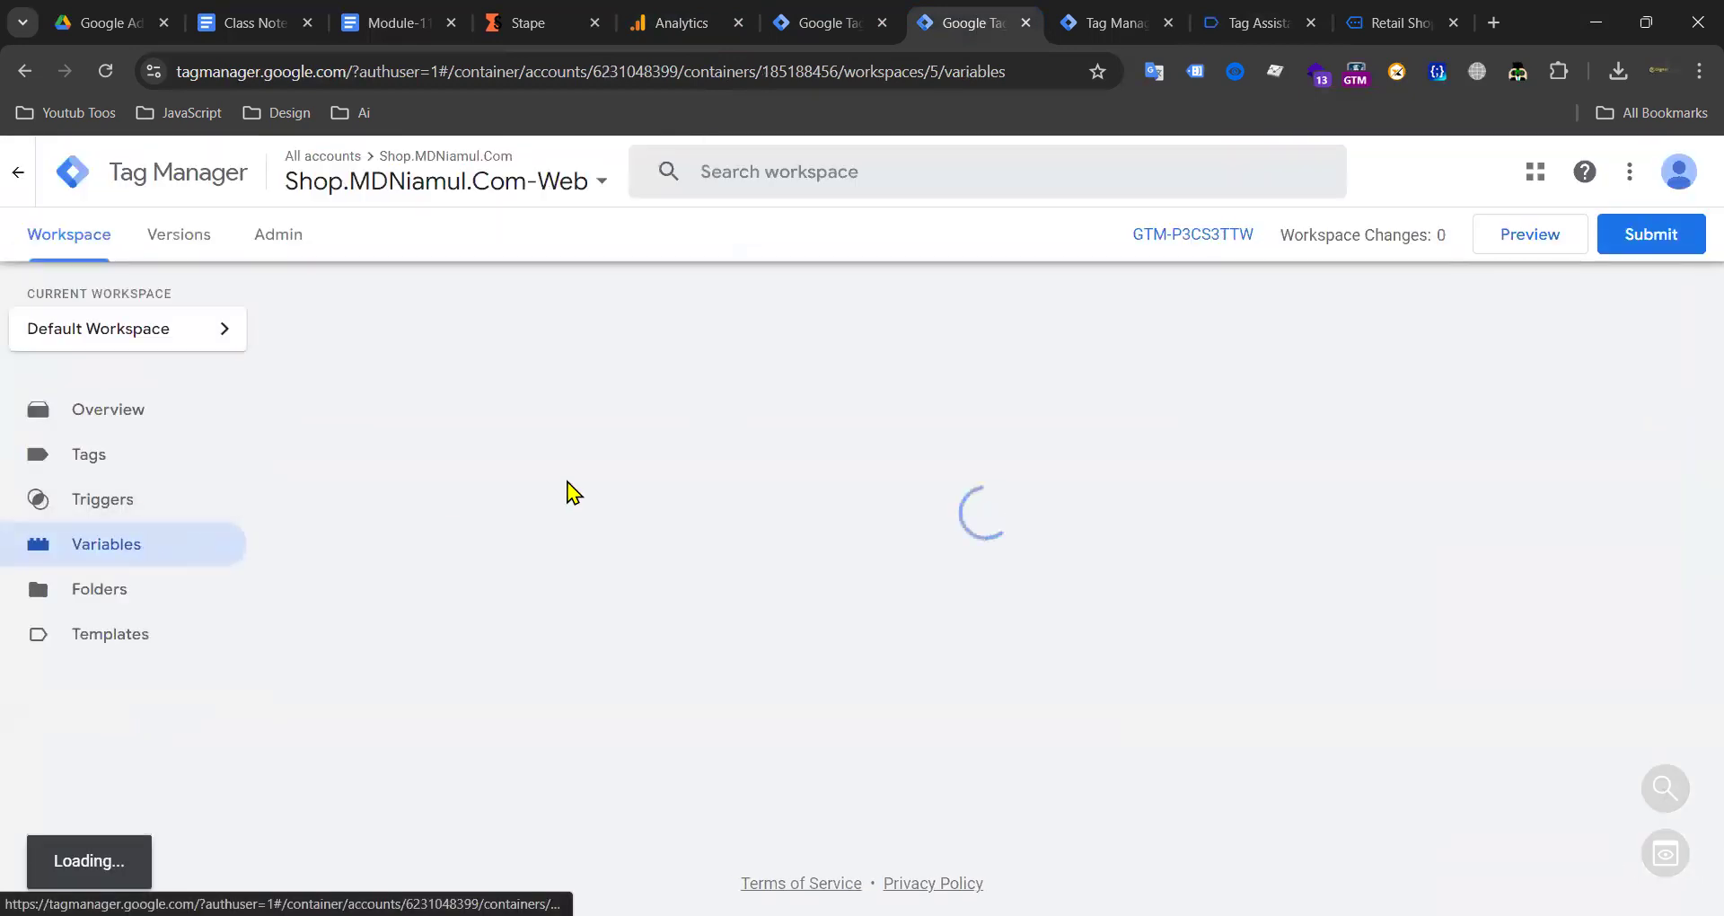
scroll(612, 487, "down", 8)
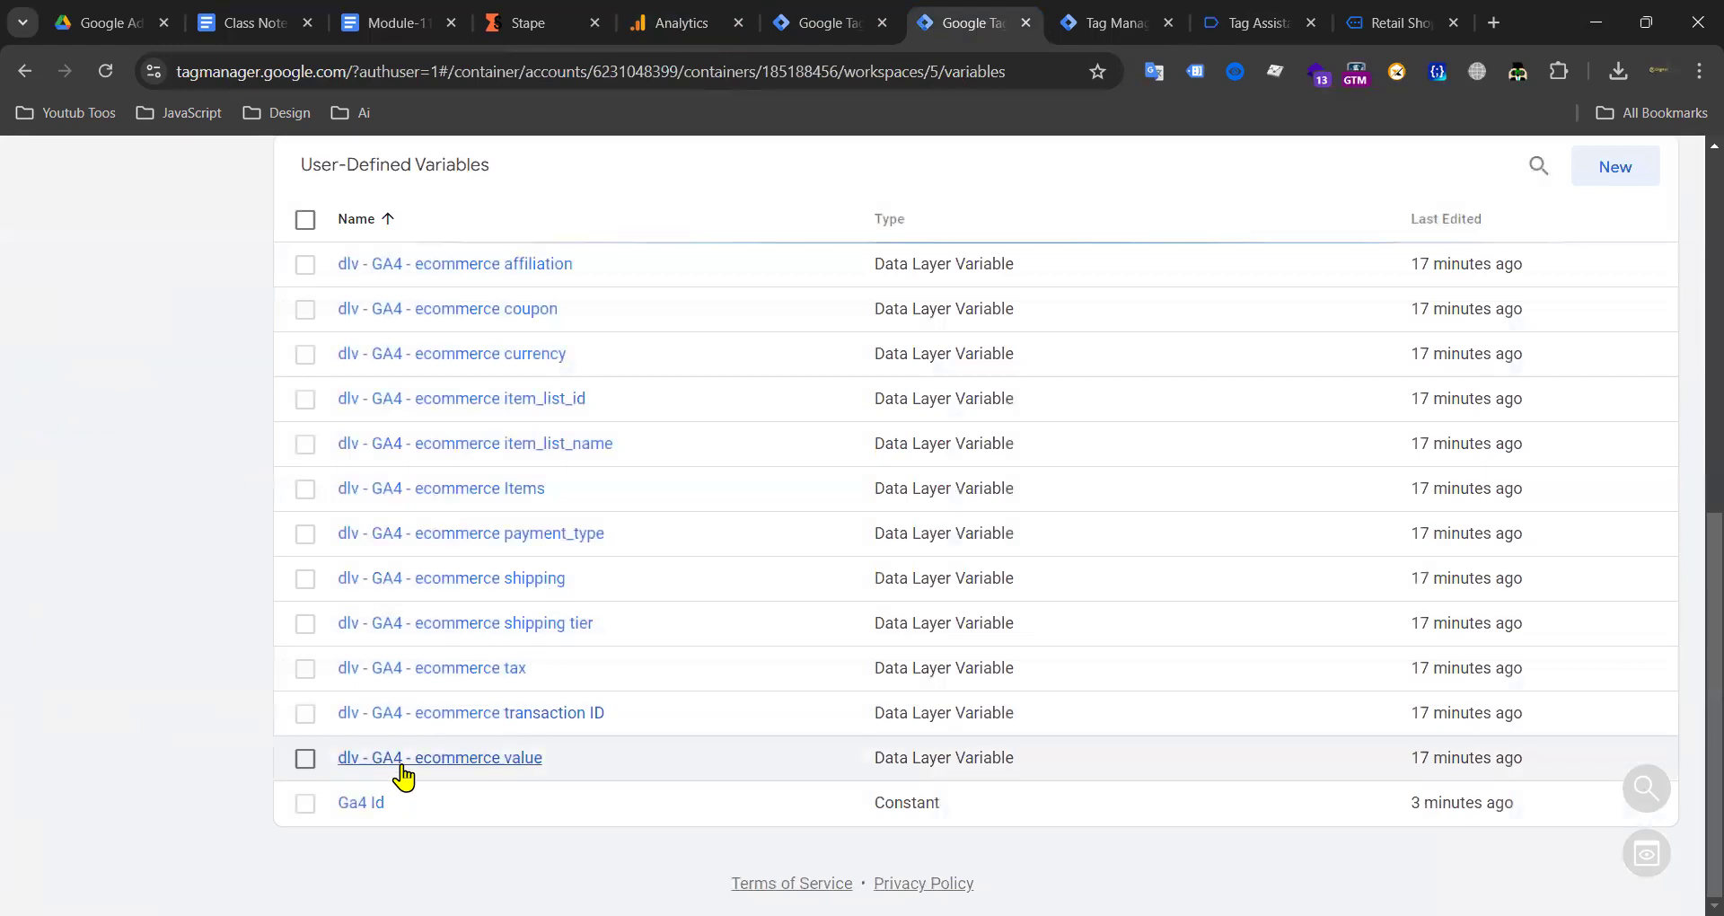
left_click(359, 805)
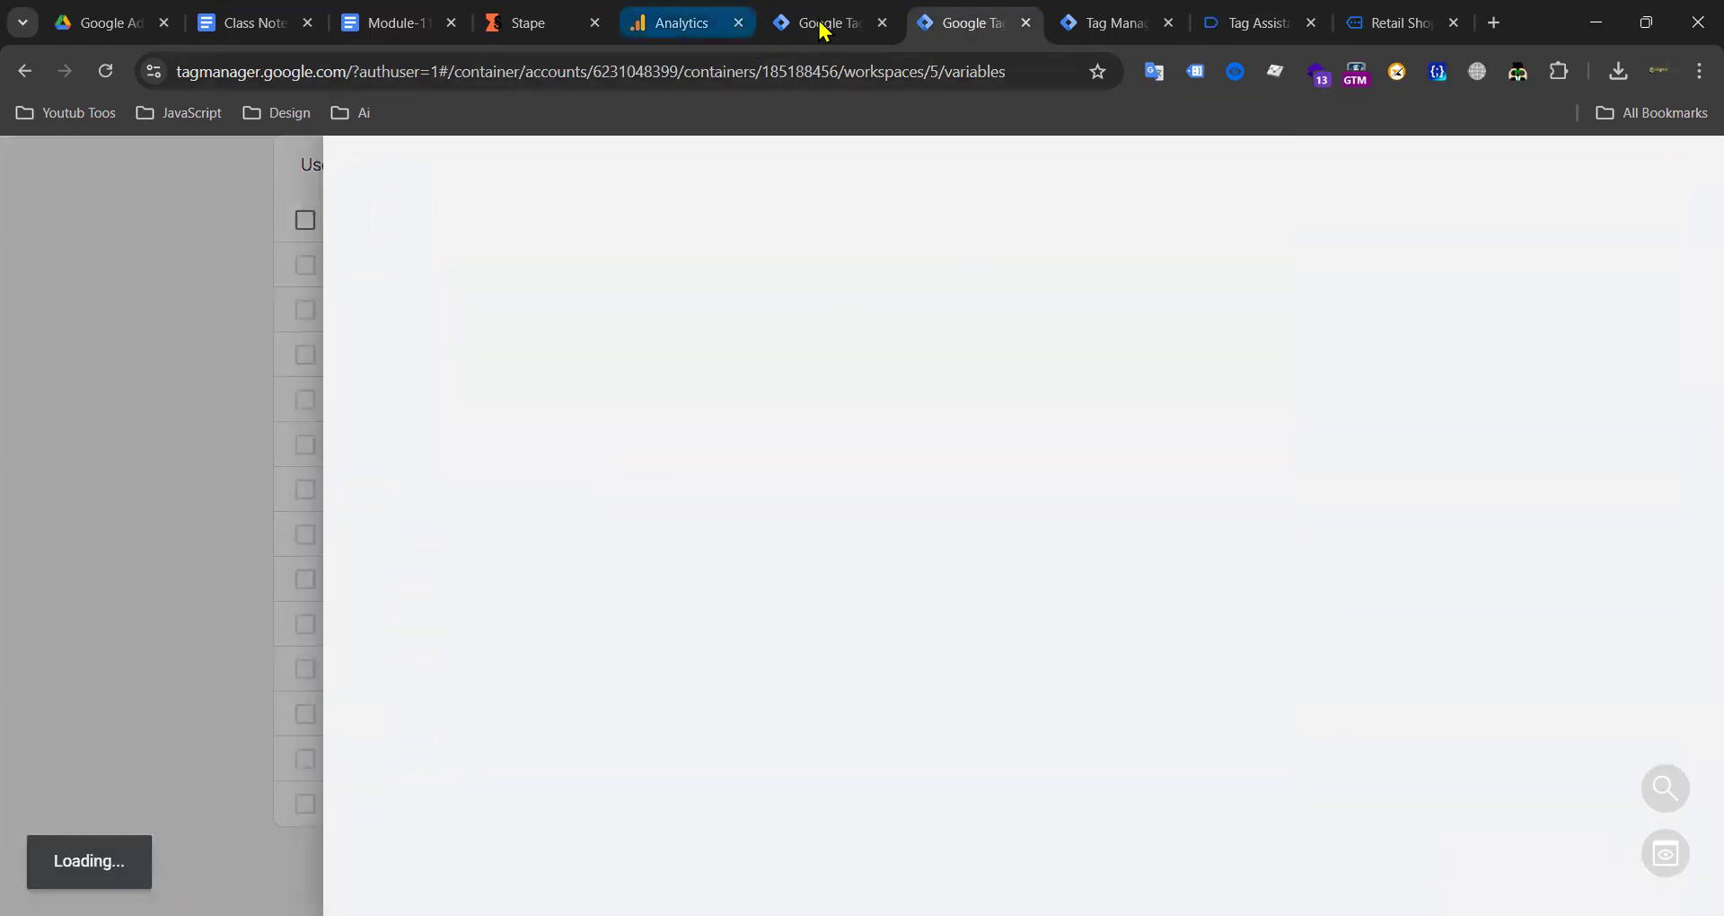
left_click(703, 24)
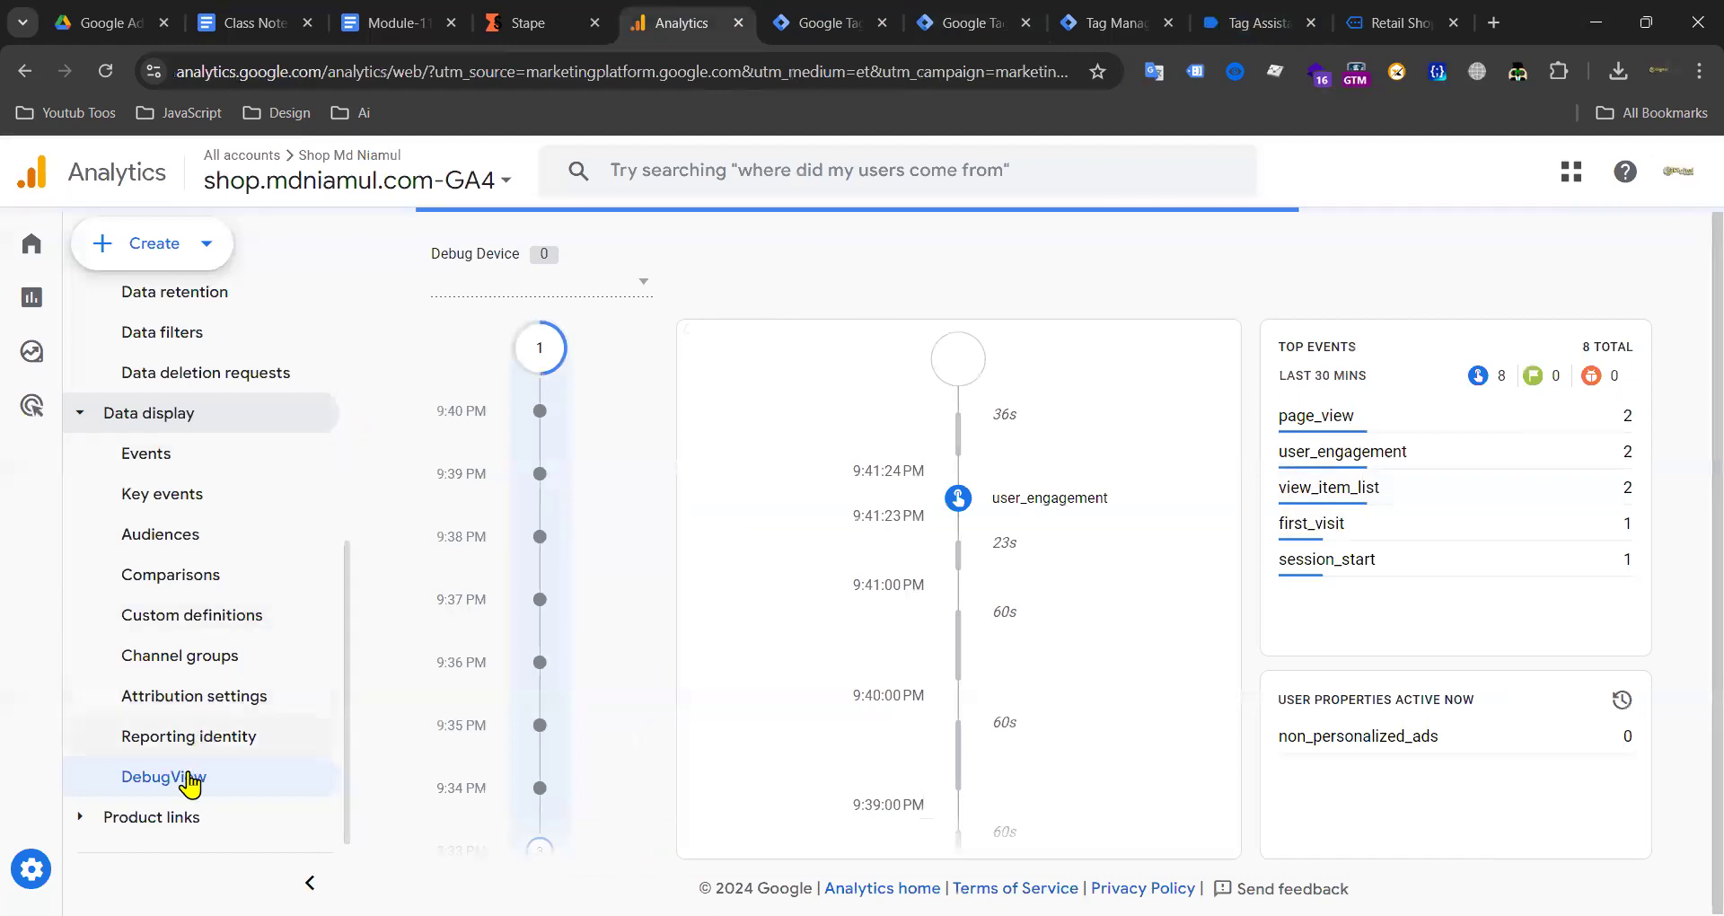
Step: Refresh DebugView, then copy the web stream's measurement ID G-VDGBG5JRFB from its details
left_click(126, 778)
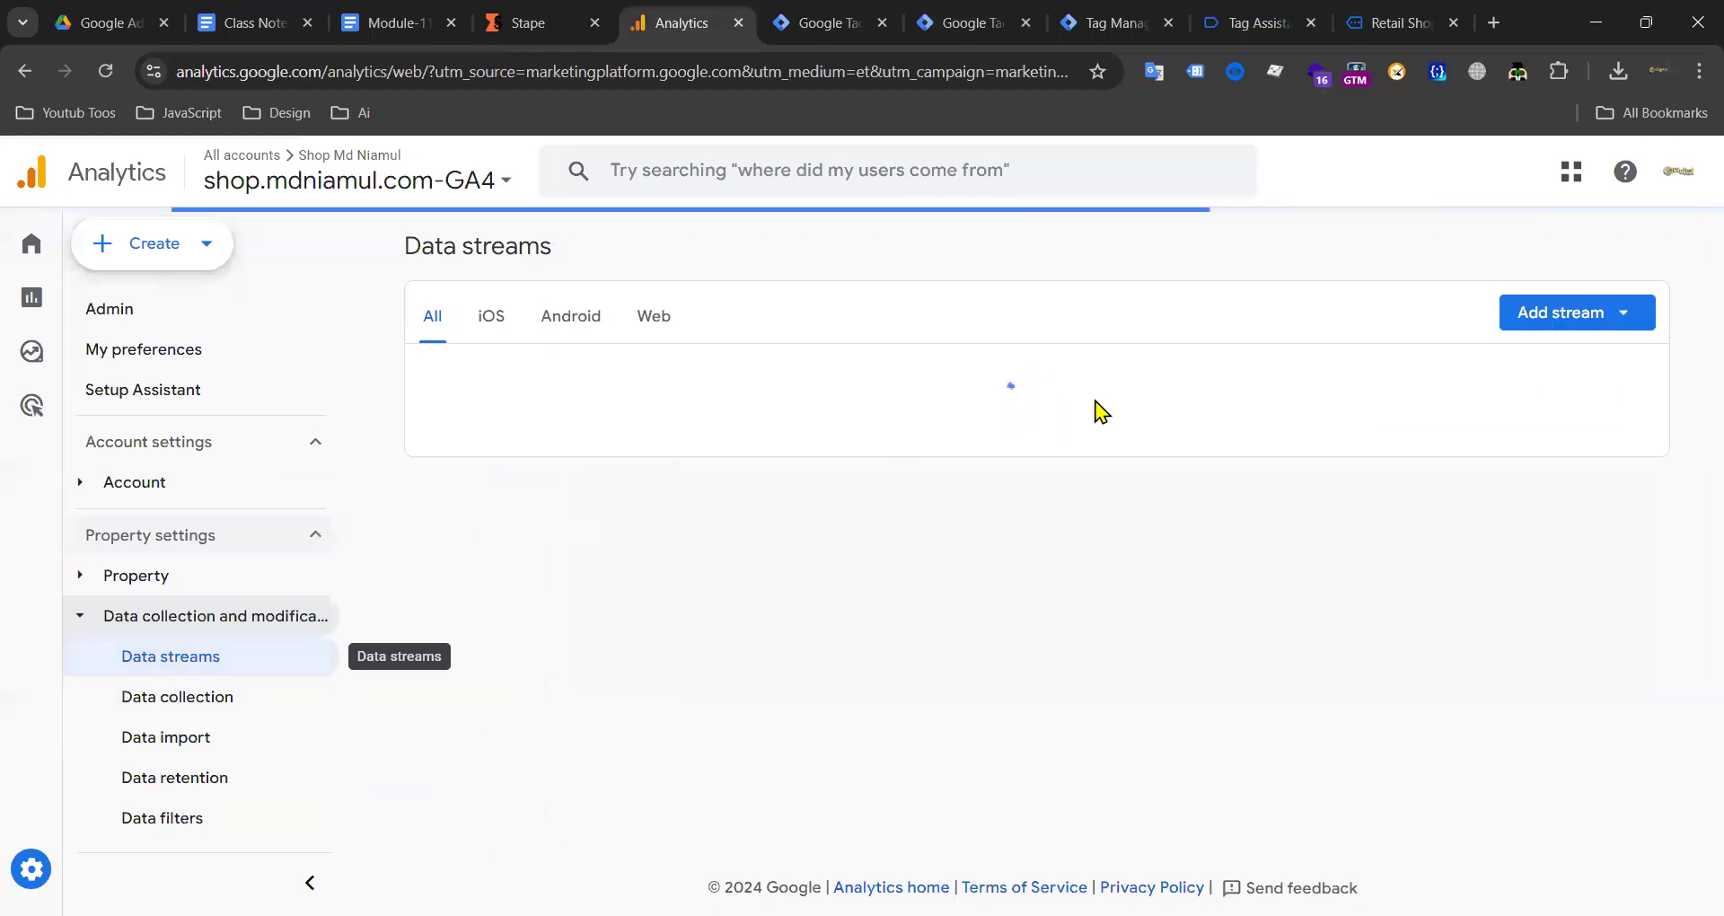
left_click(951, 388)
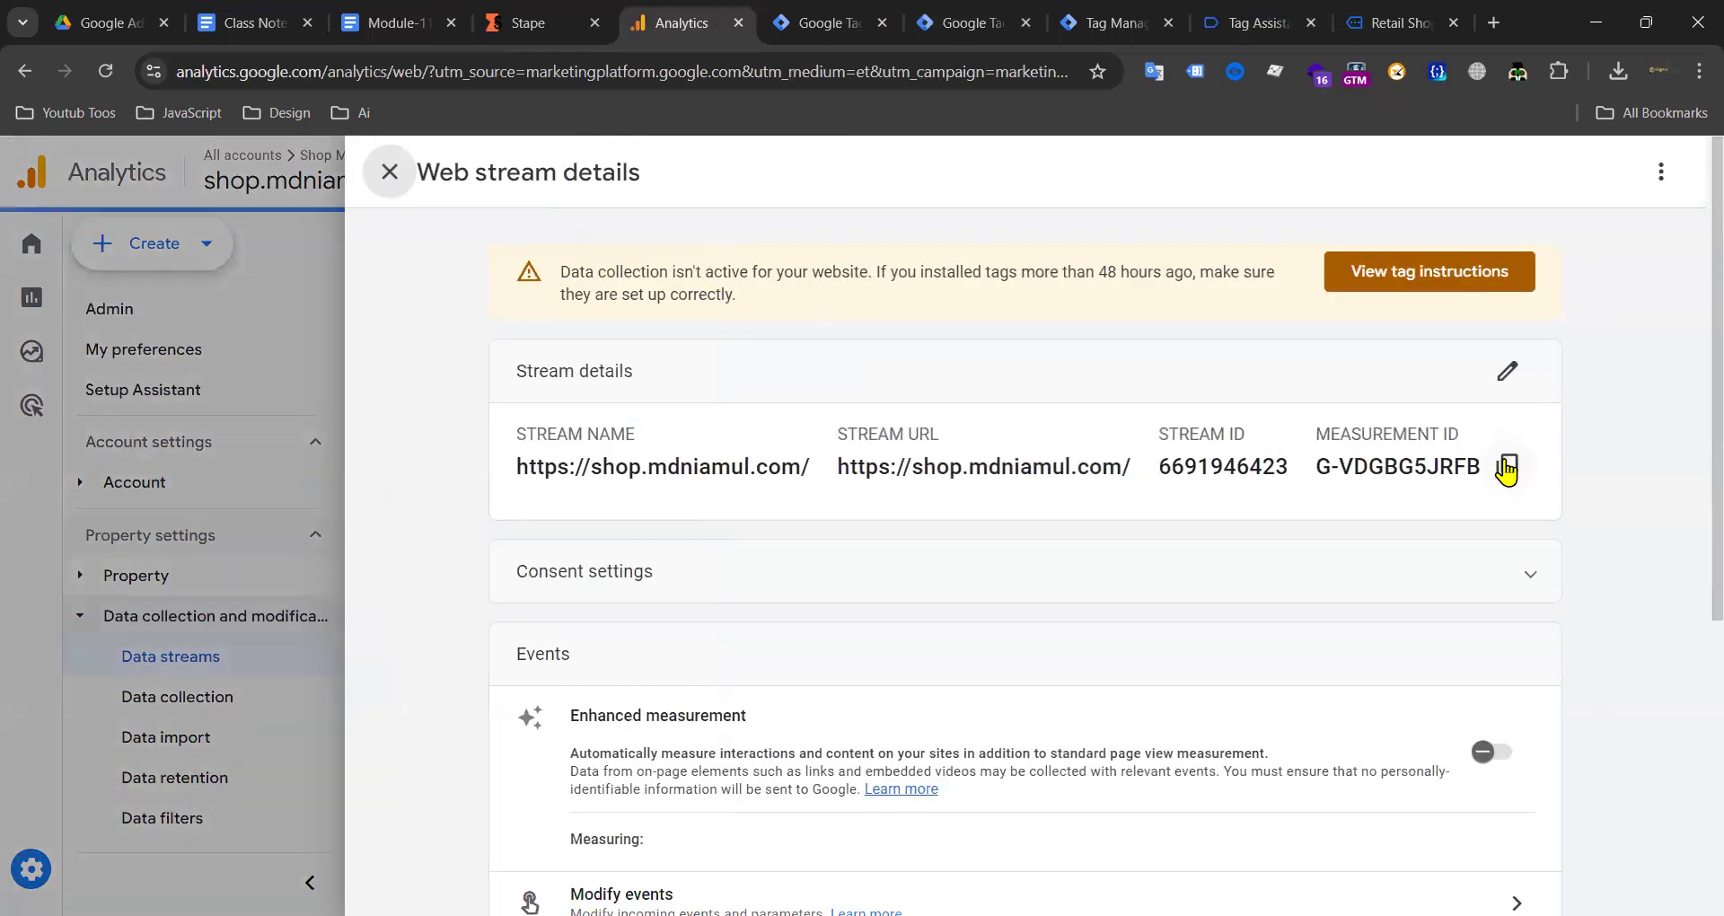
left_click(1507, 465)
left_click(1092, 25)
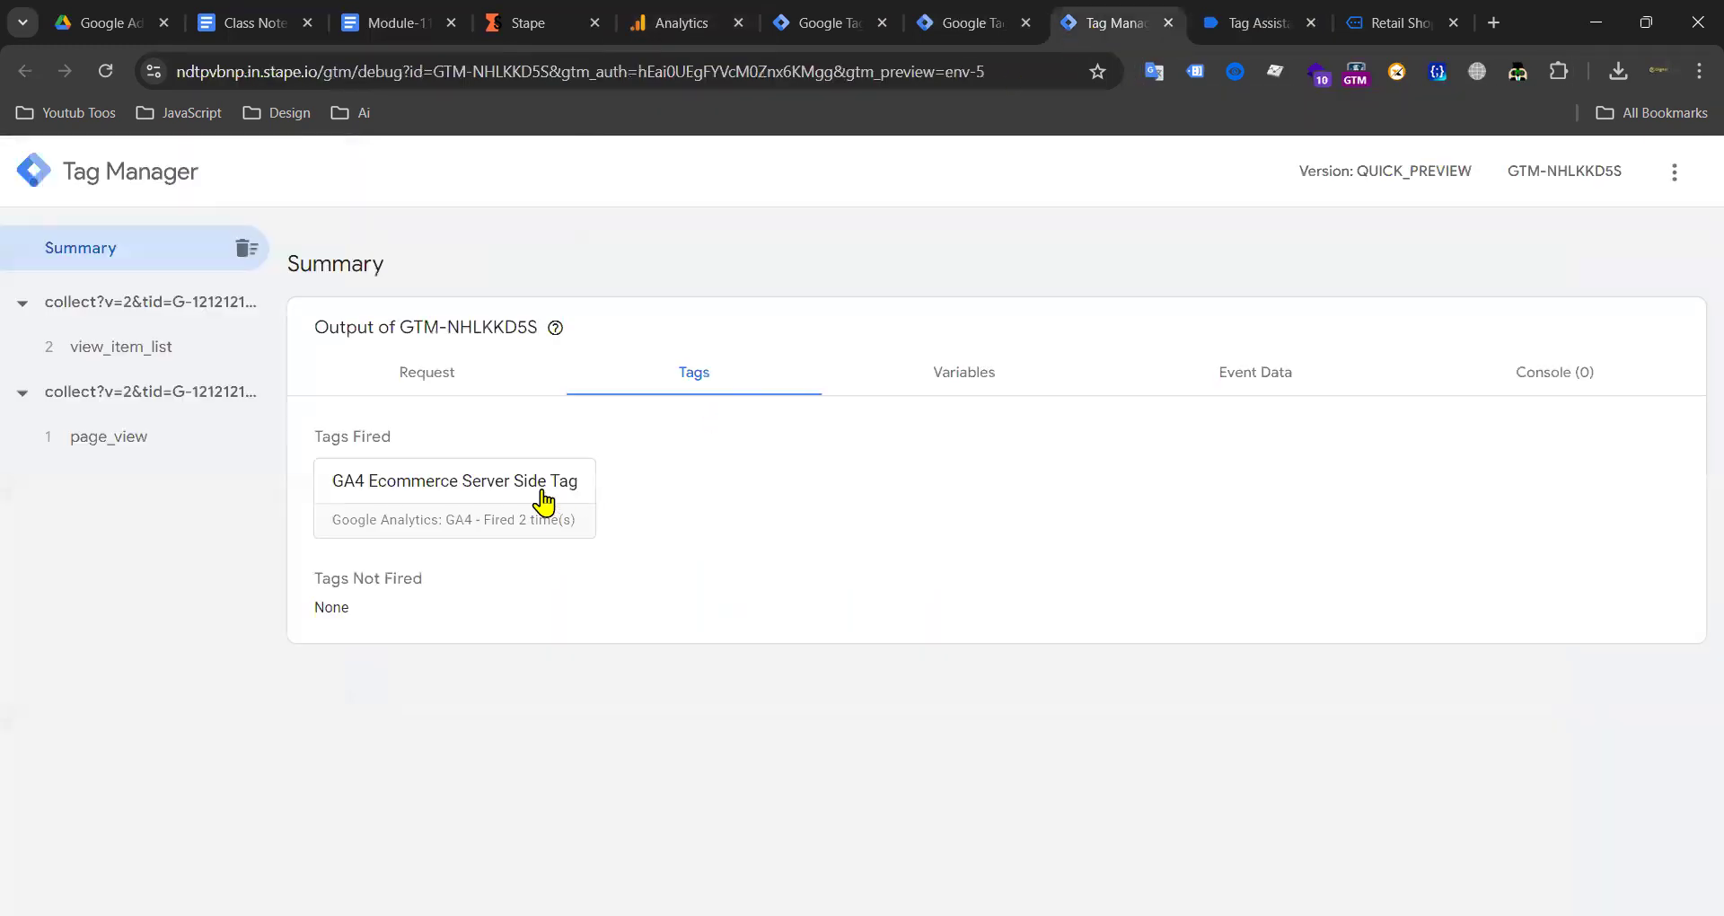
left_click(947, 25)
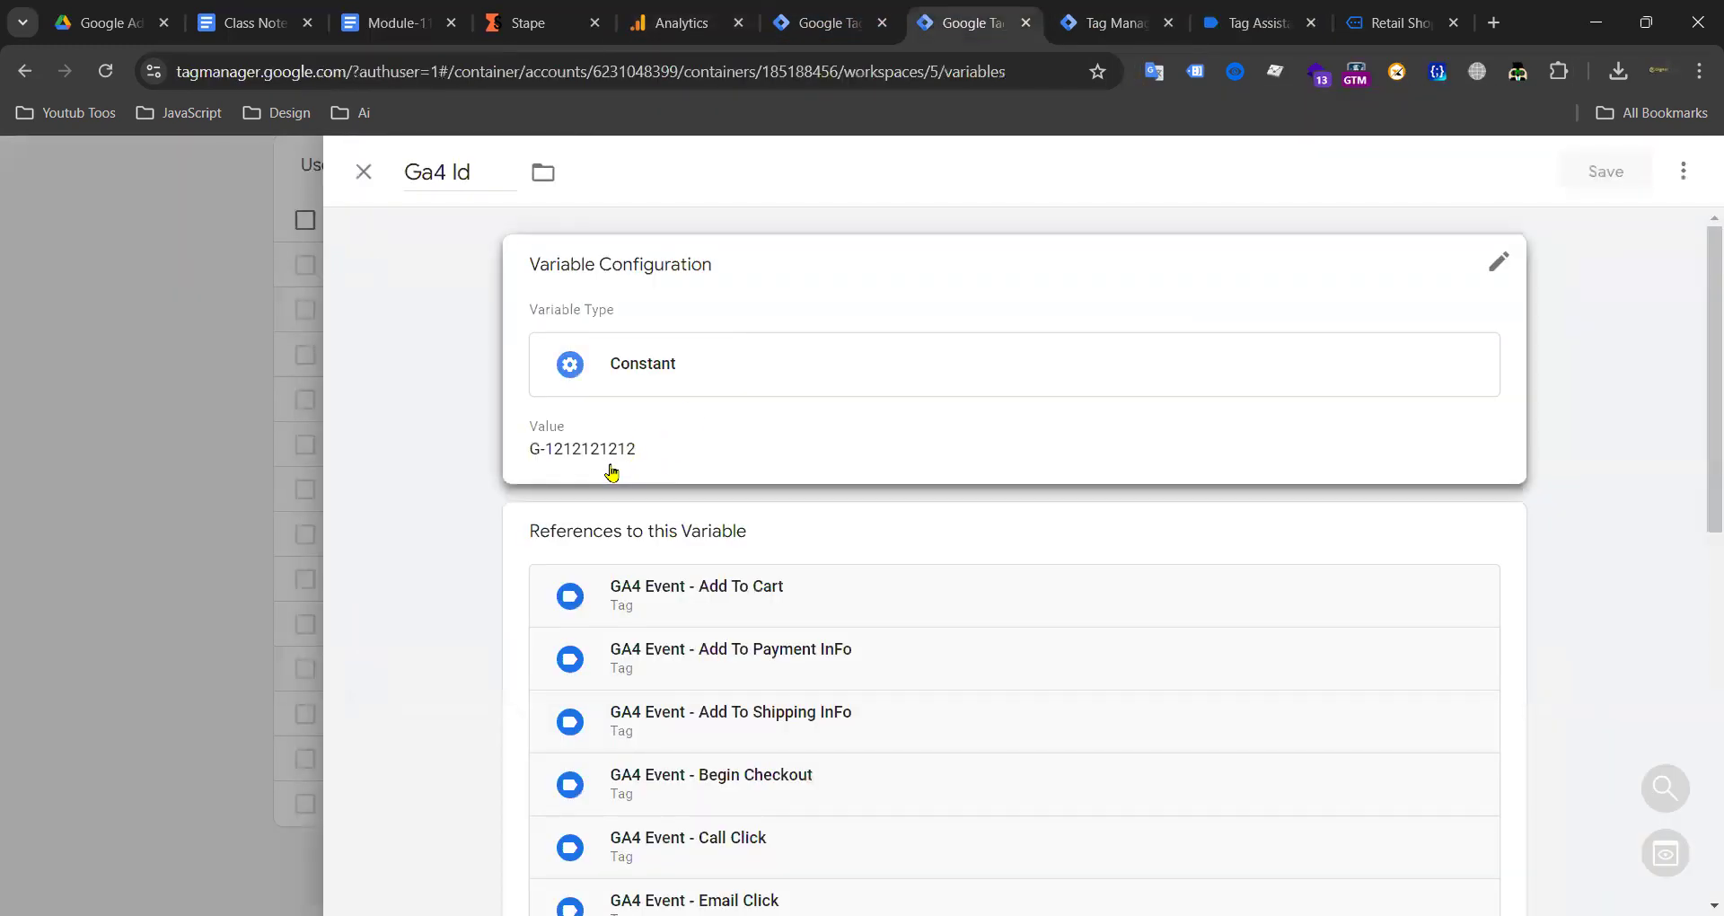
left_click(616, 470)
triple_click(662, 488)
key("ctrl+v")
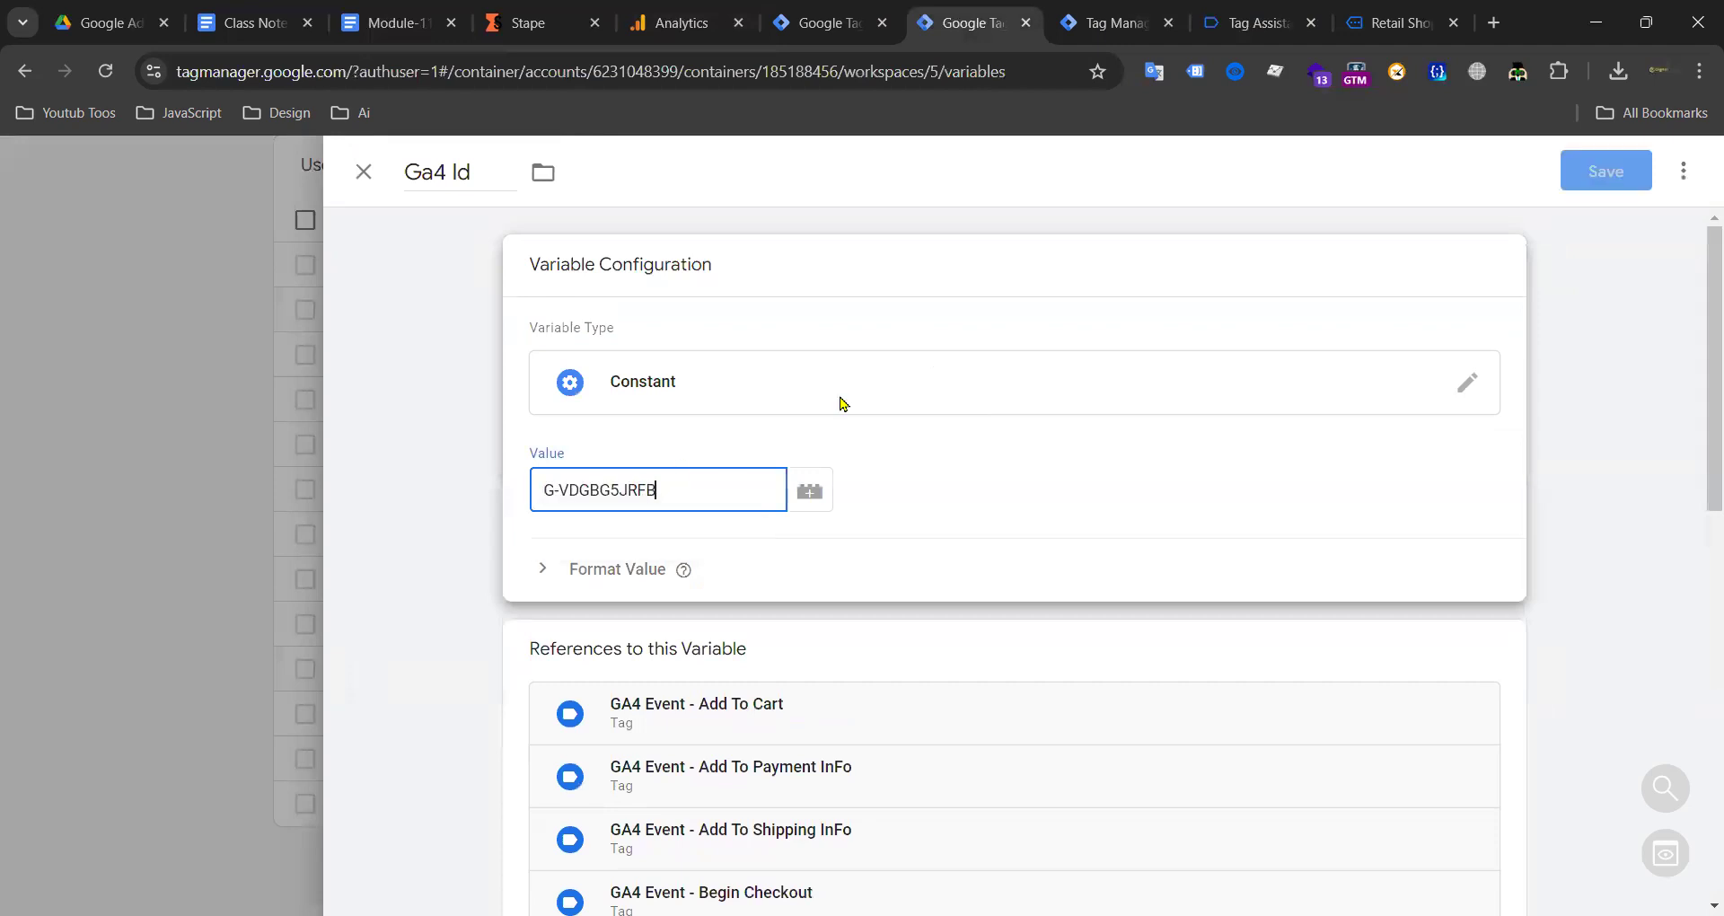
left_click(1596, 177)
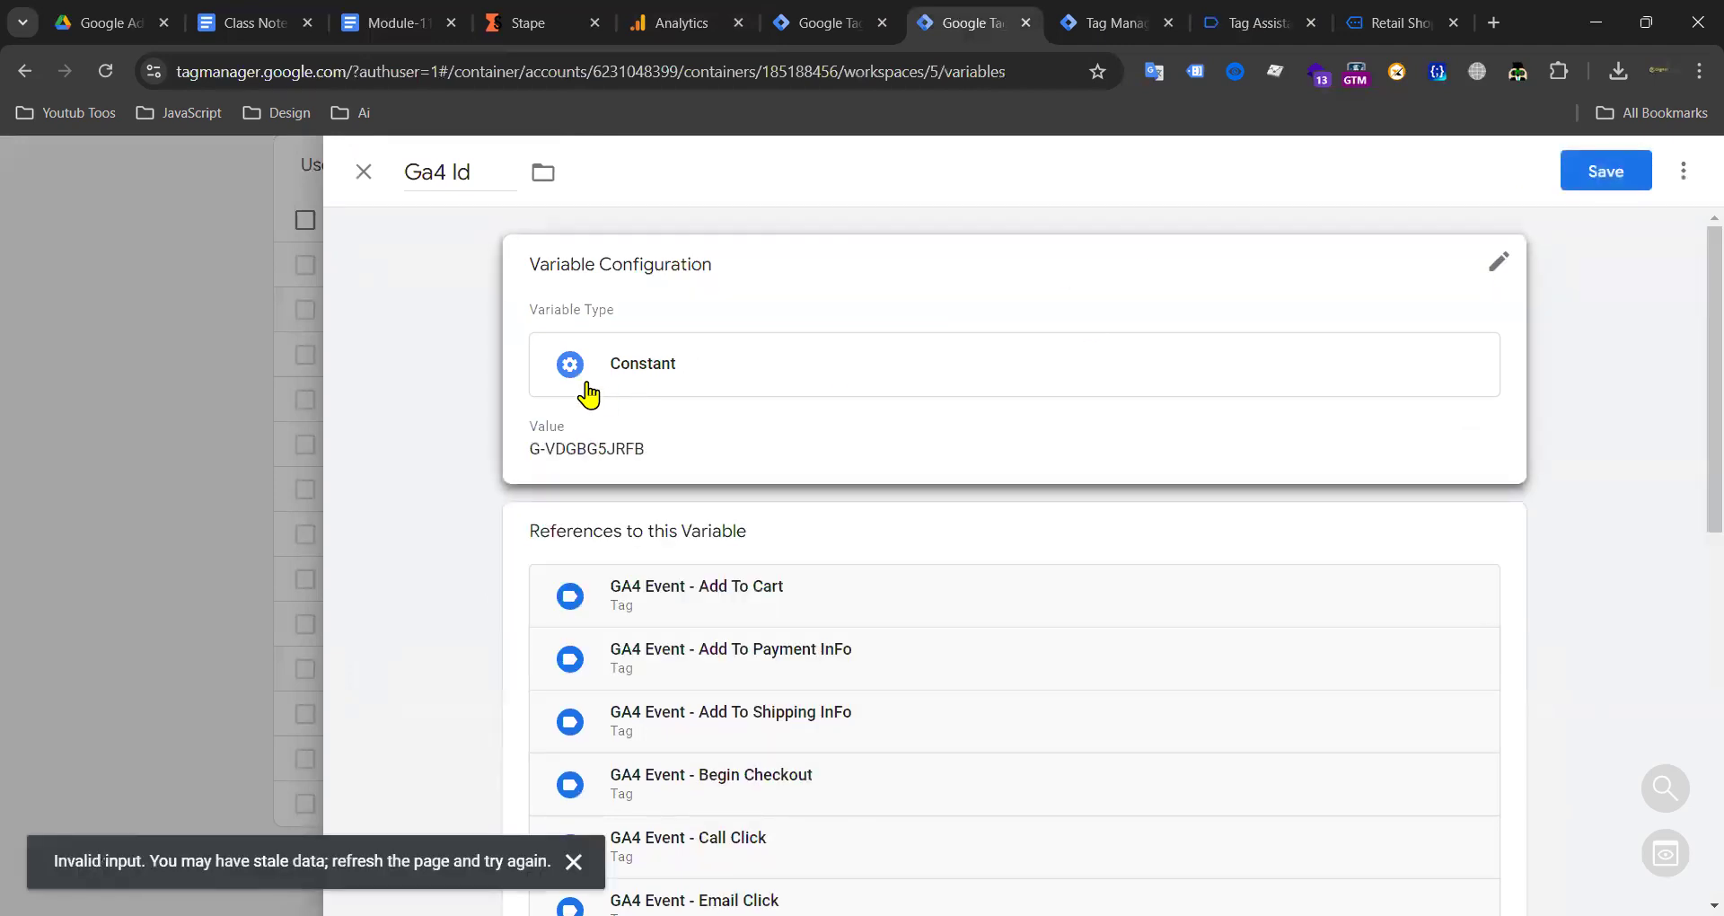
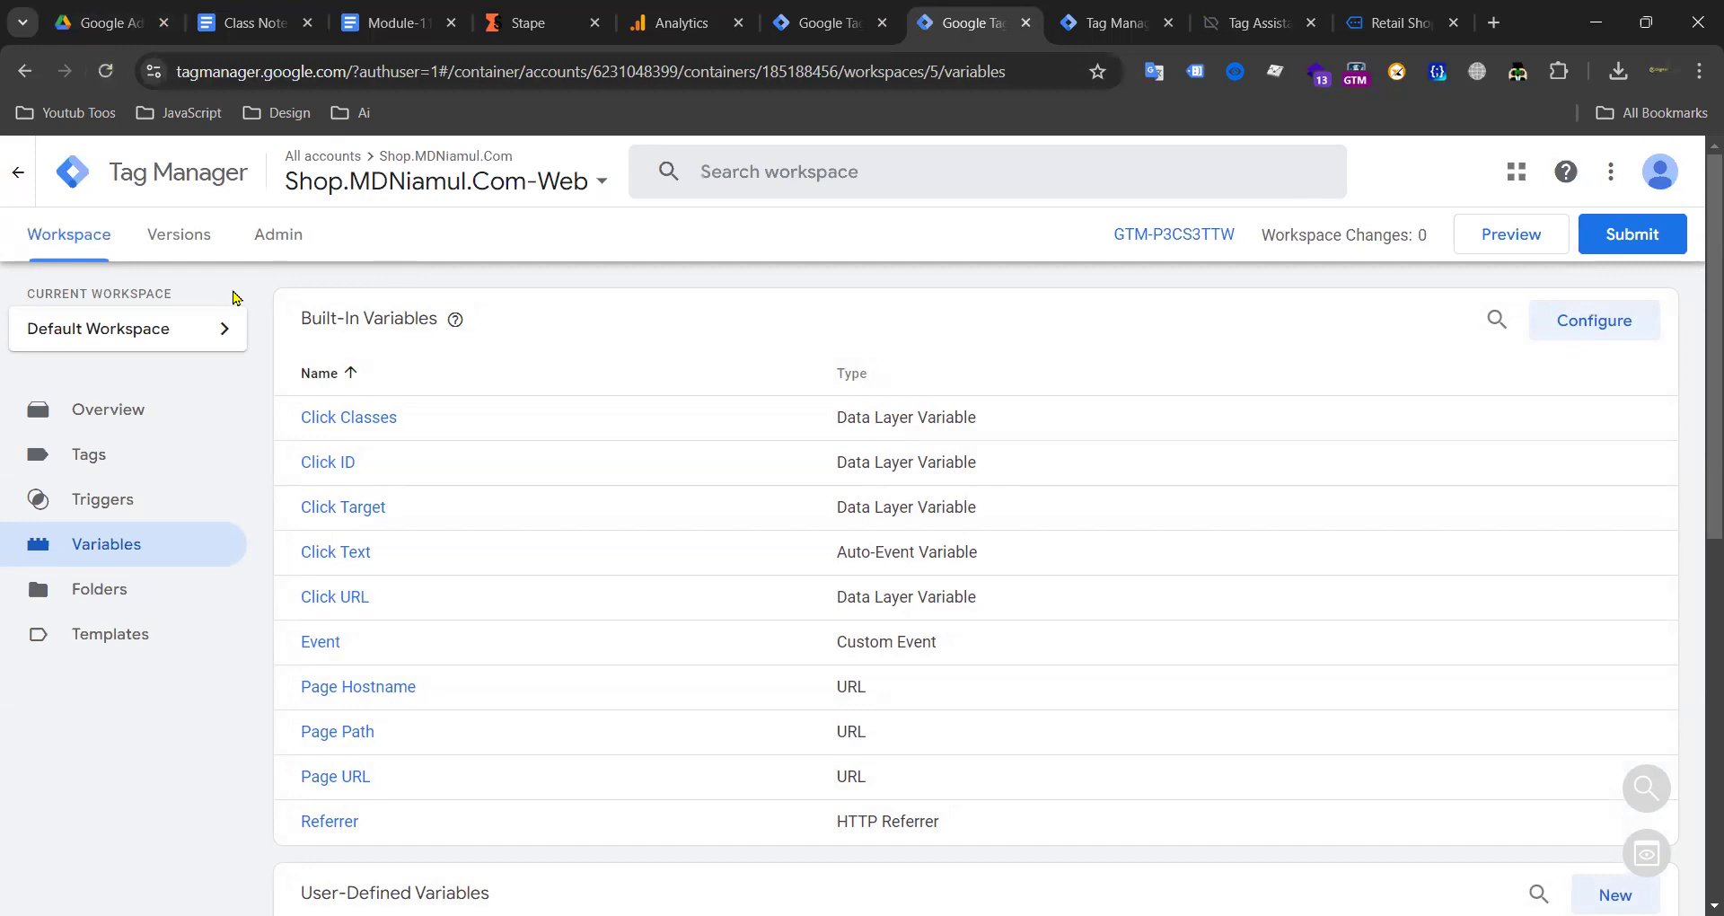
Step: Paste G-VDGBG5JRFB over the Ga4 Id constant's old value and save it
scroll(551, 392, "down", 8)
scroll(550, 392, "up", 8)
scroll(697, 650, "down", 8)
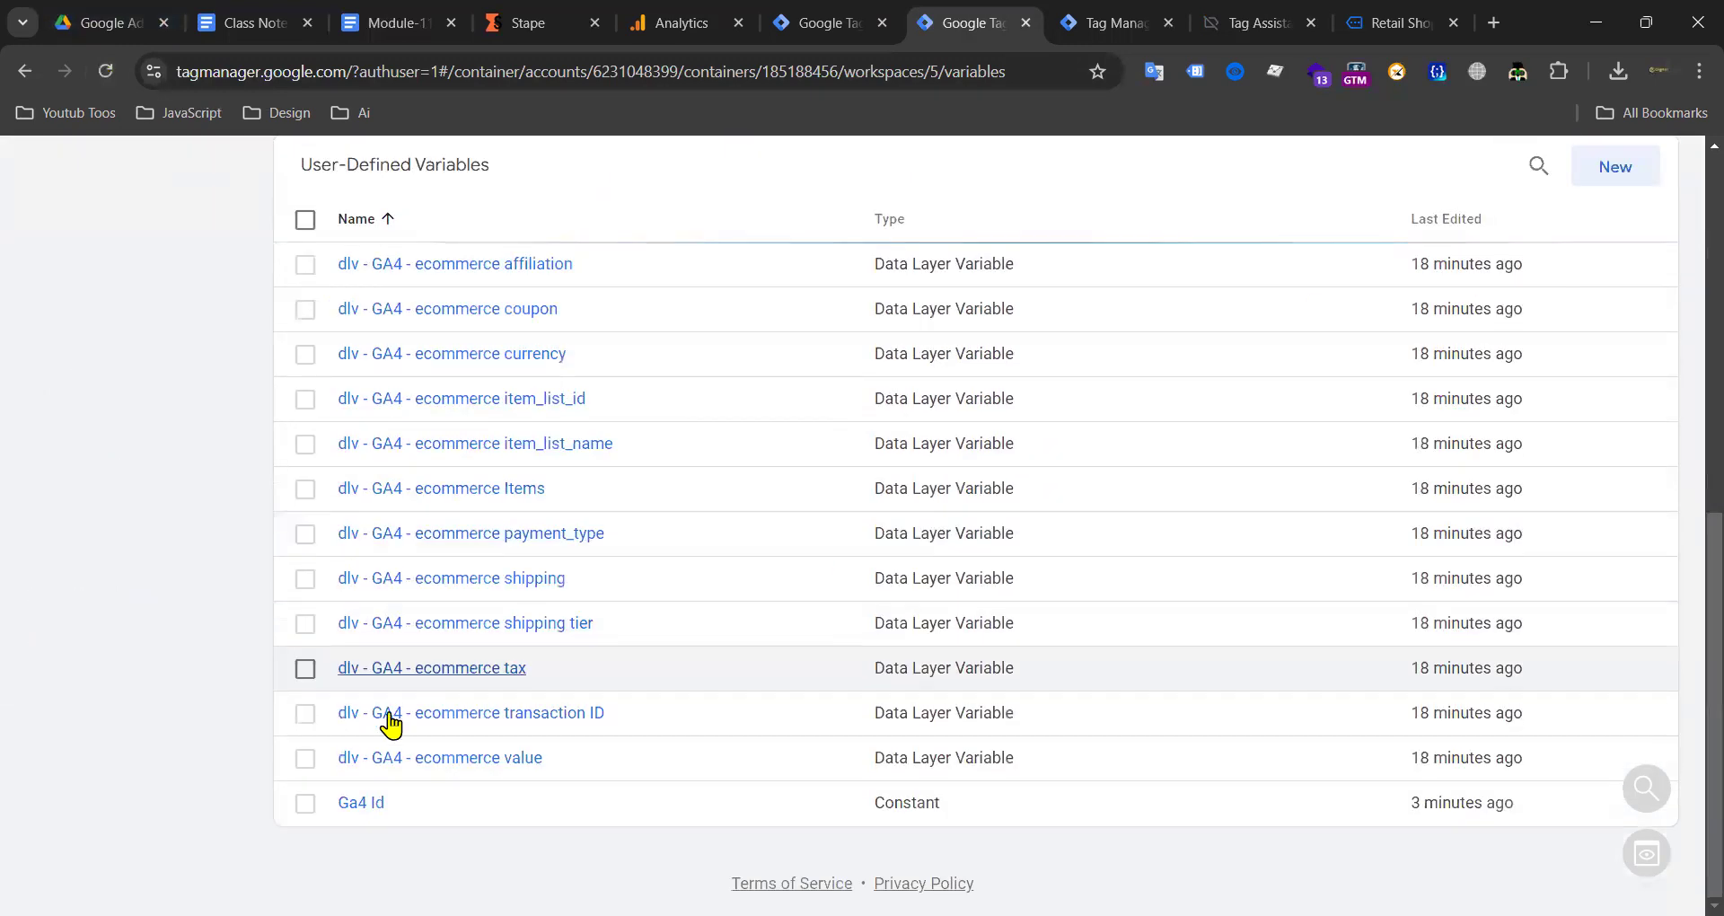
left_click(394, 757)
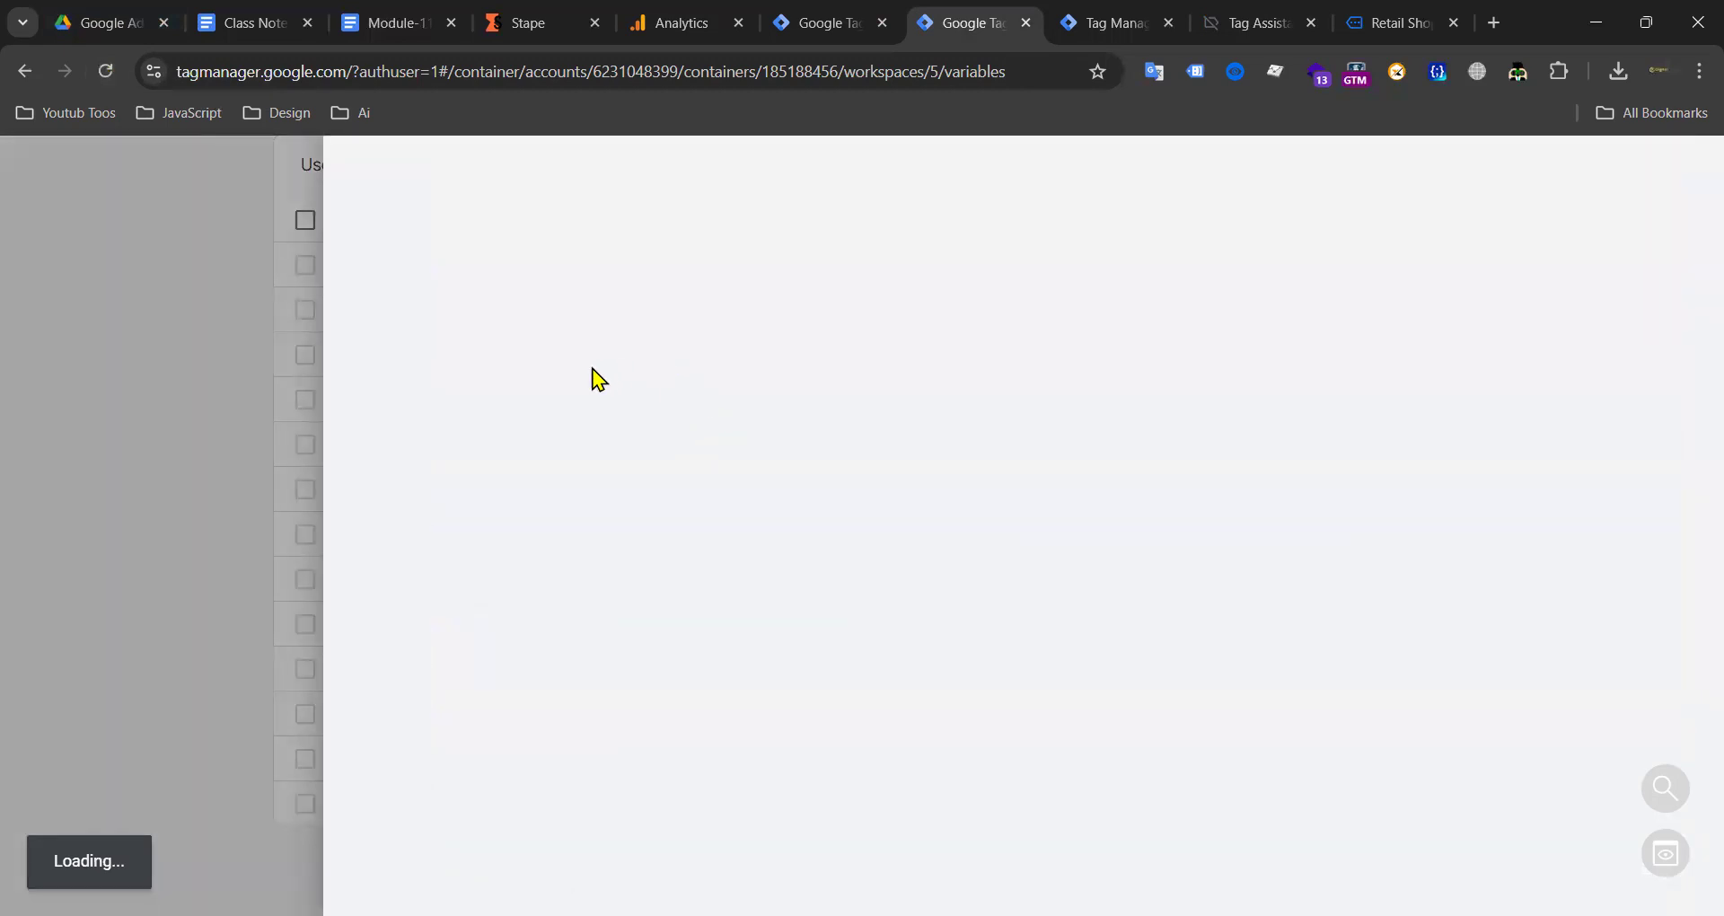
left_click(670, 463)
triple_click(670, 485)
type("G-VDGBG5JRFB")
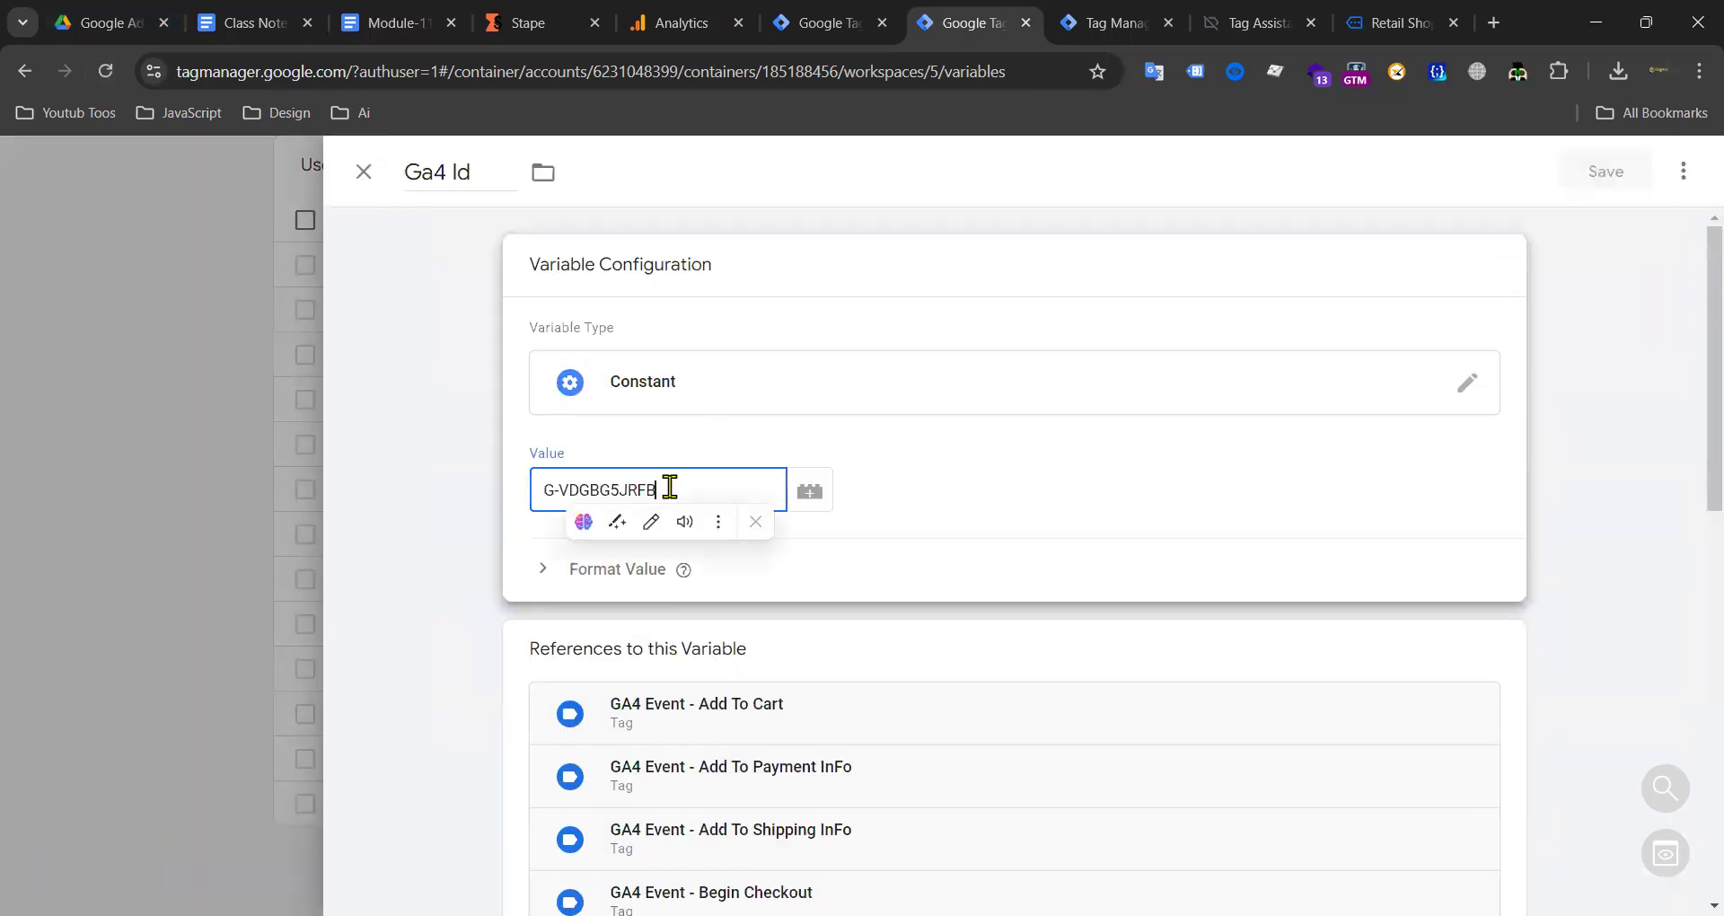
left_click(1595, 184)
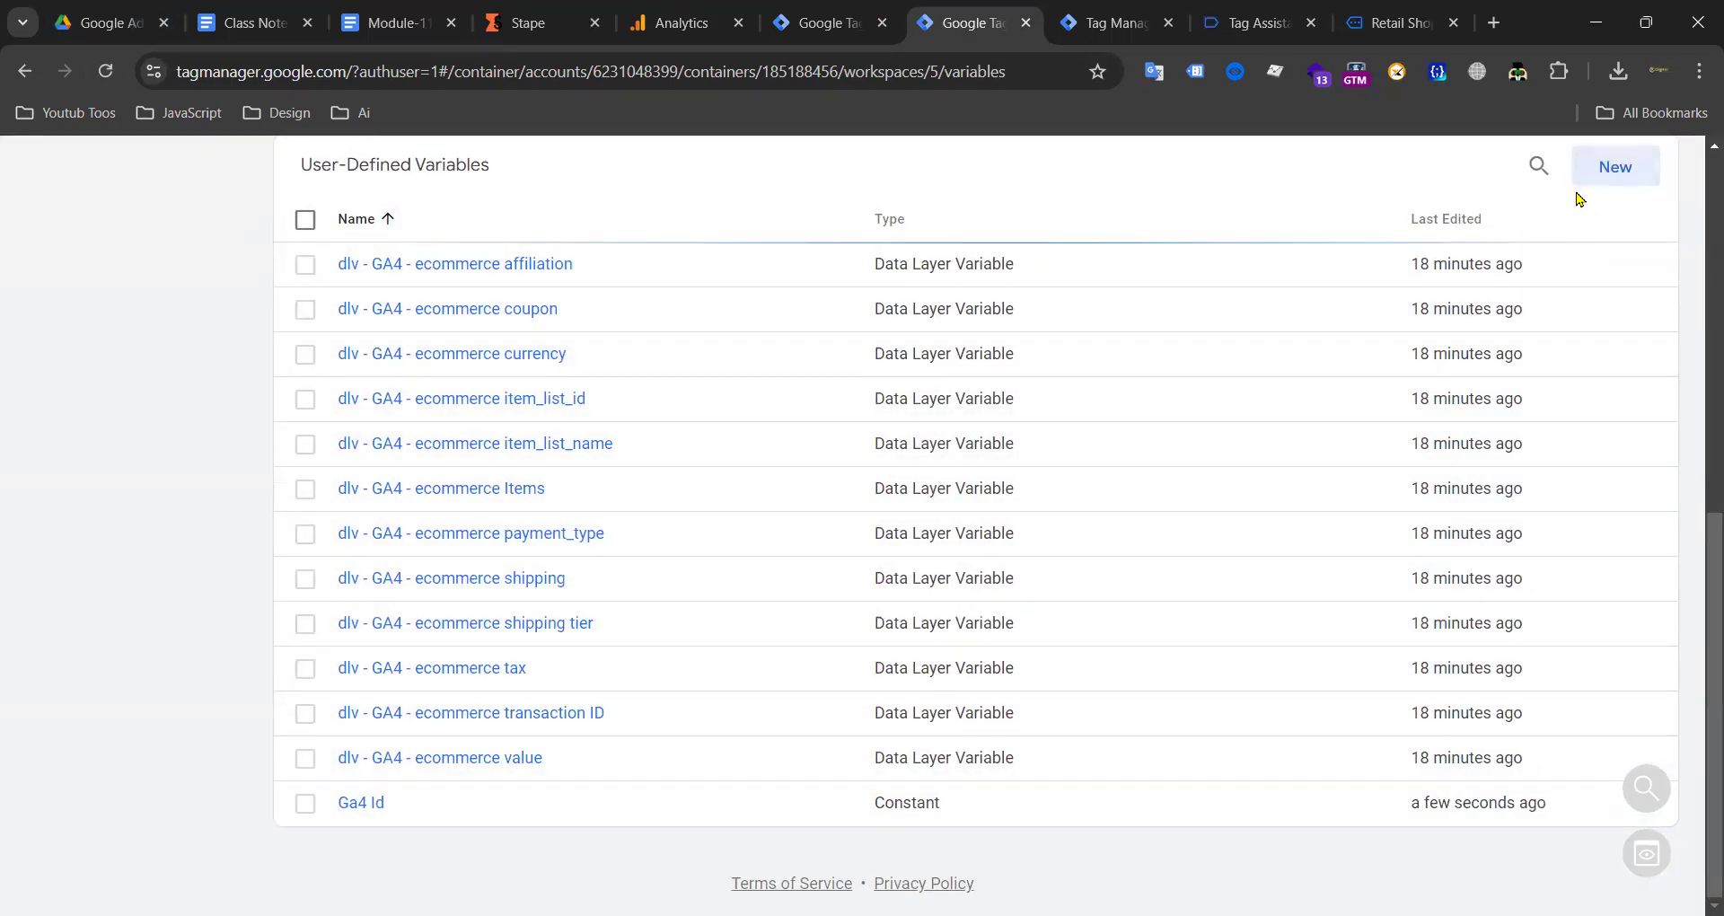
Step: Launch a preview of the web container, then close the GA4 web stream details
scroll(1578, 200, "up", 8)
left_click(1528, 243)
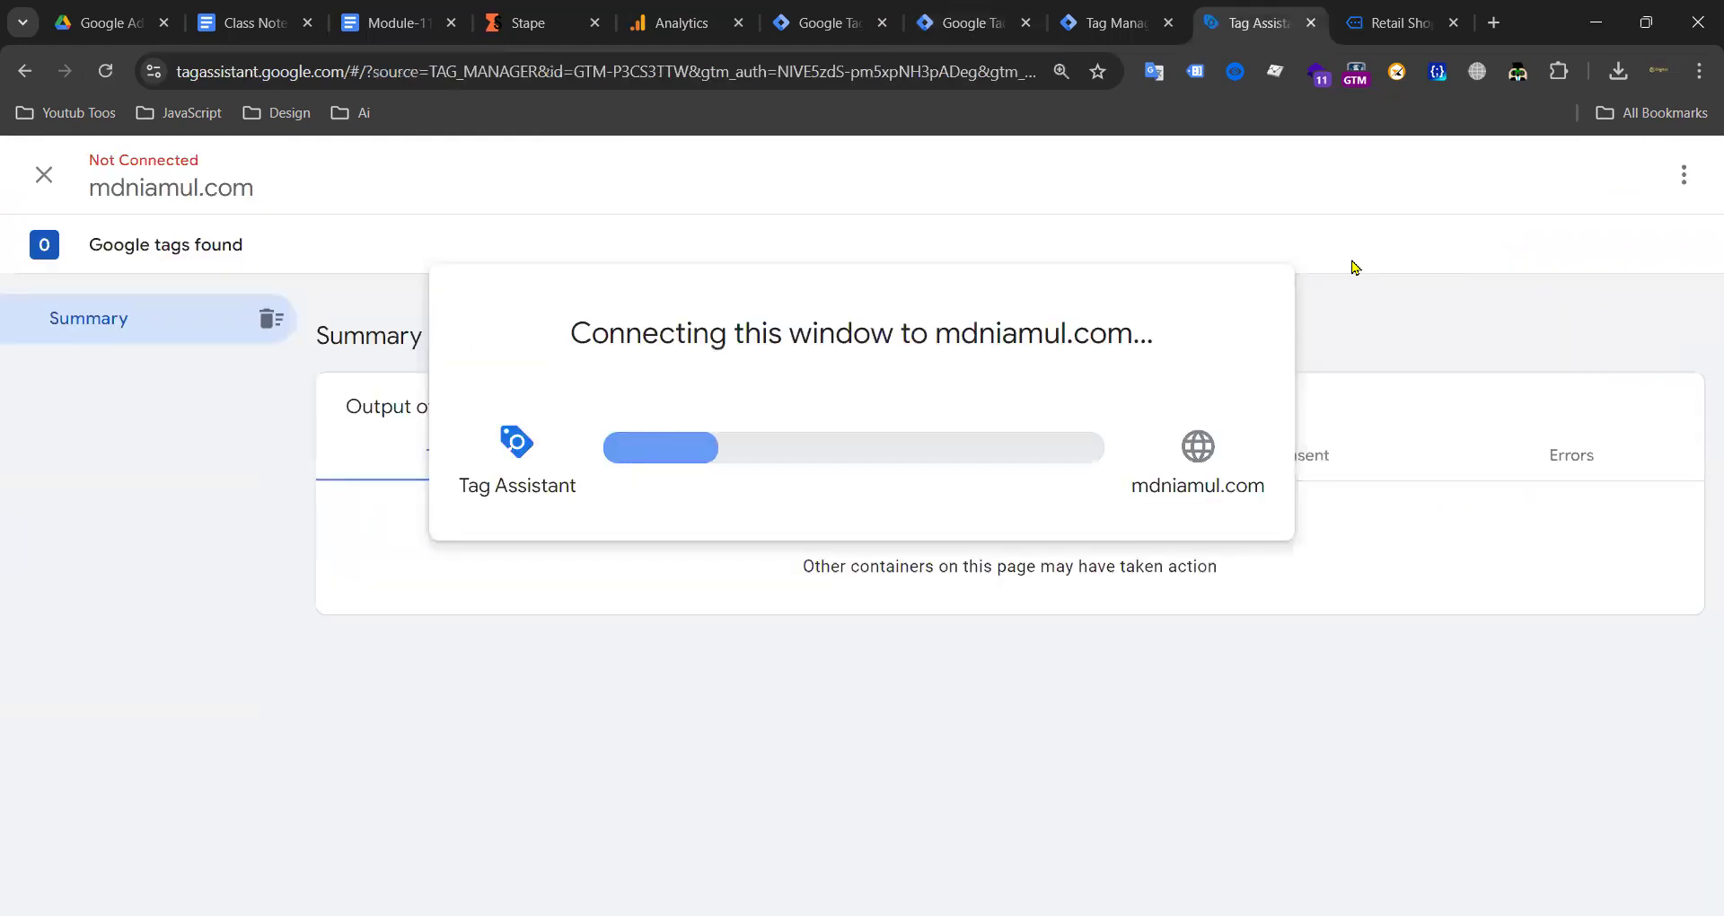
left_click(690, 22)
left_click(389, 172)
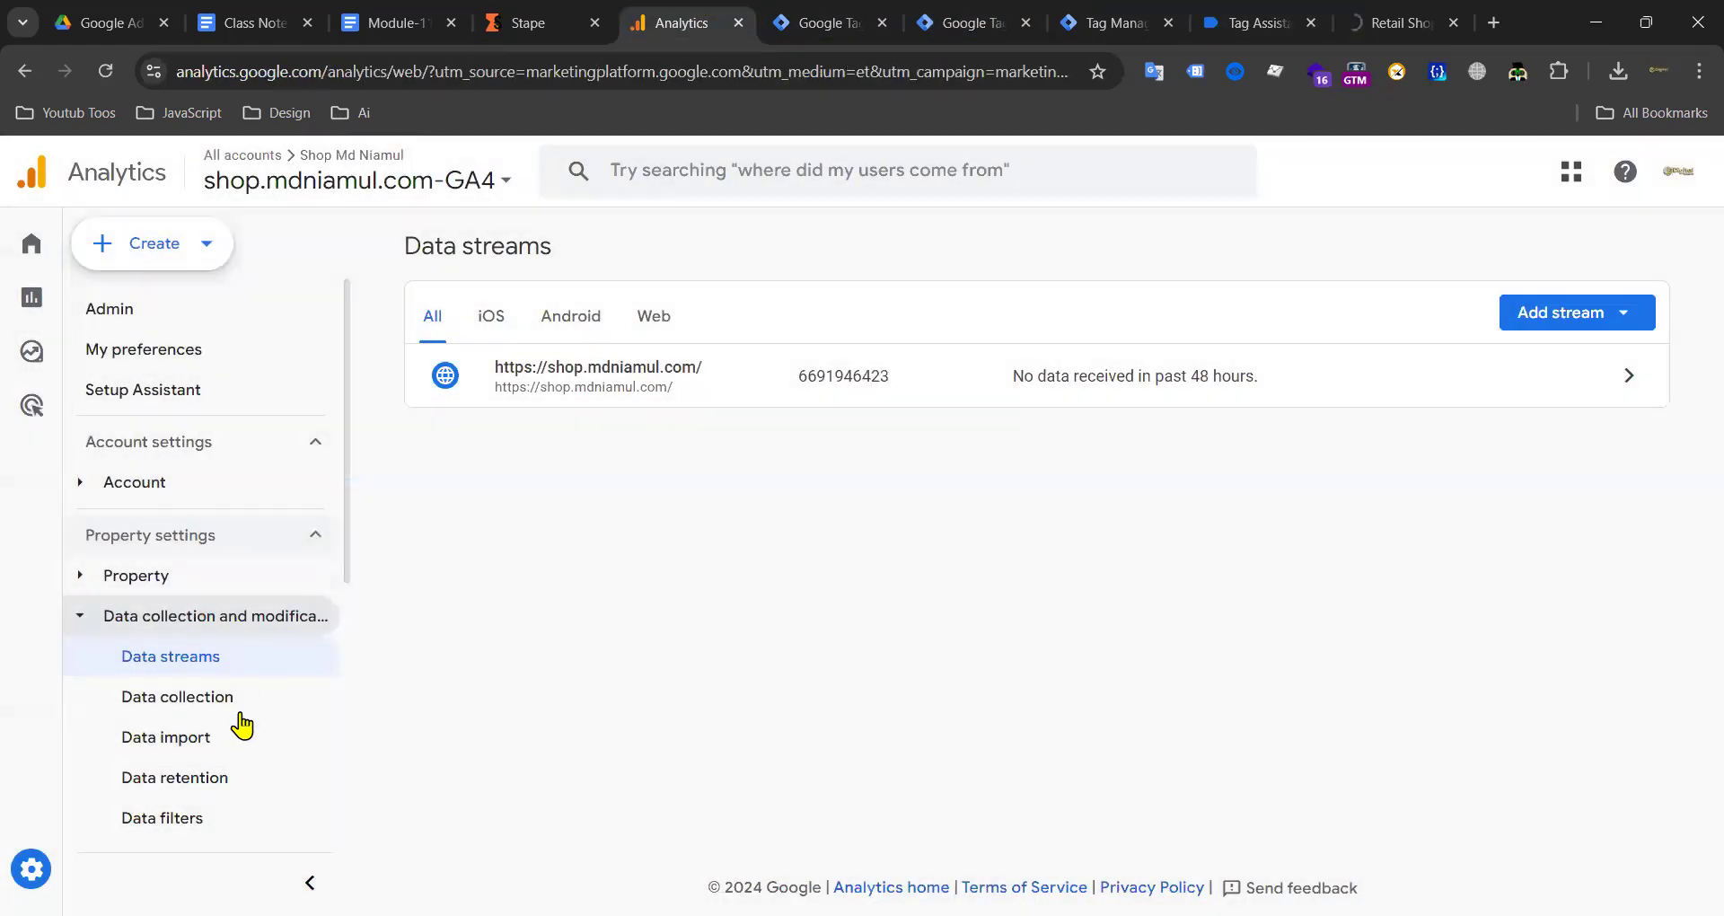
Step: Review the recent events in GA4 DebugView, then go to the Retail Shop page
scroll(204, 666, "down", 5)
left_click(191, 782)
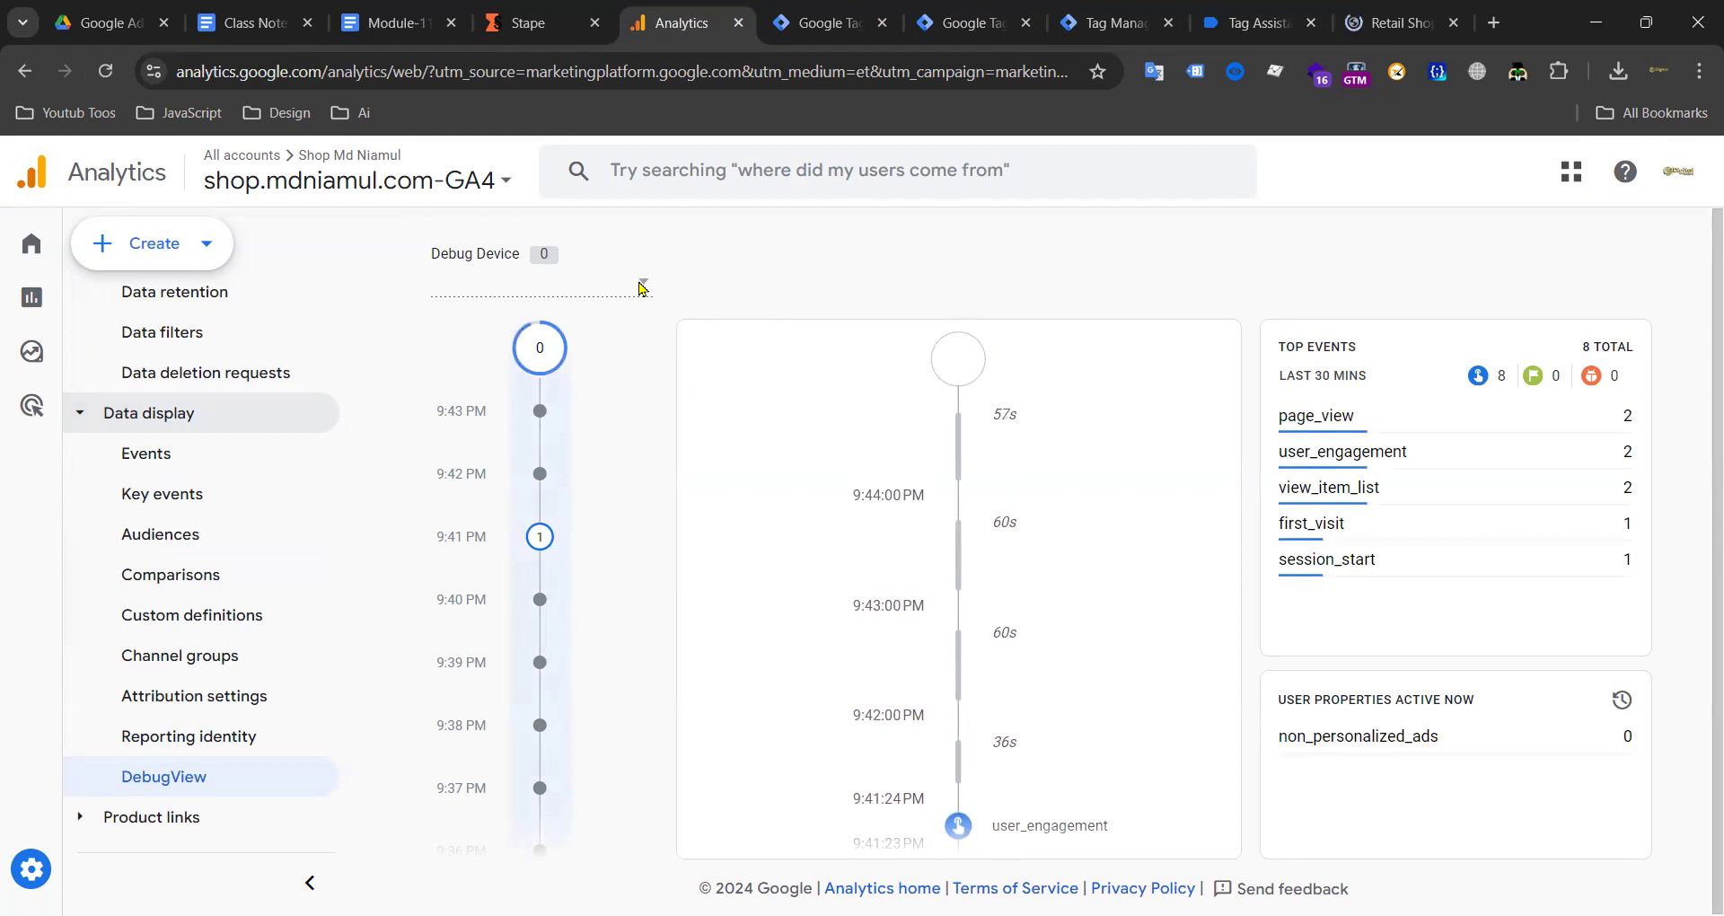
scroll(1006, 556, "down", 8)
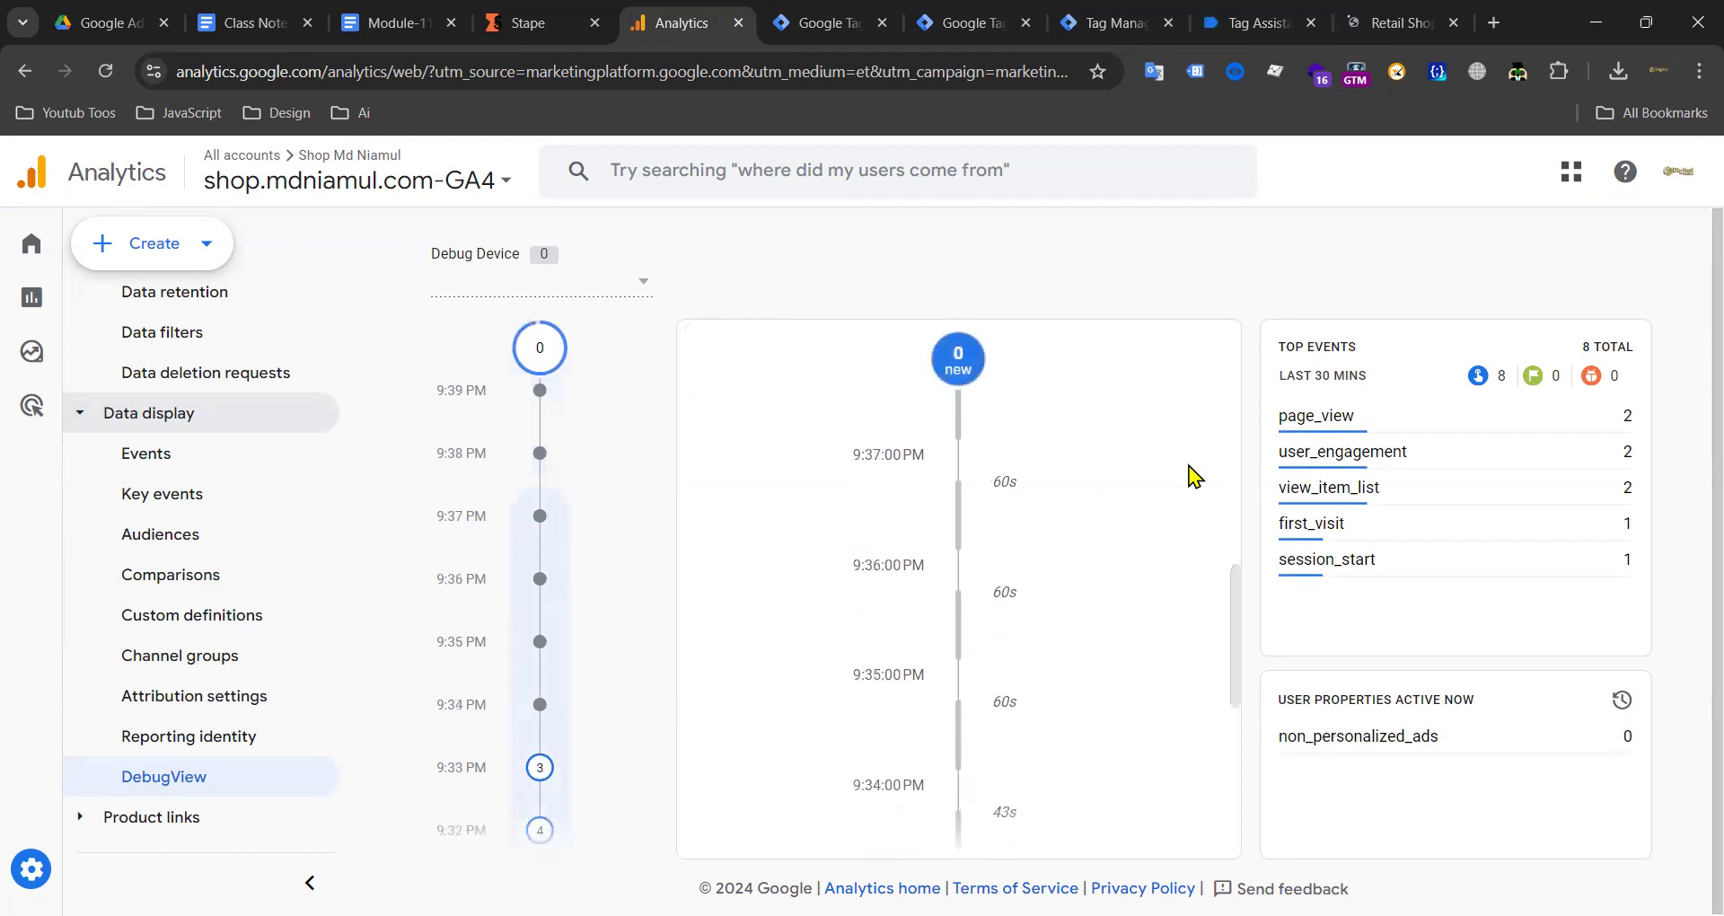
scroll(1081, 575, "down", 5)
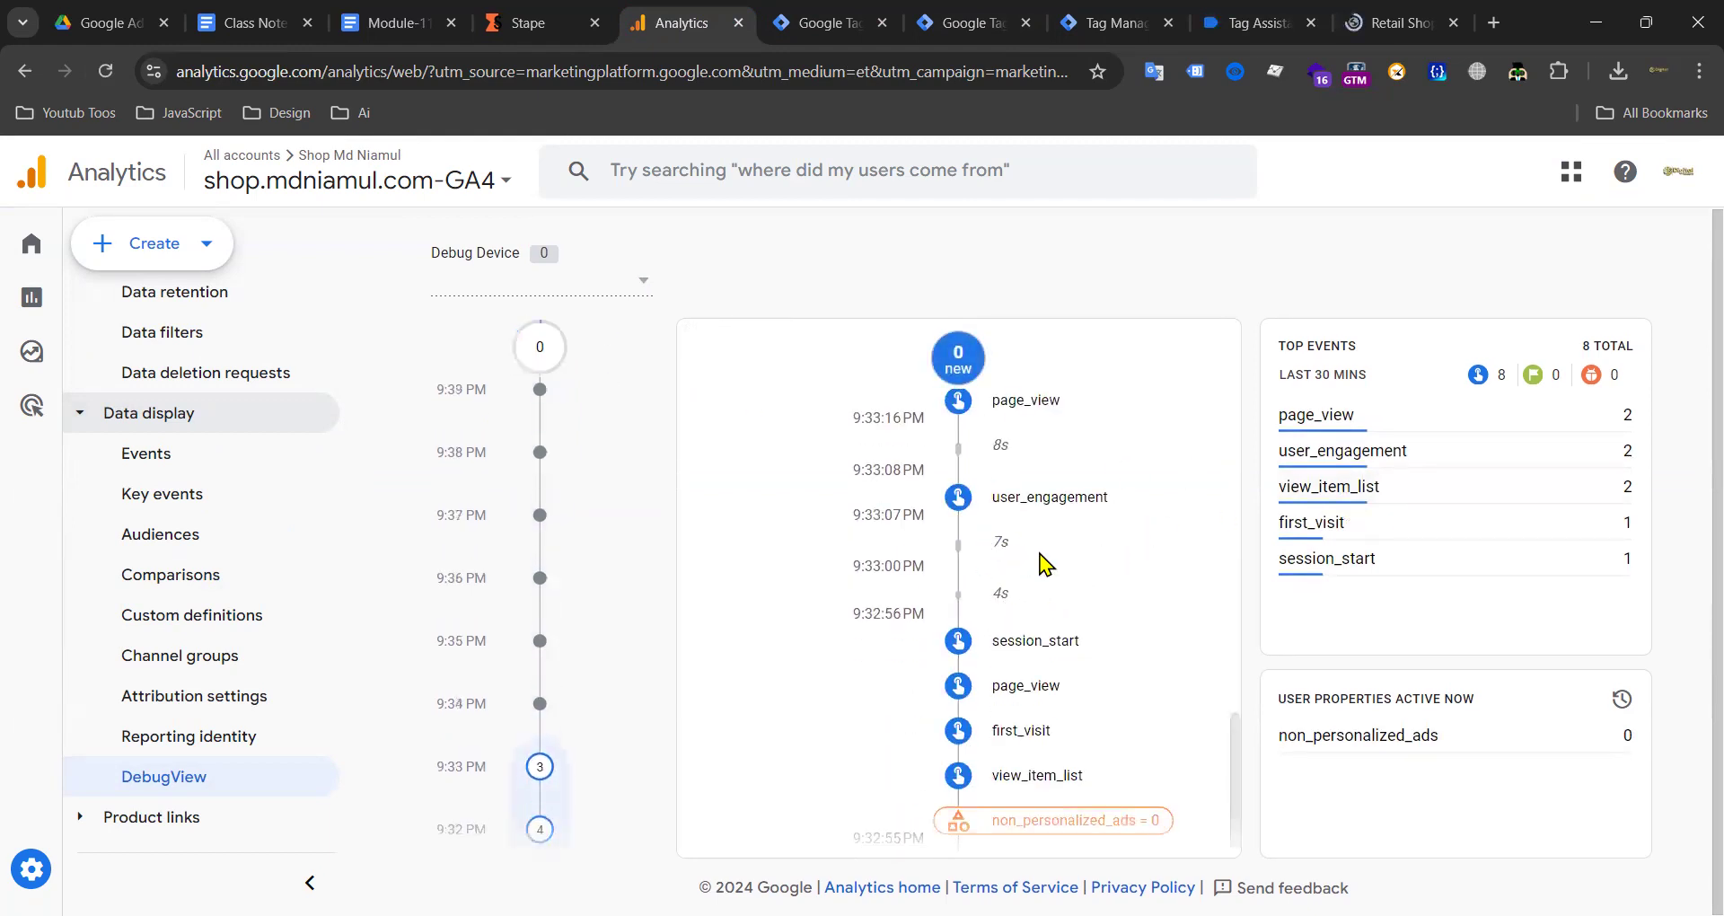
scroll(1045, 553, "up", 3)
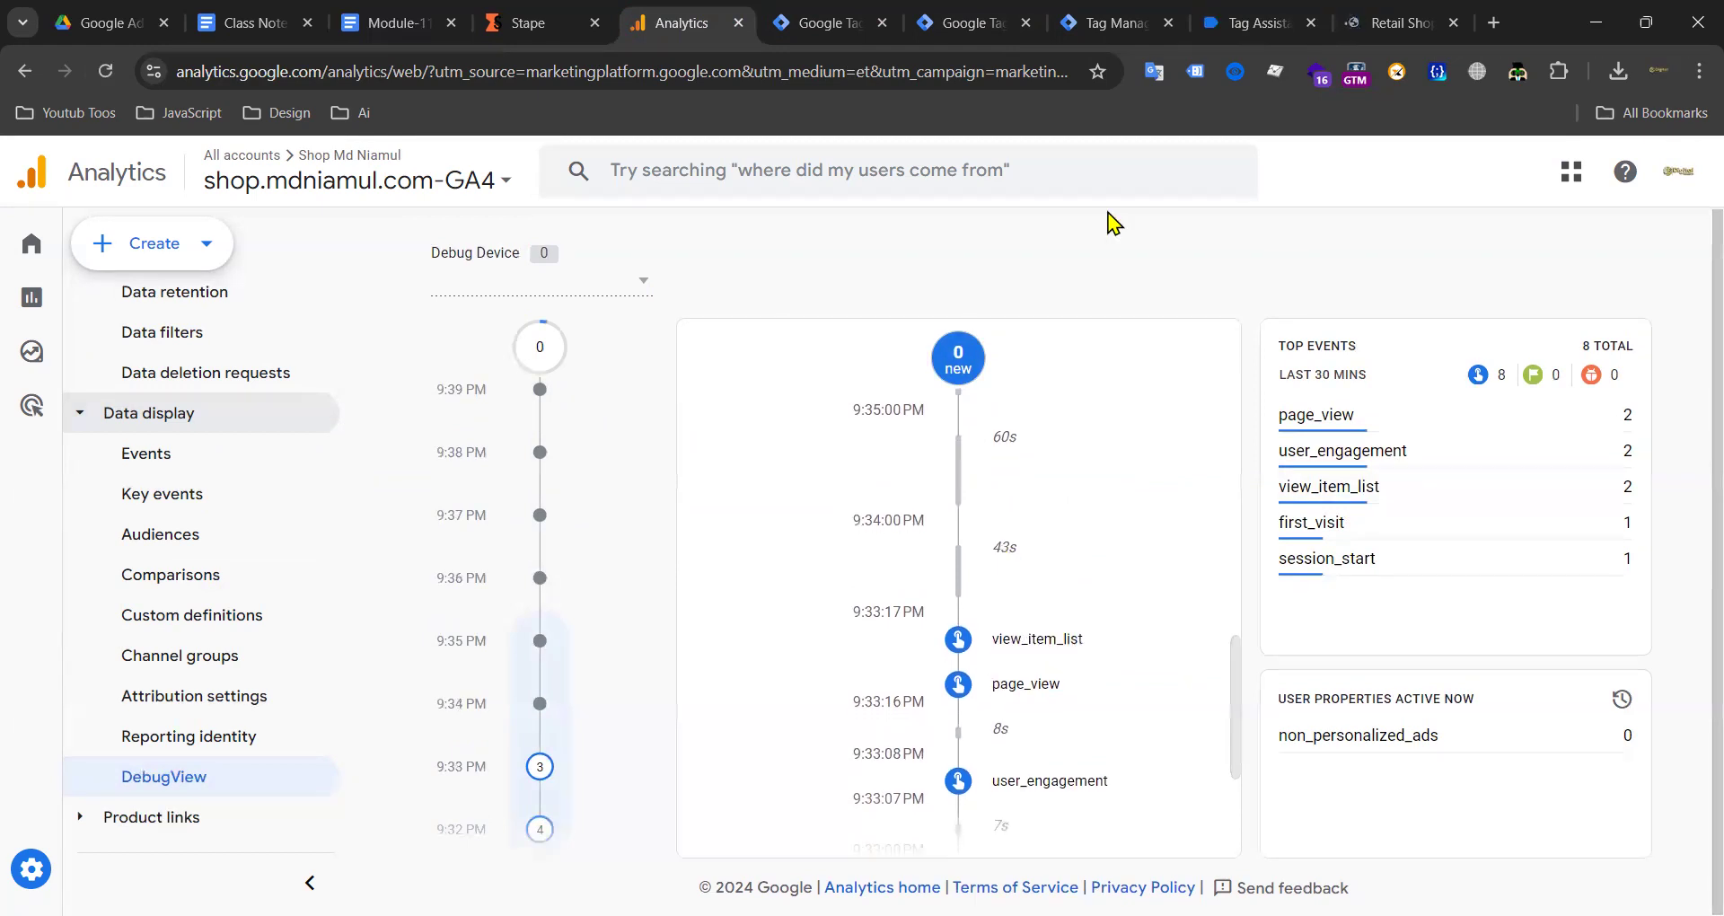
left_click(1401, 22)
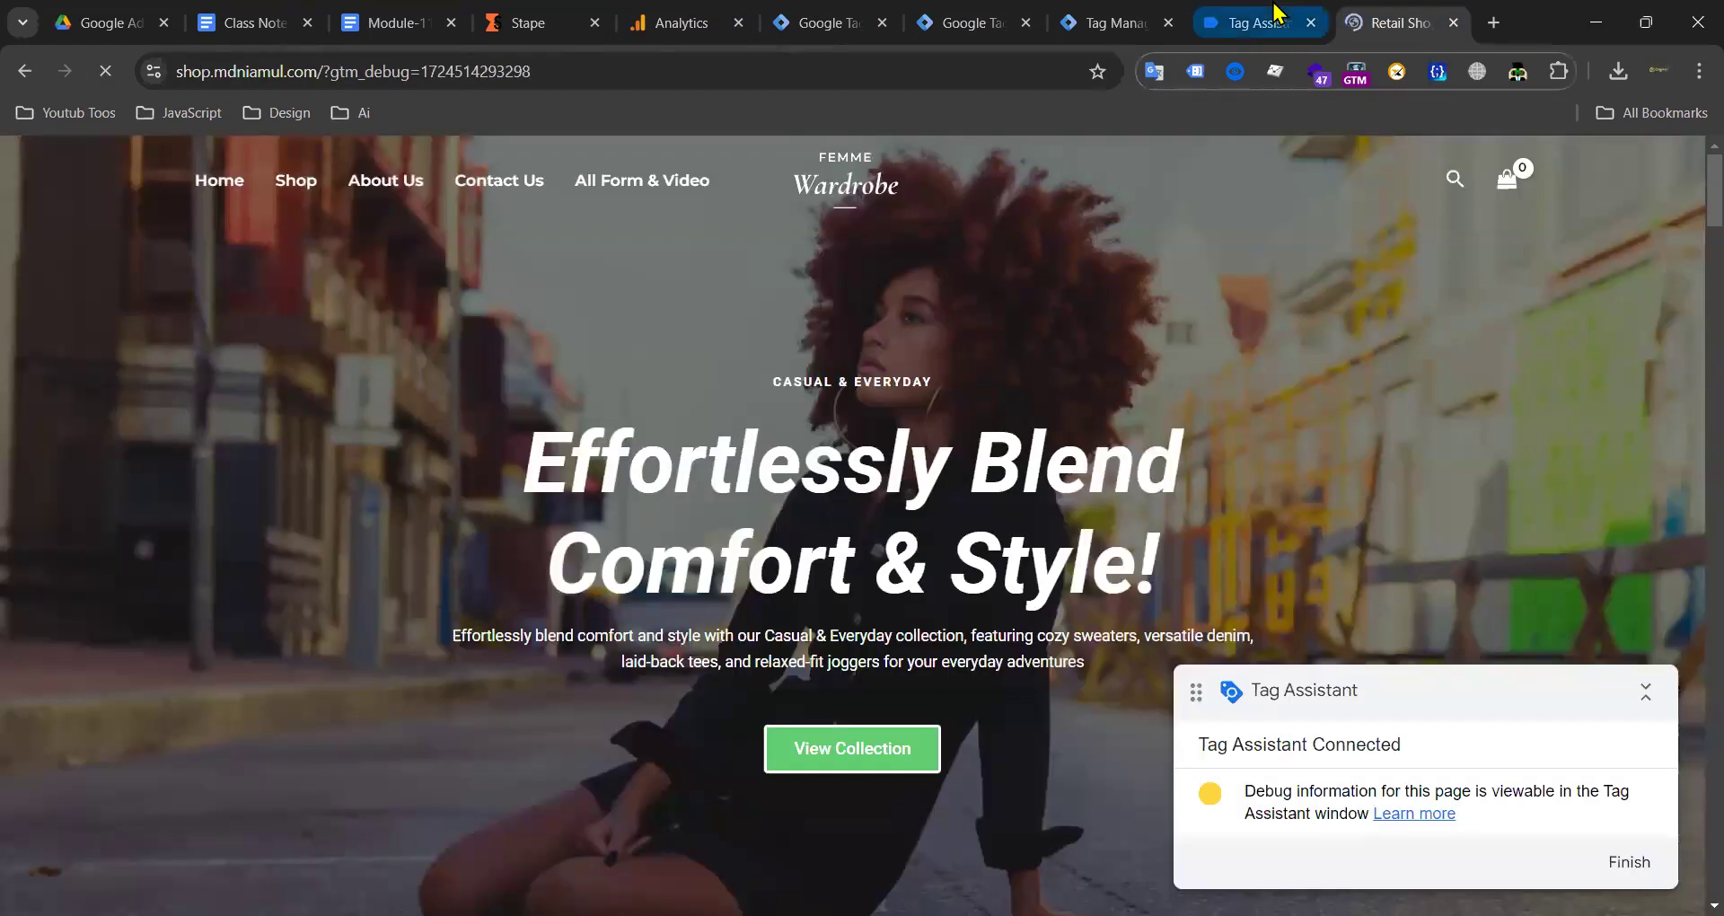
Step: In Tag Assistant's summary, select the G-VDGBG5JRFB tag and compare both view_item_list events
left_click(1277, 15)
left_click(851, 602)
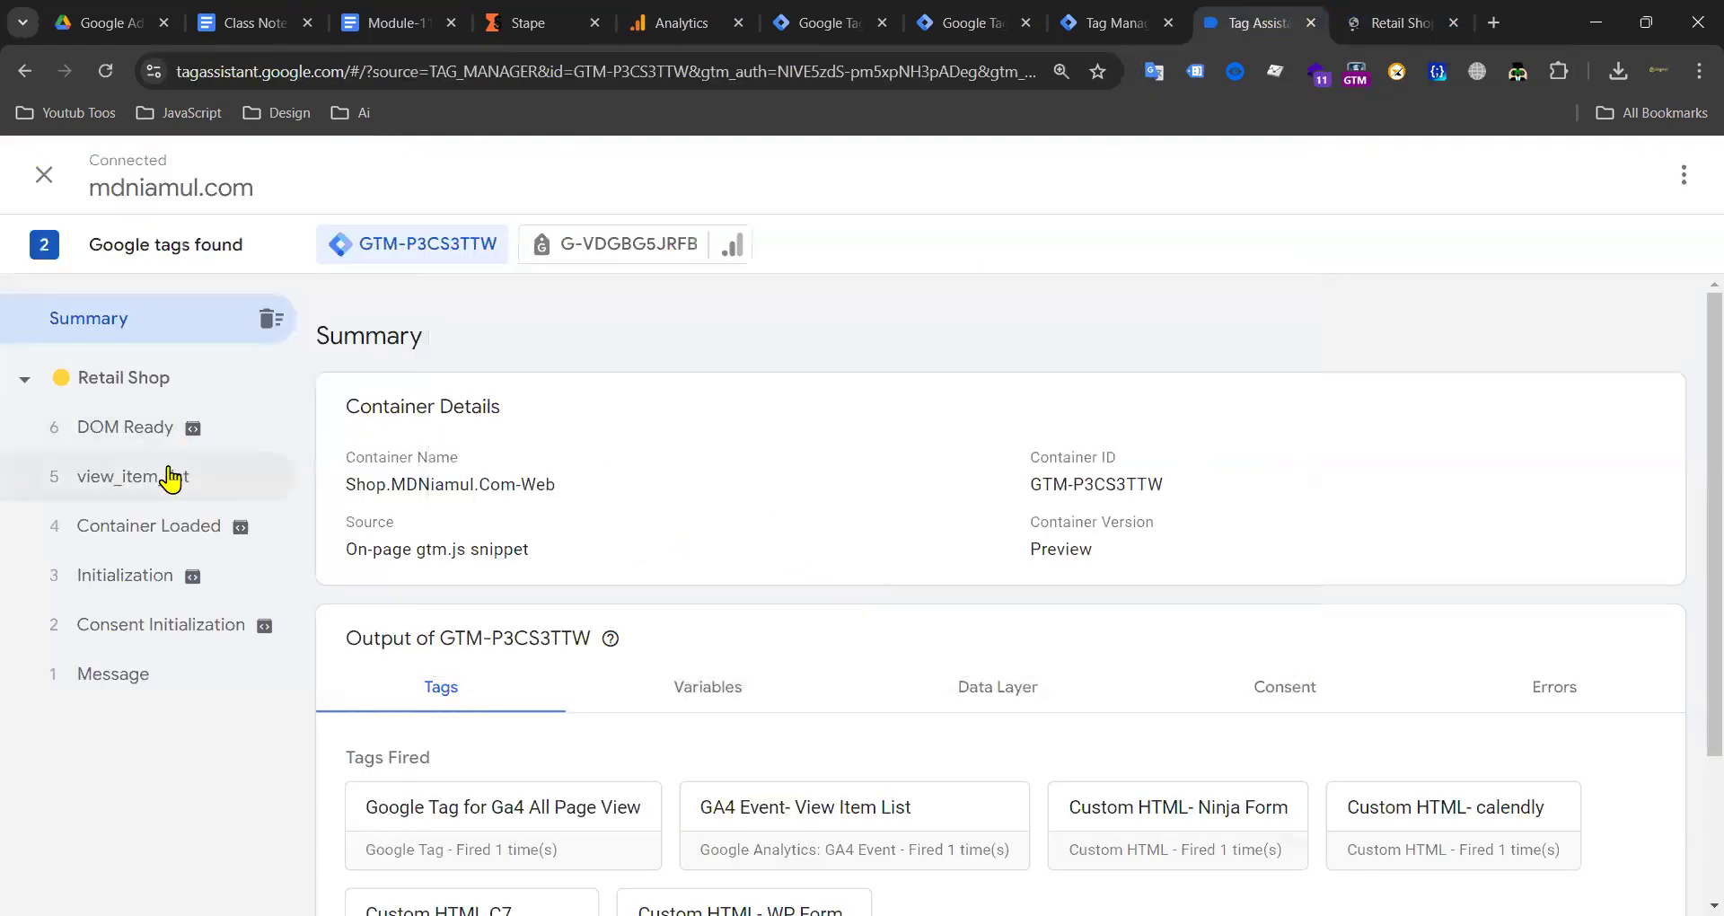
left_click(618, 246)
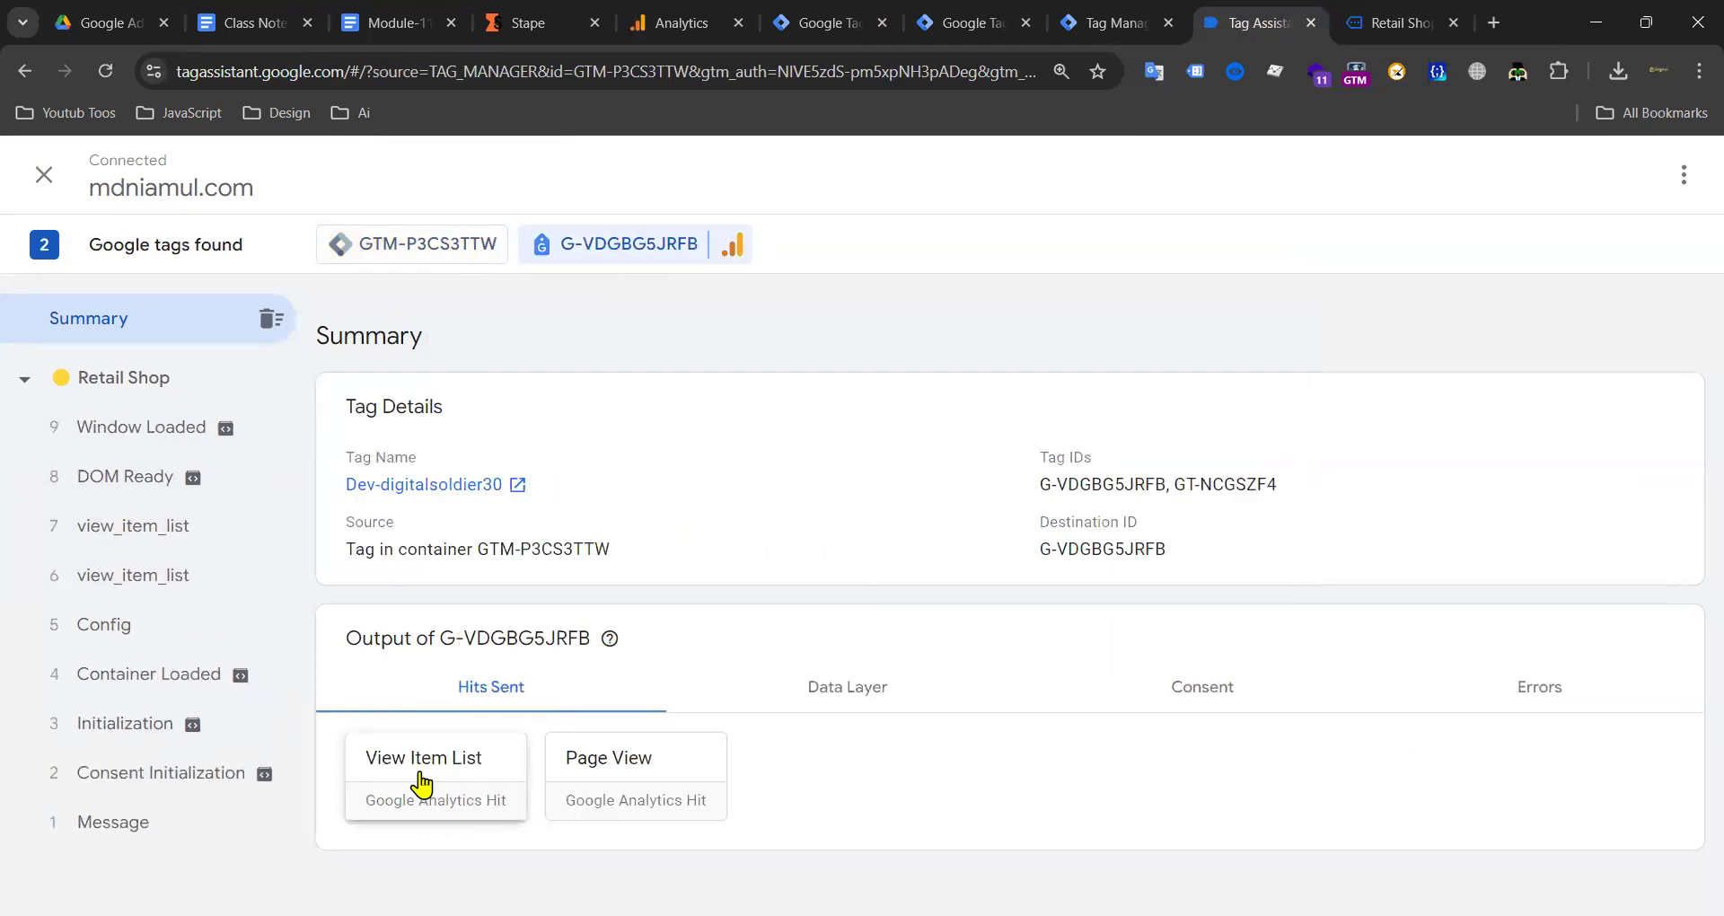
left_click(112, 537)
left_click(172, 573)
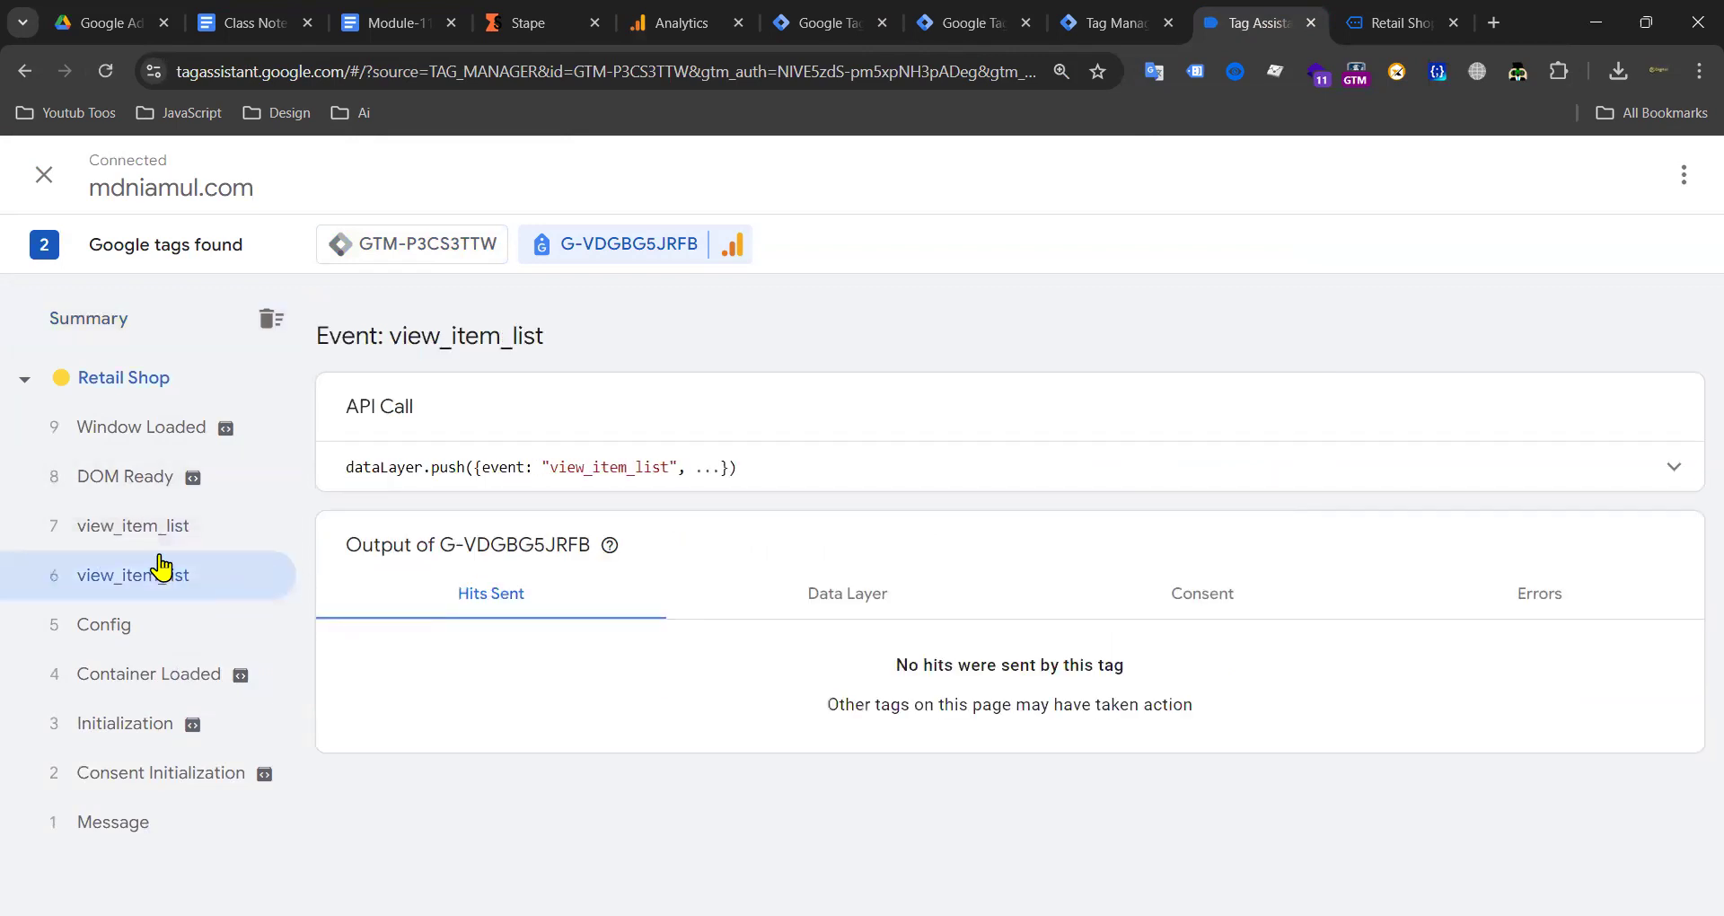
left_click(197, 539)
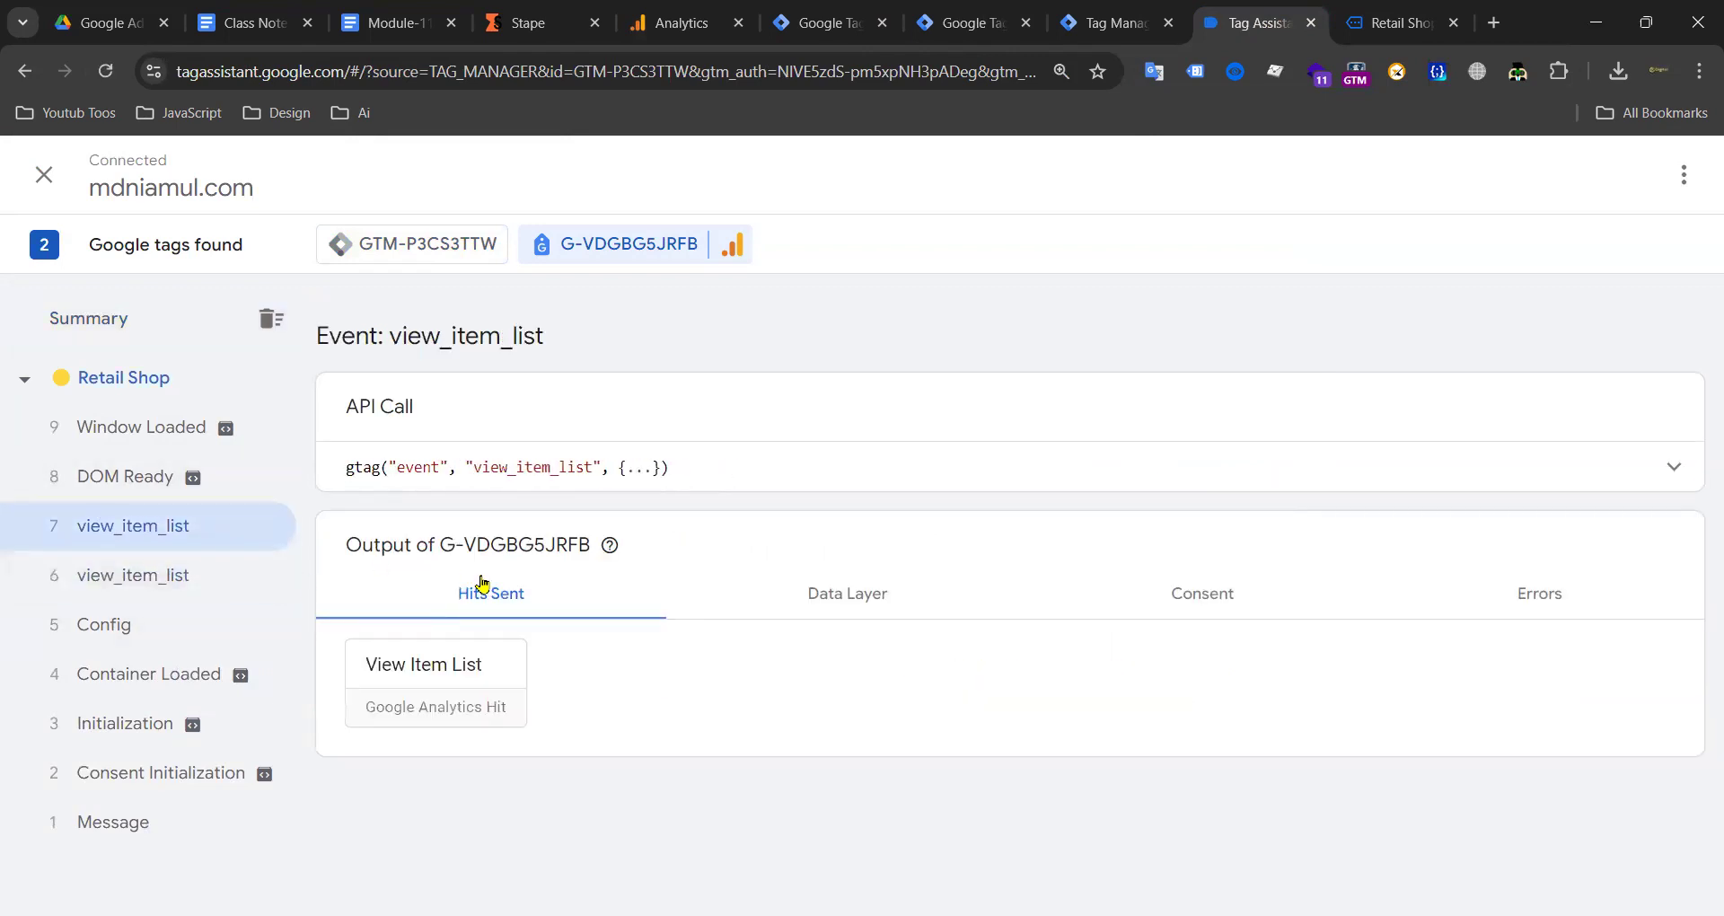
Step: Open the View Item List hit and highlight its stape.io collect URL
left_click(460, 664)
left_click_drag(503, 467, 453, 467)
left_click(758, 473)
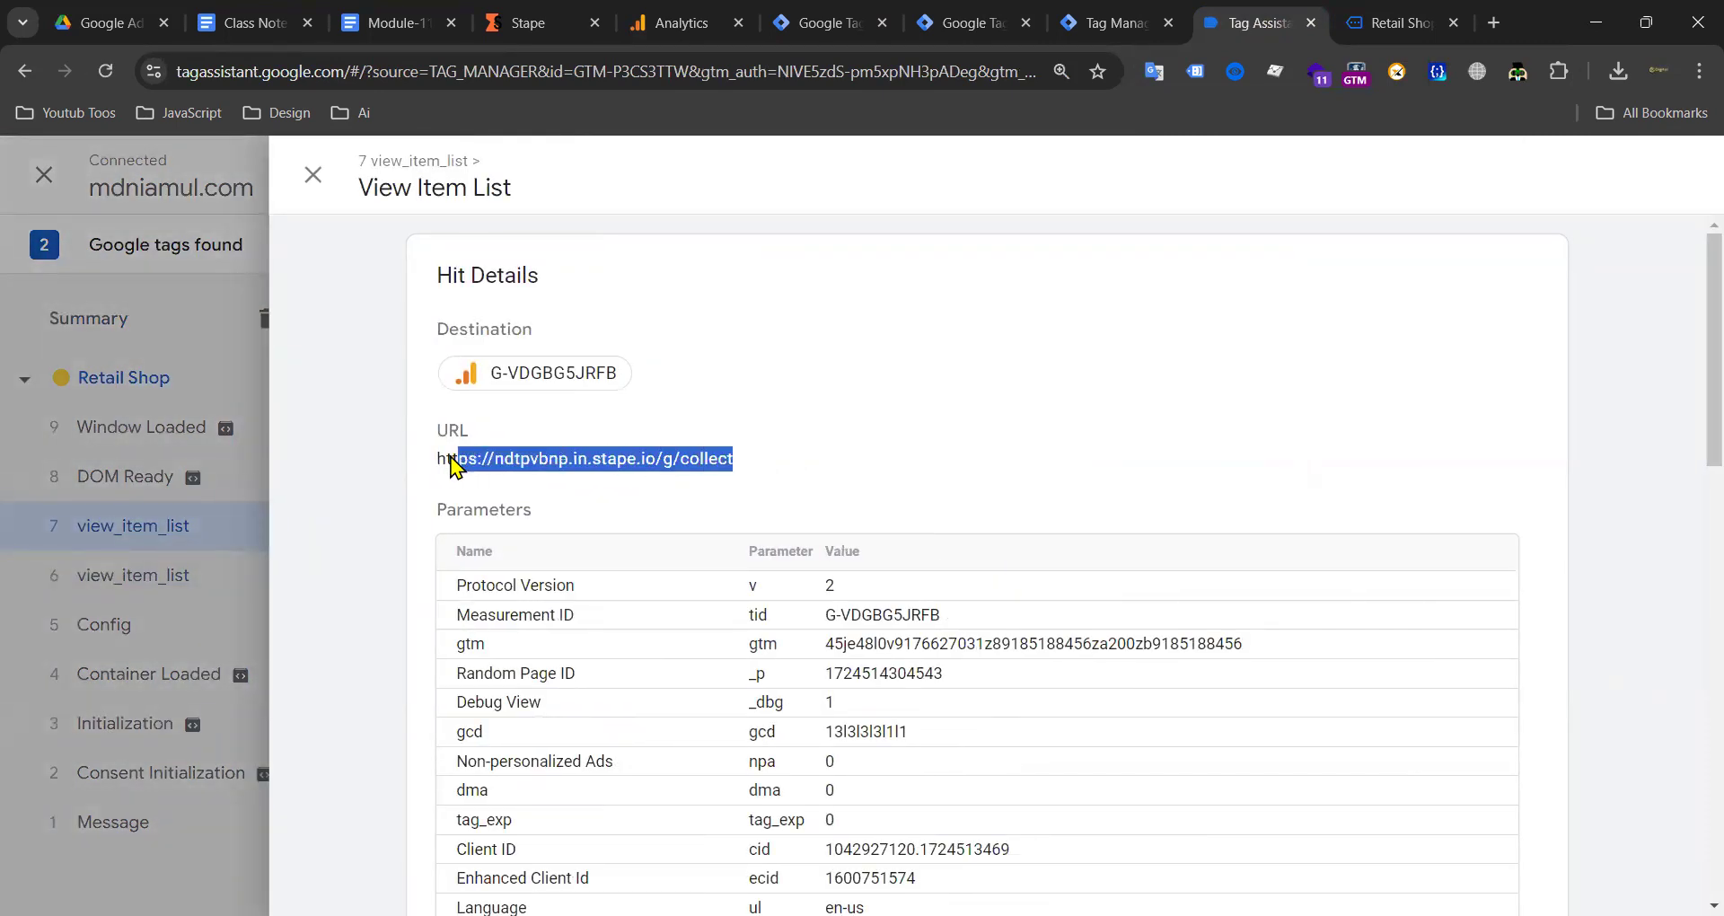
left_click(733, 466)
left_click_drag(736, 468, 492, 469)
left_click(680, 22)
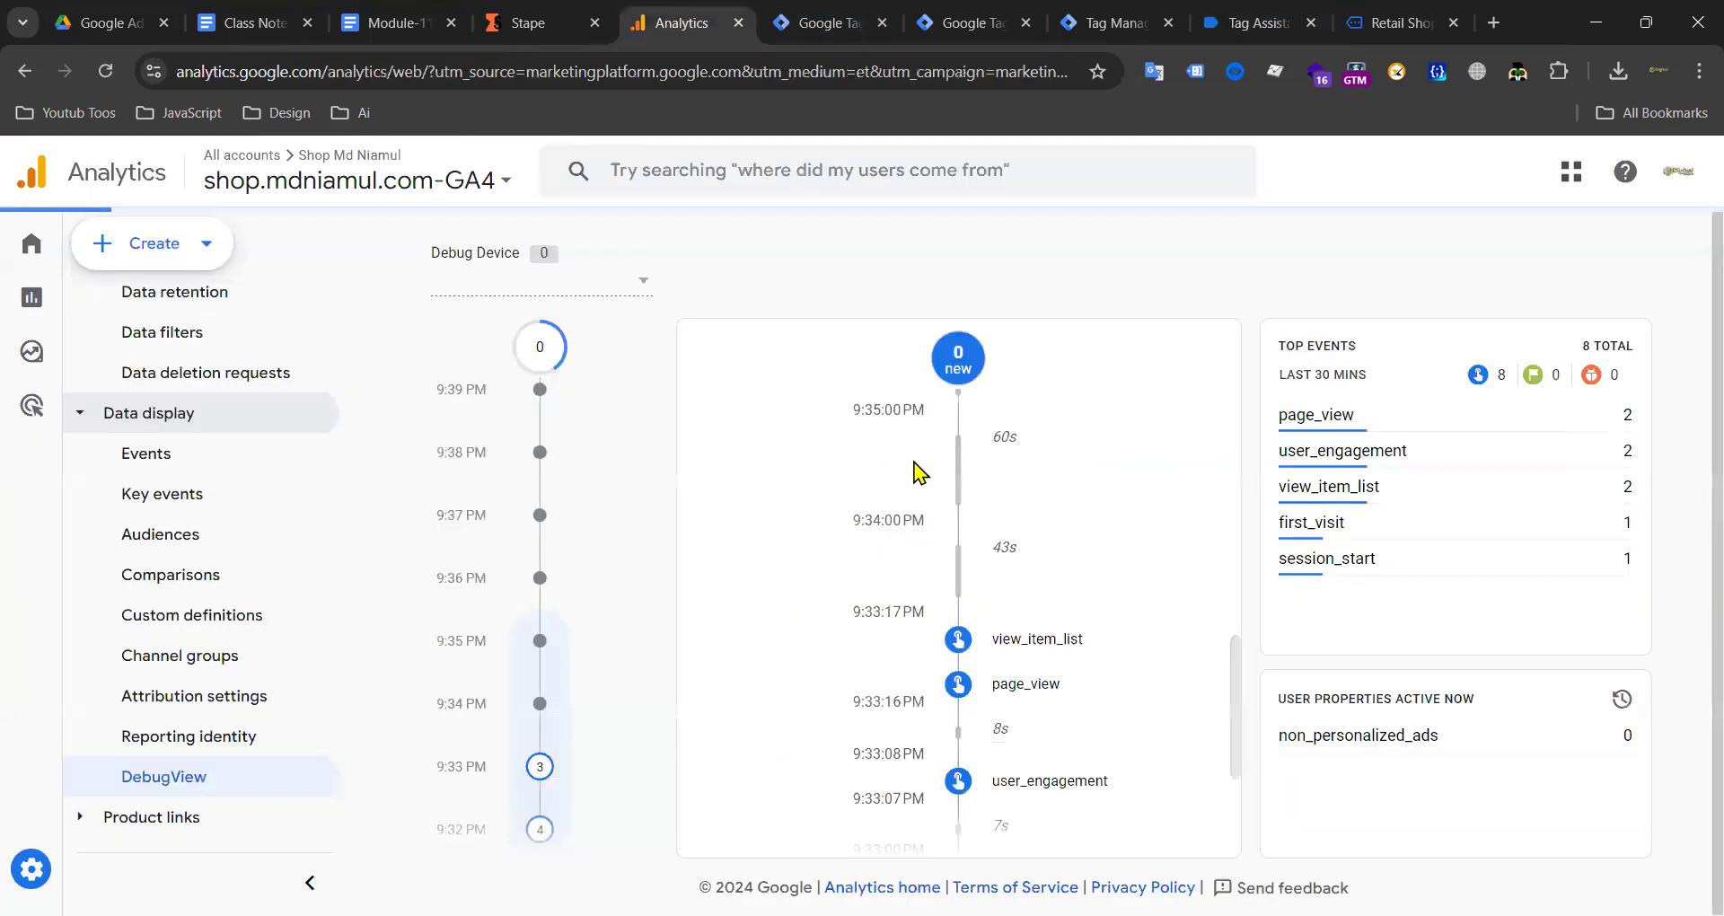
Step: Switch DebugView from the first Google debug device to the second one
left_click(641, 290)
left_click(500, 300)
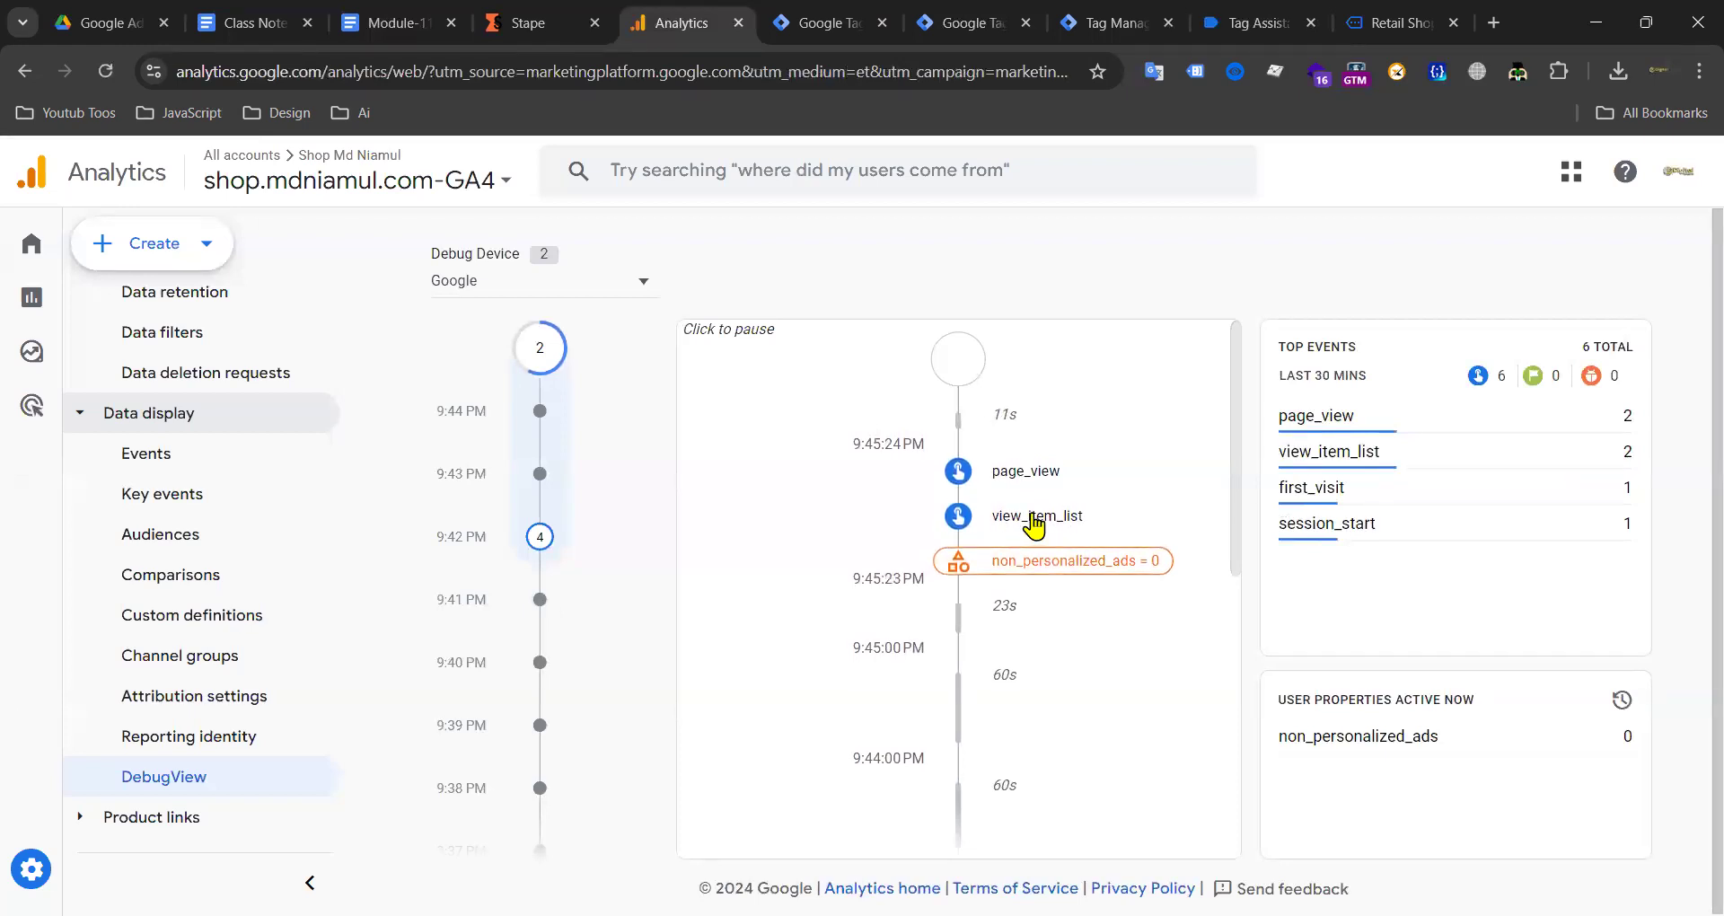
left_click(641, 281)
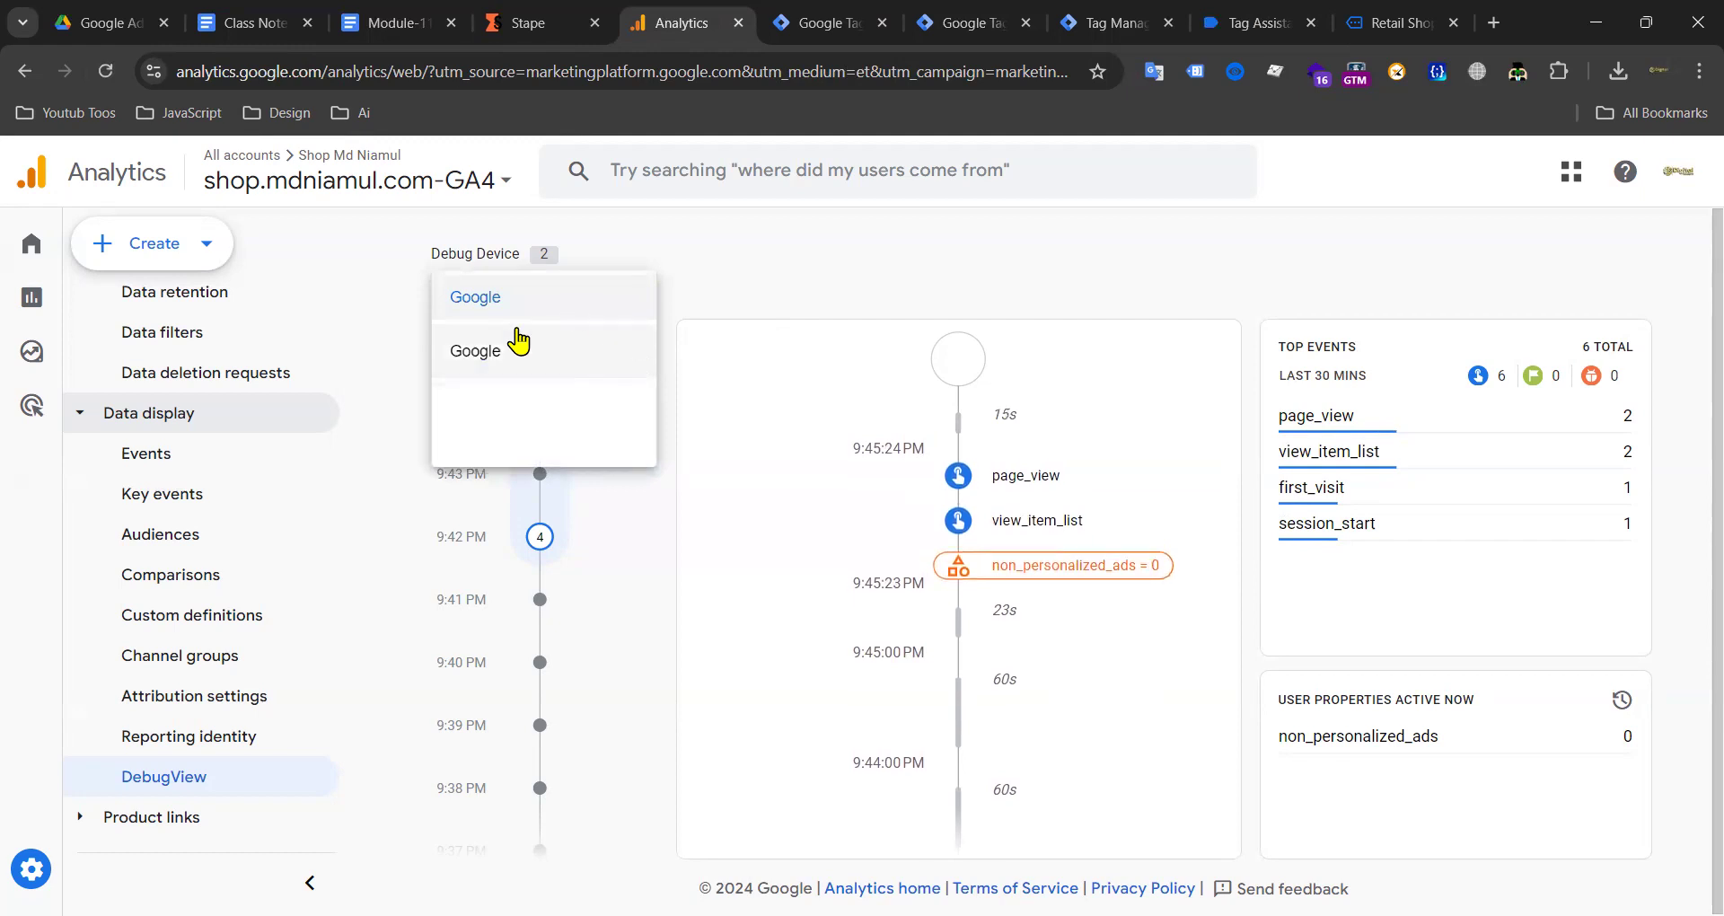
left_click(510, 348)
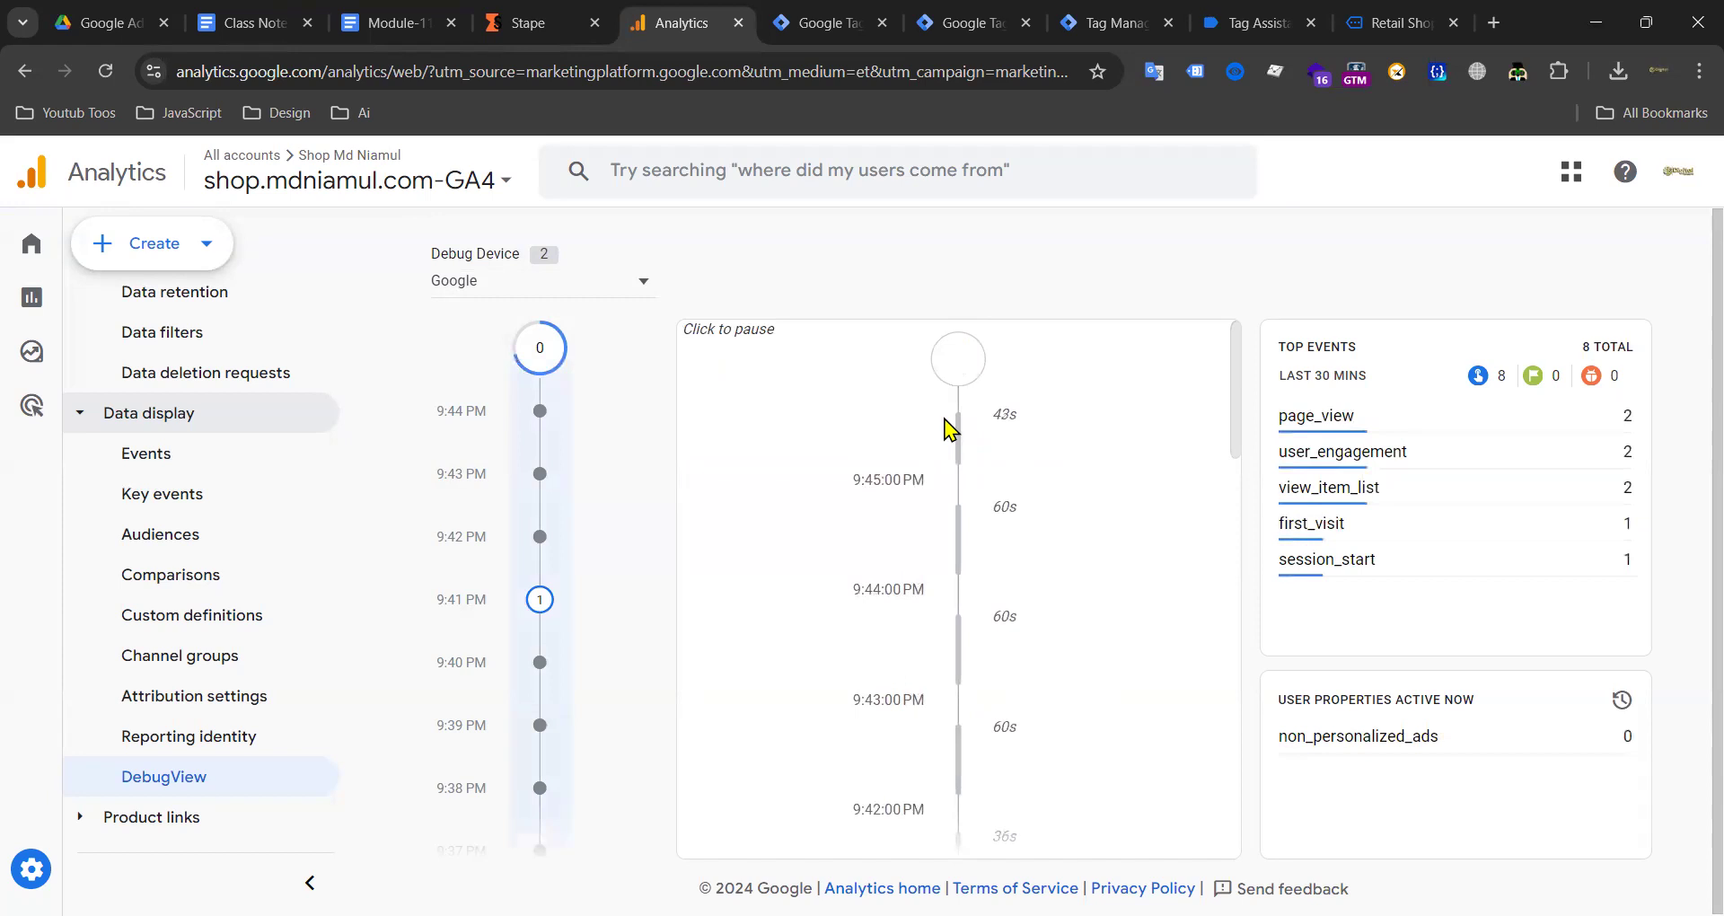
Step: Check that server preview event 4 view_item_list fired the GA4 Ecommerce Server Side Tag successfully
left_click(1253, 23)
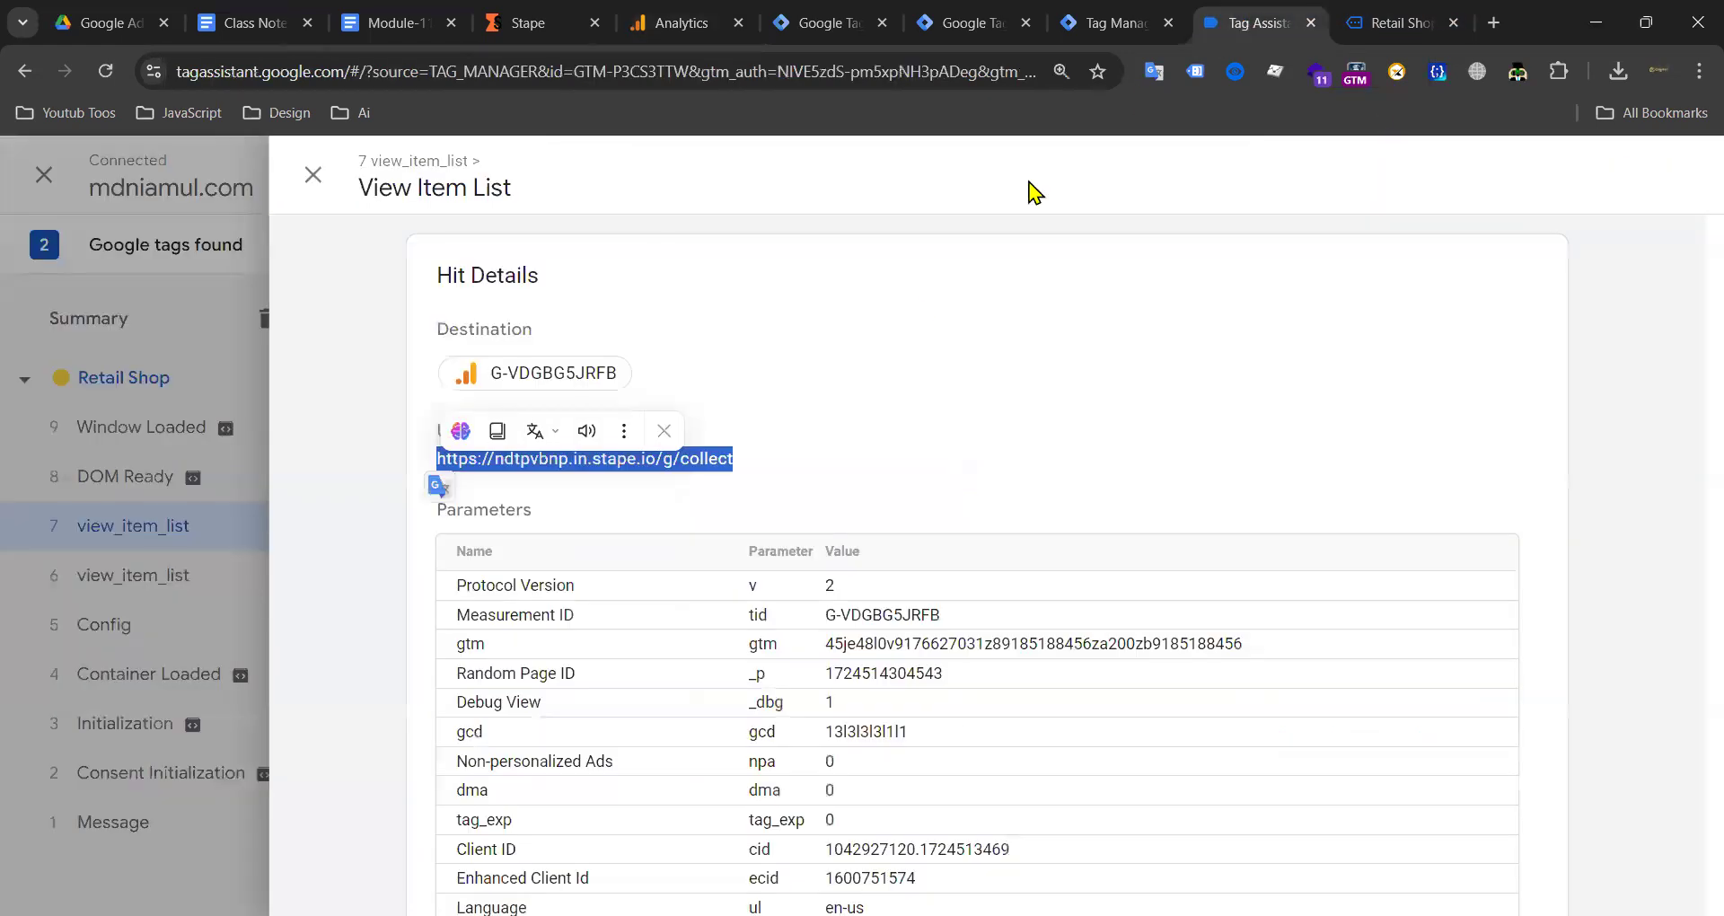
left_click(563, 392)
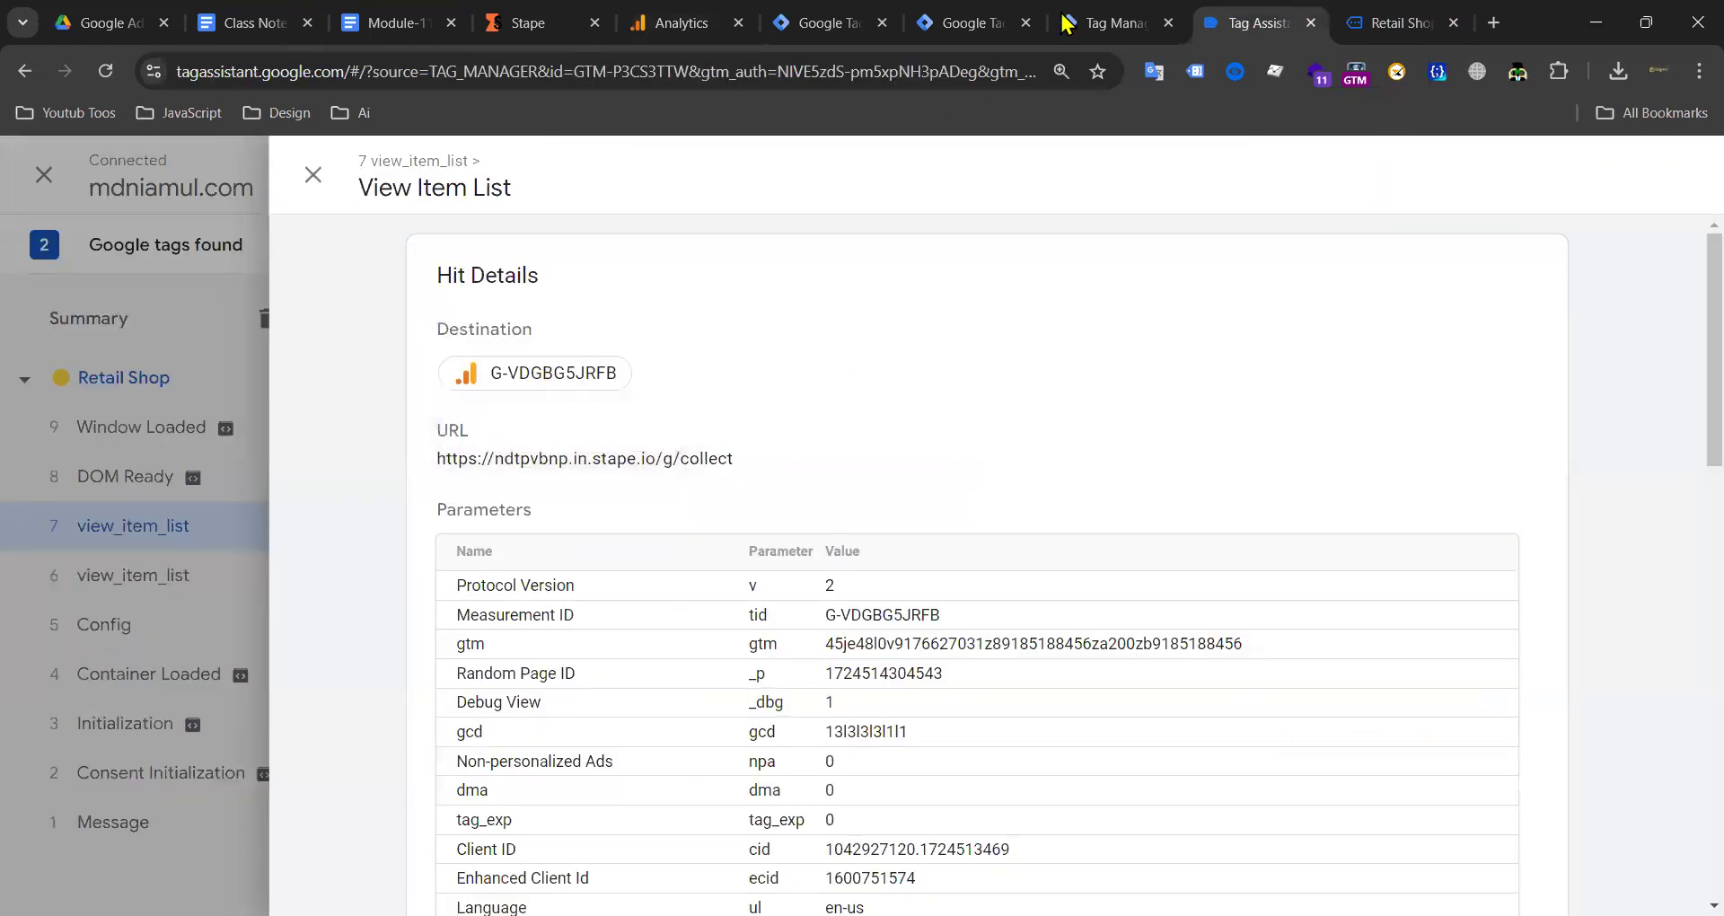
left_click(1113, 22)
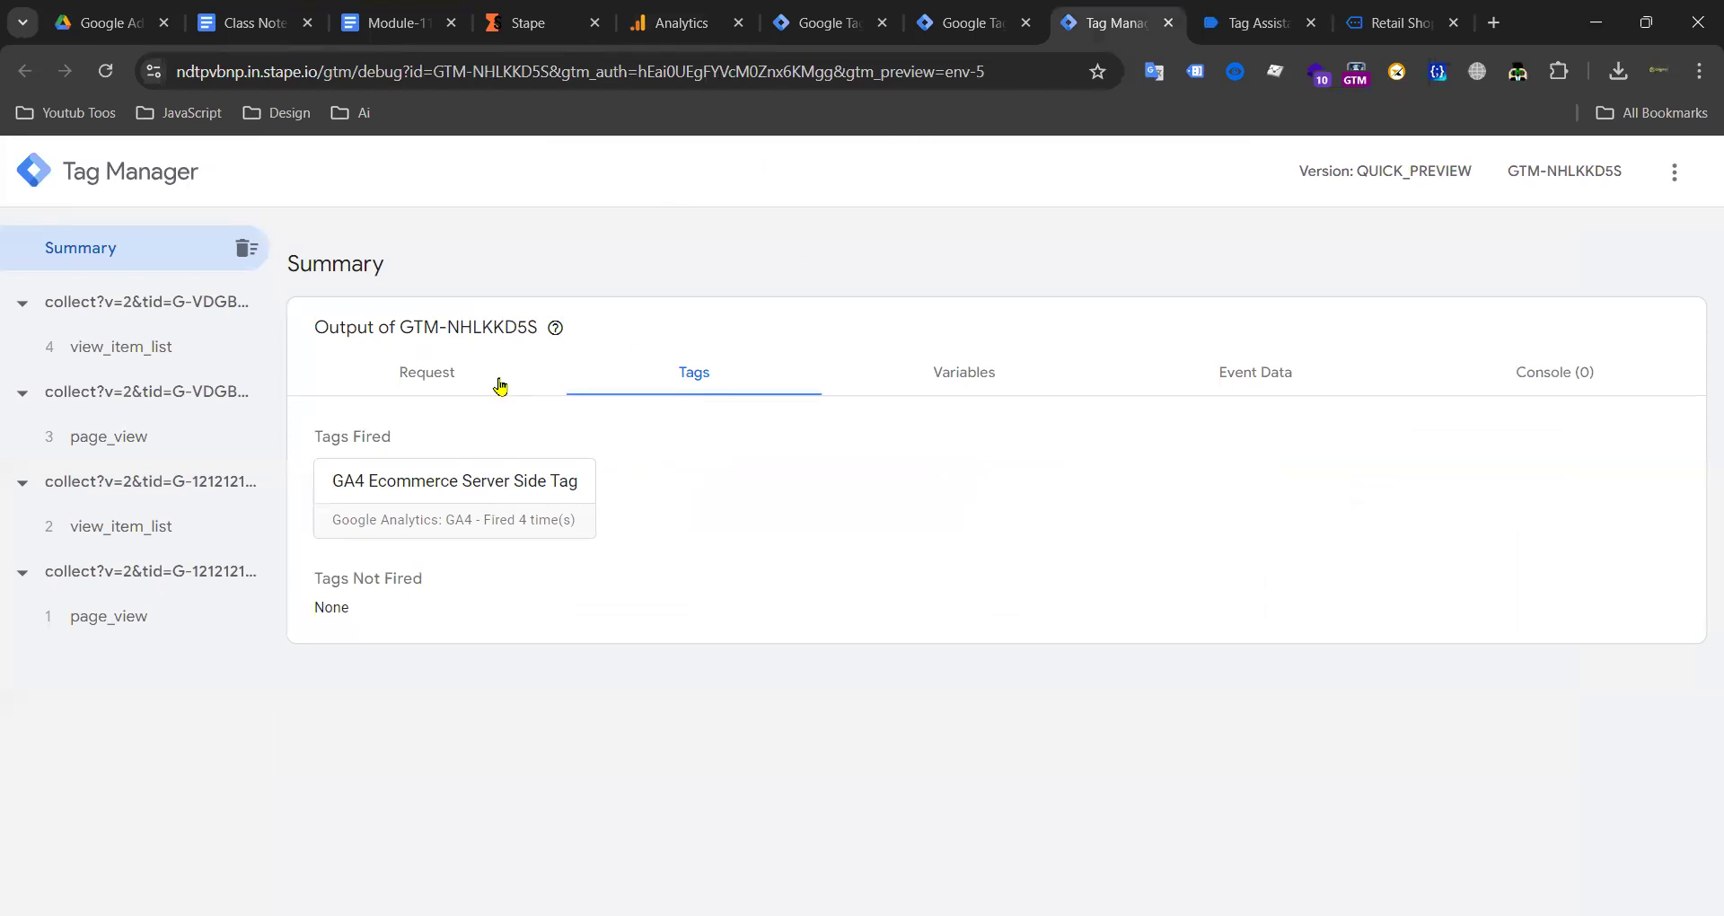
left_click(149, 351)
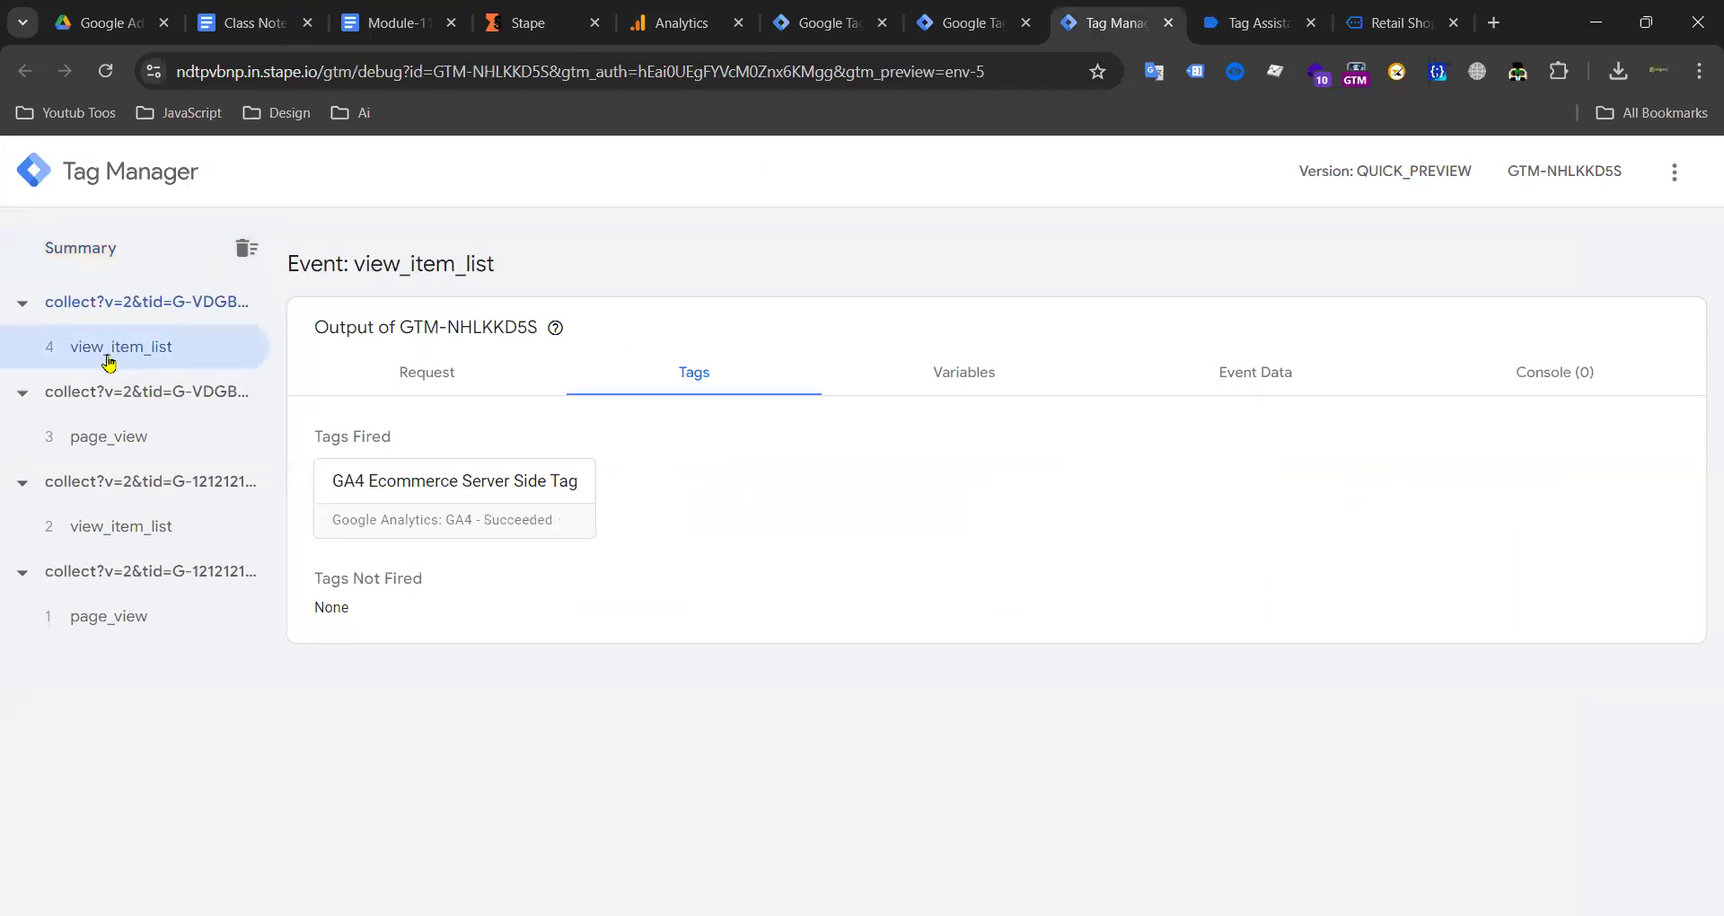
left_click(963, 21)
left_click(662, 25)
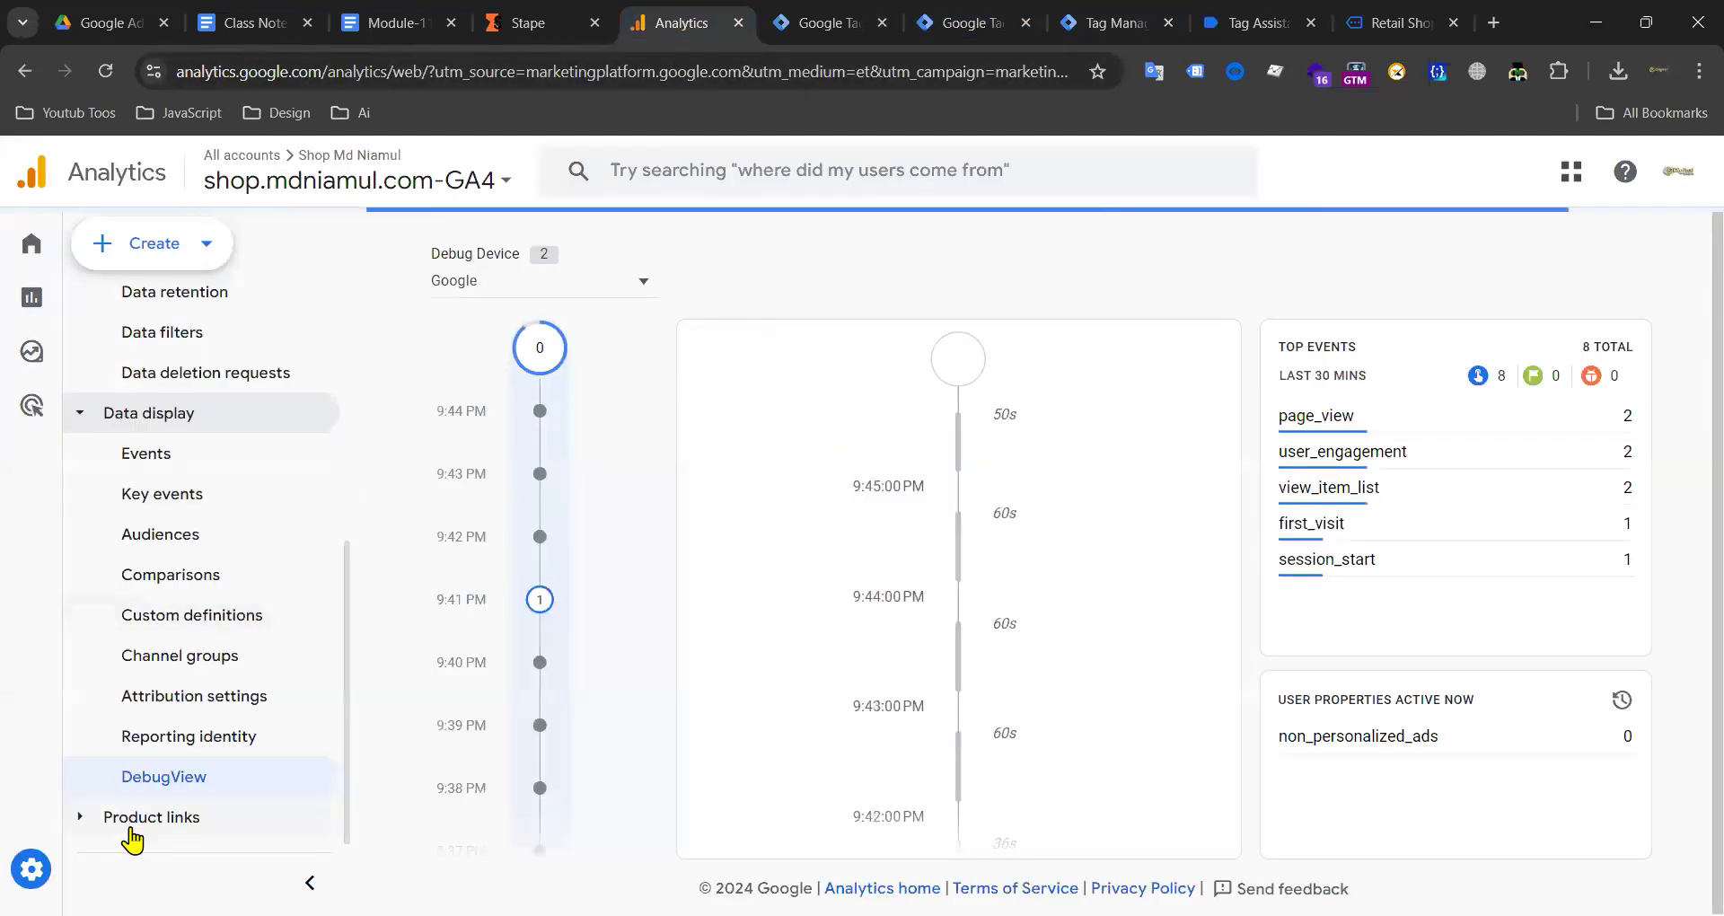
scroll(214, 458, "up", 5)
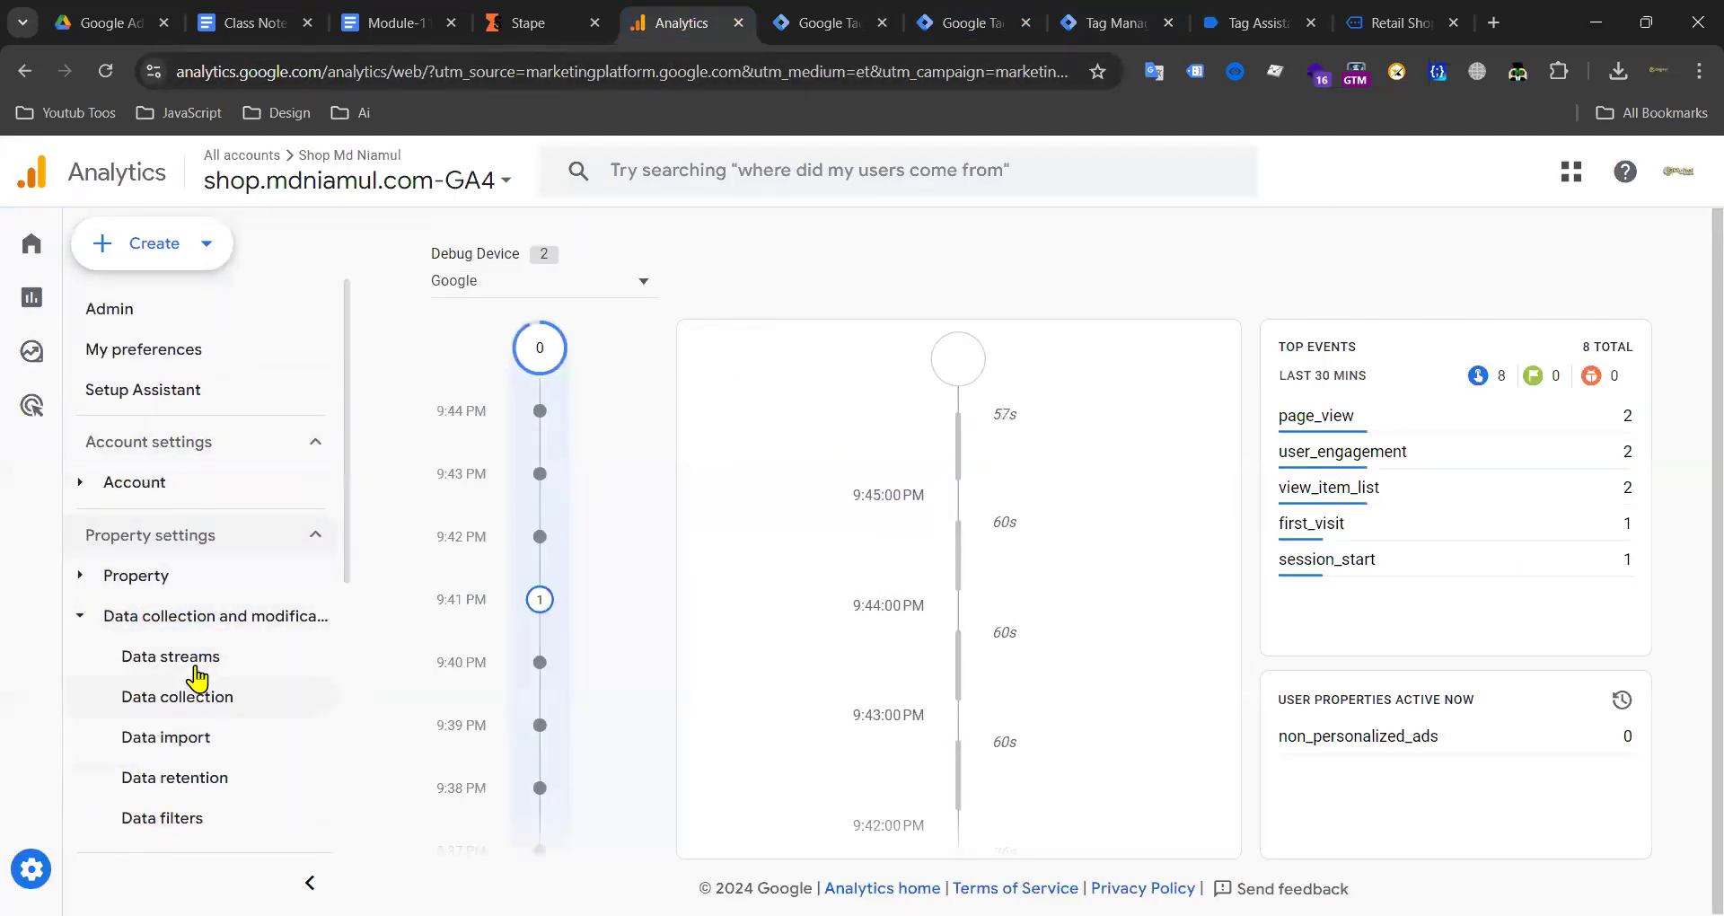
left_click(197, 675)
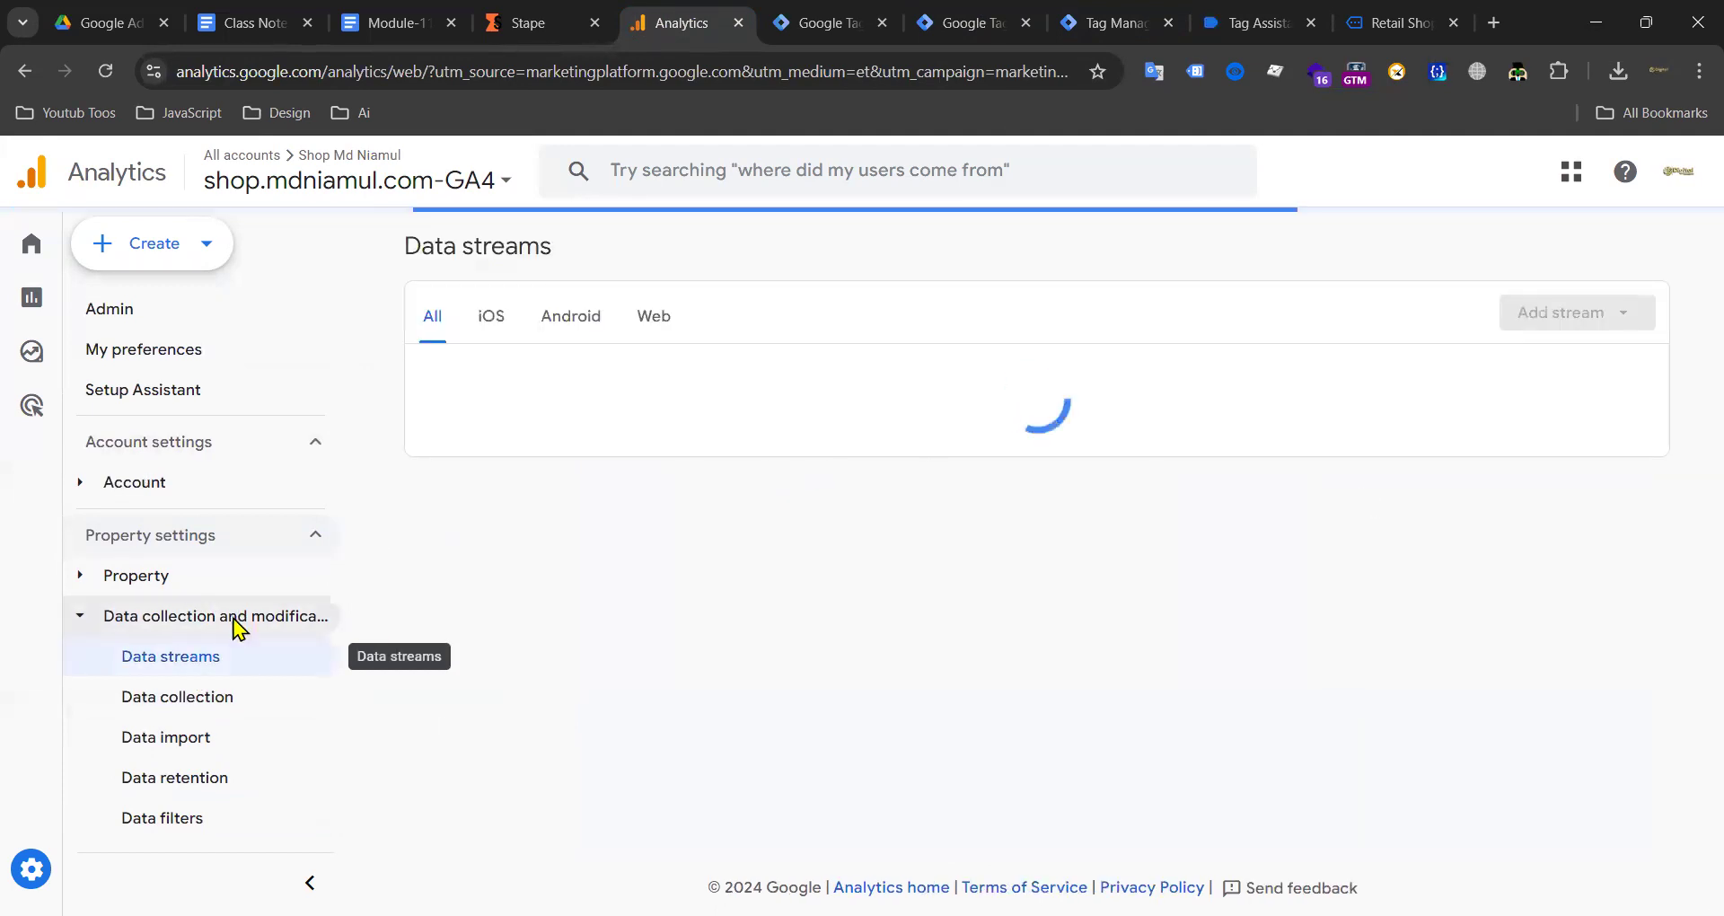
left_click(811, 376)
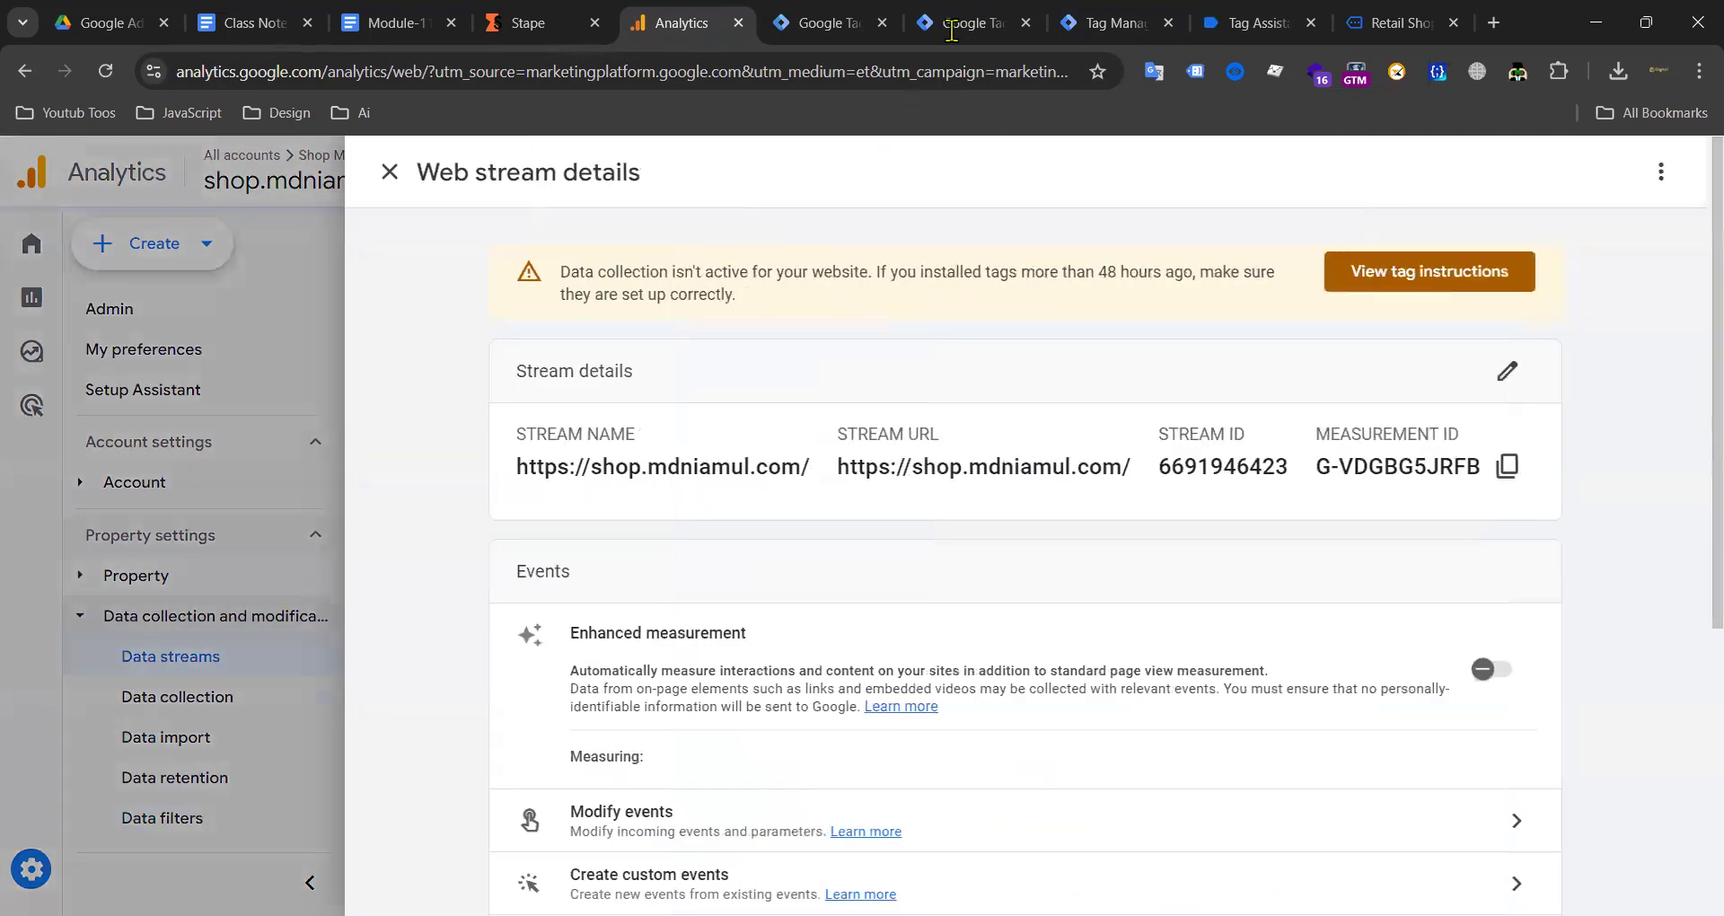
left_click(951, 27)
Step: Reopen the GTM-P3CS3TTW summary and the G-VDGBG5JRFB tag's View Item List hit
left_click(1123, 20)
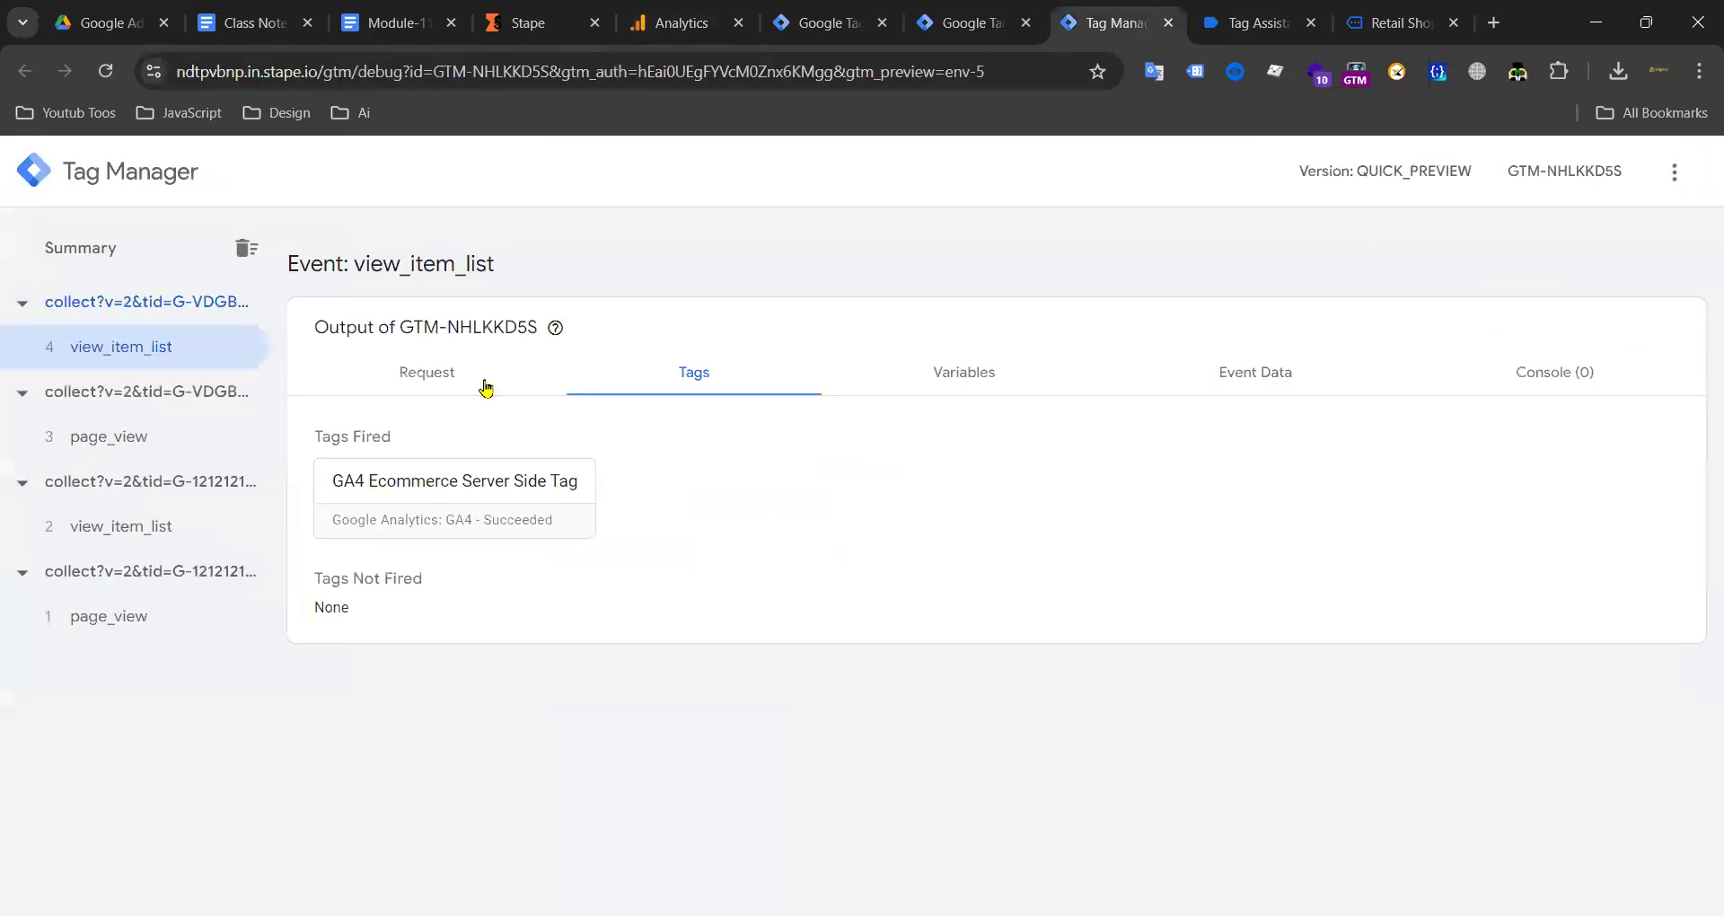
left_click(1258, 23)
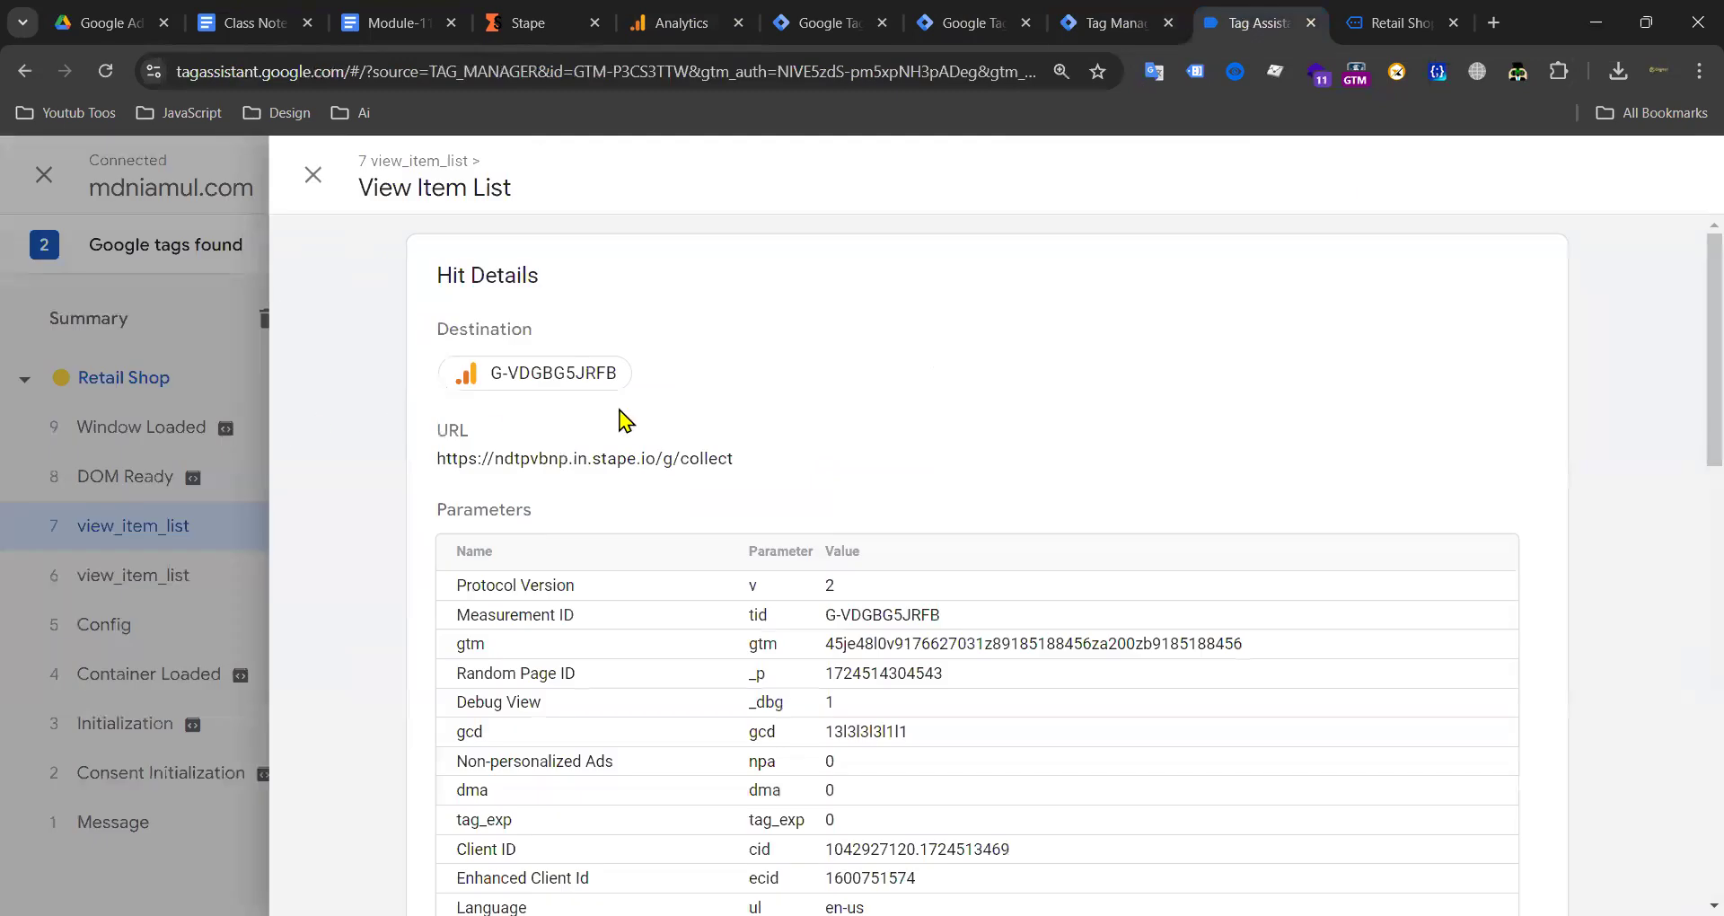
left_click(328, 191)
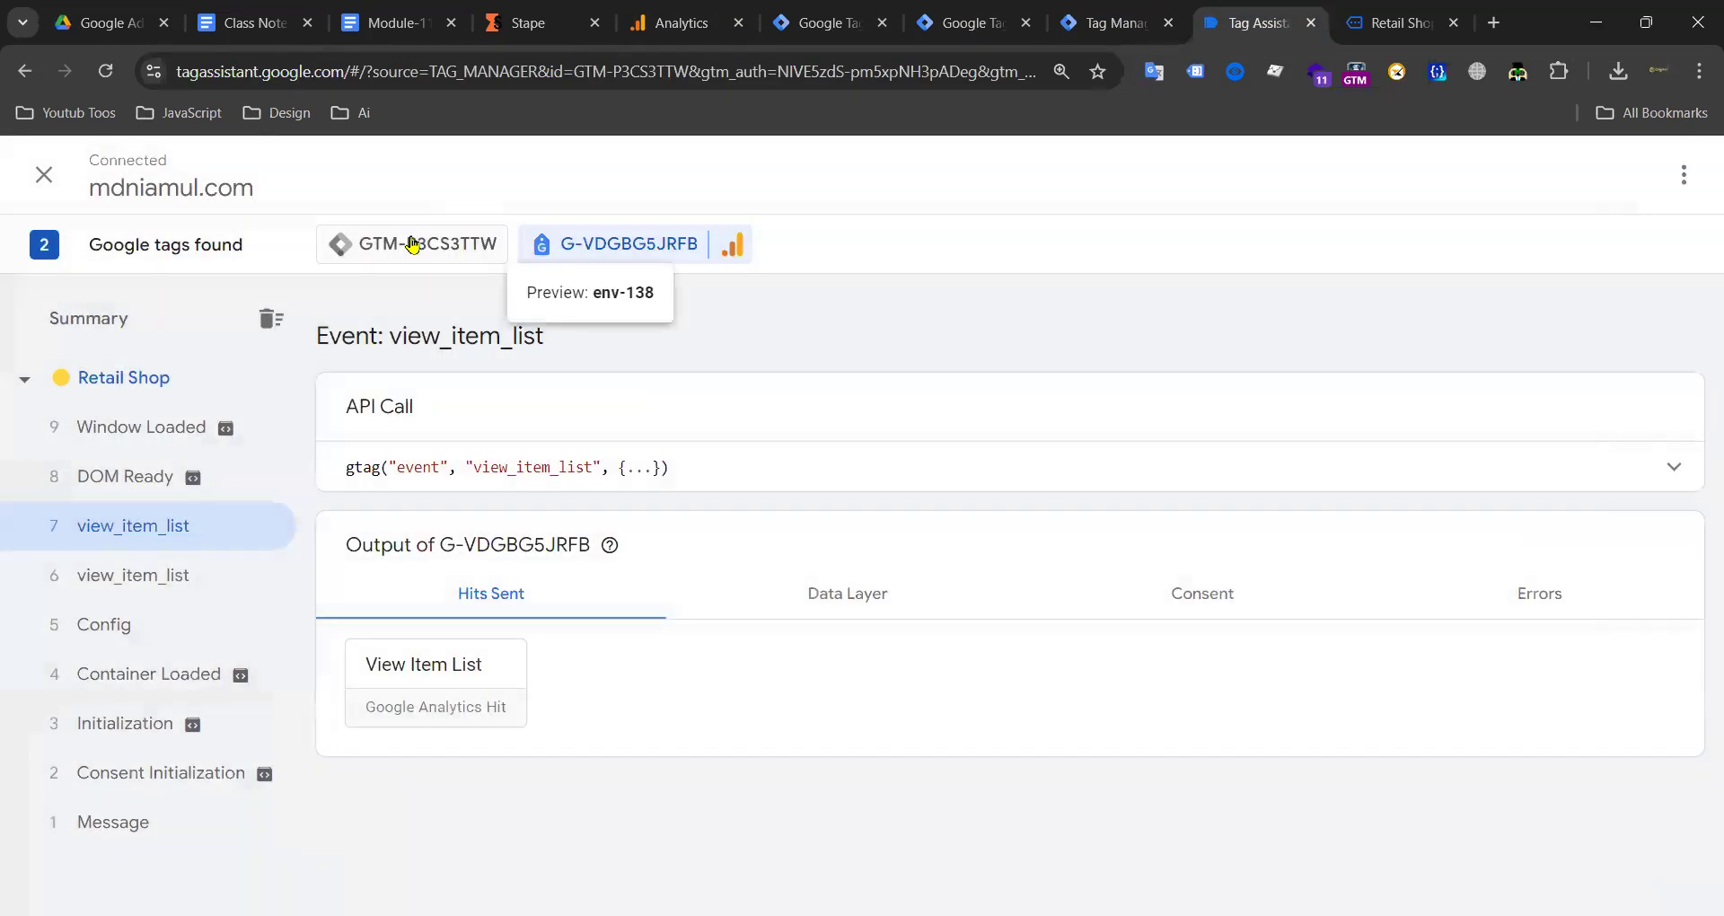
left_click(409, 243)
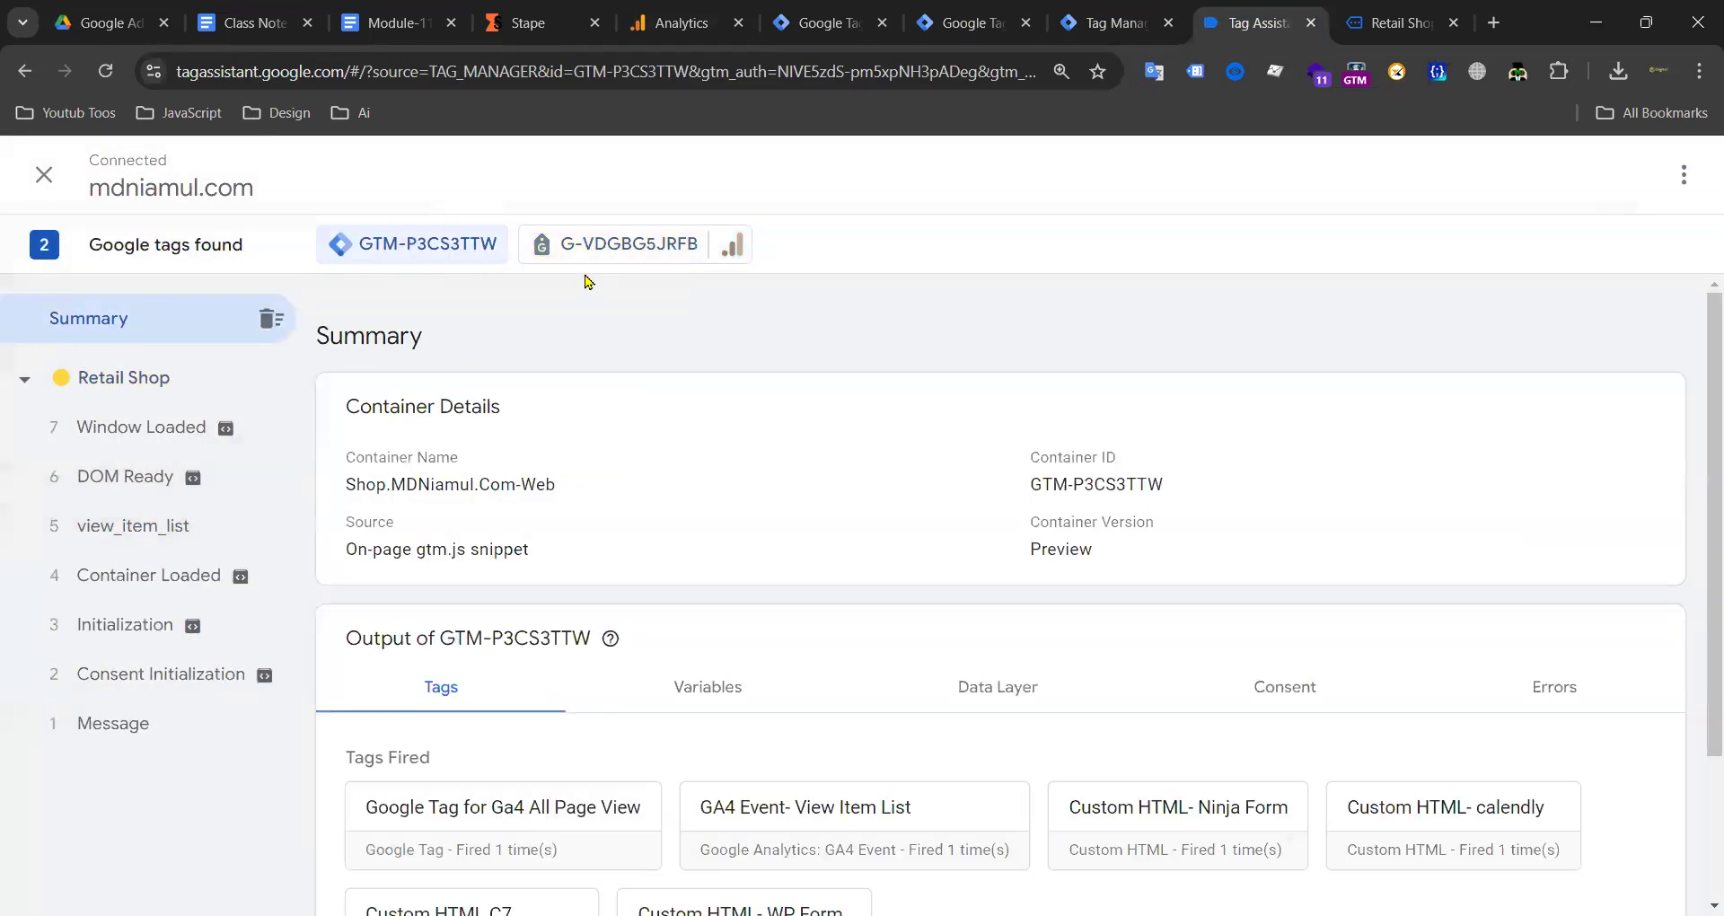
left_click(616, 256)
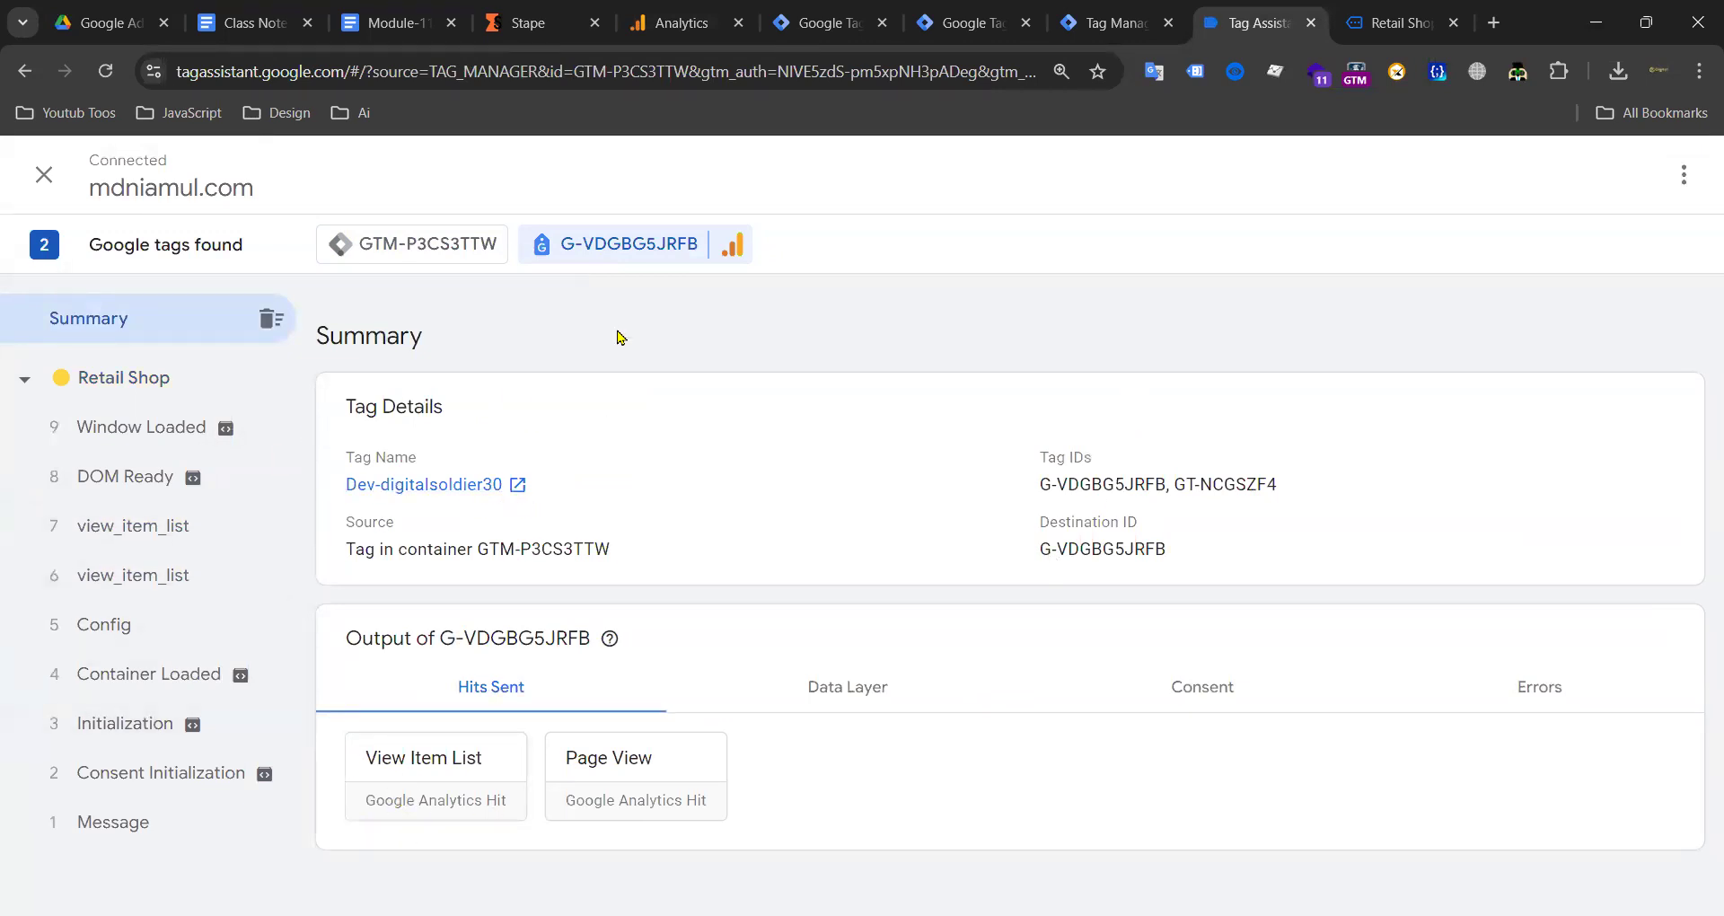
left_click(446, 813)
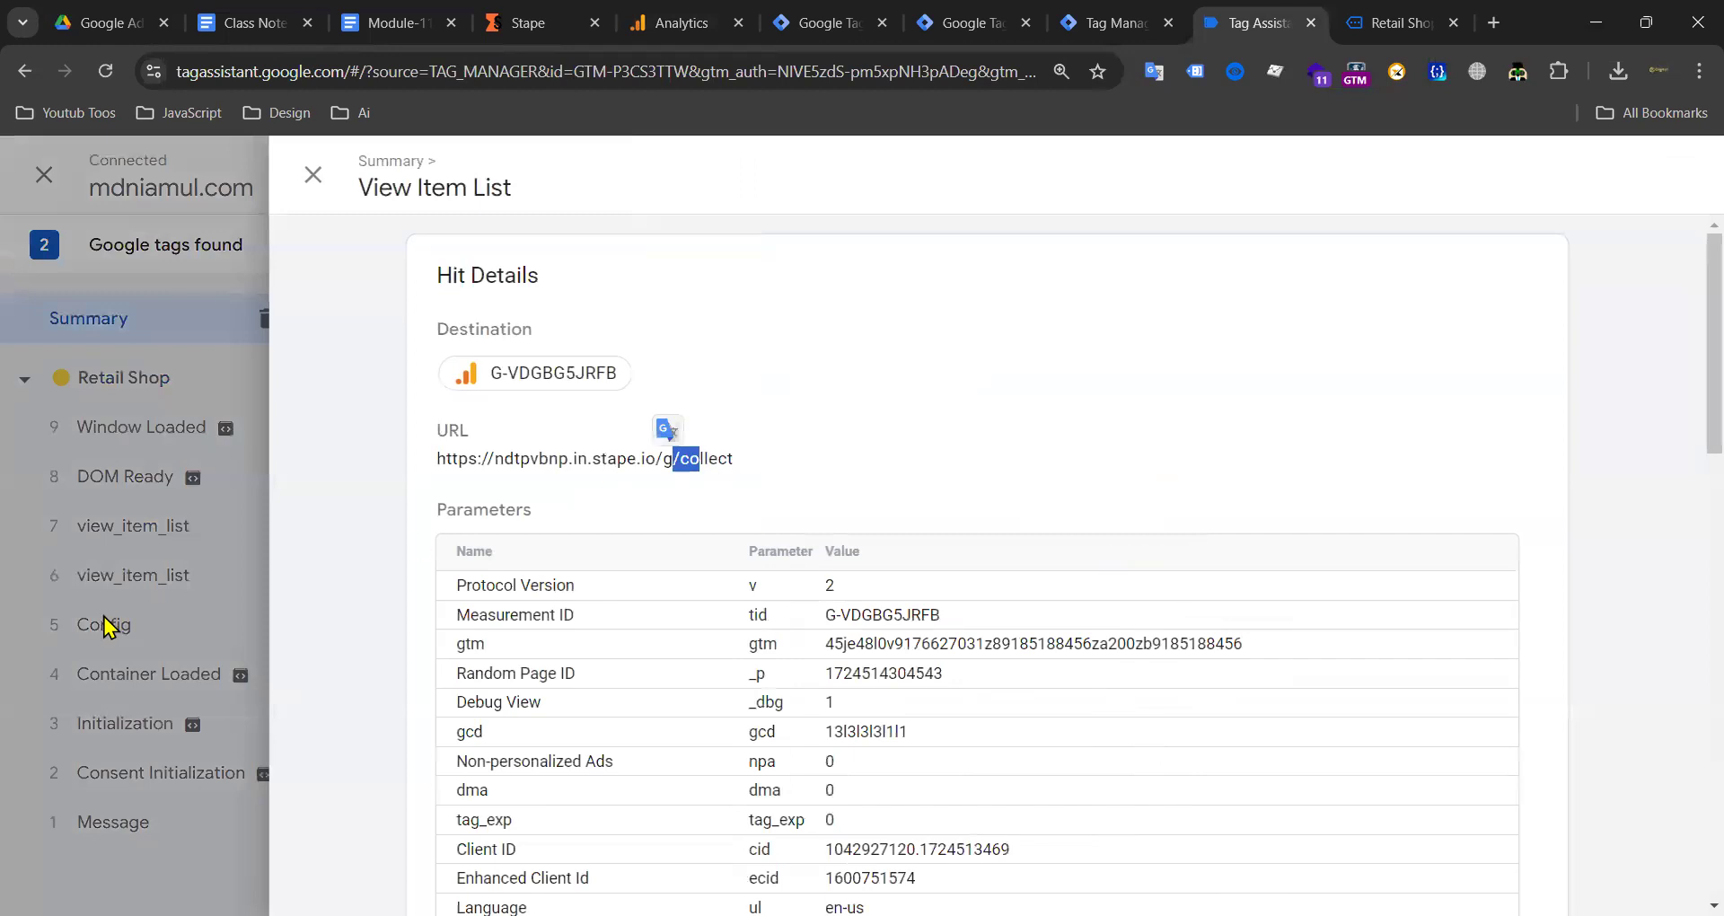
key("Escape")
key("Escape")
key("Escape")
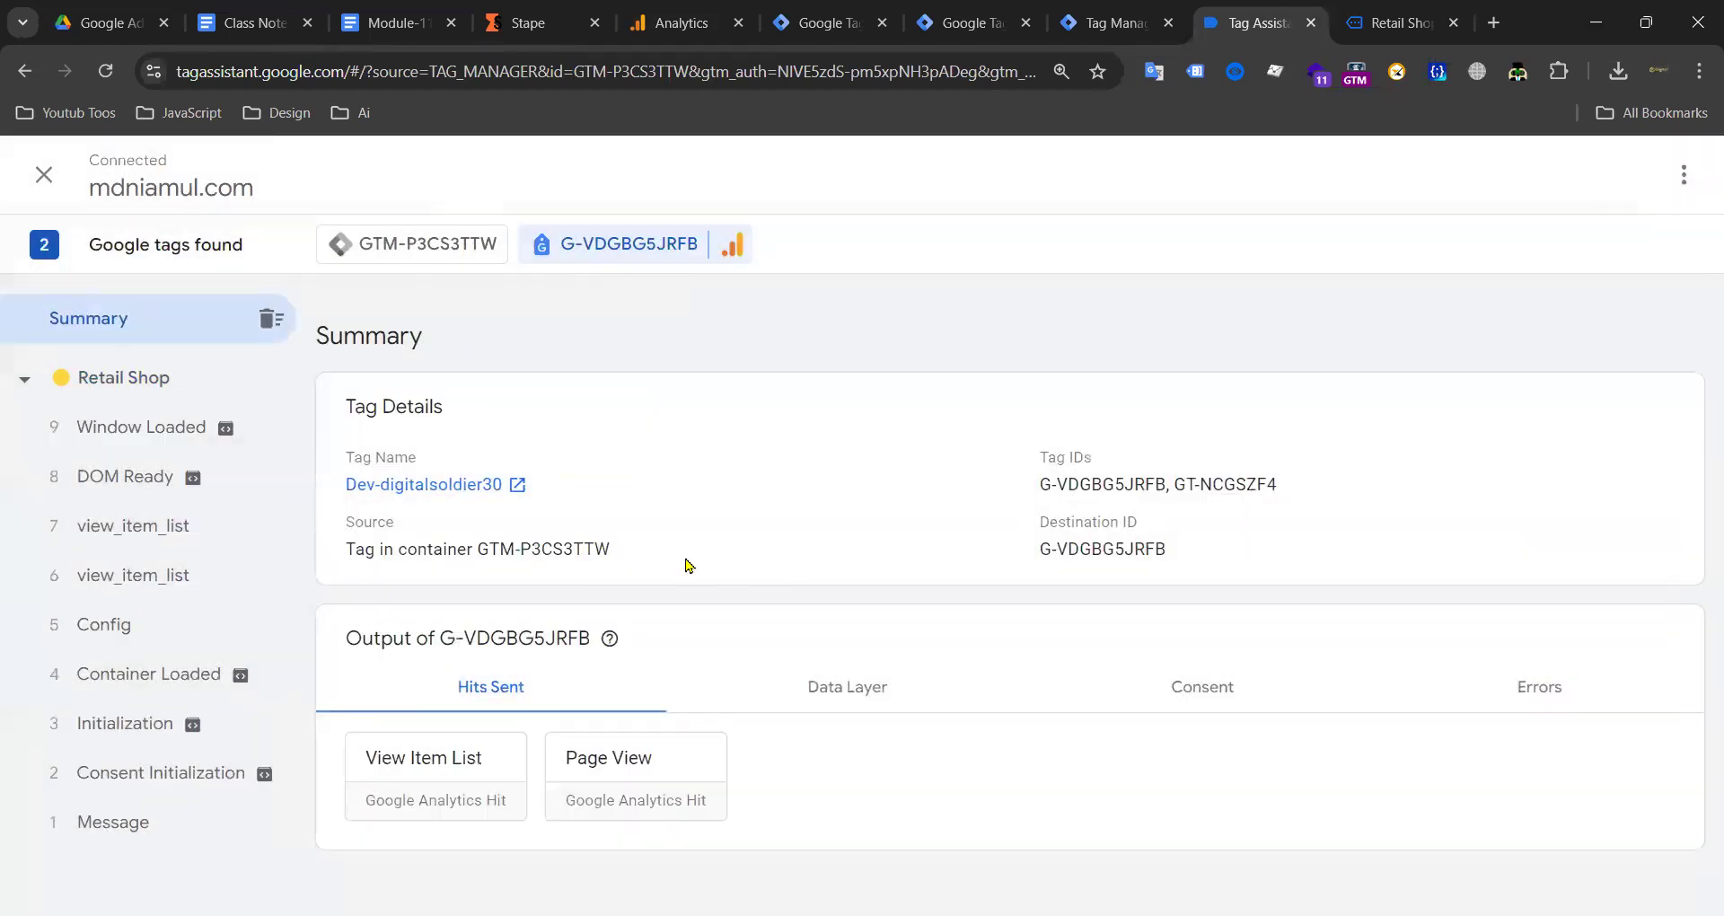
Step: Inspect both view_item_list events, then check the stream details and server preview again
left_click(164, 583)
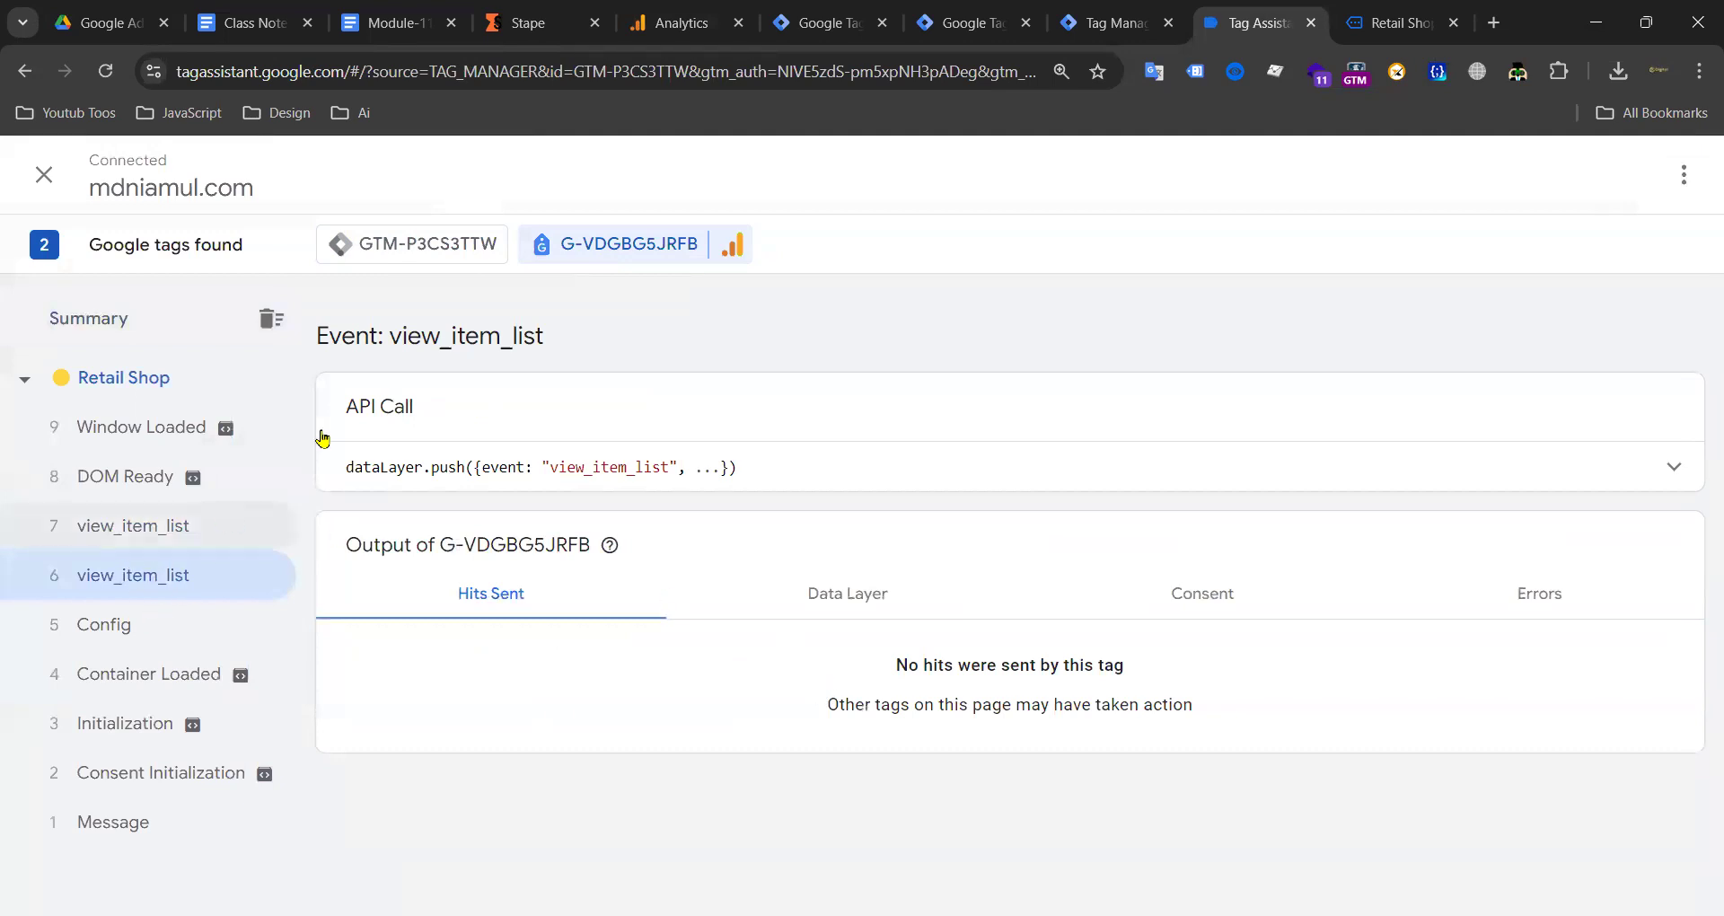
left_click(305, 524)
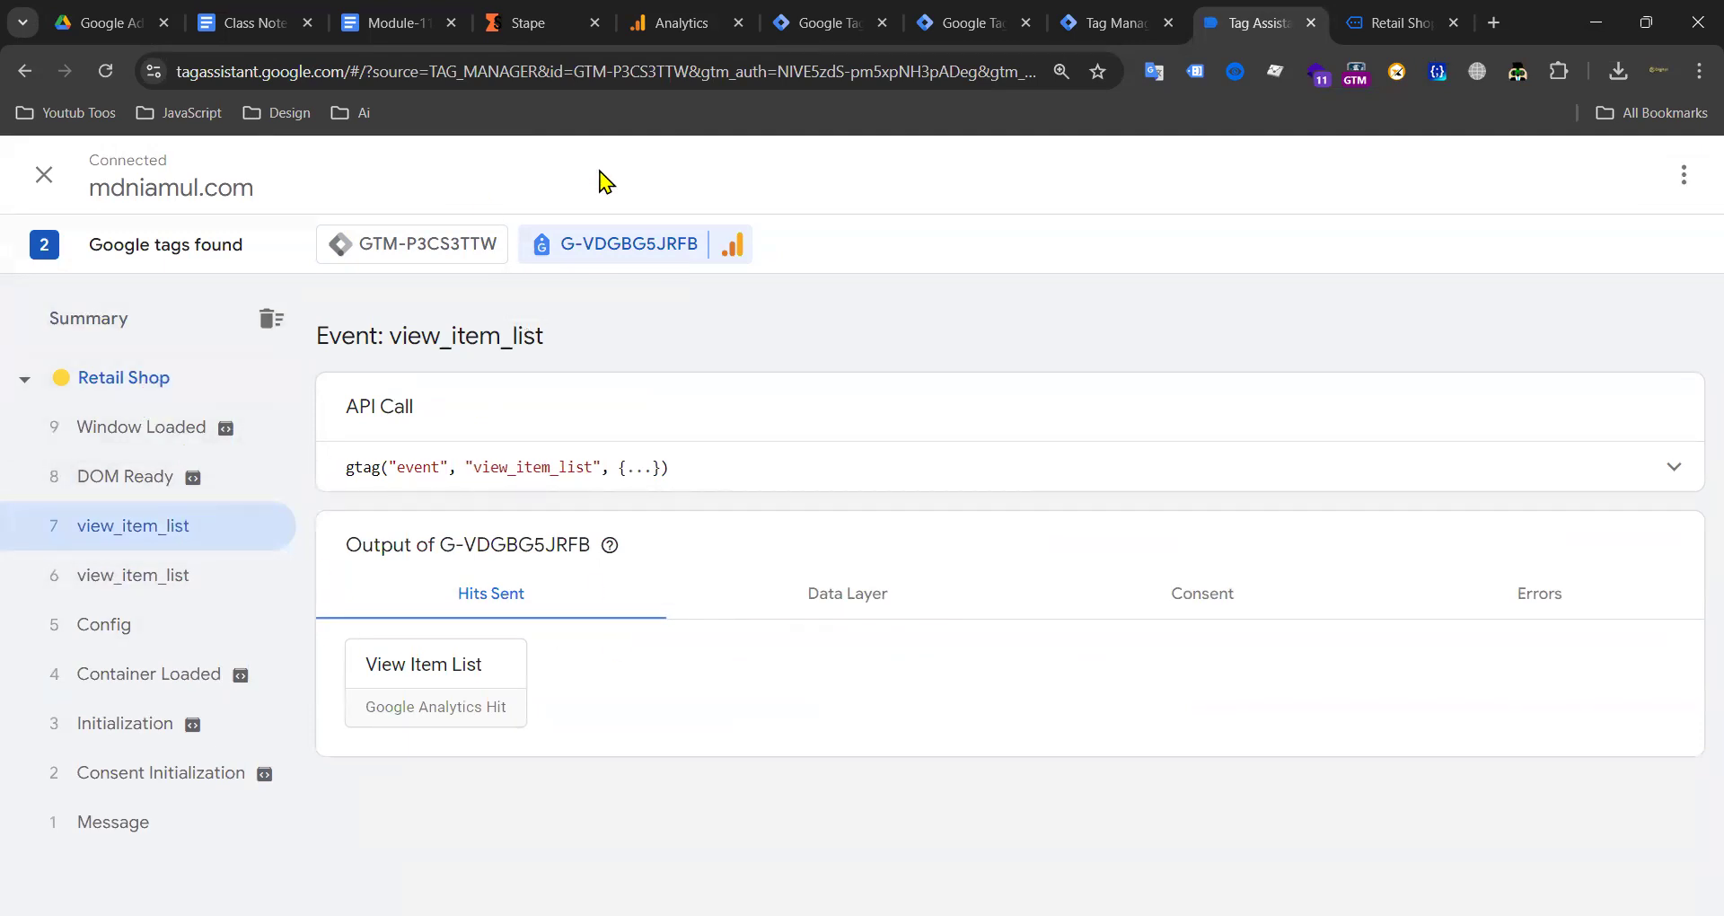
mouse_move(1333, 18)
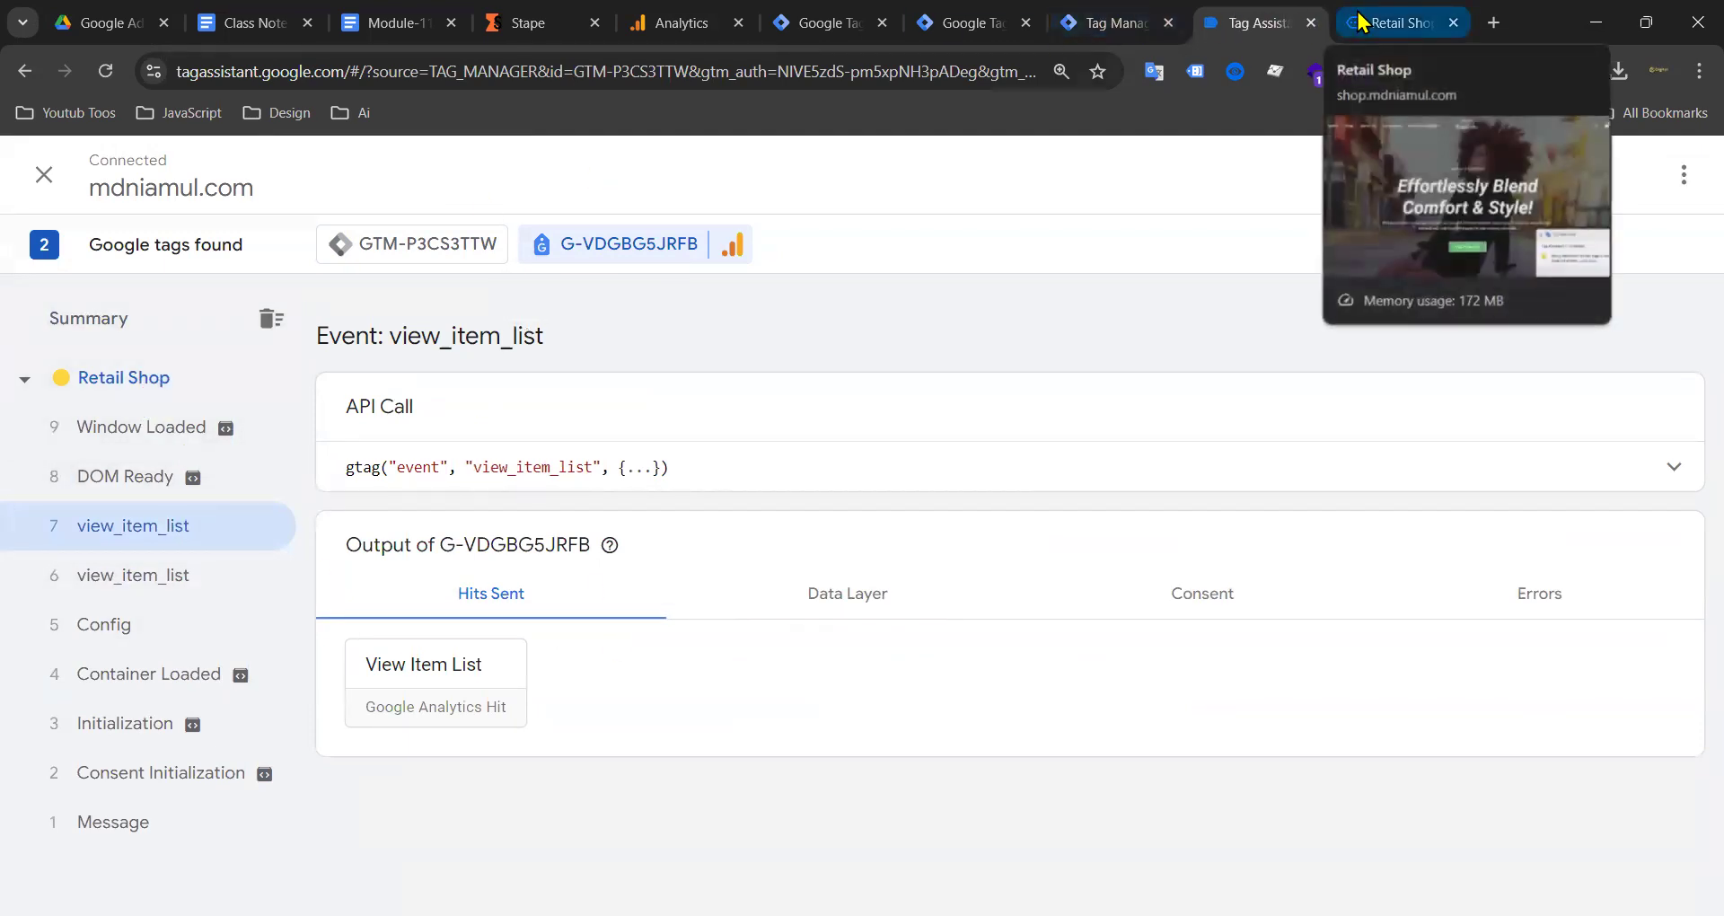
left_click(699, 13)
left_click(1069, 22)
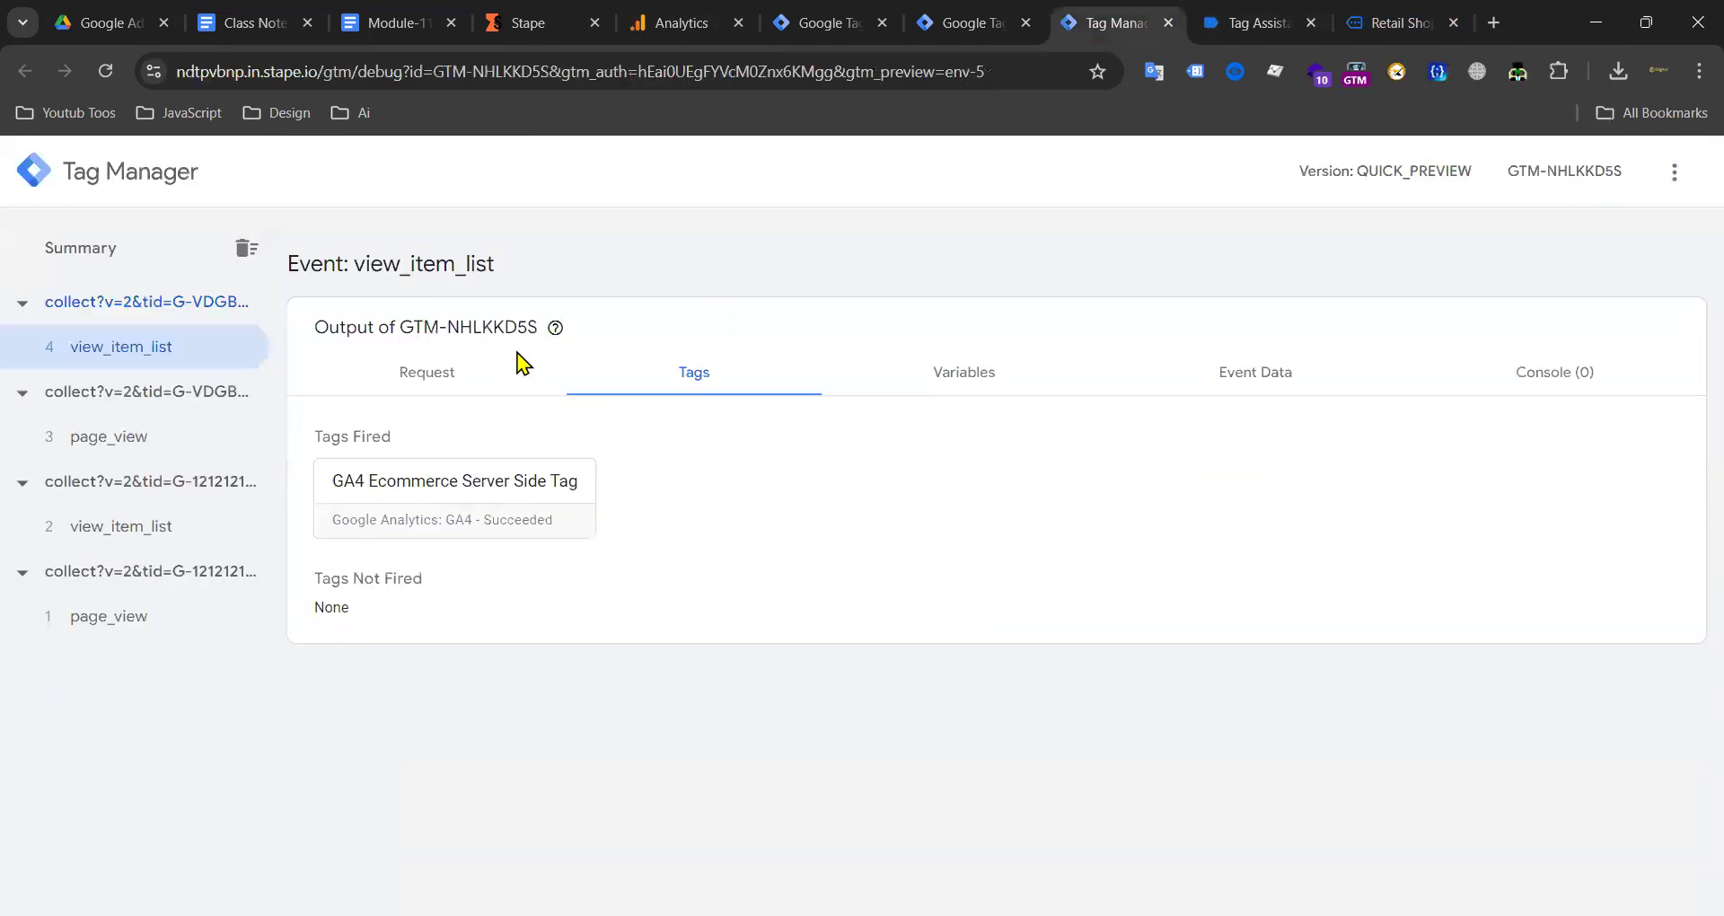
left_click(1261, 22)
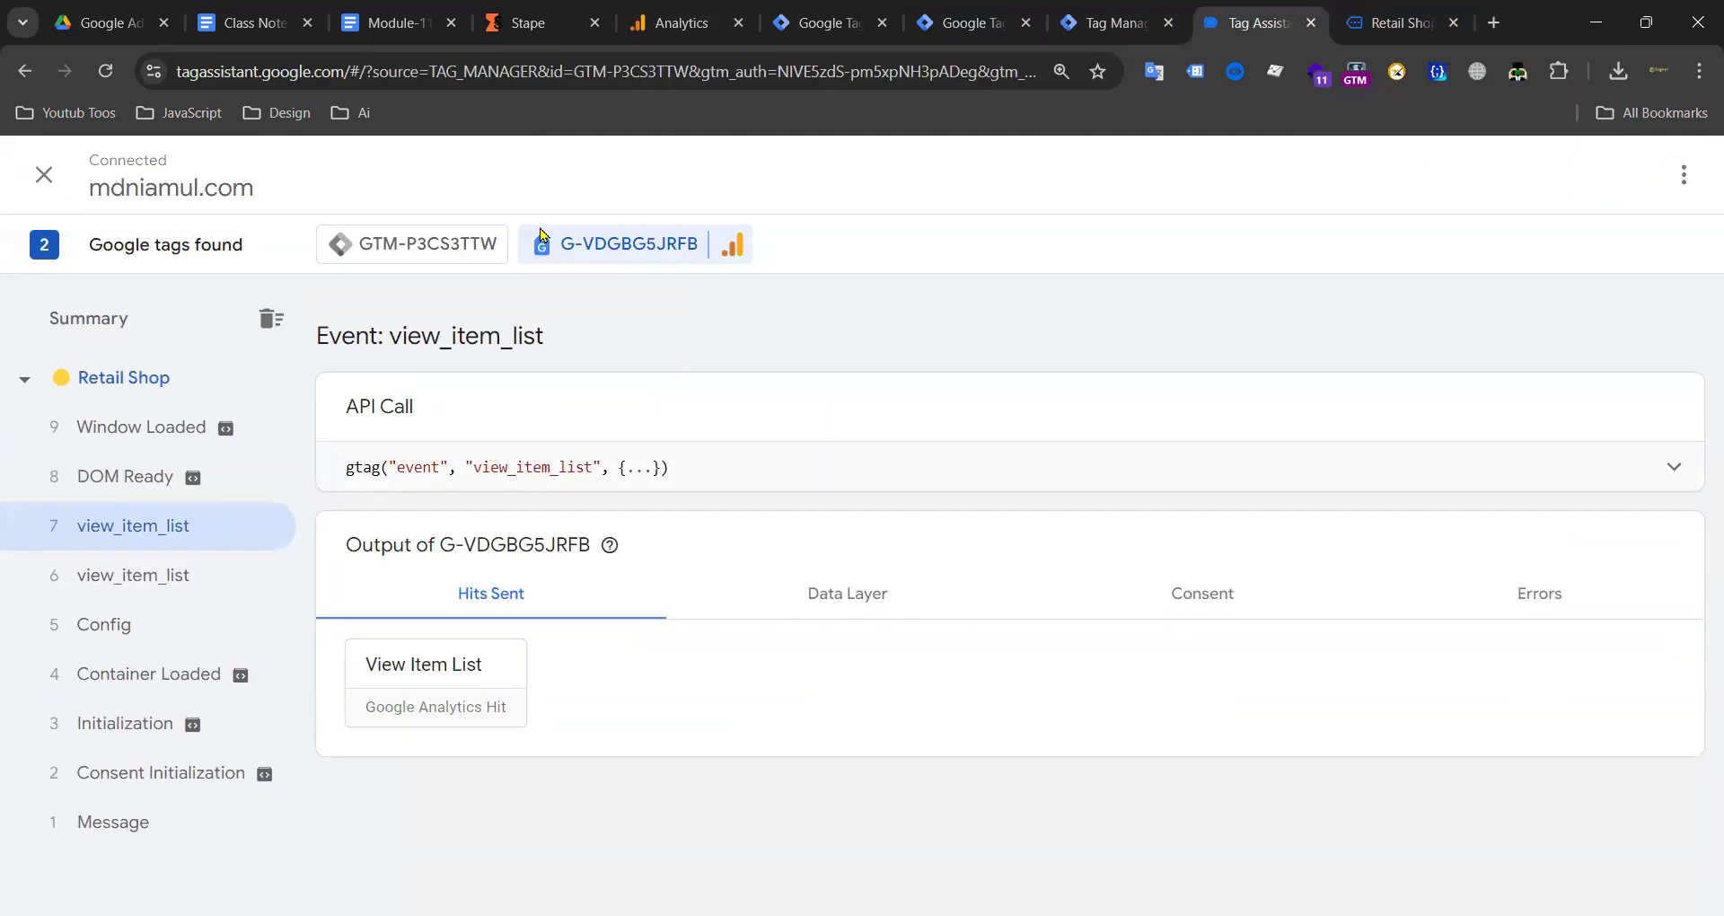
left_click(978, 19)
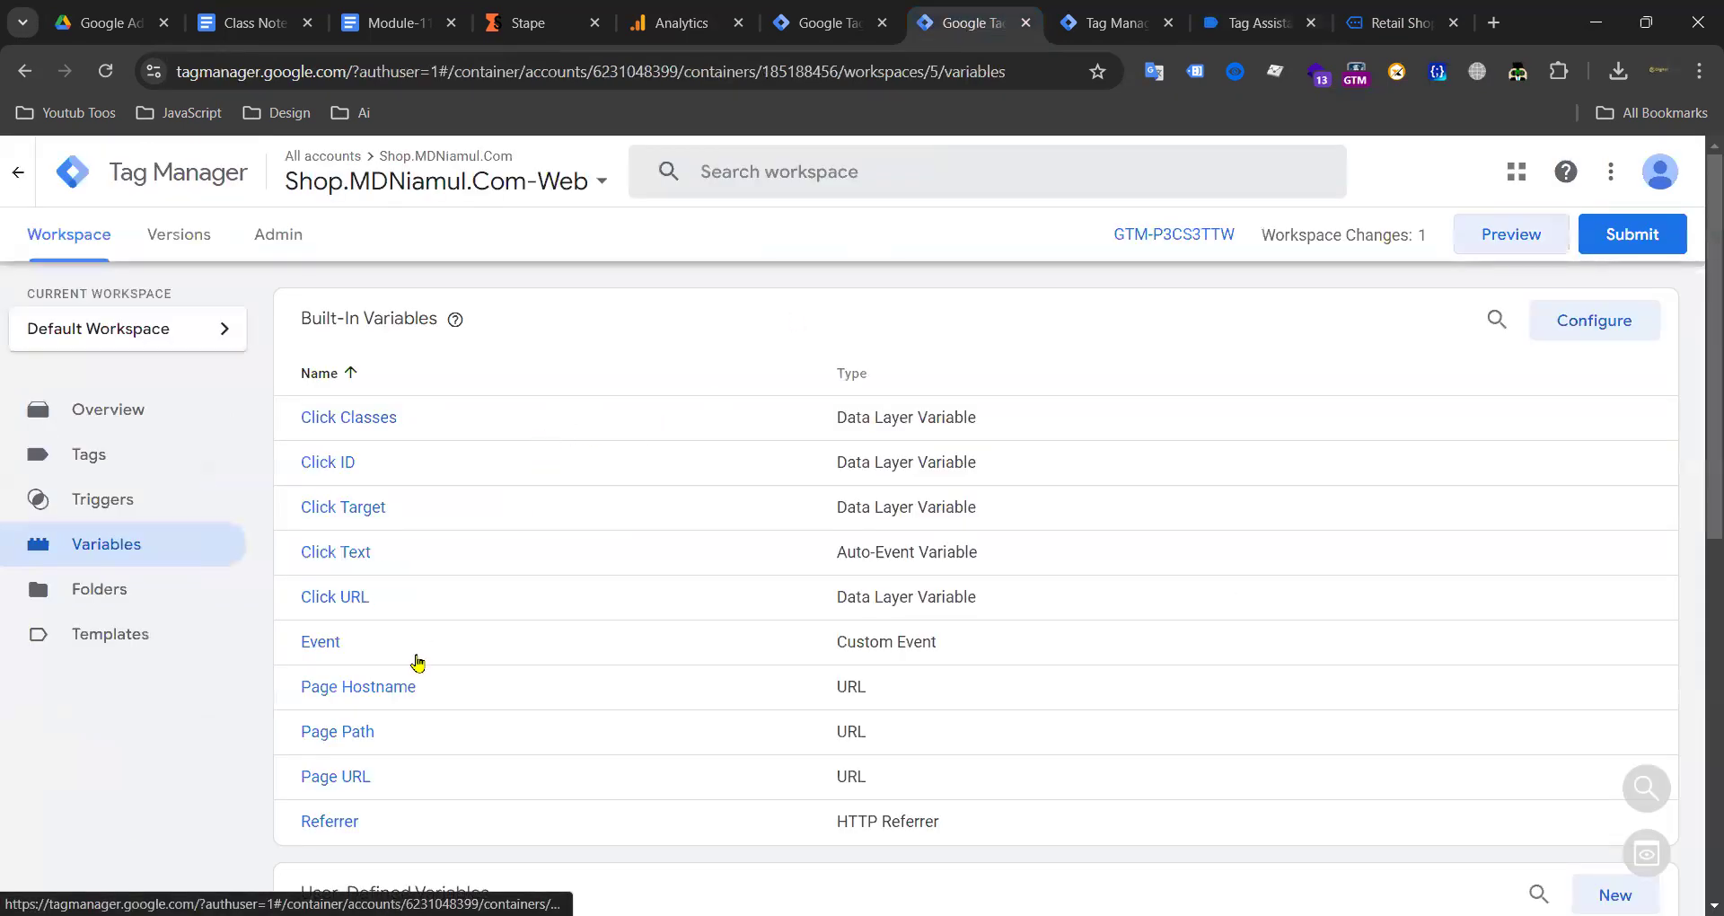
Step: Change the Ga4 Id constant's value to G-TESST453 and attempt to save it
scroll(387, 709, "down", 8)
left_click(364, 809)
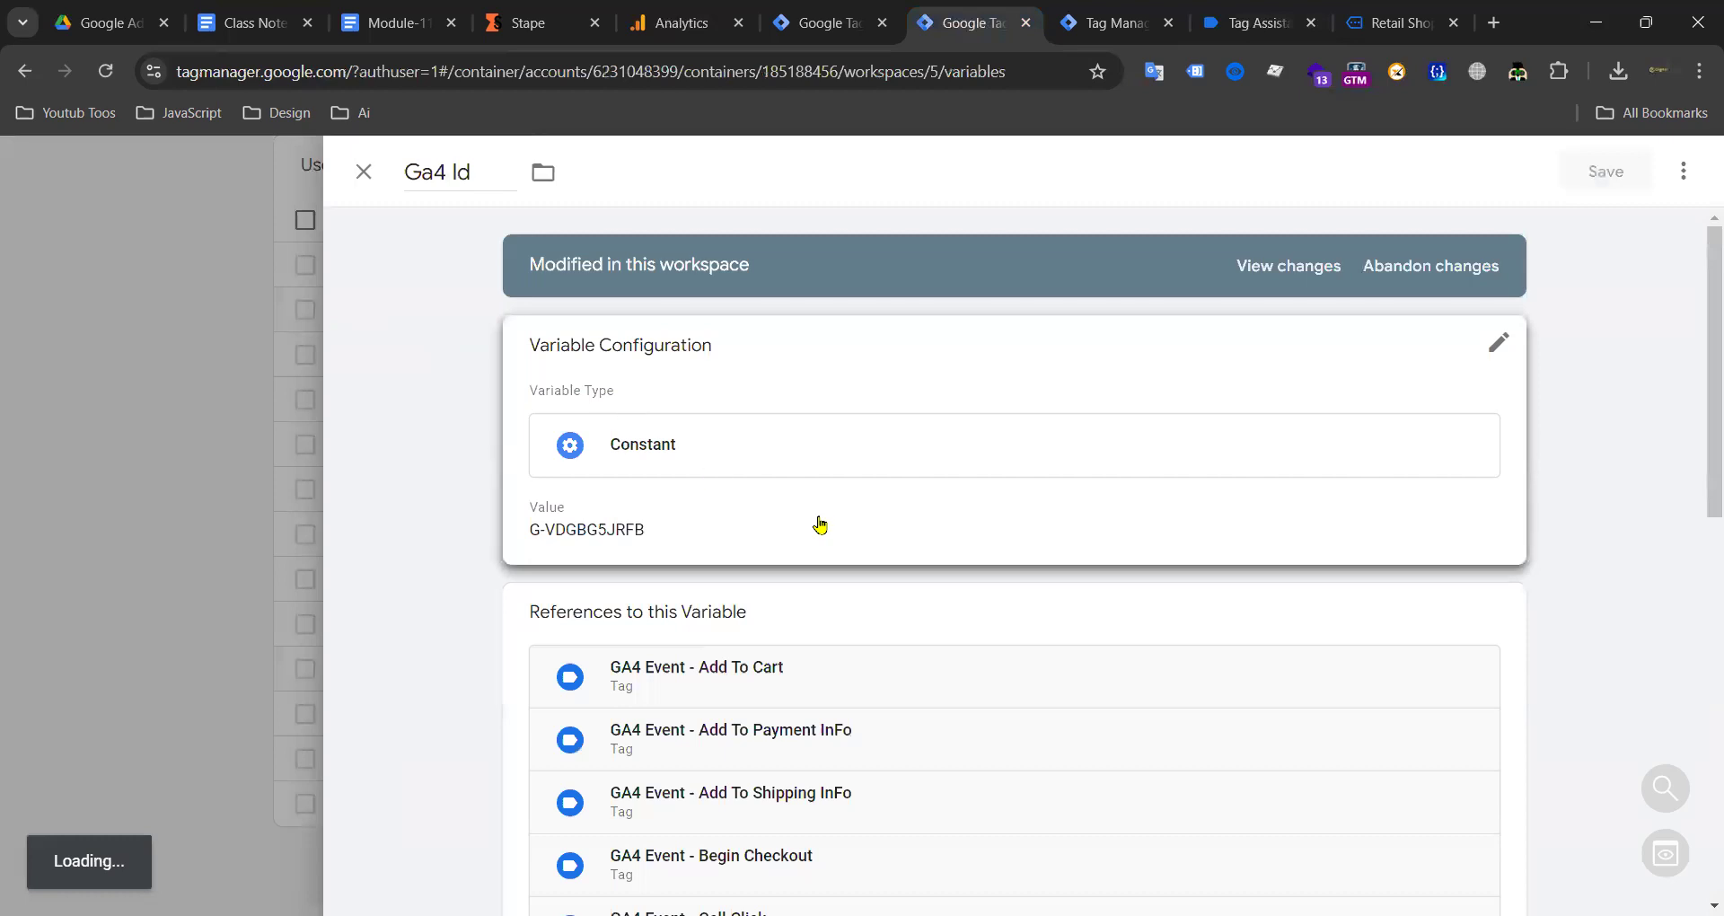
left_click(817, 524)
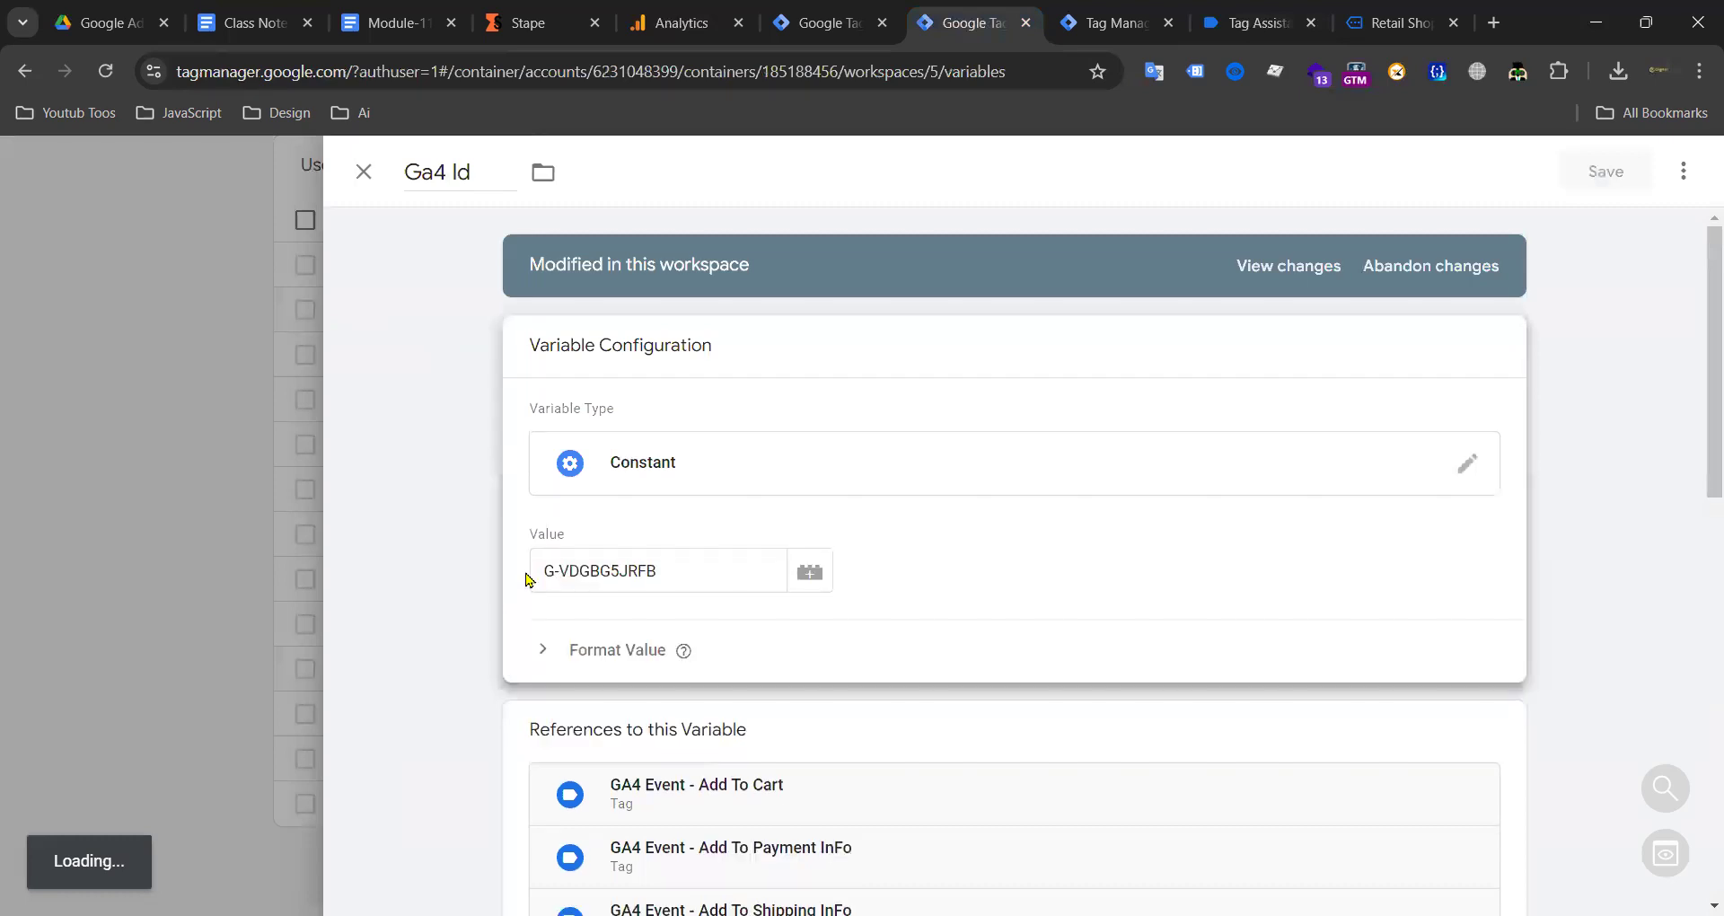
left_click_drag(557, 571, 764, 572)
type("tes")
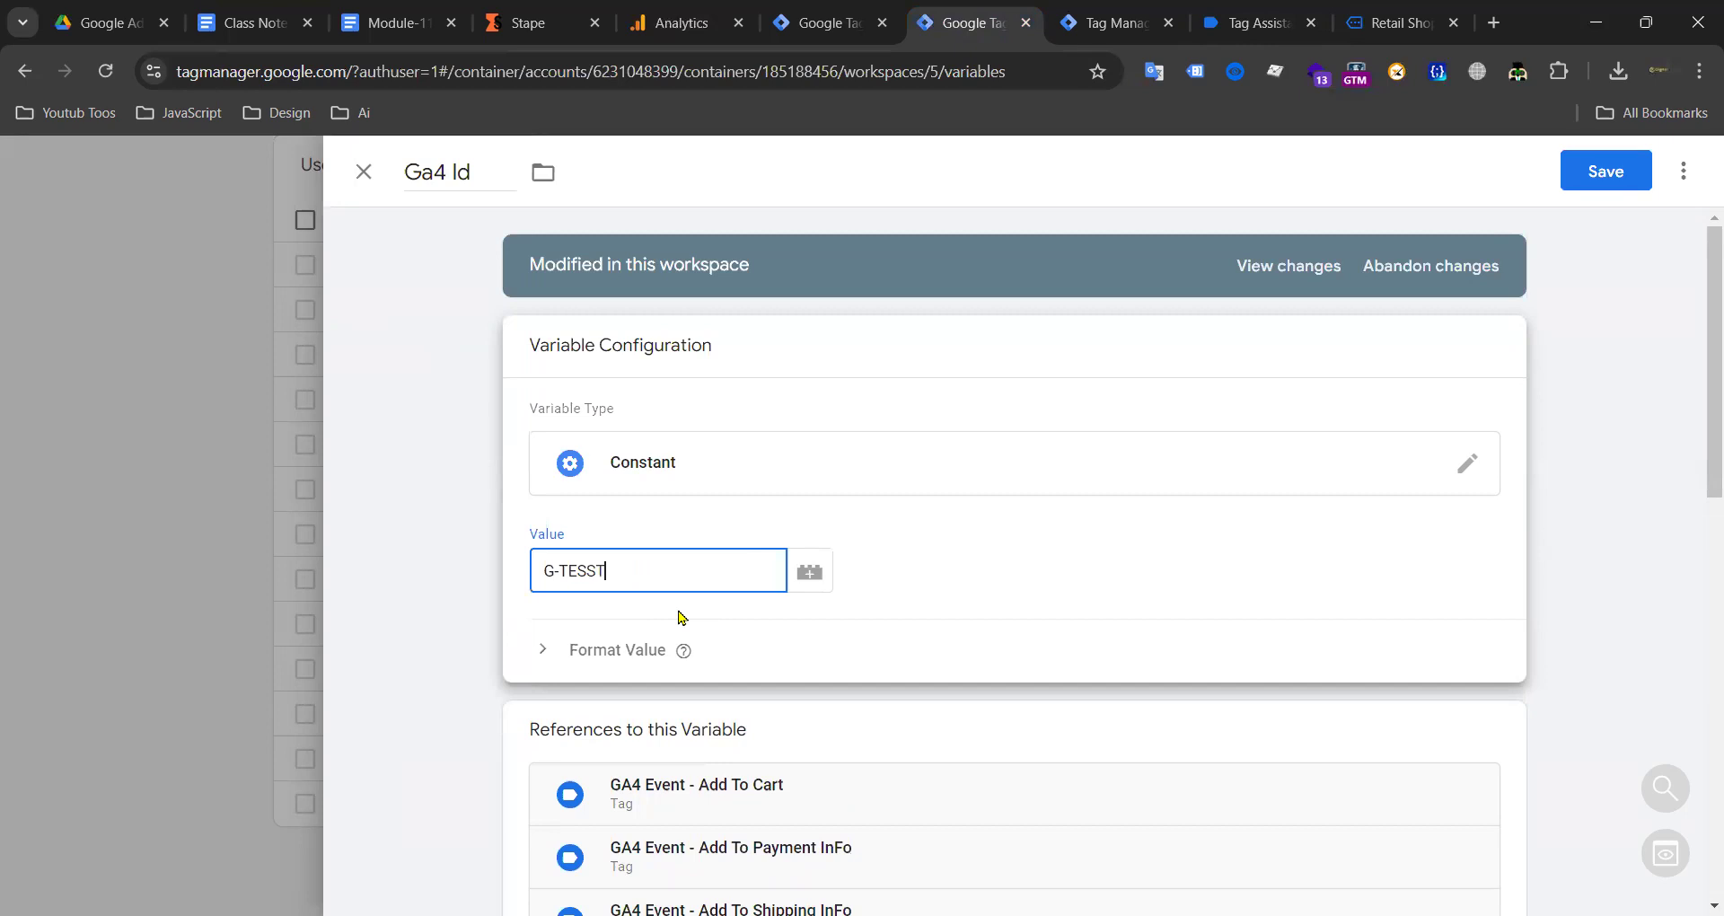
left_click(1567, 170)
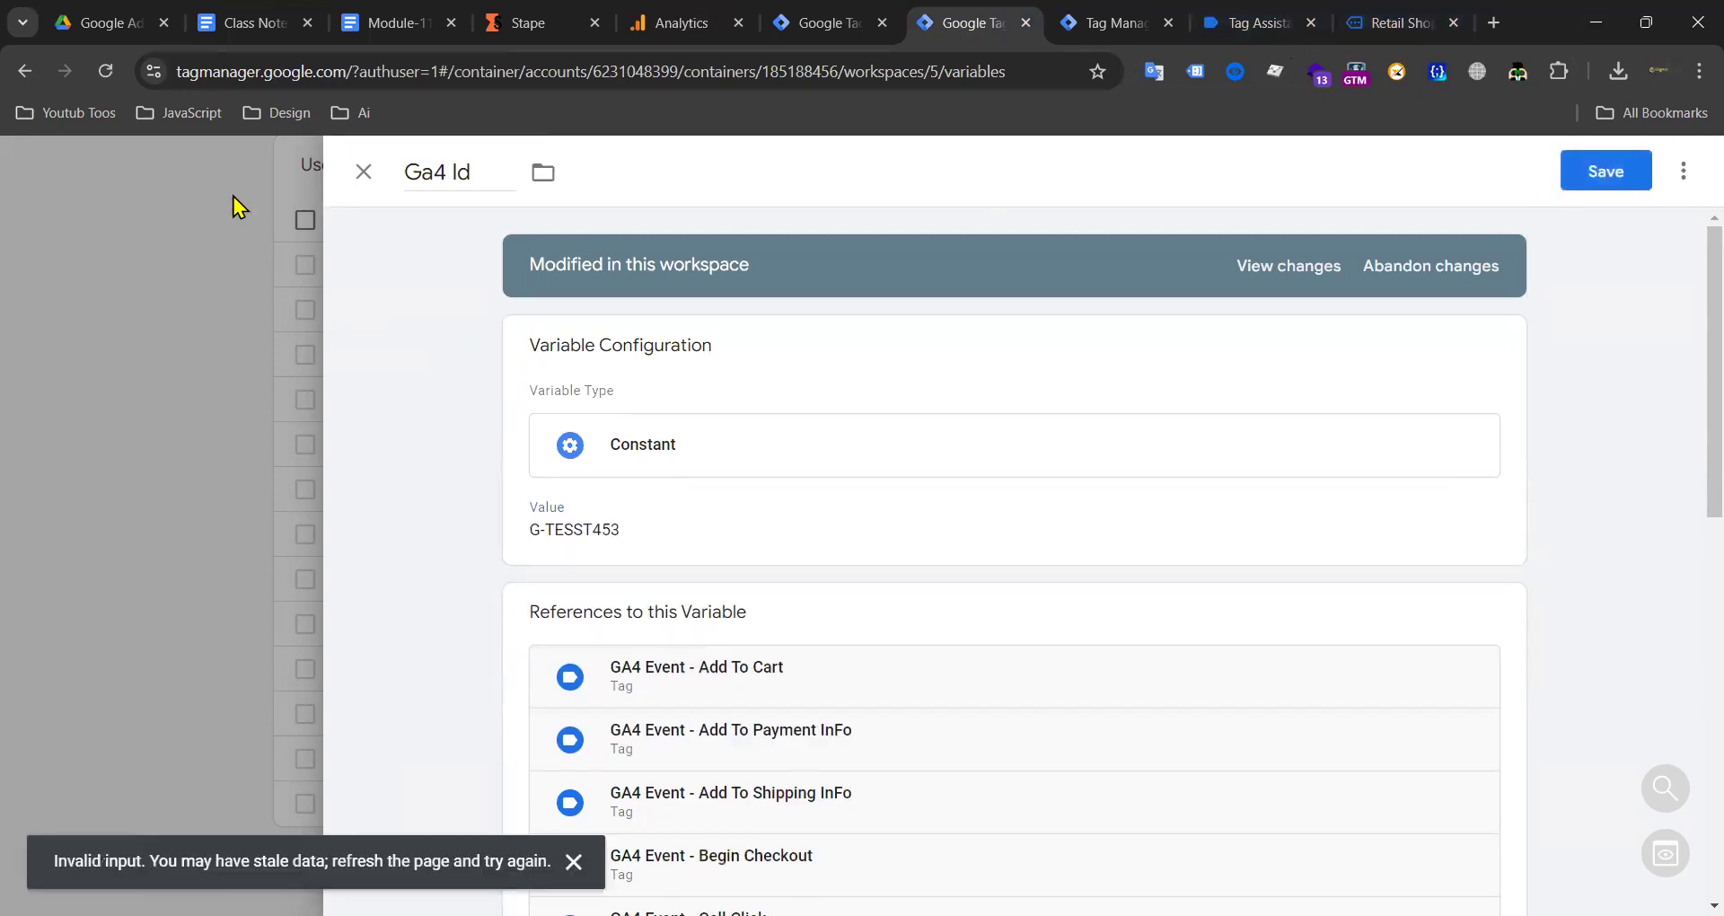
Step: After the stale-data error, clear the value and close the variable without saving
left_click(644, 517)
triple_click(635, 567)
key("BackSpace")
left_click(363, 173)
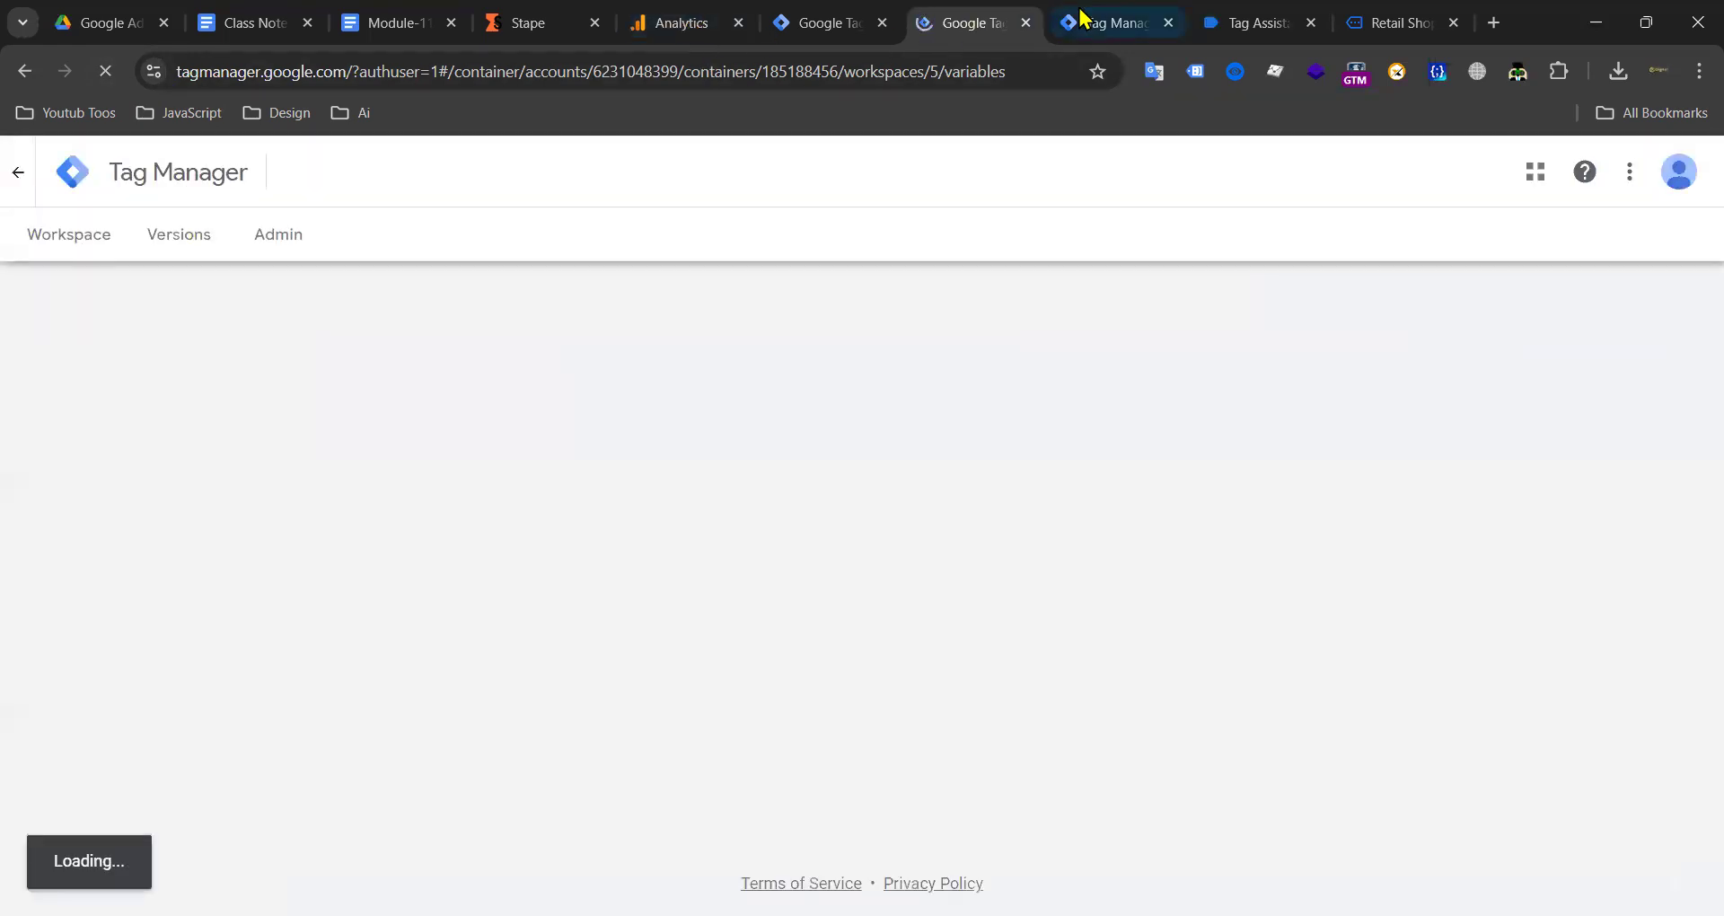
Step: Select the View Item List hit's stape.io collect URL, then review the server preview's fired GA4 tag
left_click(691, 27)
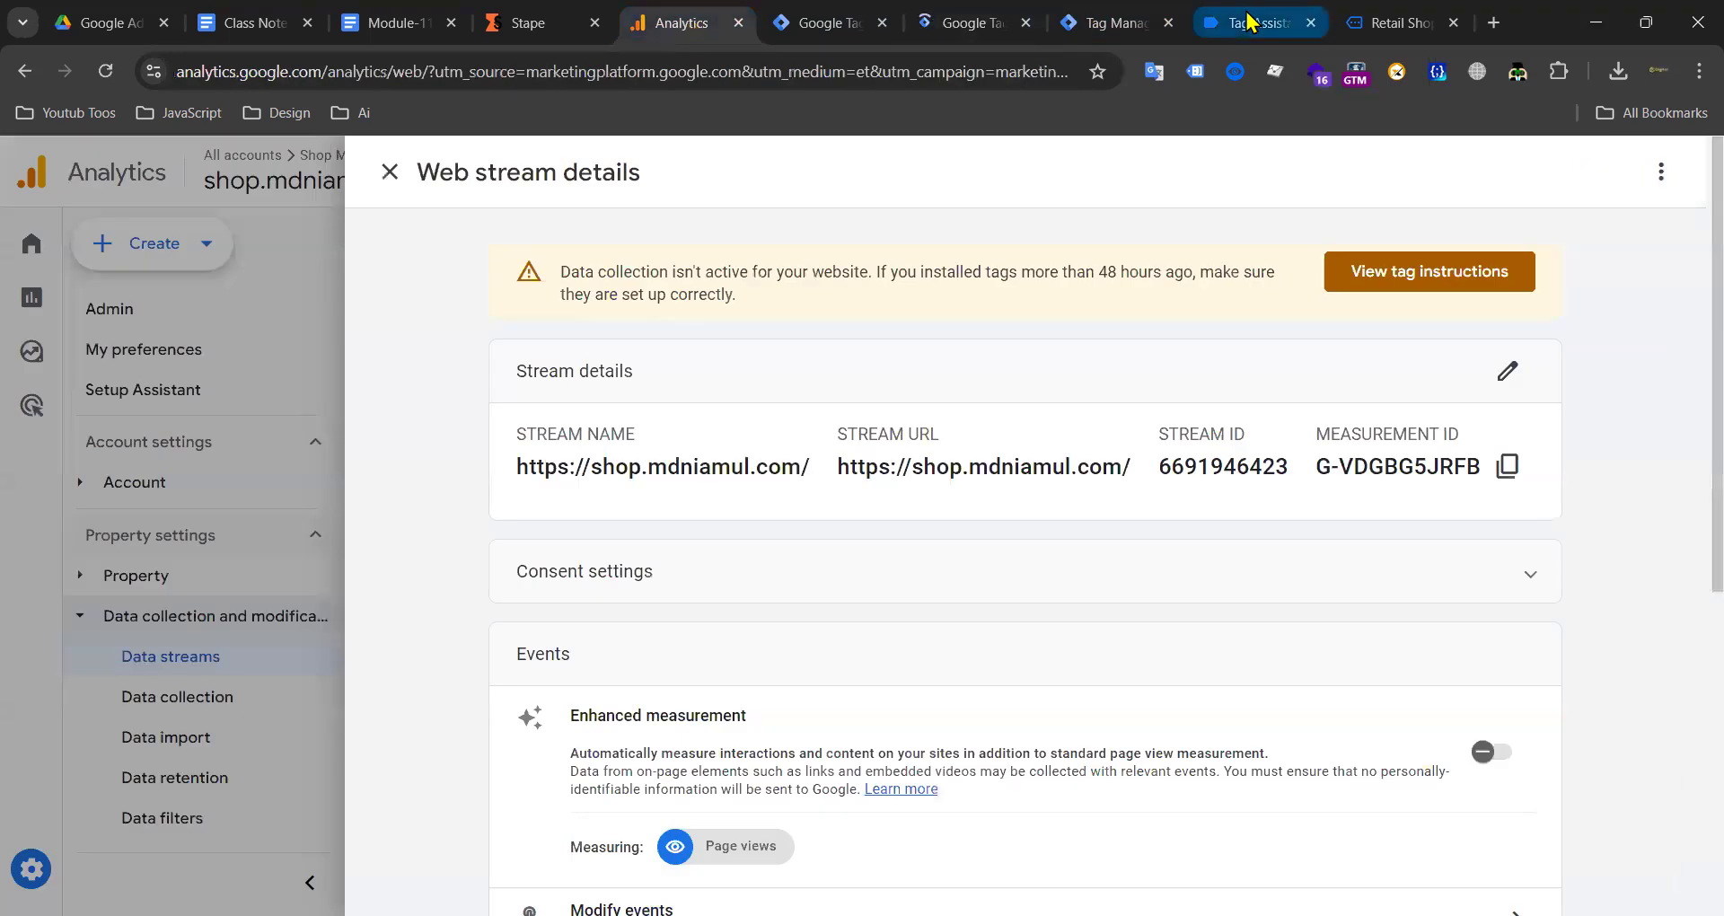
left_click(1253, 23)
left_click(404, 710)
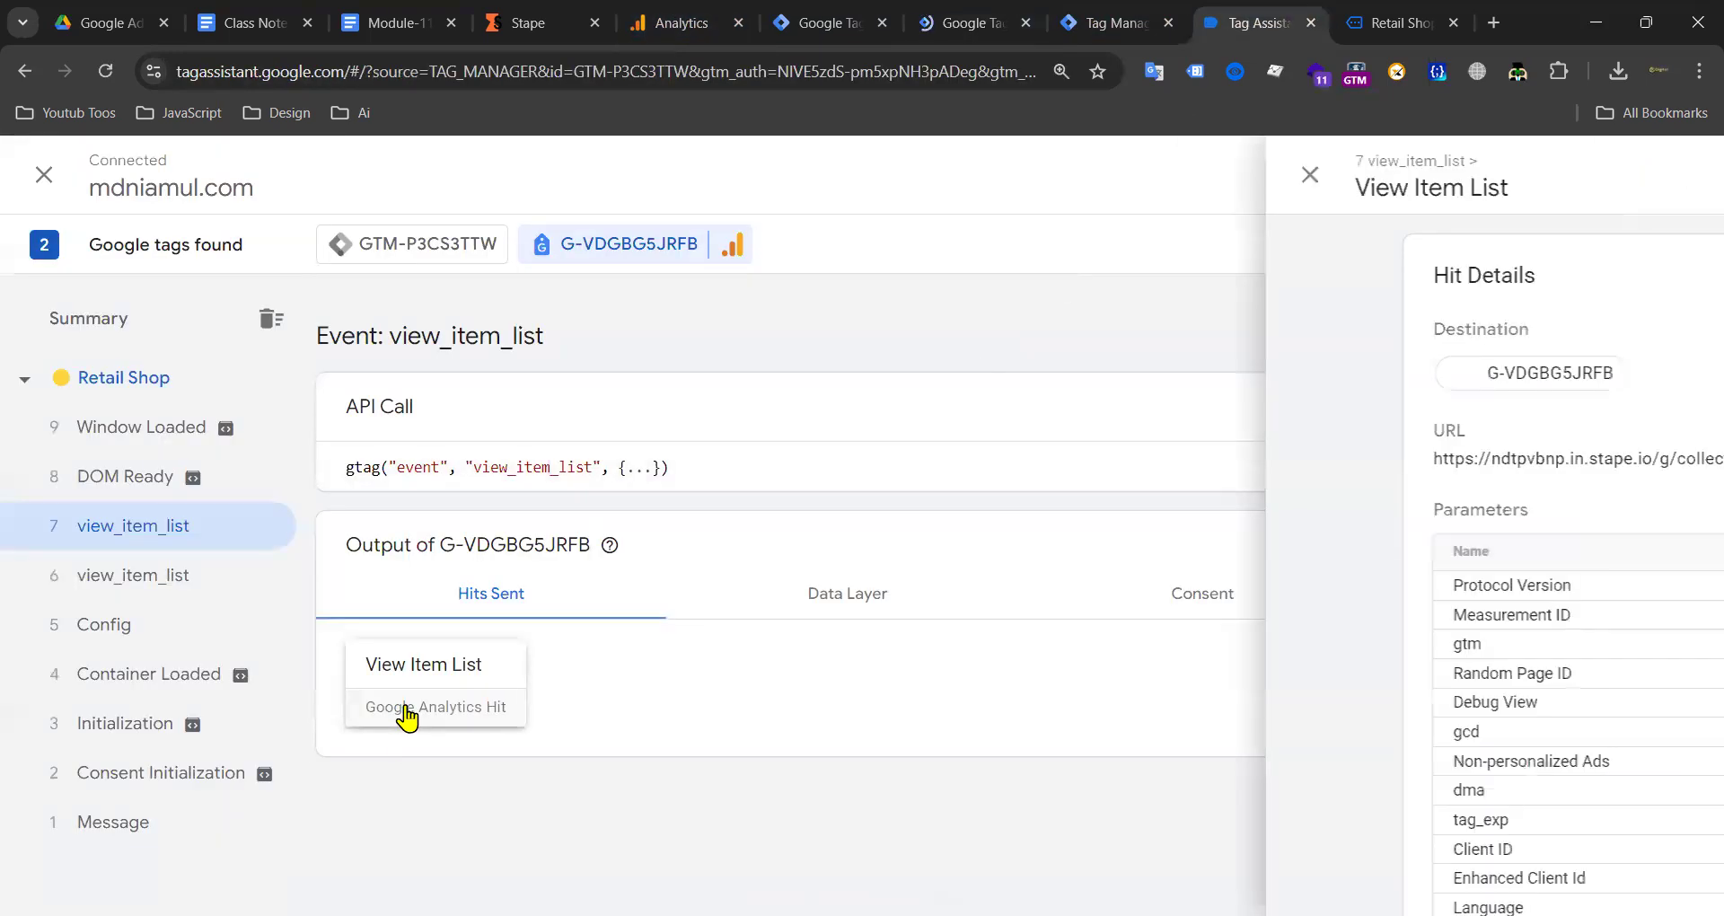
left_click_drag(735, 460, 431, 449)
left_click(540, 459)
left_click(656, 459)
left_click_drag(664, 459, 576, 459)
left_click(729, 460)
left_click_drag(770, 460, 437, 460)
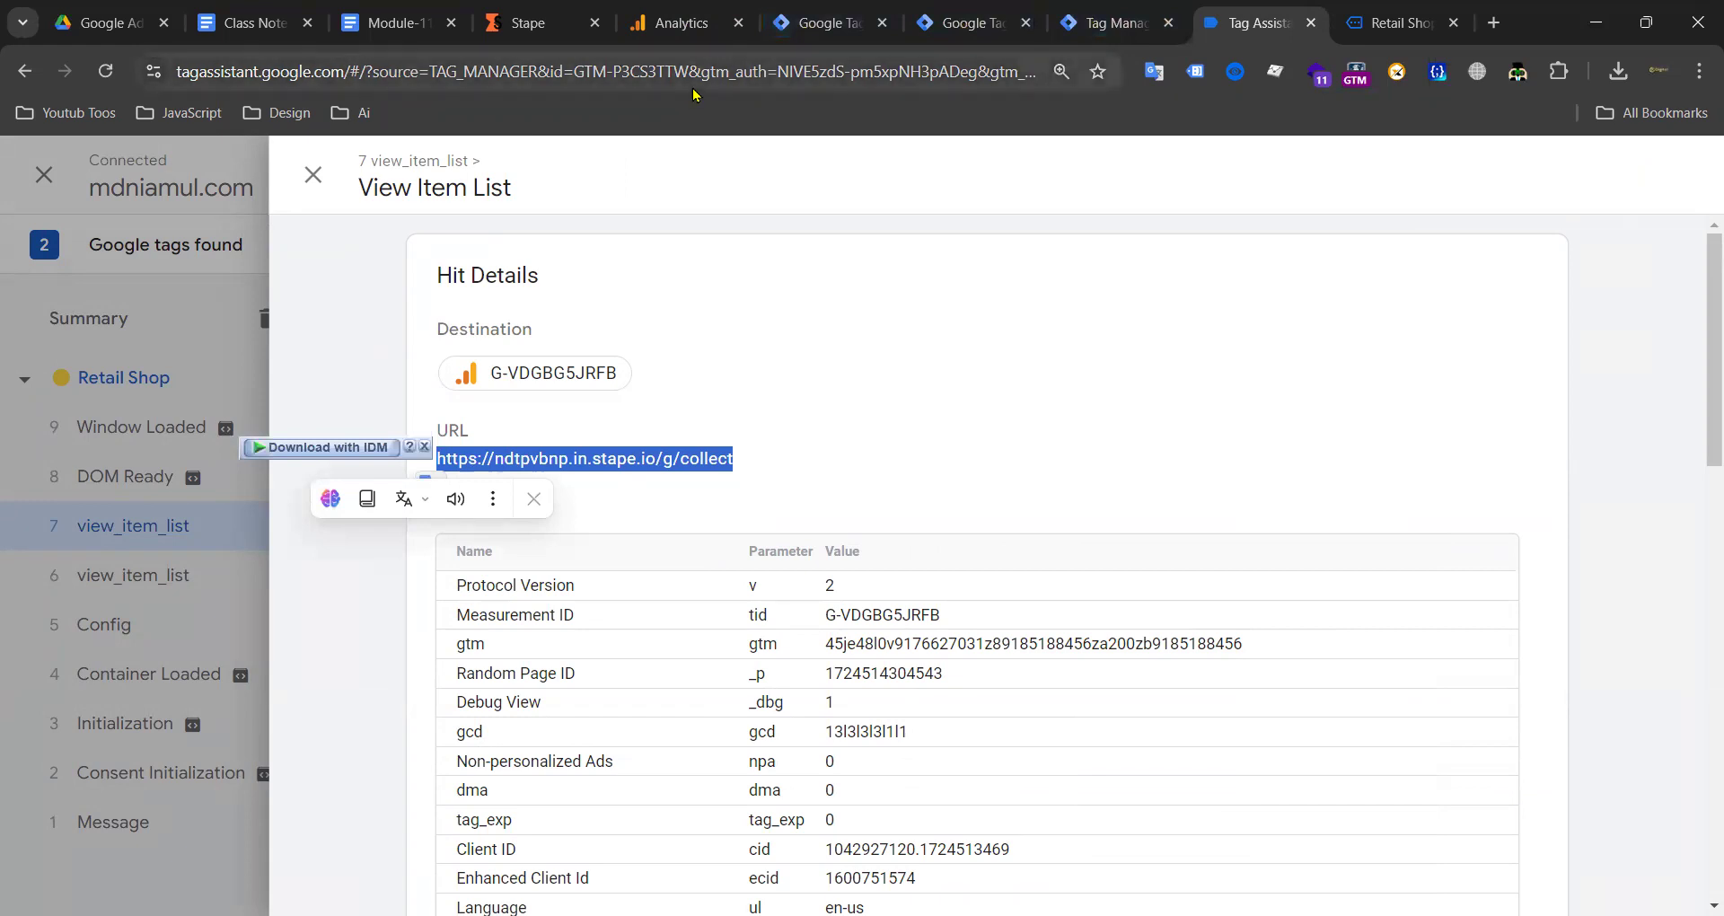
left_click(1110, 21)
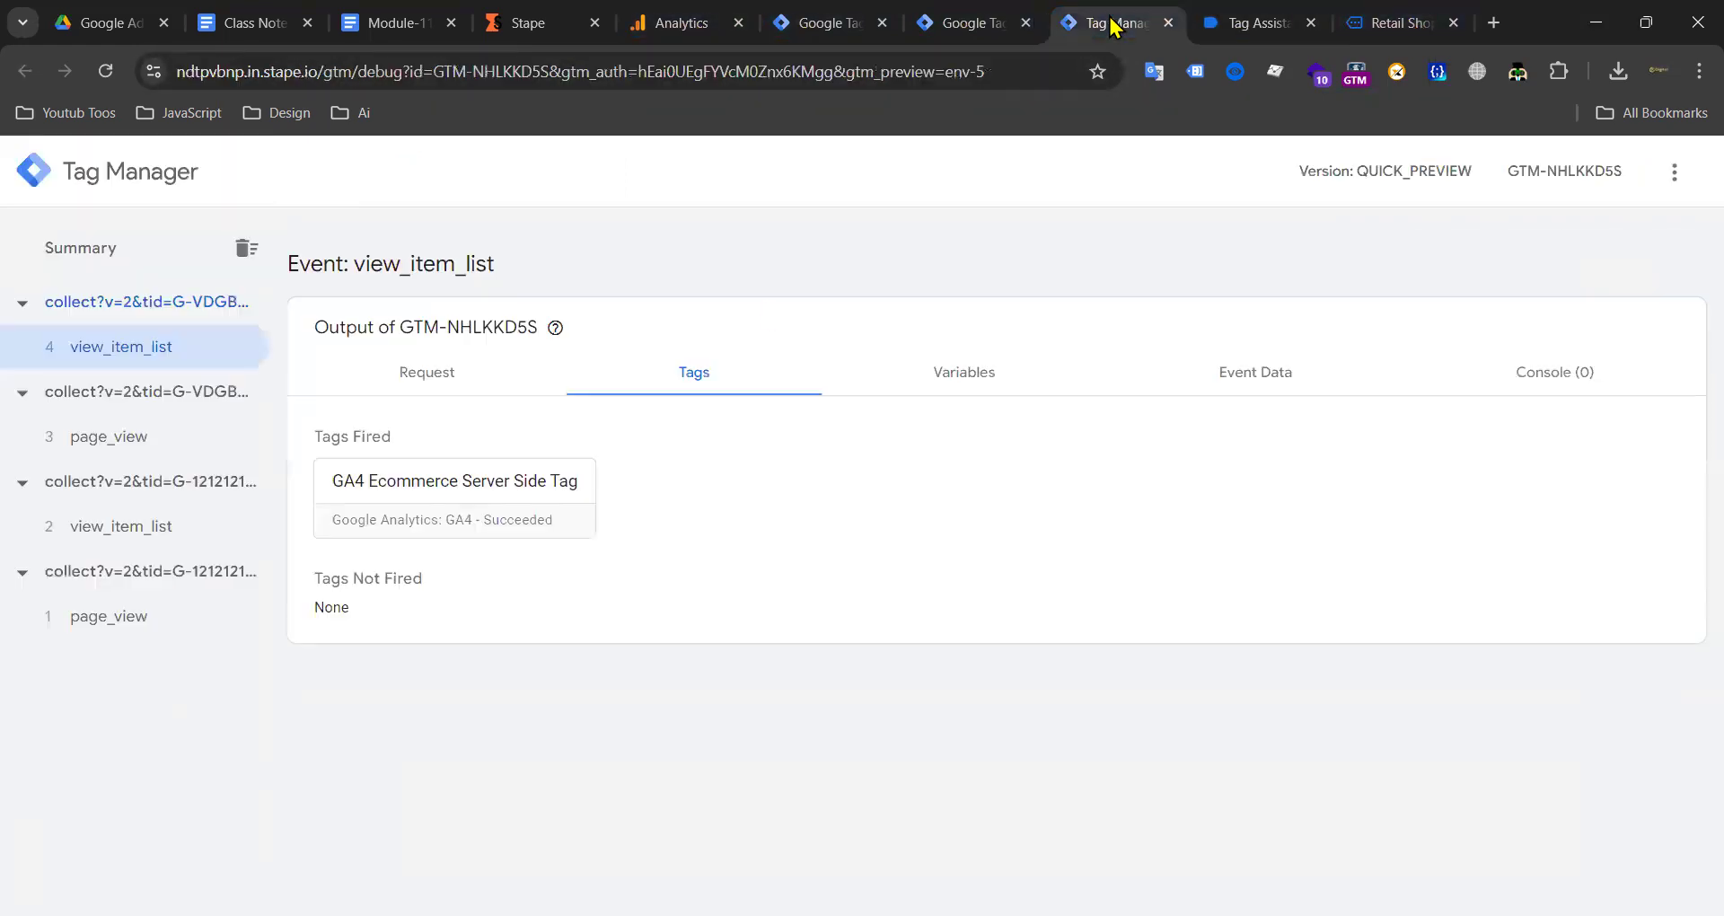
left_click(959, 20)
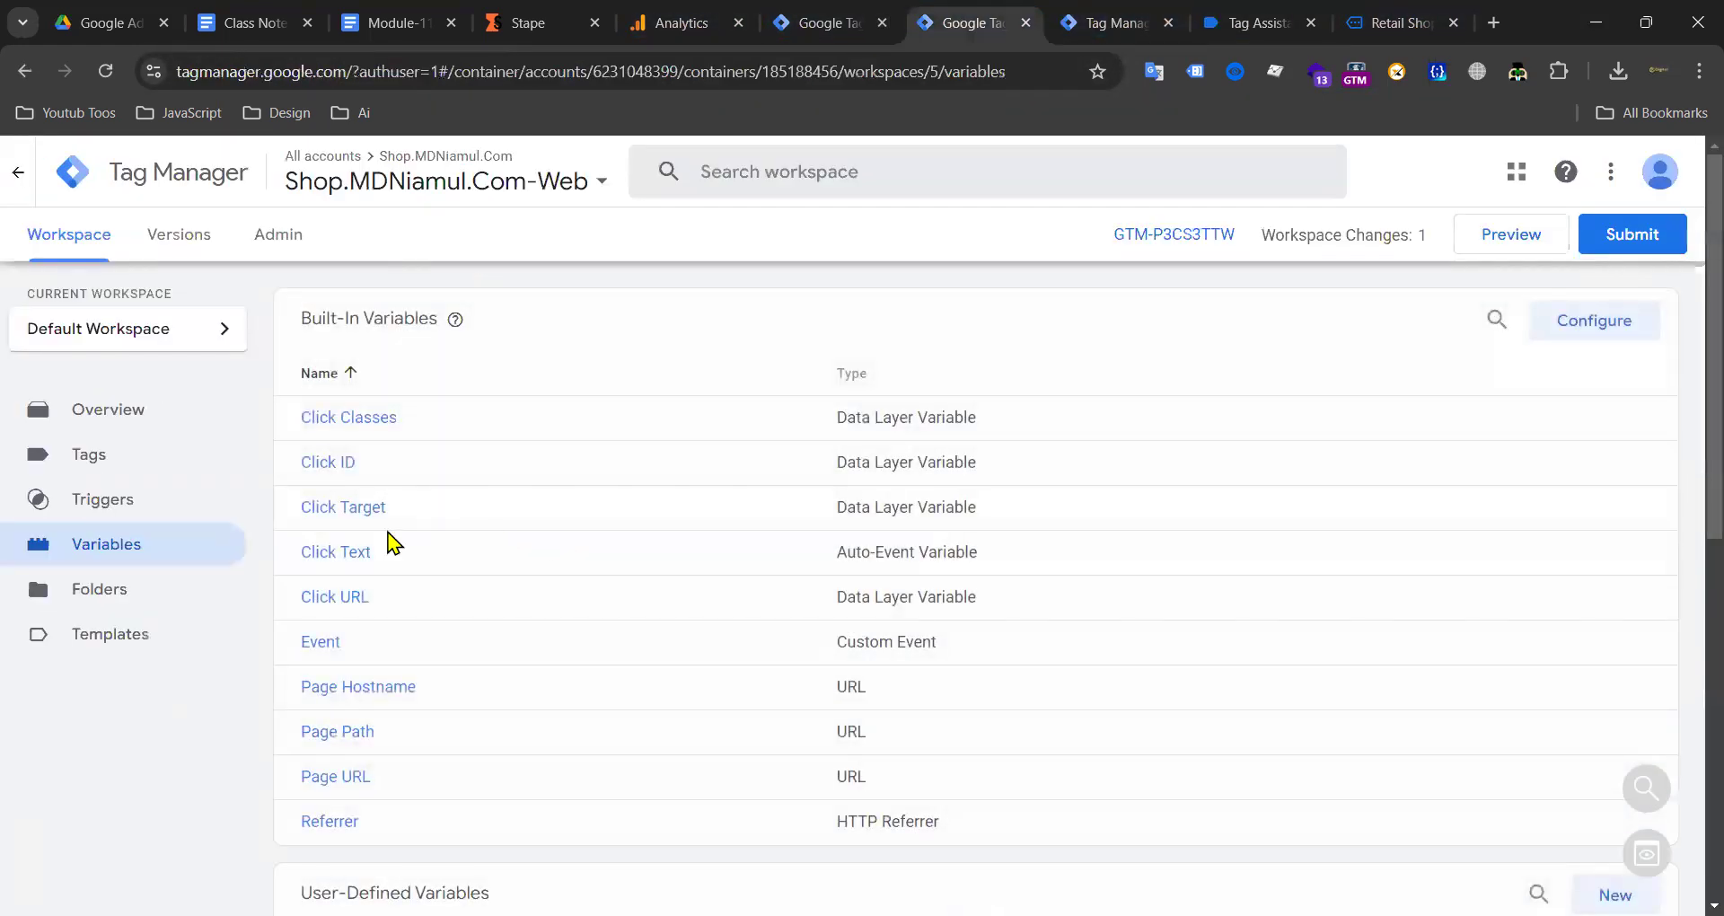
Step: Save the Ga4 Id constant as G-TESST453 and start a new preview session for mdniamul.com
scroll(413, 611, "down", 8)
left_click(360, 802)
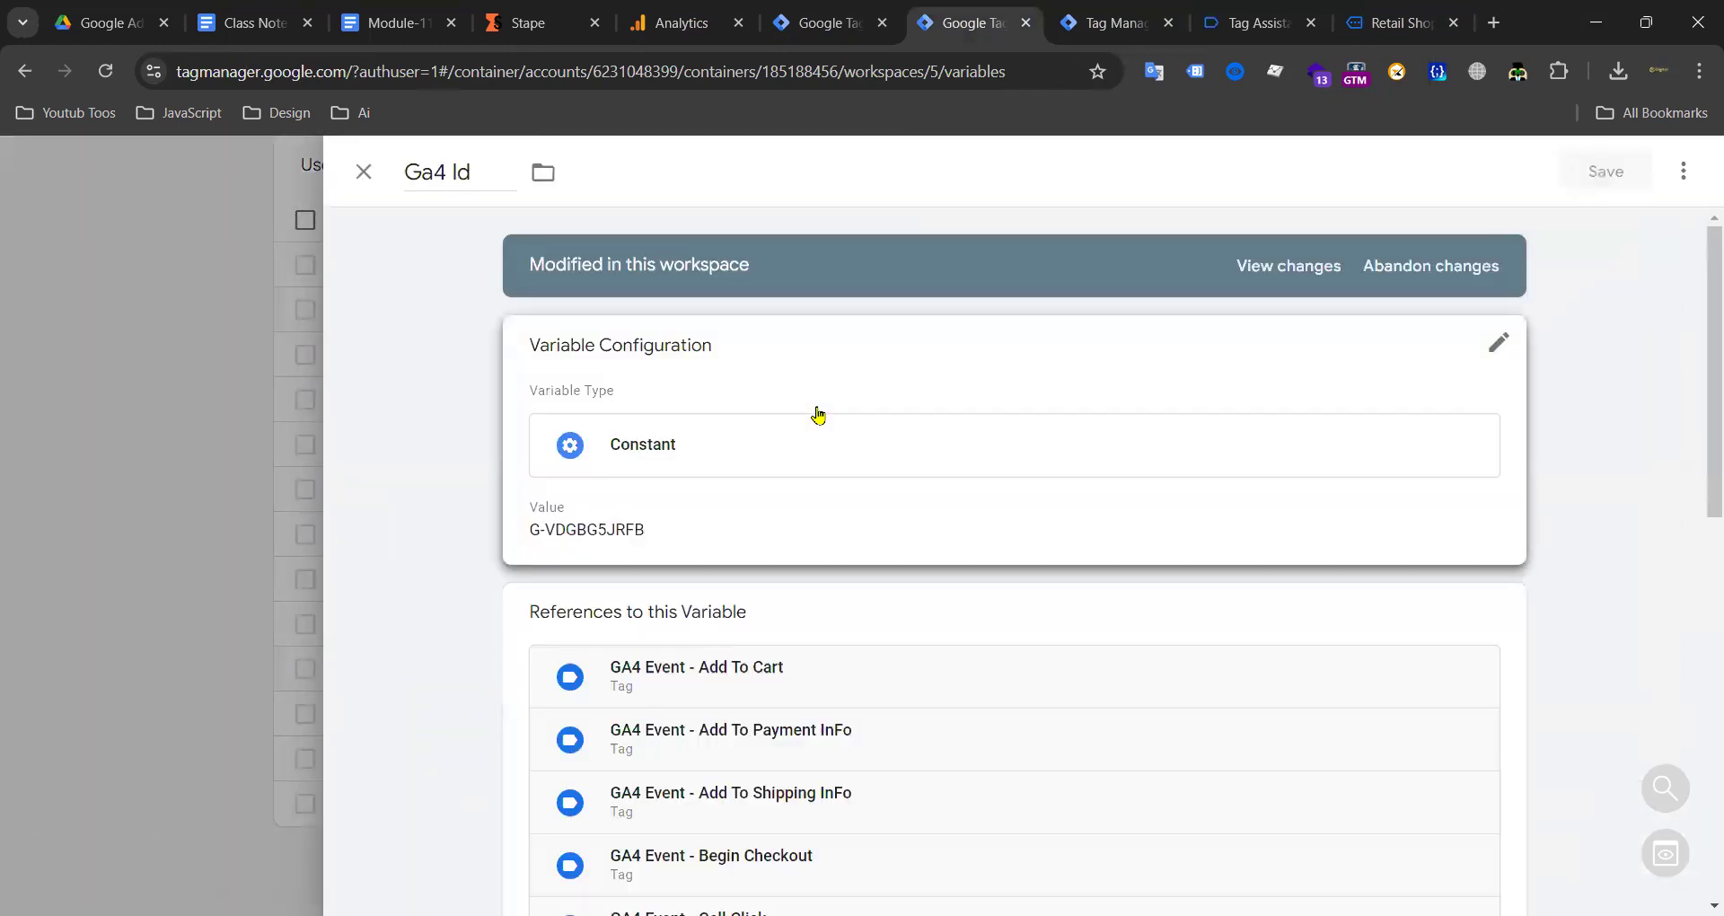
left_click(818, 414)
triple_click(651, 572)
type("G-TESST453")
left_click(1604, 171)
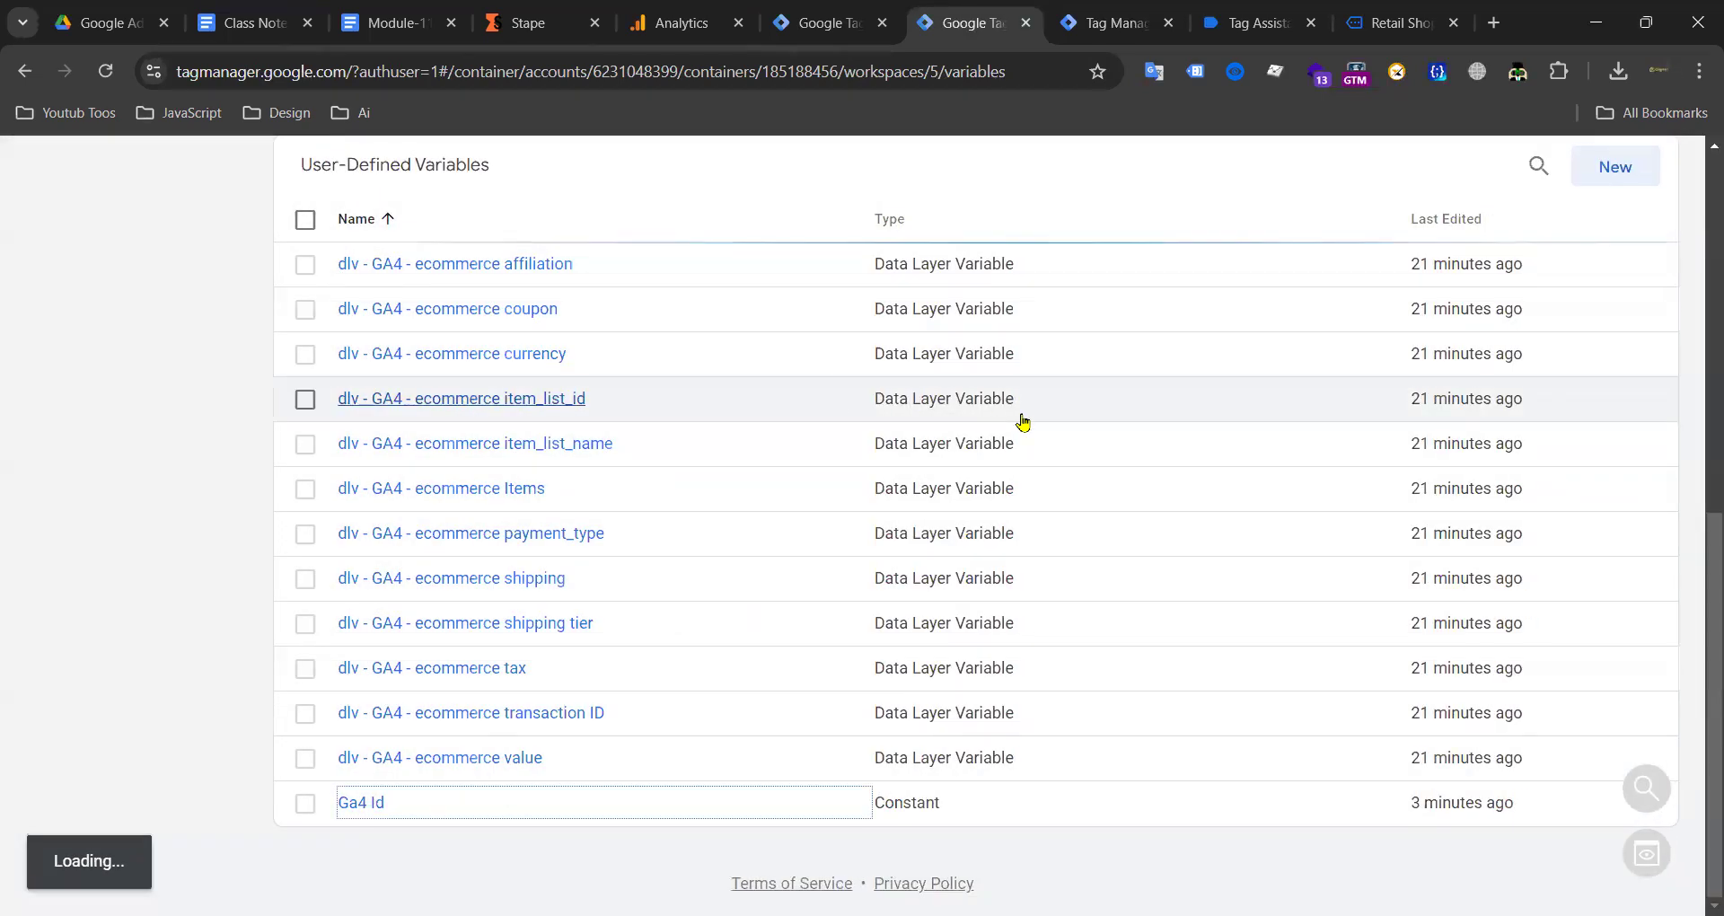
left_click(1489, 240)
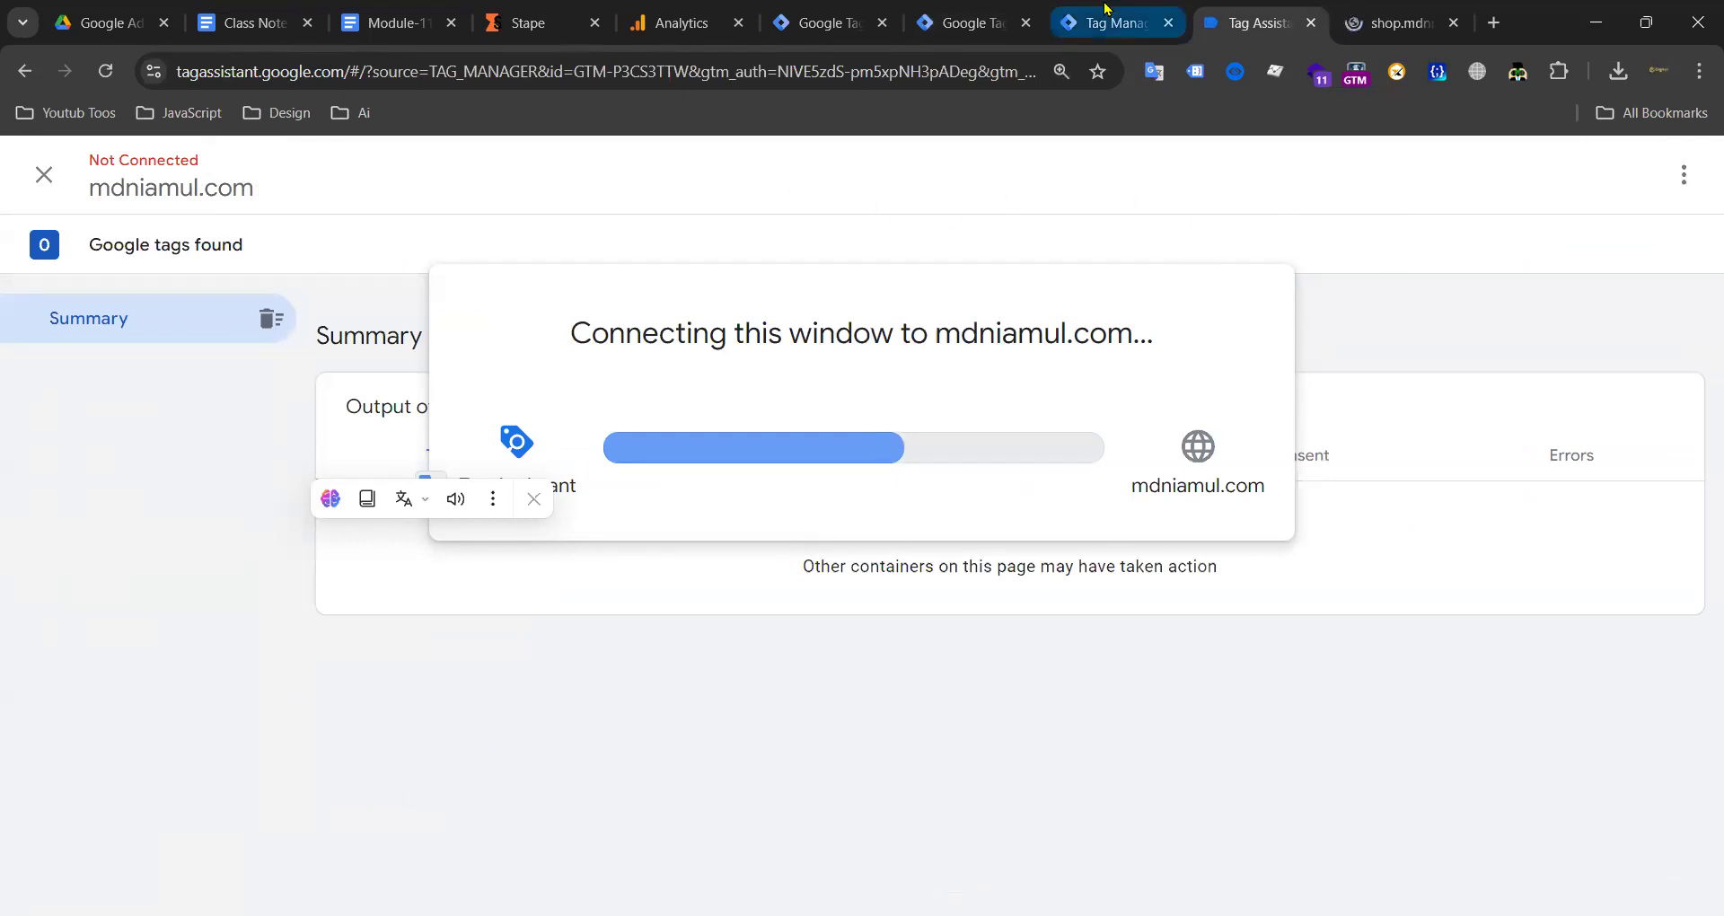
Step: Clear the server preview's old messages and reconnect Tag Assistant to mdniamul.com, now detecting G-TESST453
left_click(246, 248)
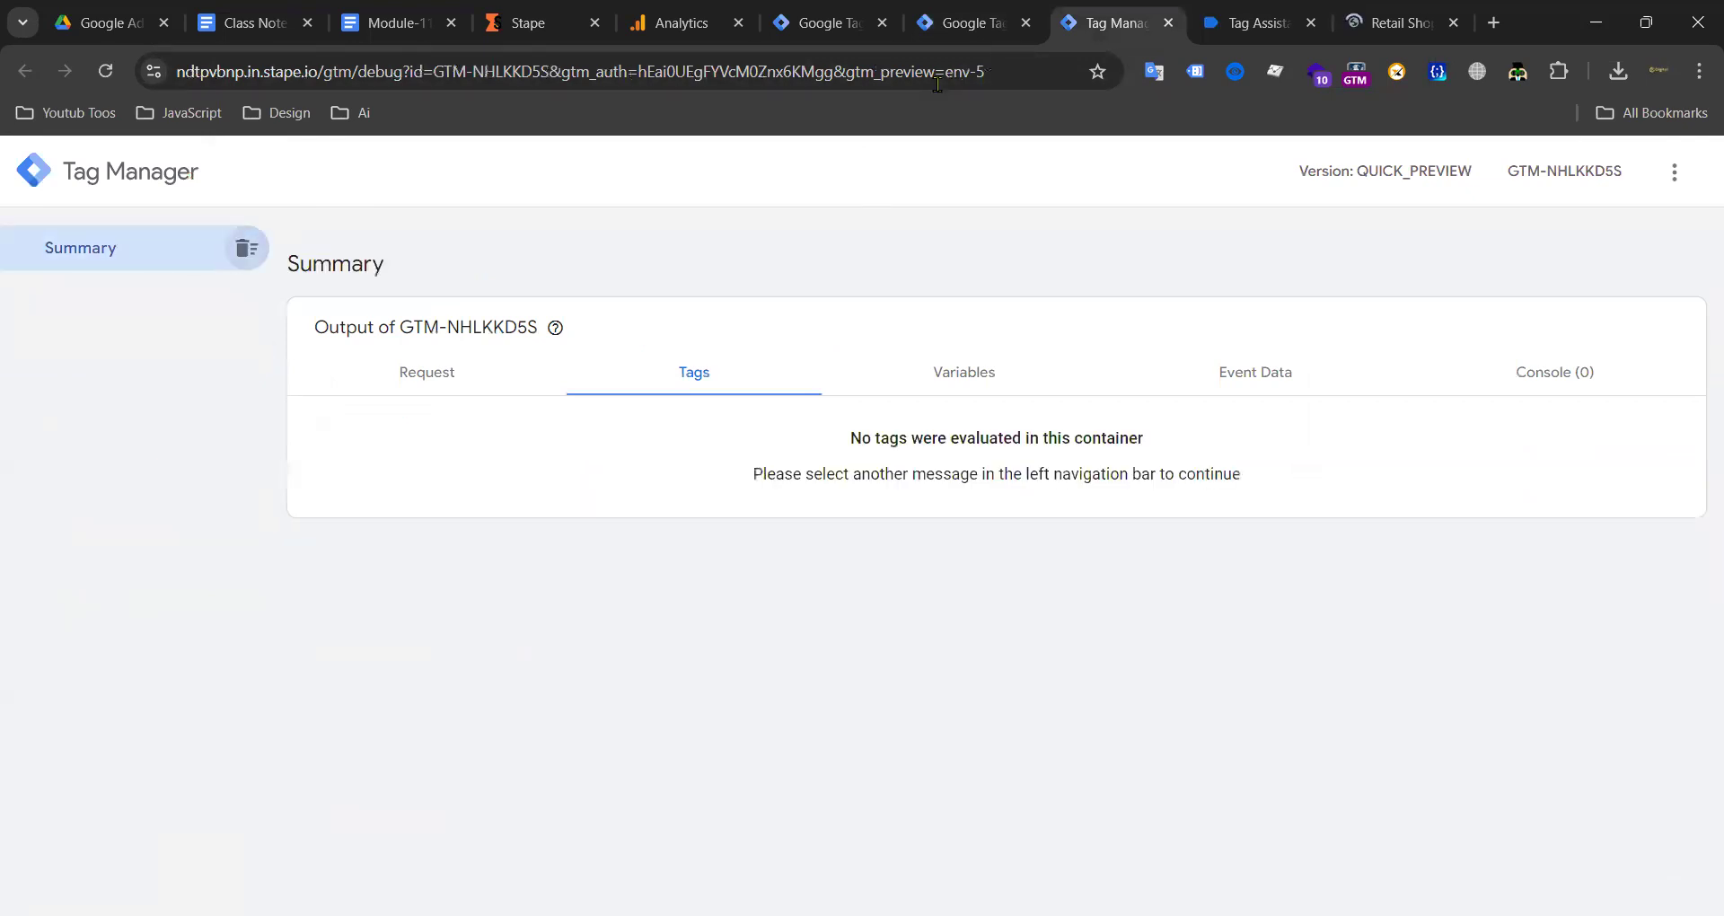
left_click(1279, 27)
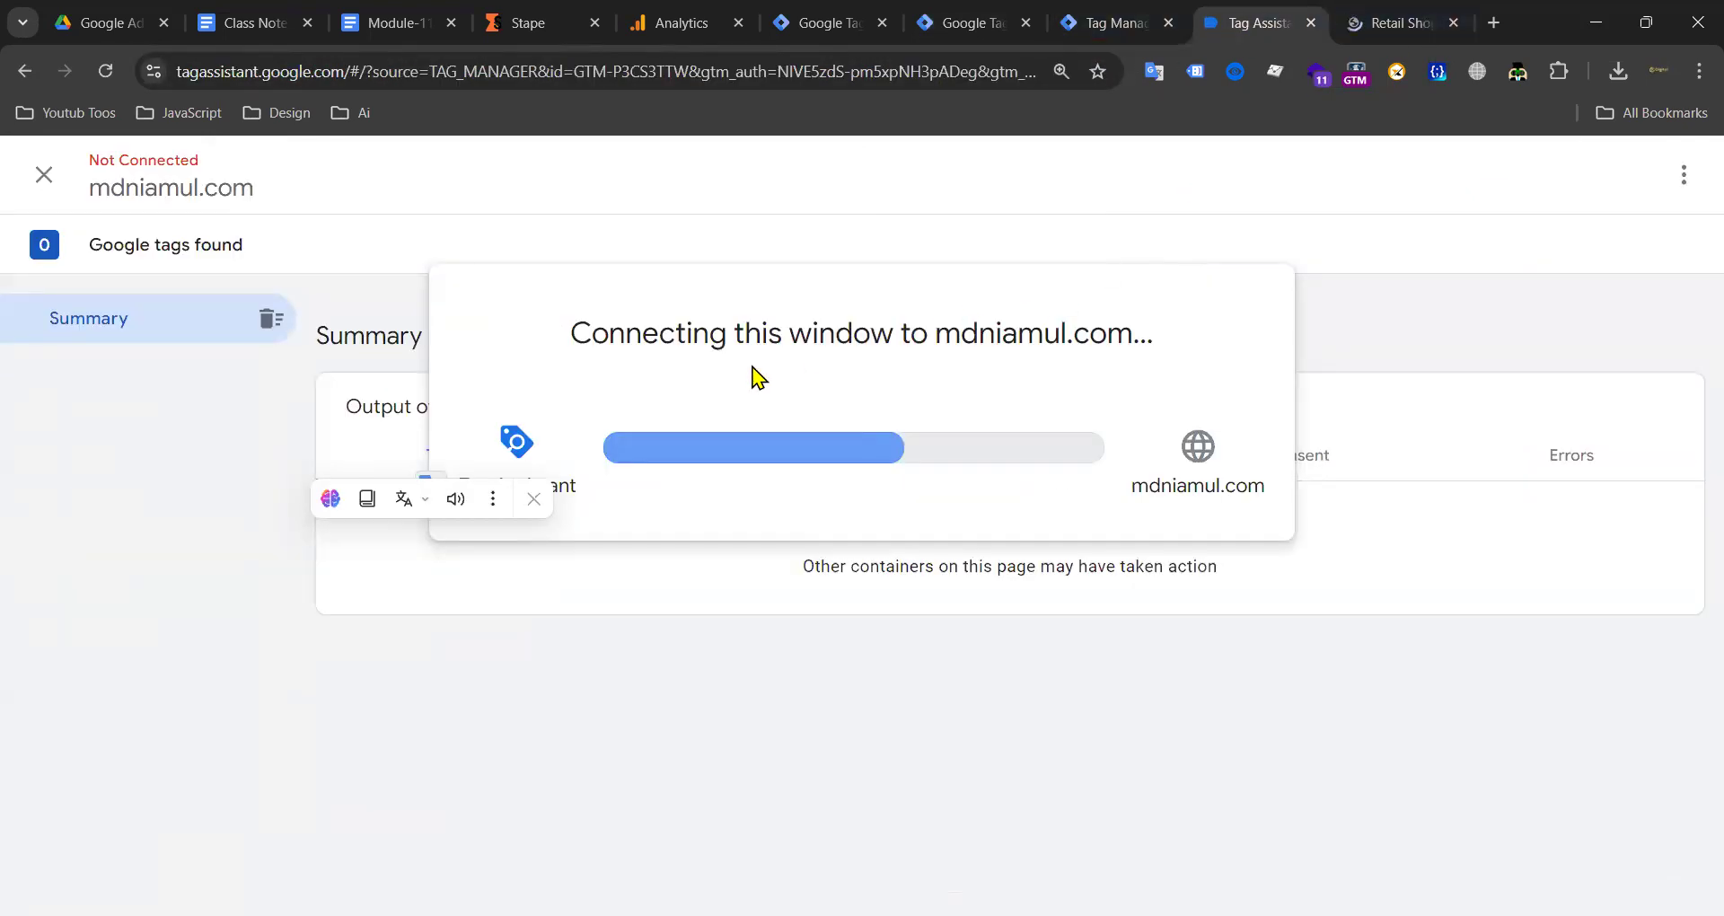
left_click(696, 22)
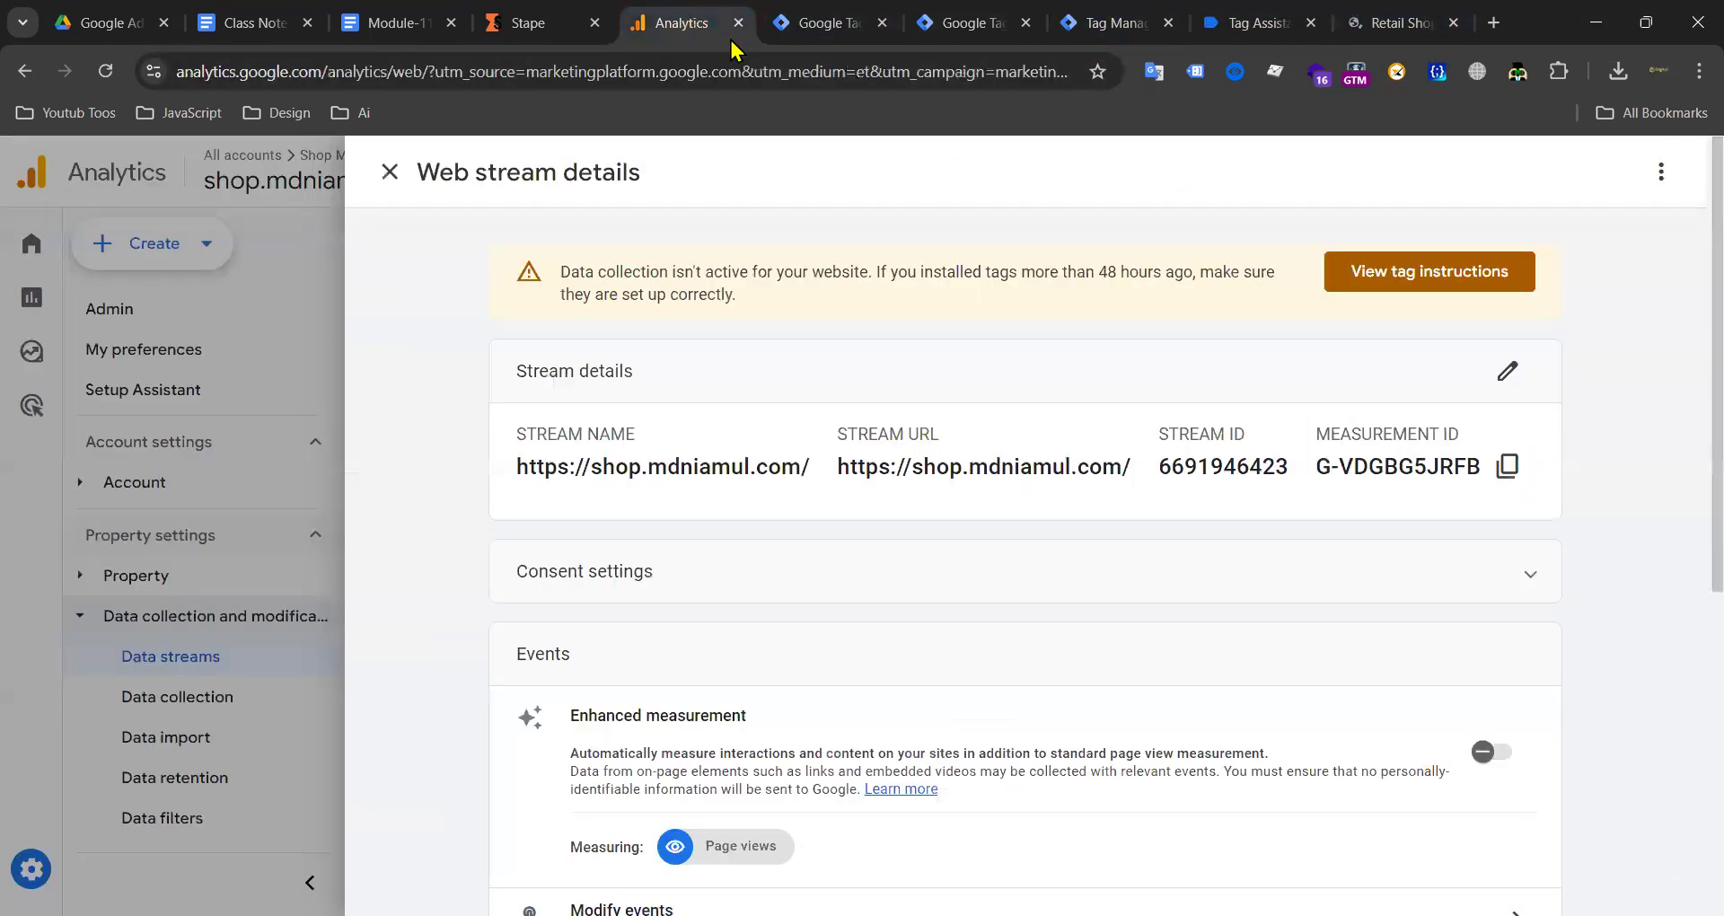
left_click(1393, 36)
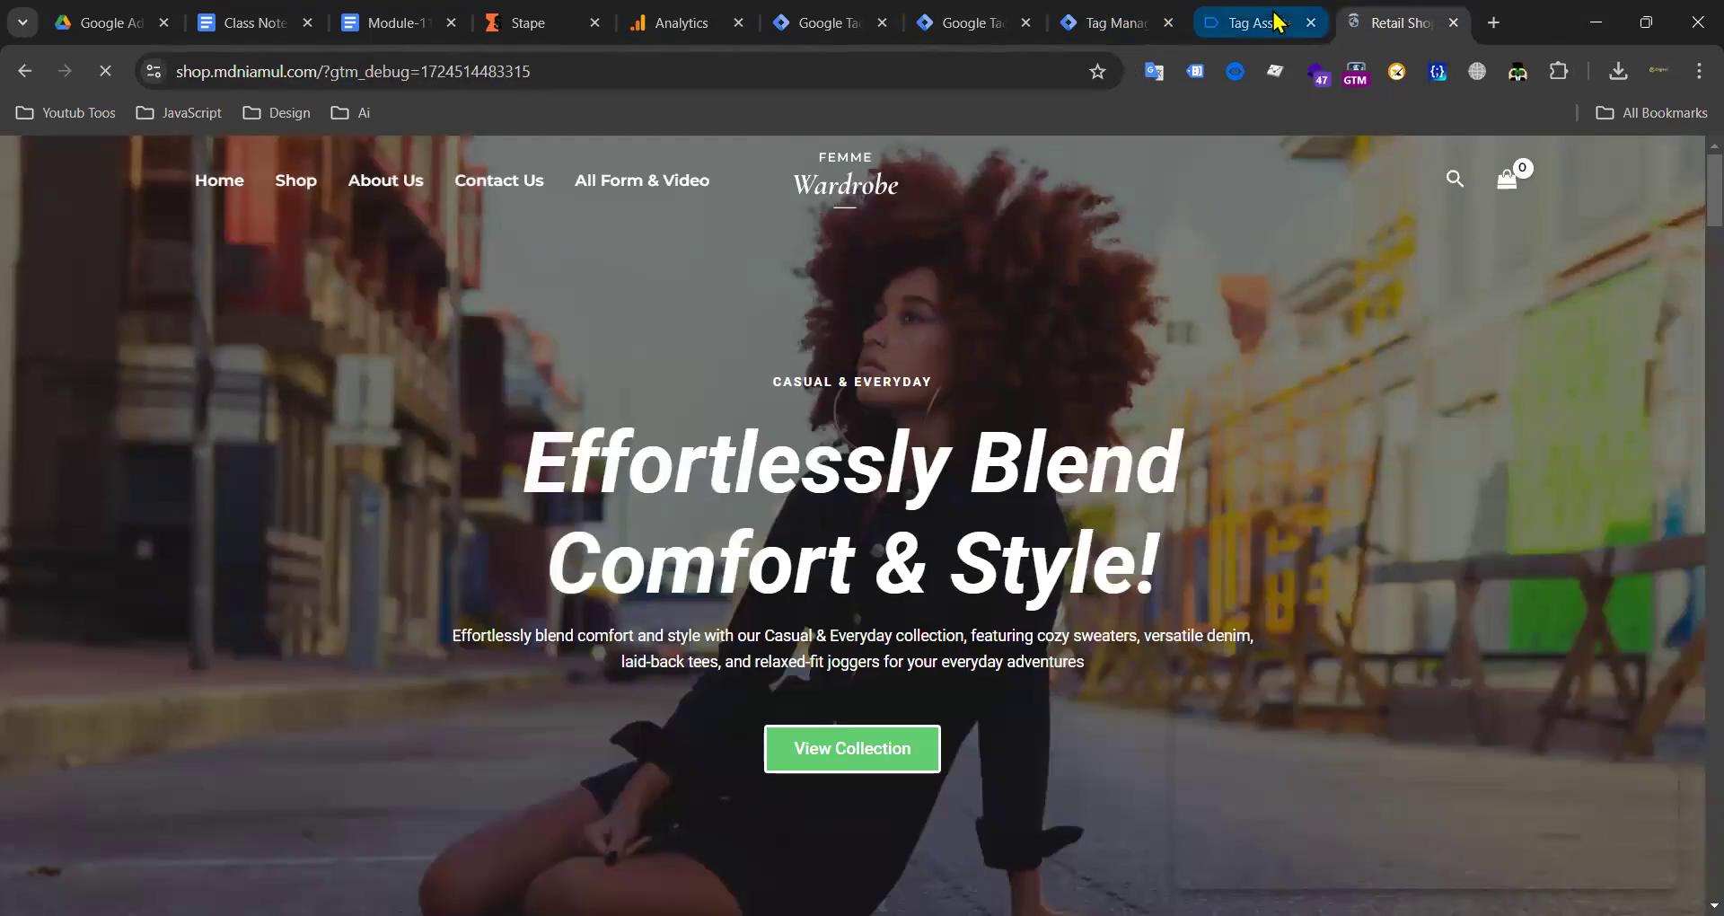
left_click(1271, 27)
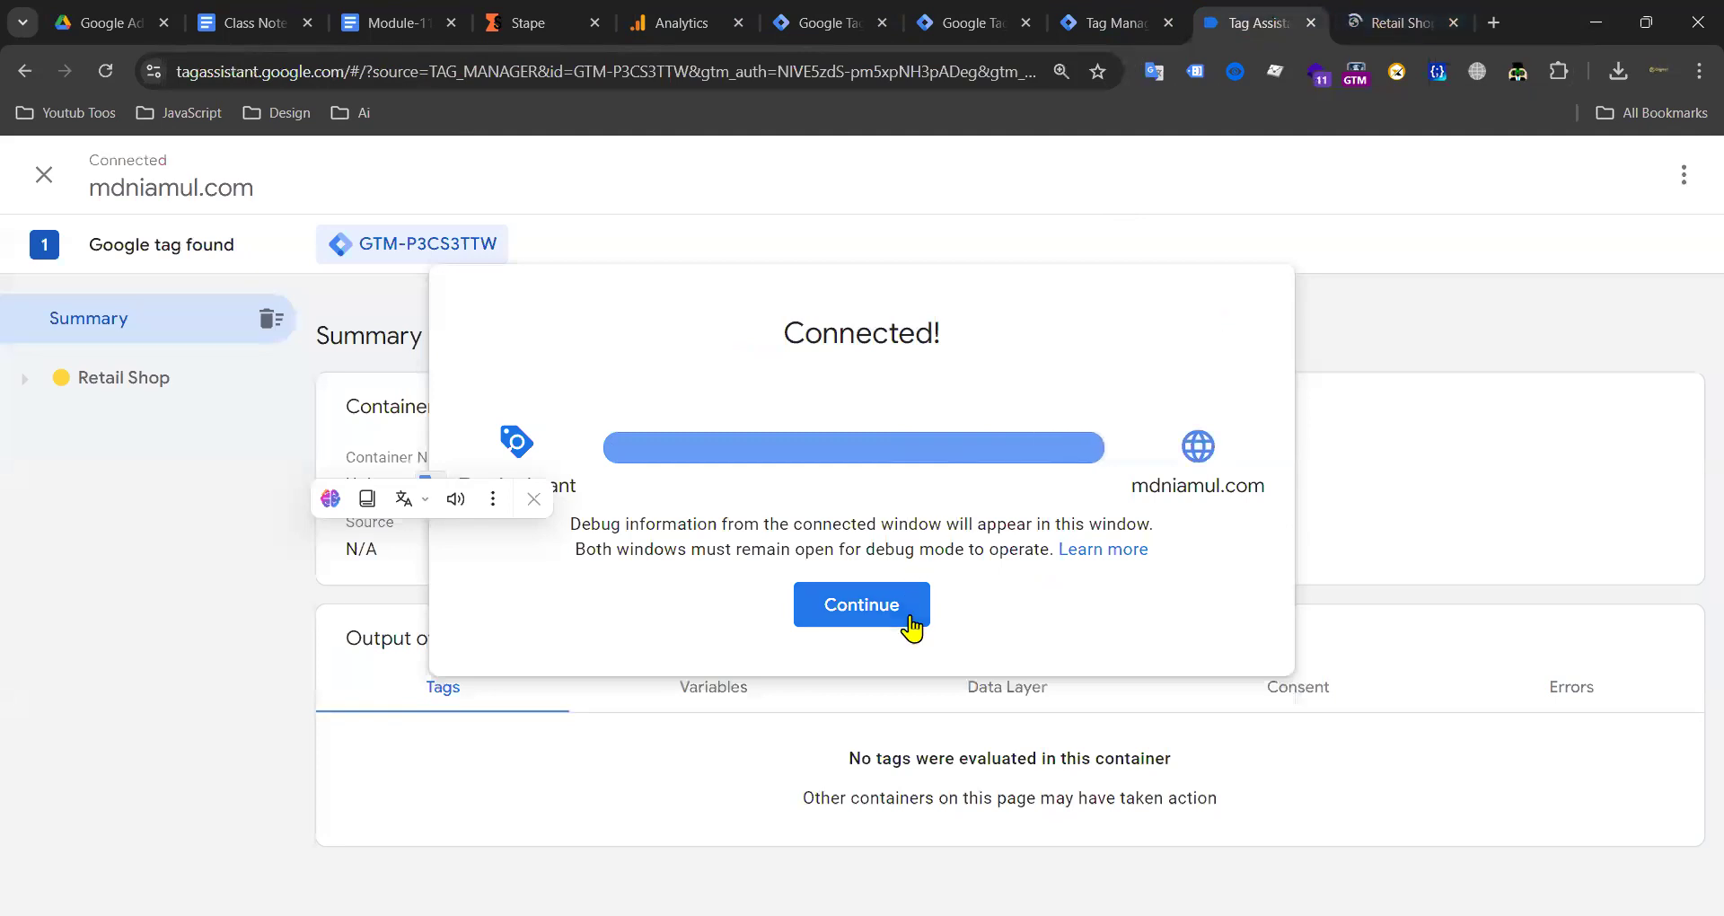
left_click(900, 601)
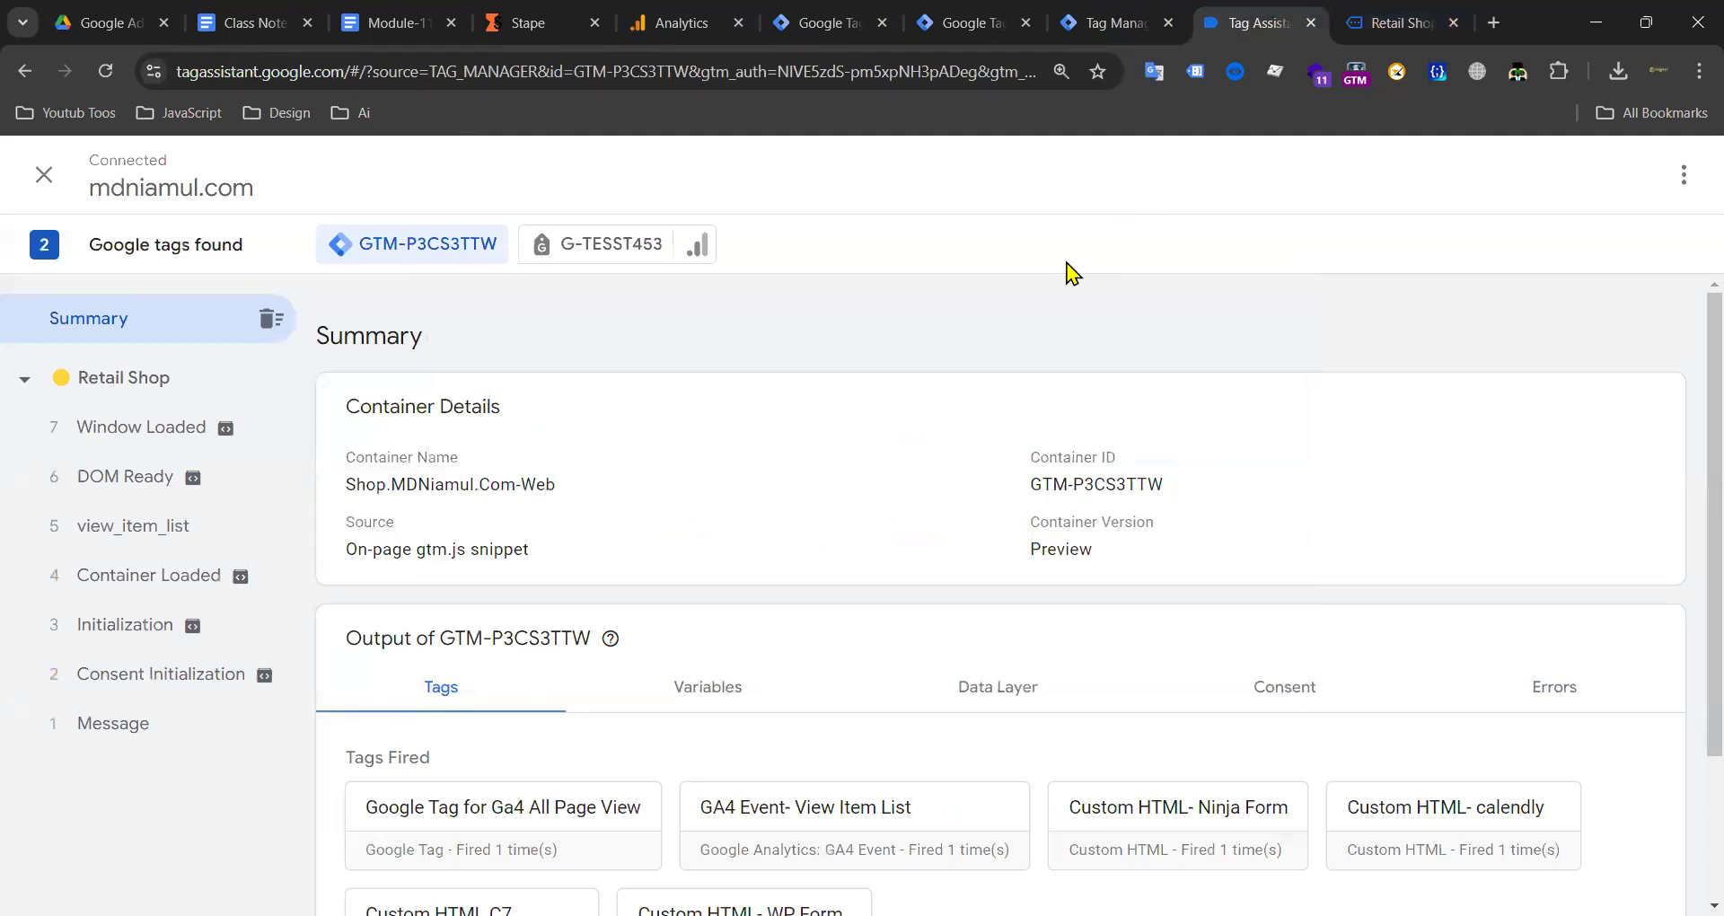
left_click(1401, 25)
left_click(1257, 23)
Step: Open G-TESST453's View Item List hit and highlight the stape.io domain in its collect URL
left_click(584, 245)
left_click(433, 759)
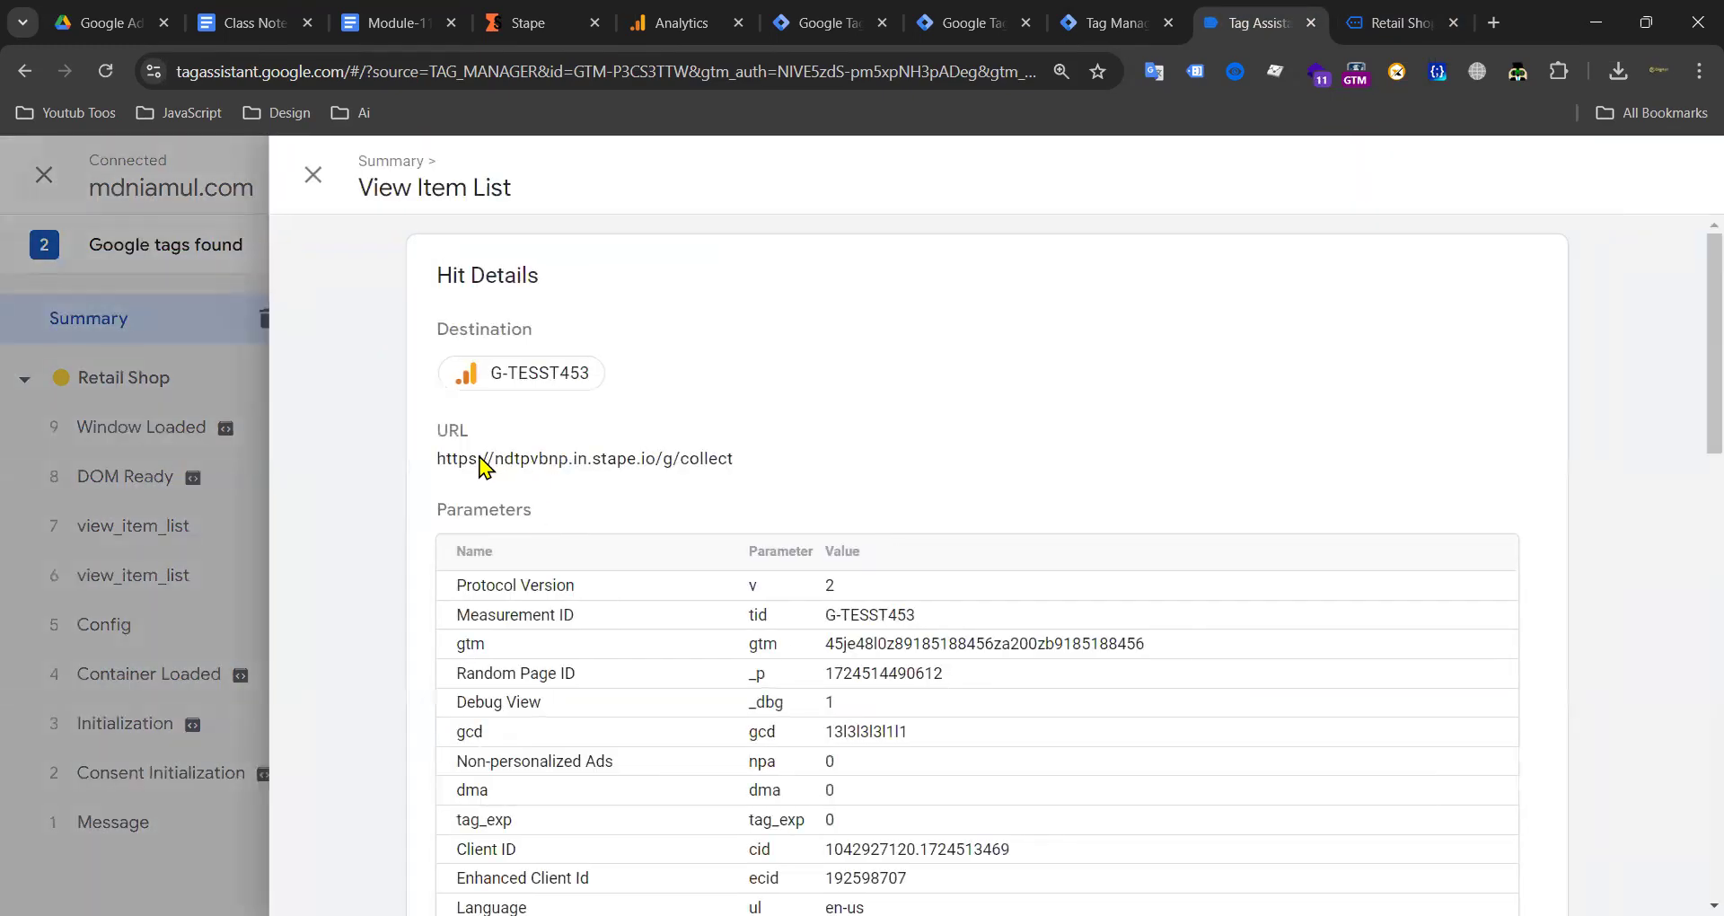
mouse_move(439, 457)
left_mouse_down()
mouse_move(763, 464)
mouse_move(439, 458)
left_mouse_up()
left_click(686, 456)
left_click(647, 460)
left_click_drag(654, 460, 488, 462)
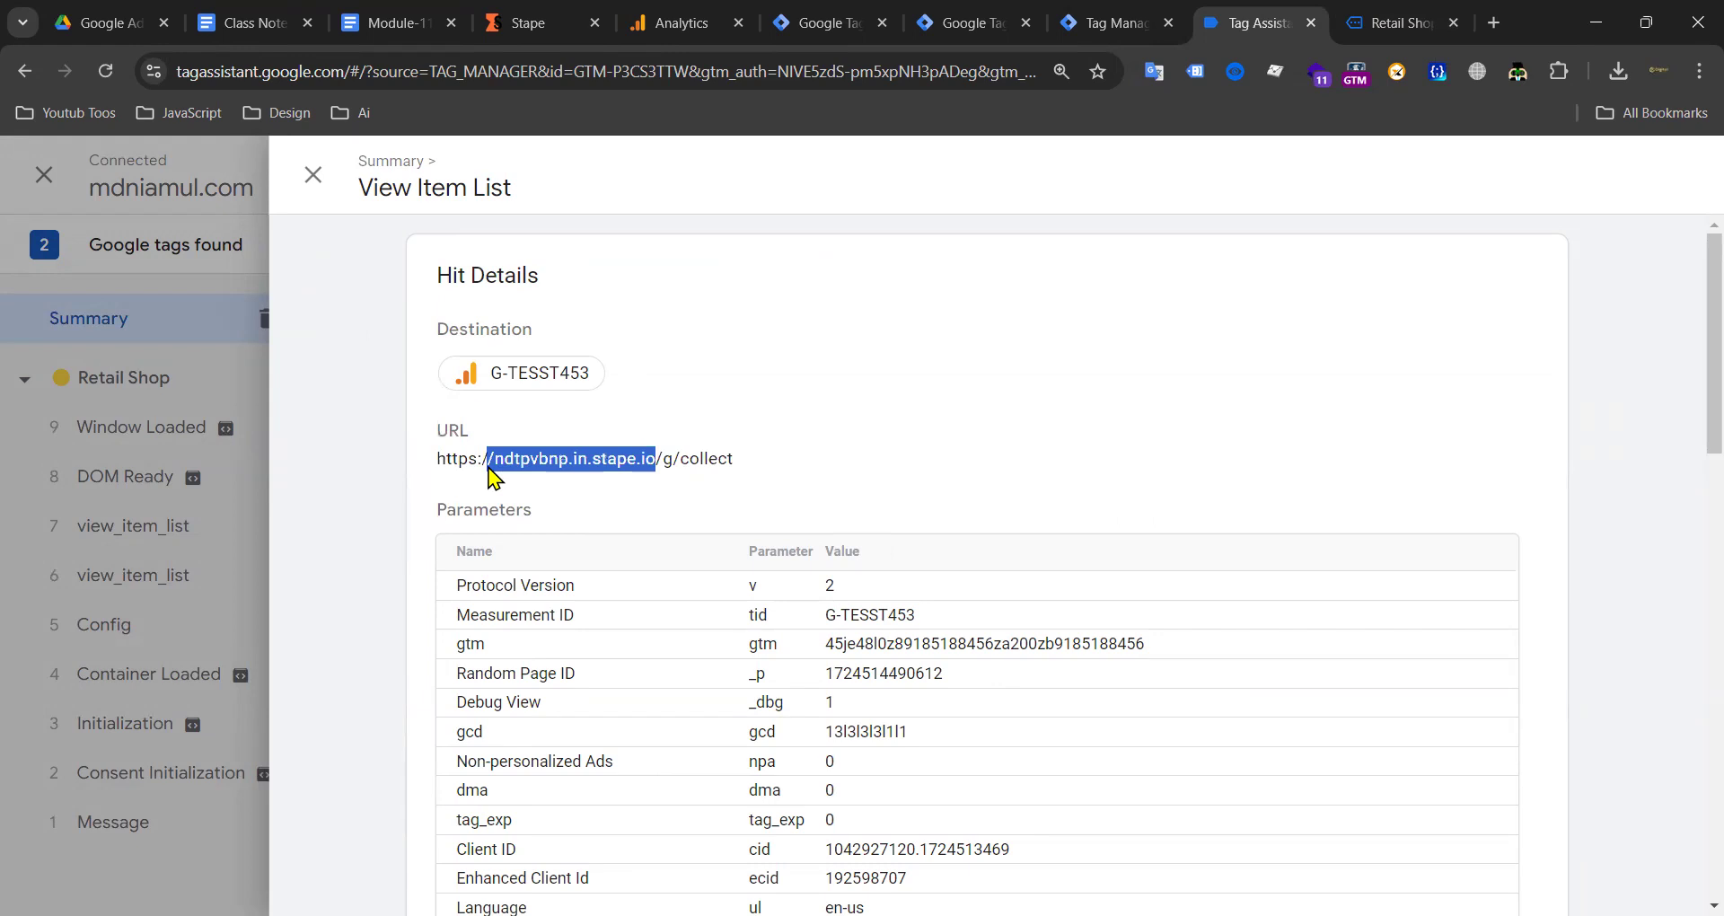
Step: Confirm the hit's G-TESST453 destination ID and full stape.io collect URL, then close the hit details
triple_click(754, 460)
left_click_drag(632, 382, 441, 379)
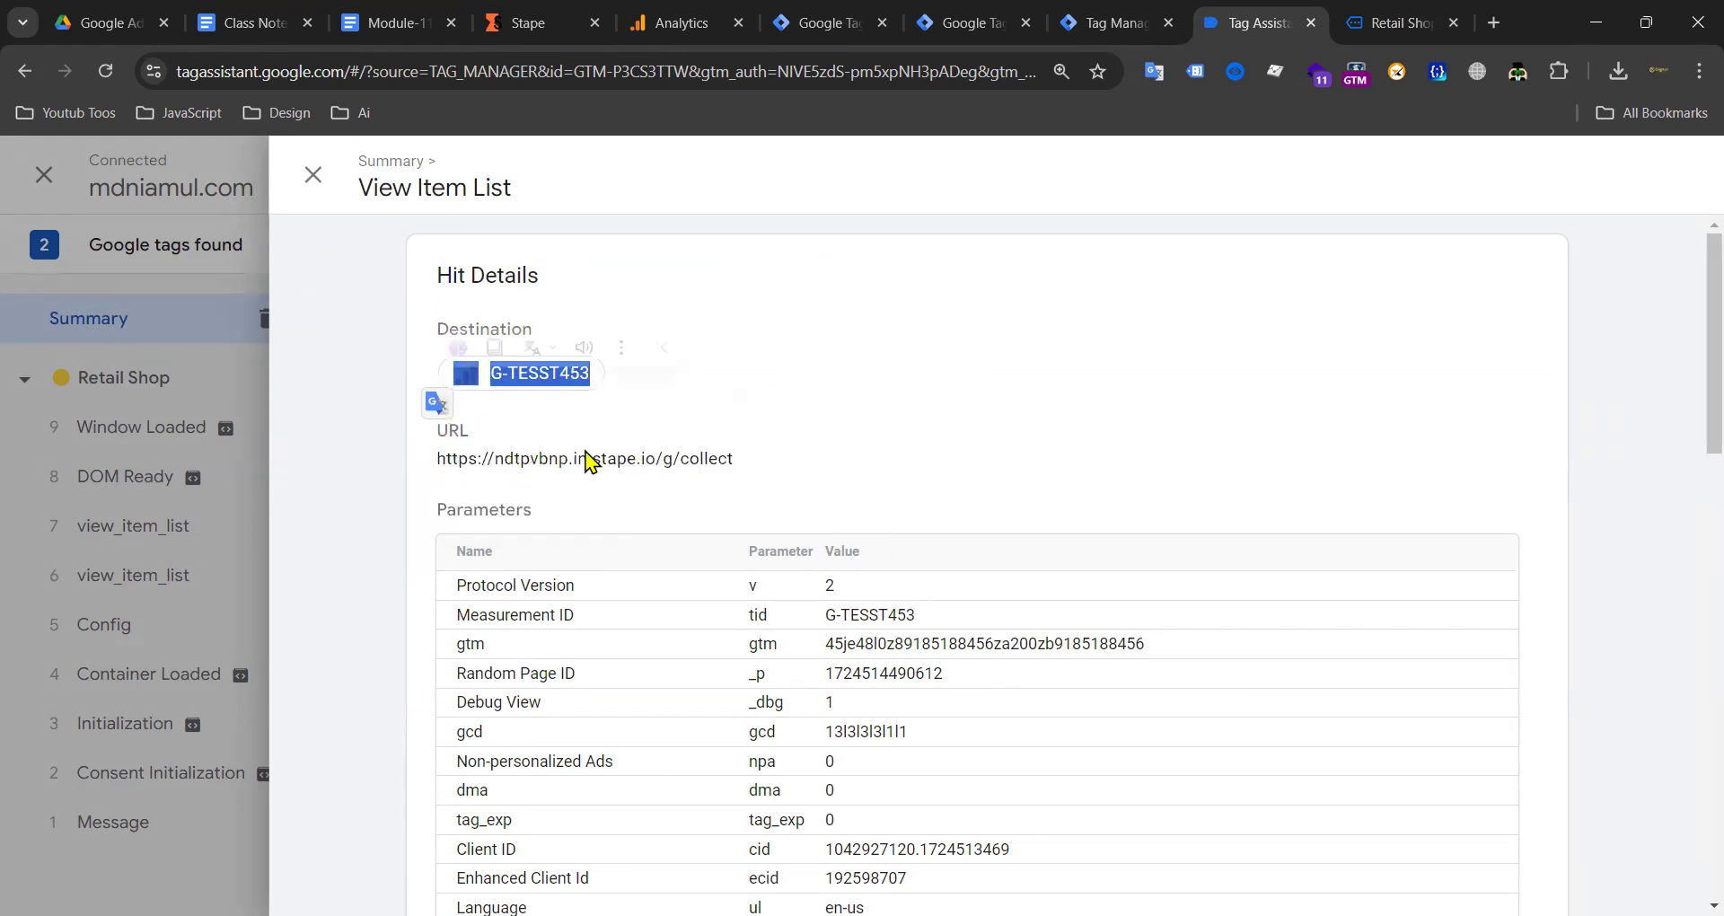
left_click(589, 461)
left_click_drag(758, 467, 438, 465)
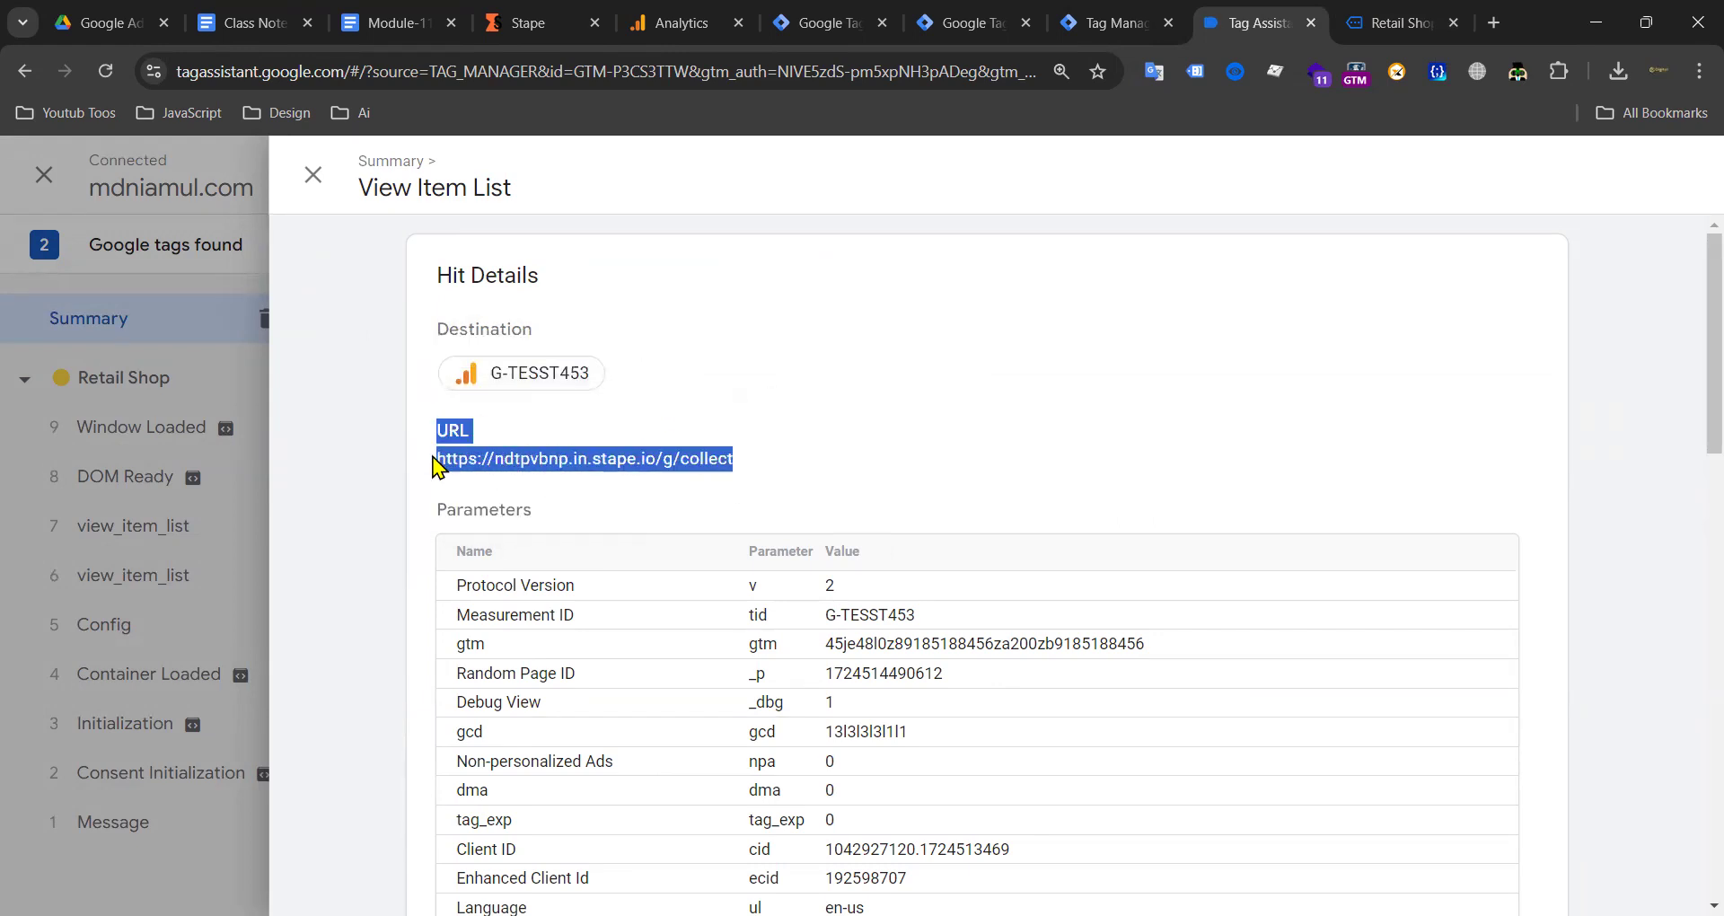
left_click(578, 462)
triple_click(578, 464)
left_click(647, 465)
triple_click(646, 465)
triple_click(680, 465)
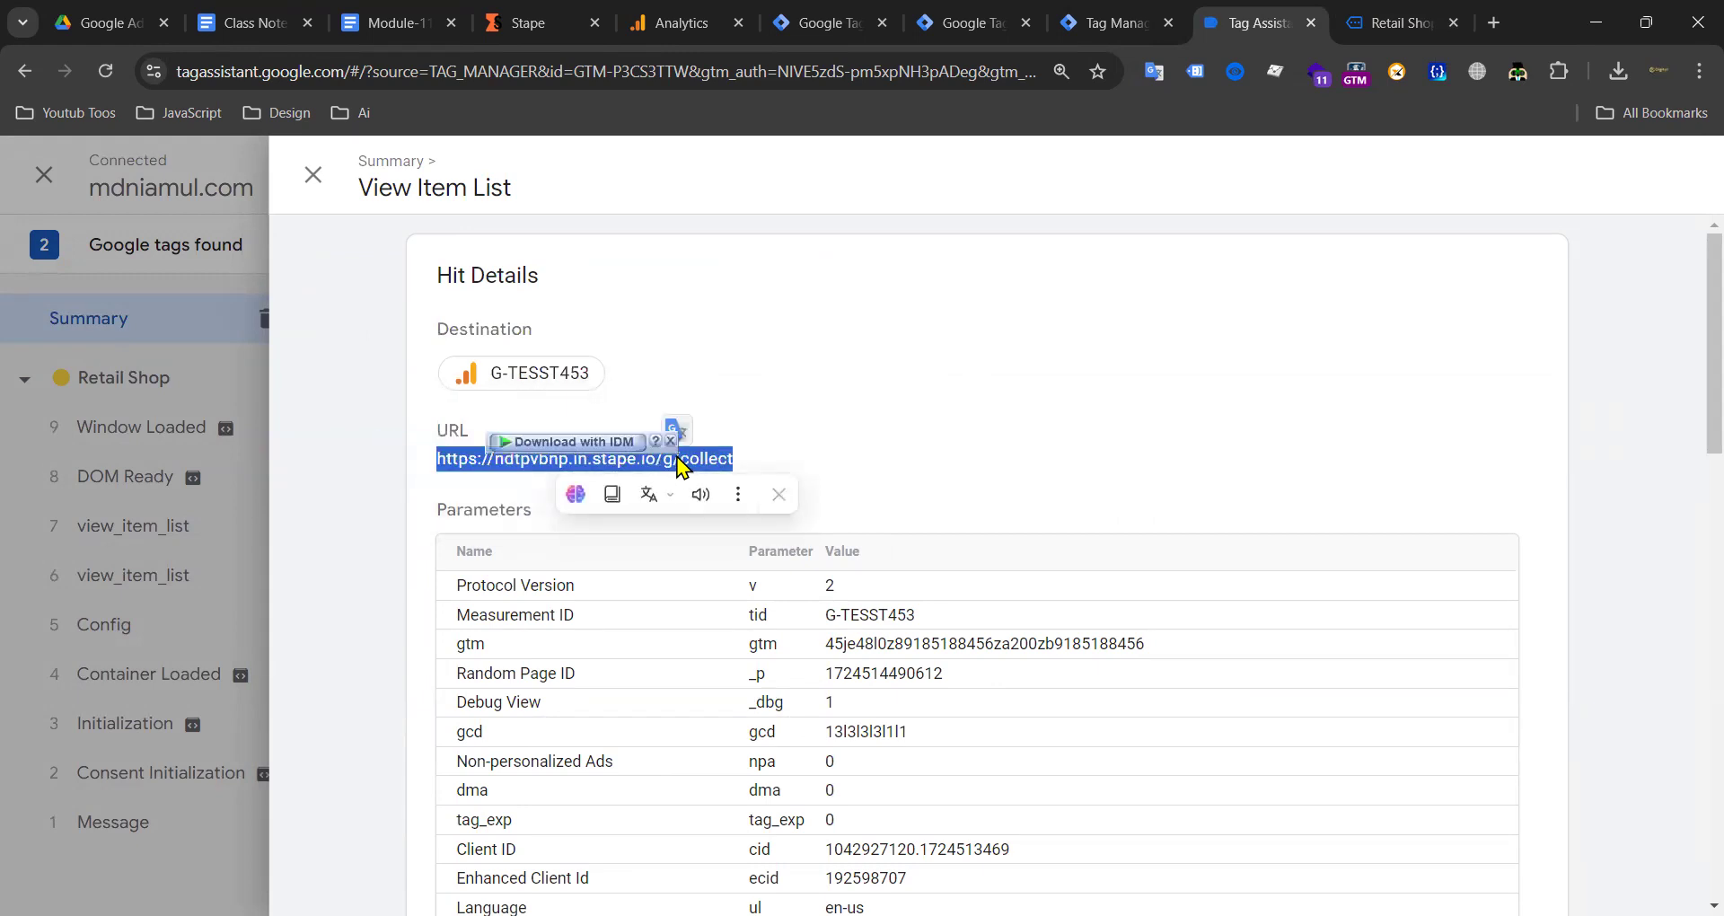
left_click_drag(593, 377, 499, 382)
left_click(585, 375)
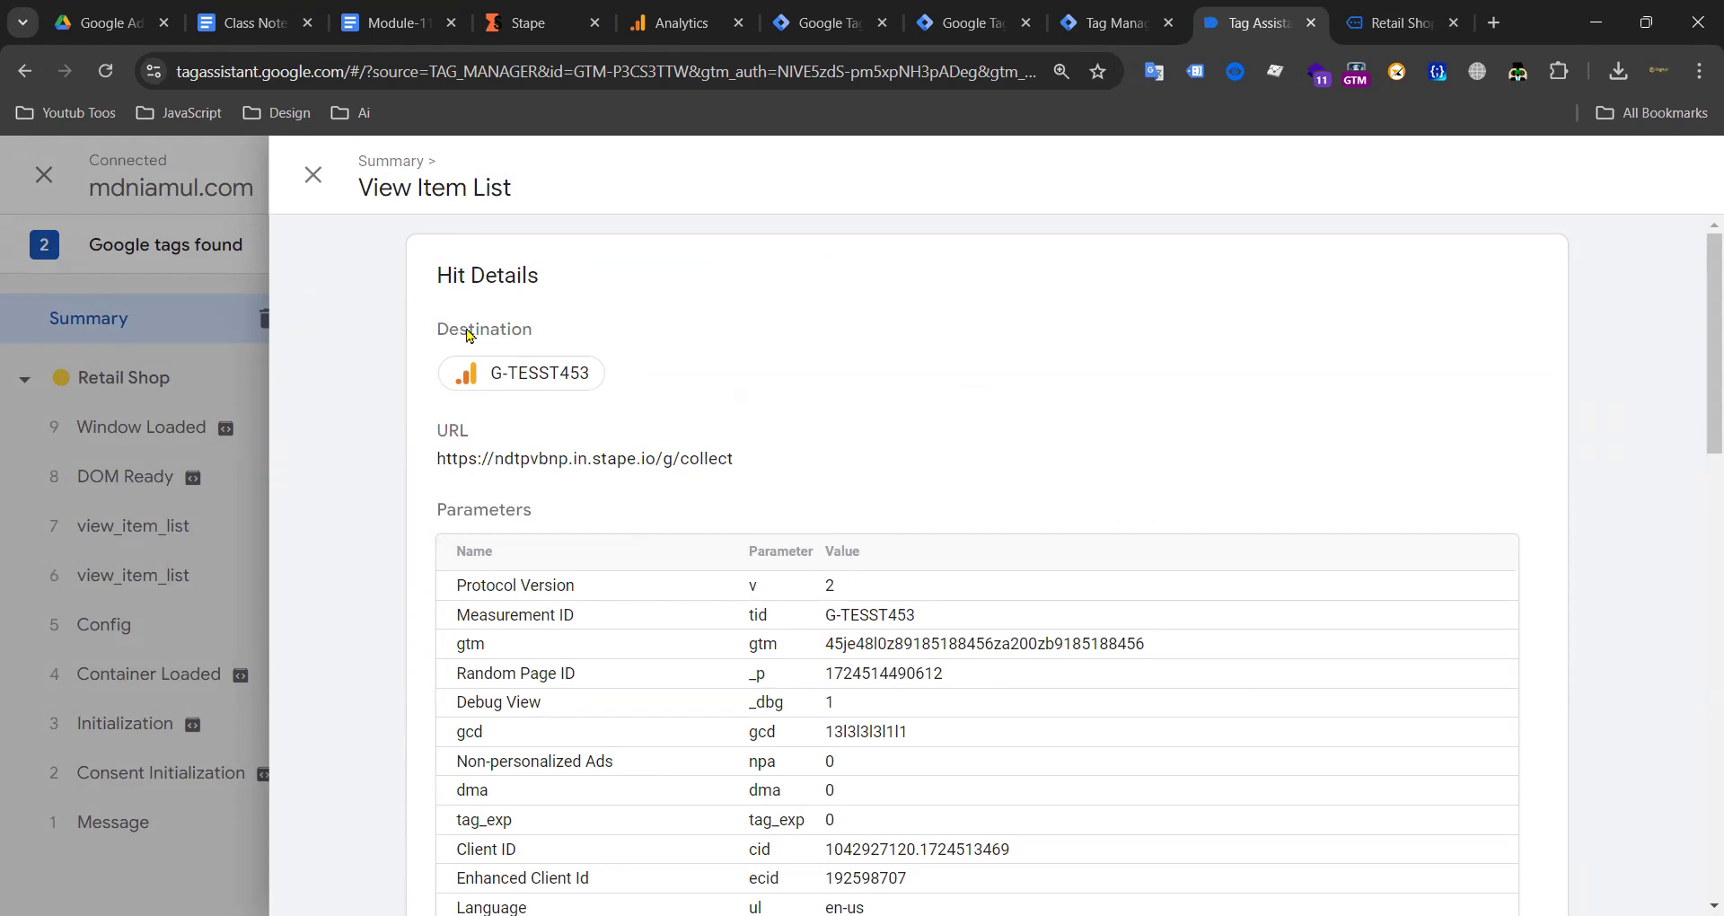
left_click(316, 174)
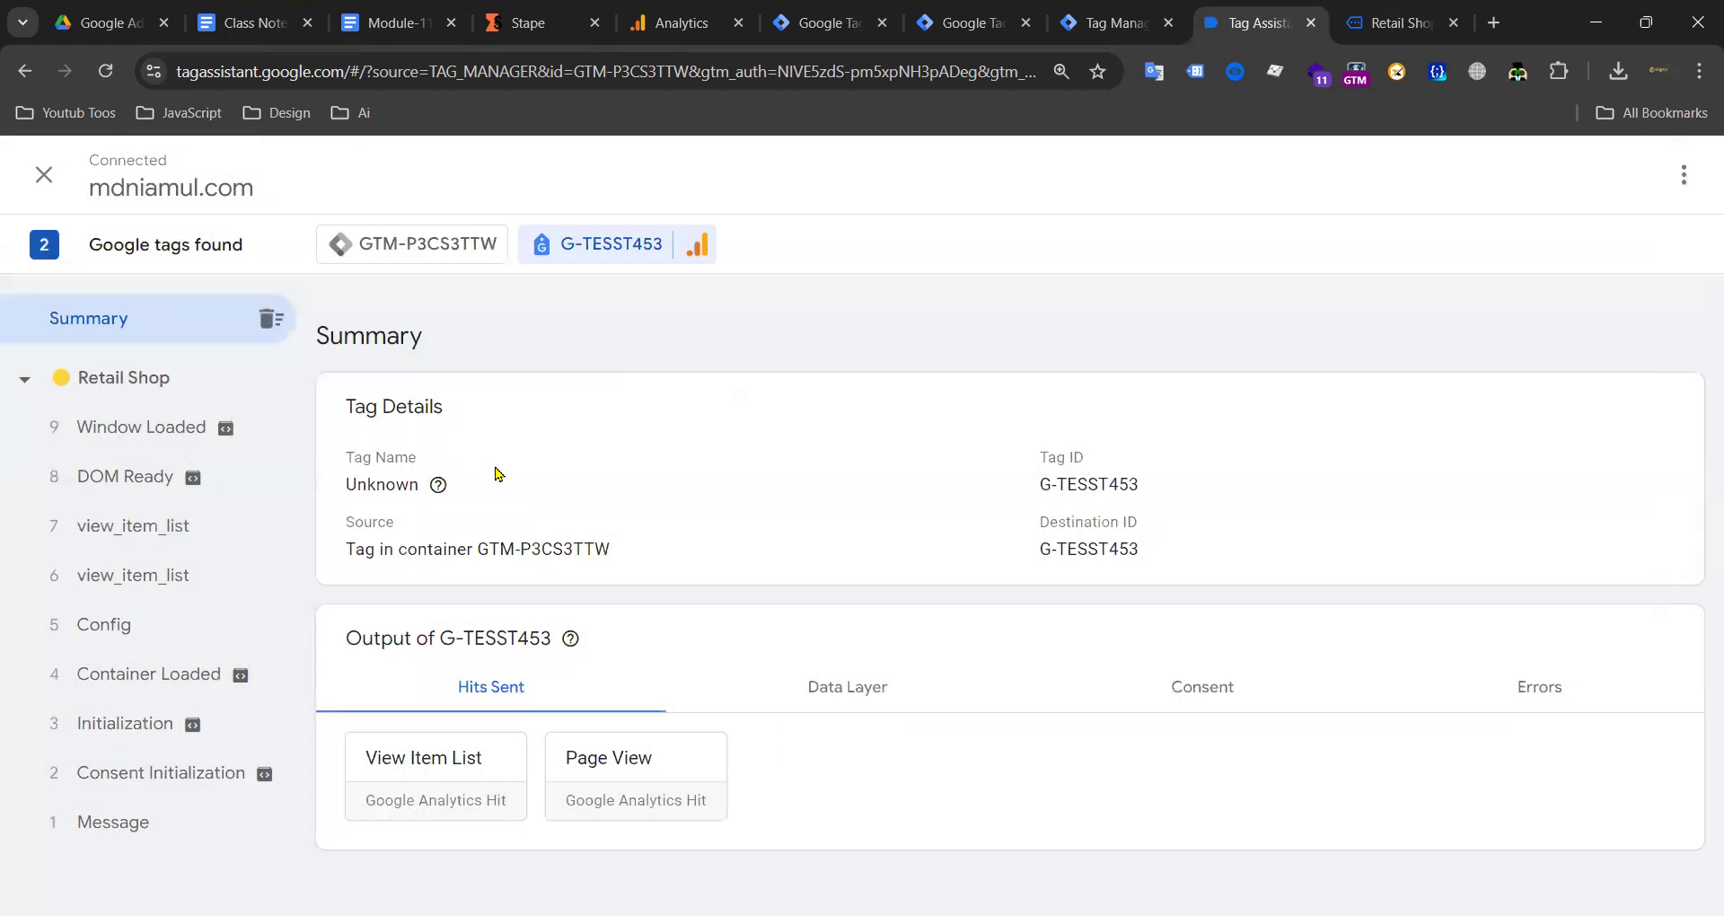
Step: Show GTM-P3CS3TTW's fired tags, then close the Analytics web stream details and open DebugView
left_click(413, 245)
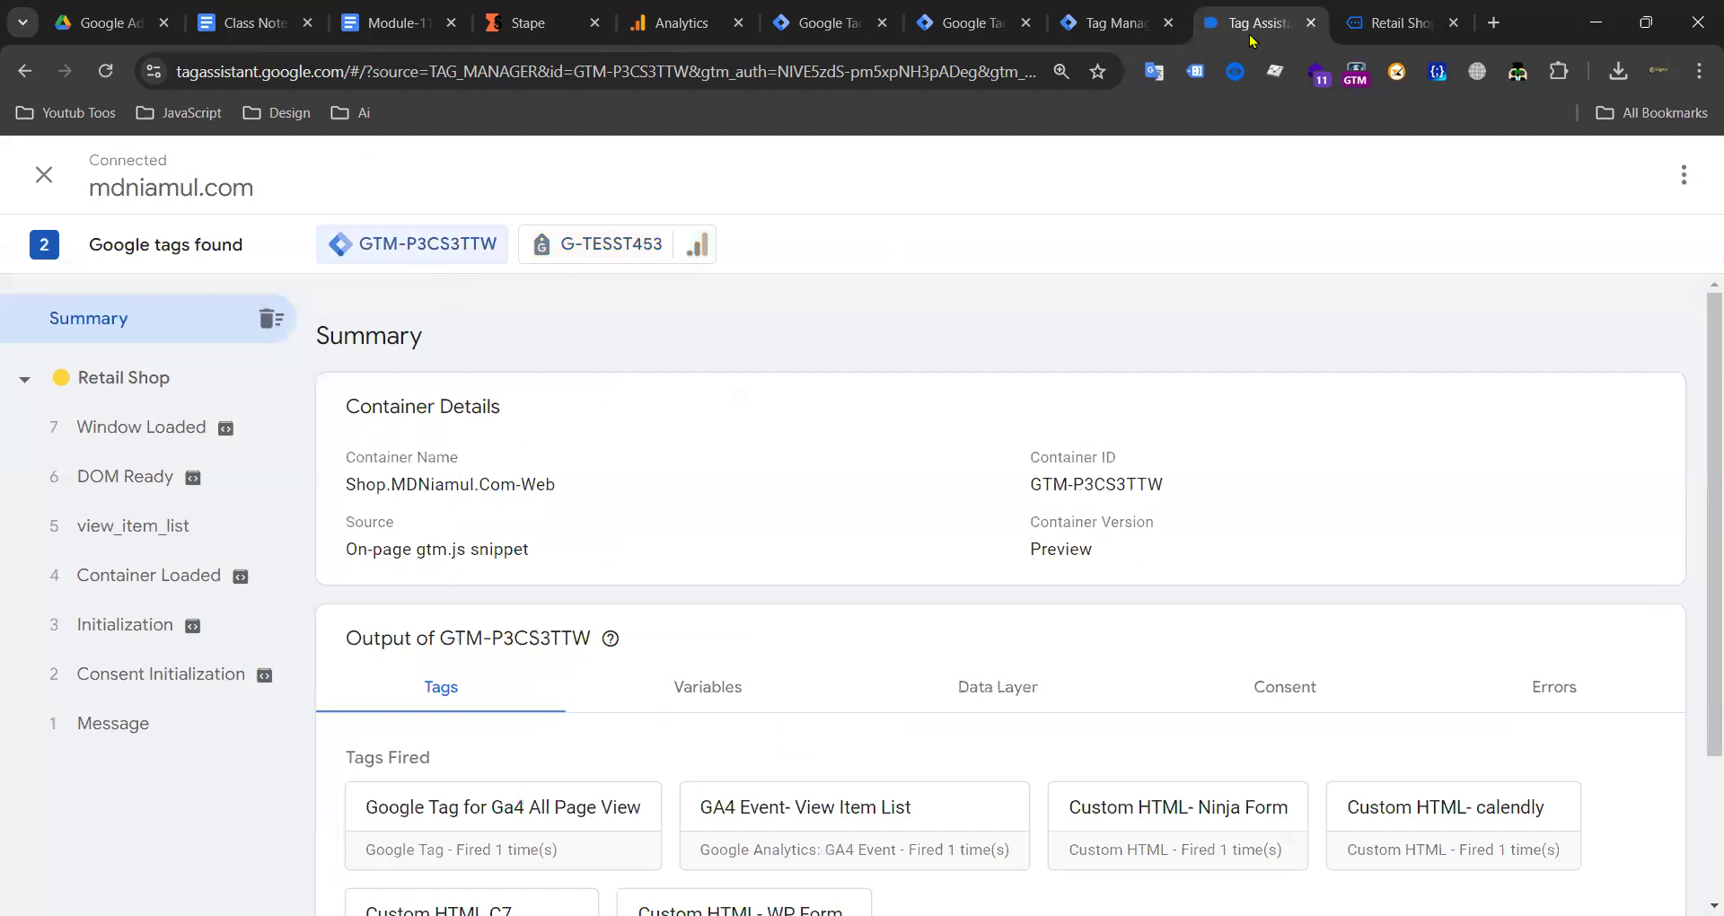
left_click(1372, 28)
scroll(670, 435, "down", 10)
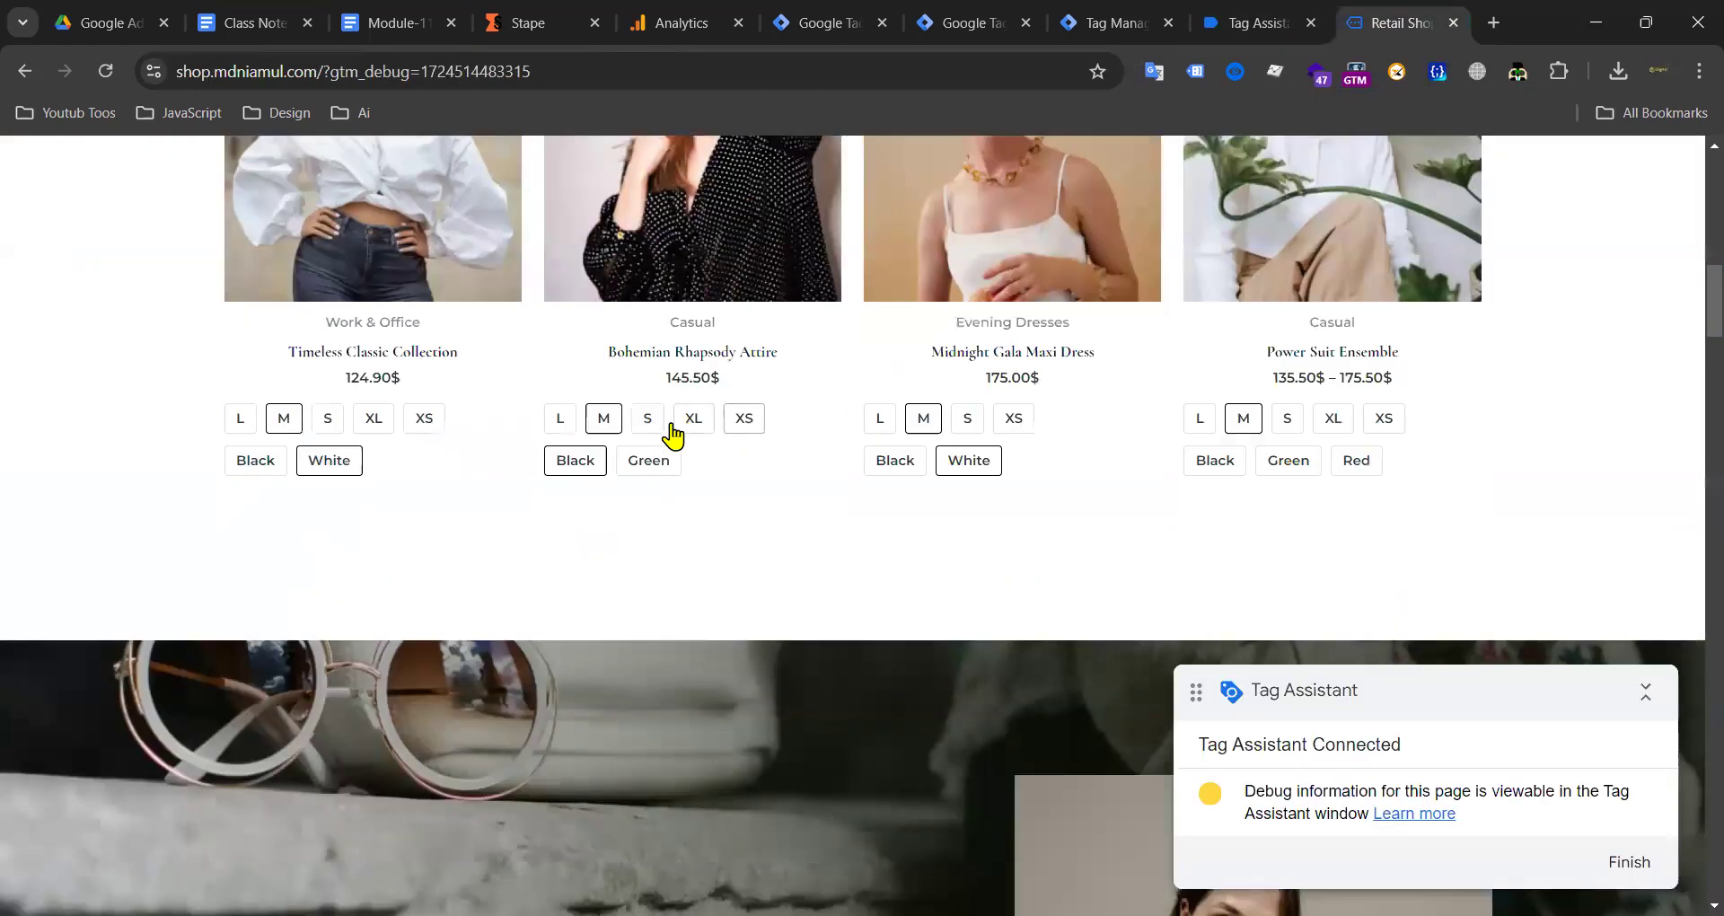
scroll(758, 411, "up", 8)
left_click(679, 30)
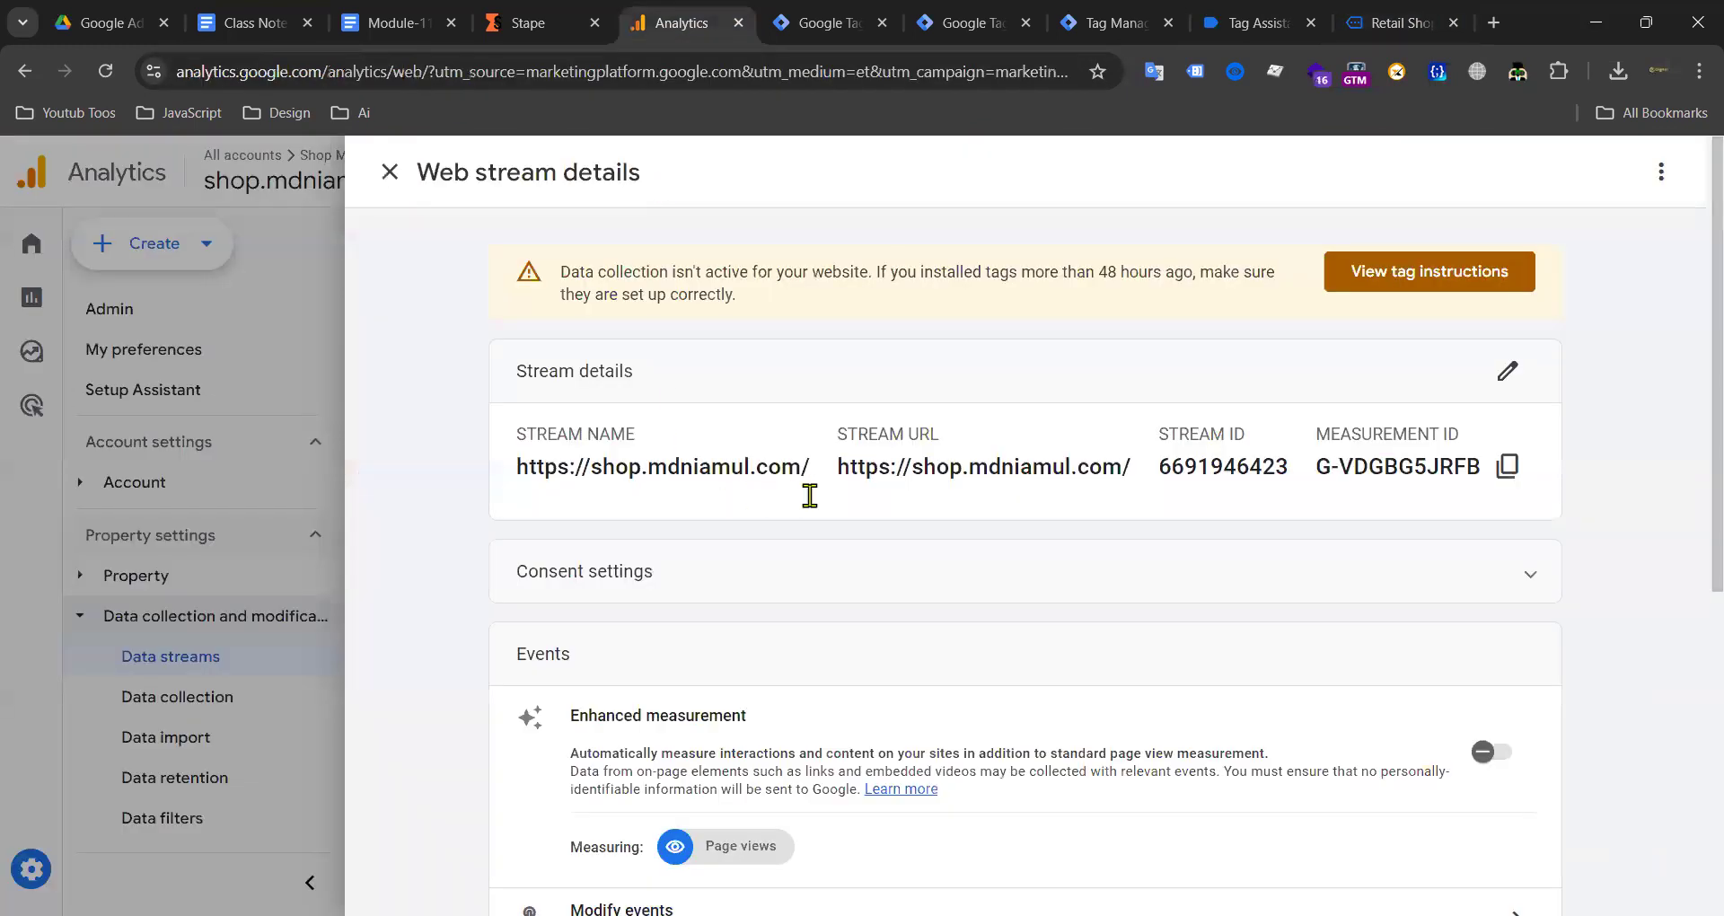
left_click(390, 171)
scroll(262, 501, "down", 5)
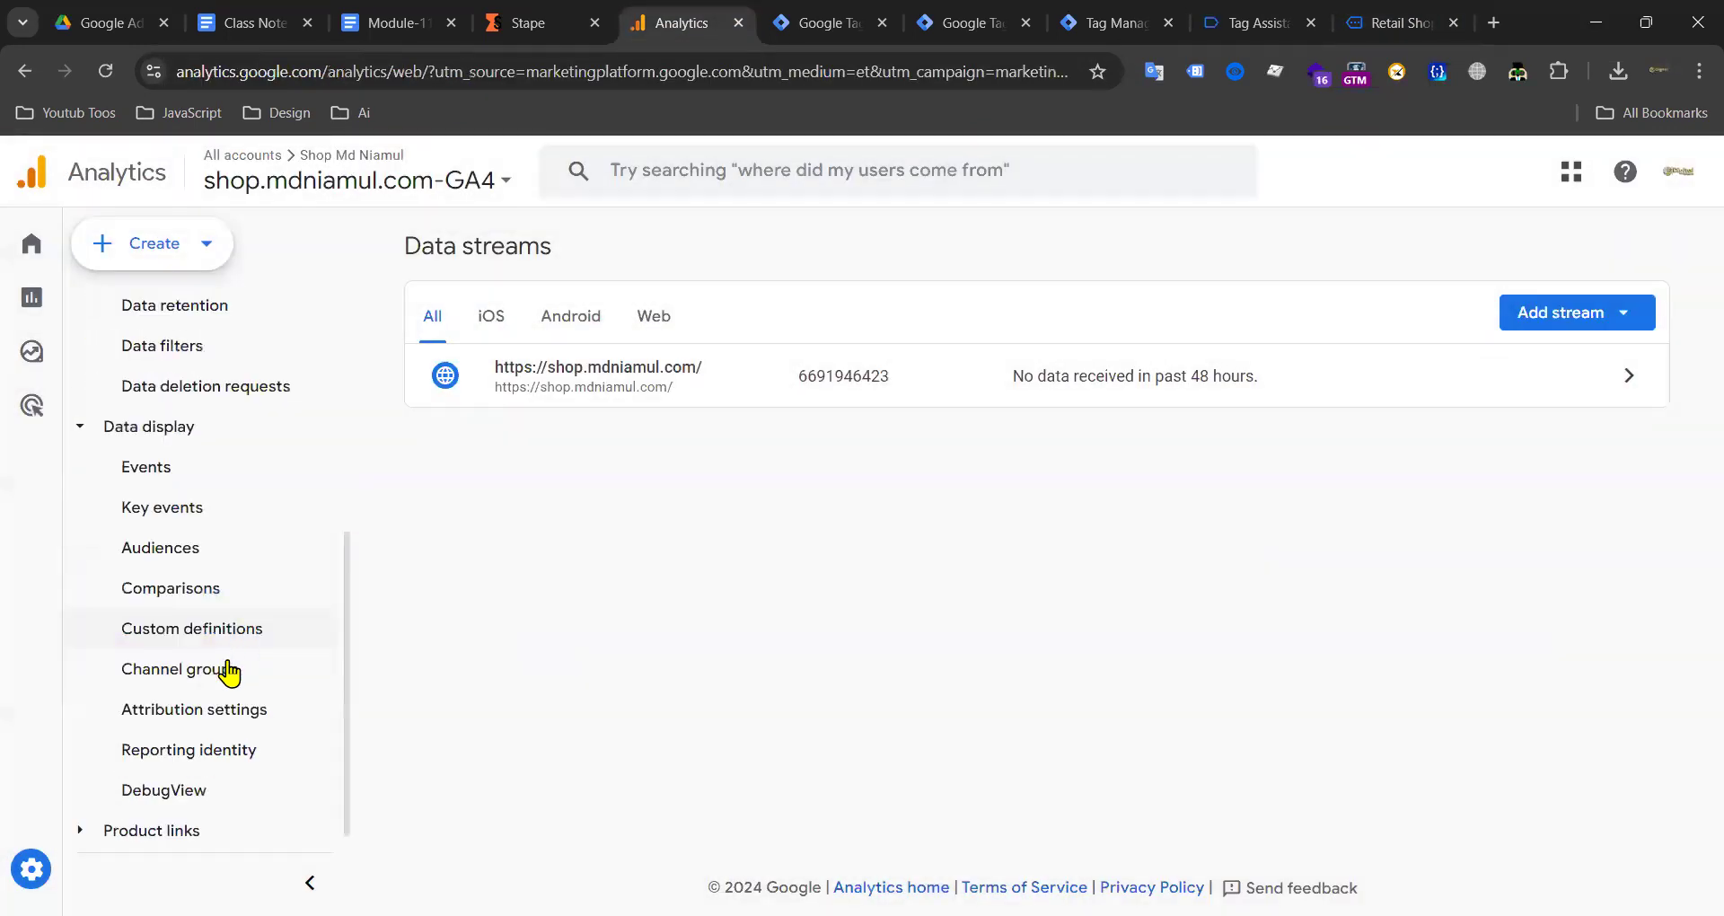
left_click(194, 796)
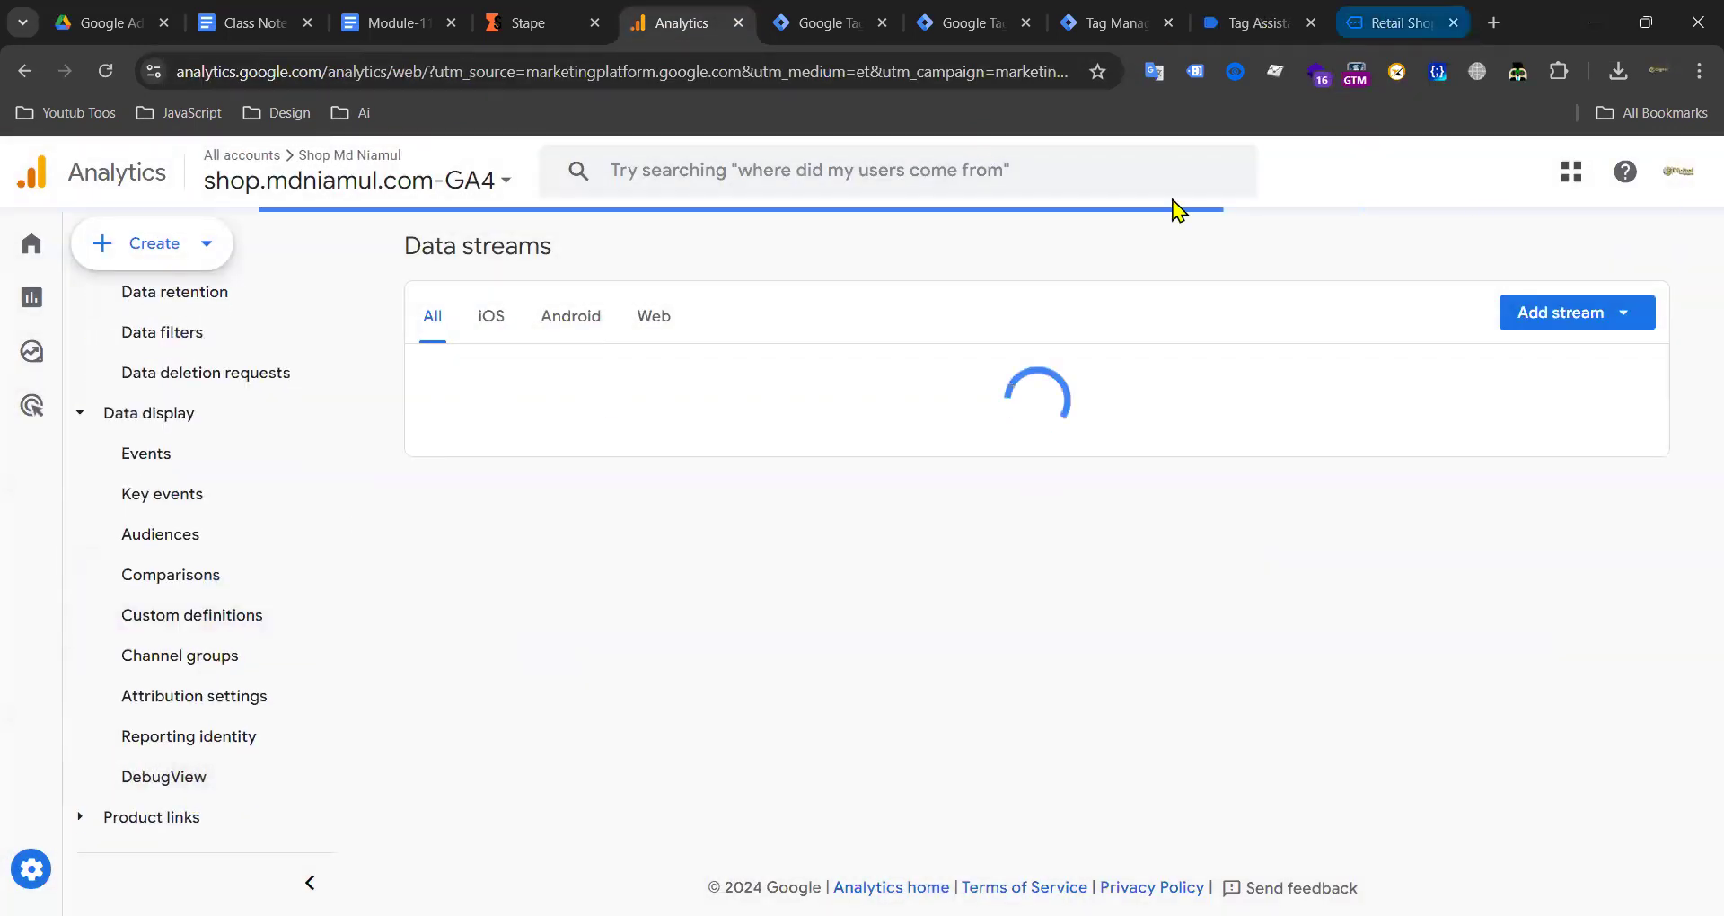
Step: Check the shop homepage, Tag Assistant summary and stape server preview, then list the web container's tags
left_click(1392, 25)
scroll(763, 379, "down", 13)
scroll(862, 351, "up", 4)
scroll(891, 316, "up", 9)
left_click(1258, 23)
left_click(1114, 22)
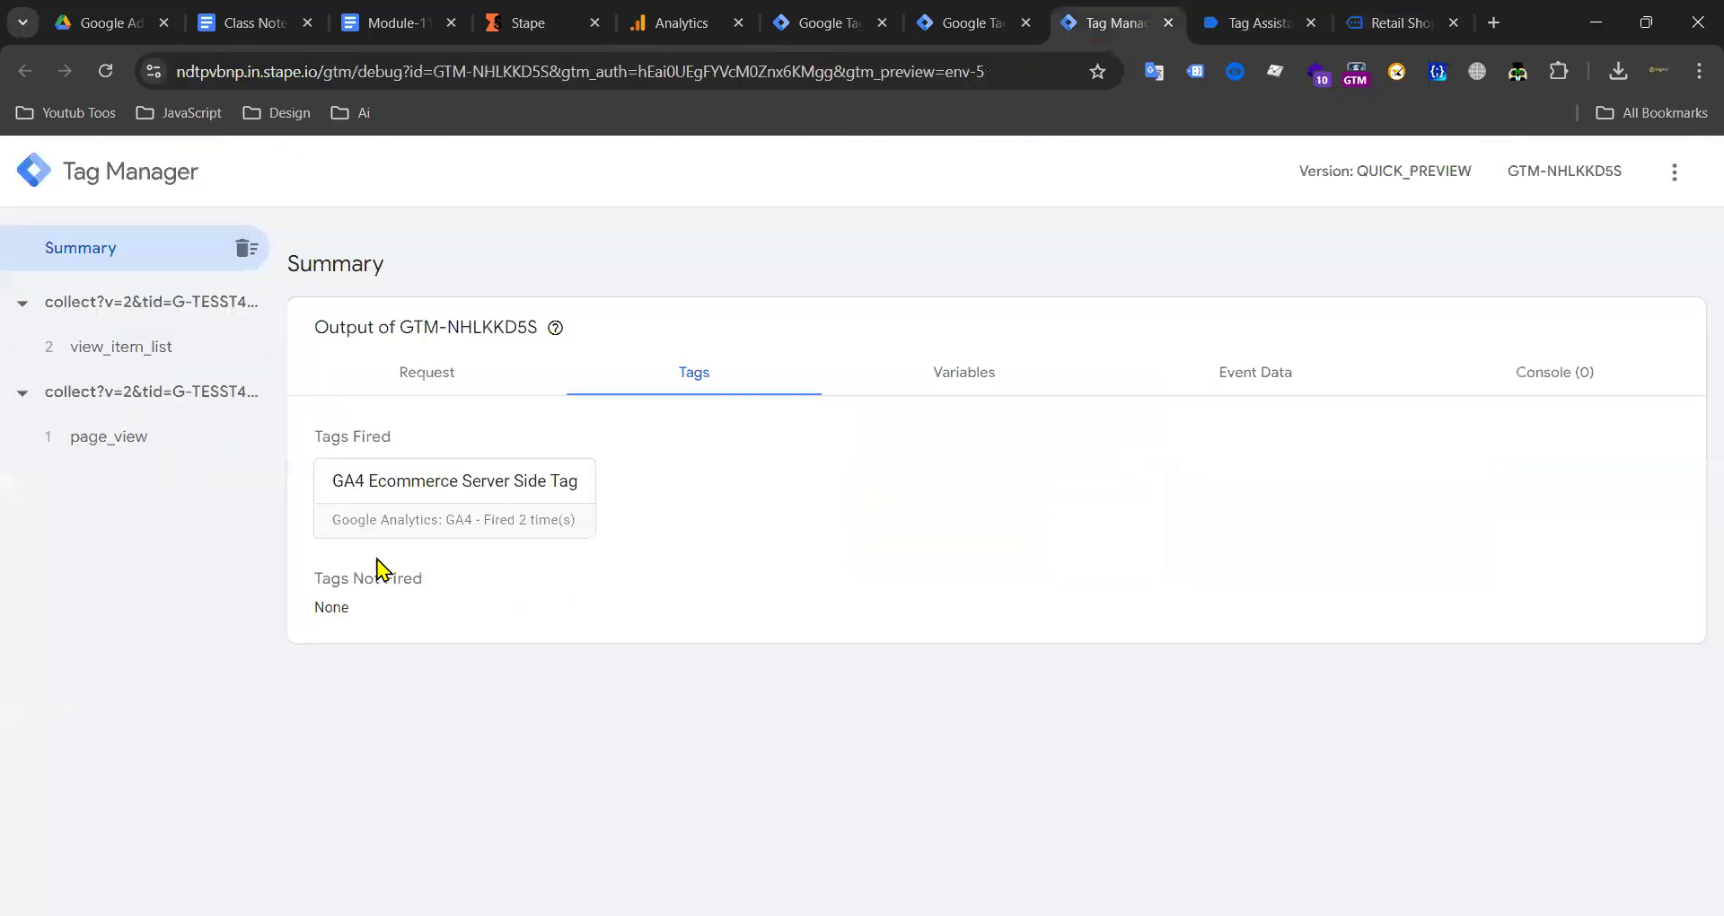
left_click(997, 18)
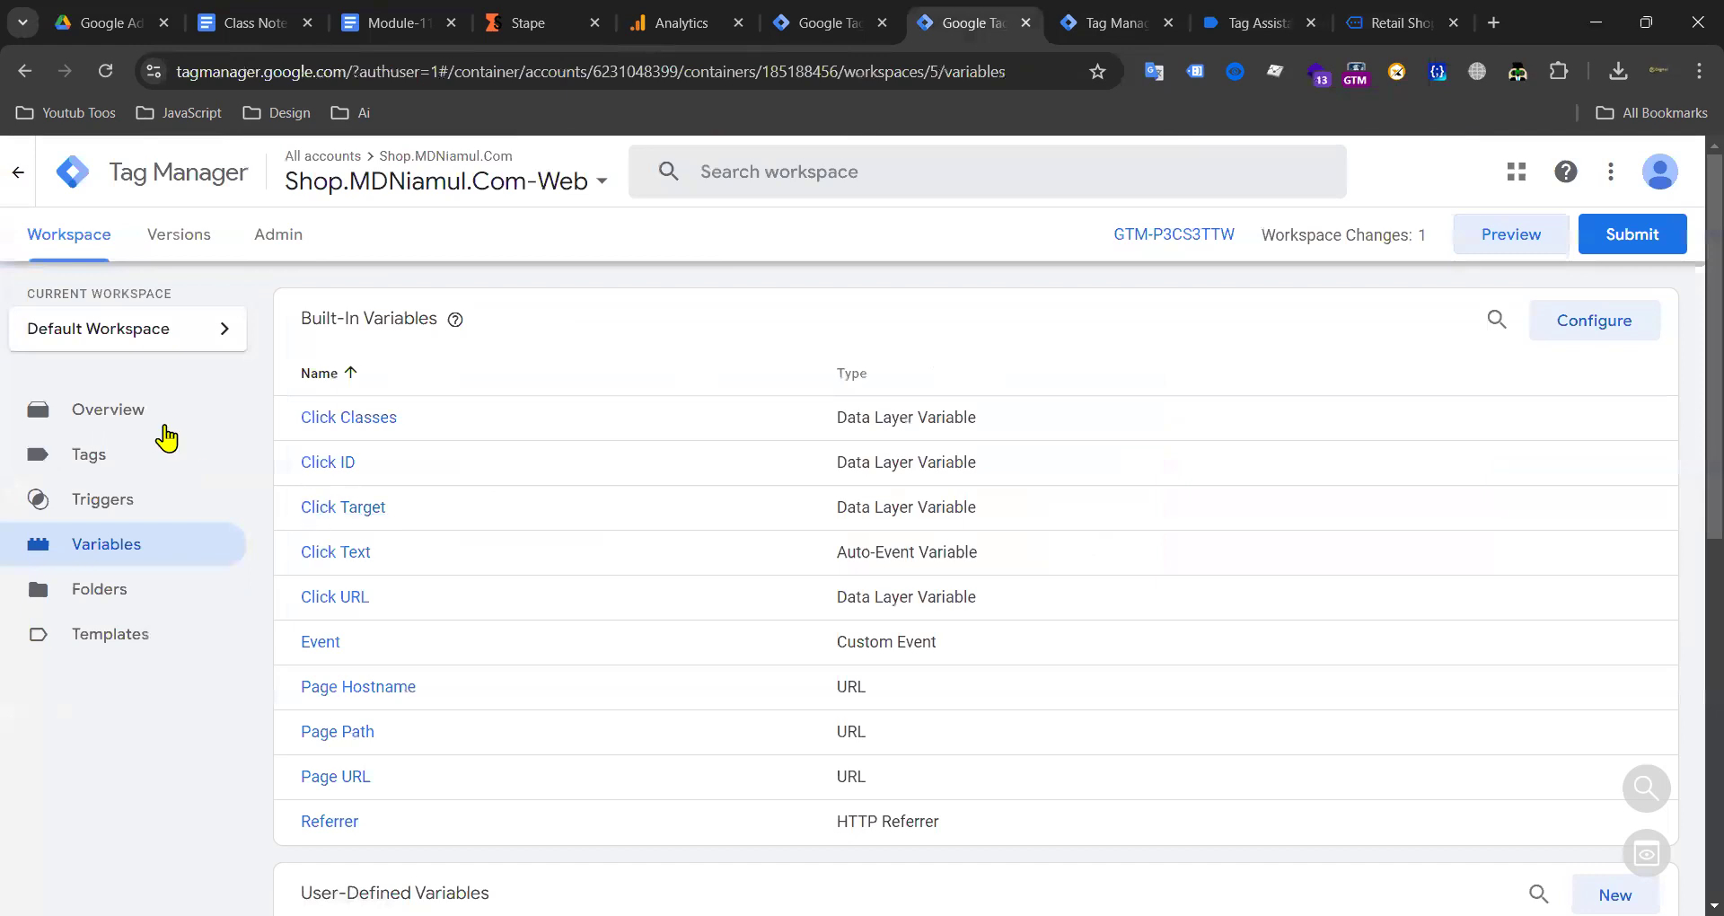
left_click(127, 458)
Step: Add the Midnight Gala Maxi Dress (White, M) to the cart from the shop homepage
left_click(1401, 23)
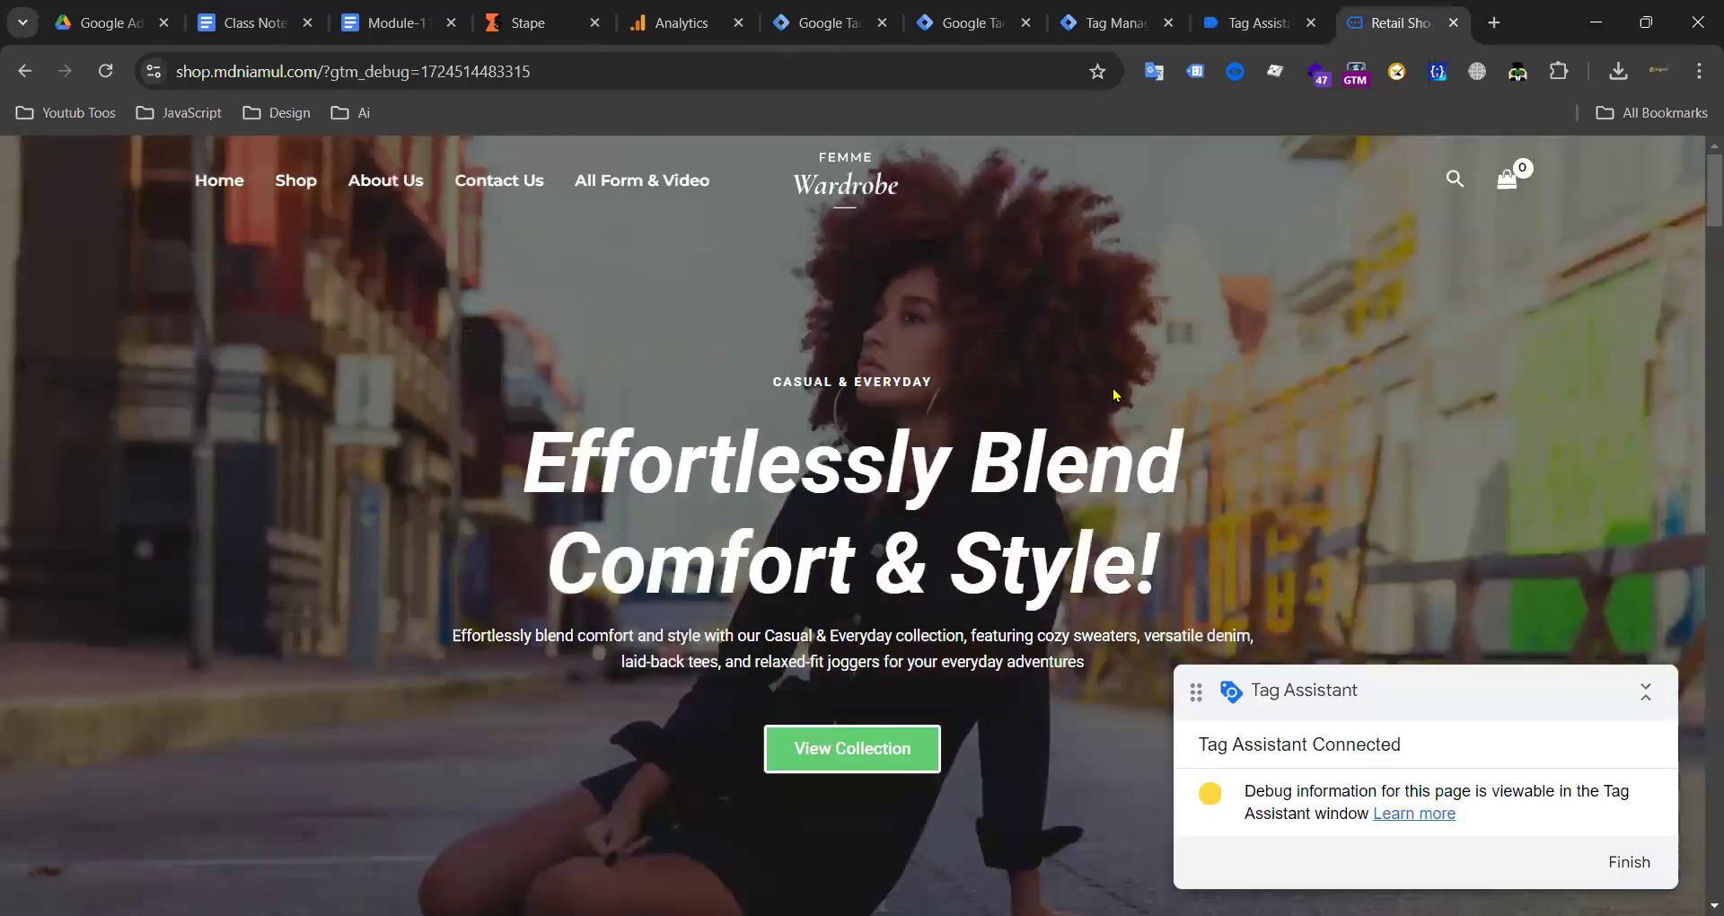
scroll(844, 392, "down", 6)
scroll(1240, 303, "up", 6)
scroll(635, 578, "down", 11)
scroll(766, 350, "up", 3)
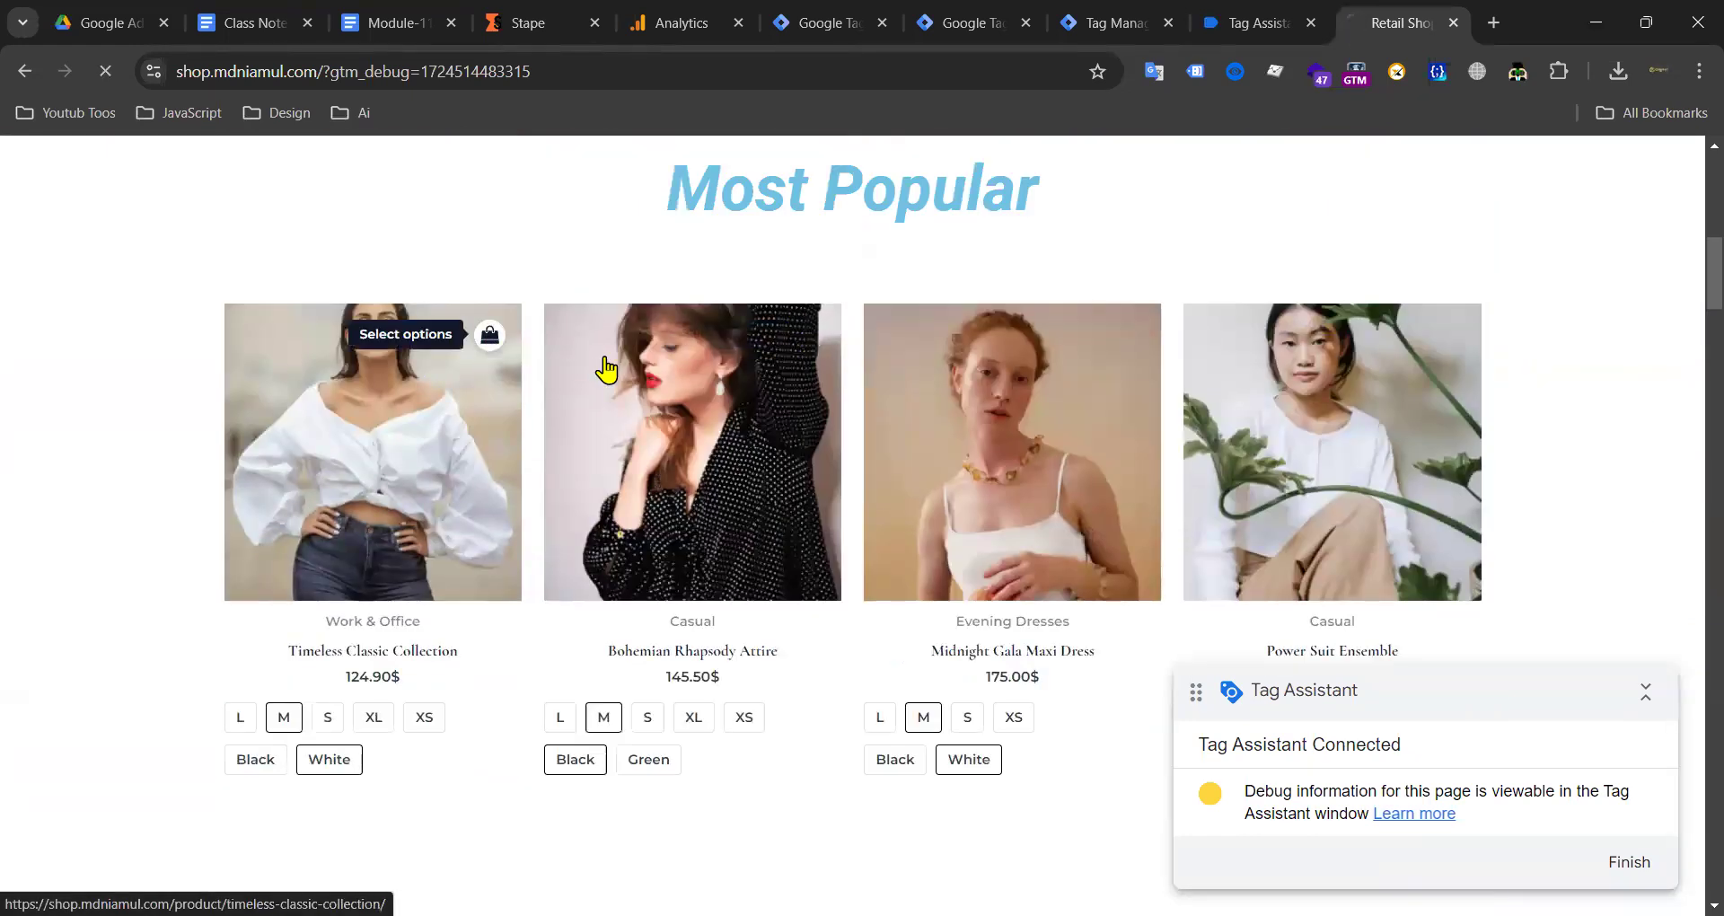
scroll(925, 469, "up", 8)
scroll(939, 456, "down", 8)
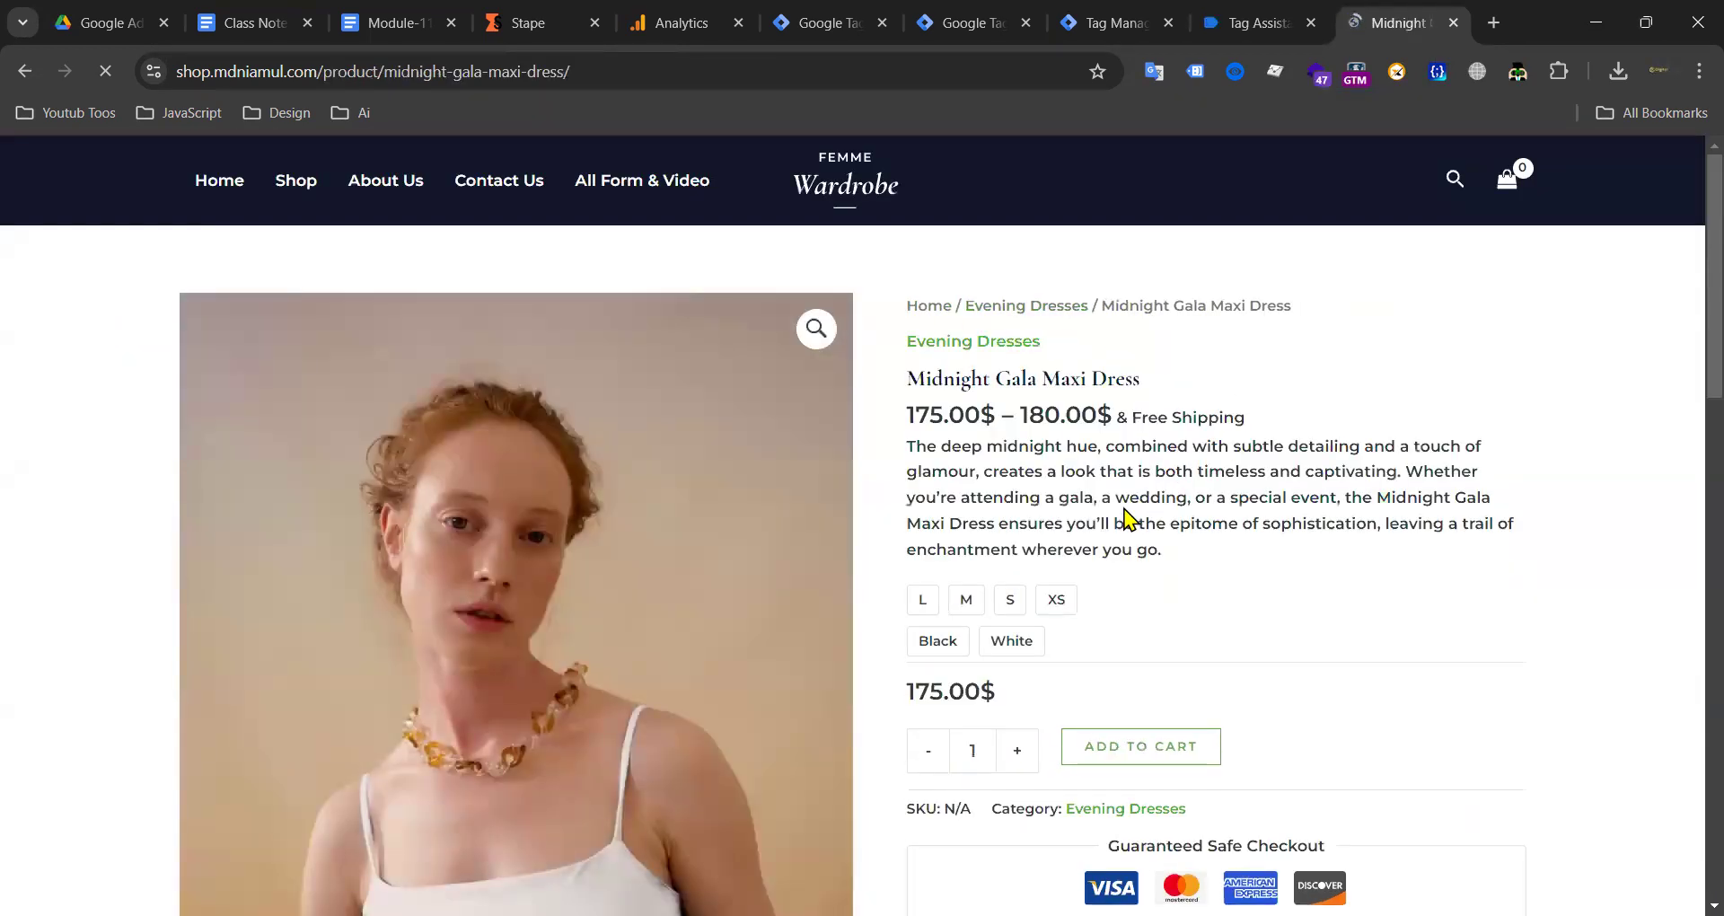
scroll(1136, 485, "down", 3)
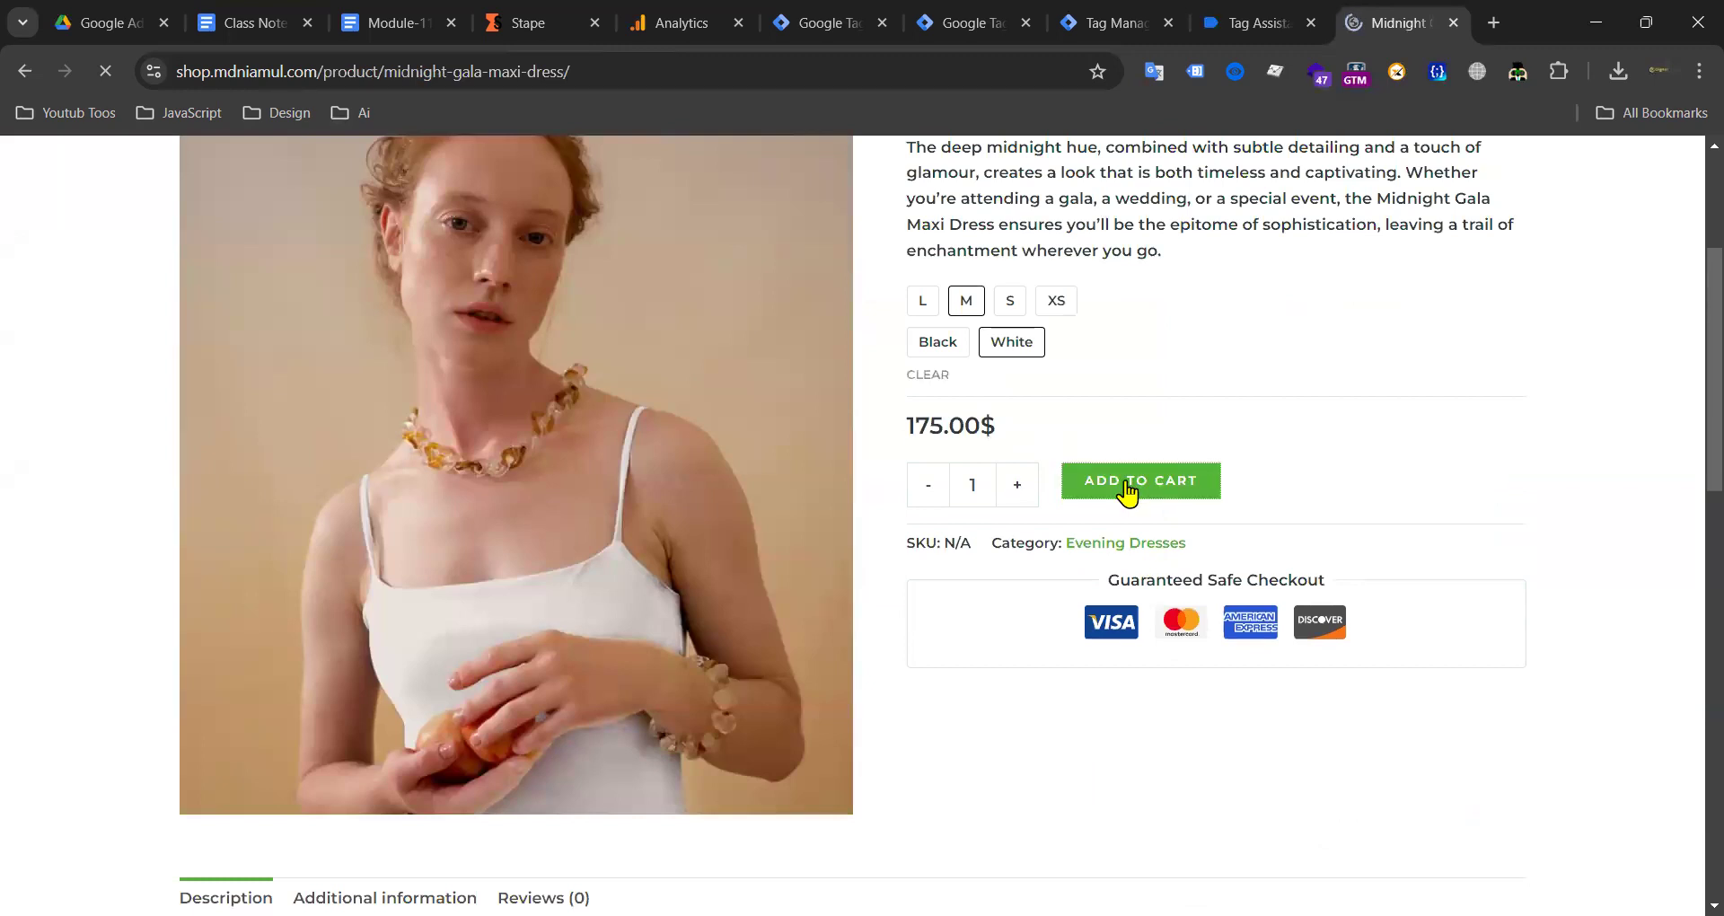
left_click(1109, 480)
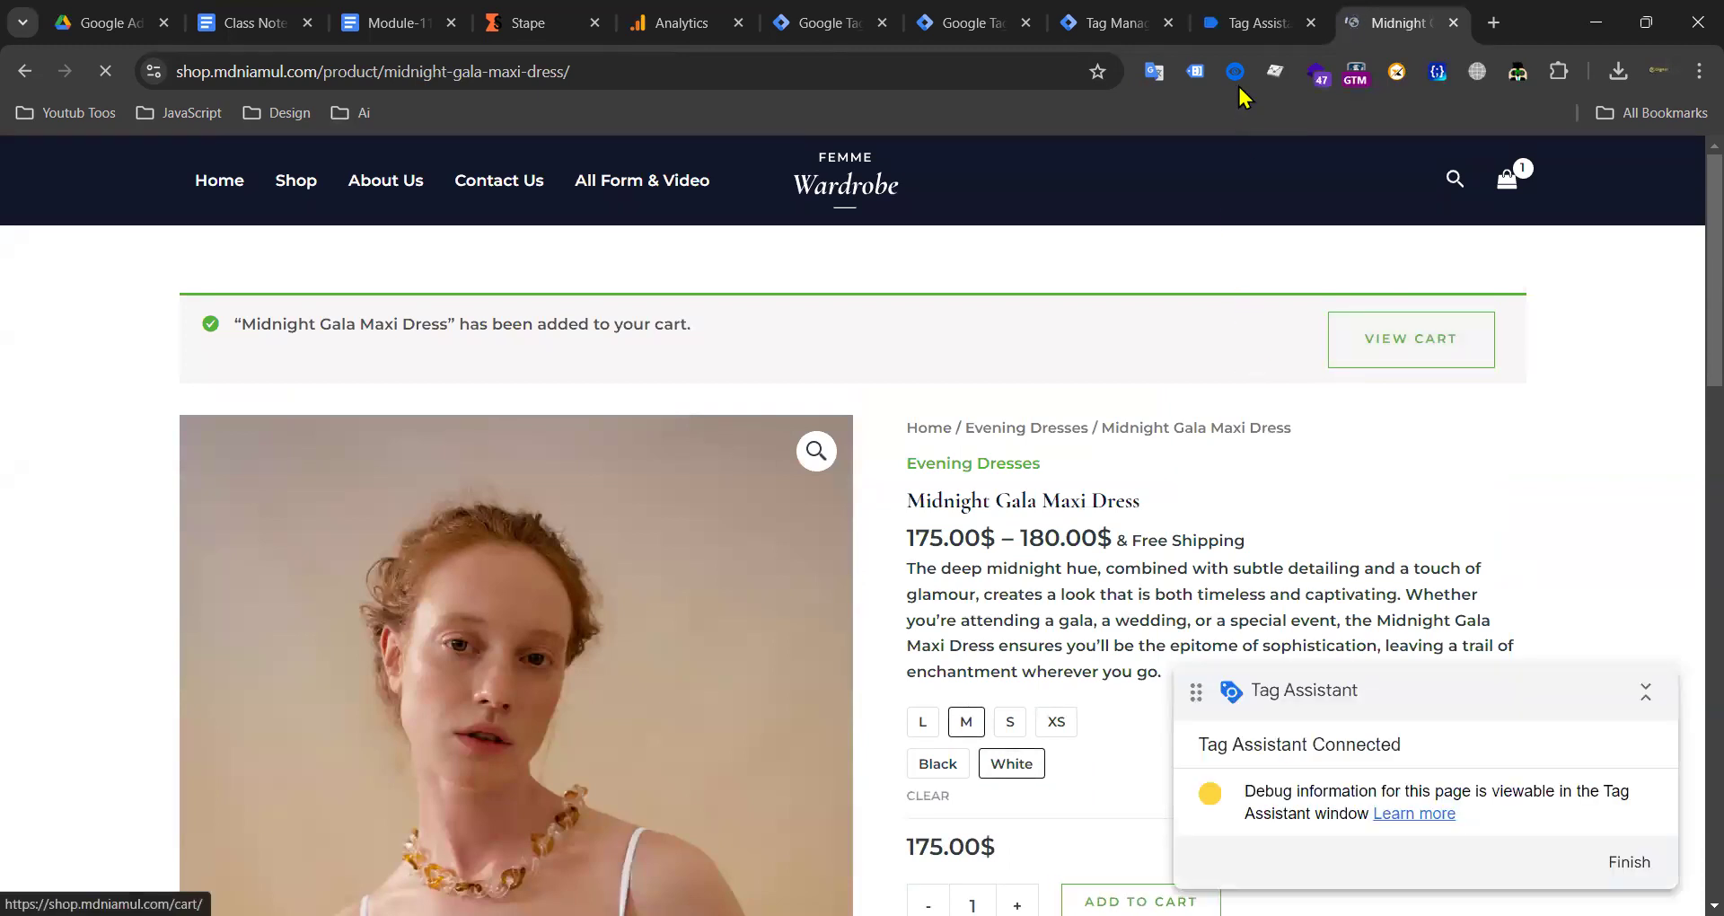
Step: View the cart, proceed to checkout, and confirm begin_checkout appears in the server preview
left_click(1417, 325)
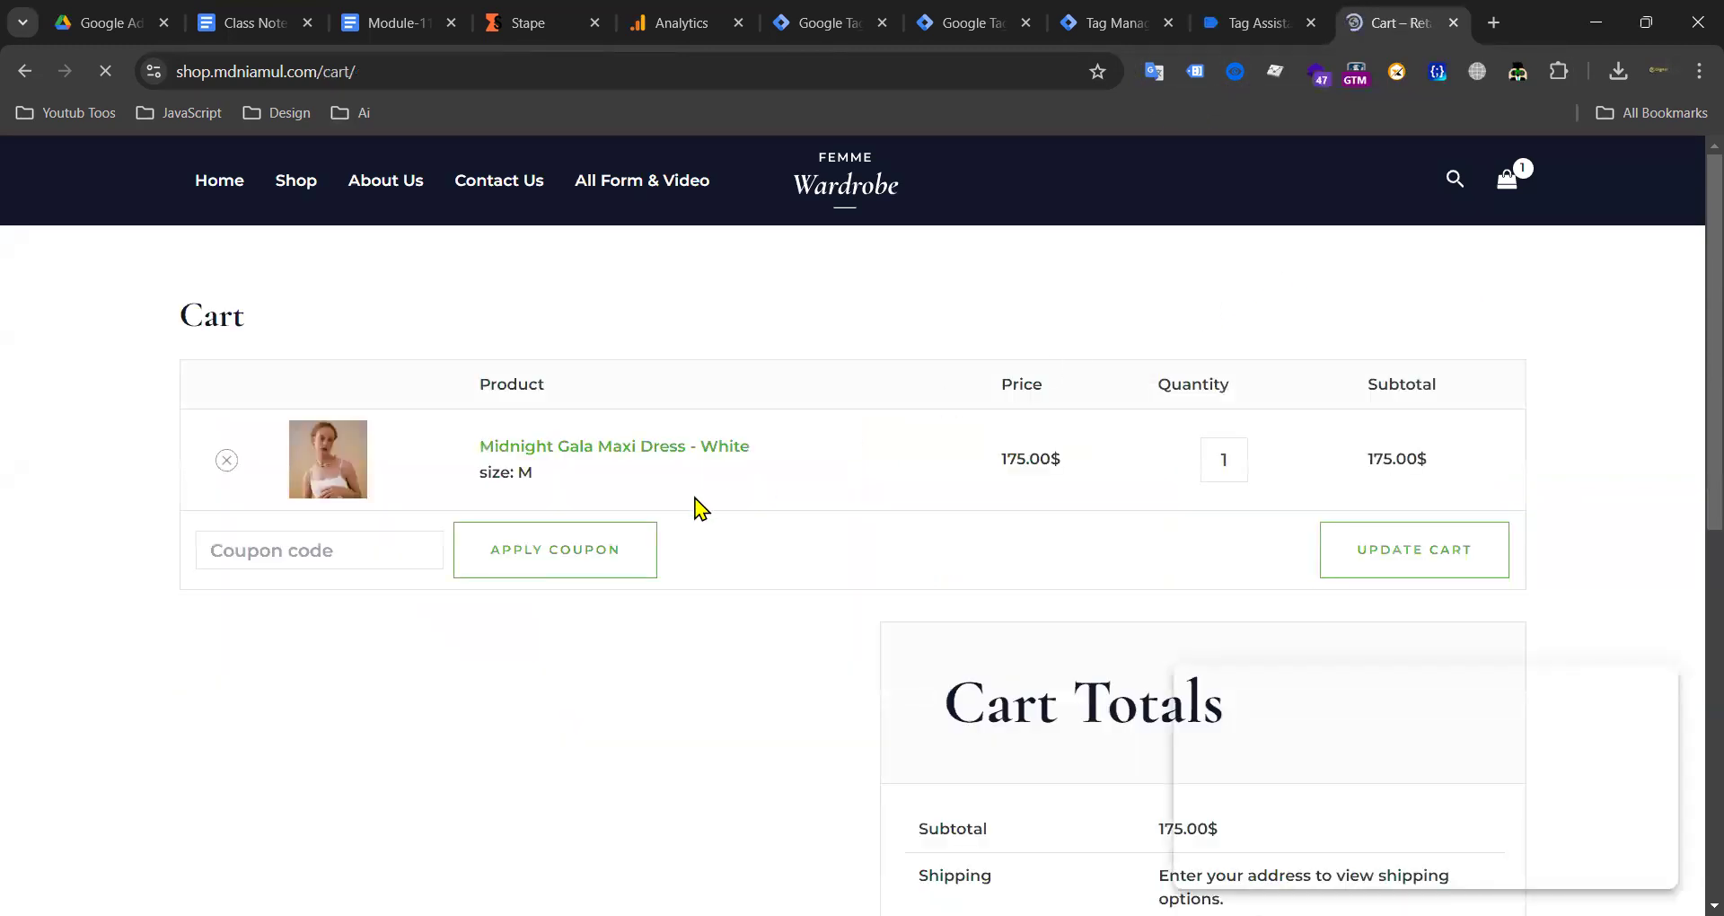
scroll(683, 510, "down", 5)
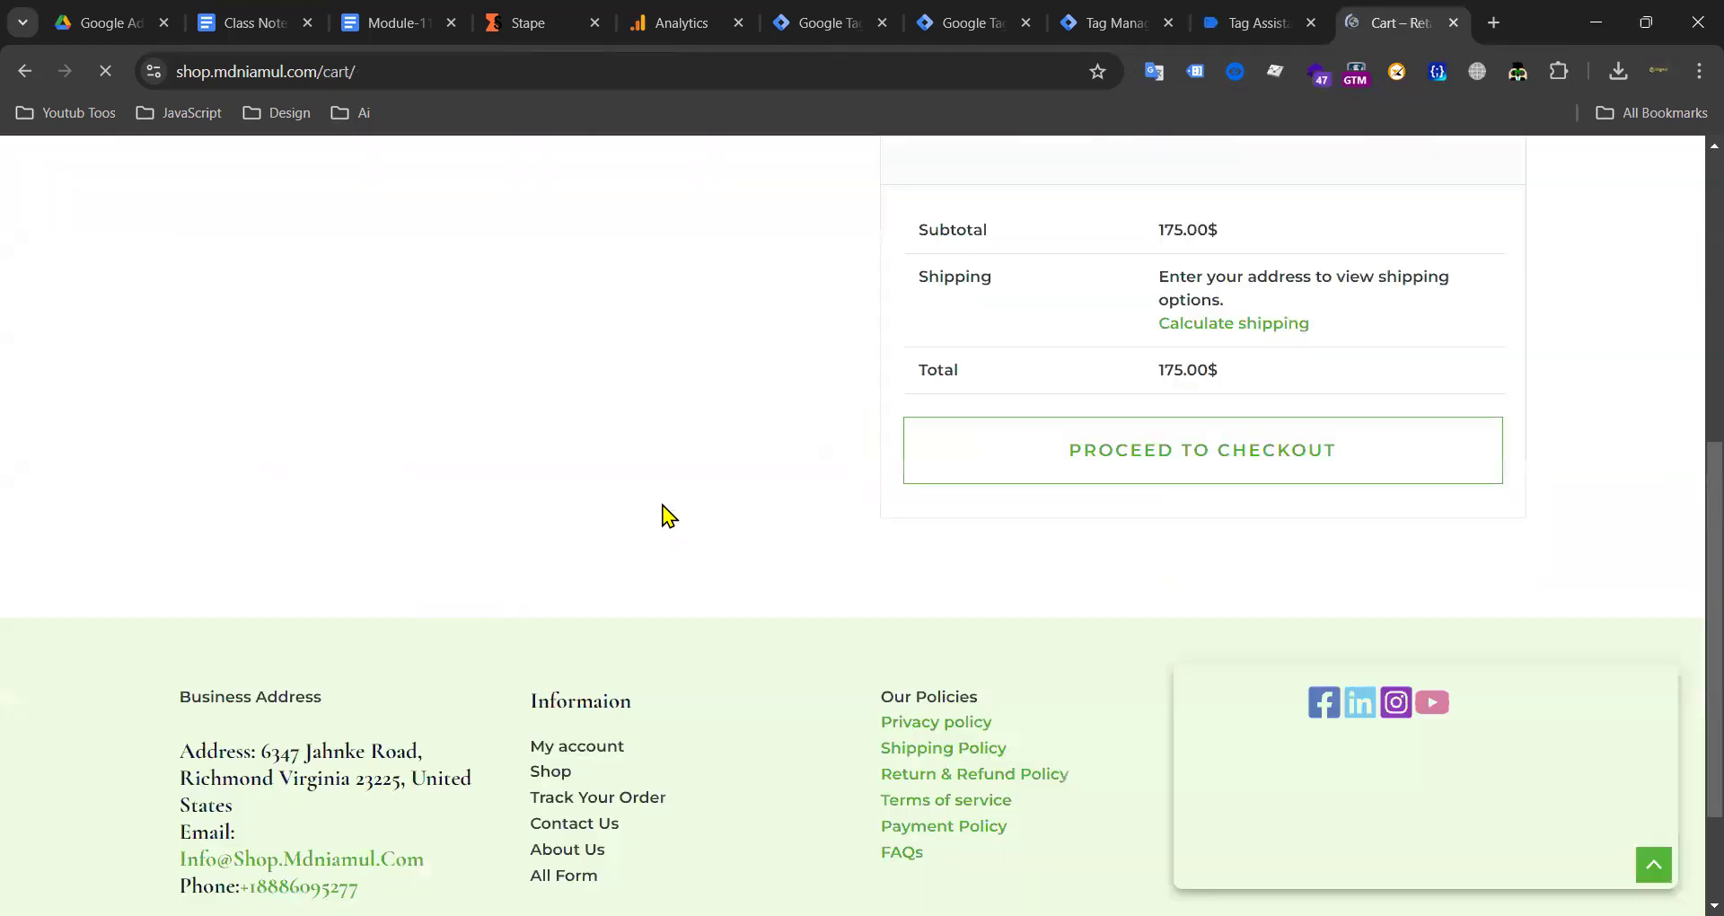
left_click(1138, 447)
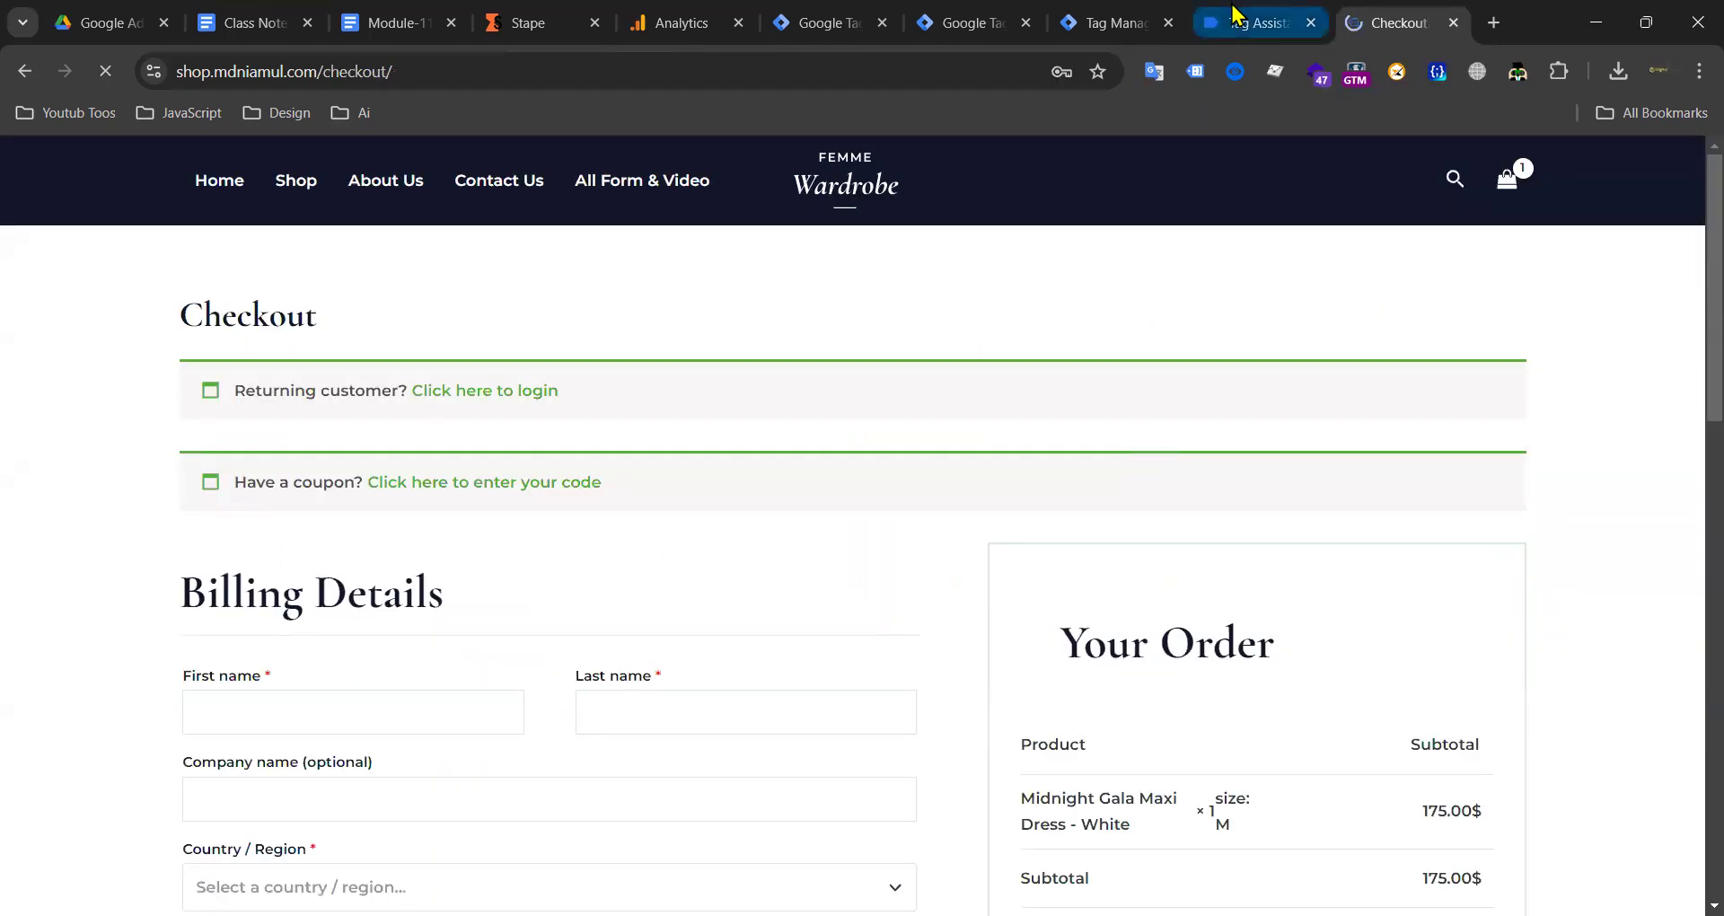
left_click(1235, 14)
left_click(1399, 22)
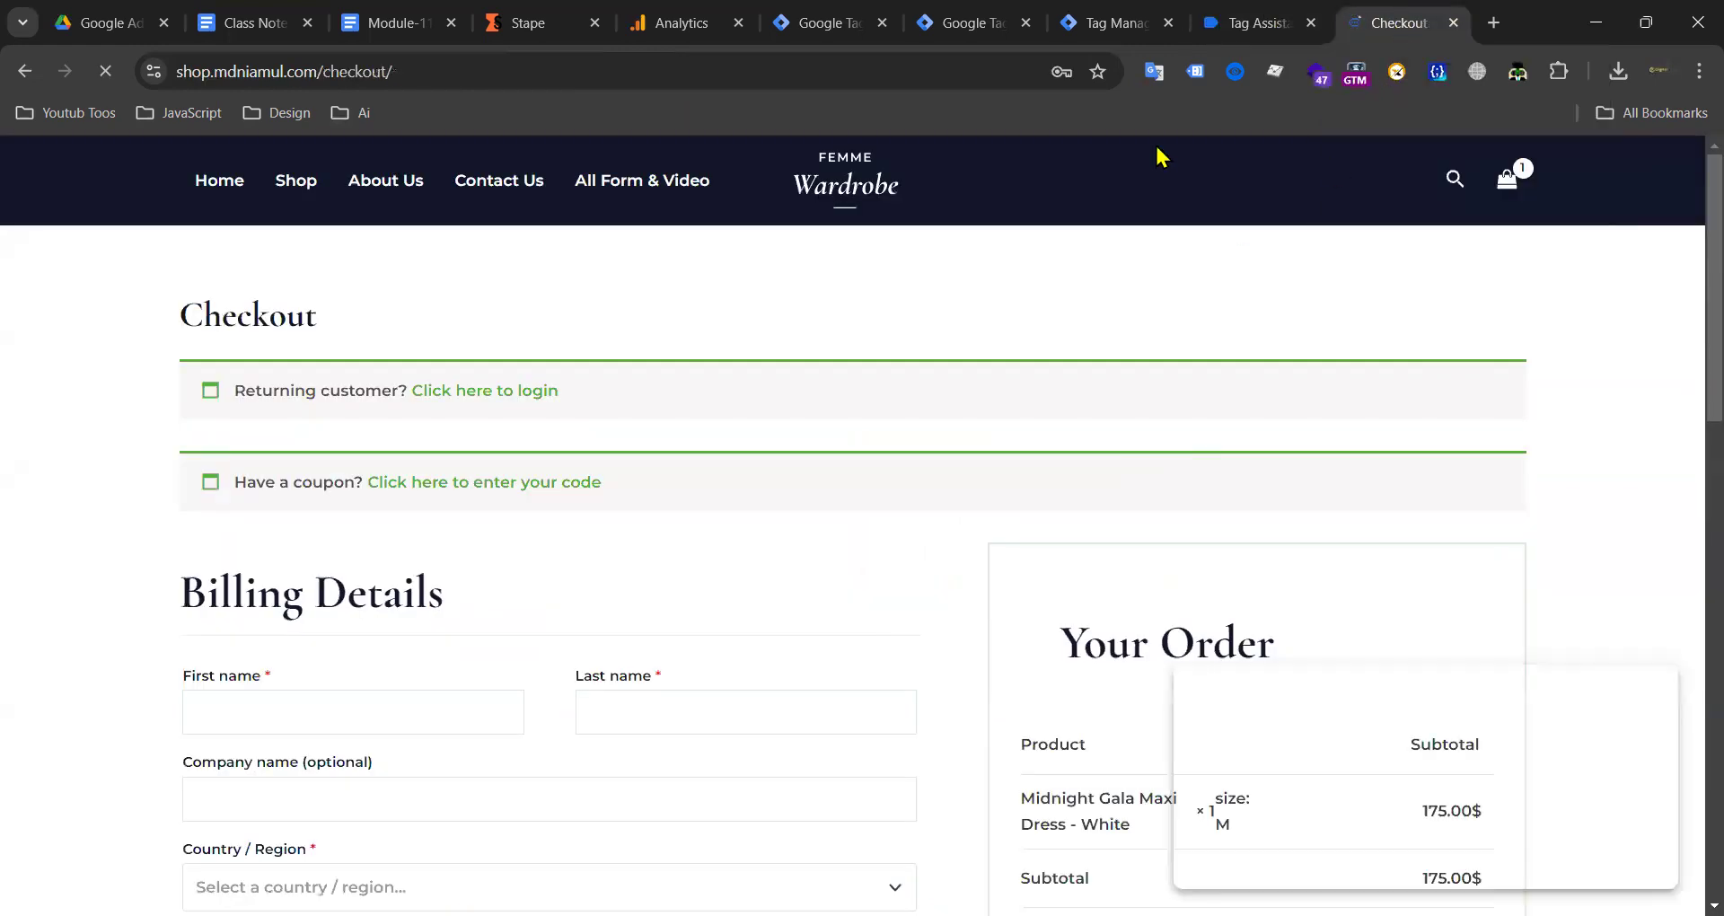
left_click(1113, 23)
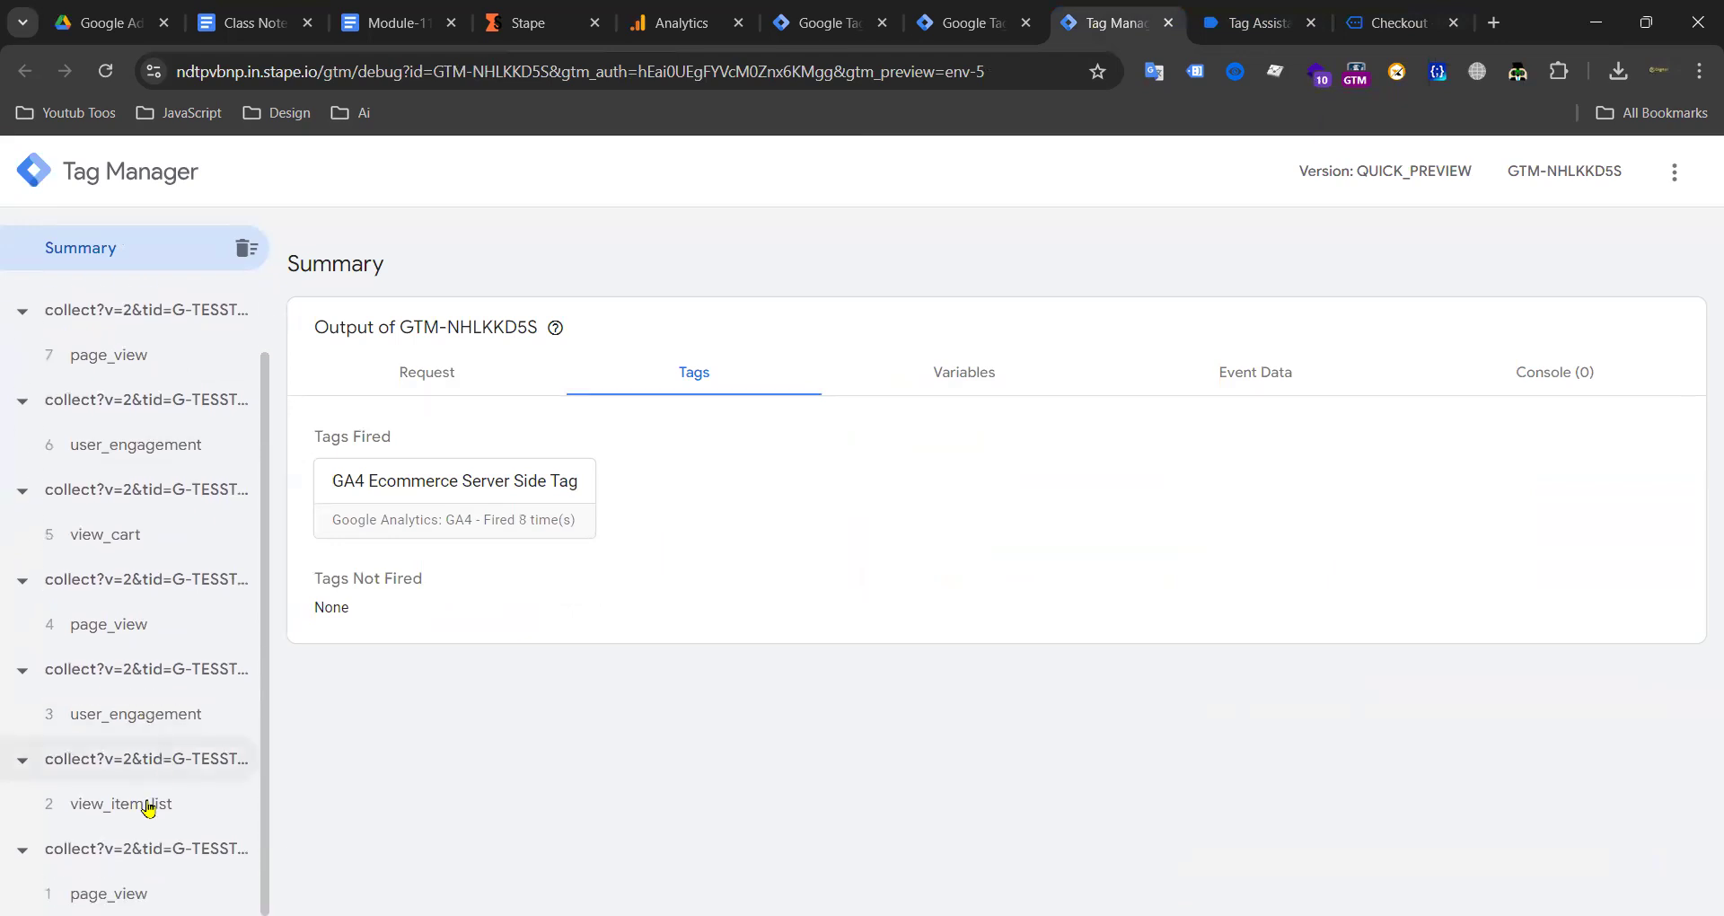
scroll(144, 647, "up", 1)
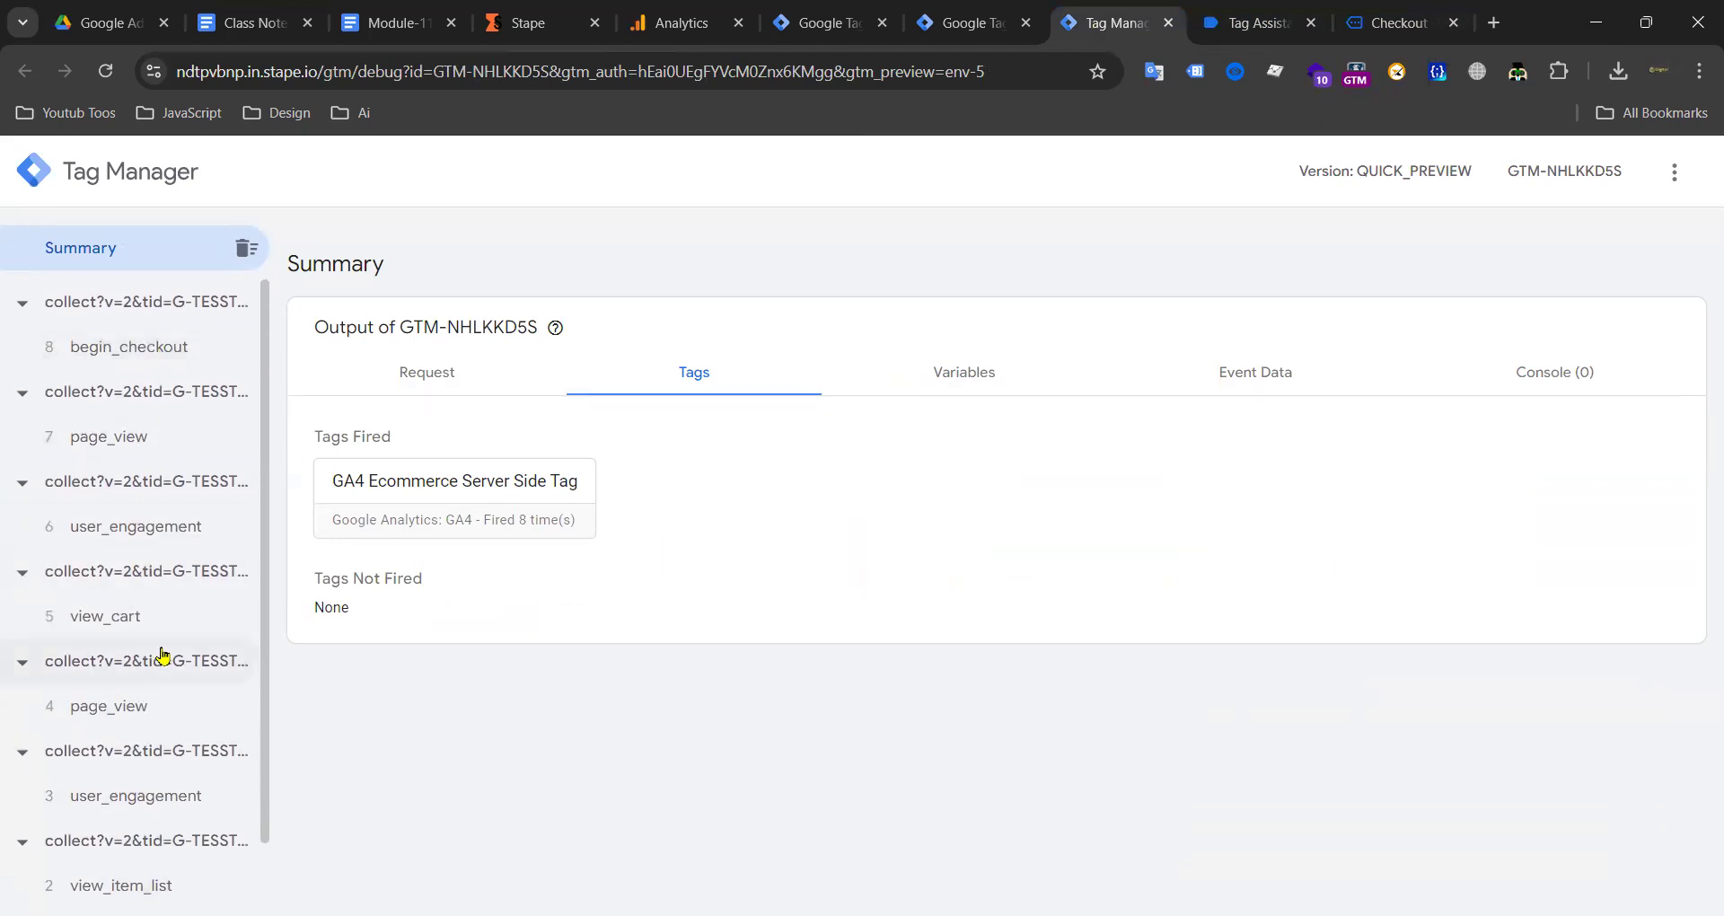
Step: Fill the billing details from the saved address, choosing Barguna as the district
scroll(153, 701, "down", 1)
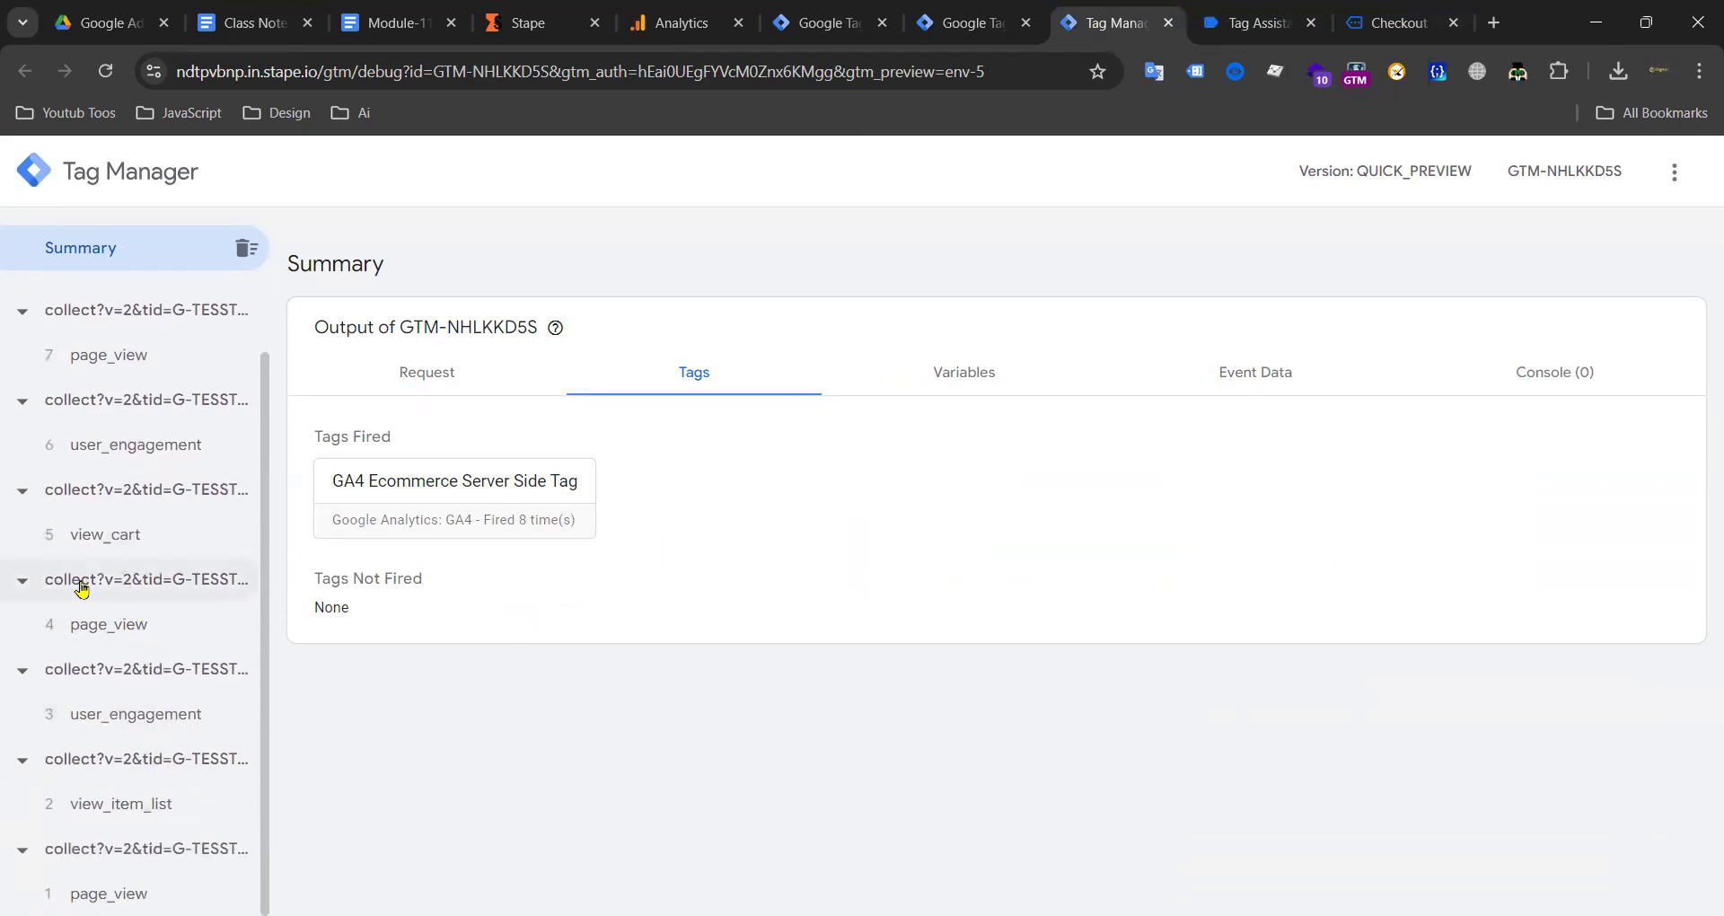
scroll(81, 588, "up", 1)
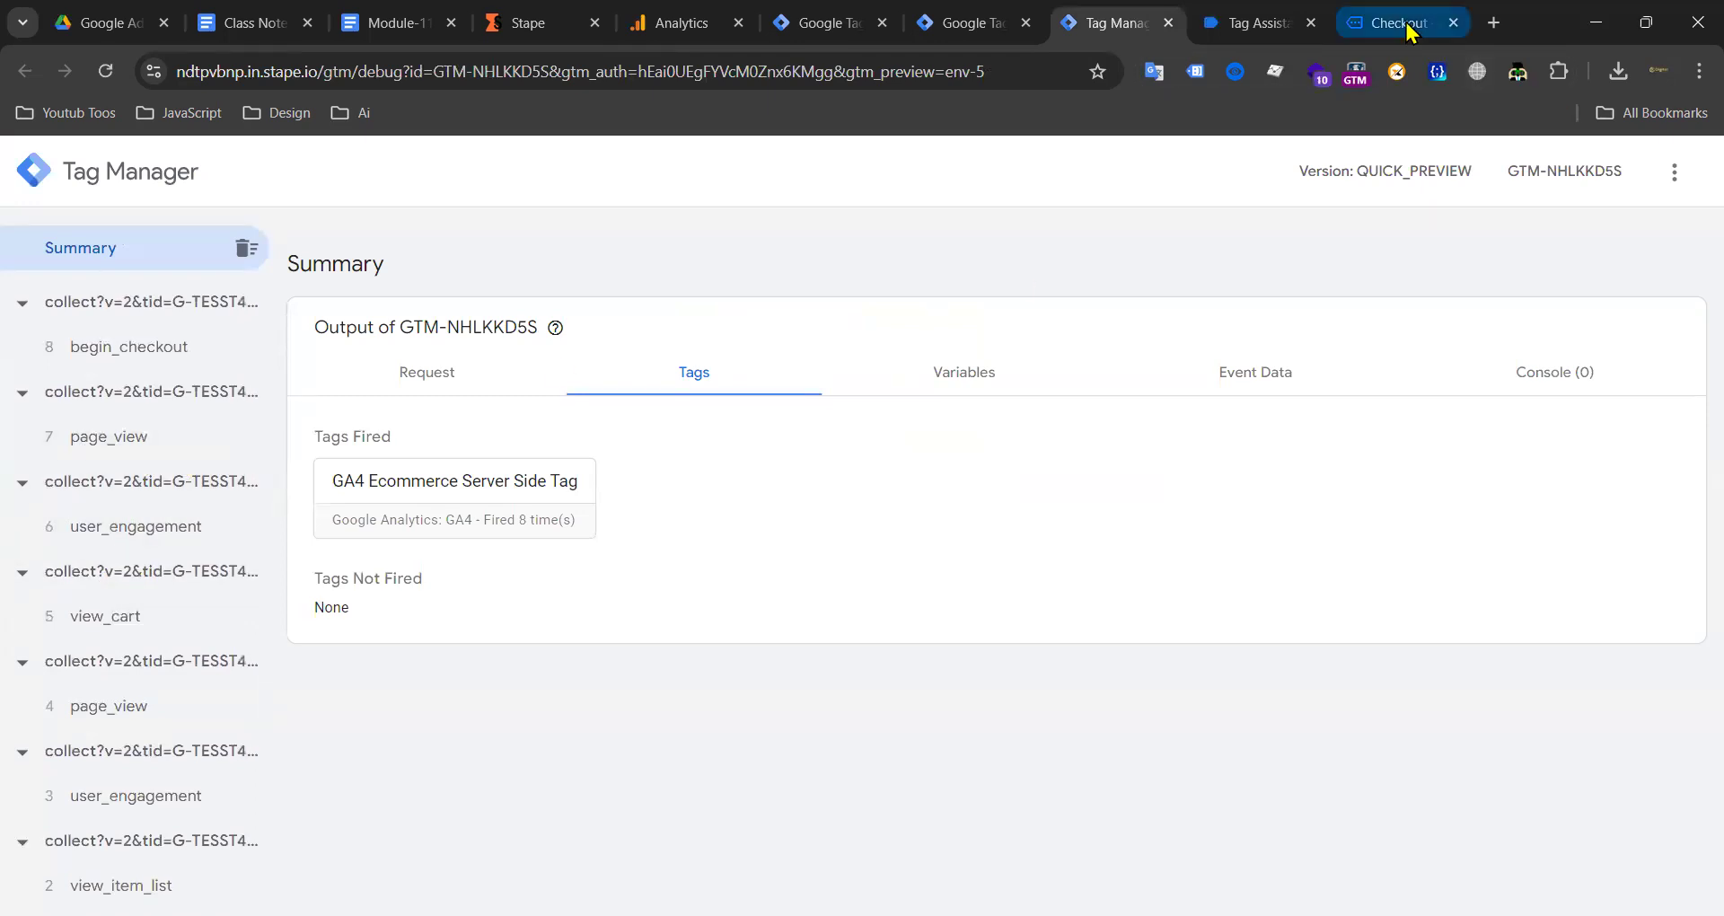
left_click(1401, 24)
scroll(697, 489, "down", 6)
scroll(310, 396, "up", 3)
left_click(294, 418)
left_click(422, 471)
scroll(423, 527, "down", 7)
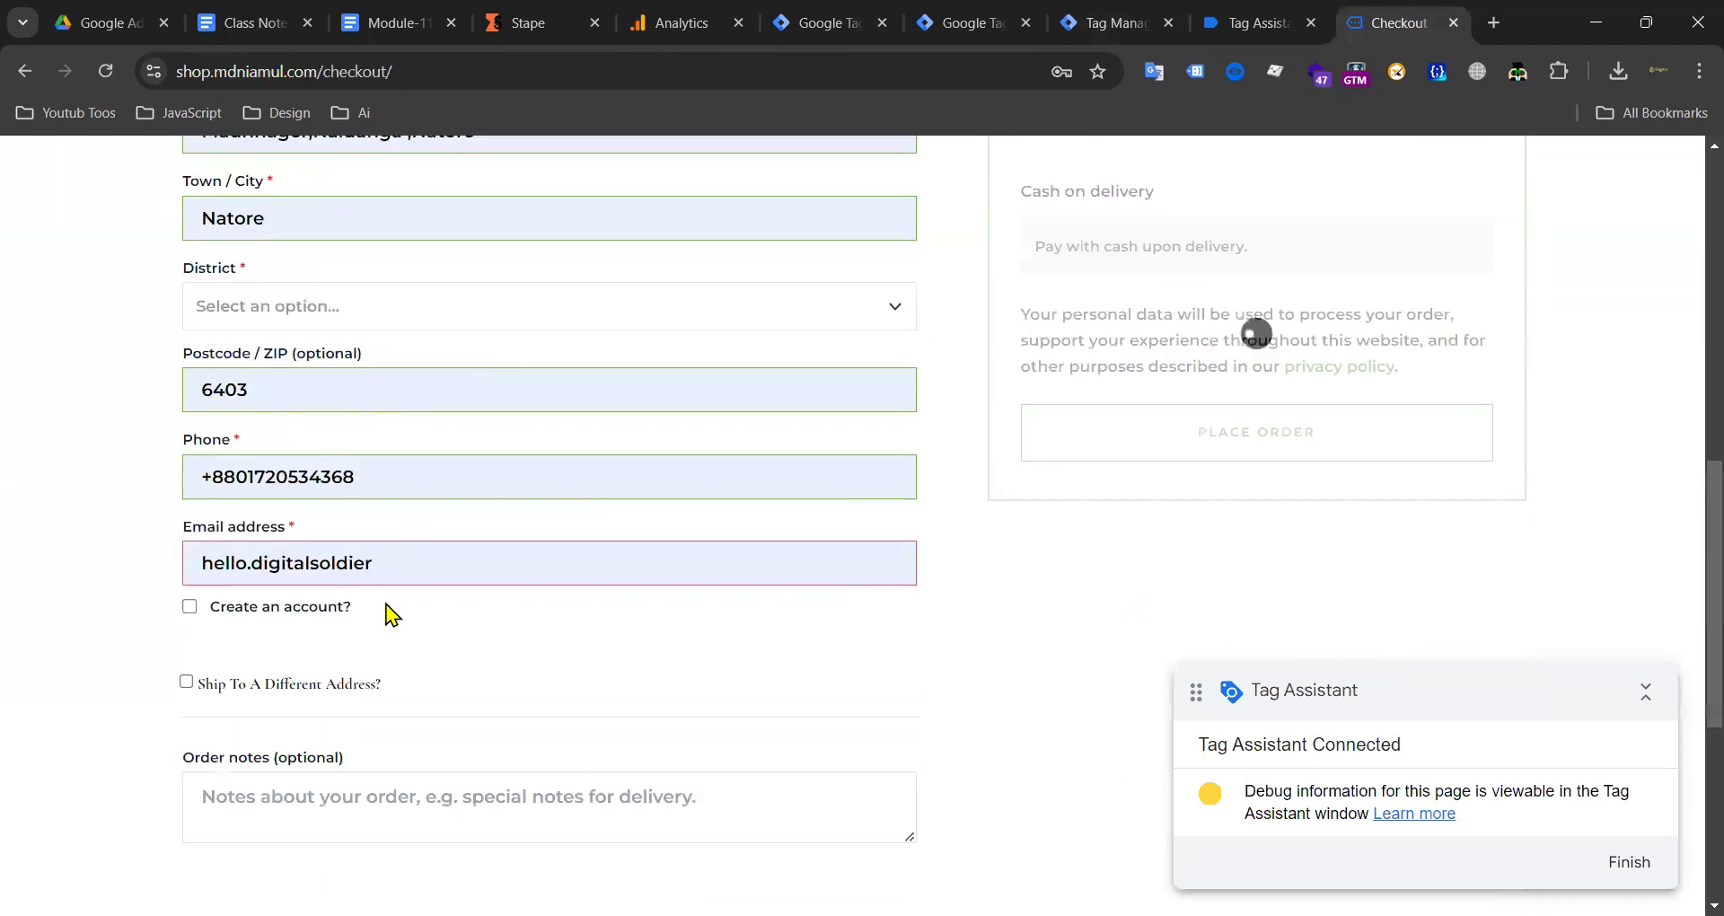
left_click(409, 316)
left_click(347, 474)
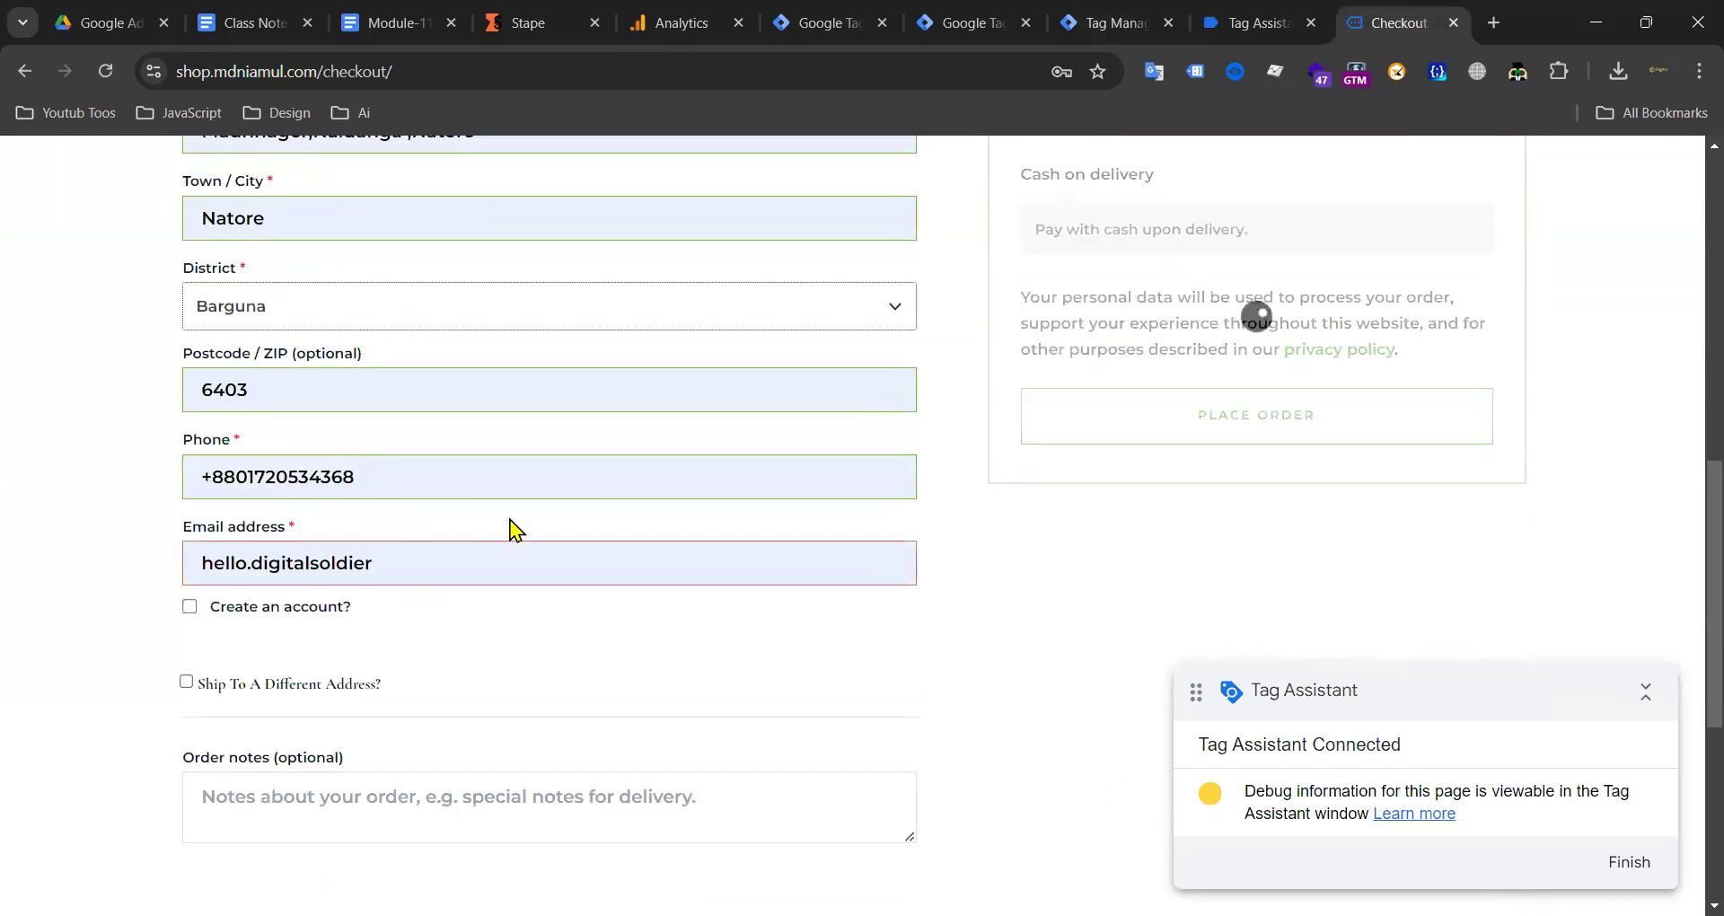
scroll(352, 303, "down", 3)
Step: Replace the billing e-mail with a test e-mail address
left_click(357, 262)
key("ctrl+a")
key("BackSpace")
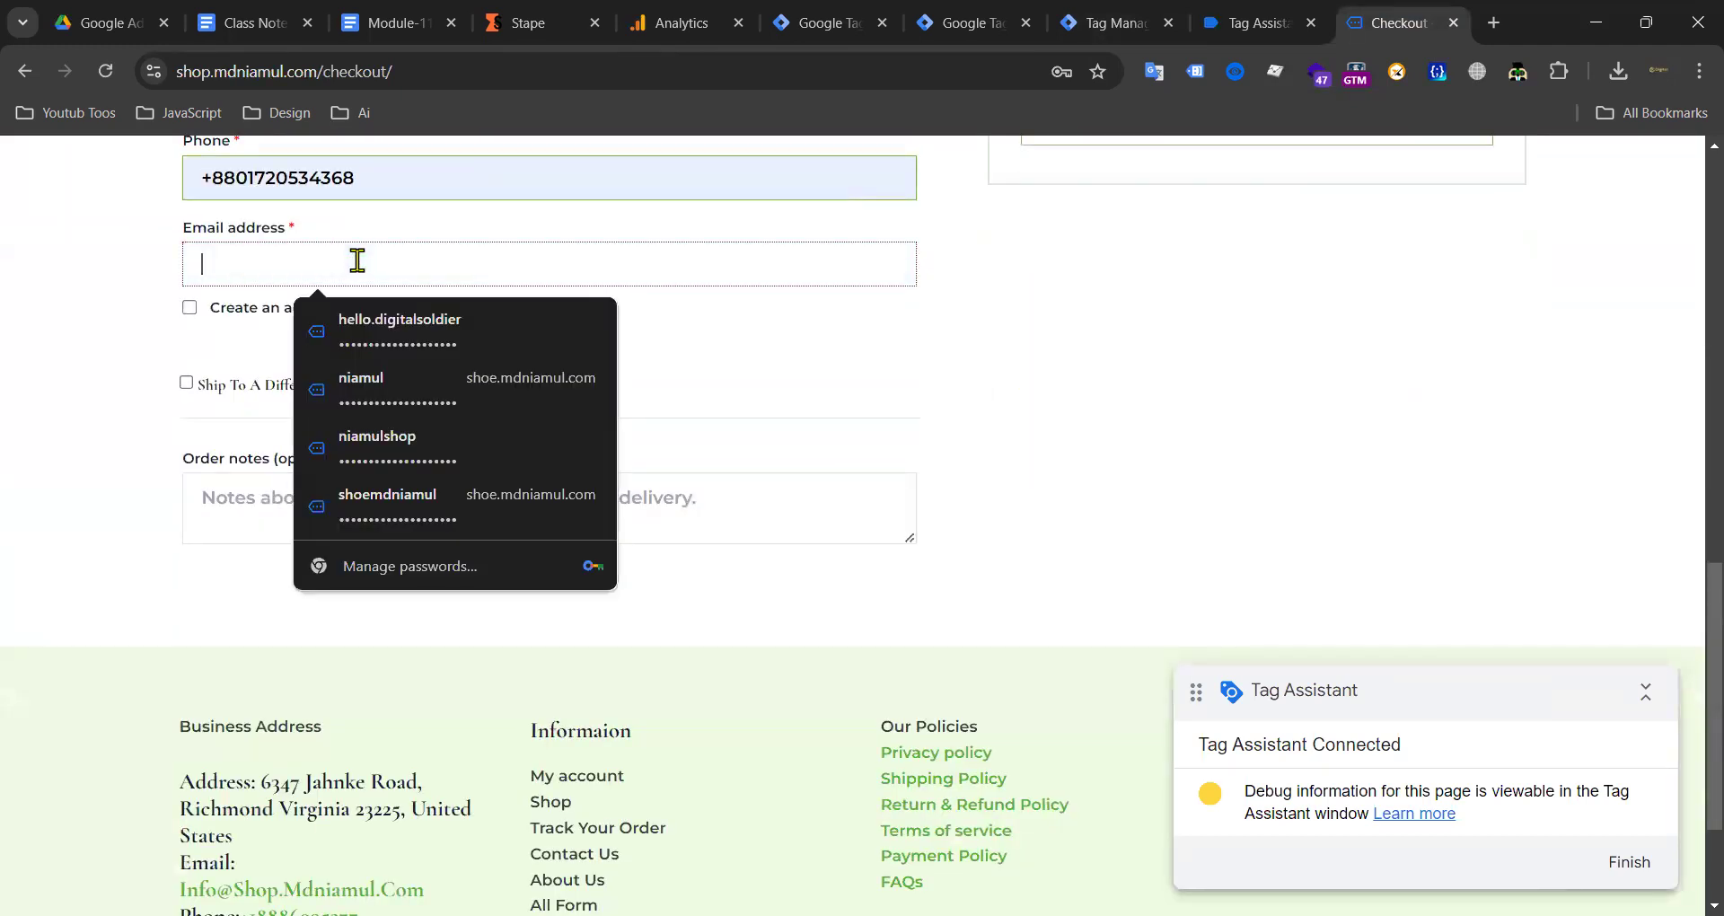
type("T")
left_click(362, 321)
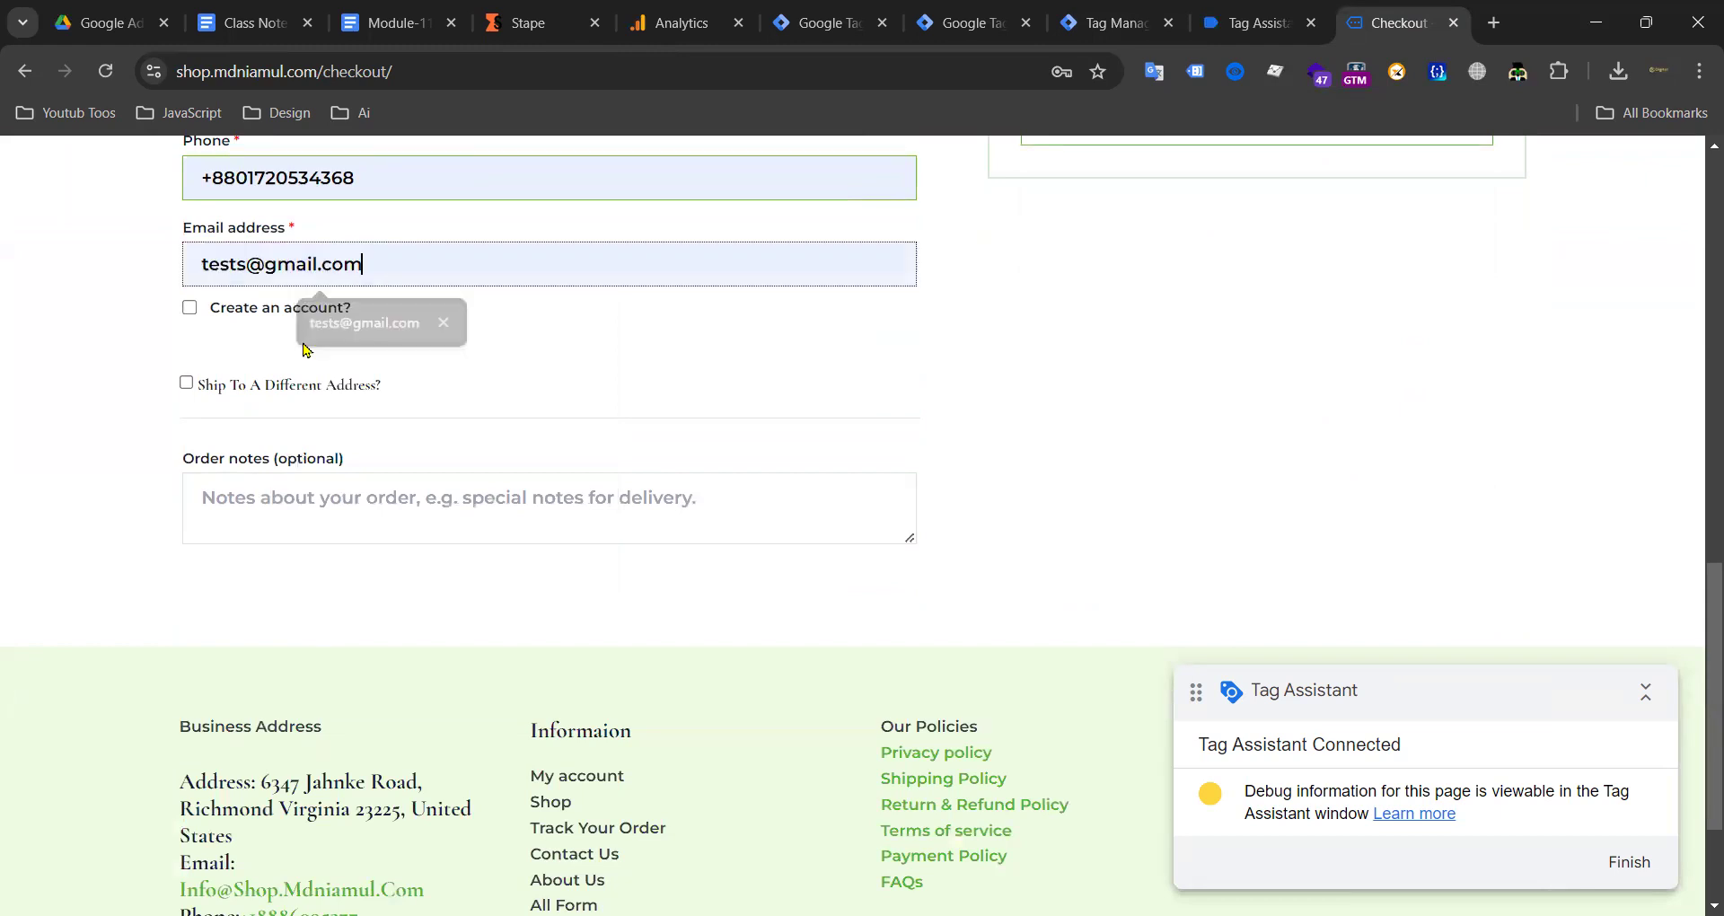
Step: Ship to a different address with Bandarban as the district and place the test order
left_click(195, 384)
left_click(273, 508)
left_click(359, 558)
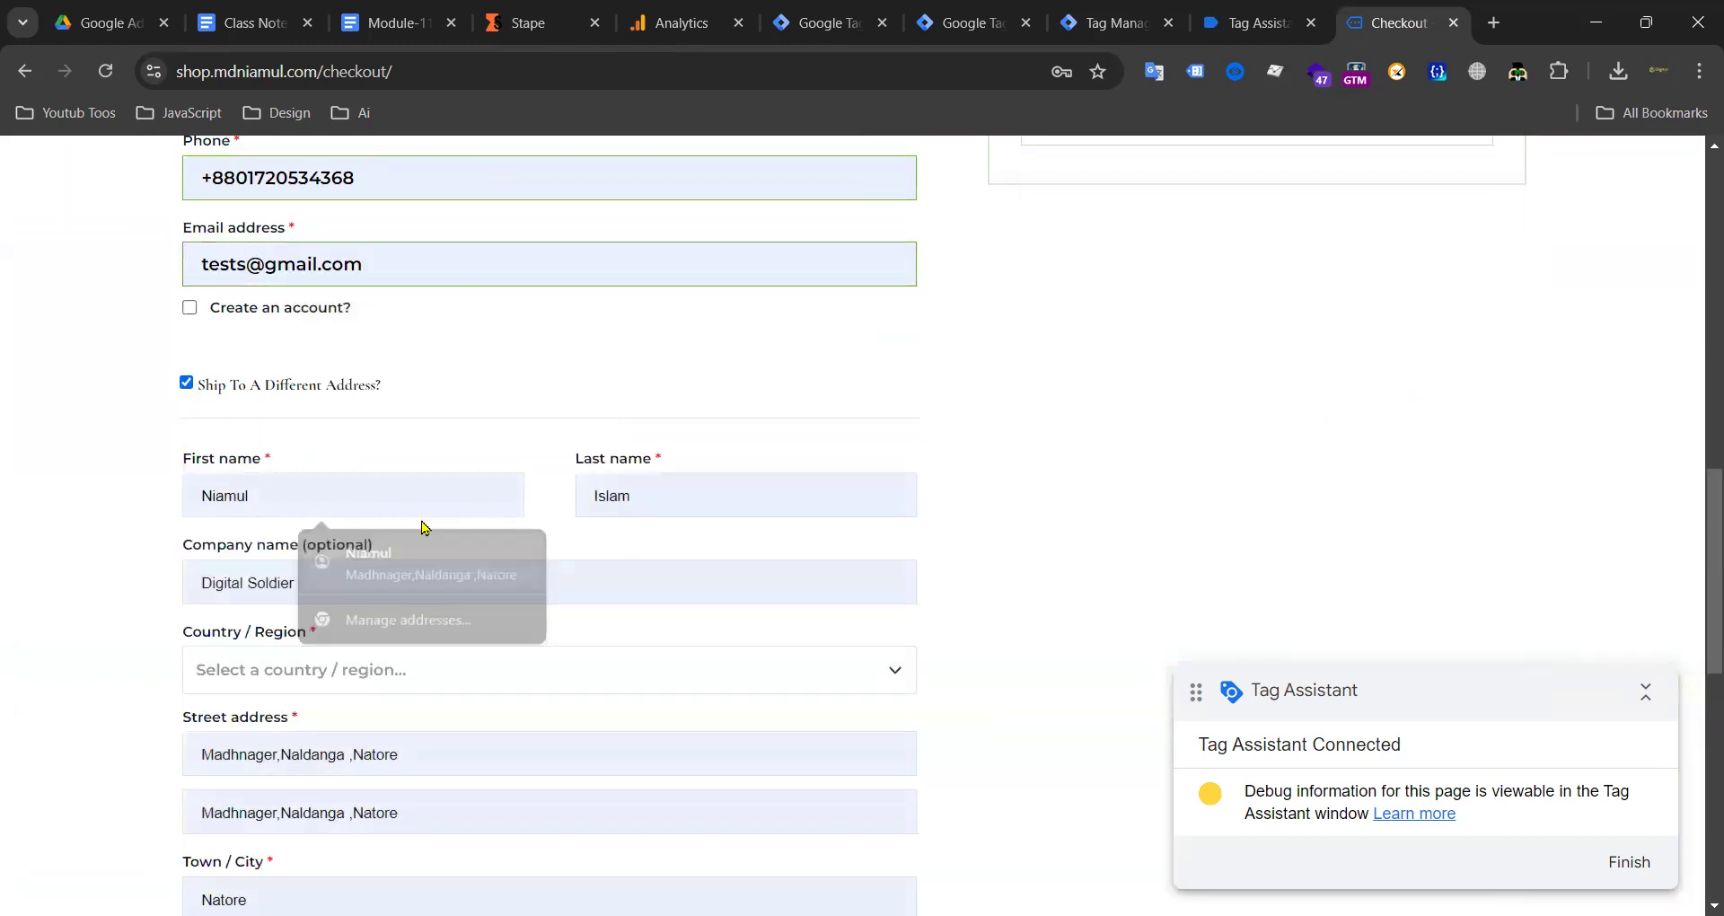
scroll(497, 497, "down", 4)
scroll(332, 612, "down", 2)
left_click(335, 469)
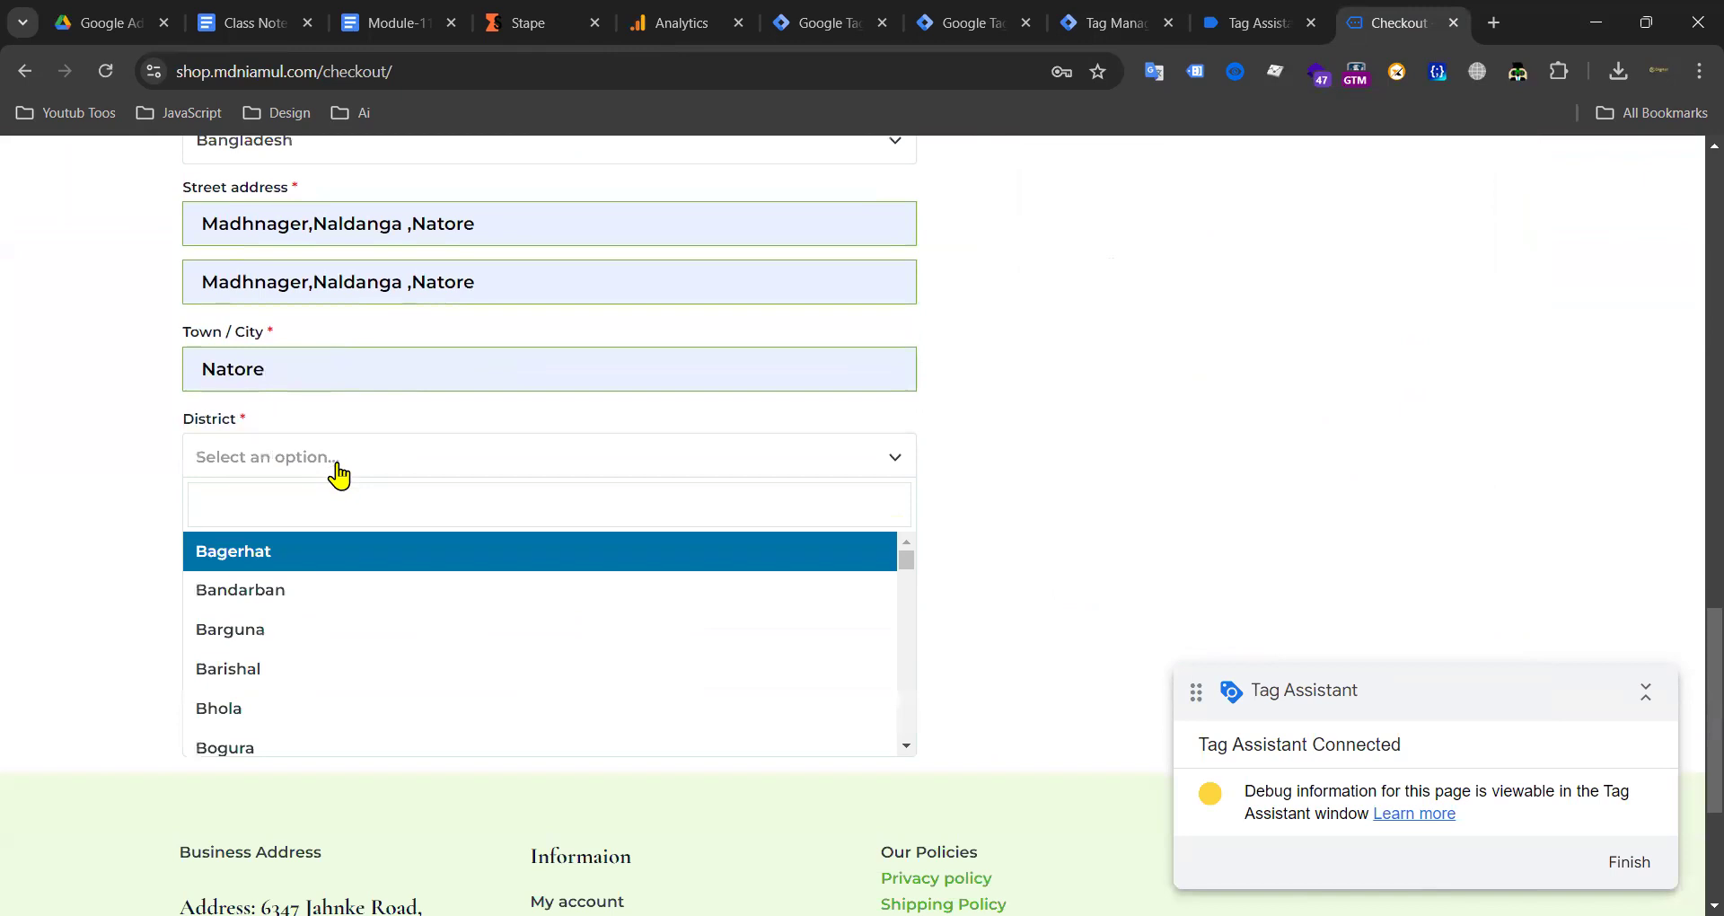
left_click(323, 589)
scroll(426, 525, "down", 1)
scroll(1086, 450, "up", 13)
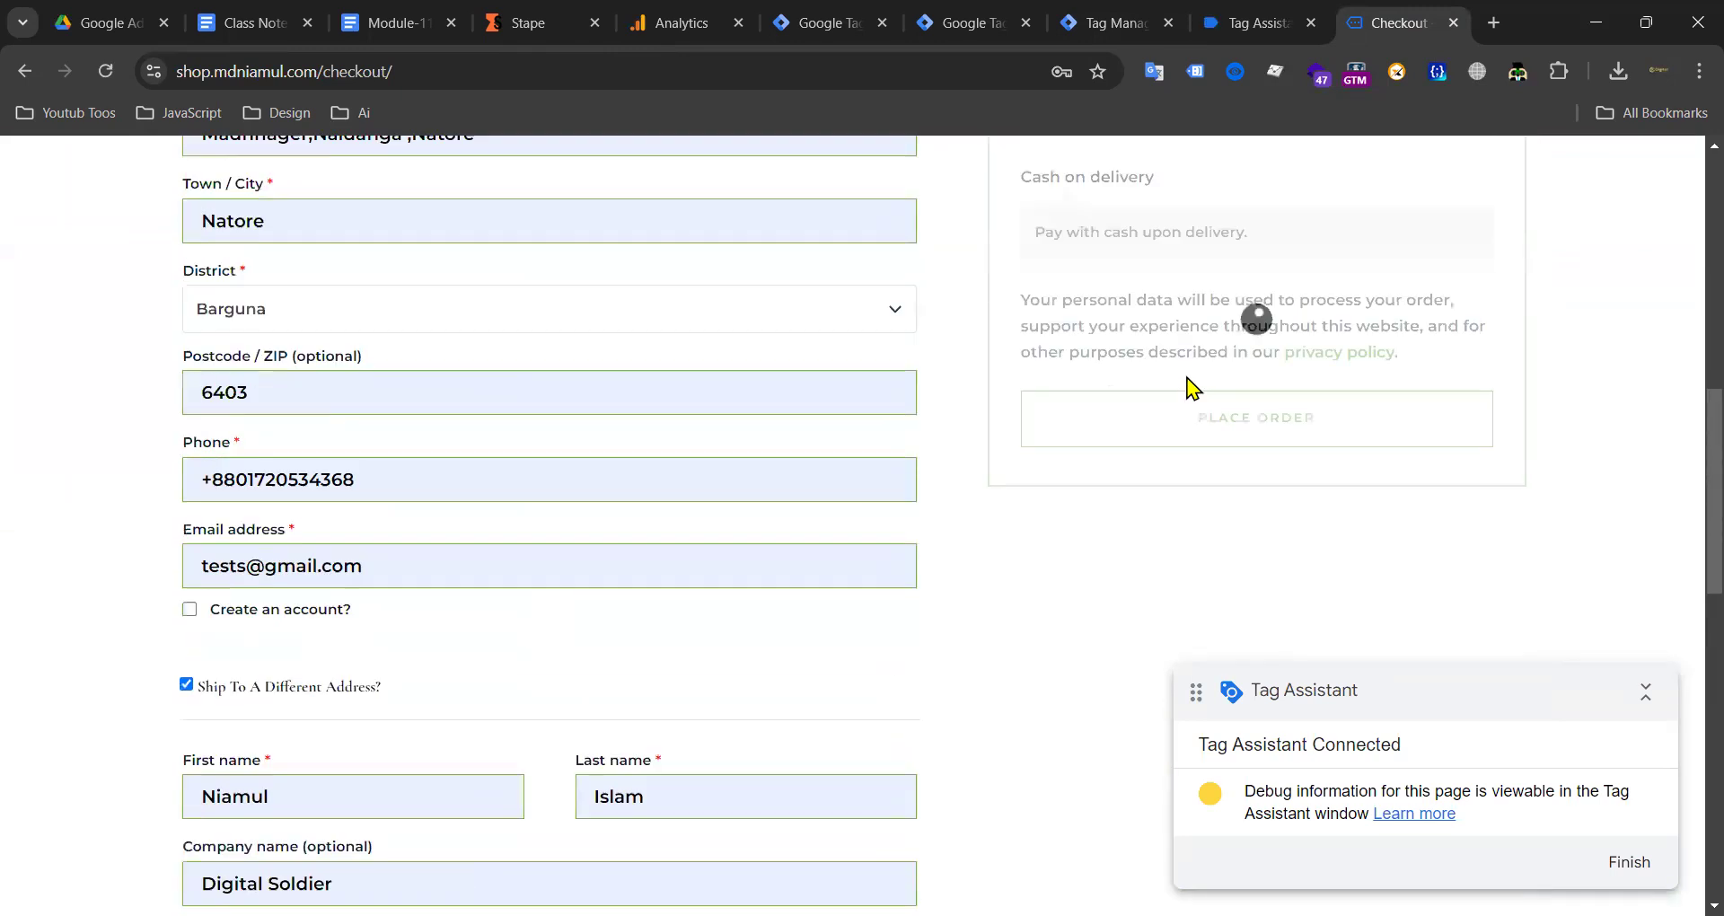
scroll(1156, 532, "down", 1)
left_click(1224, 485)
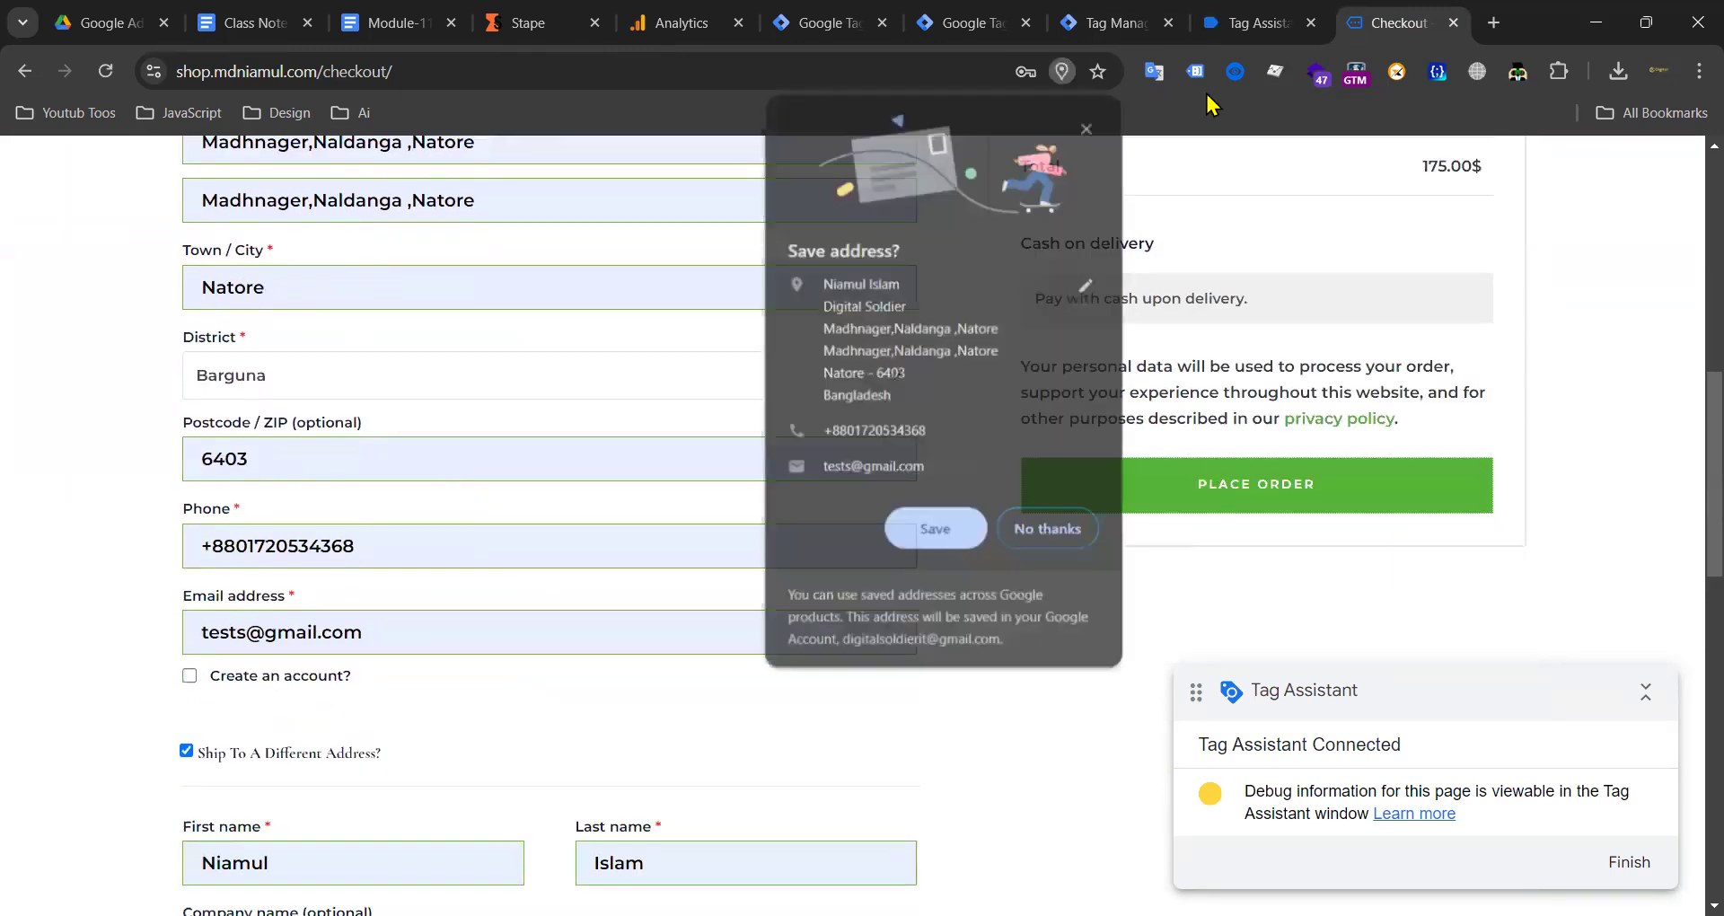
left_click(1251, 32)
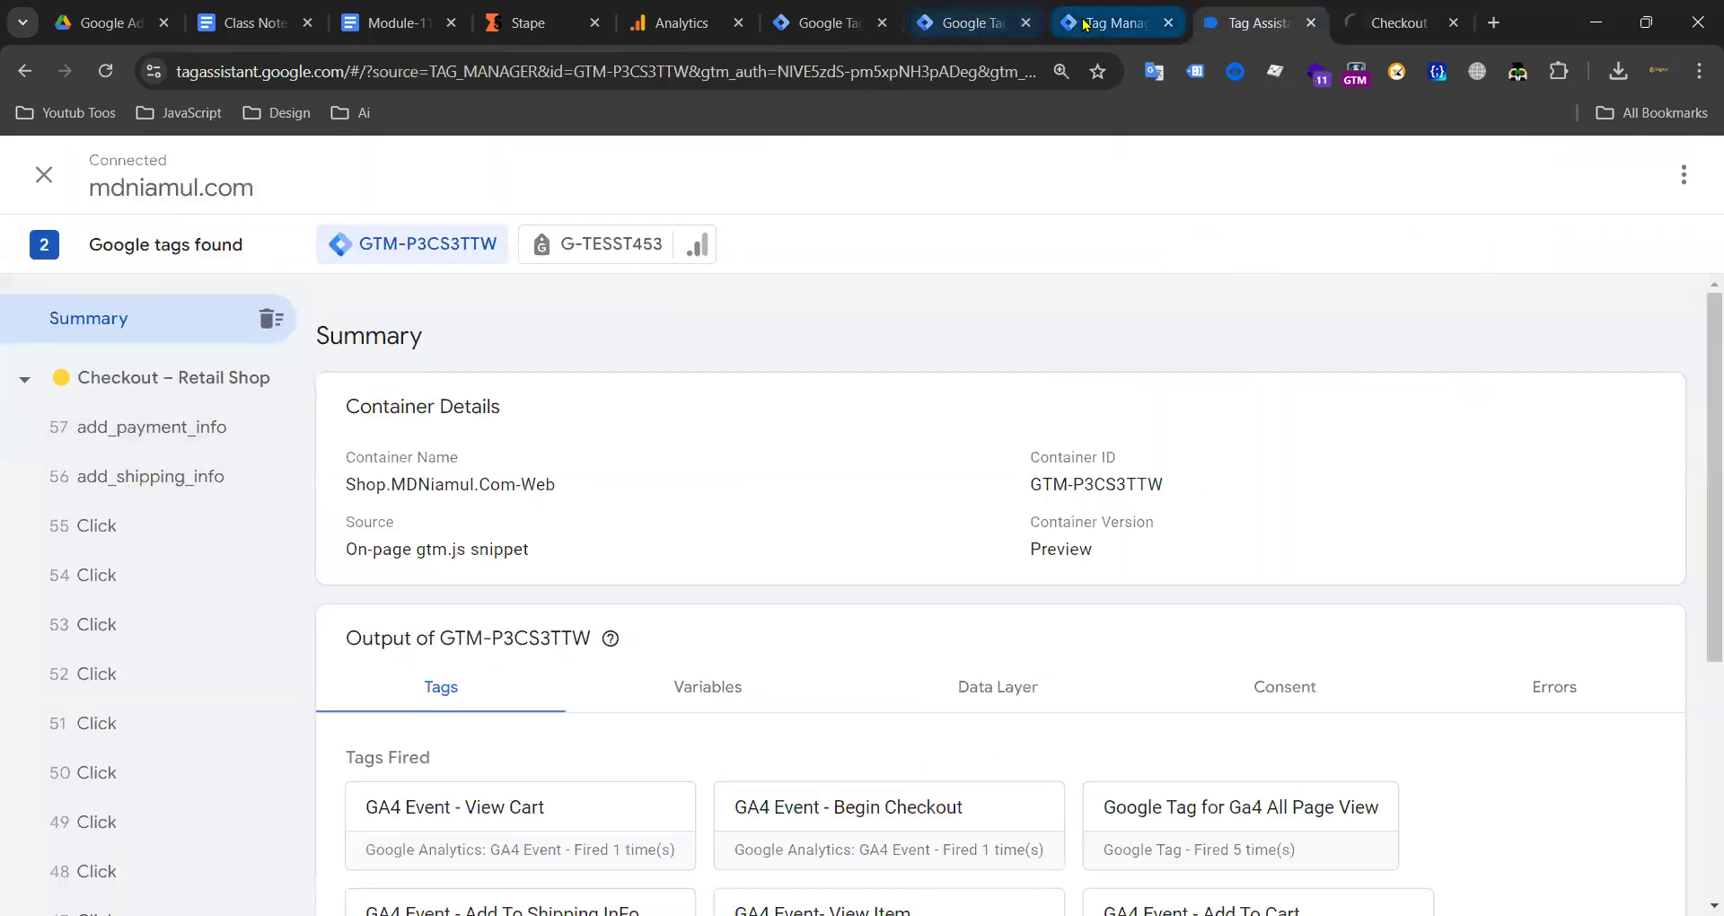
Step: Switch between the server preview, order-received page and Tag Assistant until the purchase event appears
left_click(1086, 24)
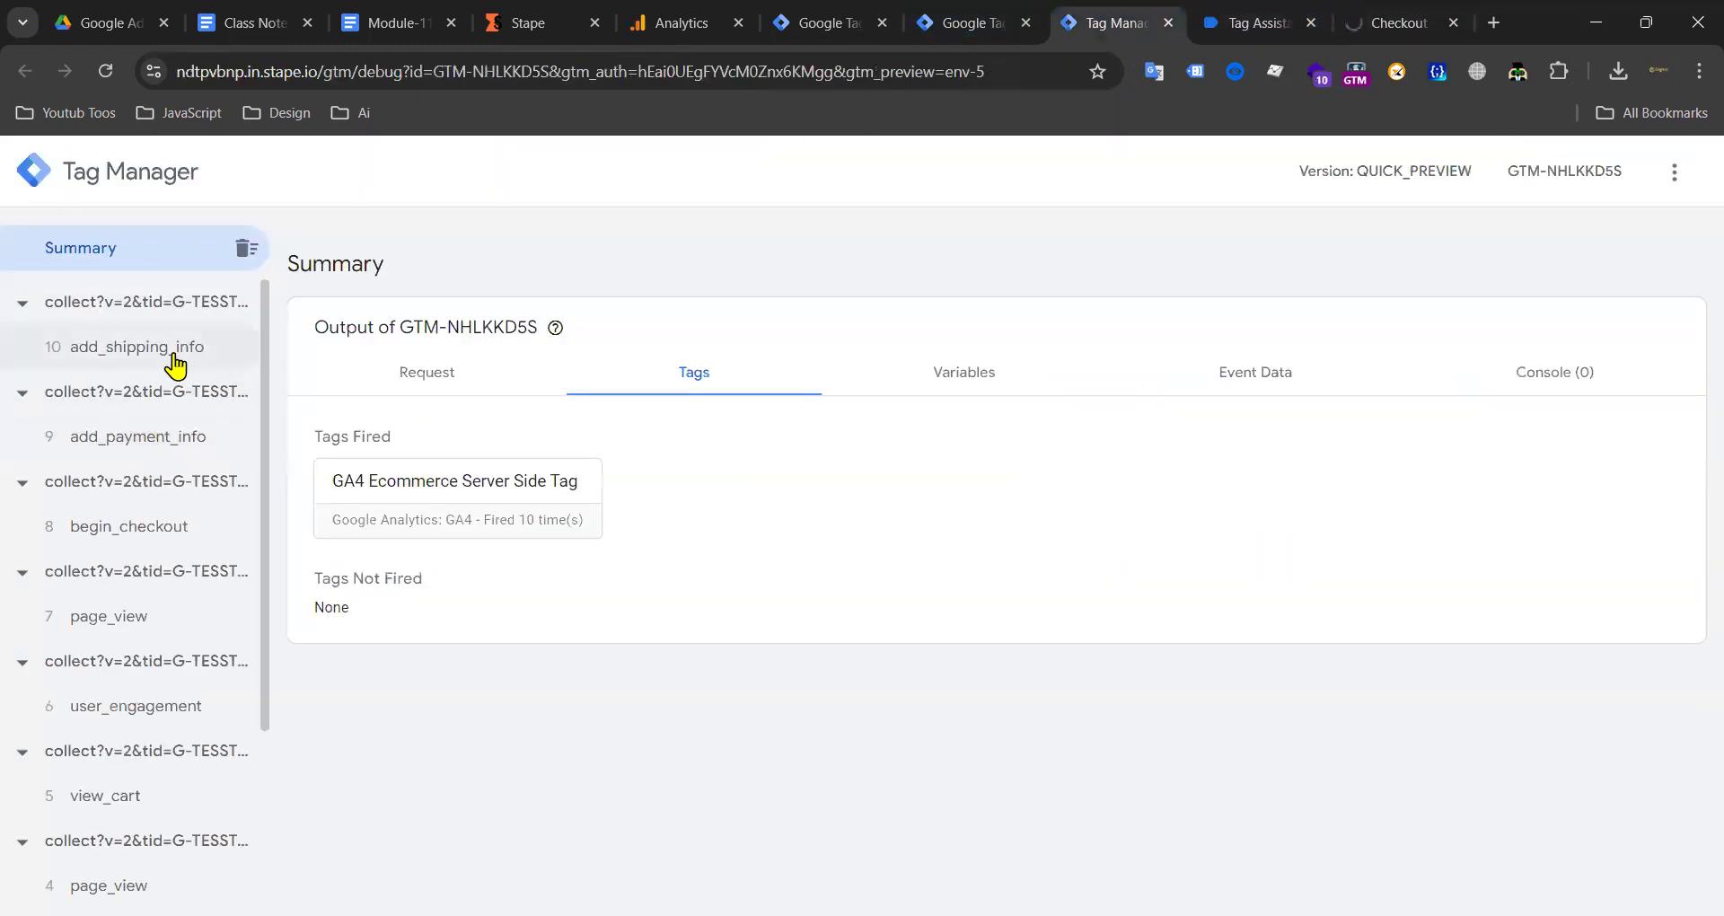
left_click(1389, 22)
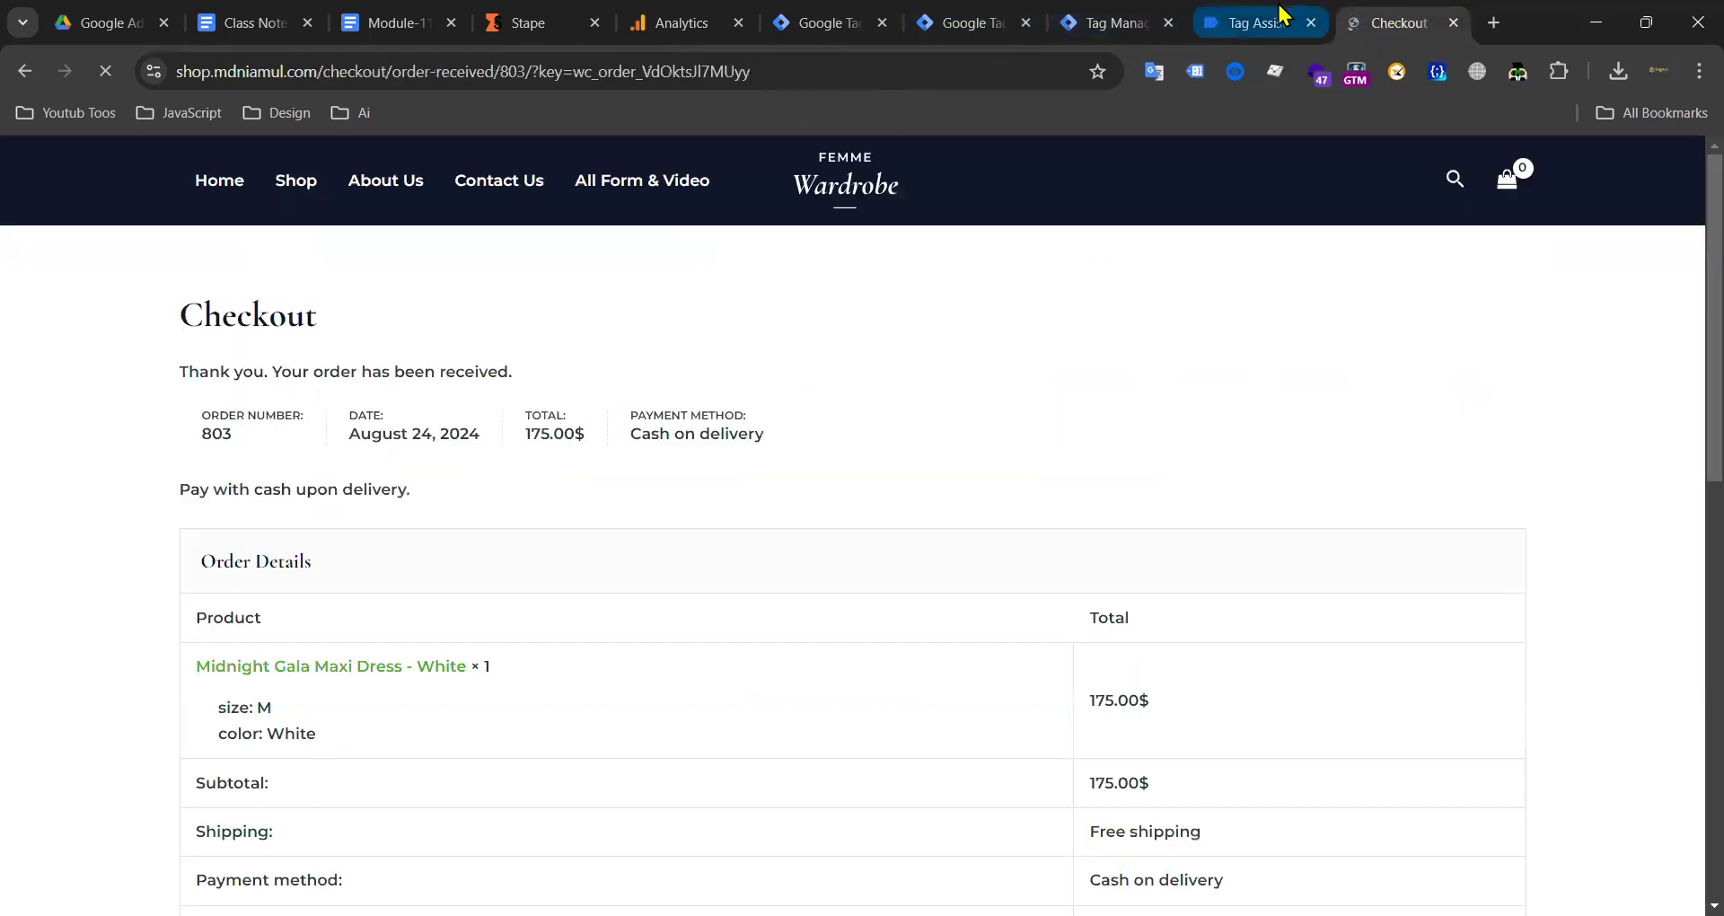
left_click(1256, 22)
left_click(1116, 22)
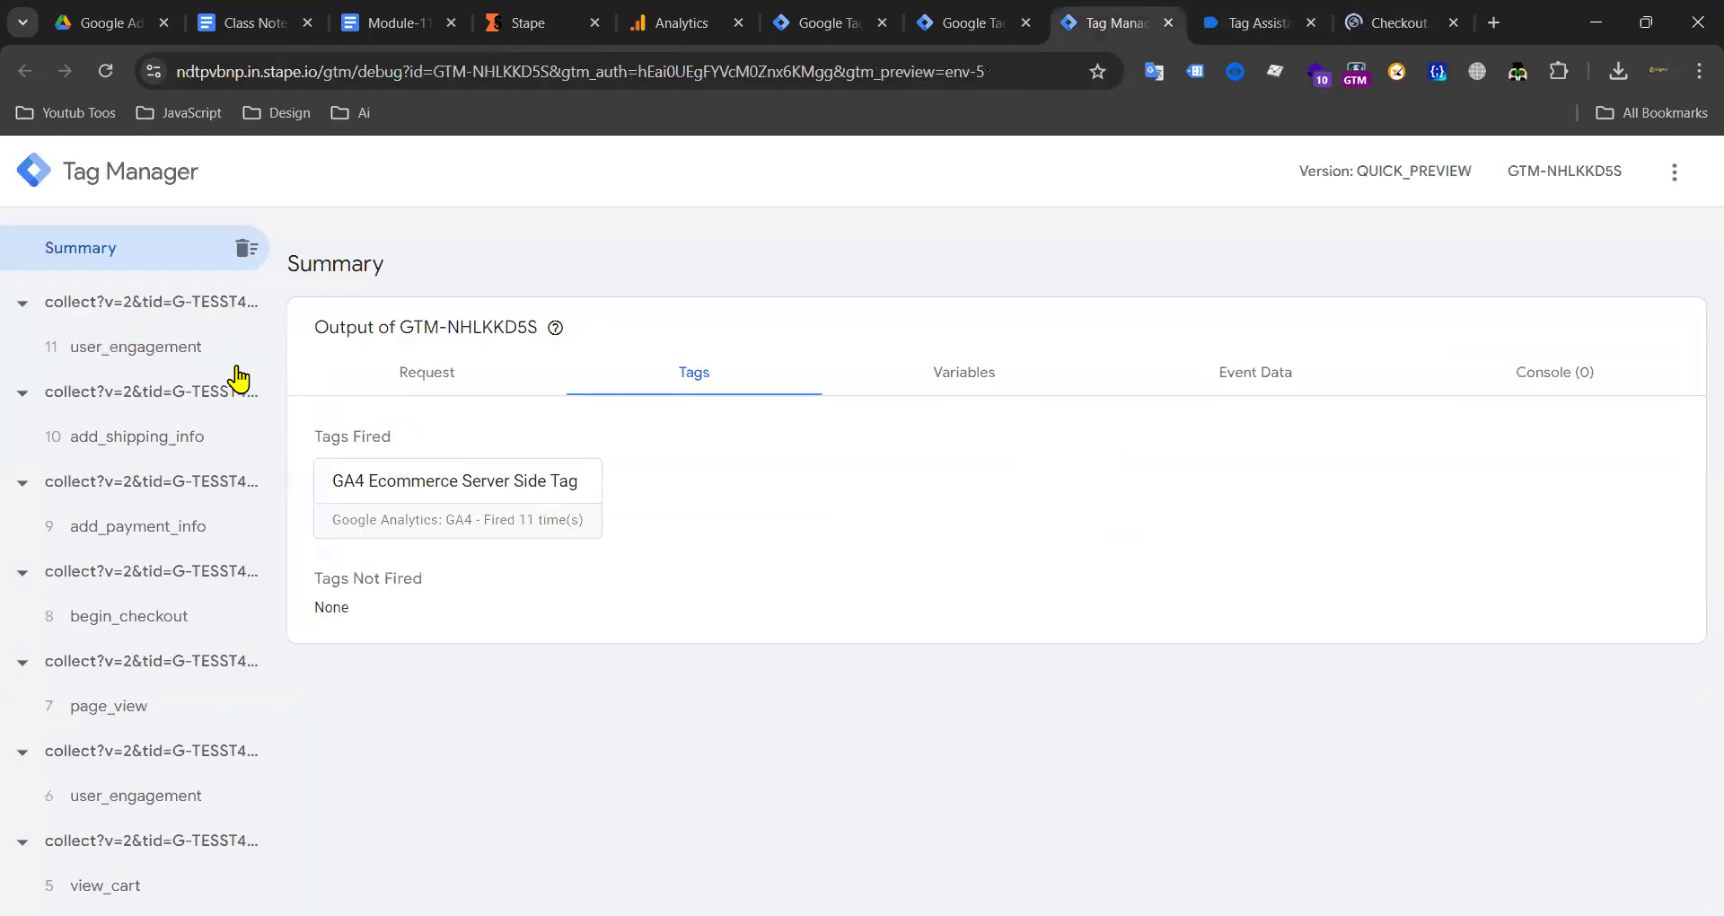
left_click(1350, 27)
left_click(1231, 26)
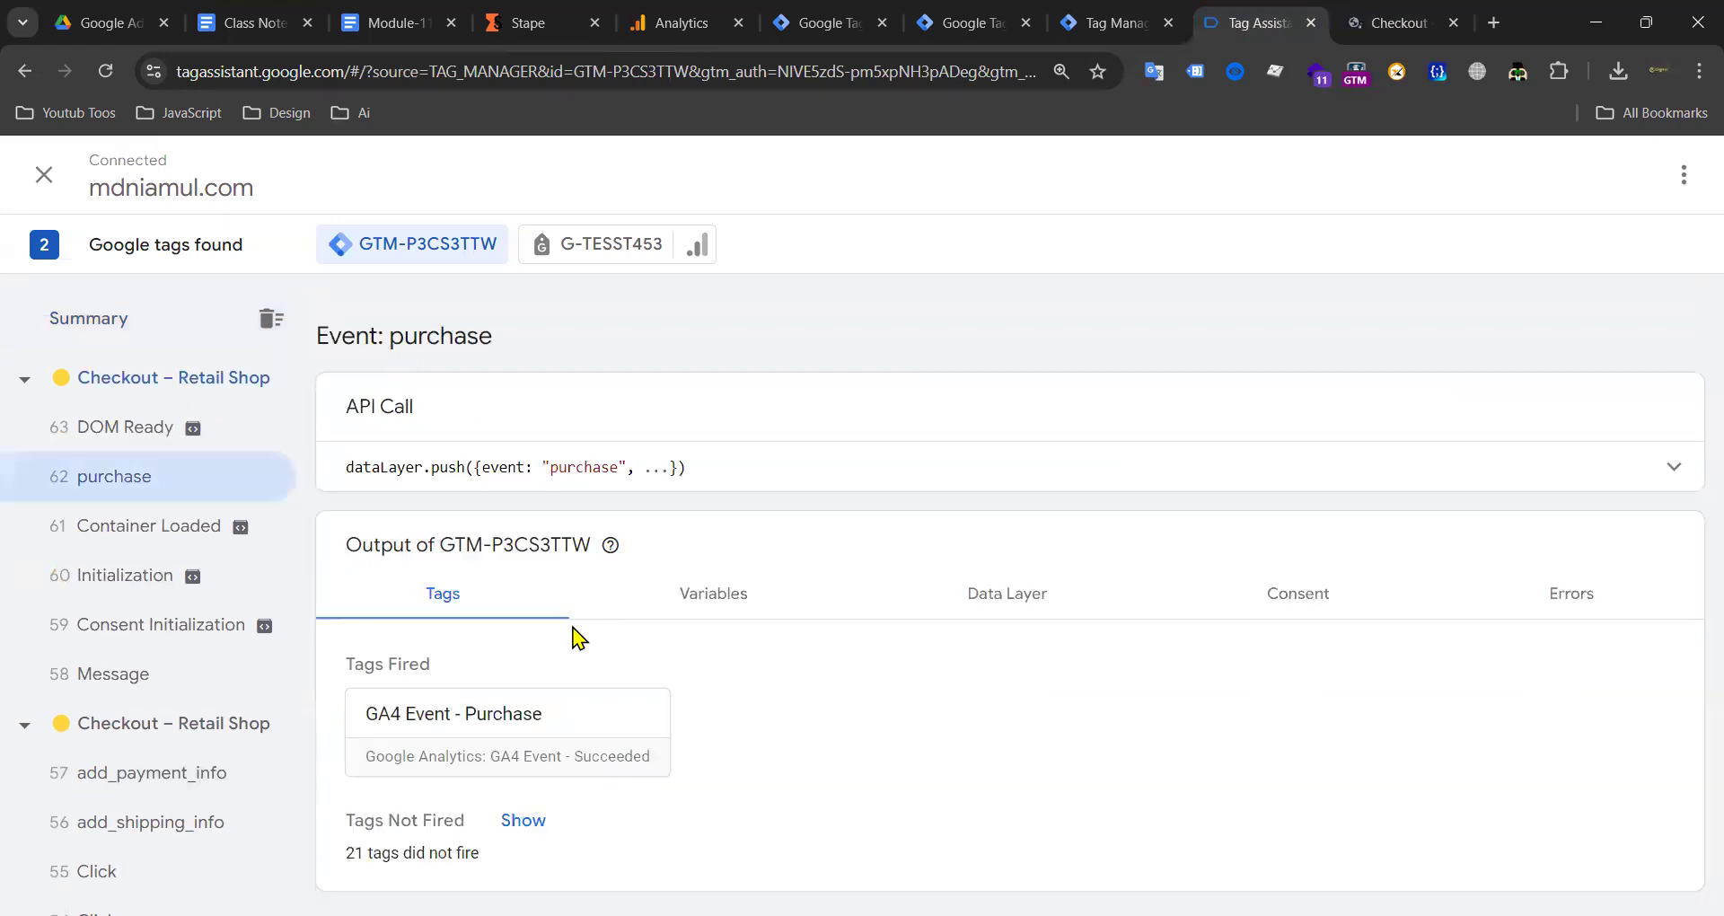
Step: Open G-TESST453's Purchase hit, confirm its stape.io collect URL, and close it
left_click(638, 247)
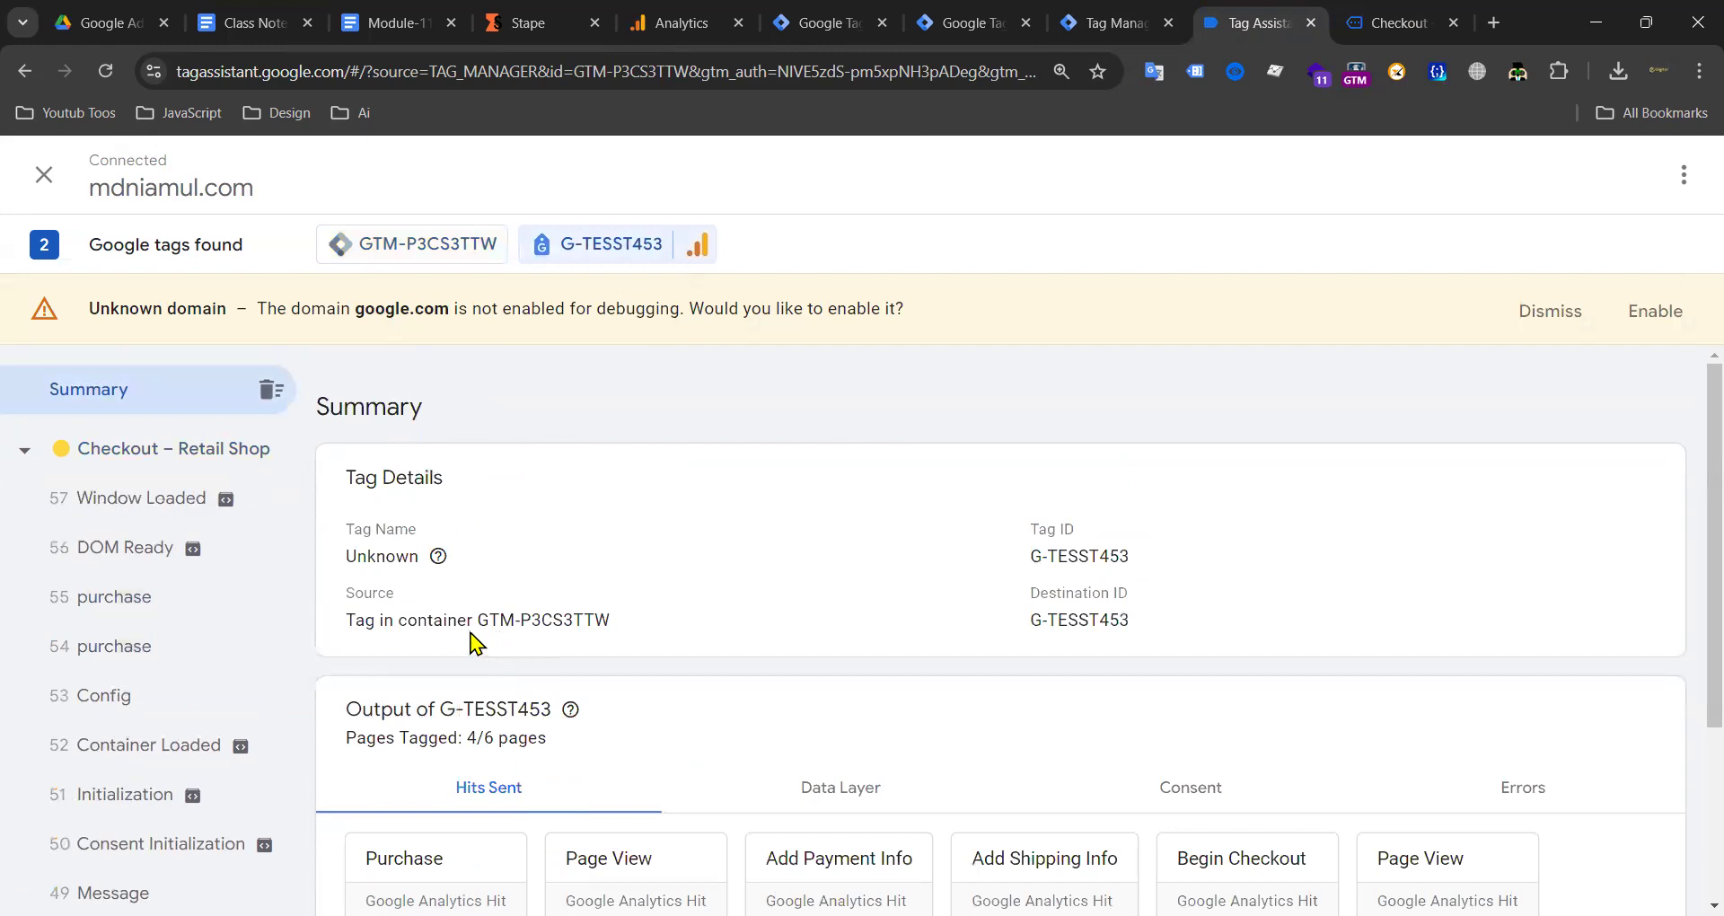
scroll(476, 647, "down", 3)
left_click(453, 622)
left_click_drag(460, 460, 731, 461)
left_click(313, 175)
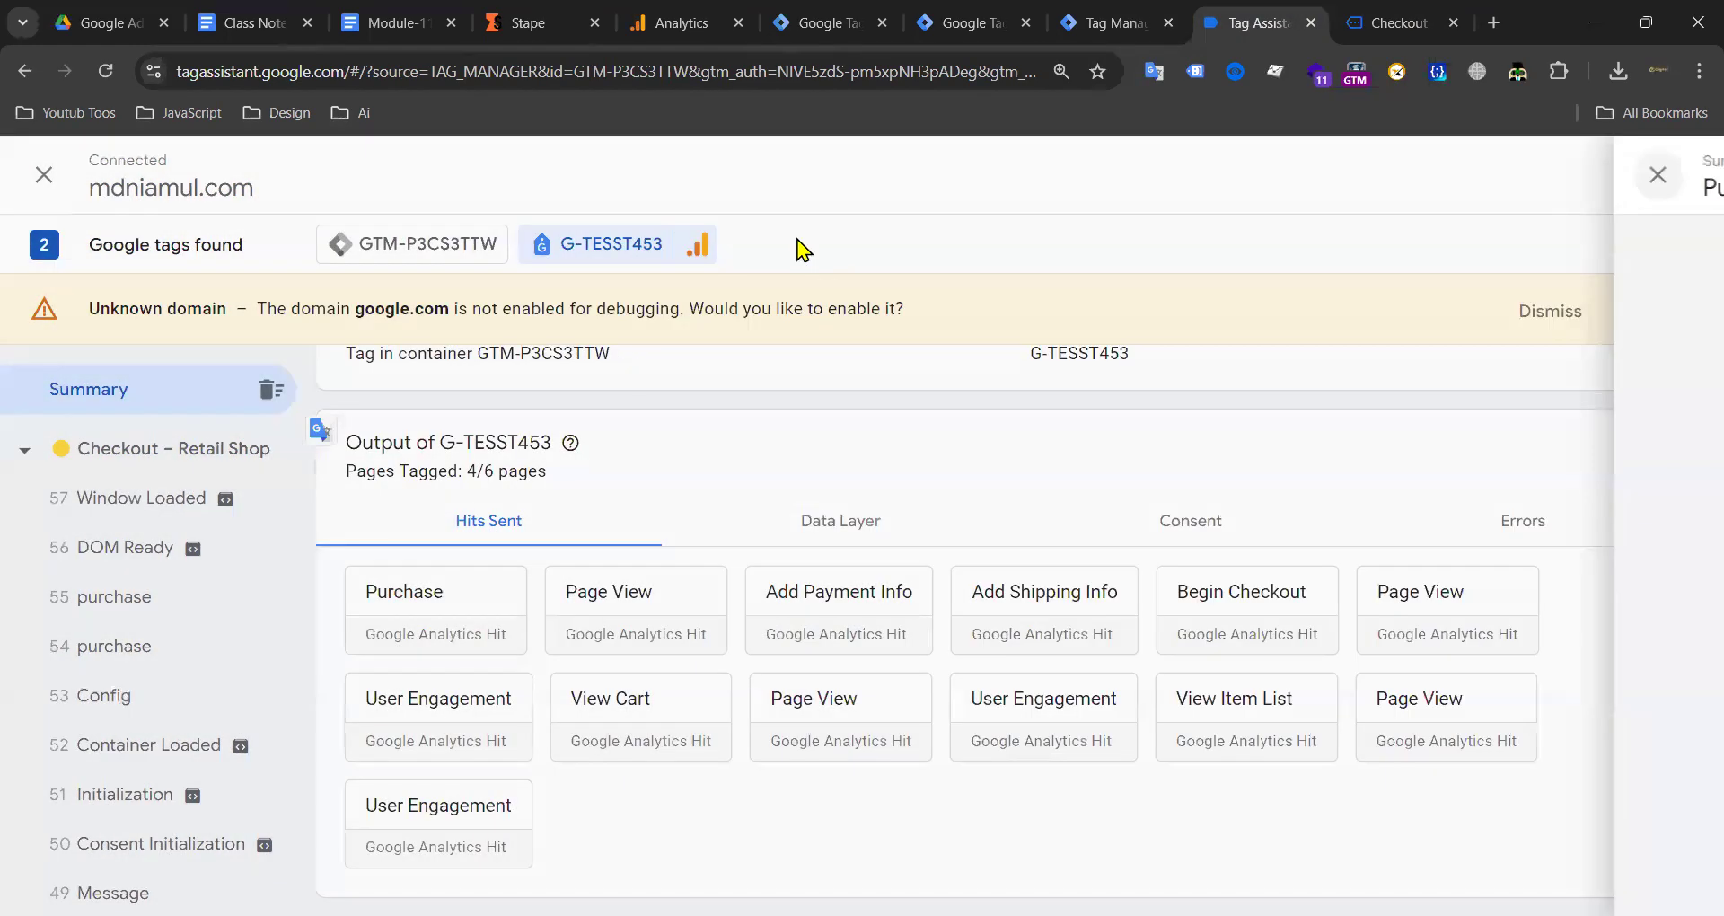
Step: Open the server-side purchase event and check the GA4 Ecommerce Server Side Tag's actual values
left_click(682, 22)
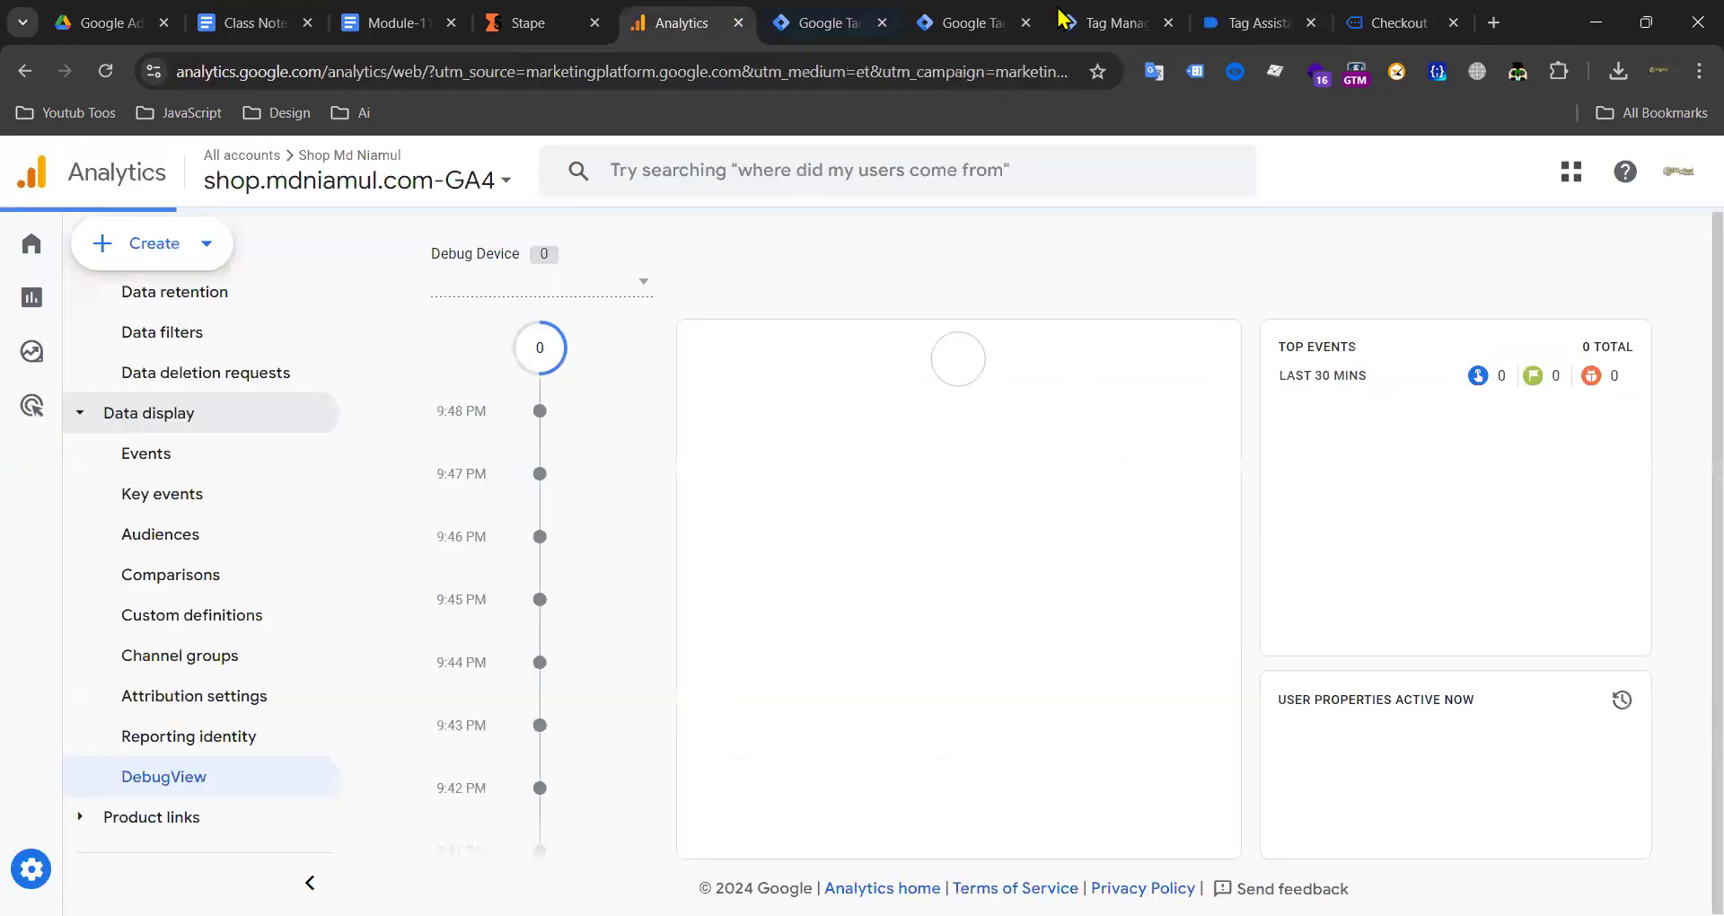
left_click(1114, 23)
left_click(114, 351)
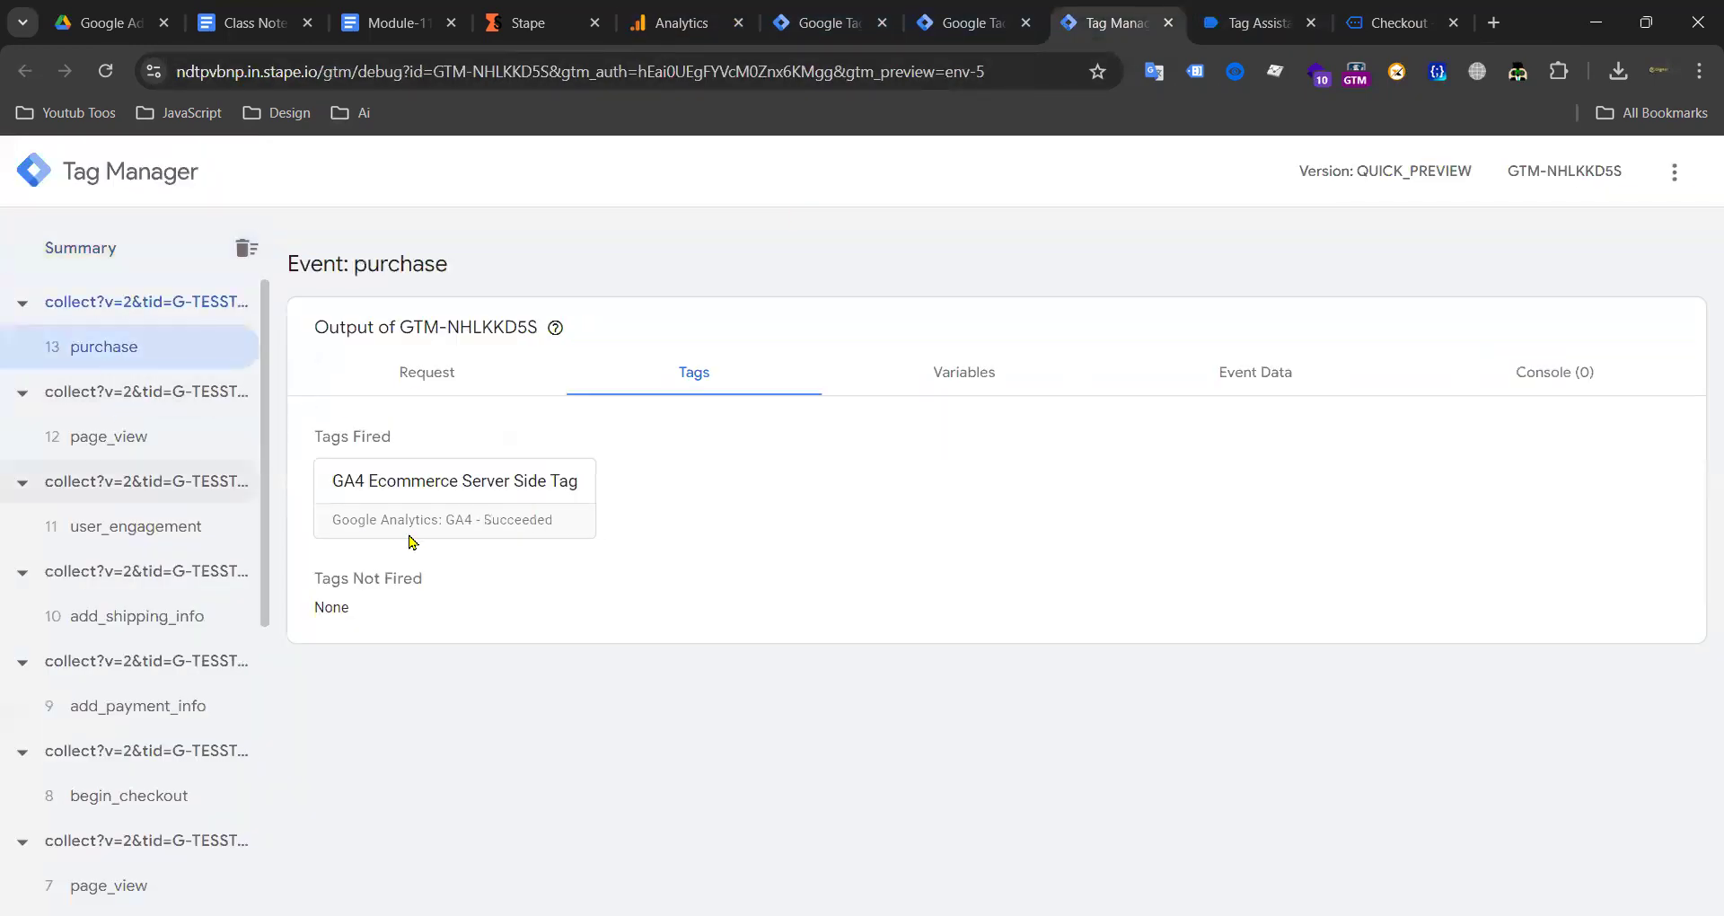
left_click(476, 505)
scroll(745, 485, "down", 2)
scroll(785, 504, "up", 2)
left_click(1459, 250)
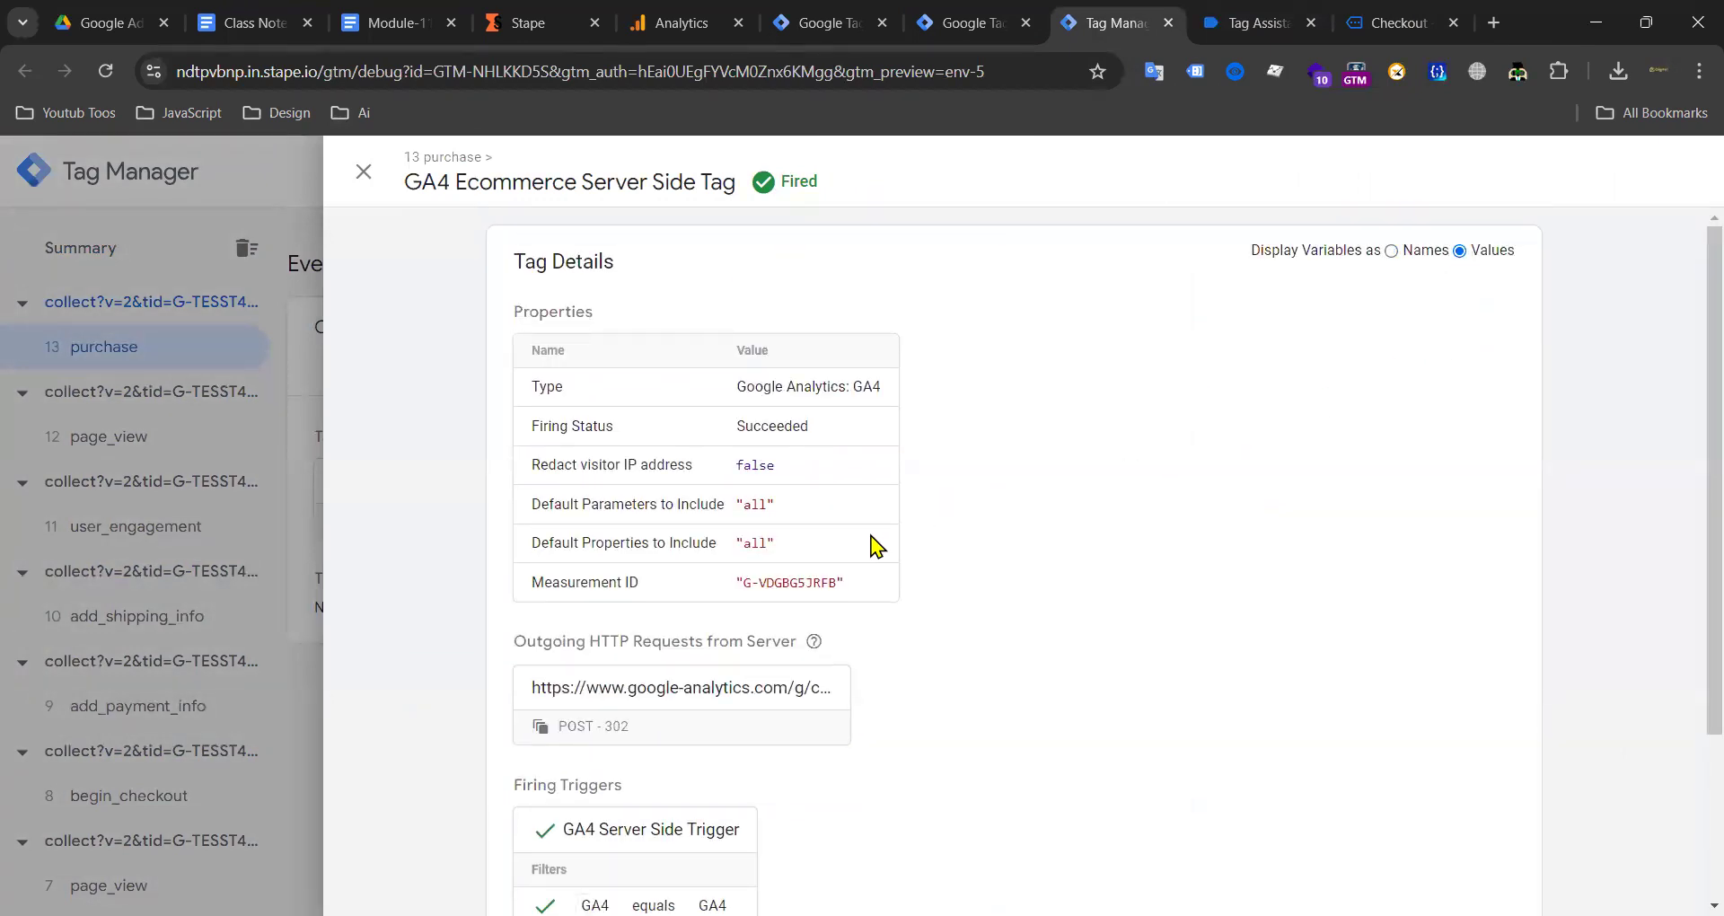
scroll(878, 545, "down", 3)
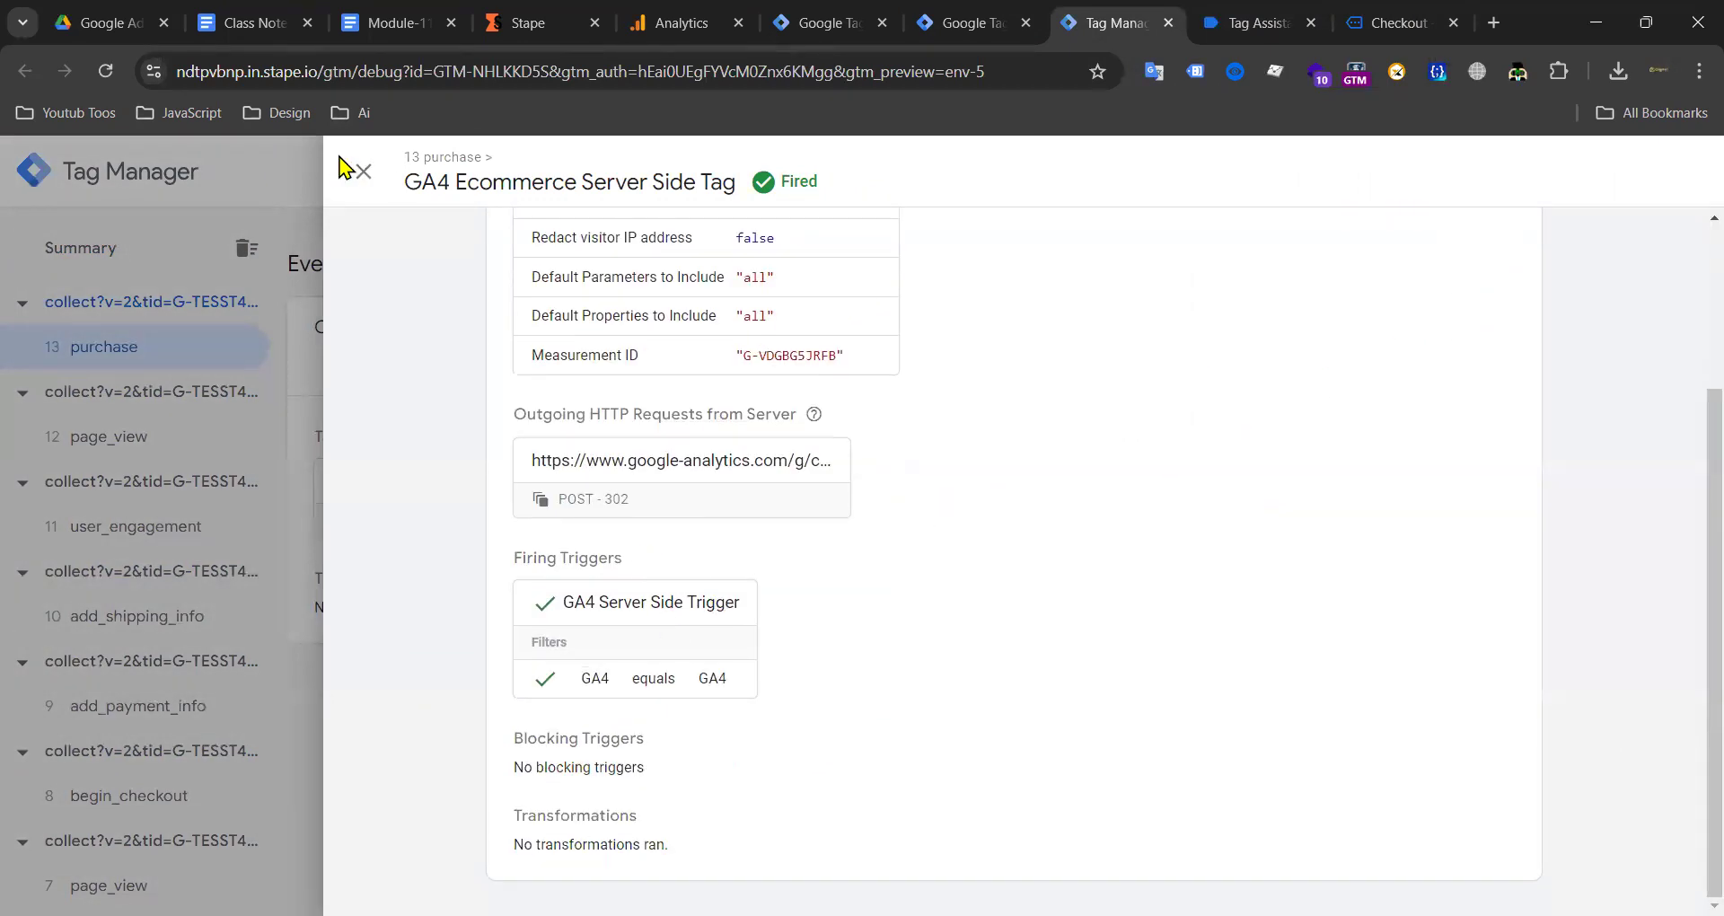
left_click(364, 172)
Step: Review the purchase's event data, including client_hints, currency USD and event_name purchase
left_click(1224, 372)
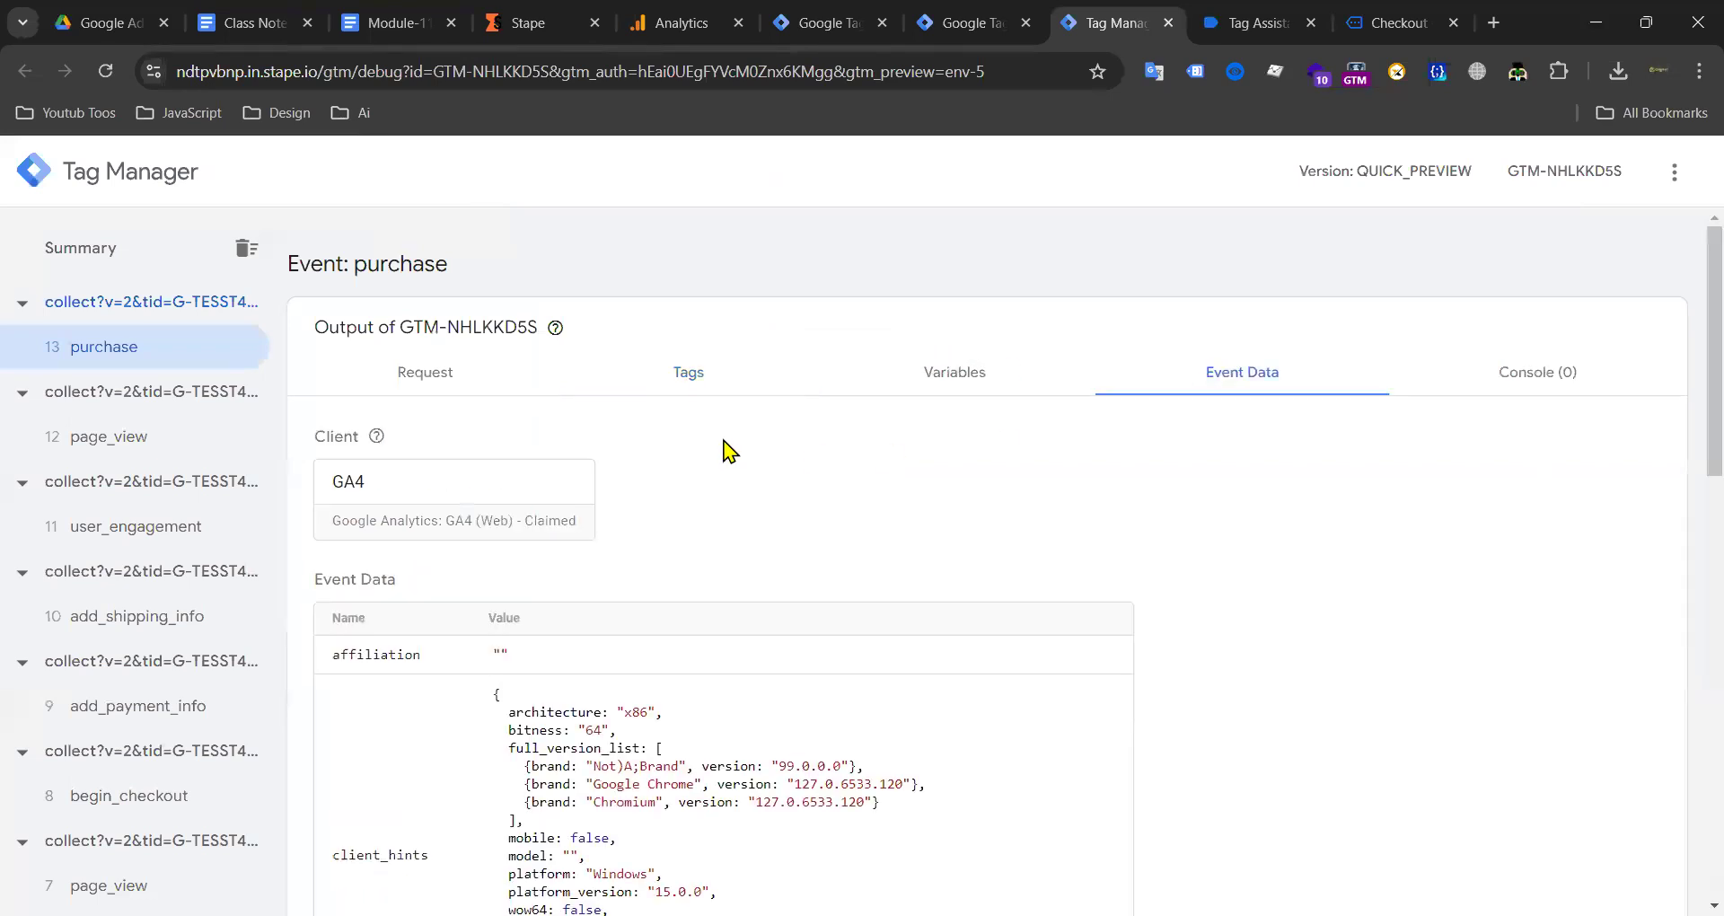
scroll(724, 450, "down", 5)
scroll(502, 400, "up", 4)
left_click_drag(502, 400, 817, 636)
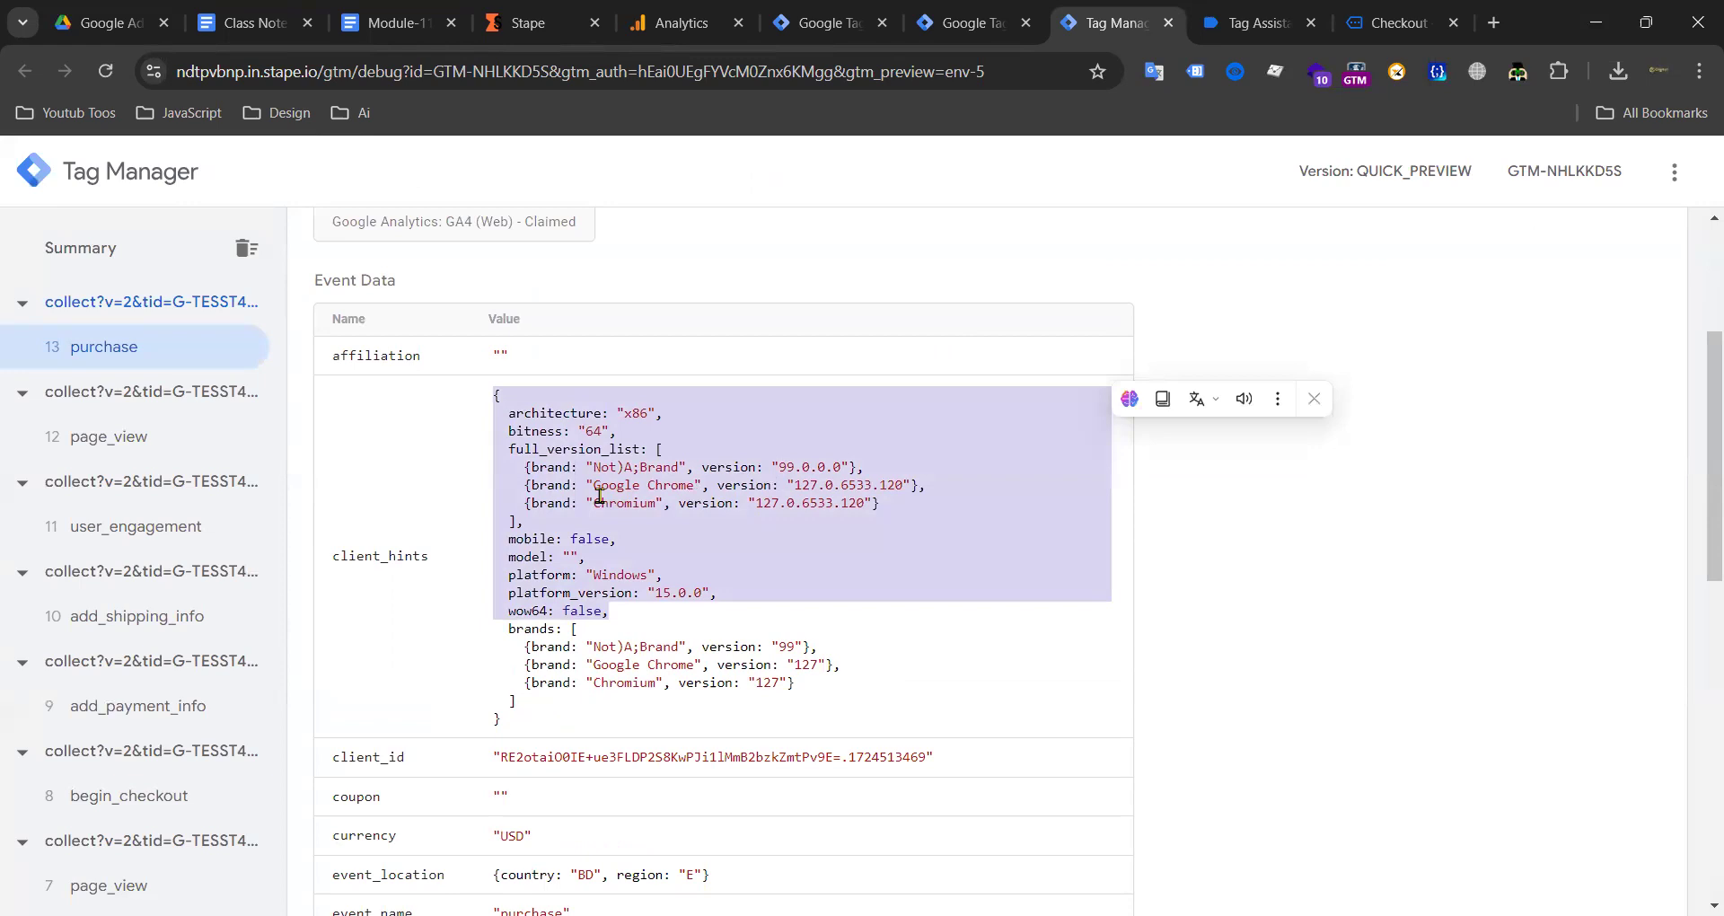
left_click(562, 500)
scroll(629, 499, "down", 5)
scroll(608, 481, "up", 2)
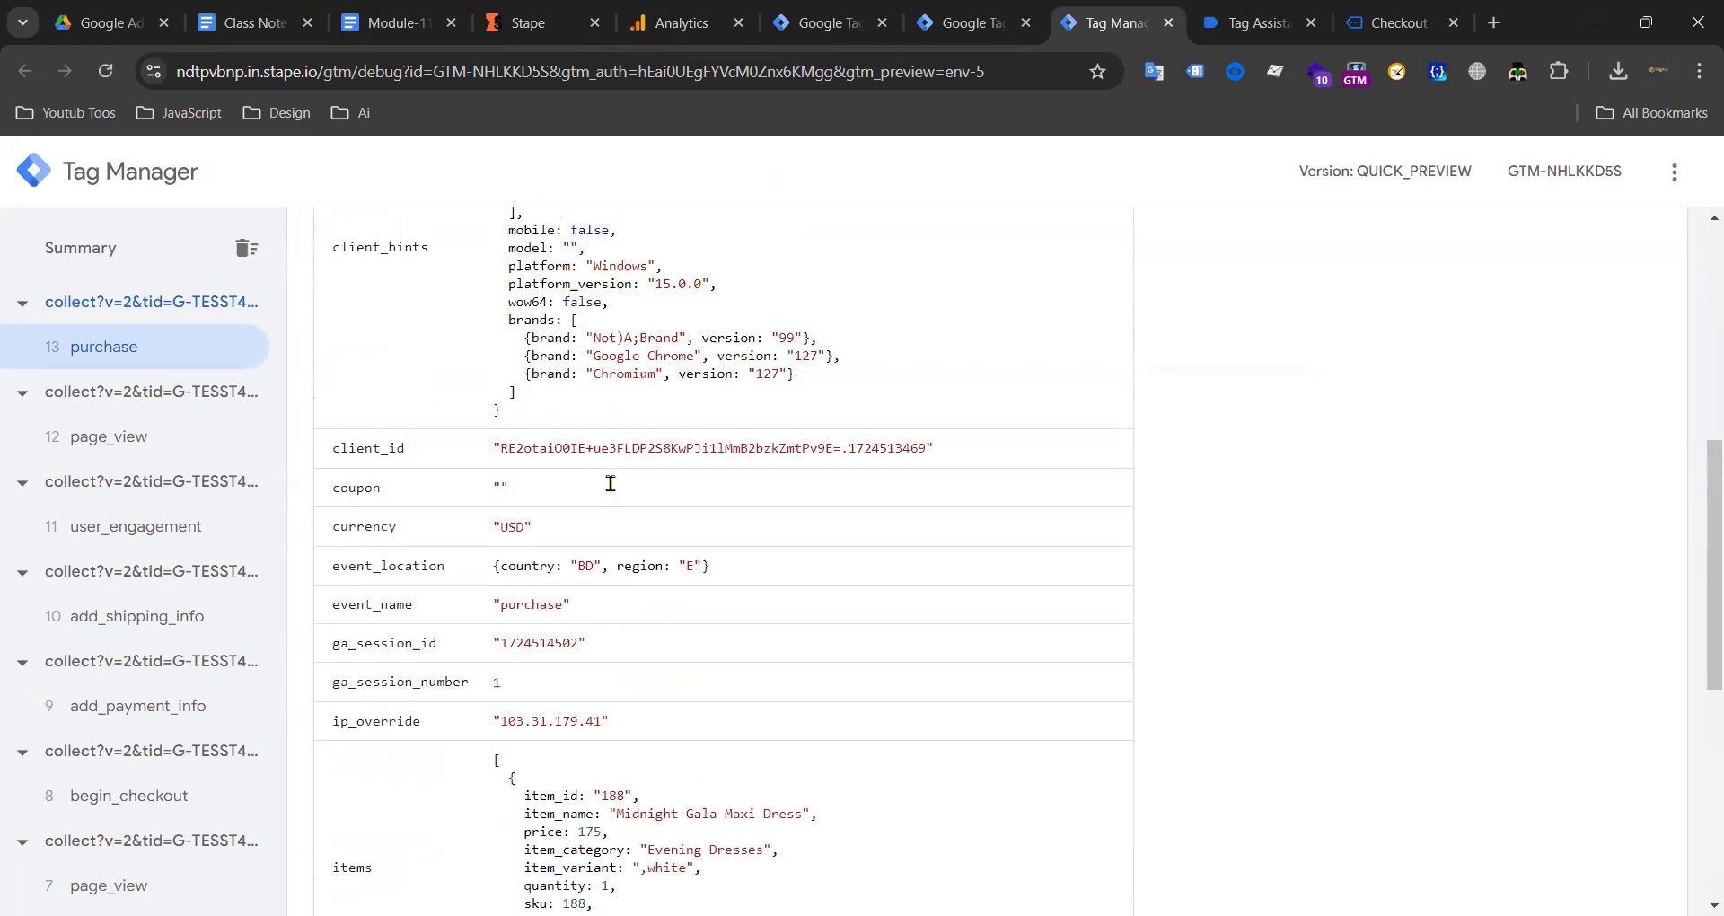
scroll(508, 523, "down", 3)
left_click_drag(469, 474, 772, 675)
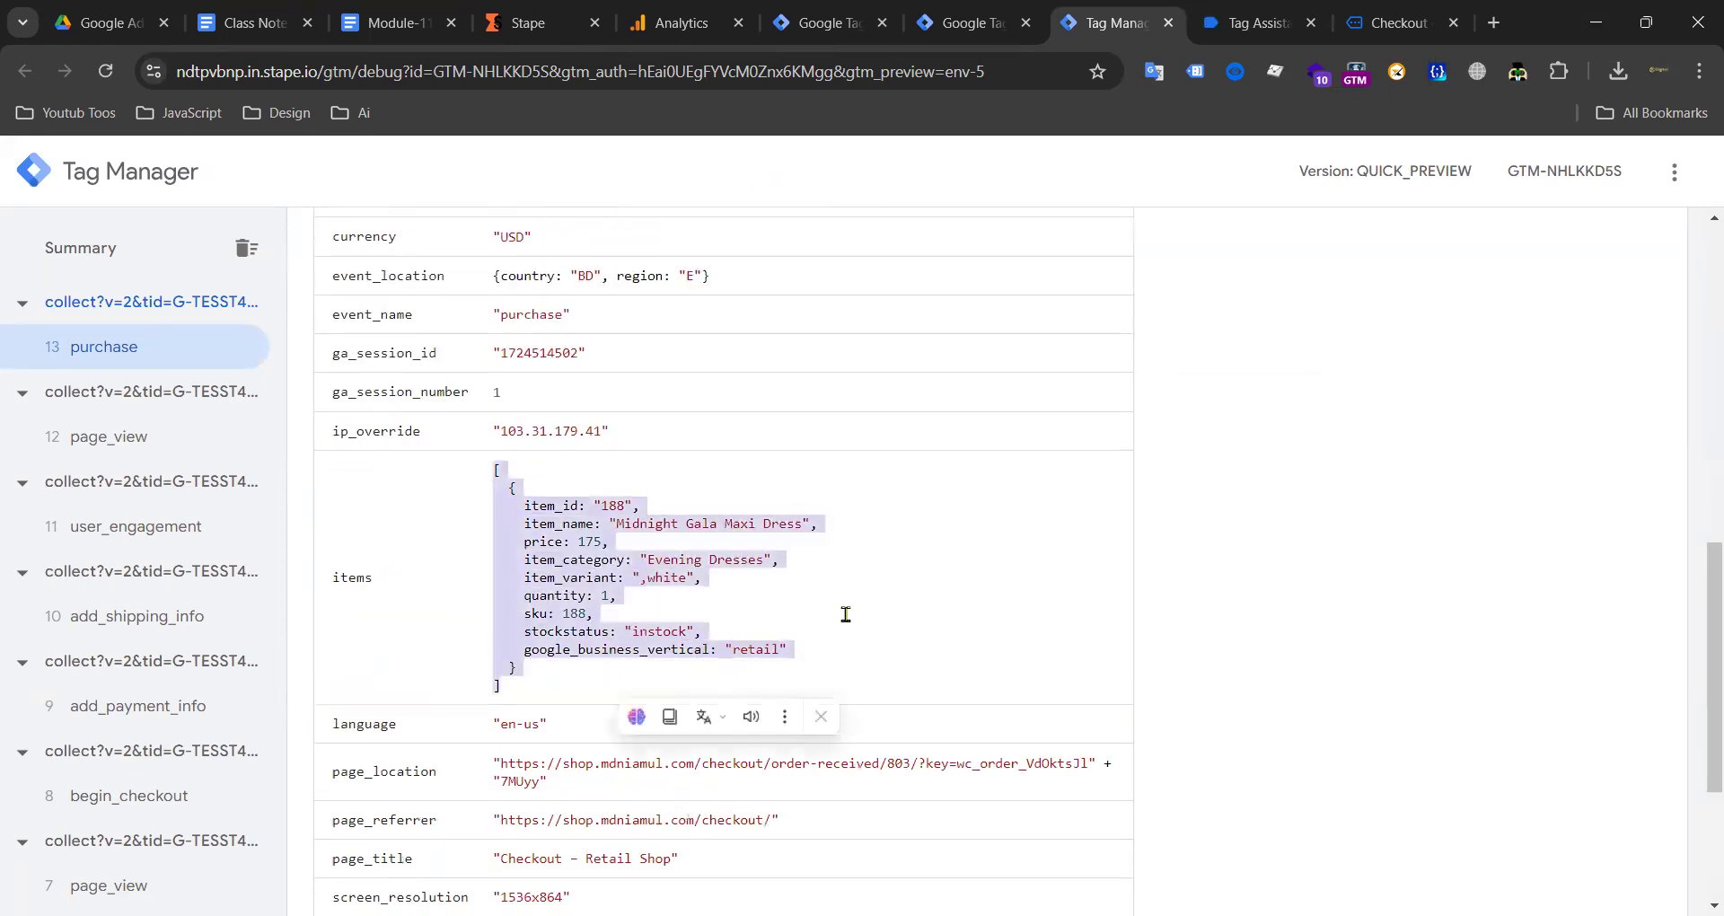
scroll(593, 539, "up", 3)
left_click_drag(530, 537, 501, 545)
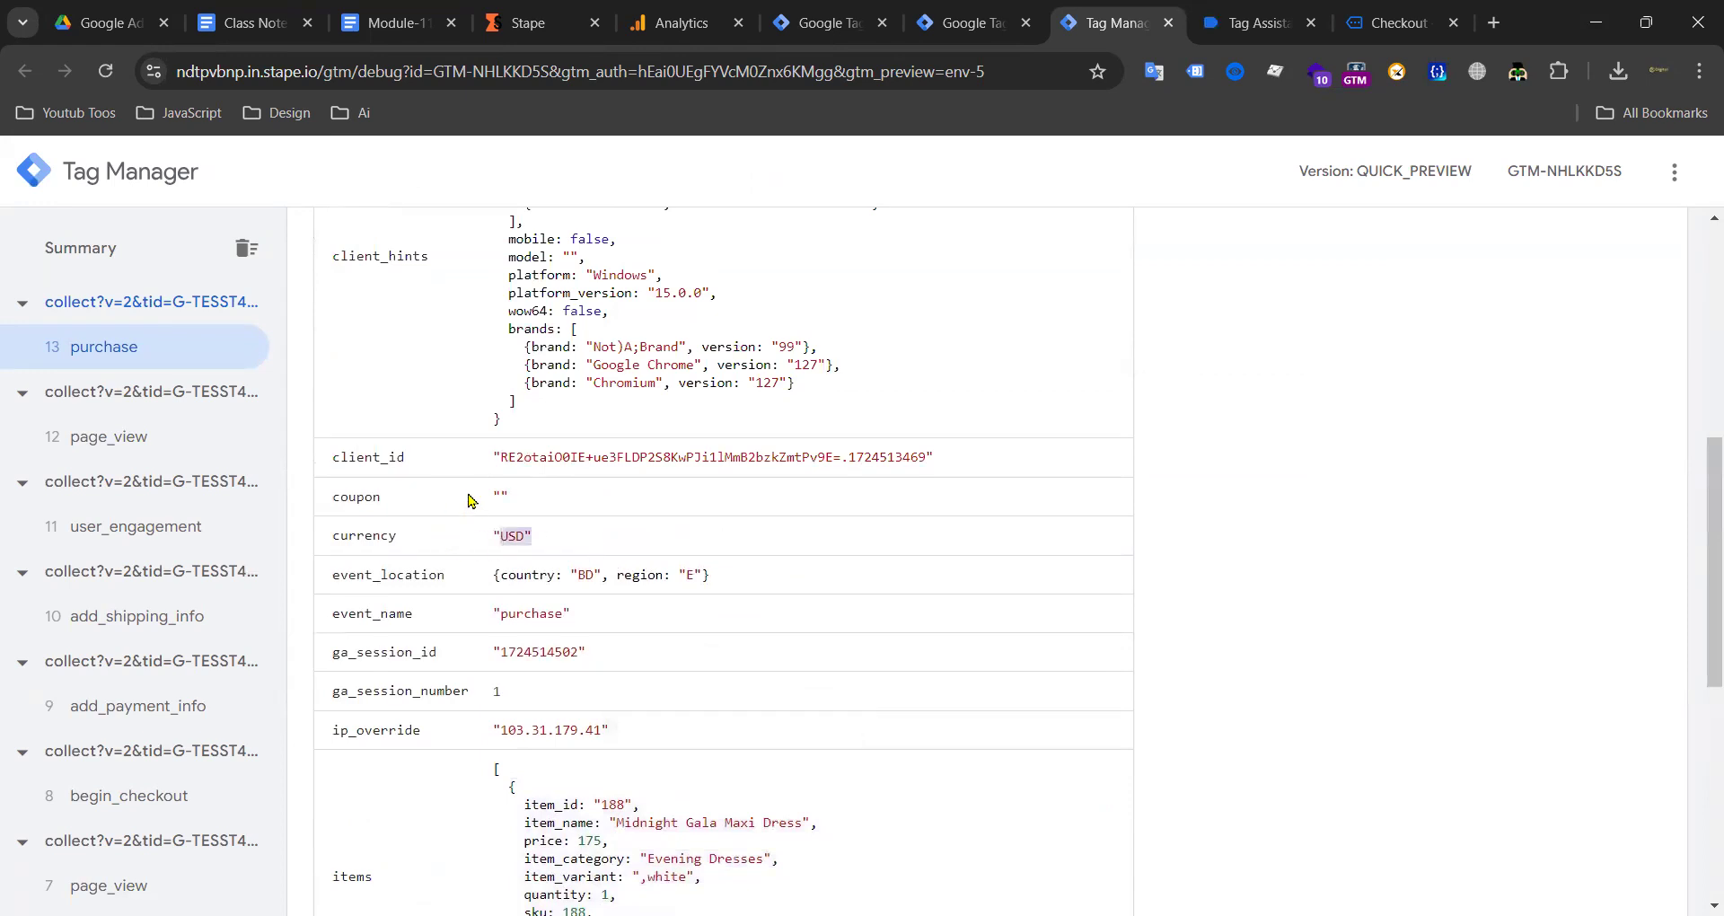
left_click_drag(496, 612, 575, 614)
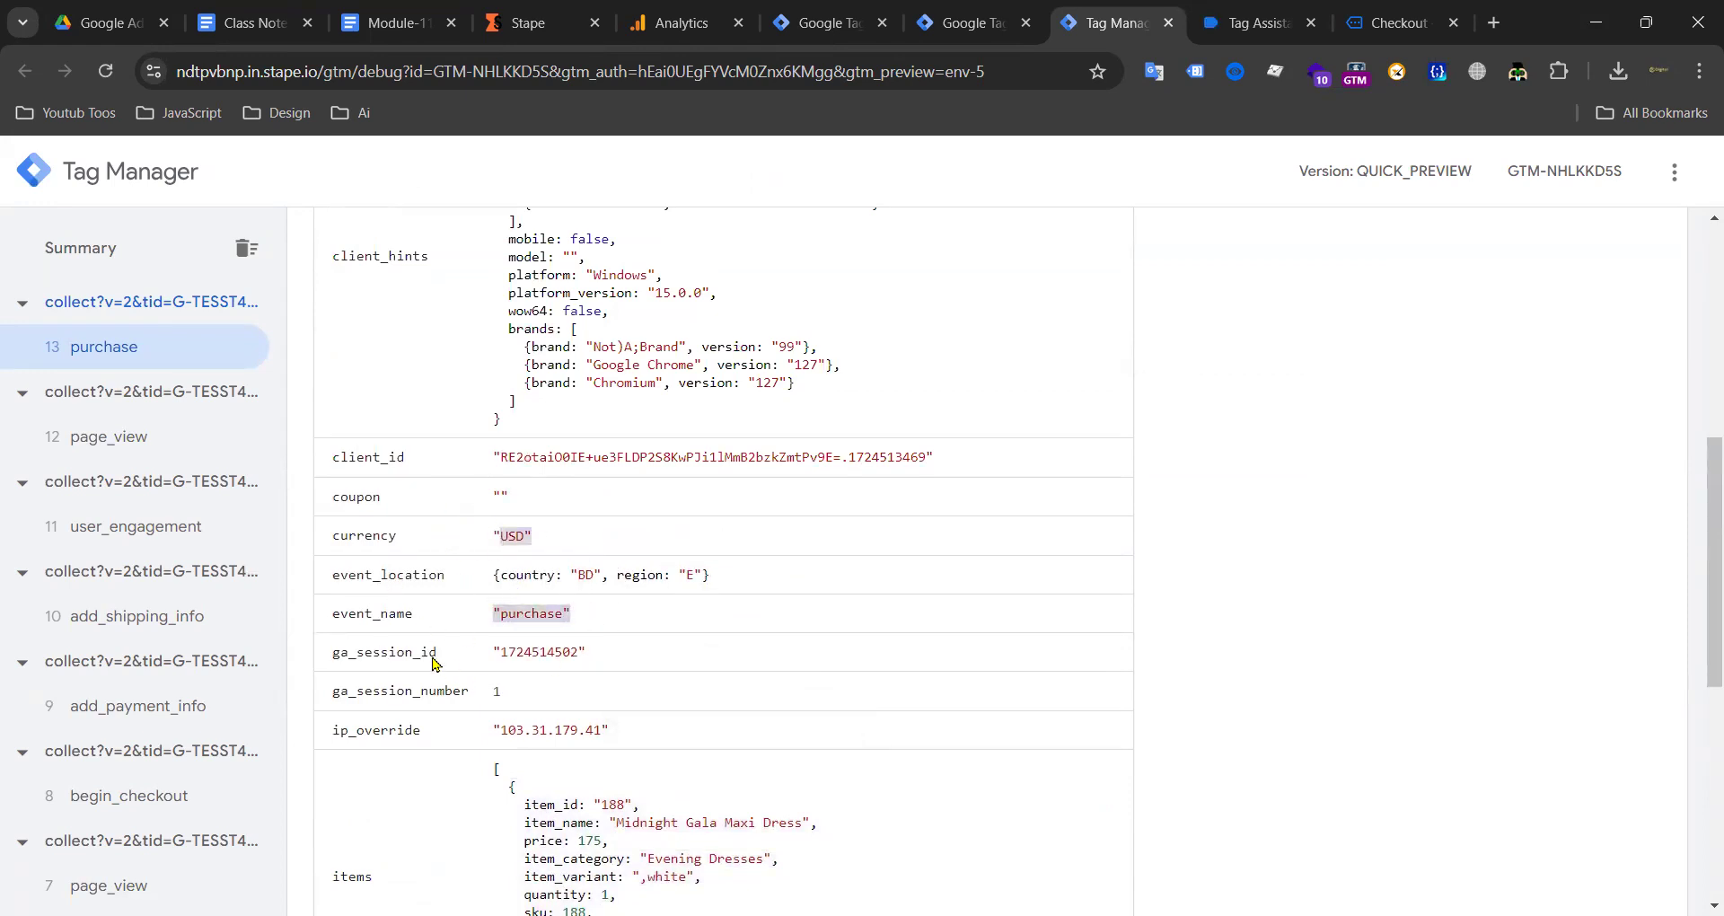
Step: Expand all event data rows, confirming transaction 803 worth 175 USD
scroll(455, 669, "down", 3)
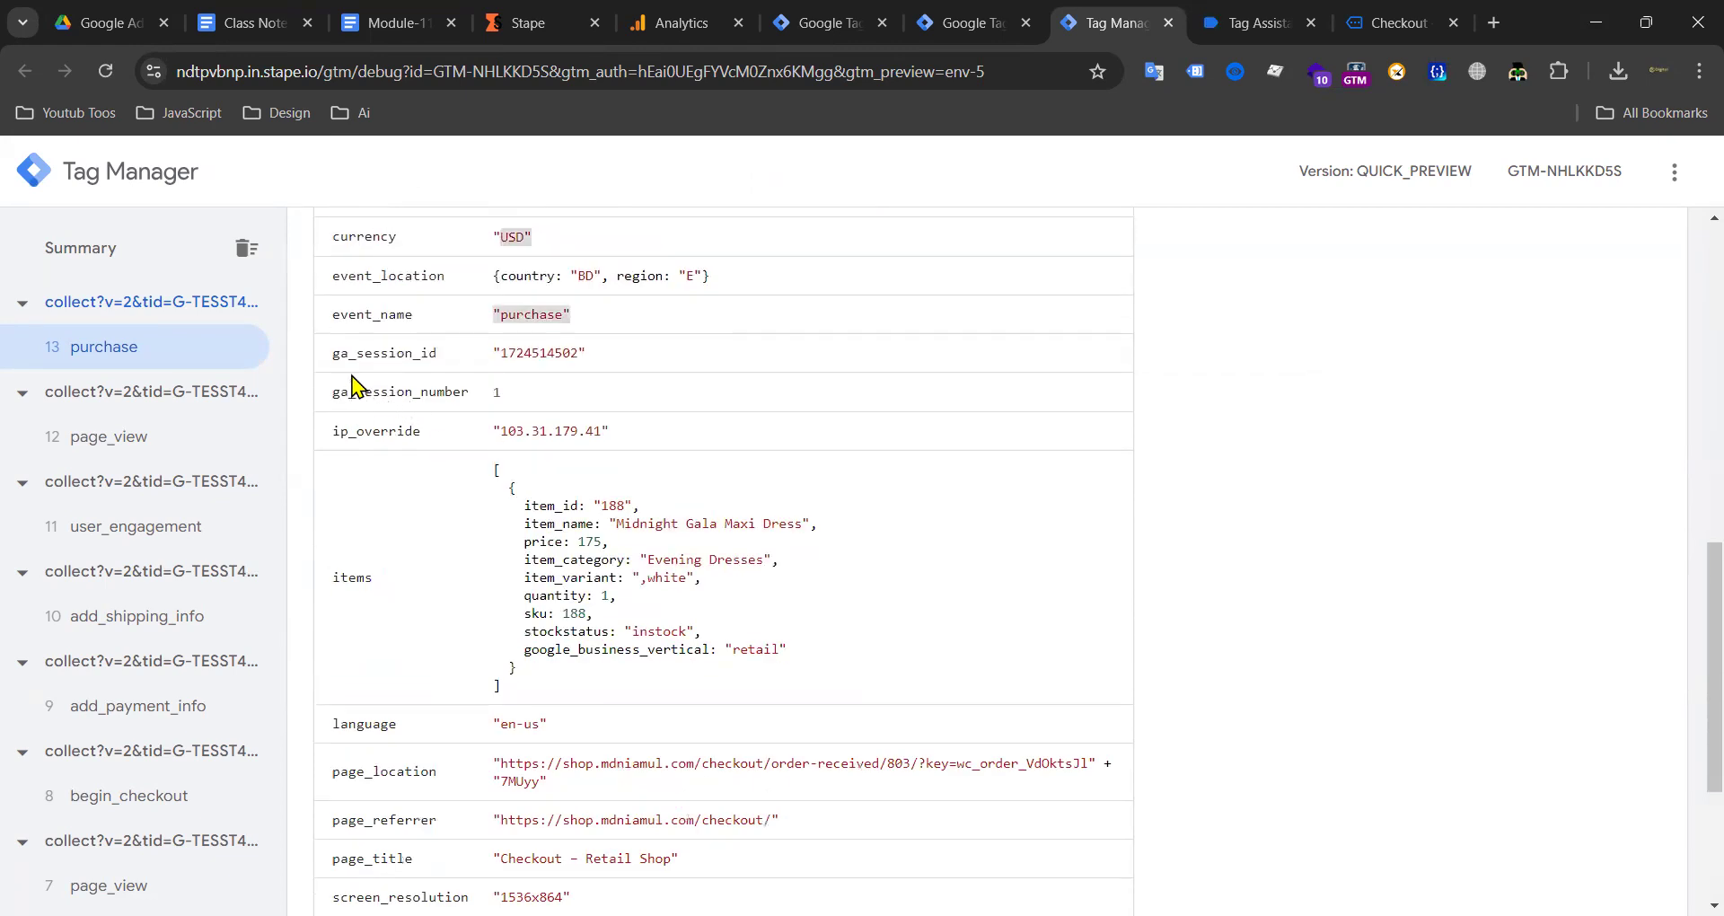
scroll(570, 551, "down", 4)
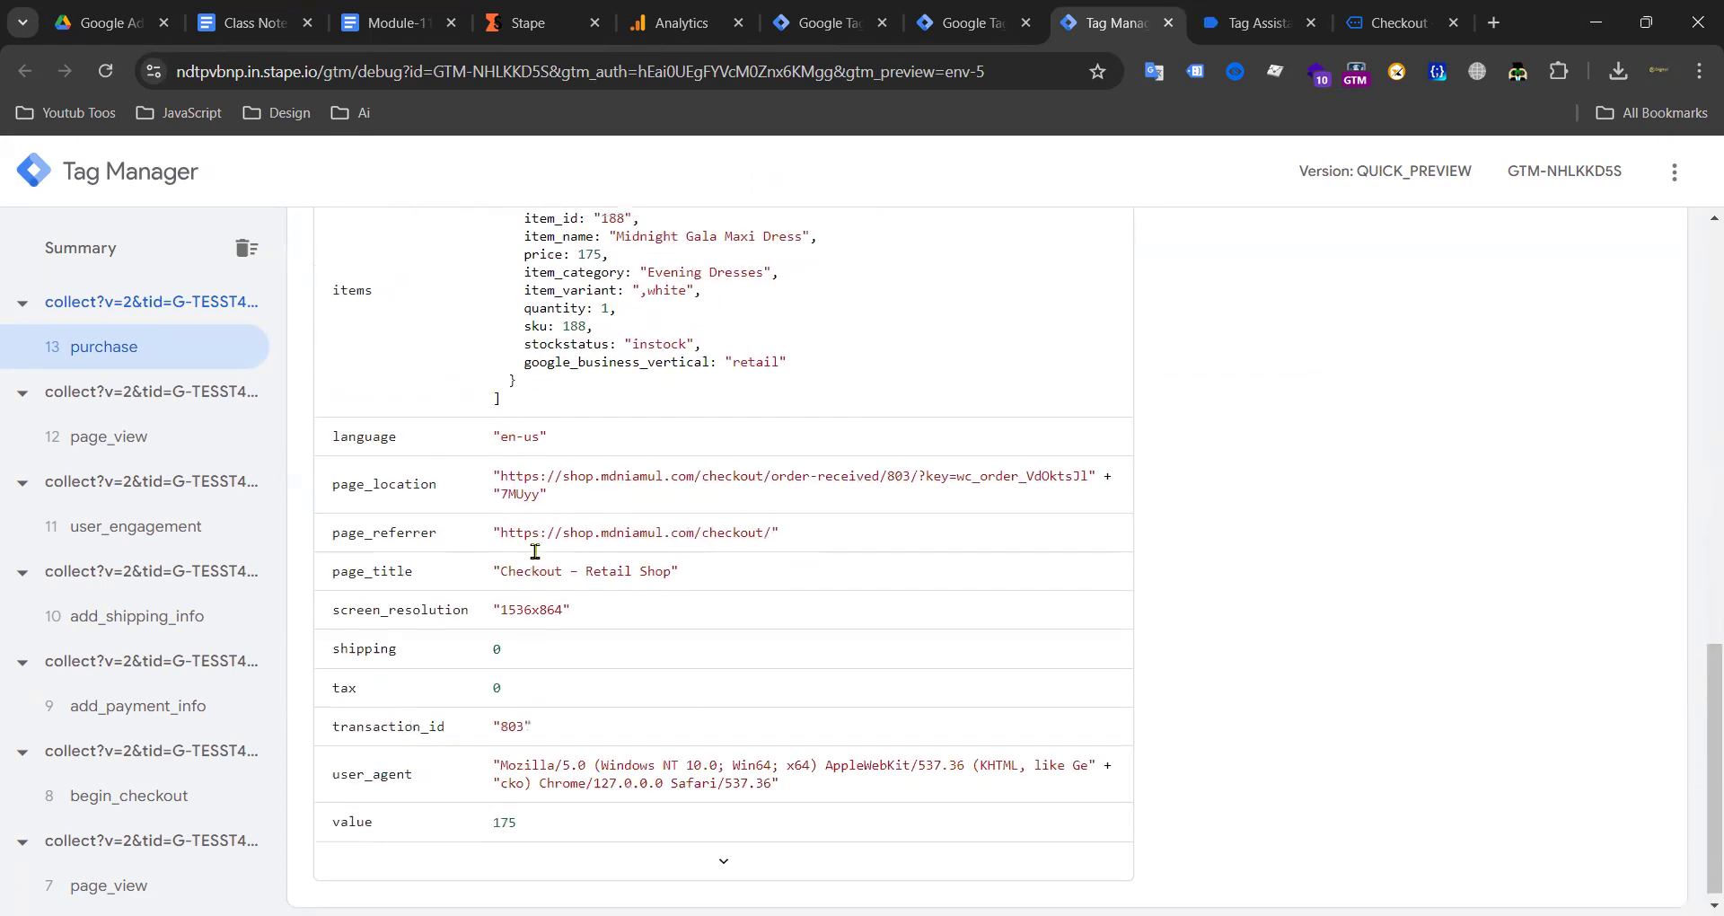
scroll(503, 512, "up", 4)
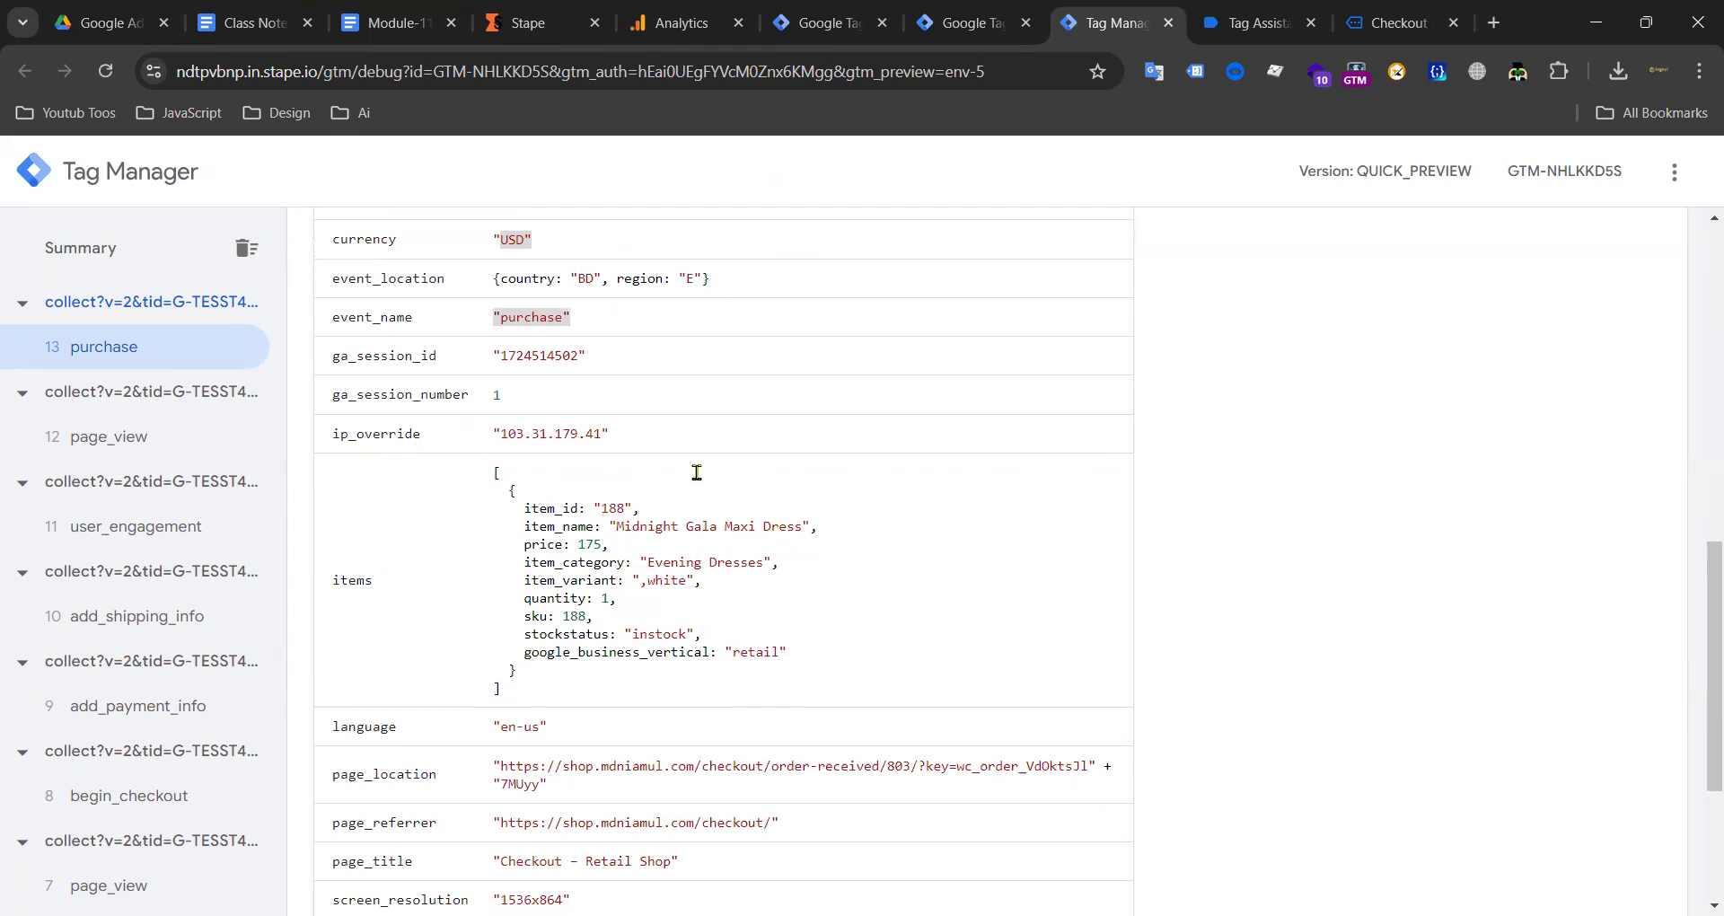
scroll(539, 529, "down", 3)
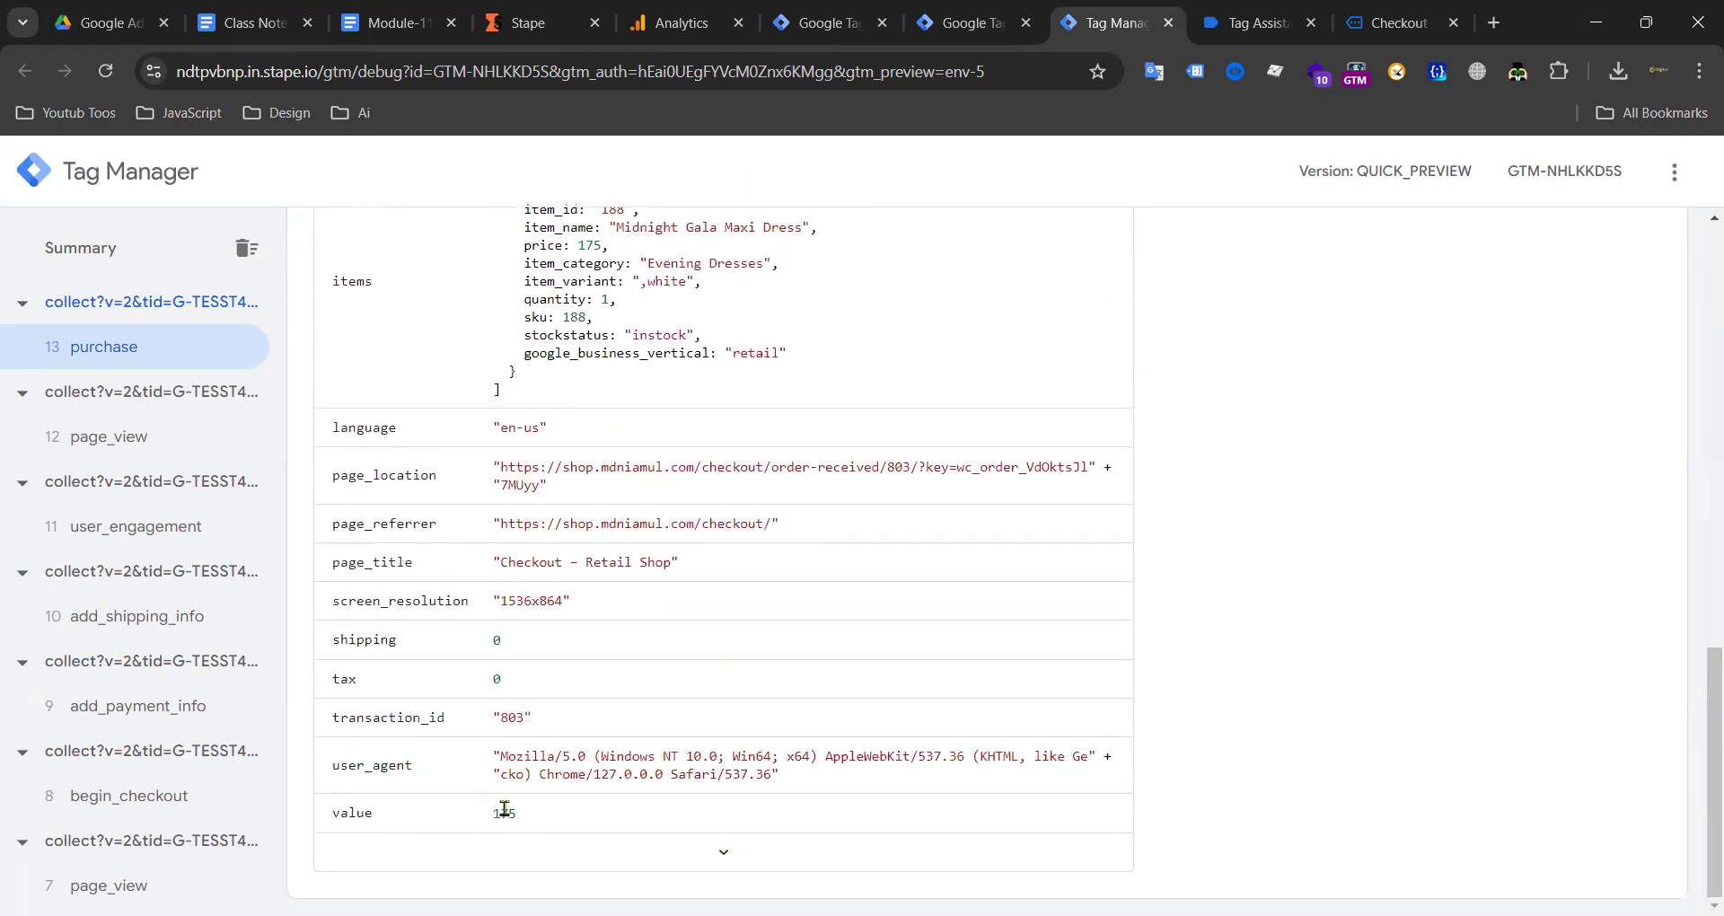
left_click(928, 852)
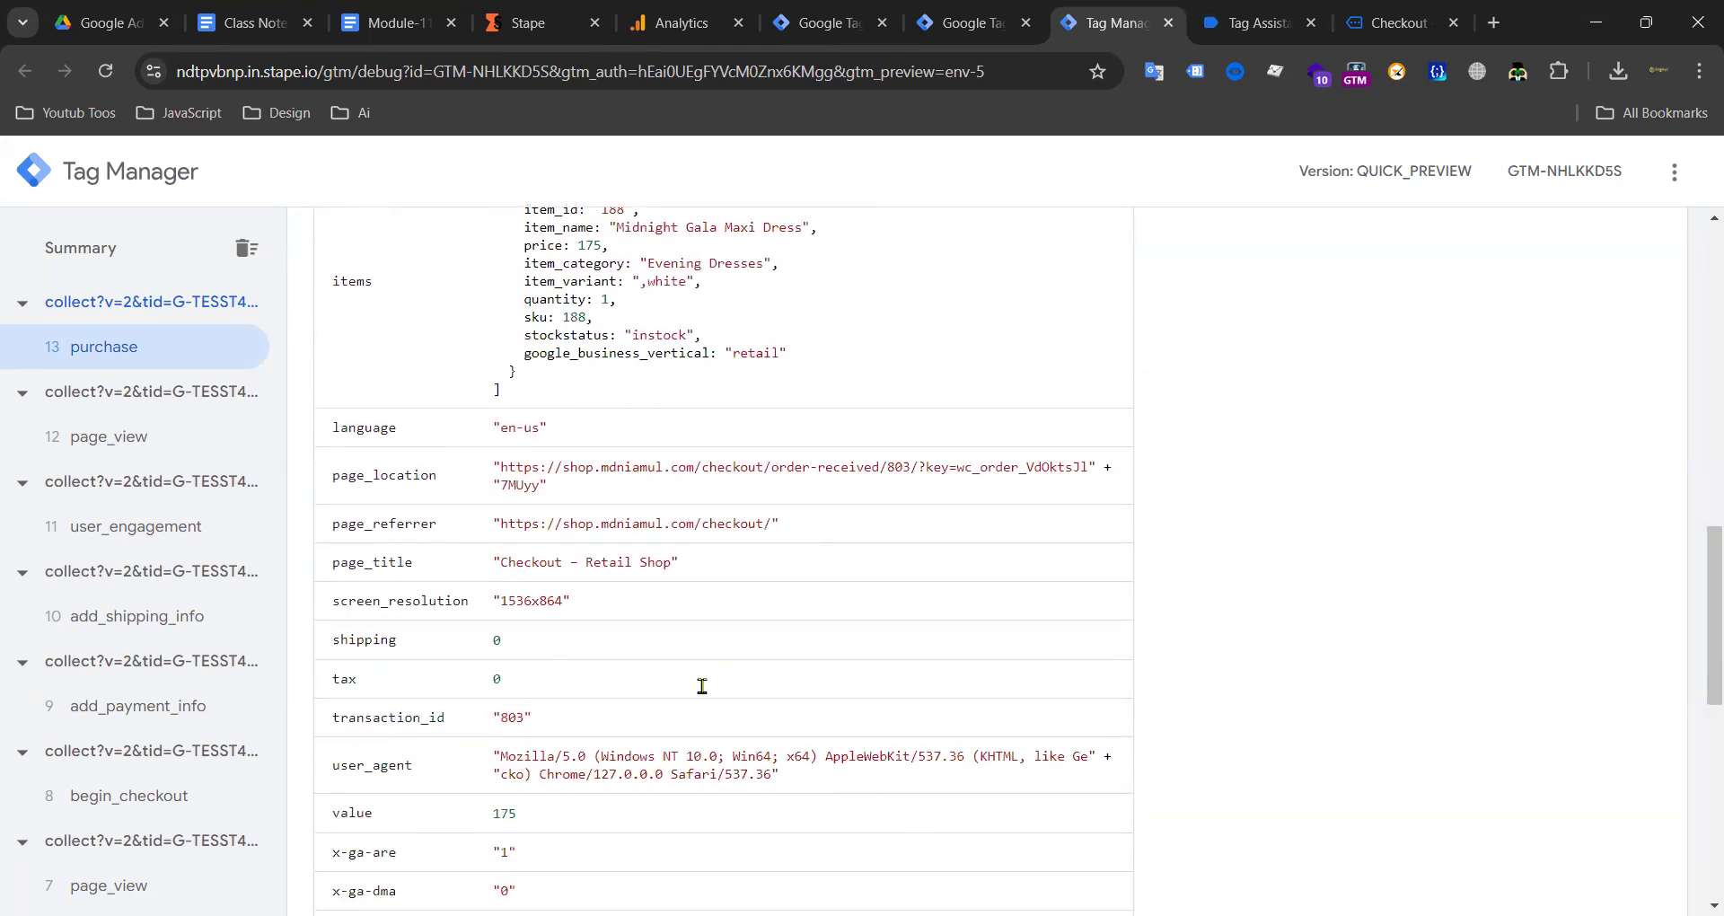
scroll(524, 675, "down", 7)
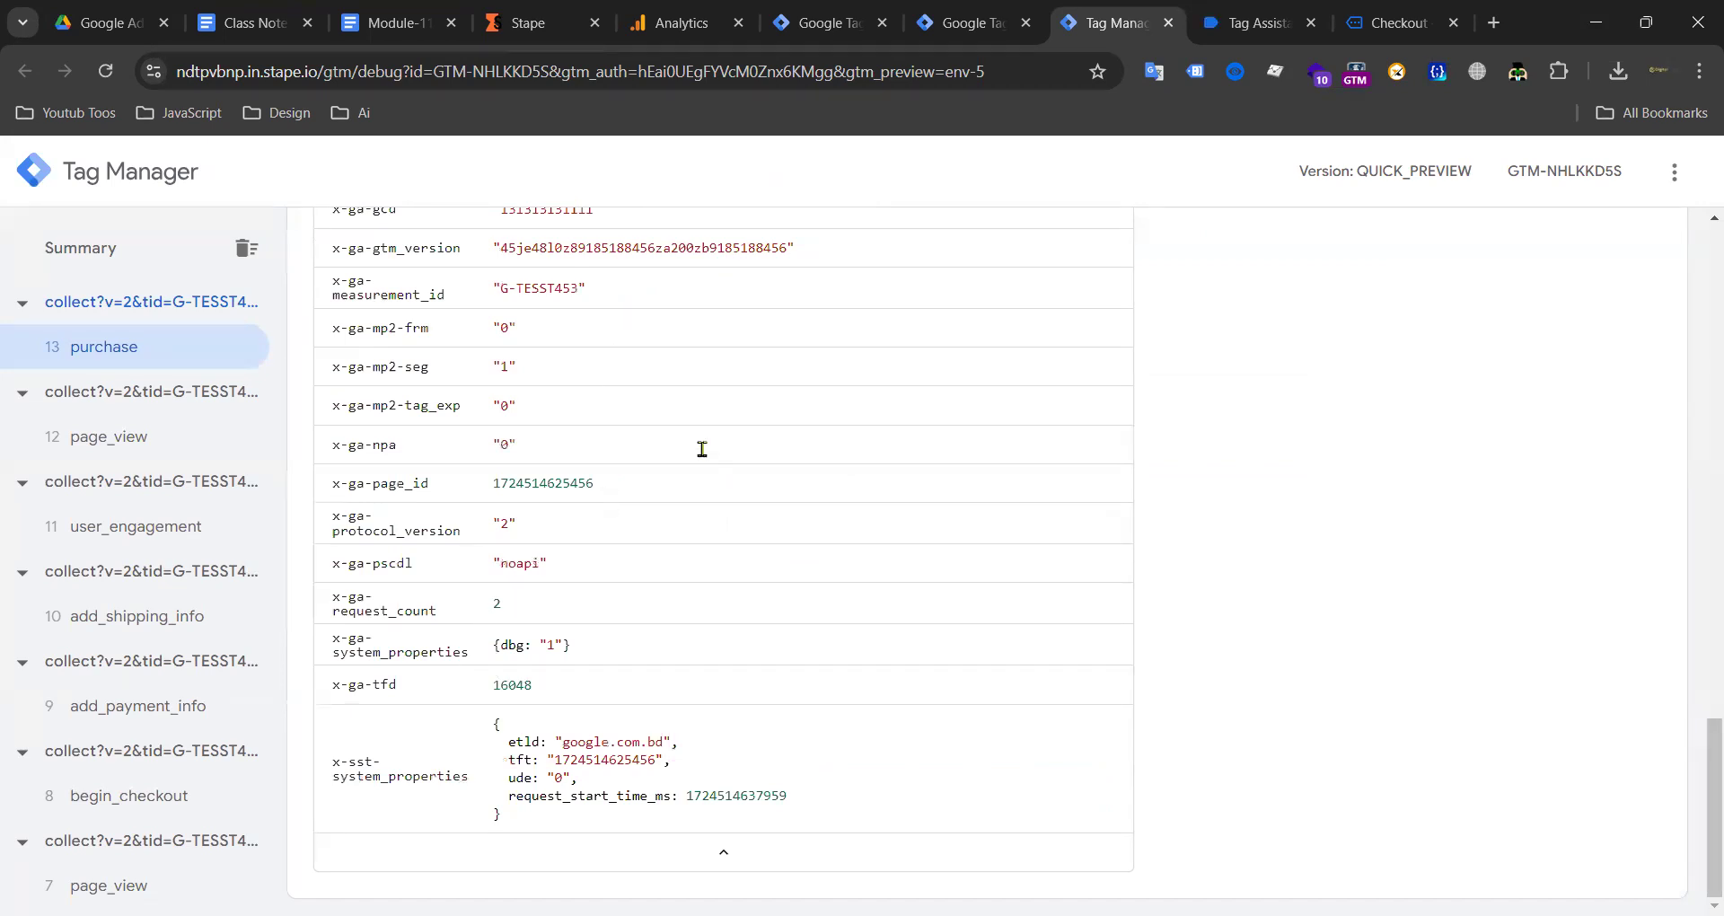
scroll(819, 314, "up", 12)
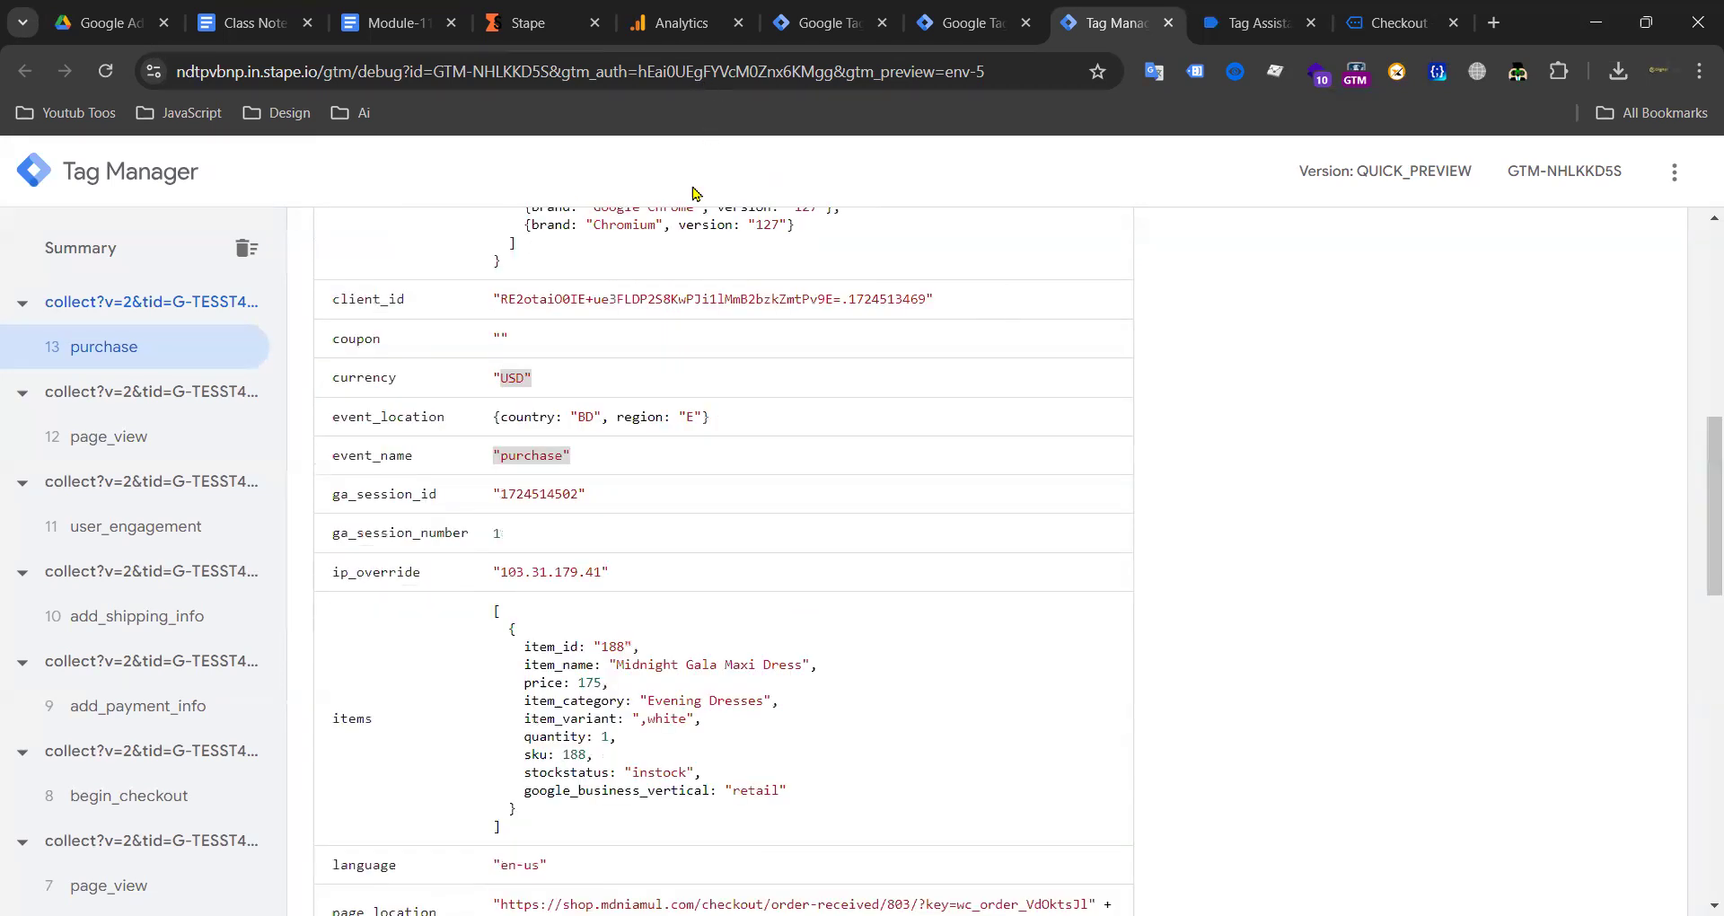
left_click(643, 36)
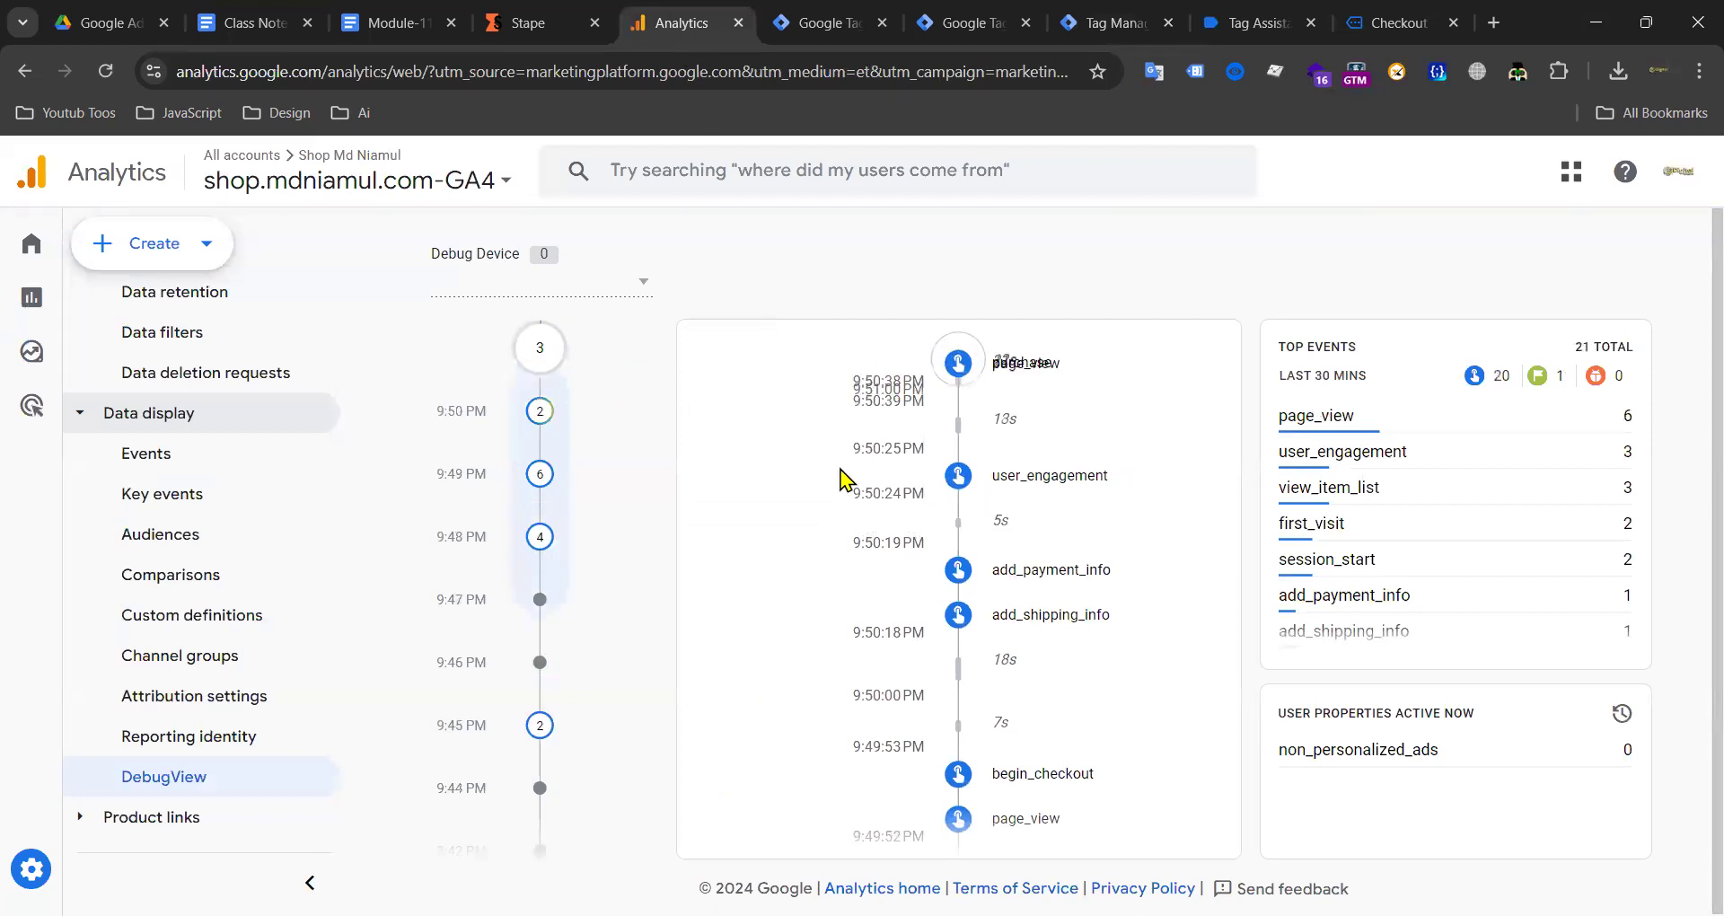
Step: Inspect DebugView's purchase (value 175, Midnight Gala Maxi Dress item), then finish the Tag Assistant session
scroll(1033, 539, "down", 3)
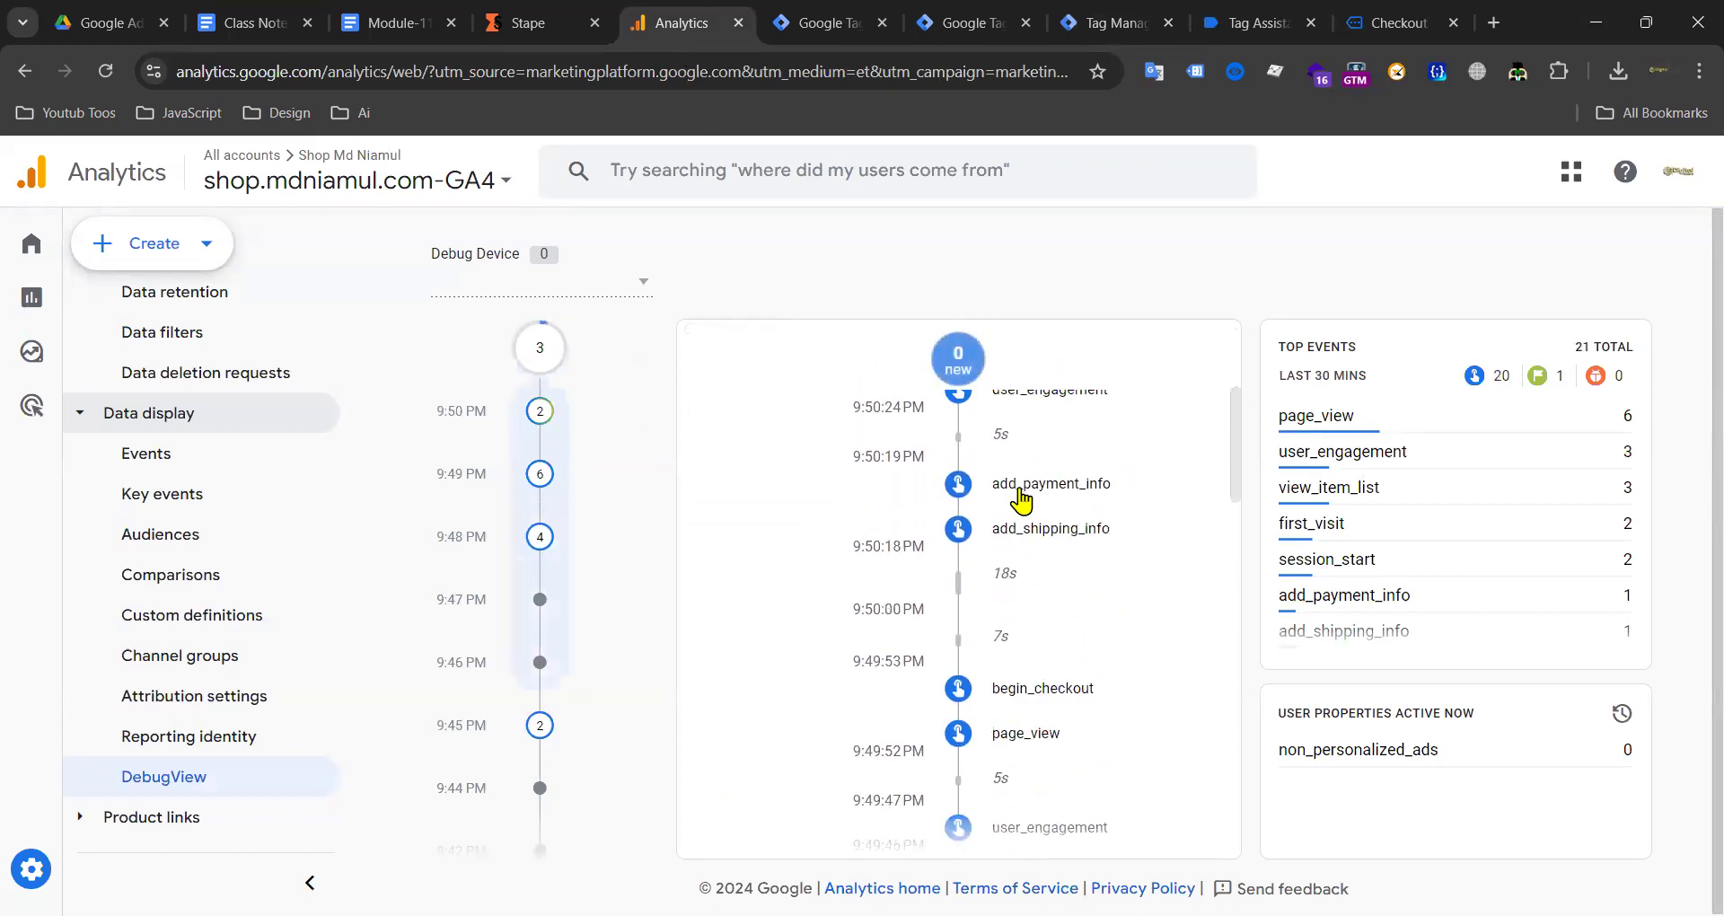
scroll(1046, 621, "up", 3)
left_click(956, 548)
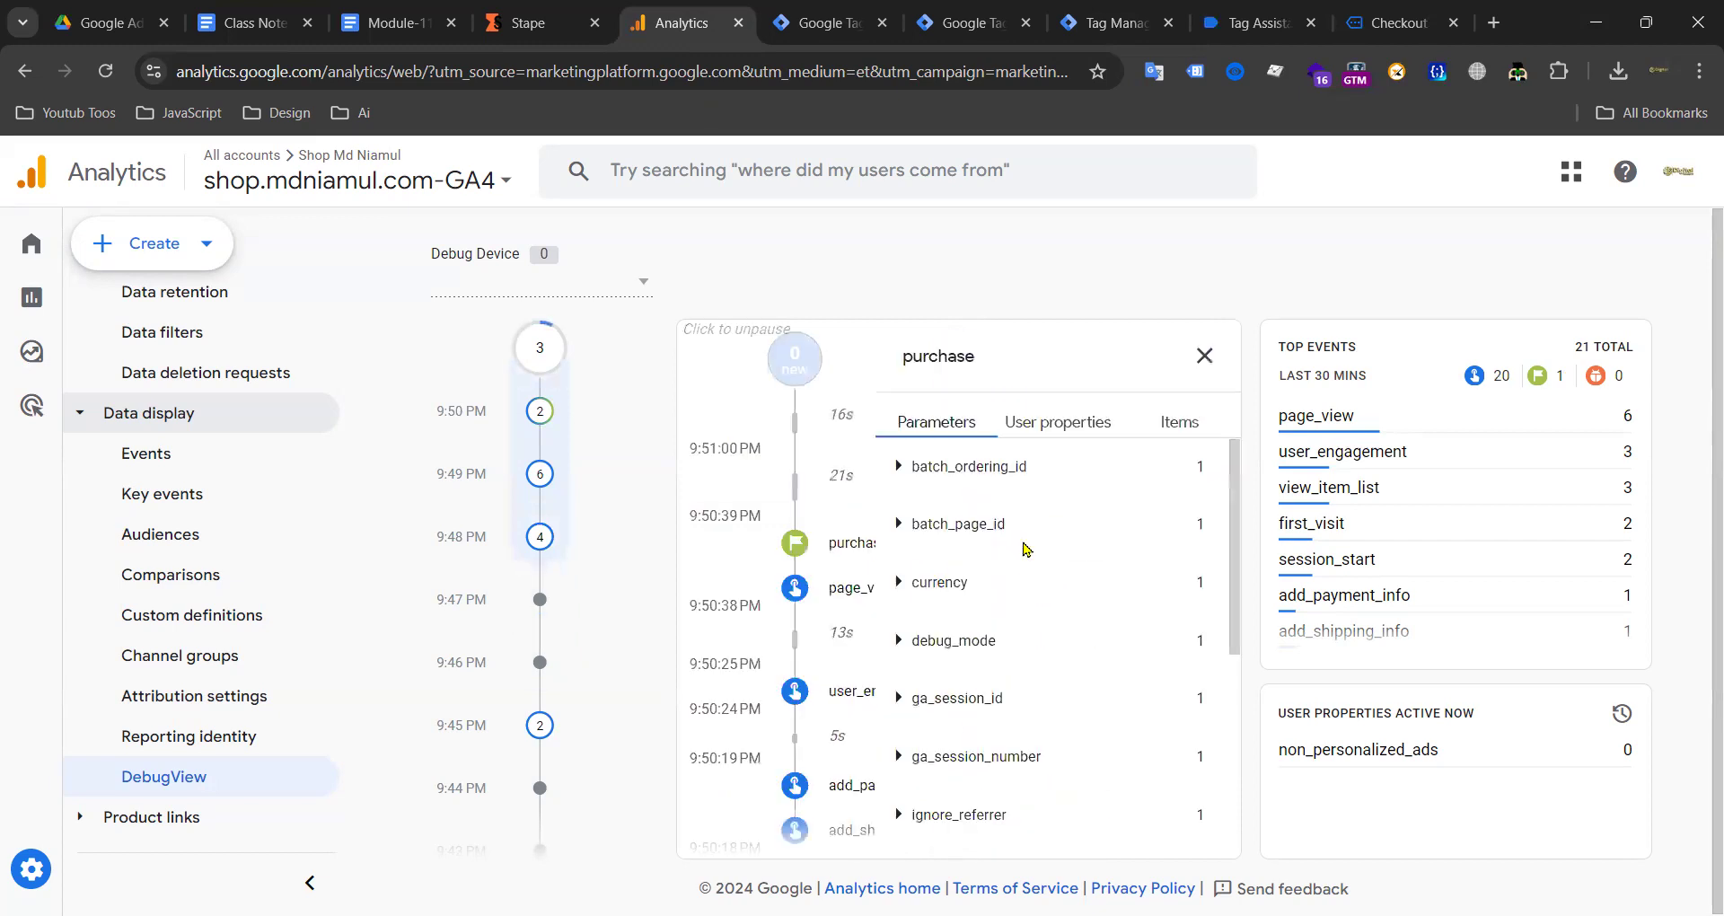
scroll(955, 826, "down", 1)
scroll(988, 718, "up", 5)
left_click(1184, 429)
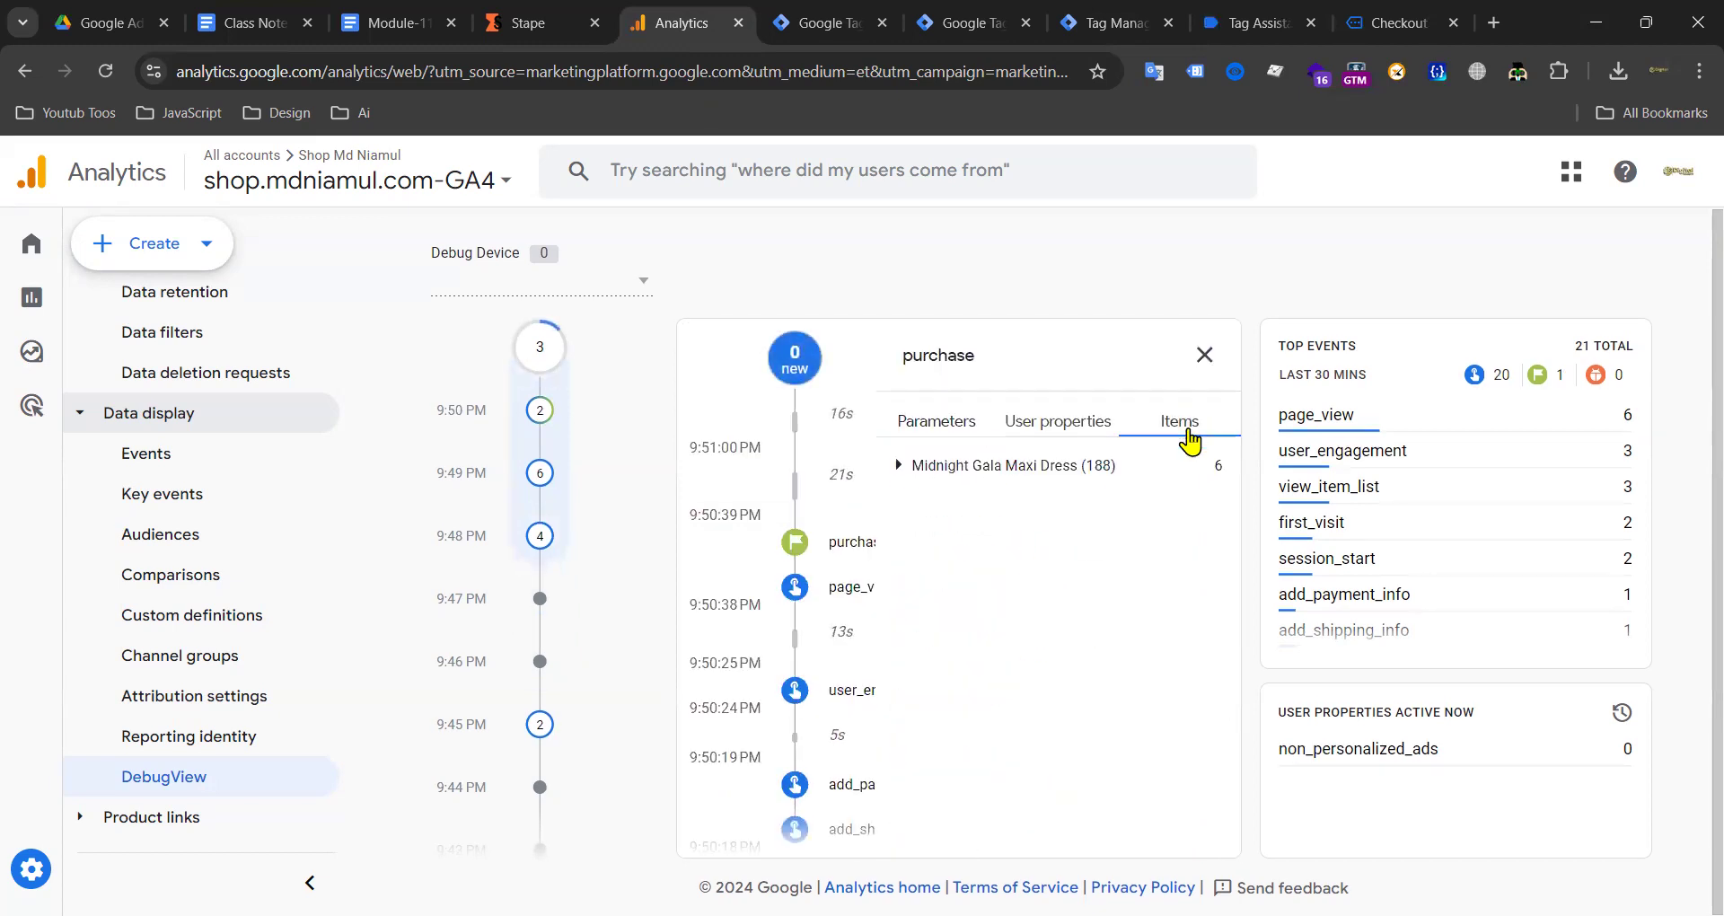
left_click(943, 467)
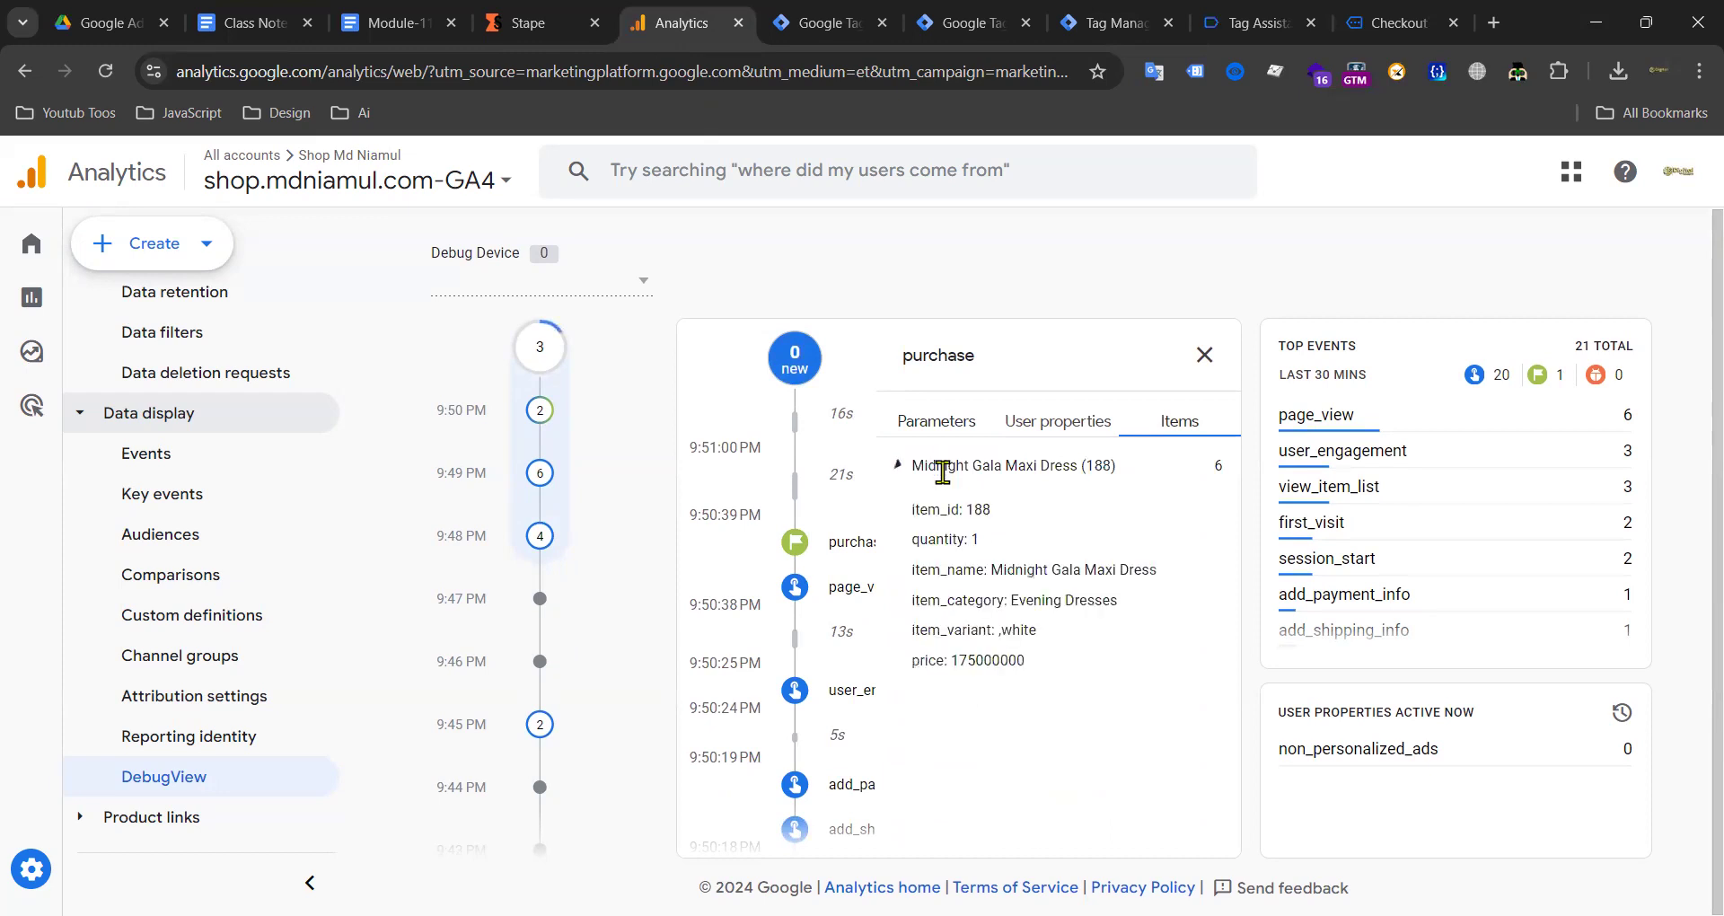
left_click(1204, 355)
key("ctrl+Tab")
key("ctrl+Tab")
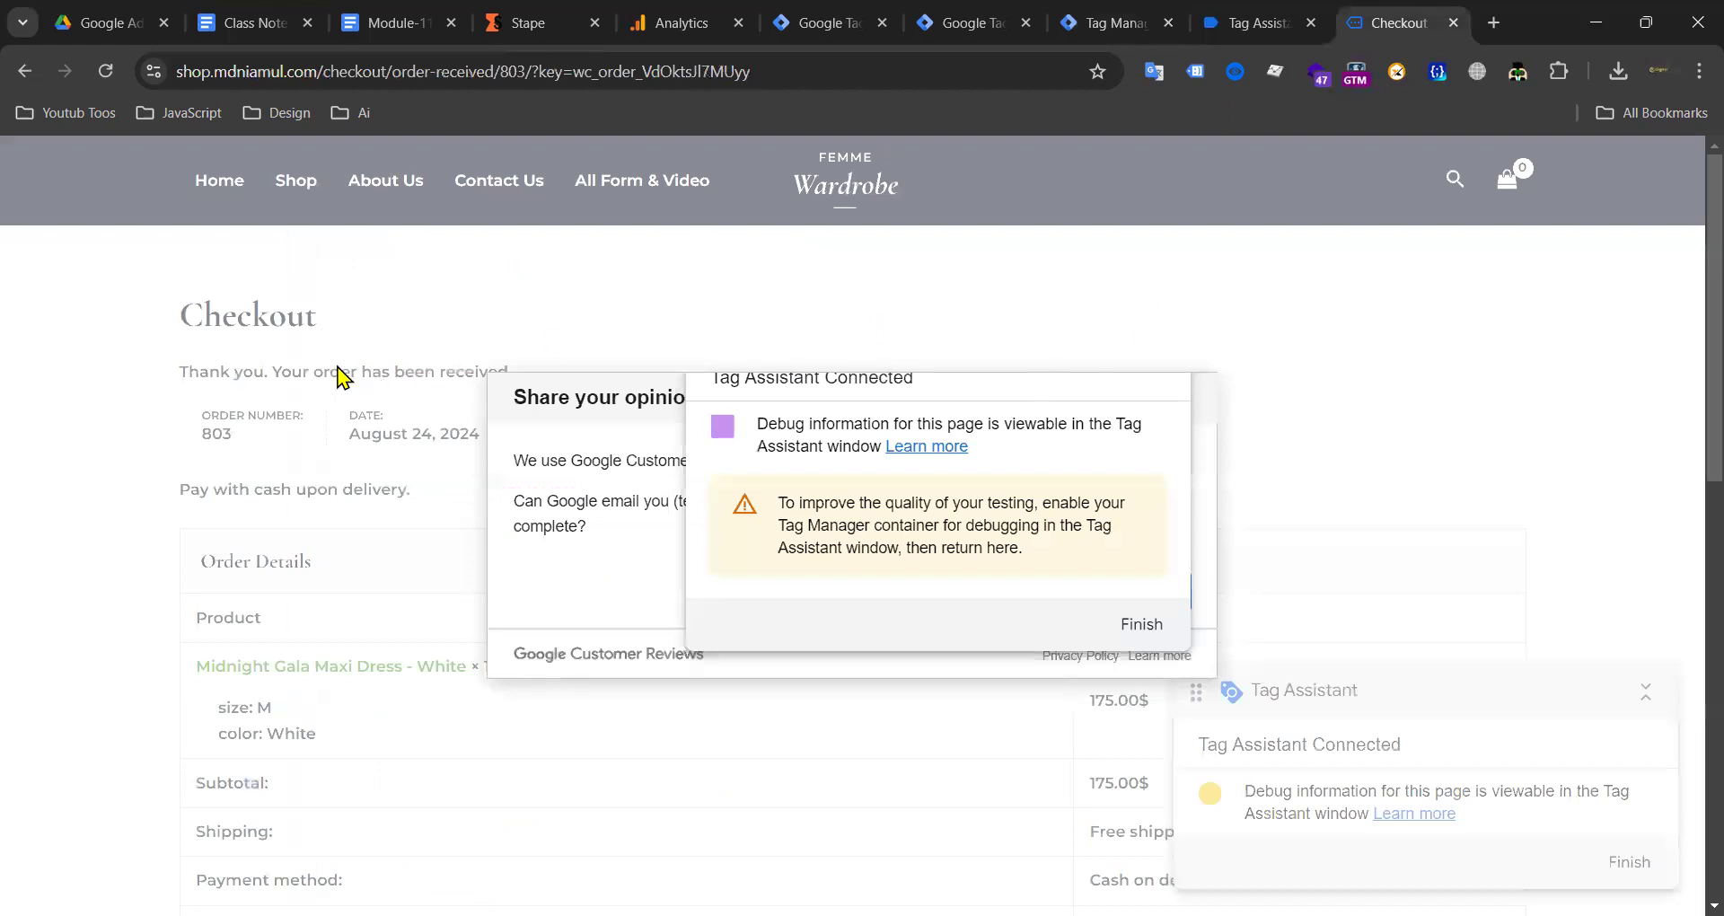
left_click(1137, 625)
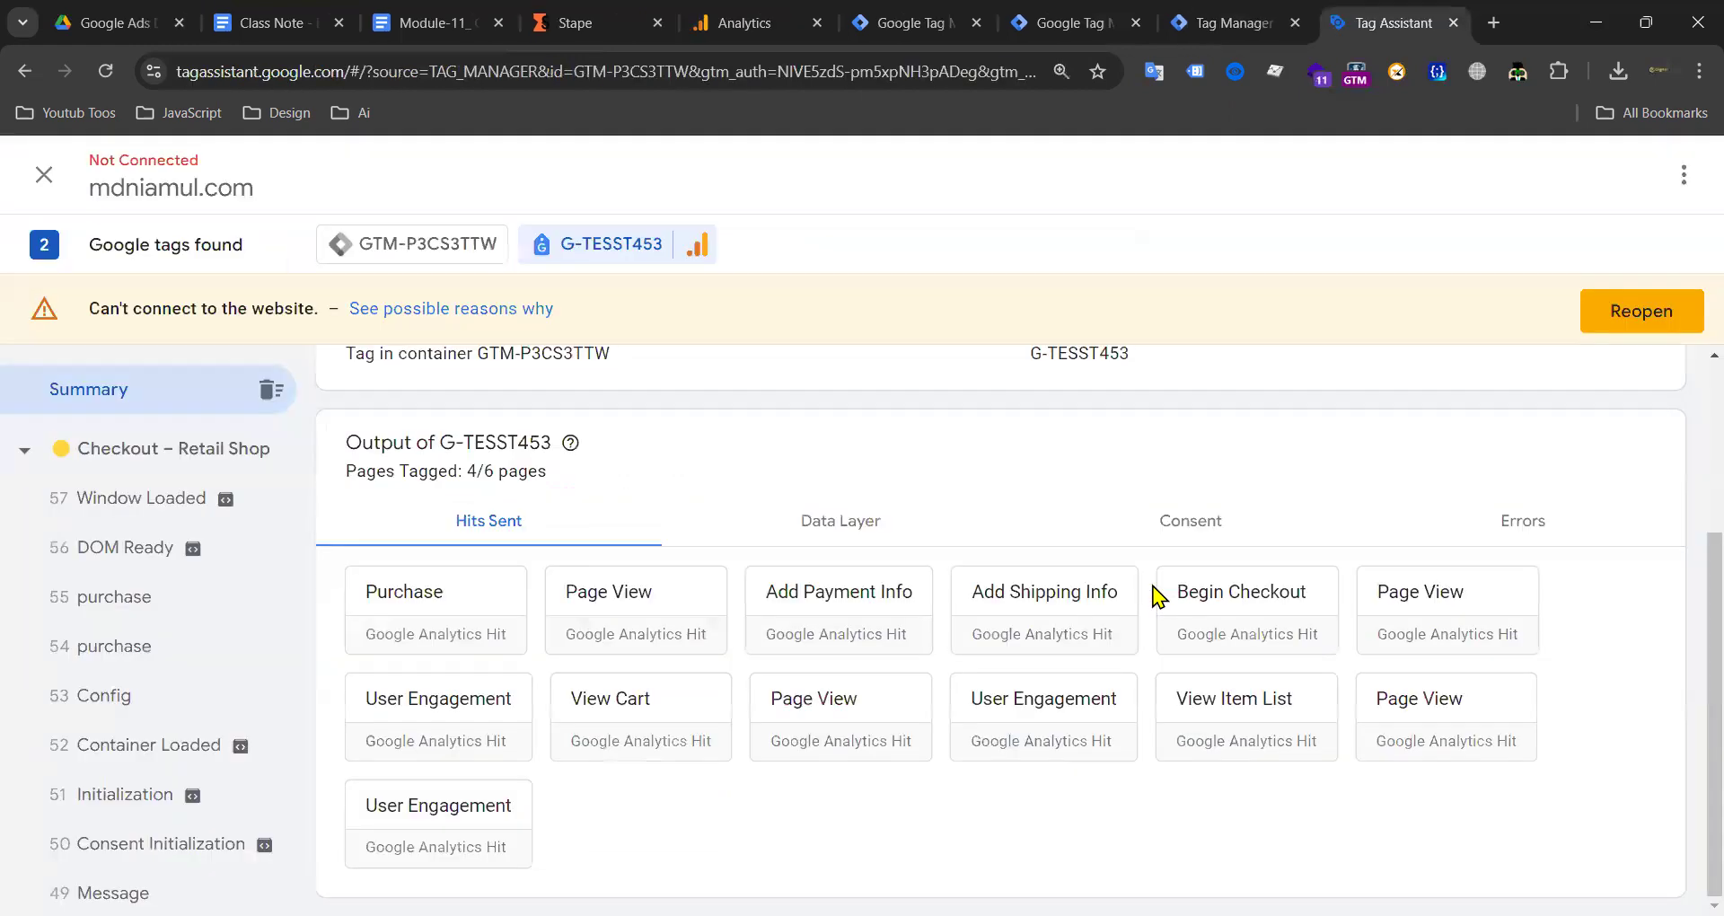
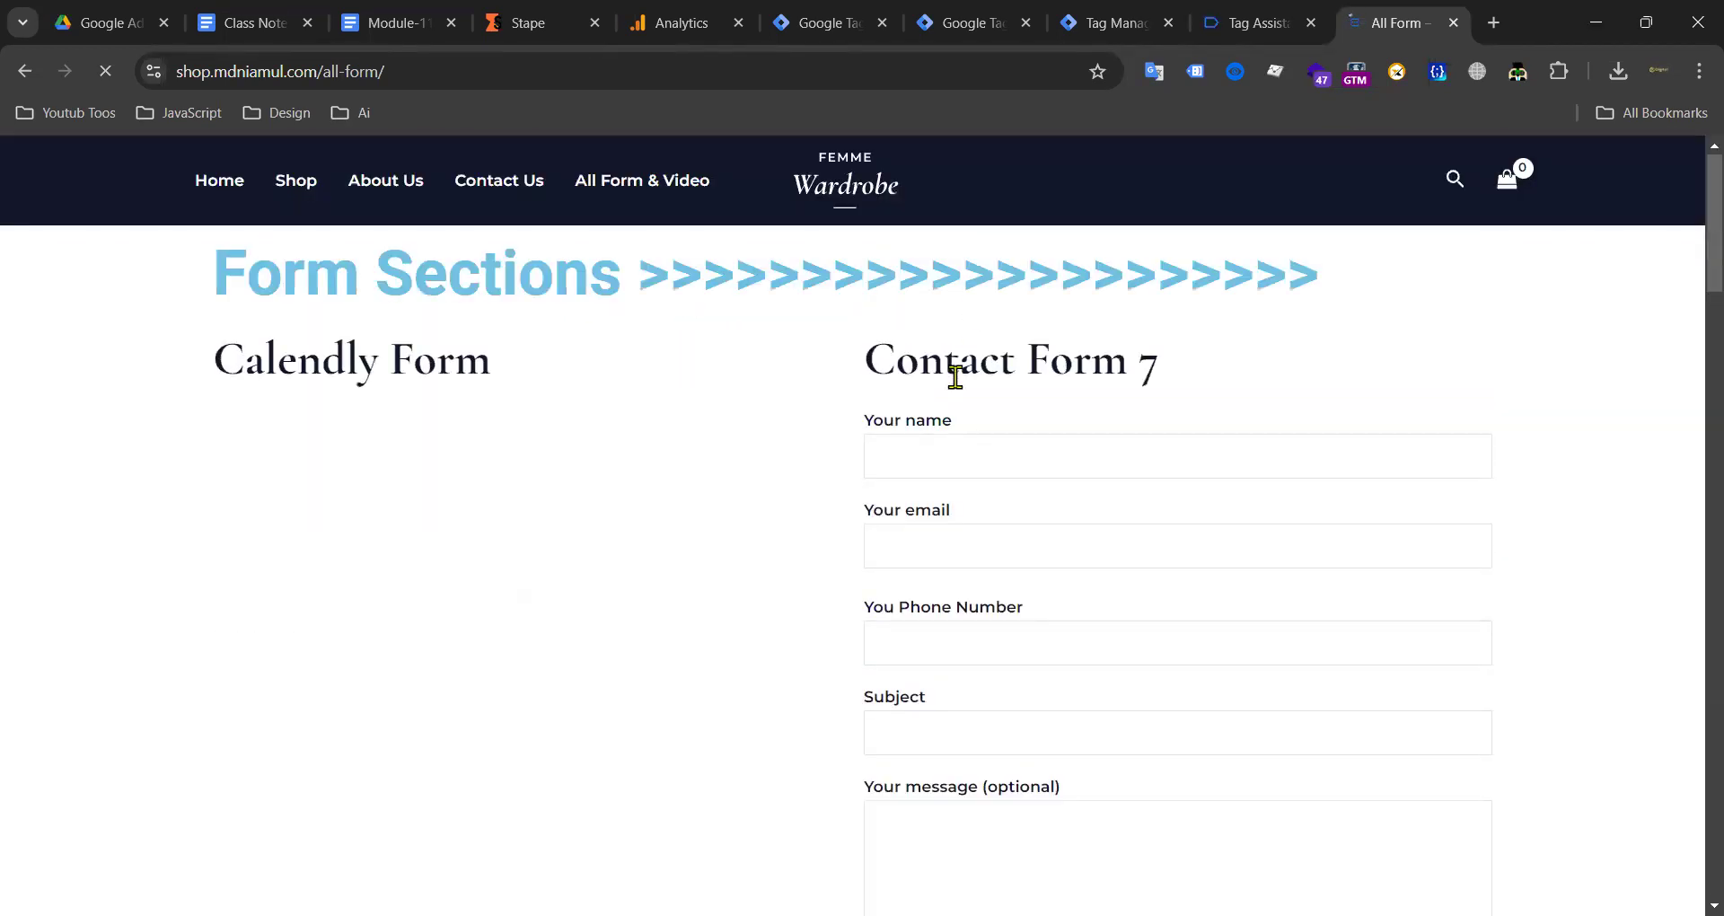
Step: Submit a Contact Form 7 test entry using saved details, a previous subject and message 'TEST'
left_click(941, 452)
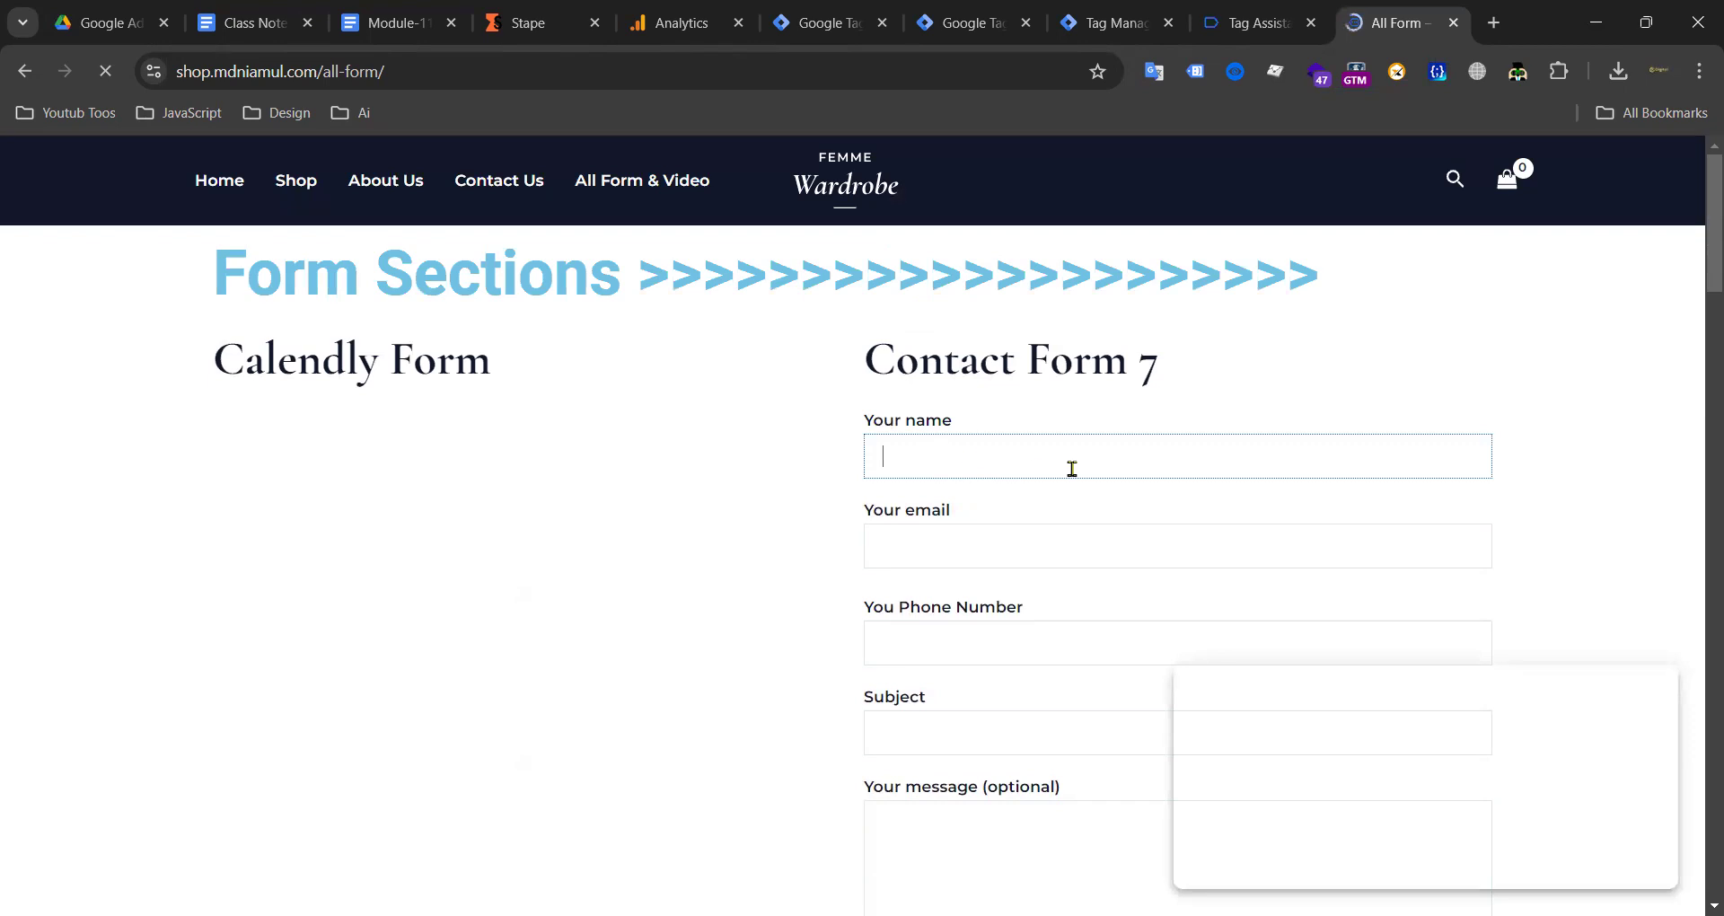
left_click(964, 455)
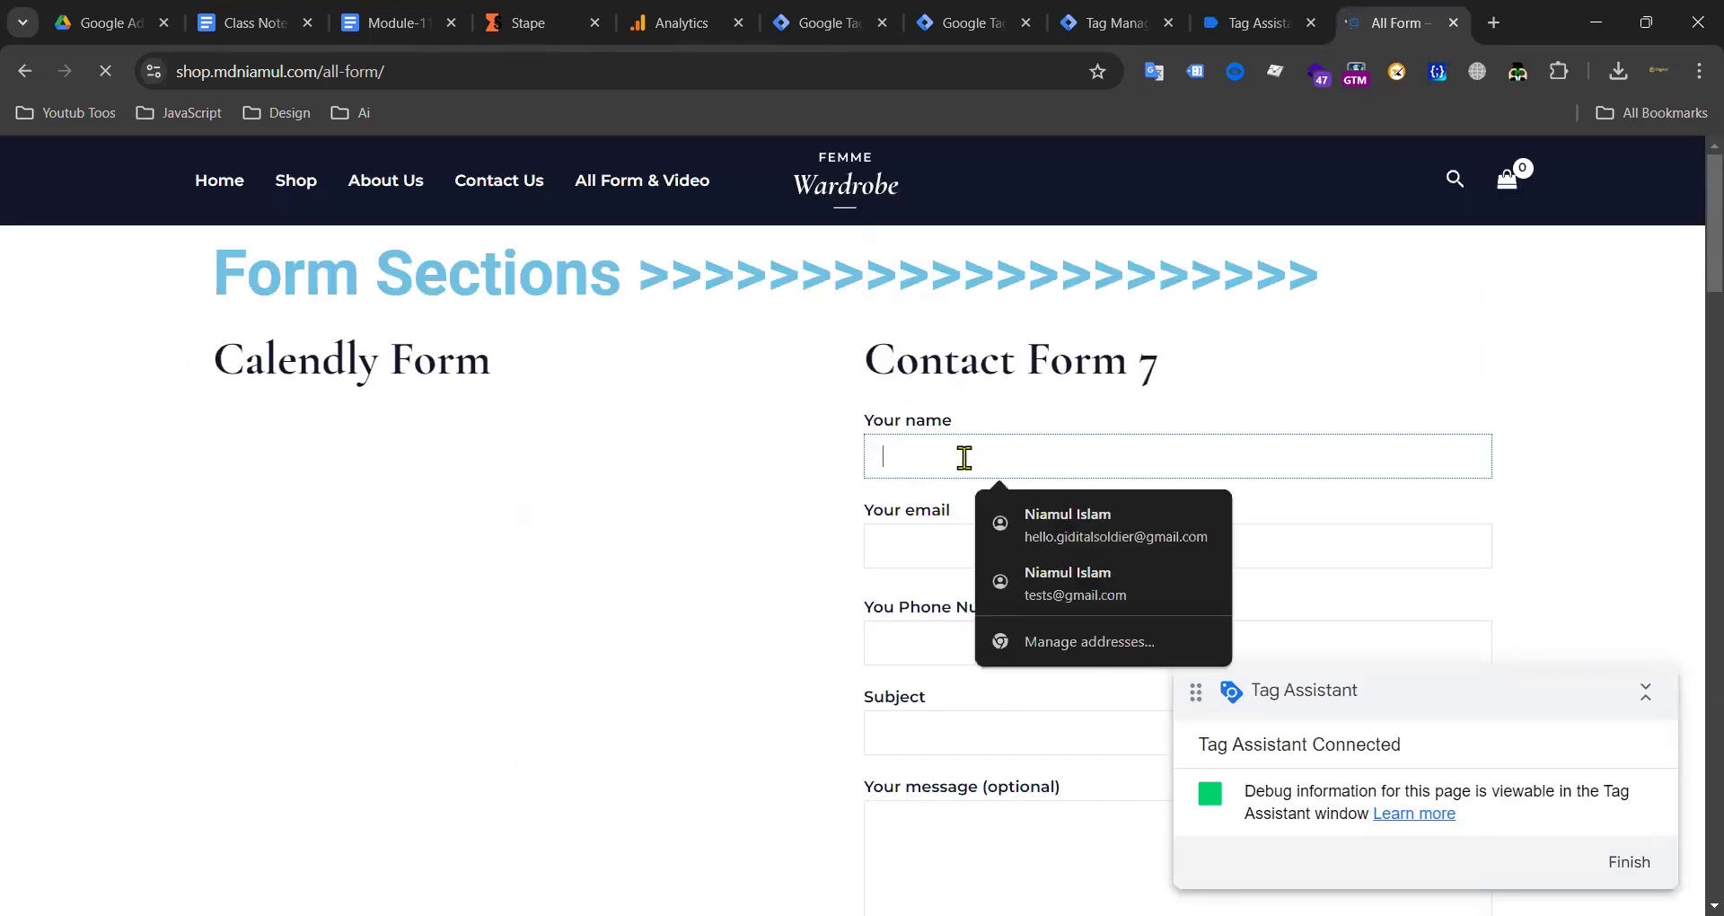
left_click(1076, 520)
scroll(993, 461, "down", 3)
left_click(951, 433)
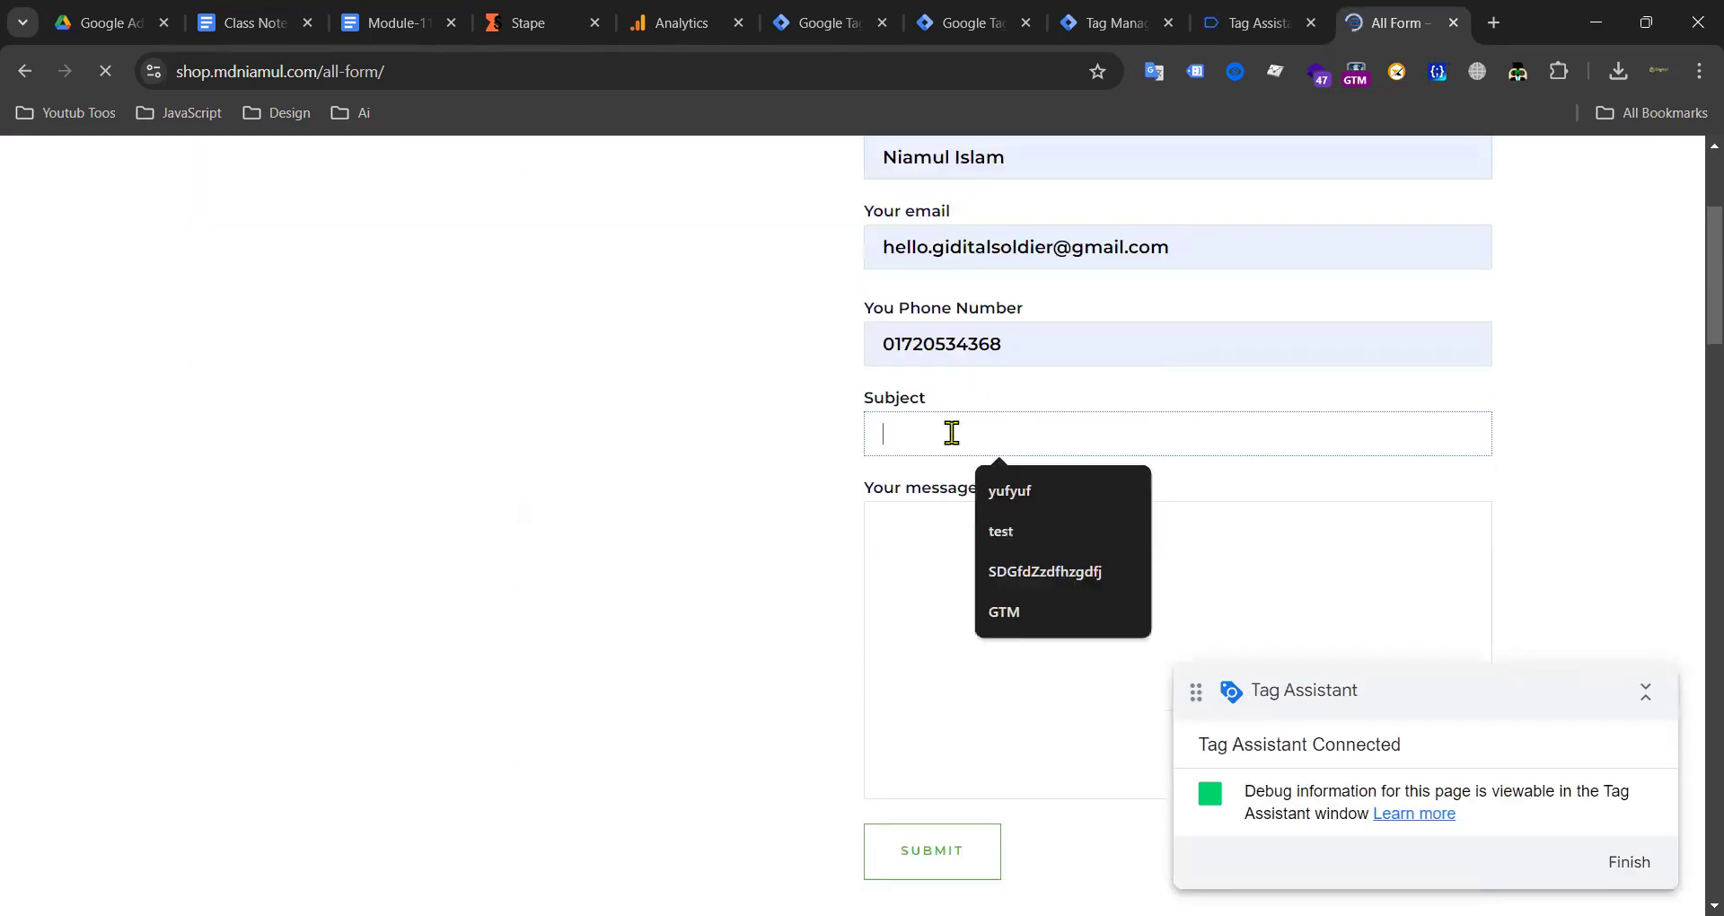
left_click(1059, 492)
left_click(971, 521)
type("T")
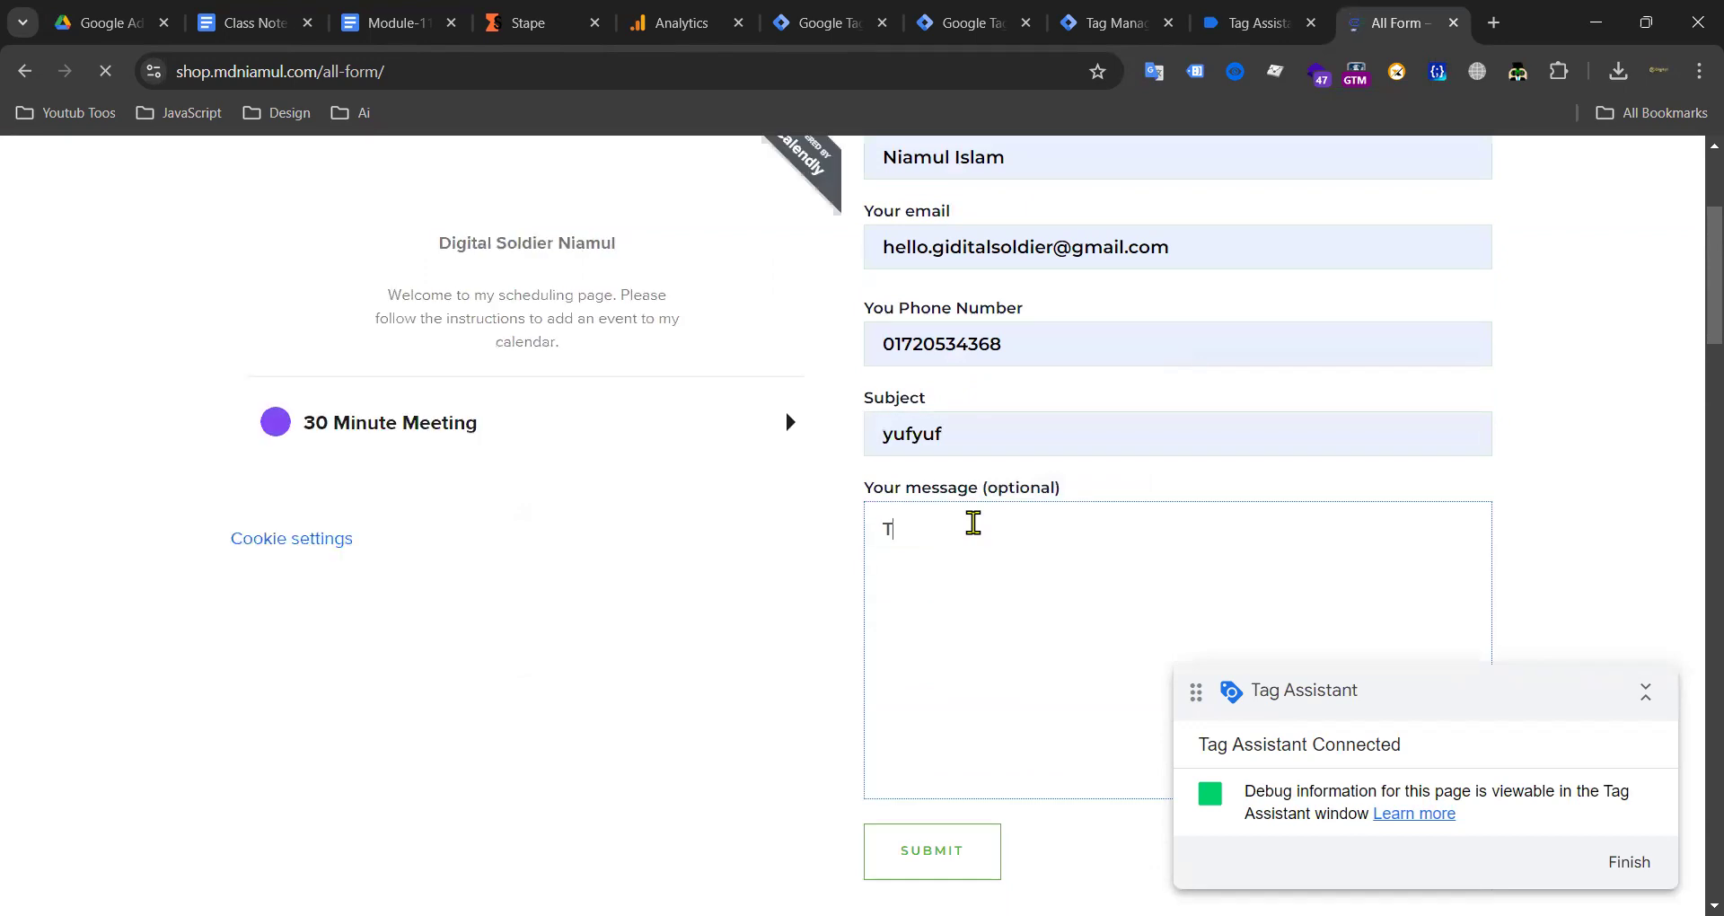
scroll(1000, 509, "down", 3)
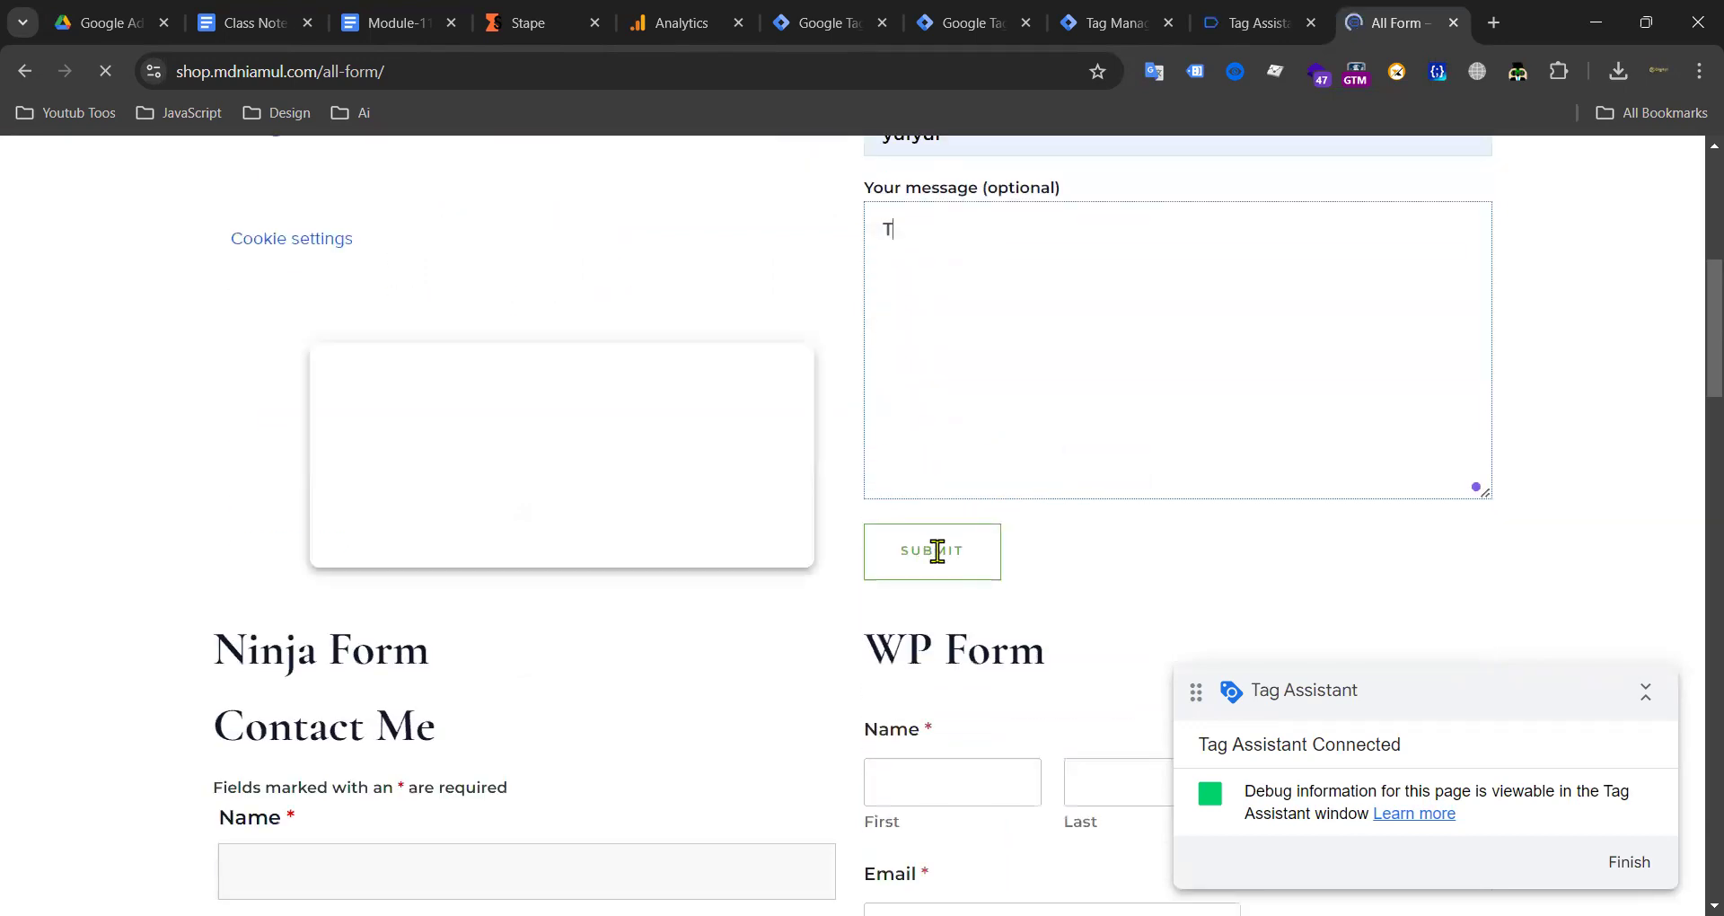
type("EST")
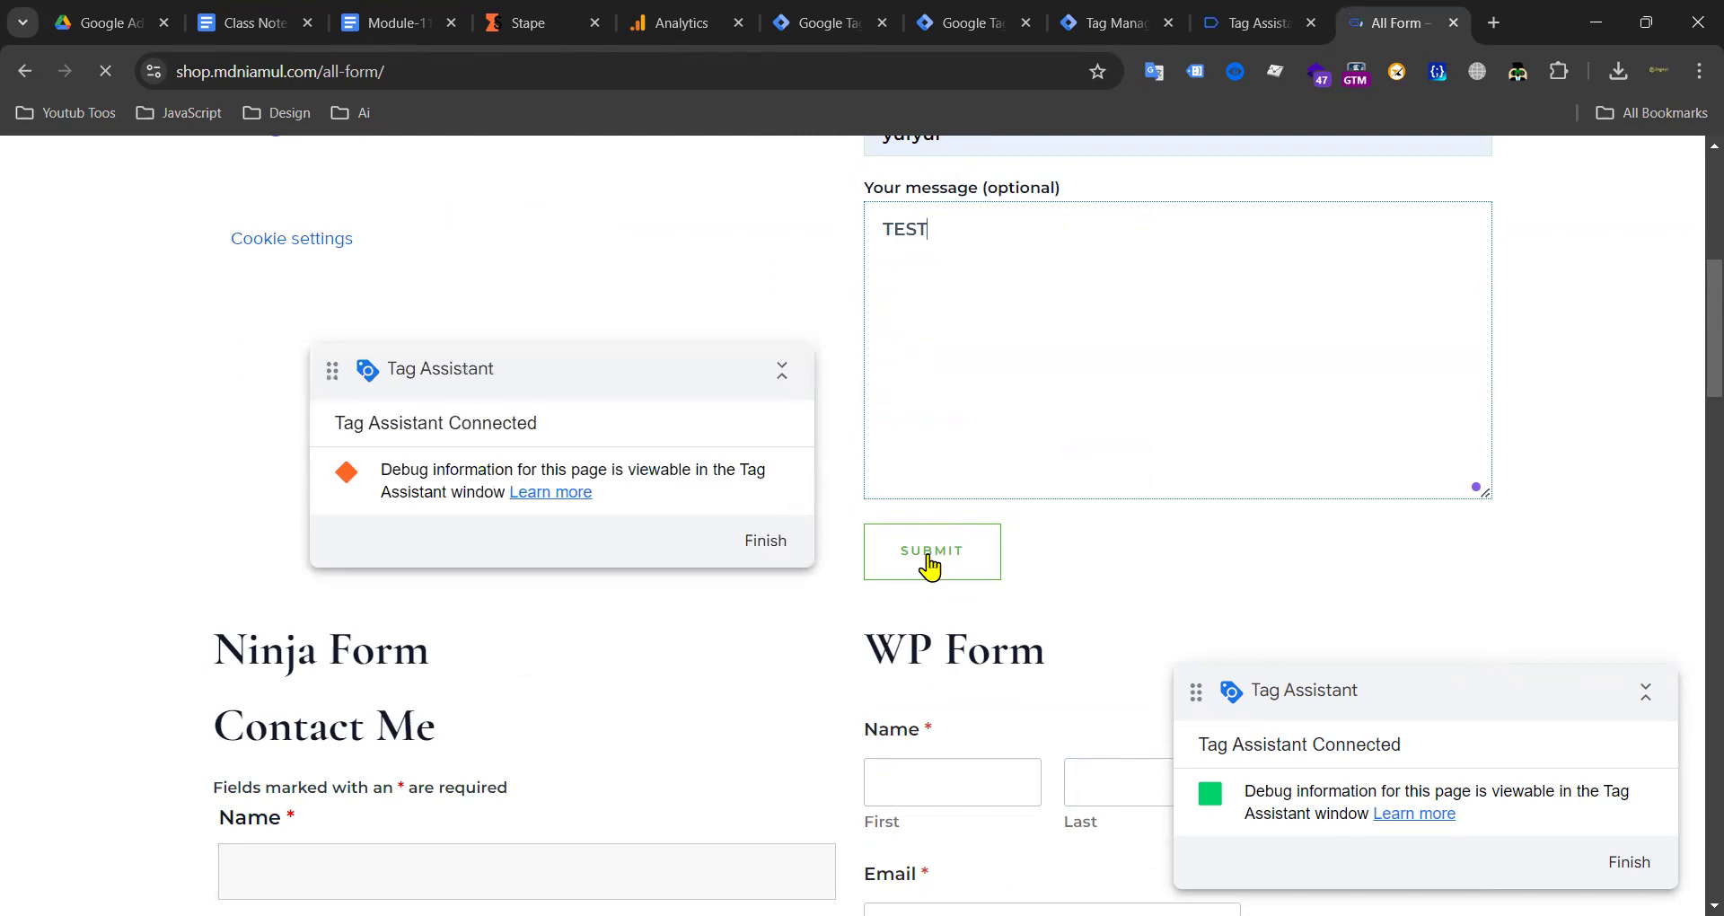
left_click(923, 564)
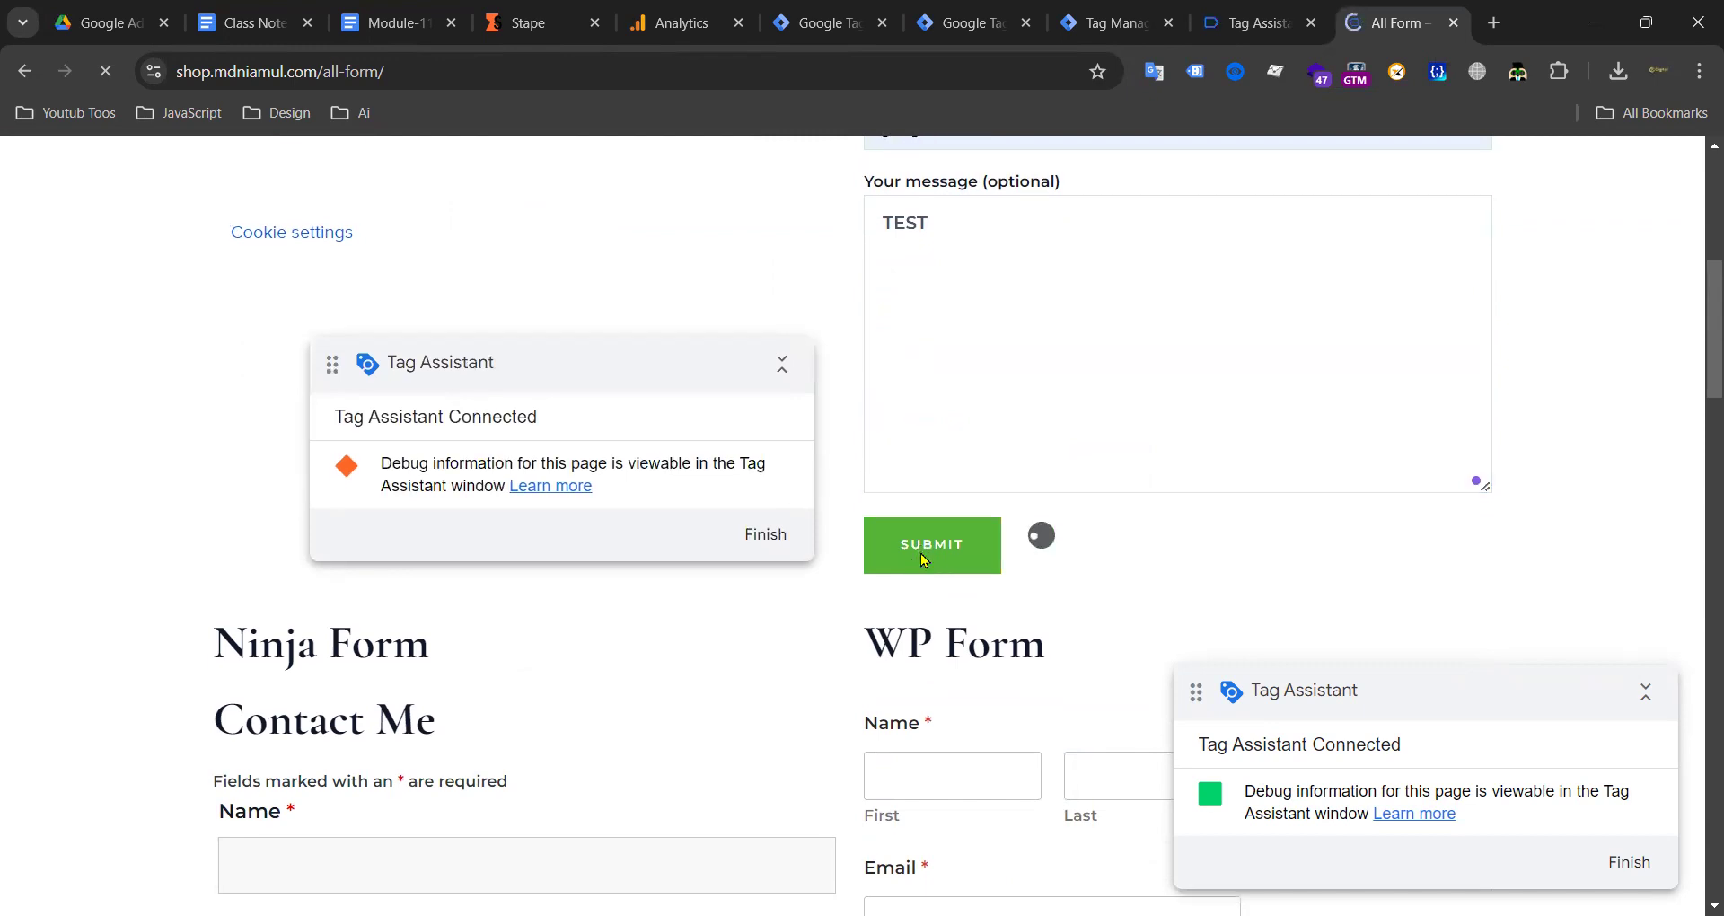
Step: Fill the WP Form with saved name and email, phone and comment, and send it
scroll(923, 561, "down", 1)
scroll(958, 516, "up", 7)
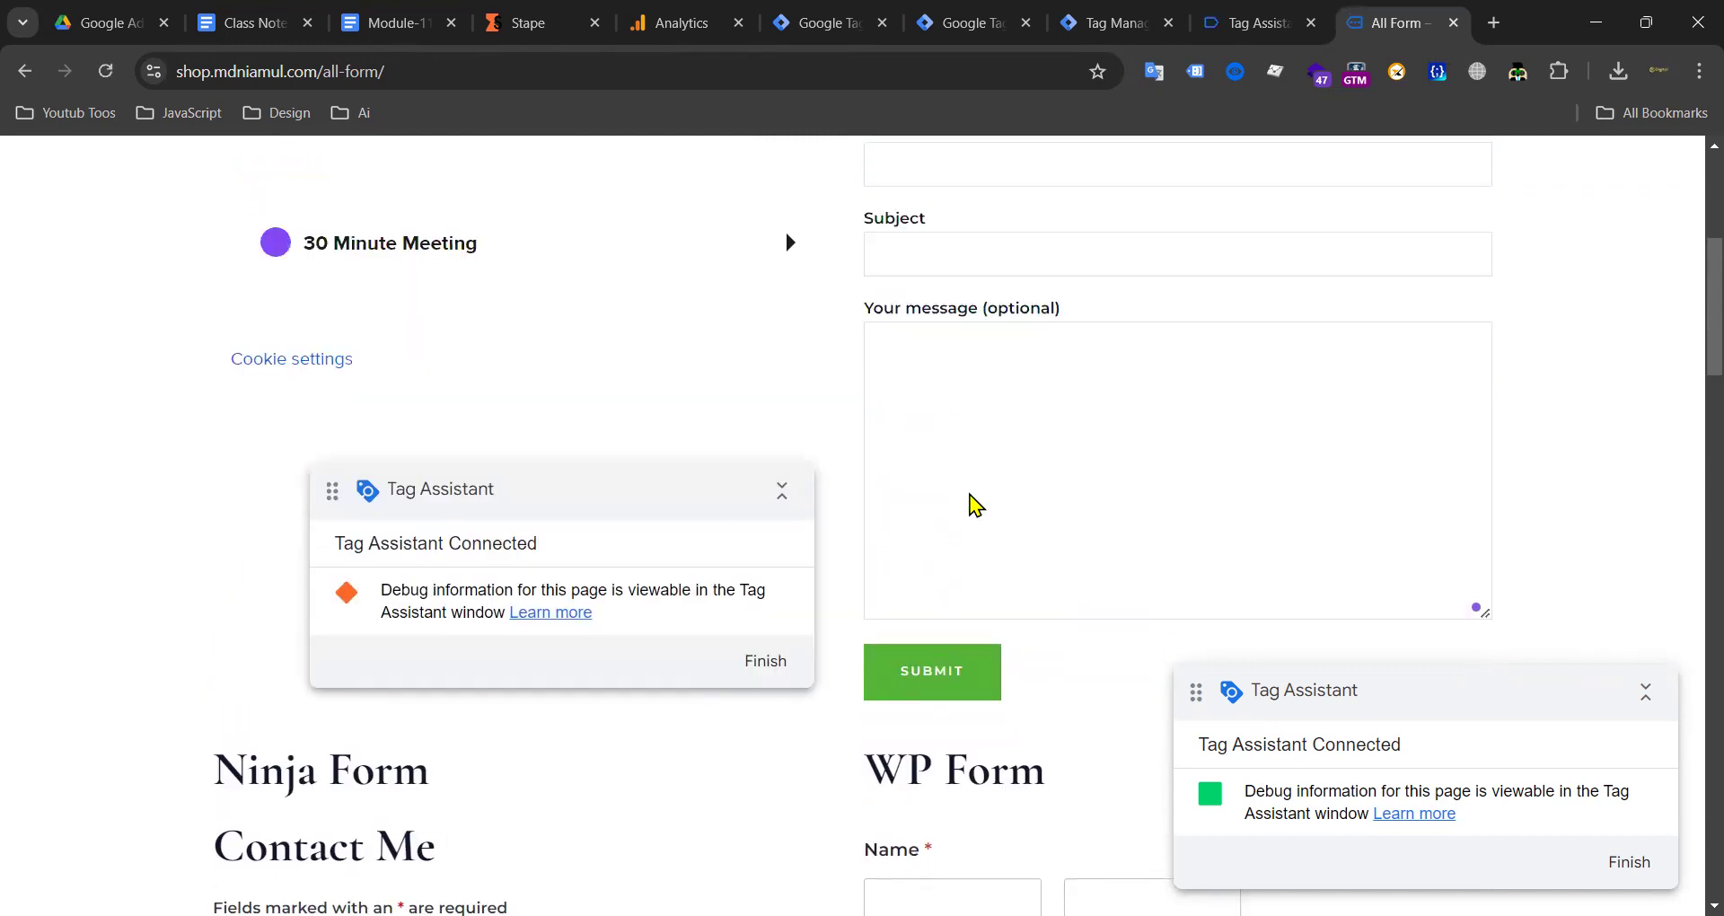
scroll(988, 497, "down", 4)
scroll(921, 497, "down", 7)
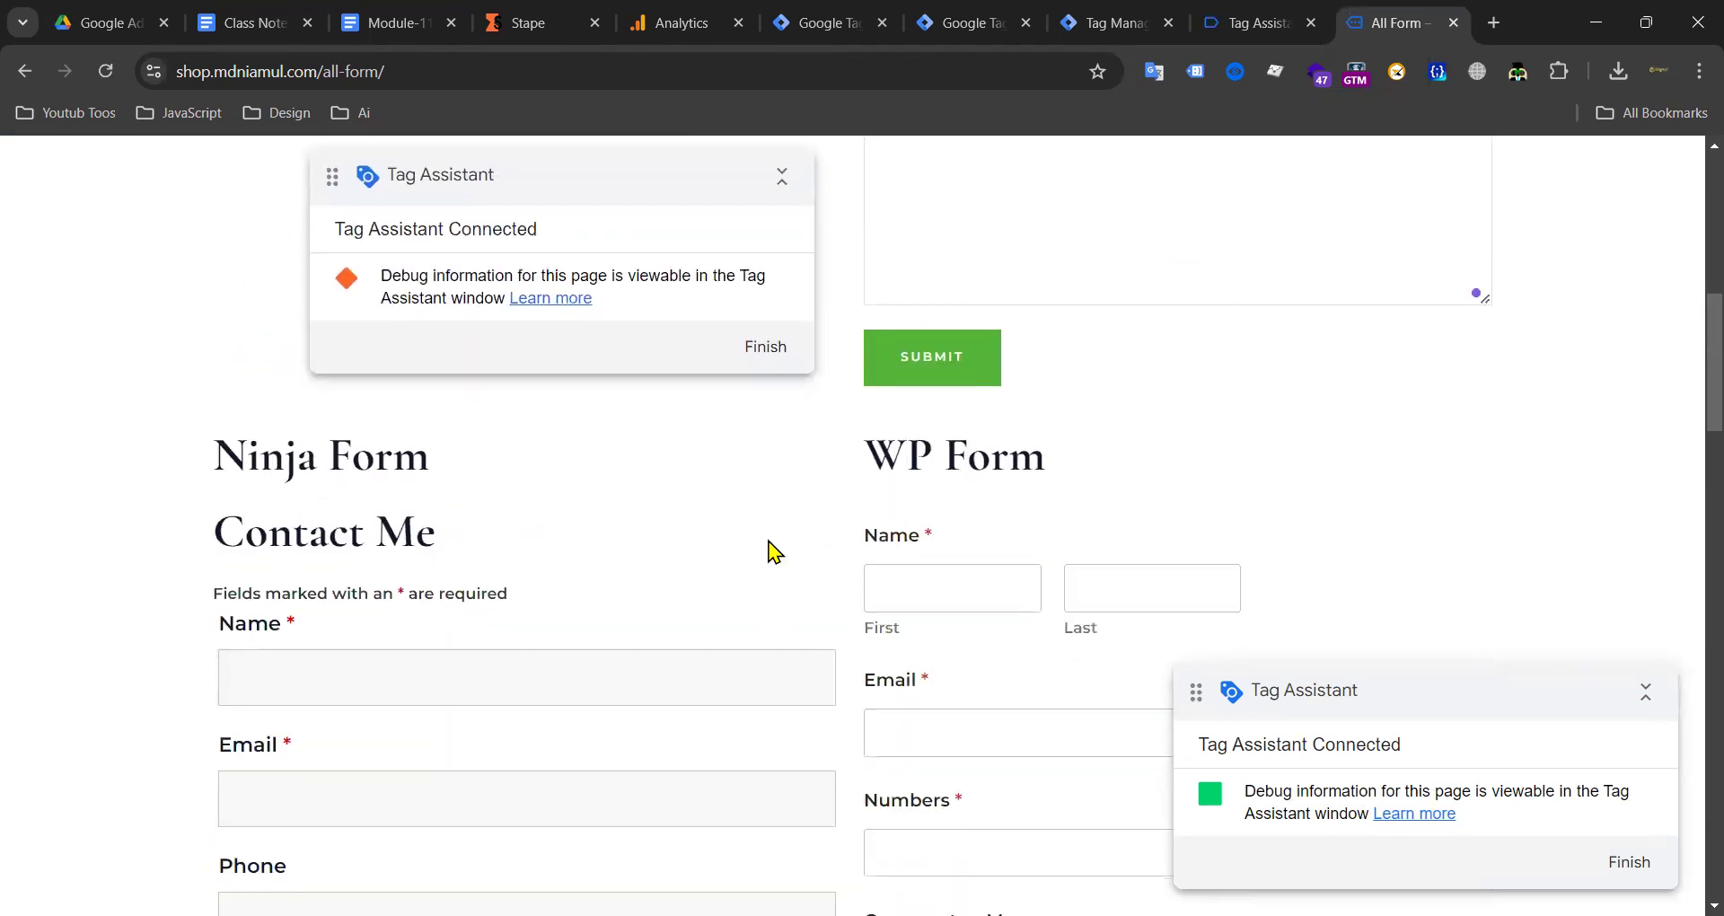
left_click(913, 408)
left_click(1032, 477)
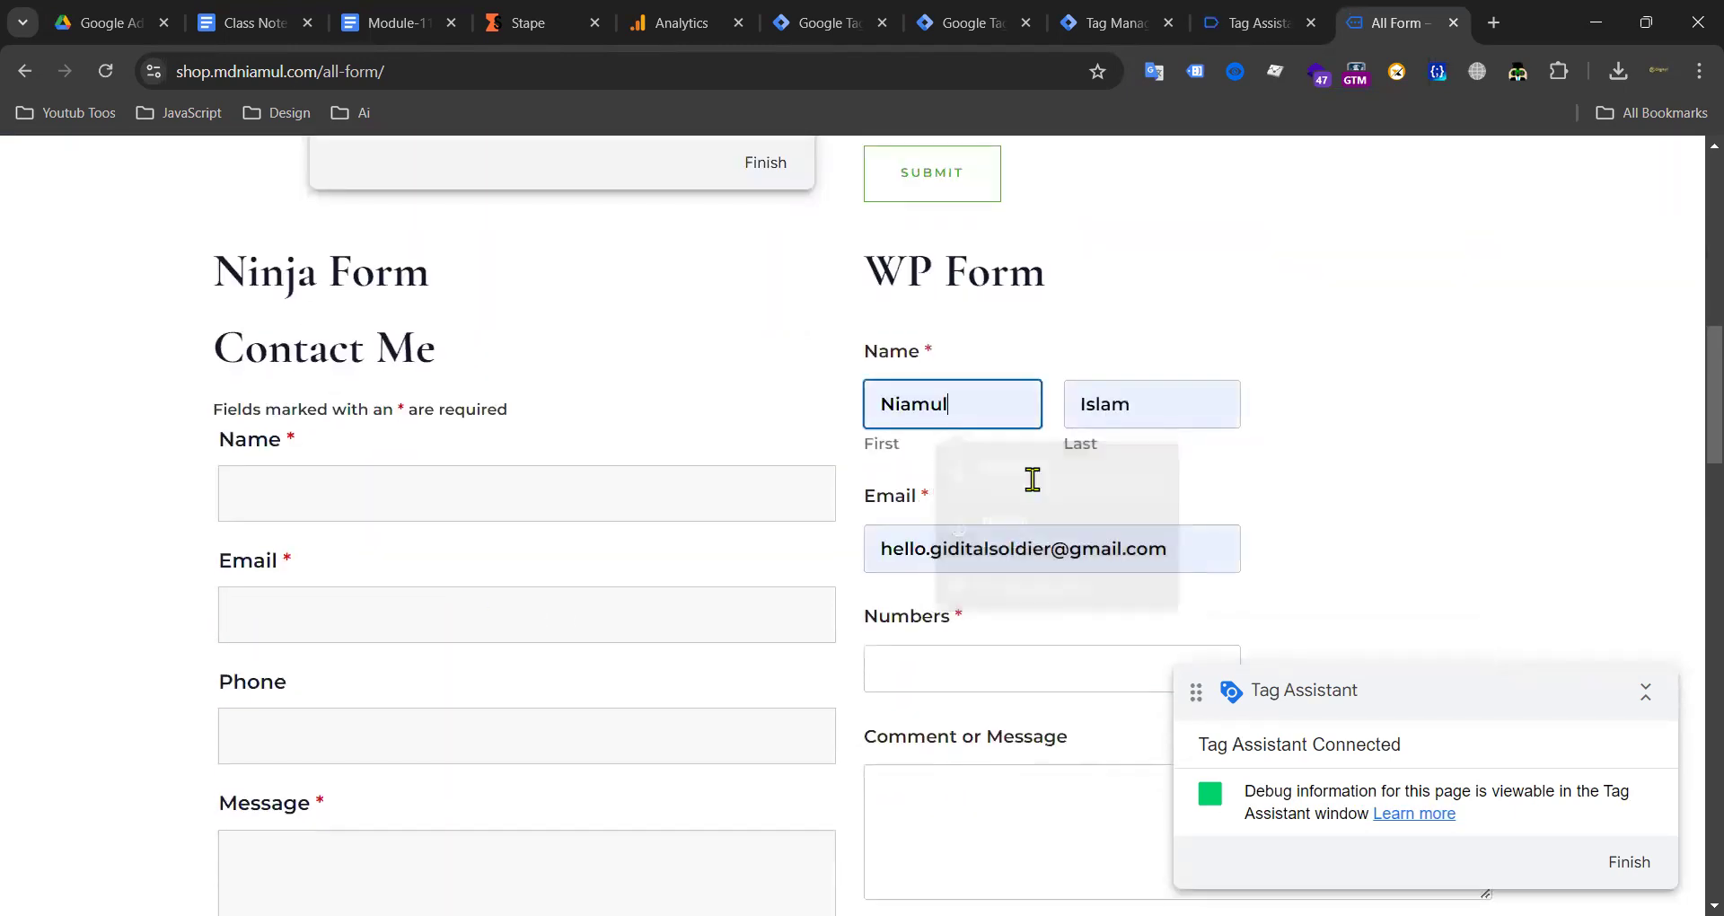
scroll(935, 473, "down", 2)
left_click(965, 481)
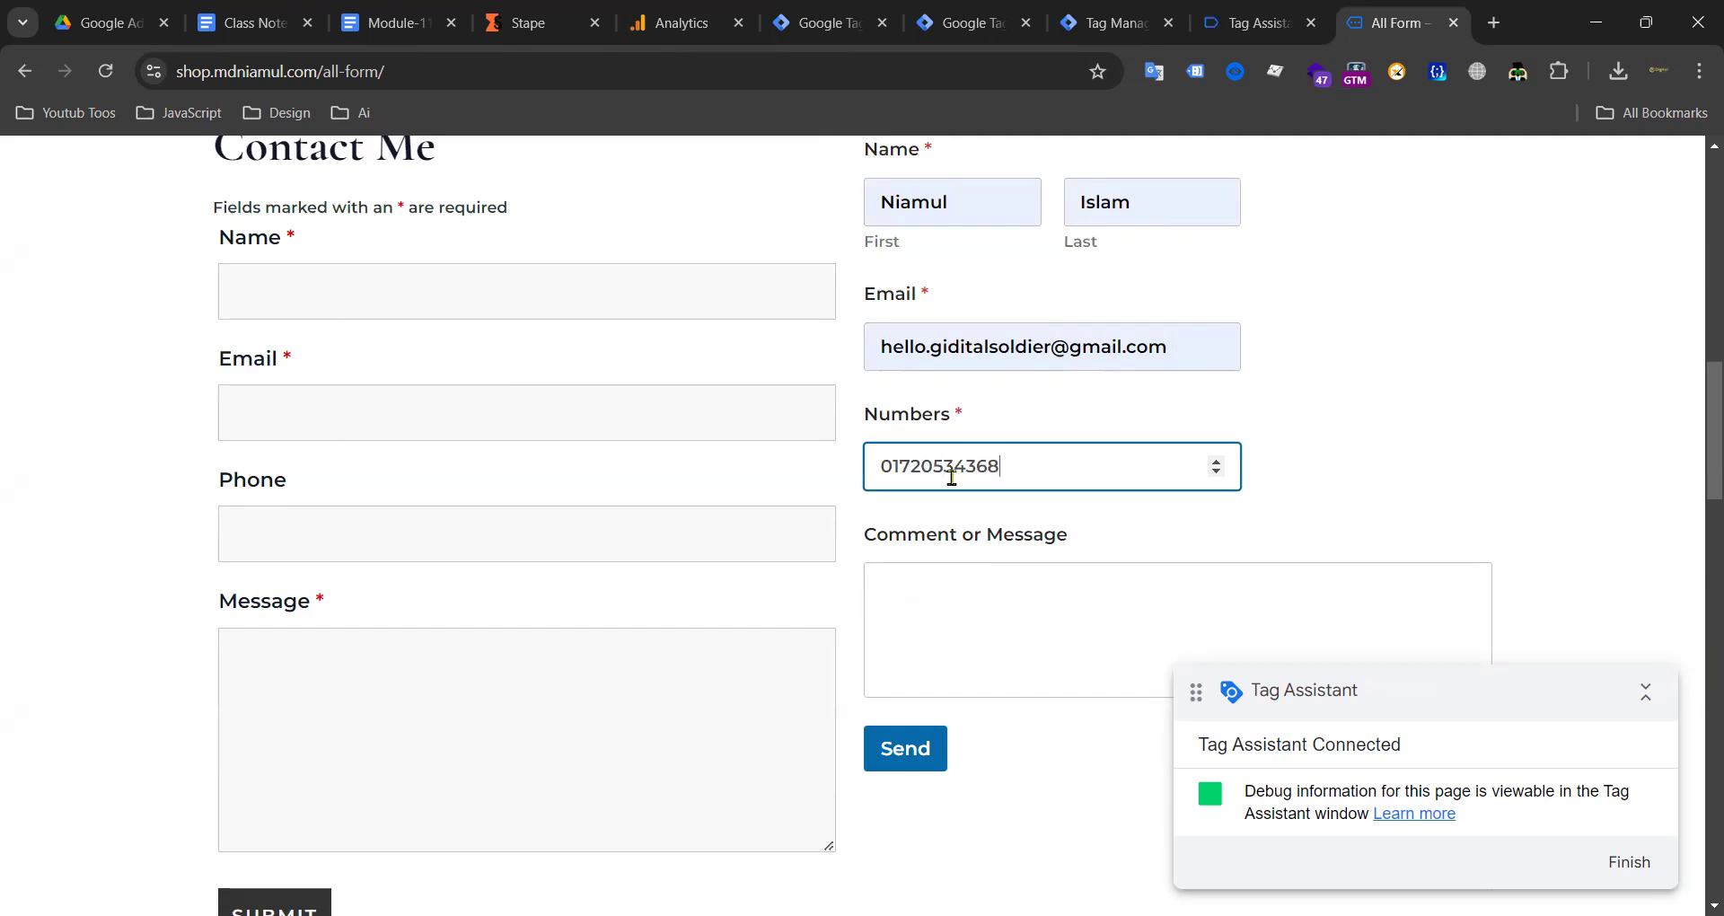
left_click(941, 602)
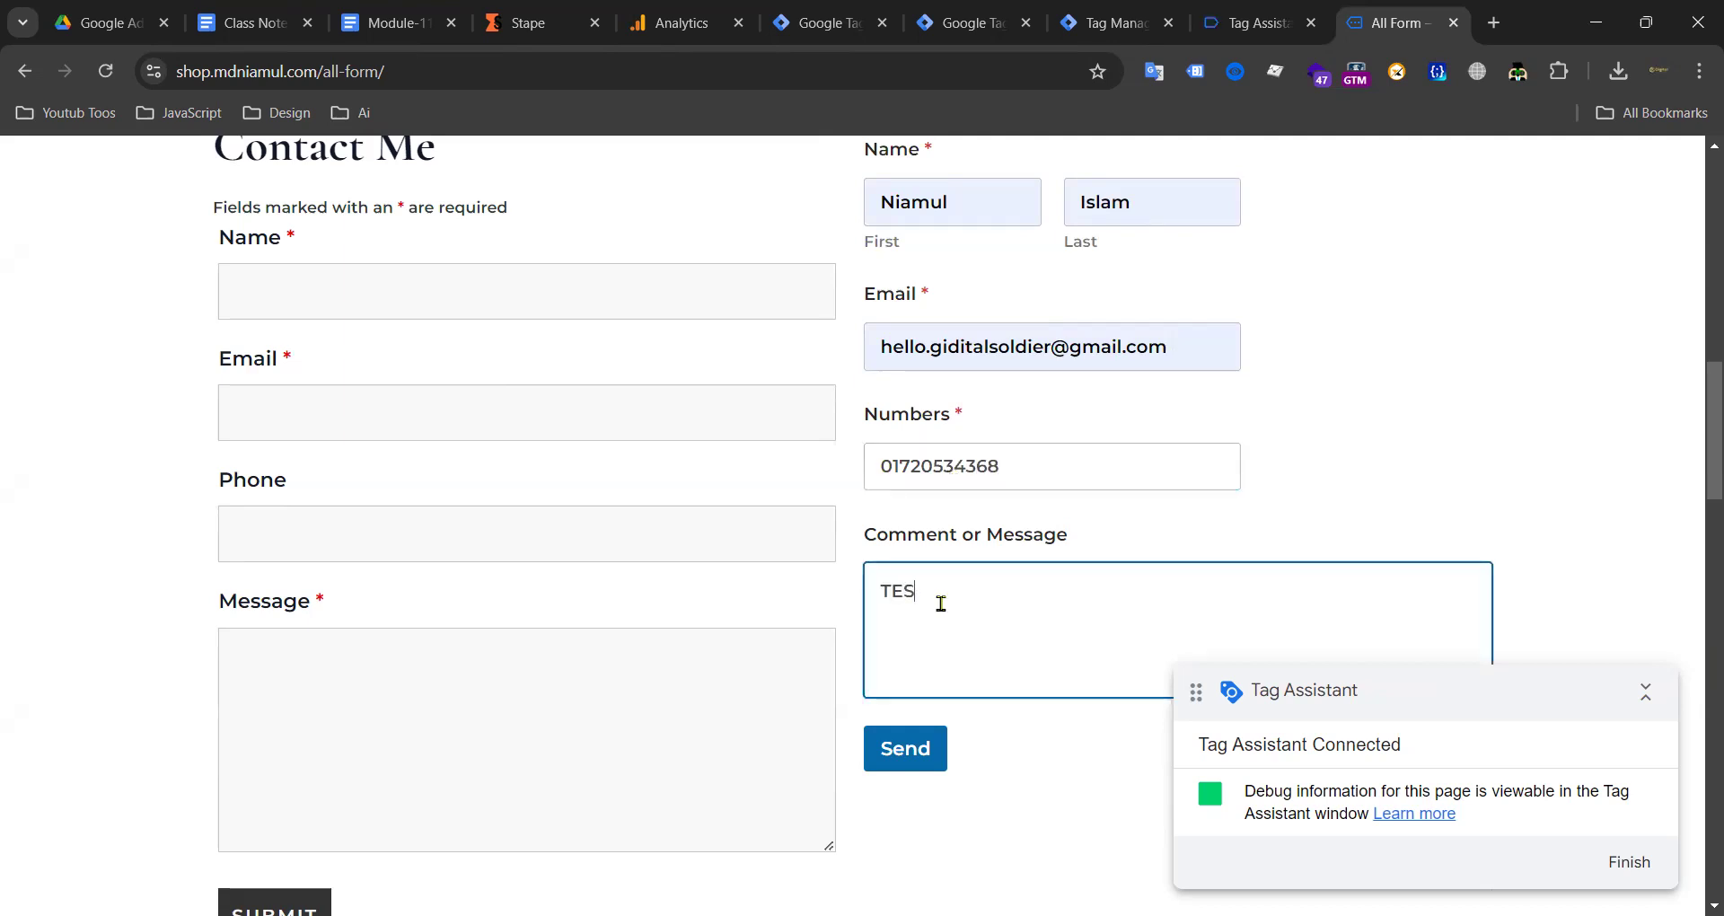
left_click(892, 745)
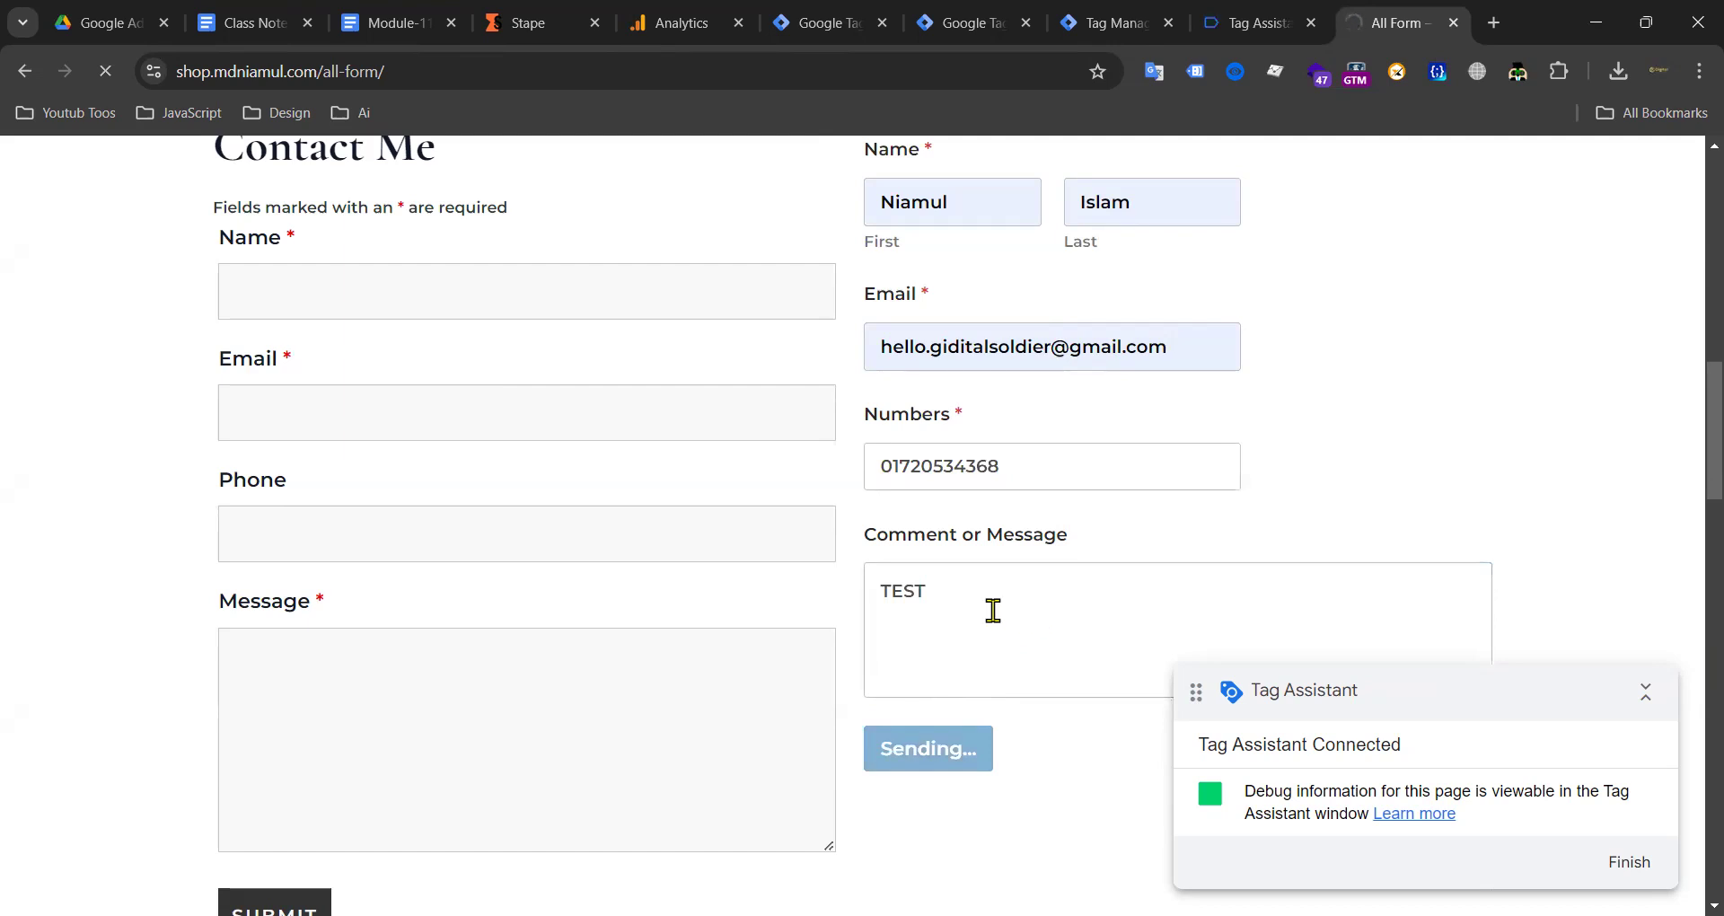
Step: Submit the Ninja Form with saved details and message 'TET', then check Tag Assistant
scroll(1069, 582, "down", 5)
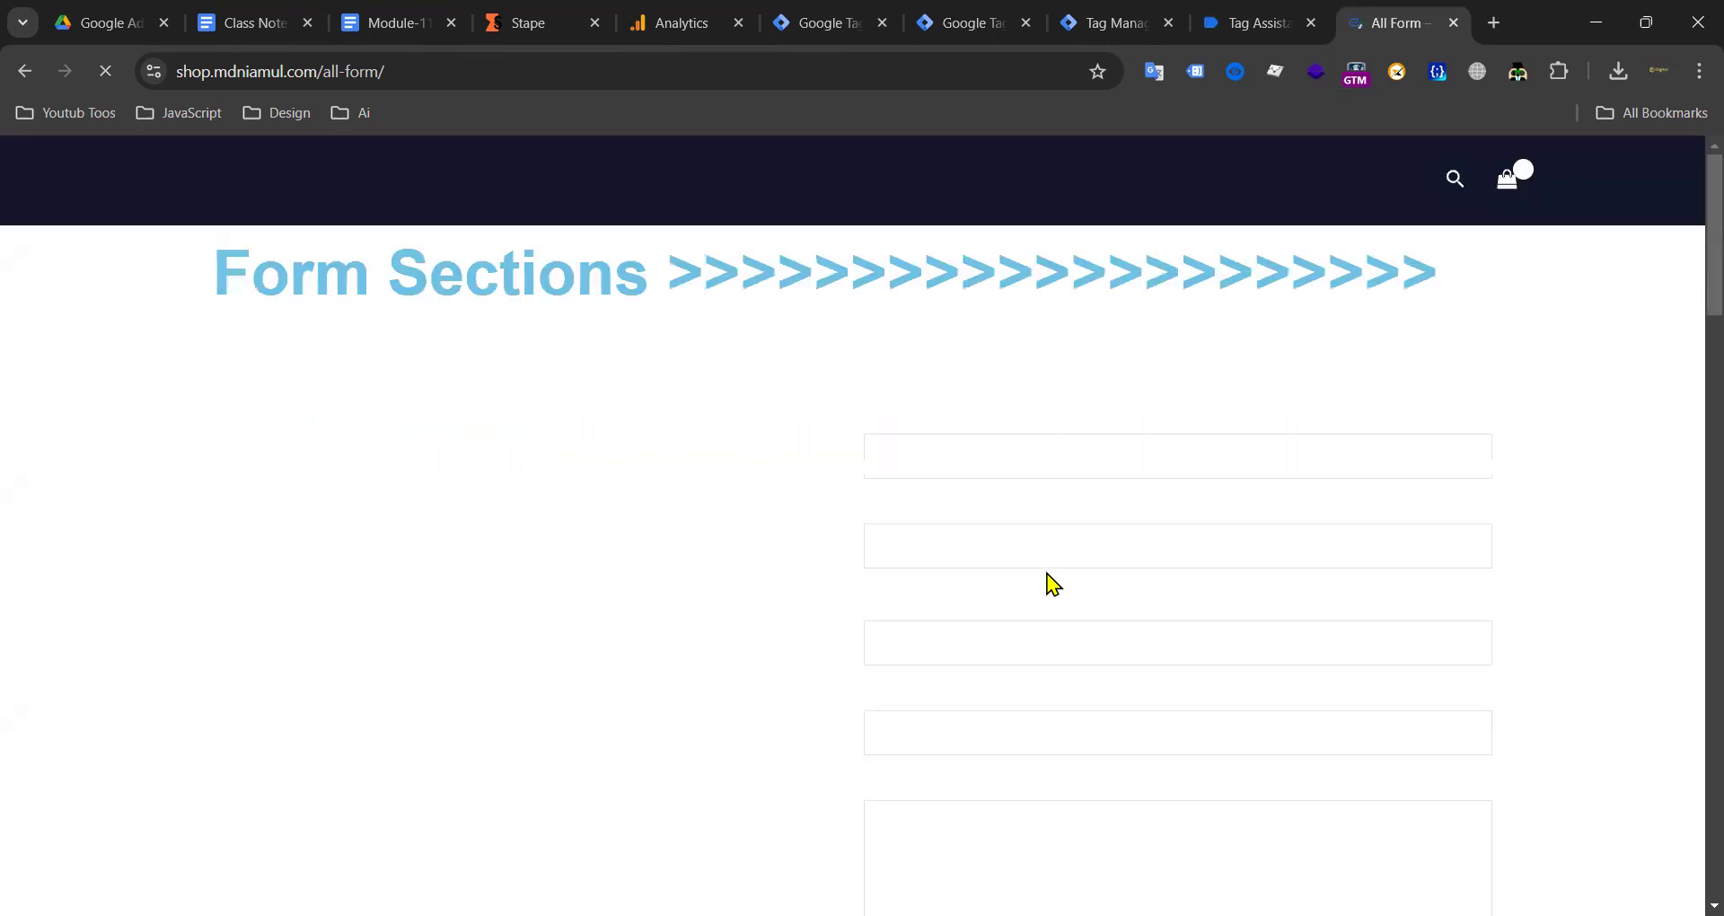
scroll(516, 594, "down", 12)
scroll(525, 571, "up", 2)
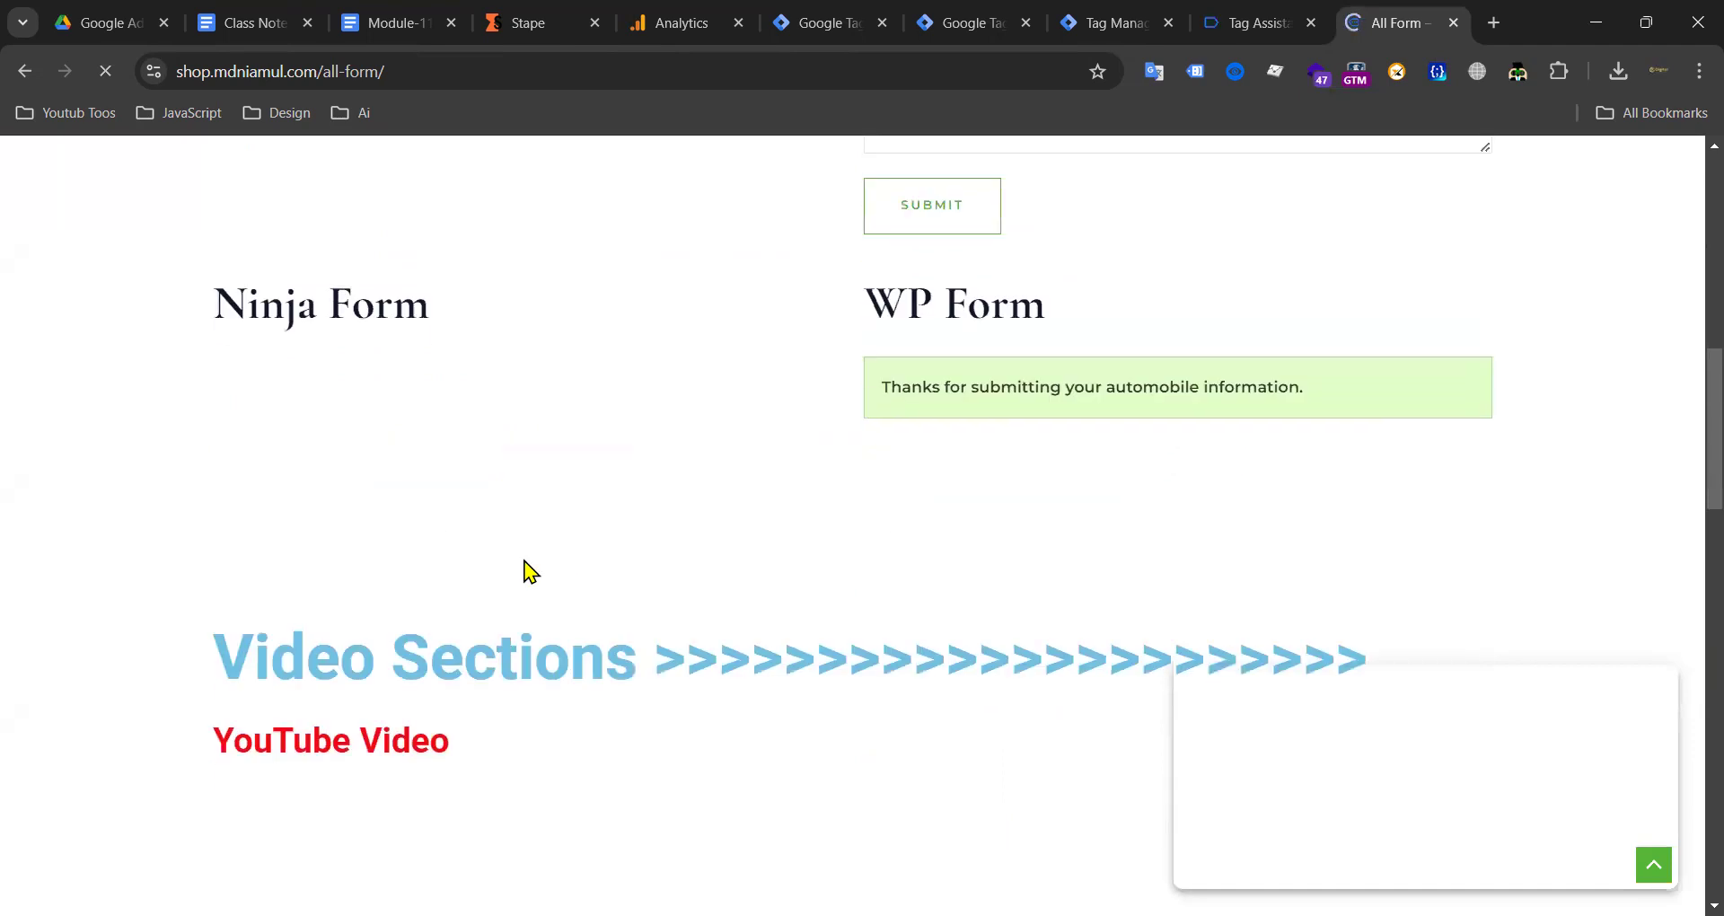
scroll(481, 503, "down", 1)
scroll(413, 700, "up", 4)
scroll(413, 732, "down", 2)
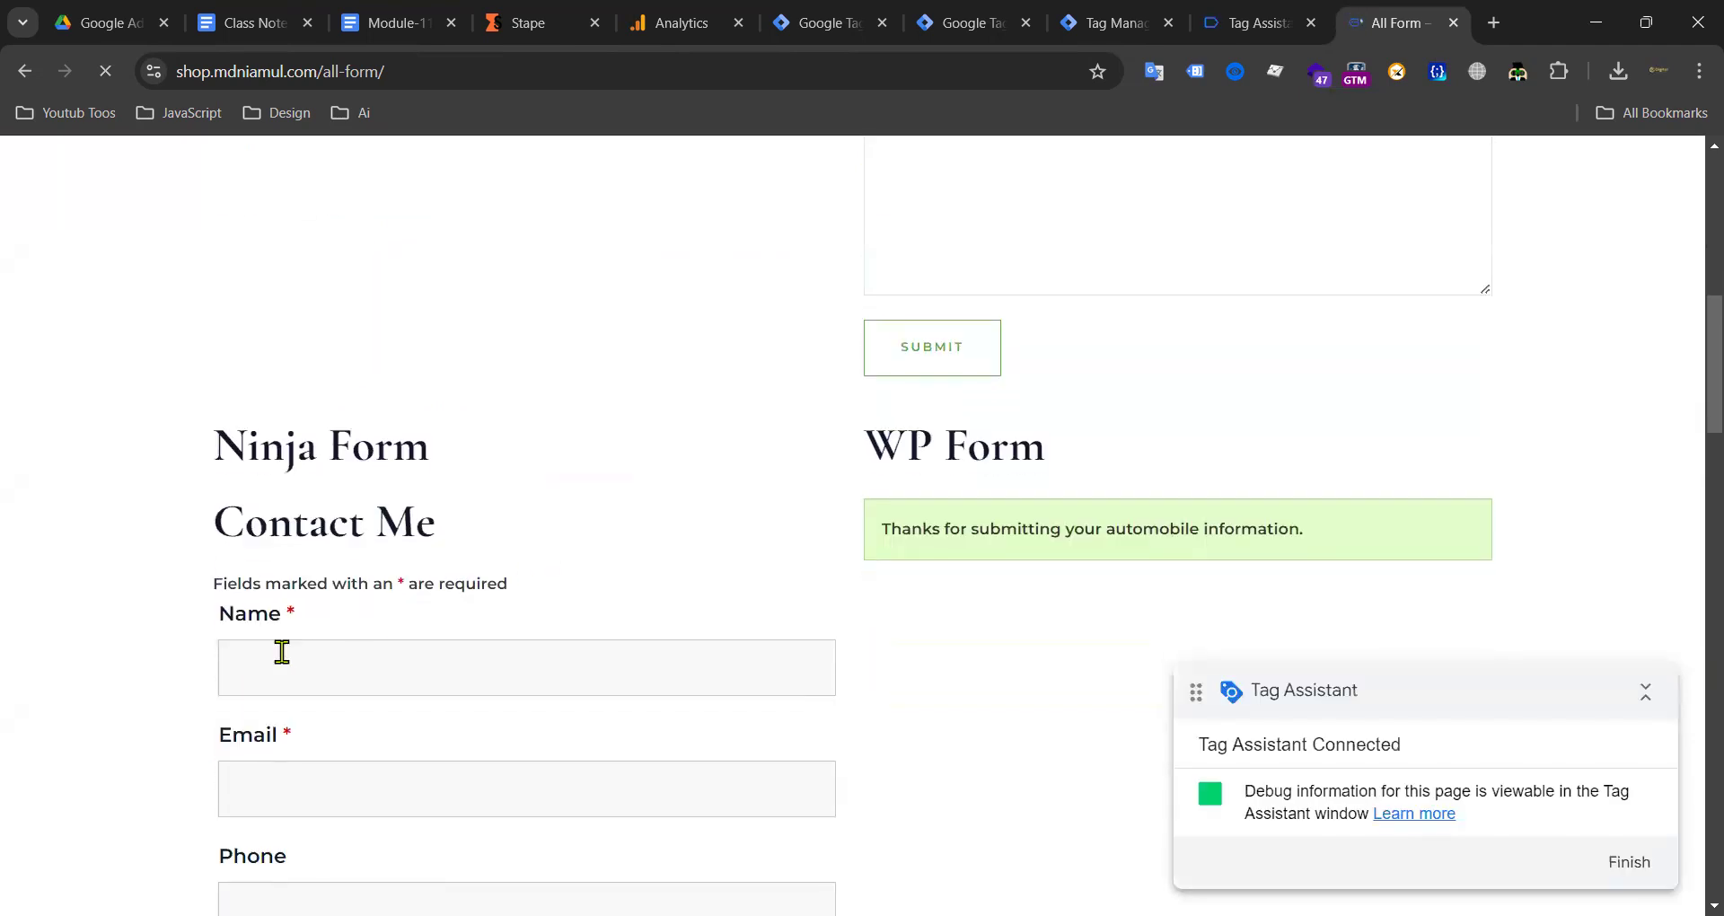
left_click(297, 665)
left_click(396, 741)
scroll(520, 658, "down", 6)
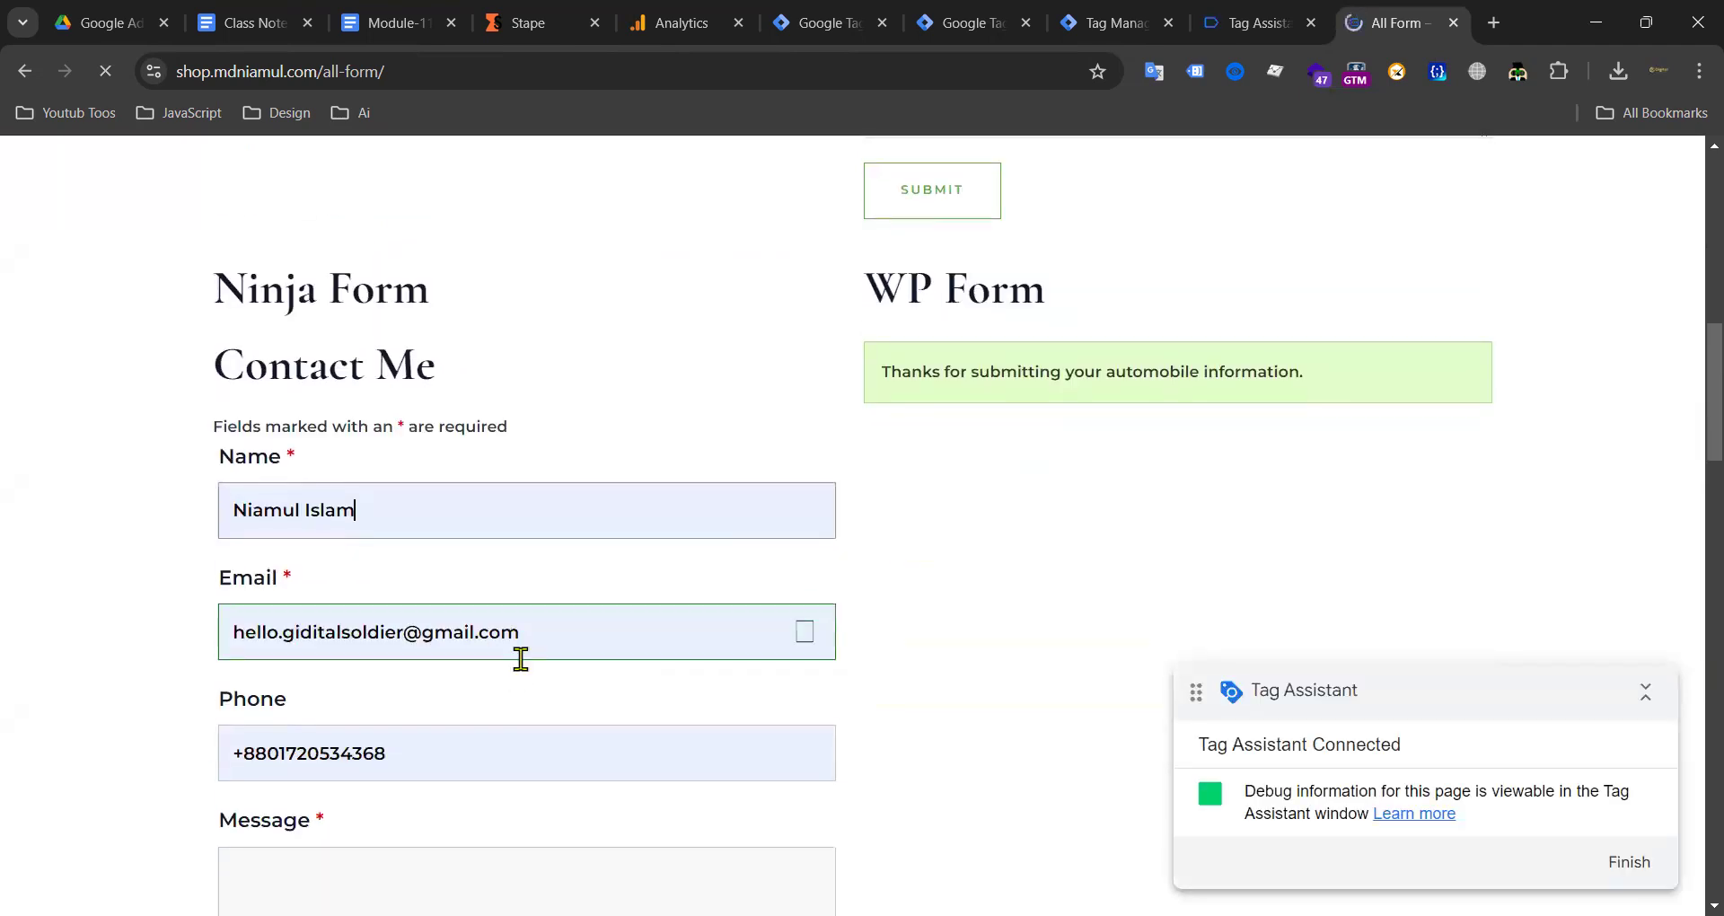
left_click(306, 533)
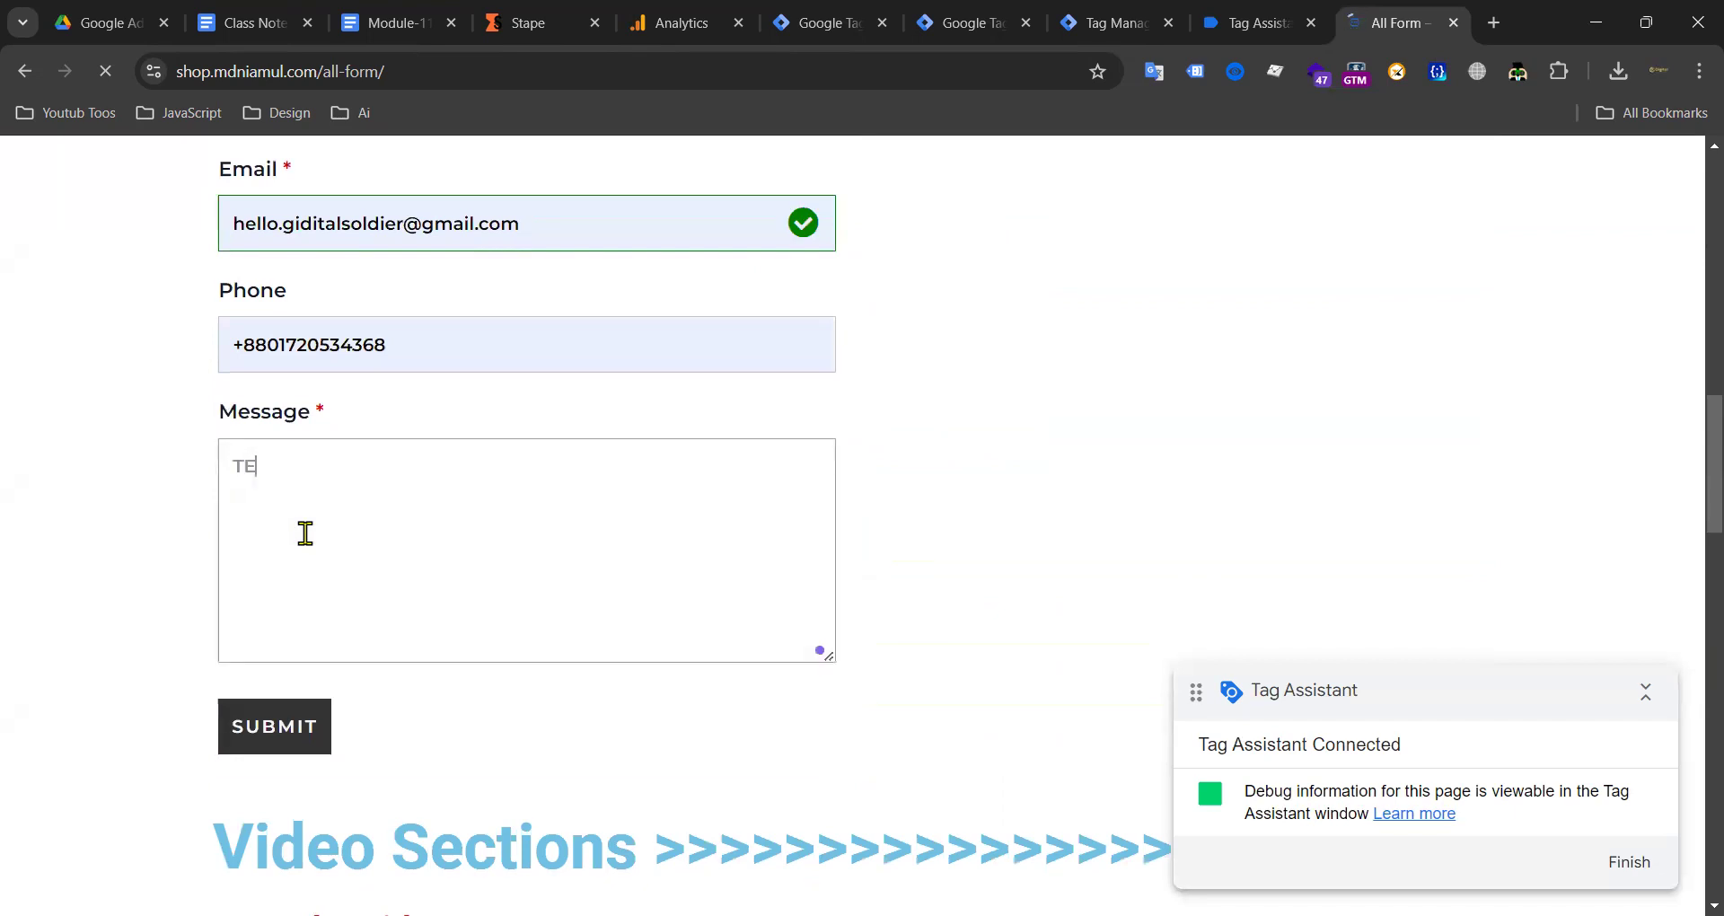
type("TET")
left_click(279, 728)
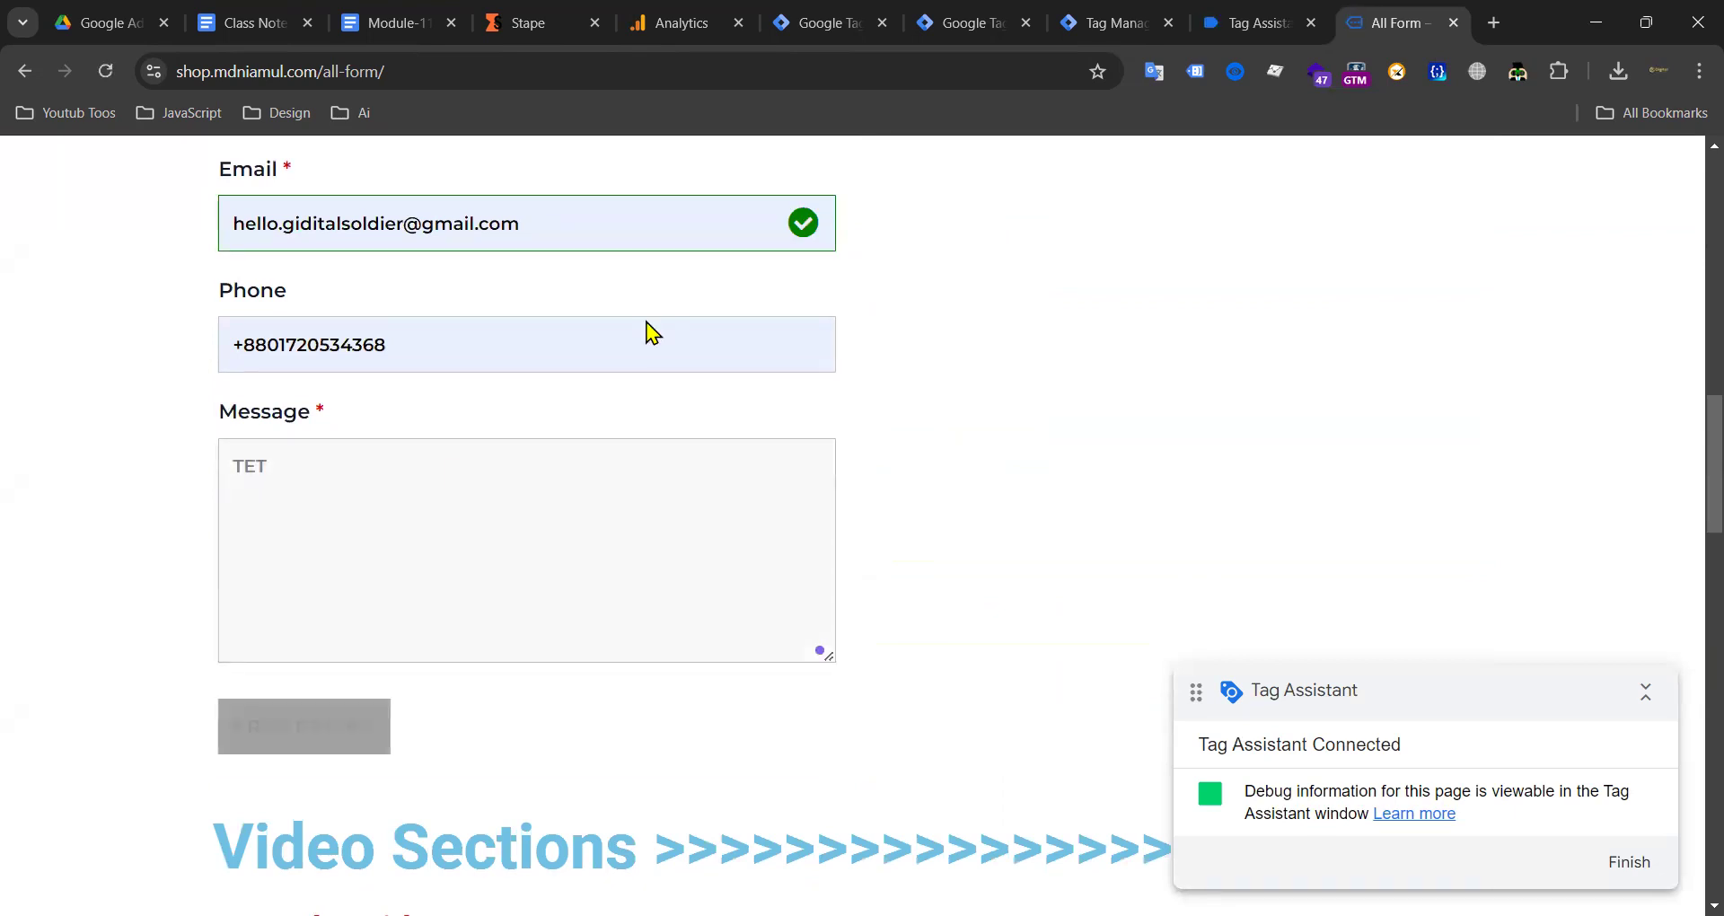
left_click(1233, 41)
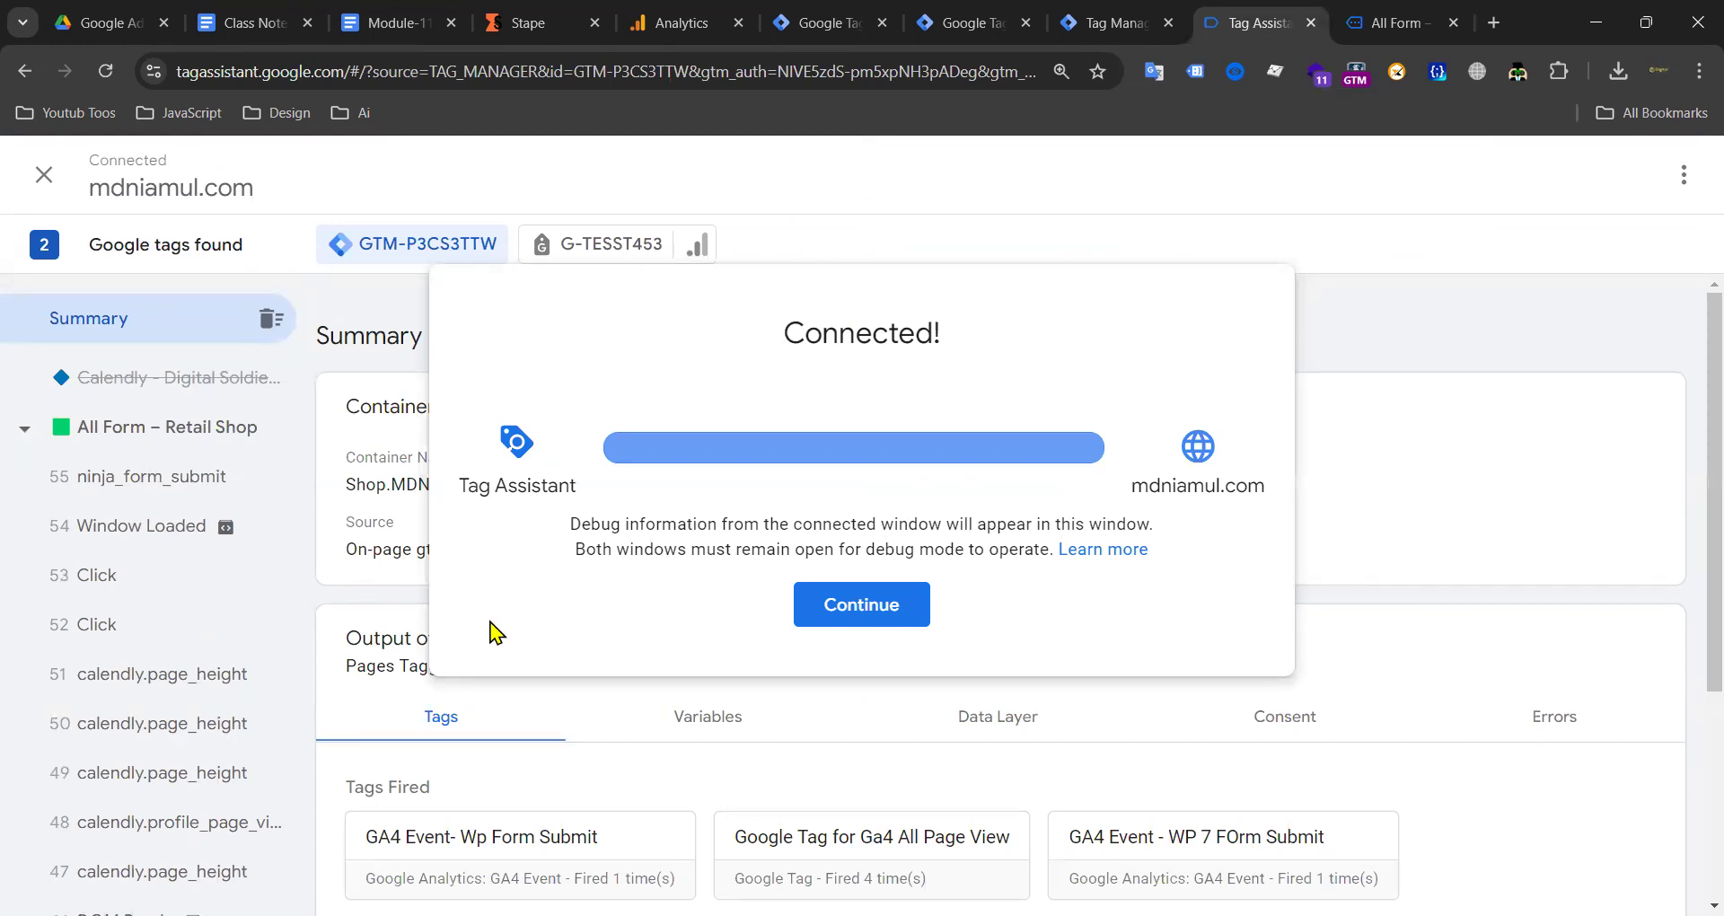
Step: Dismiss the notice and confirm the server preview received ninja_form_submit, wp_form_submit and WP7_form_submit
left_click(844, 607)
scroll(898, 494, "down", 4)
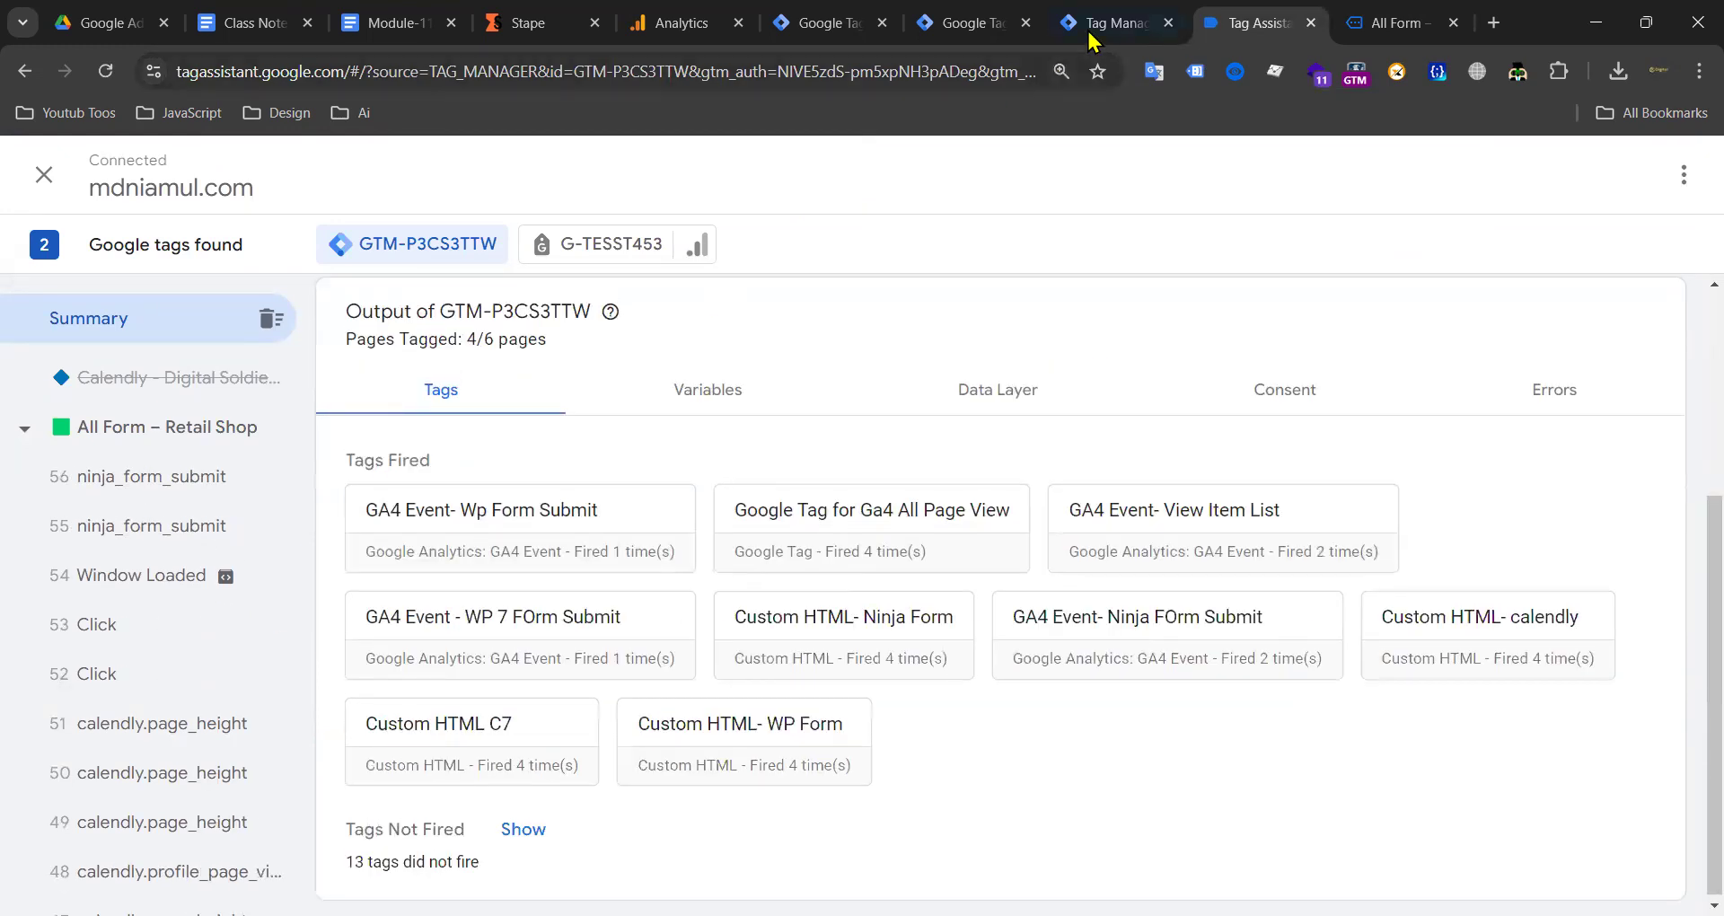
left_click(1092, 40)
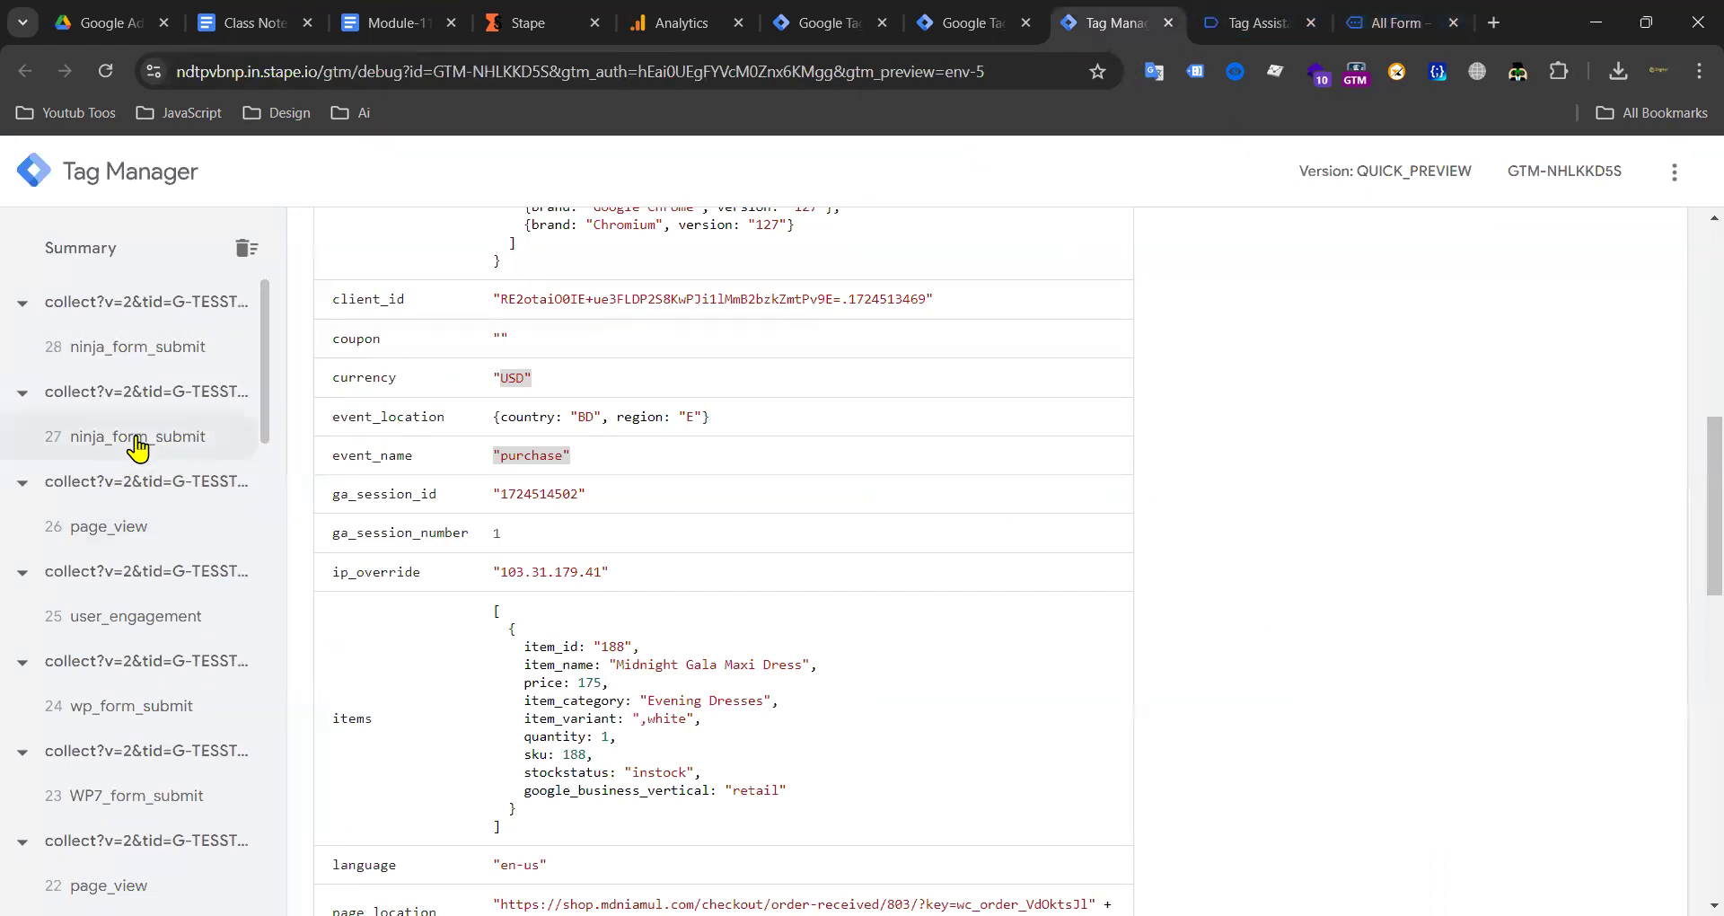
scroll(121, 709, "down", 2)
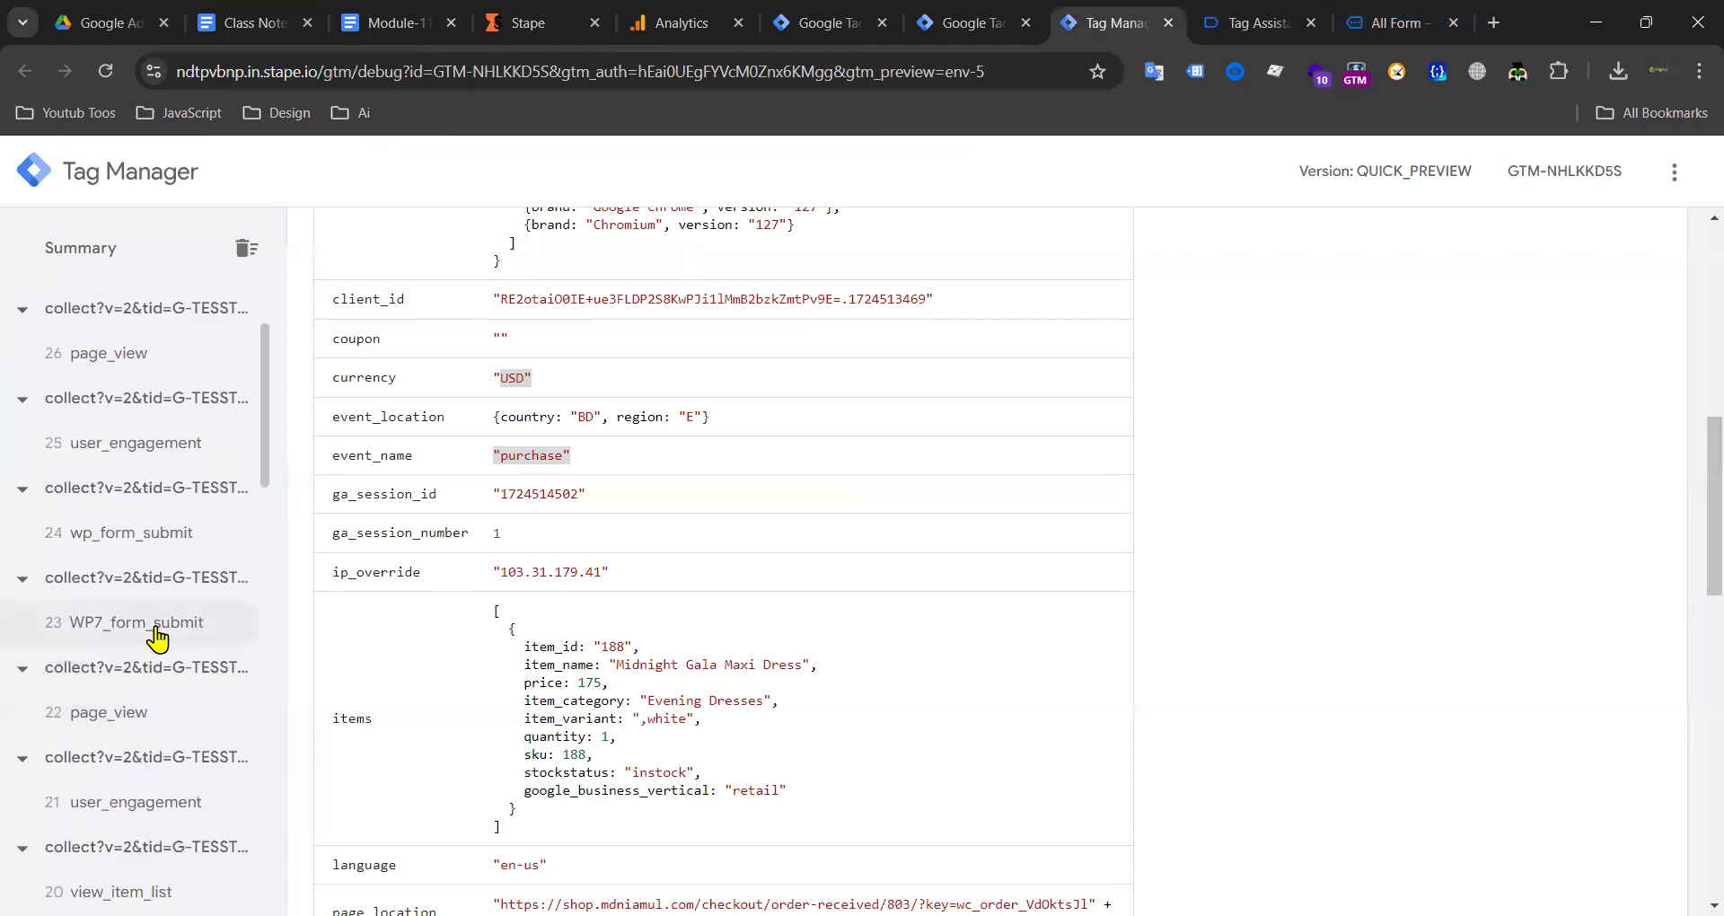
scroll(151, 619, "up", 2)
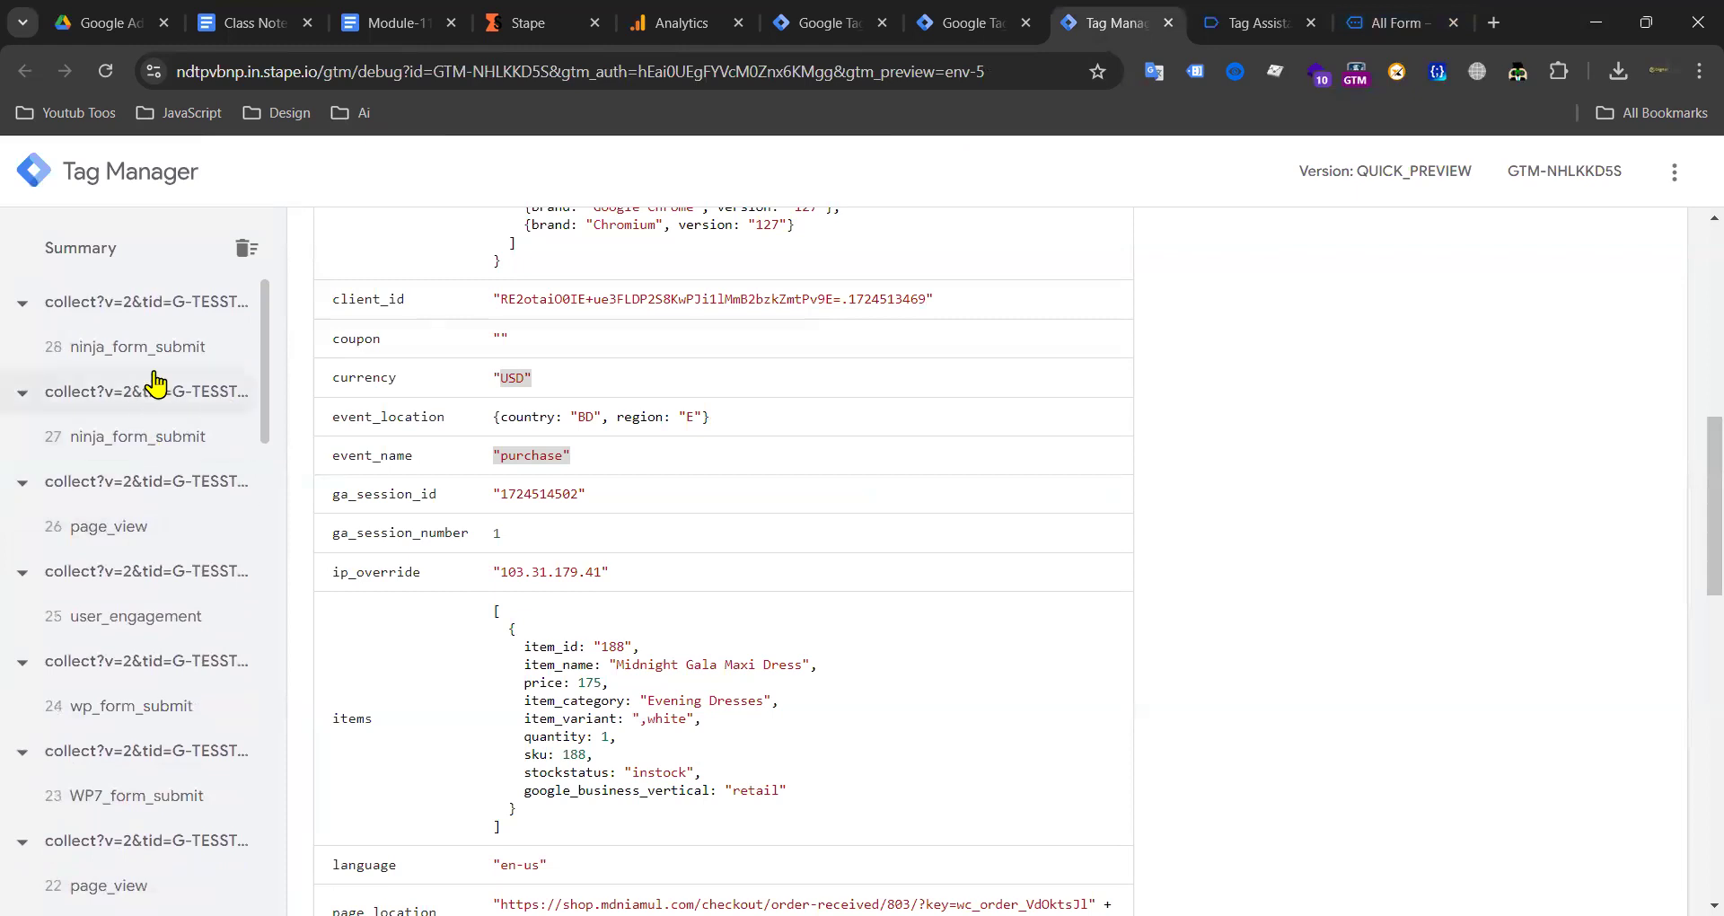
Step: Book the 30 Minute Meeting on the 25th at the 10:30am slot
left_click(1380, 21)
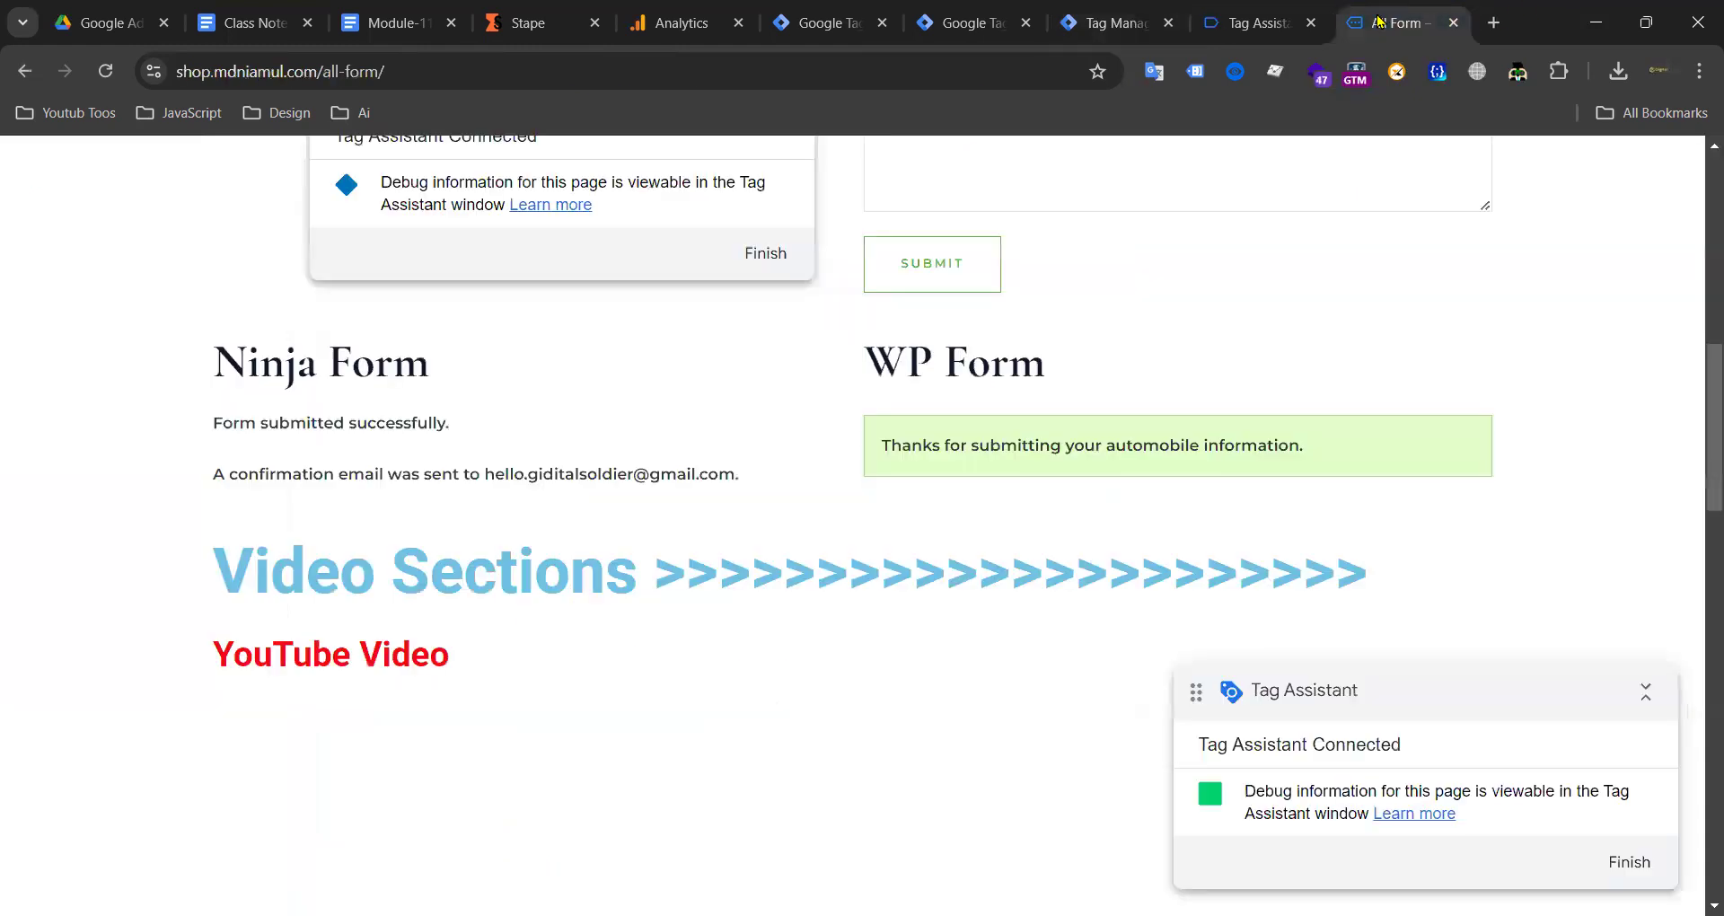
scroll(764, 459, "down", 4)
scroll(674, 455, "up", 12)
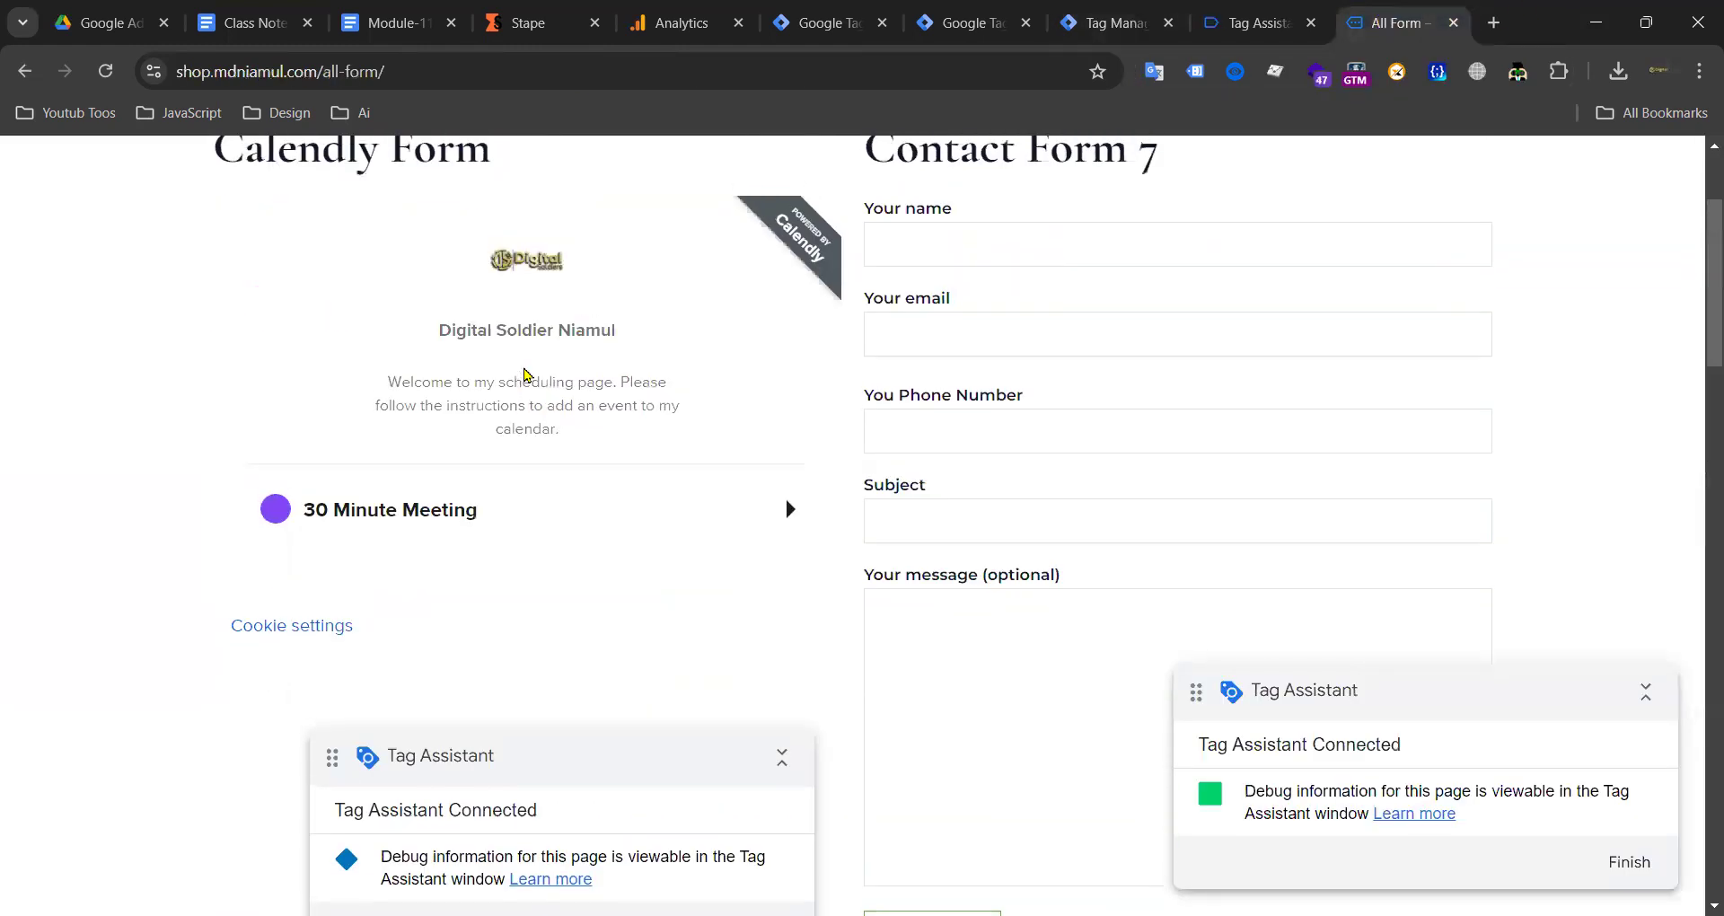
right_click(463, 546)
scroll(354, 392, "down", 2)
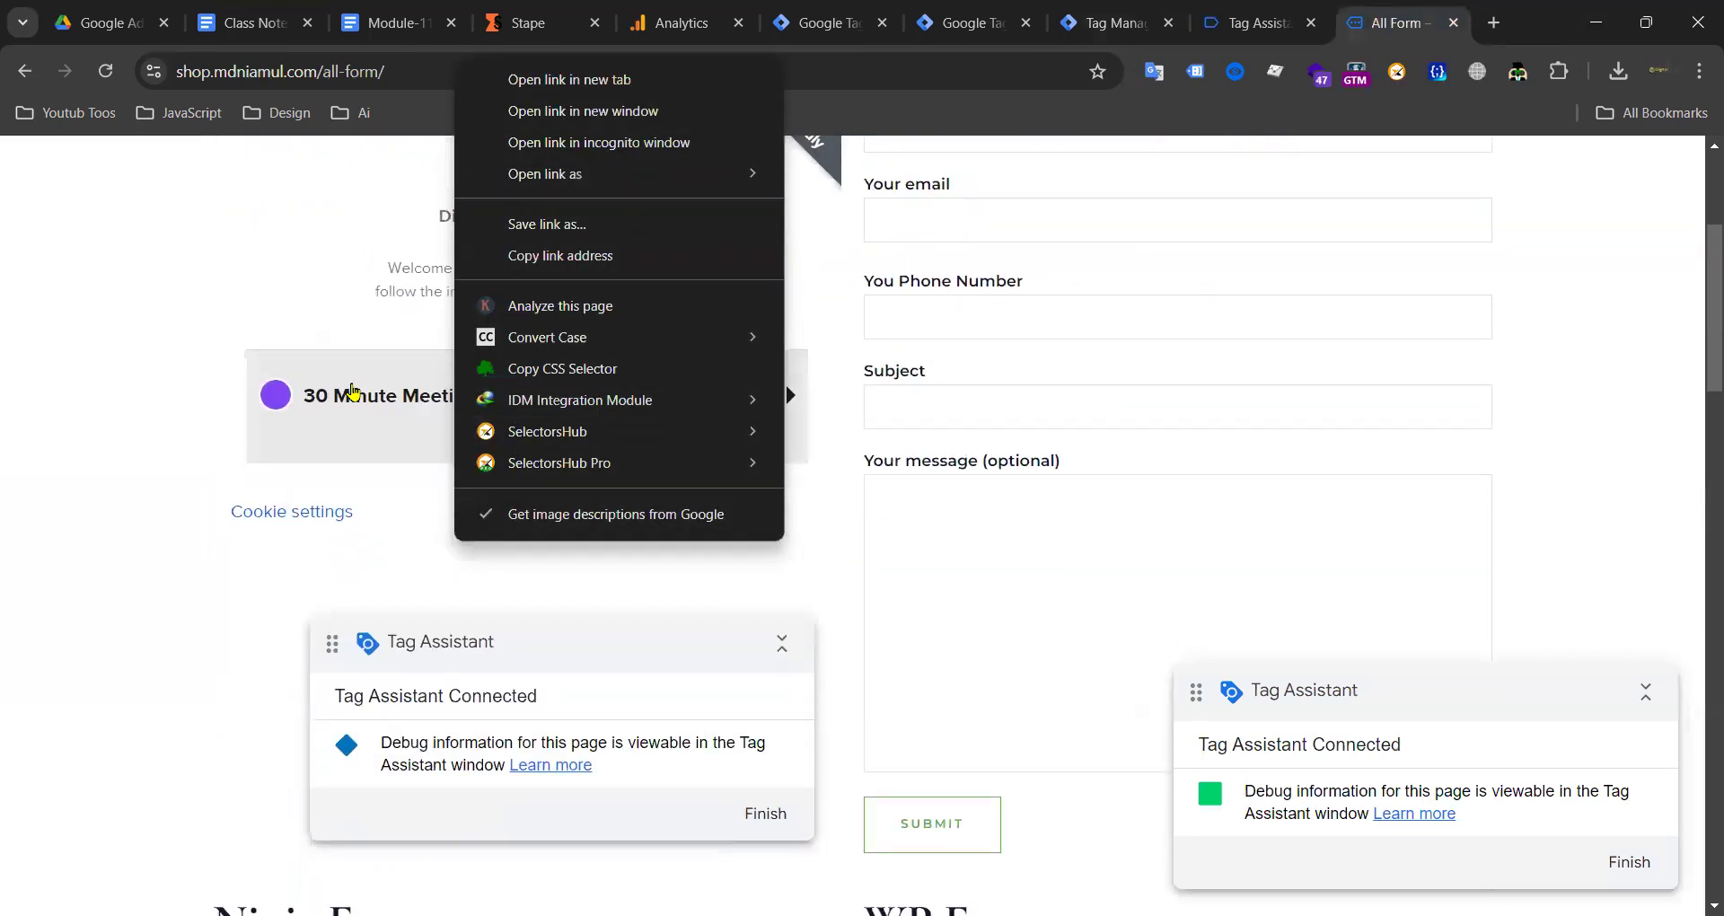
left_click(356, 400)
scroll(575, 415, "up", 4)
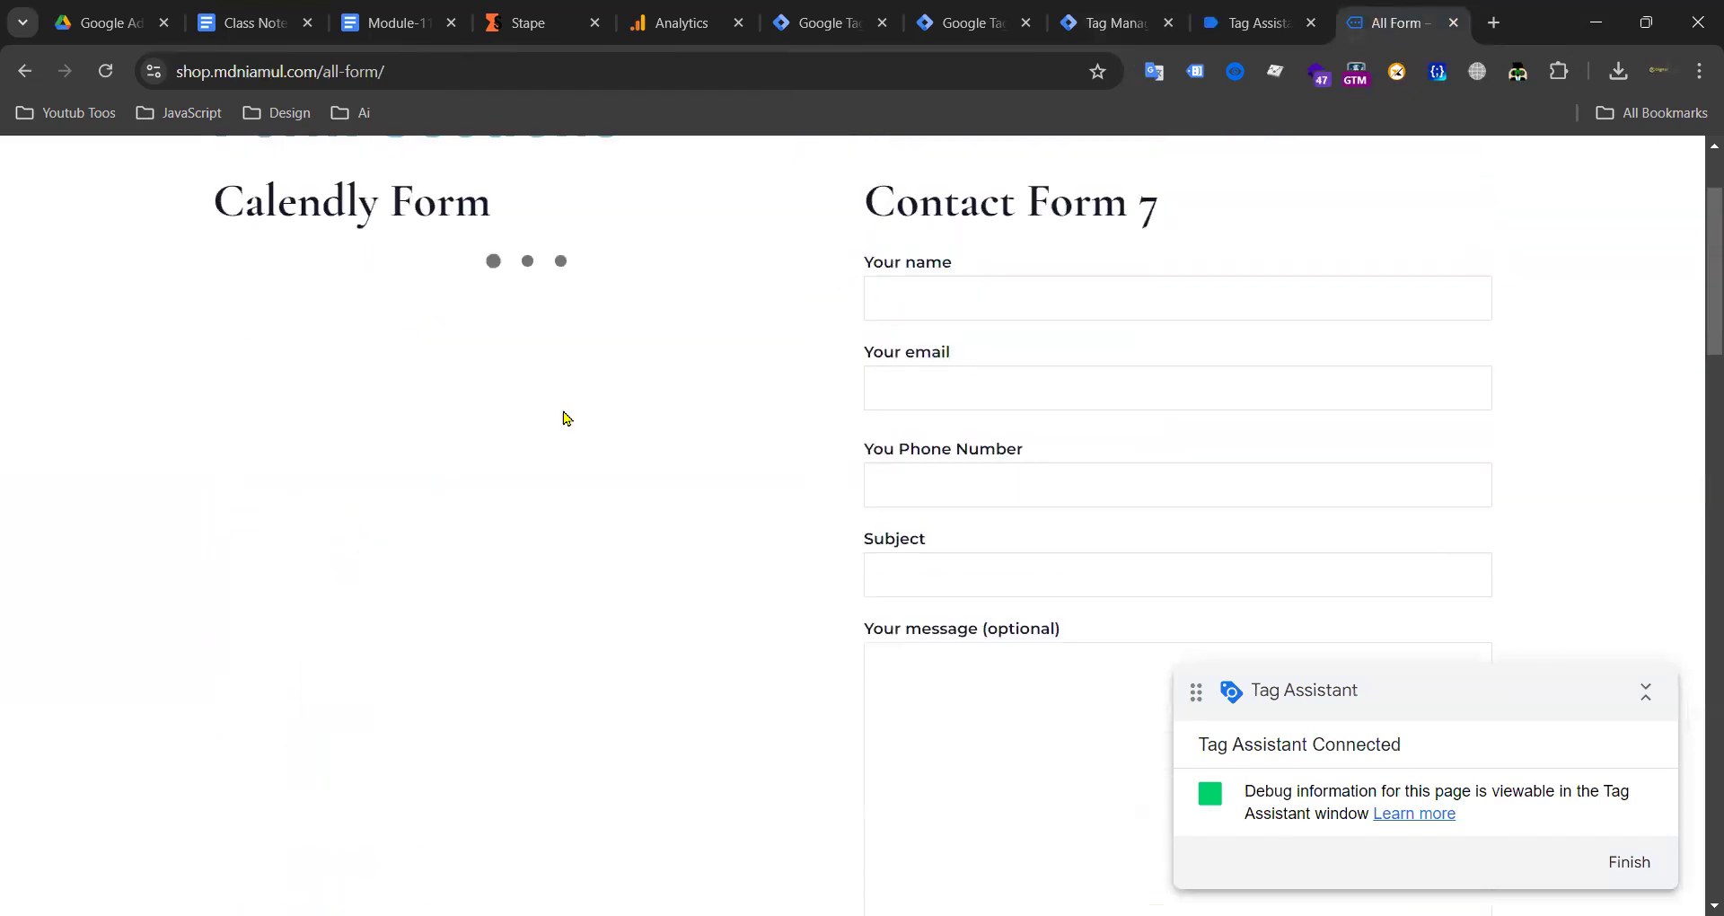
scroll(539, 435, "down", 2)
scroll(1120, 386, "down", 1)
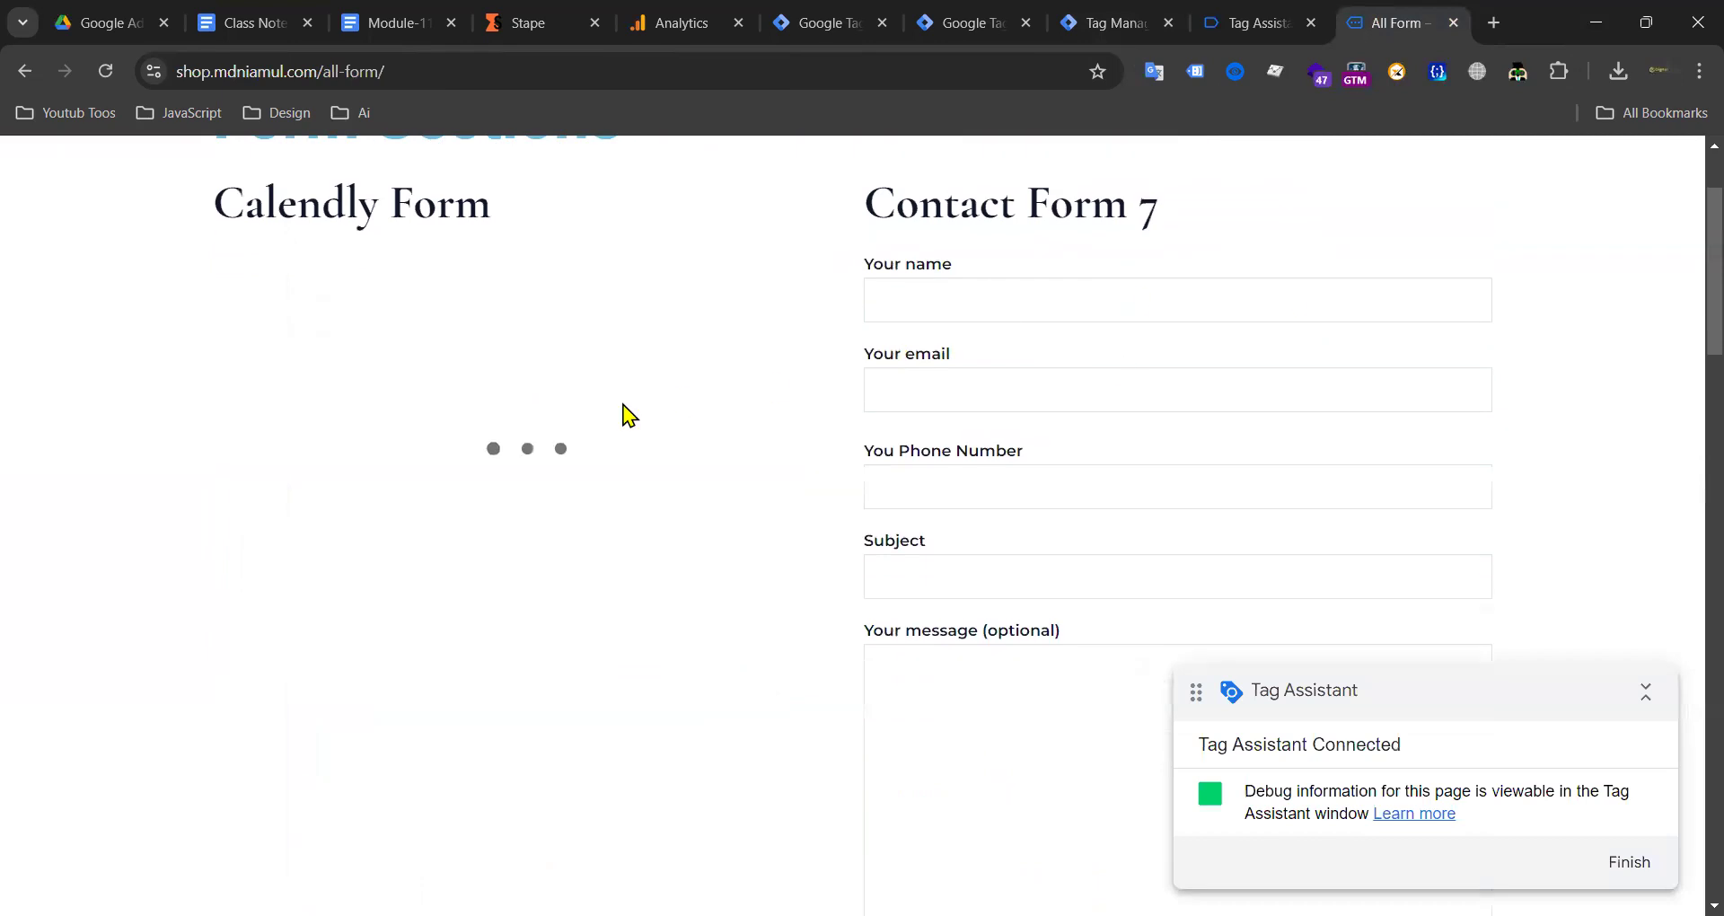
scroll(610, 634, "down", 1)
scroll(610, 634, "down", 2)
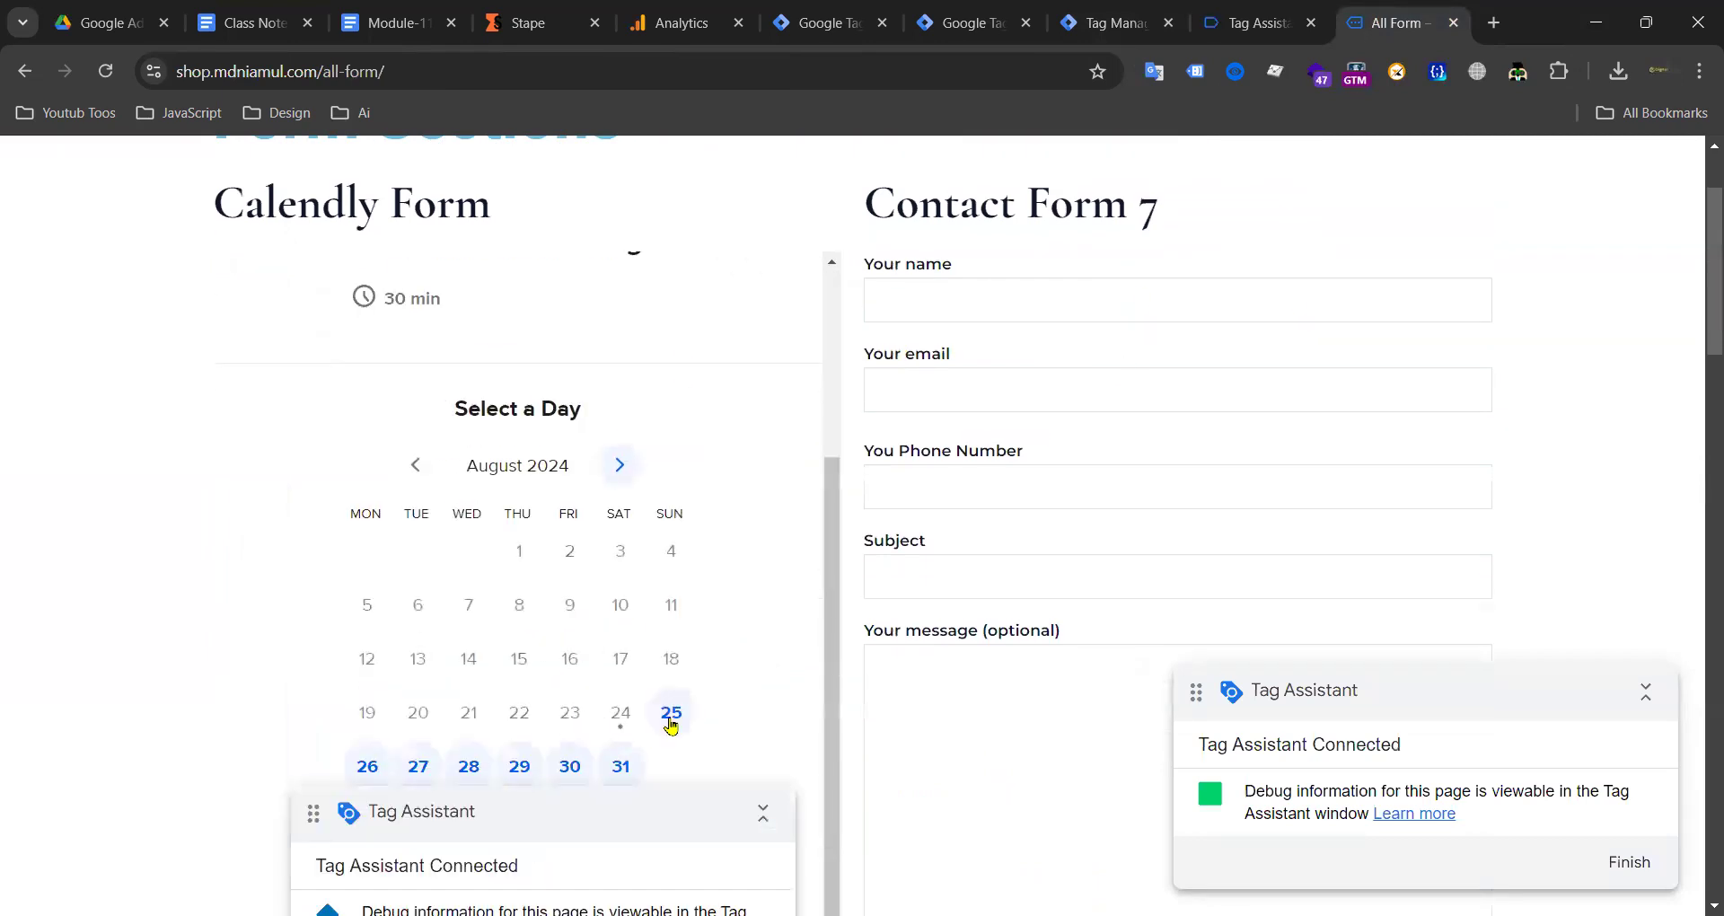
left_click(670, 710)
left_click(527, 426)
left_click(636, 438)
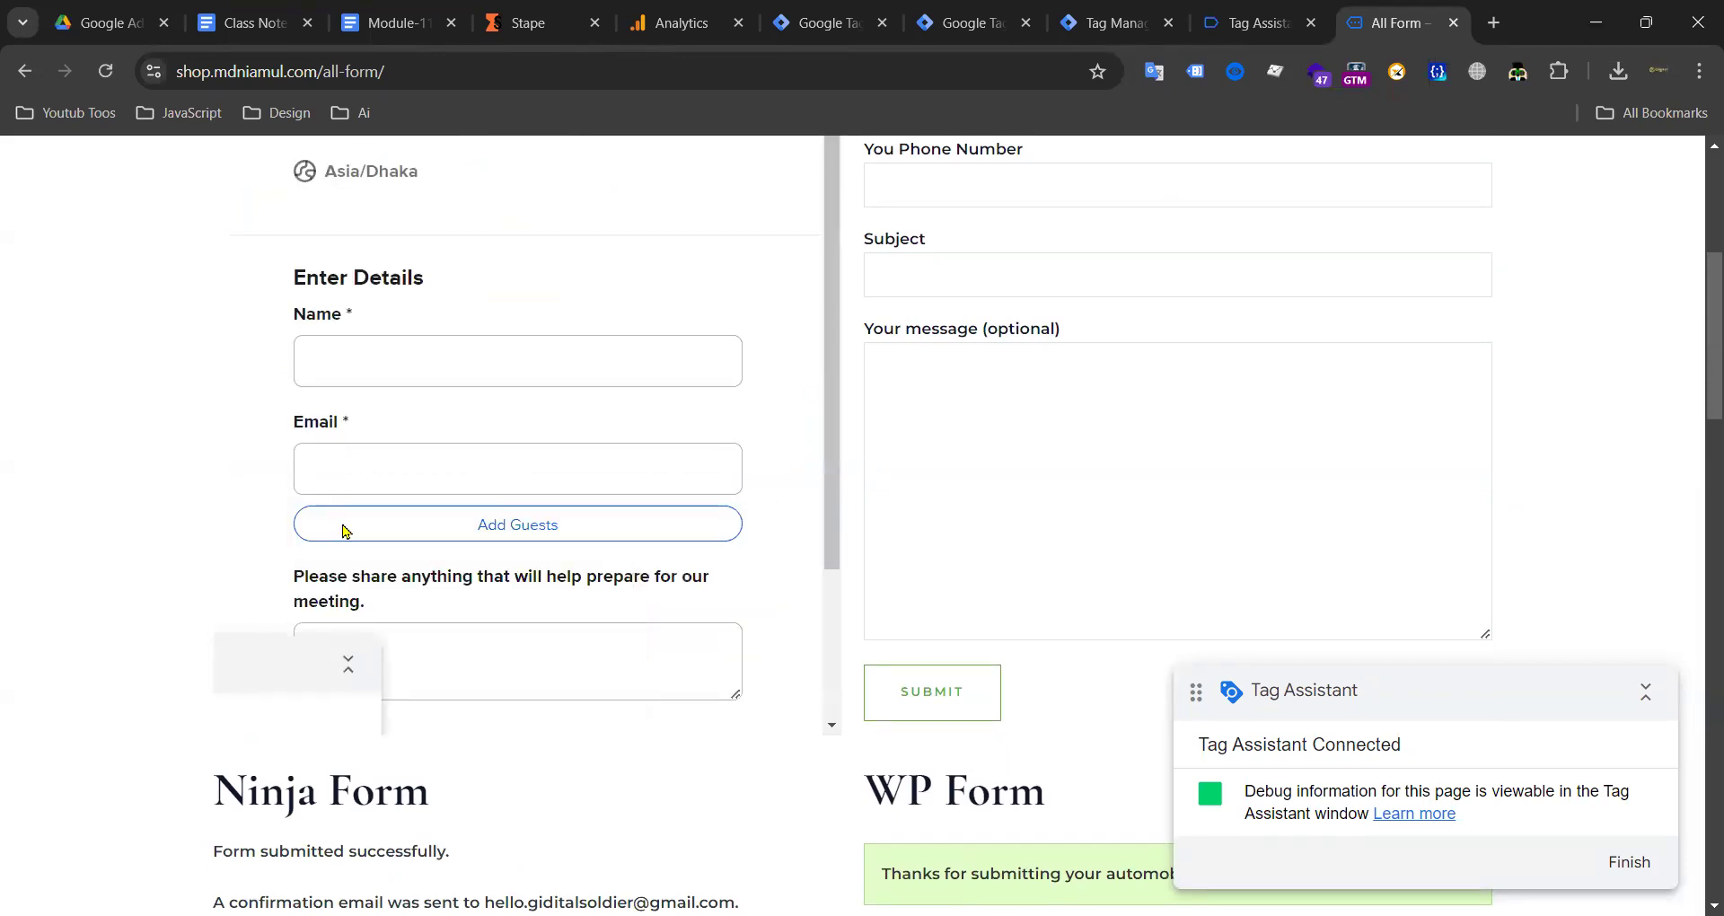
Step: Fill the booking name and email from saved details, add note 'TEST', and schedule it
left_click(444, 352)
left_click(501, 432)
scroll(427, 477, "down", 2)
left_click(428, 480)
type("TEST")
left_click(520, 672)
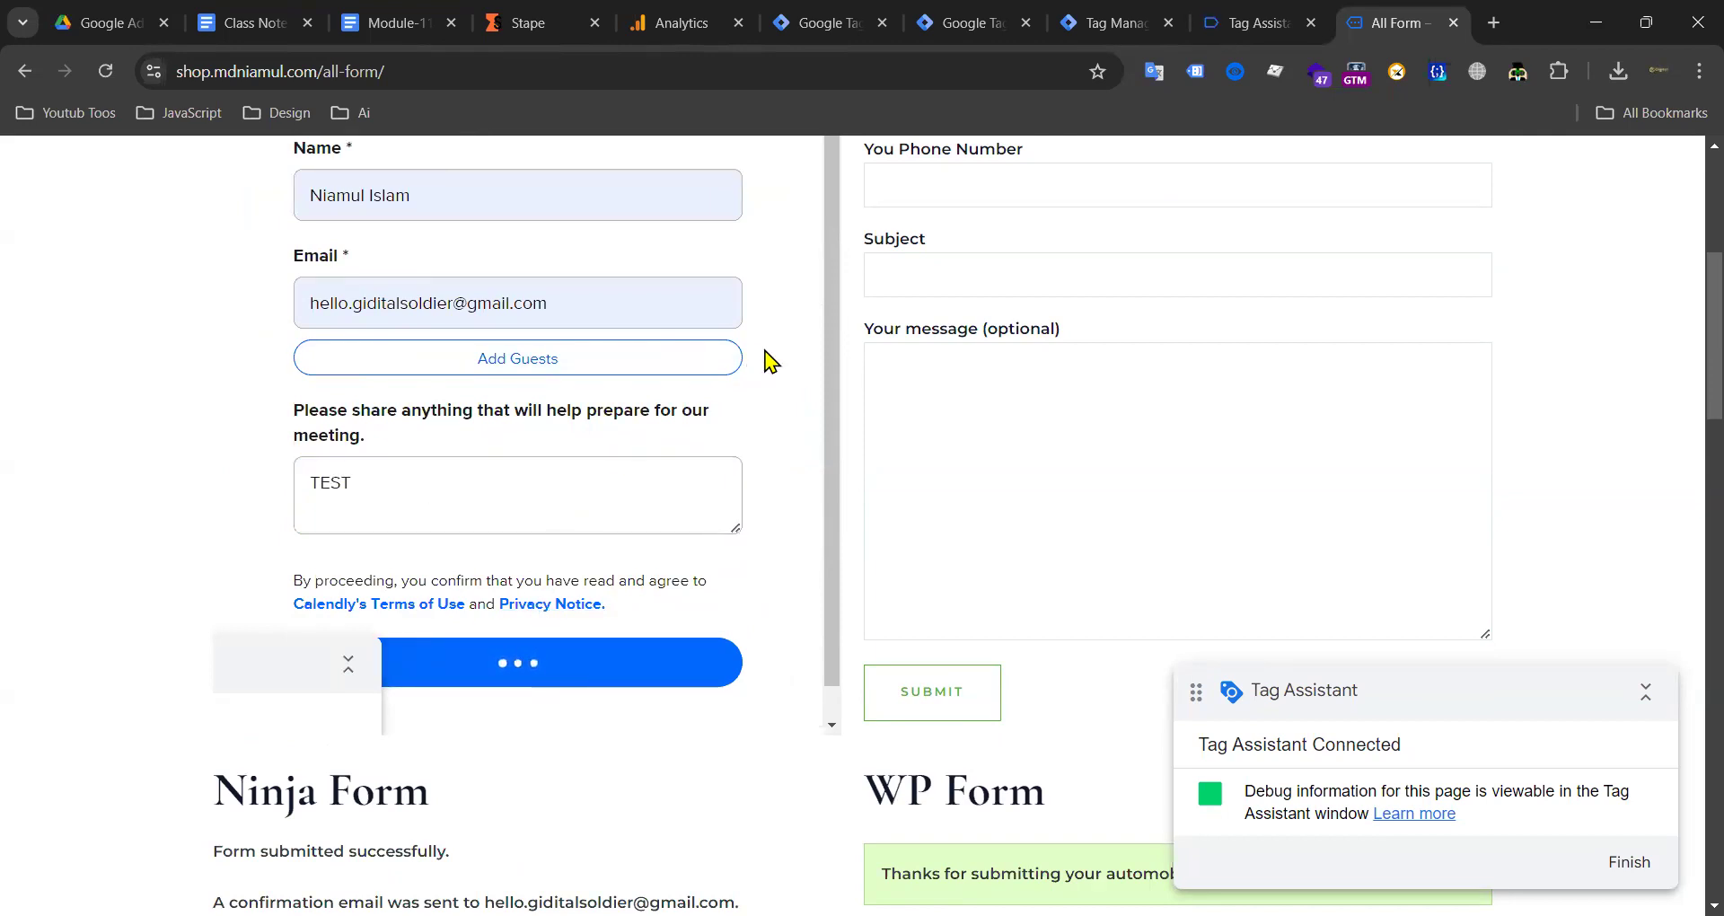
scroll(568, 338, "up", 5)
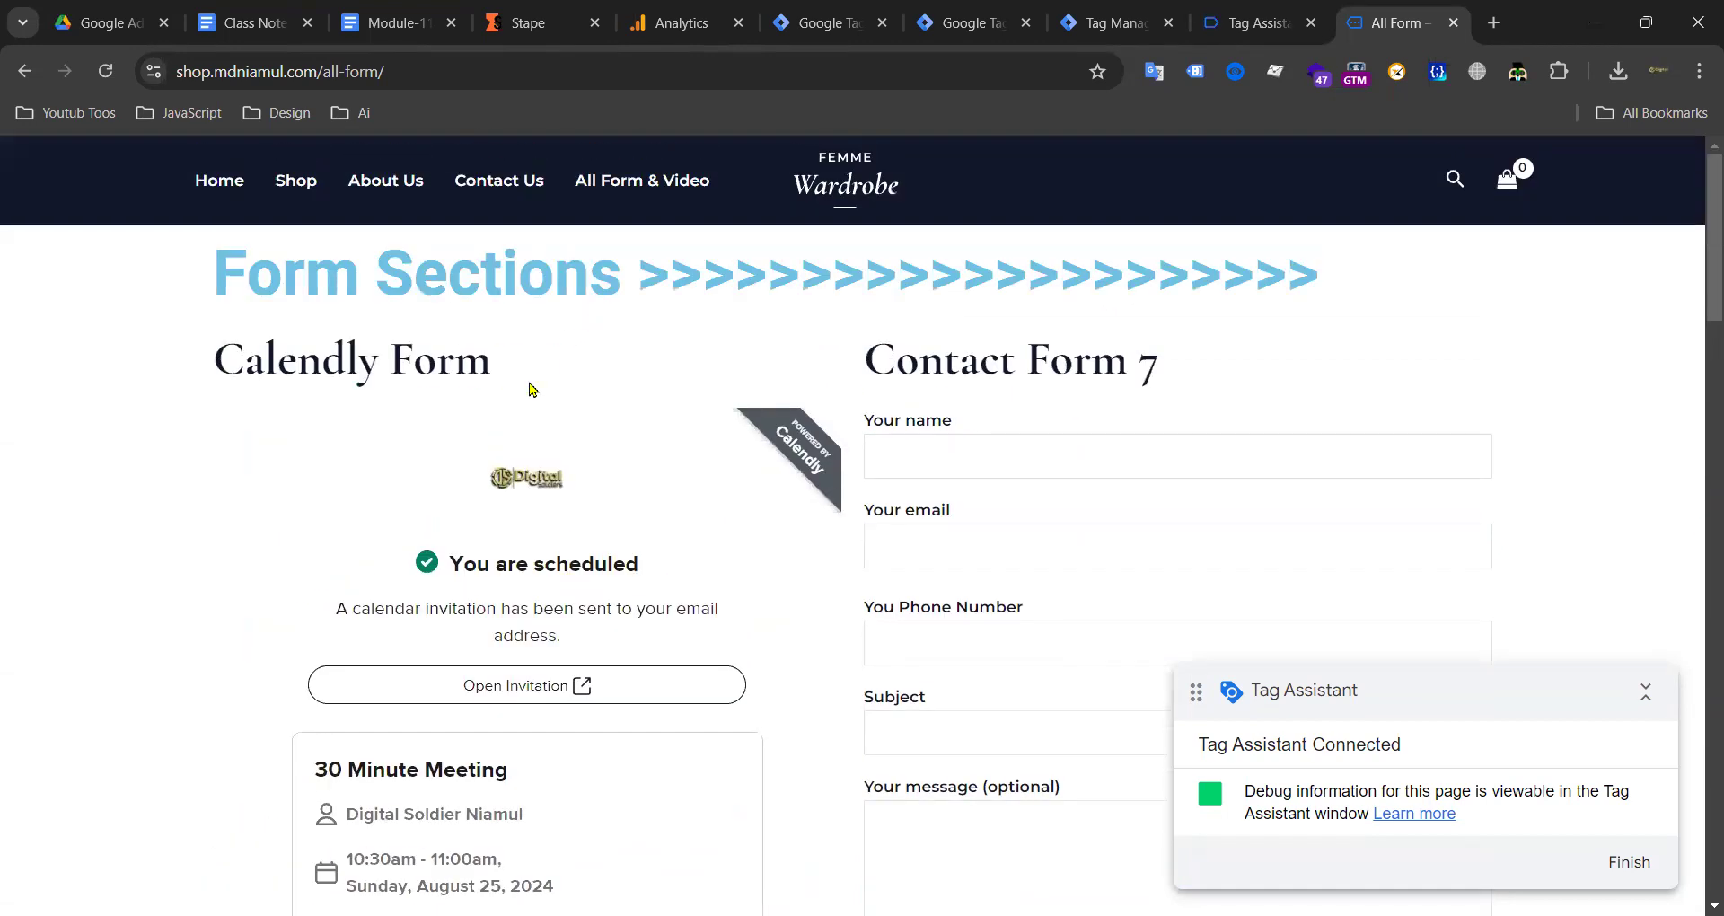
left_click(1255, 22)
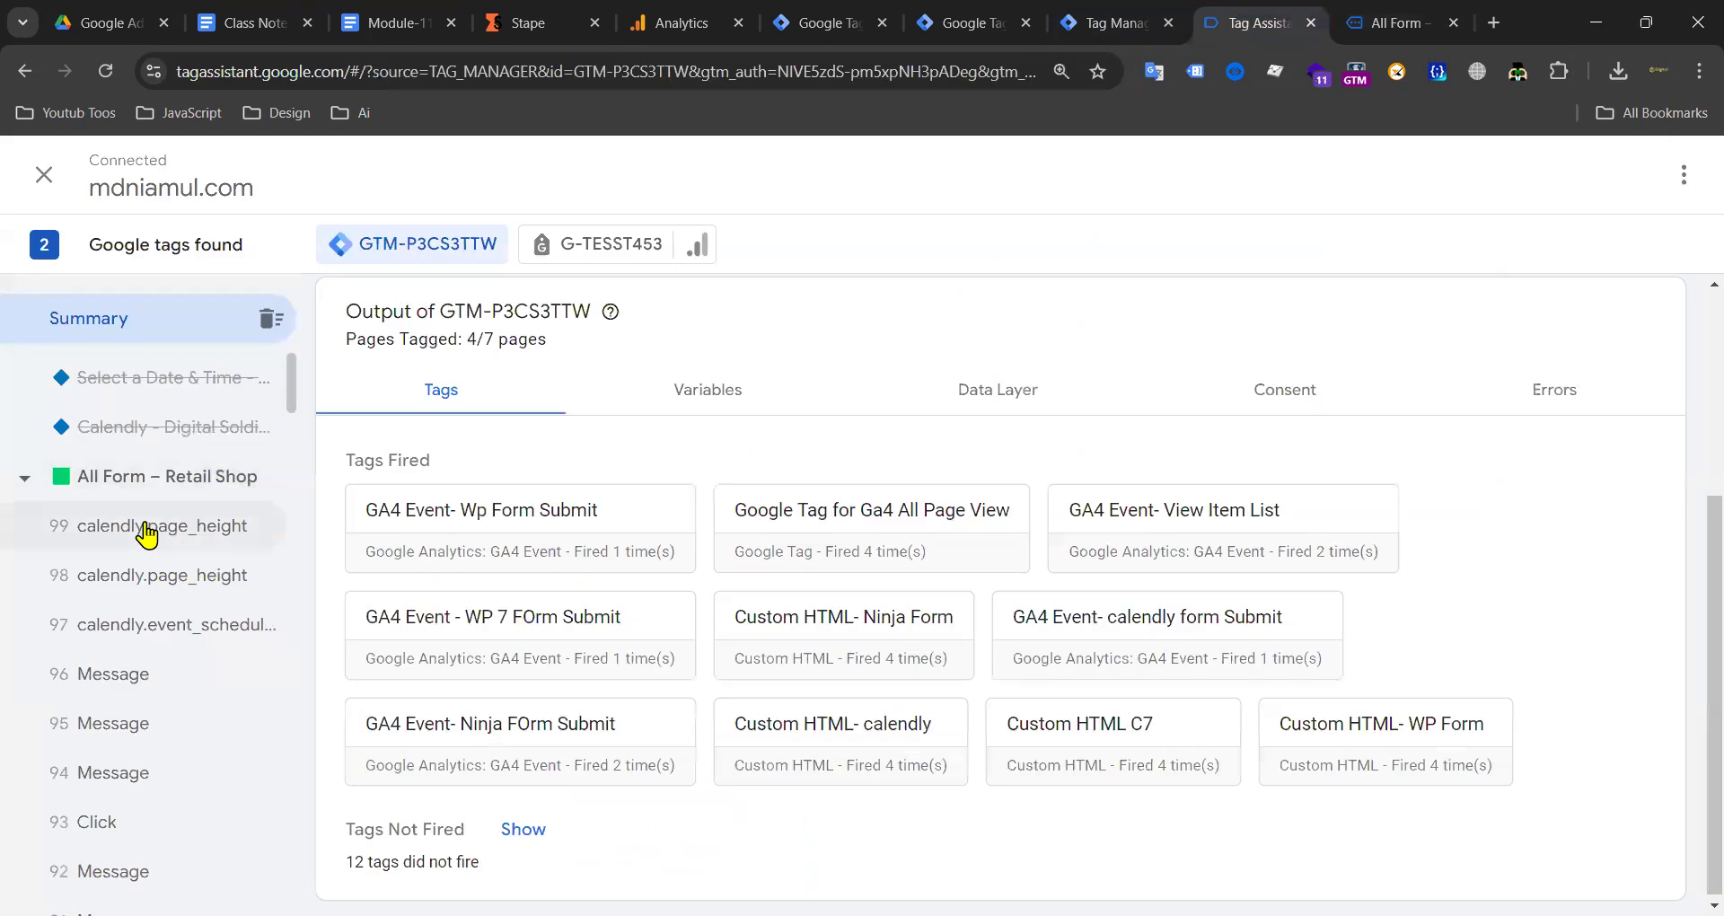
Step: Inspect the calendly.page_height and calendly.event_scheduled events, then check the server preview and DebugView
left_click(147, 534)
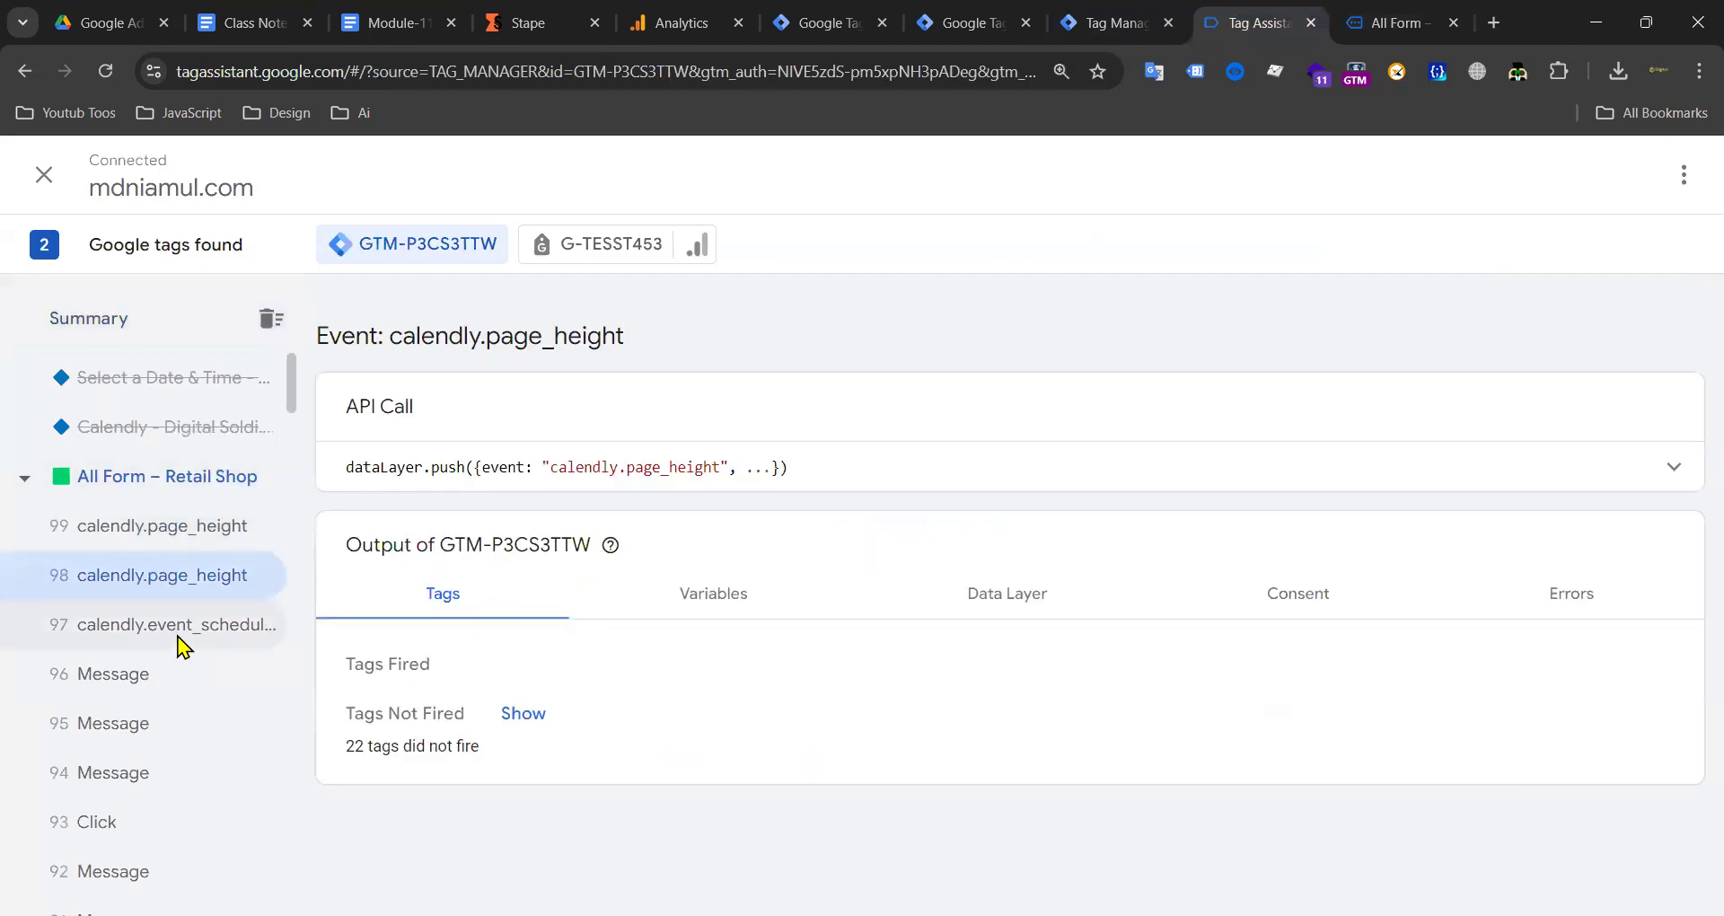
left_click(181, 632)
left_click(1113, 22)
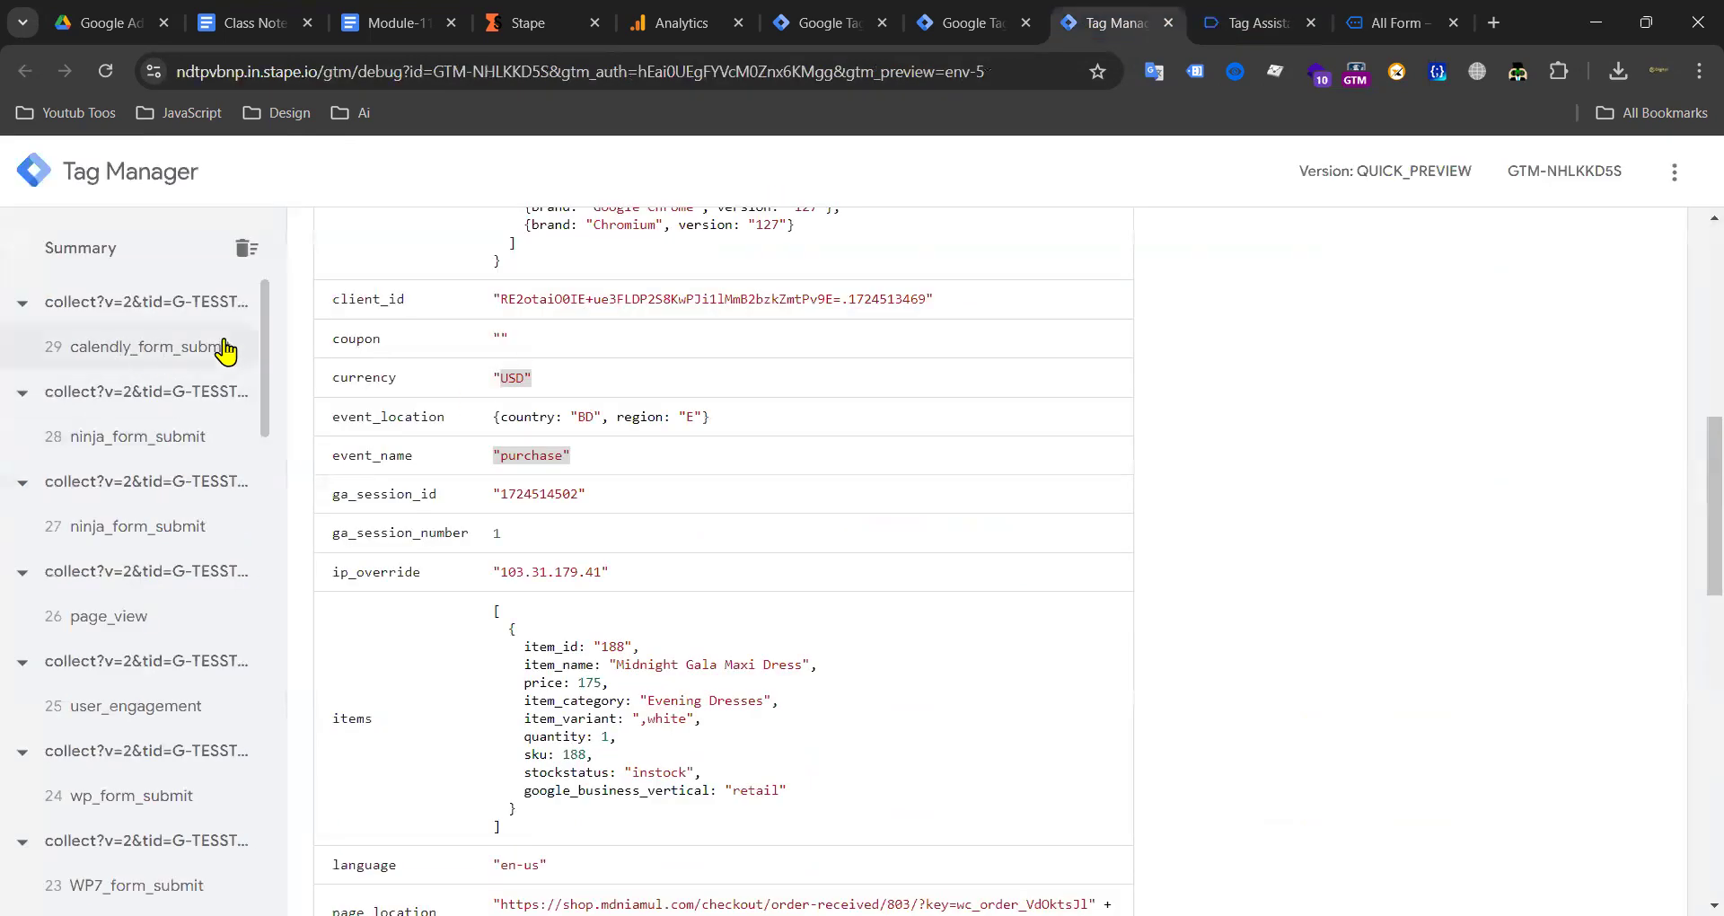
left_click(682, 23)
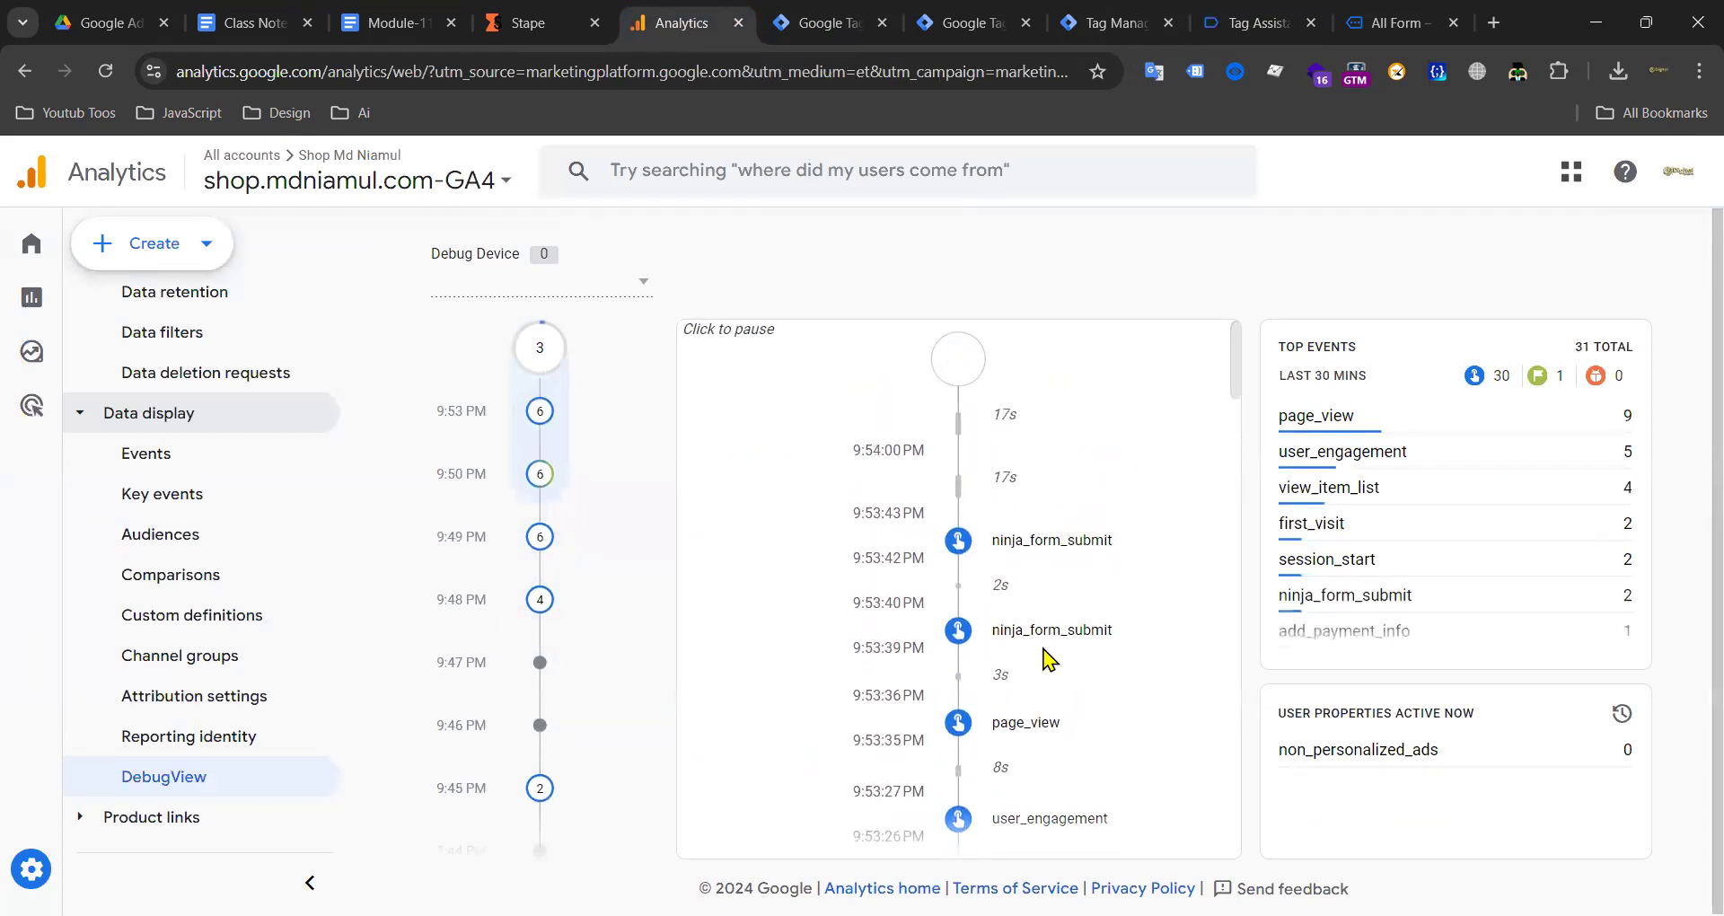
Step: Review the DebugView event stream and switch the debug device to Google
scroll(1051, 660, "down", 3)
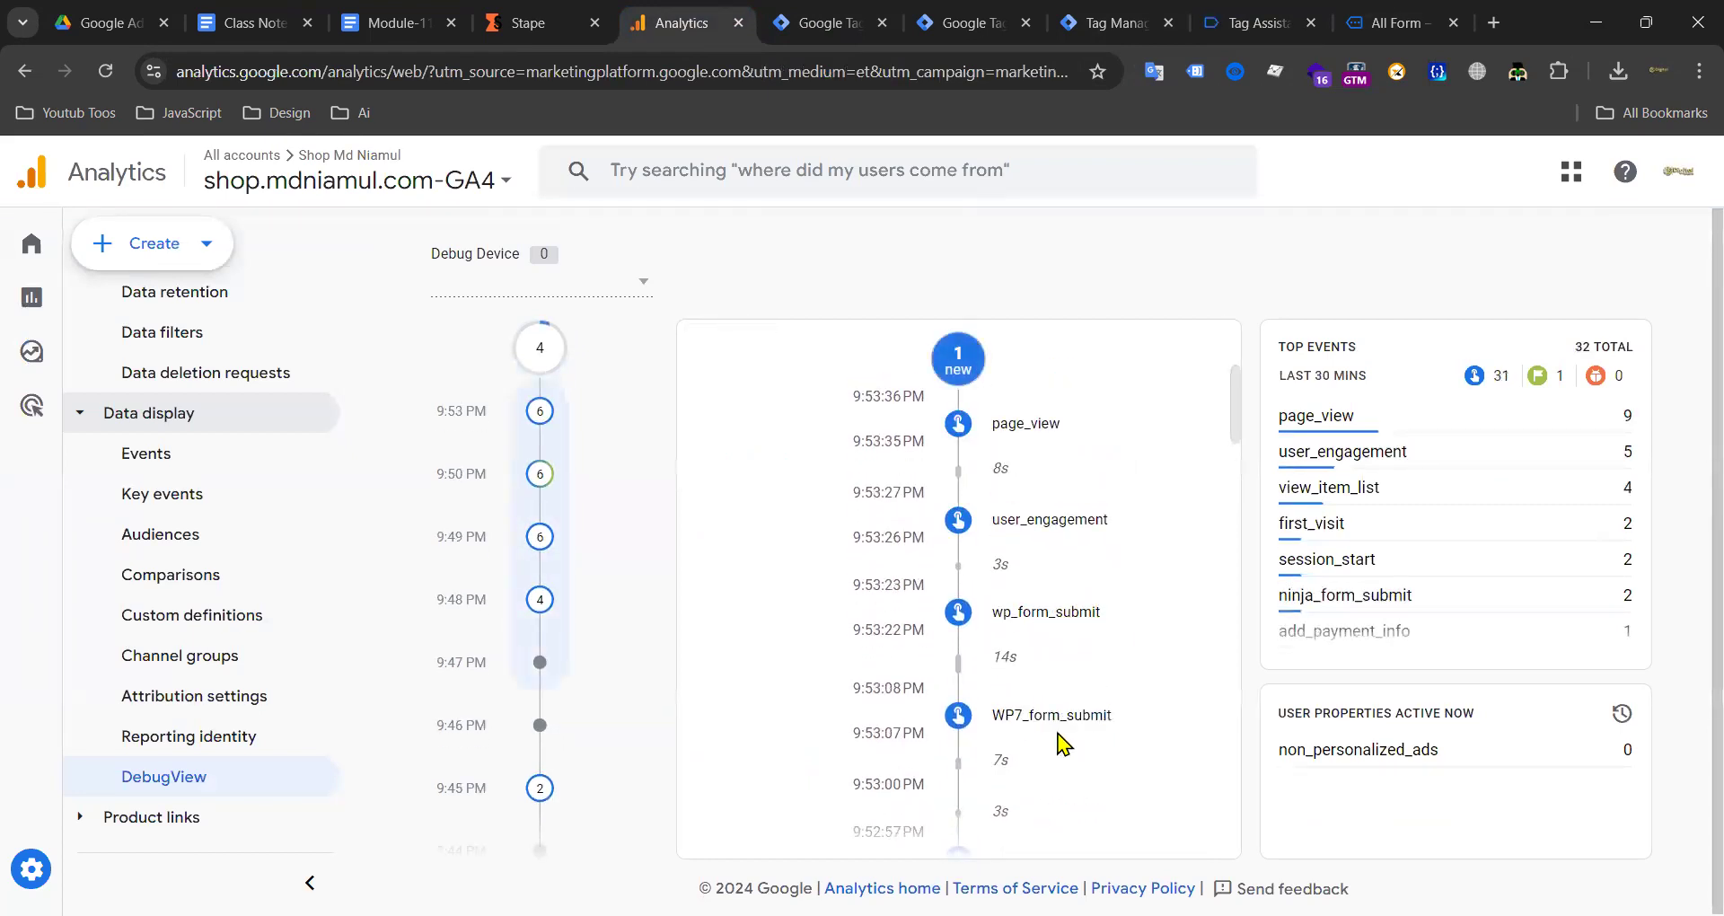
scroll(1064, 743, "up", 5)
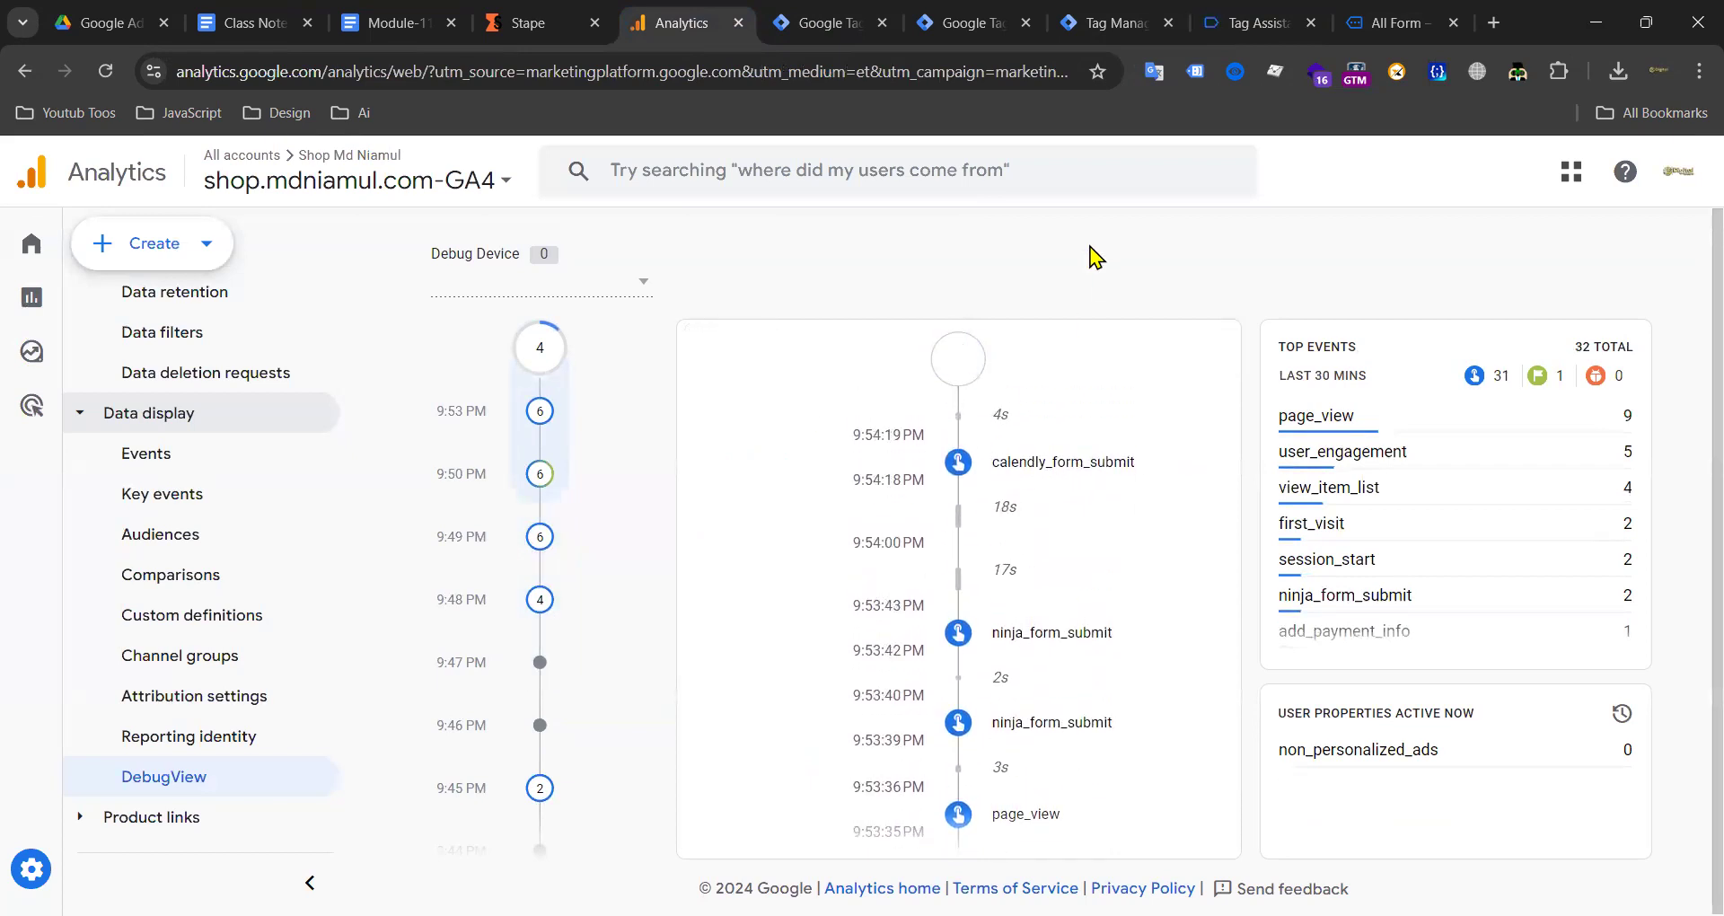
scroll(1105, 454, "down", 10)
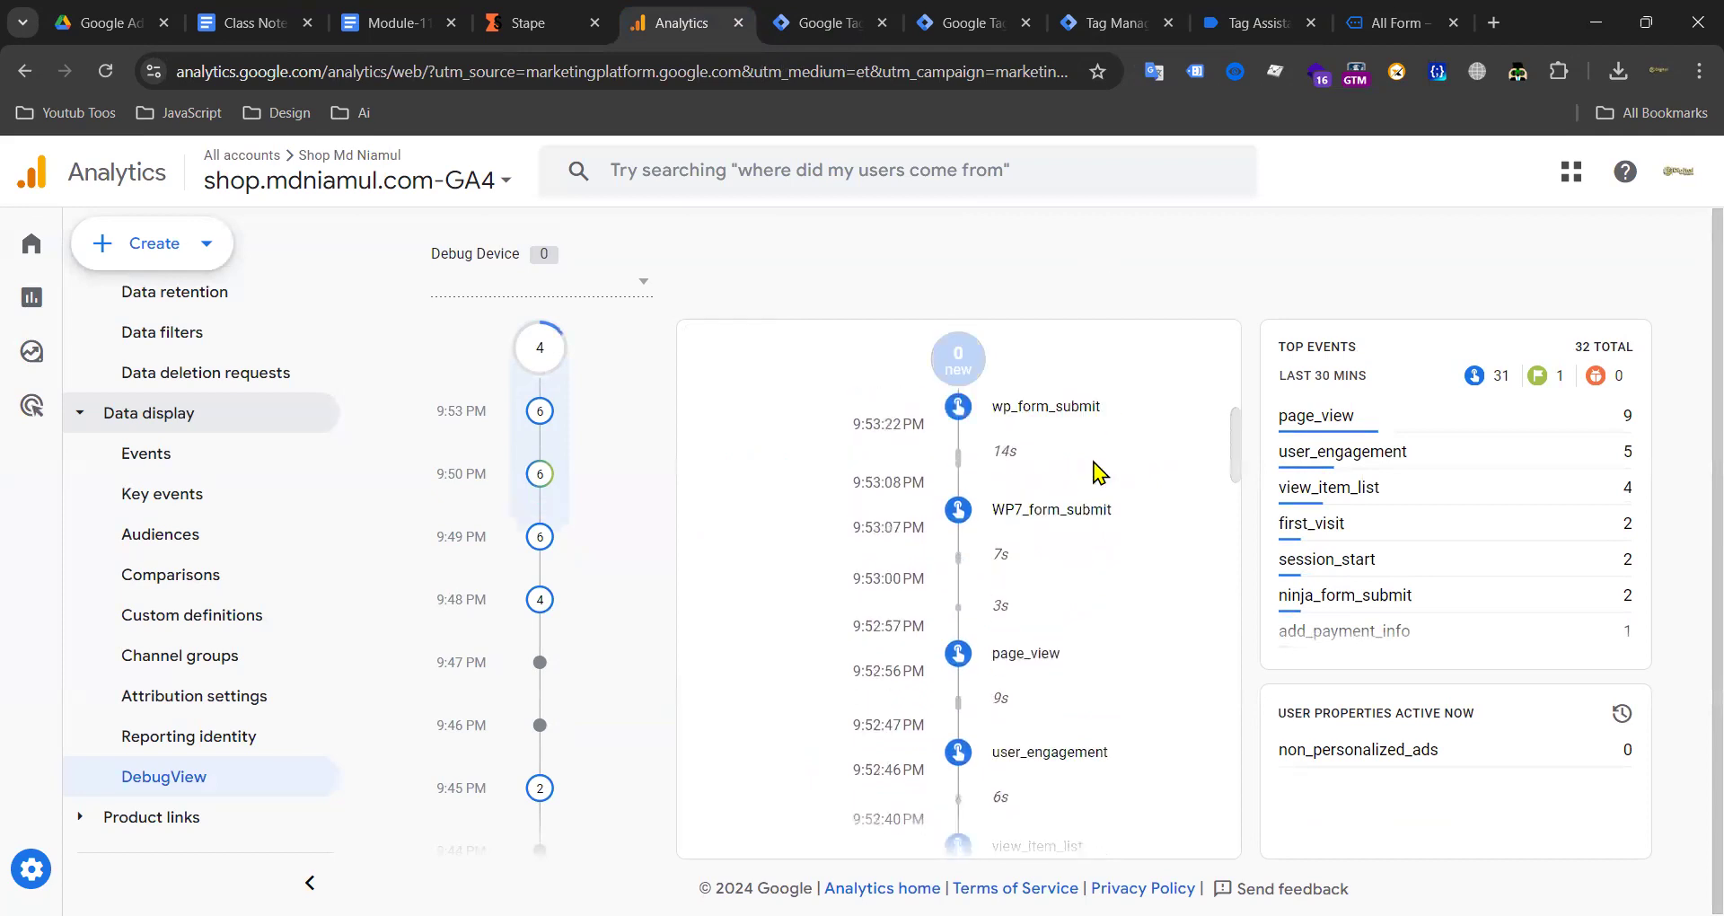
scroll(1105, 465, "down", 2)
scroll(1078, 469, "up", 12)
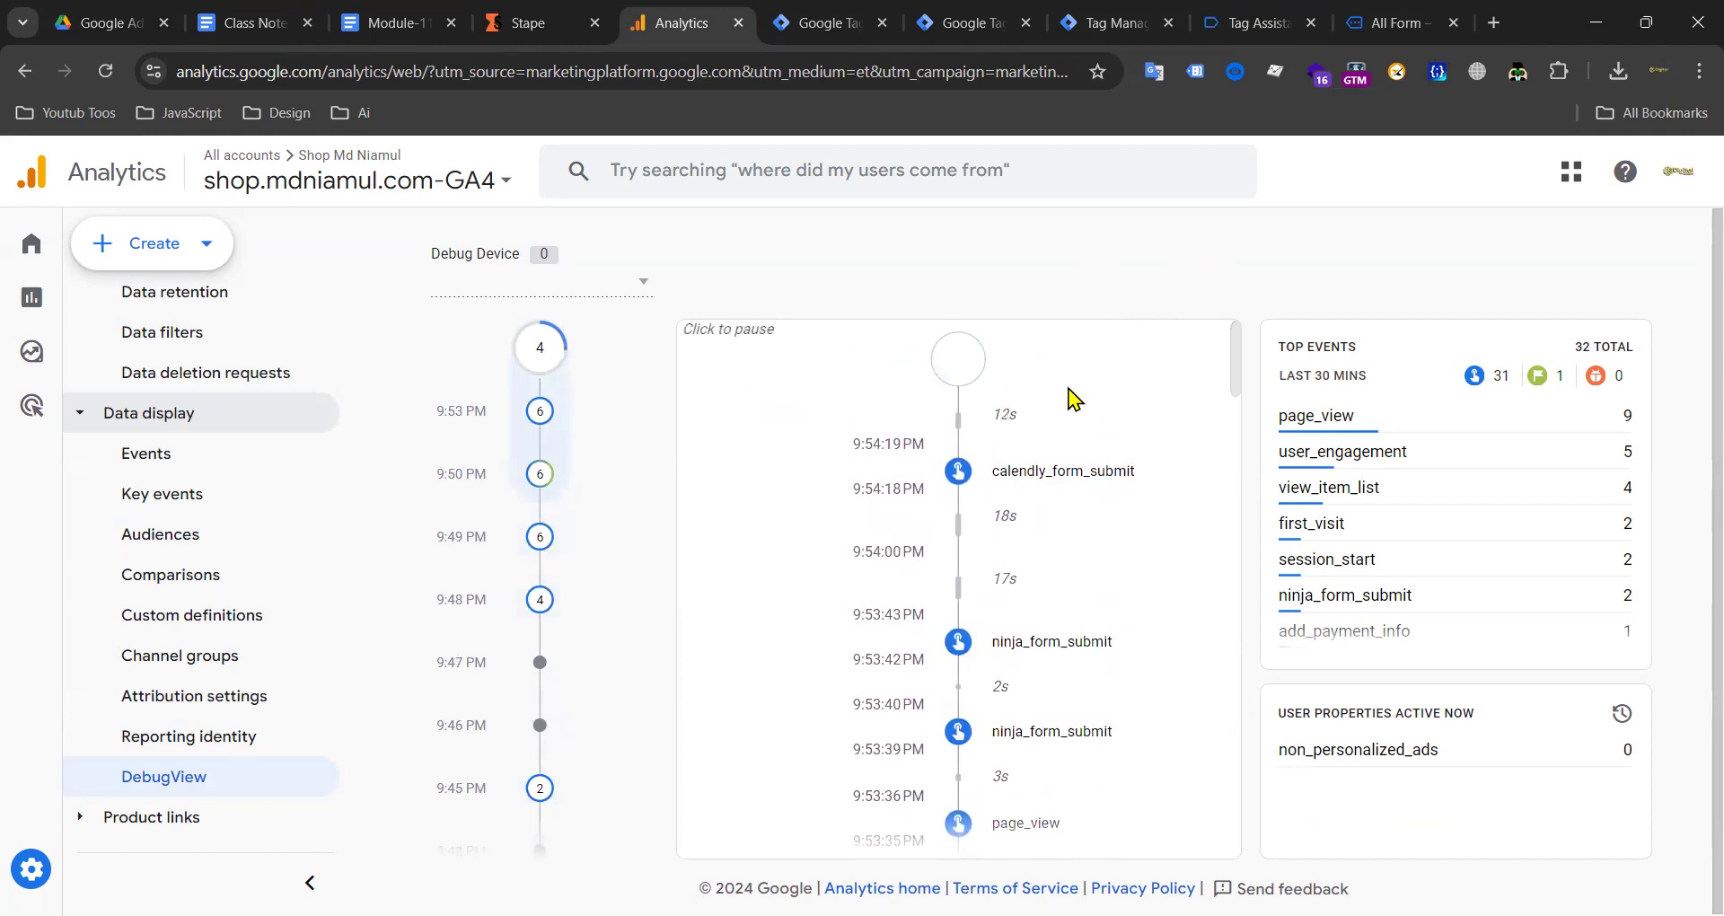
left_click(645, 286)
left_click(955, 270)
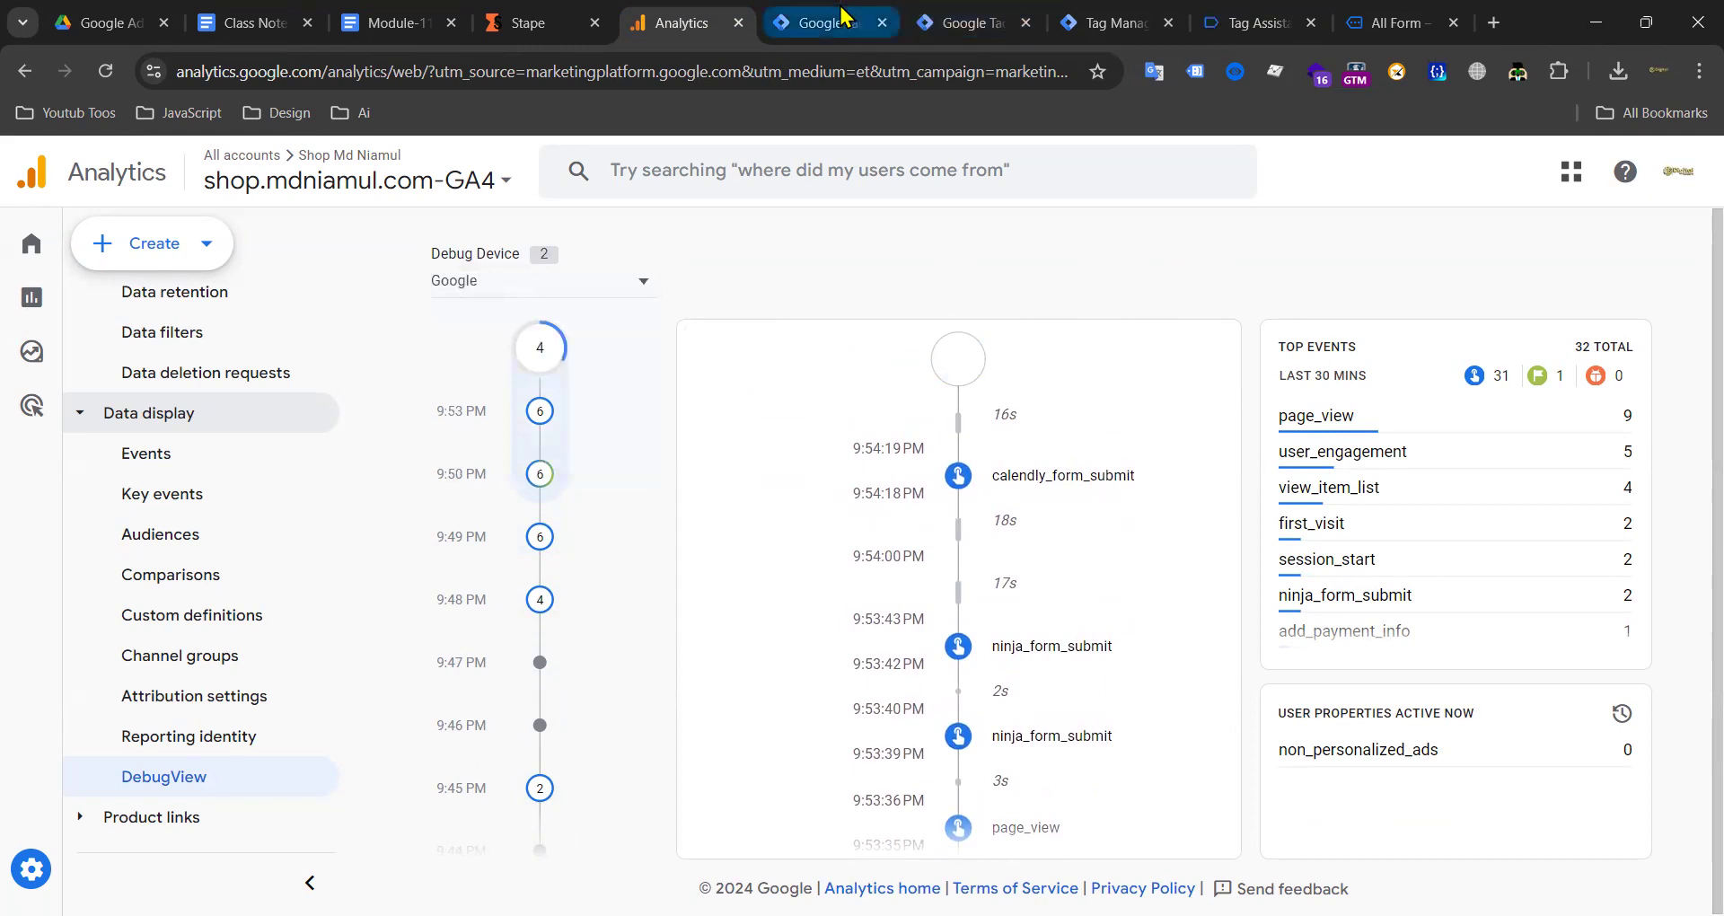
left_click(844, 23)
Step: Start a new server client, discard it unsaved, and view the server container's Tags list
left_click(975, 22)
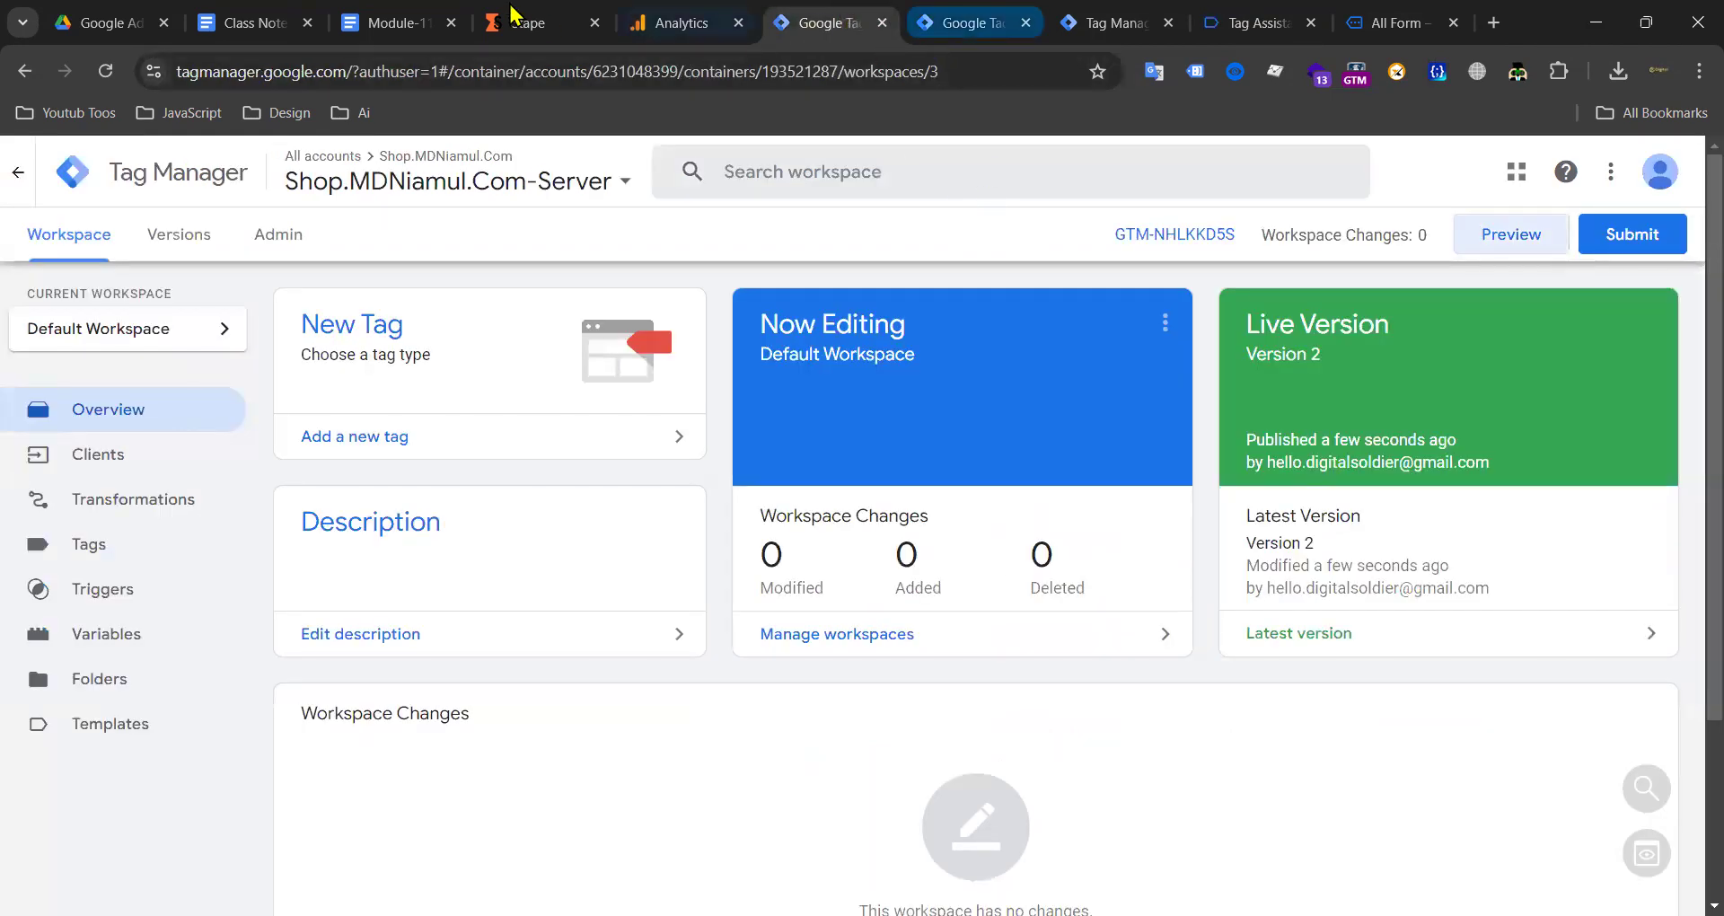
left_click(132, 457)
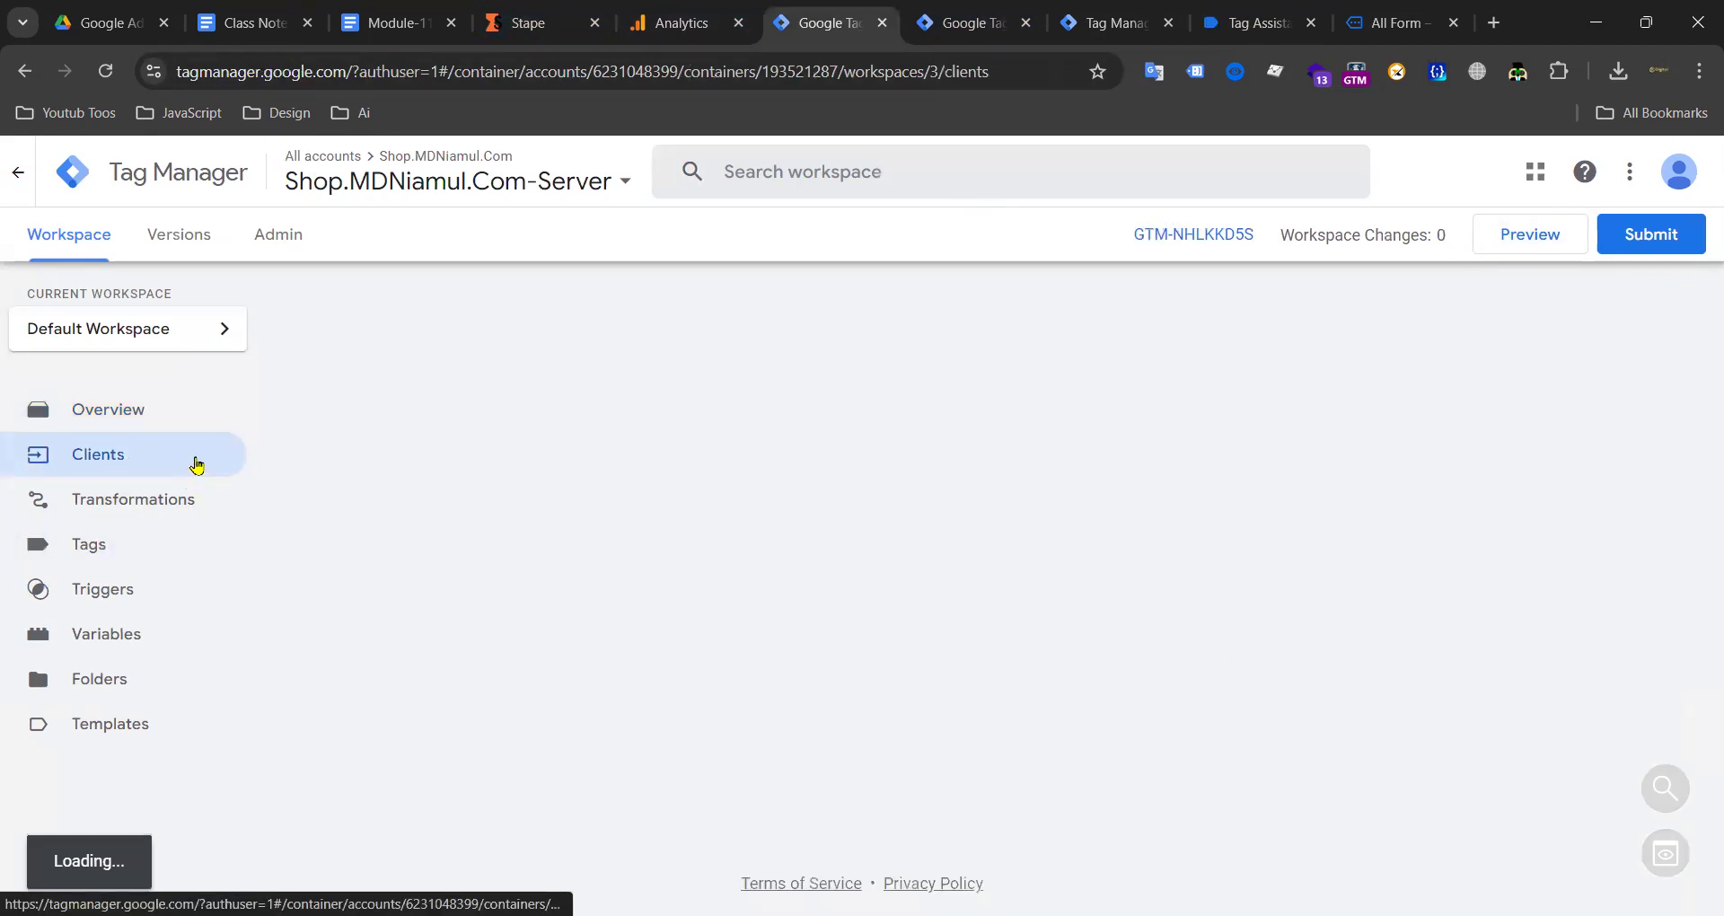
left_click(1629, 327)
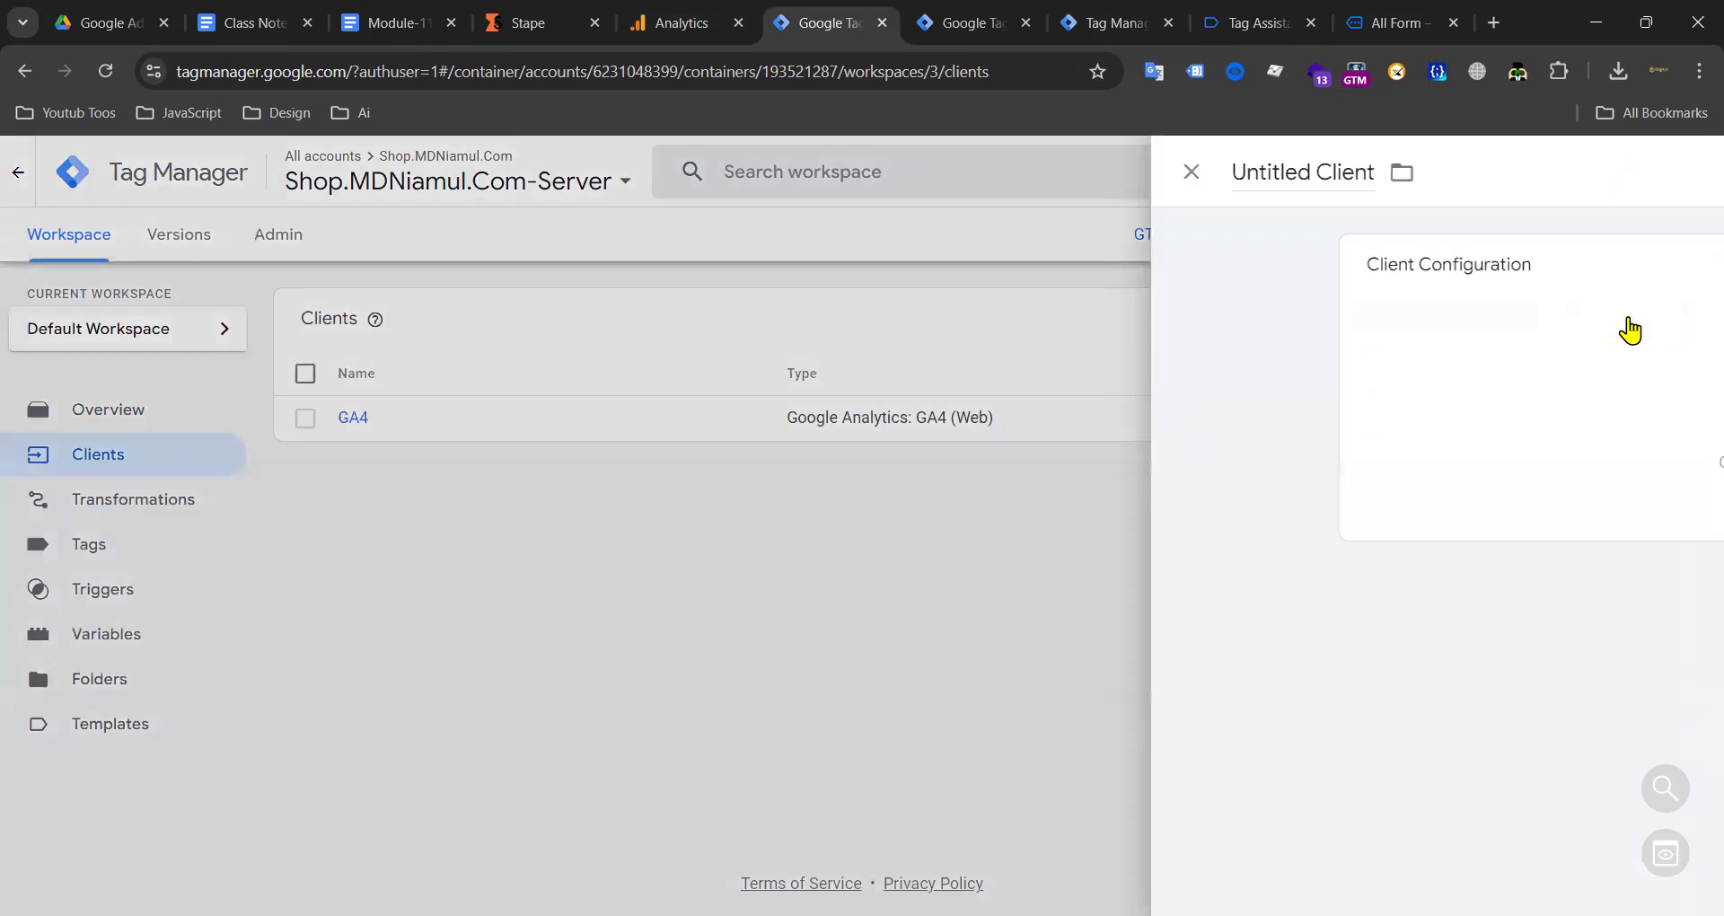
left_click(1136, 347)
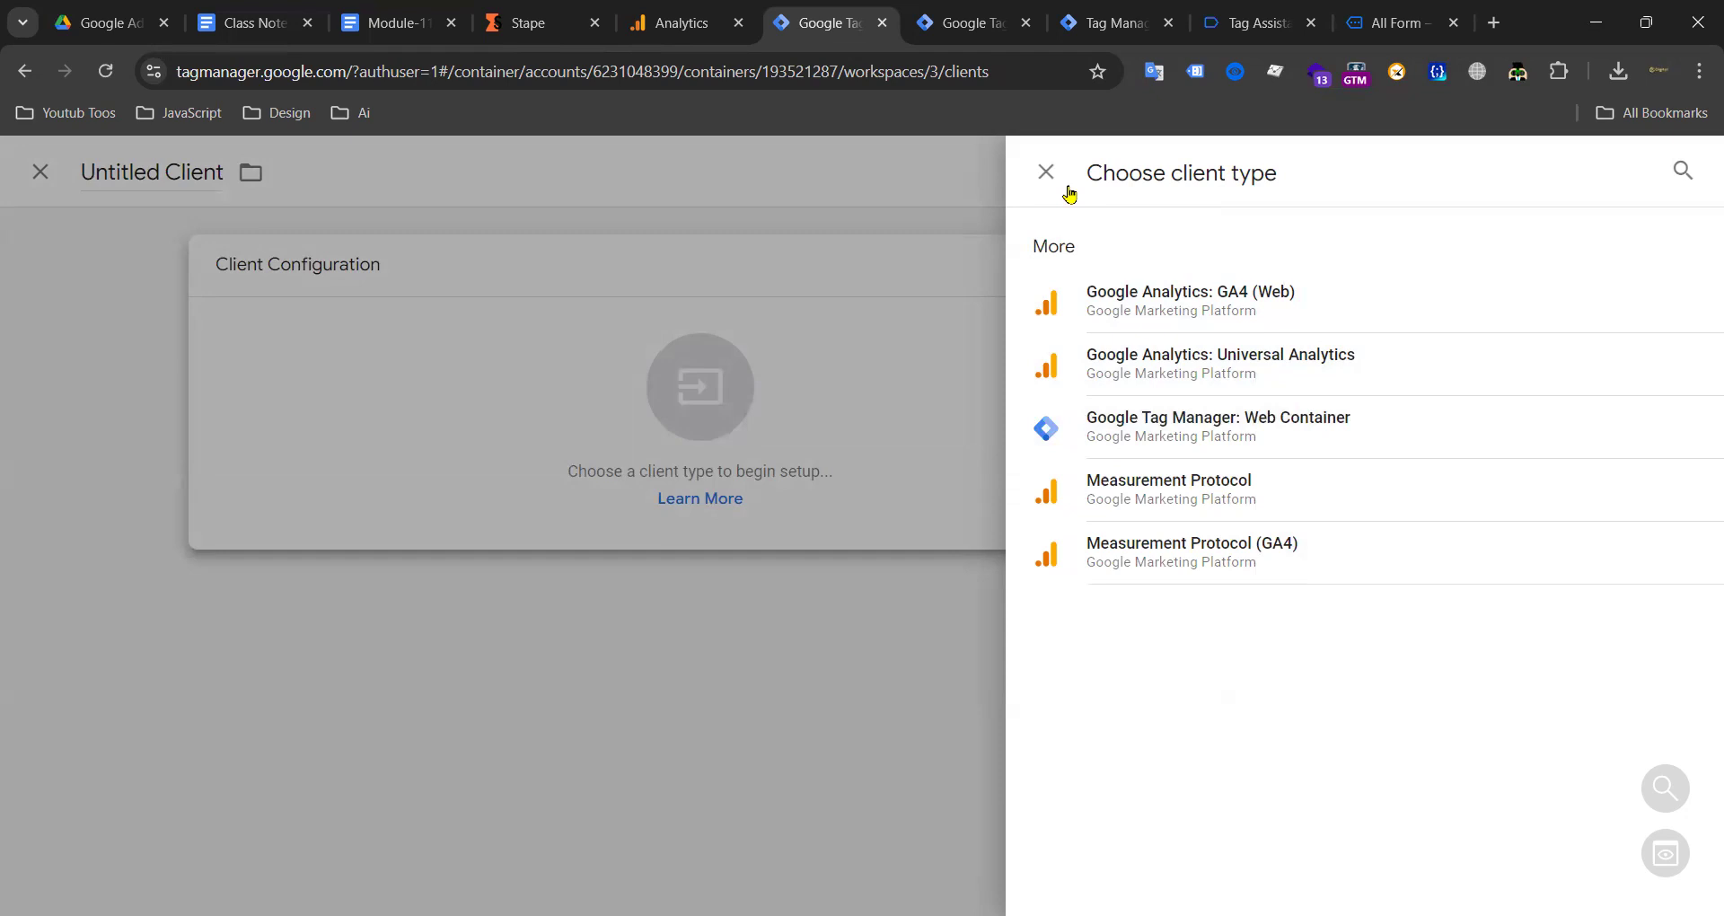
left_click(1009, 187)
left_click(366, 173)
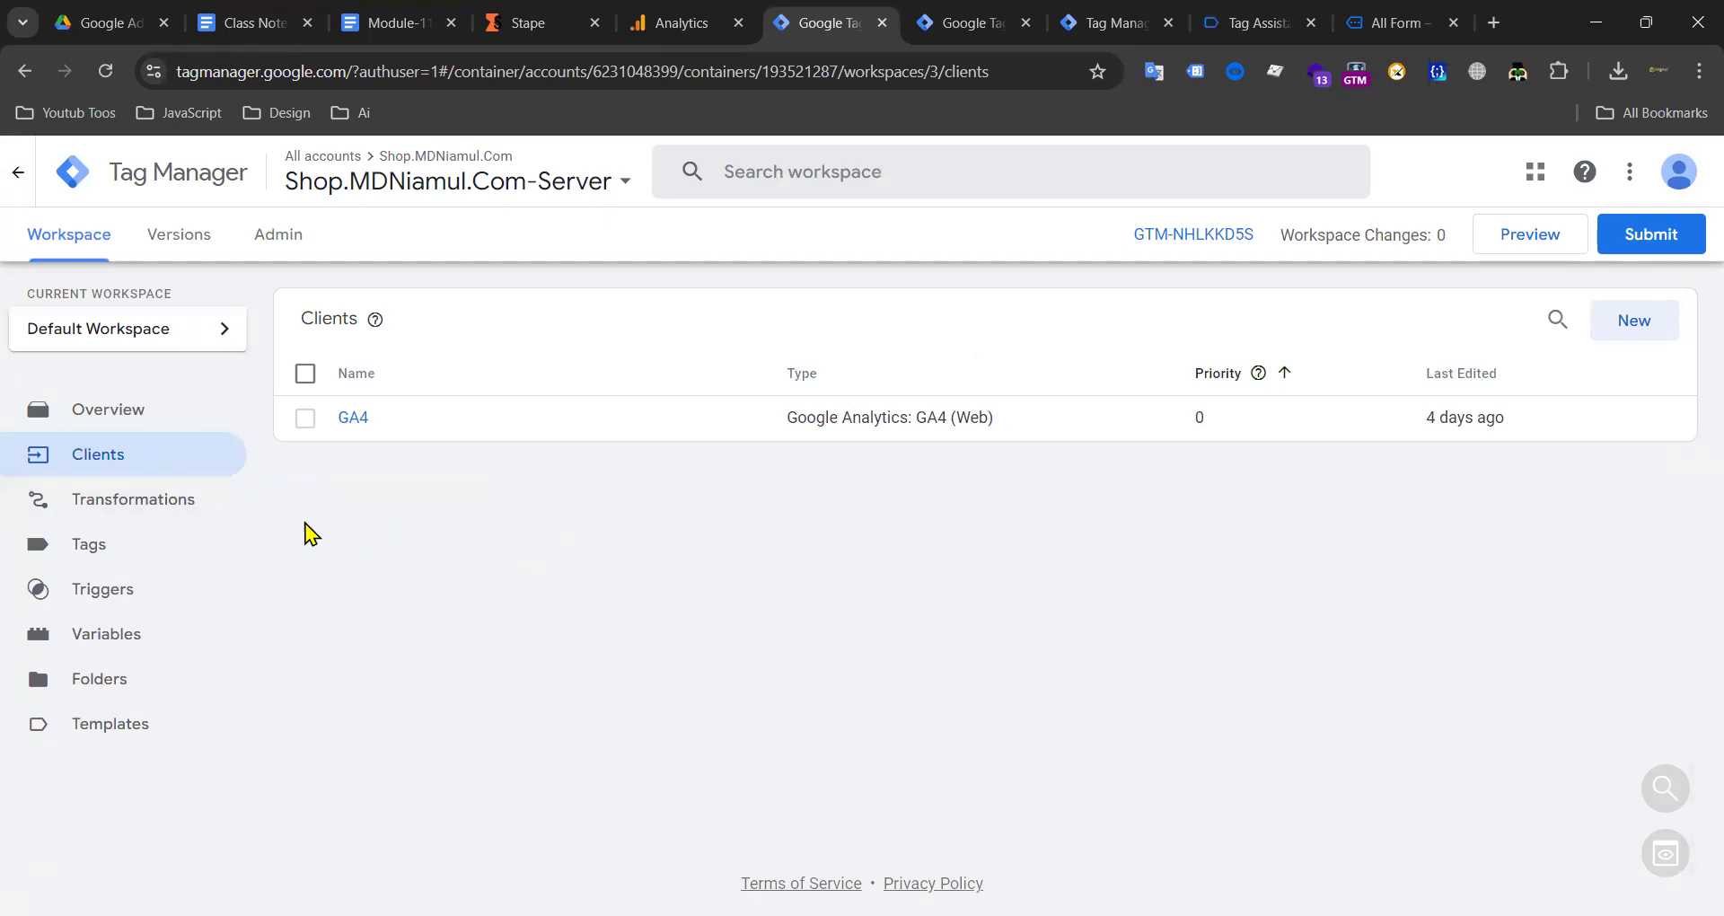
left_click(79, 544)
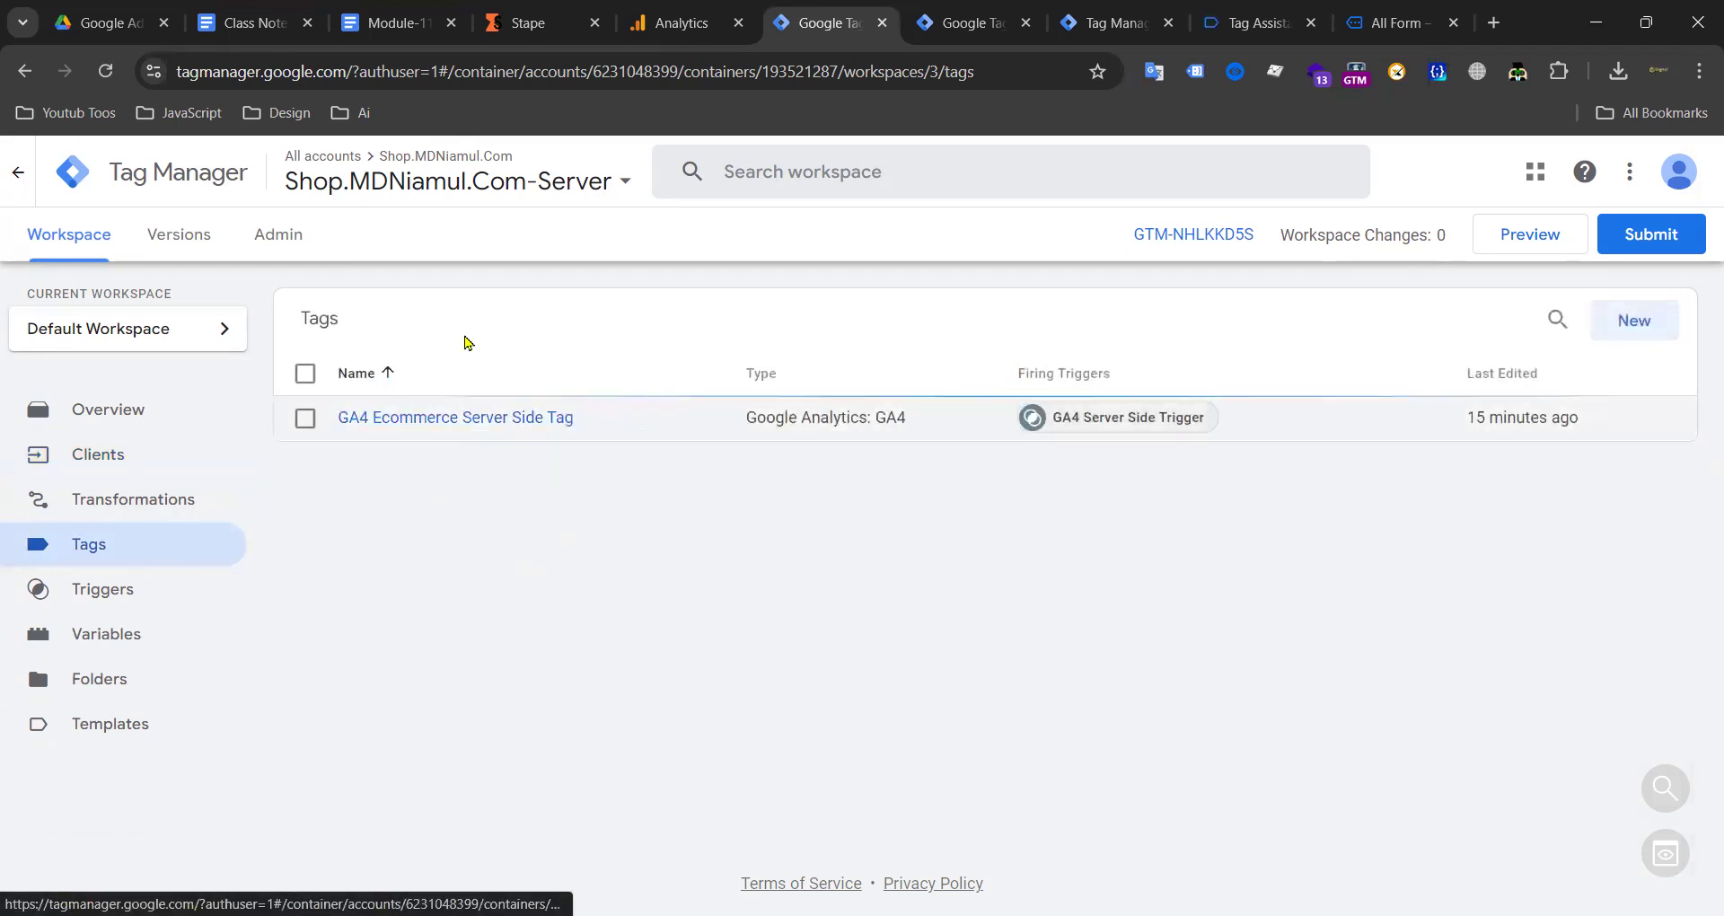
key("ctrl+Tab")
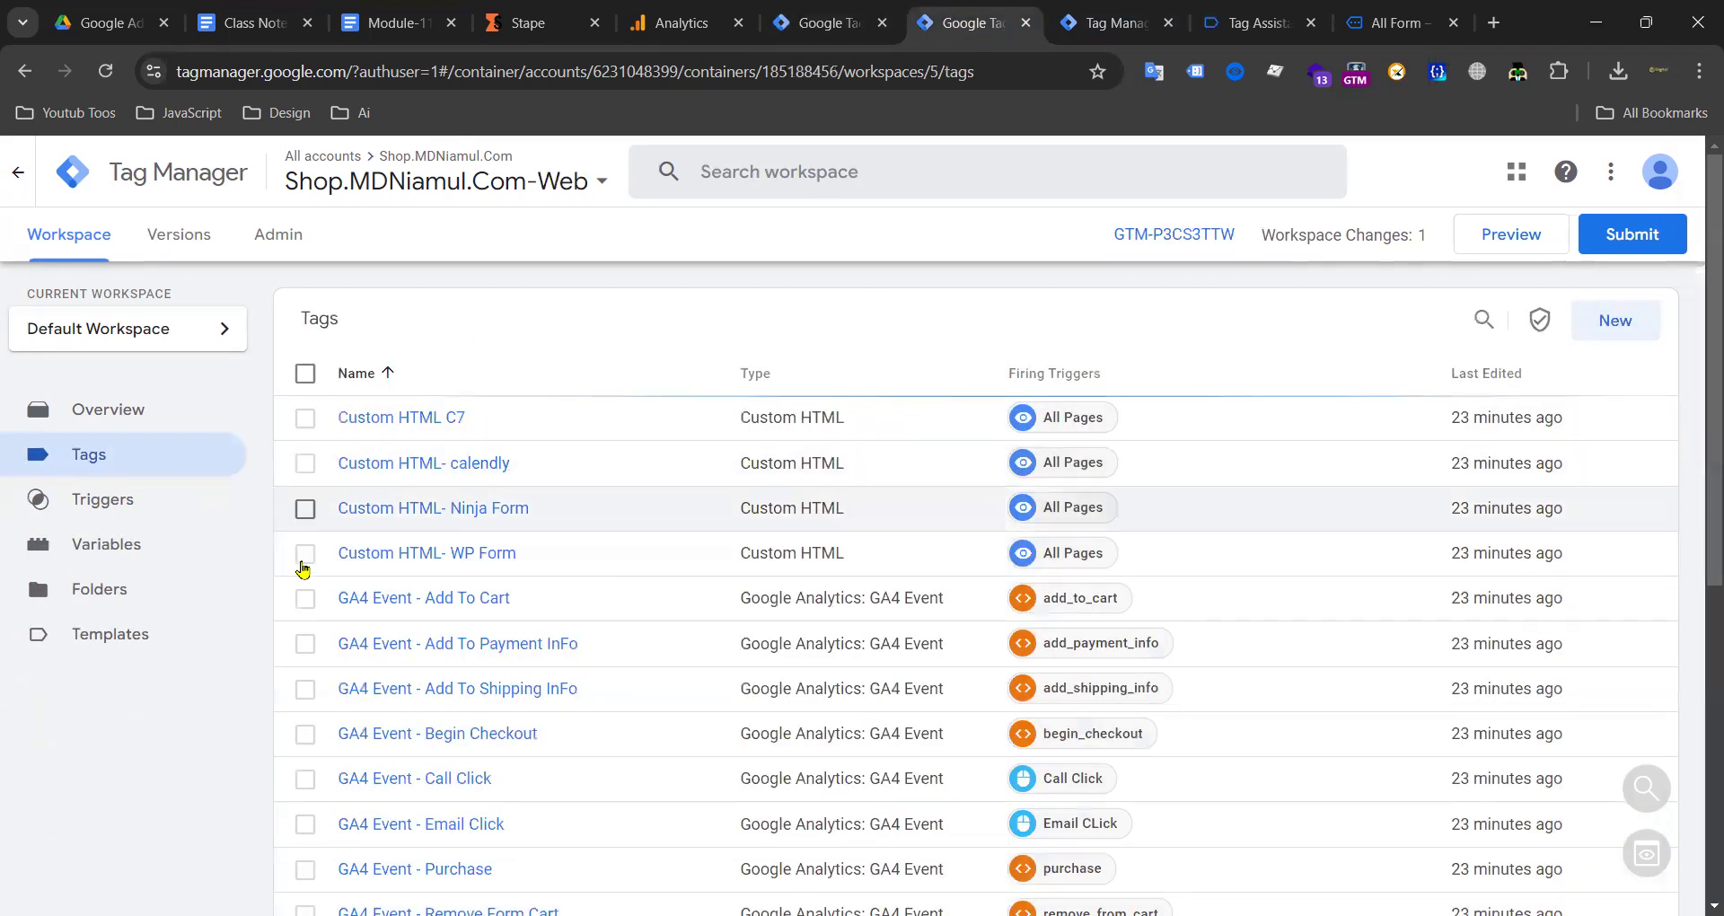
scroll(303, 569, "down", 6)
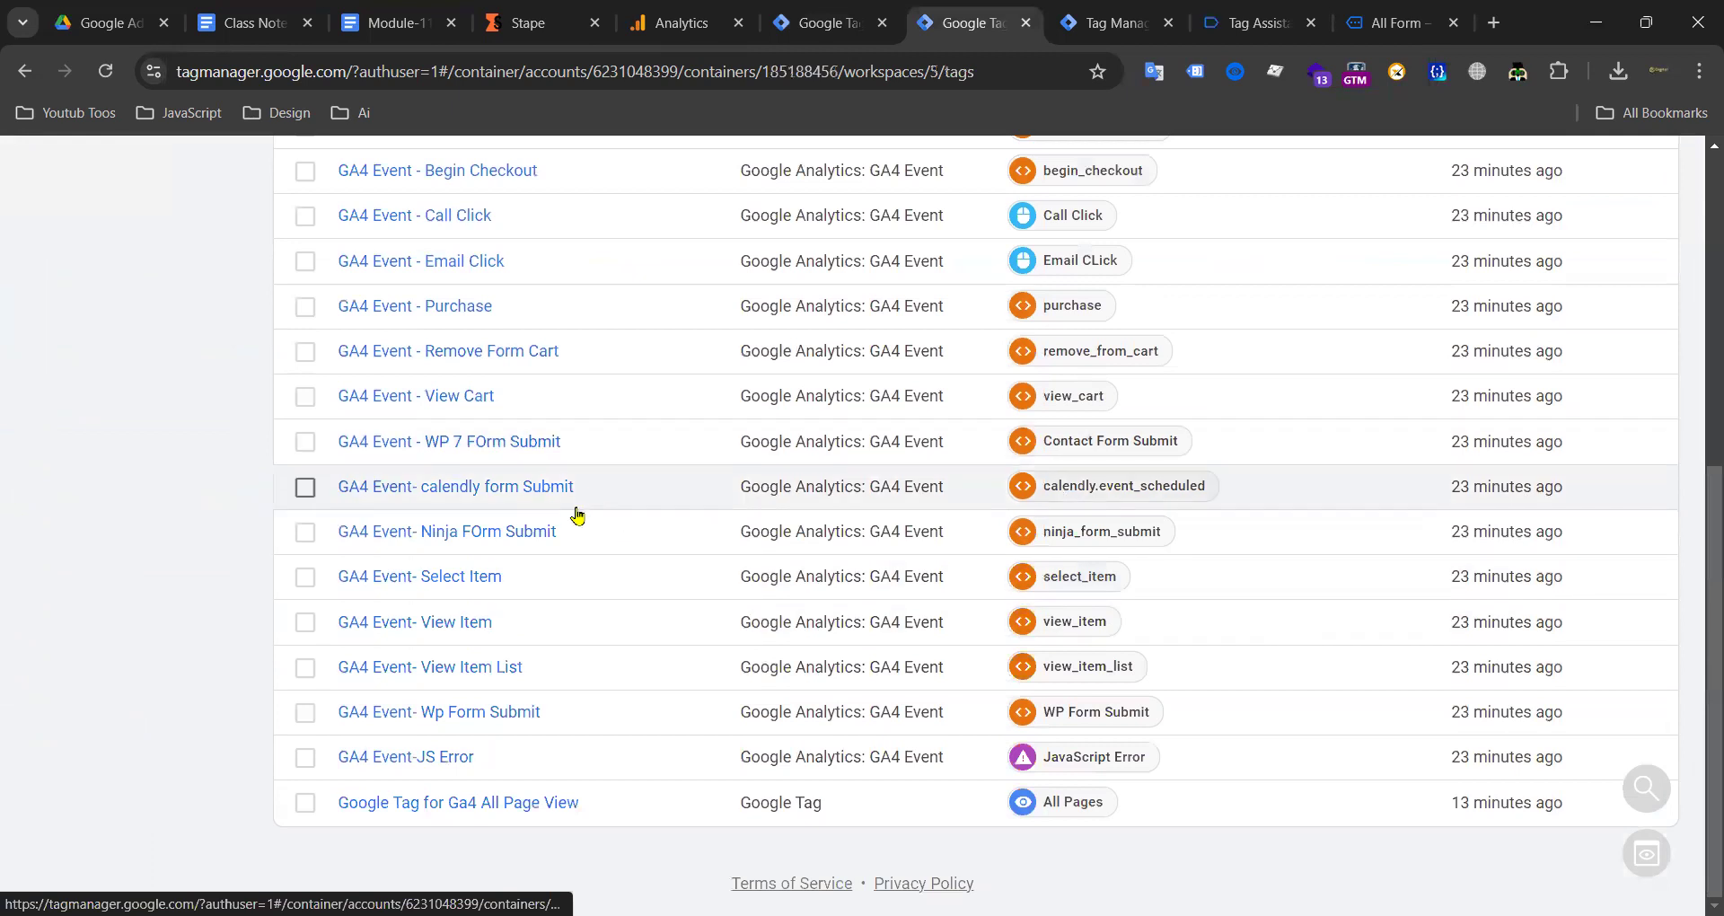
scroll(470, 257, "up", 6)
scroll(507, 437, "down", 5)
scroll(507, 438, "down", 2)
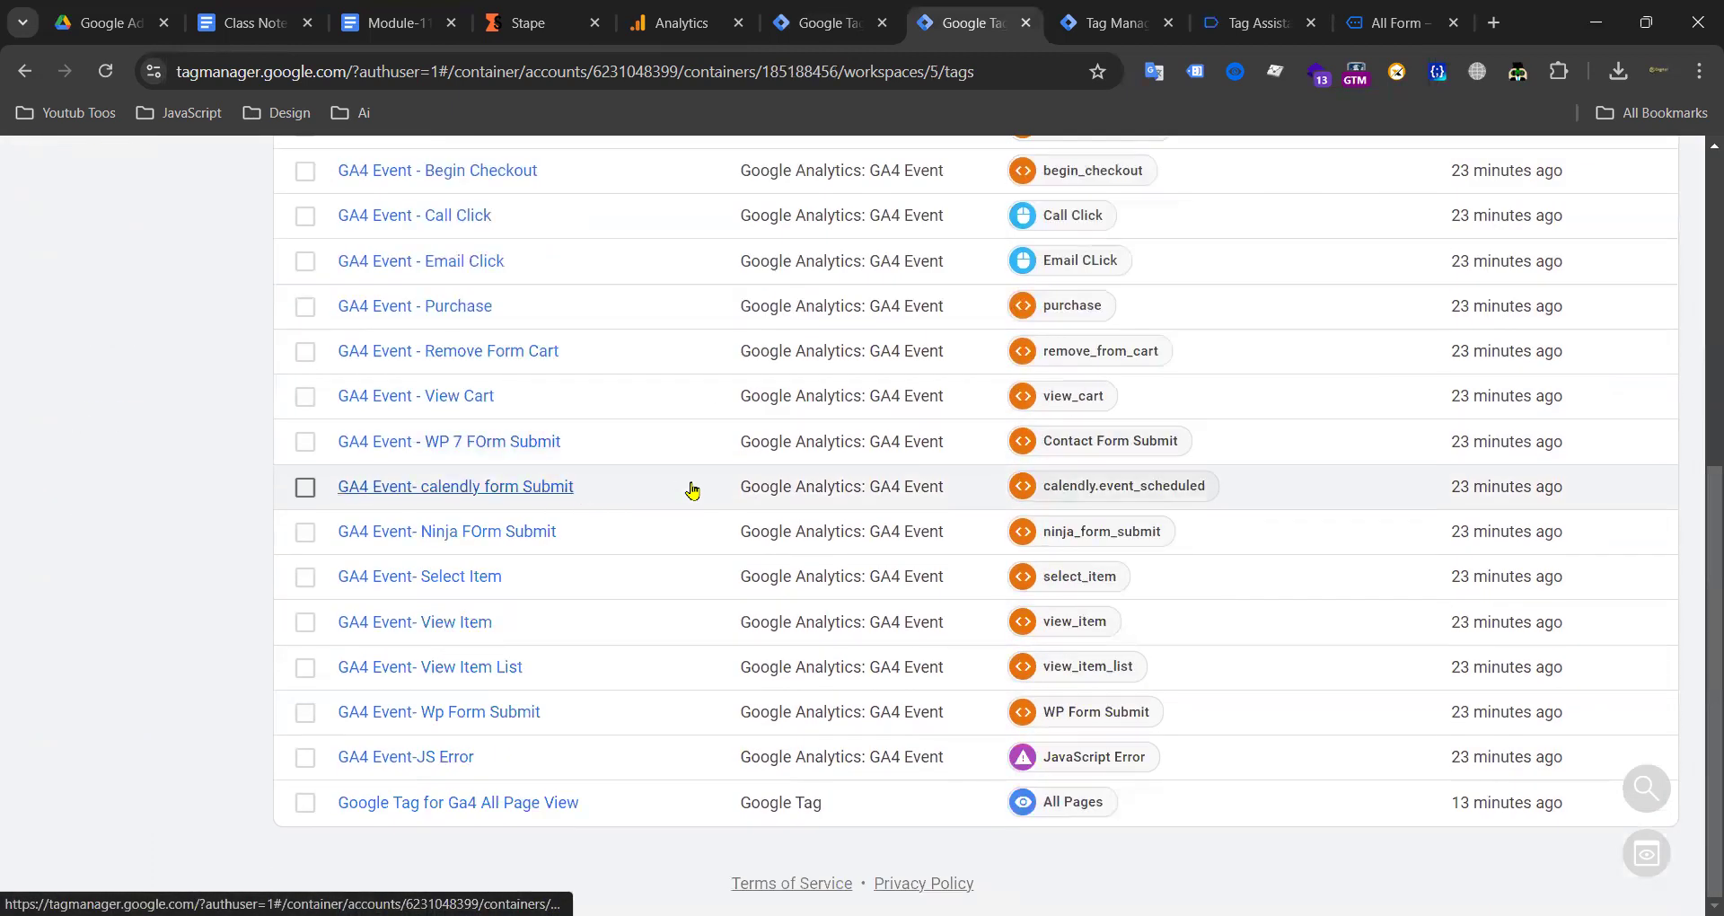
scroll(785, 484, "up", 7)
left_click(844, 13)
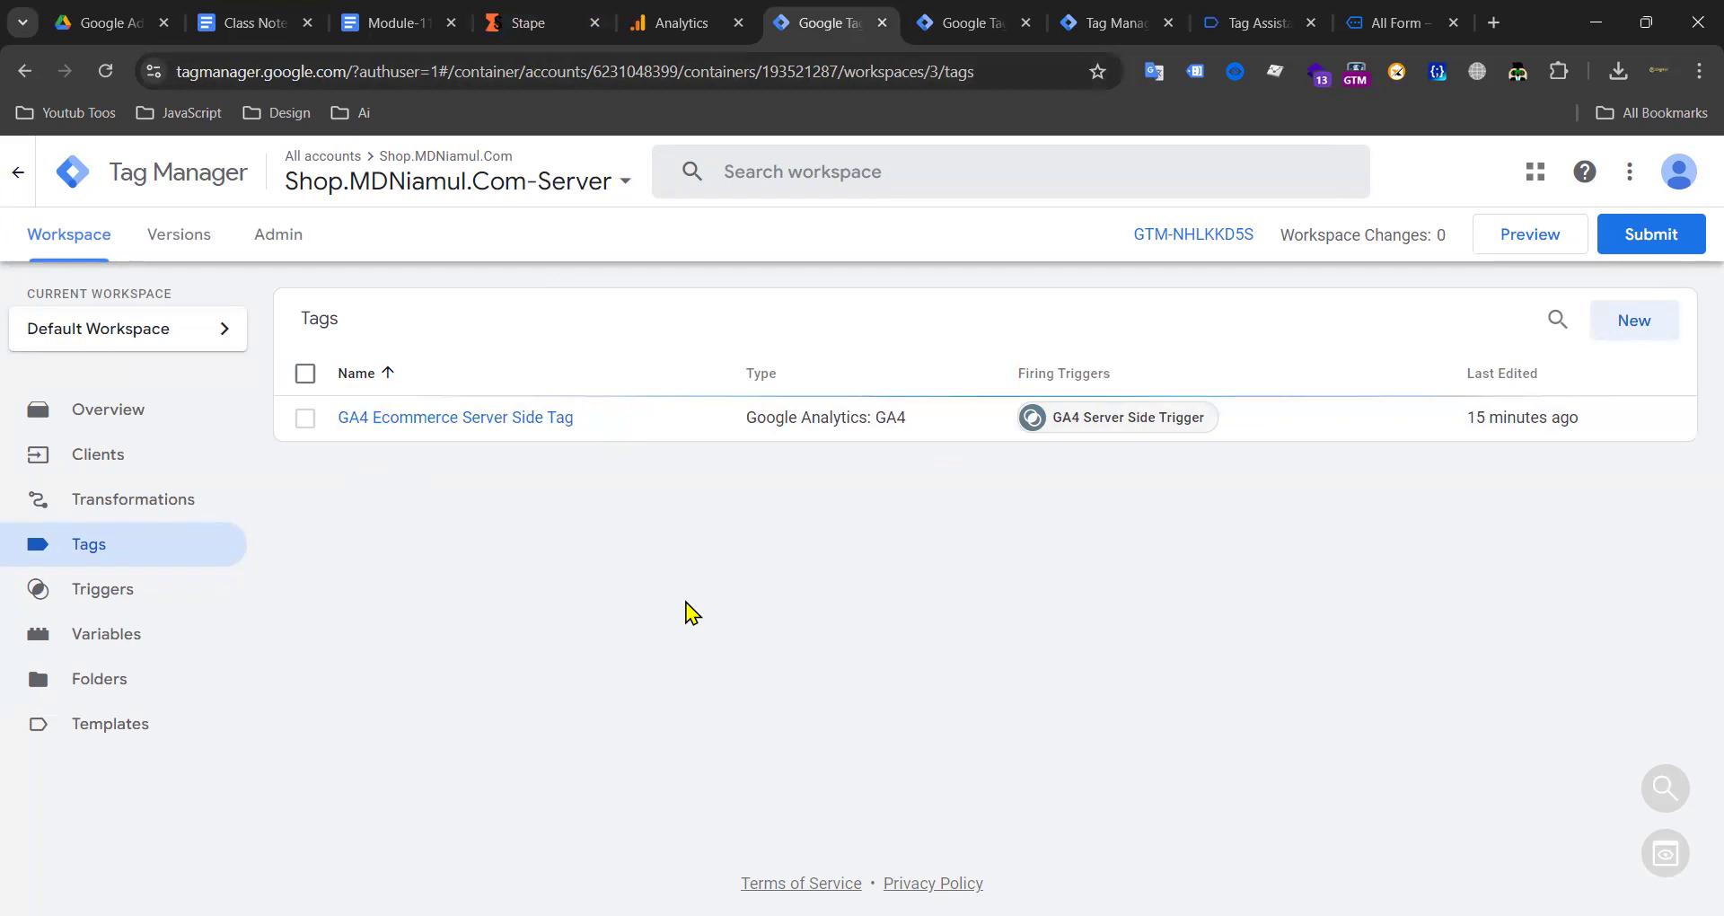
Step: Review the GA4 Ecommerce Server Side Tag and its trigger, then inspect calendly_form_submit in server preview
left_click(488, 419)
left_click(265, 442)
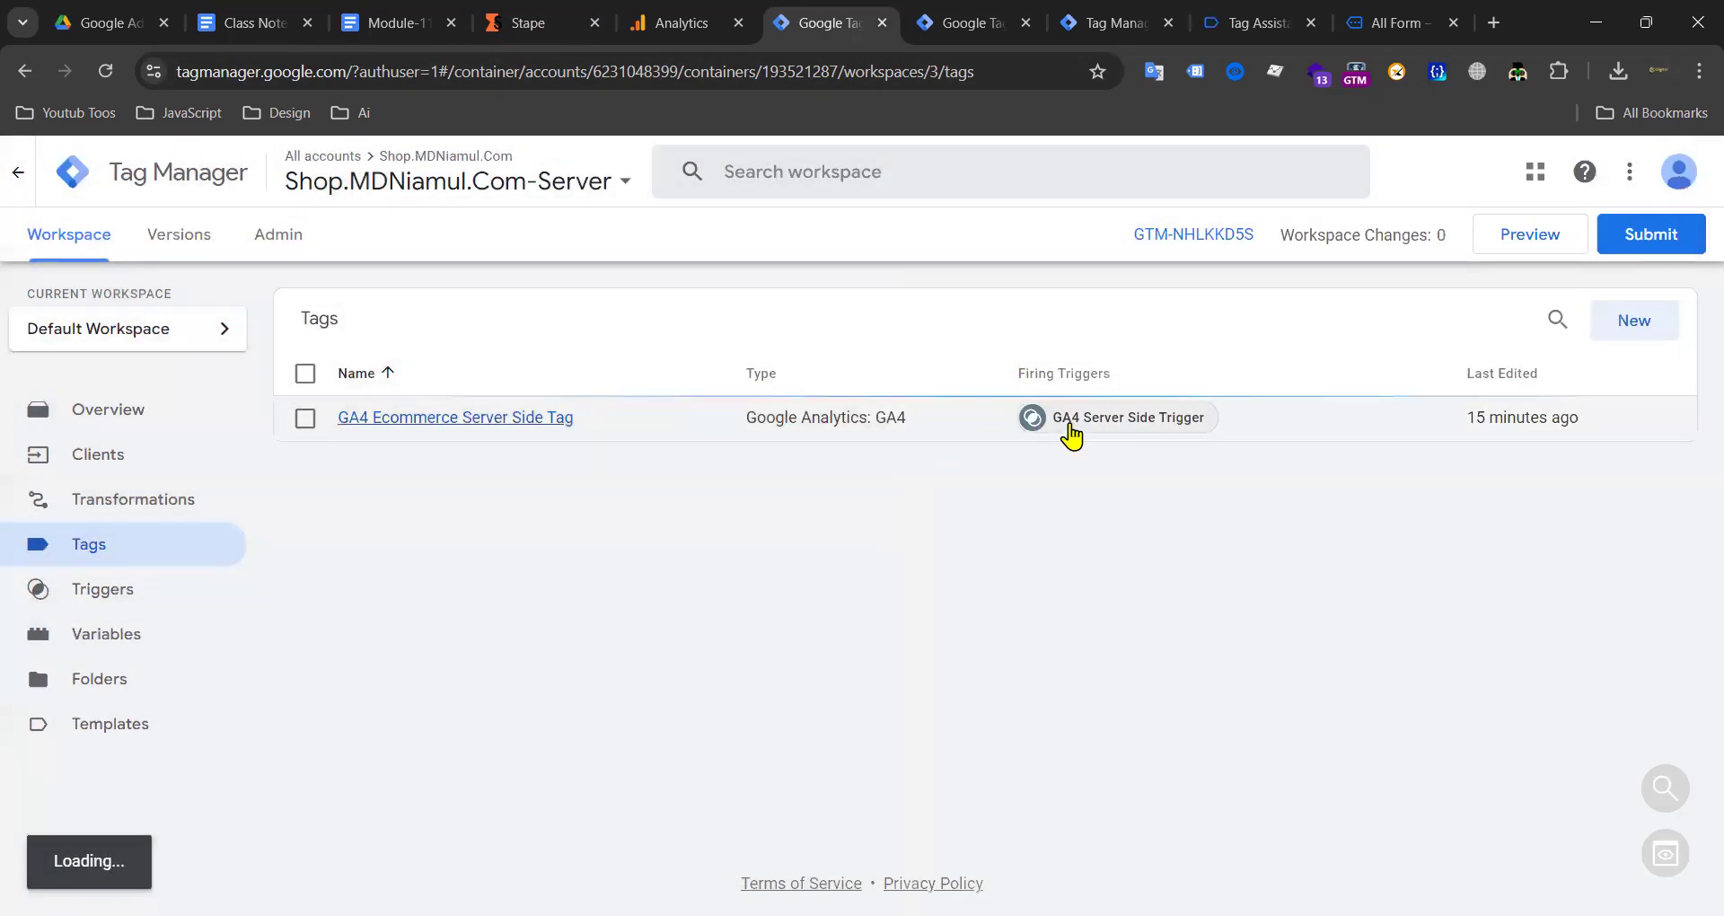
left_click(1119, 424)
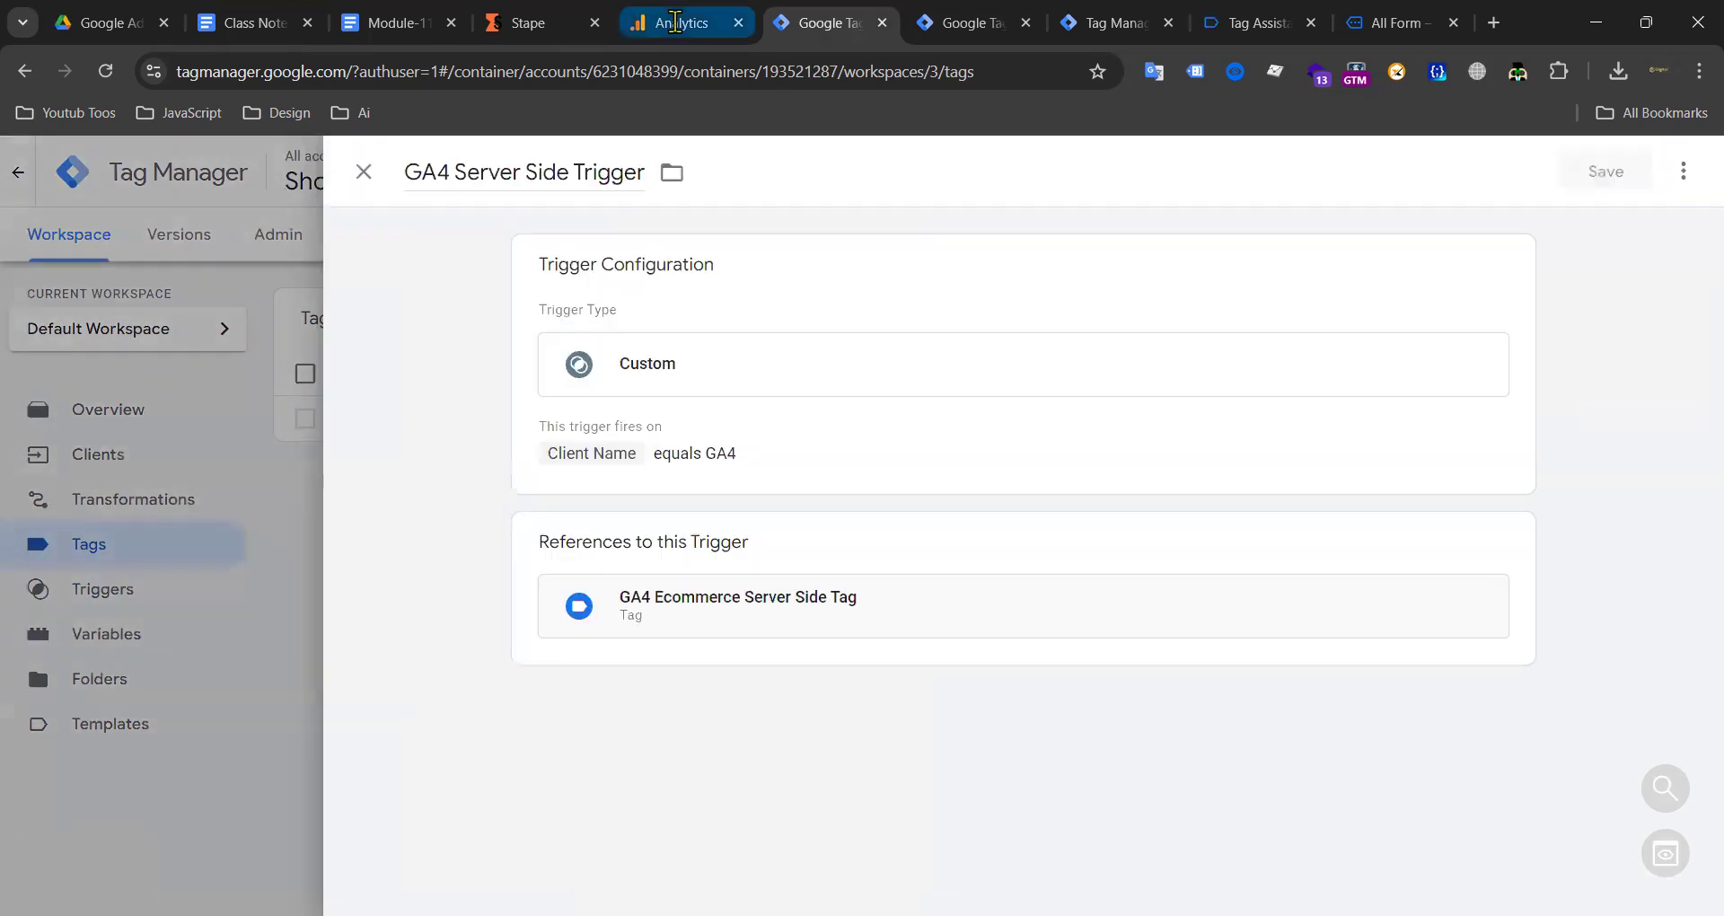
key("ctrl+8")
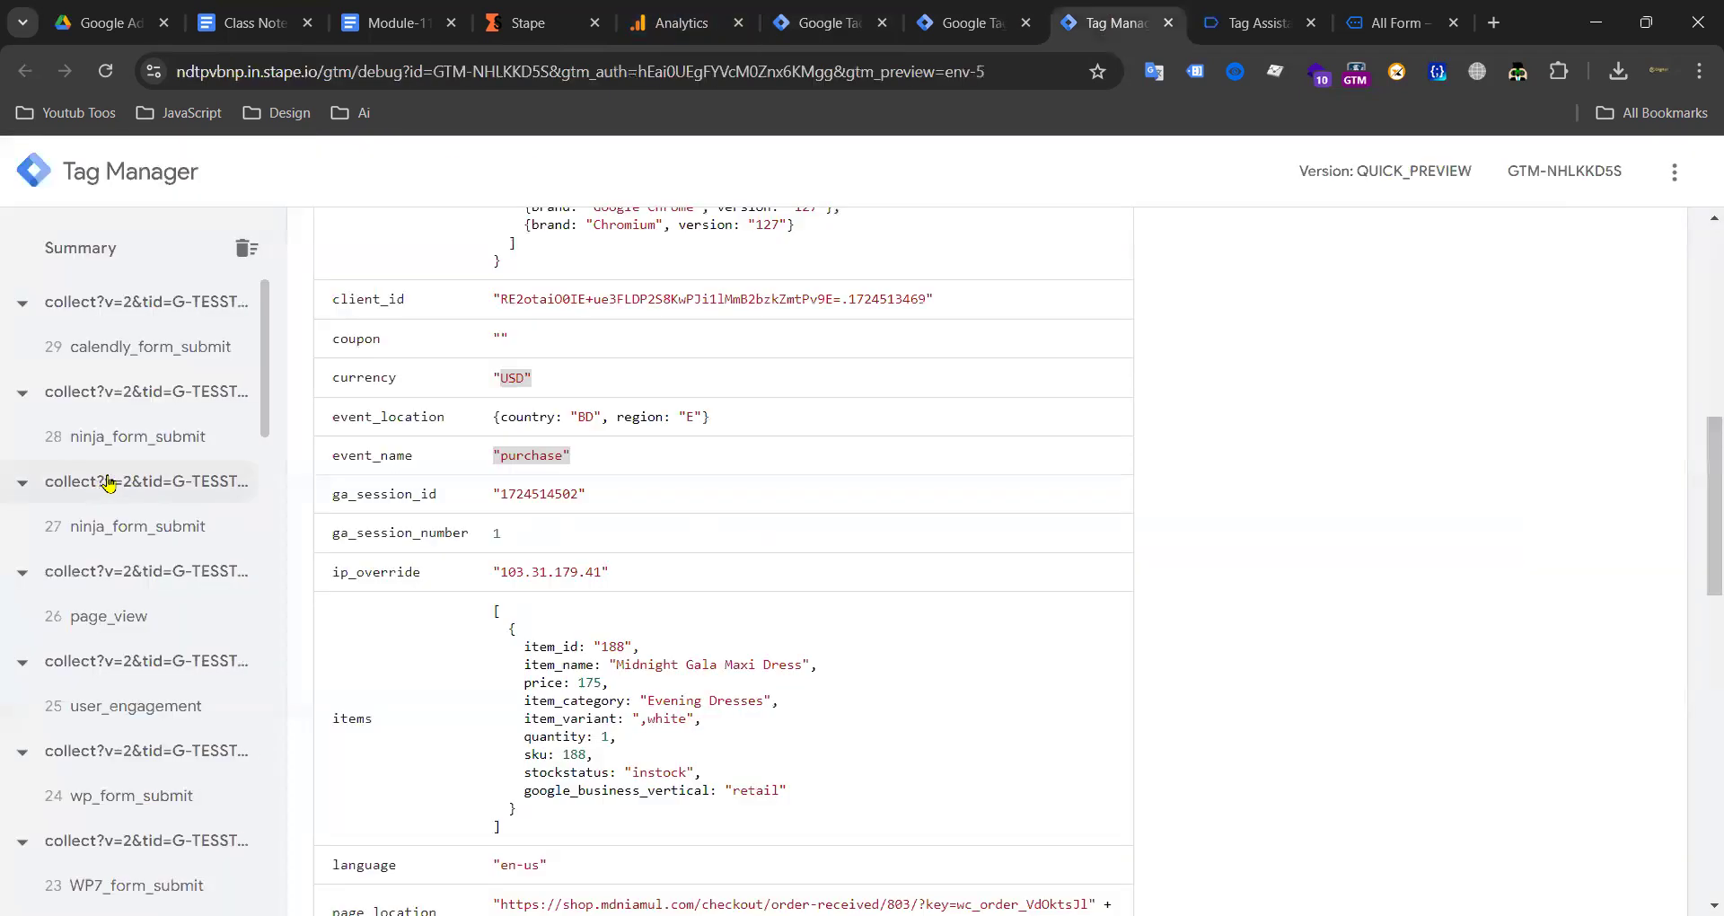
scroll(99, 498, "down", 3)
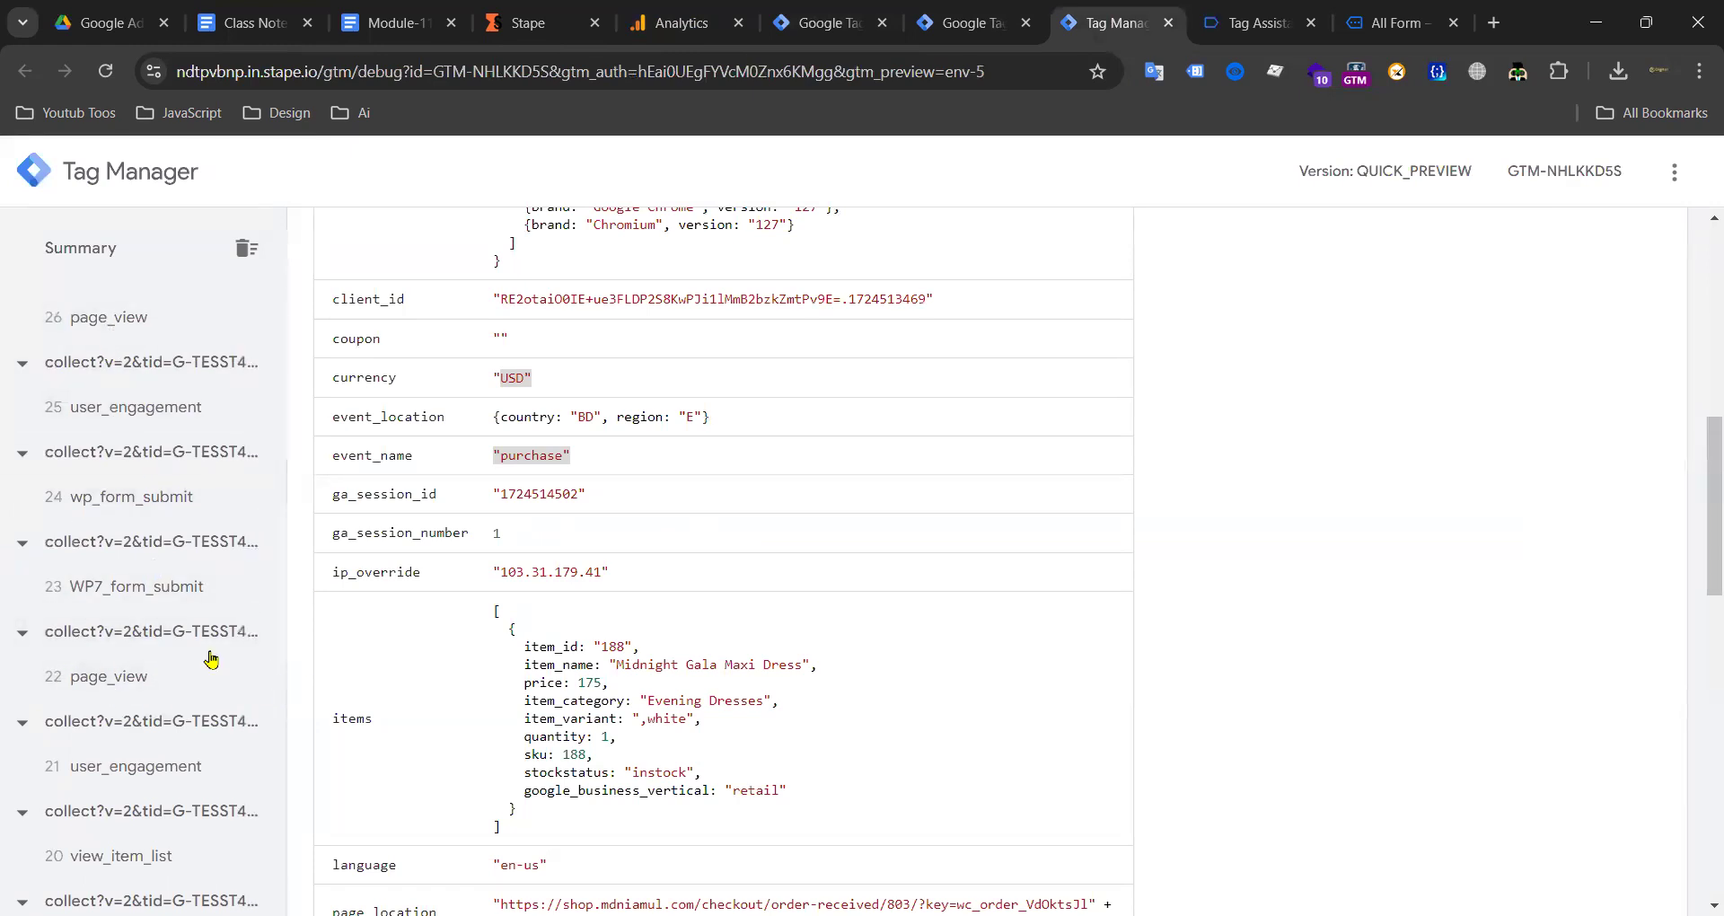
scroll(115, 616, "down", 8)
scroll(123, 543, "up", 10)
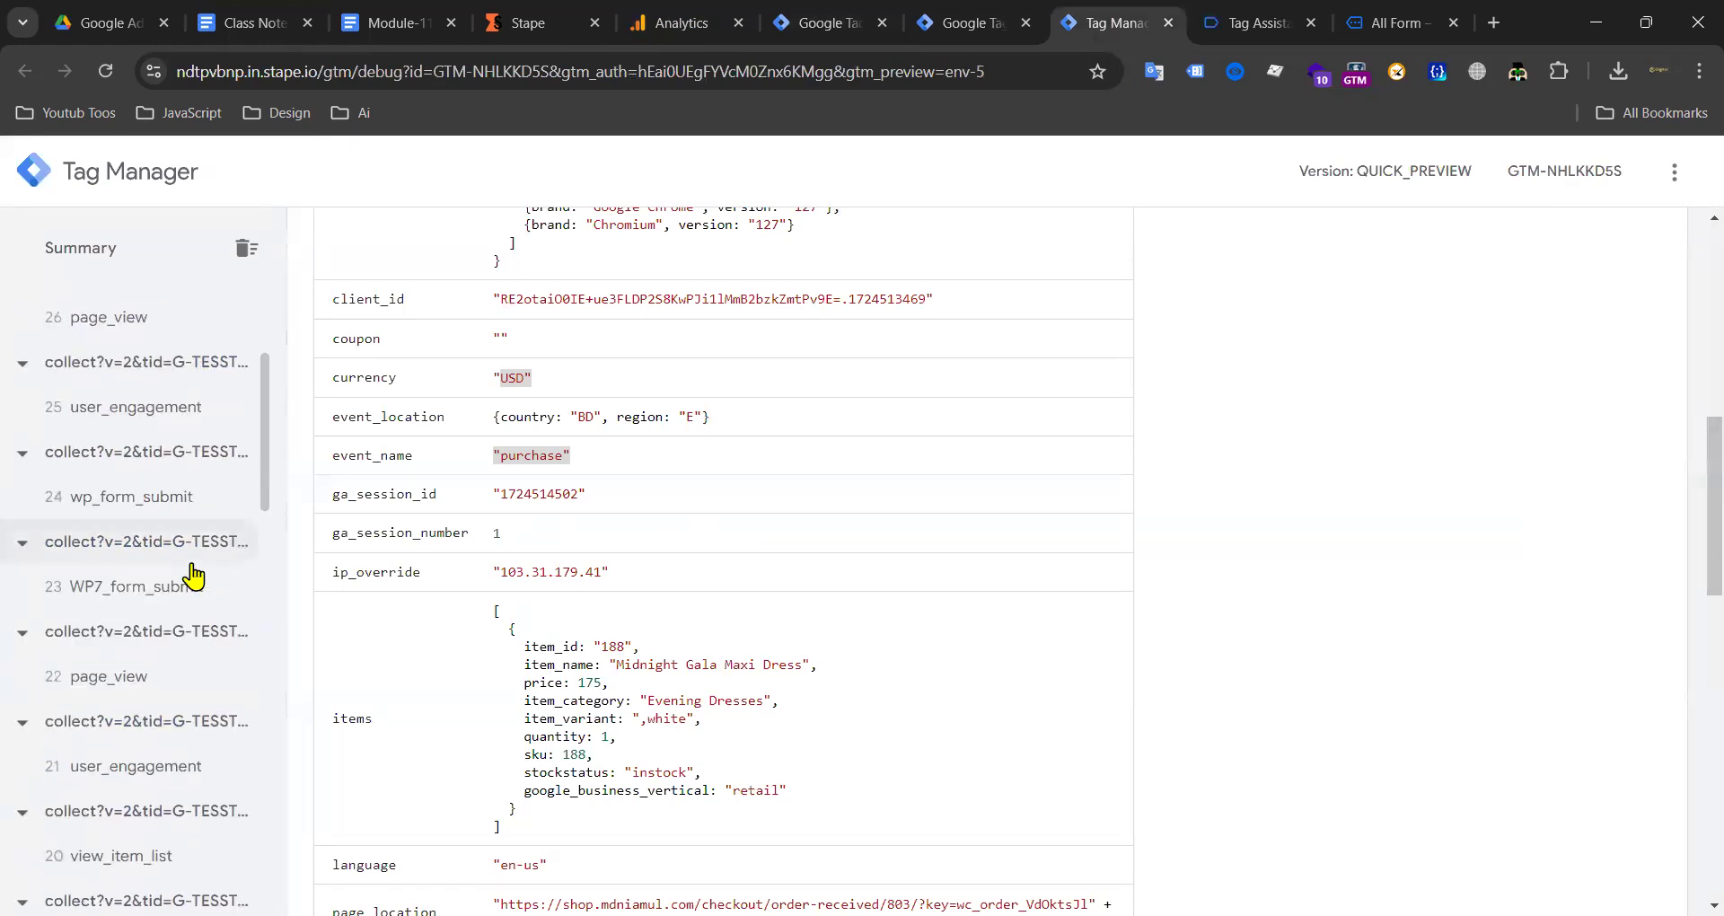
left_click(209, 360)
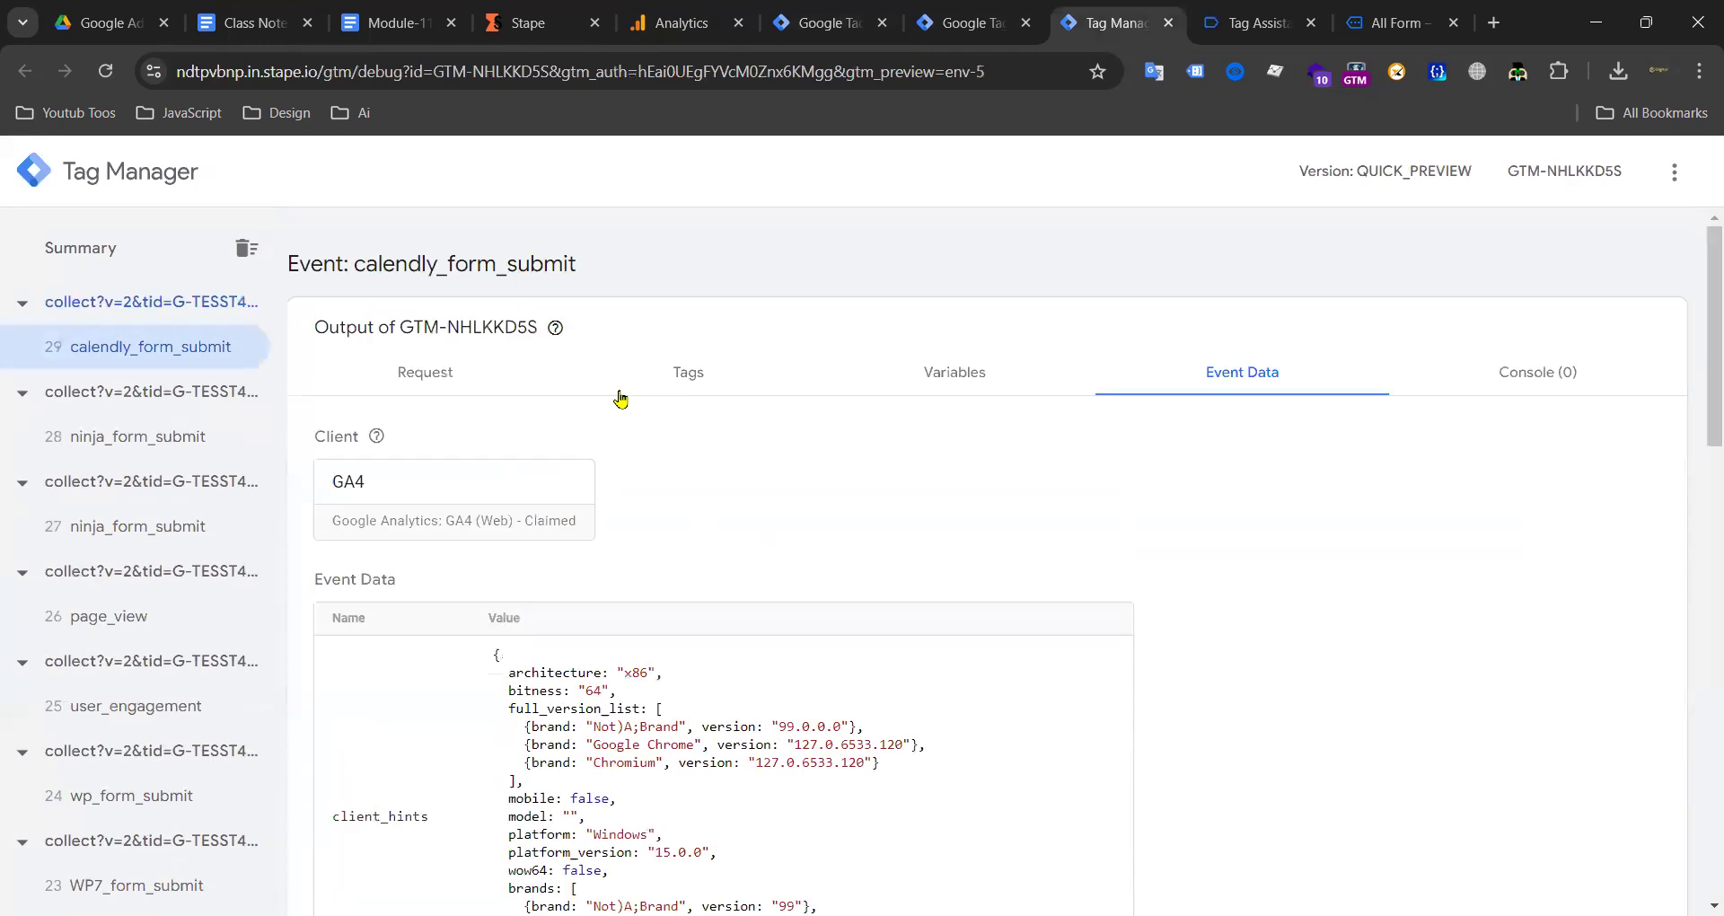
Step: Copy the calendly_form_submit event name into the Class Note document
double_click(439, 270)
key("ctrl+c")
left_click(386, 22)
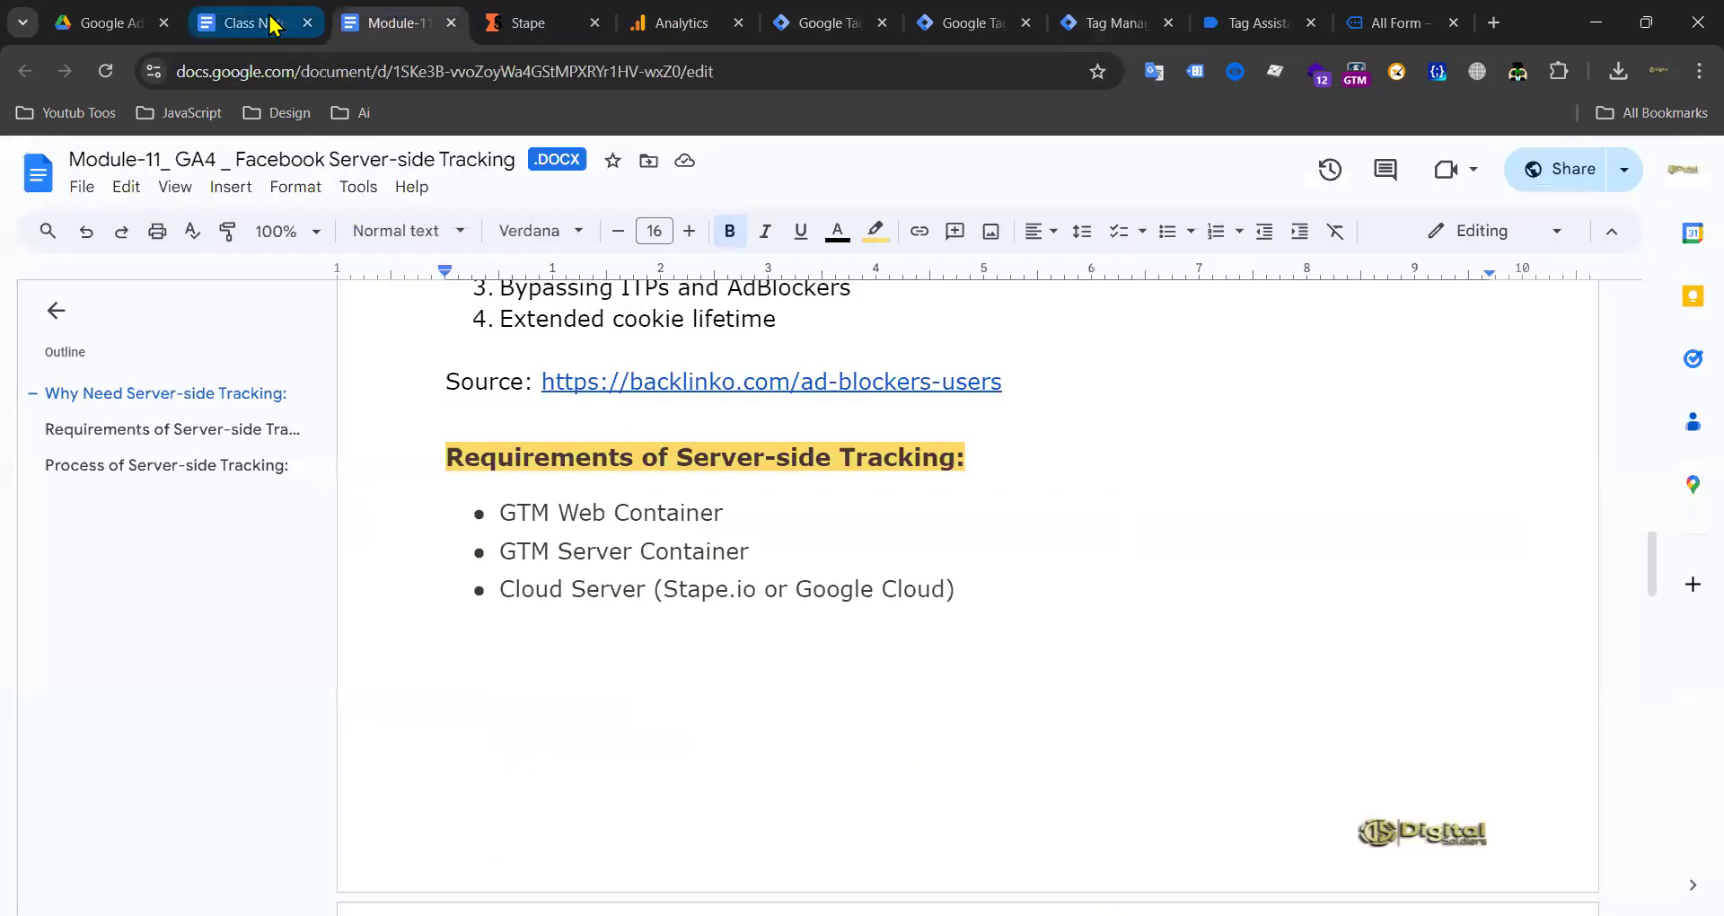
left_click(272, 25)
key("ctrl+v")
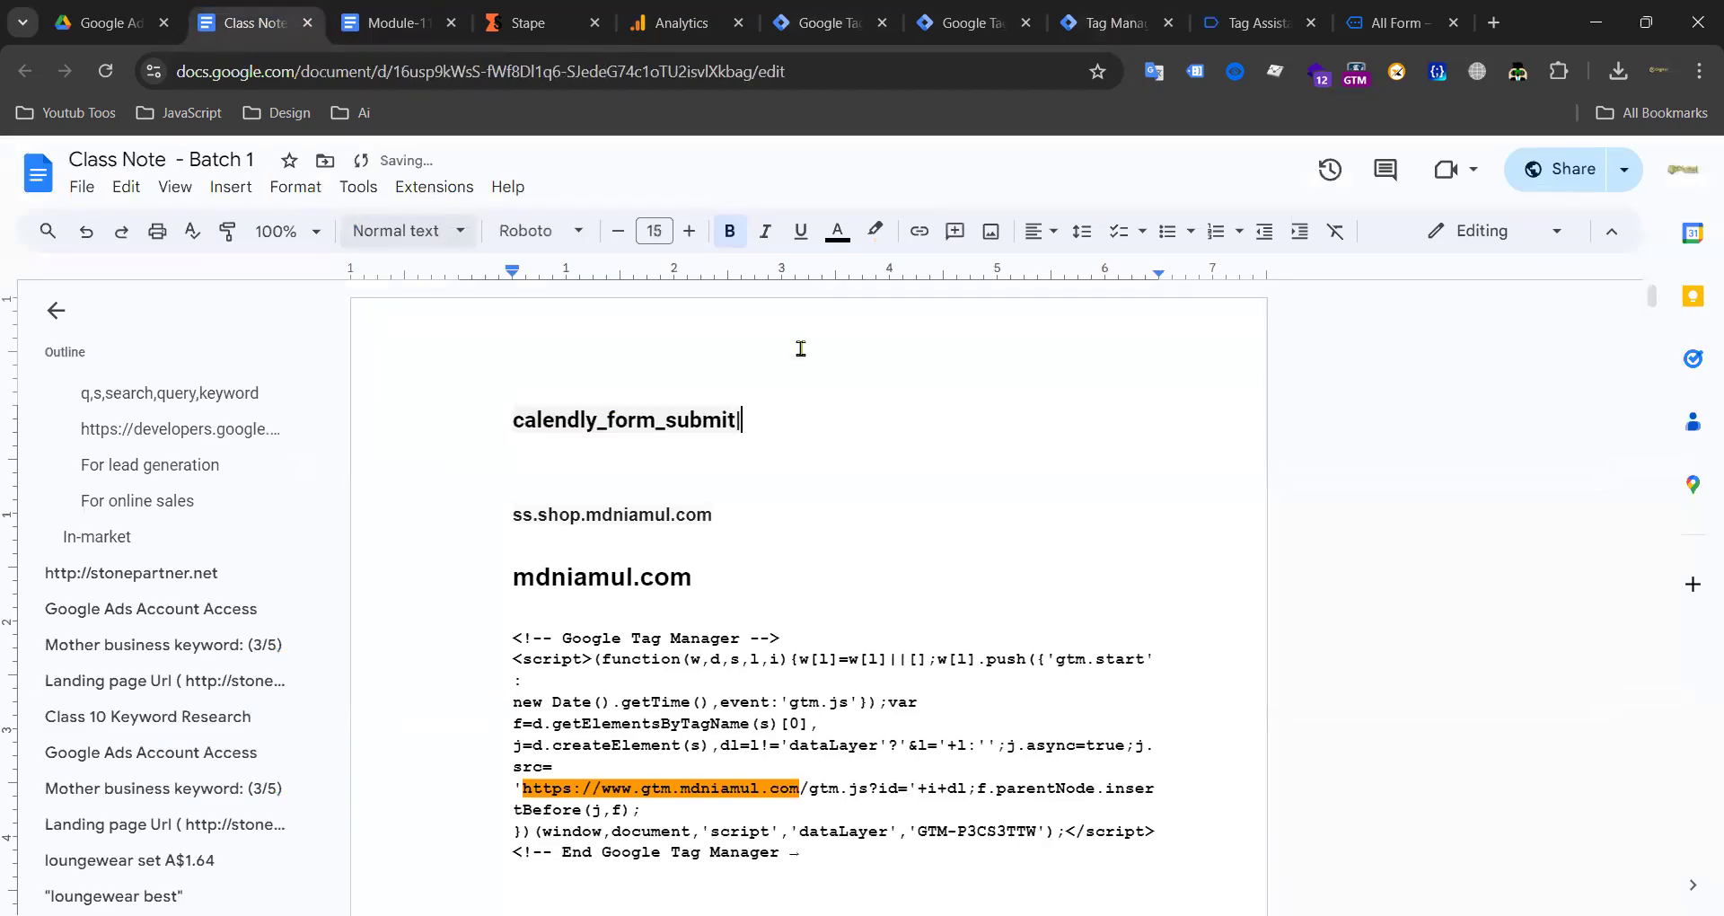
Step: Copy ninja_form_submit from the server preview and paste it after calendly_form_submit
left_click(952, 23)
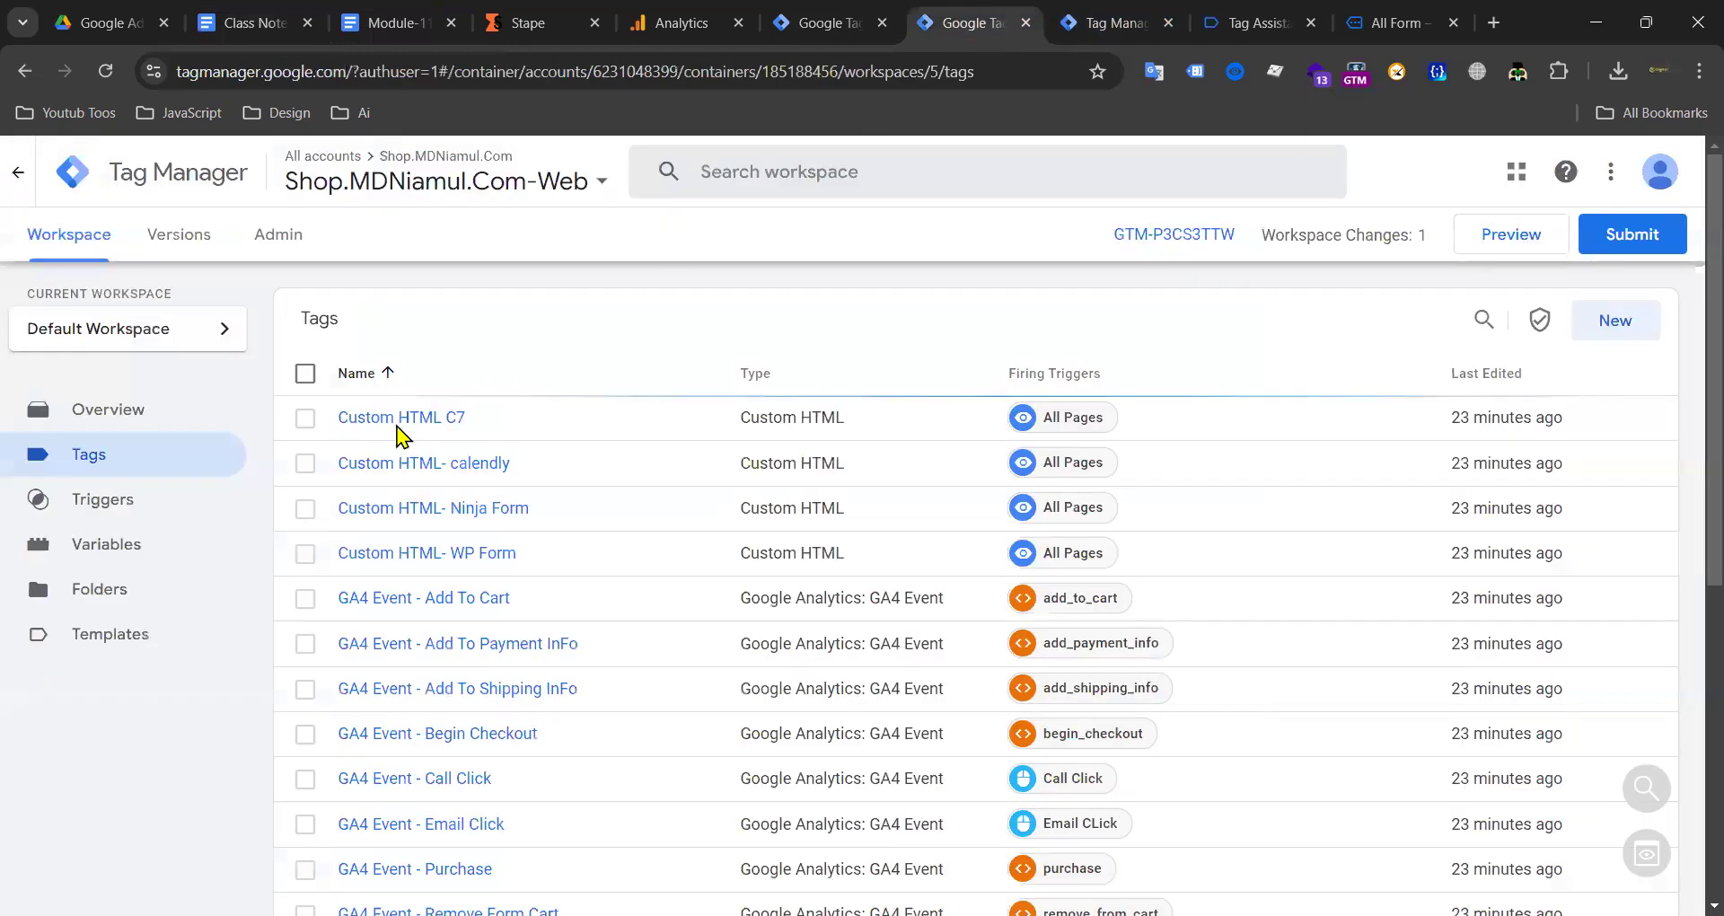
left_click(1077, 36)
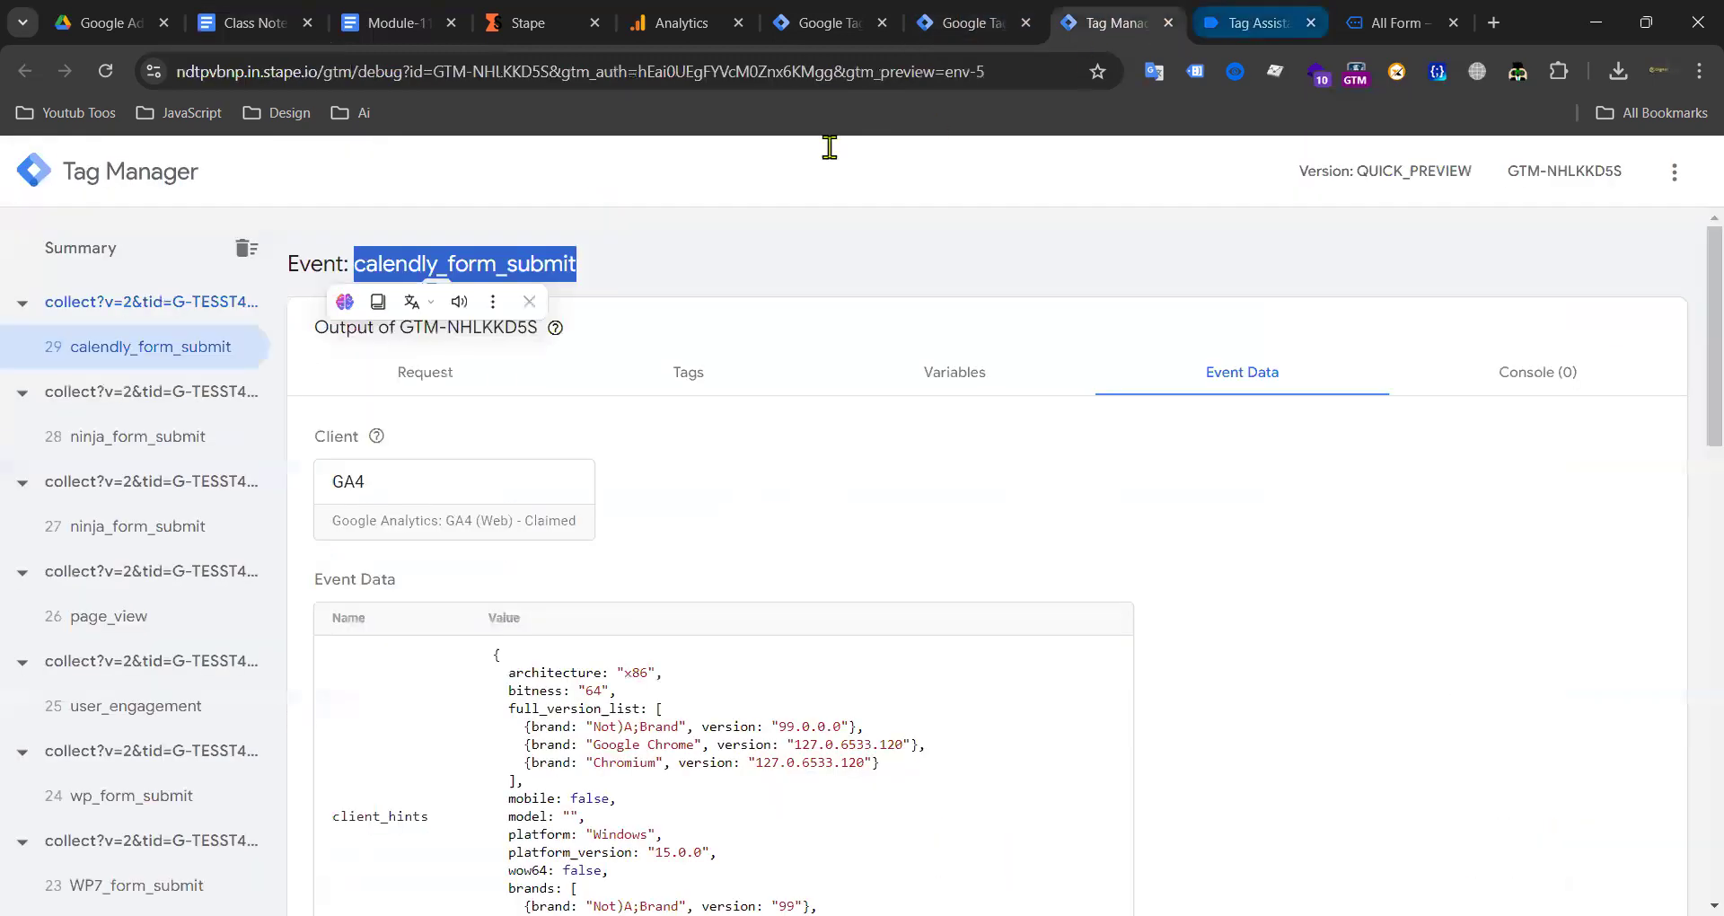
left_click(134, 440)
double_click(485, 264)
key("ctrl+c")
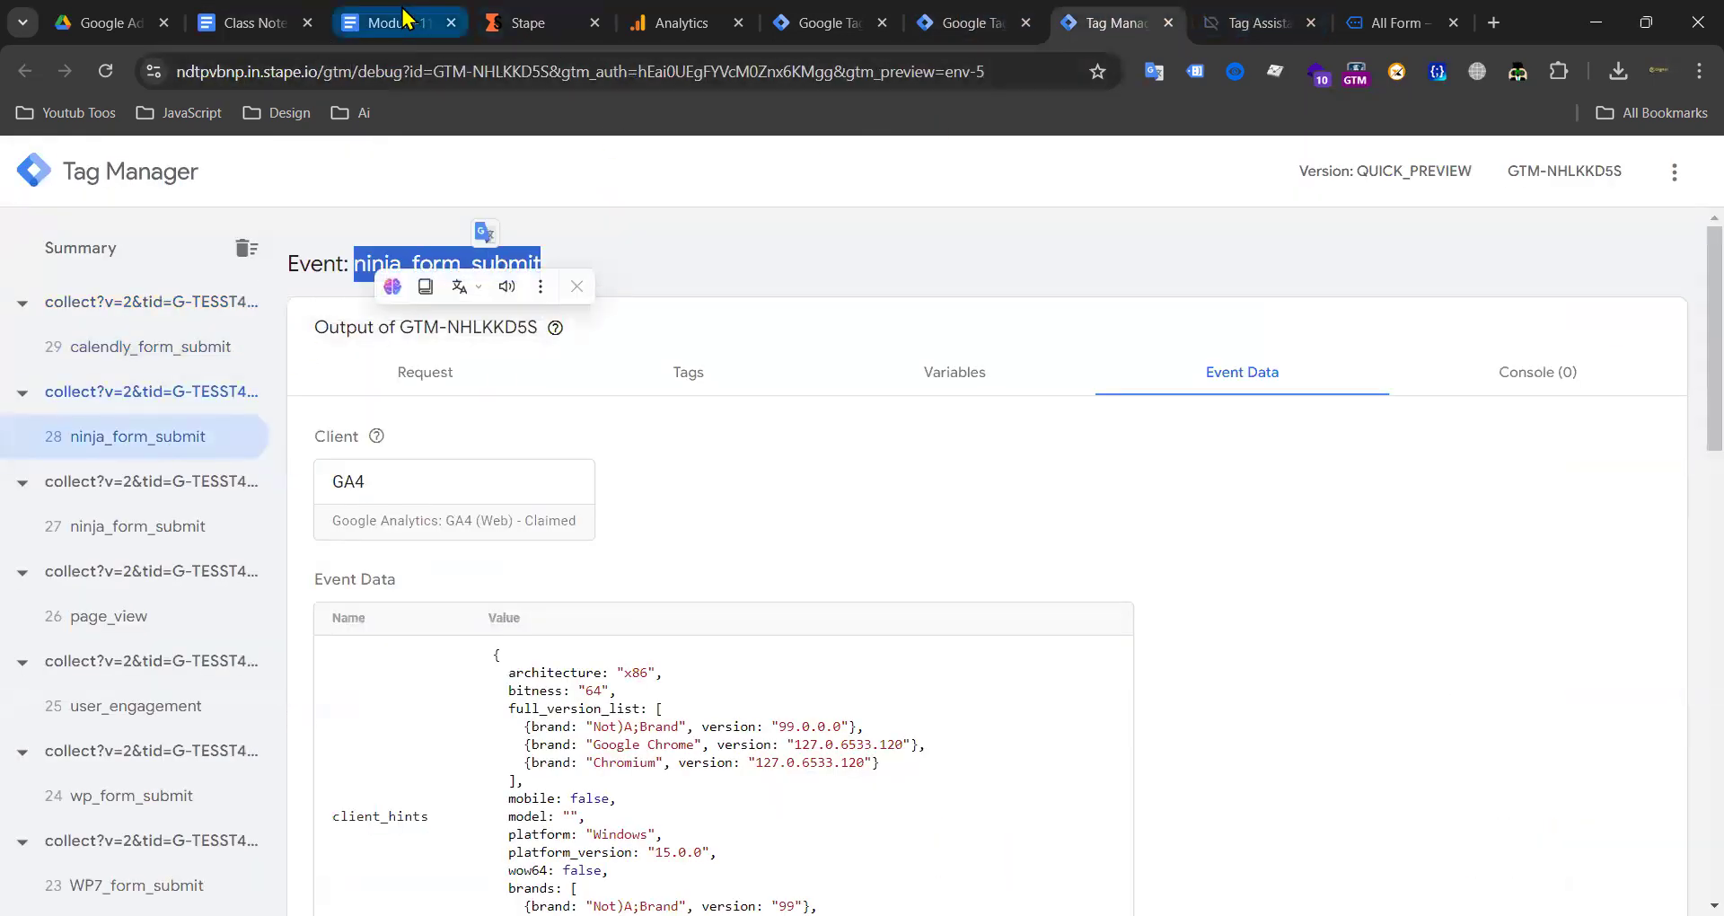
left_click_drag(304, 18, 727, 22)
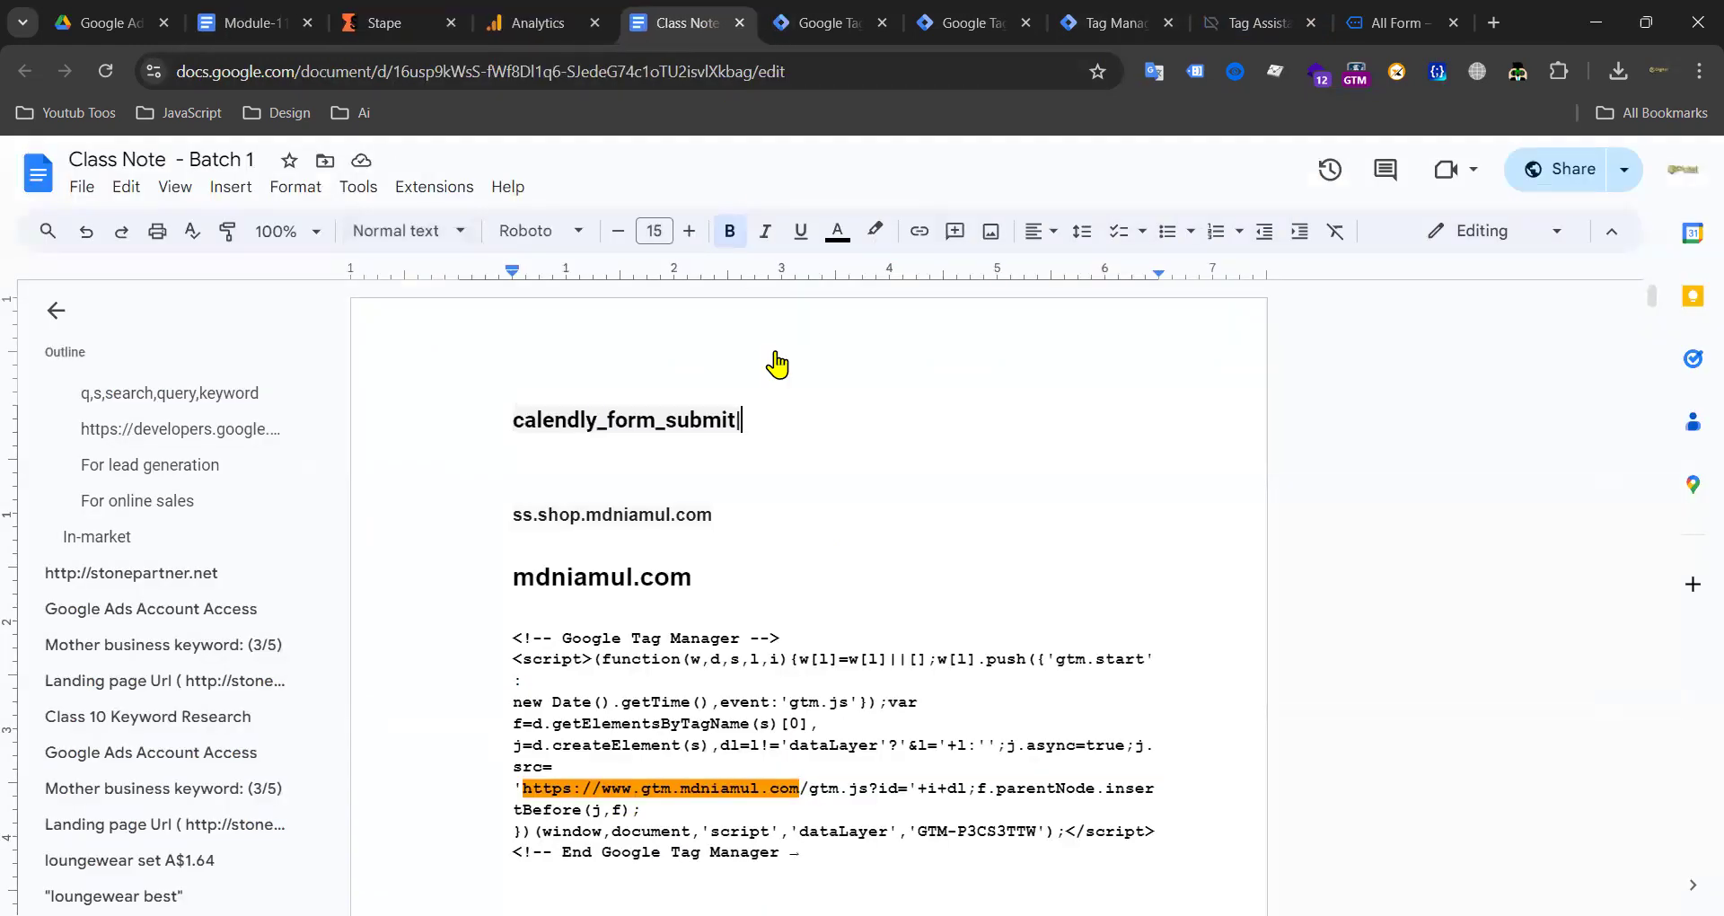
key("ctrl+v")
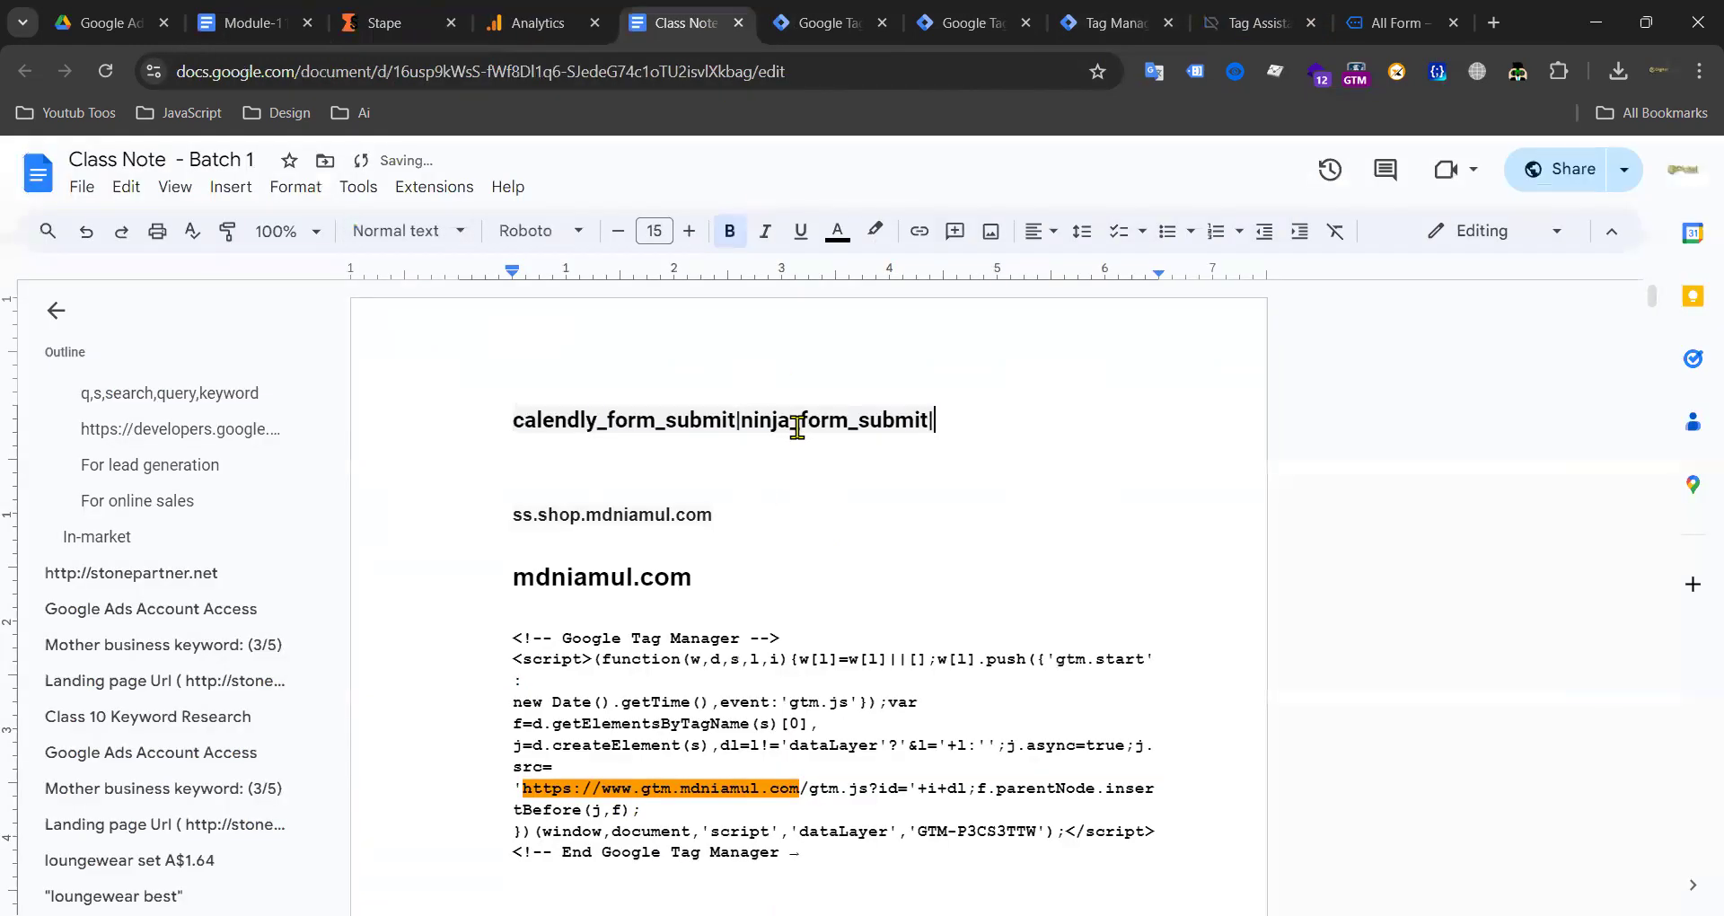
Step: Copy wp_form_submit from the server preview and paste it after ninja_form_submit
left_click(256, 23)
left_click(965, 25)
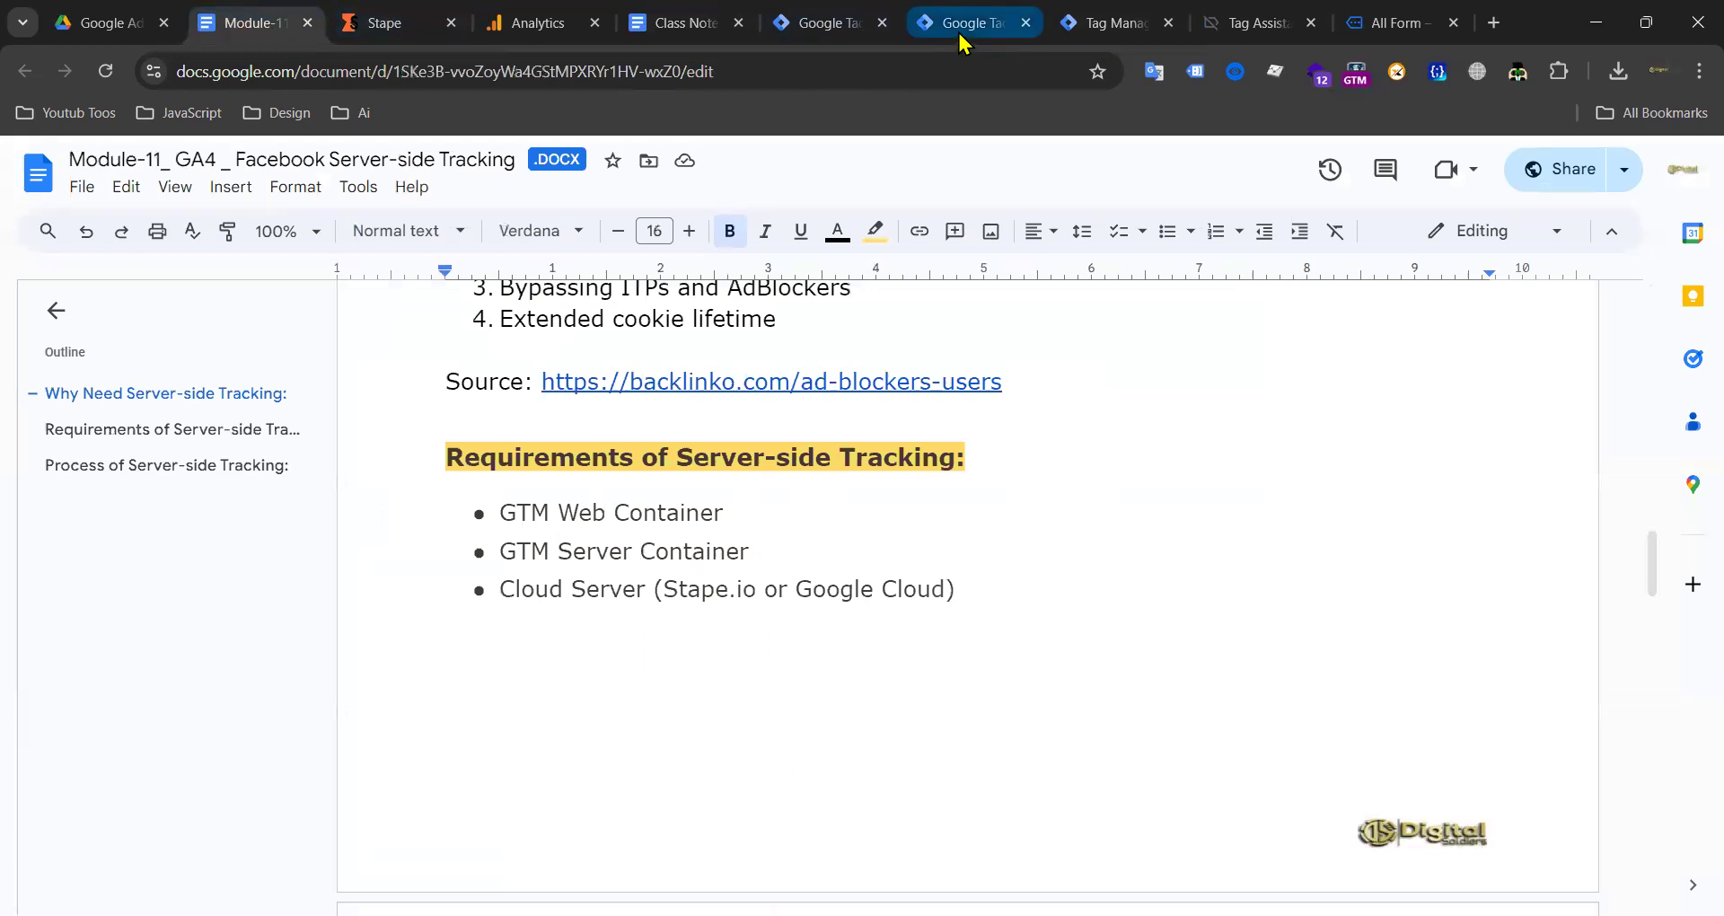
left_click(1100, 23)
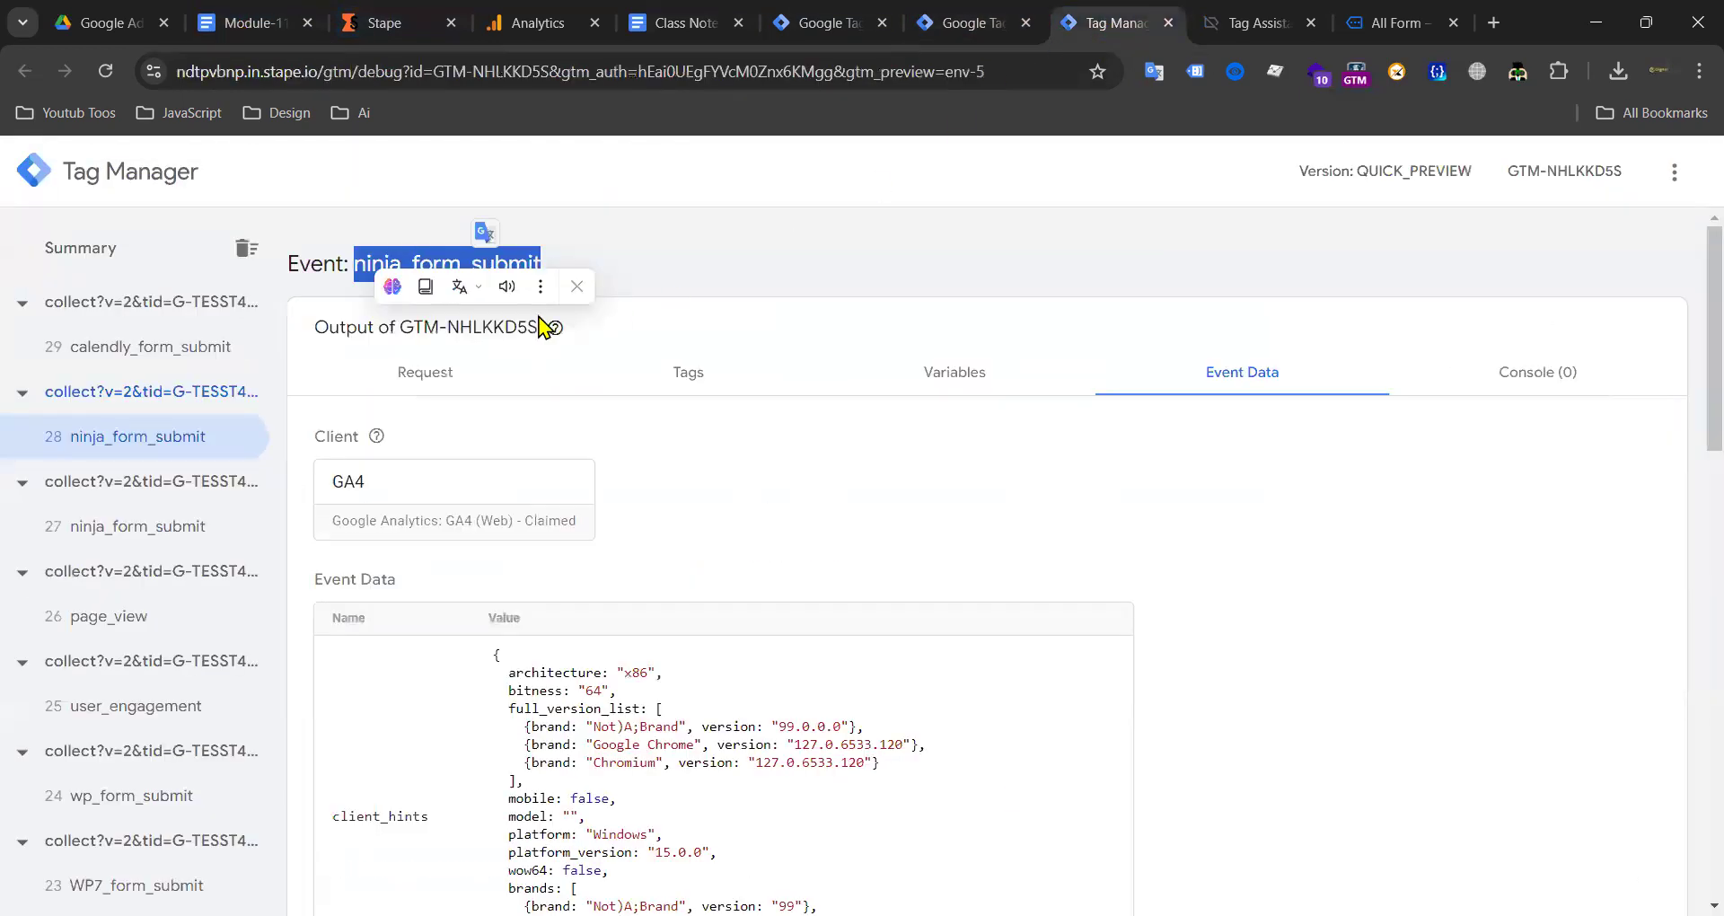
left_click(115, 531)
left_click(139, 617)
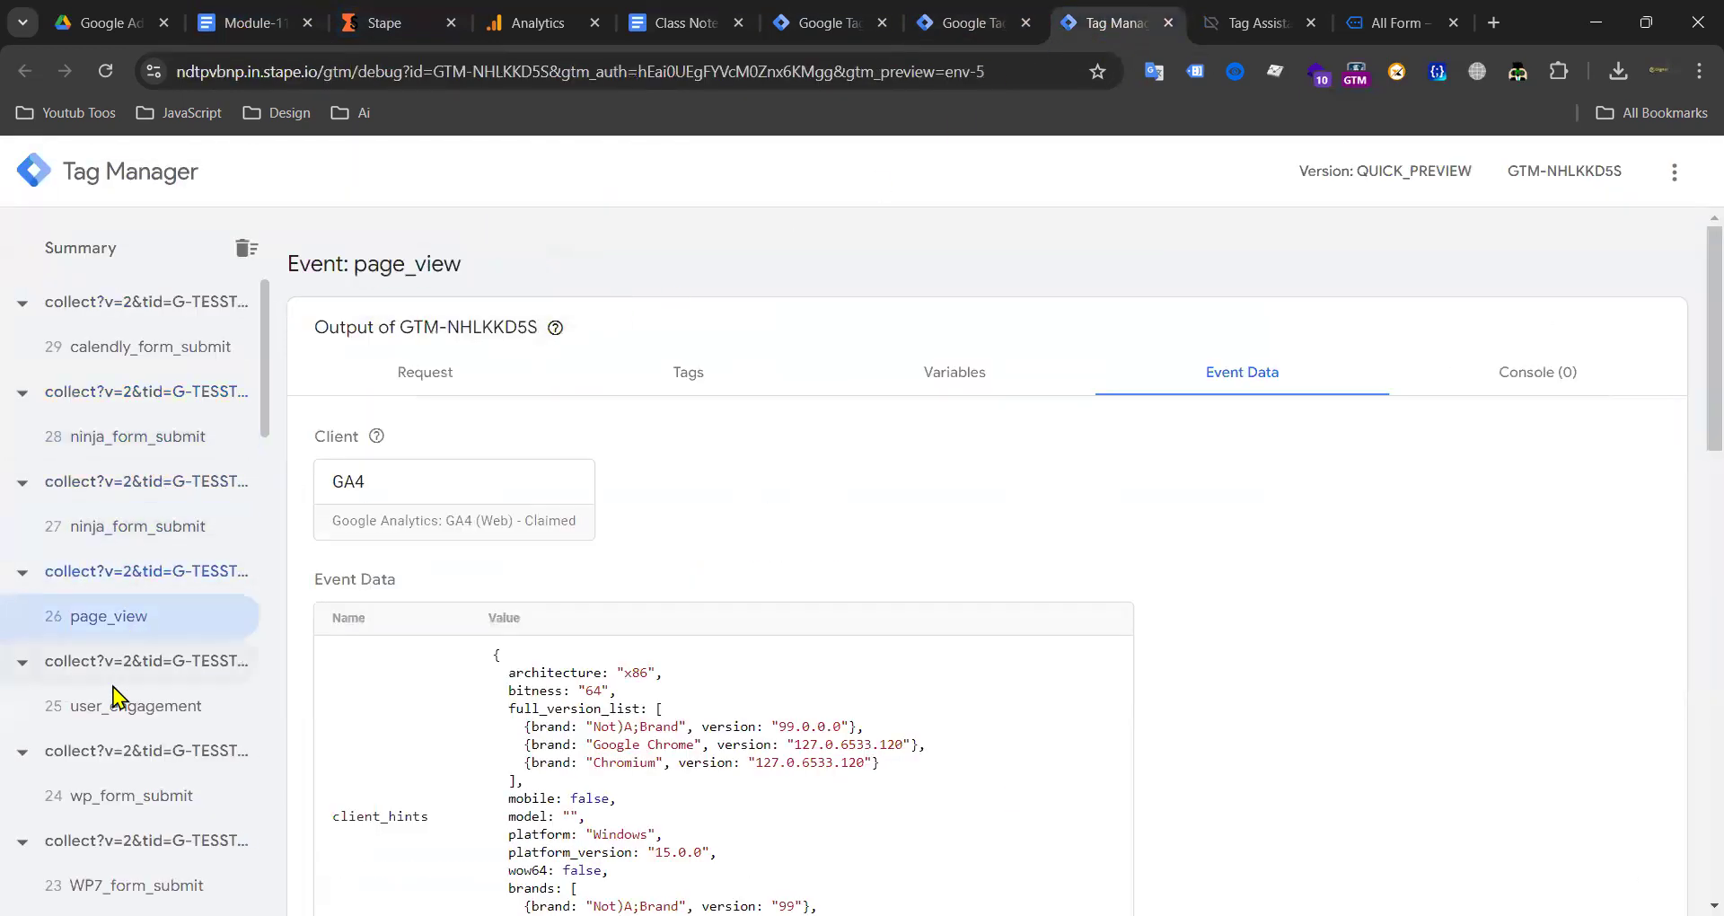
left_click(91, 809)
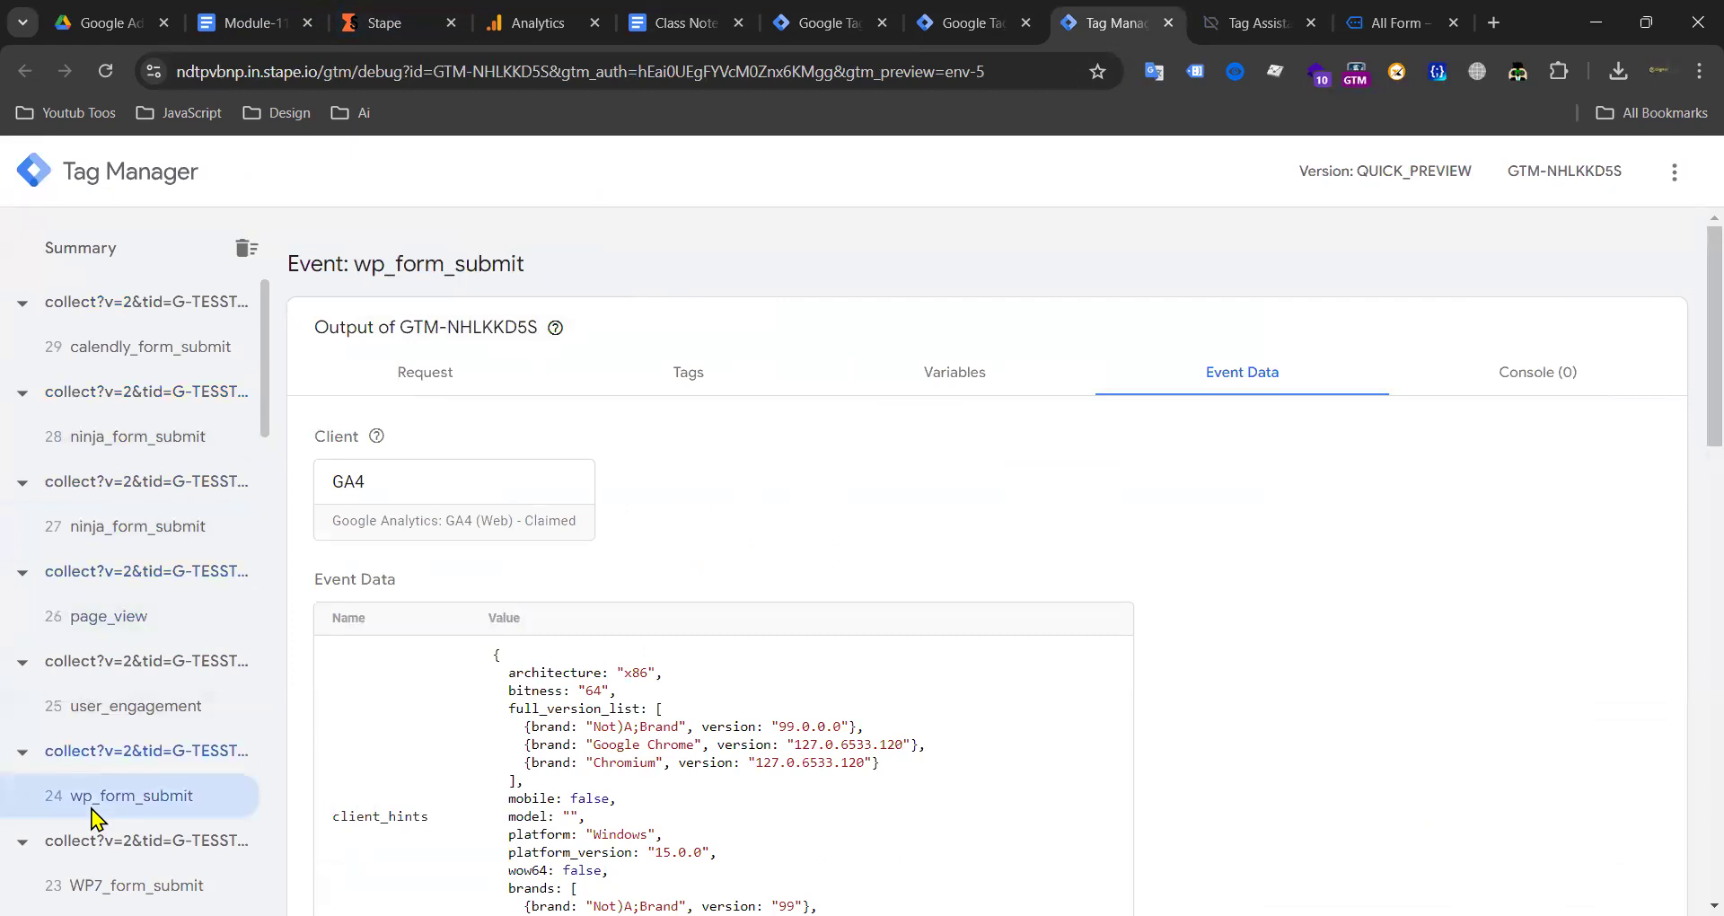
double_click(443, 266)
key("ctrl+c")
left_click(683, 23)
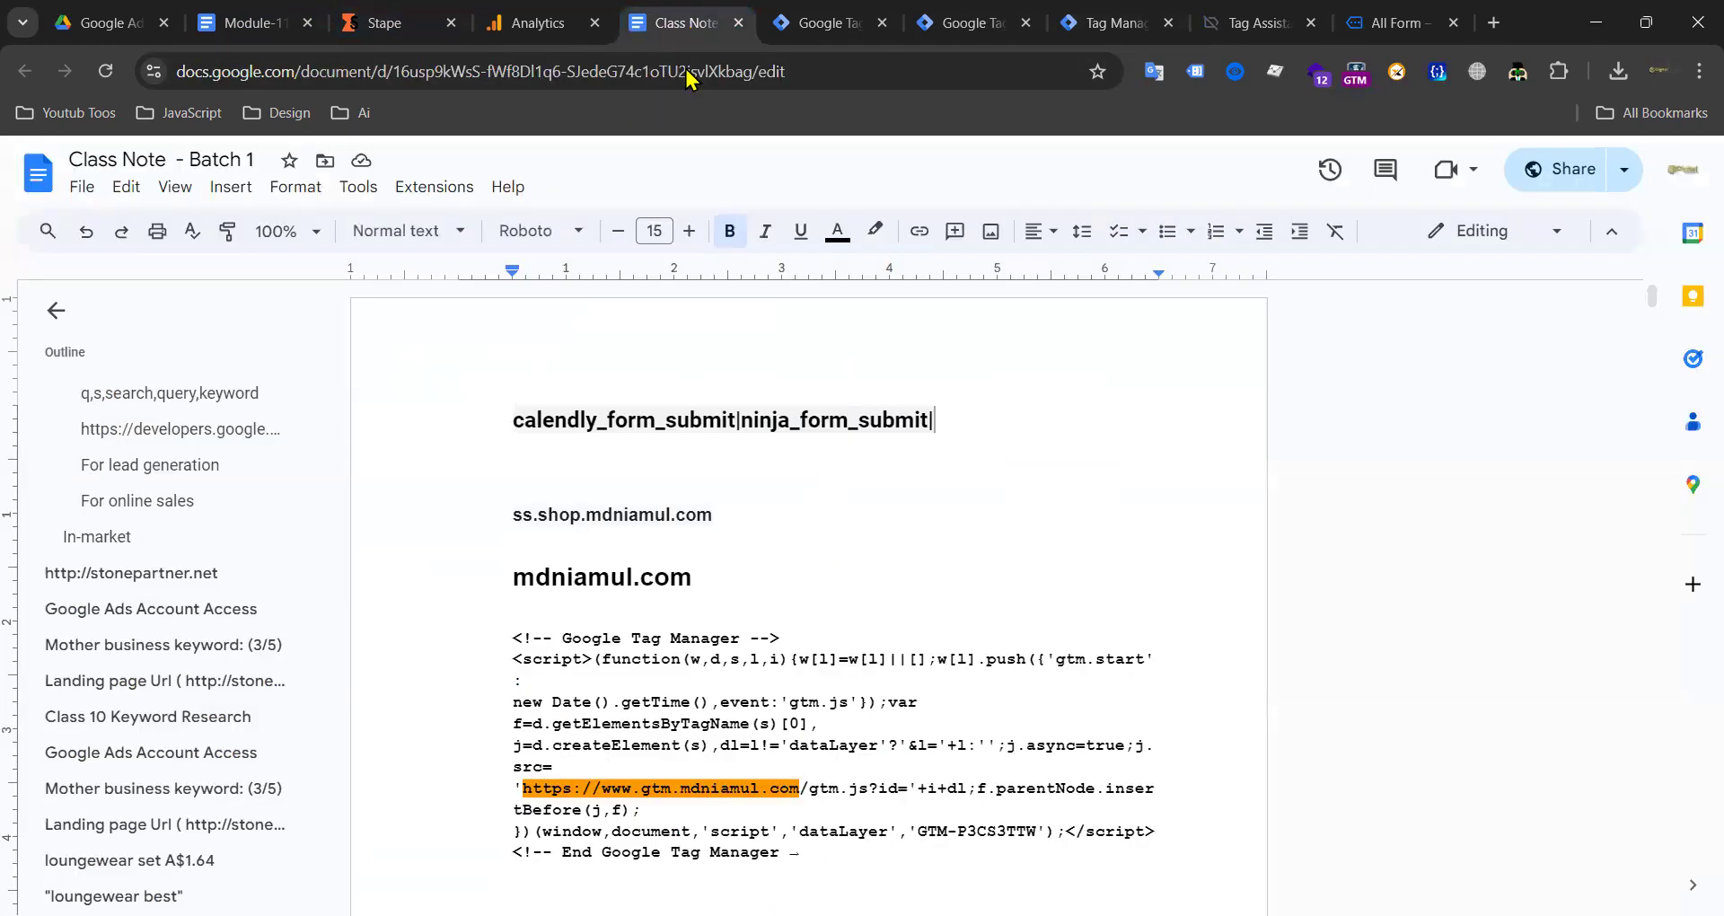
left_click(965, 22)
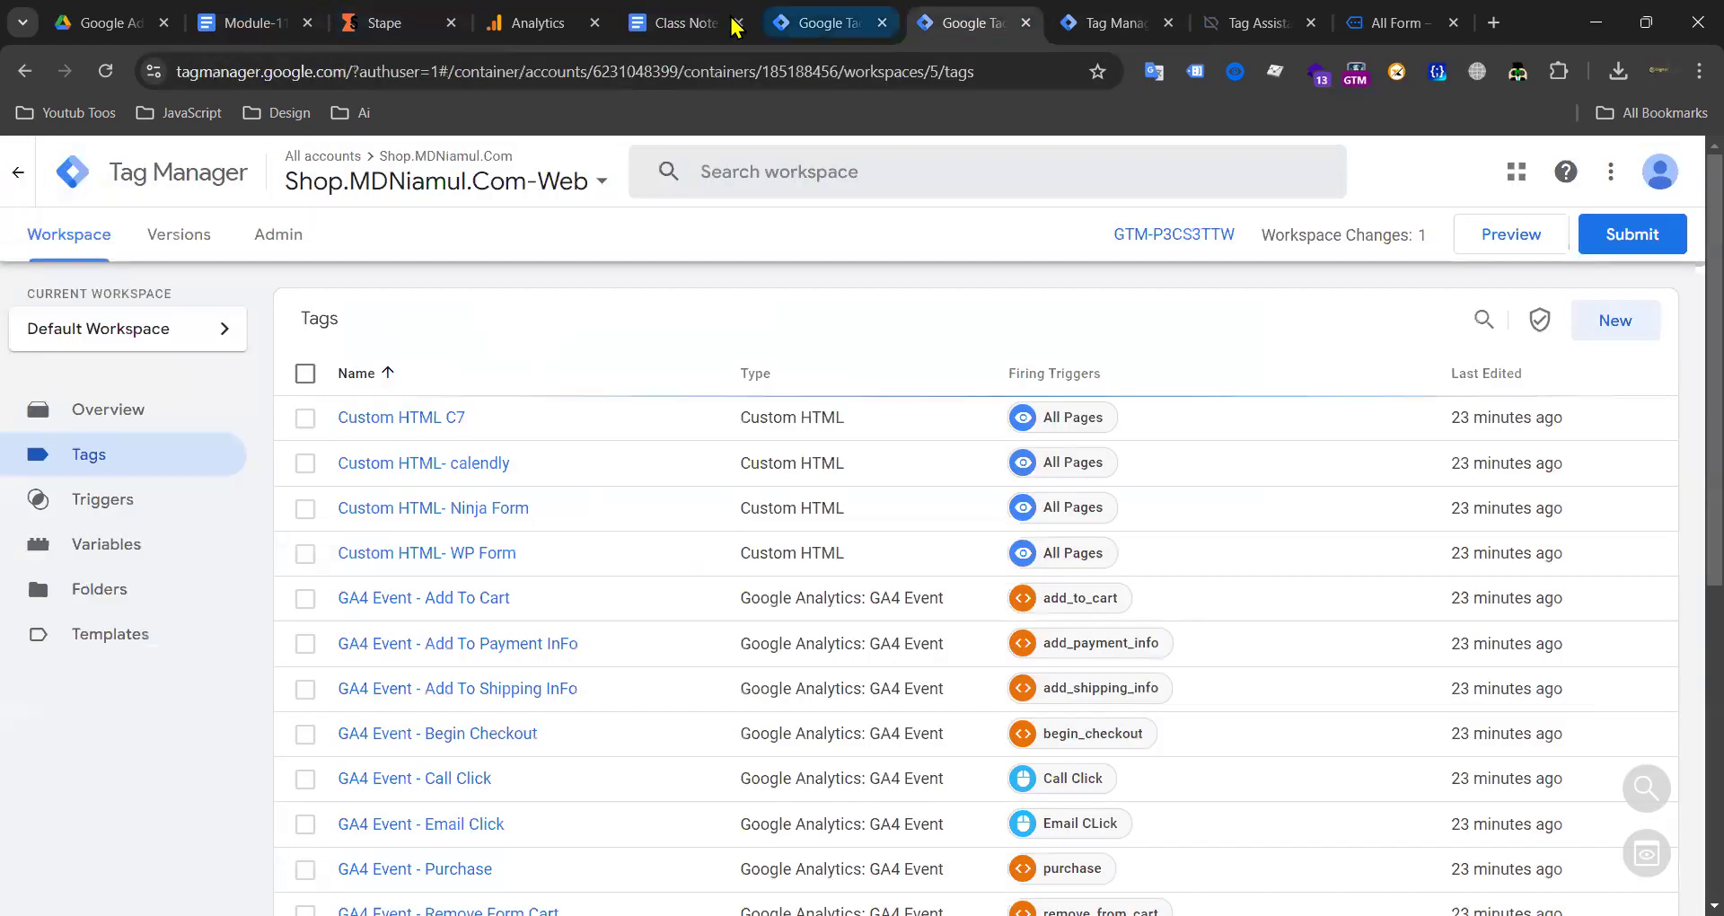
left_click(677, 25)
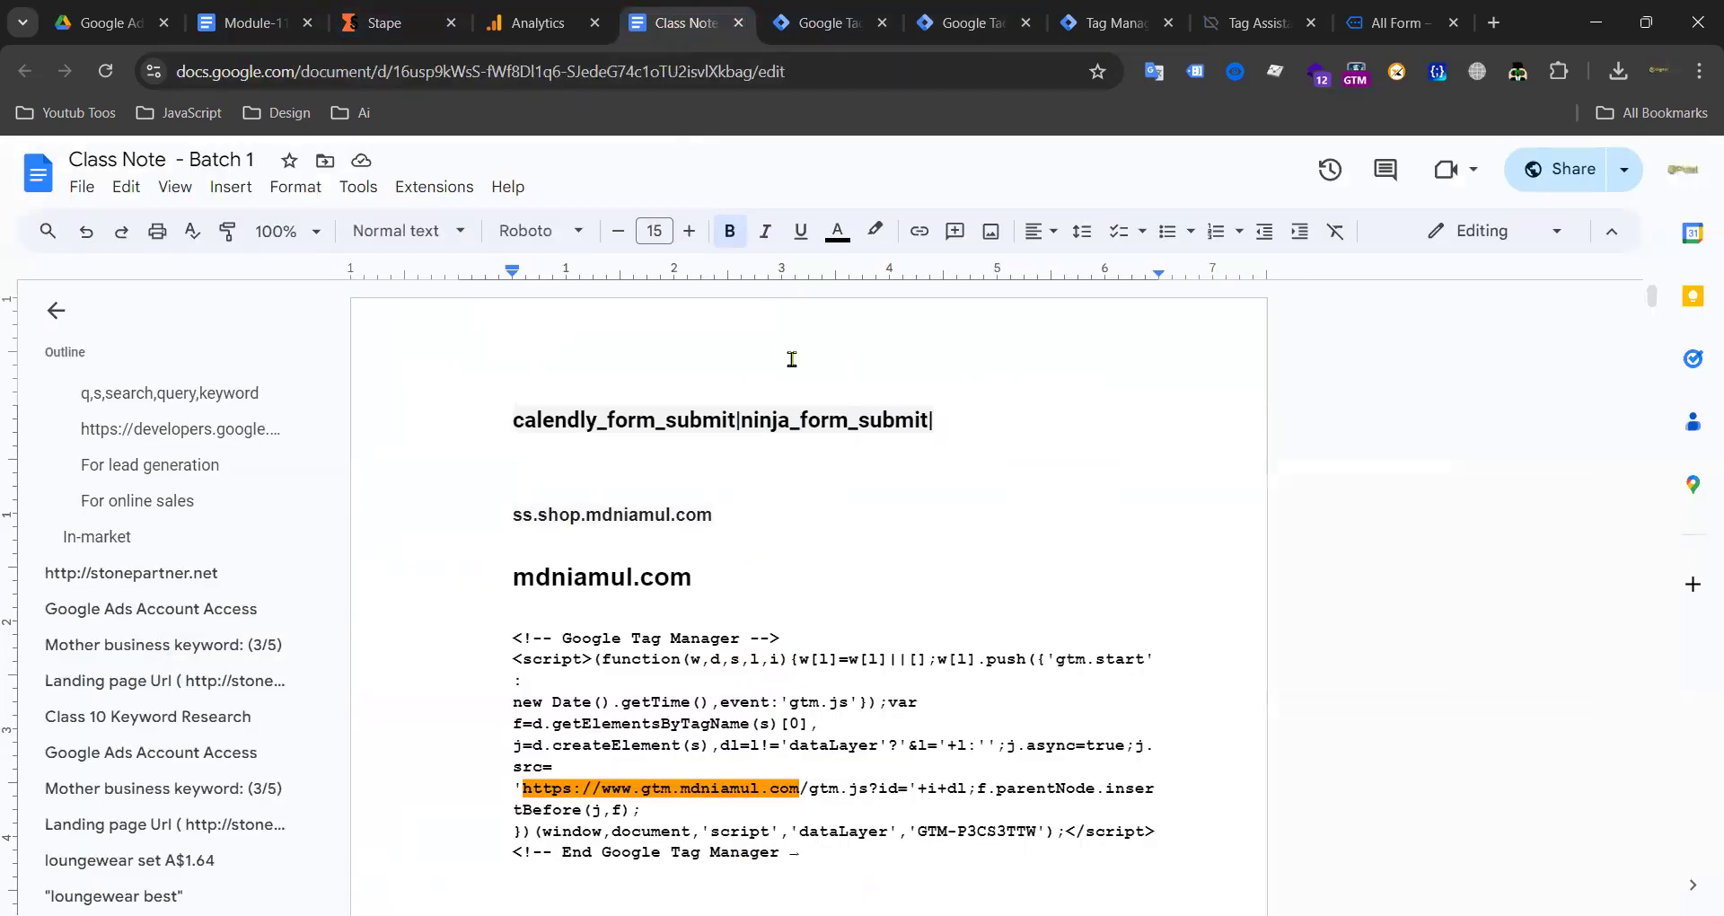
key("ctrl+v")
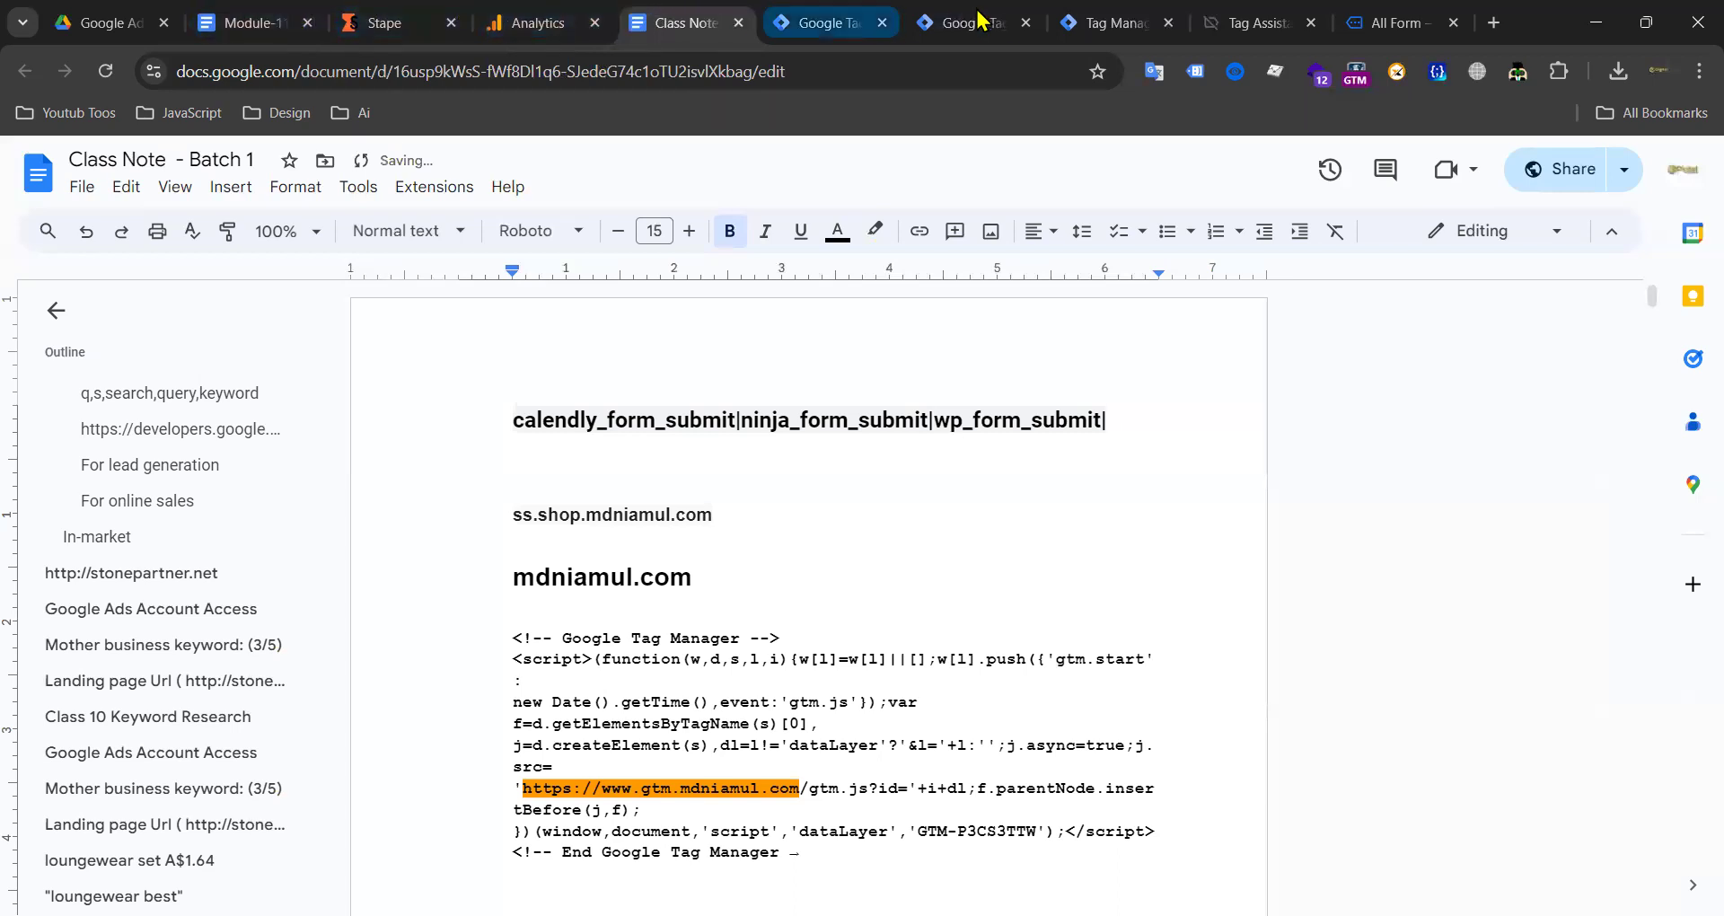
scroll(731, 413, "down", 15)
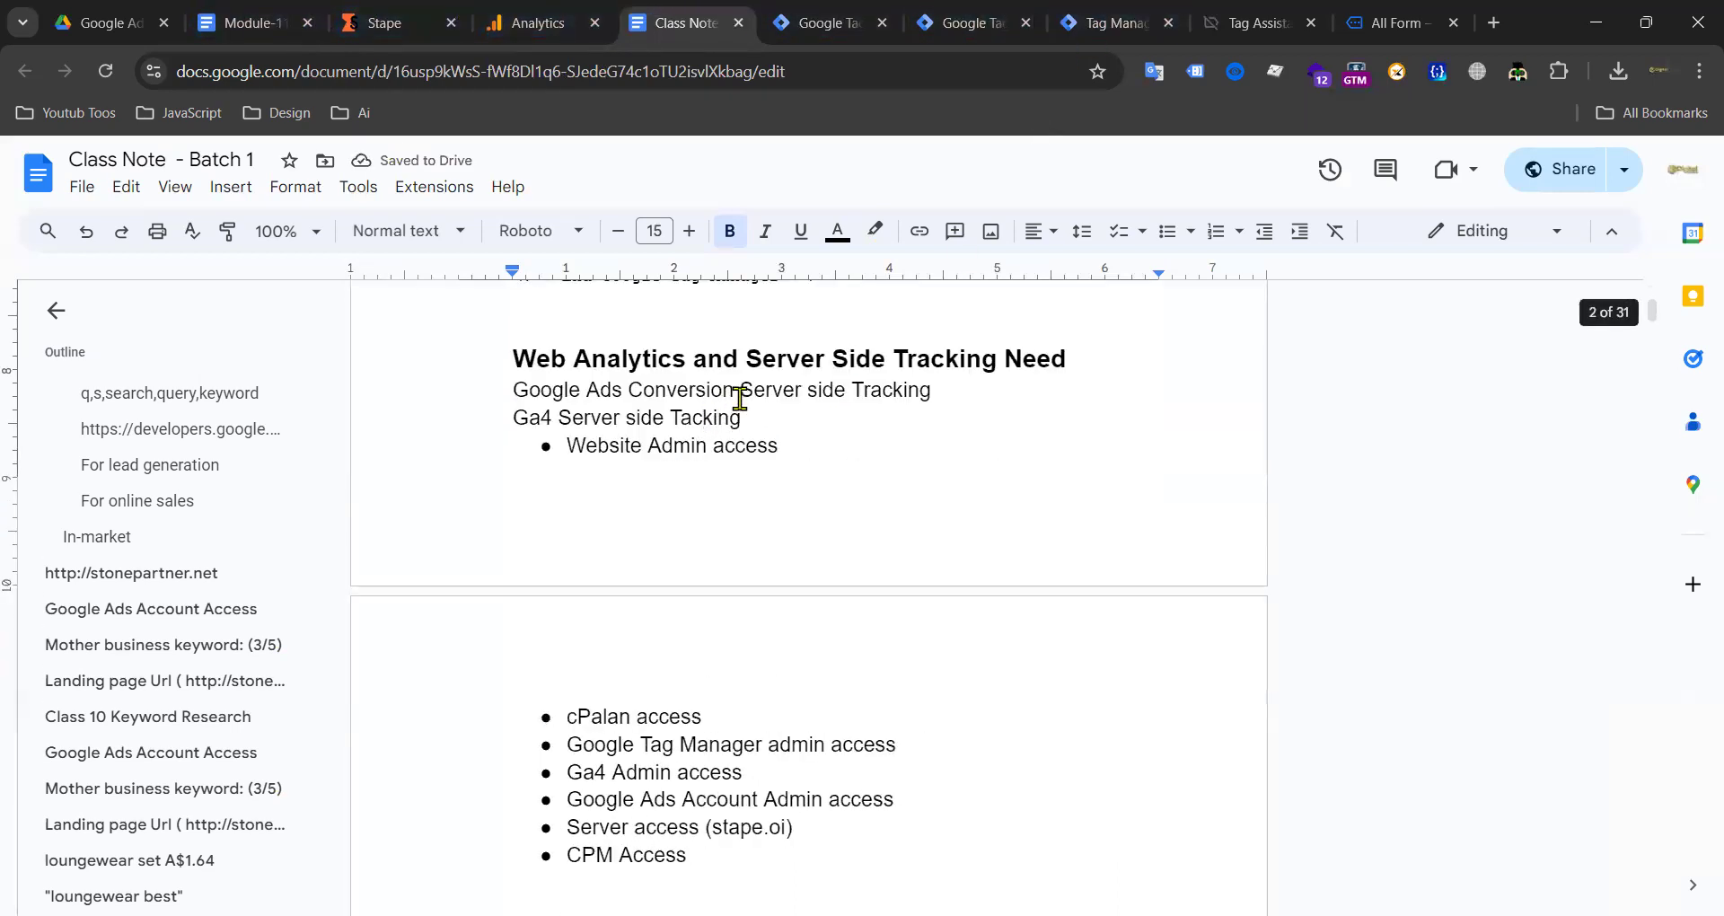
Step: Uncheck the ecommerce events and paste view_item_list after wp_form_submit with a pipe
scroll(665, 413, "up", 3)
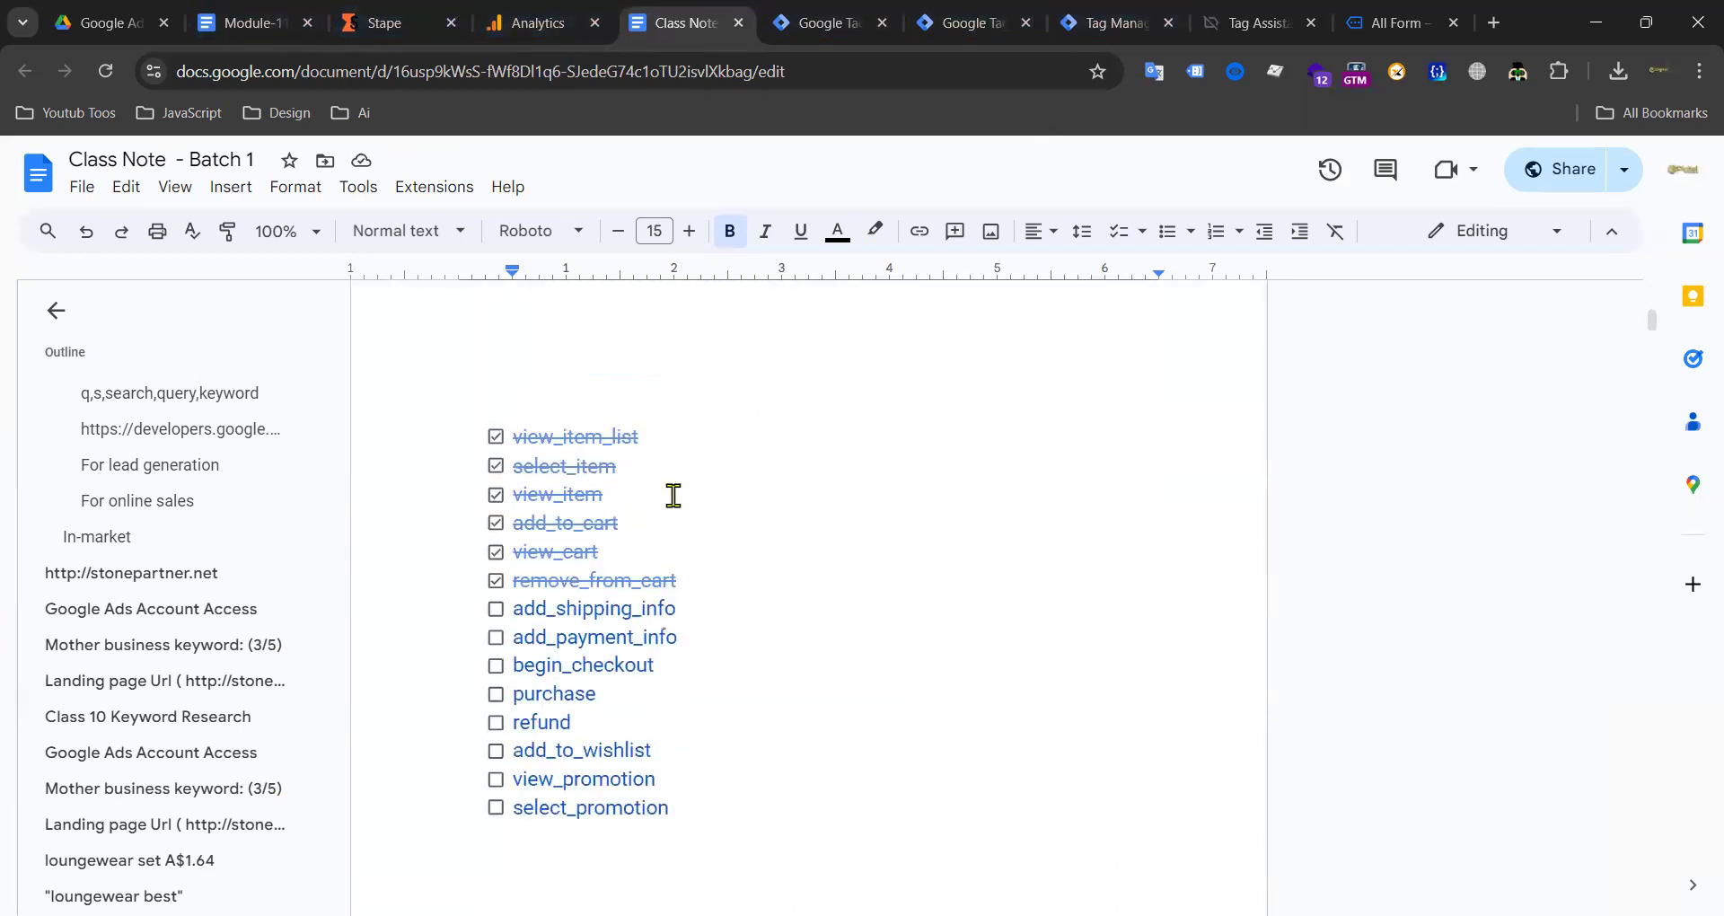
left_click(493, 439)
left_click(495, 467)
left_click(495, 495)
left_click(495, 523)
left_click(496, 553)
left_click(495, 581)
left_click_drag(641, 440, 500, 440)
key("ctrl+c")
scroll(801, 396, "up", 1)
scroll(801, 396, "up", 10)
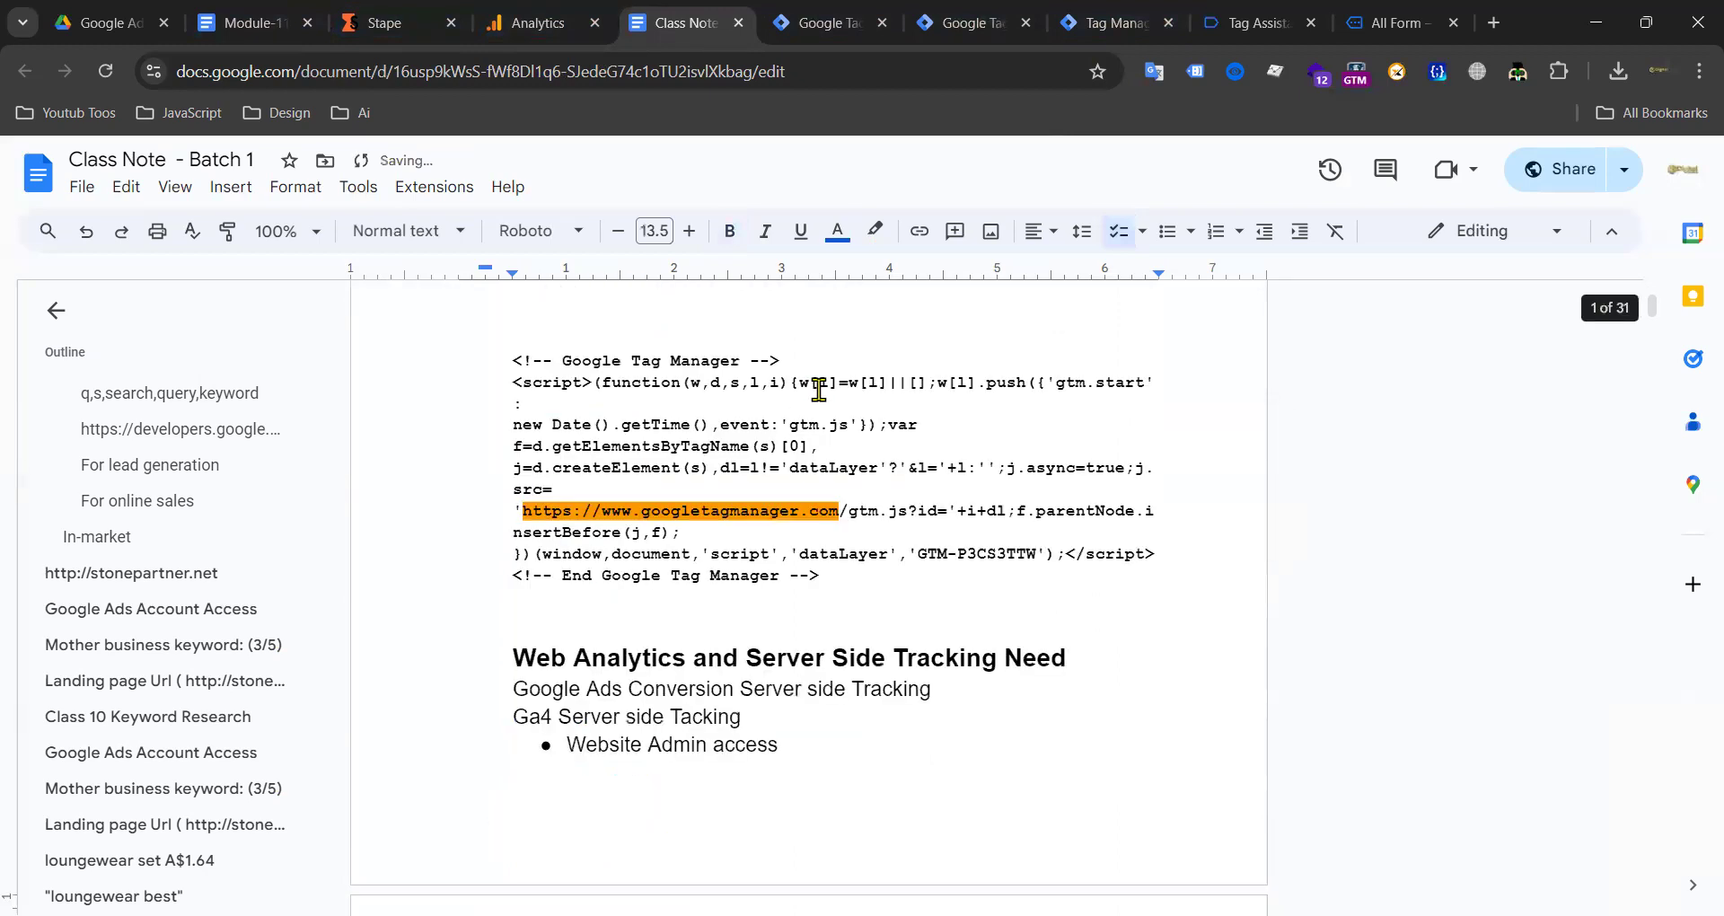
left_click(1158, 420)
key("ctrl+v")
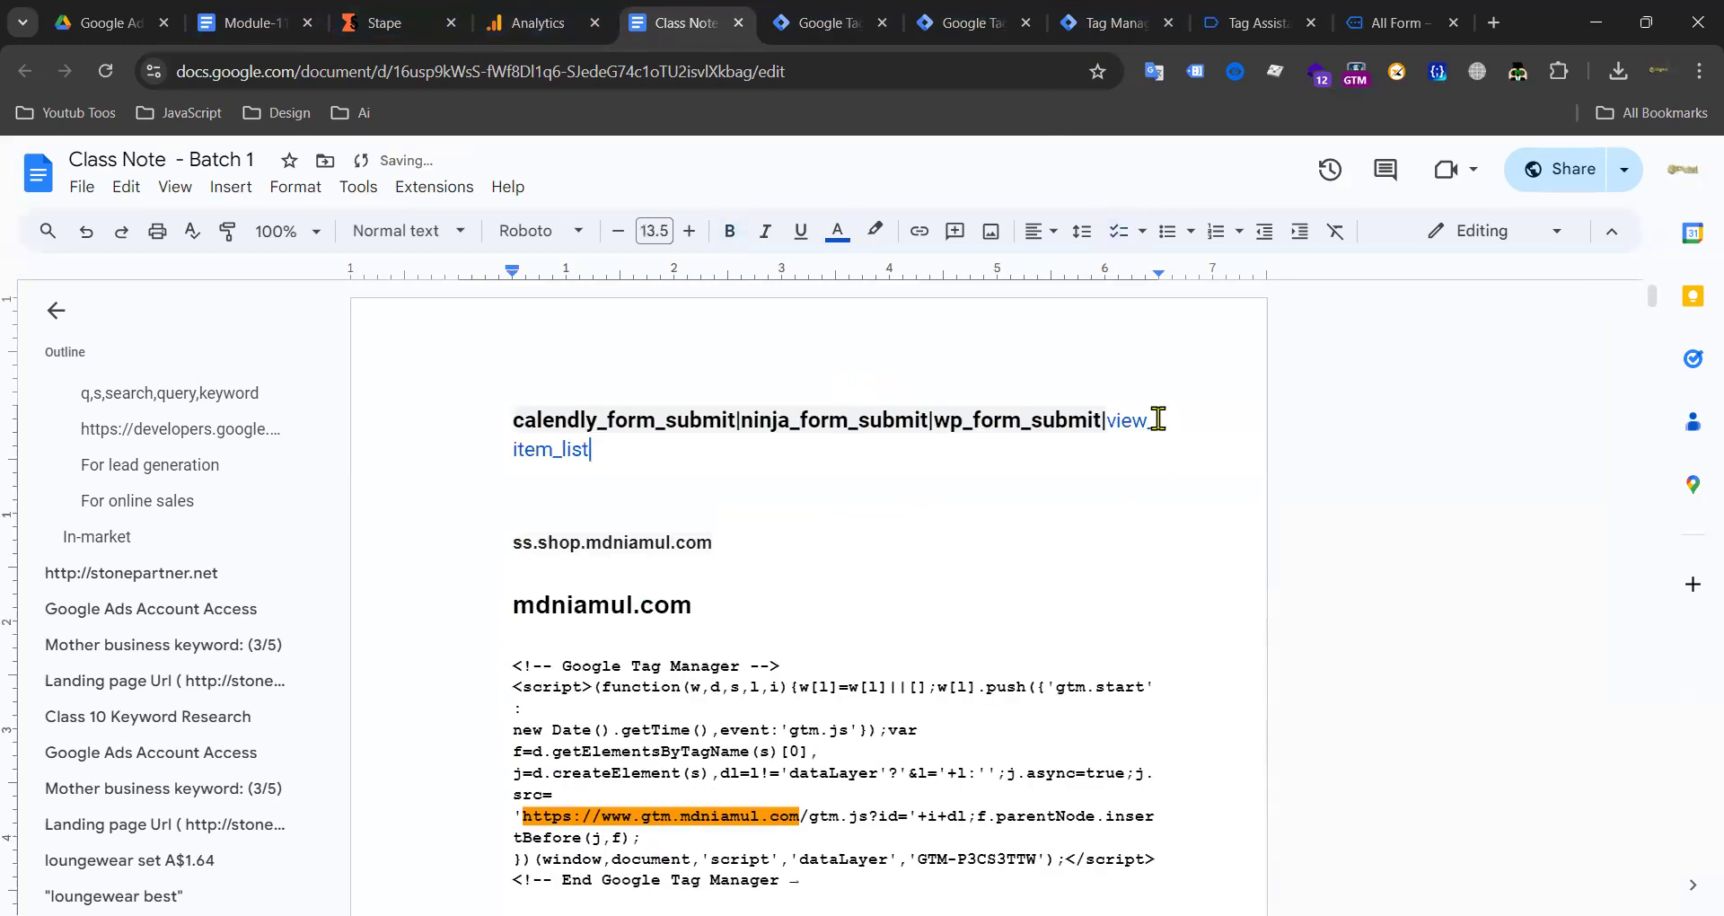
type("|")
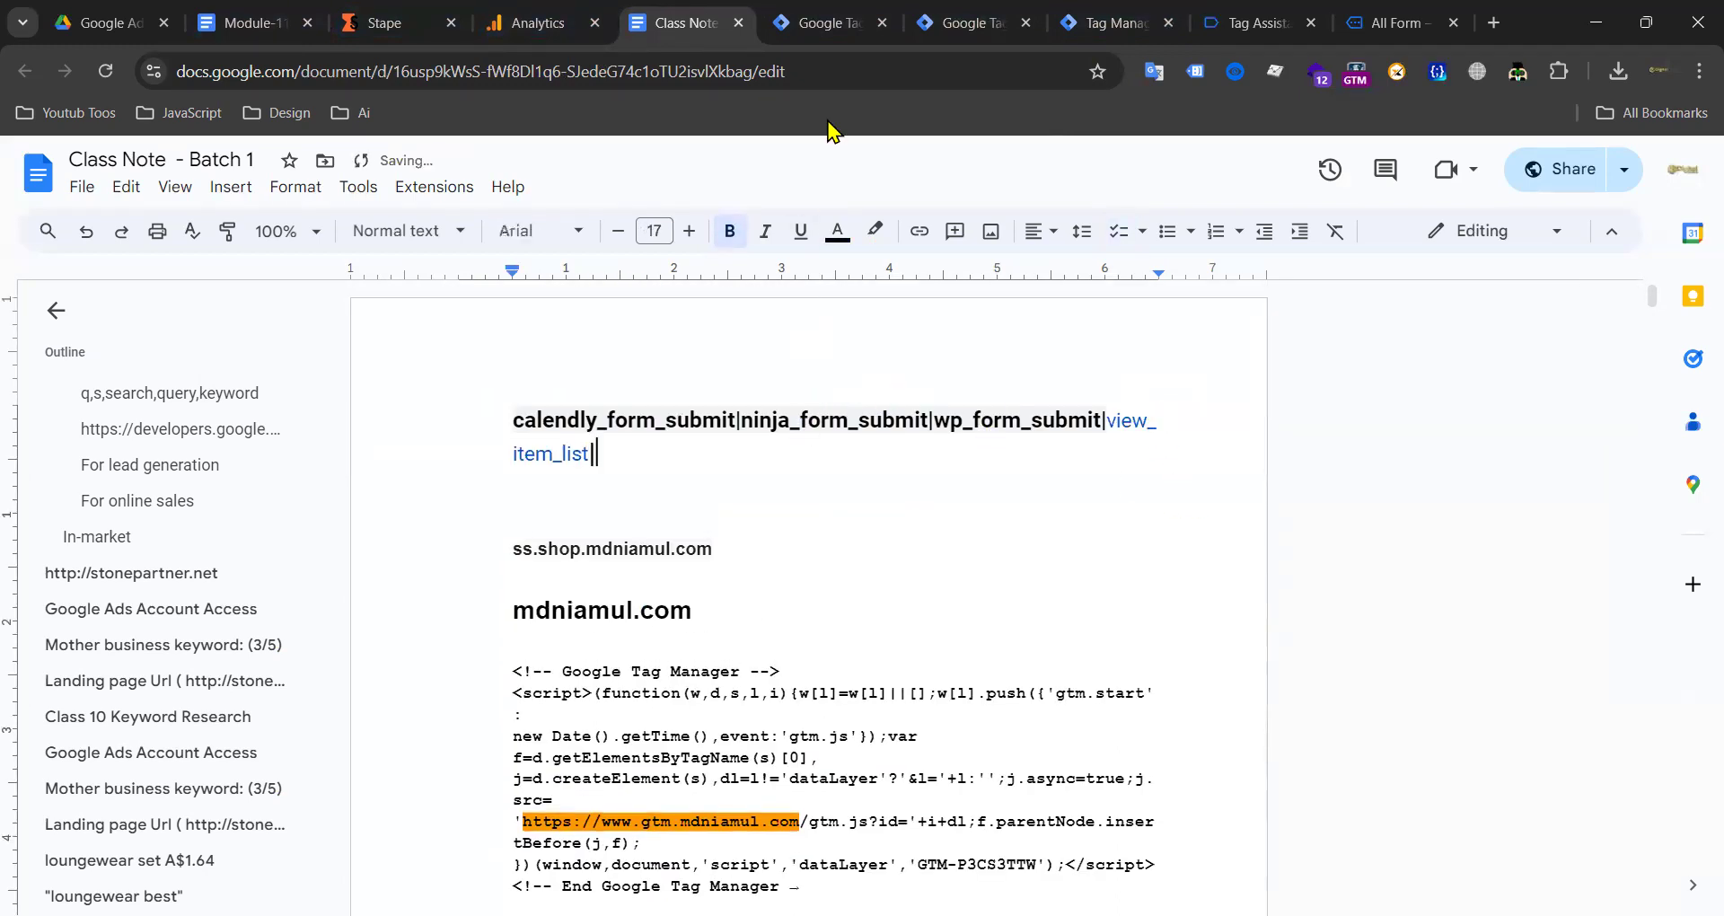
Step: Remove the checklist formatting from the ecommerce event list
left_click(1103, 22)
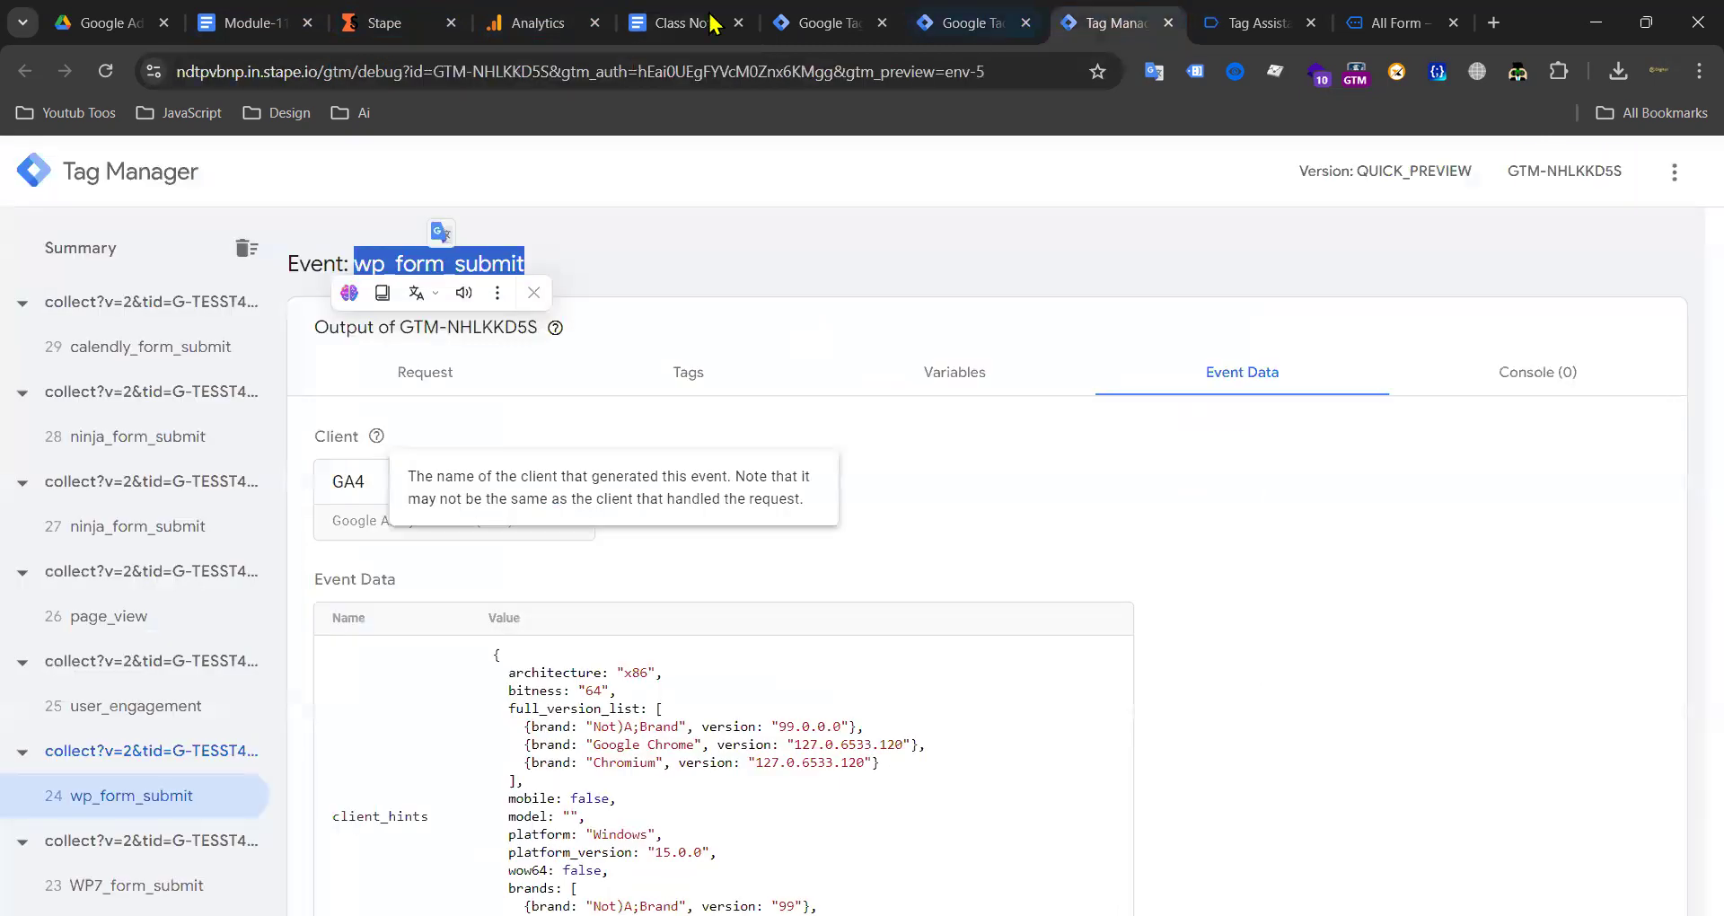
left_click(649, 23)
scroll(669, 593, "down", 5)
scroll(669, 593, "down", 10)
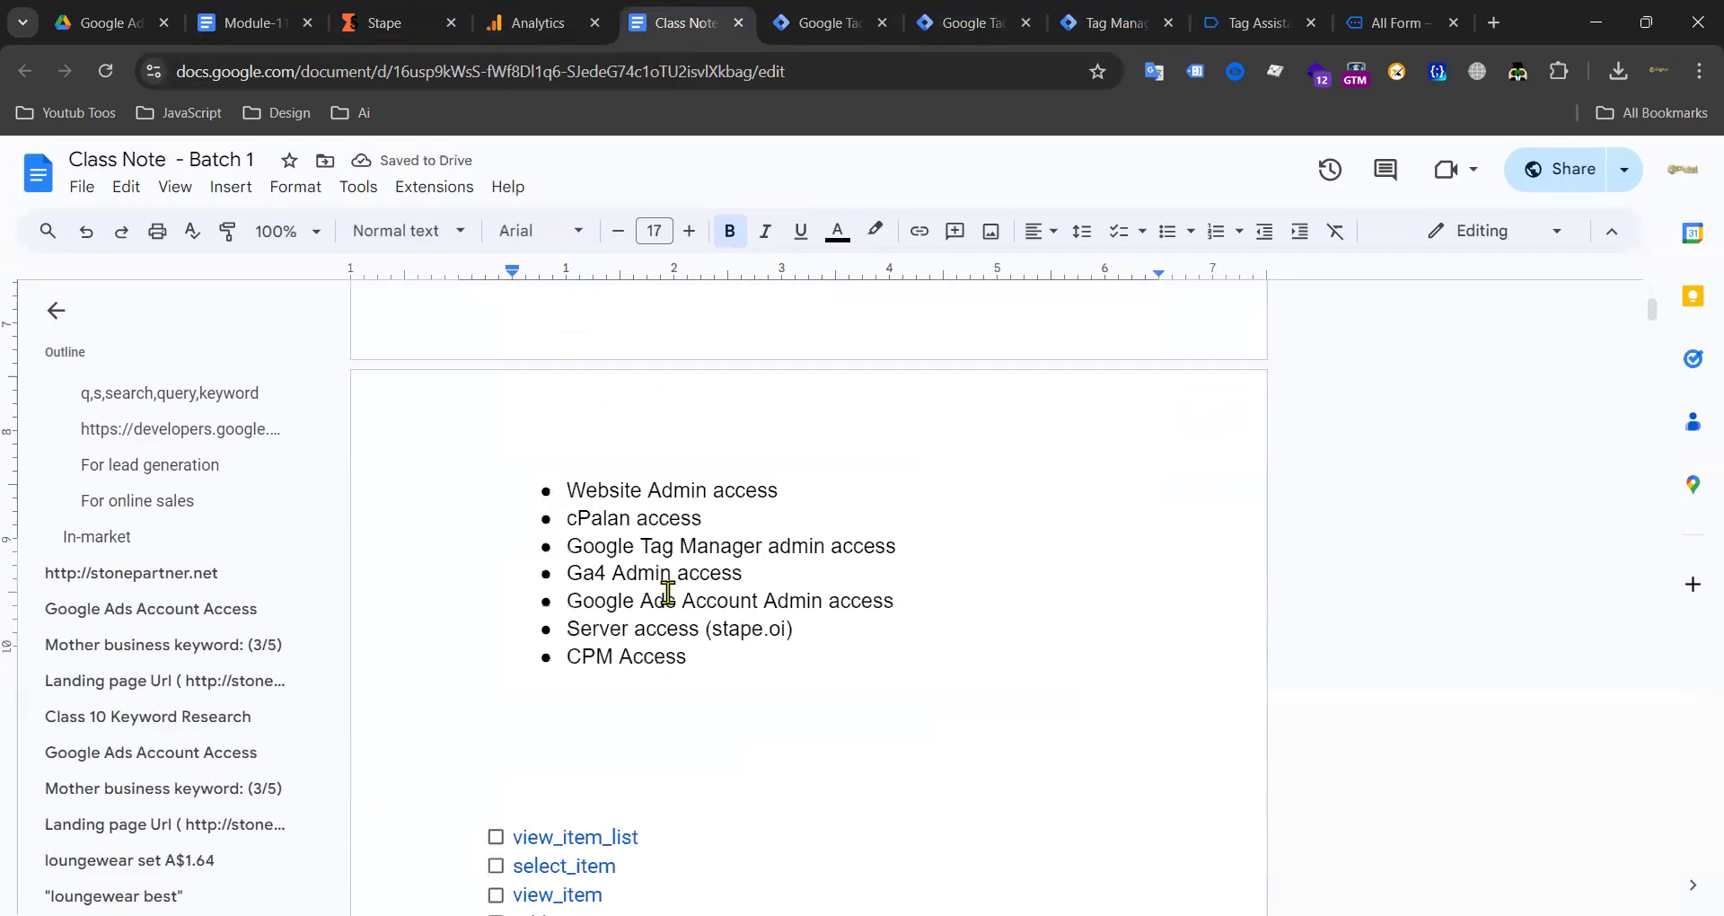
scroll(711, 672, "up", 1)
left_click_drag(696, 655, 515, 343)
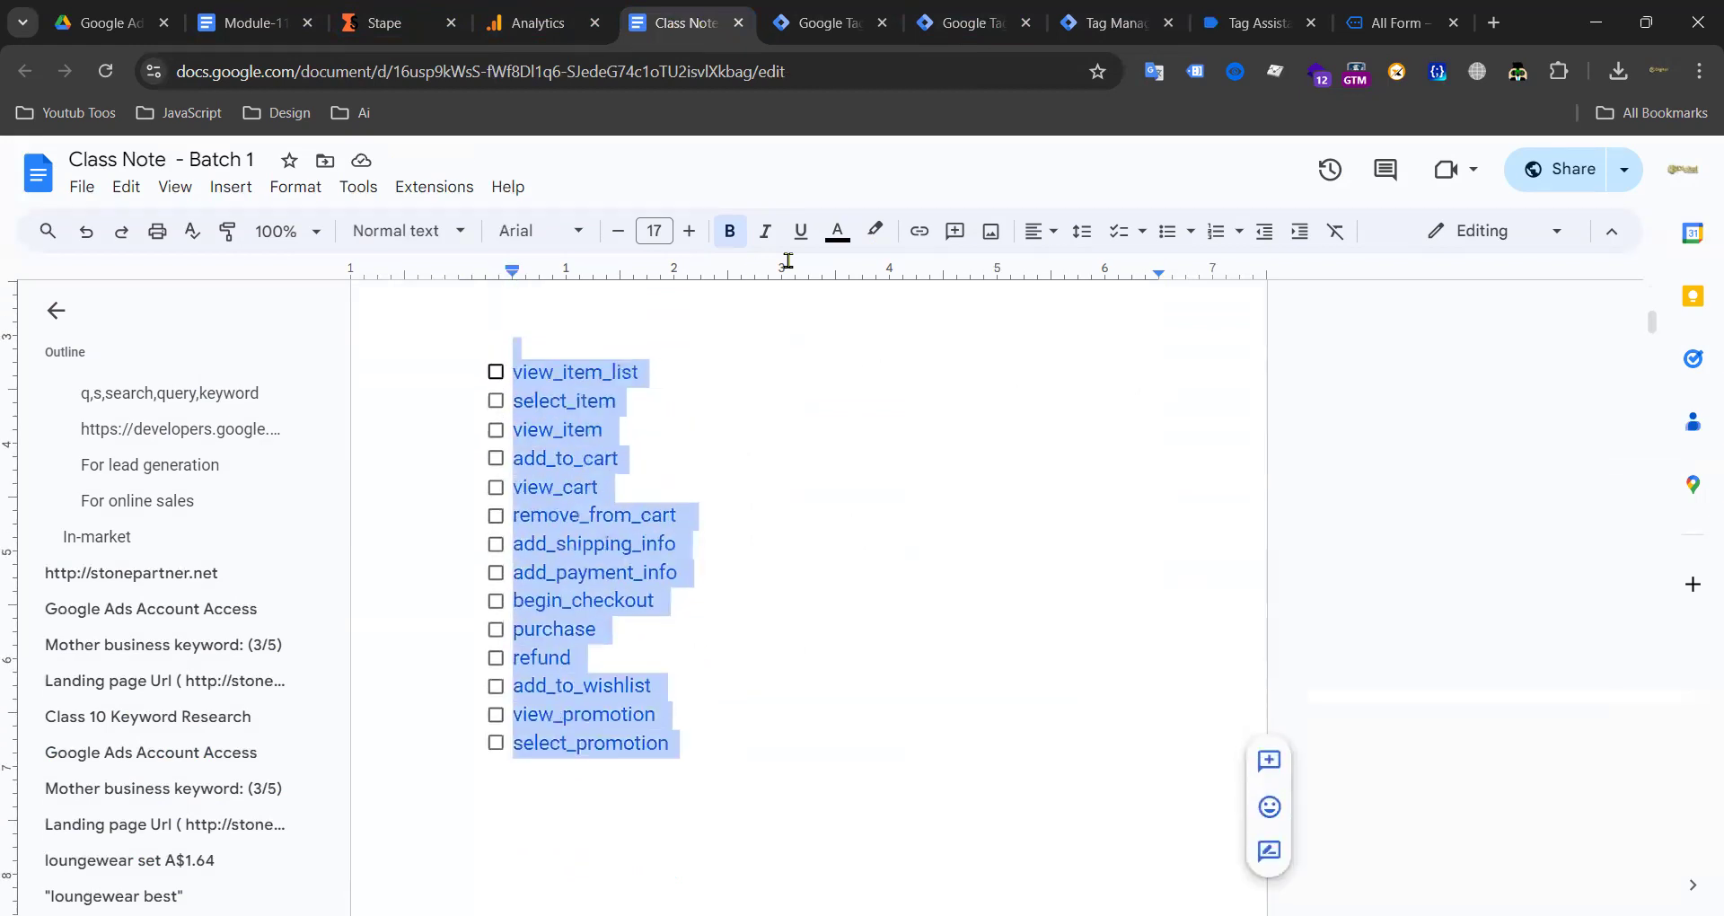
left_click(1119, 235)
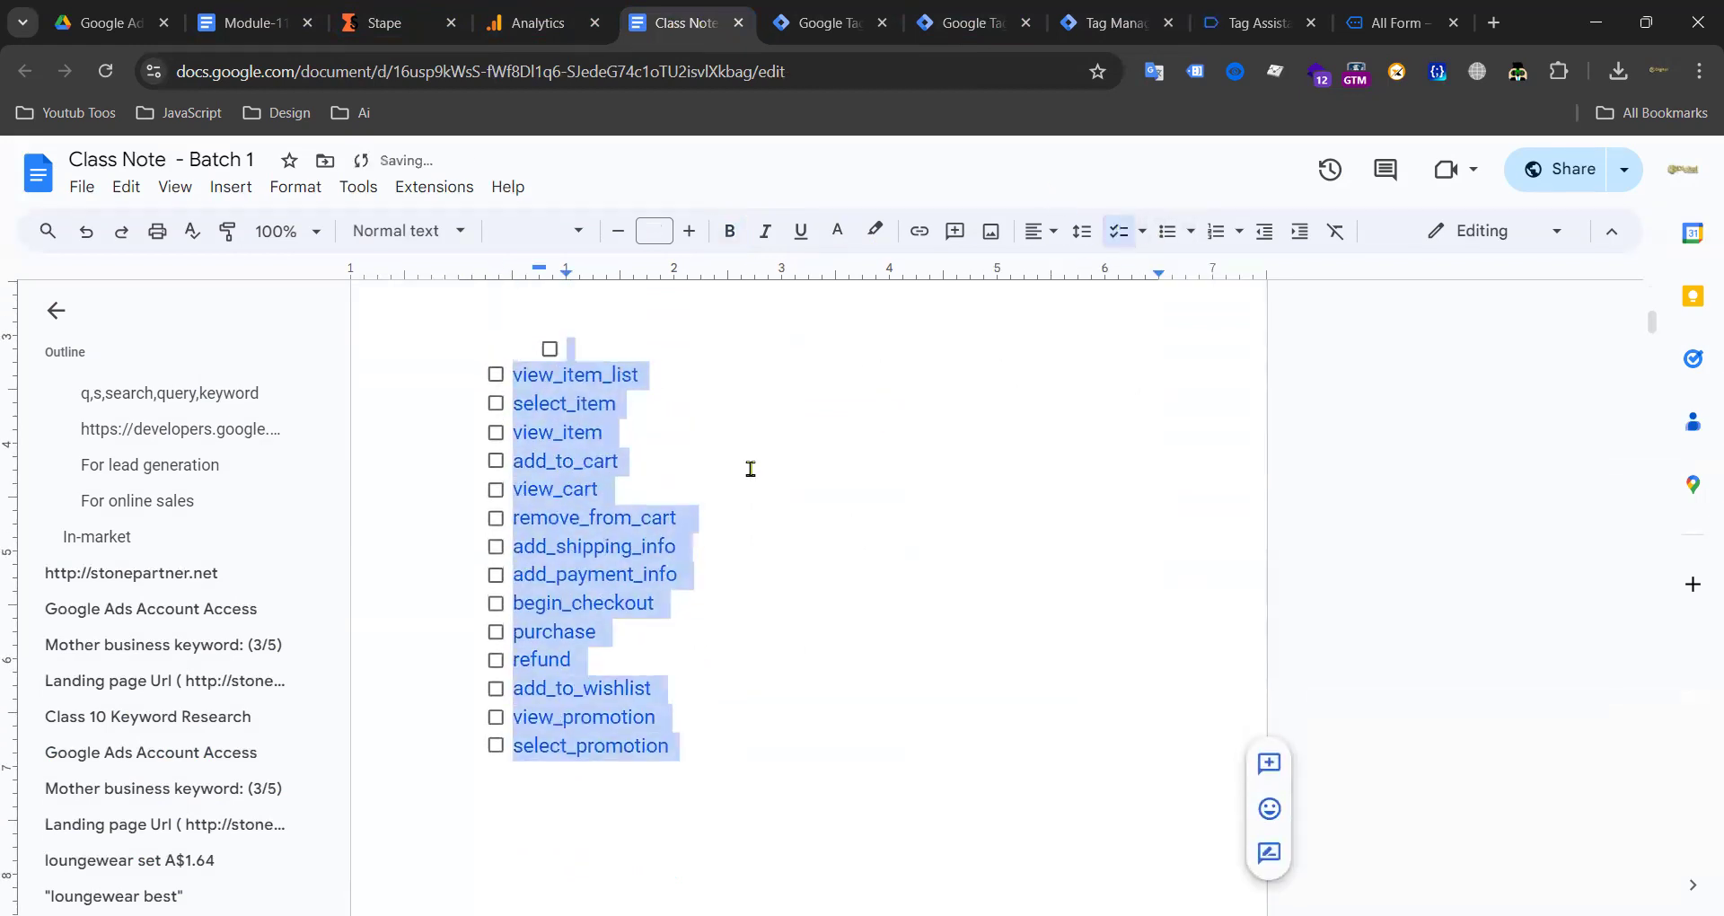
left_click(1114, 233)
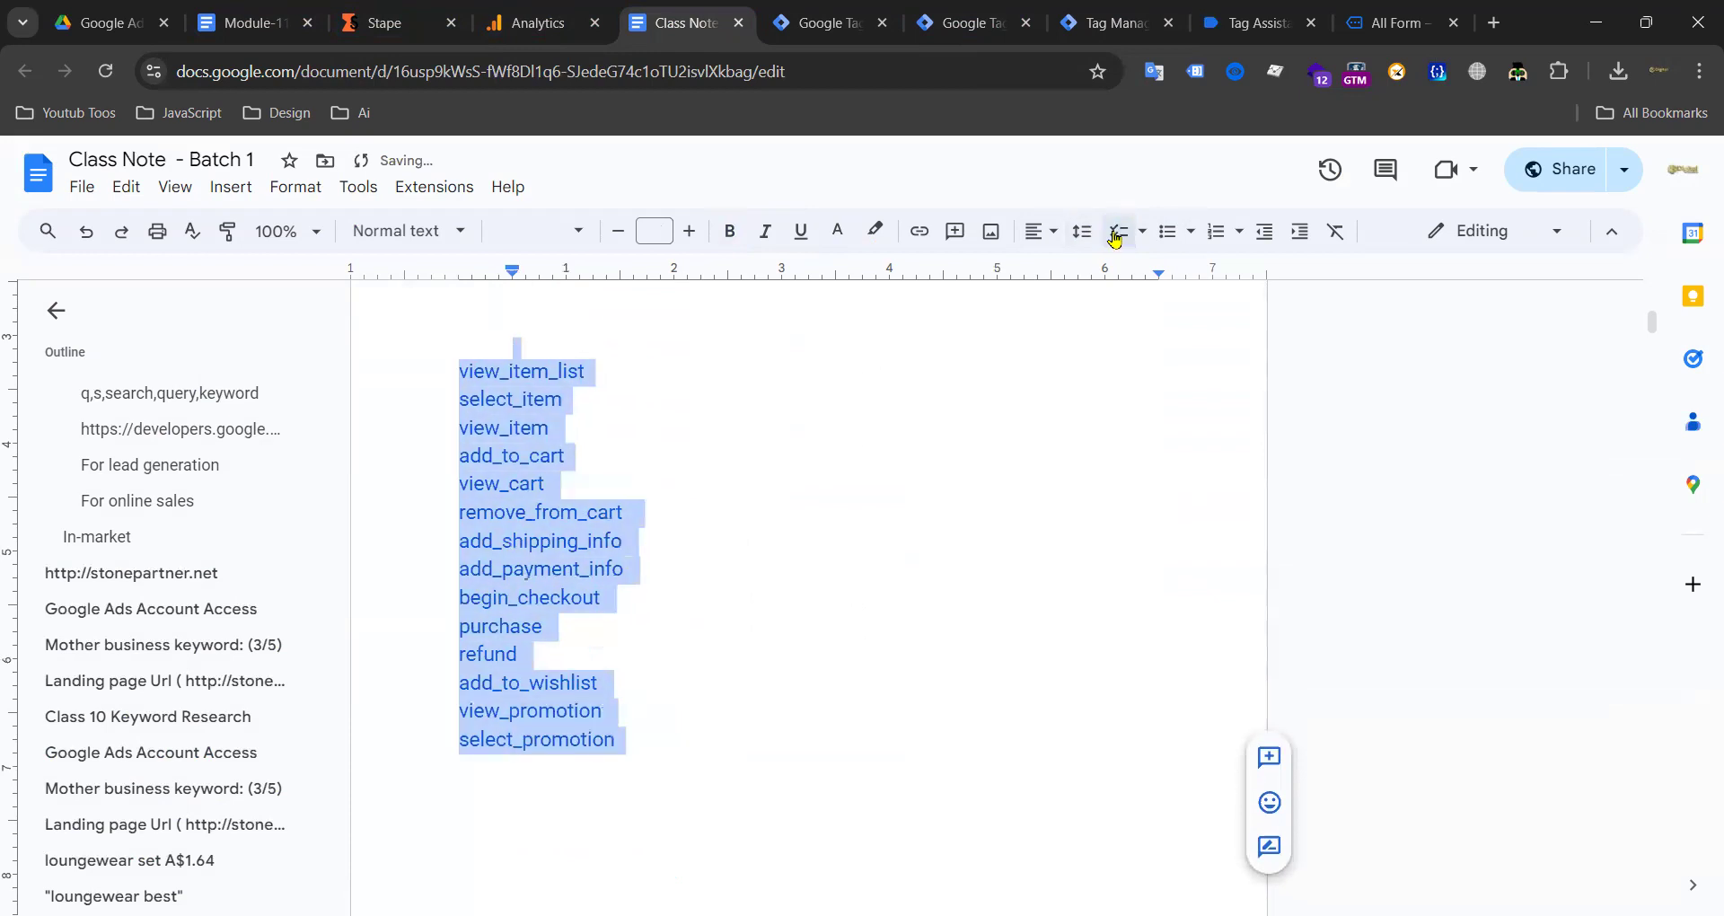
left_click(758, 489)
Step: Join select_item, view_item, add_to_cart, view_cart and remove_from_cart onto one pipe-separated line
left_click(456, 402)
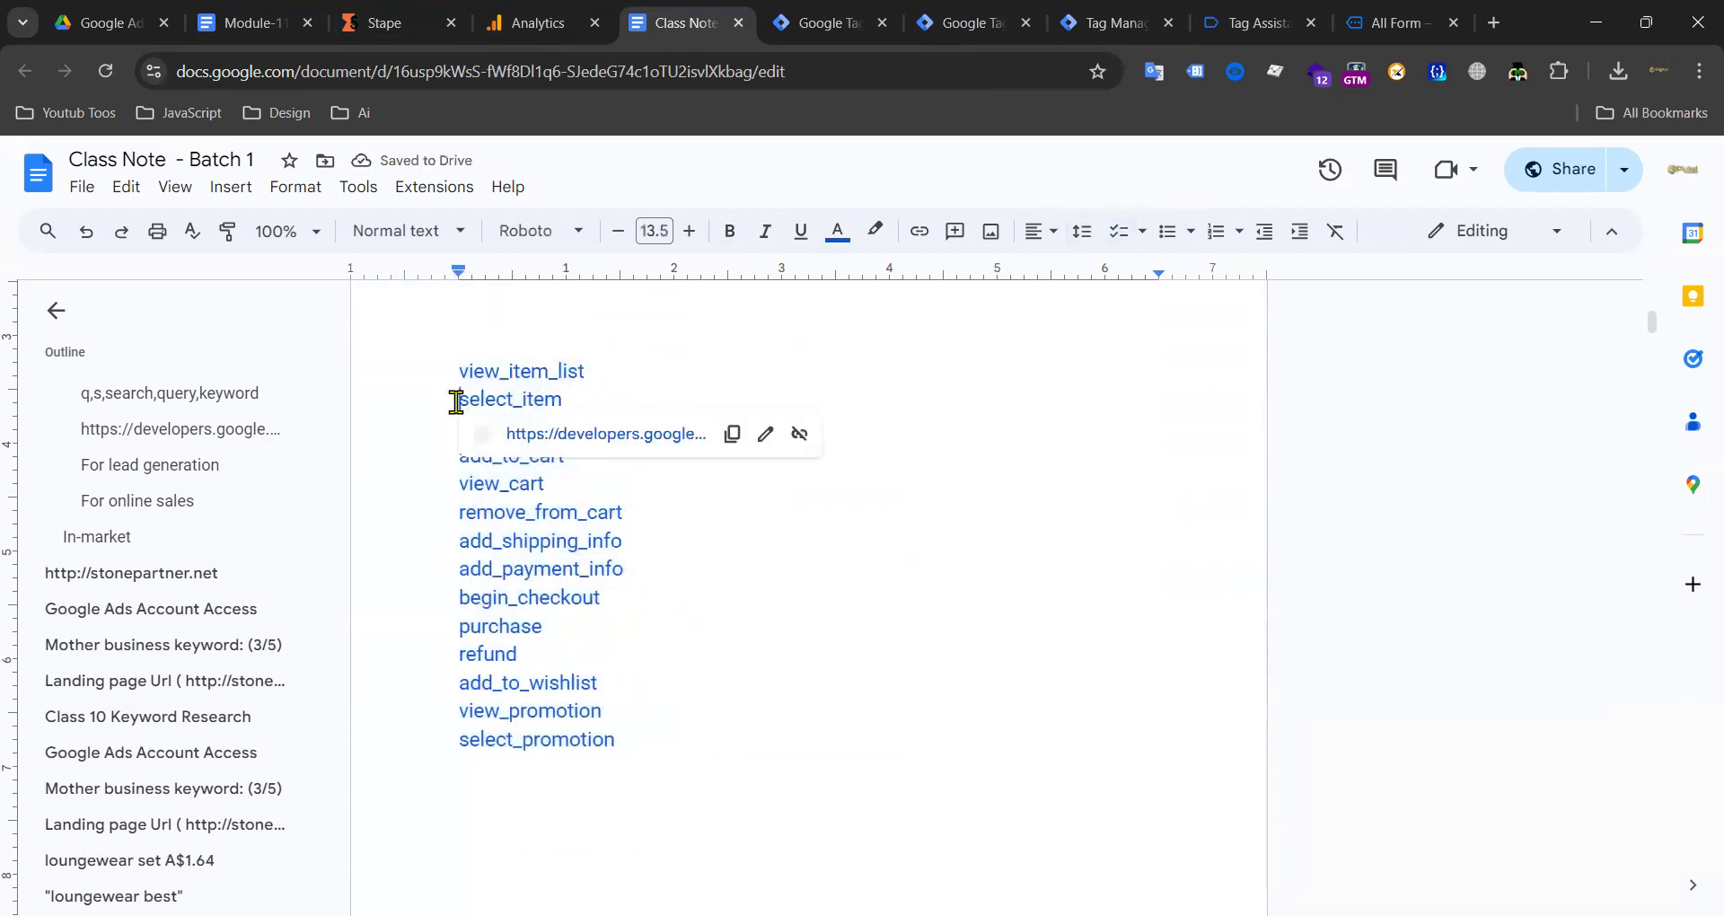
key("BackSpace")
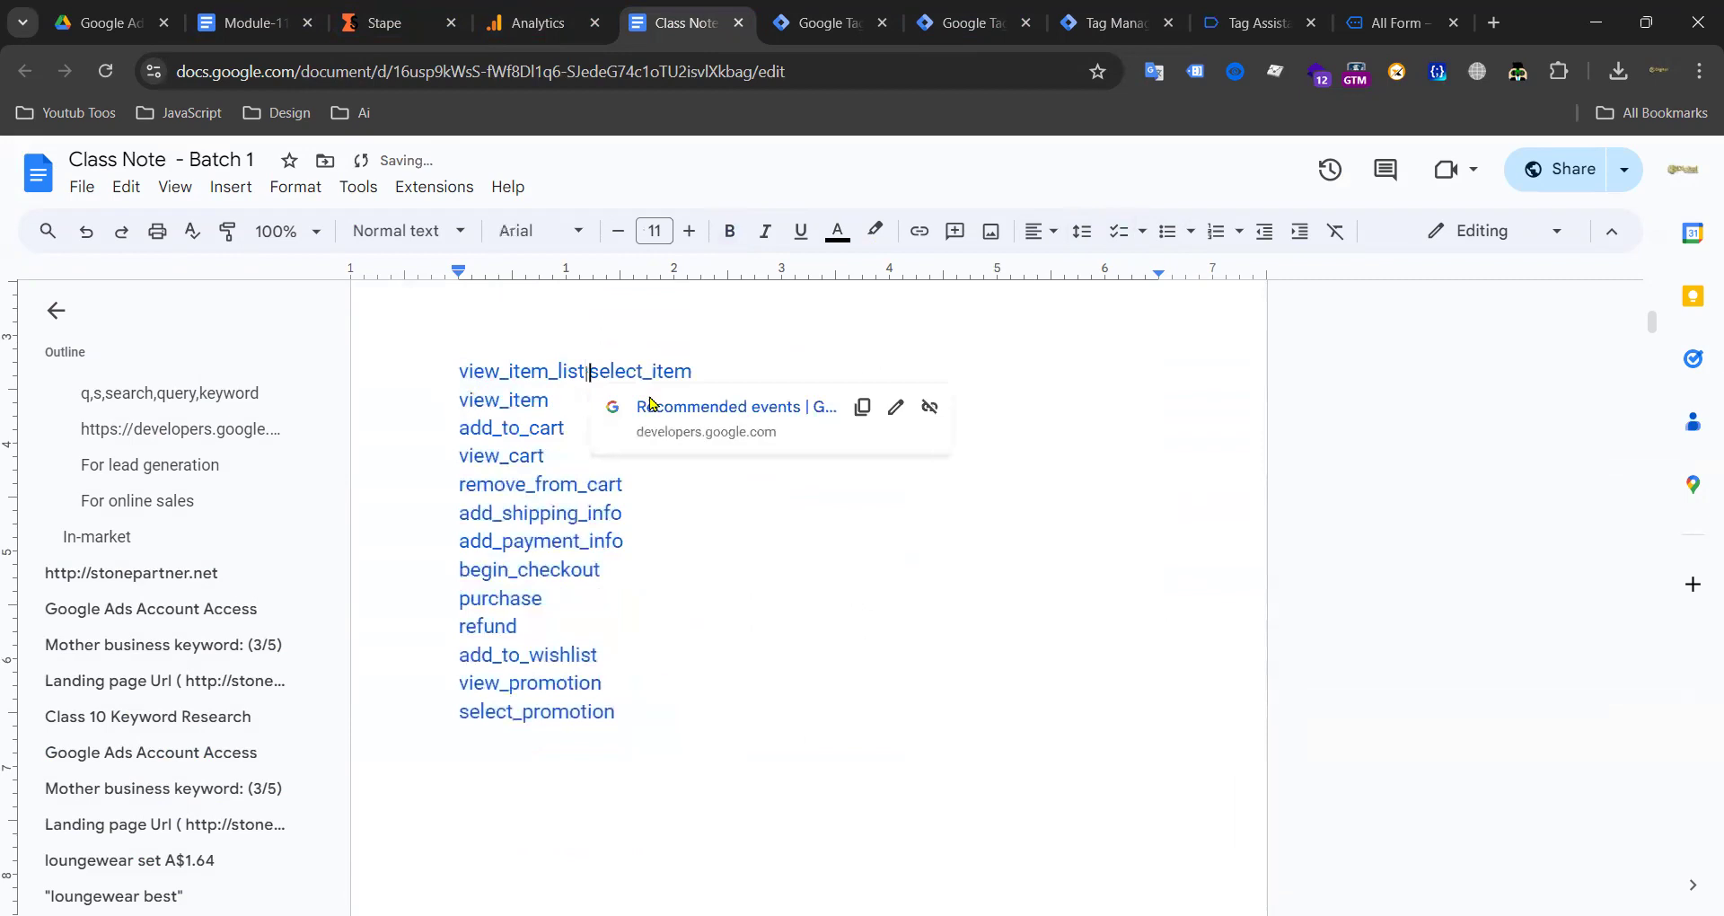
left_click(461, 396)
key("BackSpace")
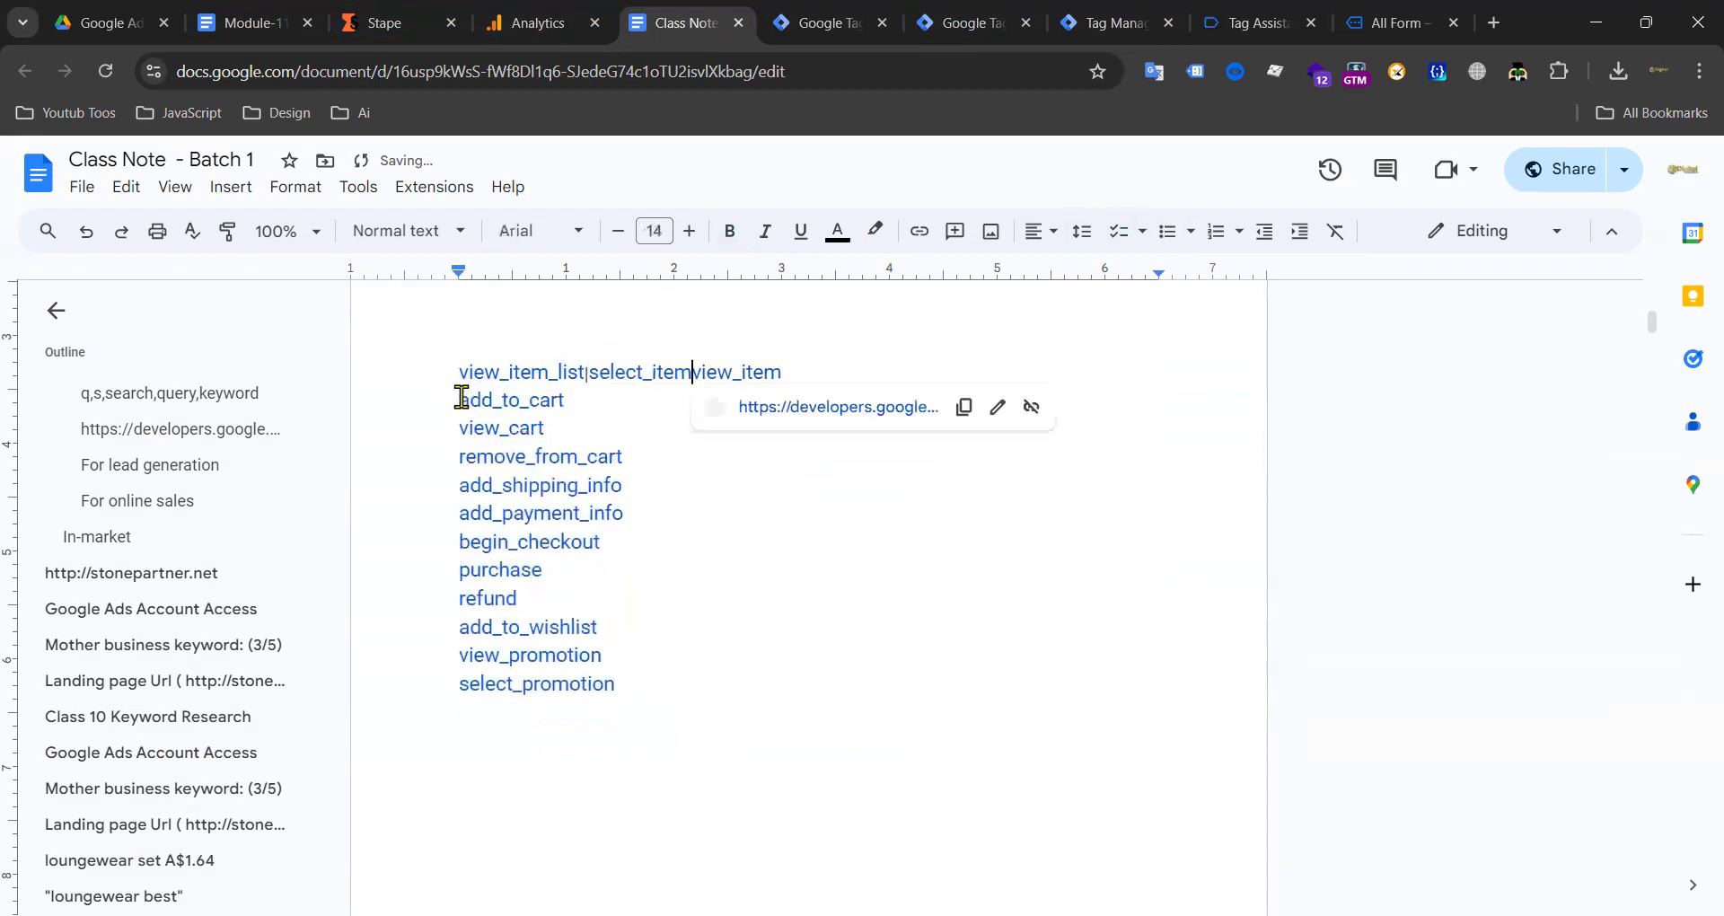
left_click(459, 402)
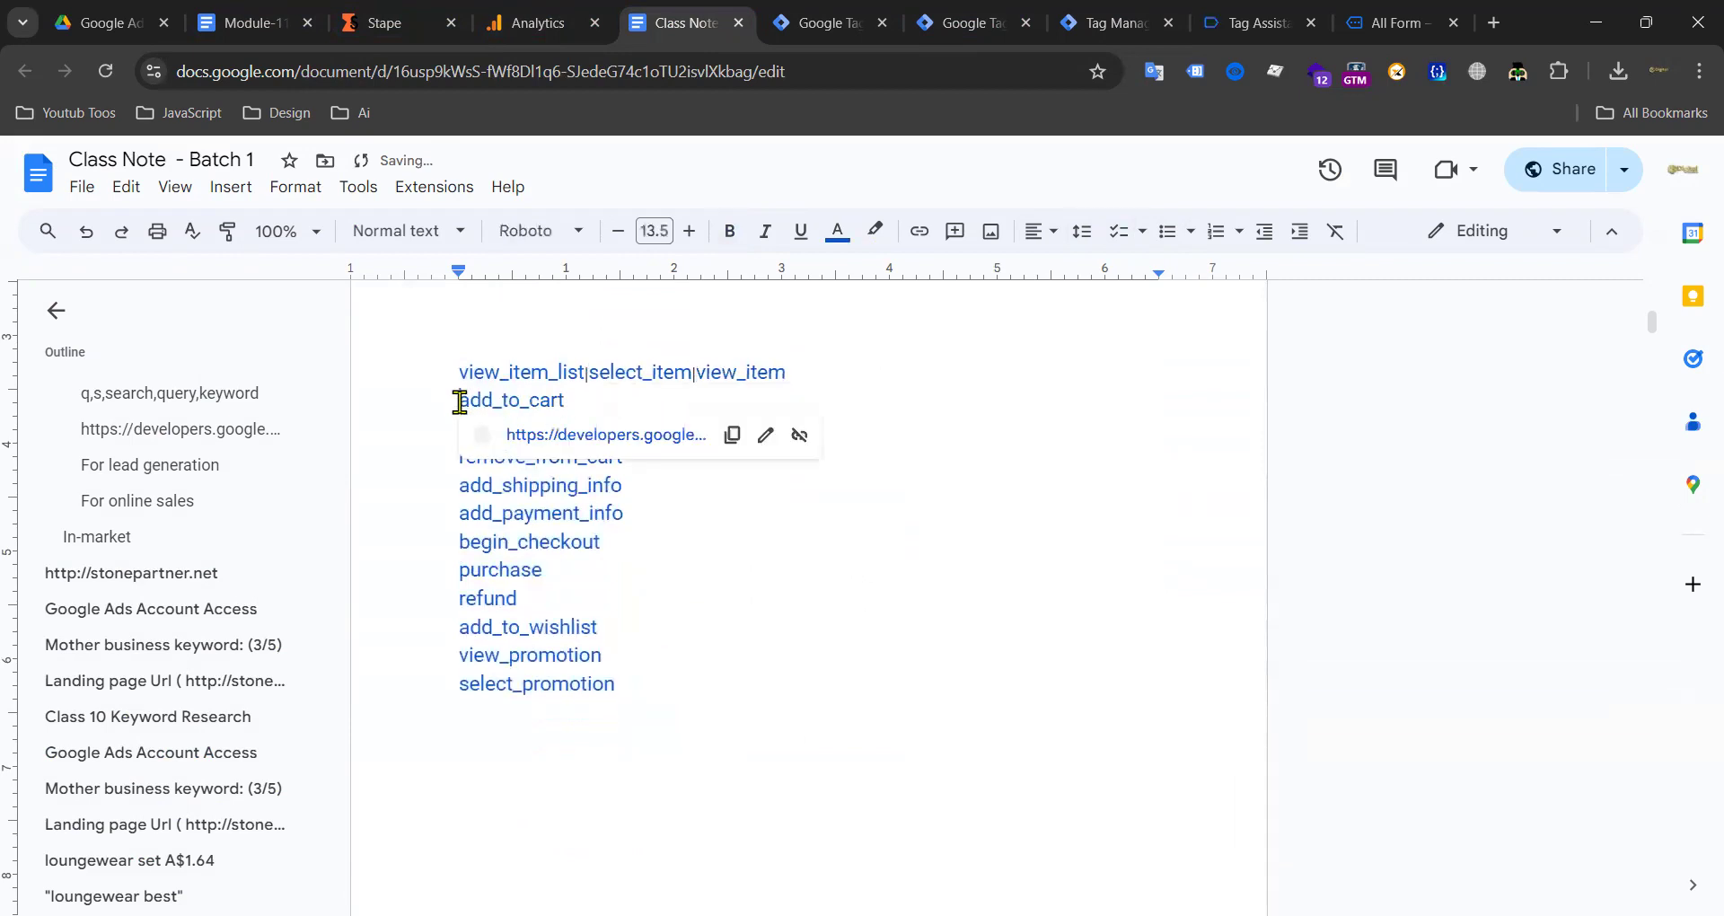
key("BackSpace")
left_click(458, 403)
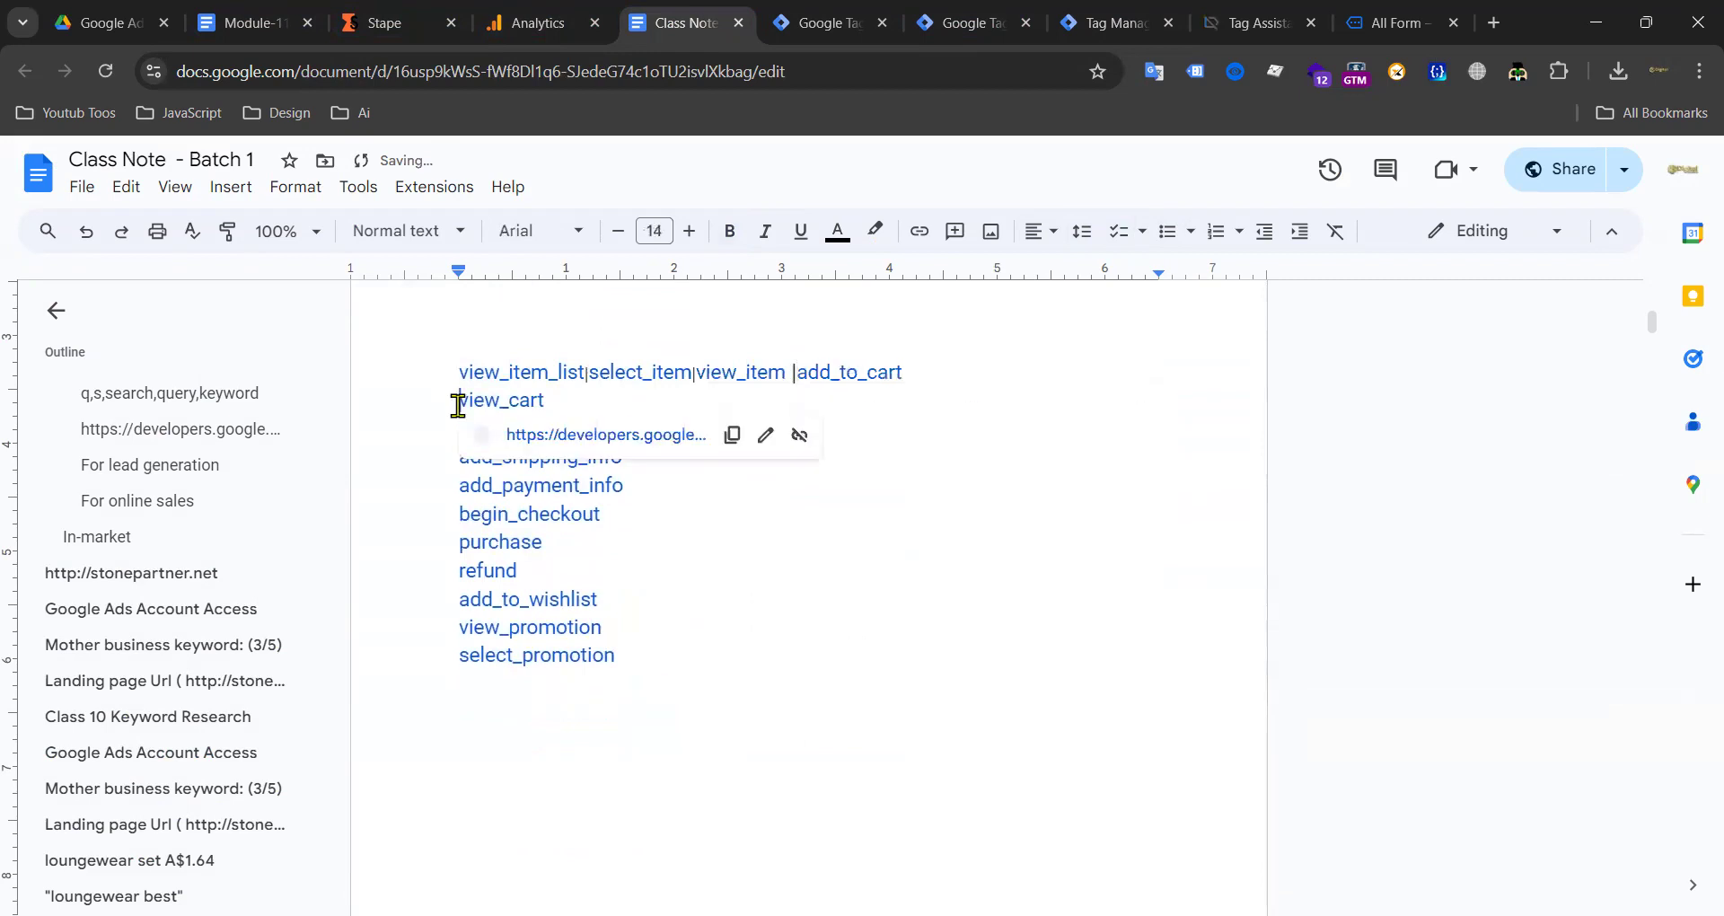
key("BackSpace")
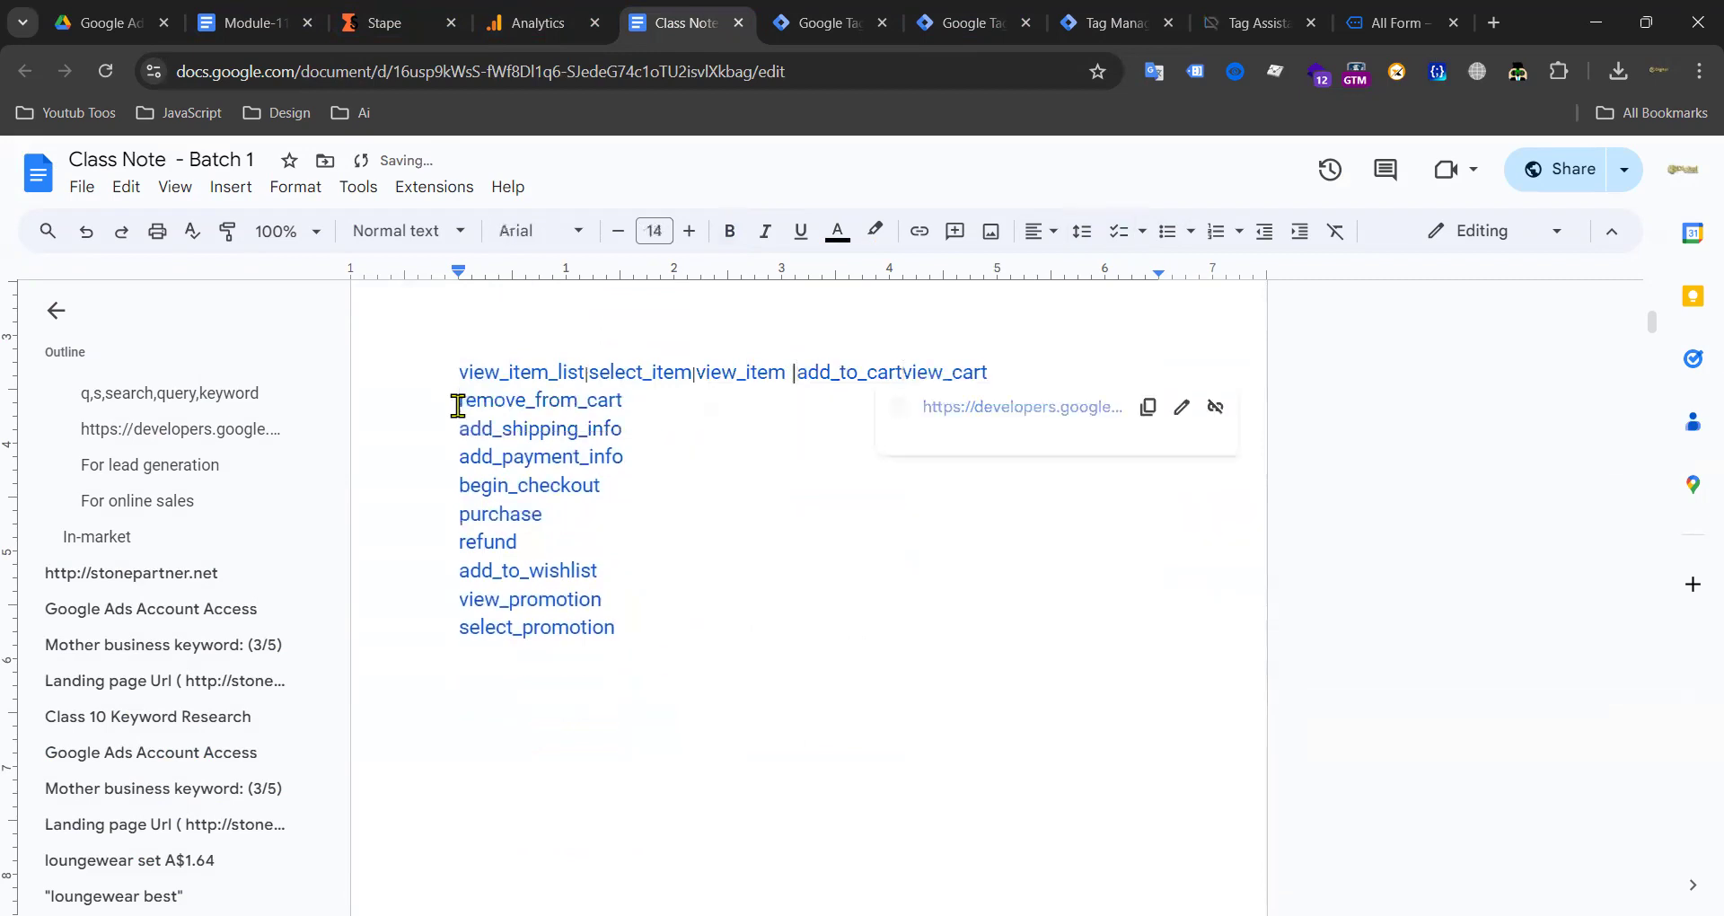
left_click(453, 401)
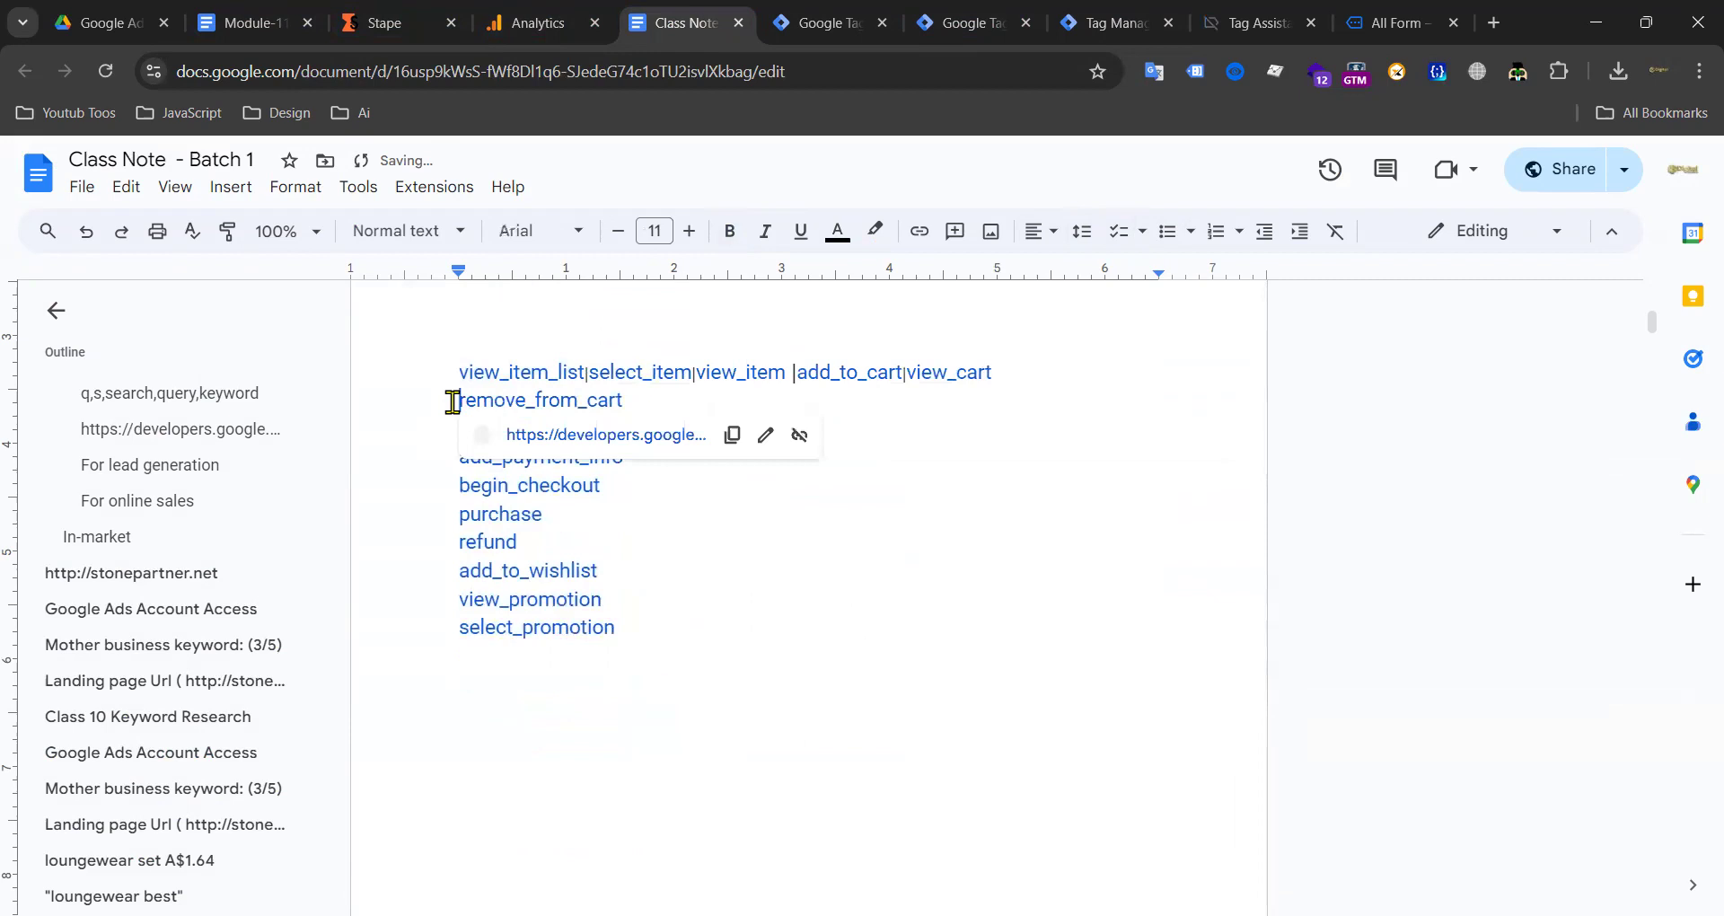
key("BackSpace")
type("|")
left_click(537, 402)
left_click(653, 401)
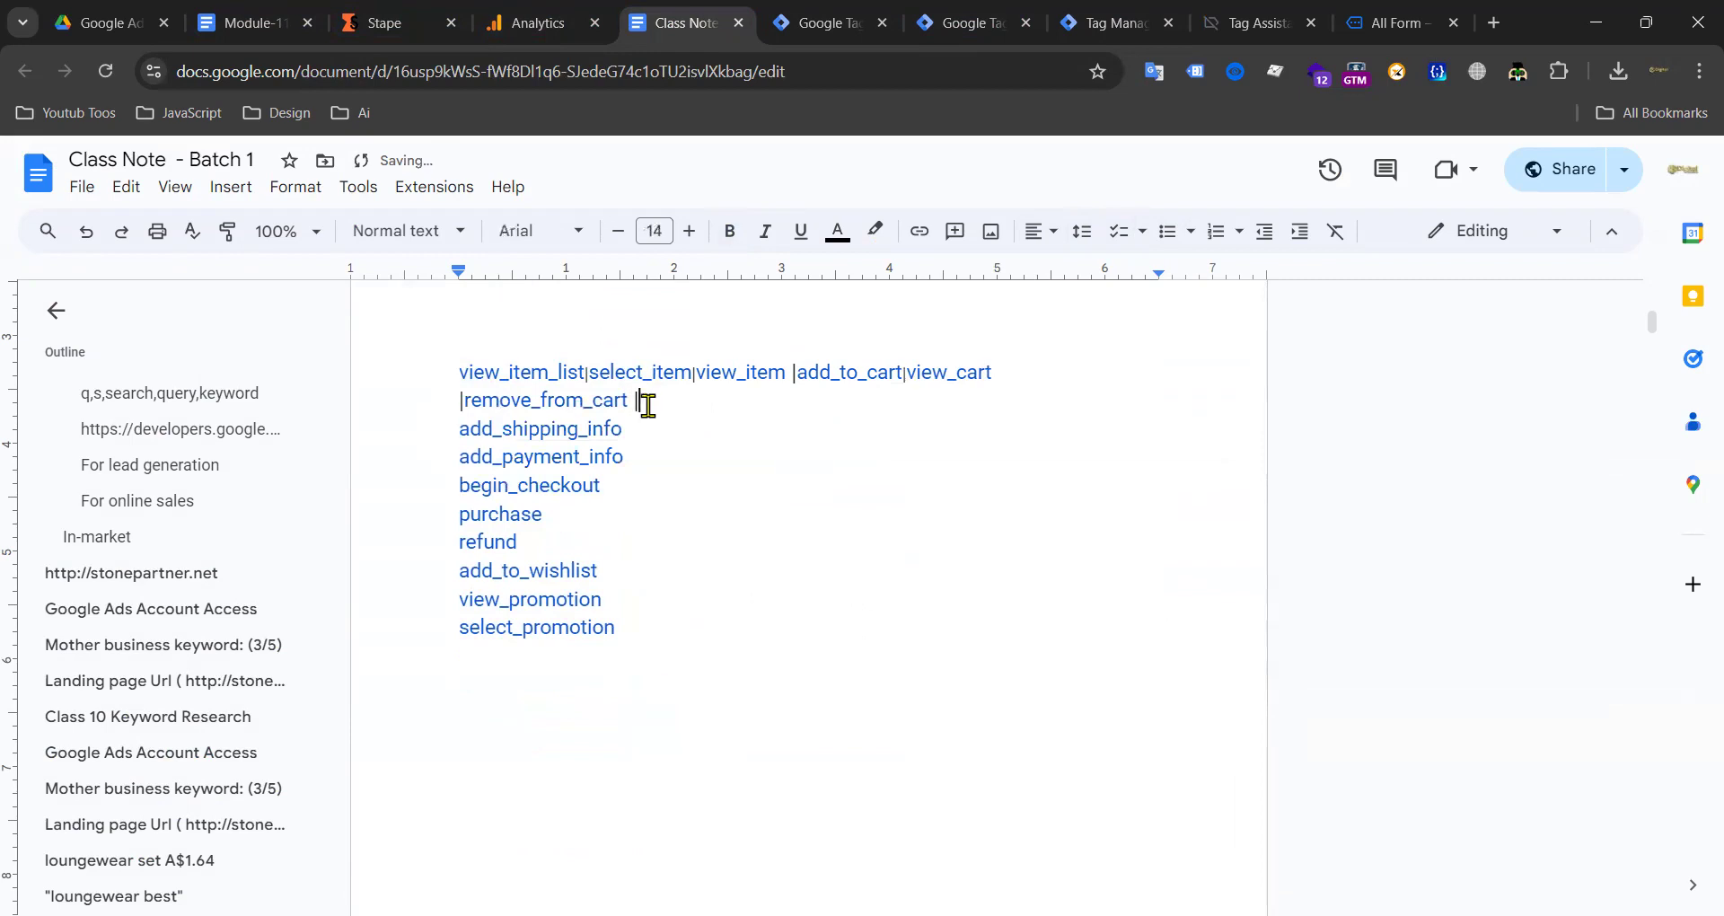
Step: Append add_shipping_info and add_payment_info to the combined line with pipes
left_click(460, 425)
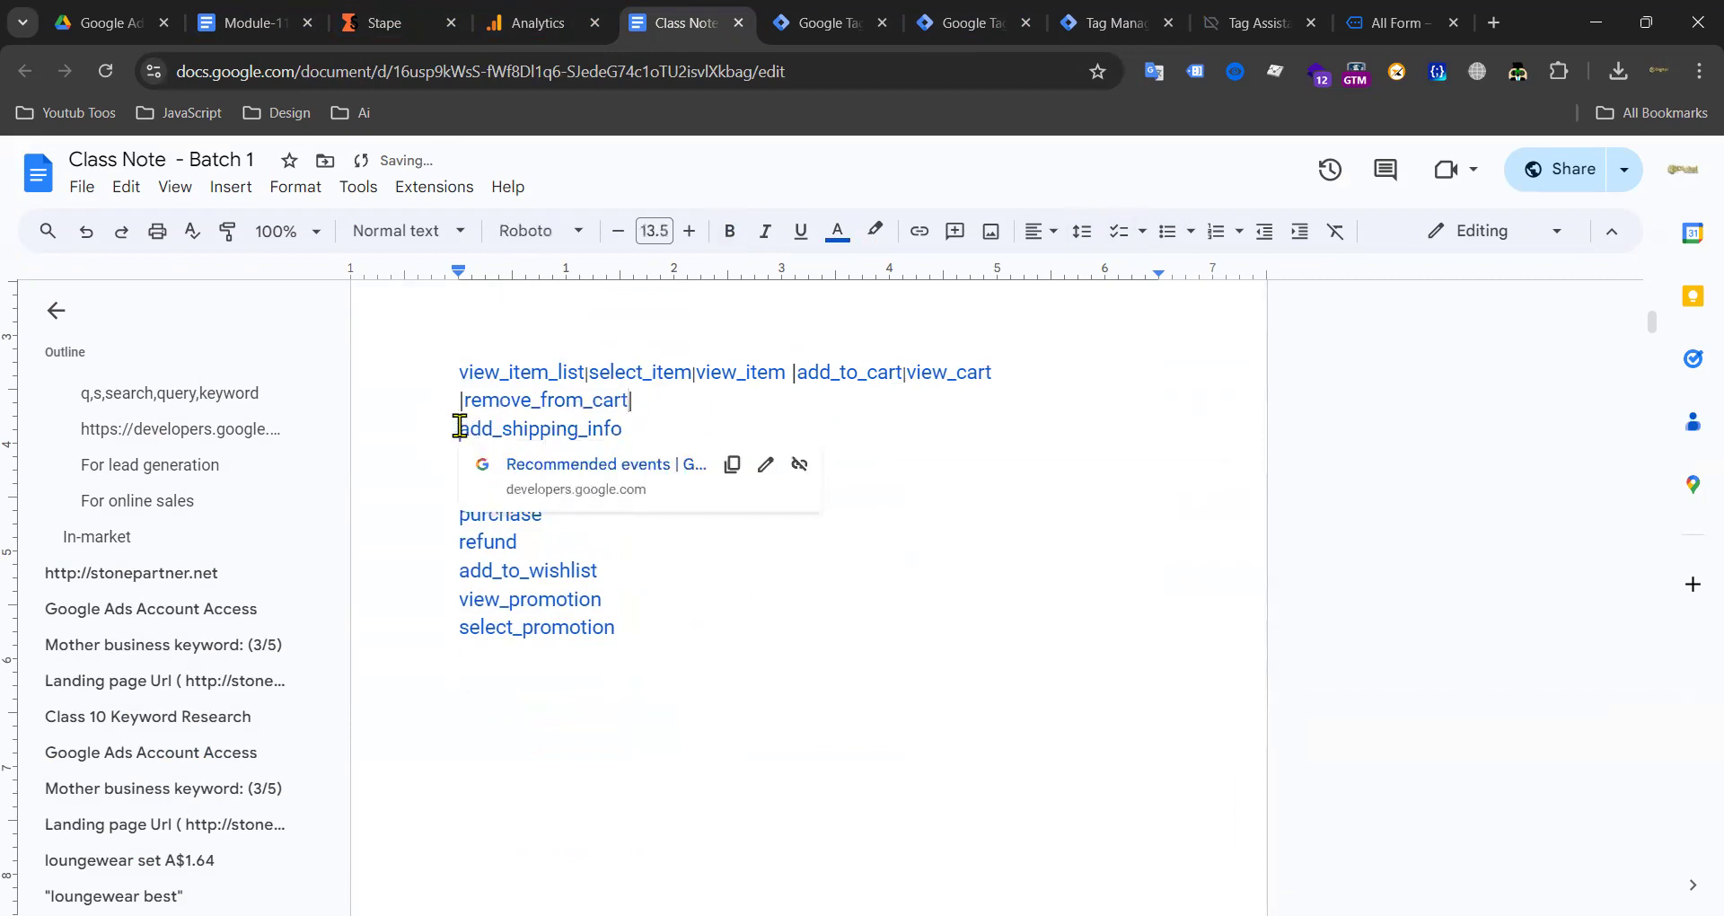
key("BackSpace")
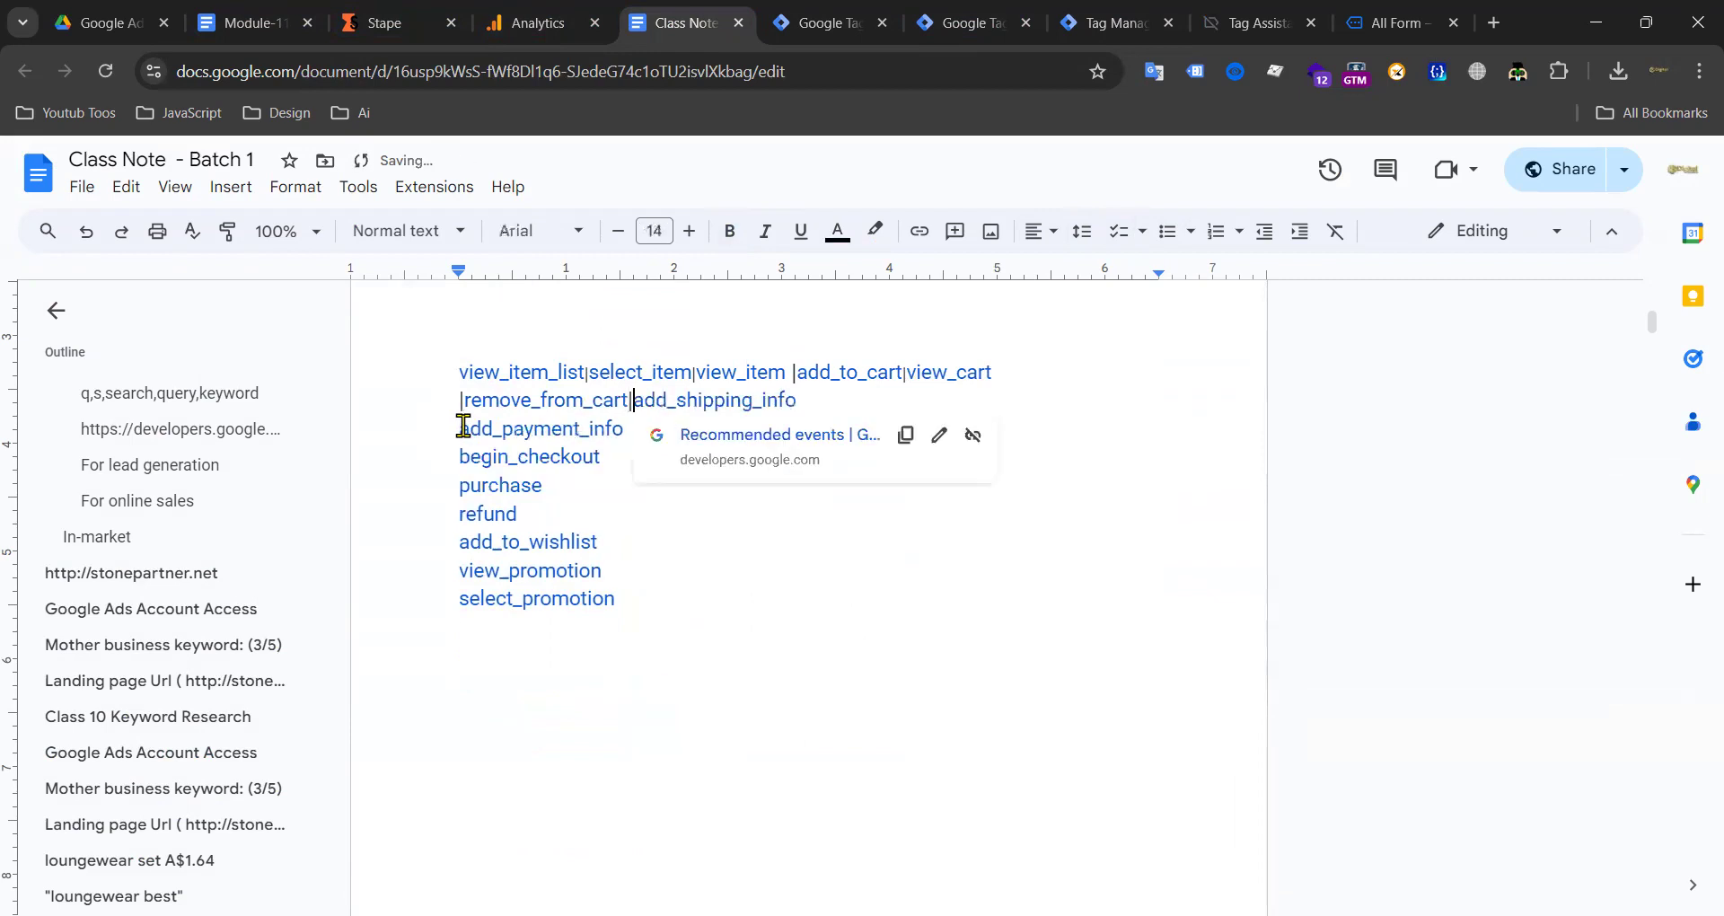
left_click(826, 402)
left_click(458, 423)
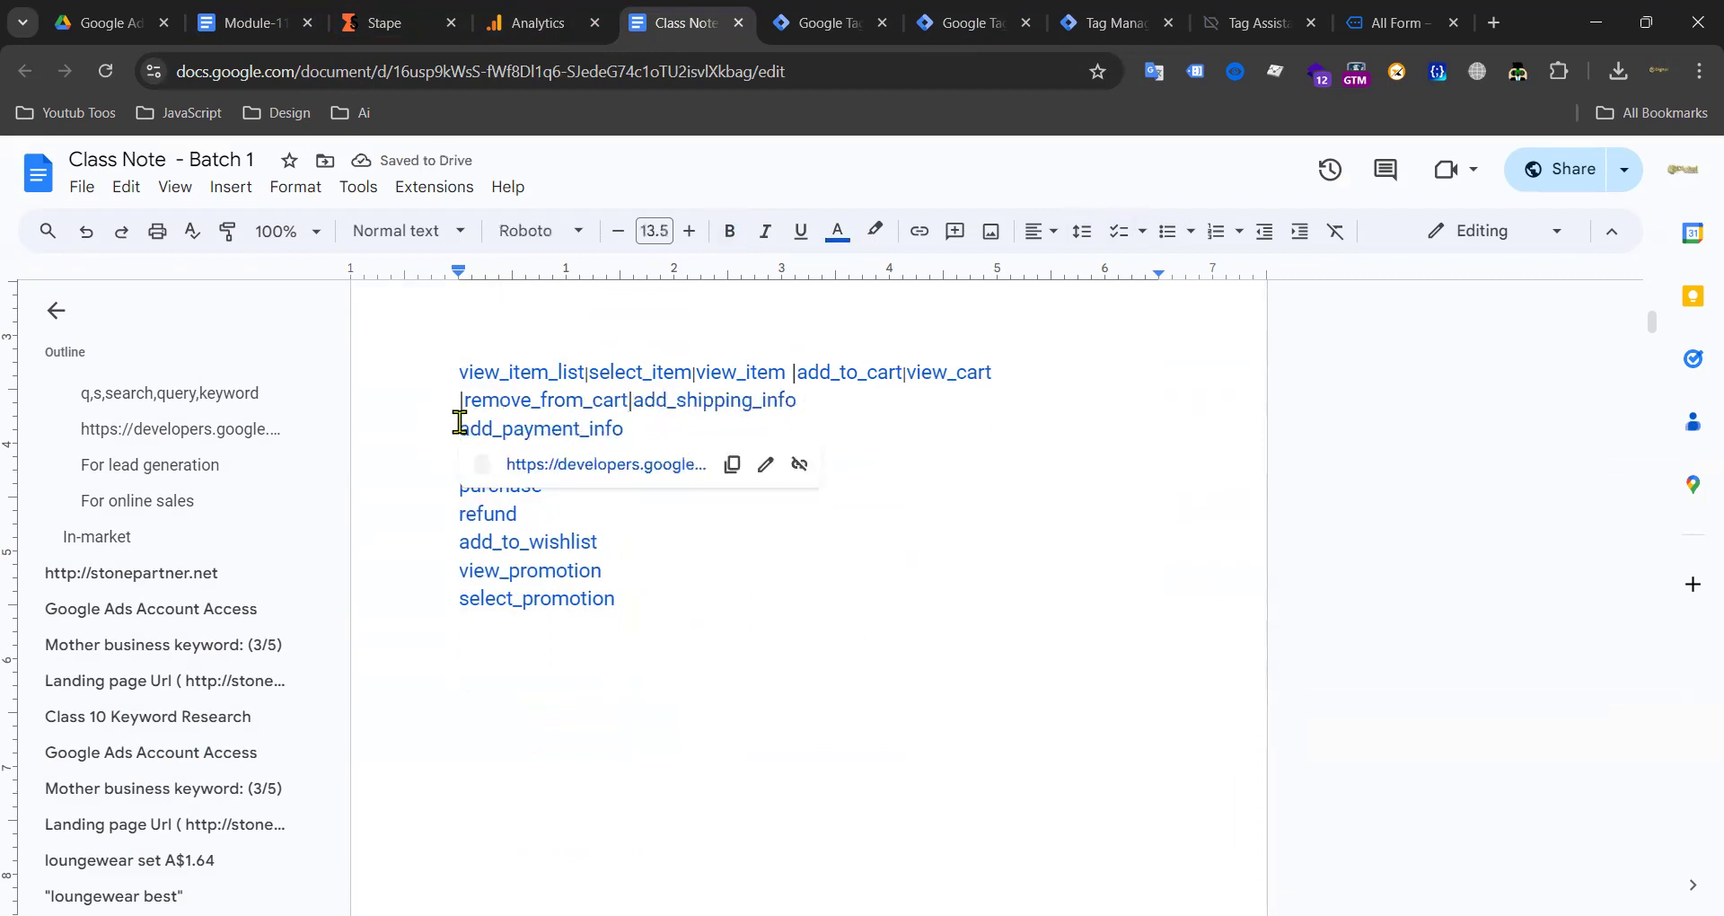
key("BackSpace")
type("\\")
key("BackSpace")
type("|add_payment_info")
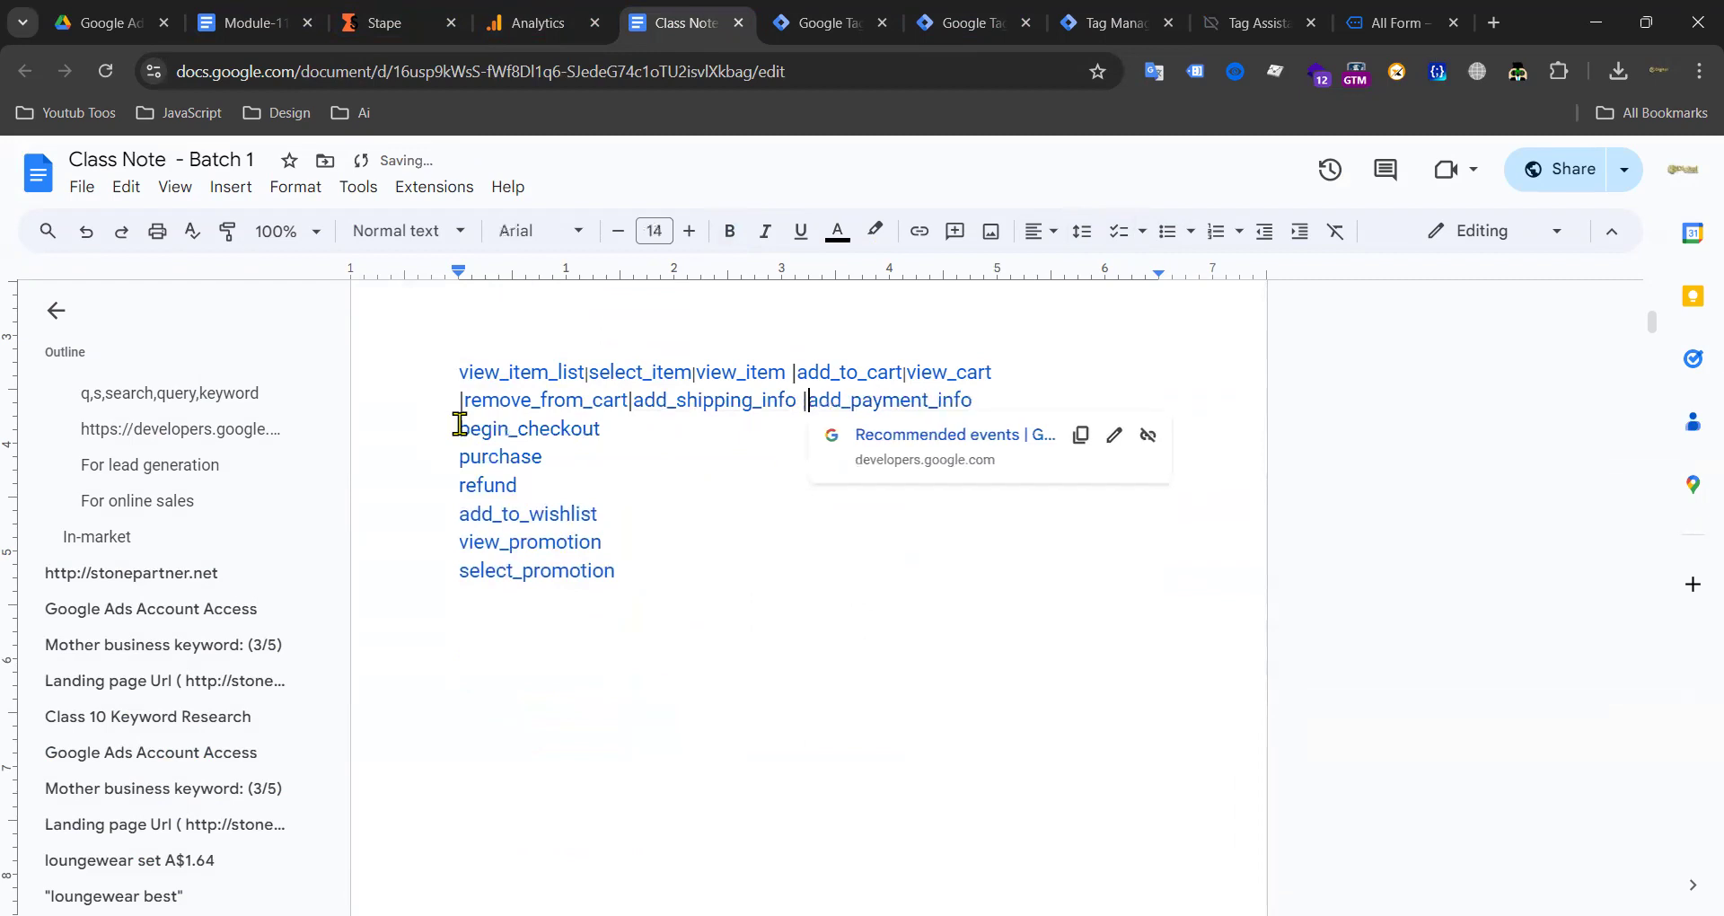
Step: Delete purchase through select_promotion and join |begin_checkout onto the line
left_click_drag(662, 559, 449, 458)
key("BackSpace")
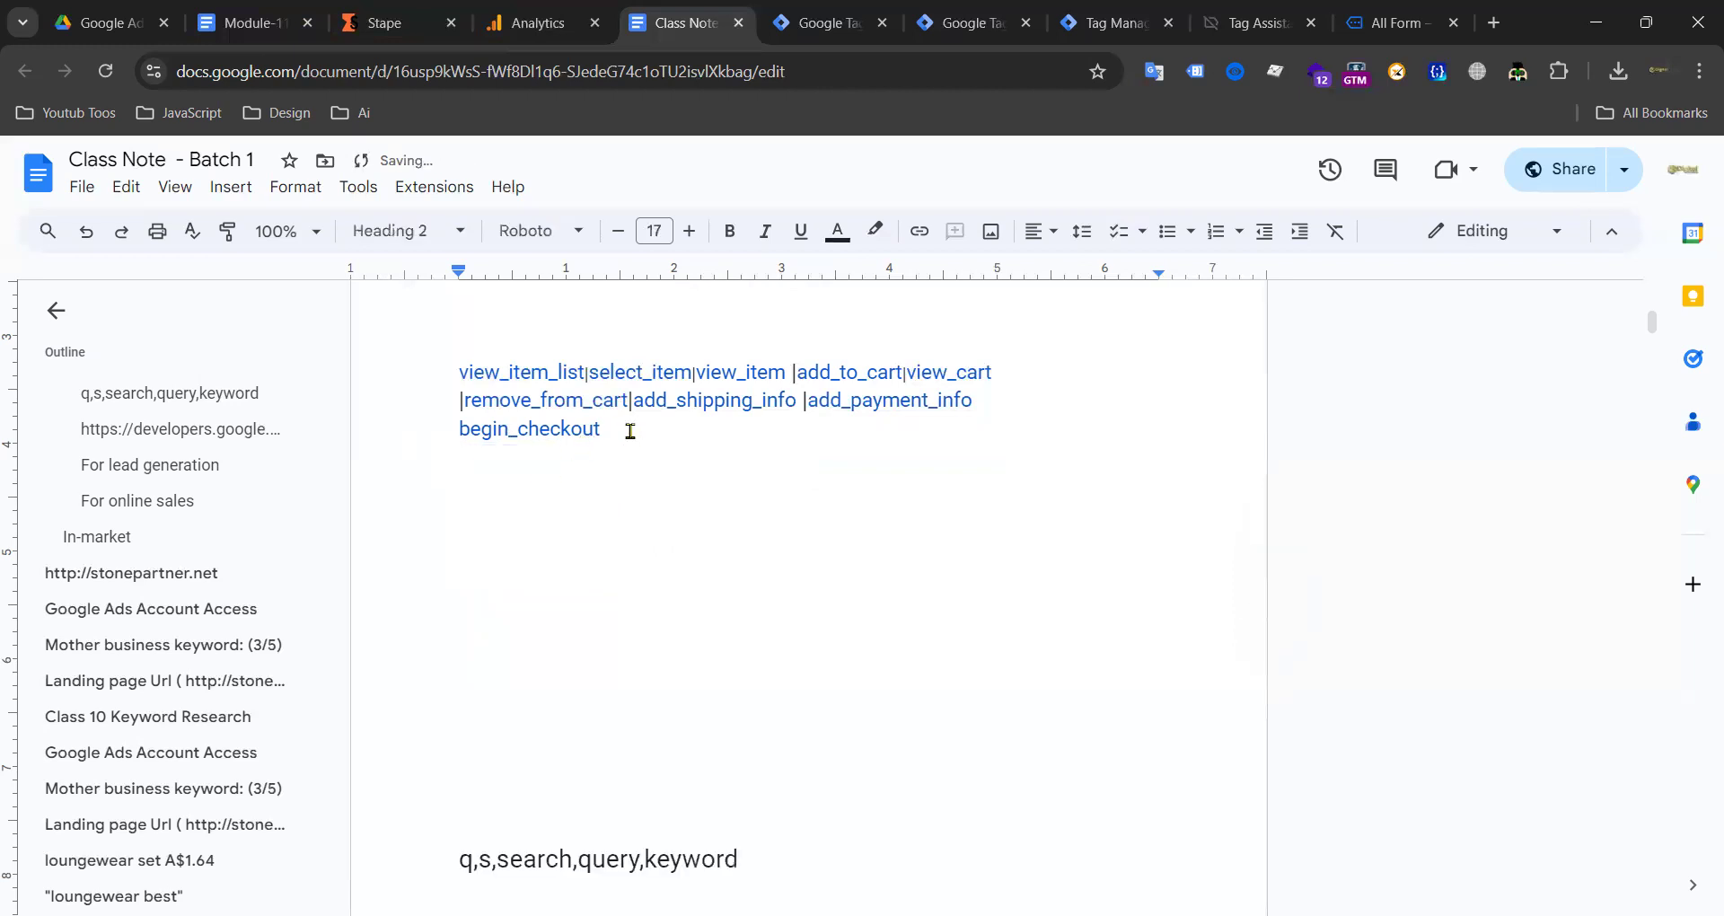
left_click_drag(631, 431, 485, 438)
left_click(460, 431)
type("|")
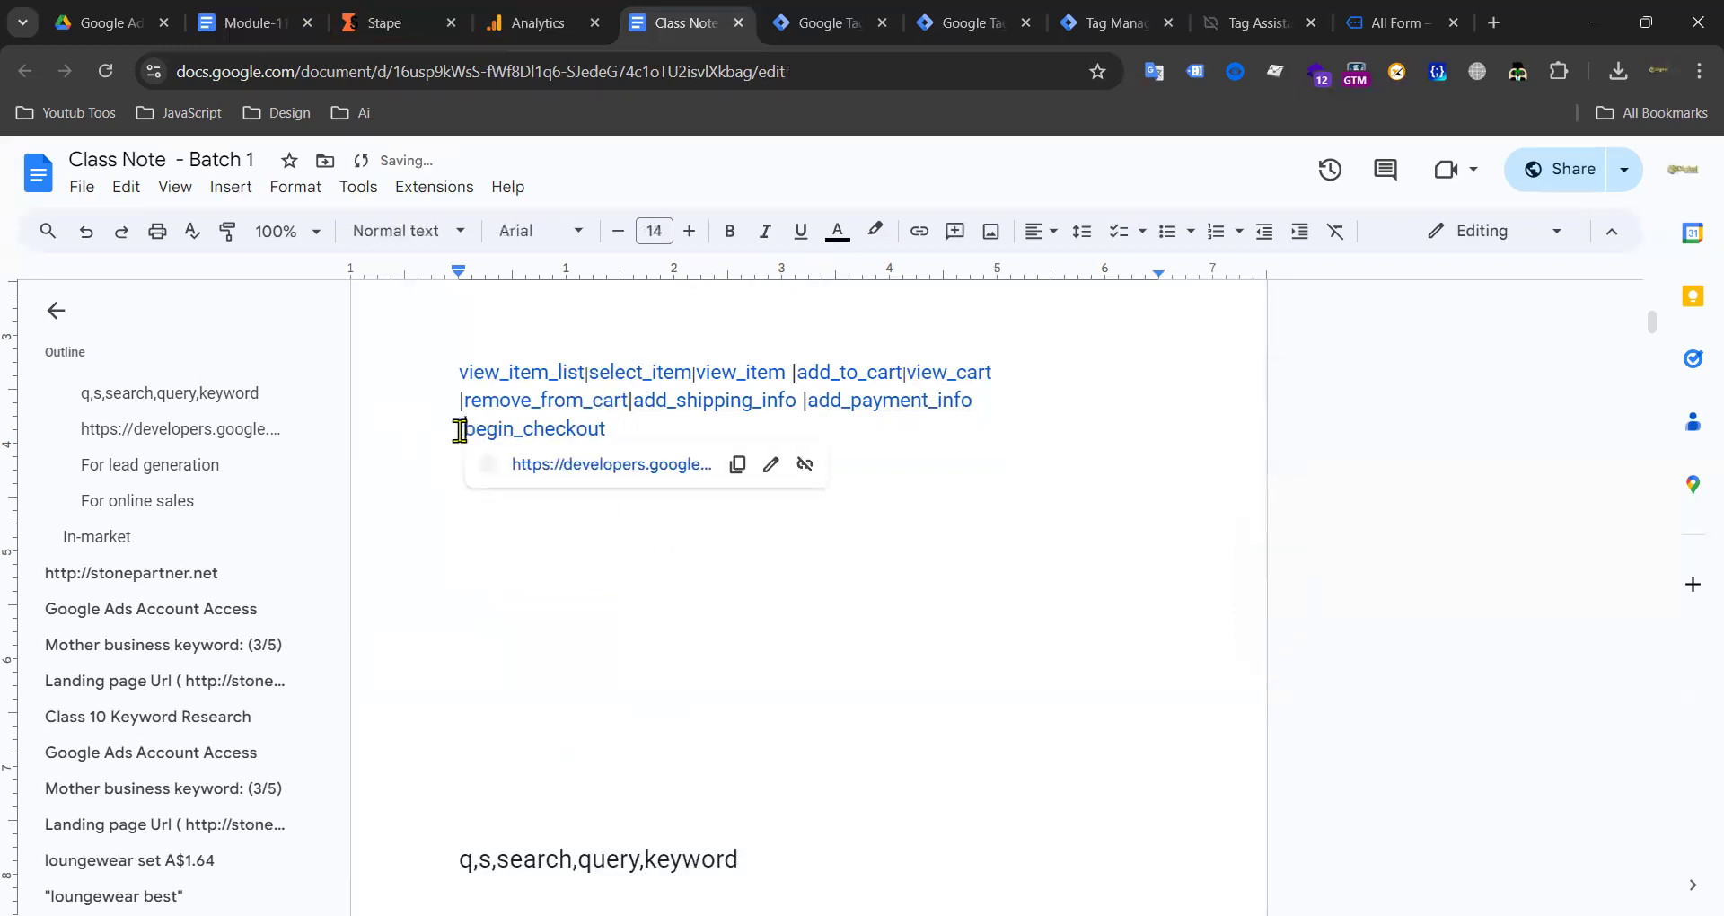
key("Left")
key("BackSpace")
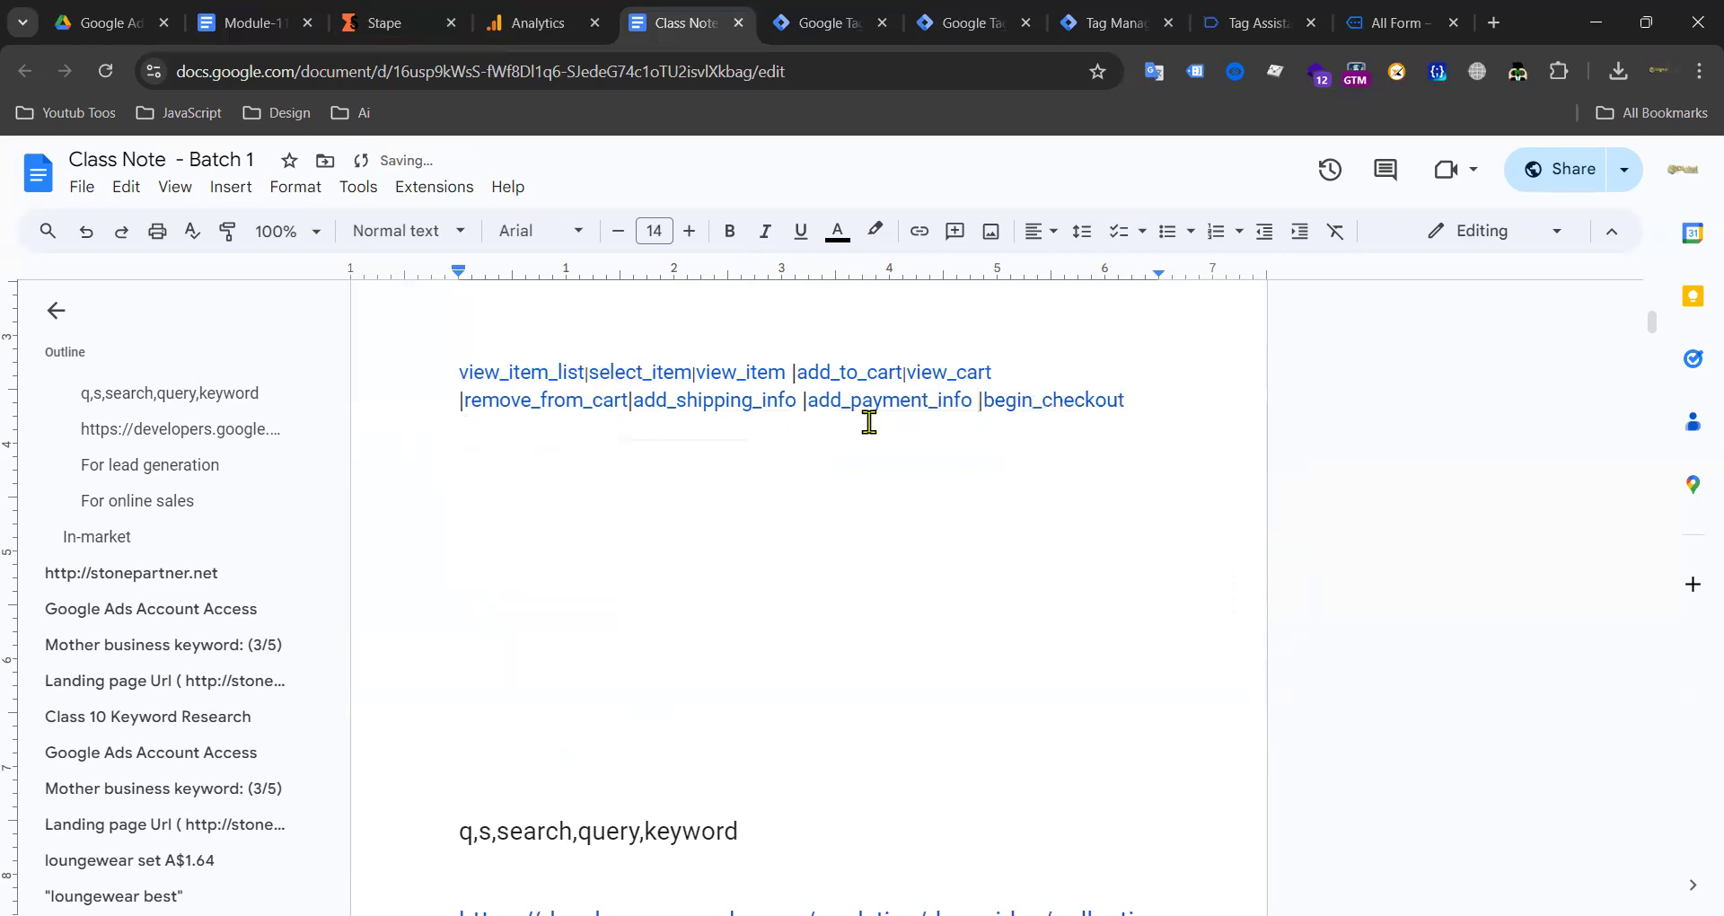
key("BackSpace")
Step: Move the ecommerce event names up and join them after item_list|
left_click_drag(1142, 405, 449, 355)
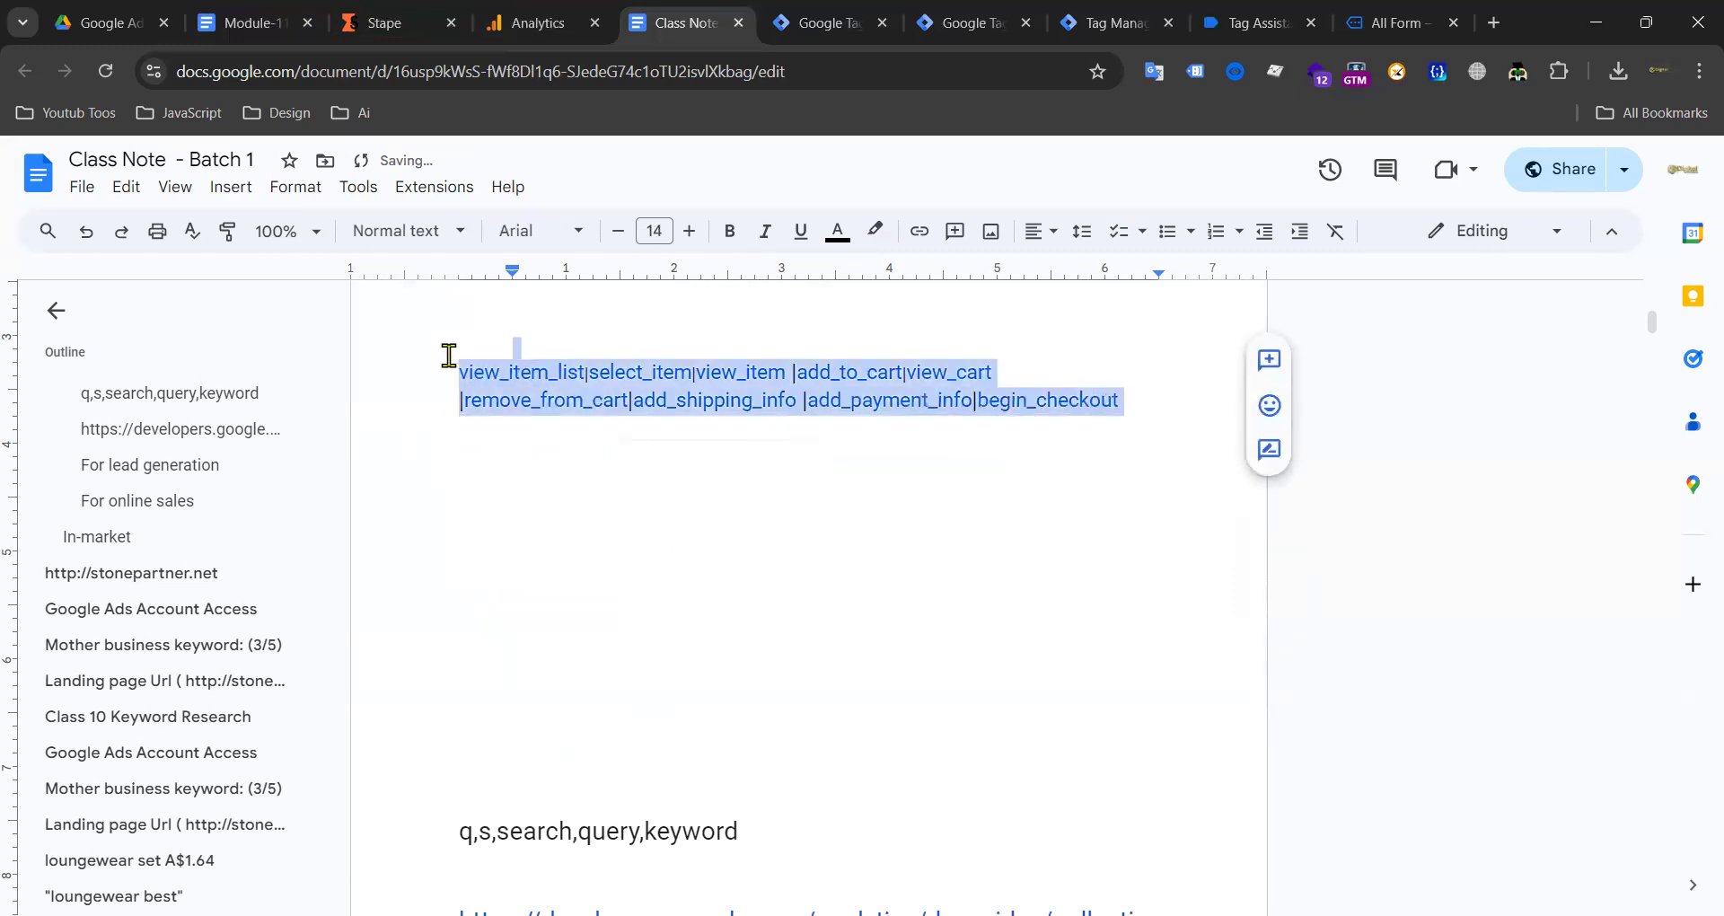
key("ctrl+x")
scroll(678, 423, "up", 16)
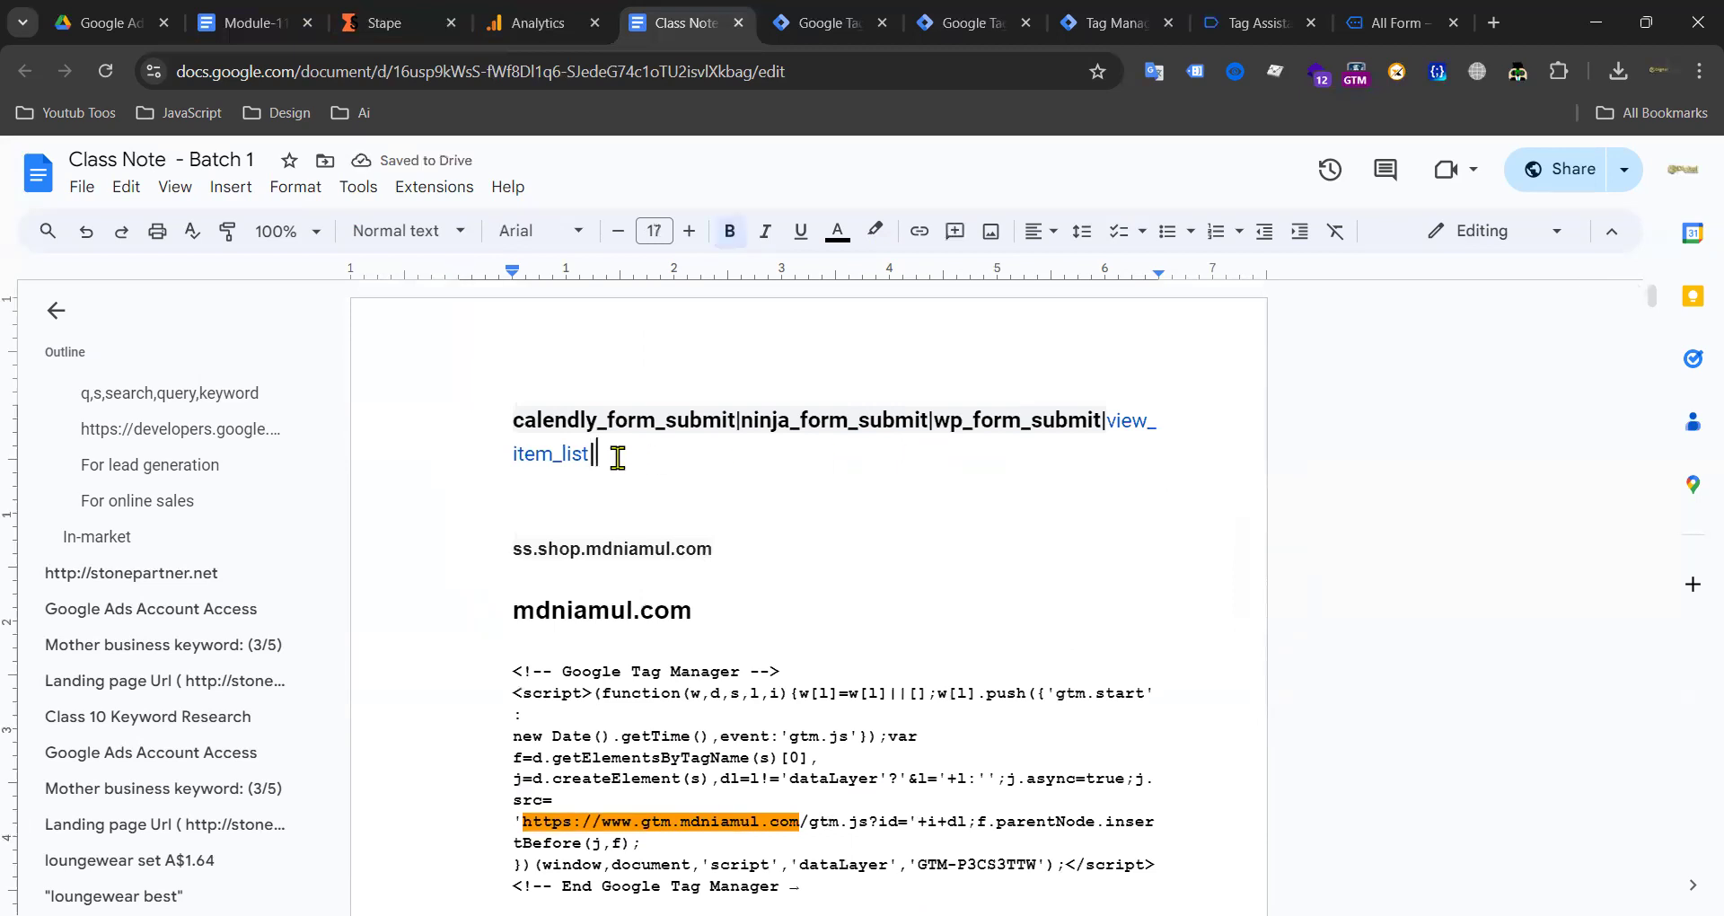
key("ctrl+v")
left_click(461, 484)
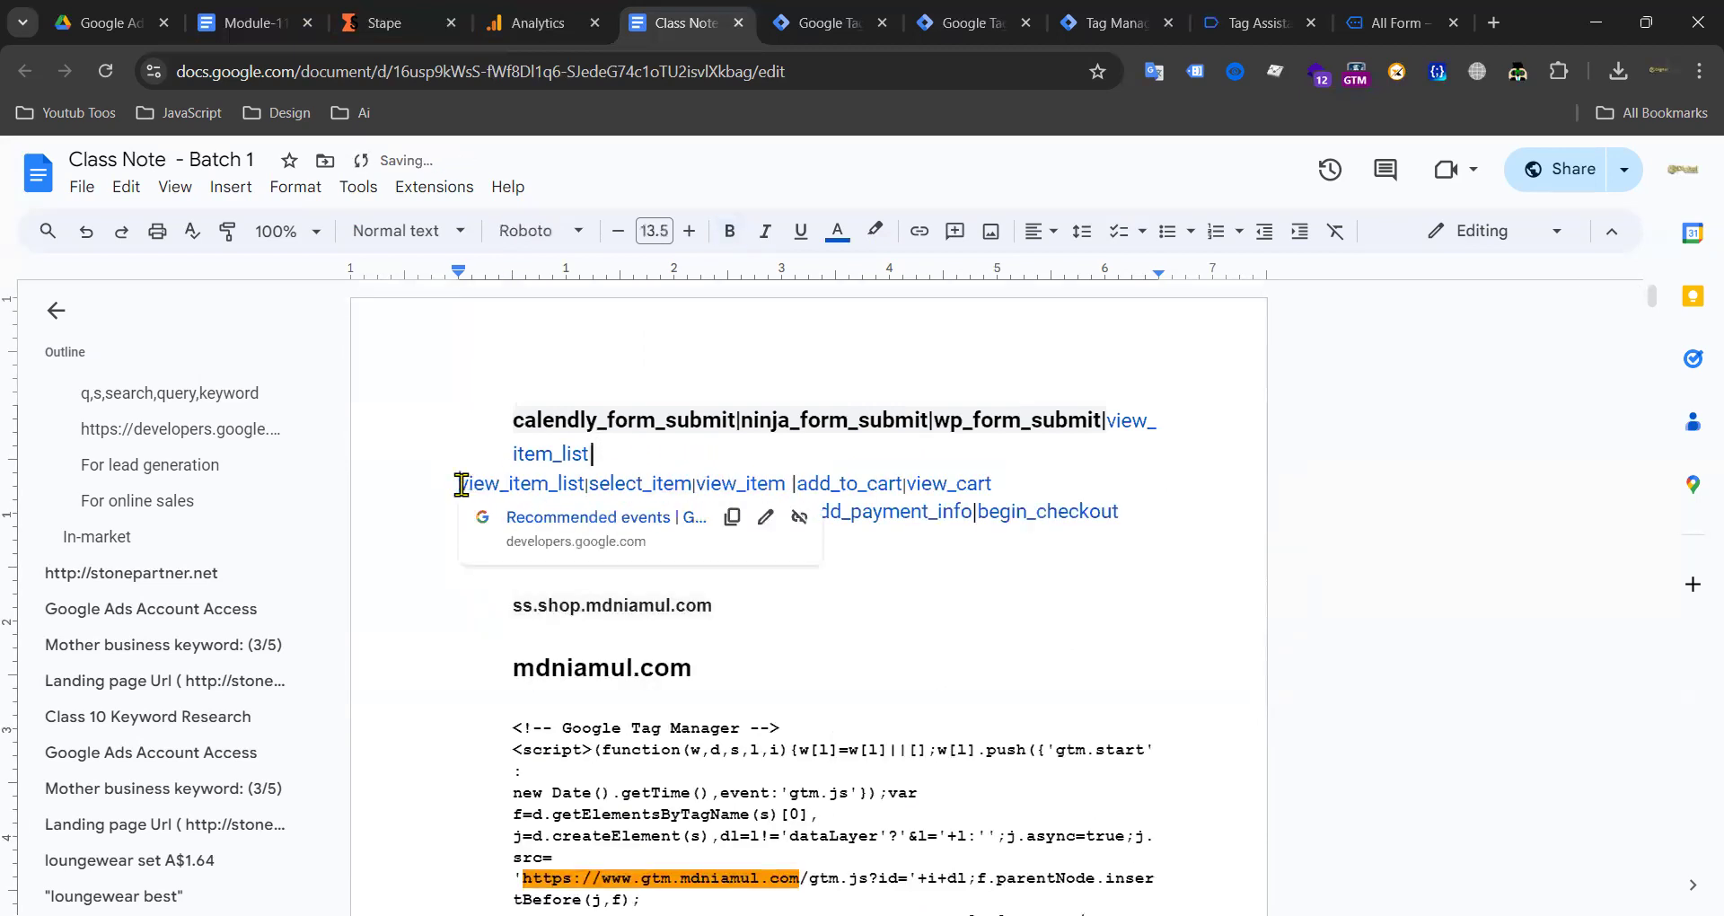
key("BackSpace")
Step: Join the add_payment_info line, then select and cut the whole combined event paragraph
key("End")
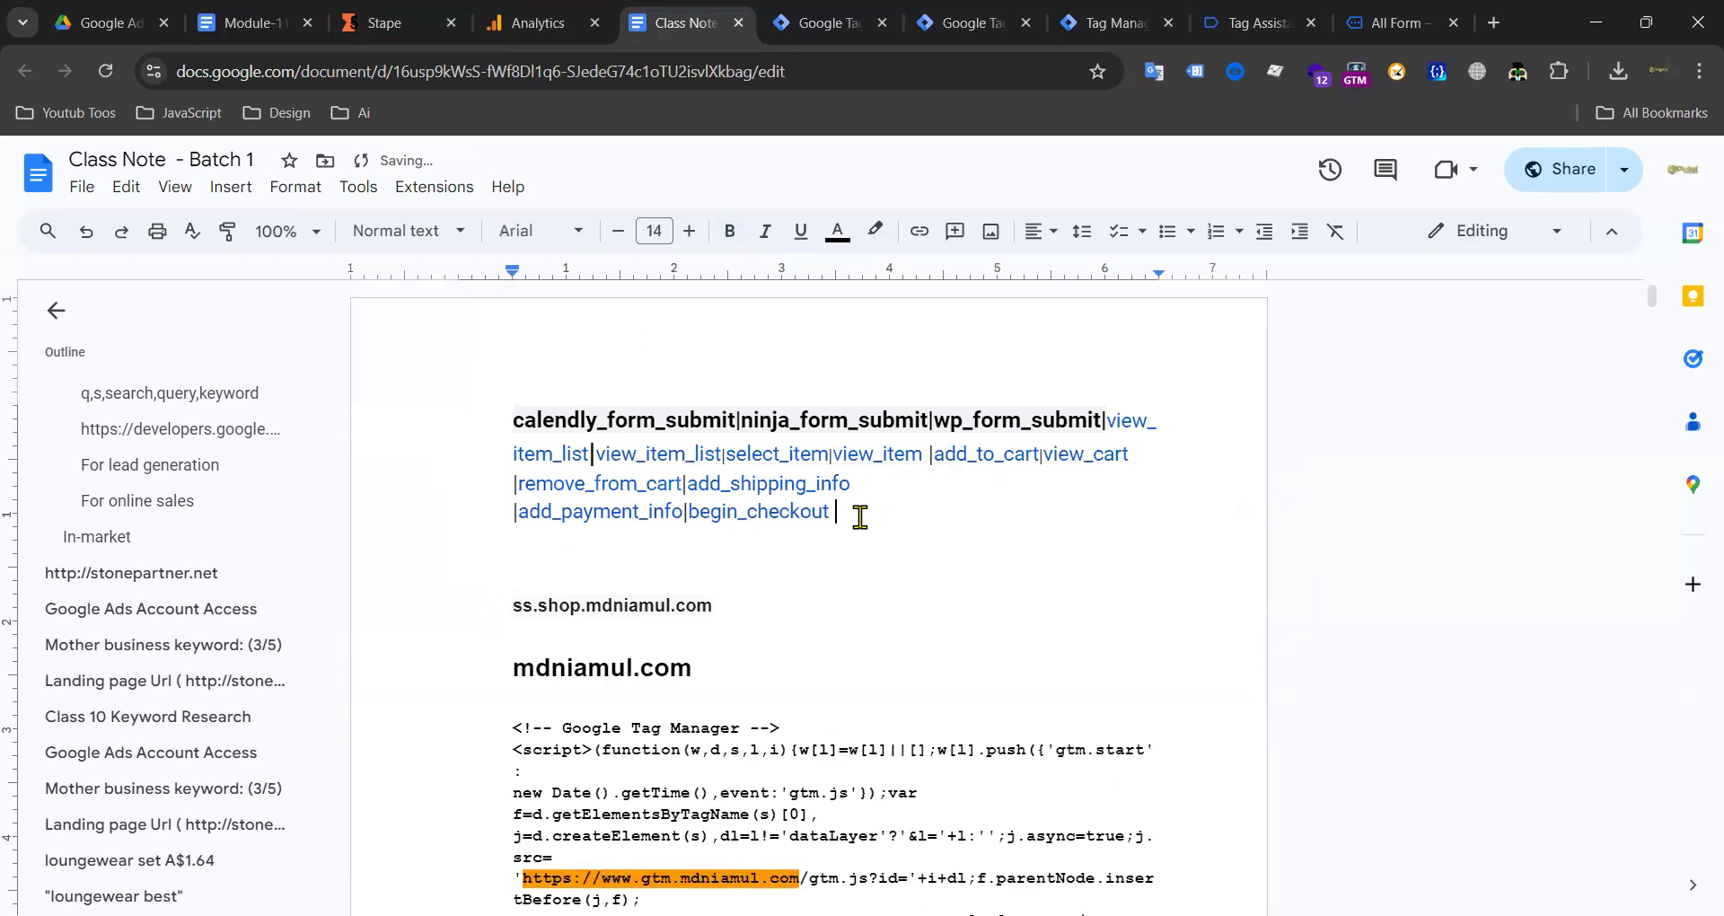
double_click(860, 518)
left_click(514, 511)
key("BackSpace")
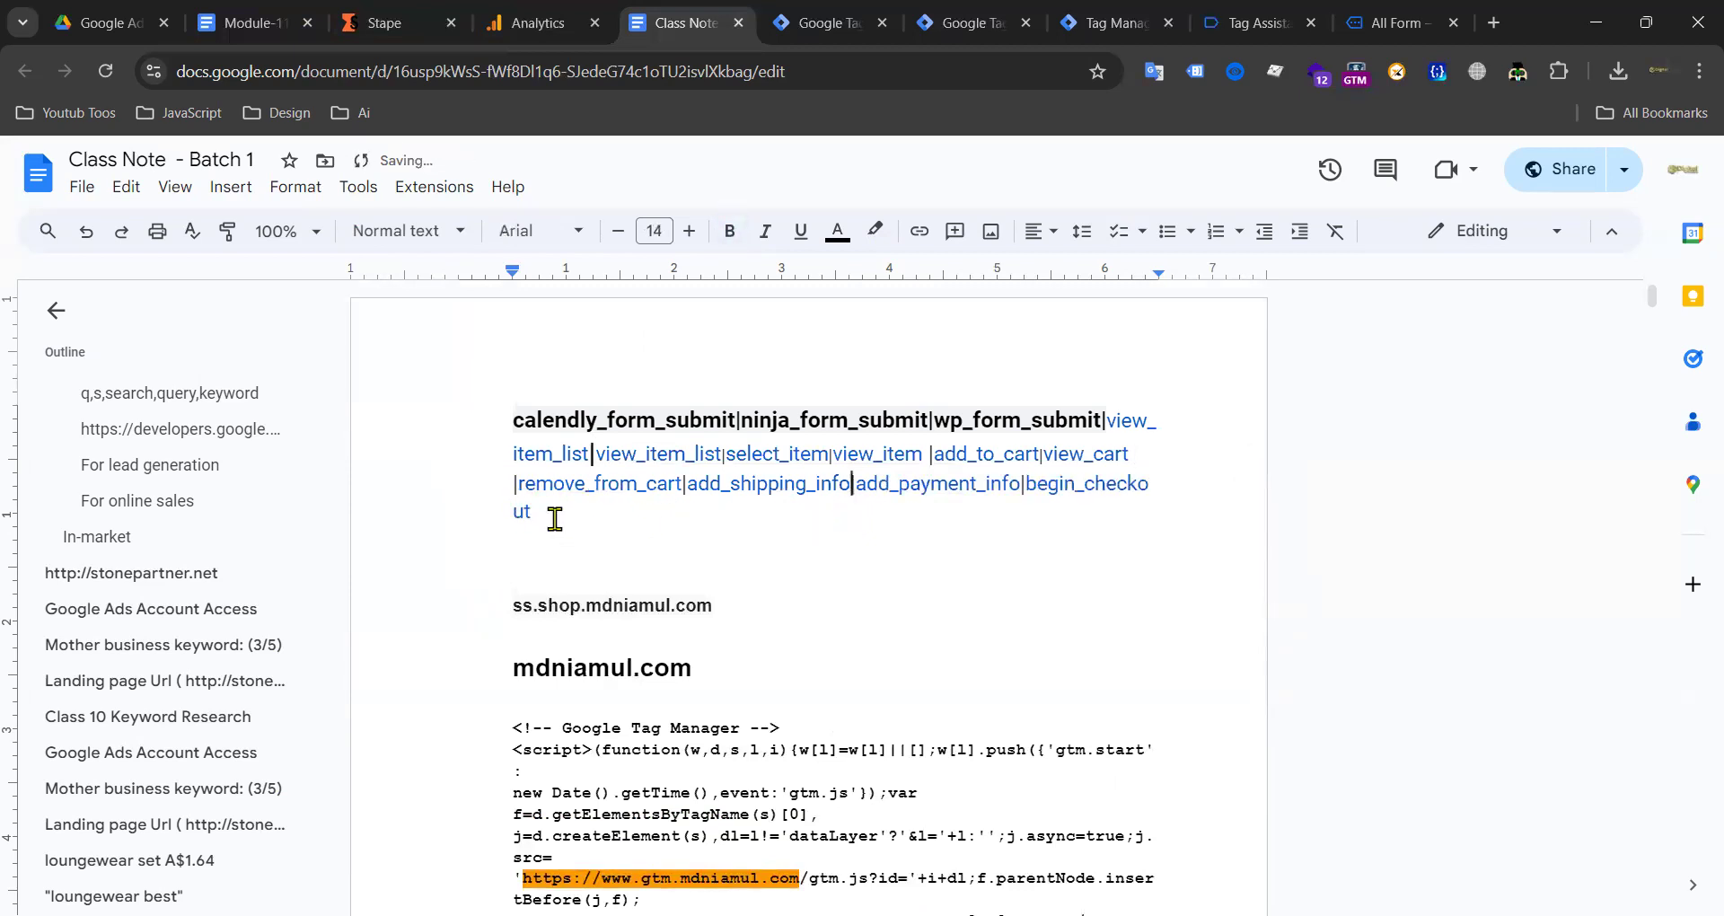
left_click_drag(555, 520, 485, 426)
key("ctrl+x")
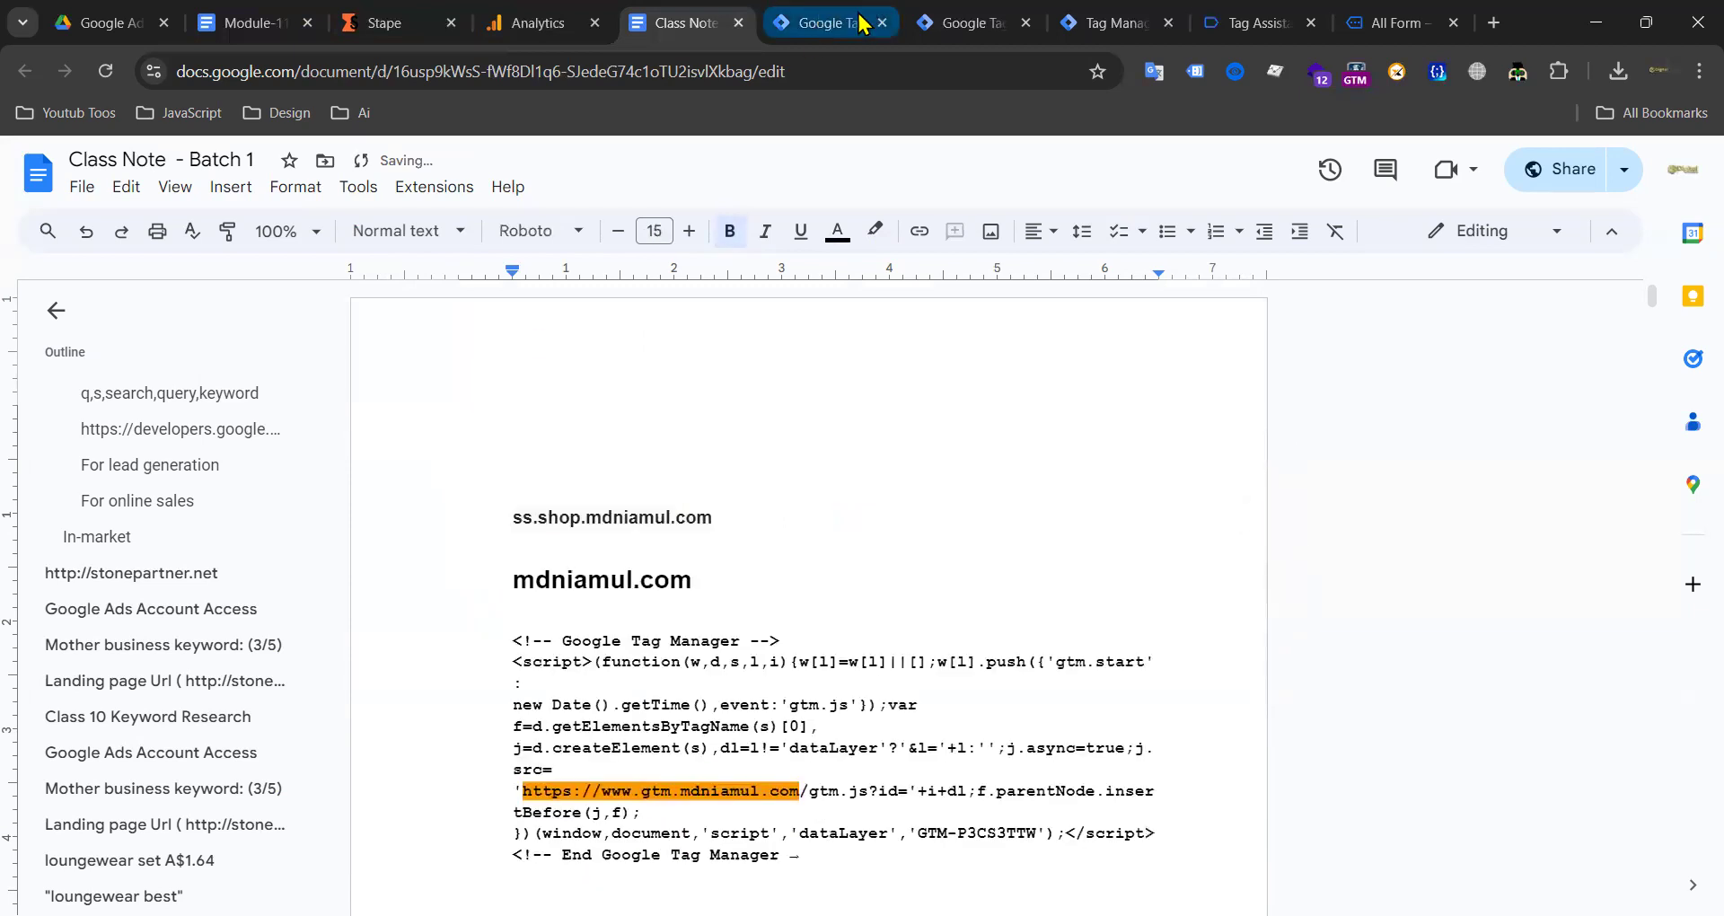
left_click(954, 24)
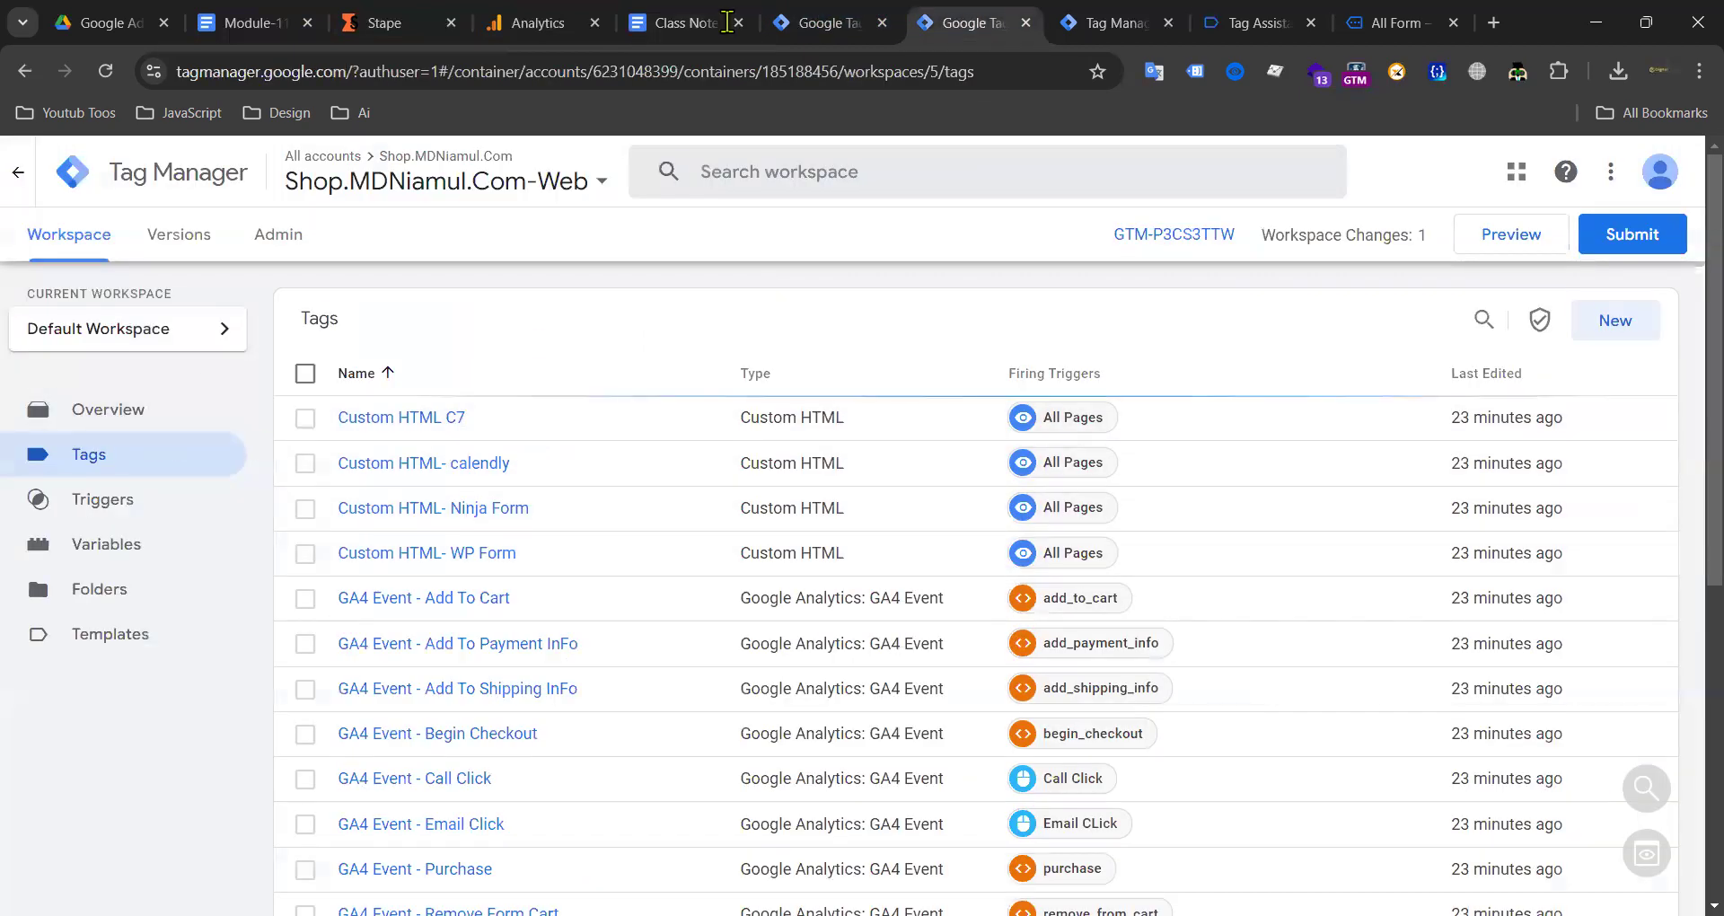
Step: Check the ninja_form_submit event in the server debug preview
left_click(819, 23)
left_click(363, 170)
left_click(1113, 22)
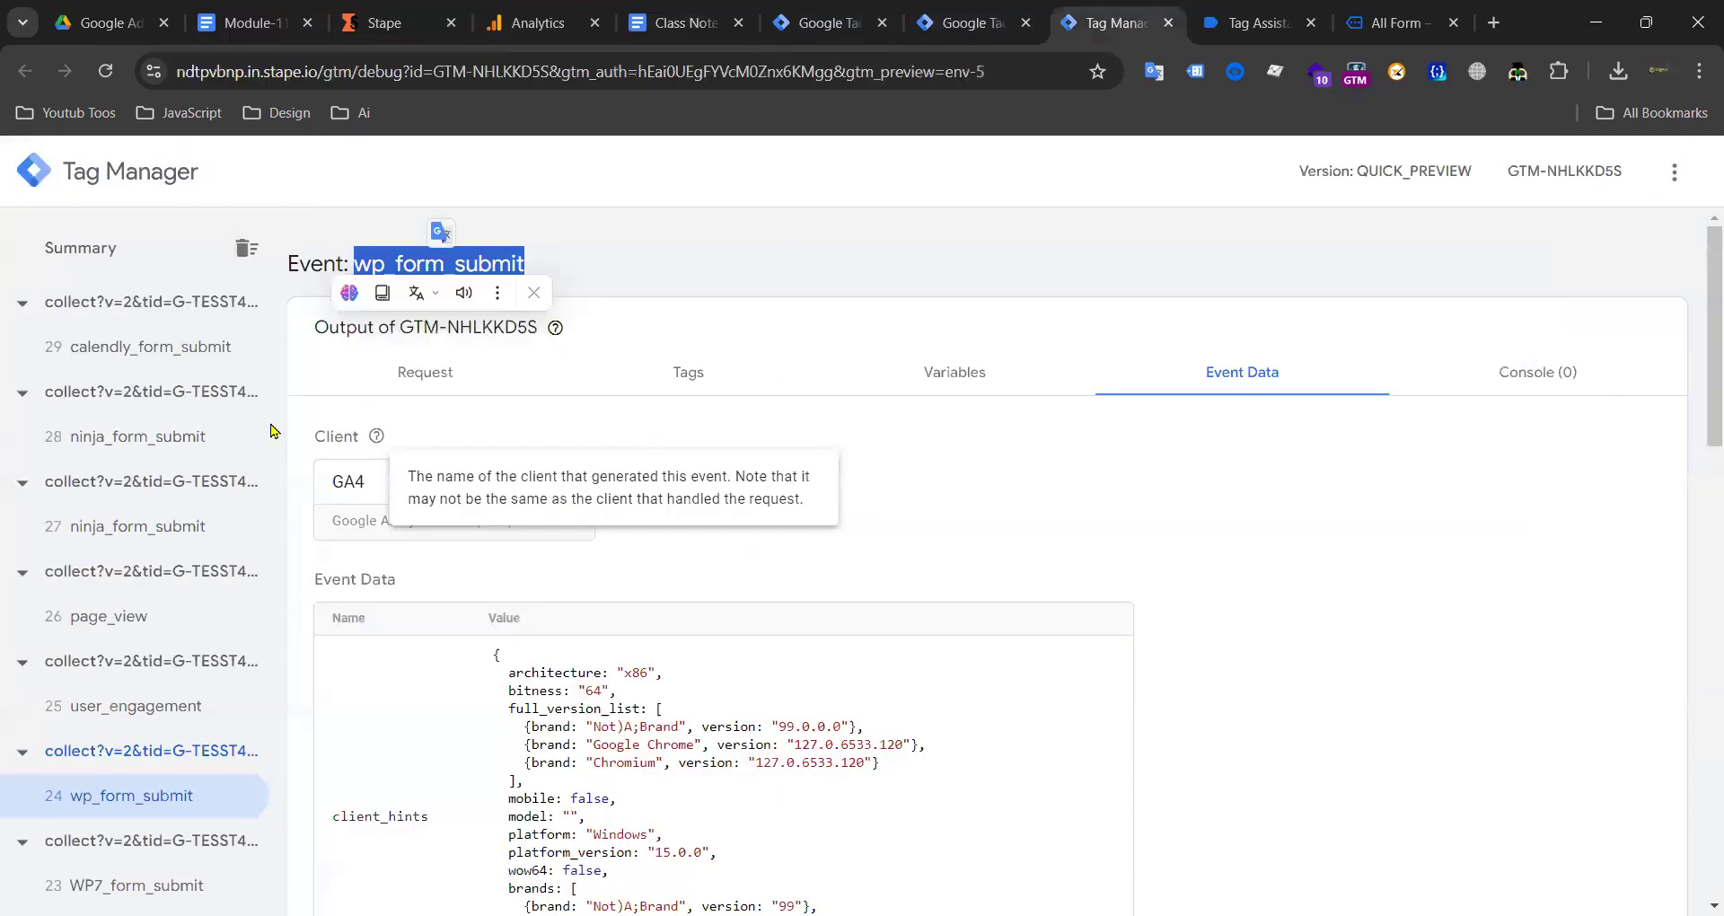
left_click(107, 440)
left_click_drag(353, 270, 532, 274)
left_click(965, 27)
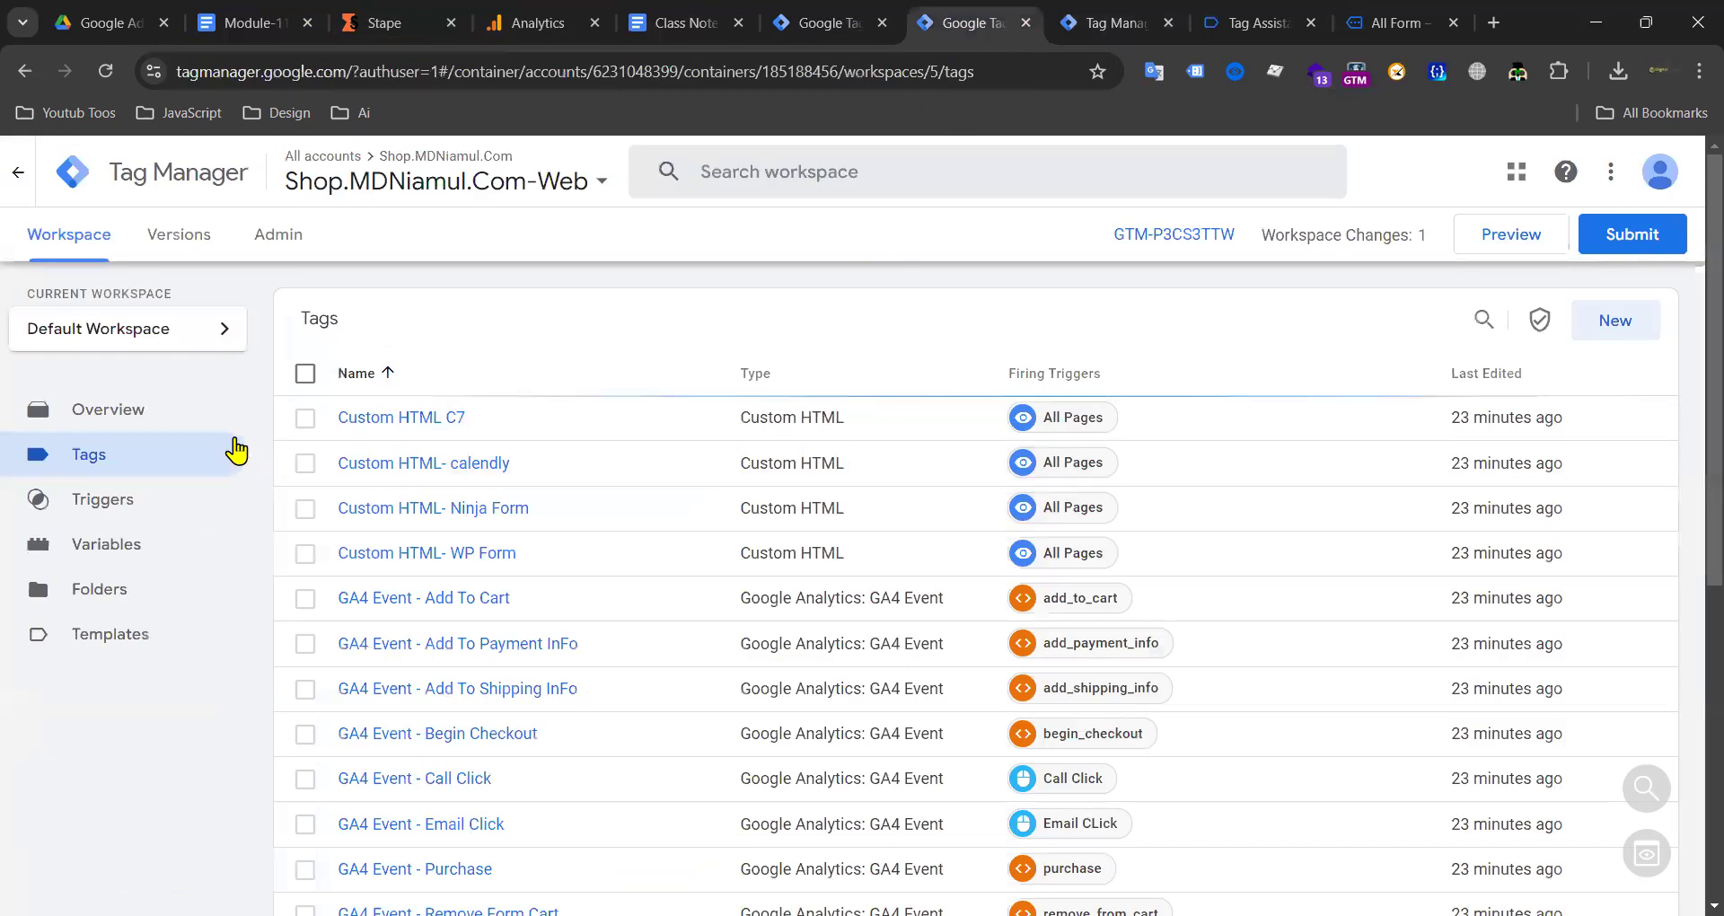
left_click(850, 22)
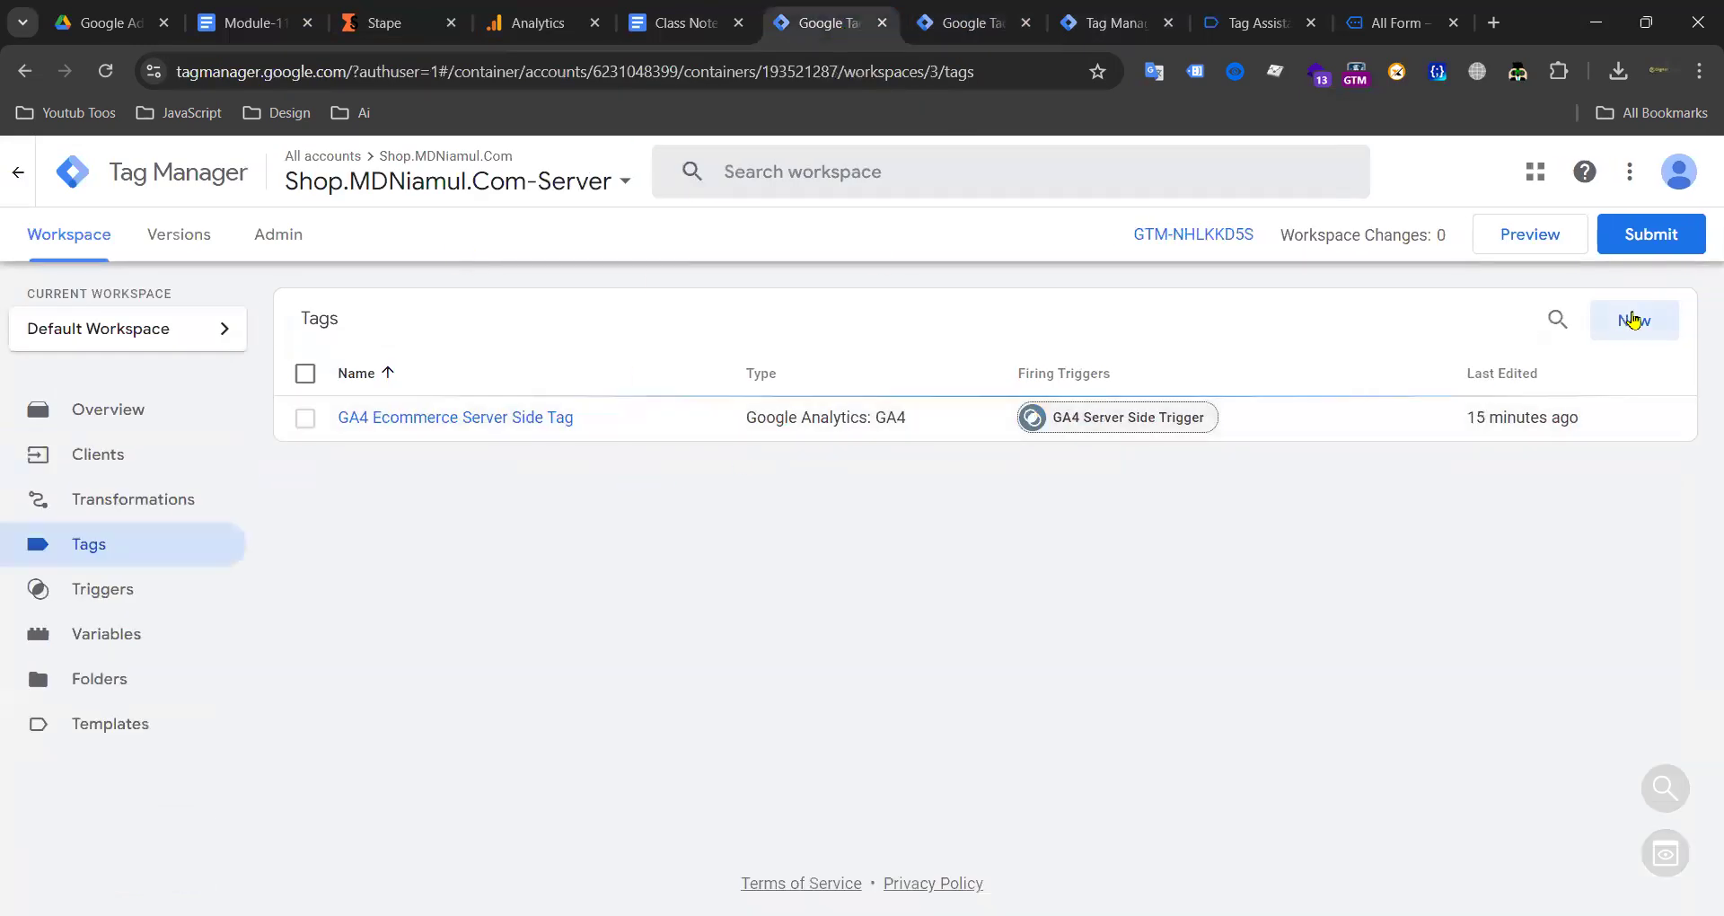
Step: Start a Custom trigger in the Server container, then discard it unsaved
left_click(1633, 321)
left_click(111, 595)
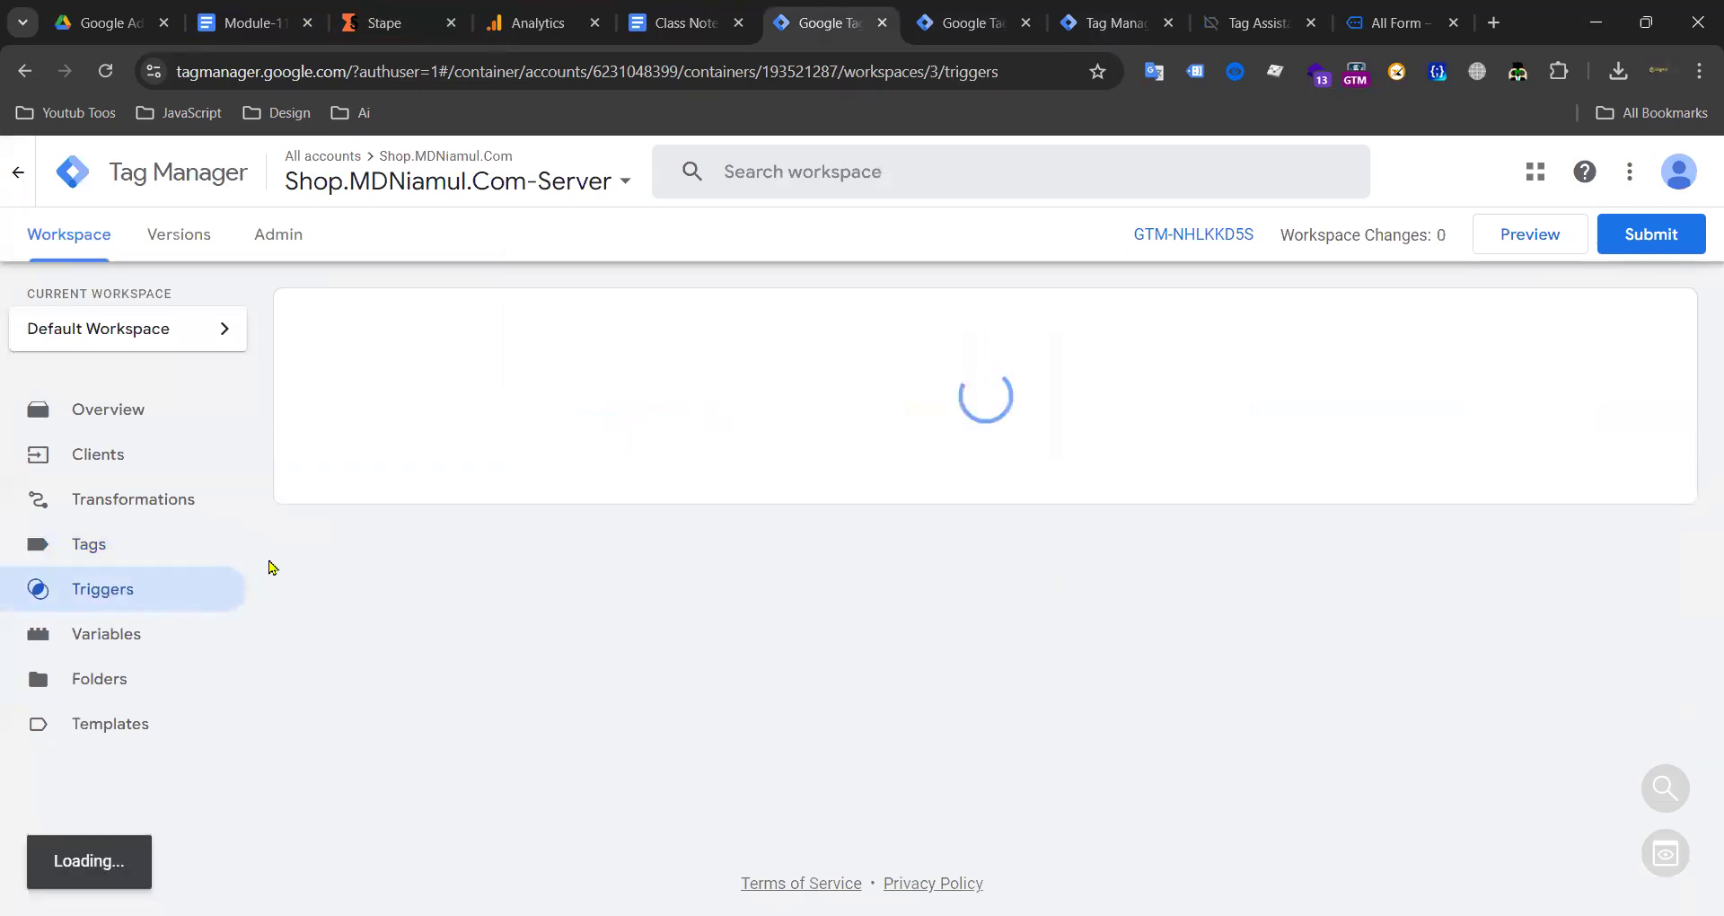
left_click(1643, 325)
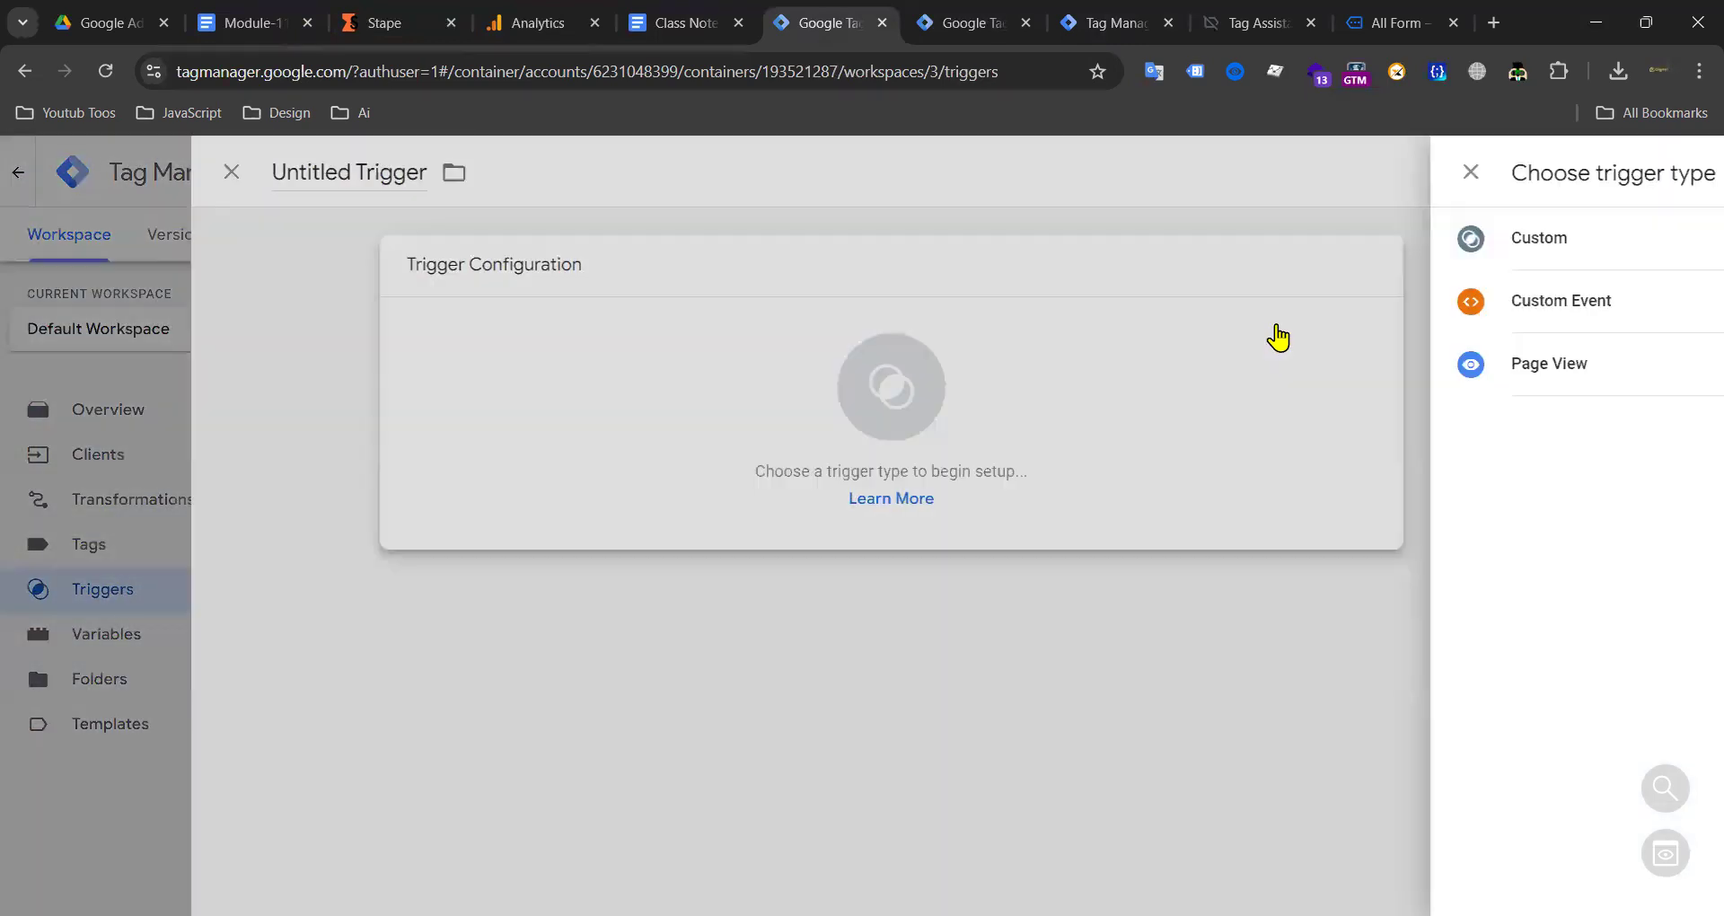
left_click(1199, 248)
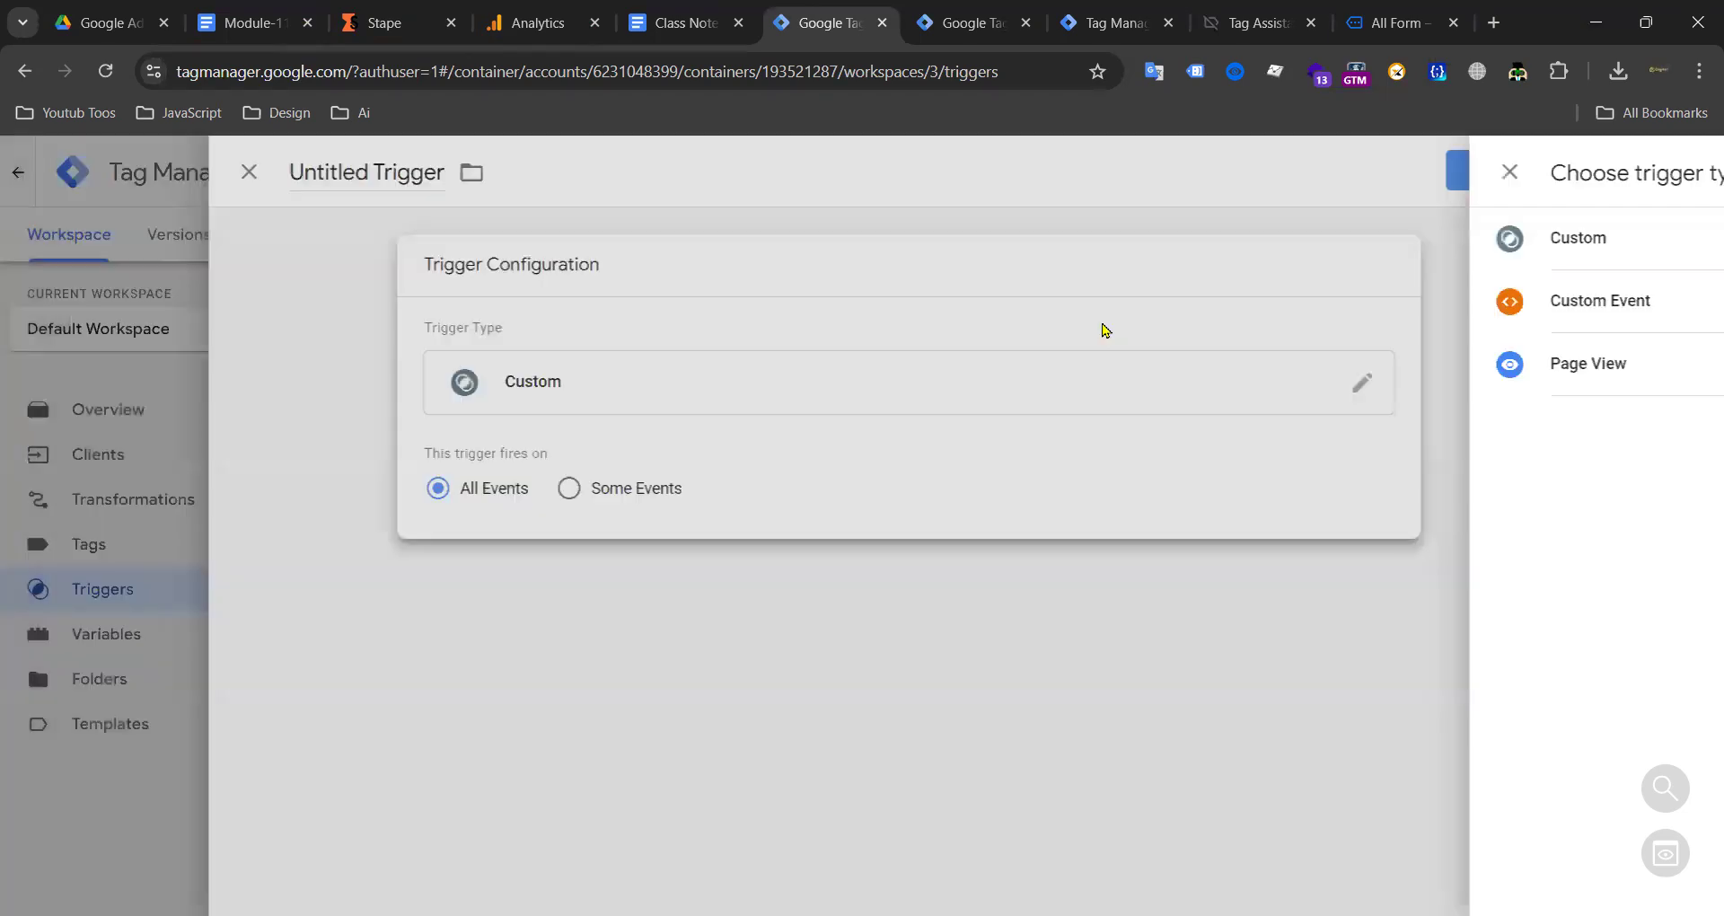
left_click(1473, 383)
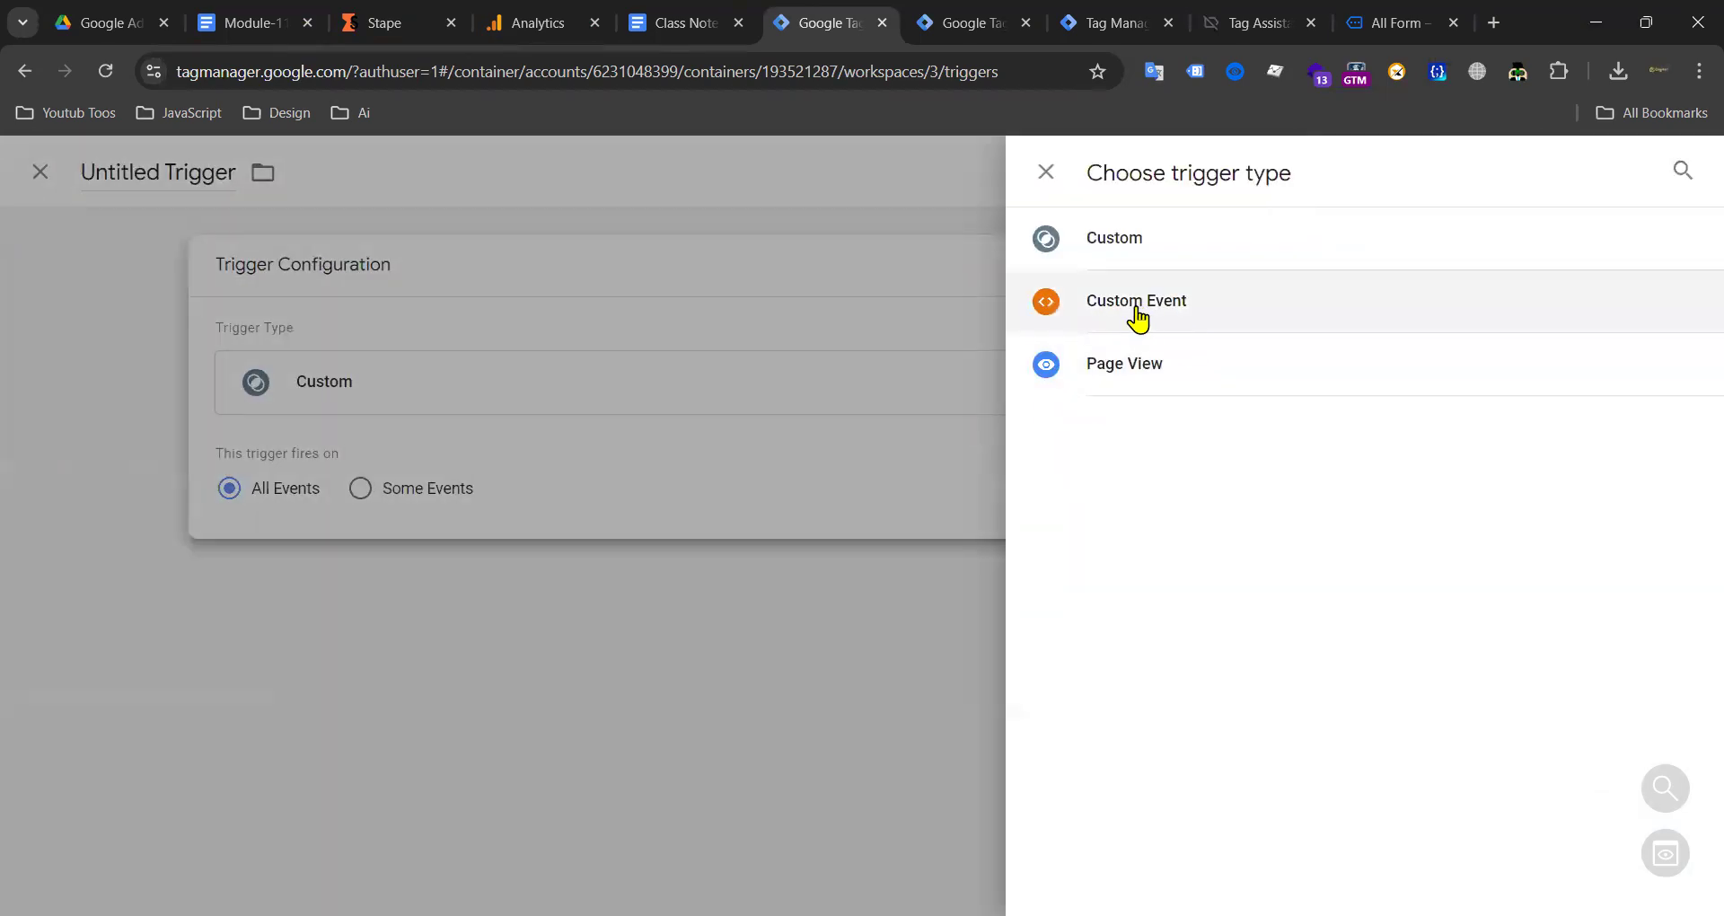
left_click(357, 437)
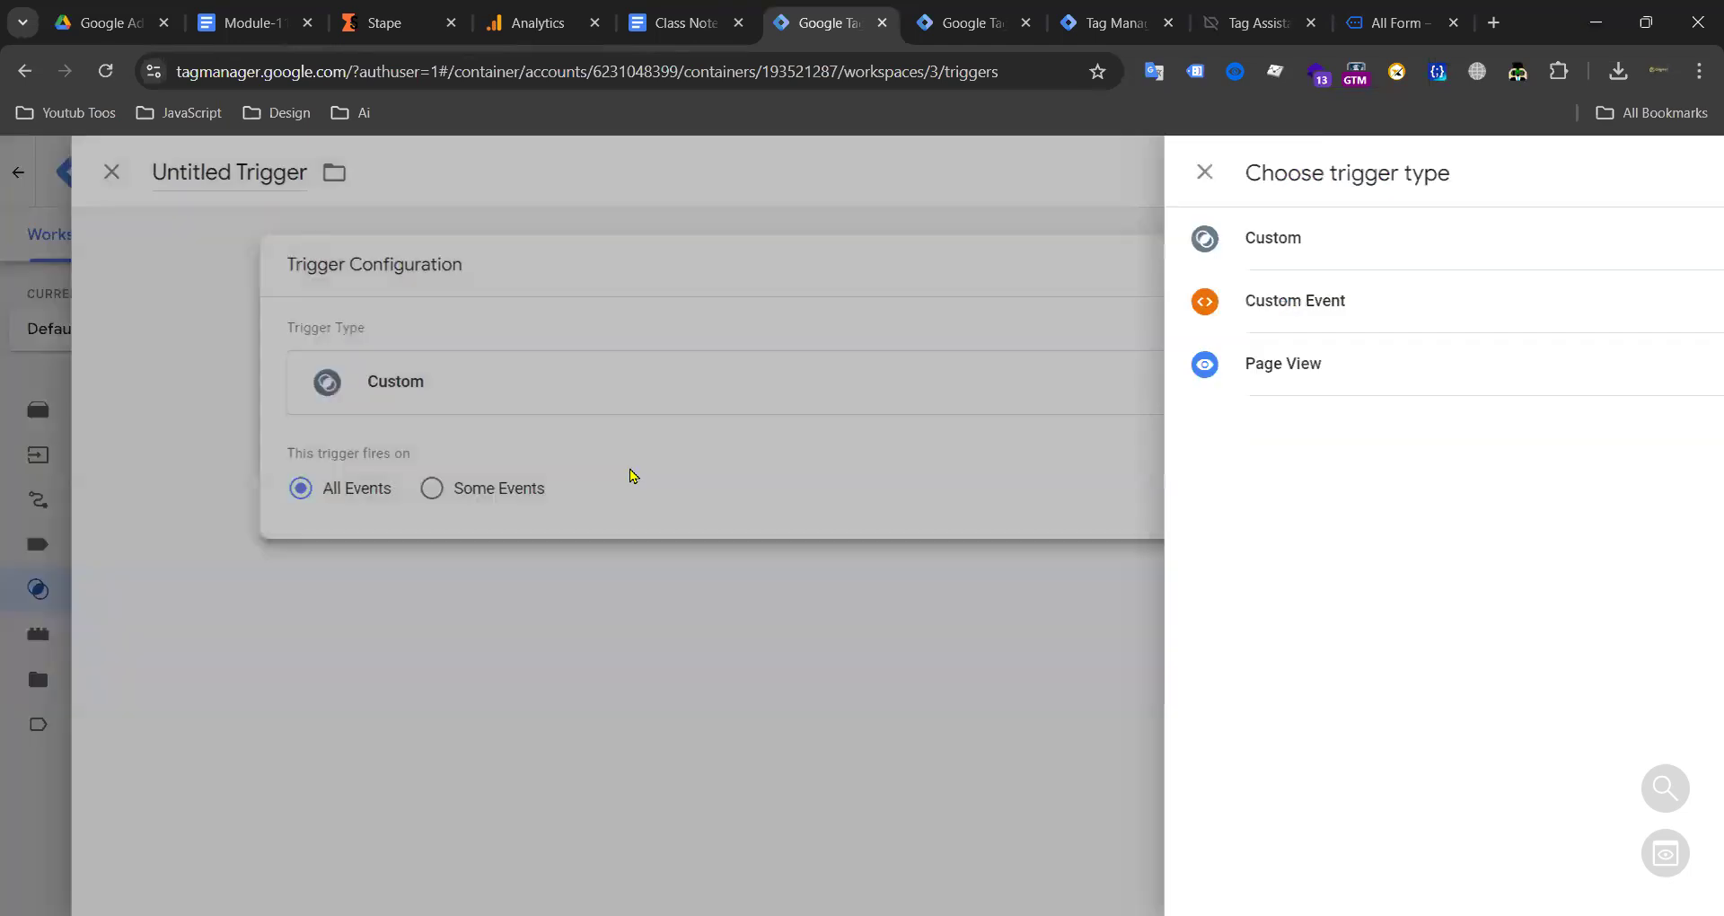
left_click(686, 487)
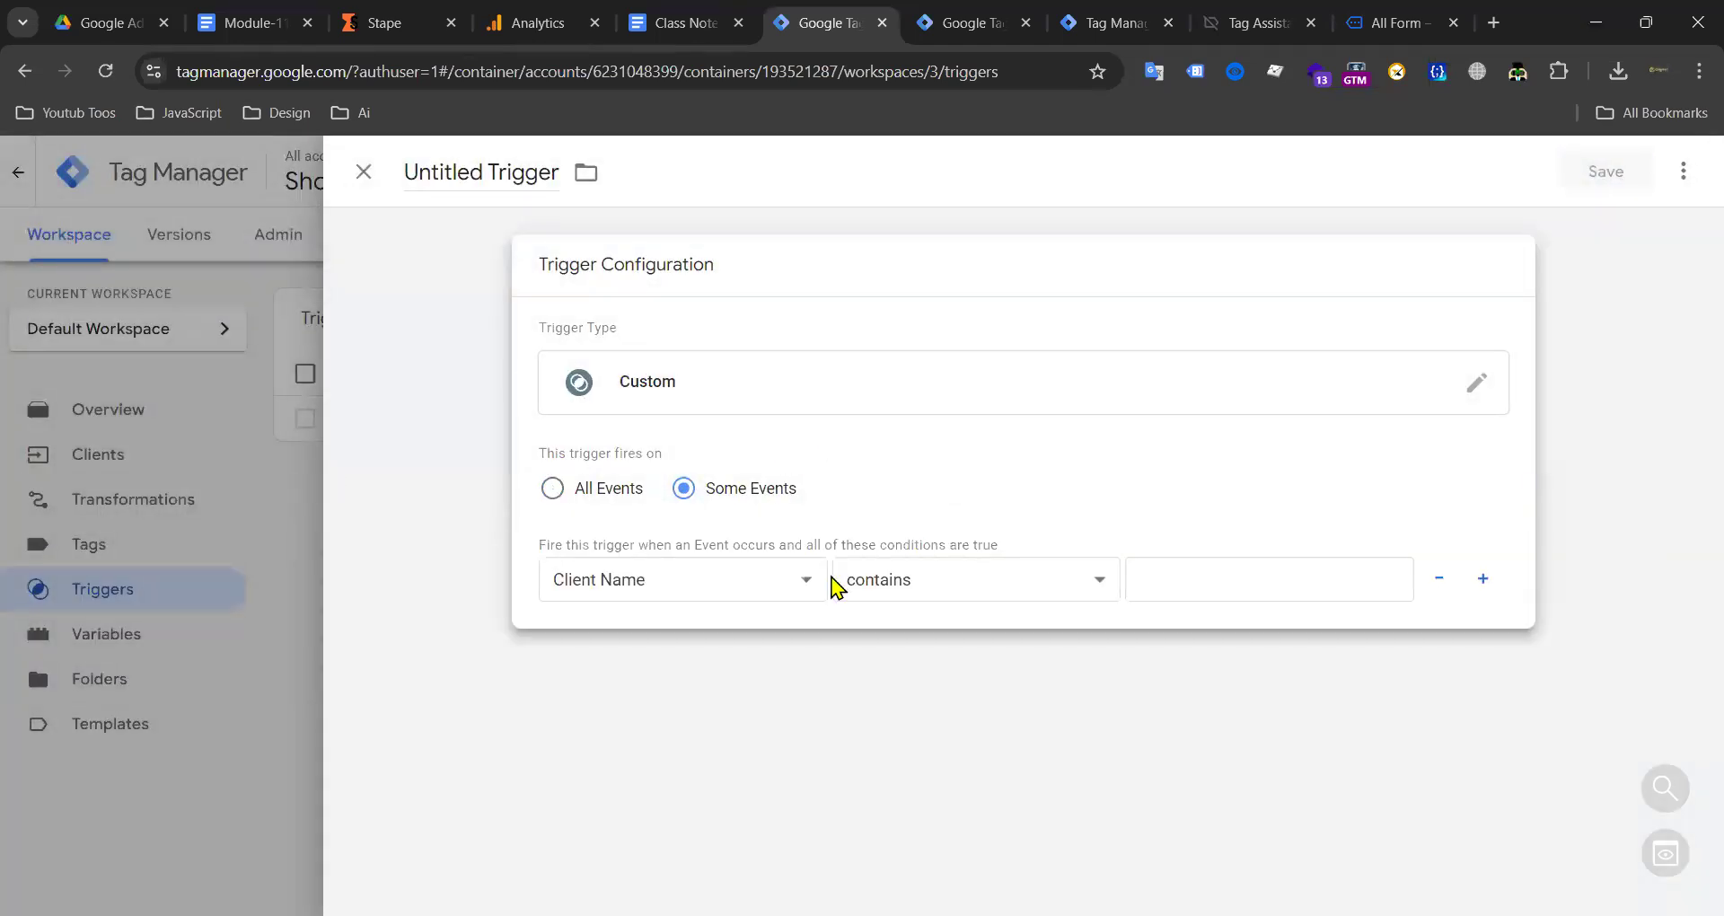
left_click(363, 172)
left_click(1003, 440)
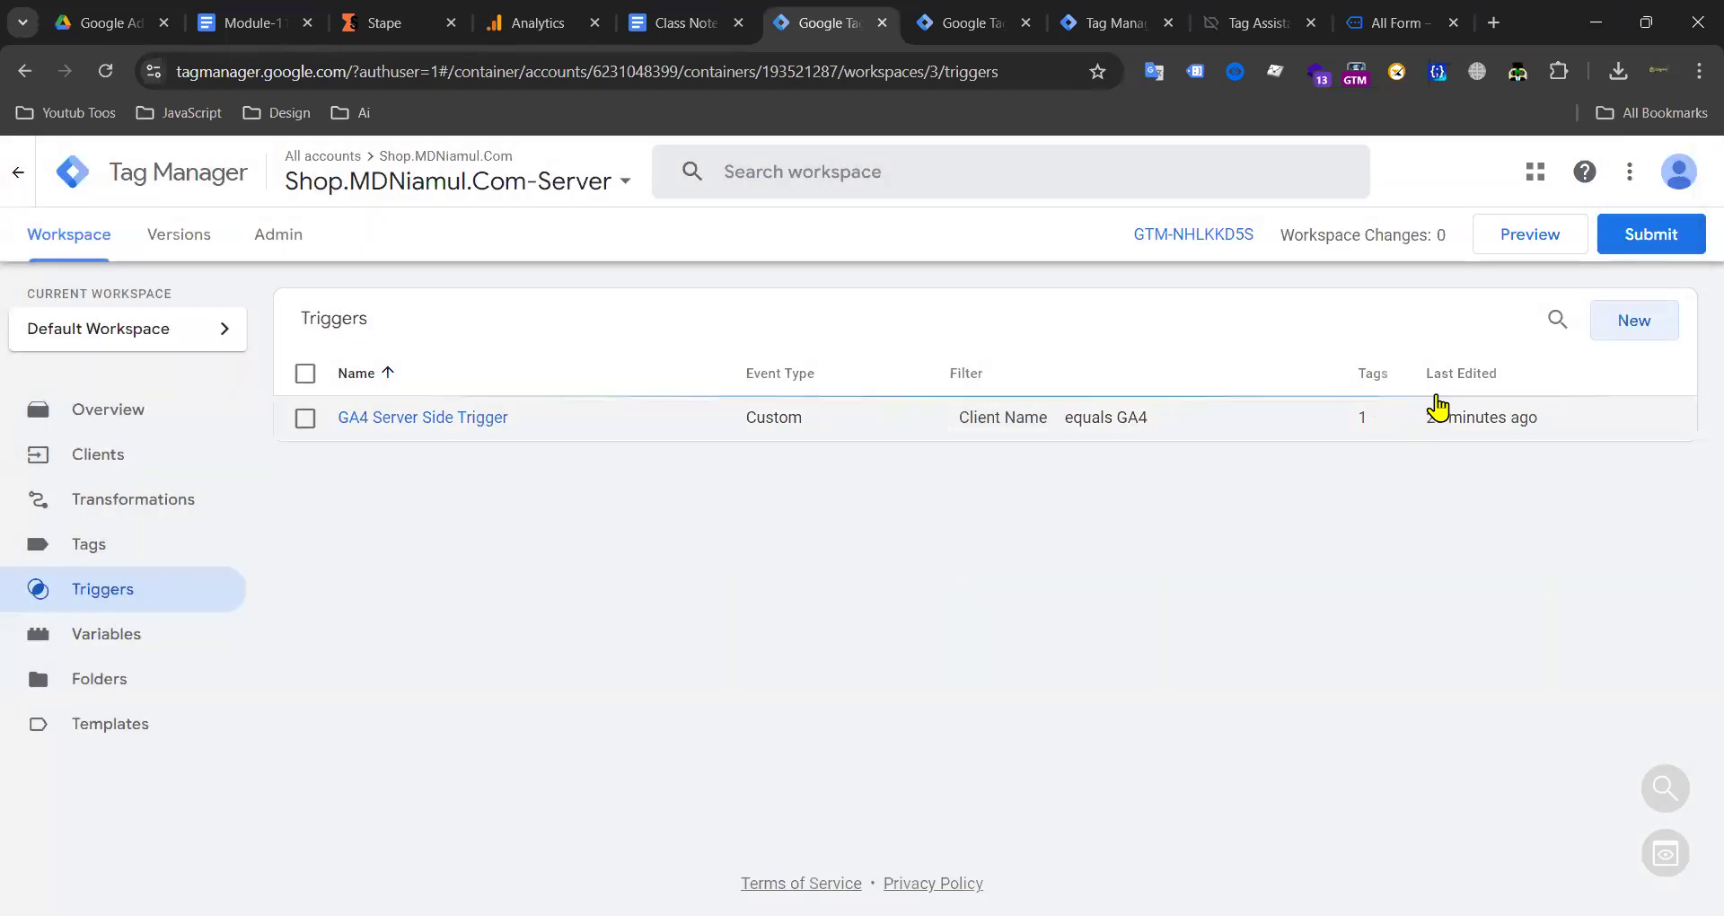
Step: Create a Custom Event trigger using the pasted pipe-separated event list, saved as 'Custom Event'
left_click(1630, 321)
left_click(1032, 396)
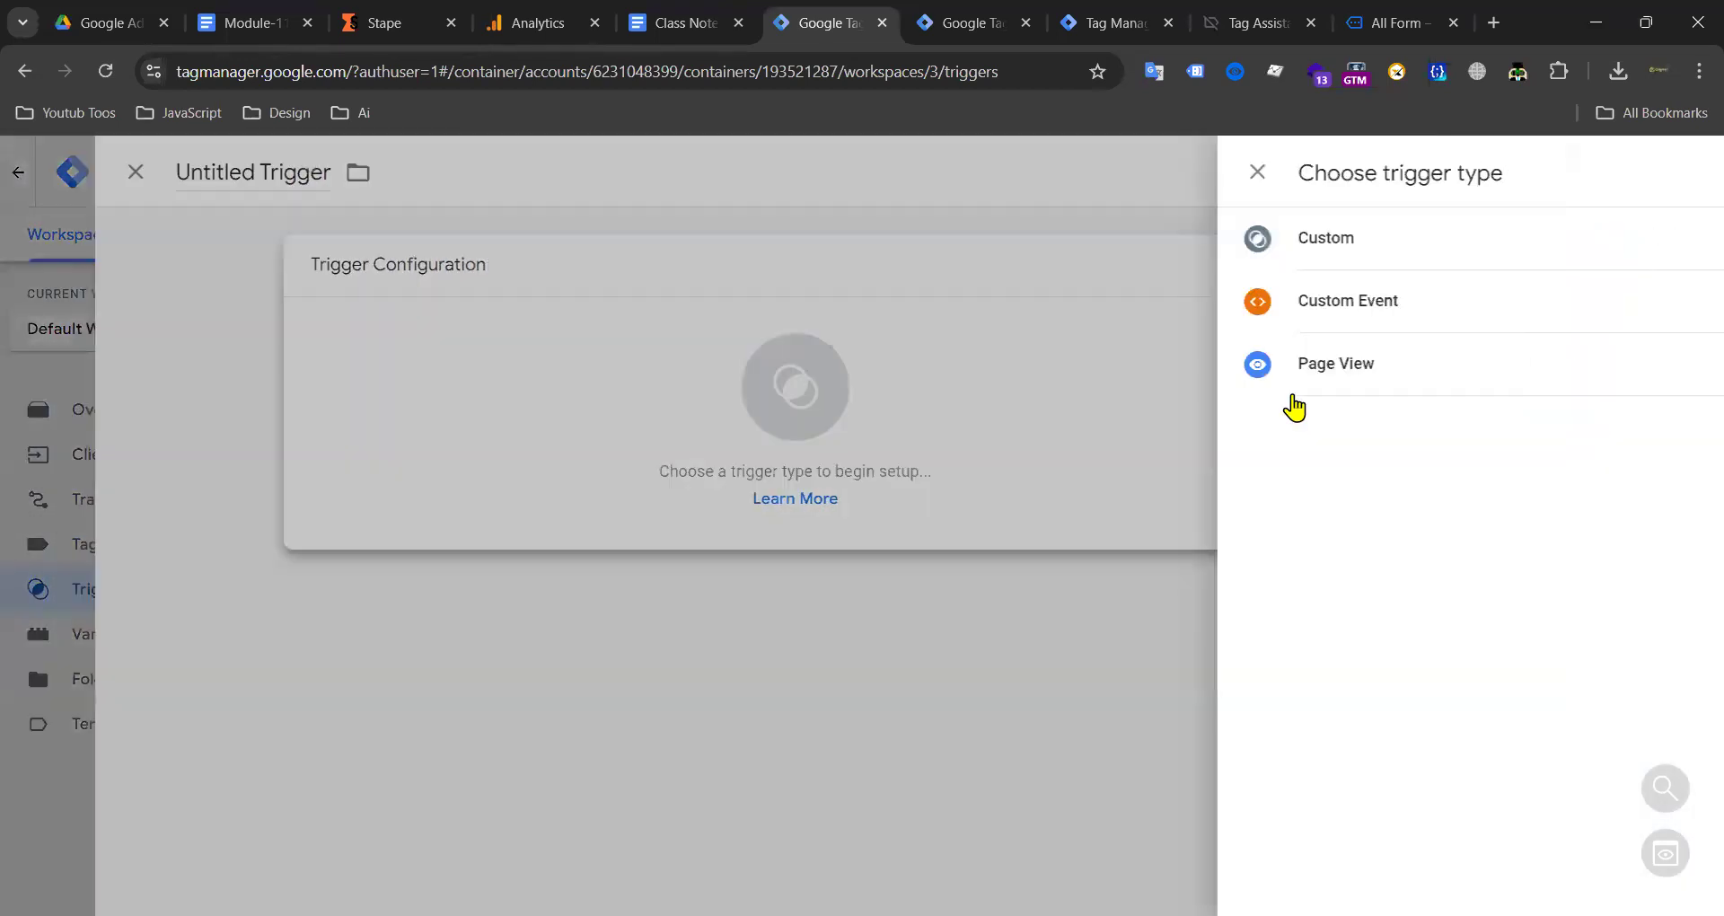
left_click(1224, 323)
left_click(704, 488)
key("ctrl+v")
left_click(1318, 542)
left_click(1567, 178)
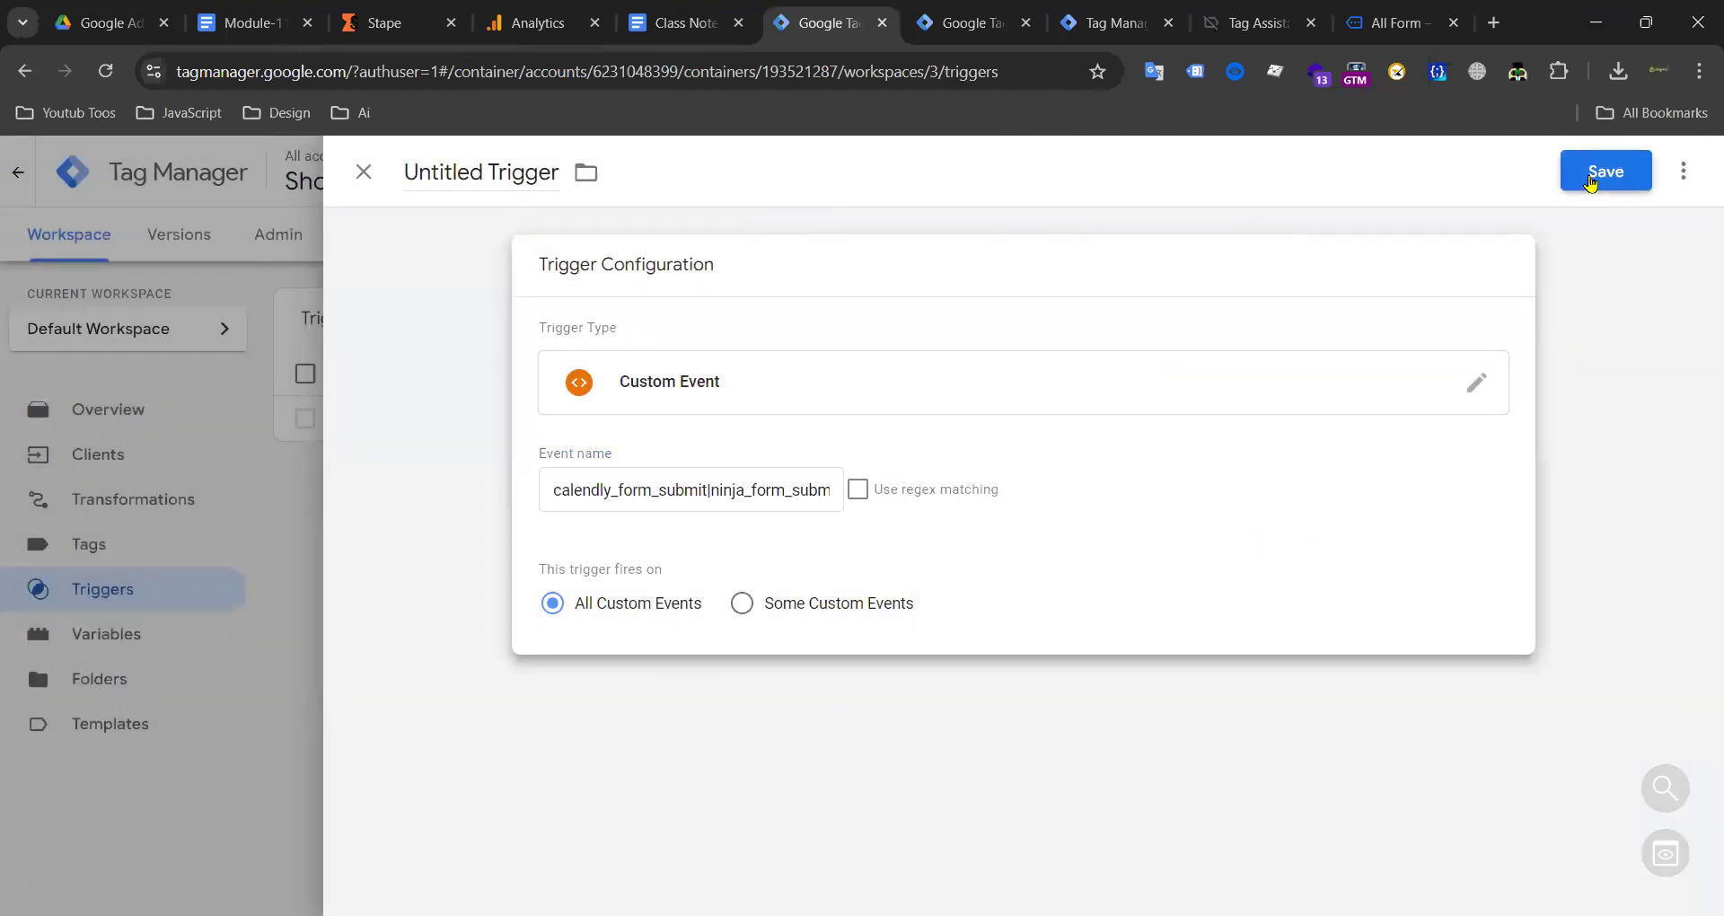
left_click(1065, 505)
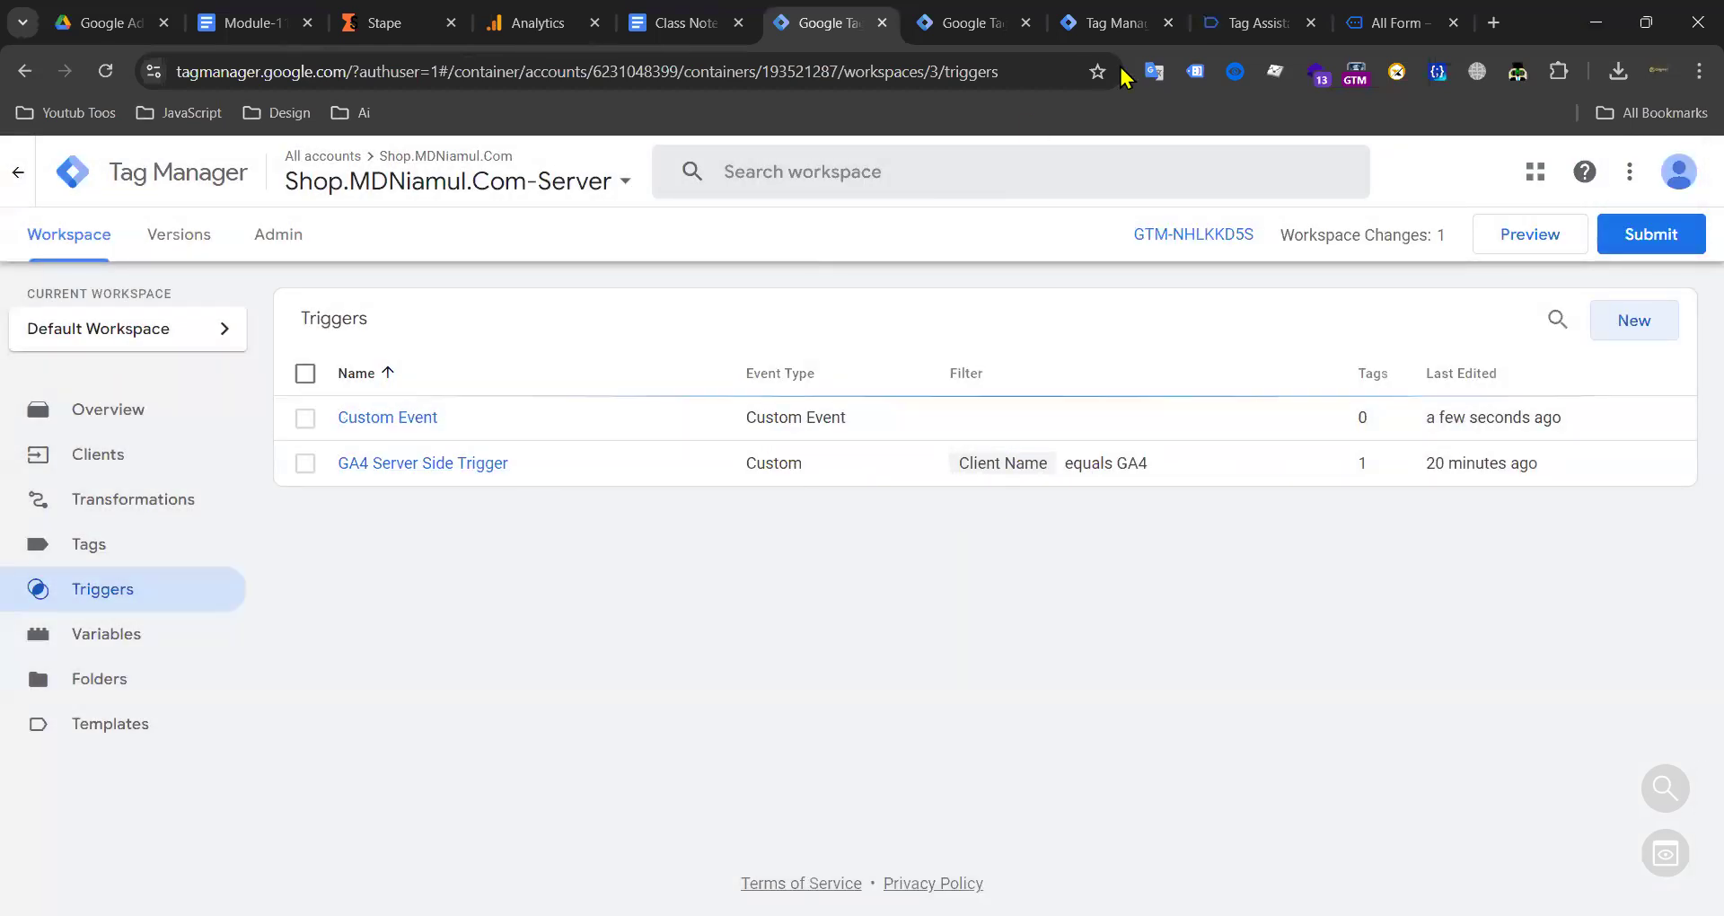
Step: Delete the Custom Event trigger from the Server container's Triggers list
left_click(1112, 23)
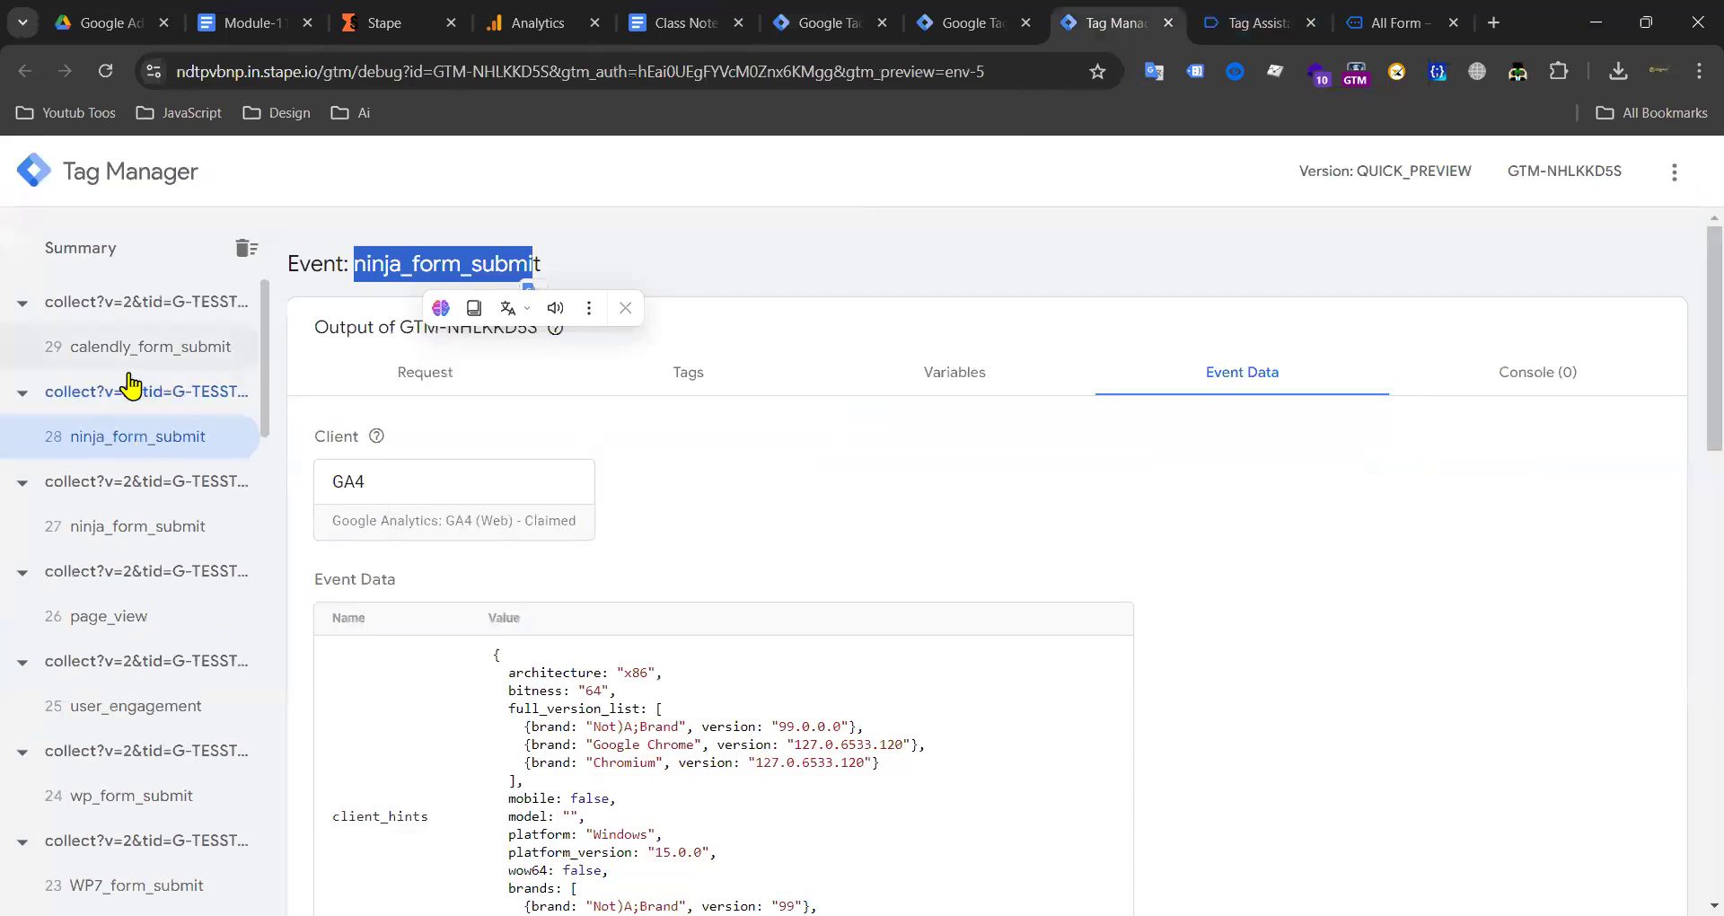
left_click(975, 19)
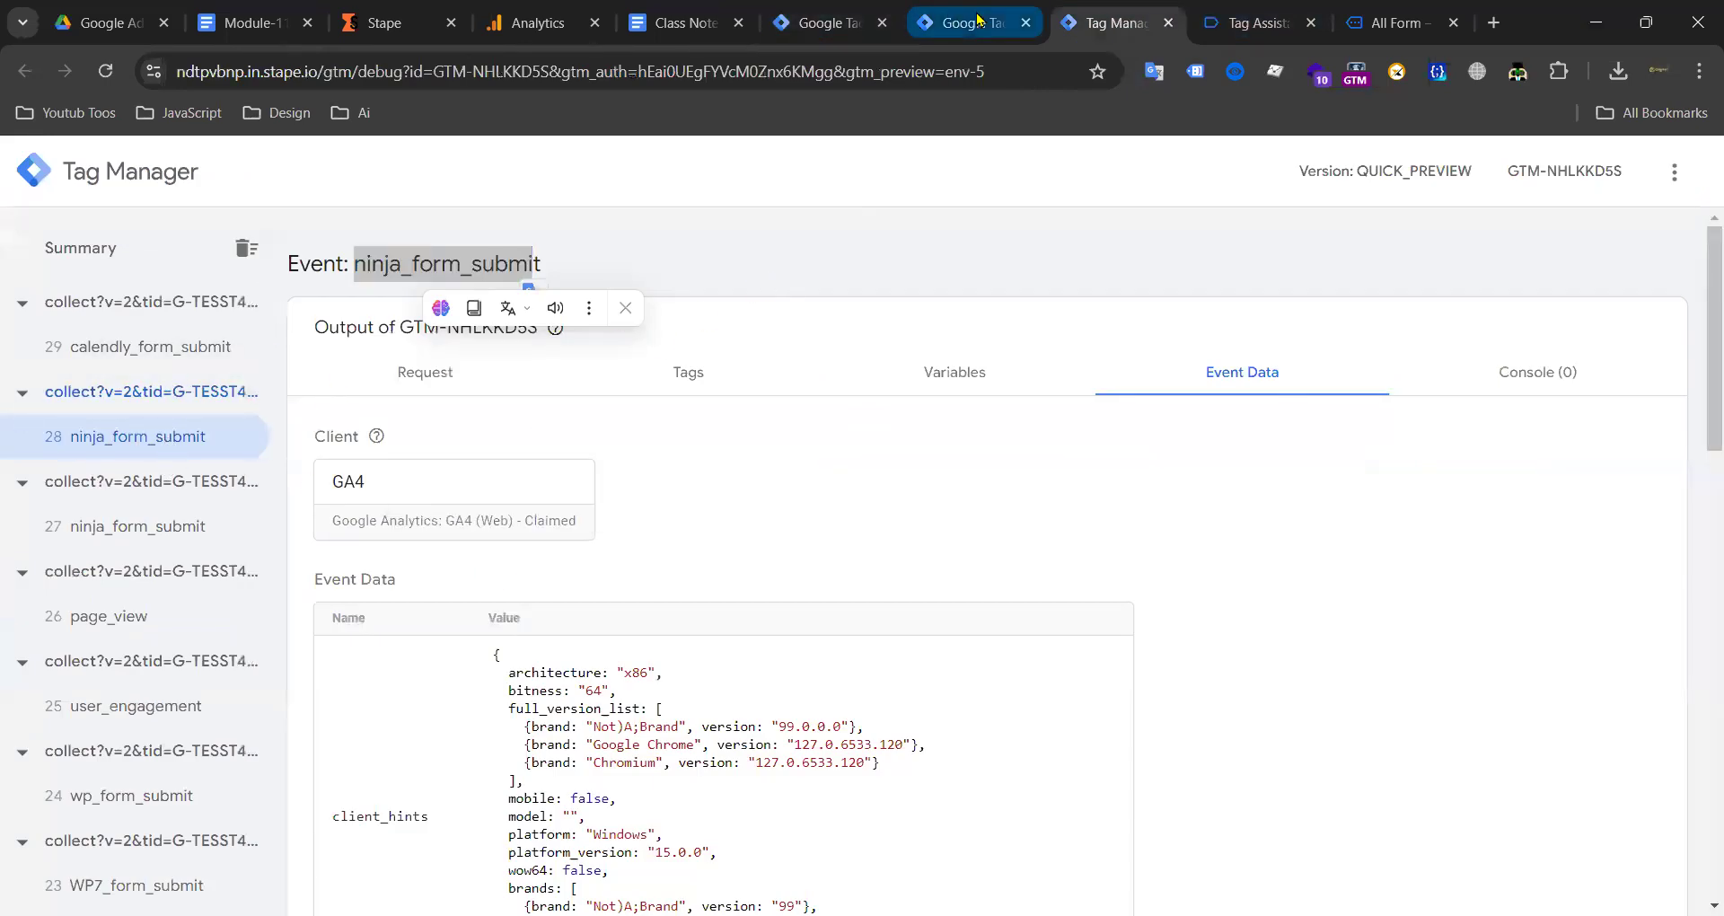
left_click(822, 21)
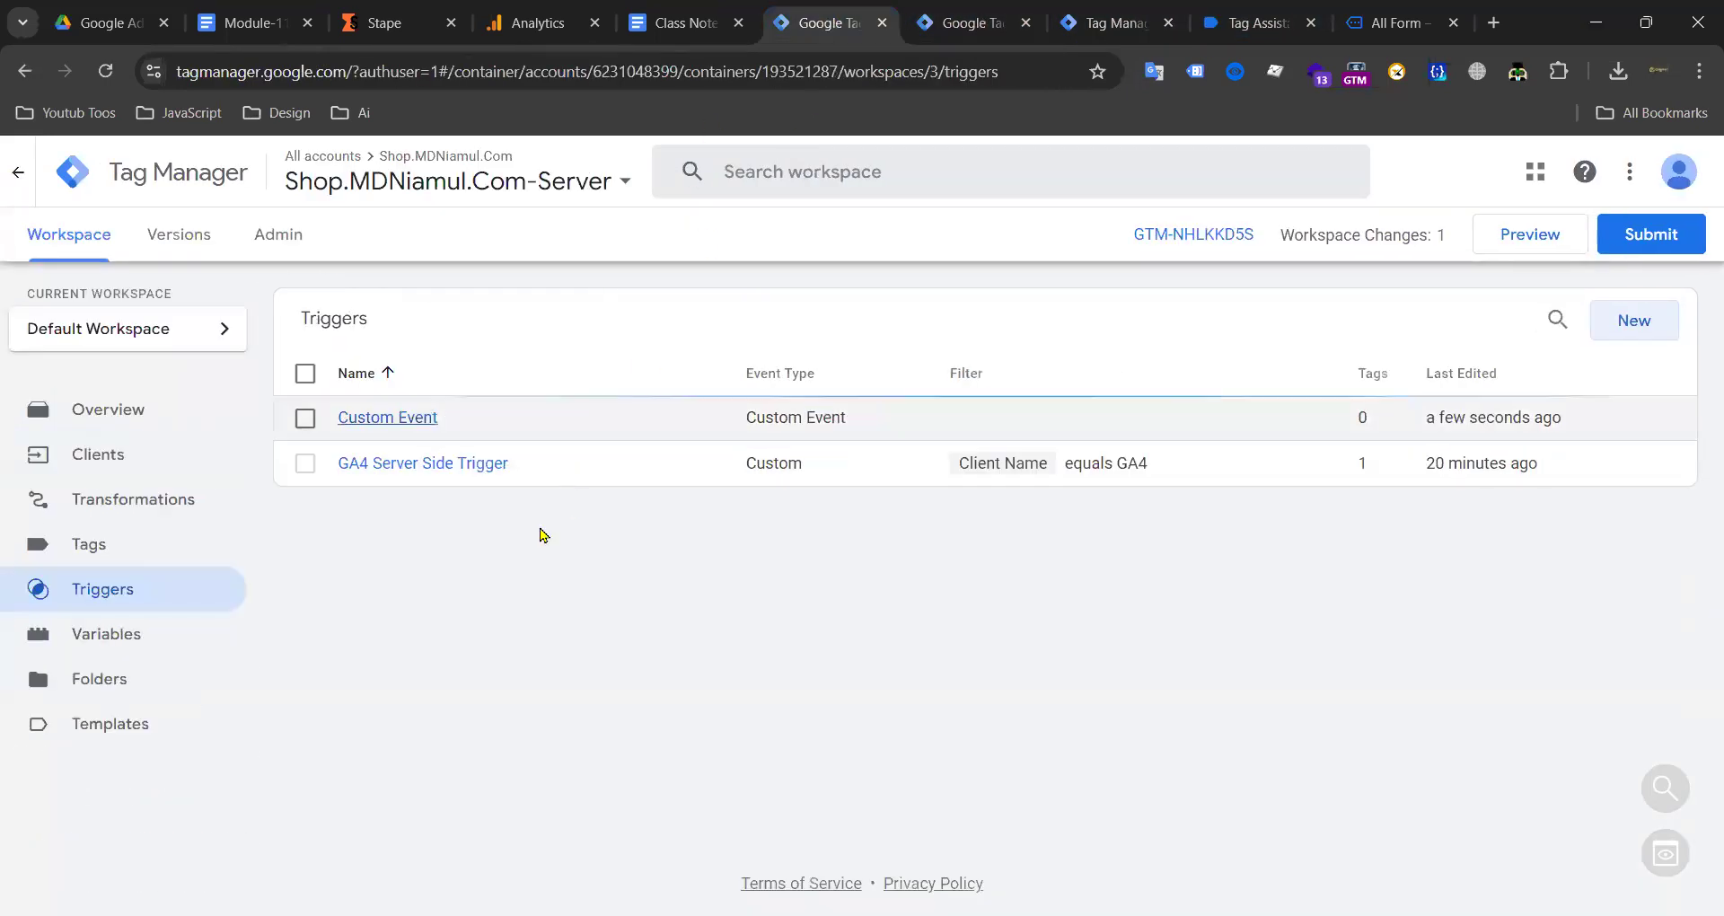
left_click(305, 418)
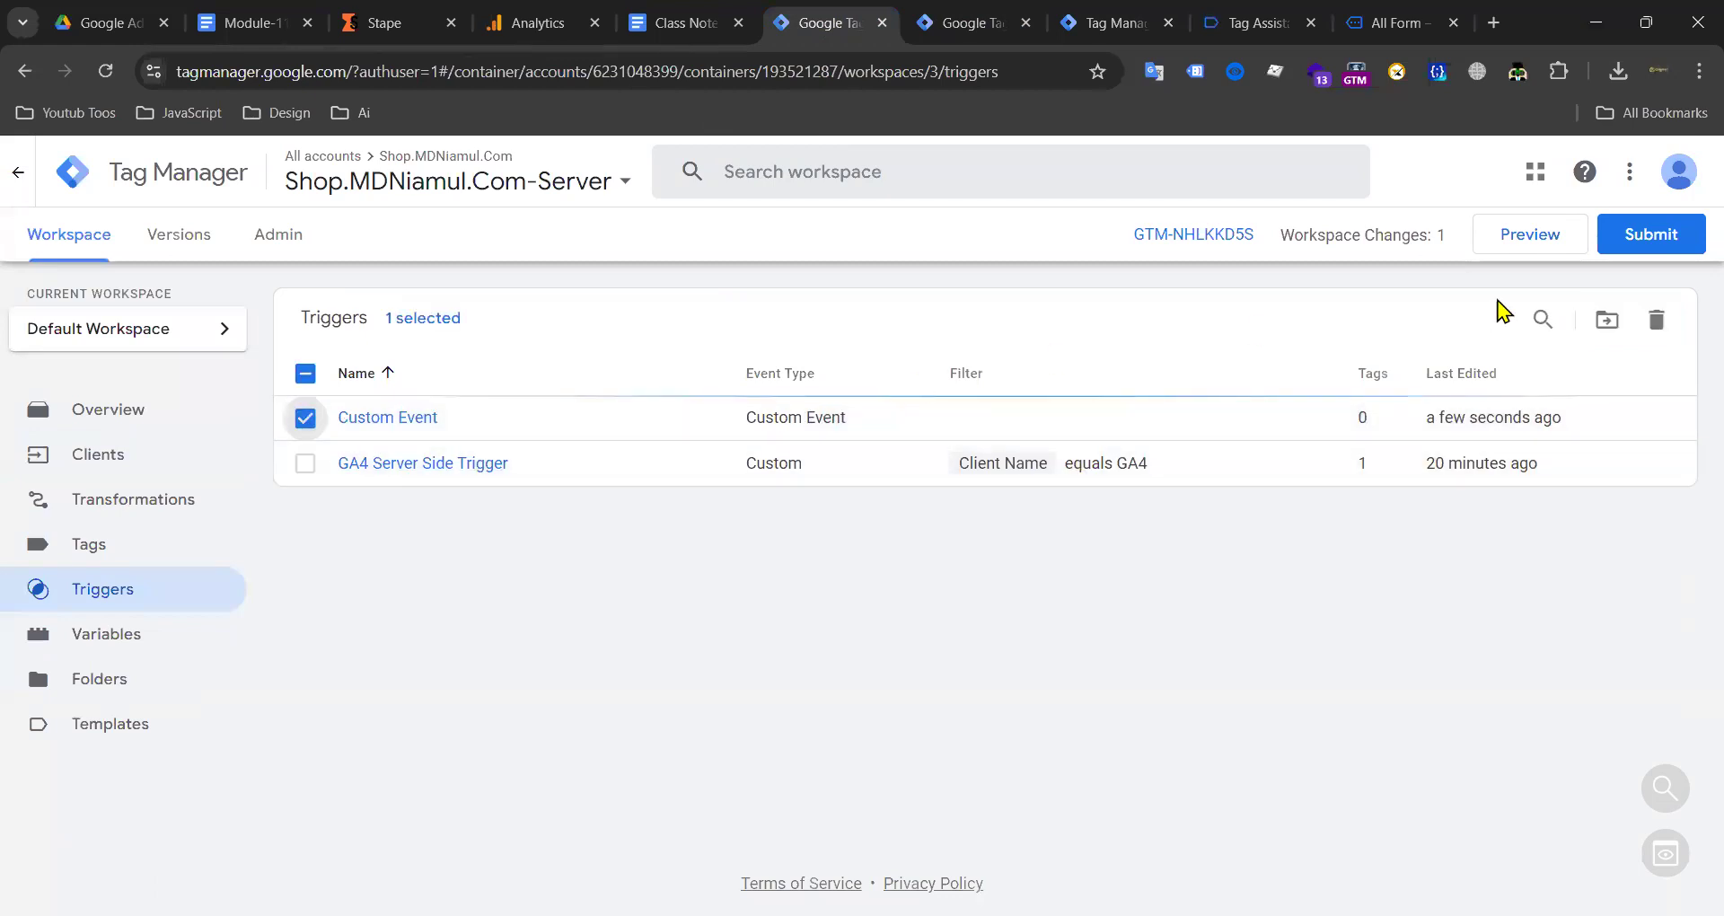
left_click(1658, 321)
left_click(1094, 429)
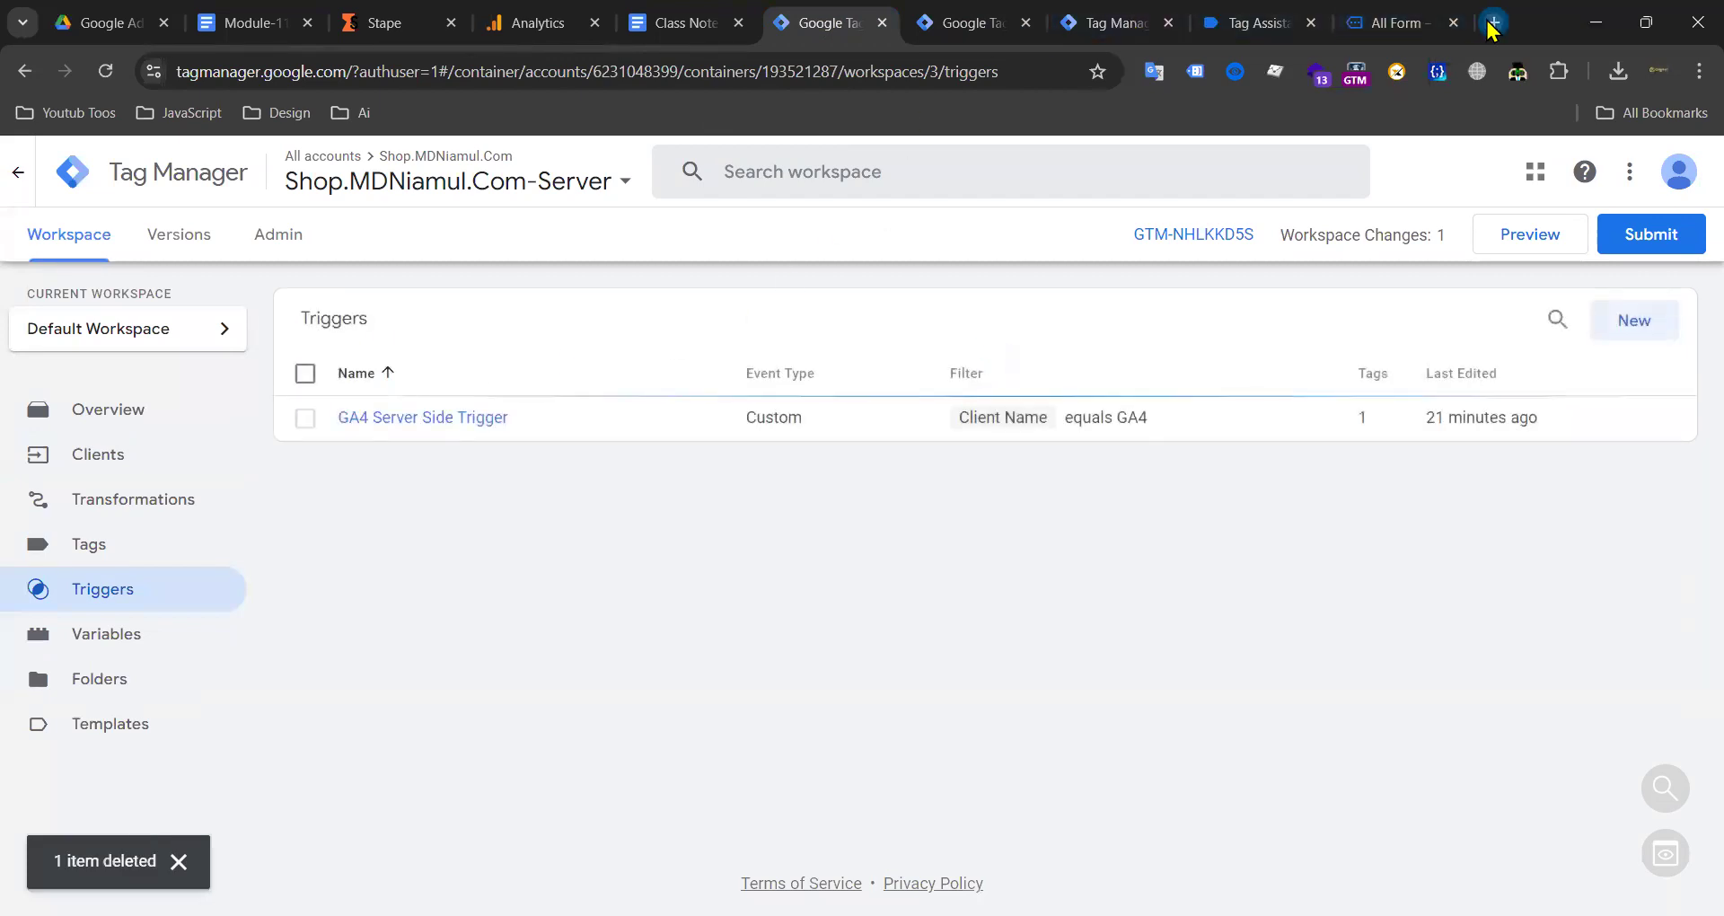
left_click(1493, 22)
Step: Search the web for 'Google Ads' and open the official ads.google.com result
type("GOG")
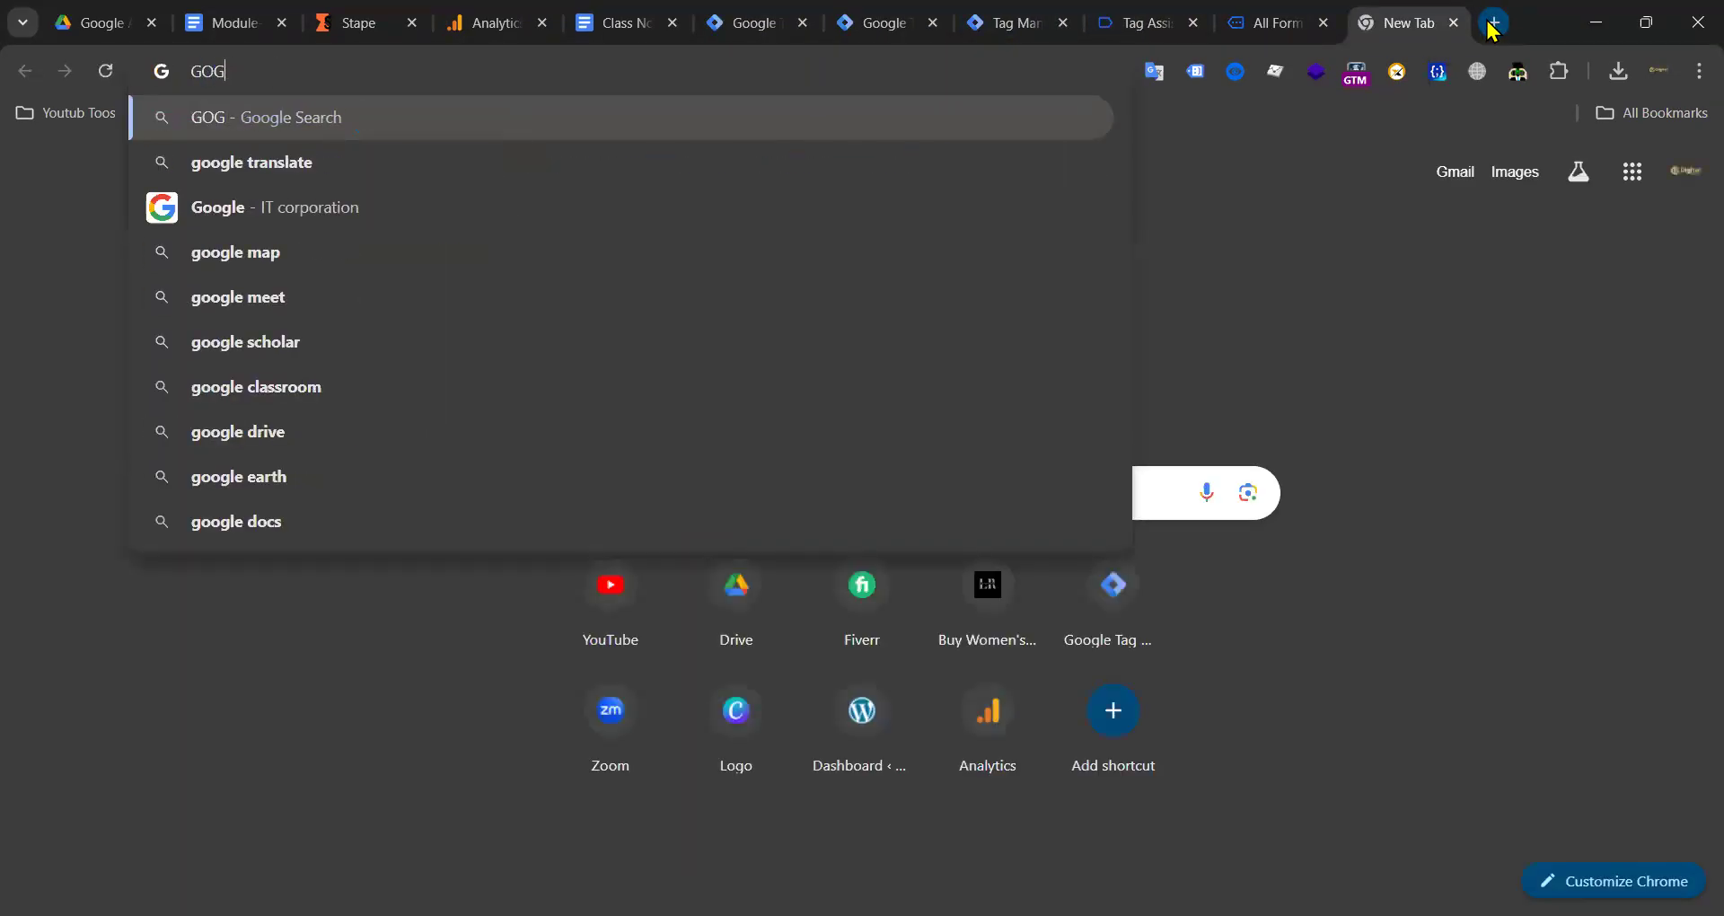
key("Escape")
type("GOOGLE")
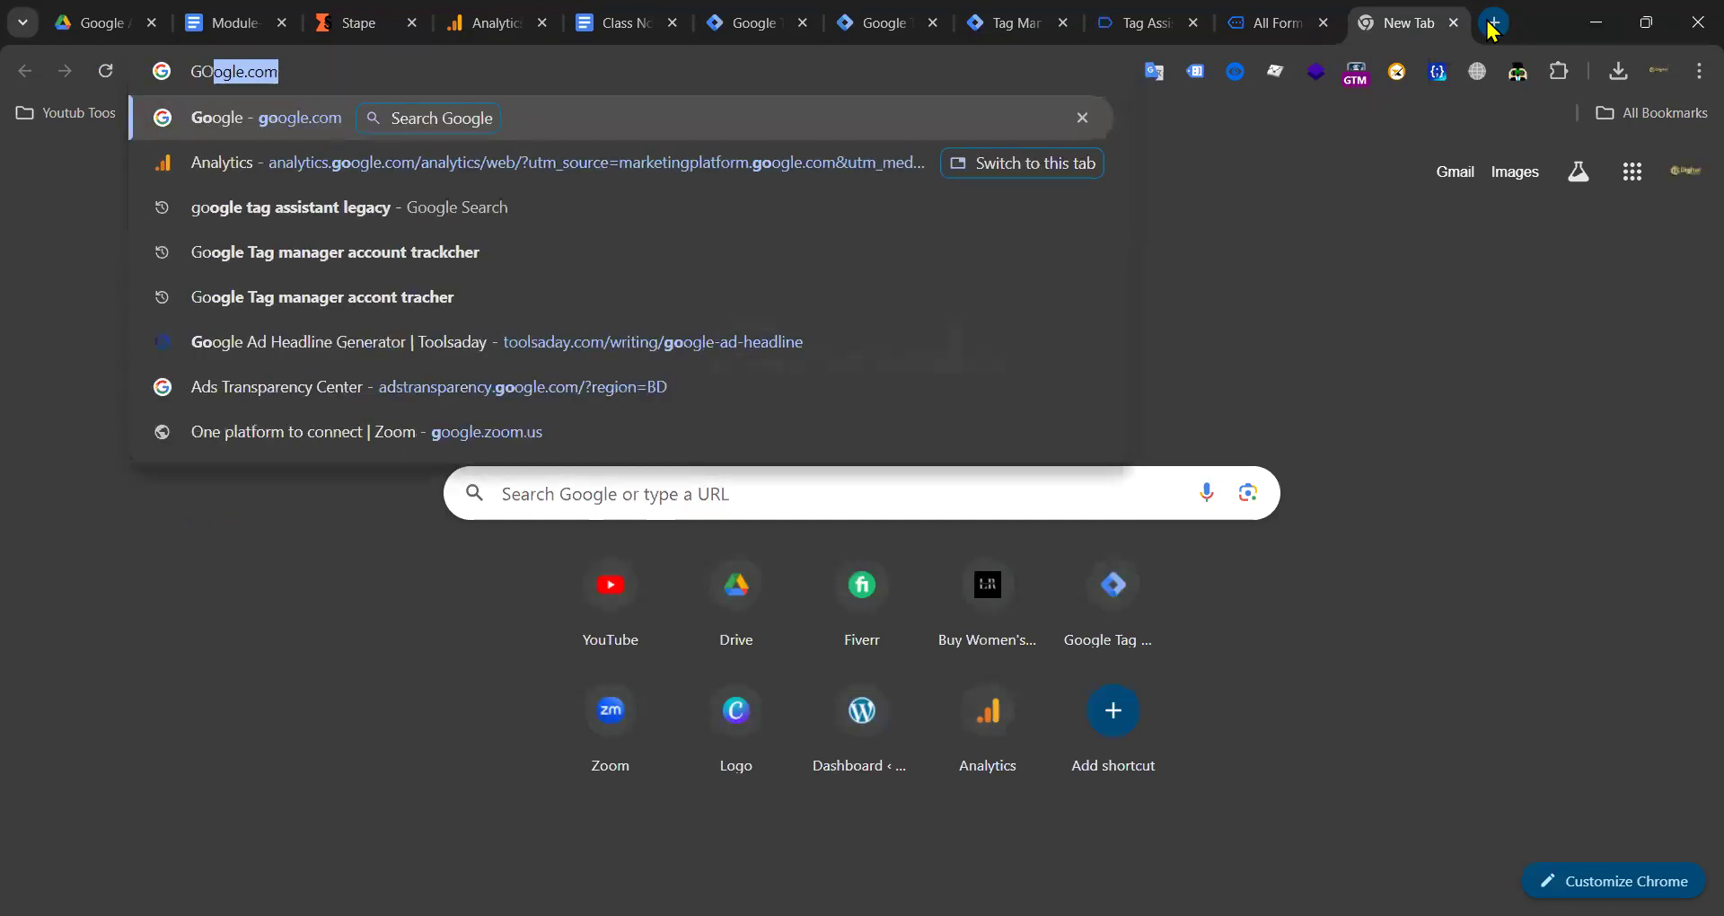
key("BackSpace")
key("BackSpace")
key("BackSpace")
key("BackSpace")
key("BackSpace")
key("BackSpace")
key("BackSpace")
key("BackSpace")
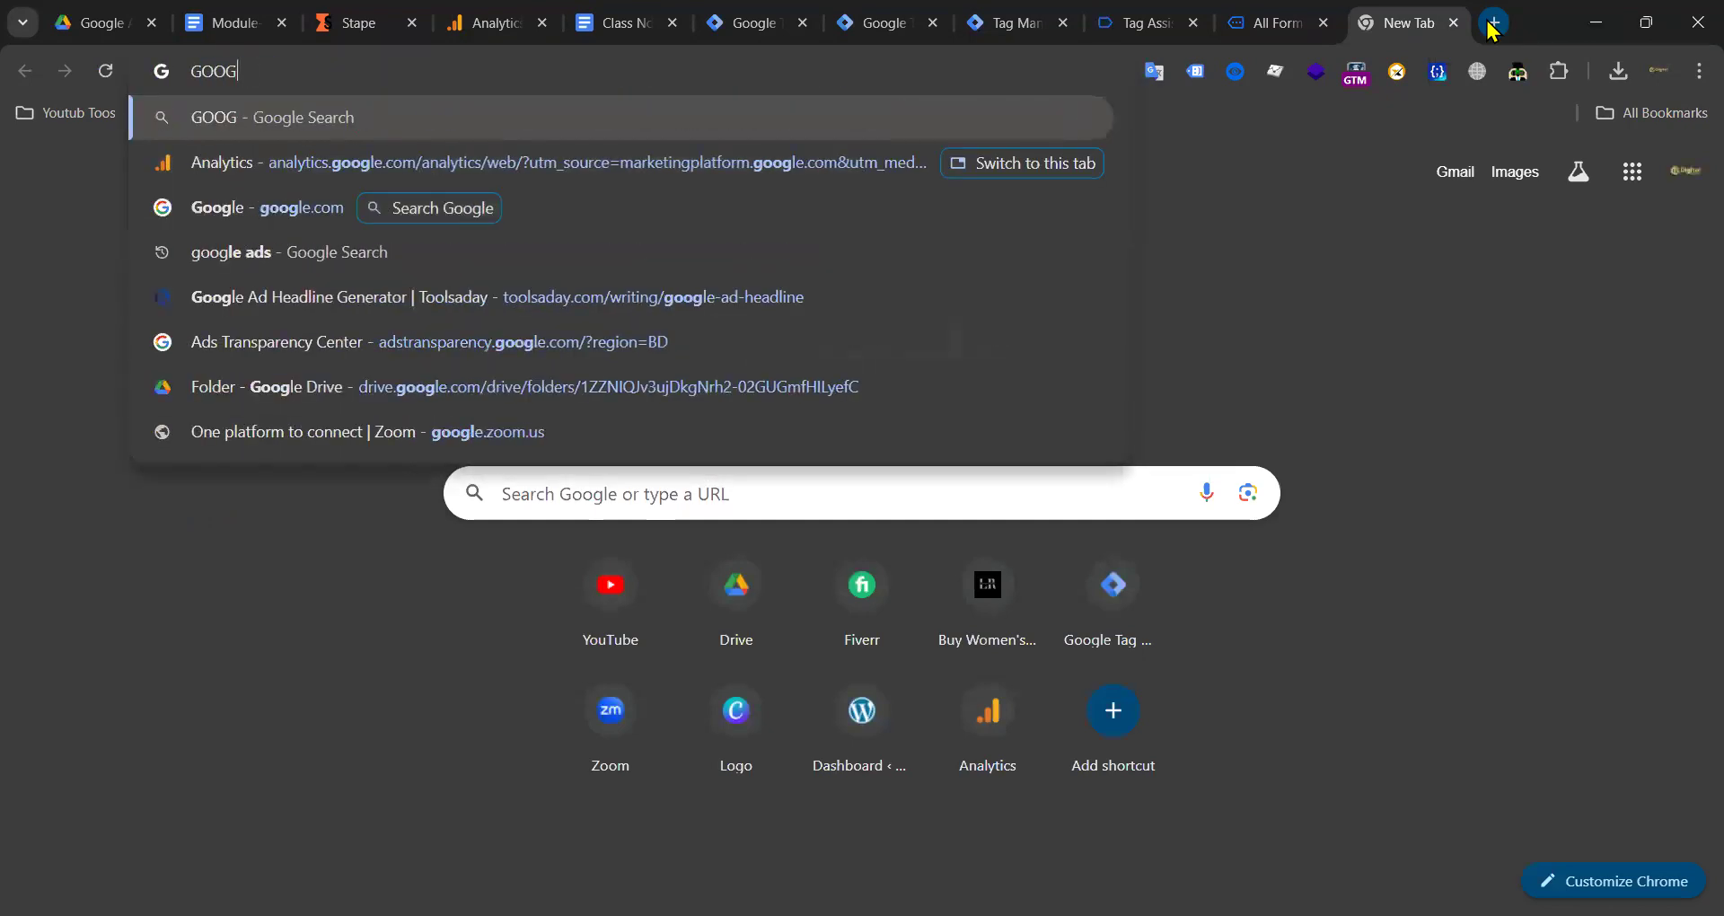
type("Google Ads")
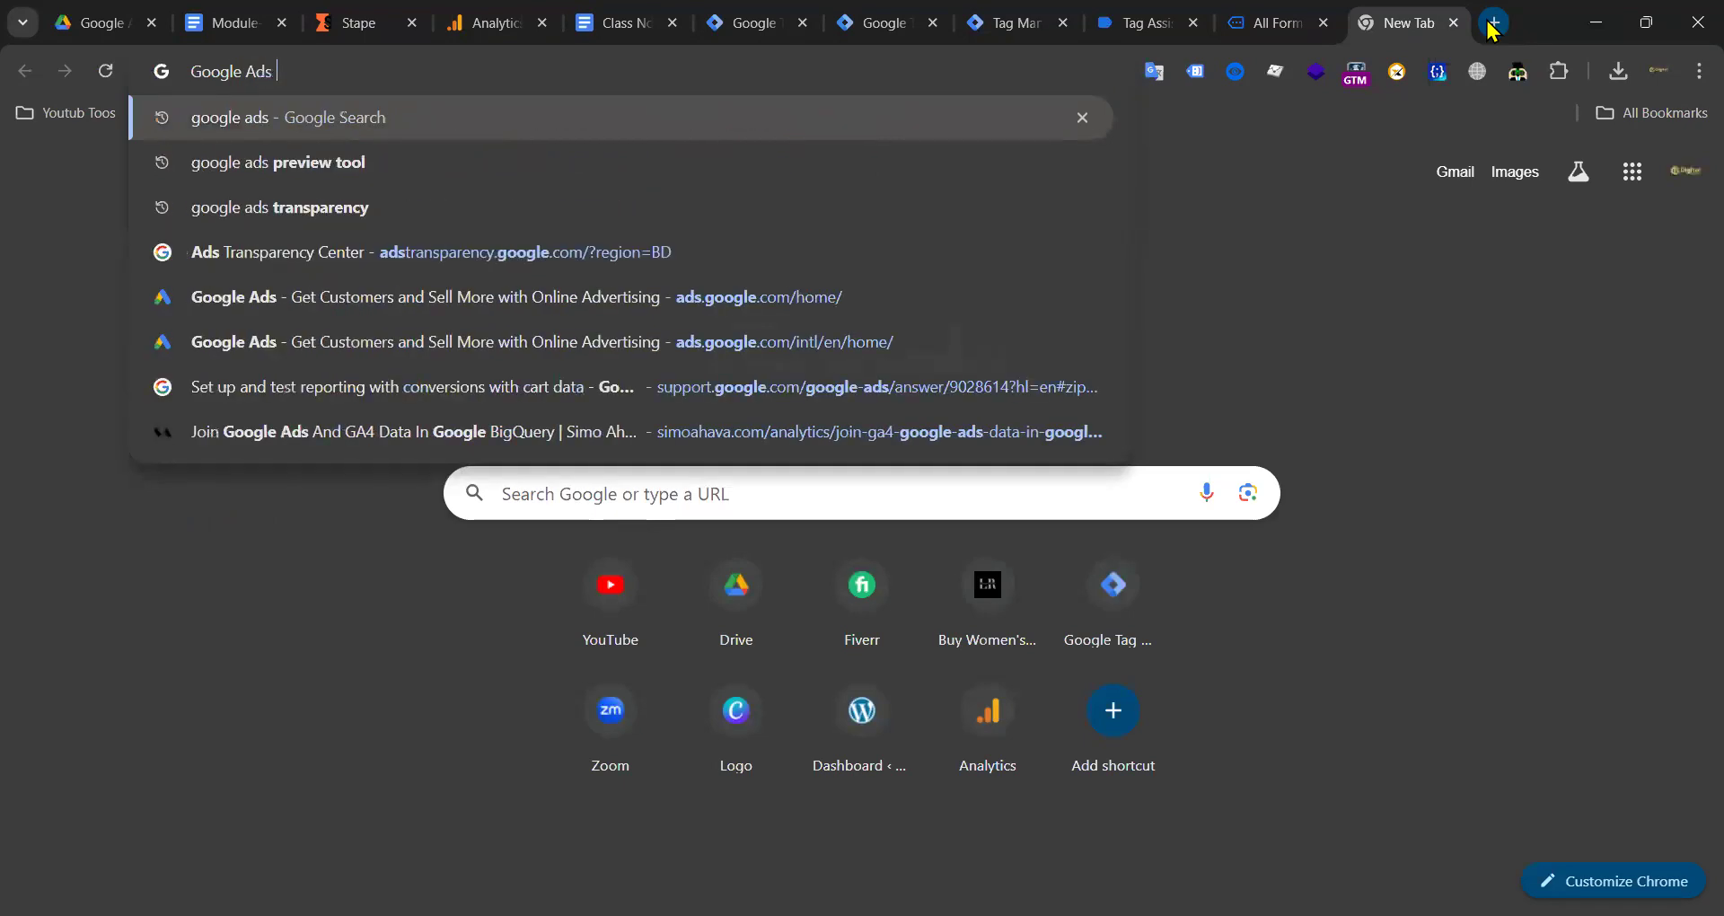
key("Return")
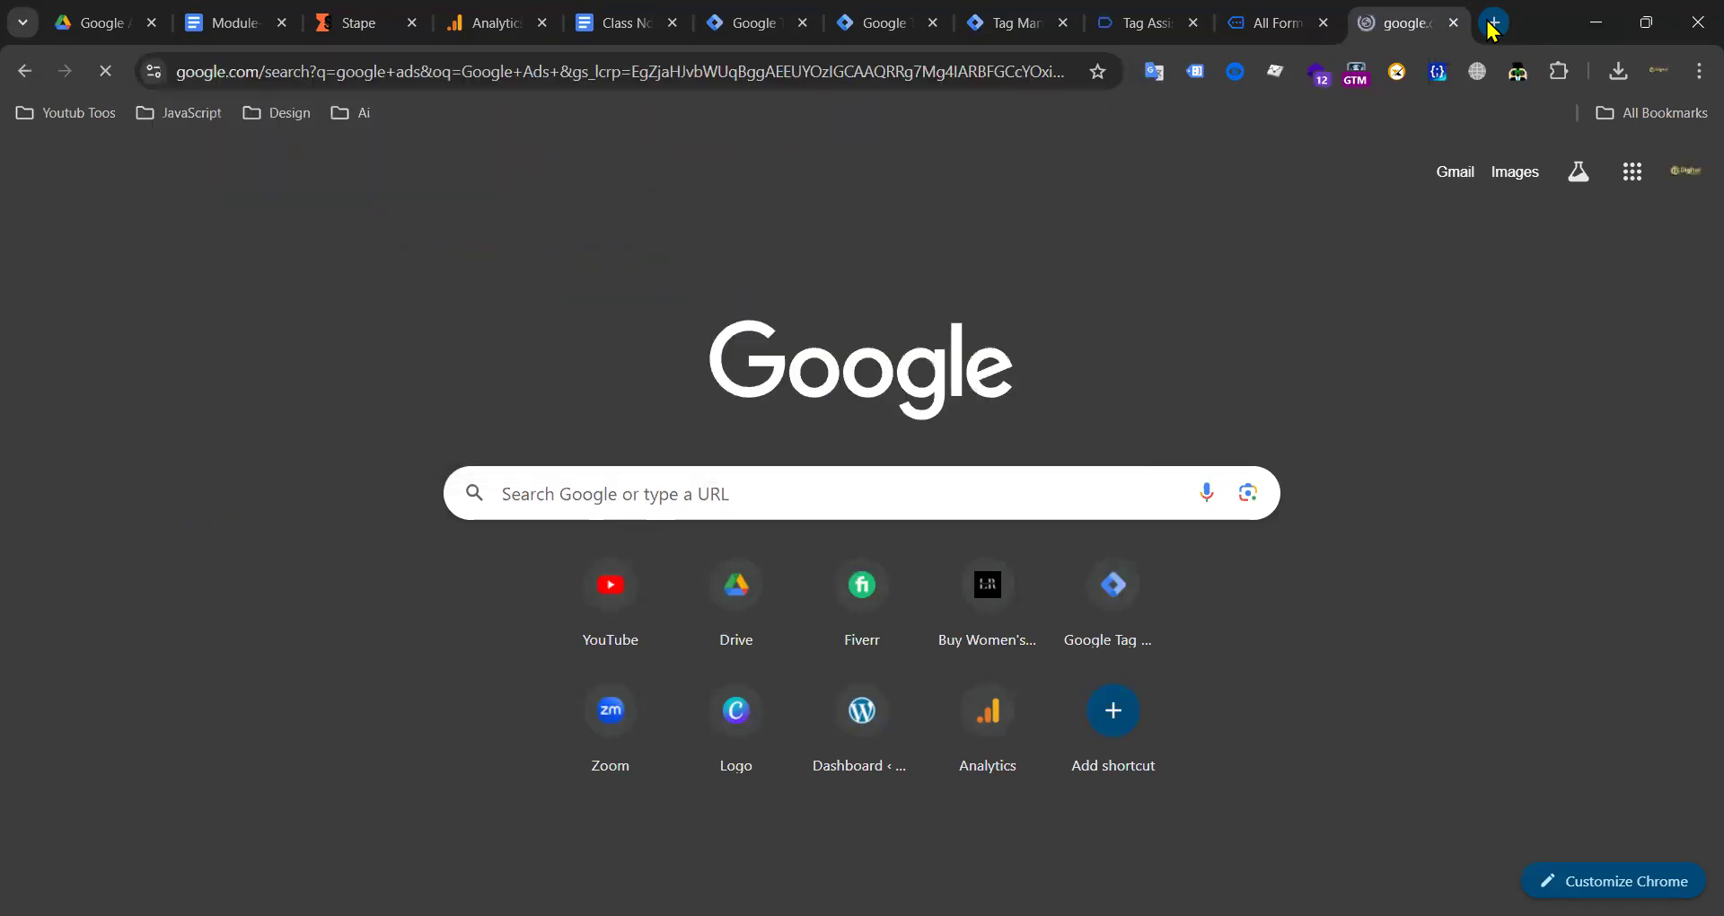
scroll(500, 466, "down", 10)
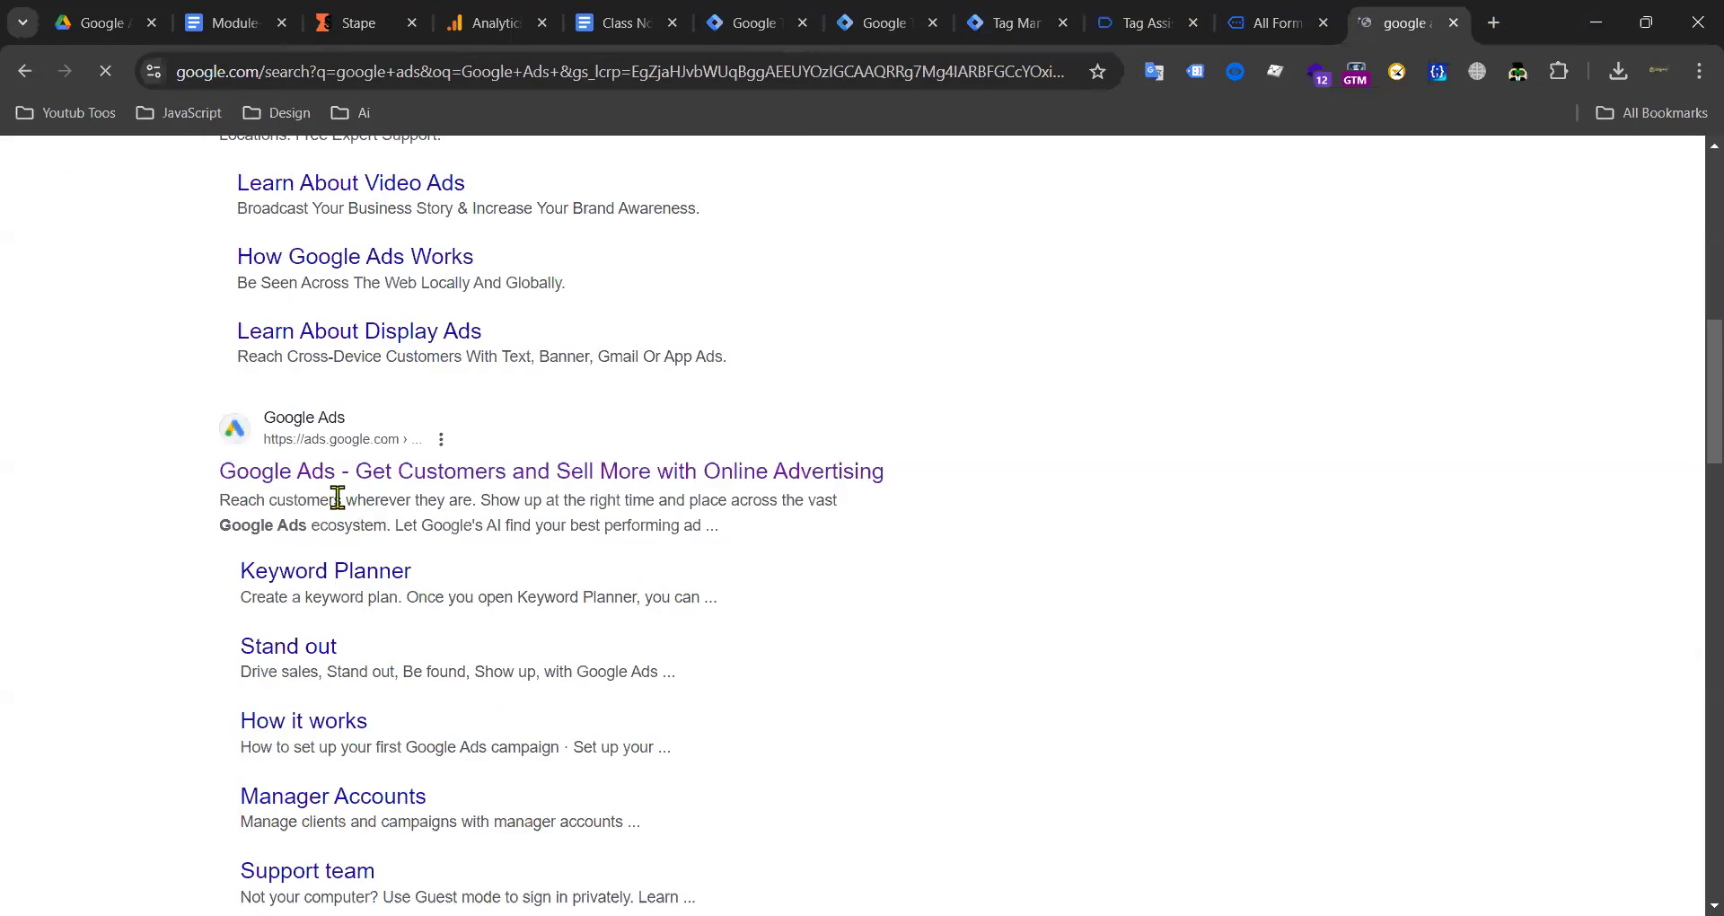
left_click(302, 483)
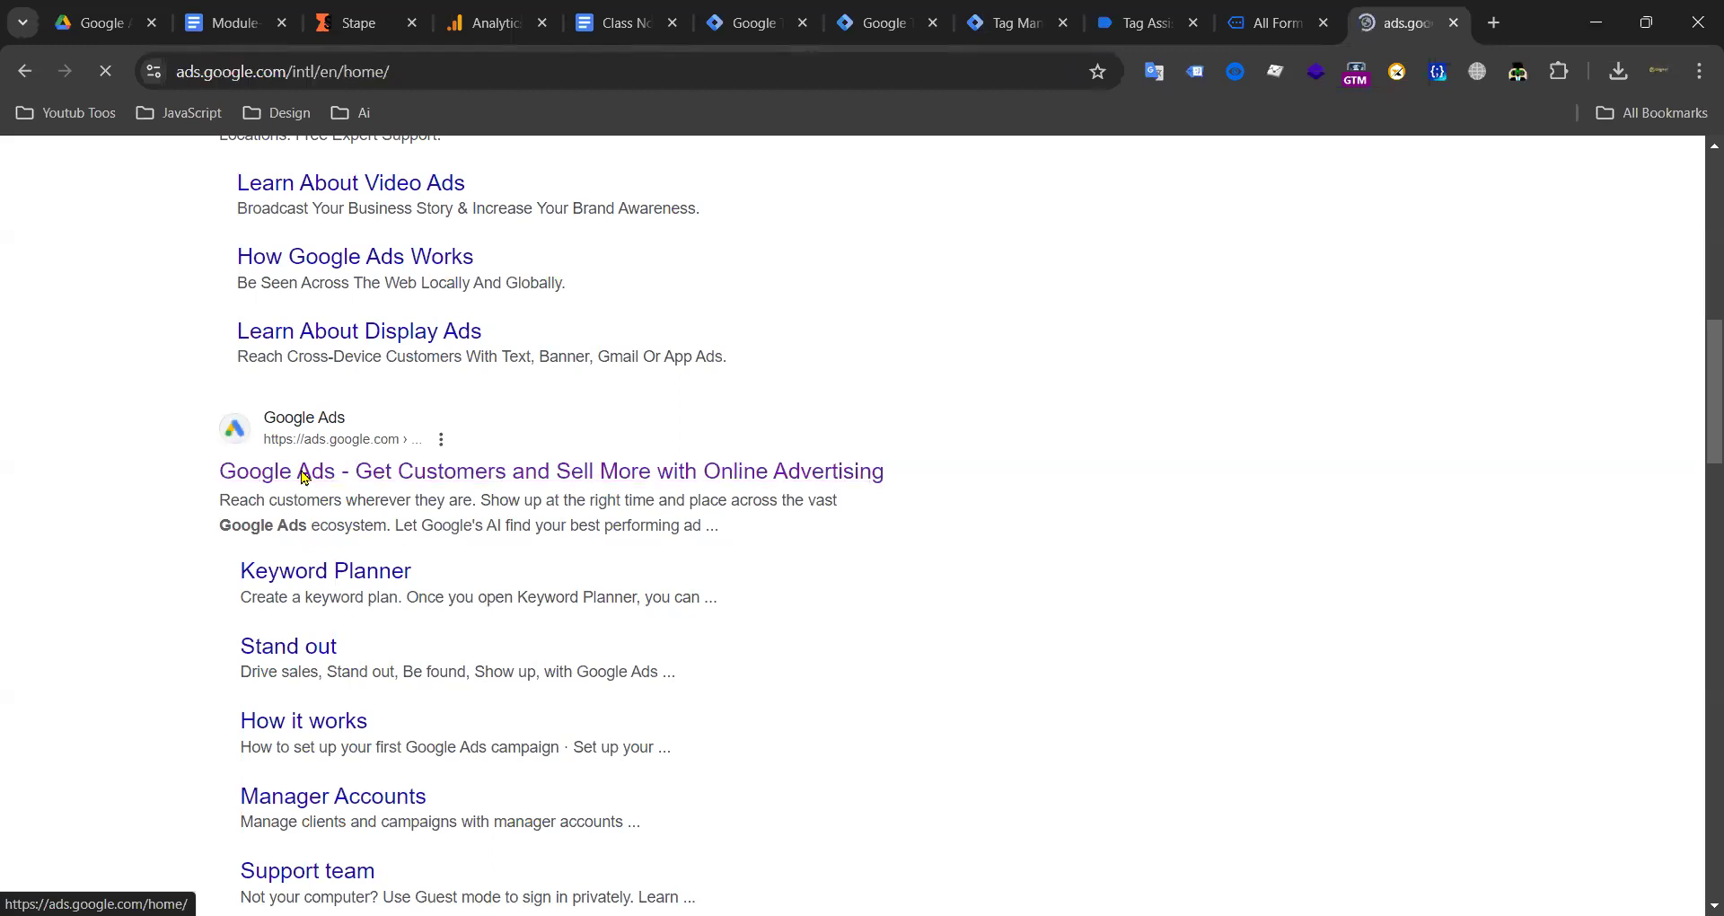
left_click_drag(1406, 23, 718, 14)
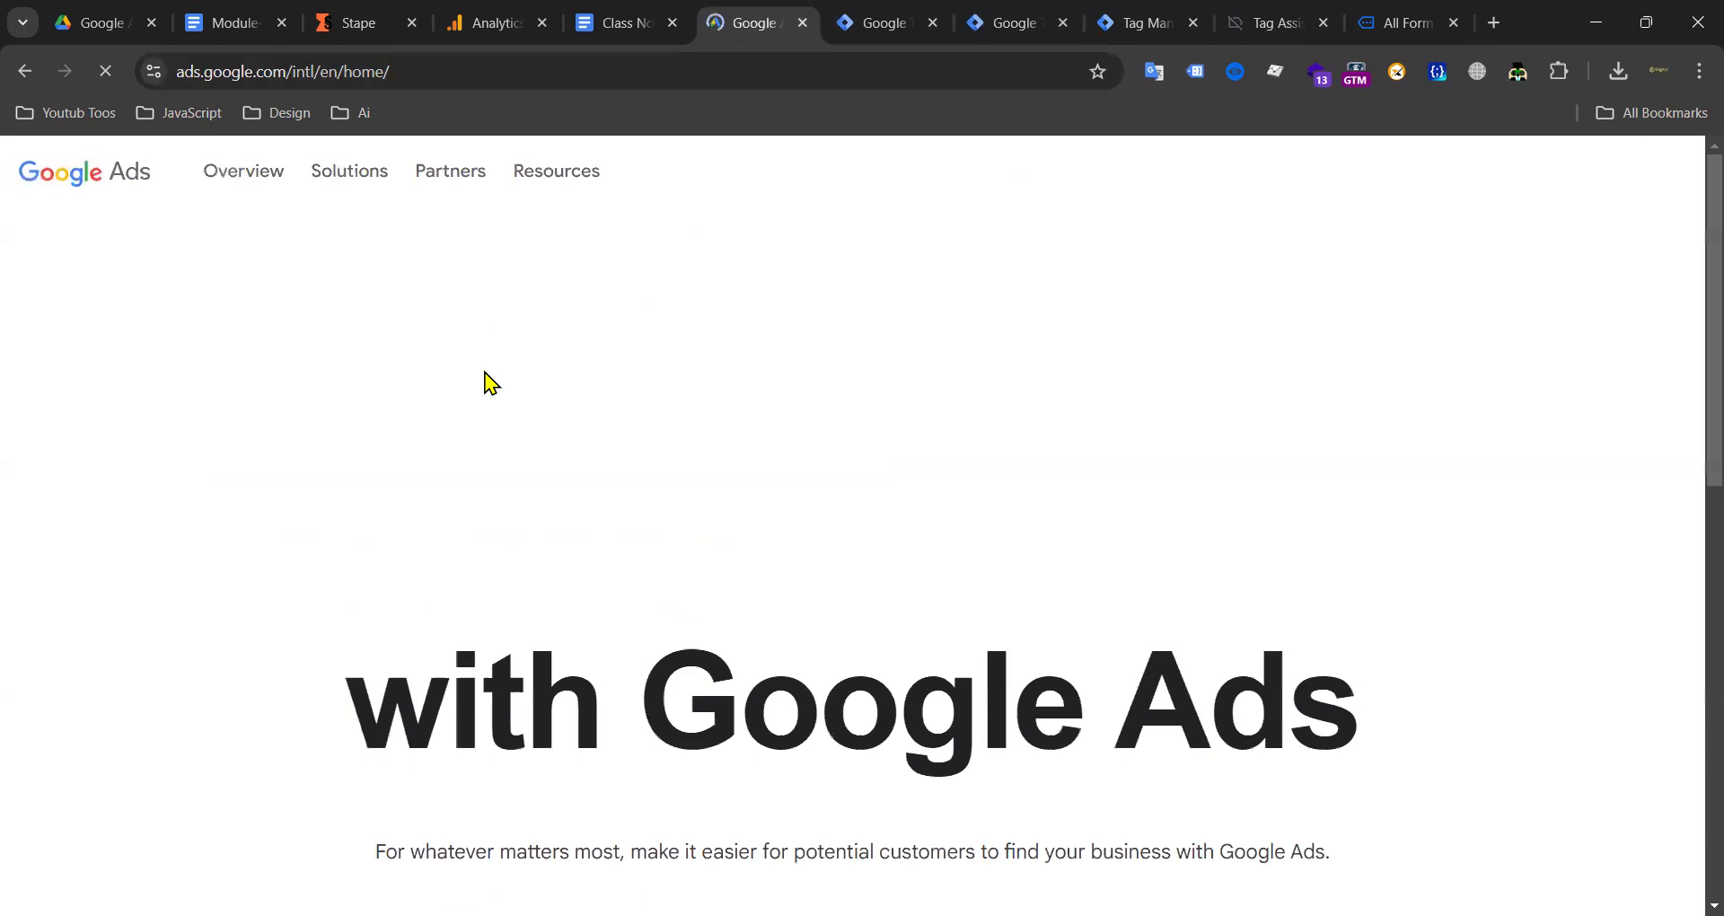
Step: Sign in to Google Ads and open the first listed advertiser account
left_click(1434, 180)
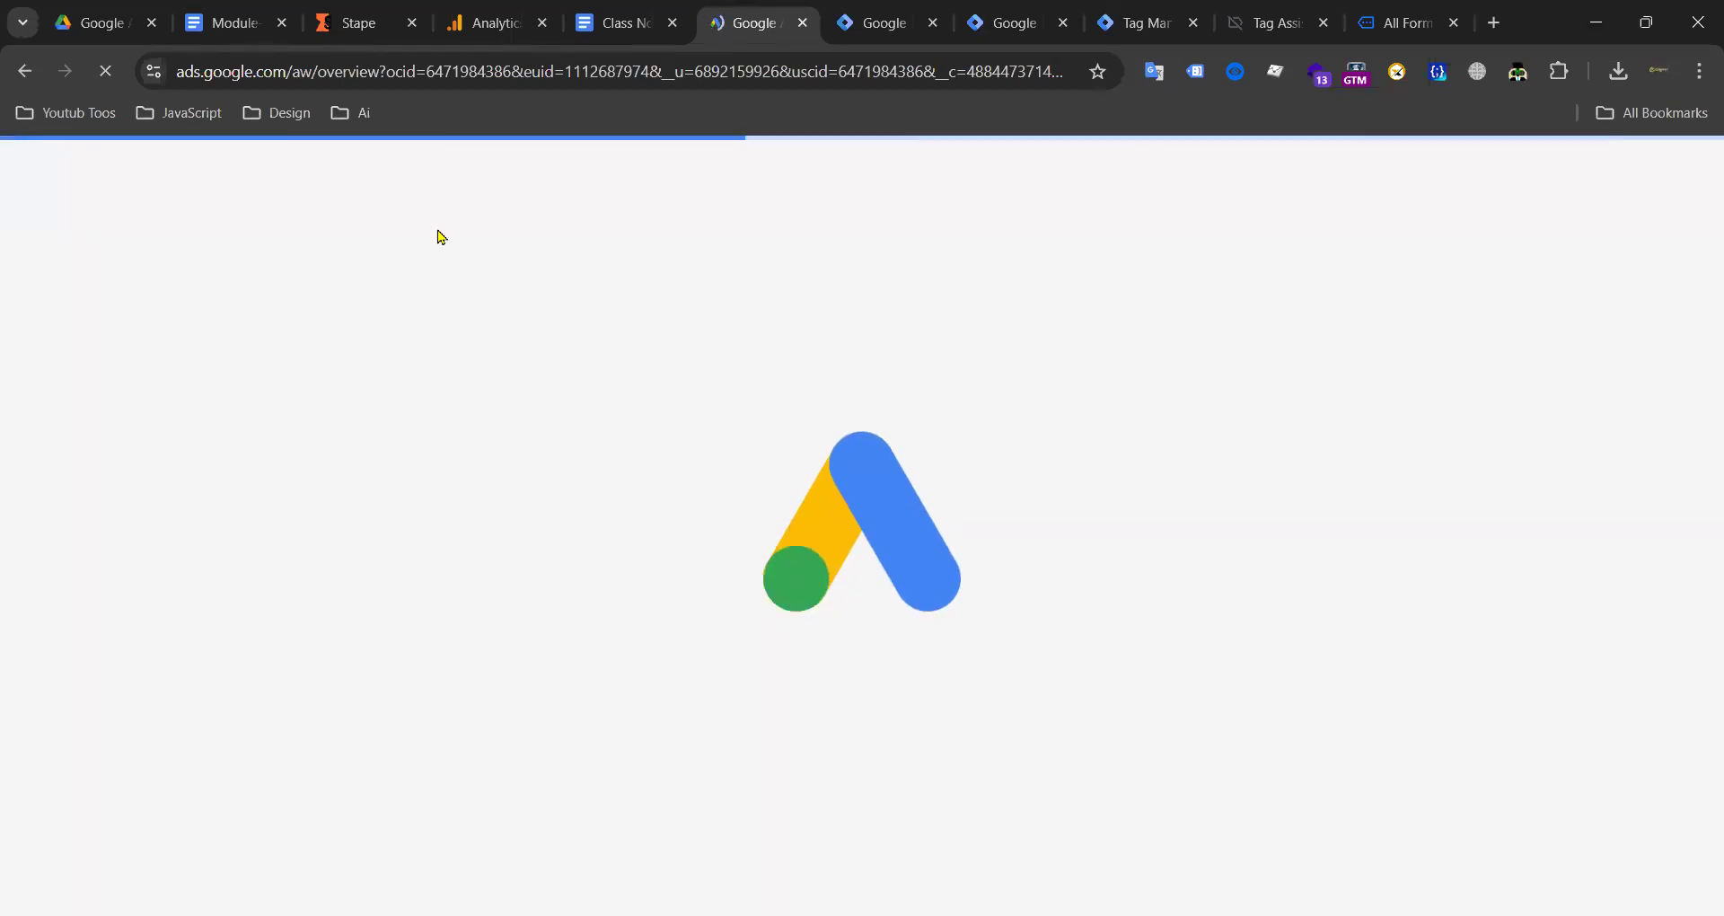
left_click(25, 71)
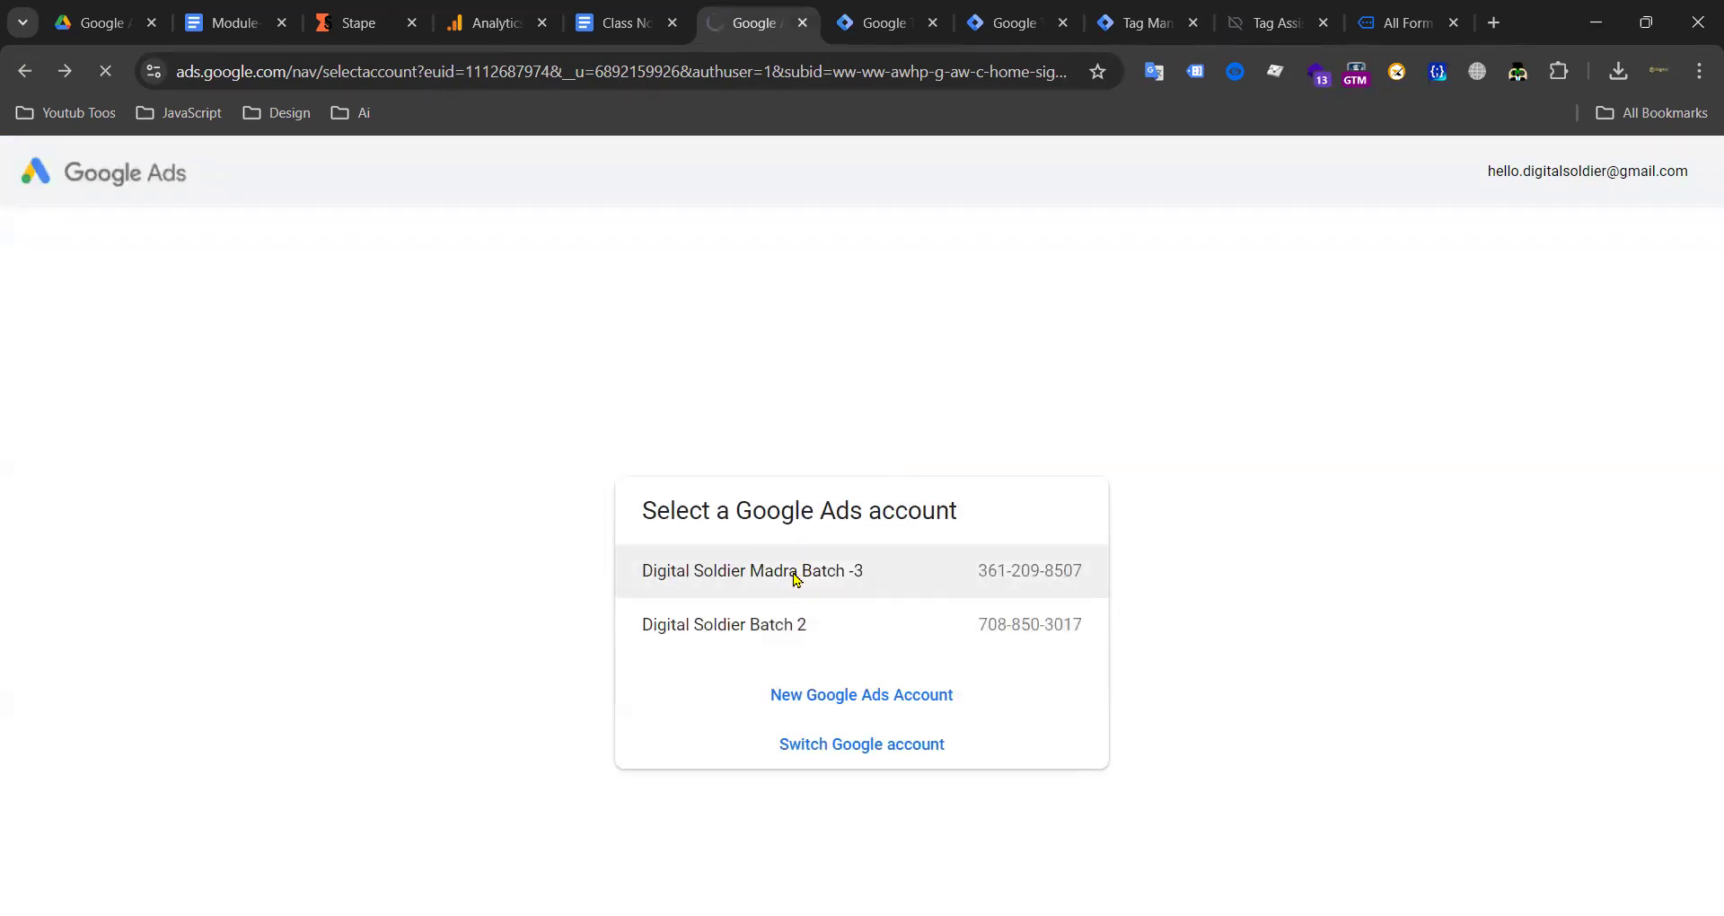
left_click(795, 580)
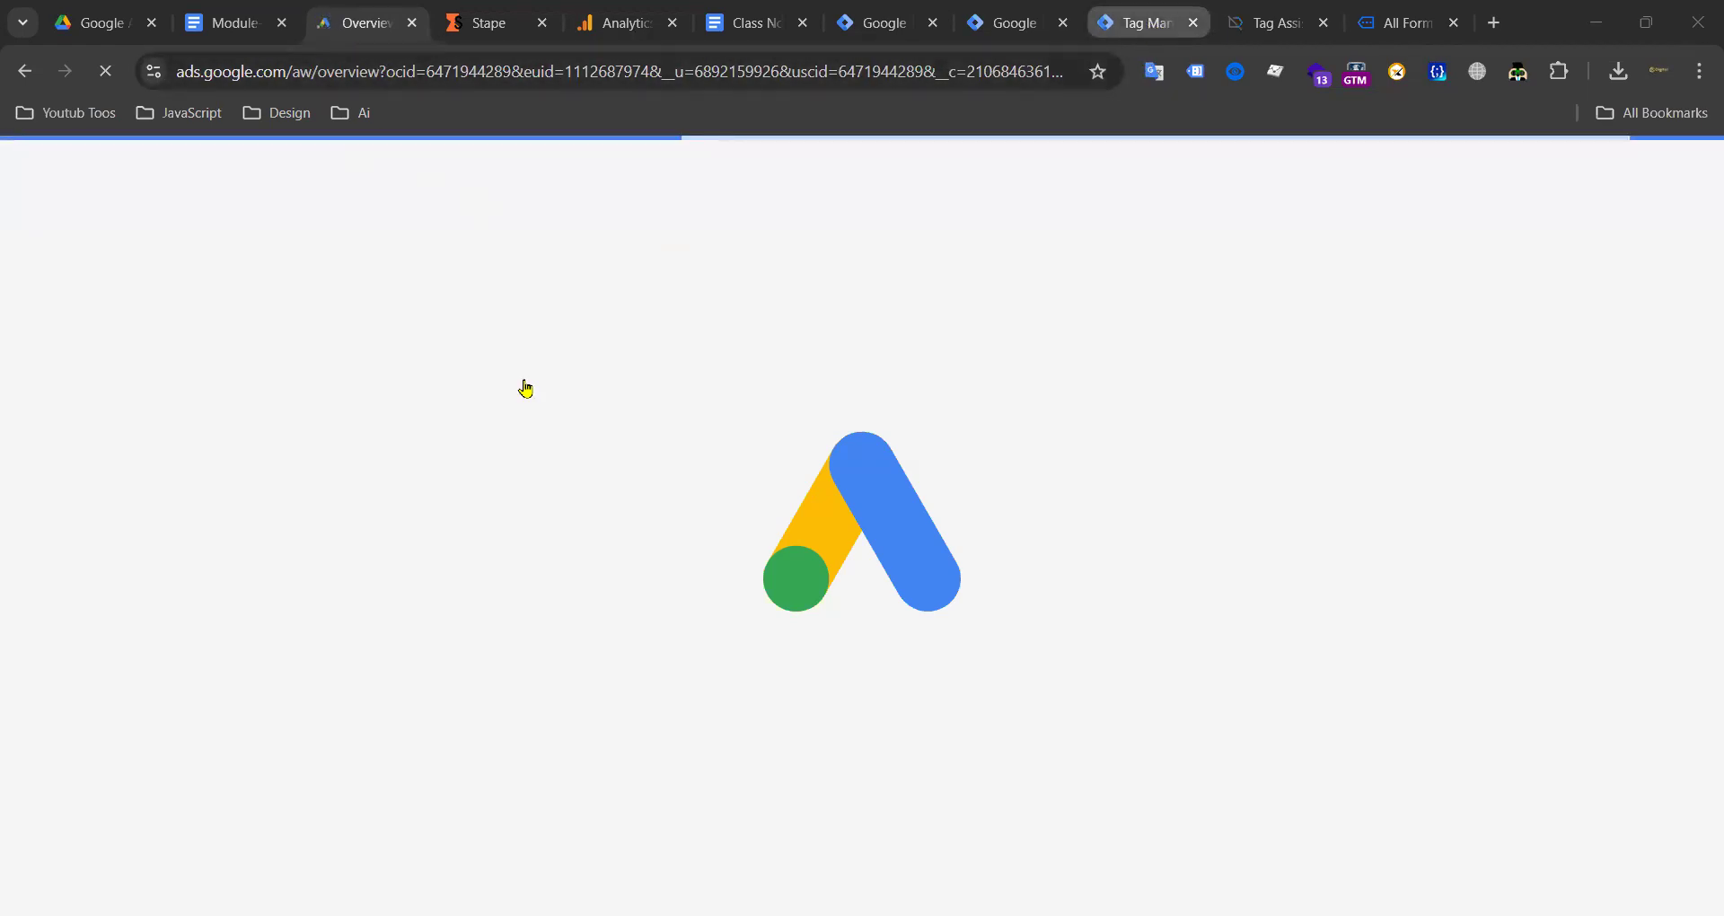
left_click(1145, 23)
Step: Close the extra Tag Manager and Tag Assistant tabs, then return to the Google Ads overview
left_click(1017, 22)
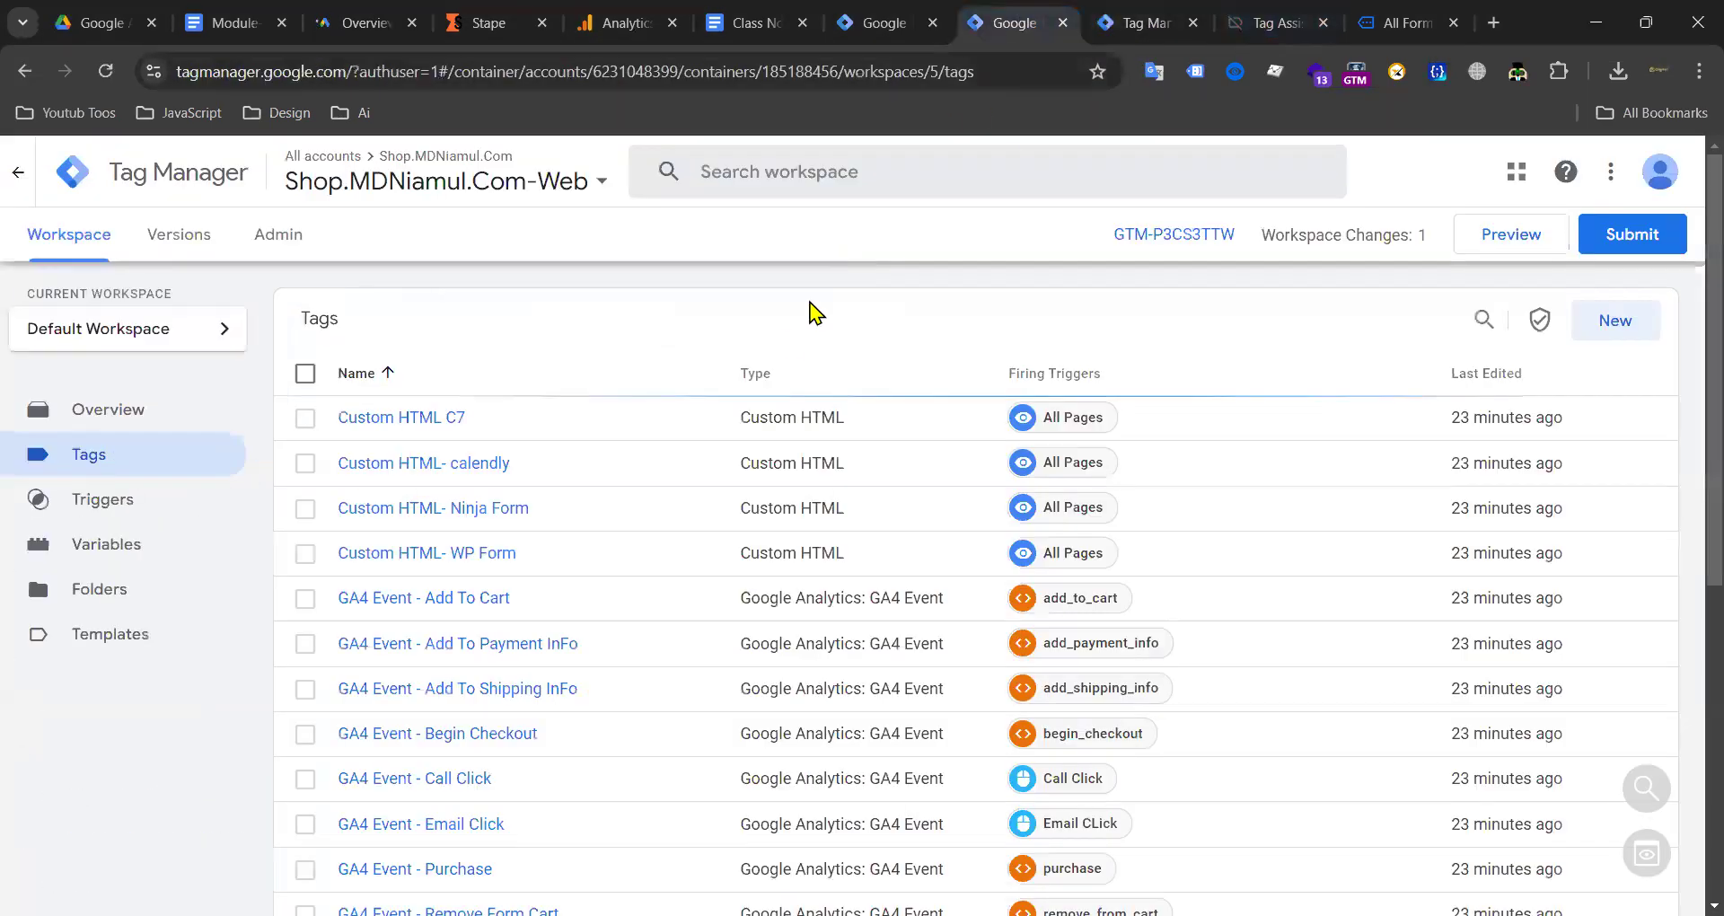
left_click(1194, 24)
left_click(1193, 23)
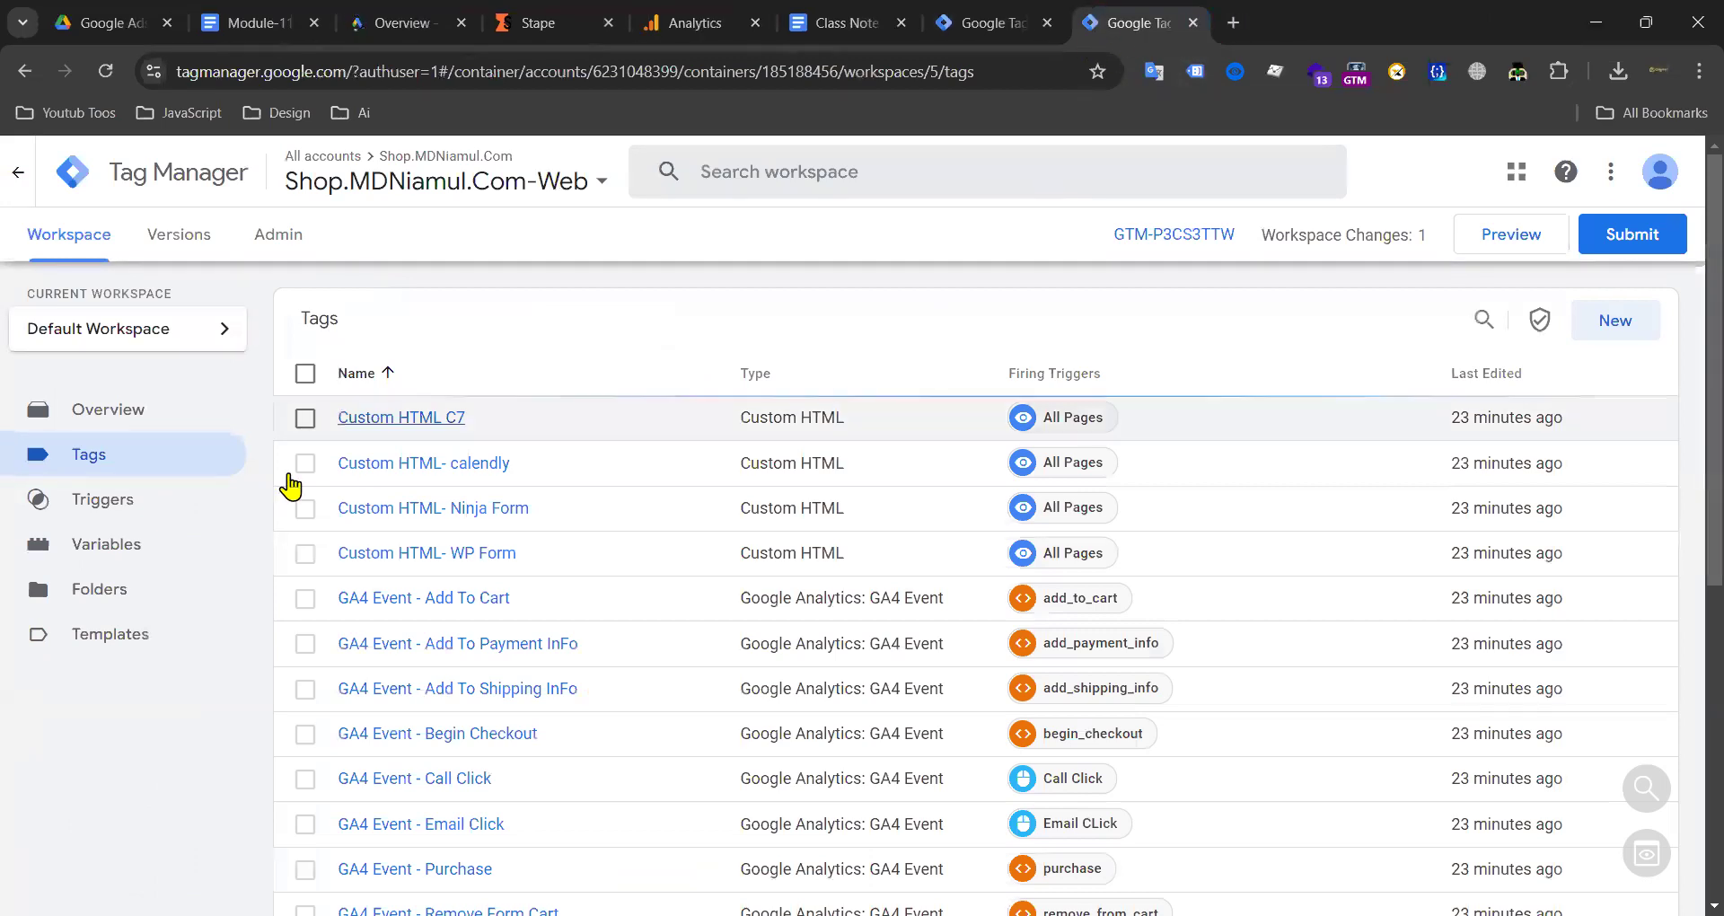
scroll(674, 431, "down", 6)
scroll(645, 532, "up", 10)
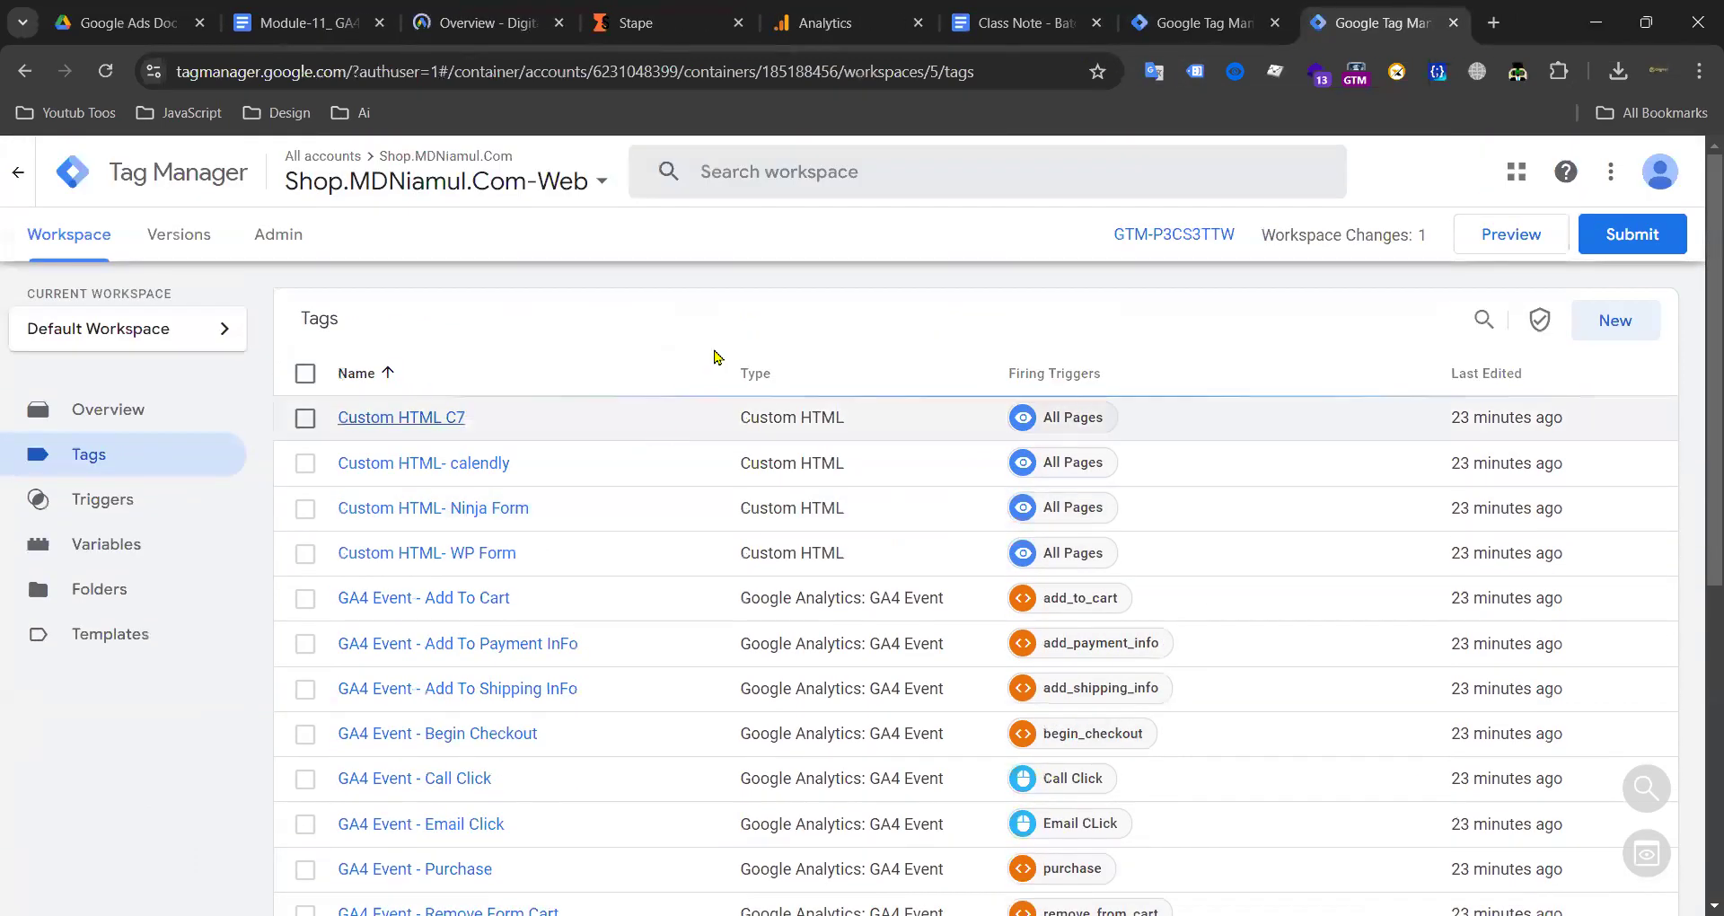
left_click(476, 22)
left_click(1370, 18)
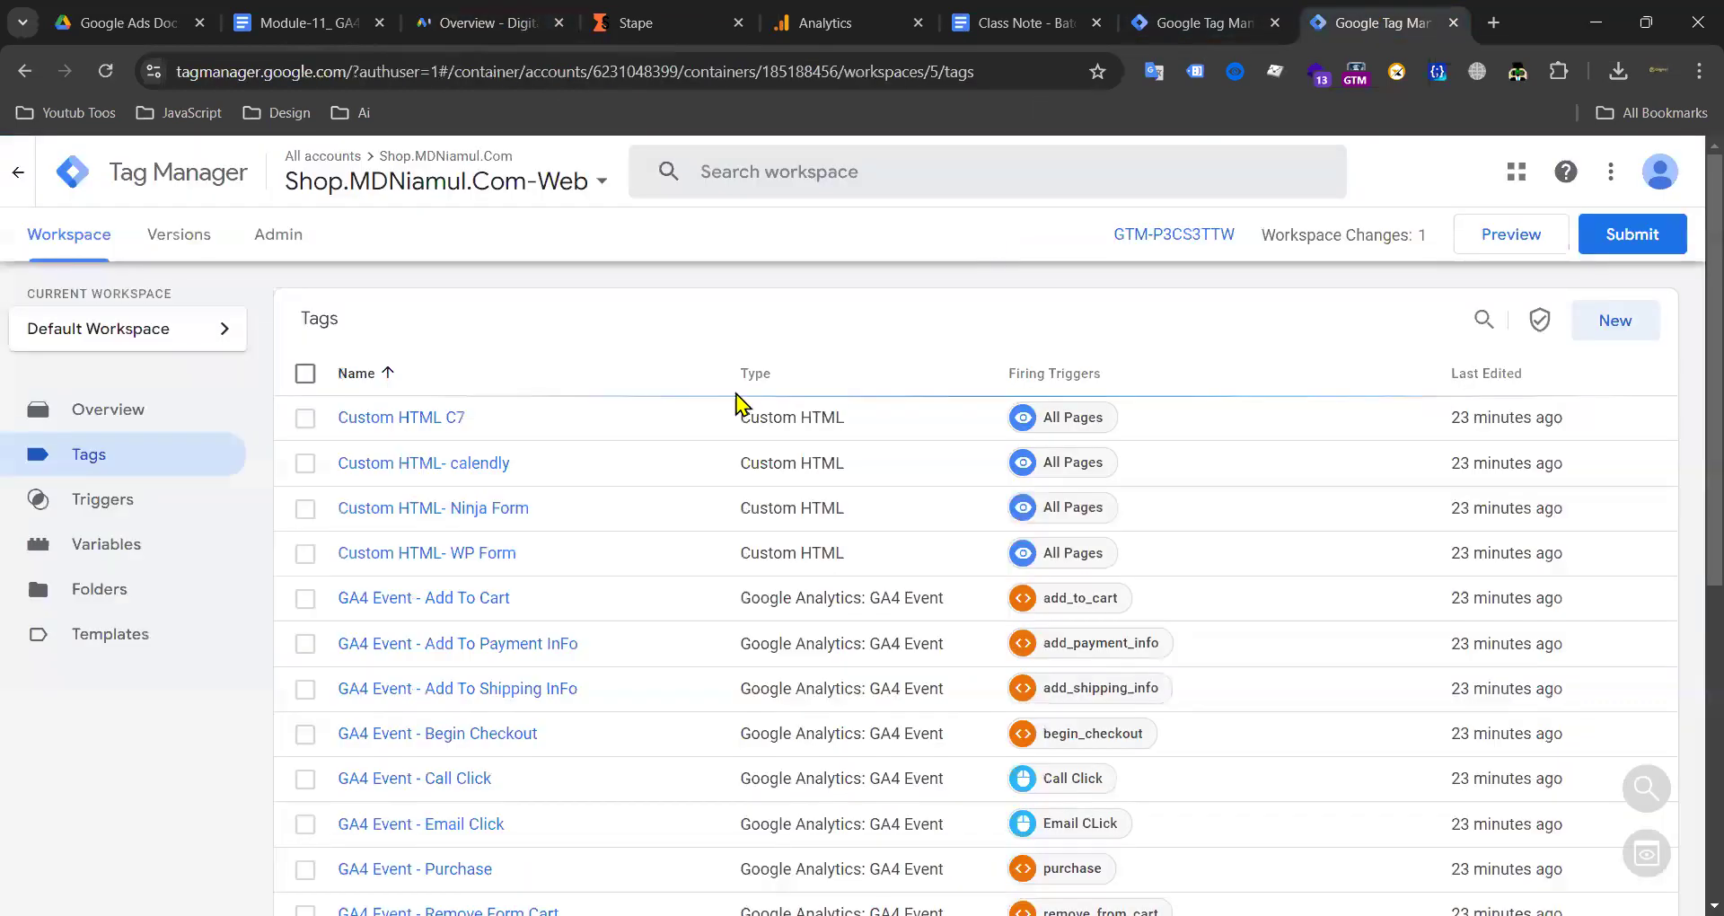
scroll(829, 427, "down", 6)
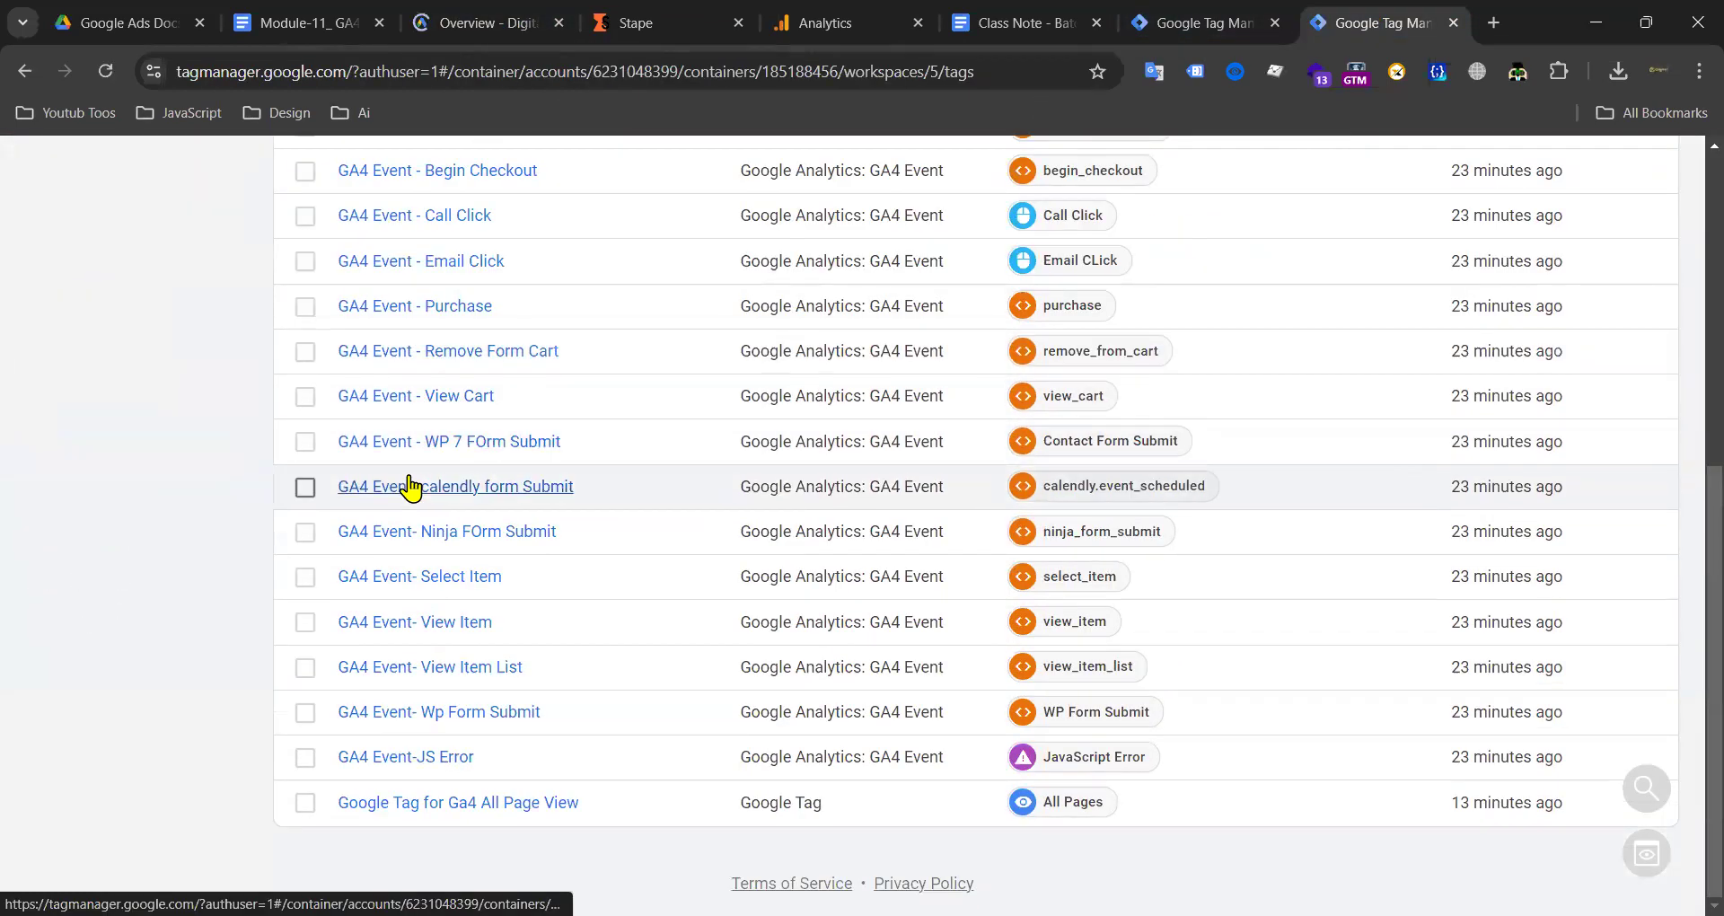
scroll(449, 431, "up", 10)
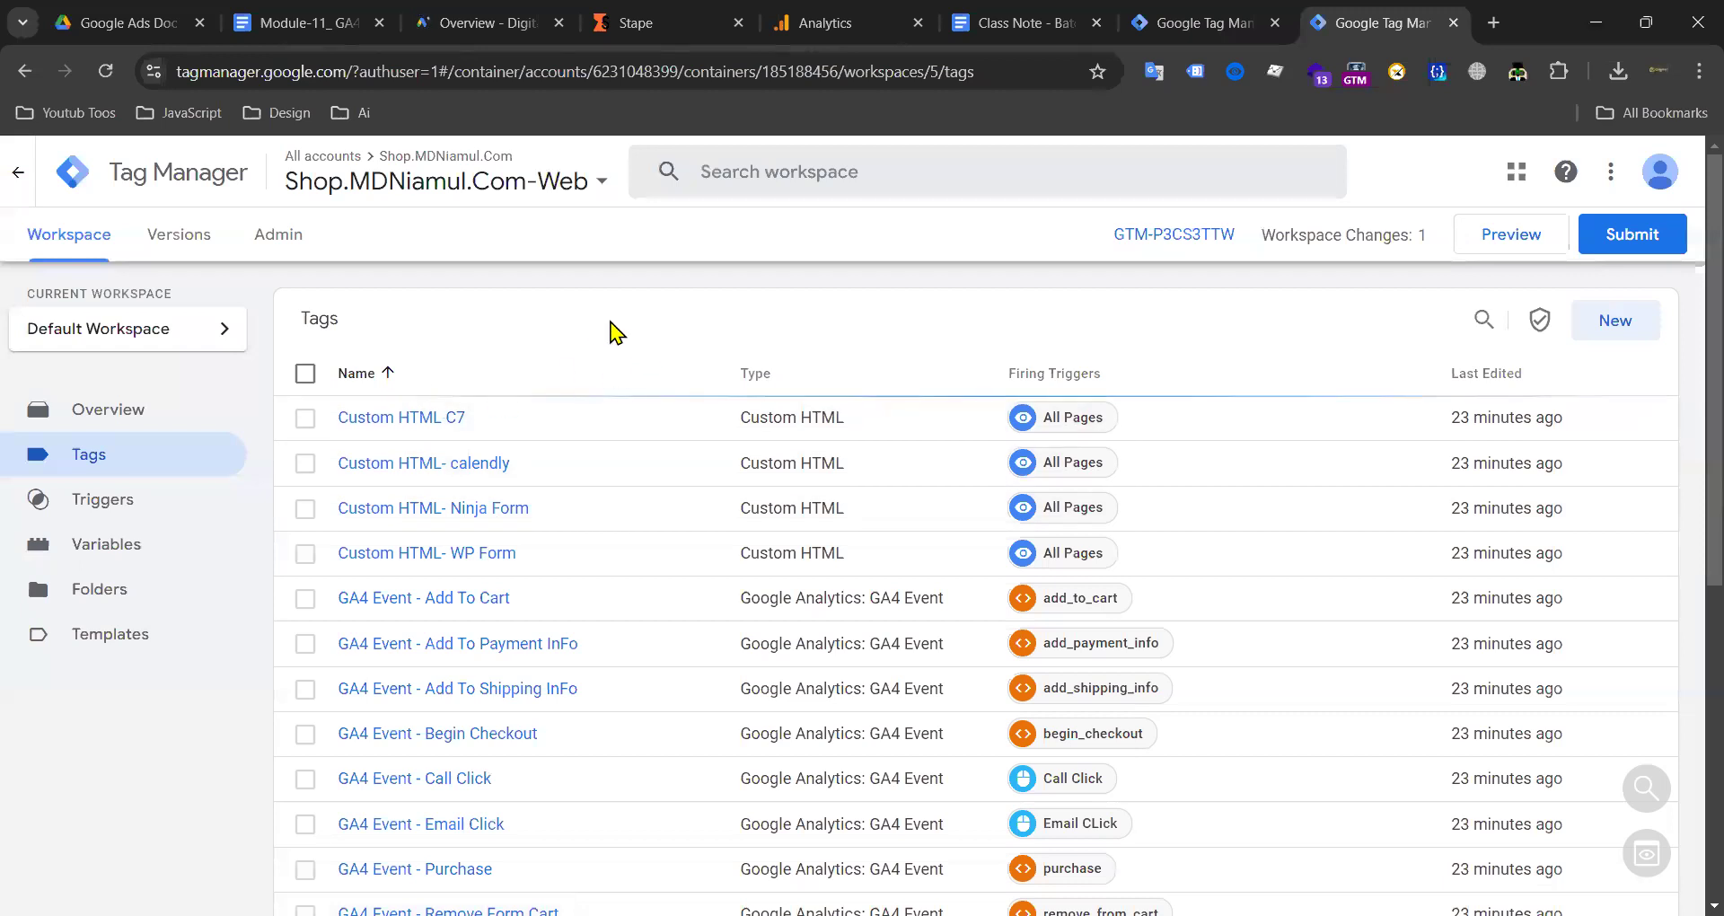
left_click(409, 27)
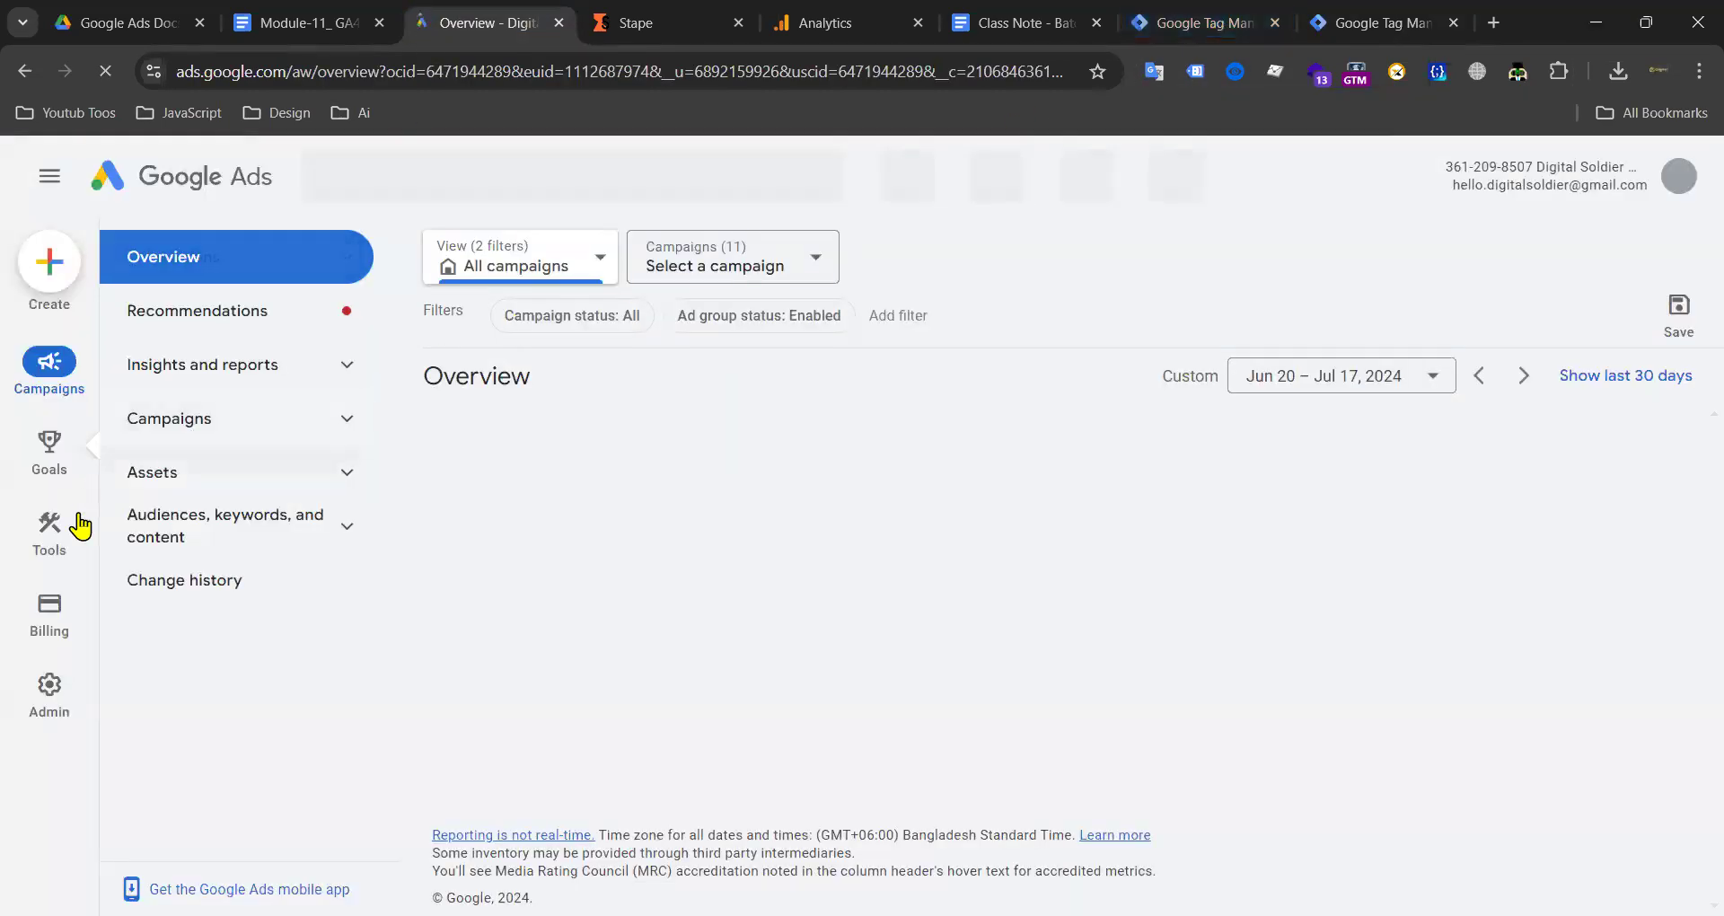
Step: Open Goals for the Google Ads Conversions summary, then start the web container preview
left_click(56, 461)
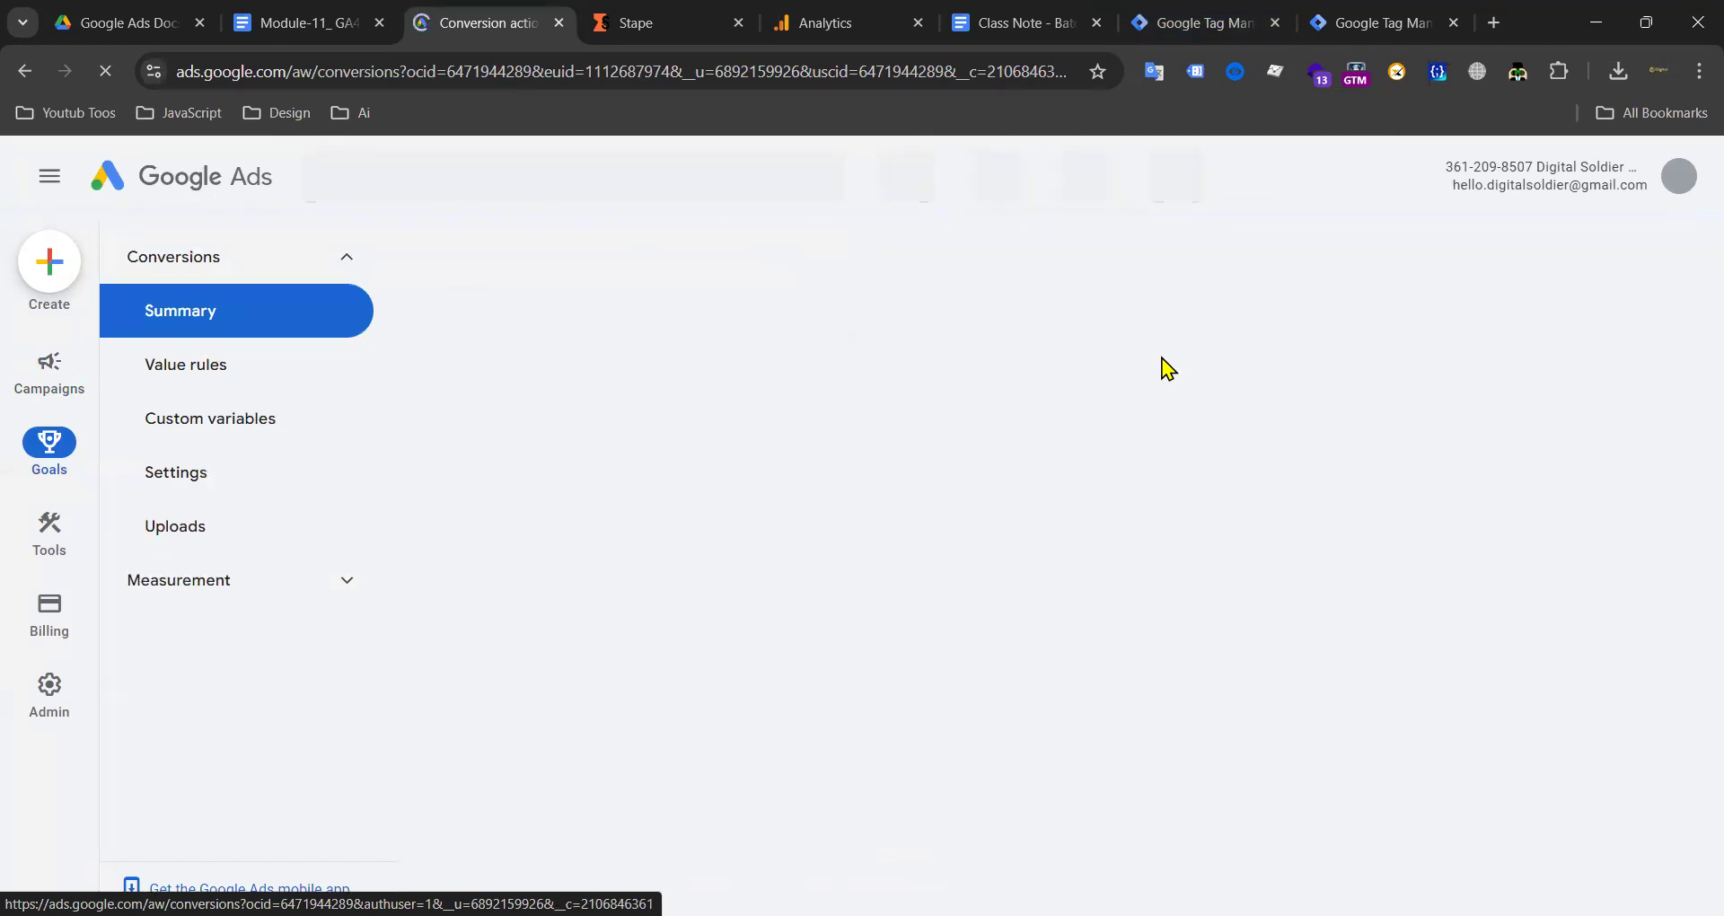
left_click(1208, 21)
left_click(1352, 23)
scroll(1062, 339, "down", 4)
scroll(1303, 288, "up", 4)
left_click(1526, 241)
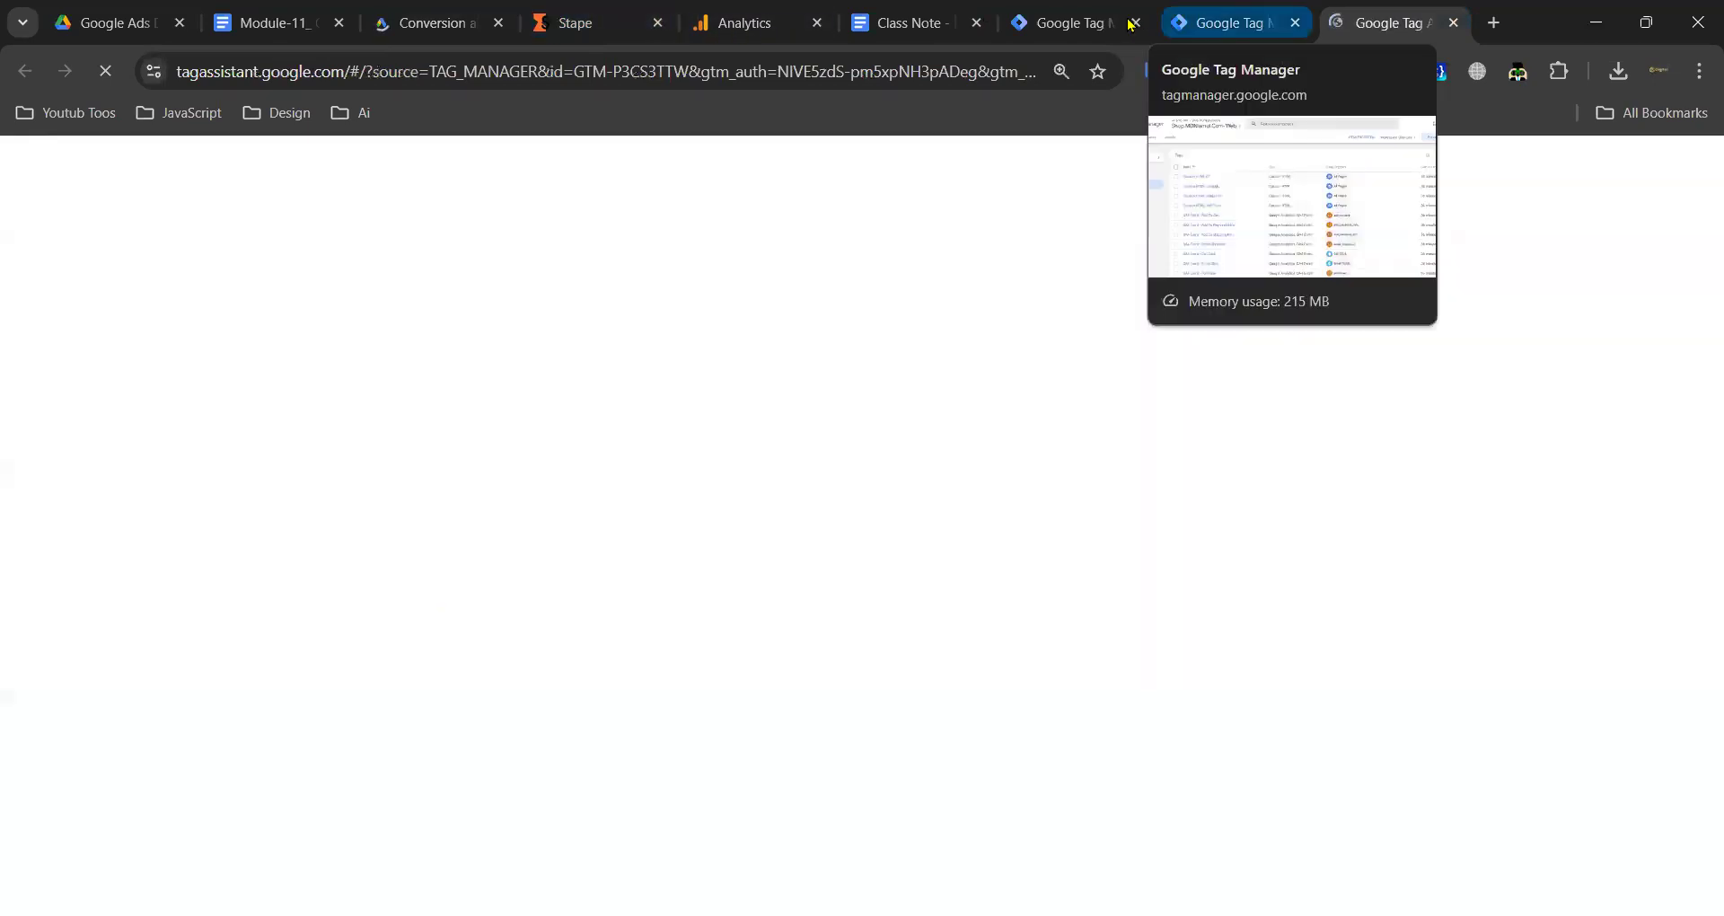
left_click(1075, 20)
left_click(1547, 237)
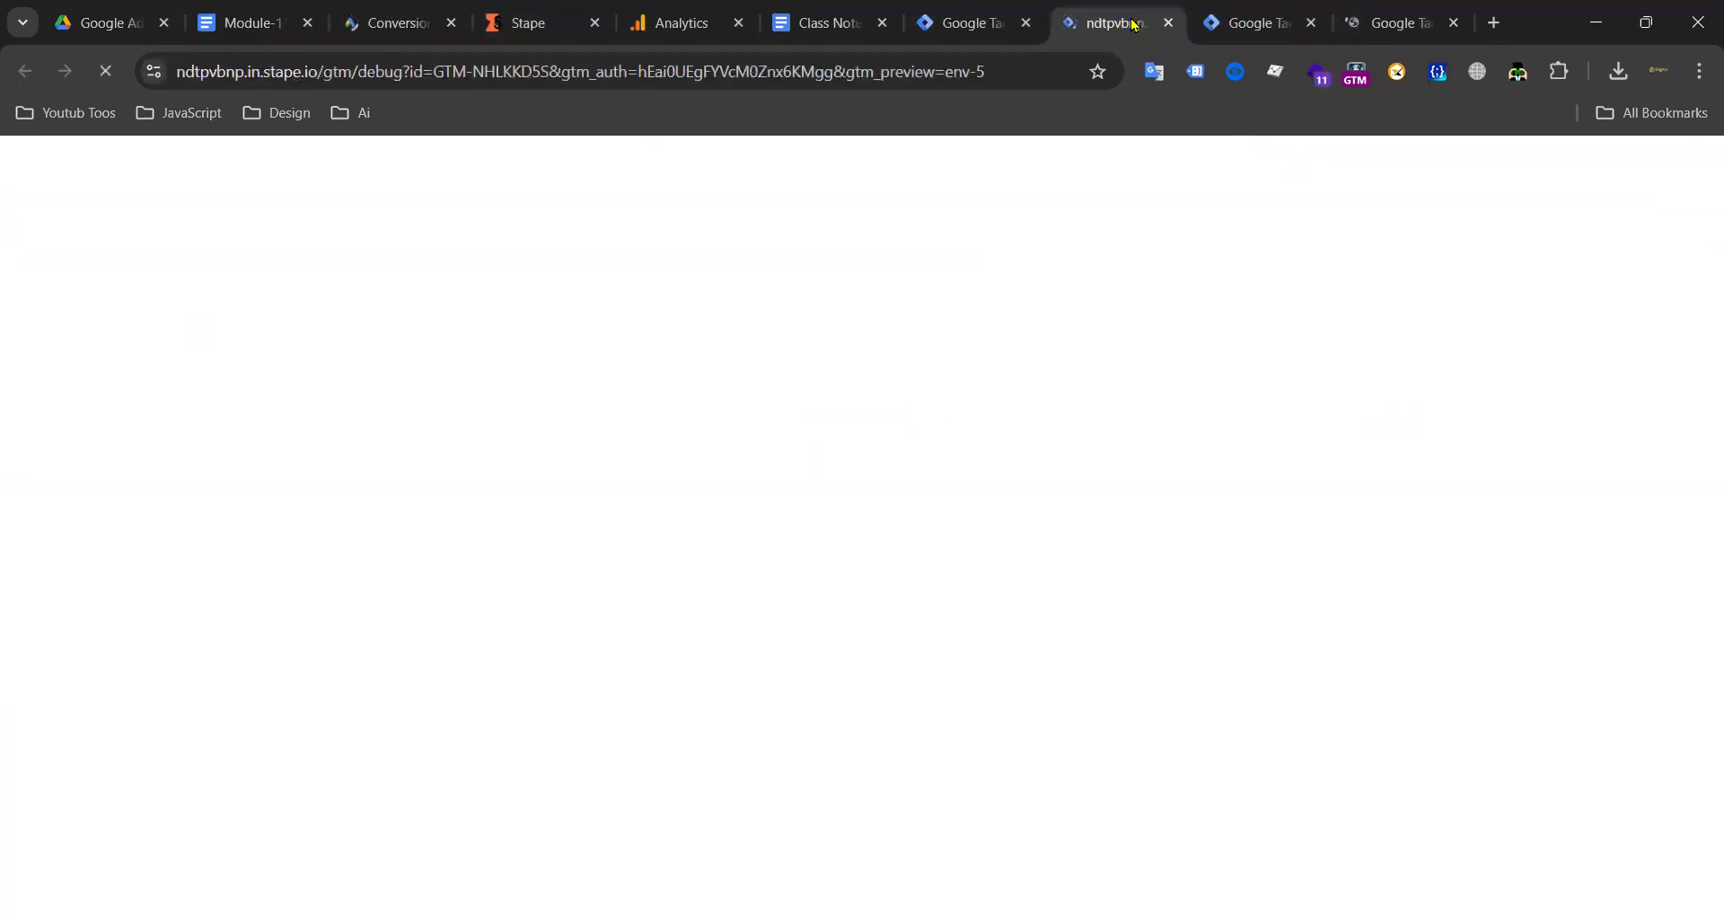
left_click_drag(1133, 24, 1214, 29)
left_click(1107, 26)
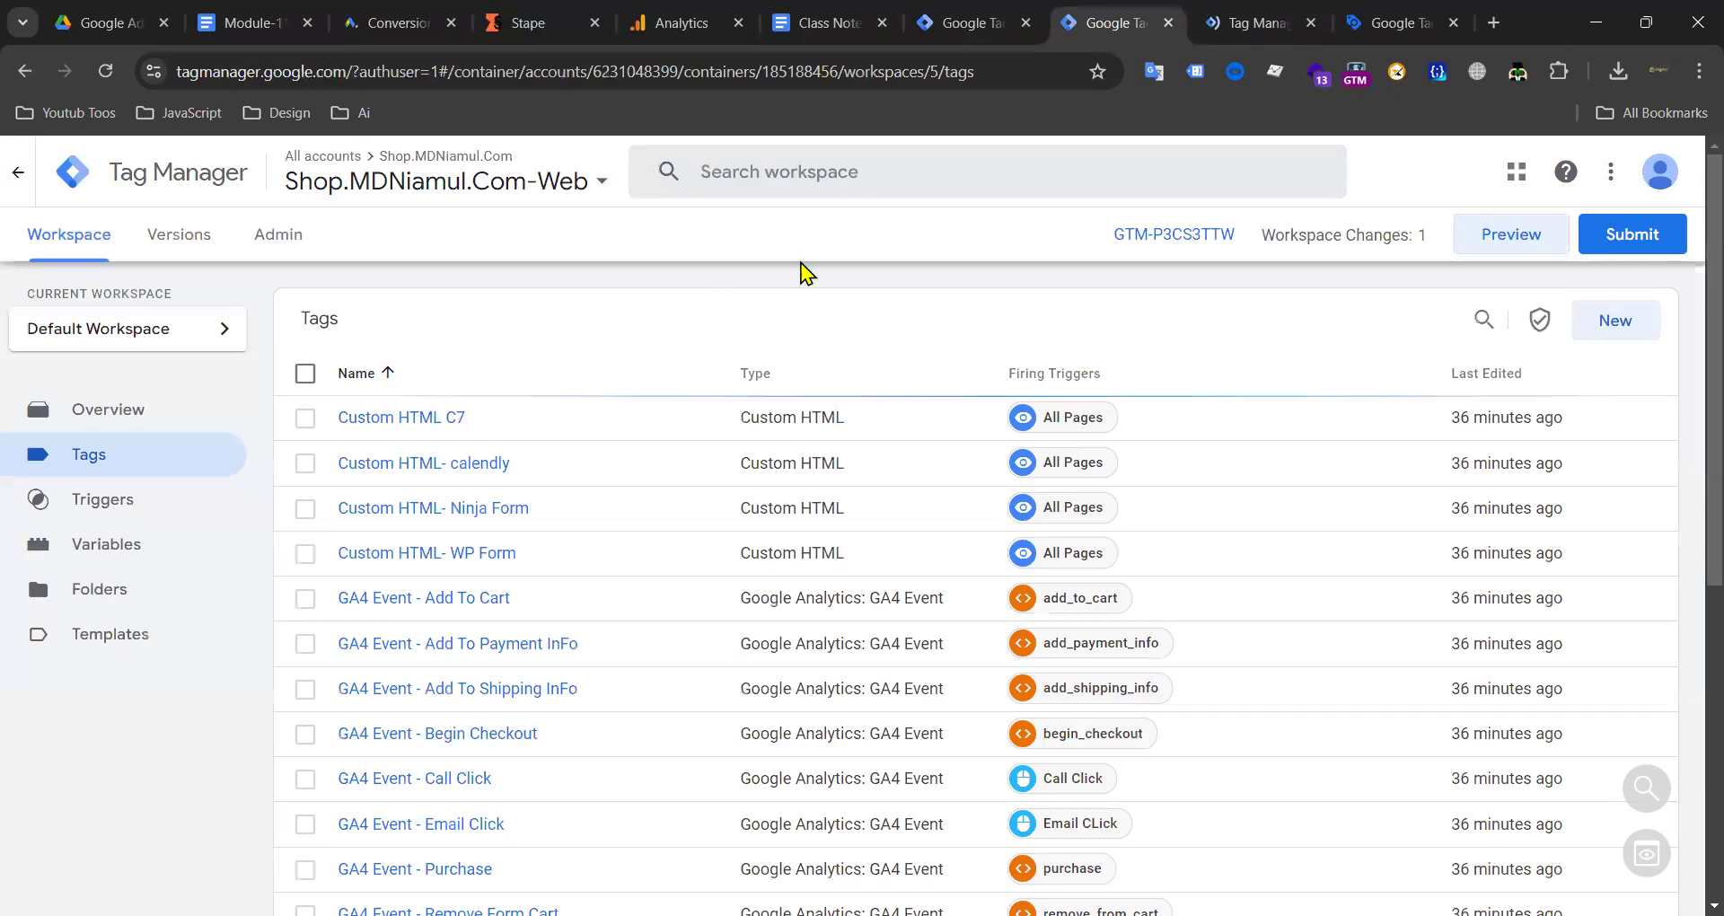
left_click(1396, 24)
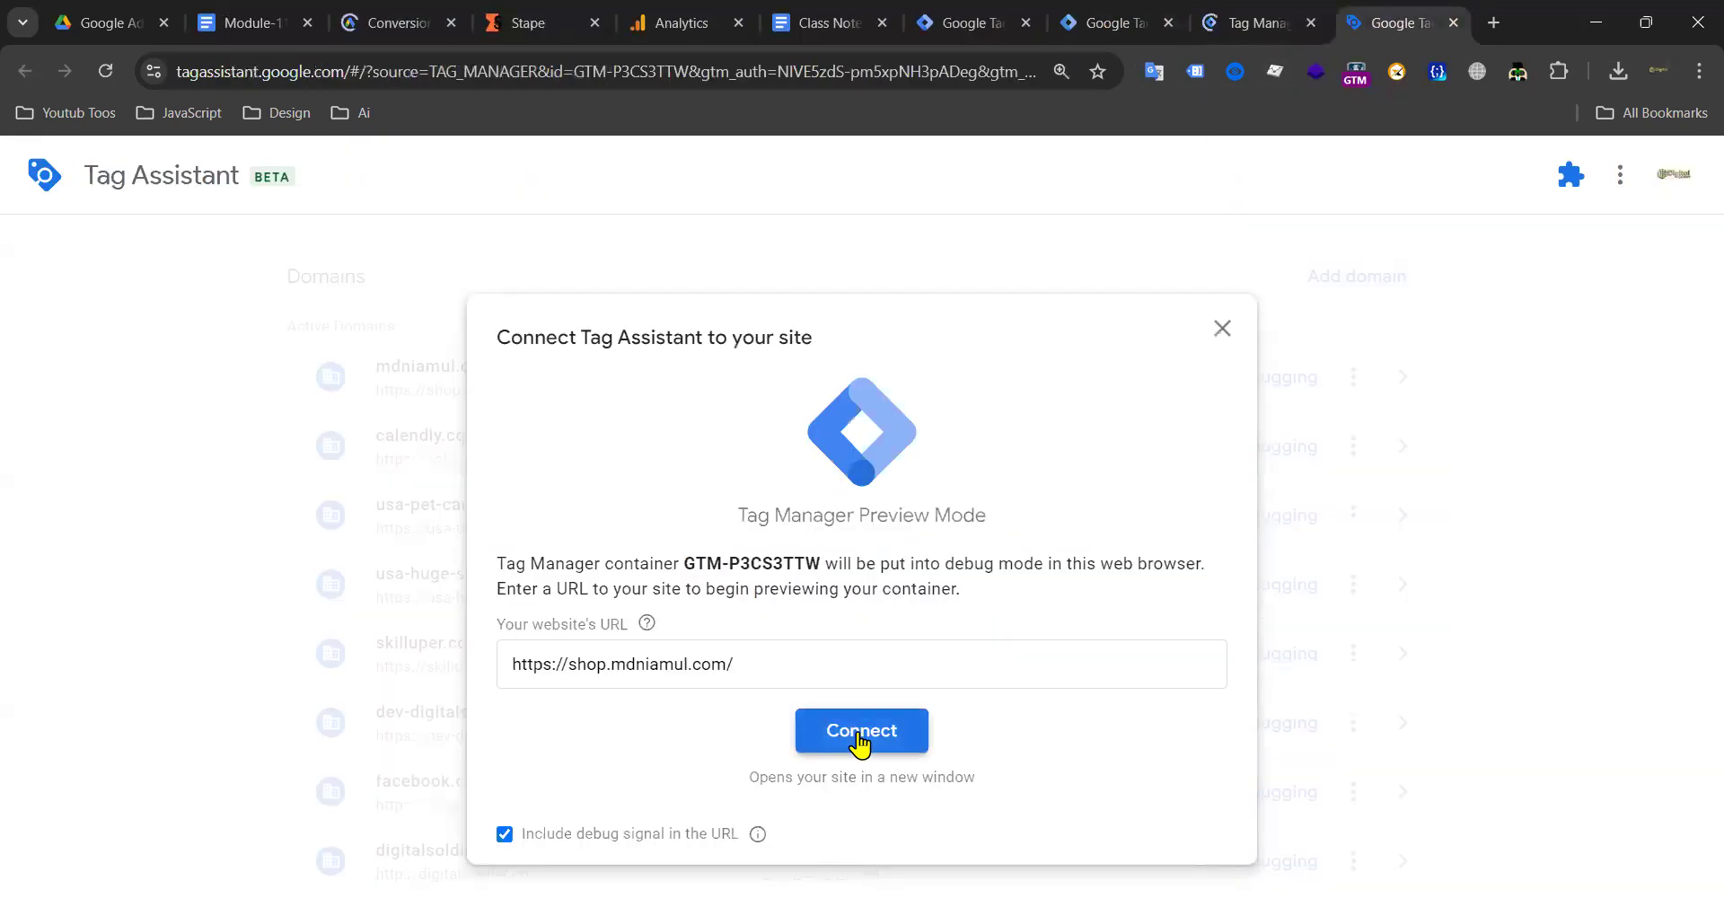
left_click(860, 738)
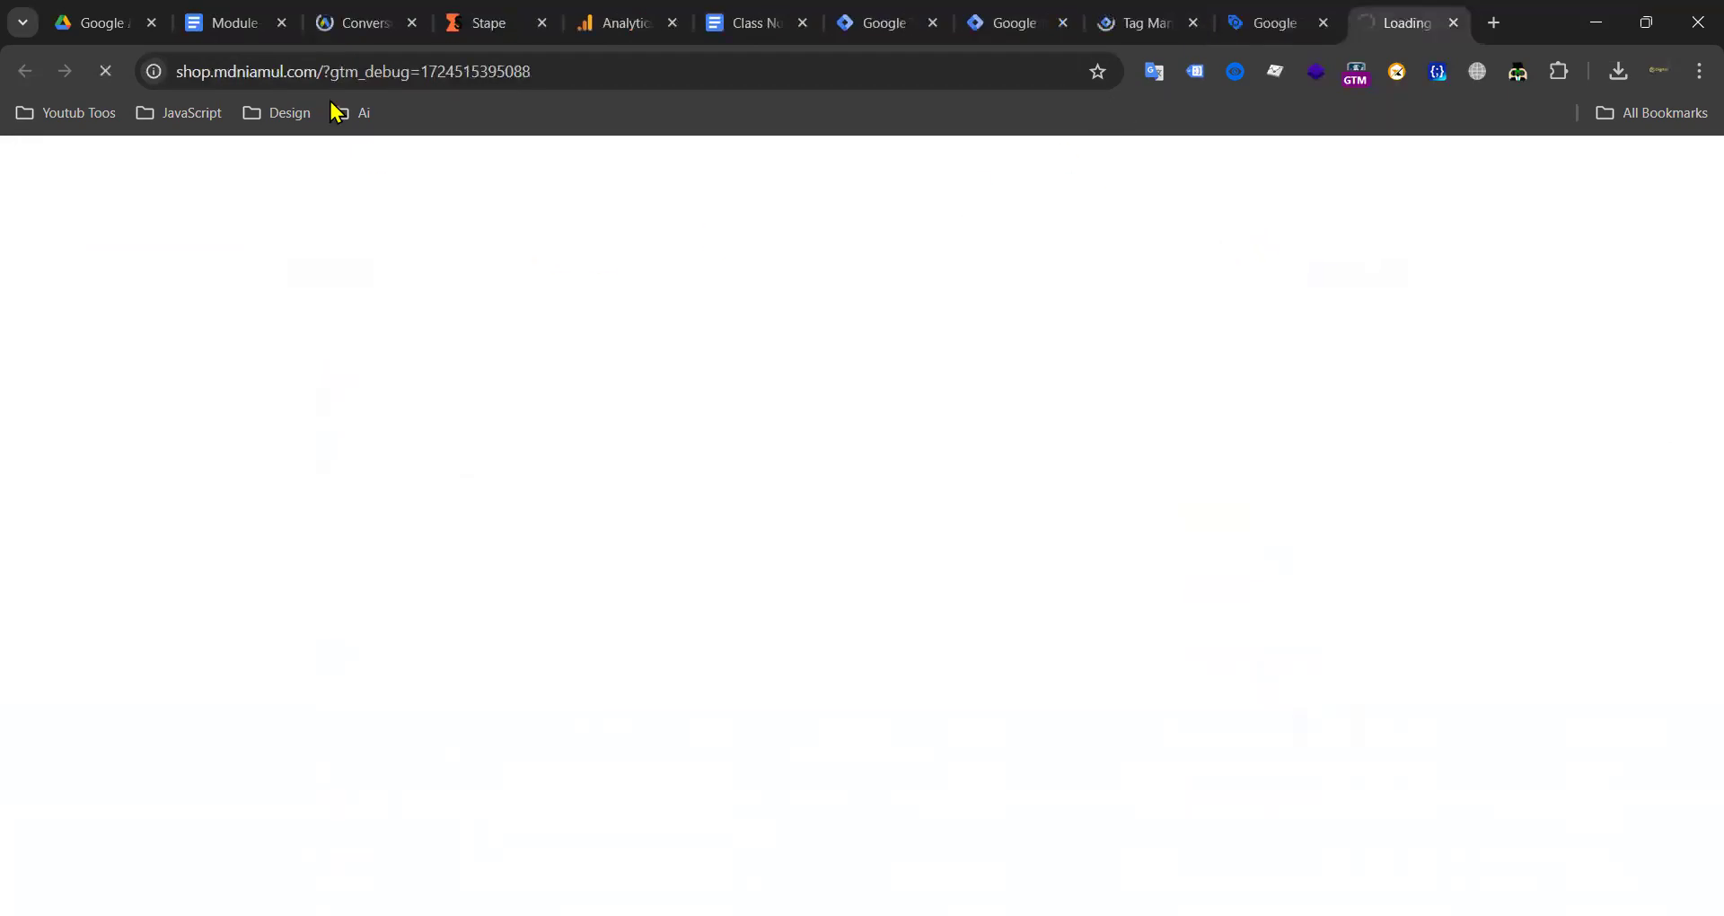
Step: Run a fast.com speed test in a new tab, then close it
left_click(346, 29)
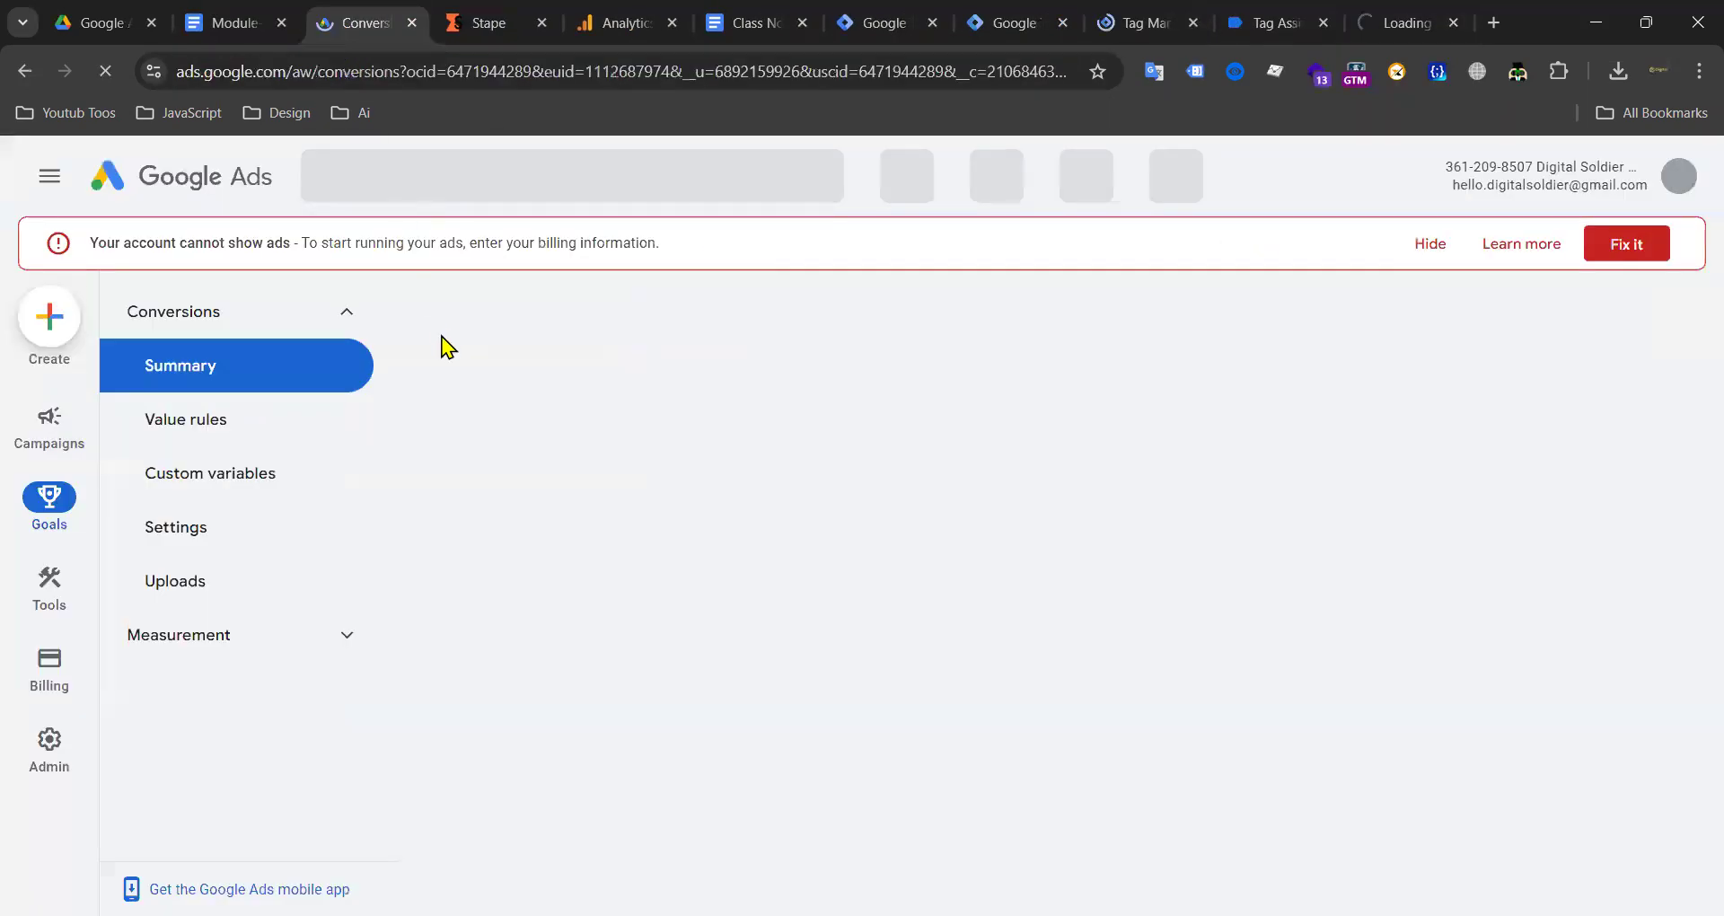
left_click(1397, 34)
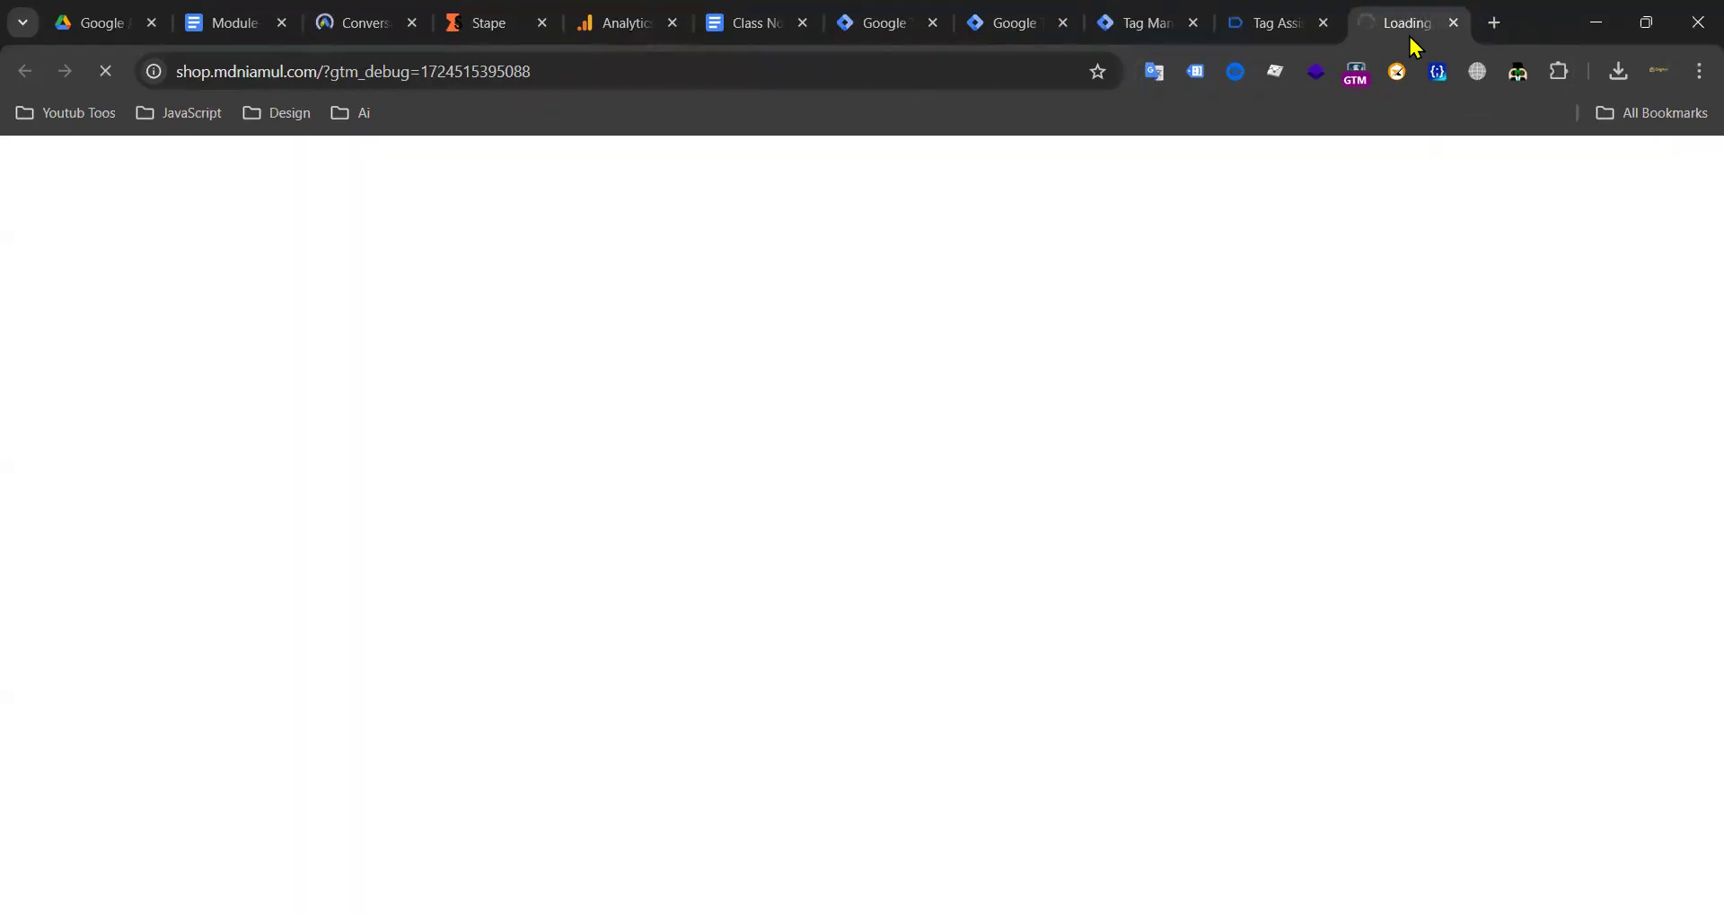
left_click(1495, 24)
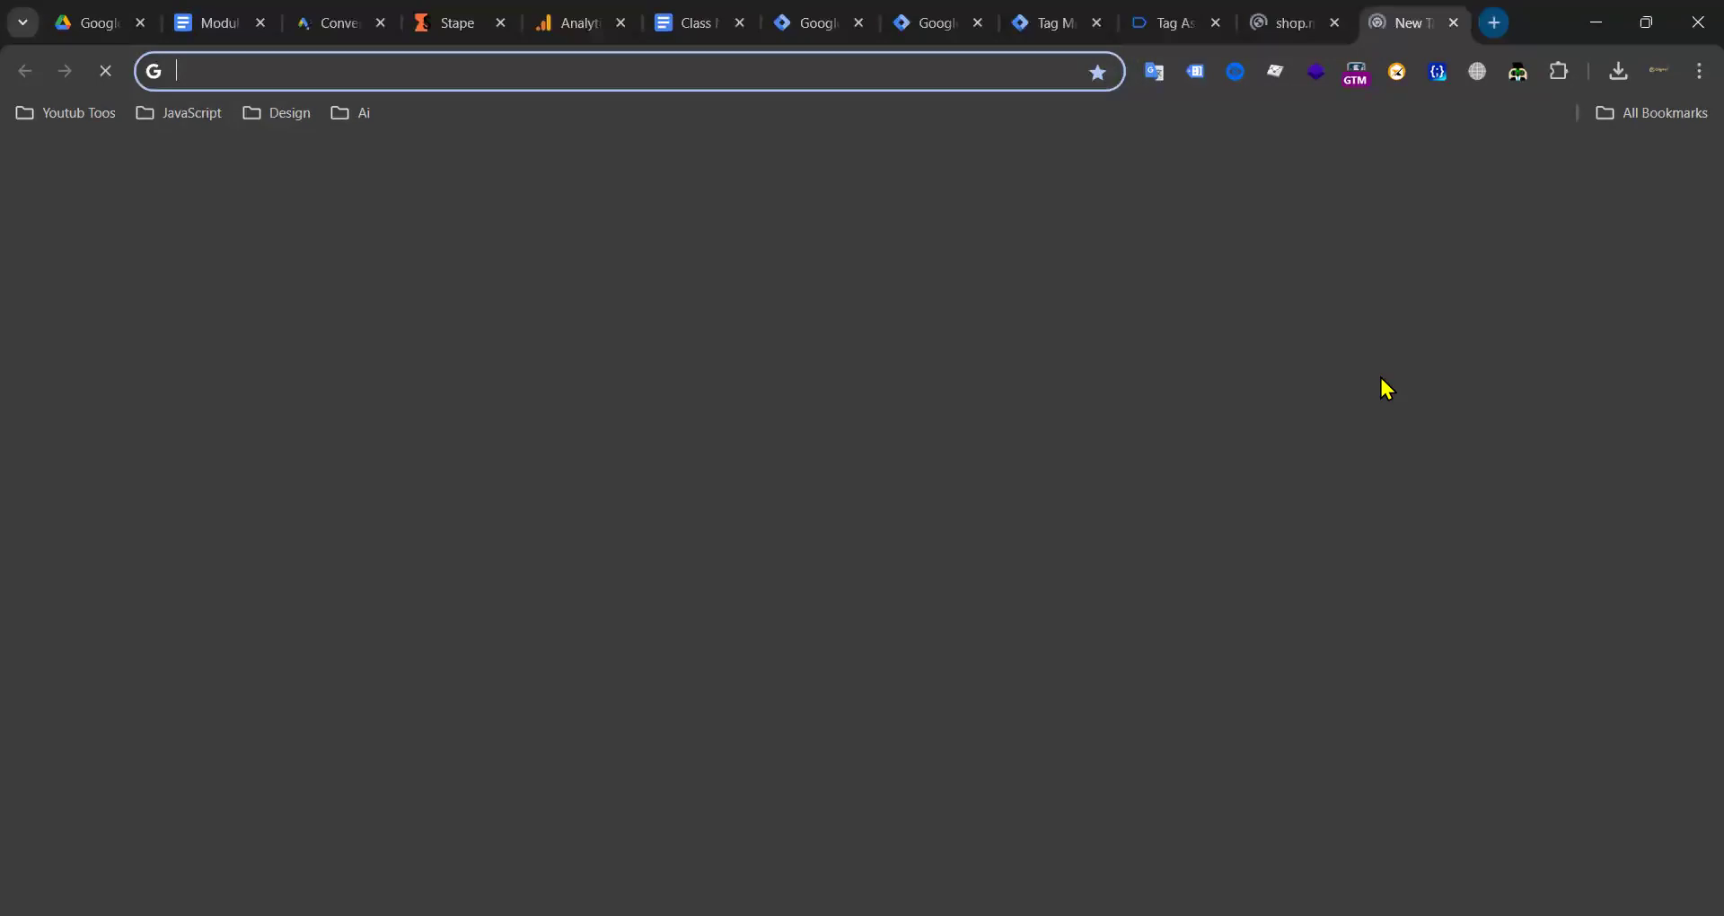
left_click(774, 61)
type("fast")
key("Return")
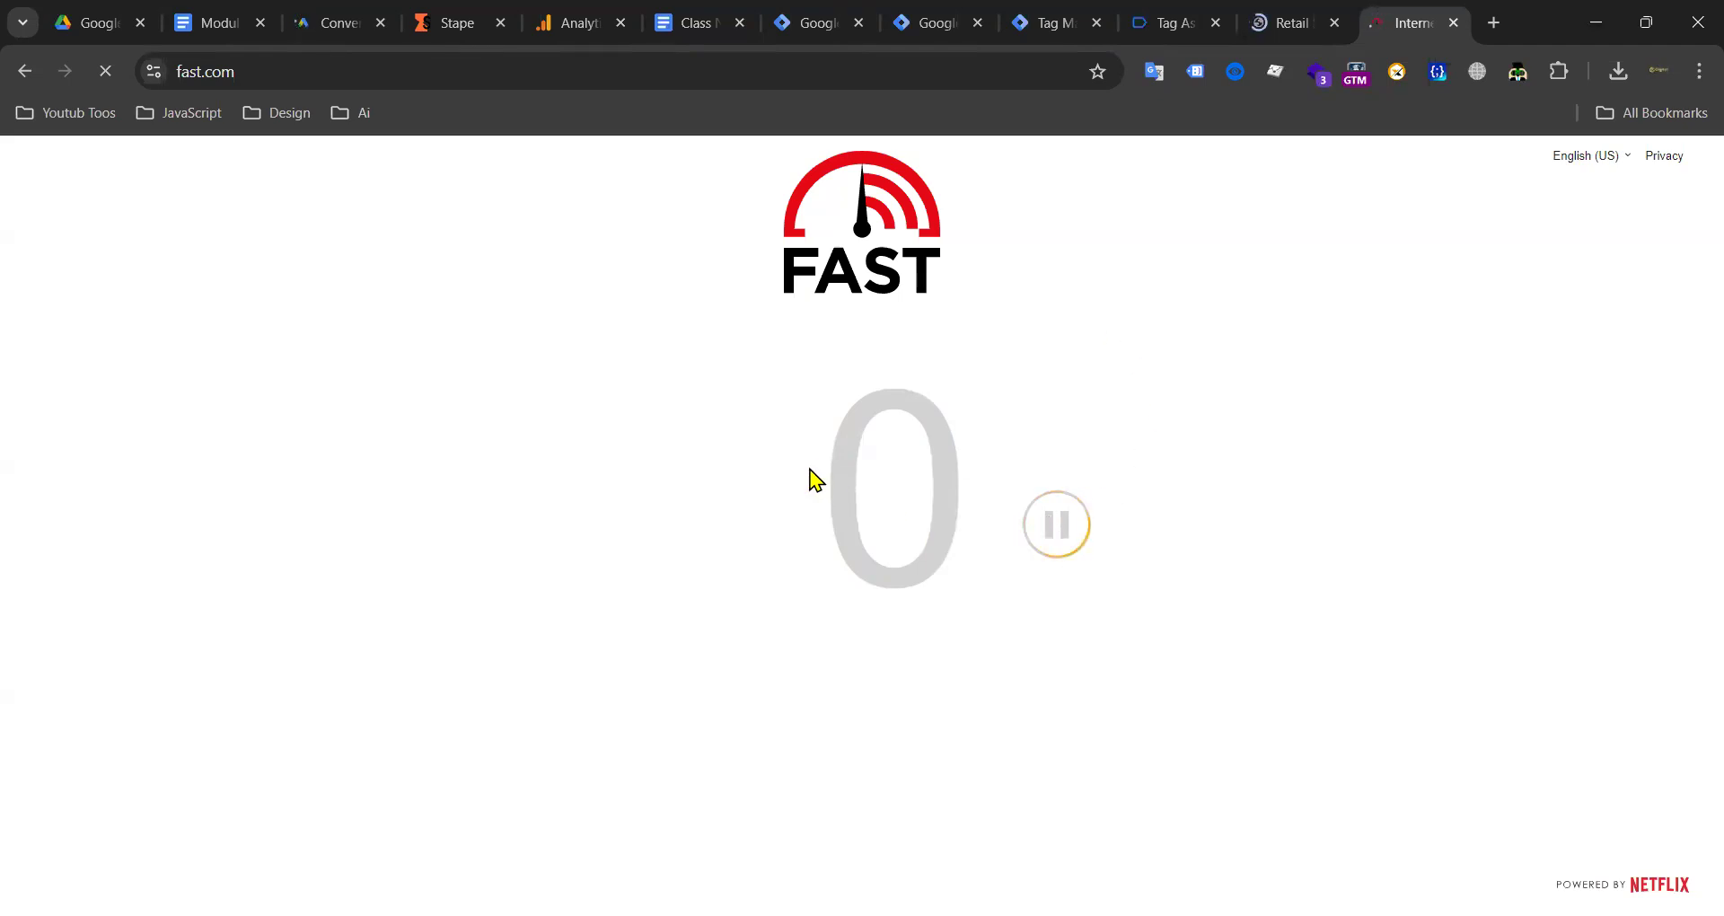
left_click(1453, 23)
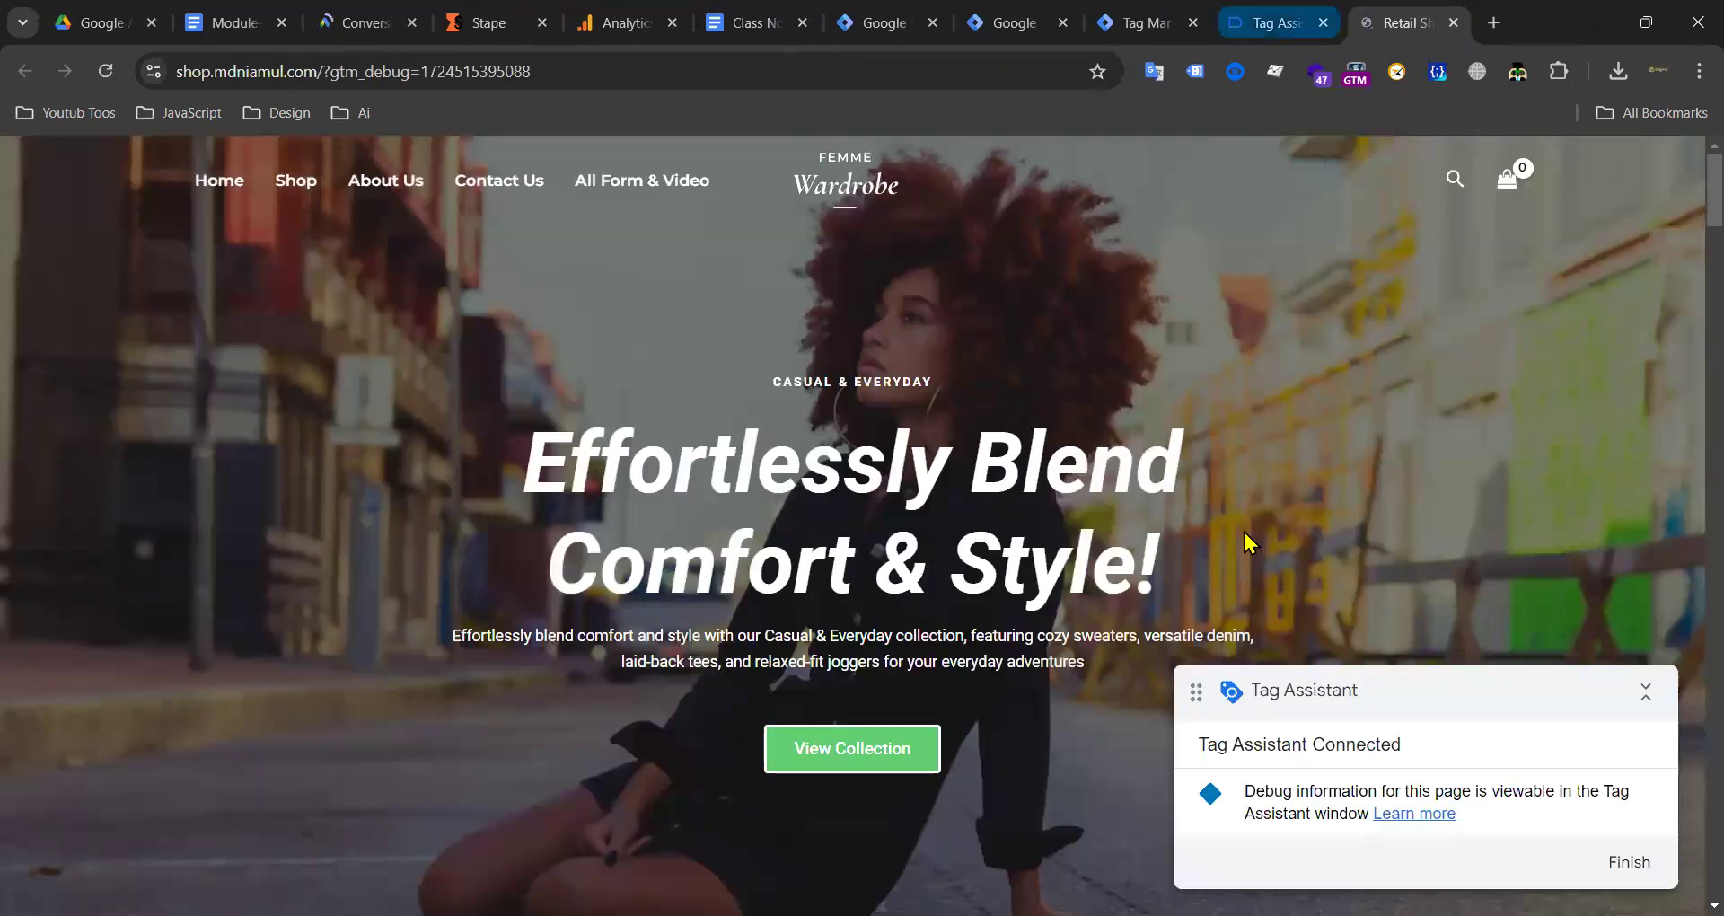
Step: Open the Bohemian Rhapsody Attire product page from Most Popular, after briefly checking the Google Ads tab
scroll(938, 386, "down", 10)
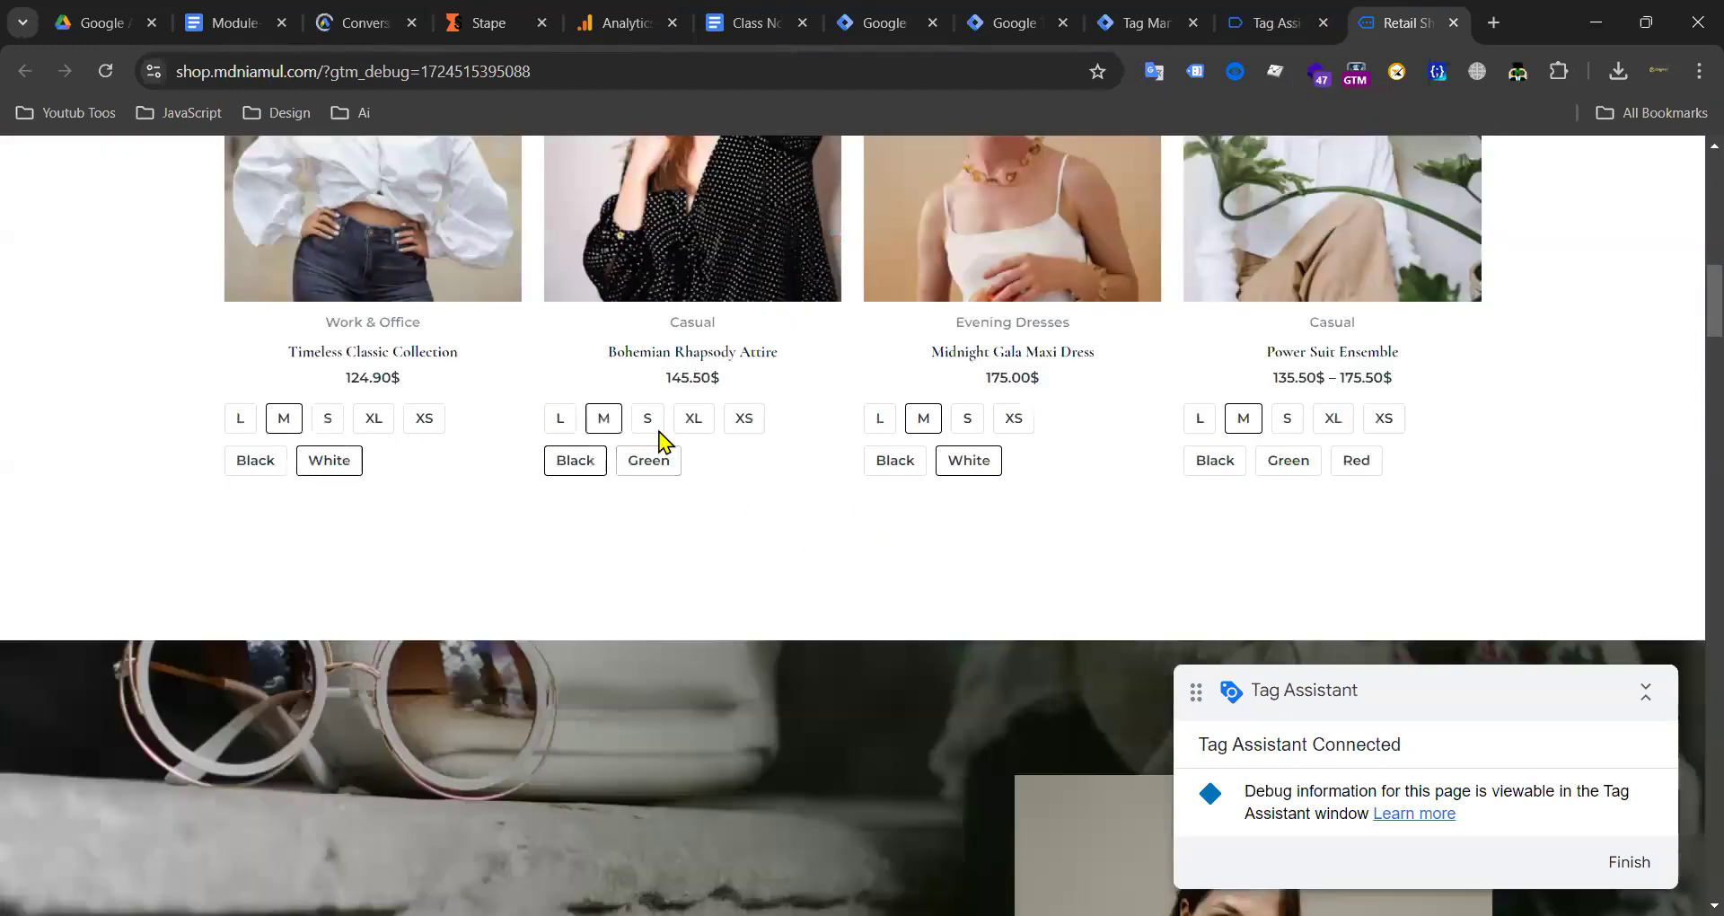
scroll(686, 366, "up", 6)
left_click(808, 635)
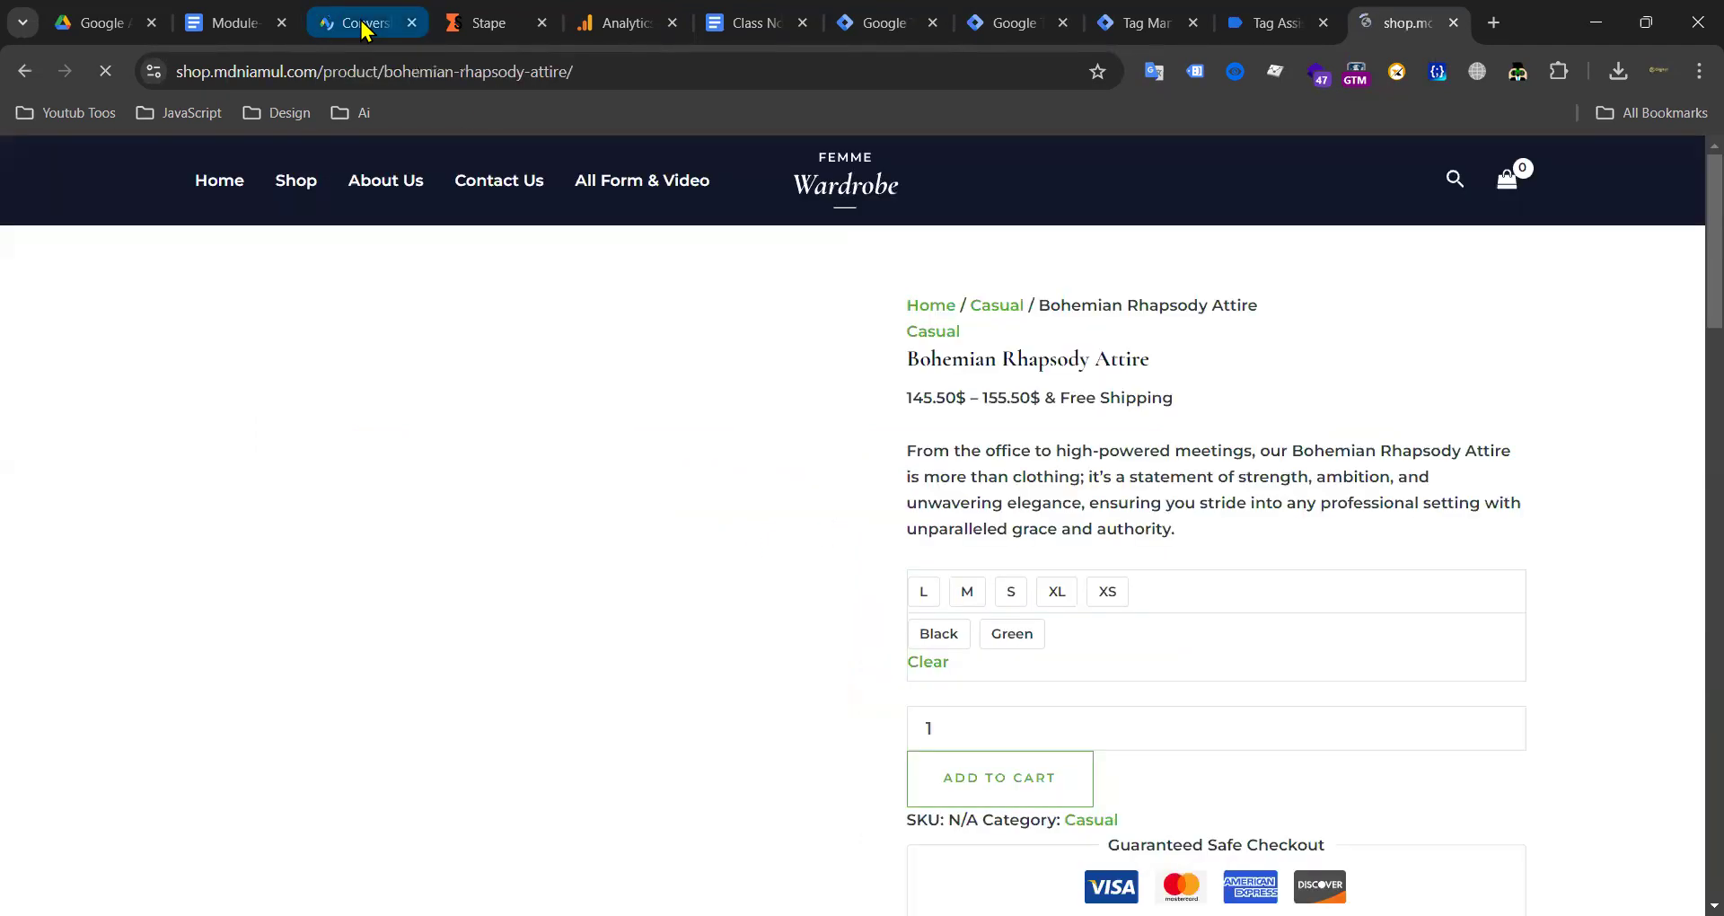
left_click(364, 27)
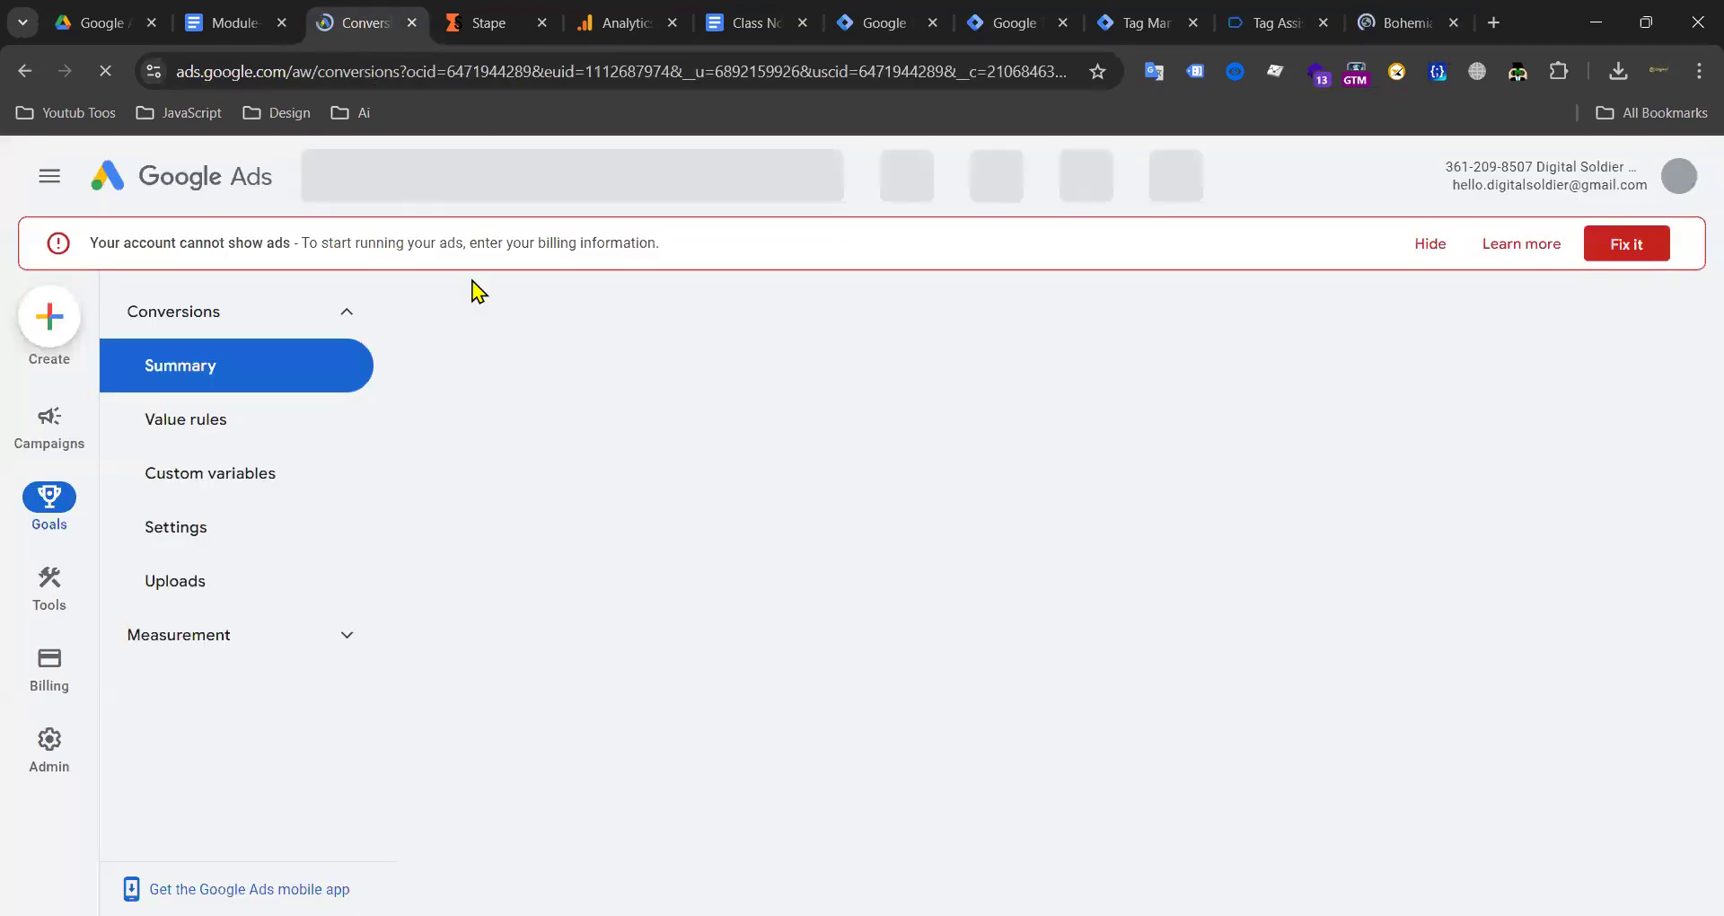
left_click(111, 75)
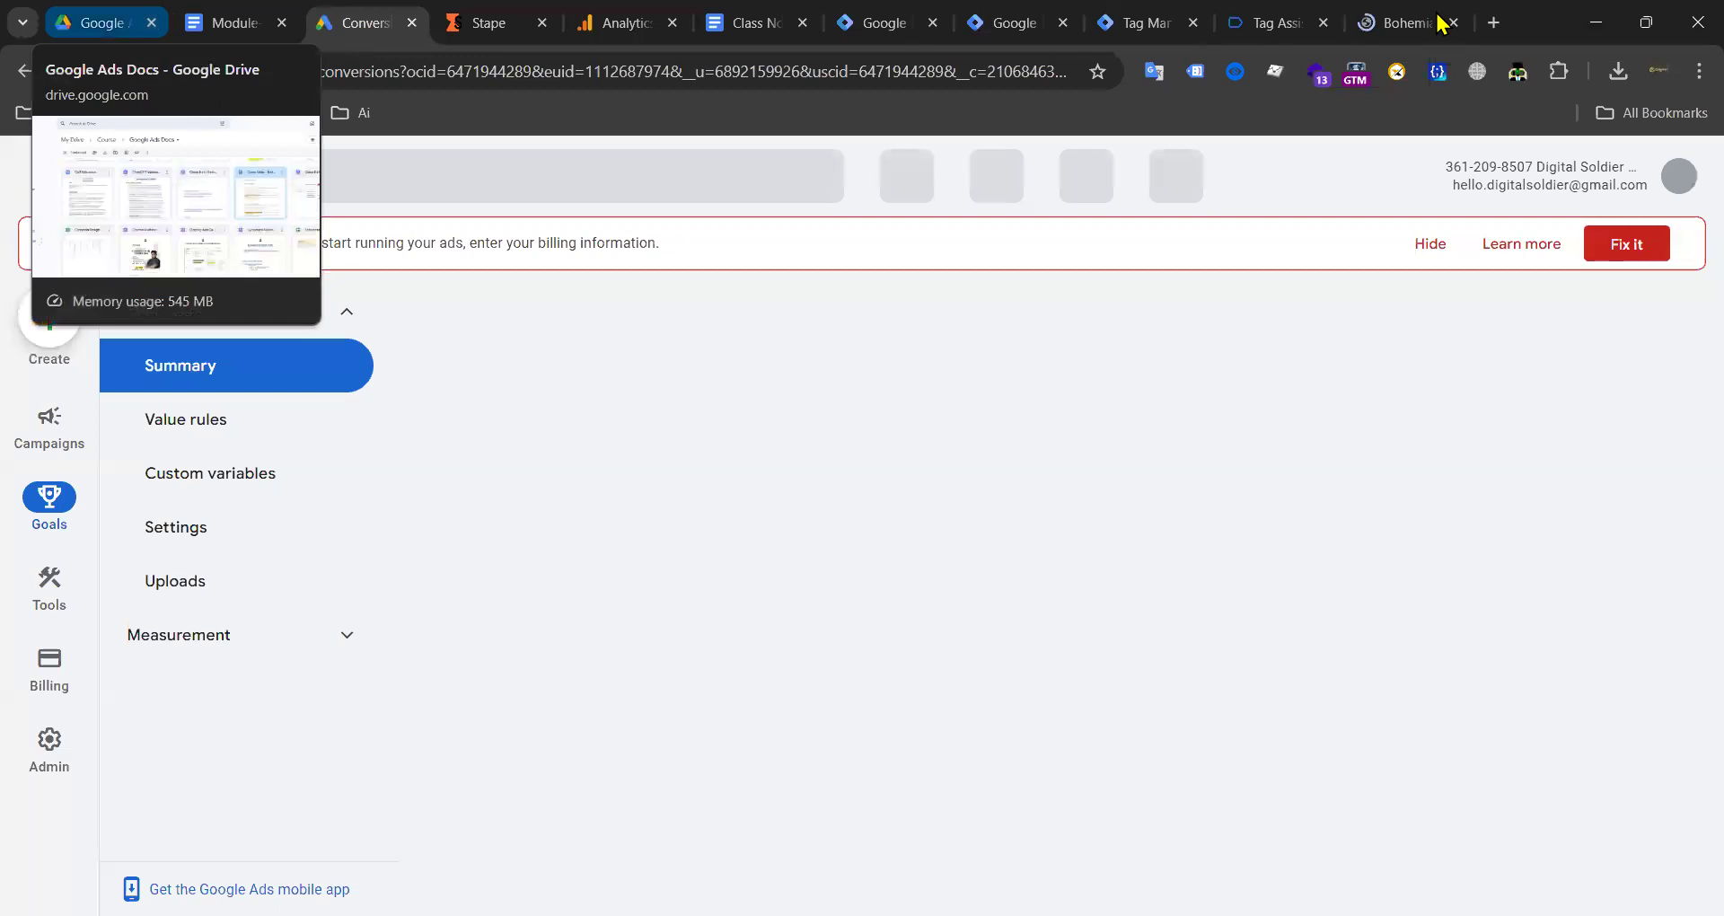
left_click(1408, 23)
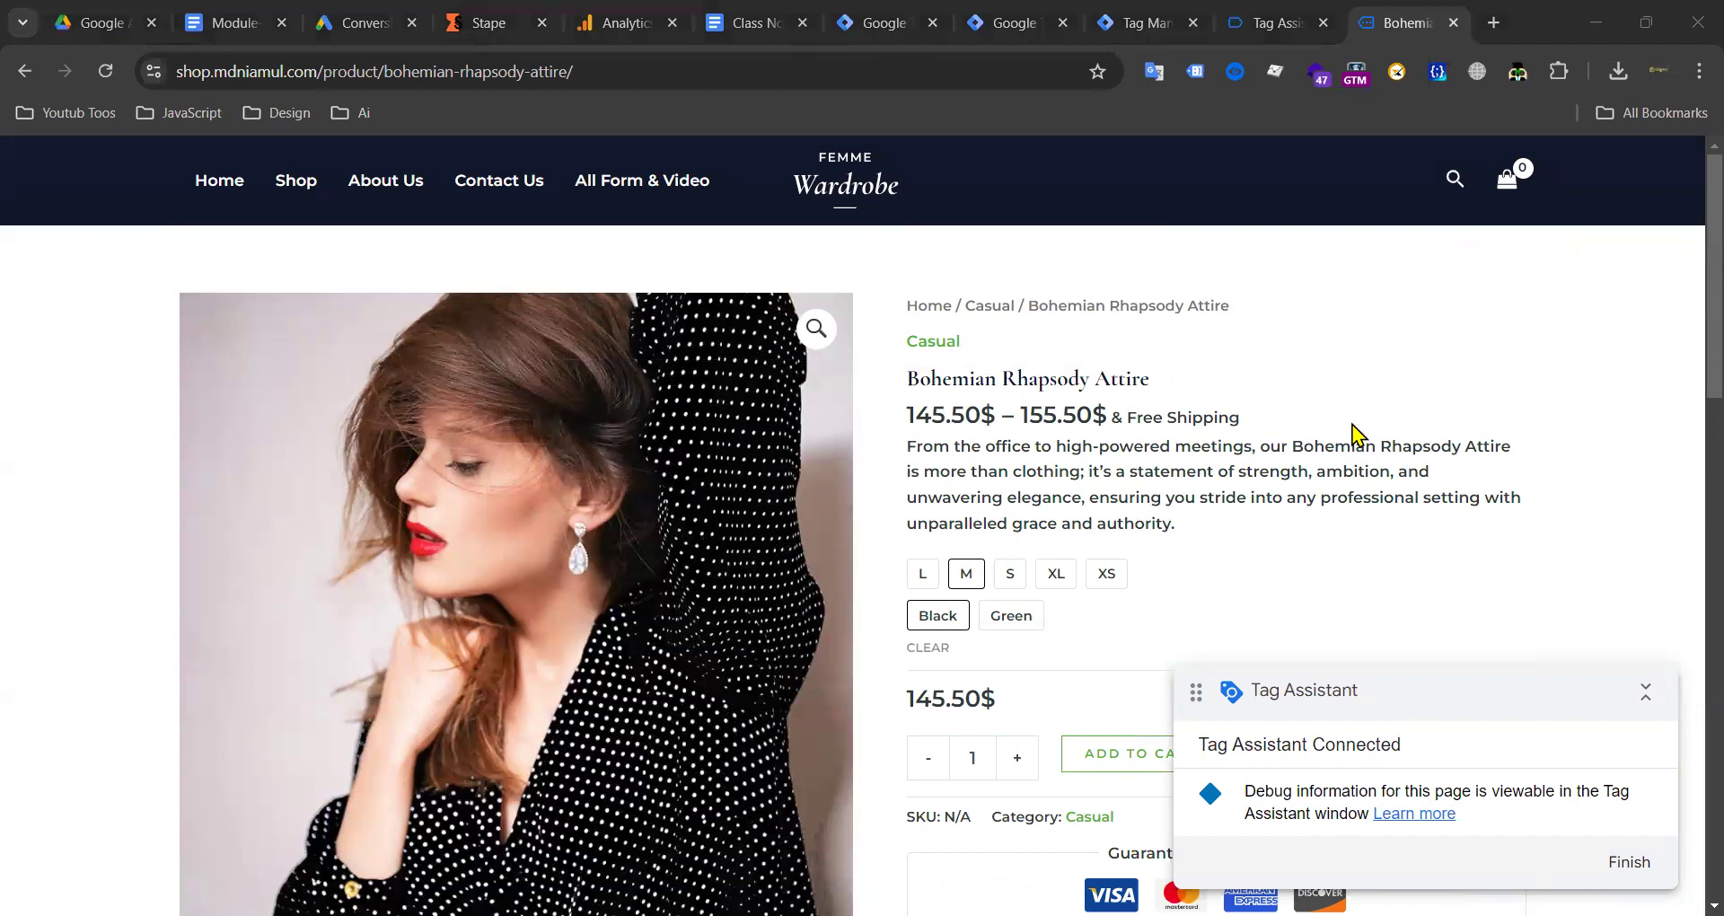
Step: Collapse the Tag Assistant status panel and drag it aside on the product page
scroll(1158, 531, "down", 6)
scroll(1194, 374, "up", 6)
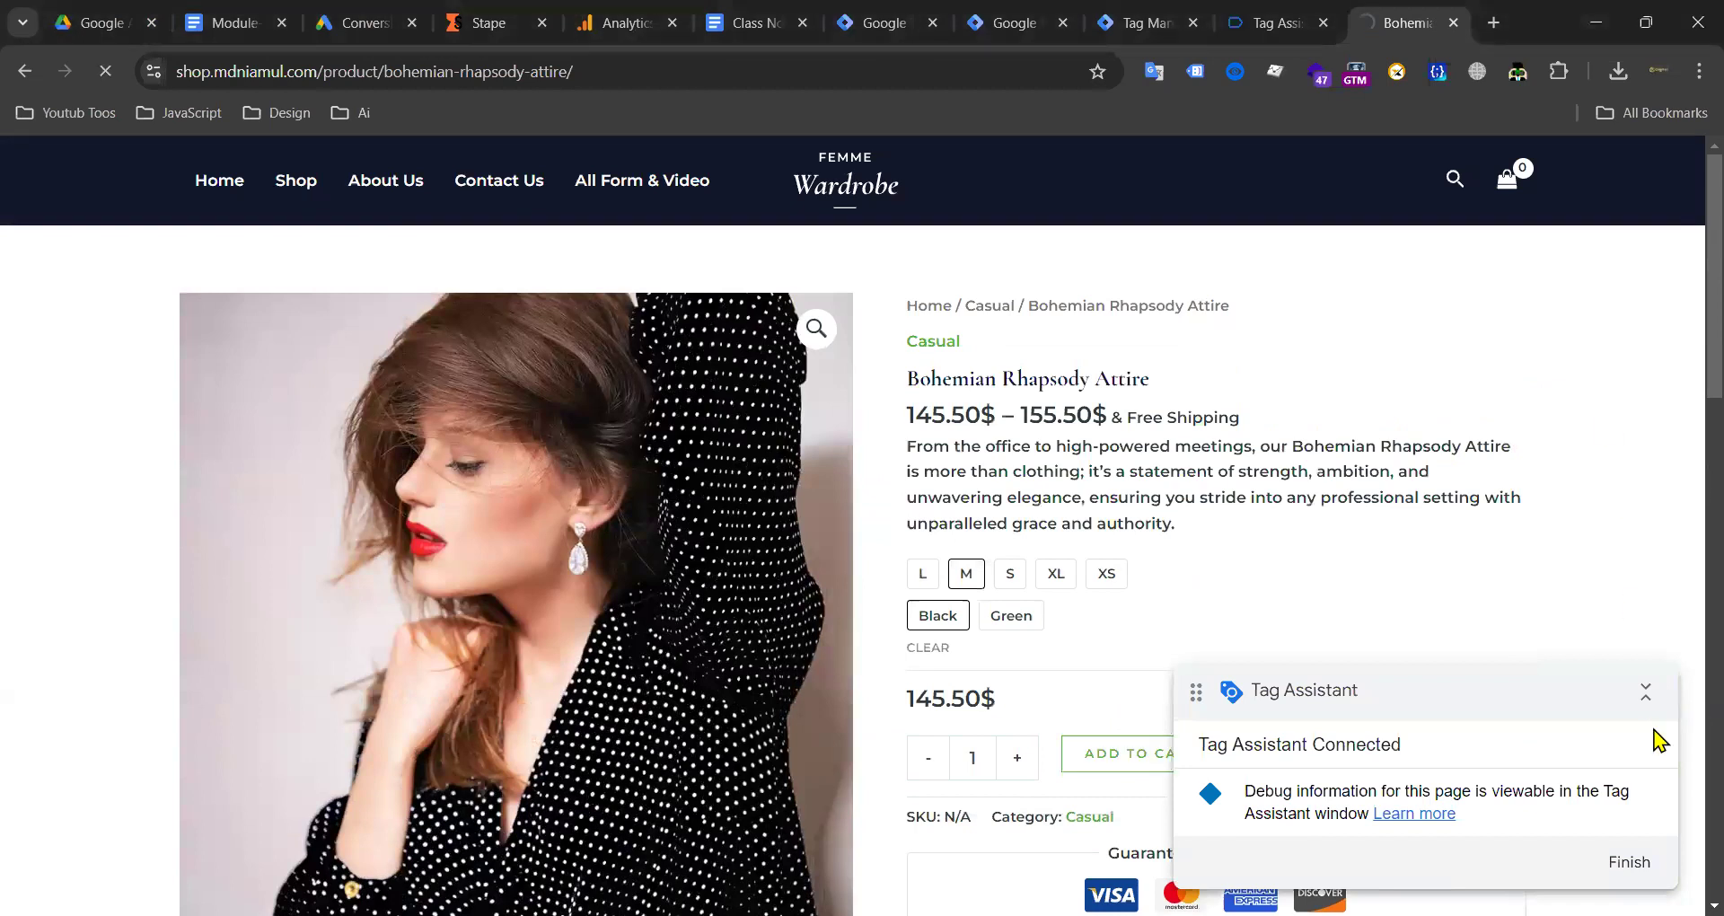
left_click(1645, 694)
left_click_drag(1614, 695, 627, 620)
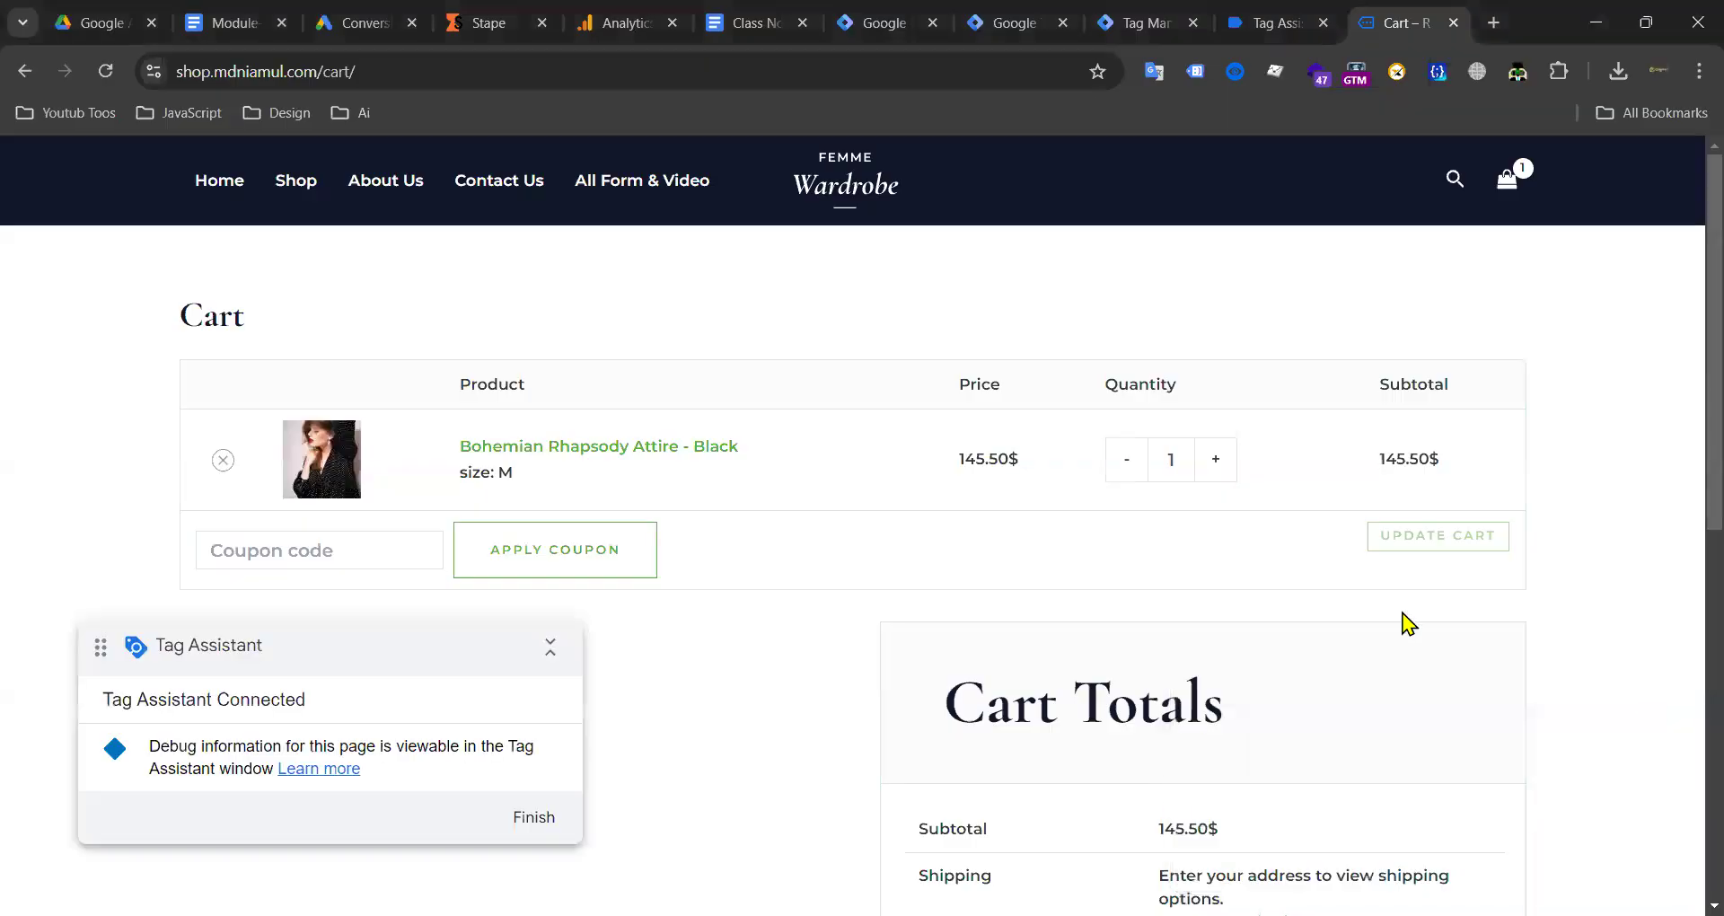
Step: Proceed from the cart to checkout and dismiss Tag Assistant's connected confirmation
scroll(1405, 627, "down", 6)
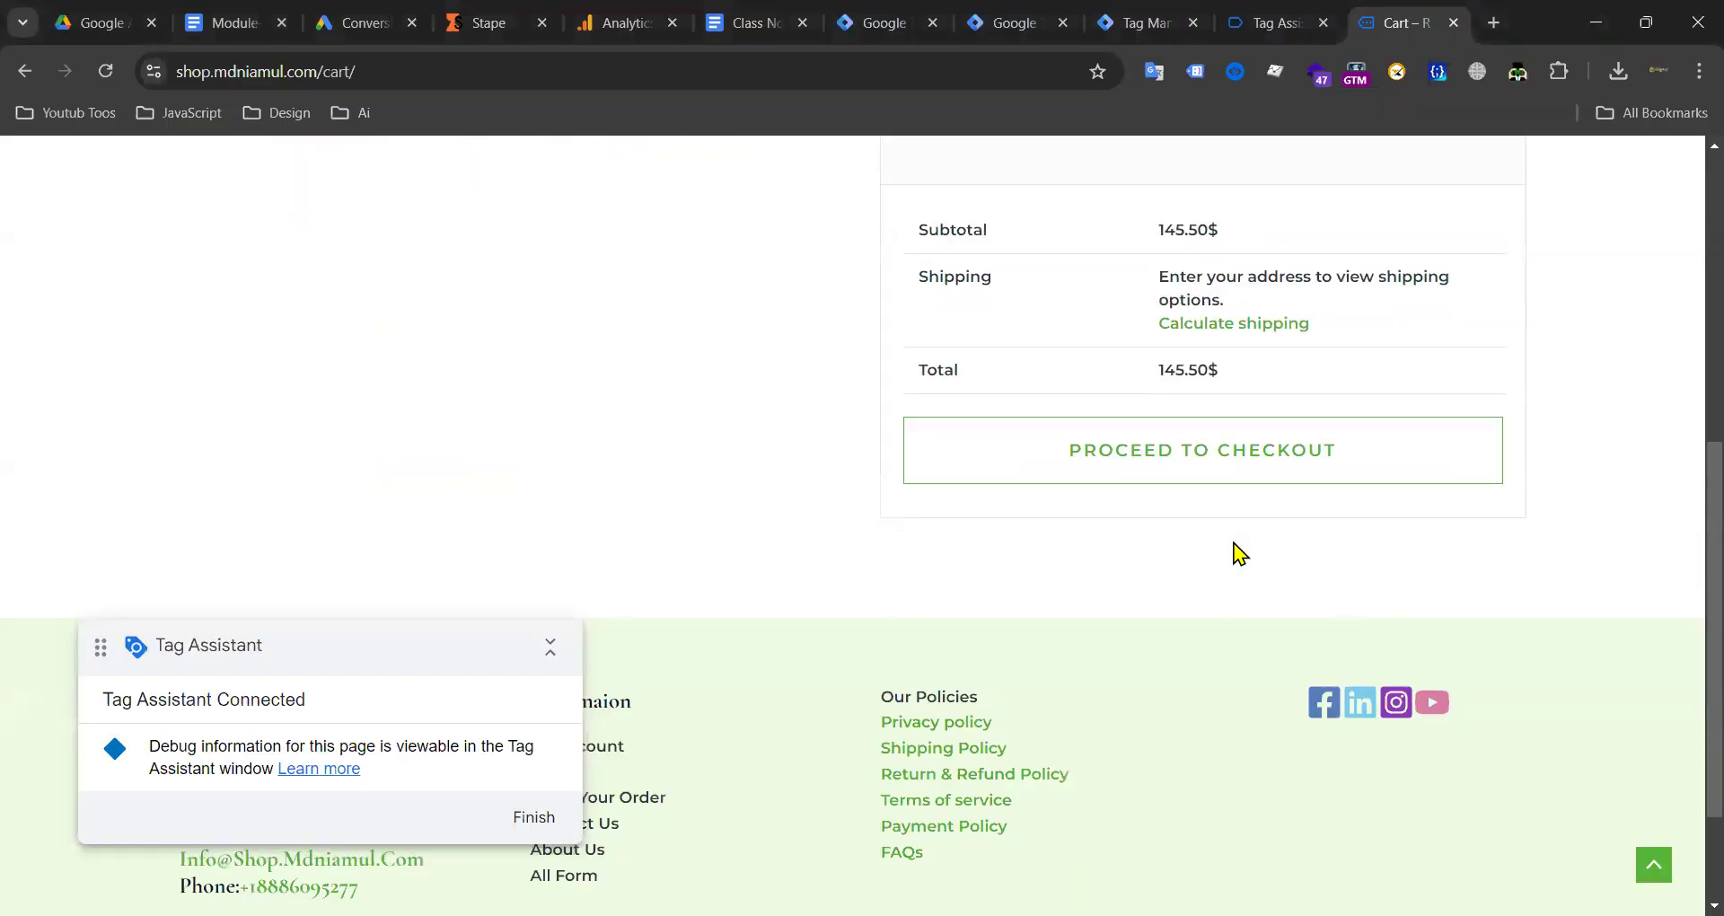
left_click(1203, 462)
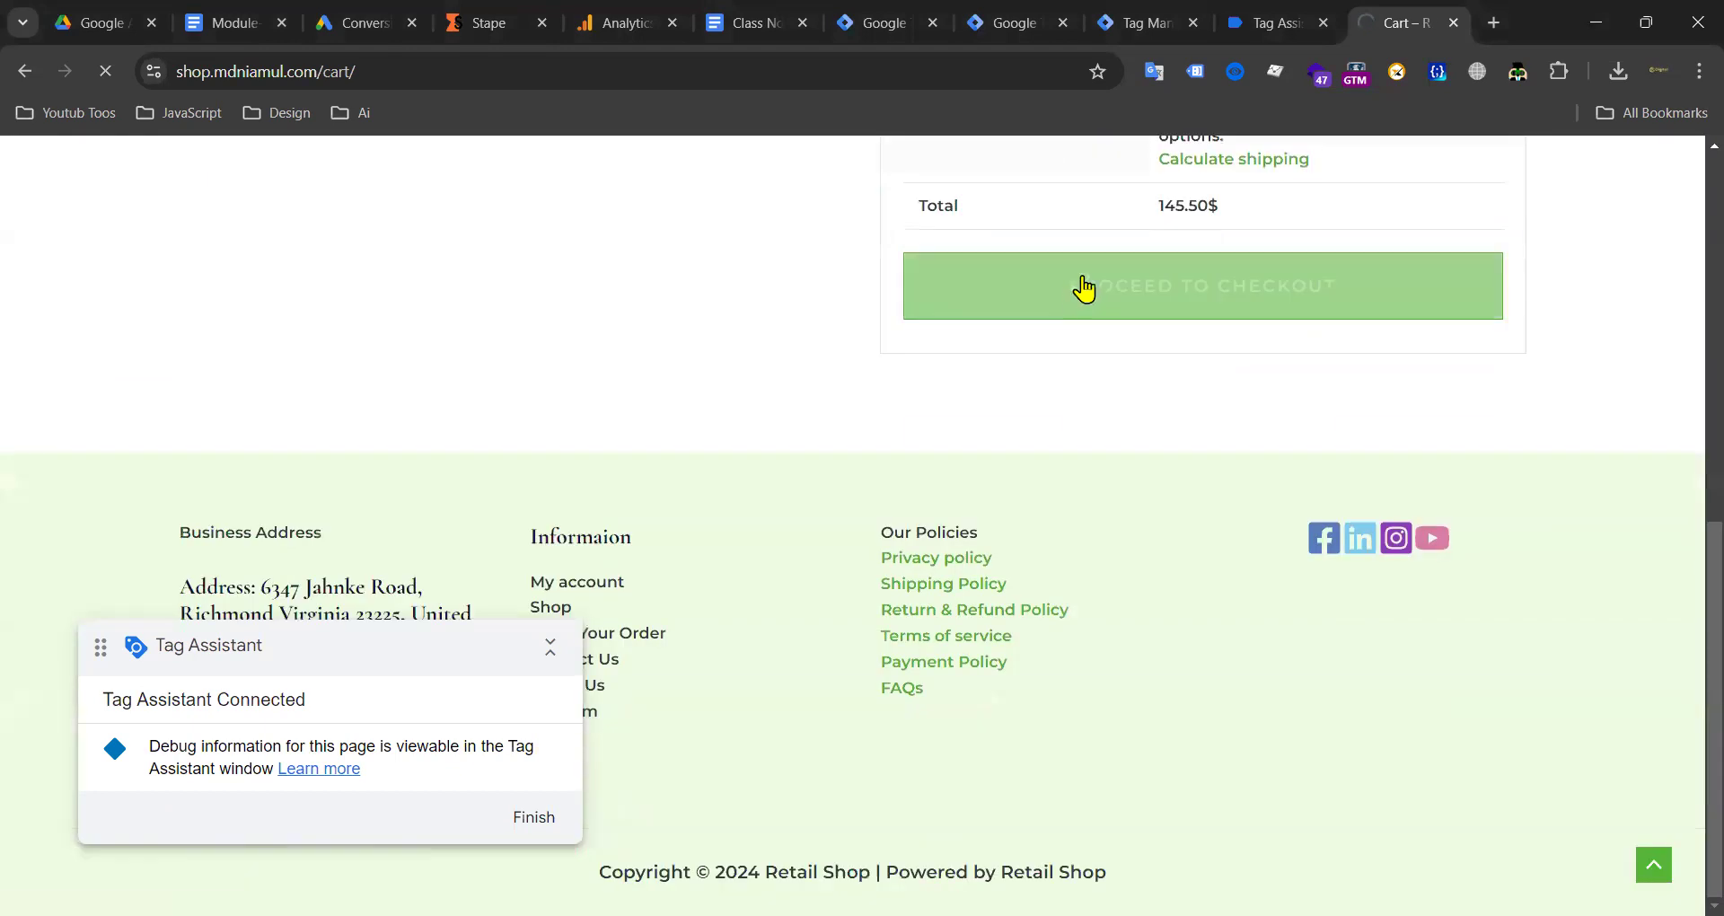
left_click(1270, 26)
left_click(890, 620)
left_click(1383, 13)
scroll(847, 407, "down", 10)
scroll(493, 401, "up", 7)
Step: Autofill the billing form from the saved address
left_click(318, 414)
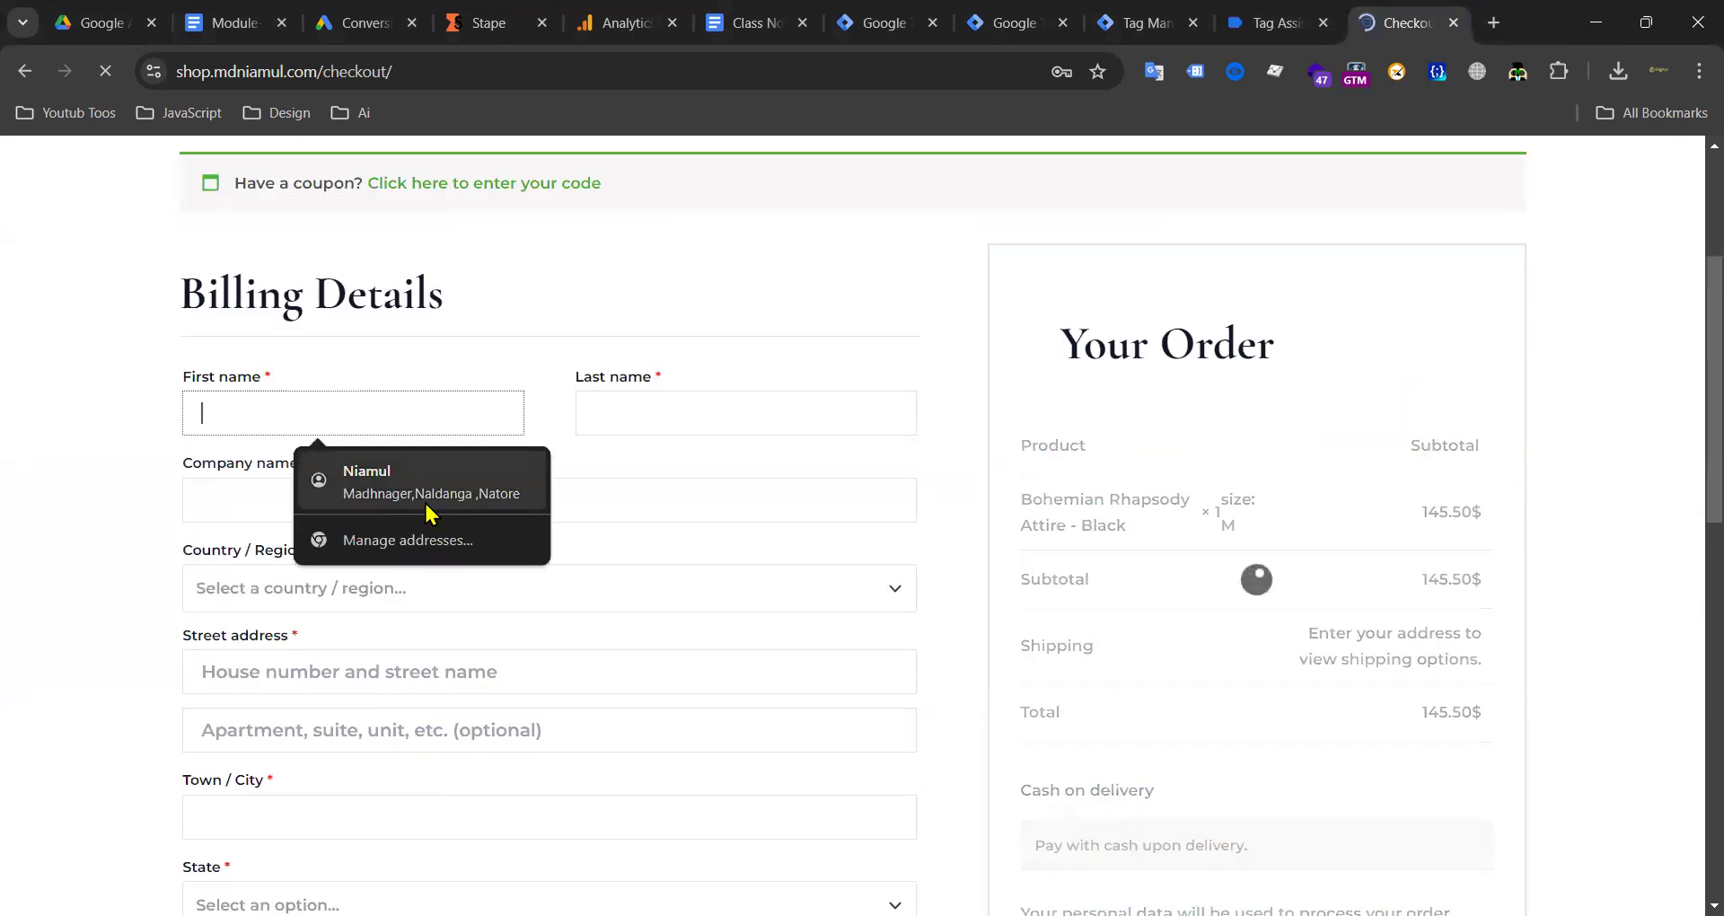
left_click(290, 413)
left_click(385, 476)
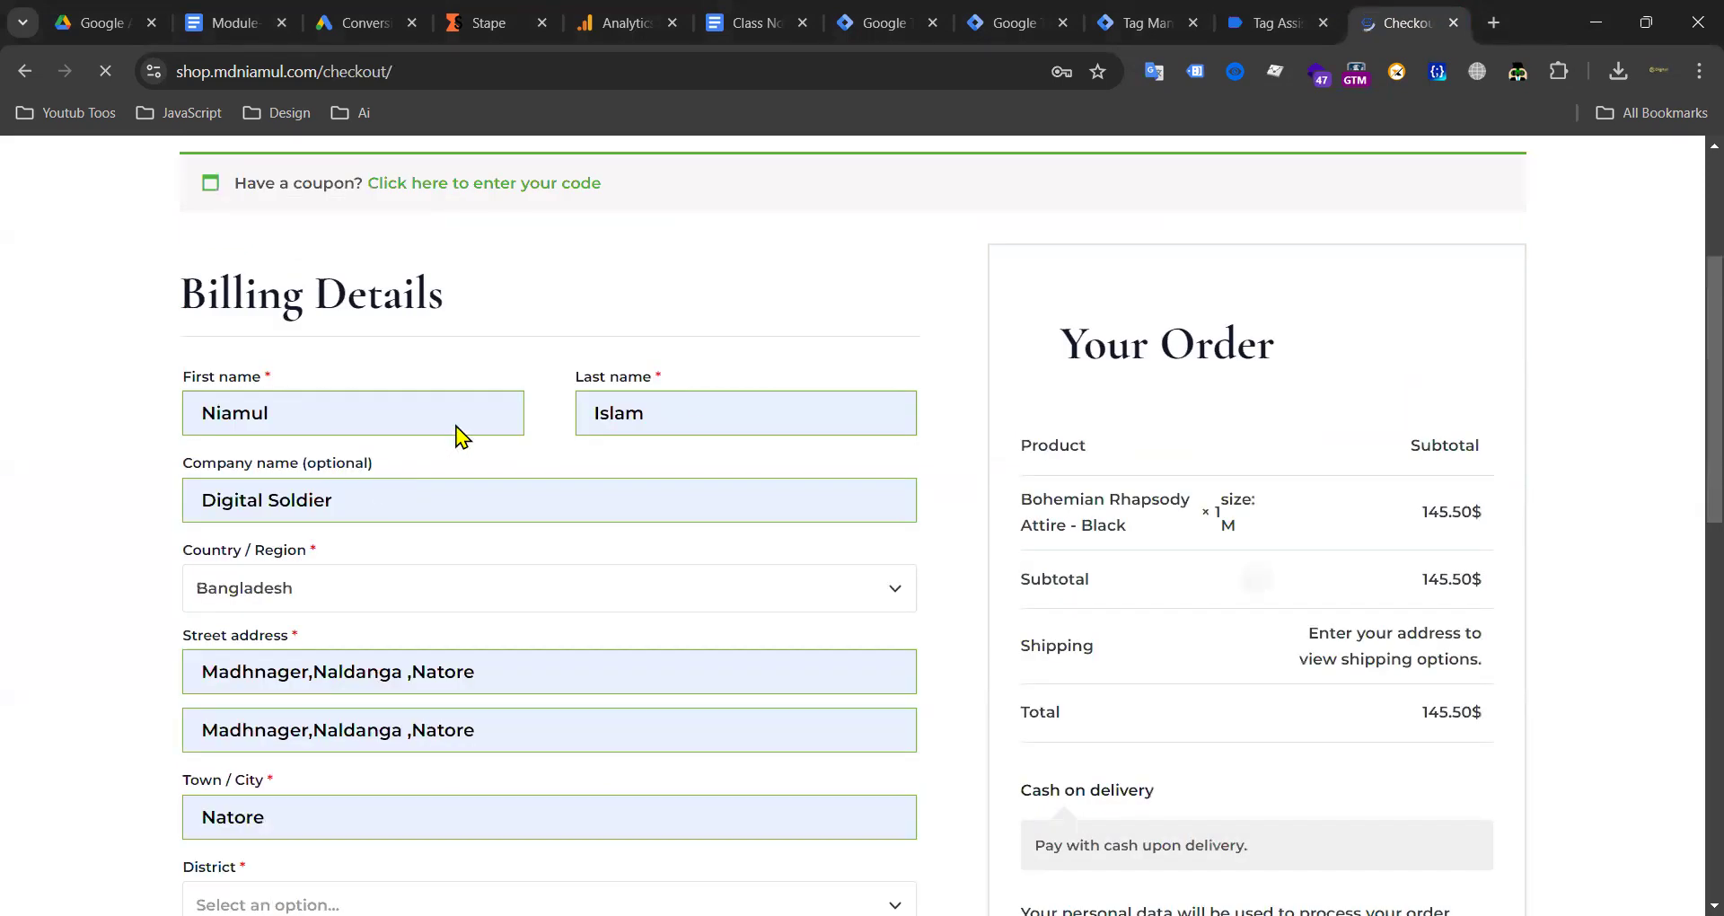
scroll(742, 369, "down", 10)
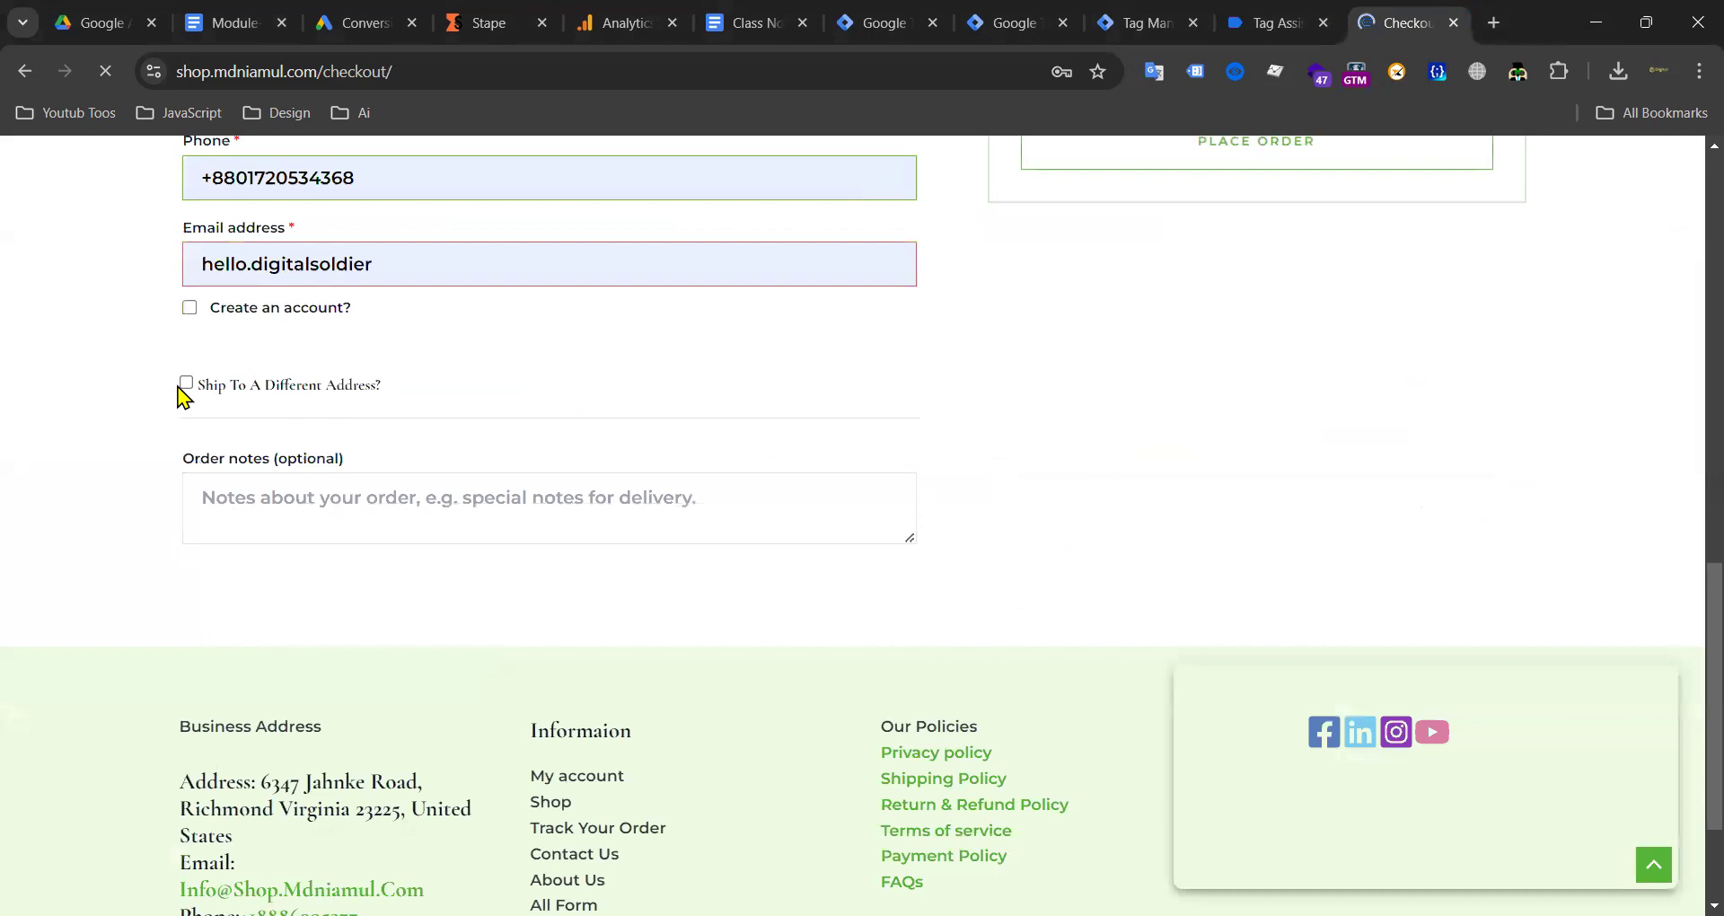
Step: Ship to a different address and autofill the shipping form from the saved address
left_click(186, 383)
scroll(279, 344, "down", 3)
left_click(275, 200)
left_click(364, 270)
scroll(553, 285, "down", 3)
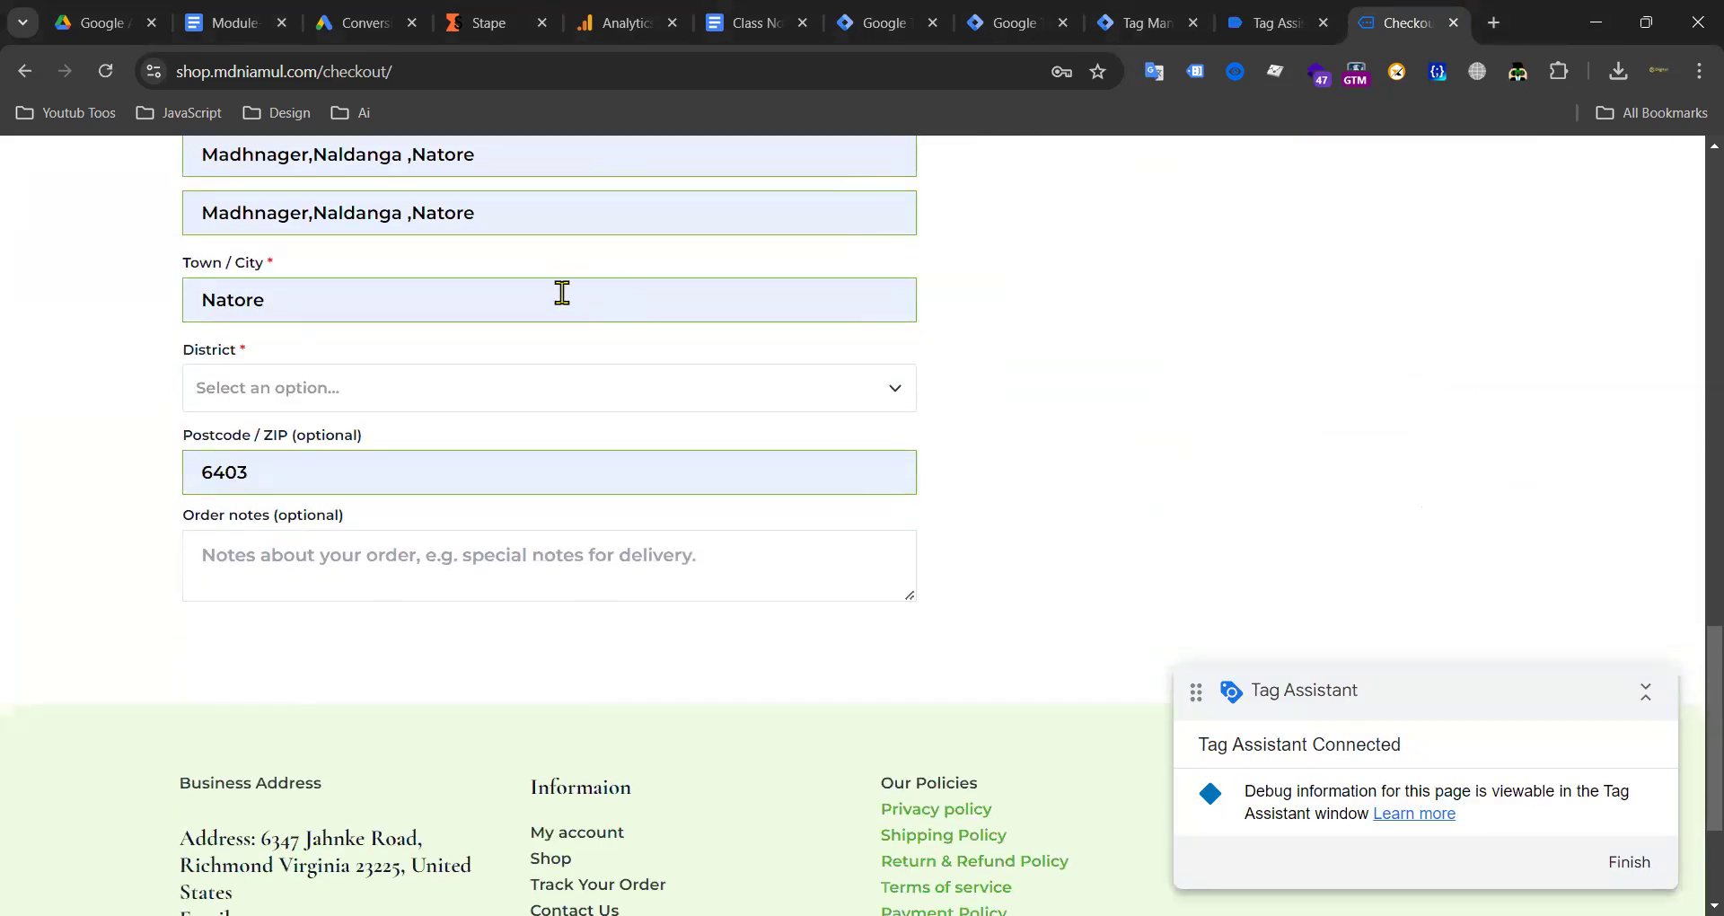
scroll(558, 293, "up", 6)
scroll(332, 393, "down", 3)
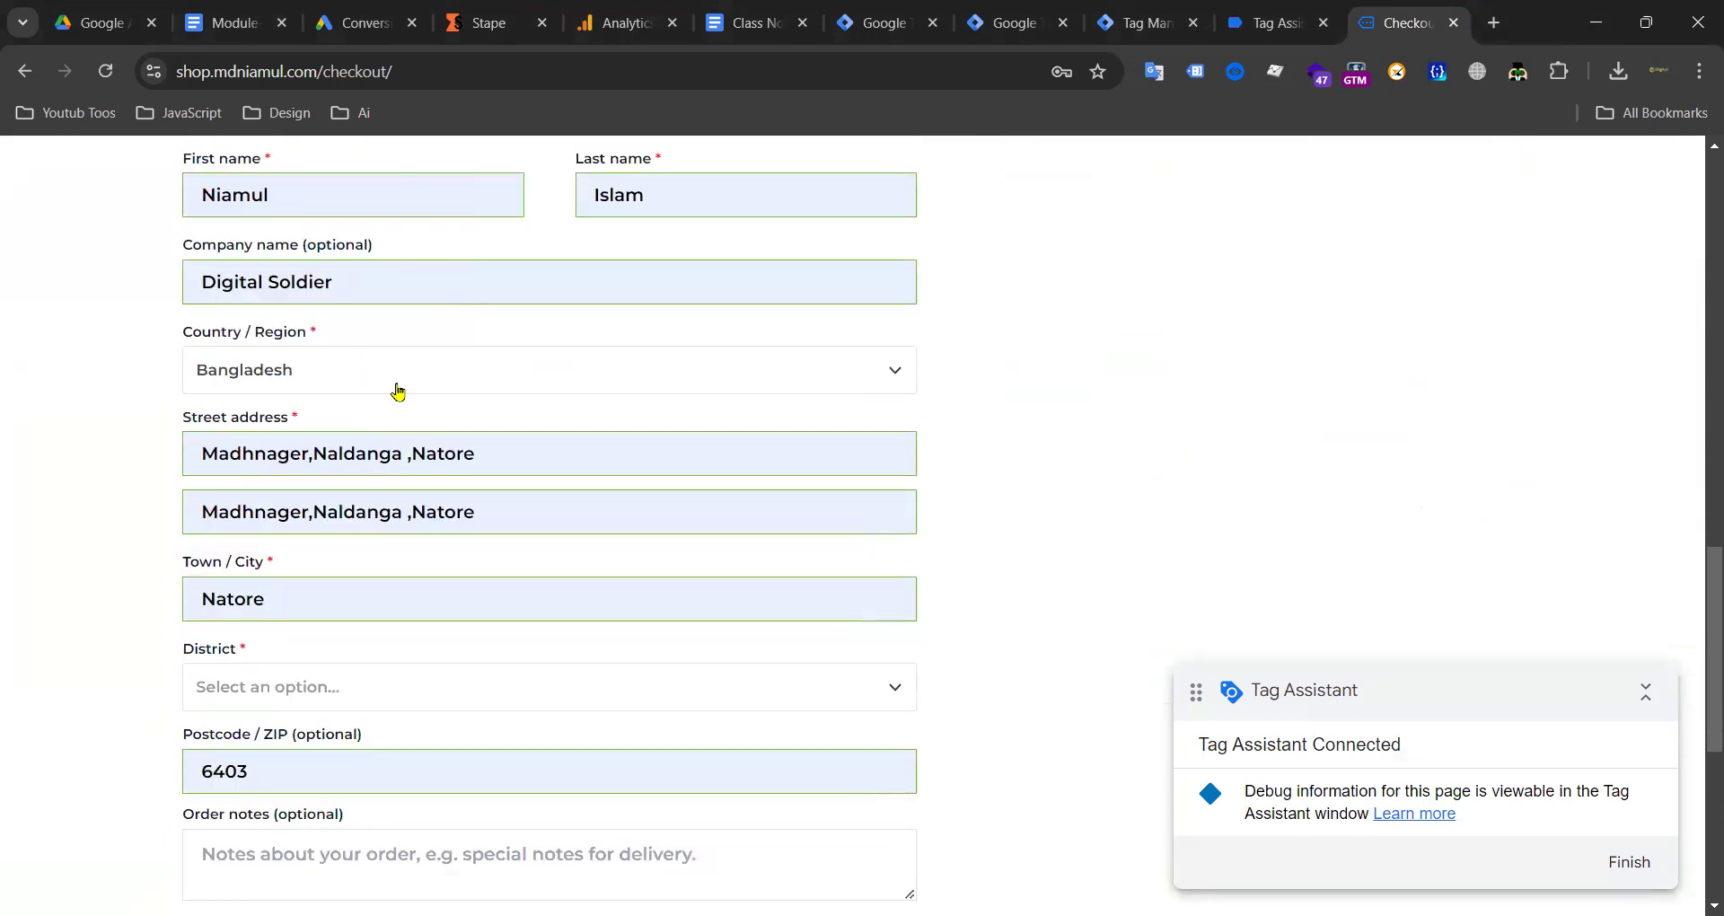
scroll(319, 542, "down", 3)
Step: Set the shipping district to Bandarban and replace the shipping company name
left_click(335, 390)
left_click(269, 521)
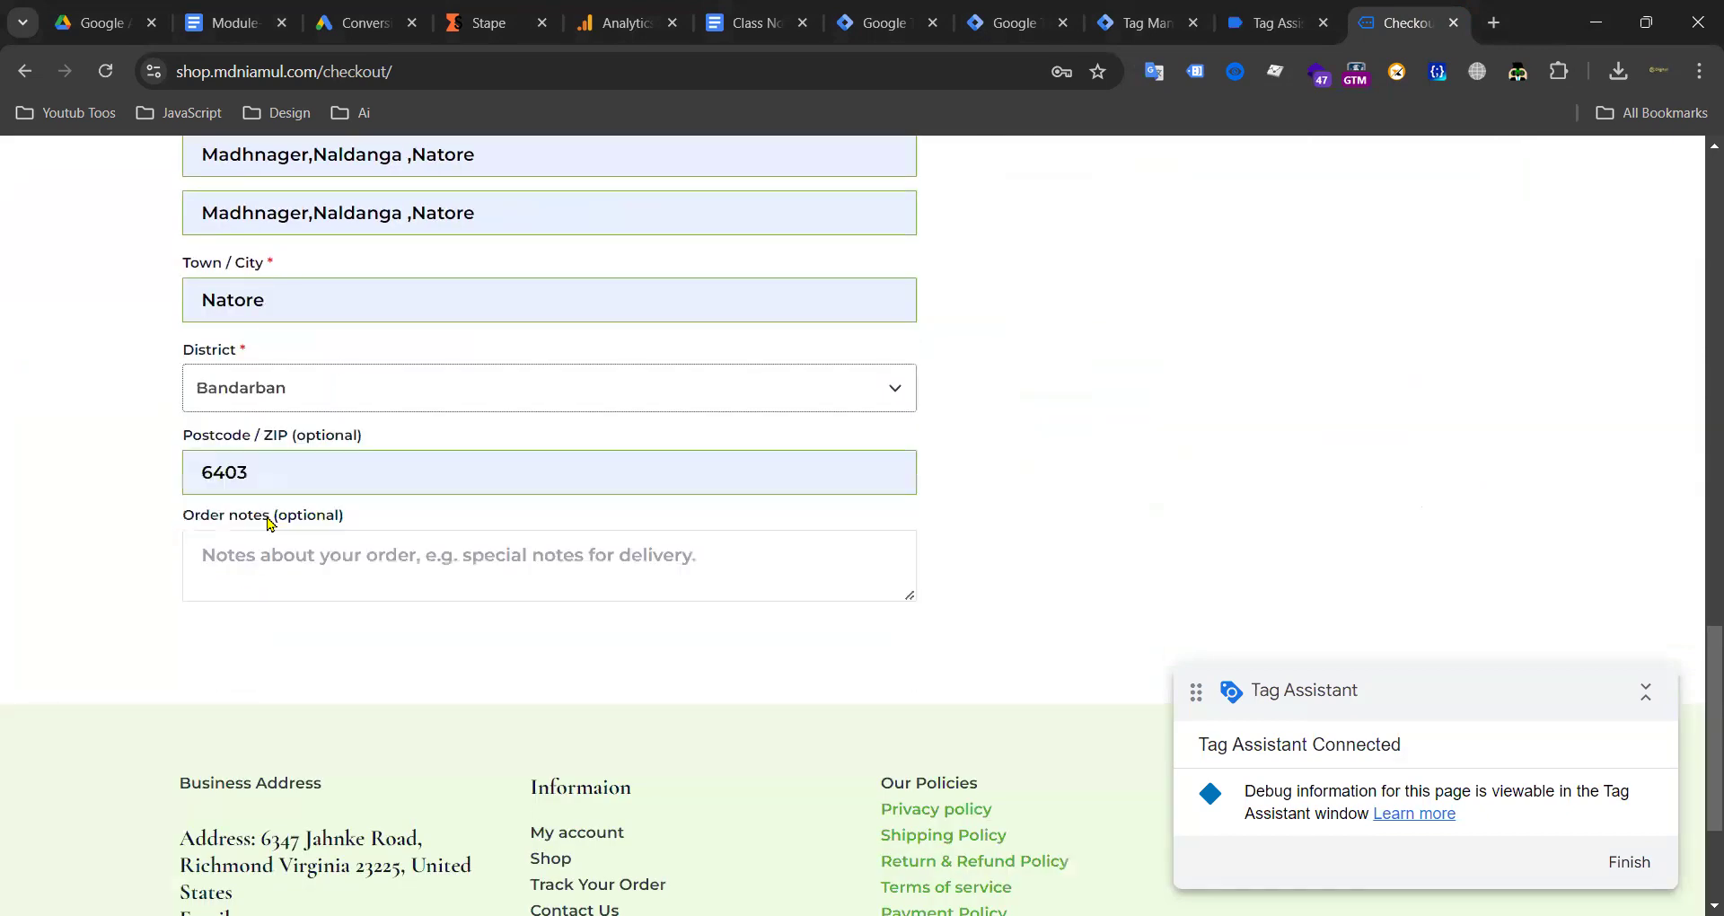
scroll(458, 437, "up", 3)
triple_click(335, 282)
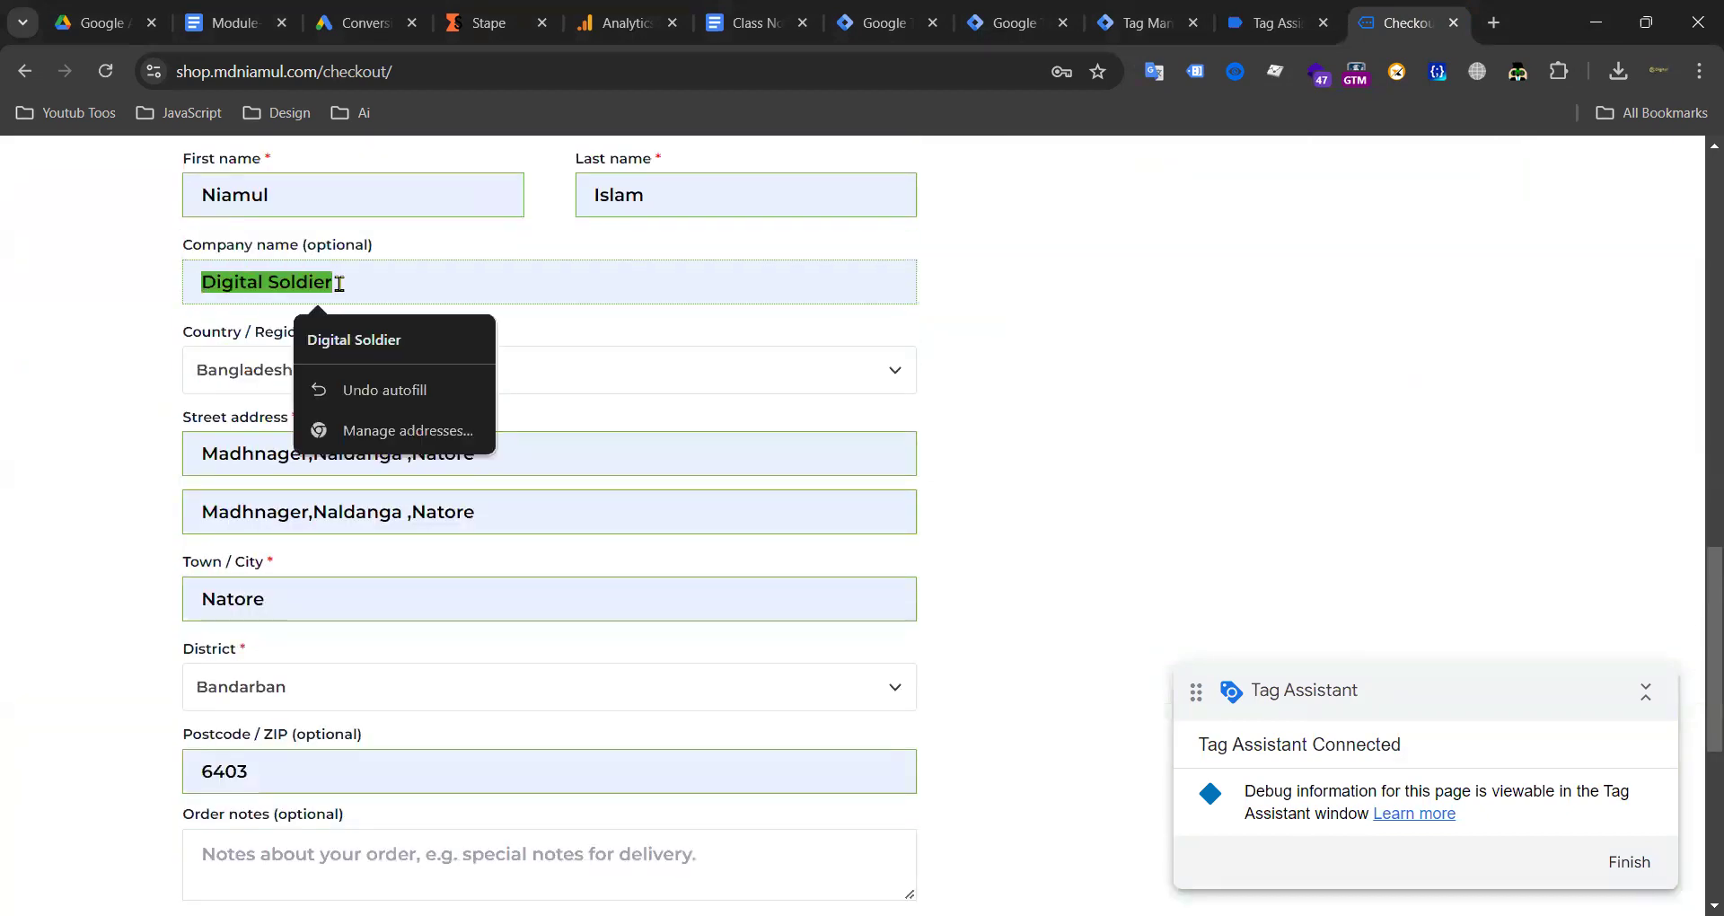
type("test@gmail.com")
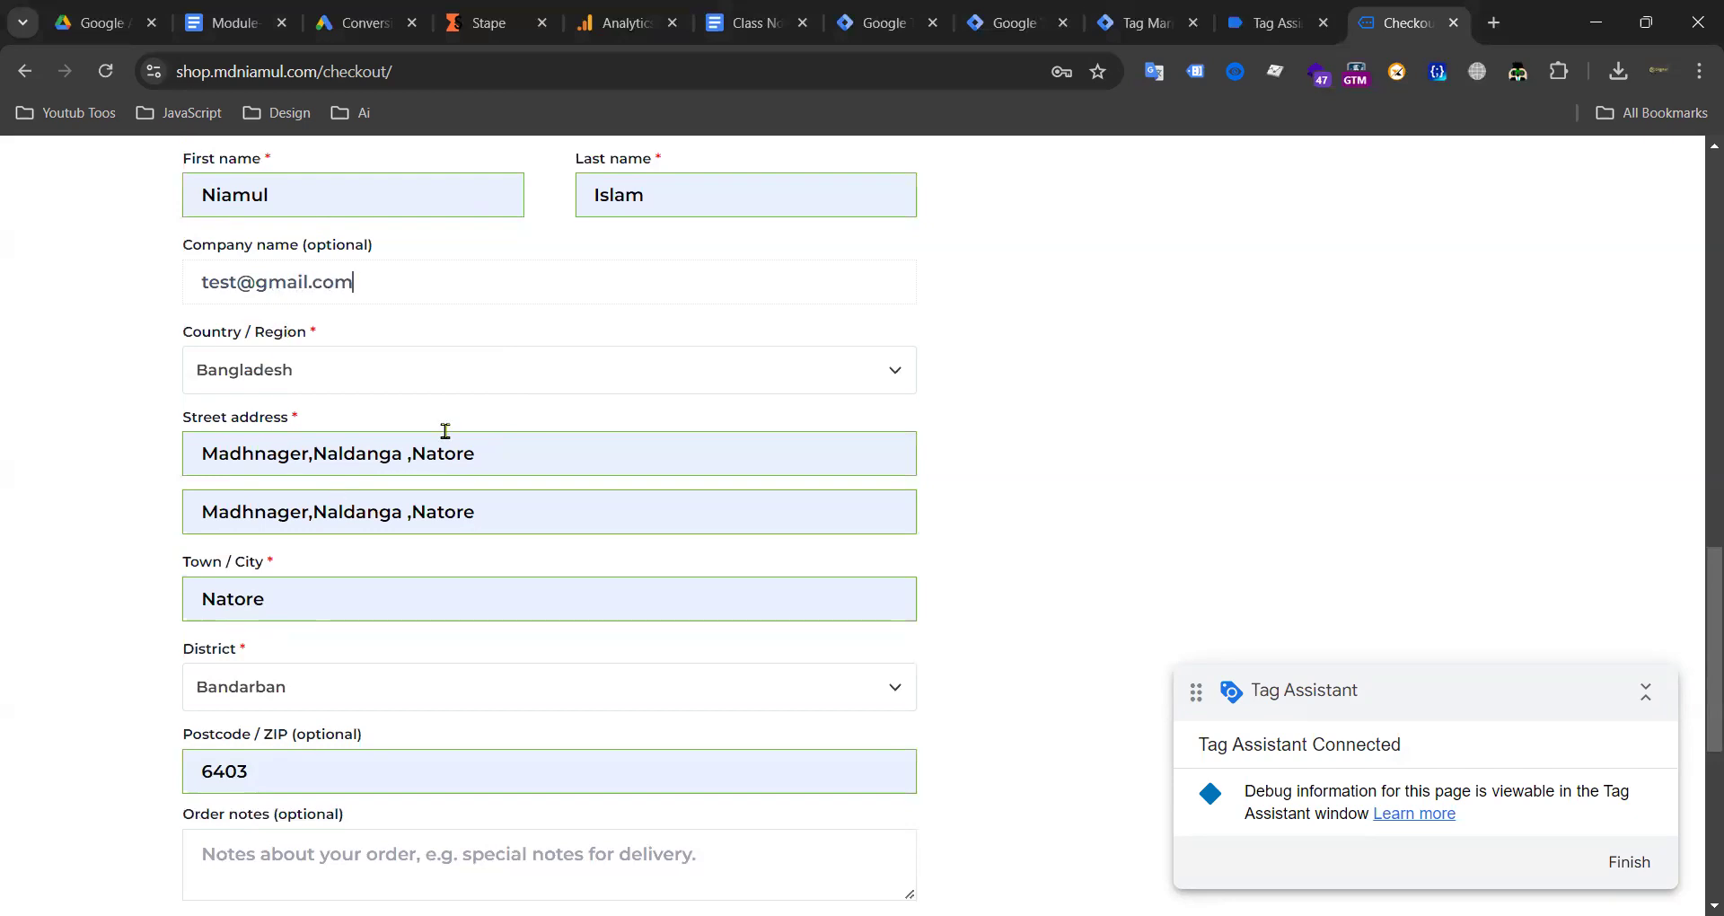
Step: Place the test order and bring up the server-side debug preview
scroll(769, 396, "down", 6)
scroll(1204, 443, "up", 14)
scroll(1097, 551, "up", 3)
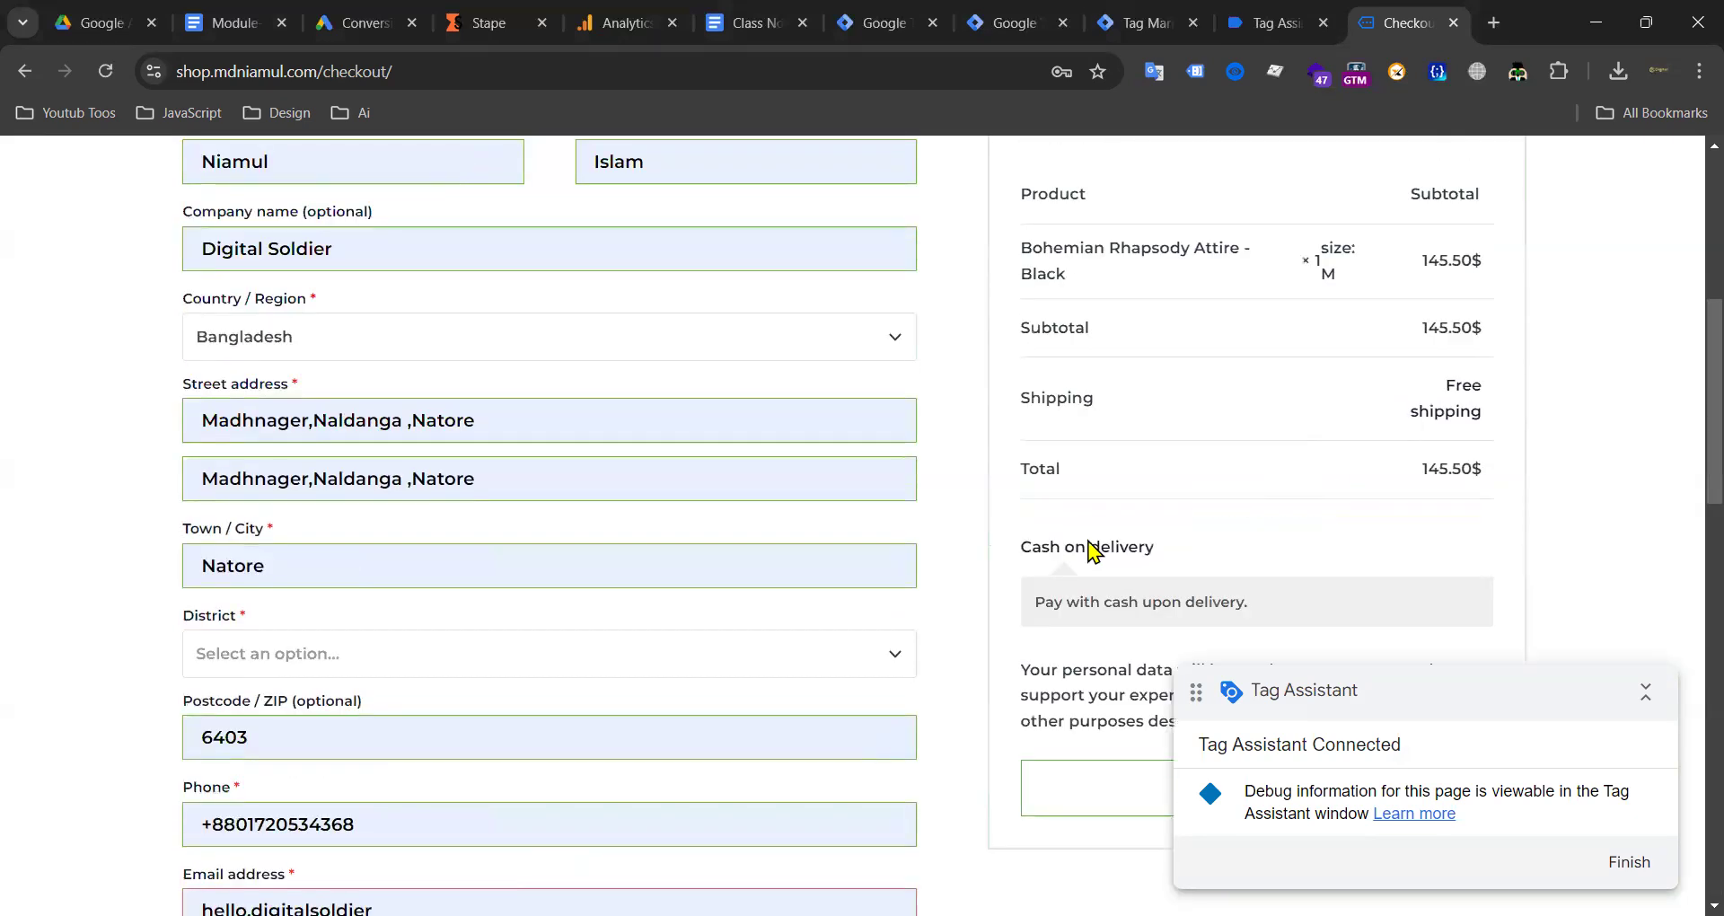
scroll(1204, 481, "down", 7)
left_click(1266, 193)
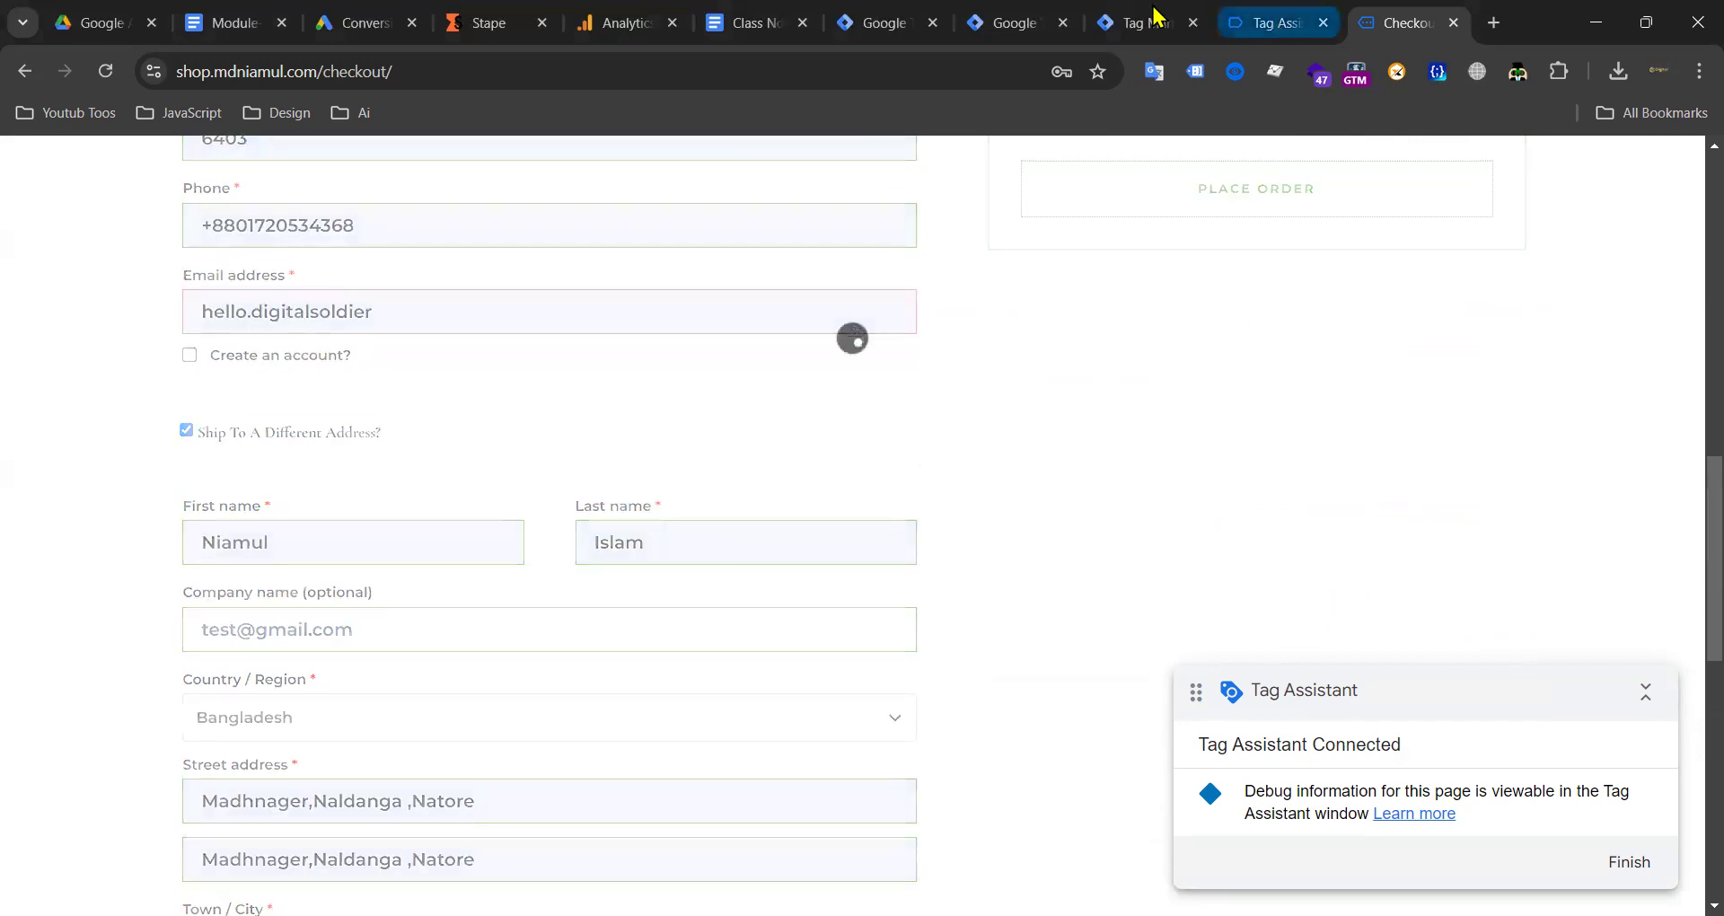
left_click(1274, 24)
left_click(1148, 23)
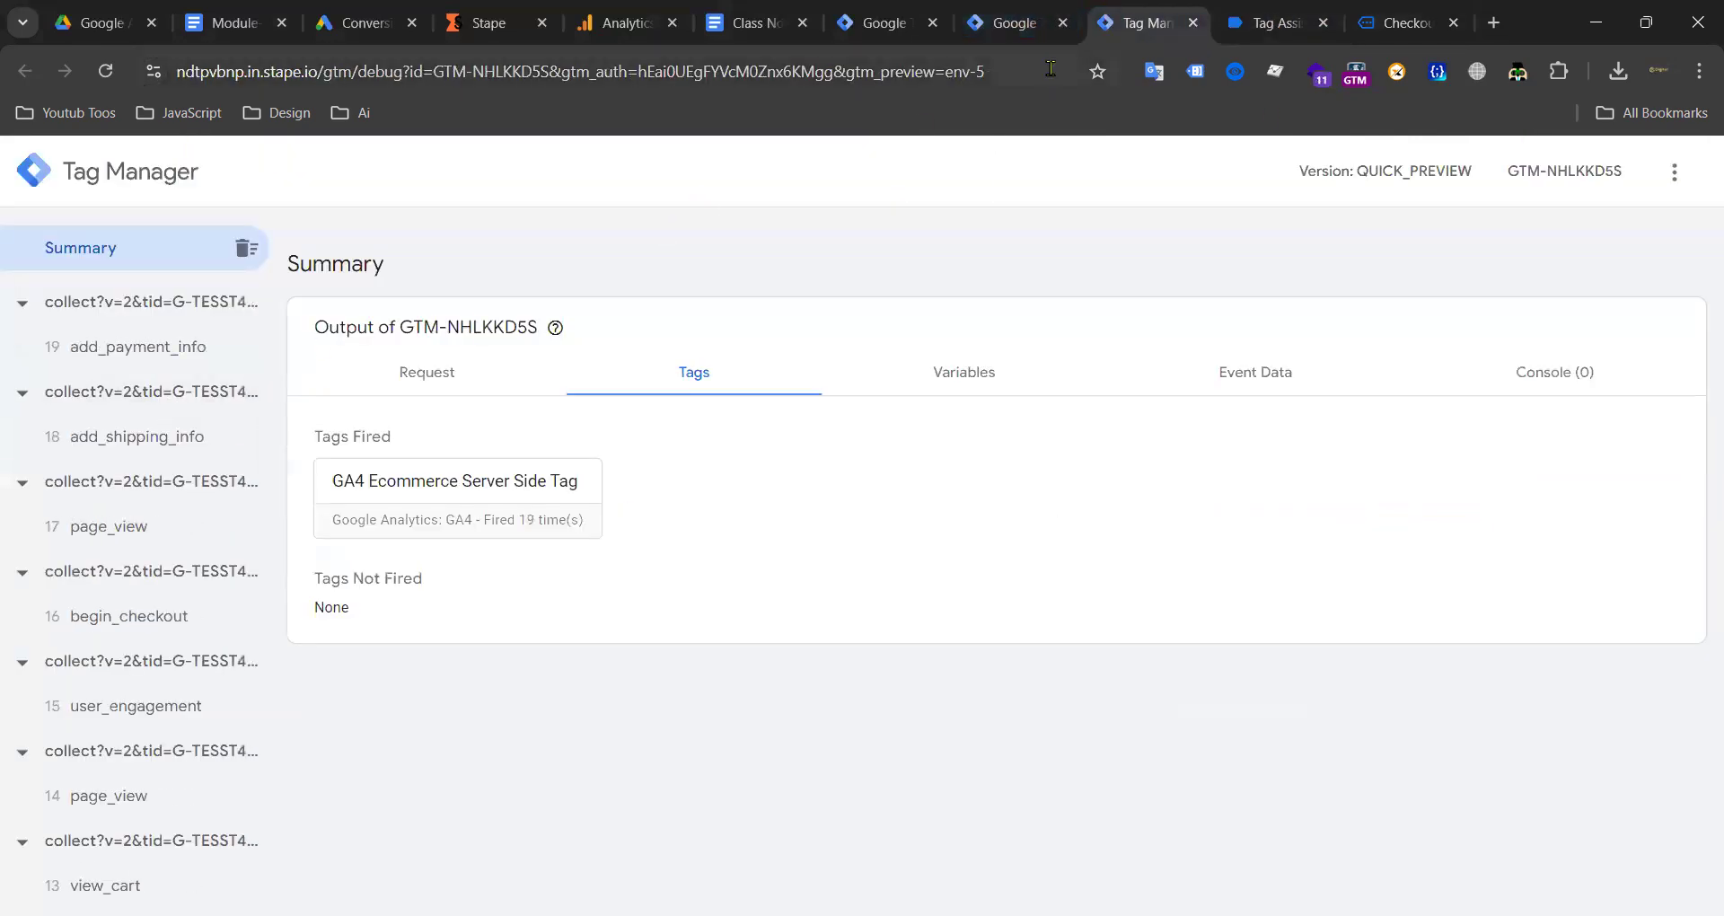
Step: Review the Google Ads conversions summary and its value rules alongside the web container tags
left_click(1009, 23)
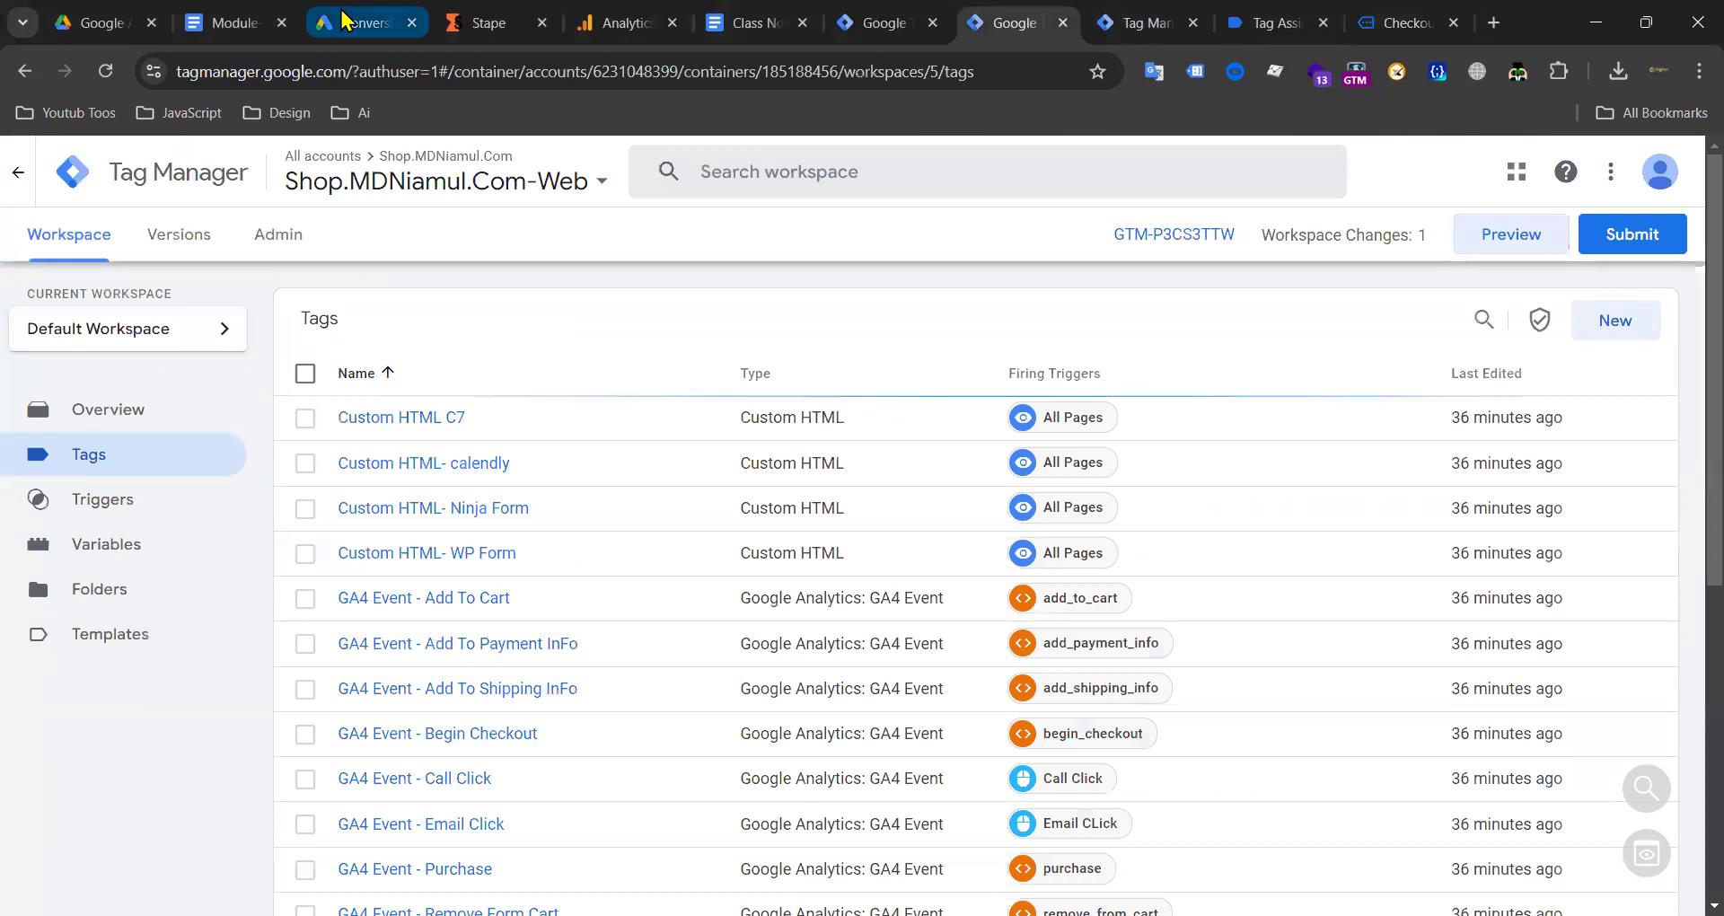
left_click(341, 18)
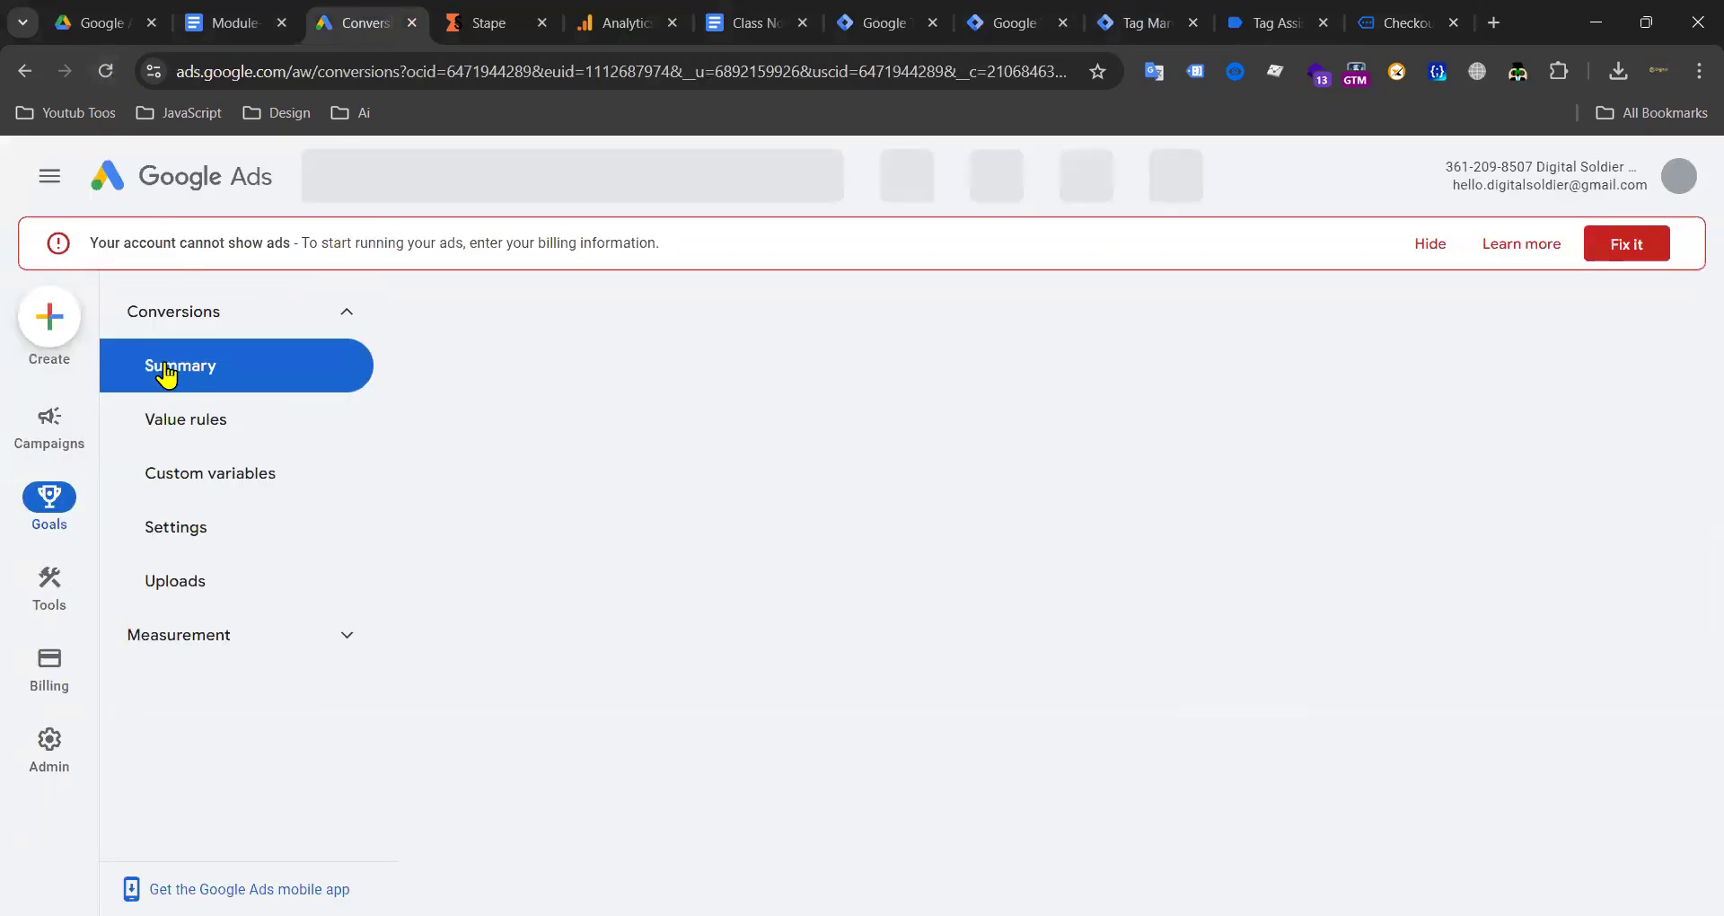
left_click(170, 418)
left_click(196, 371)
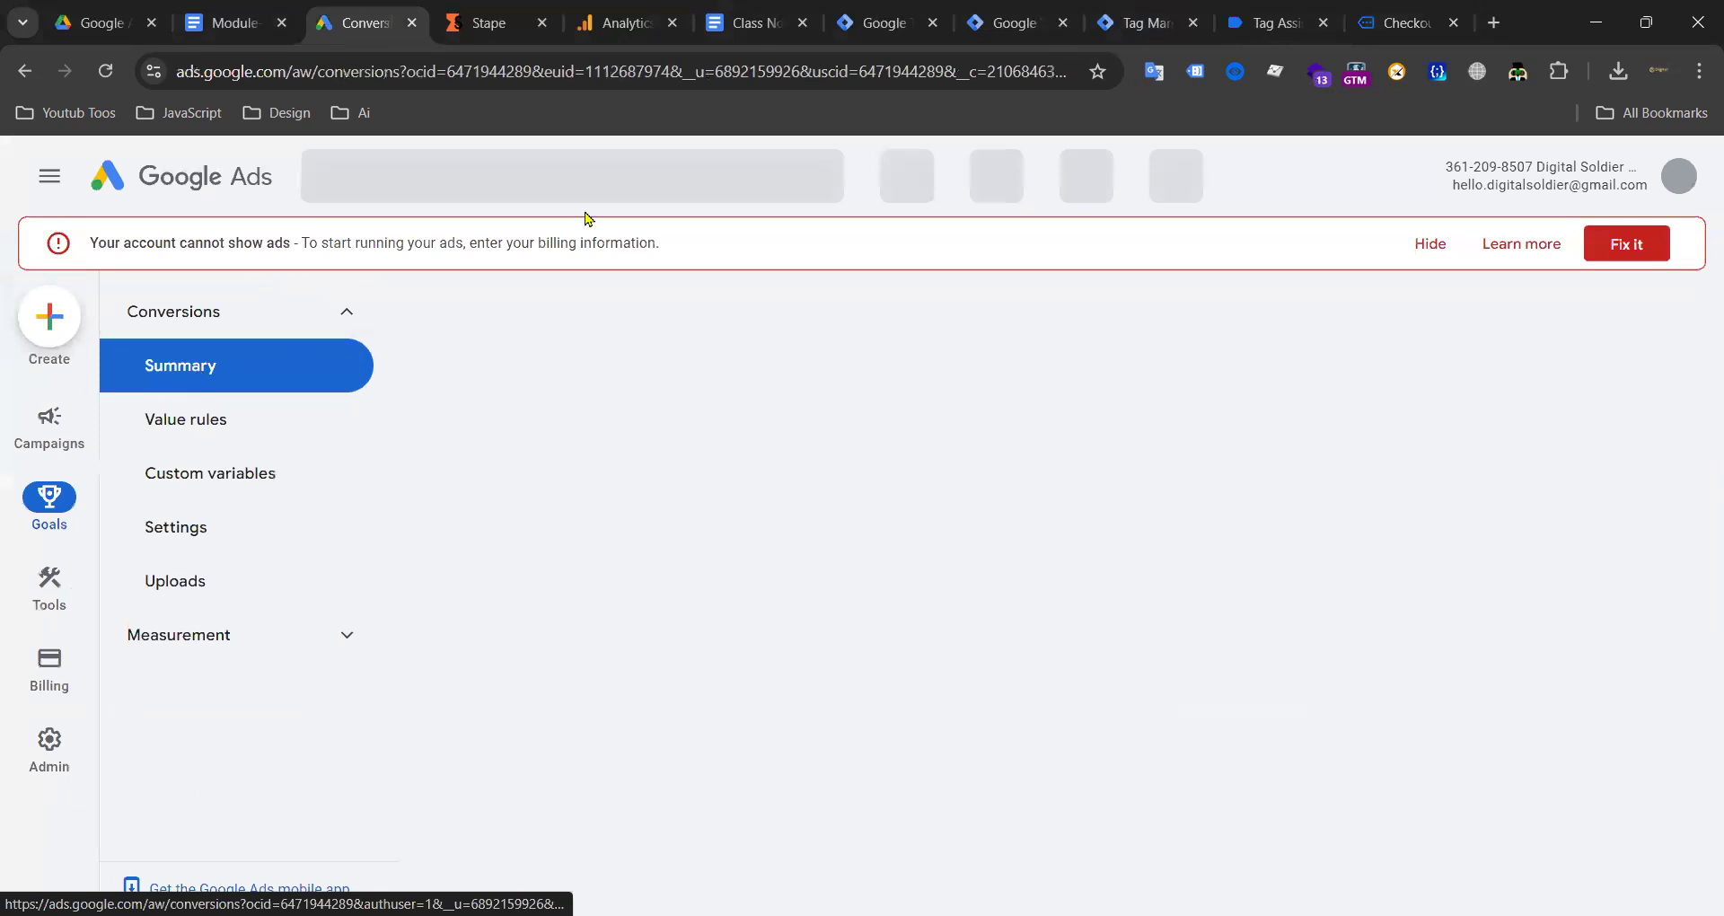
left_click(1015, 23)
scroll(467, 408, "down", 4)
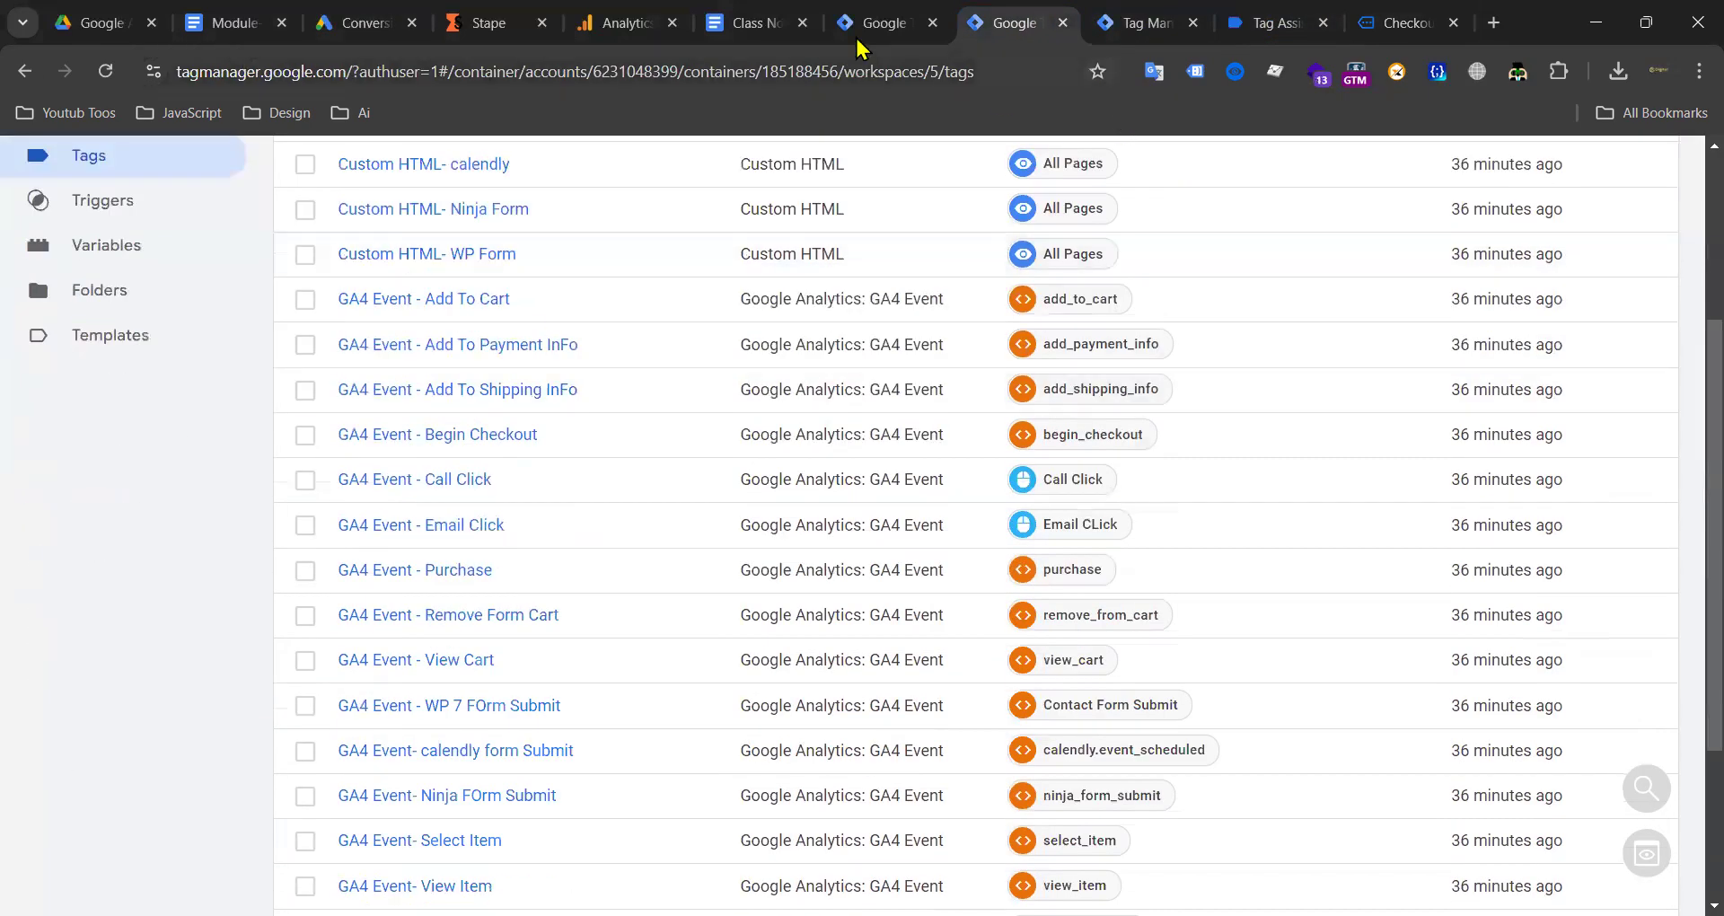
Step: Review the server container's Tags and Triggers lists, then bring up the Class Notes document
left_click(880, 22)
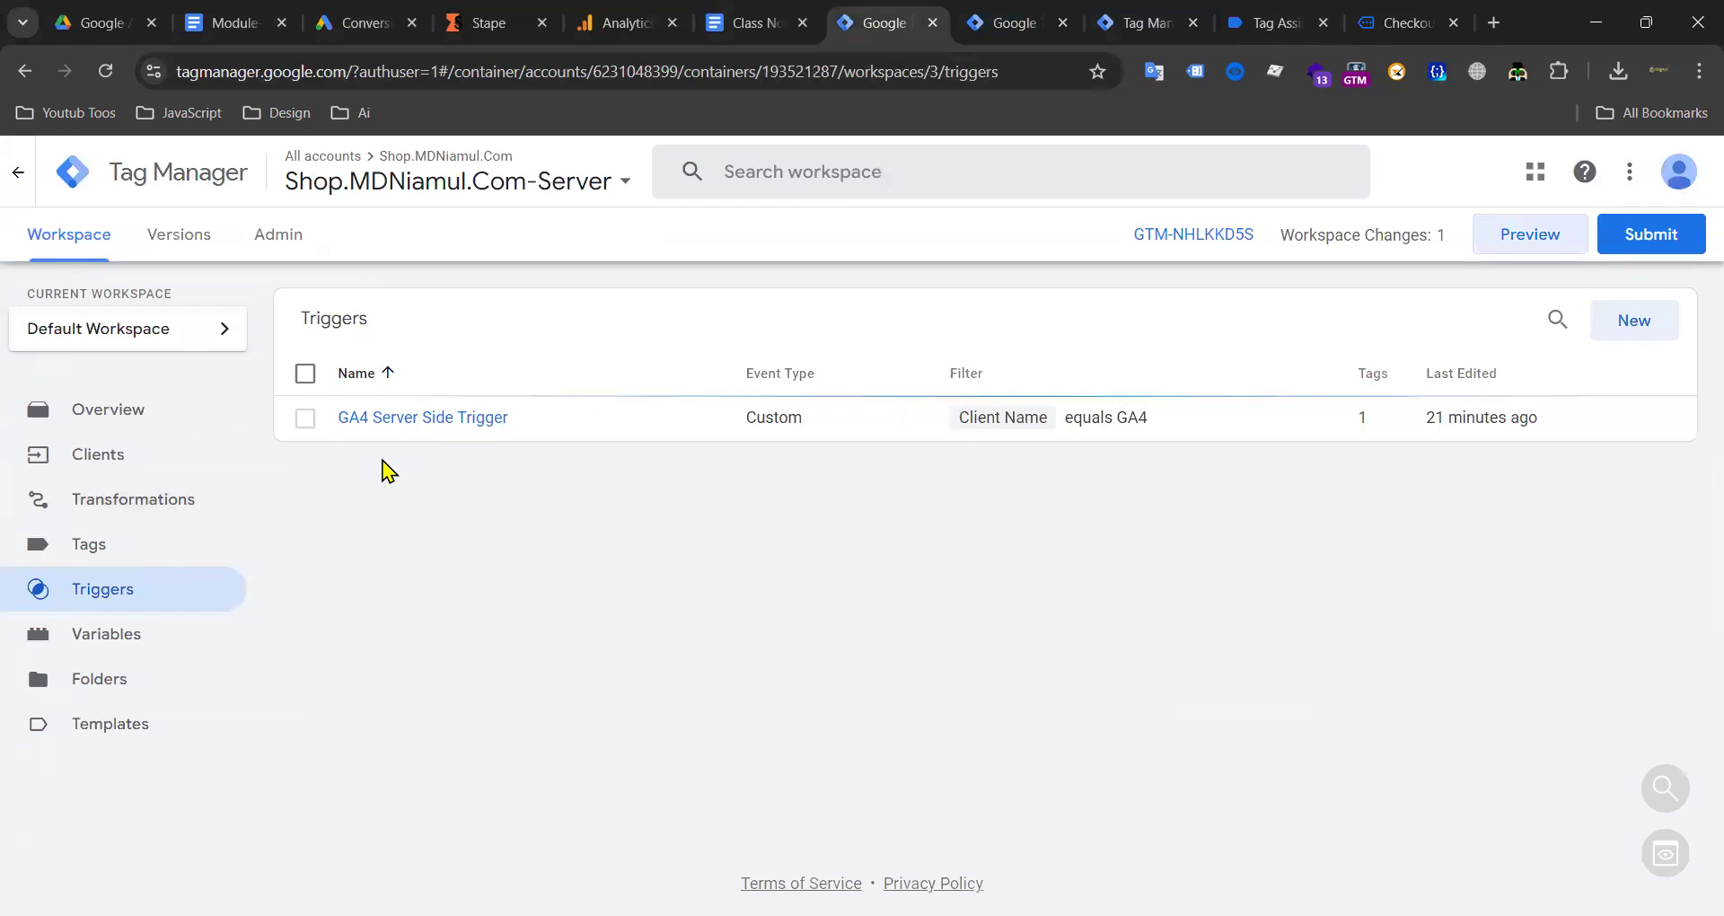
left_click(94, 549)
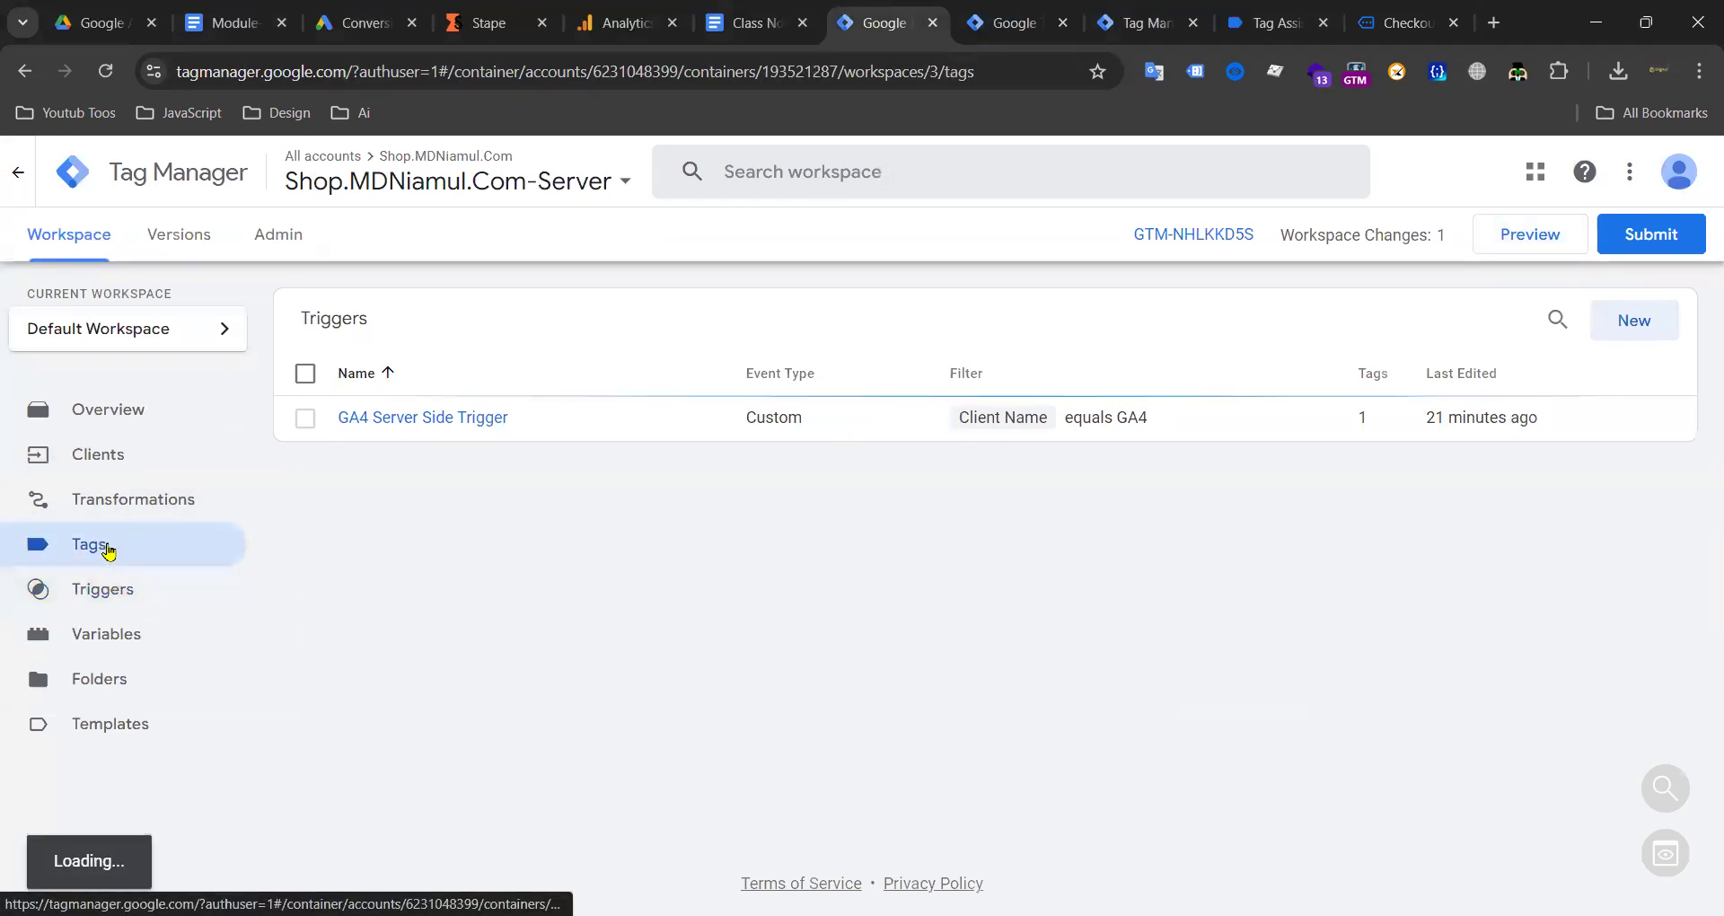
left_click(109, 599)
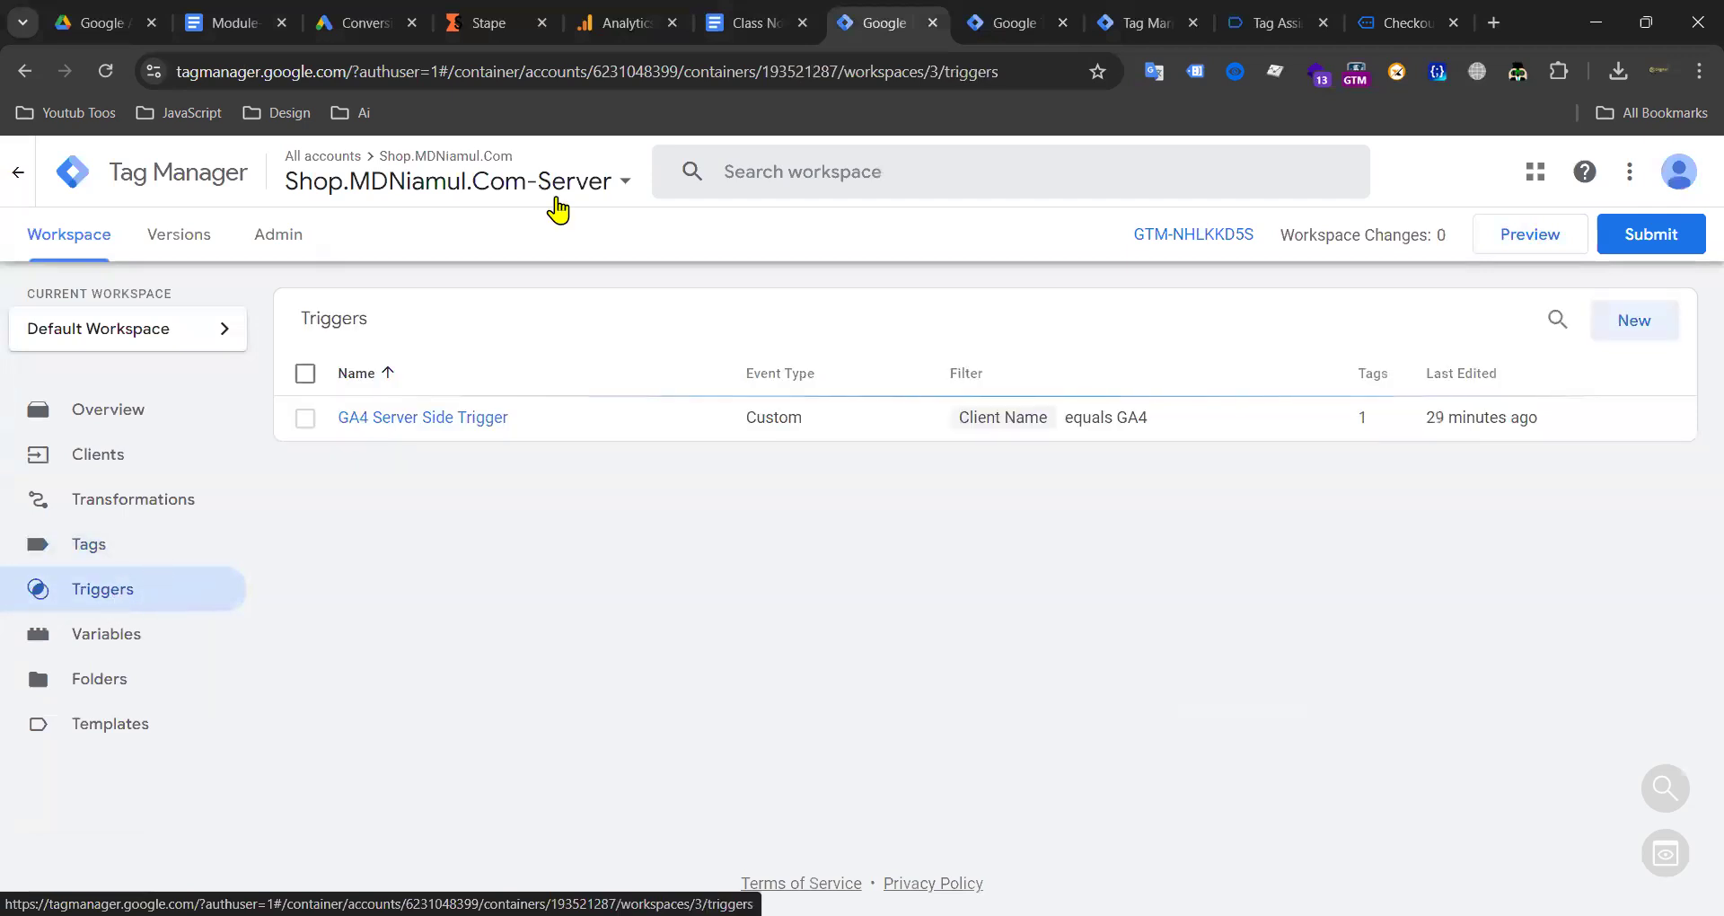
left_click(754, 20)
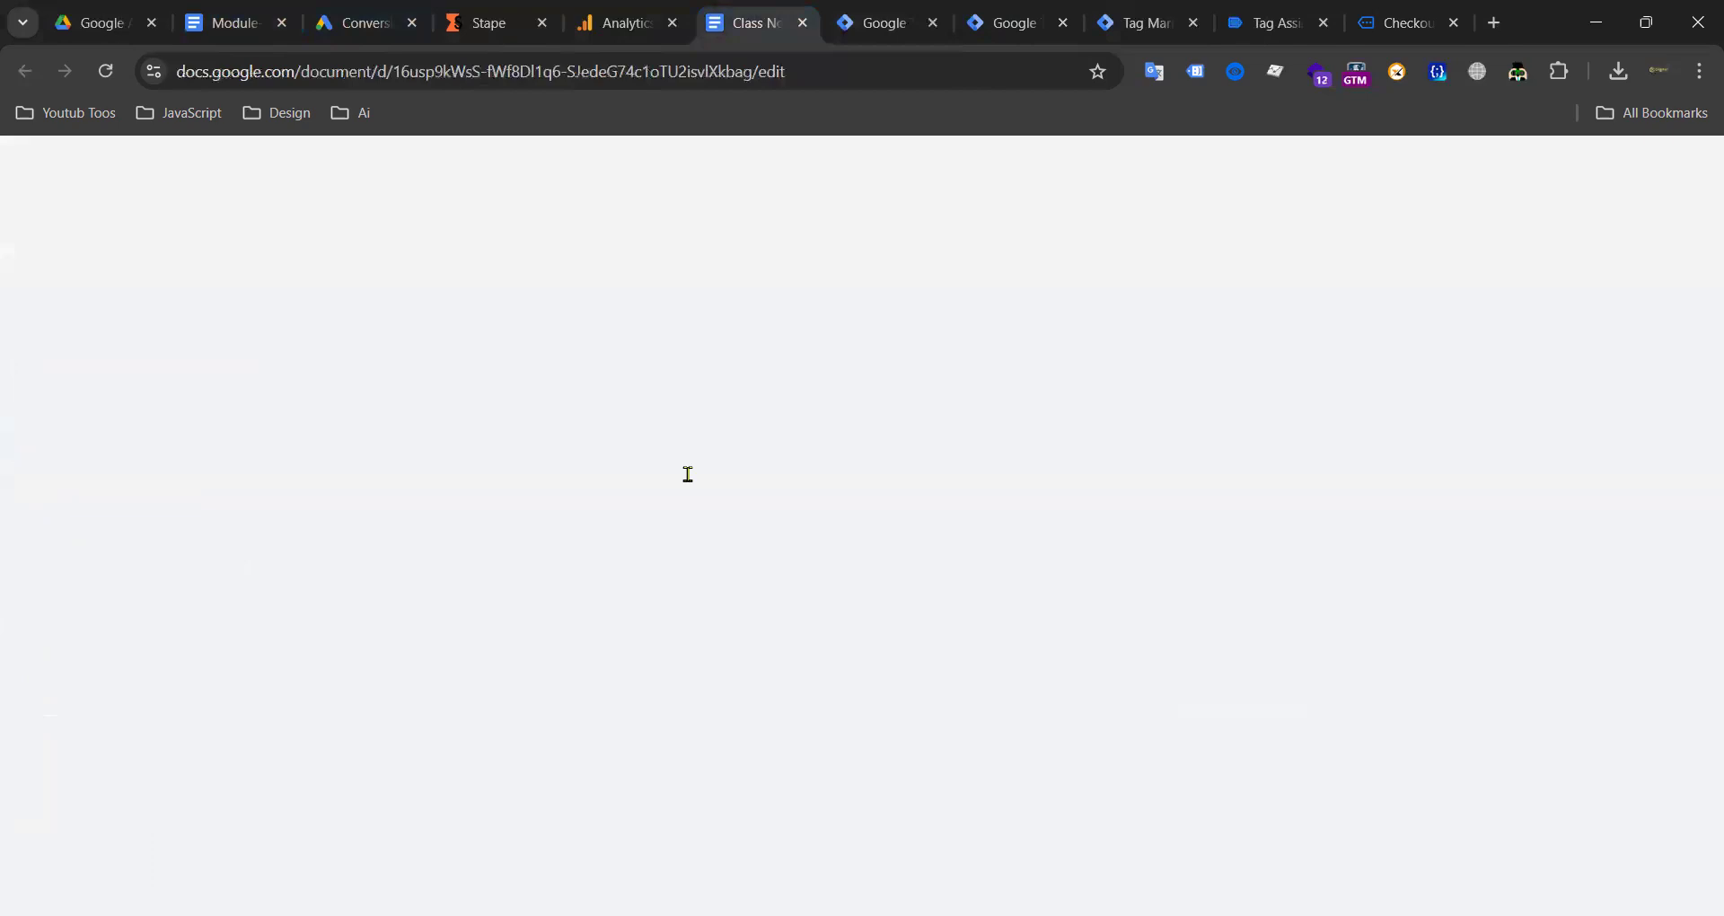
Step: Type the event lines Purchase, Add to Cart, Chackout and Lead in the class note
type("Purchase")
key("Return")
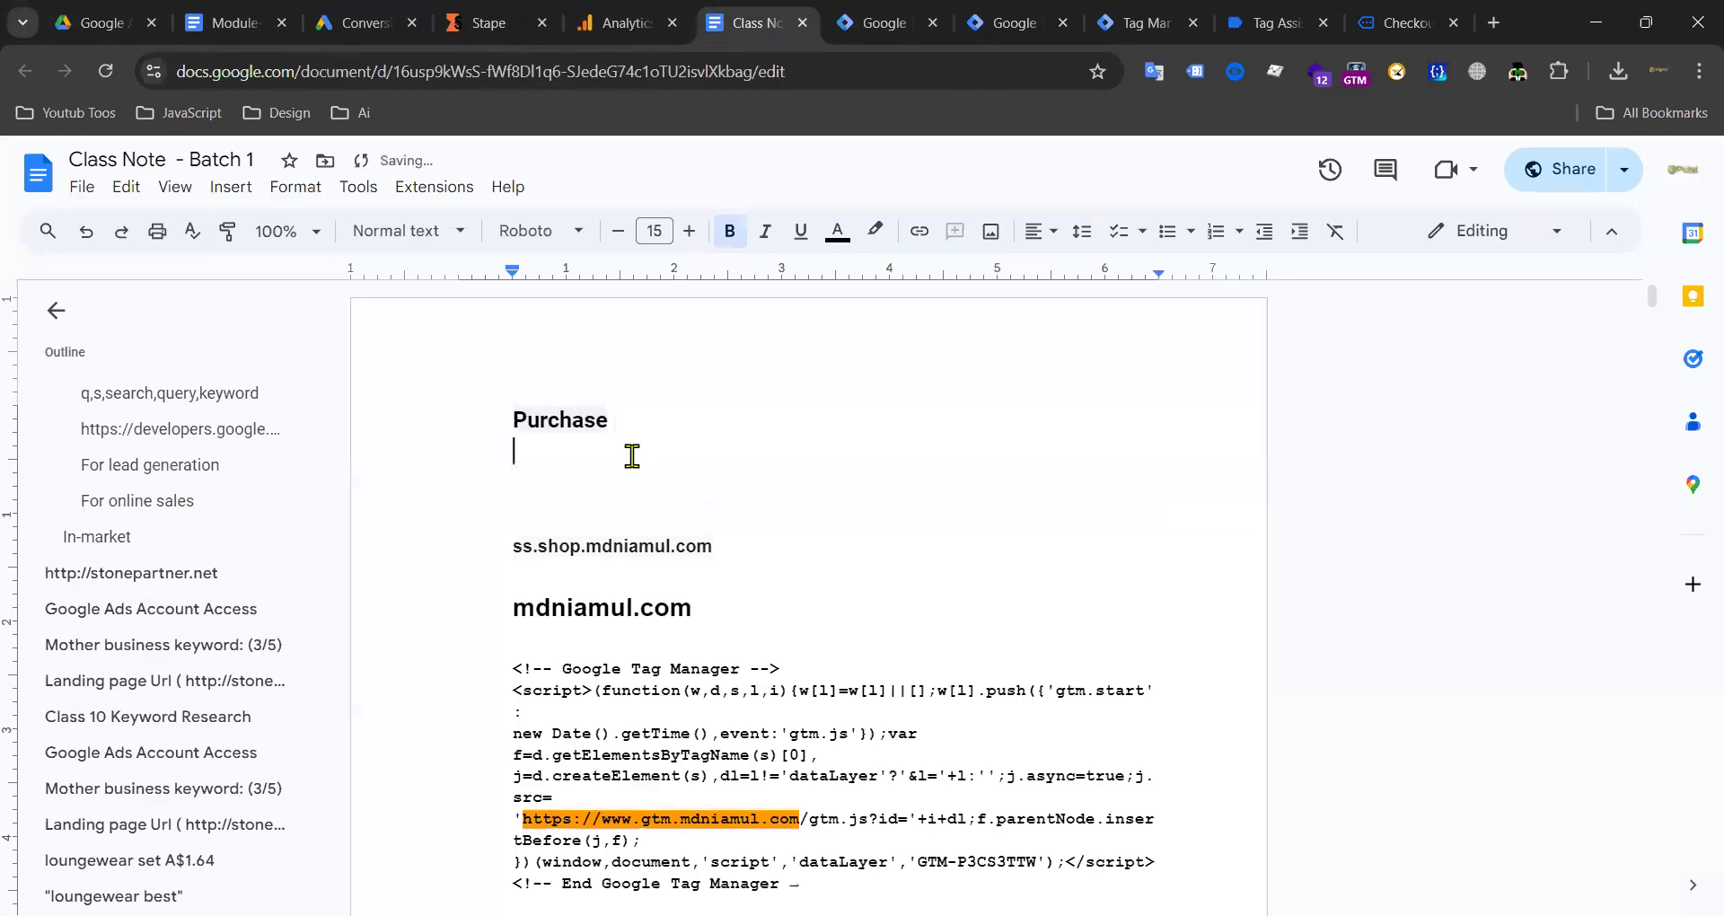
type("Ad")
type("d toact")
key("BackSpace")
key("BackSpace")
key("BackSpace")
key("BackSpace")
type("to Cart")
key("Return")
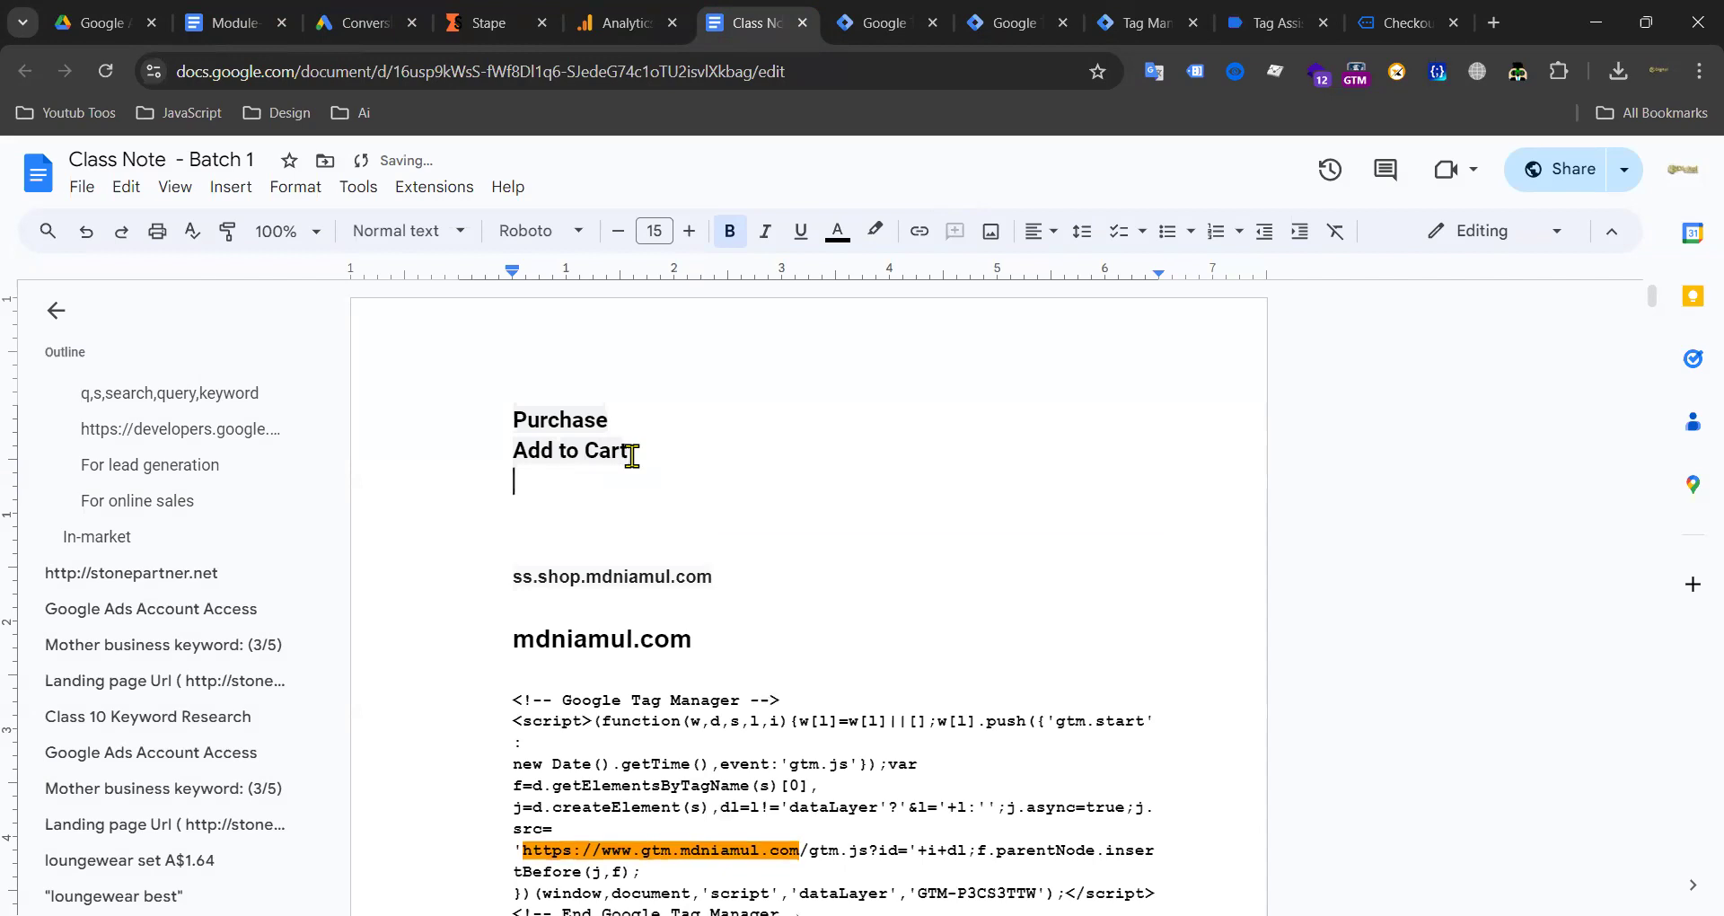
type("Cehck")
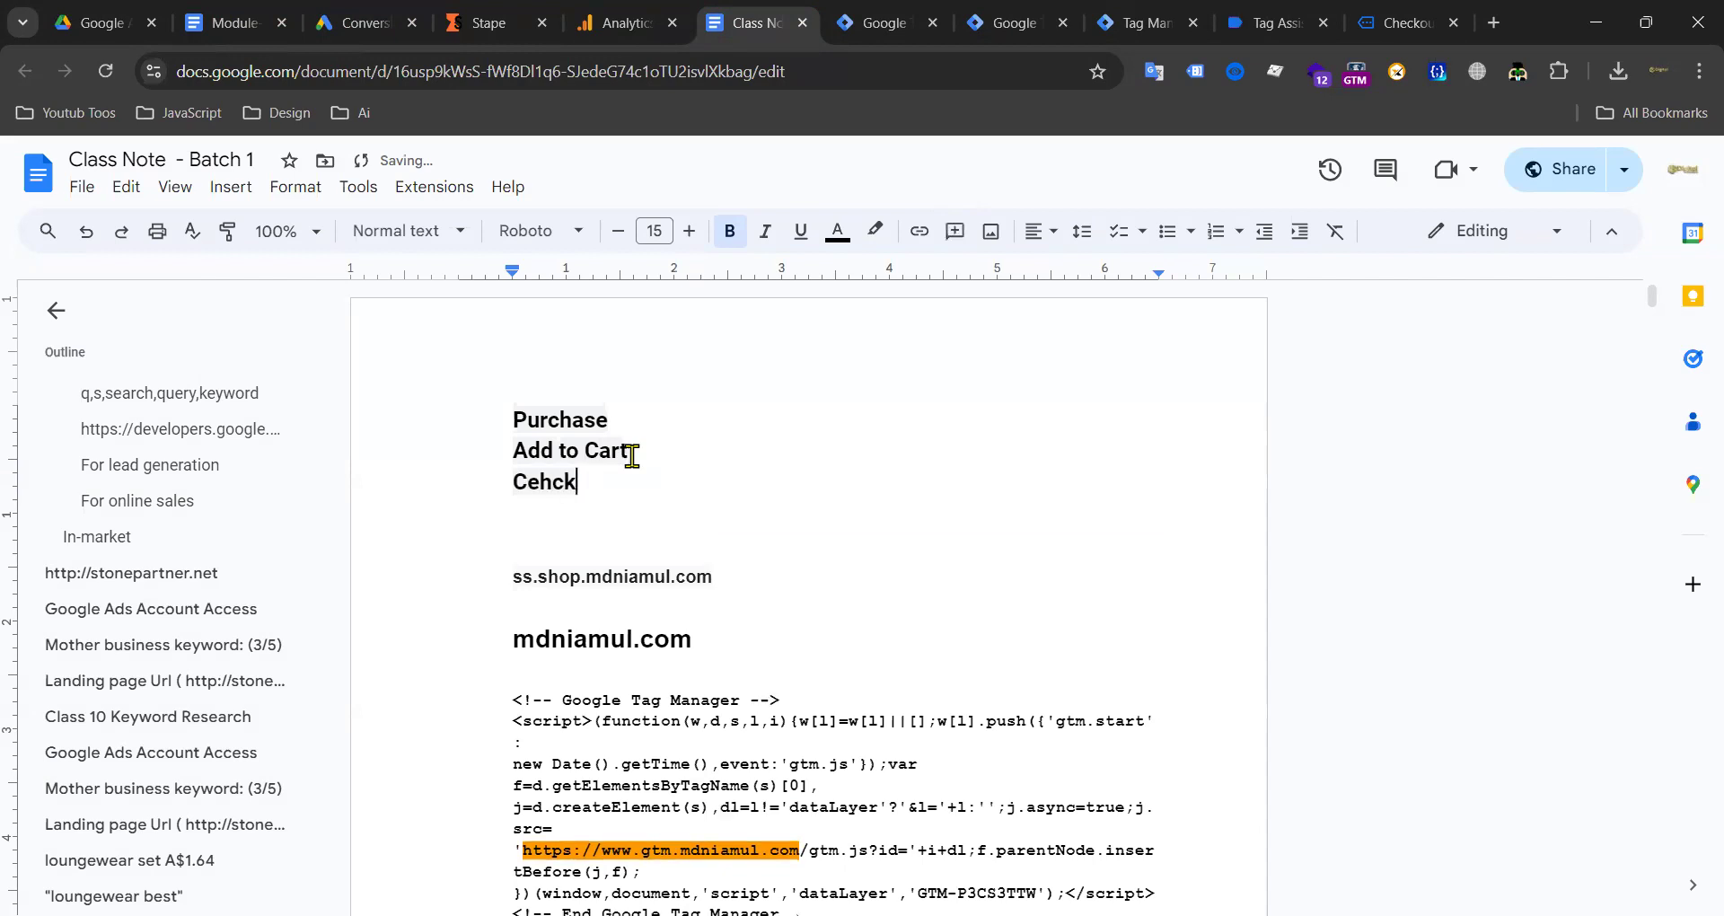
key("BackSpace")
key("BackSpace")
key("BackSpace")
type("hacko")
key("Return")
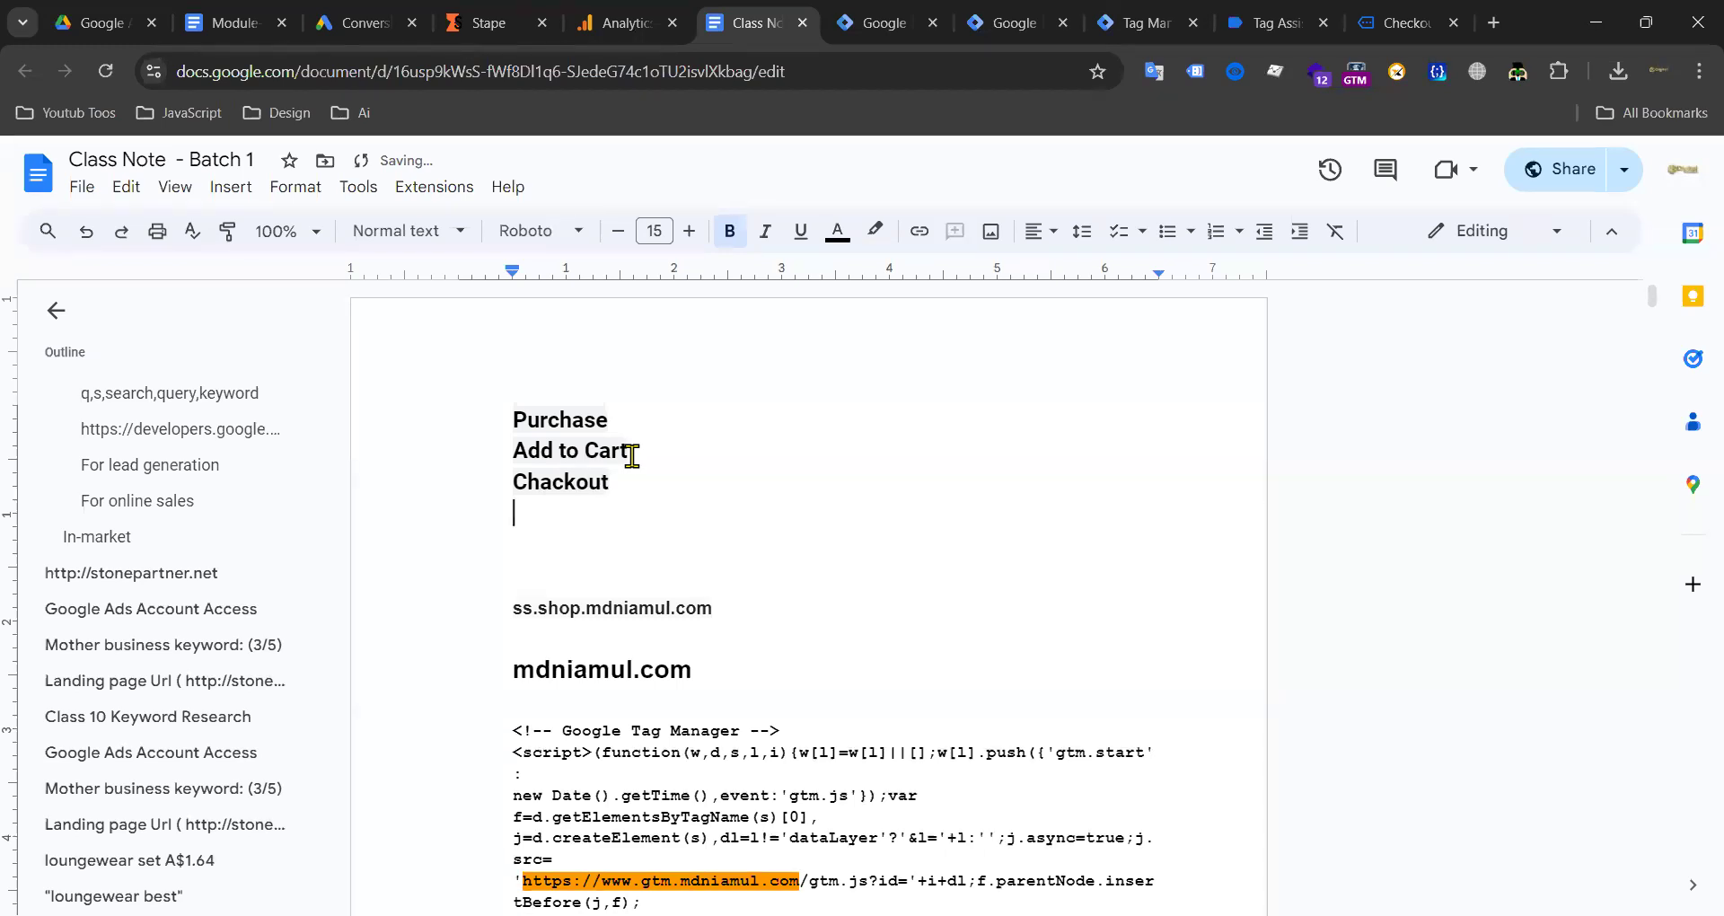
type("Lead")
Step: Add a 'Cov' conversion ID line and a 'Con l' label line under Purchase, then select them
left_click_drag(557, 514, 489, 393)
left_click(764, 439)
left_click(619, 416)
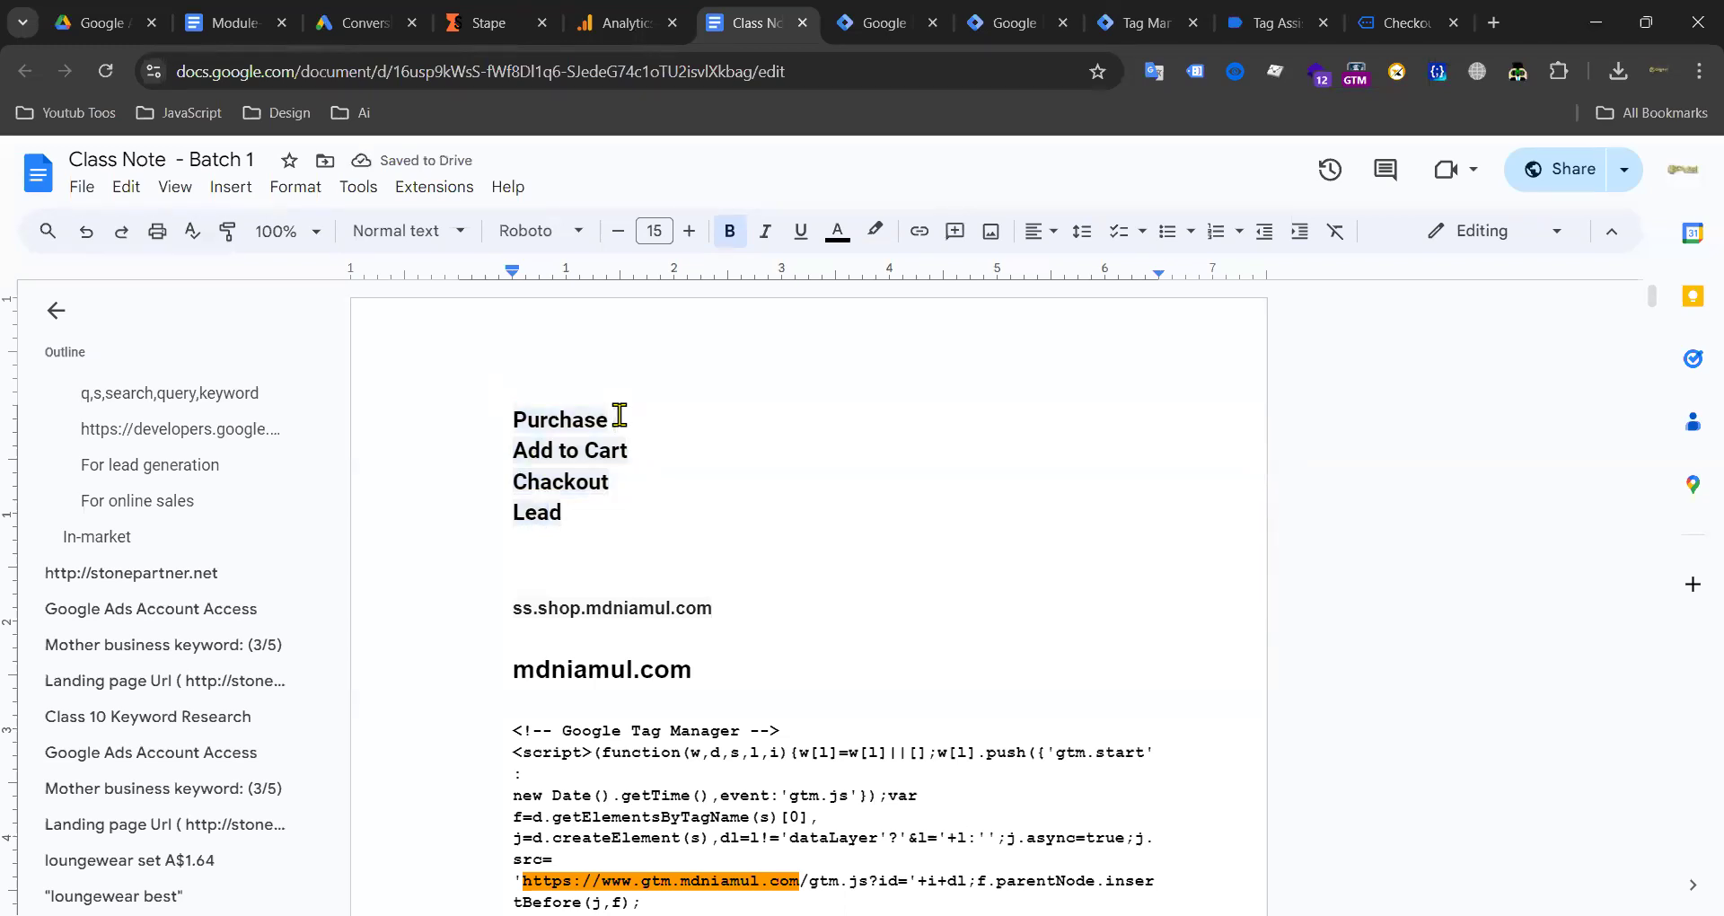
key("Return")
key("Return")
type("con : 086785365475")
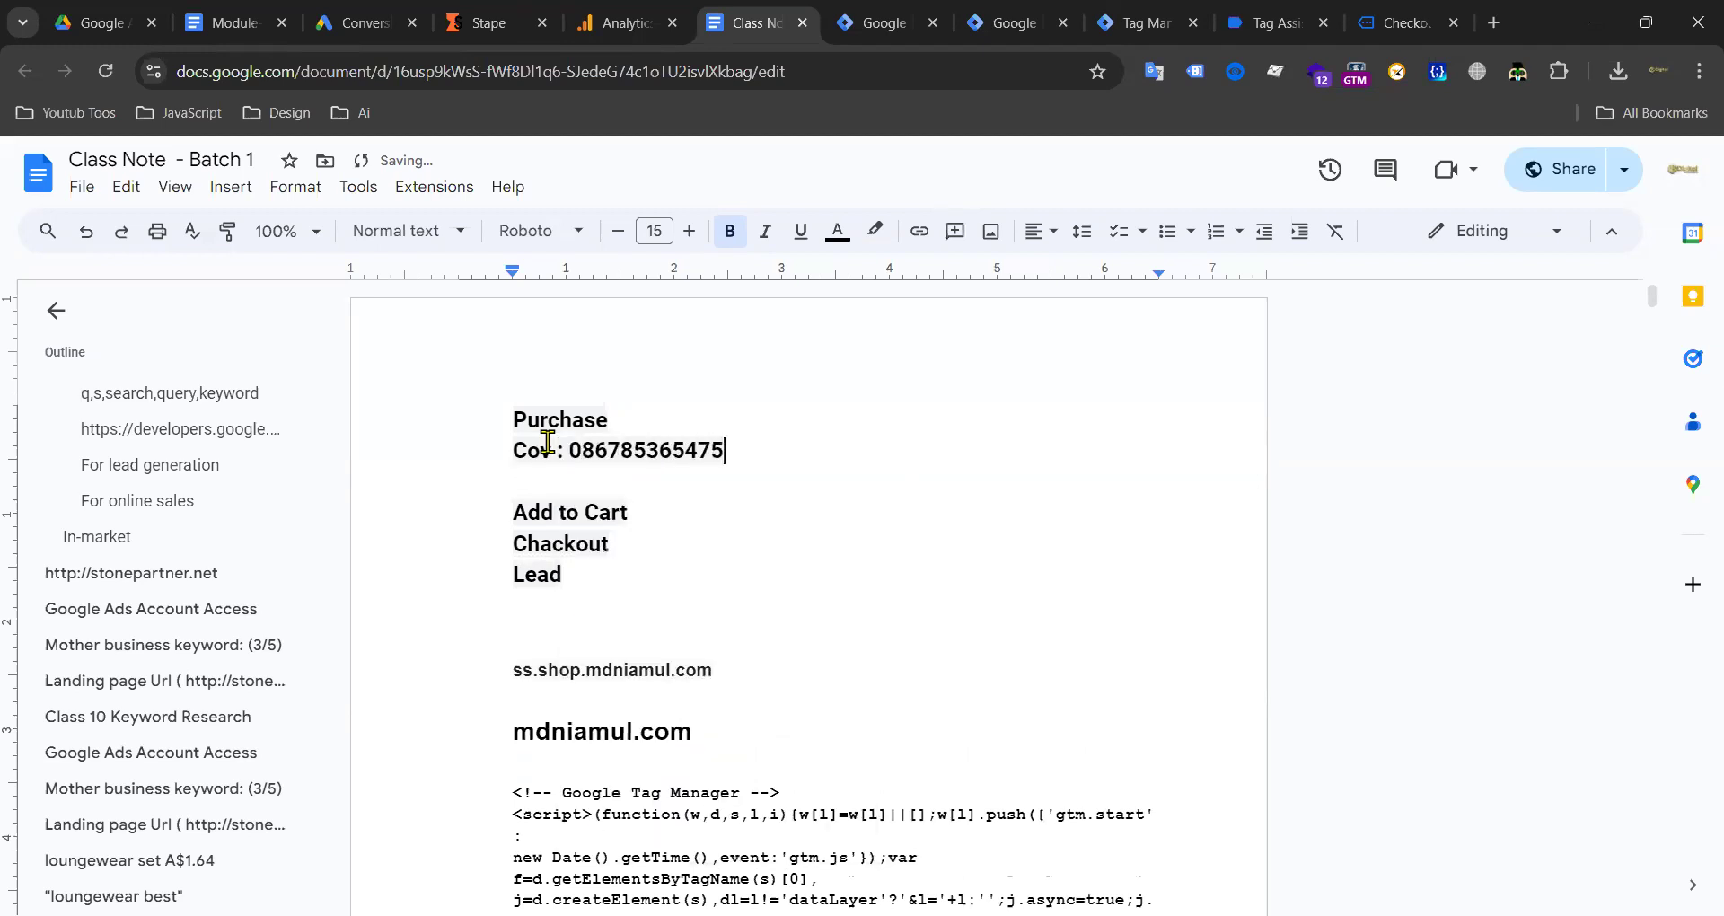
left_click(593, 456)
key("BackSpace")
key("BackSpace")
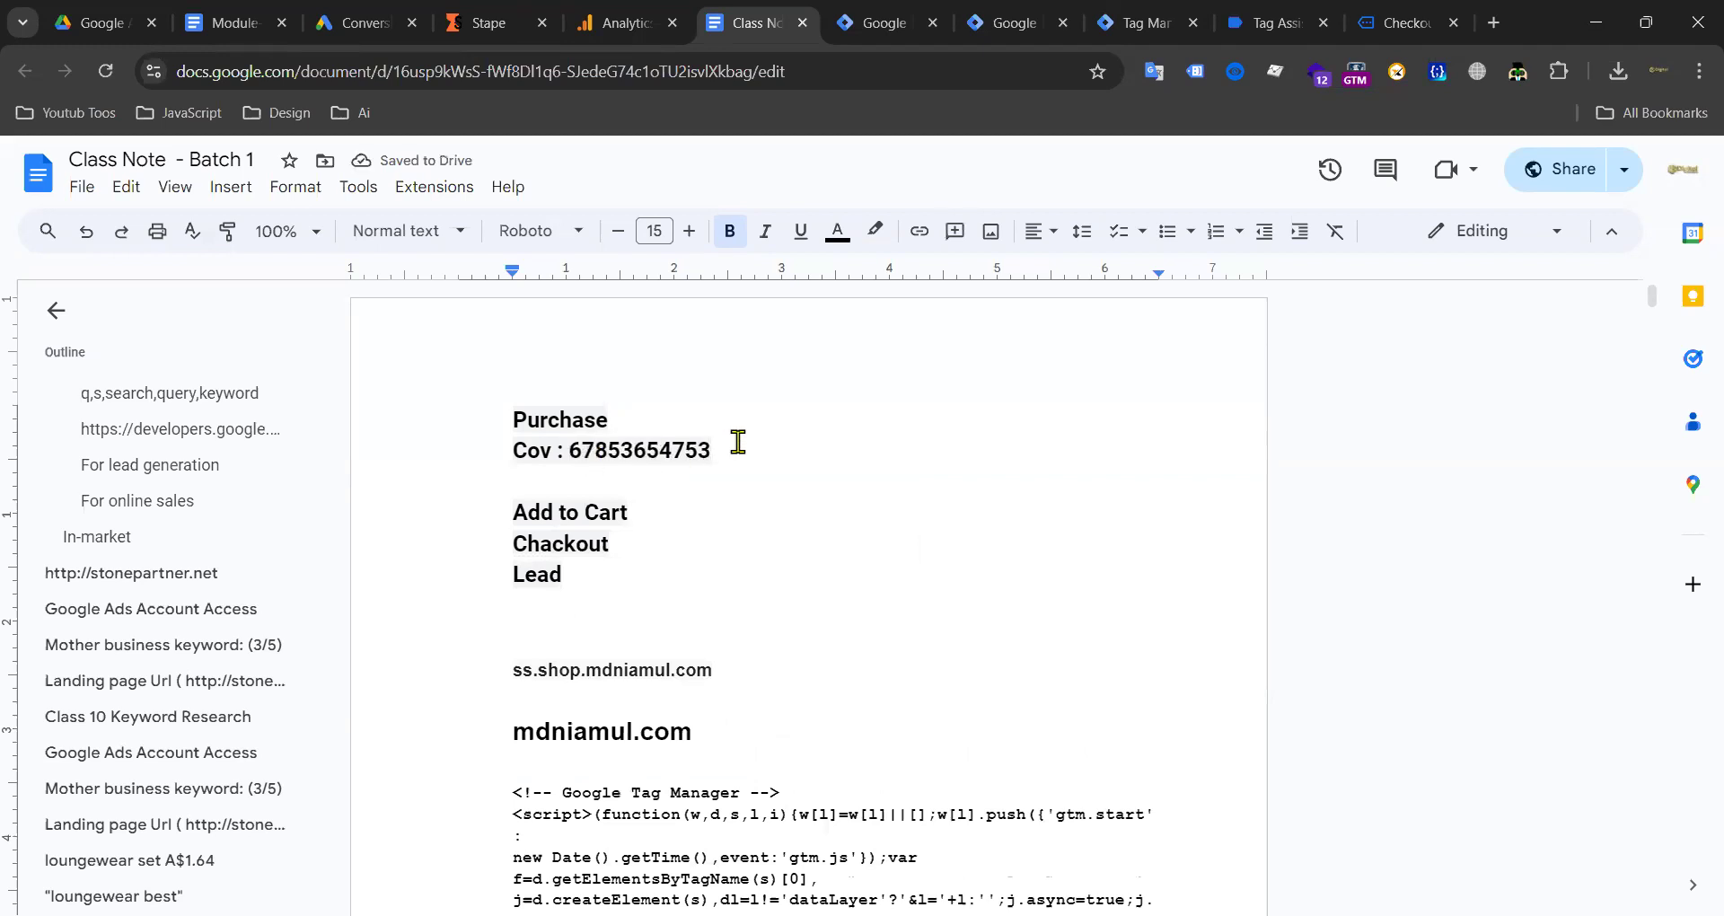
left_click(738, 441)
key("Return")
type("co")
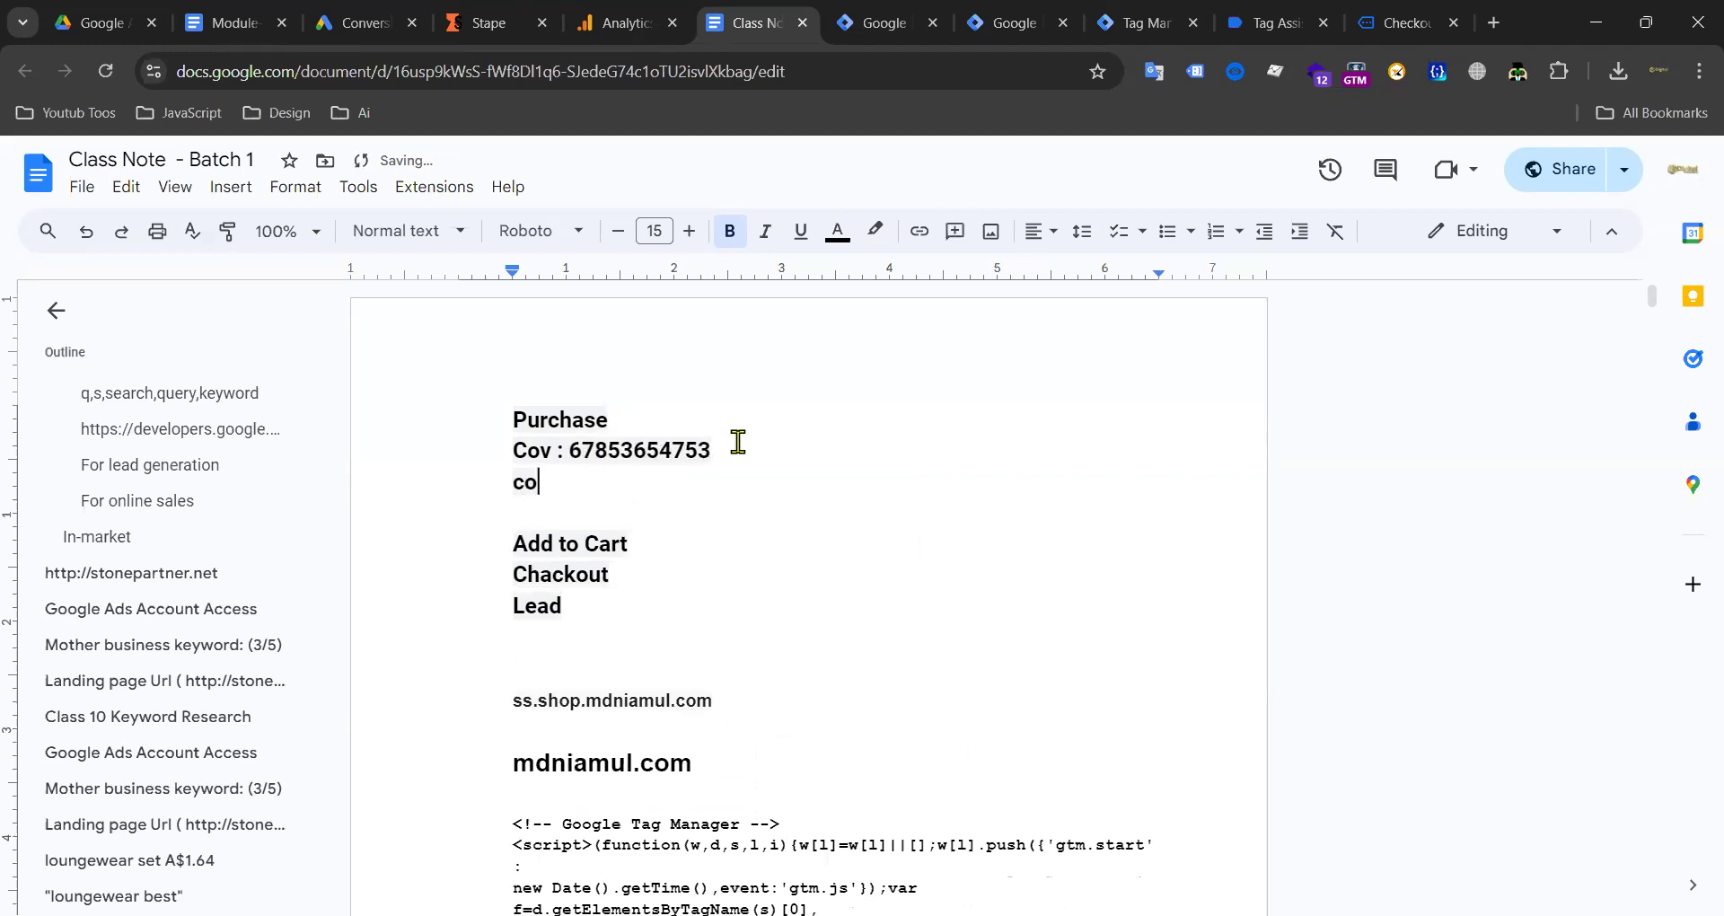
type("n l: hyfd97876234gyufsdr7t32")
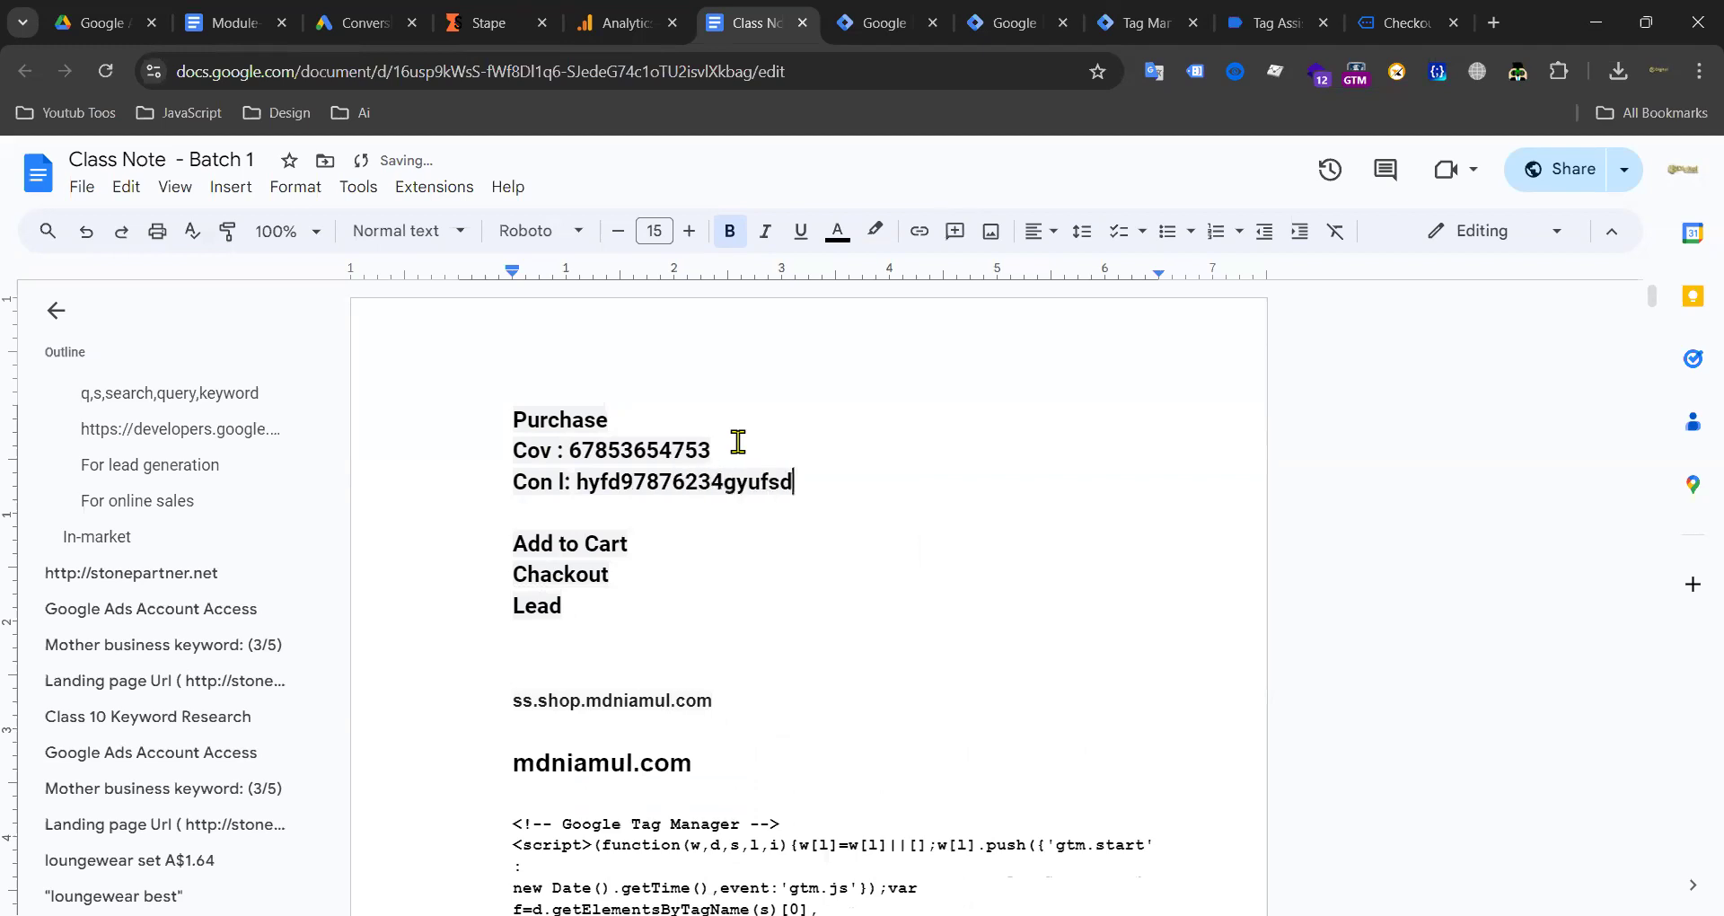
left_click_drag(957, 486, 509, 455)
key("ctrl+c")
left_click(647, 558)
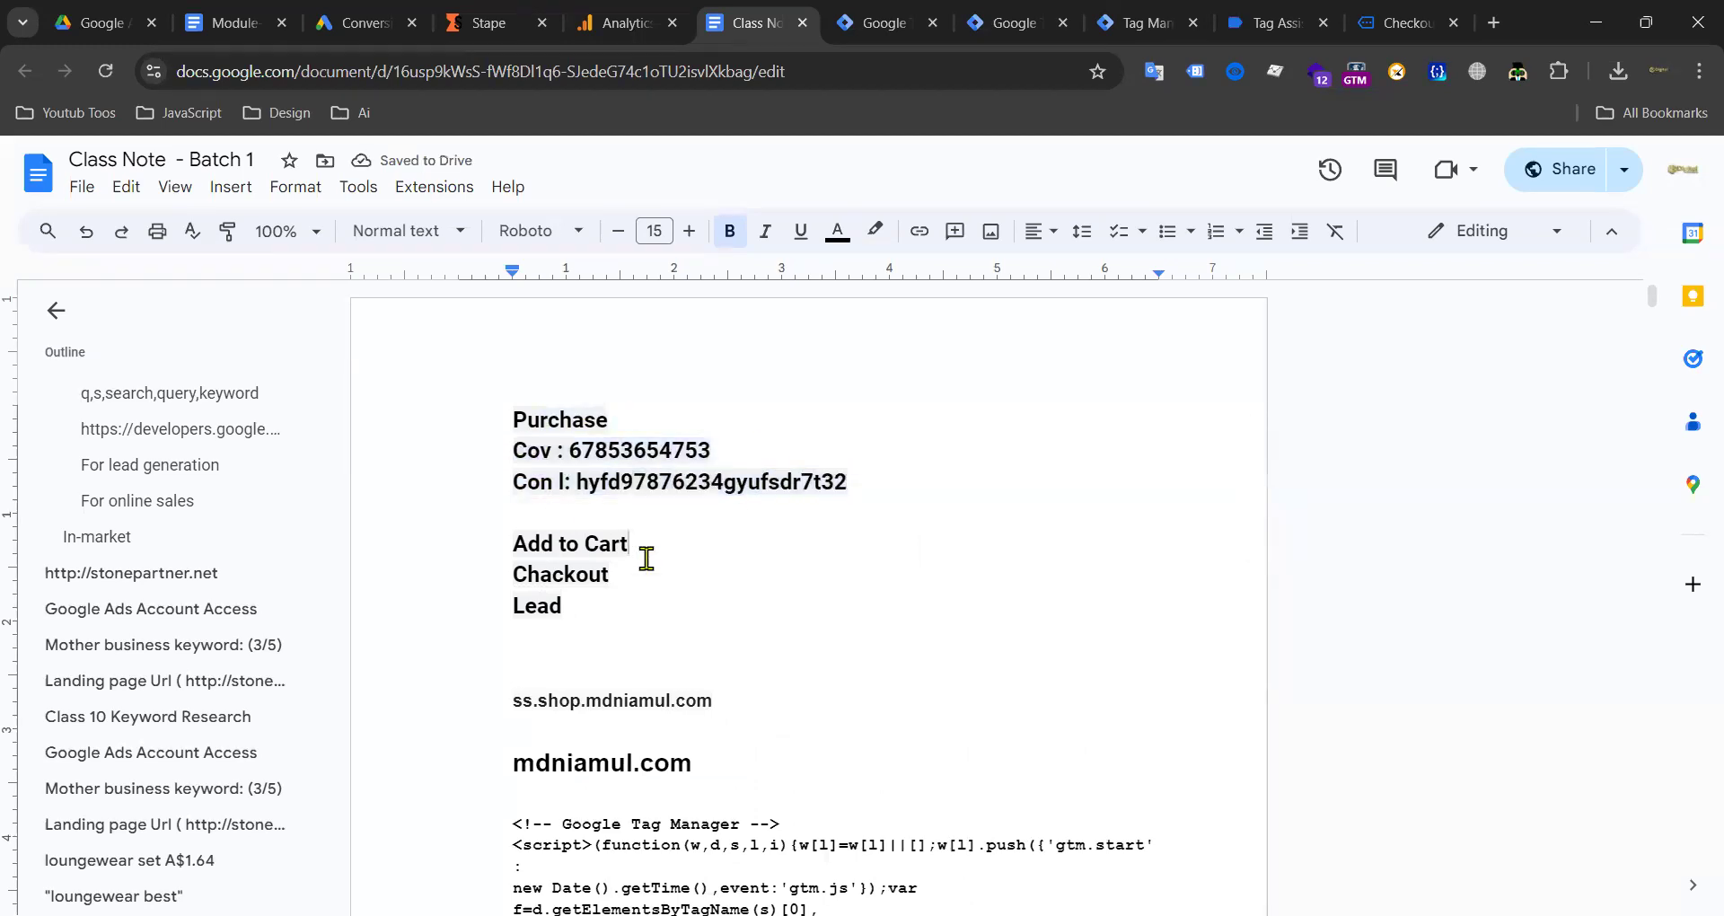
Step: Paste the Cov and Con l lines under Add to Cart, Chackout and Lead, with blank separator lines
key("Return")
key("ctrl+v")
left_click(636, 636)
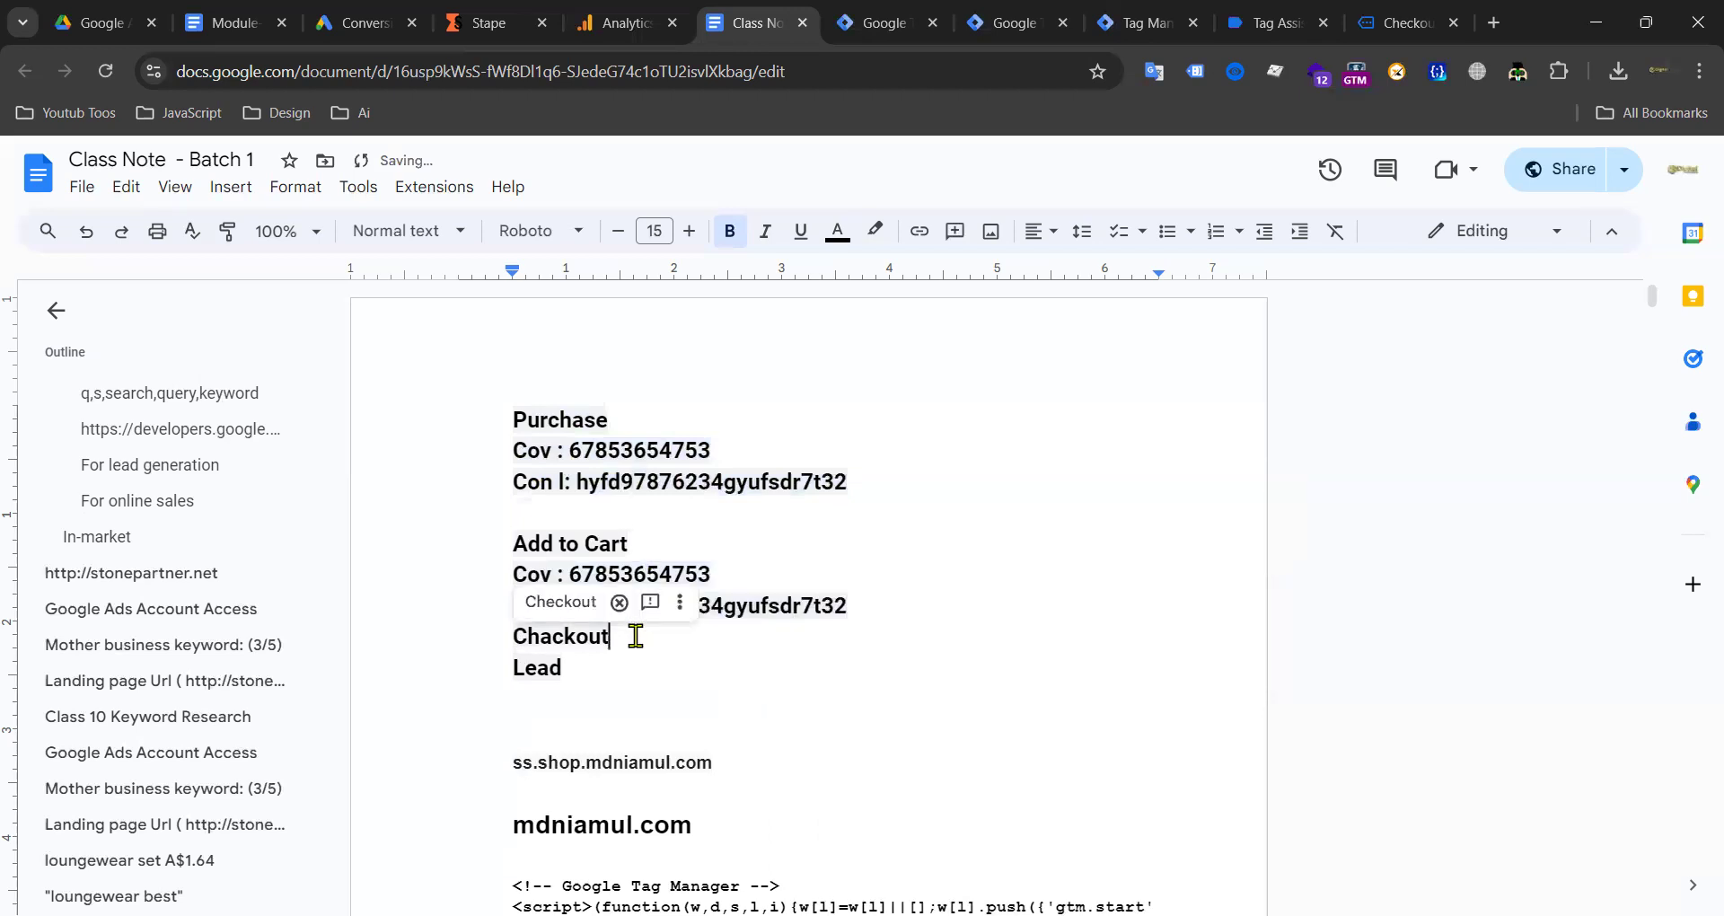
key("Return")
key("ctrl+v")
scroll(593, 503, "down", 7)
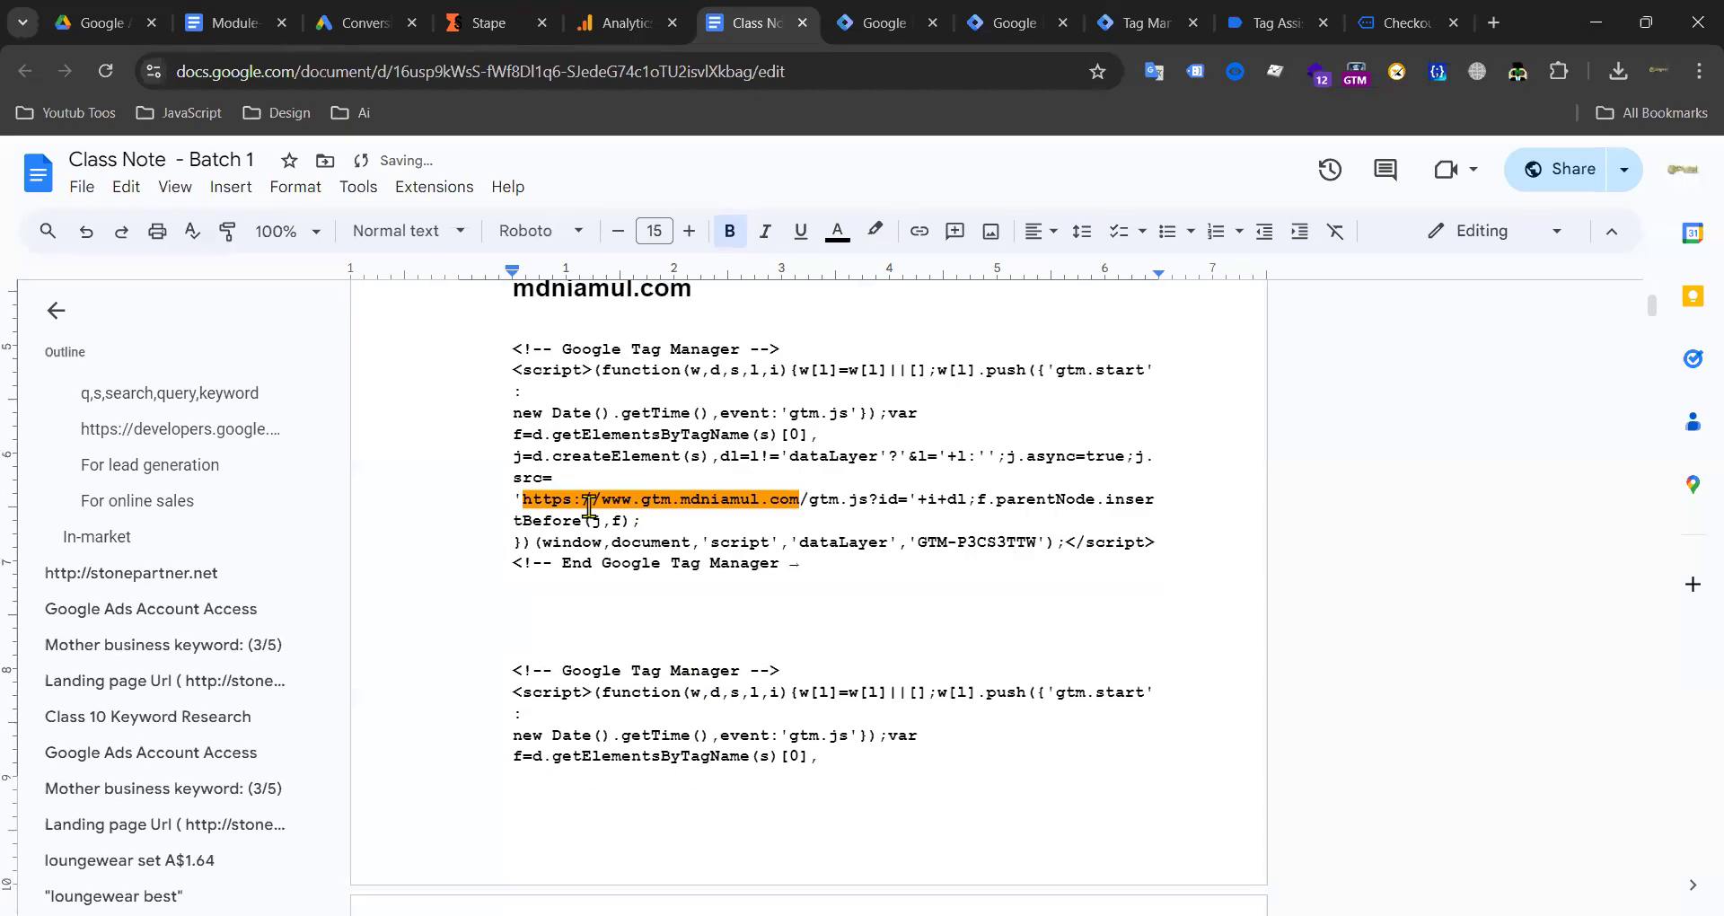
scroll(579, 449, "up", 3)
left_click(577, 475)
key("ctrl+v")
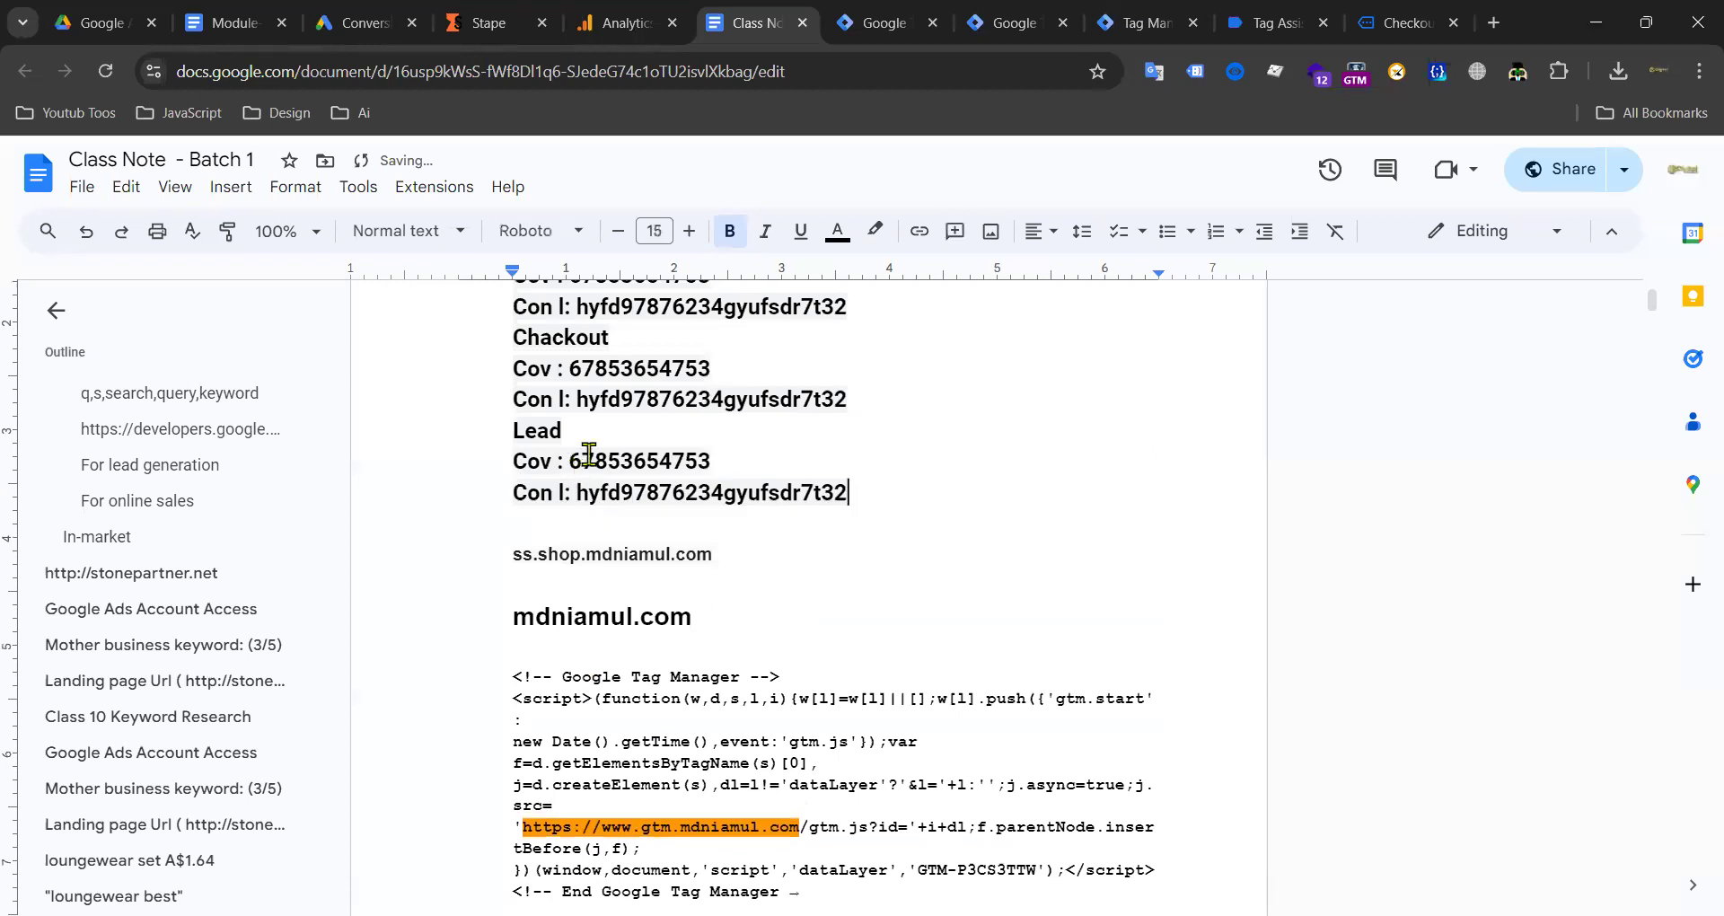
key("Return")
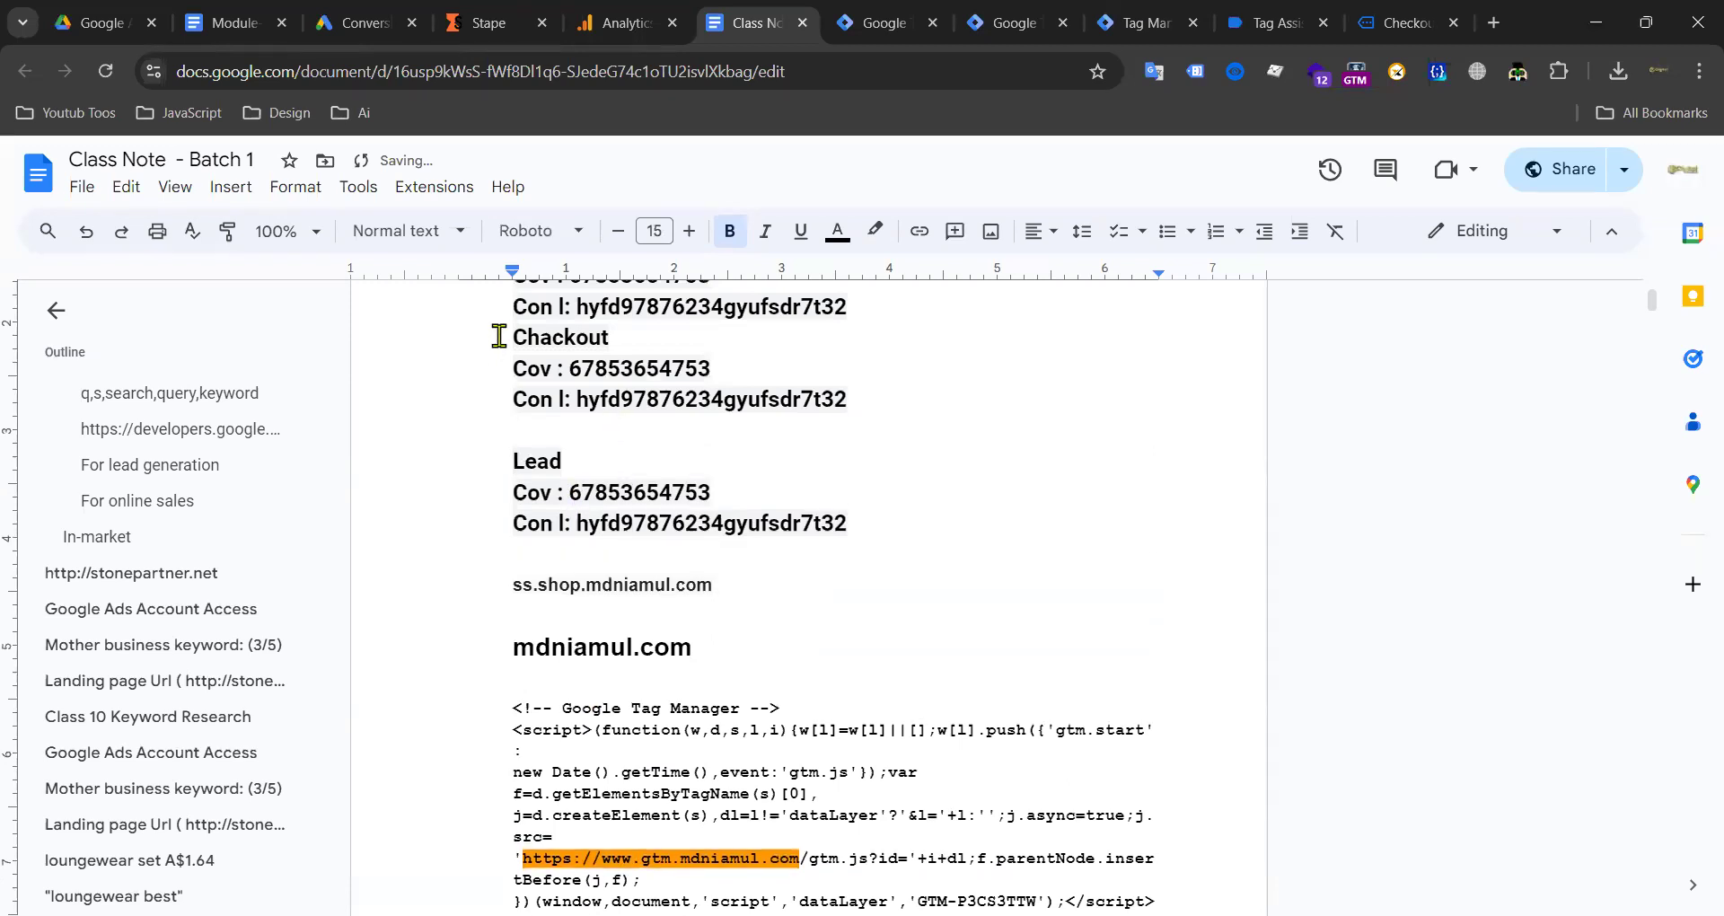
key("Return")
scroll(493, 490, "up", 3)
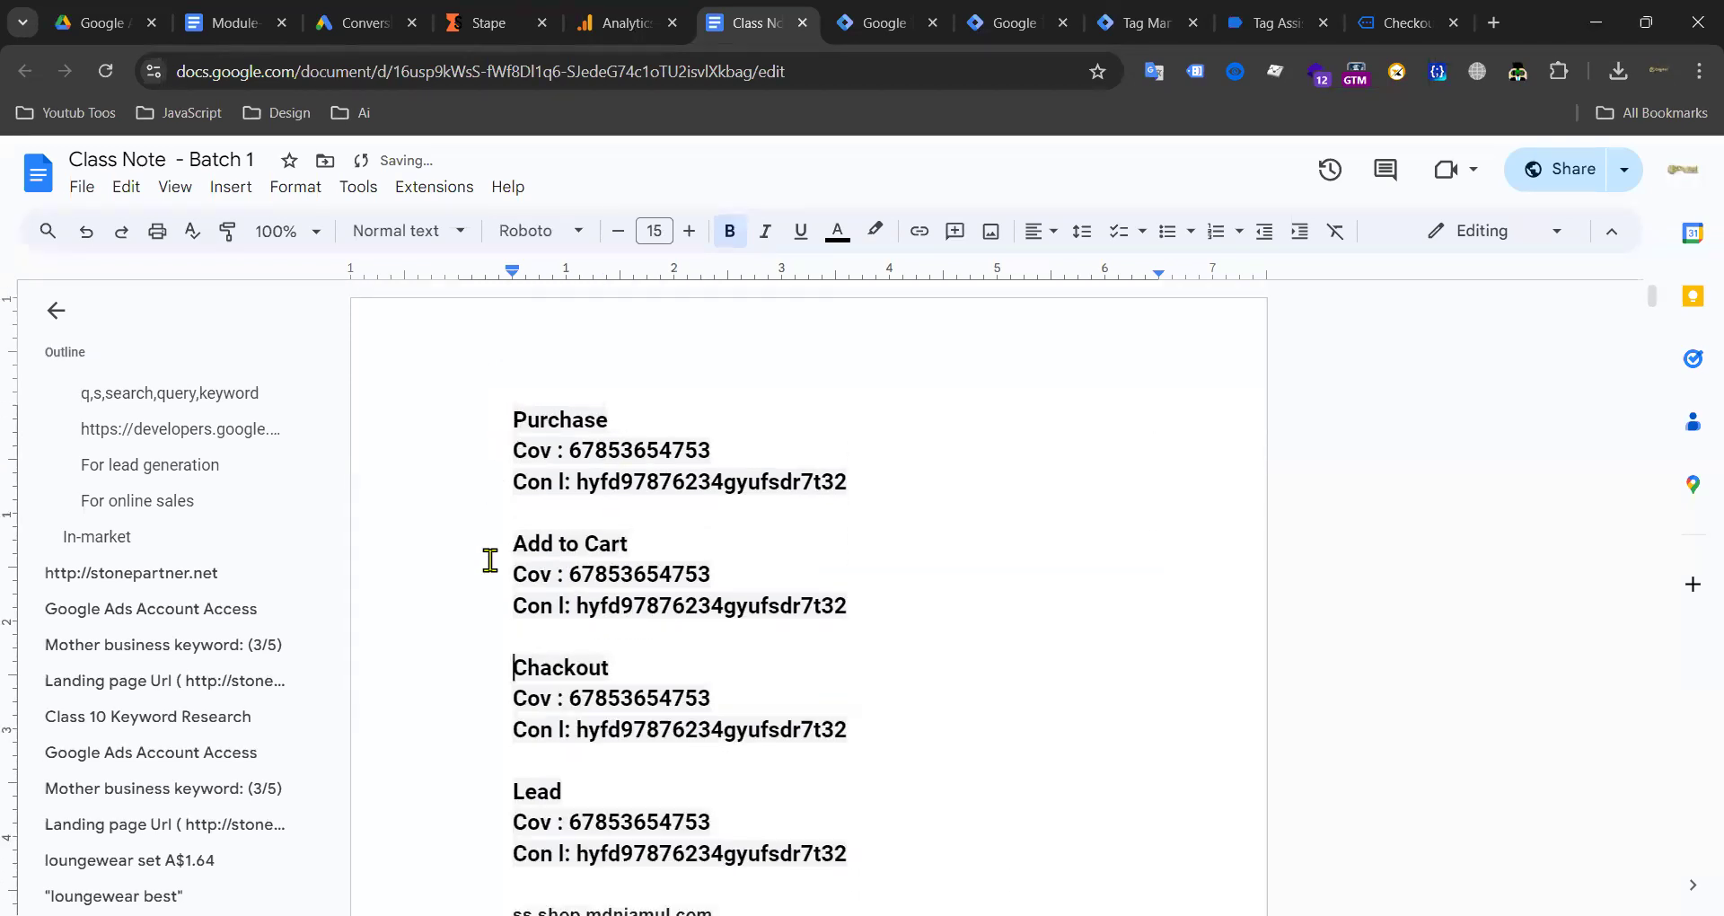
Step: Change the Con l code endings to 54, fdgj and xfgd for Add to Cart, Chackout and Lead
left_click_drag(822, 605, 855, 604)
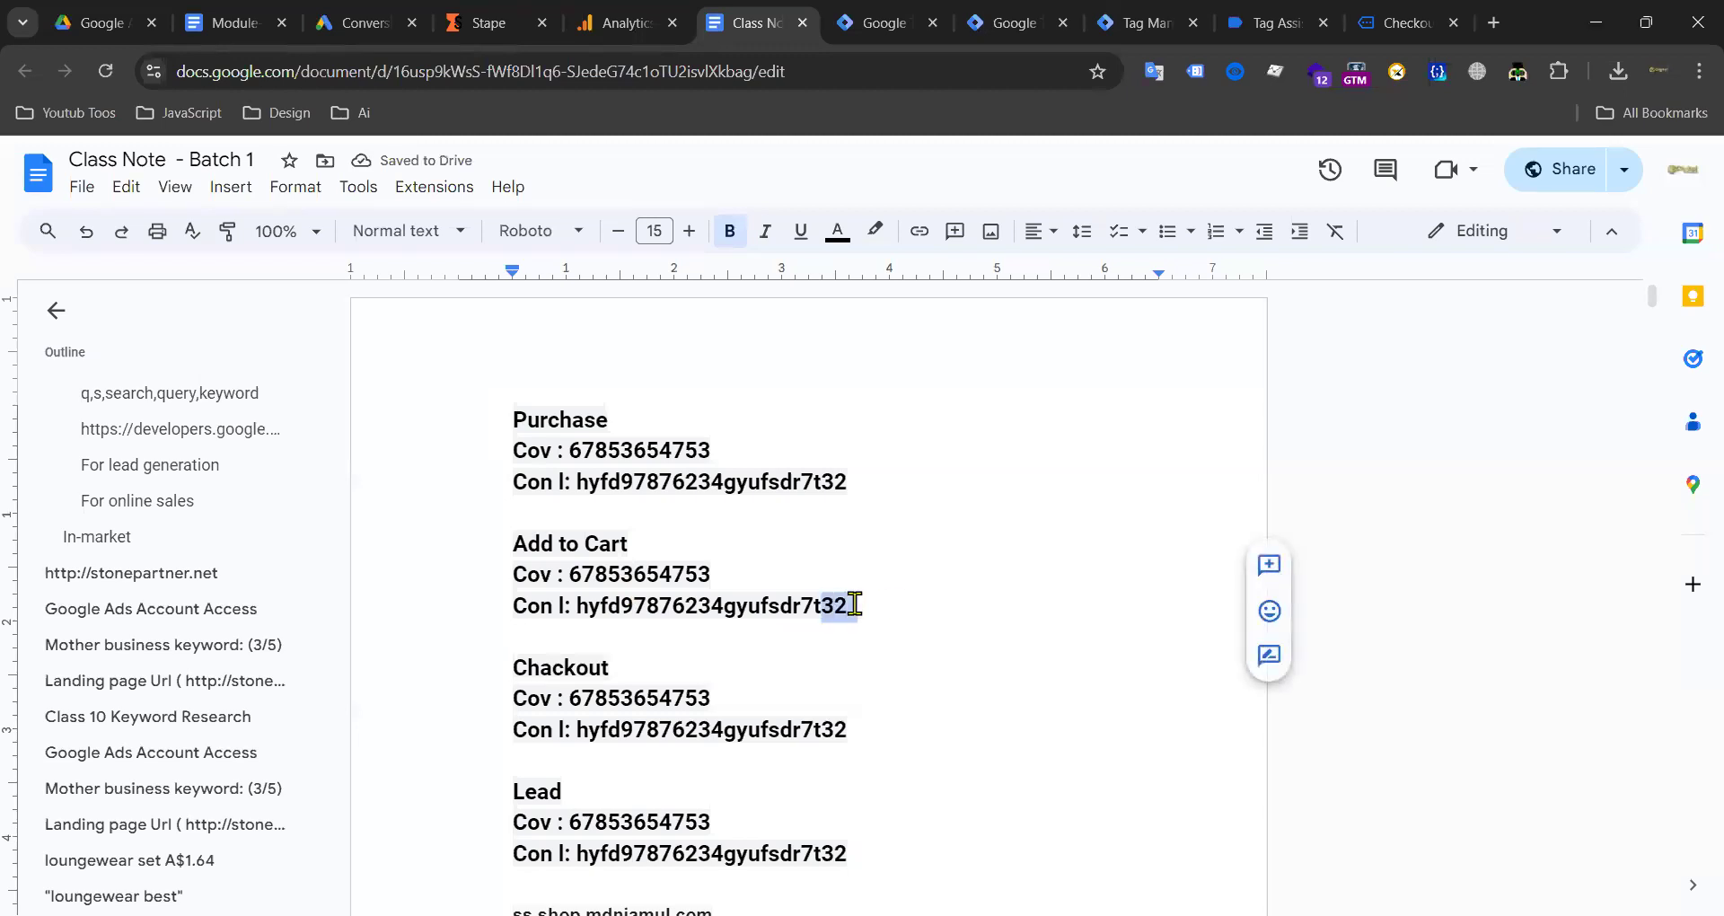
type("54f")
scroll(993, 545, "down", 3)
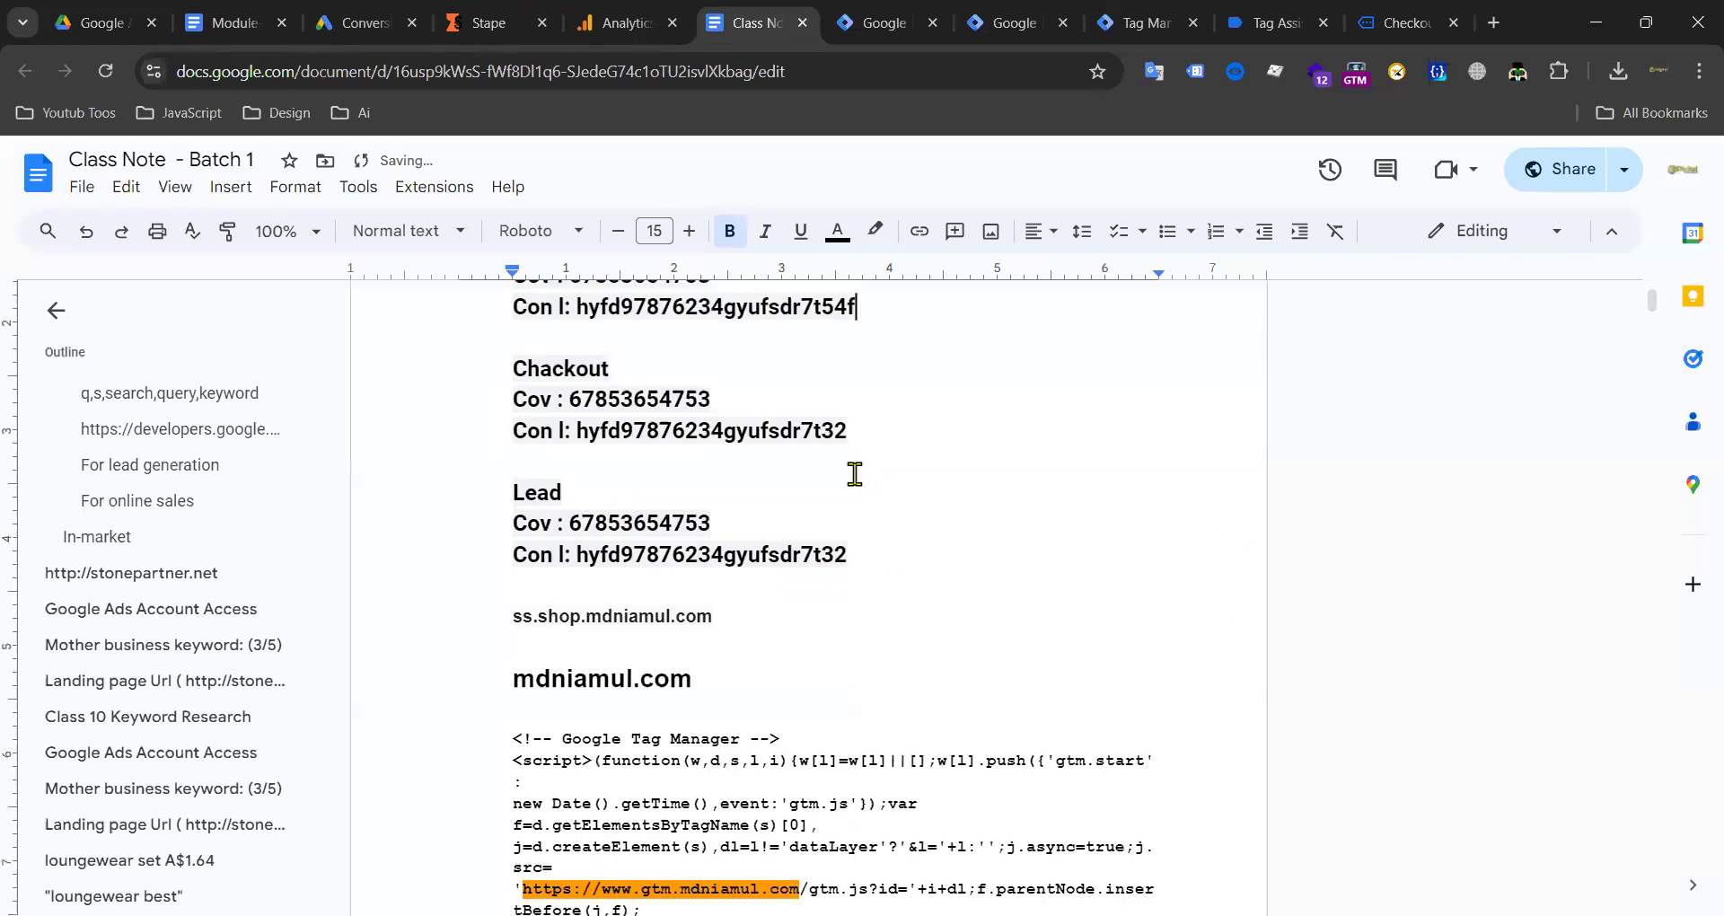
left_click_drag(821, 430, 881, 428)
type("fdgj")
left_click_drag(819, 552, 874, 558)
type("xfgd")
Step: Select the Purchase conversion ID number for copying into Tag Manager
left_click_drag(572, 524, 708, 525)
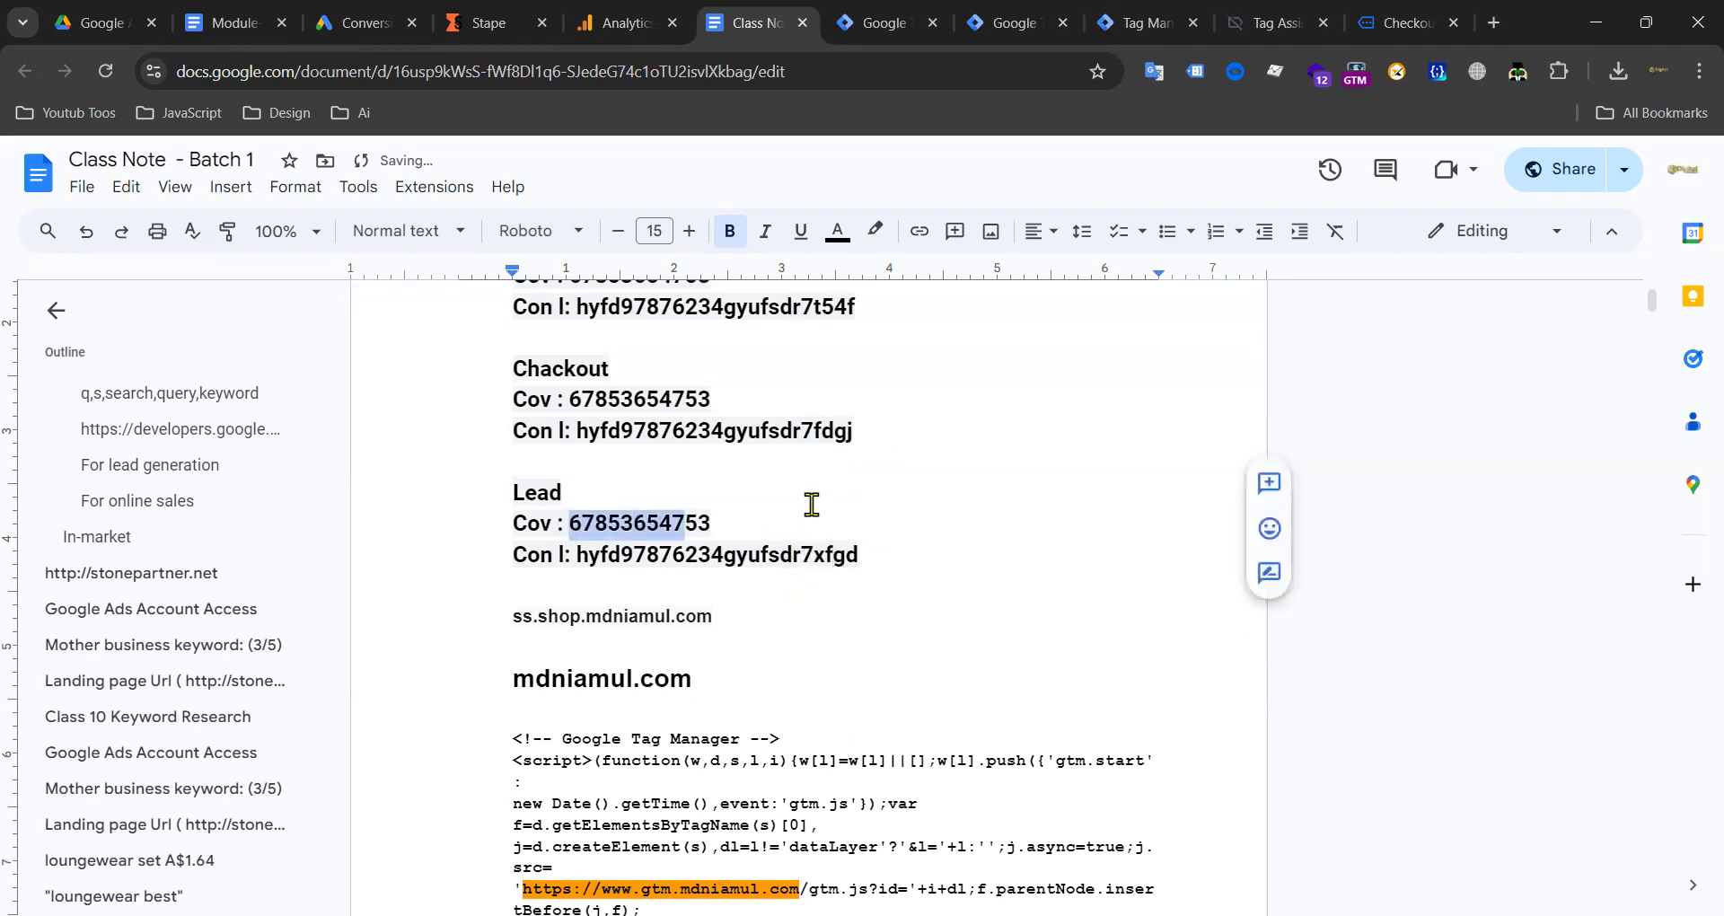
left_click(812, 501)
scroll(874, 485, "up", 3)
scroll(875, 486, "up", 1)
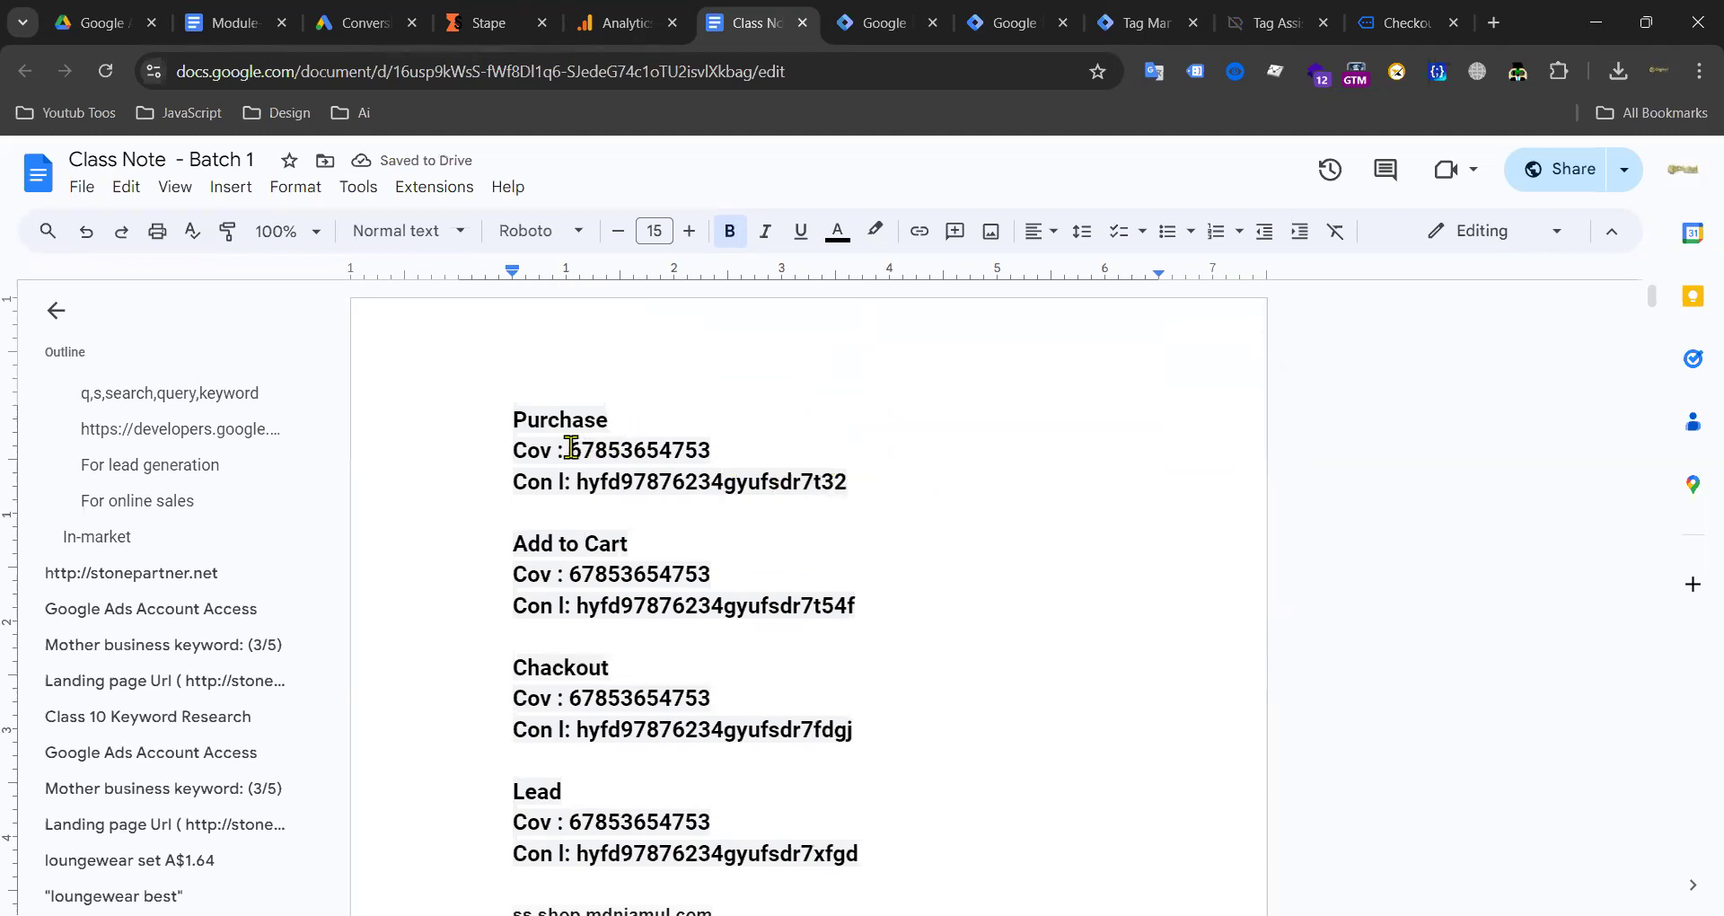
left_click_drag(570, 450, 710, 451)
key("ctrl+c")
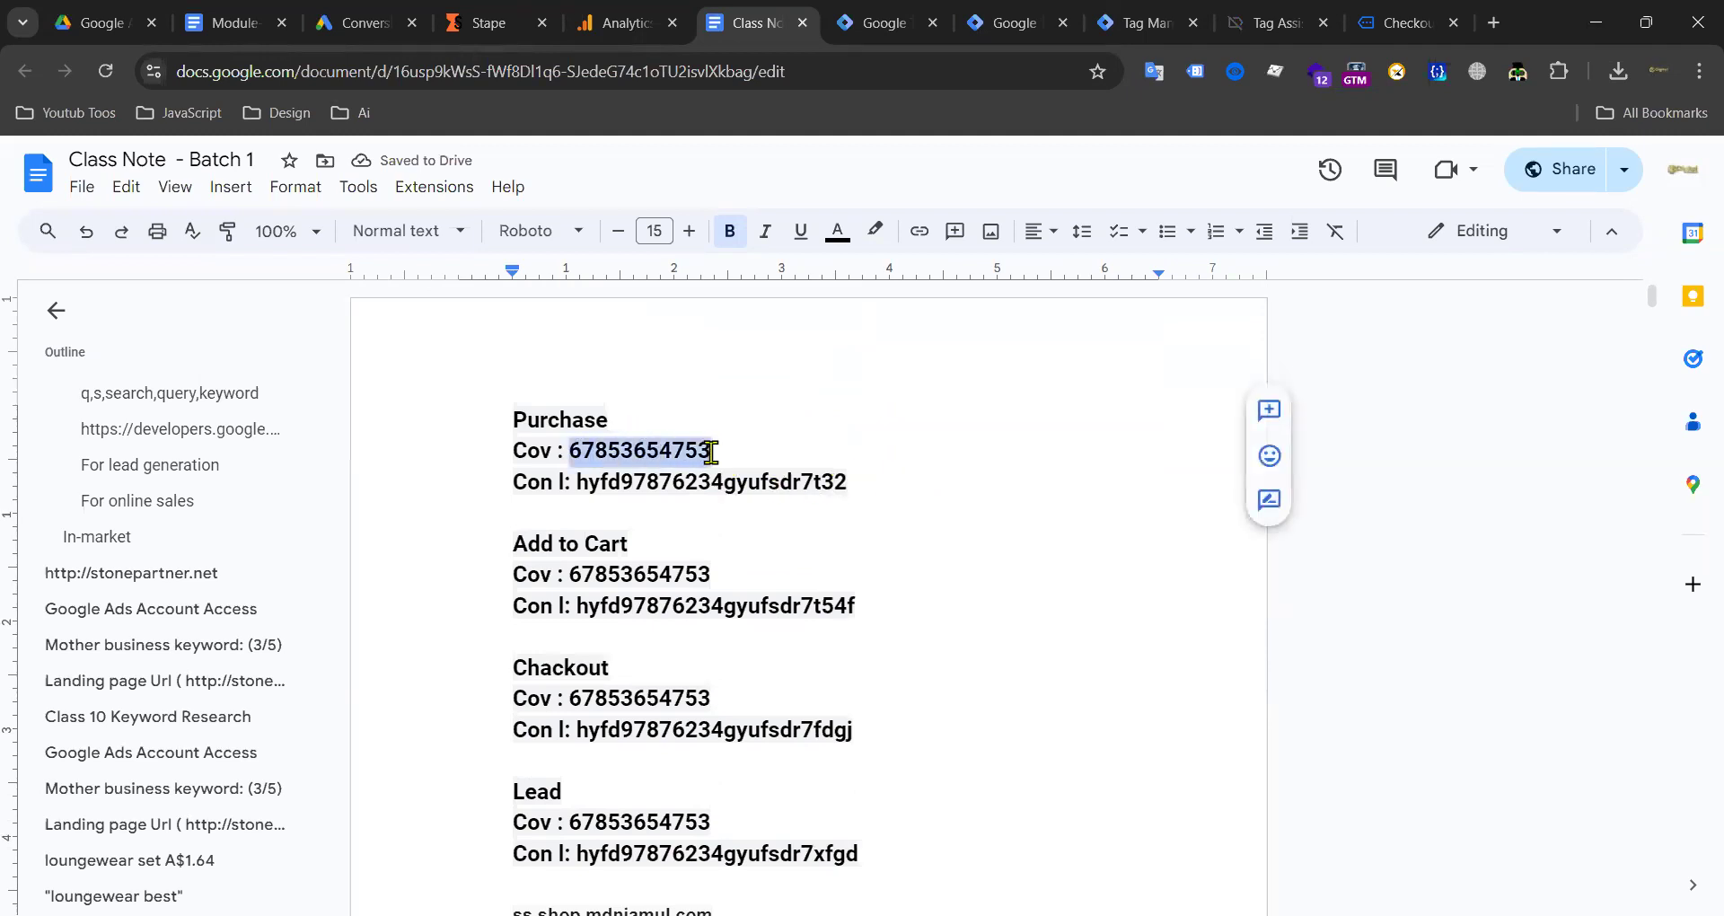
left_click(885, 23)
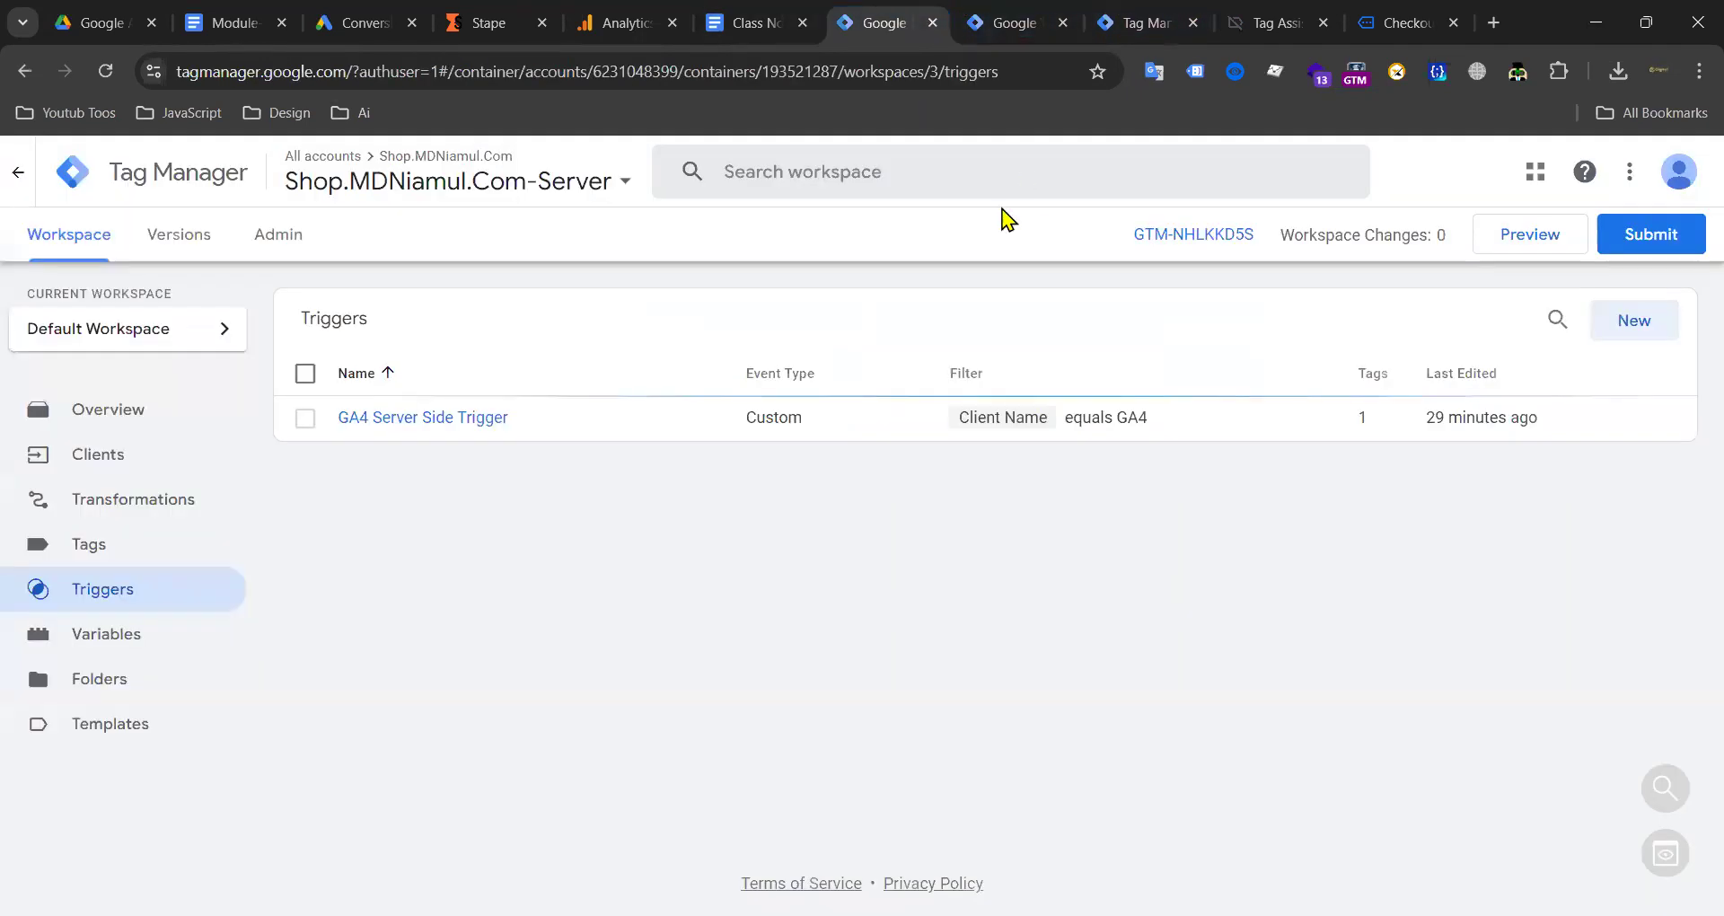
Step: Create a new user-defined variable of type Constant in the server container
left_click(129, 636)
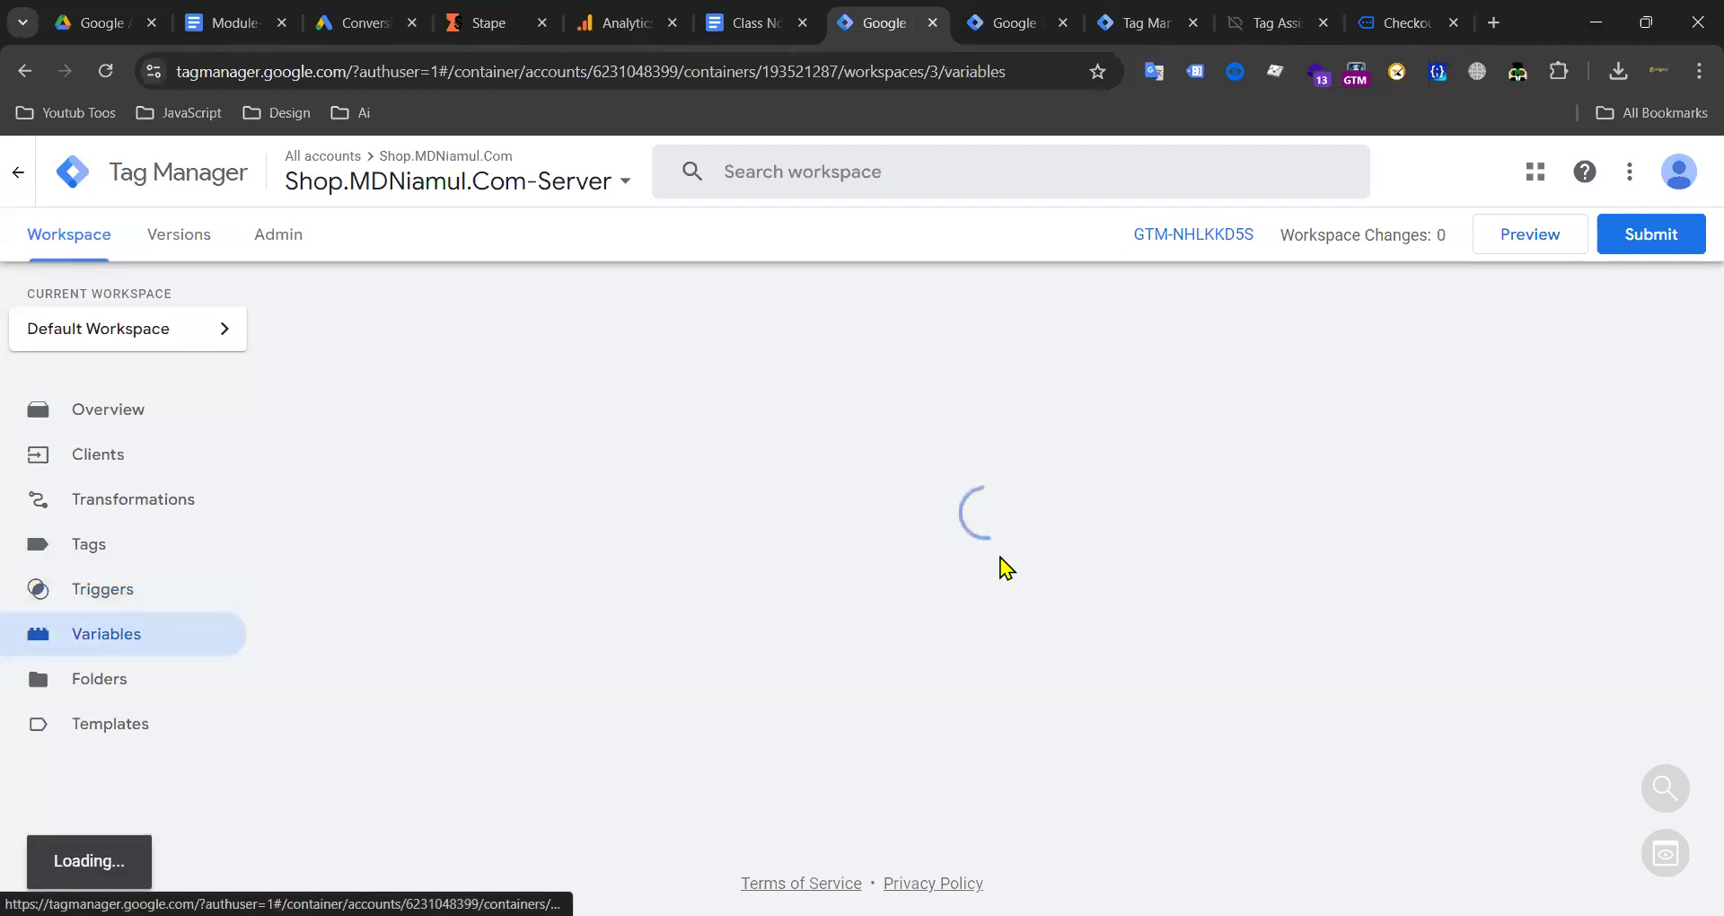
scroll(1253, 462, "down", 2)
scroll(1253, 465, "down", 1)
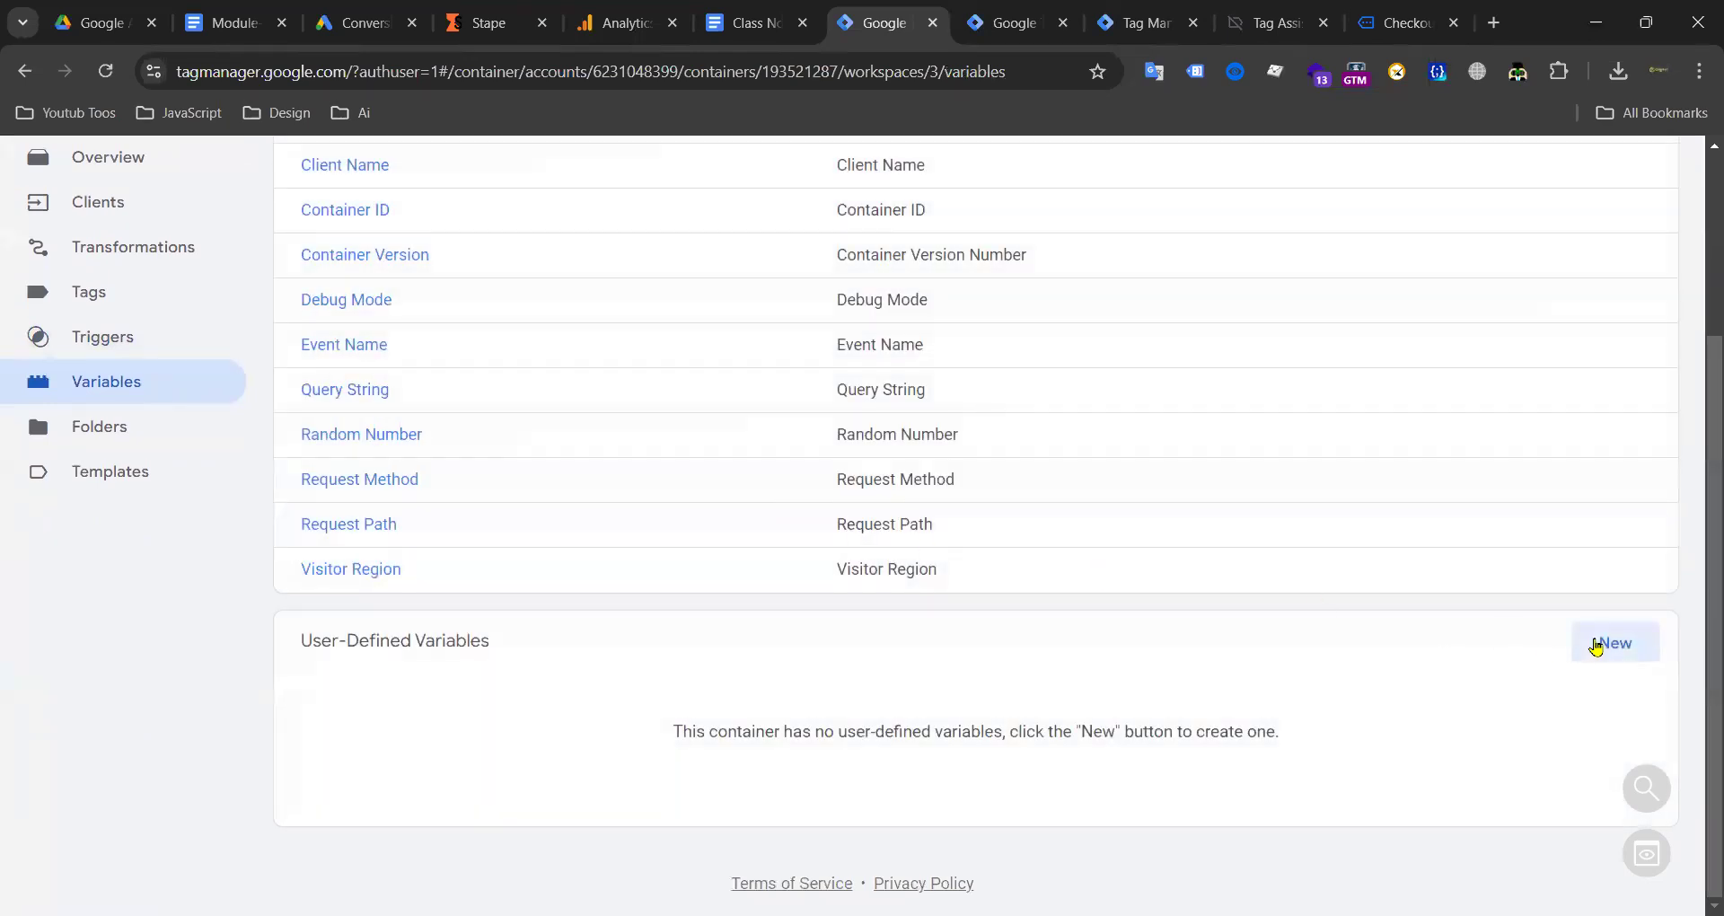
left_click(1596, 645)
left_click(1066, 401)
scroll(1222, 520, "down", 5)
scroll(1159, 575, "down", 2)
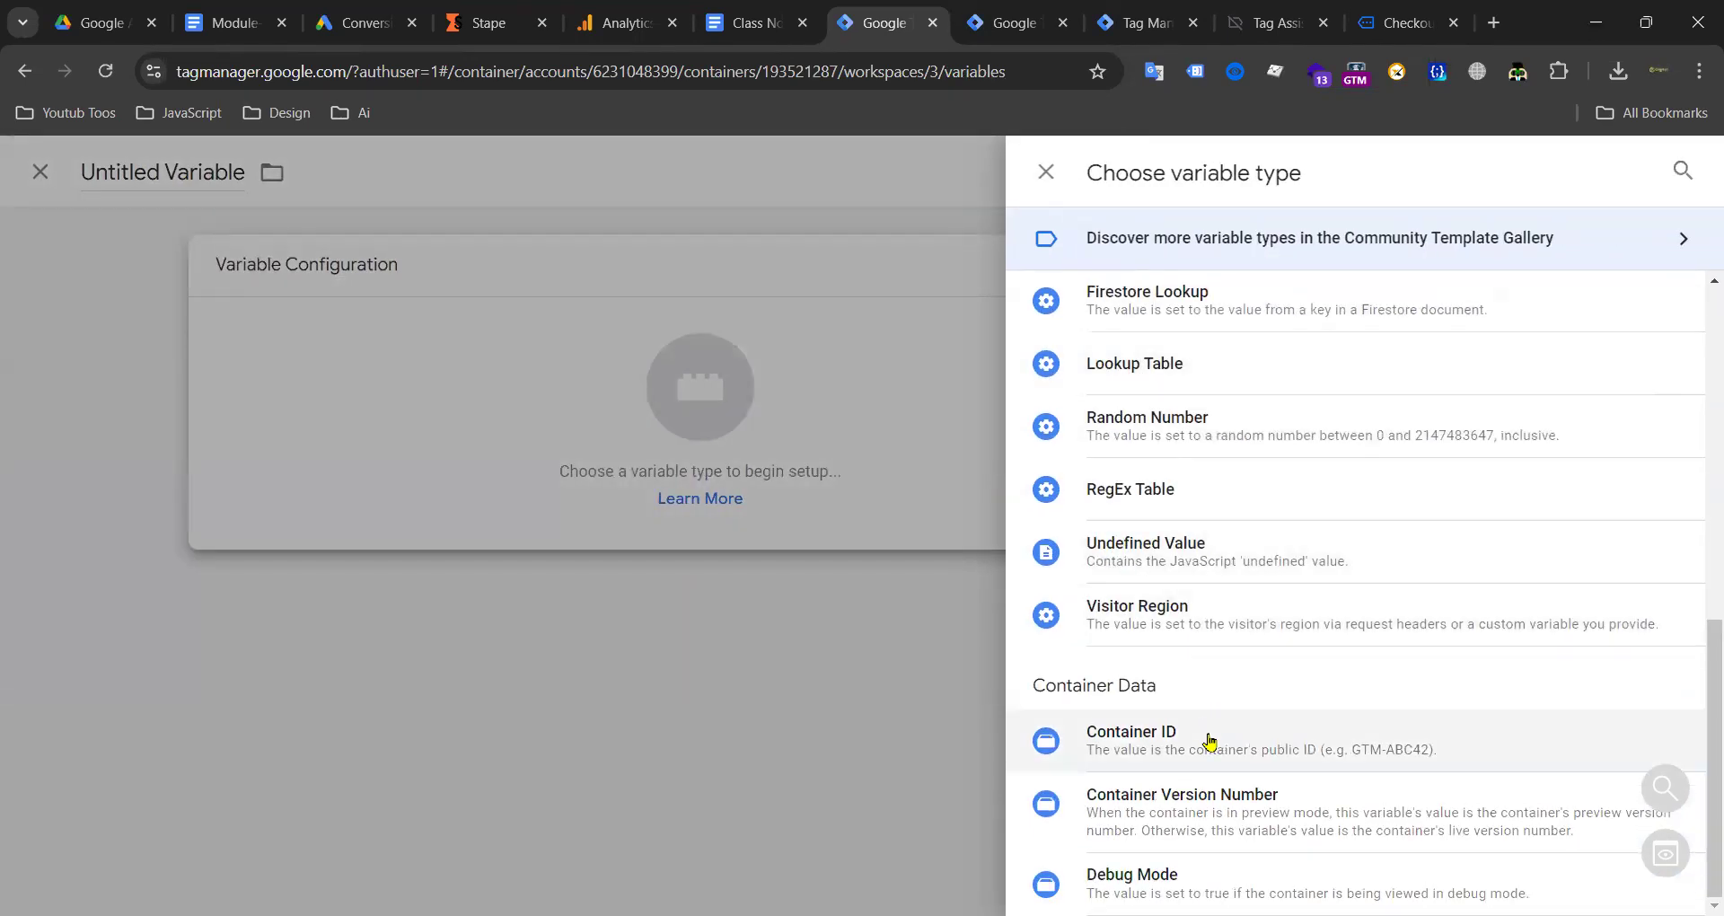
scroll(1243, 539, "up", 6)
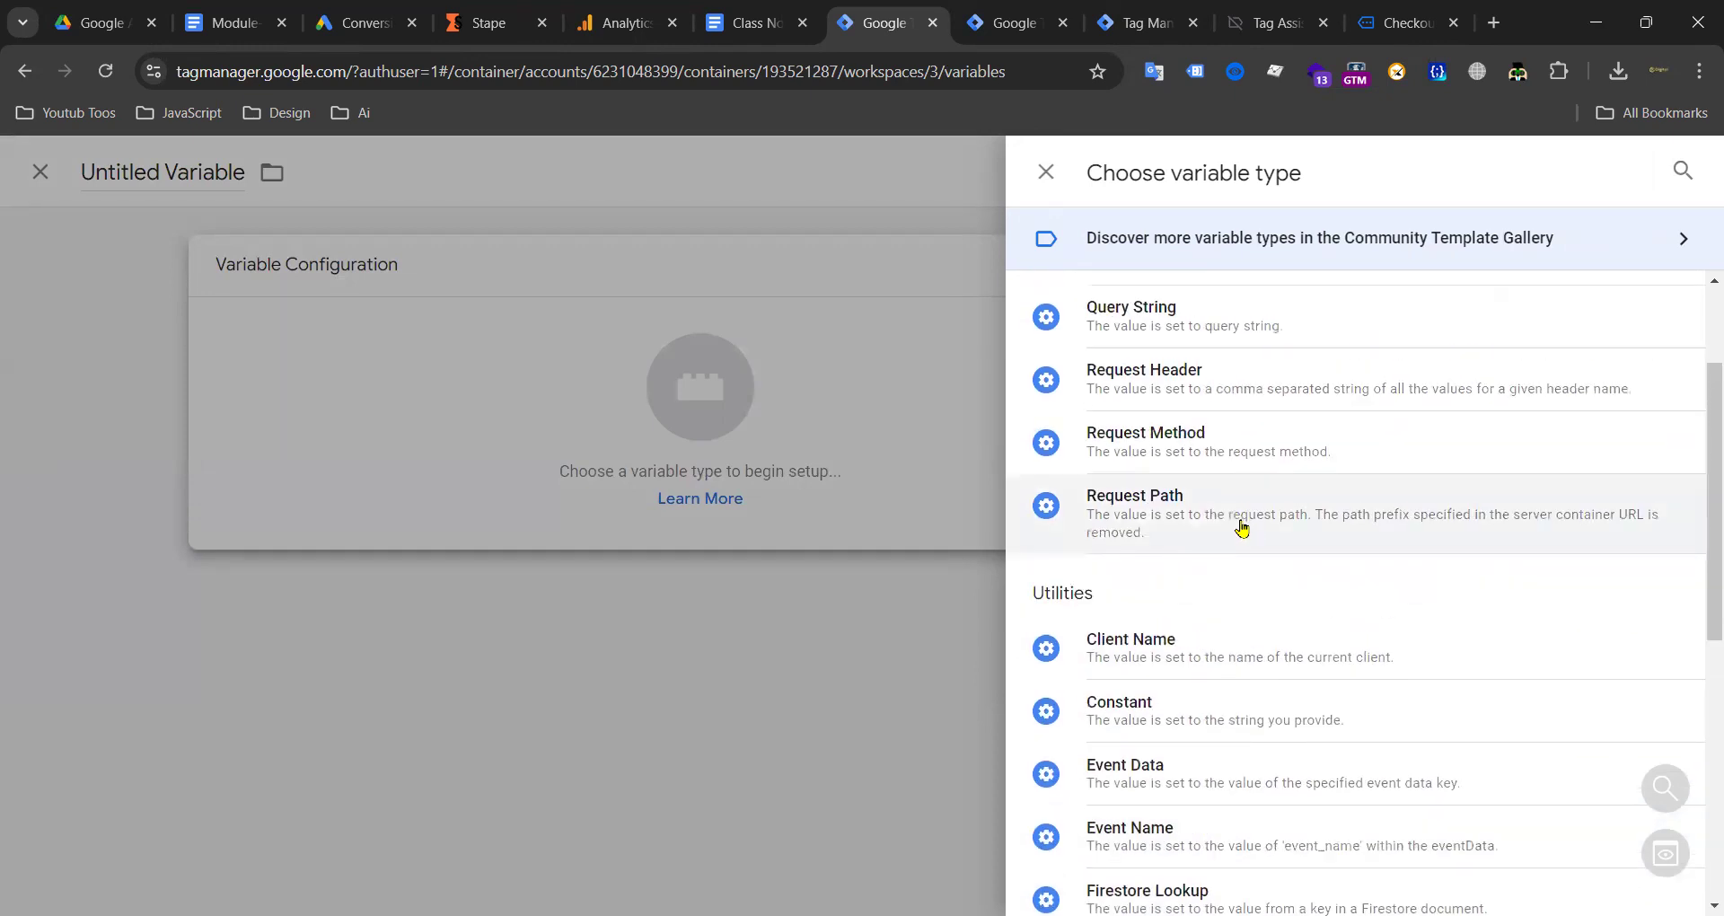
left_click(1224, 711)
Step: Paste the conversion ID as the value, name it 'G Ads and Remarkting ID', and save
left_click(670, 492)
key("ctrl+v")
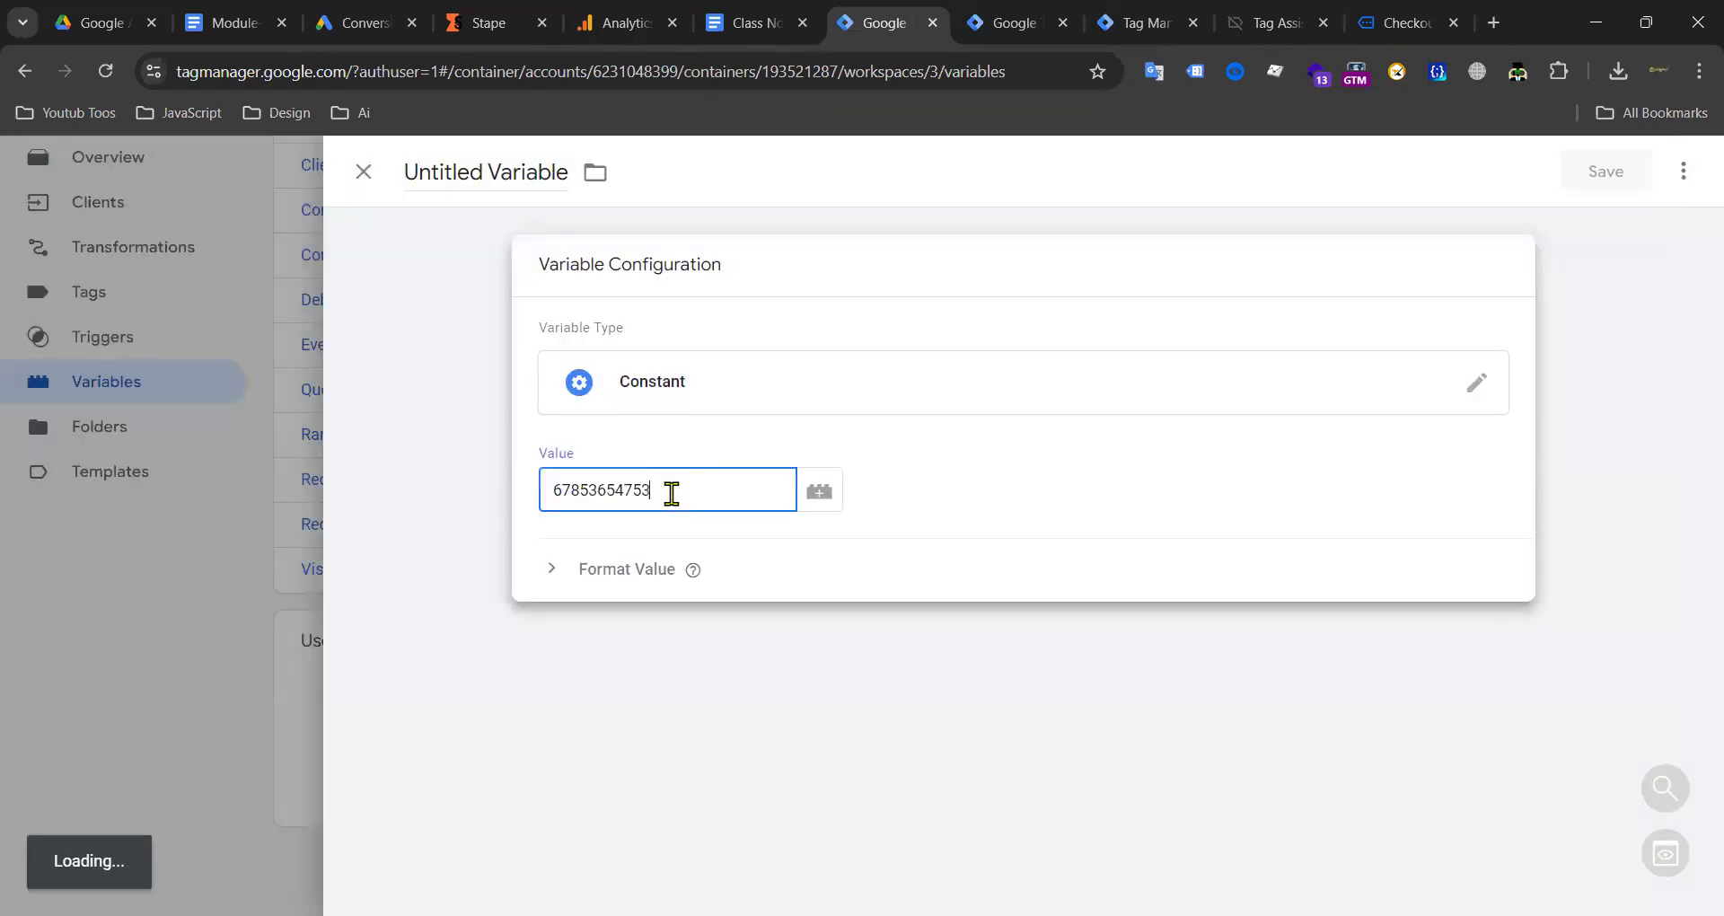
left_click(503, 172)
type("G Ads")
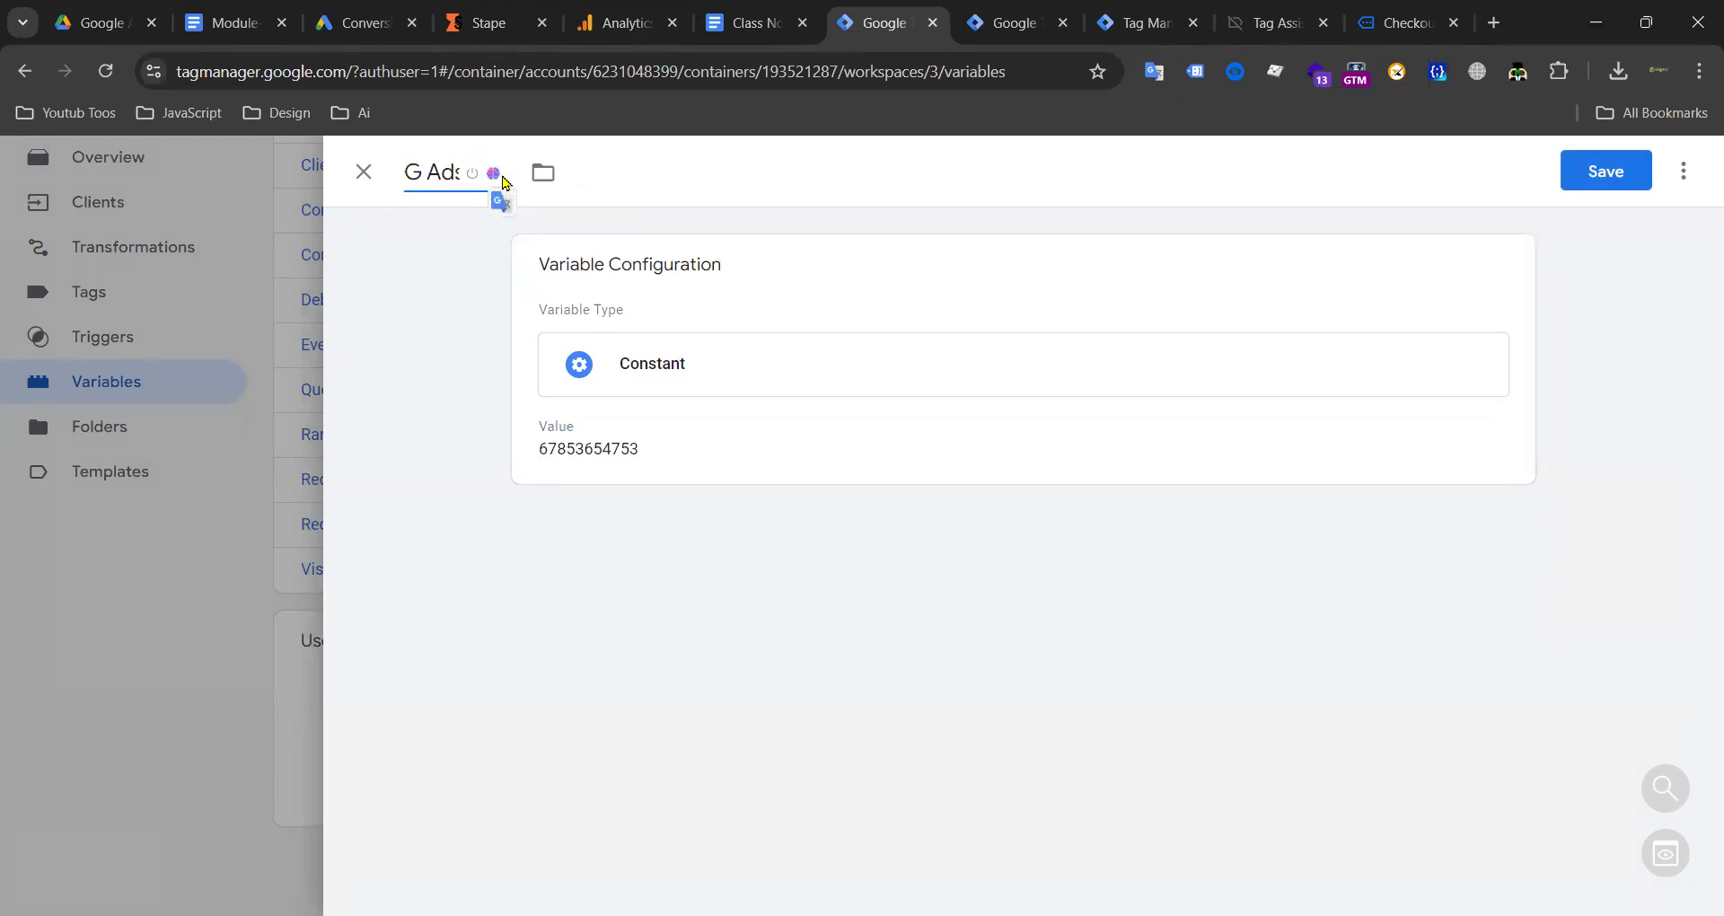
type(" and Re")
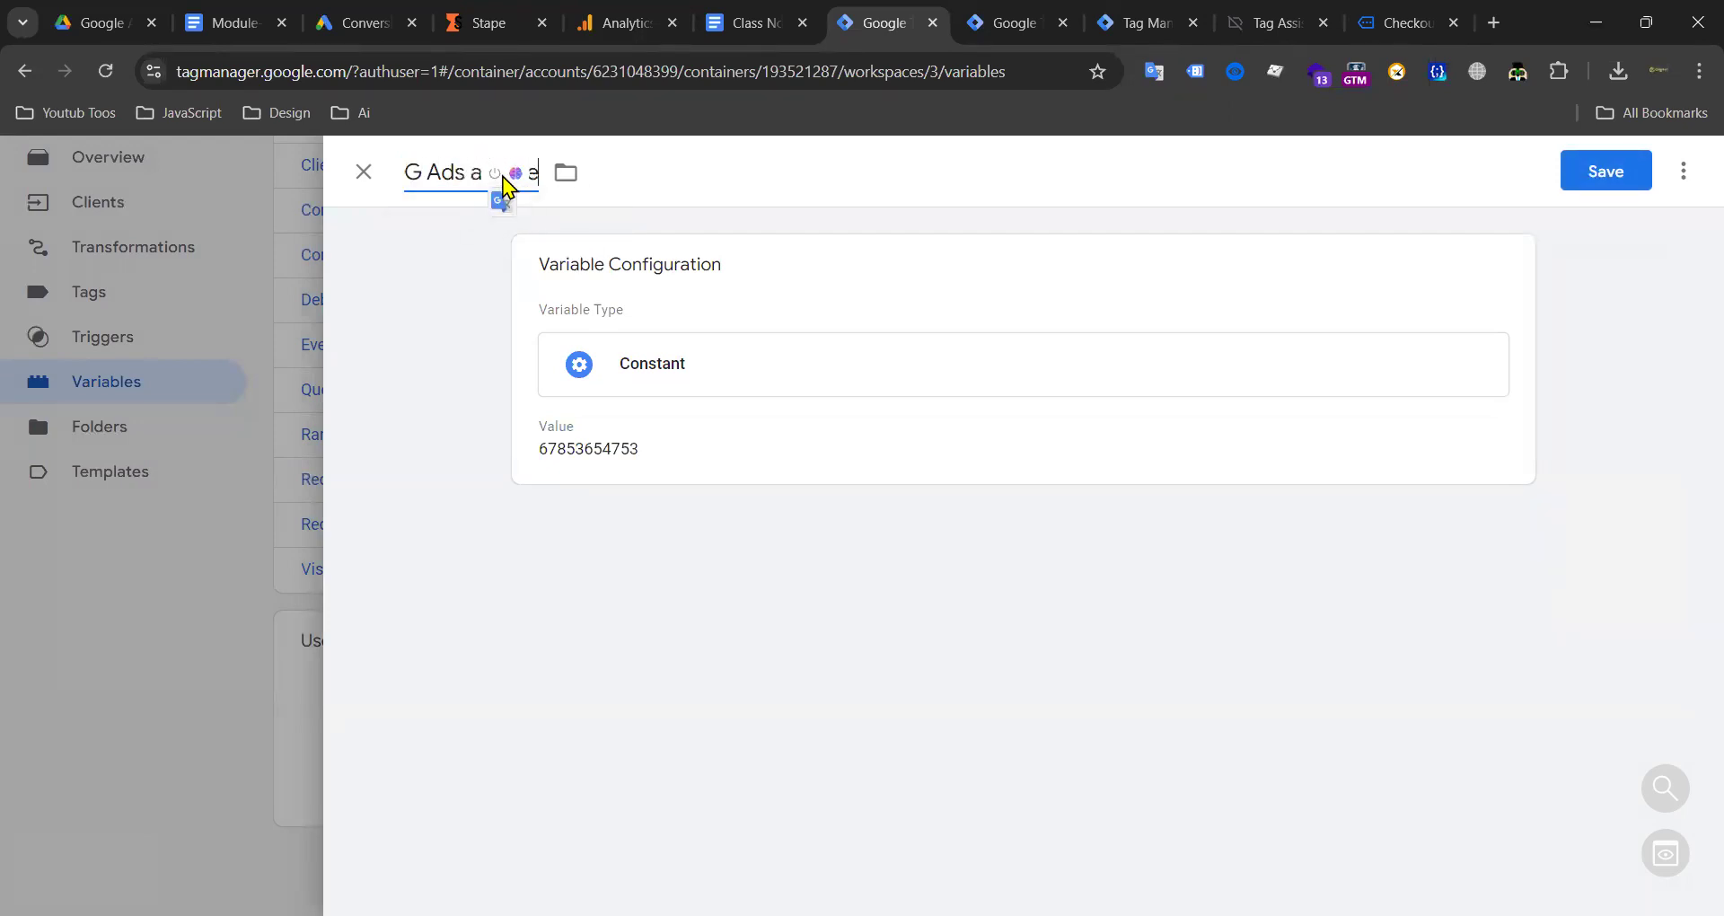
type("markting ID")
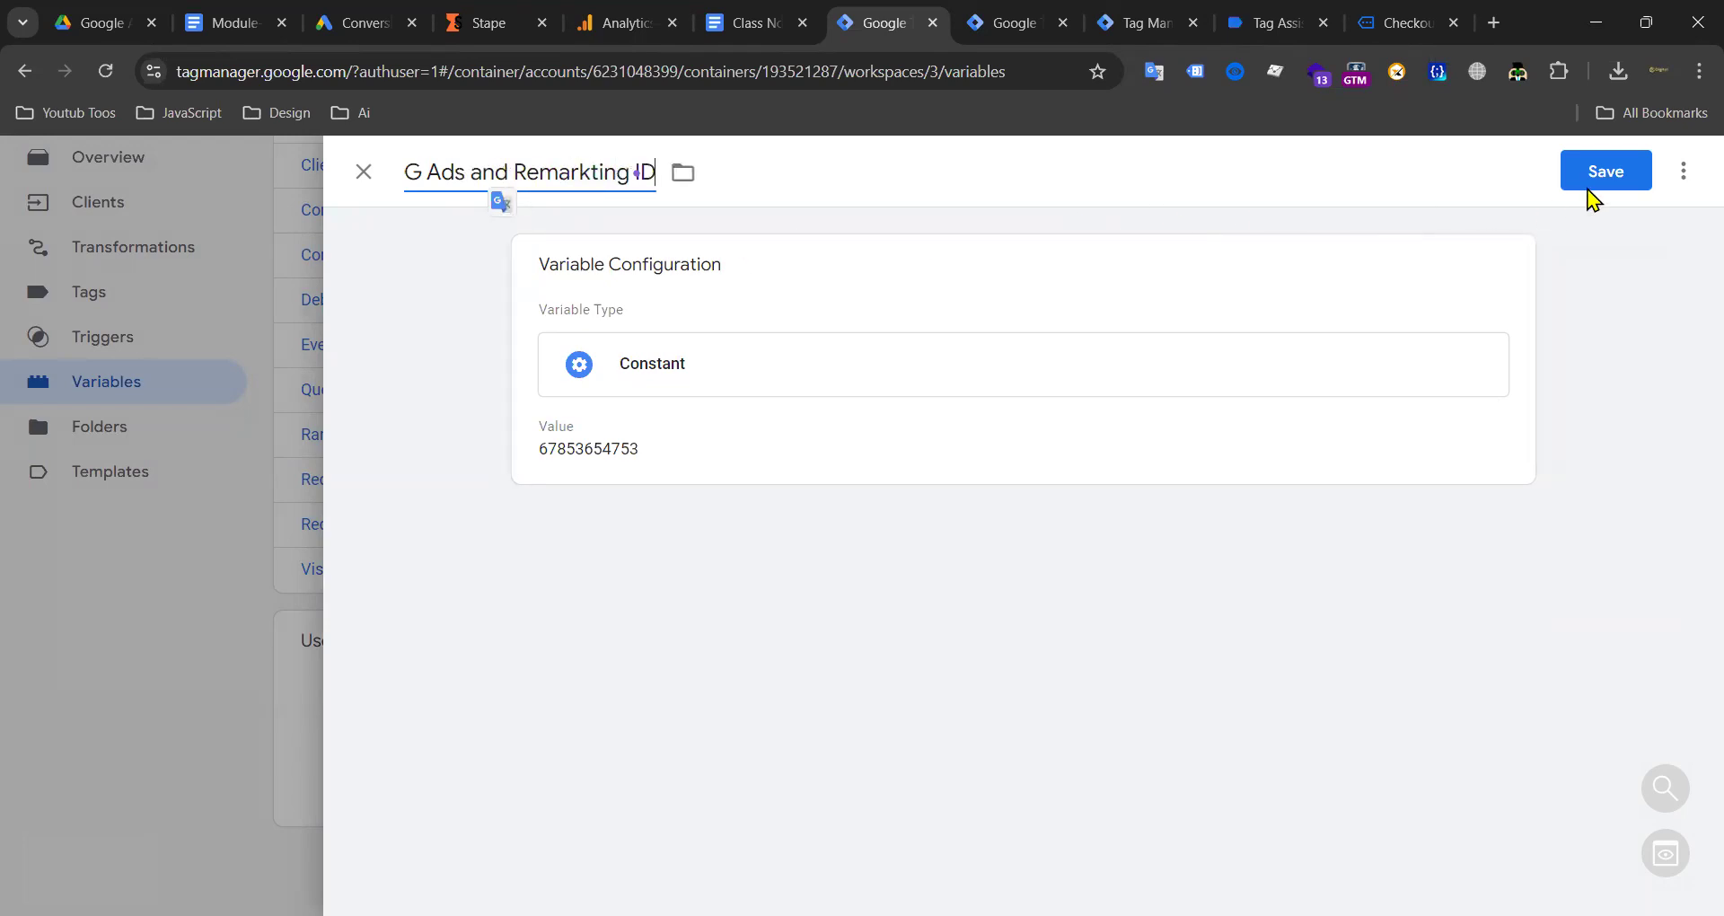
left_click(1599, 184)
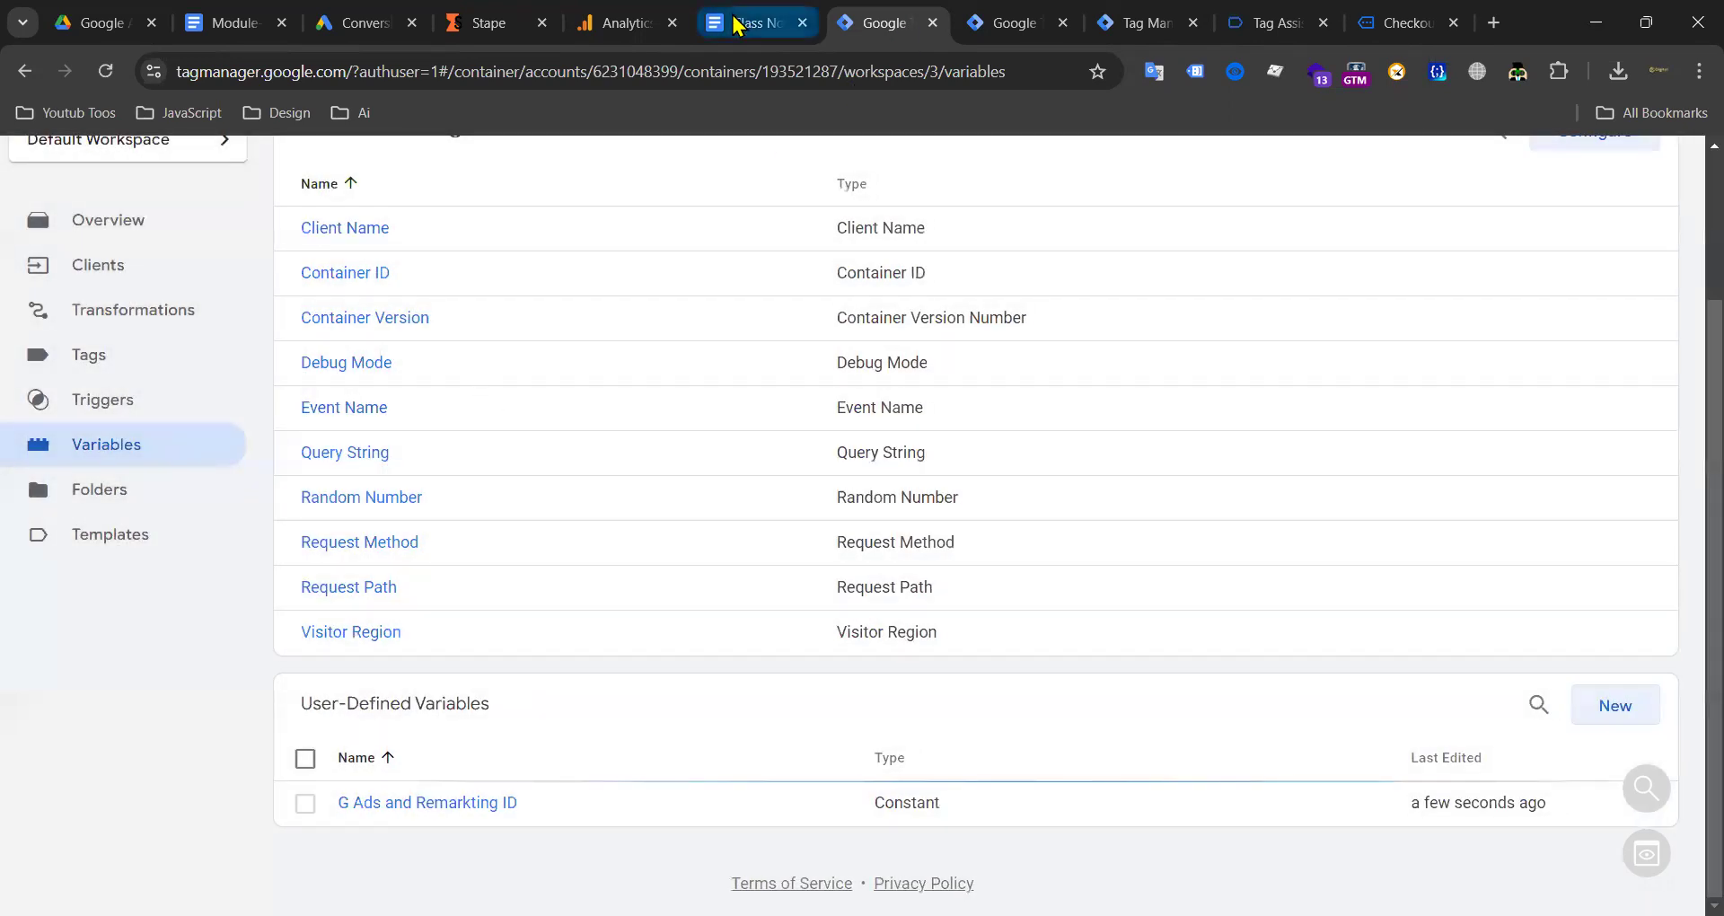
Step: Glance at the class notes, then look over the server preview debug summary
left_click(745, 23)
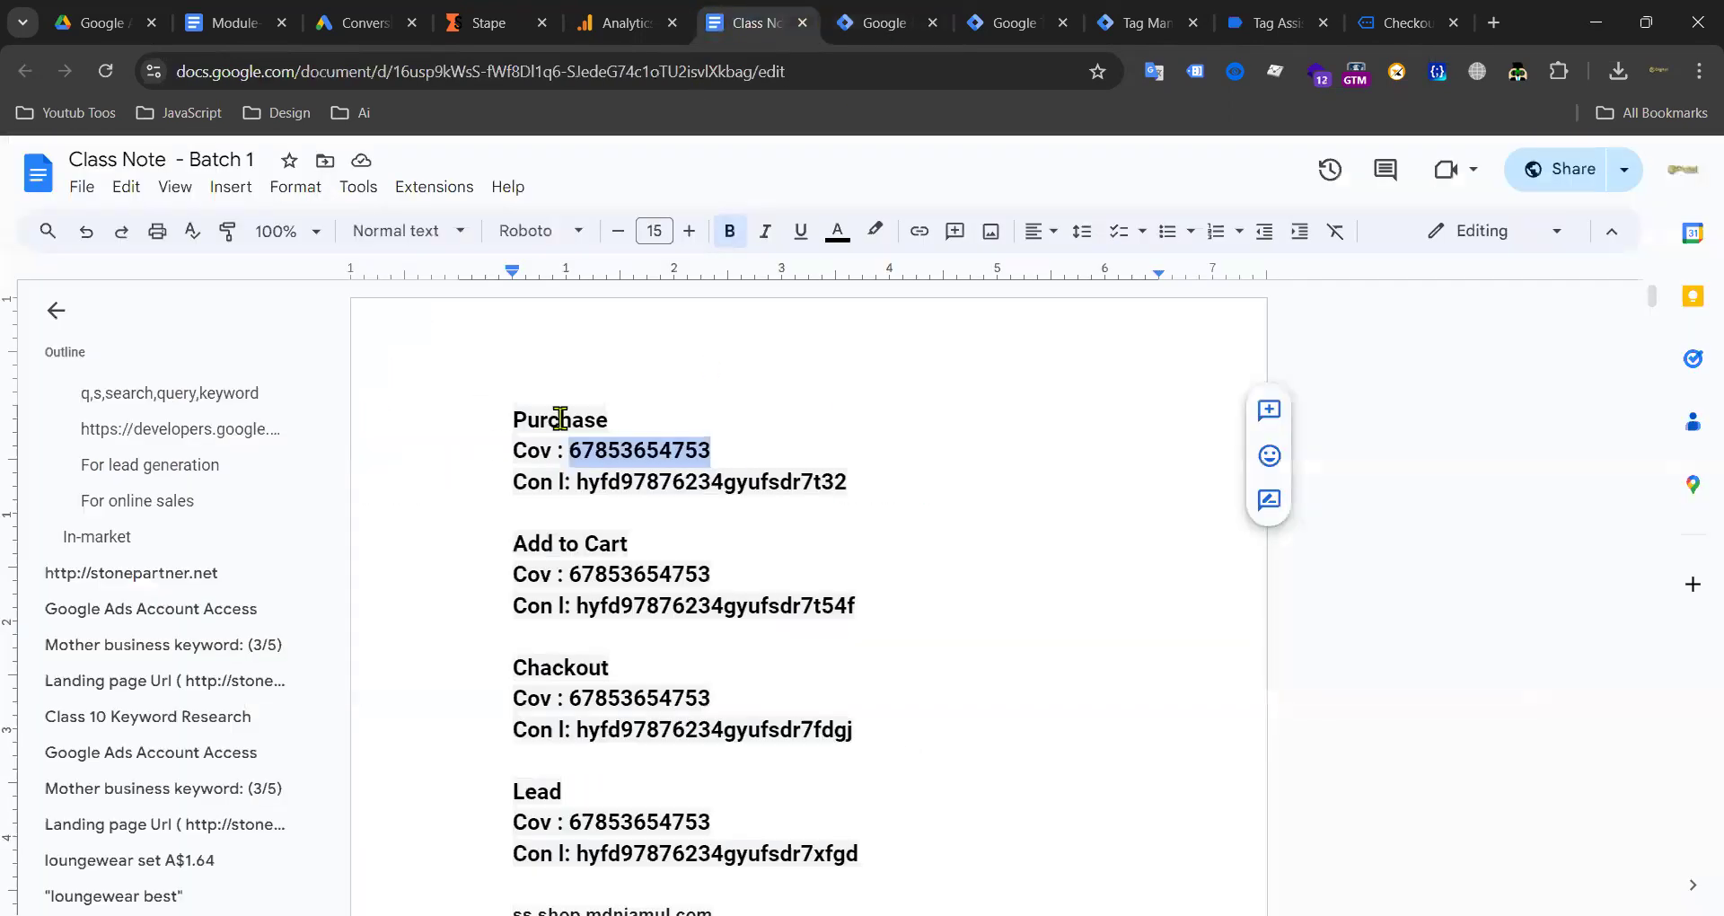
left_click(1149, 16)
scroll(143, 588, "down", 3)
scroll(179, 503, "up", 3)
Step: Replace the checkout's billing e-mail with the saved test e-mail address
left_click(1405, 23)
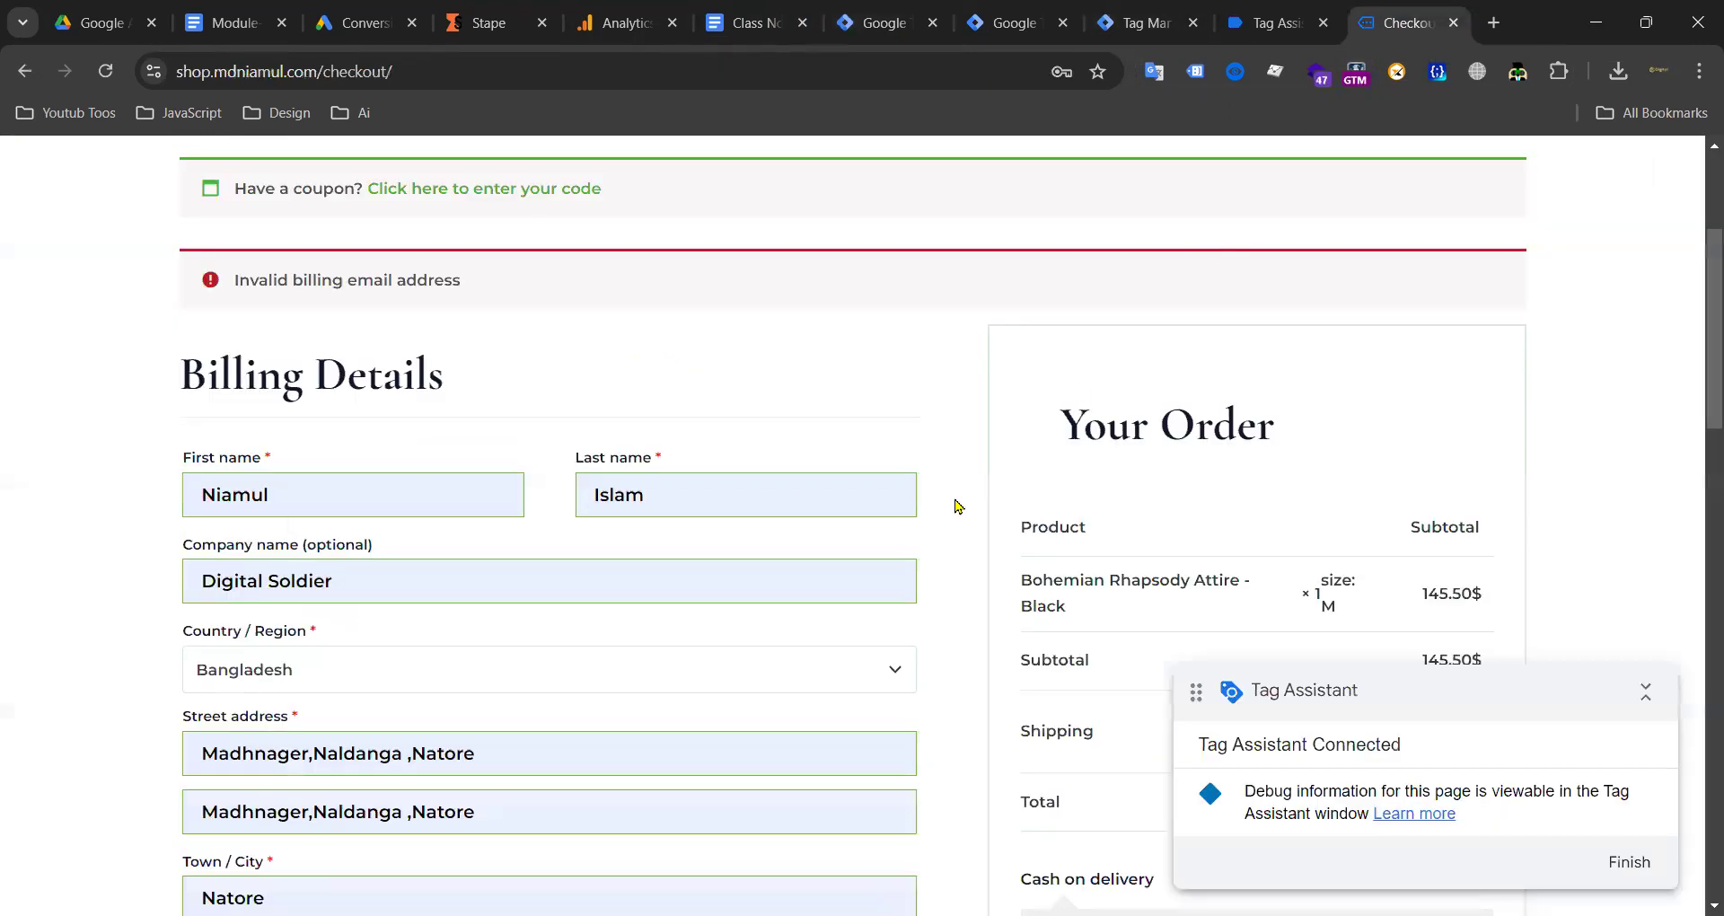
scroll(817, 496, "down", 3)
scroll(449, 416, "up", 6)
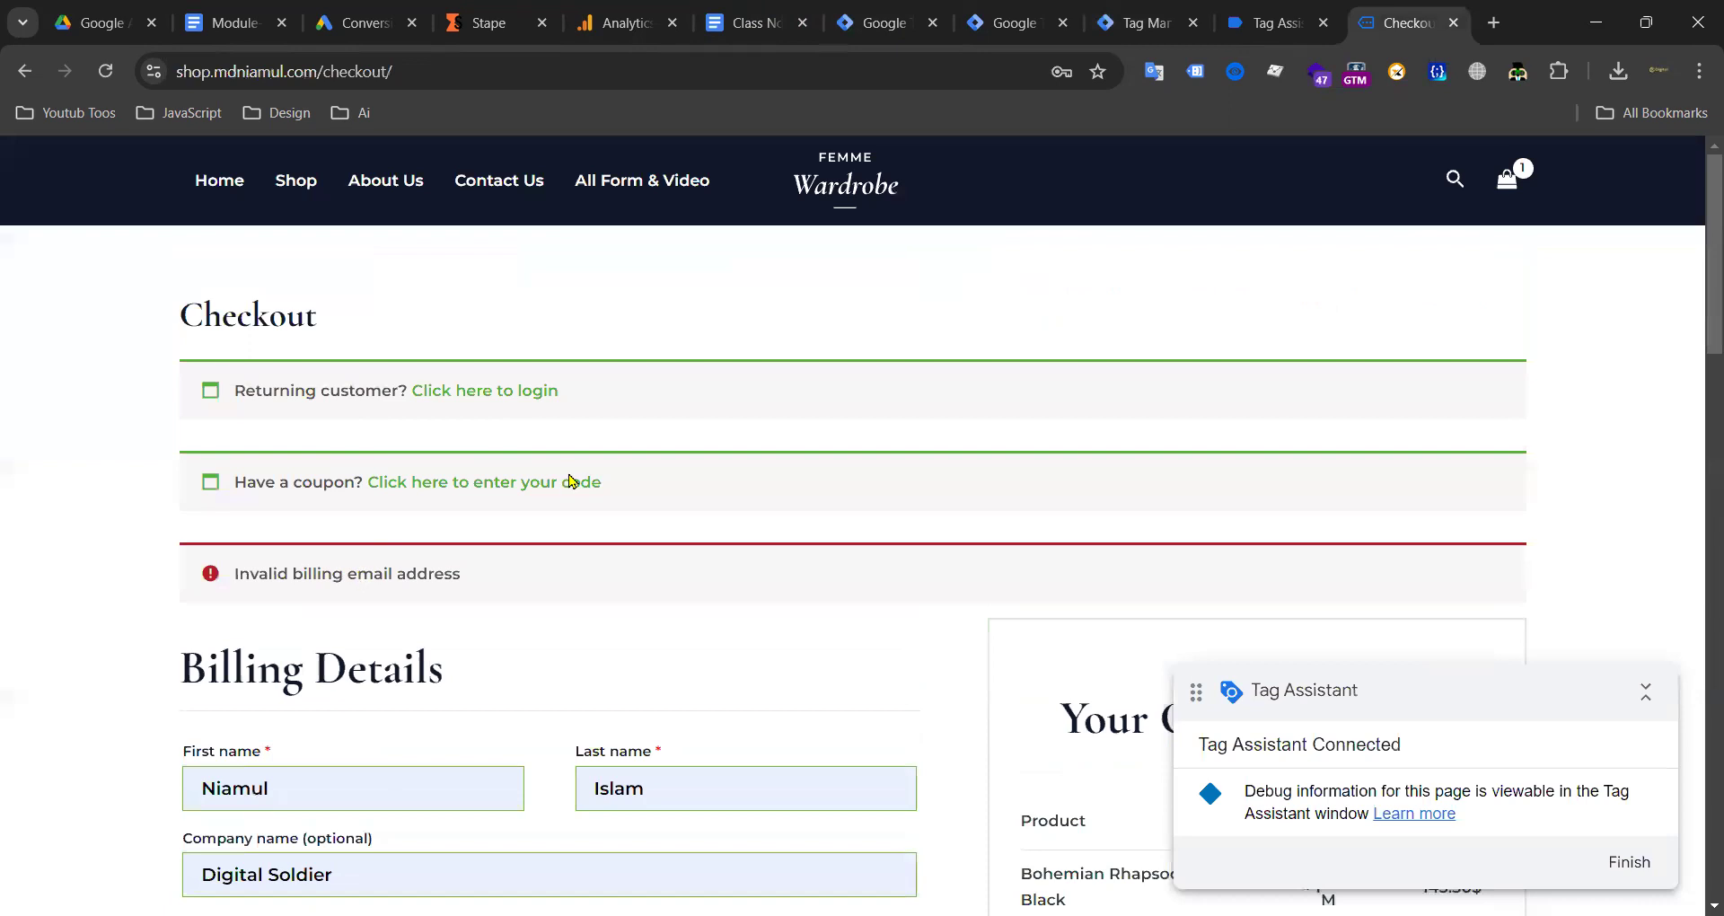
scroll(569, 482, "down", 5)
scroll(387, 509, "down", 3)
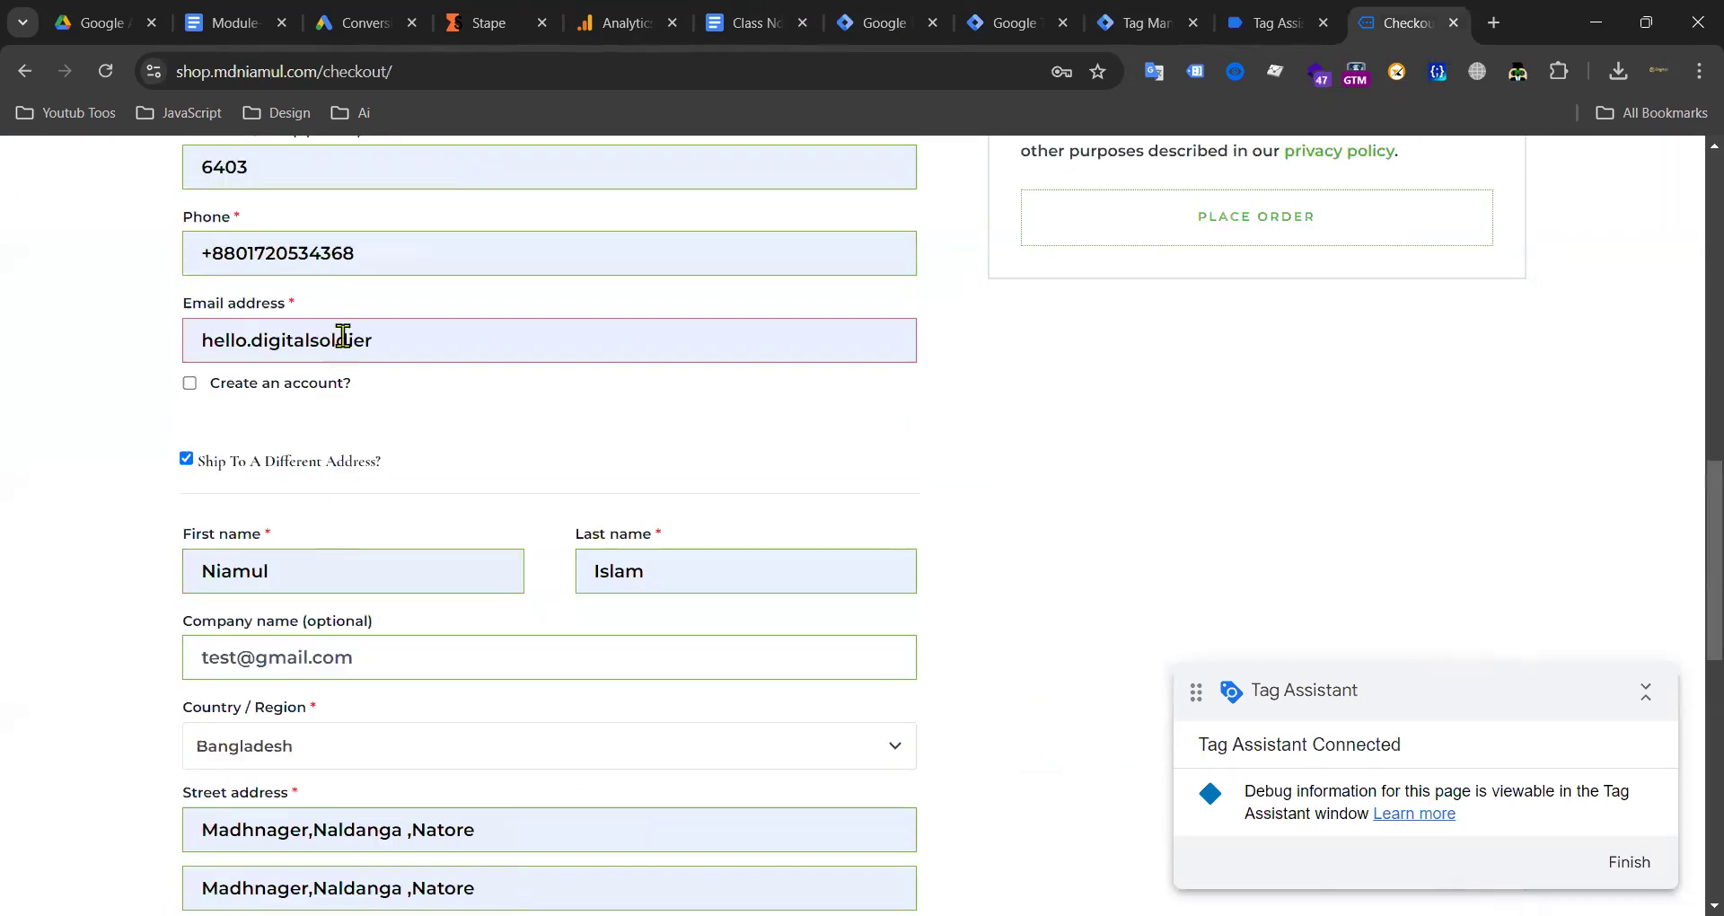
double_click(346, 339)
key("ctrl+a")
key("BackSpace")
type("t")
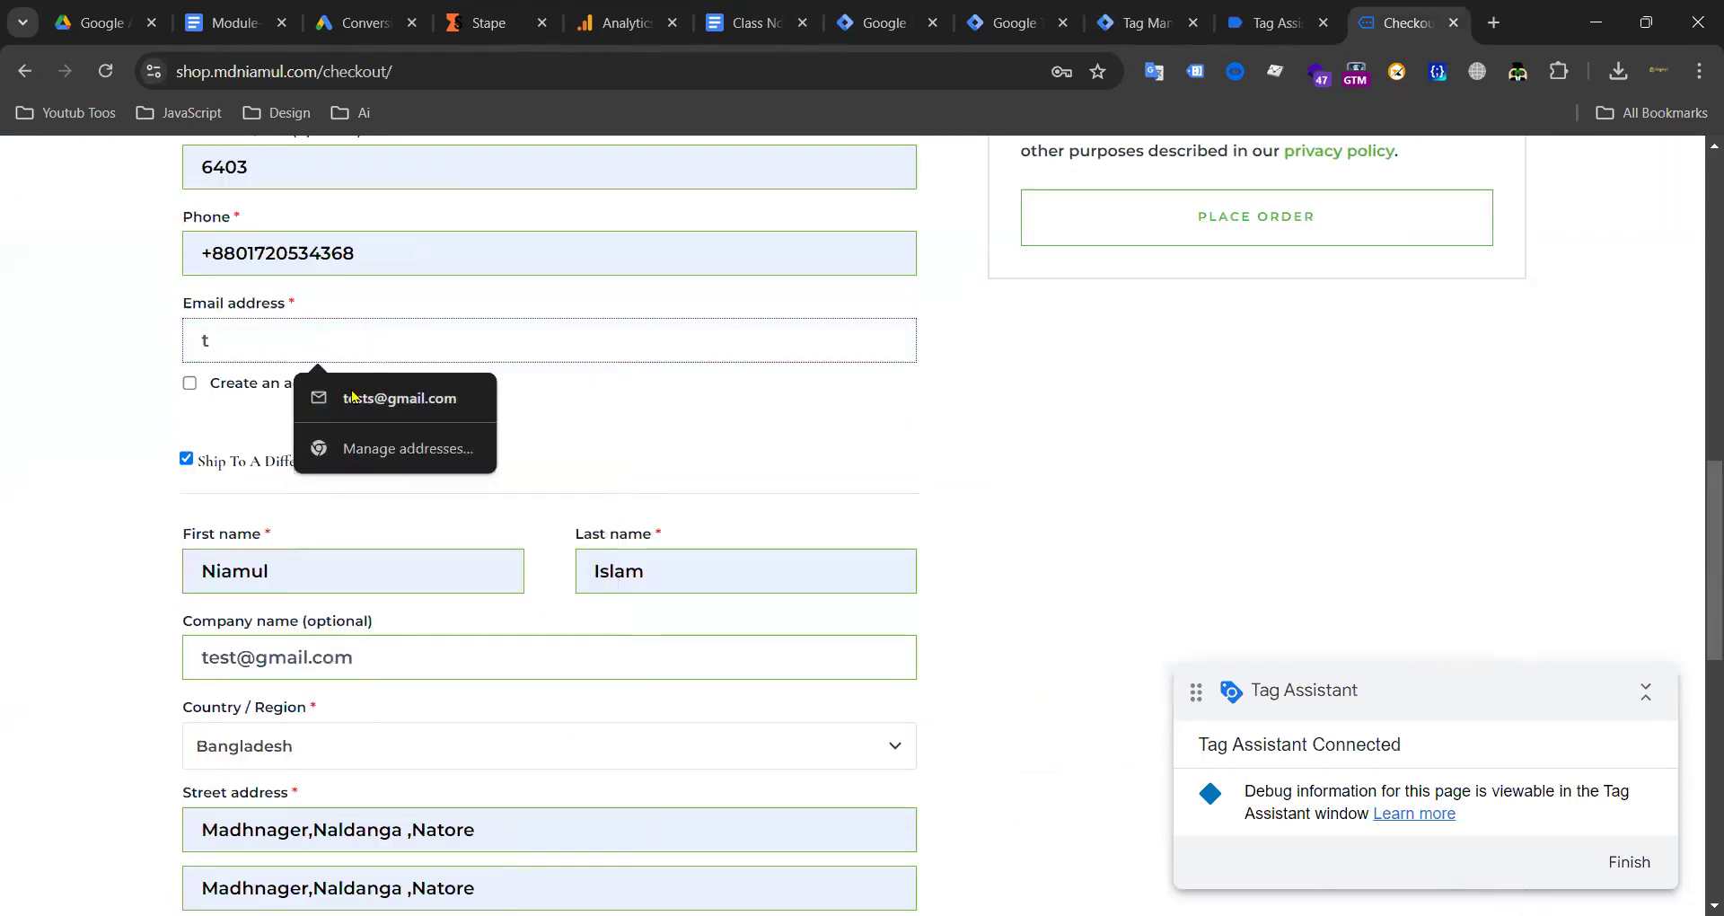
left_click(359, 397)
Step: Place the order, check the server preview, and find the 'Billing District is a required field' error
left_click(1116, 244)
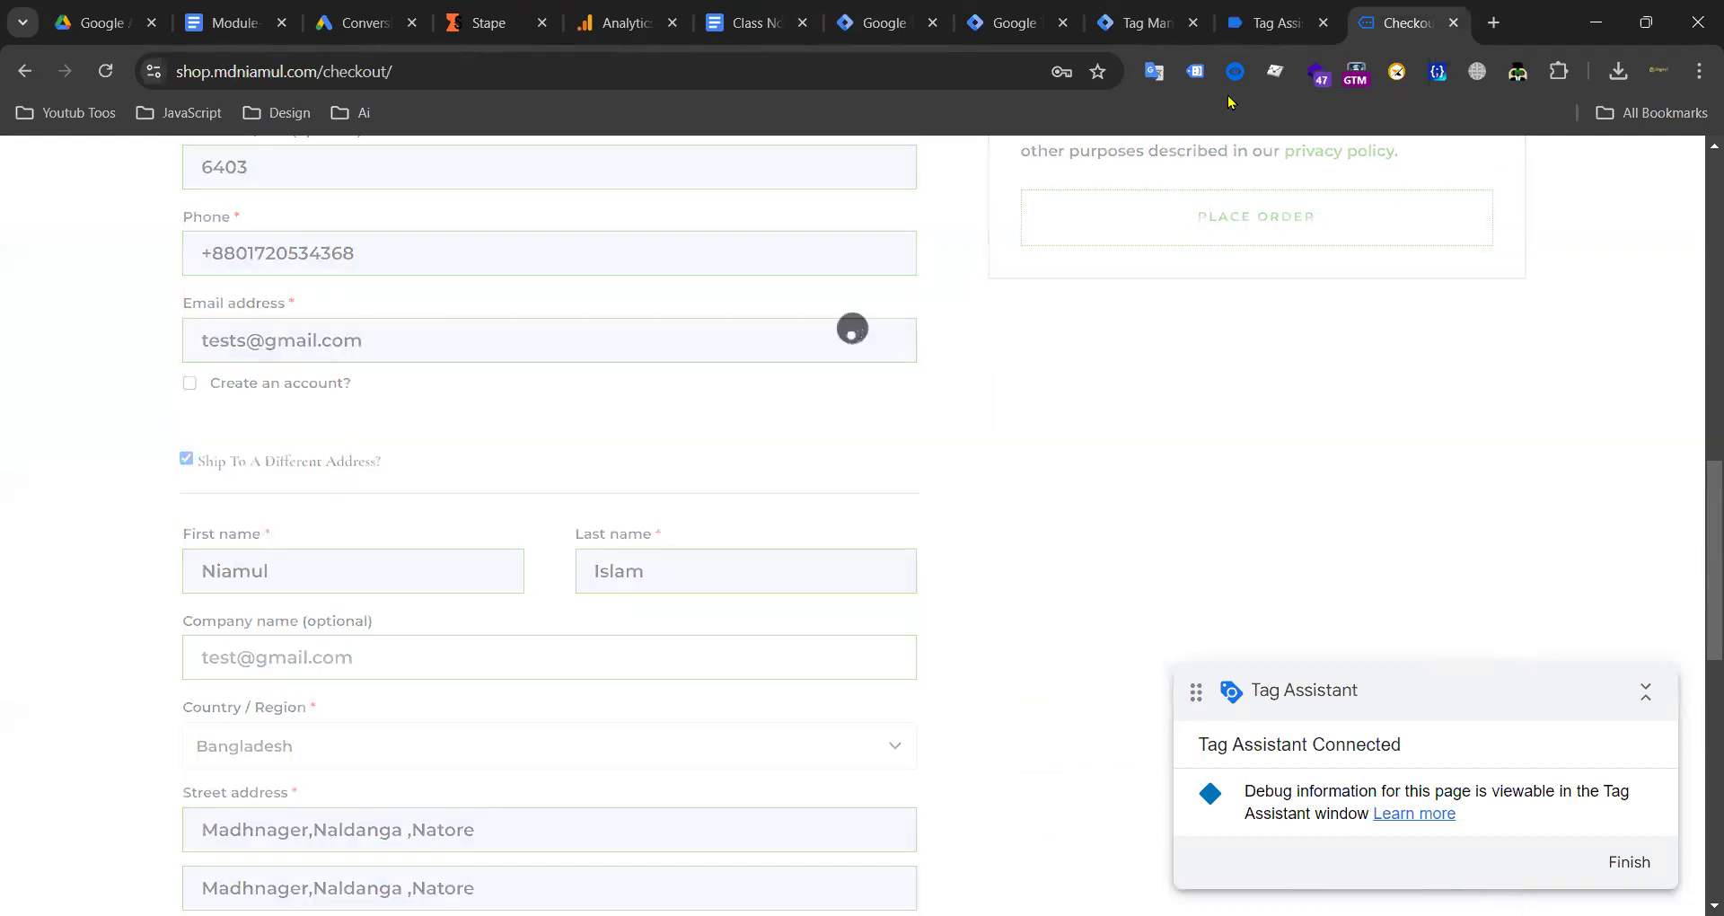
scroll(610, 548, "up", 3)
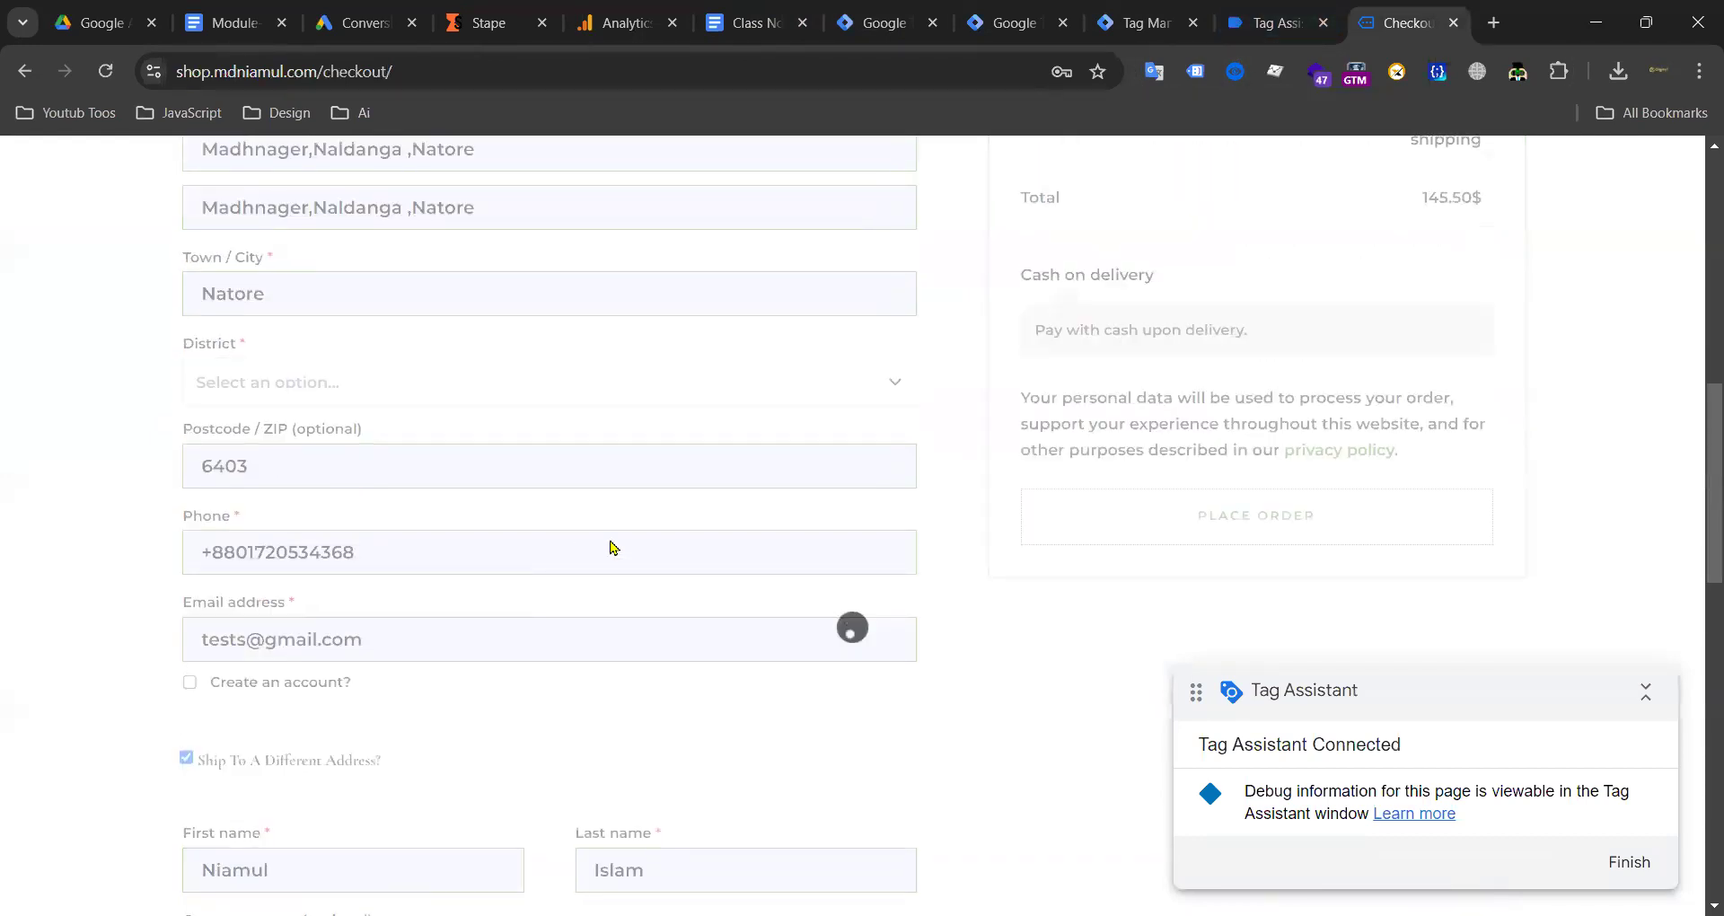
left_click(1134, 22)
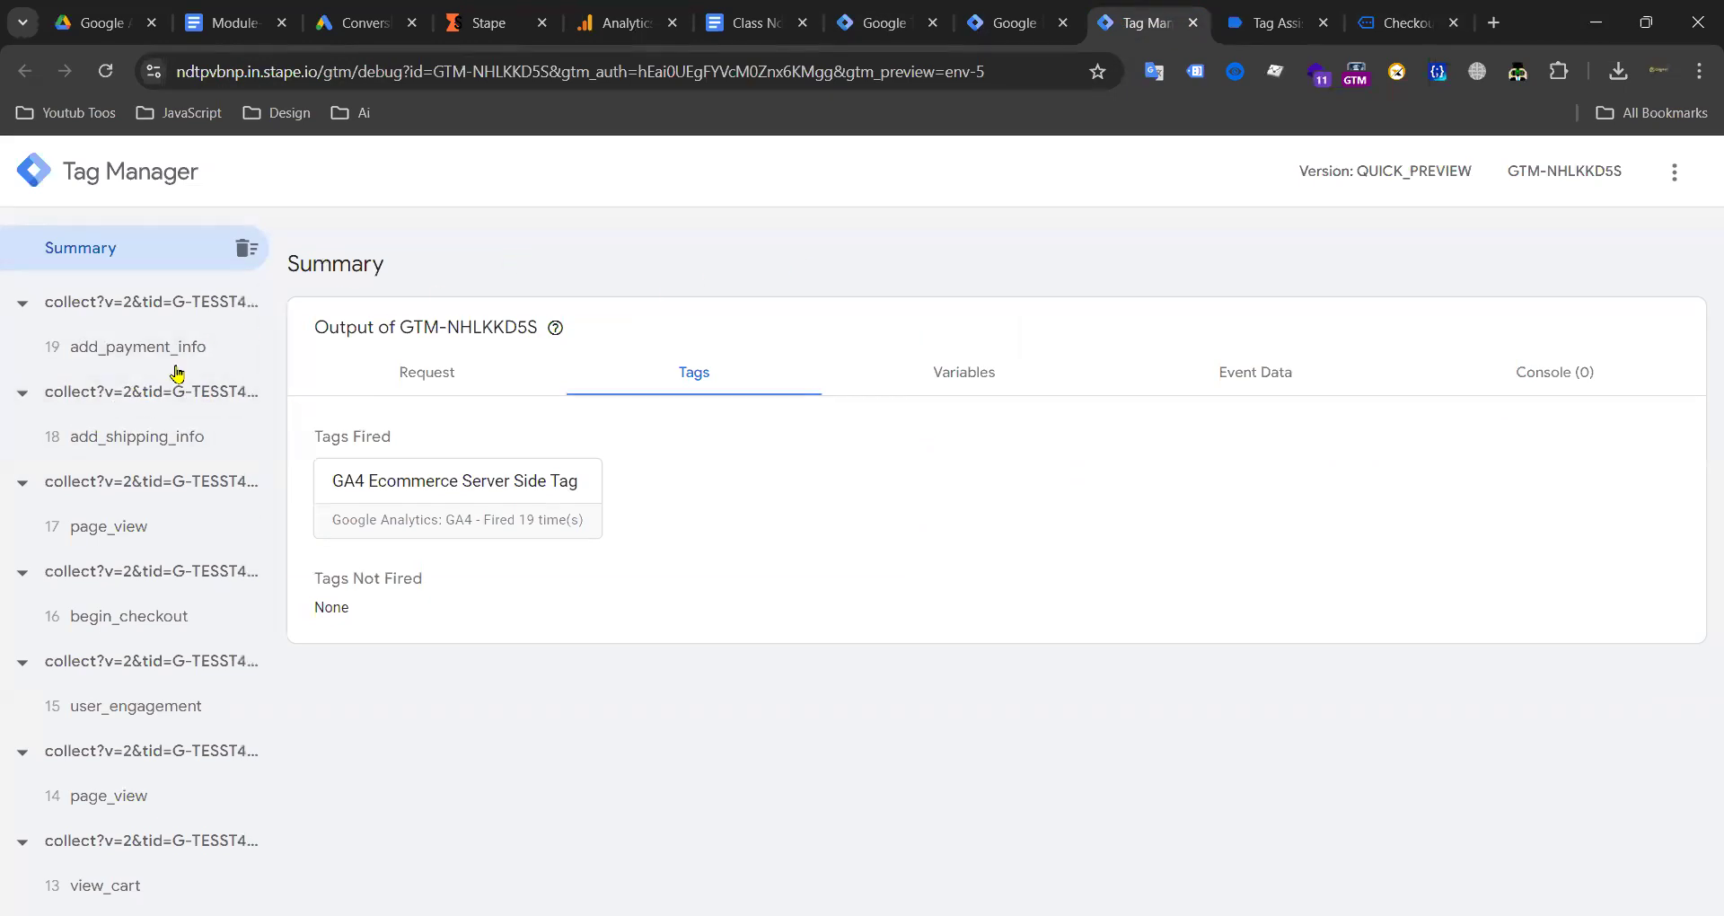
left_click(1406, 22)
scroll(485, 387, "up", 3)
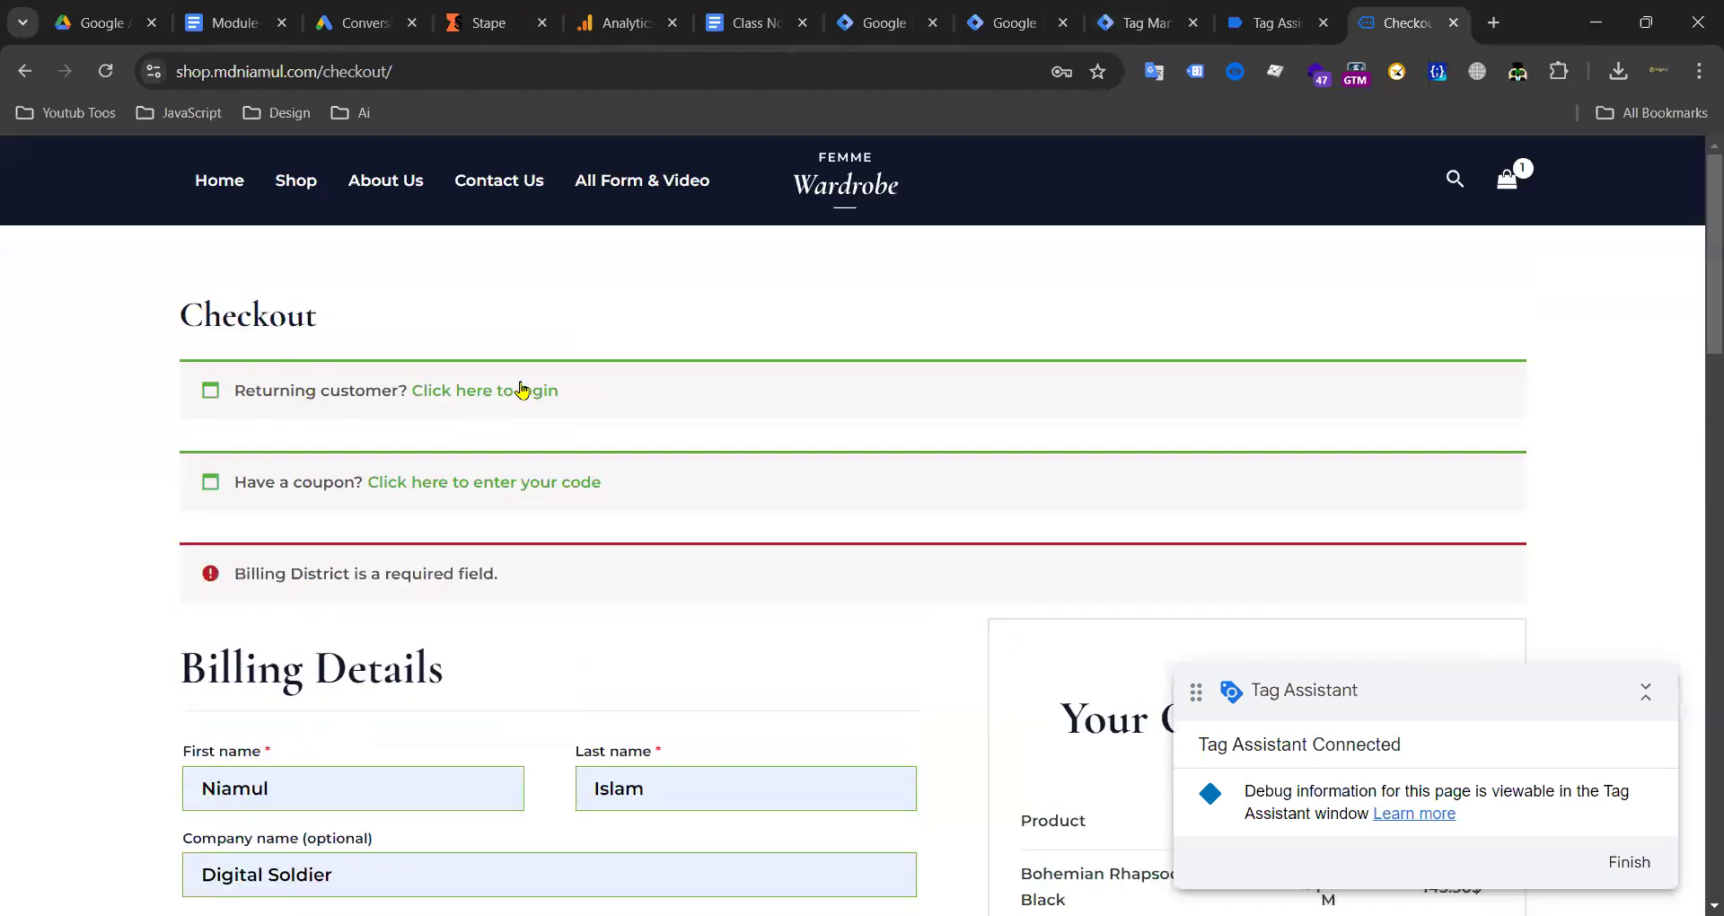
Step: Choose Bandarban as the checkout's billing District and place the test order again
scroll(536, 386, "down", 7)
scroll(423, 396, "down", 3)
left_click(354, 384)
left_click(277, 529)
scroll(697, 435, "down", 6)
scroll(1108, 369, "up", 6)
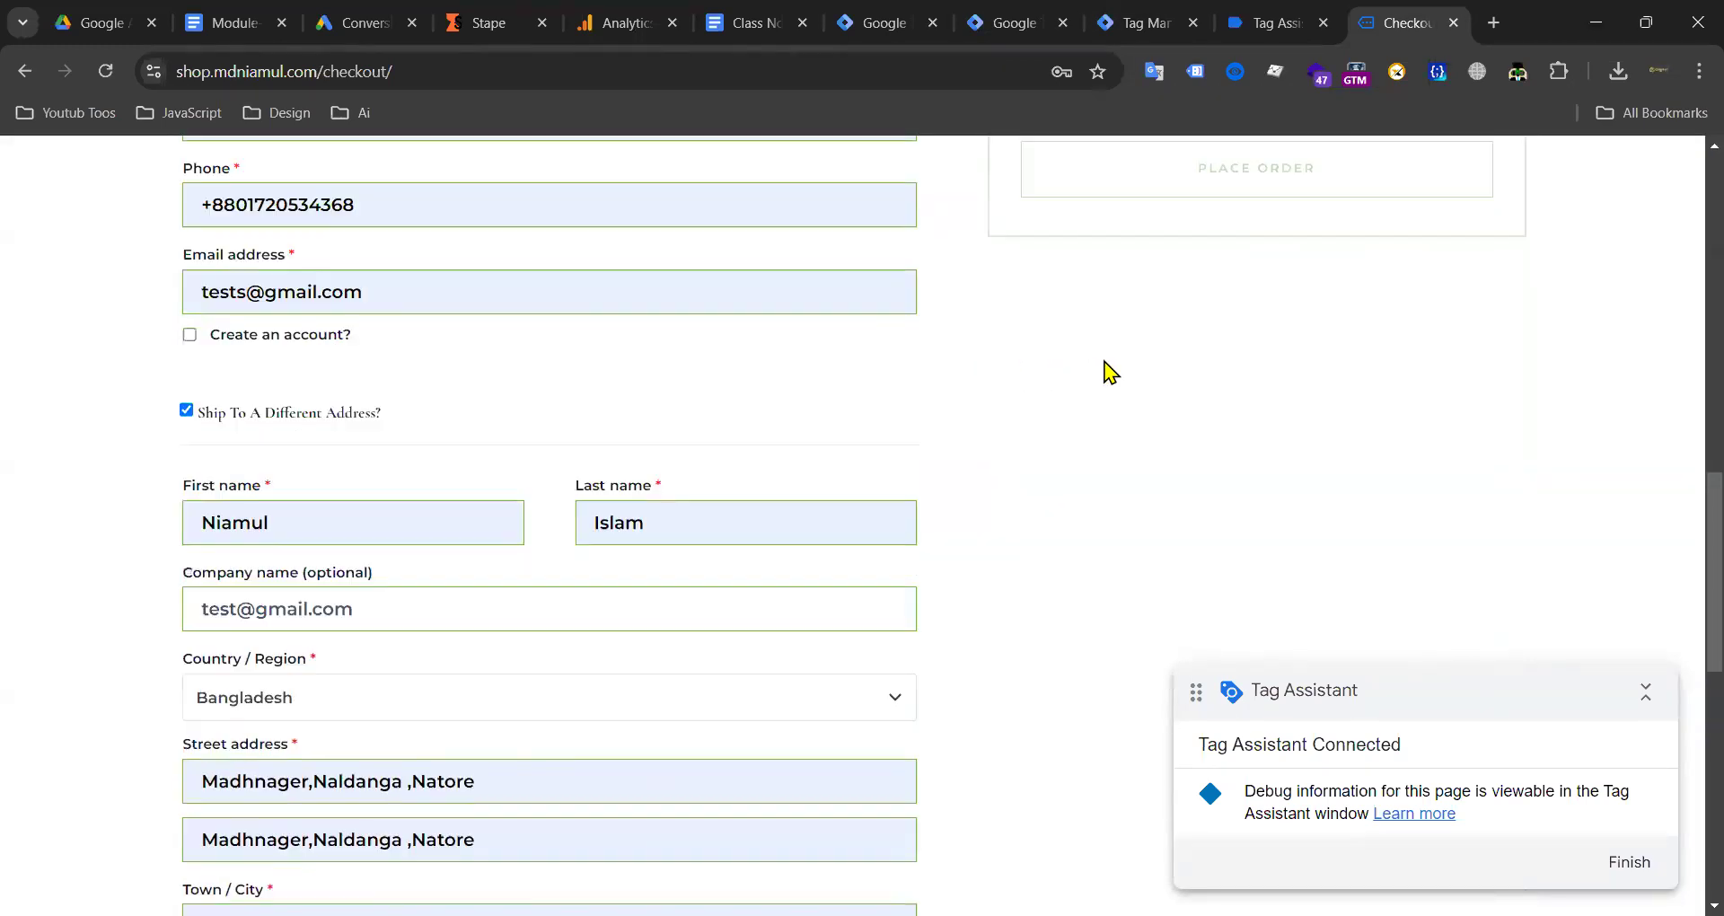
left_click(1217, 518)
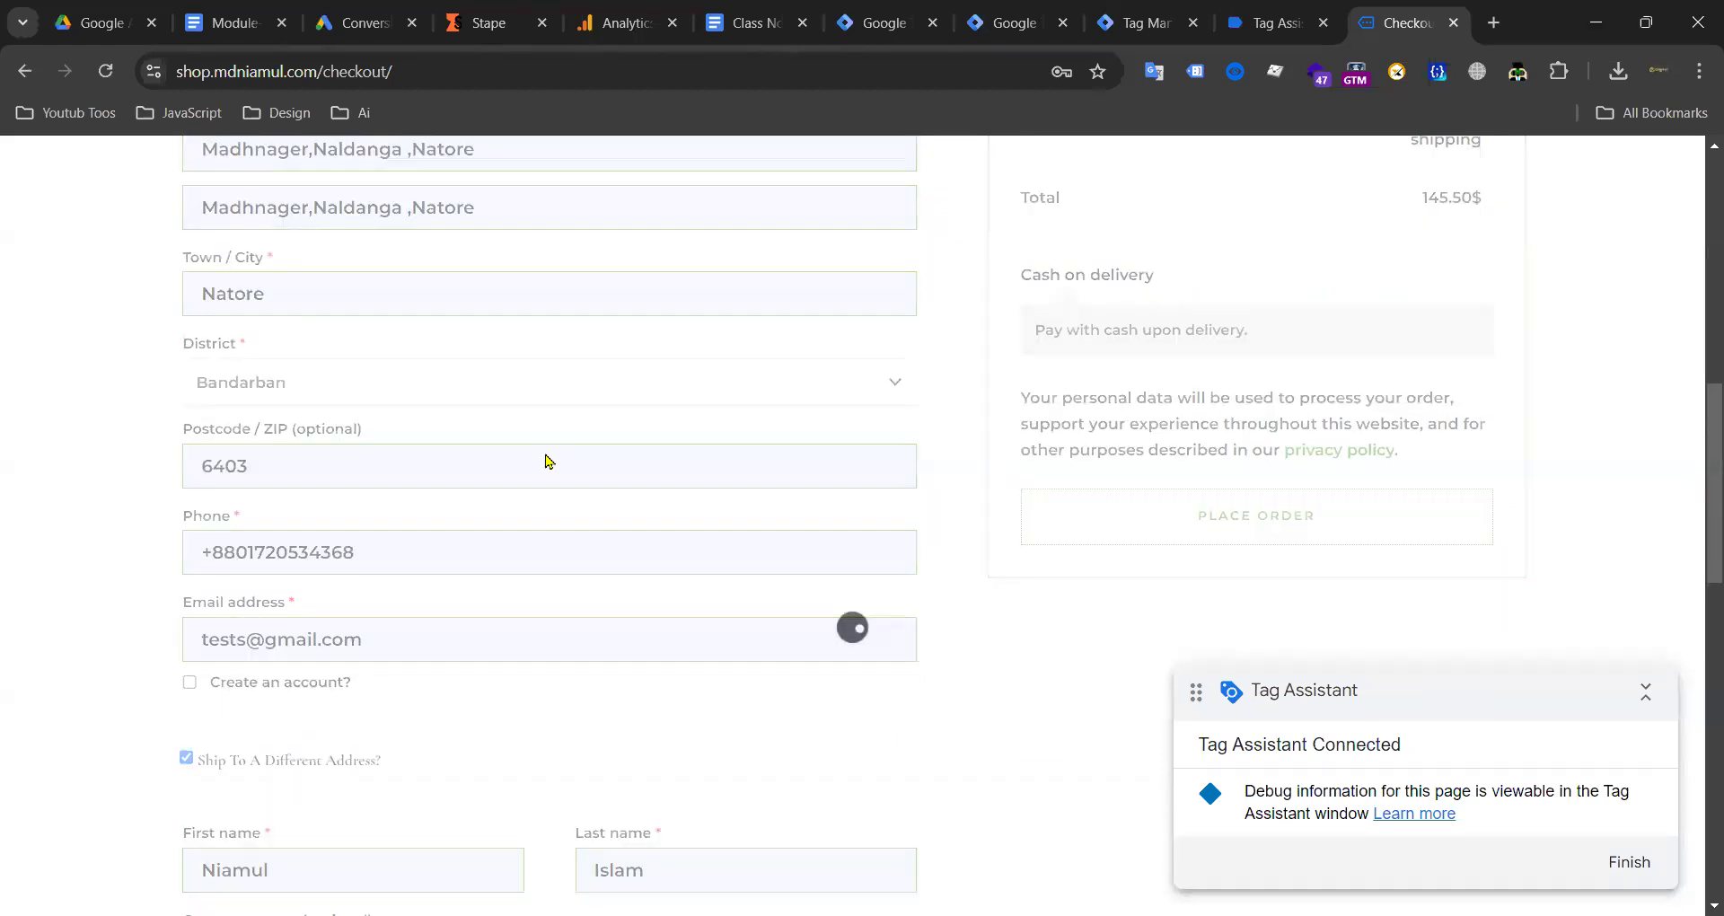
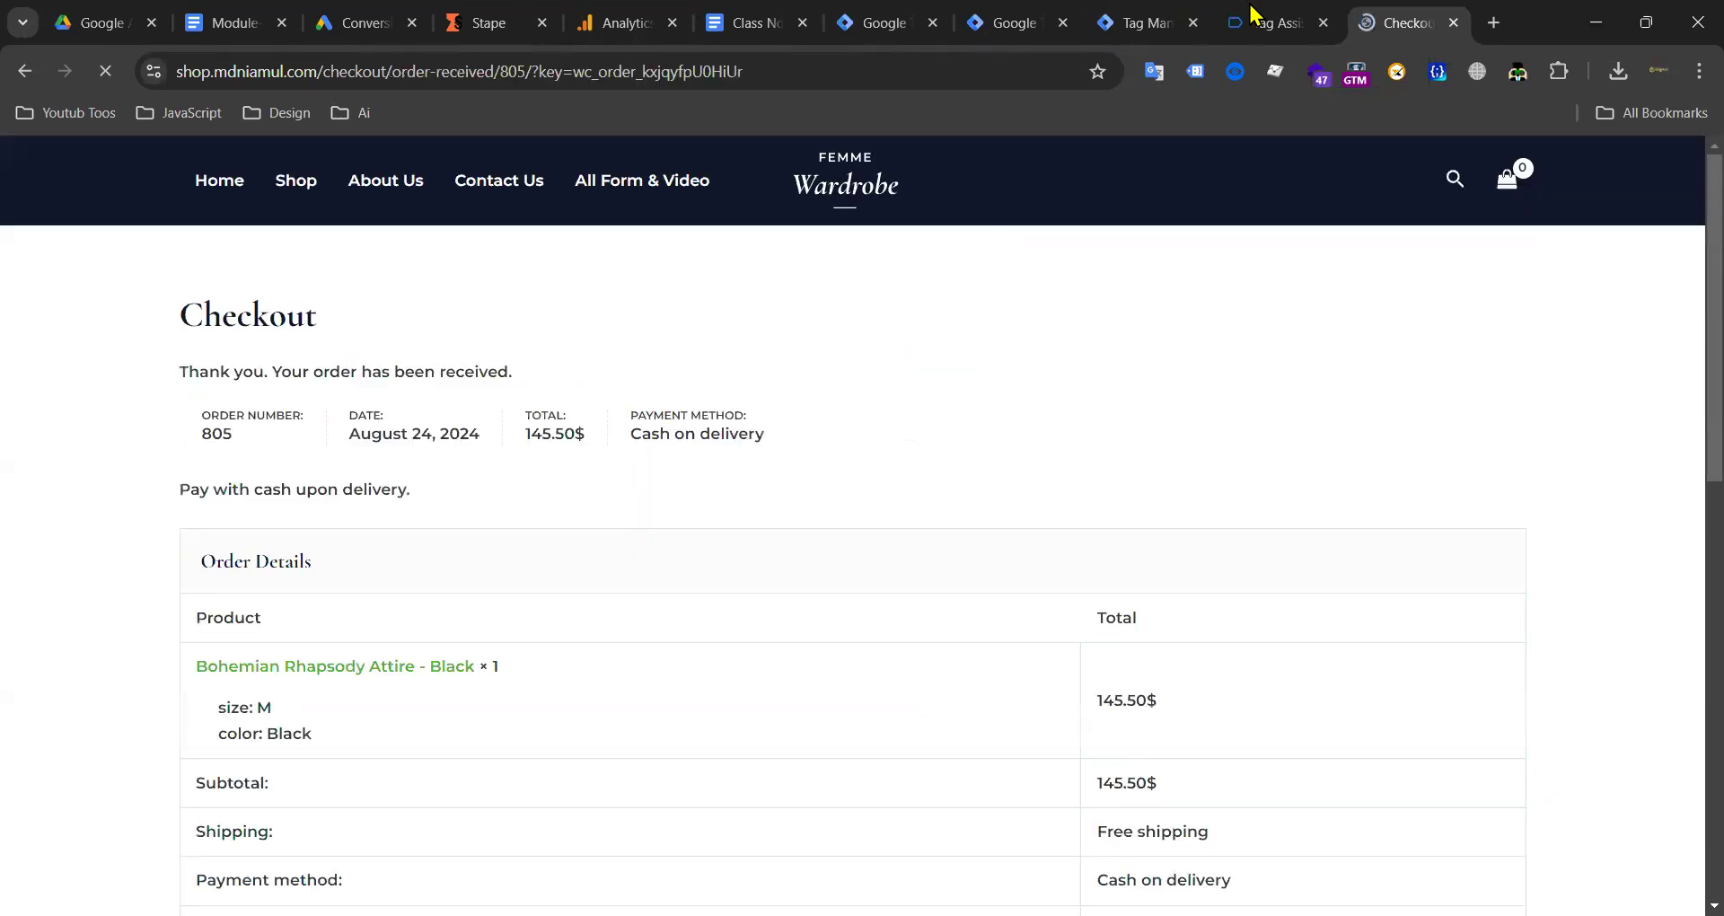
Step: Confirm the purchase event fired in the server debug view and copy its event name
left_click(1257, 23)
left_click(1133, 24)
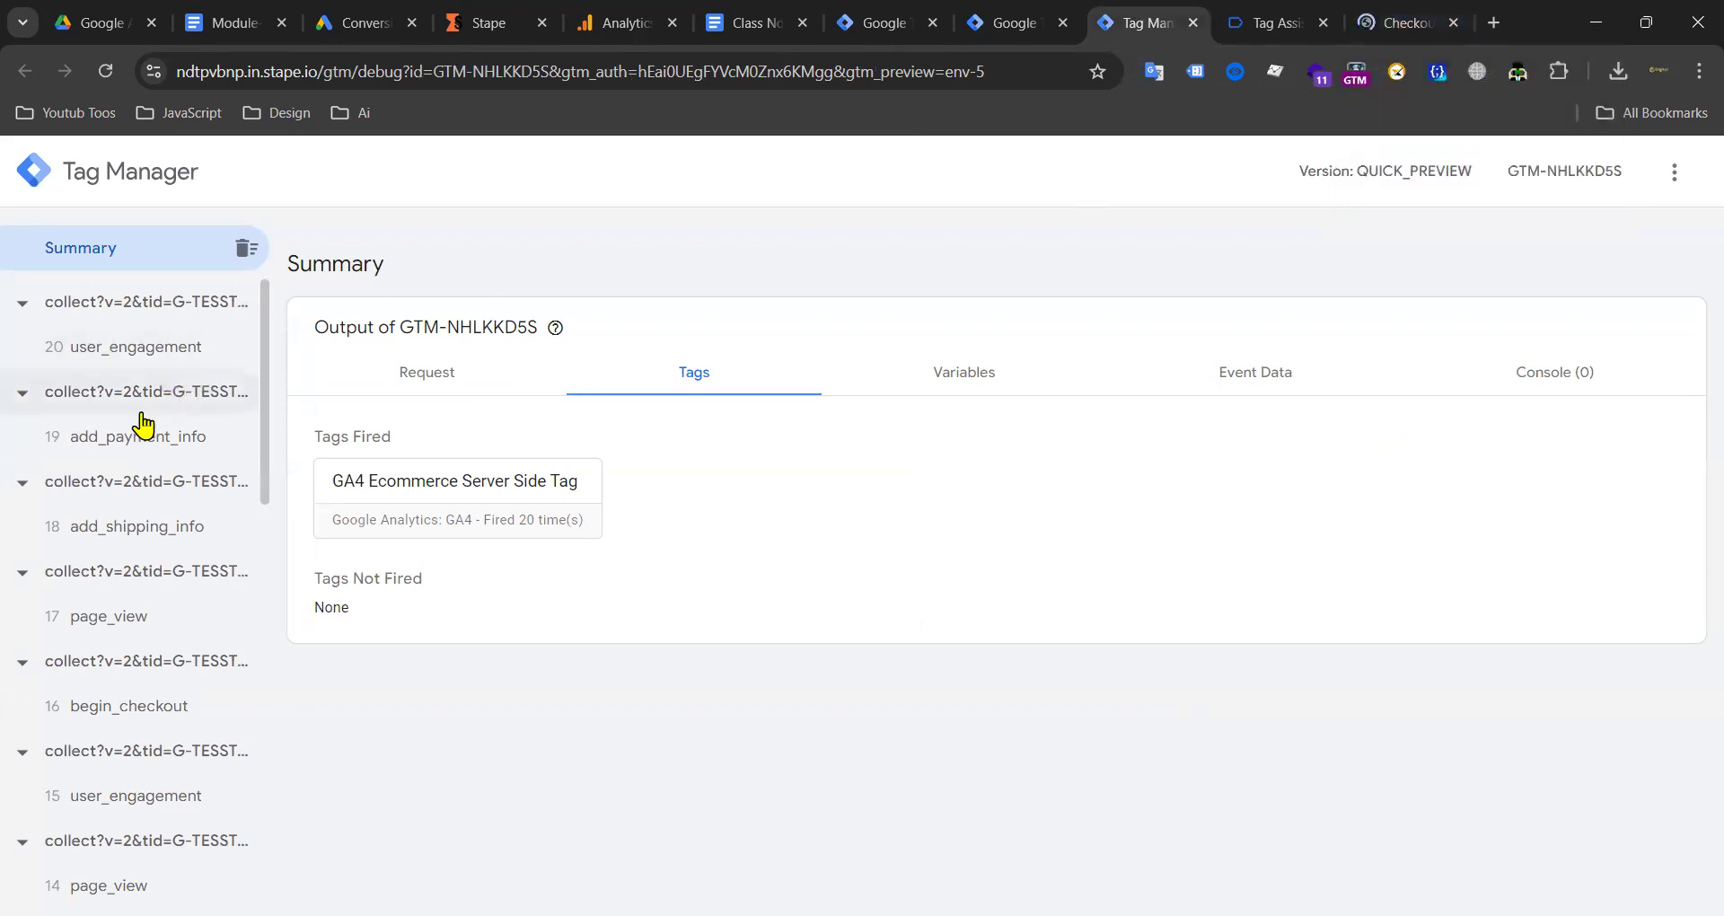
left_click(1392, 32)
left_click(1276, 36)
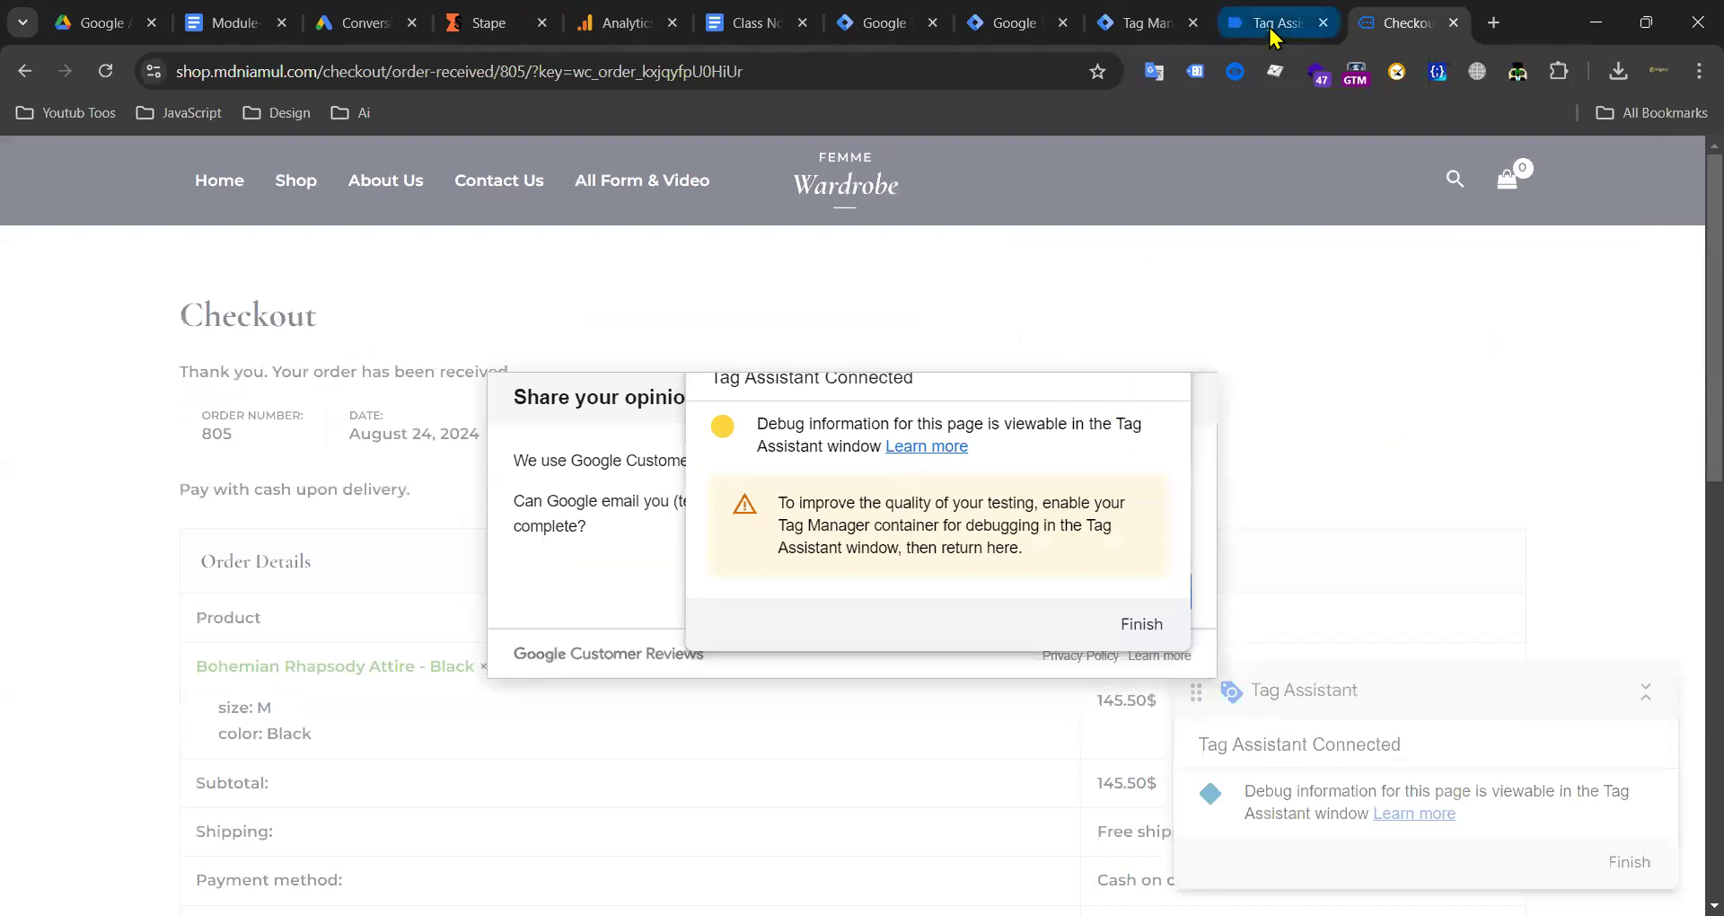
left_click(1134, 28)
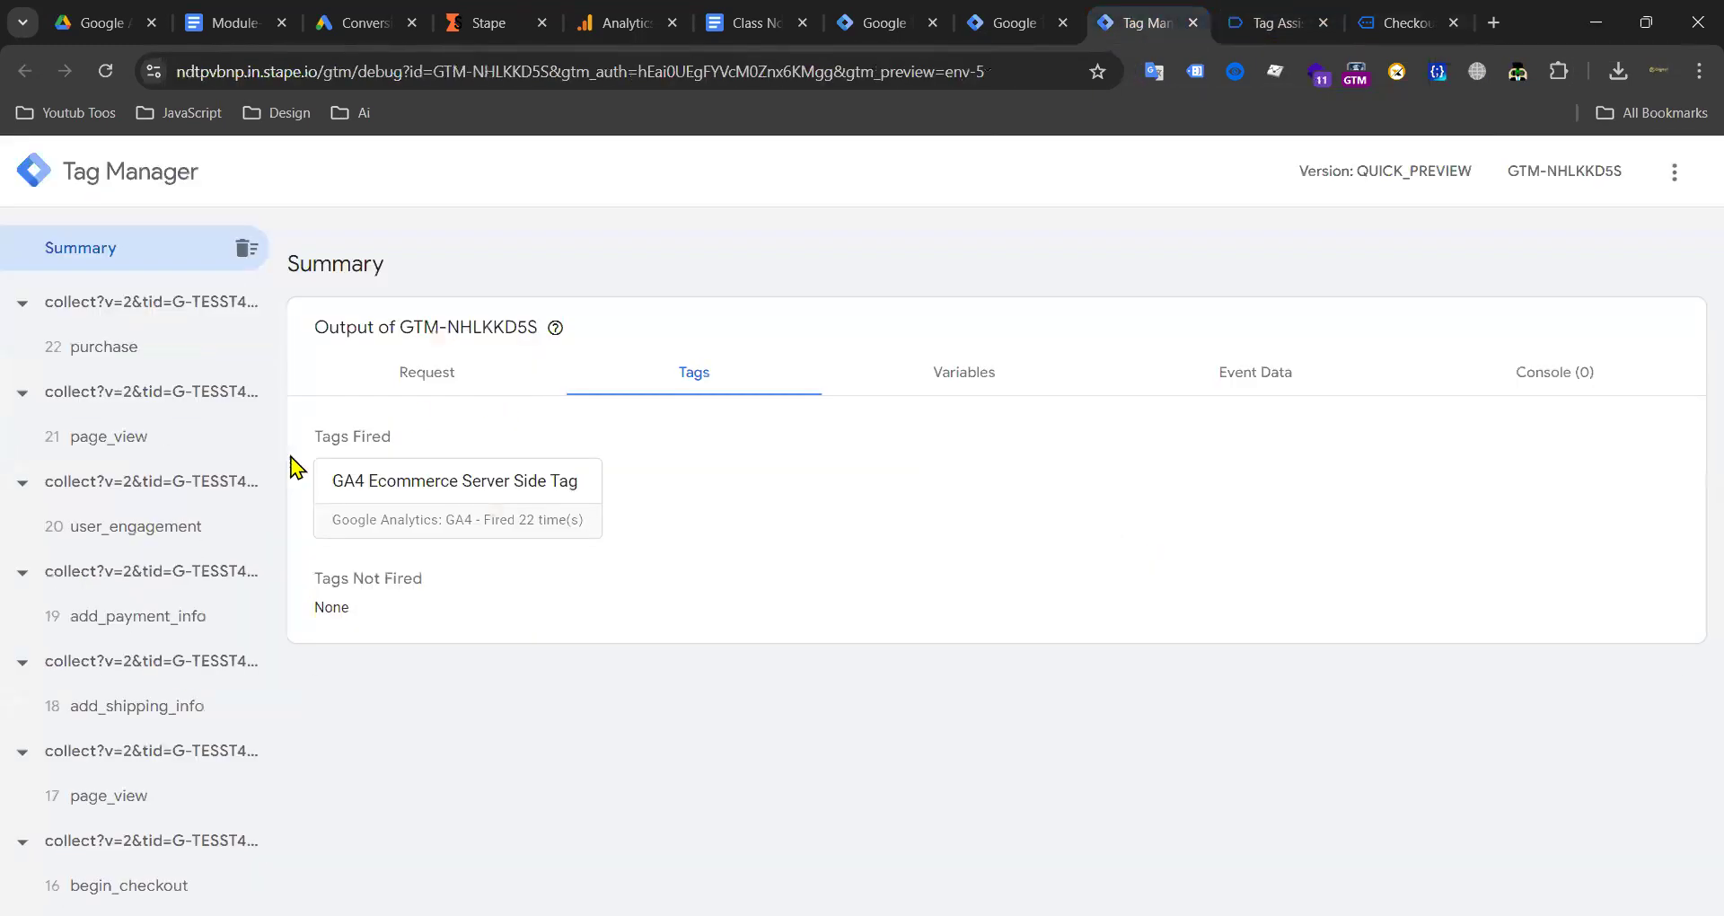
left_click(90, 364)
double_click(401, 263)
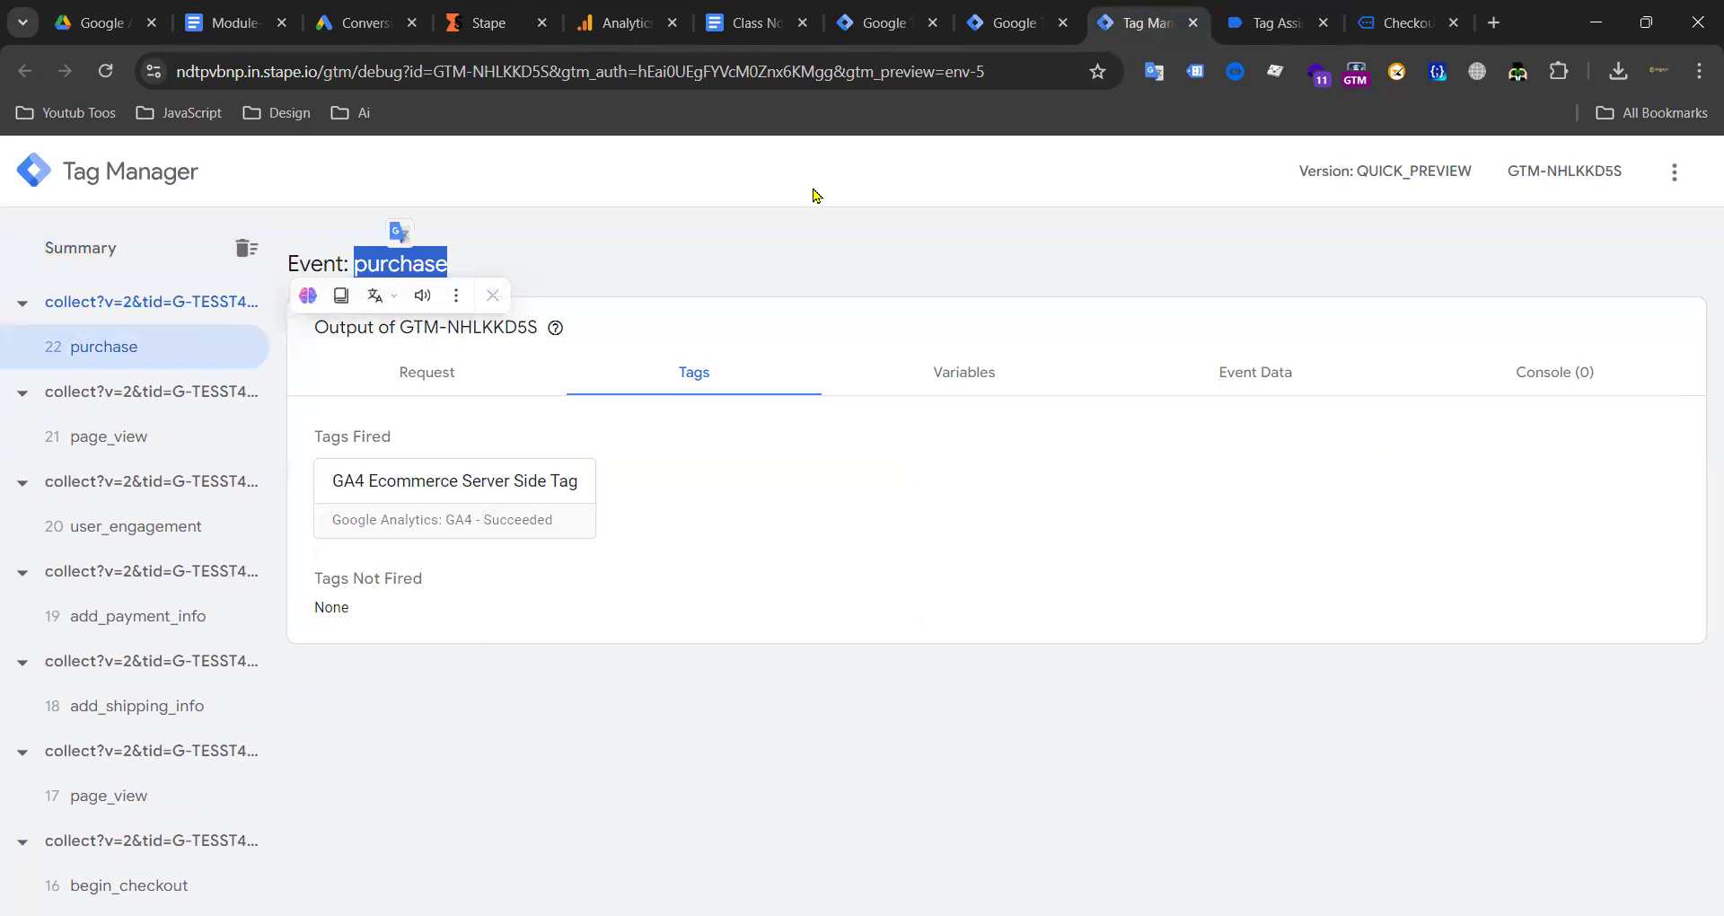
left_click(1003, 27)
Step: Create a server Custom Event trigger named purchase for the purchase event
left_click(898, 27)
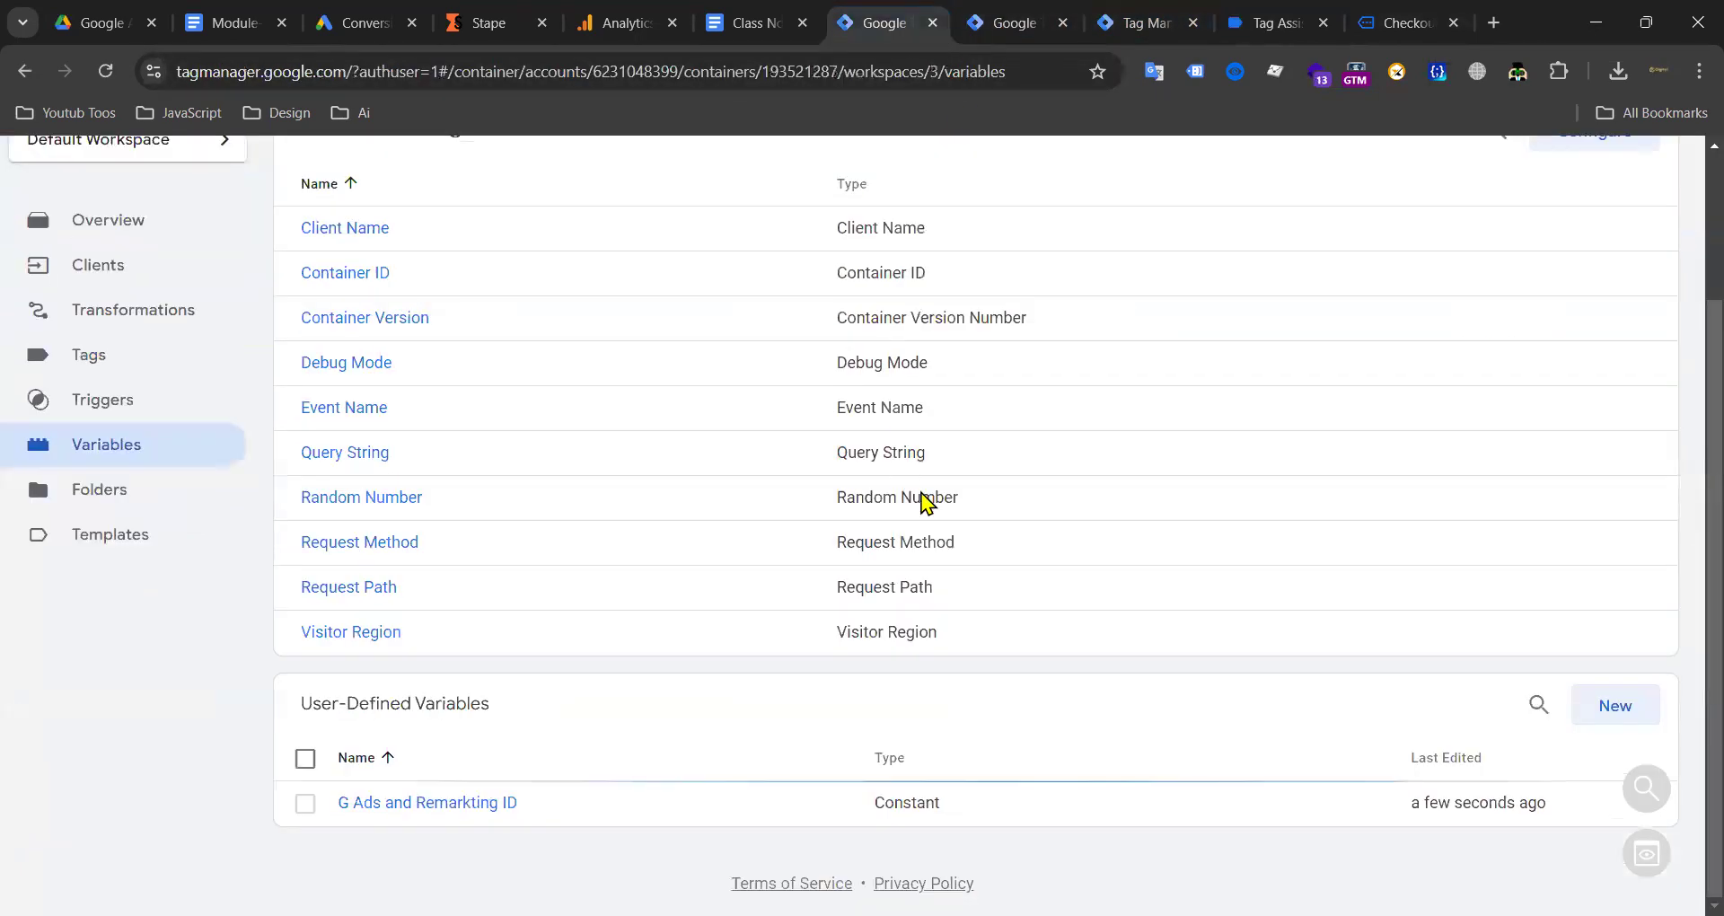
scroll(824, 592, "up", 3)
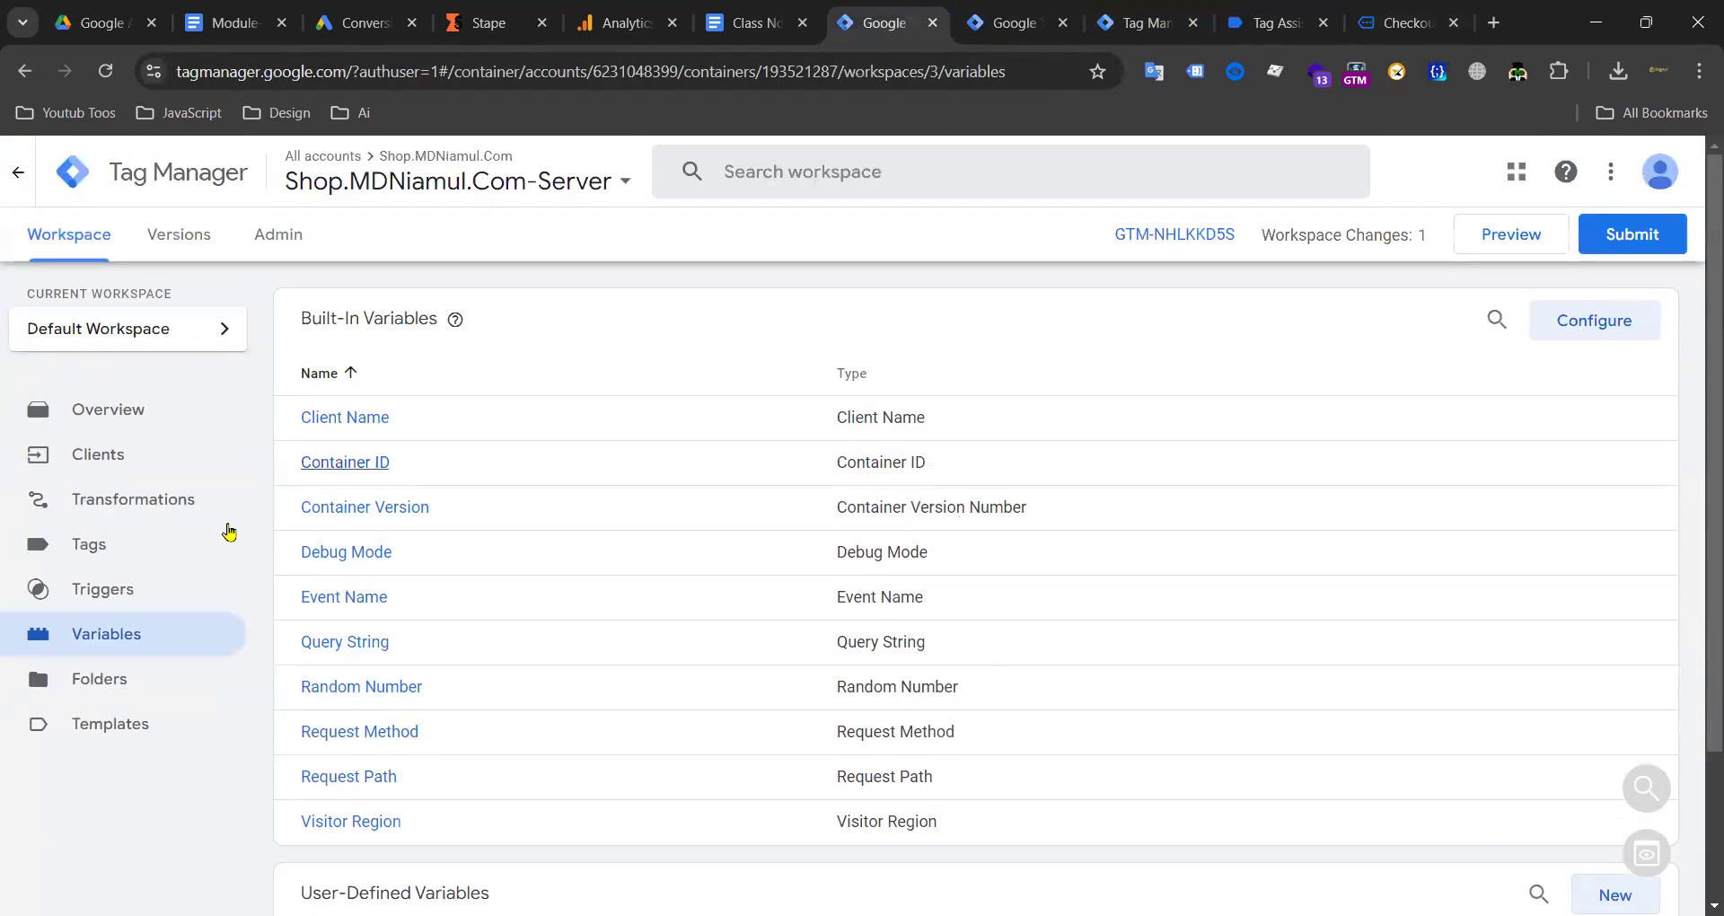
left_click(171, 595)
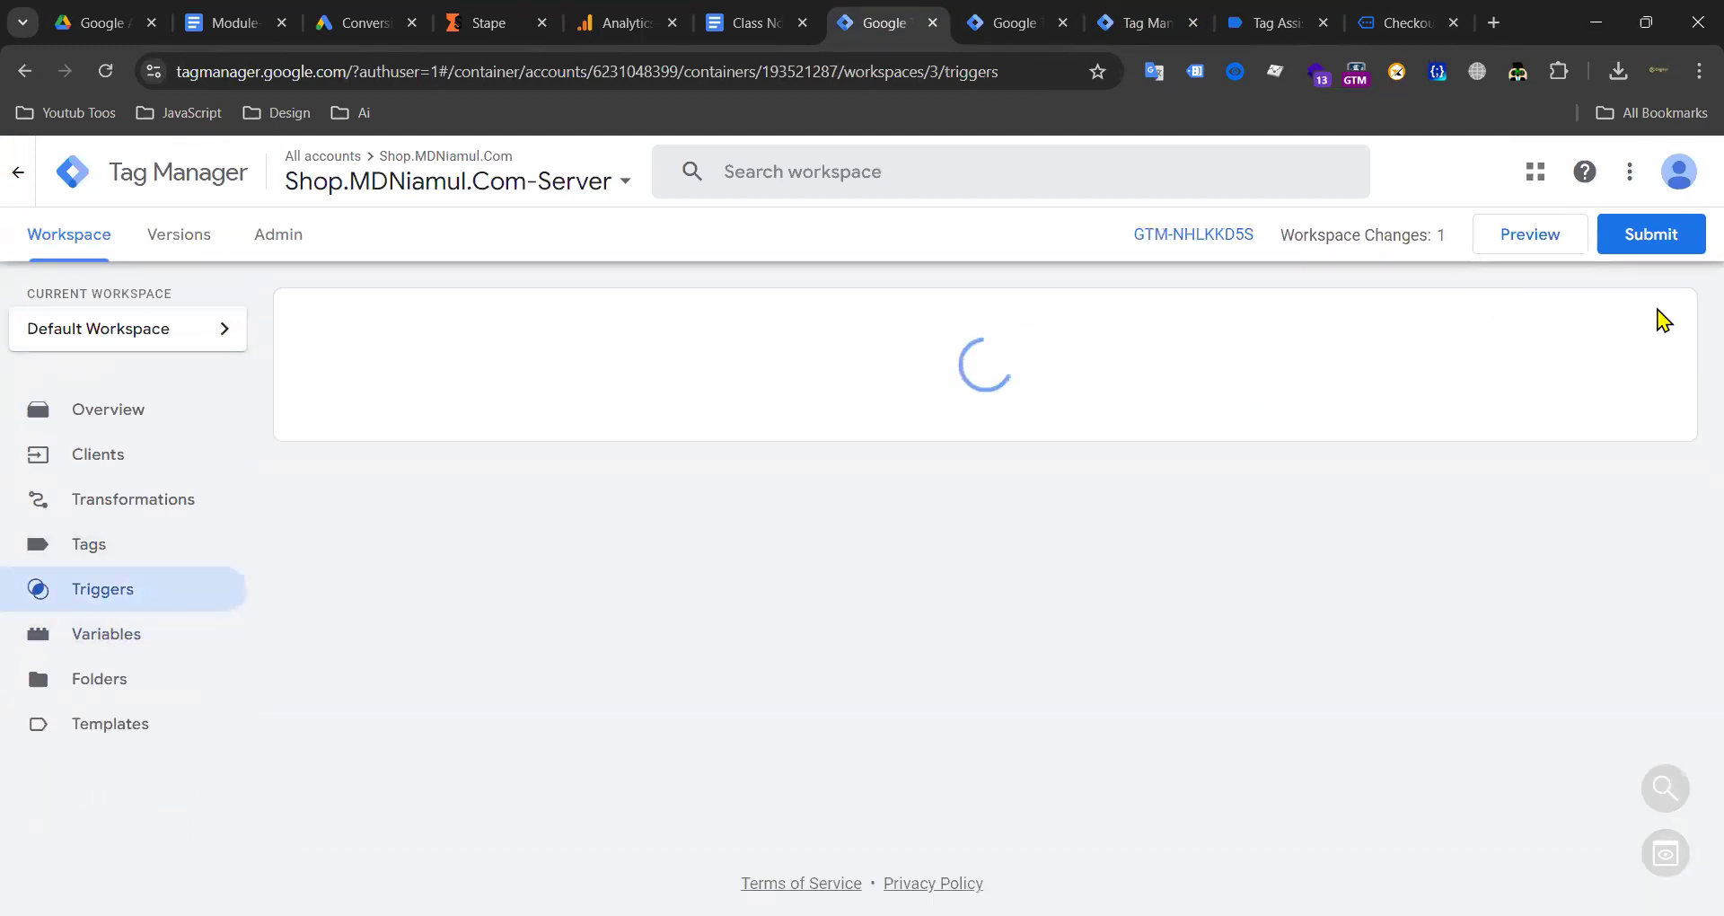
left_click(1635, 322)
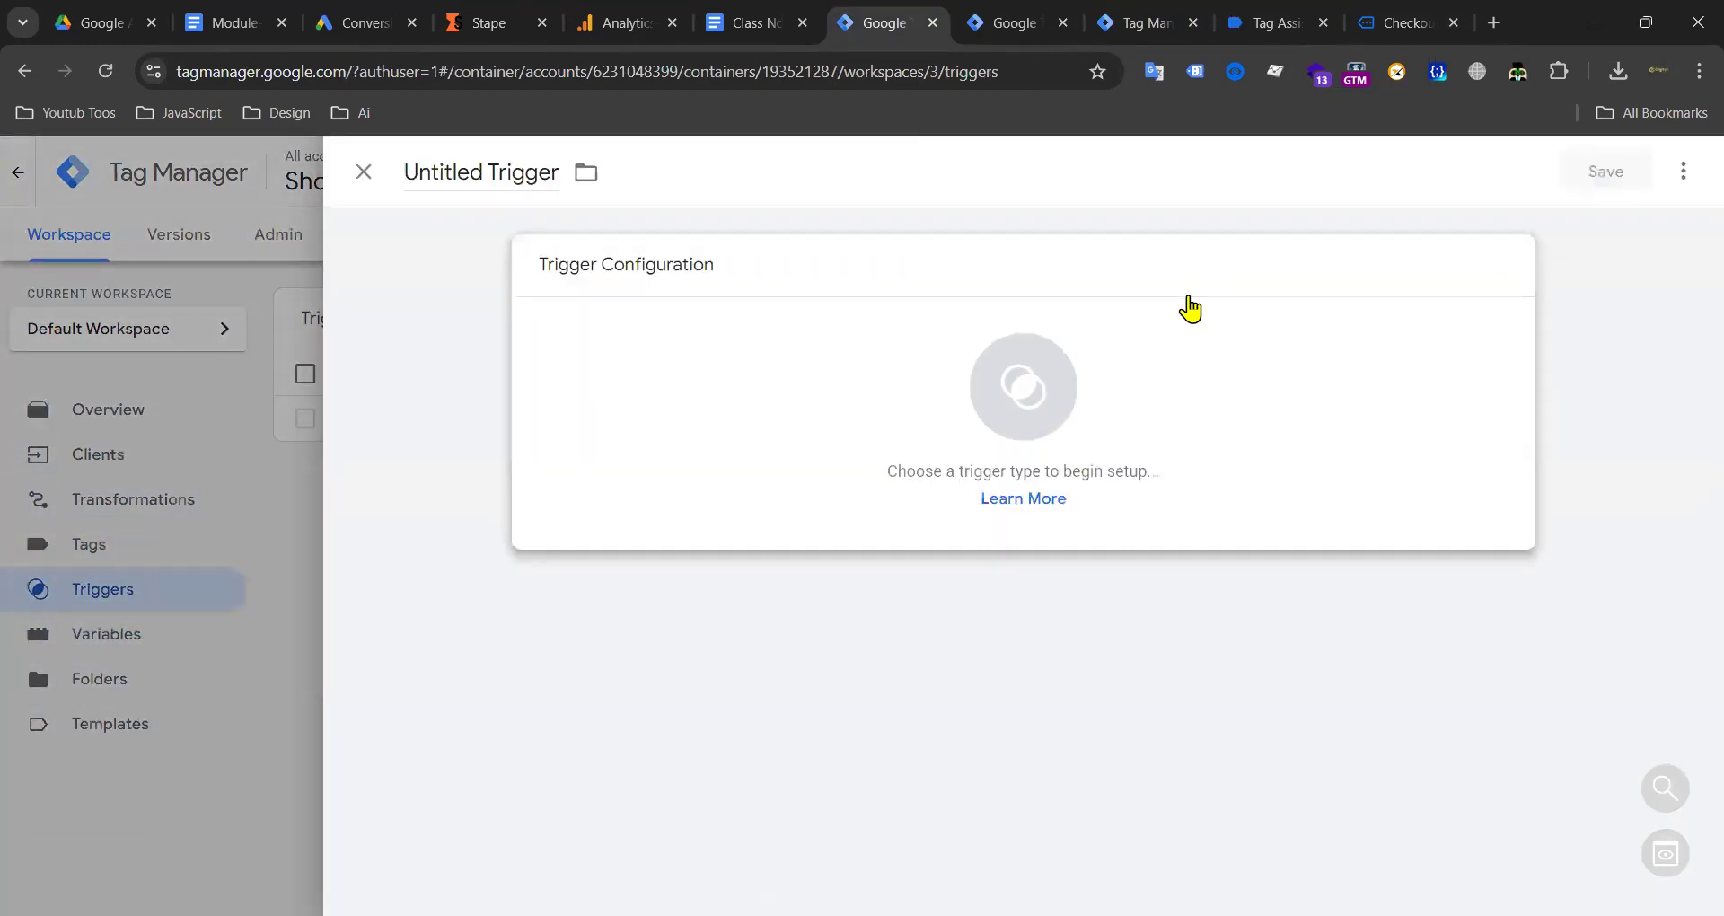
left_click(1182, 311)
left_click(1150, 321)
left_click(628, 485)
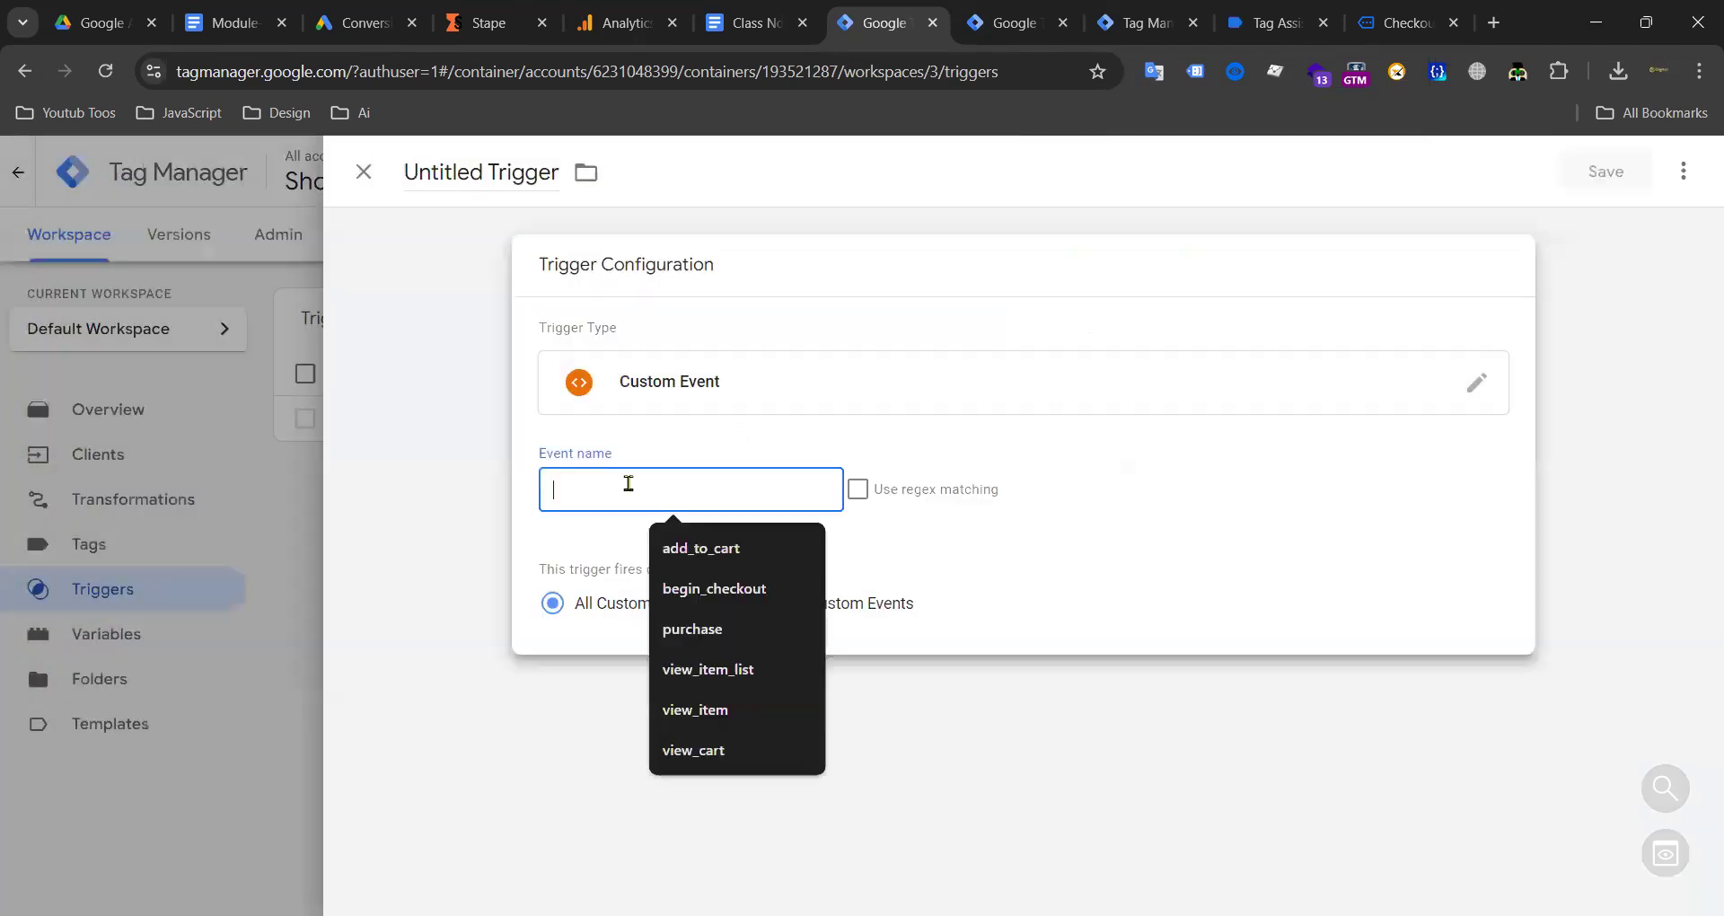
type("purchase")
left_click(475, 171)
type("purchase")
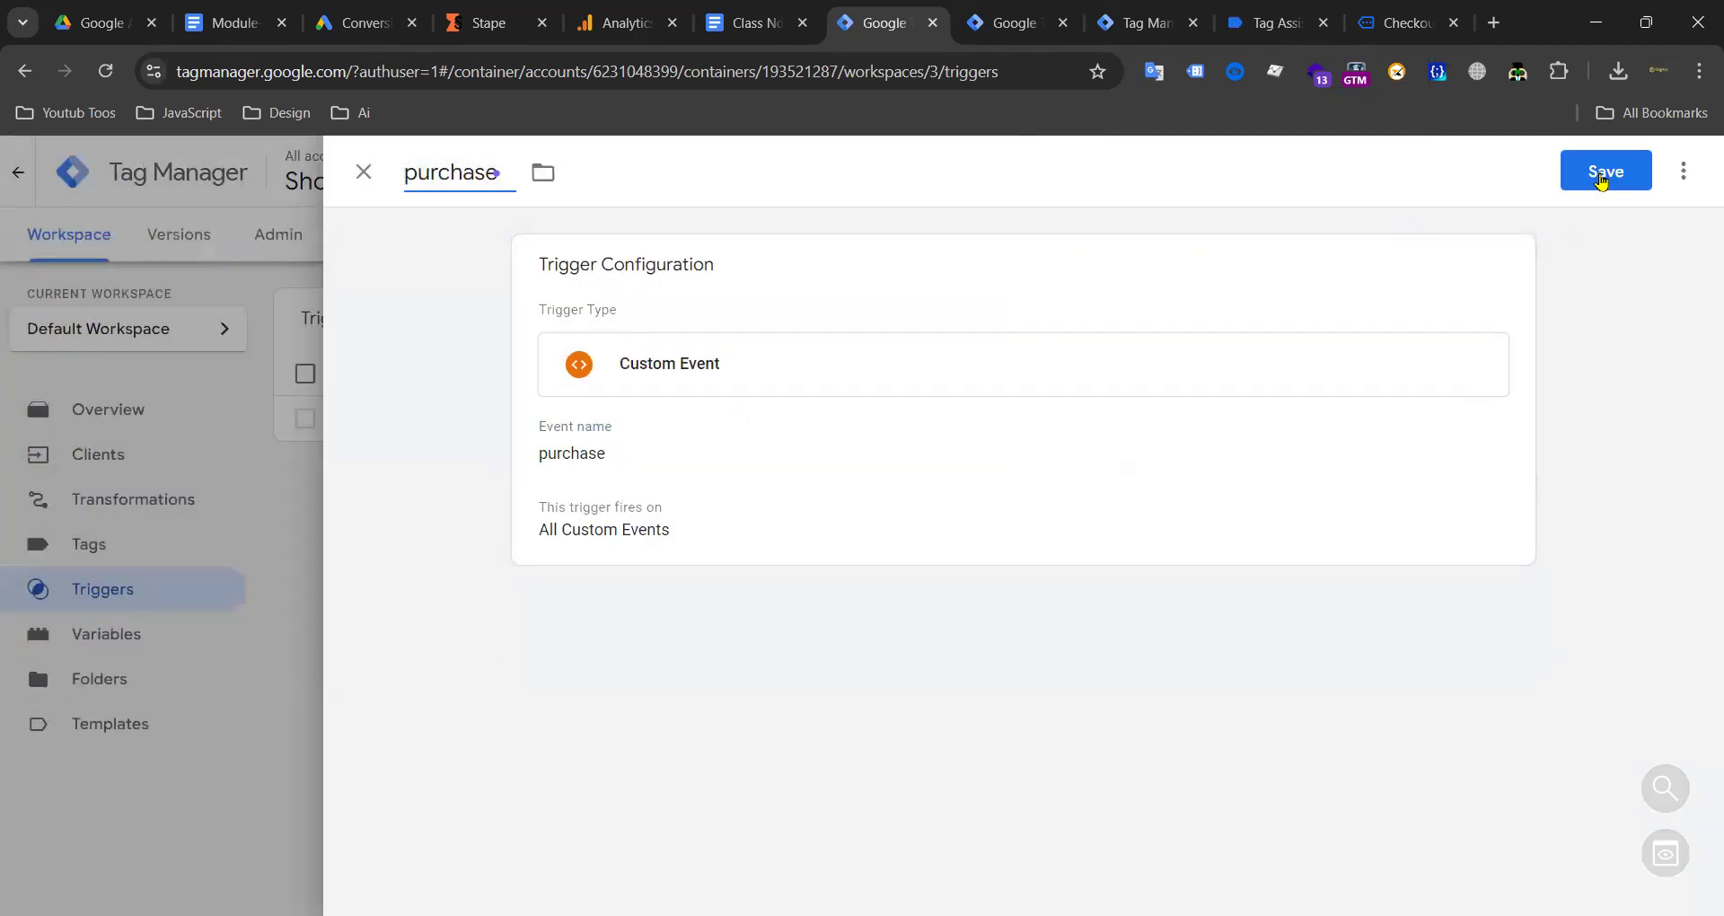
left_click(1601, 178)
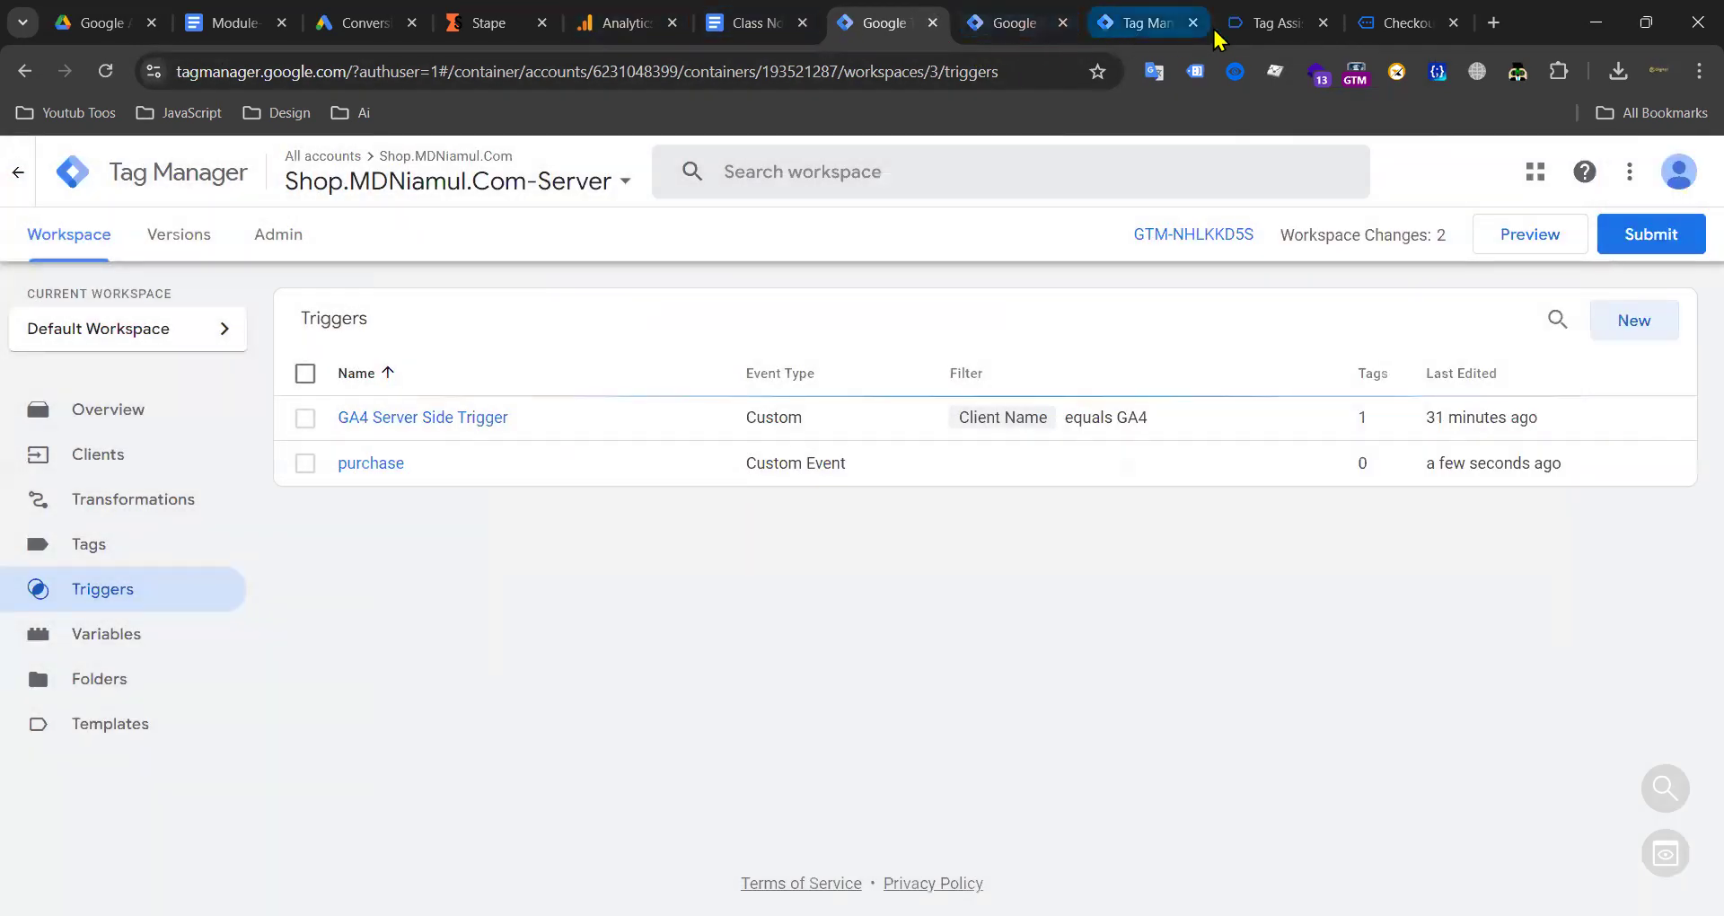
Step: Copy the begin_checkout event name from the server debug view
left_click(1262, 27)
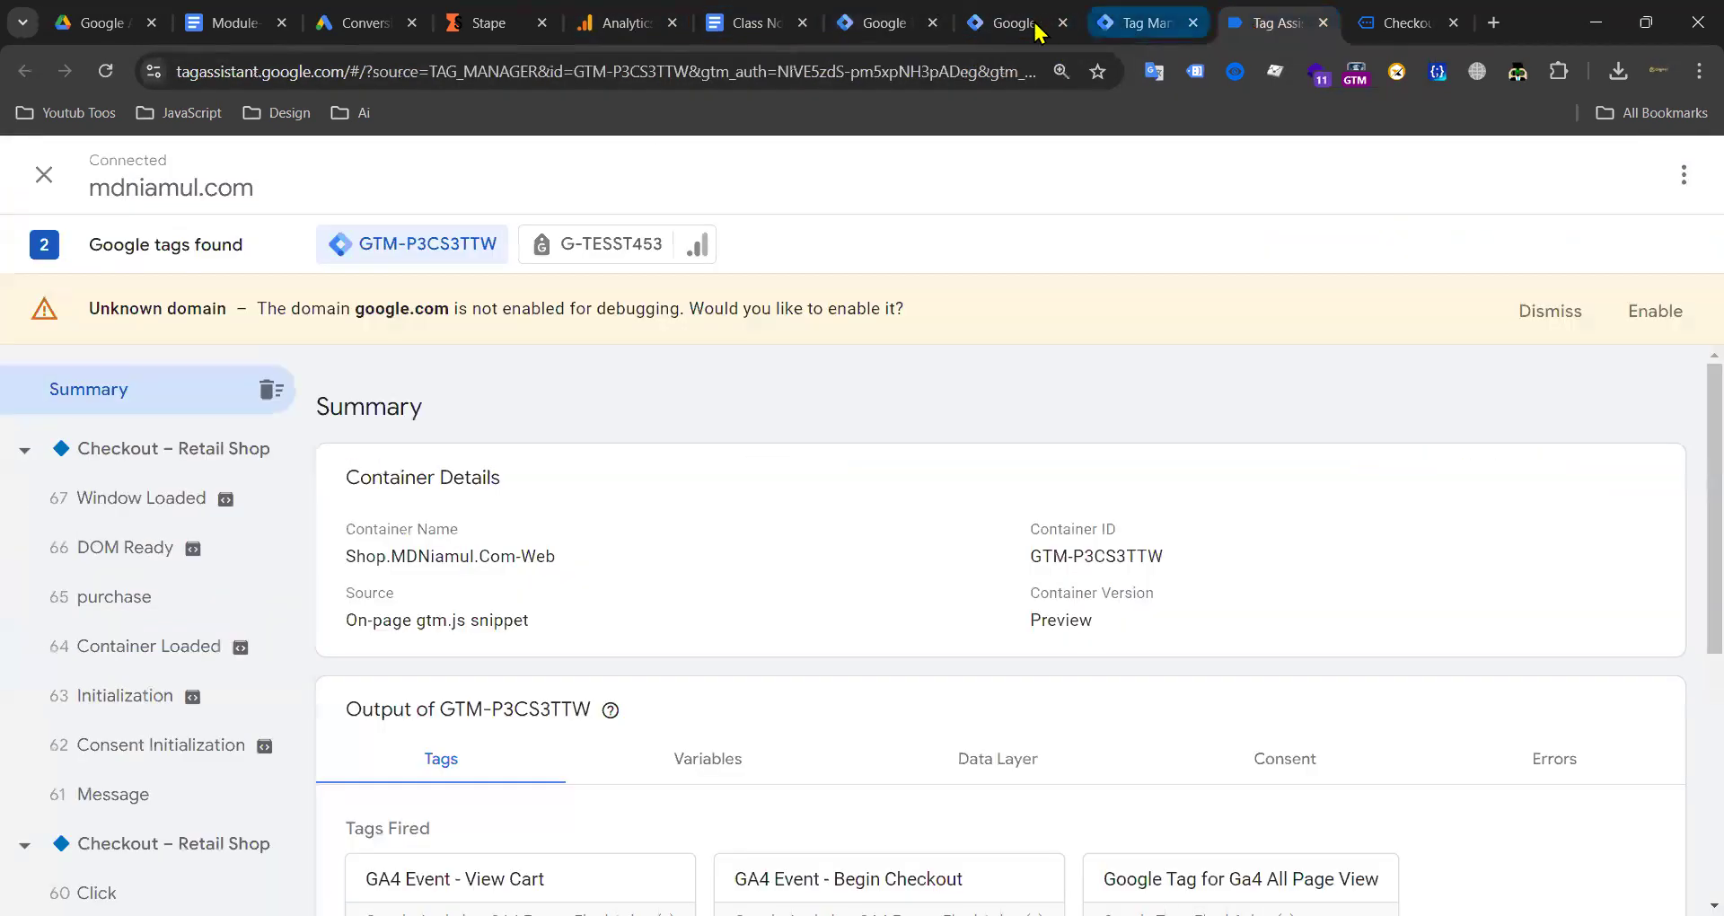
left_click(1010, 27)
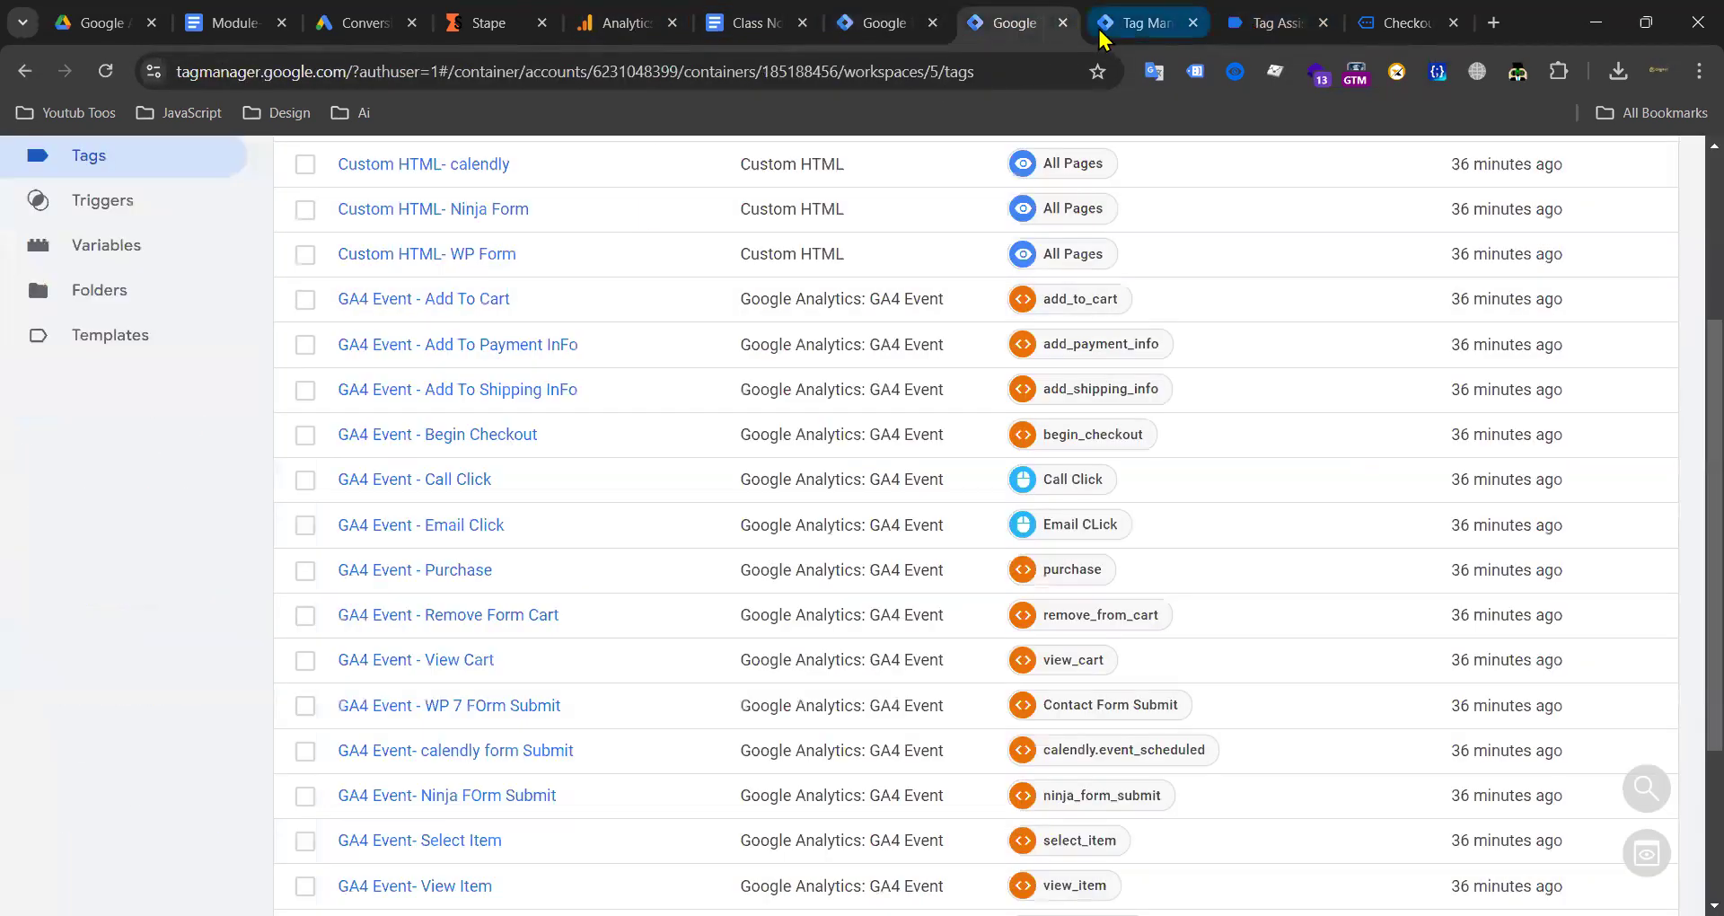
left_click(1101, 27)
scroll(135, 521, "down", 3)
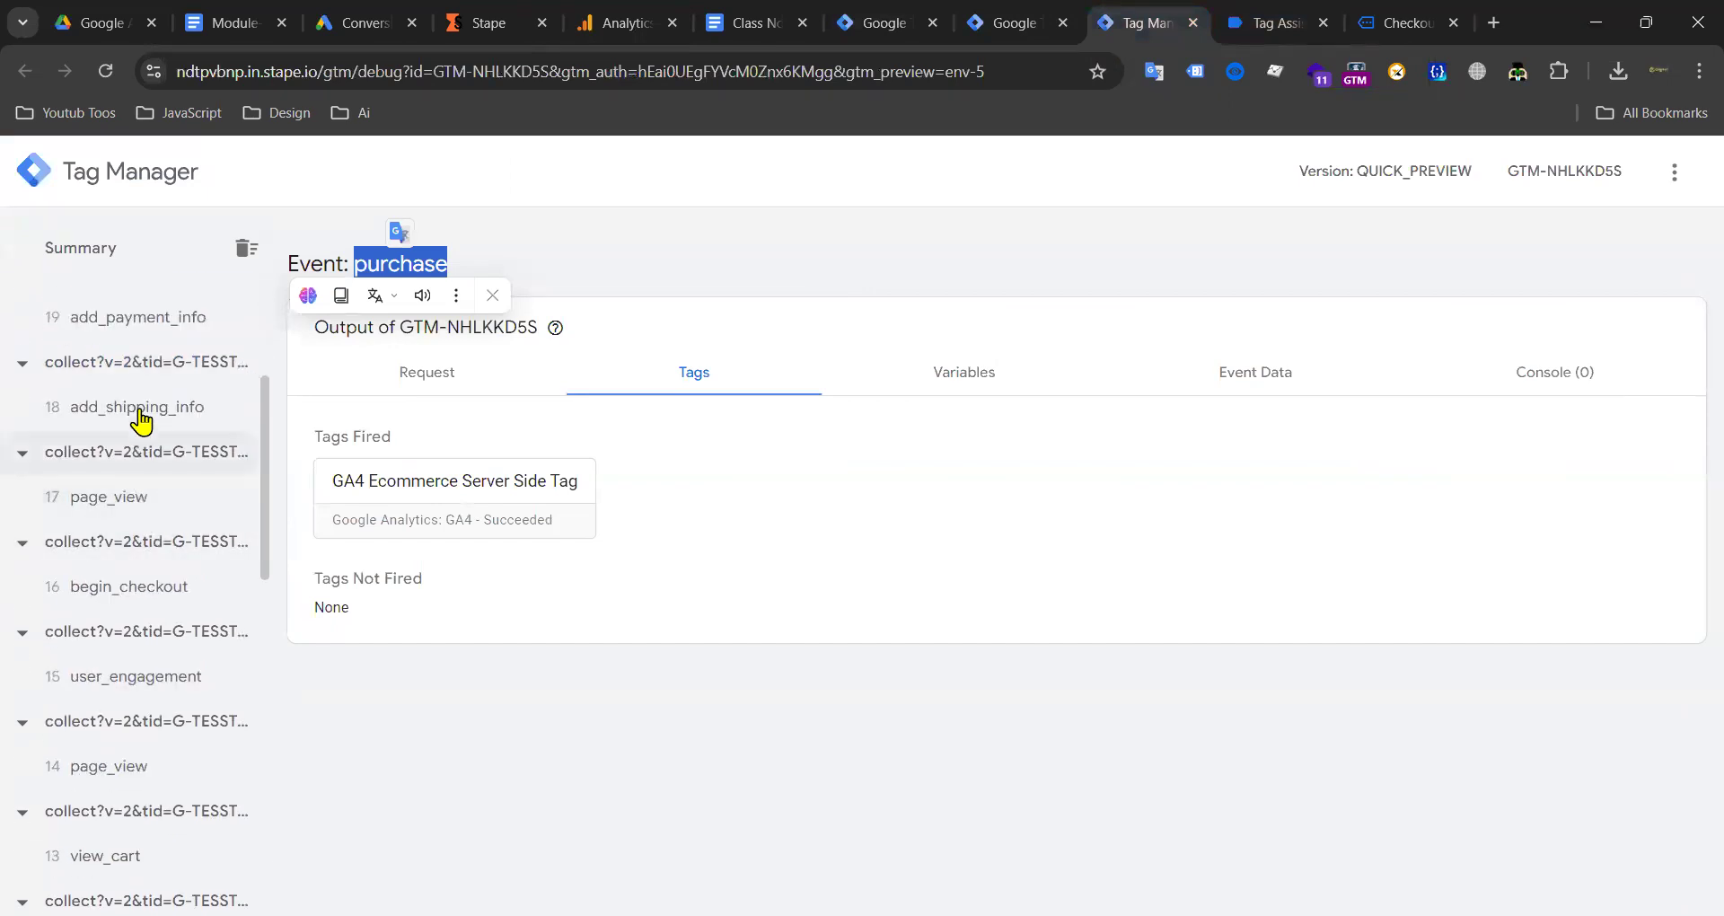
scroll(152, 413, "up", 3)
scroll(179, 449, "down", 3)
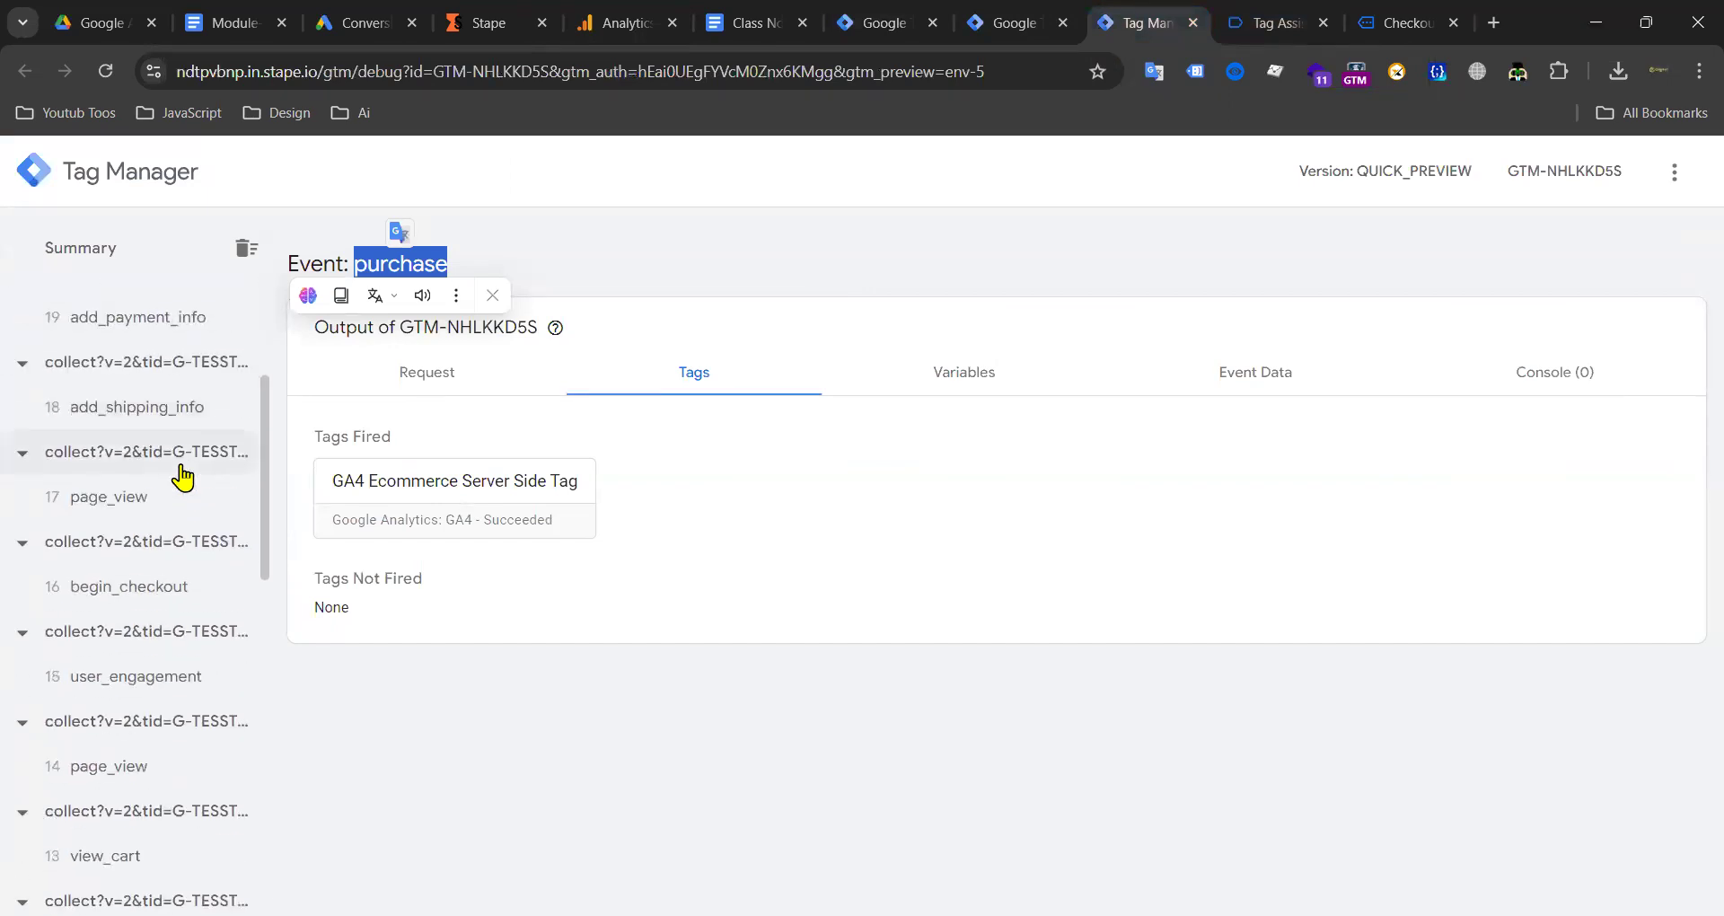
left_click(144, 589)
double_click(426, 274)
key("ctrl+c")
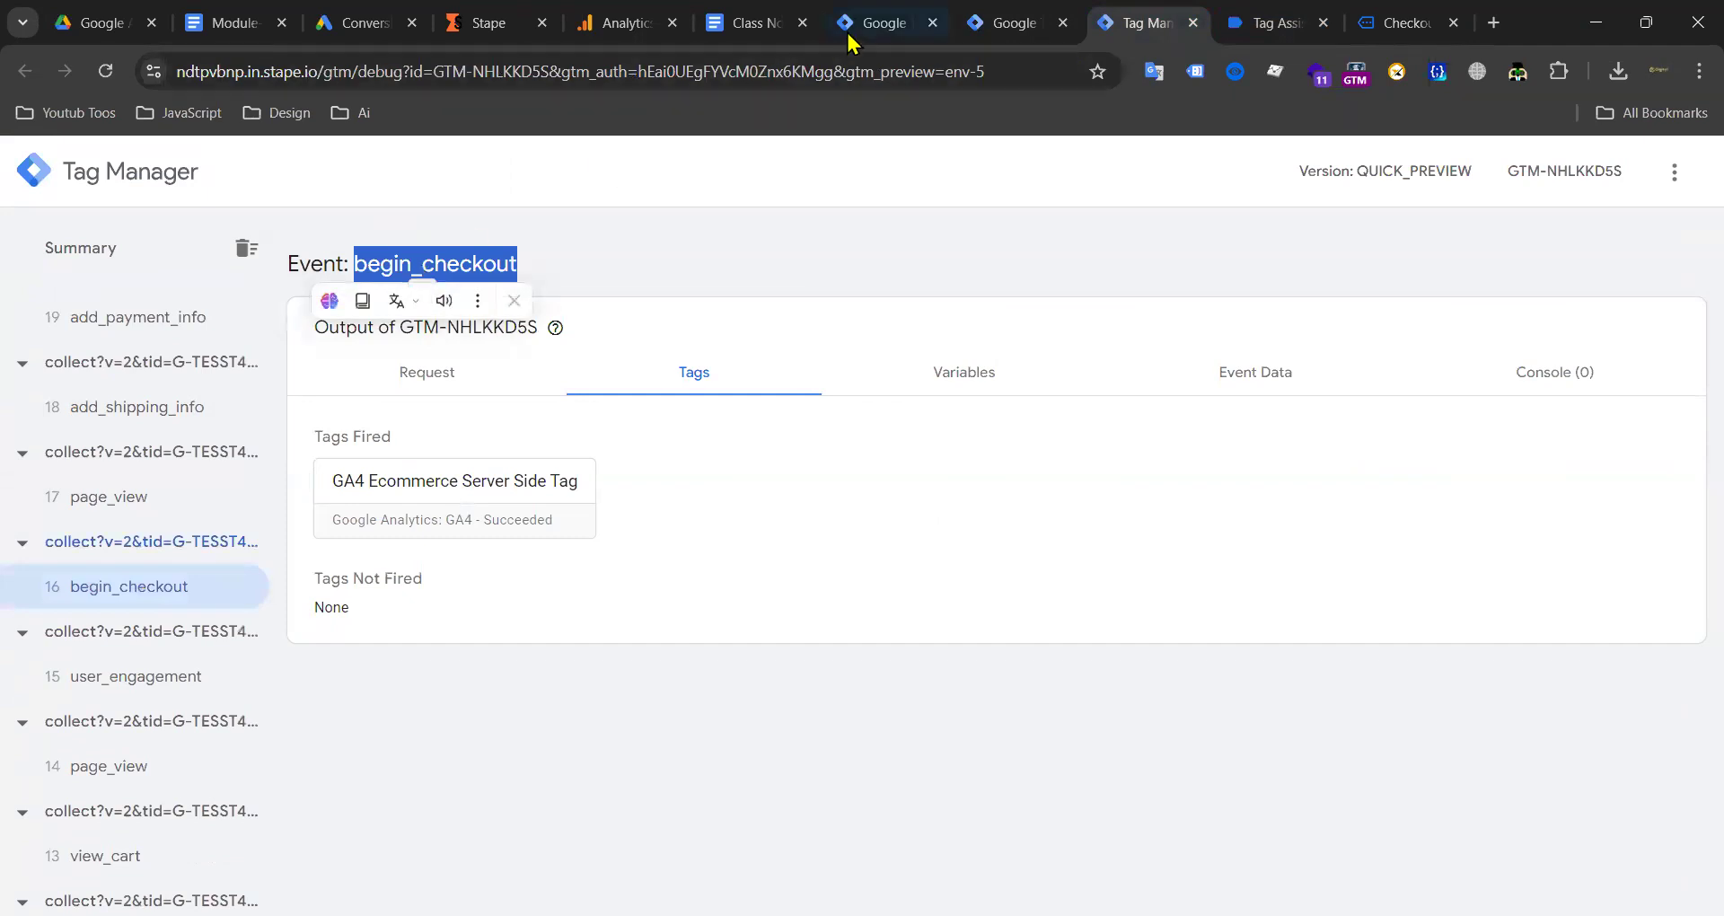
Step: Create a Custom Event trigger named begin_checkout for the begin_checkout event
left_click(876, 23)
left_click(1635, 321)
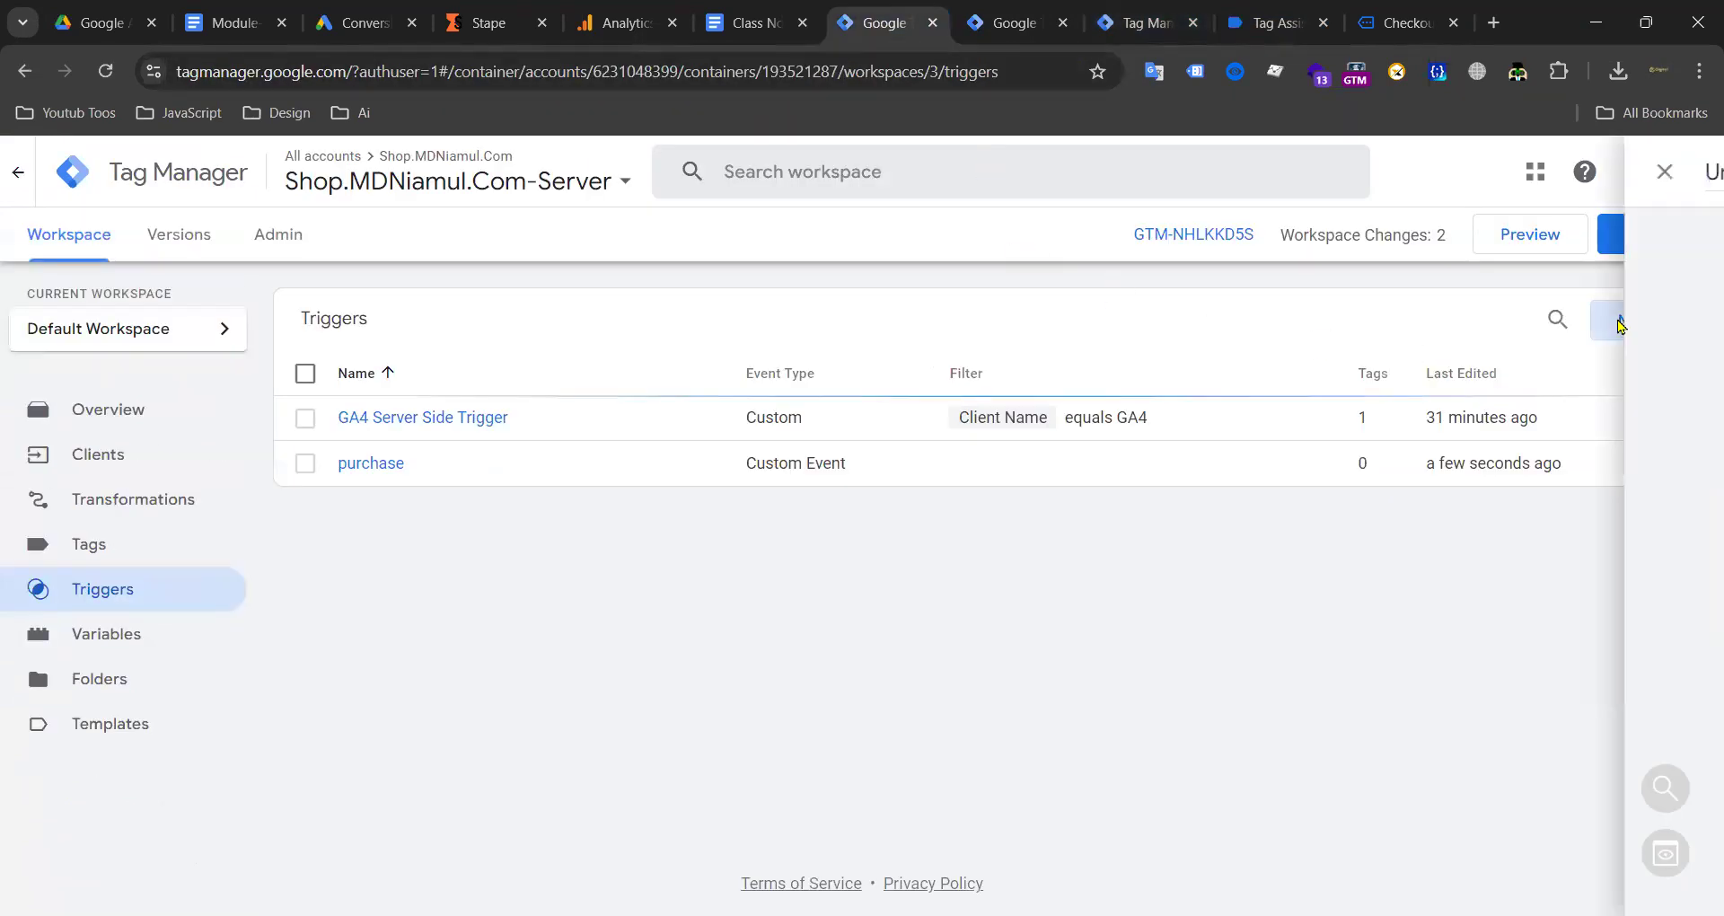
left_click(1167, 308)
left_click(1172, 297)
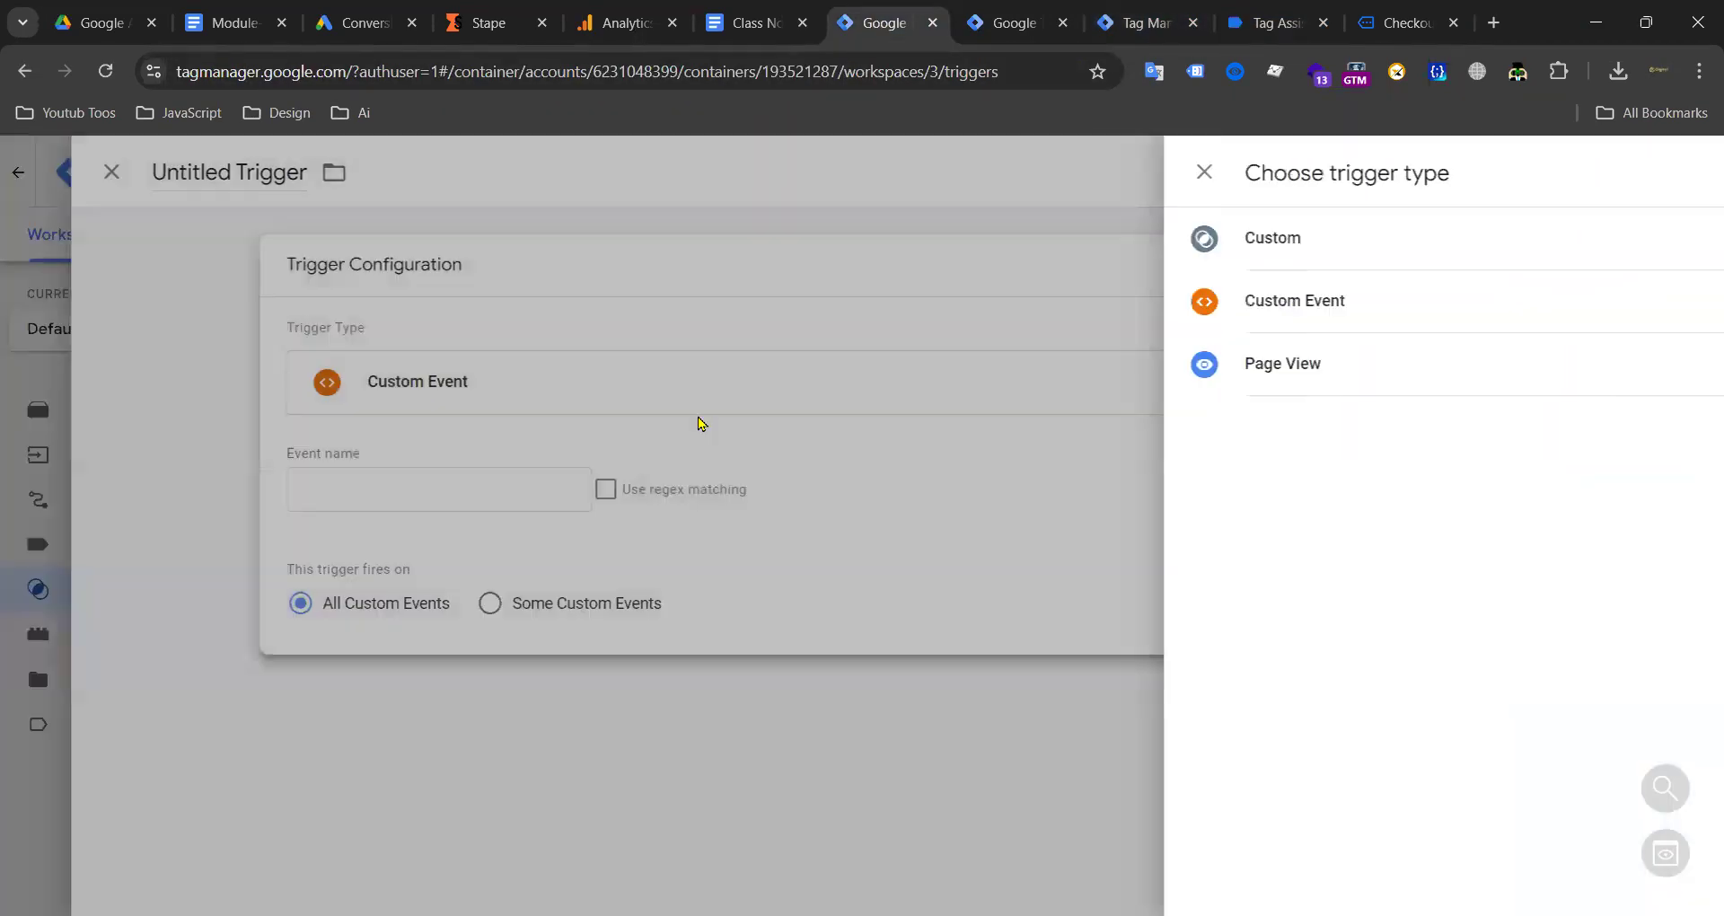
key("ctrl+v")
left_click(458, 171)
key("ctrl+v")
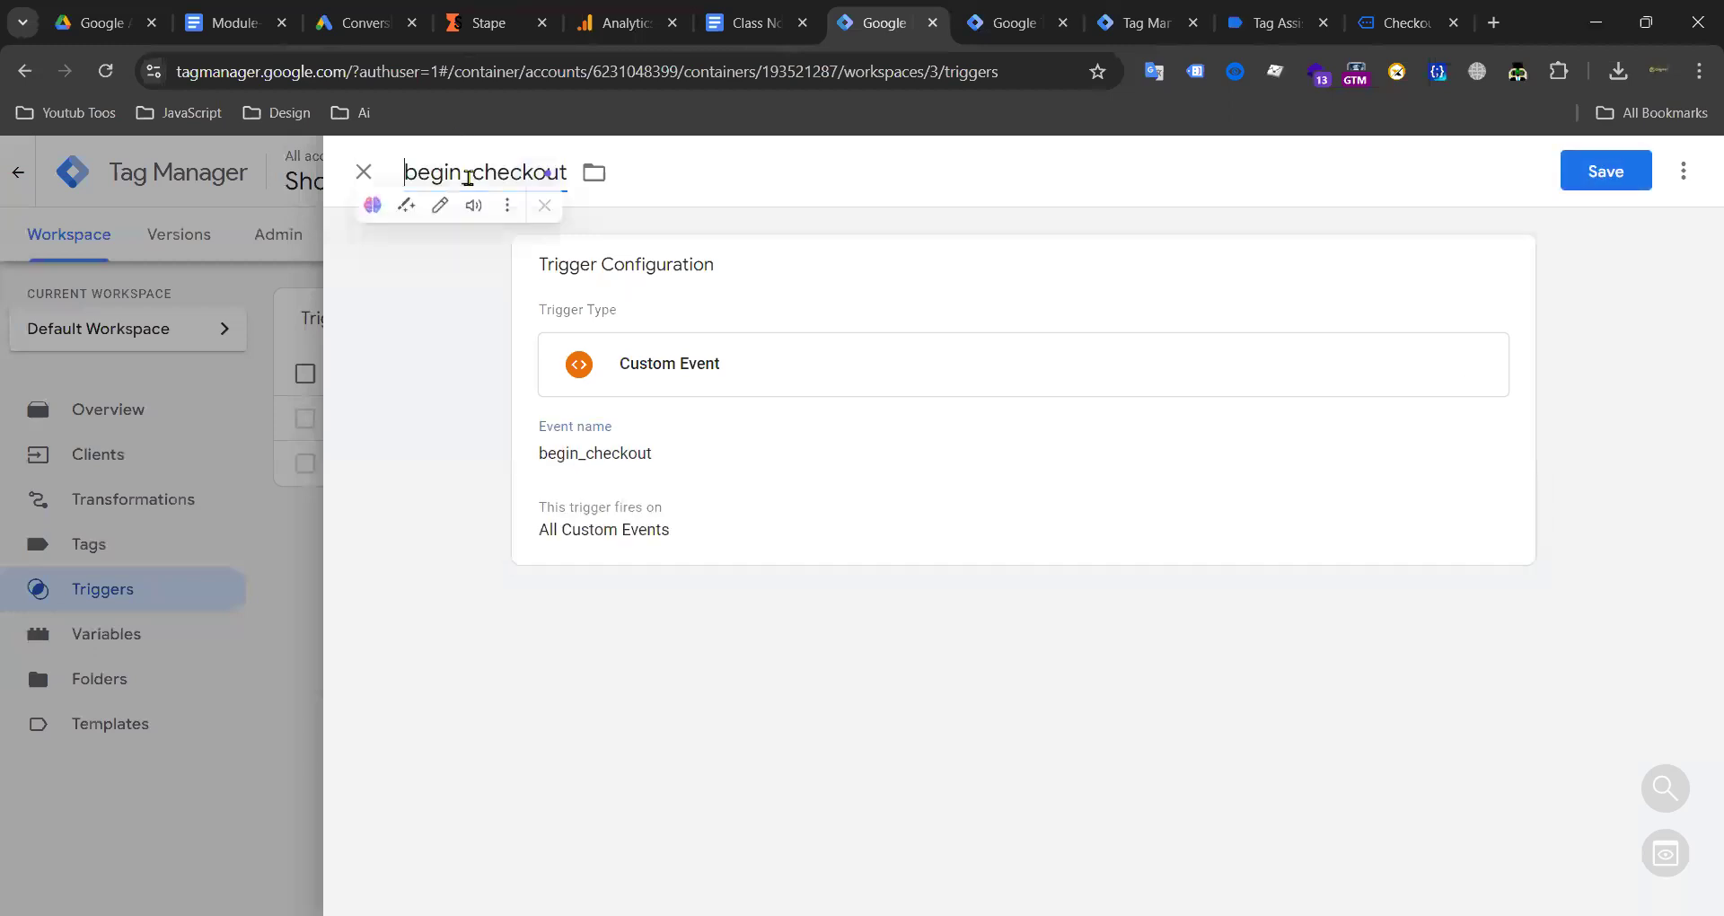
left_click(1594, 170)
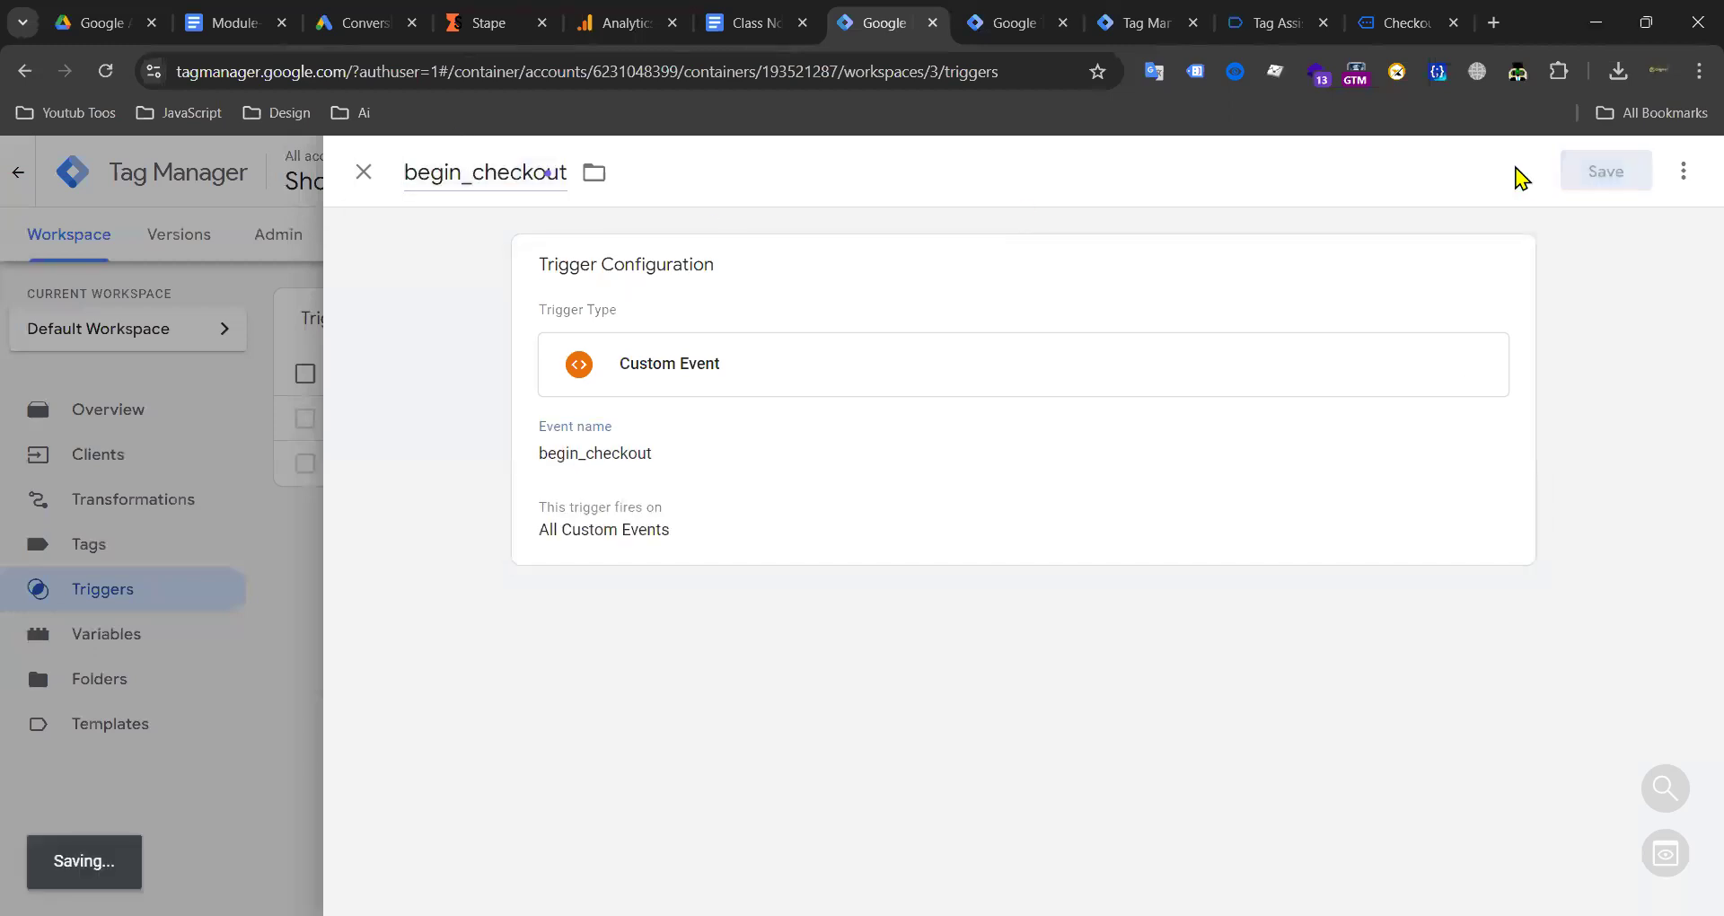
Step: Copy the add_to_cart event name from the server debug view
left_click(1244, 24)
left_click(1154, 23)
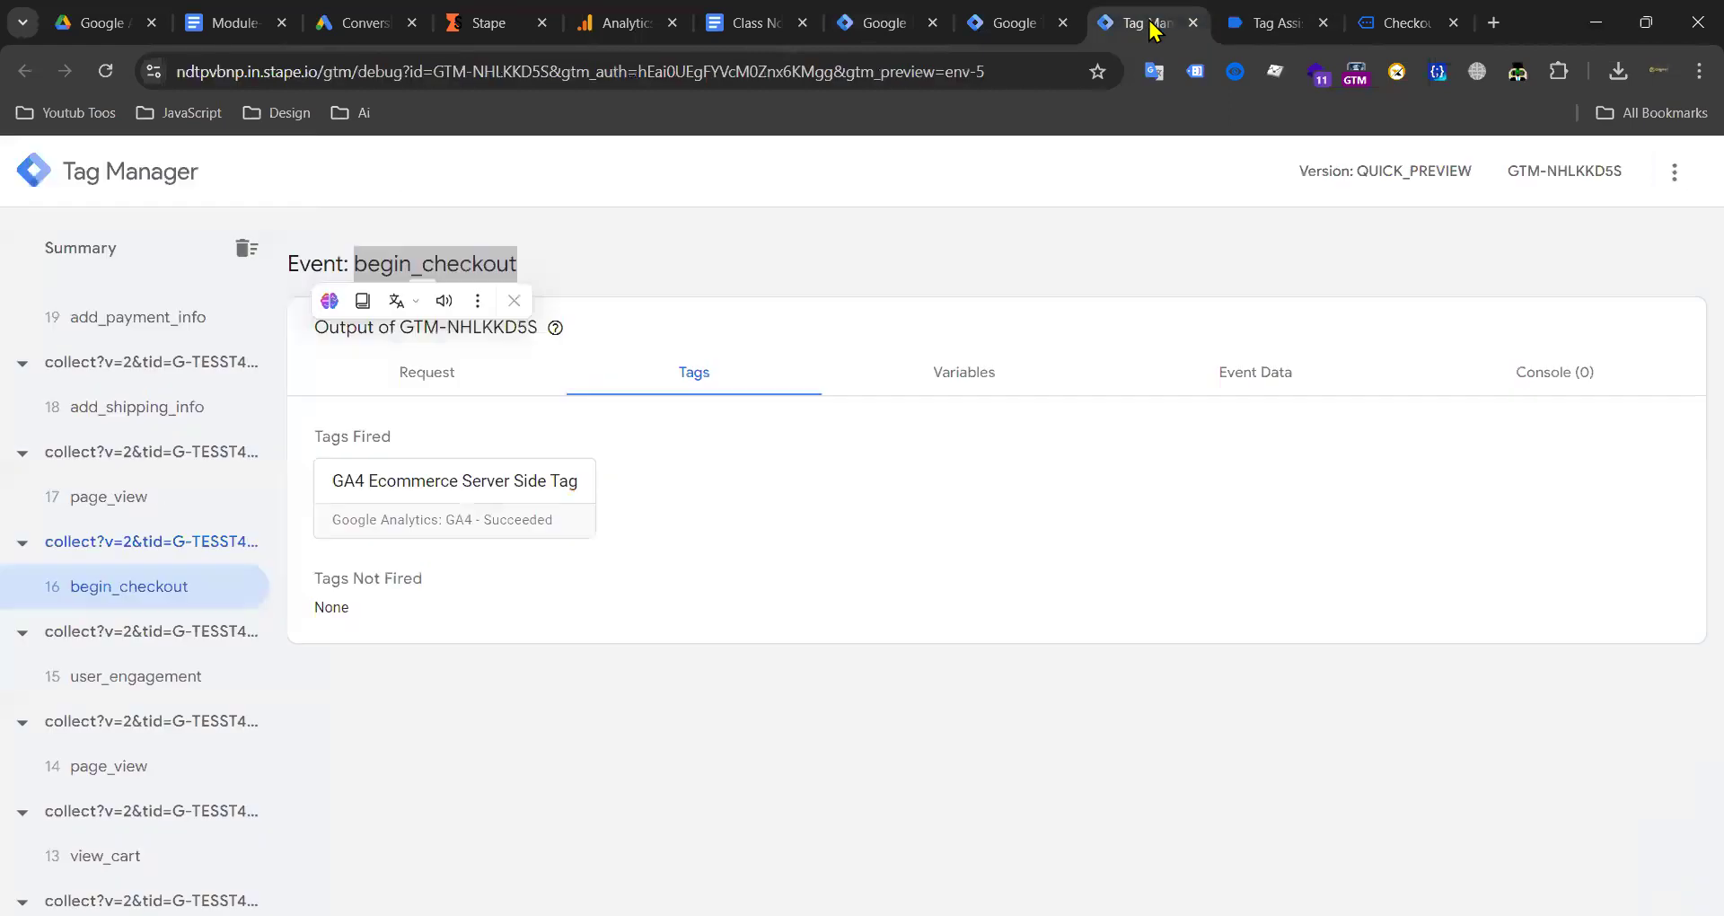
scroll(170, 660, "down", 3)
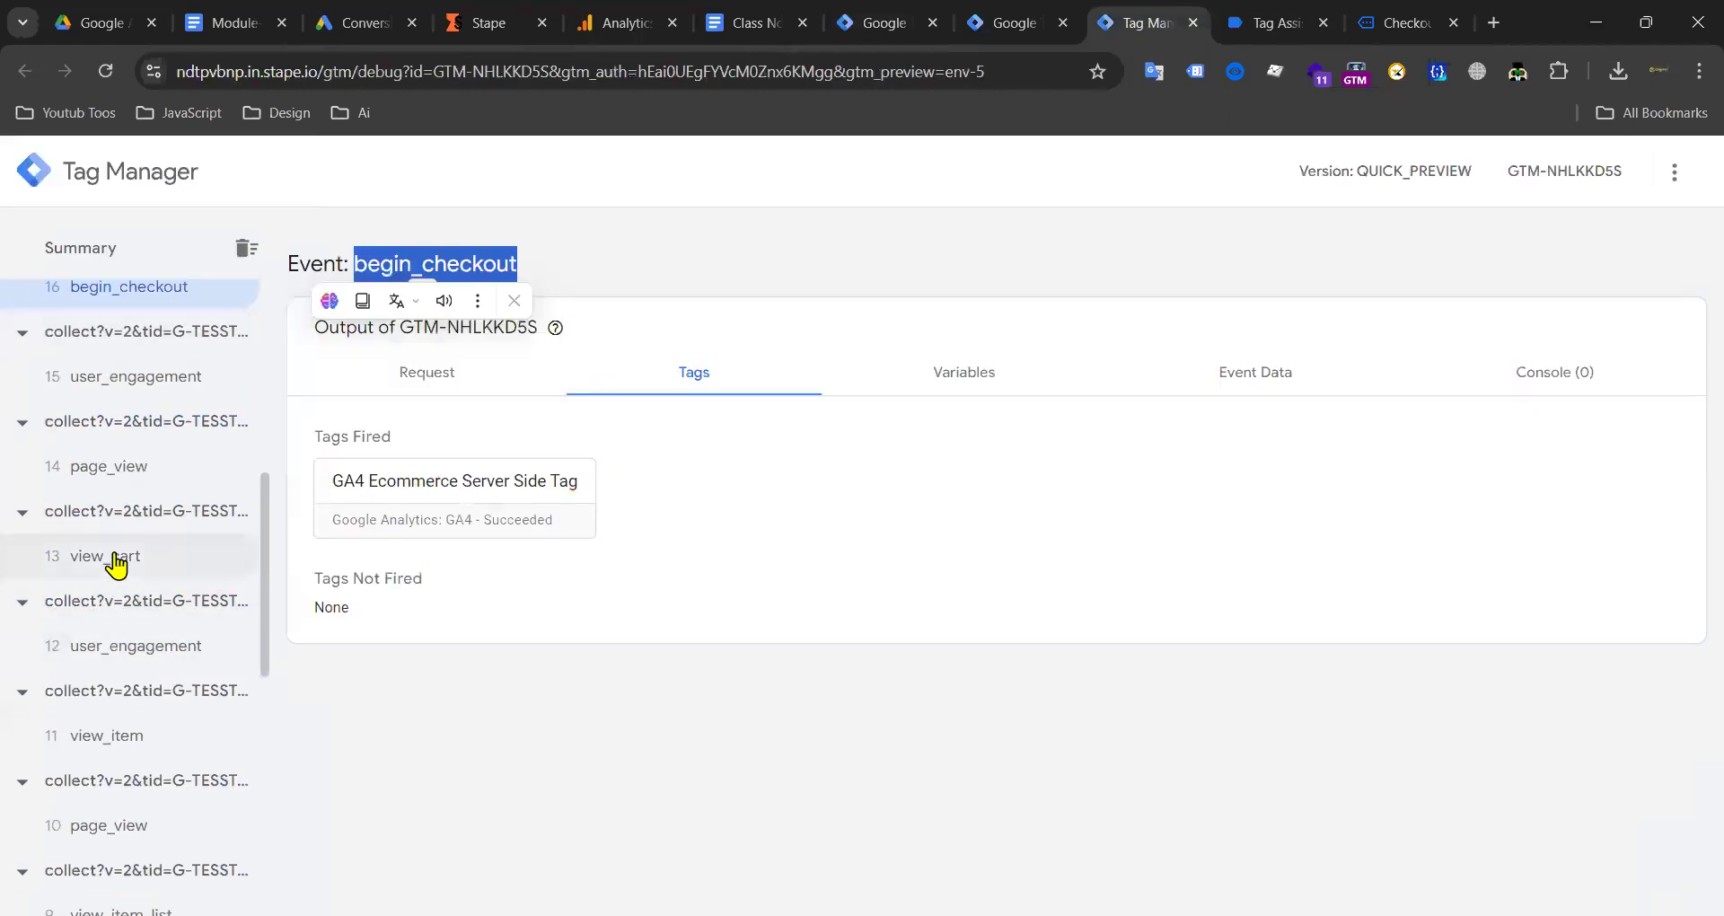
scroll(141, 573, "down", 3)
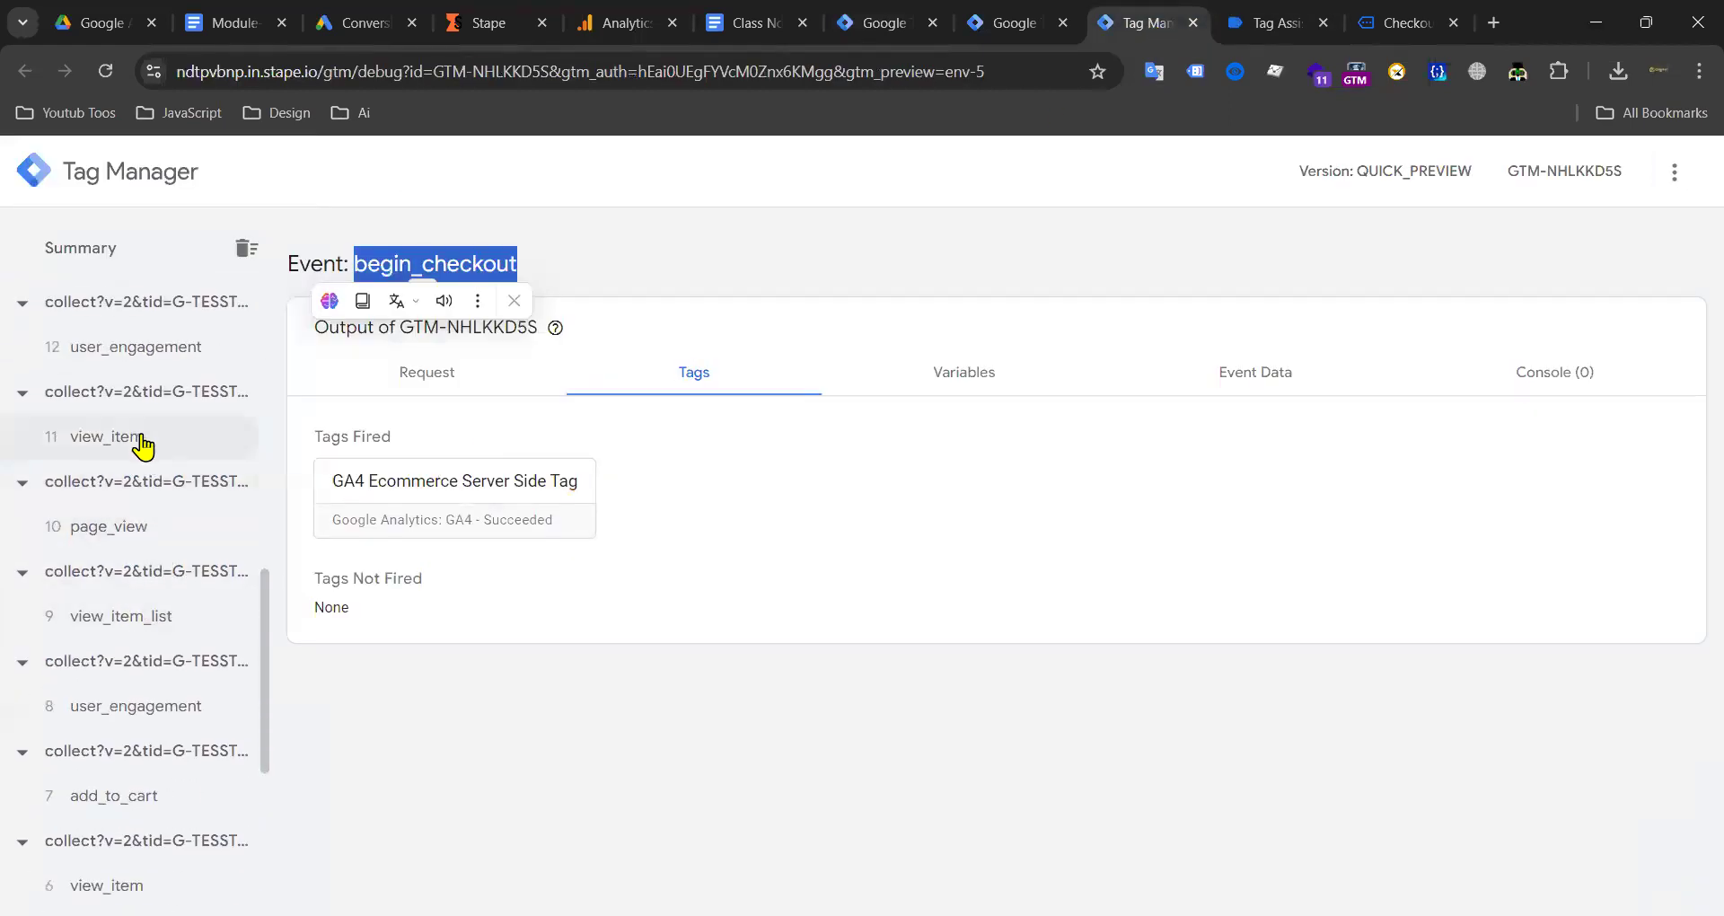
scroll(143, 449, "up", 2)
scroll(139, 575, "down", 5)
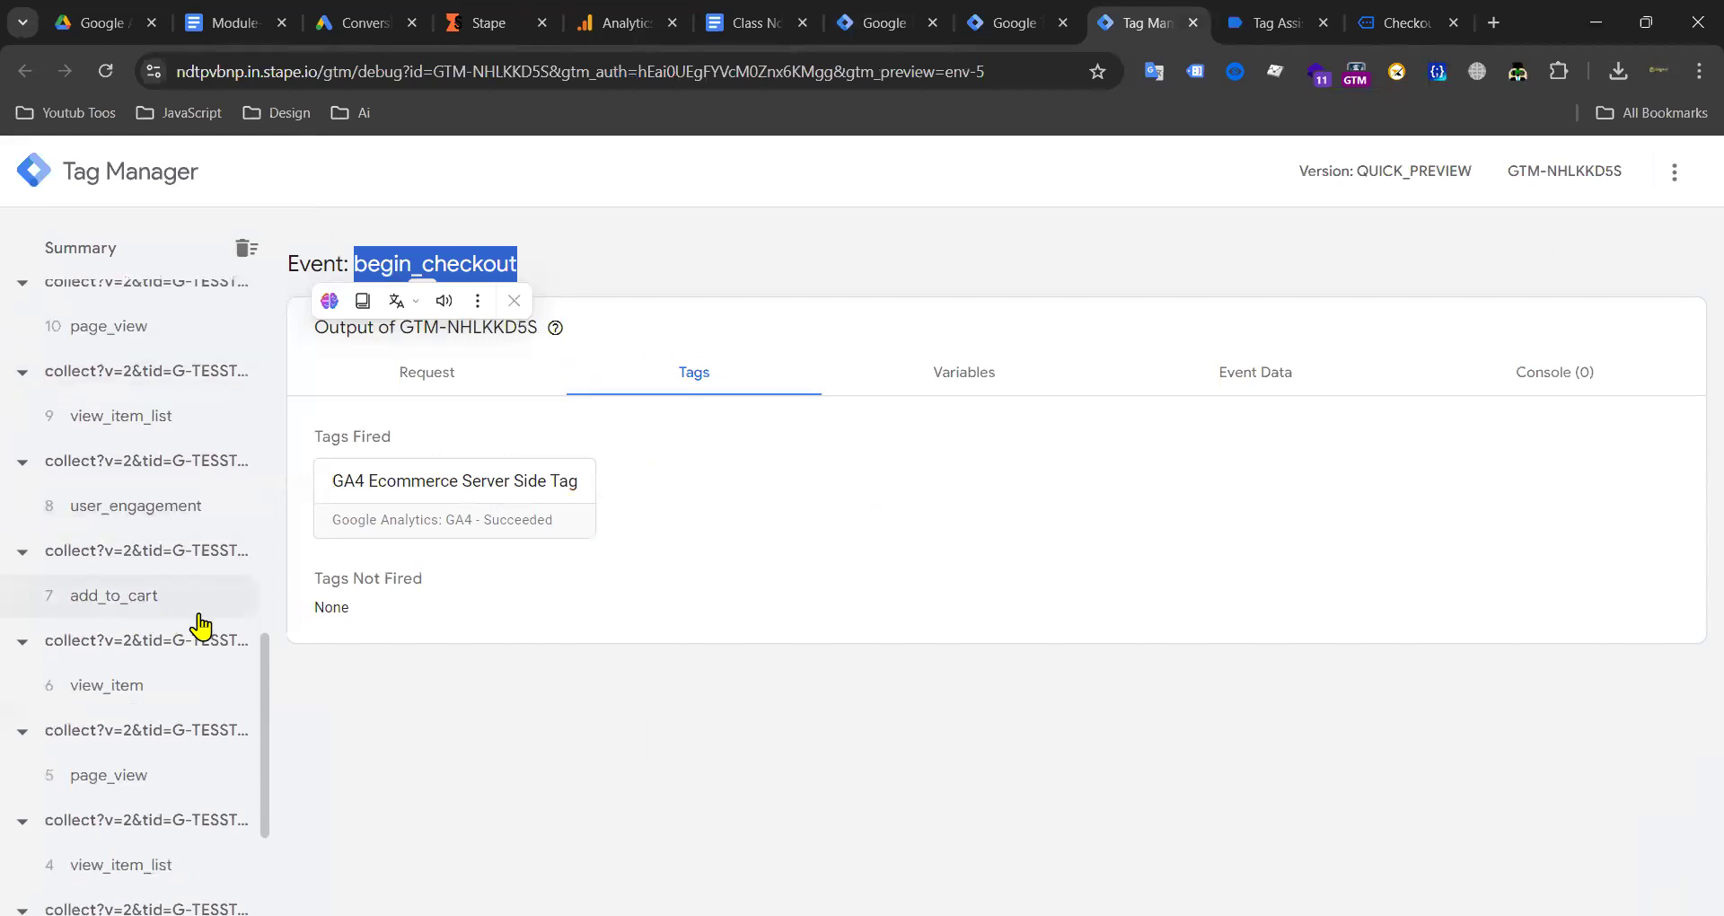
left_click(114, 504)
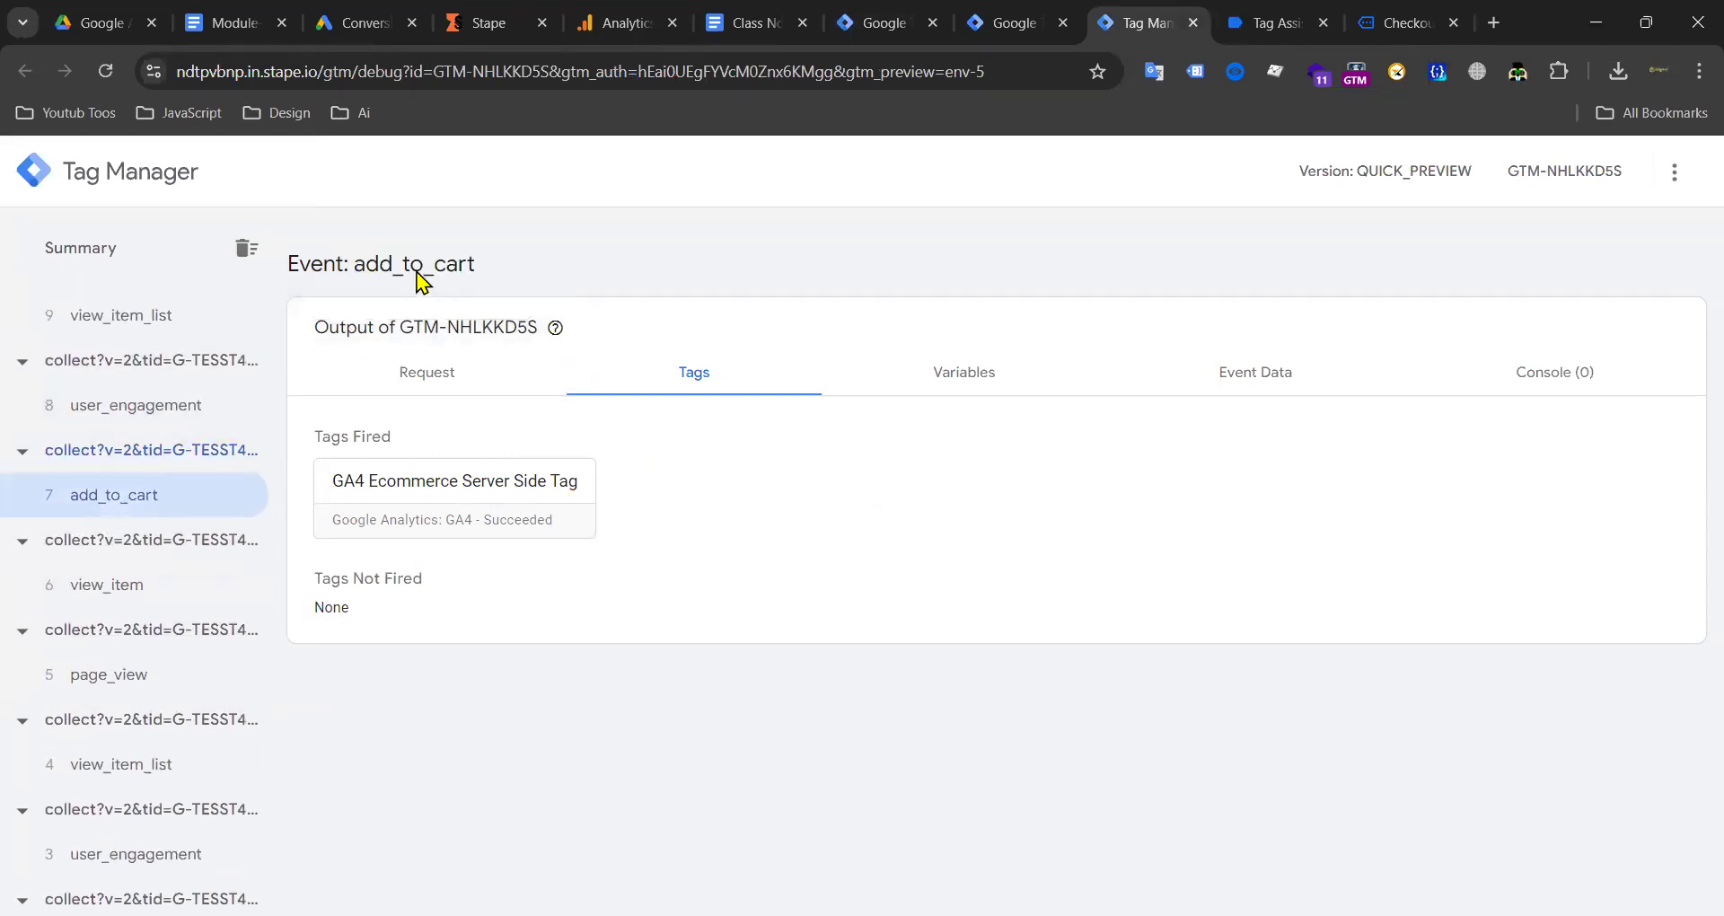
double_click(416, 273)
key("ctrl+c")
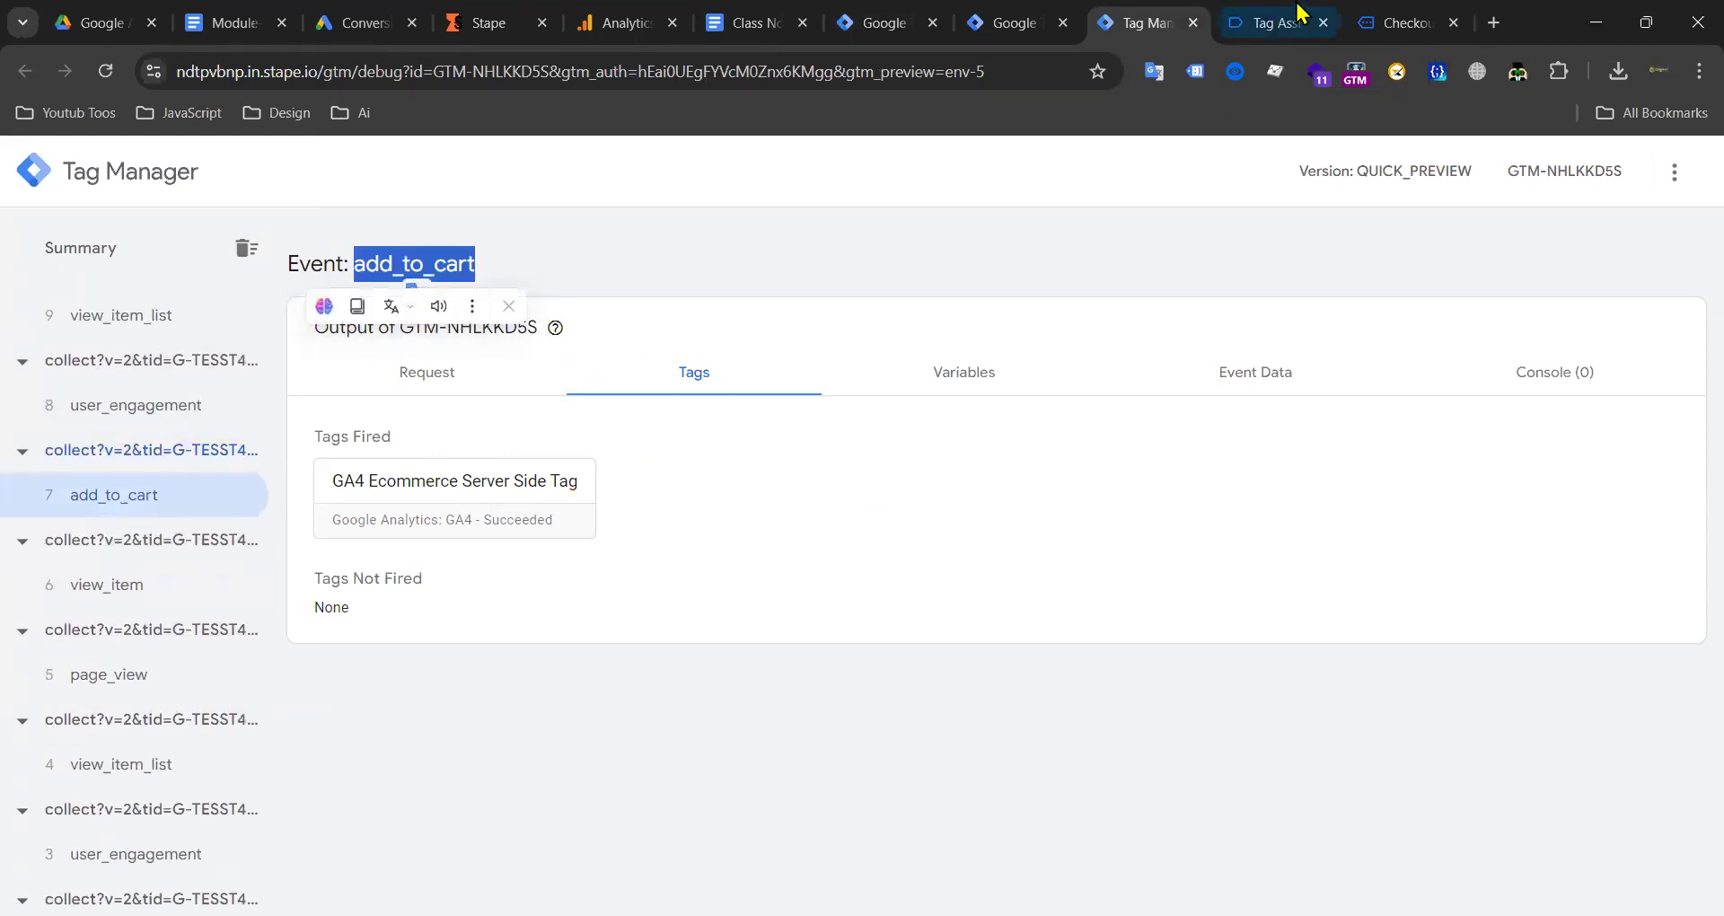
Step: Create a Custom Event trigger named add_to_cart for the add_to_cart event
left_click(1011, 21)
left_click(759, 22)
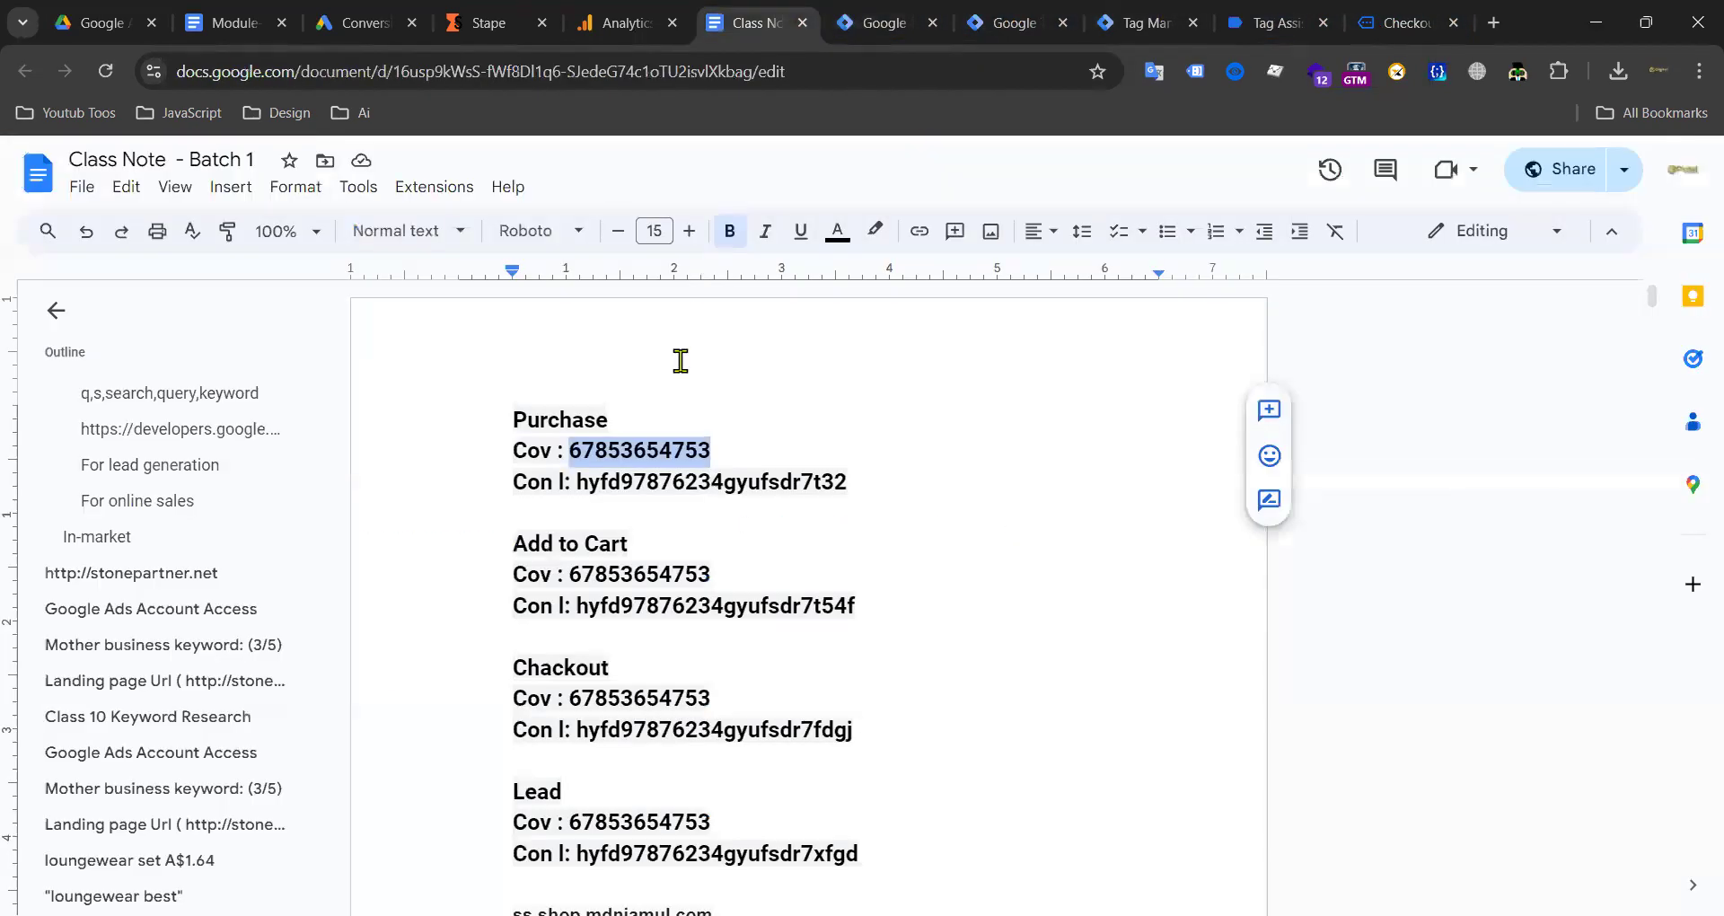
left_click(983, 24)
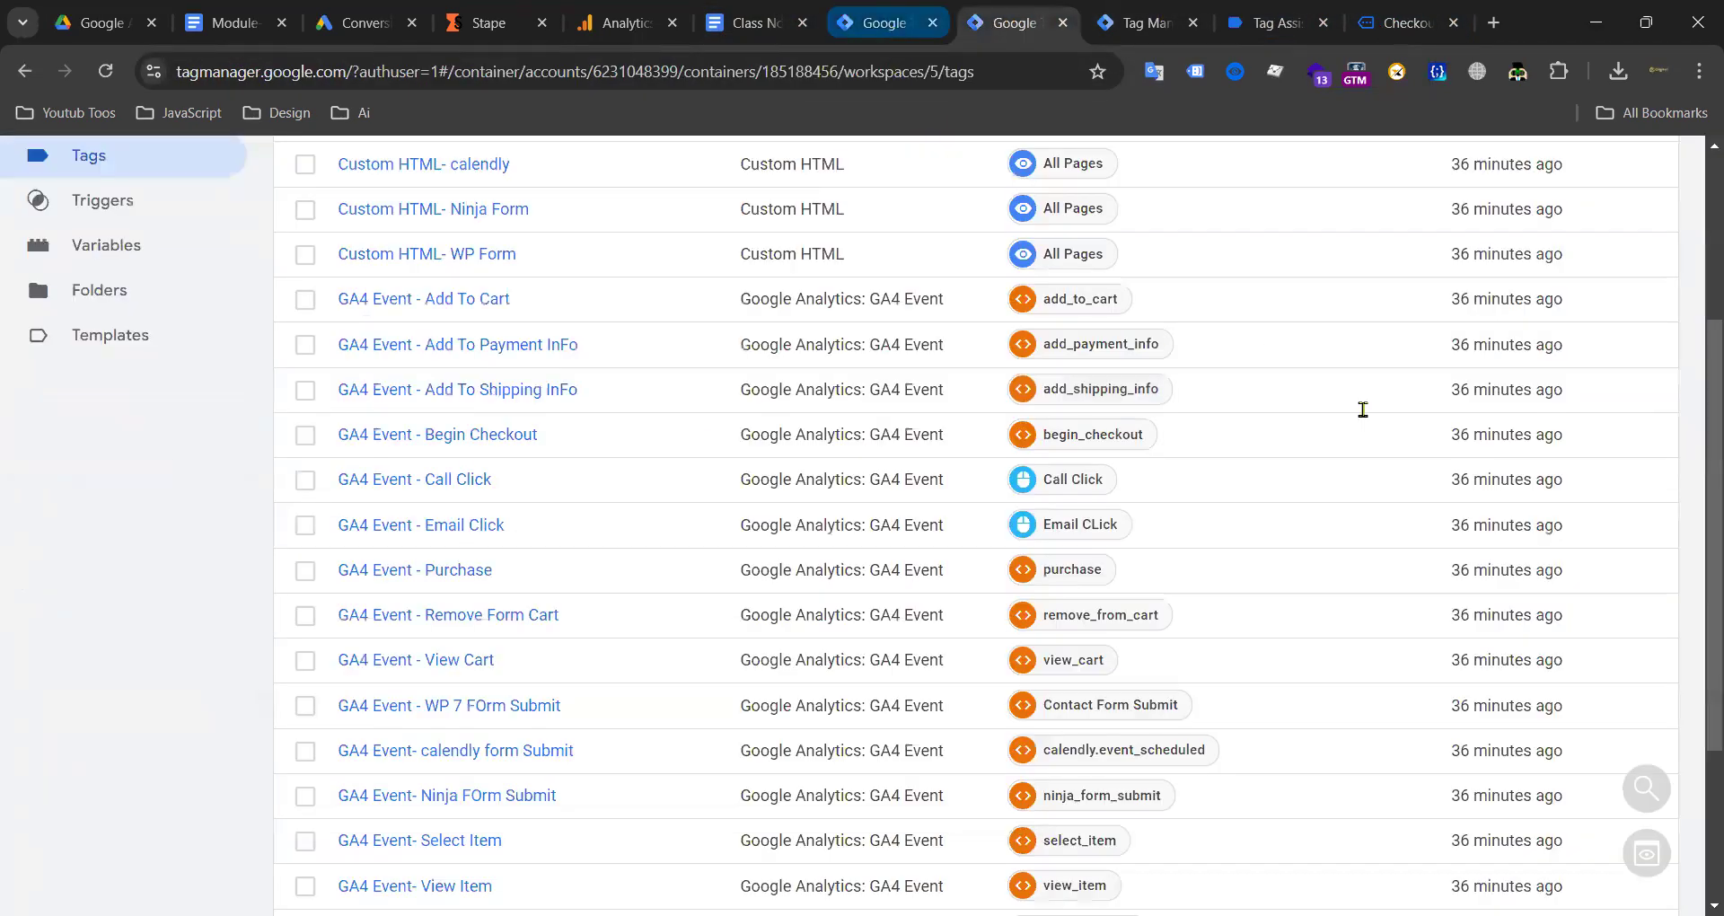
key("ctrl+Page_Up")
left_click(1628, 320)
left_click(1275, 404)
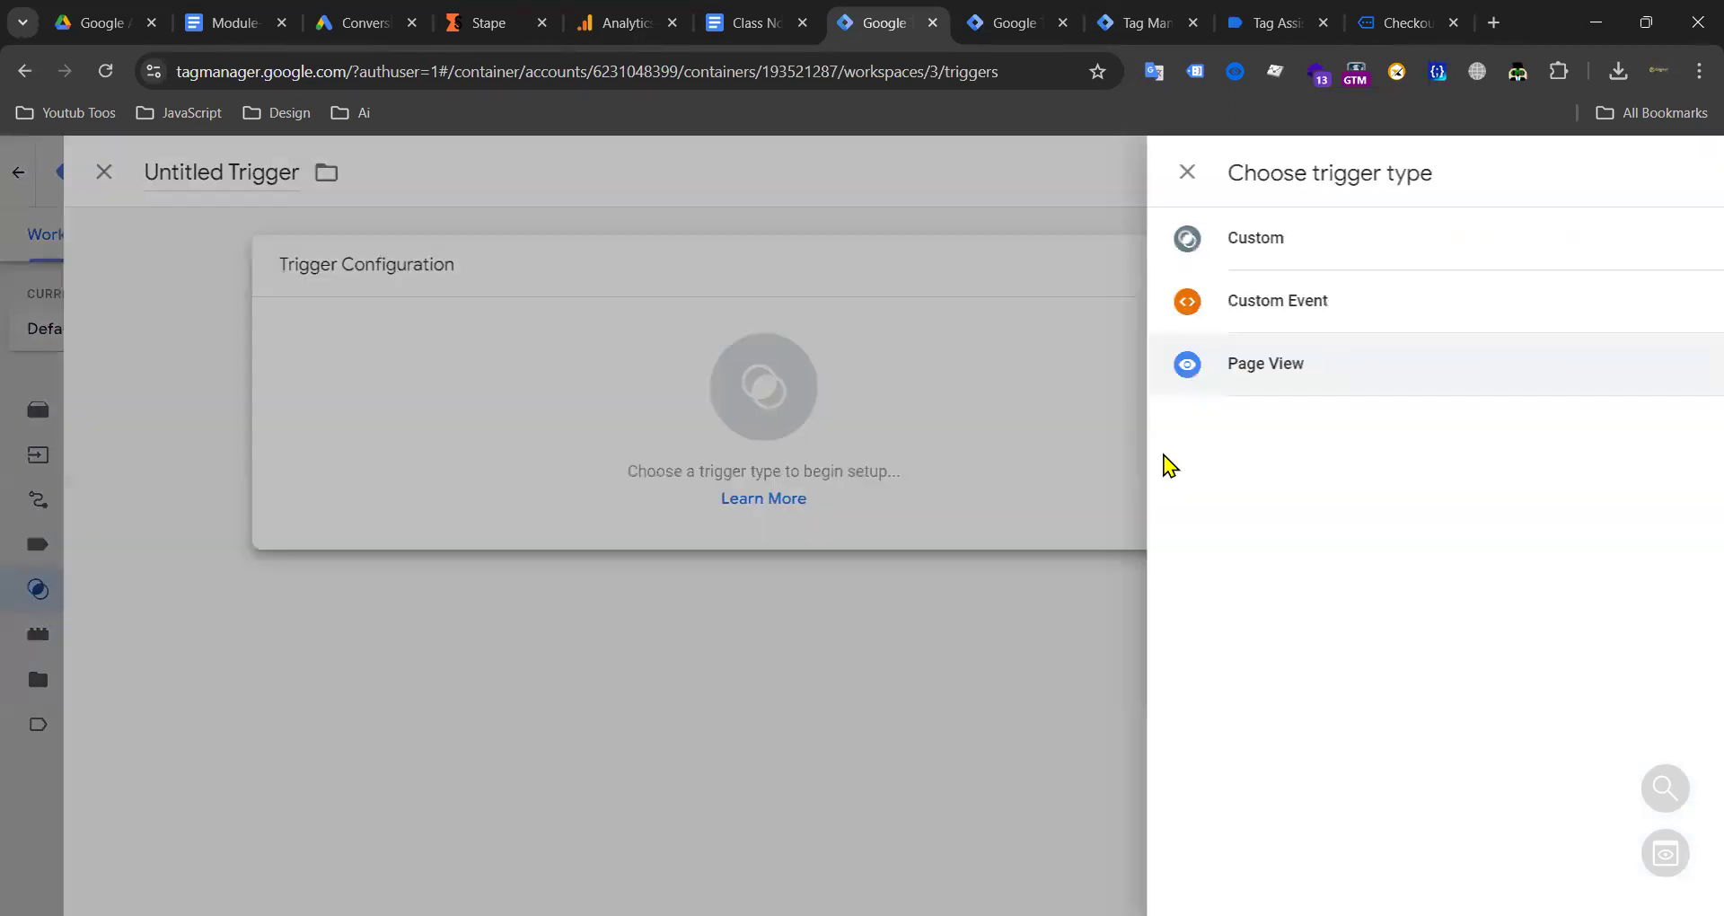
left_click(1166, 315)
left_click(652, 489)
key("ctrl+v")
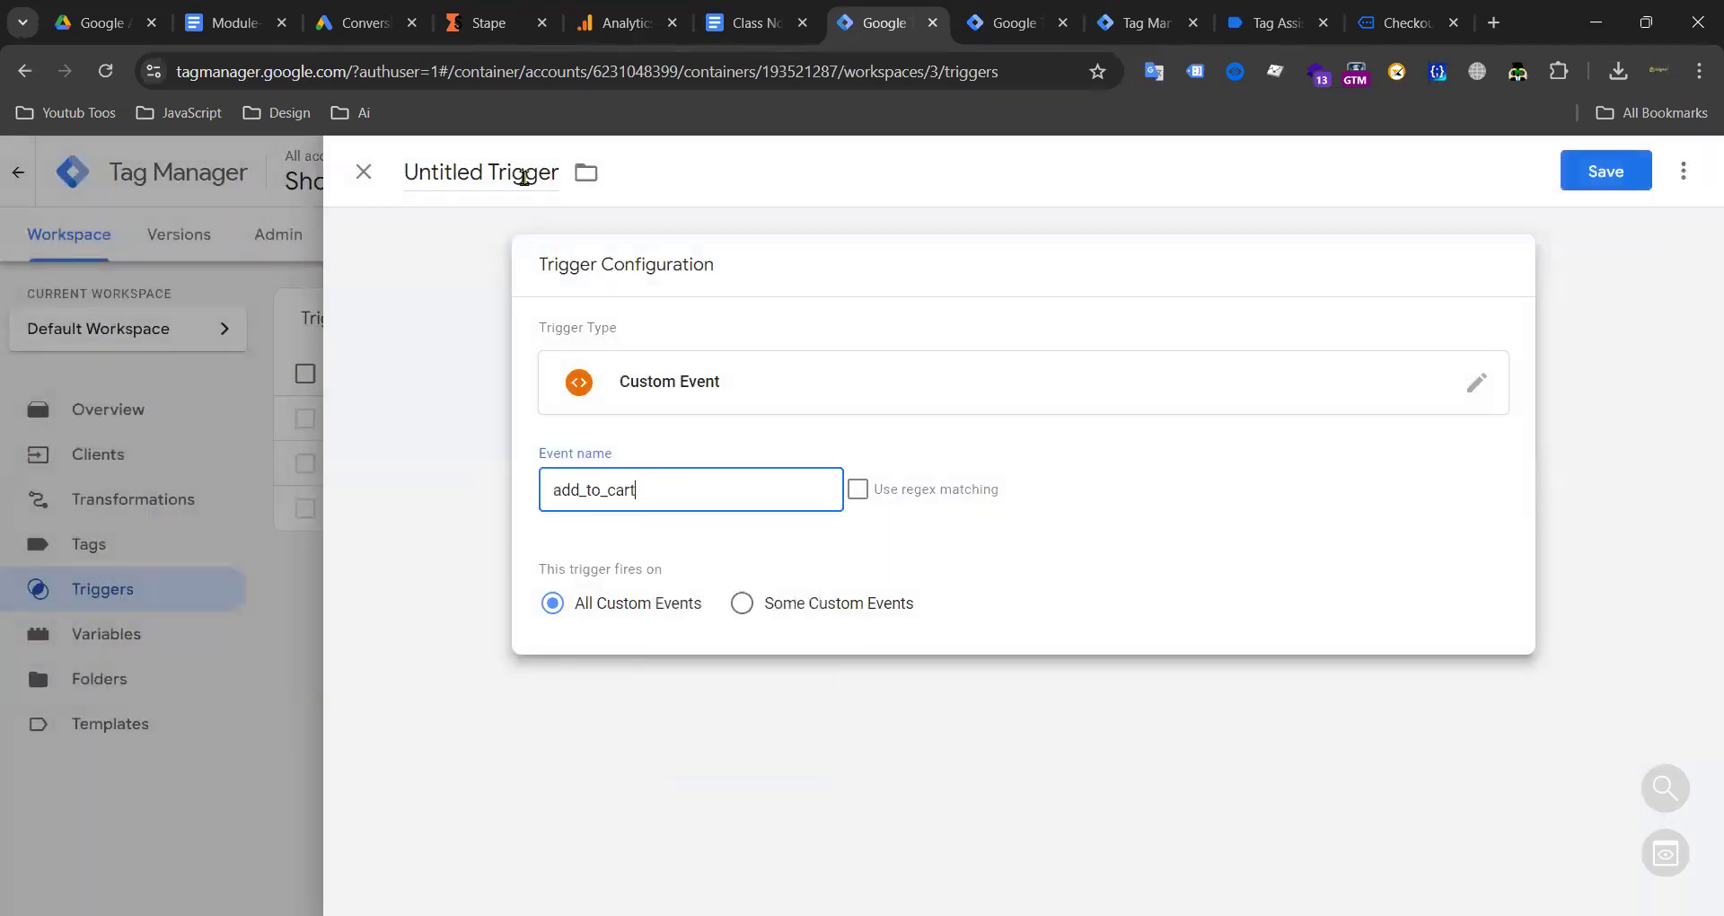
left_click(521, 173)
key("ctrl+v")
left_click(1596, 189)
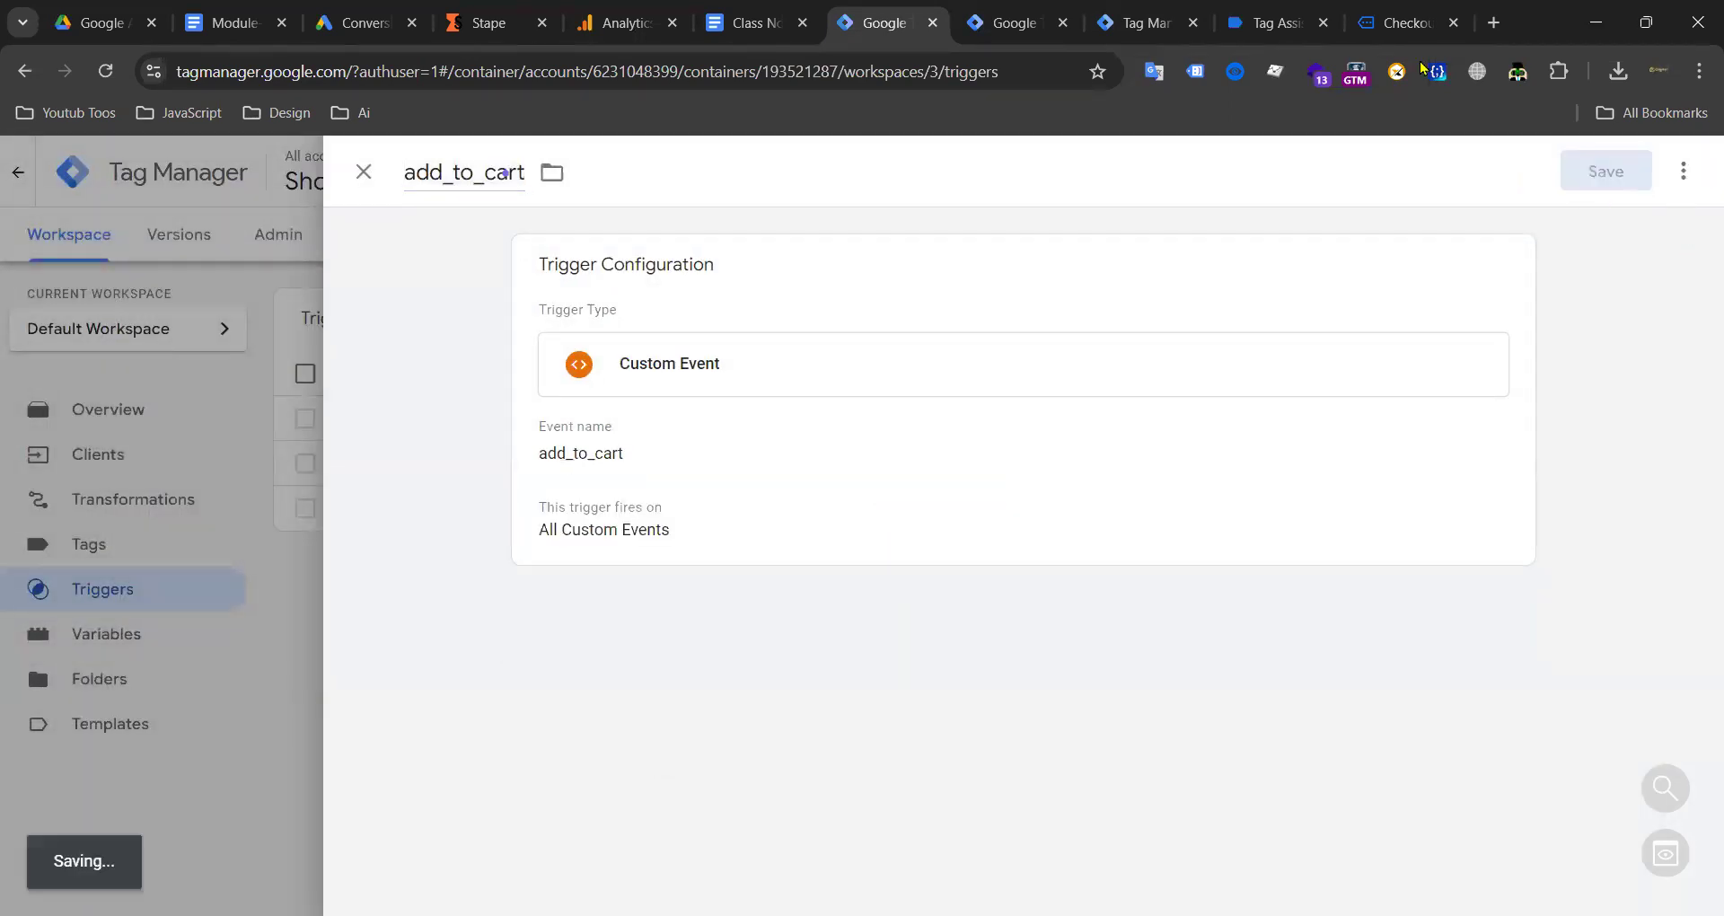
left_click(753, 22)
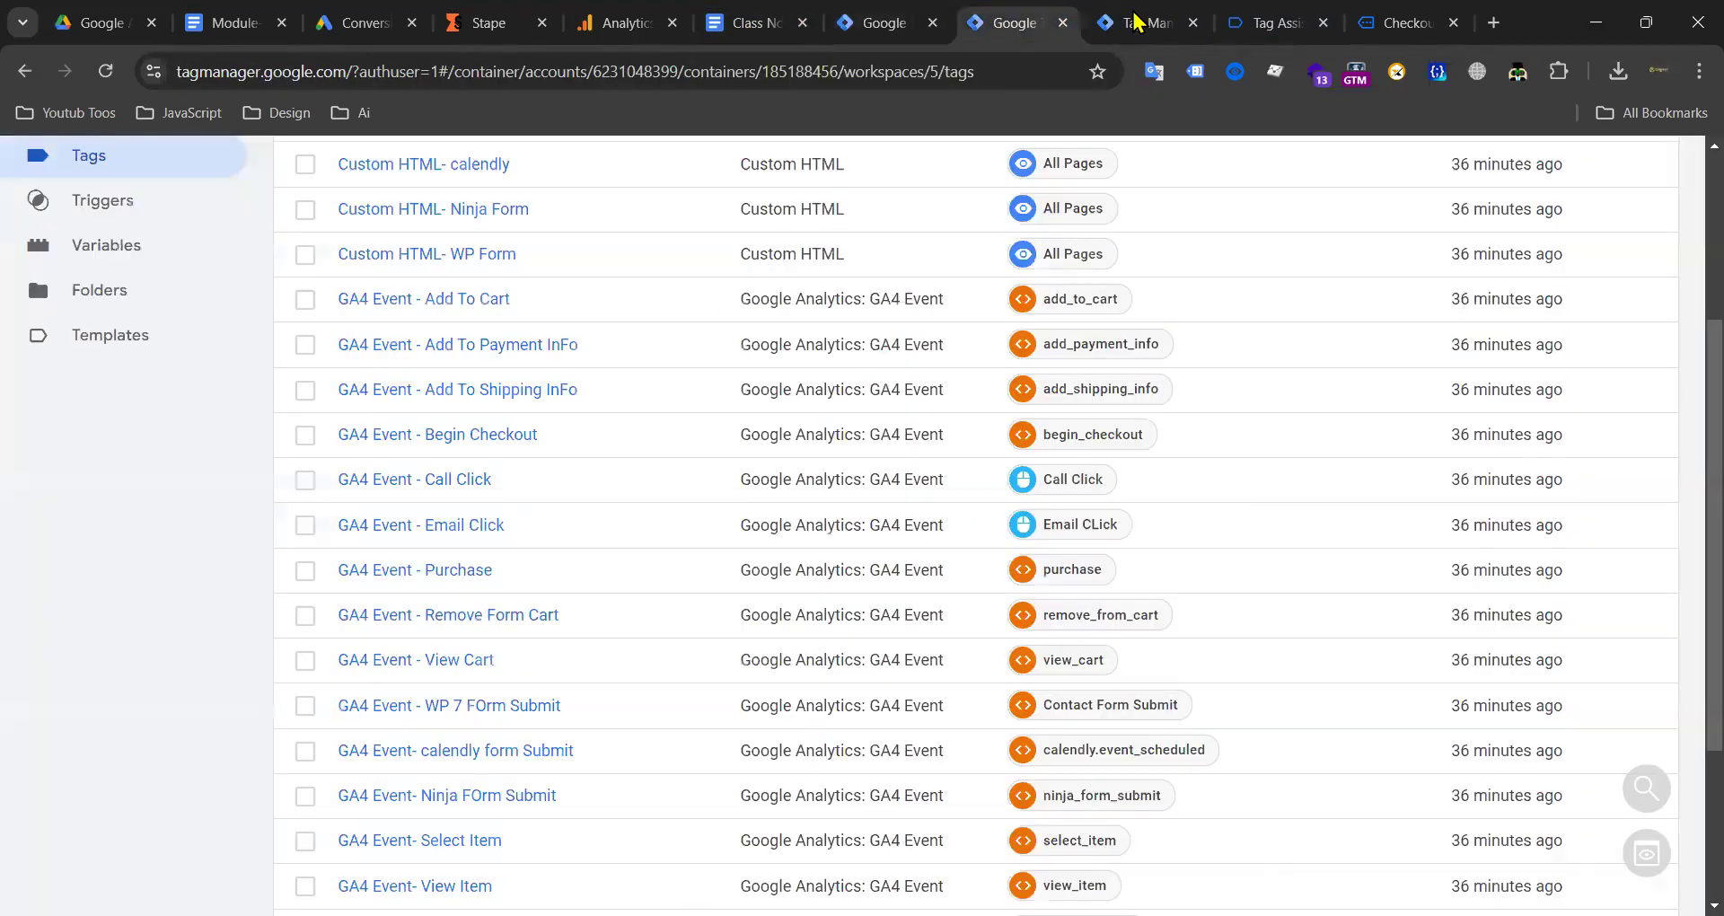
Step: Finish the dropped Tag Assistant session on the order-received page and reopen debugging on the shop
left_click(1136, 20)
left_click(1407, 23)
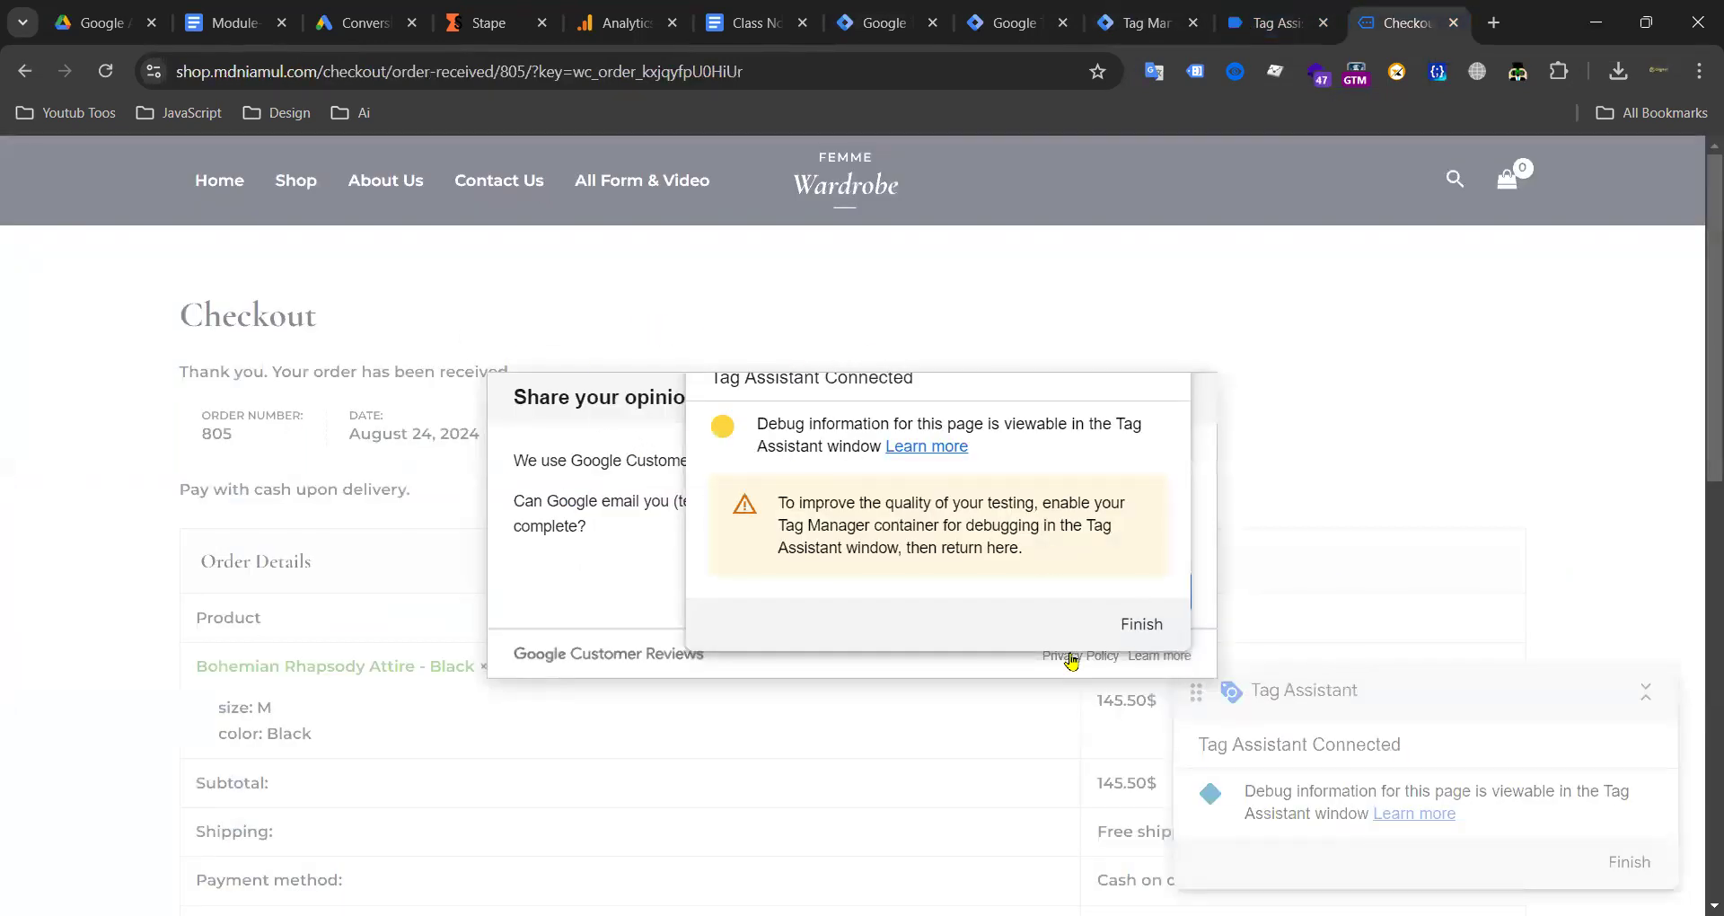
left_click_drag(742, 465, 961, 608)
left_click(396, 177)
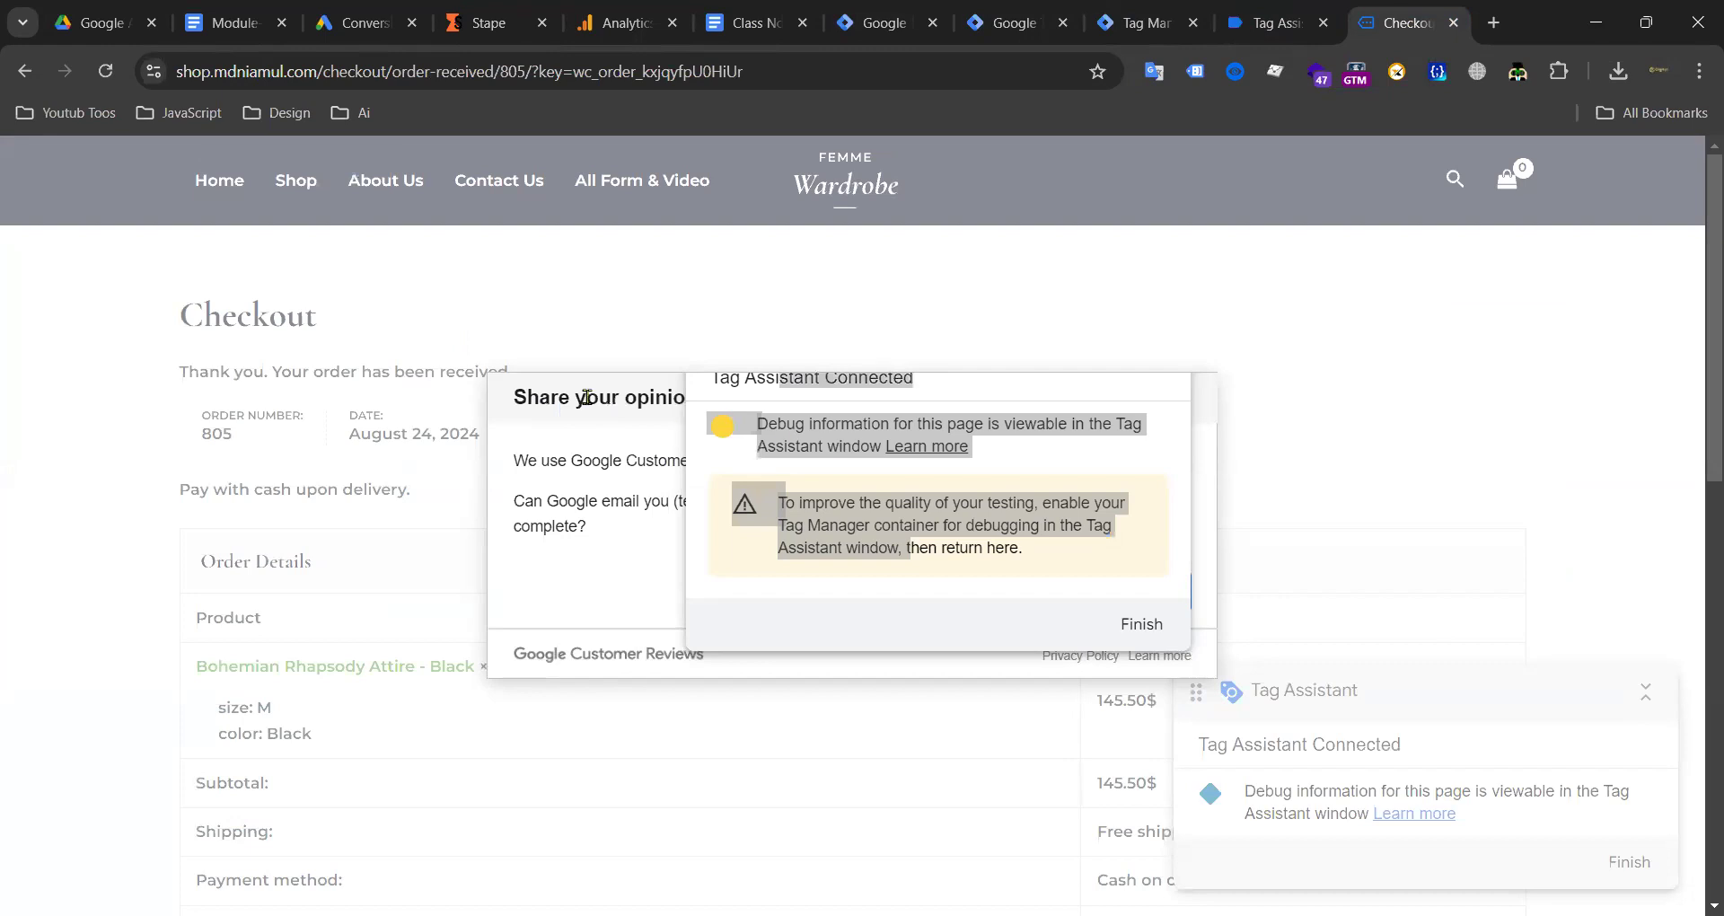
left_click(1139, 625)
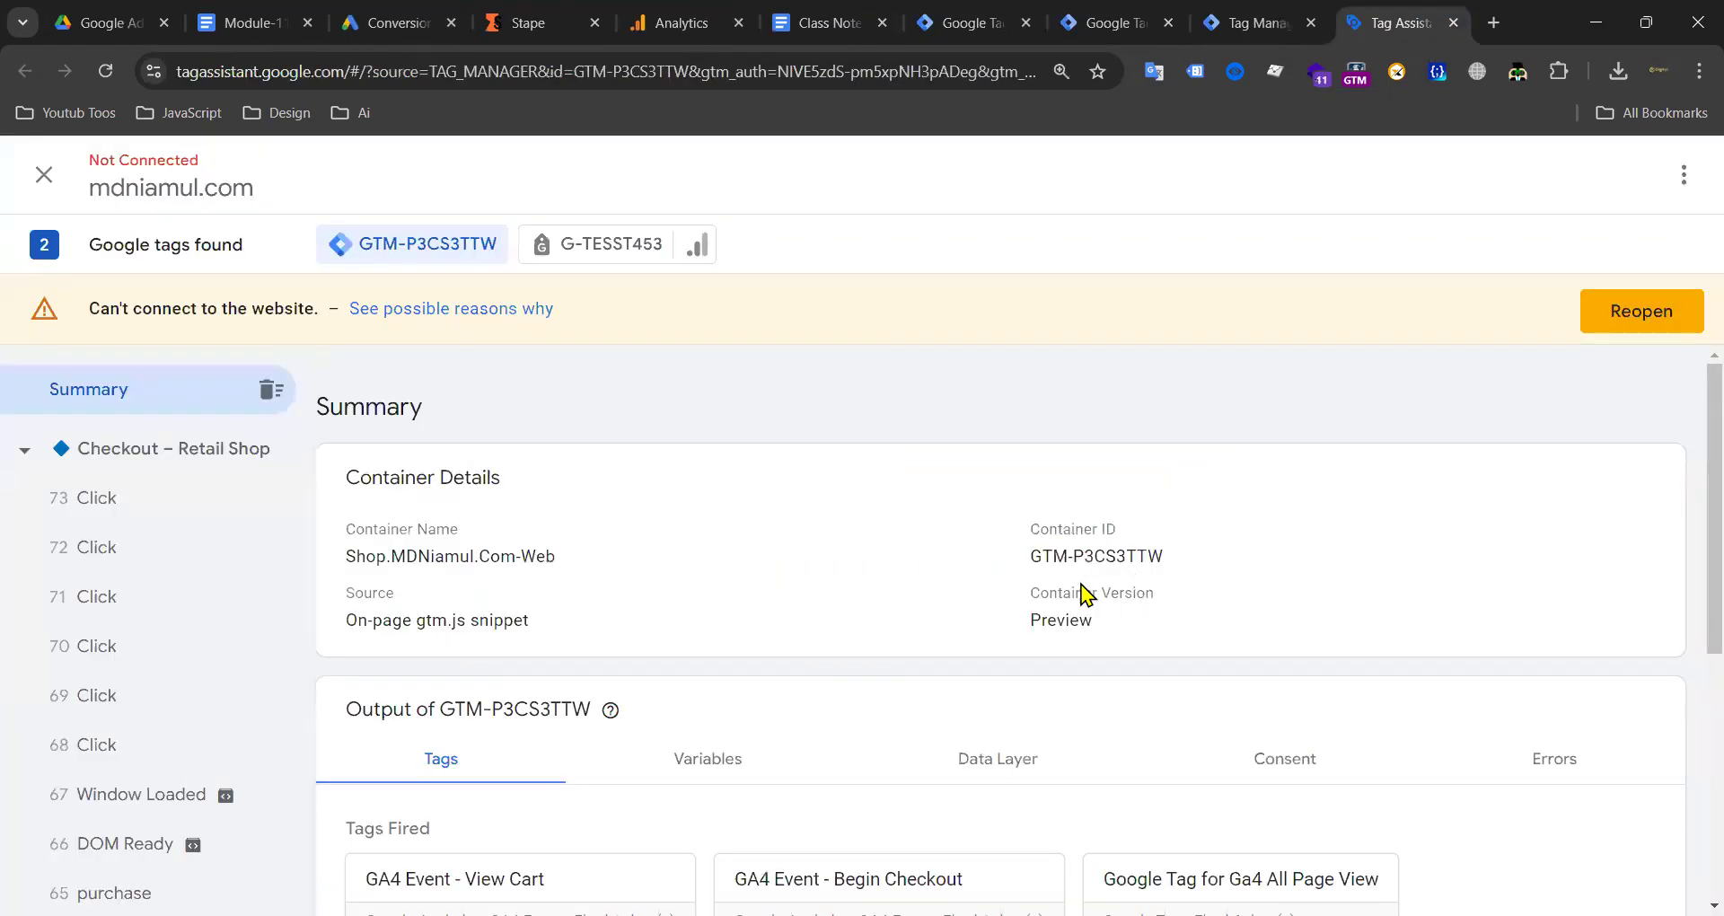
left_click(1636, 309)
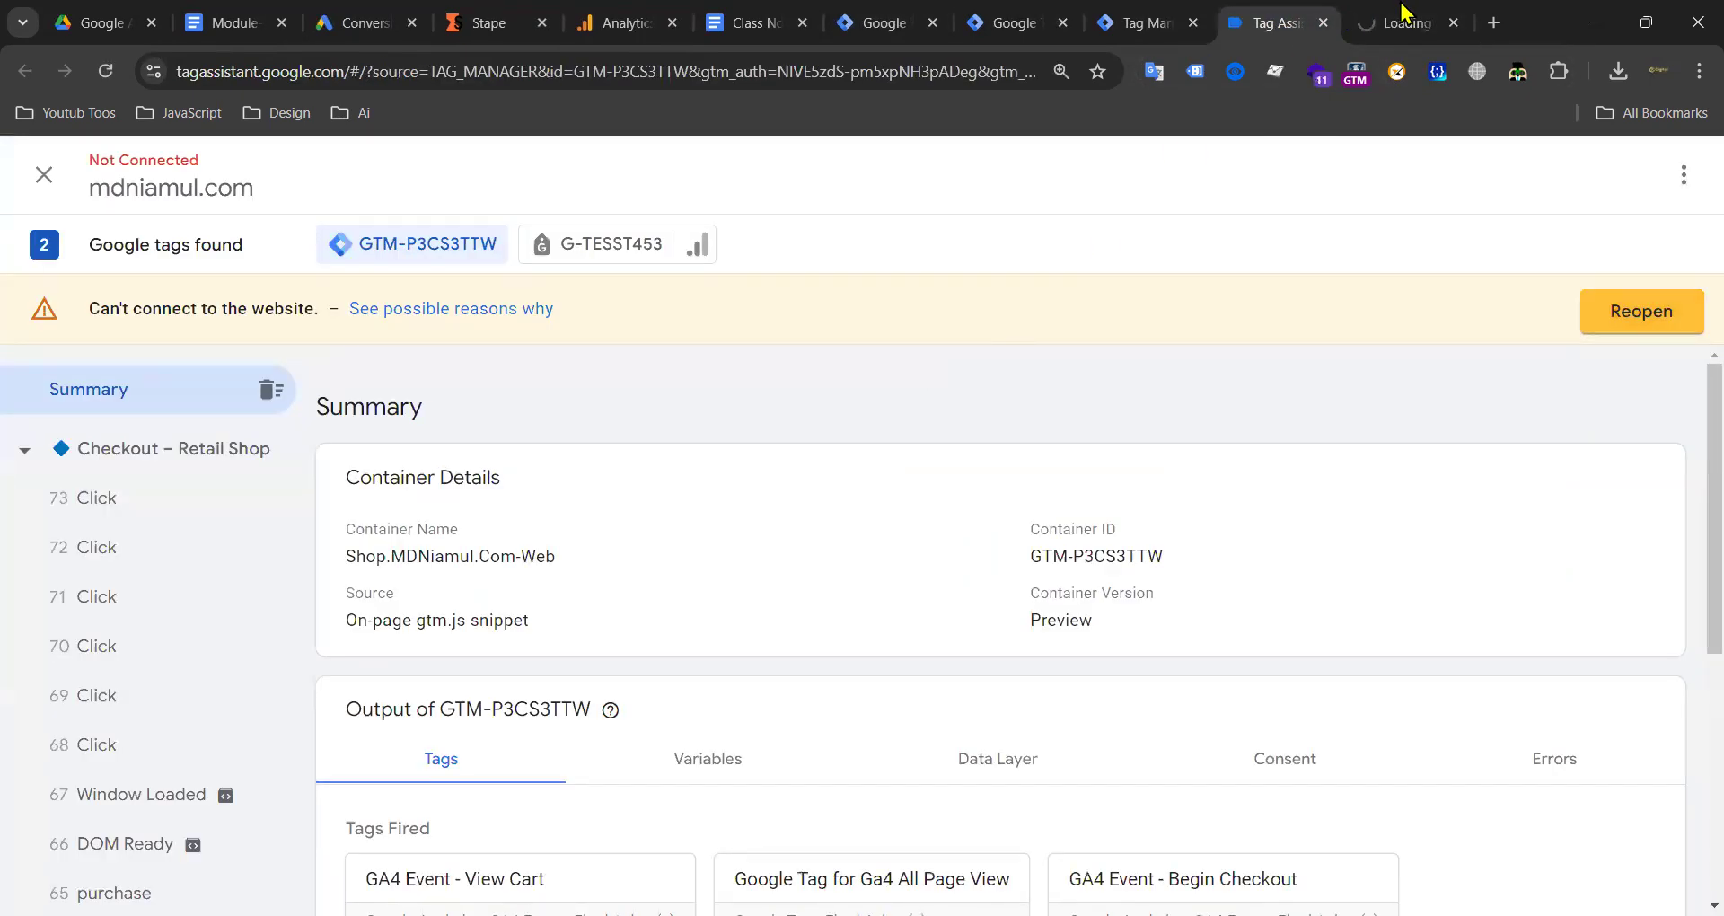
left_click(1404, 12)
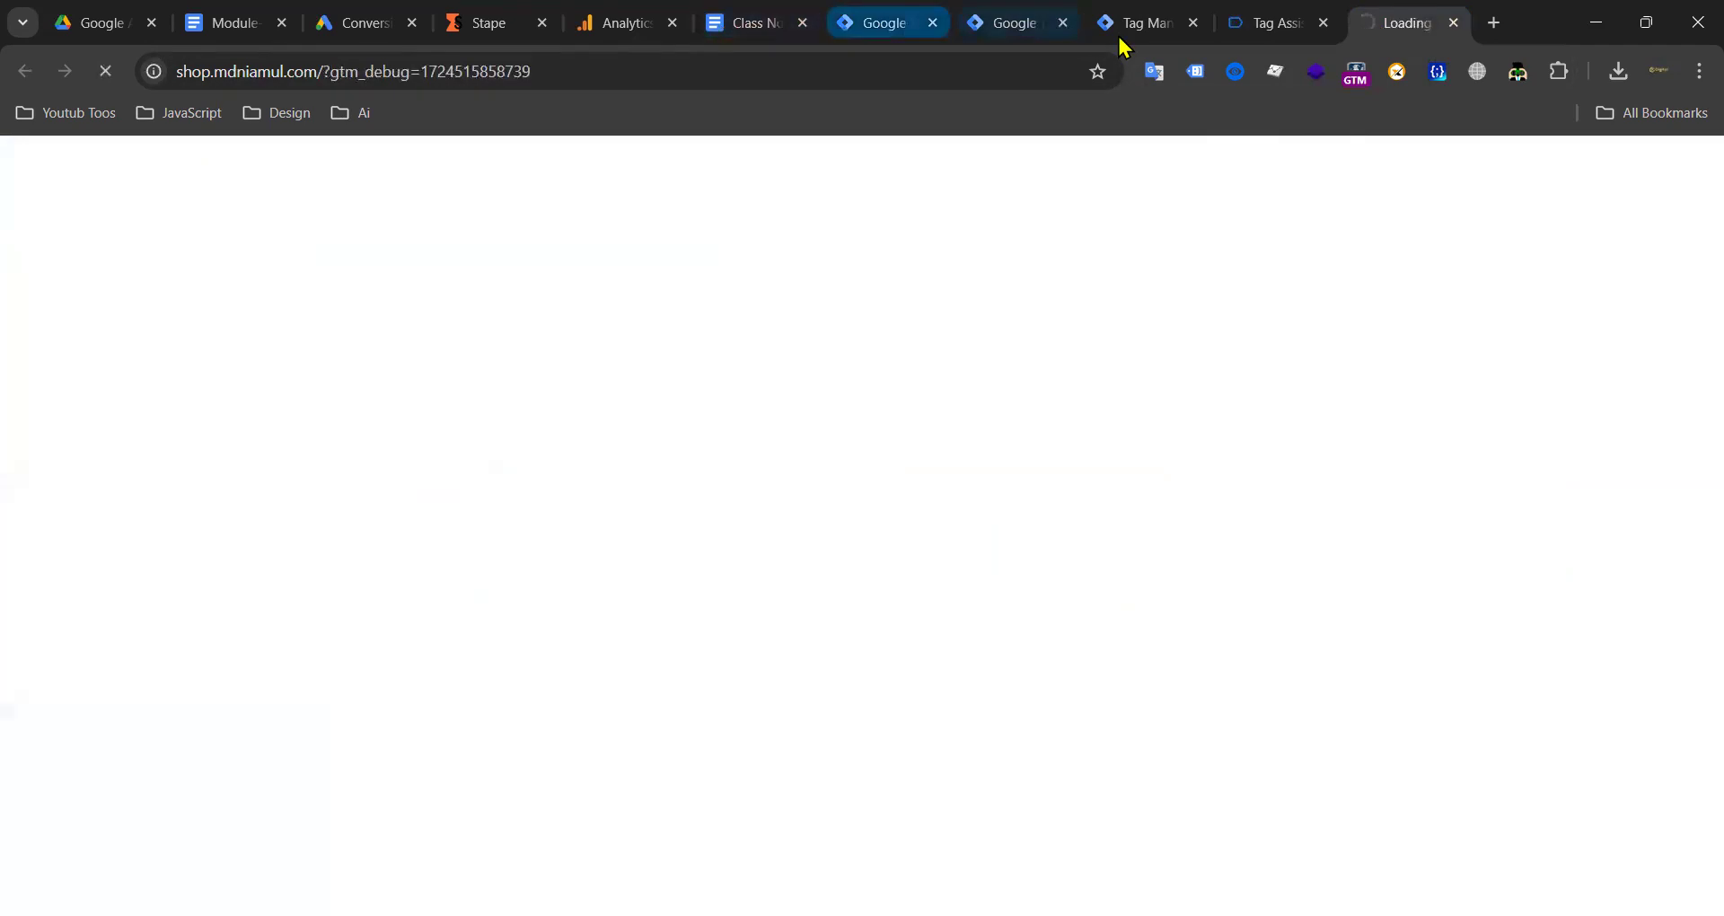
Step: In DebugView, review the begin_checkout parameters, then open the wp_form_submit event's parameters
left_click(645, 22)
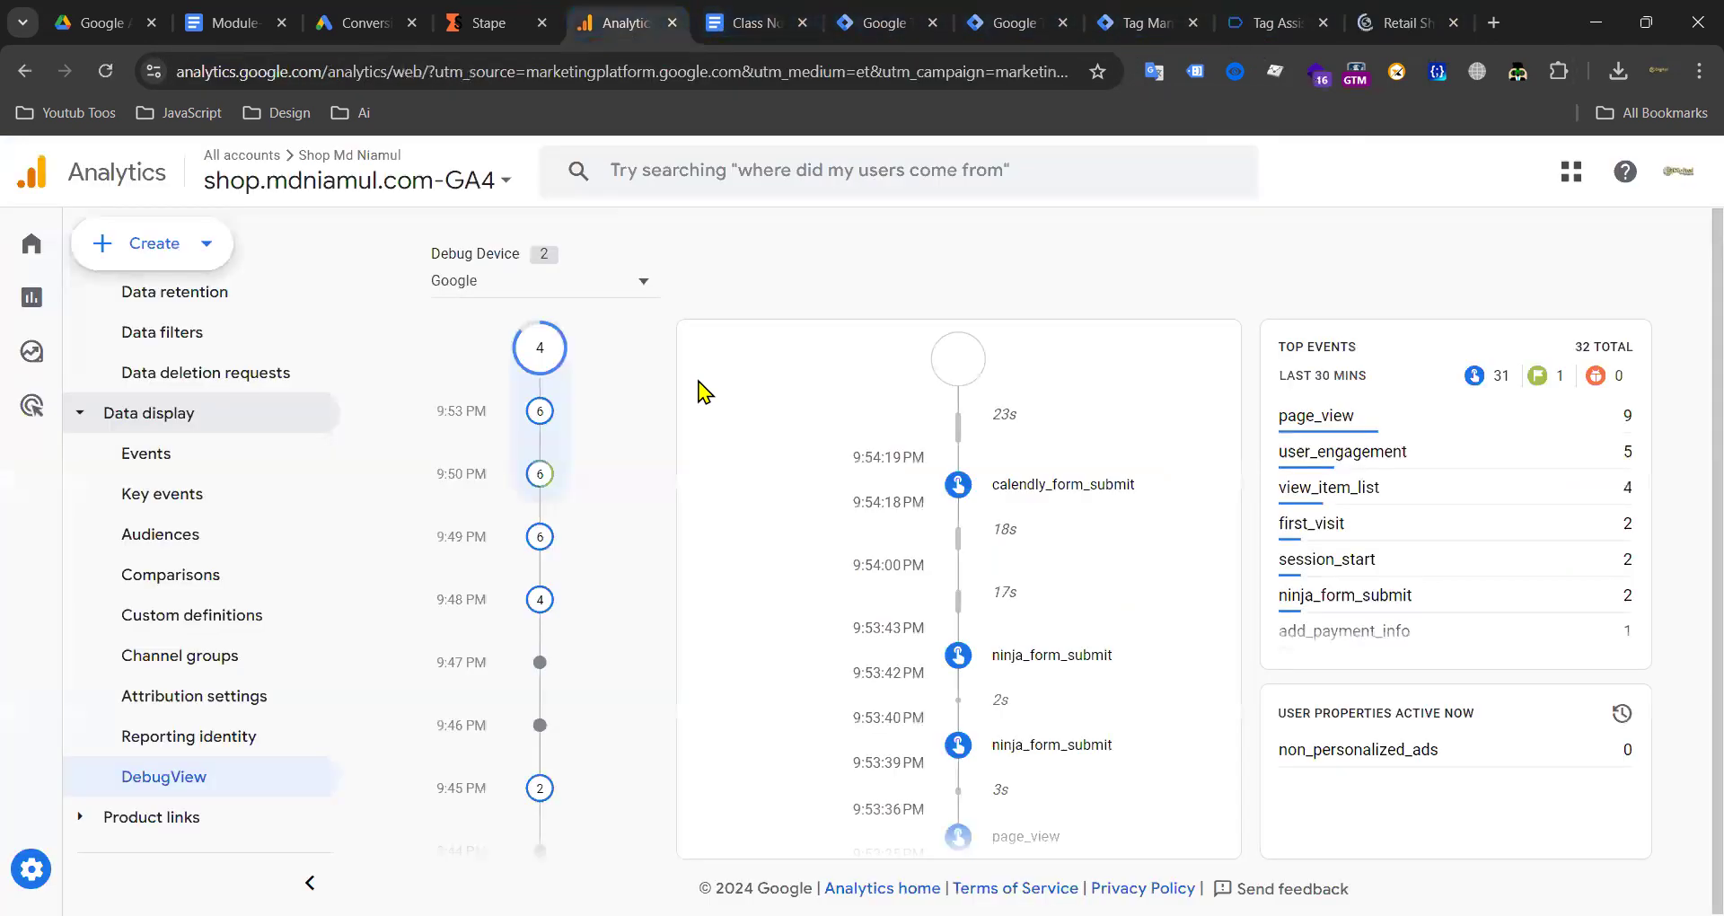
scroll(1383, 579, "down", 3)
scroll(1358, 549, "up", 3)
left_click(1344, 597)
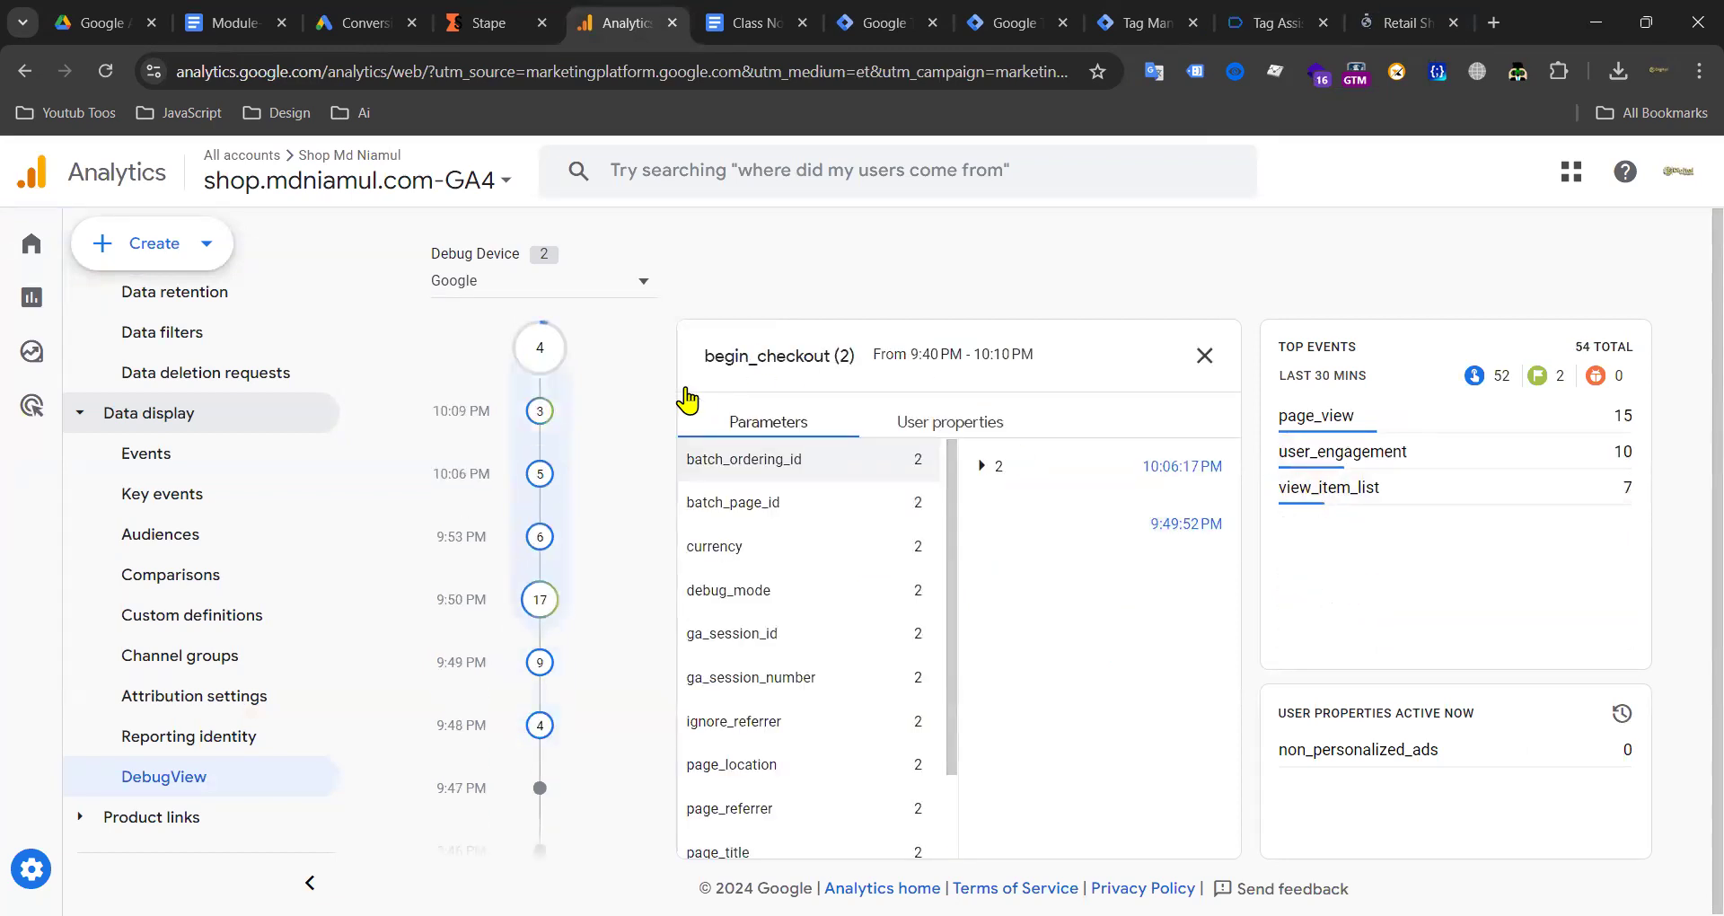
left_click(1231, 377)
scroll(1443, 585, "down", 3)
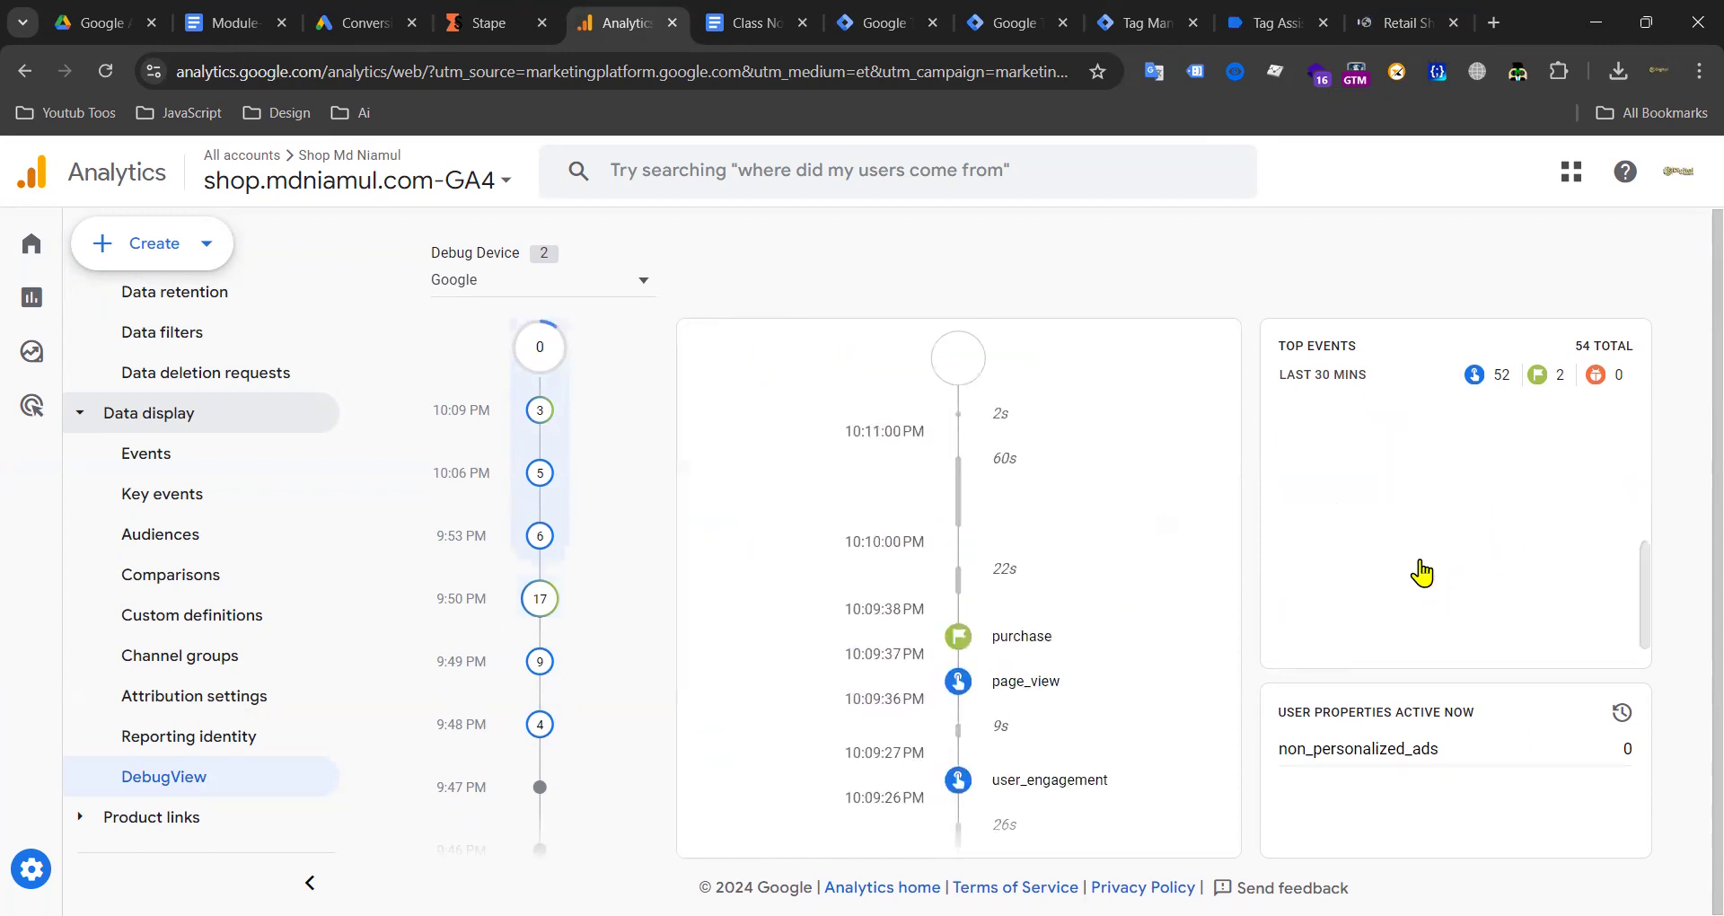
left_click(1417, 570)
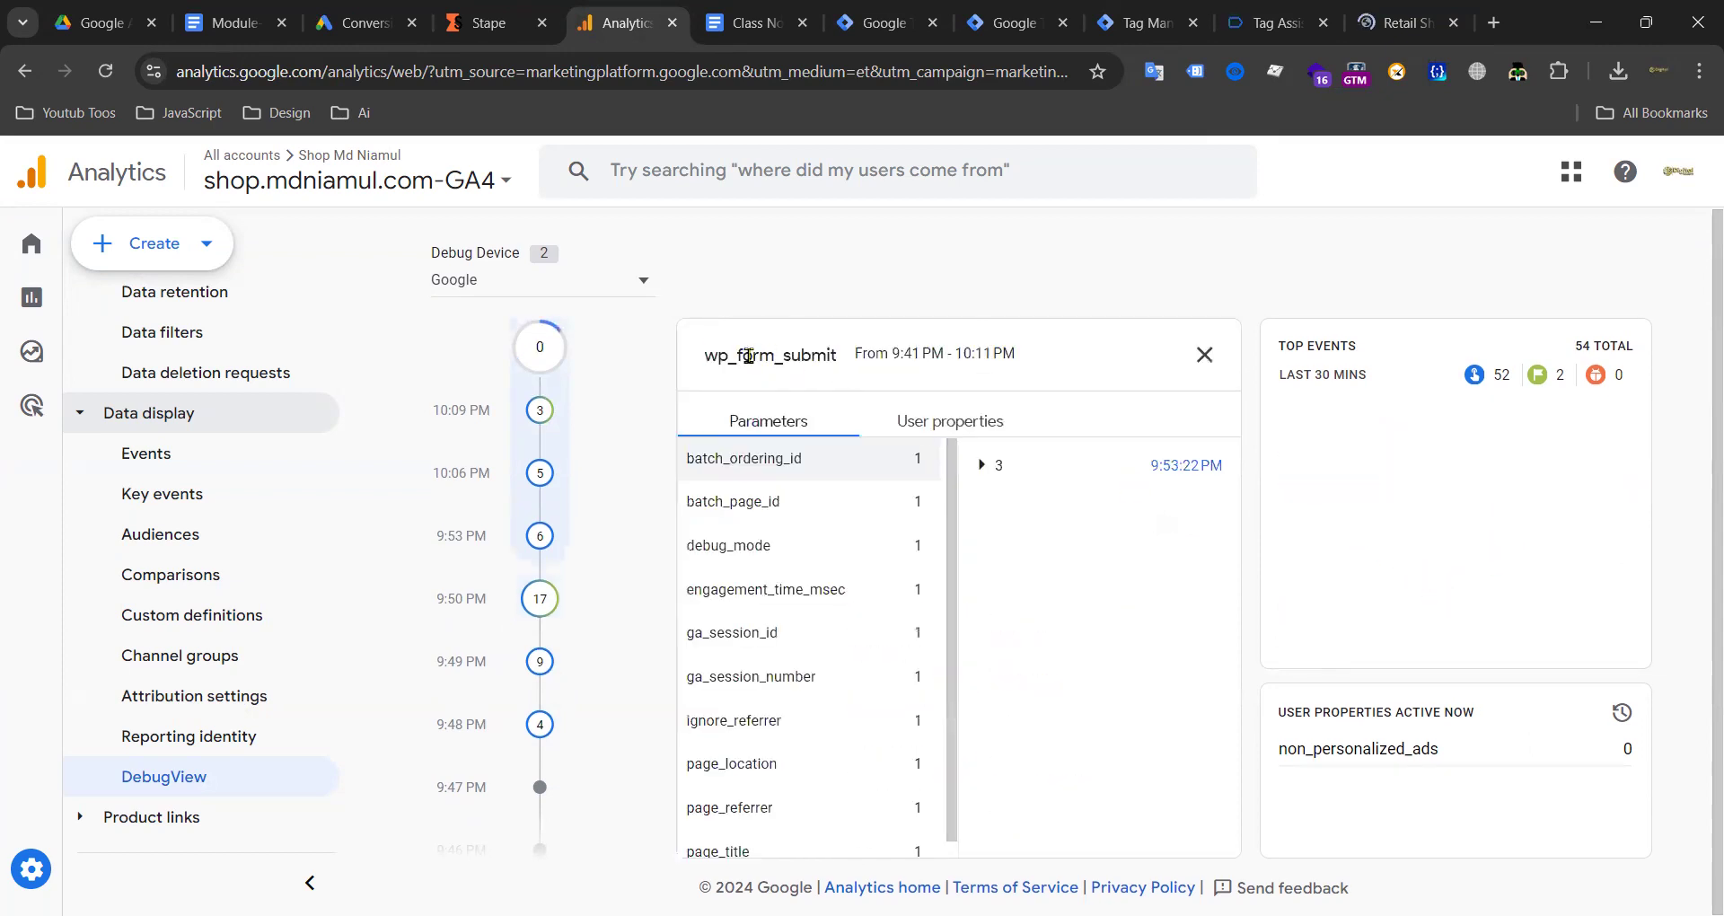
Step: Add a Custom Event trigger named wp_form_submit firing on the wp_form_submit event
left_click(885, 22)
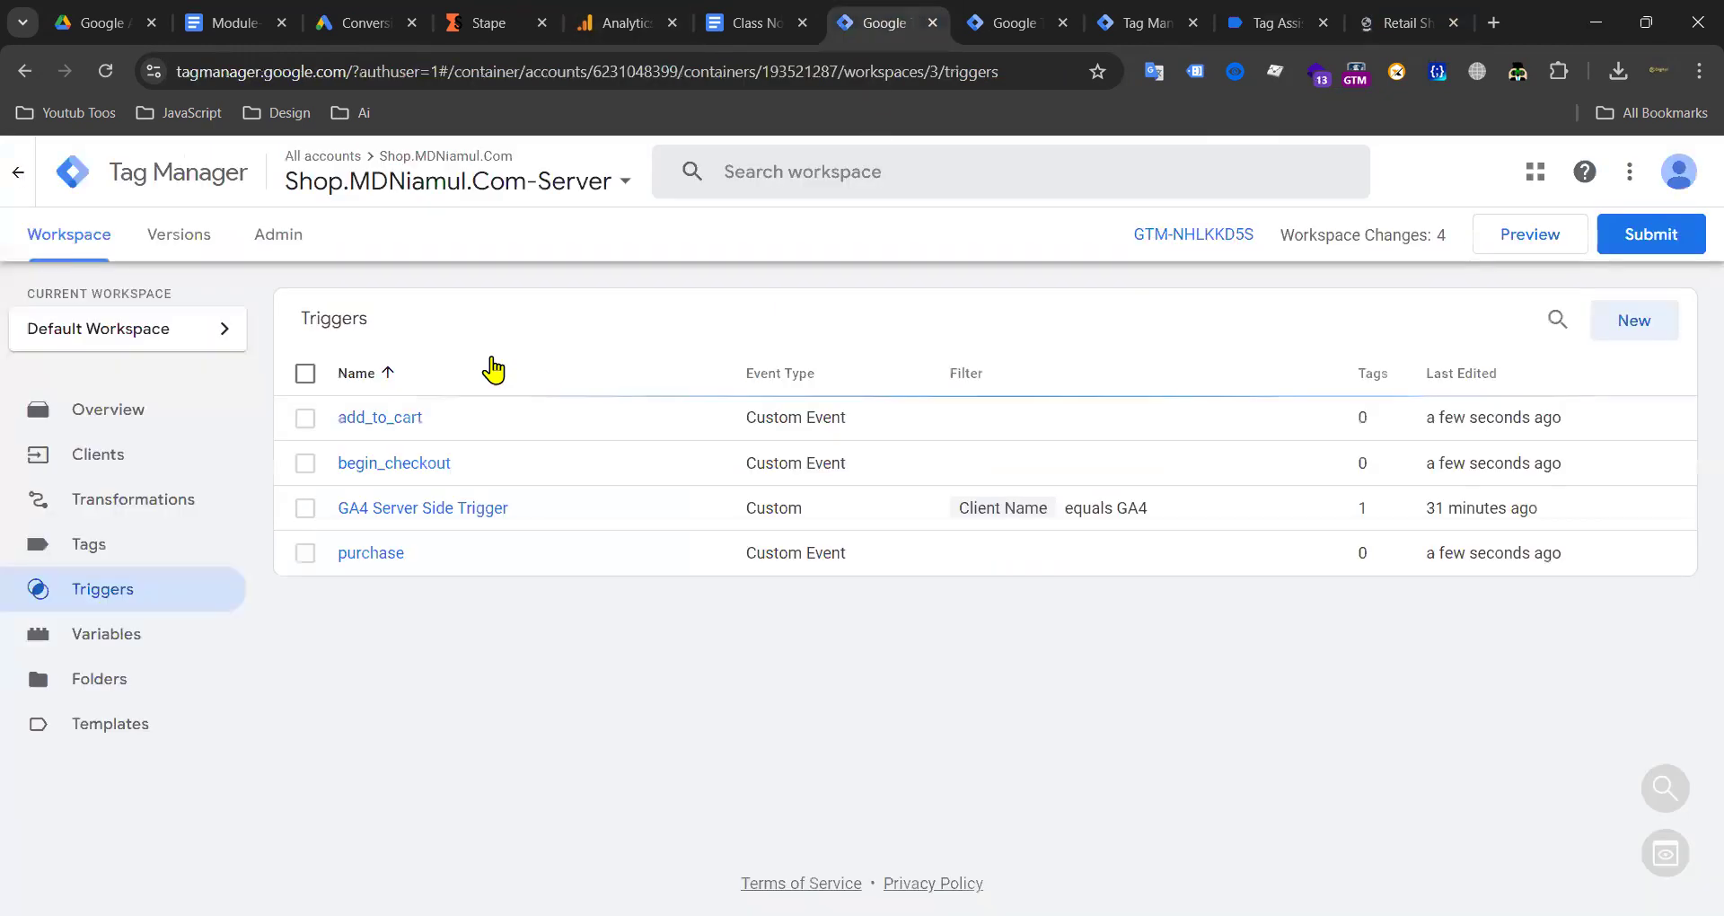
left_click(1621, 322)
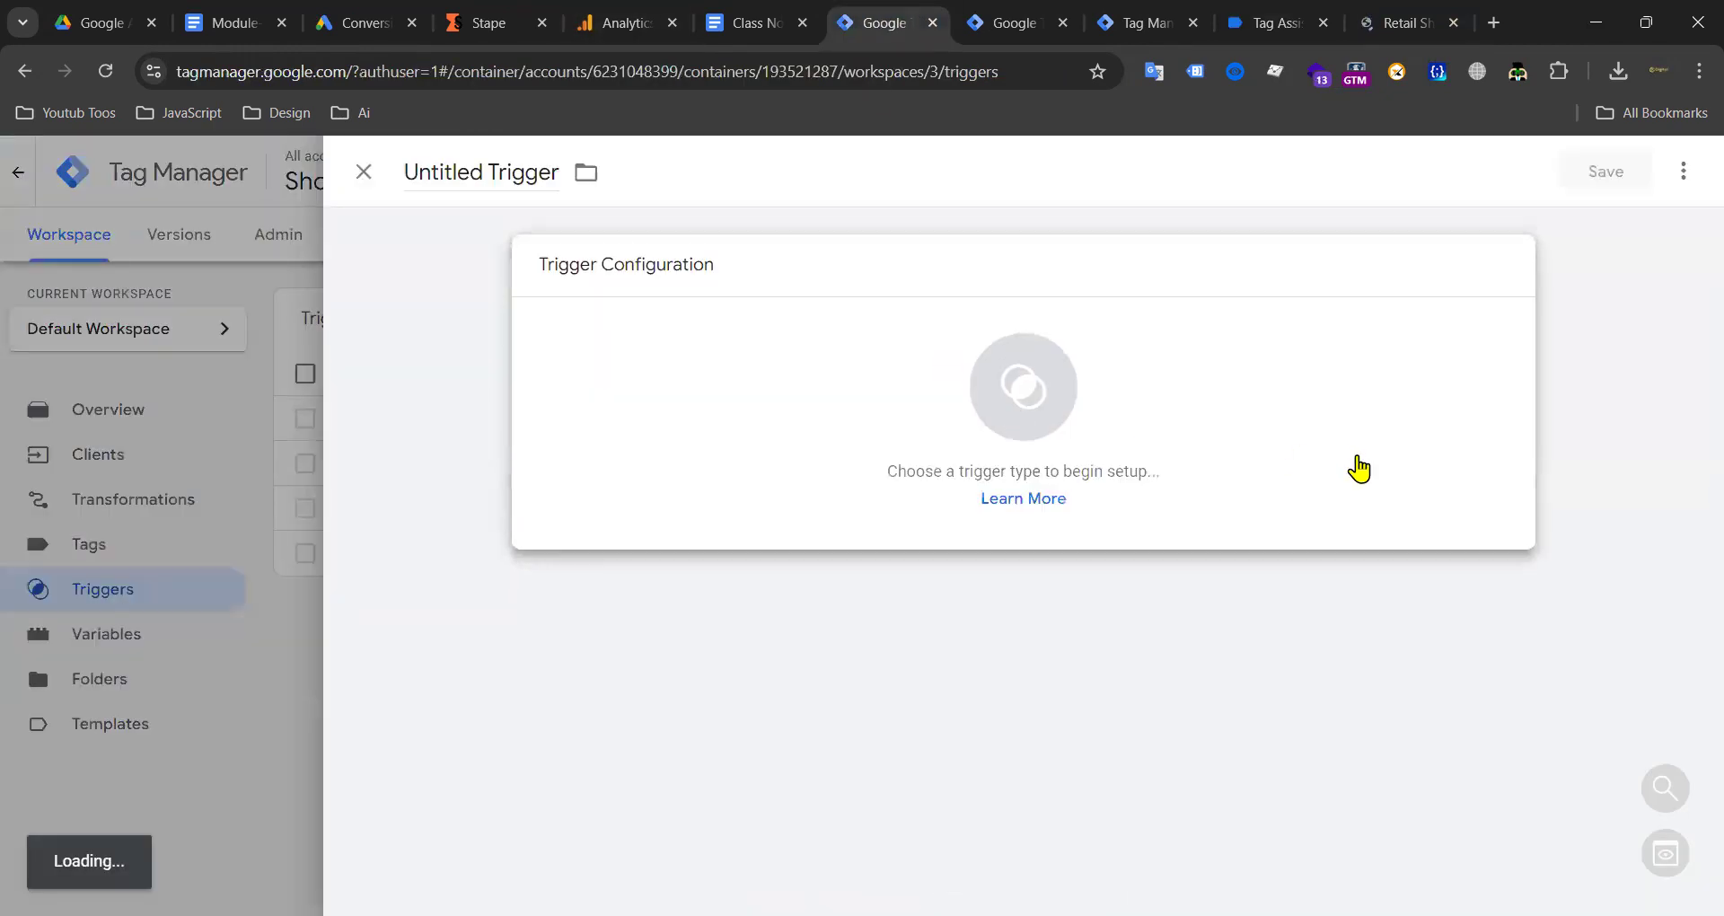
left_click(1358, 466)
left_click(1096, 314)
left_click(666, 492)
type("wp_form_submit")
double_click(472, 176)
key("ctrl+a")
type("wp_form_submit")
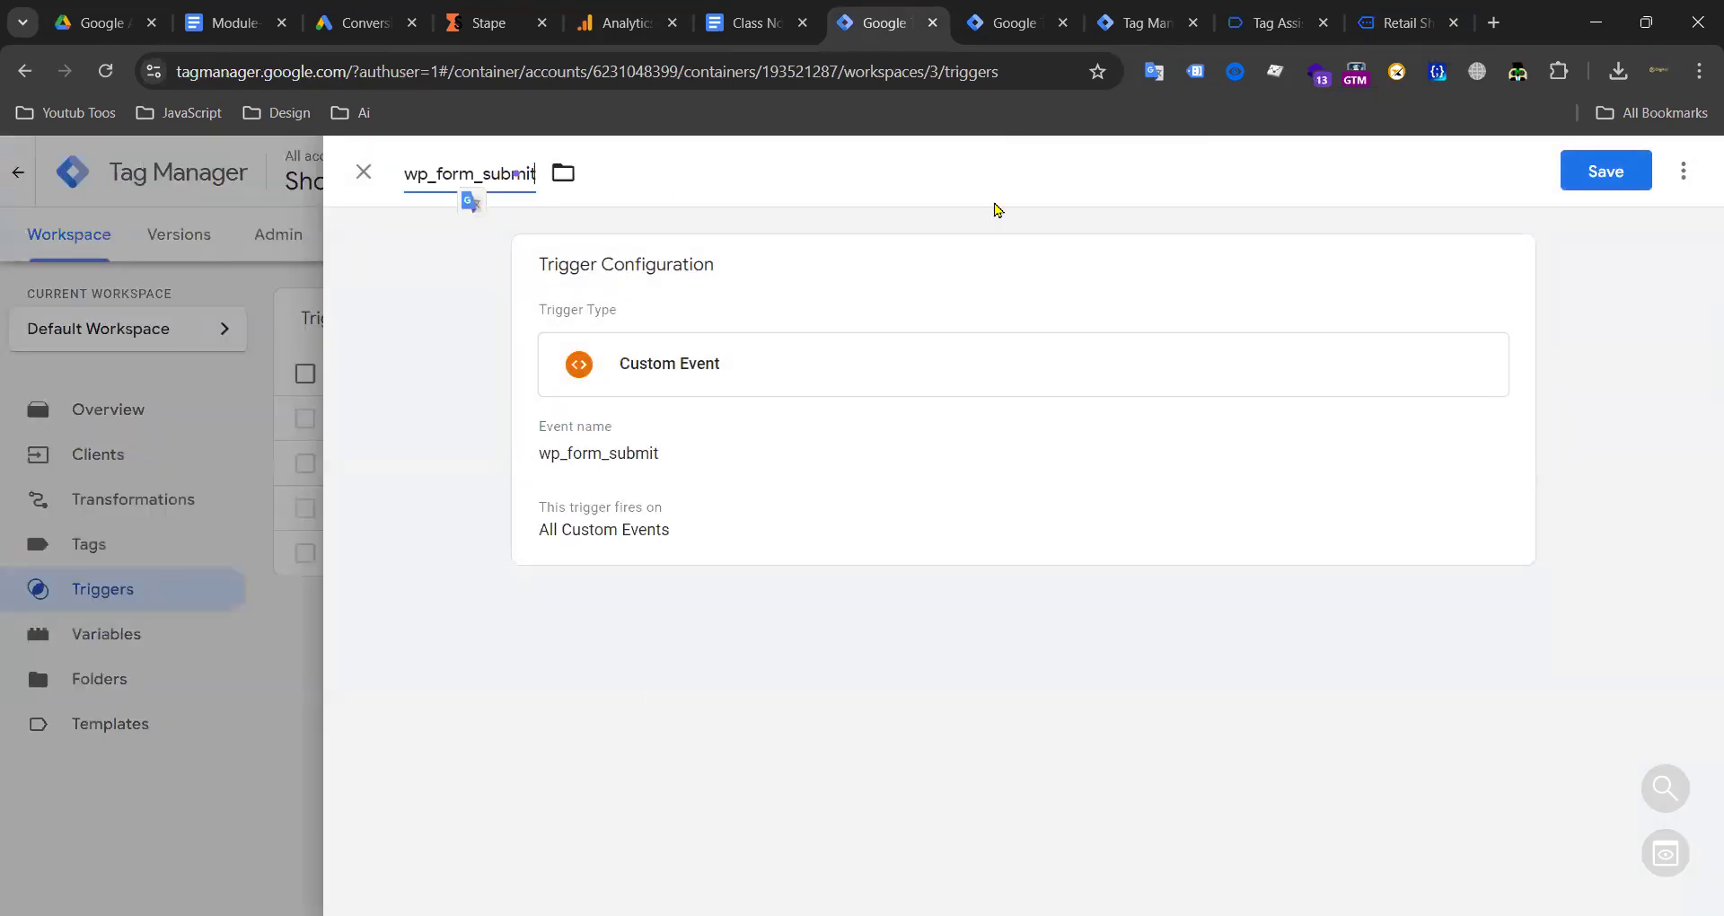
left_click(1599, 182)
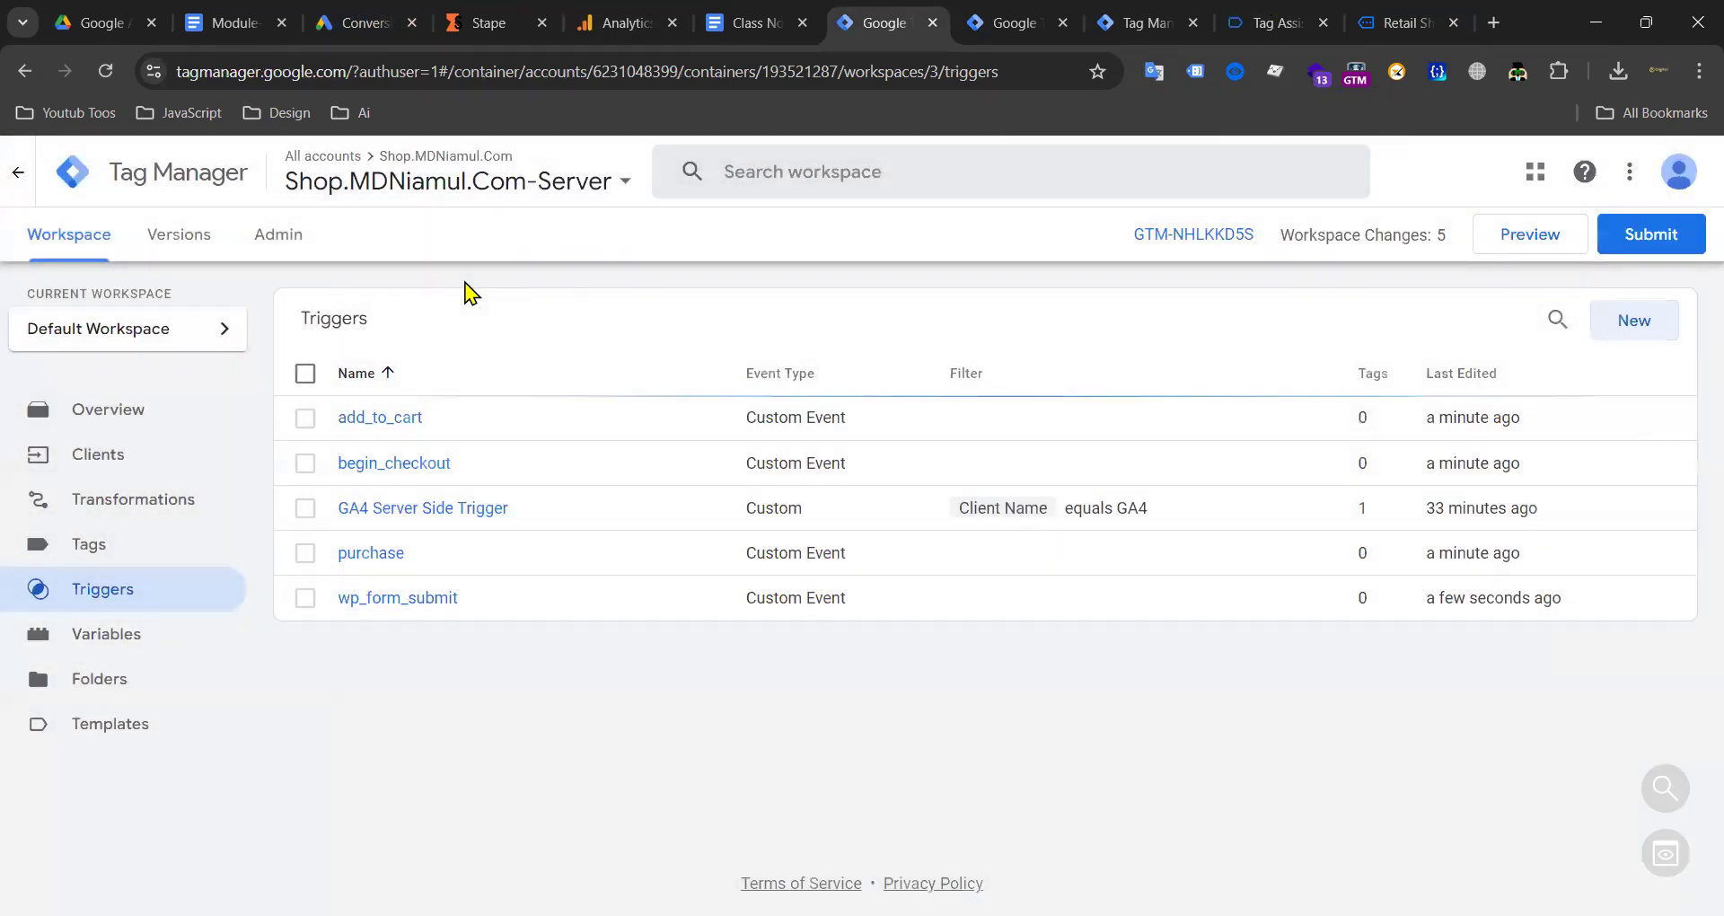
Step: Start a new server tag of type Google Ads Conversion Tracking
left_click(96, 560)
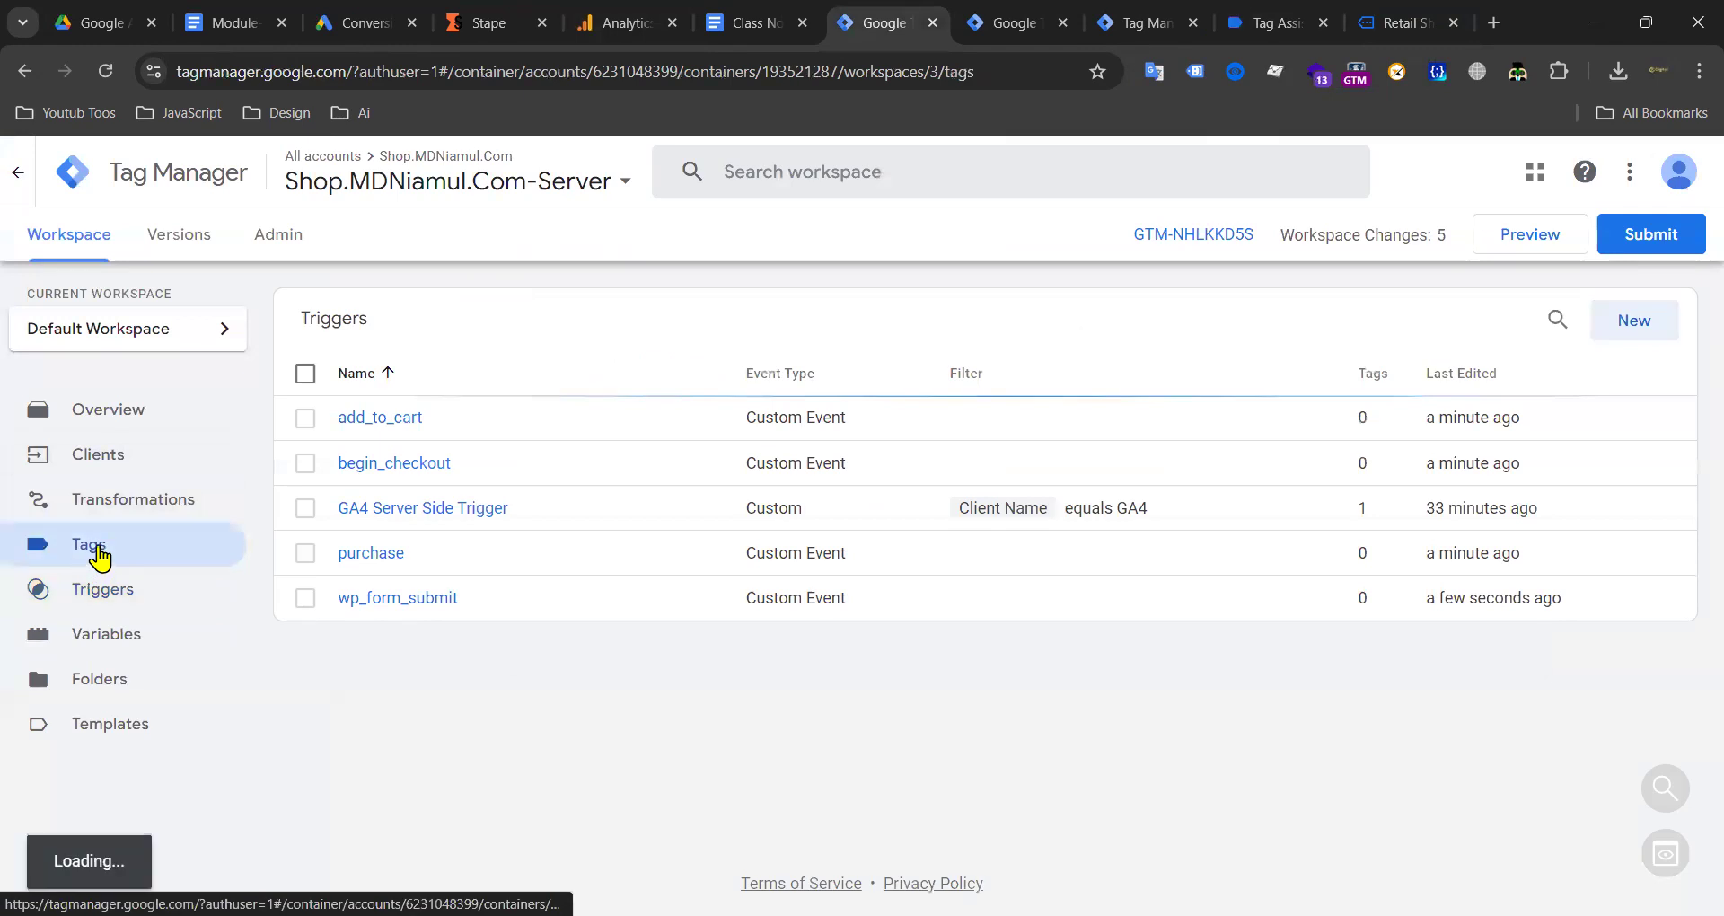
left_click(1620, 326)
left_click(1186, 372)
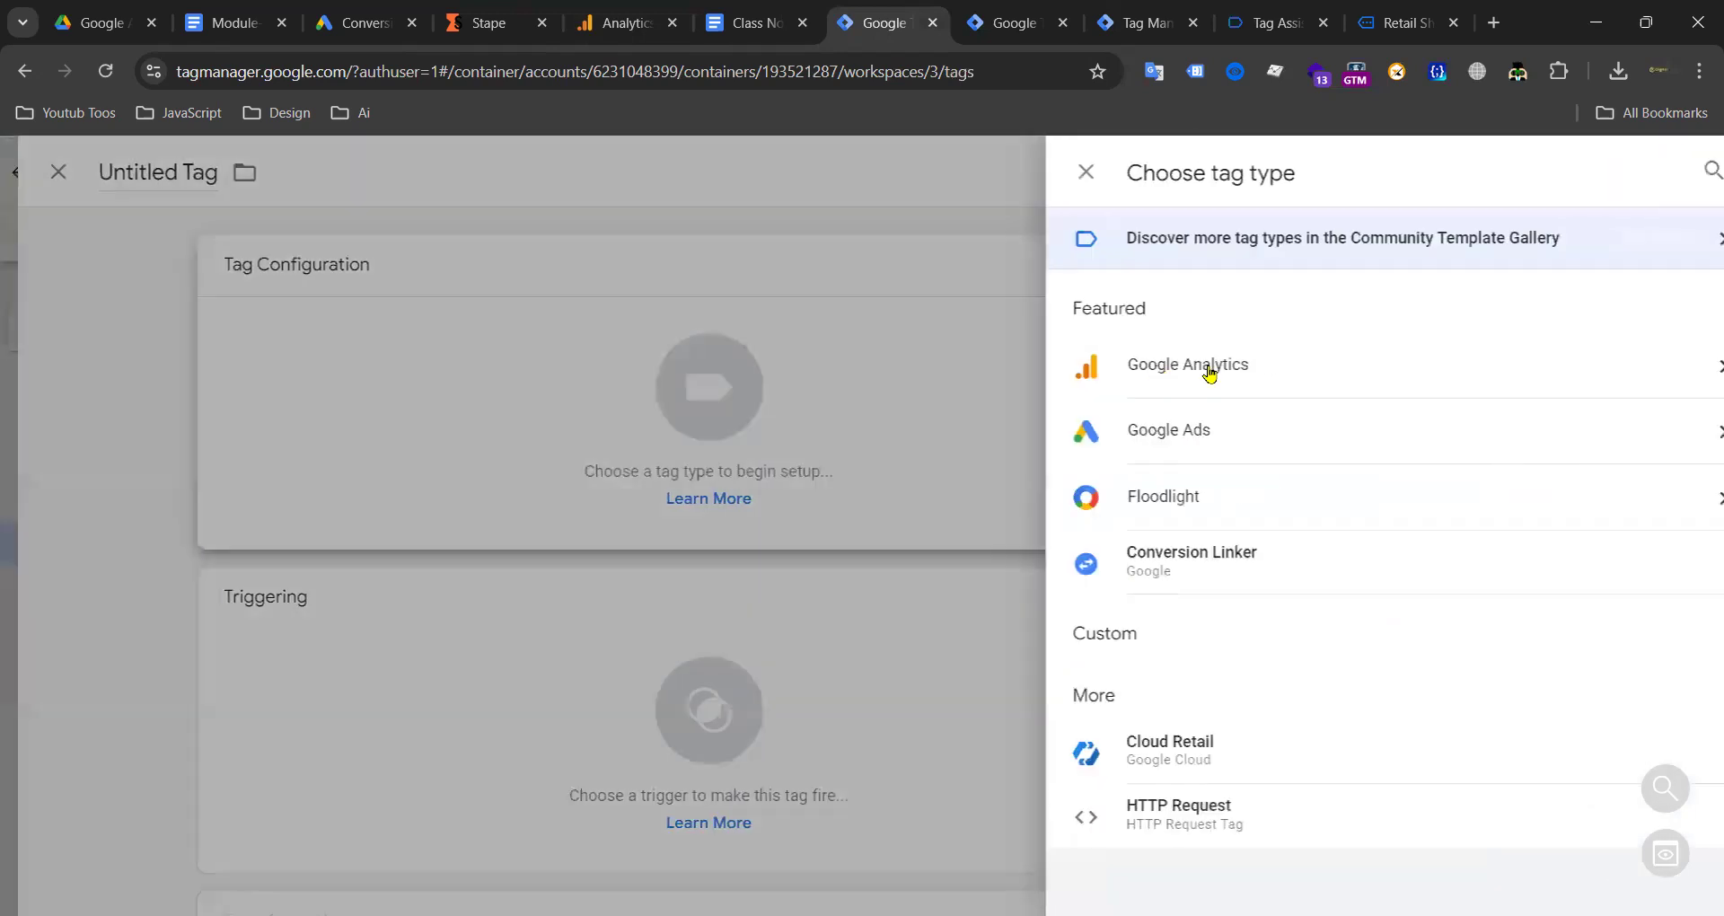
left_click(1173, 440)
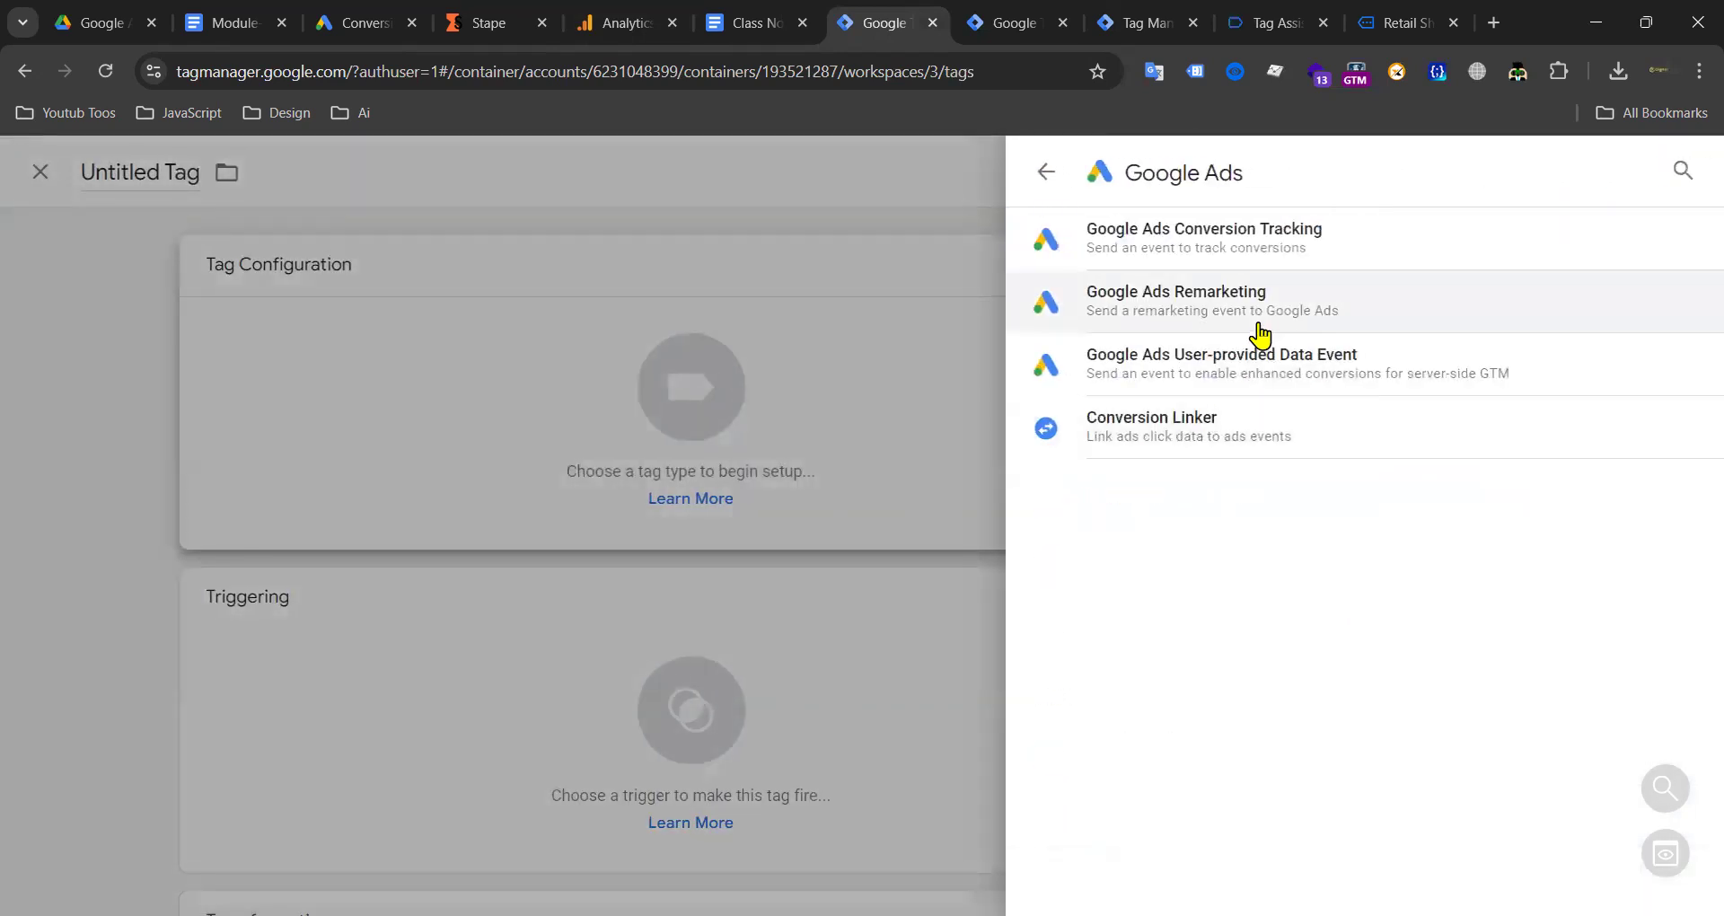
left_click(1279, 239)
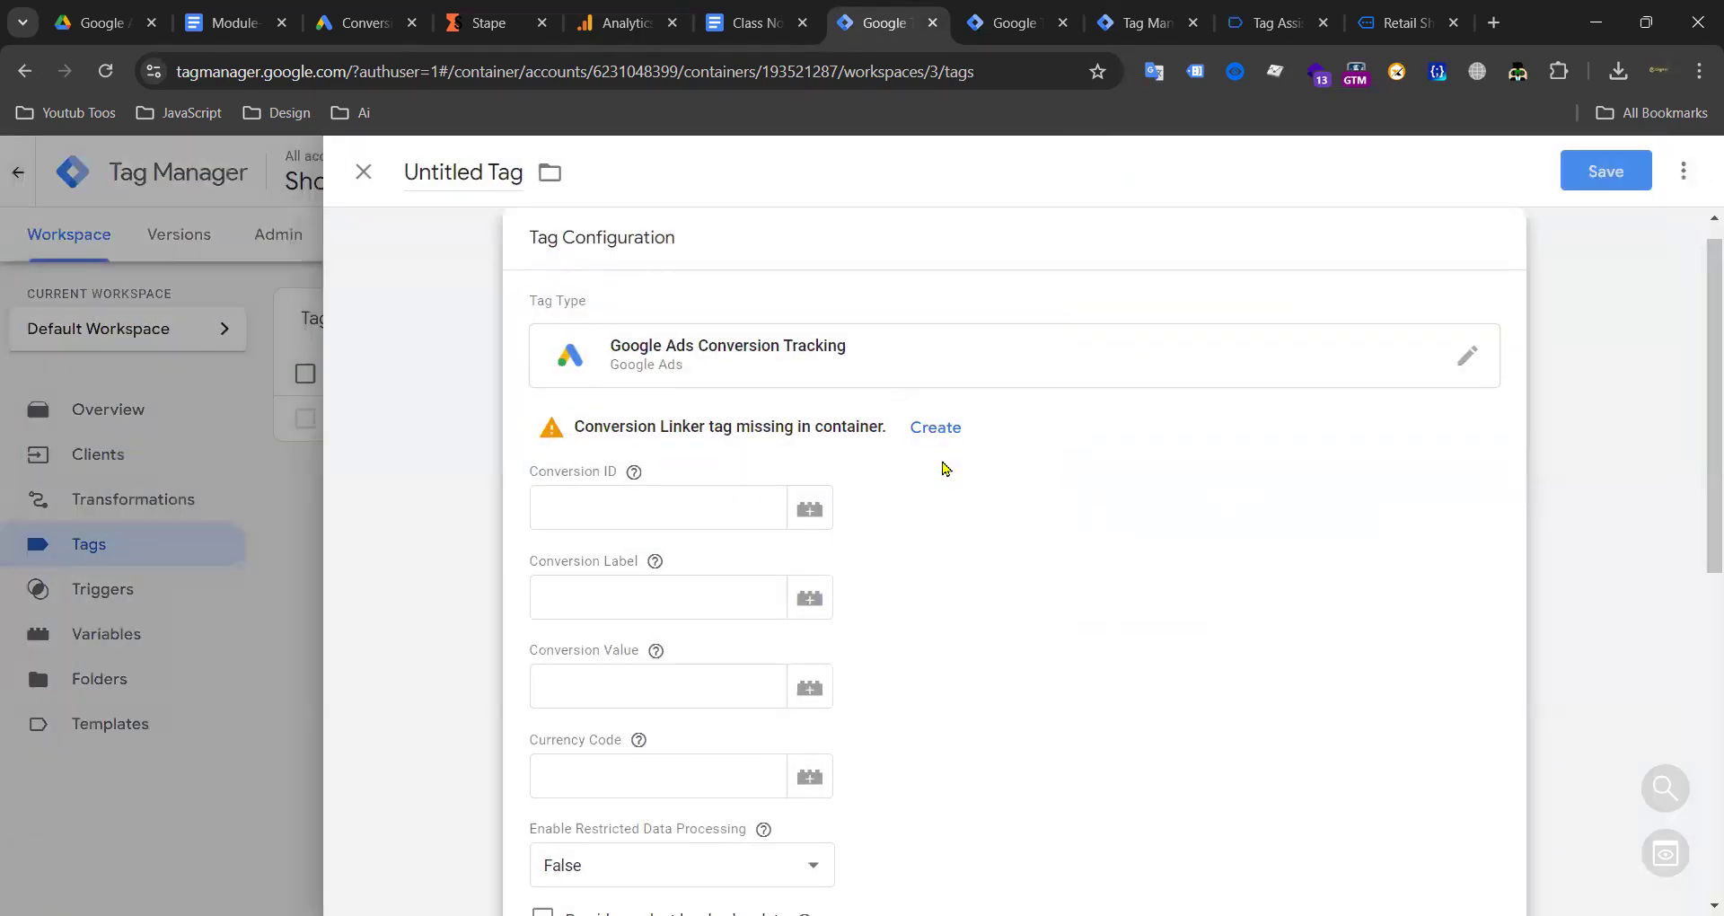
Step: Create a Conversion Linker tag firing on All Pages and save it as Conversion Linker
left_click(934, 428)
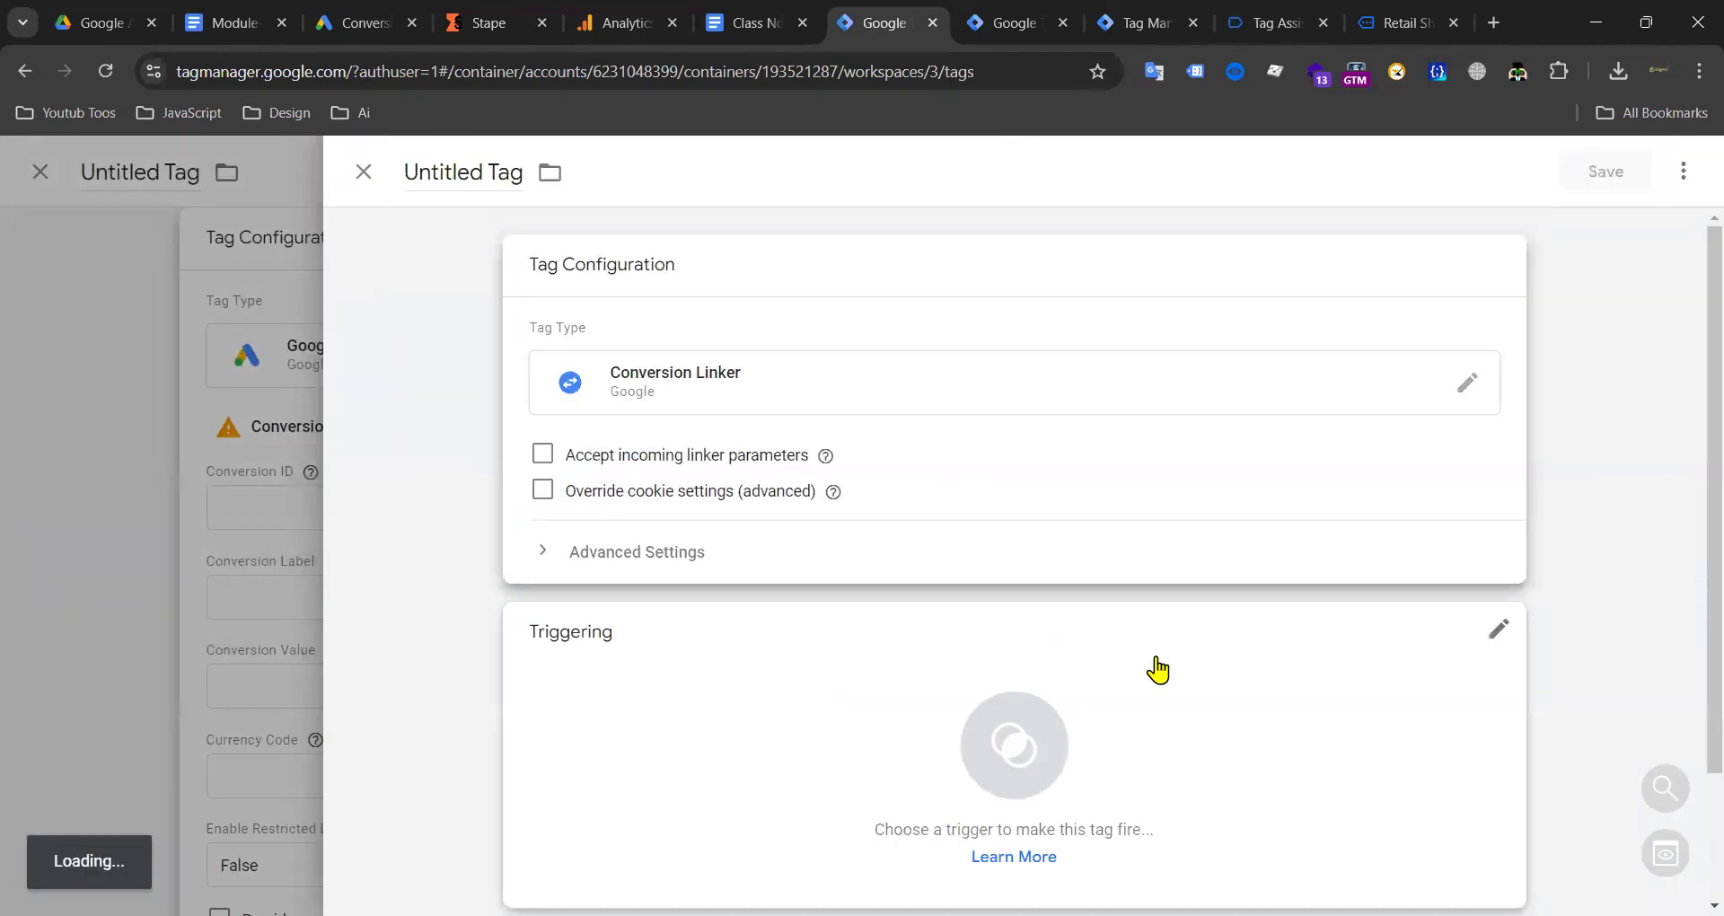
scroll(1167, 676, "down", 2)
left_click(1179, 680)
left_click(431, 332)
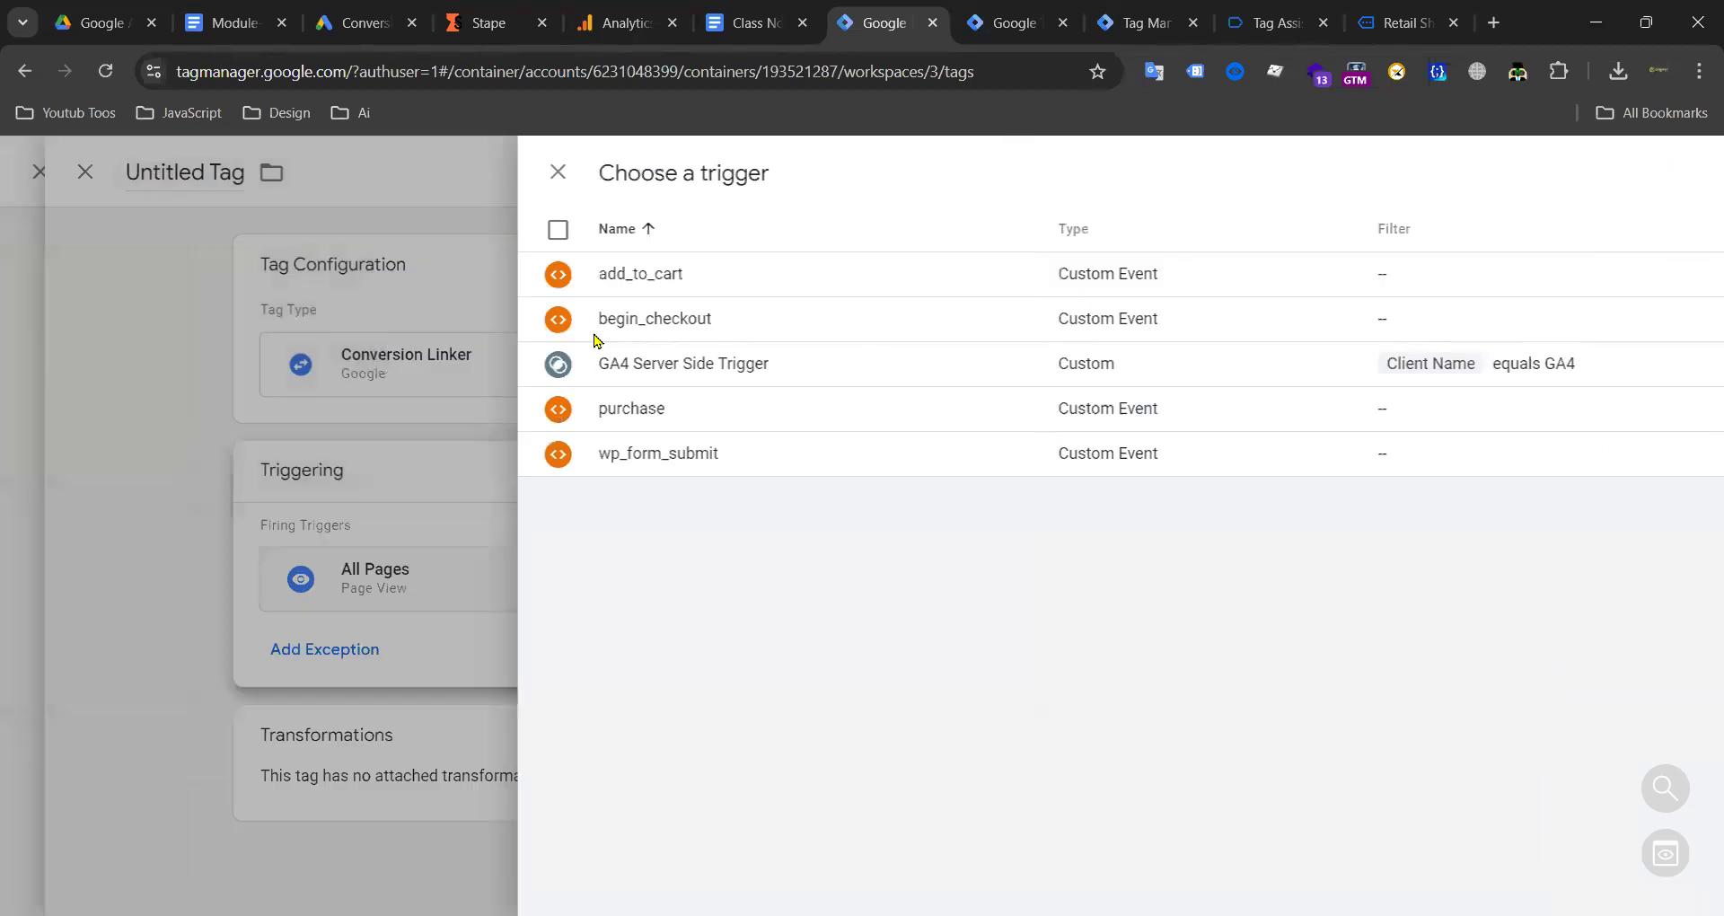
left_click(1570, 184)
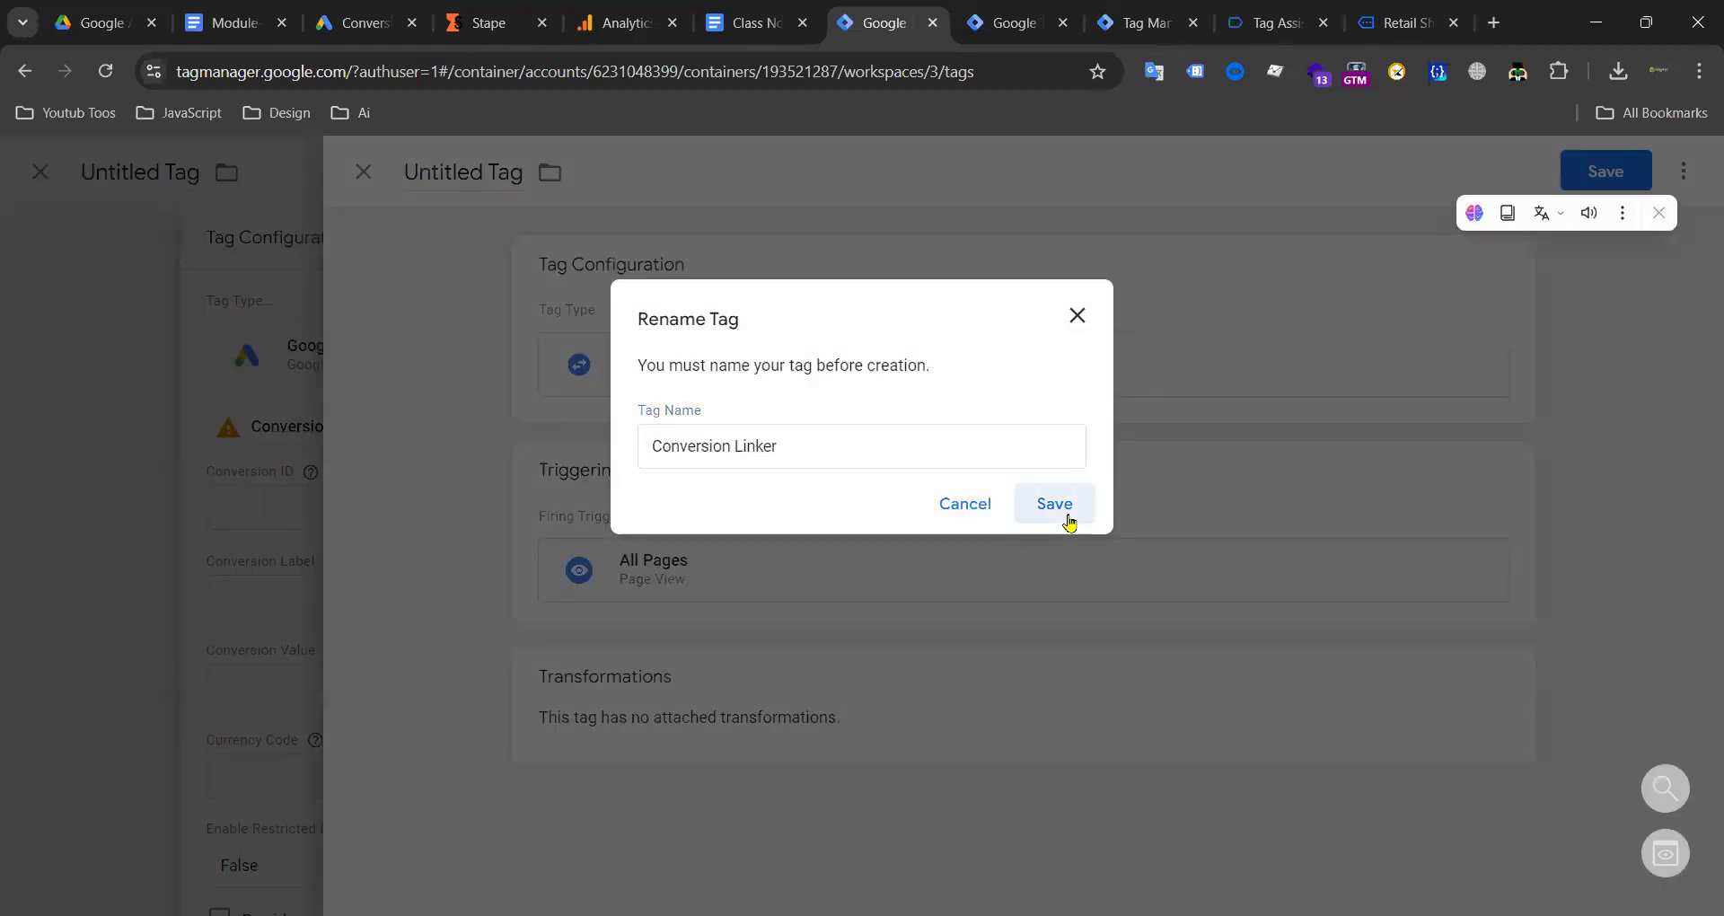
left_click(1062, 514)
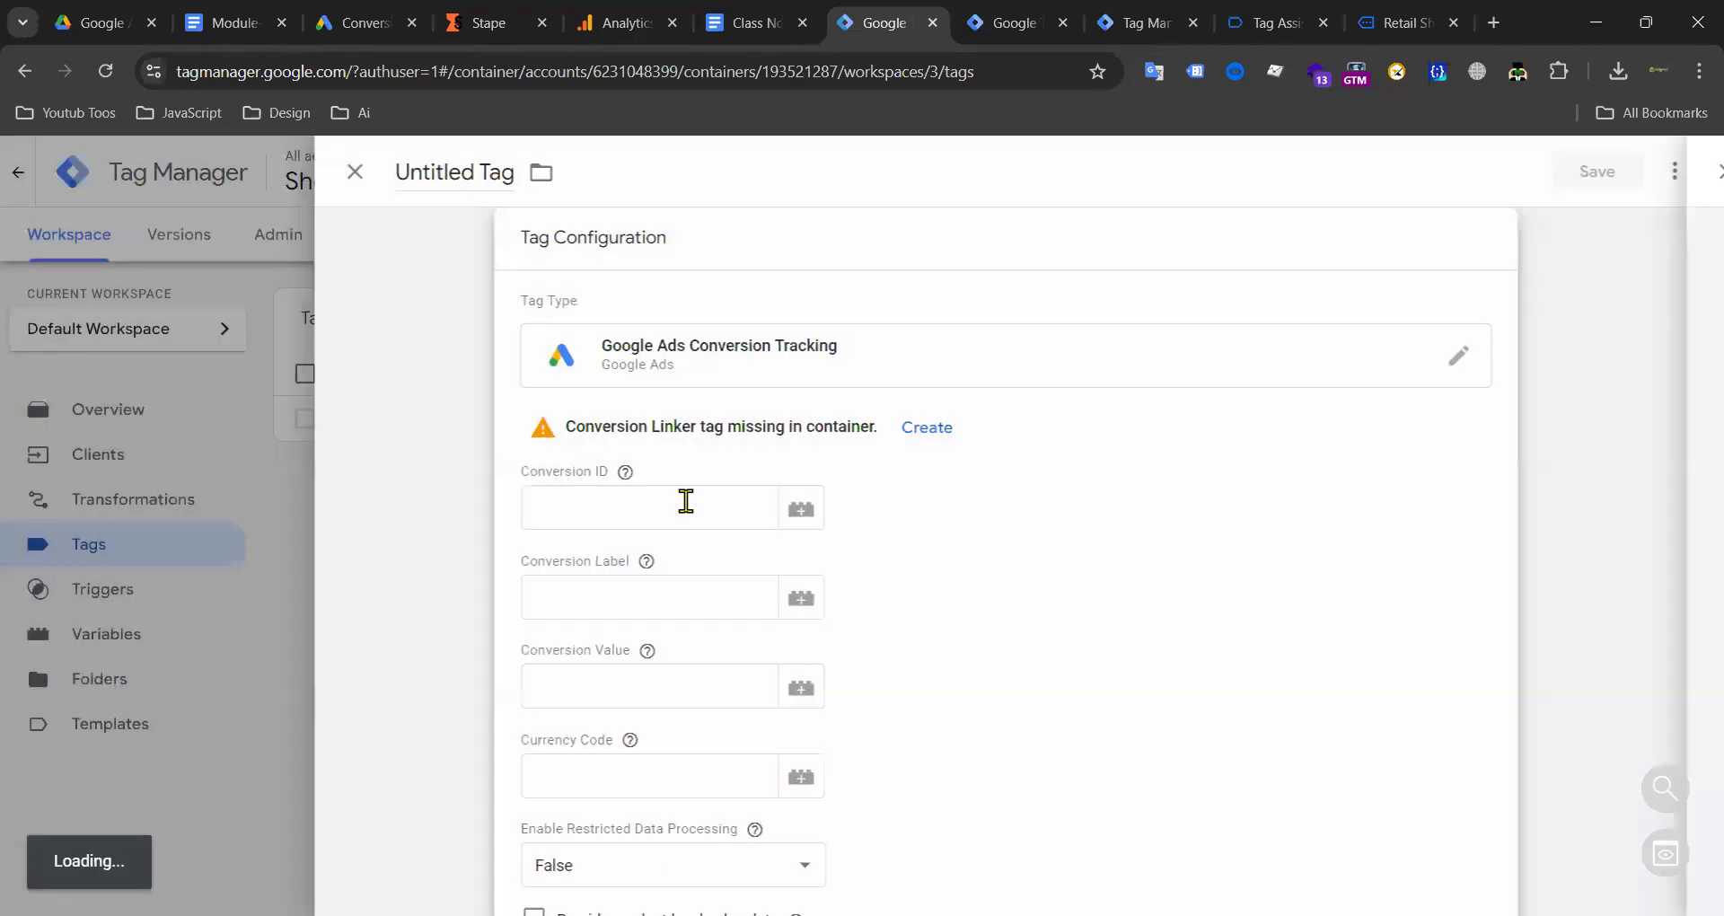
Step: Set Conversion ID to {{G Ads and Remarkting ID}} and paste the Purchase conversion label from the notes
left_click(799, 513)
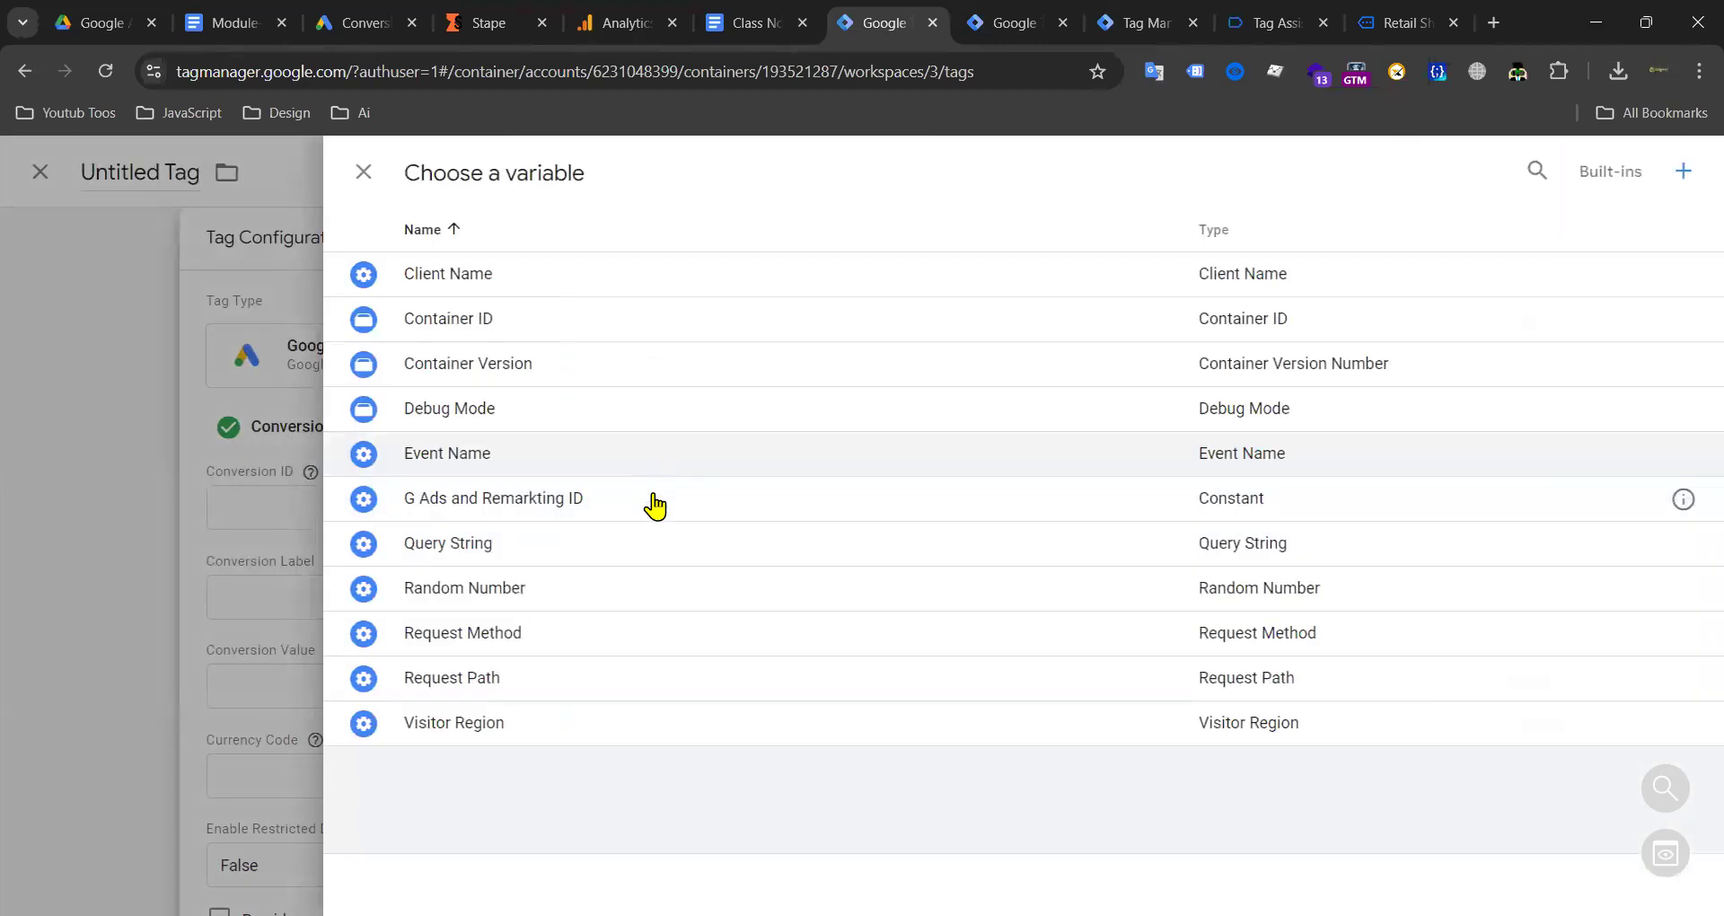
left_click(566, 501)
left_click(644, 590)
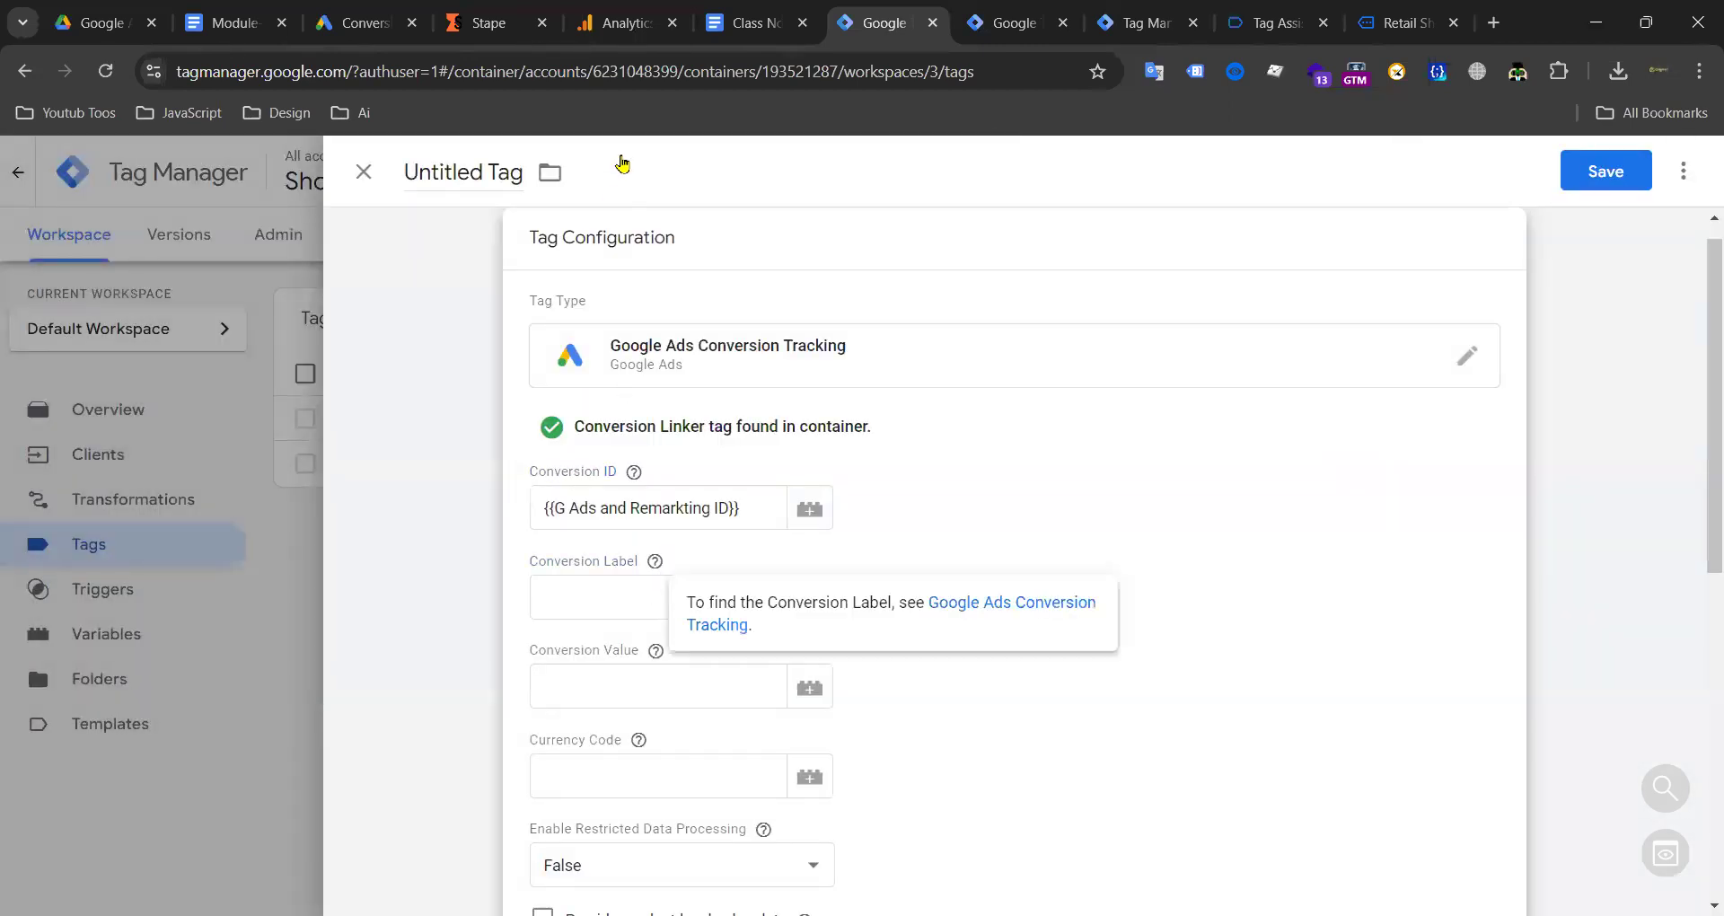
left_click(746, 22)
left_click_drag(573, 485, 878, 483)
key("ctrl+c")
left_click(885, 22)
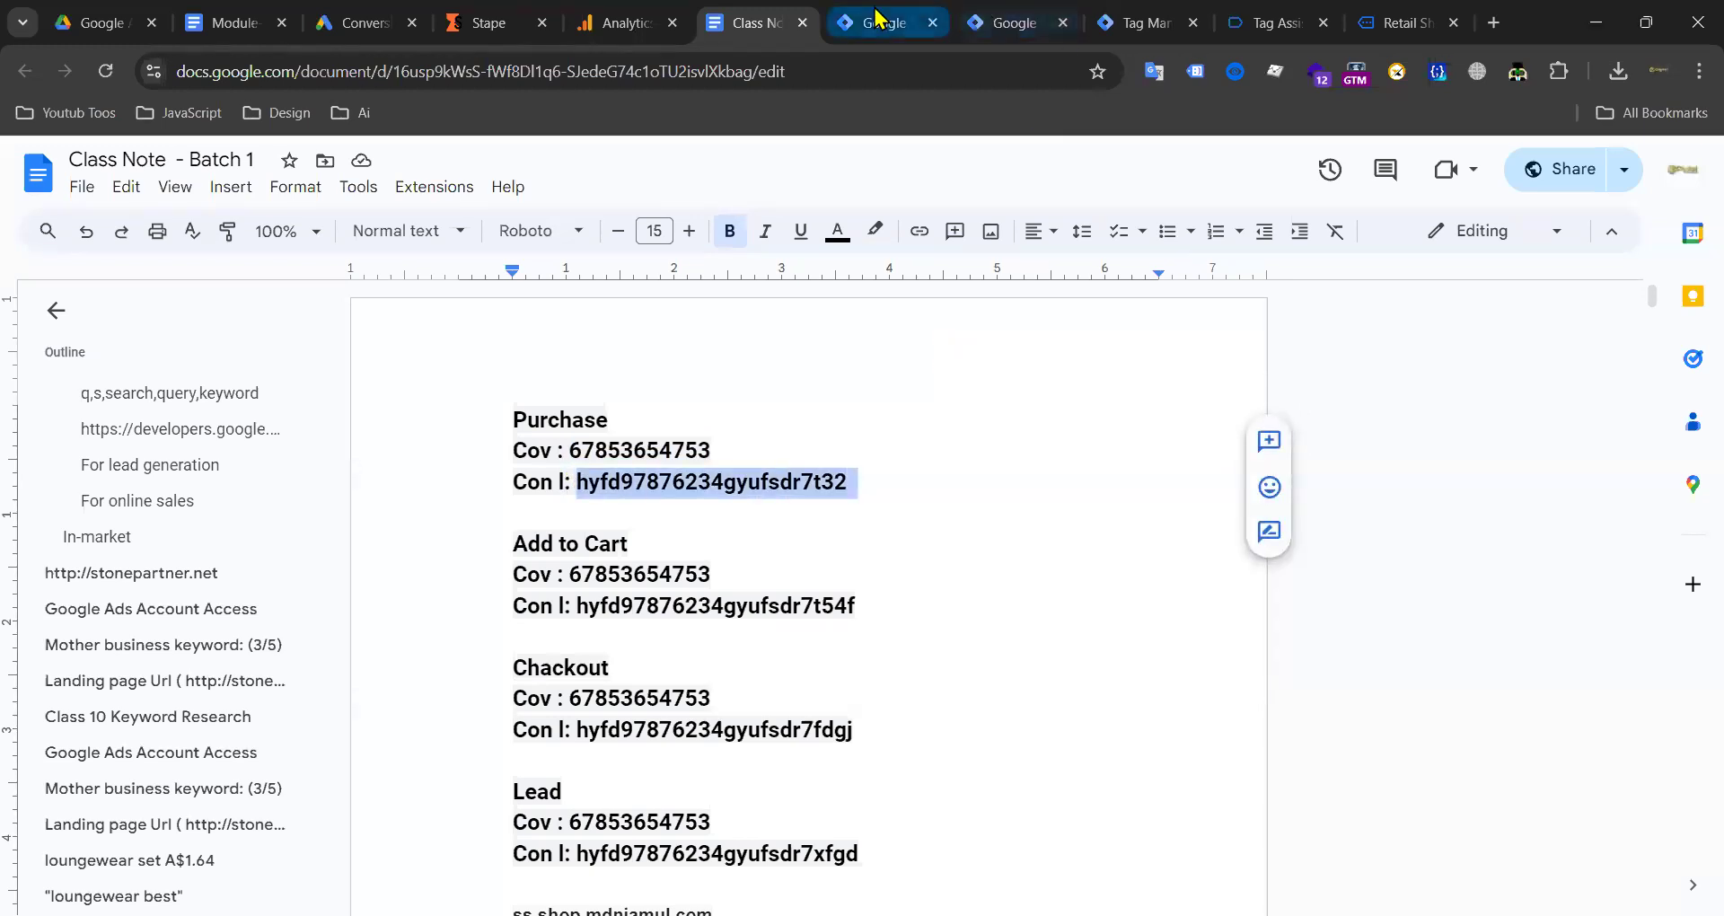
left_click(609, 594)
key("ctrl+v")
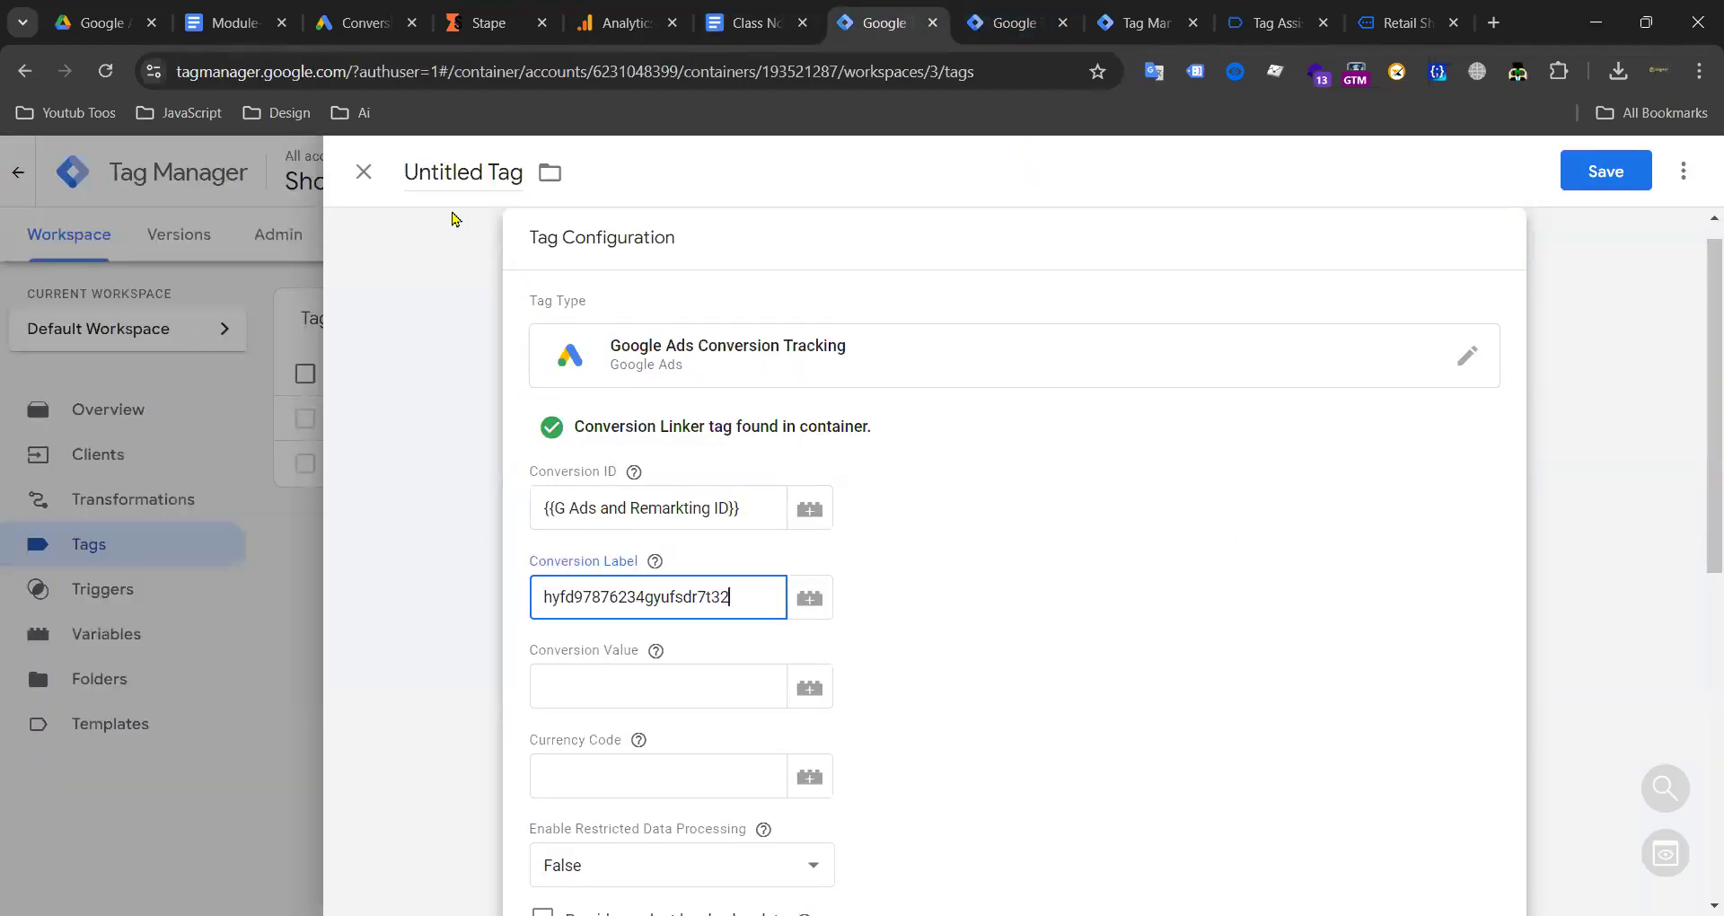
scroll(818, 433, "down", 8)
scroll(809, 467, "up", 3)
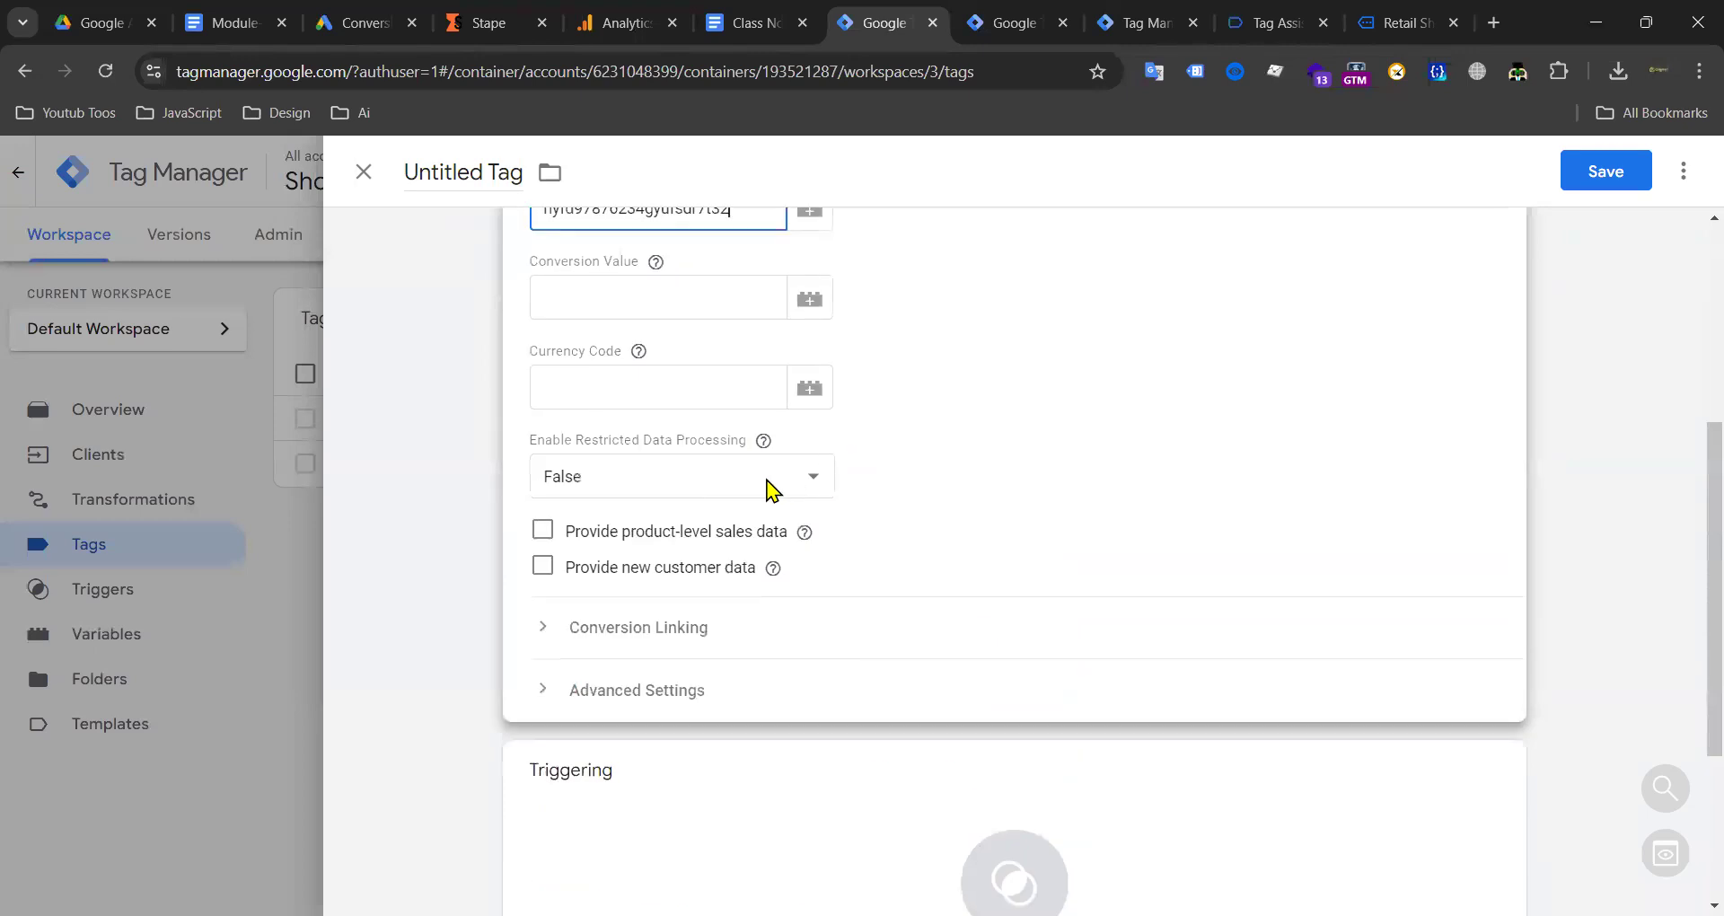
Step: Inspect the purchase event's data in the server debug view and review the container tag lists
left_click(1137, 25)
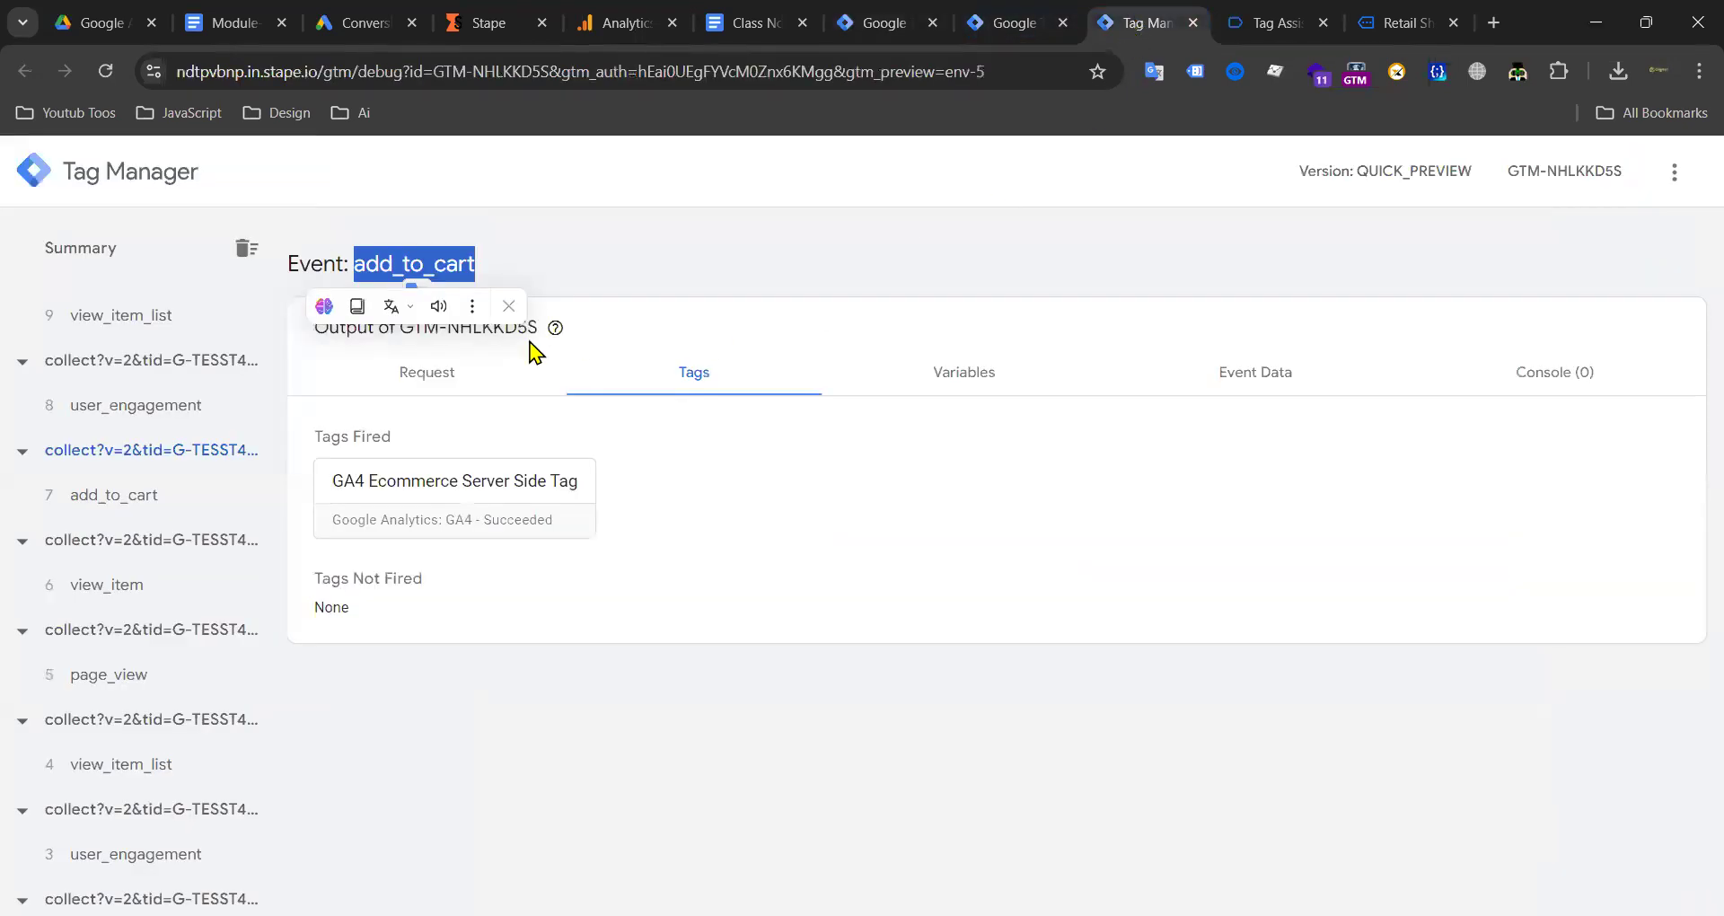
scroll(155, 403, "up", 15)
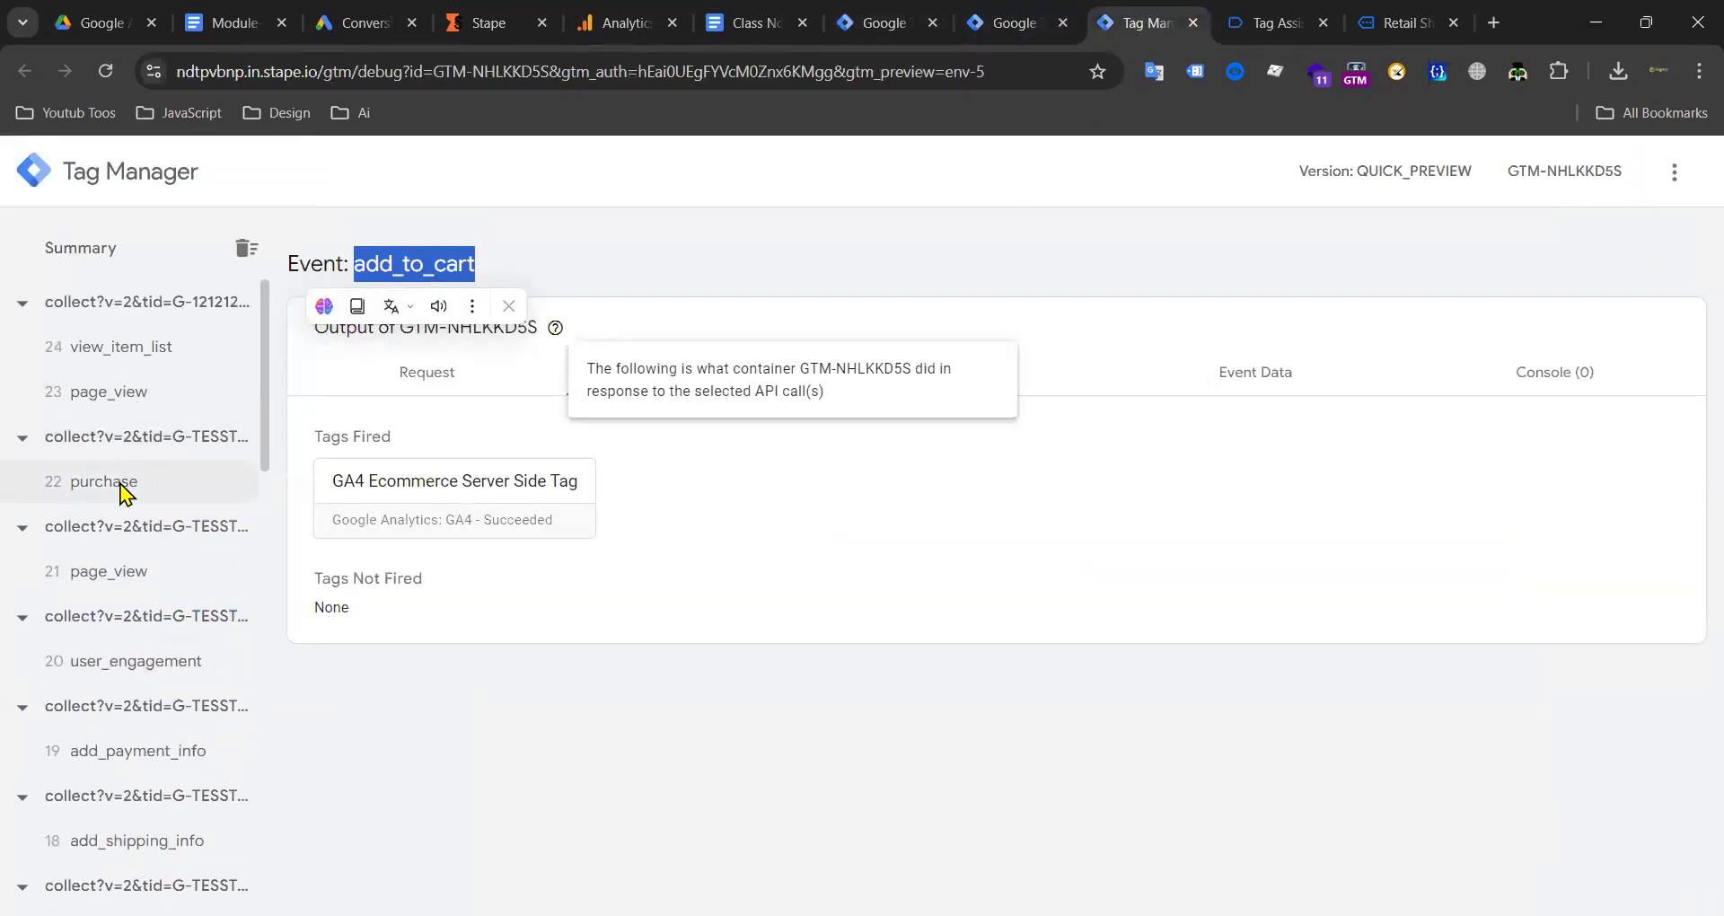
left_click(120, 483)
left_click(1168, 386)
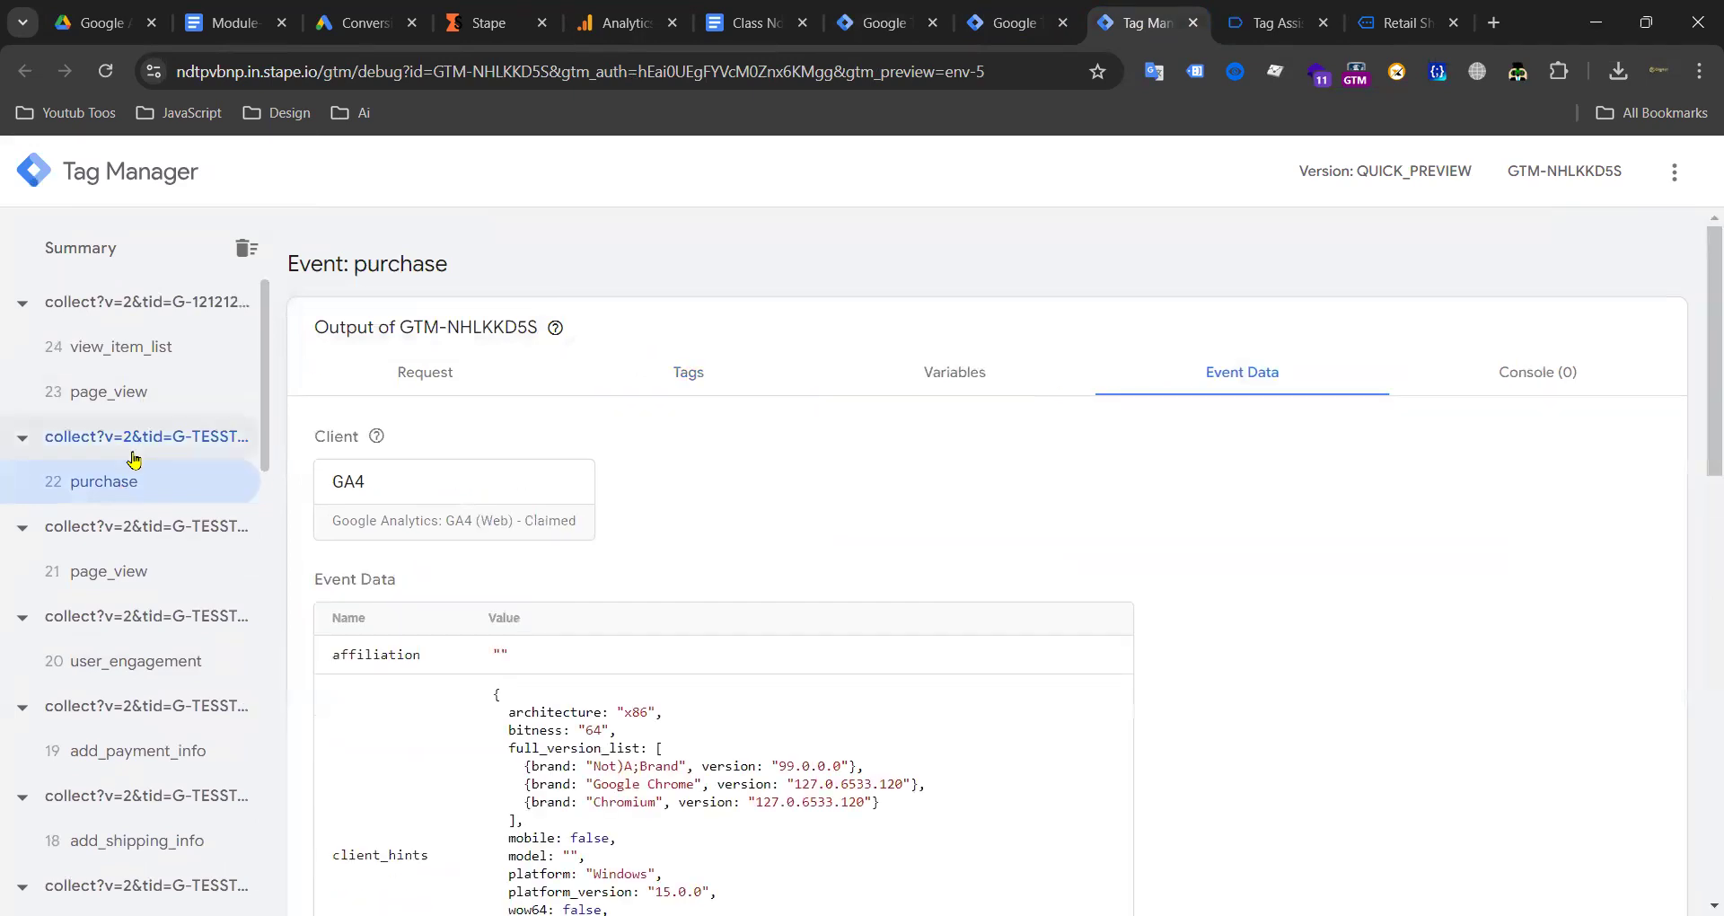
left_click(1254, 36)
scroll(1171, 585, "down", 4)
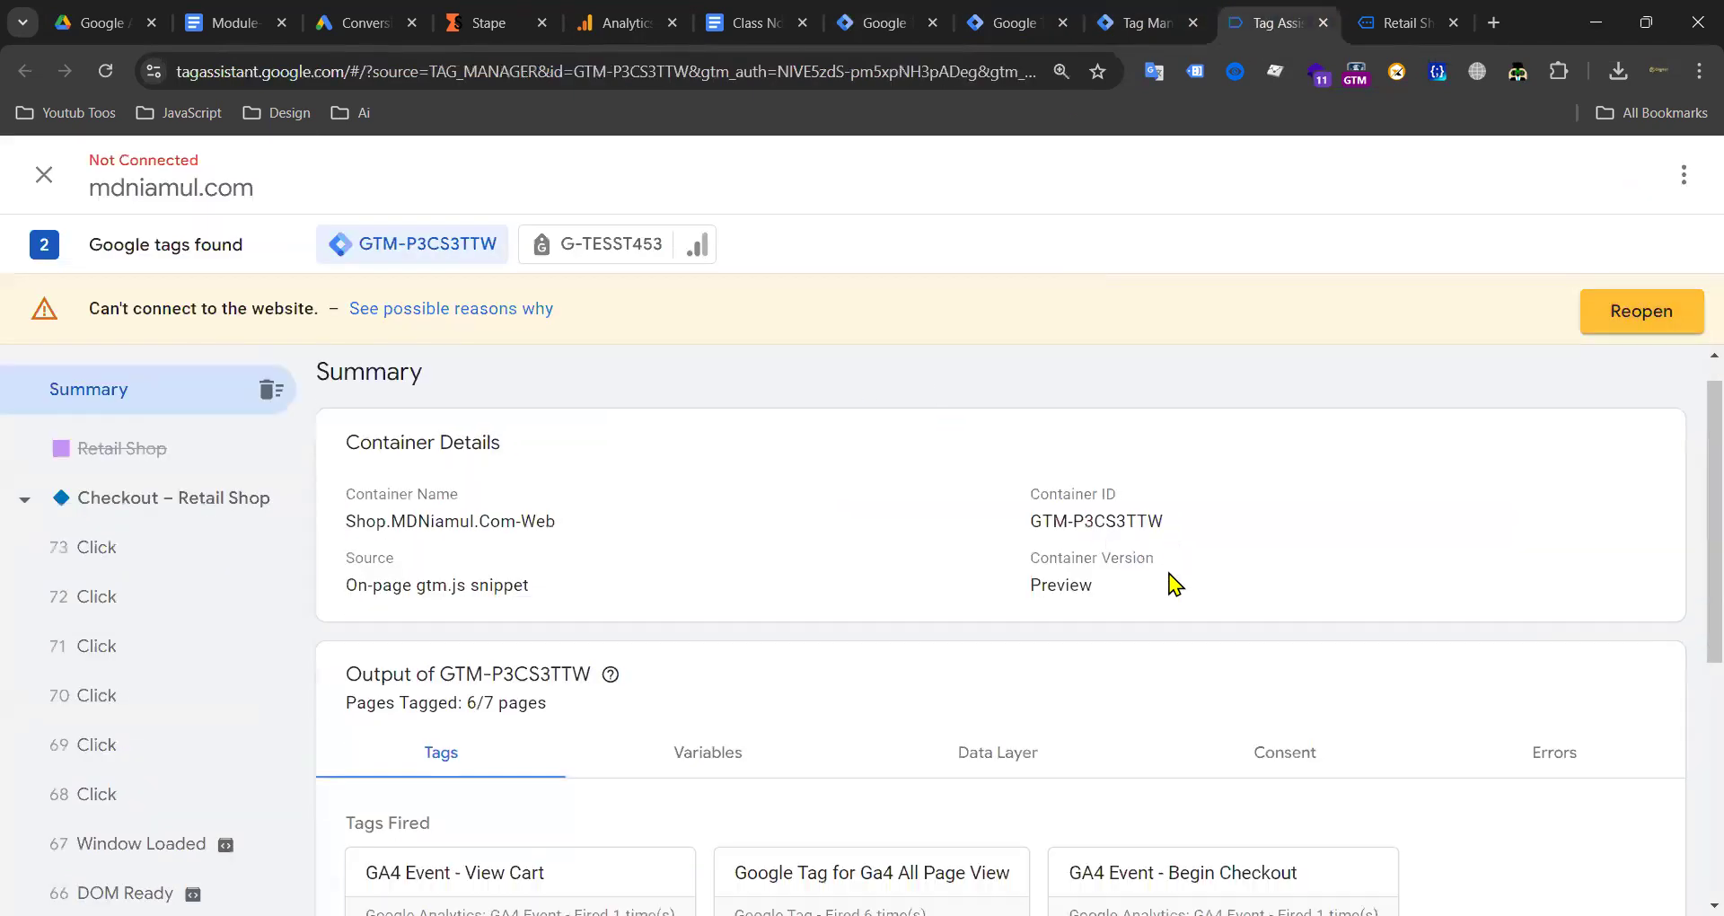
scroll(1032, 512, "up", 3)
left_click(985, 27)
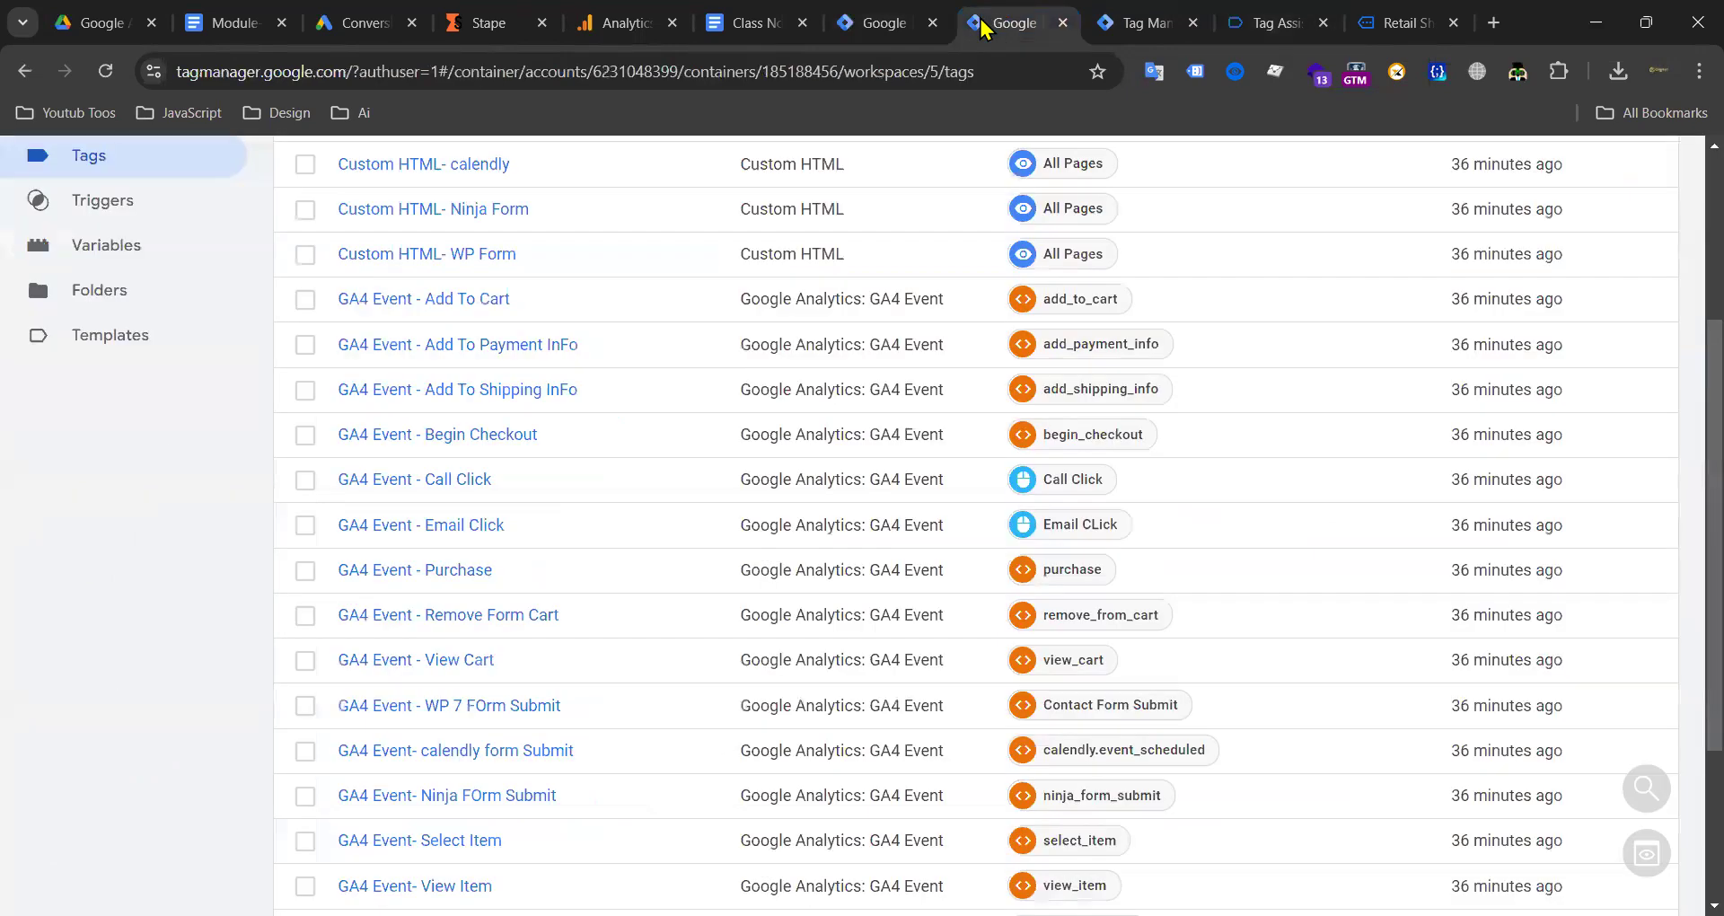
left_click(885, 26)
scroll(1112, 386, "up", 3)
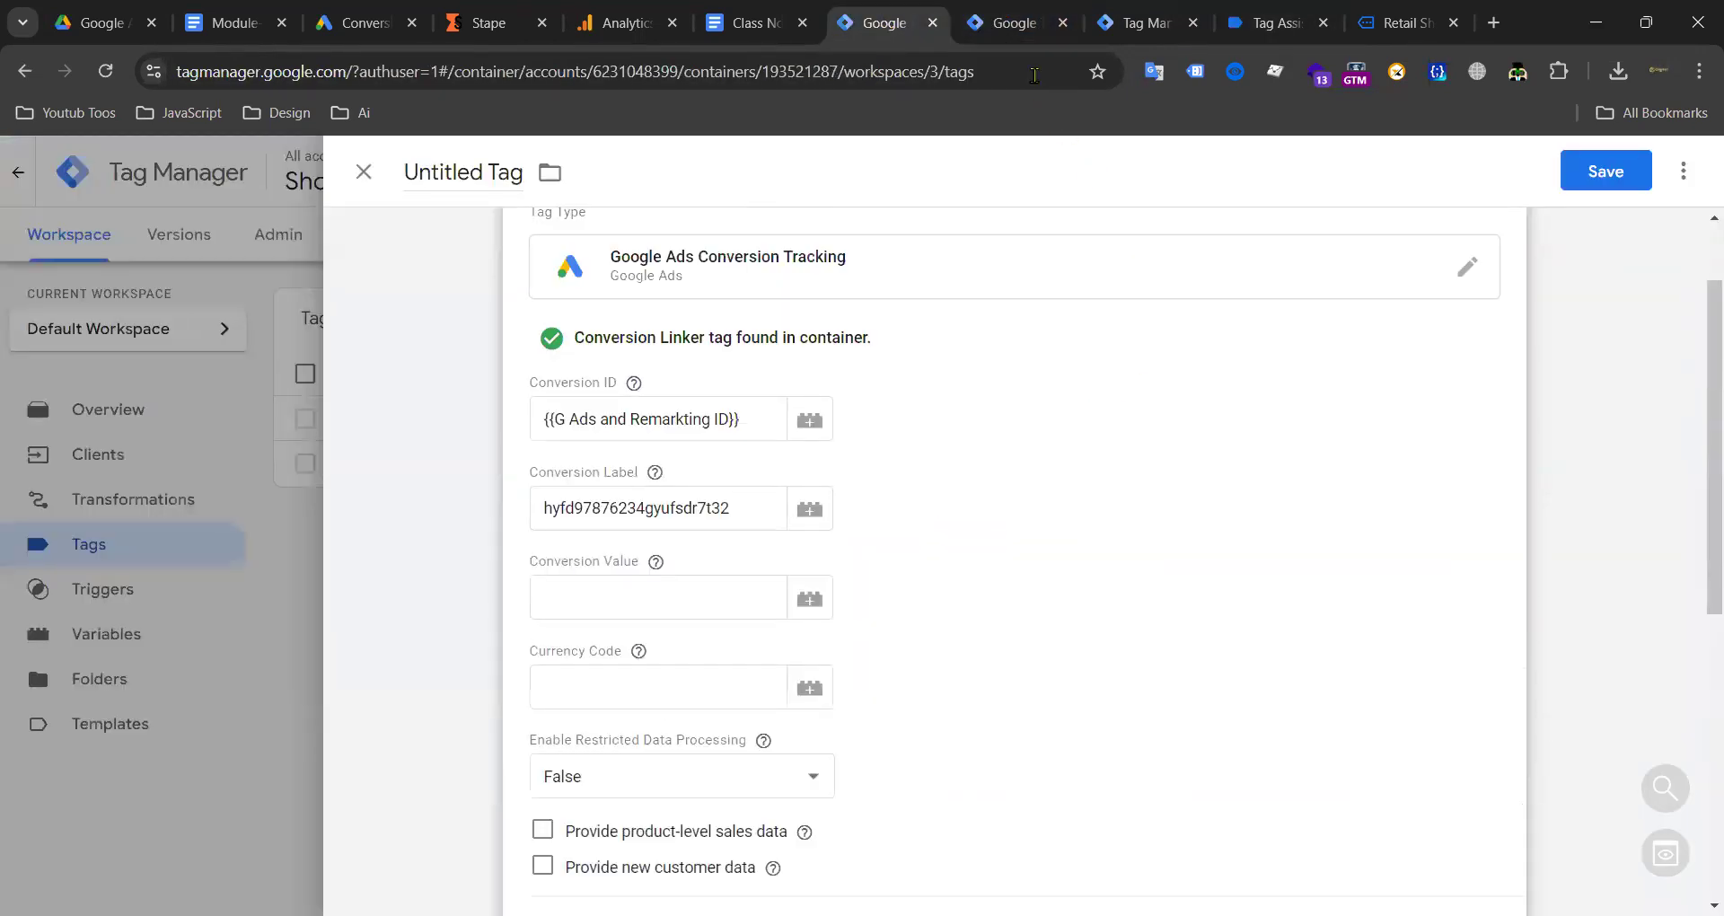
left_click(997, 27)
scroll(1059, 406, "up", 3)
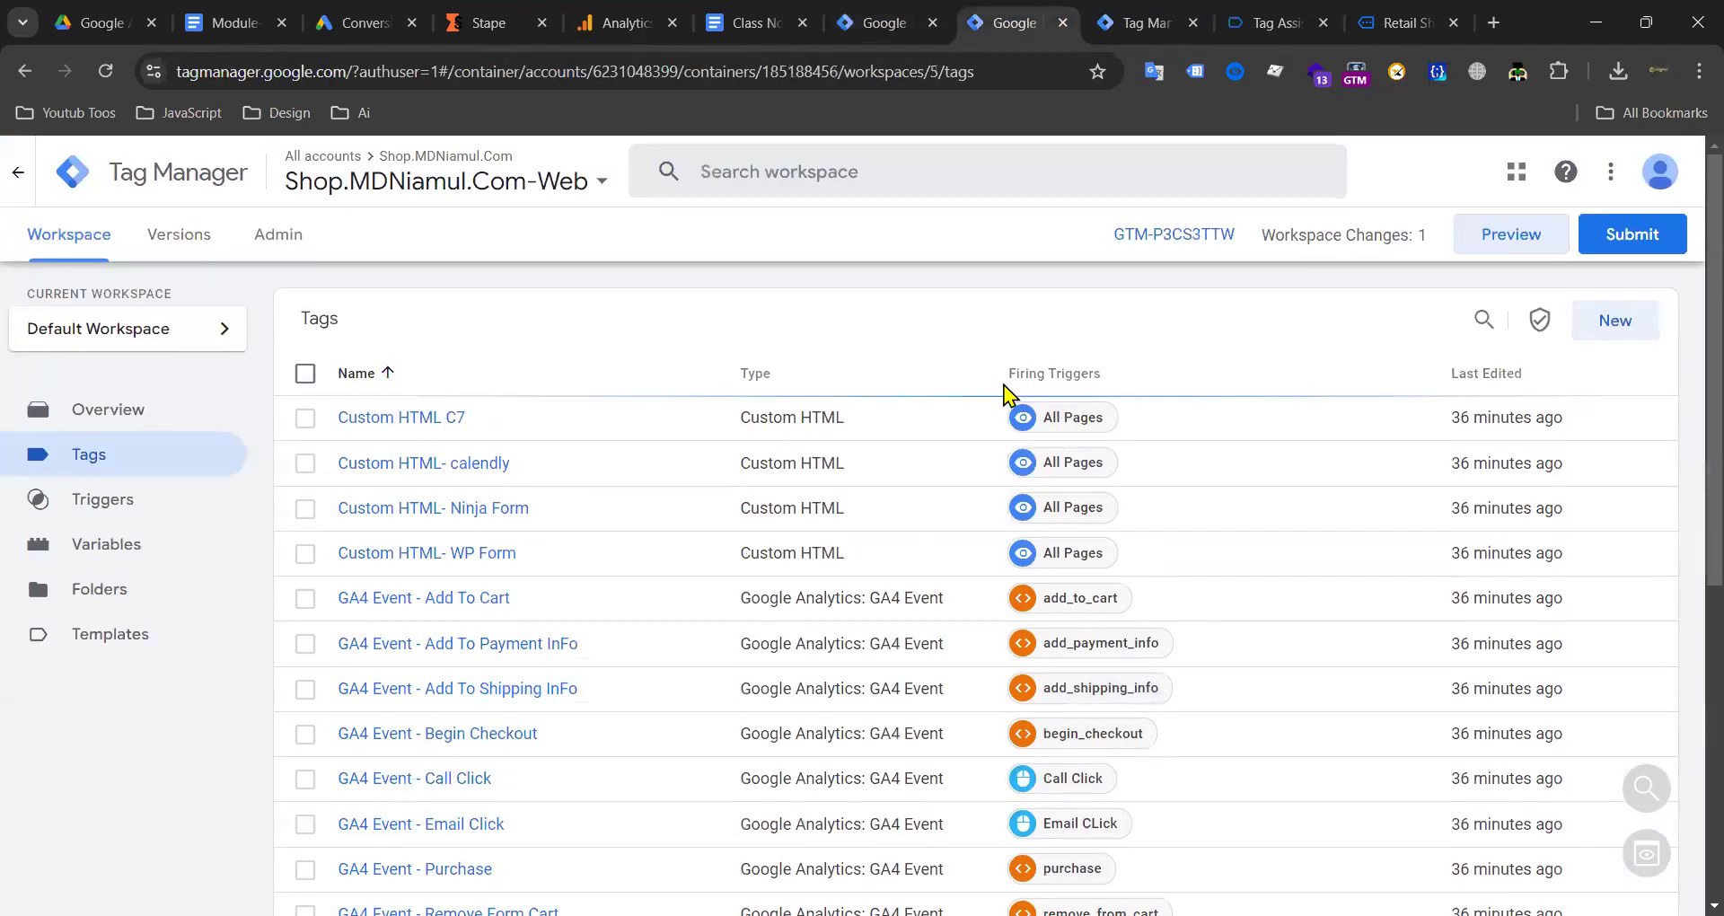
Step: Copy the 'value' parameter name from the purchase event's Event Data
left_click(1139, 22)
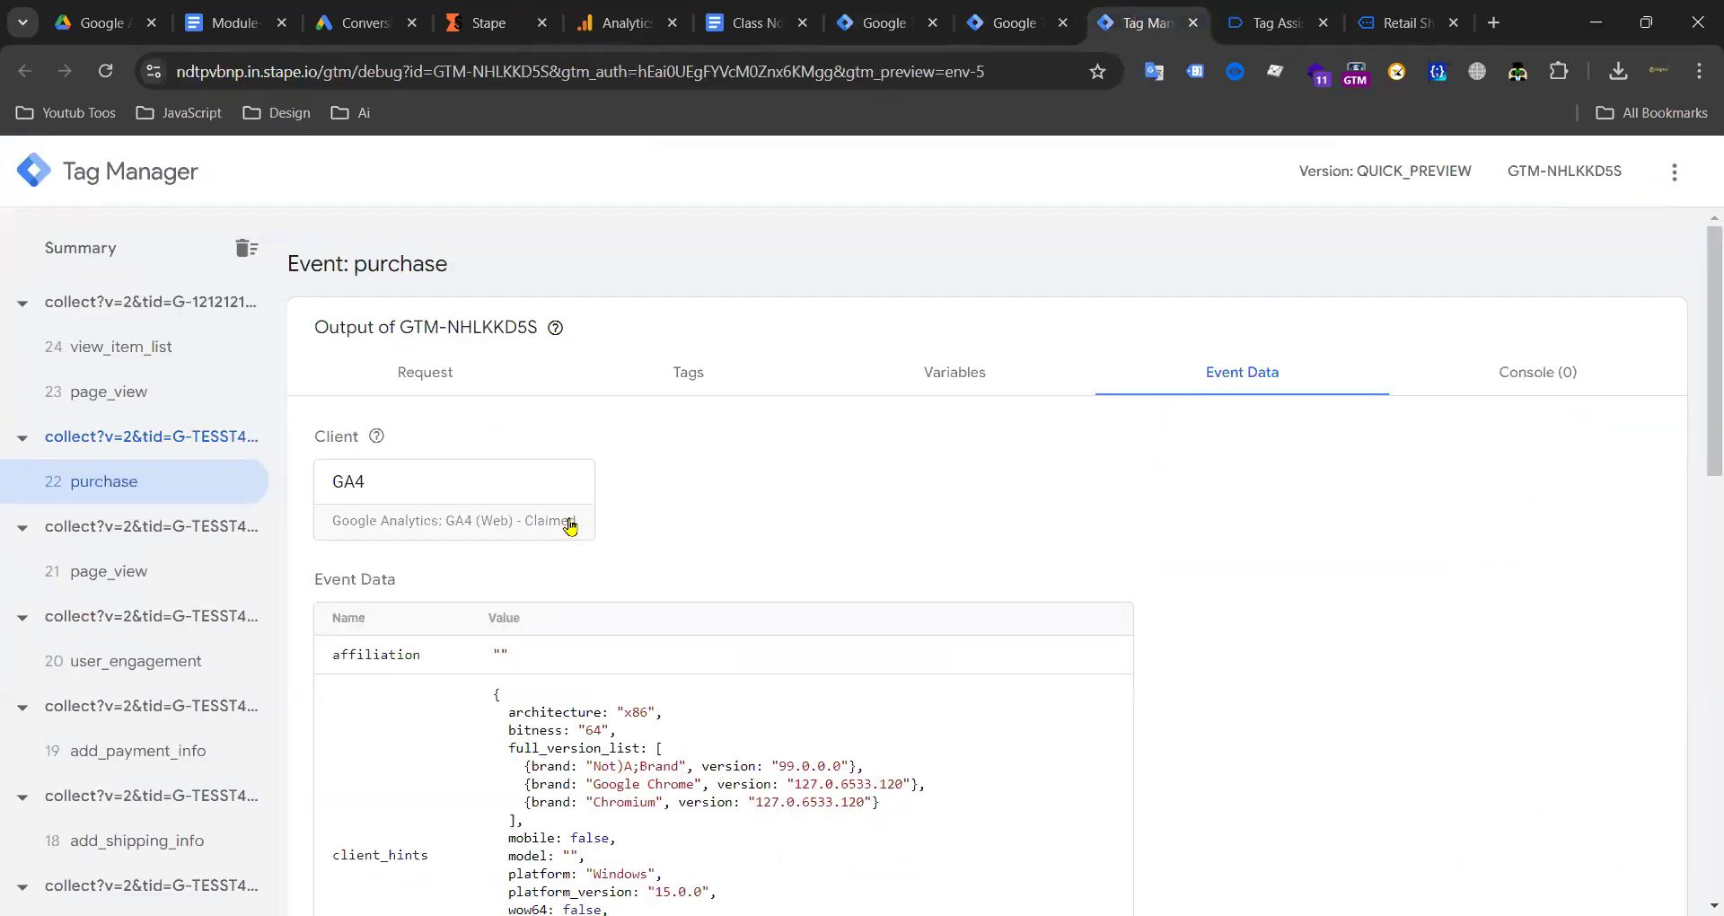
scroll(489, 521, "down", 6)
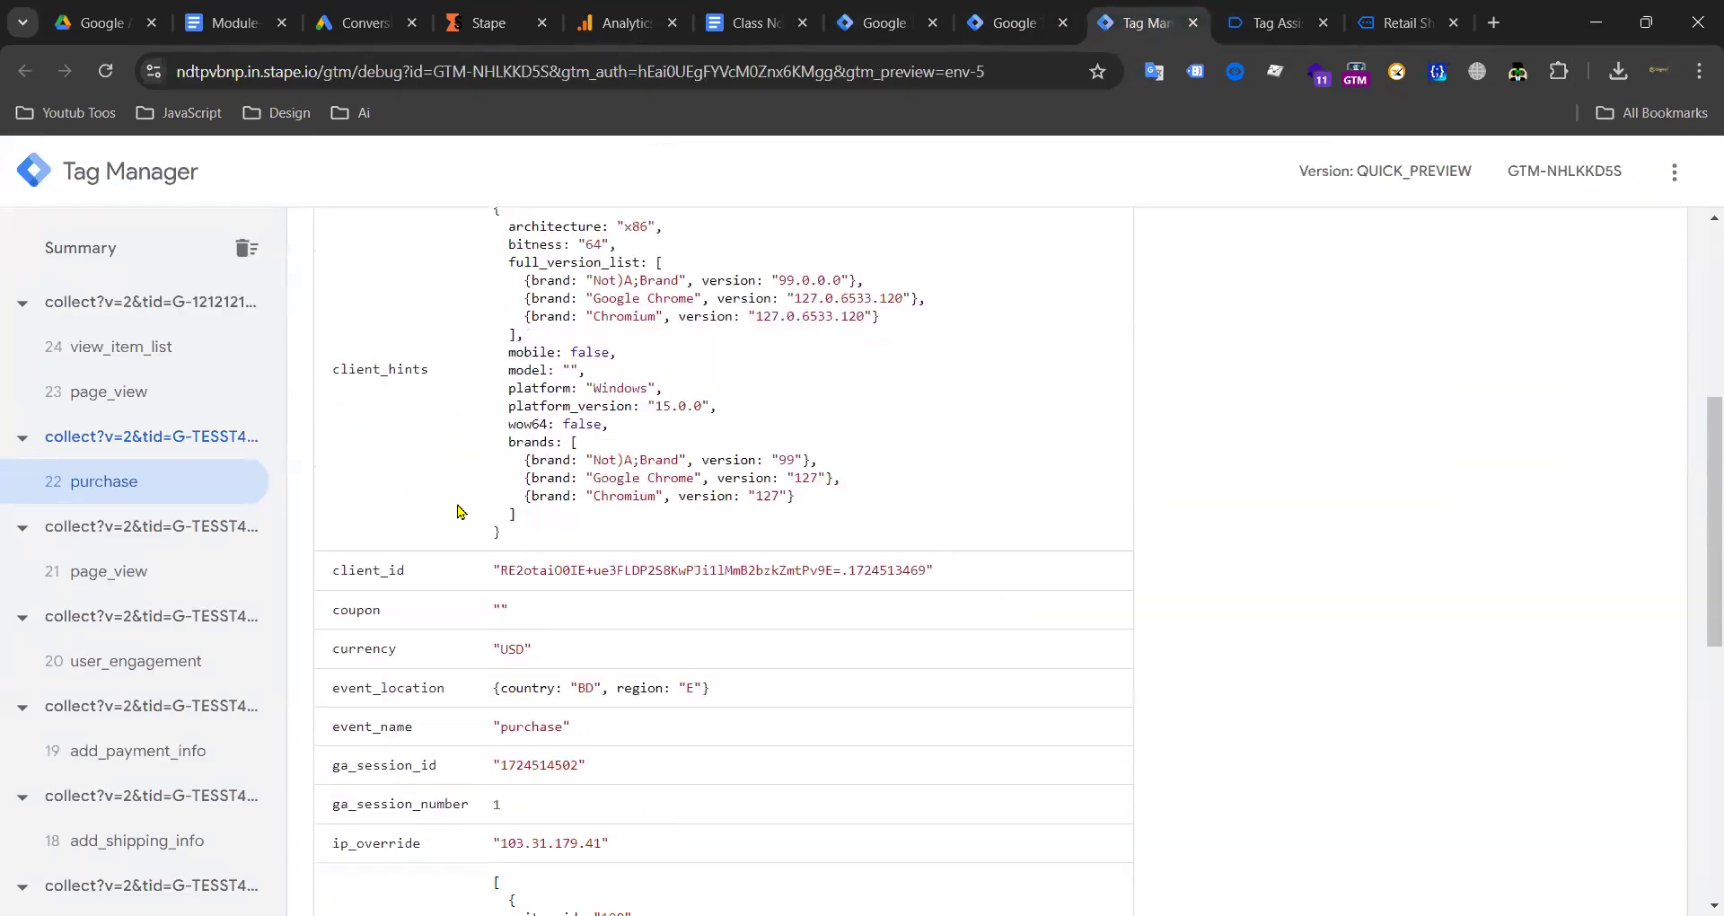
scroll(376, 450, "down", 2)
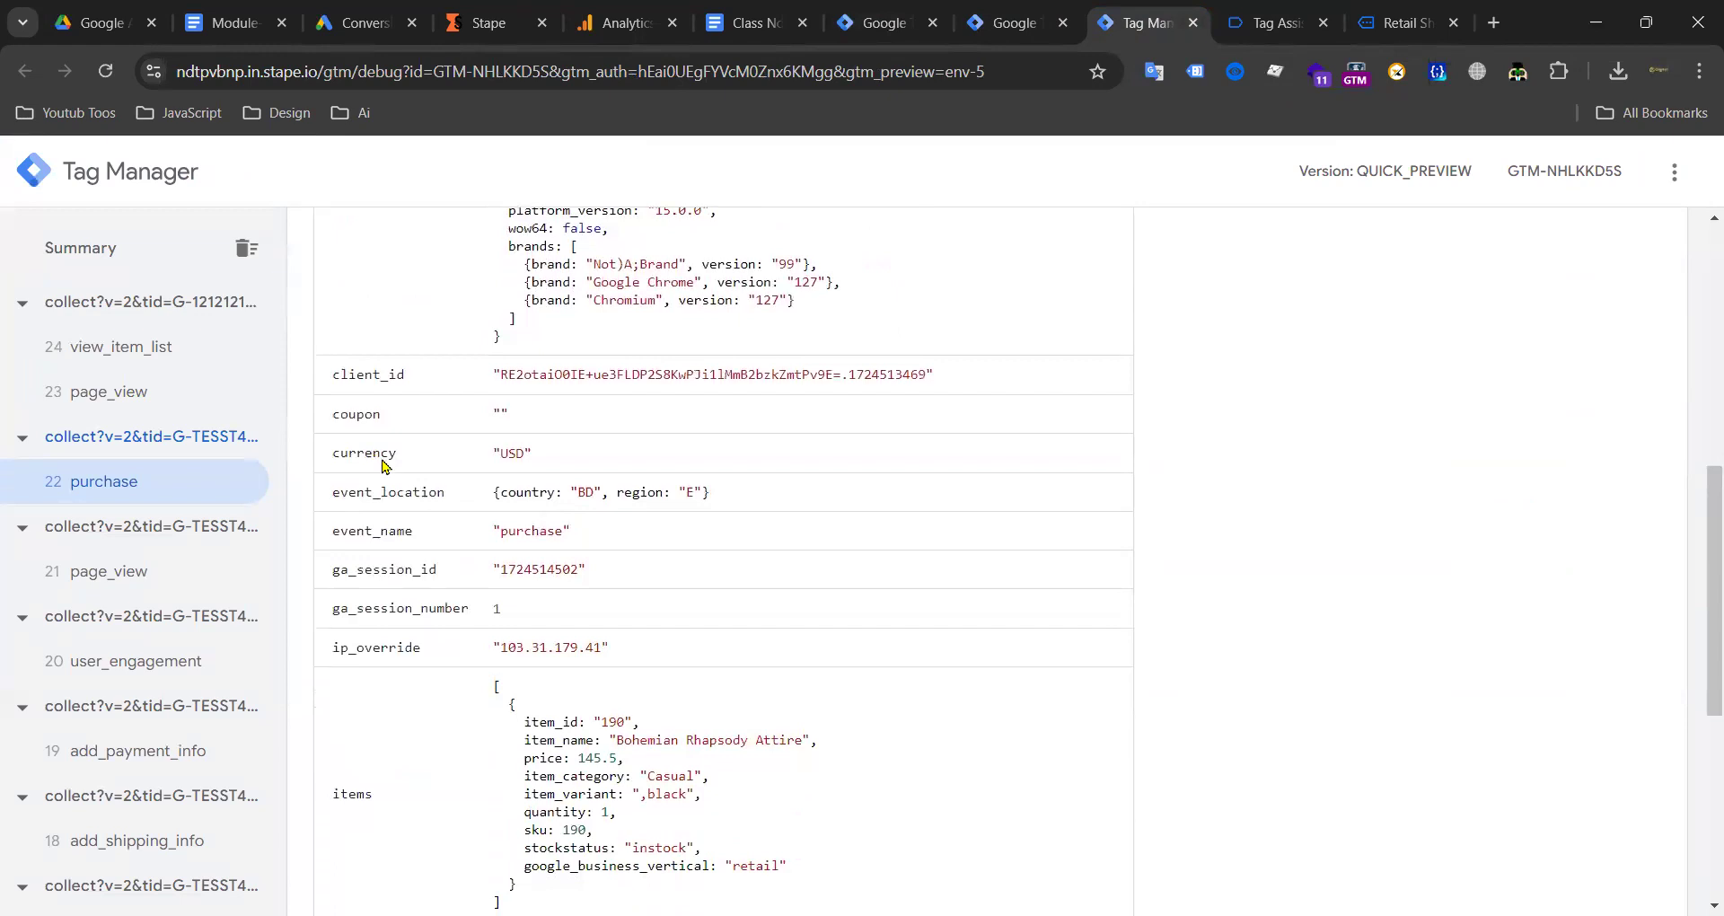
scroll(422, 467, "down", 5)
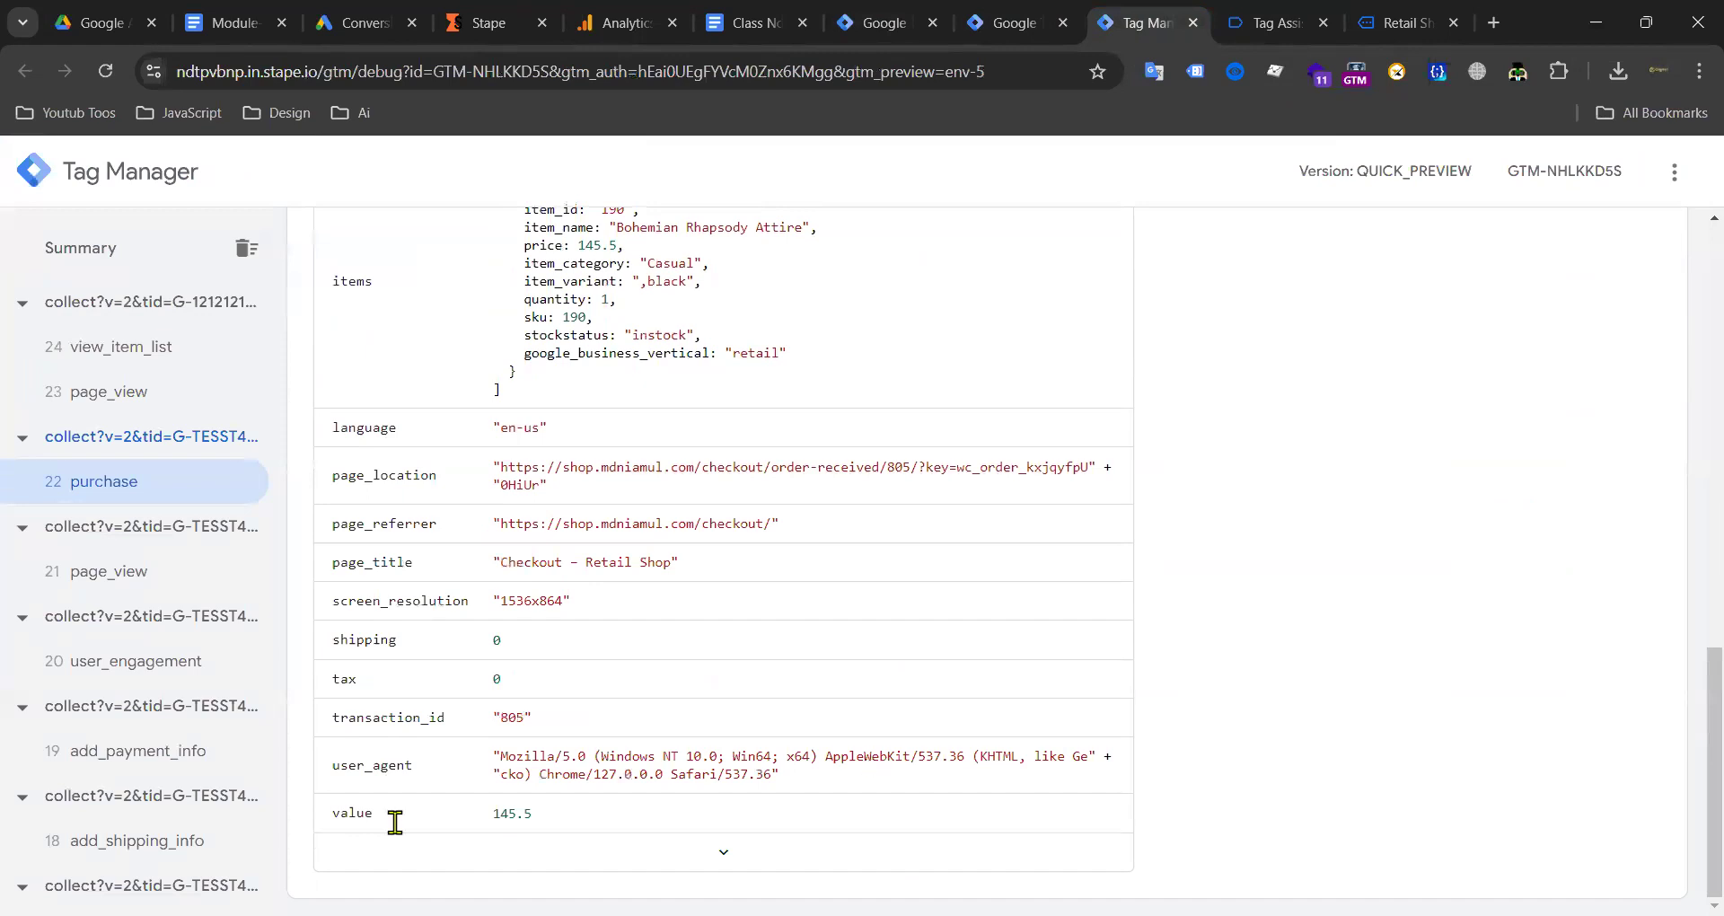
double_click(352, 818)
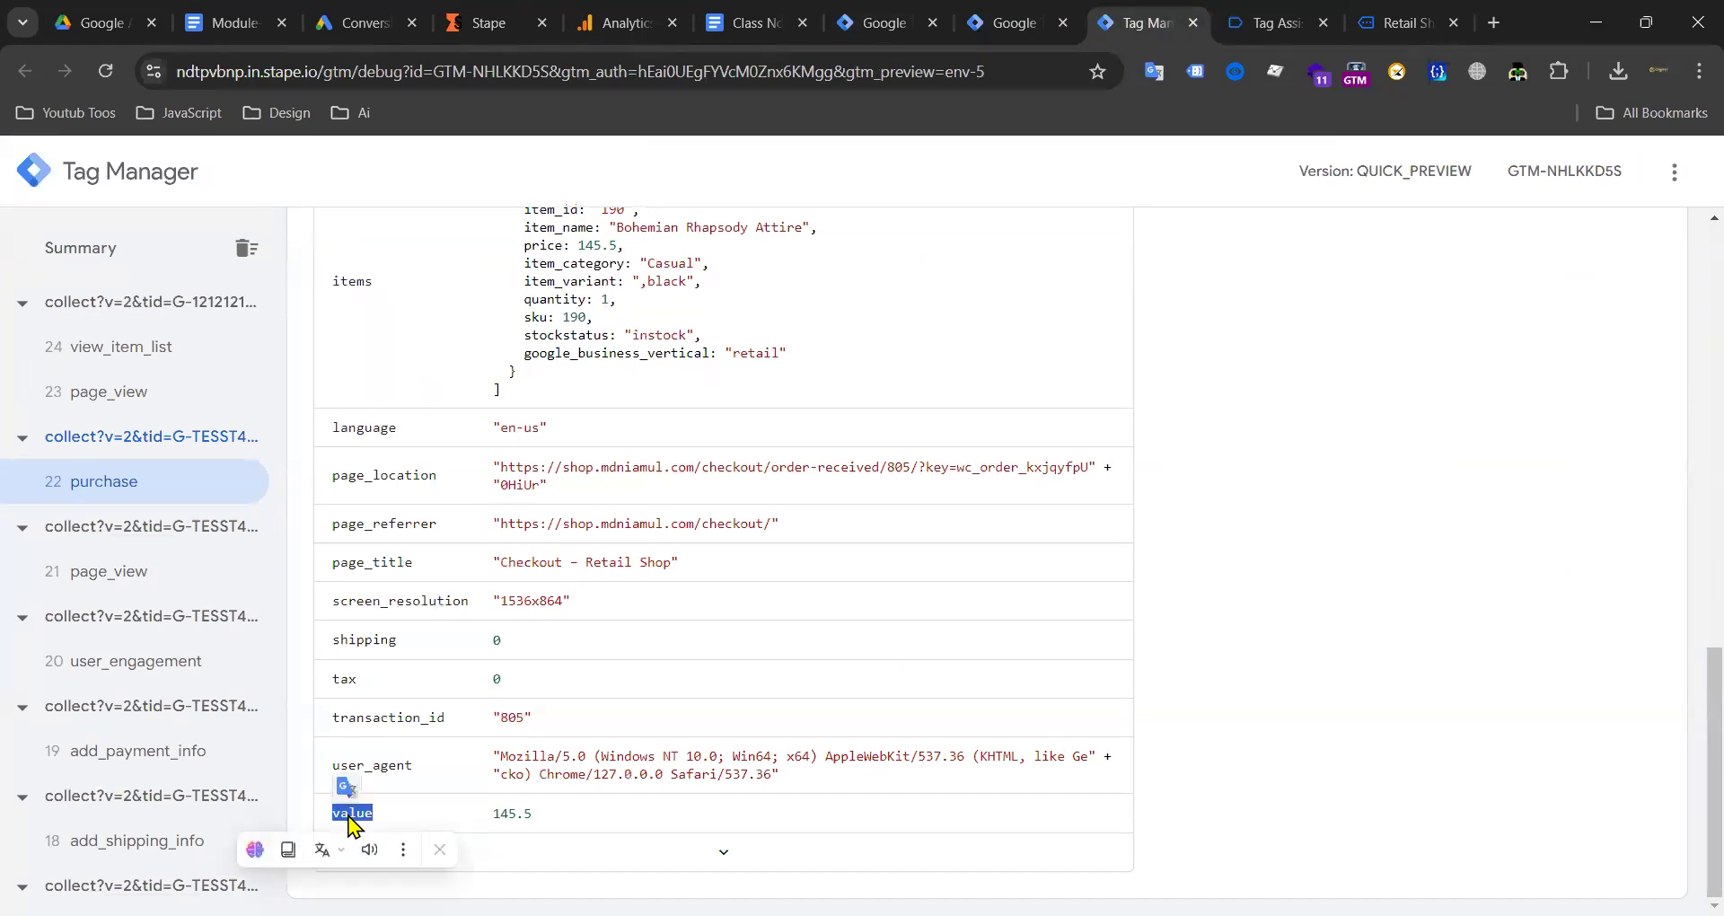
right_click(349, 817)
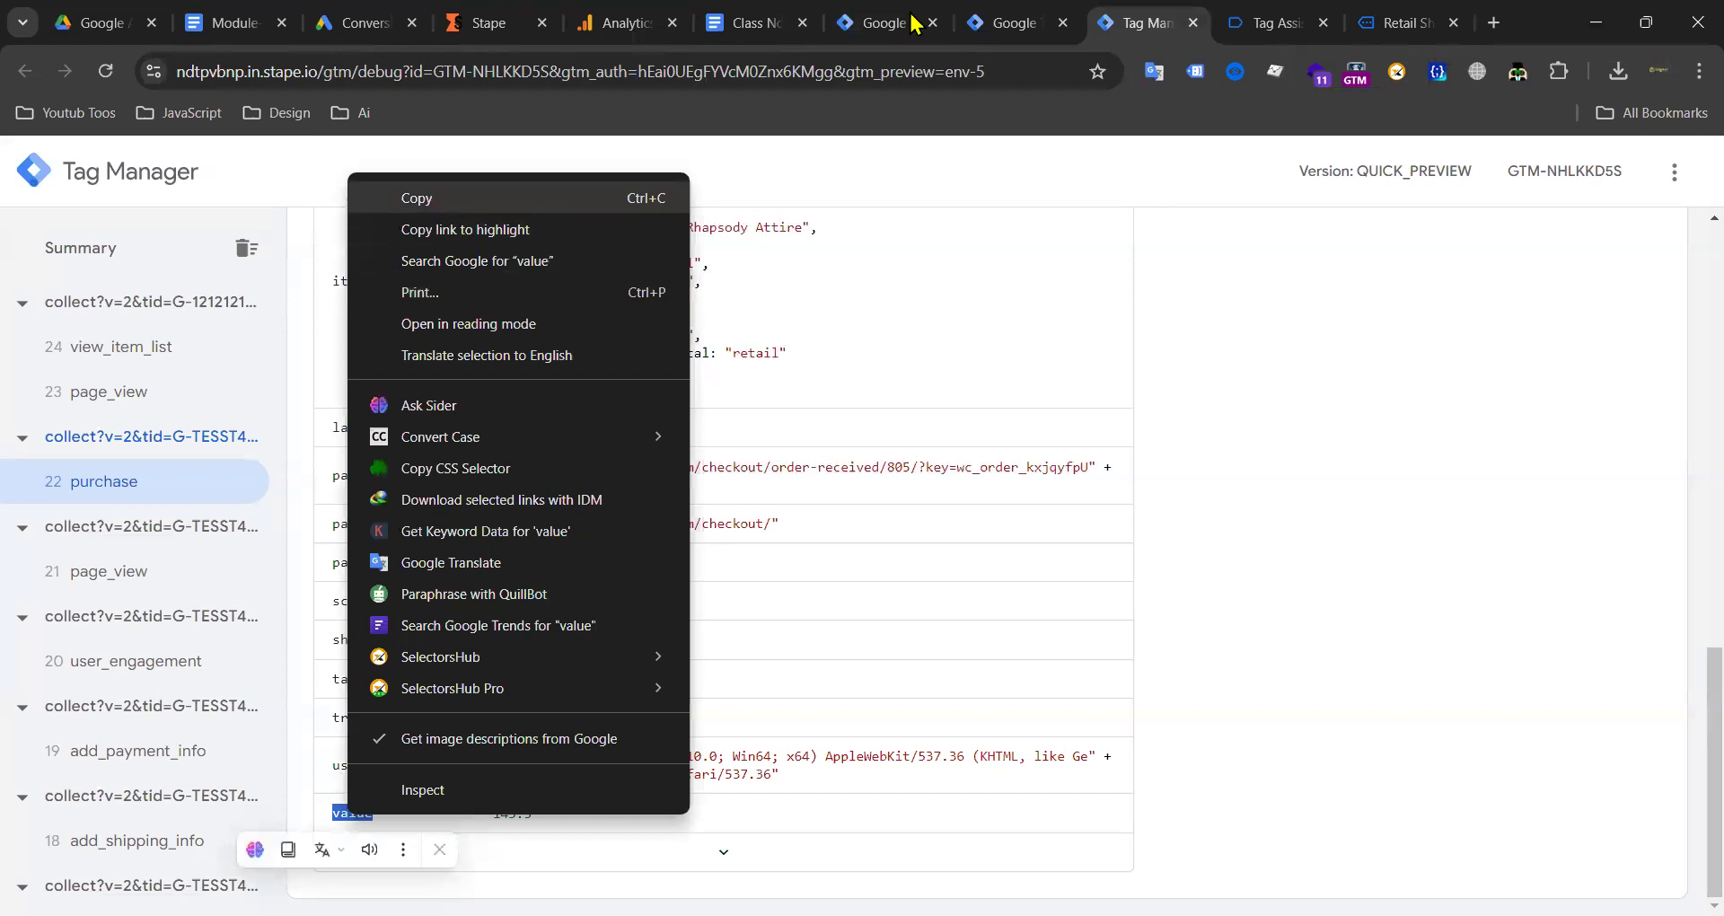
Step: From Conversion Value, start a new variable of type Event Data
left_click(616, 601)
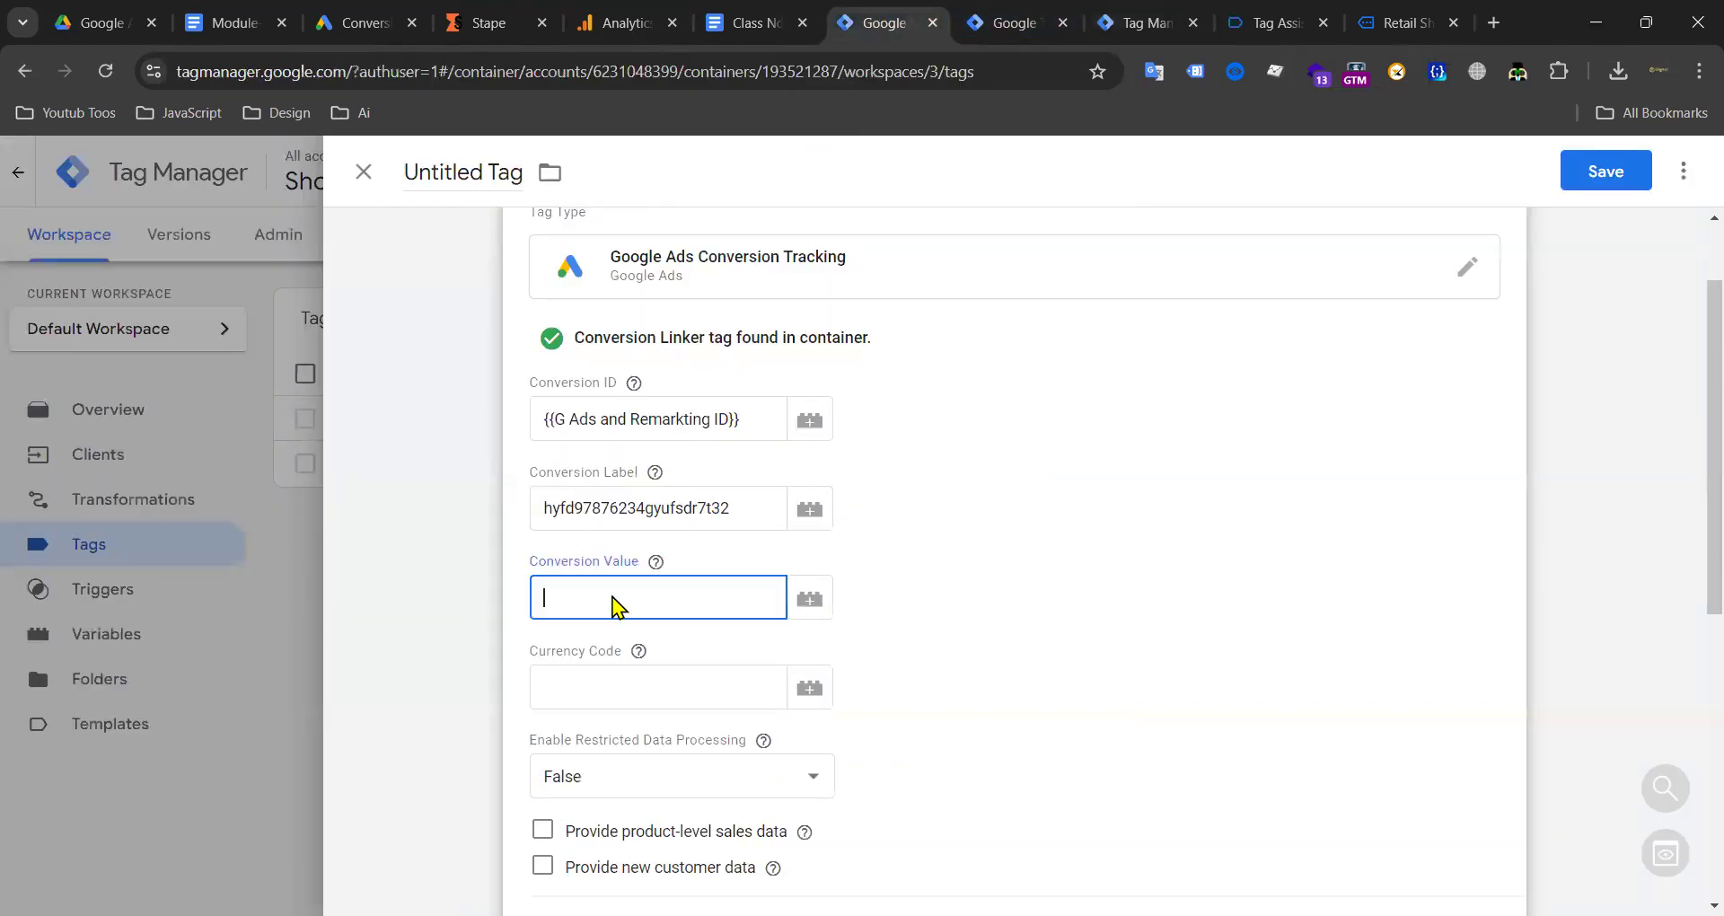
left_click(809, 600)
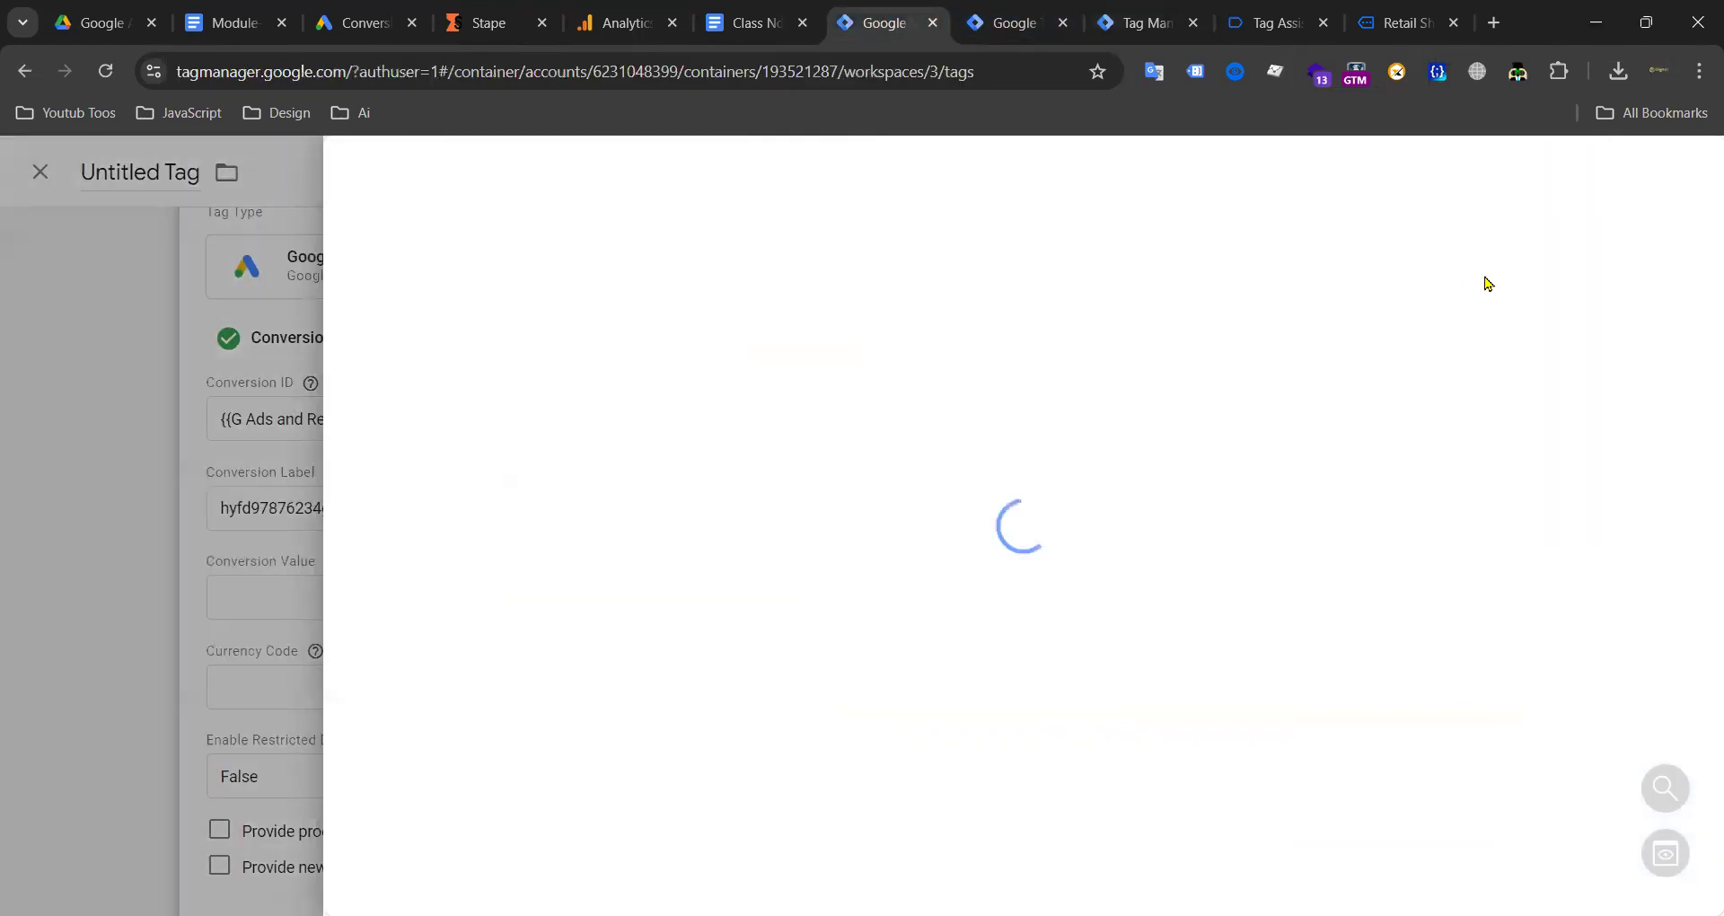
left_click(1687, 184)
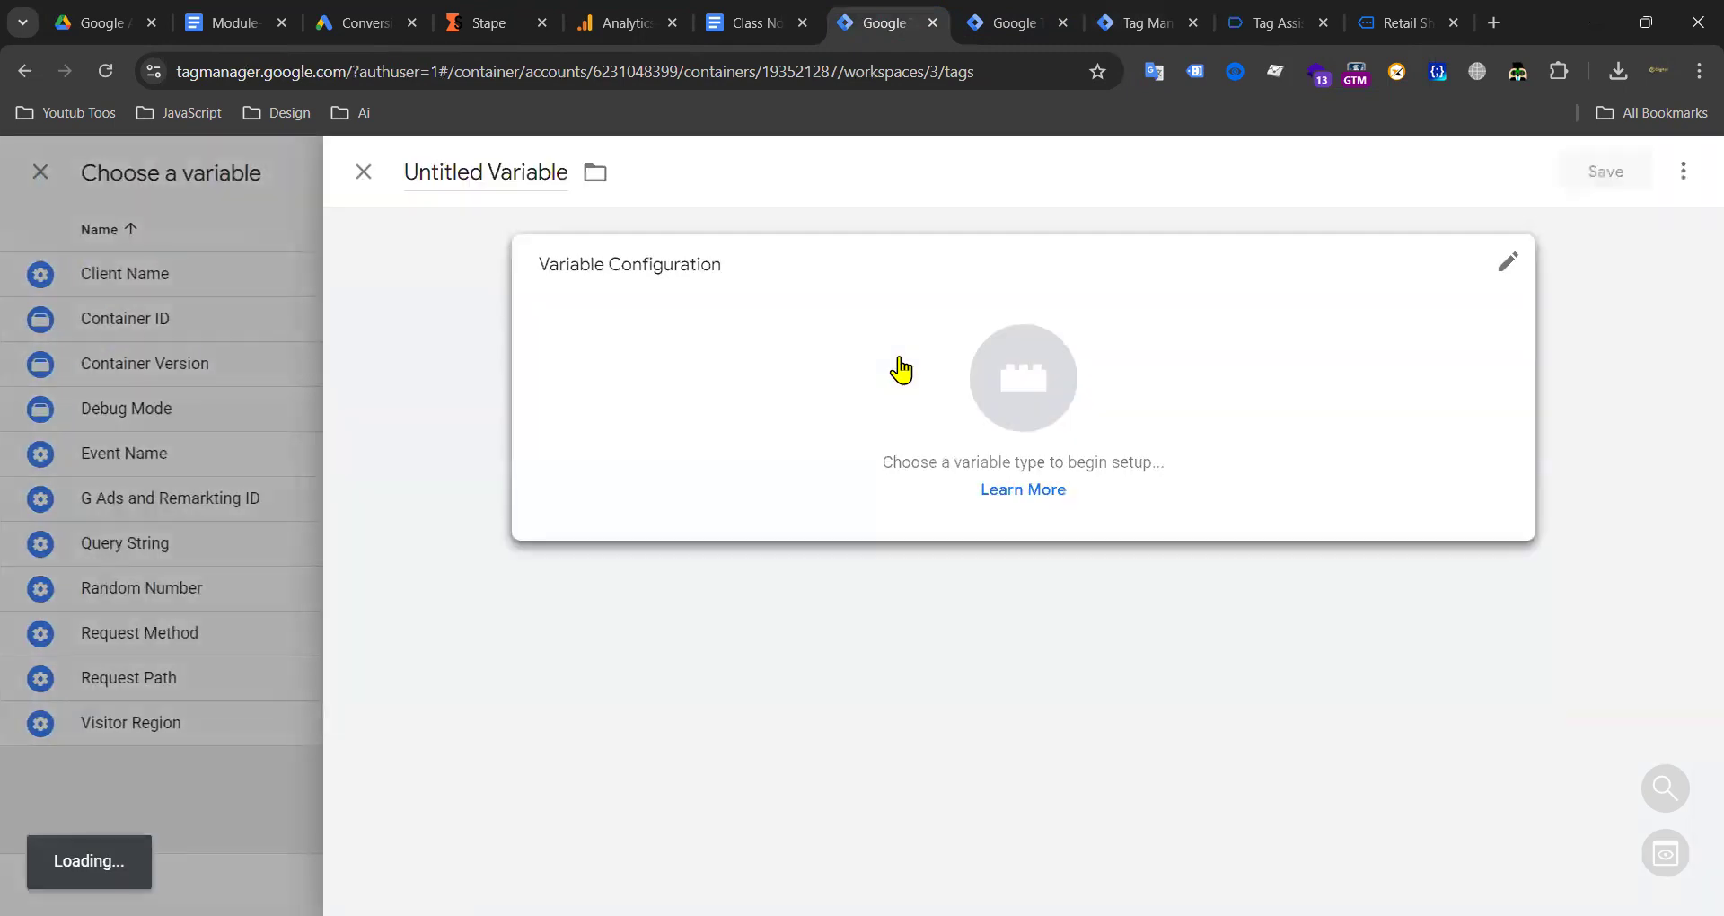
left_click(905, 369)
scroll(1221, 460, "down", 2)
scroll(1122, 530, "down", 4)
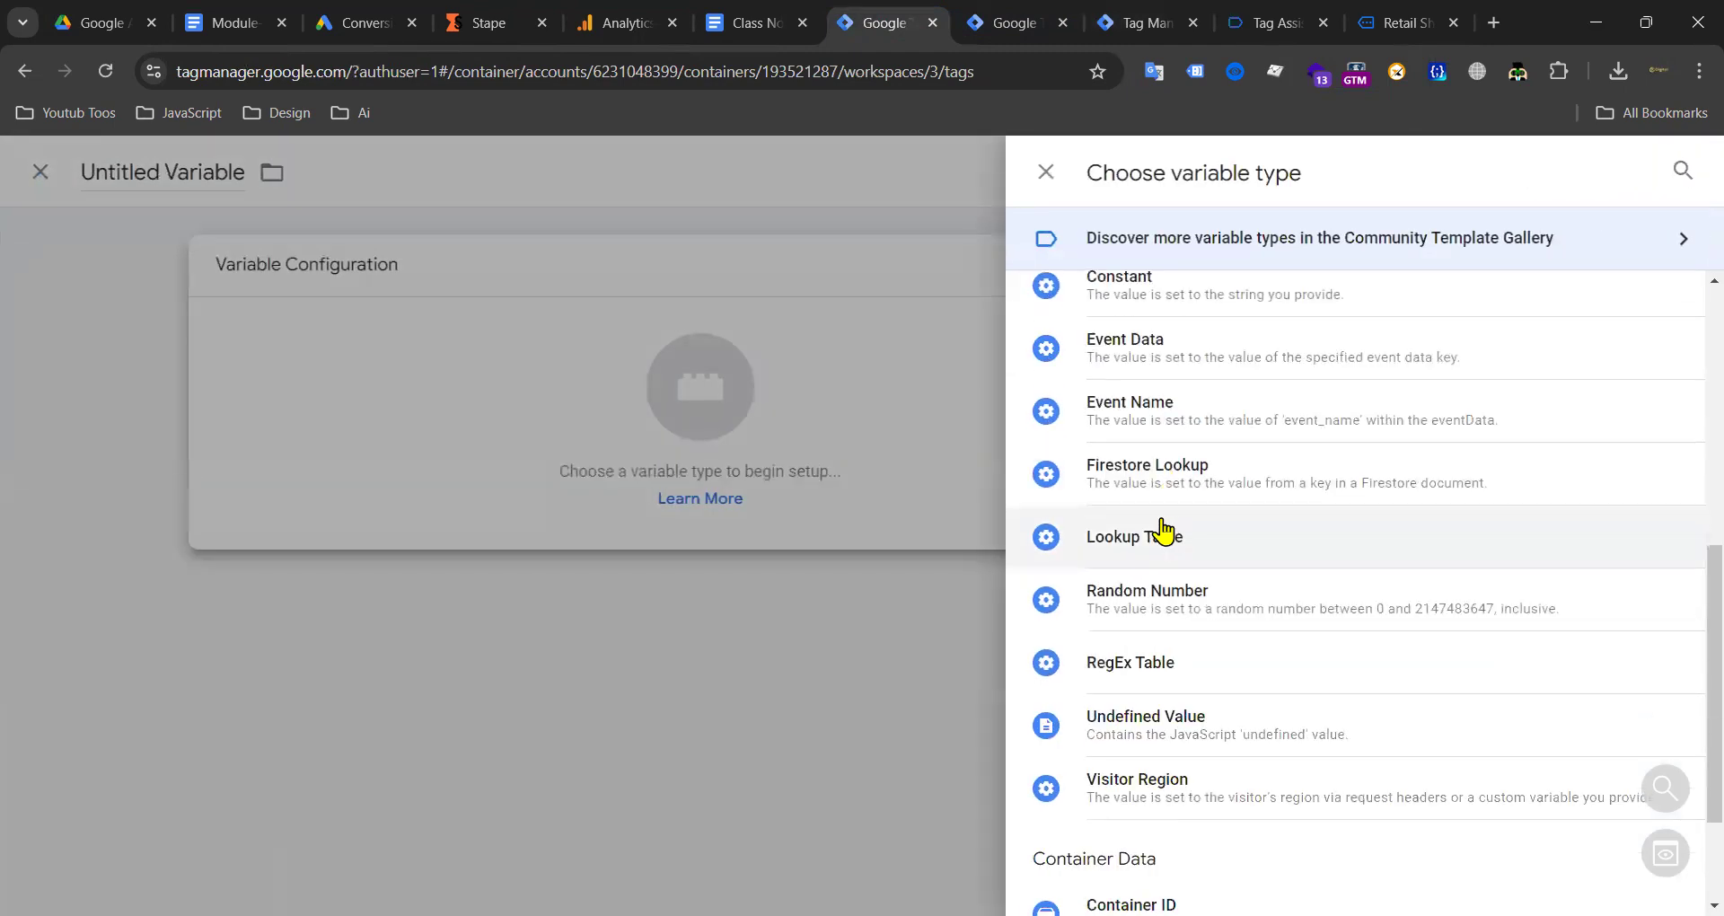
scroll(1158, 503, "up", 7)
scroll(1221, 575, "down", 3)
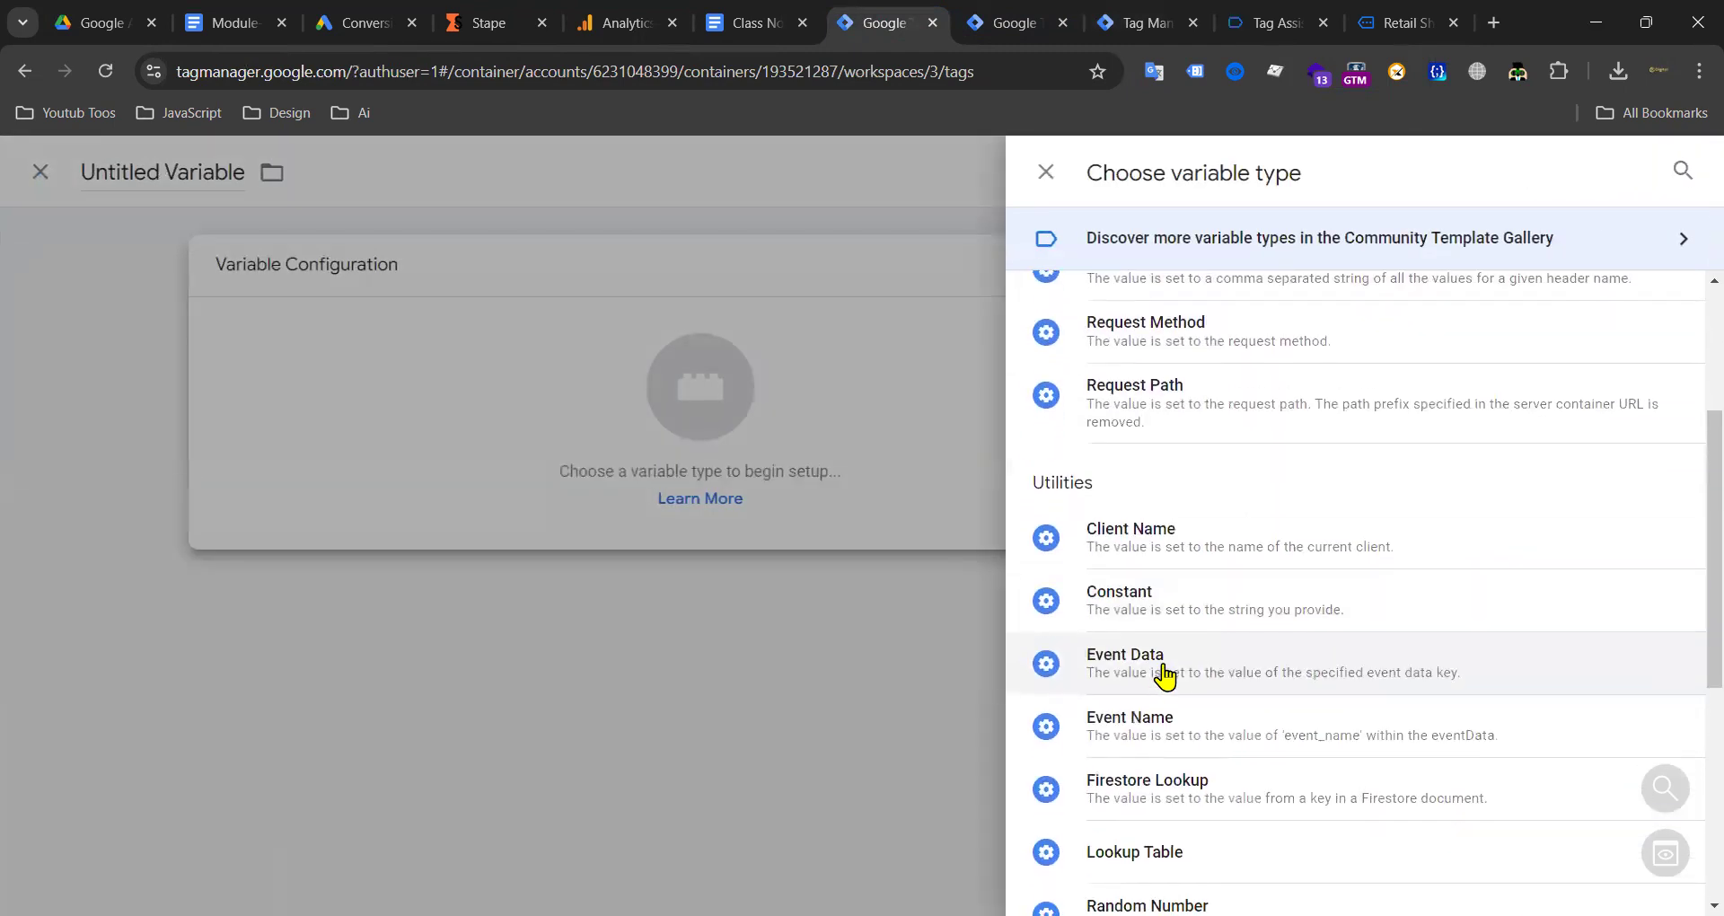
left_click(1214, 672)
Step: Set the key path to value, name the variable value, and save it
left_click(591, 470)
left_click(469, 184)
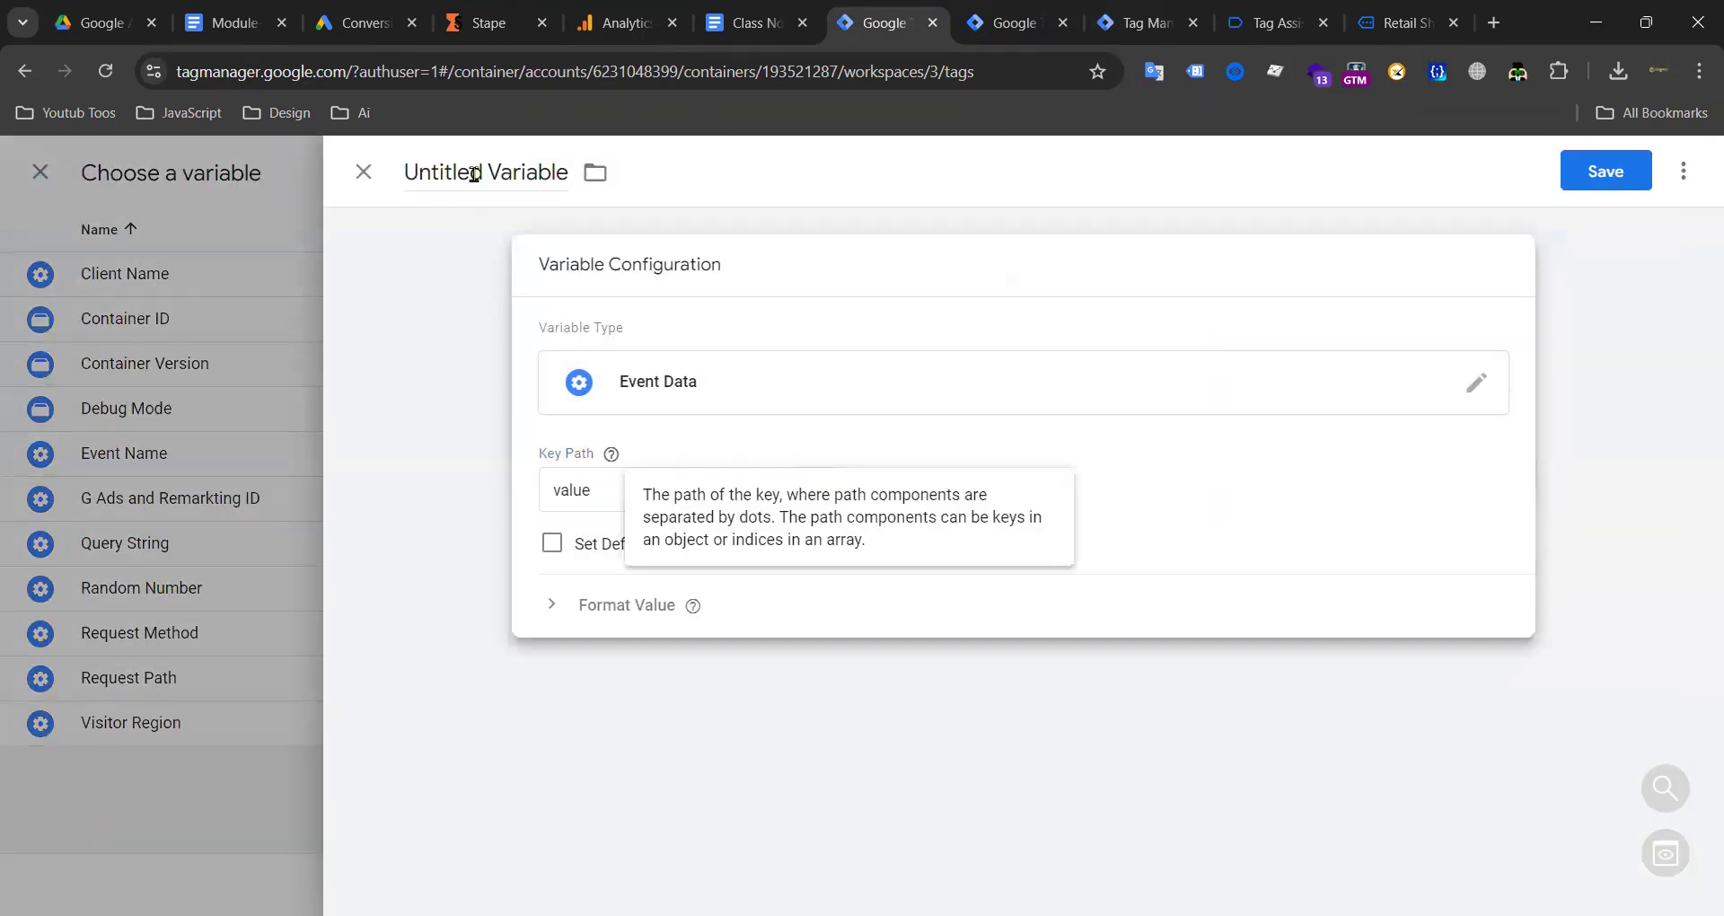
key("ctrl+a")
type("value")
left_click(1578, 179)
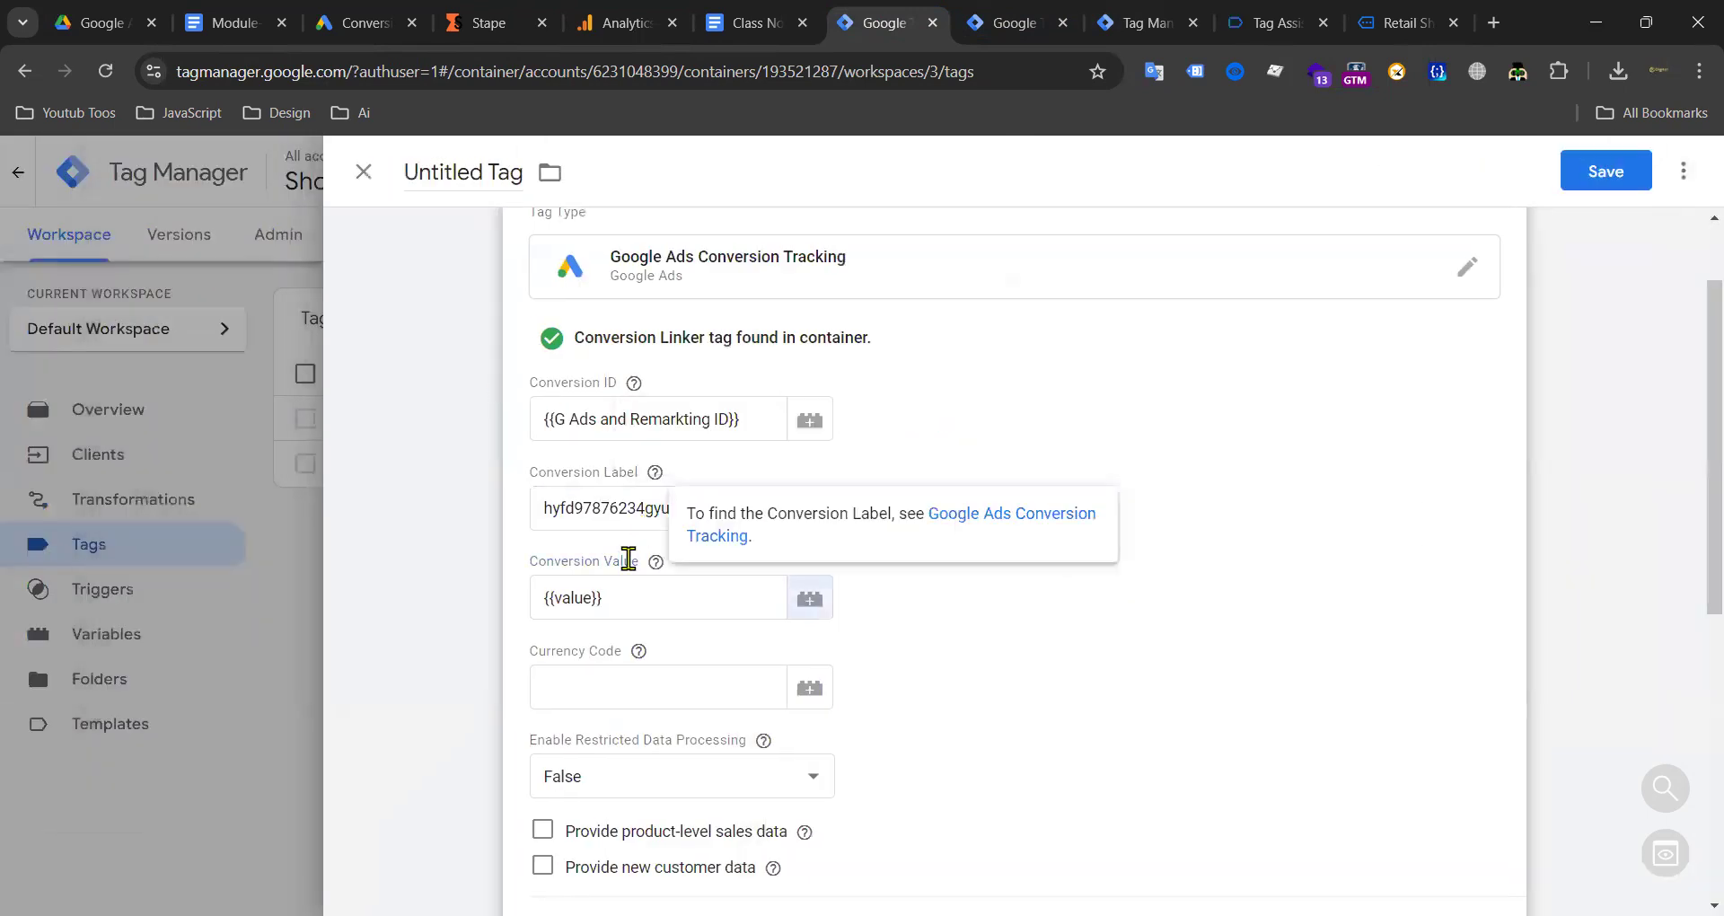
Step: For Currency Code, copy the 'currency' parameter name (USD) from the purchase Event Data
left_click(593, 688)
scroll(973, 419, "down", 2)
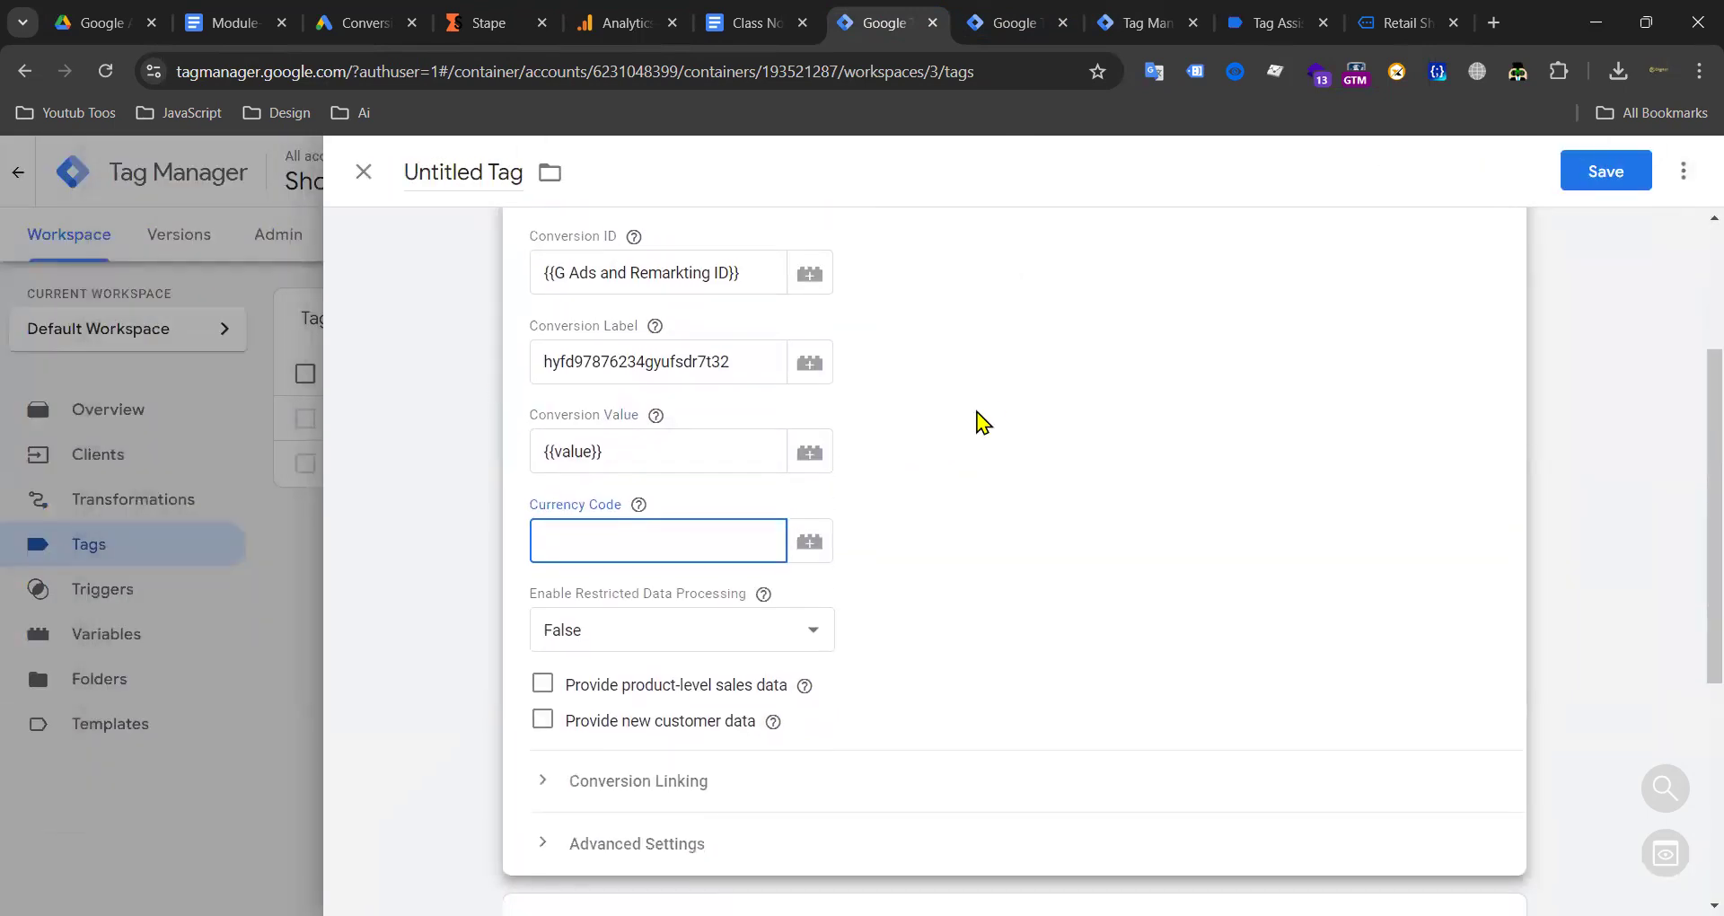
left_click(1145, 22)
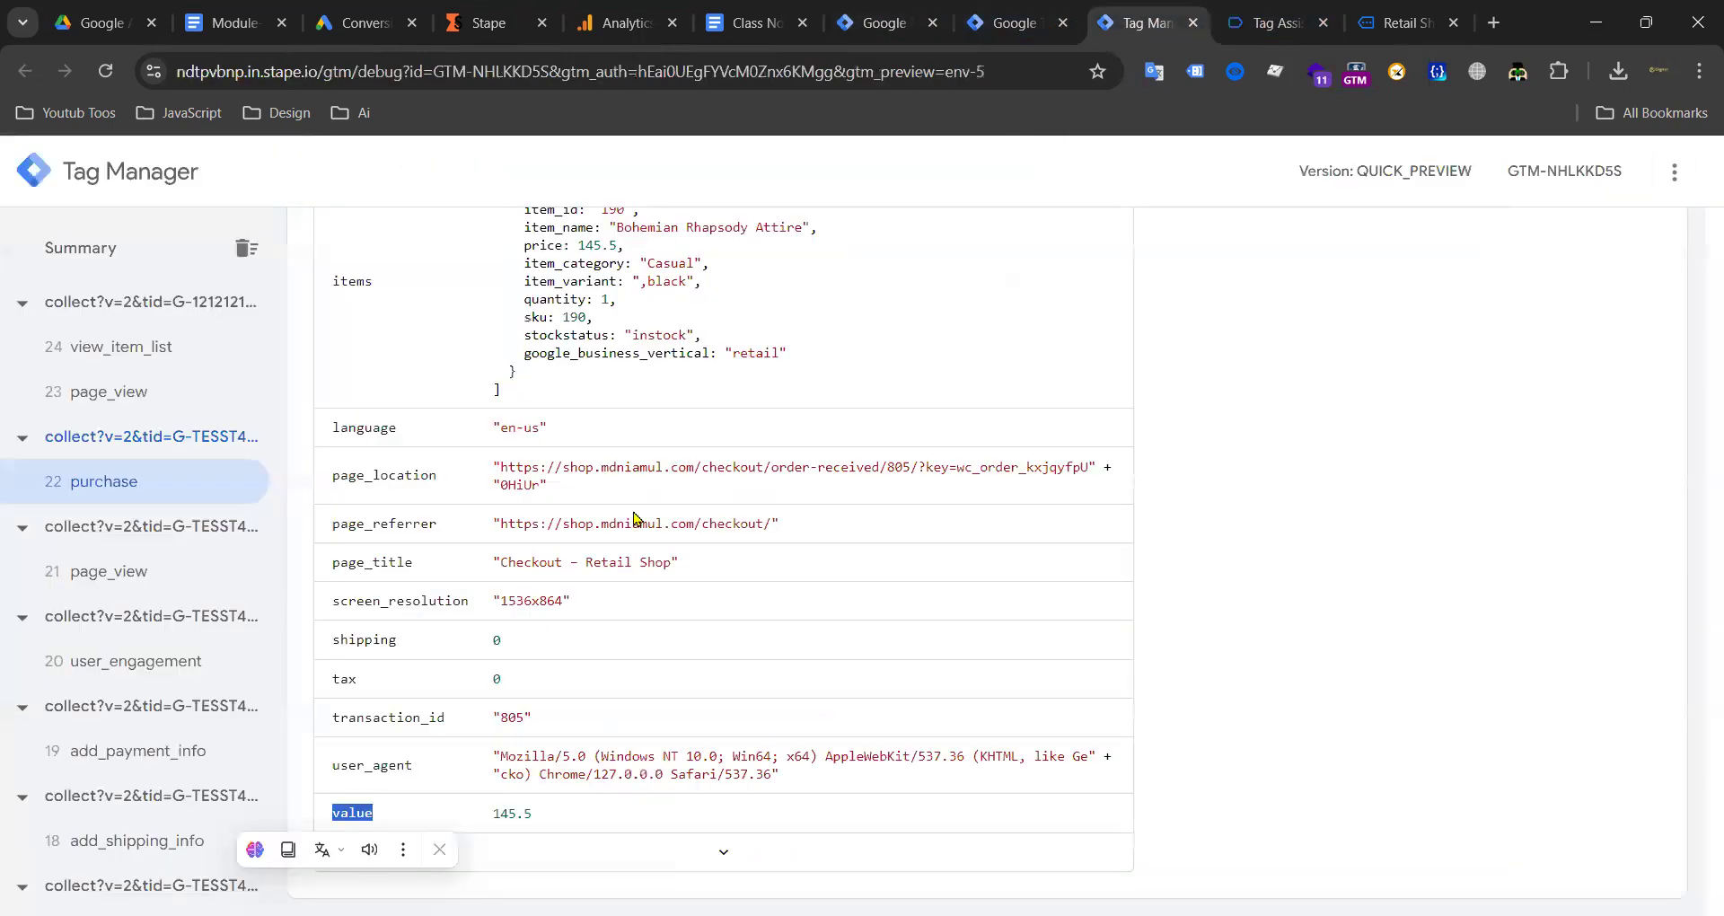
scroll(428, 491, "up", 7)
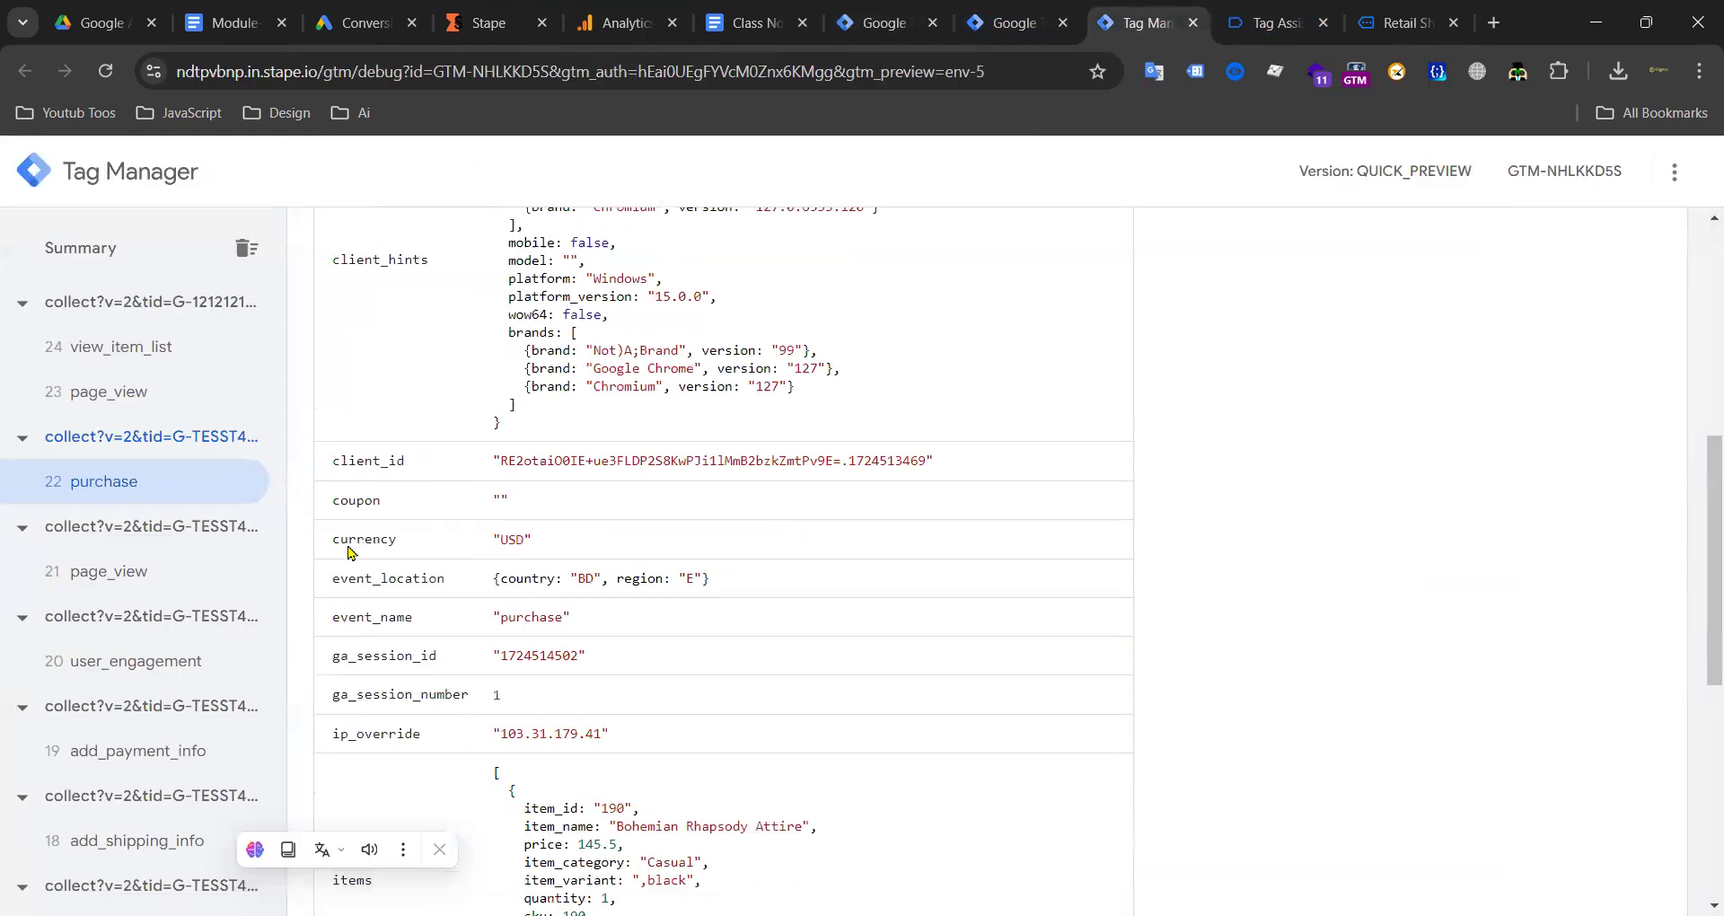
double_click(351, 539)
key("ctrl+c")
scroll(943, 466, "up", 6)
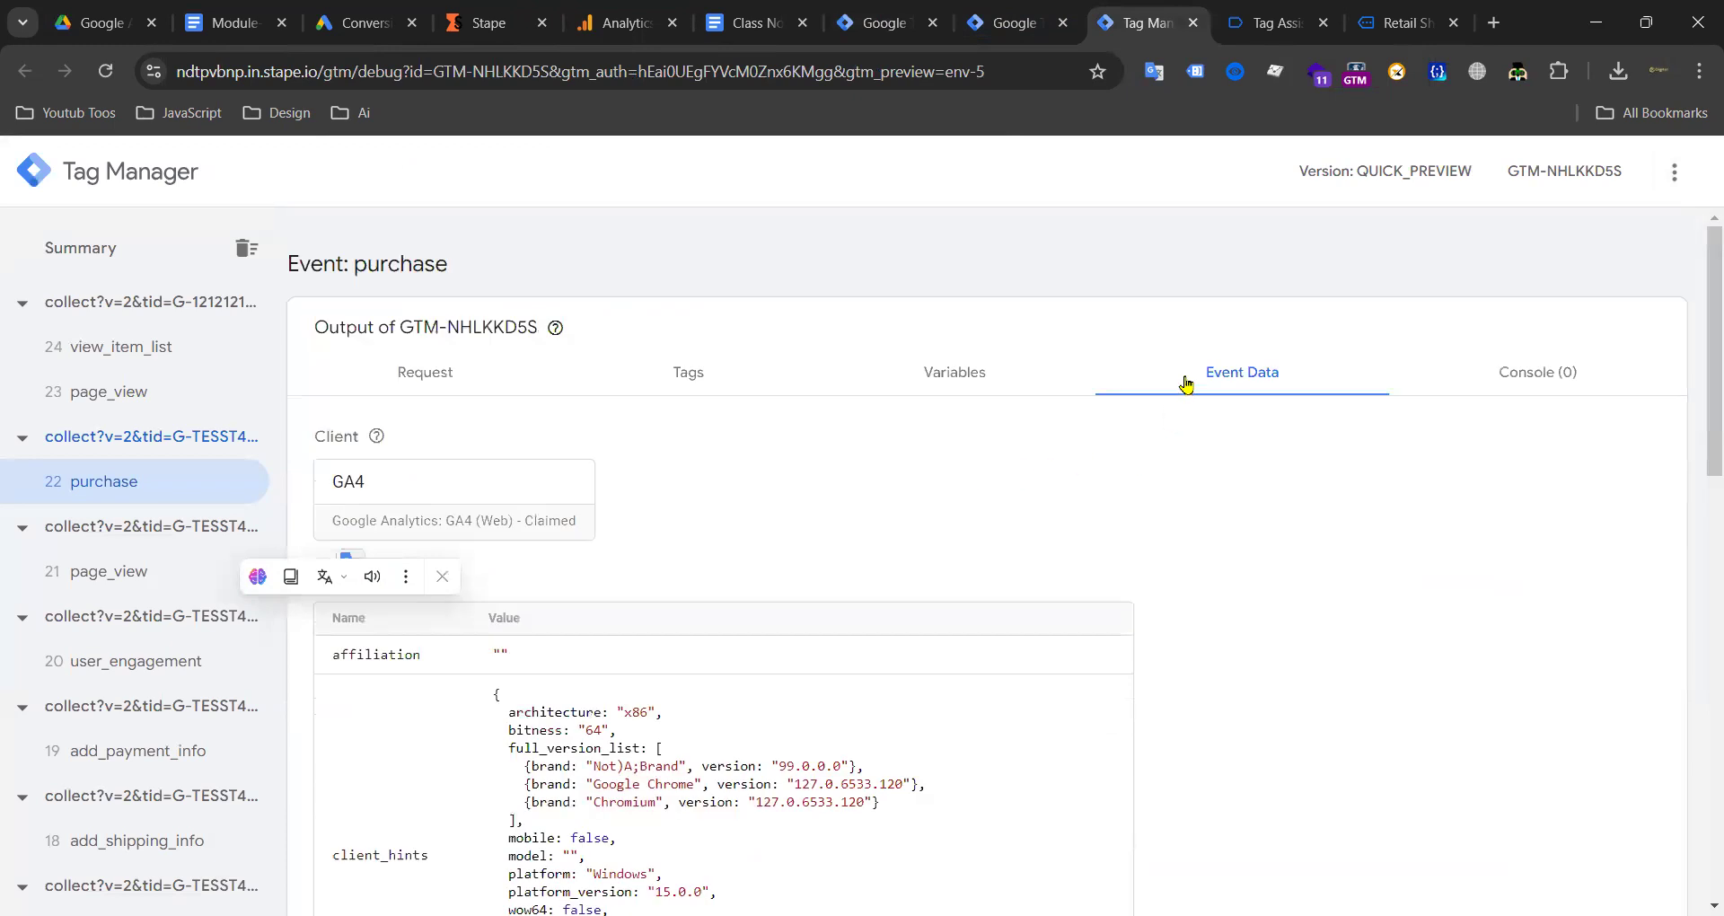
Step: Start a new Event Data variable for the conversion tag's Currency Code field
left_click(884, 22)
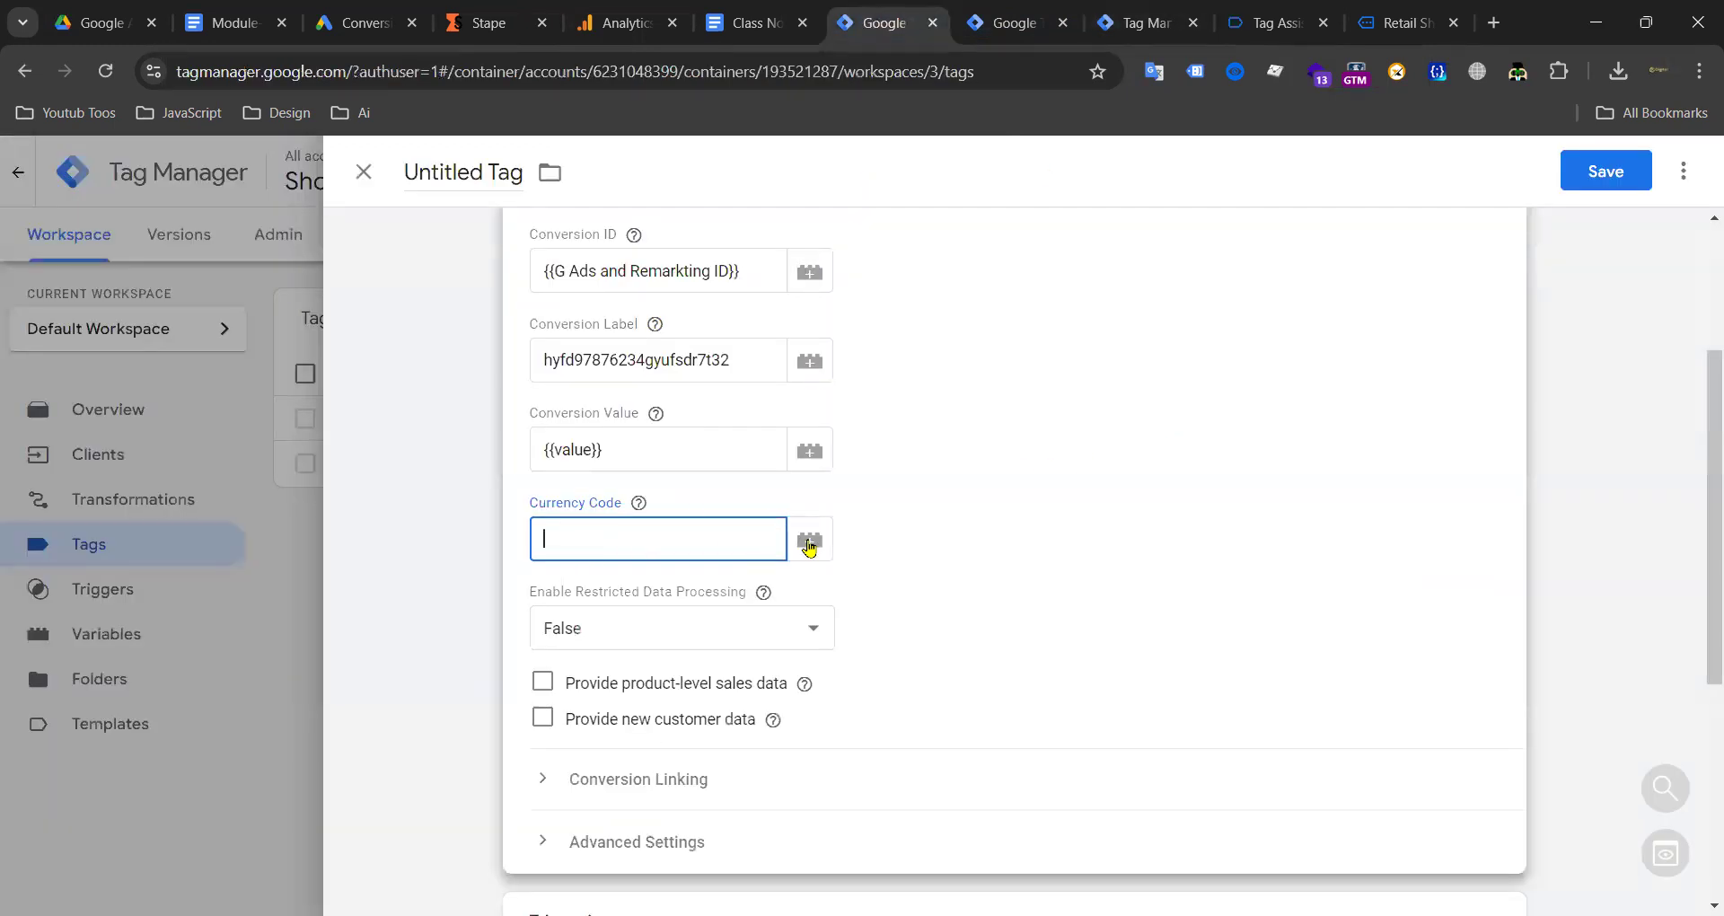
left_click(809, 542)
left_click(1680, 176)
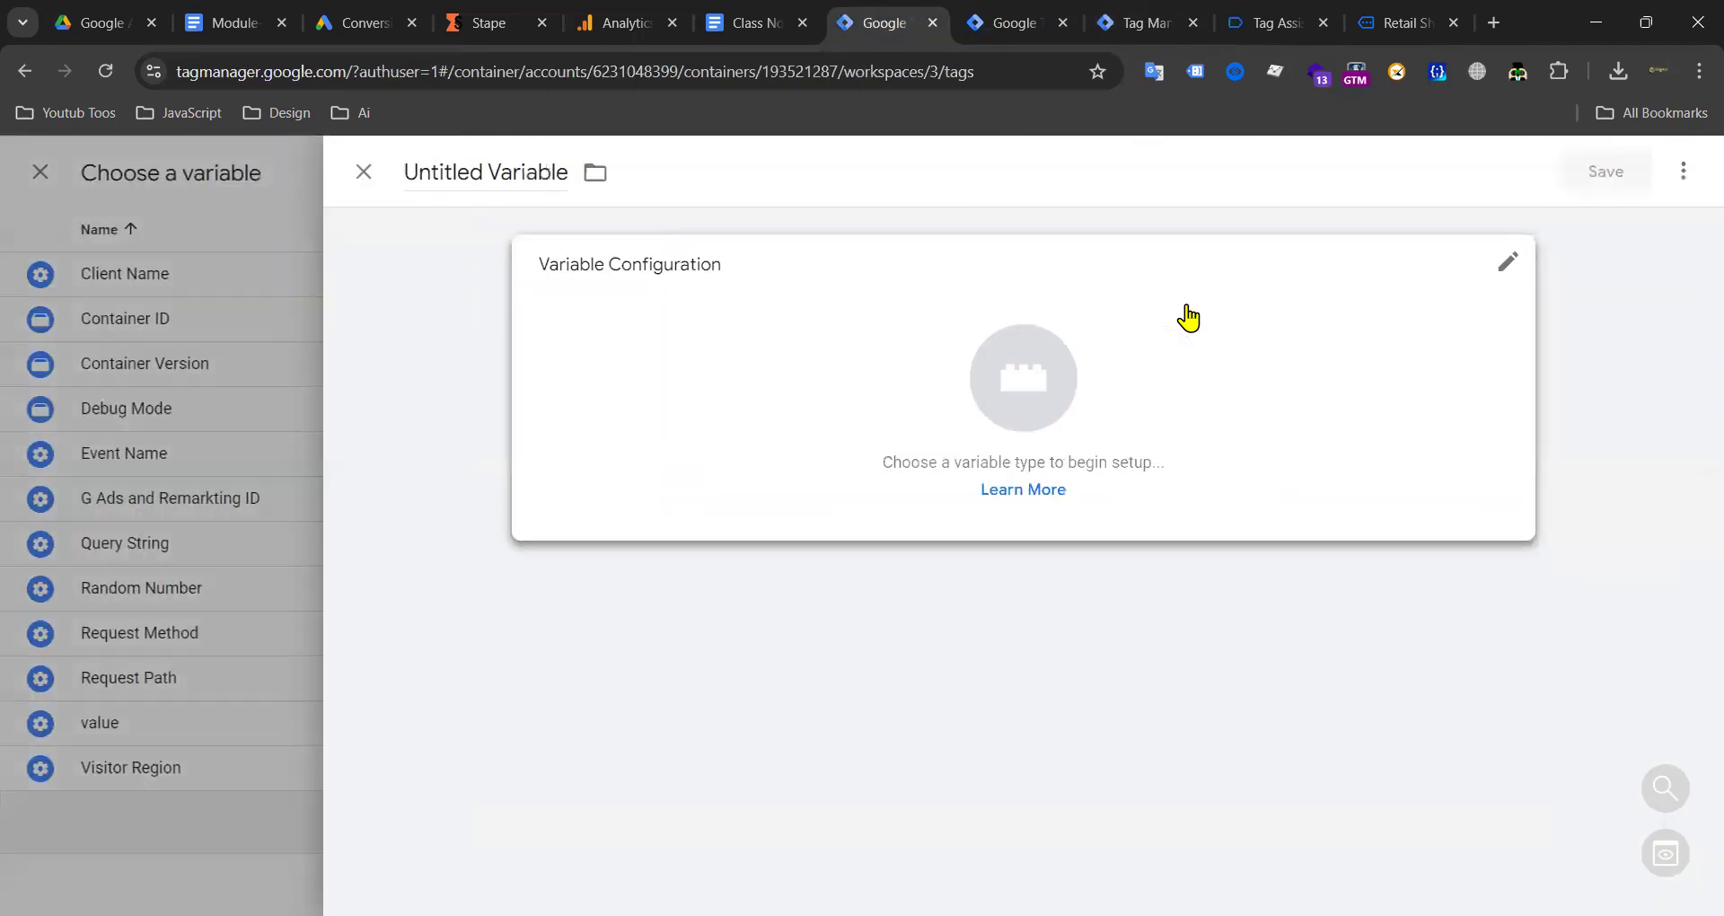
left_click(1187, 317)
scroll(1236, 435, "down", 3)
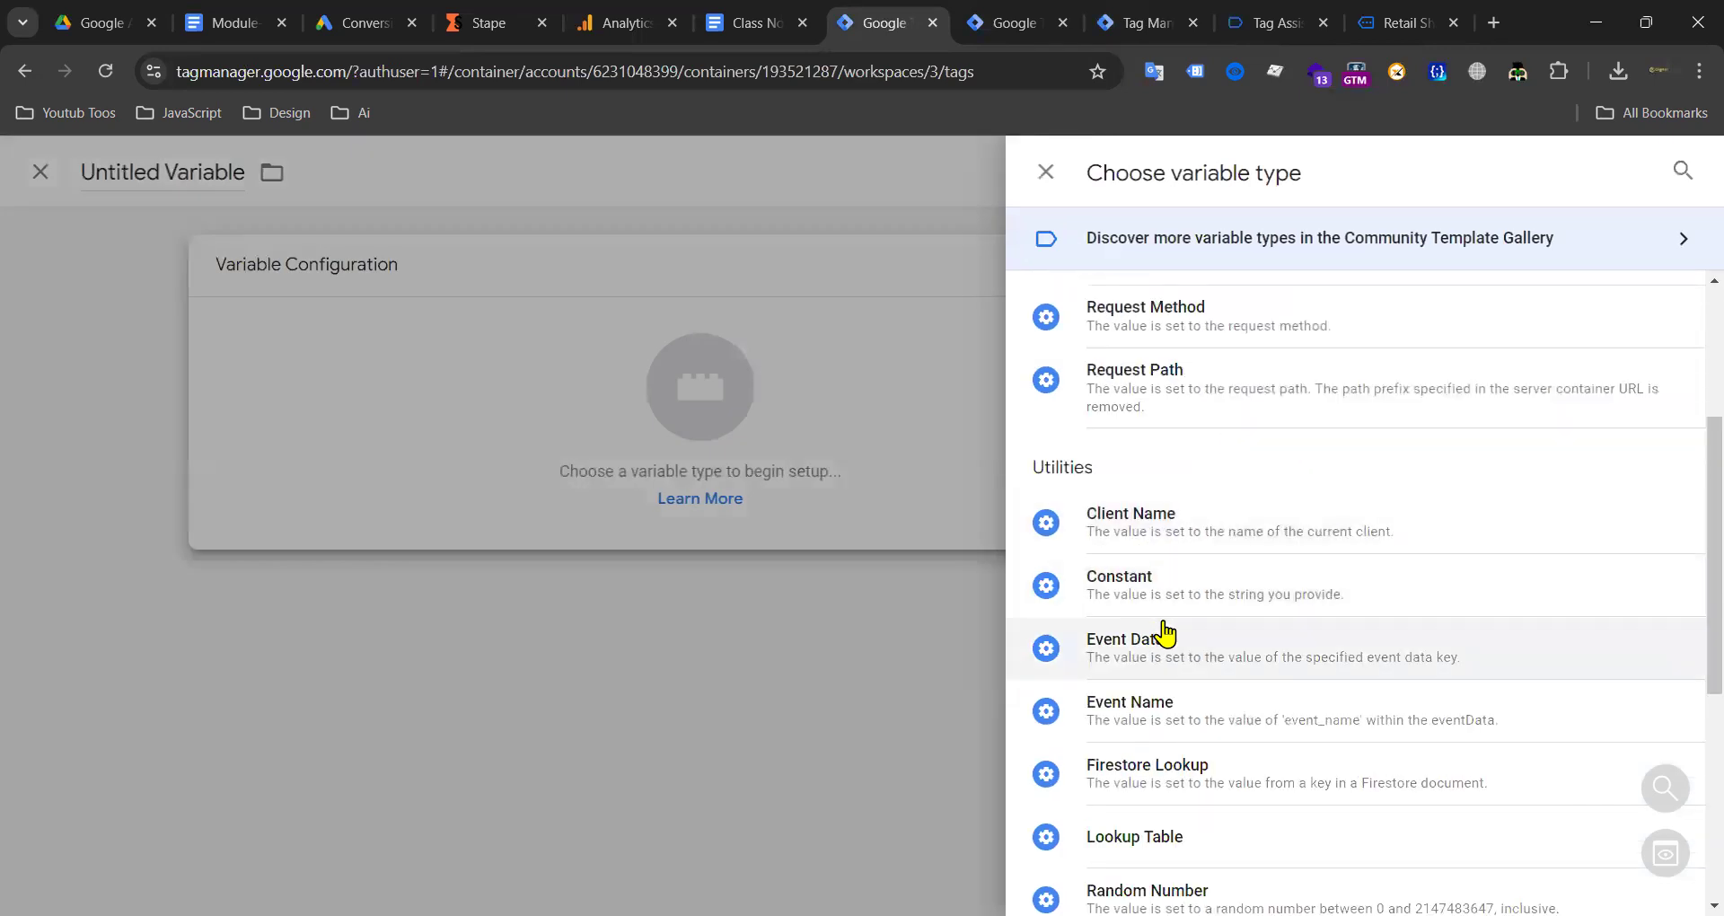
left_click(1124, 641)
Step: Set the variable's key path and name to 'currency', save it, and return to the debug view
left_click(620, 489)
key("ctrl+v")
double_click(519, 180)
triple_click(520, 180)
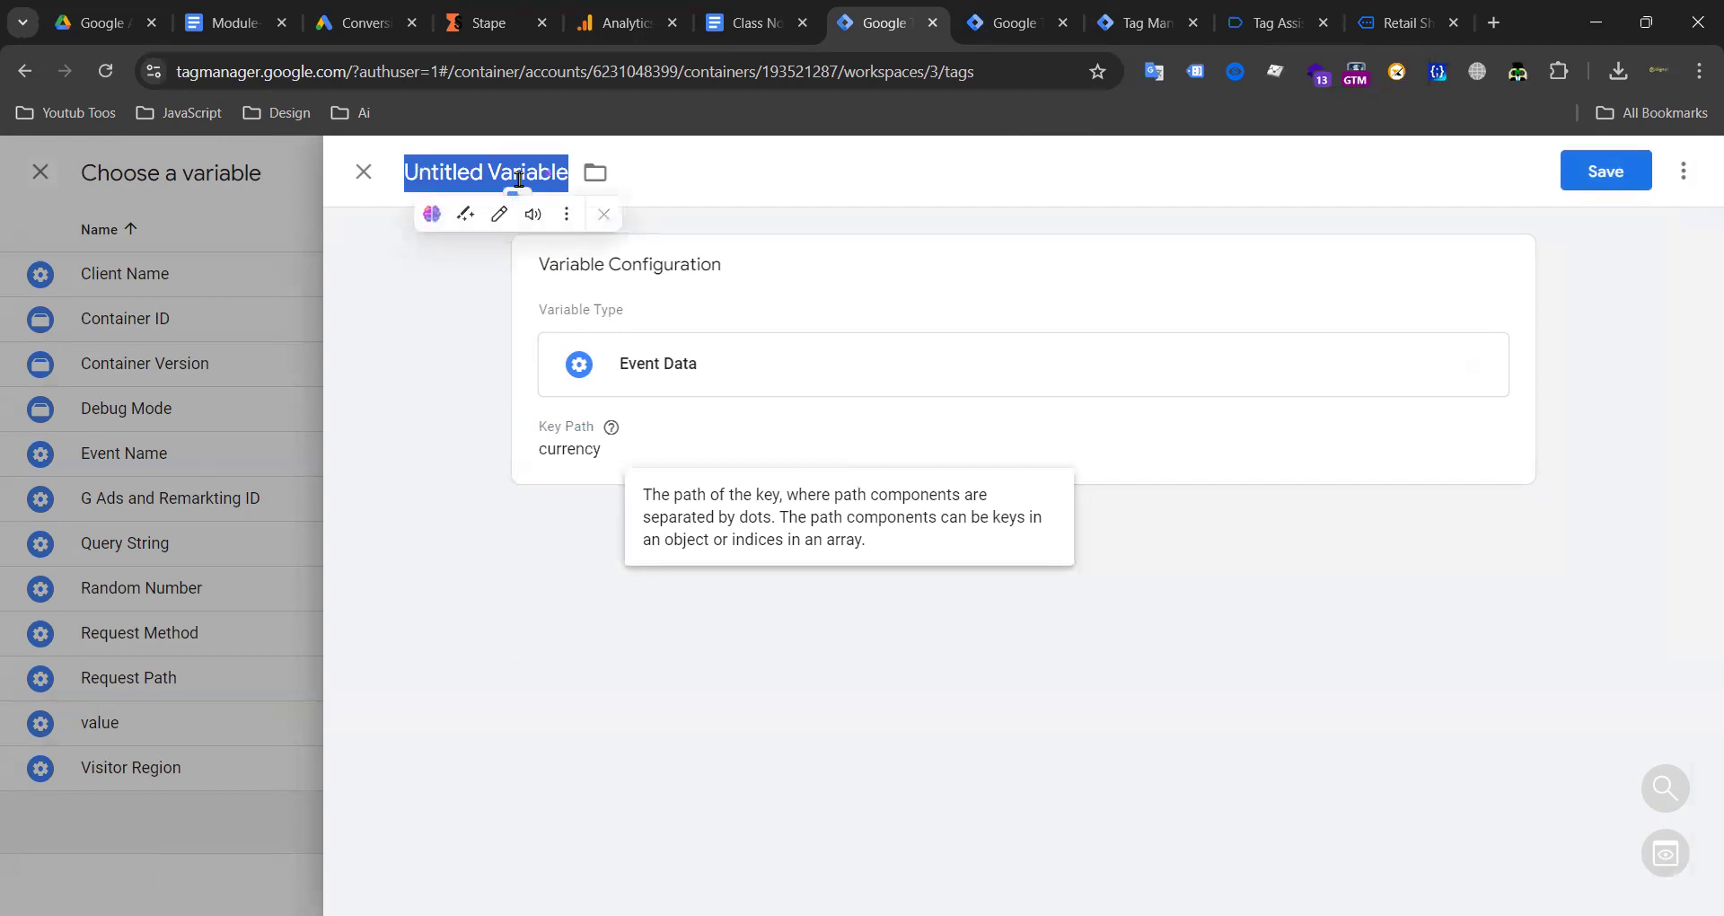
key("ctrl+v")
left_click(1607, 174)
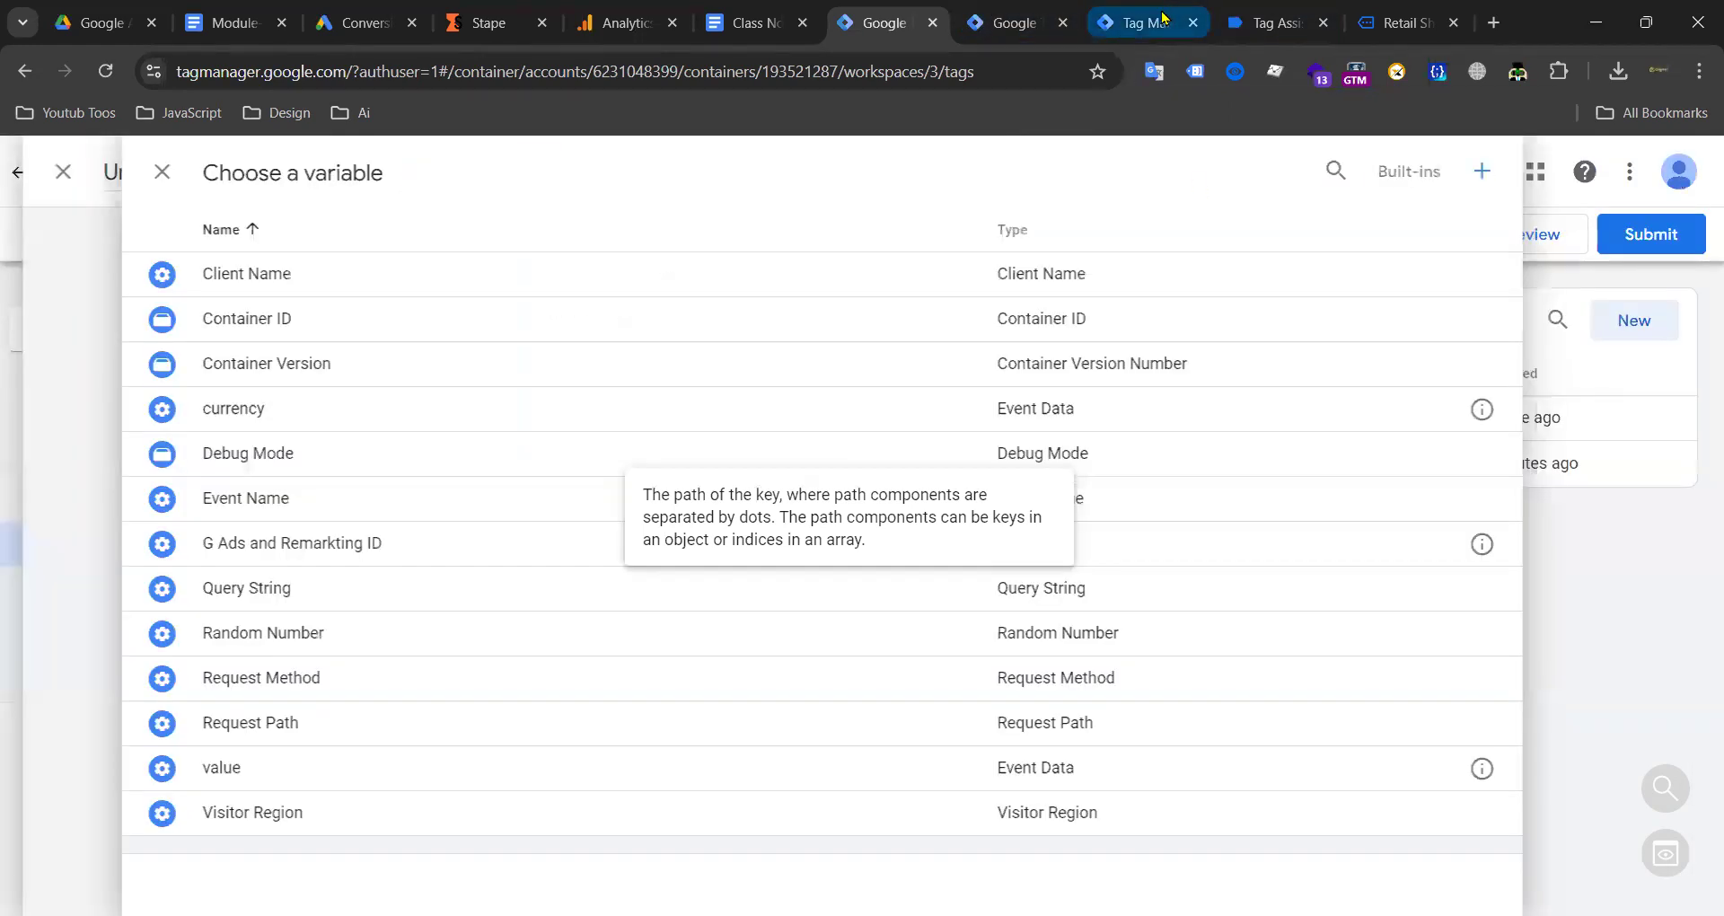
left_click(1161, 16)
Step: Inspect the add_shipping_info and begin_checkout event data in the server debug view
scroll(144, 557, "down", 3)
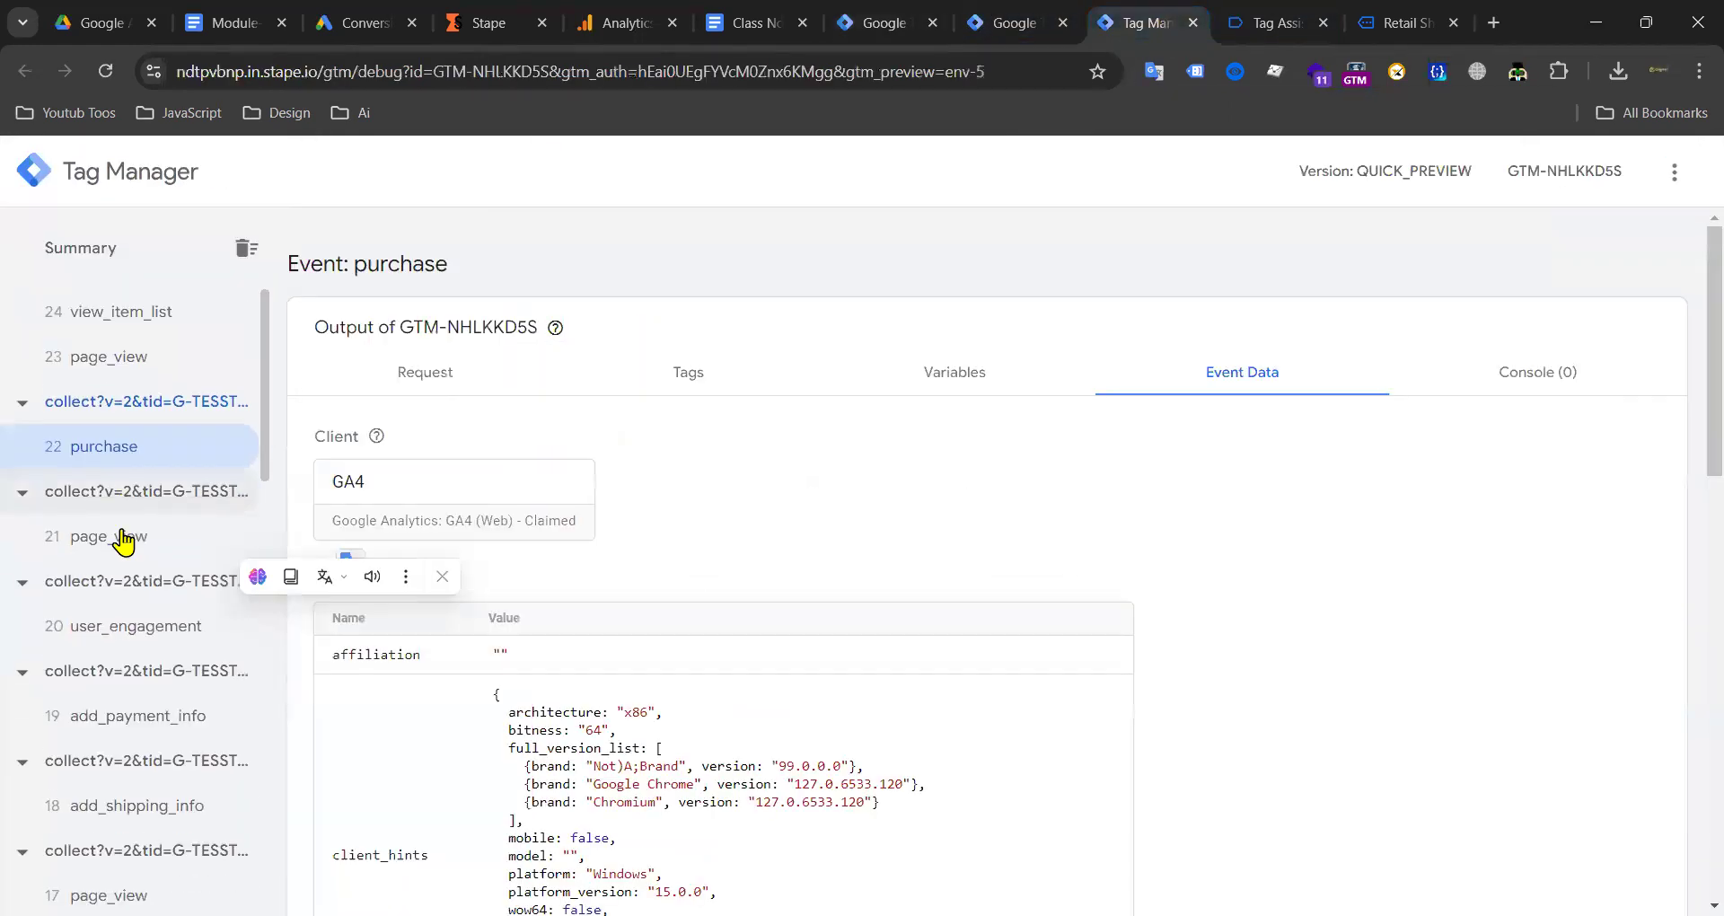
left_click(167, 558)
scroll(628, 697, "down", 10)
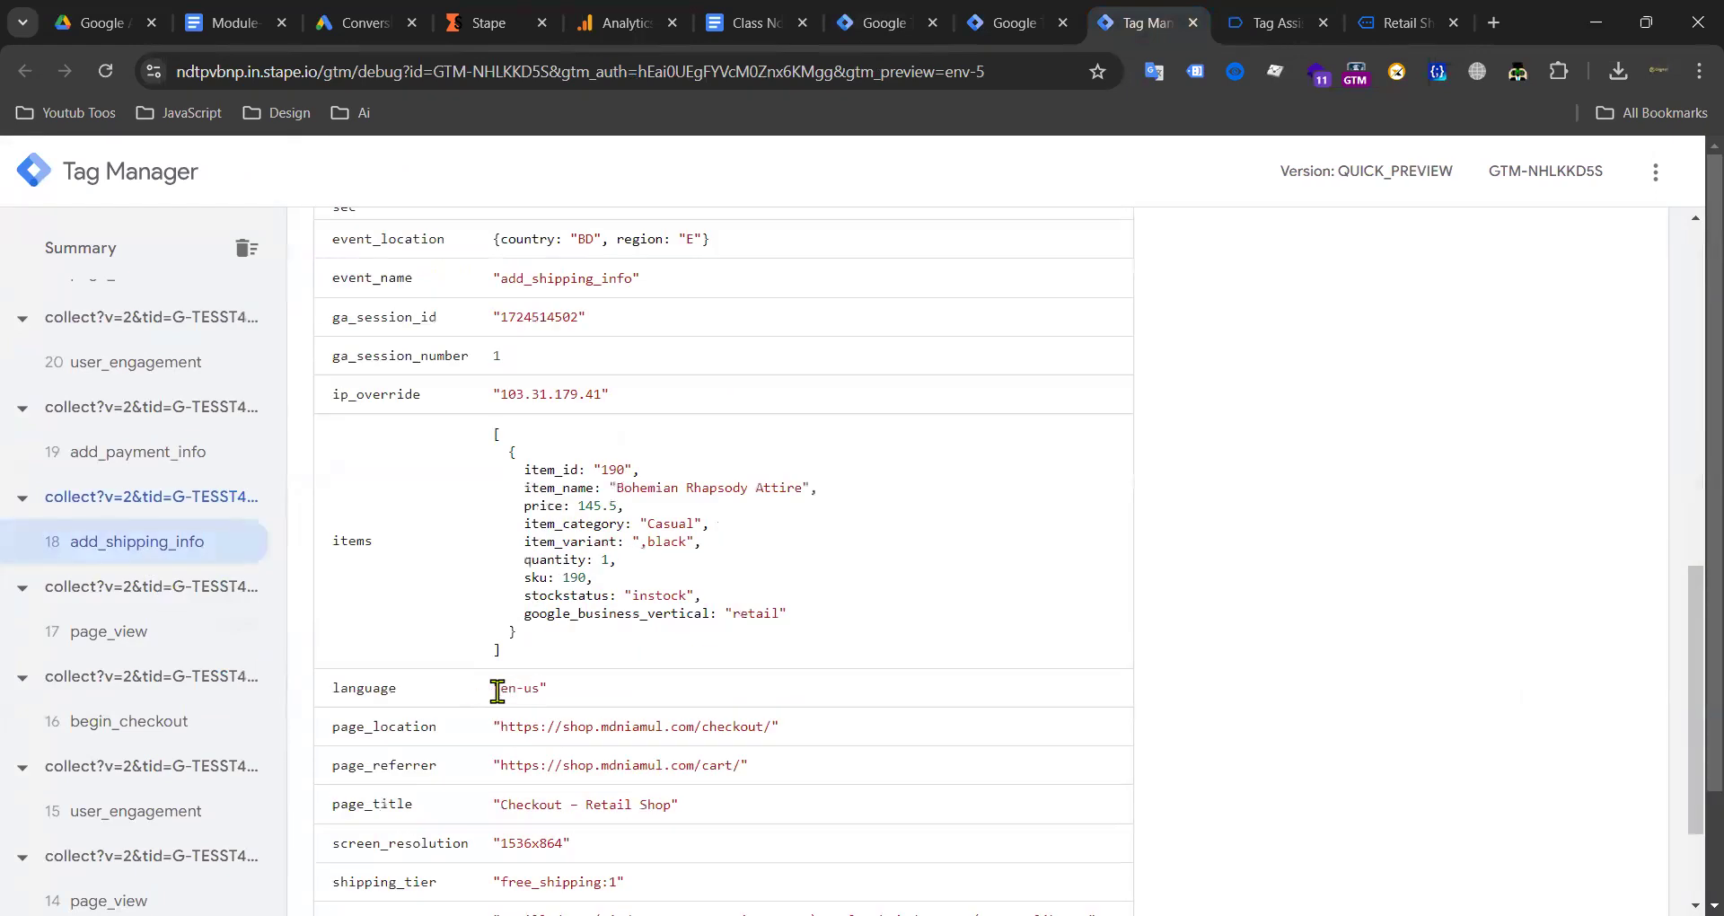
scroll(147, 661, "down", 3)
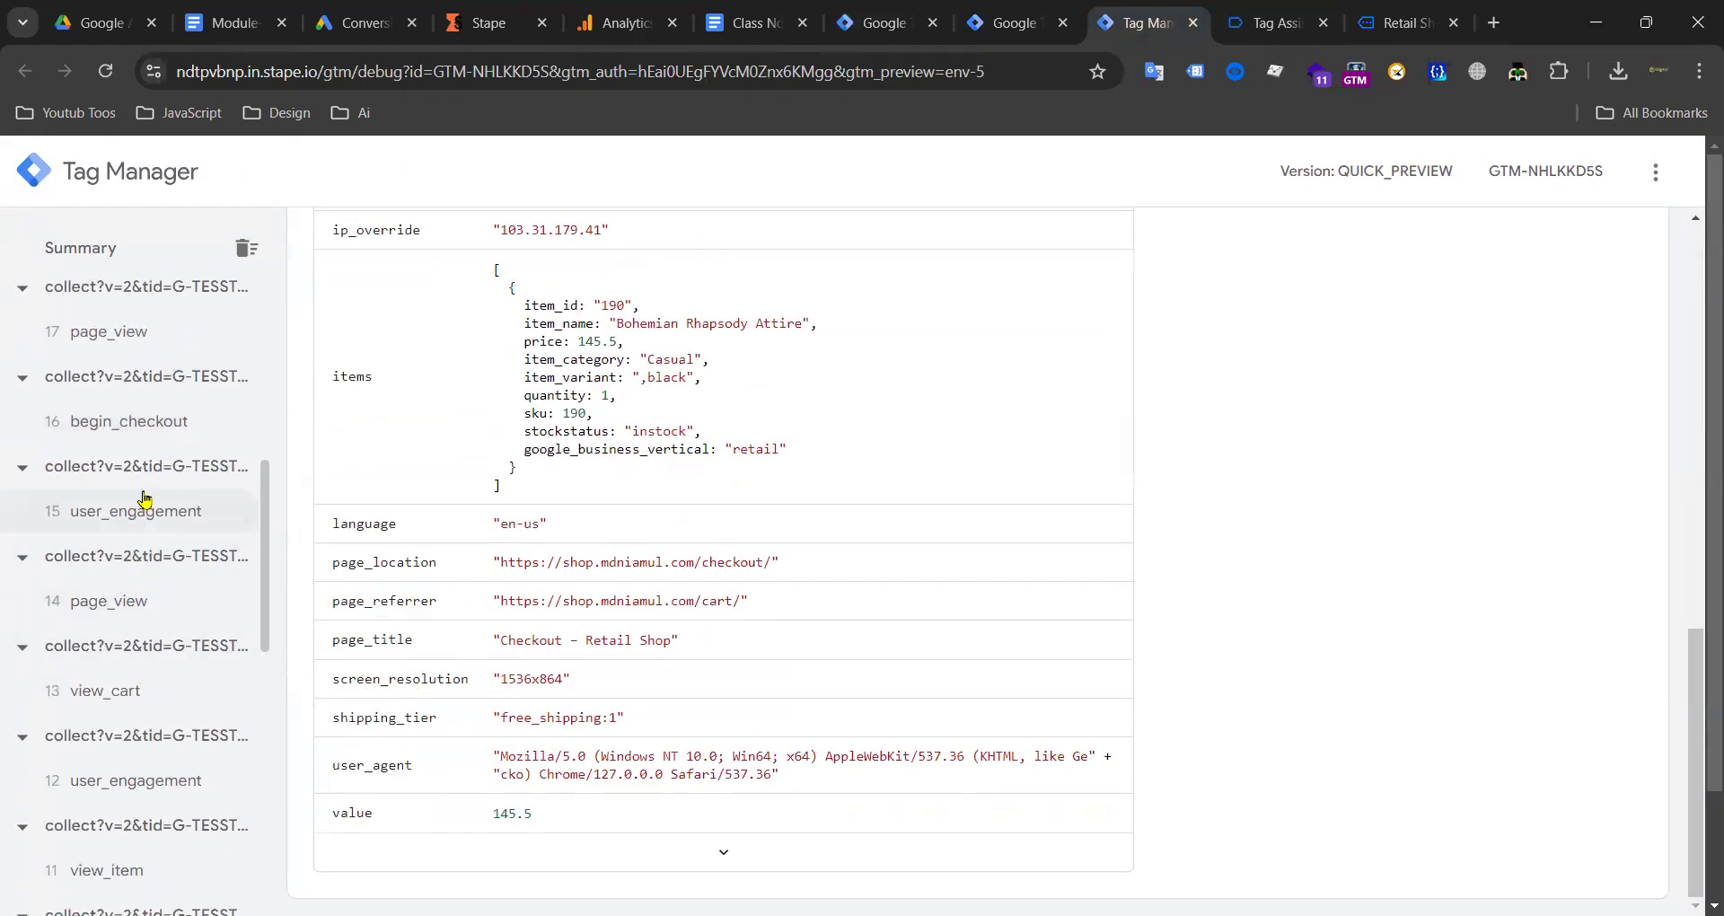
left_click(144, 423)
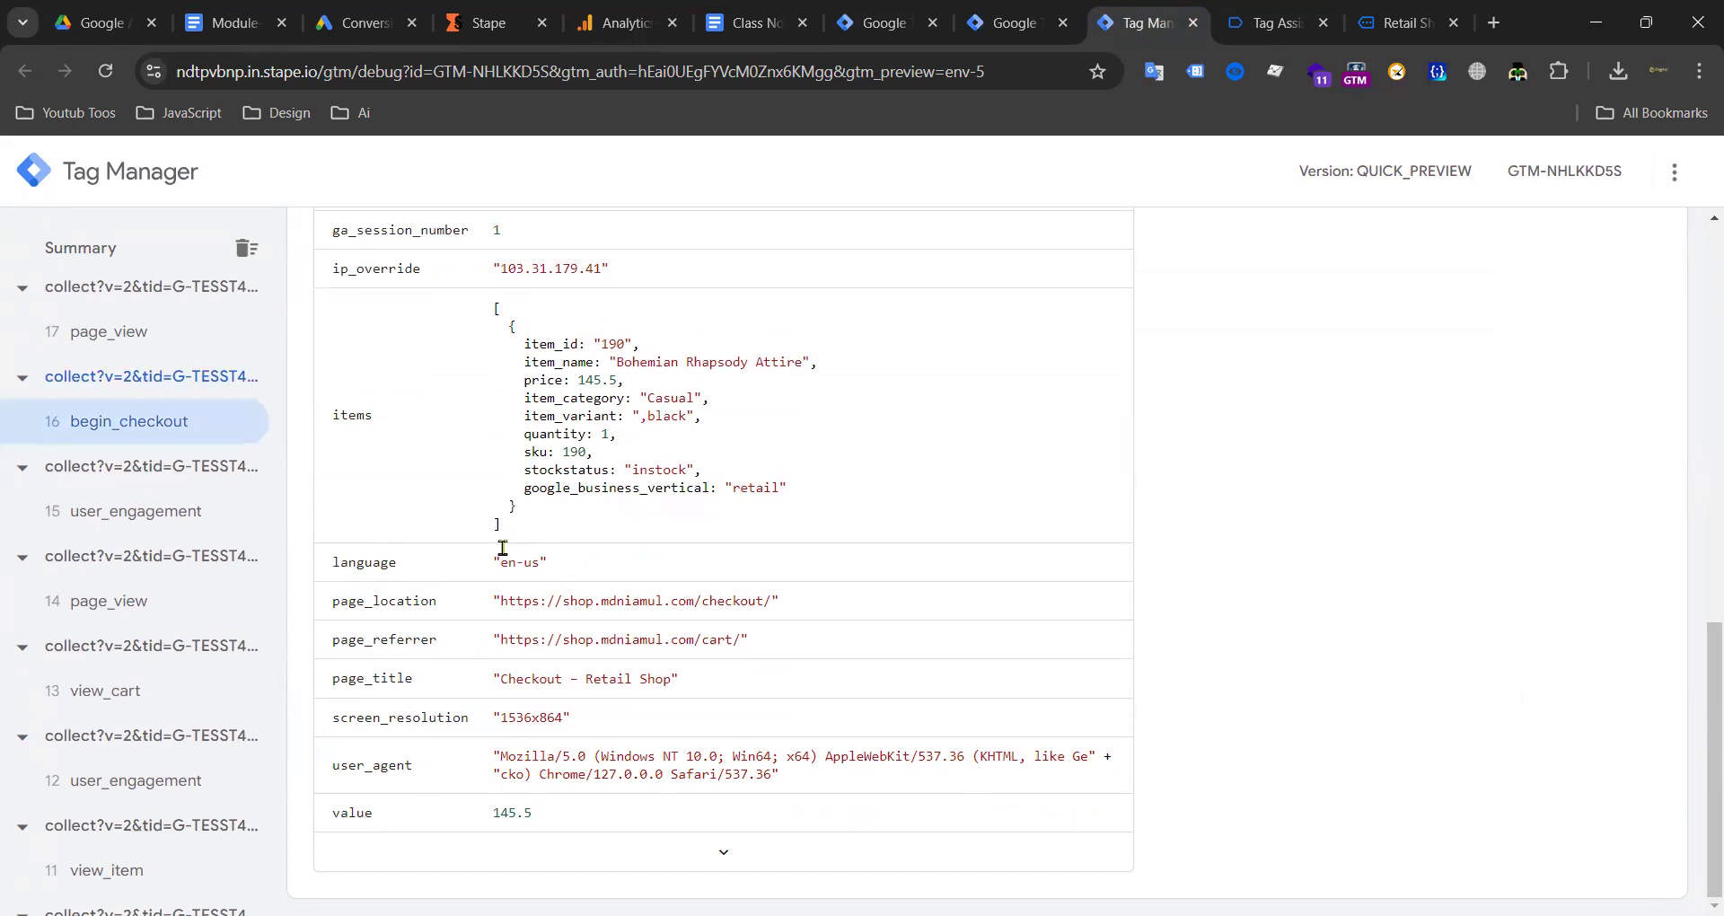
scroll(629, 404, "up", 10)
Step: Enable 'Provide product-level sales data' in the conversion tag, keeping Event data as source
left_click(889, 22)
scroll(712, 489, "up", 5)
scroll(700, 477, "down", 6)
scroll(706, 503, "up", 3)
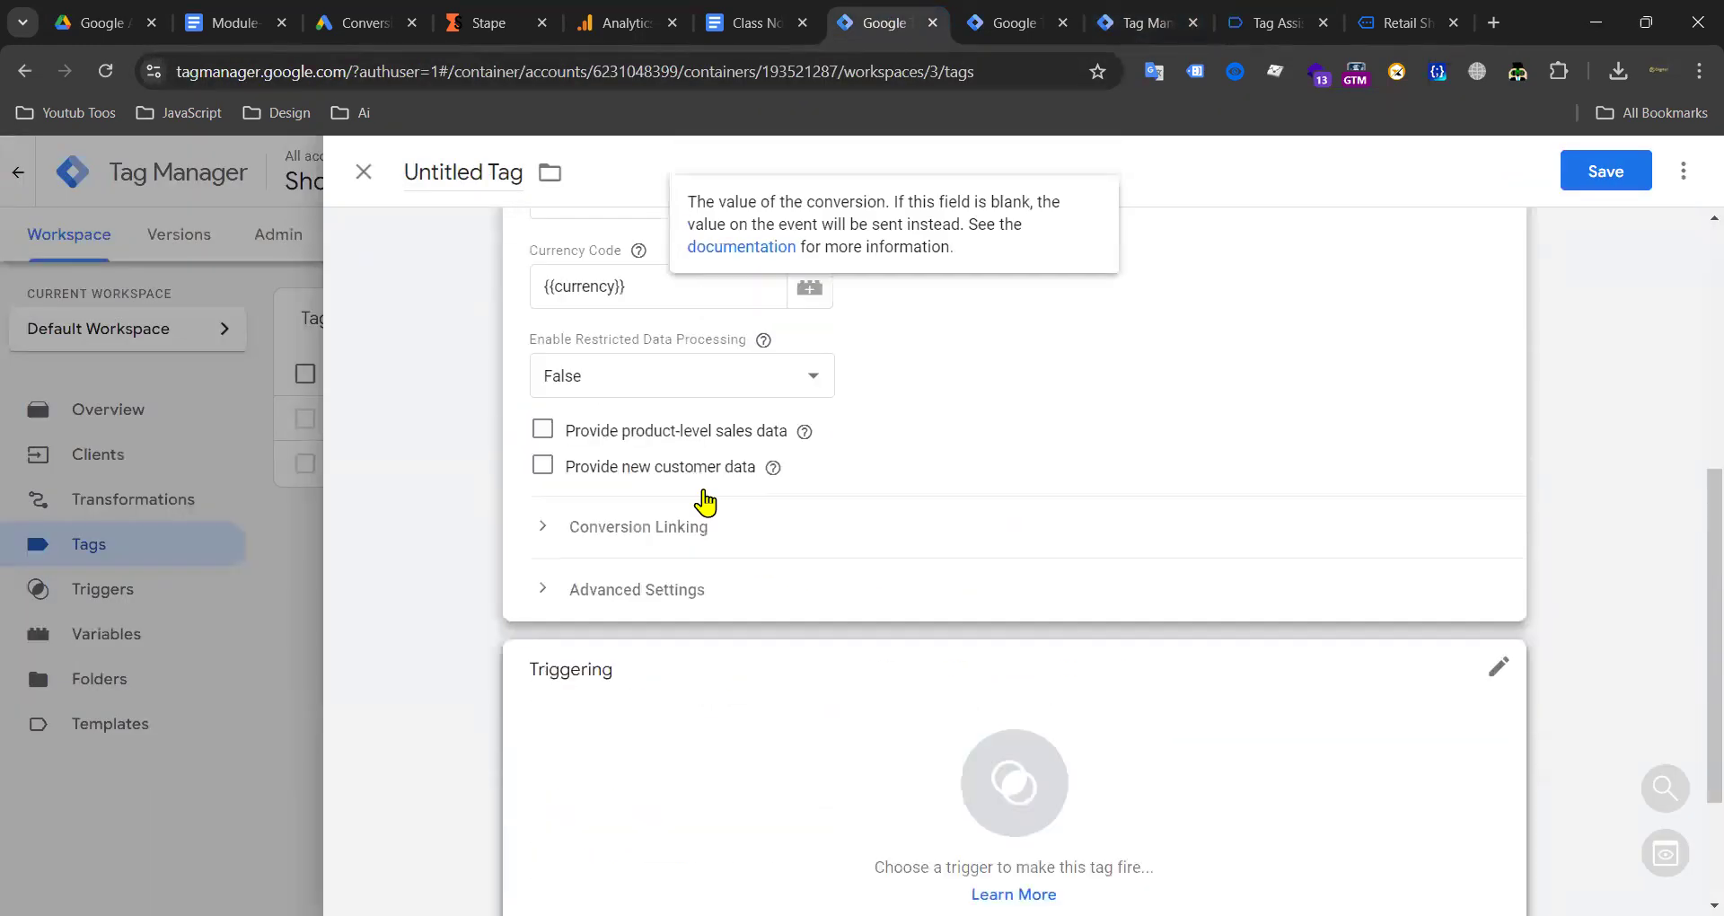
scroll(706, 503, "up", 4)
scroll(638, 567, "down", 3)
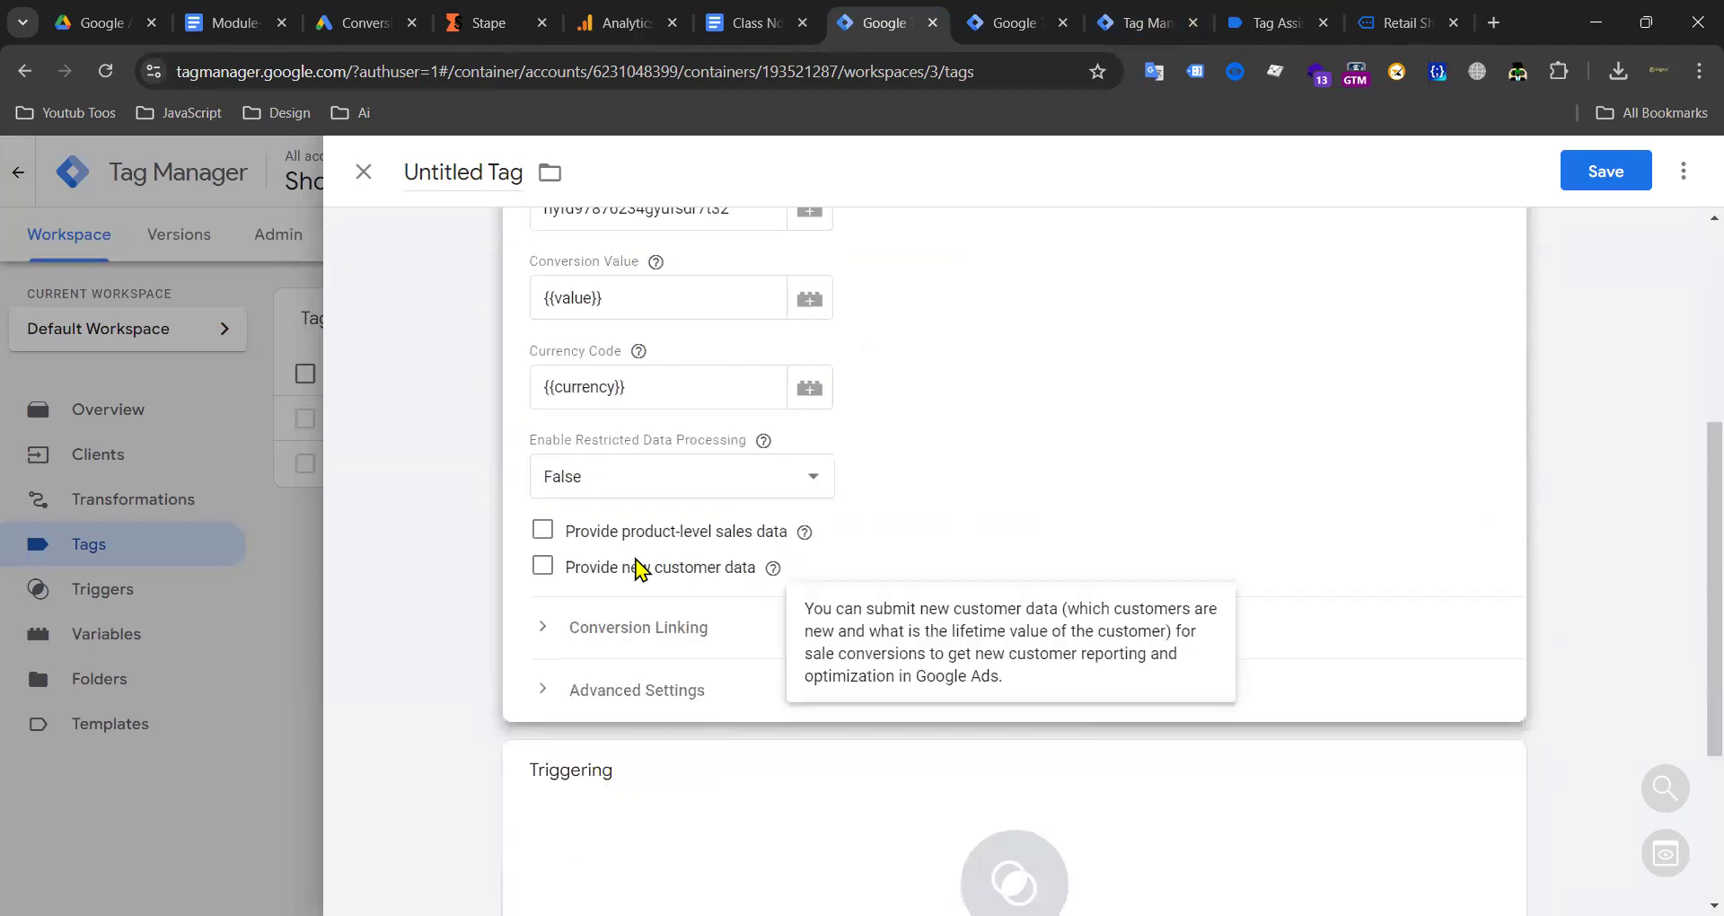
left_click(546, 532)
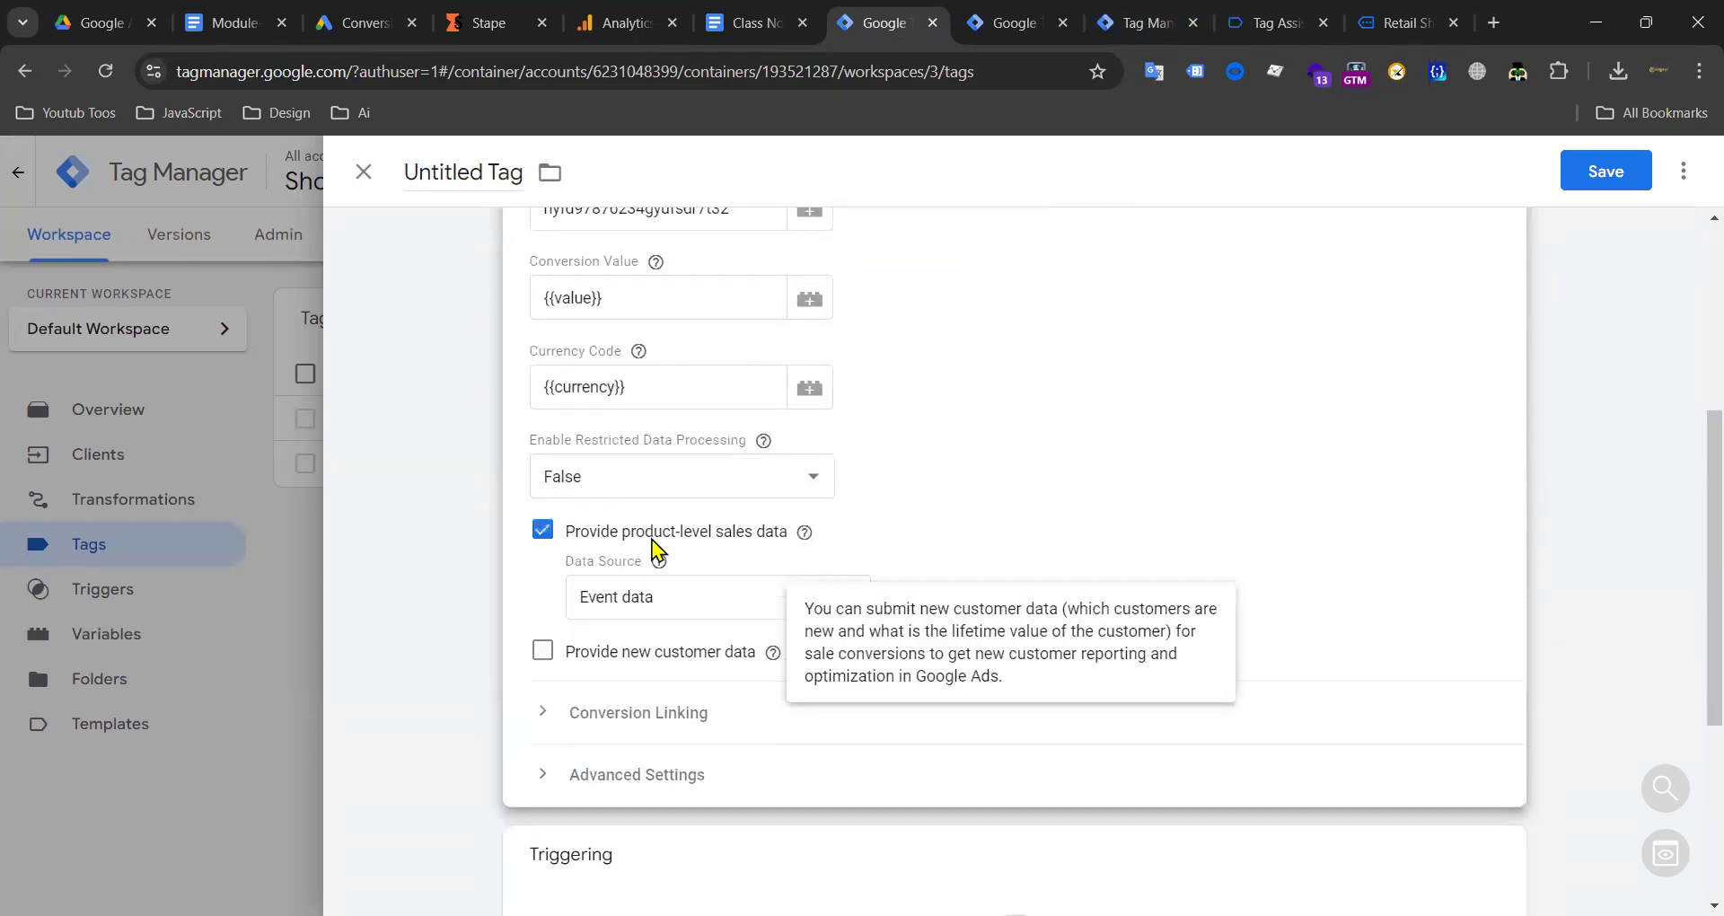
left_click(635, 602)
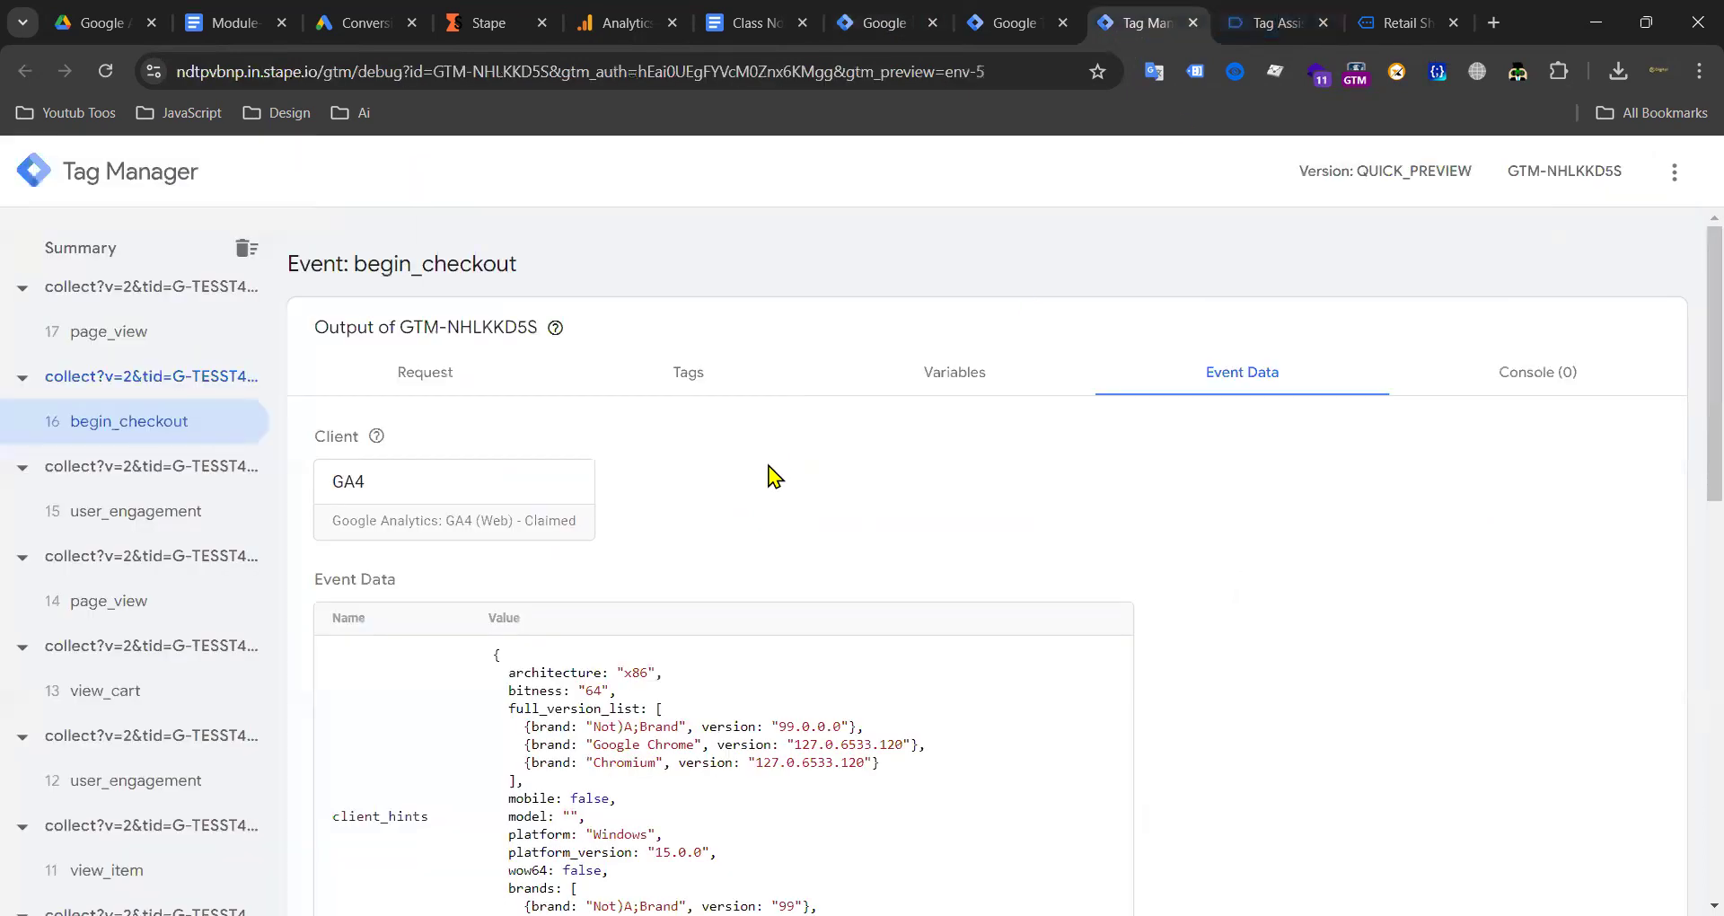
Step: Also enable 'Provide new customer data' in the conversion tag
scroll(746, 471, "down", 10)
left_click_drag(493, 469, 725, 614)
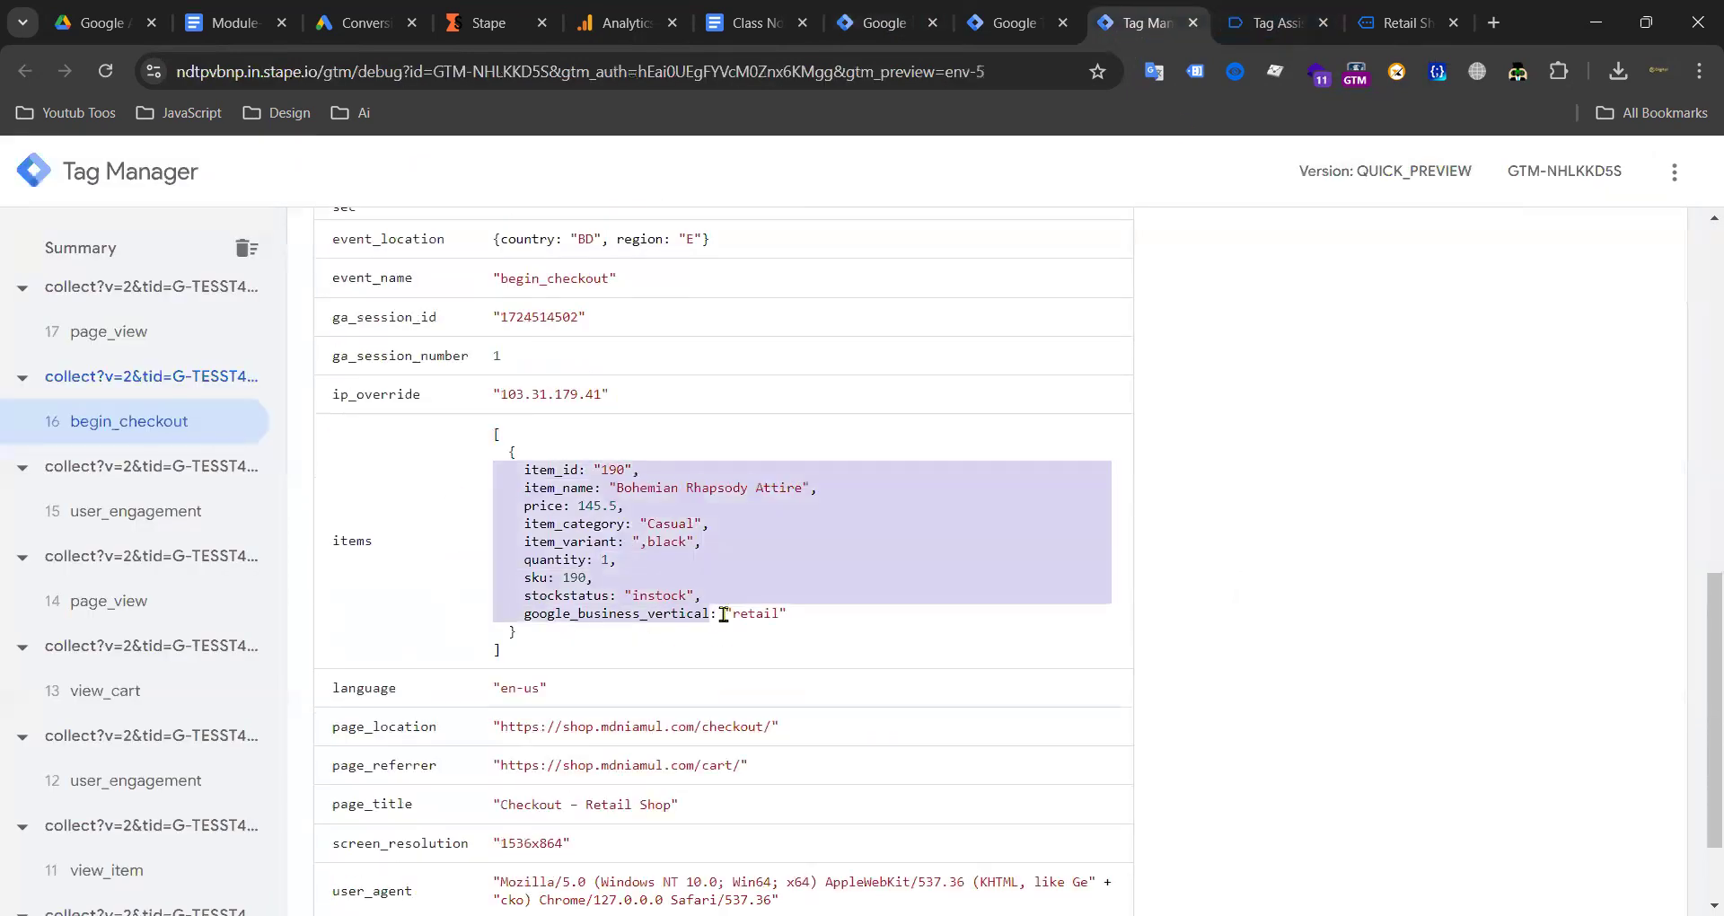
left_click(587, 459)
scroll(629, 450, "down", 2)
left_click(1007, 13)
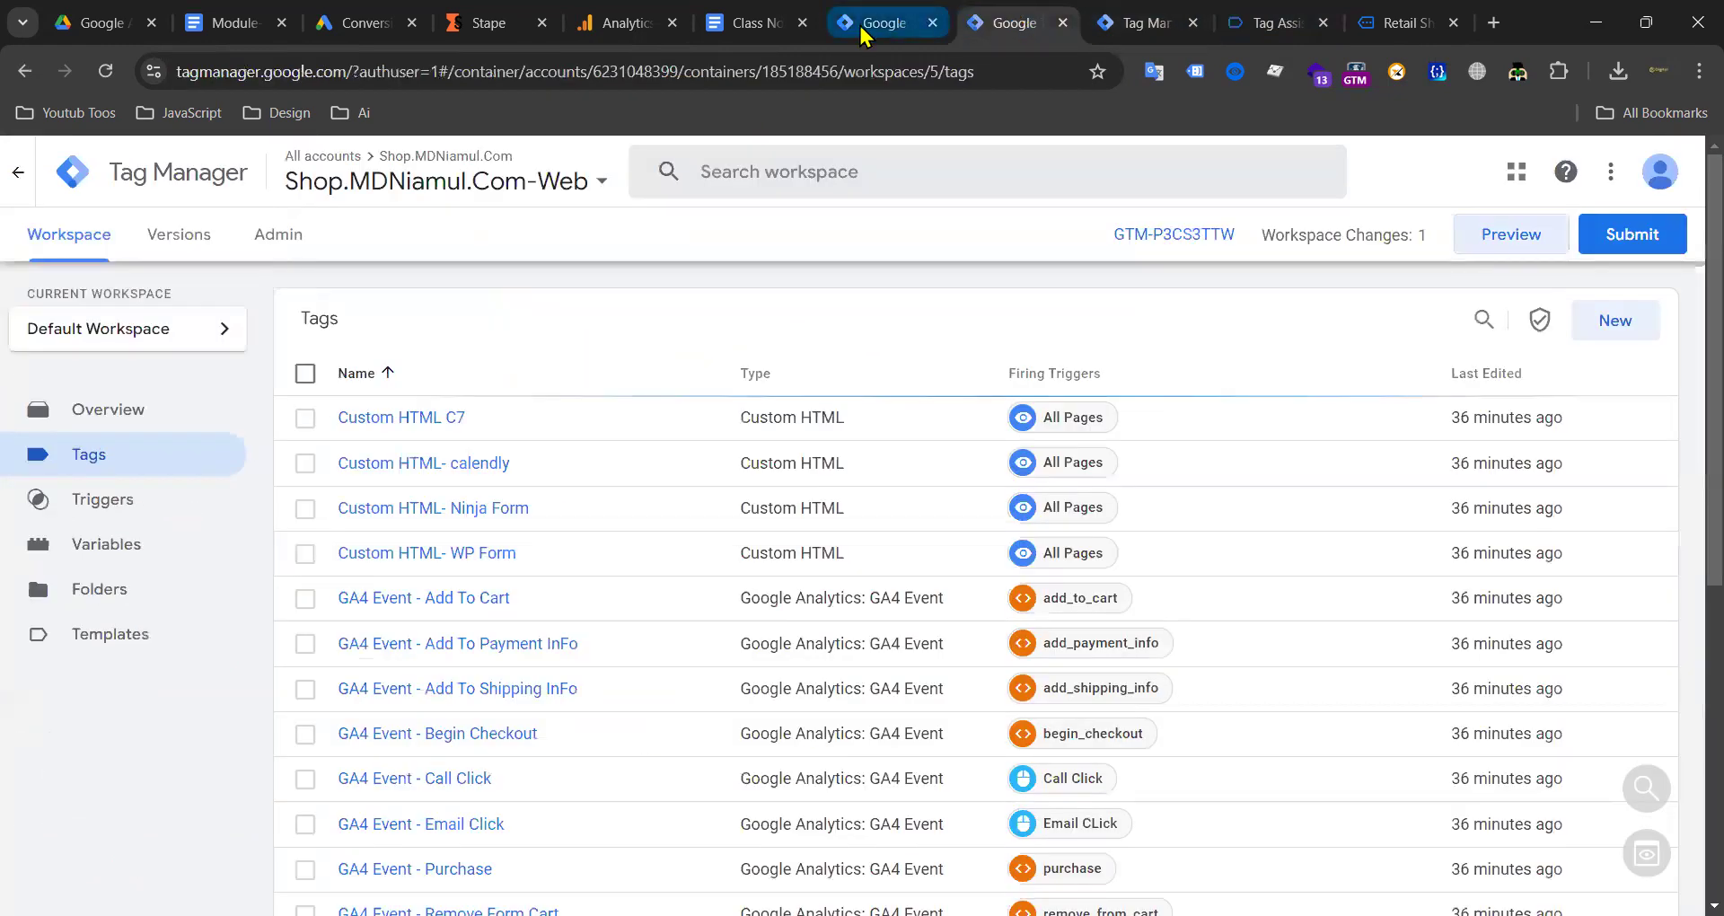
left_click(862, 23)
scroll(558, 454, "down", 3)
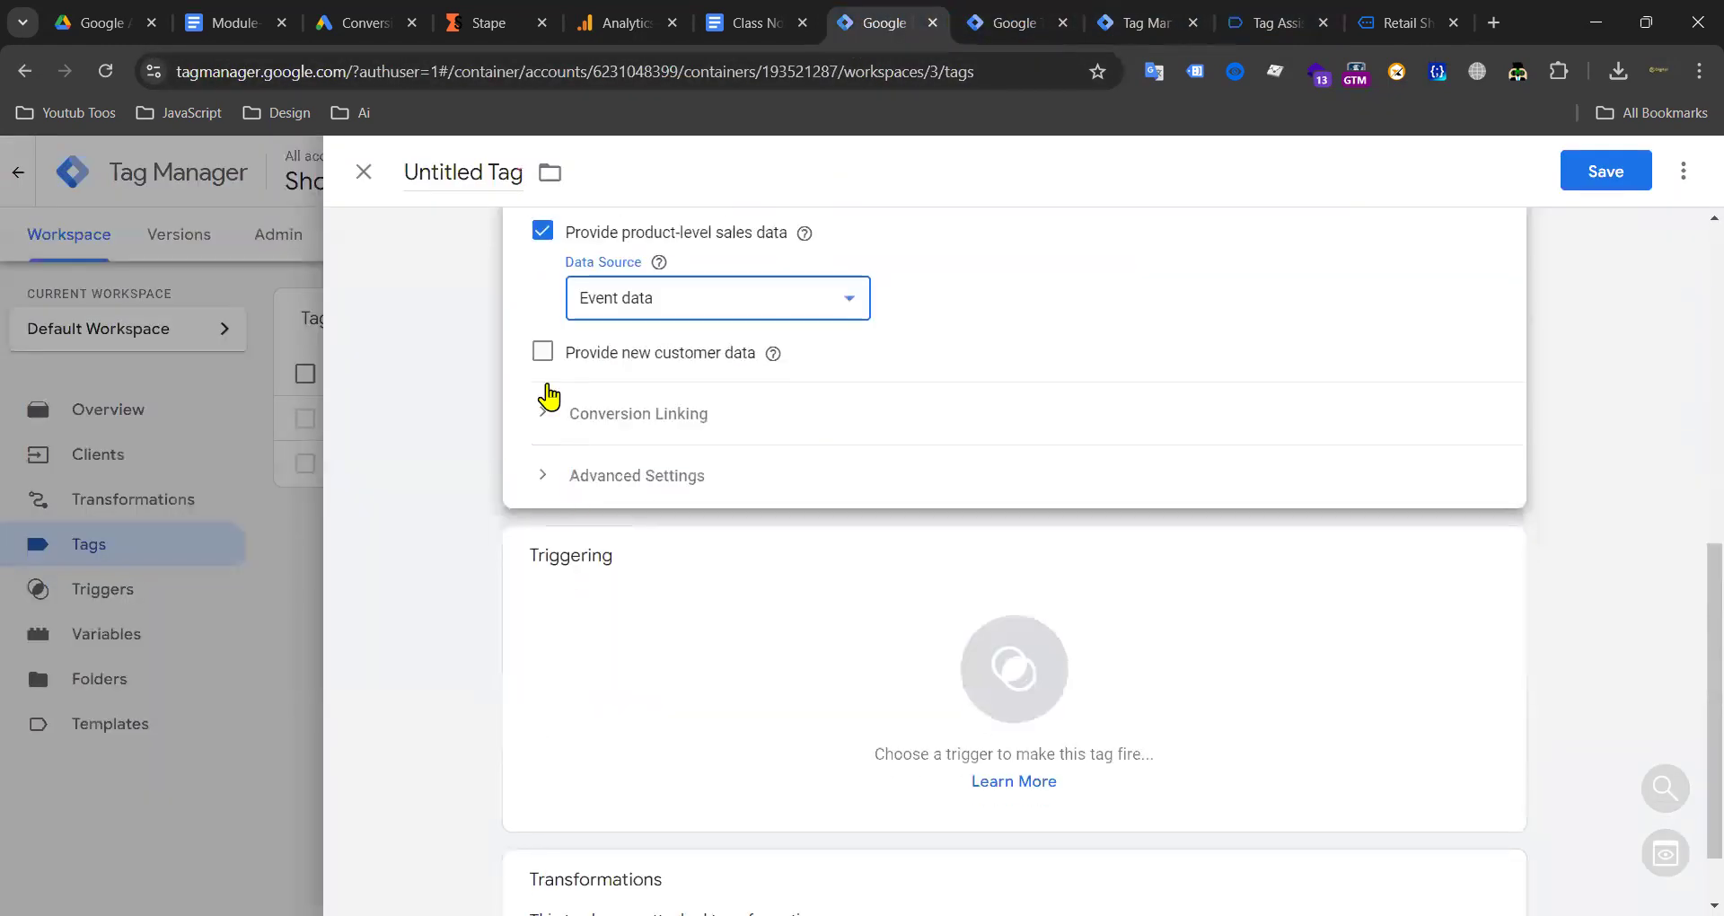
left_click(542, 352)
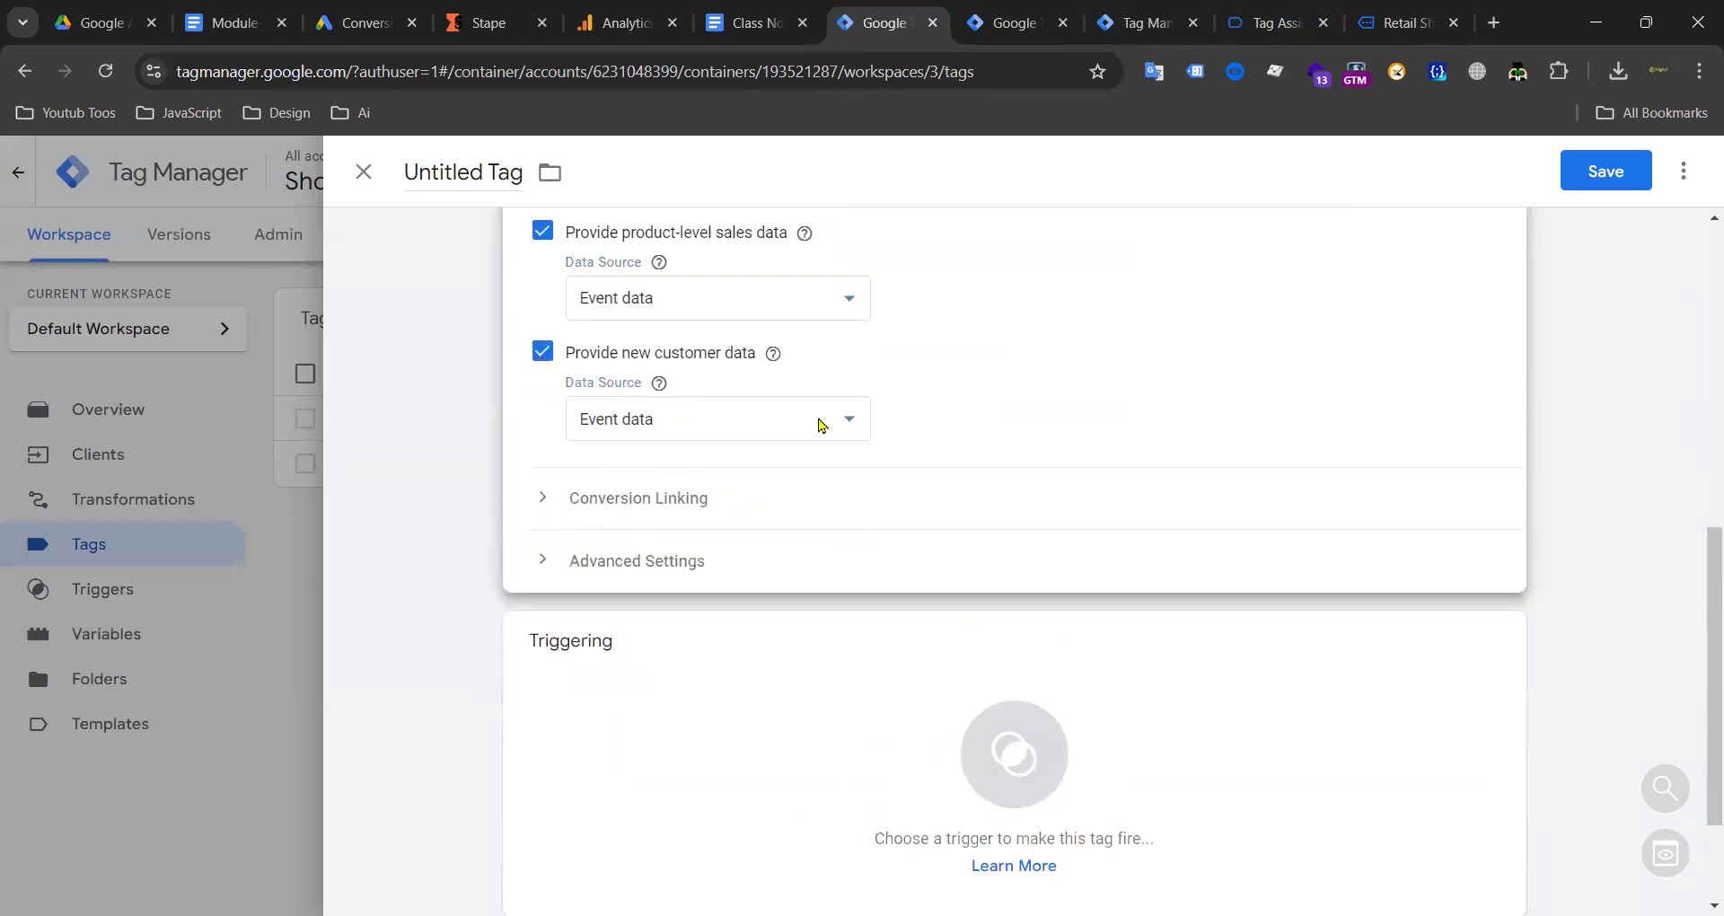
Step: Show the purchase event's Event Data in the server preview
left_click(1135, 25)
scroll(248, 395, "up", 5)
scroll(249, 408, "up", 1)
left_click(142, 482)
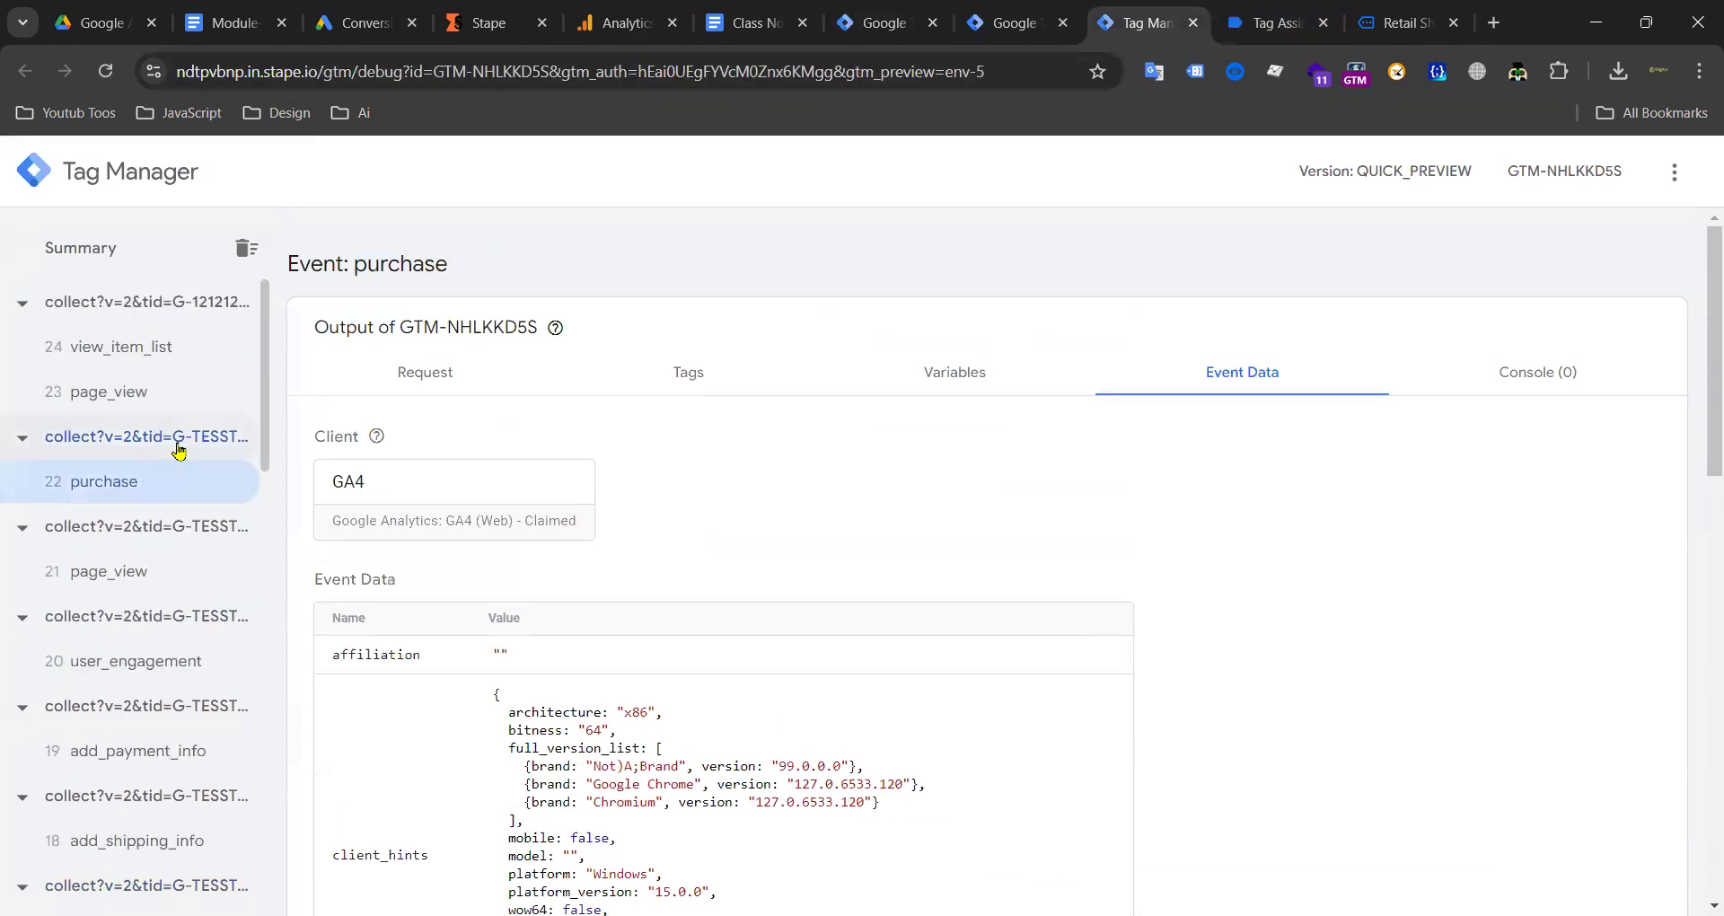
Step: Open the purchase event in Tag Assistant and check its fired tags and Data Layer
left_click(1276, 20)
scroll(152, 529, "up", 2)
scroll(153, 530, "up", 6)
scroll(160, 544, "down", 6)
scroll(171, 629, "down", 6)
scroll(168, 640, "up", 10)
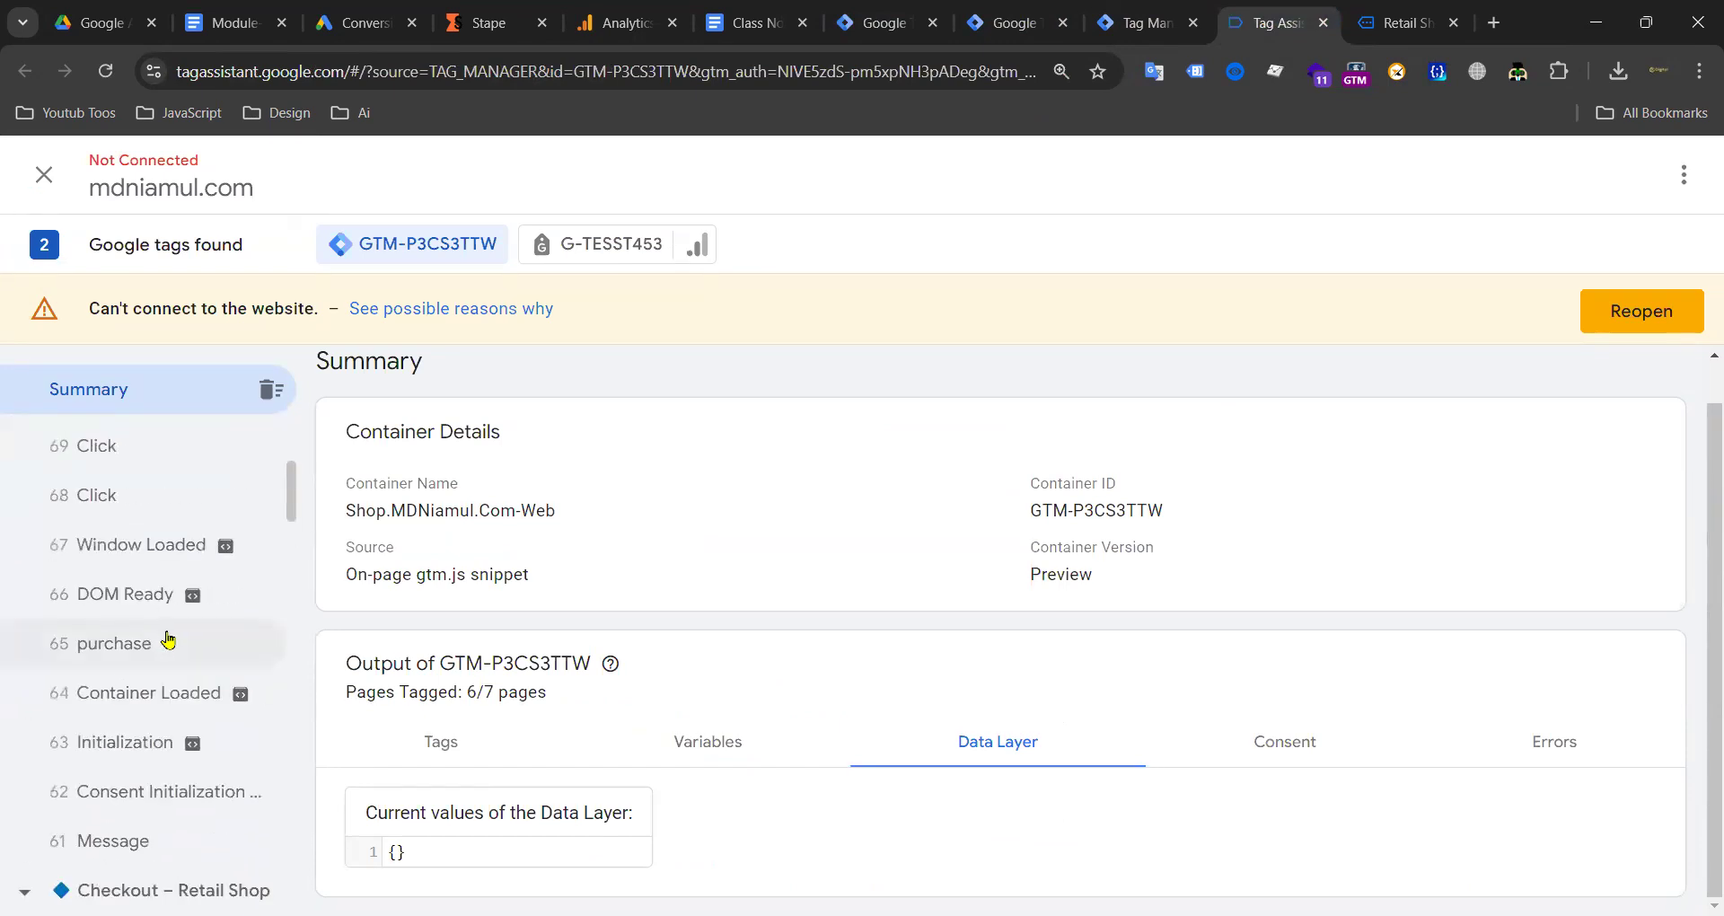
left_click(148, 645)
left_click(431, 665)
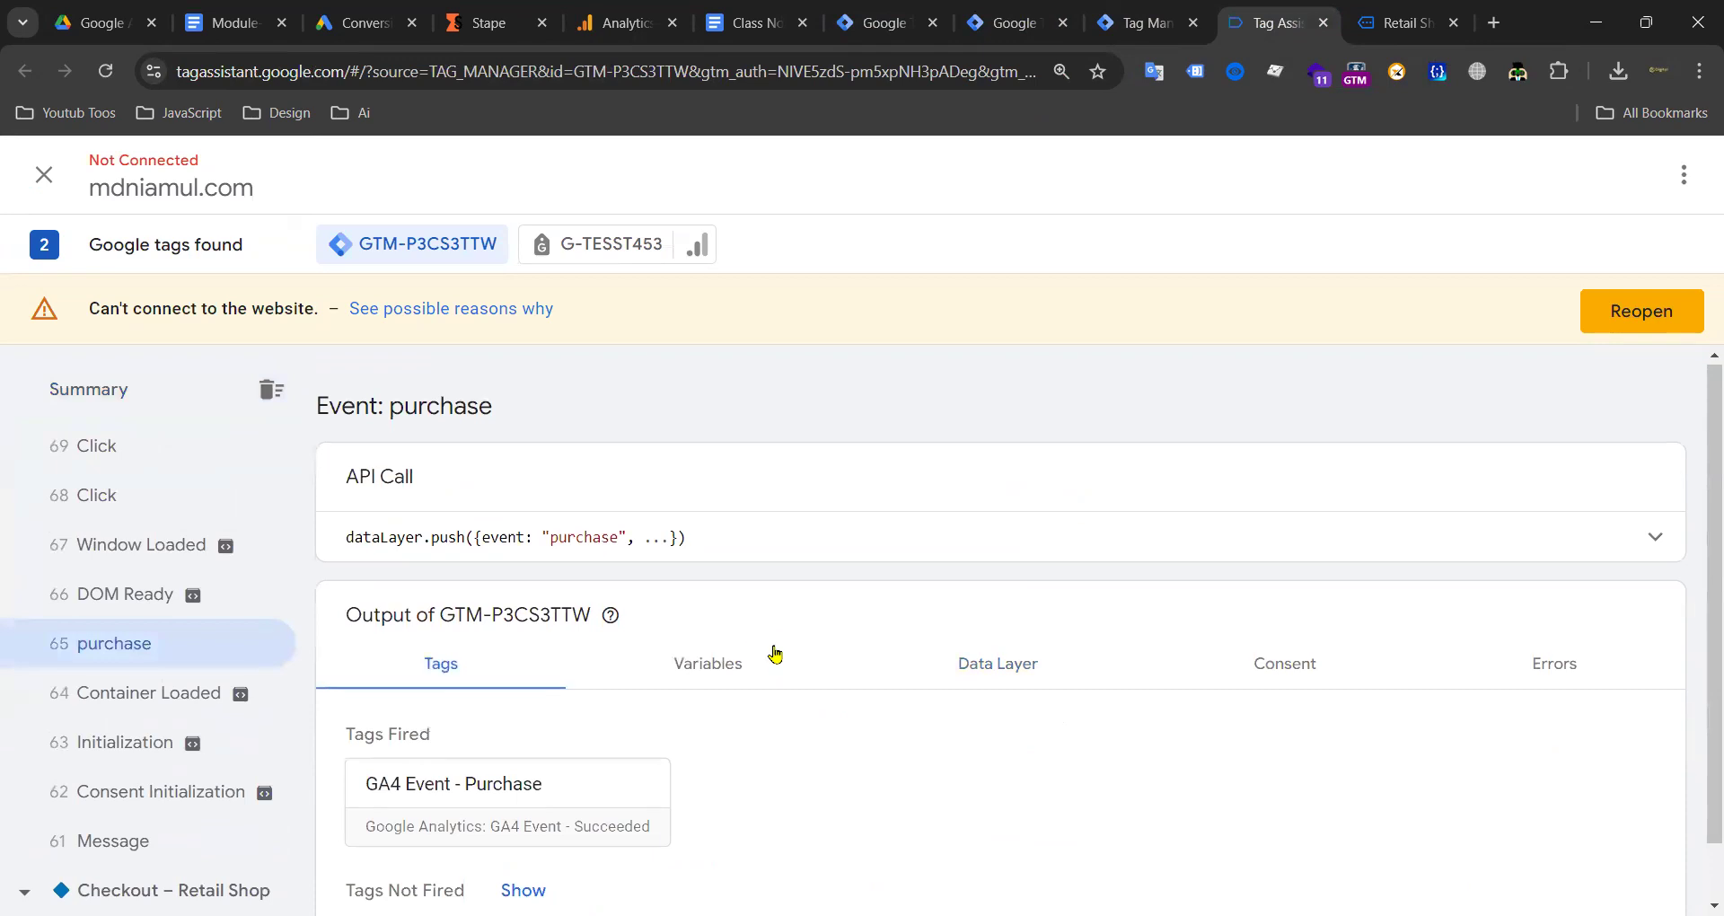
scroll(898, 575, "down", 1)
left_click(1021, 589)
Step: Review the purchase data layer values, including new_customer: false and transaction_id 805
scroll(658, 548, "down", 8)
scroll(538, 546, "down", 1)
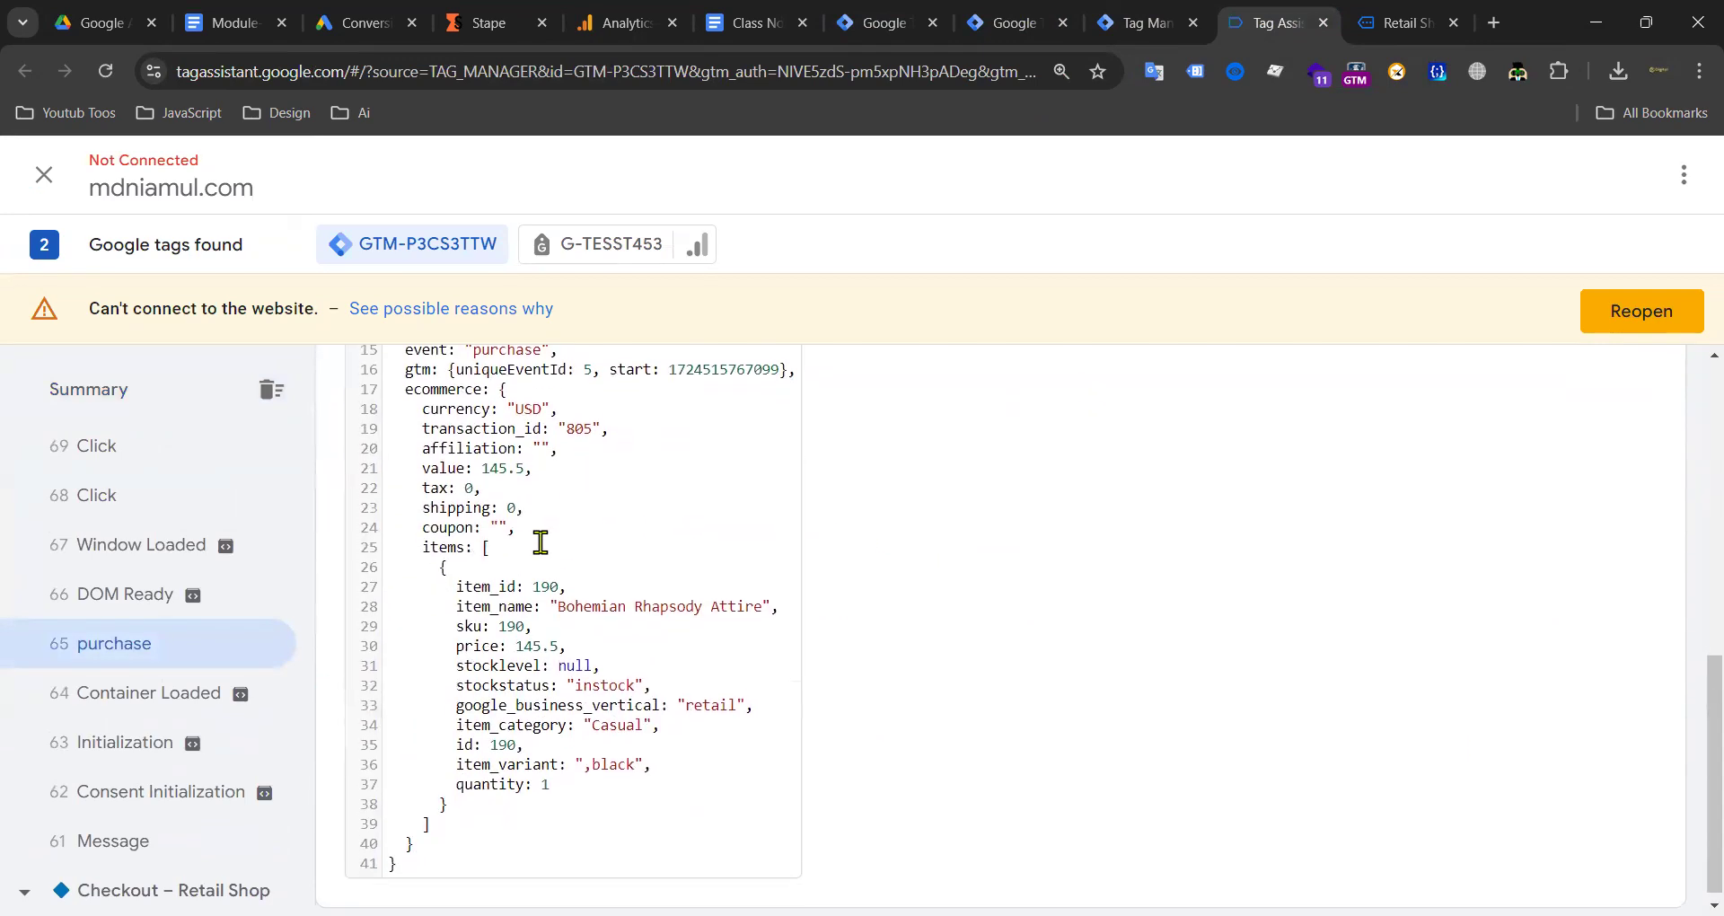
scroll(538, 548, "up", 6)
scroll(572, 569, "down", 3)
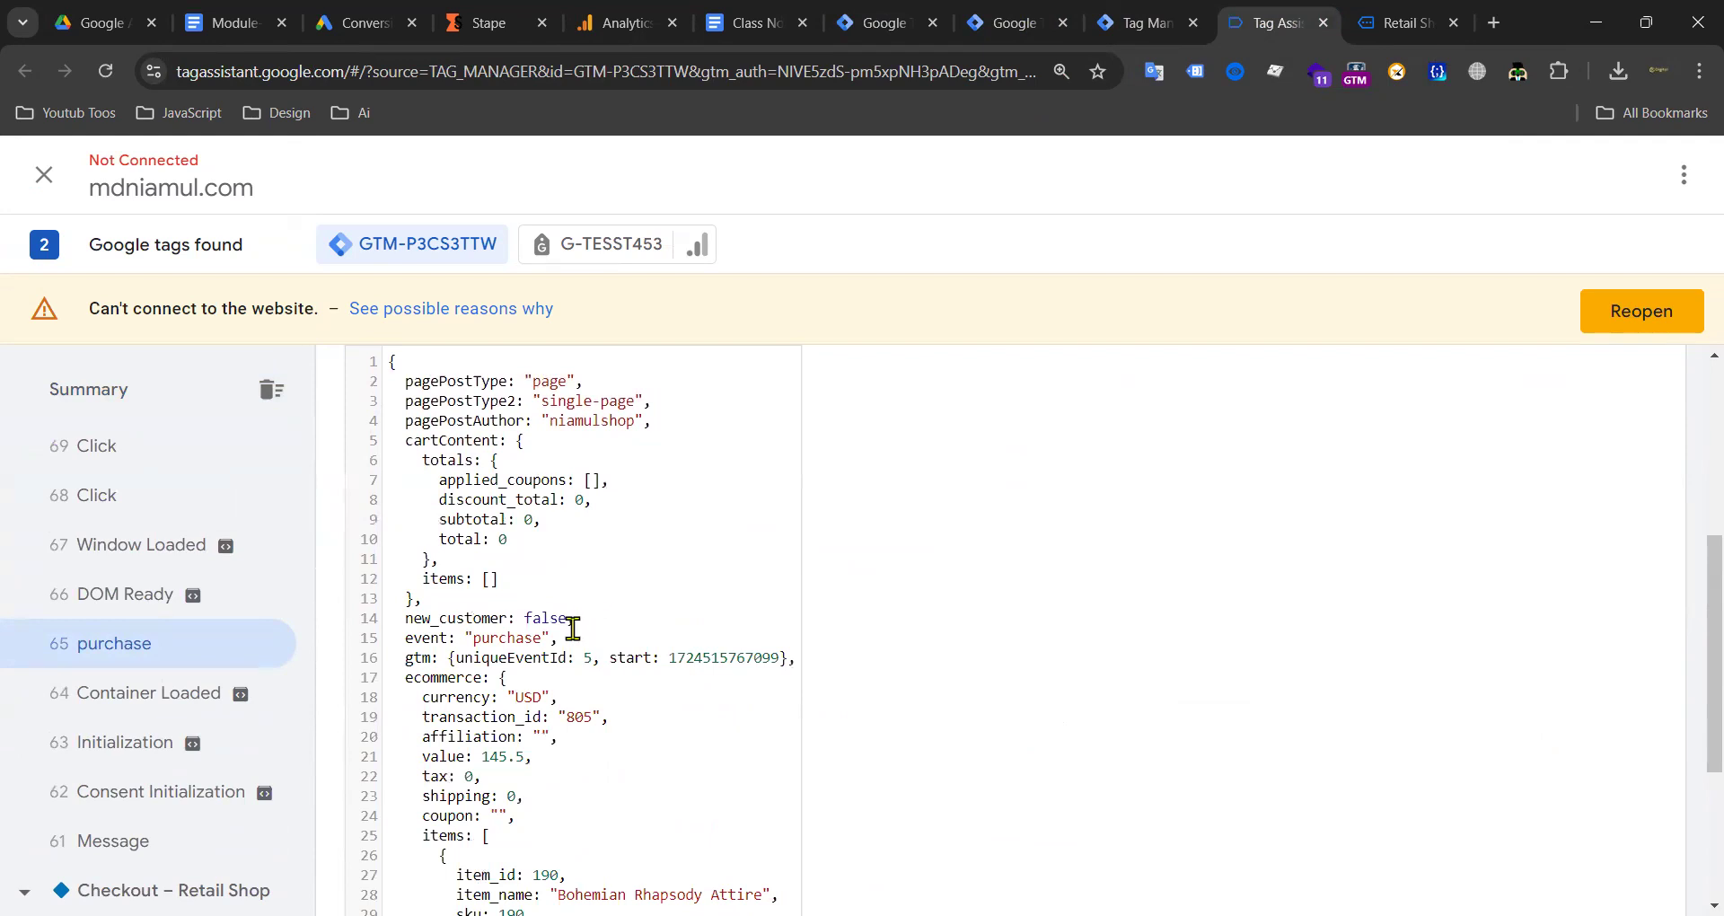
scroll(573, 628, "down", 2)
scroll(662, 589, "up", 6)
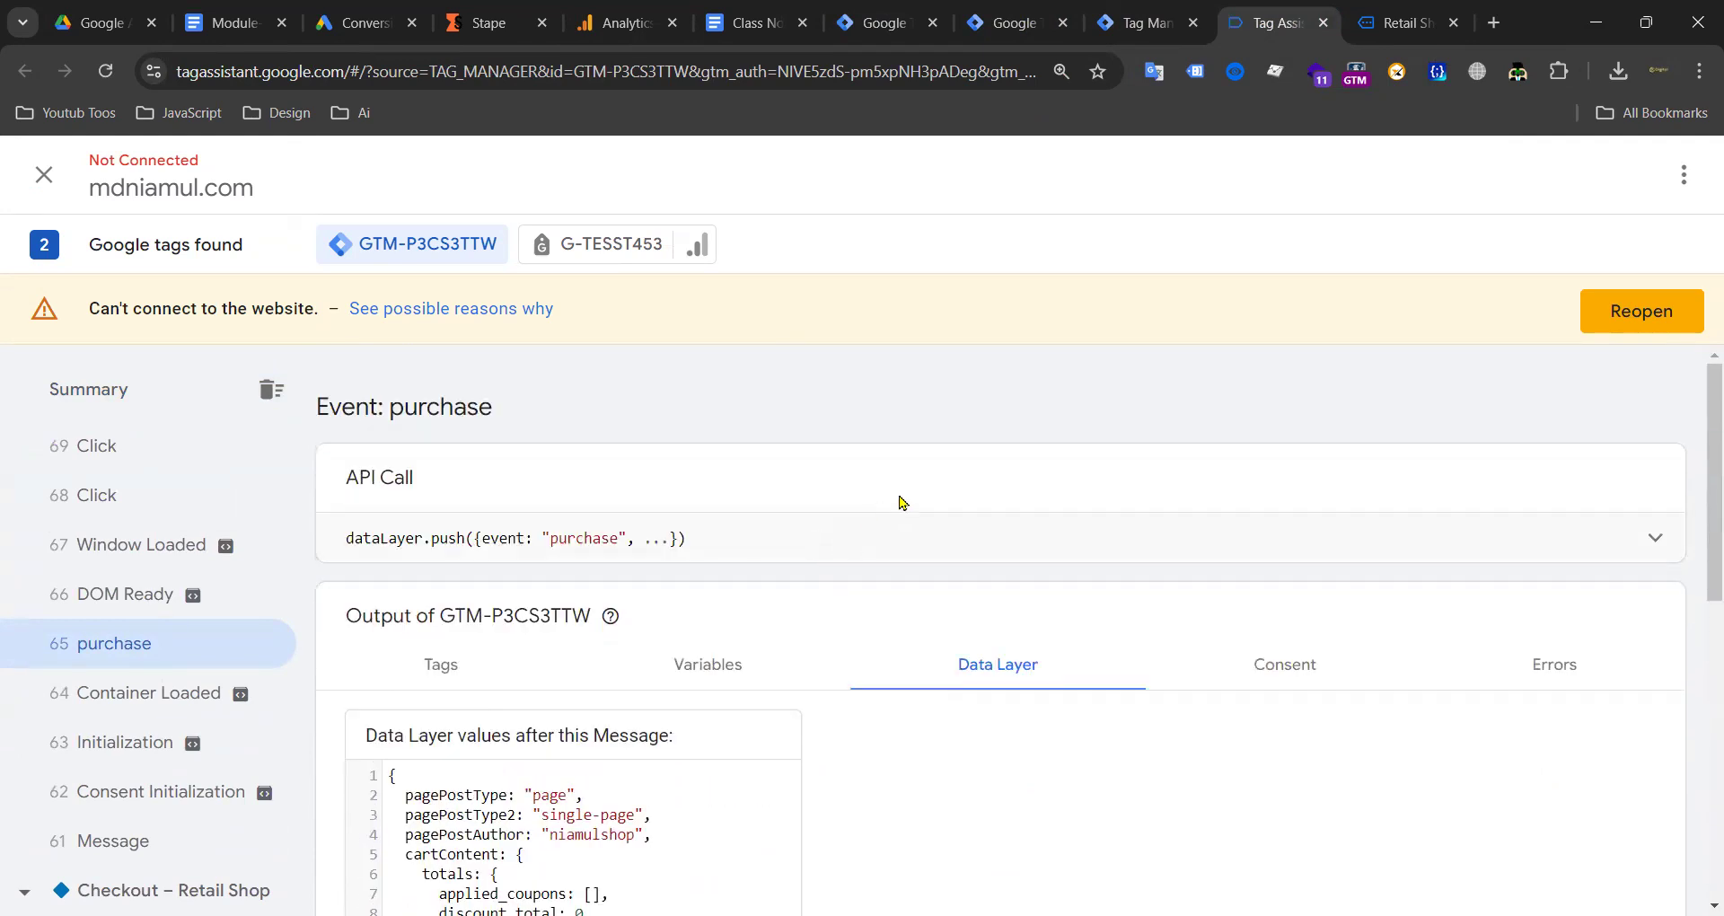
left_click(1596, 558)
scroll(685, 550, "down", 3)
scroll(1632, 578, "up", 3)
left_click(1657, 546)
scroll(839, 558, "down", 5)
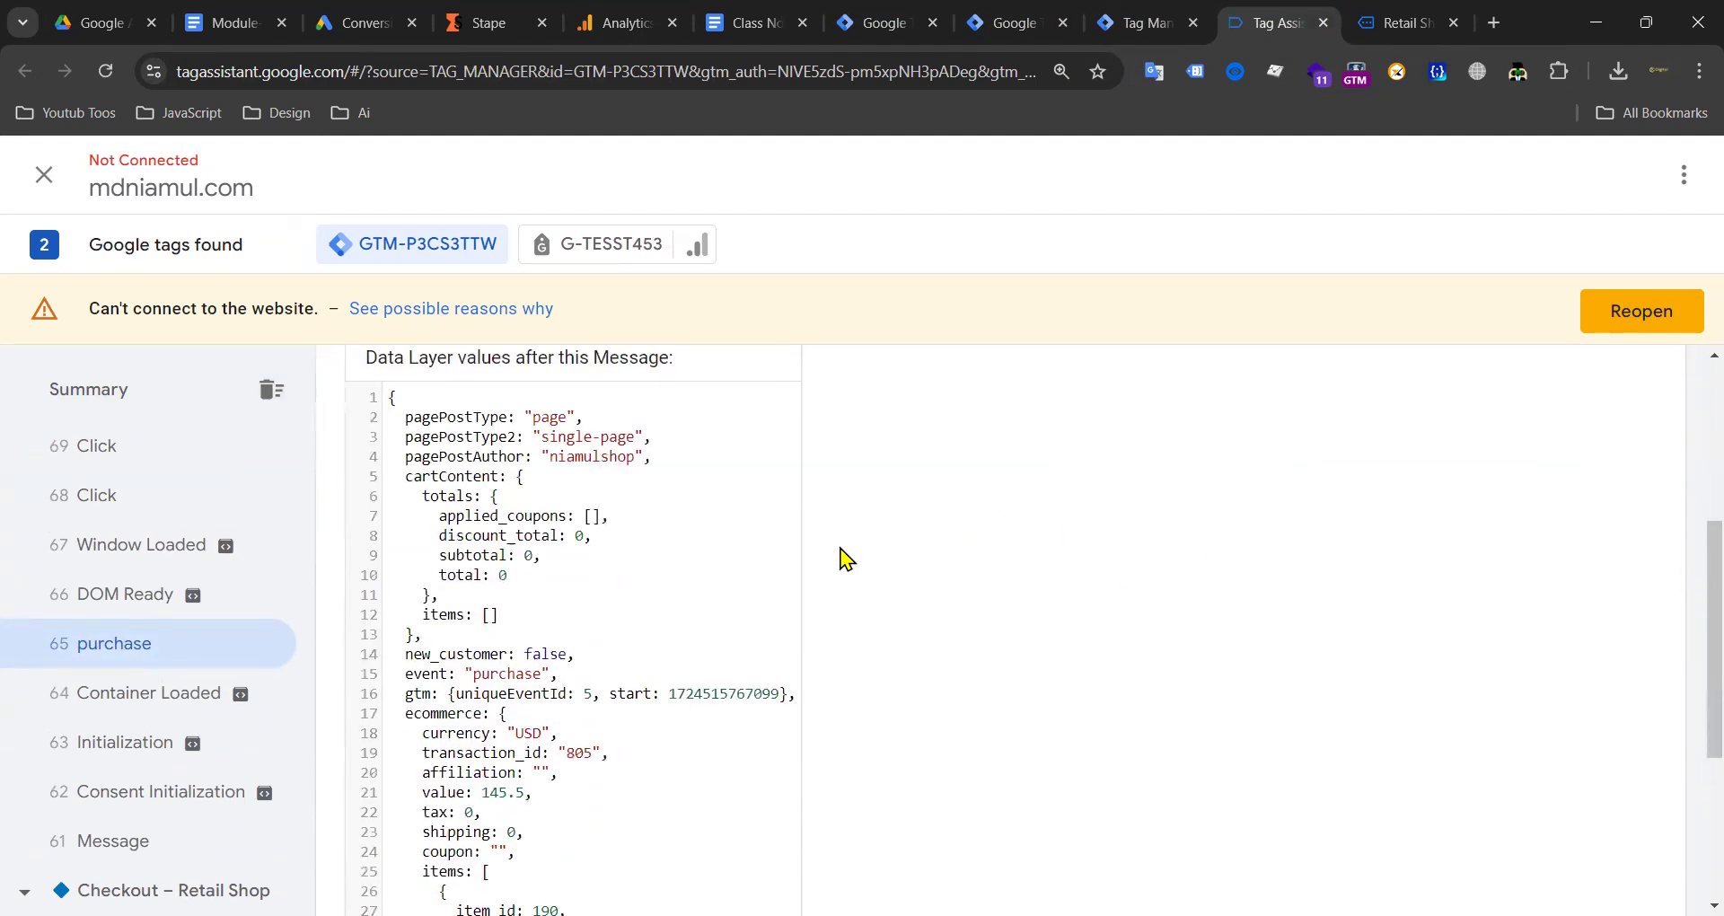
scroll(543, 571, "down", 2)
scroll(546, 569, "up", 5)
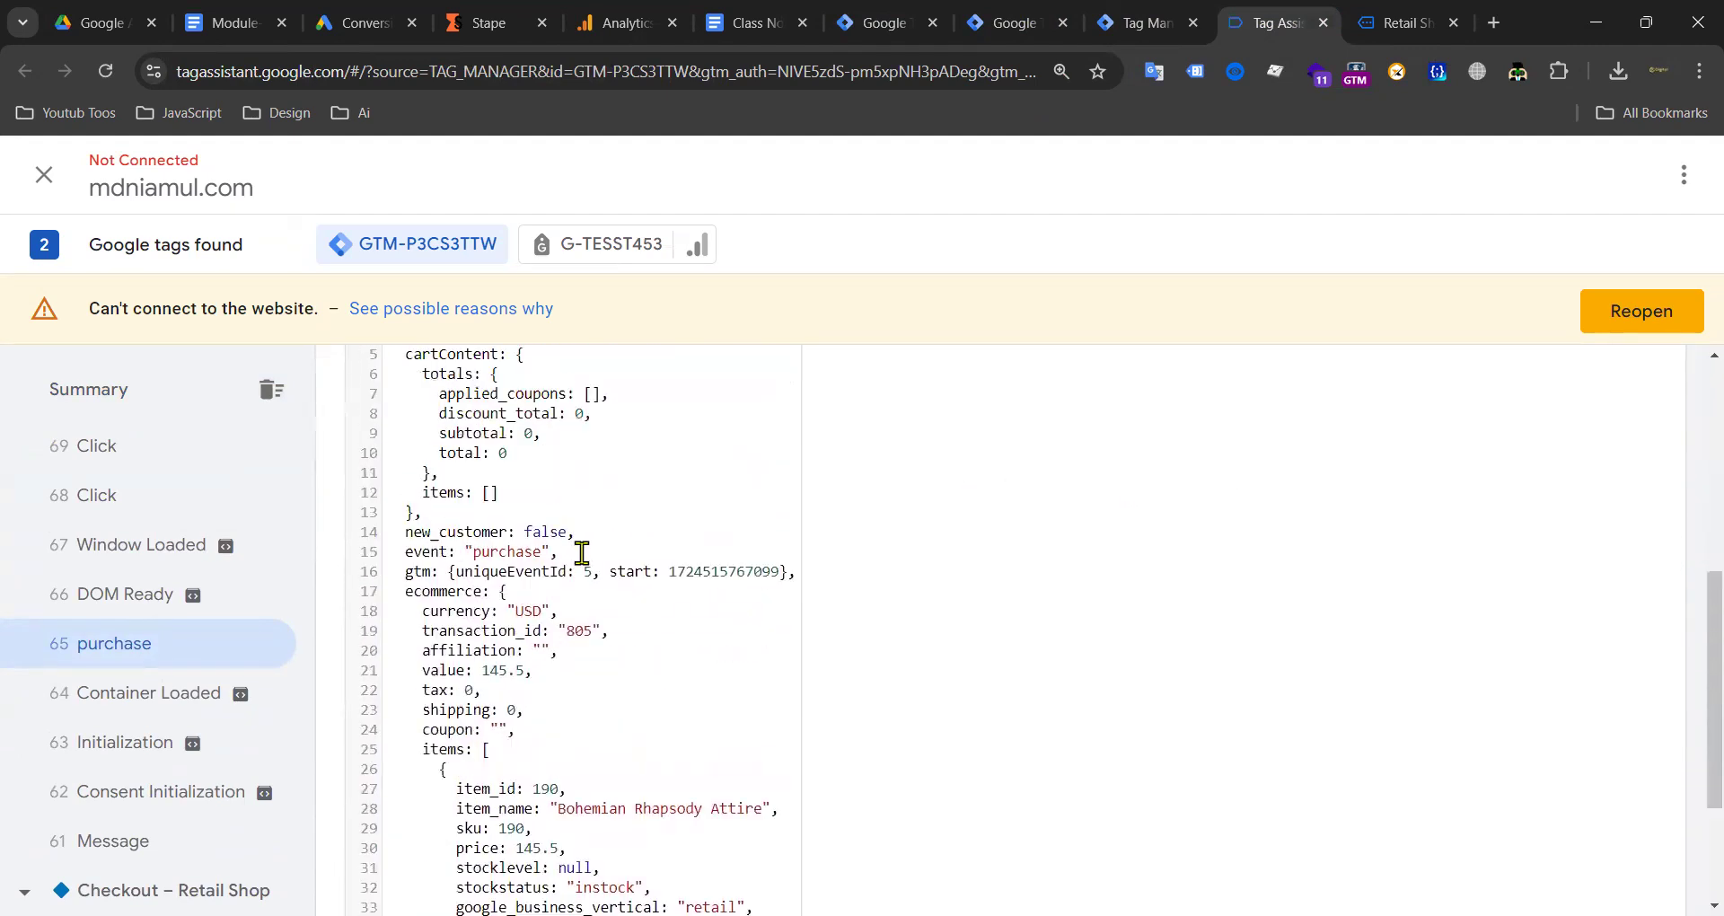
scroll(603, 521, "up", 3)
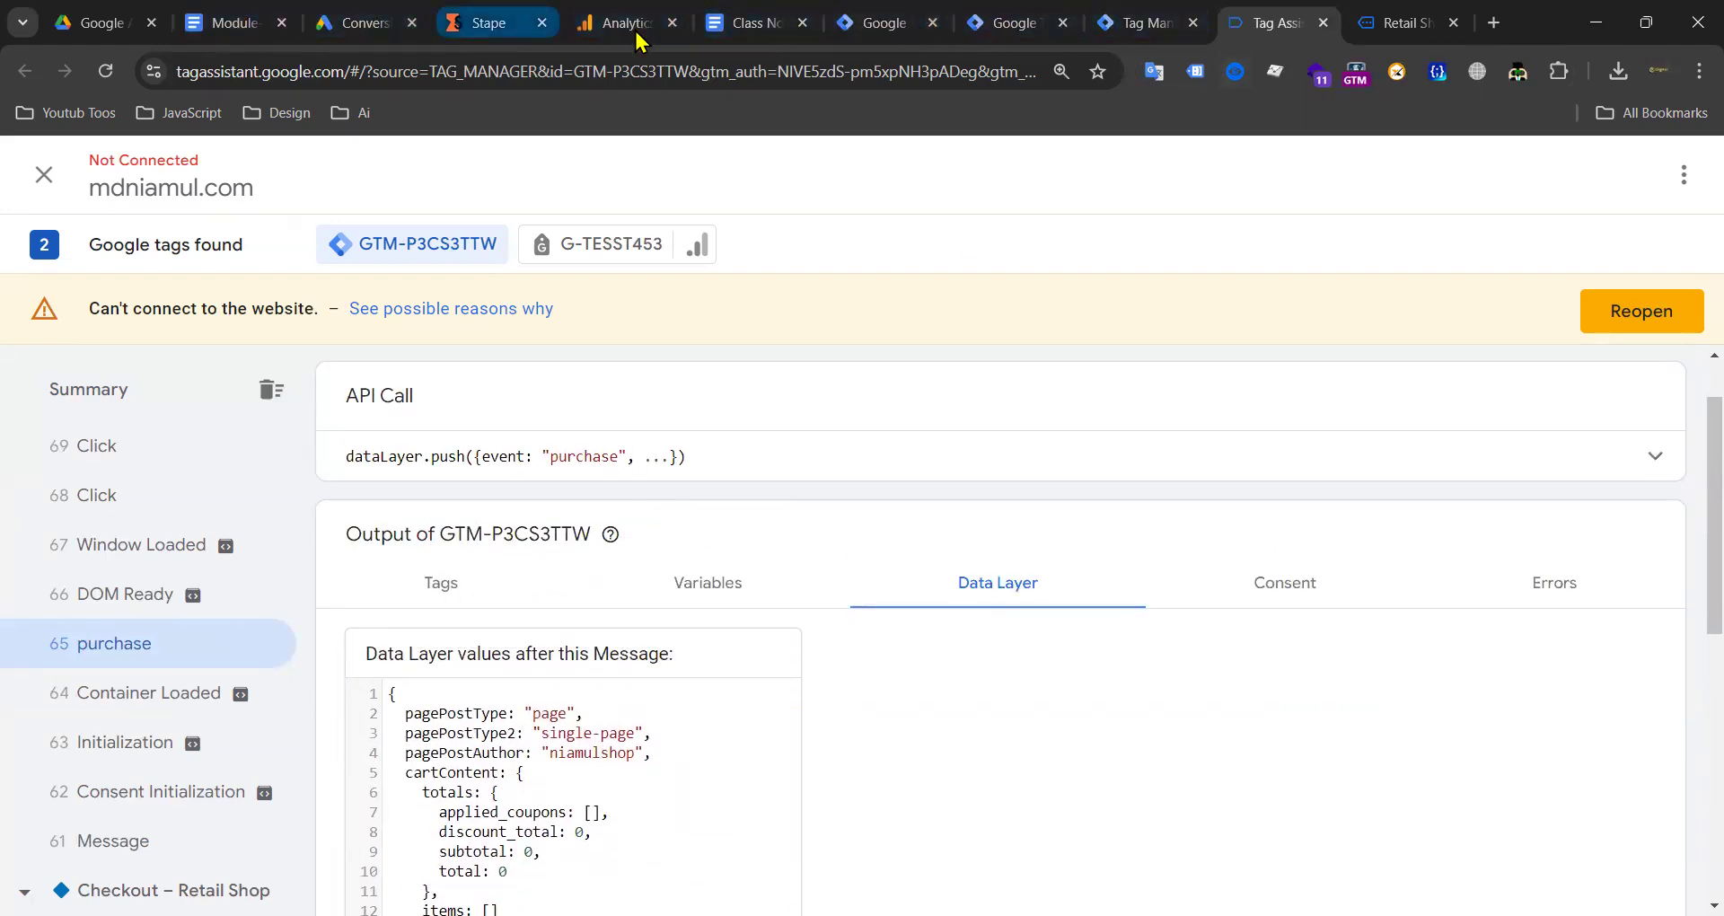
Step: Open the Retail Shop WordPress dashboard in a new tab beside the Stape tab
left_click(1494, 22)
type("s")
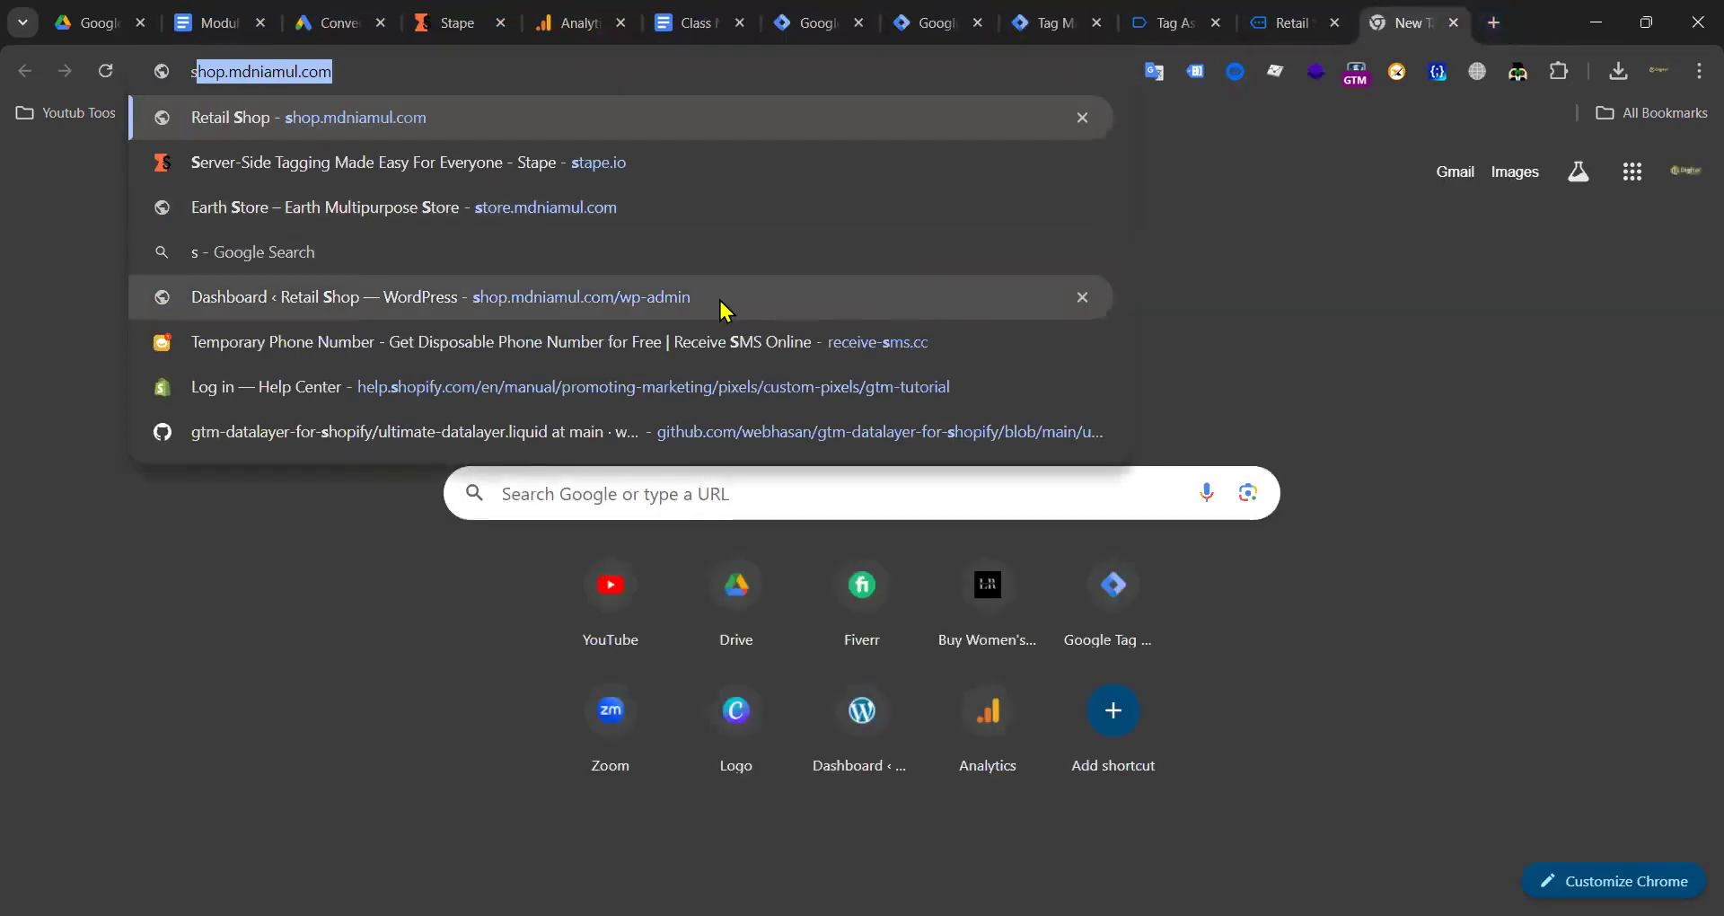
left_click(721, 310)
left_click_drag(1416, 23, 579, 18)
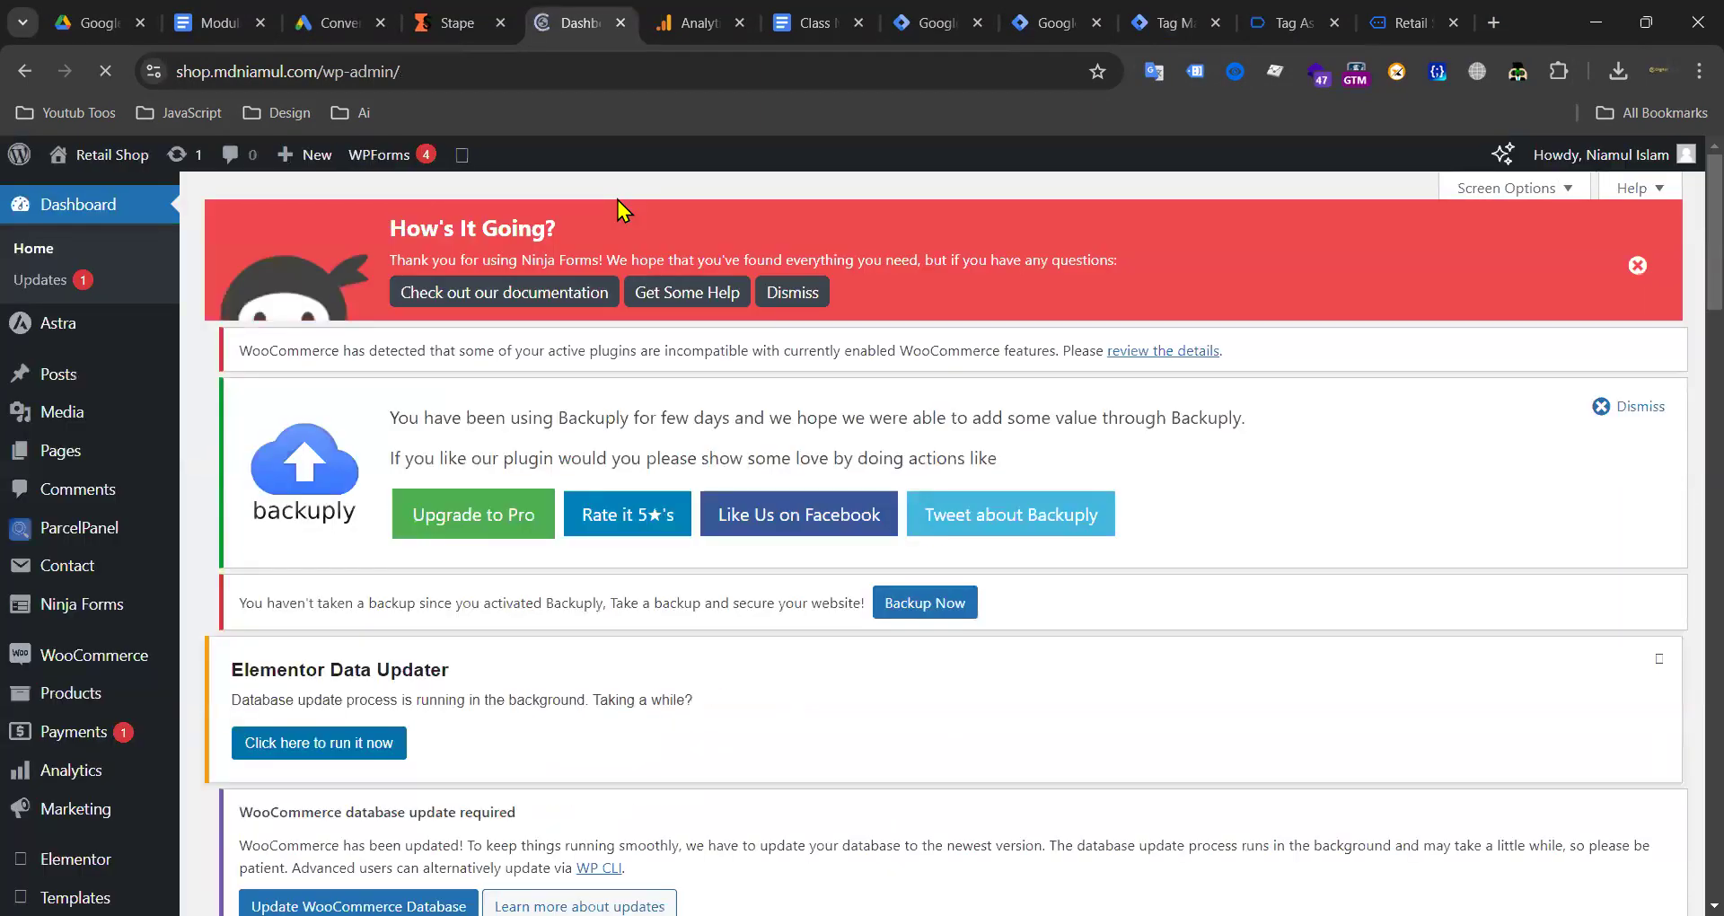
Step: Go to the Google Tag Manager plugin's Integration > WooCommerce settings
scroll(103, 664, "down", 5)
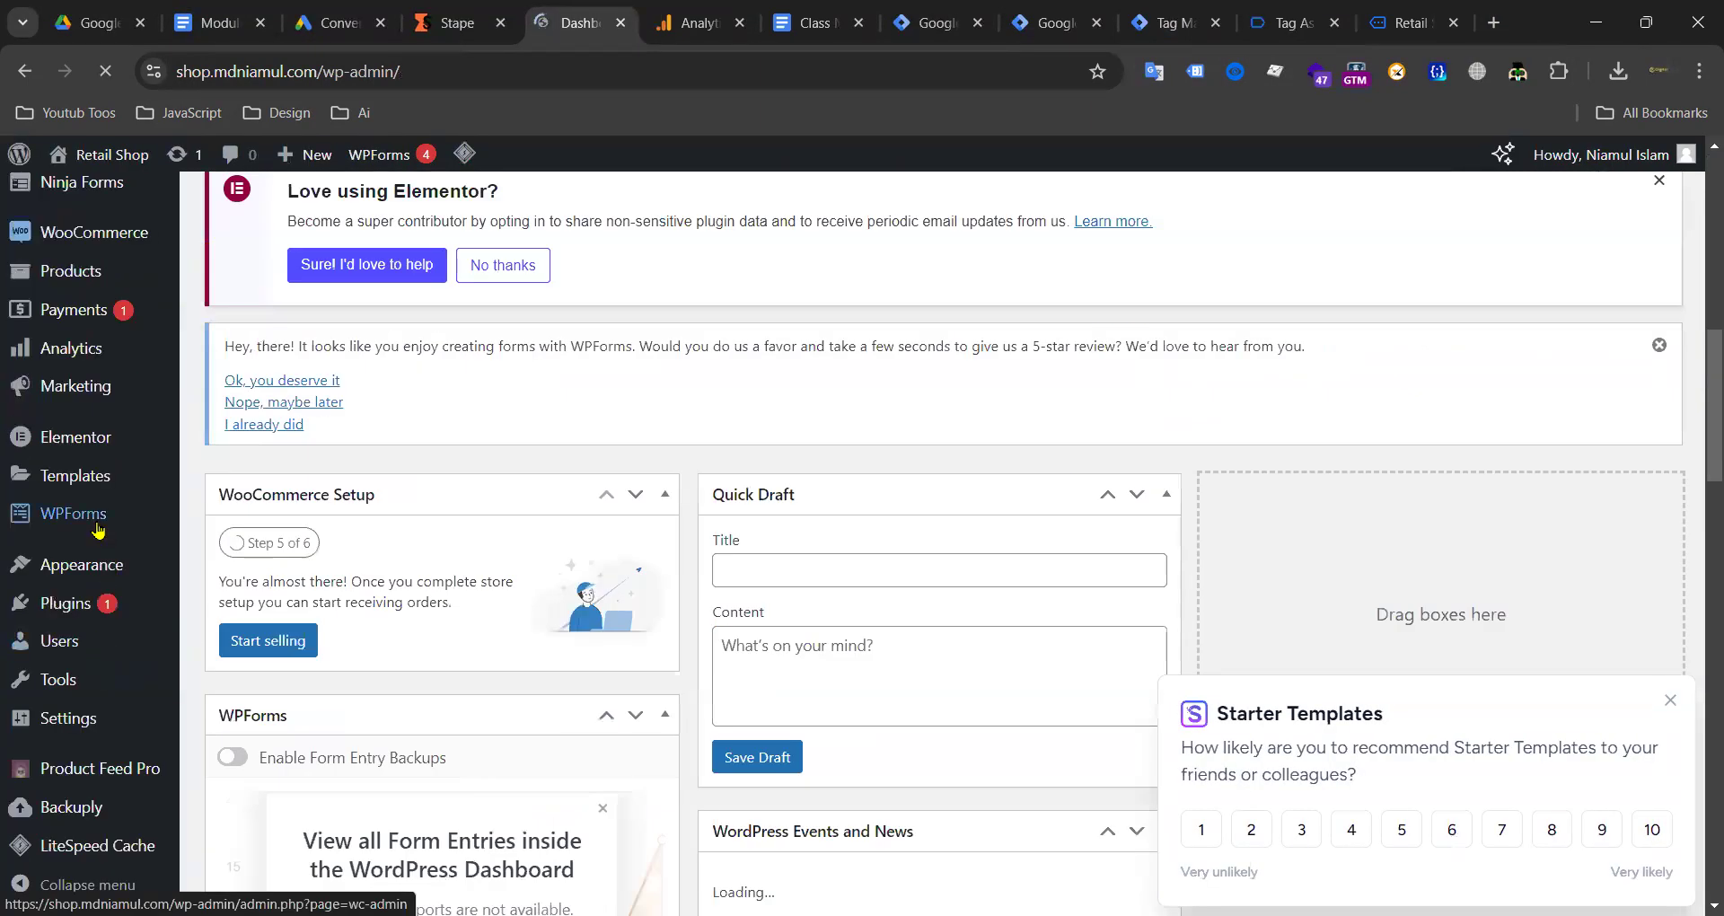
scroll(75, 746, "down", 2)
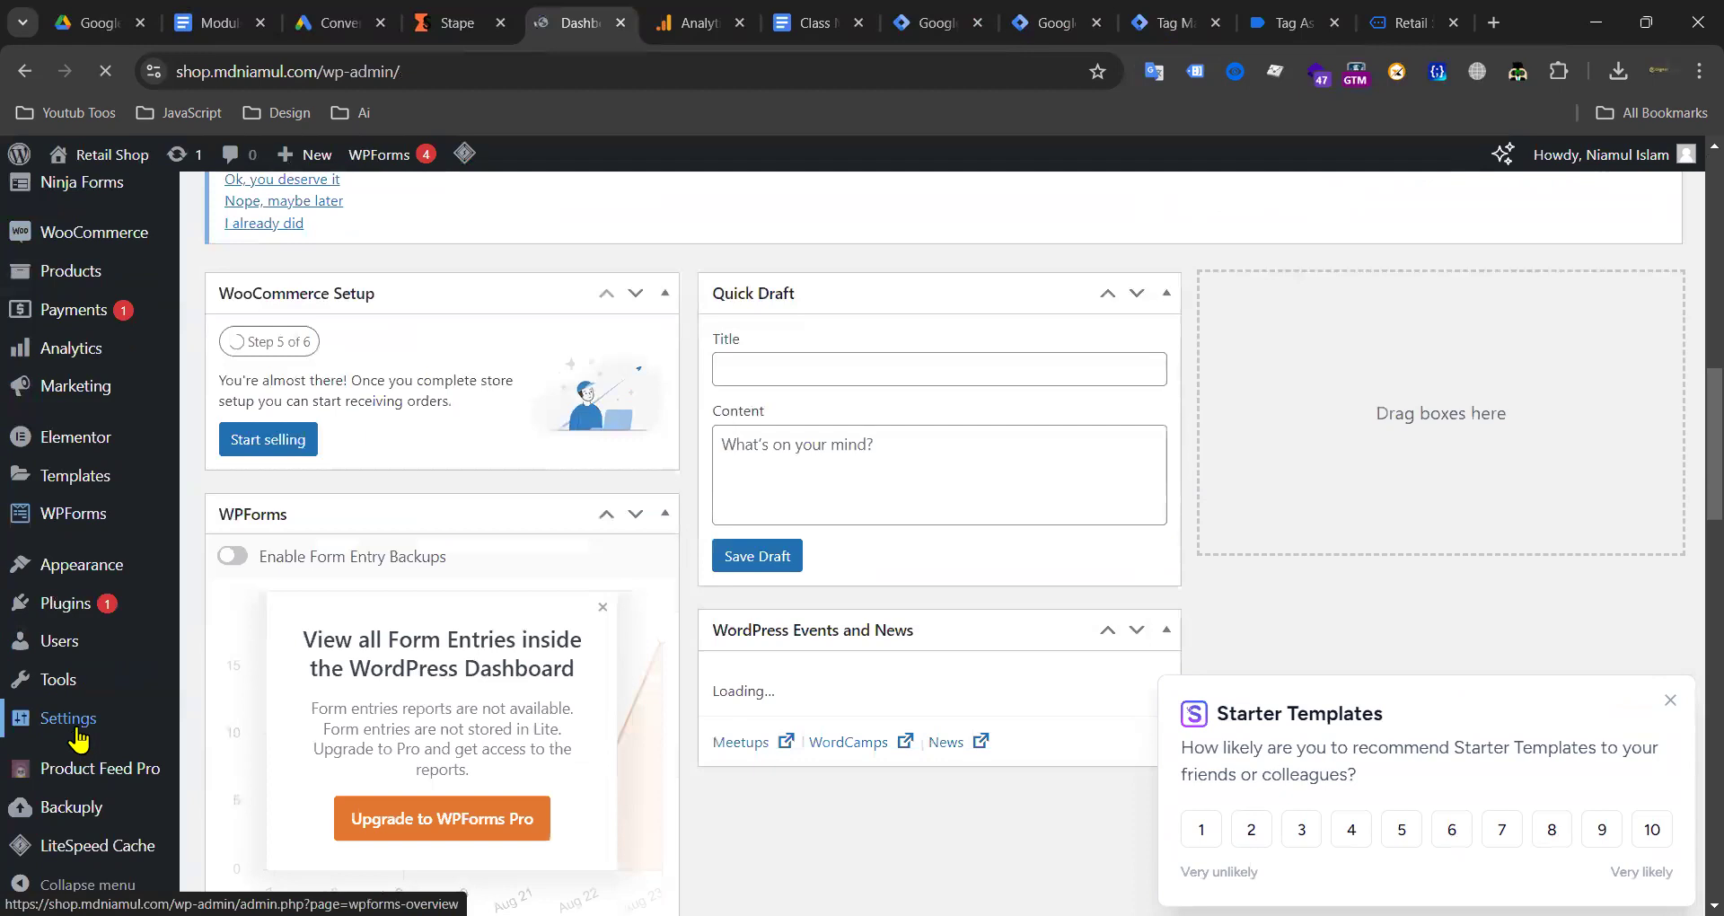
scroll(272, 828, "down", 1)
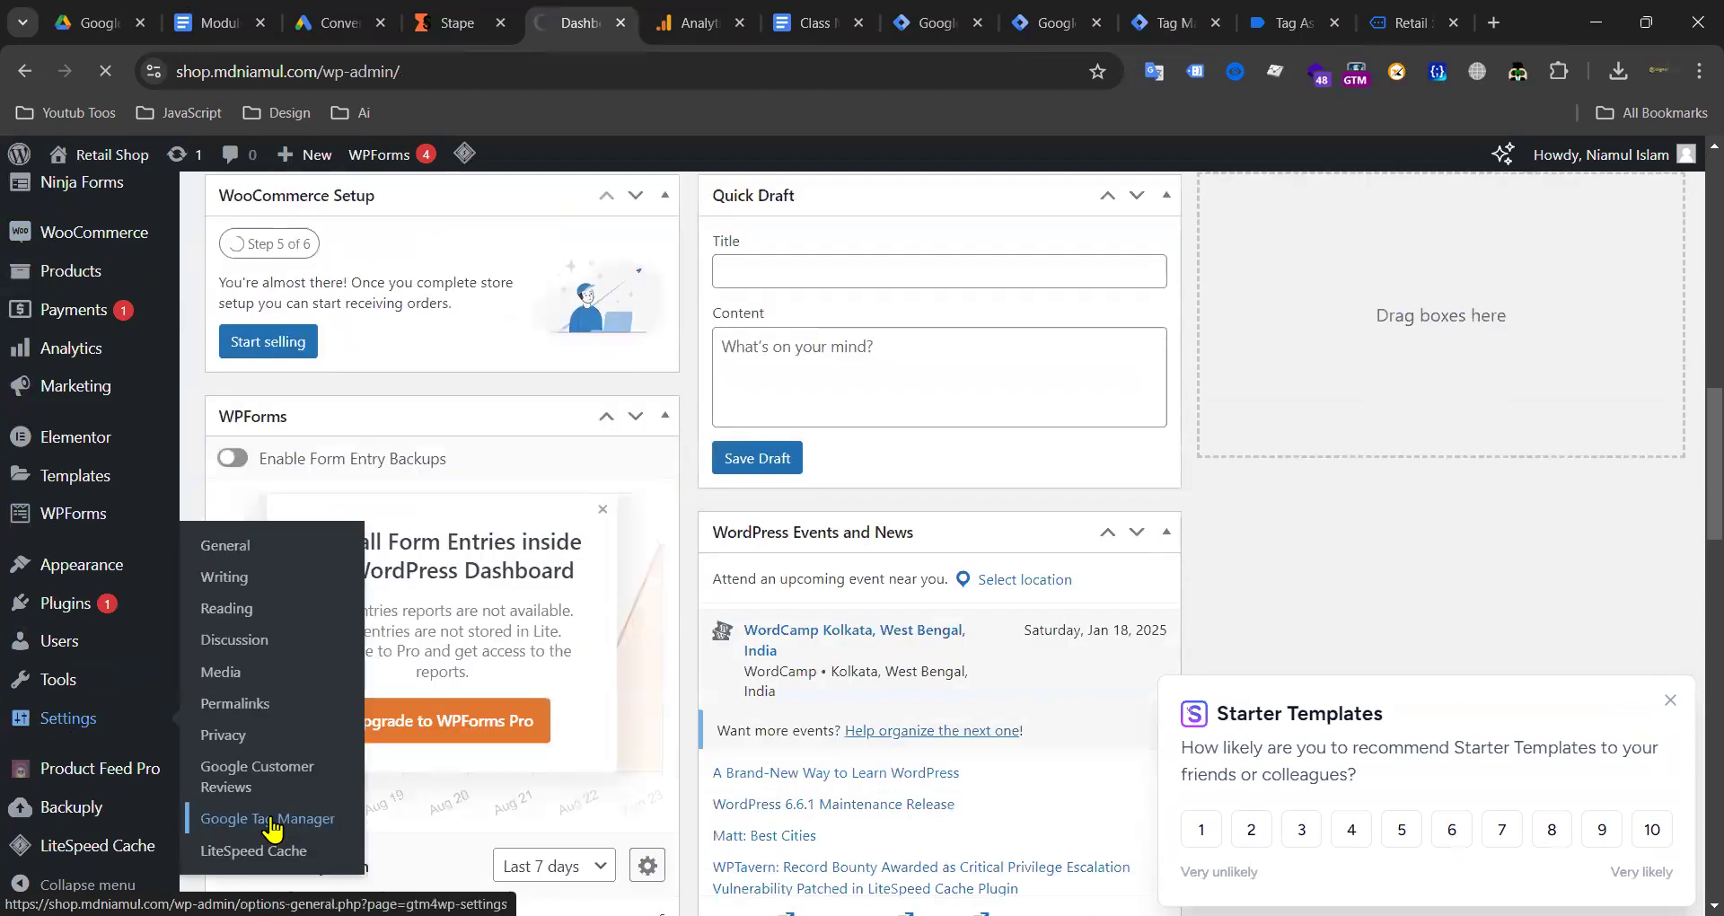
left_click(273, 828)
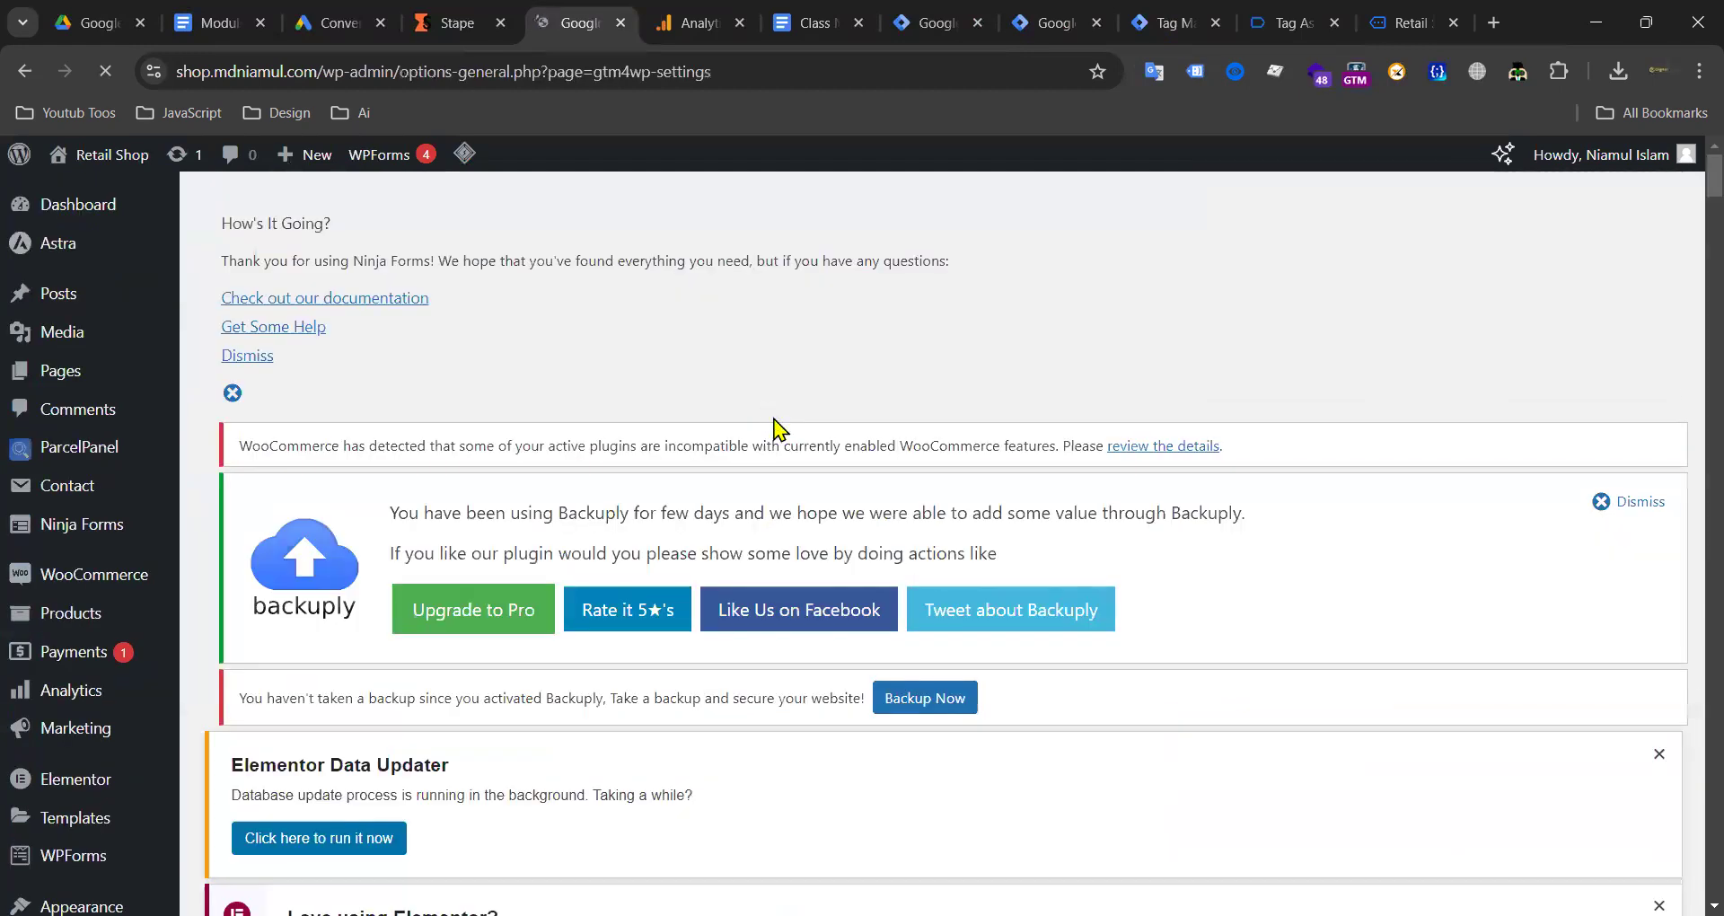
scroll(790, 476, "down", 7)
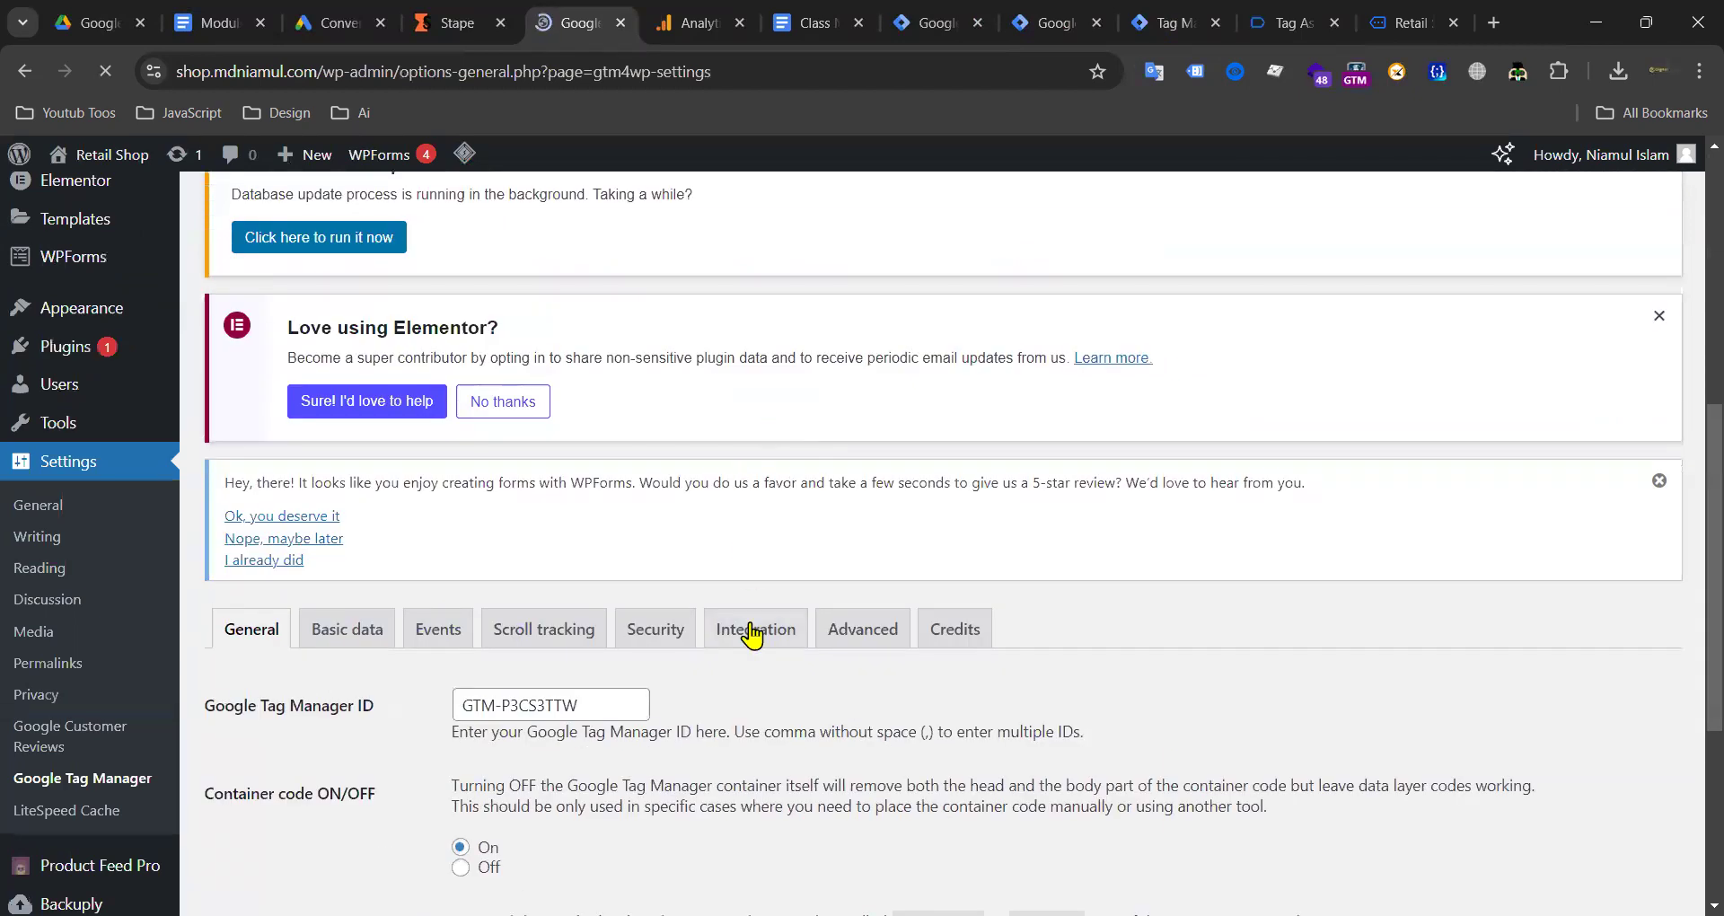
left_click(753, 632)
scroll(539, 584, "down", 1)
left_click(404, 569)
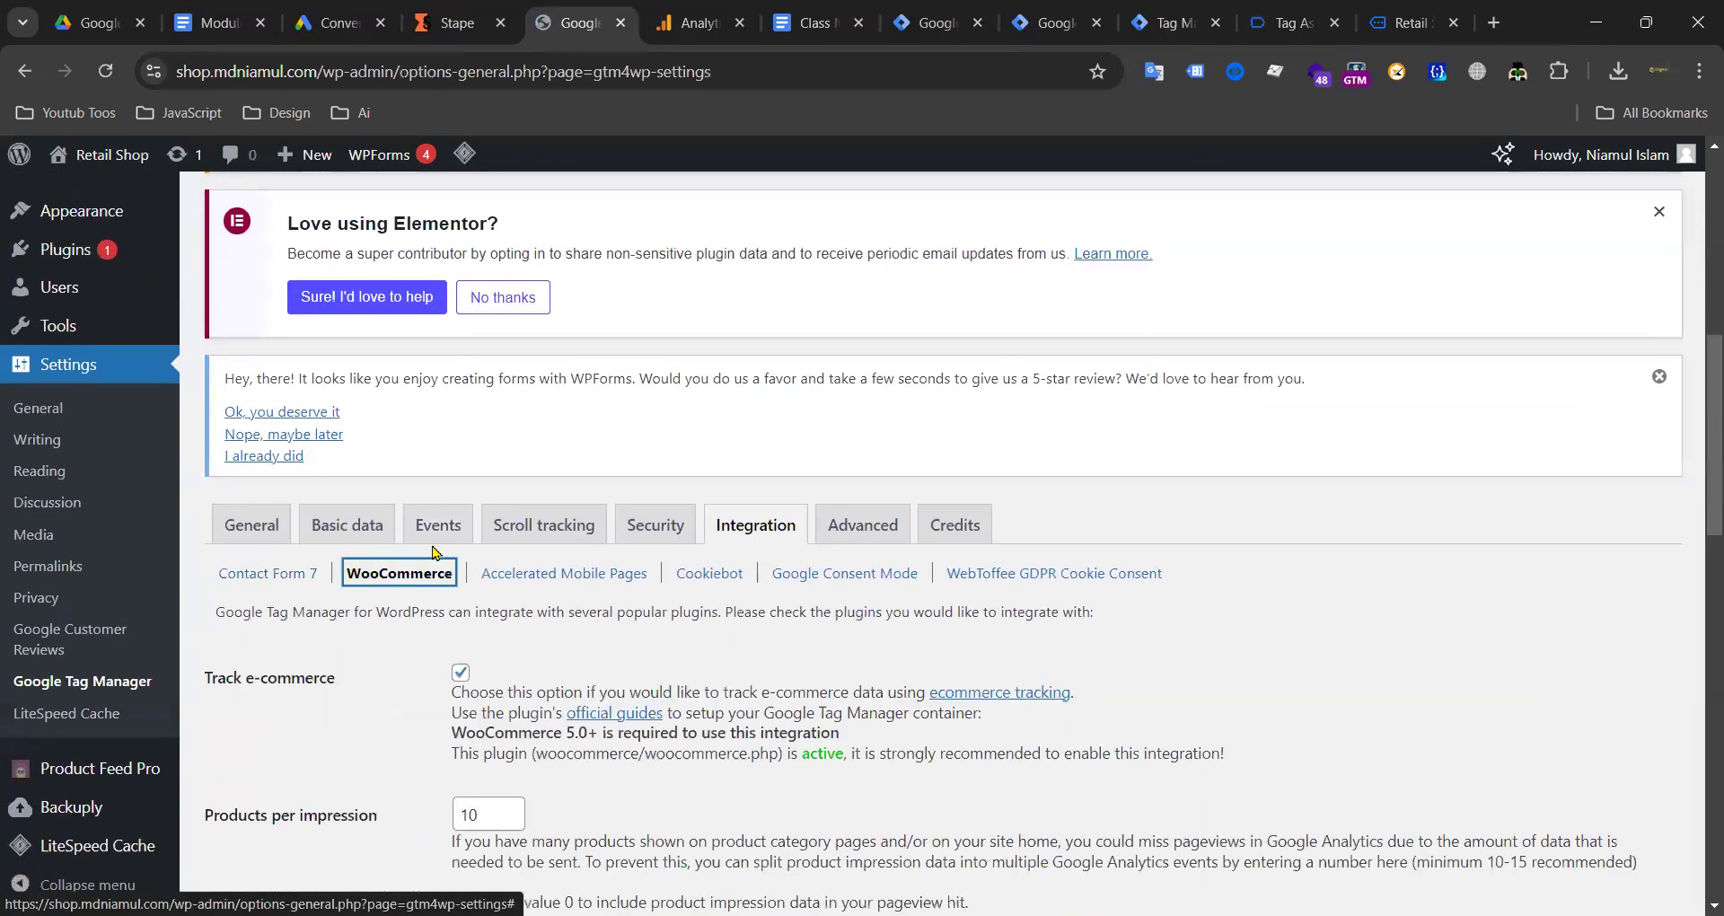
scroll(503, 557, "down", 4)
scroll(562, 565, "down", 2)
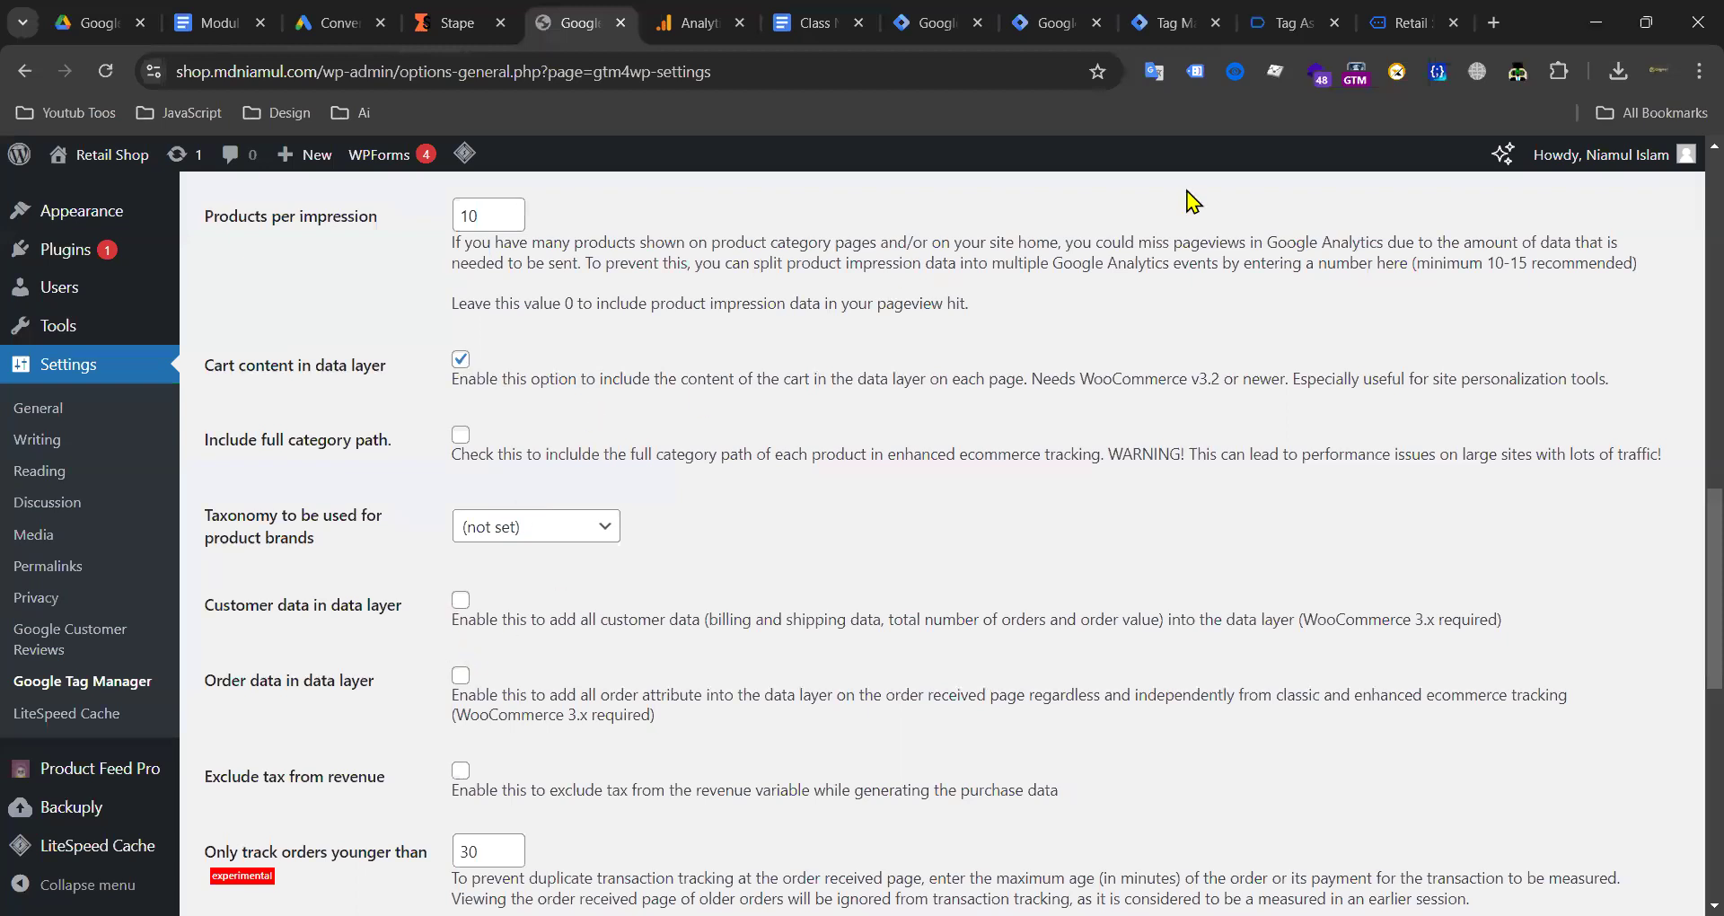
Step: Browse the Click, Window Loaded, DOM Ready, purchase, Container Loaded and Initialization events in Tag Assistant
left_click(1298, 23)
scroll(557, 461, "down", 4)
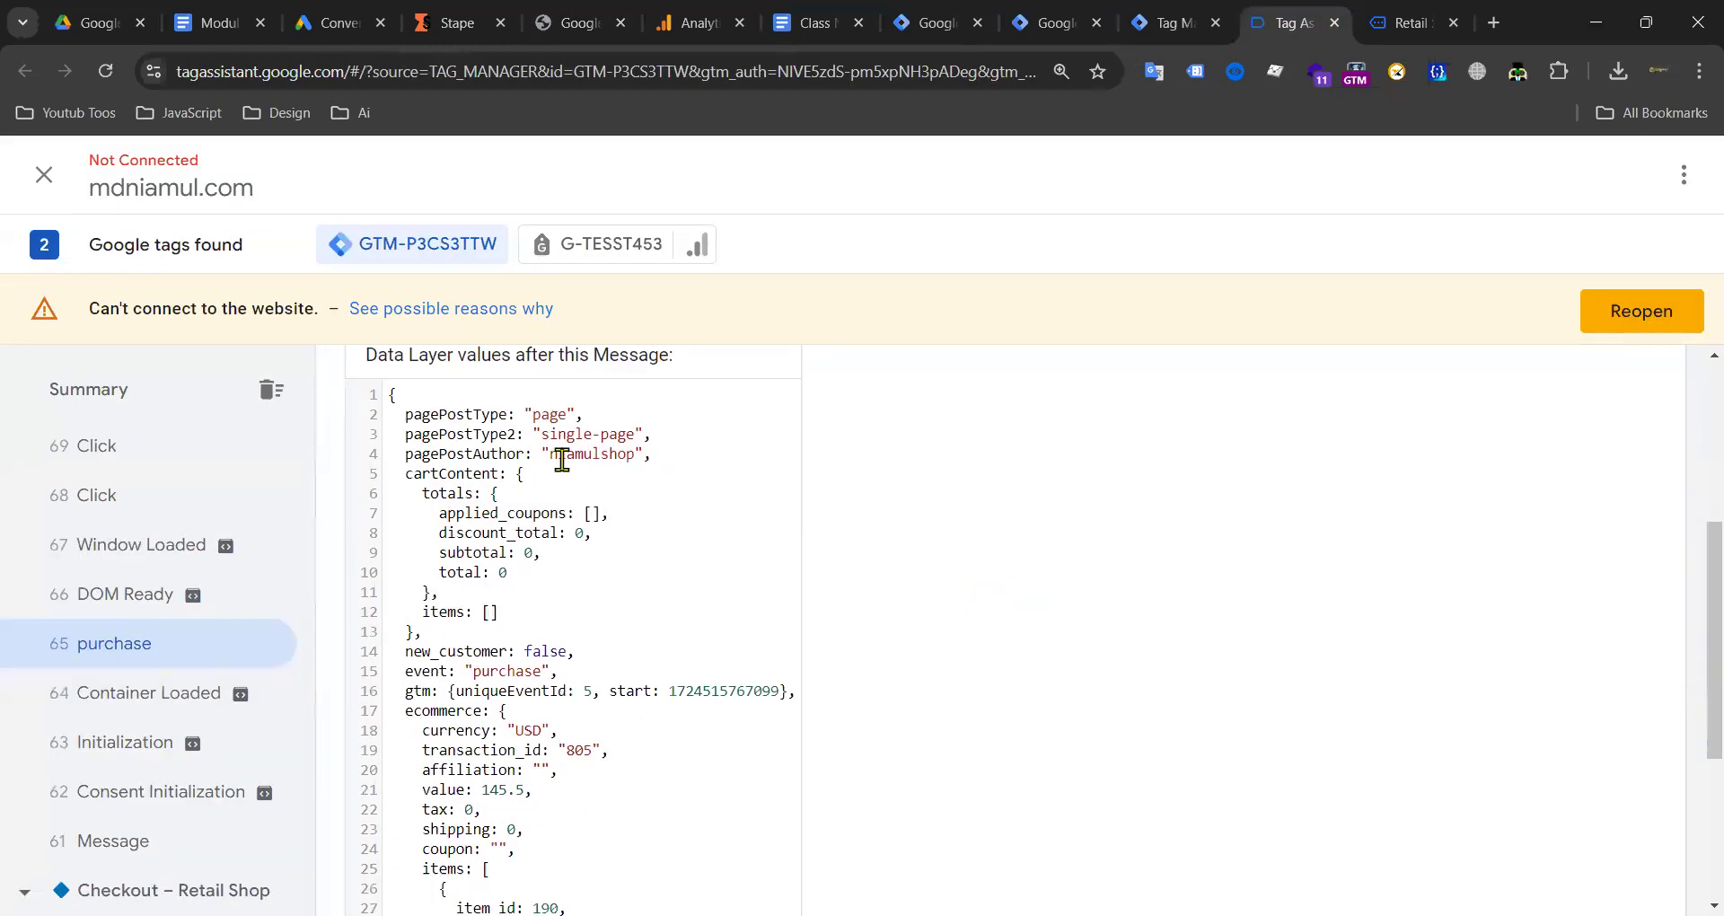
scroll(561, 459, "down", 4)
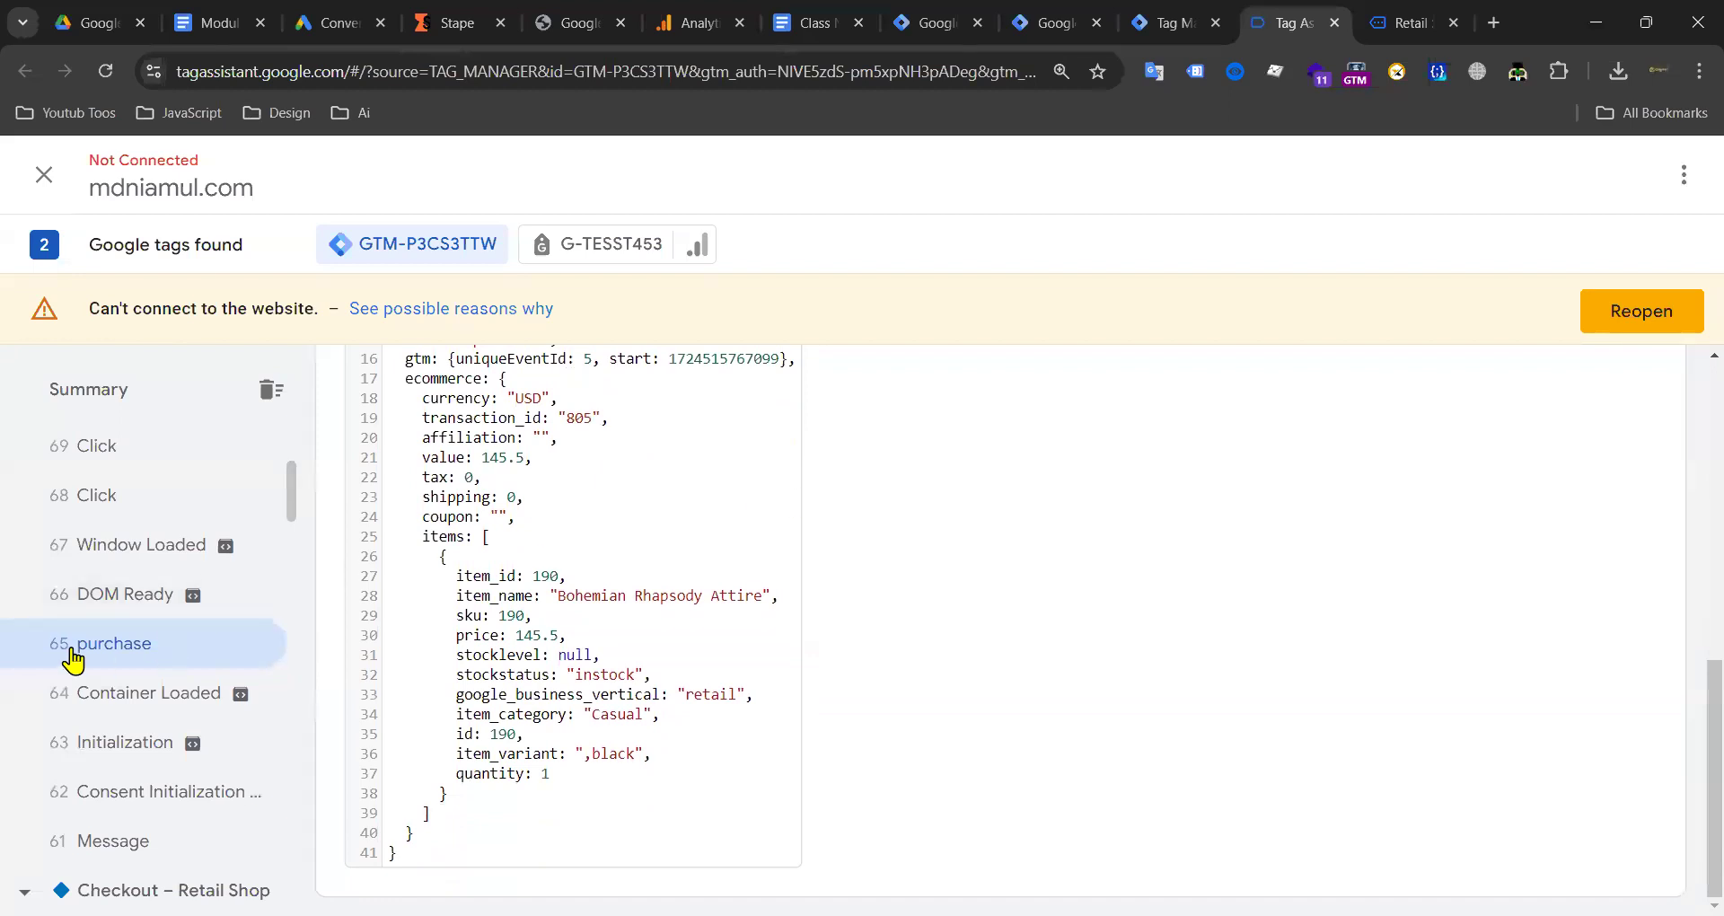
left_click(106, 499)
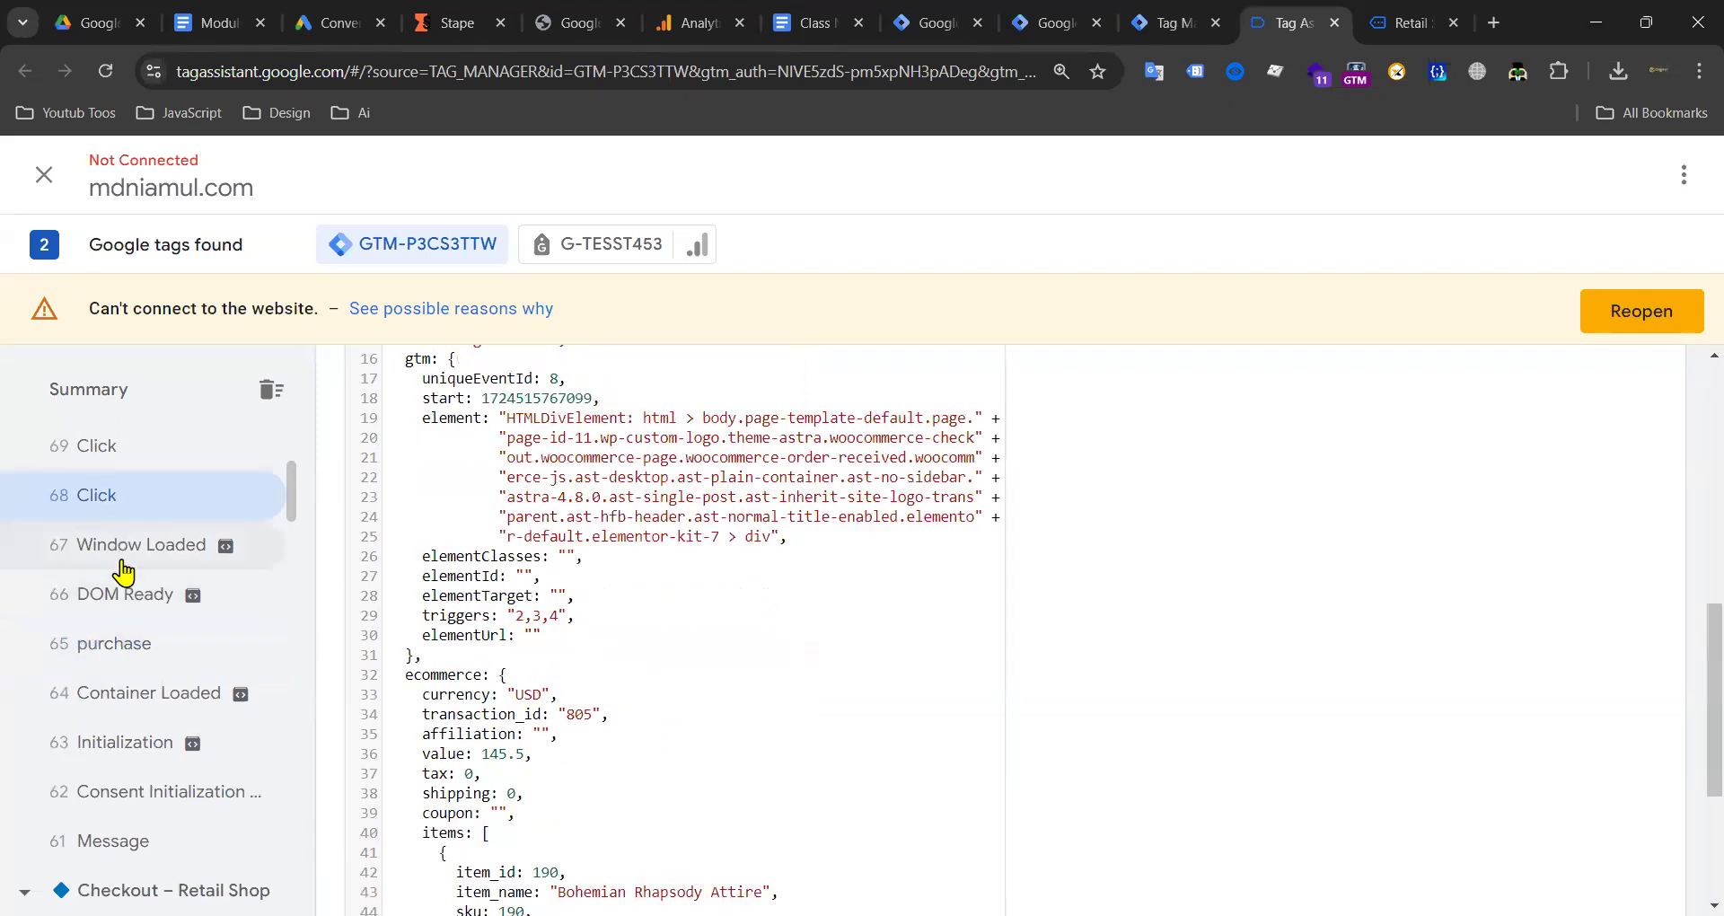
scroll(546, 584, "up", 7)
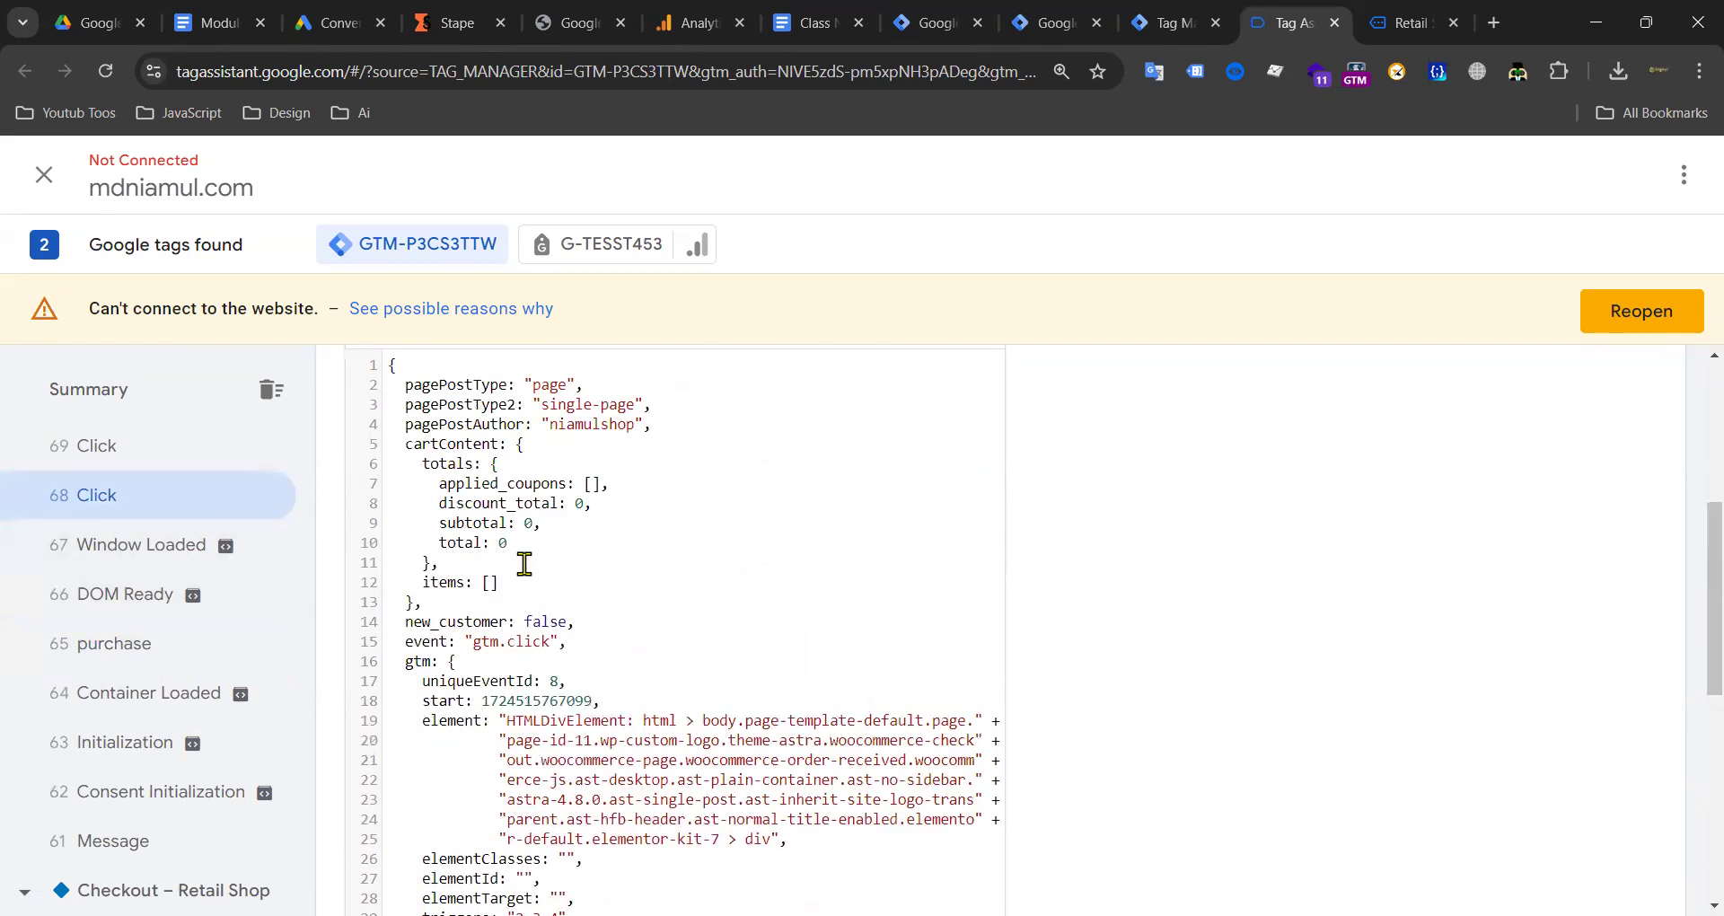
scroll(525, 564, "up", 3)
left_click(135, 545)
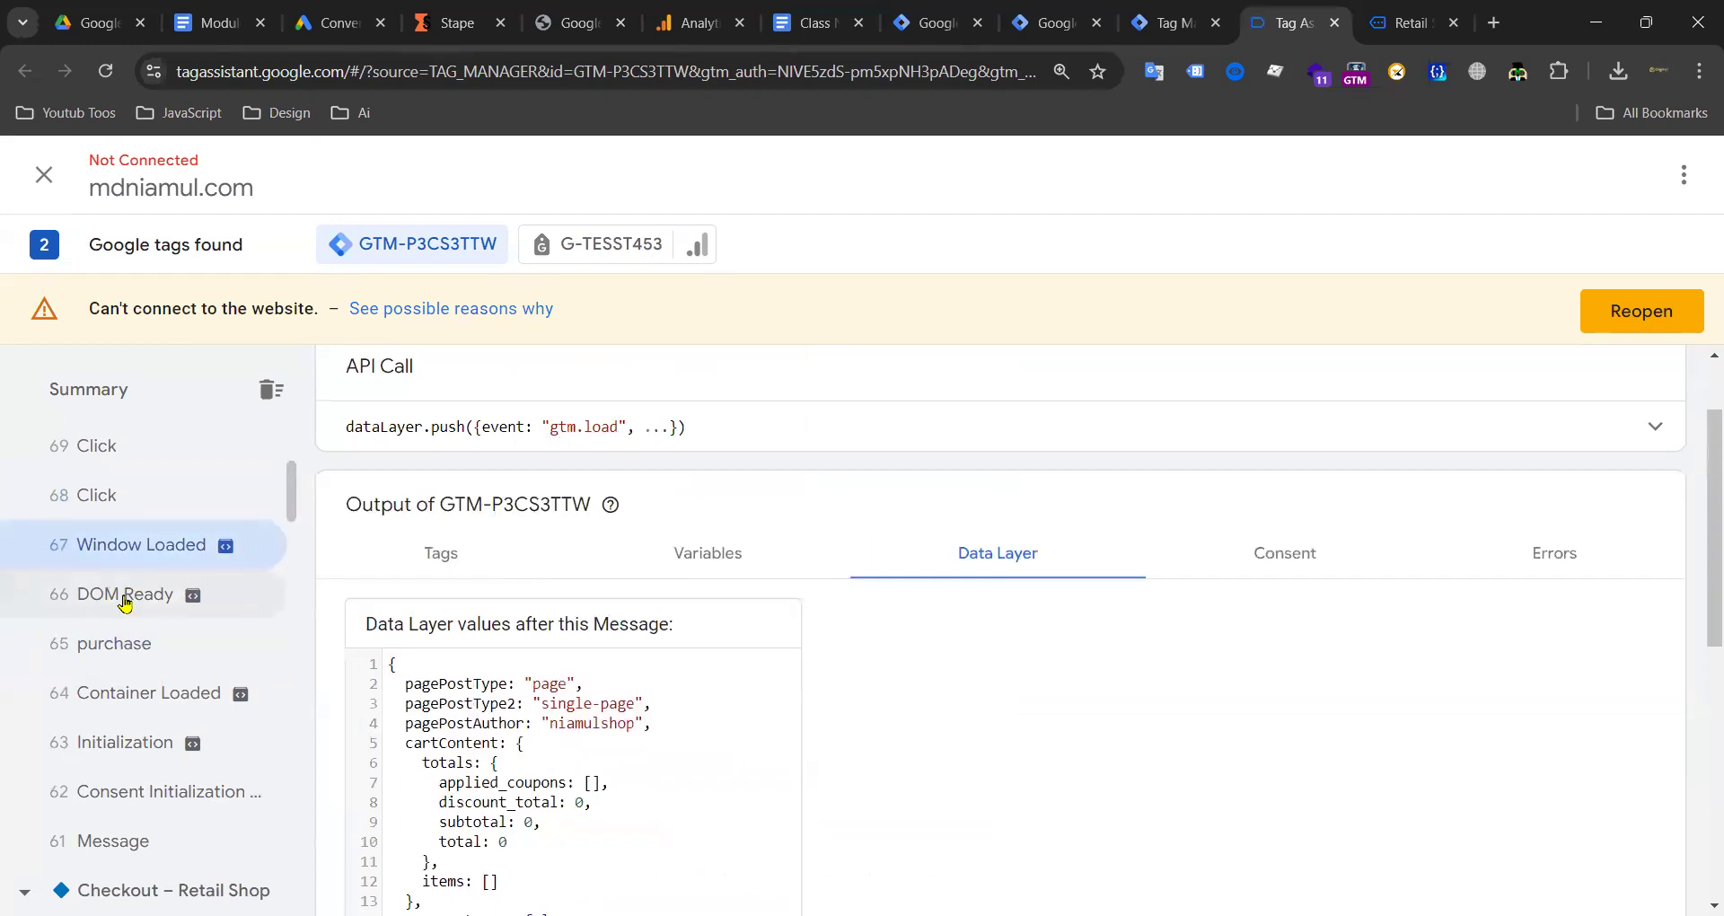
left_click(126, 594)
left_click(126, 643)
scroll(605, 623, "down", 7)
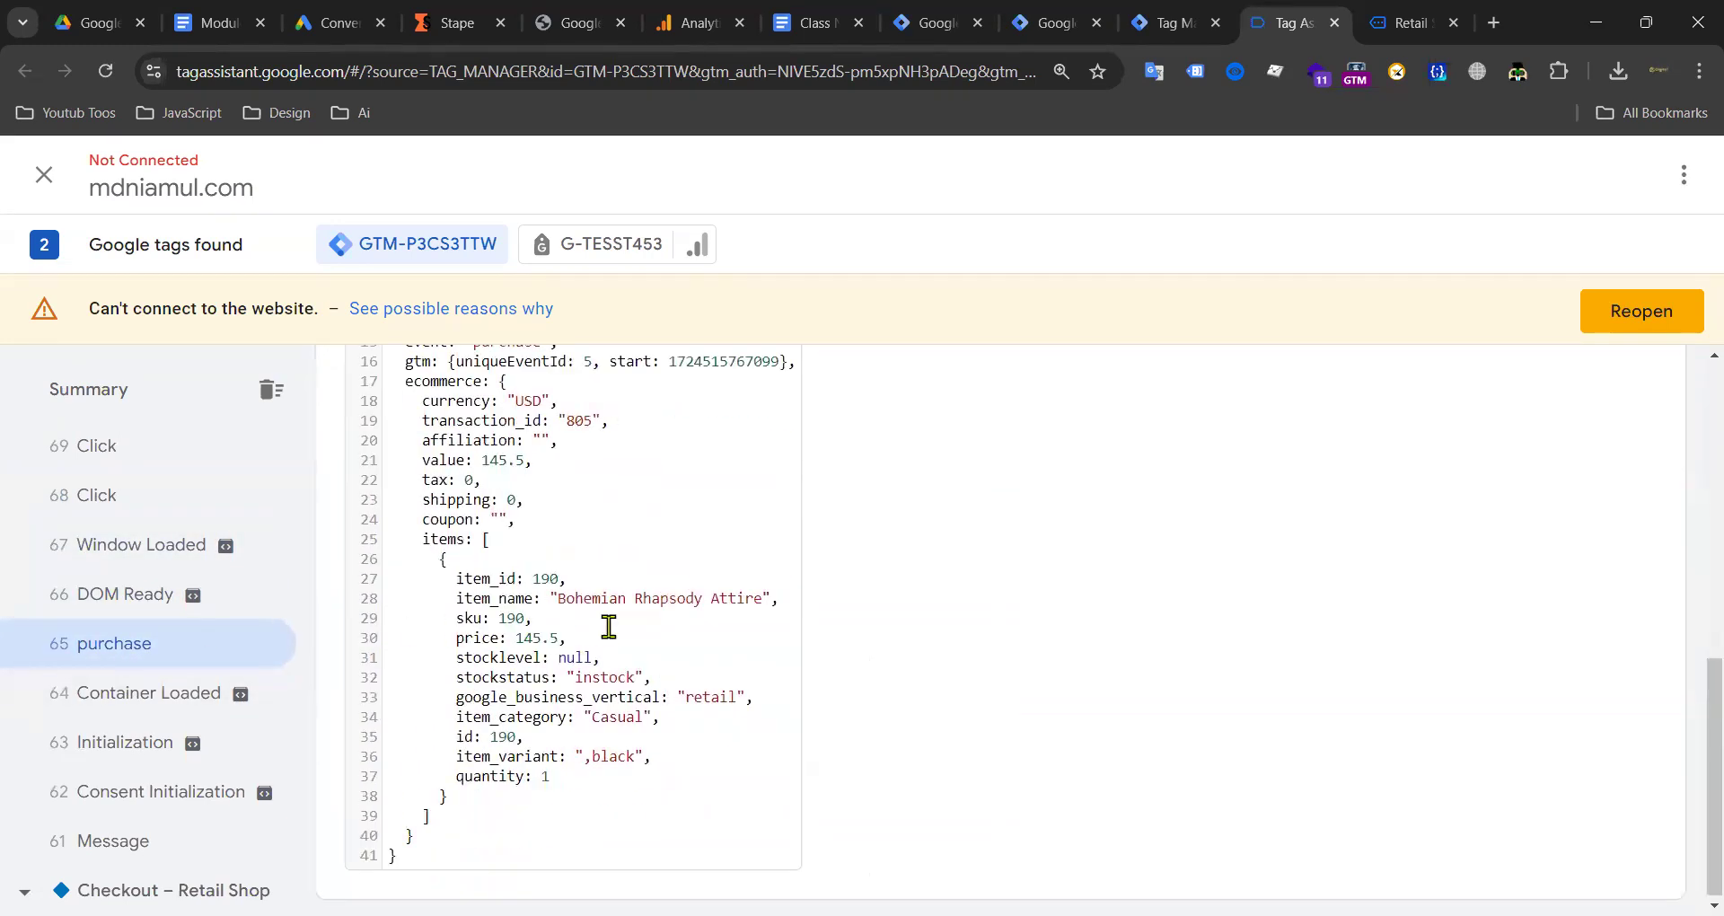
scroll(580, 623, "up", 3)
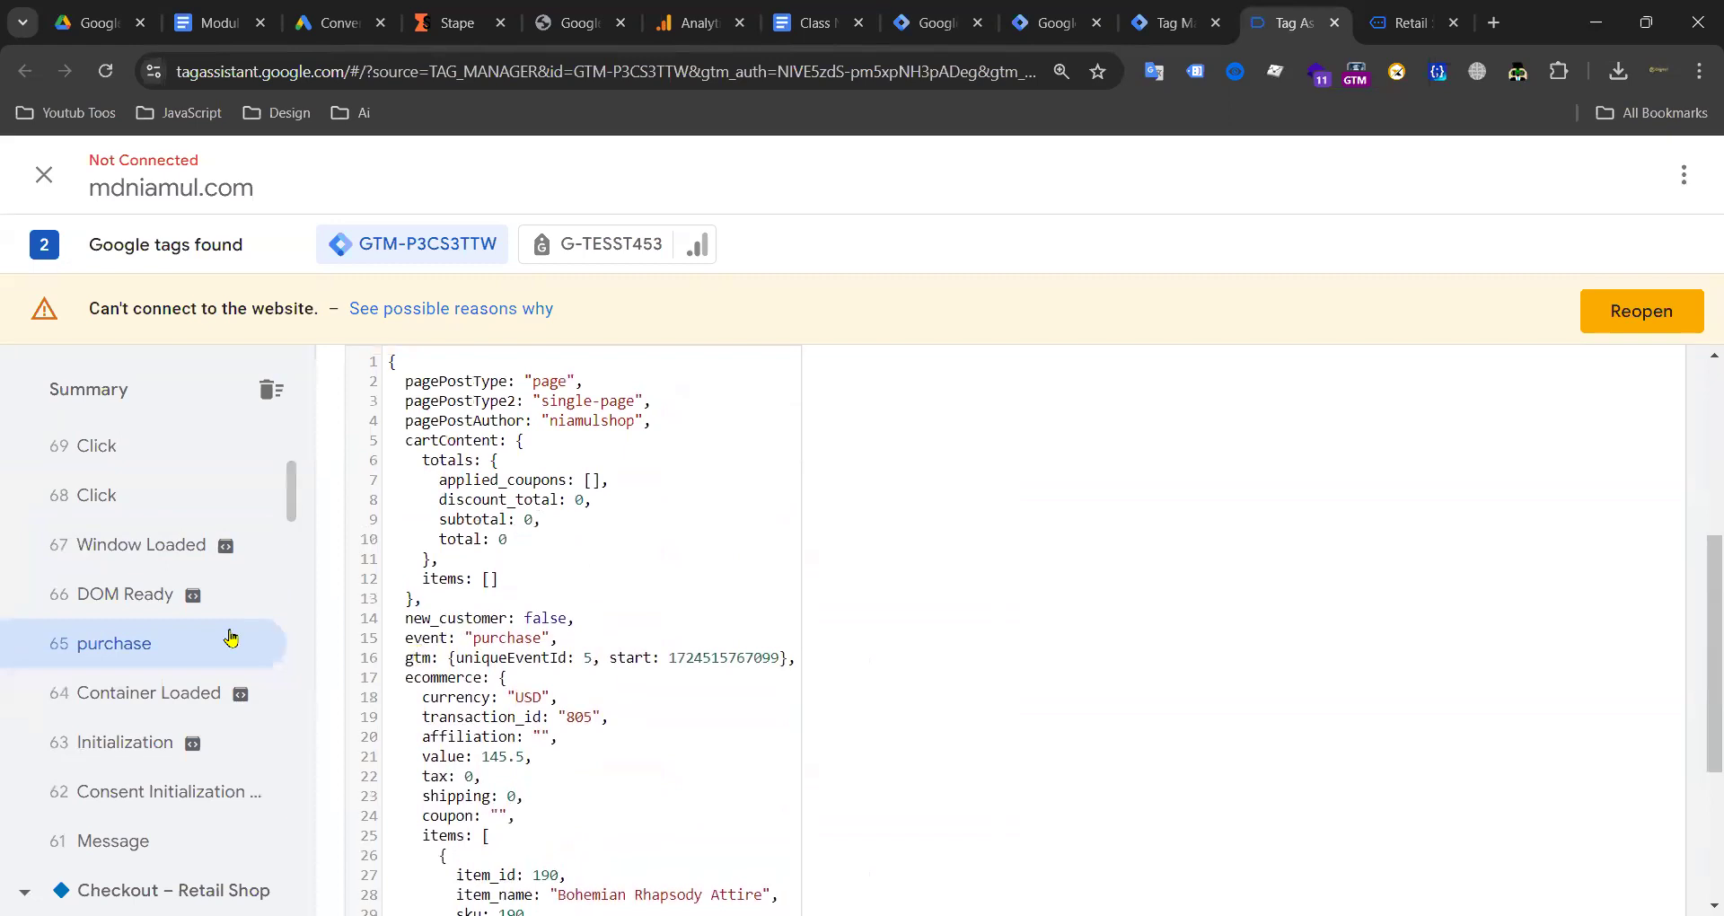
left_click(87, 694)
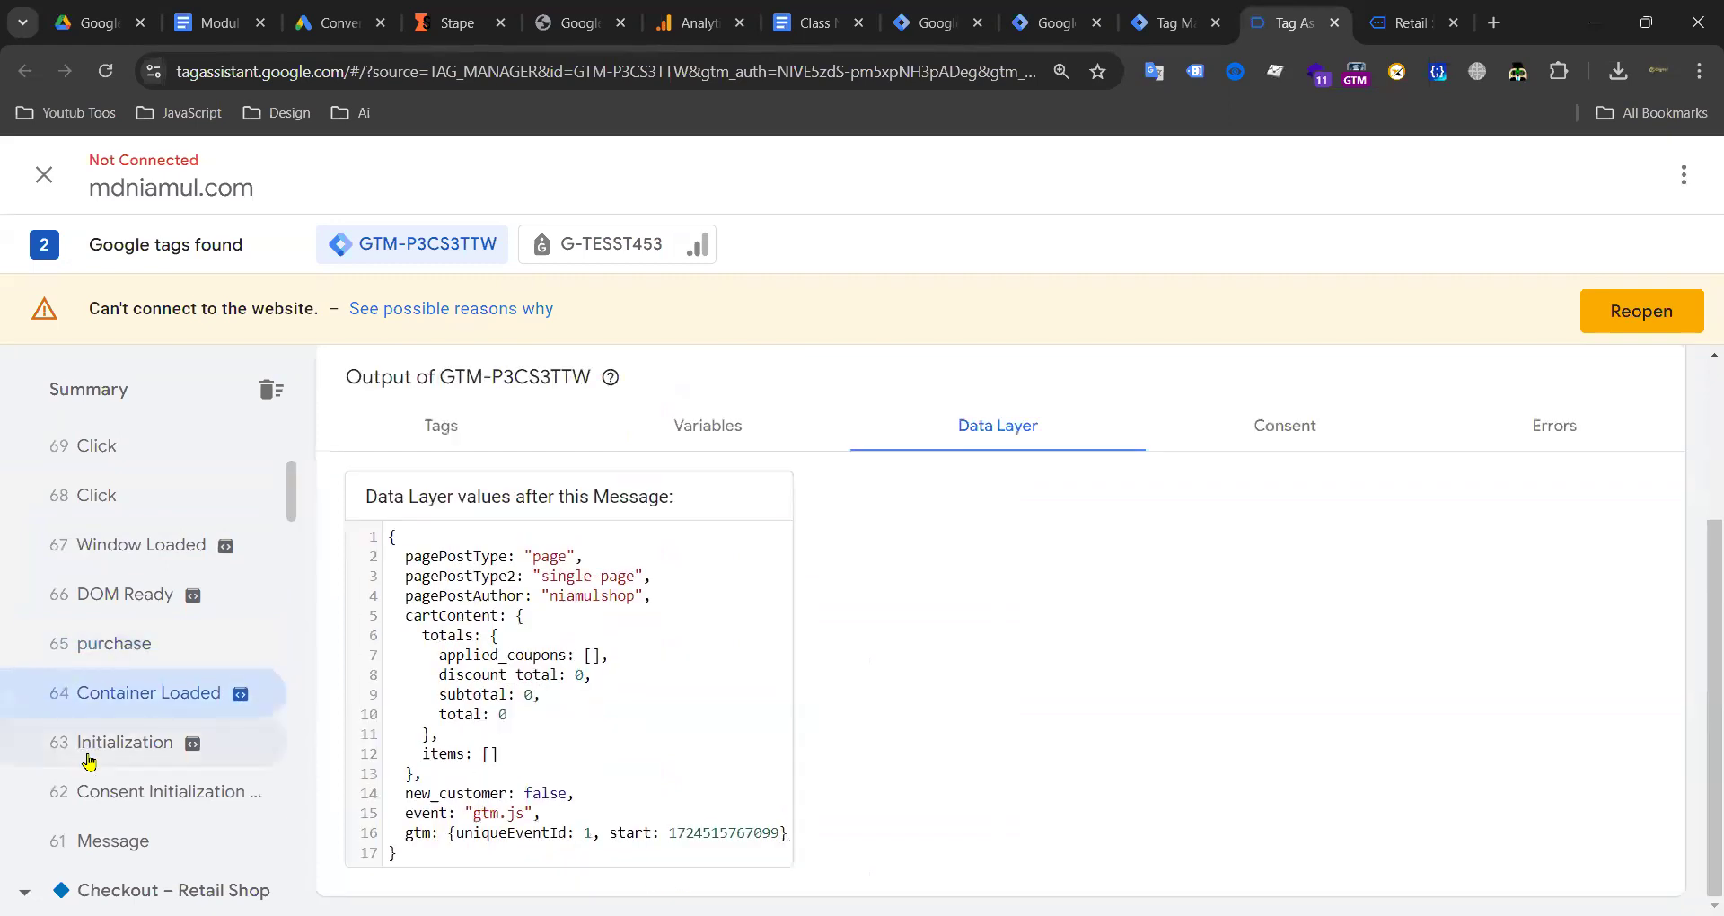
left_click(86, 747)
scroll(86, 747, "down", 6)
Step: Review the add_payment_info event's Variables and Data Layer, including payment_type 'cod'
left_click(143, 687)
scroll(539, 669, "down", 9)
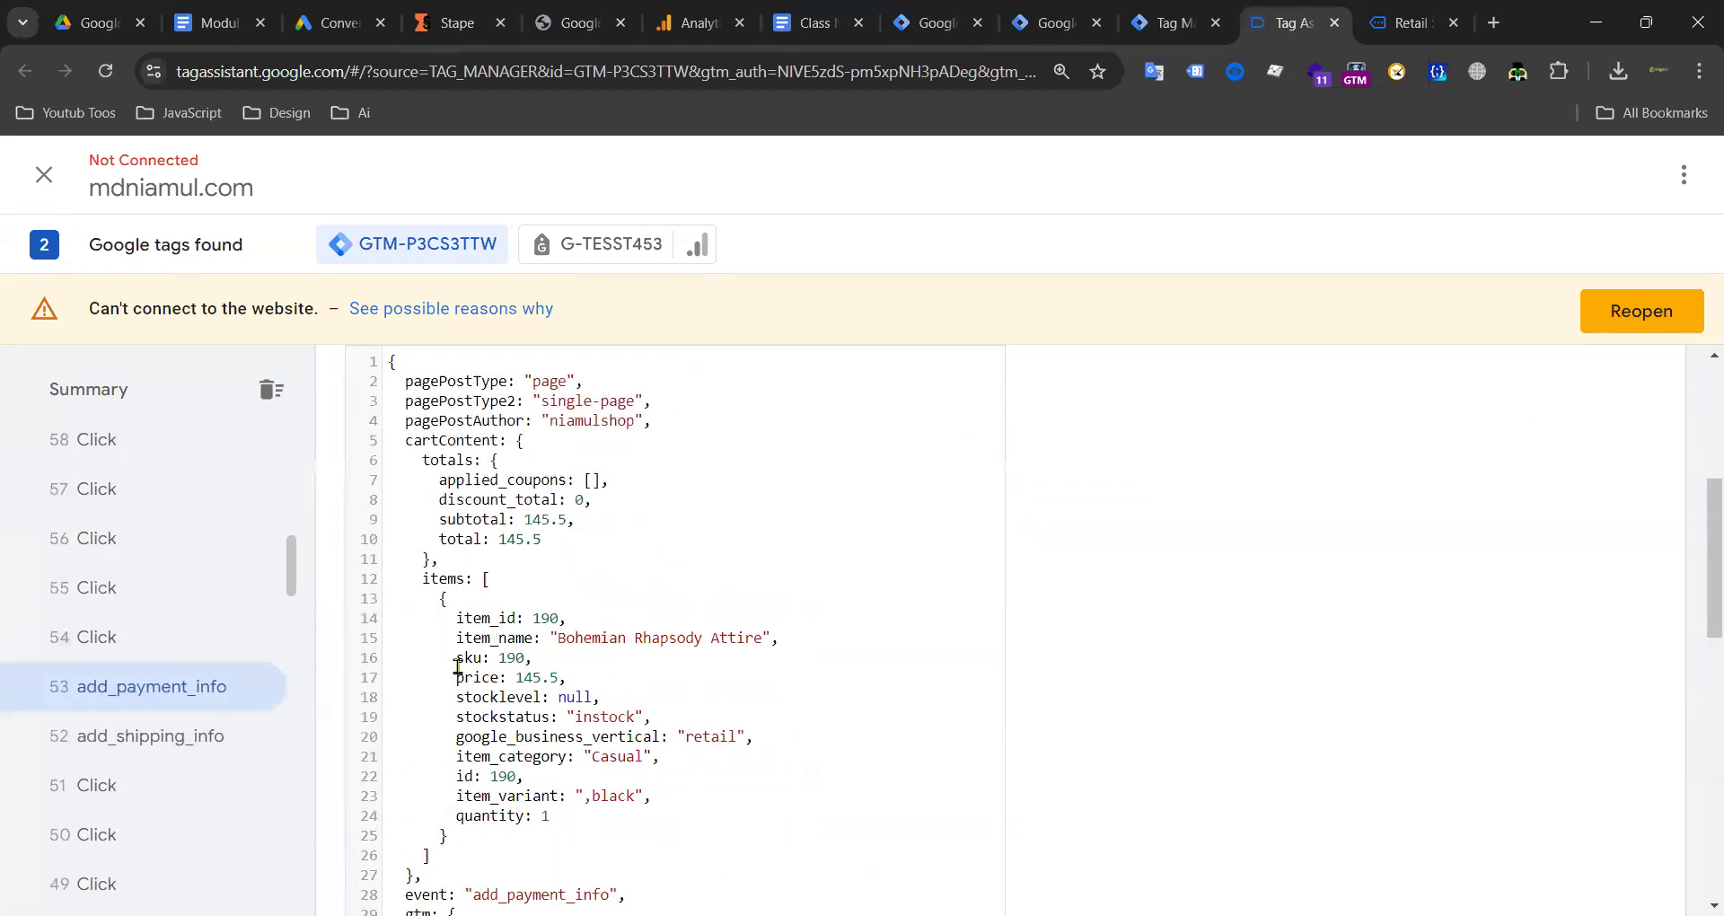
scroll(564, 669, "down", 4)
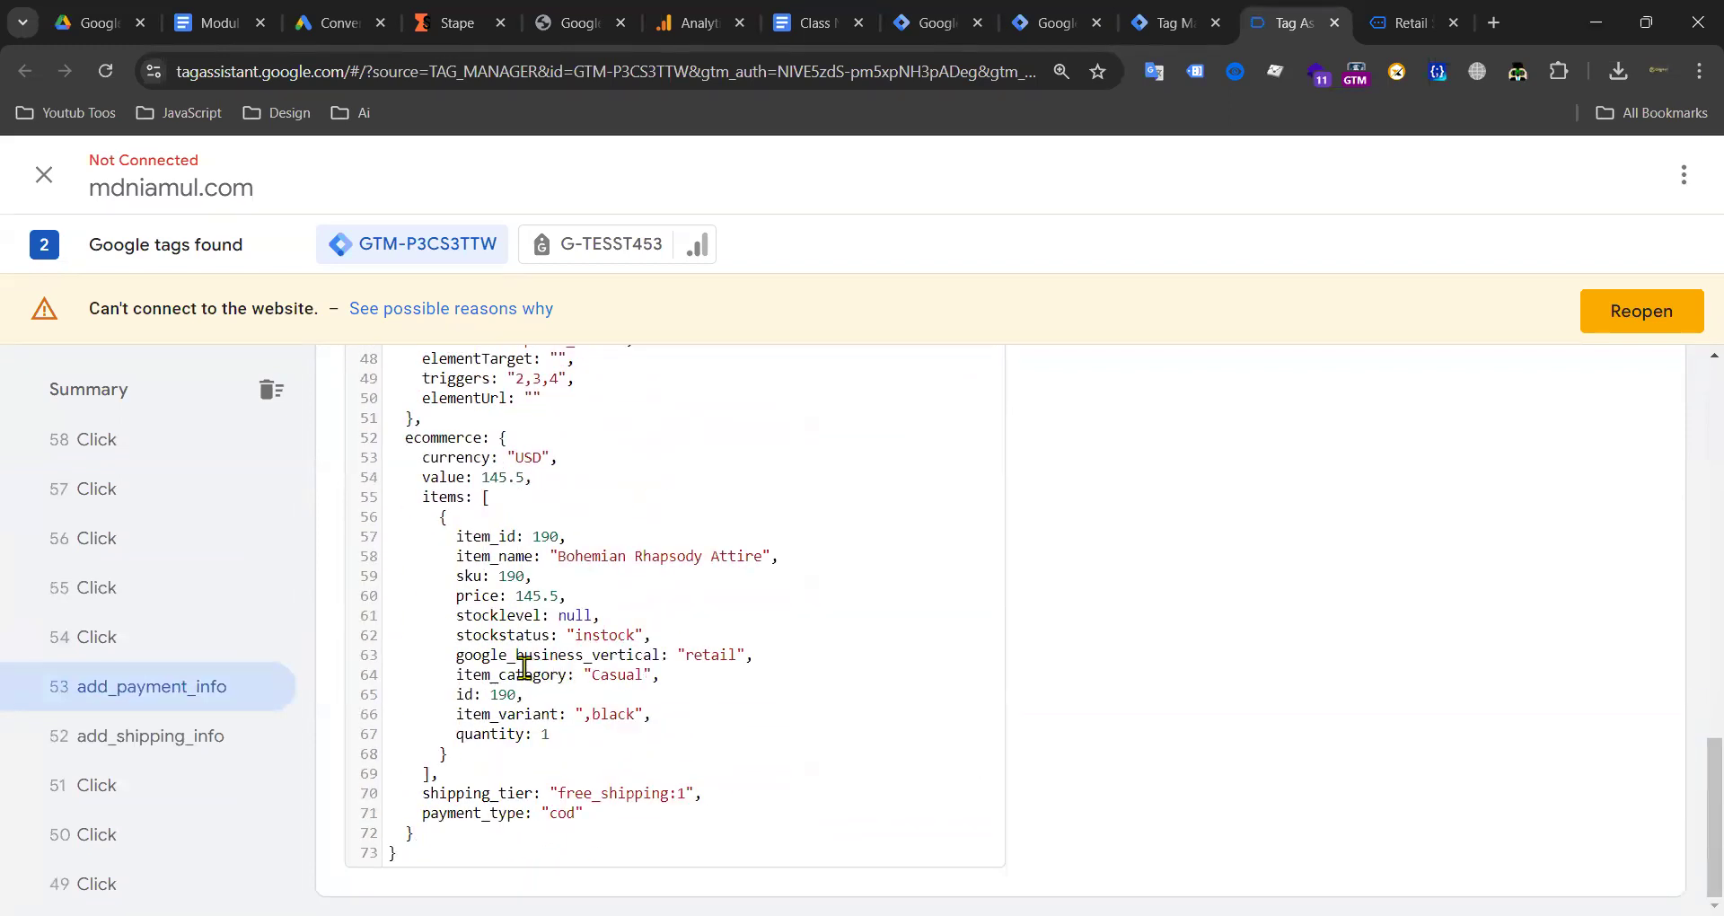
scroll(525, 669, "up", 14)
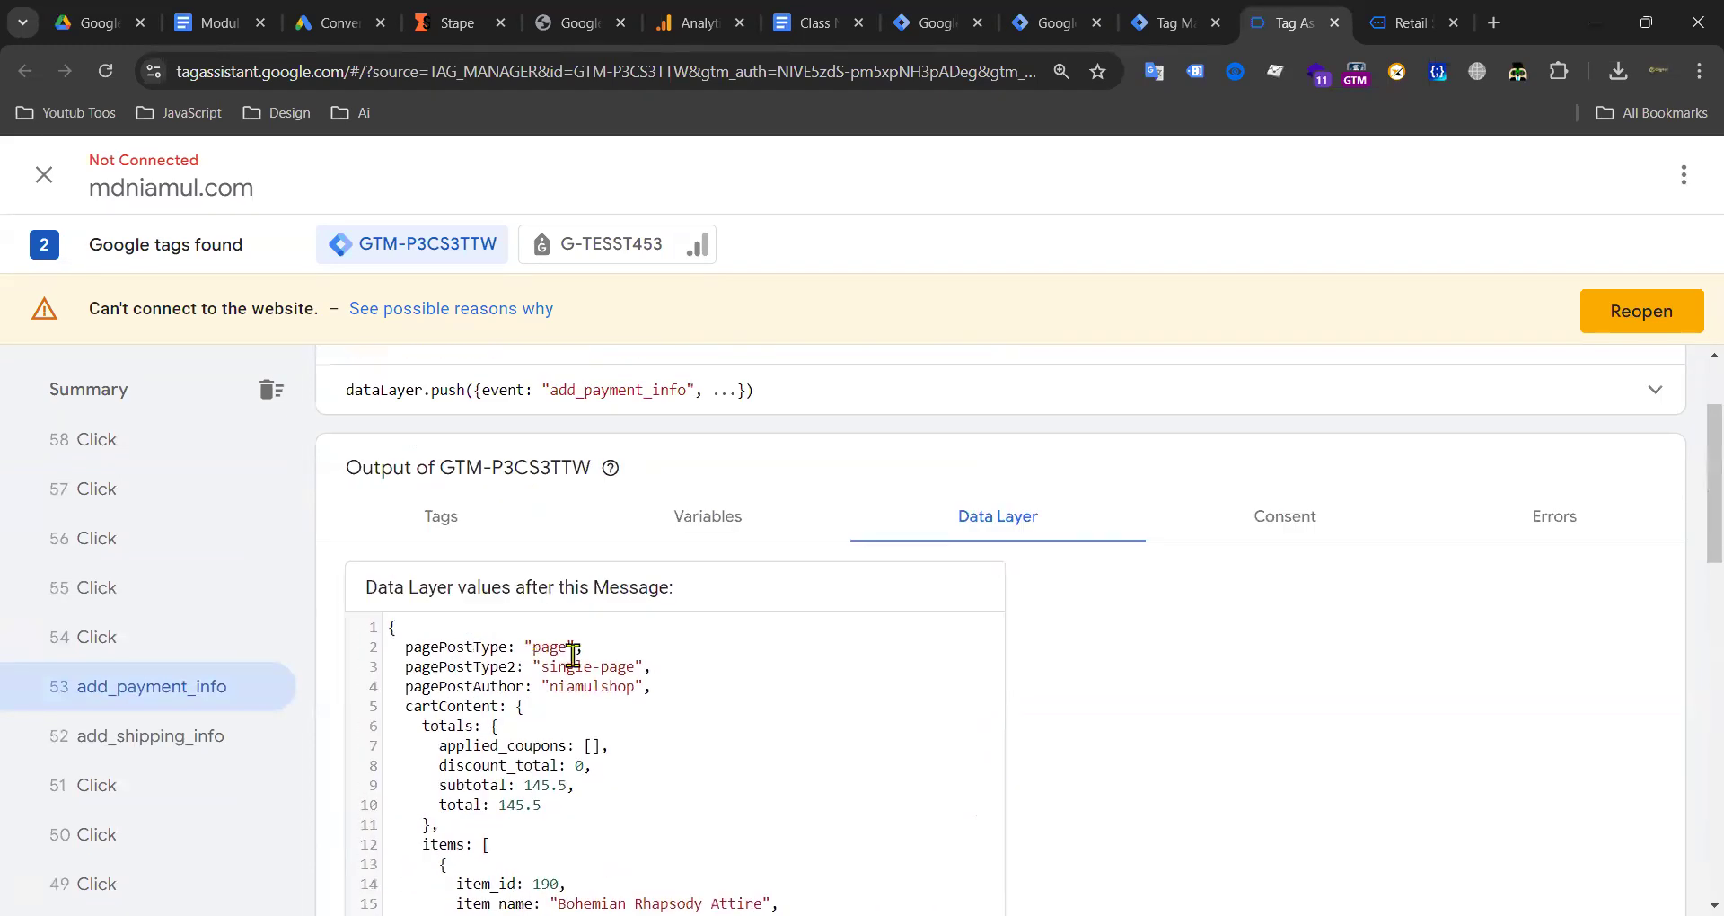
scroll(629, 661, "up", 2)
left_click(729, 669)
scroll(539, 642, "down", 10)
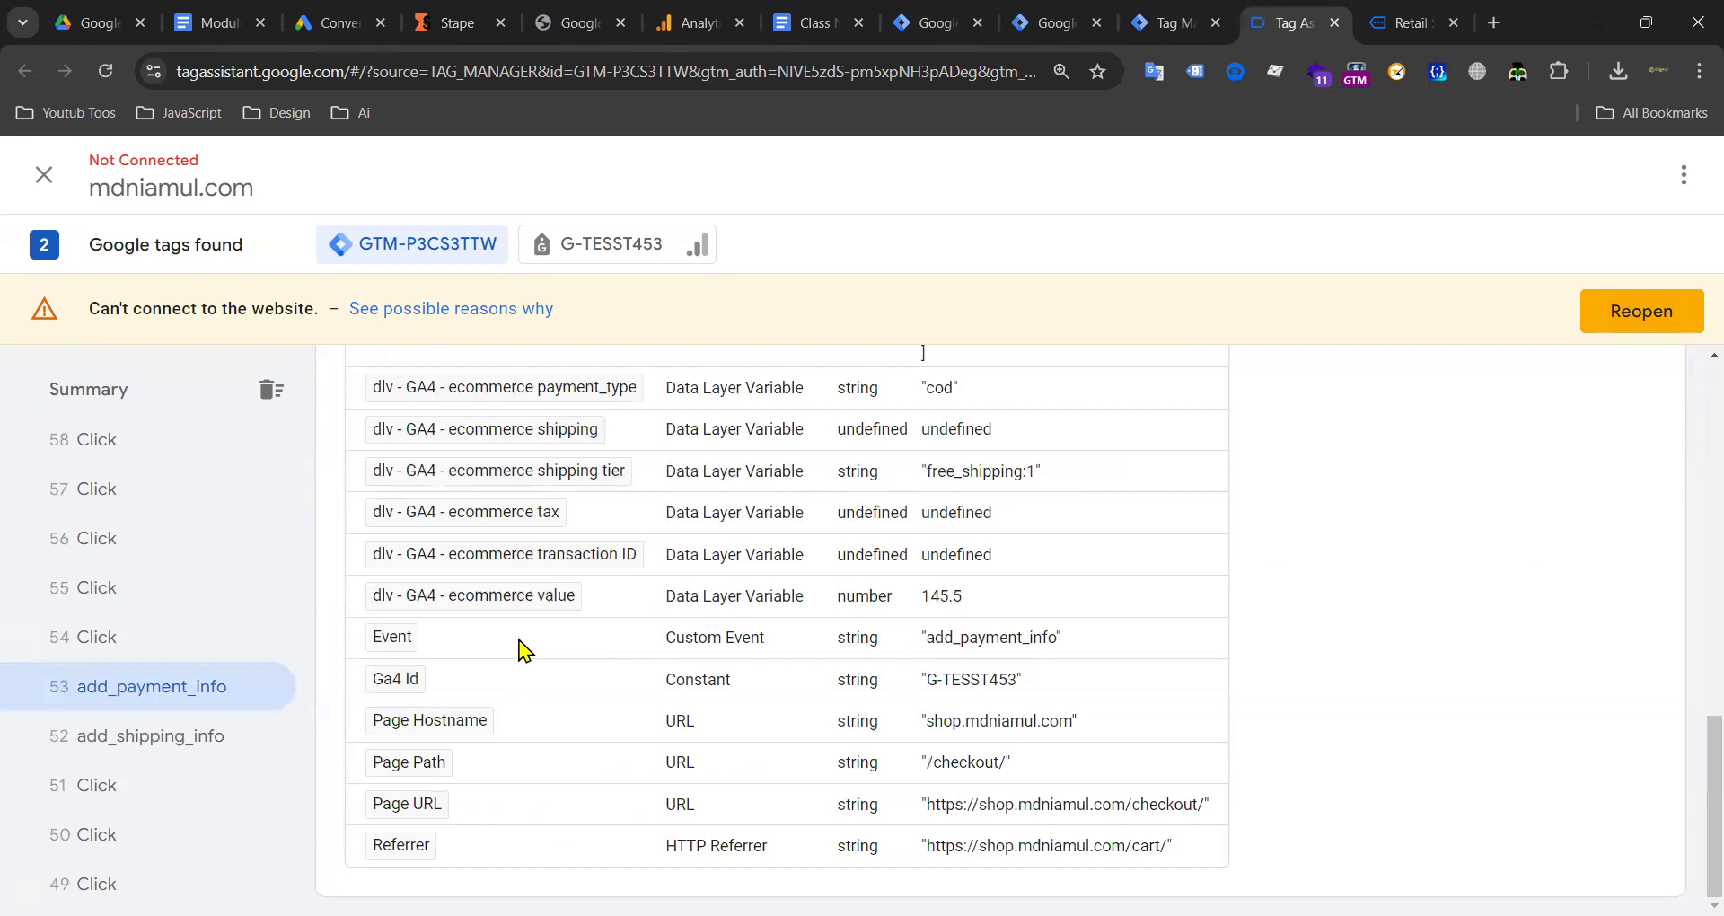
scroll(526, 650, "up", 15)
left_click(1026, 664)
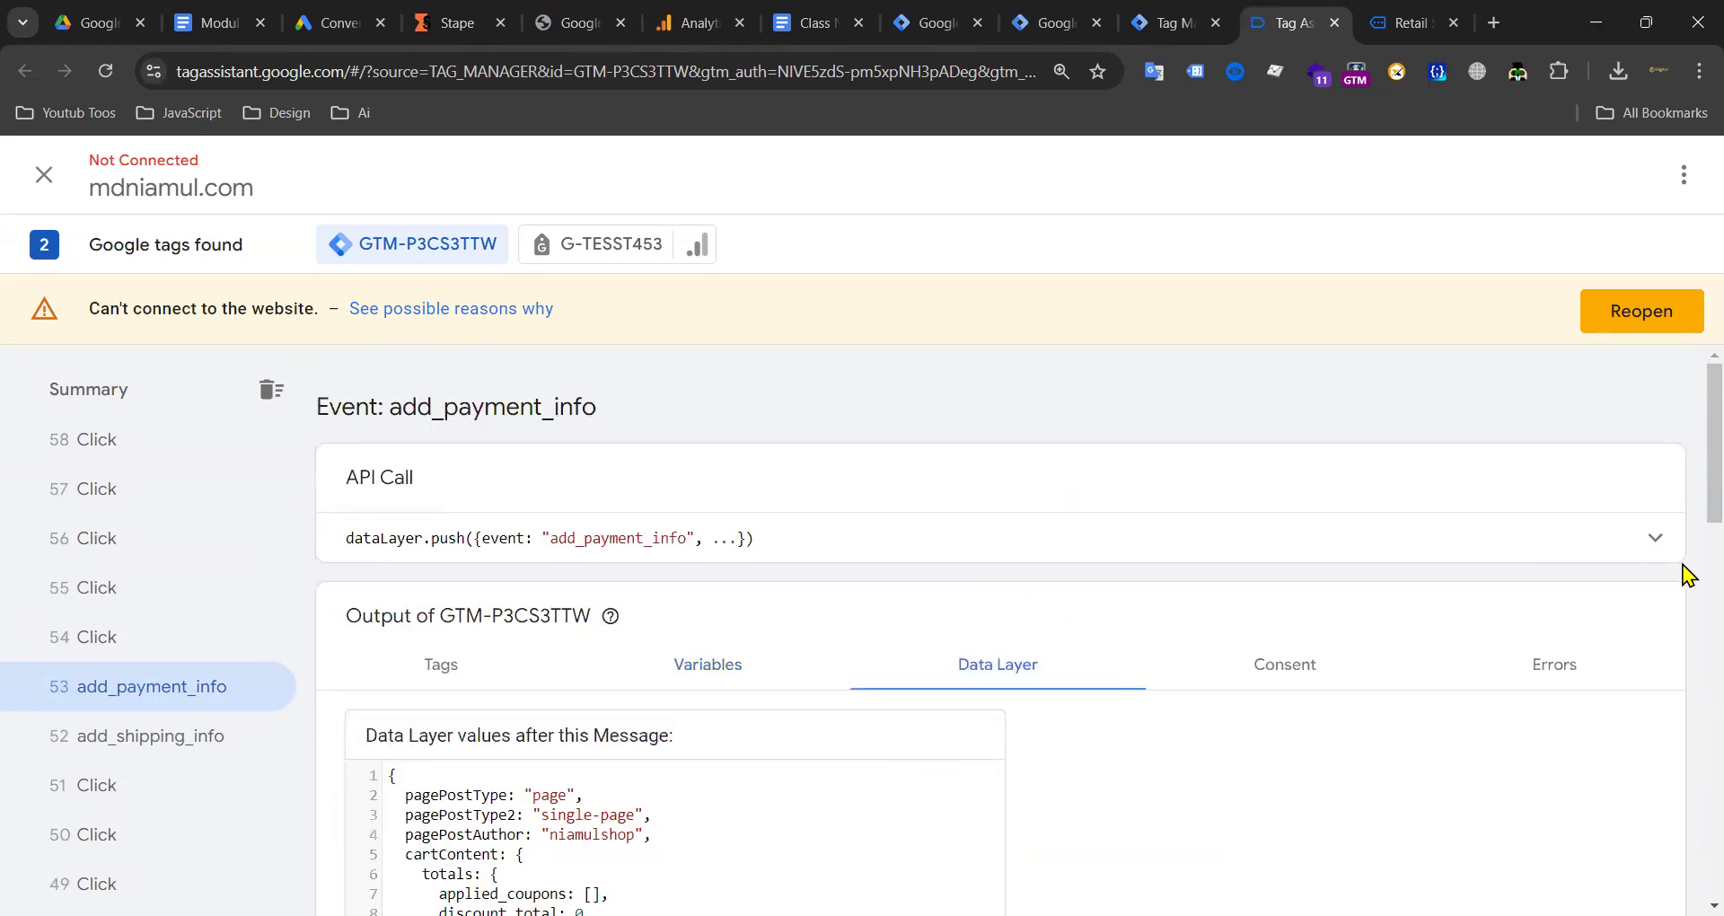
scroll(989, 558, "down", 6)
scroll(504, 552, "down", 5)
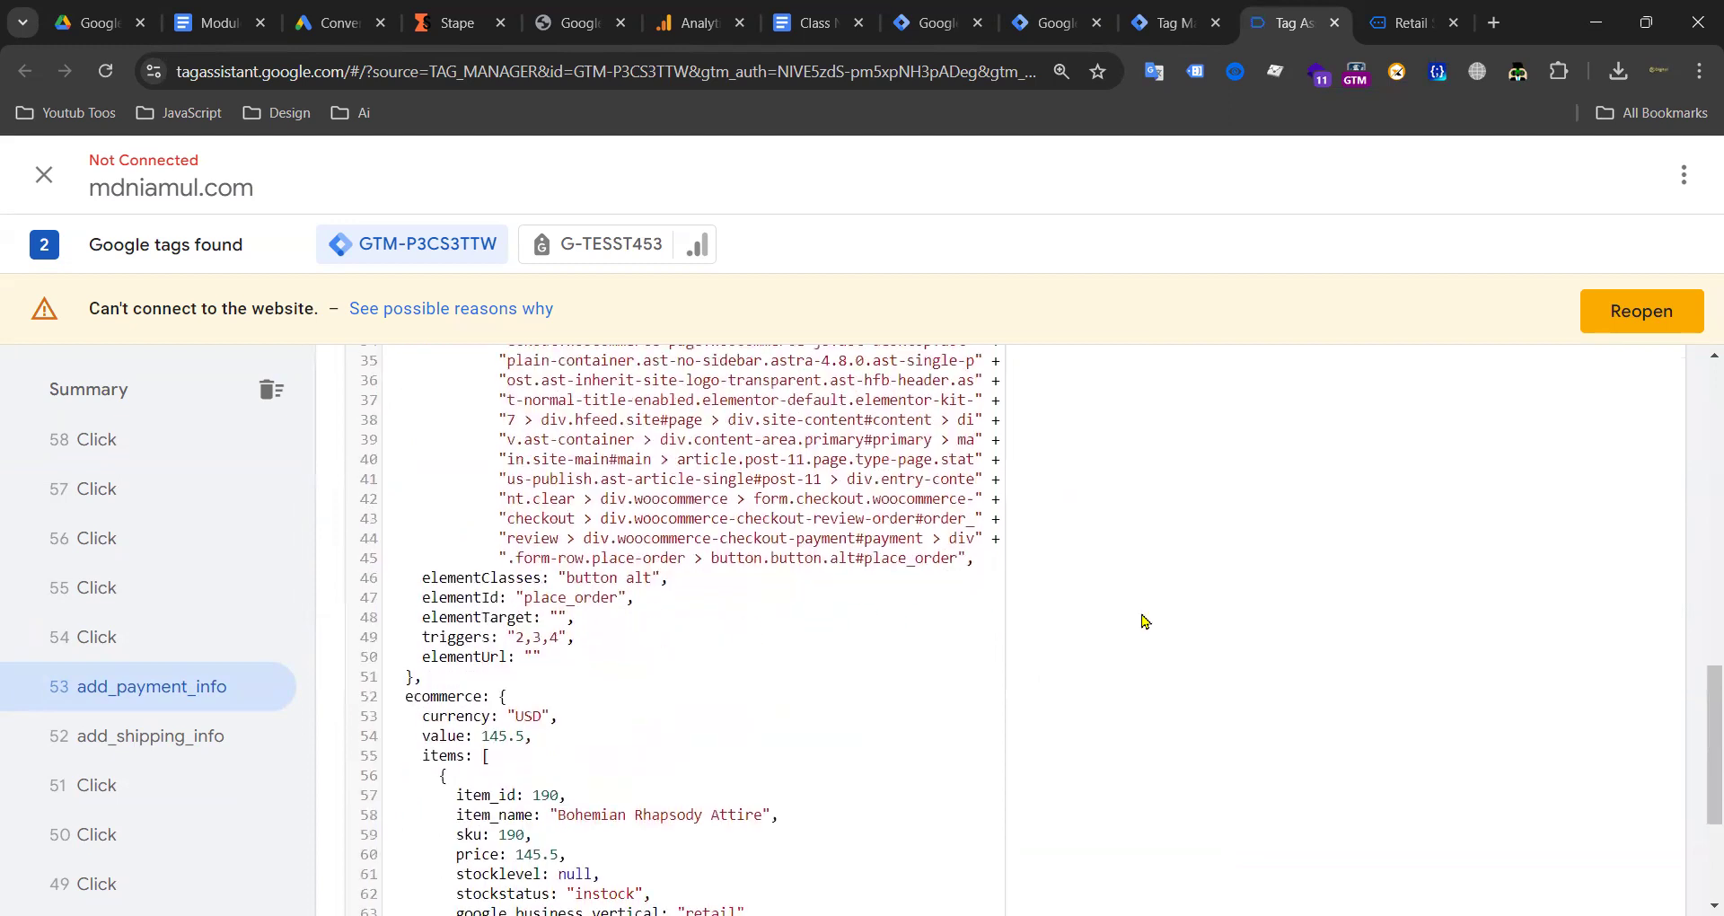
Step: Zoom the page out to see more data, then reset zoom to 100%
key("ctrl+minus")
scroll(566, 596, "down", 2)
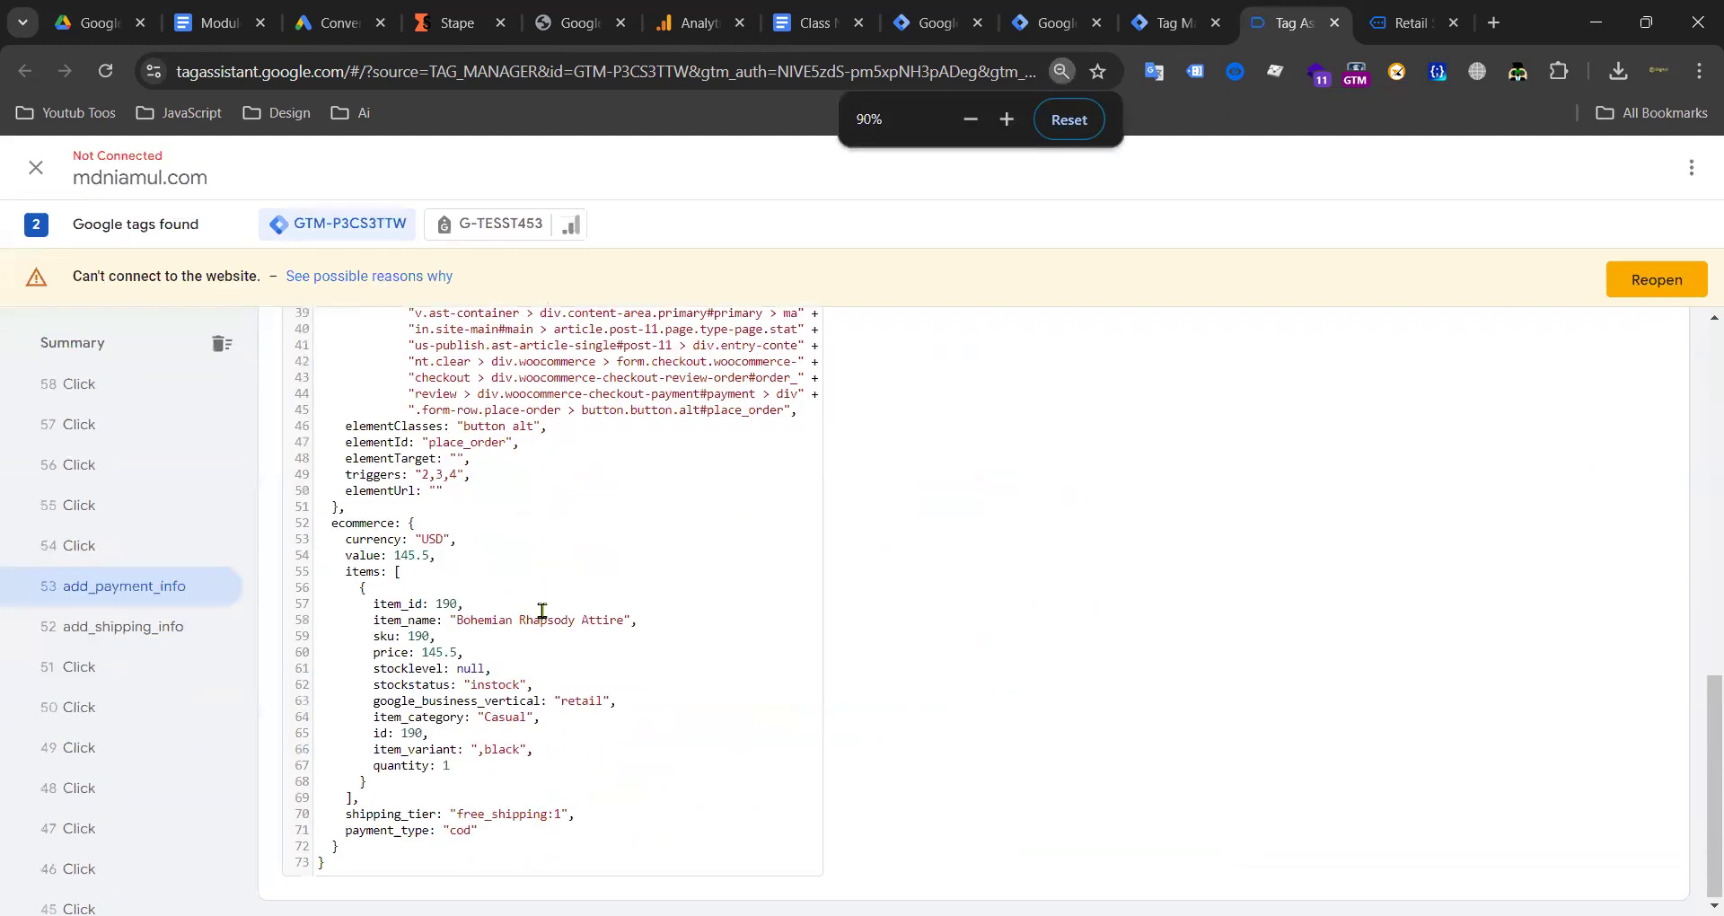
scroll(543, 610, "up", 10)
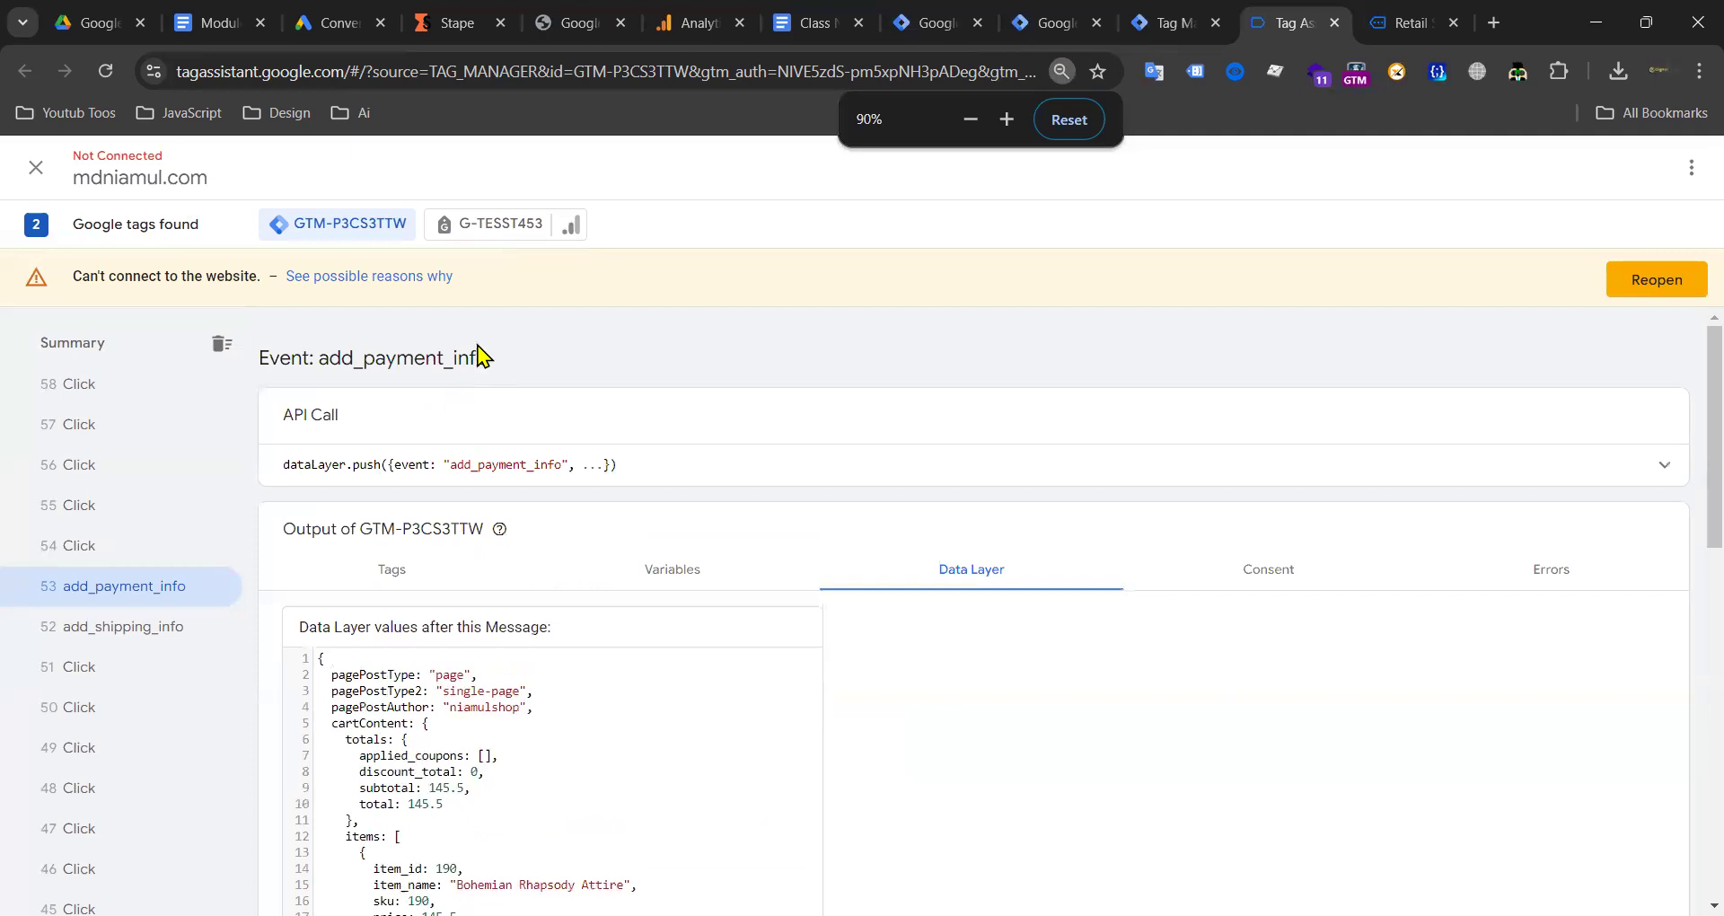
left_click(1069, 120)
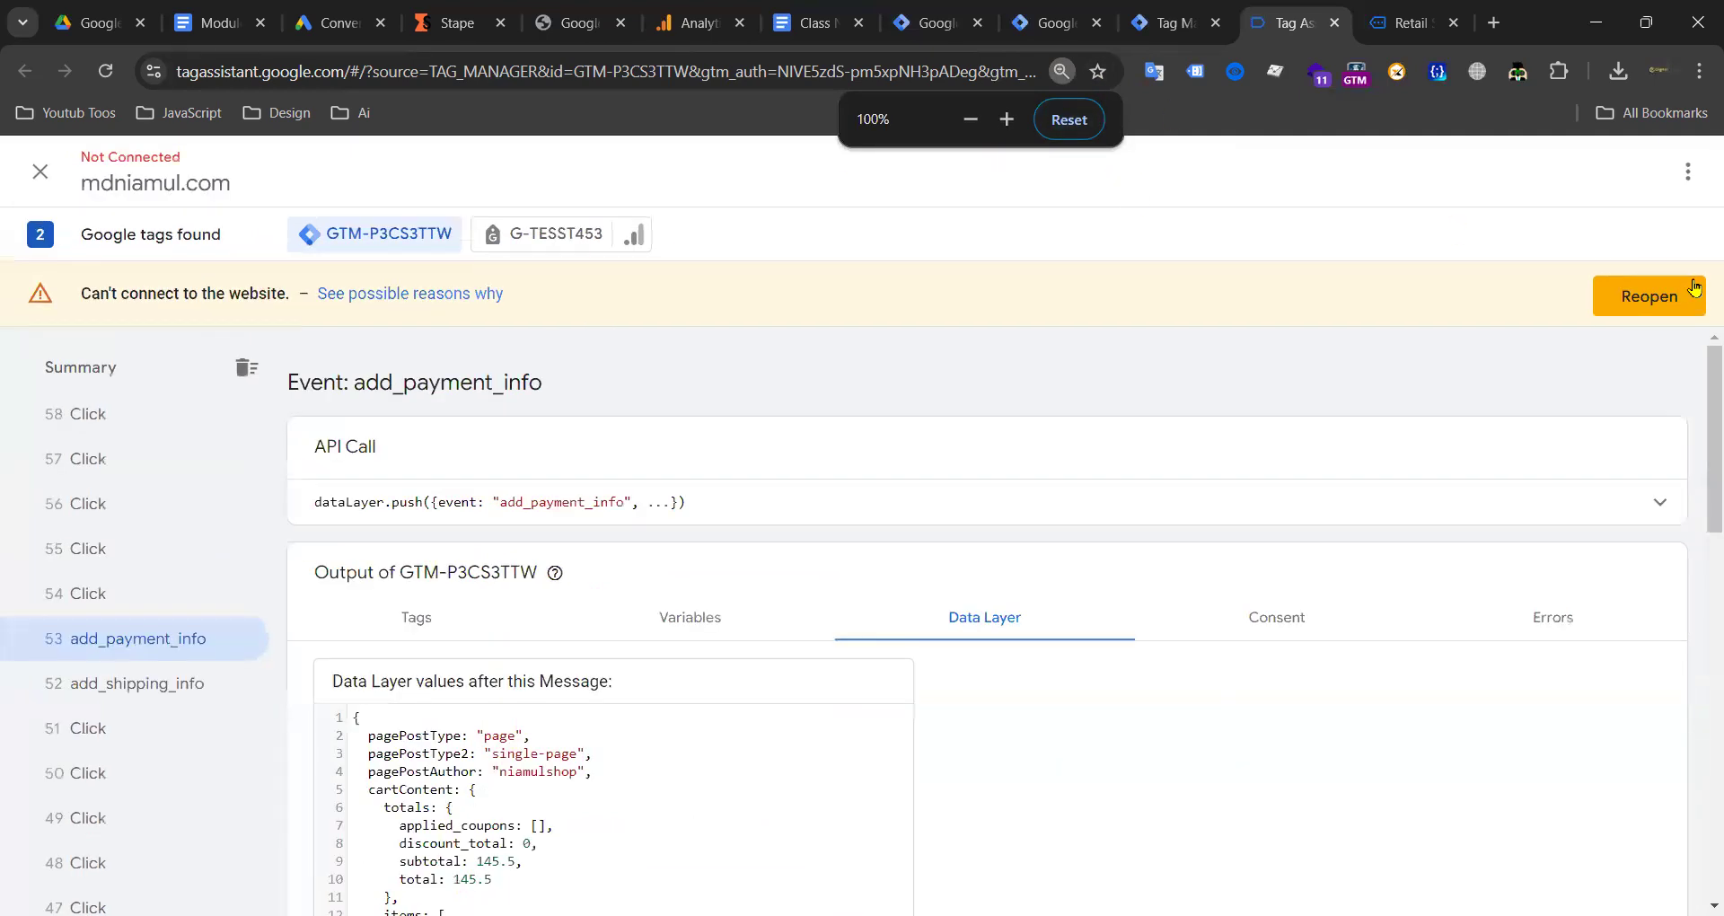
Step: Reopen the debug-connected shop site and go to the Google Ads Conversion Tracking notes
left_click(1632, 301)
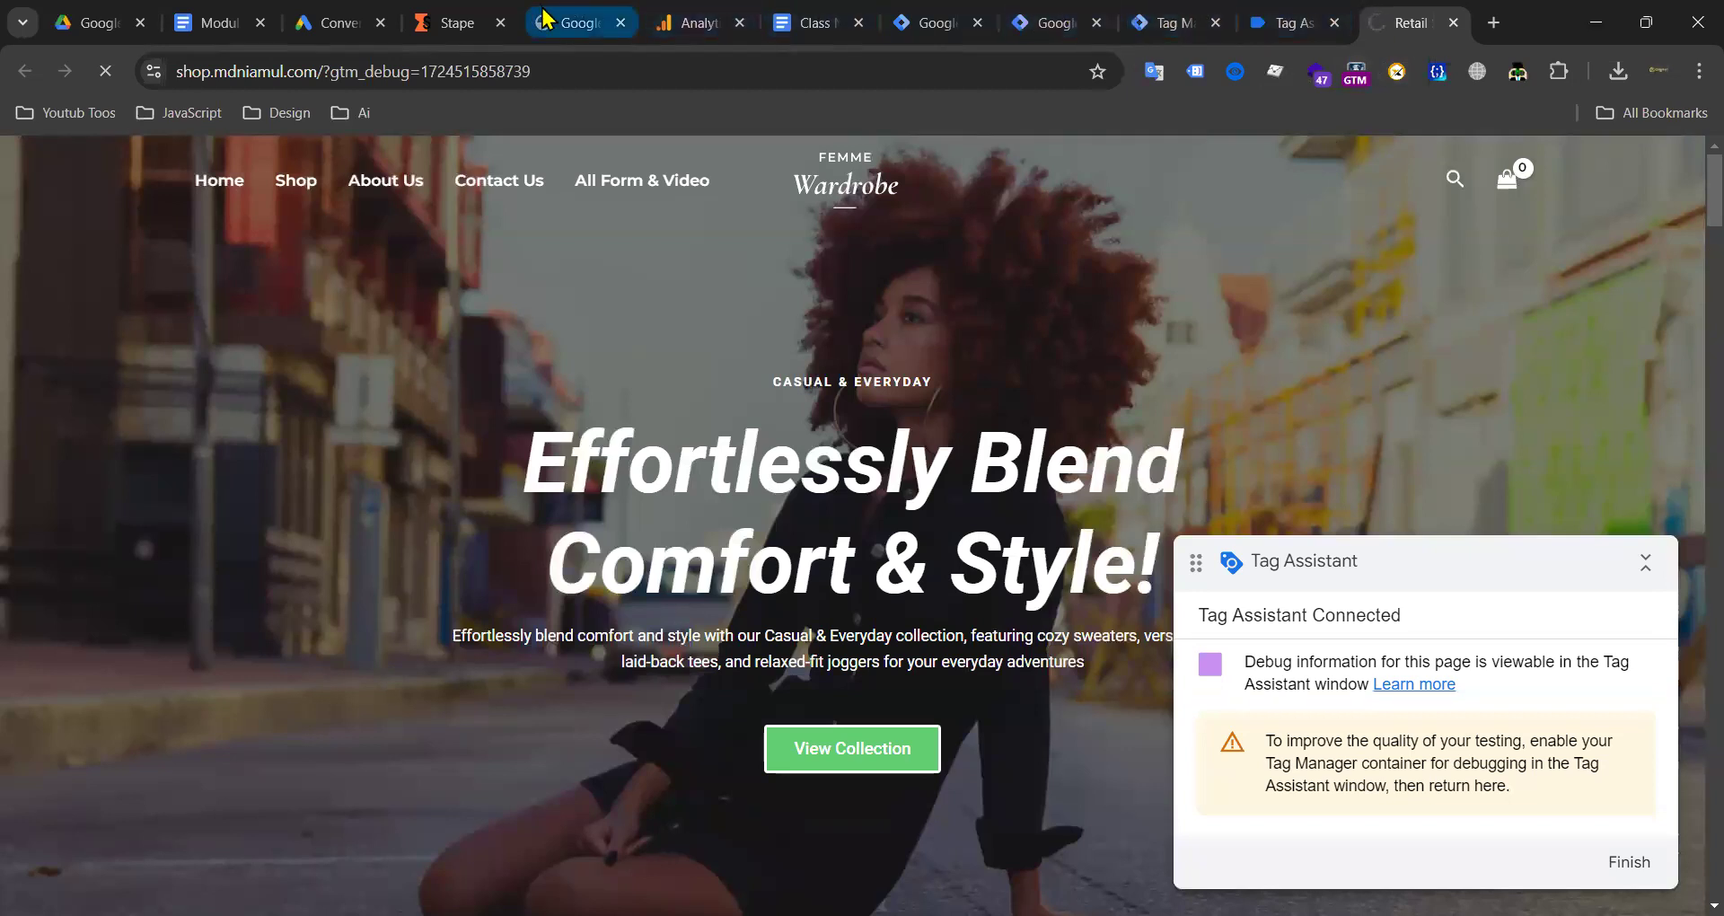
left_click(581, 27)
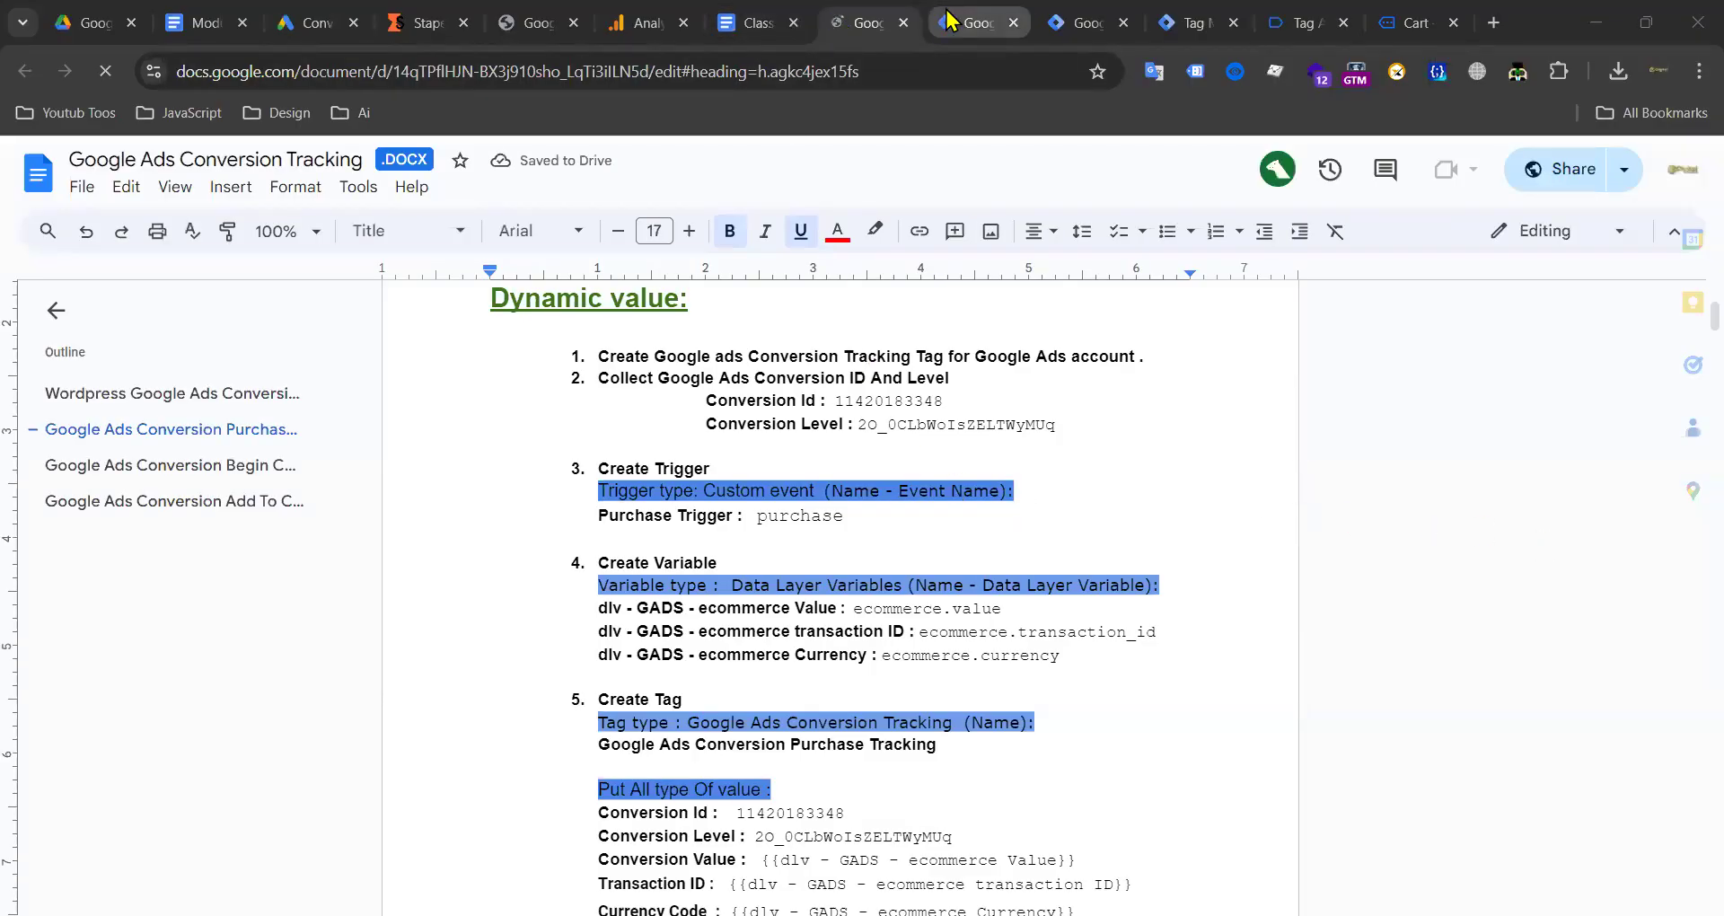
left_click(975, 23)
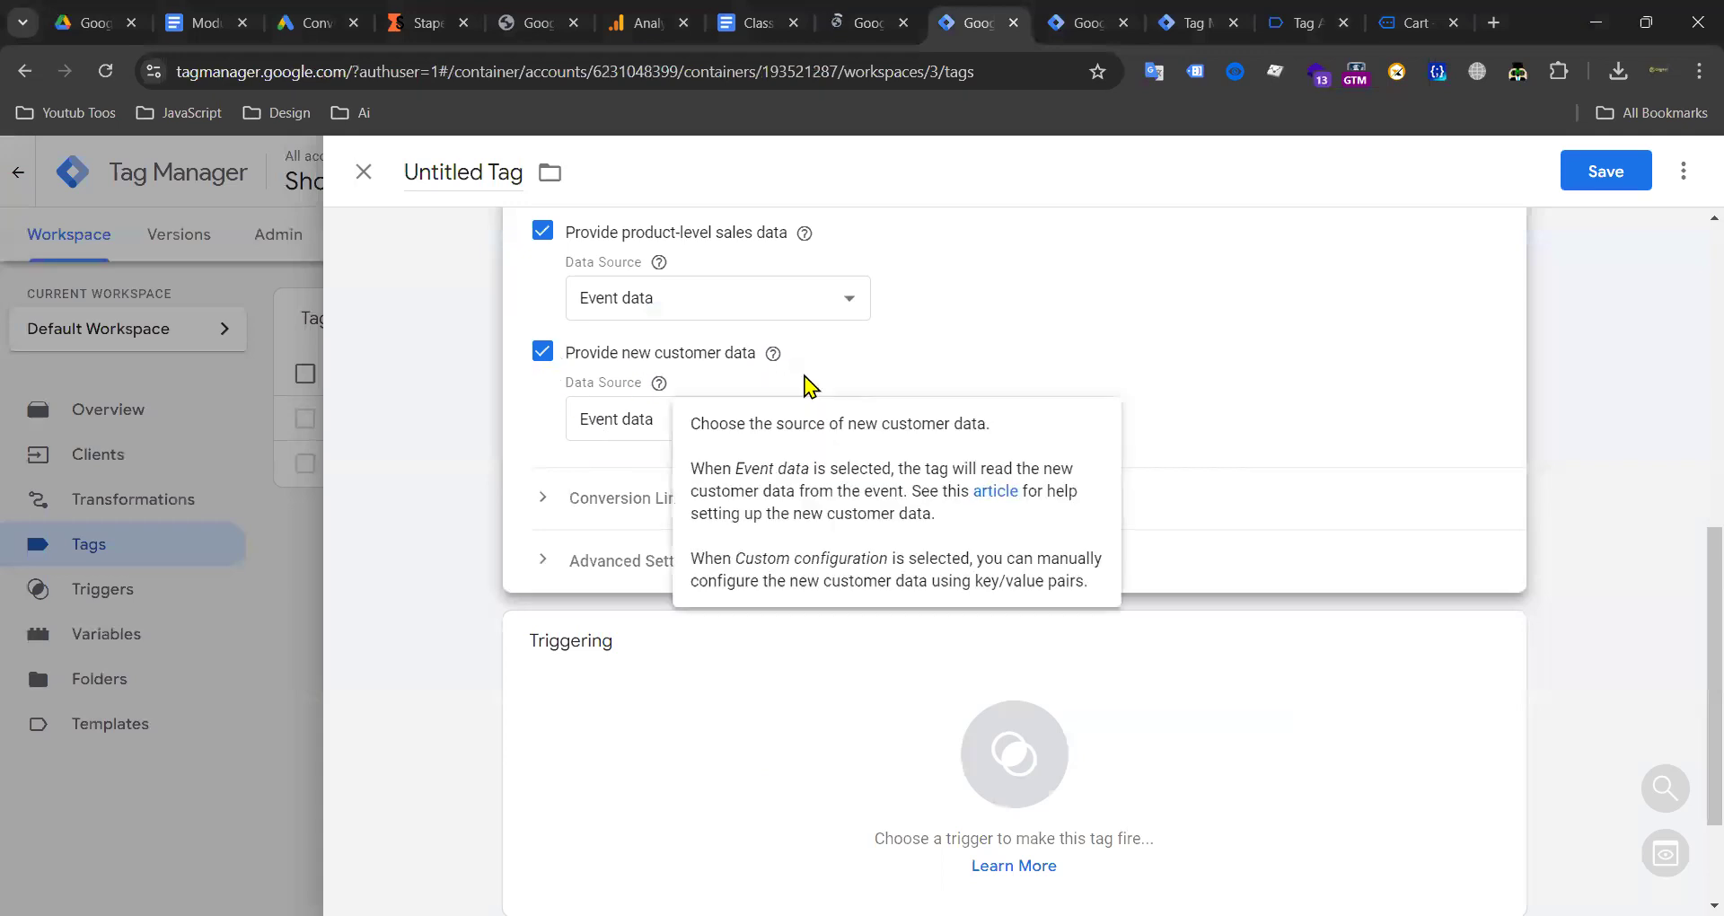
left_click(756, 24)
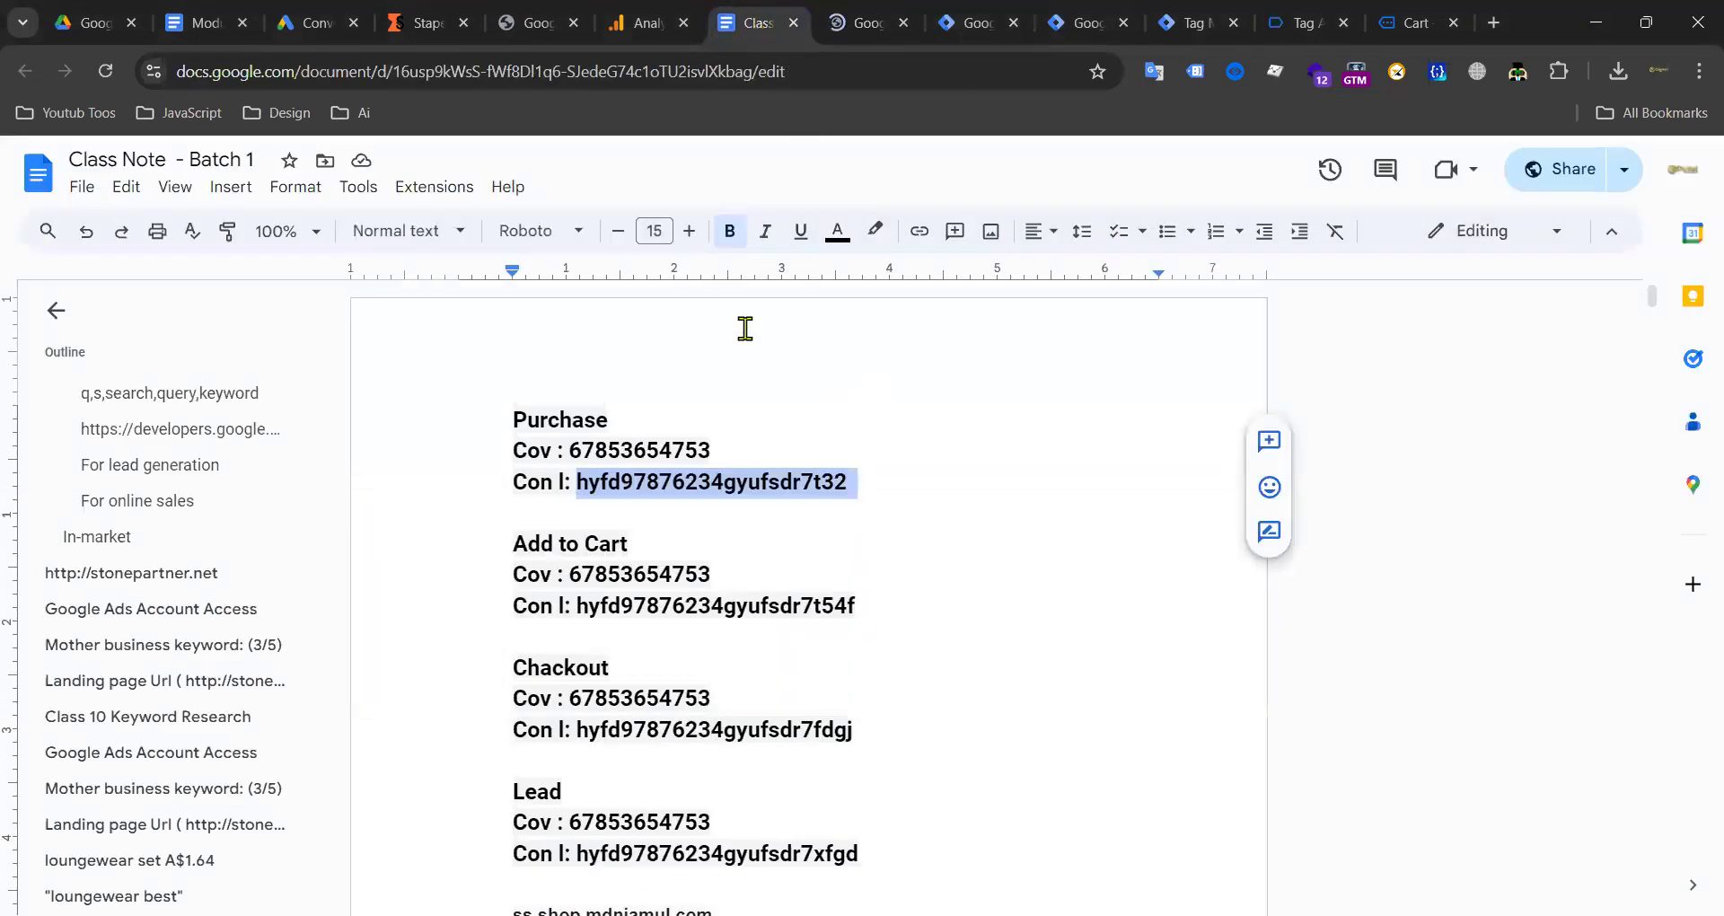
left_click(862, 23)
Step: Copy the customerBillingEmail key from the Enhanced Conversion Data notes
scroll(940, 356, "down", 10)
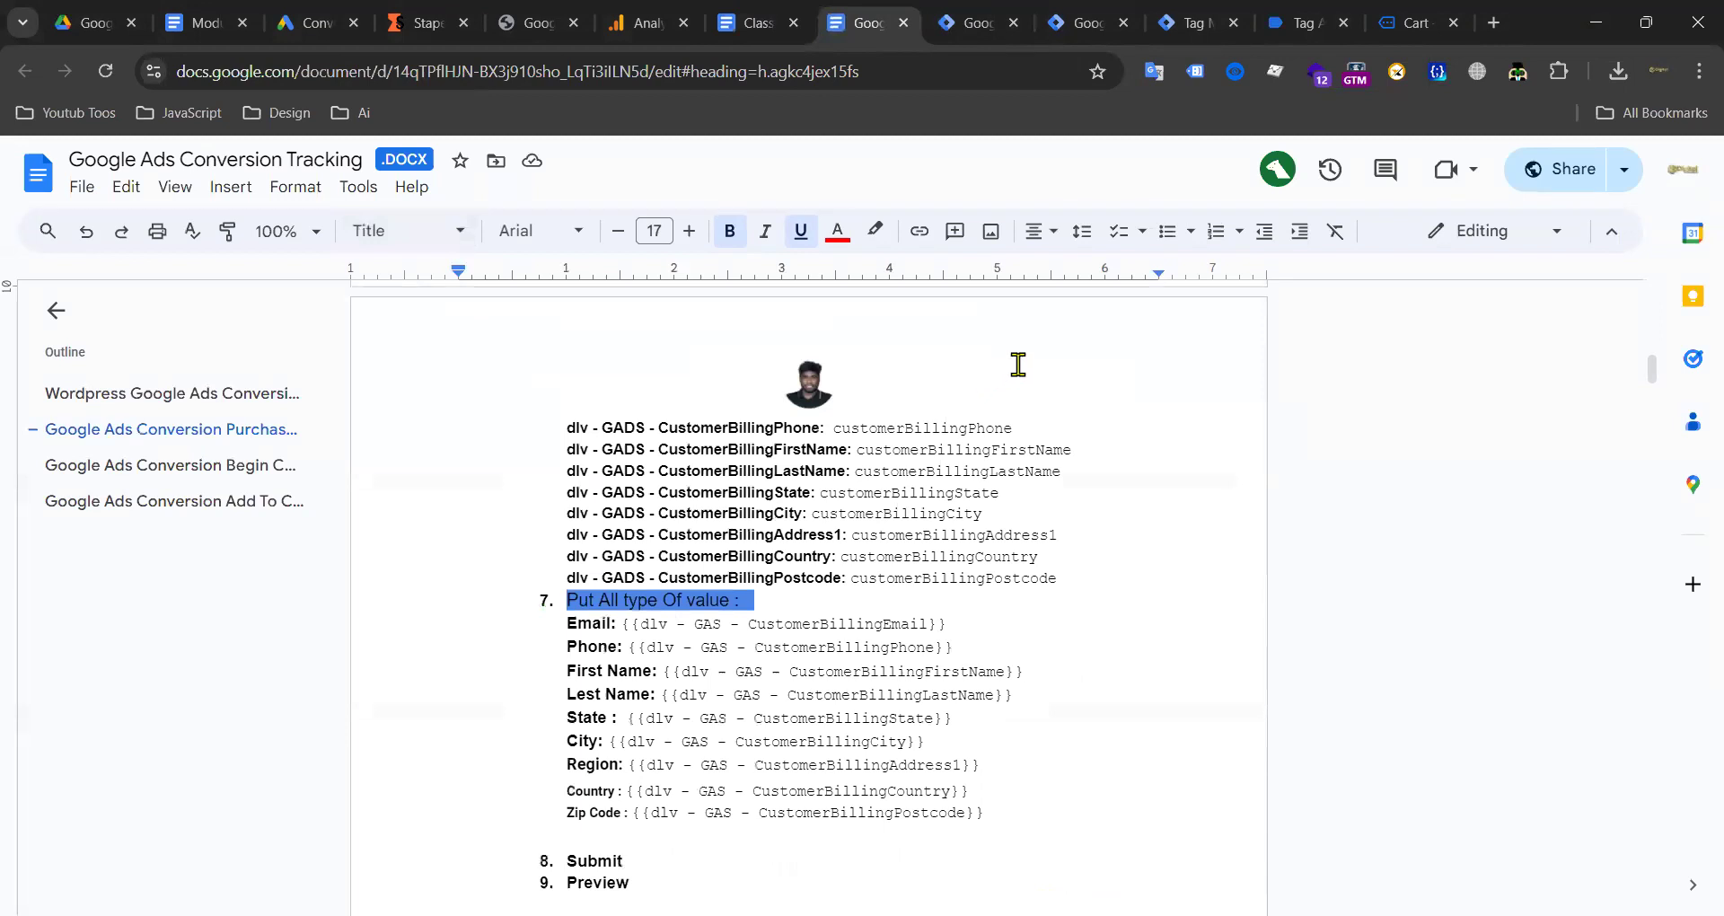
scroll(691, 424, "up", 3)
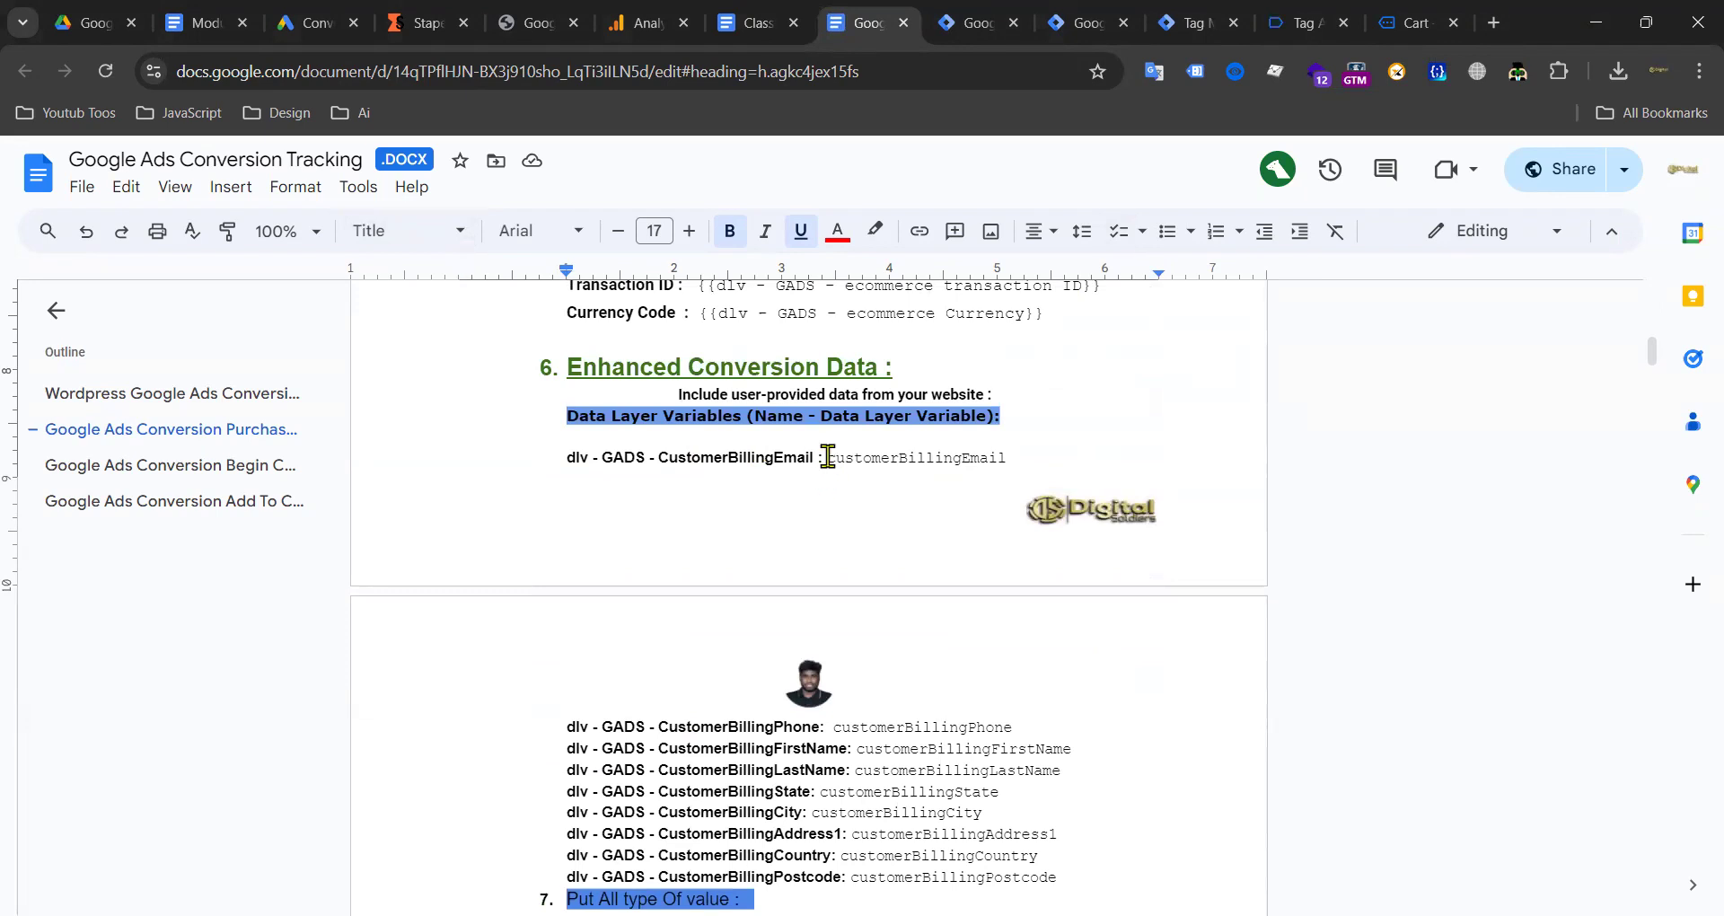
left_click_drag(828, 456, 984, 453)
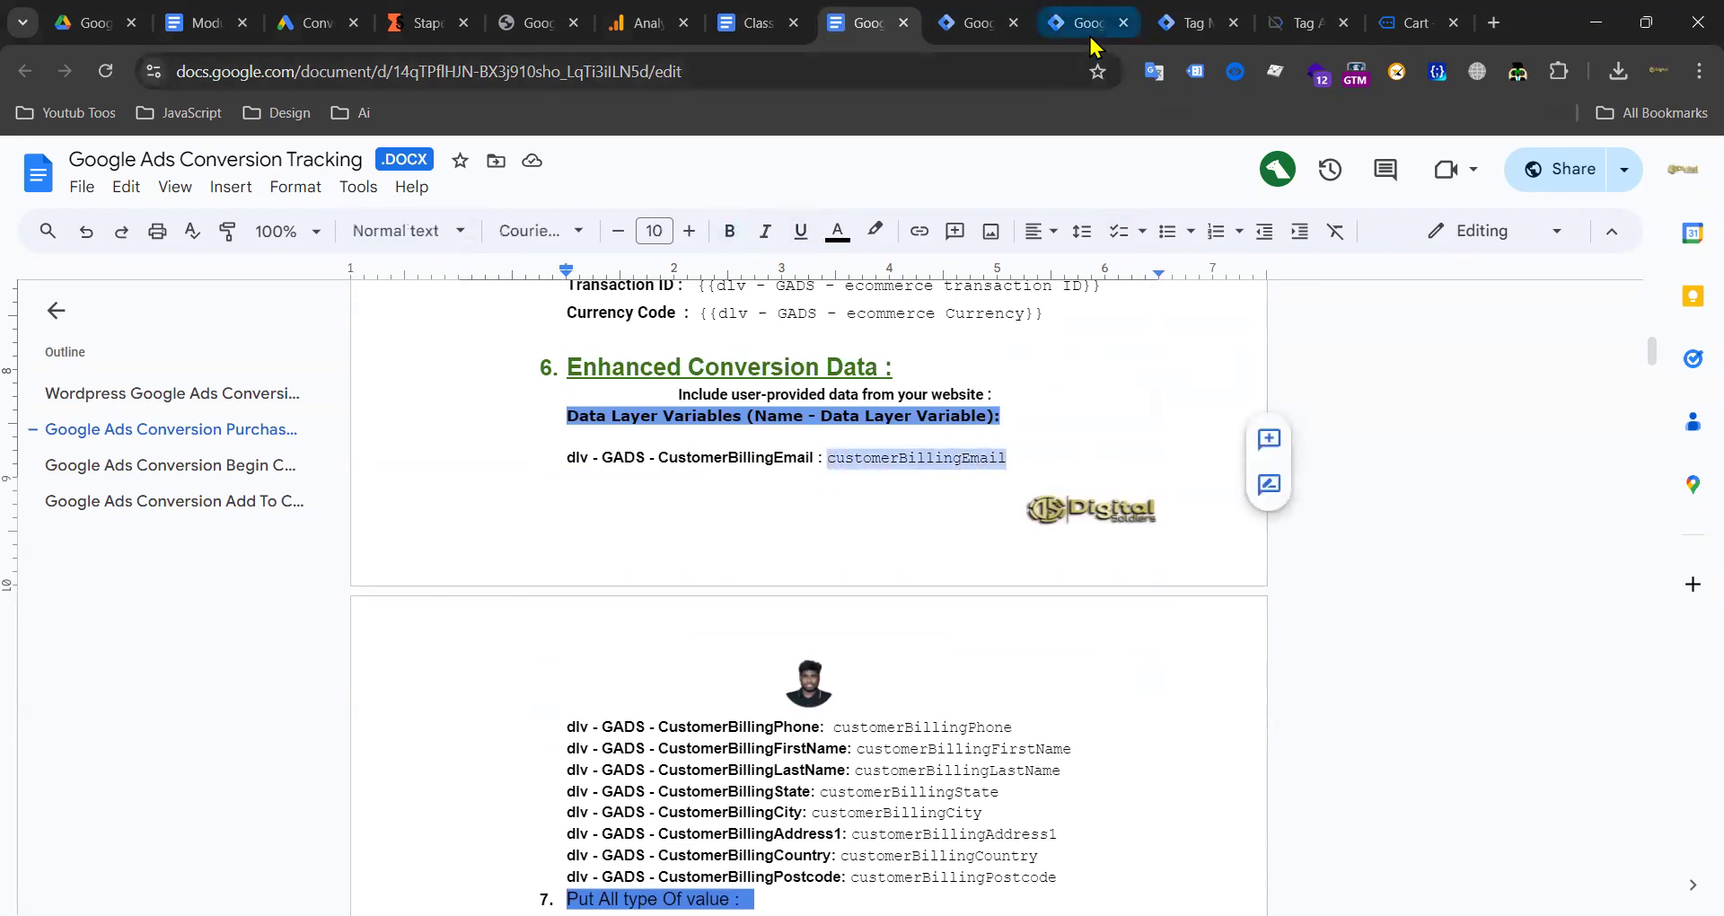
left_click(1169, 27)
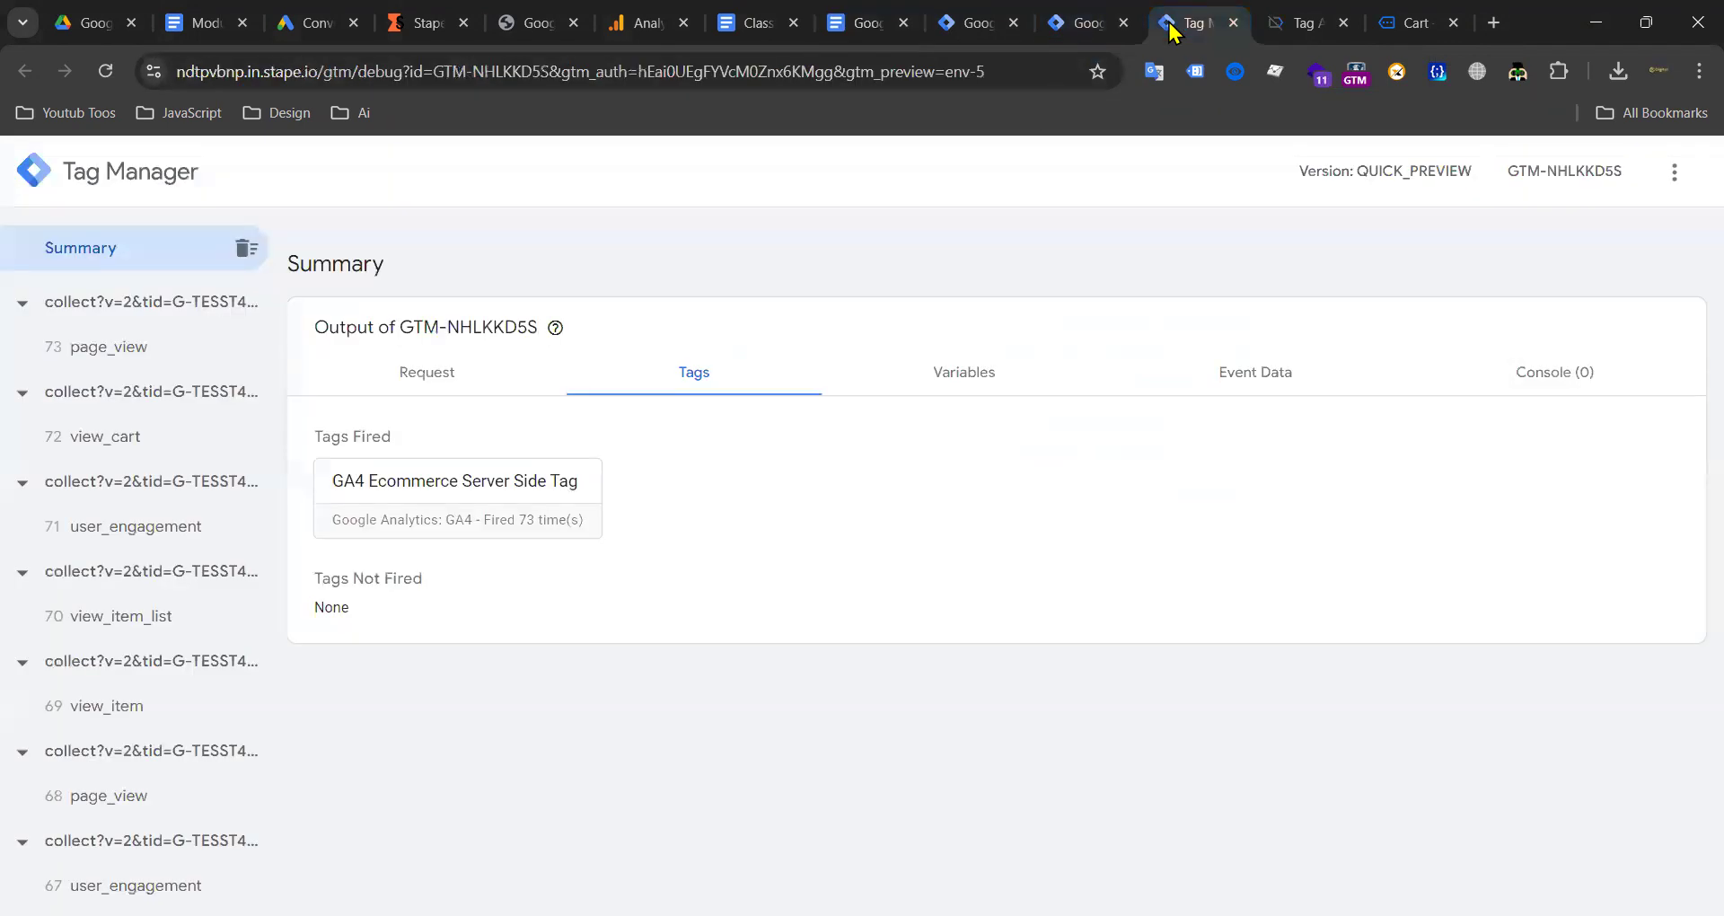
left_click(1088, 24)
Step: Open the web container's Variables page and reload it
left_click(110, 540)
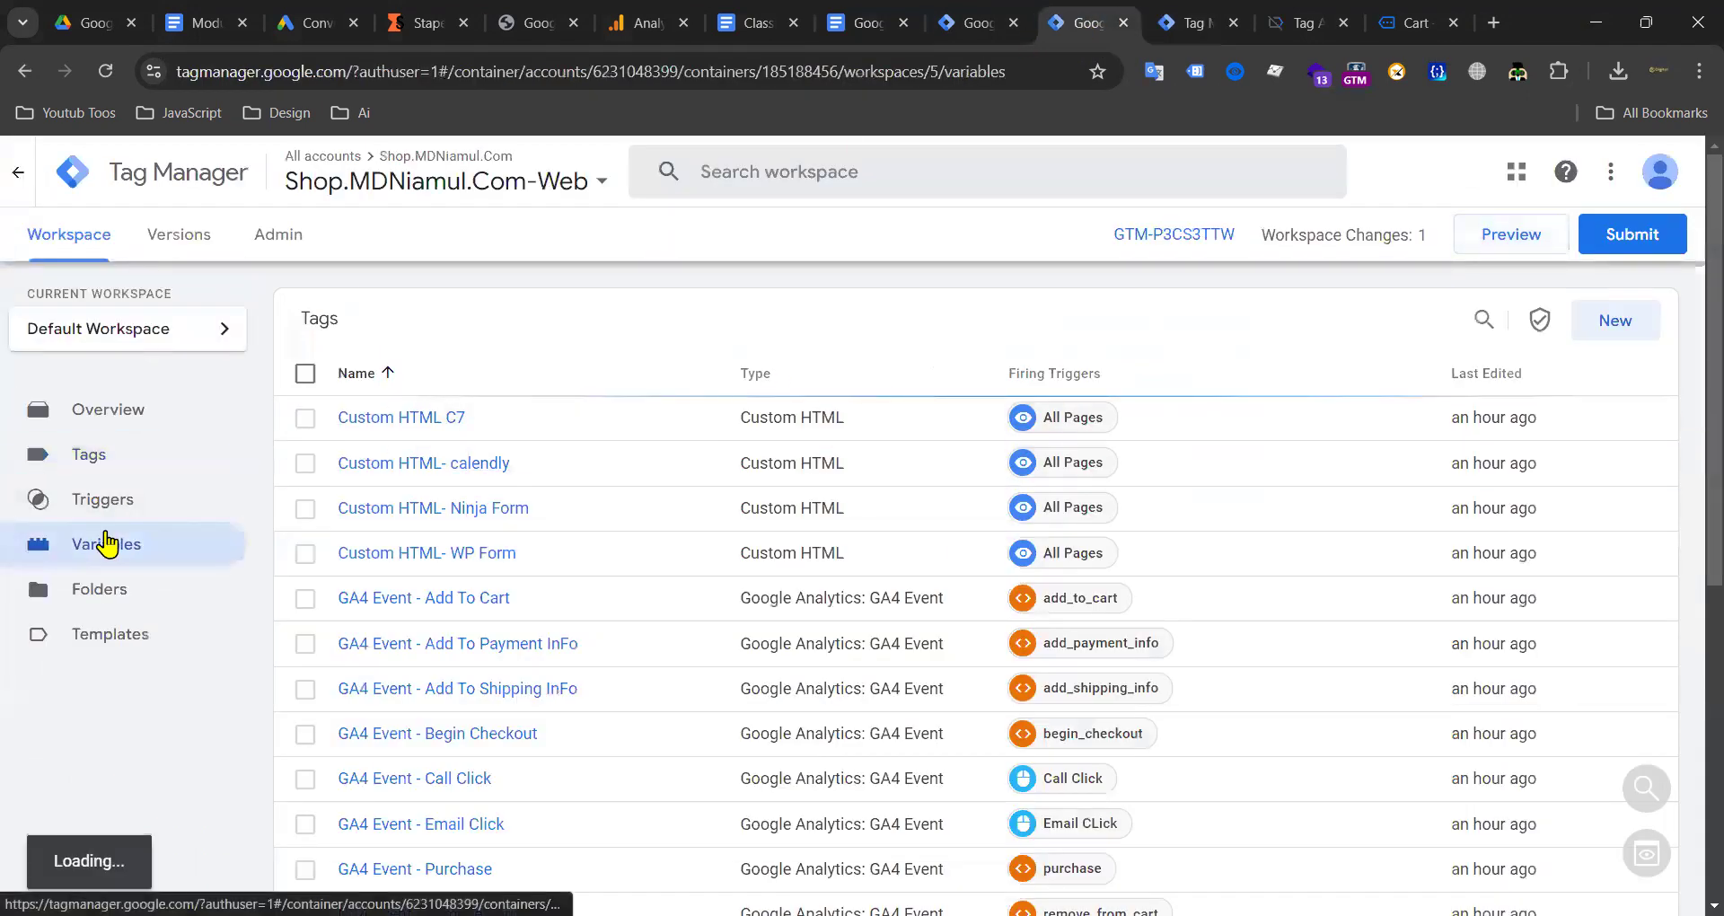
scroll(584, 525, "down", 5)
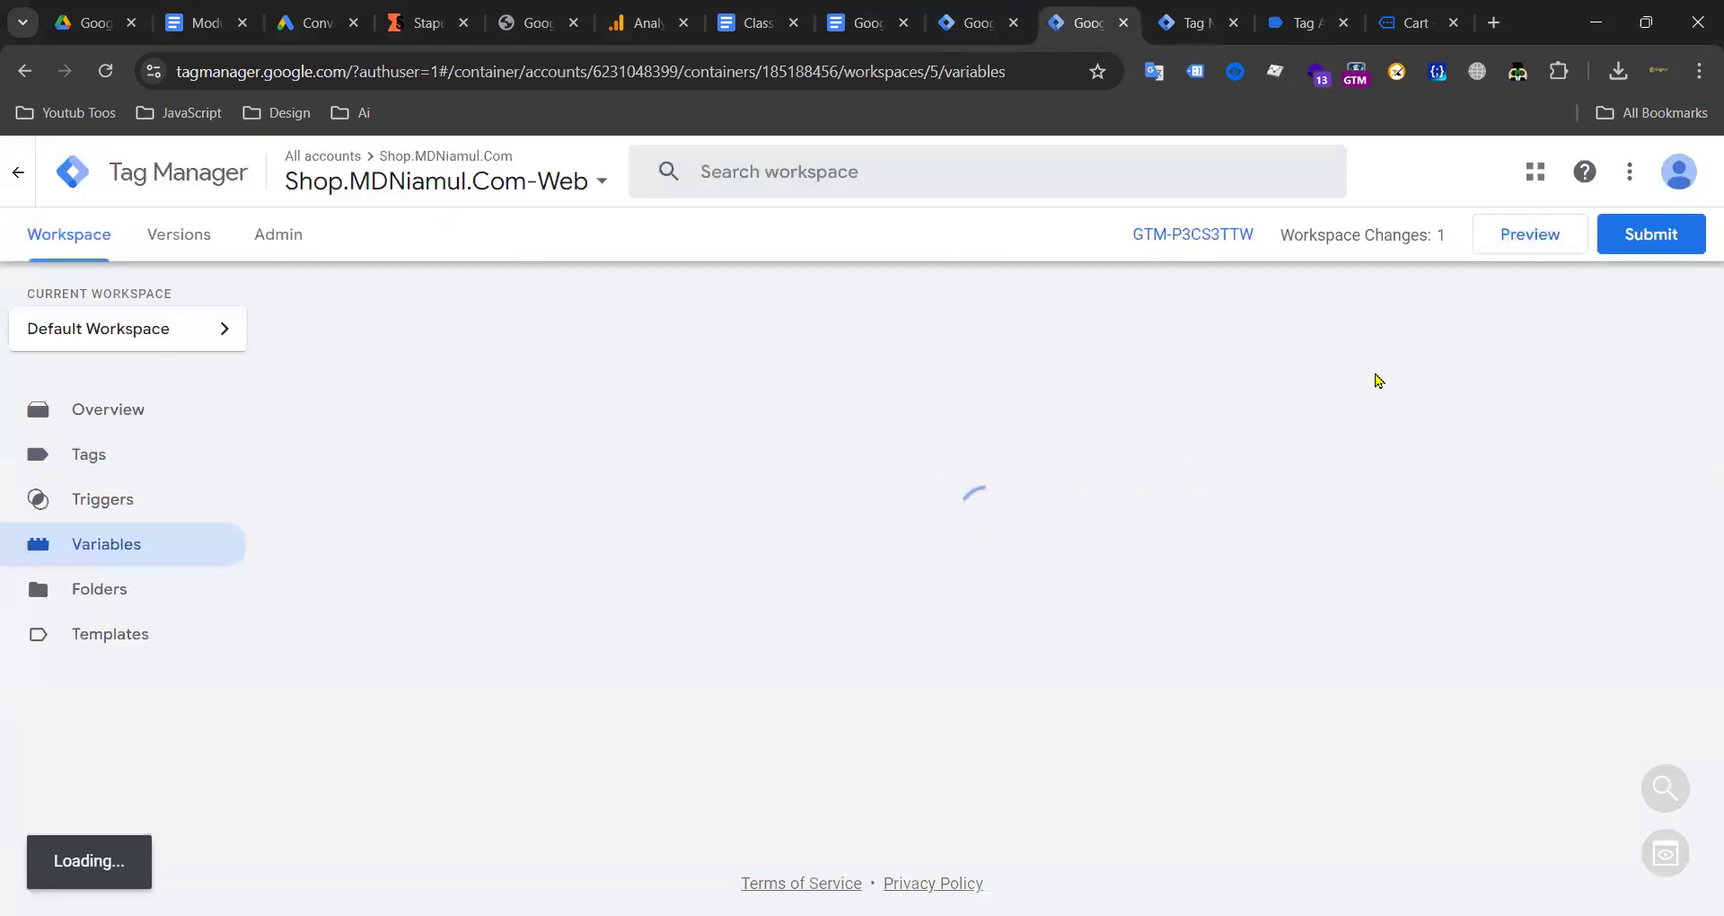
left_click(121, 80)
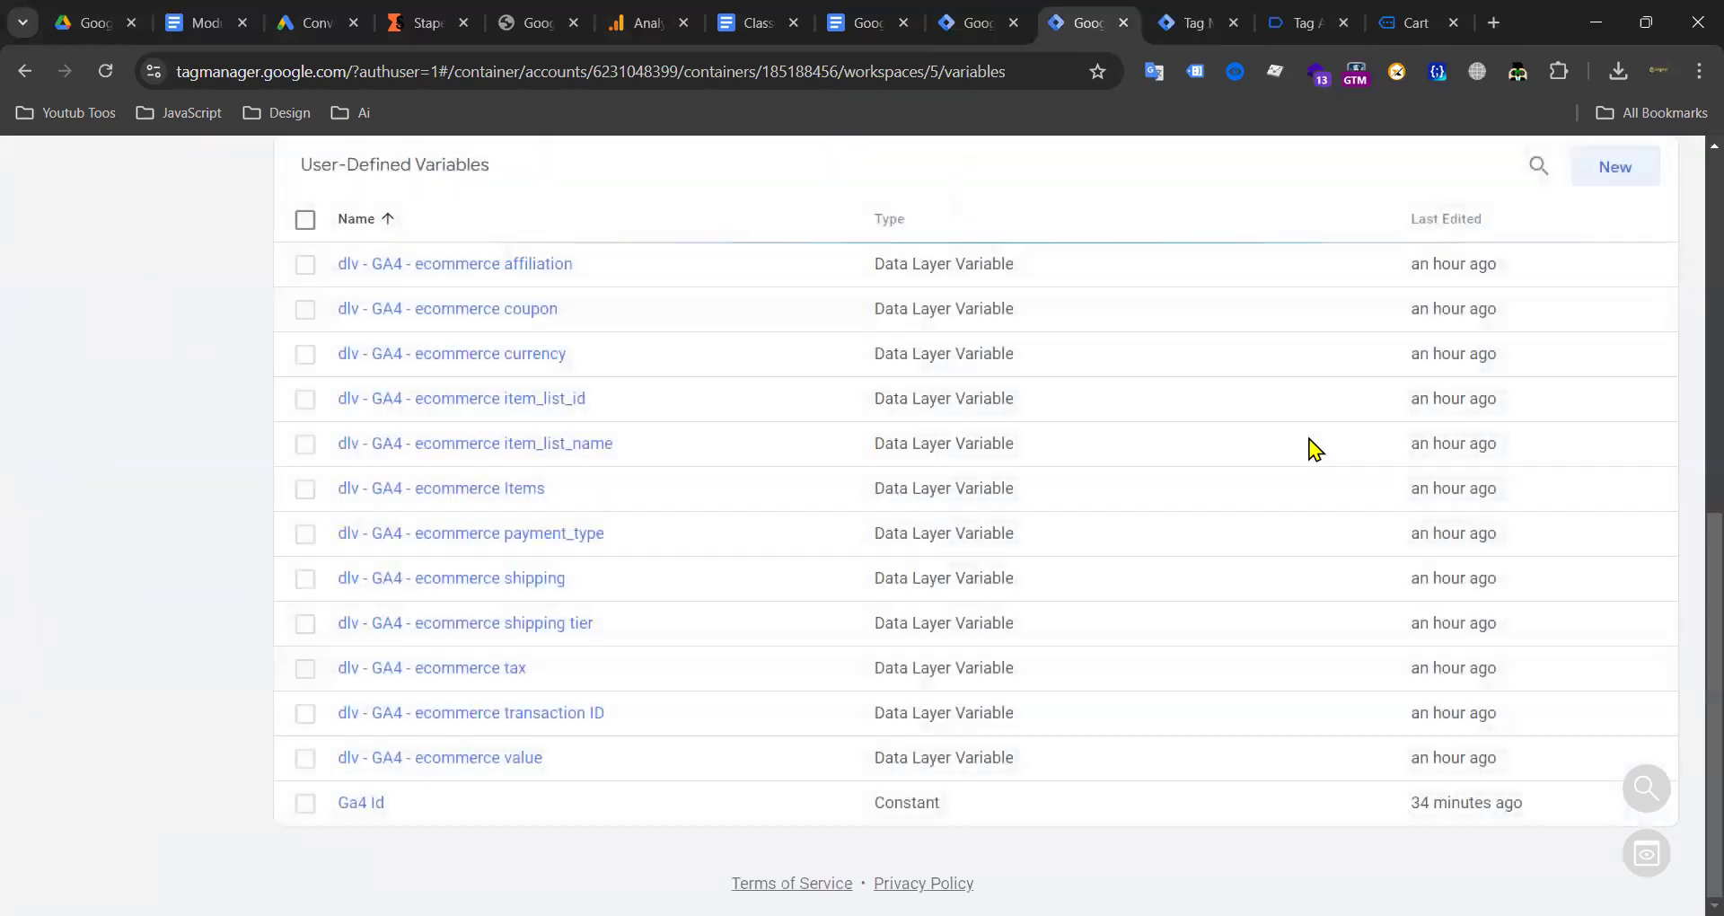
Step: Save a Data Layer Variable named and keyed customerBillingEmail
left_click(1624, 466)
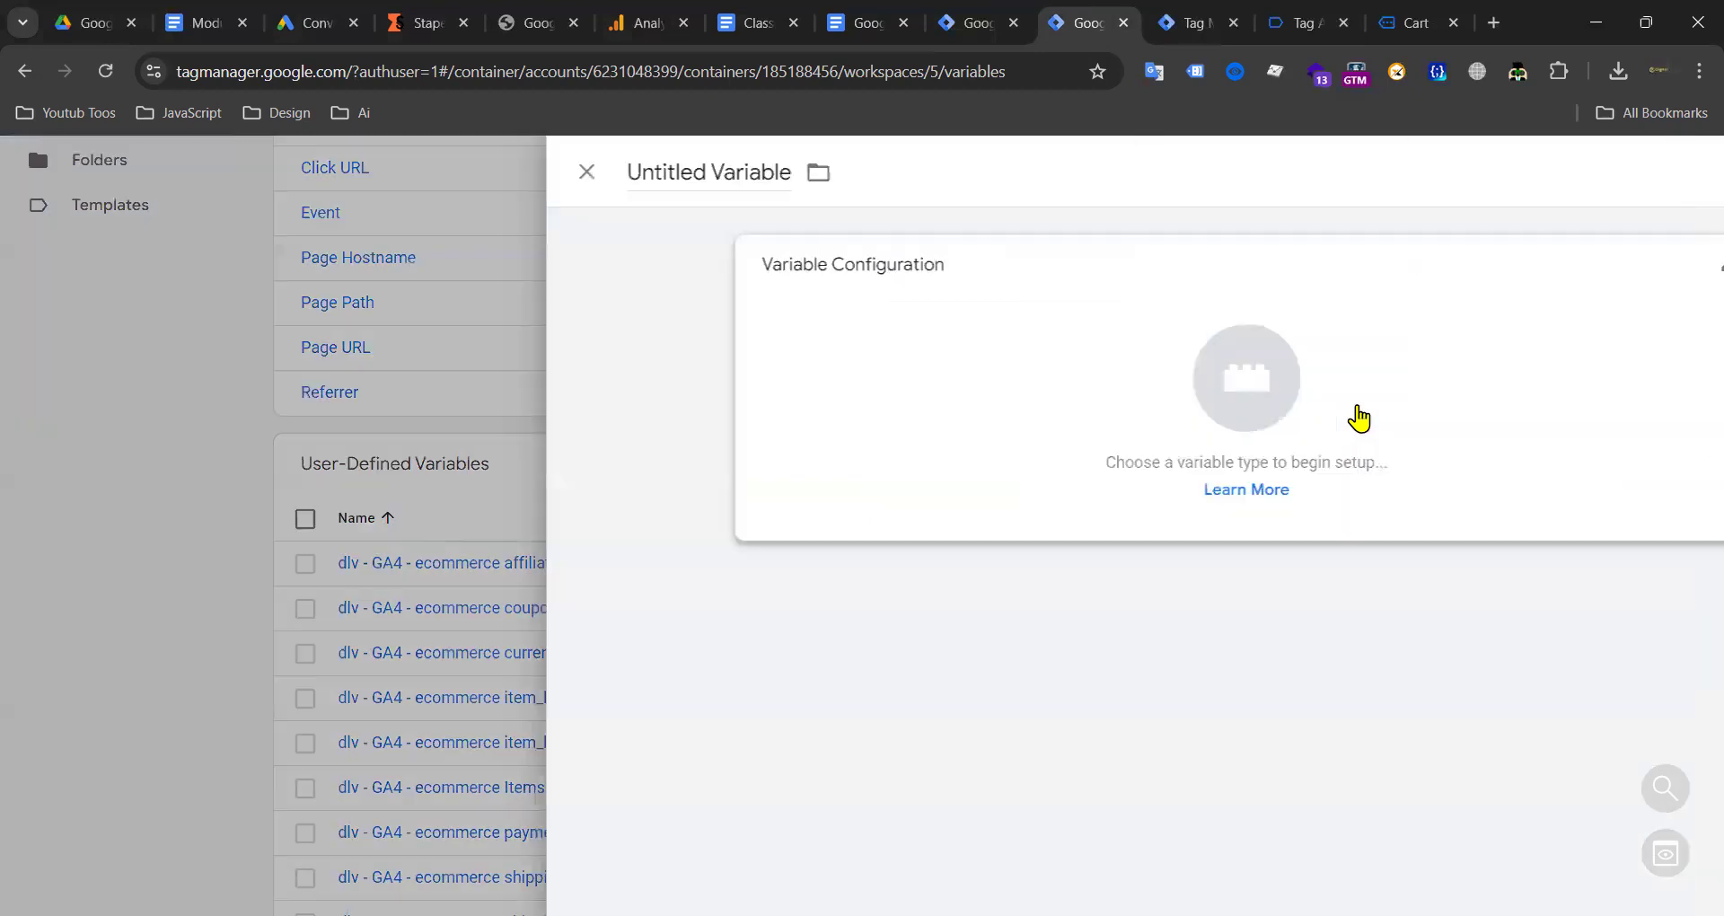
left_click(1236, 416)
scroll(1143, 558, "down", 5)
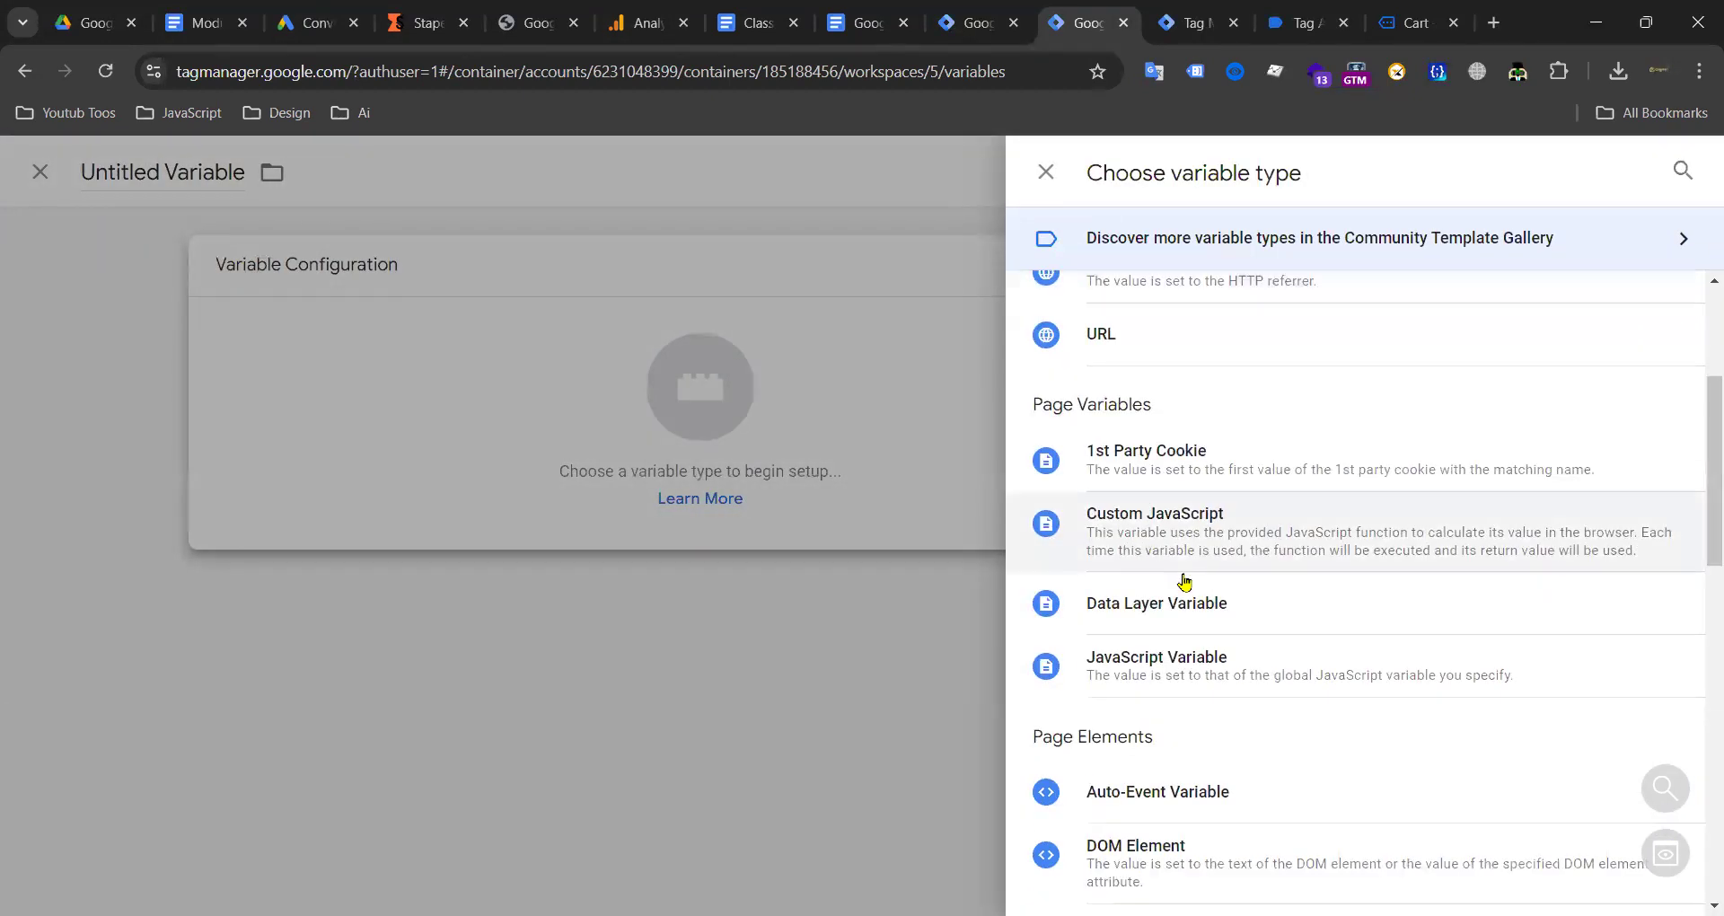
left_click(1113, 605)
left_click(645, 493)
type("customerBillingEmail")
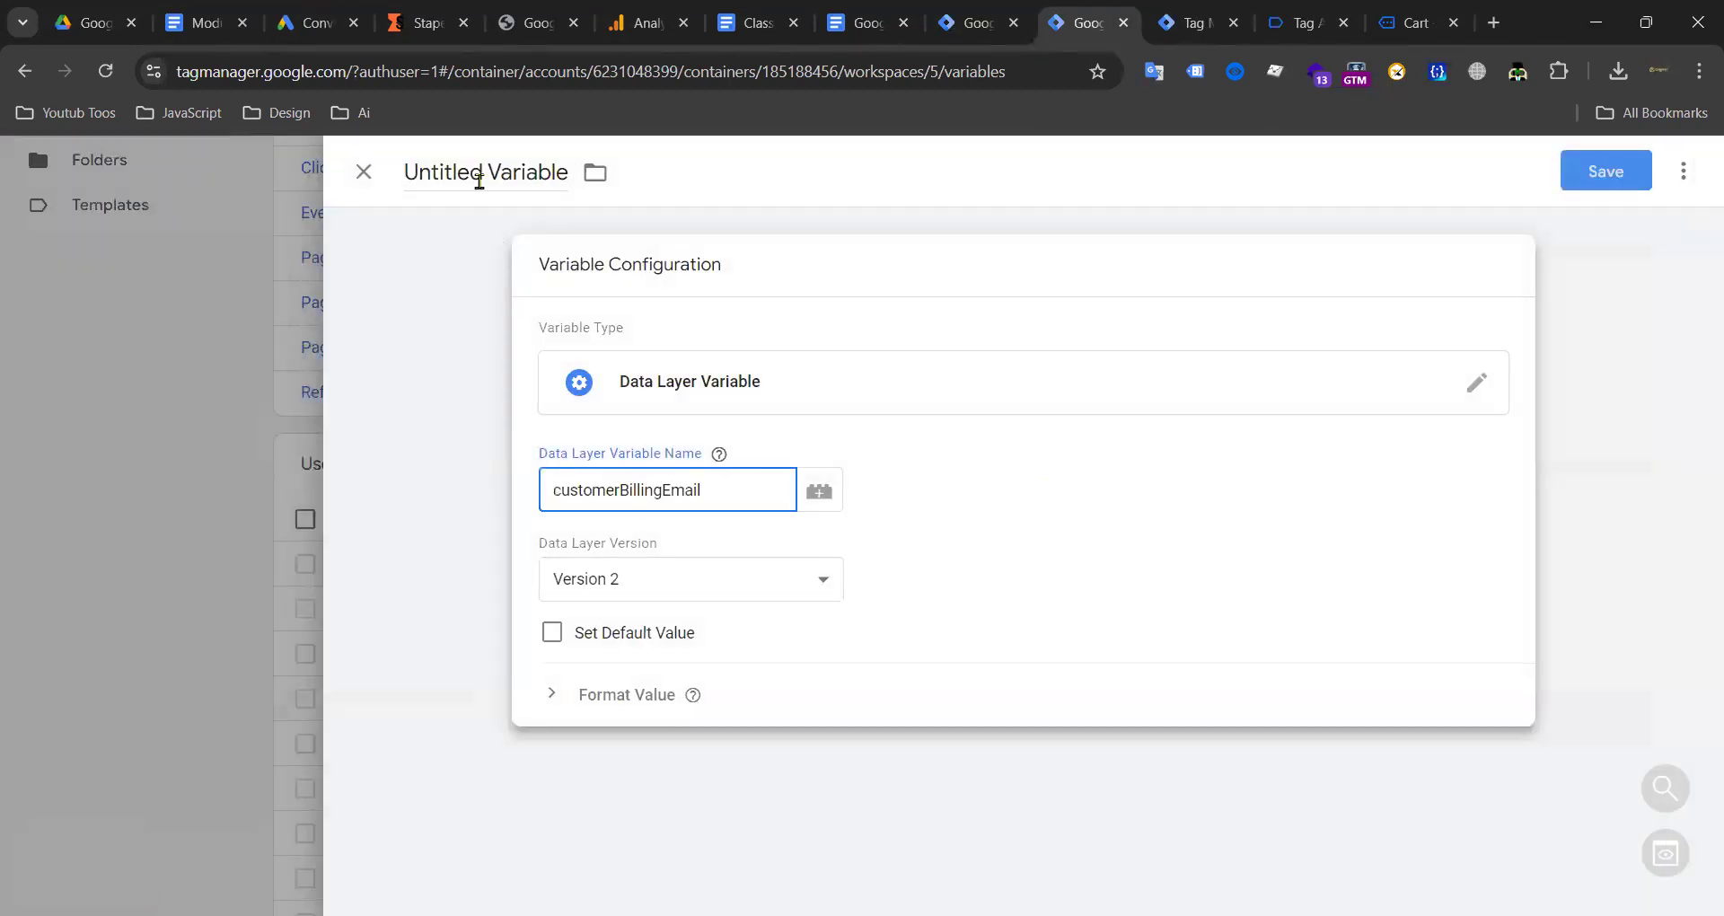
left_click(482, 172)
type("customerBillingEmail")
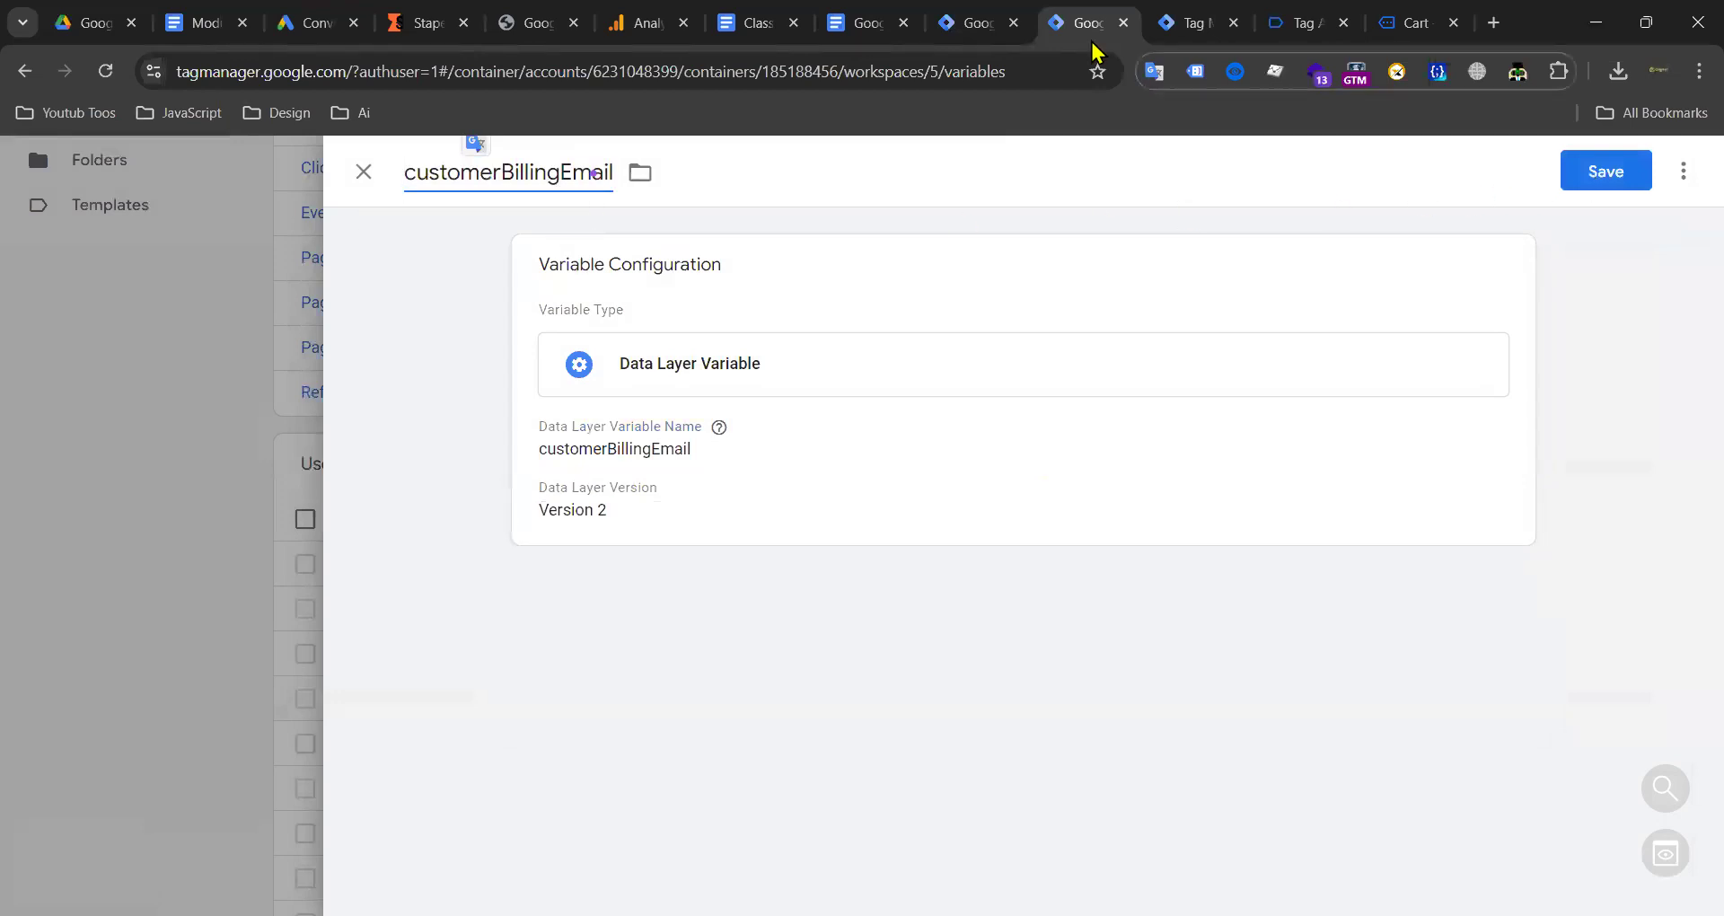
left_click(1612, 176)
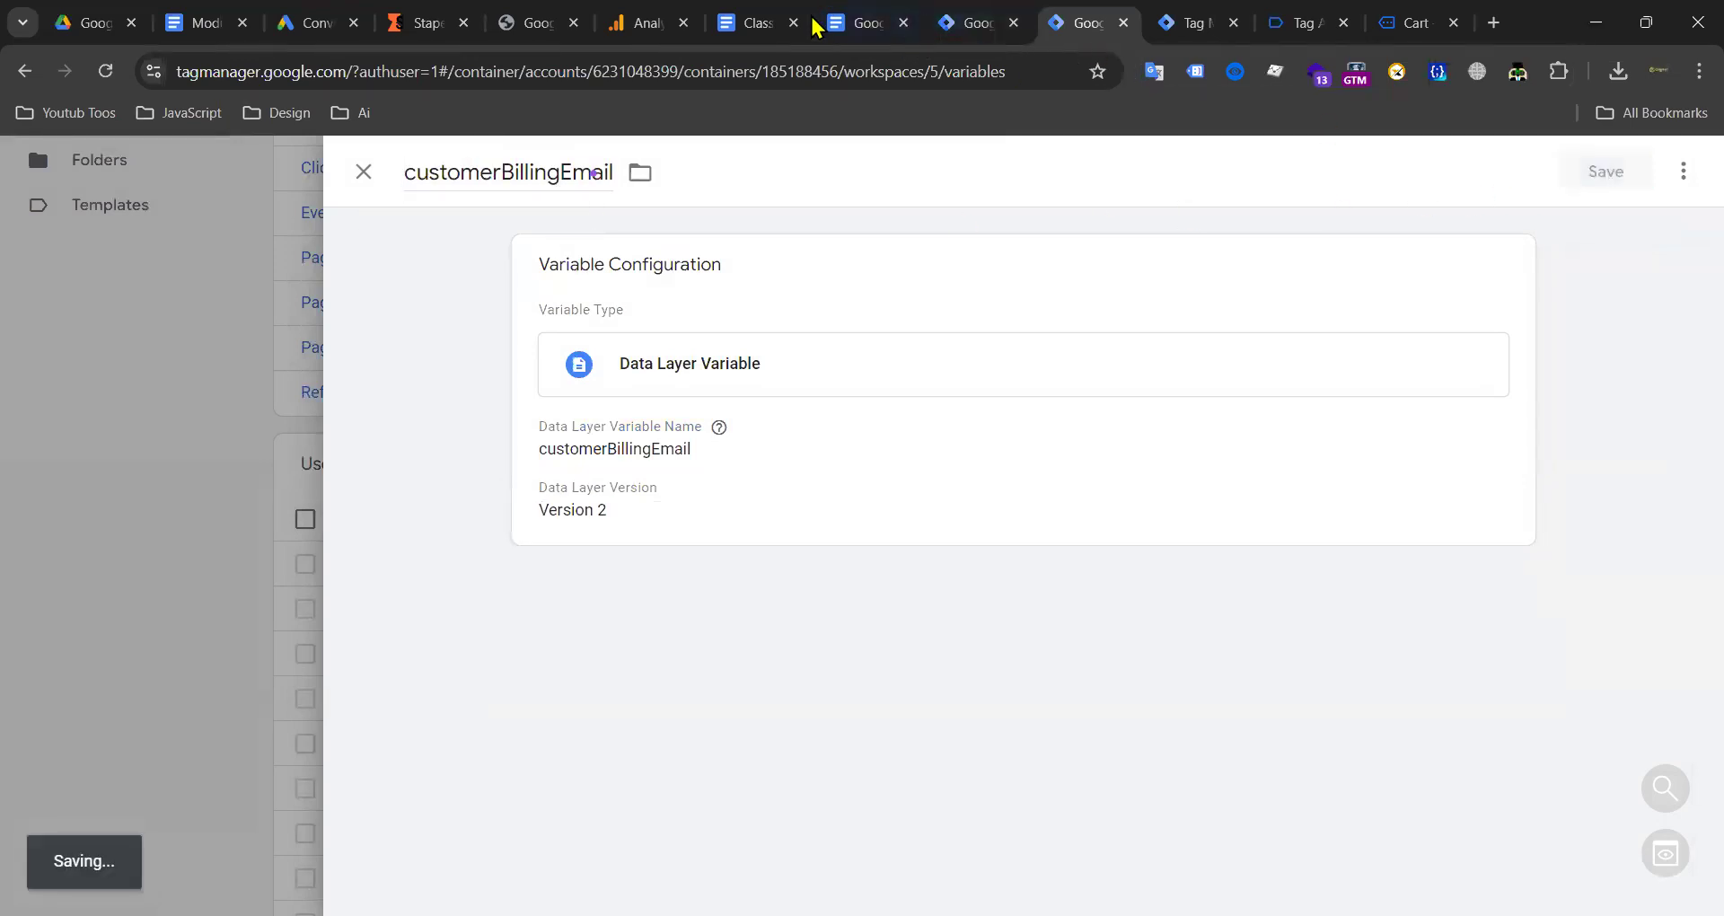
Step: Copy customerBillingPhone from the tracking notes and save it as a Data Layer Variable
left_click(757, 23)
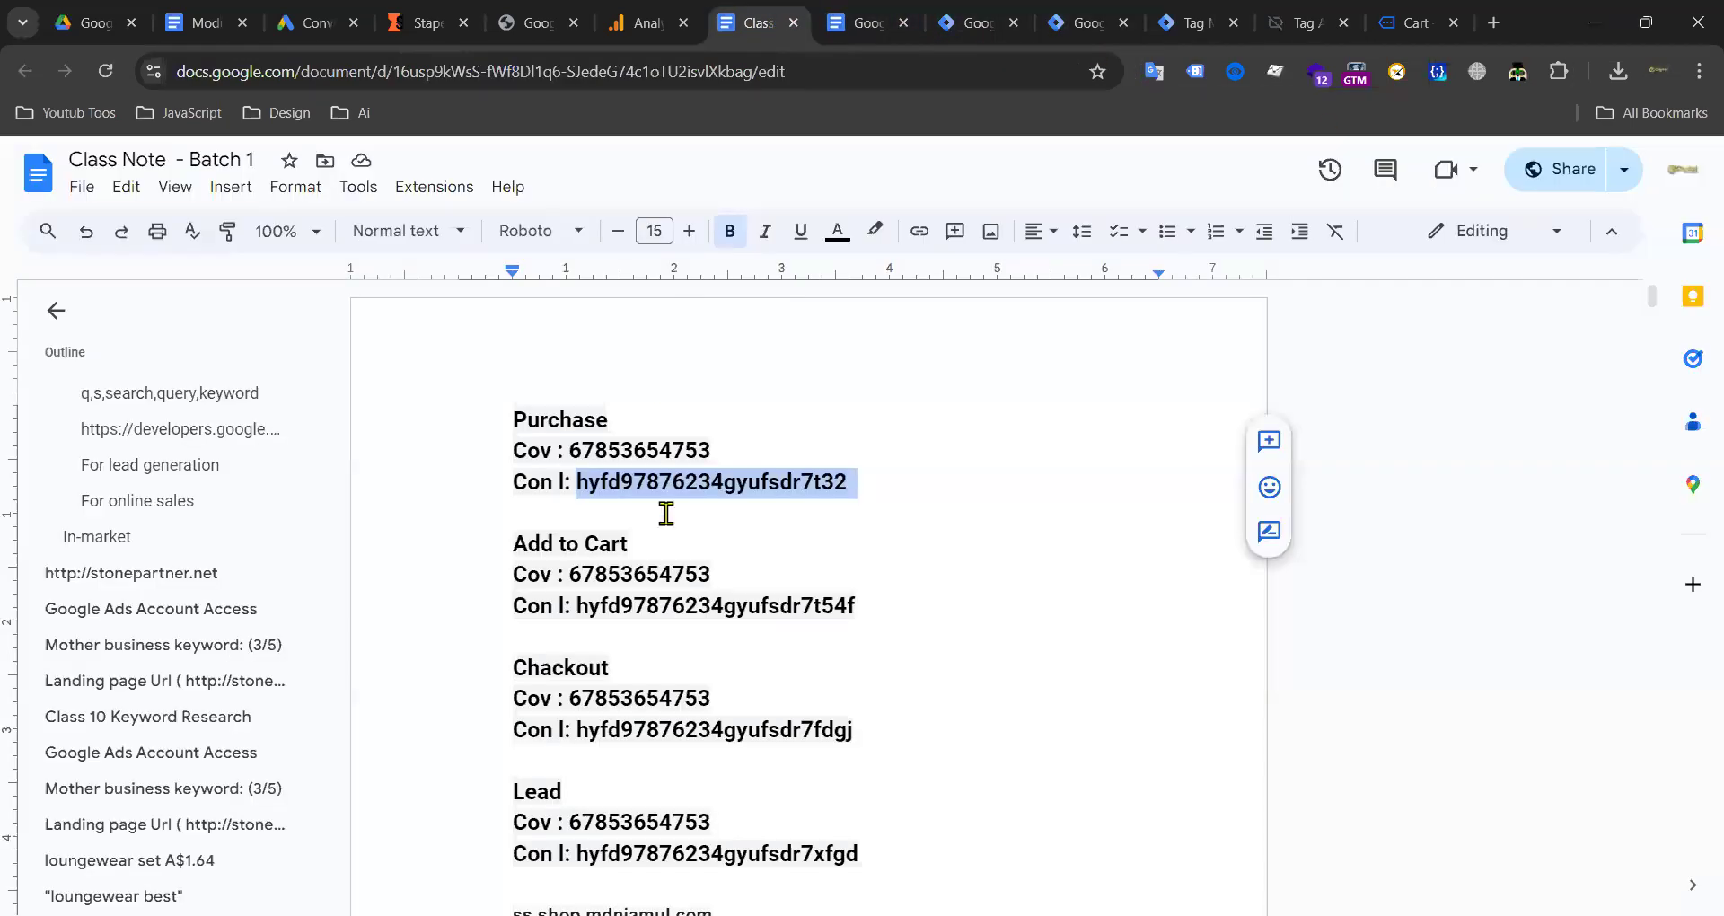
left_click(828, 34)
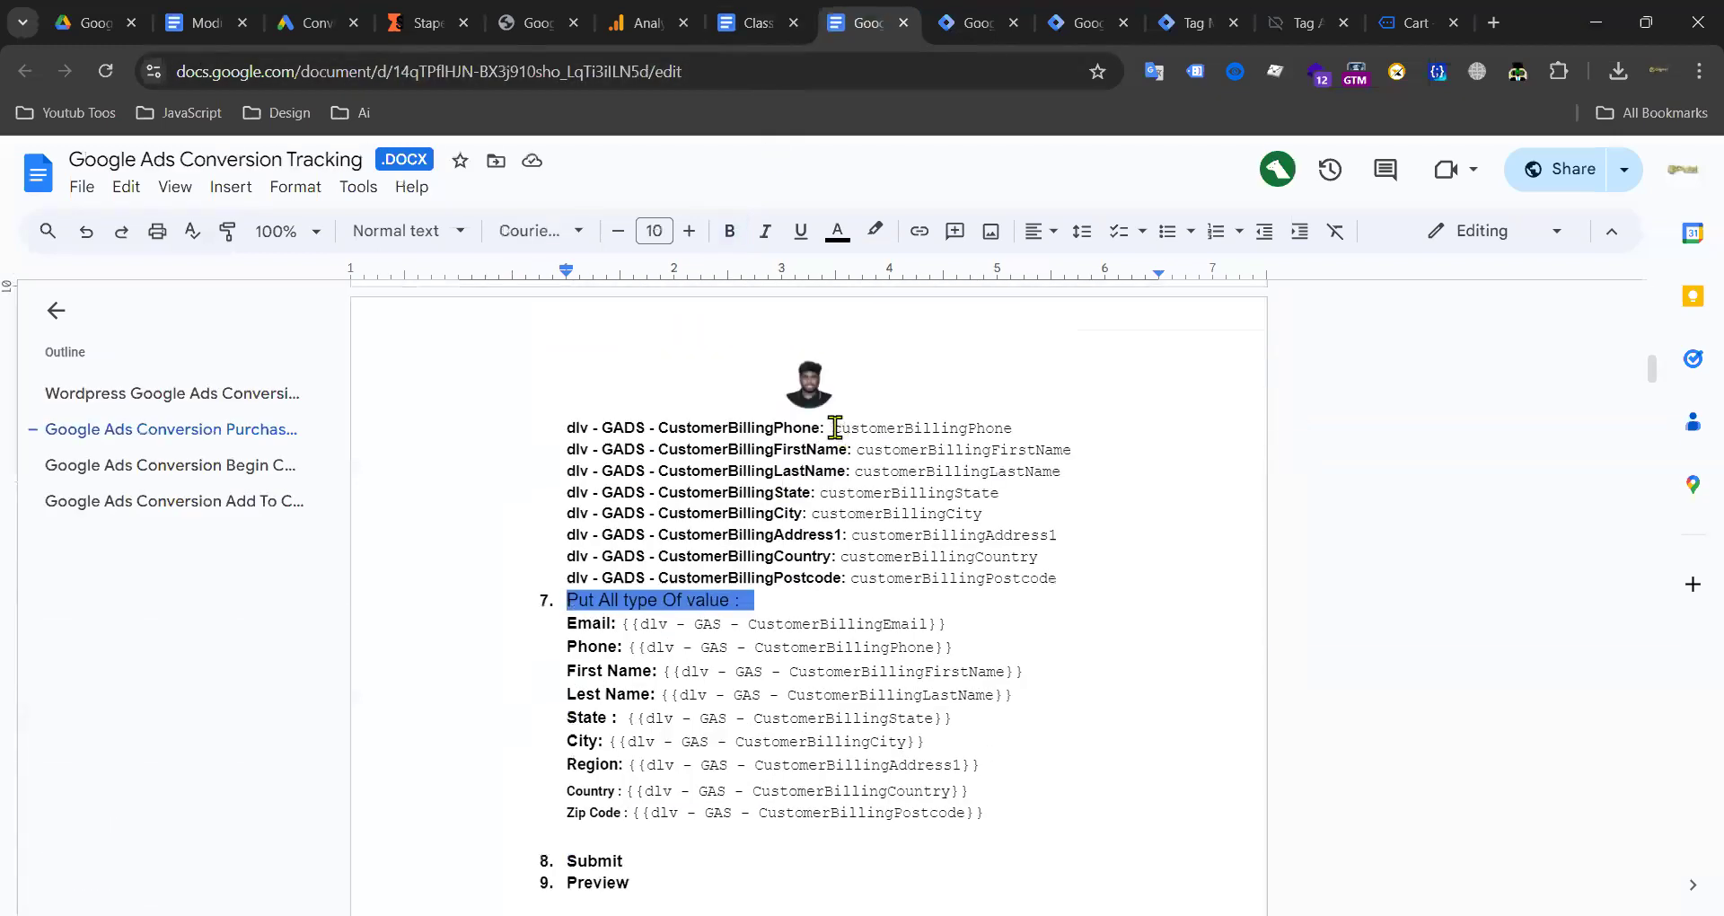
left_click_drag(835, 428, 997, 427)
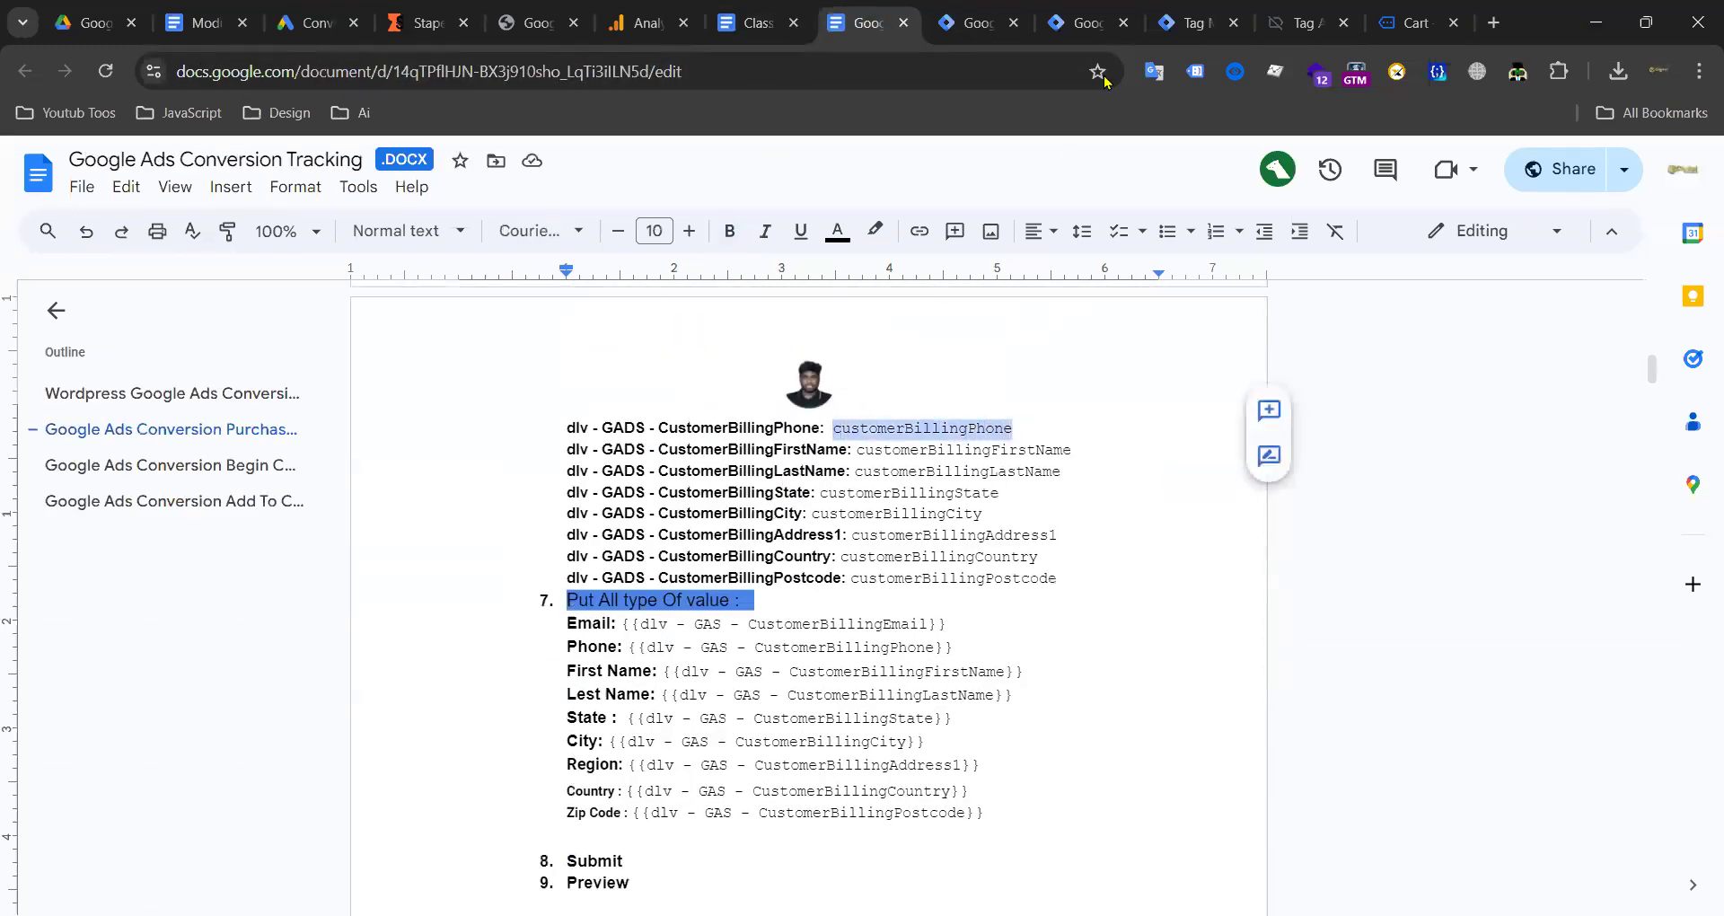
left_click(1192, 26)
left_click(1082, 22)
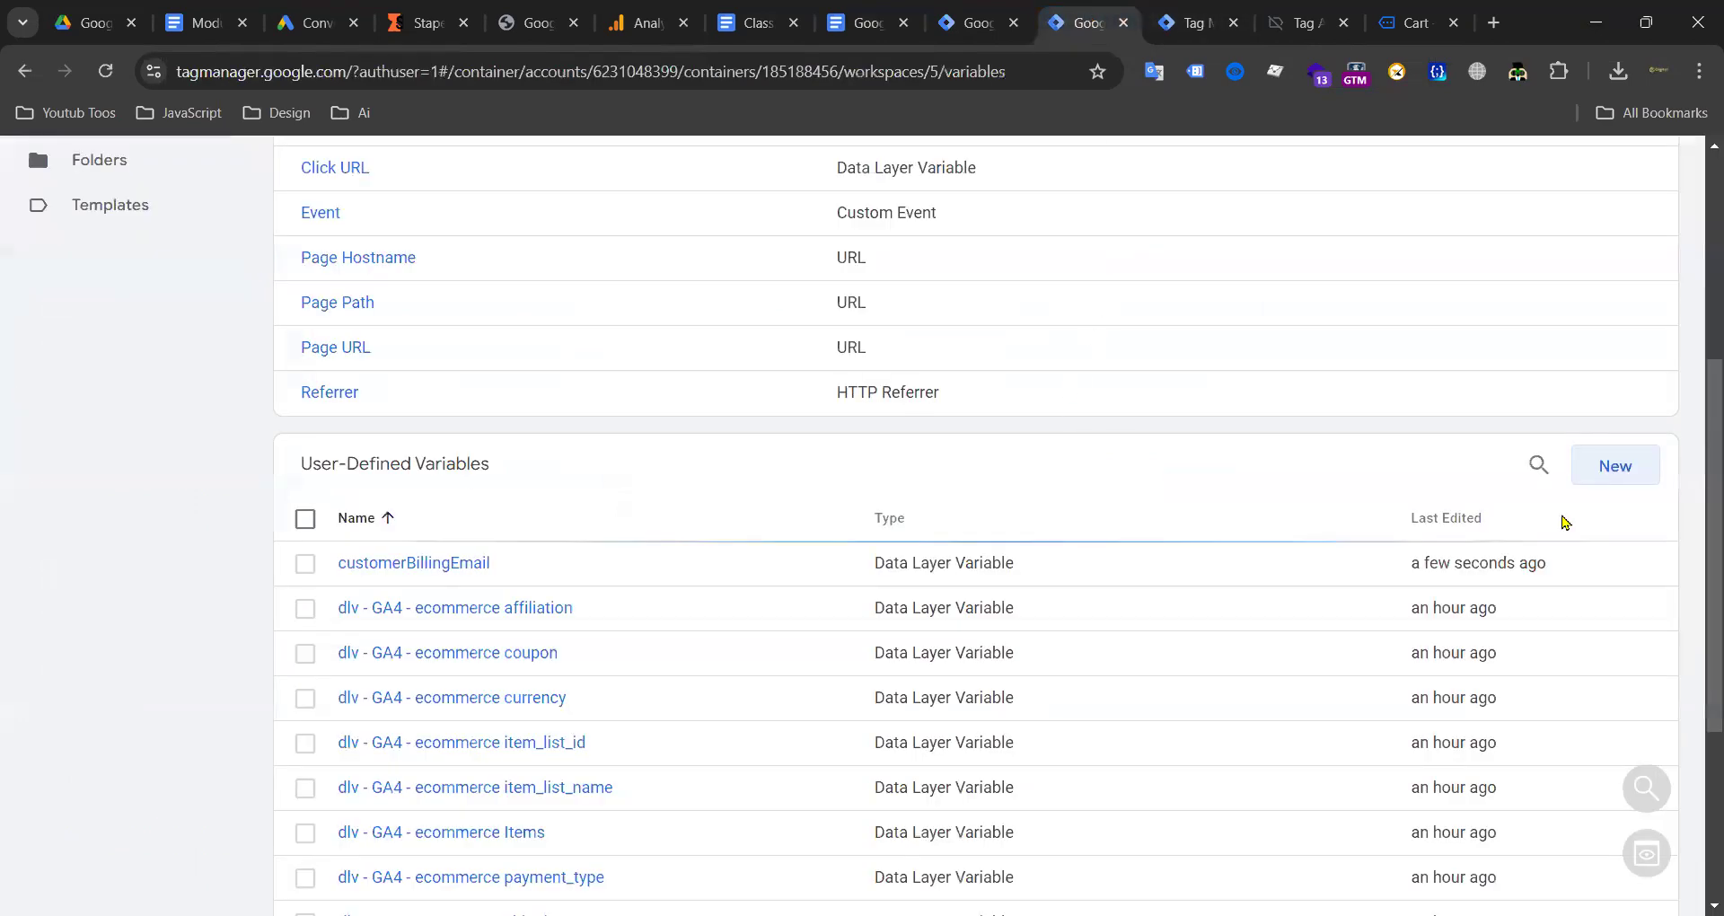
left_click(1630, 466)
left_click(1101, 381)
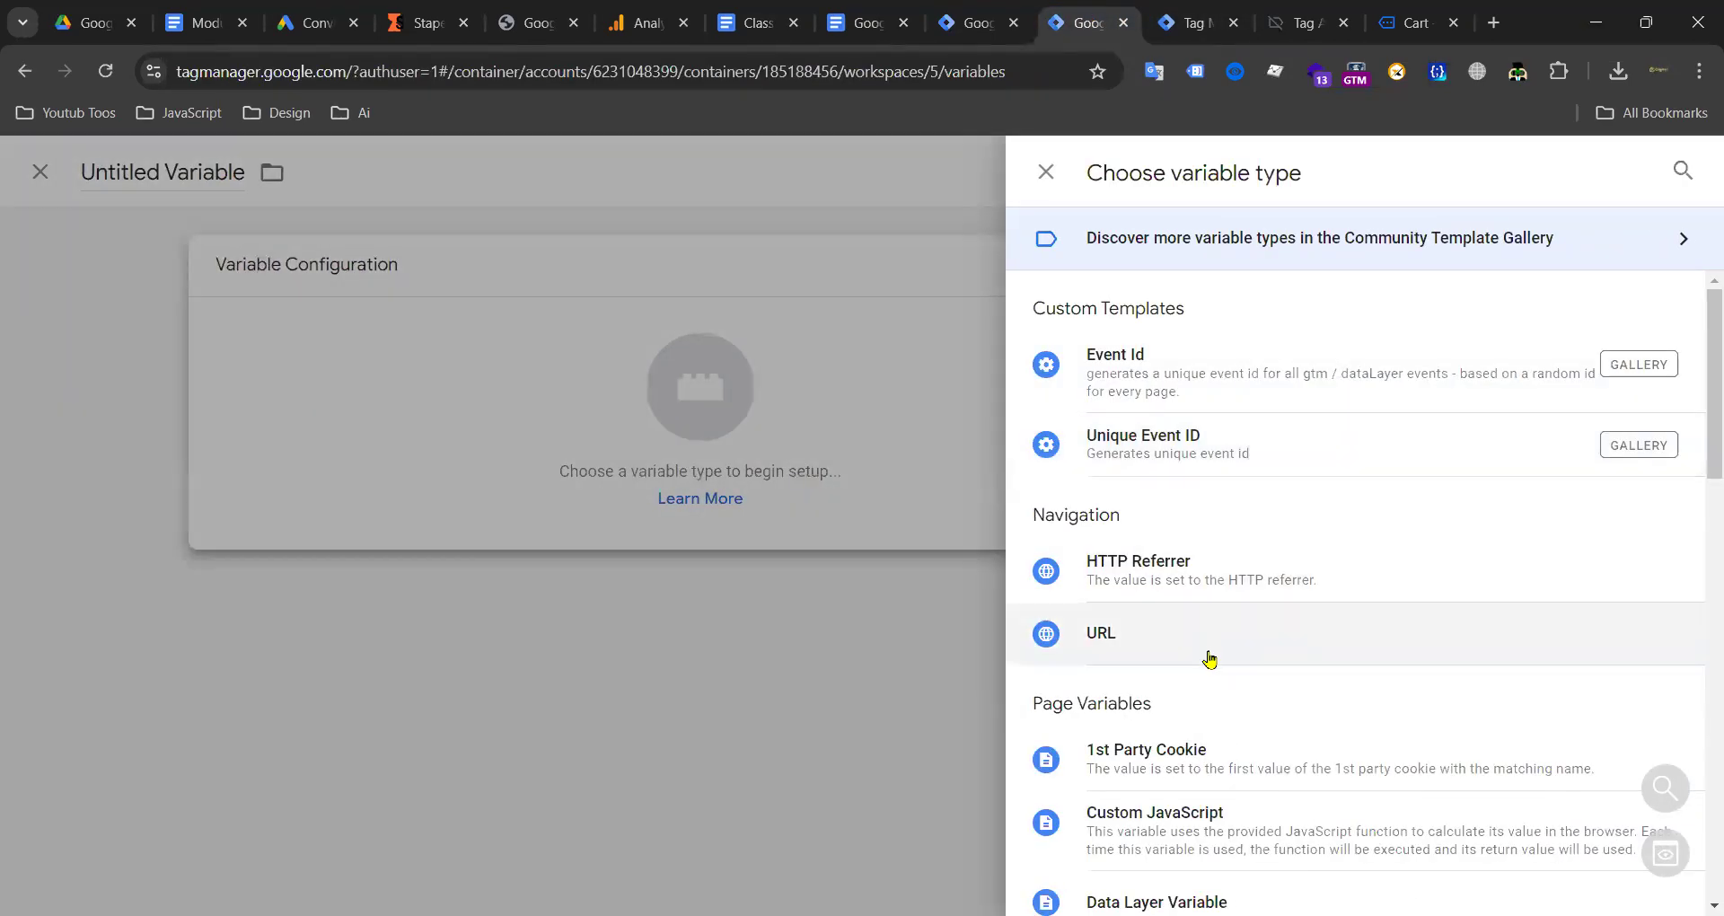
scroll(1204, 628, "down", 3)
left_click(632, 489)
type("customerBillingPhone")
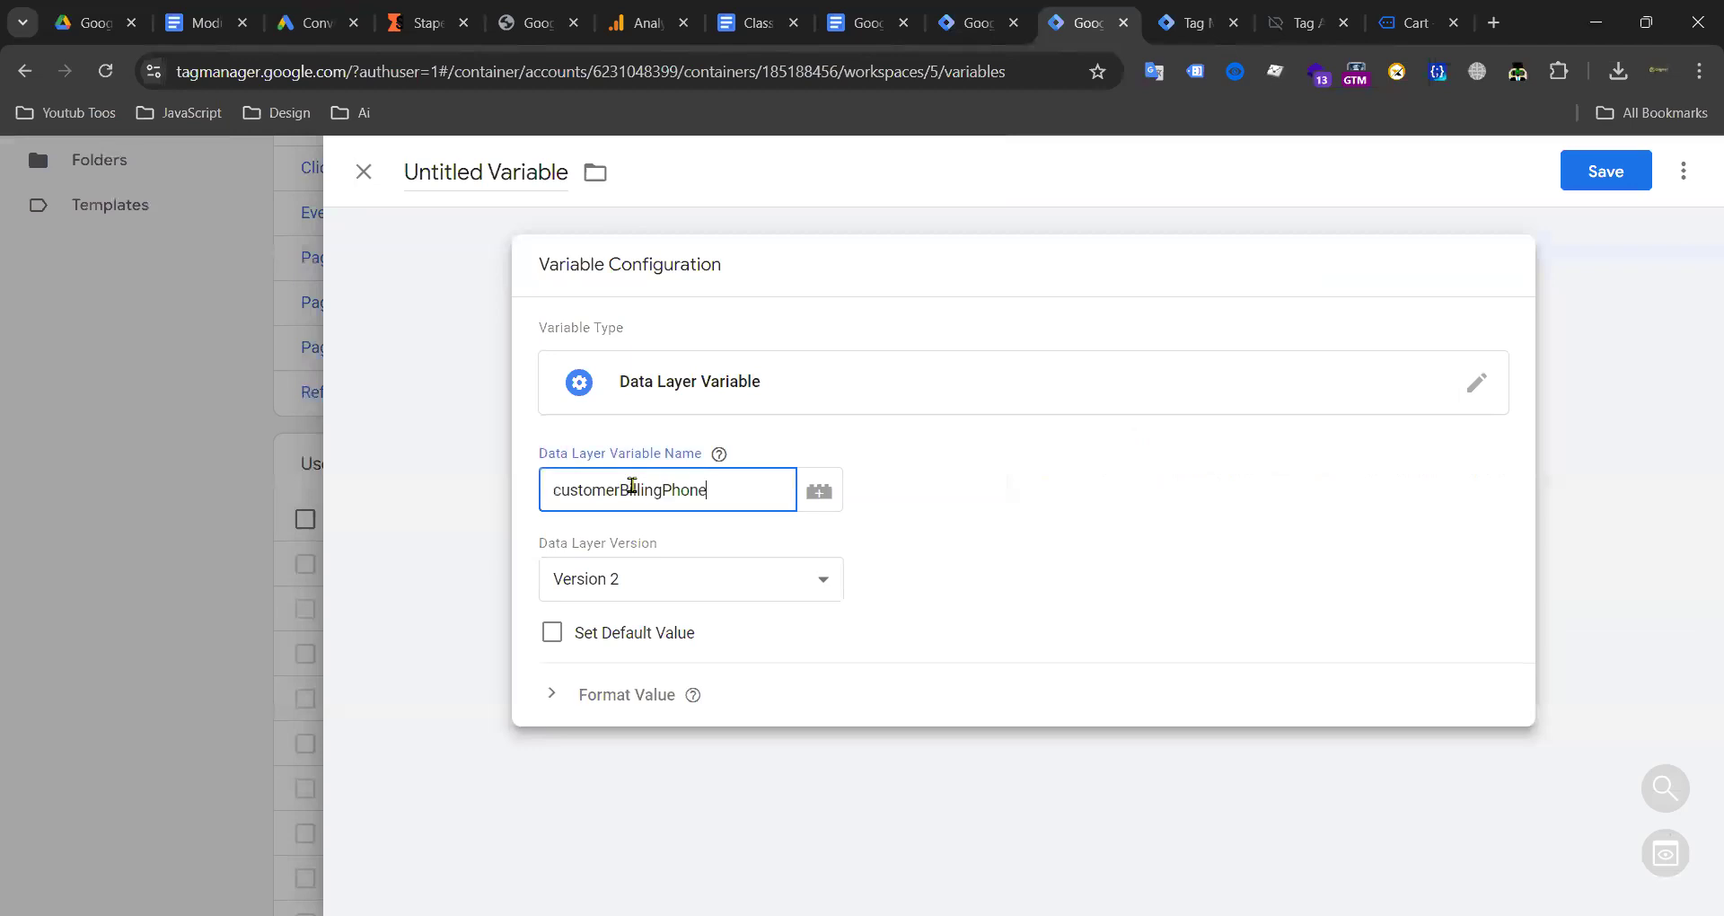
left_click(503, 173)
type("customerBillingPhone")
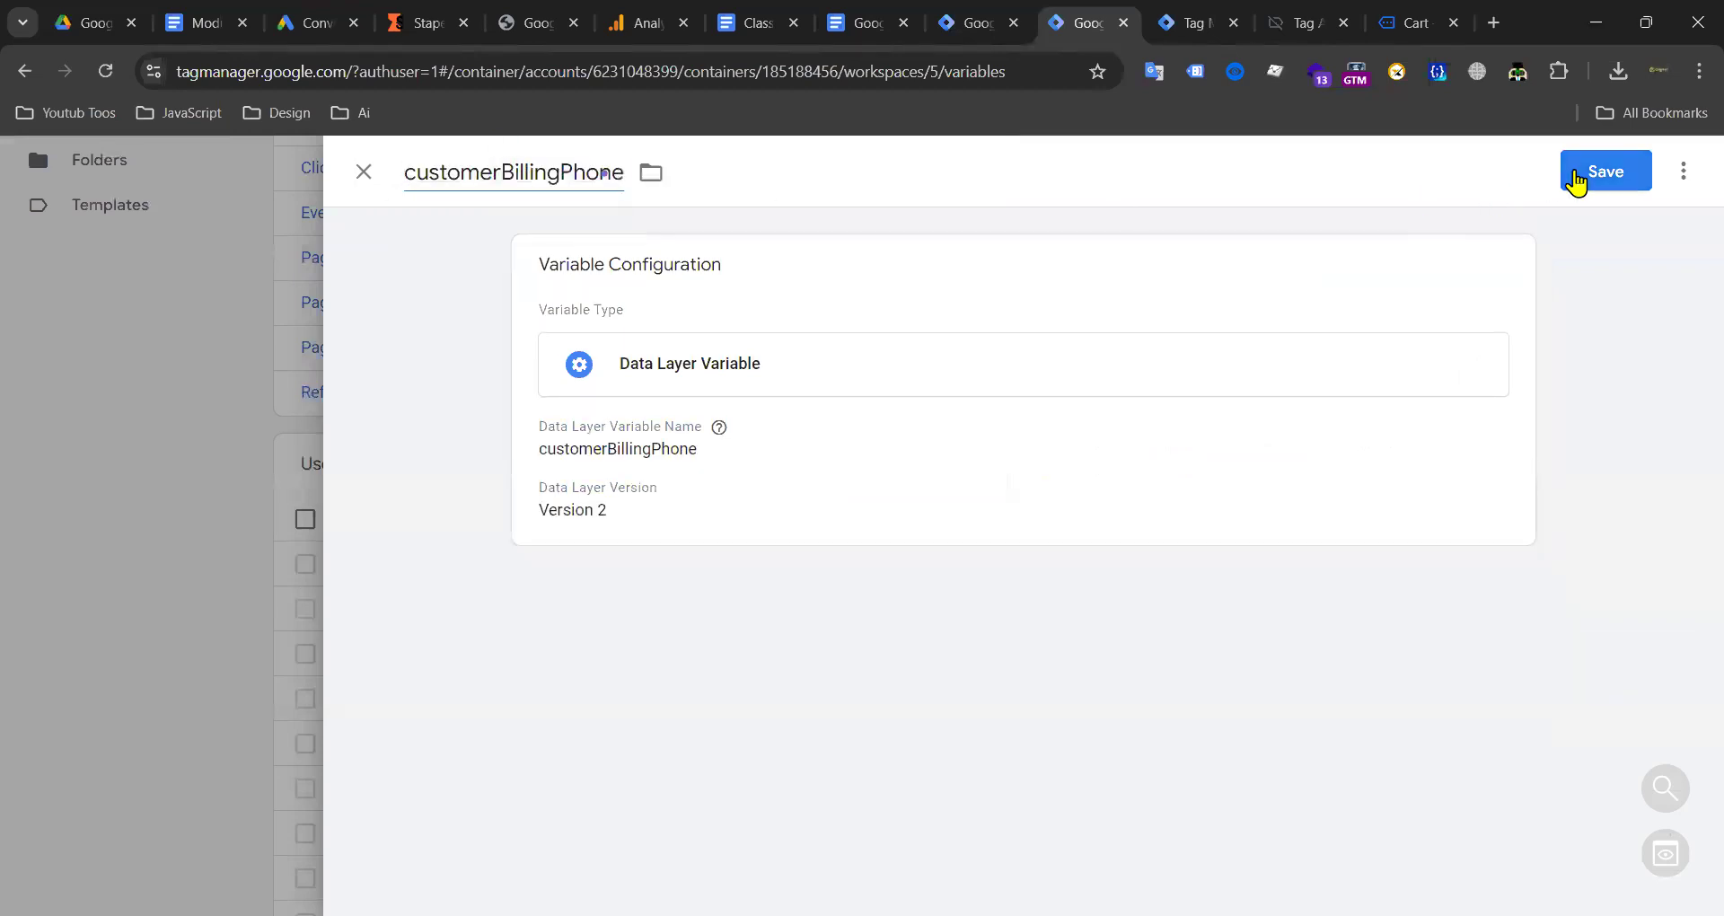
left_click(1578, 178)
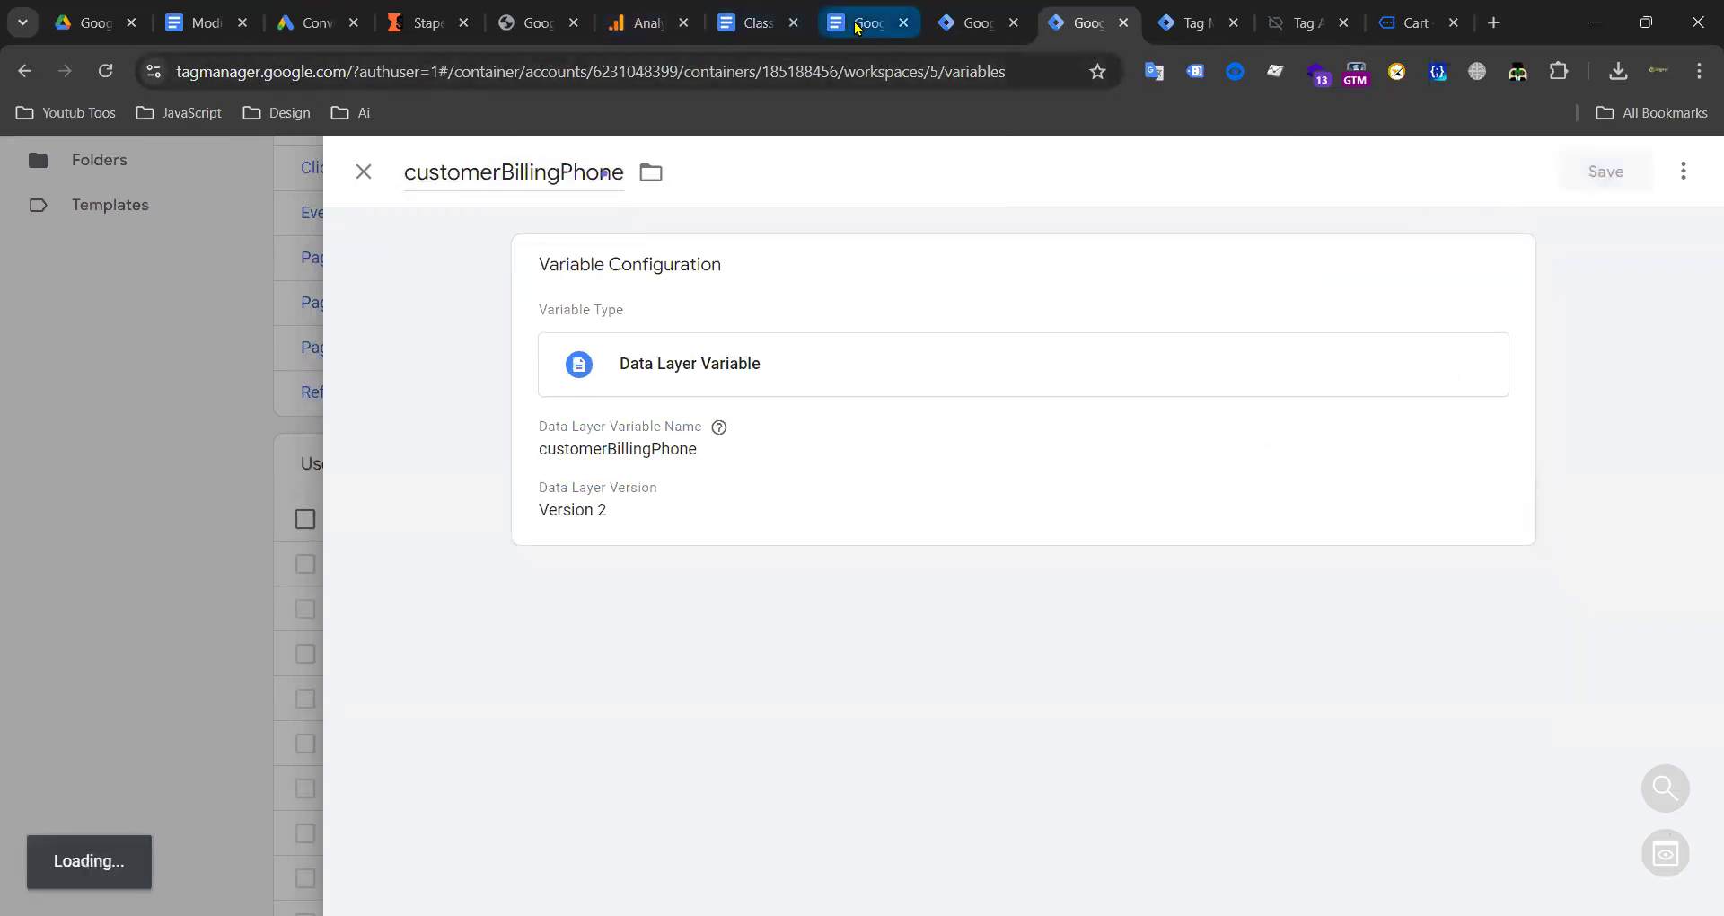
Step: Copy customerBillingFirstName from the notes and save it as a Data Layer Variable
left_click(858, 22)
left_click_drag(860, 449, 1087, 450)
key("ctrl+c")
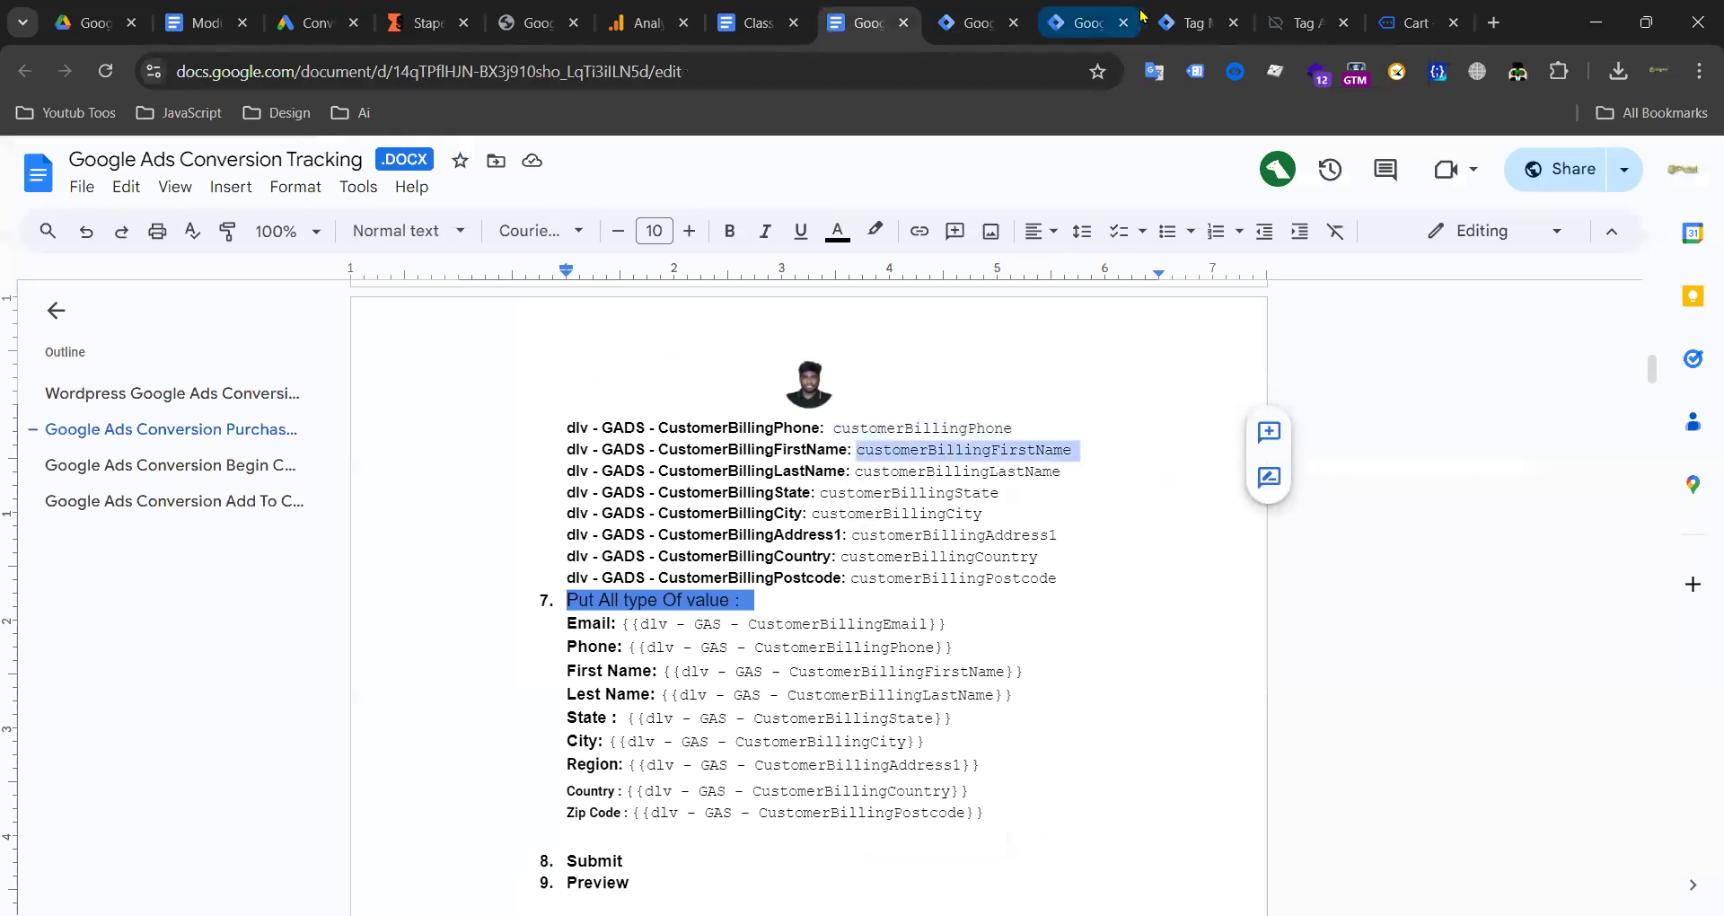
left_click(1182, 22)
left_click(1082, 23)
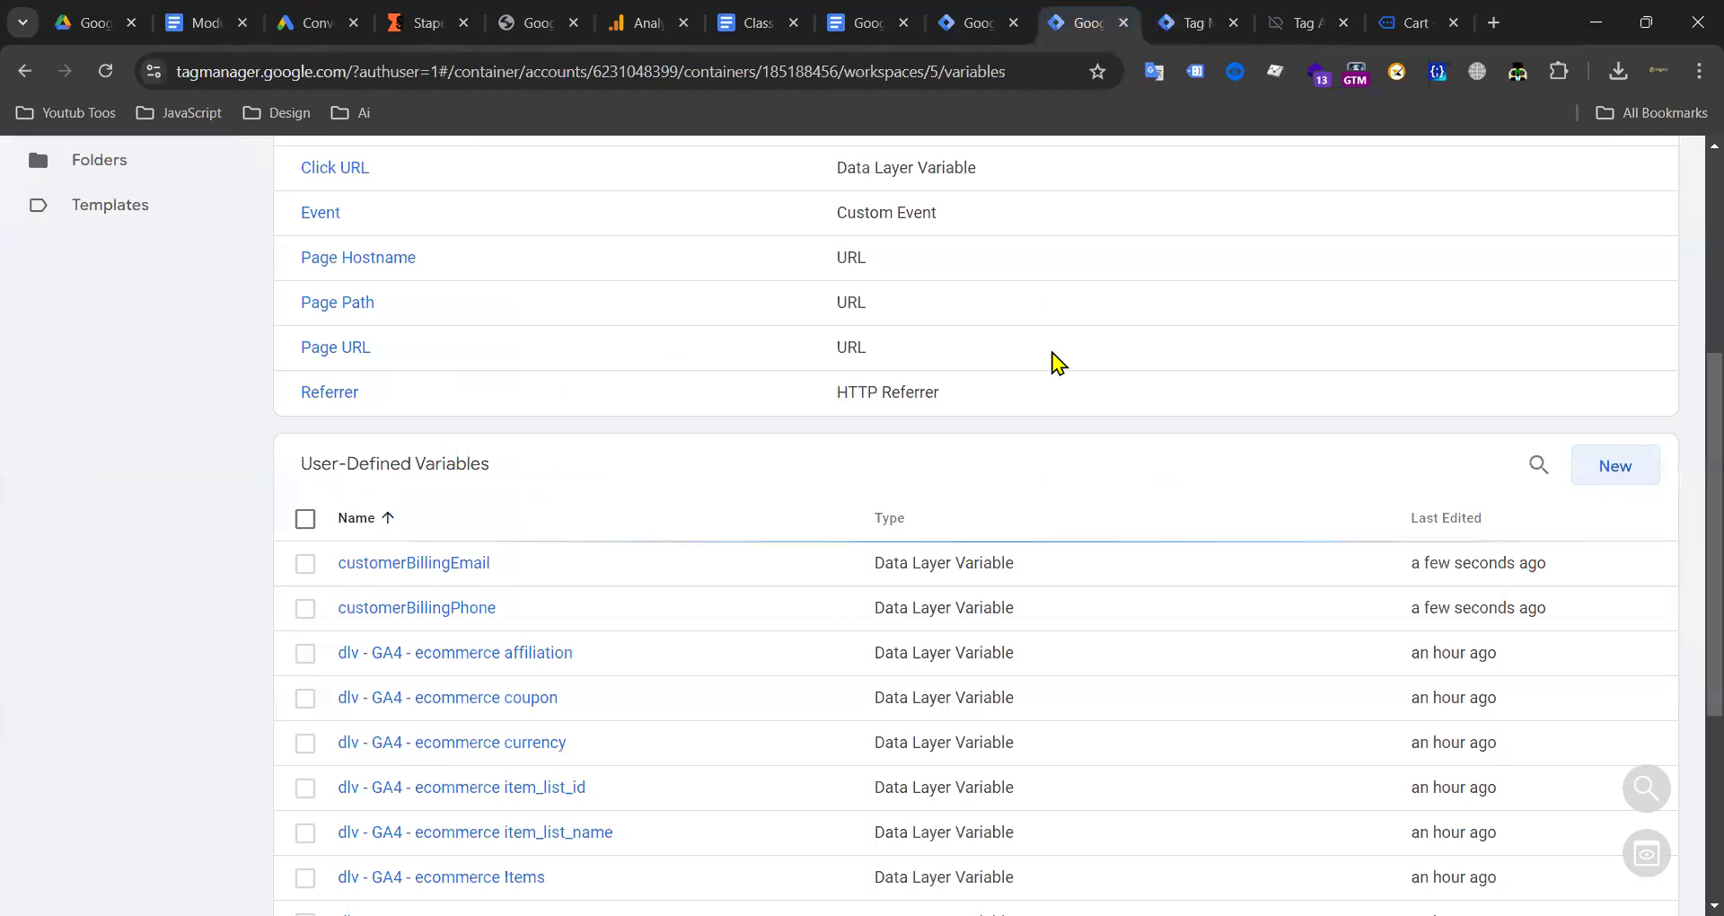
left_click(1583, 472)
left_click(1158, 382)
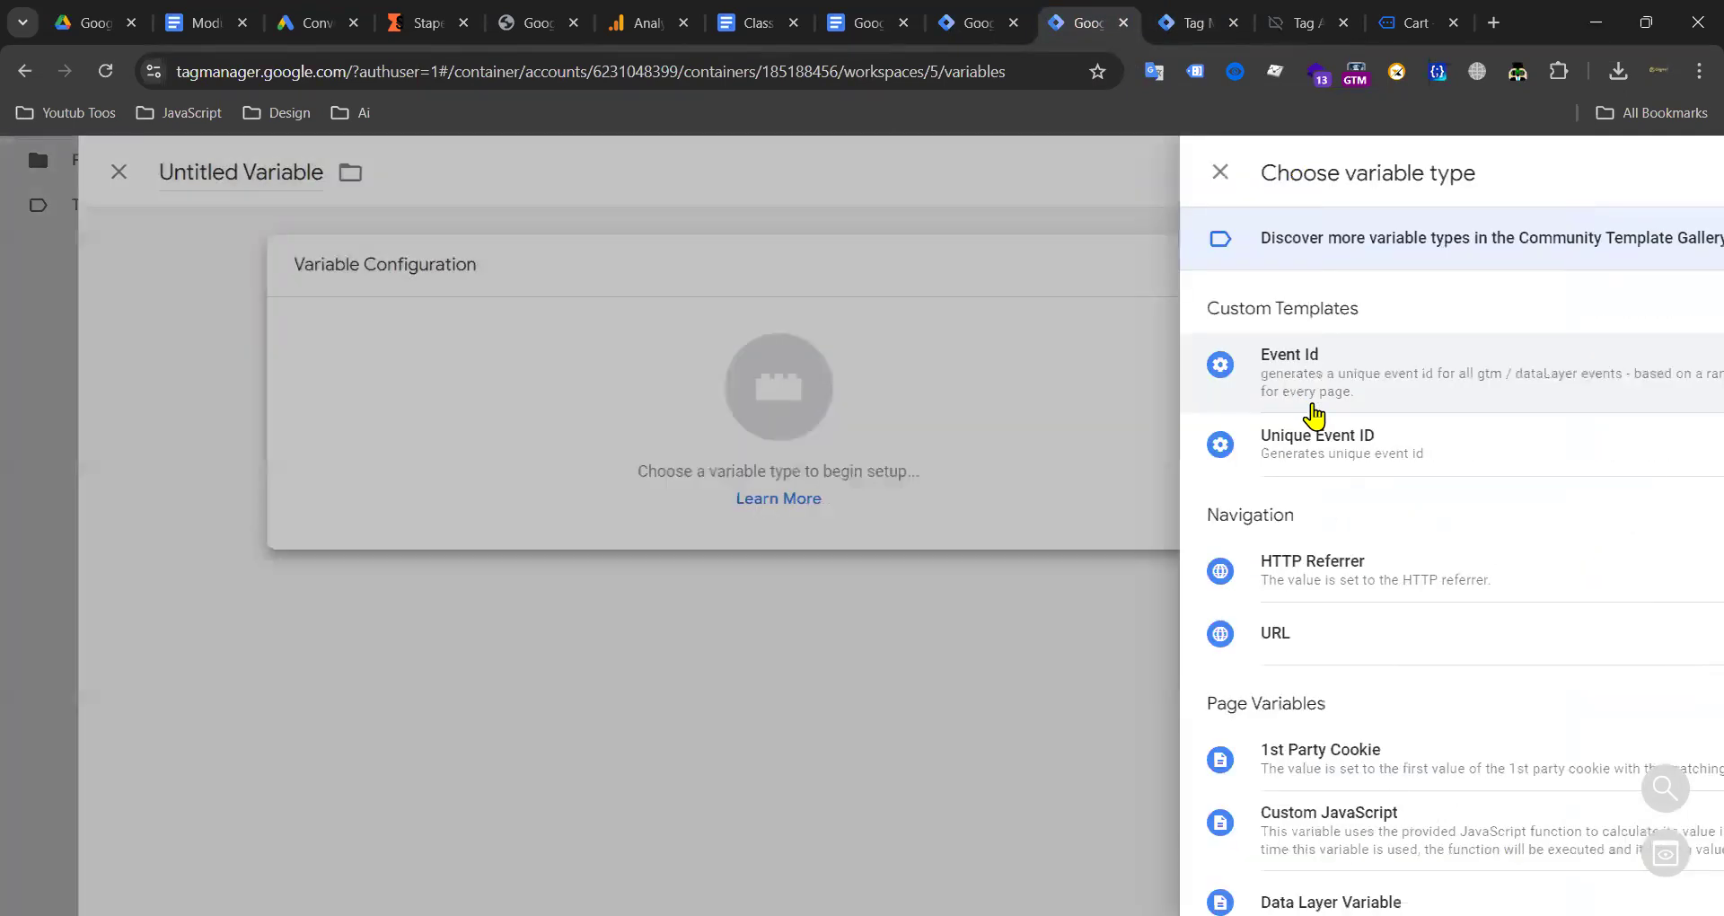
scroll(1212, 449, "down", 4)
left_click(1140, 620)
left_click(683, 490)
key("ctrl+v")
left_click(466, 162)
key("ctrl+v")
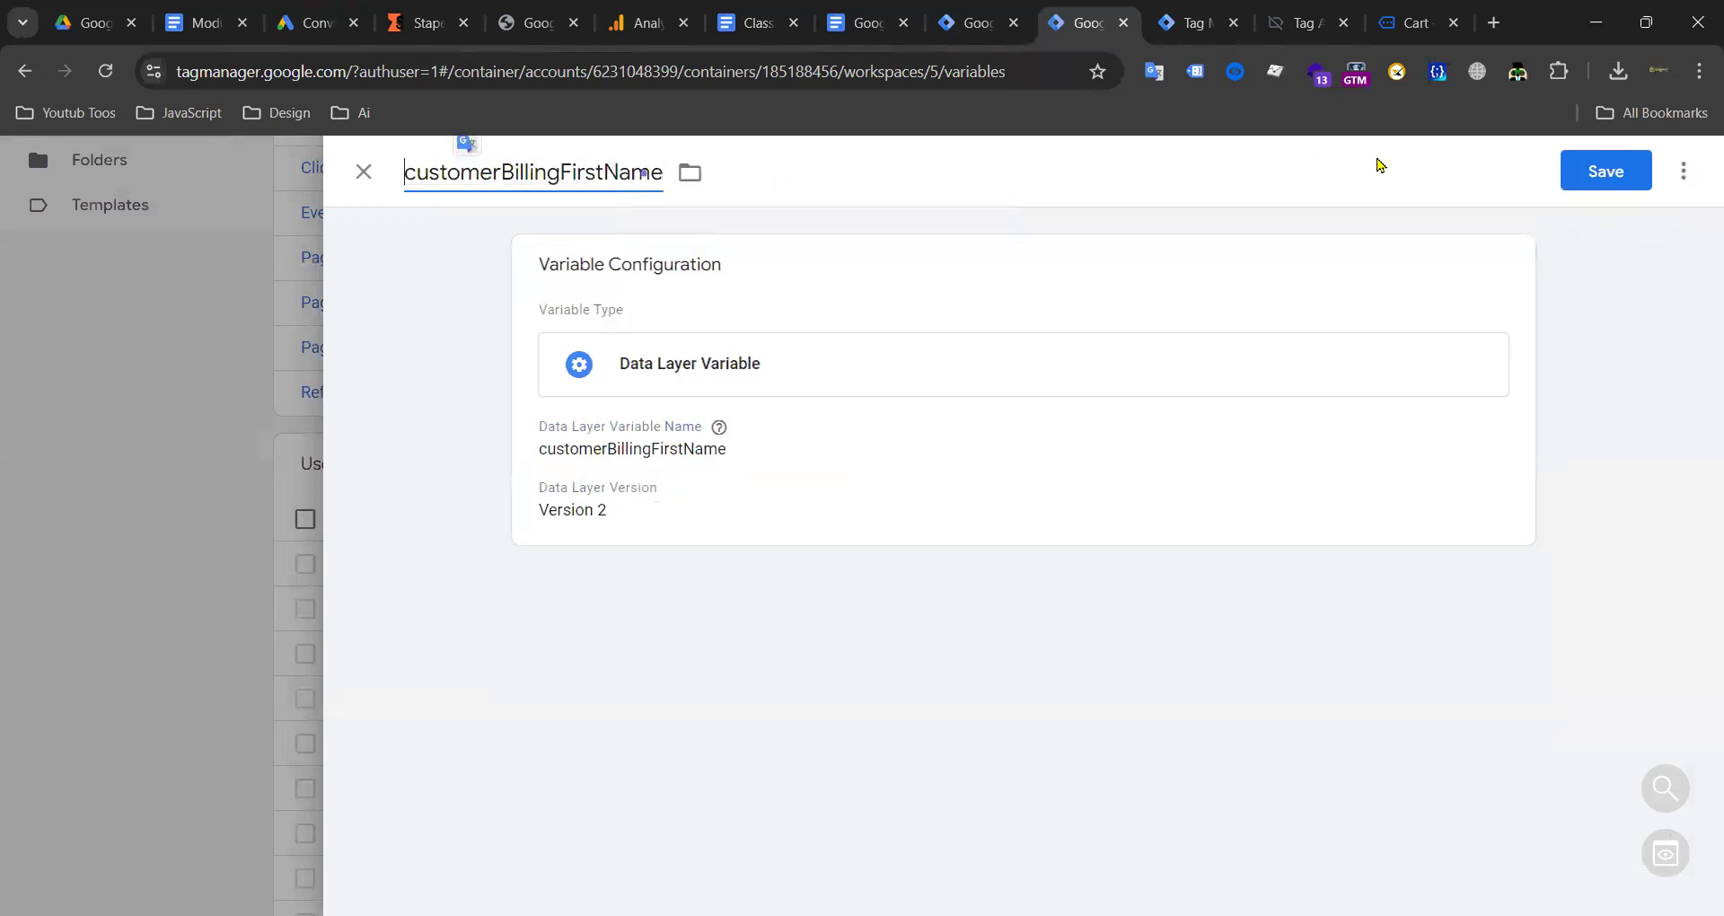
left_click(1618, 173)
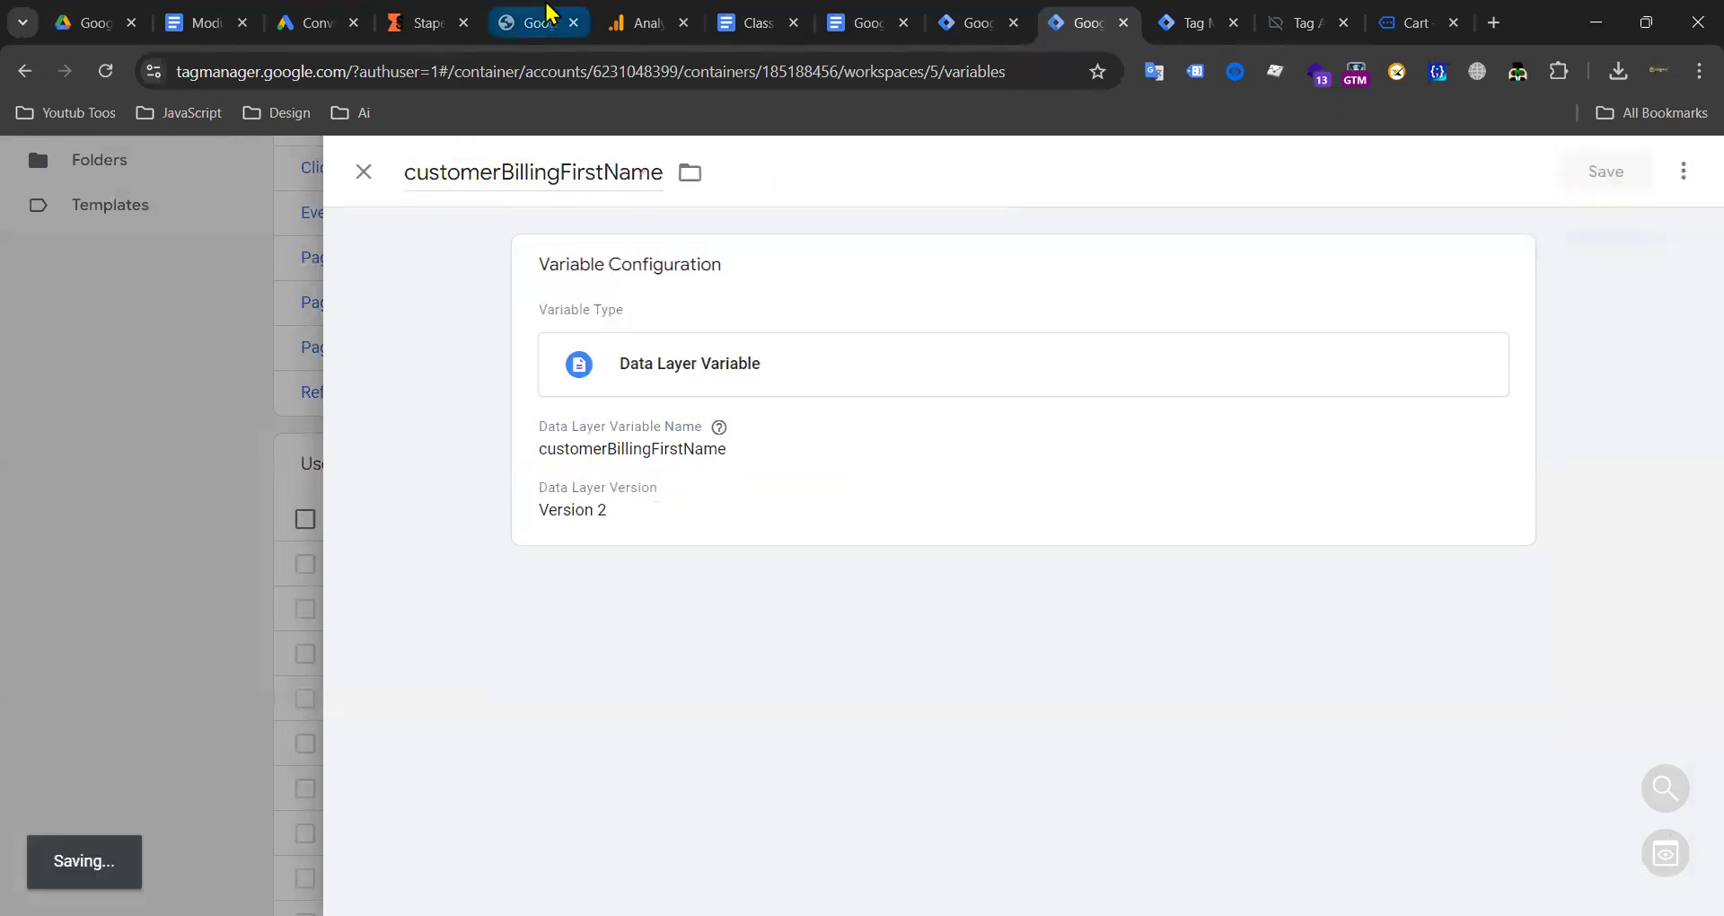
Step: Copy customerBillingLastName from the notes and save it as a Data Layer Variable
left_click(742, 16)
left_click(863, 23)
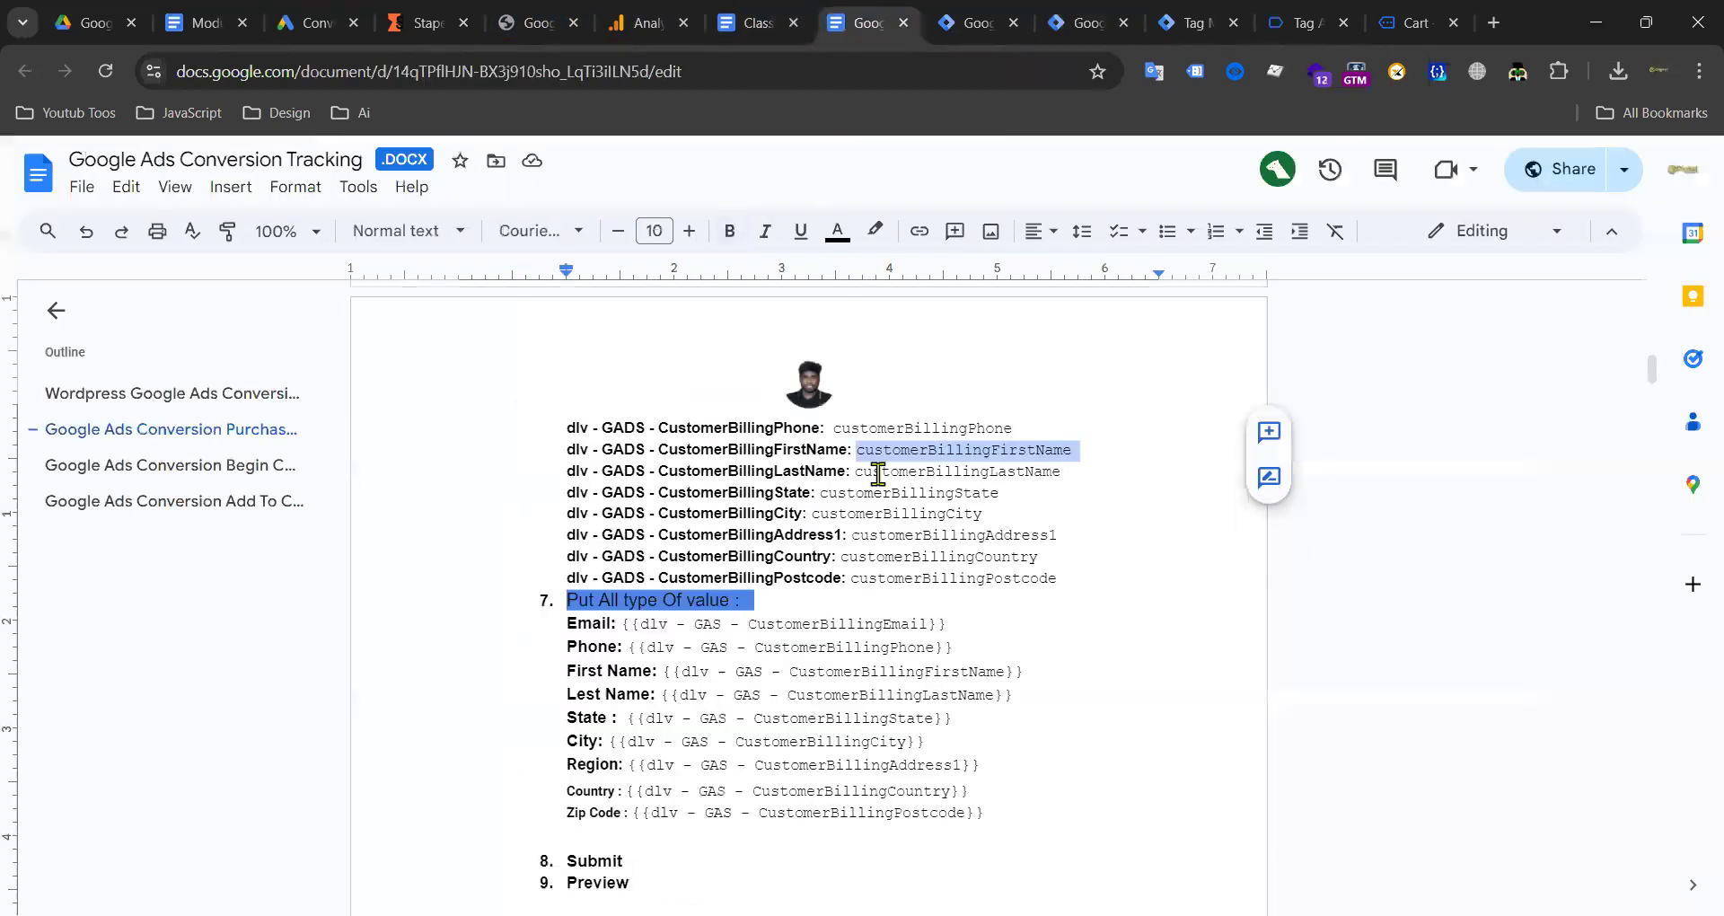
left_click_drag(865, 481, 1053, 478)
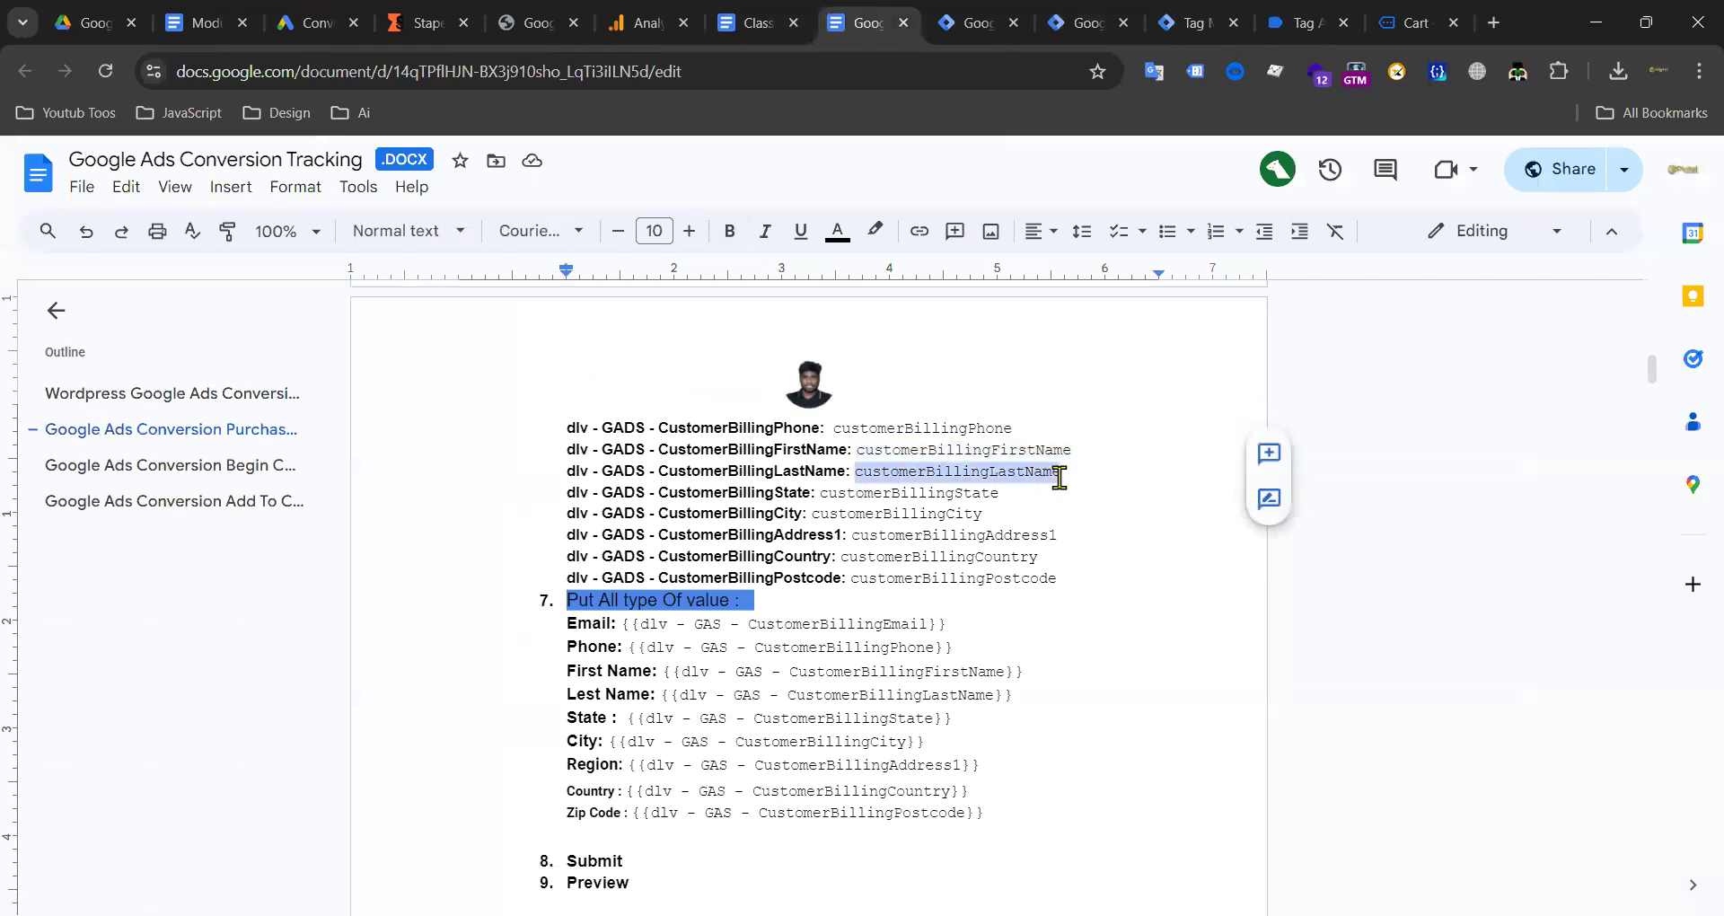
left_click(1194, 23)
left_click(1082, 23)
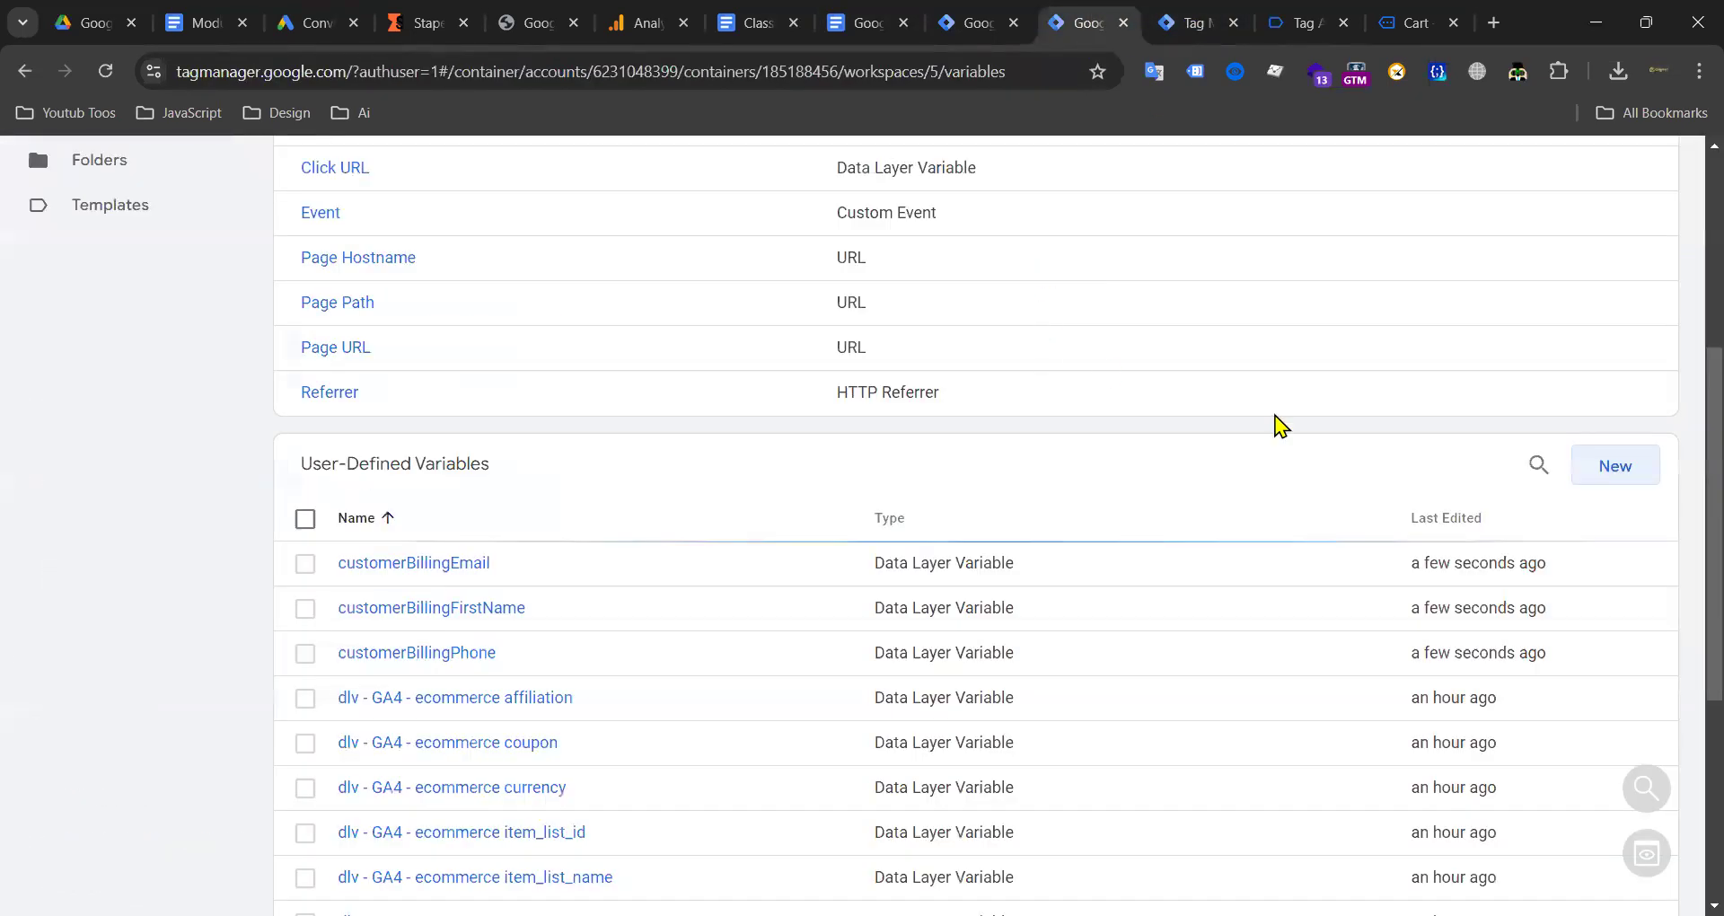
left_click(1608, 475)
left_click(1105, 339)
scroll(1225, 538, "down", 3)
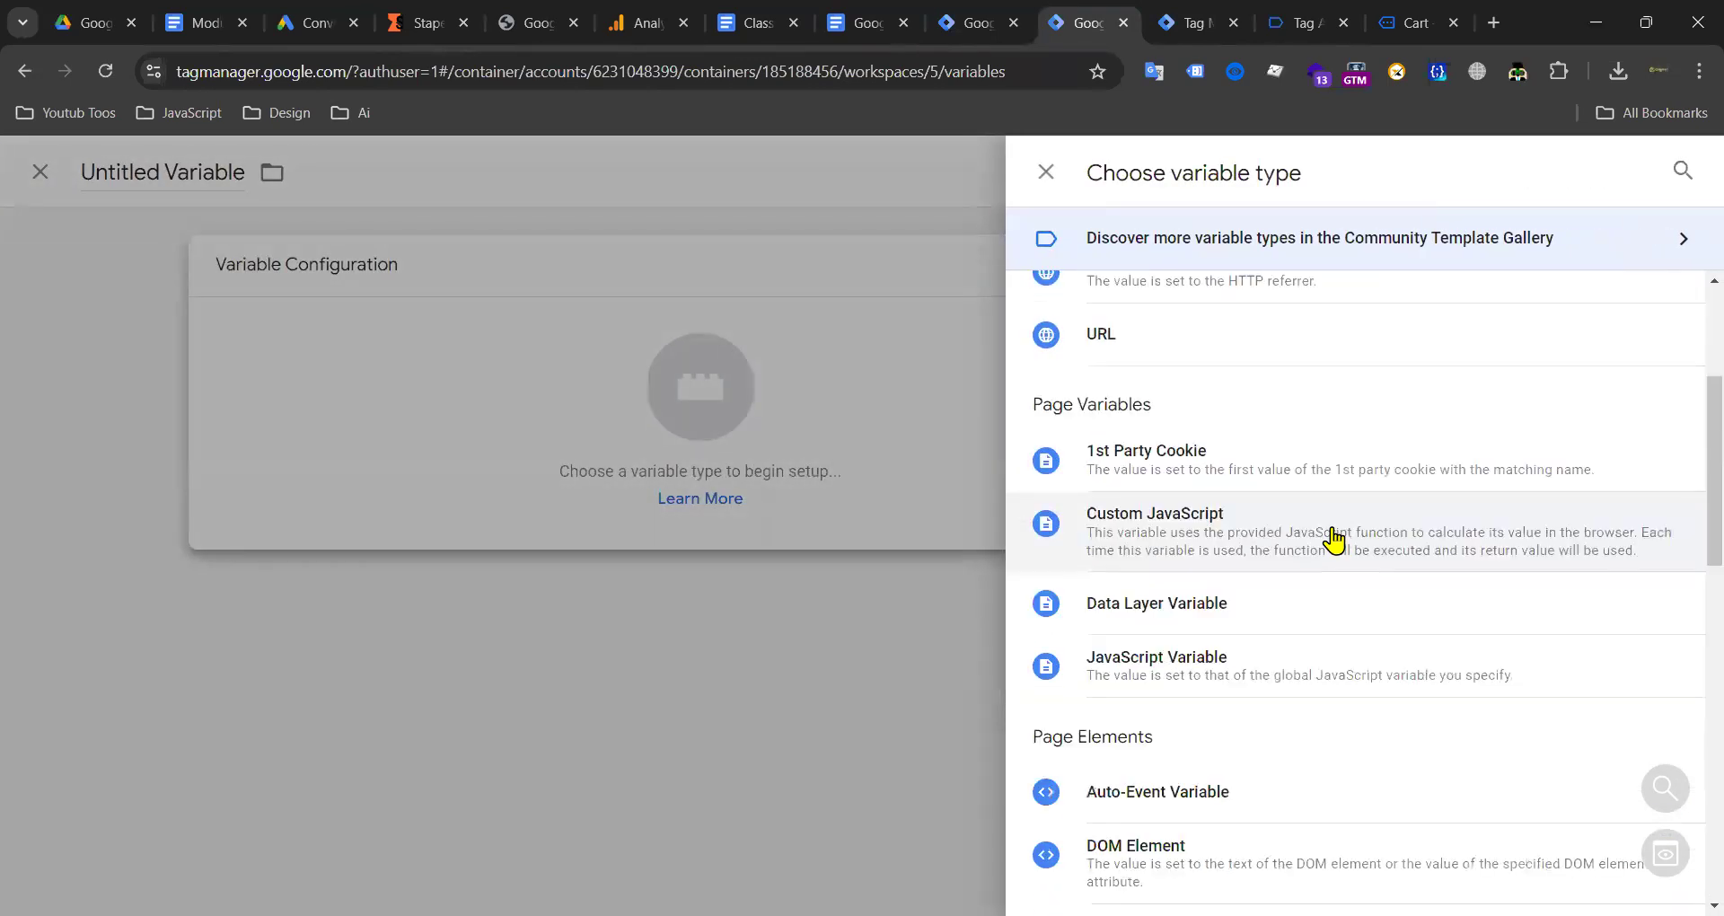
left_click(1185, 613)
left_click(674, 501)
type("customerBillingLastName")
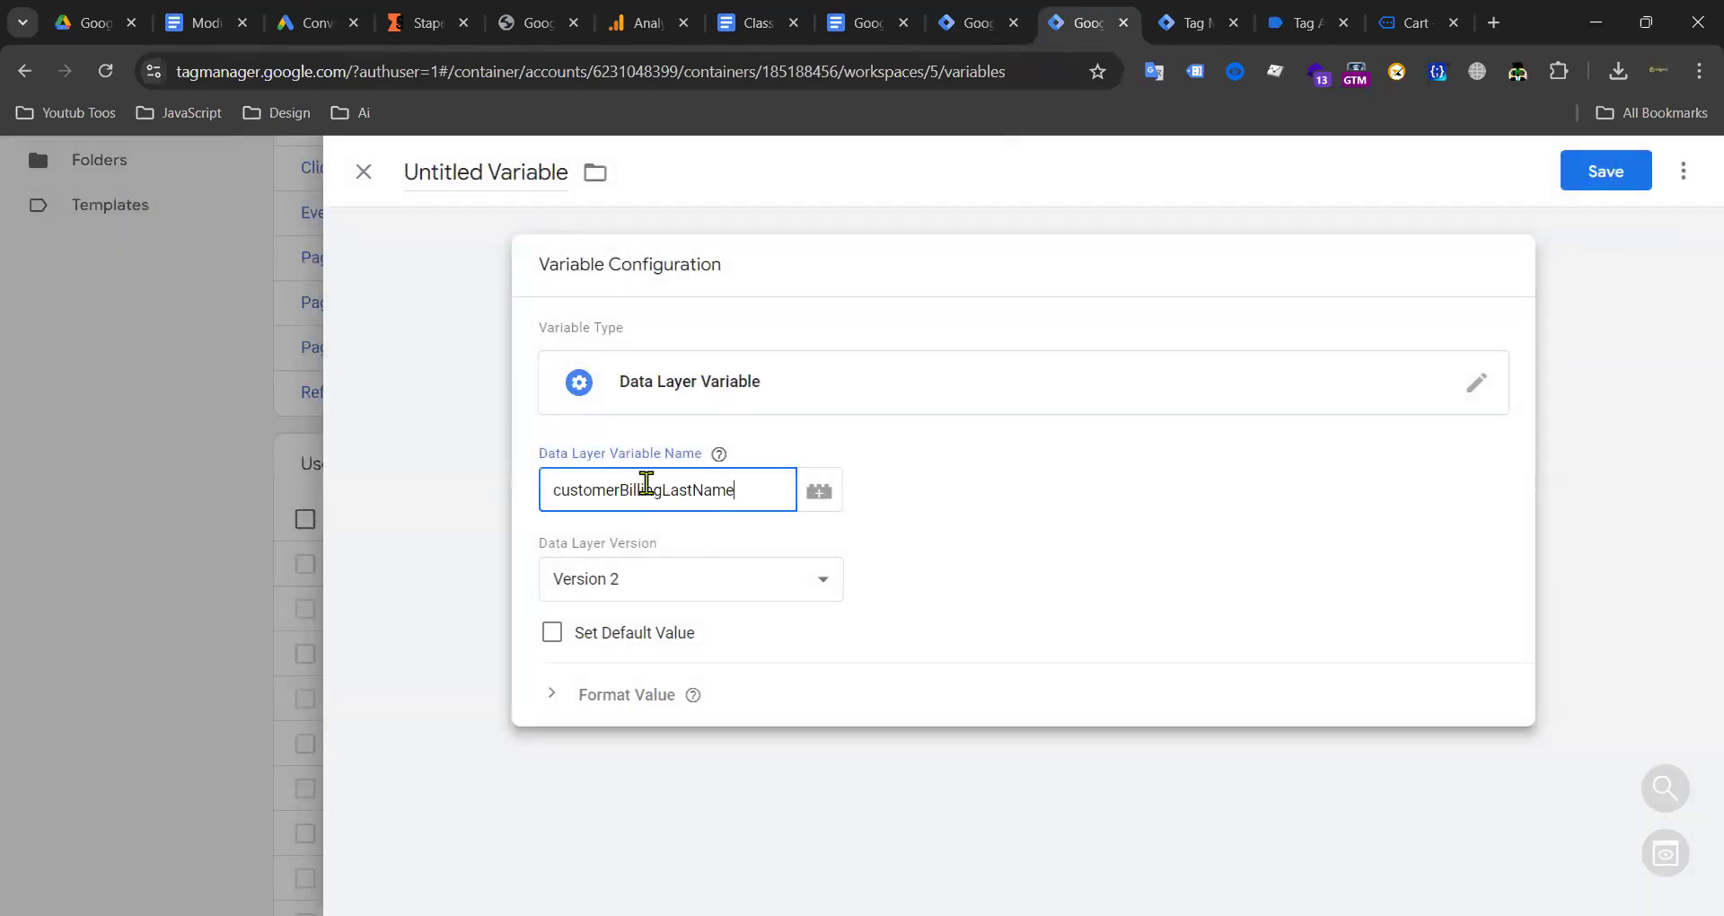
left_click(487, 183)
type("customerBillingLastName")
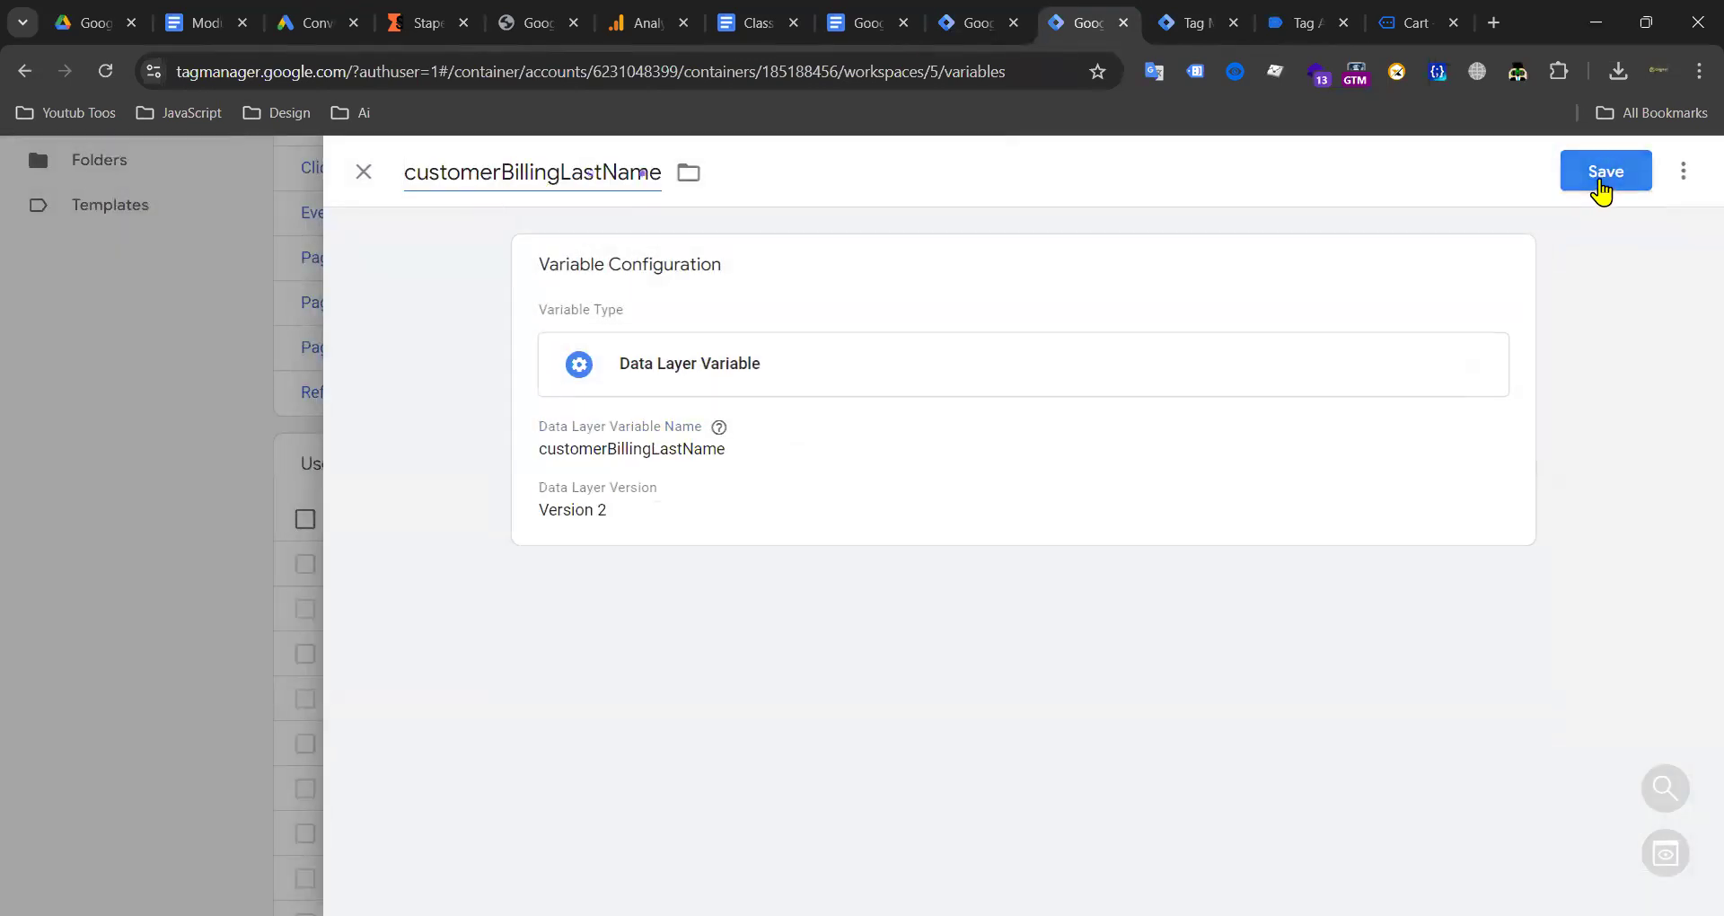
left_click(1601, 178)
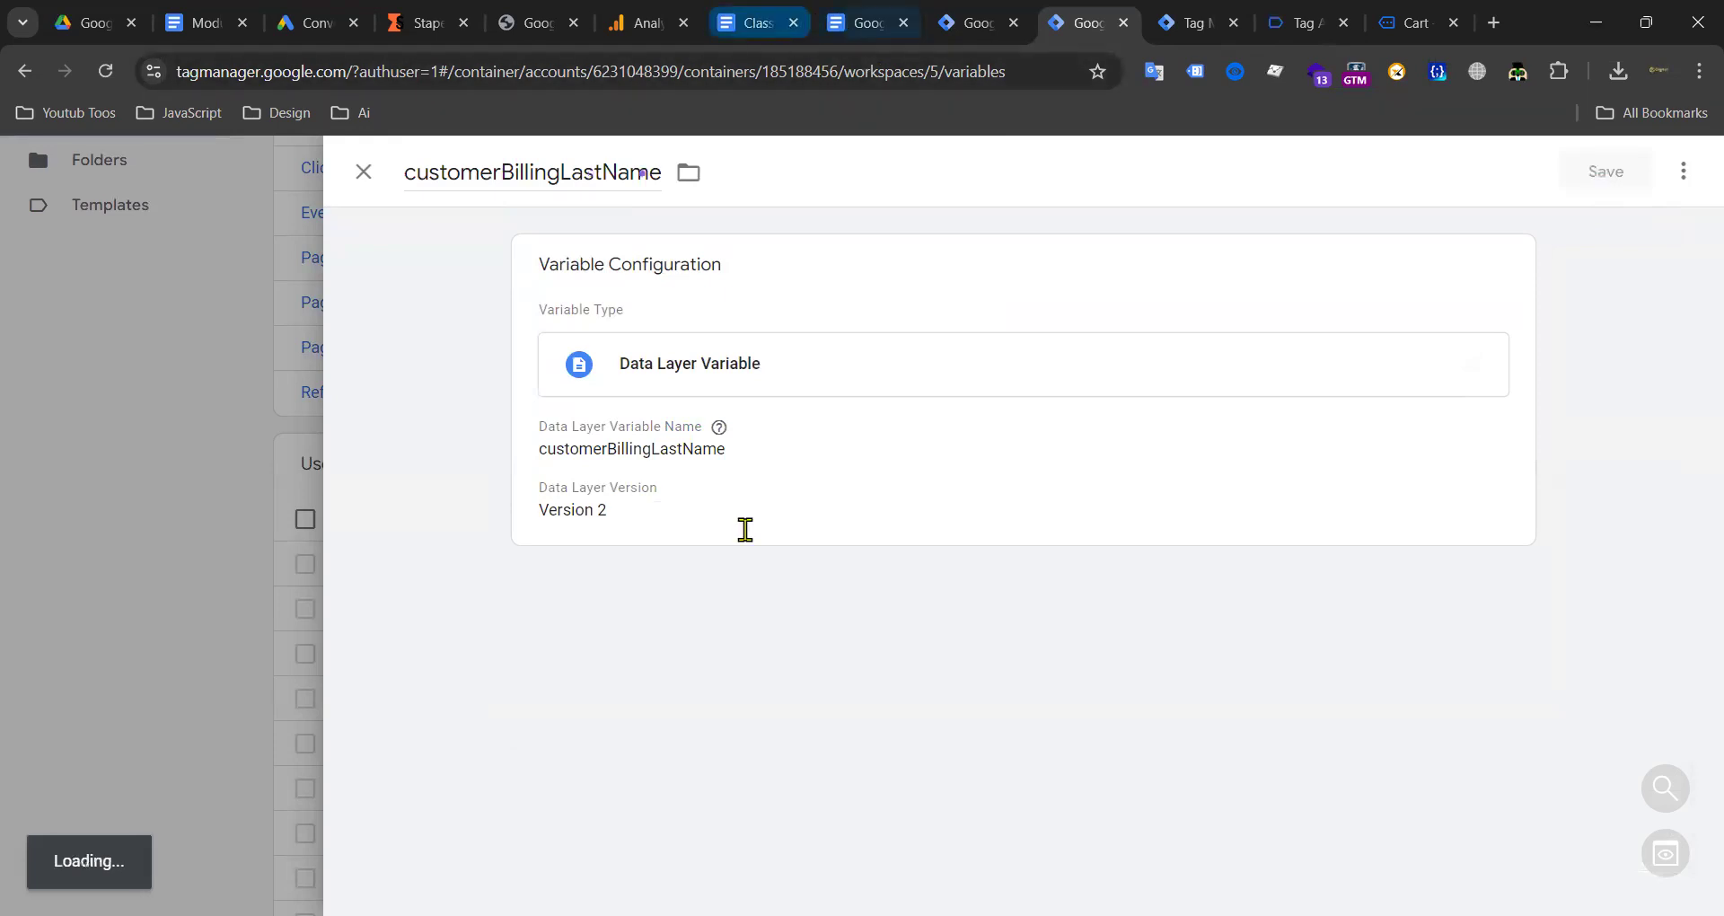
Step: Copy customerBillingState from the notes and save it as a Data Layer Variable
left_click(866, 24)
scroll(812, 504, "down", 3)
scroll(874, 409, "up", 3)
left_click_drag(825, 495, 993, 488)
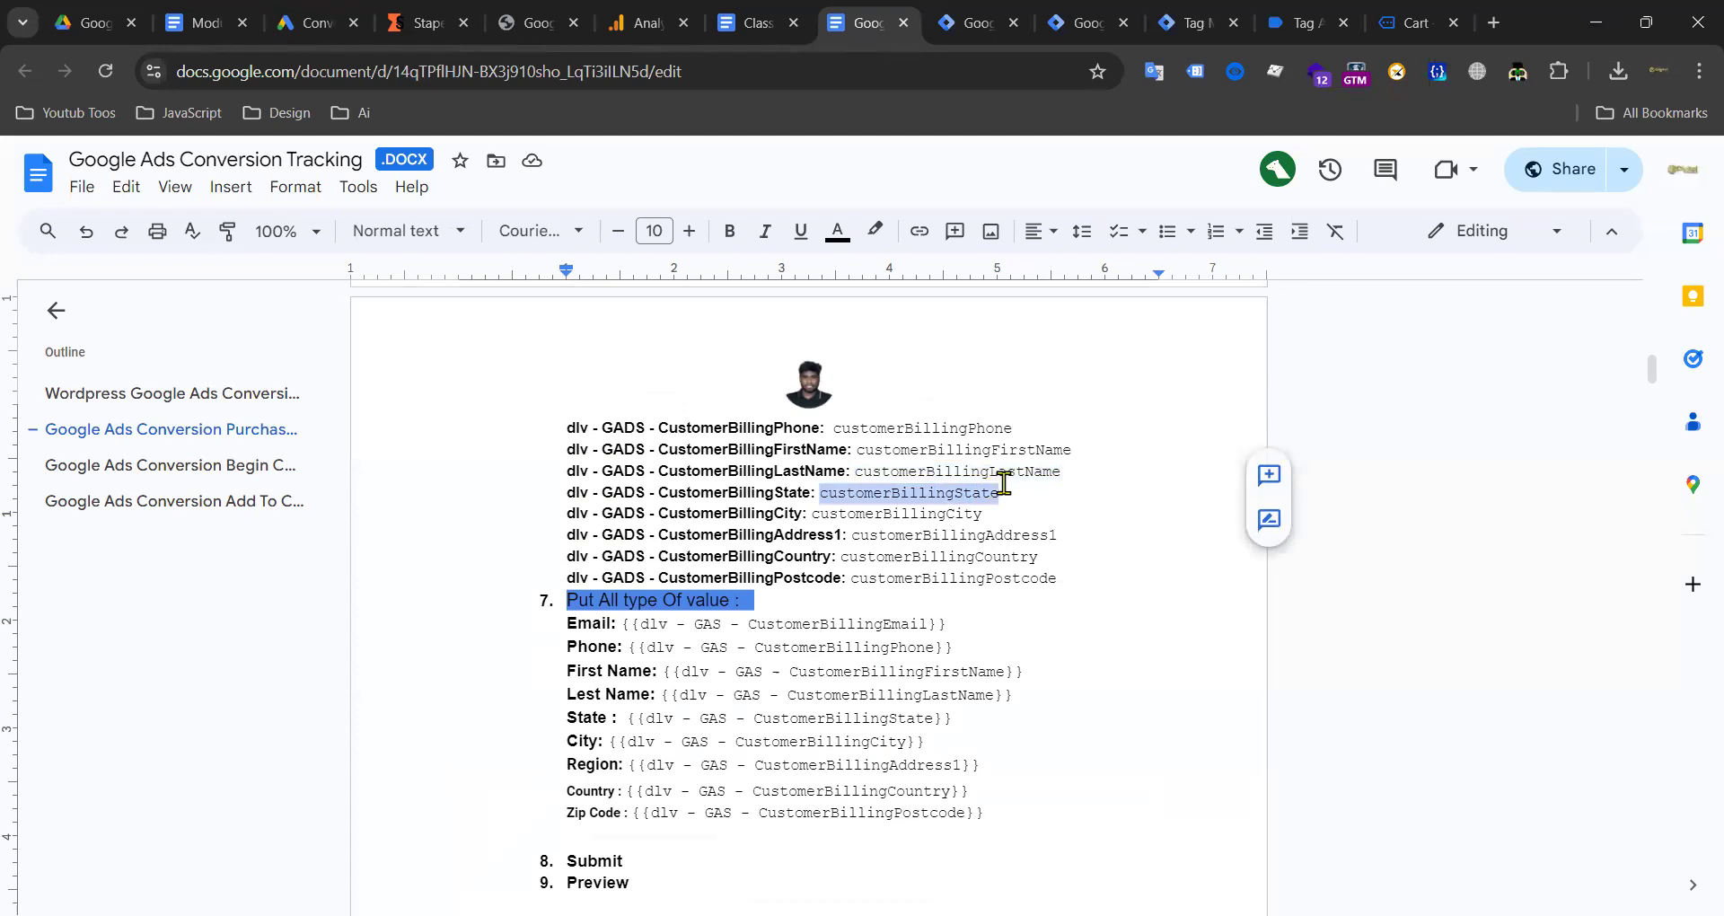
left_click(1089, 23)
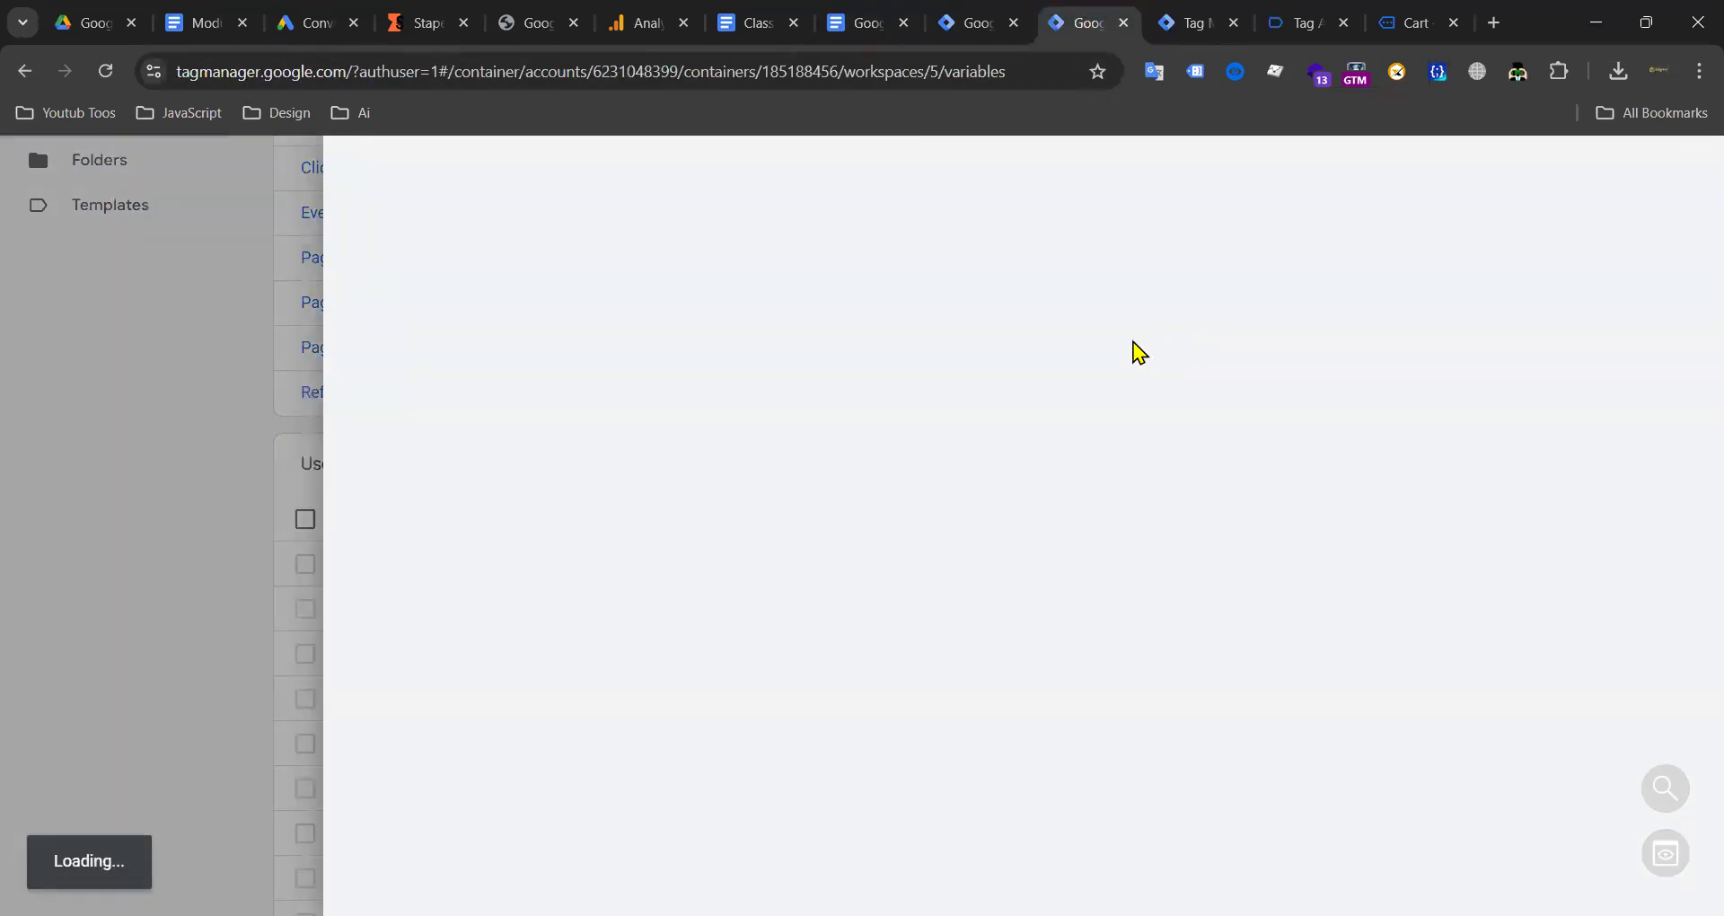
left_click(1057, 364)
scroll(1168, 467, "down", 3)
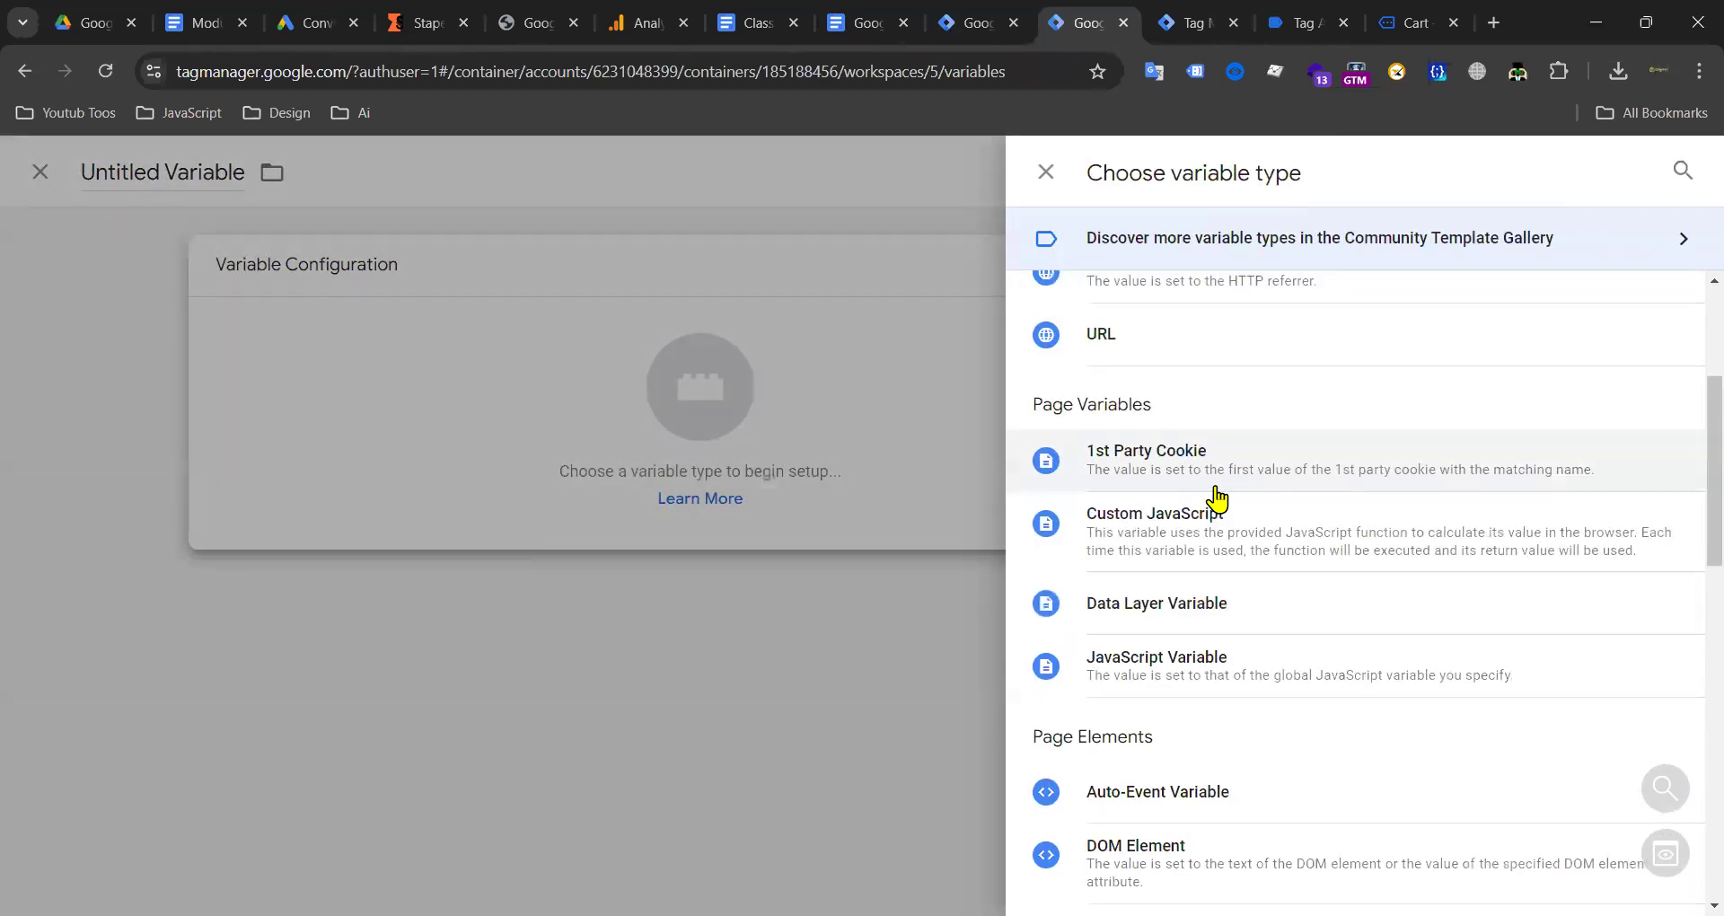
left_click(1046, 603)
left_click(655, 485)
type("customerBillingState")
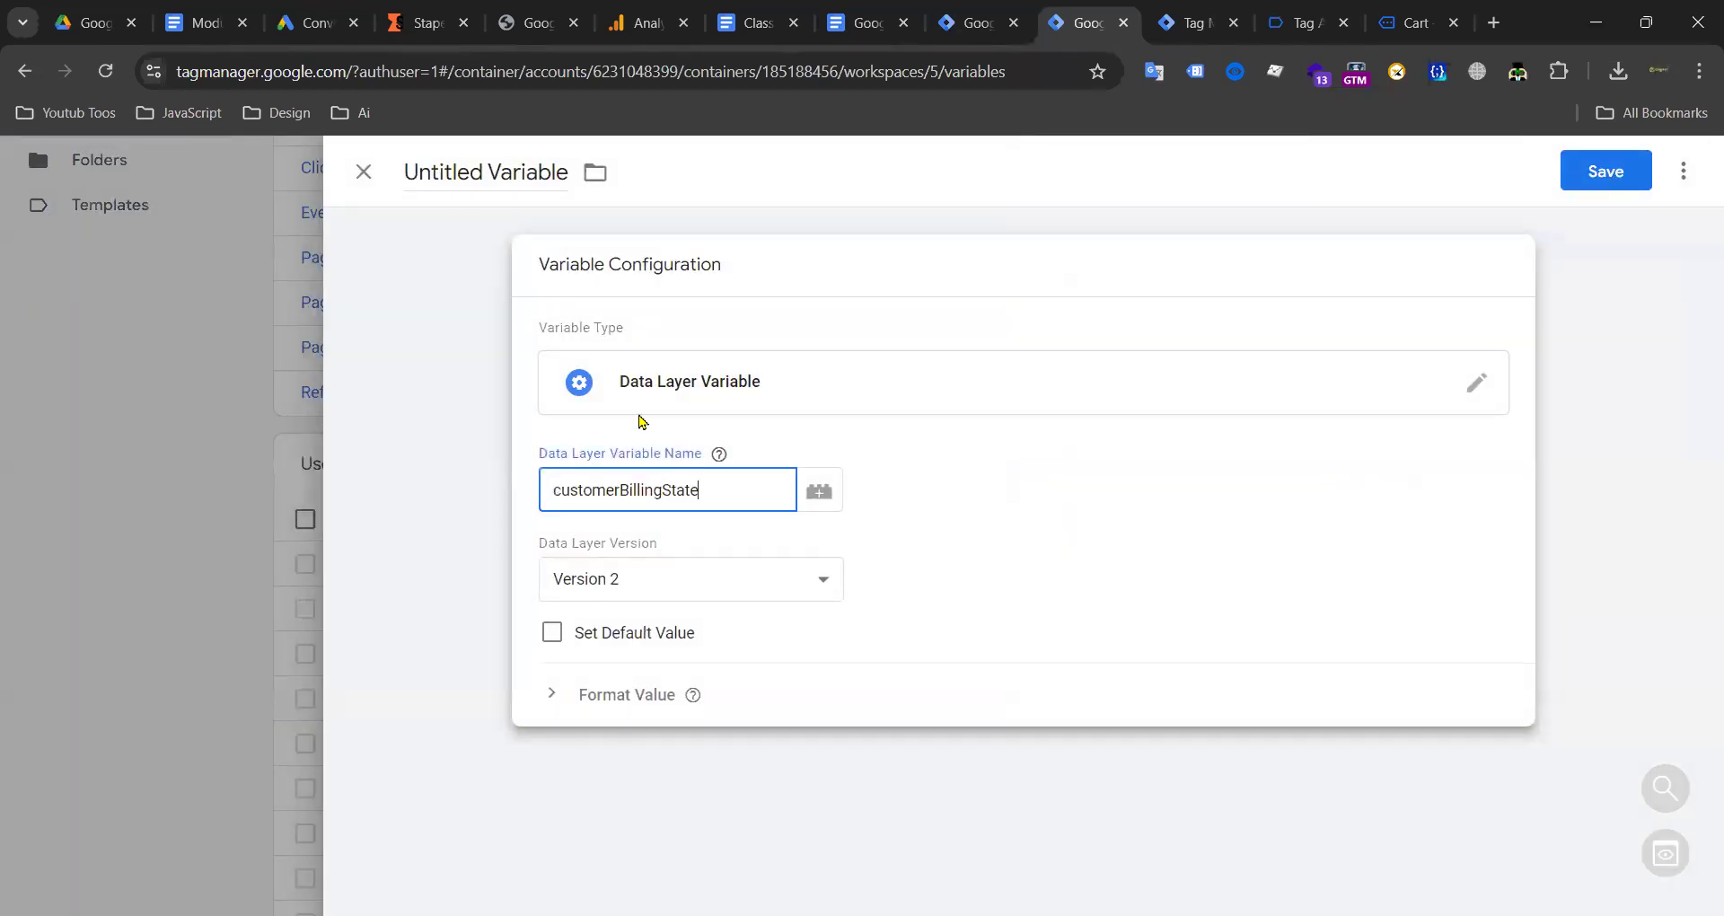
triple_click(533, 171)
type("customerBillingState")
left_click(1612, 175)
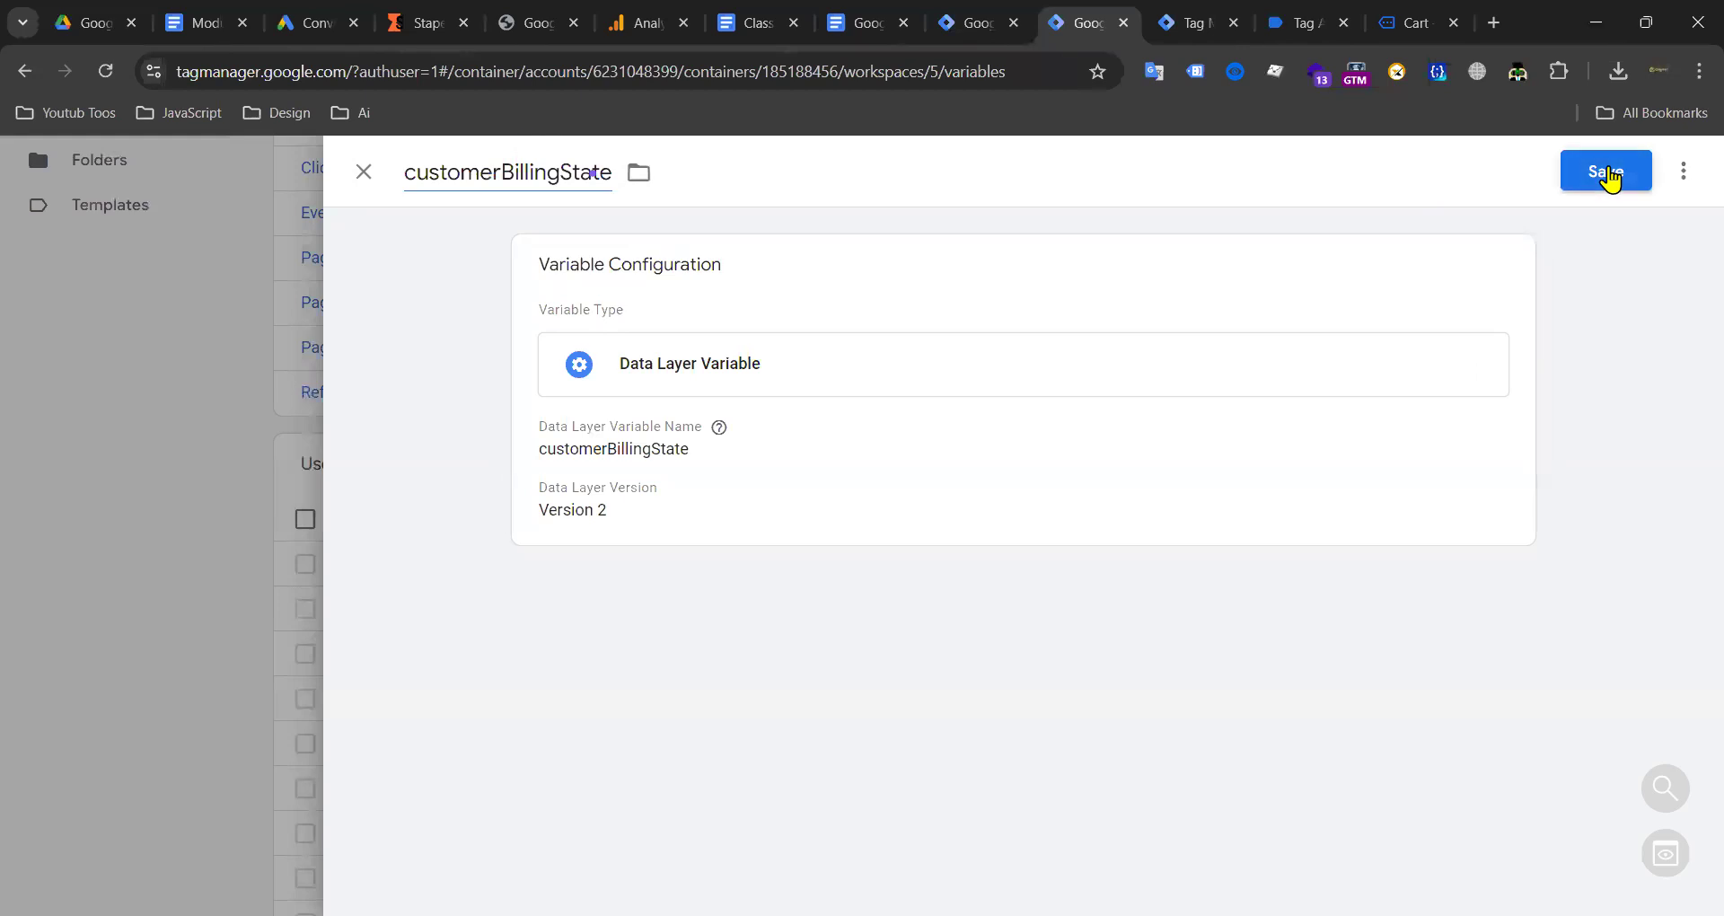
Step: Copy customerBillingCity from the notes and save it as a Data Layer Variable
left_click(759, 22)
left_click(866, 23)
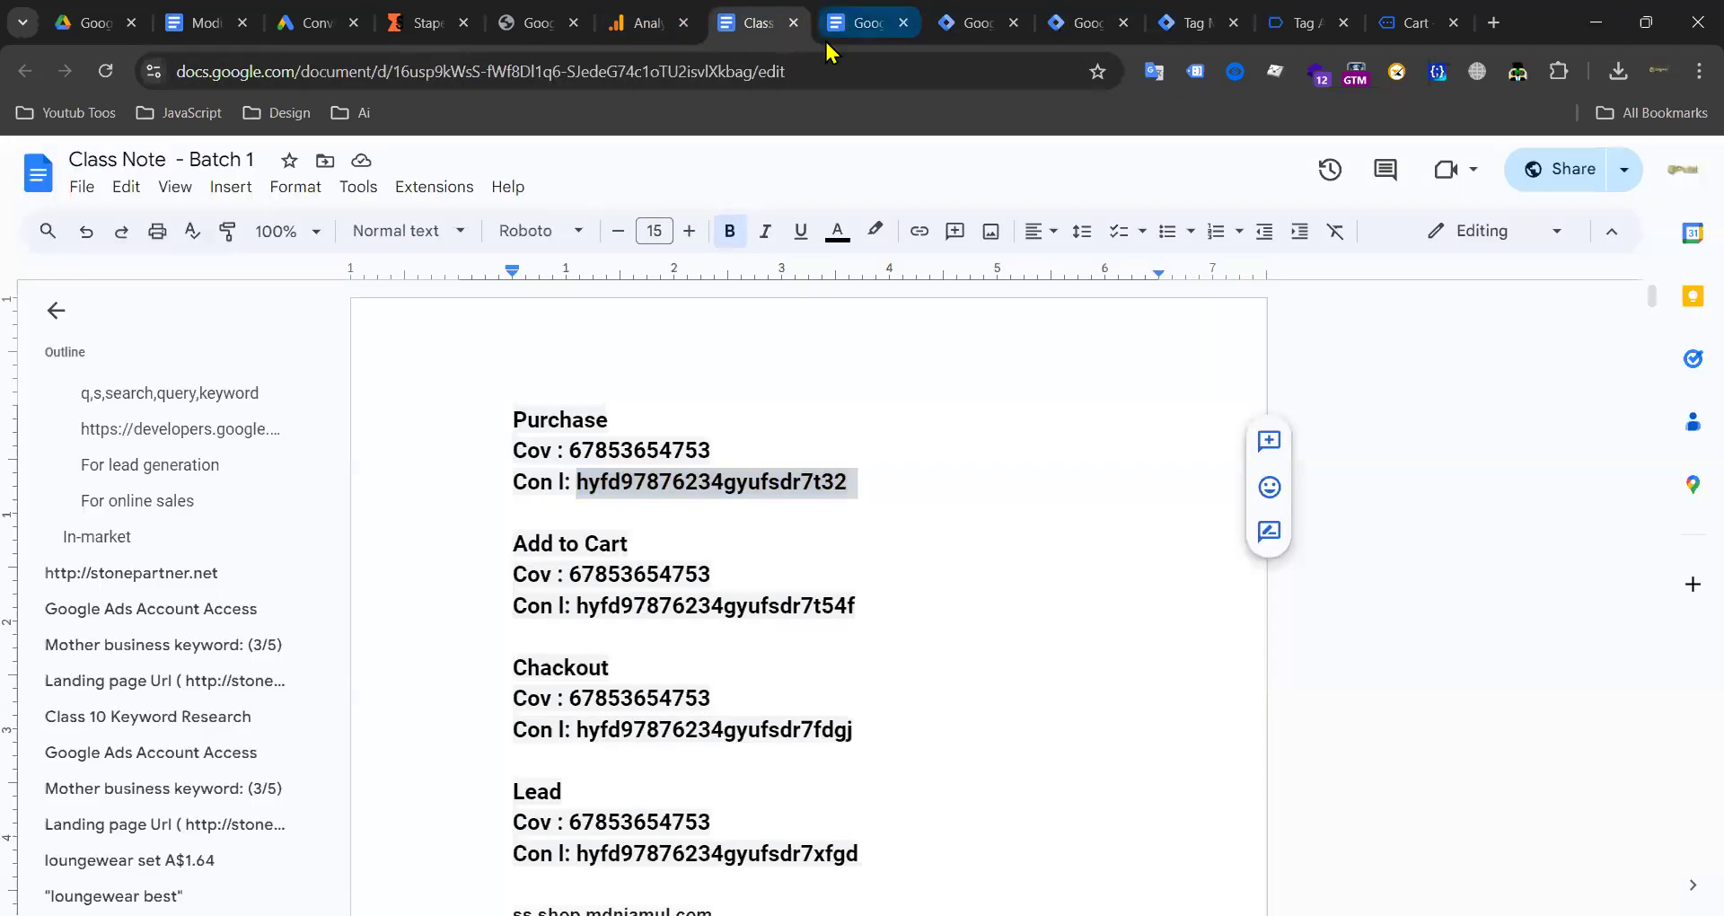
left_click_drag(815, 516, 985, 513)
key("ctrl+c")
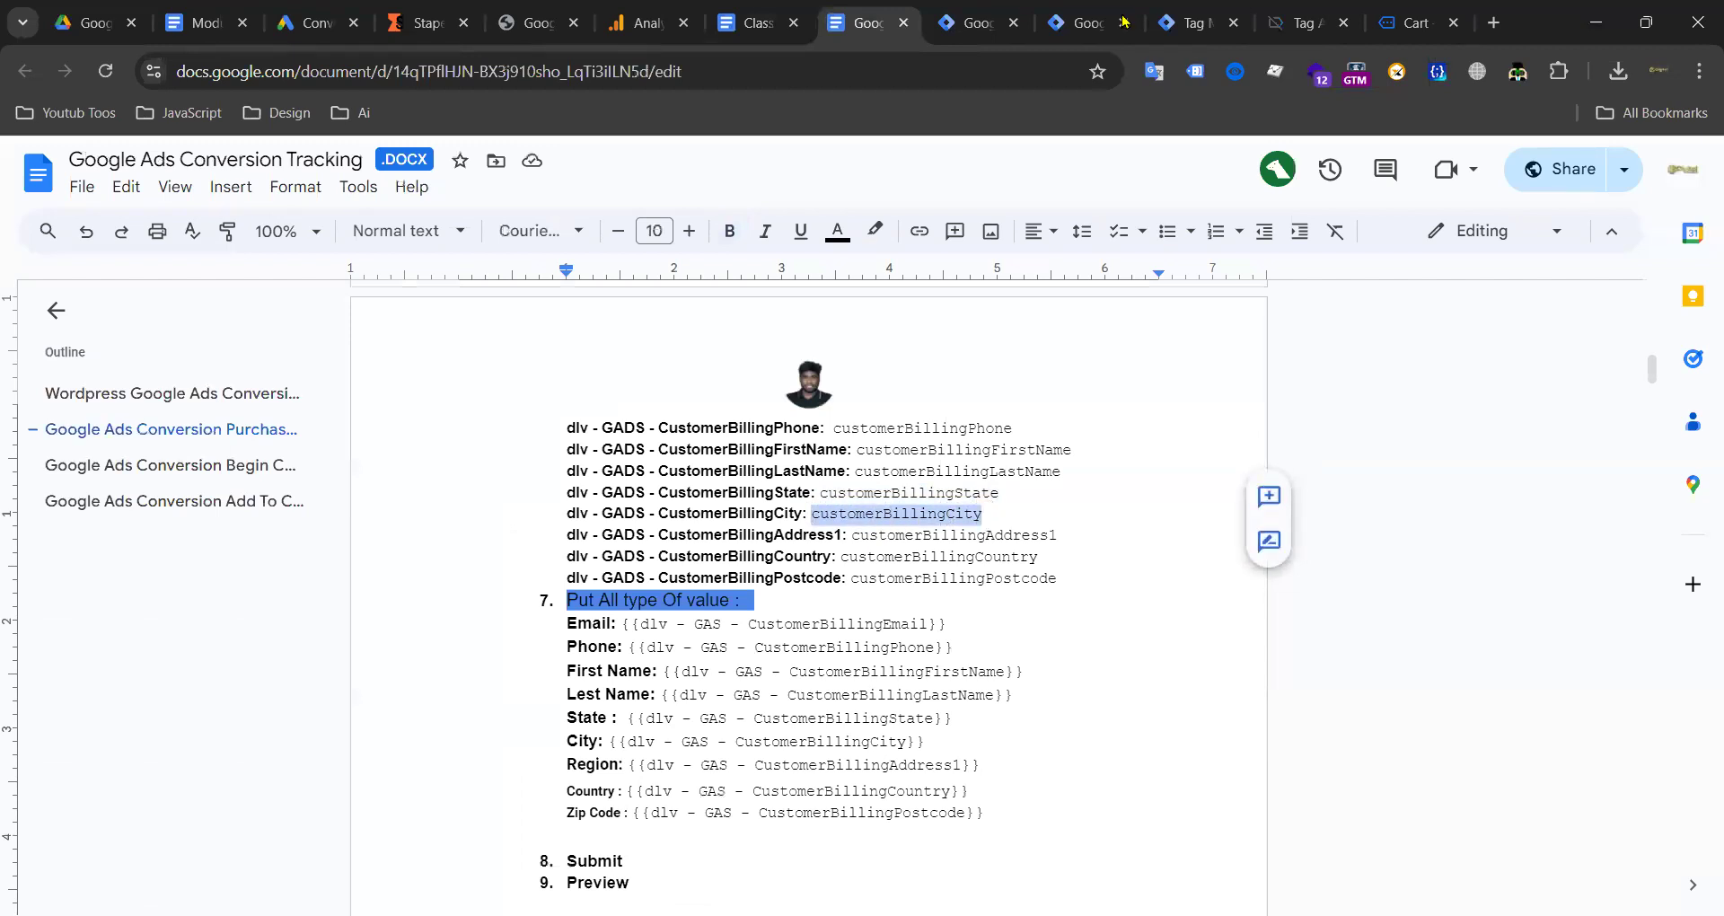
left_click(1195, 22)
left_click(1082, 22)
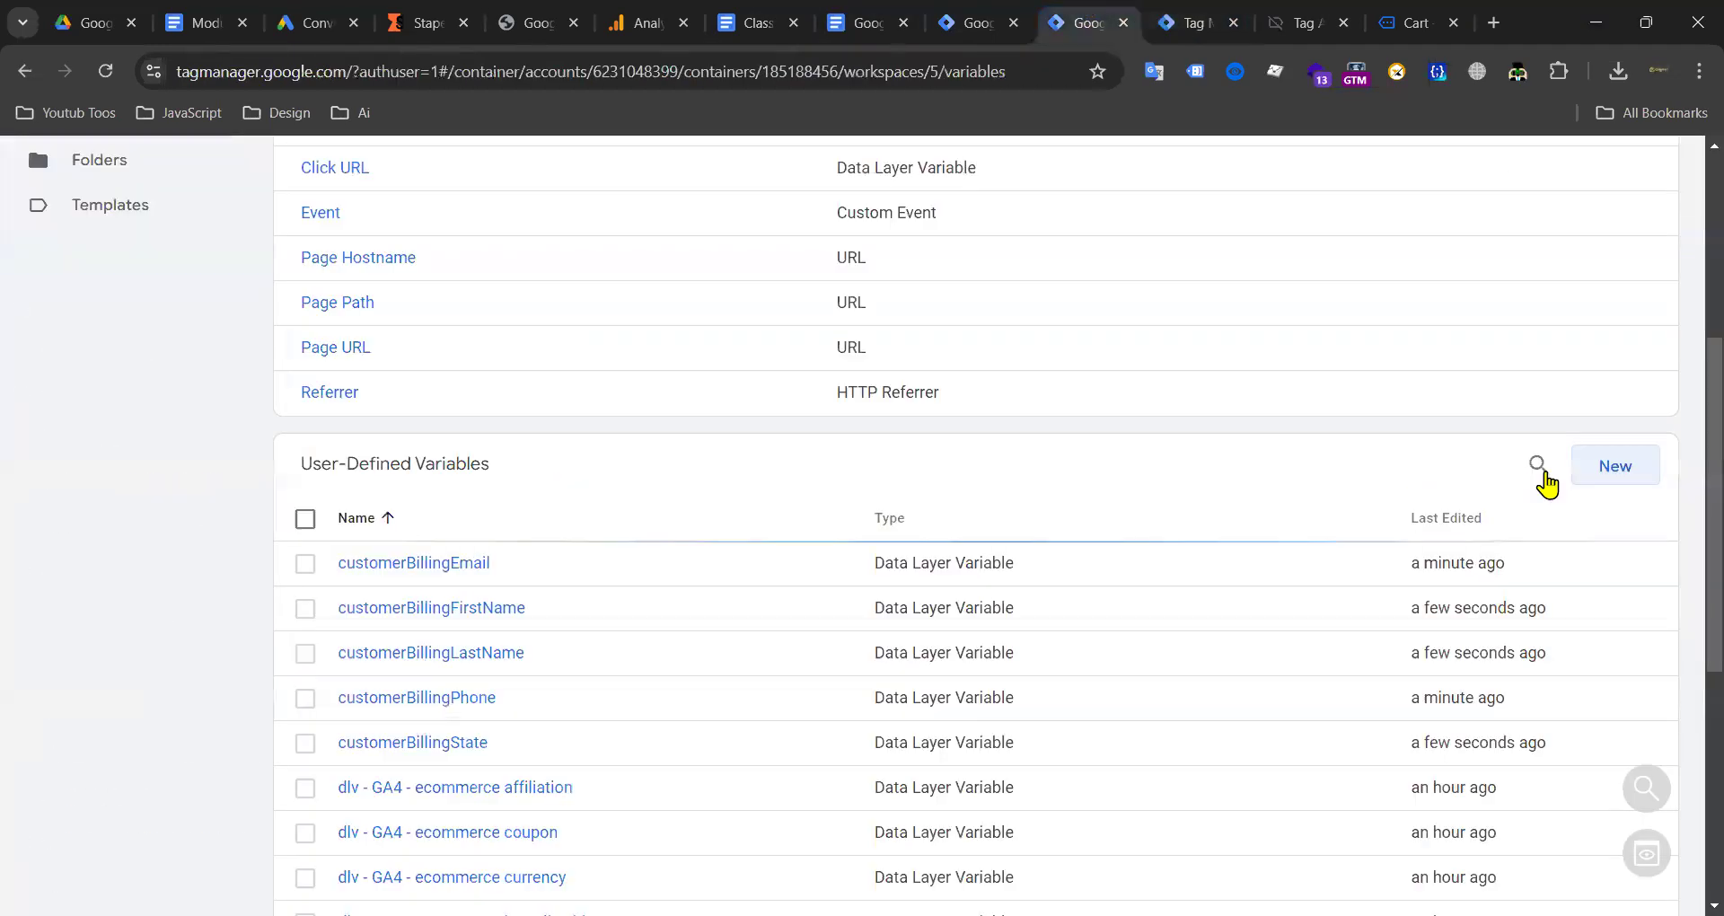
left_click(1600, 470)
left_click(1170, 373)
scroll(1312, 485, "down", 3)
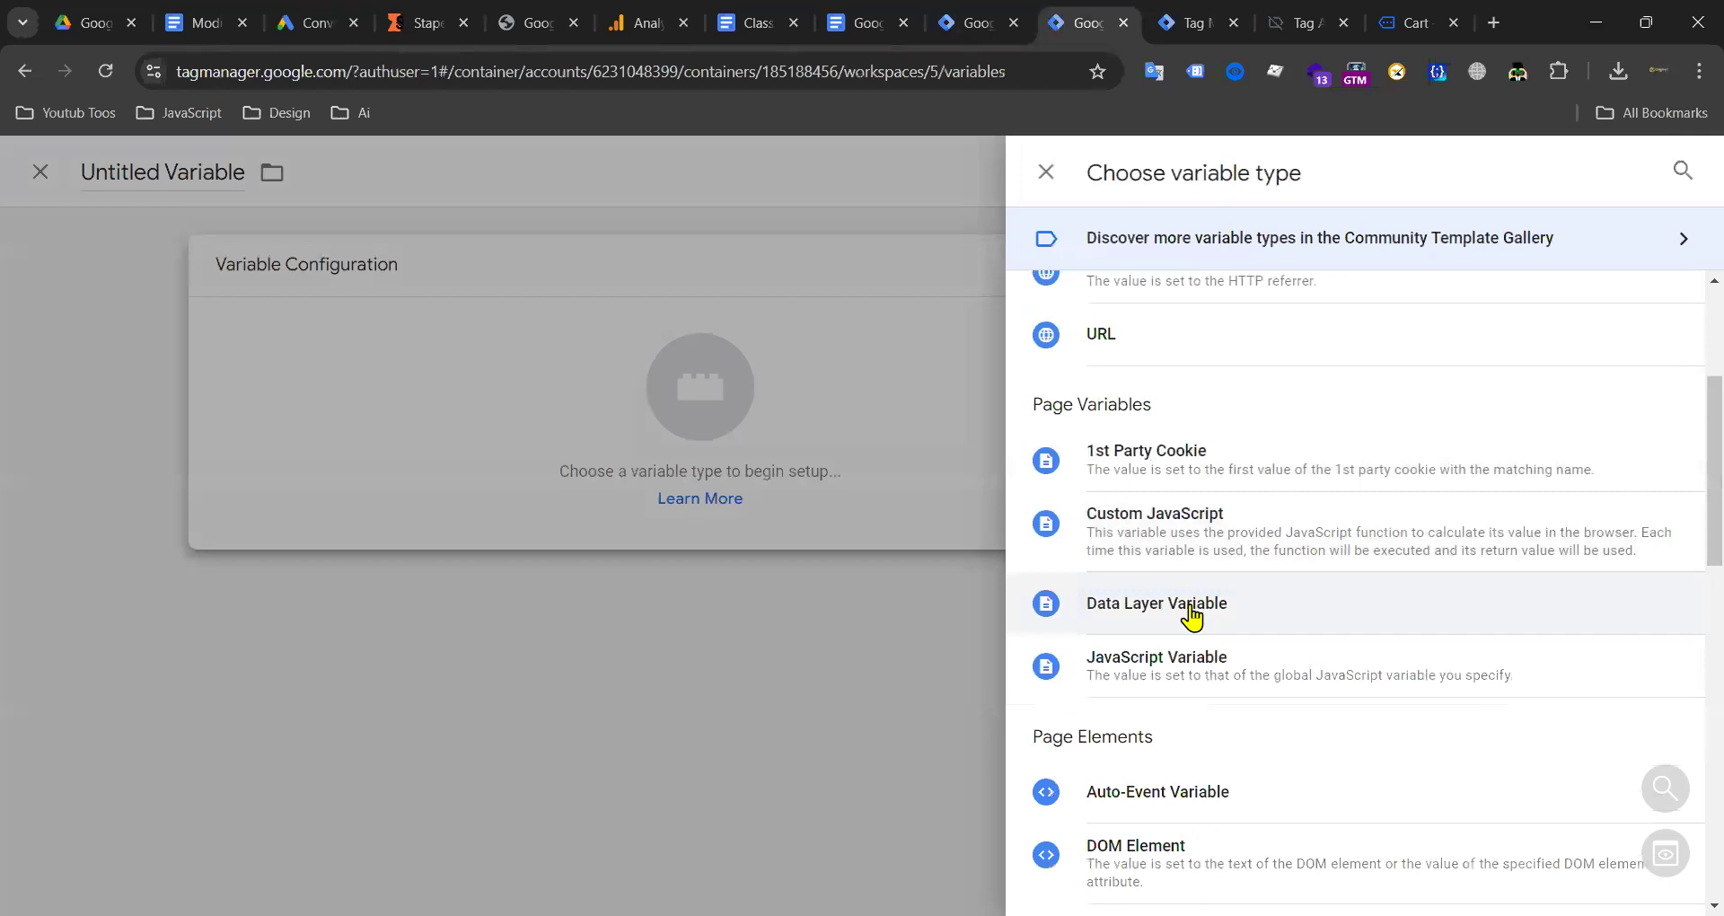
left_click(1159, 603)
left_click(433, 184)
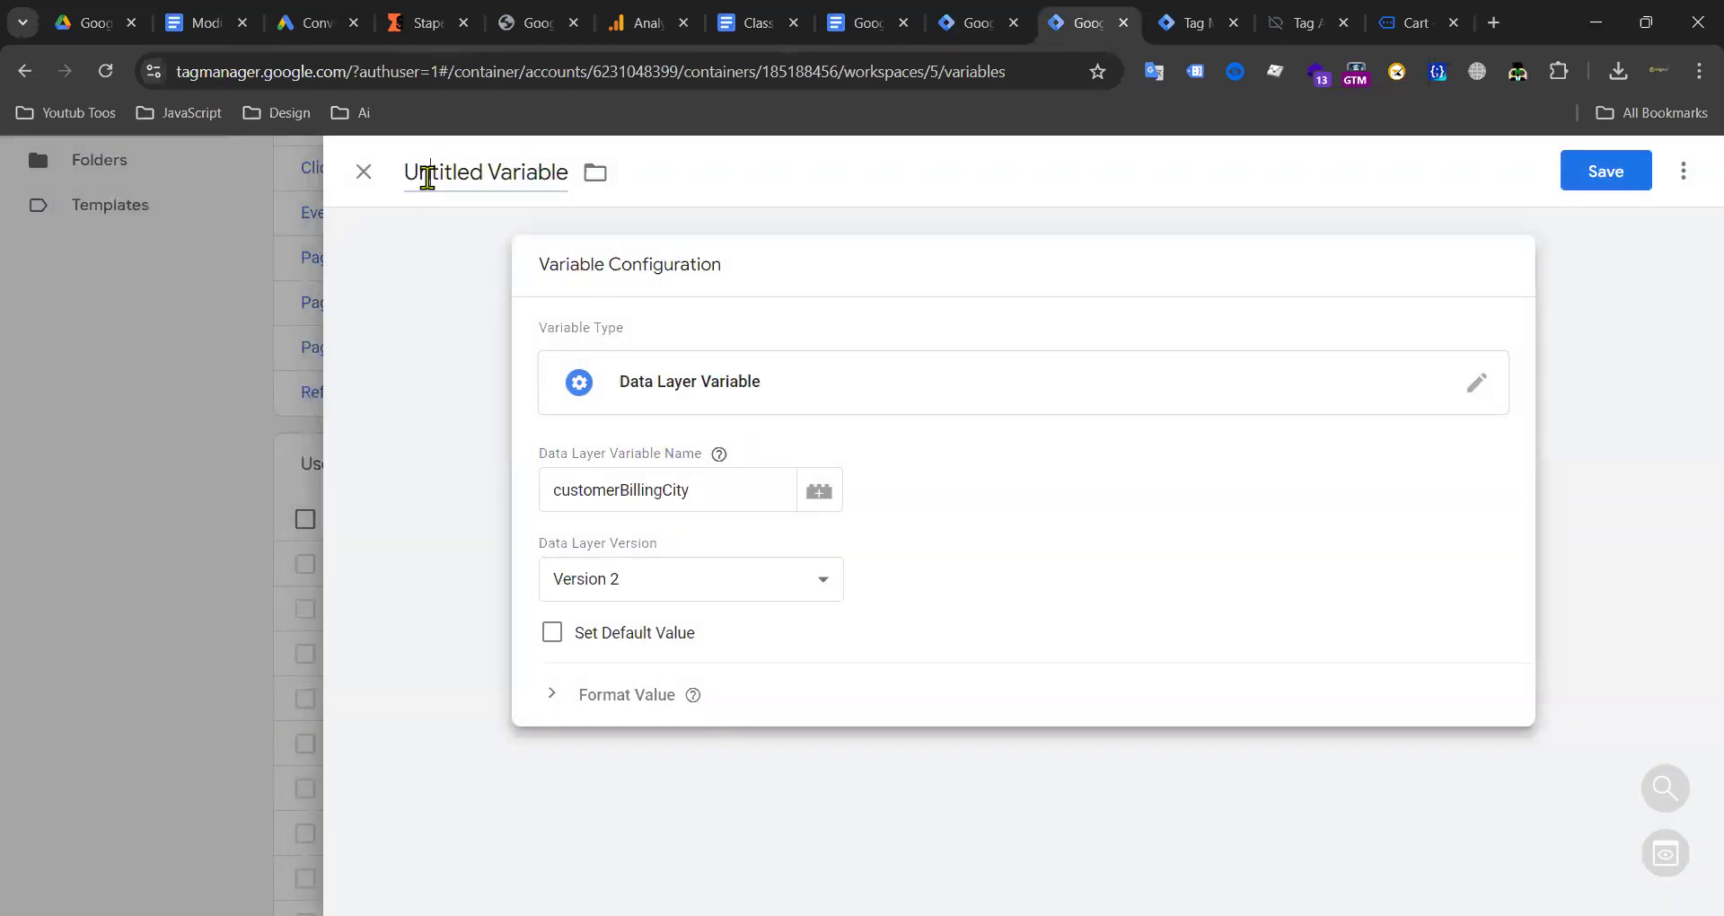
key("ctrl+v")
left_click(1605, 175)
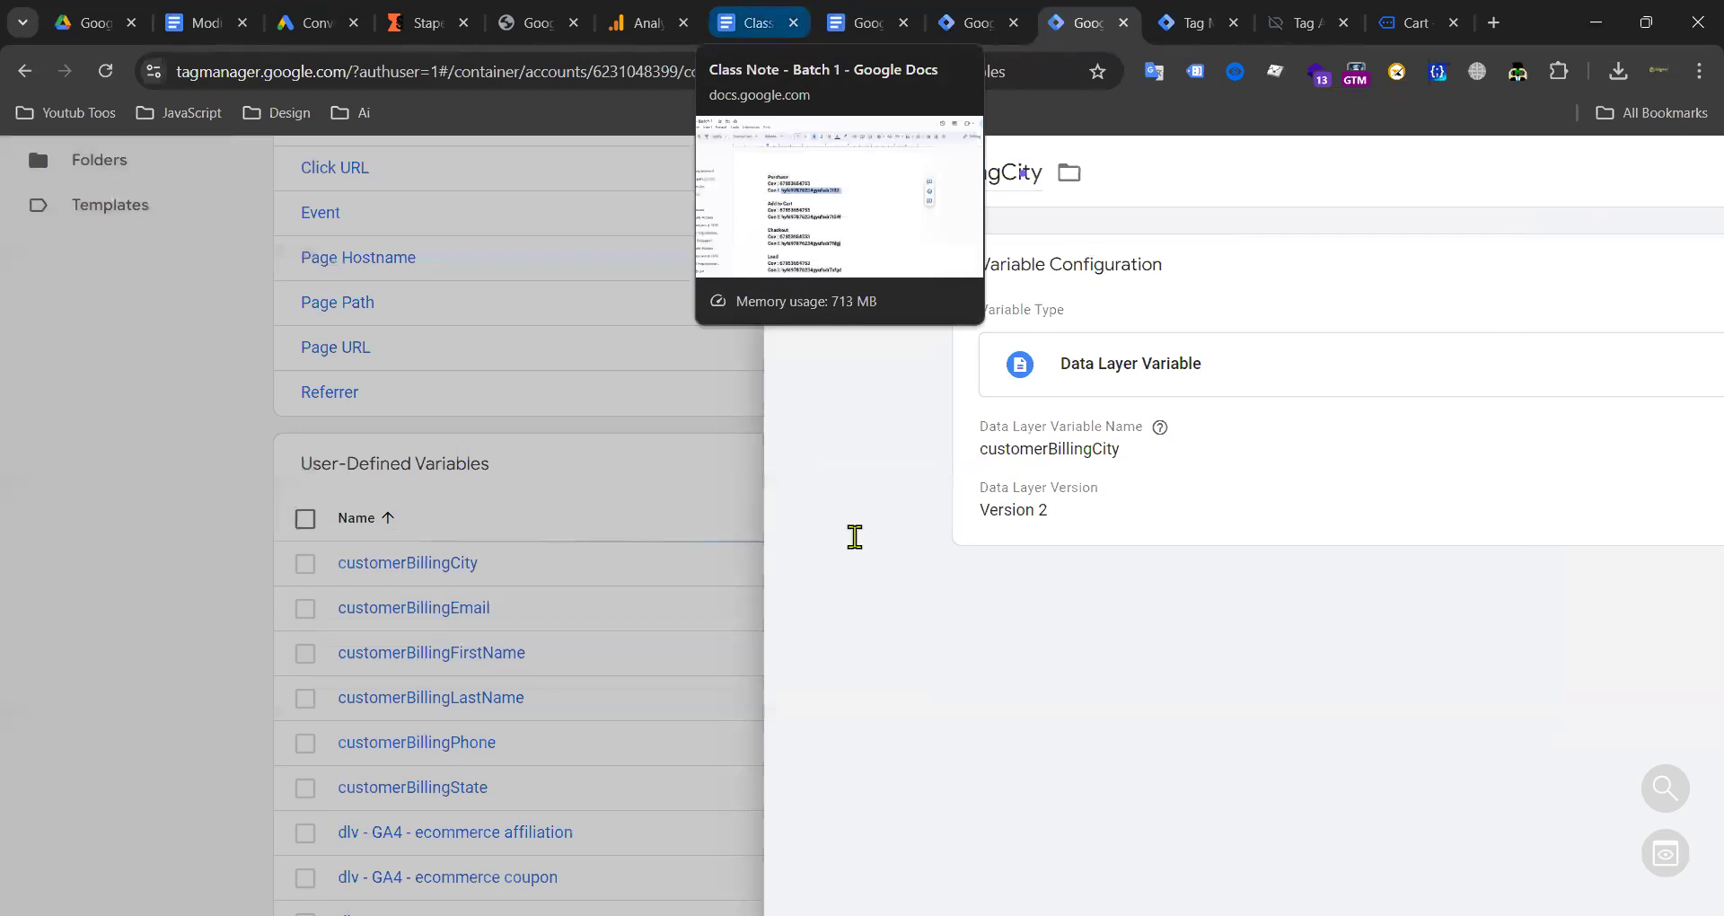
Step: Copy the customerBillingAddress1 key from the Google Ads Conversion Tracking notes
key("ctrl+shift+Tab")
key("ctrl+shift+Tab")
left_click_drag(852, 536, 1061, 536)
key("ctrl+c")
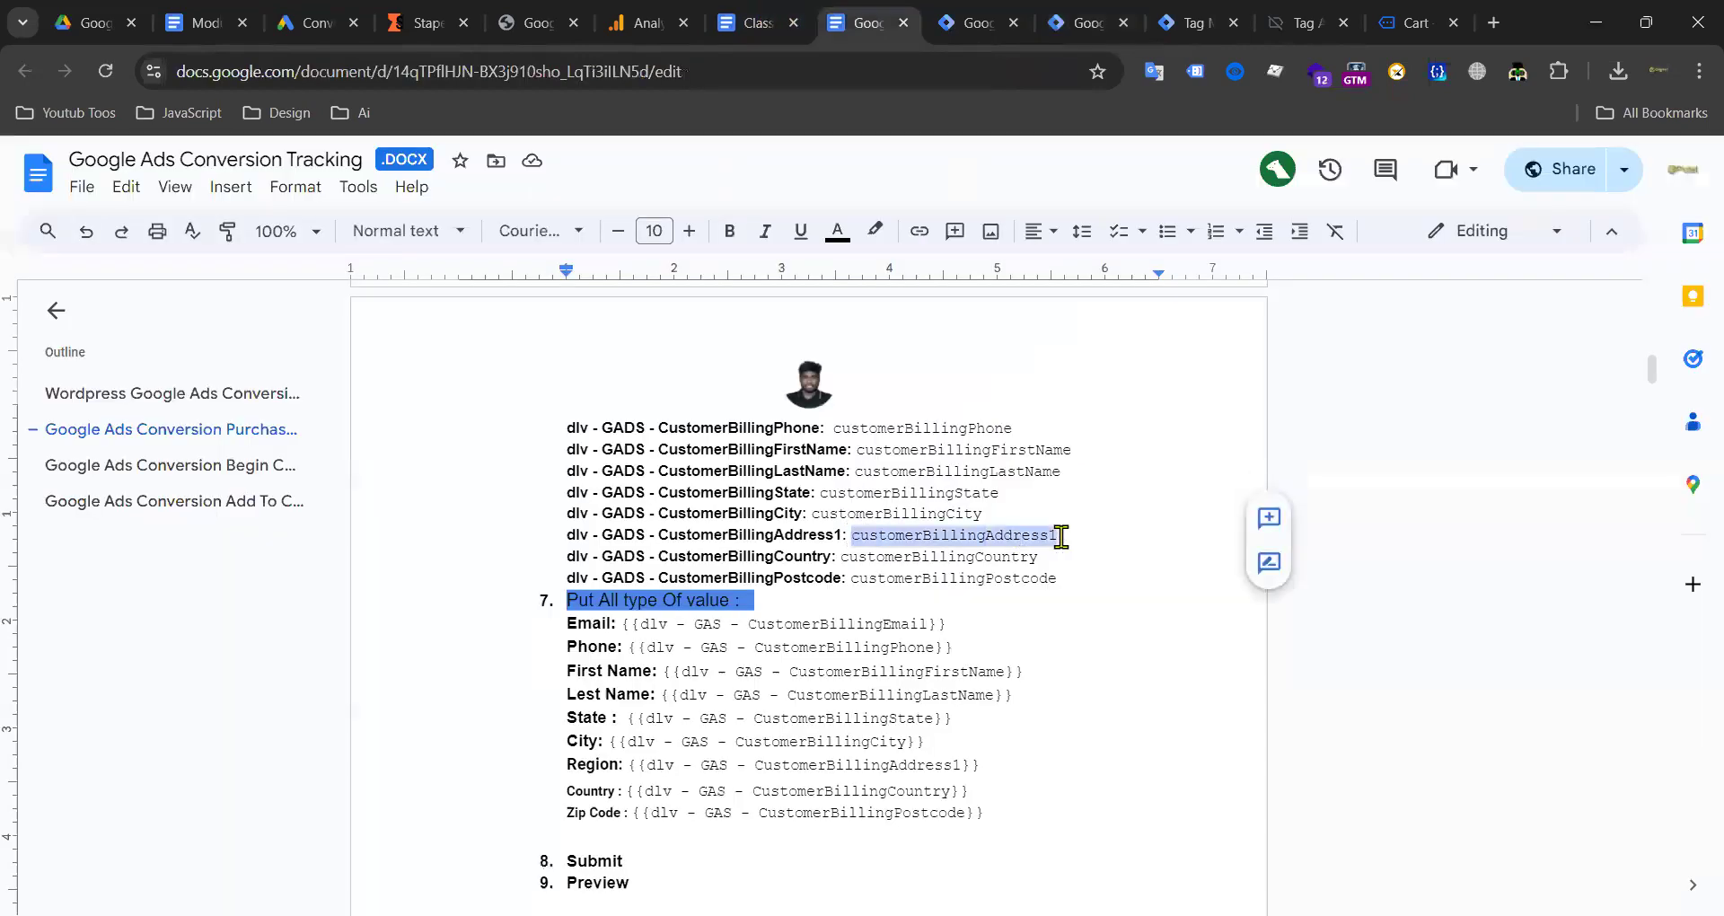
left_click(1199, 12)
Step: Save a Data Layer Variable named and keyed customerBillingAddress1
left_click(1076, 11)
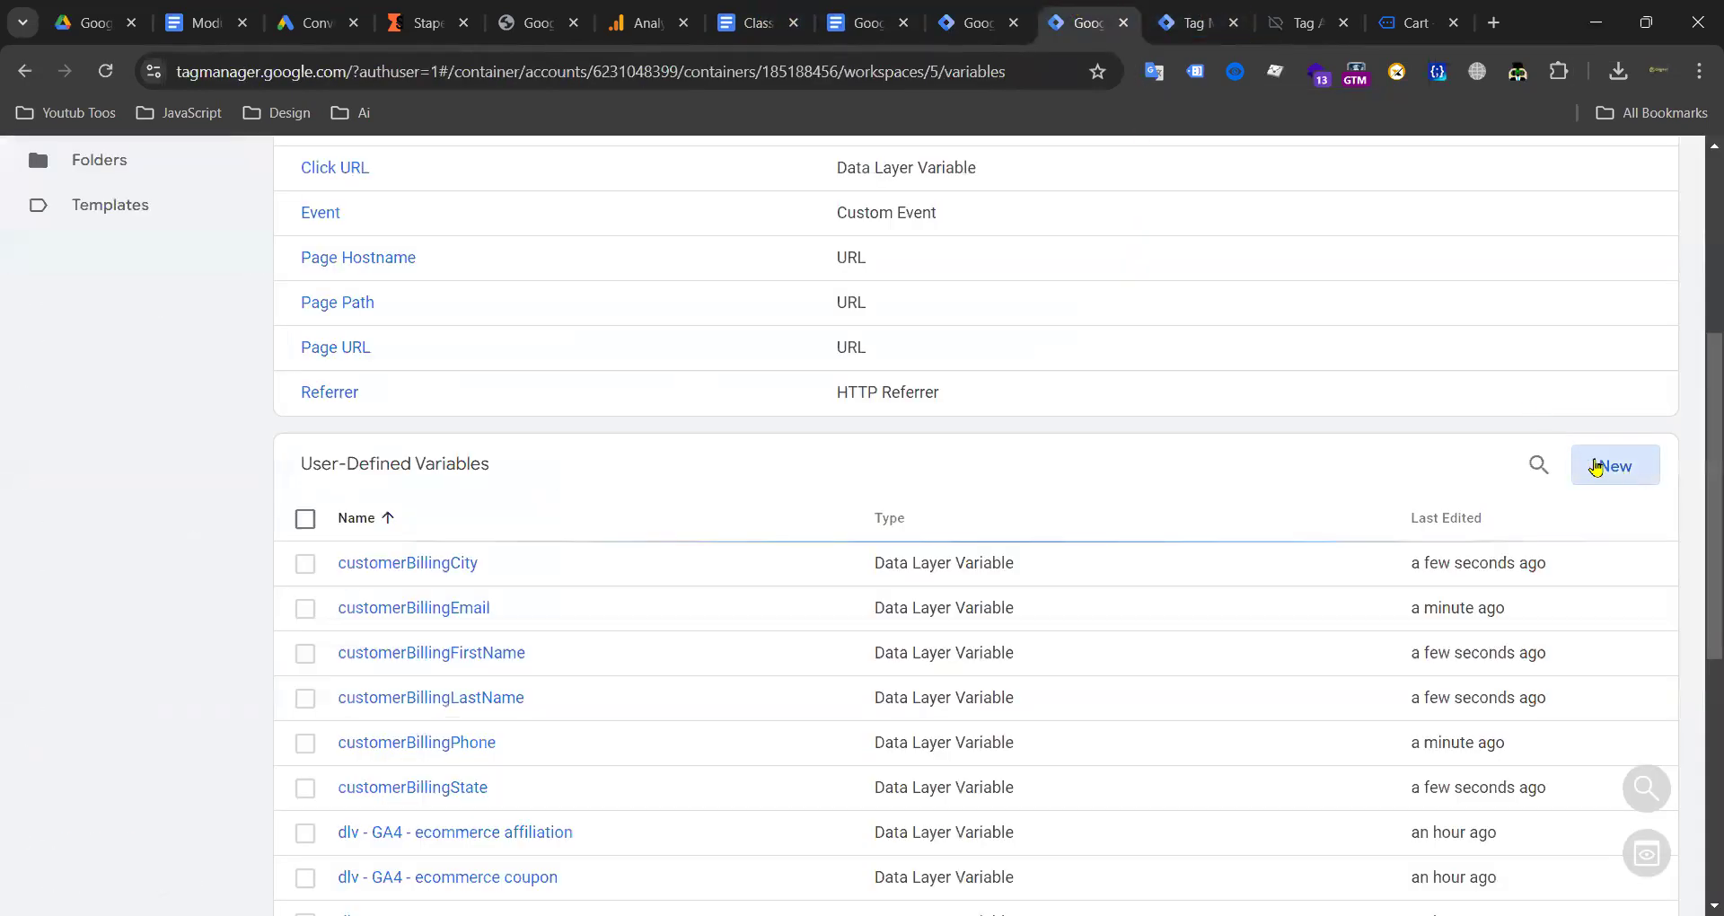
left_click(1596, 466)
left_click(1050, 358)
scroll(1401, 570, "down", 3)
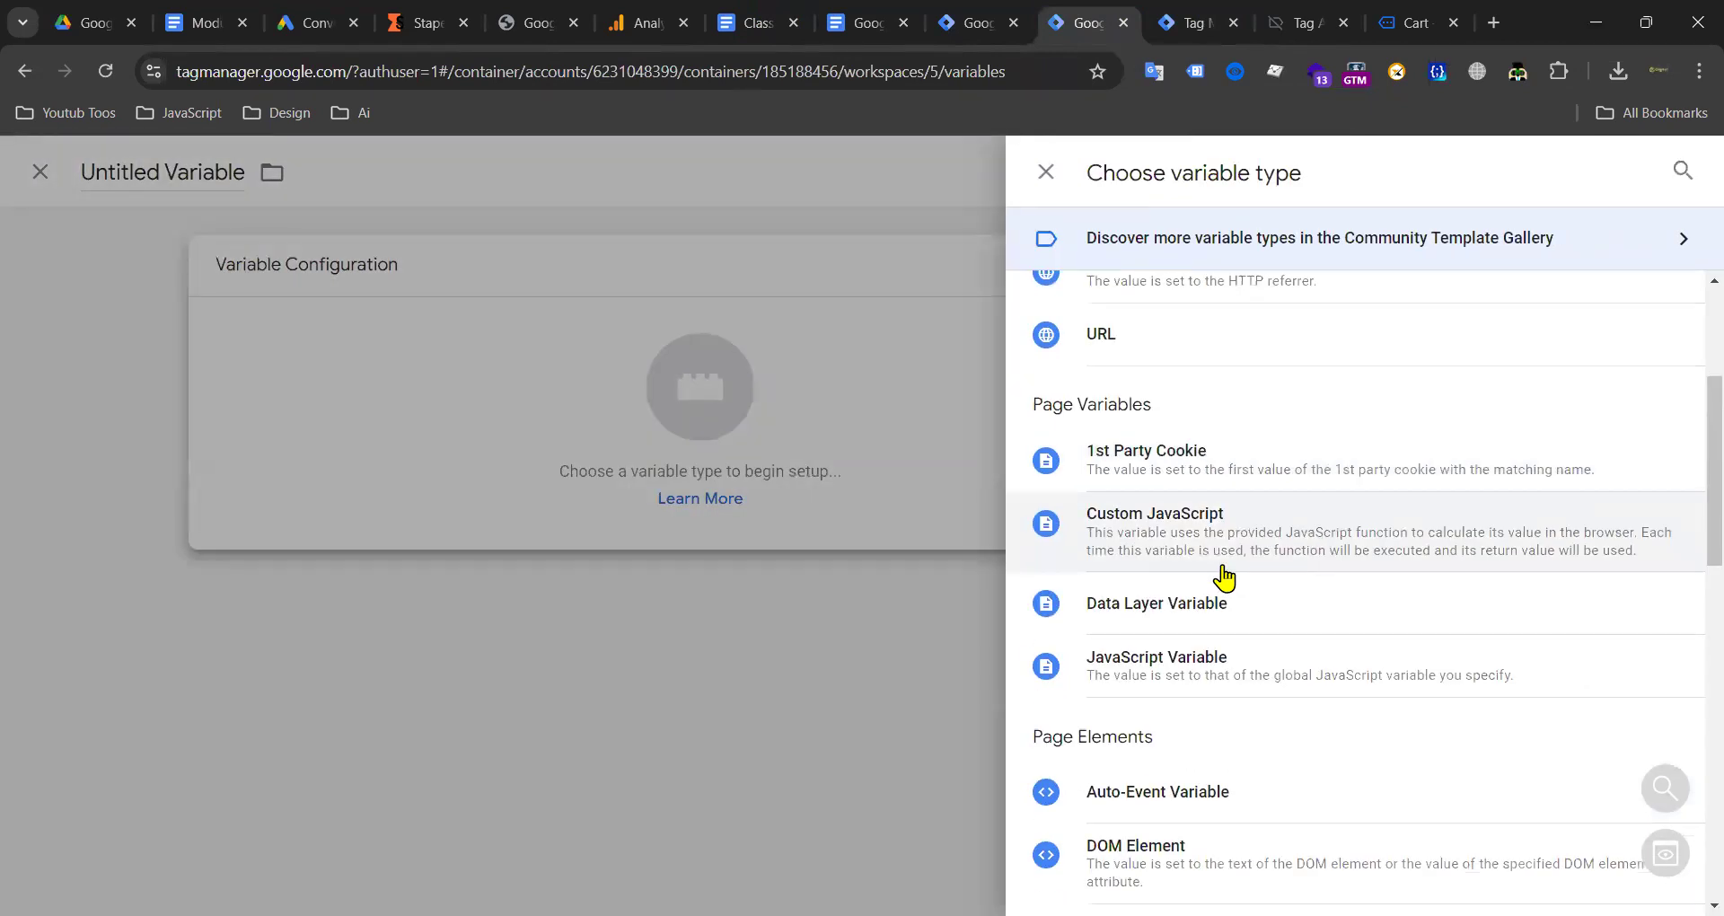
left_click(1161, 626)
key("ctrl+v")
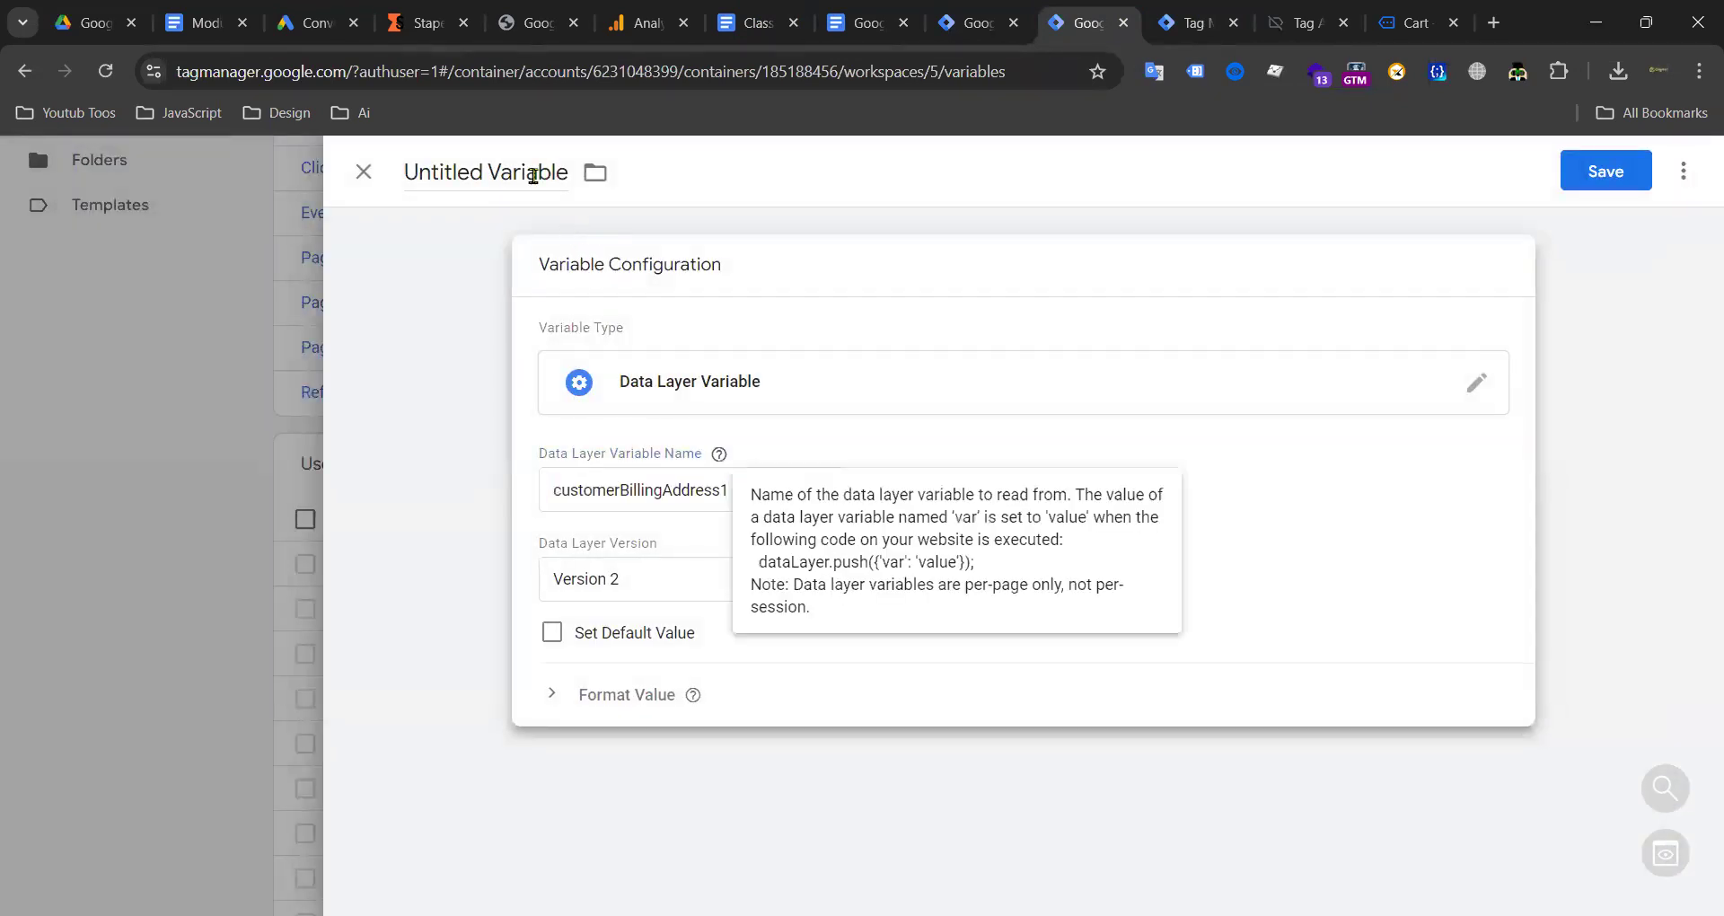
left_click(533, 176)
key("ctrl+v")
left_click(1590, 183)
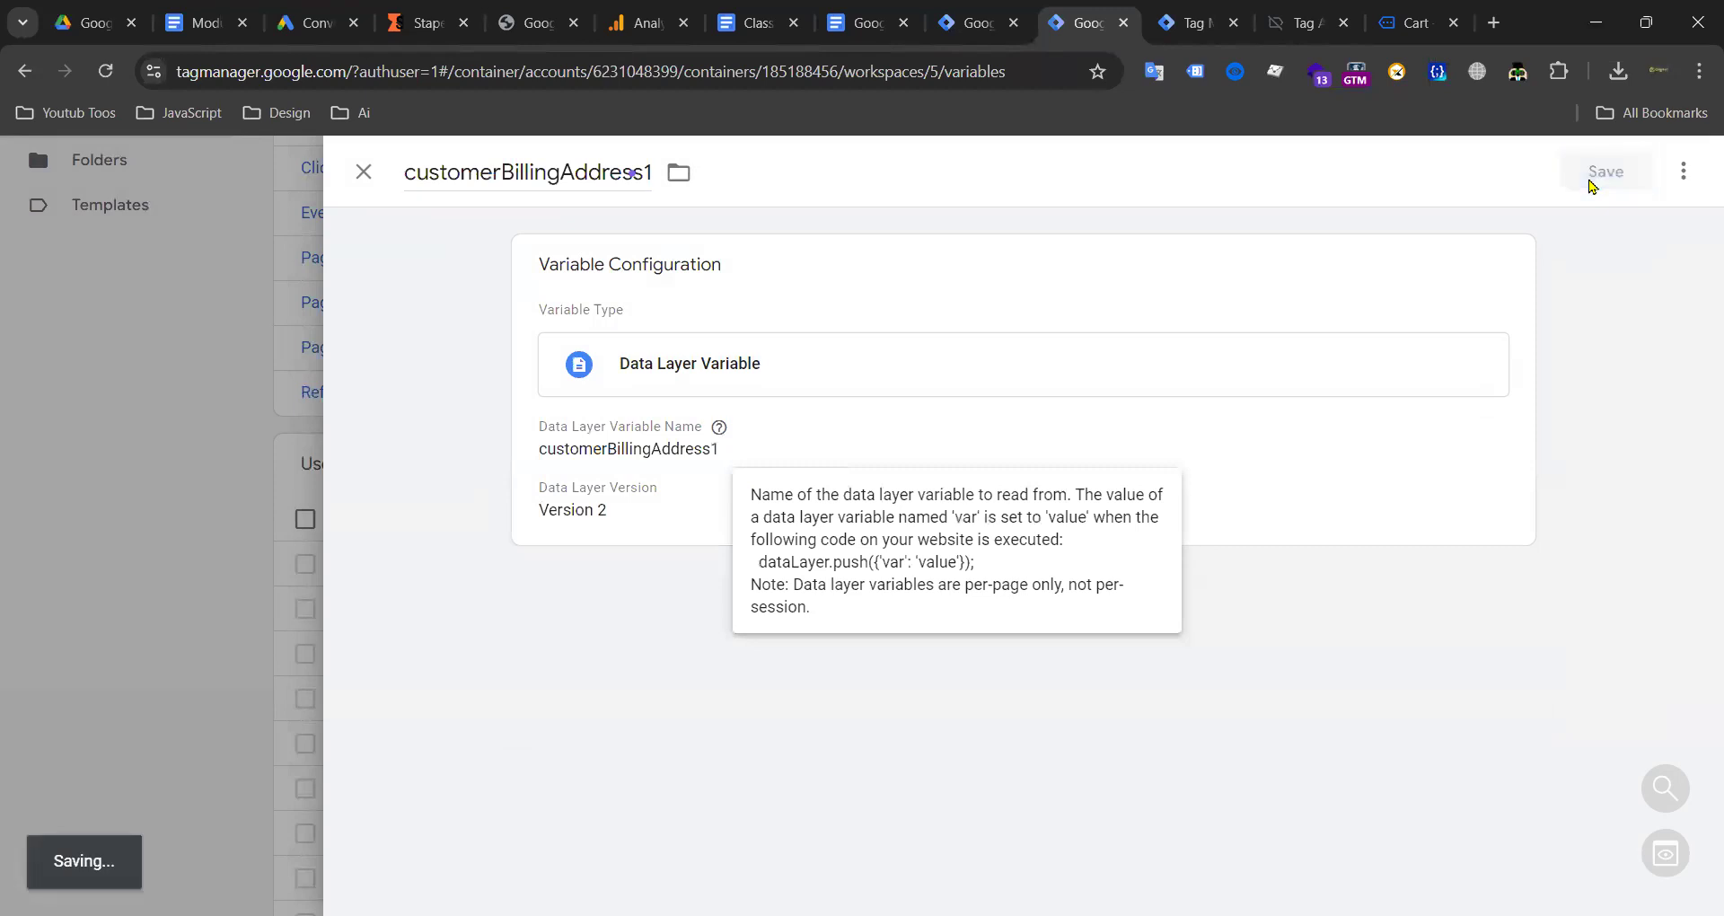
Step: Copy customerBillingCountry from the notes and save it as a Data Layer Variable
left_click(863, 22)
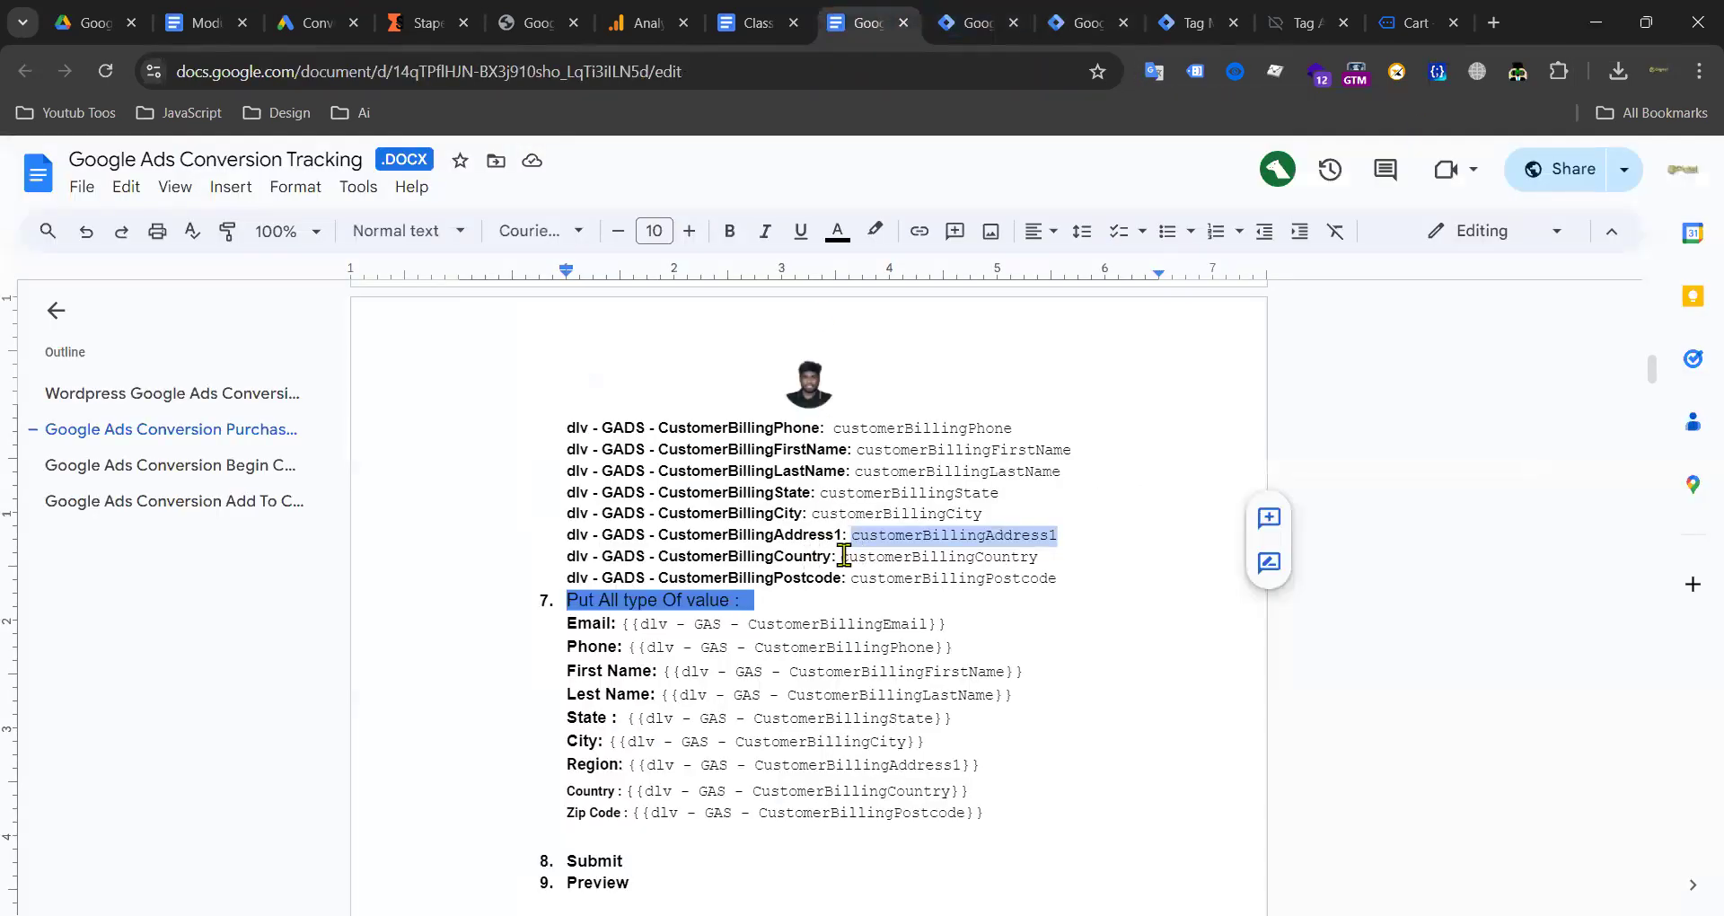
left_click_drag(845, 556, 1036, 552)
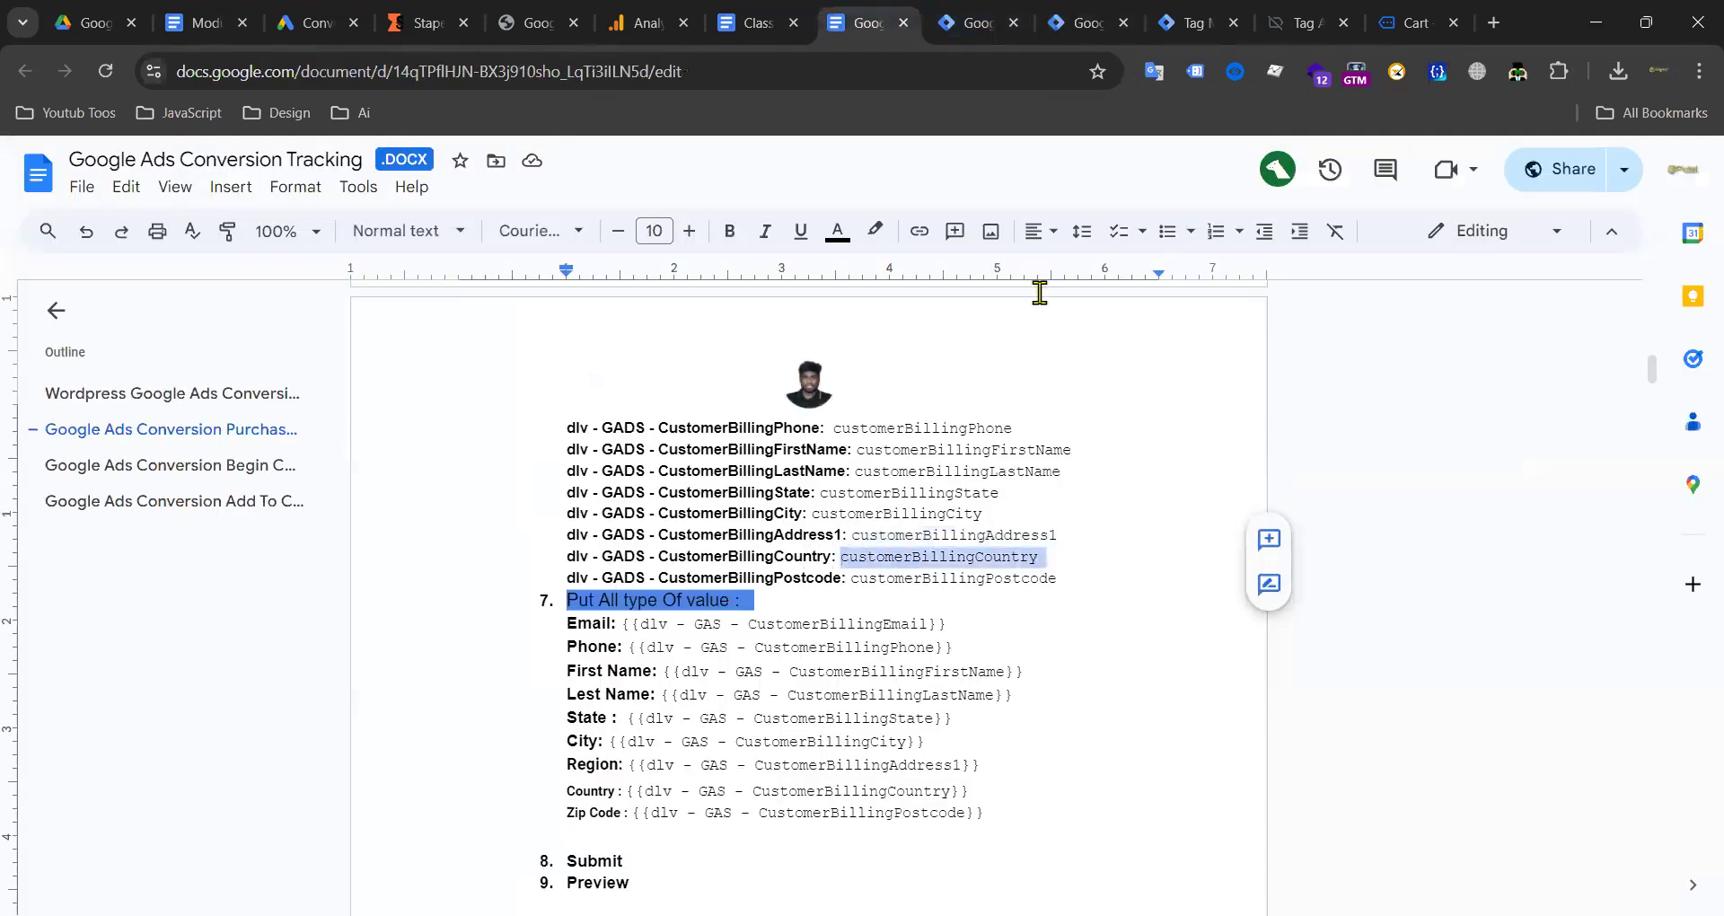
left_click(1089, 22)
left_click(1580, 465)
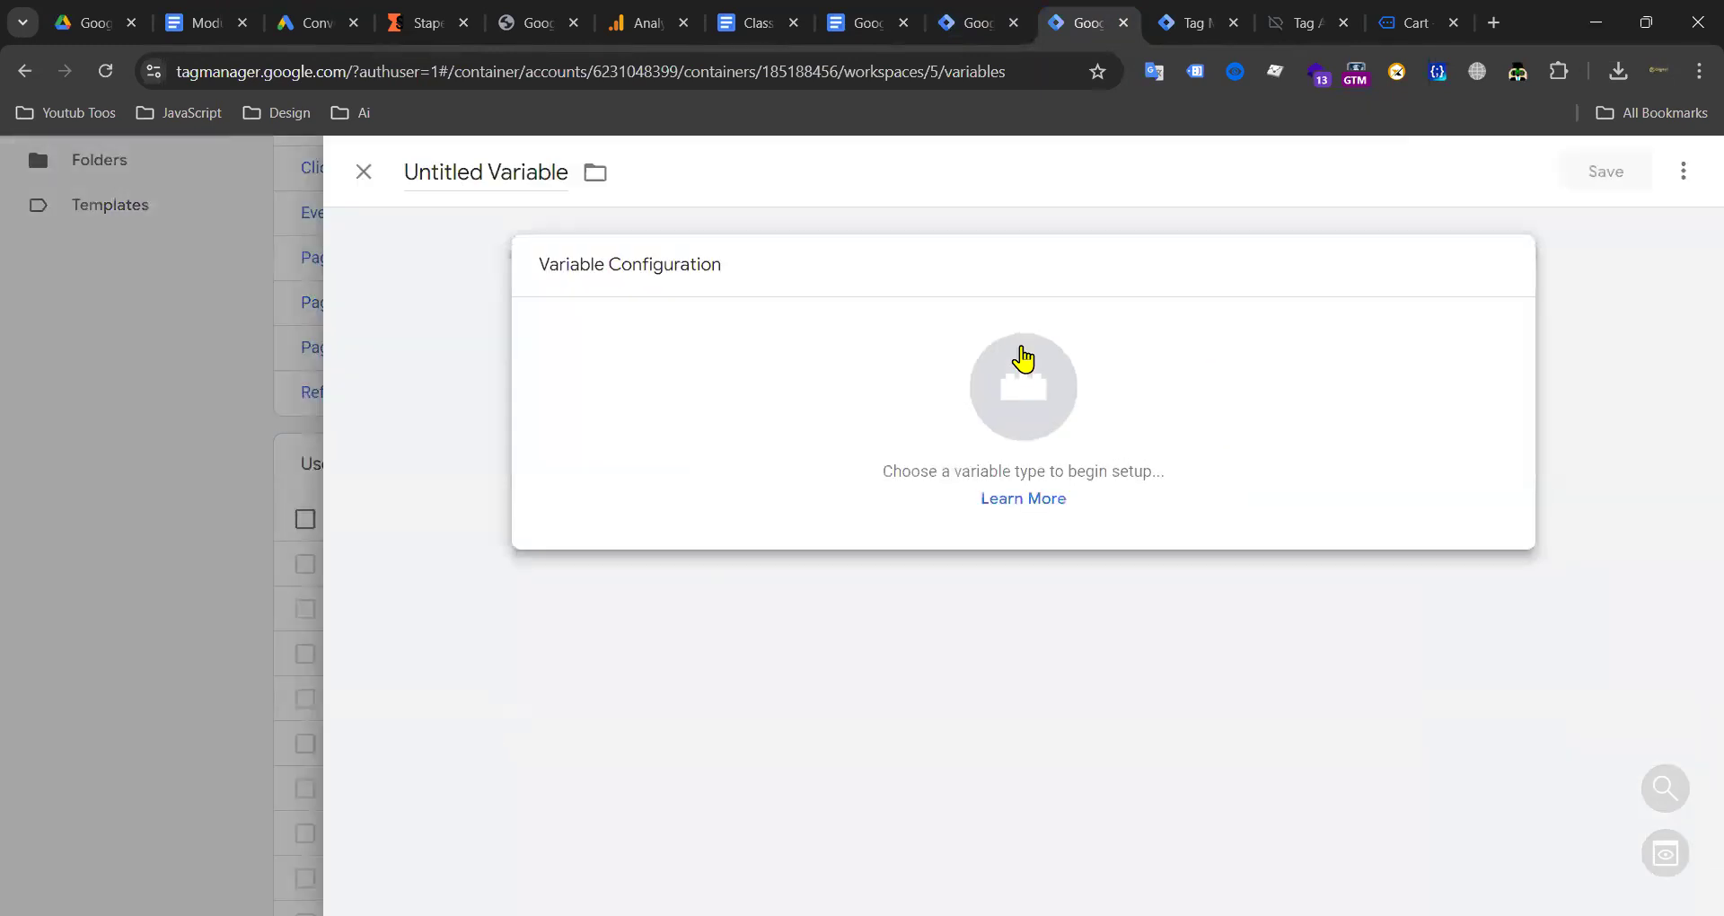
left_click(1024, 368)
scroll(1257, 583, "down", 3)
left_click(1163, 607)
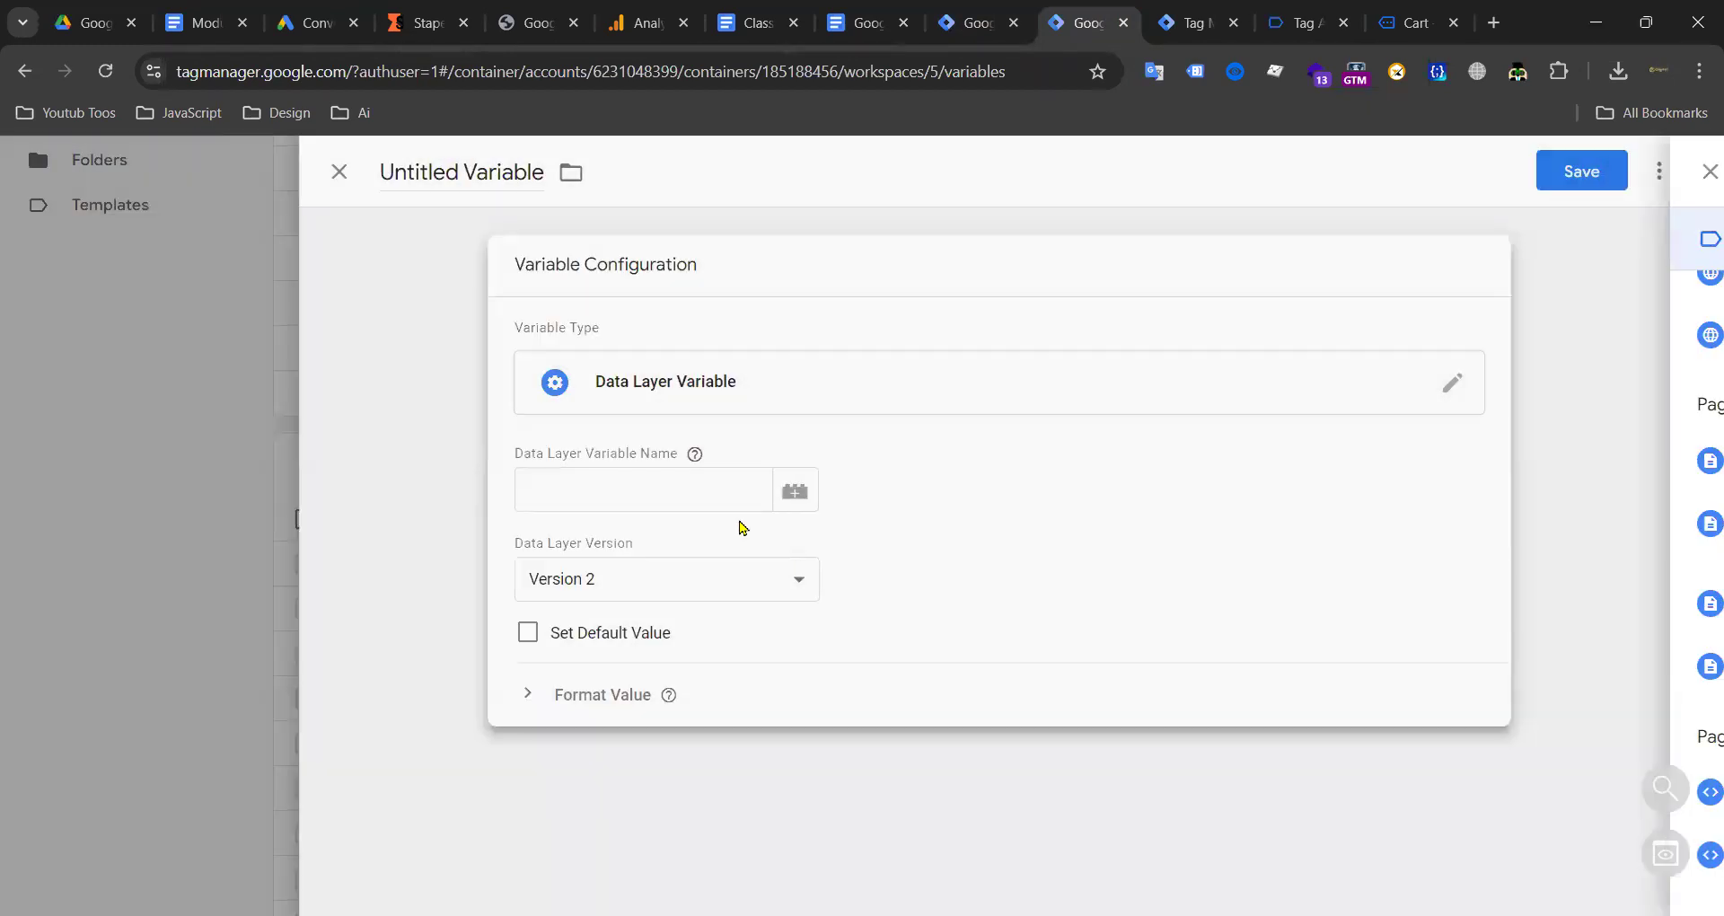
left_click(719, 503)
left_click(461, 180)
type("customerBillingCountry")
left_click(1605, 170)
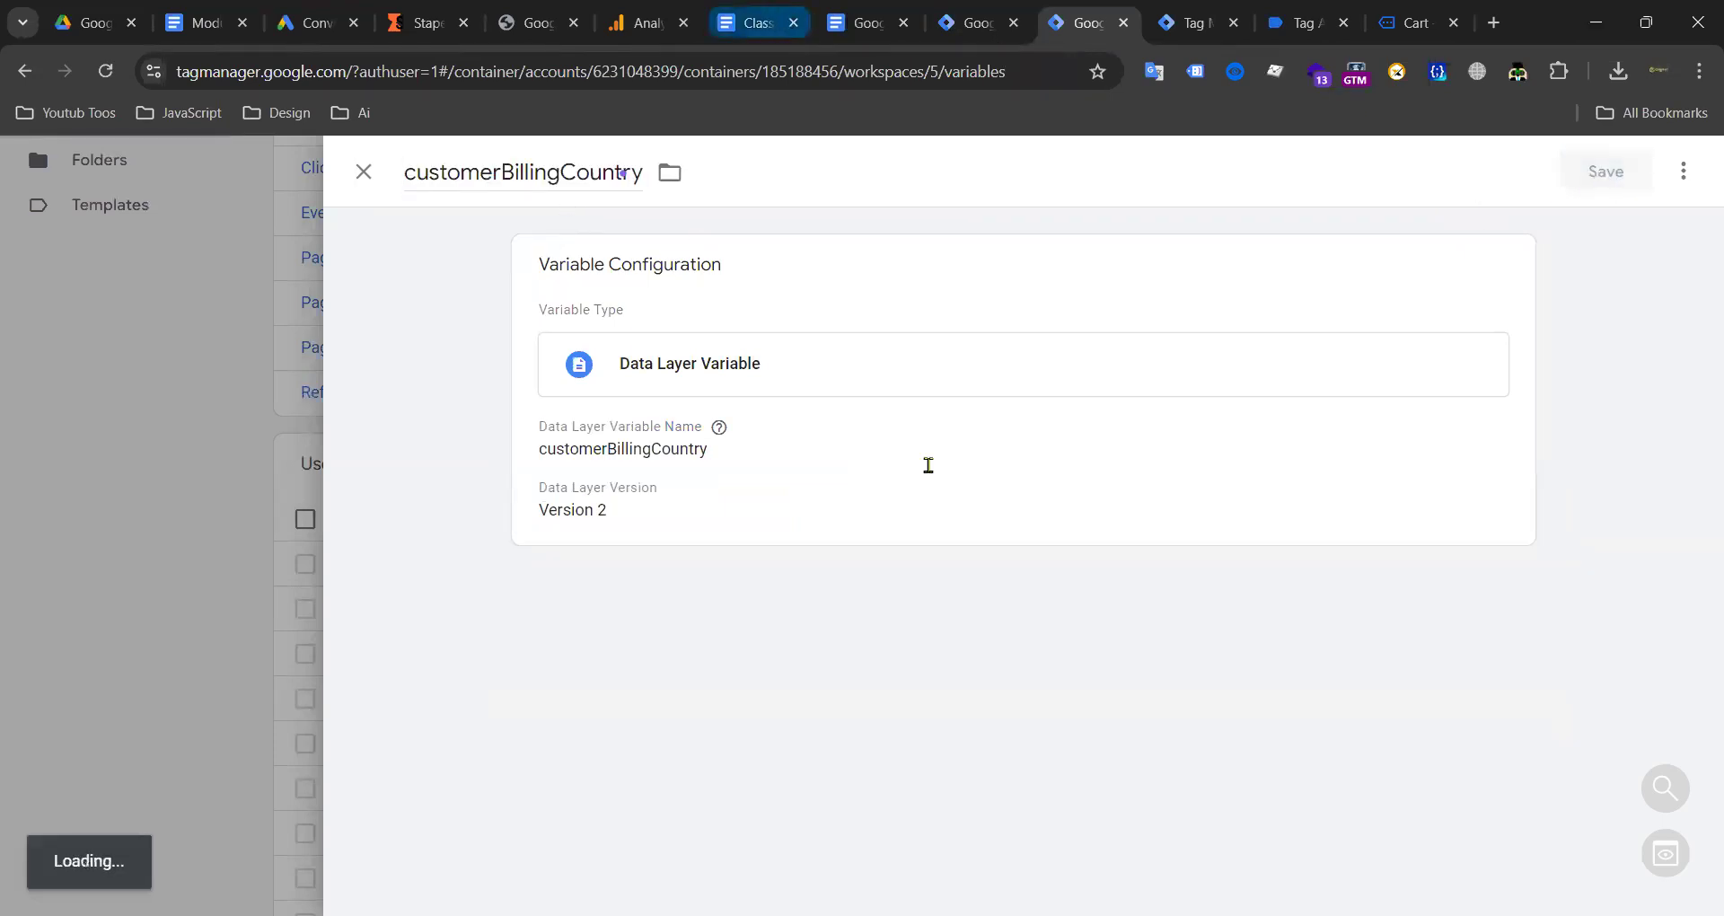
Step: Copy customerBillingPostcode from the notes and save it as a Data Layer Variable
left_click(863, 22)
left_click_drag(850, 584, 1085, 587)
key("ctrl+c")
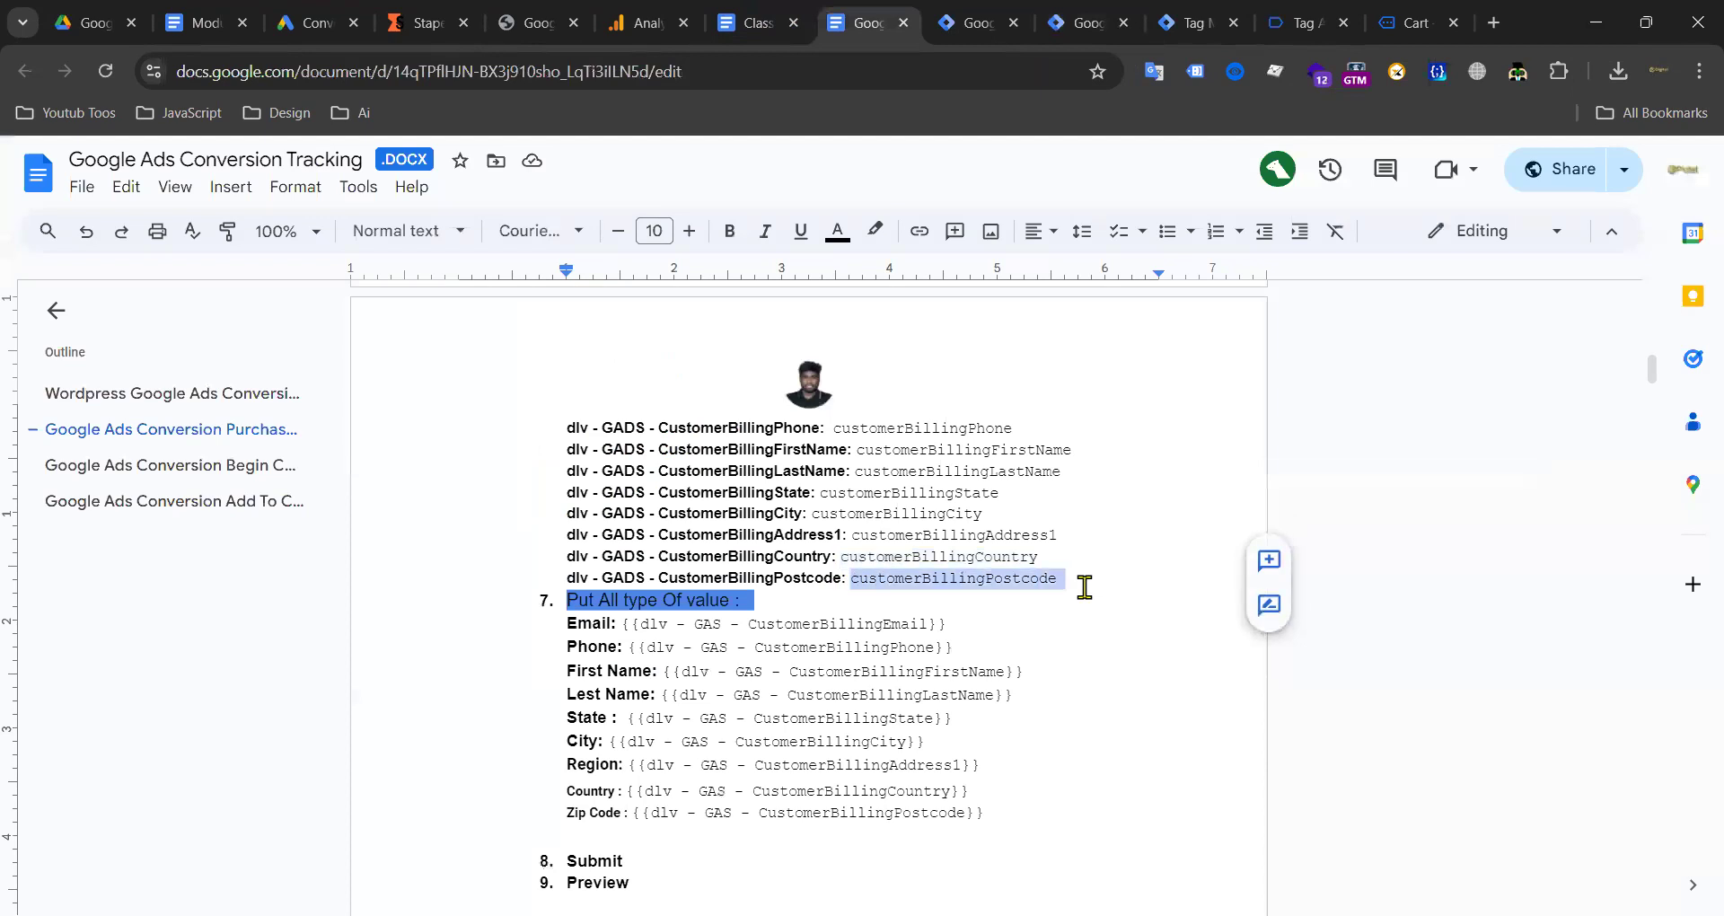
left_click(1181, 22)
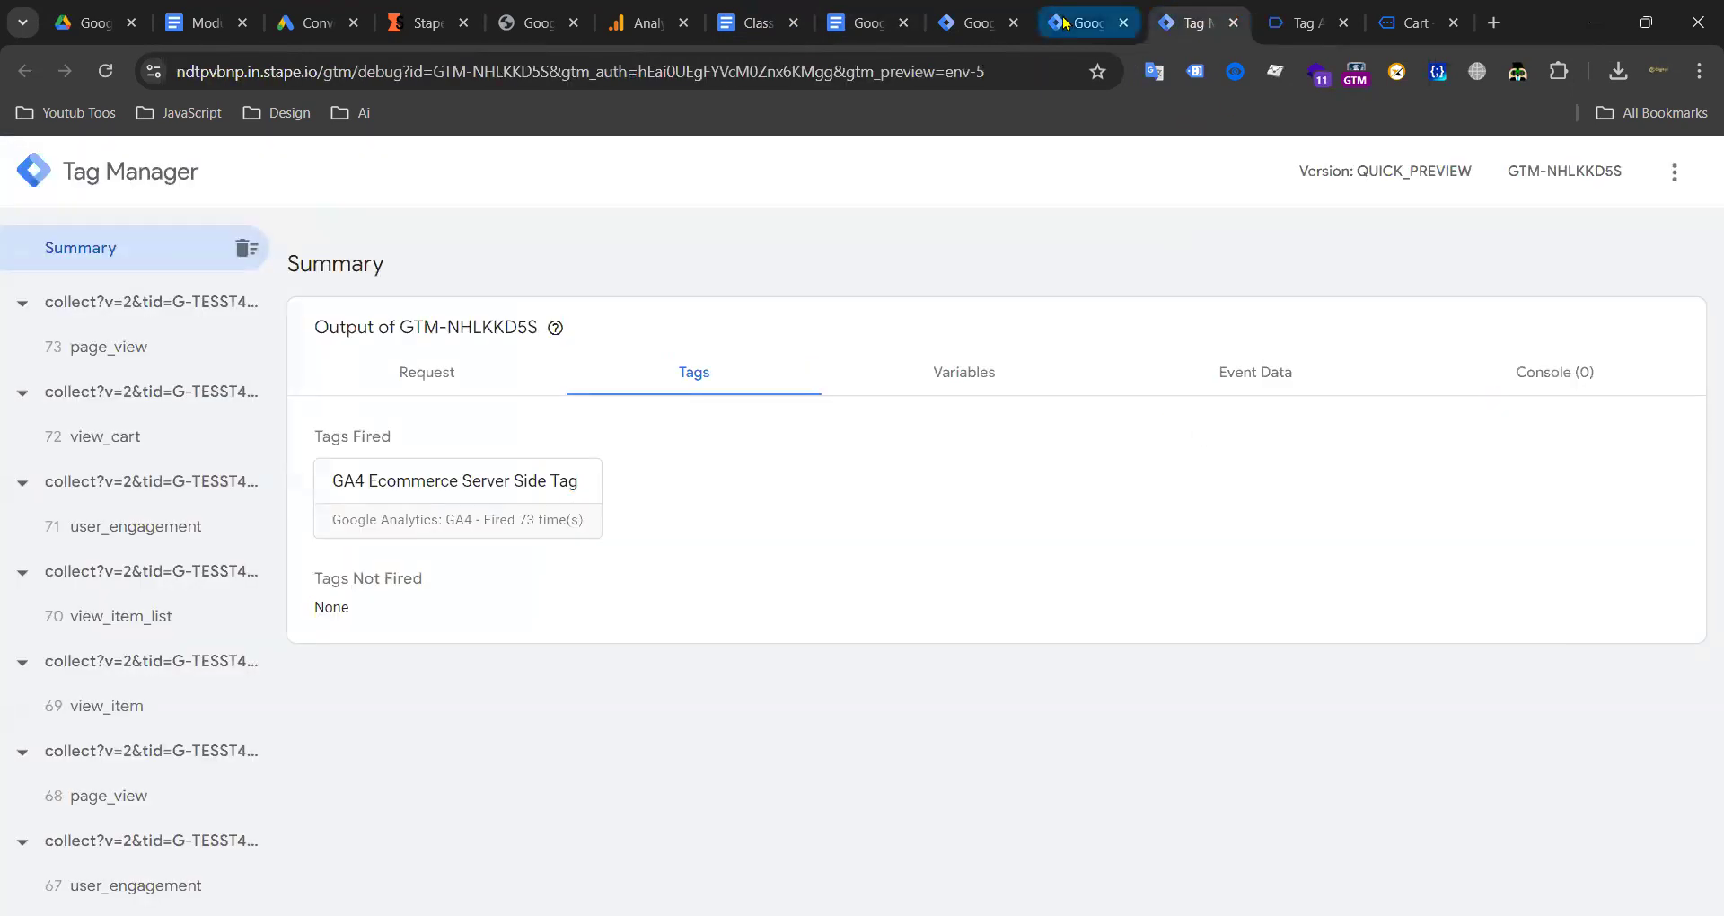
left_click(1046, 25)
left_click(1575, 458)
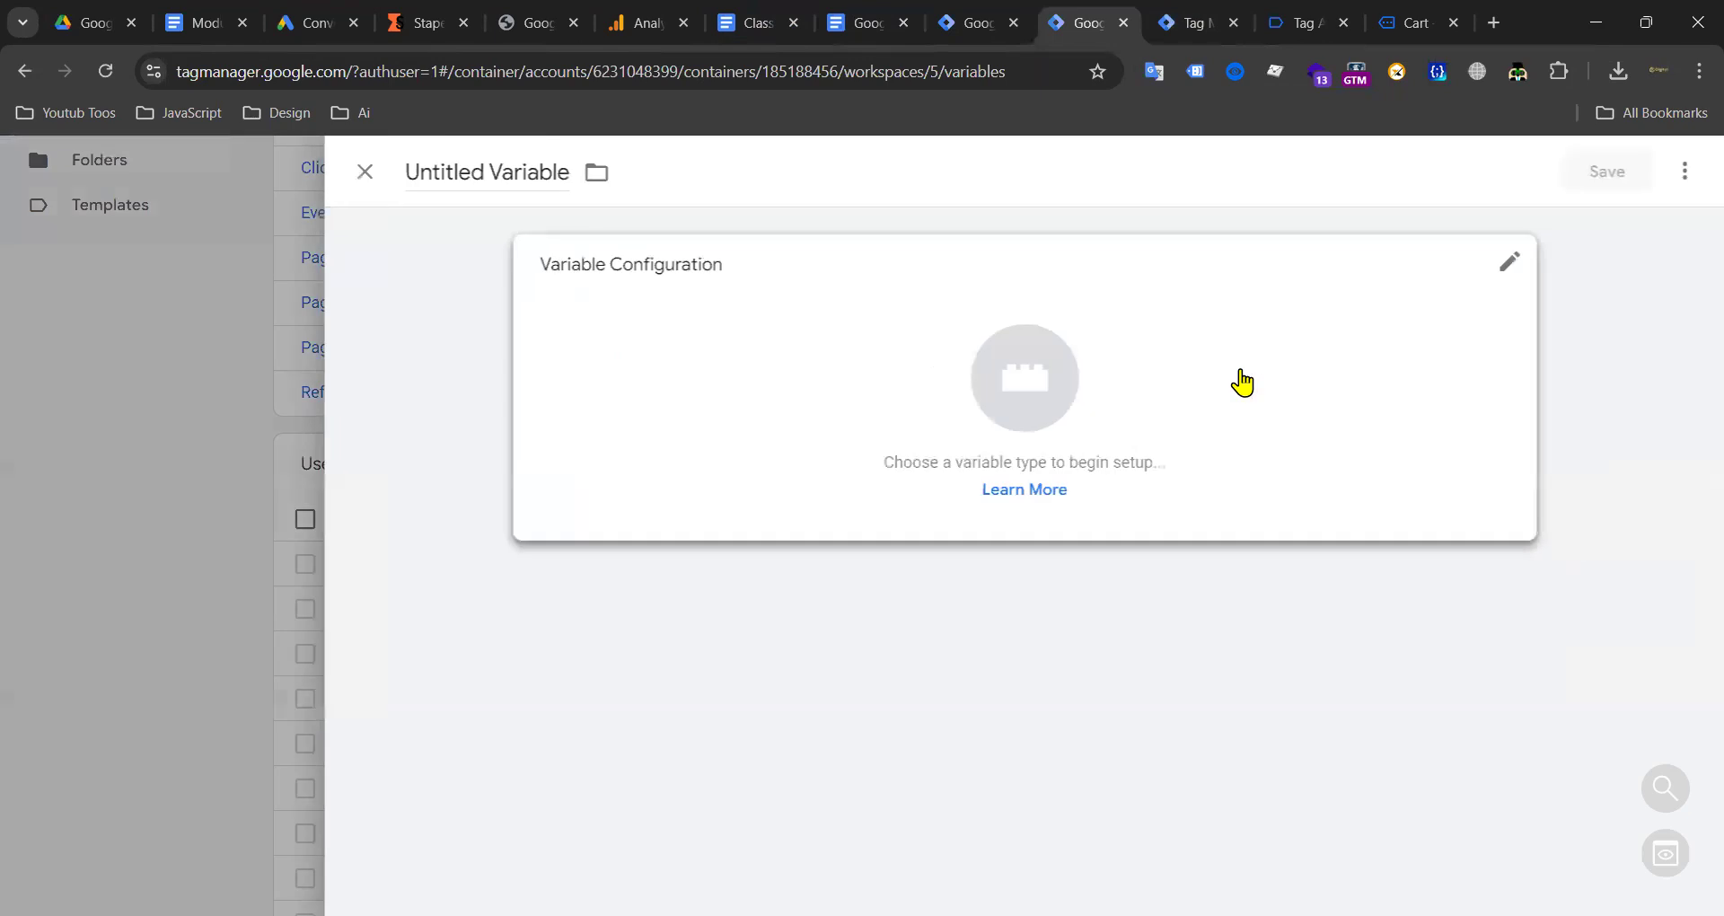
left_click(1158, 413)
scroll(1186, 485, "down", 3)
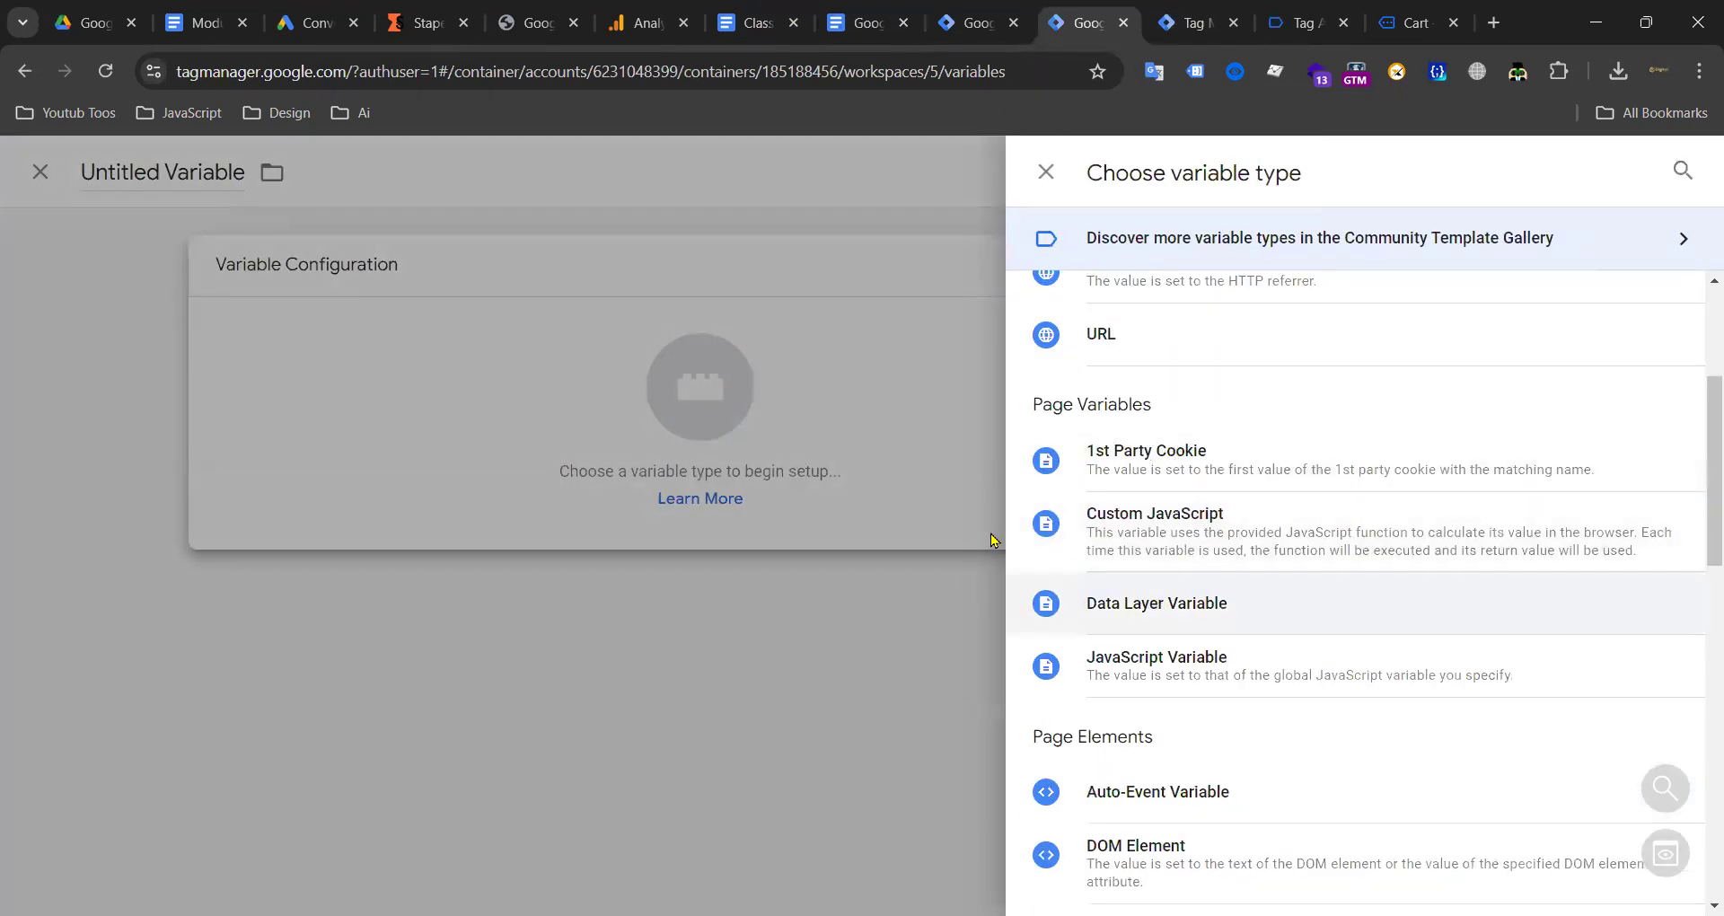
left_click(1157, 603)
left_click(614, 476)
key("ctrl+v")
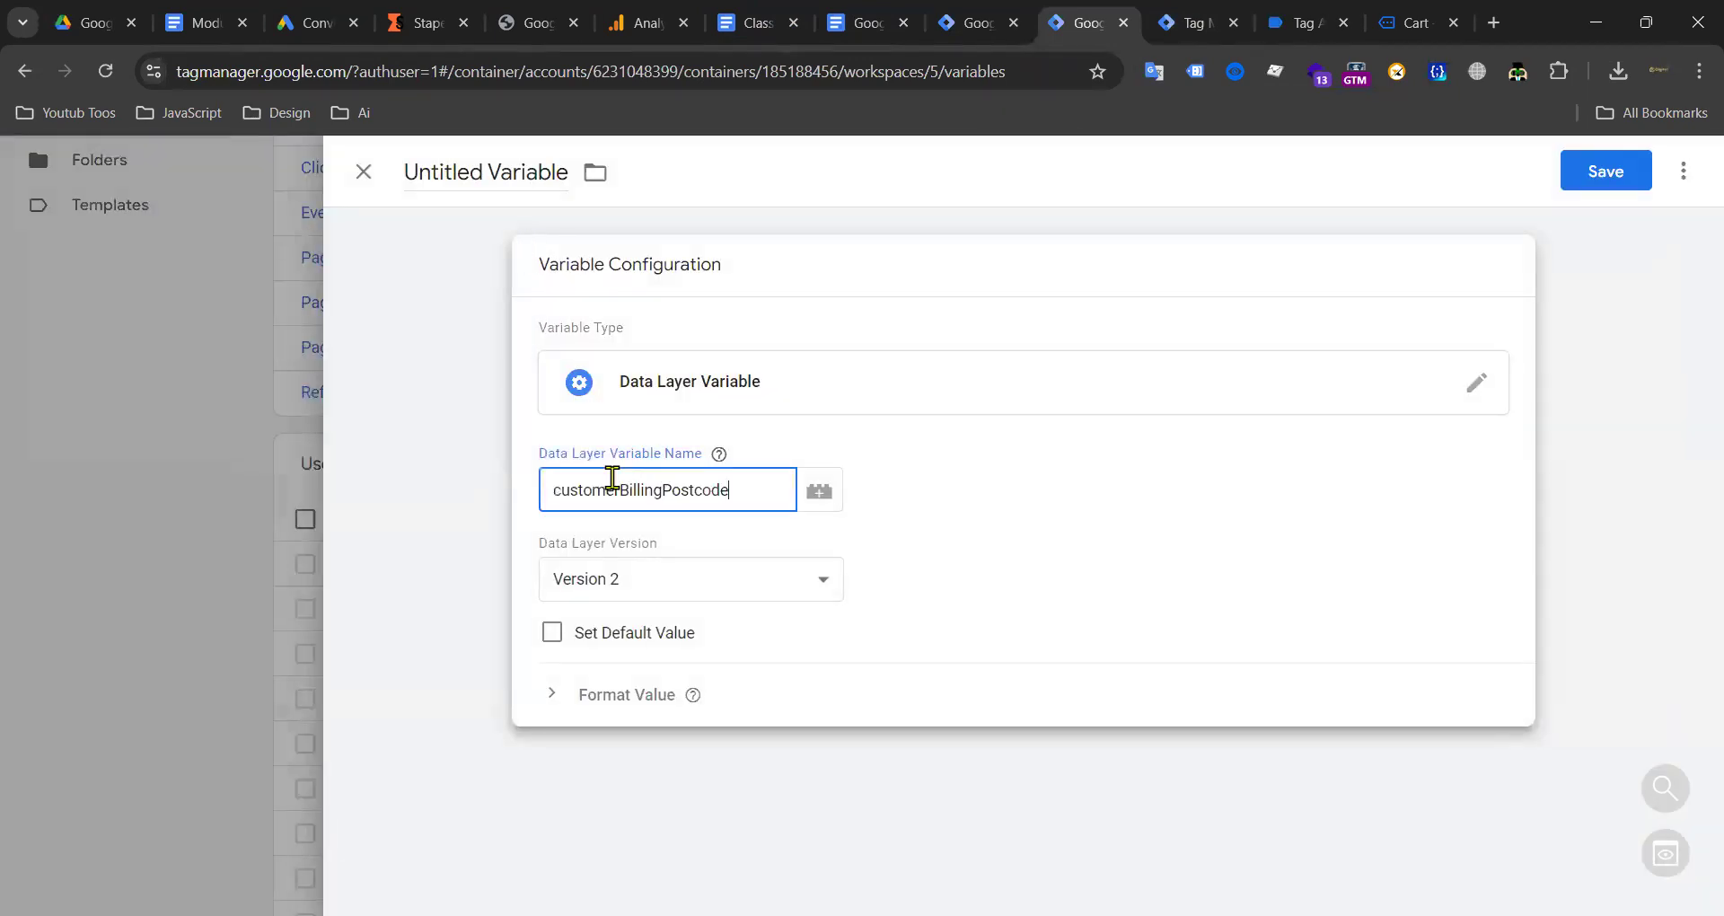
left_click(483, 173)
key("ctrl+v")
left_click(1567, 170)
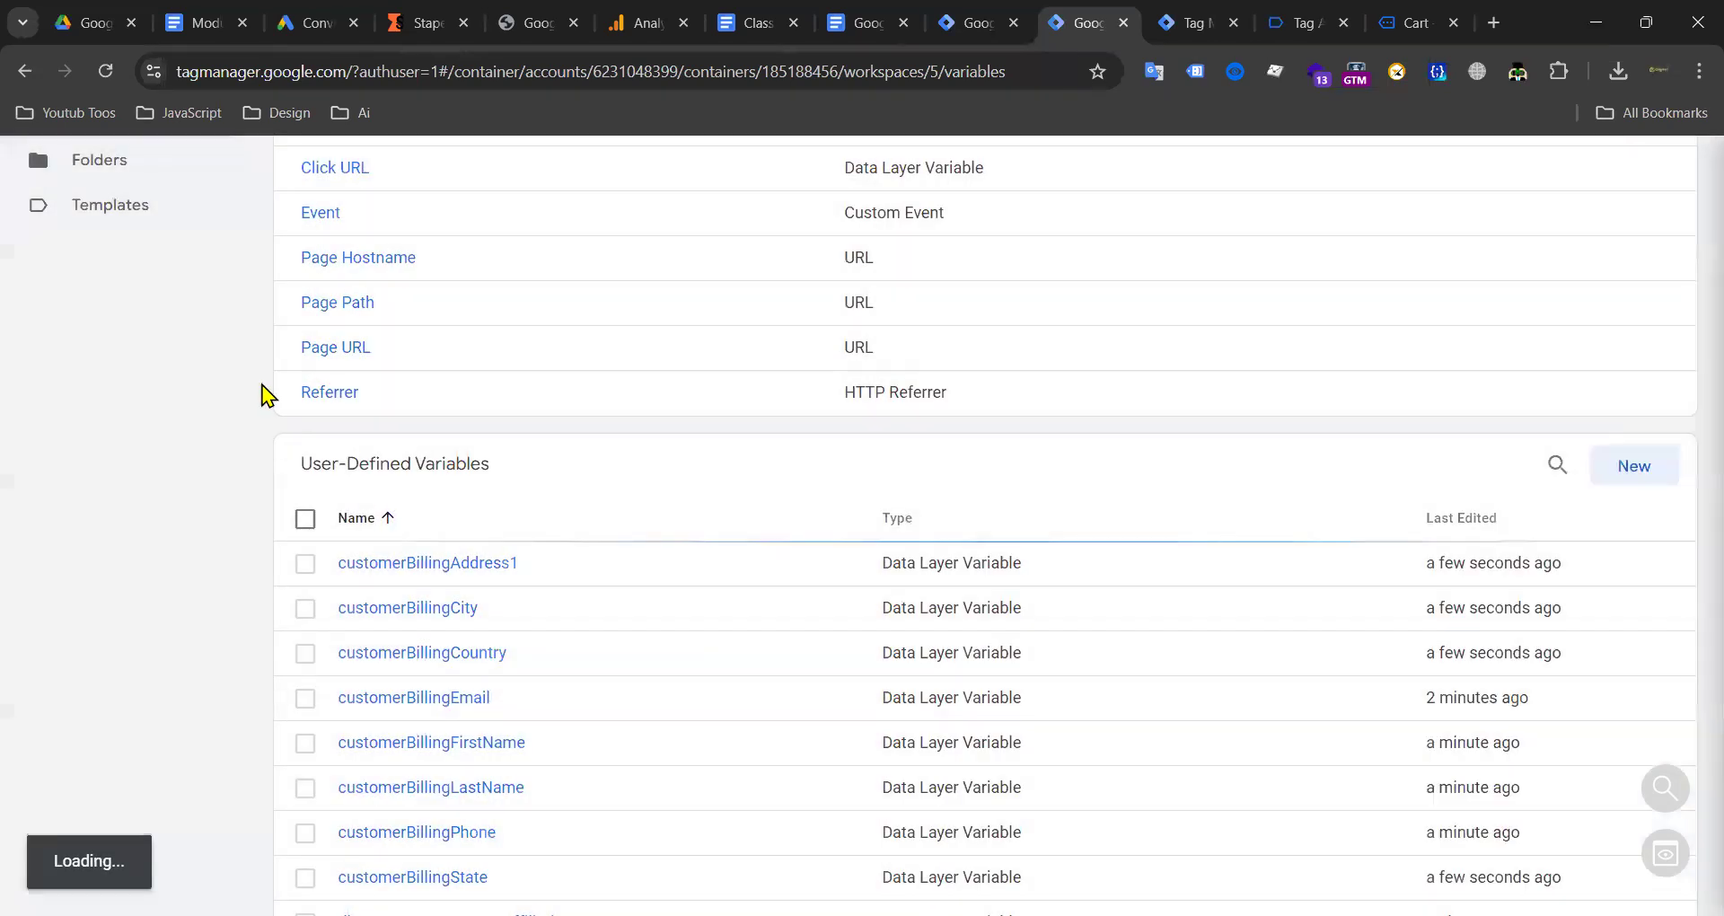
scroll(316, 390, "down", 6)
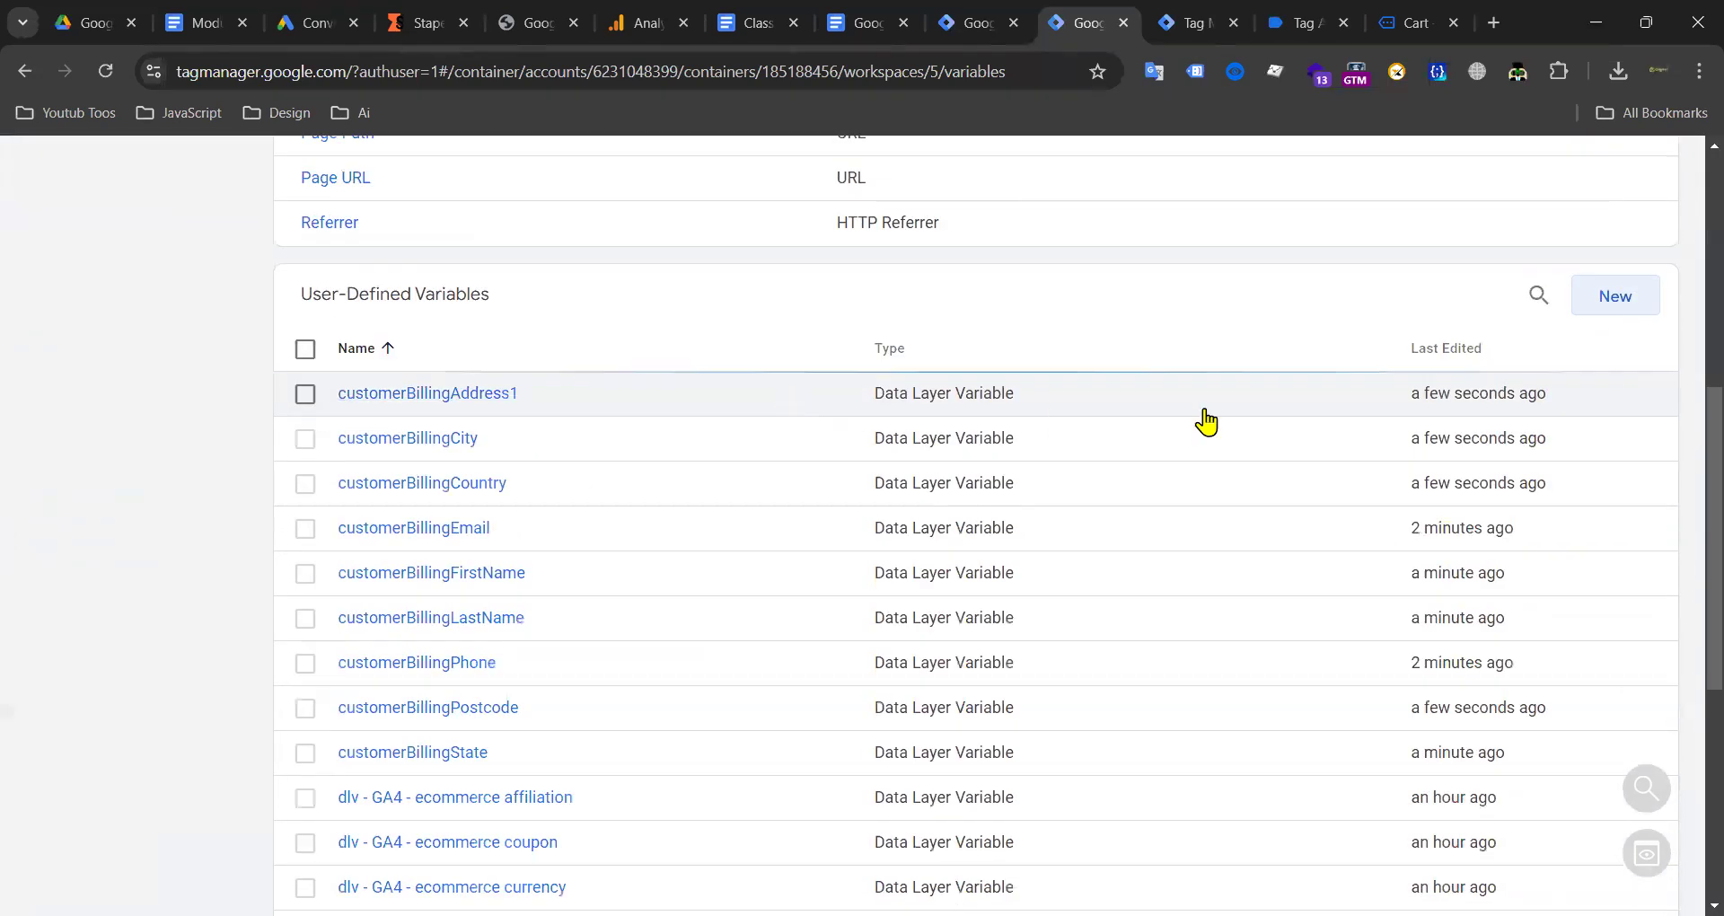
left_click(1602, 303)
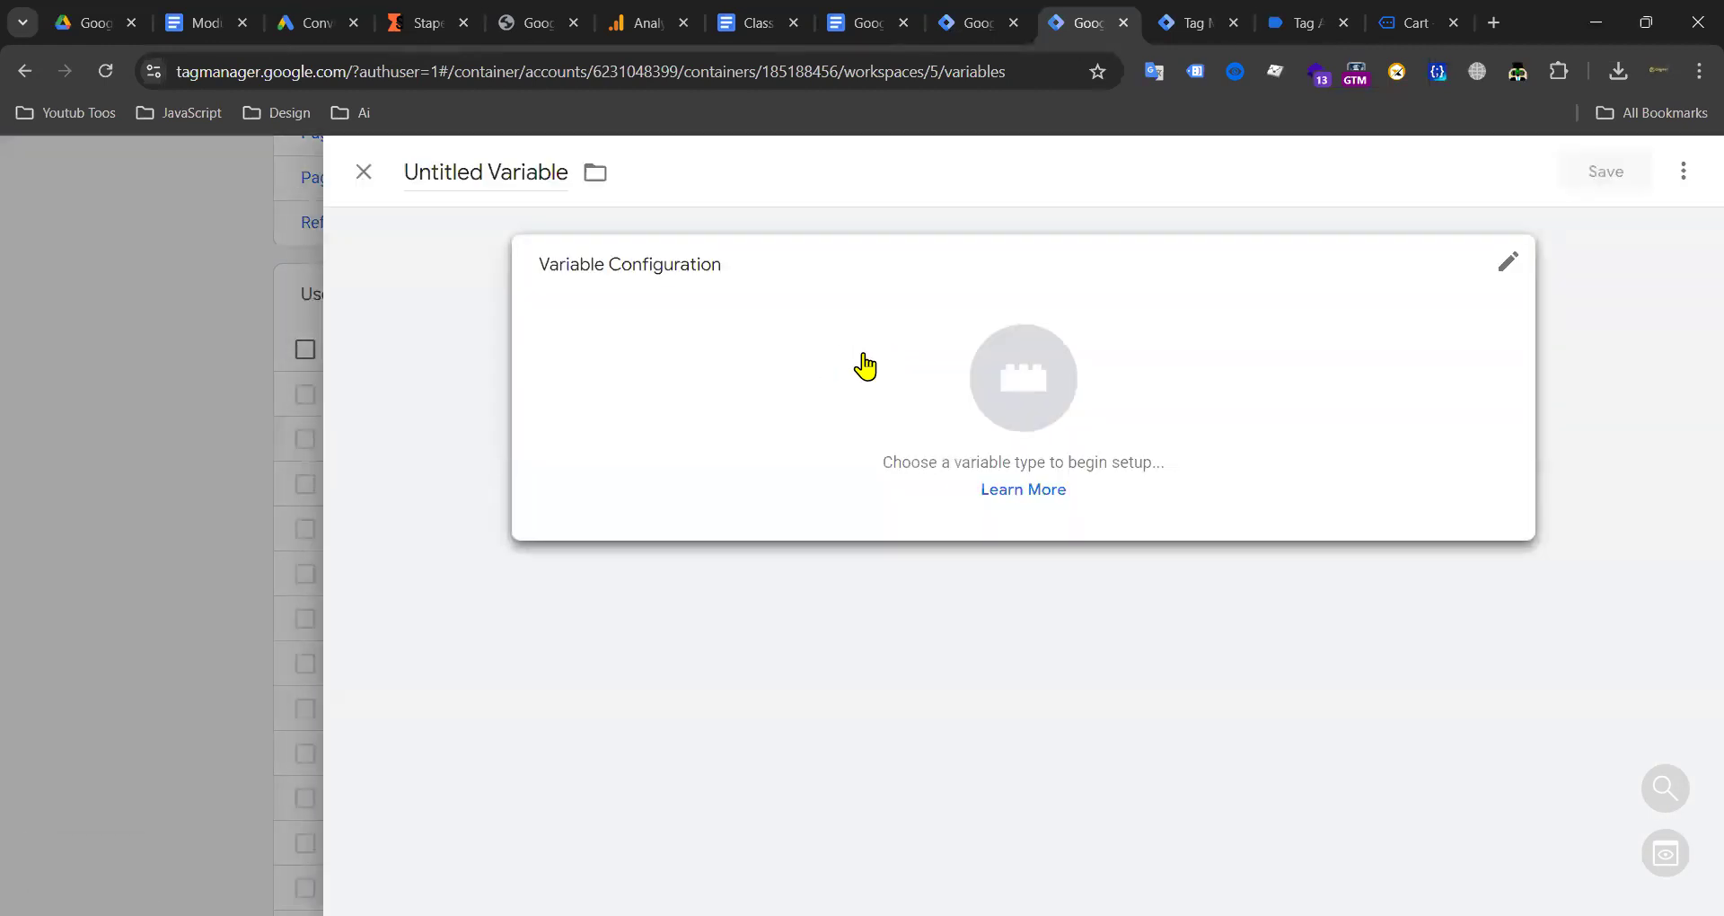
Step: Make the new variable User-Provided Data and map Phone to customerBillingPhone
left_click(865, 365)
scroll(1120, 377, "down", 15)
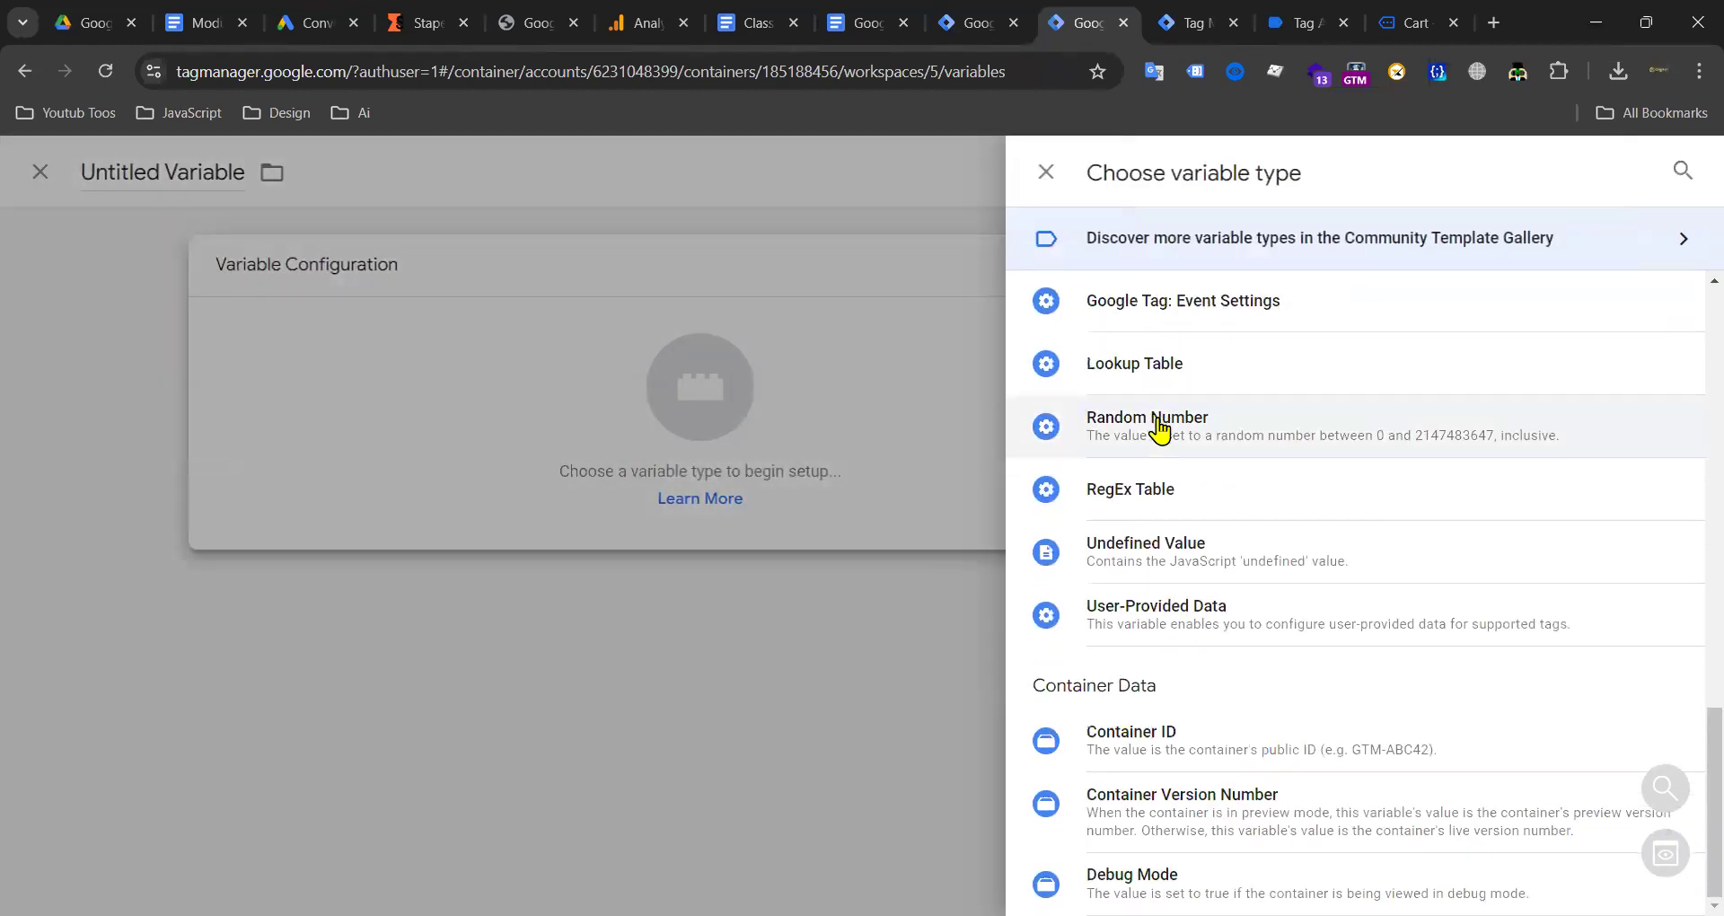
left_click(1155, 614)
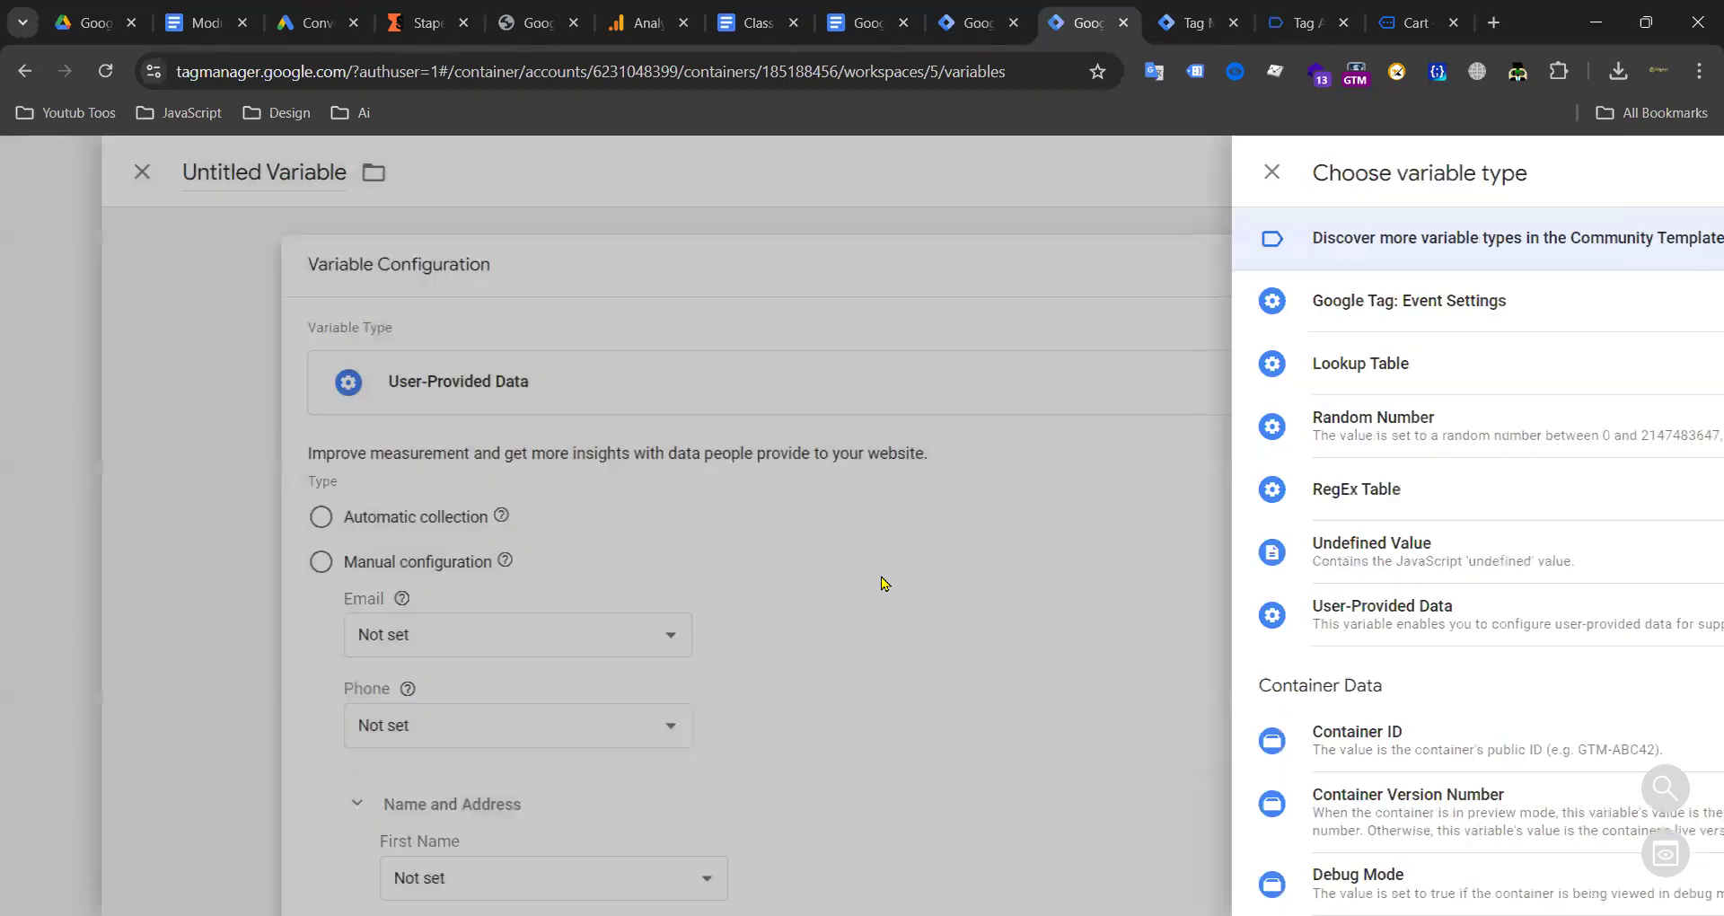
scroll(662, 530, "down", 3)
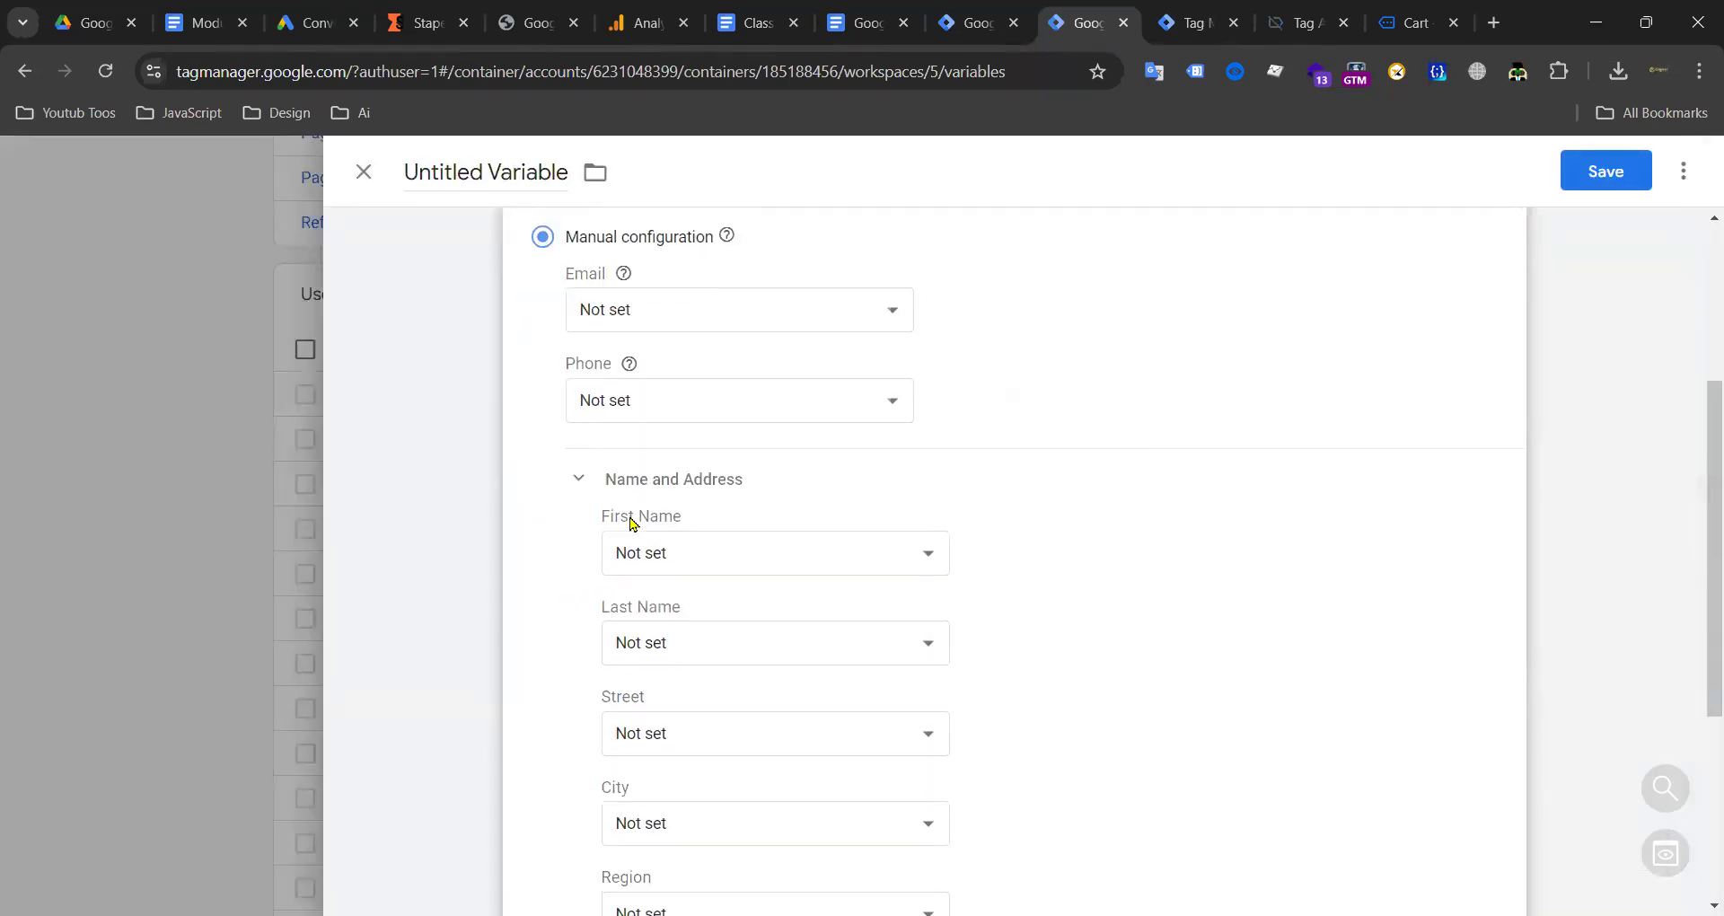
scroll(988, 431, "up", 1)
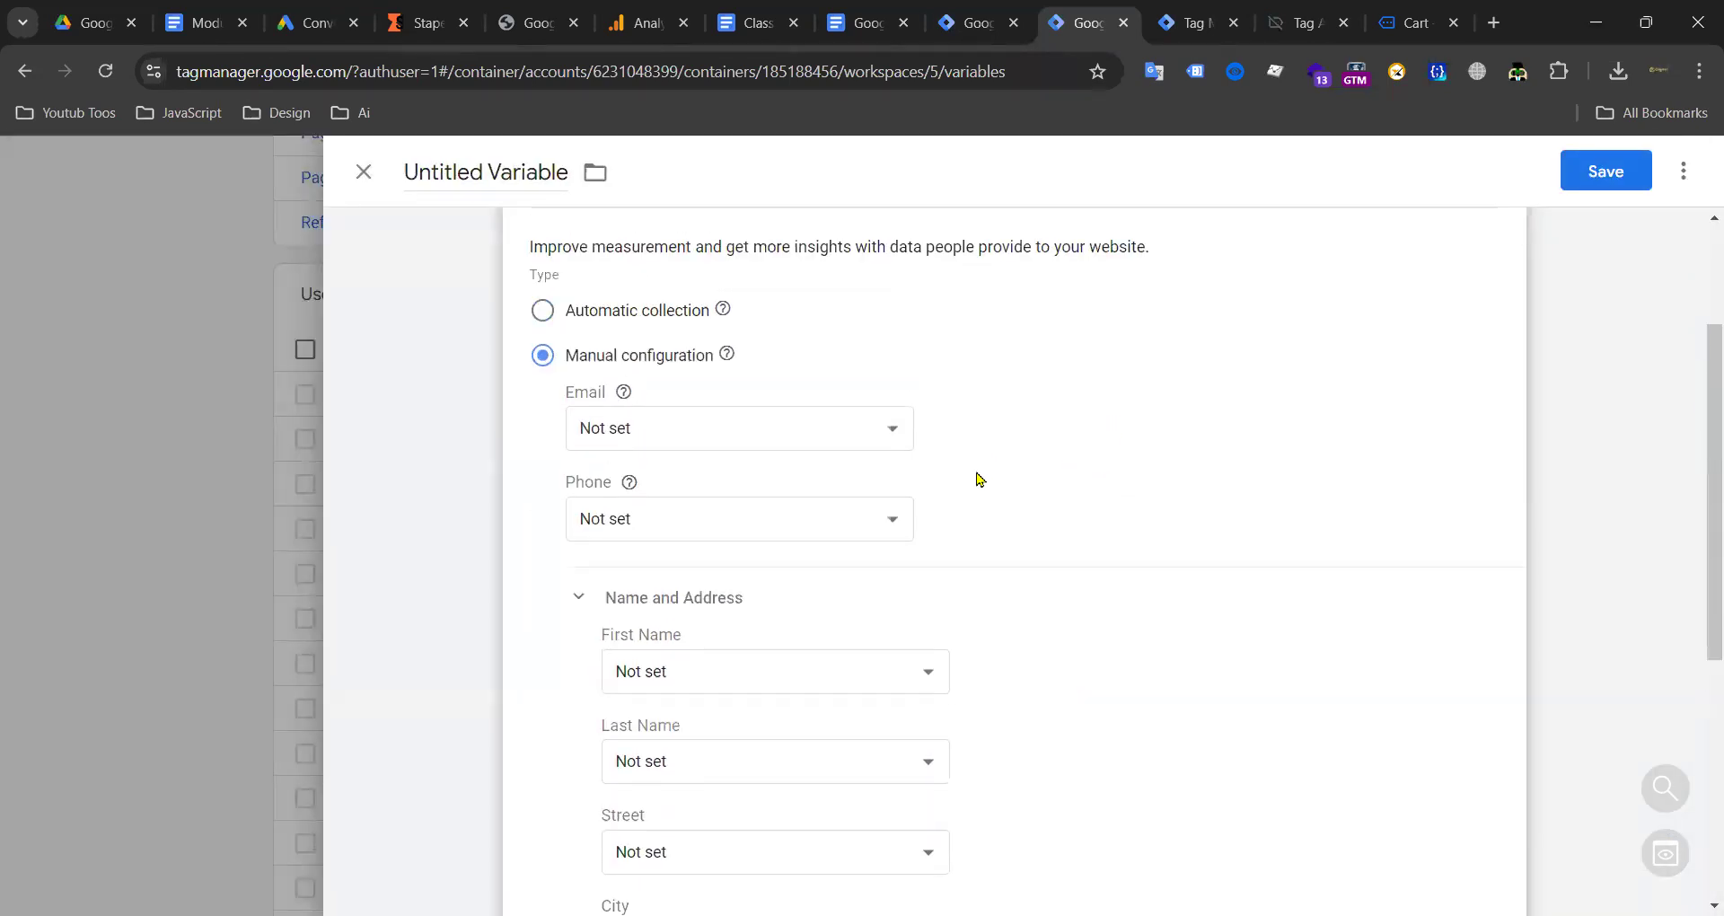
left_click(697, 431)
left_click(709, 458)
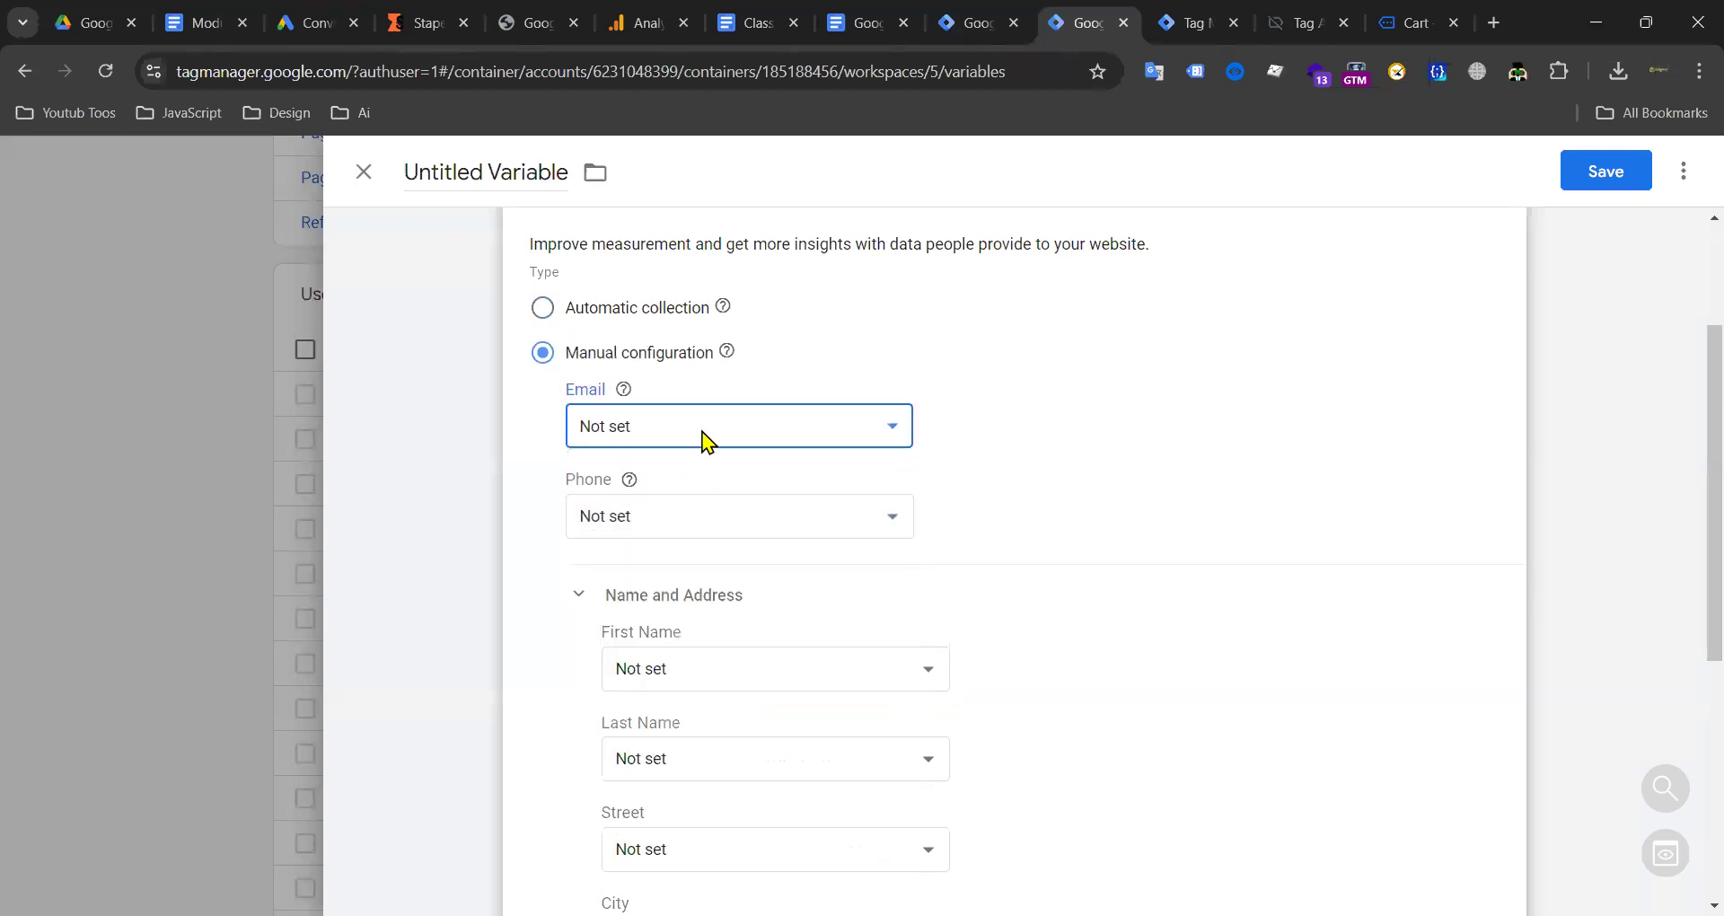
left_click(752, 436)
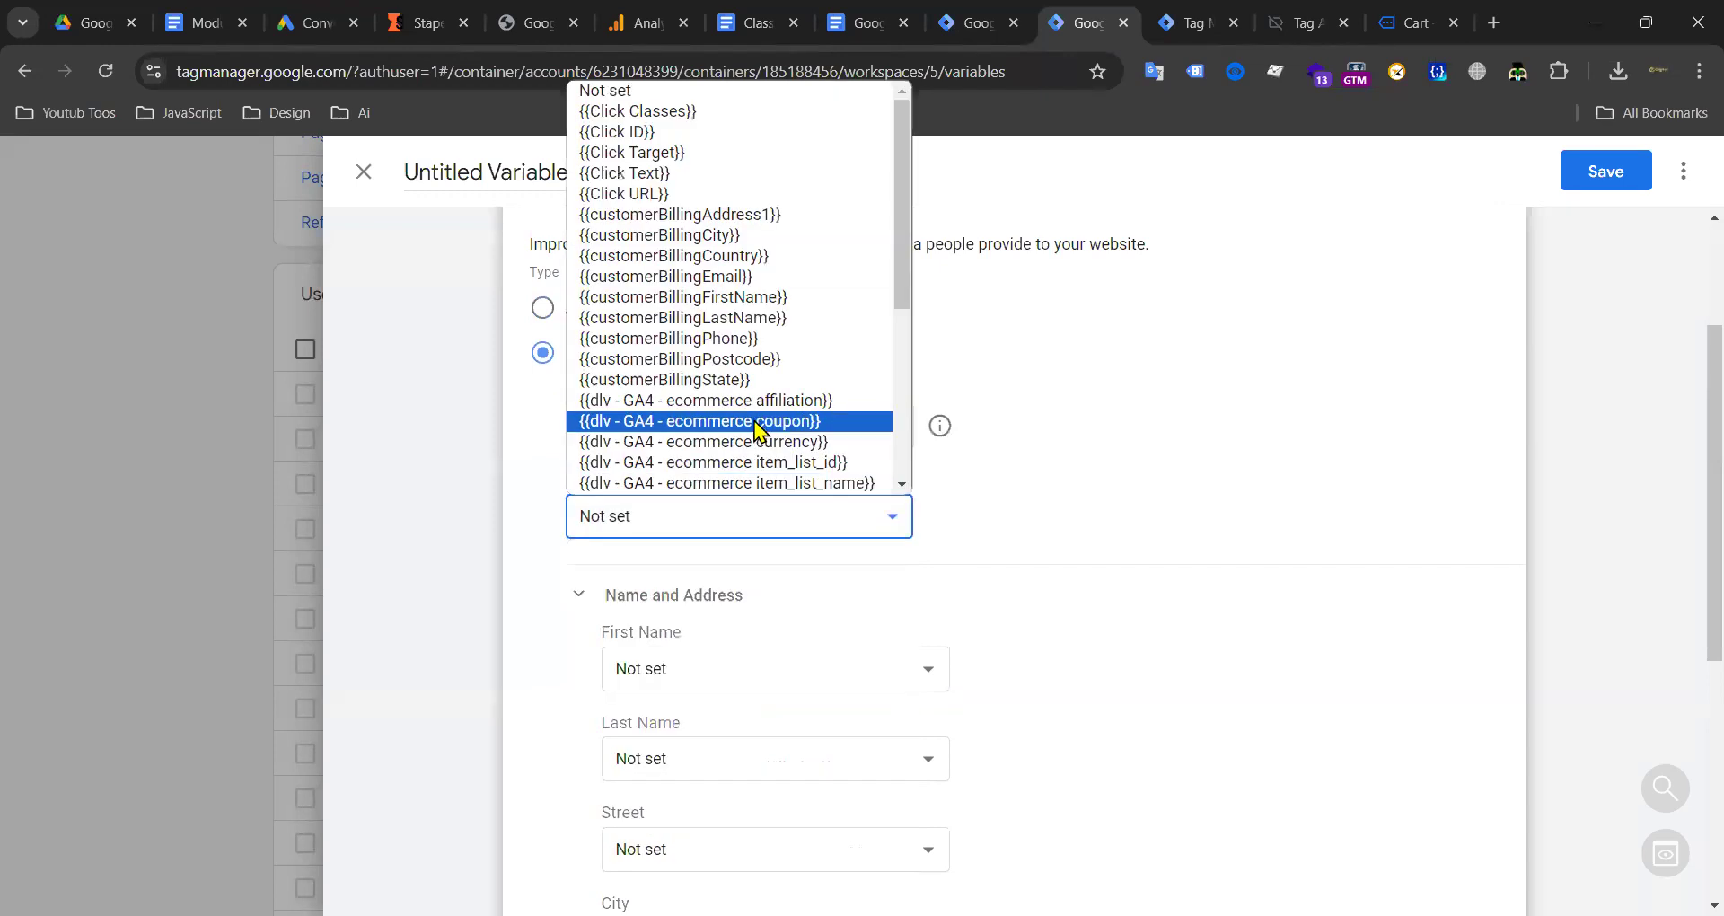
left_click(732, 347)
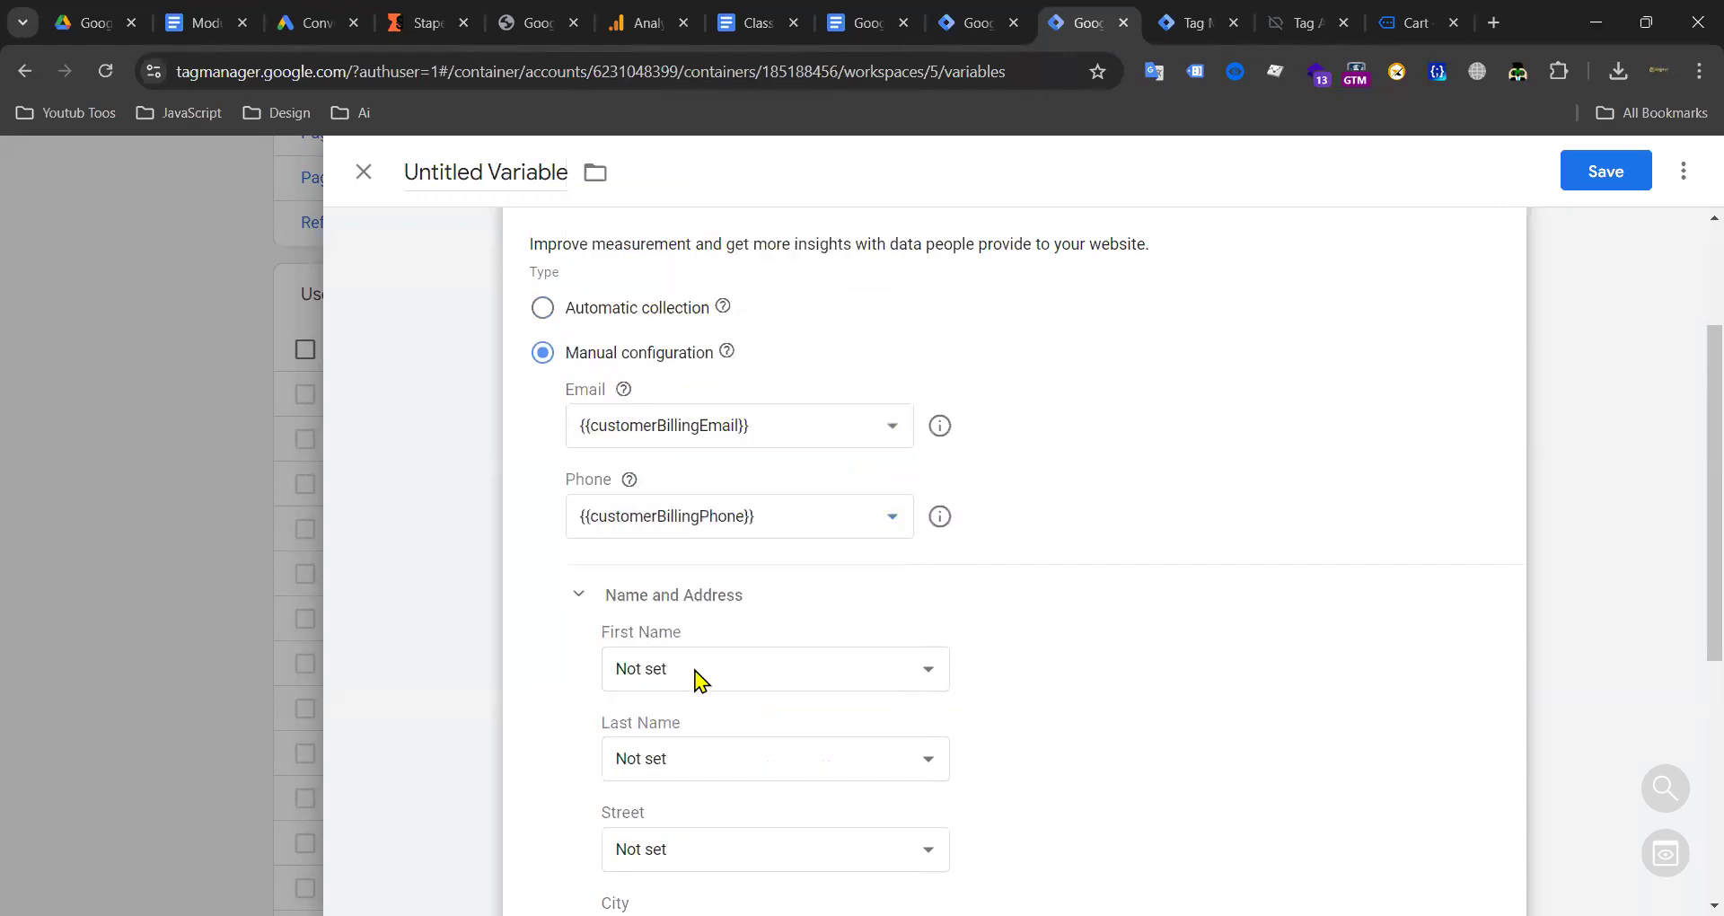
Step: Map First Name, Last Name, Street and City to customerBillingFirstName, LastName, State and City
left_click(693, 674)
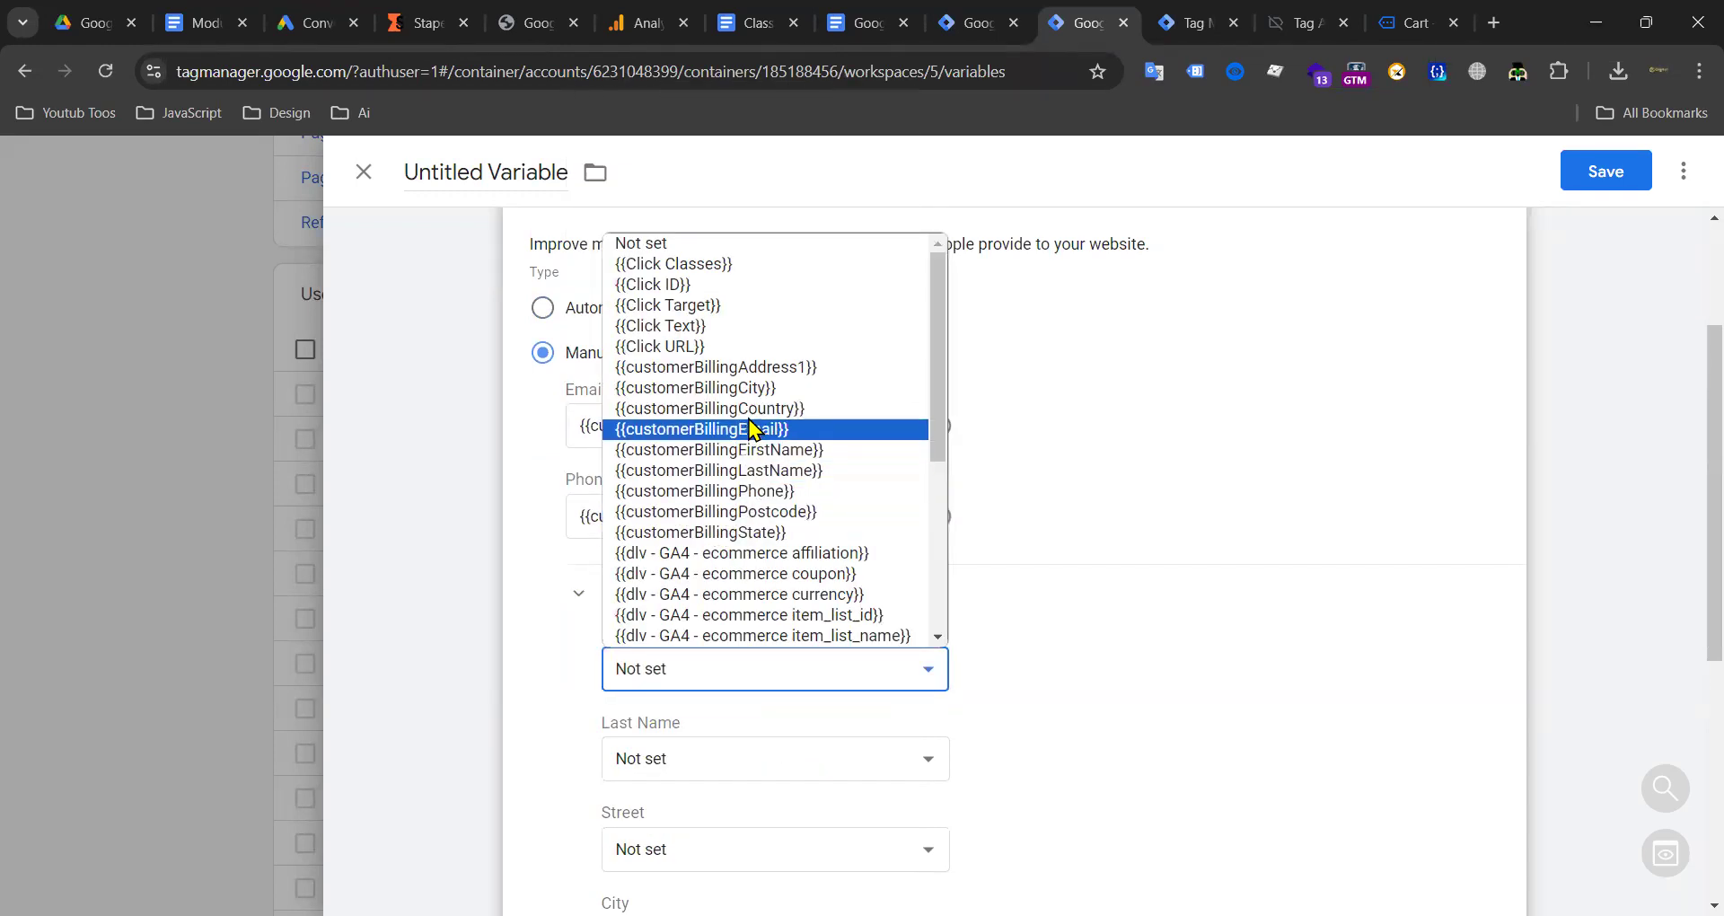
left_click(738, 454)
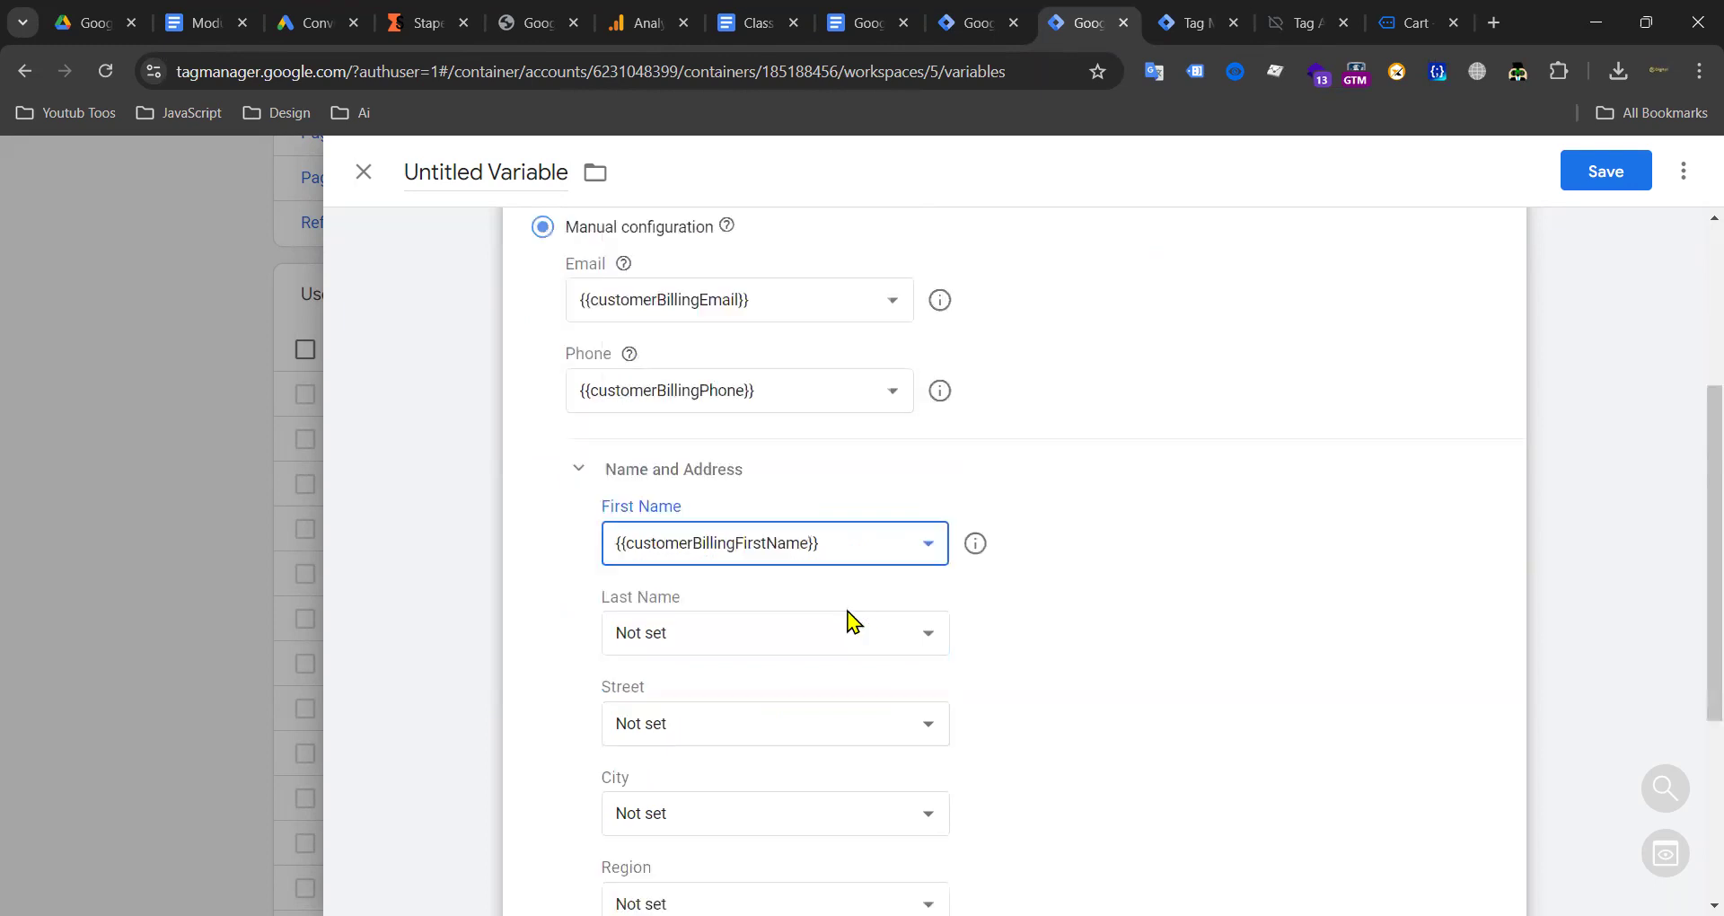
left_click(703, 608)
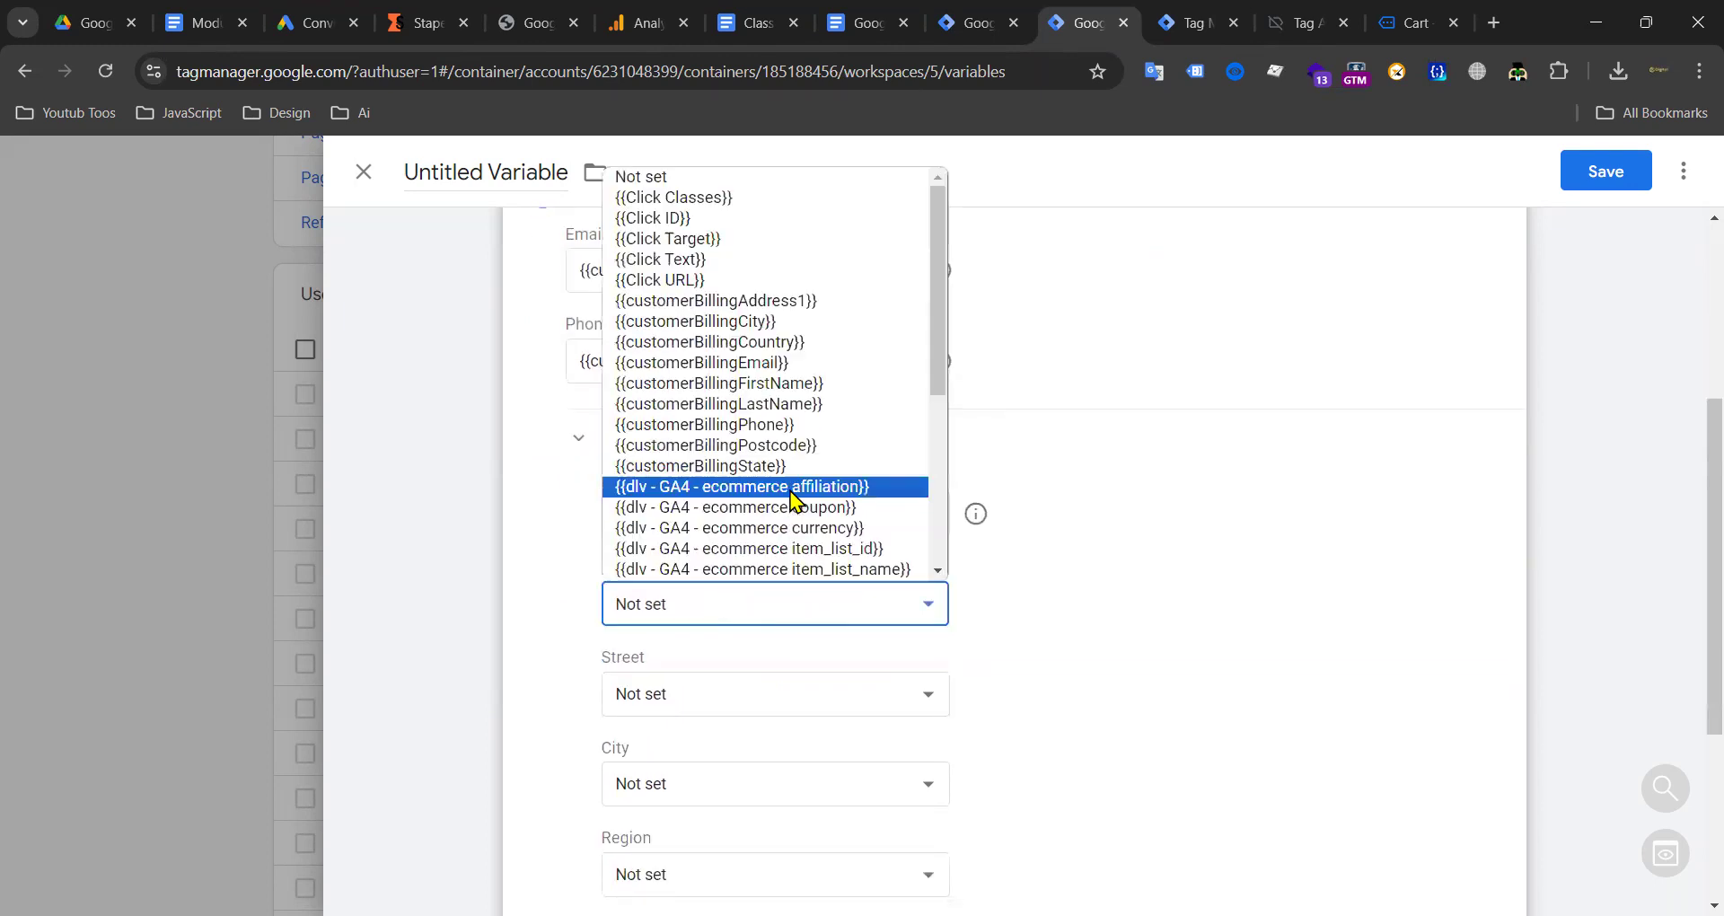
left_click(784, 405)
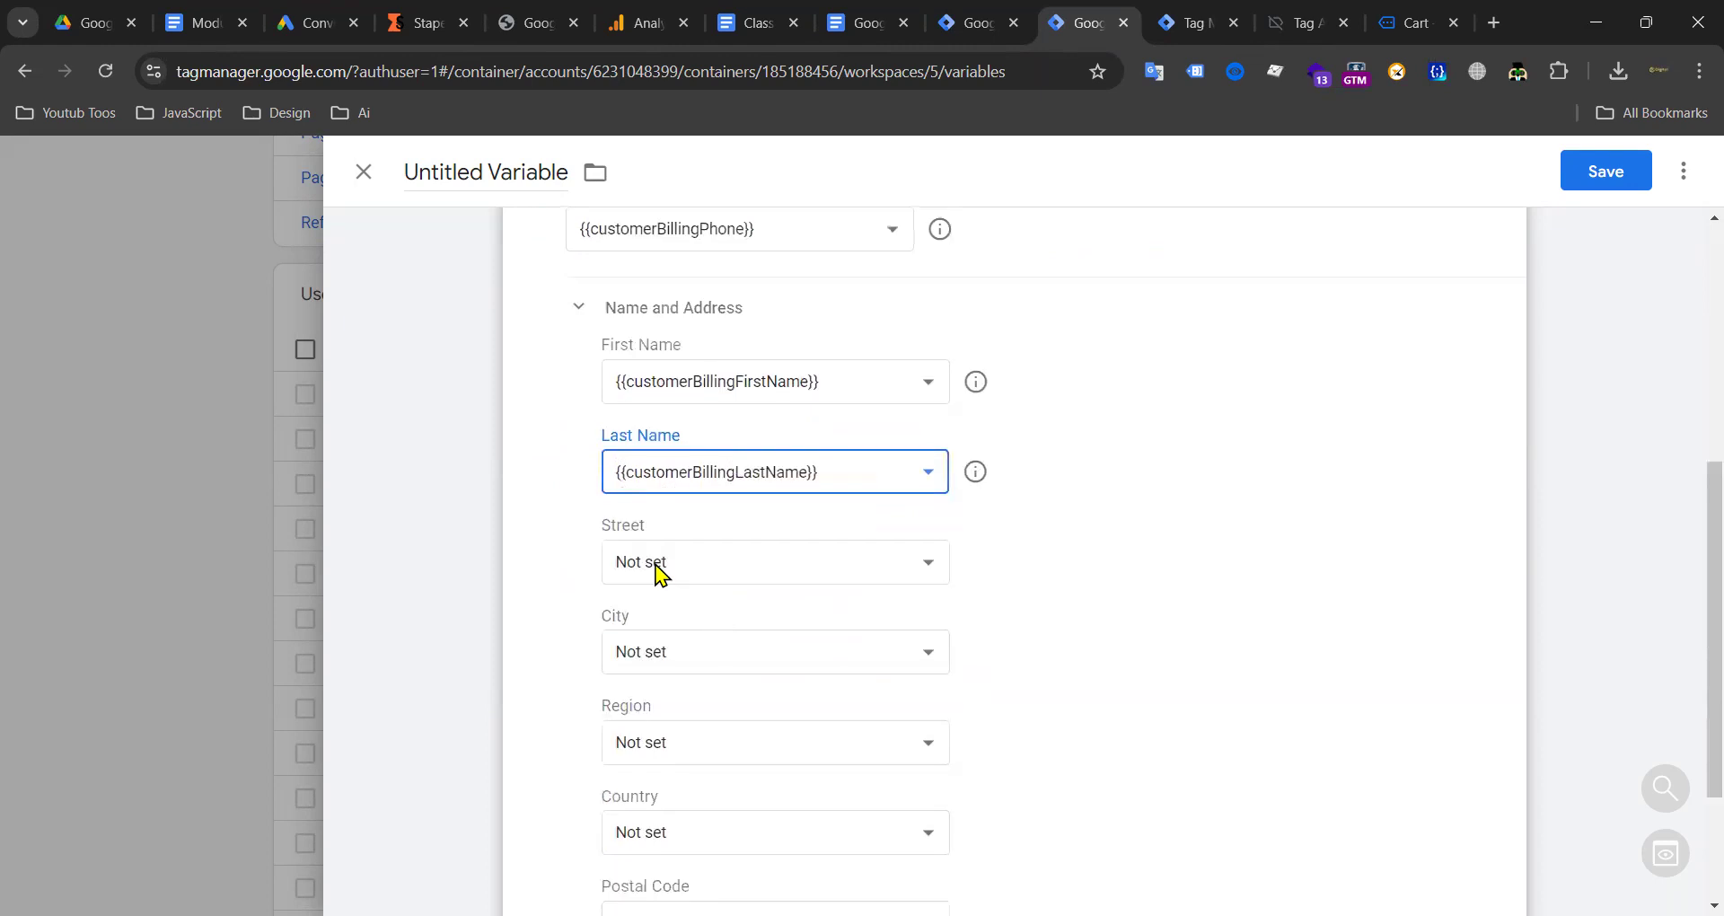
left_click(656, 566)
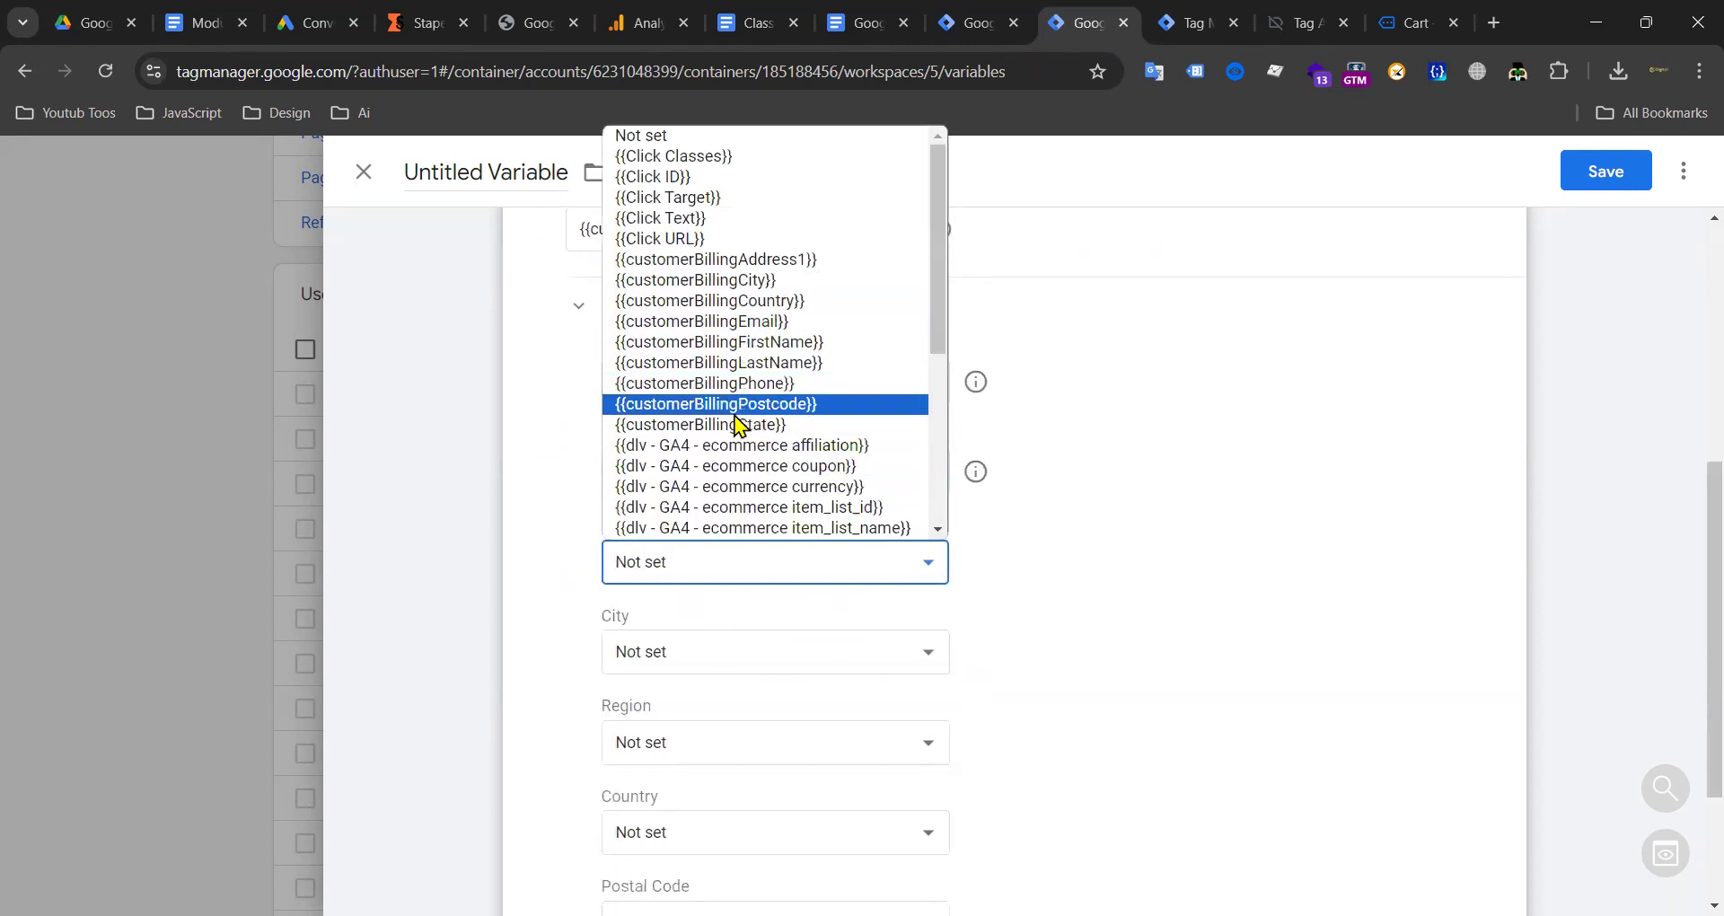
left_click(722, 424)
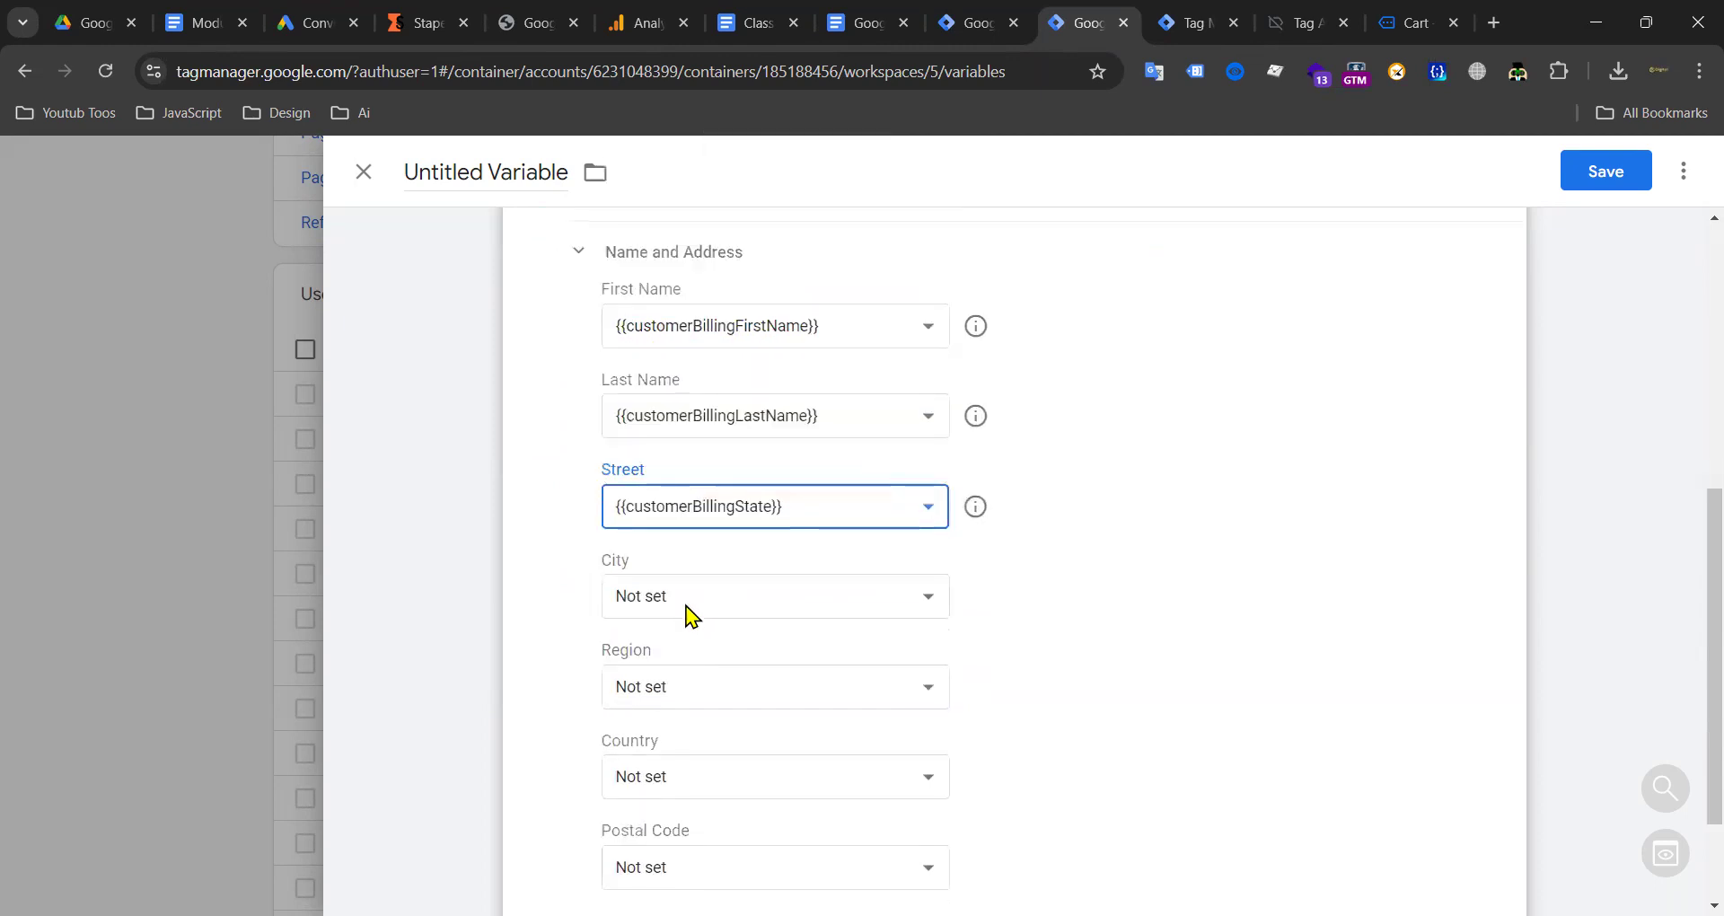
left_click(685, 608)
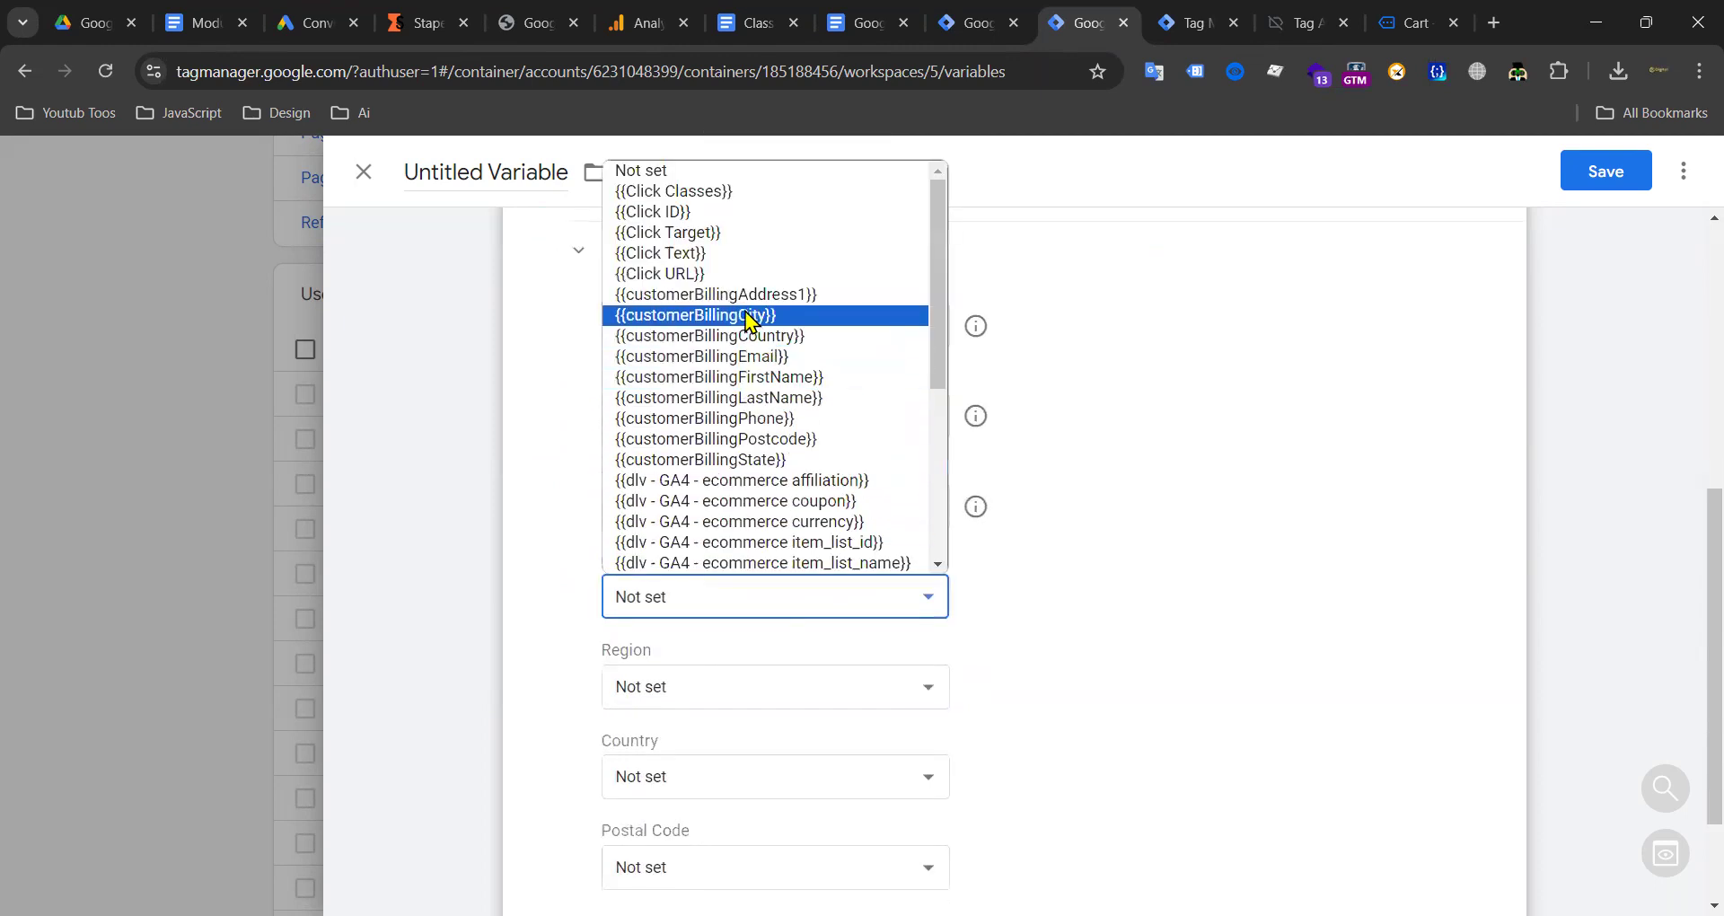
left_click(745, 316)
Step: Map Region to customerBillingAddress1, Country to customerBillingCountry, Postal Code to customerBillingPostcode
scroll(721, 696, "down", 1)
left_click(737, 650)
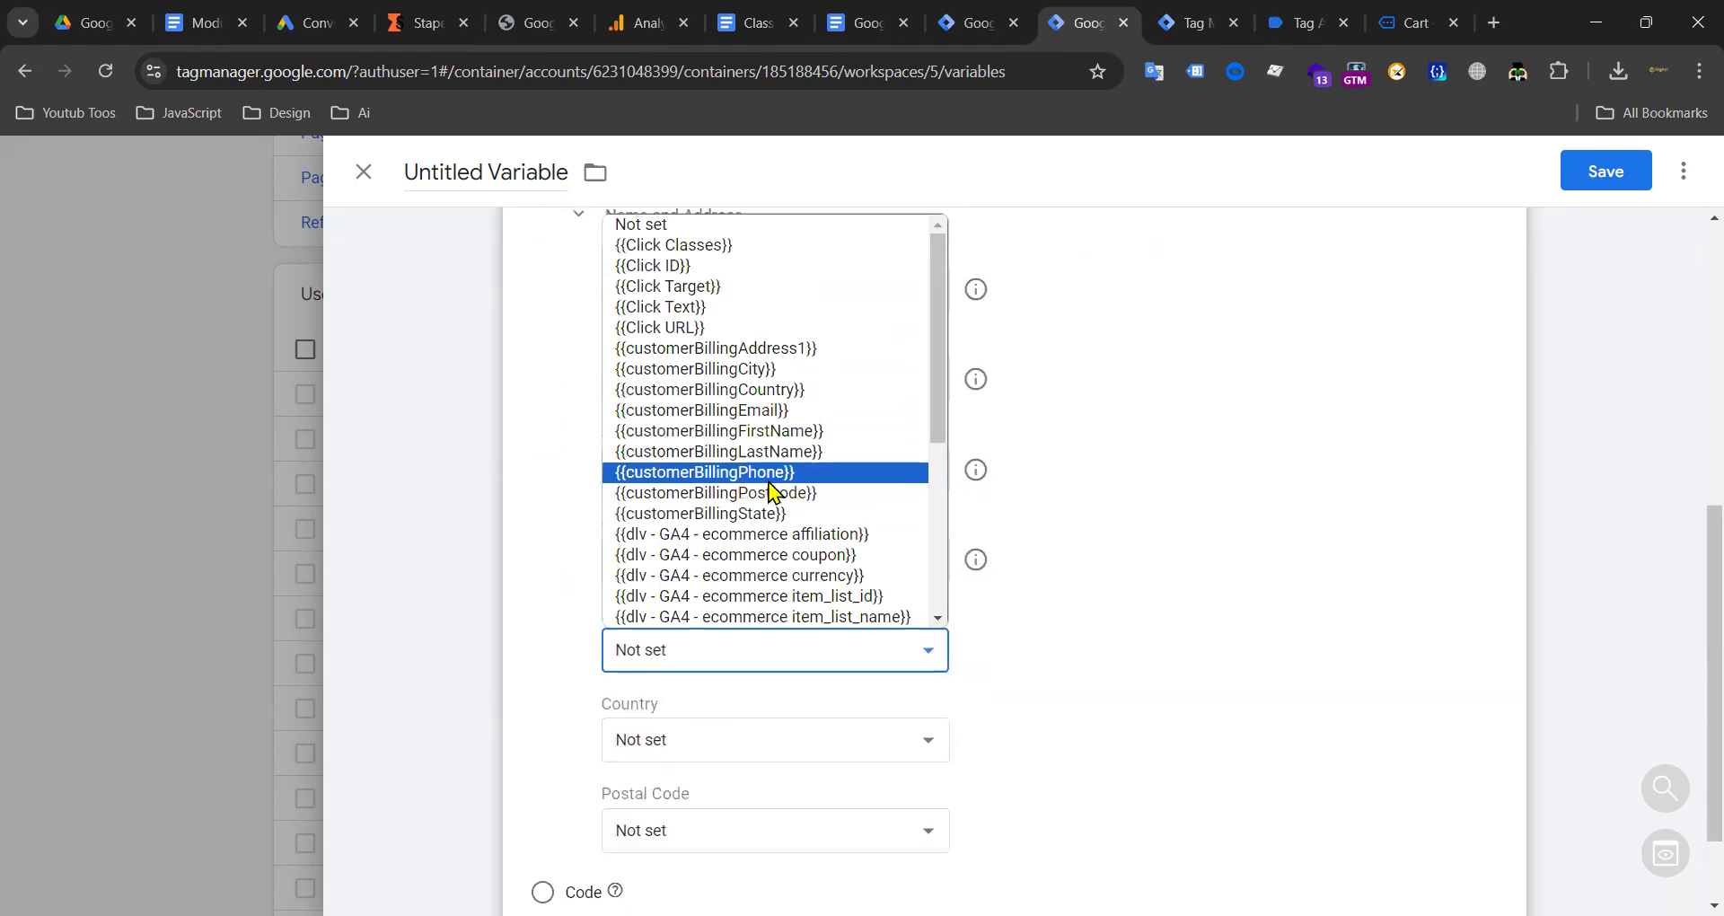
left_click(764, 350)
scroll(696, 602, "down", 2)
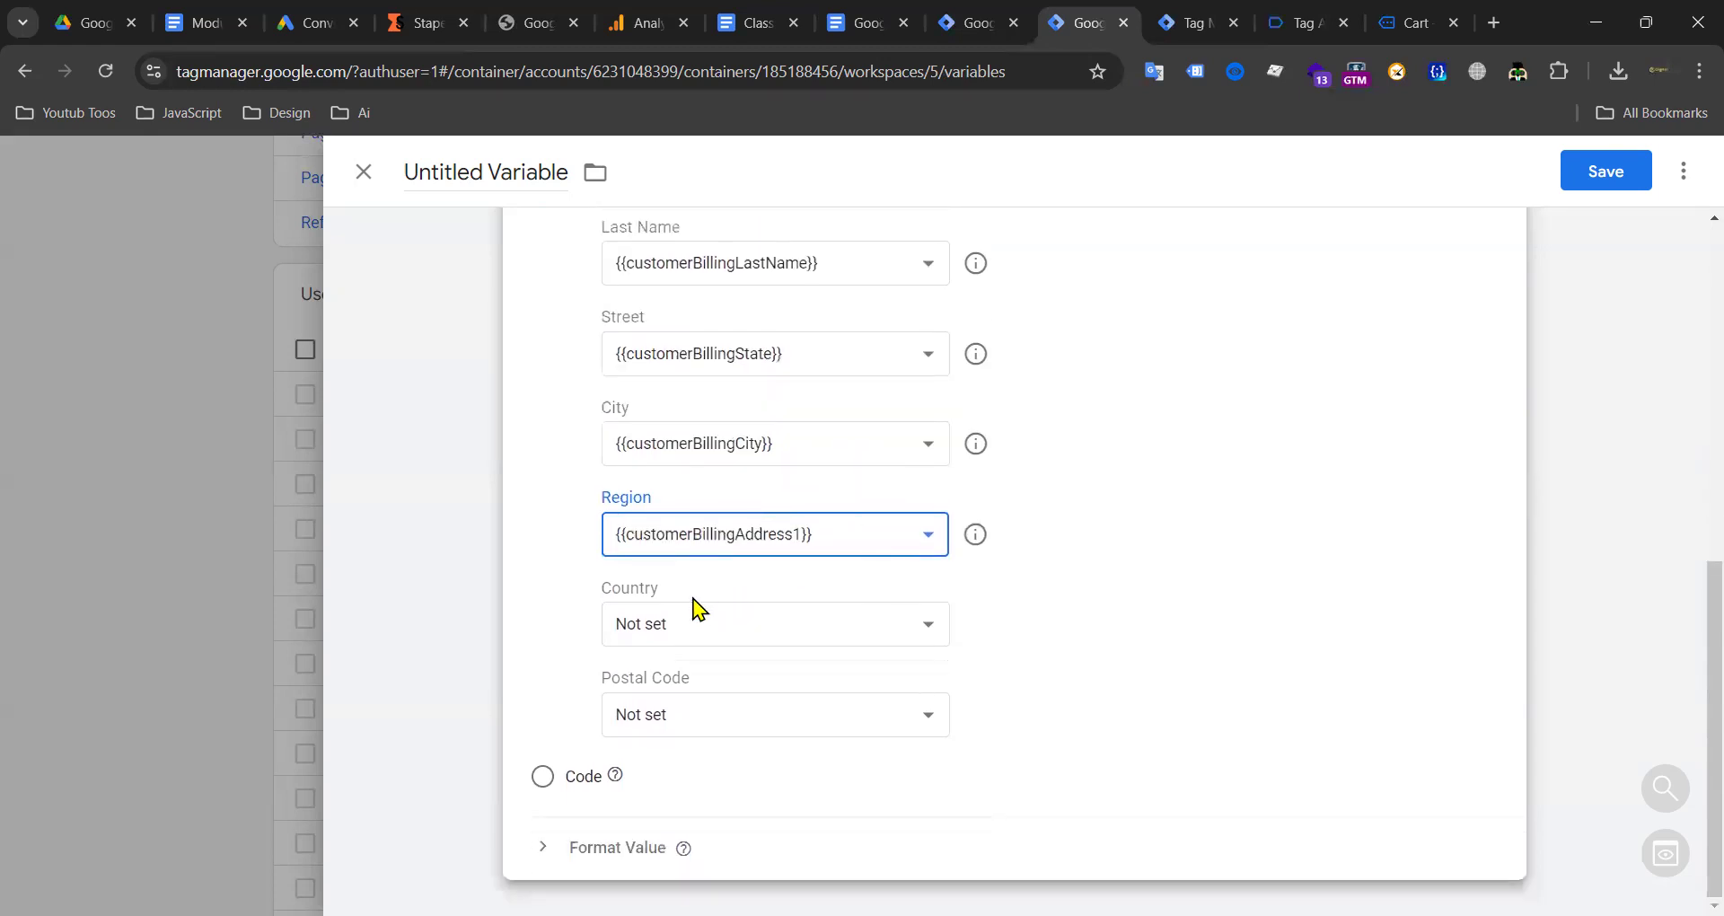
left_click(645, 630)
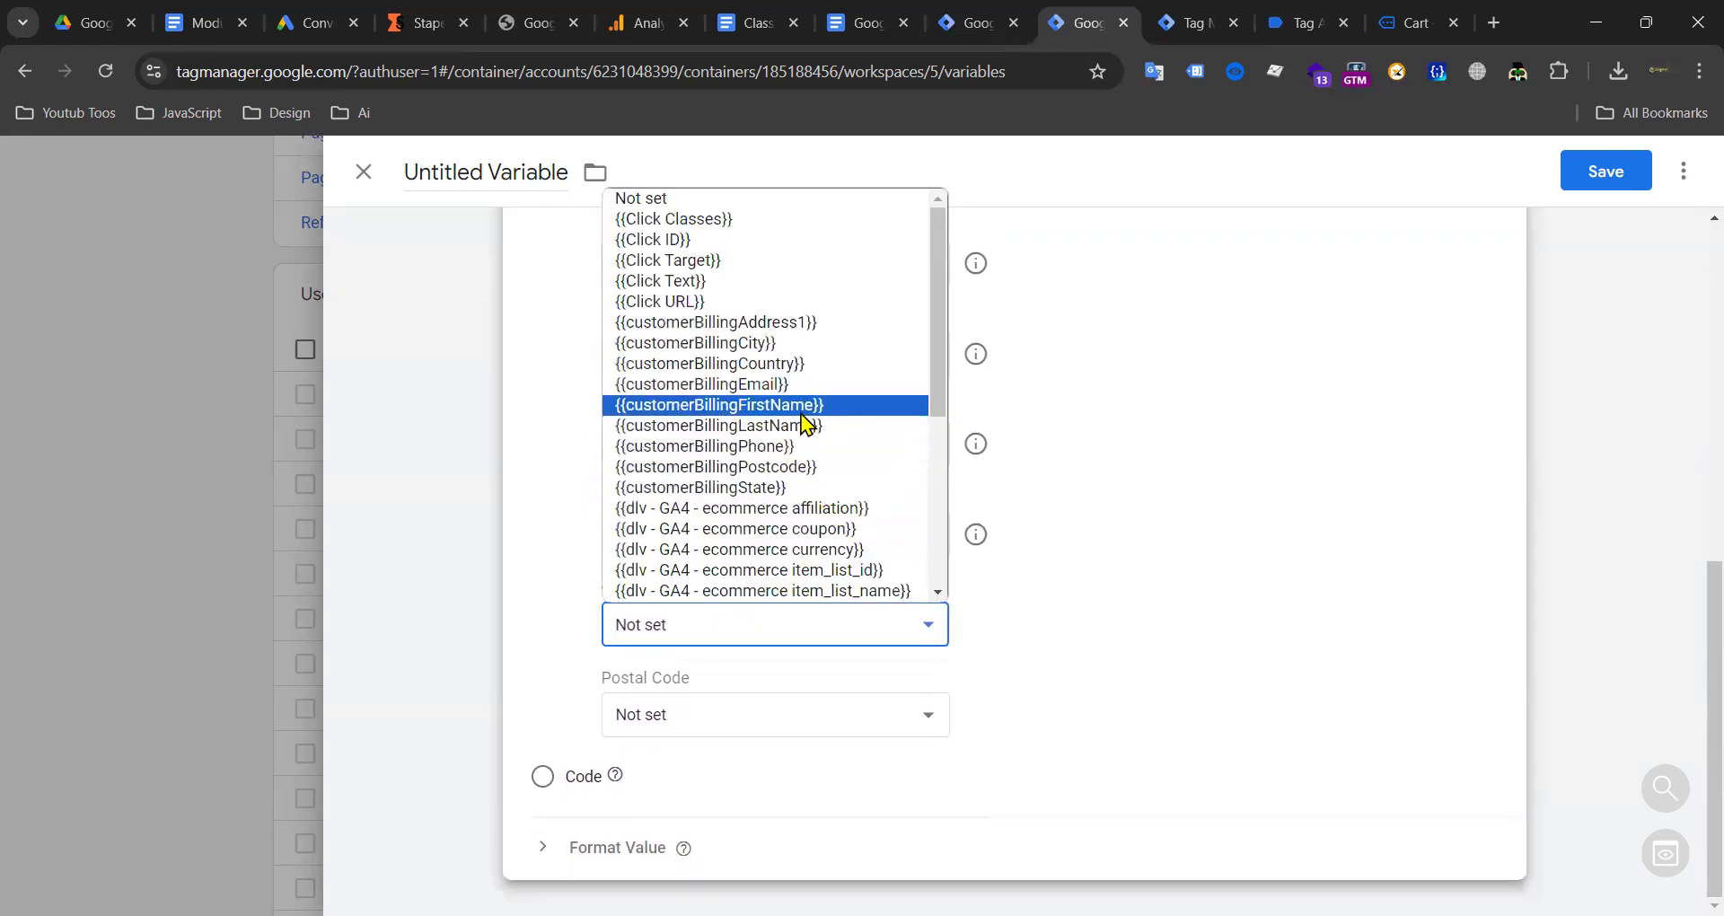
left_click(777, 363)
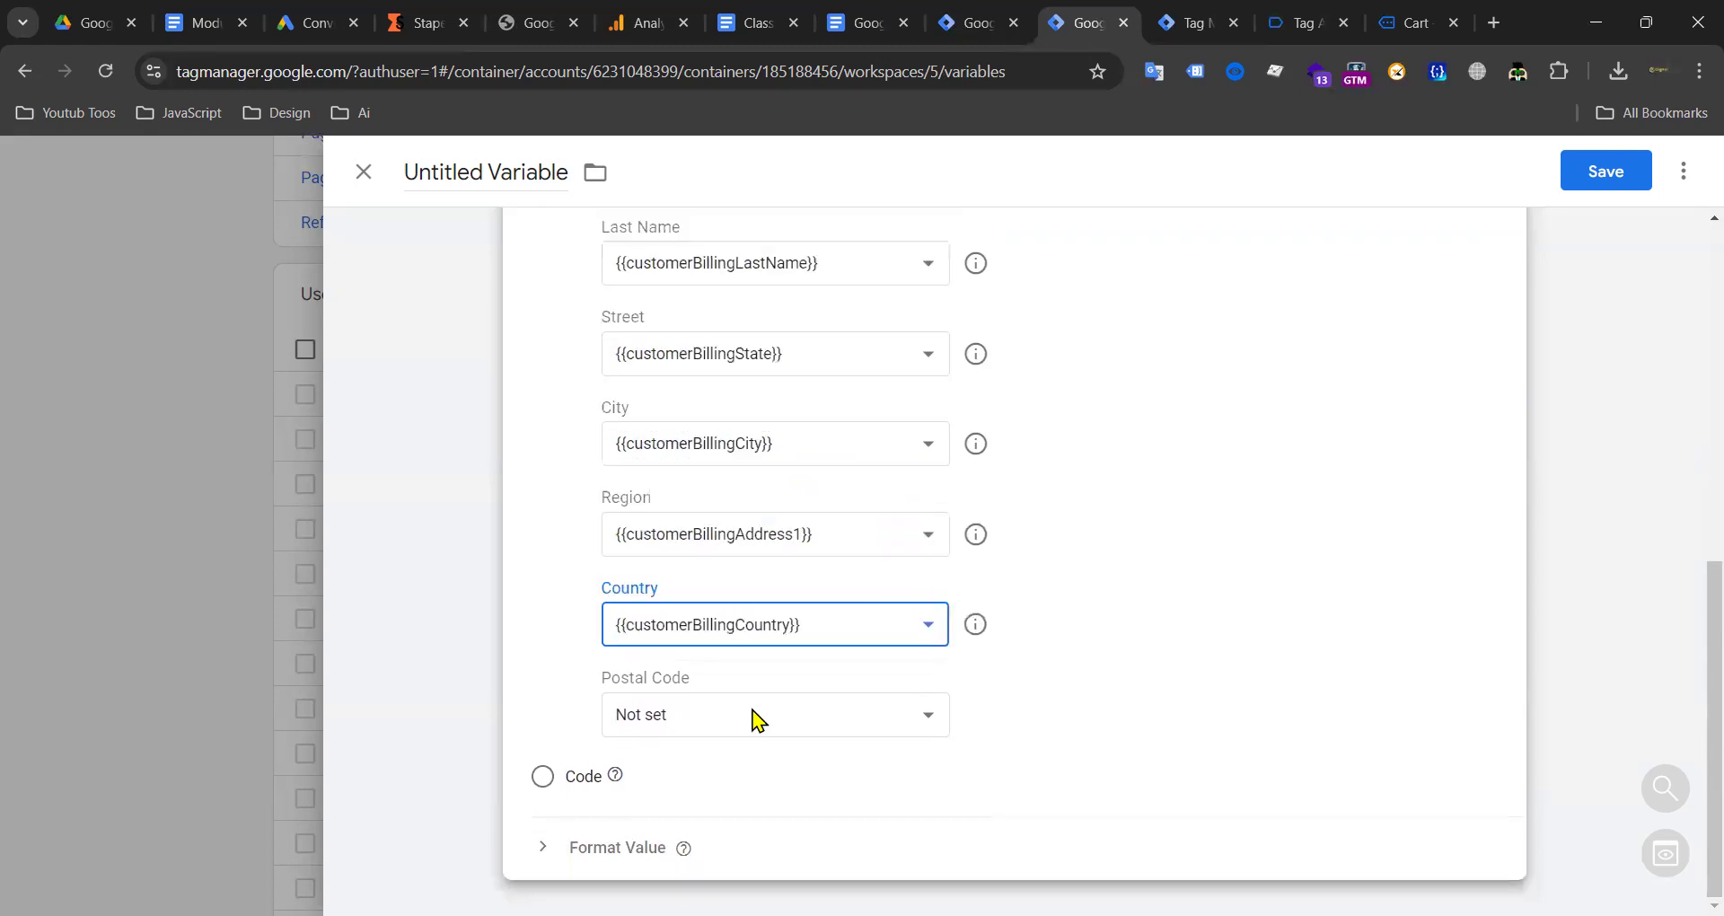
left_click(750, 716)
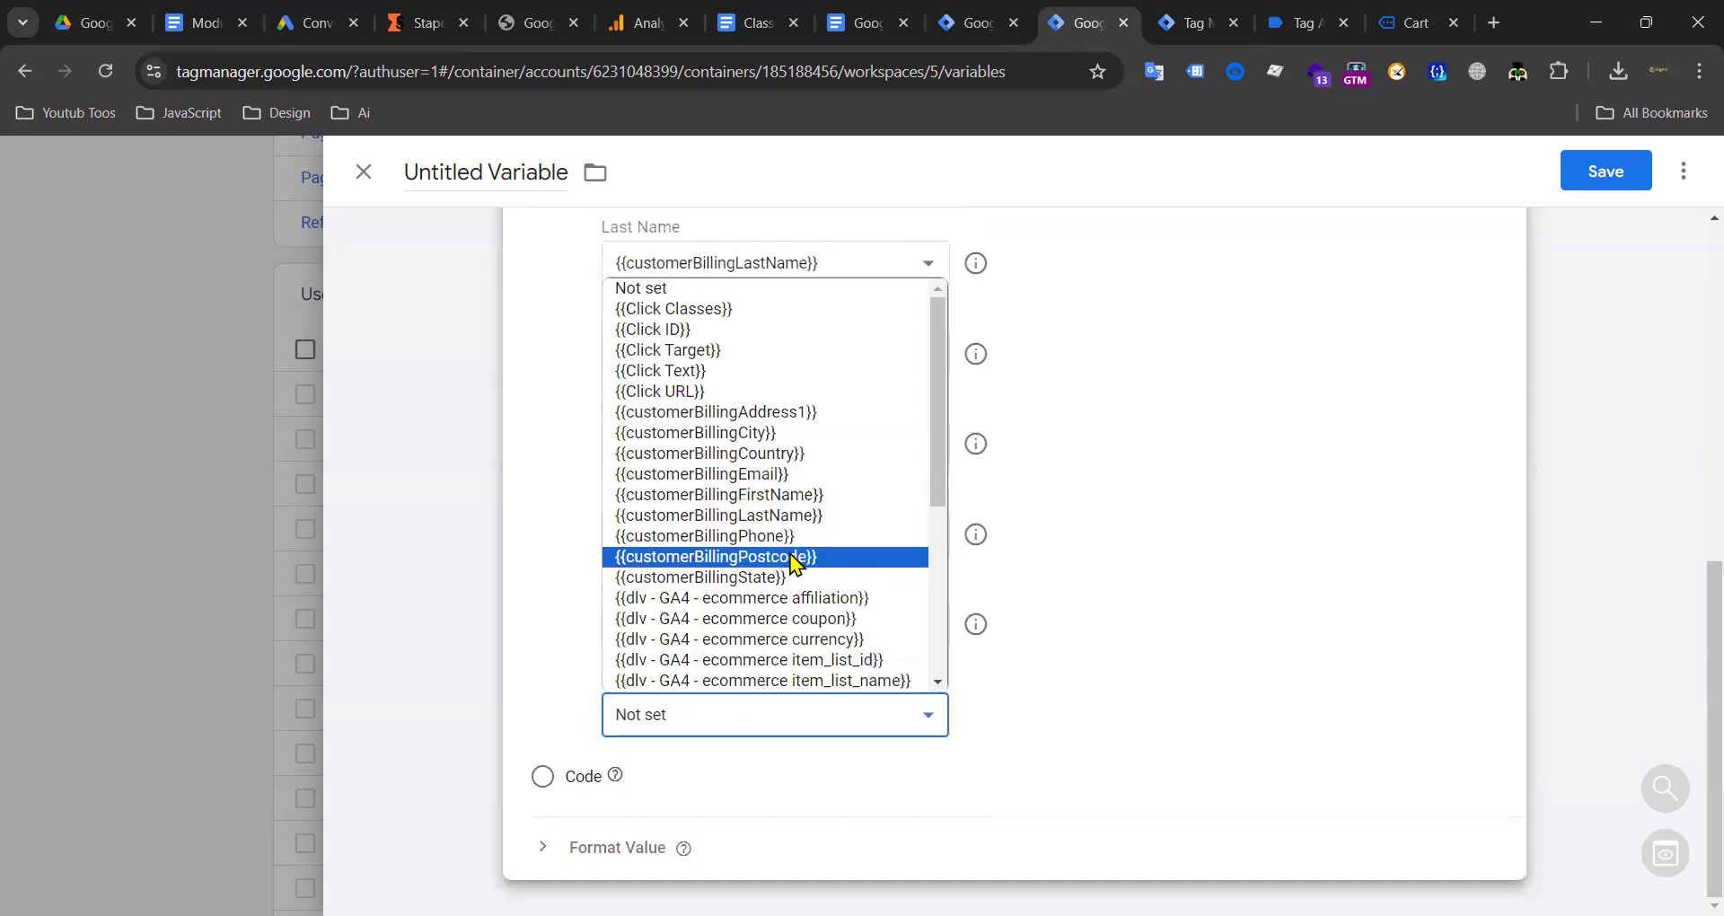
left_click(795, 558)
Step: Save the new variable under the name 'User-Provided Data'
left_click(1591, 172)
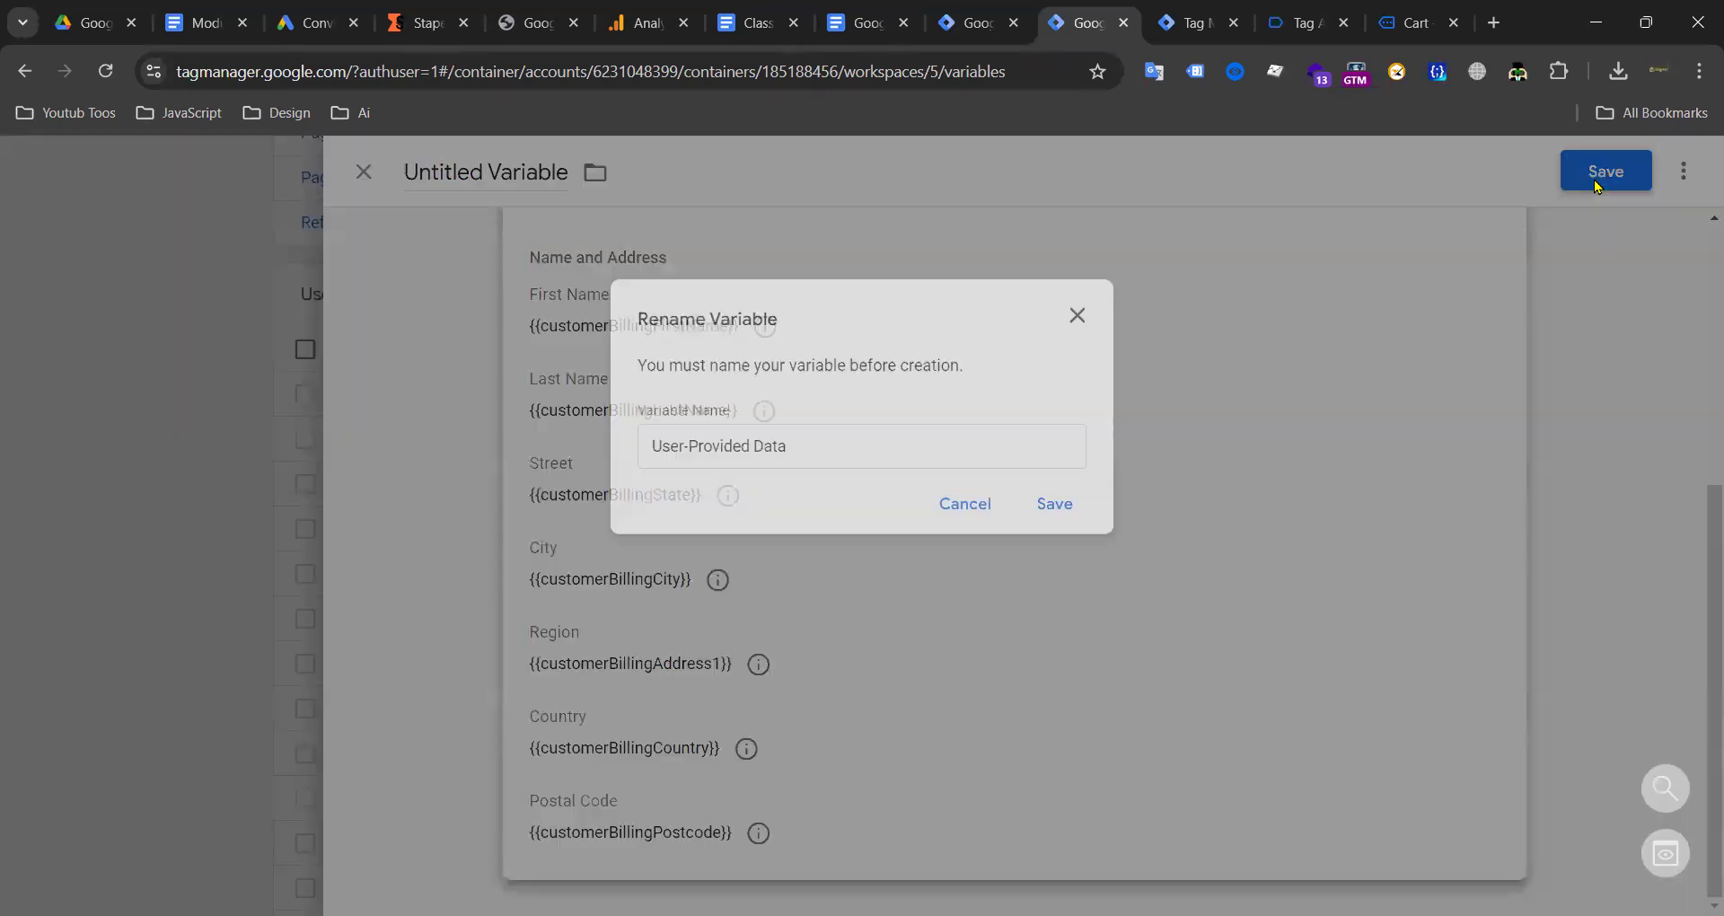
left_click(1050, 503)
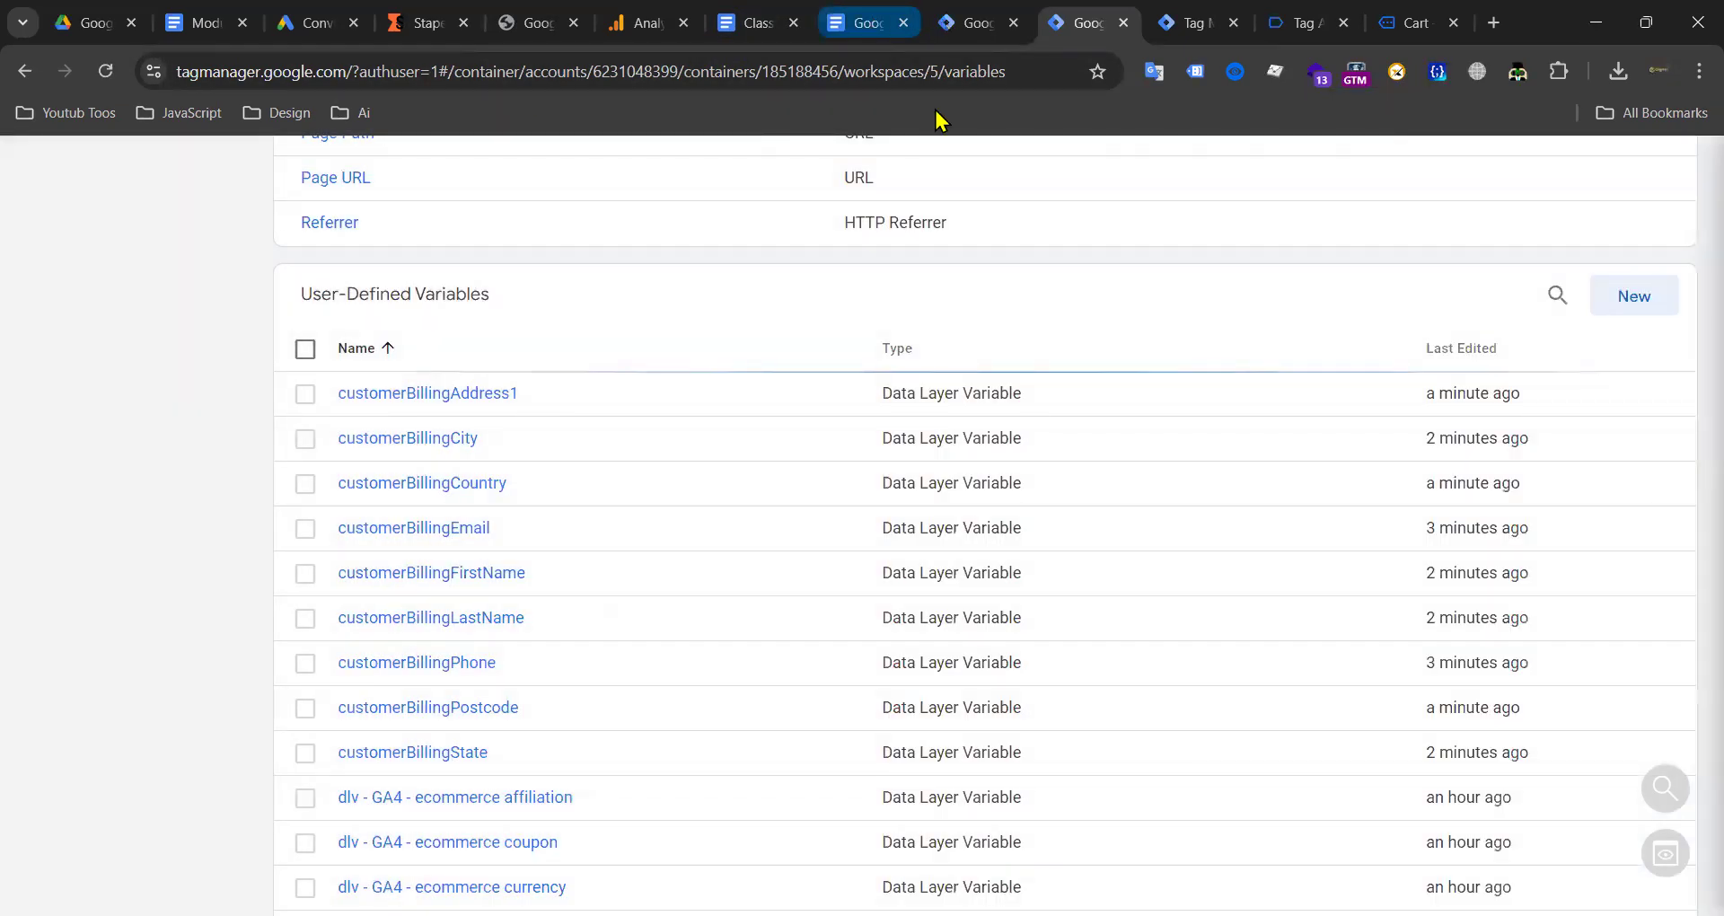
left_click(971, 22)
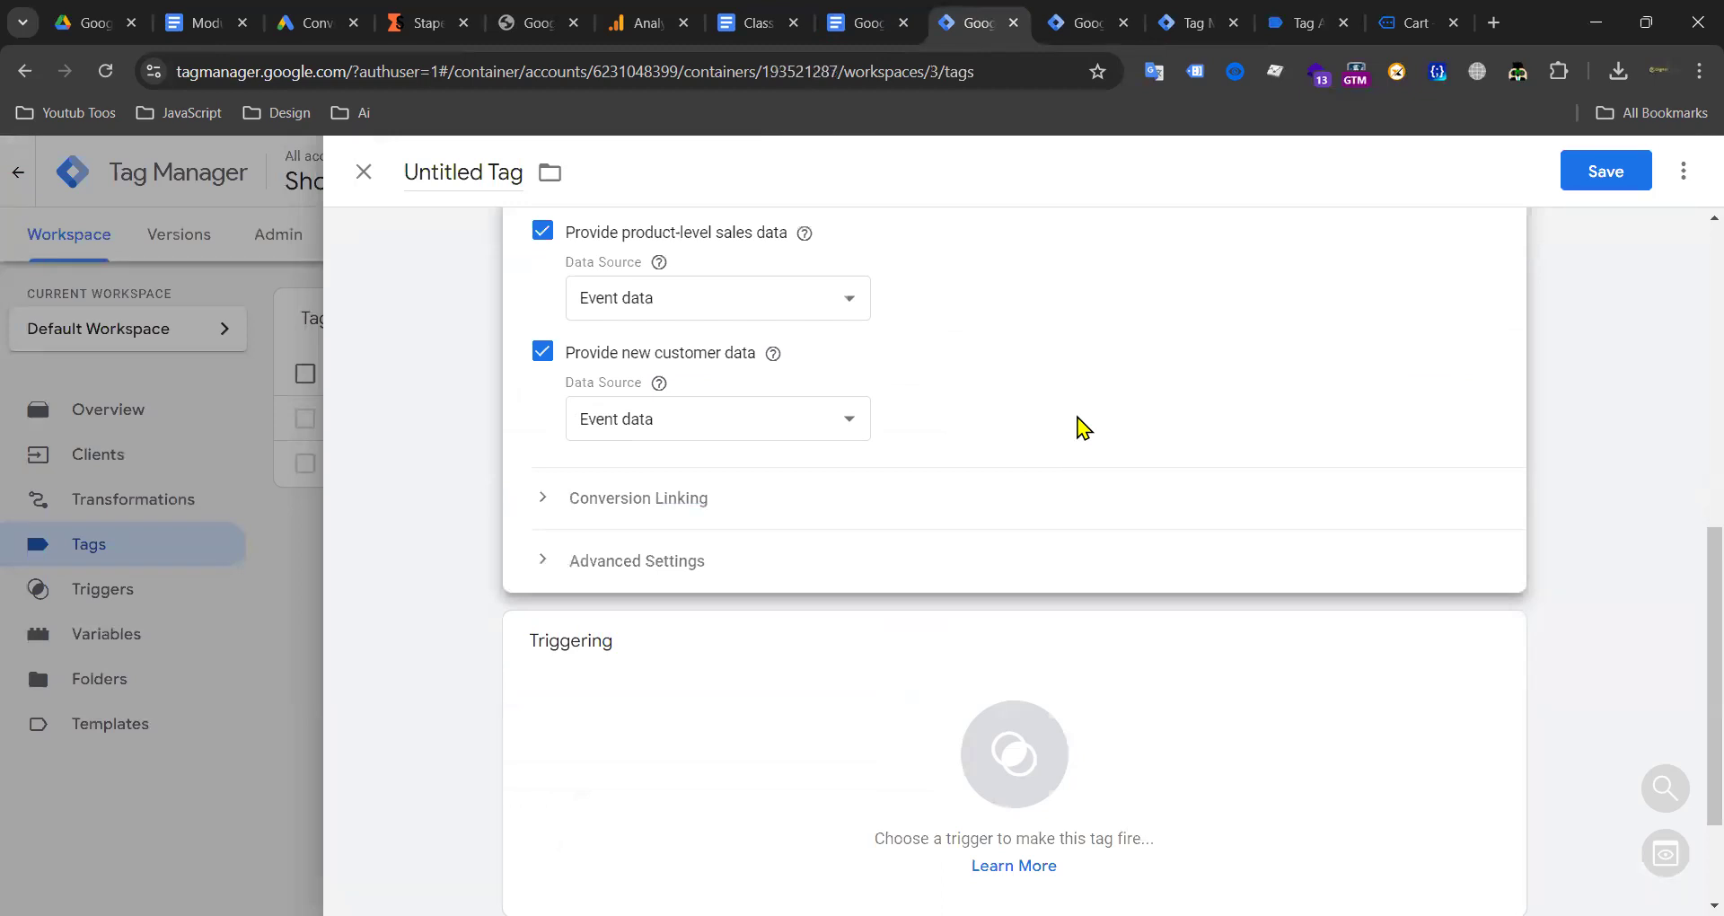
left_click(1087, 23)
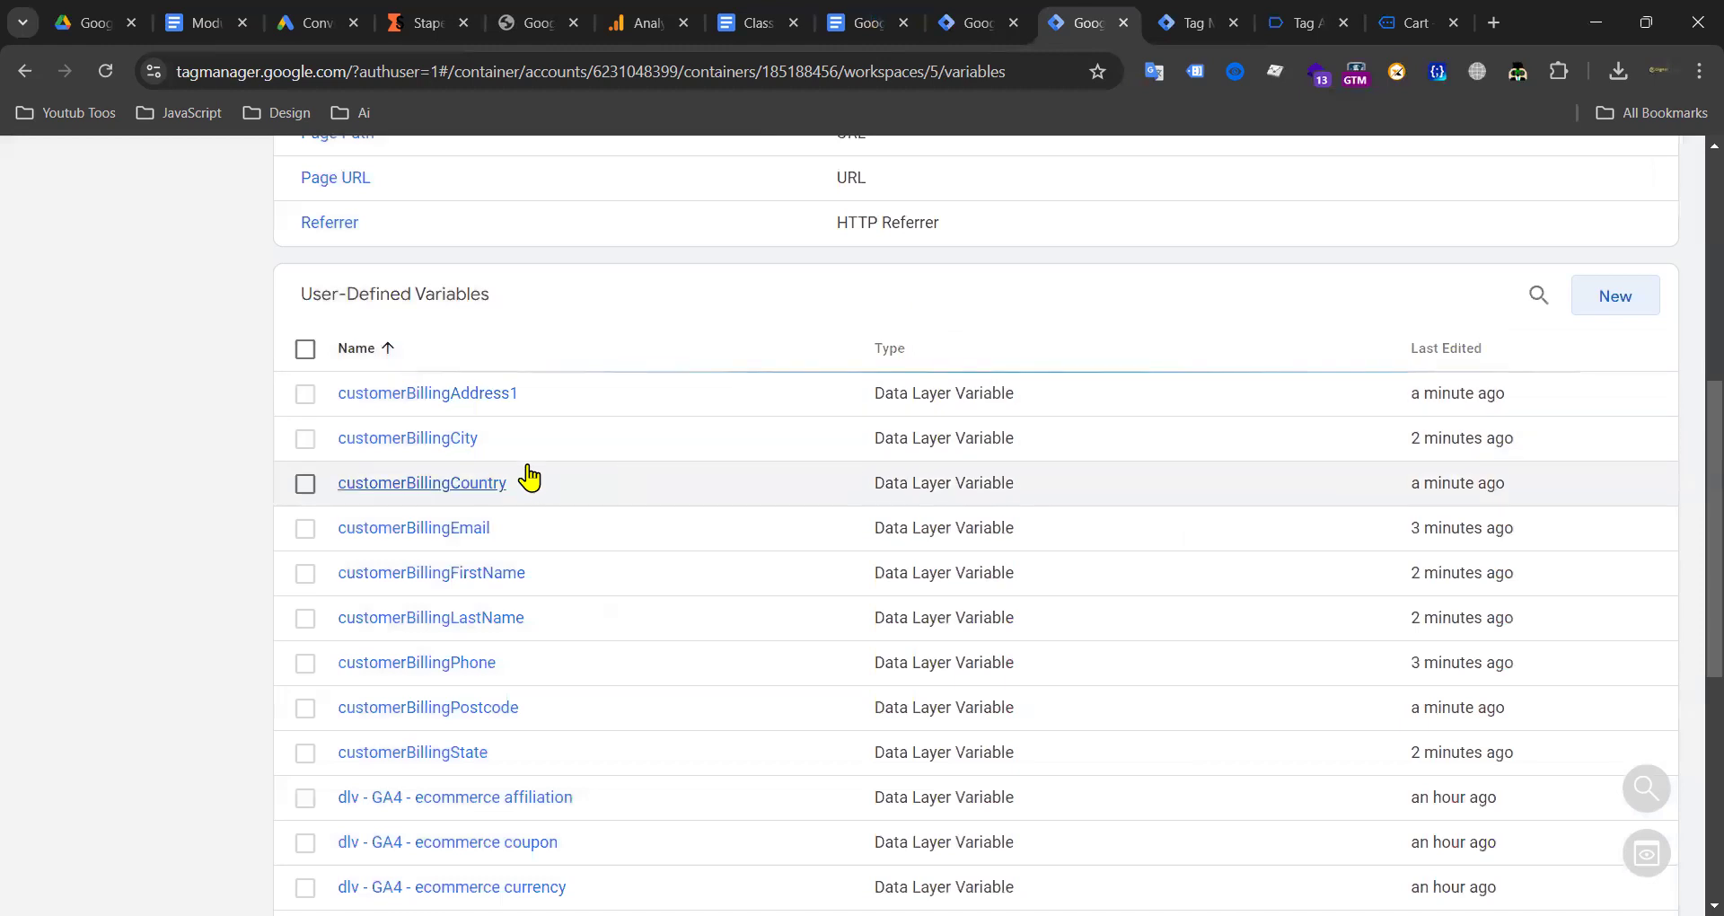
Step: Go to the web container's Tags list with its Custom HTML and GA4 Event tags
scroll(585, 357, "up", 7)
left_click(100, 454)
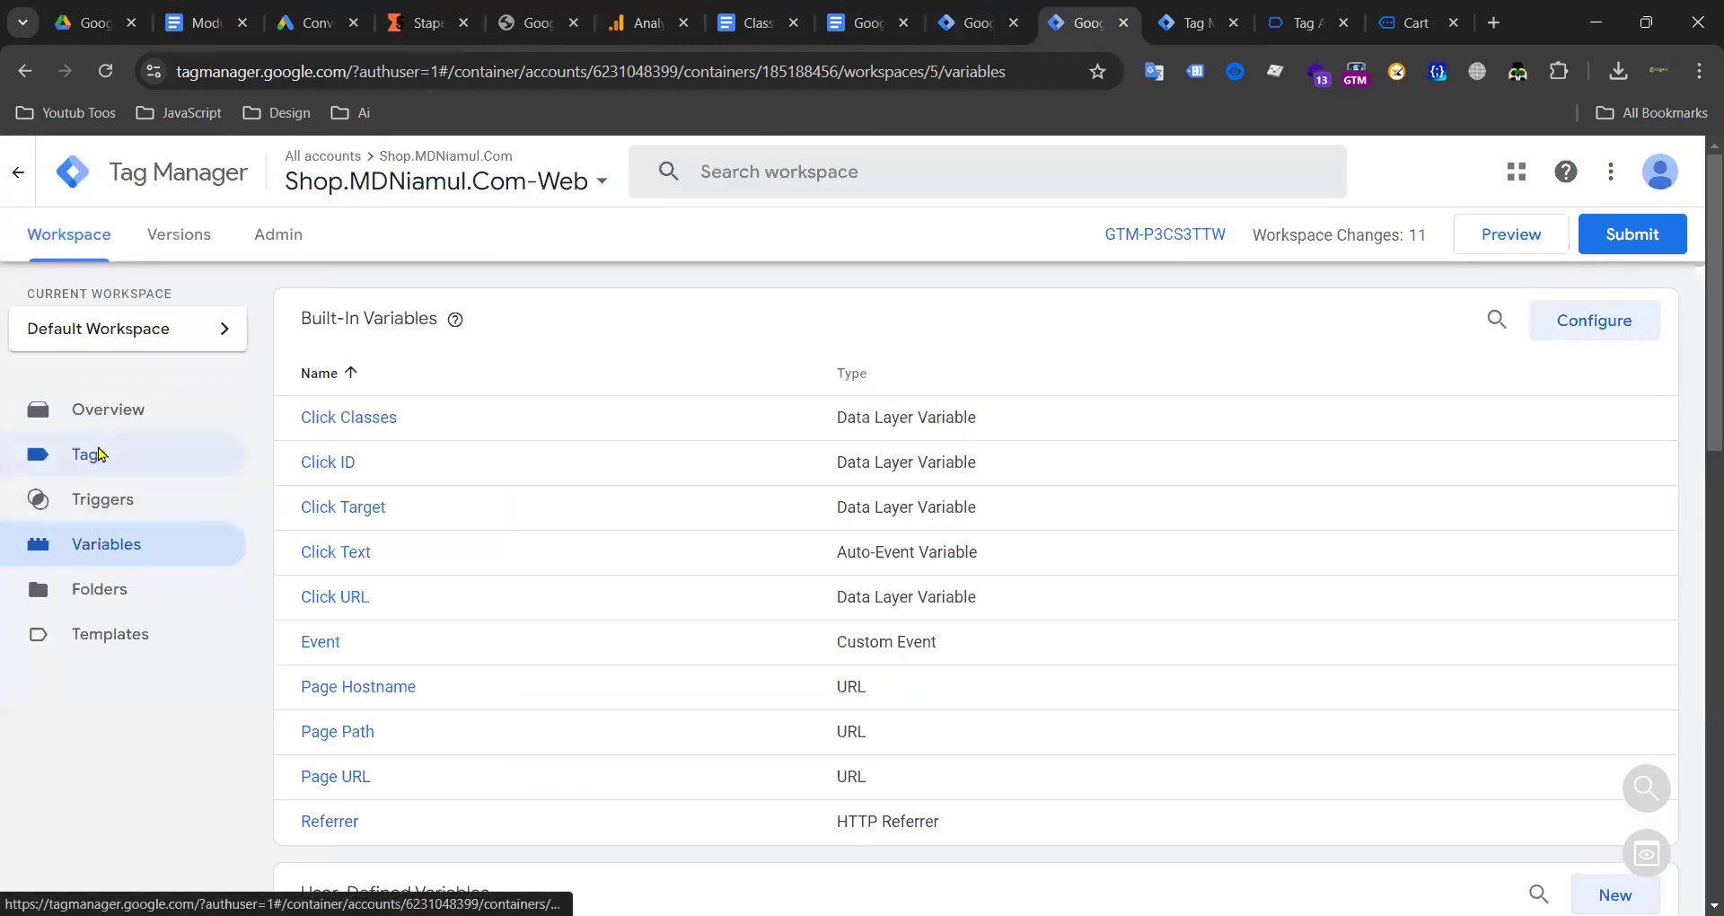
left_click(99, 455)
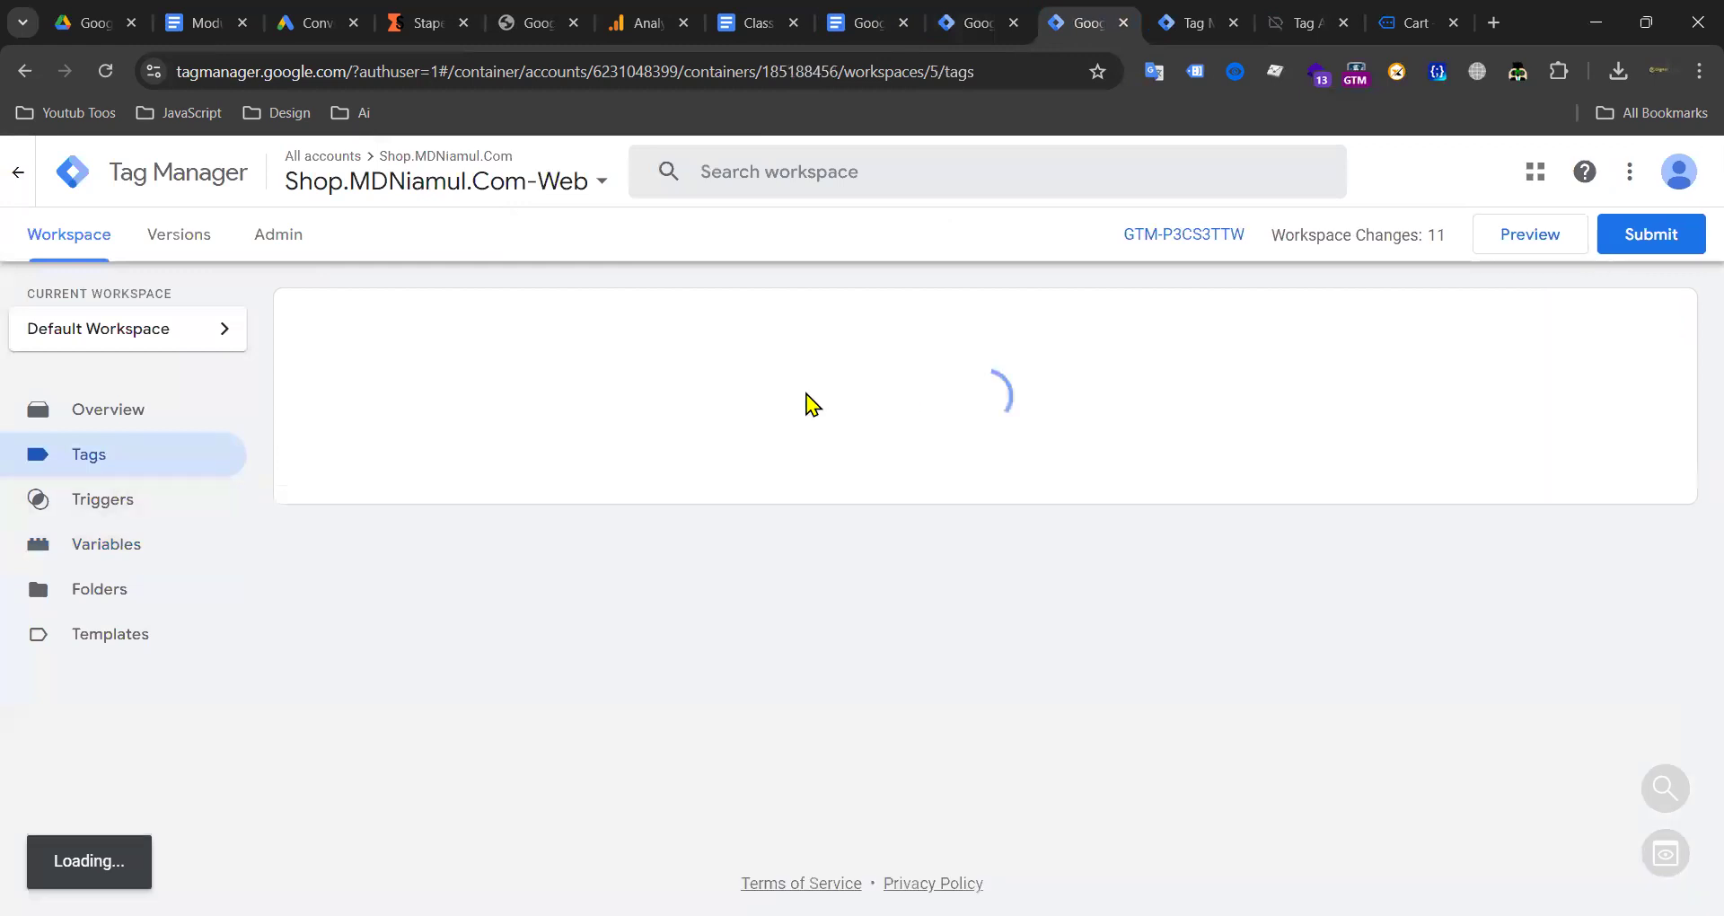
scroll(718, 550, "down", 10)
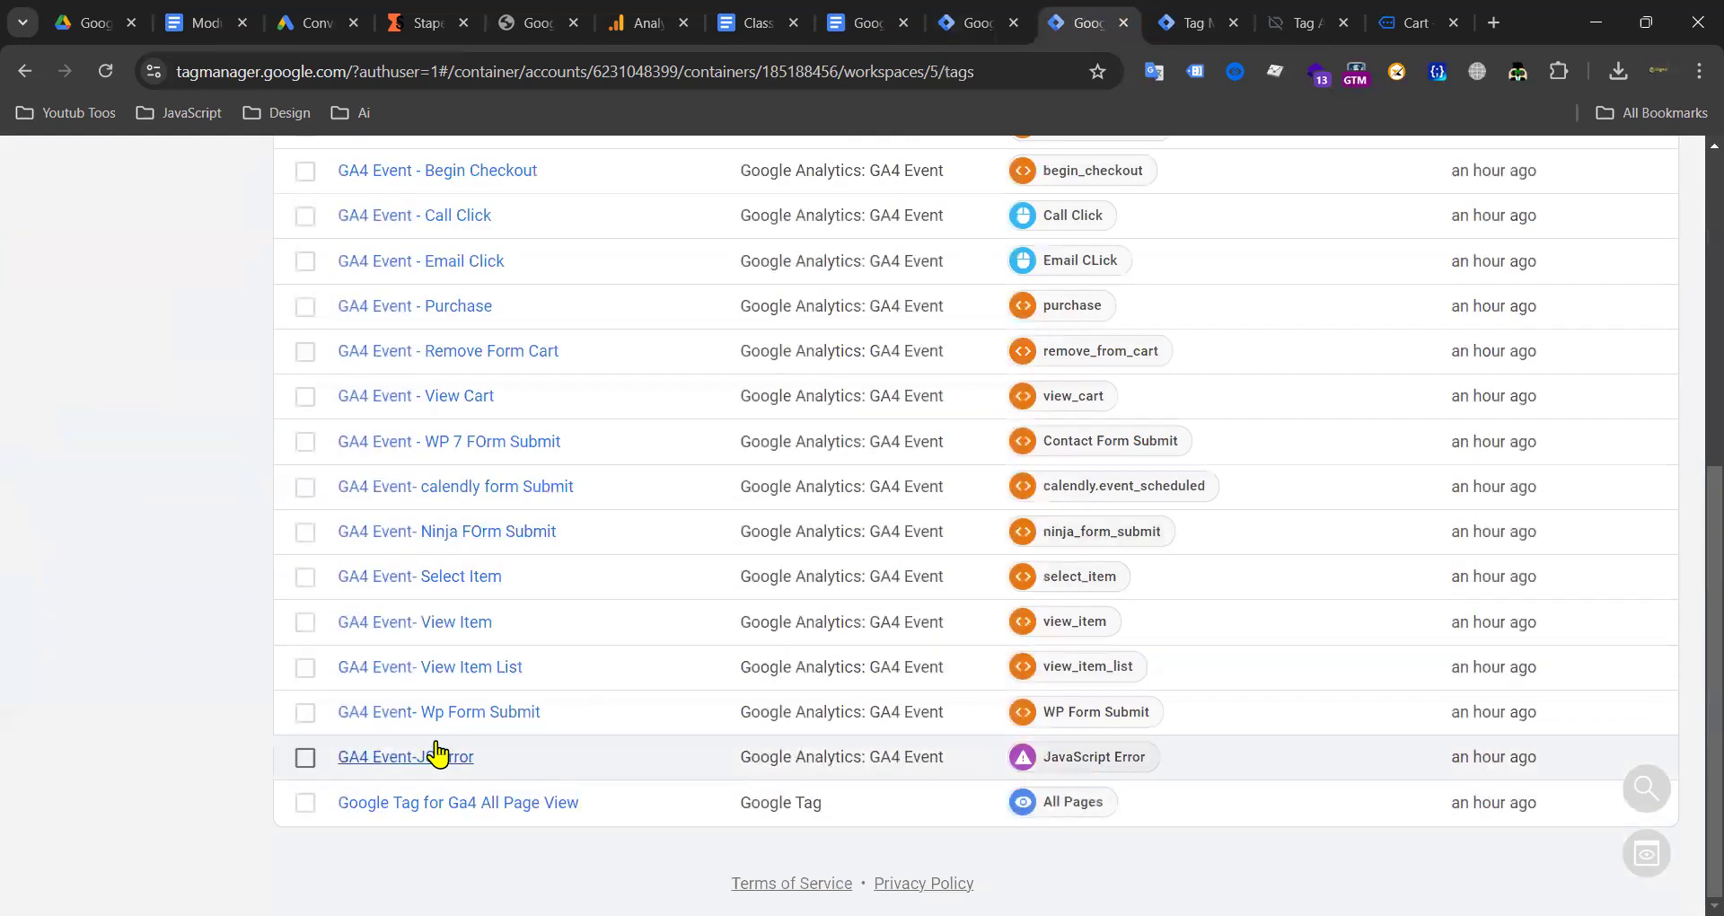
scroll(647, 489, "up", 7)
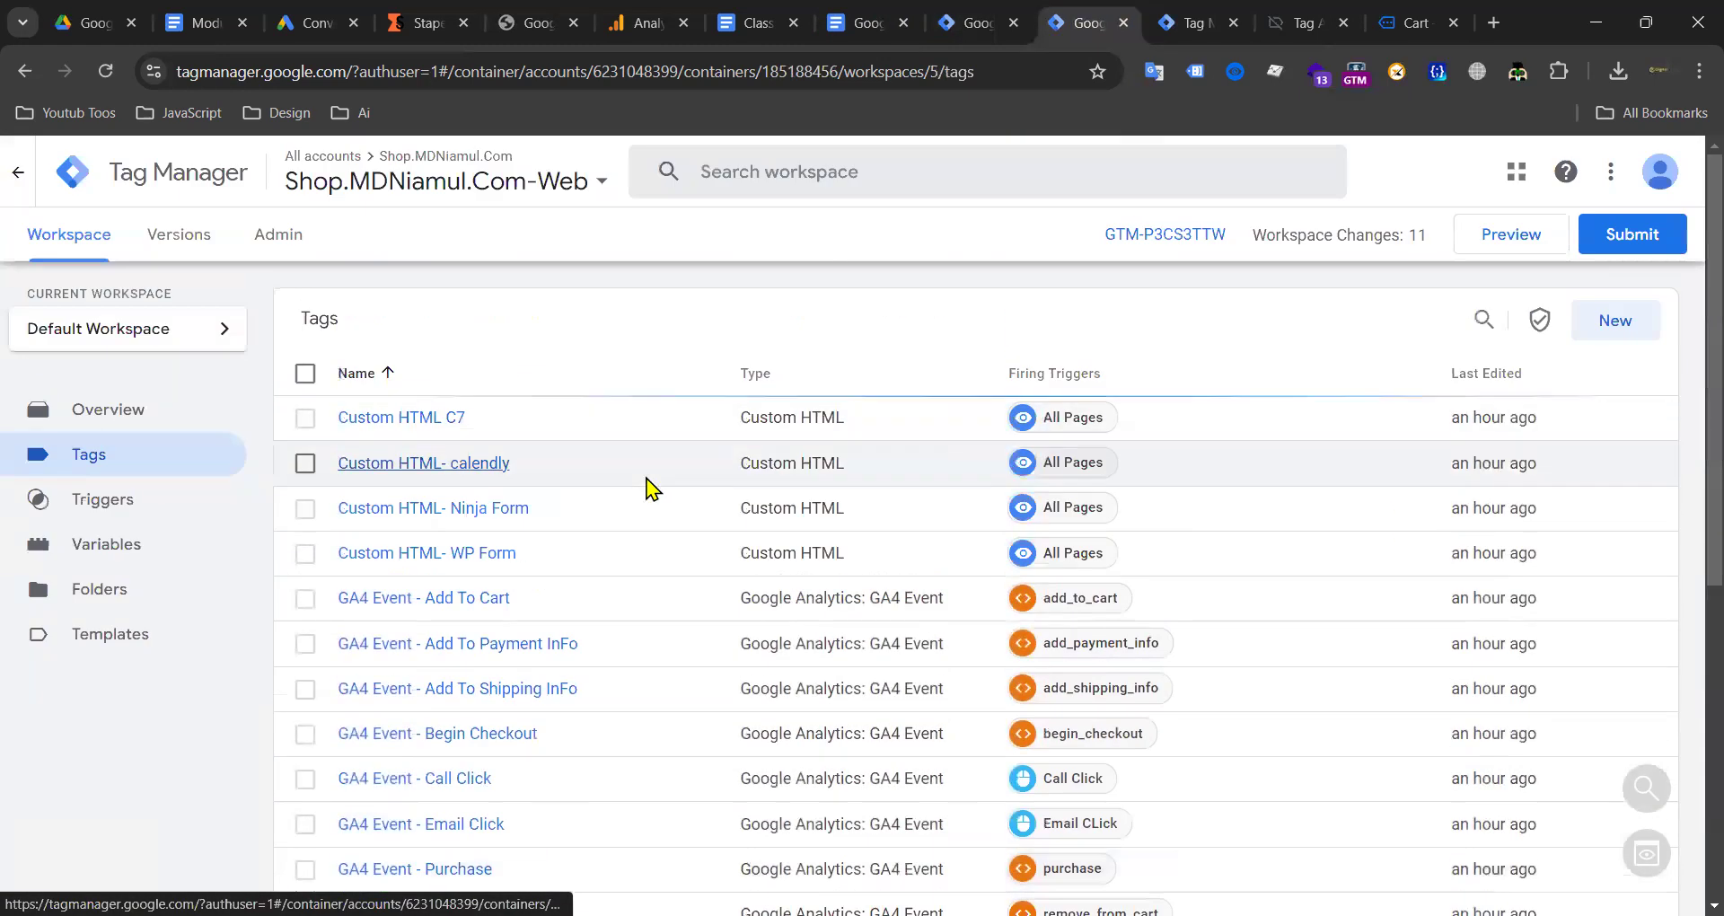
Step: Try adding {{User-Provided Data}} to GA4 Event - Add To Cart, then discard those changes
left_click(458, 600)
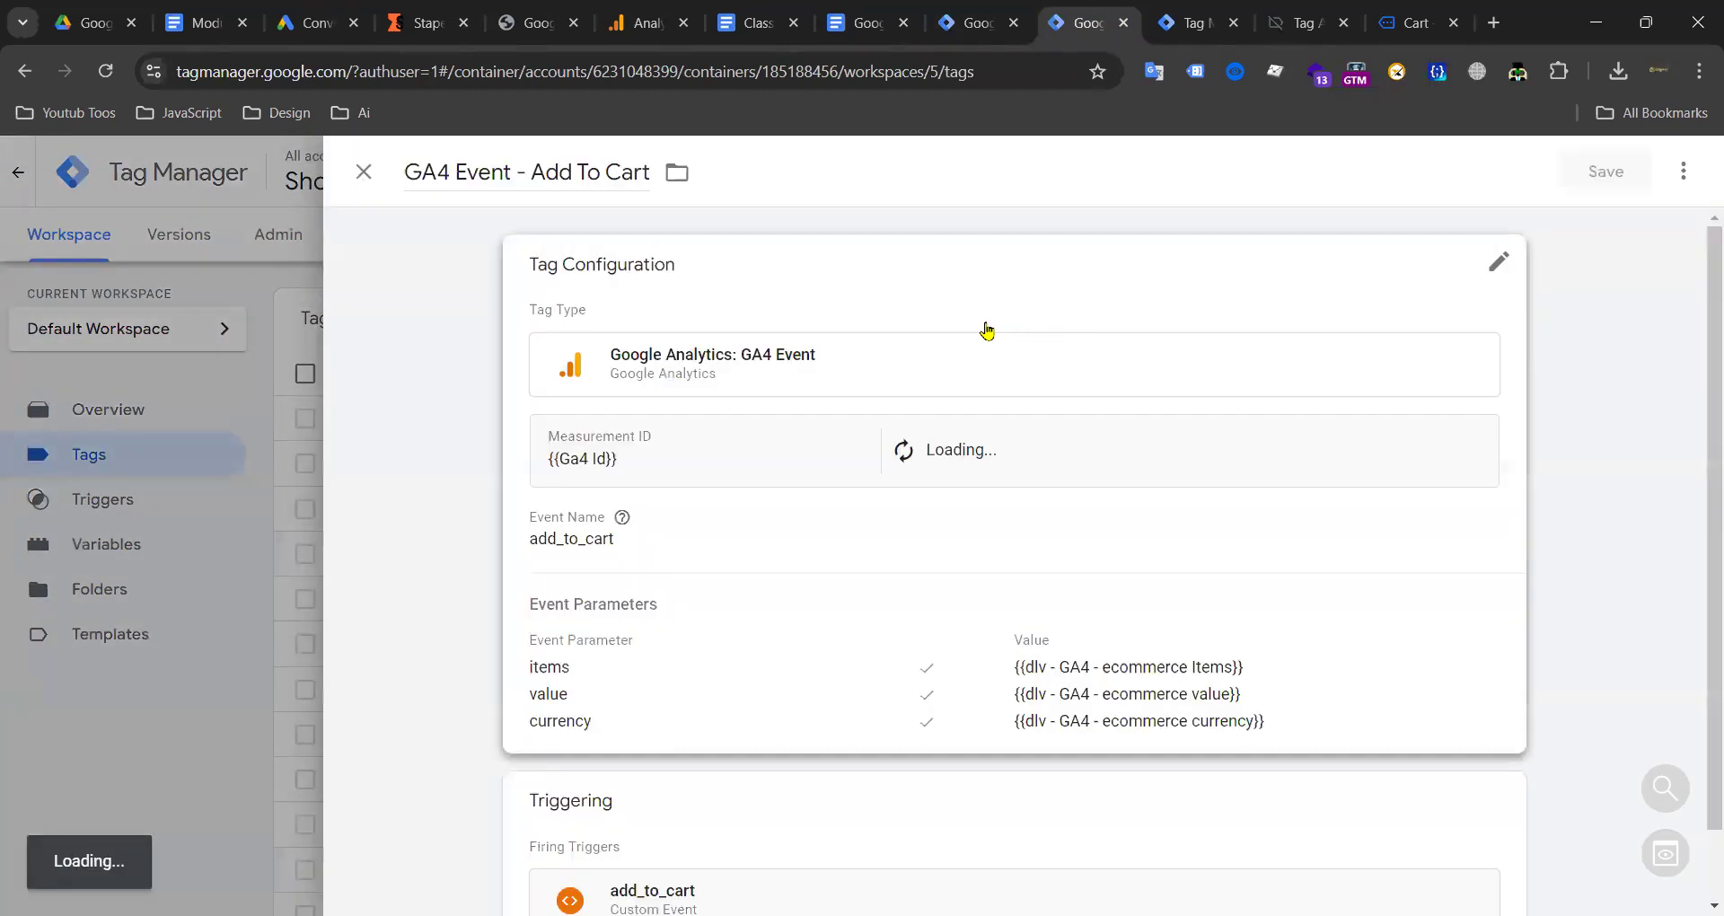
left_click(986, 332)
scroll(770, 434, "down", 3)
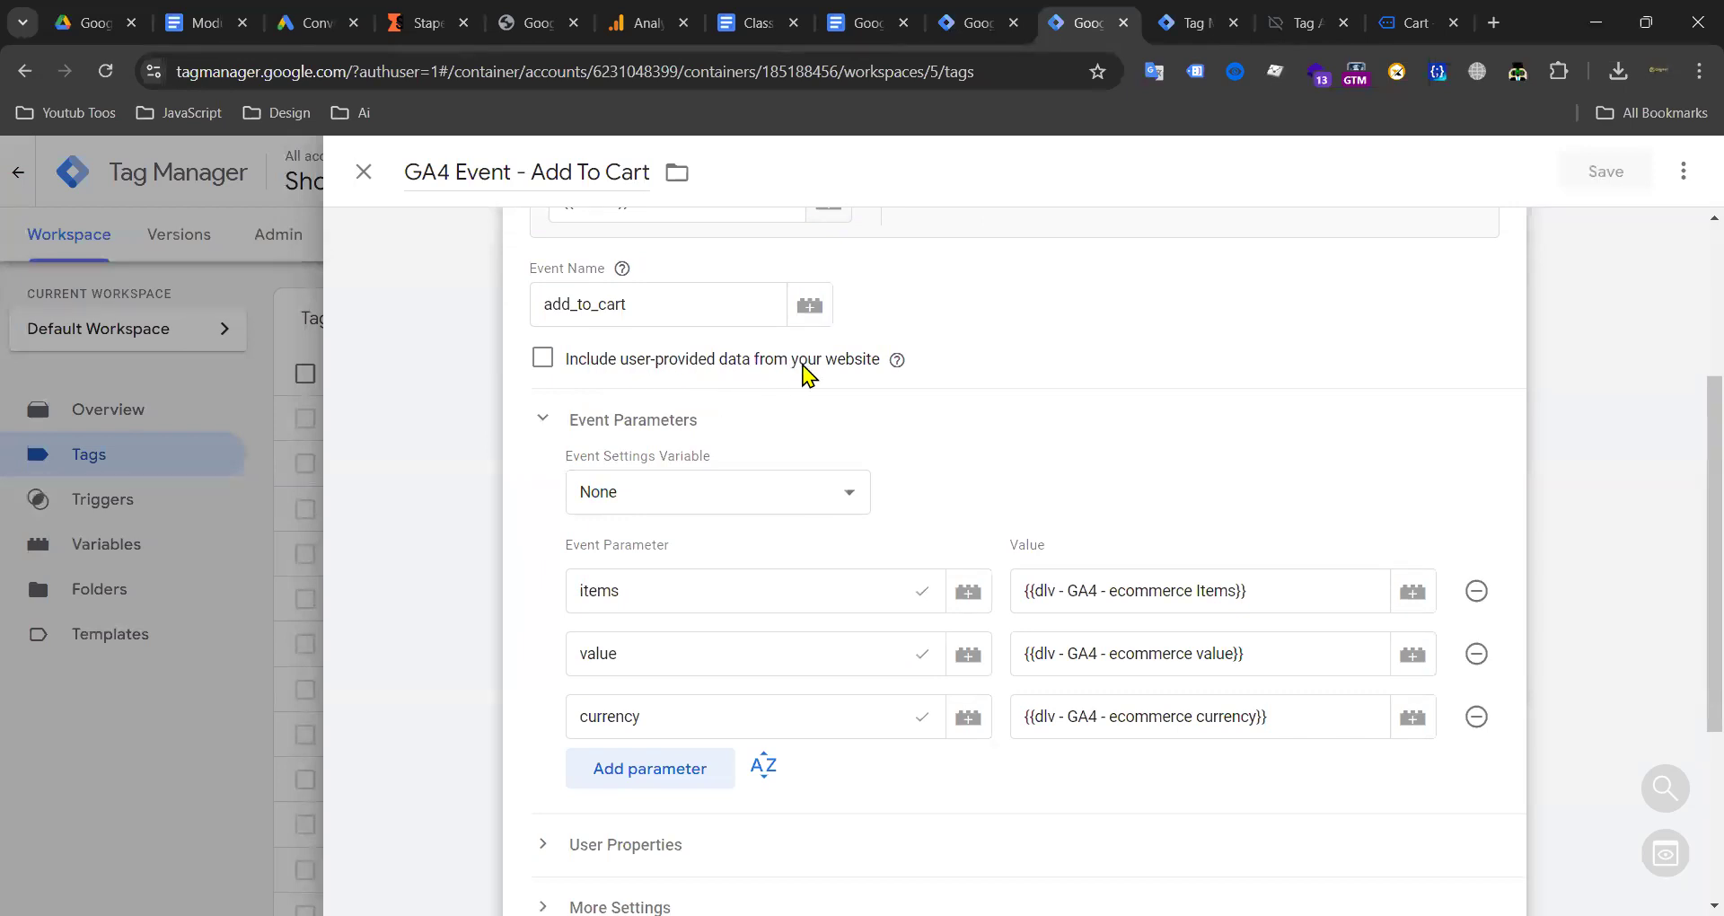
left_click(542, 359)
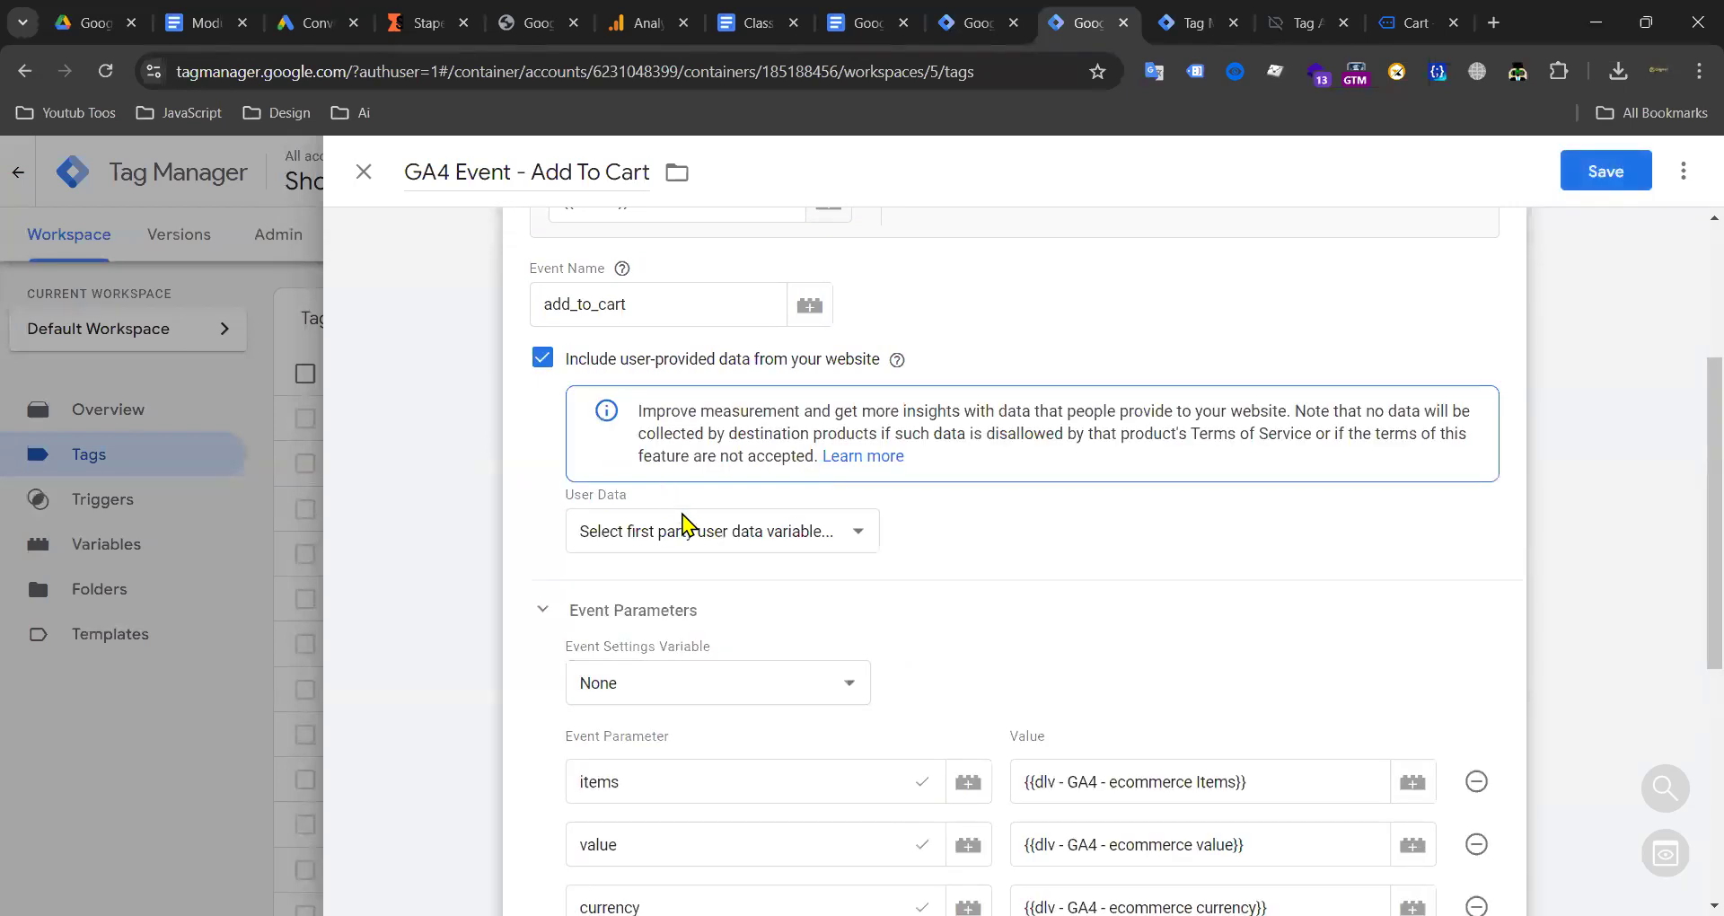
left_click(694, 537)
left_click(692, 586)
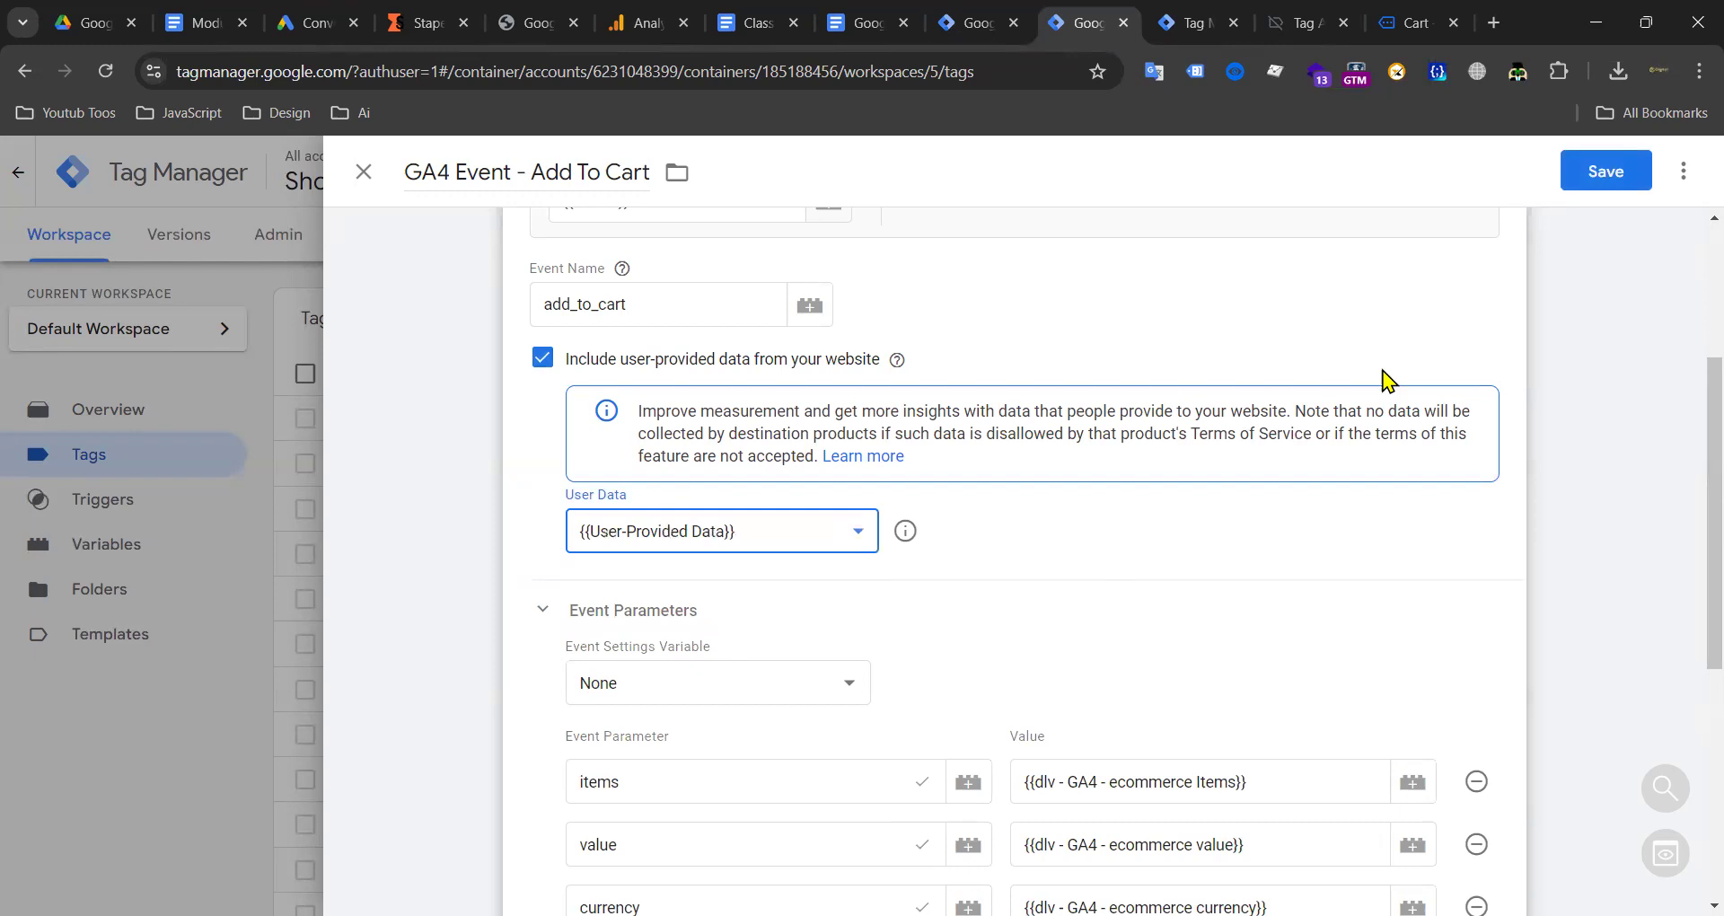
left_click(365, 184)
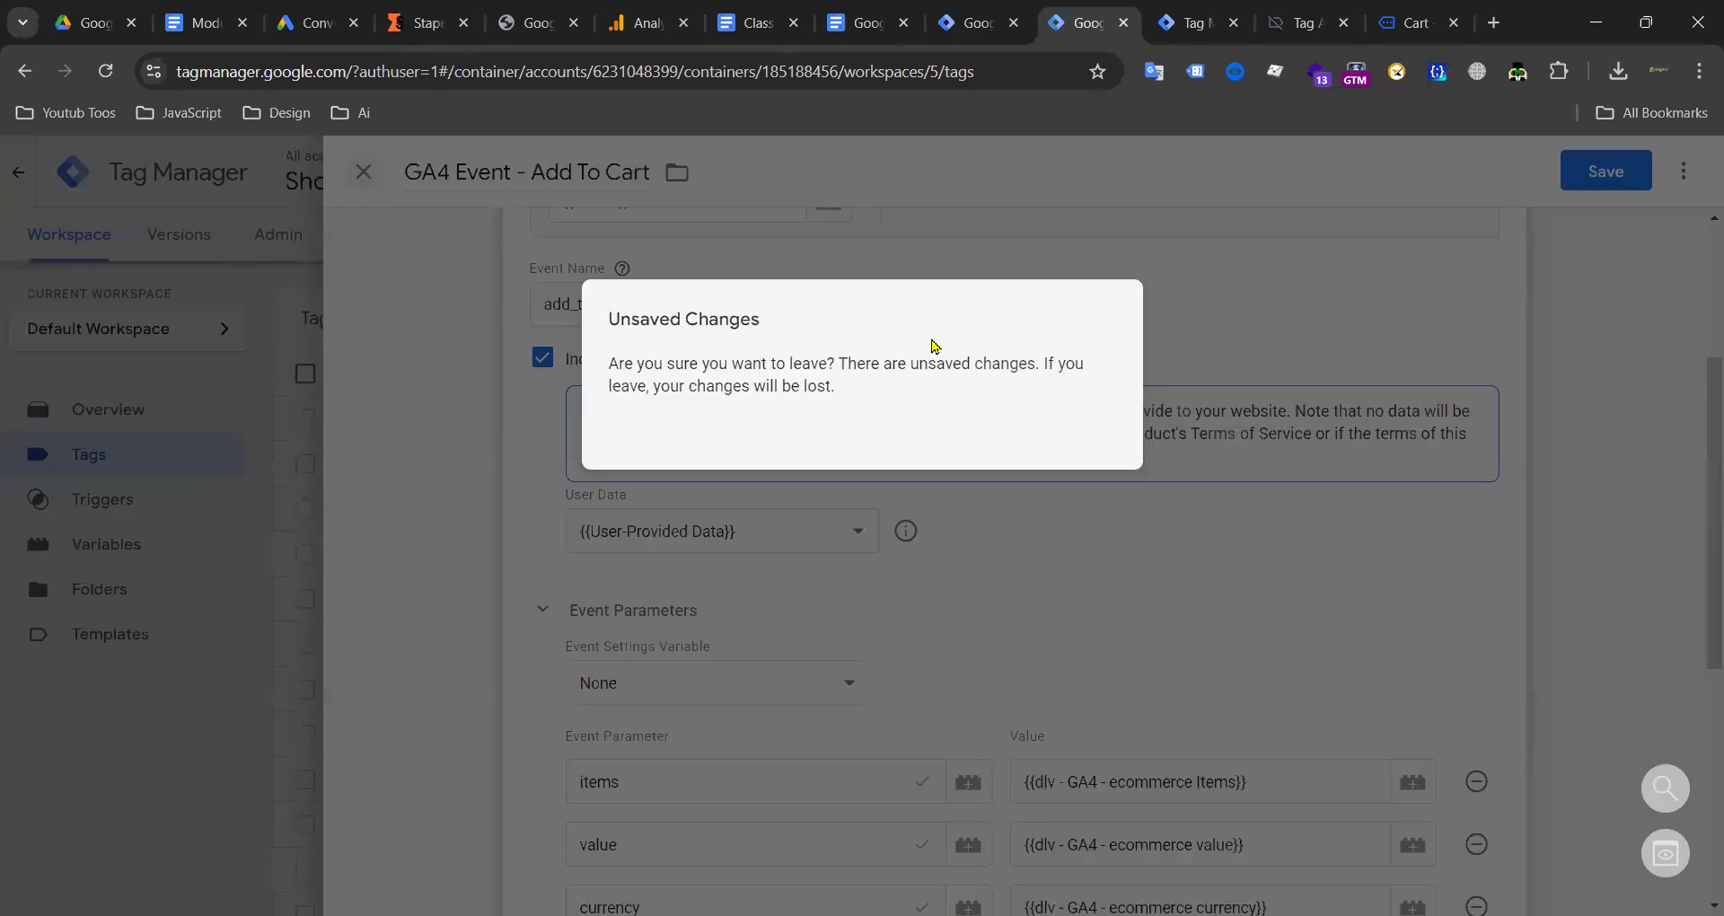
left_click(1039, 434)
scroll(608, 644, "down", 6)
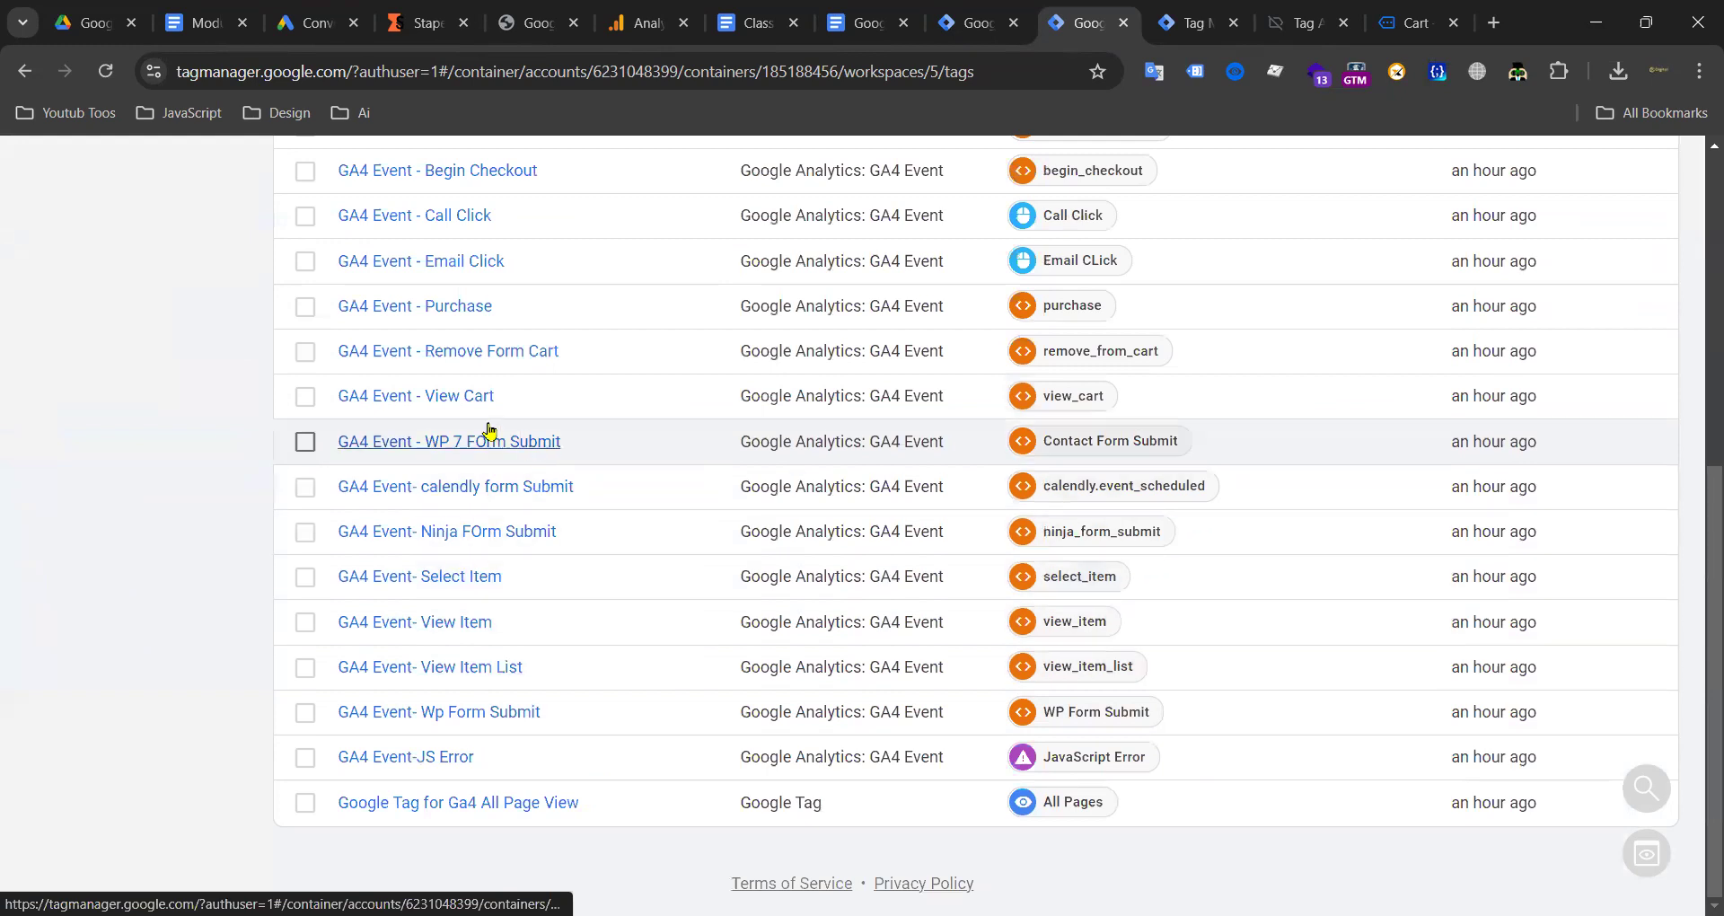
Step: Include user-provided data from {{User-Provided Data}} in GA4 Event - Purchase and save
left_click(434, 307)
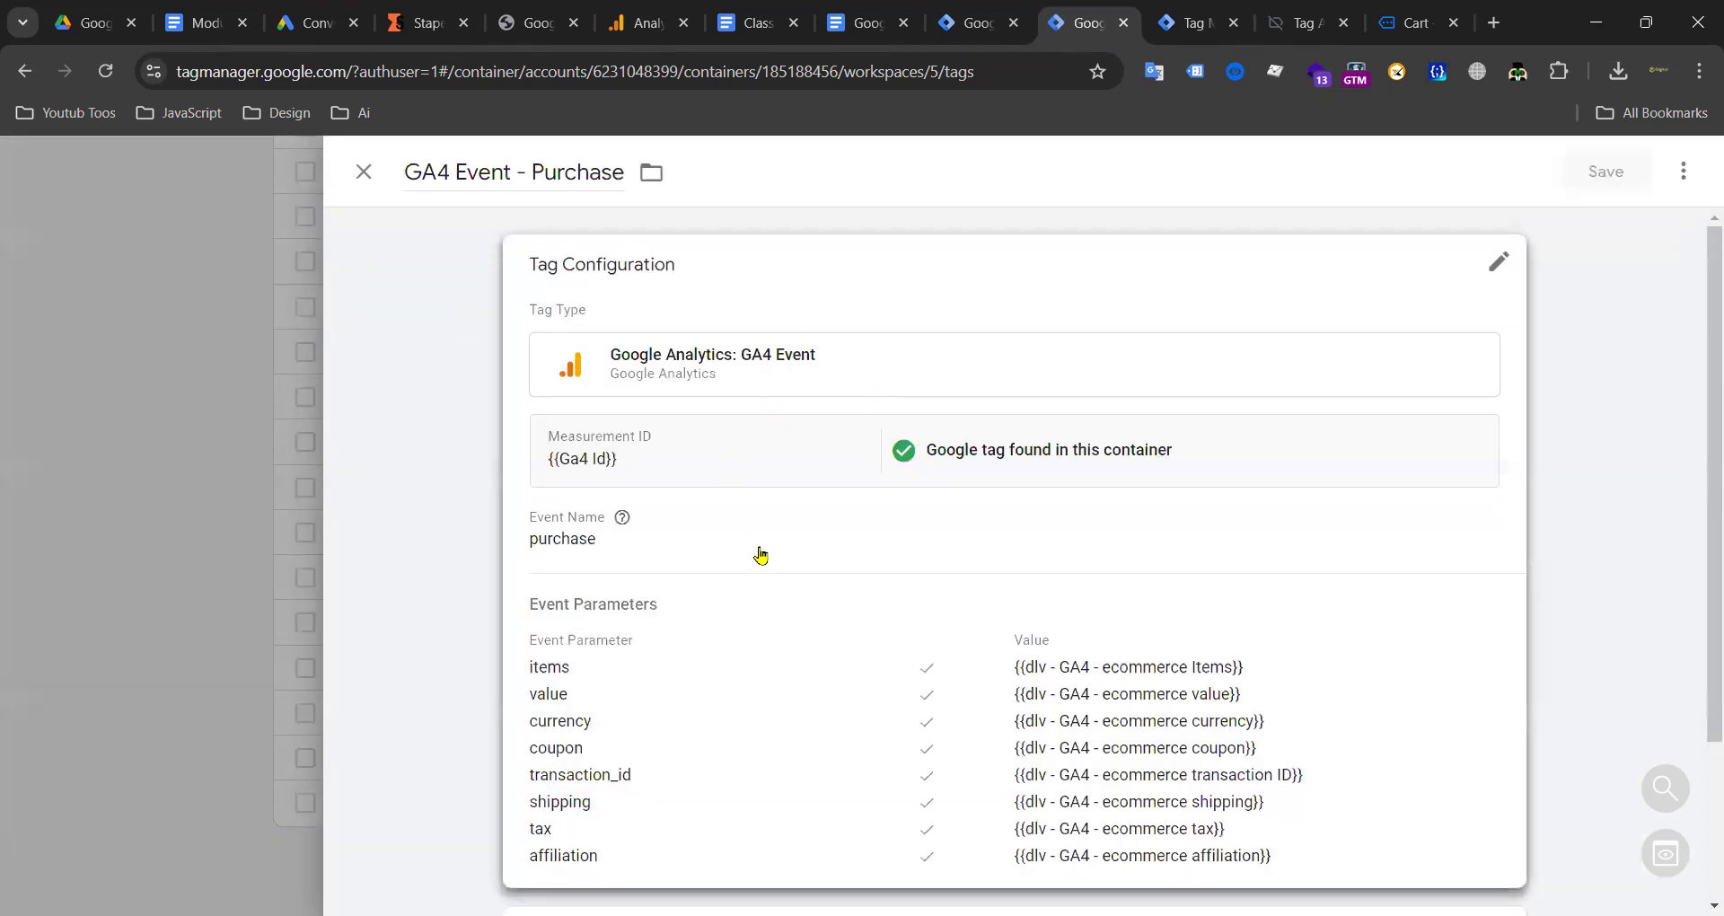
left_click(761, 550)
scroll(533, 432, "down", 3)
left_click(542, 359)
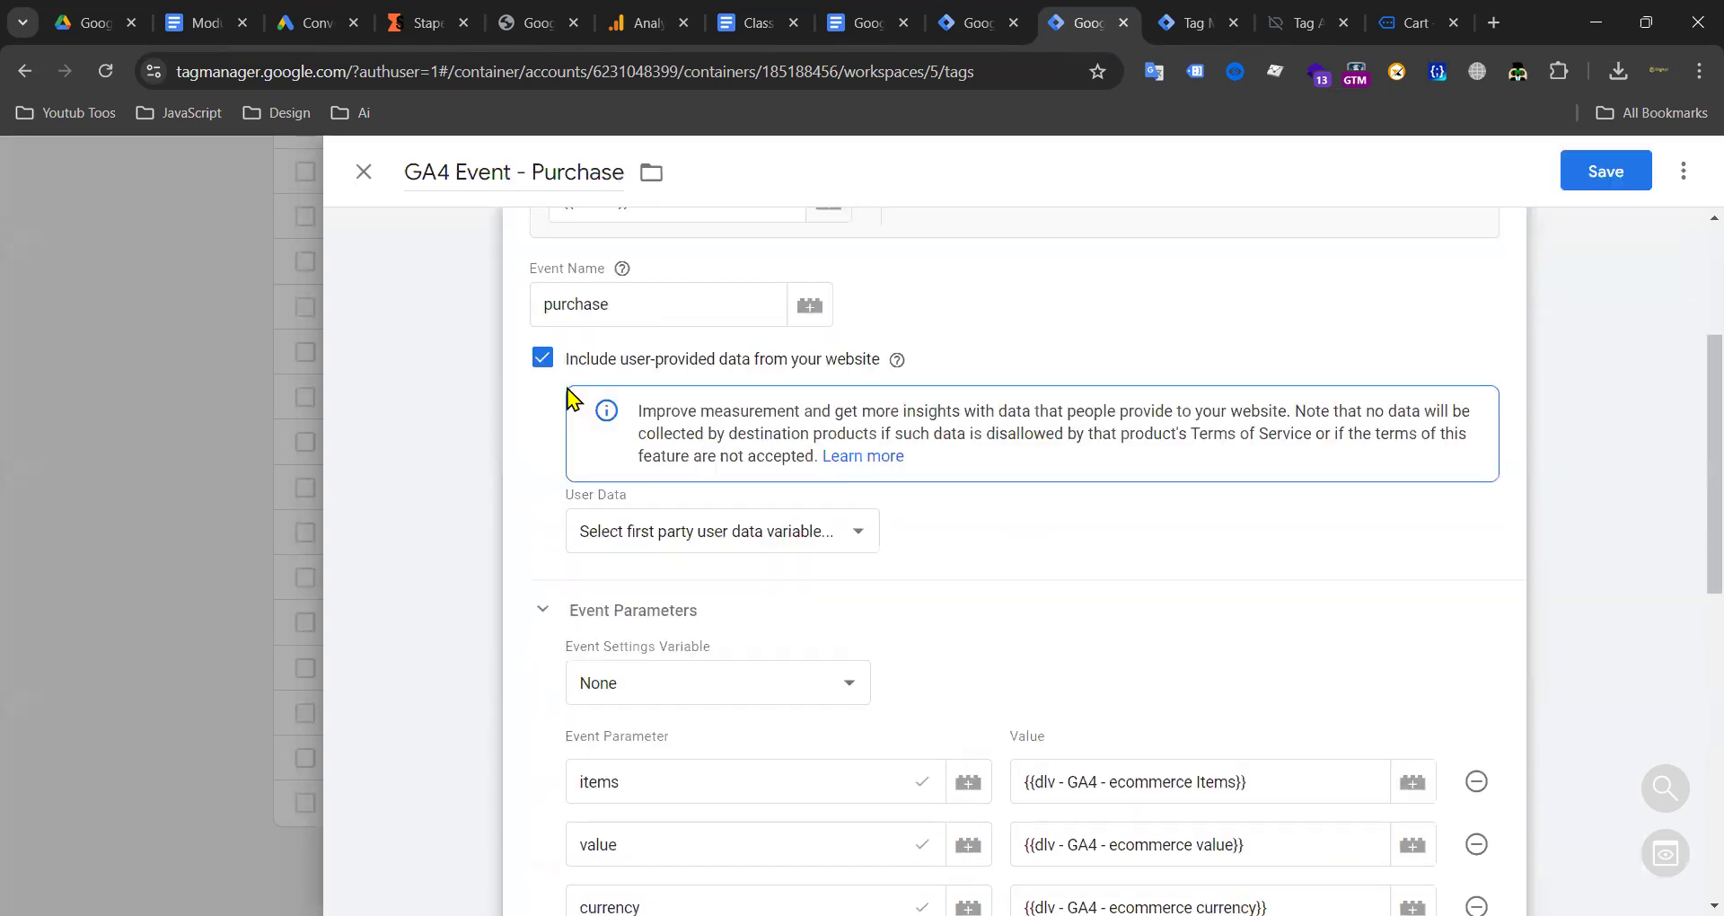
left_click(798, 535)
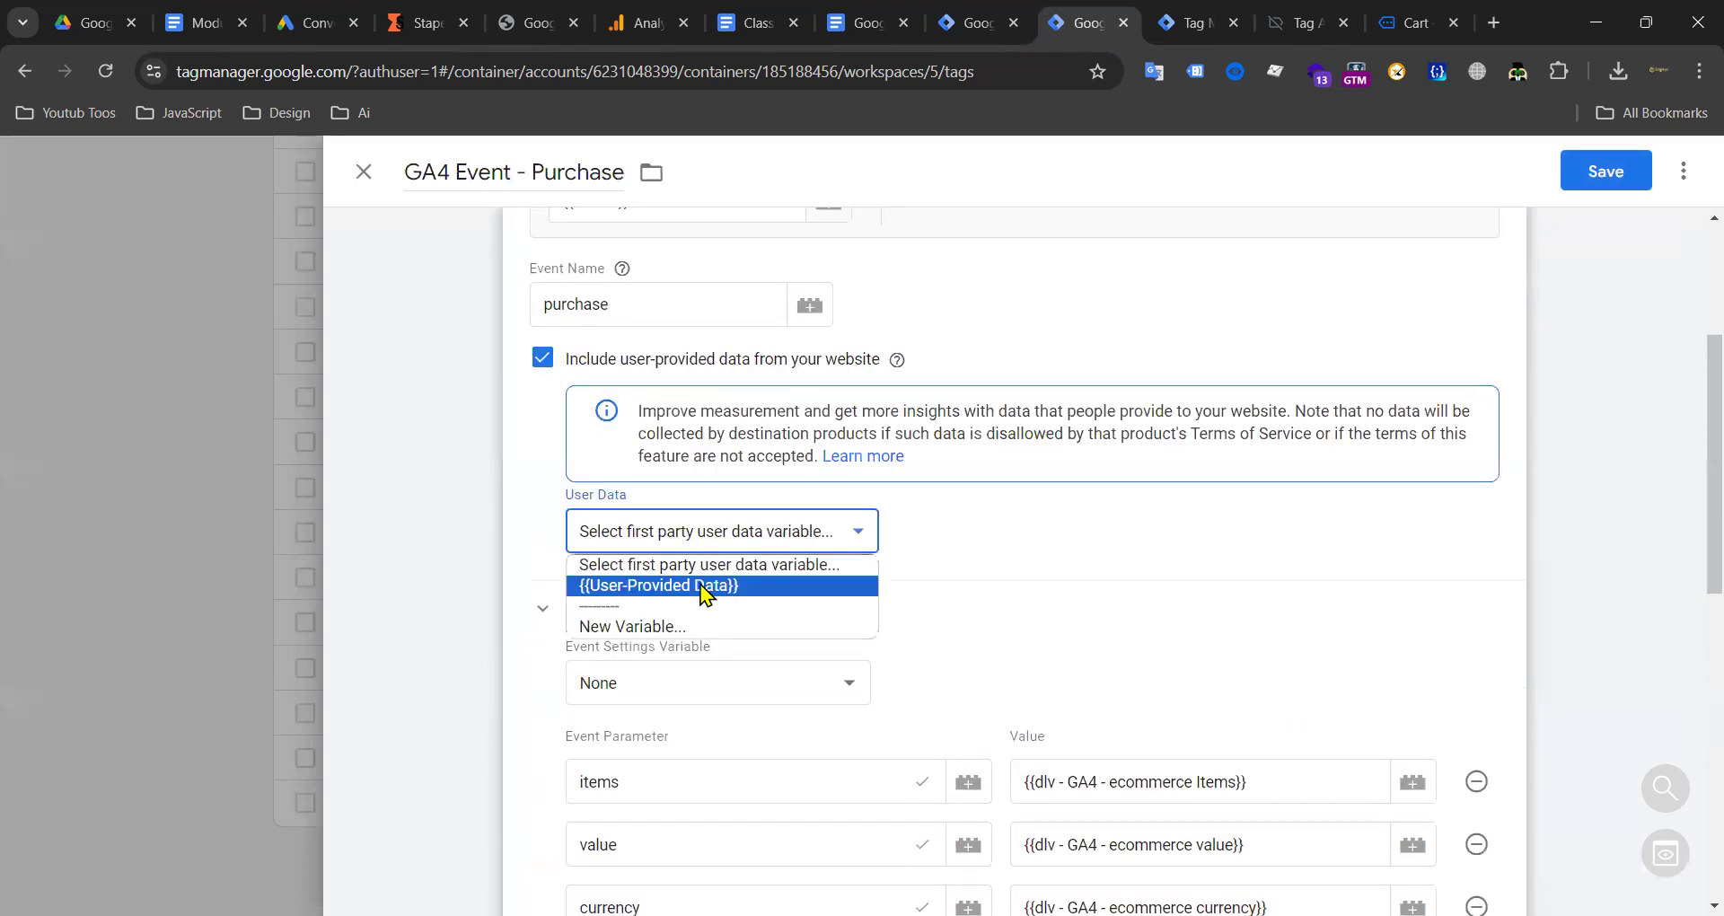
left_click(703, 585)
left_click(1606, 171)
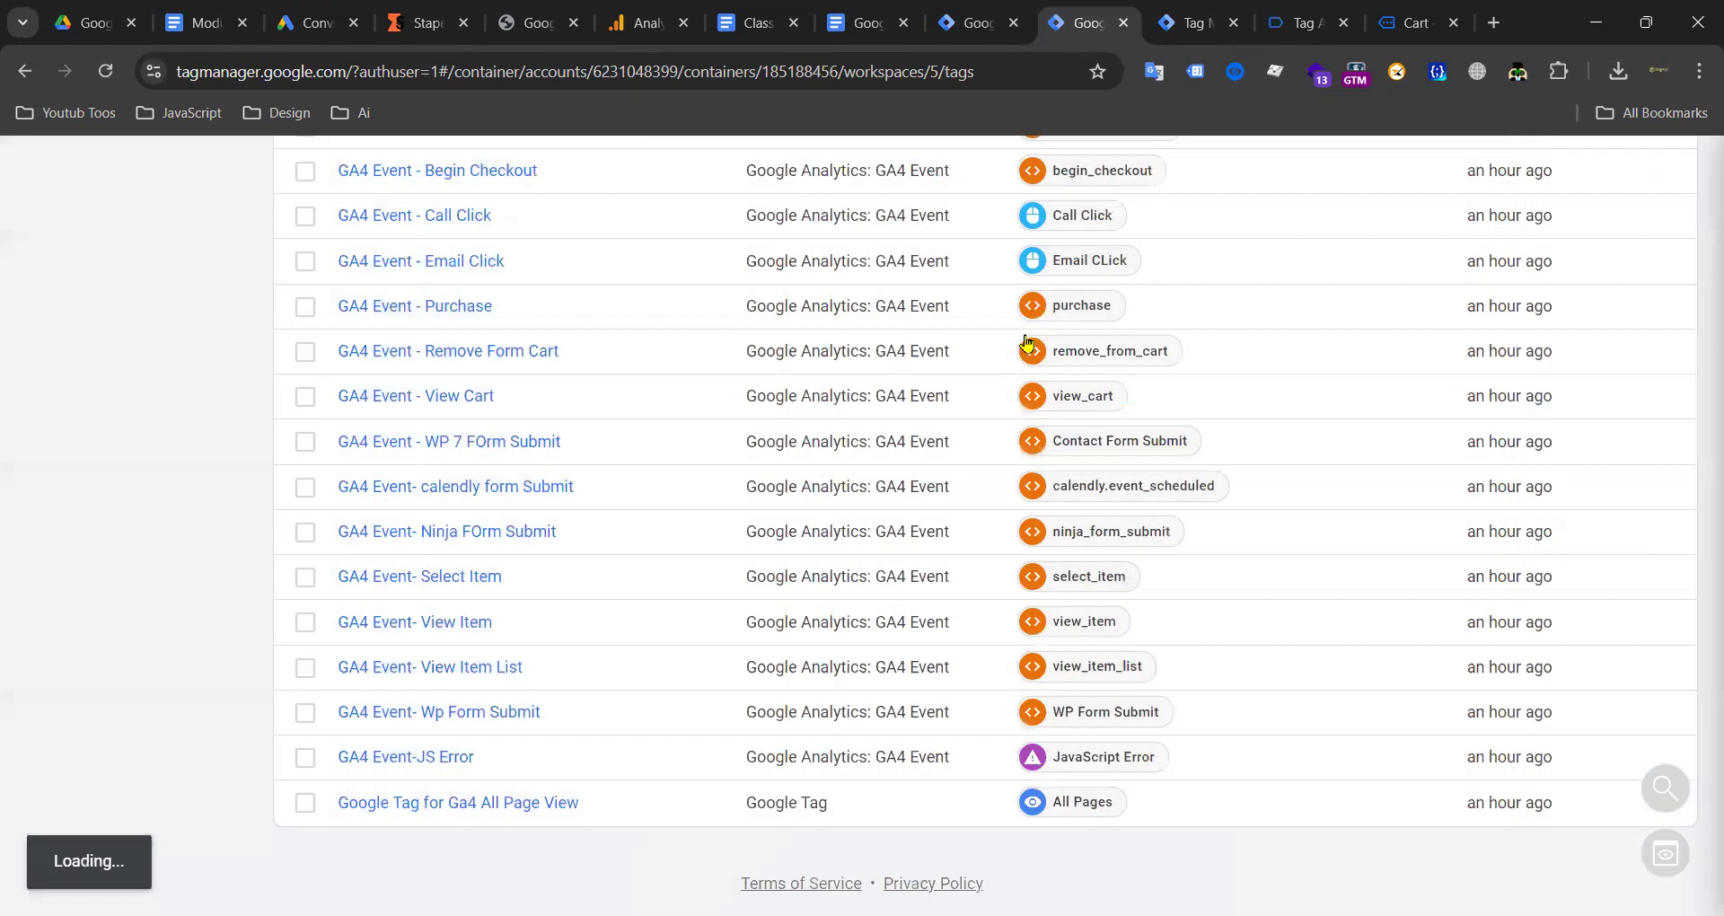
scroll(546, 395, "up", 8)
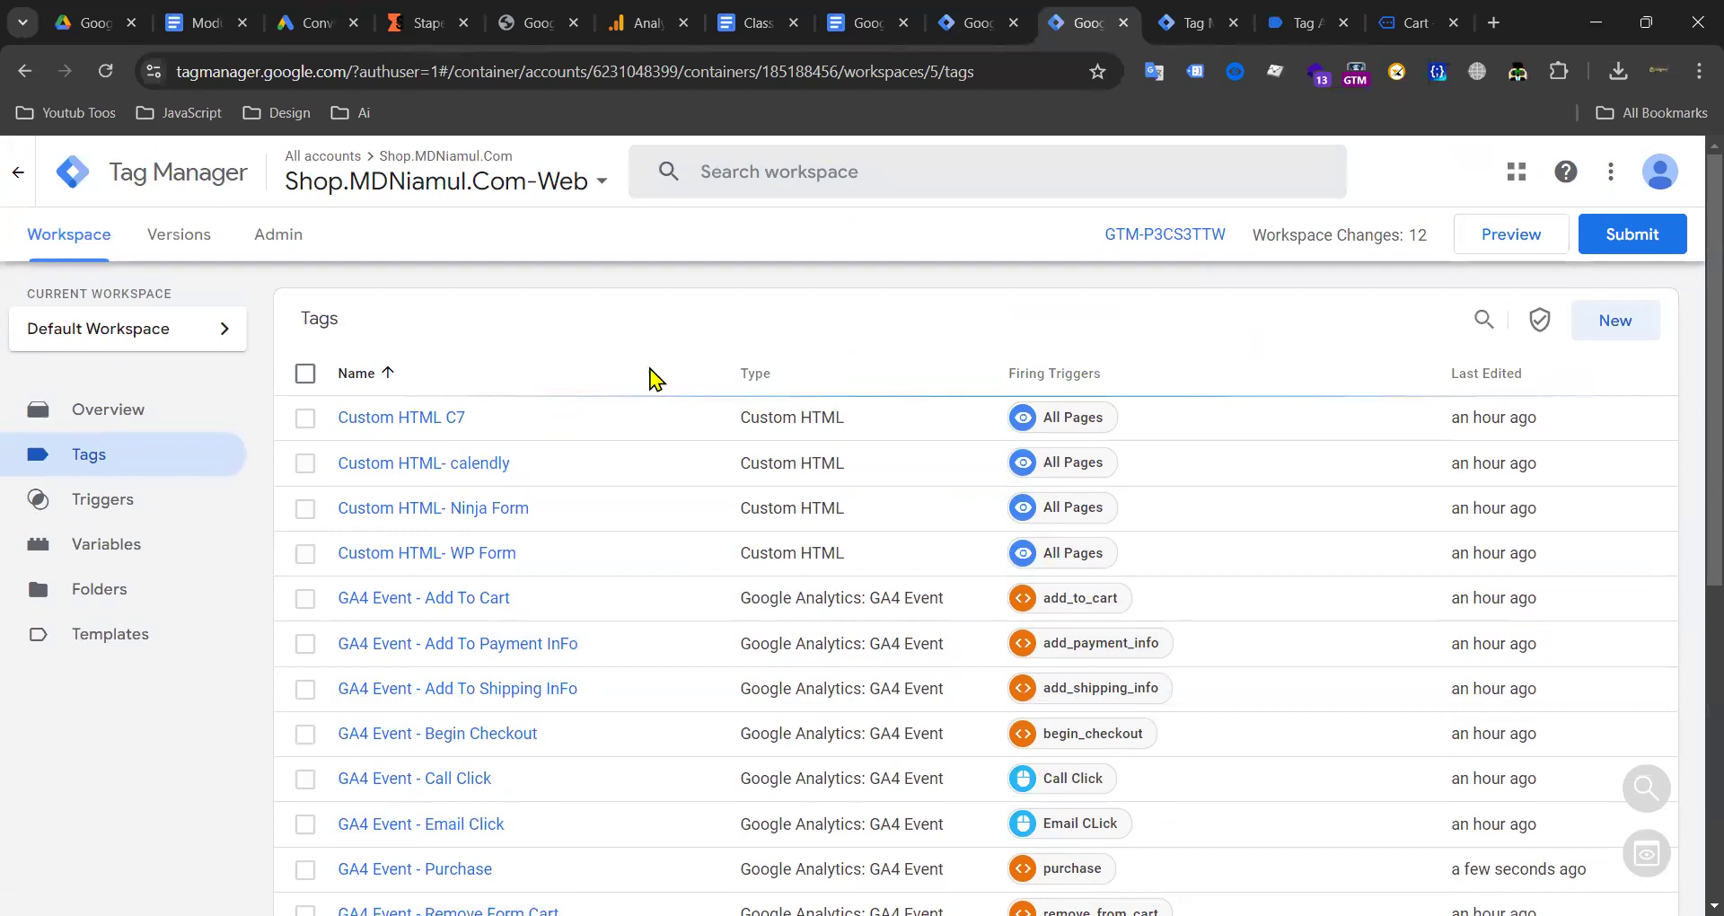
Step: Set the server container's Google Ads conversion tag to fire on the purchase trigger
left_click(972, 23)
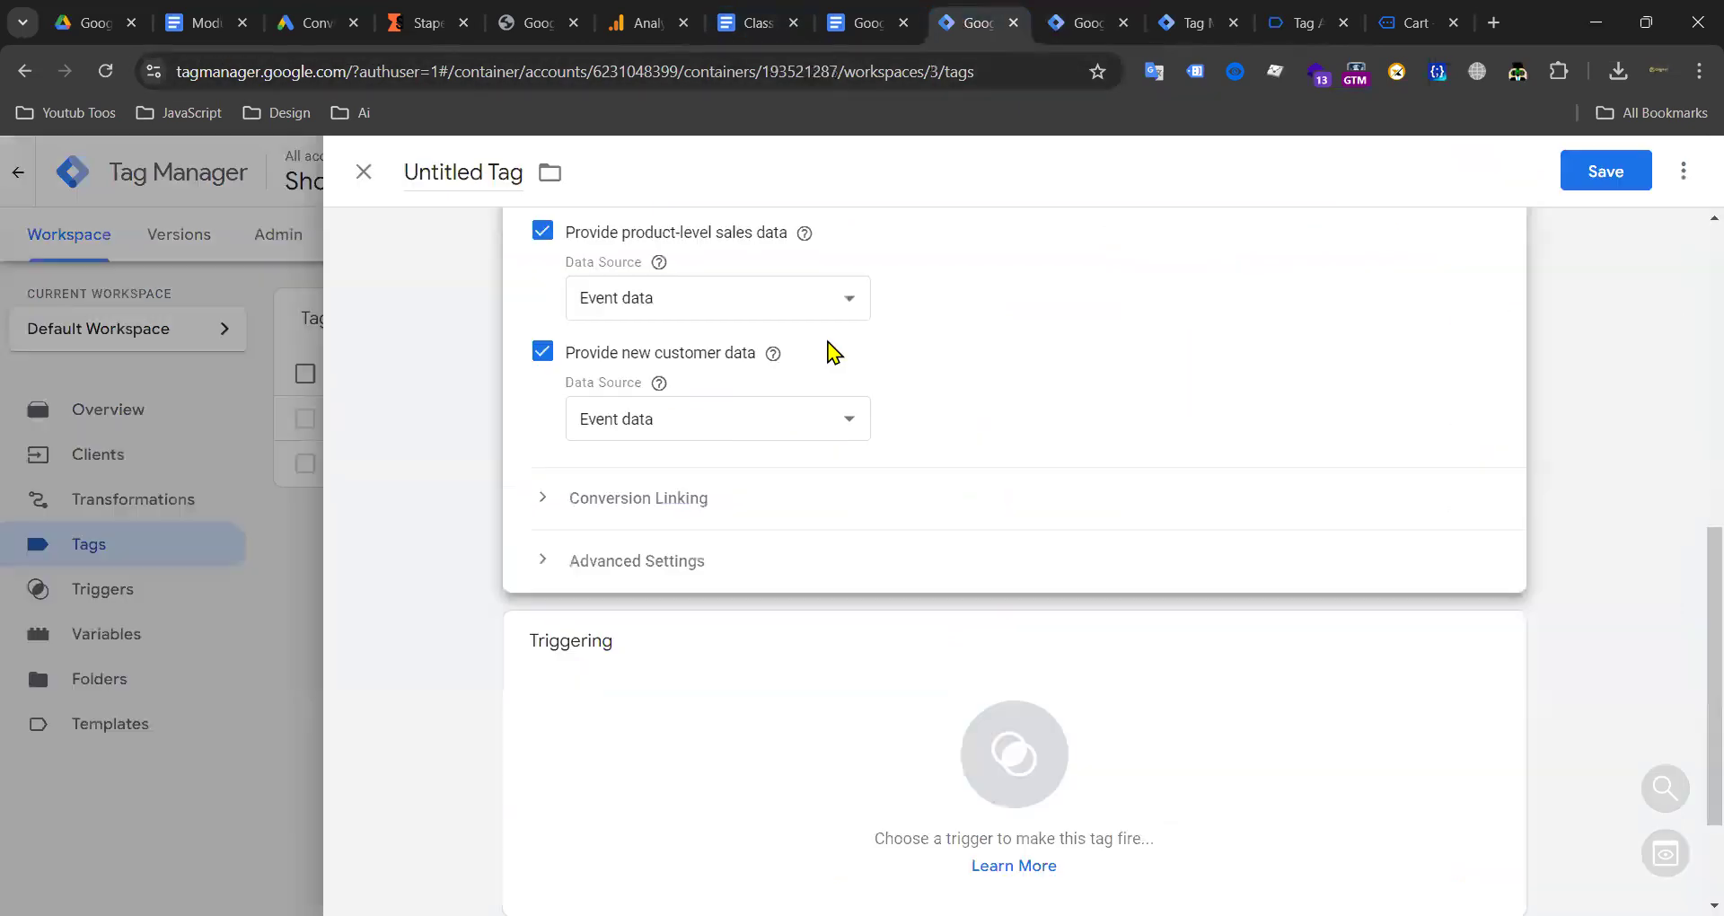
left_click_drag(569, 354, 766, 362)
left_click(974, 396)
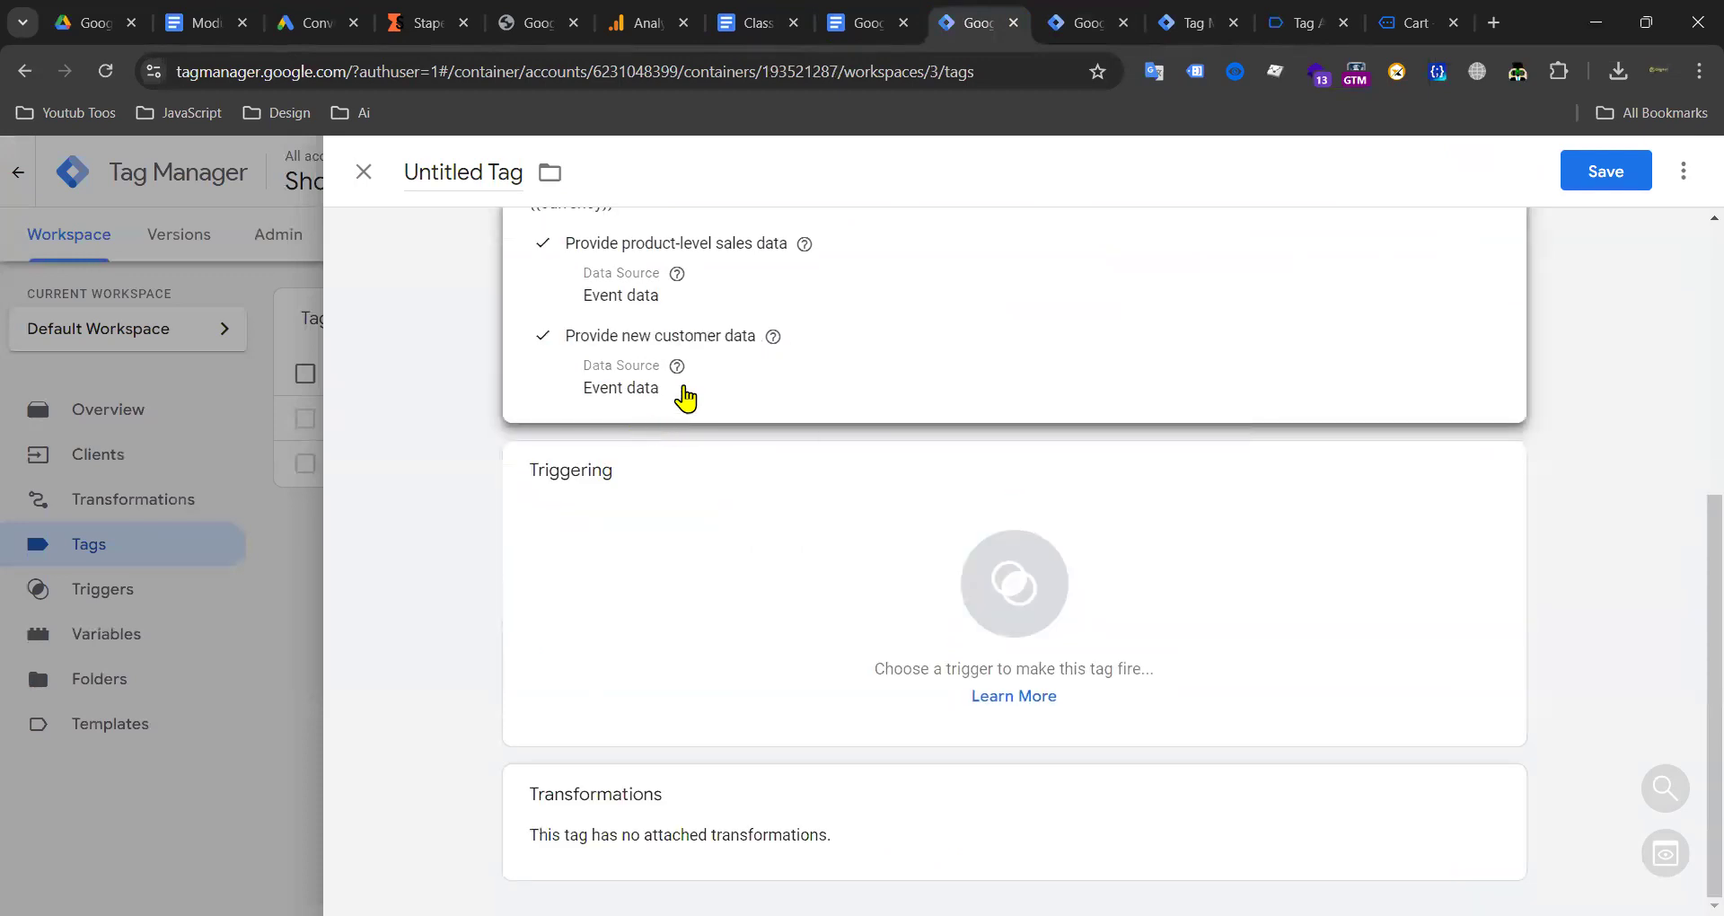
left_click(826, 373)
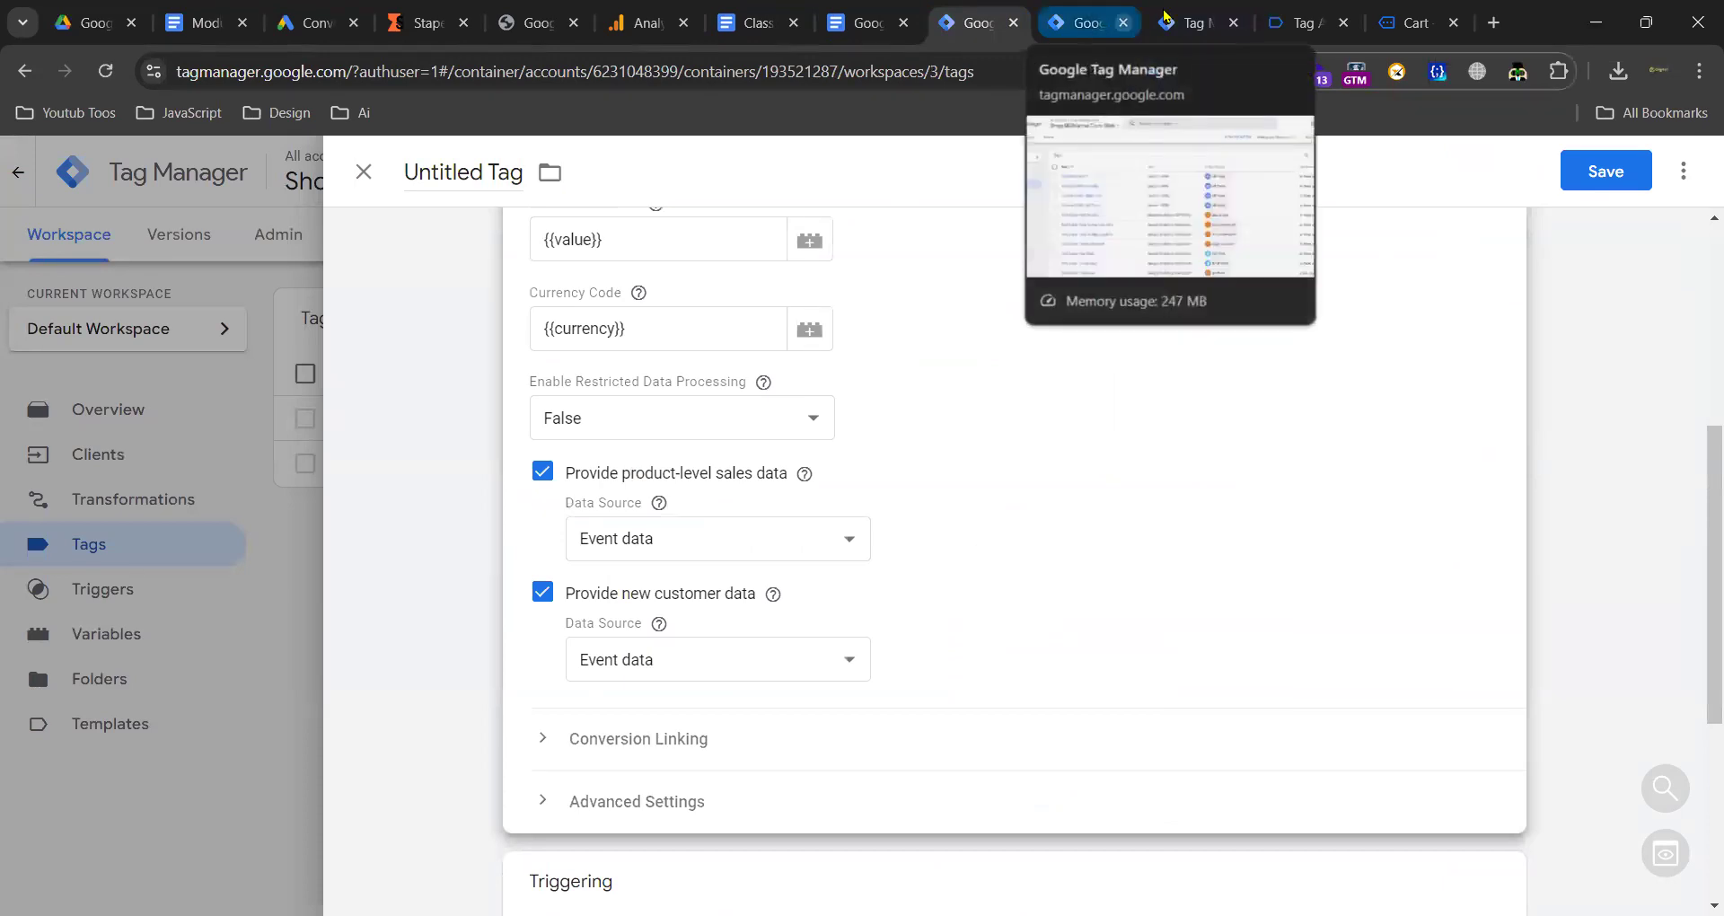
left_click(1102, 15)
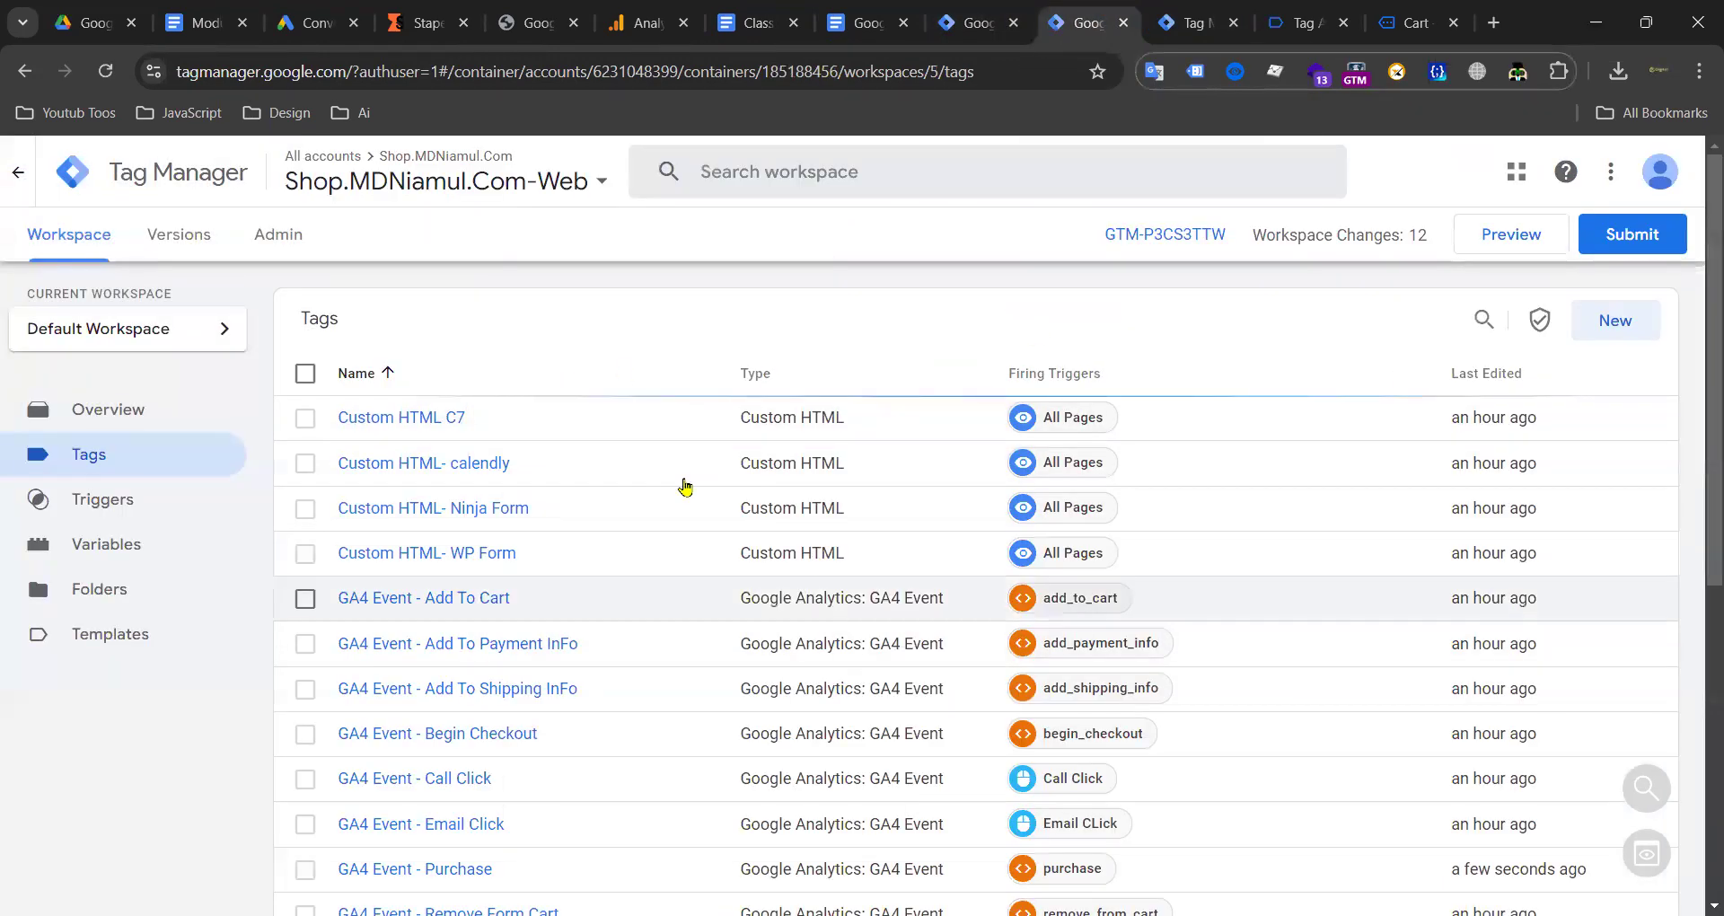
left_click(975, 22)
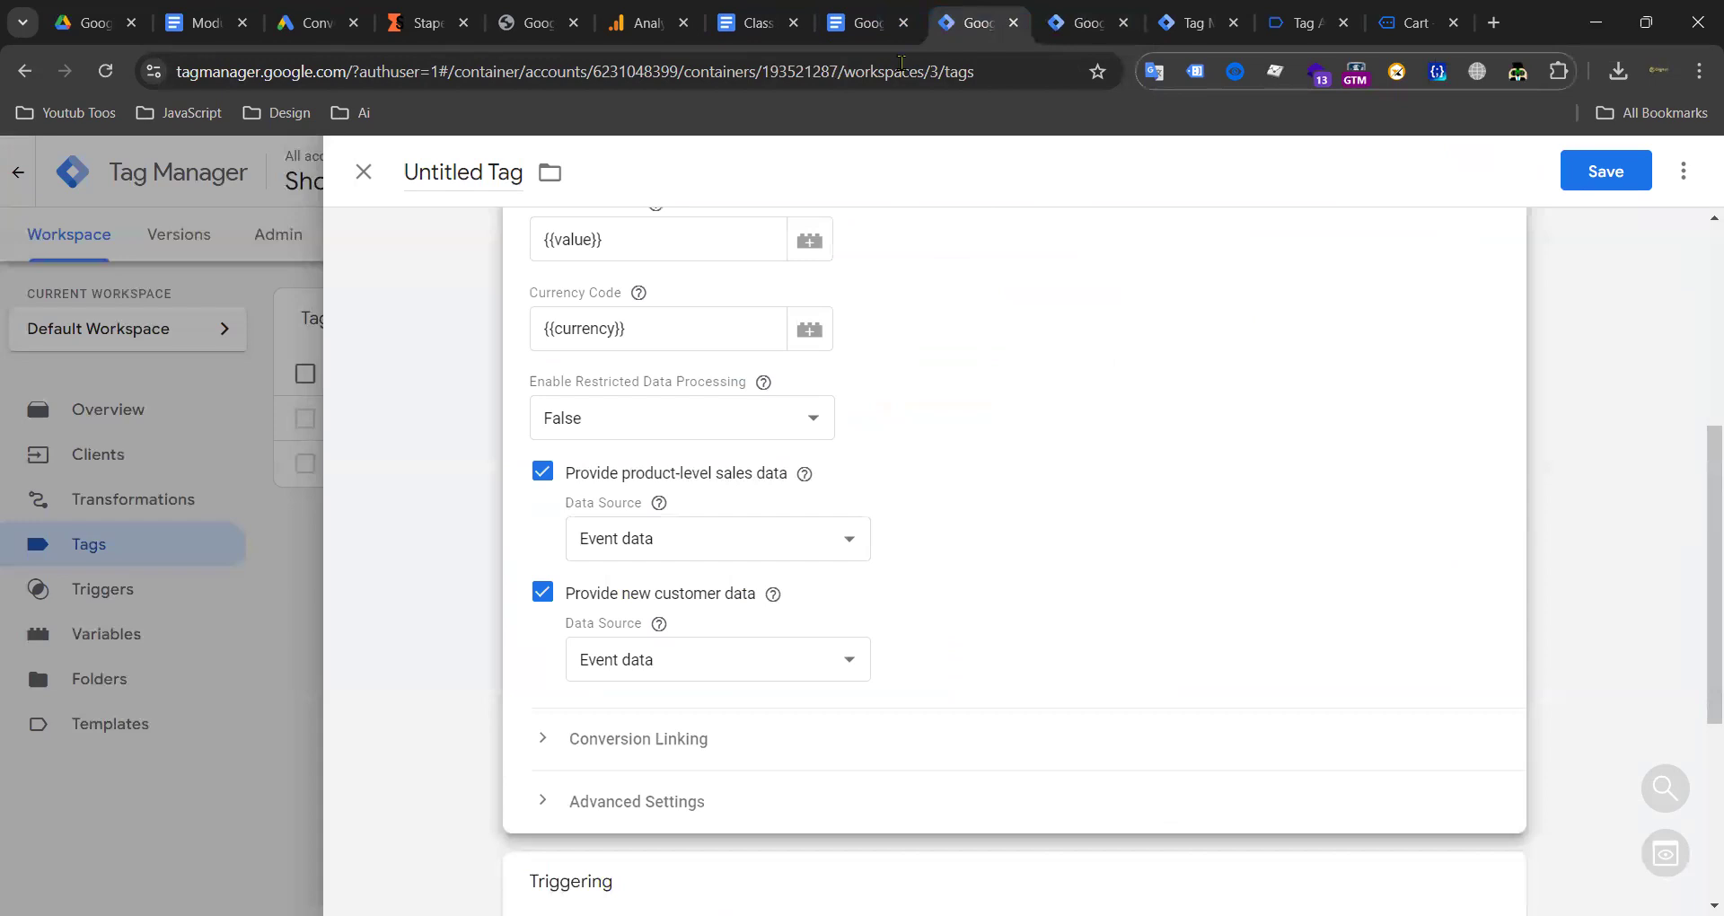
scroll(1097, 582, "down", 5)
left_click(974, 573)
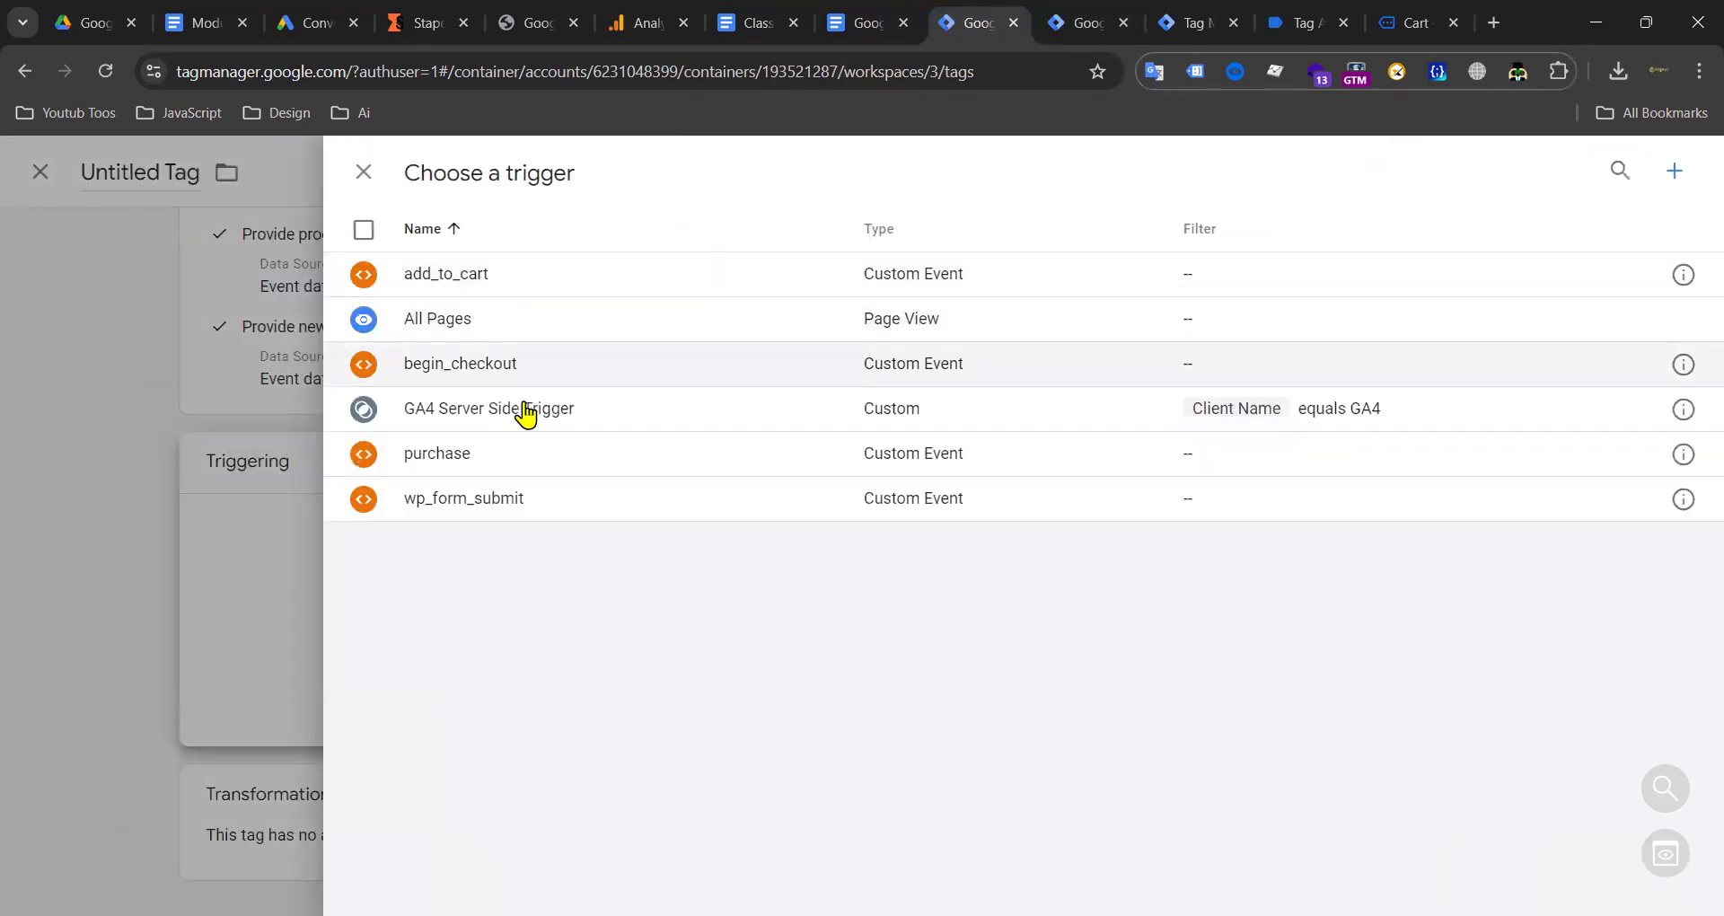
left_click(514, 470)
Step: Save the tag and begin editing its name in the Rename Tag dialog
left_click(1605, 183)
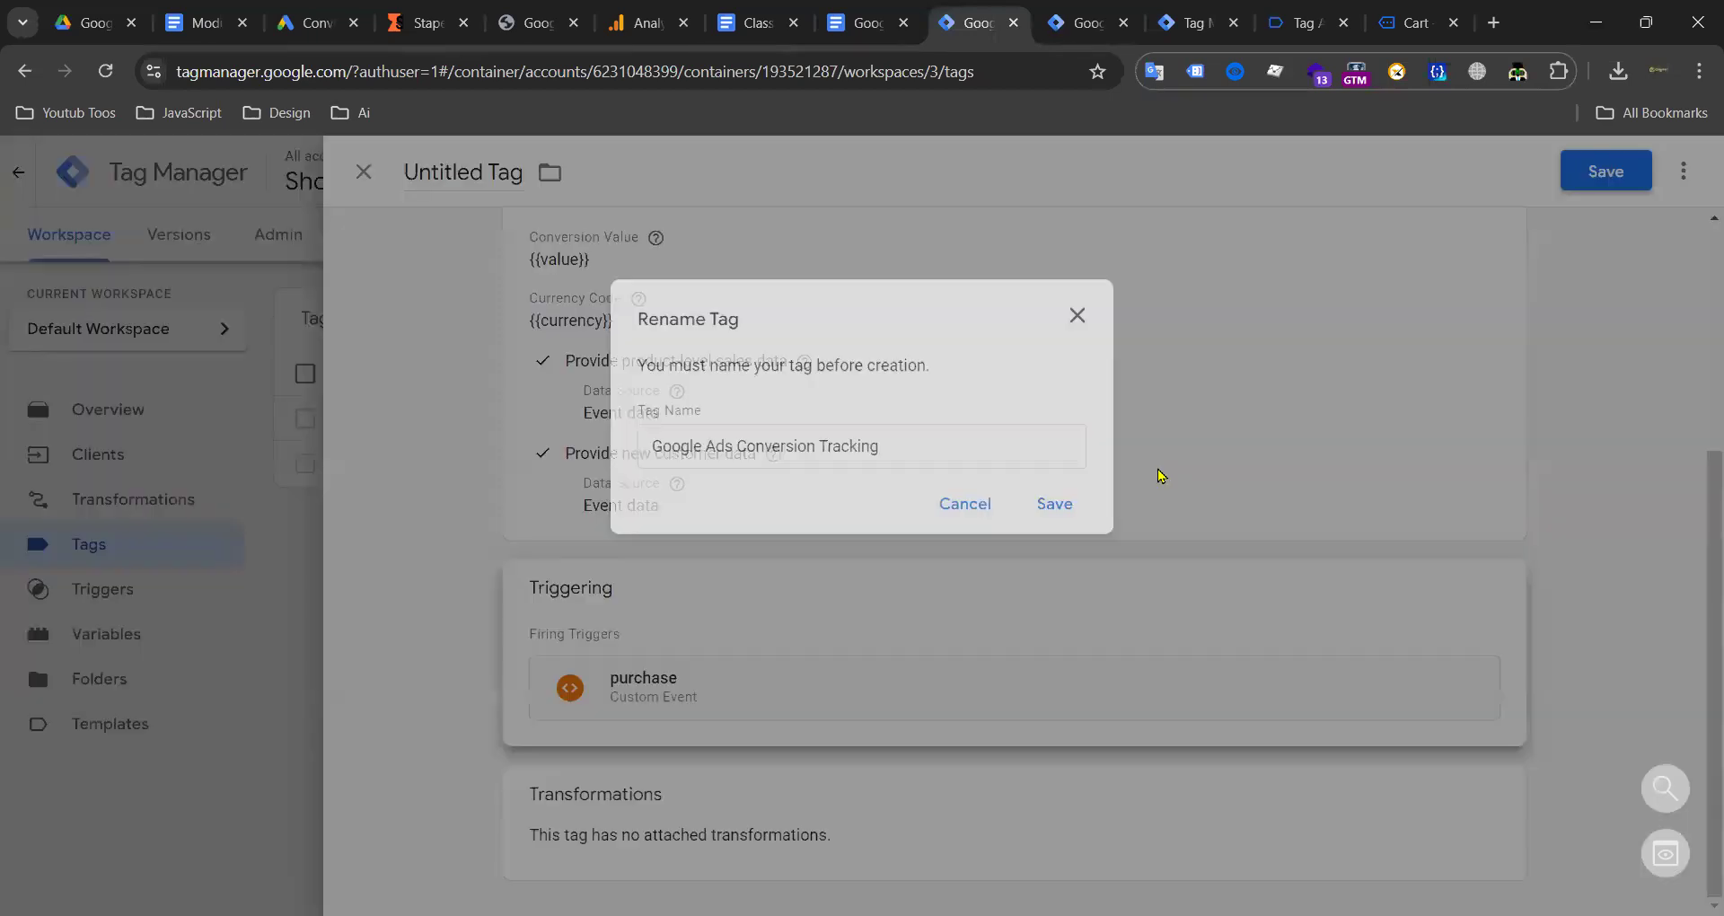
triple_click(907, 445)
left_click(807, 445)
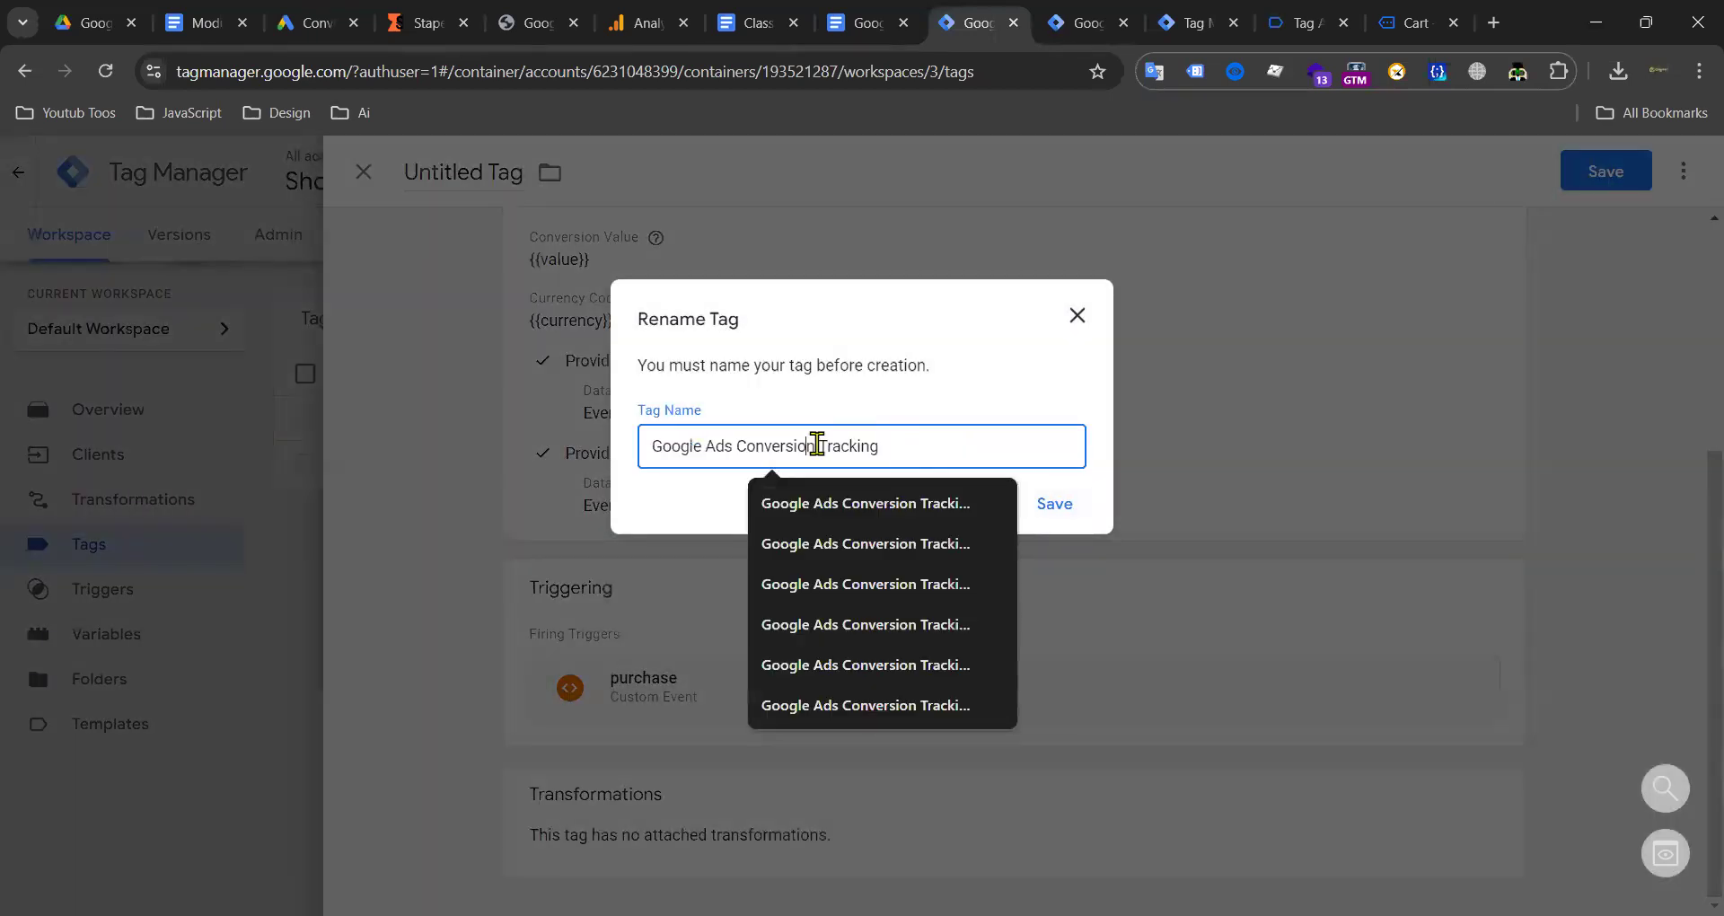
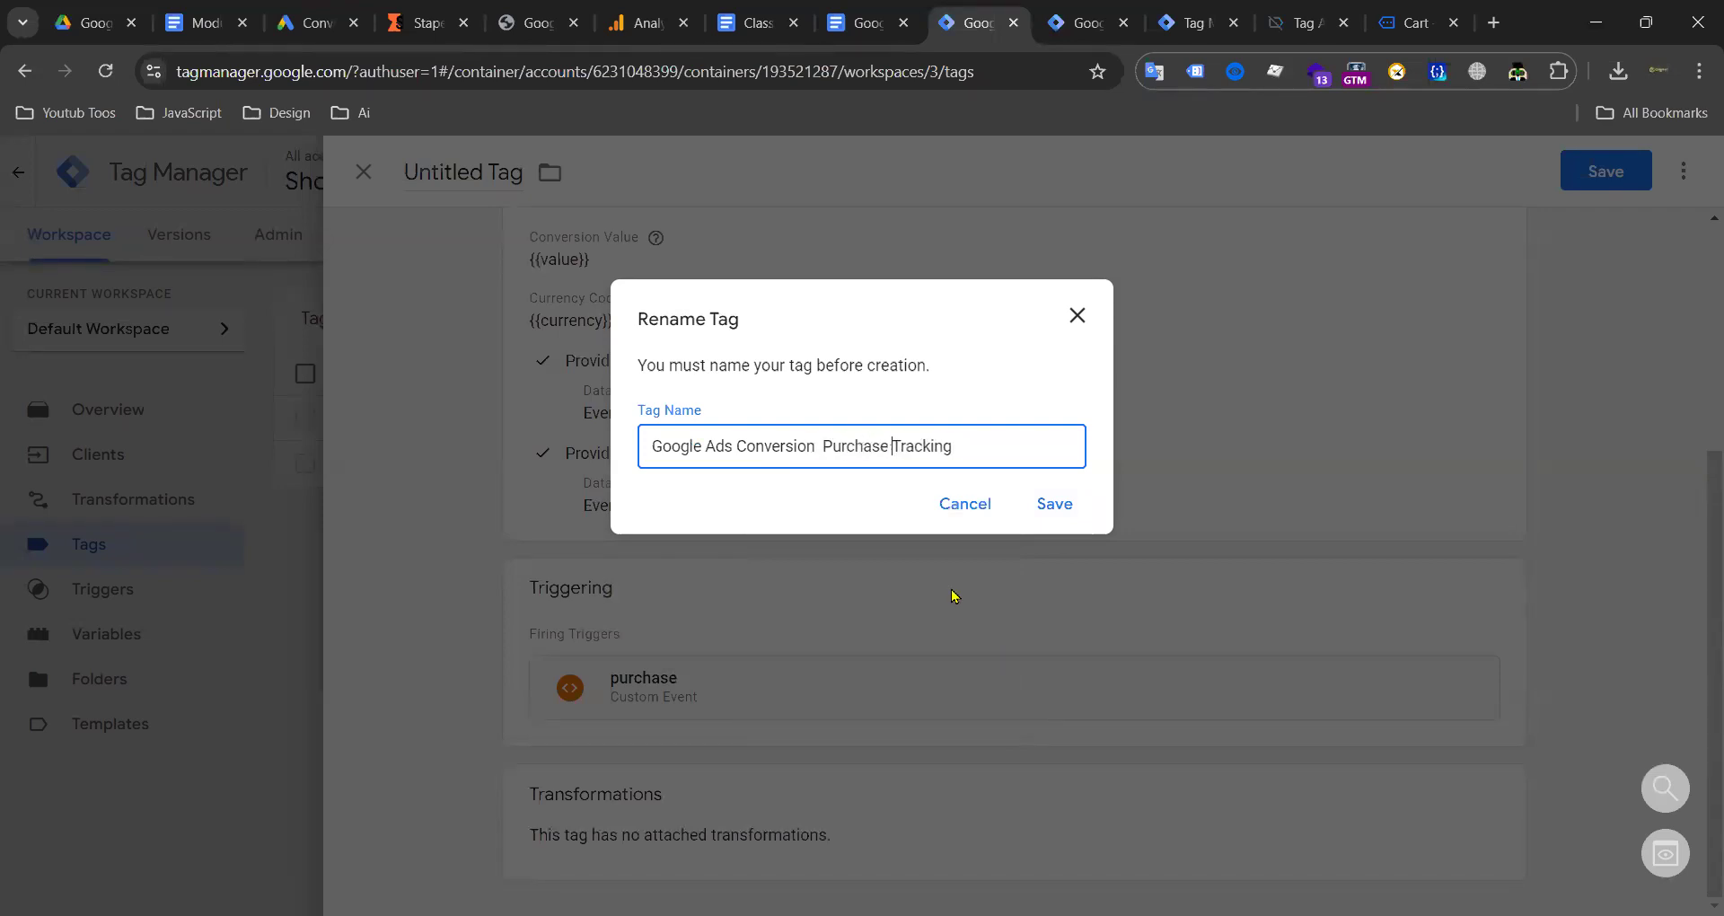
Step: Save the tag as Google Ads Conversion Purchase Tracking and begin another new tag
left_click(1054, 504)
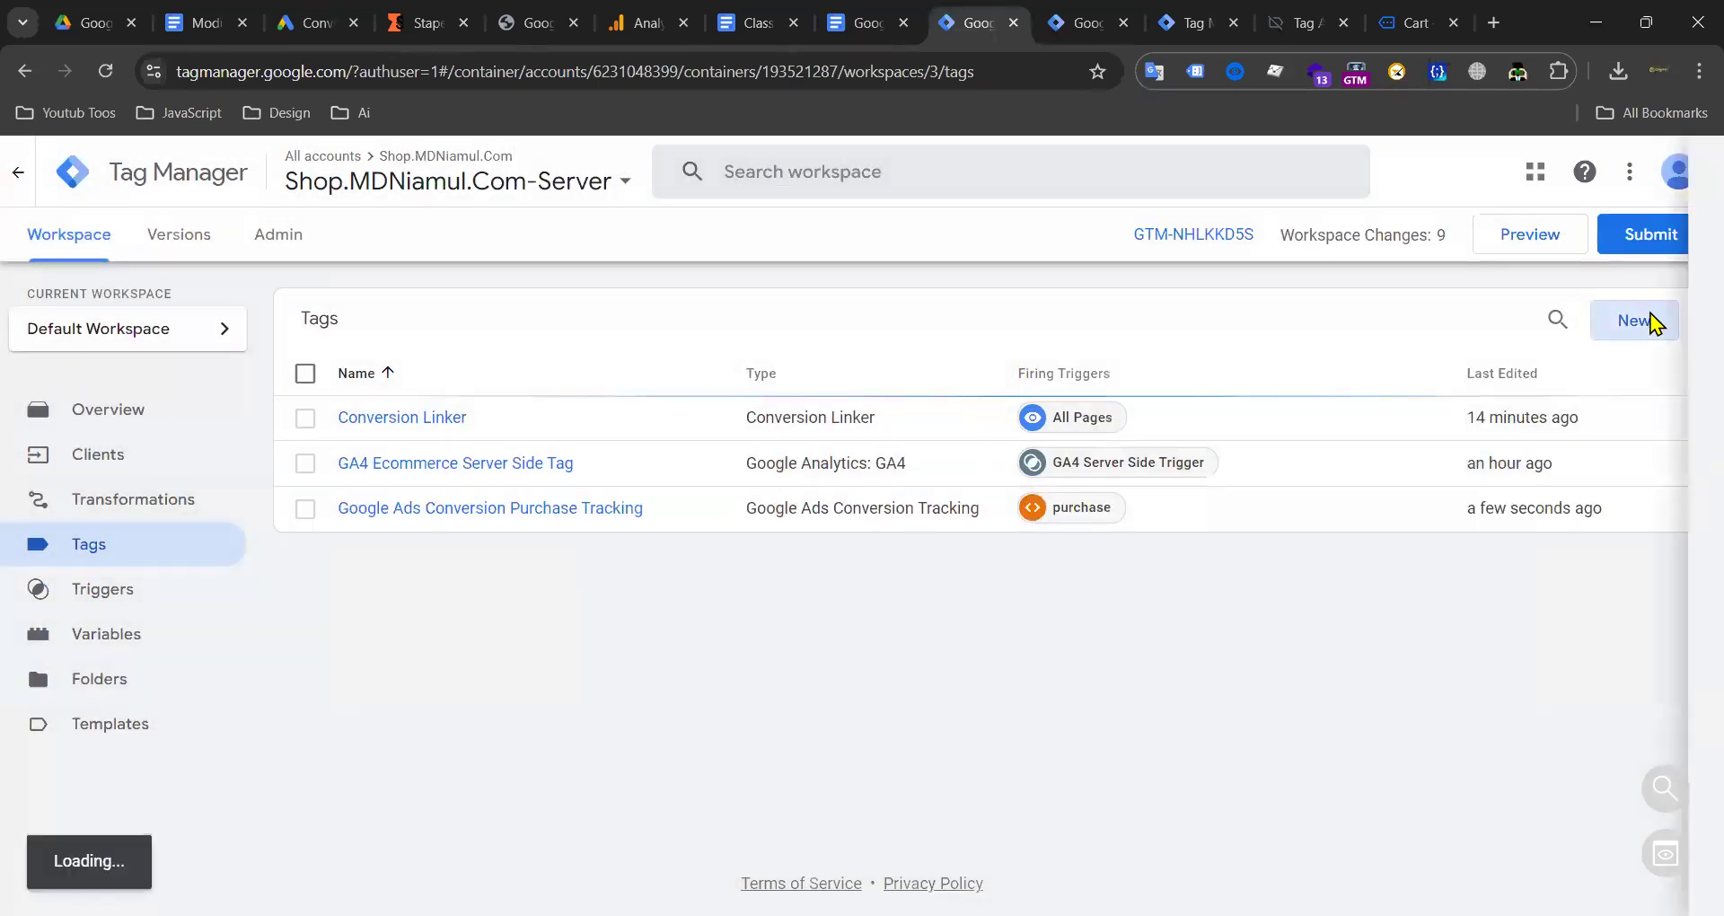
left_click(1651, 324)
Step: Make the new tag Google Ads Conversion Tracking with Conversion ID {{G Ads and Remarkting ID}}
left_click(1204, 350)
left_click(1208, 378)
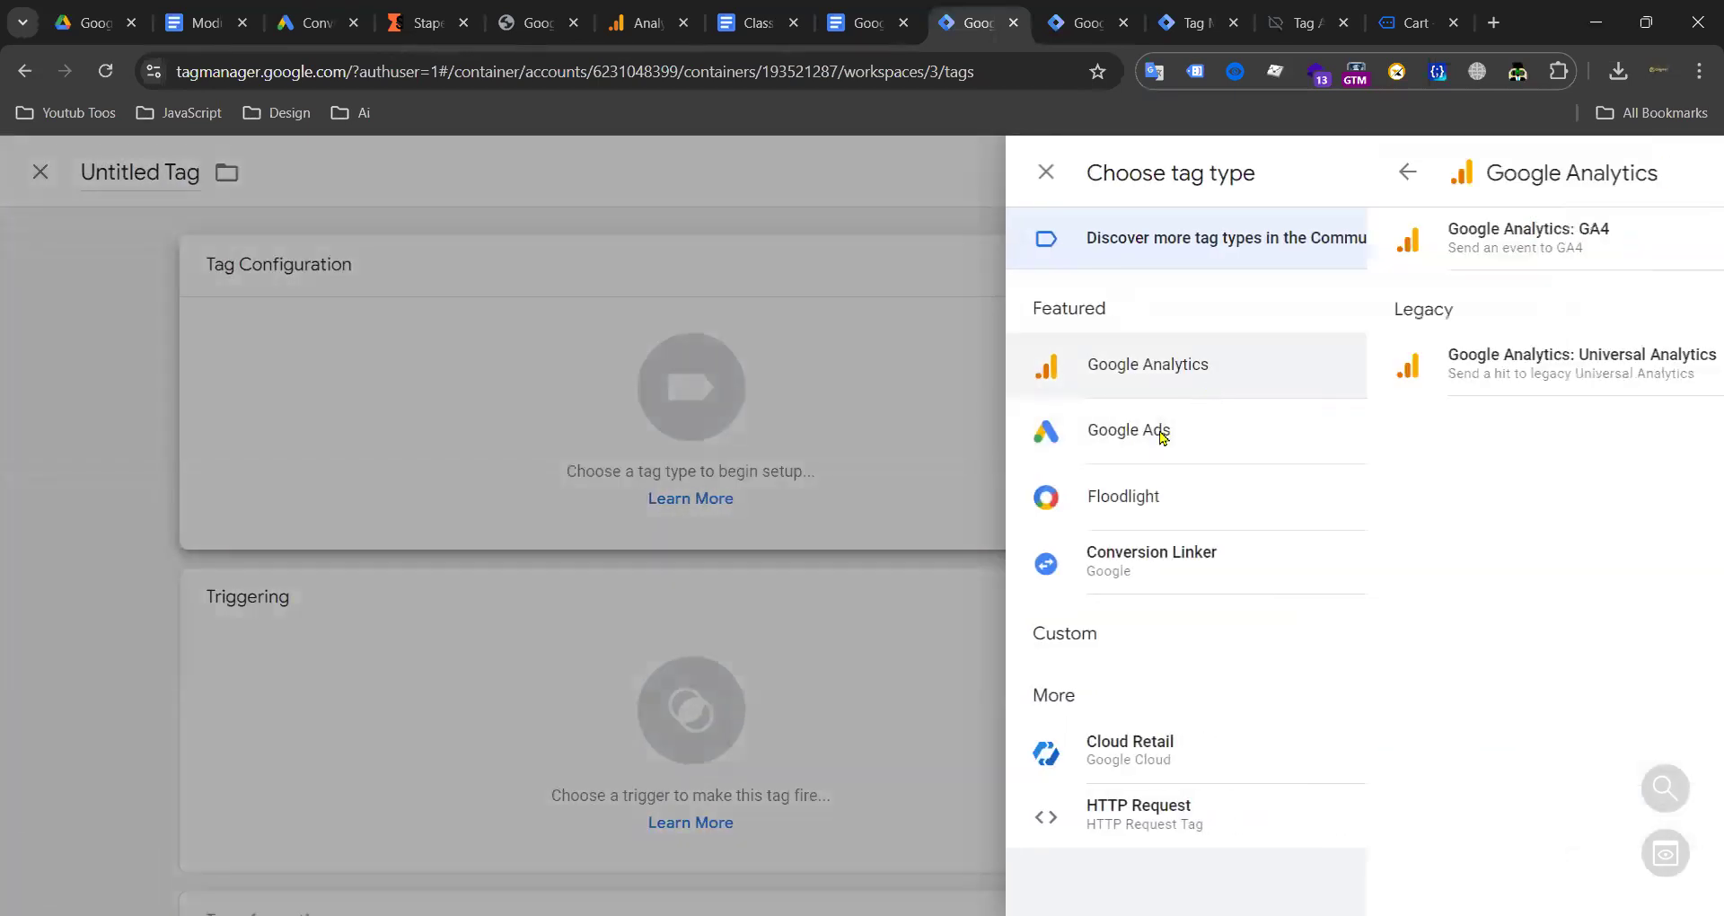
left_click(1147, 370)
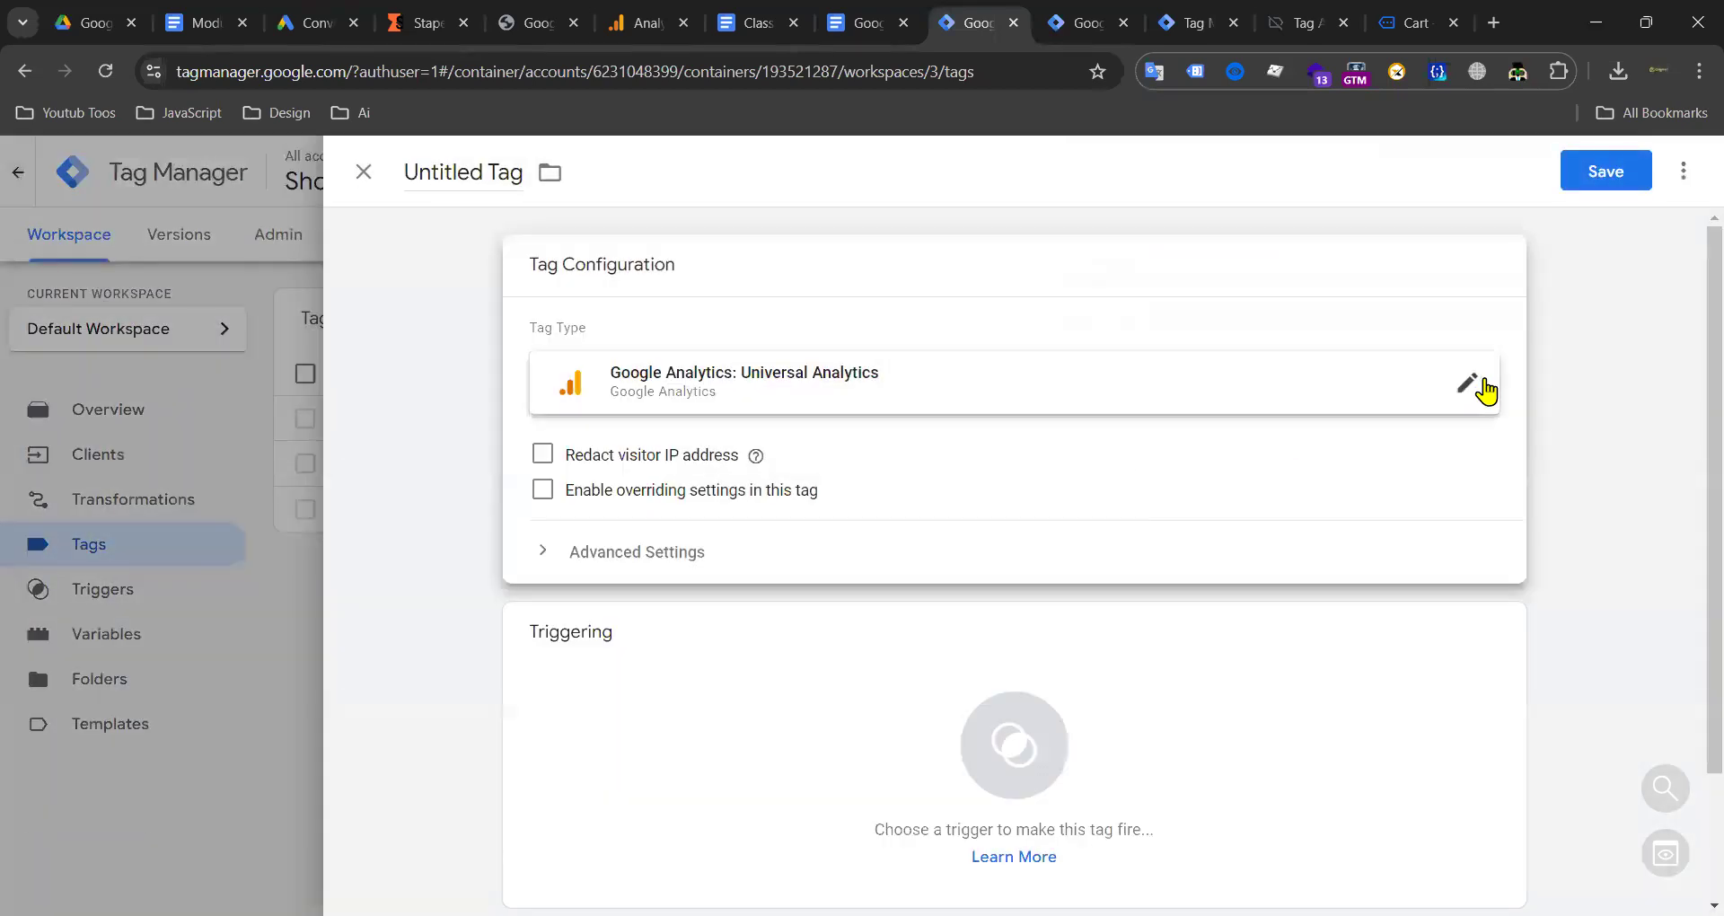
left_click(1484, 386)
left_click(1174, 438)
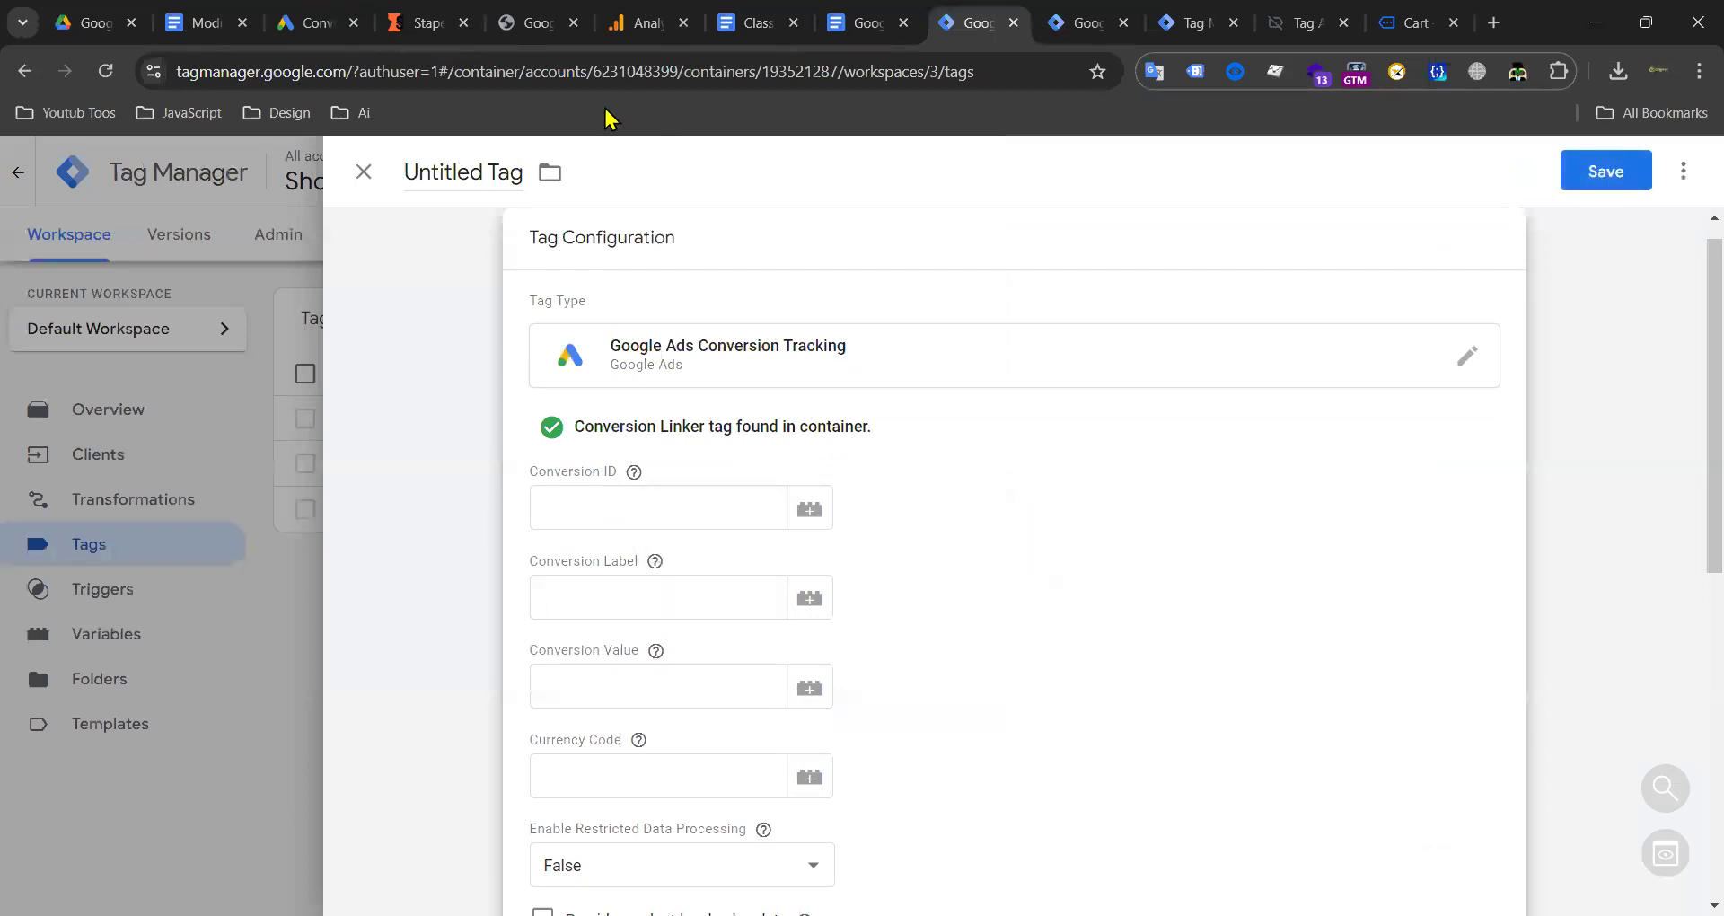
left_click(808, 525)
left_click(593, 544)
Step: Copy the Add to Cart conversion label from the class notes into Conversion Label
left_click(750, 22)
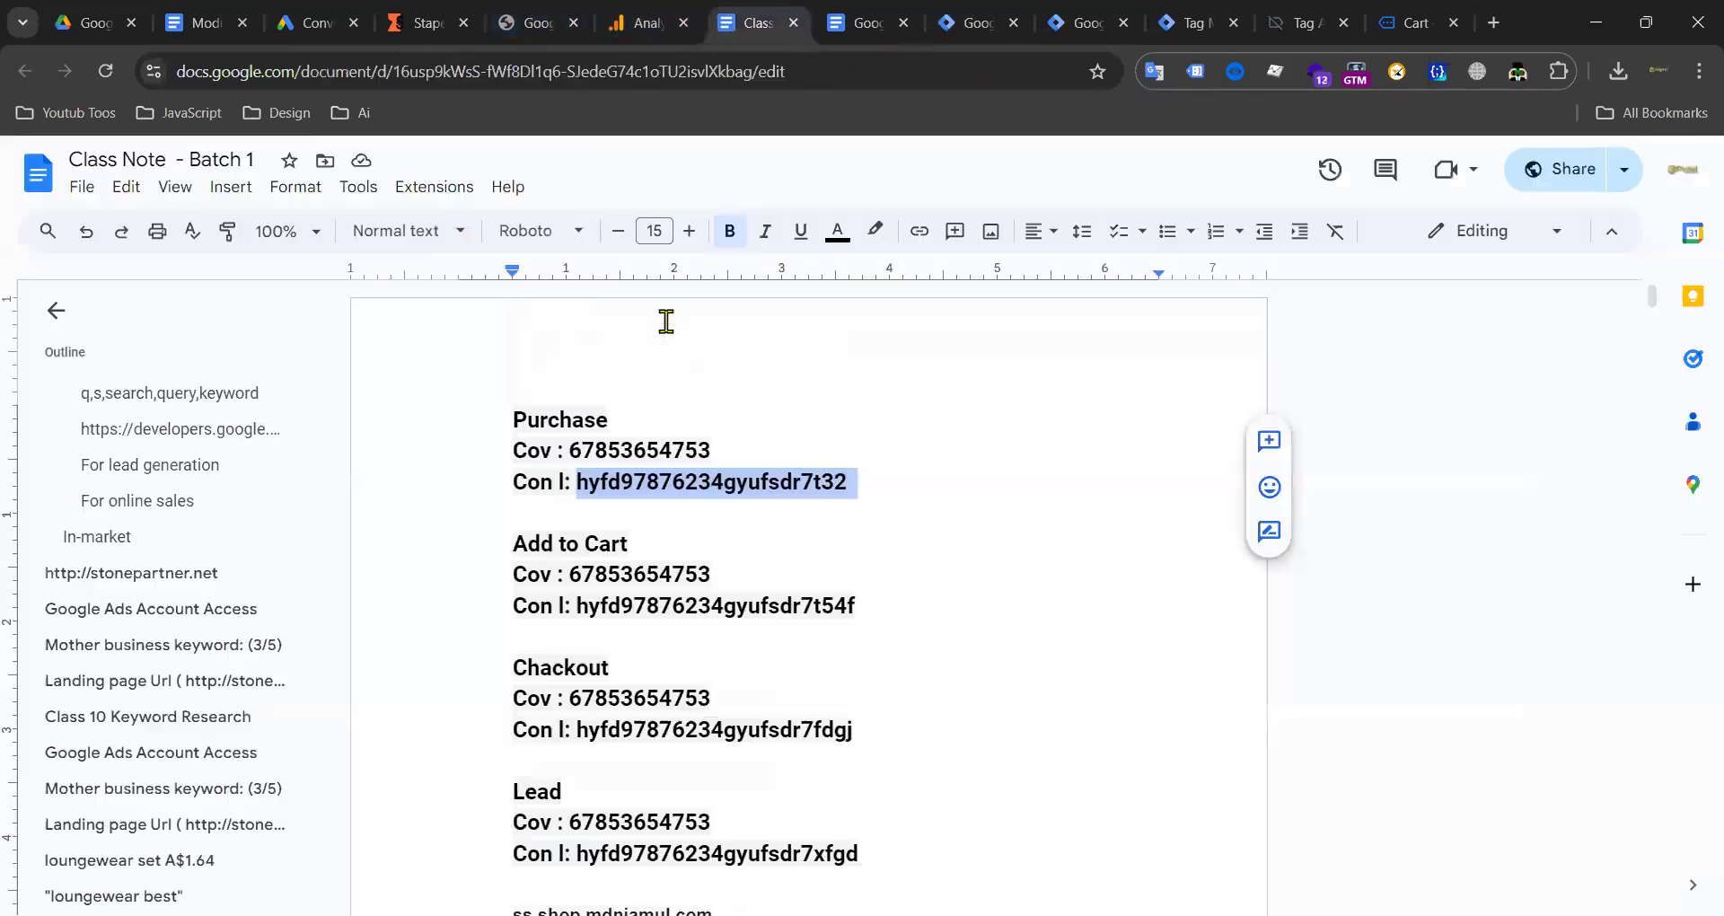
left_click_drag(579, 605, 890, 627)
key("ctrl+c")
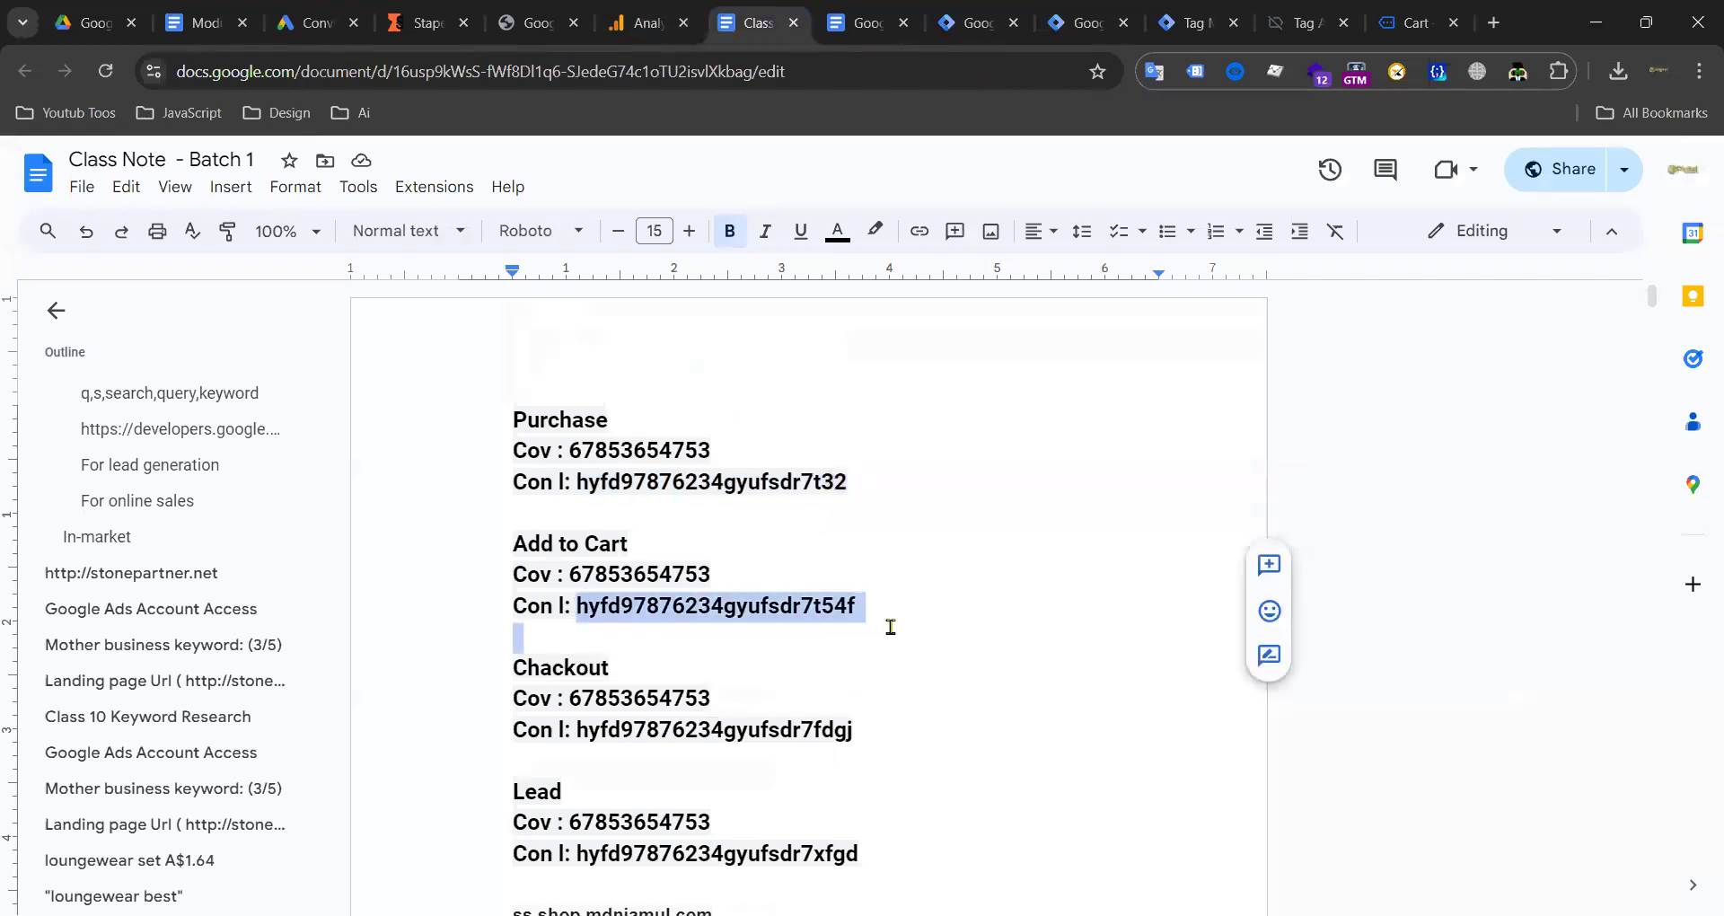
left_click(861, 22)
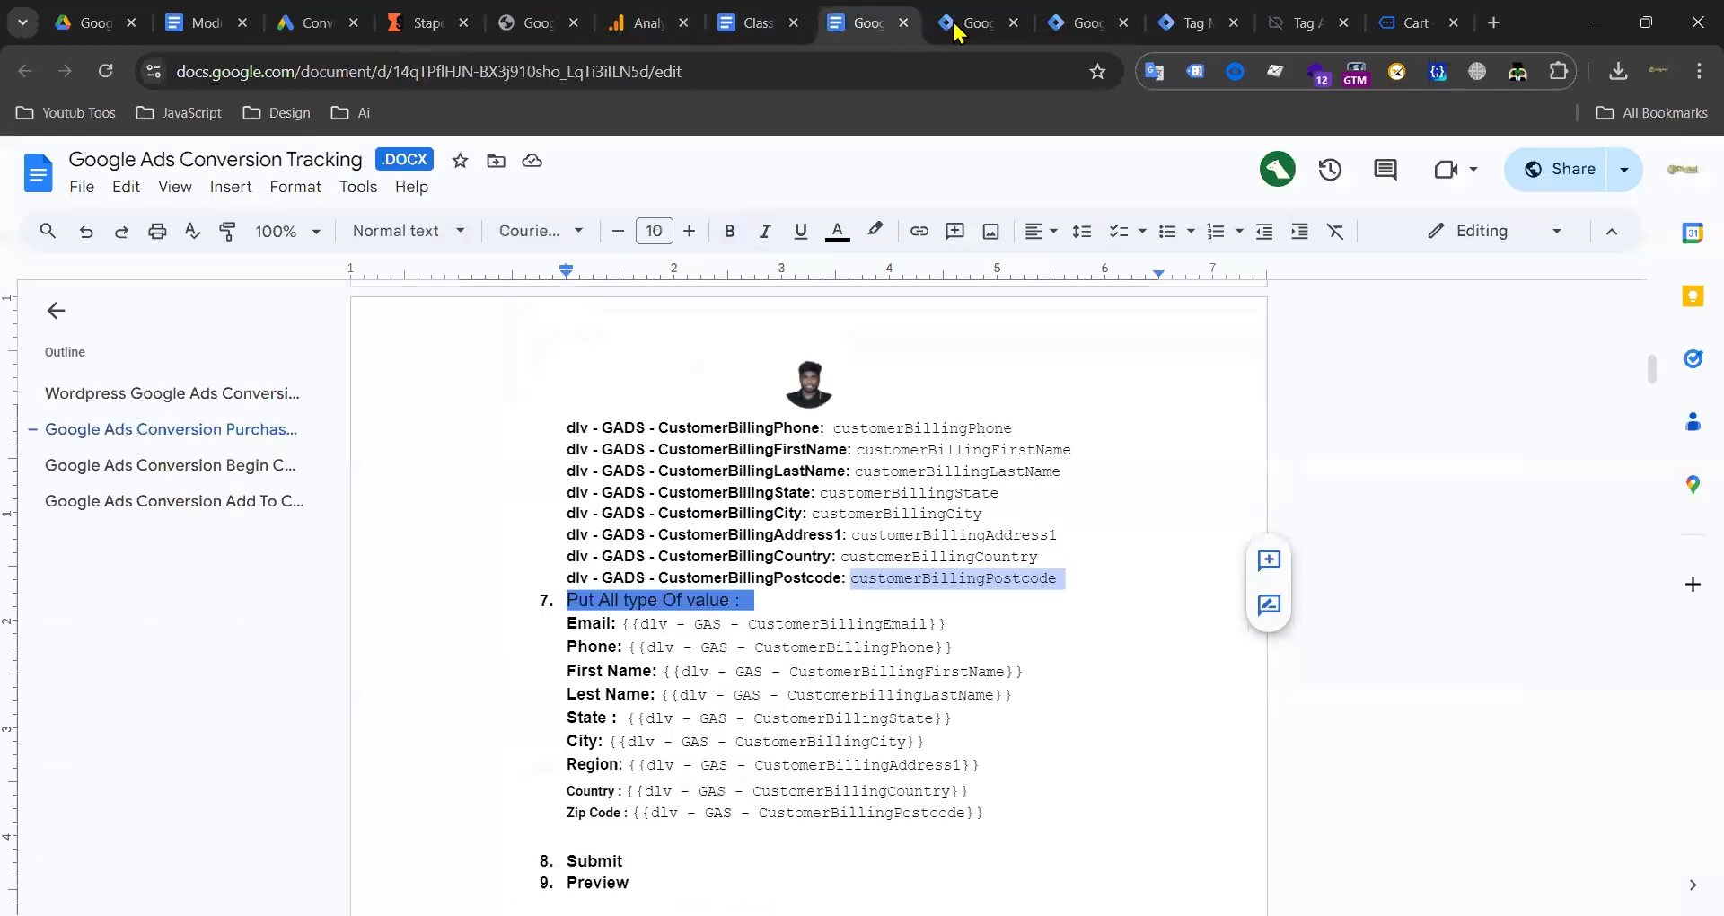
left_click(969, 23)
left_click(566, 594)
key("ctrl+v")
Step: Set Conversion Value to {{value}} and Currency Code to the currency variable
left_click(588, 684)
type("{{va")
left_click(582, 739)
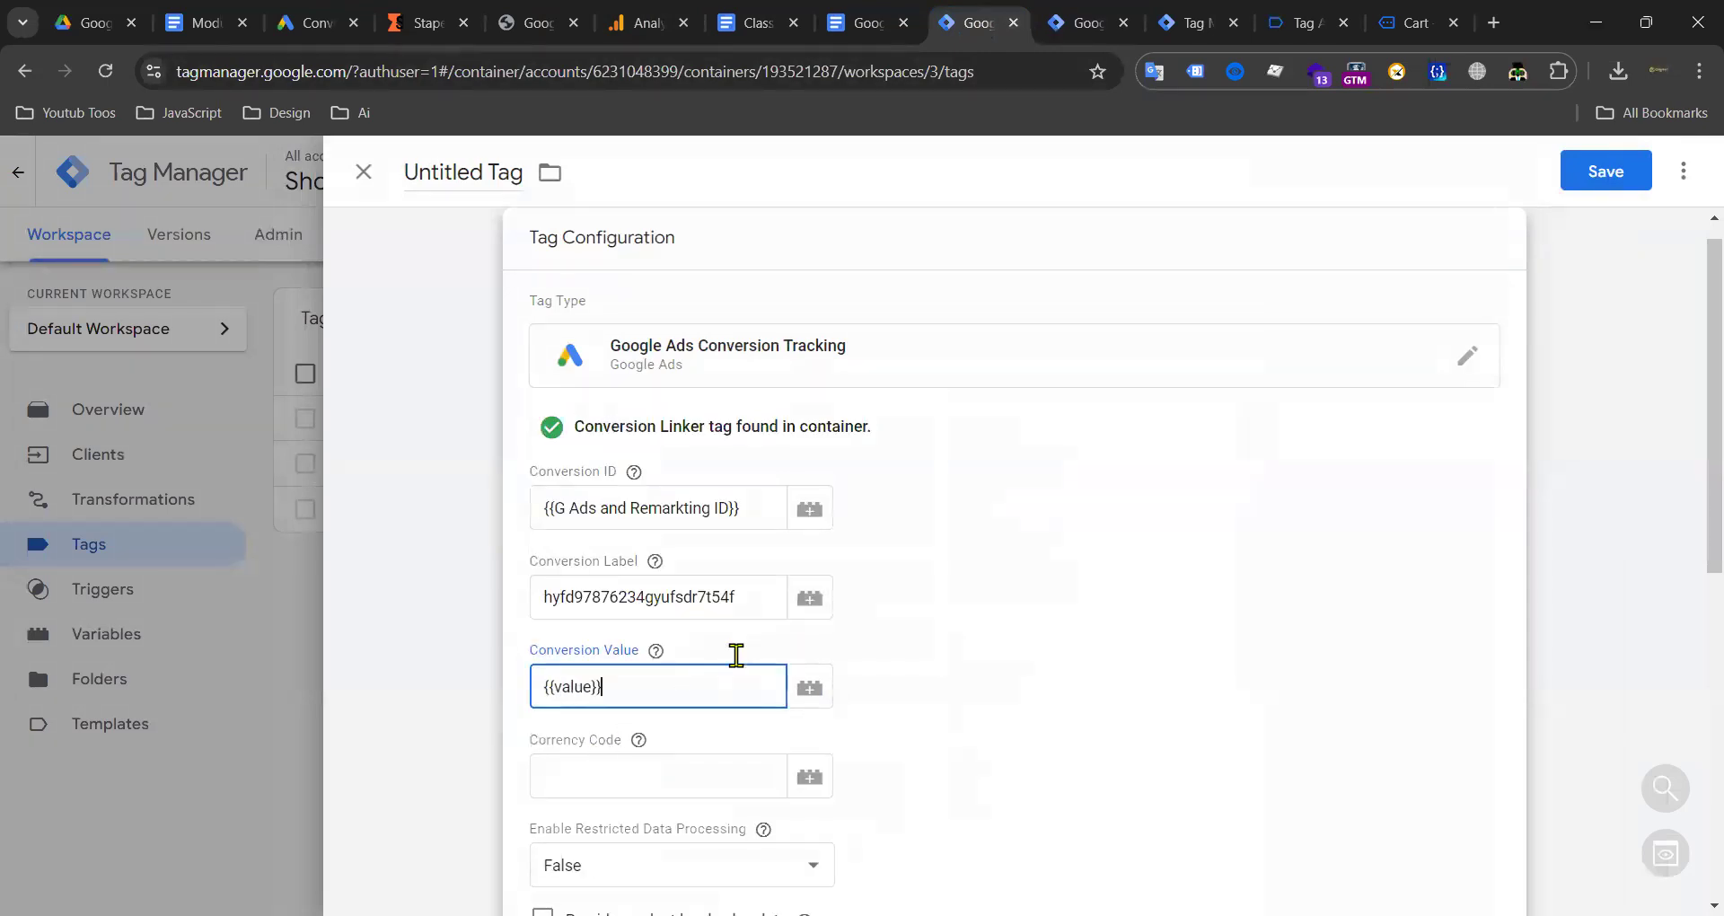
scroll(629, 646, "down", 2)
left_click(578, 620)
left_click(810, 616)
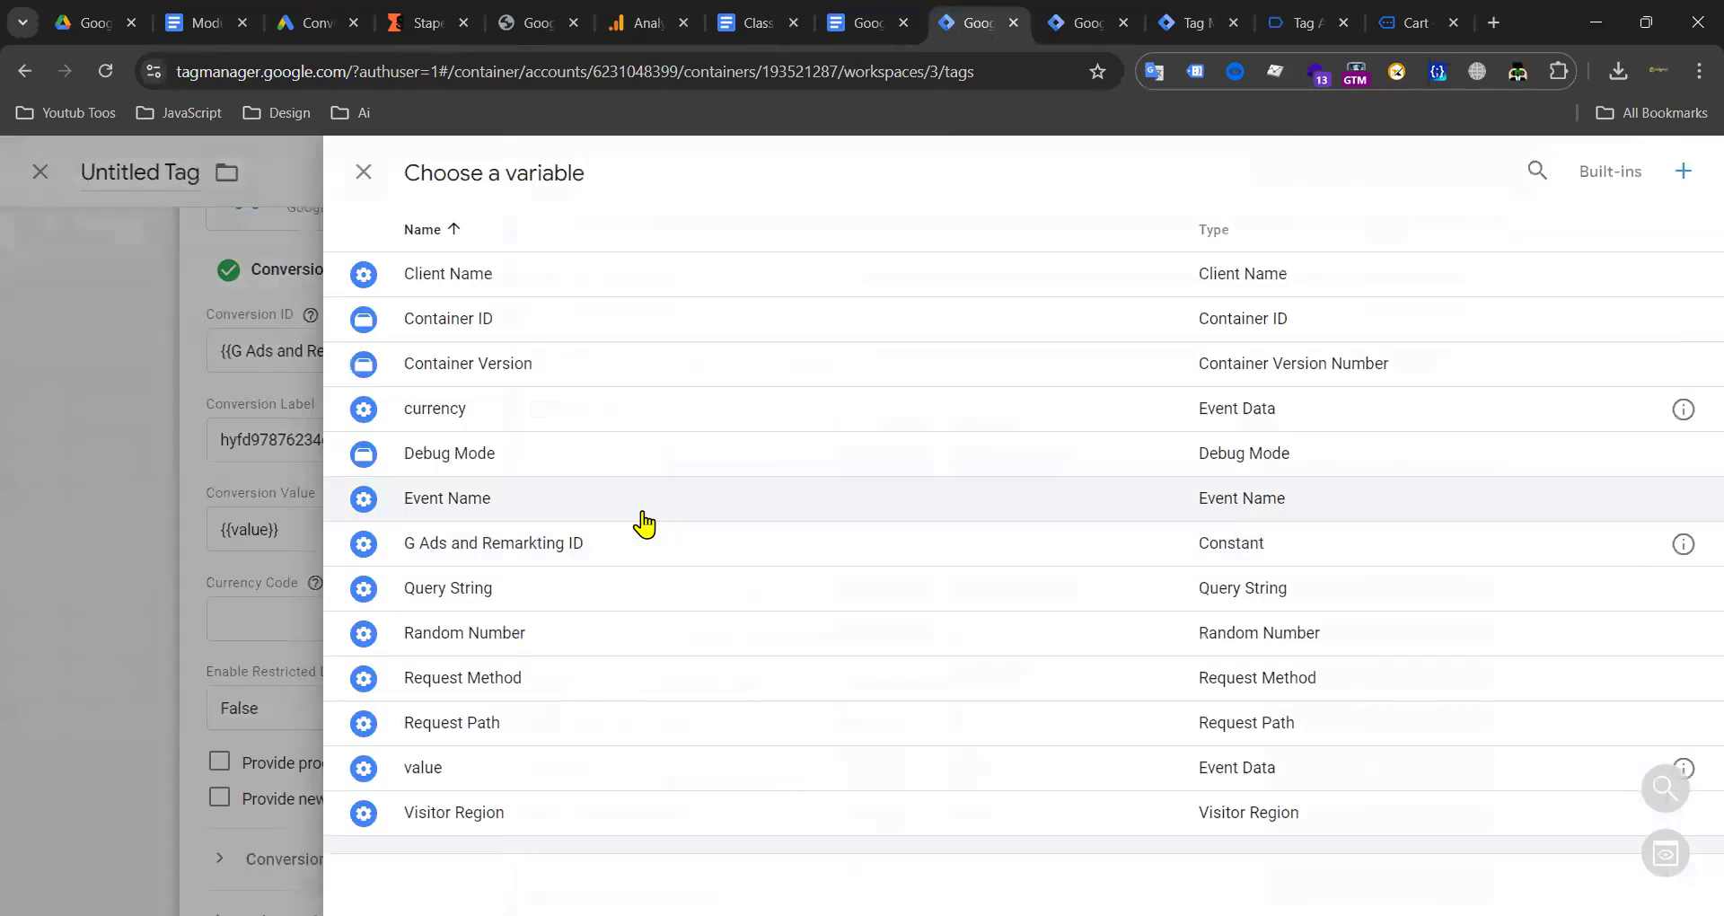
left_click(504, 430)
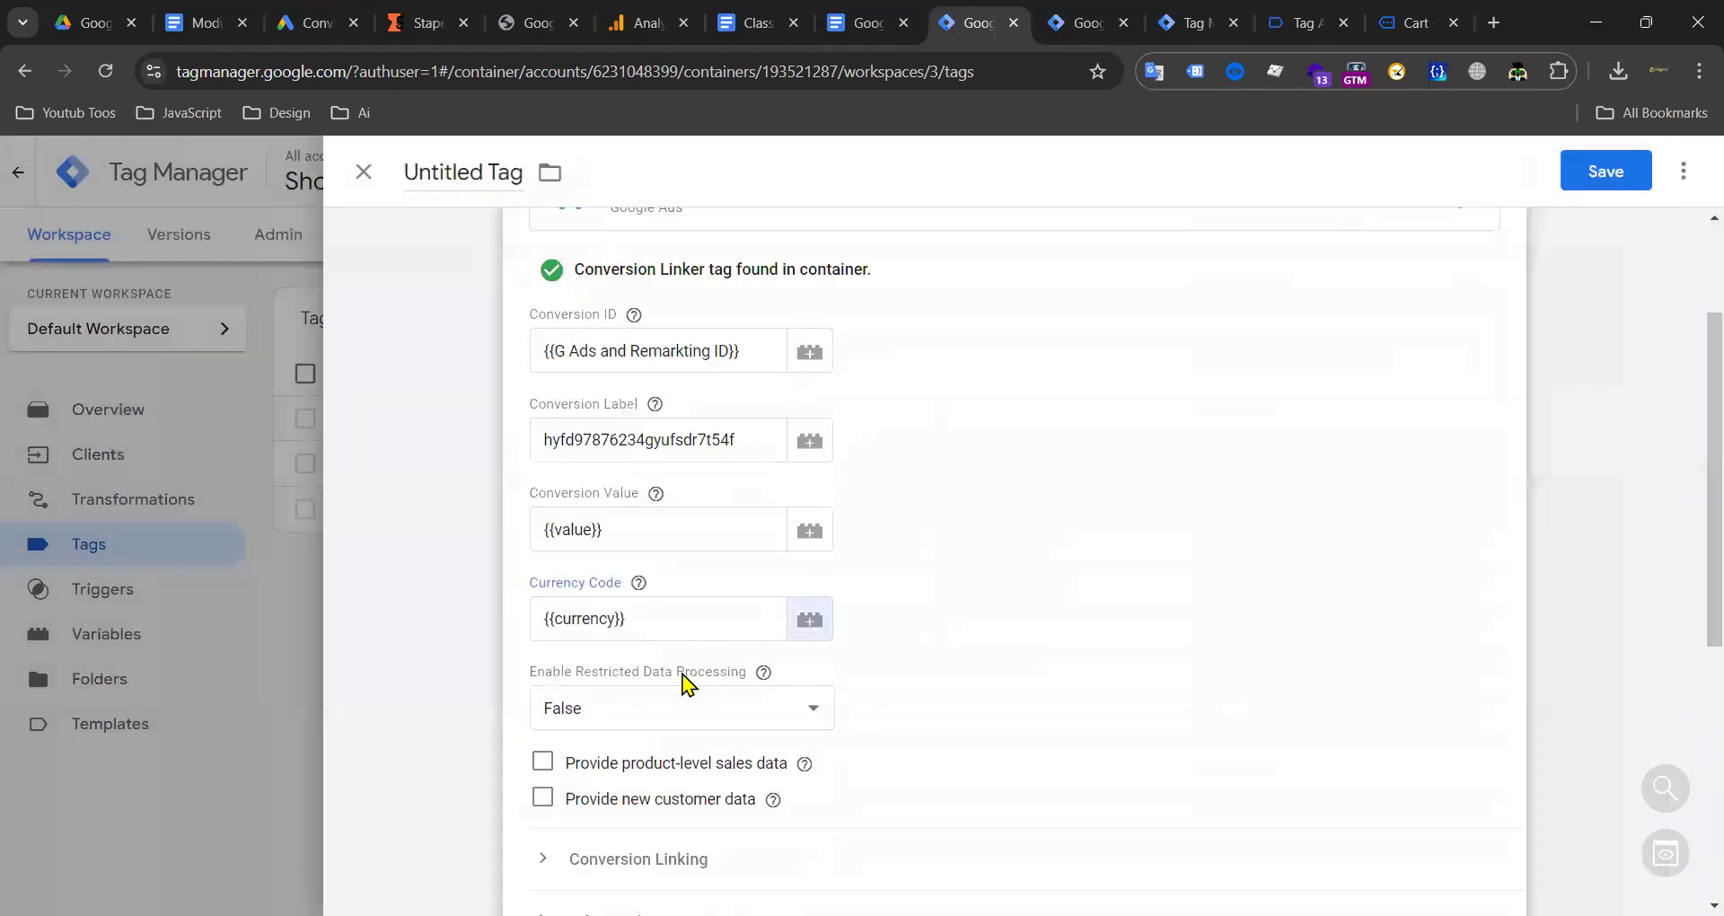
Step: Enable sending product-level sales data and new customer data
scroll(682, 673, "down", 3)
left_click(542, 463)
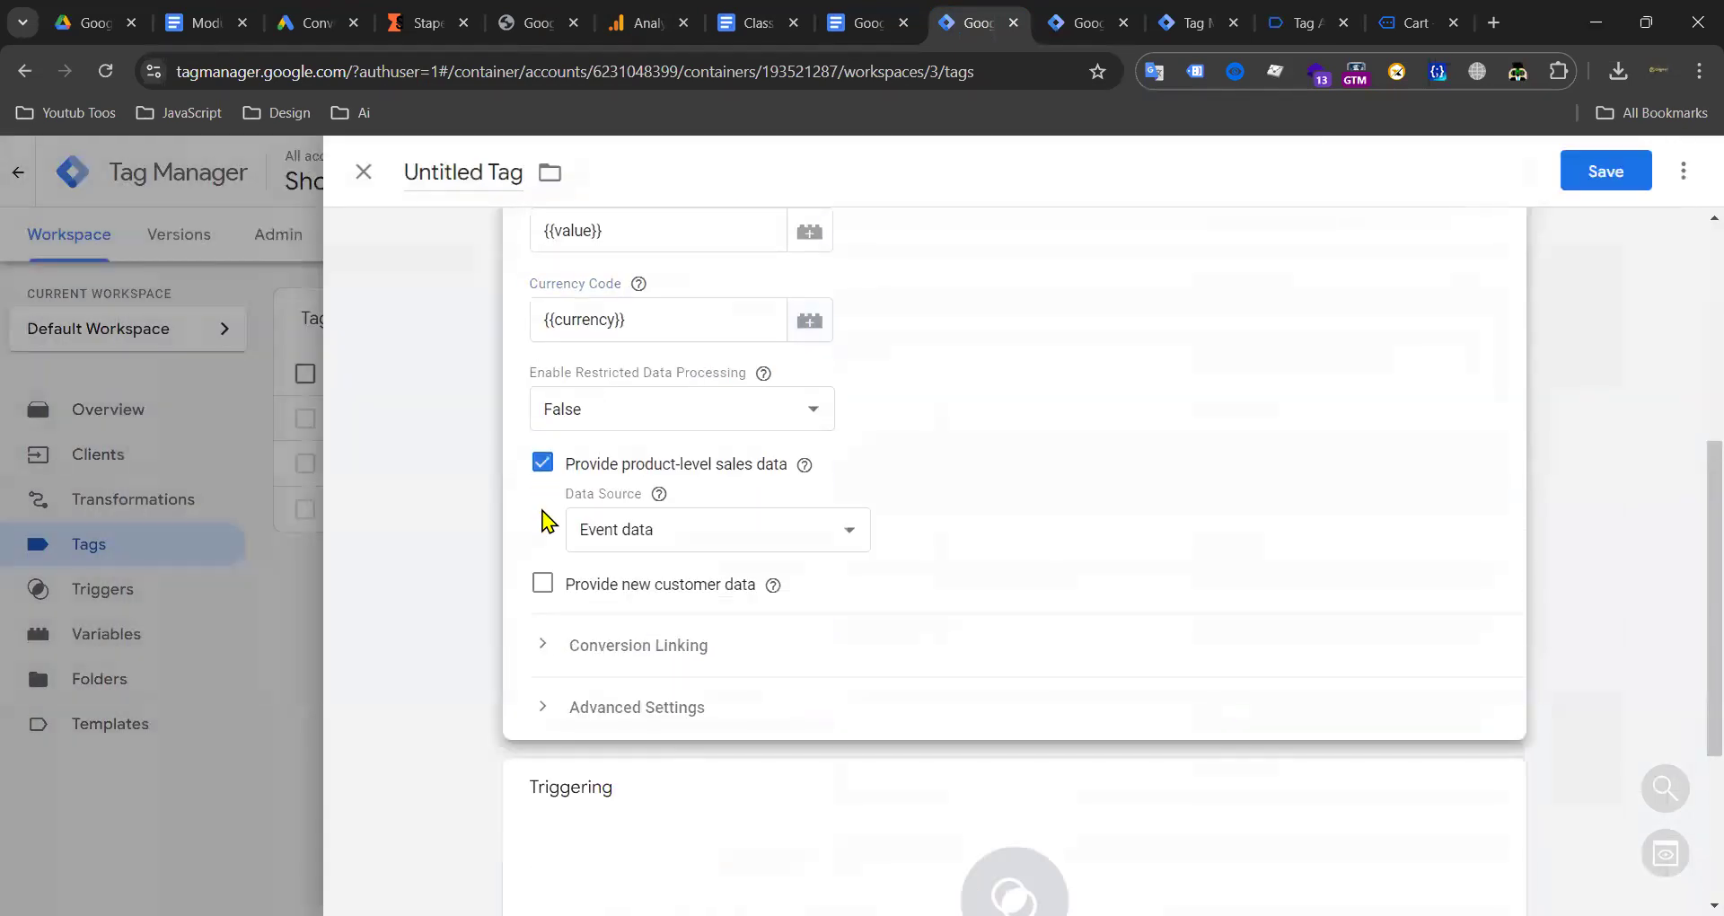
left_click(544, 584)
scroll(1062, 500, "down", 3)
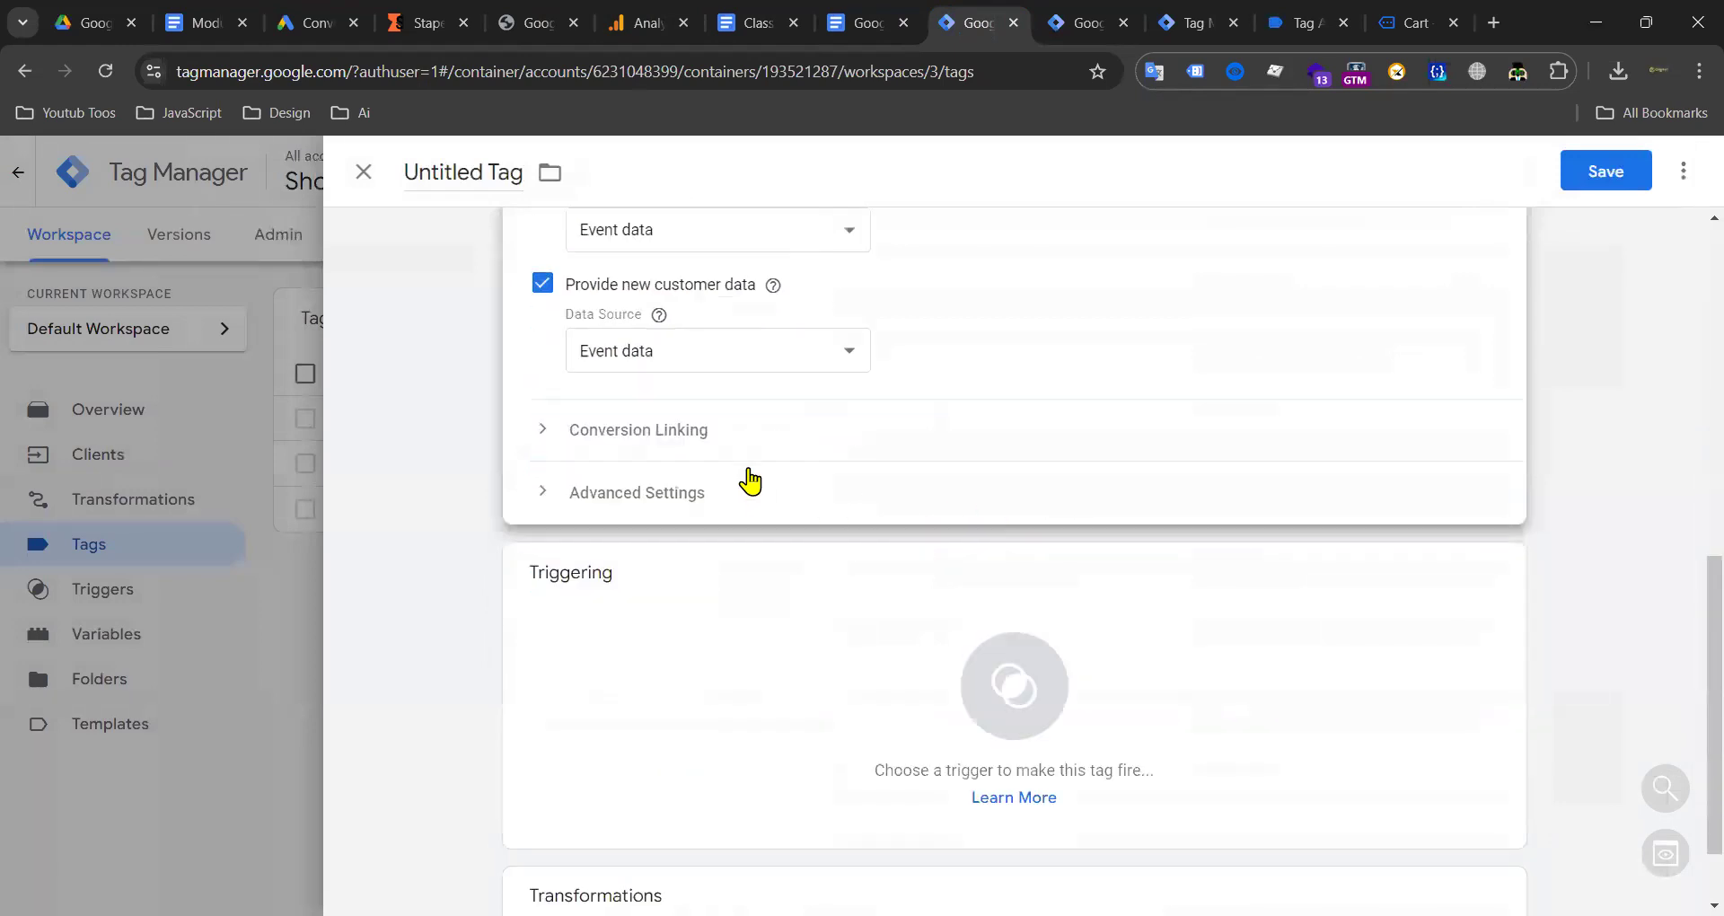
scroll(749, 472, "up", 3)
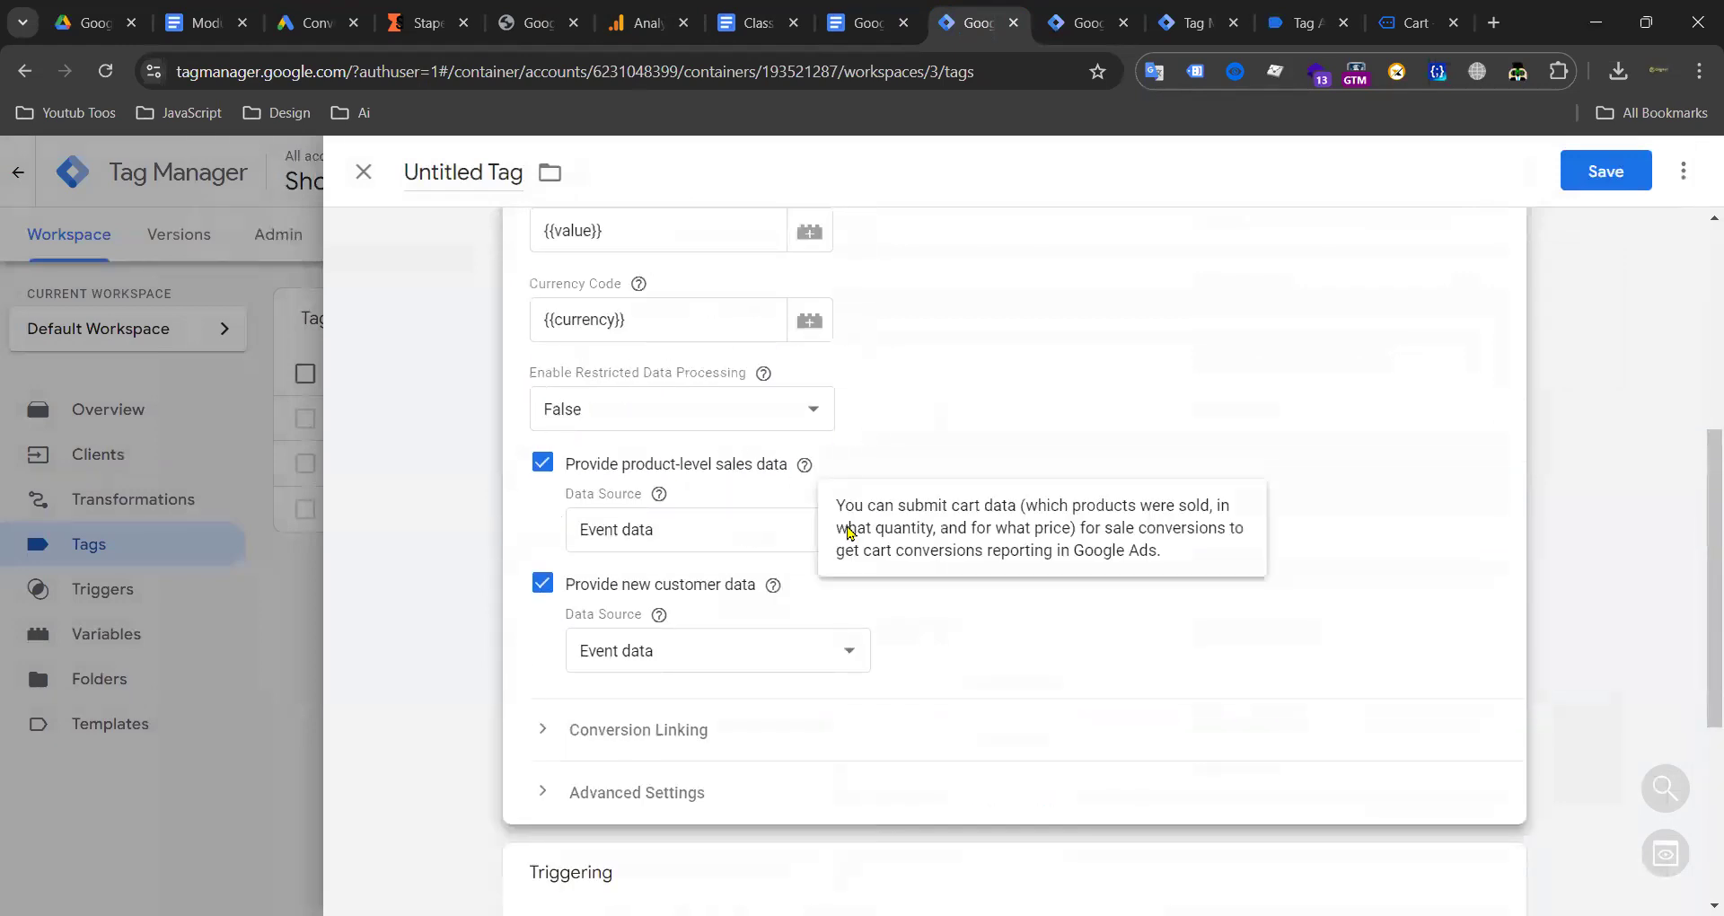
scroll(934, 539, "down", 3)
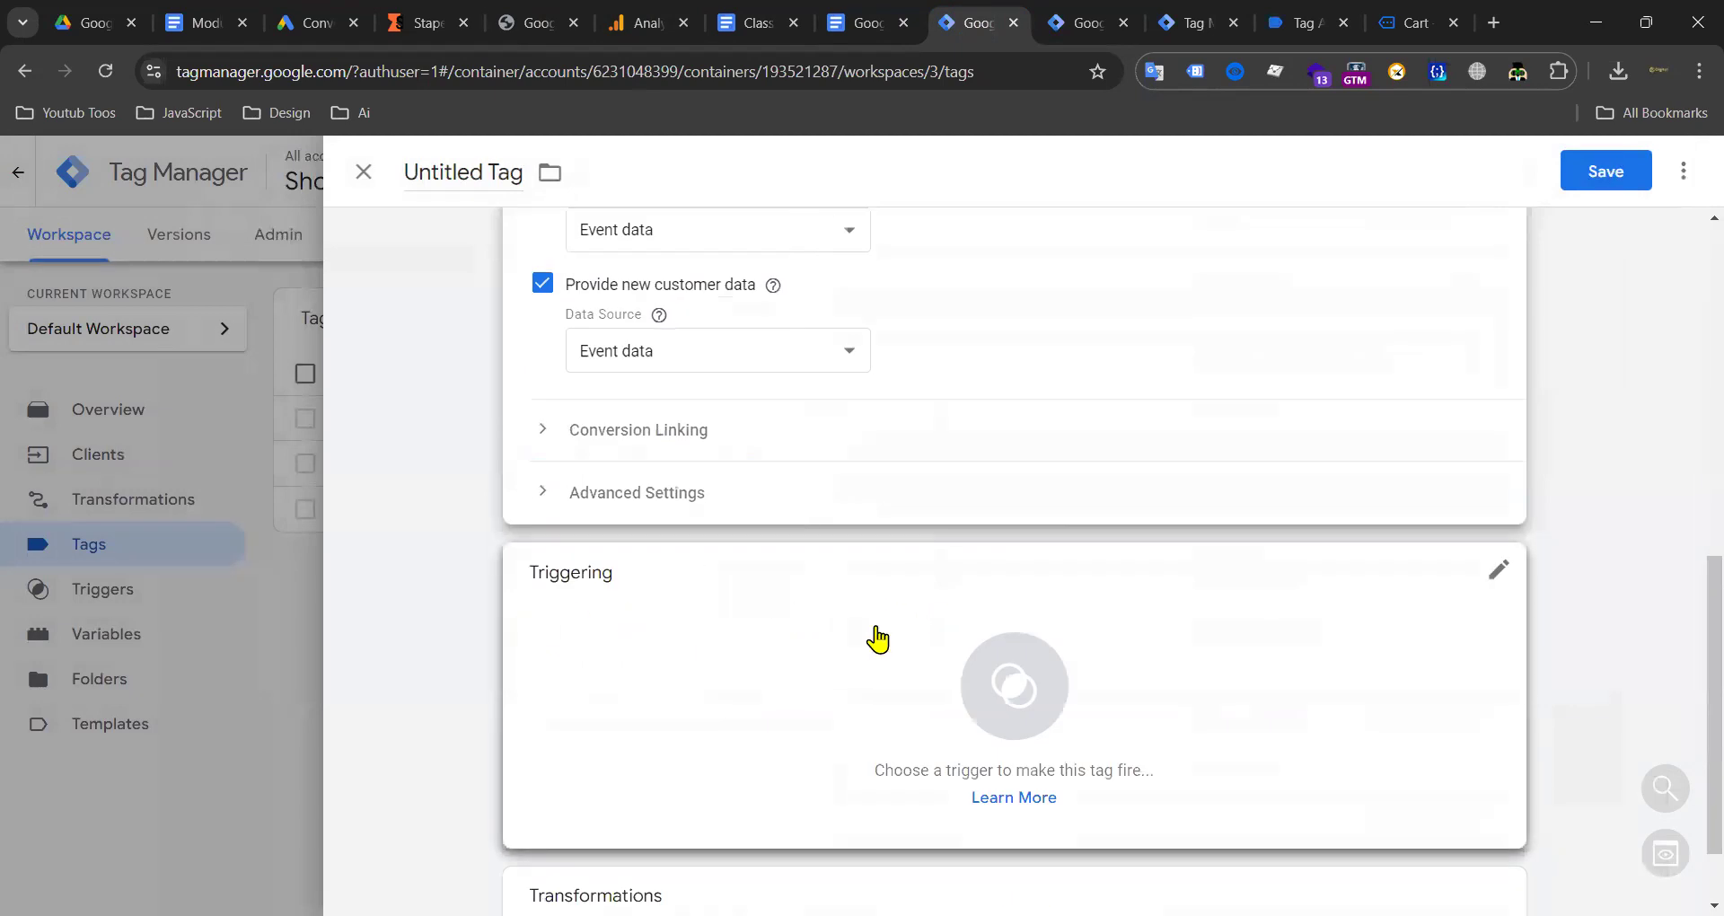
Step: Fire the tag on add_to_cart and save it as Google Ads Conversion Add to Cart Tracking
left_click(878, 639)
left_click(510, 280)
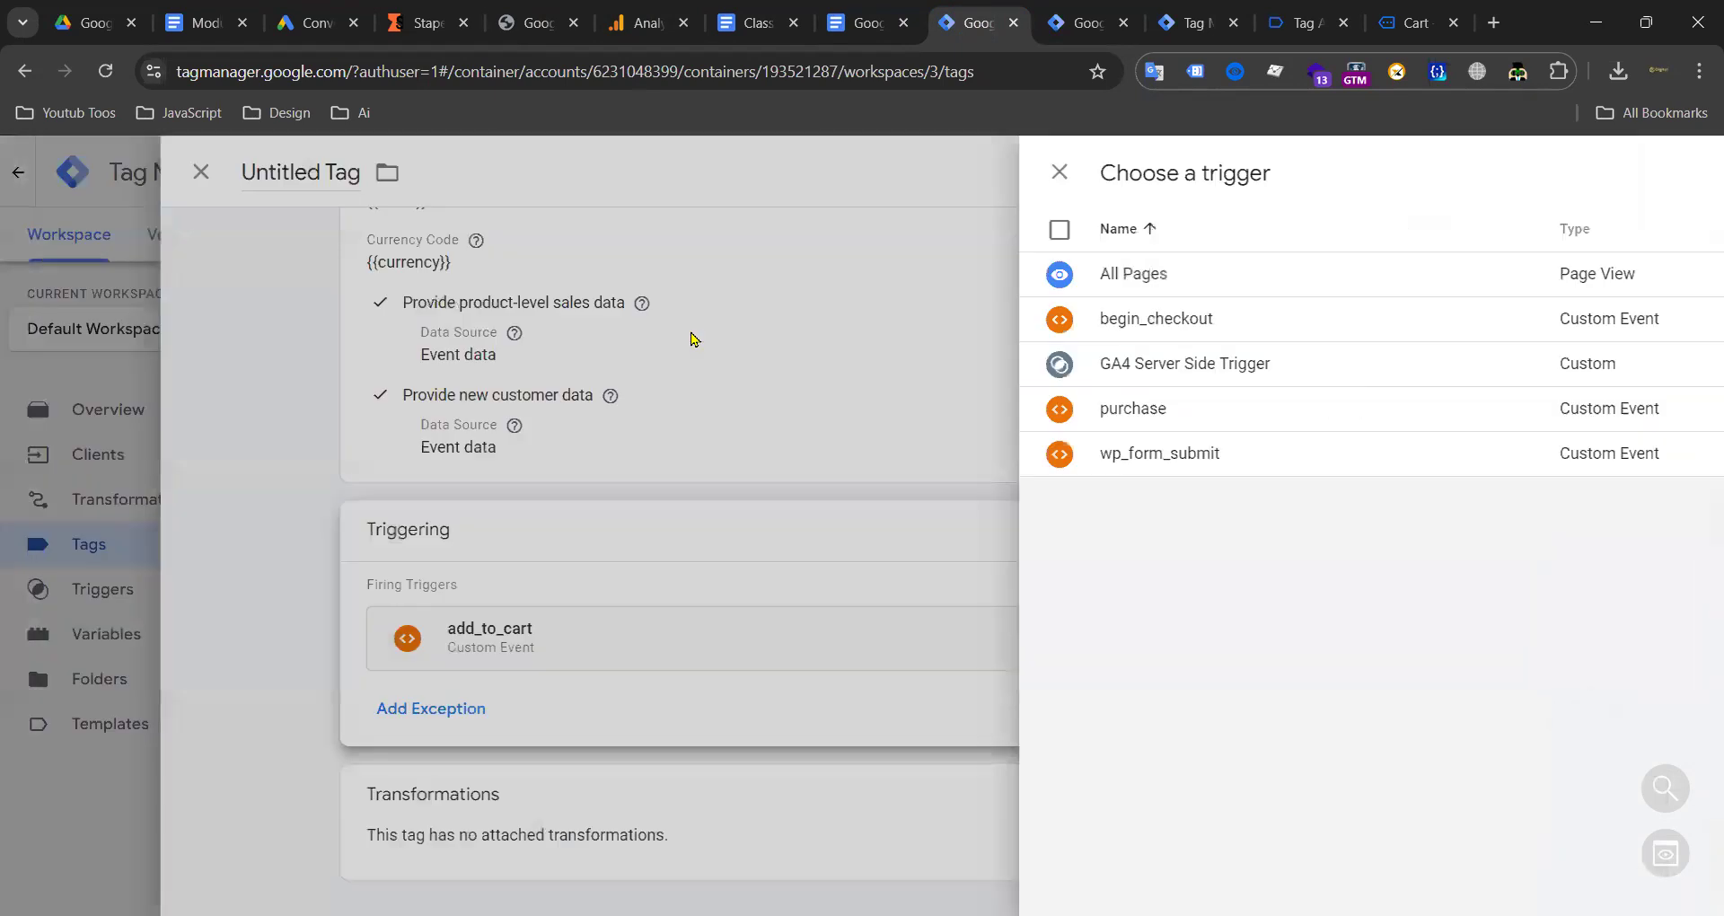
left_click(1606, 171)
left_click(820, 447)
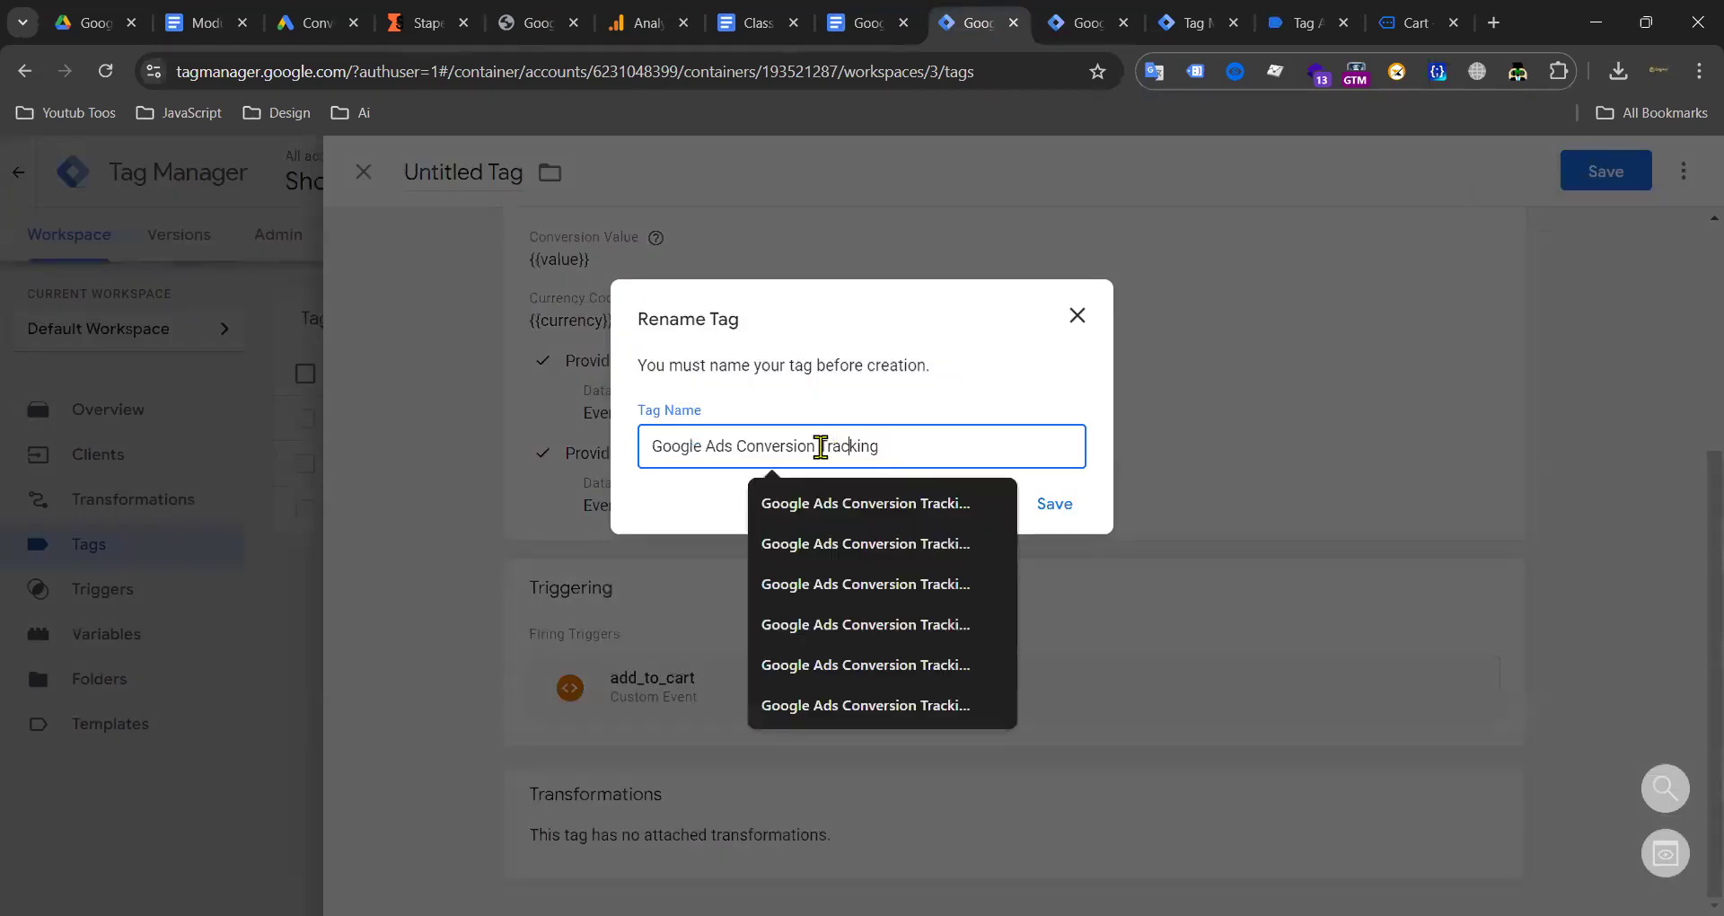
type("Add to Cart")
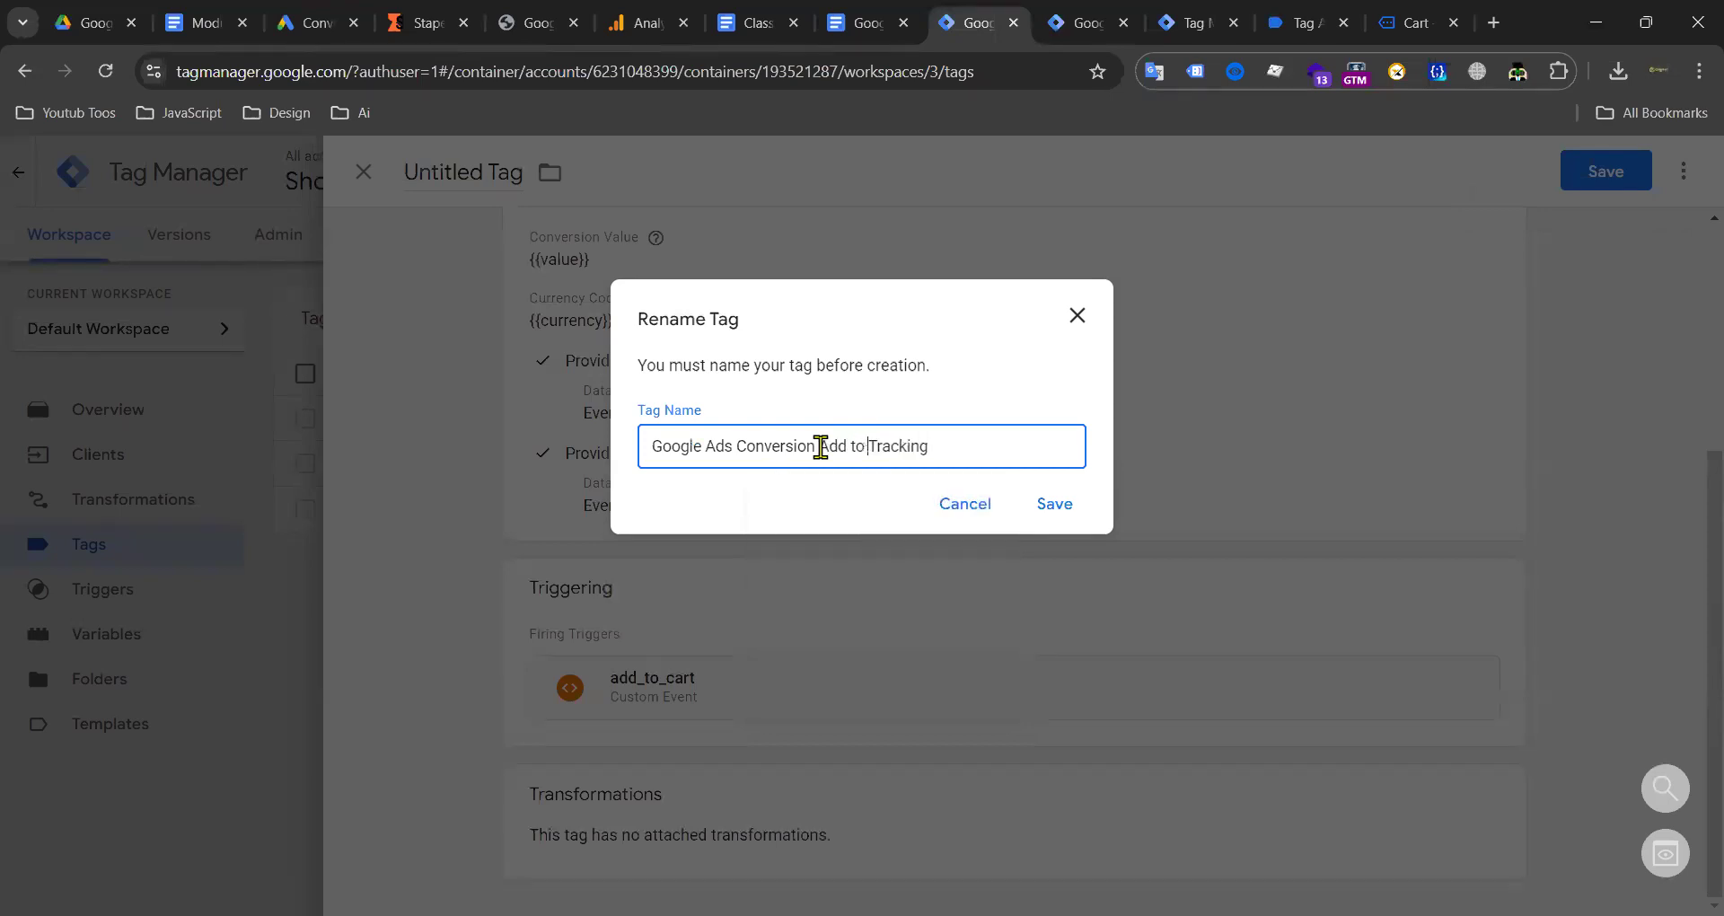
left_click(1043, 503)
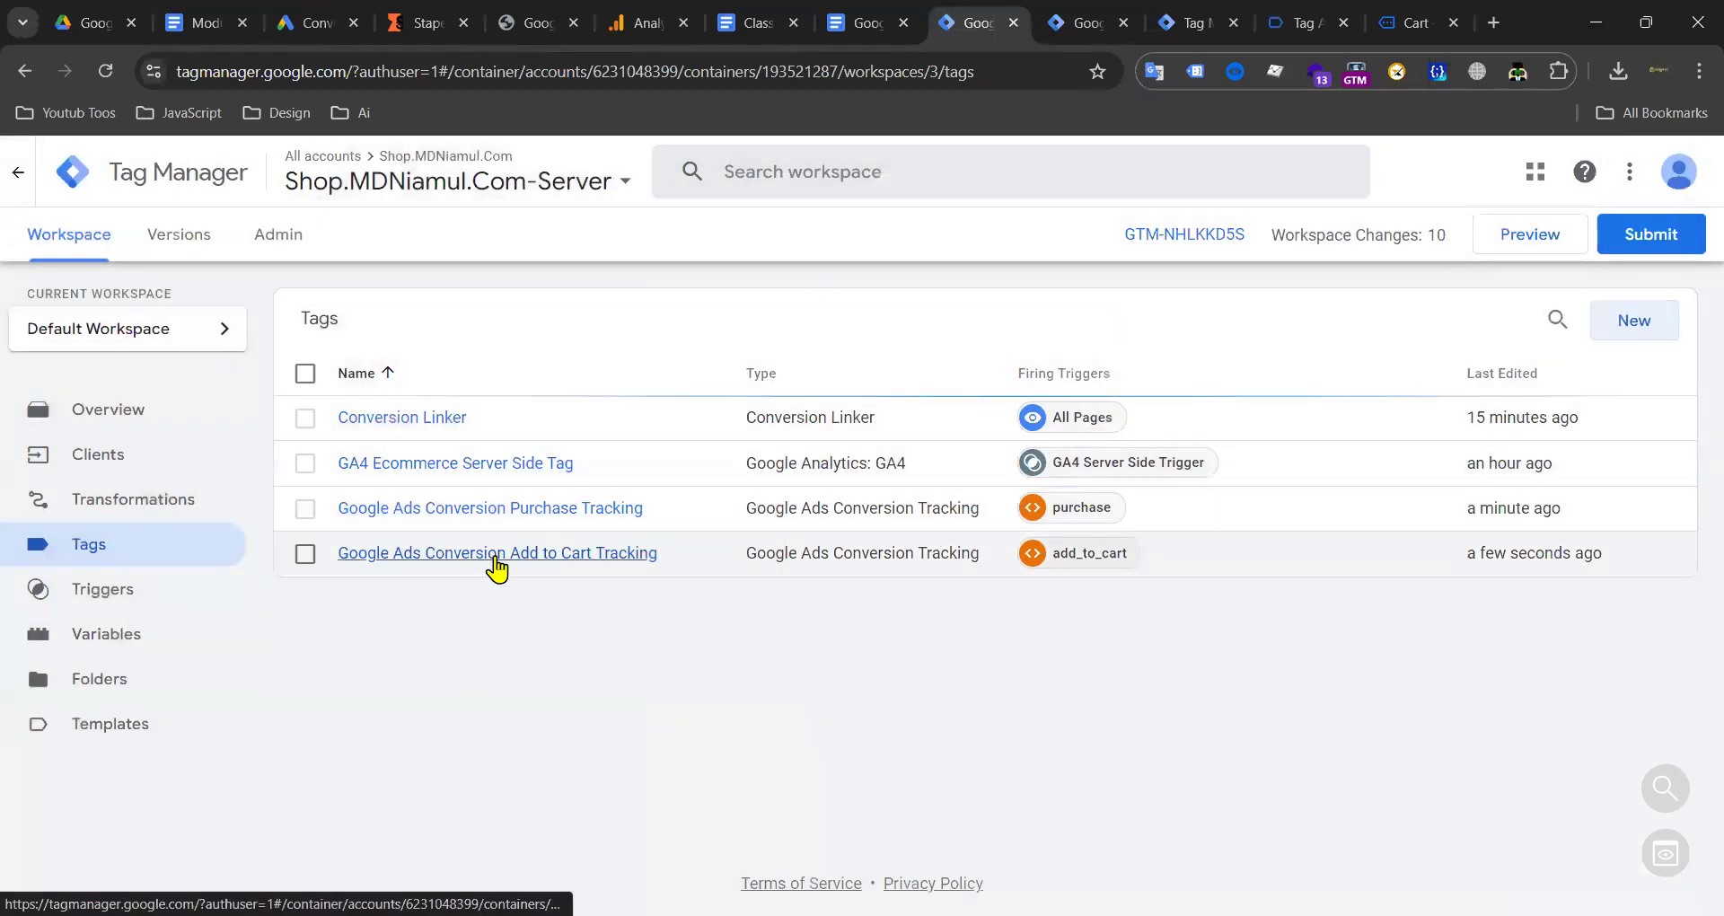
left_click(497, 553)
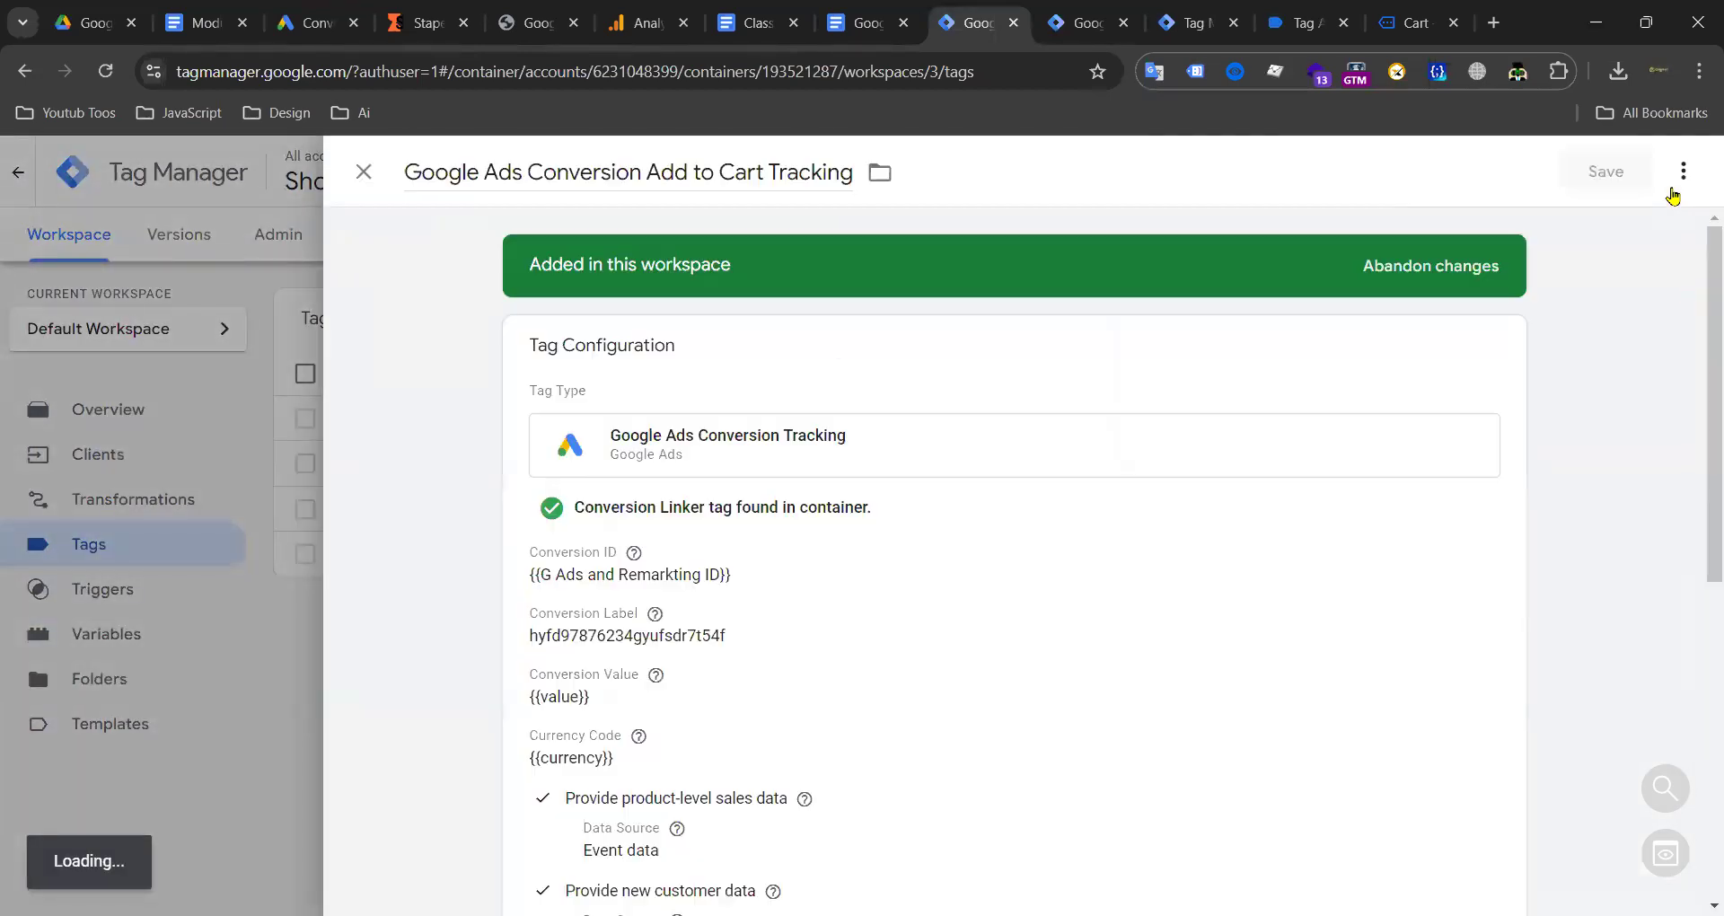
Step: Duplicate the Add to Cart tag, drop the 'Copy of' prefix, and switch its trigger to begin_checkout
left_click(1685, 179)
left_click(1688, 225)
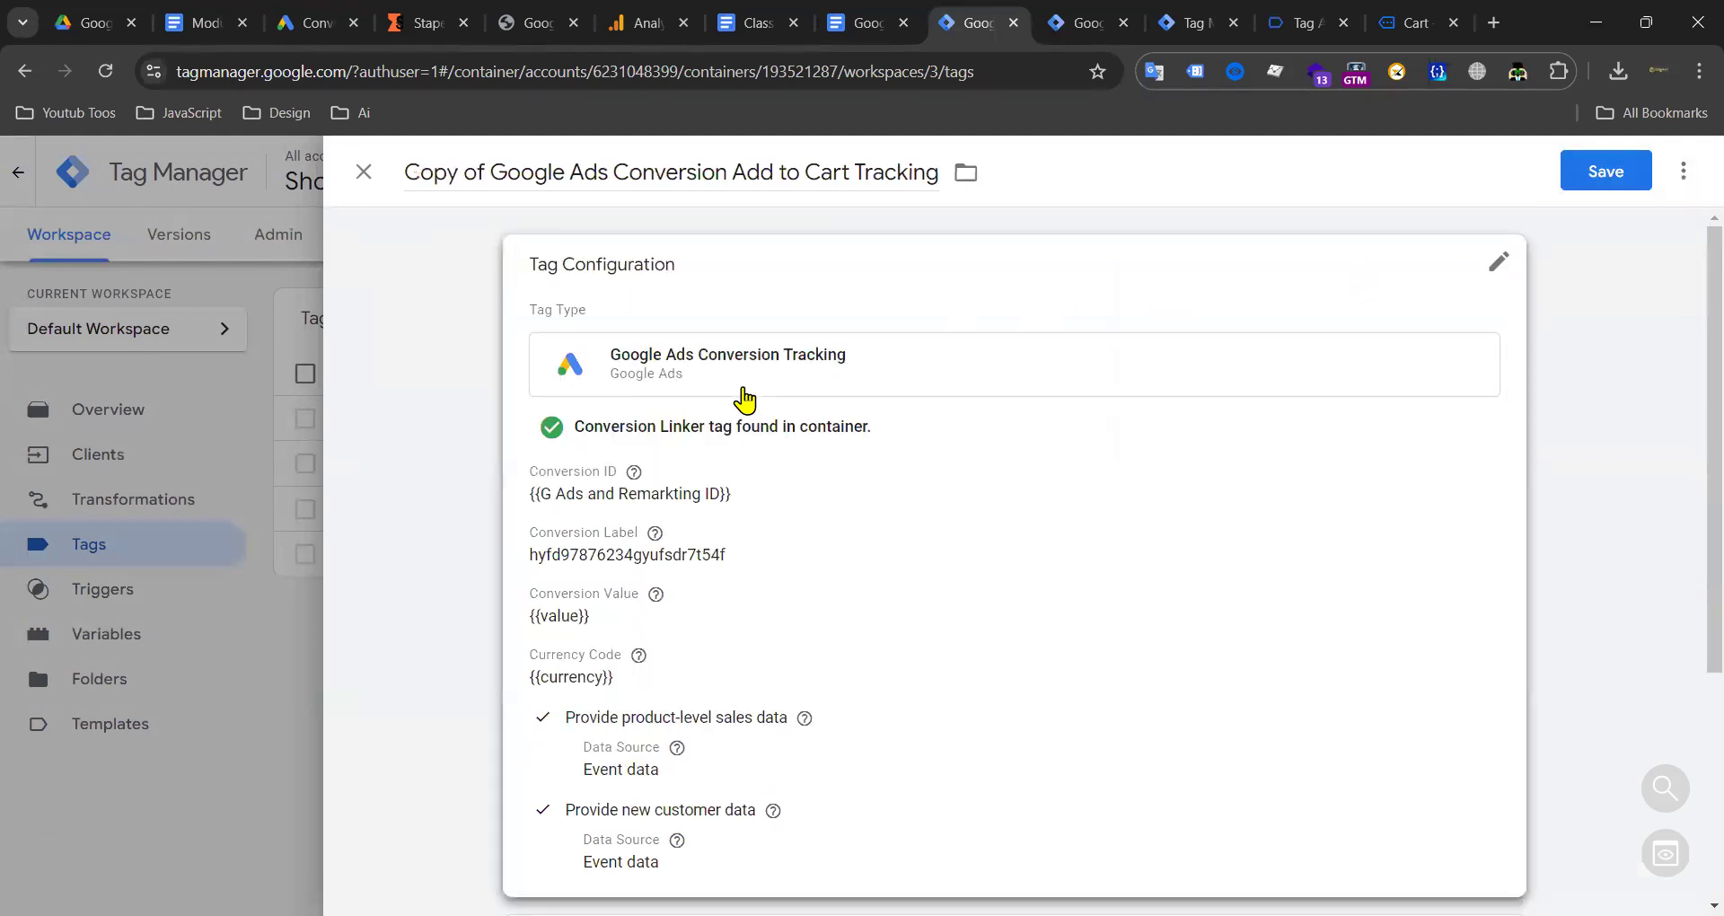
left_click_drag(493, 184, 404, 174)
key("BackSpace")
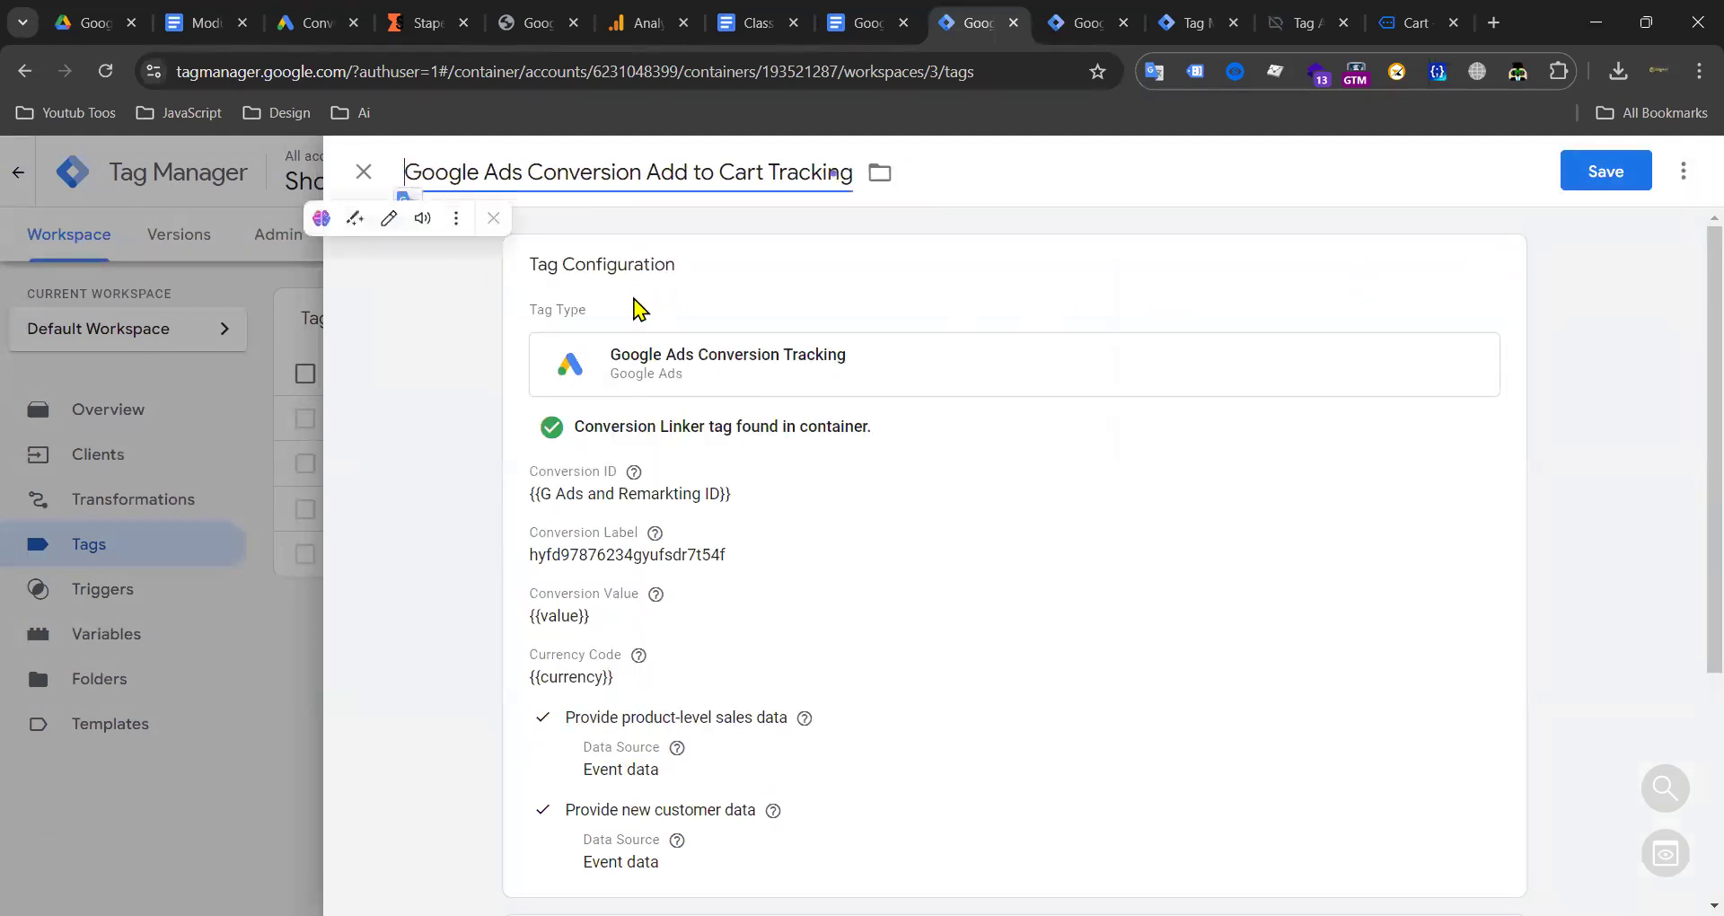
scroll(784, 537, "down", 3)
scroll(785, 537, "down", 1)
left_click(757, 655)
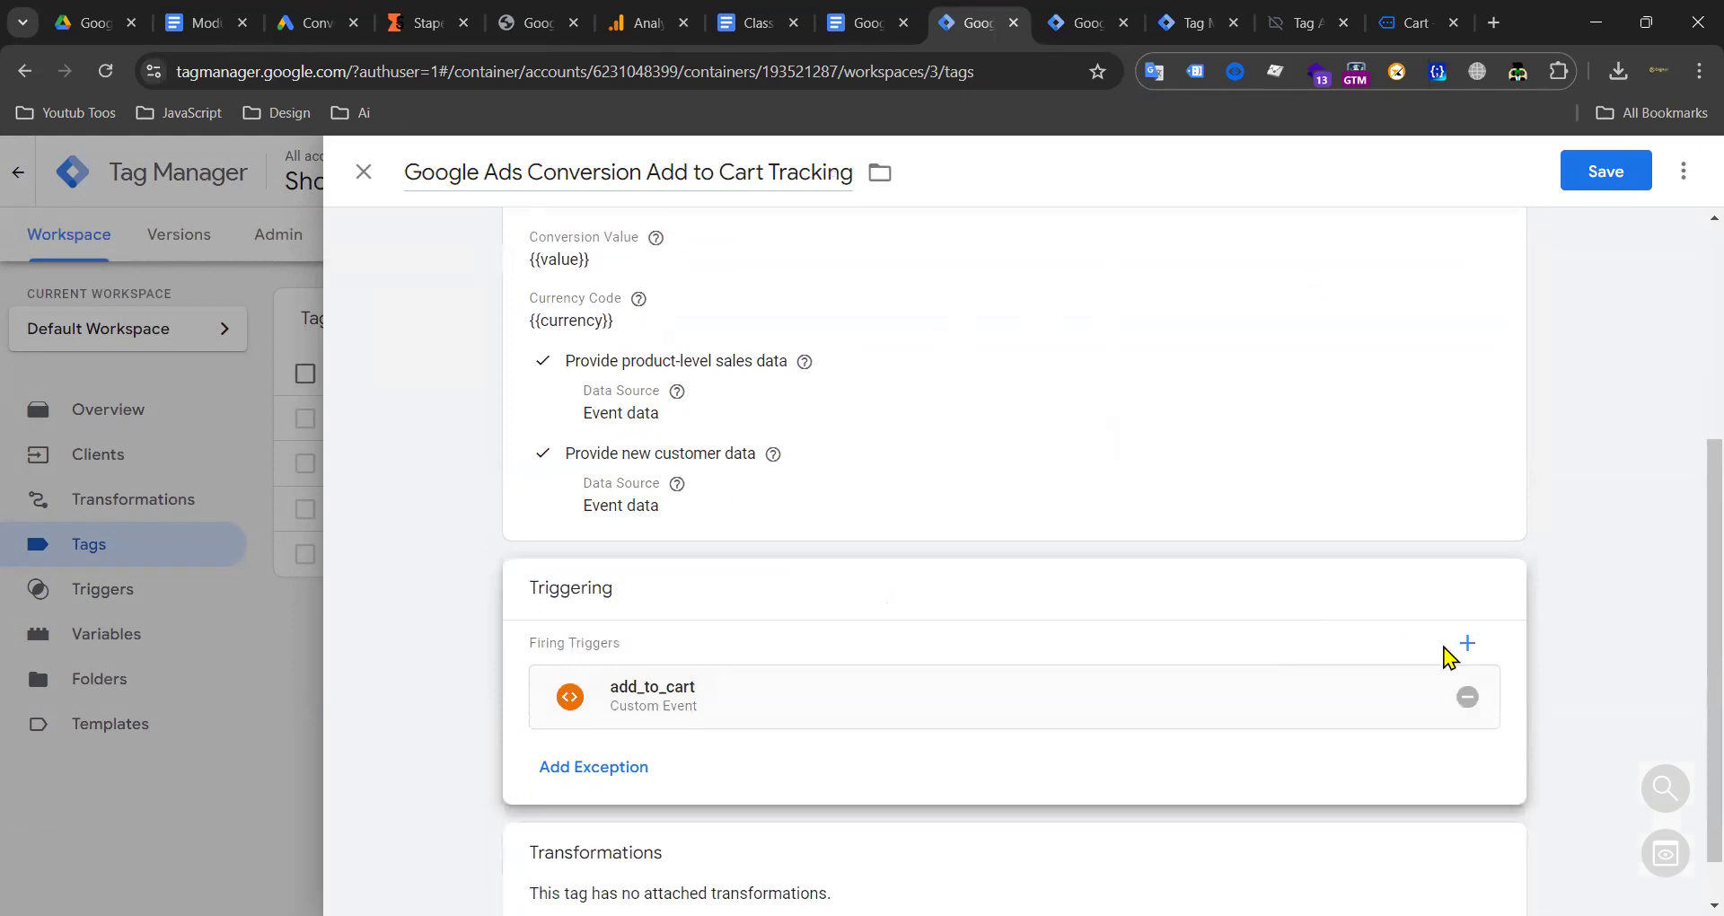
left_click(1470, 696)
left_click(1160, 655)
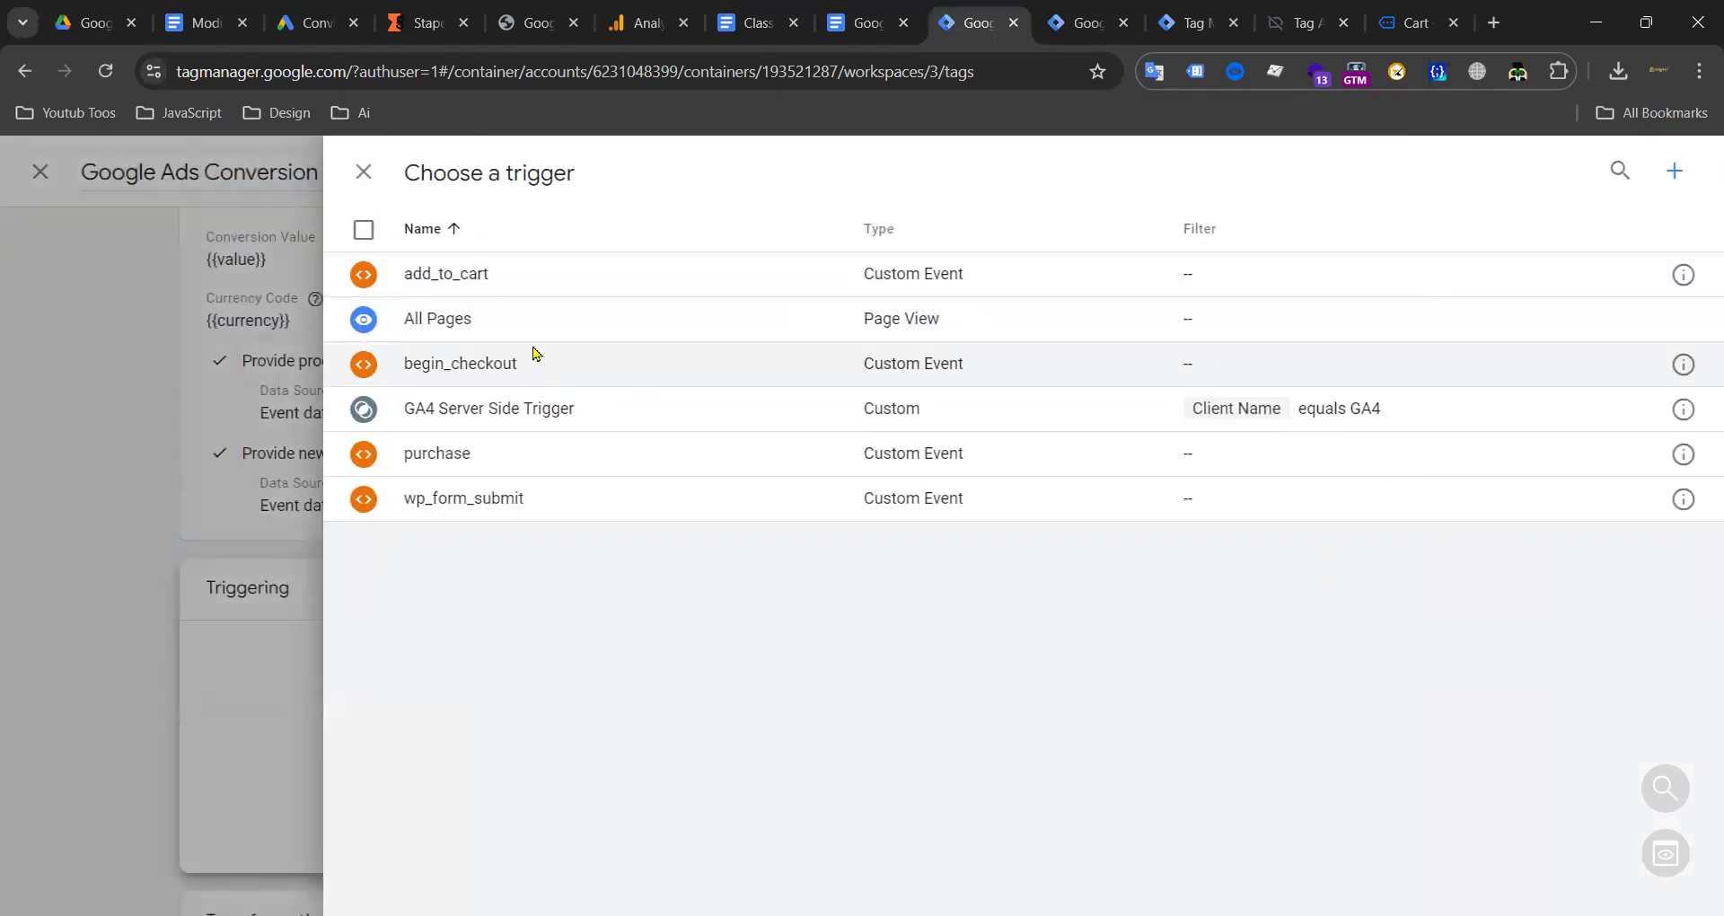
left_click(533, 359)
Step: Replace the Conversion Label with the Checkout label from the class notes
left_click(749, 23)
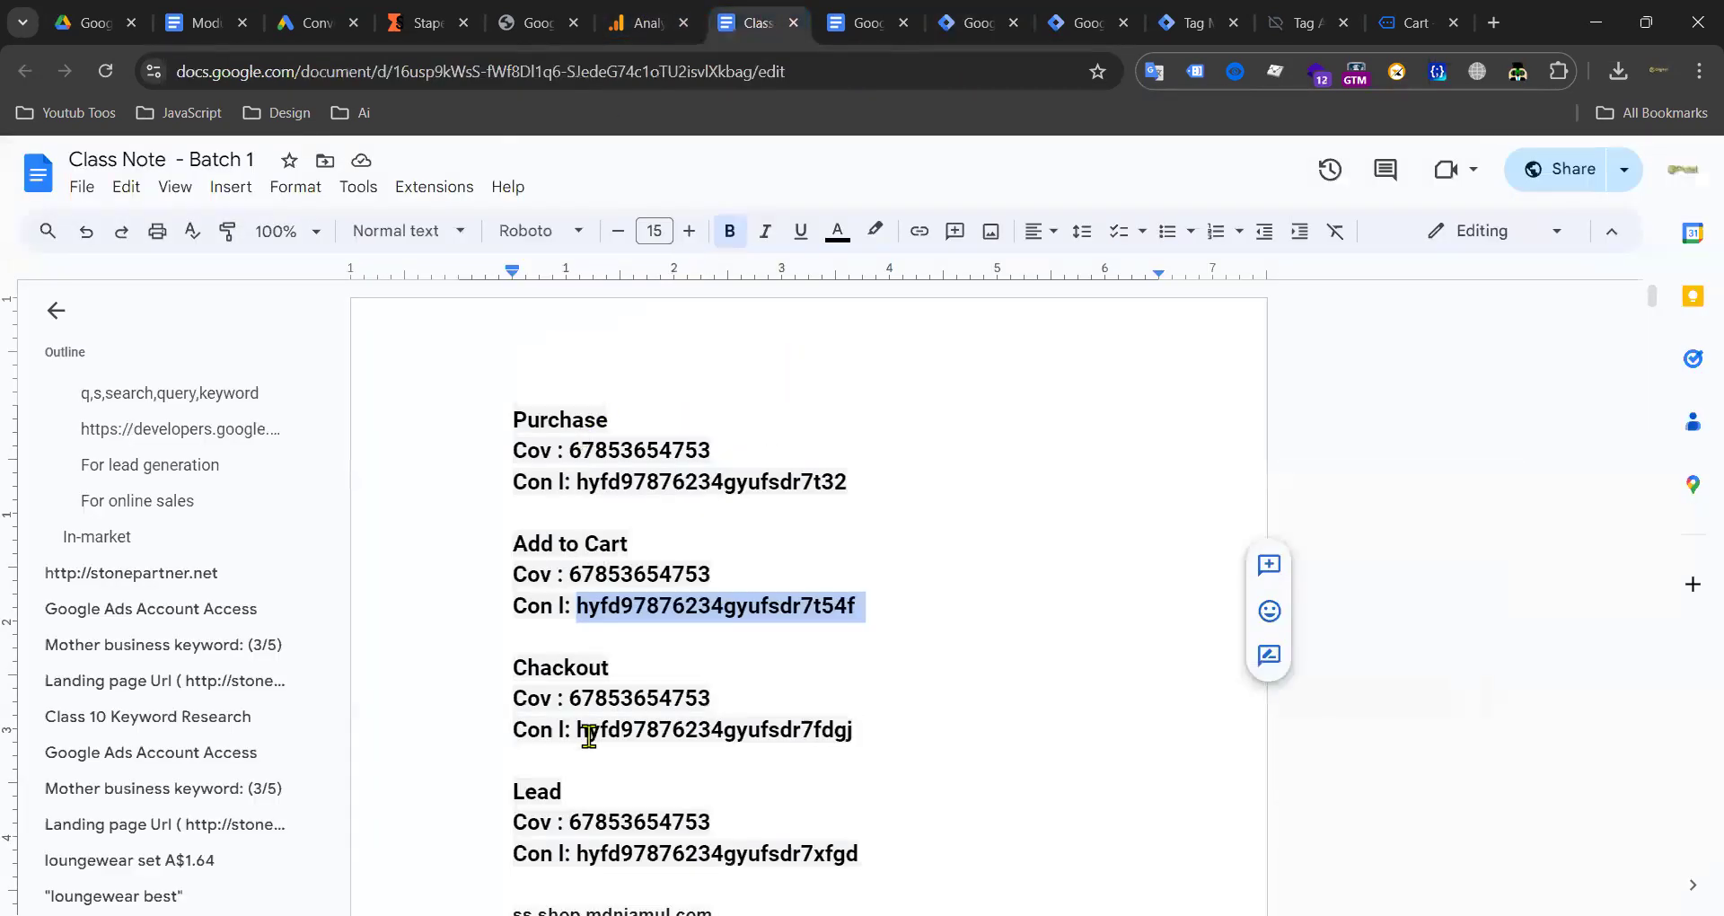
left_click_drag(578, 727, 801, 729)
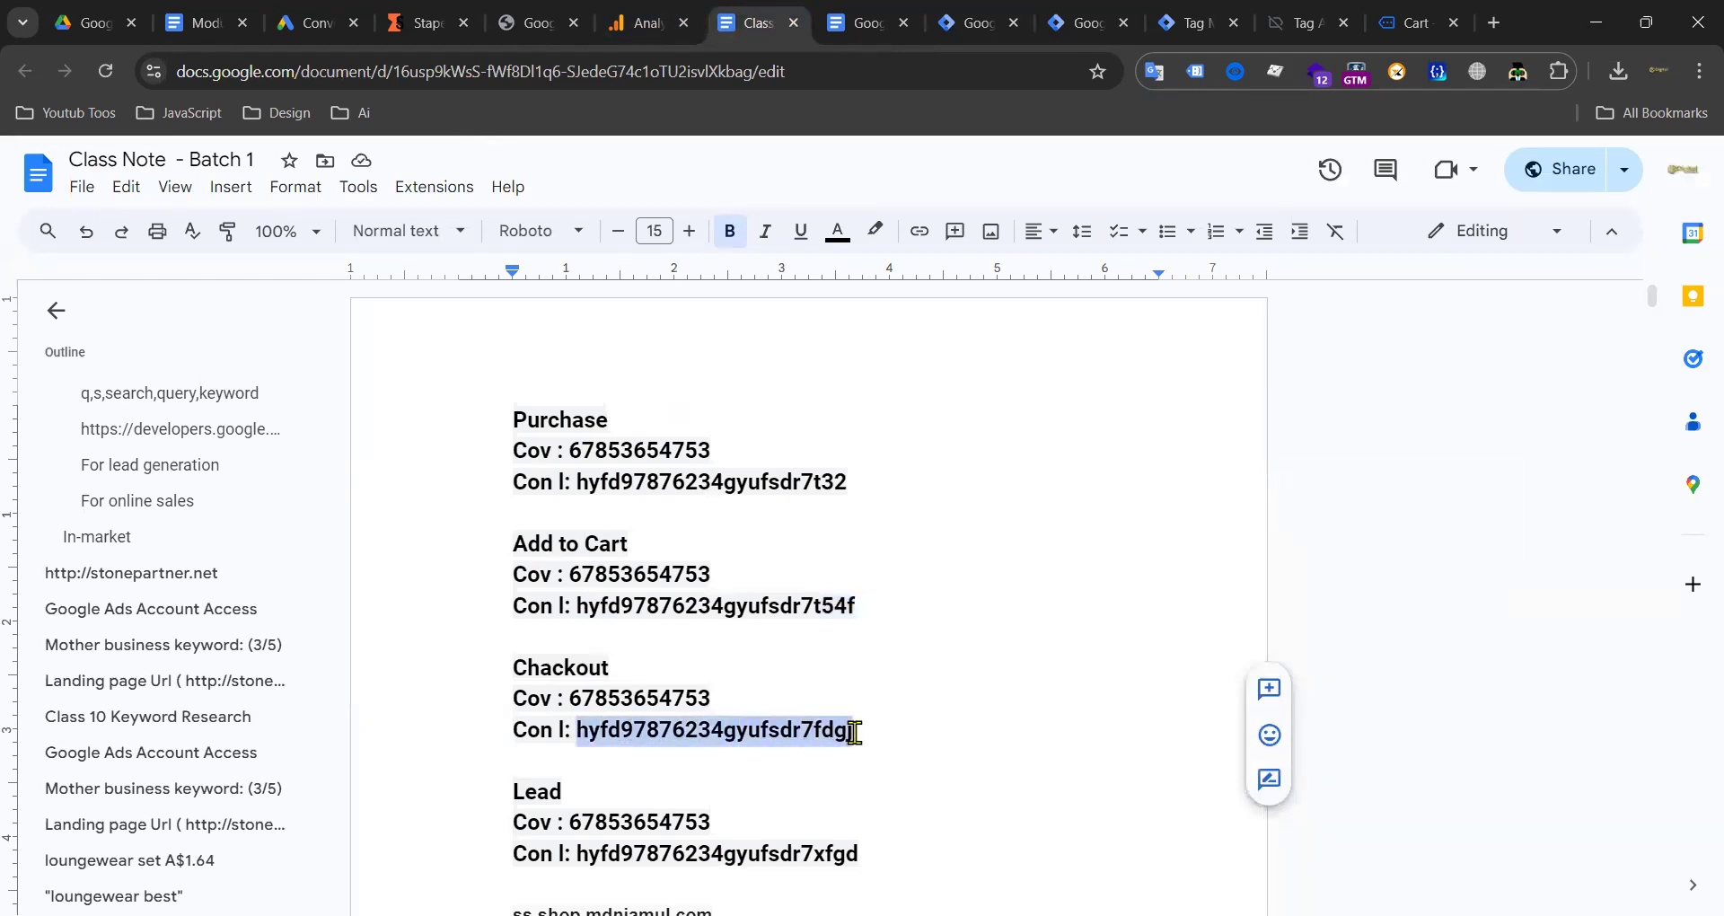
left_click(974, 23)
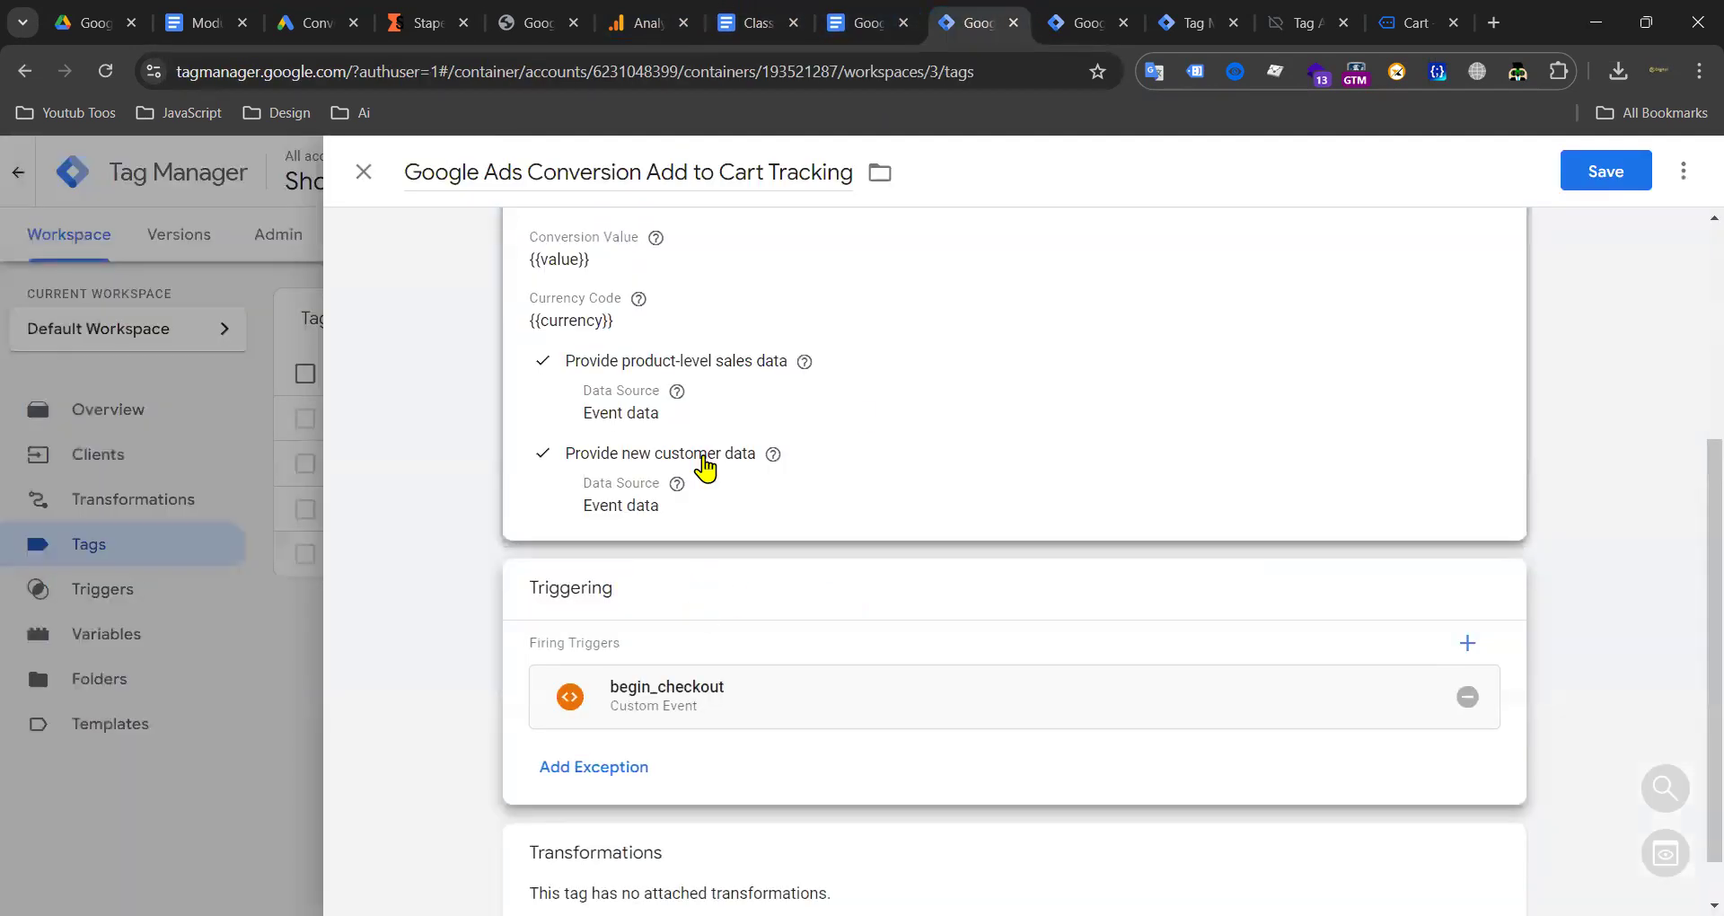
scroll(705, 503, "up", 3)
double_click(691, 268)
type("hyfd97876234gyufsdr7fdgj")
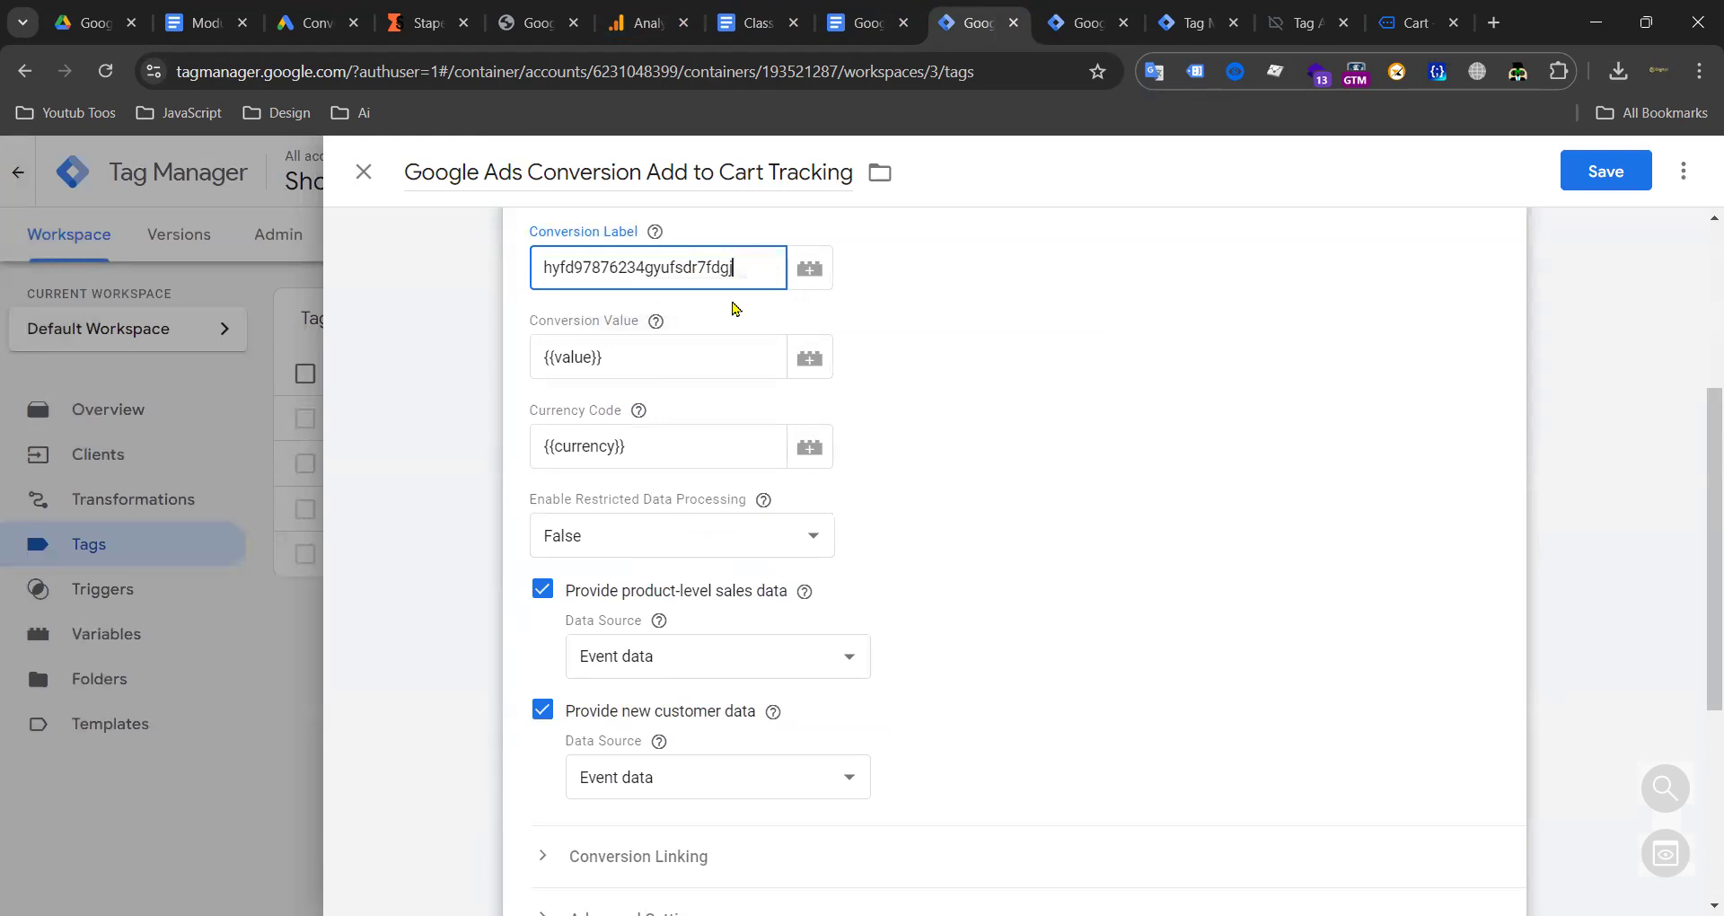
Step: Rename the copy to Google Ads Conversion Checkout Tracking and save it
left_click(1686, 168)
left_click(654, 163)
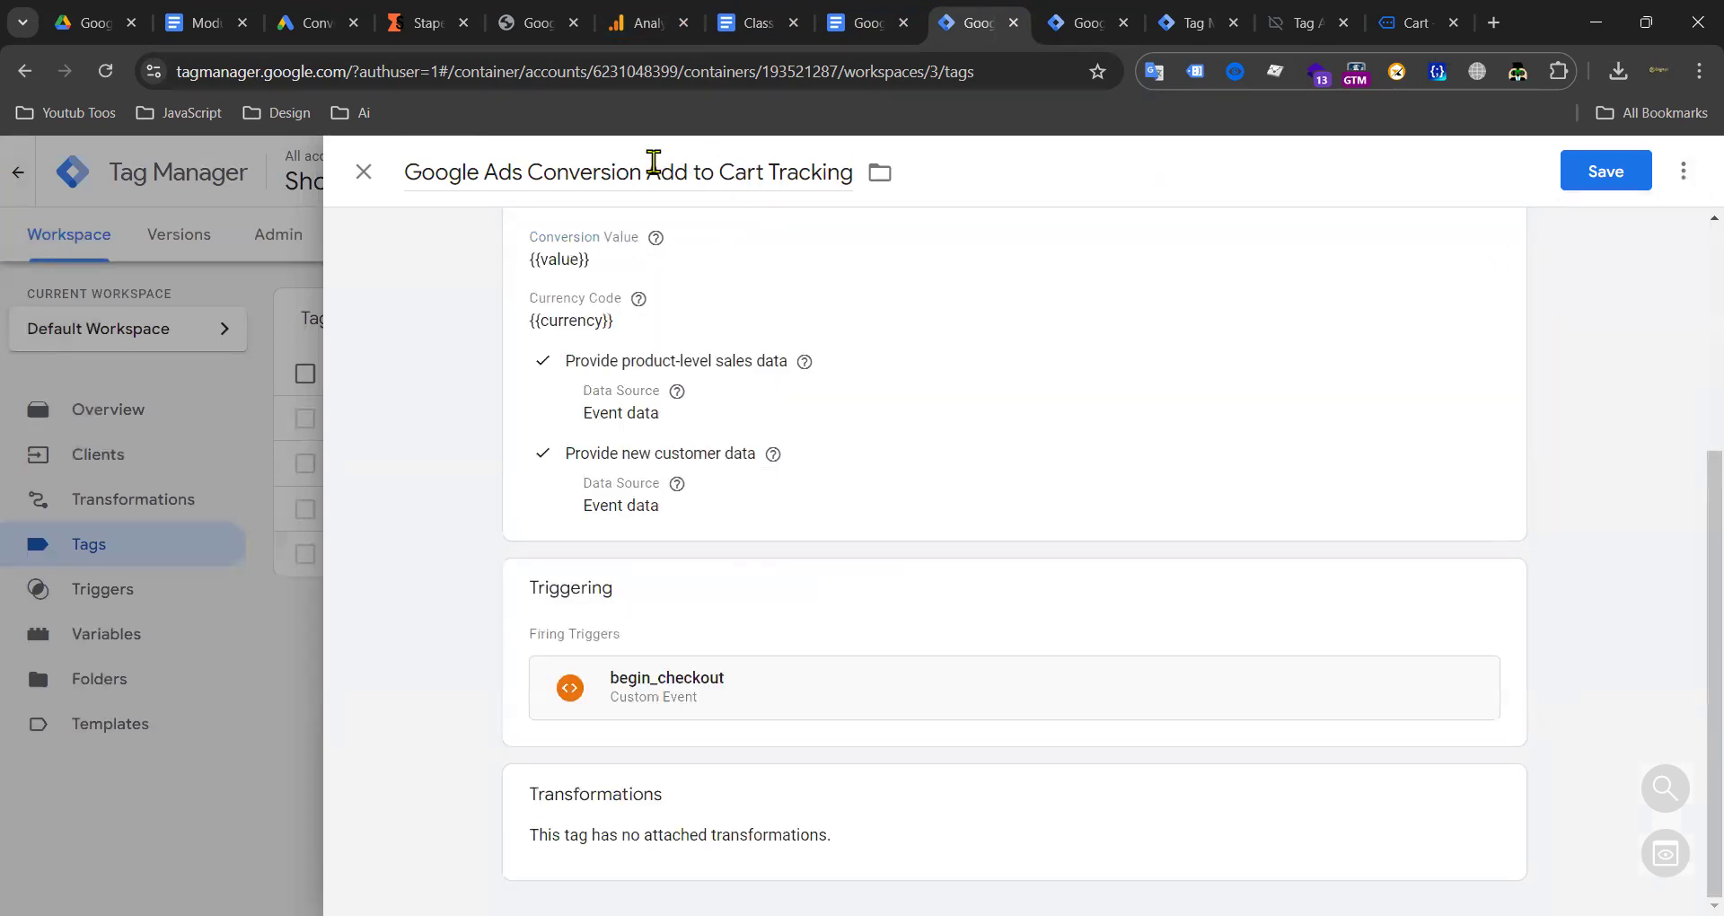
left_click_drag(654, 162, 775, 168)
type("Checkou")
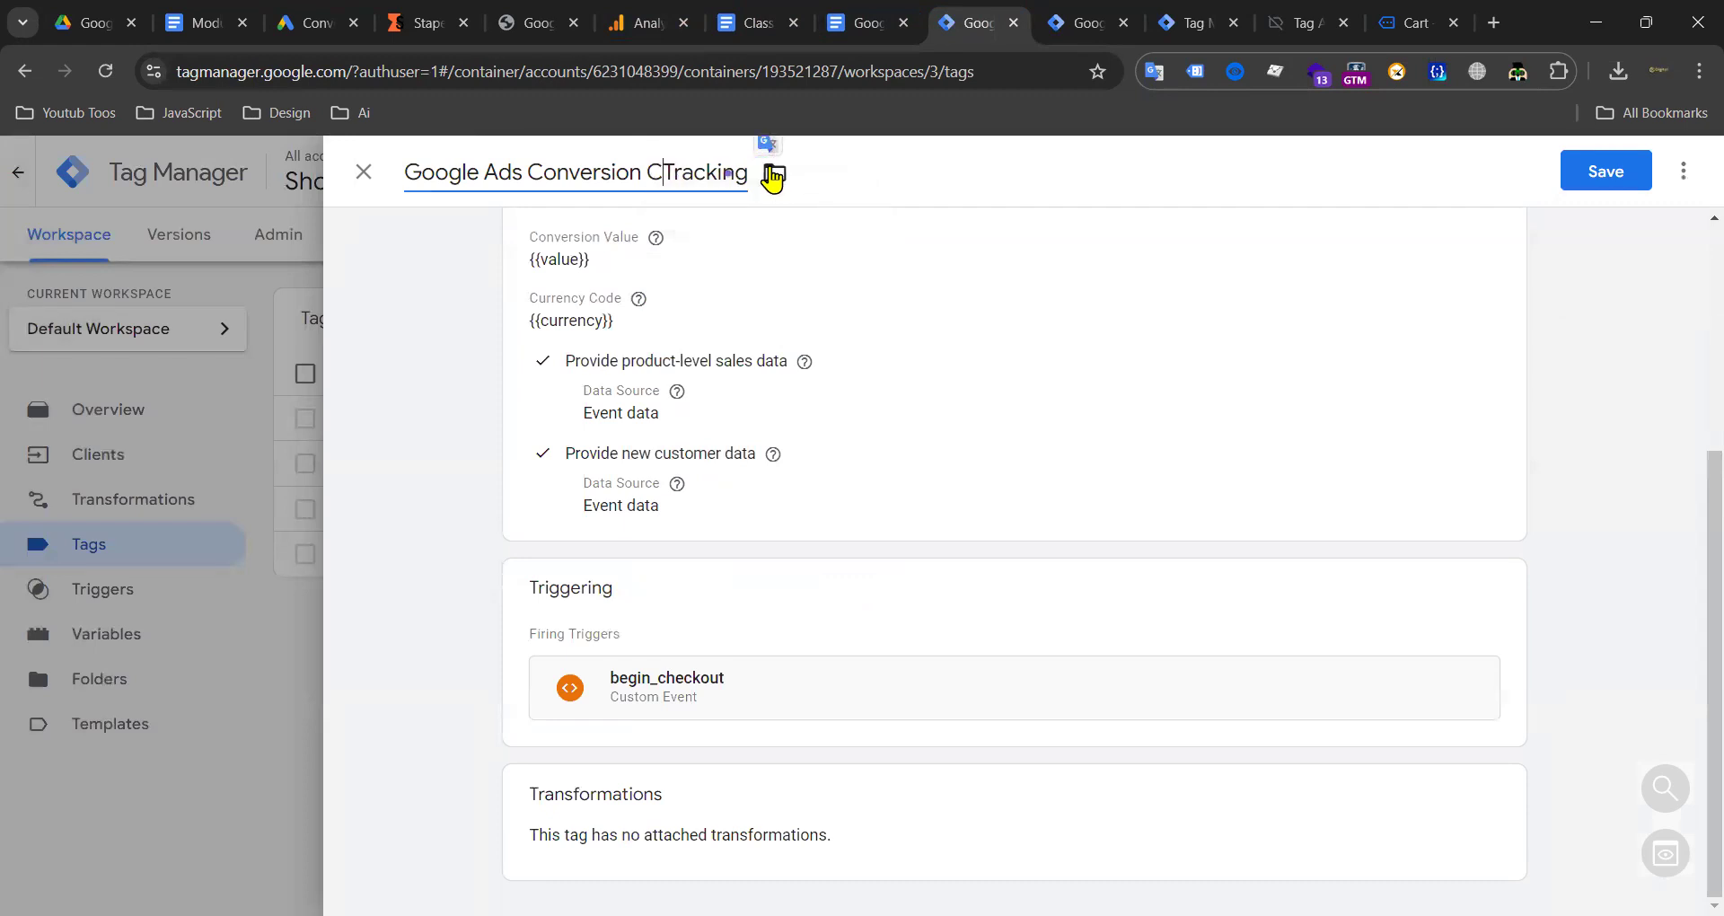
type("t")
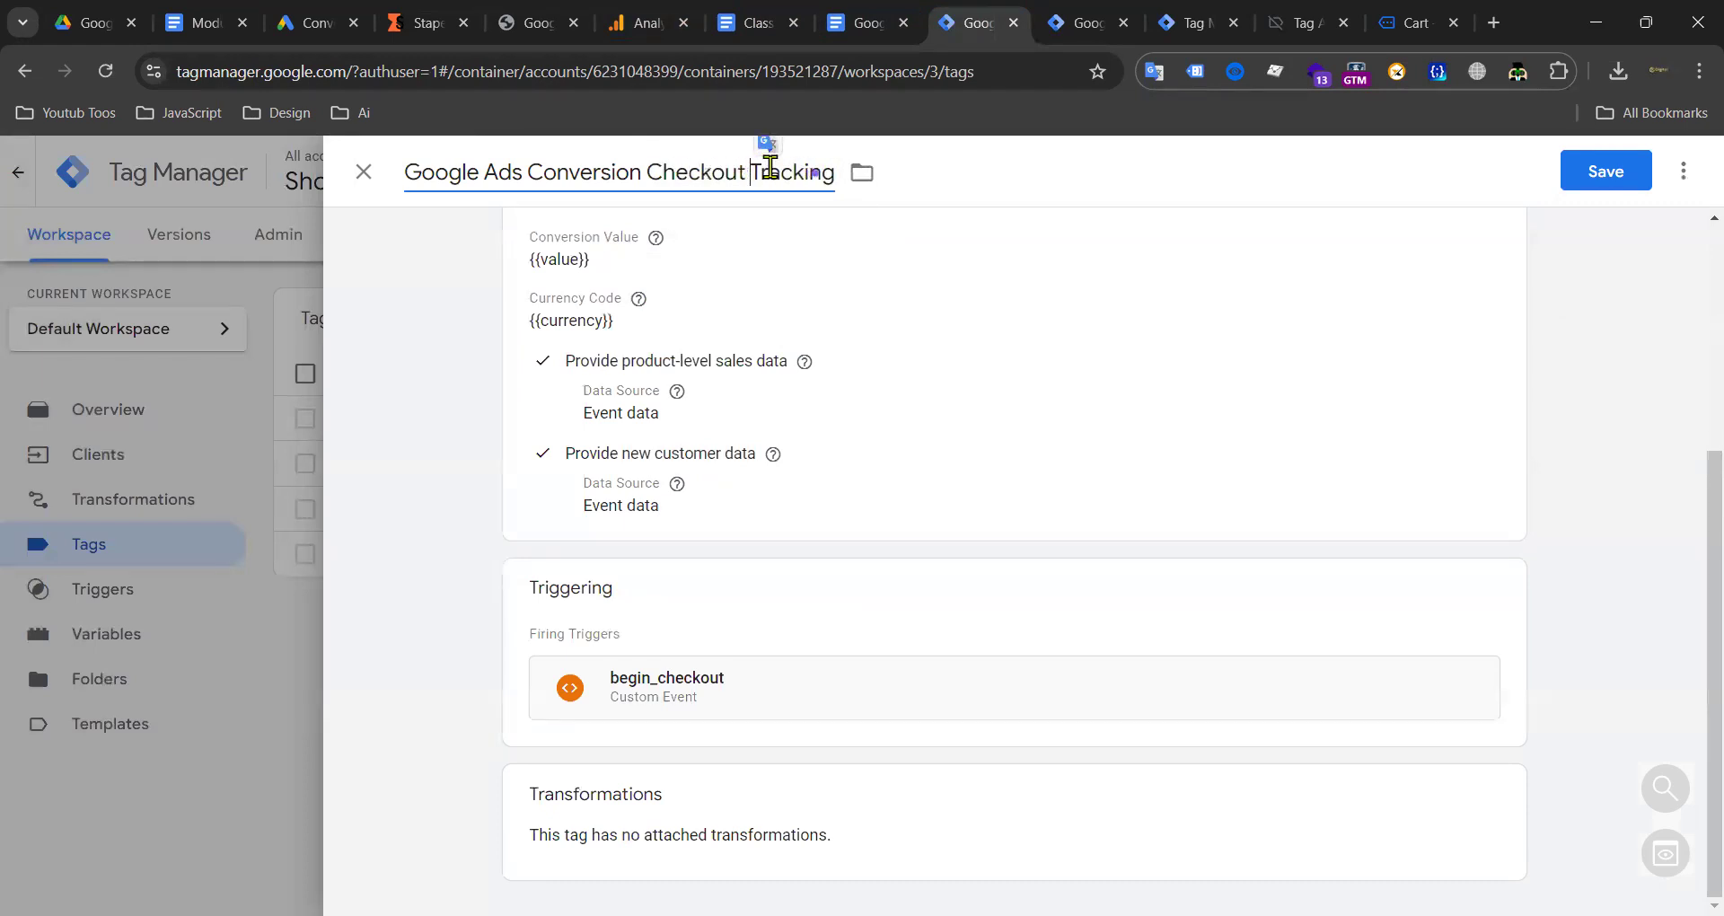
left_click(1607, 177)
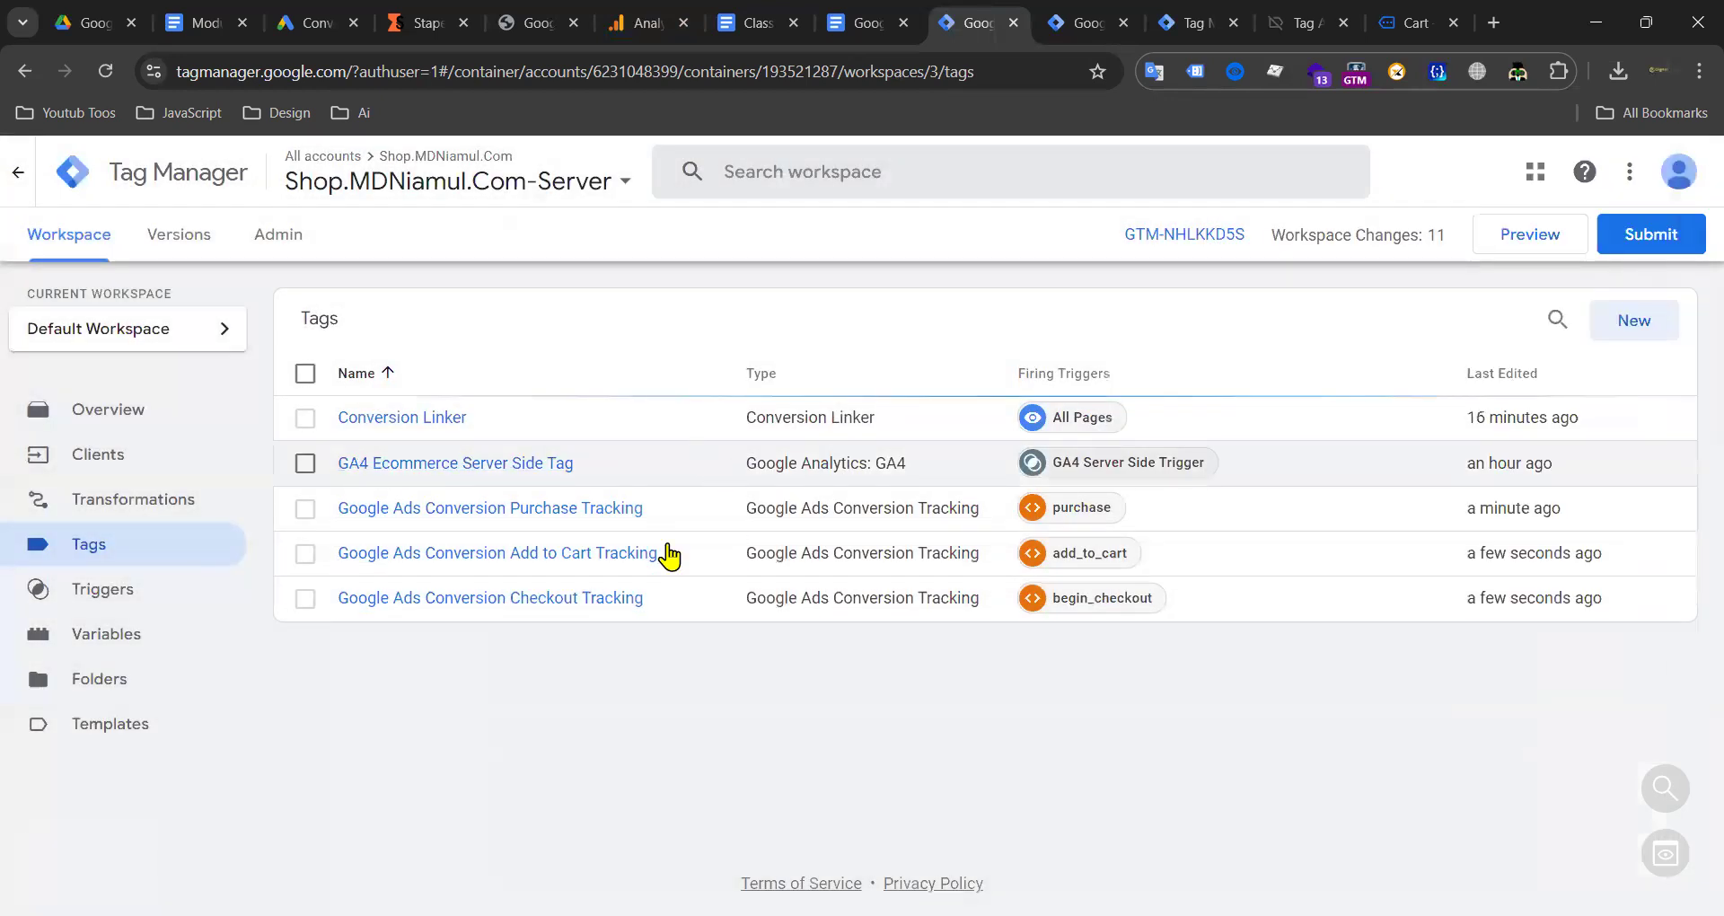
Step: Duplicate the Checkout tag and rename it Google Ads Conversion LEad Tracking
left_click(539, 601)
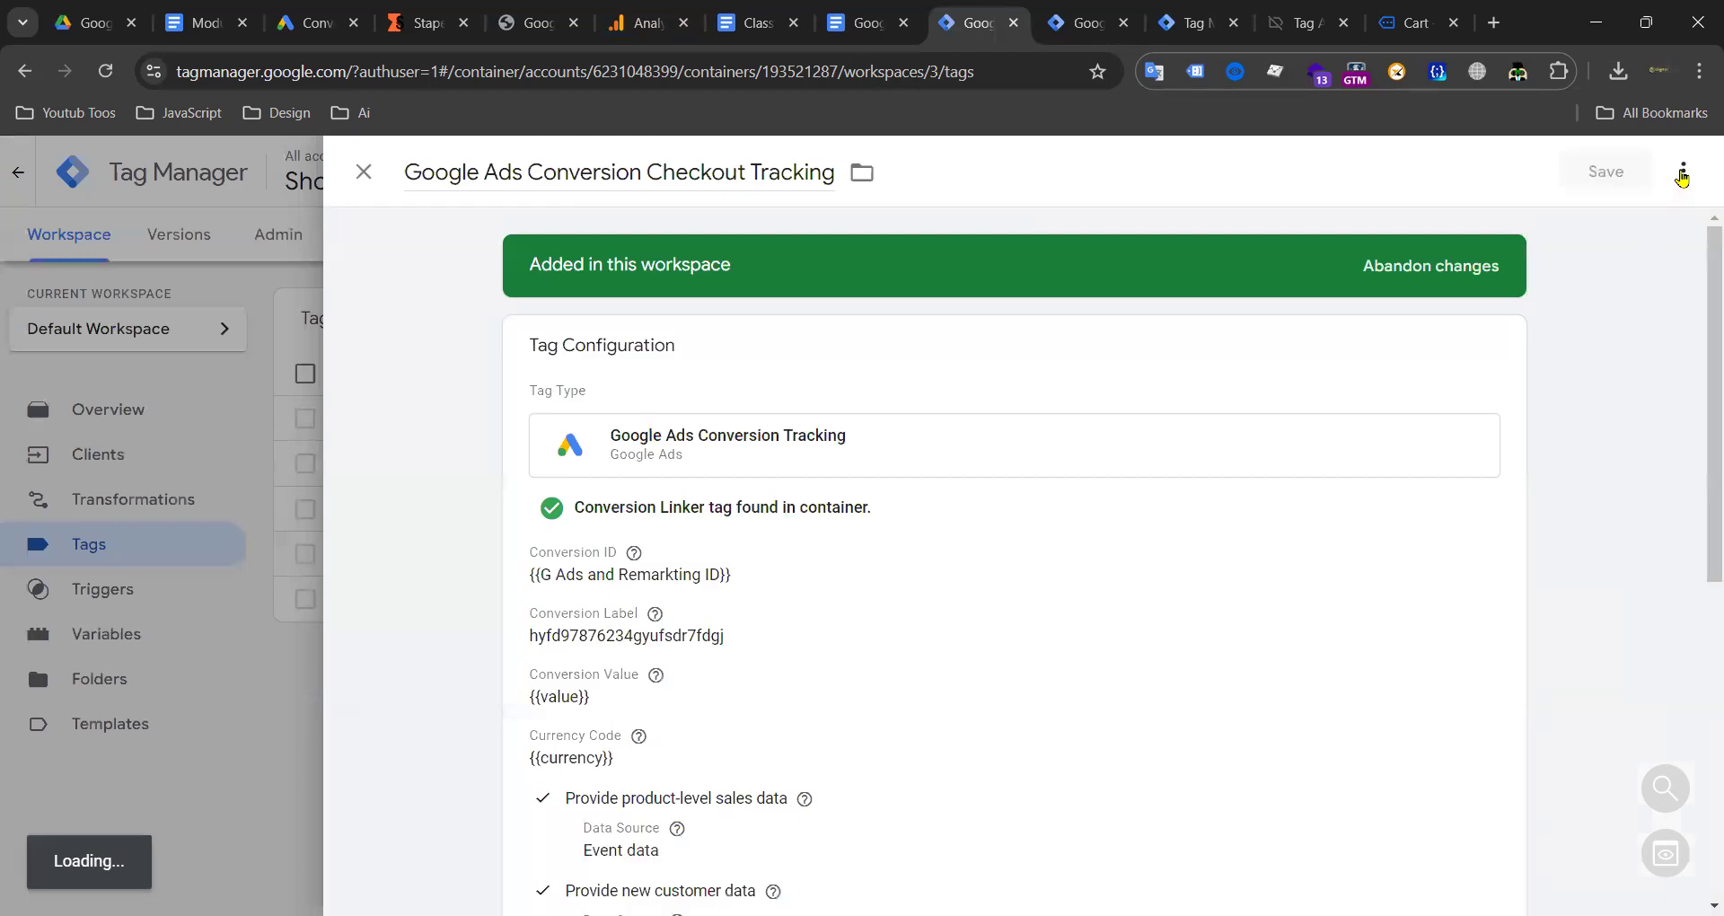
left_click(1683, 170)
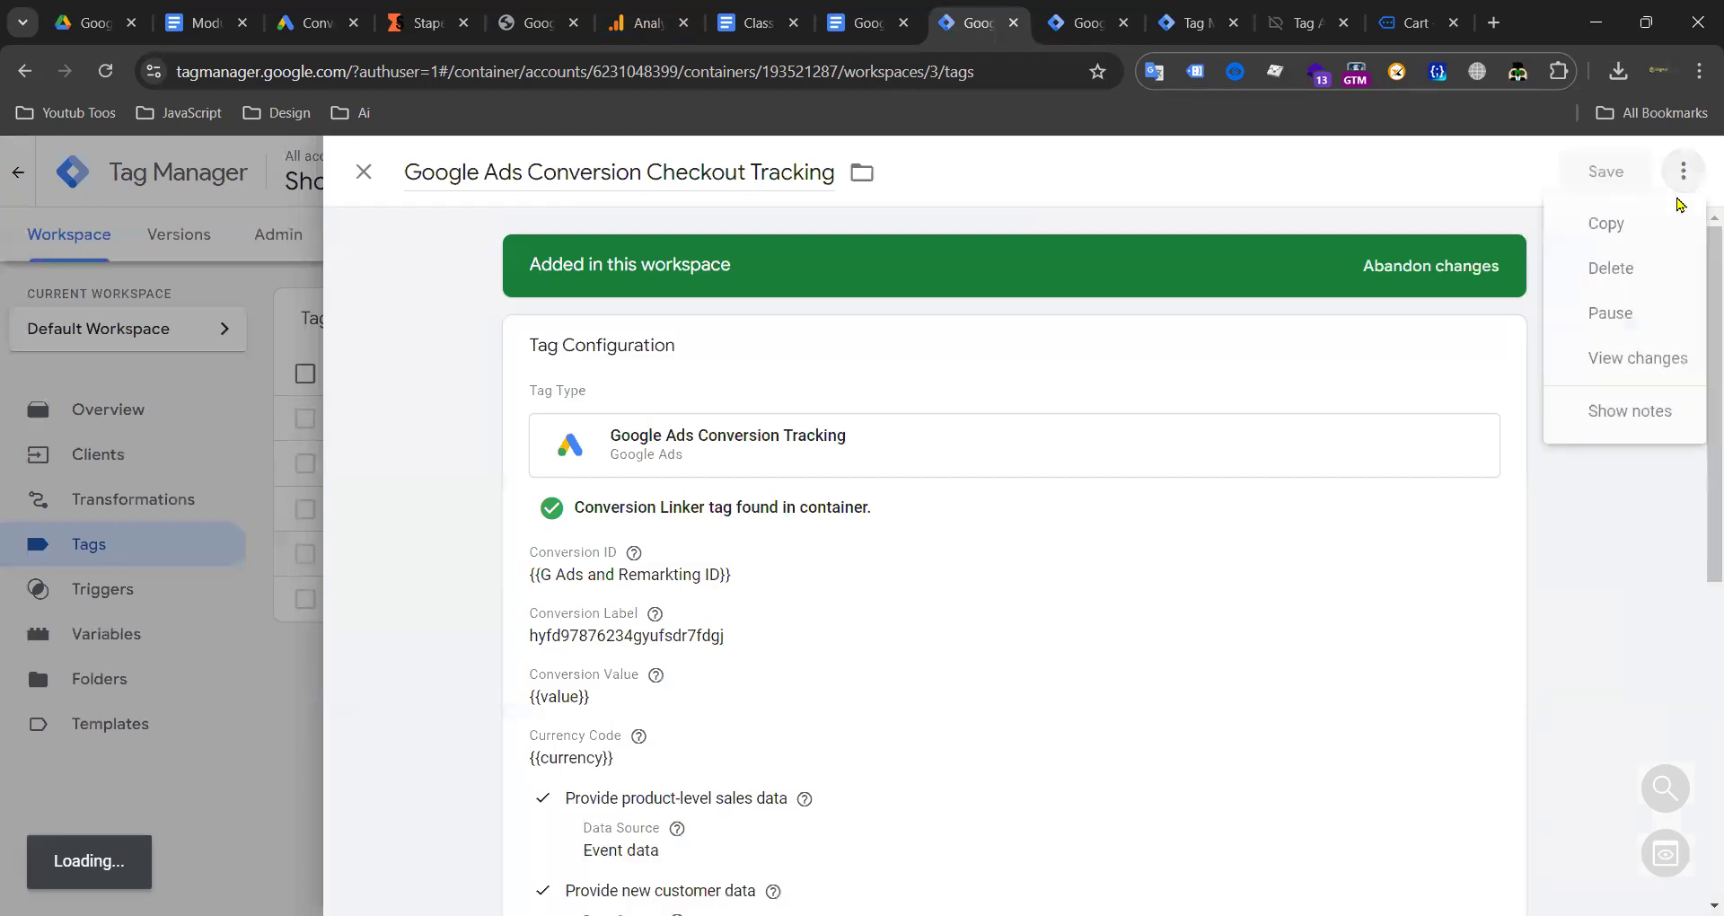
left_click(1630, 225)
left_click_drag(491, 171, 384, 180)
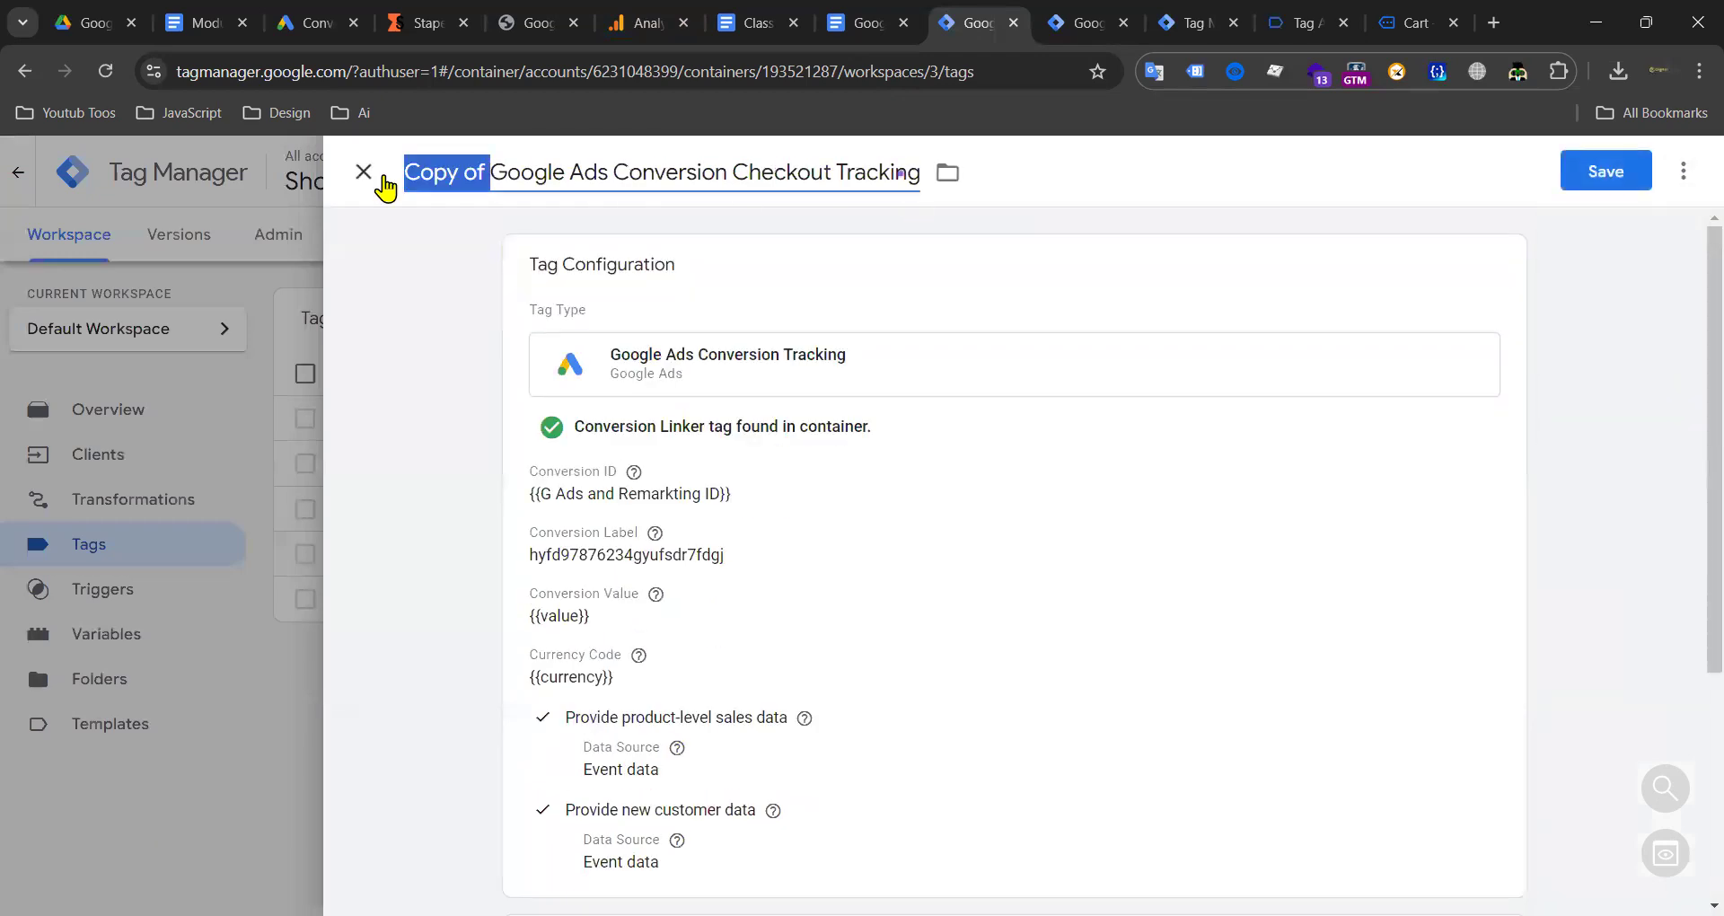
key("BackSpace")
double_click(664, 173)
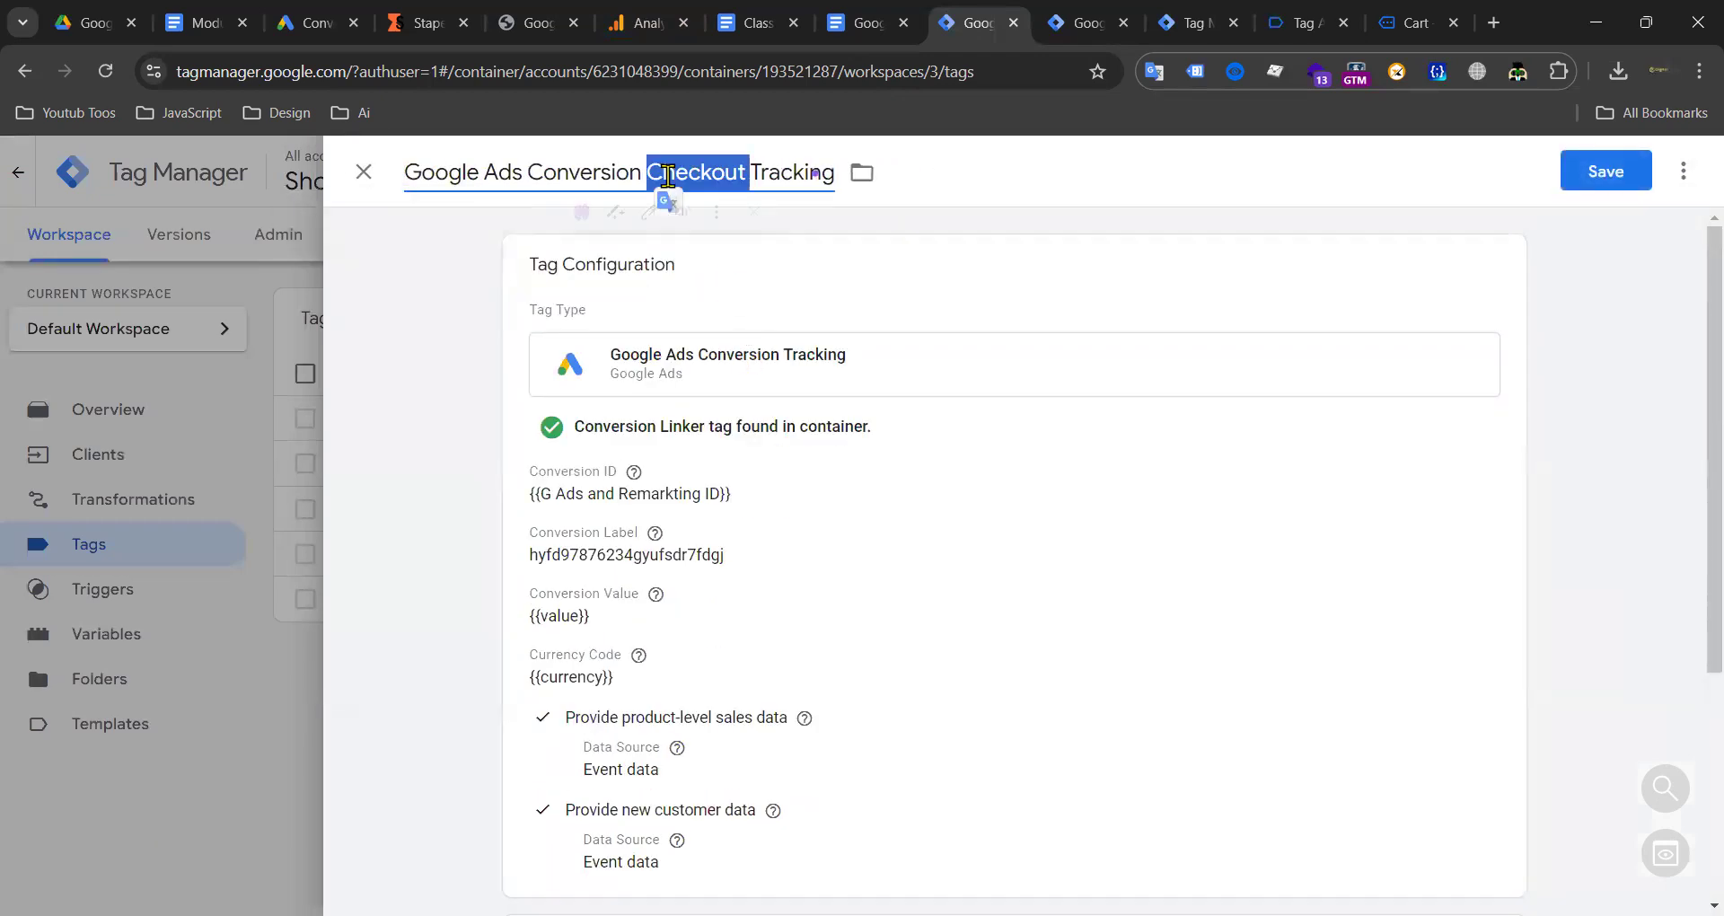
type("LEad")
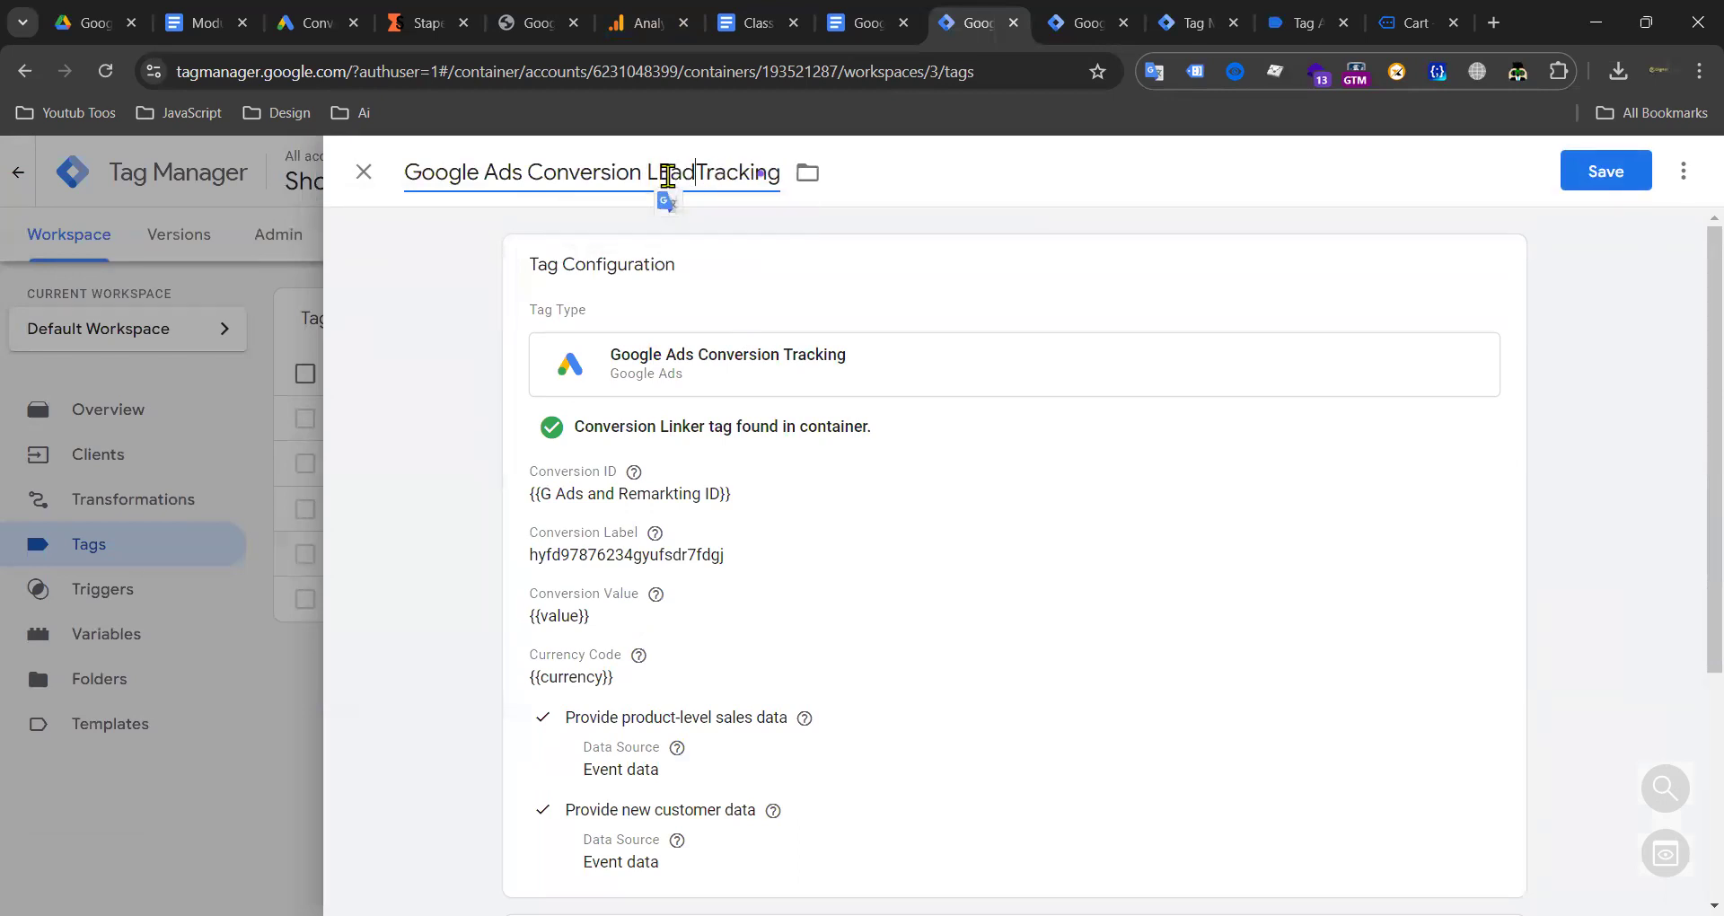
Step: Paste the Lead conversion label from the class notes into Conversion Label
left_click(778, 590)
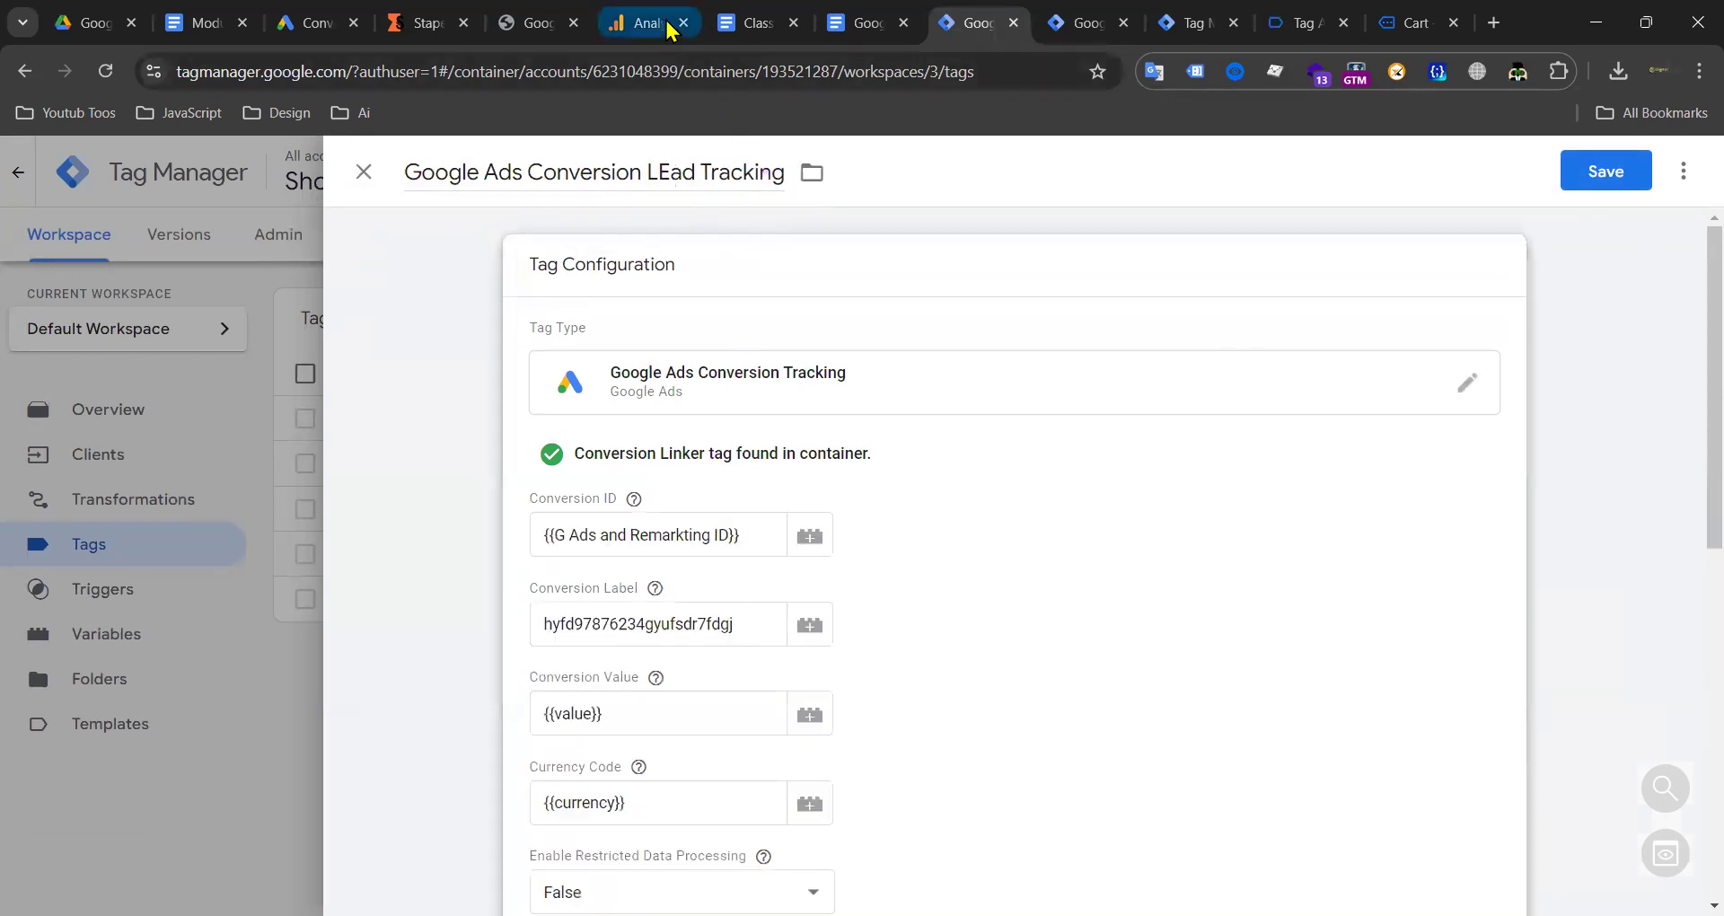
left_click(759, 23)
scroll(629, 701, "down", 3)
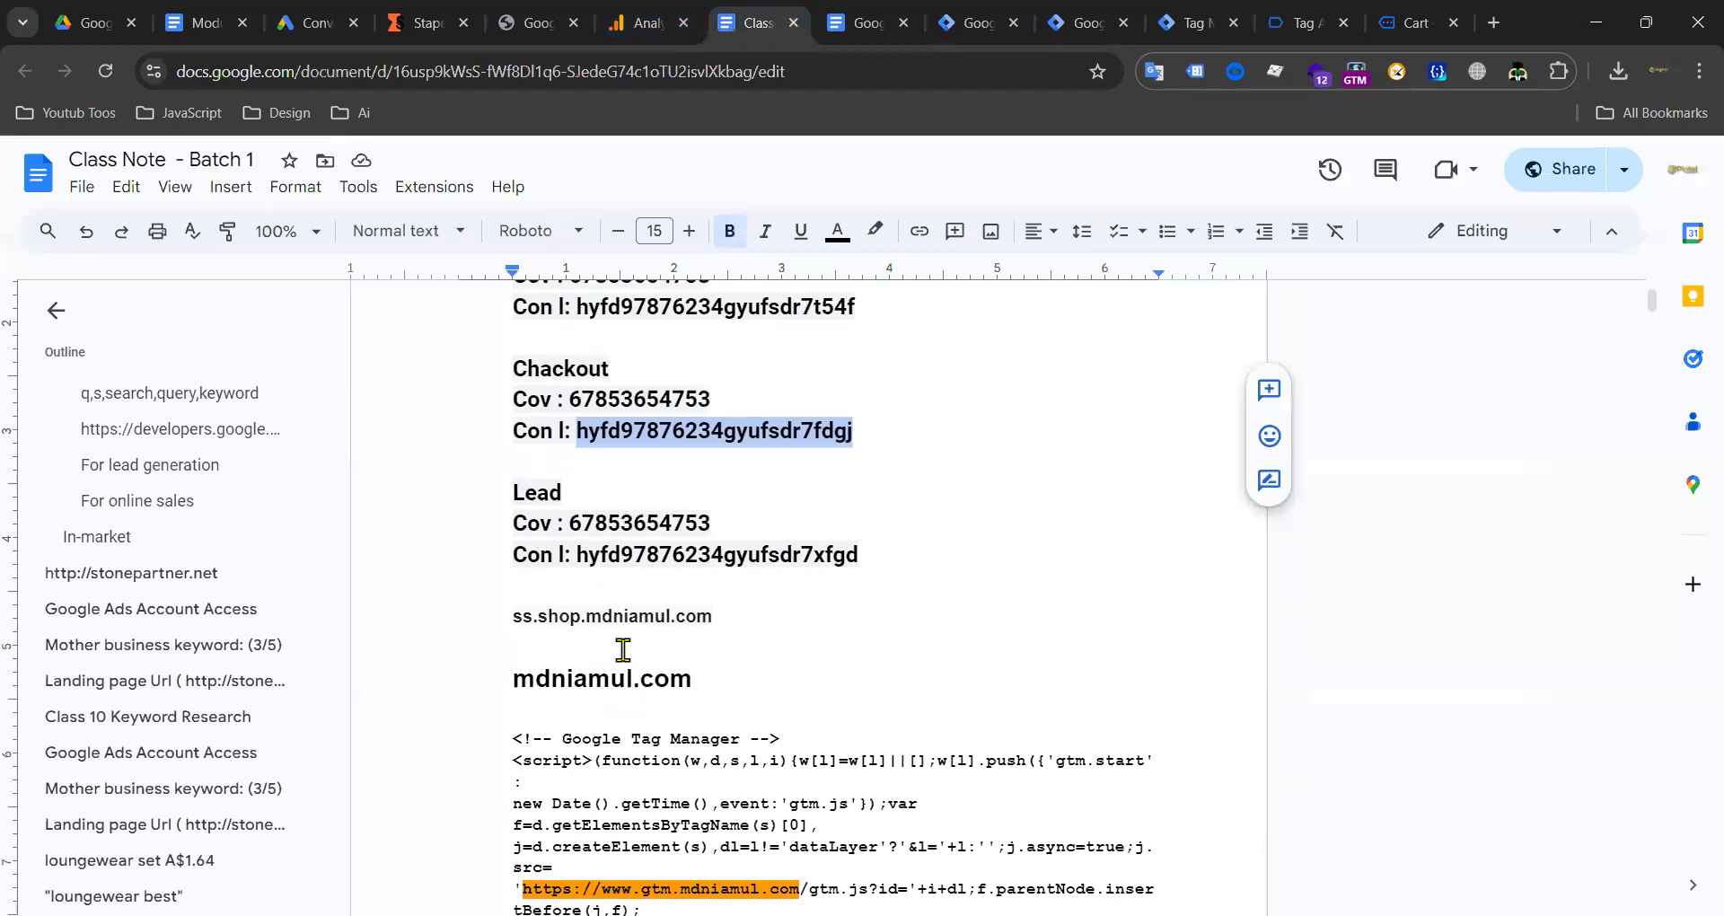
double_click(620, 563)
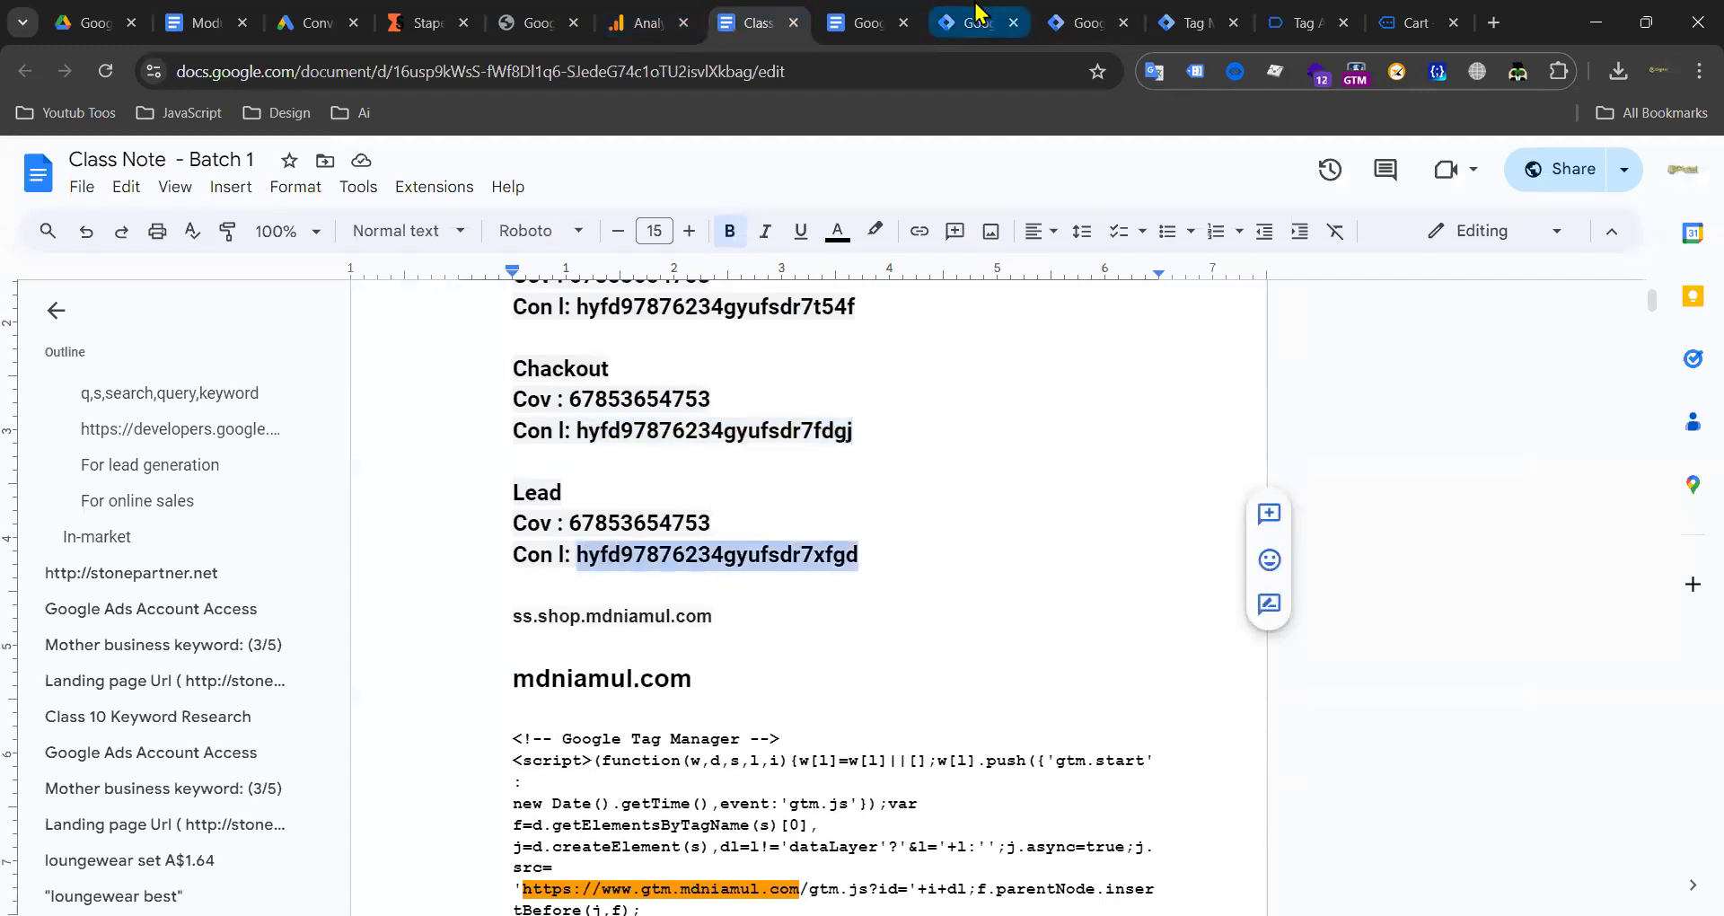
left_click(978, 18)
double_click(683, 629)
key("ctrl+v")
Step: Clear Conversion Value and Currency Code, turn off product-level sales data, then view the Web container tags
scroll(1129, 589, "down", 3)
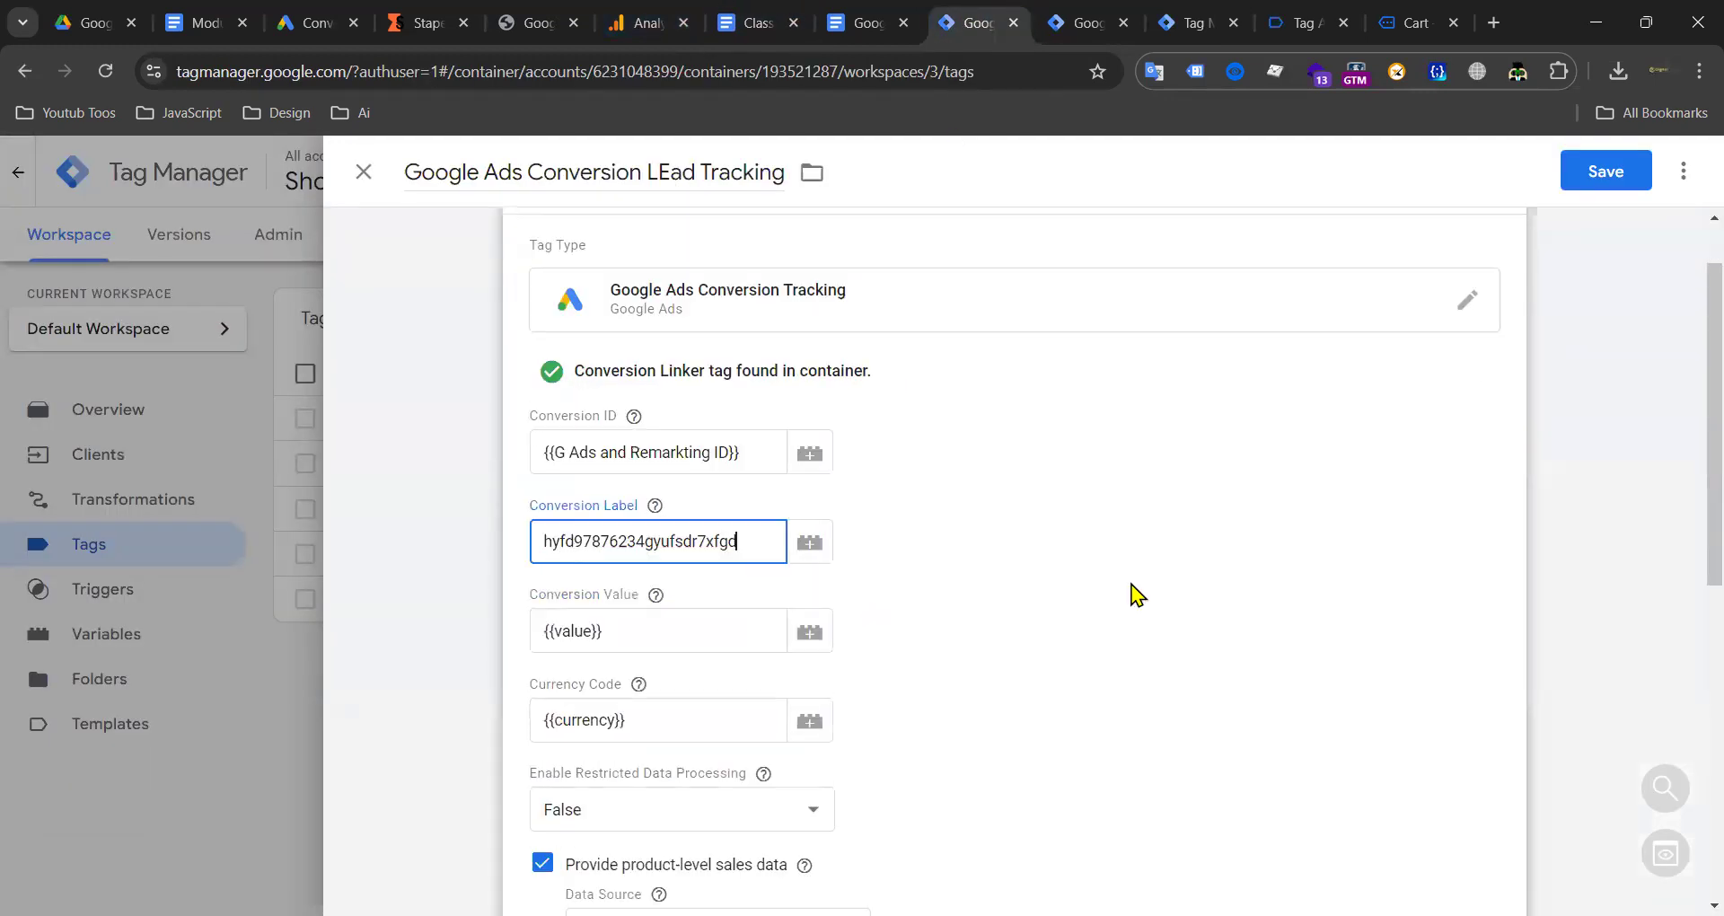
left_click(667, 418)
key("ctrl+a")
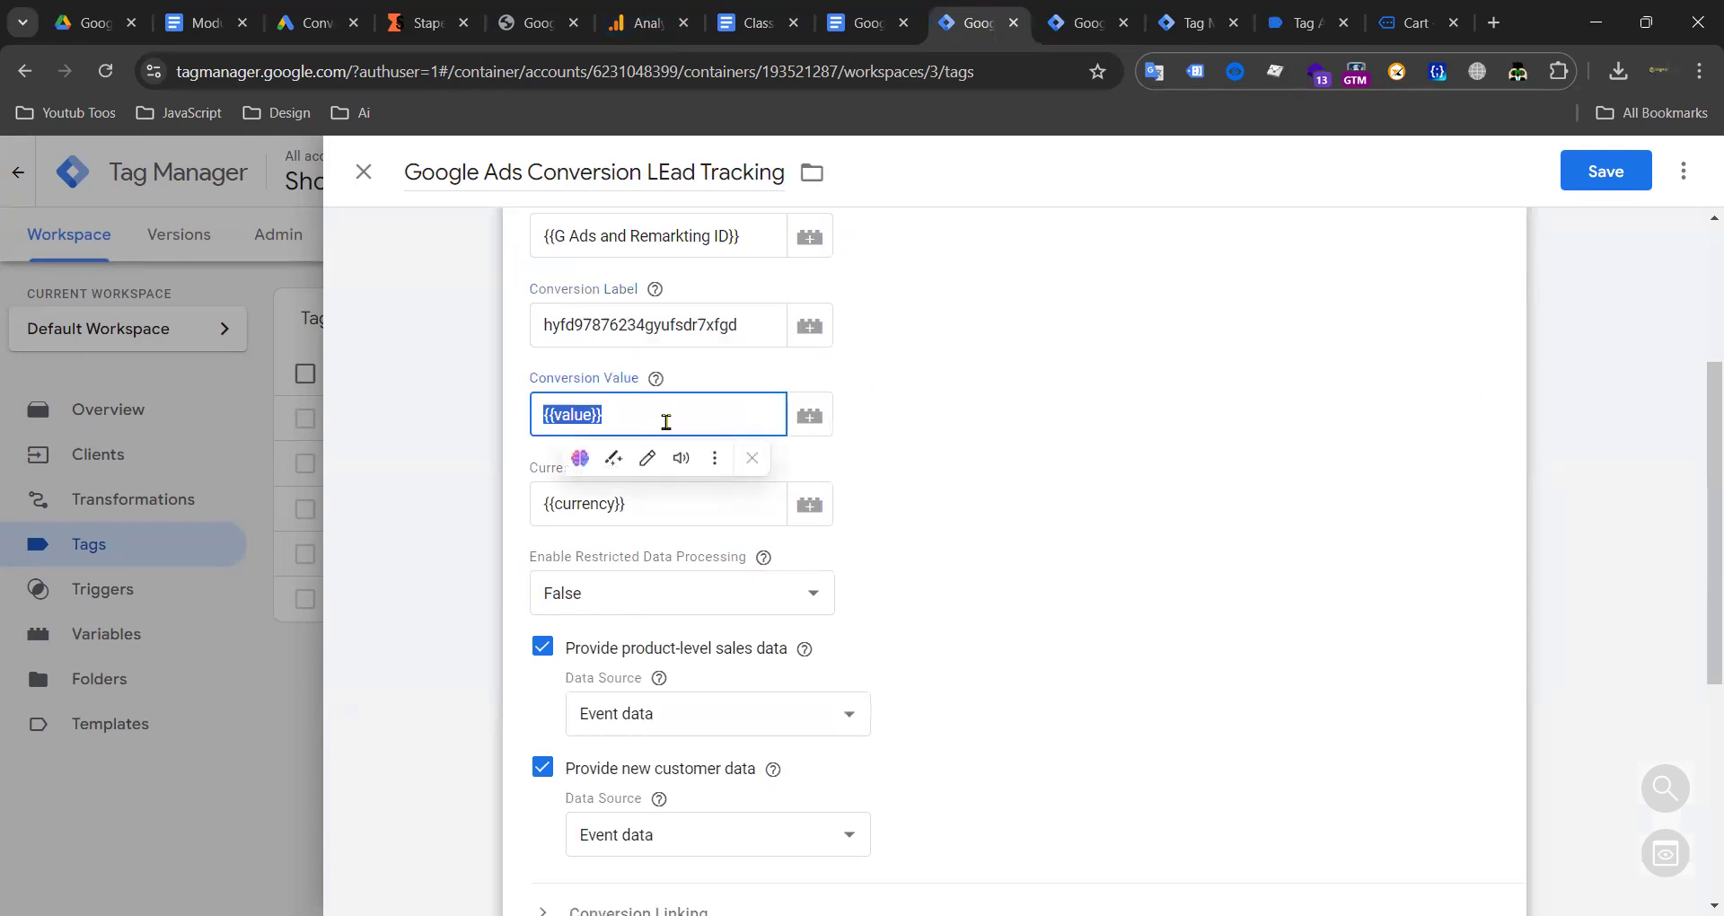
key("ctrl+x")
left_click(652, 510)
key("ctrl+a")
key("ctrl+x")
left_click(1077, 473)
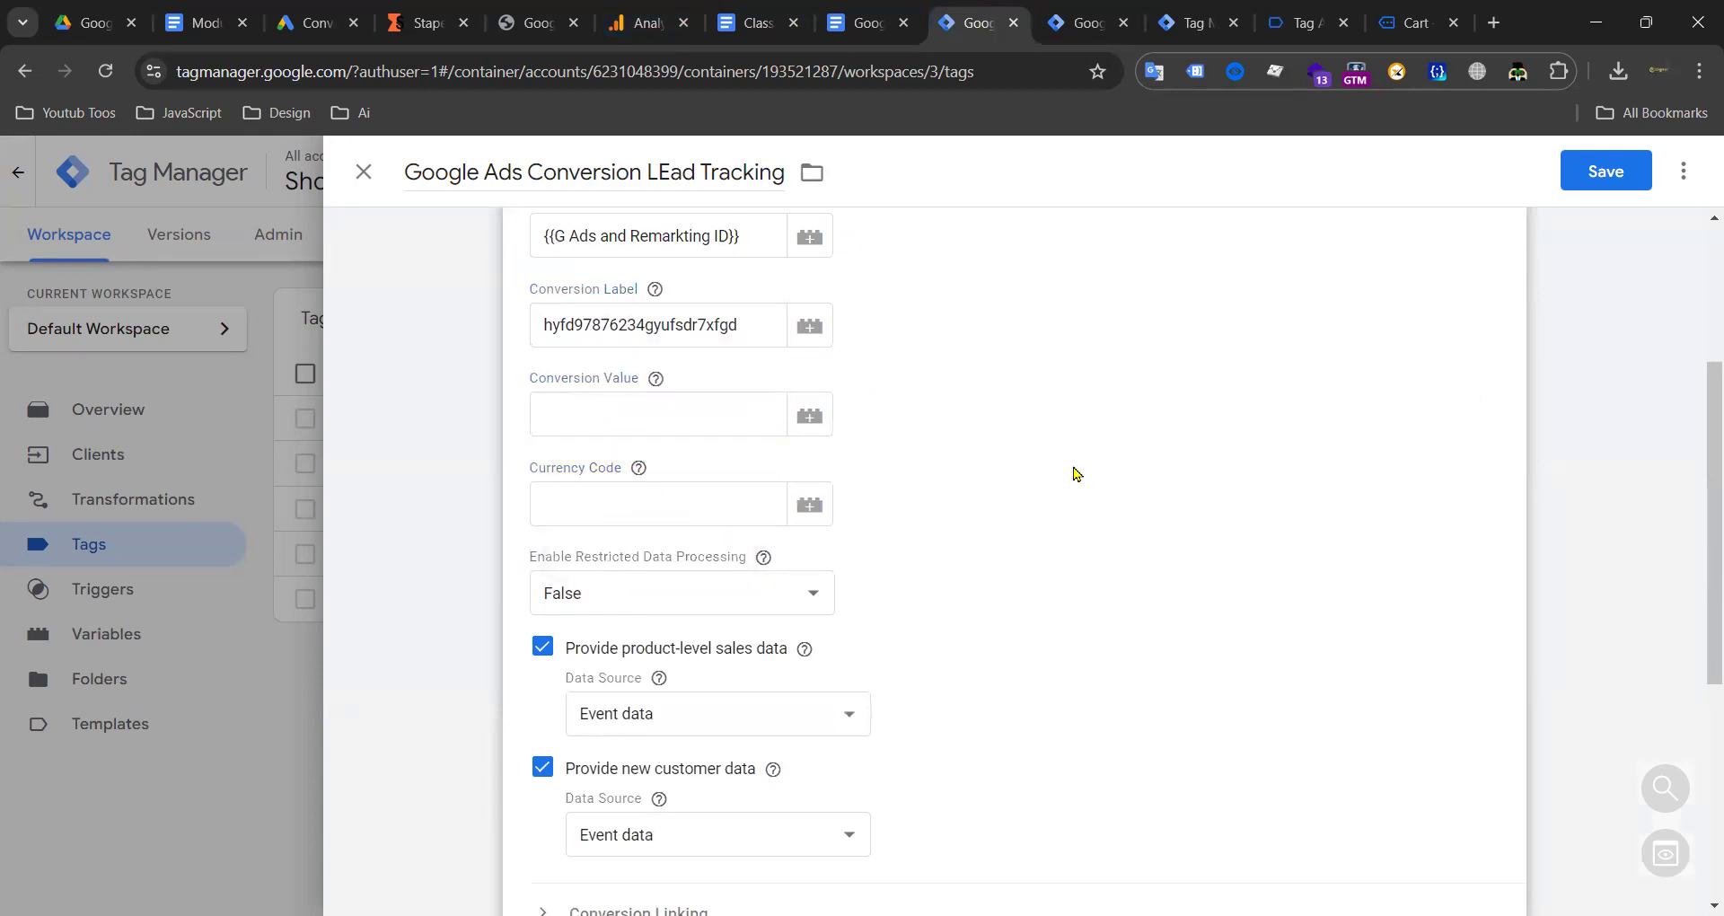
scroll(991, 506, "down", 3)
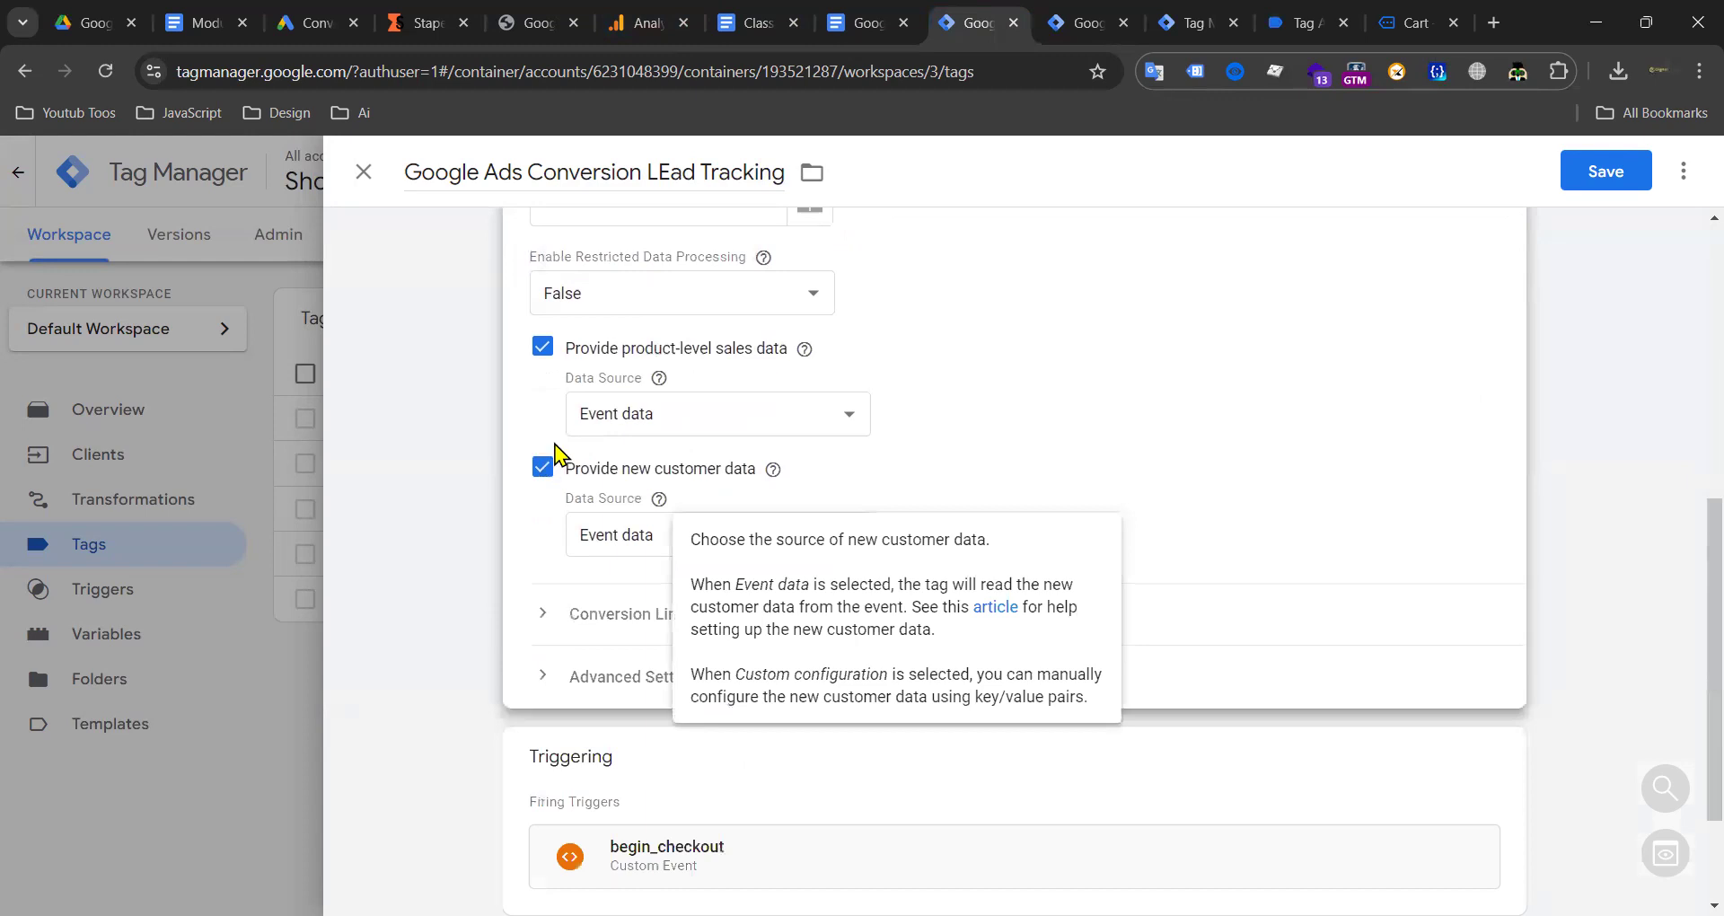
left_click(544, 358)
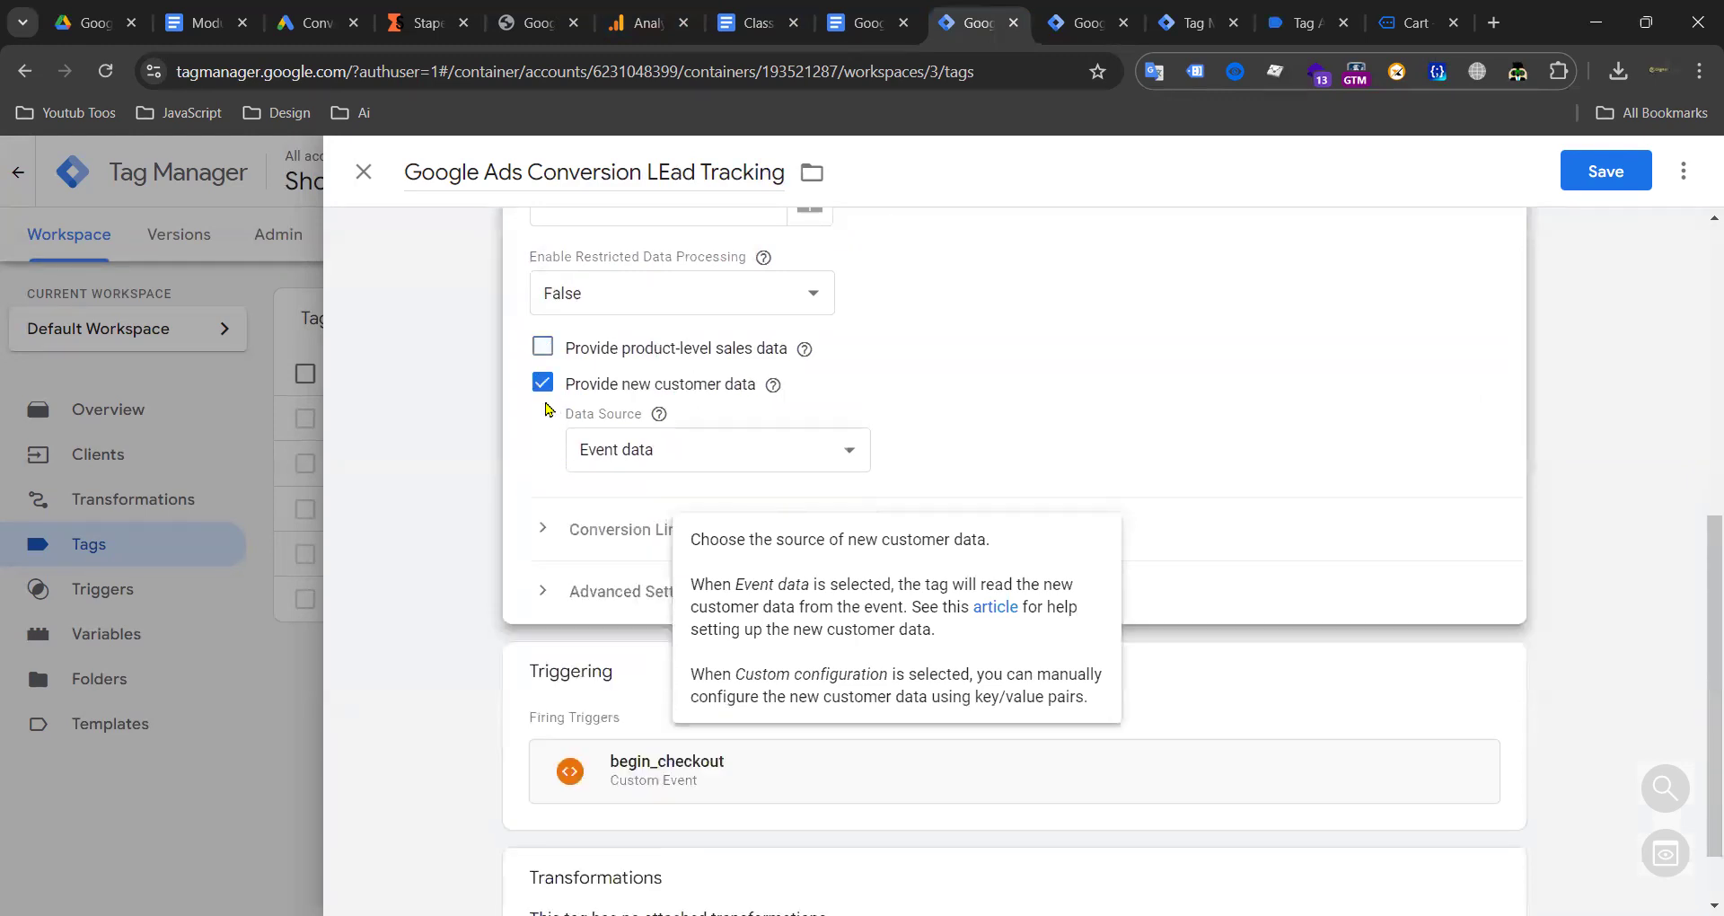
left_click(1109, 31)
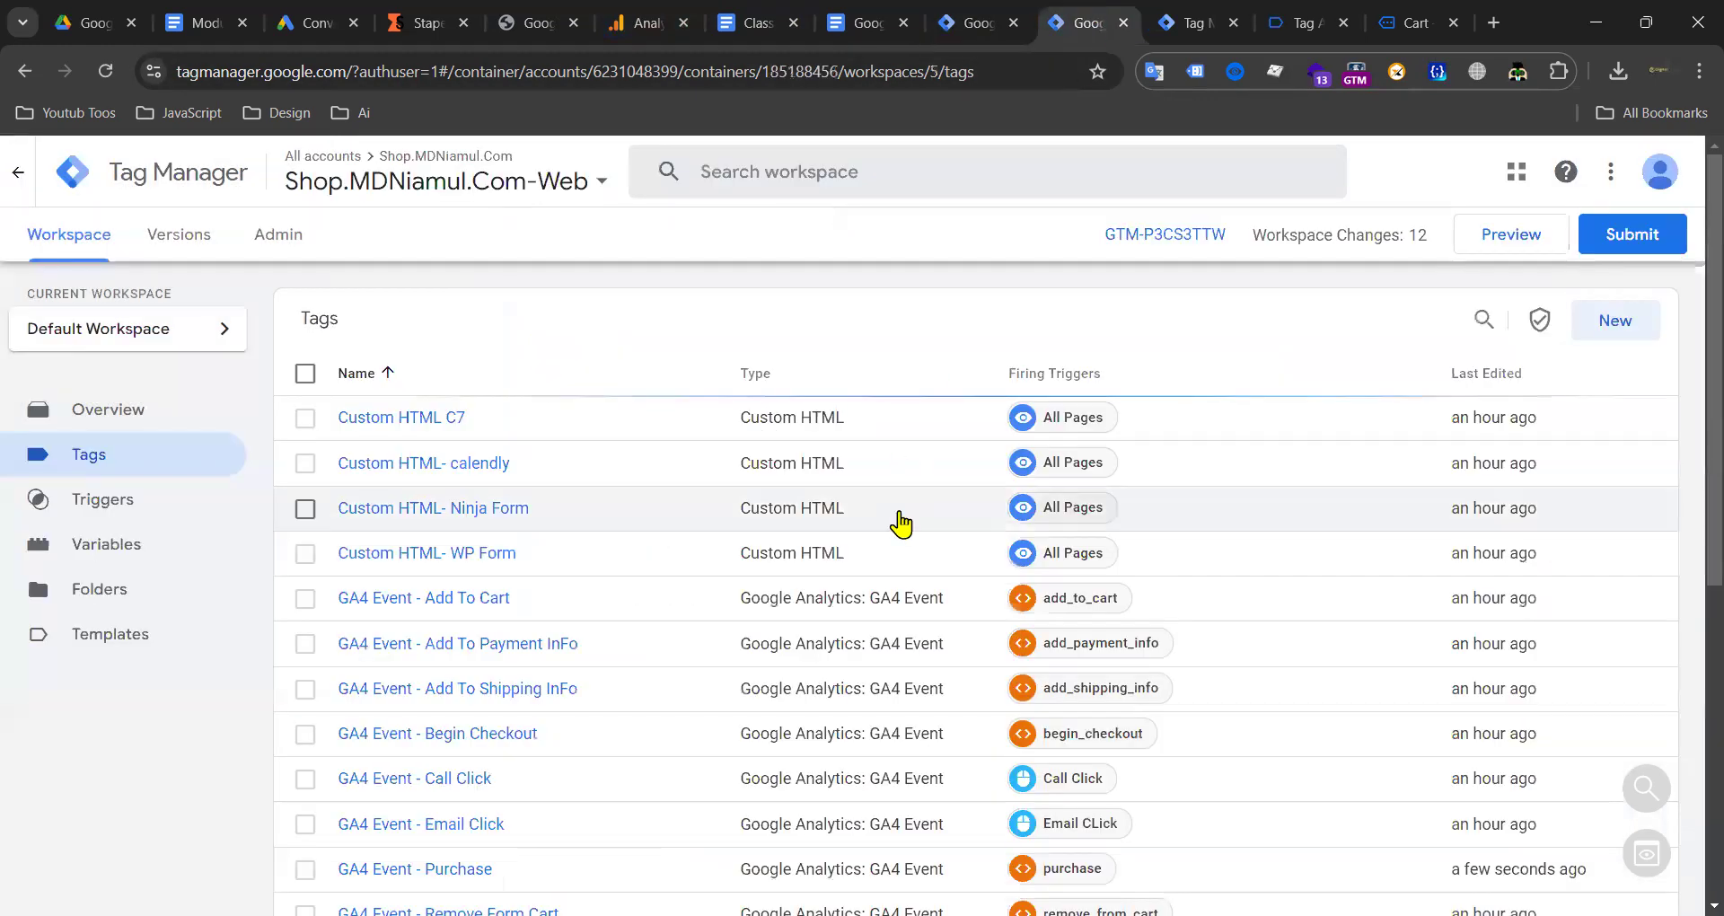
Step: Check the WP7_form_submit event name in the Web container's GA4 Event - WP 7 Form Submit tag
scroll(901, 522, "down", 6)
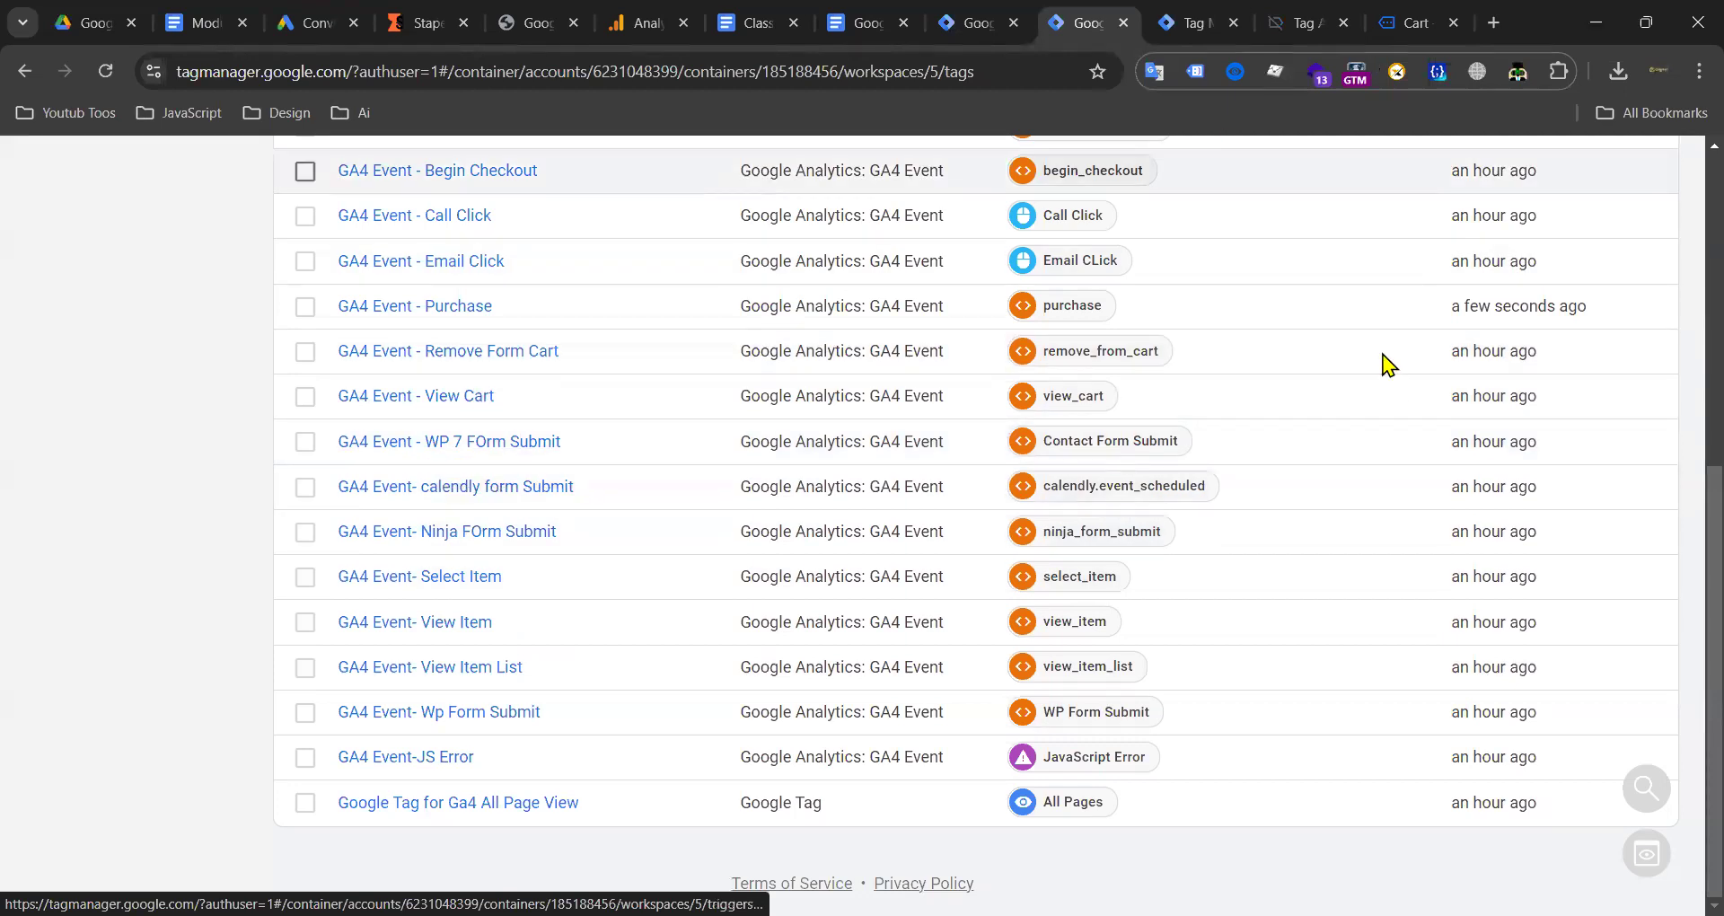
left_click(432, 442)
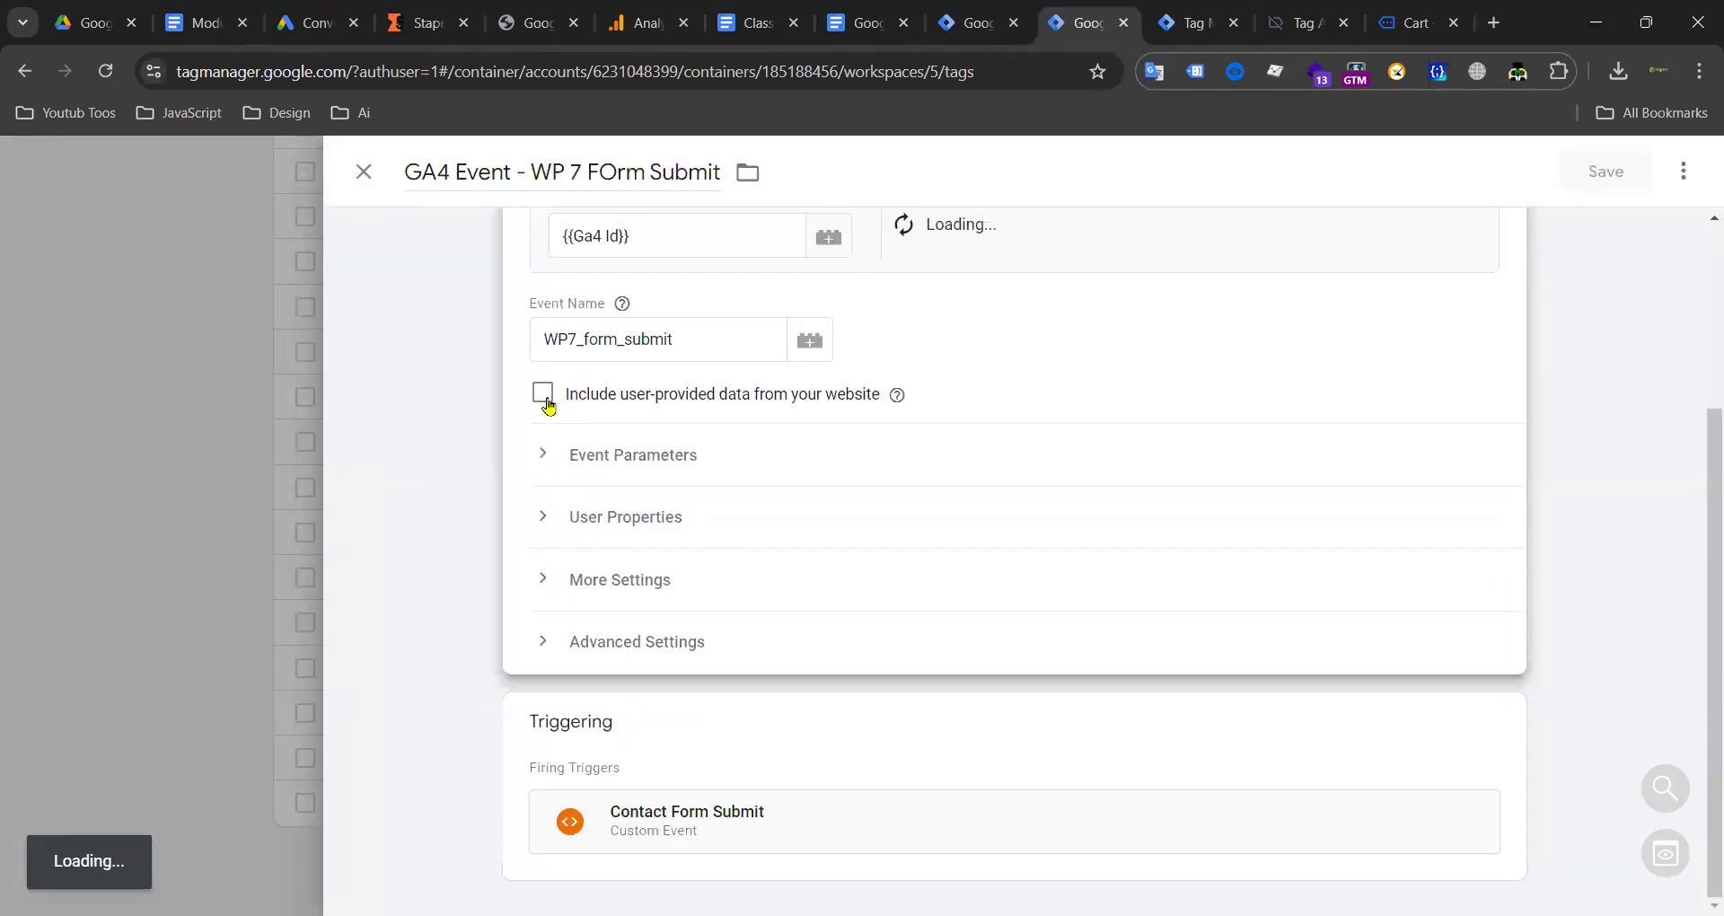
left_click_drag(755, 346, 477, 339)
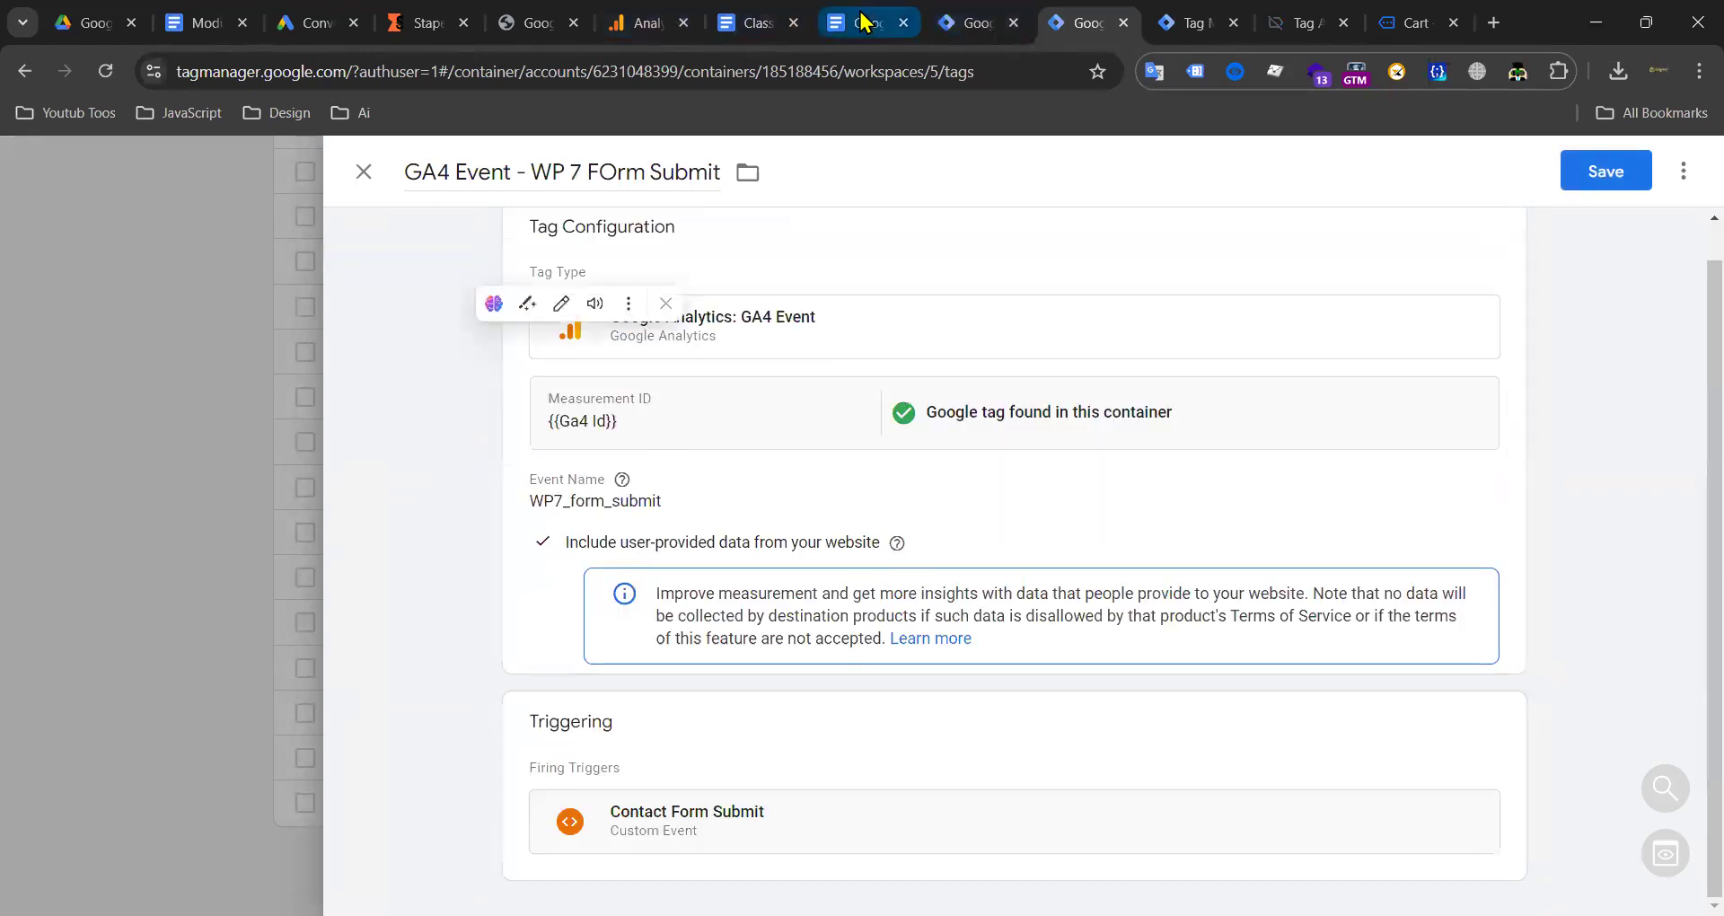
Step: Replace the LEad Tracking tag's begin_checkout trigger with wp_form_submit
left_click(862, 19)
left_click(968, 23)
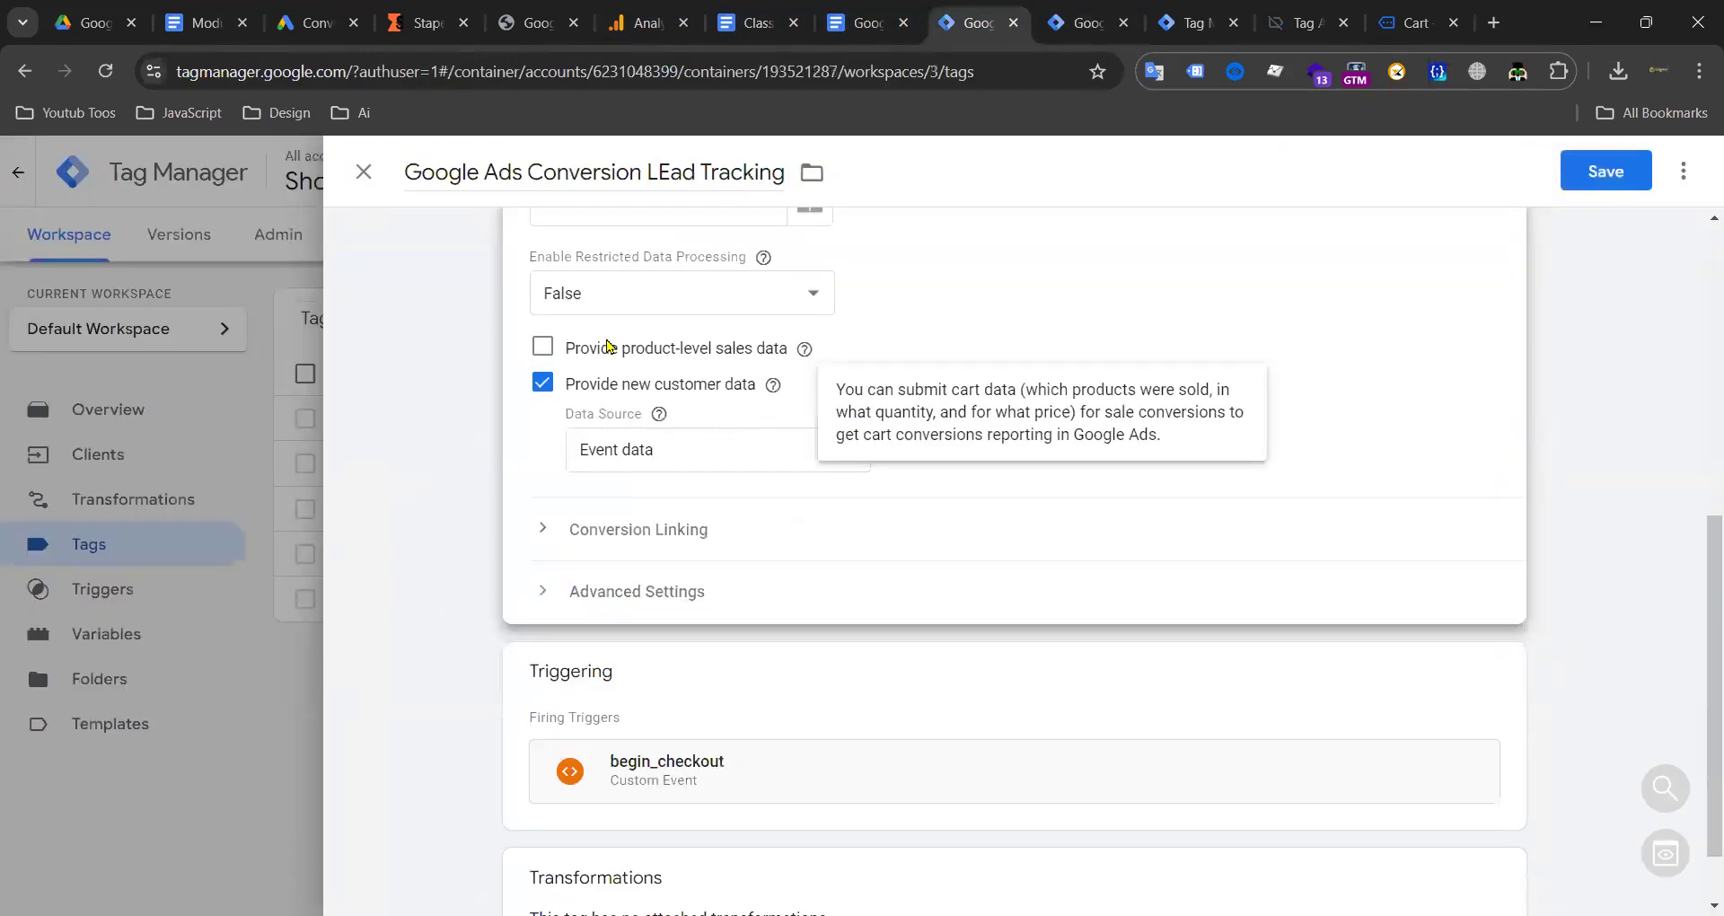
scroll(743, 473, "down", 1)
left_click(1024, 635)
left_click(1476, 648)
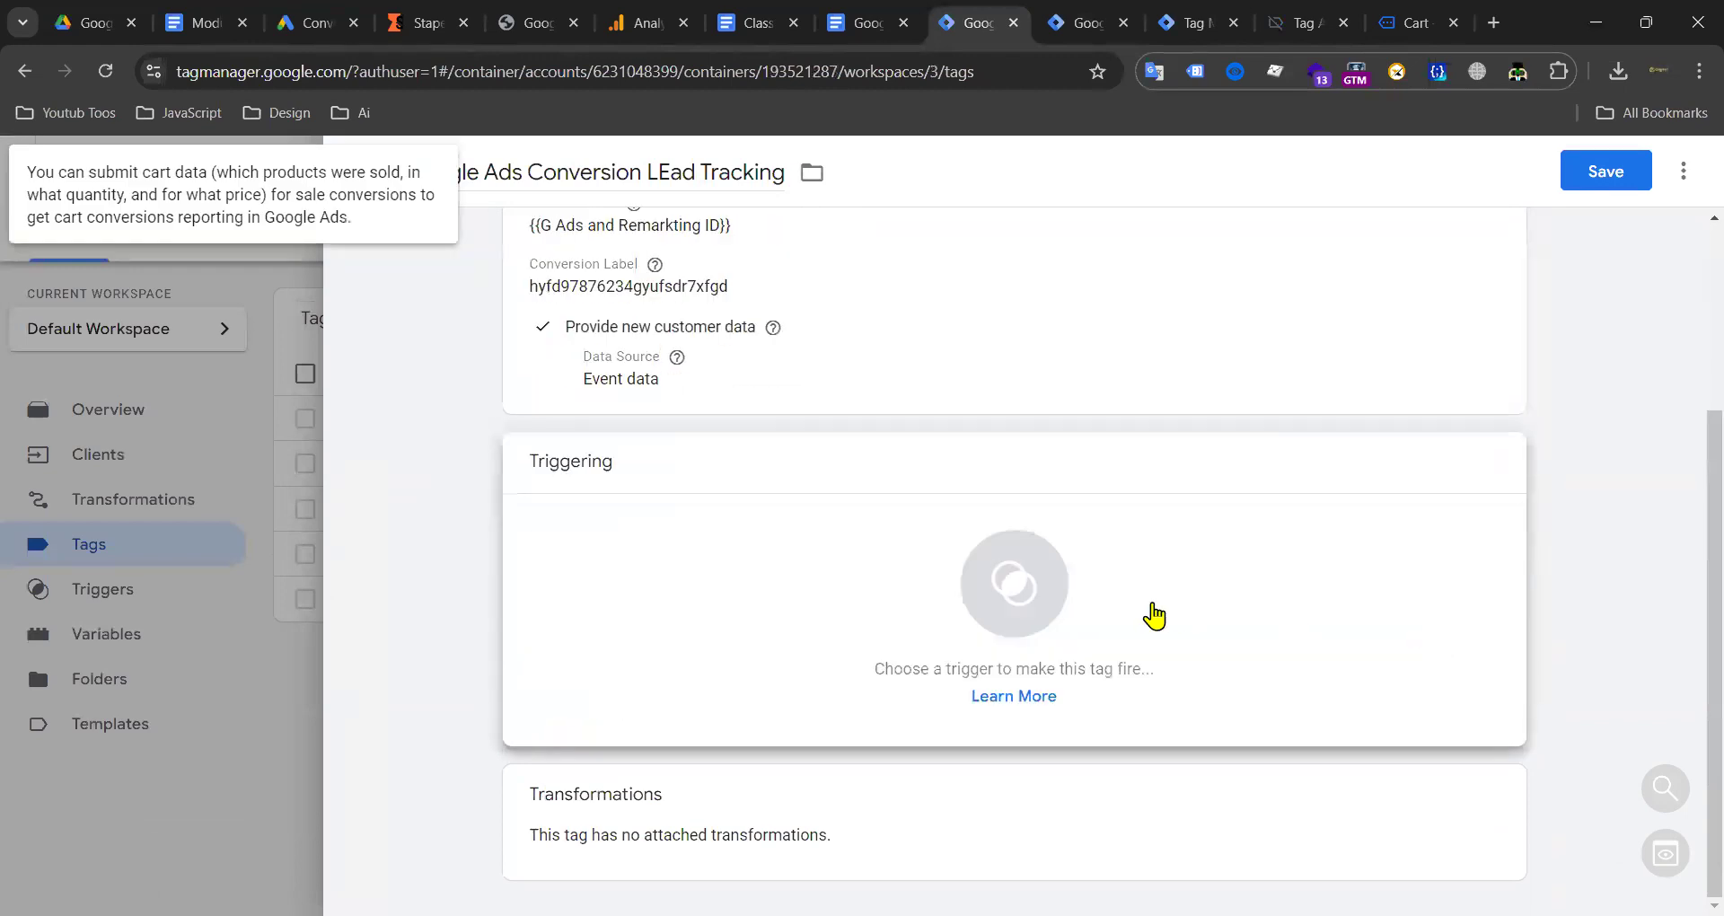
left_click(1015, 584)
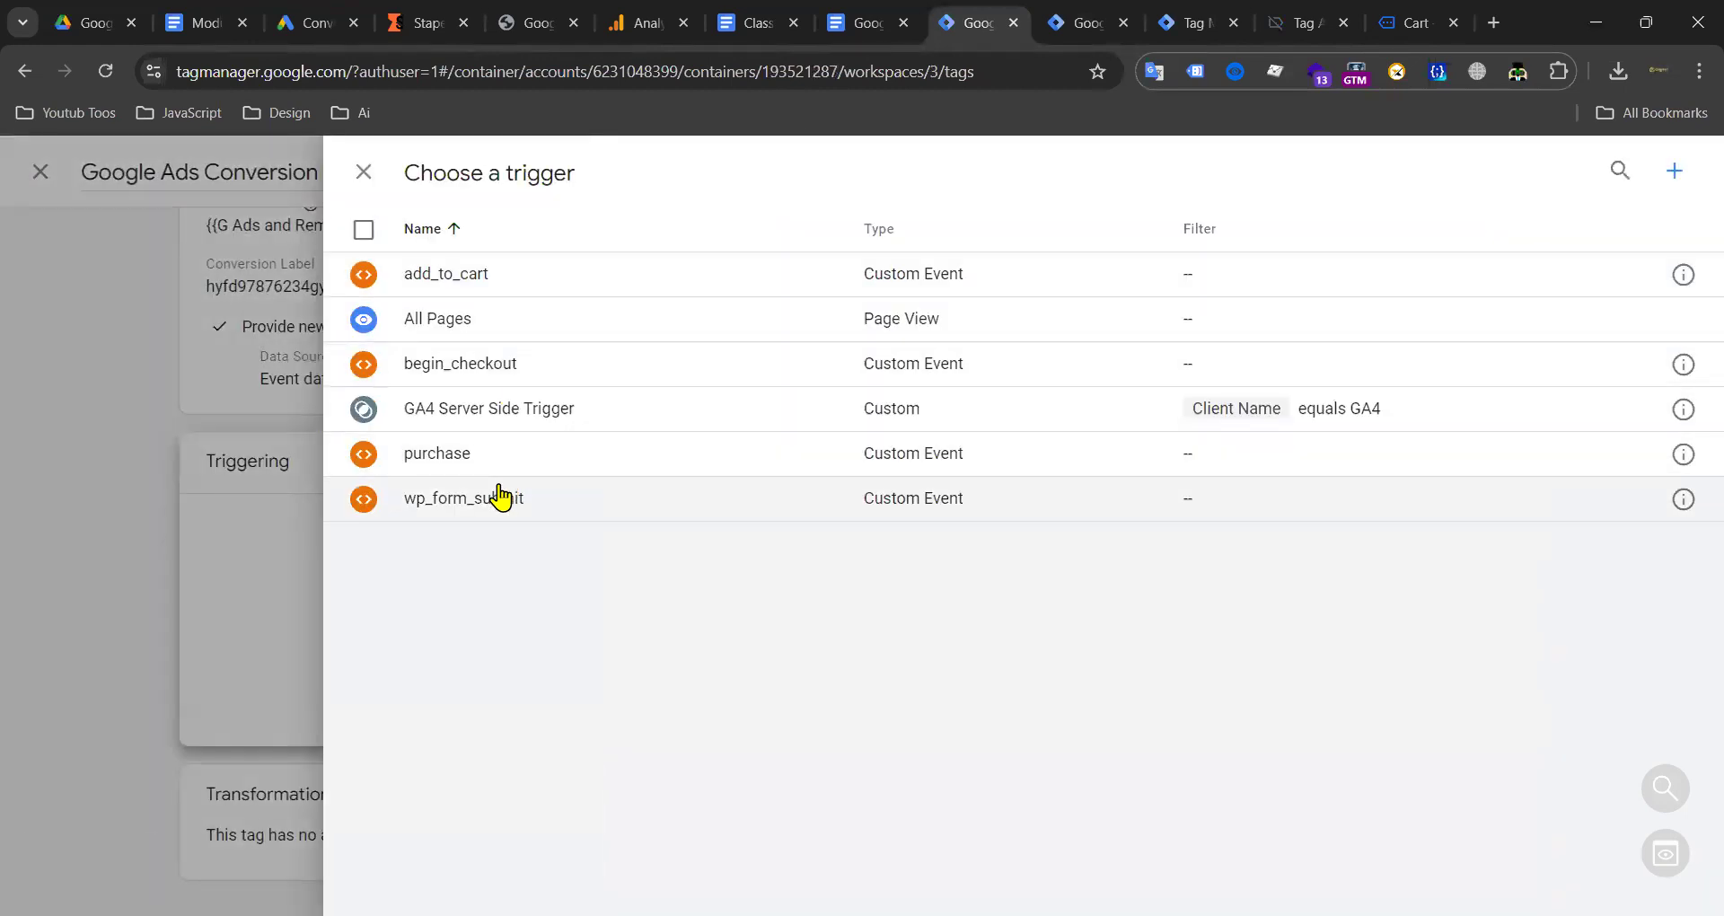
left_click(501, 496)
Step: Close the WP 7 form submit tag discarding changes, and scroll through the Web container tags
left_click(1087, 23)
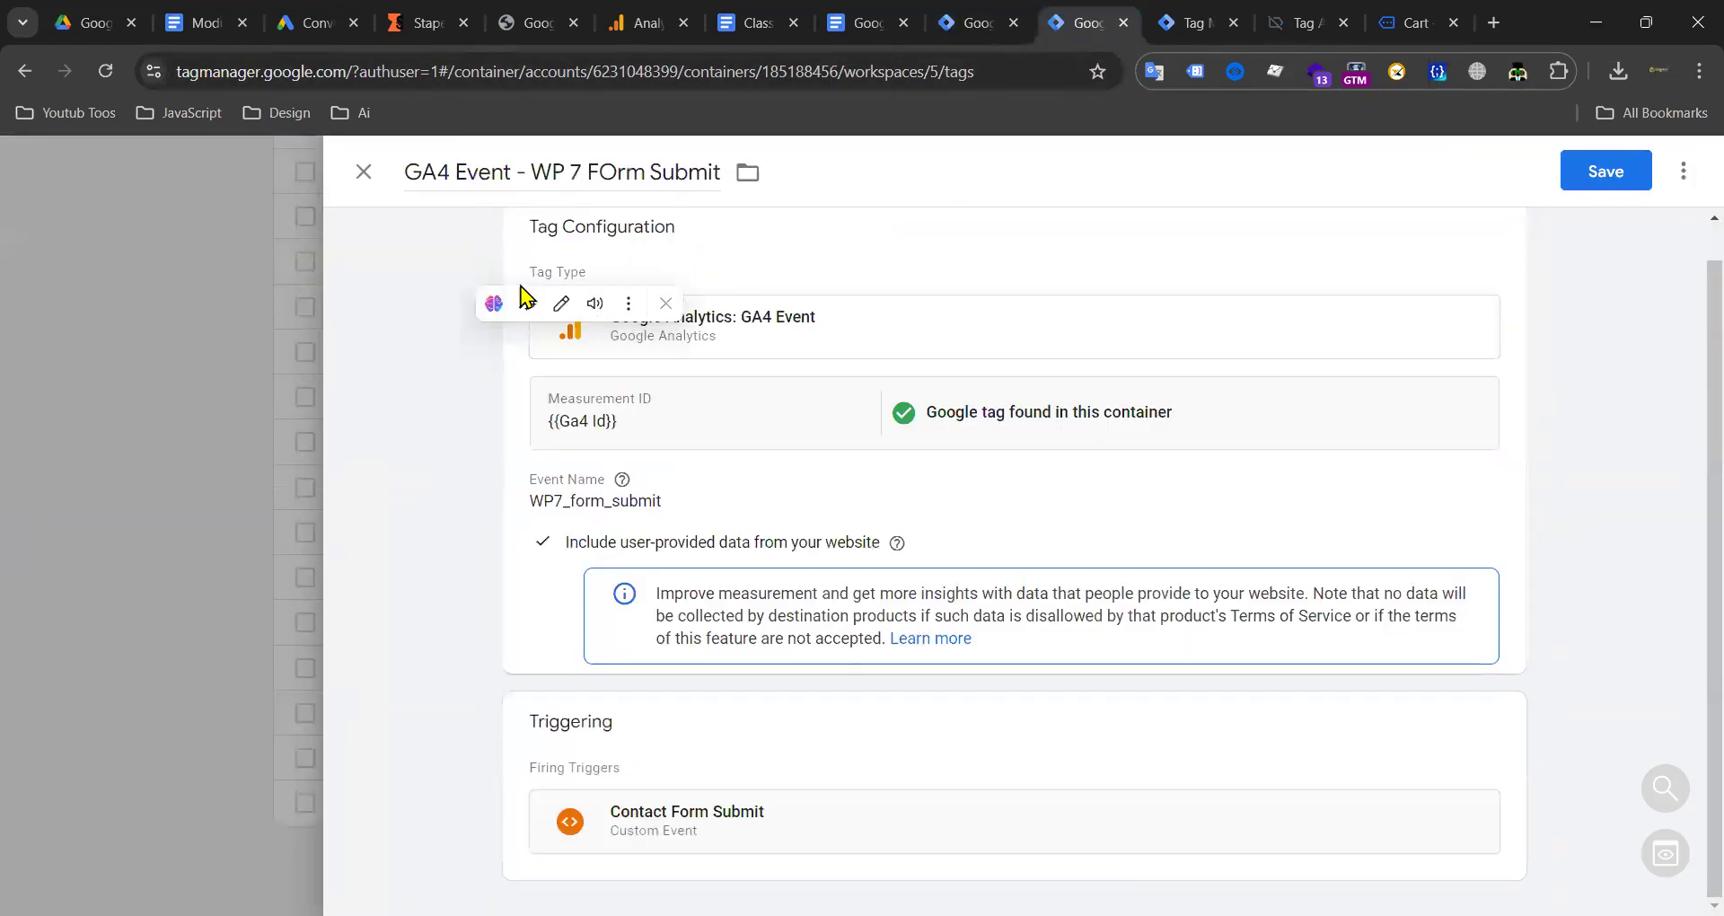
left_click(364, 172)
left_click(1091, 440)
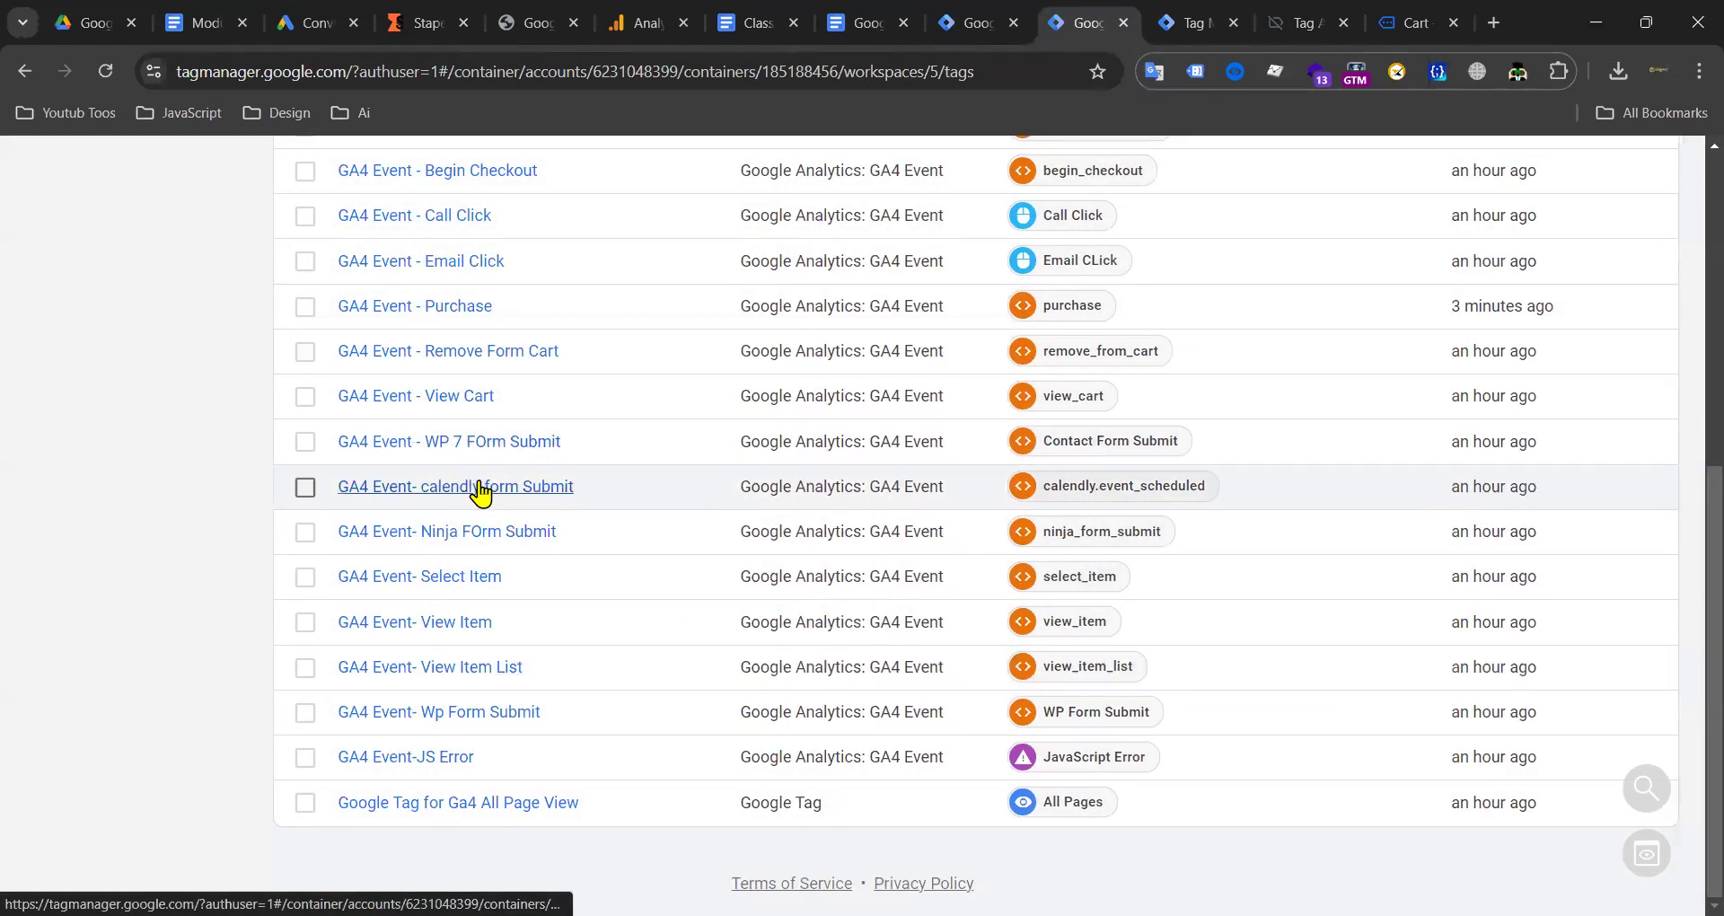
scroll(477, 488, "up", 6)
scroll(594, 557, "down", 5)
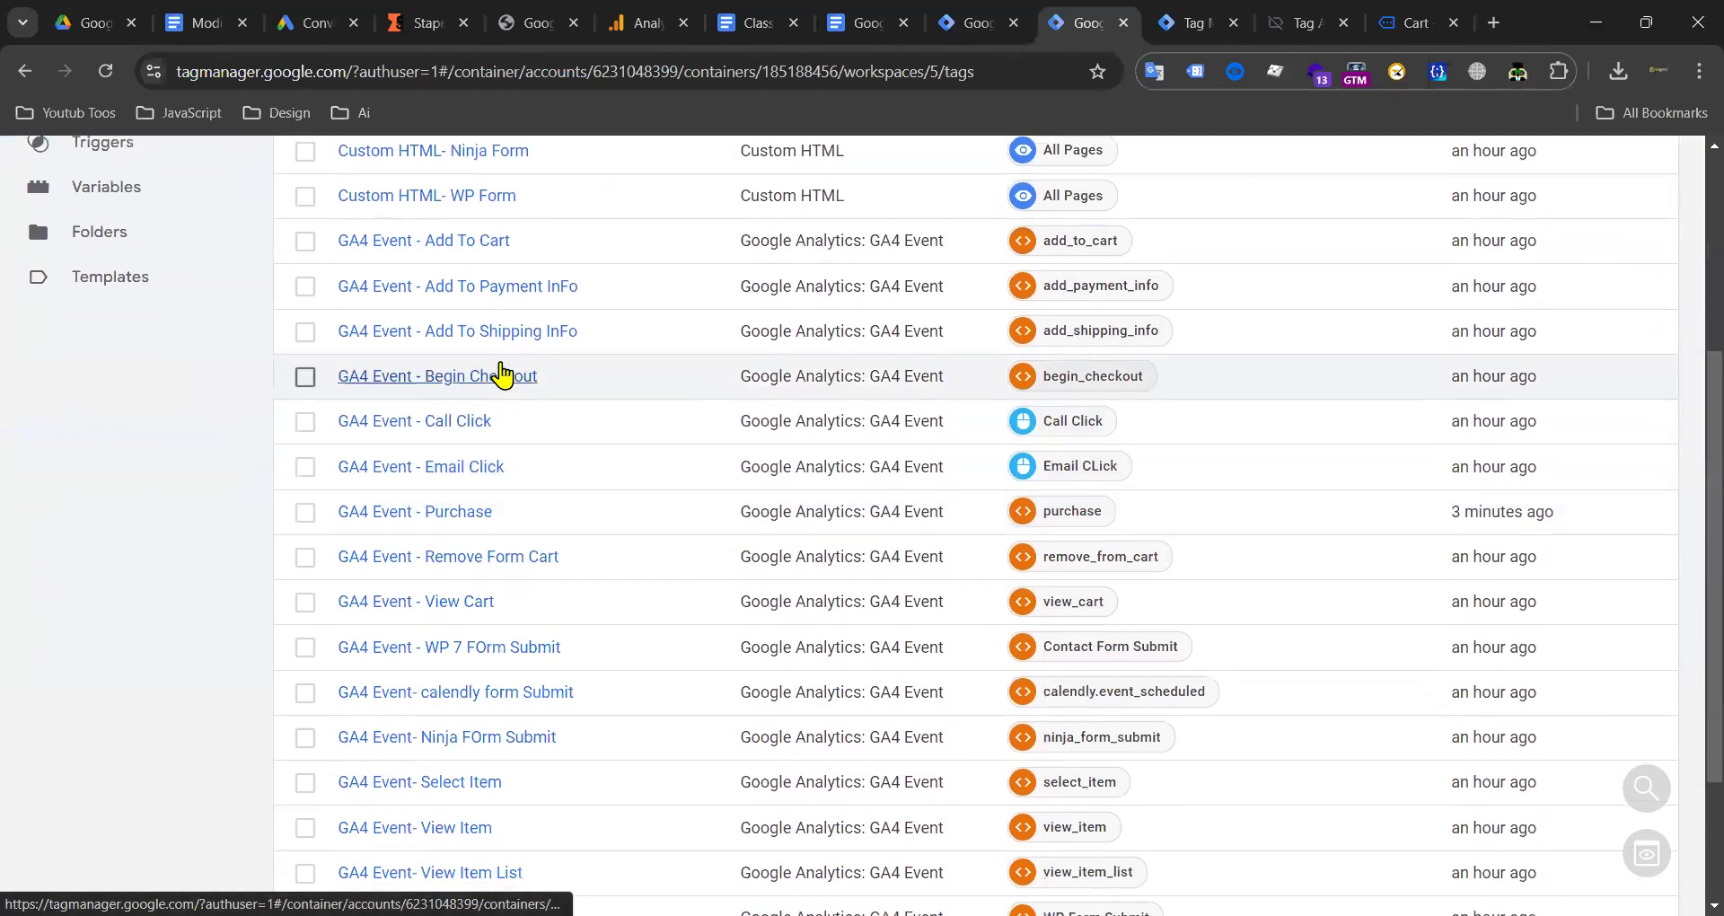
scroll(462, 300, "up", 2)
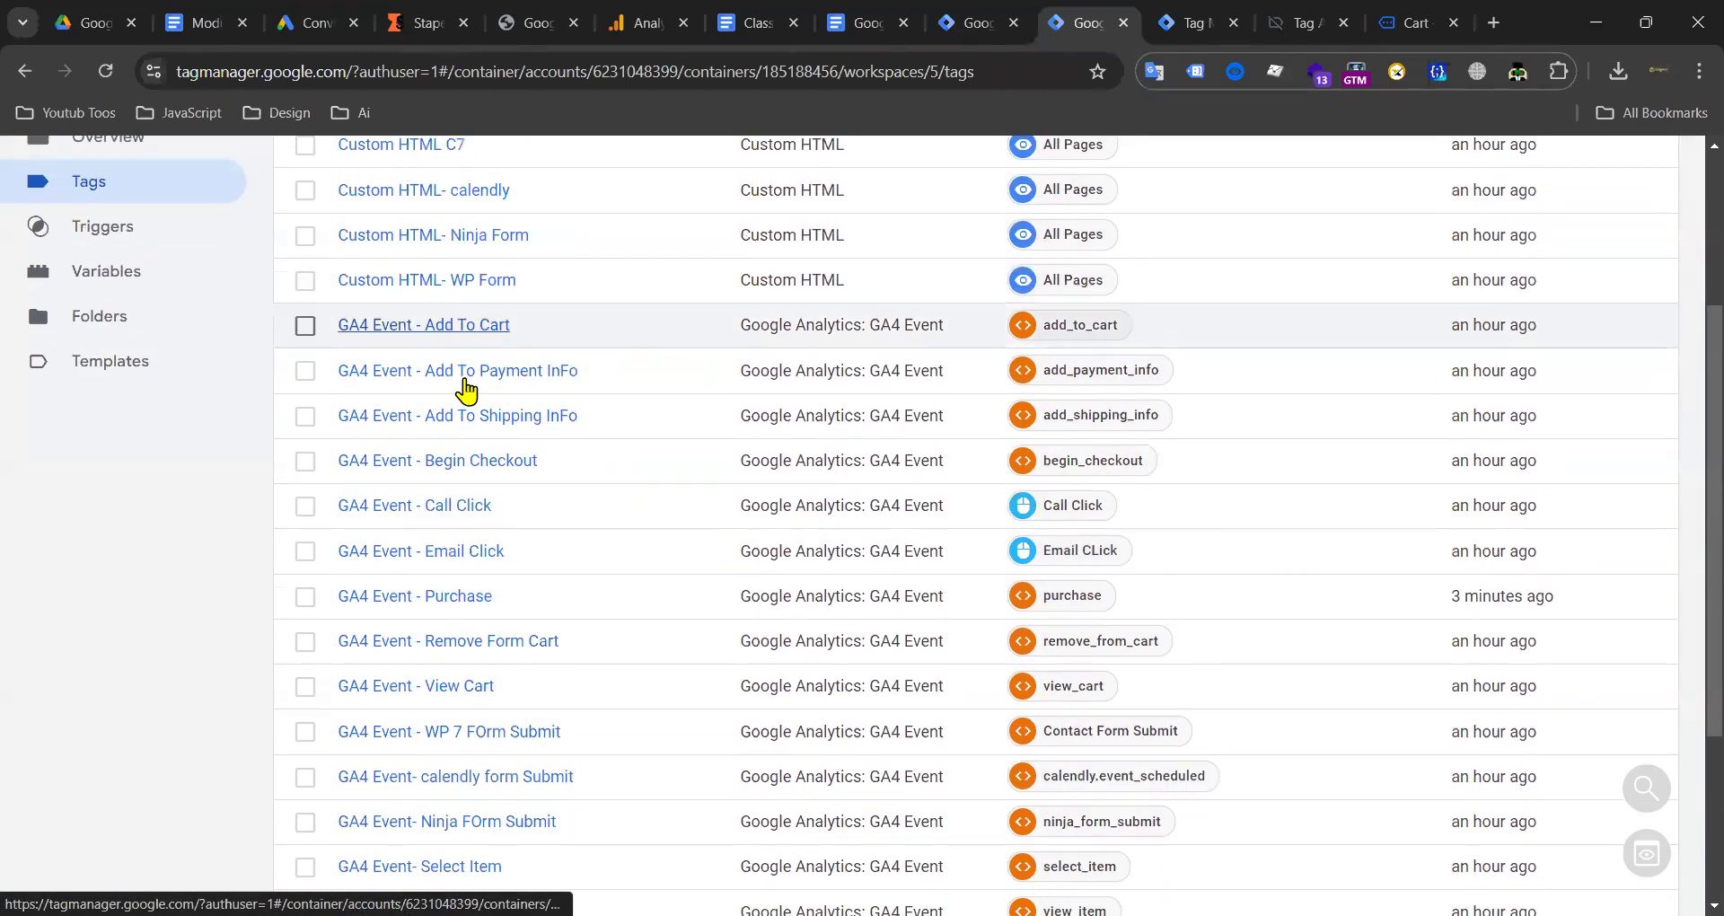
scroll(493, 596, "down", 2)
scroll(497, 669, "down", 2)
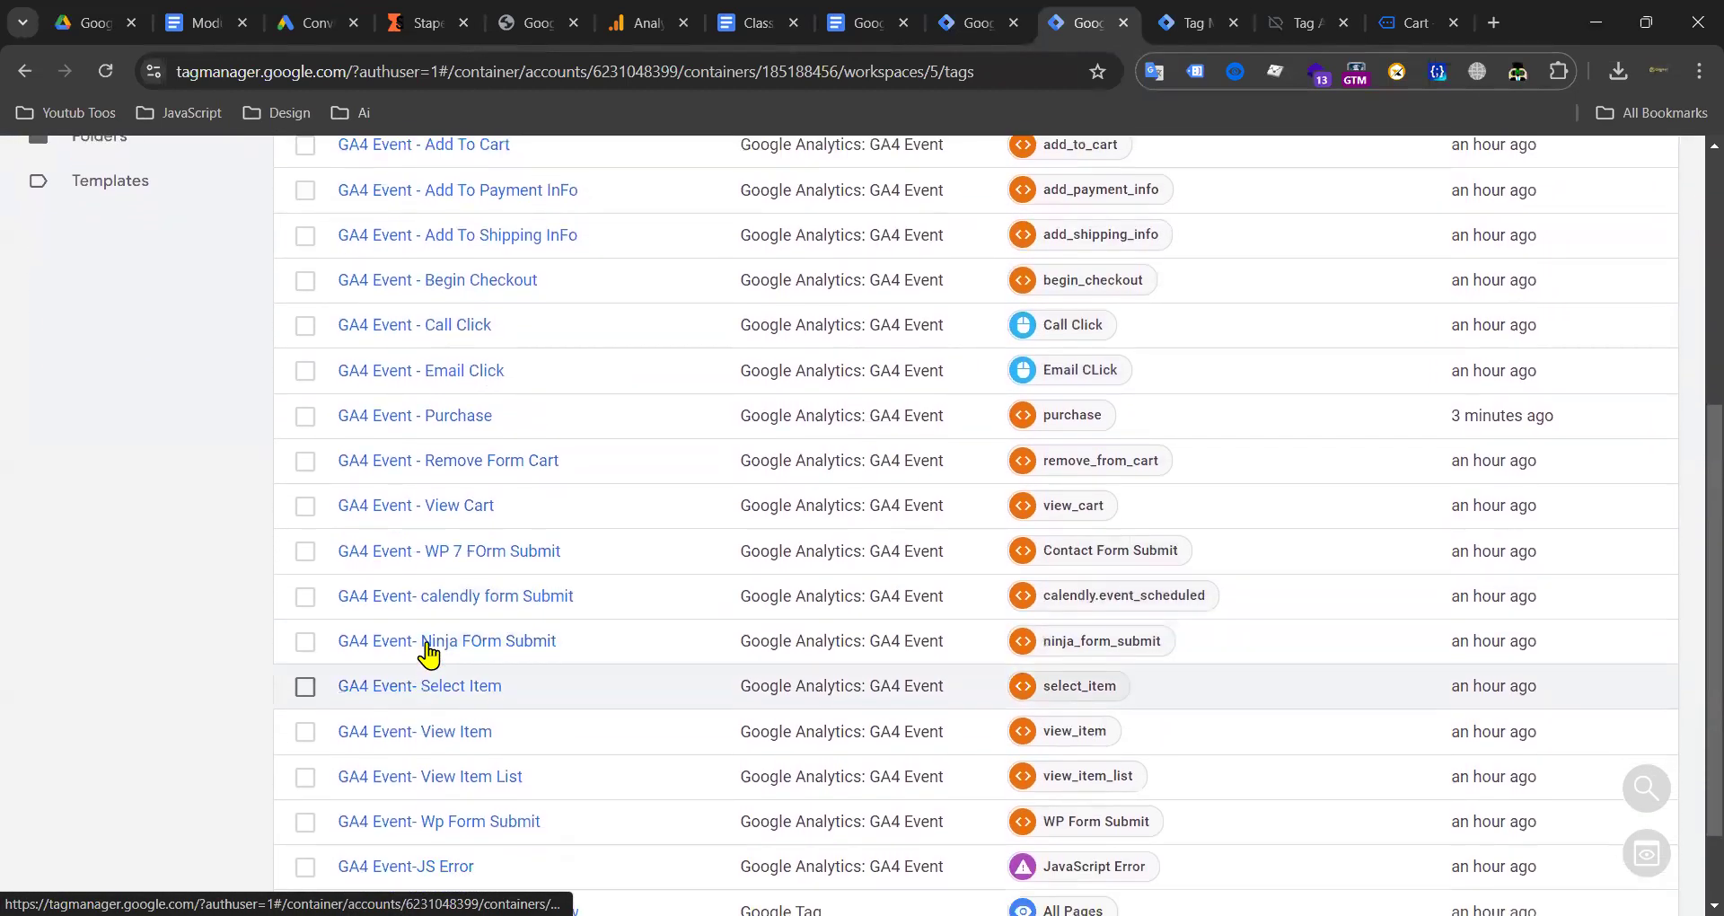
scroll(432, 737, "down", 1)
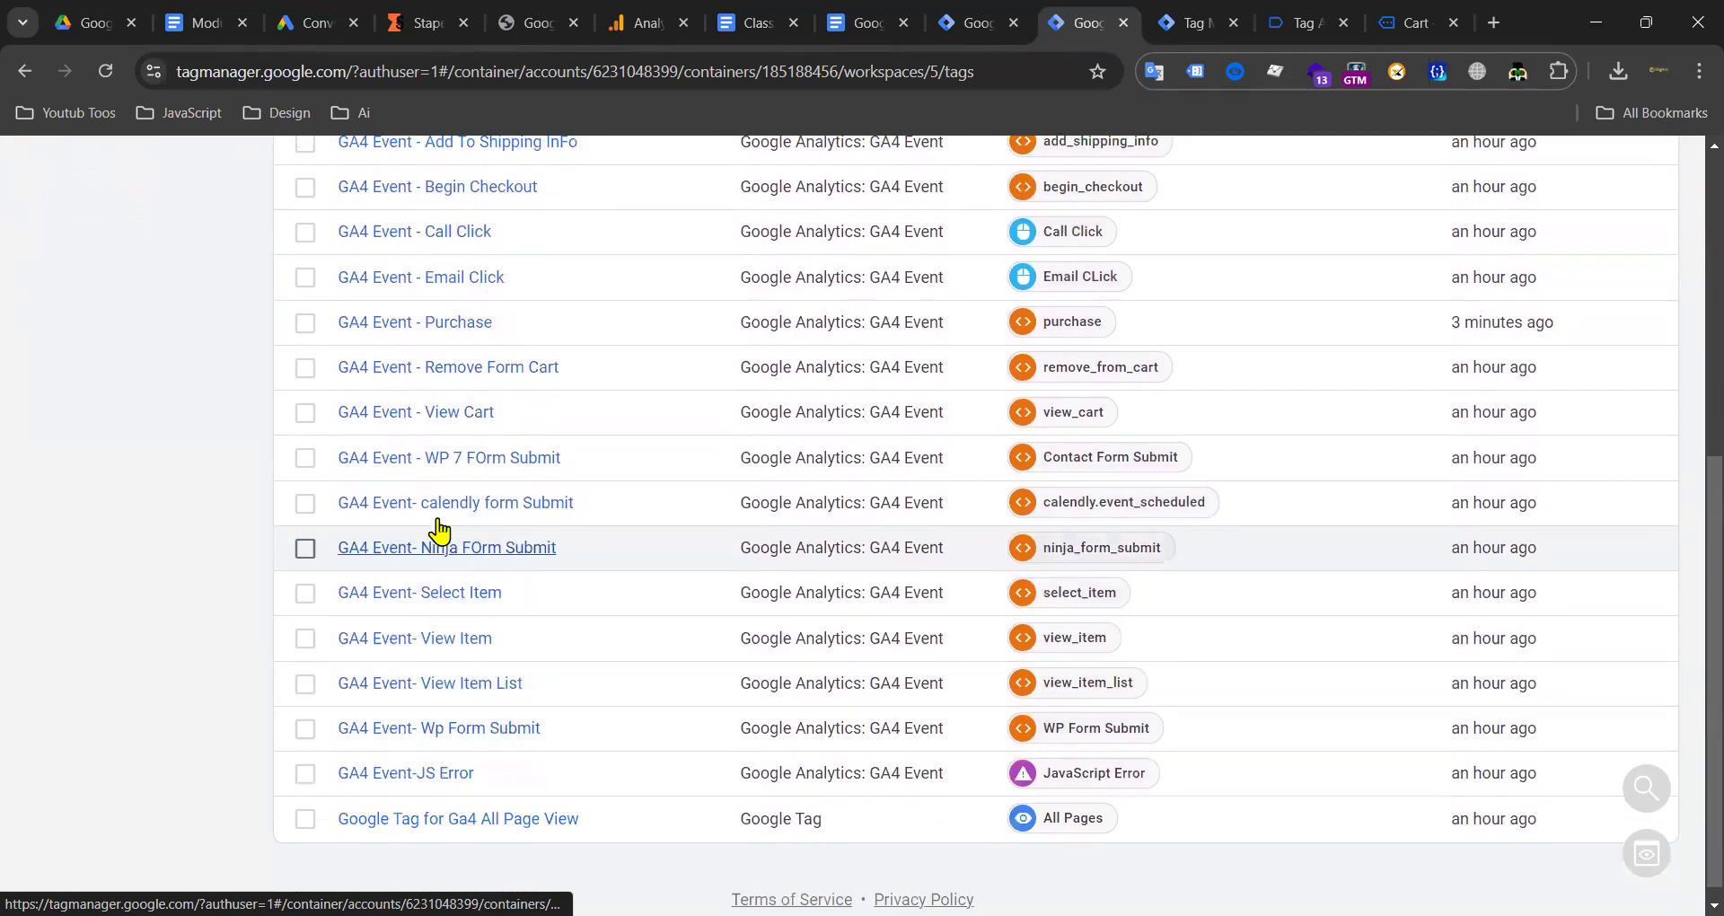
scroll(476, 467, "up", 1)
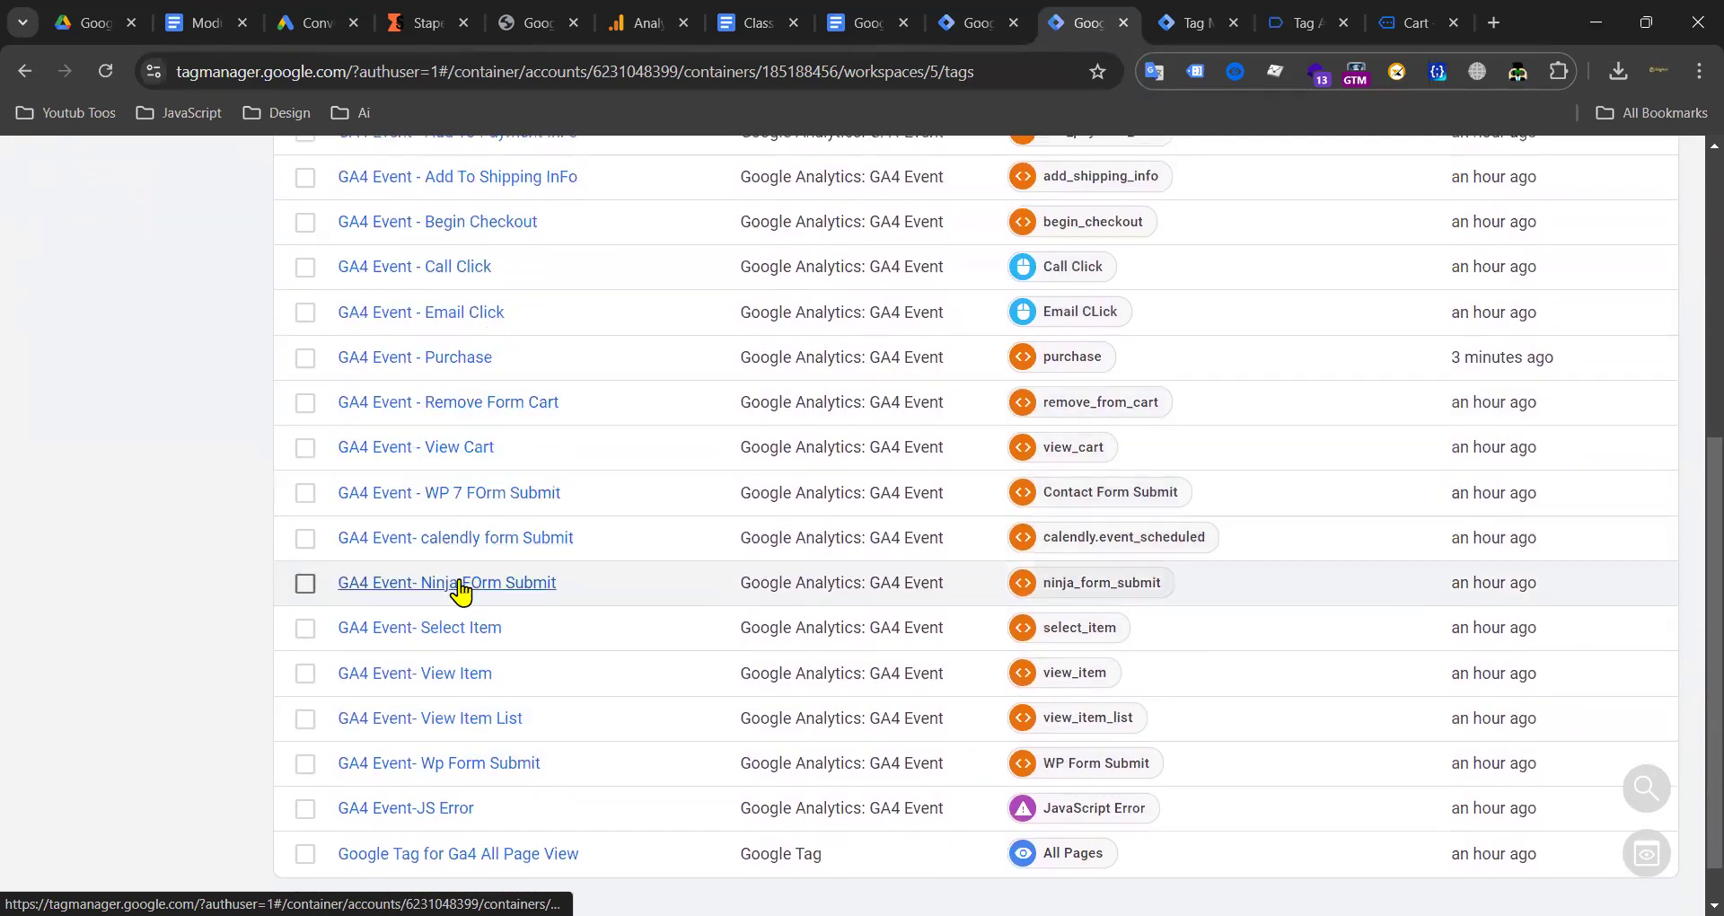
scroll(476, 539, "down", 1)
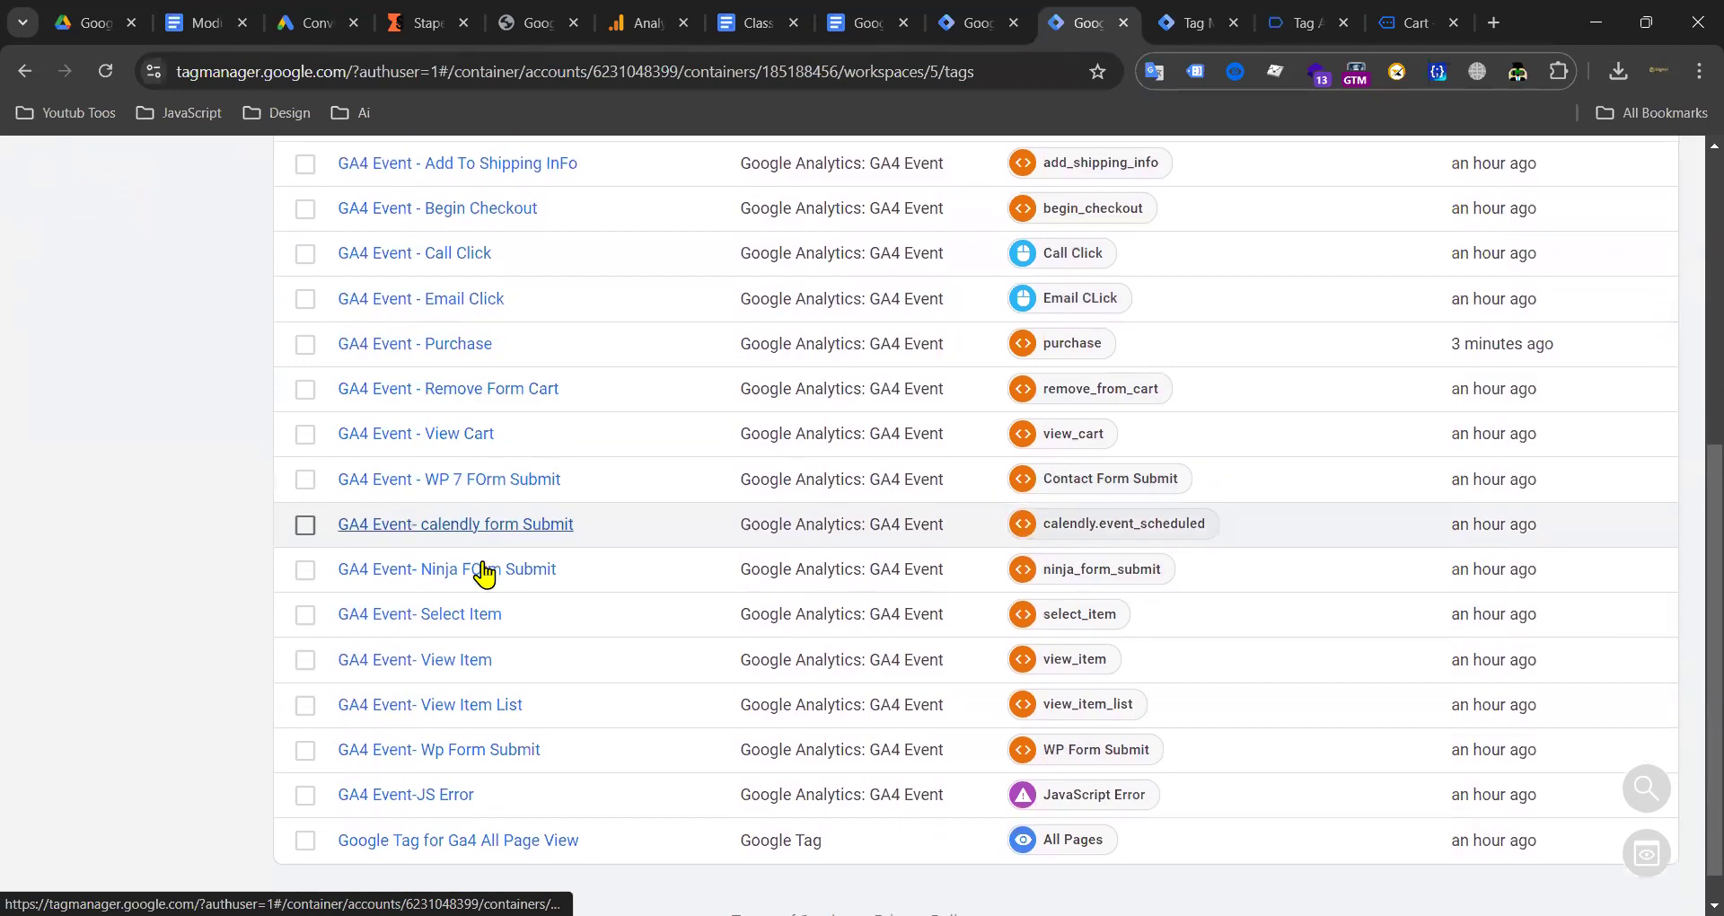
Step: Inspect user-provided data options in GA4 Event- Wp Form Submit, then discard those edits
left_click(431, 714)
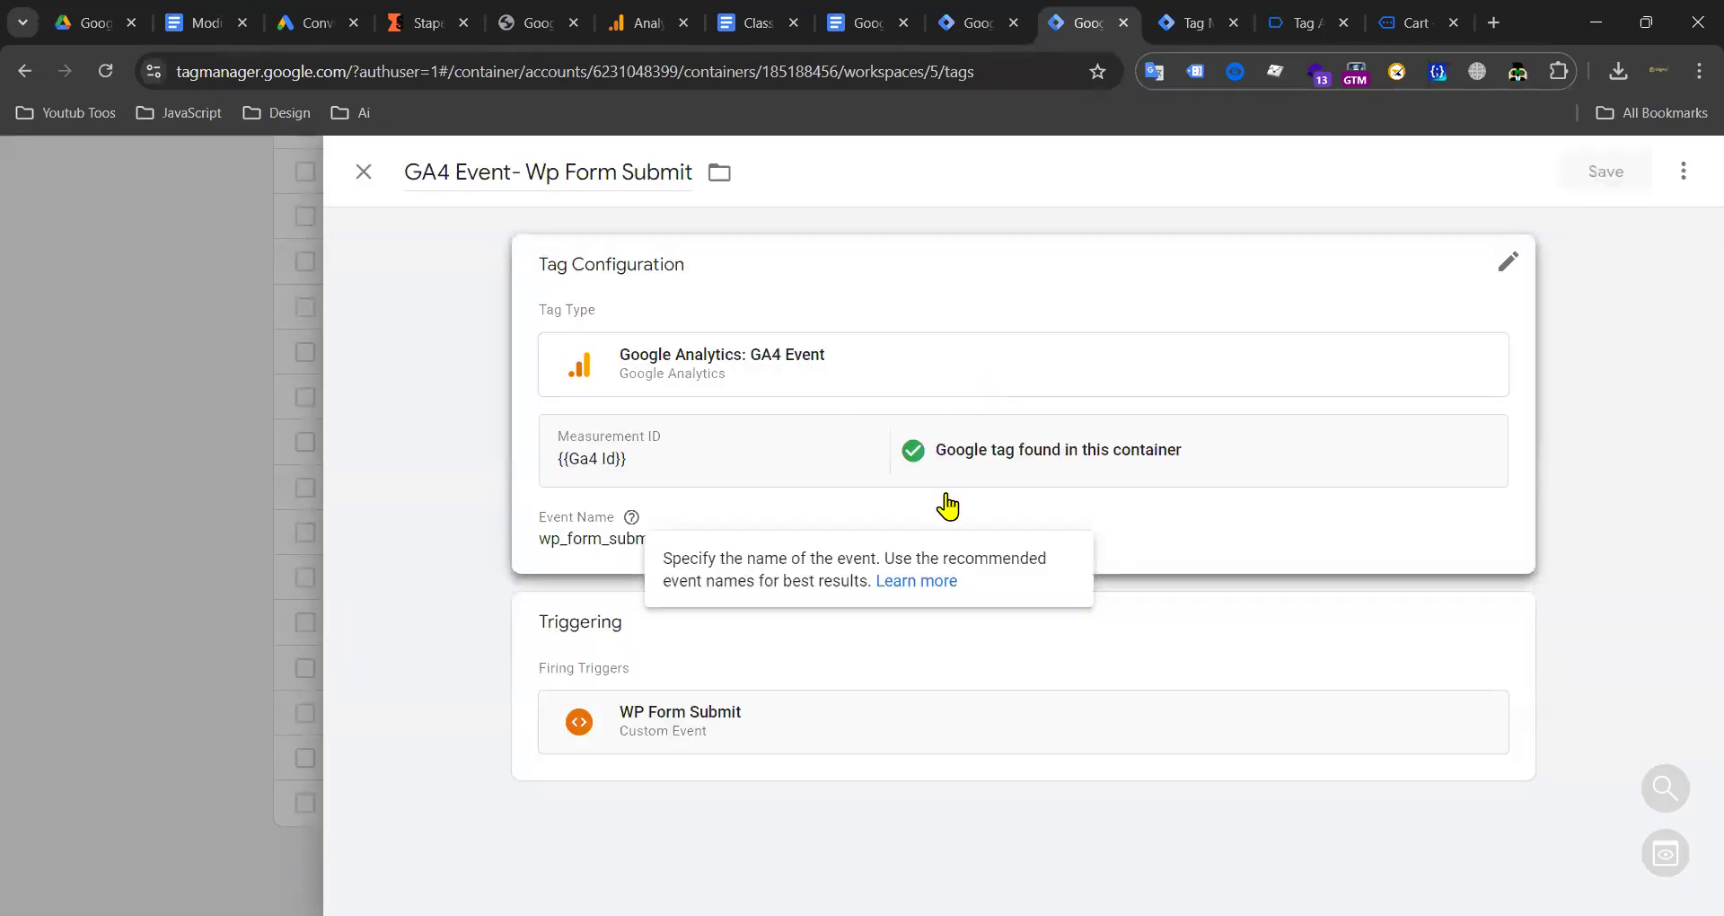
left_click(943, 504)
left_click(544, 558)
scroll(763, 626, "down", 1)
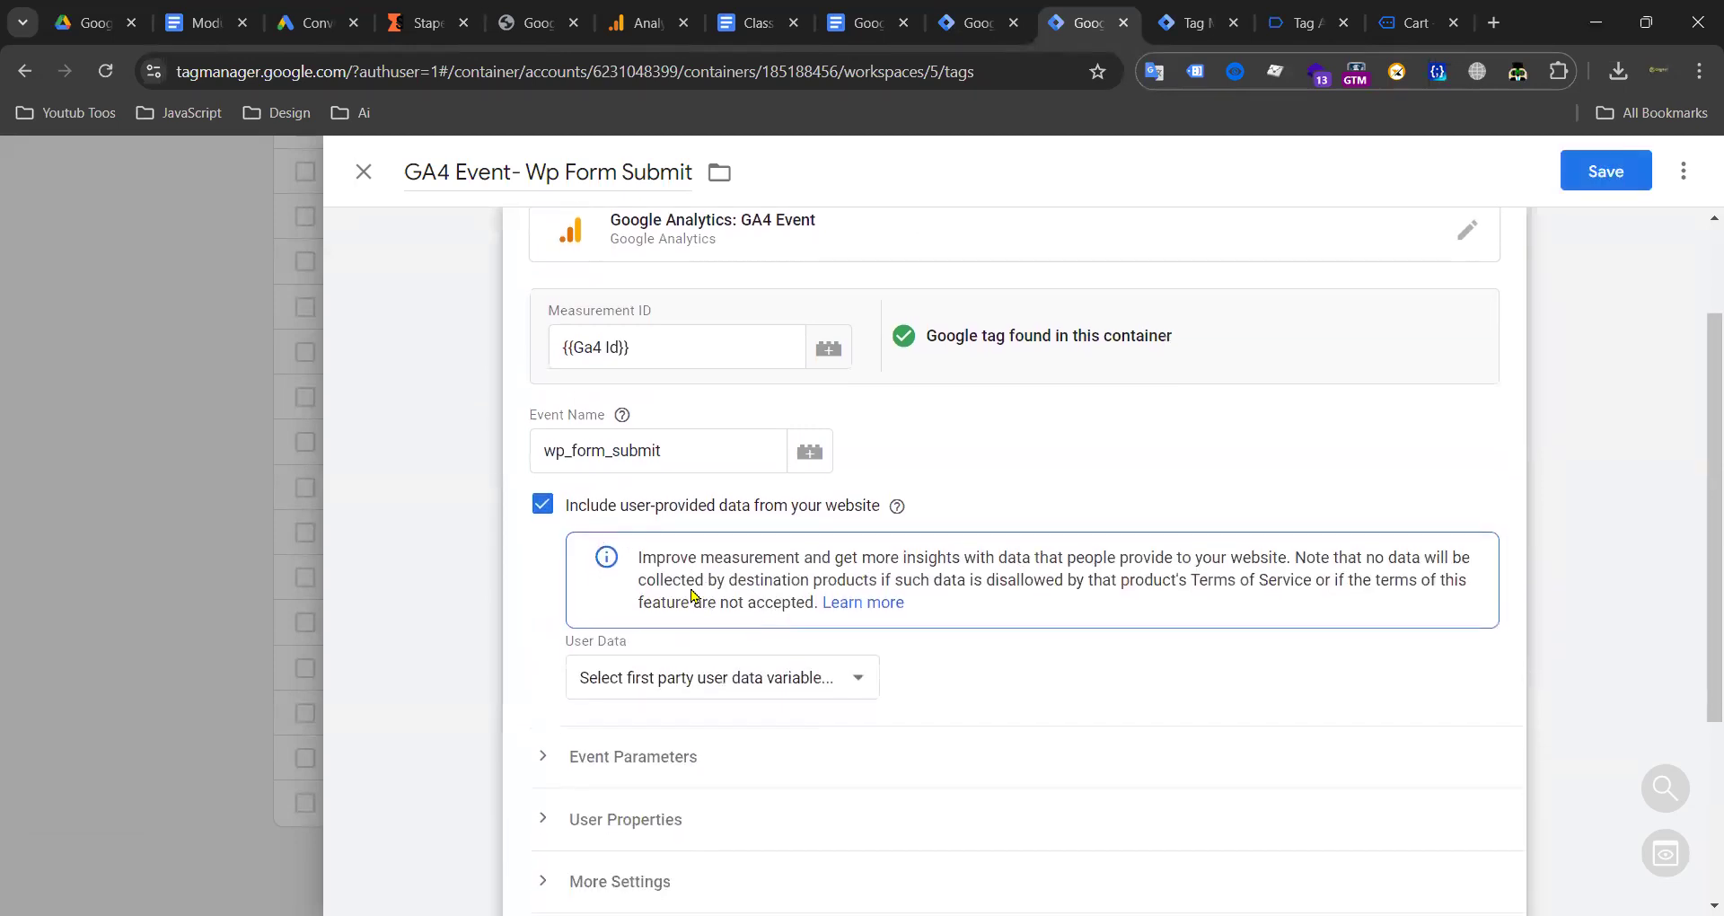
left_click(766, 620)
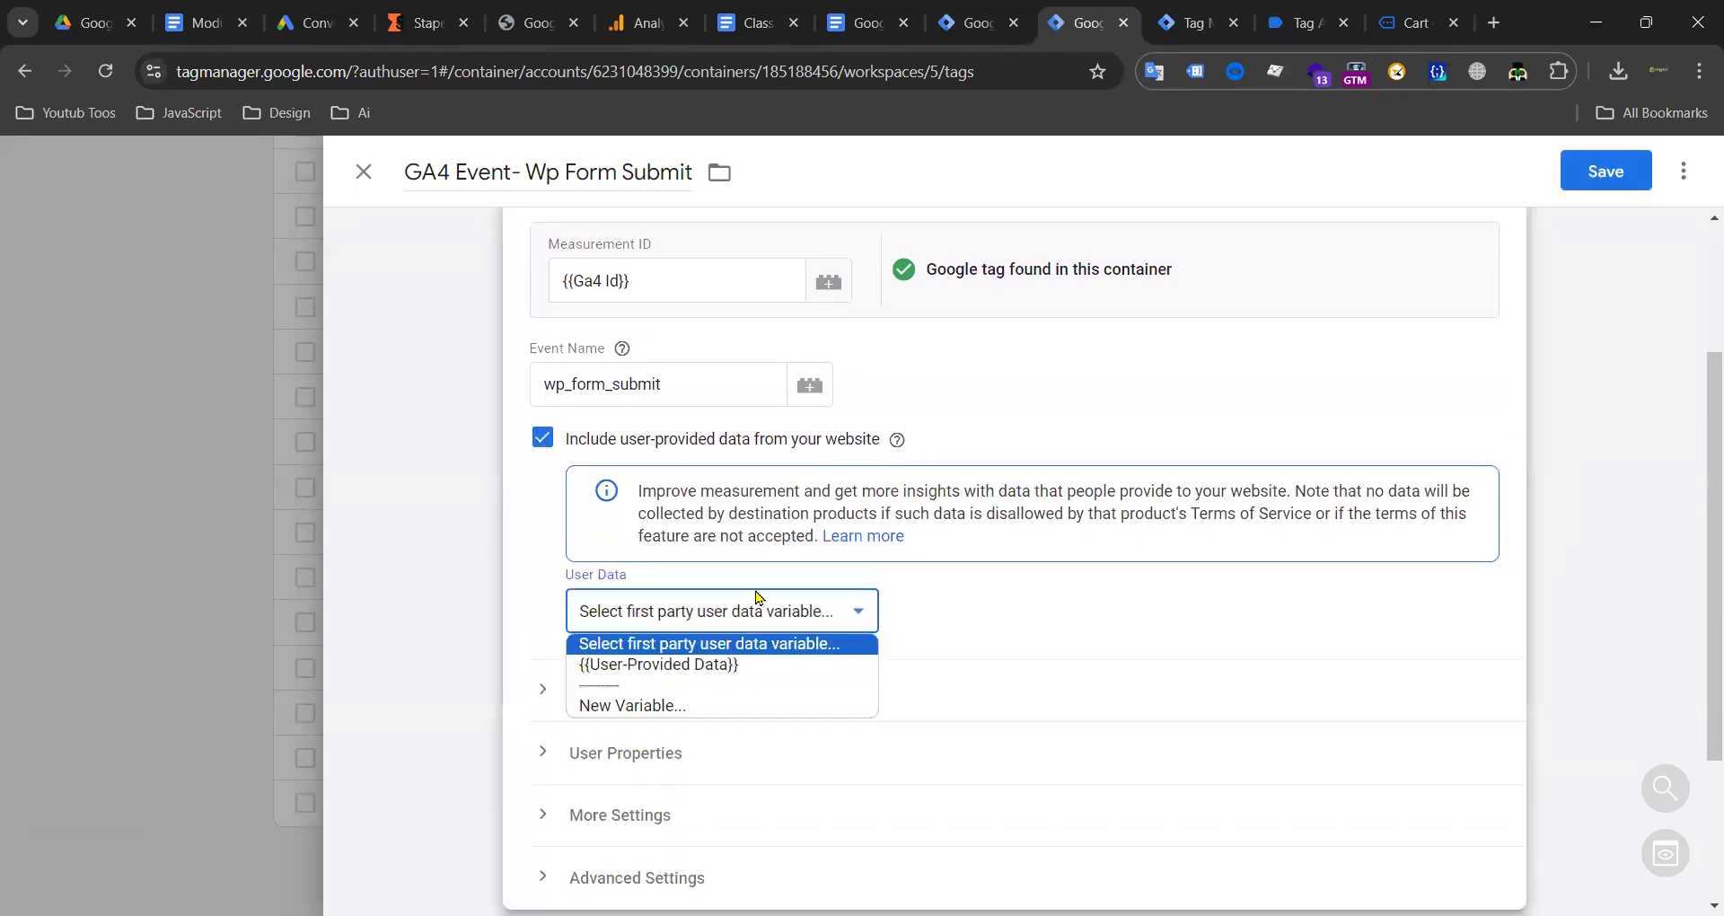
left_click(364, 171)
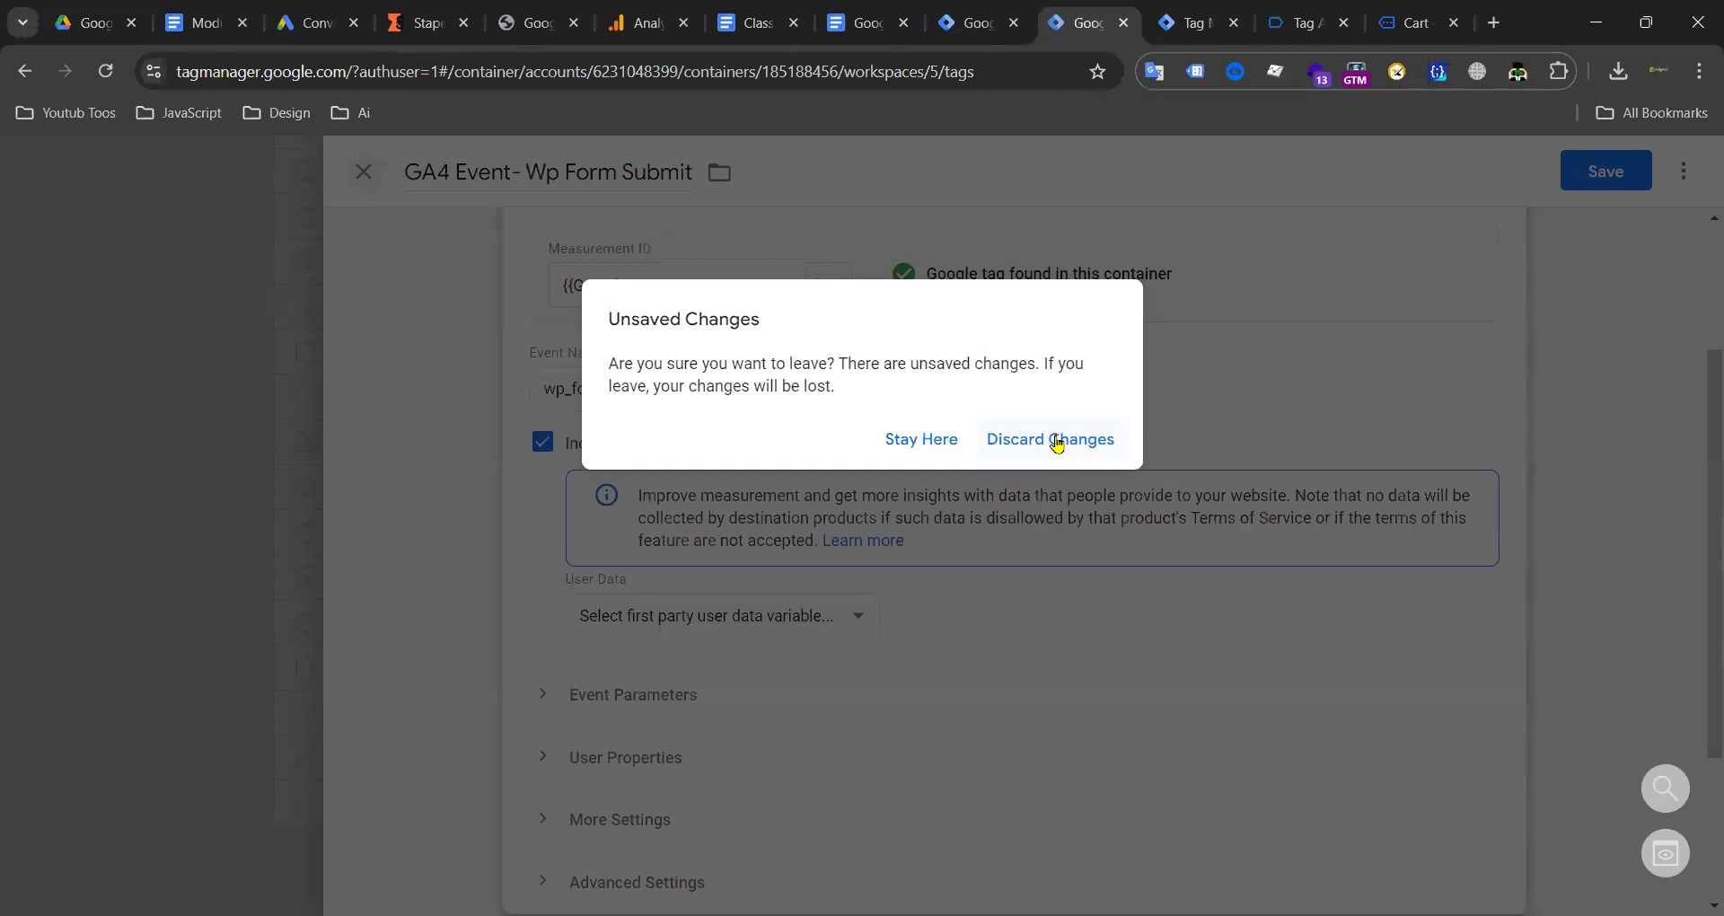
left_click(1055, 435)
left_click(964, 11)
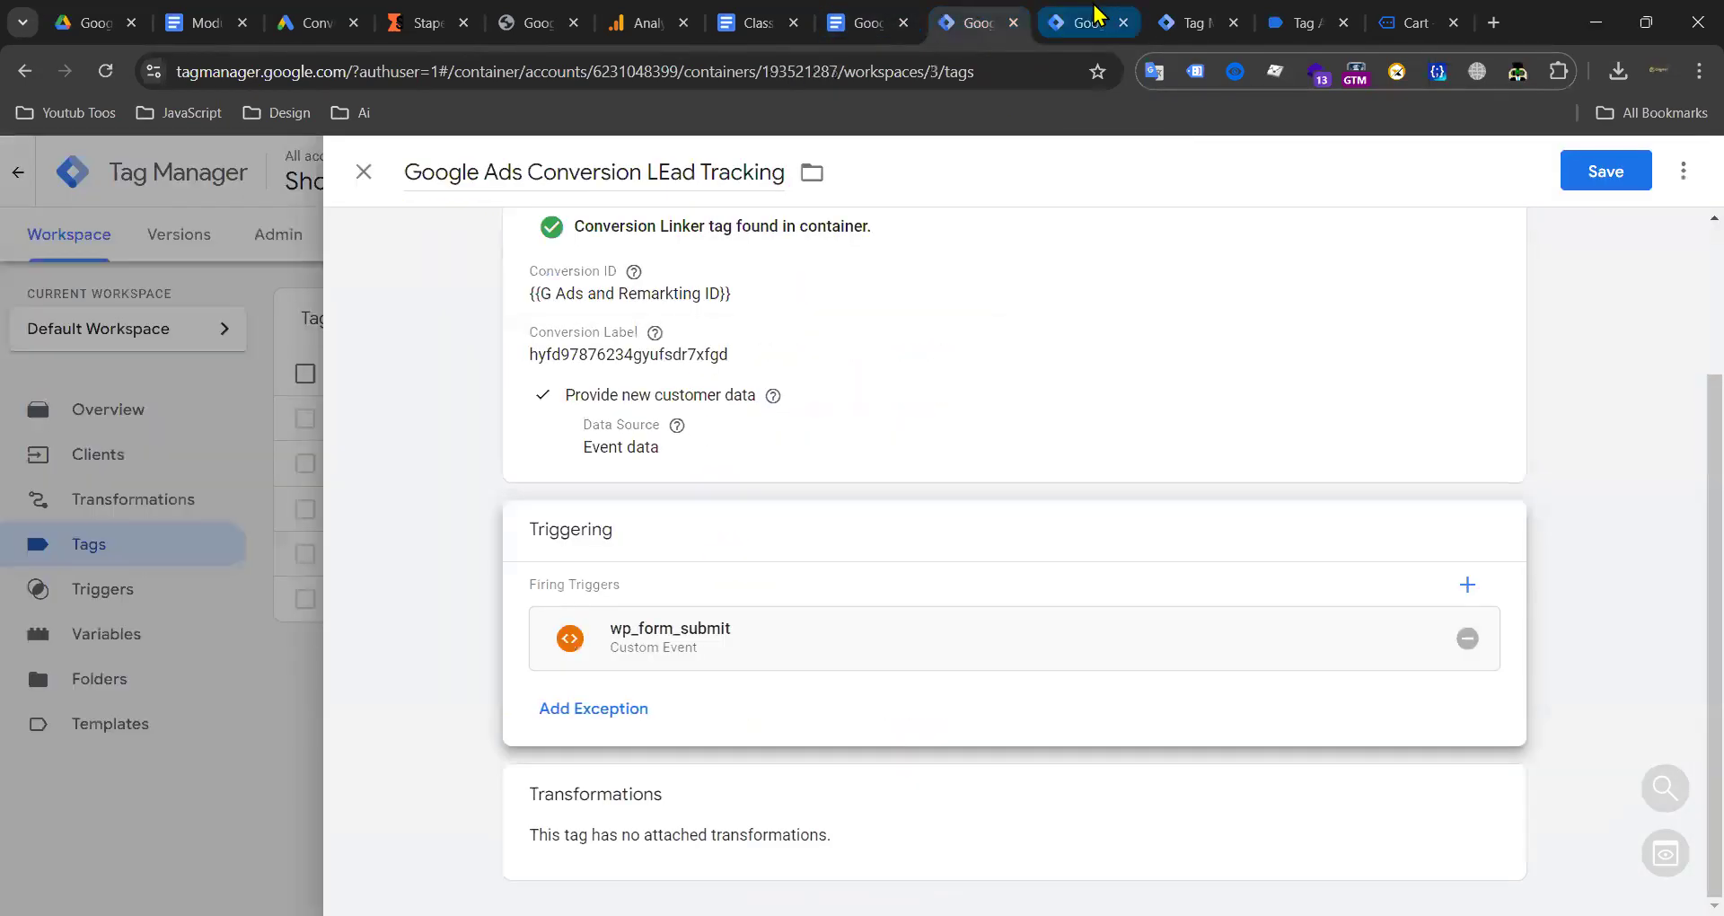
Step: Review the LEad Tracking tag's configuration fields and save it
left_click(1044, 467)
scroll(897, 647, "down", 5)
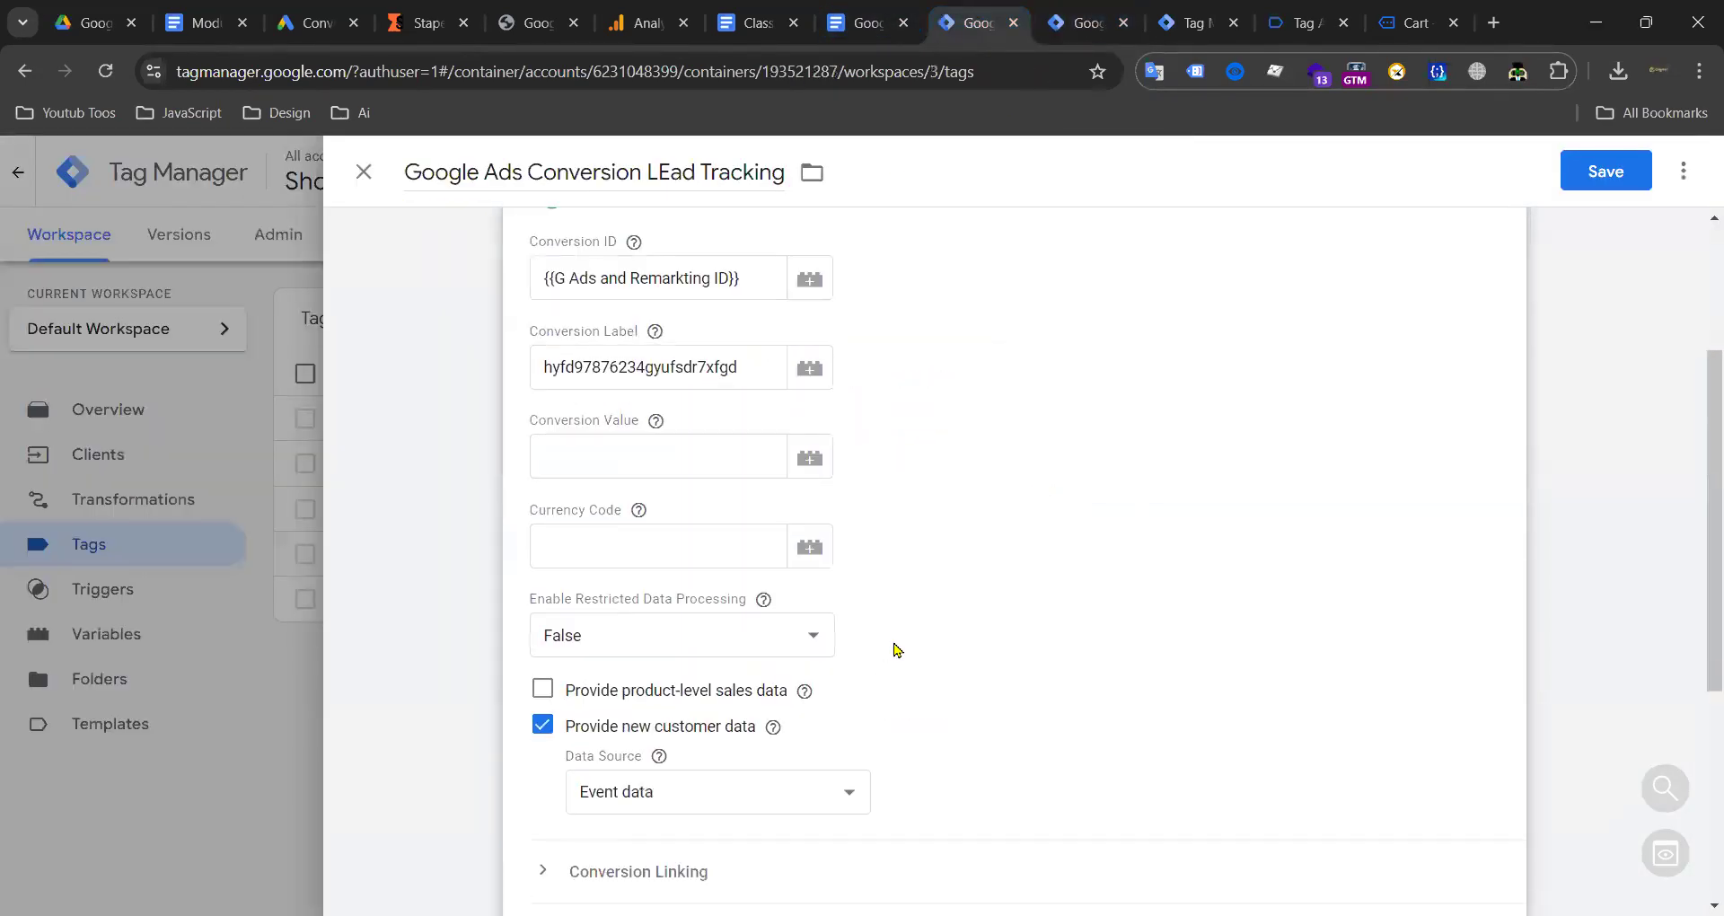
scroll(1539, 300, "up", 2)
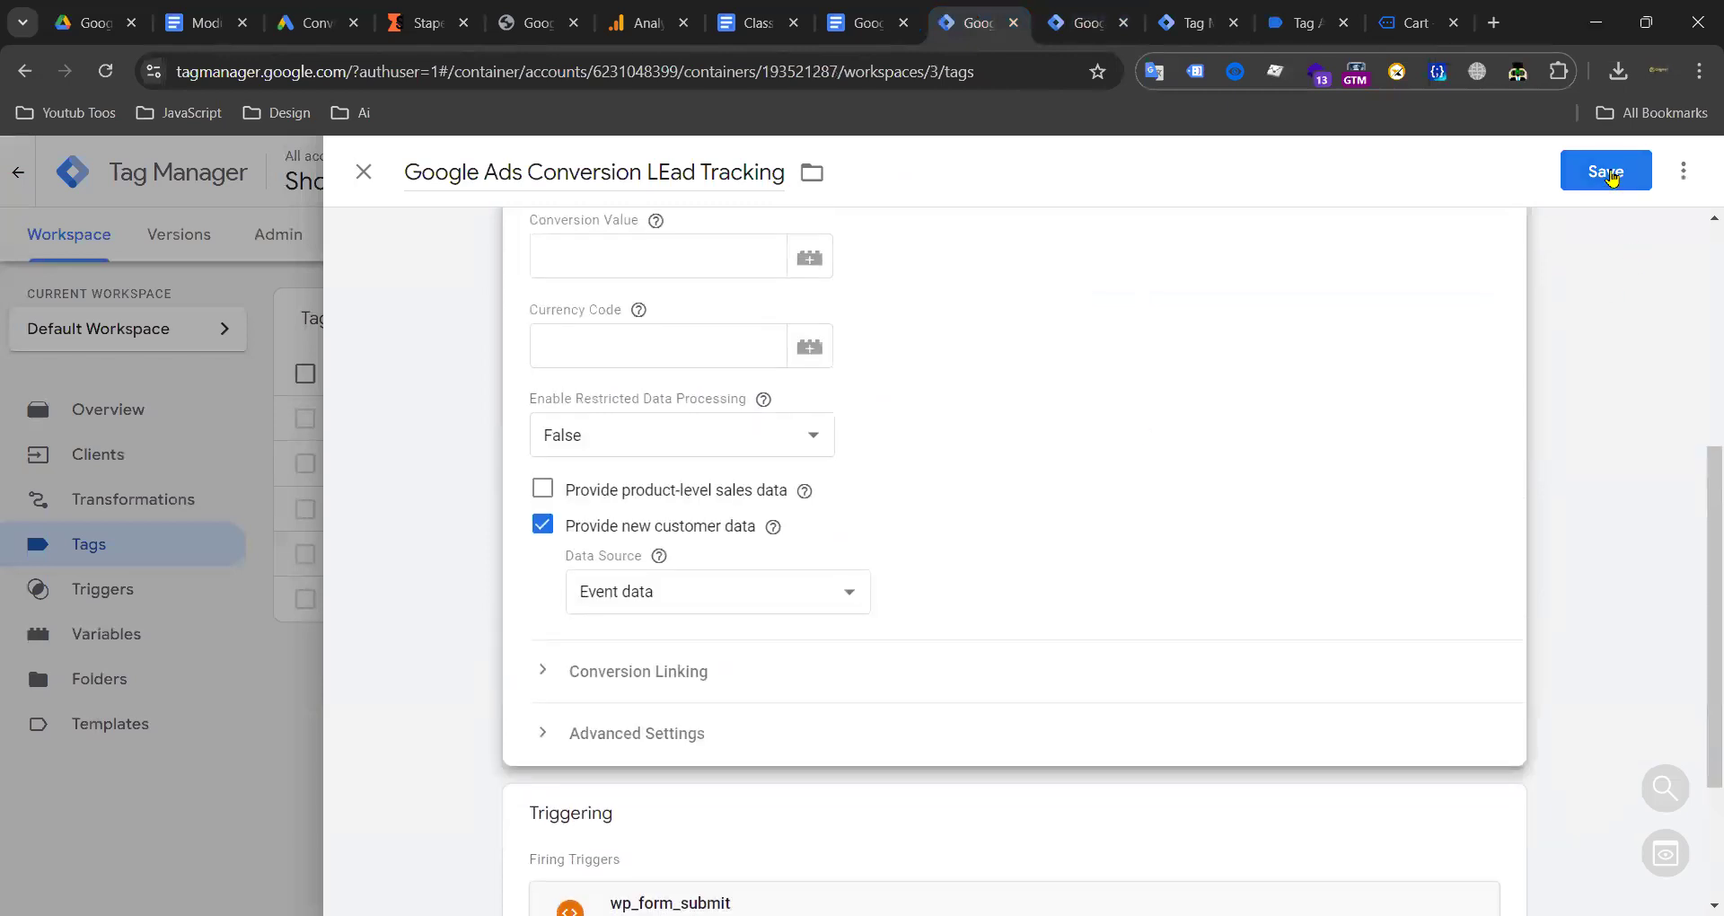
left_click(1599, 171)
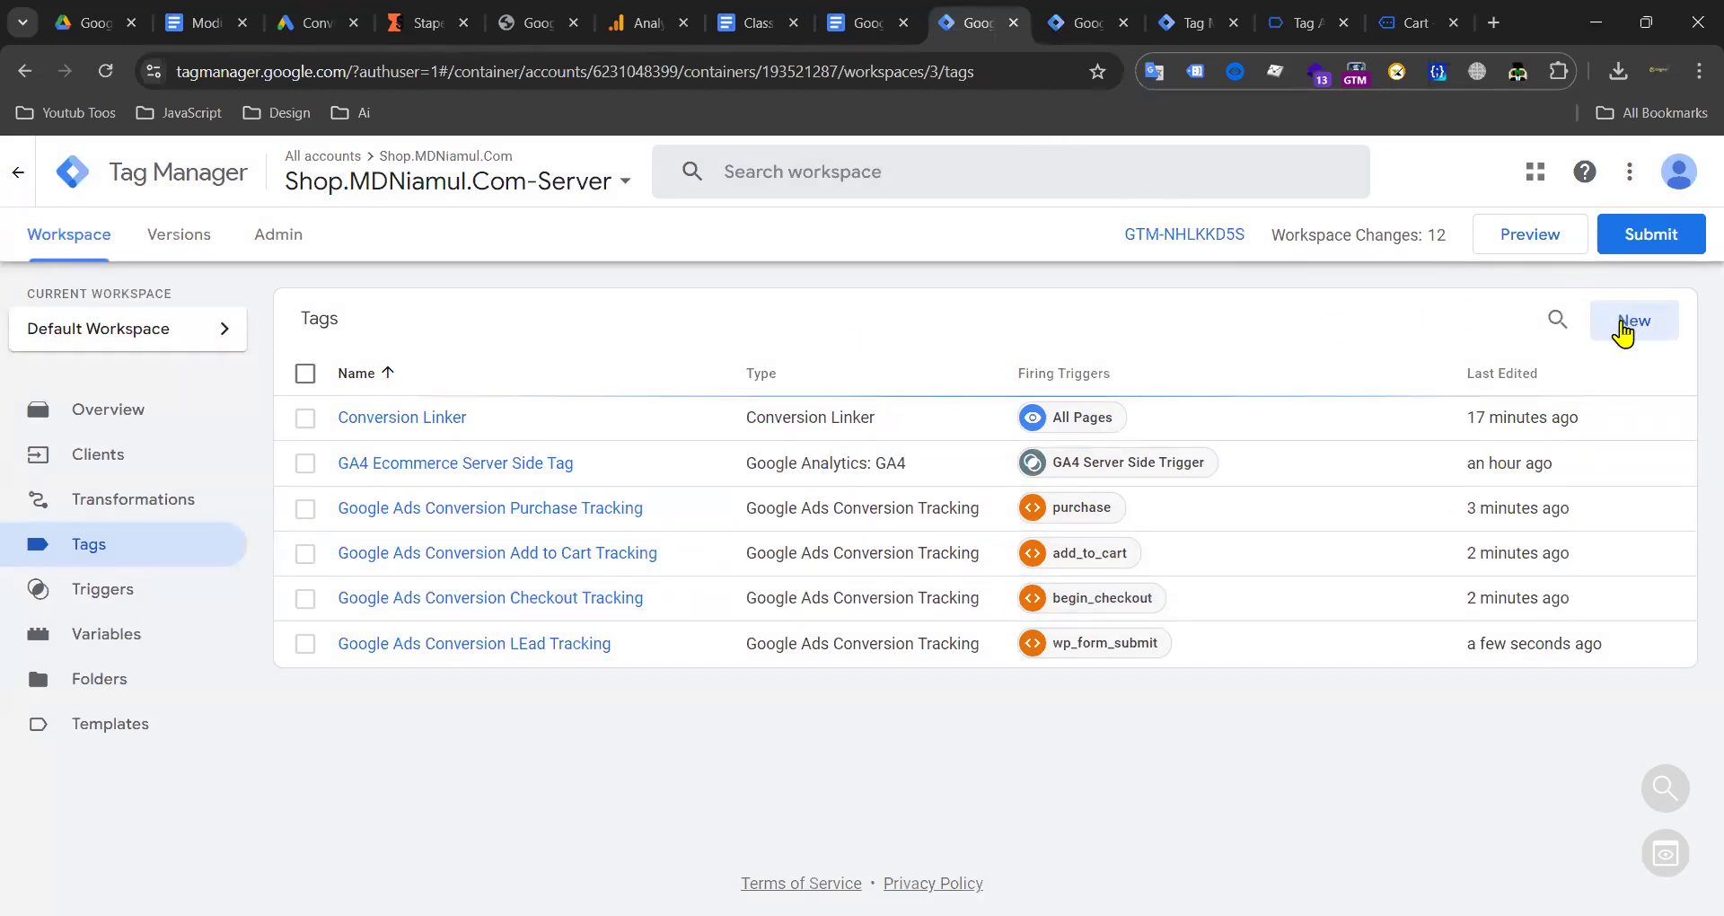
Step: Create a Google Ads Remarketing tag with Conversion ID {{G Ads and Remarkting ID}}
left_click(1625, 329)
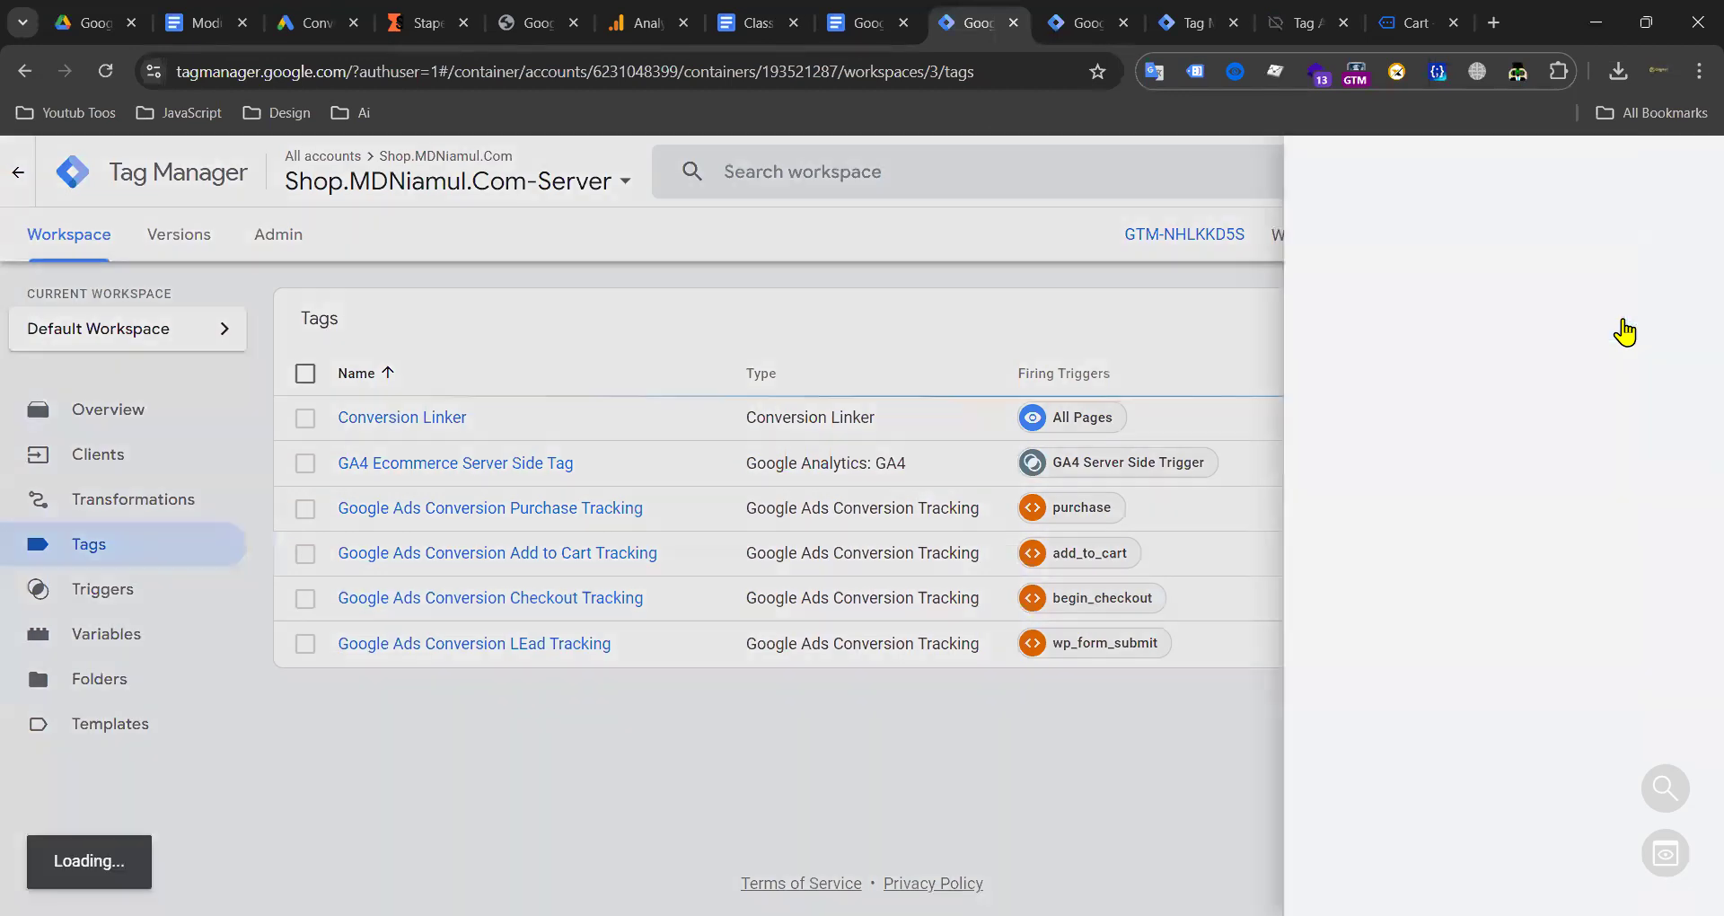
left_click(1608, 285)
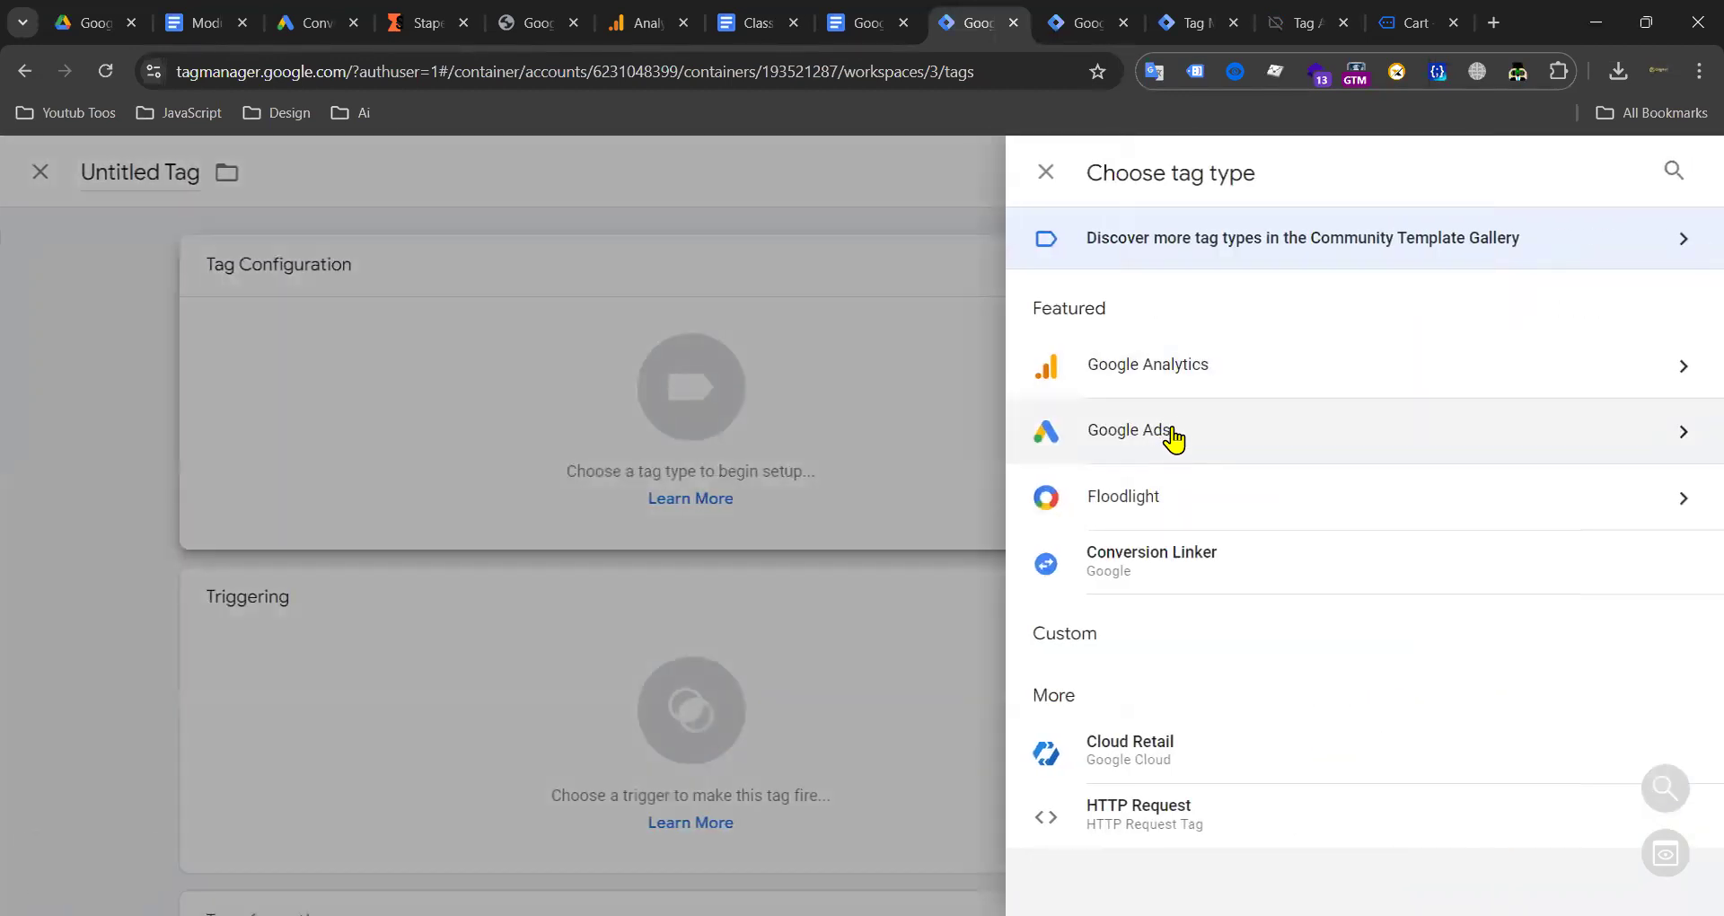
left_click(1173, 437)
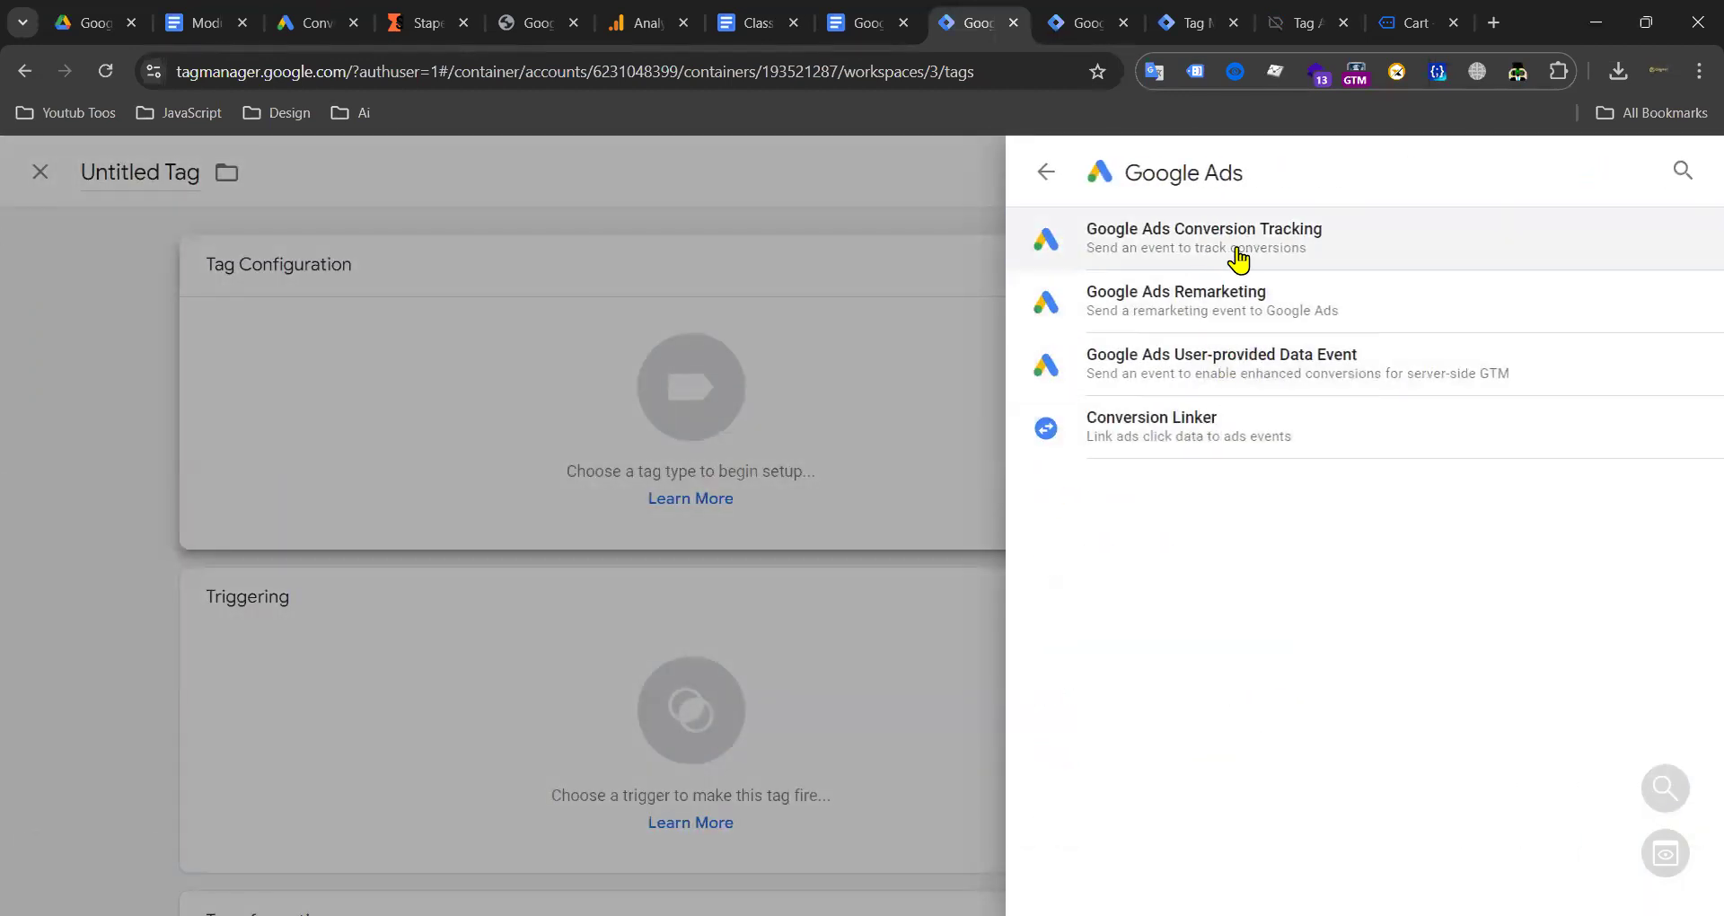
left_click(1226, 316)
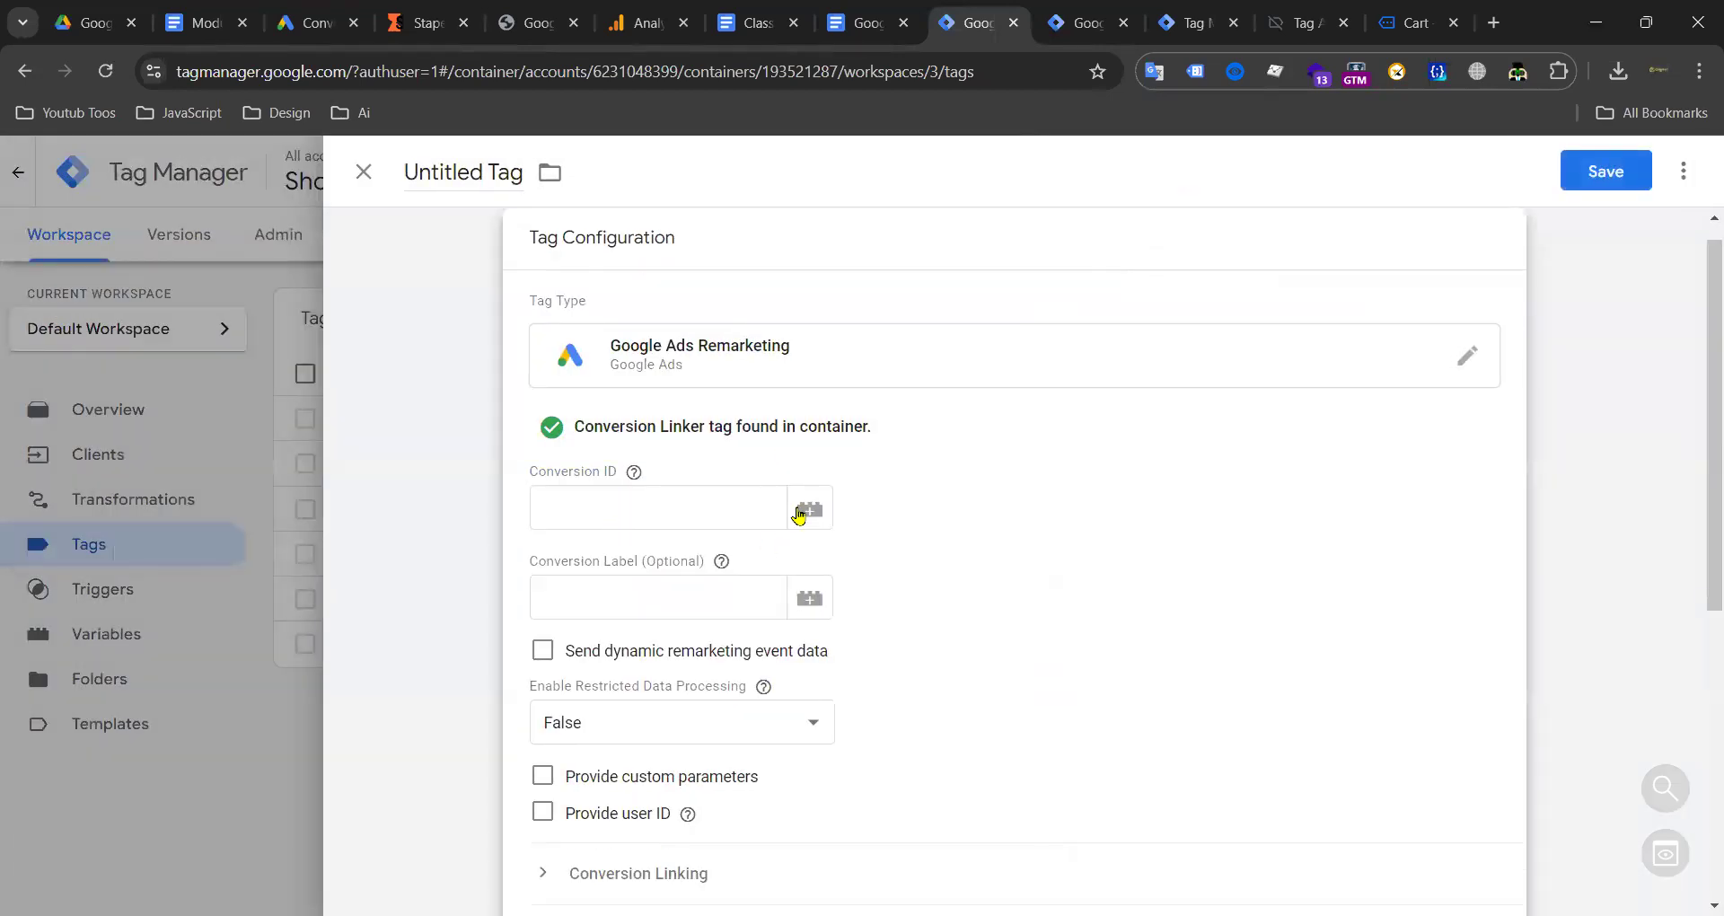
left_click(798, 514)
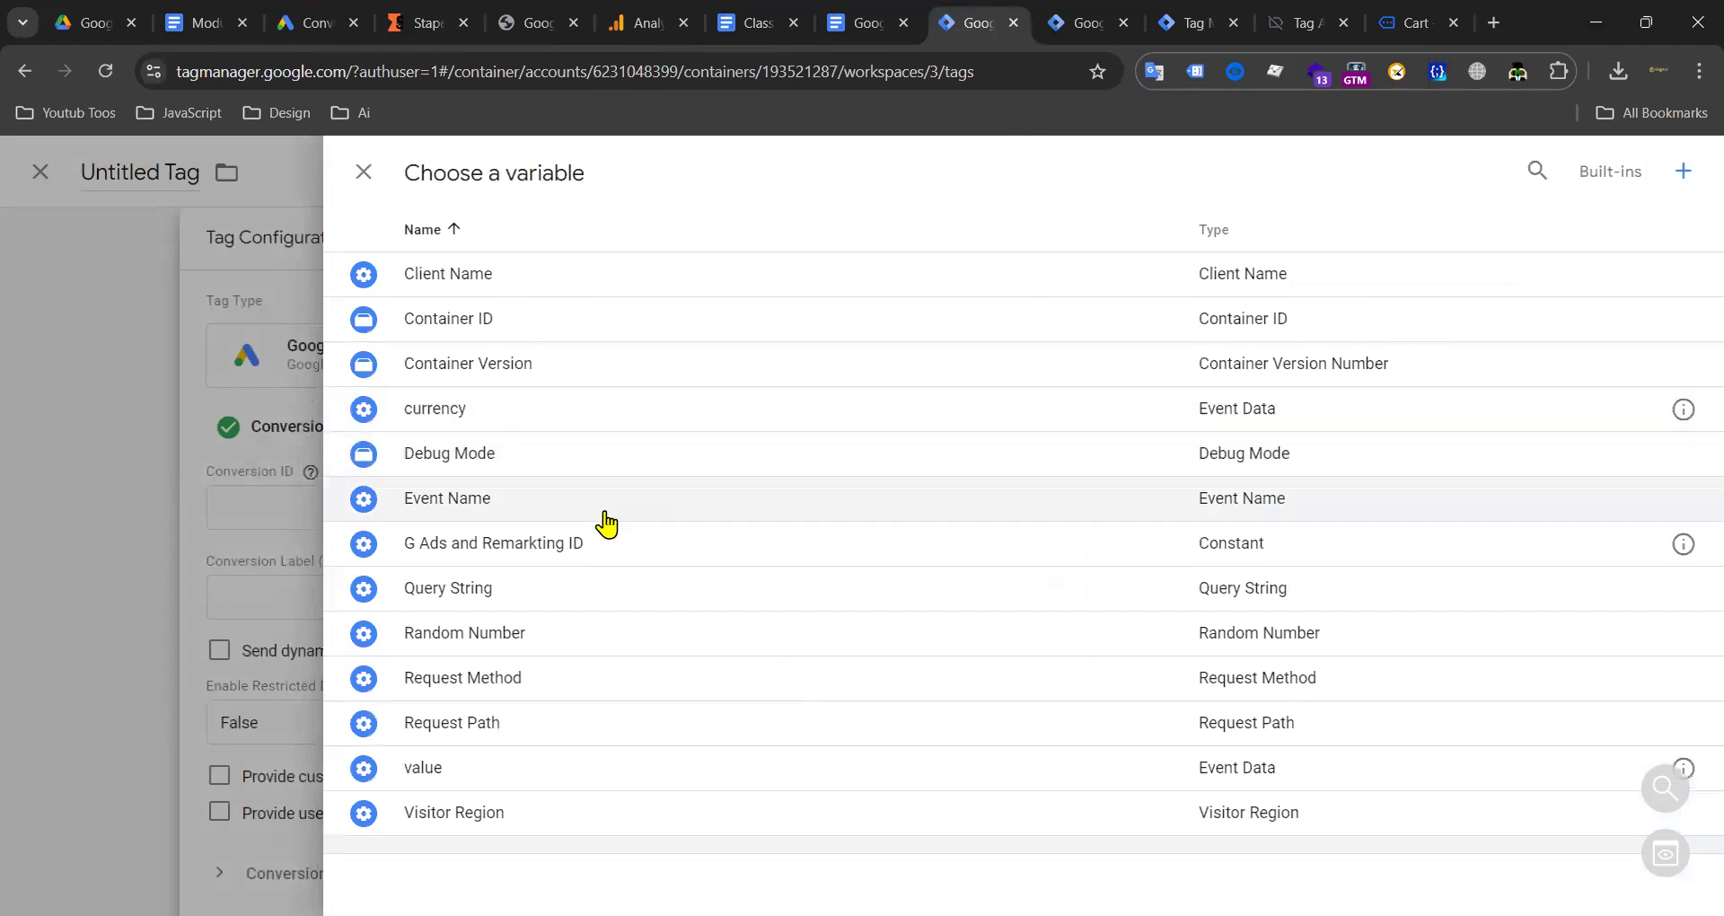
left_click(593, 557)
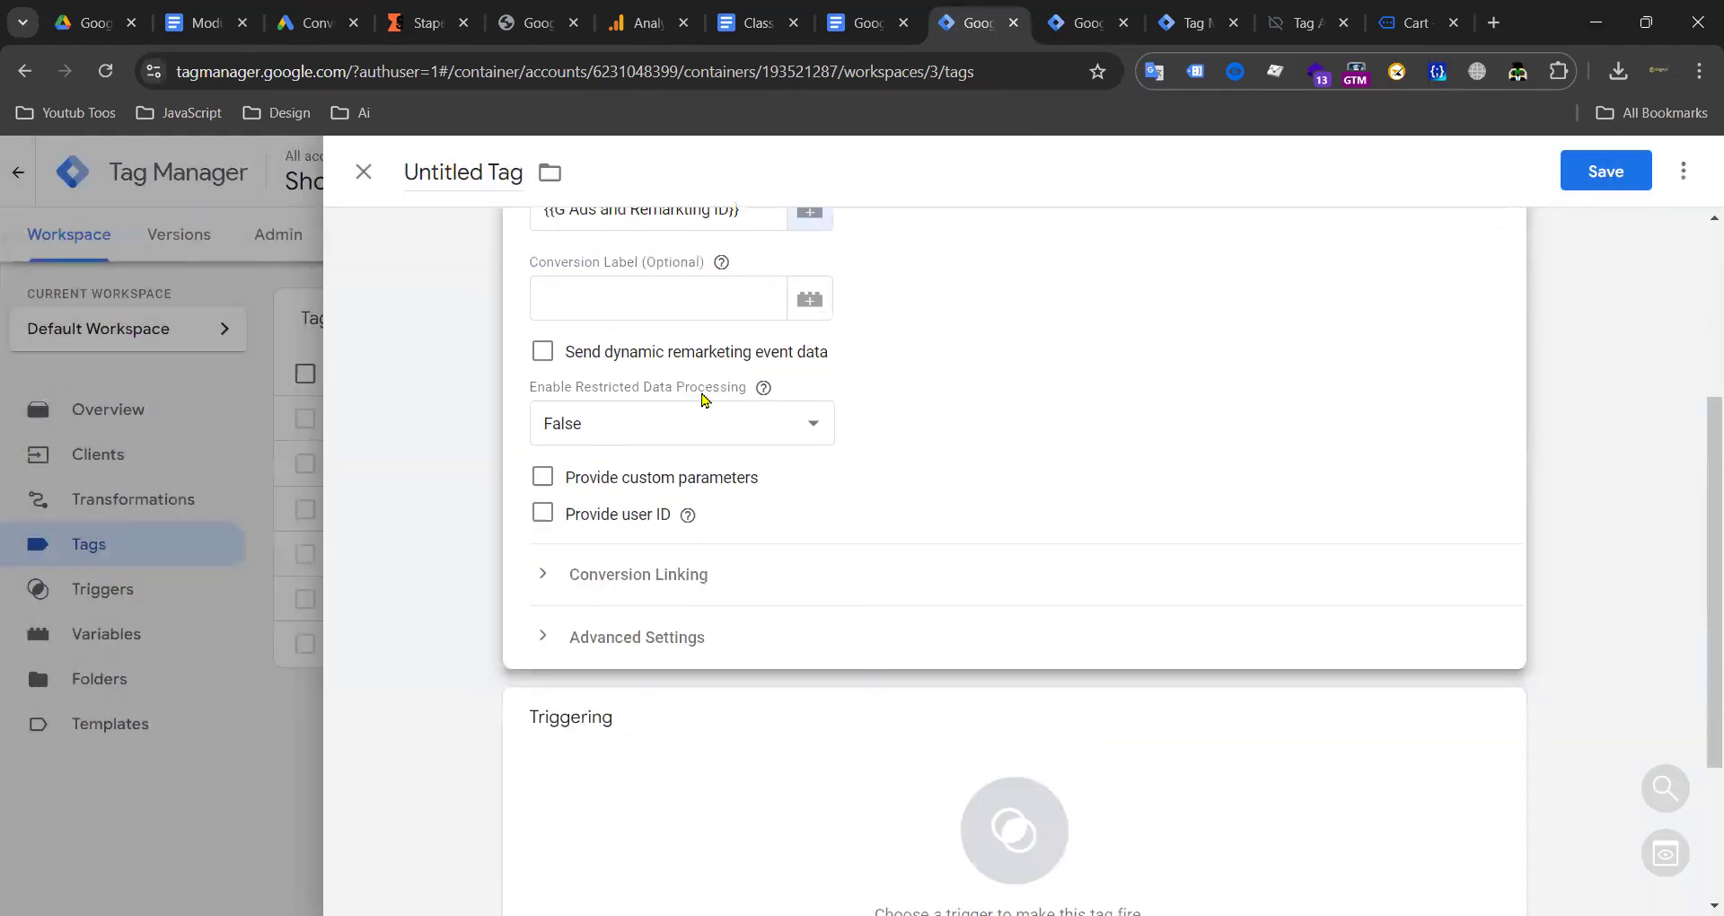
Step: Enable dynamic remarketing data, custom parameters and user ID, all from Event data
scroll(629, 452, "up", 1)
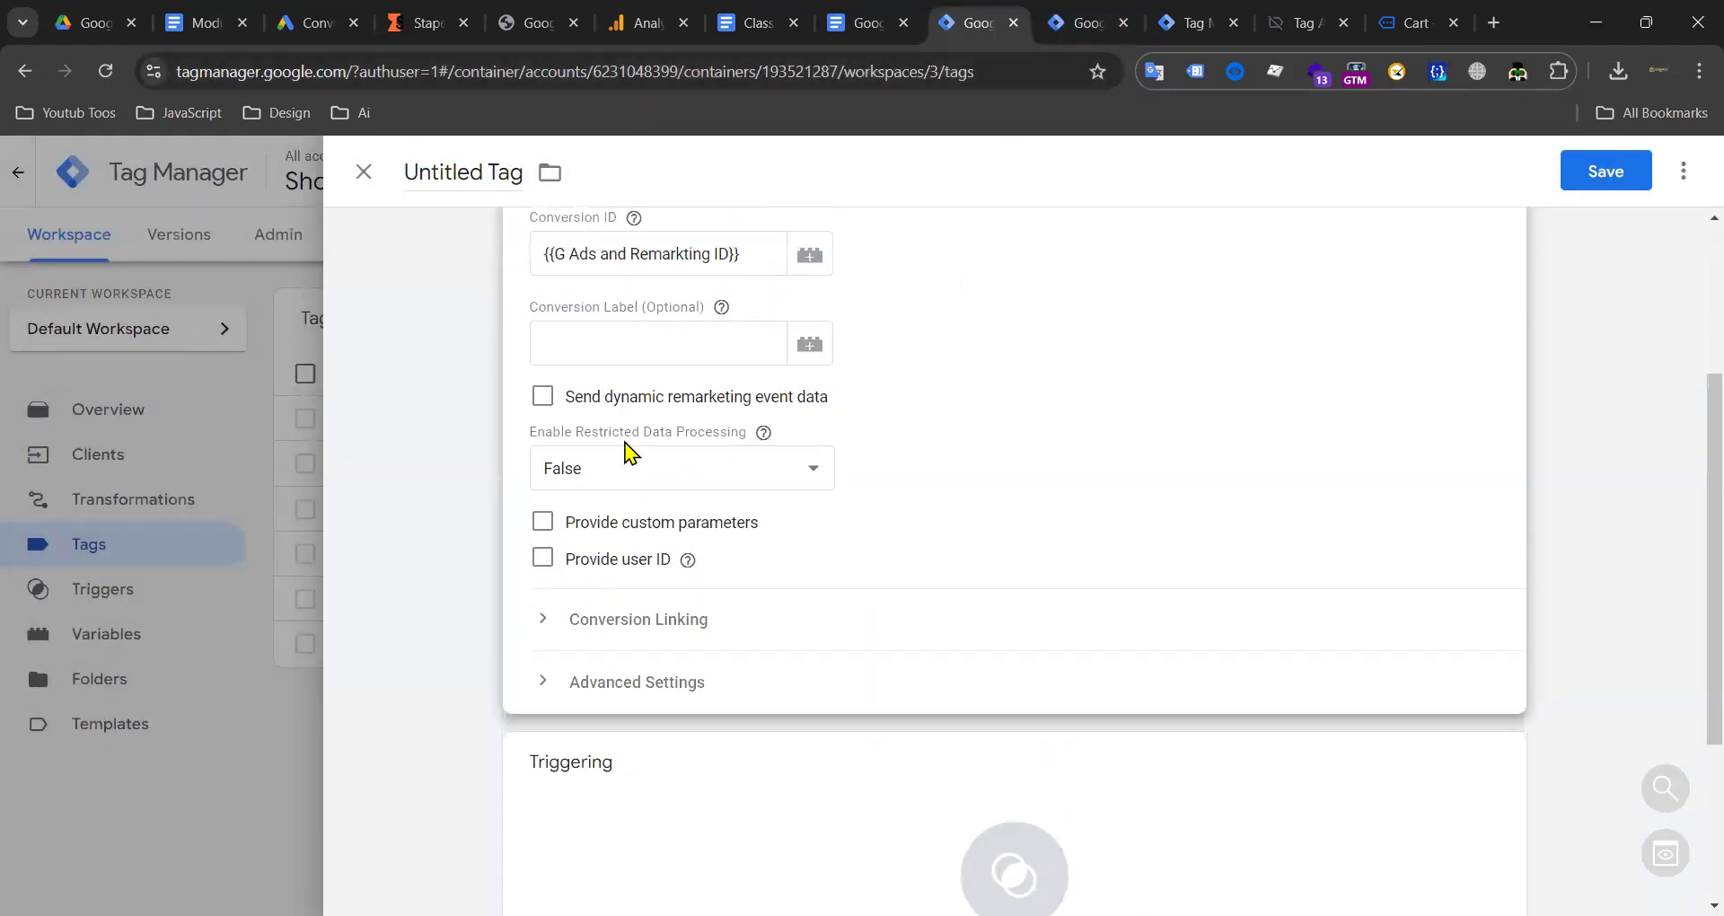
left_click(550, 399)
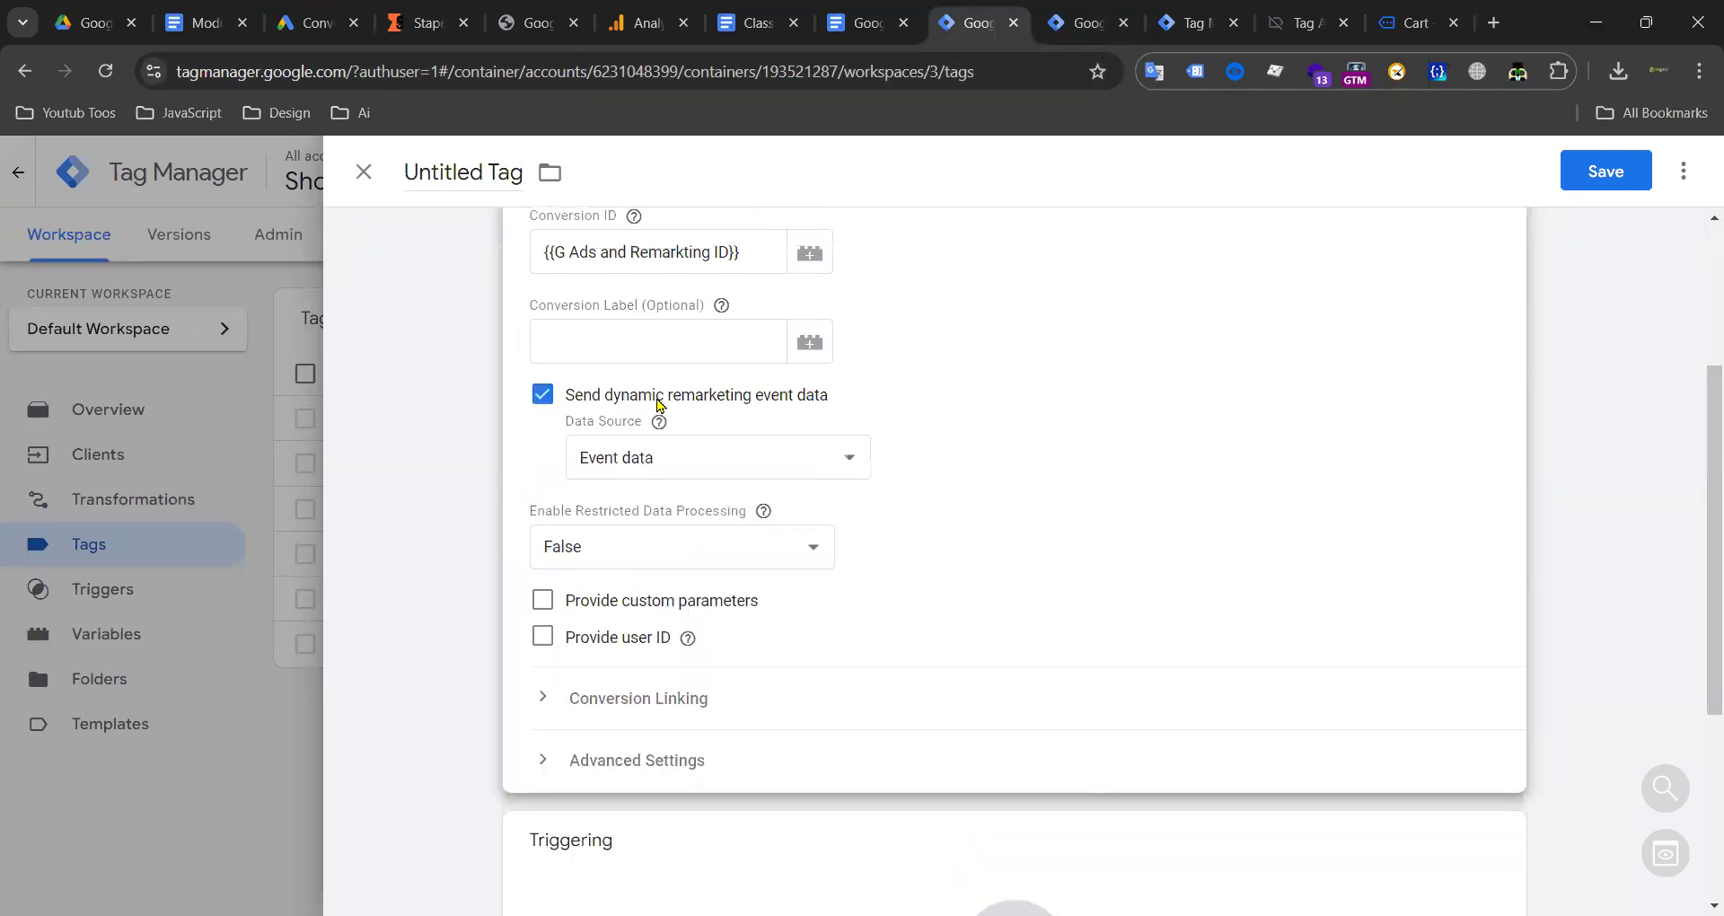
left_click(635, 462)
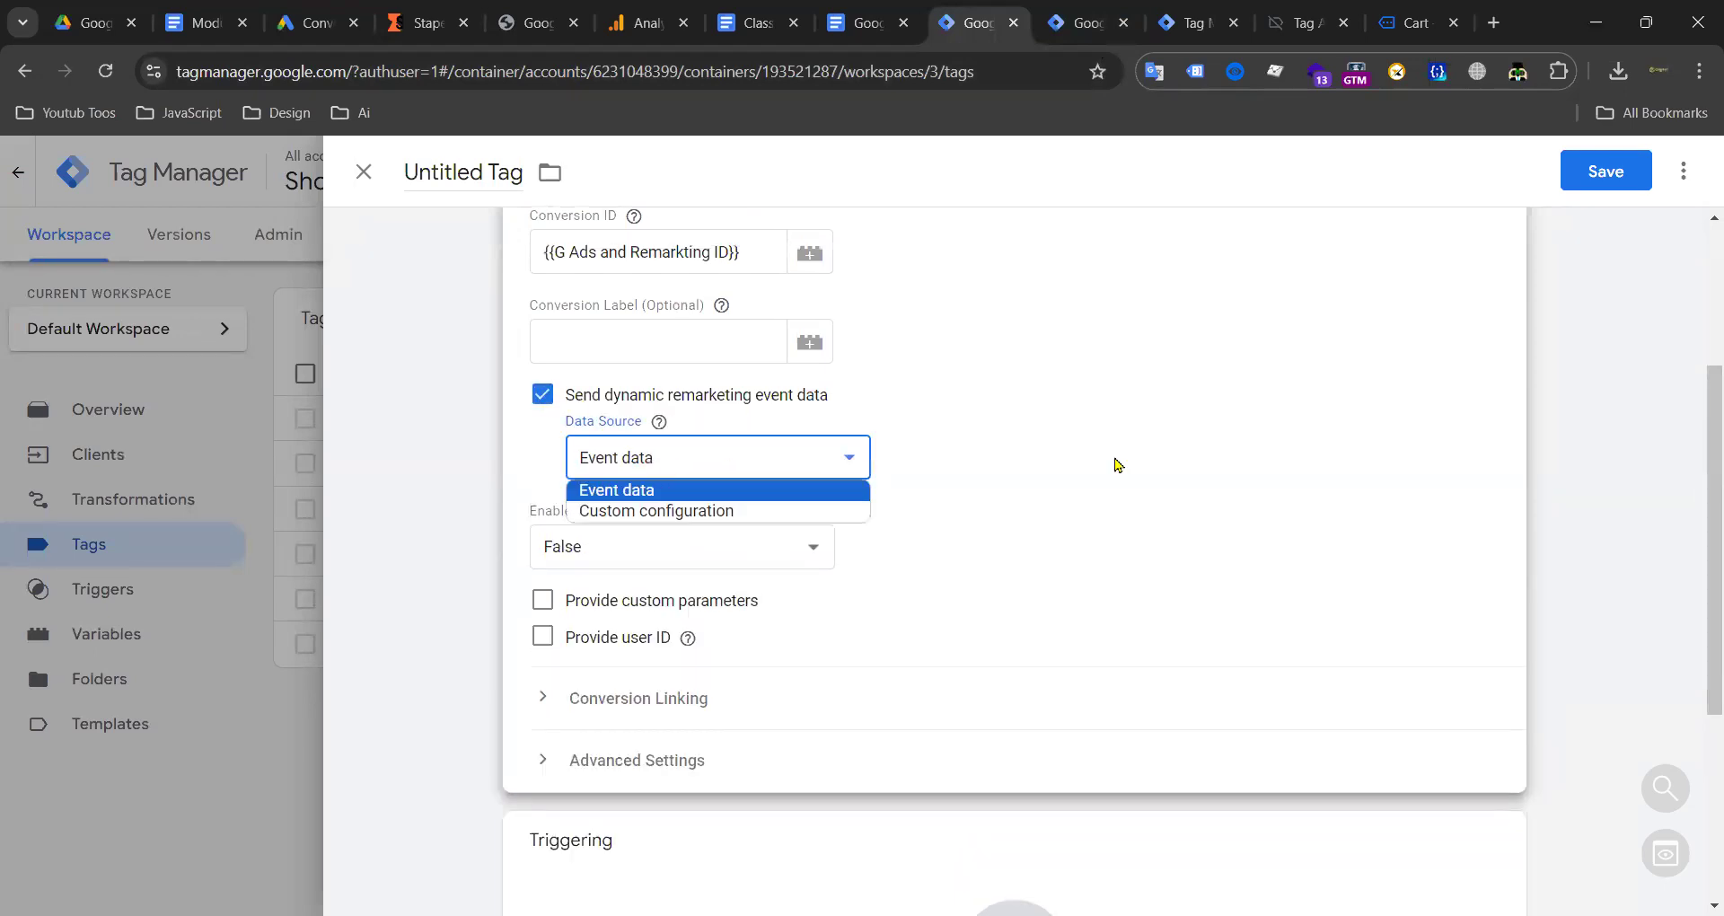
left_click(543, 584)
left_click(542, 581)
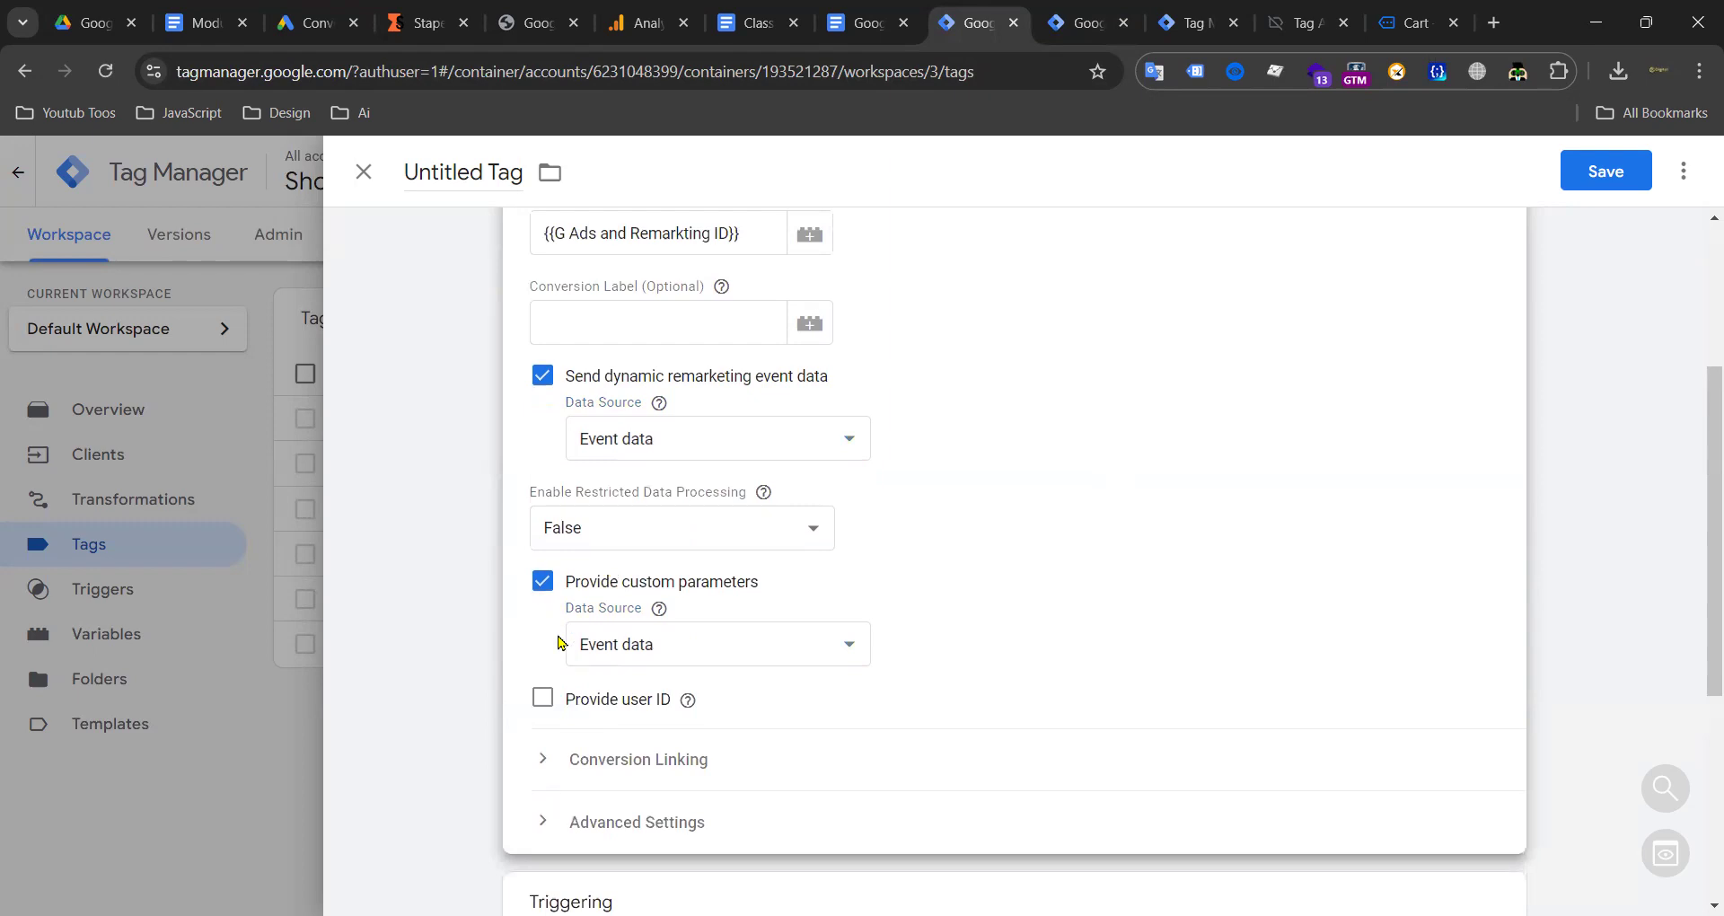
left_click(543, 699)
scroll(674, 664, "down", 2)
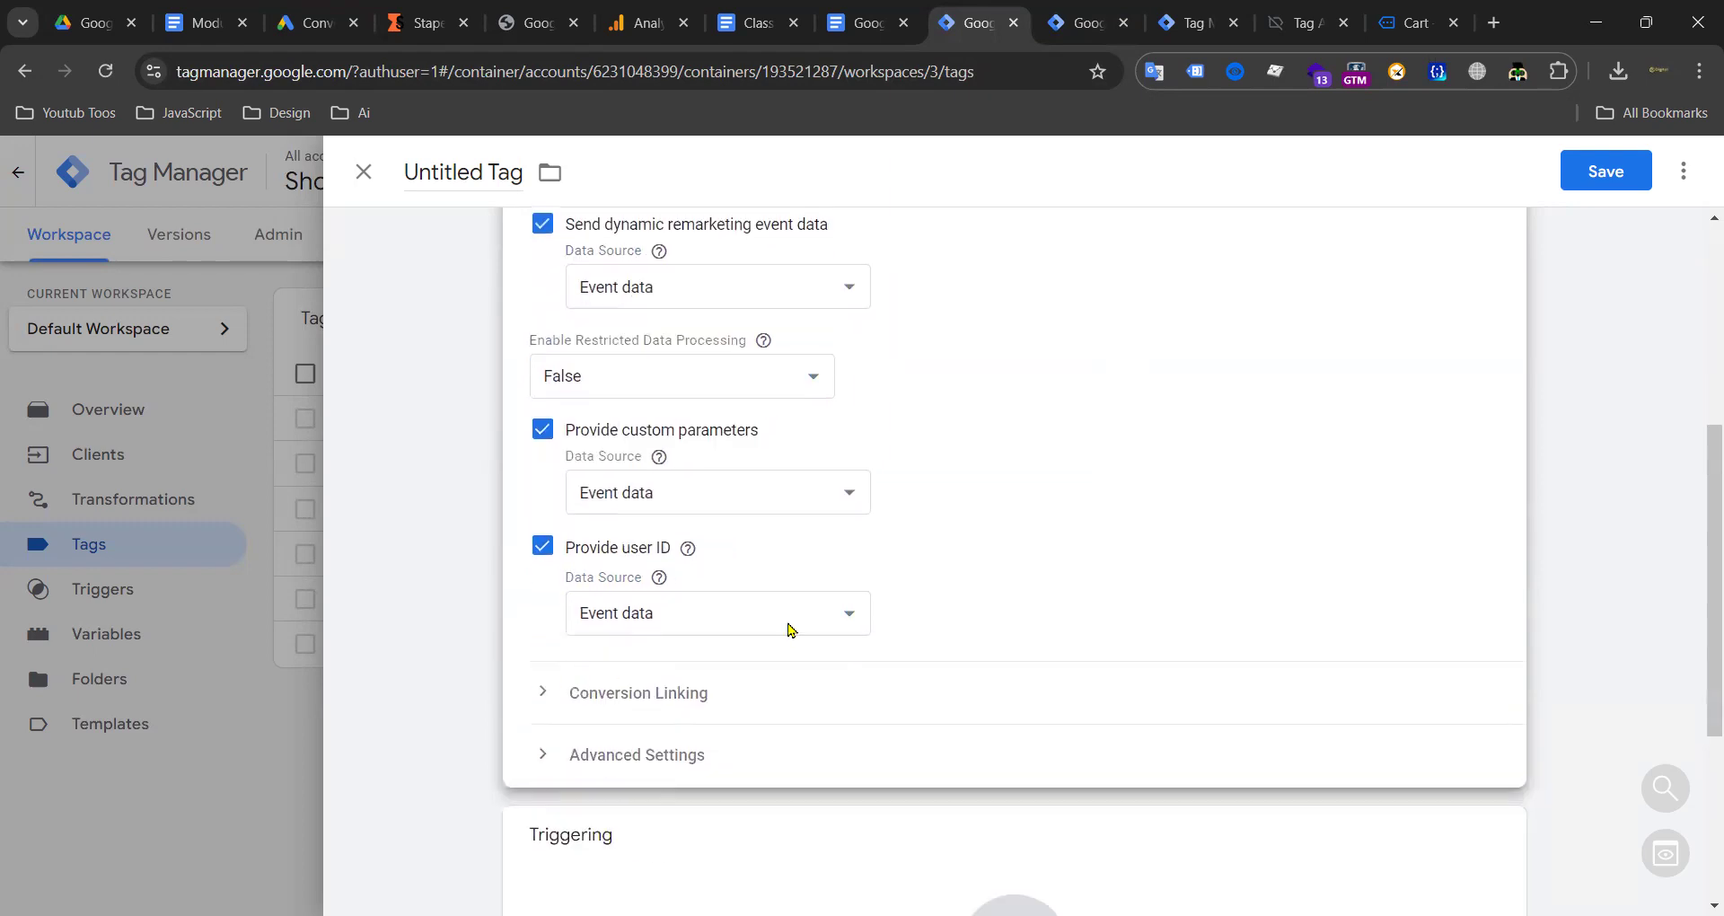
Step: Inspect the view_cart event data in the server preview before choosing the tag's trigger
left_click(1172, 19)
left_click(1229, 370)
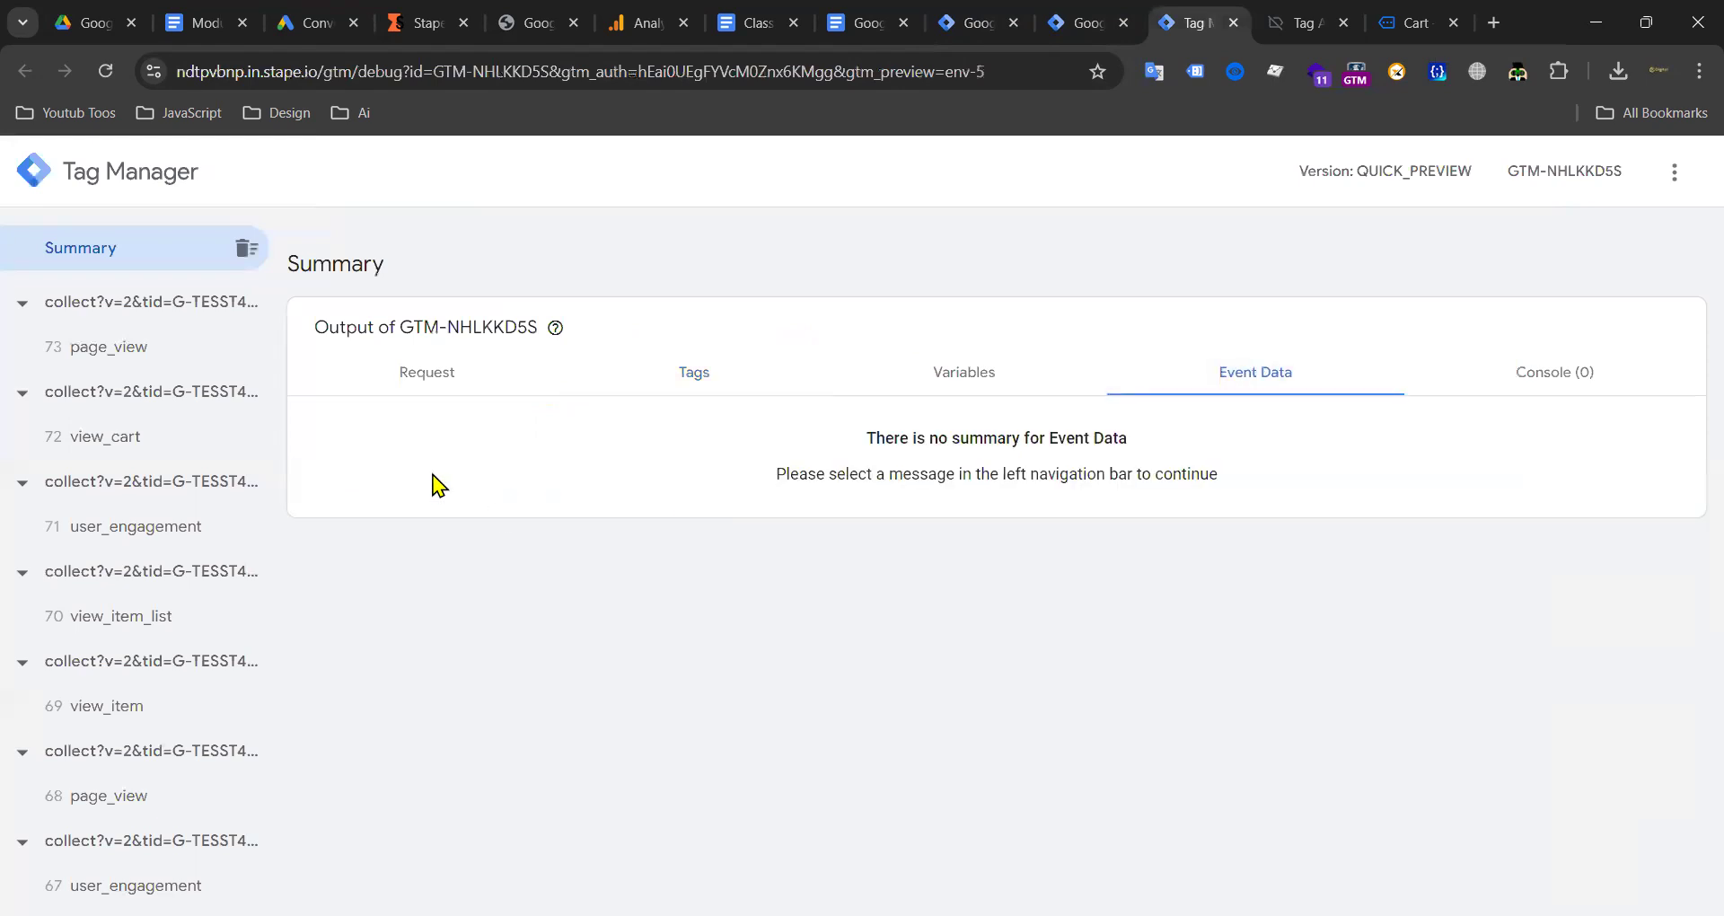
left_click(135, 437)
scroll(628, 539, "down", 10)
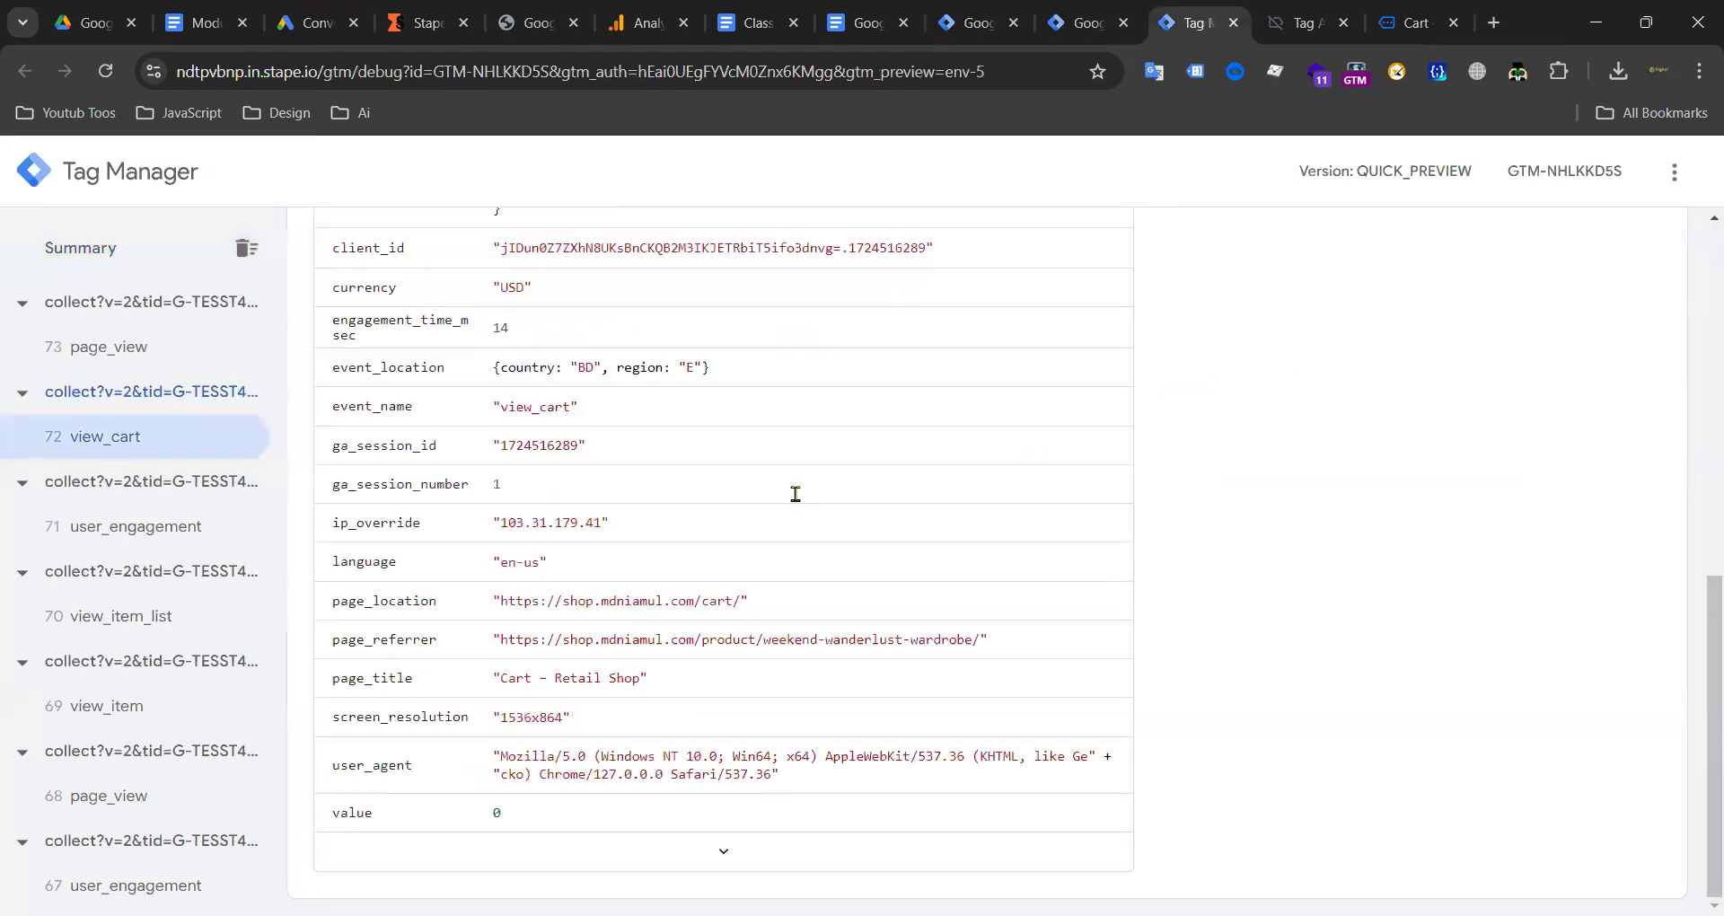
left_click(974, 22)
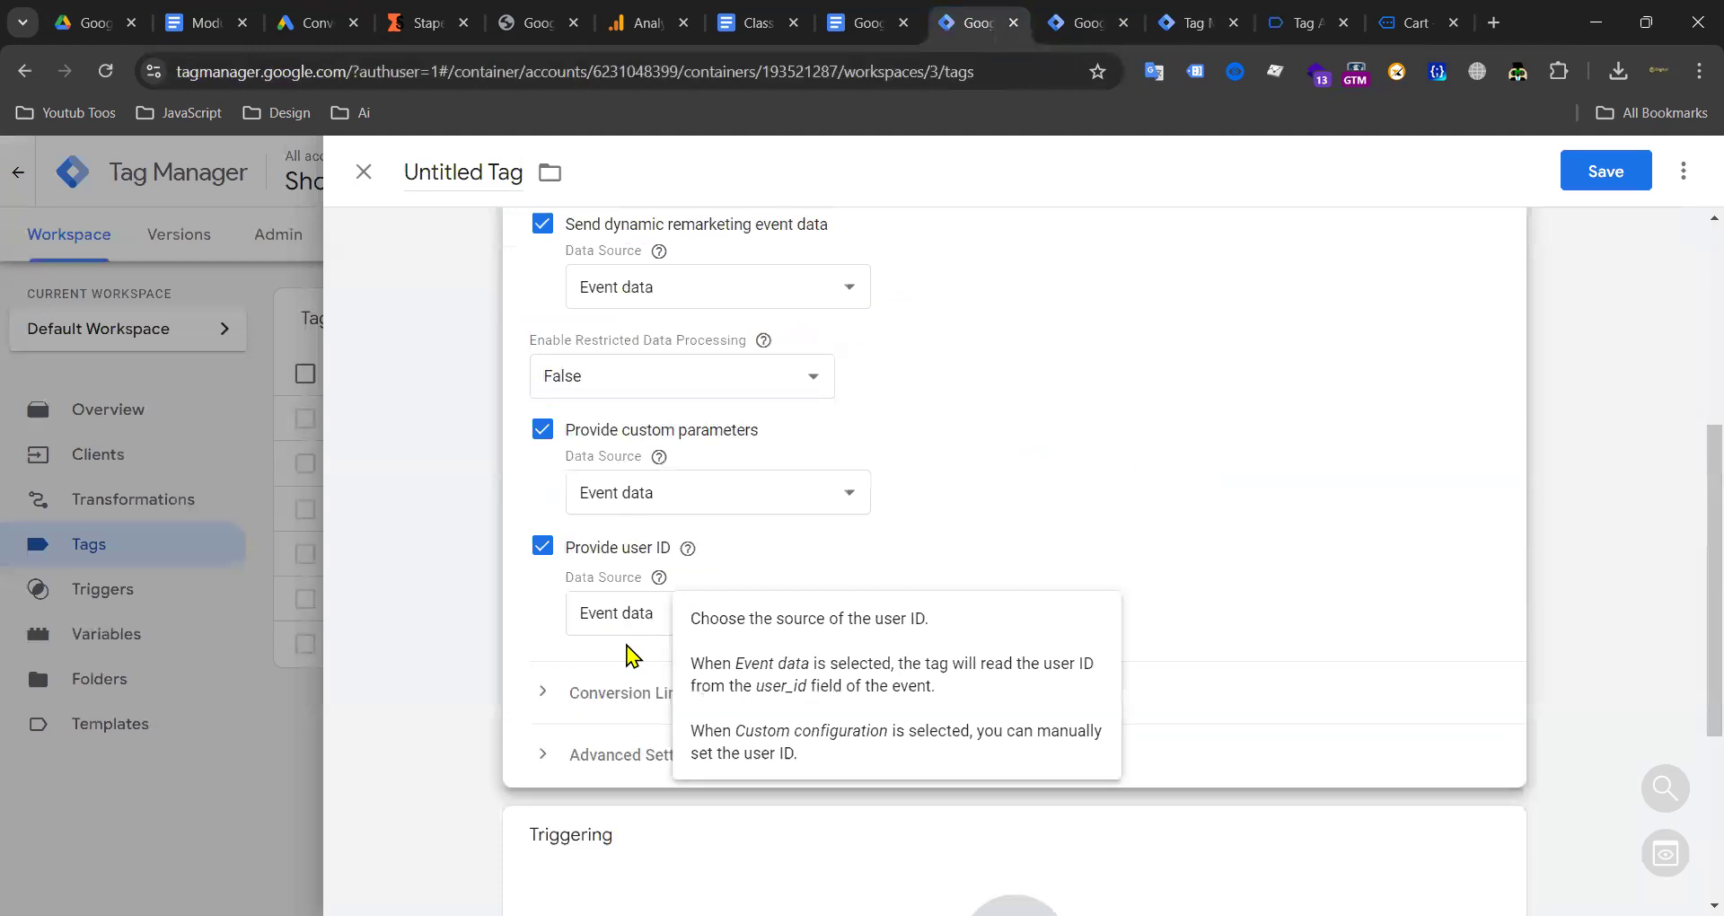
scroll(683, 637, "down", 4)
left_click(955, 589)
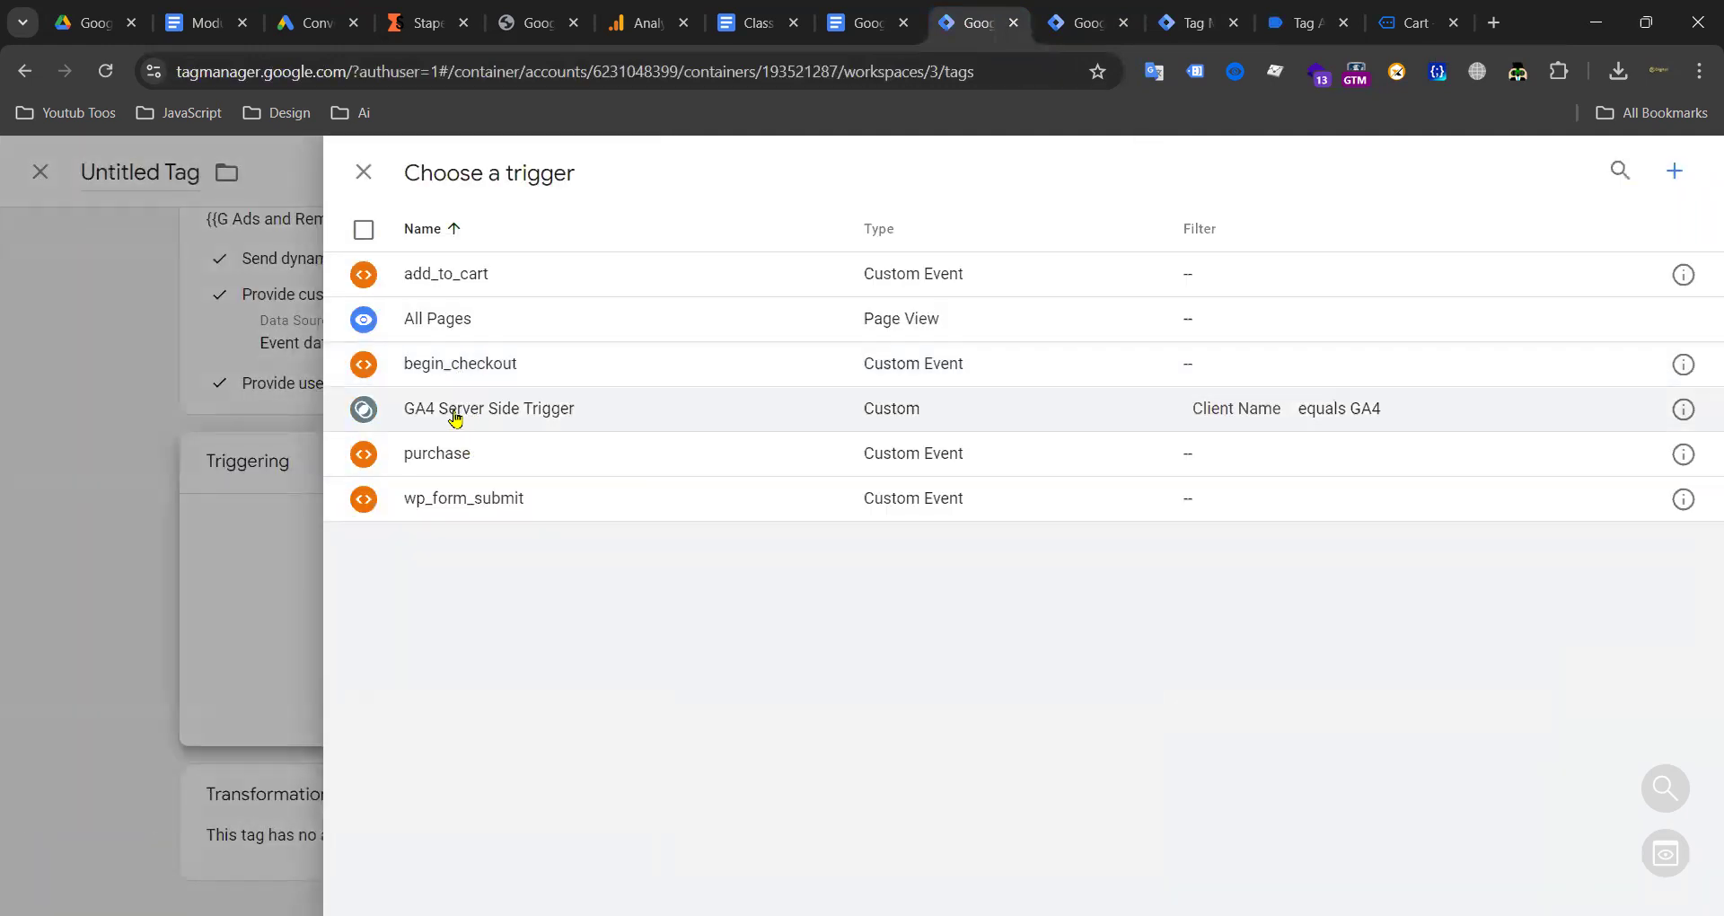
Step: Attach the GA4 Server Side Trigger to the remarketing tag, then remove it again
left_click(475, 414)
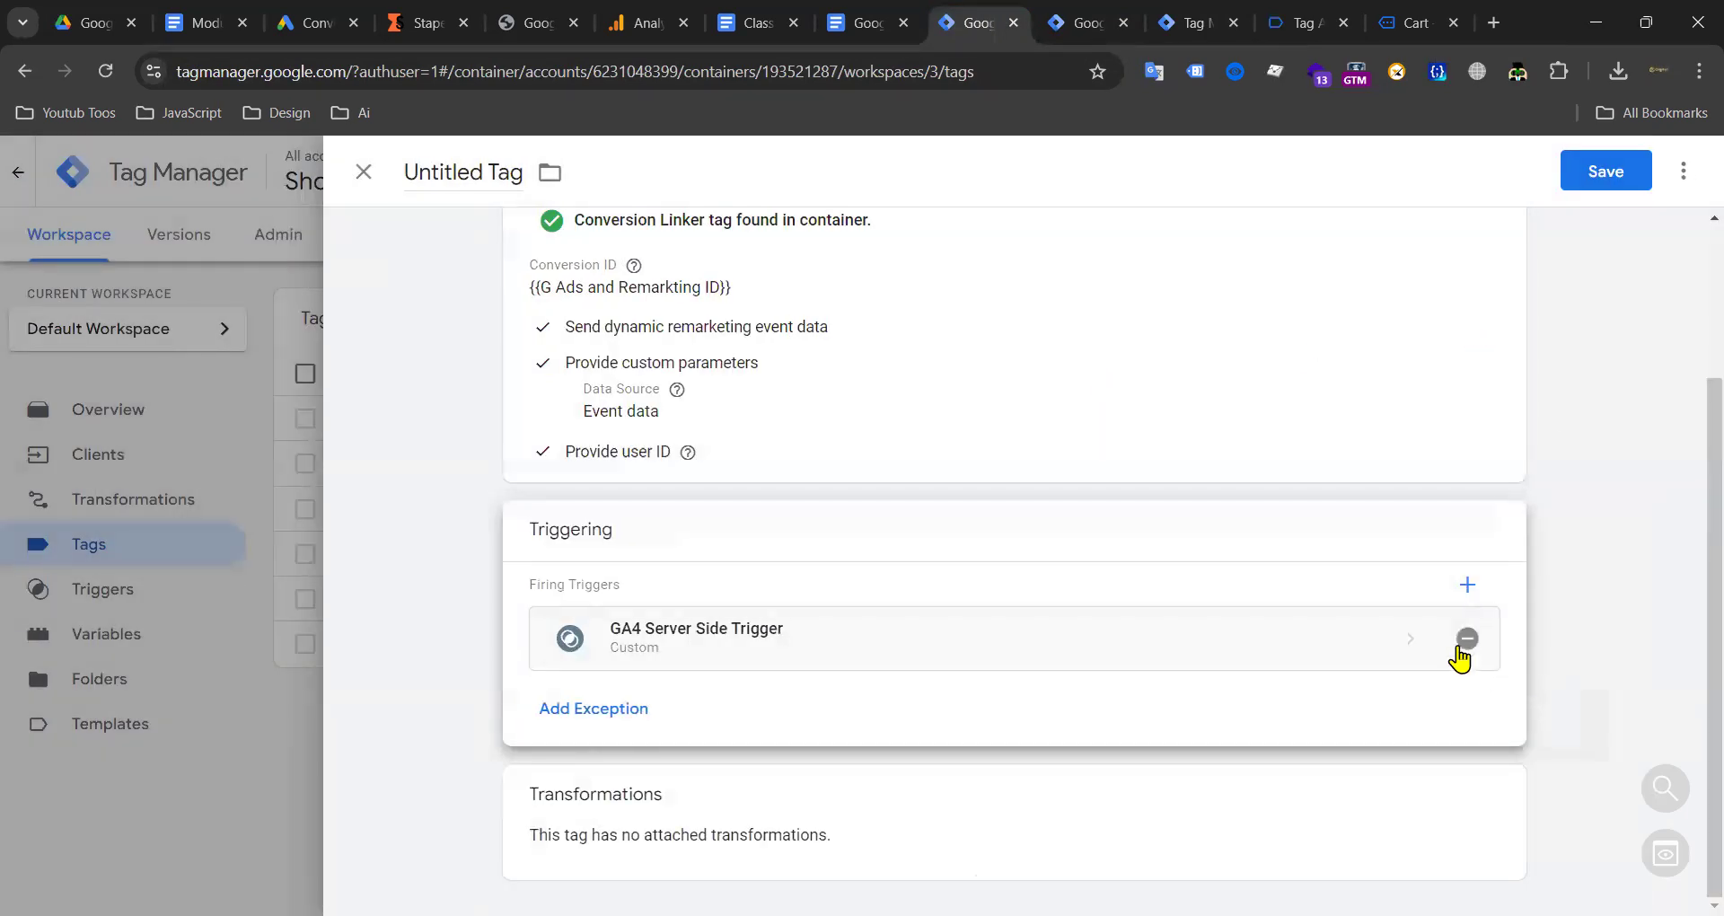
left_click(1461, 650)
left_click(973, 640)
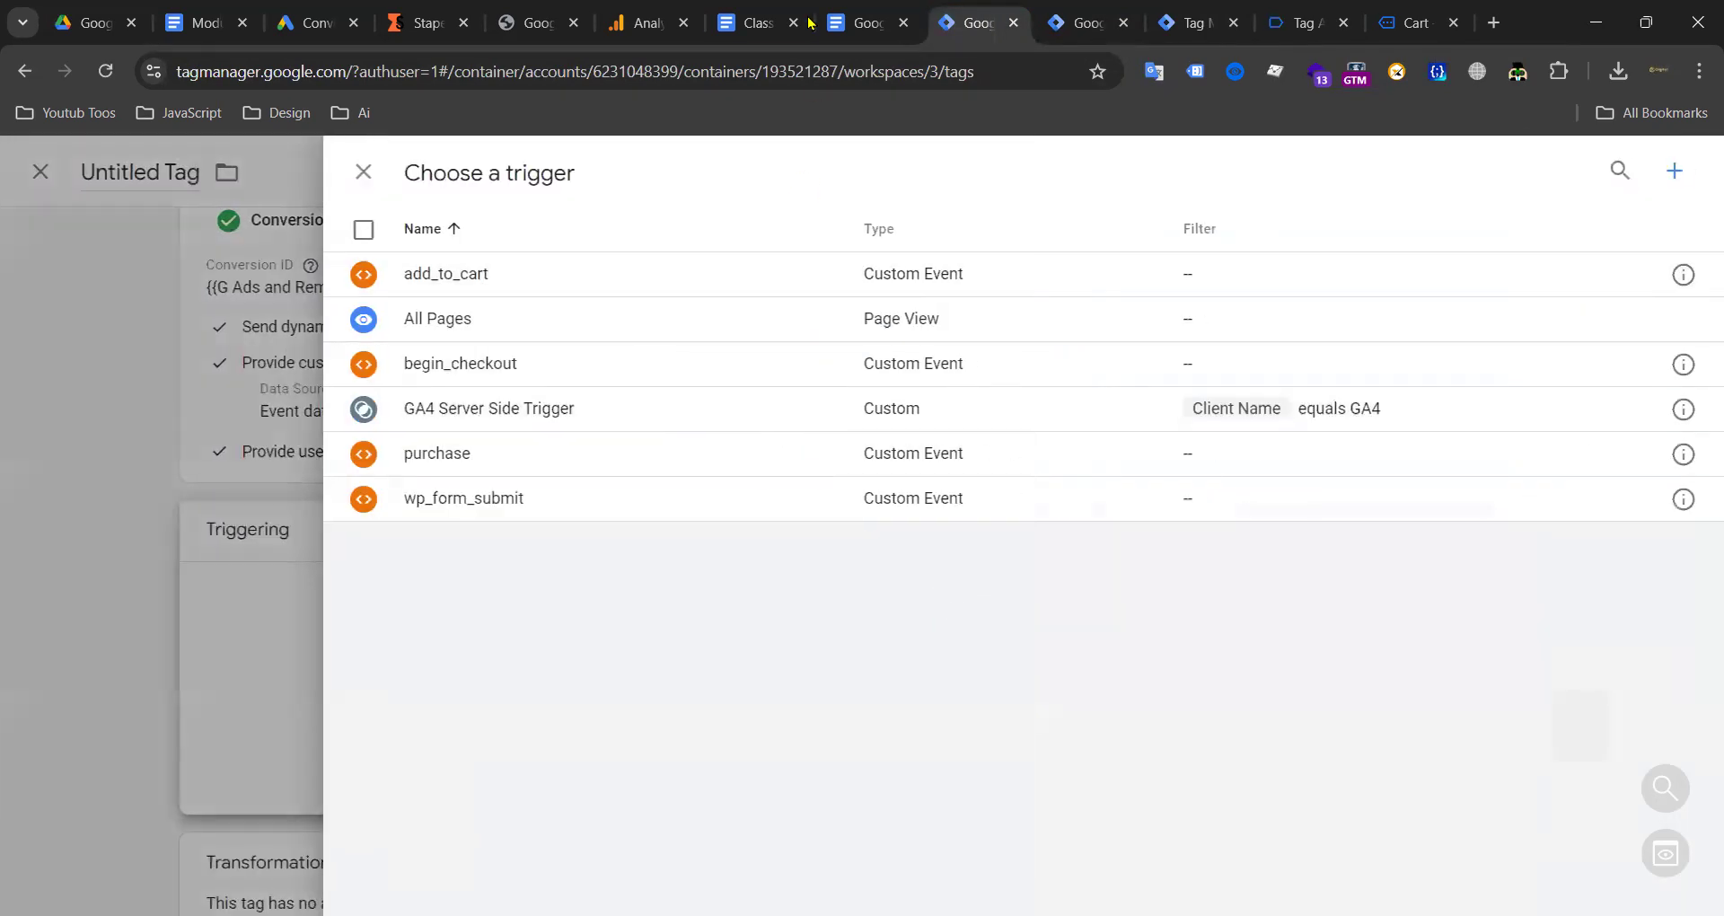
Step: Bring up the Class Note - Batch 1 document and look through its notes
left_click(740, 11)
scroll(683, 395, "up", 3)
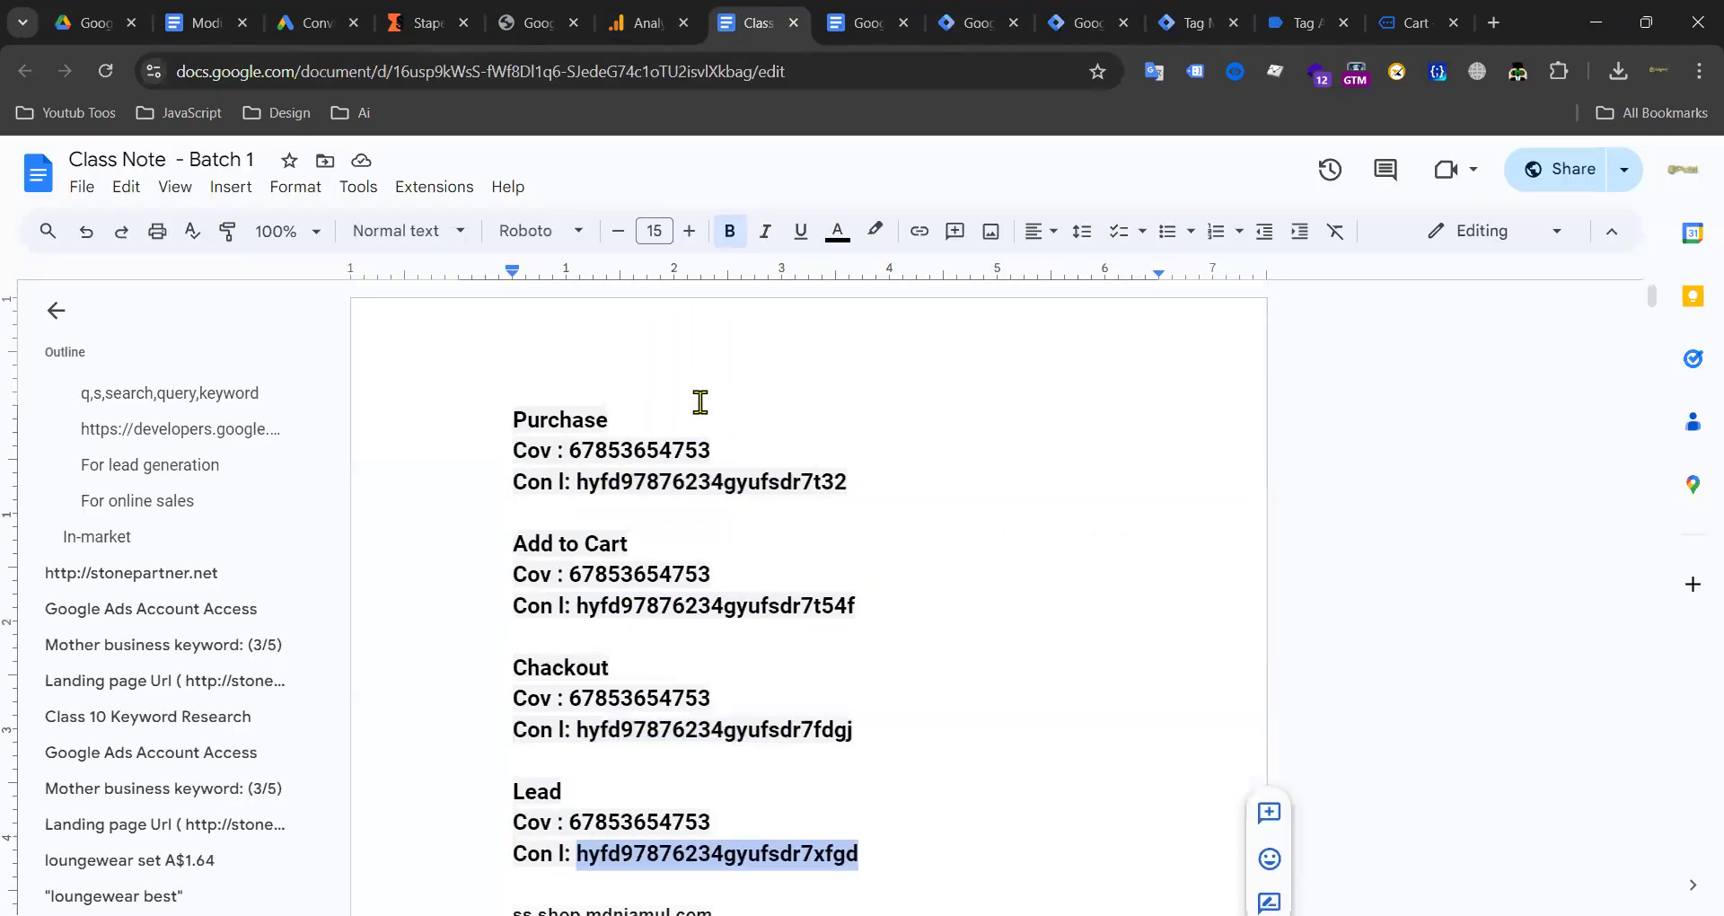
scroll(701, 401, "down", 6)
scroll(674, 467, "down", 15)
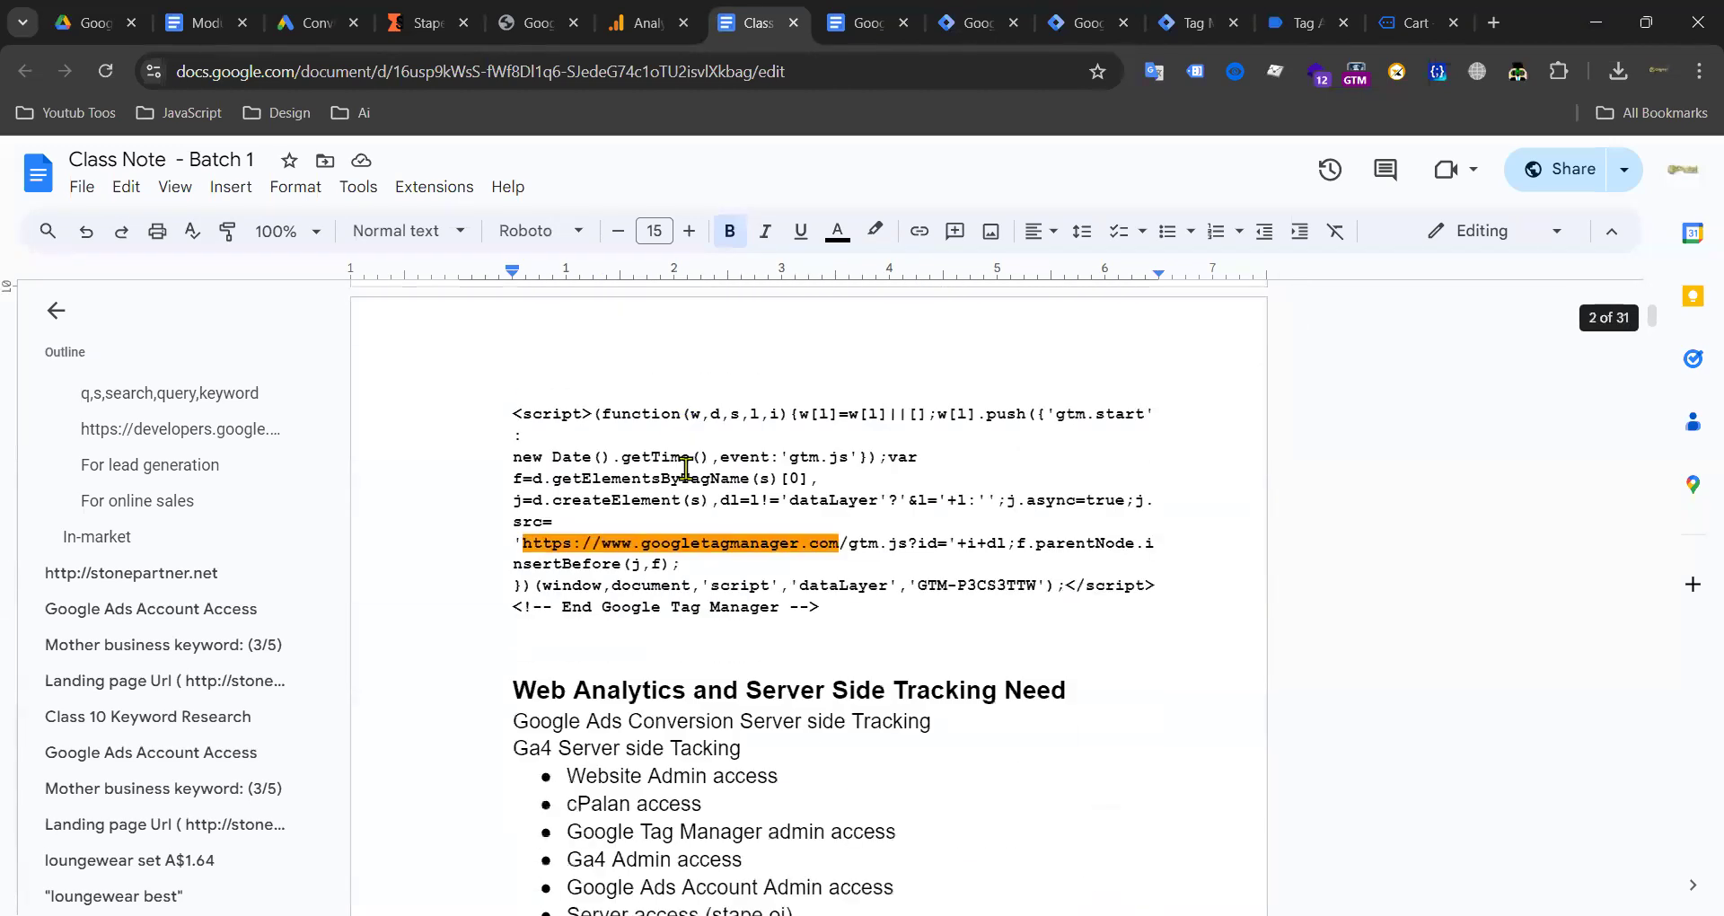
Step: Add a blank line above the Purchase block at the top of the Class Note notes
scroll(684, 467, "up", 20)
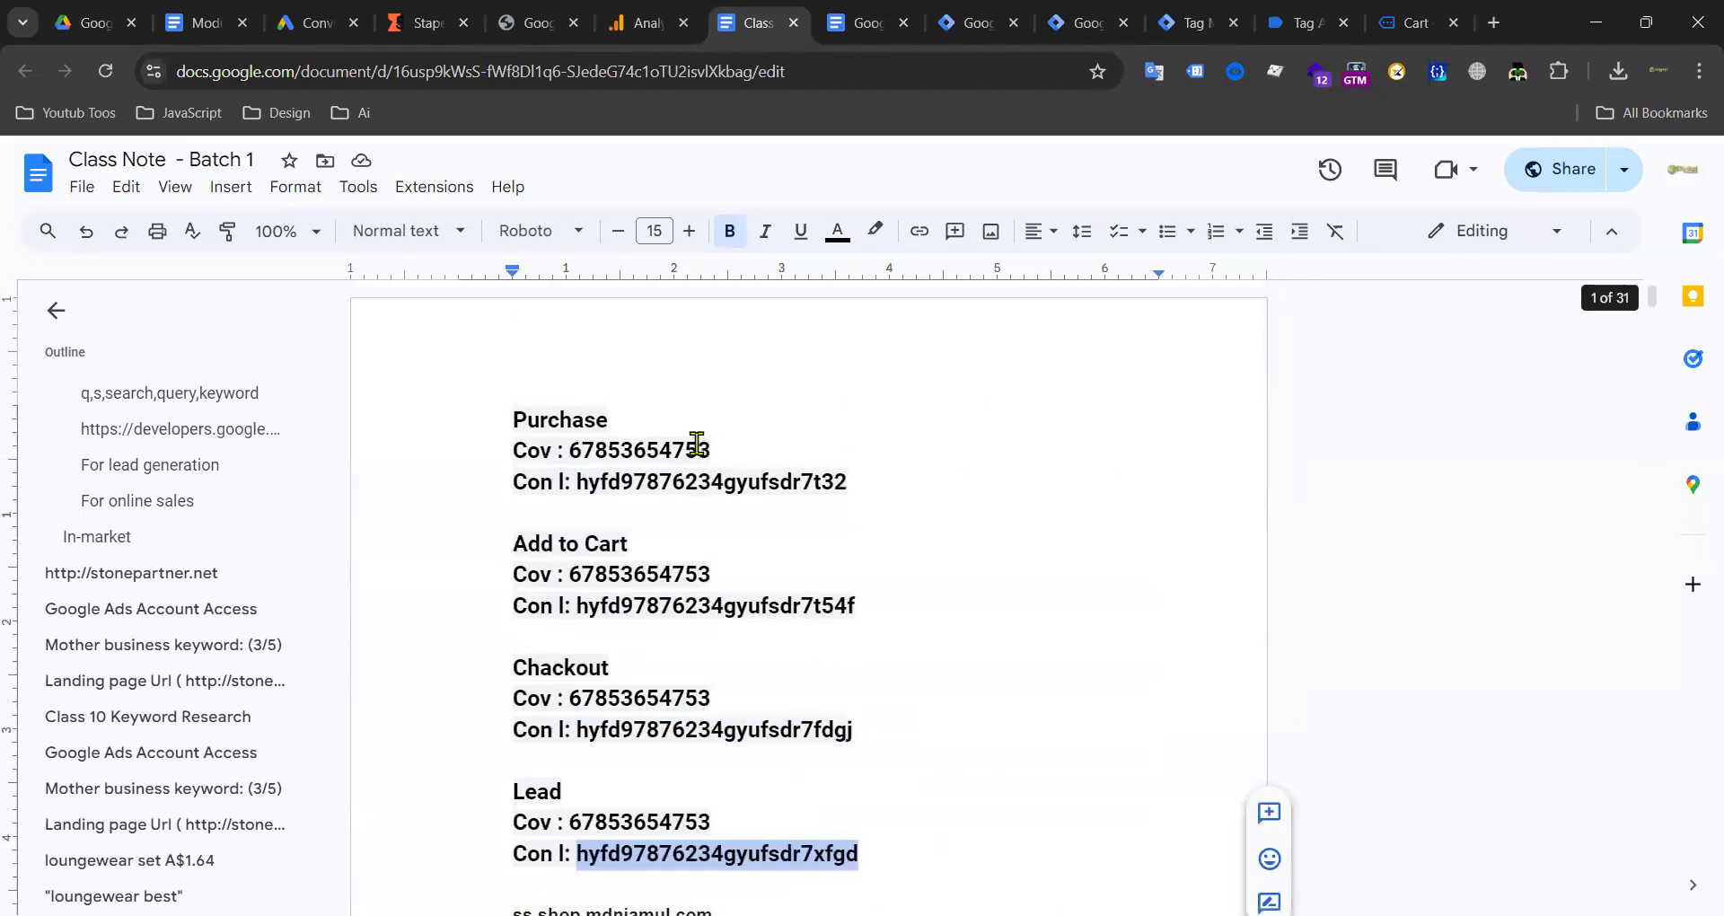
scroll(710, 445, "down", 6)
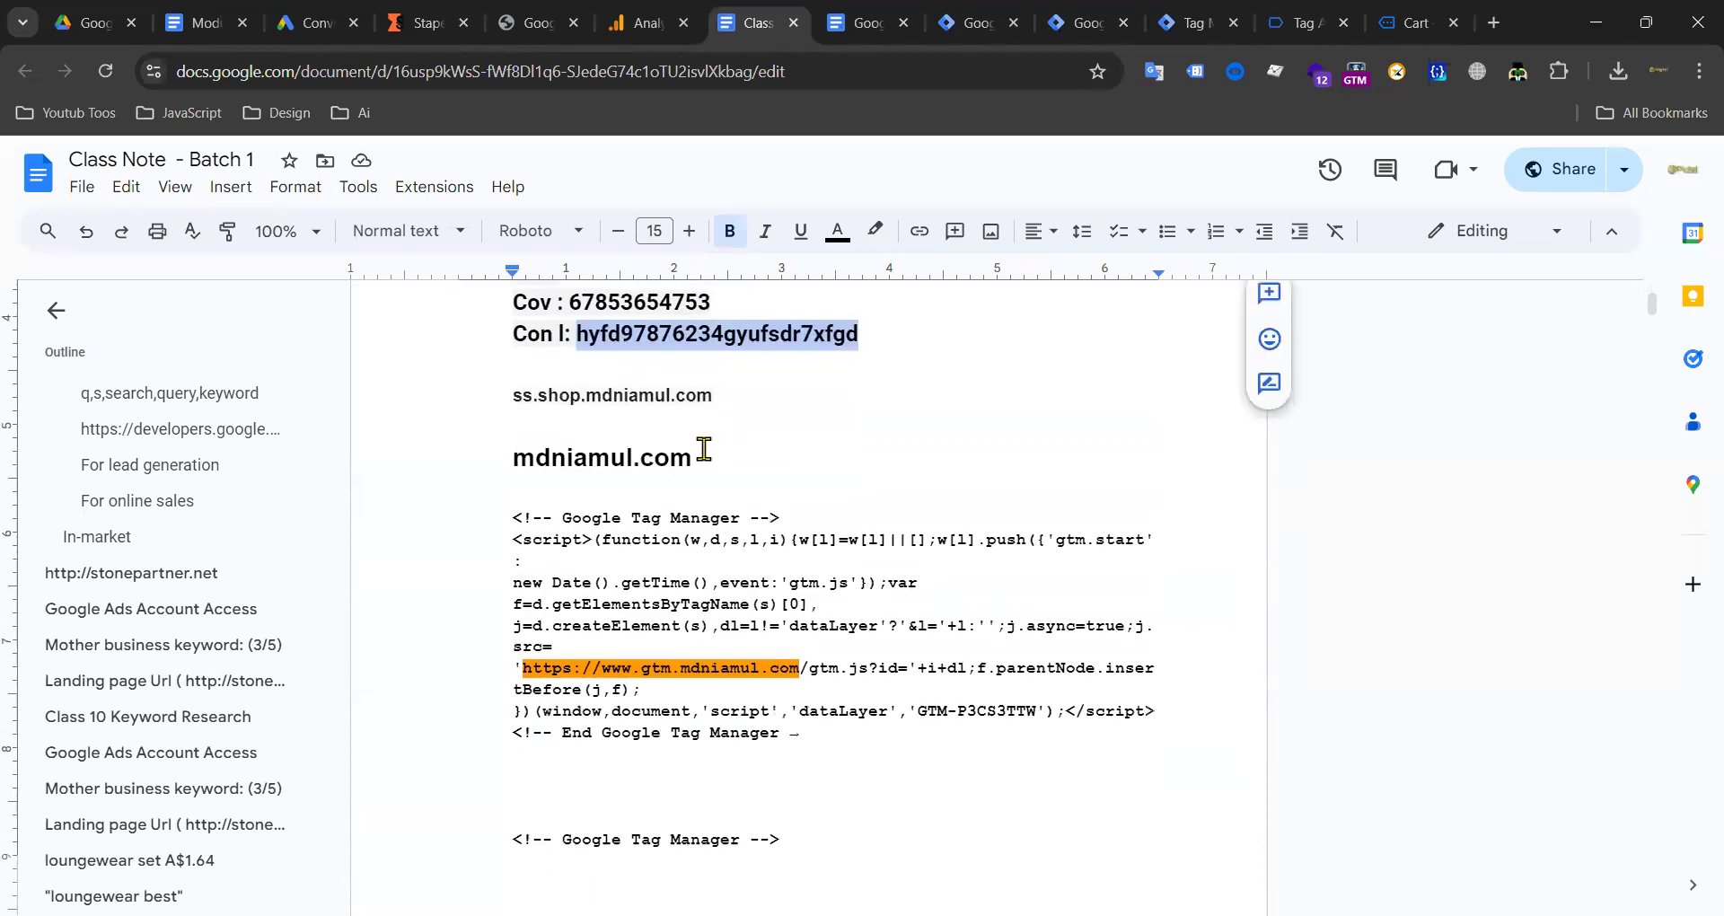
scroll(688, 446, "down", 2)
scroll(808, 315, "up", 3)
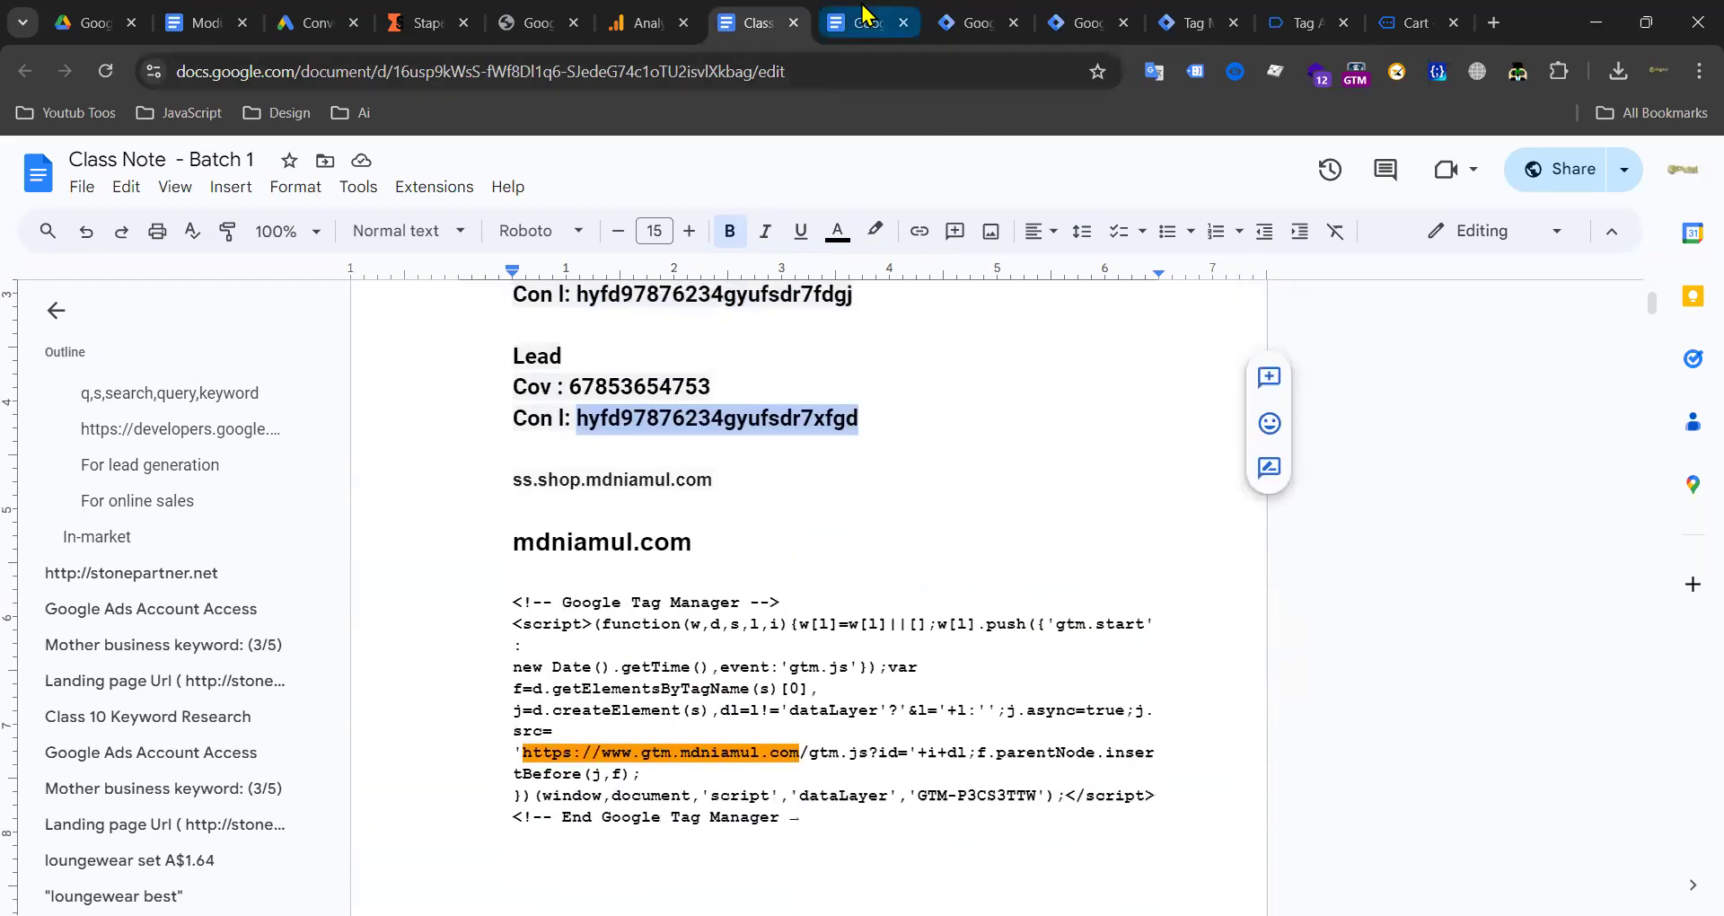
scroll(620, 503, "up", 4)
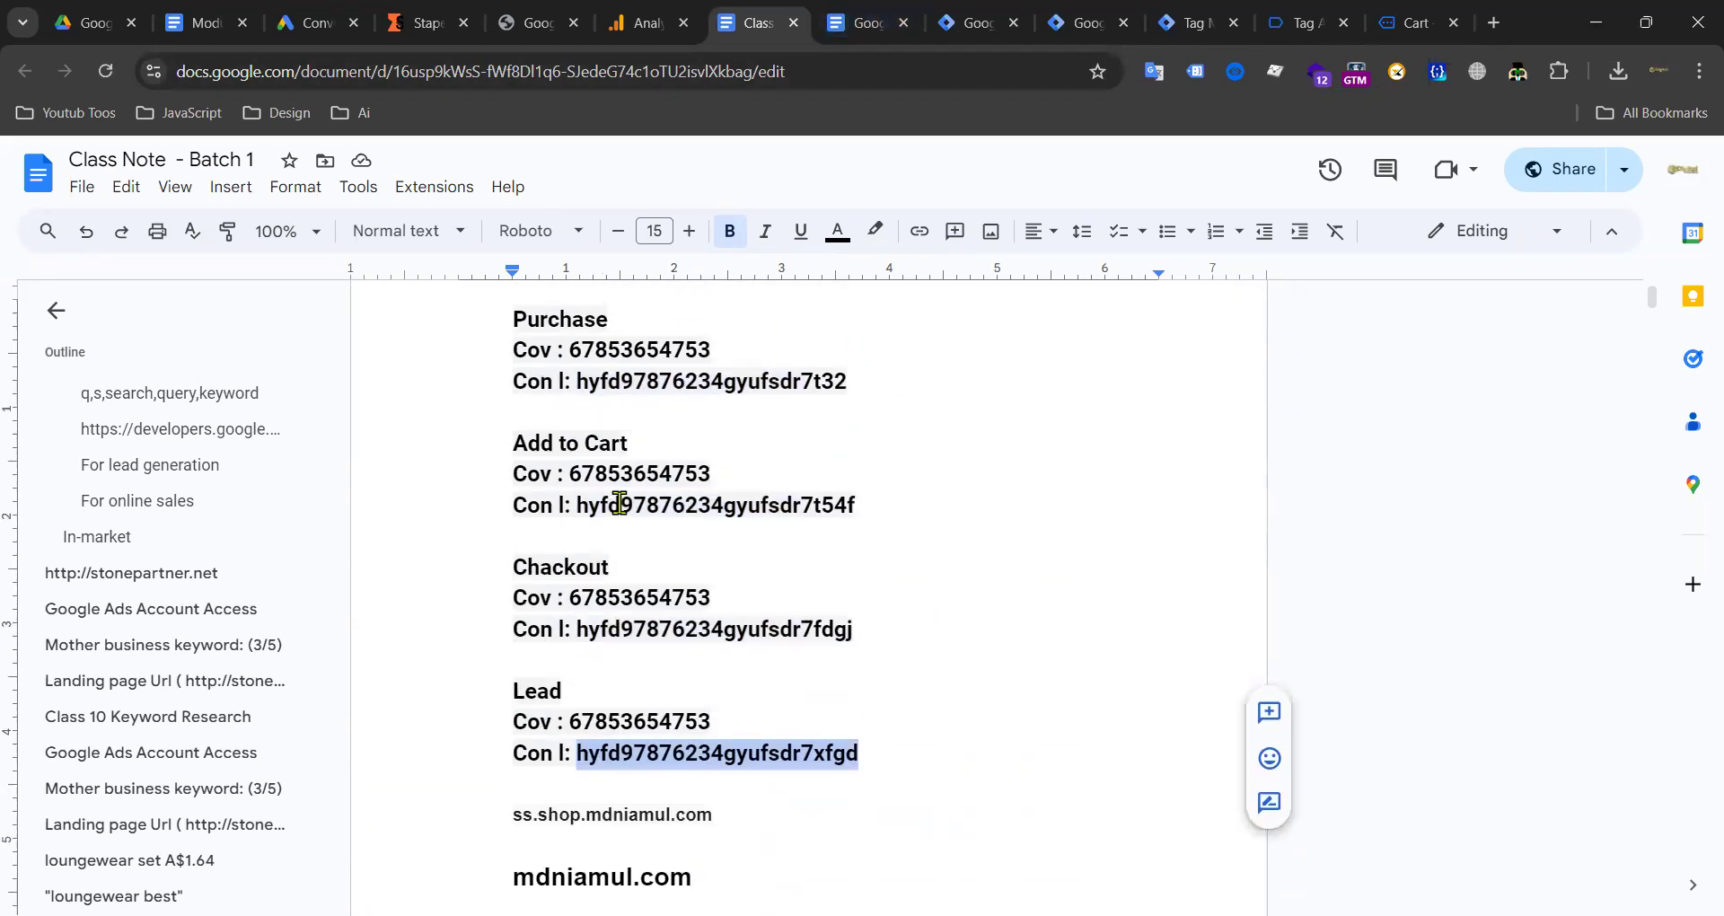
left_click(507, 315)
key("Return")
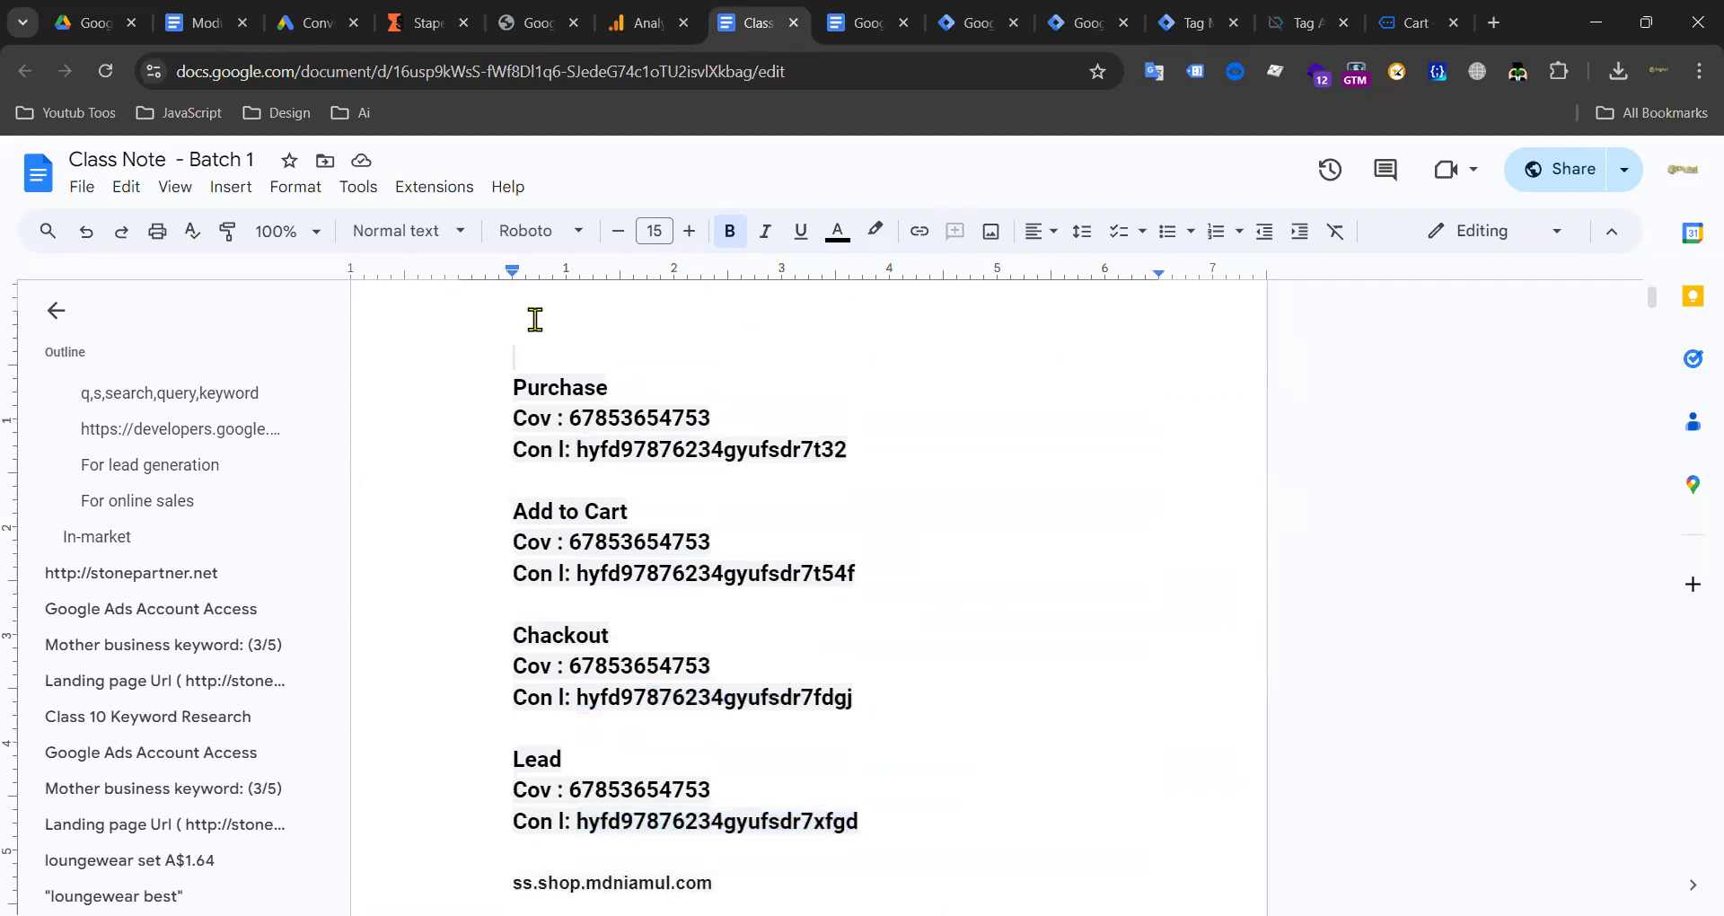
Step: Paste the Lead conversion label above Purchase, delete the duplicate, and add four blank lines
type("hyfd97876234gyufsdr7xfgd")
type("hyfd97876234gyufsdr7xfgd")
left_click_drag(513, 360, 1078, 362)
key("BackSpace")
key("Return")
key("Return")
key("Return")
key("Return")
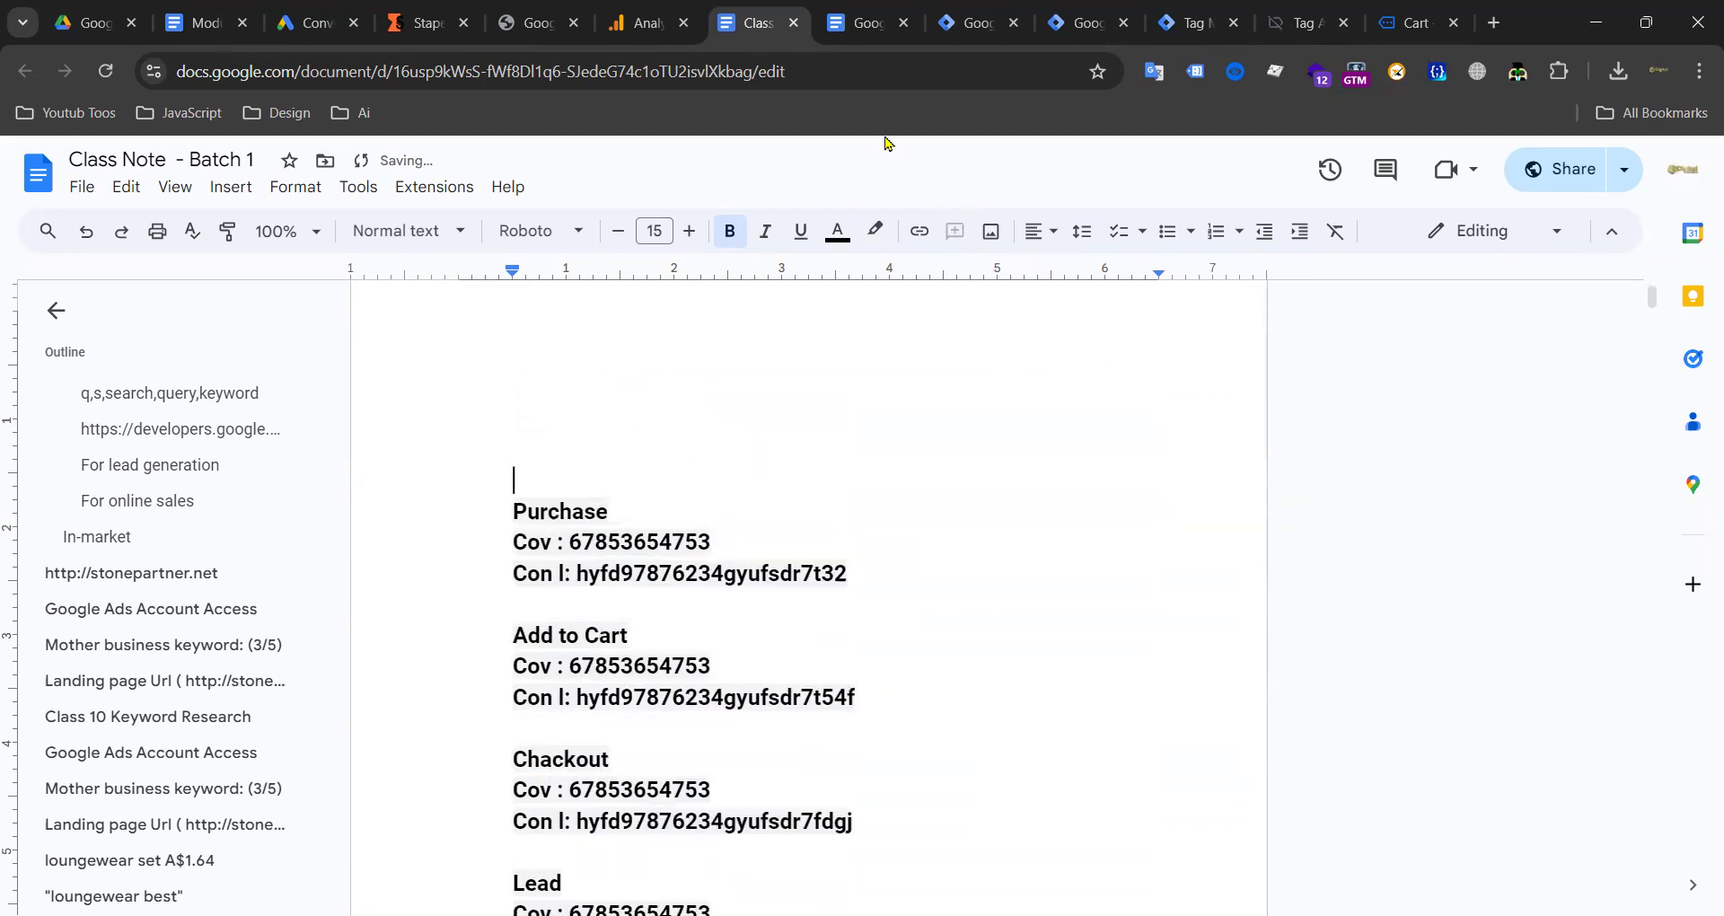
Step: Copy the view_item_list event name from the server preview into Class Note
left_click(1080, 21)
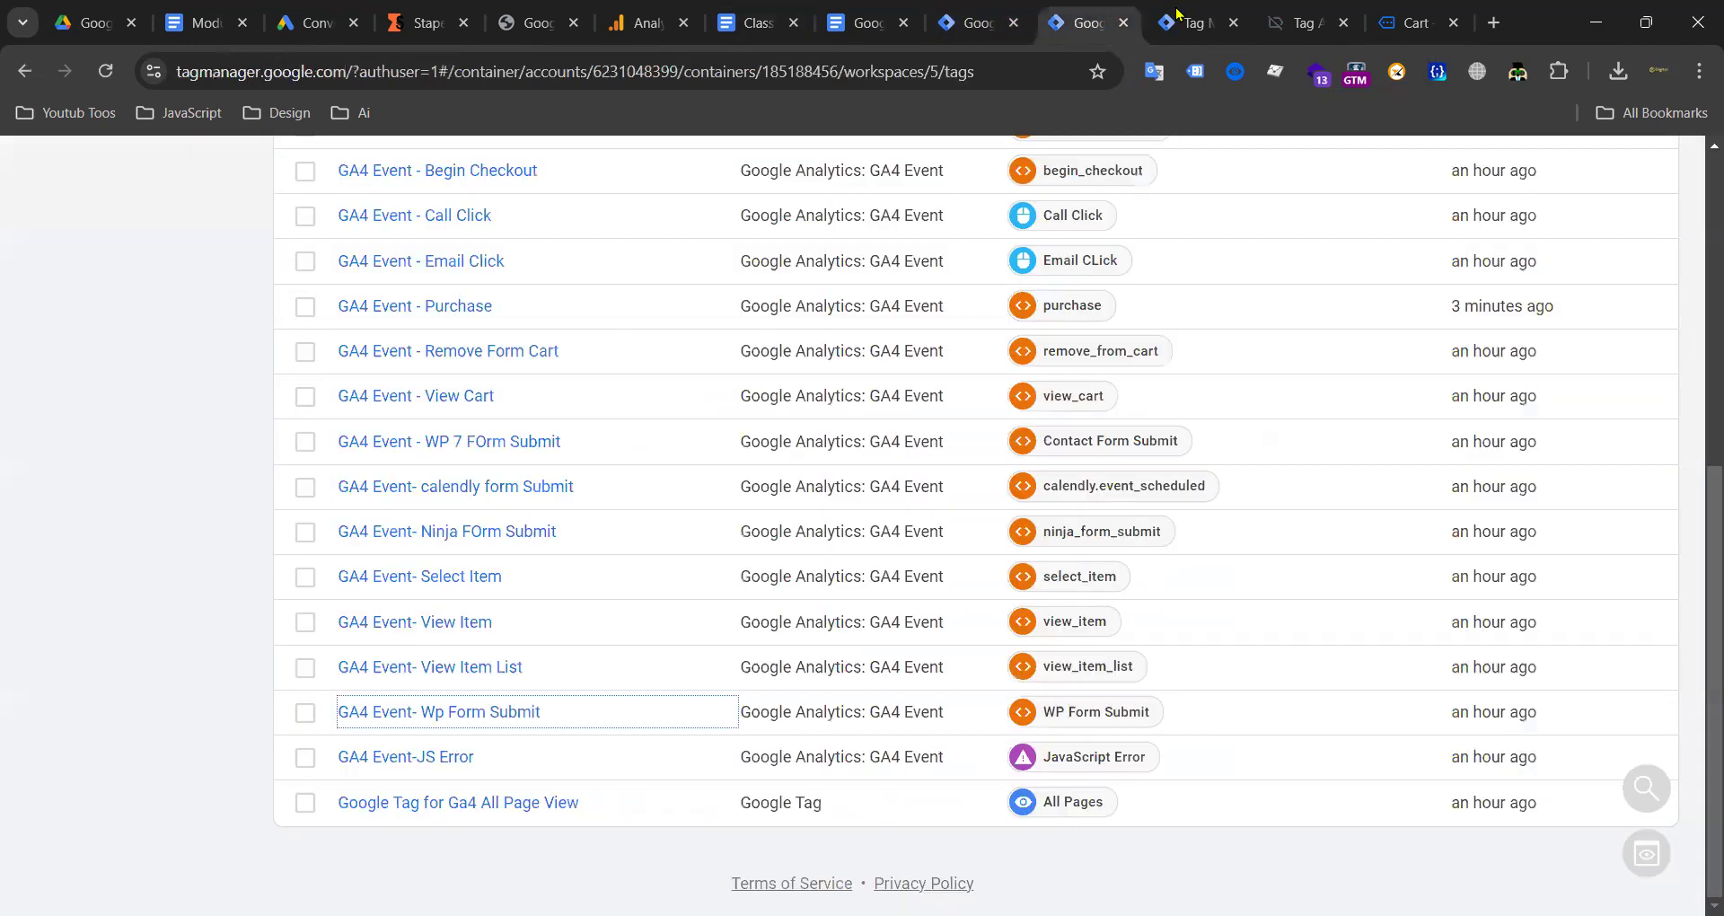
left_click(1181, 22)
left_click(239, 416)
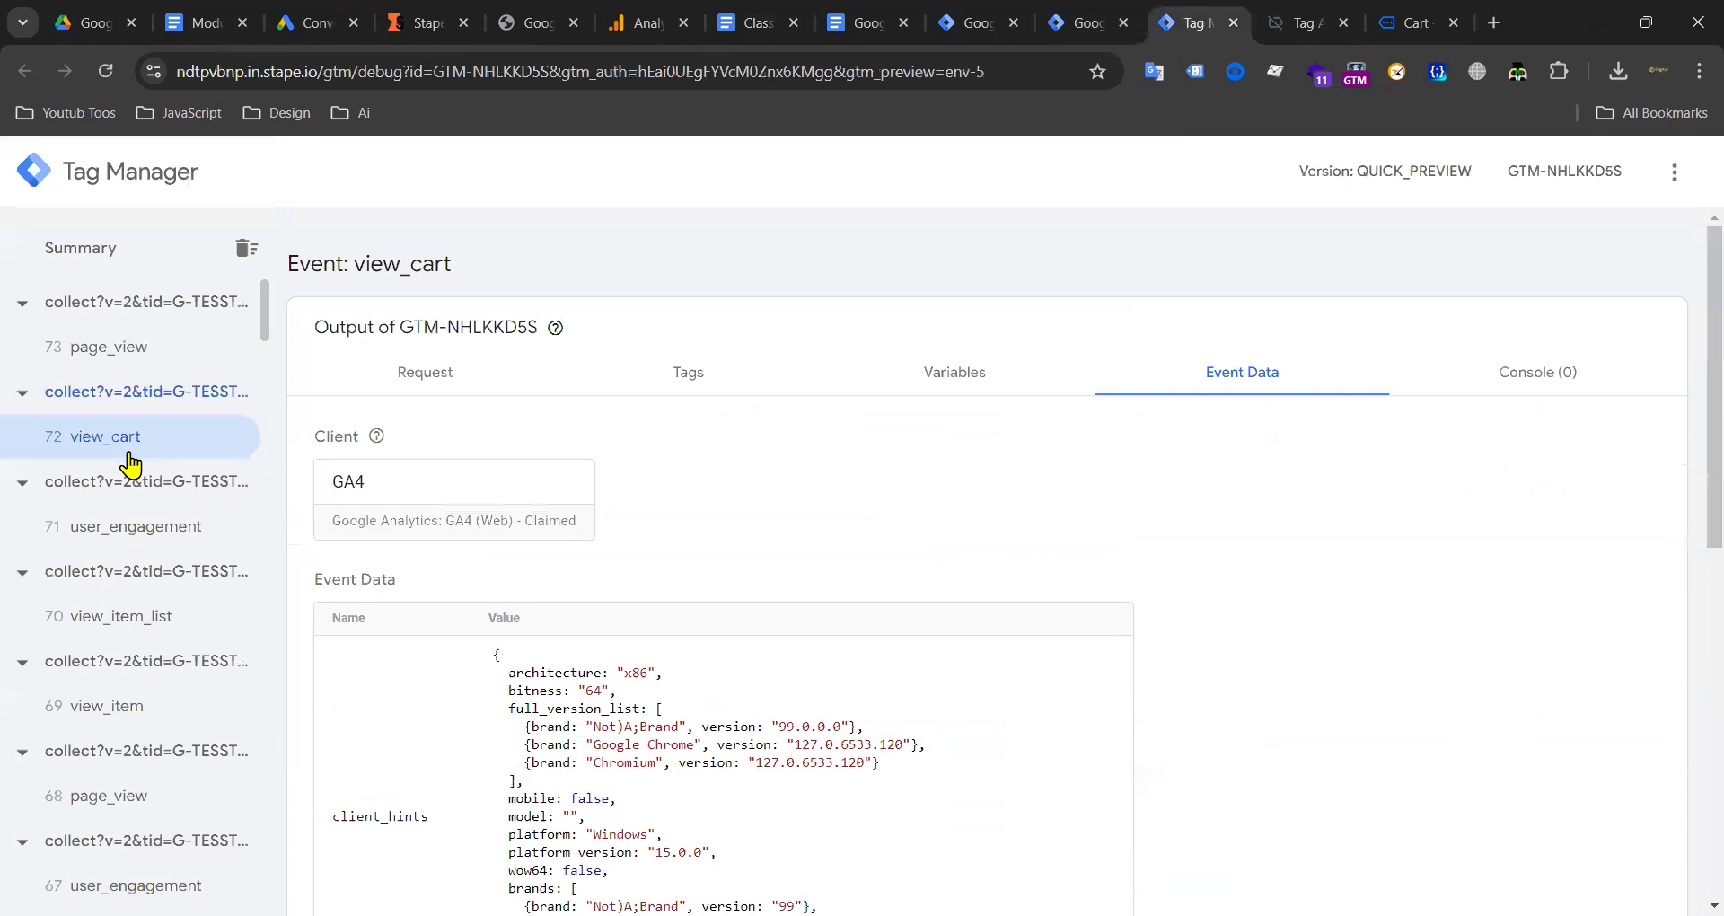
scroll(153, 539, "down", 13)
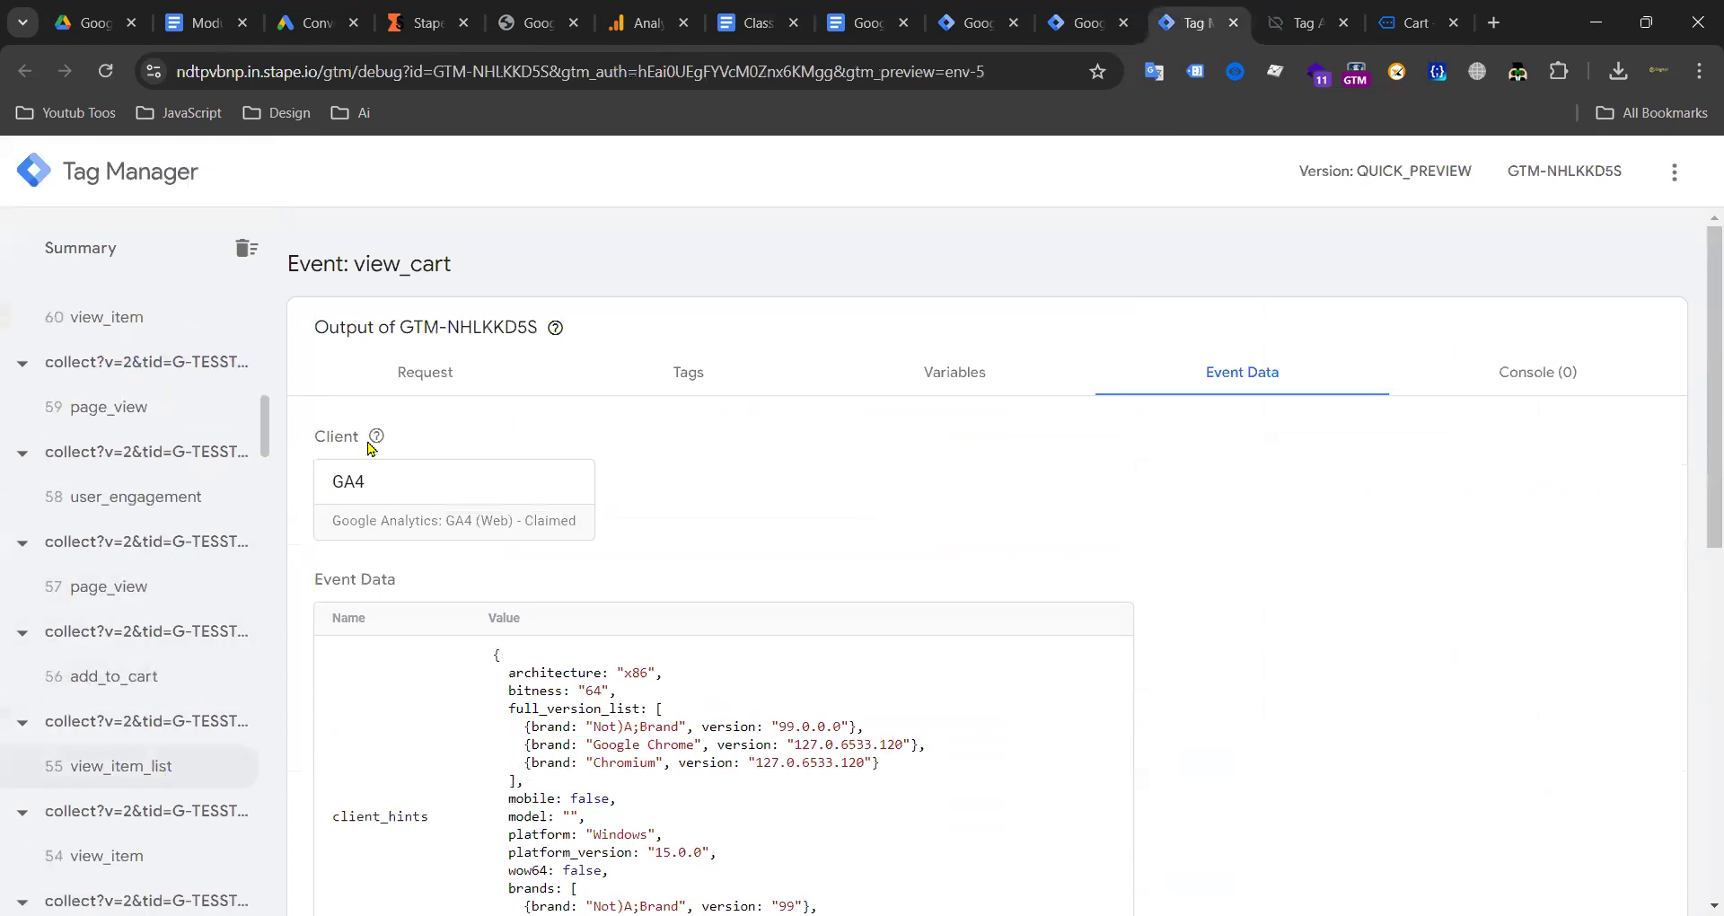
double_click(420, 264)
key("ctrl+c")
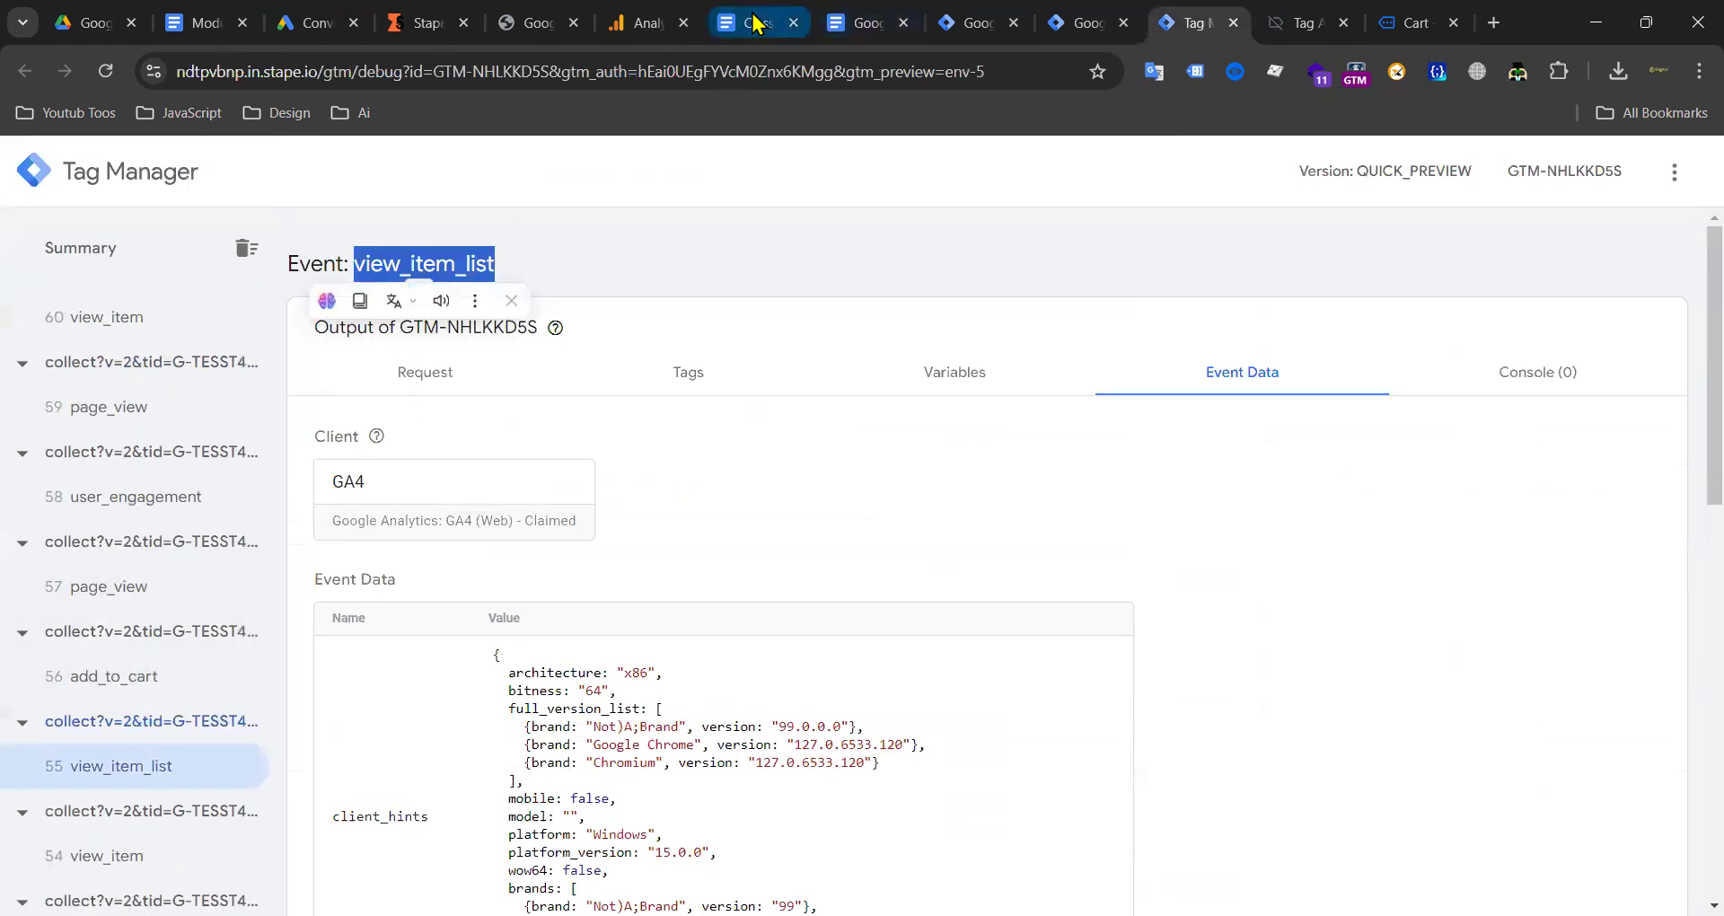
left_click(755, 22)
key("ctrl+v")
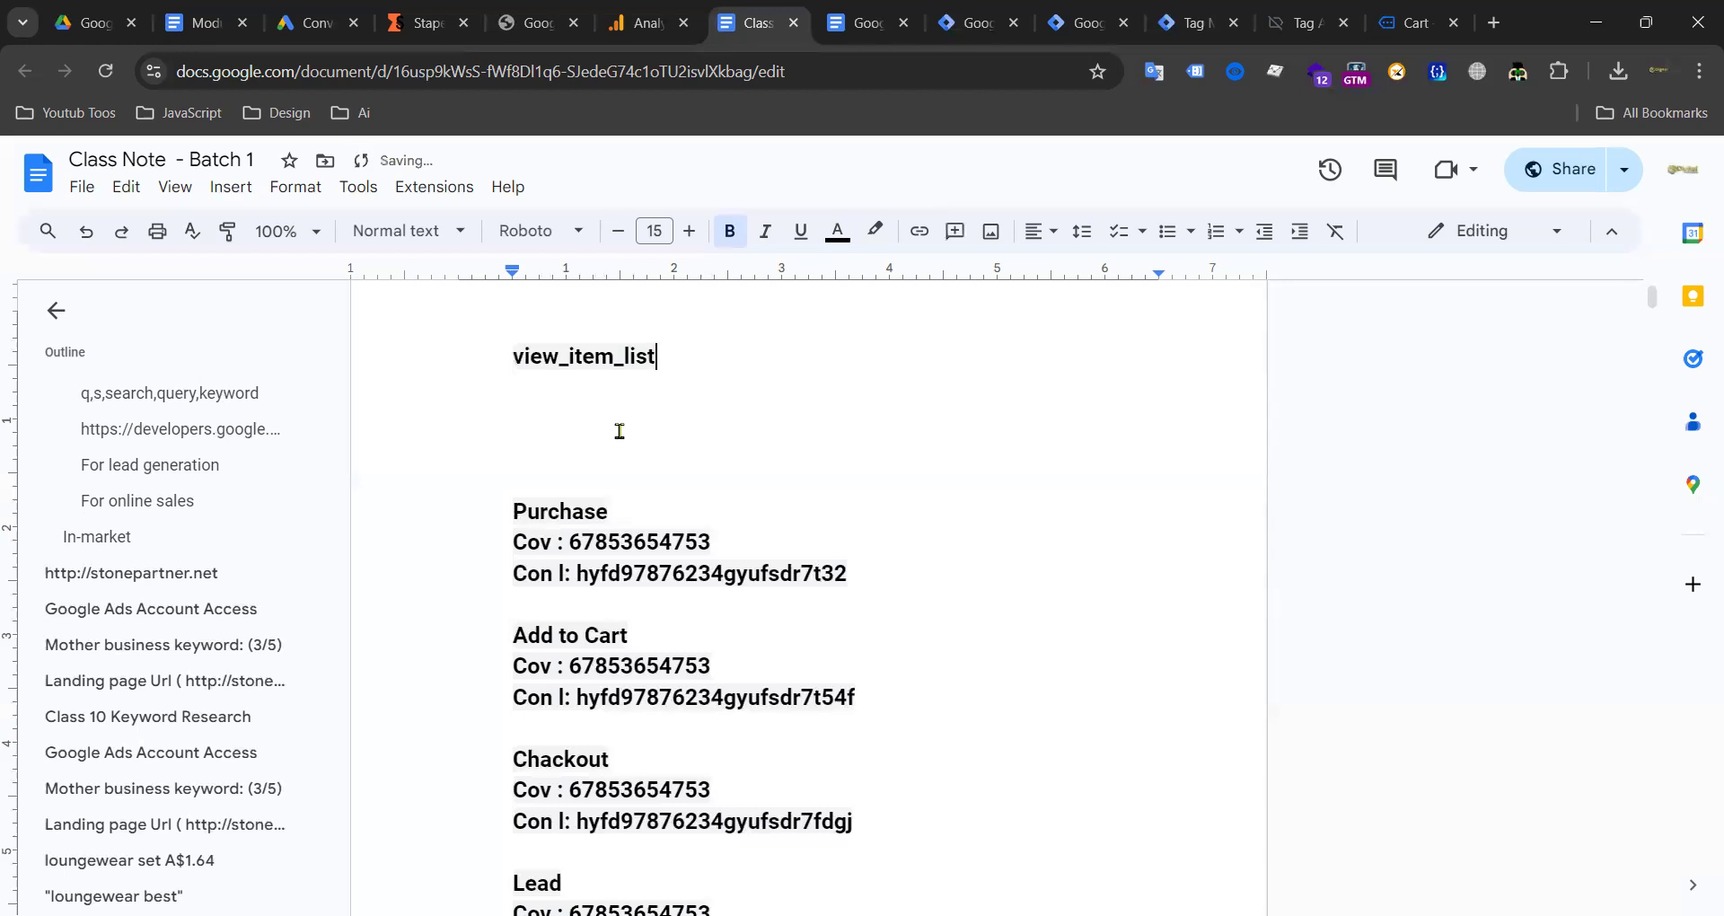
Step: Copy the add_to_cart event name into Class Note after view_item_list
left_click(977, 27)
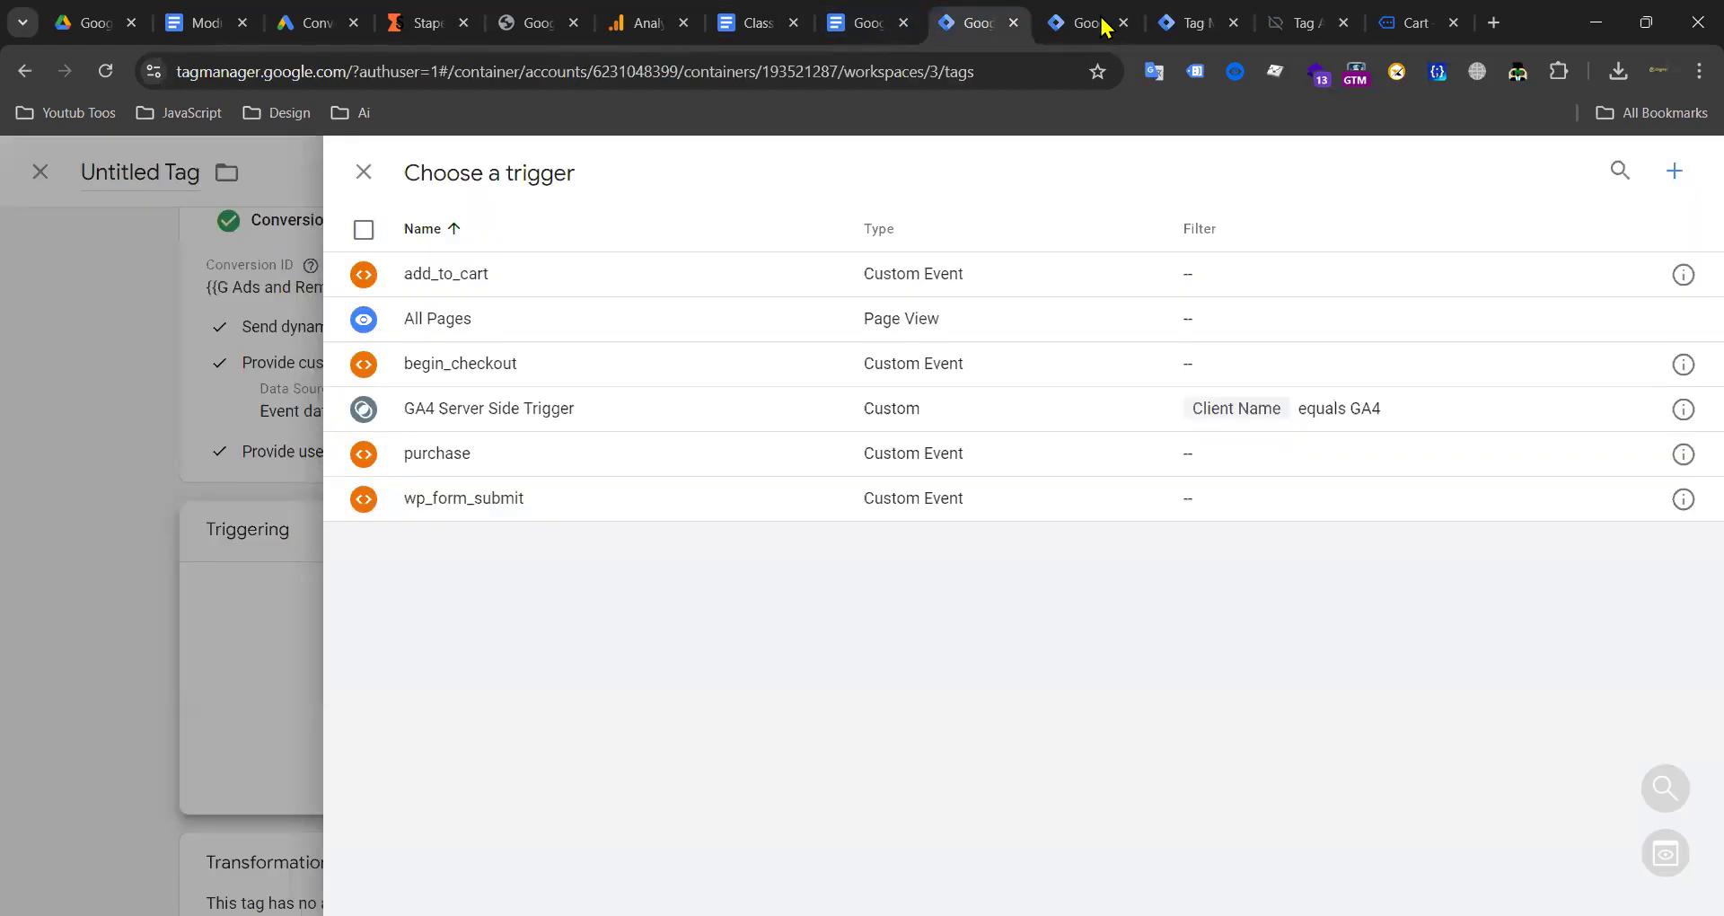
key("ctrl+Tab")
key("ctrl+Tab")
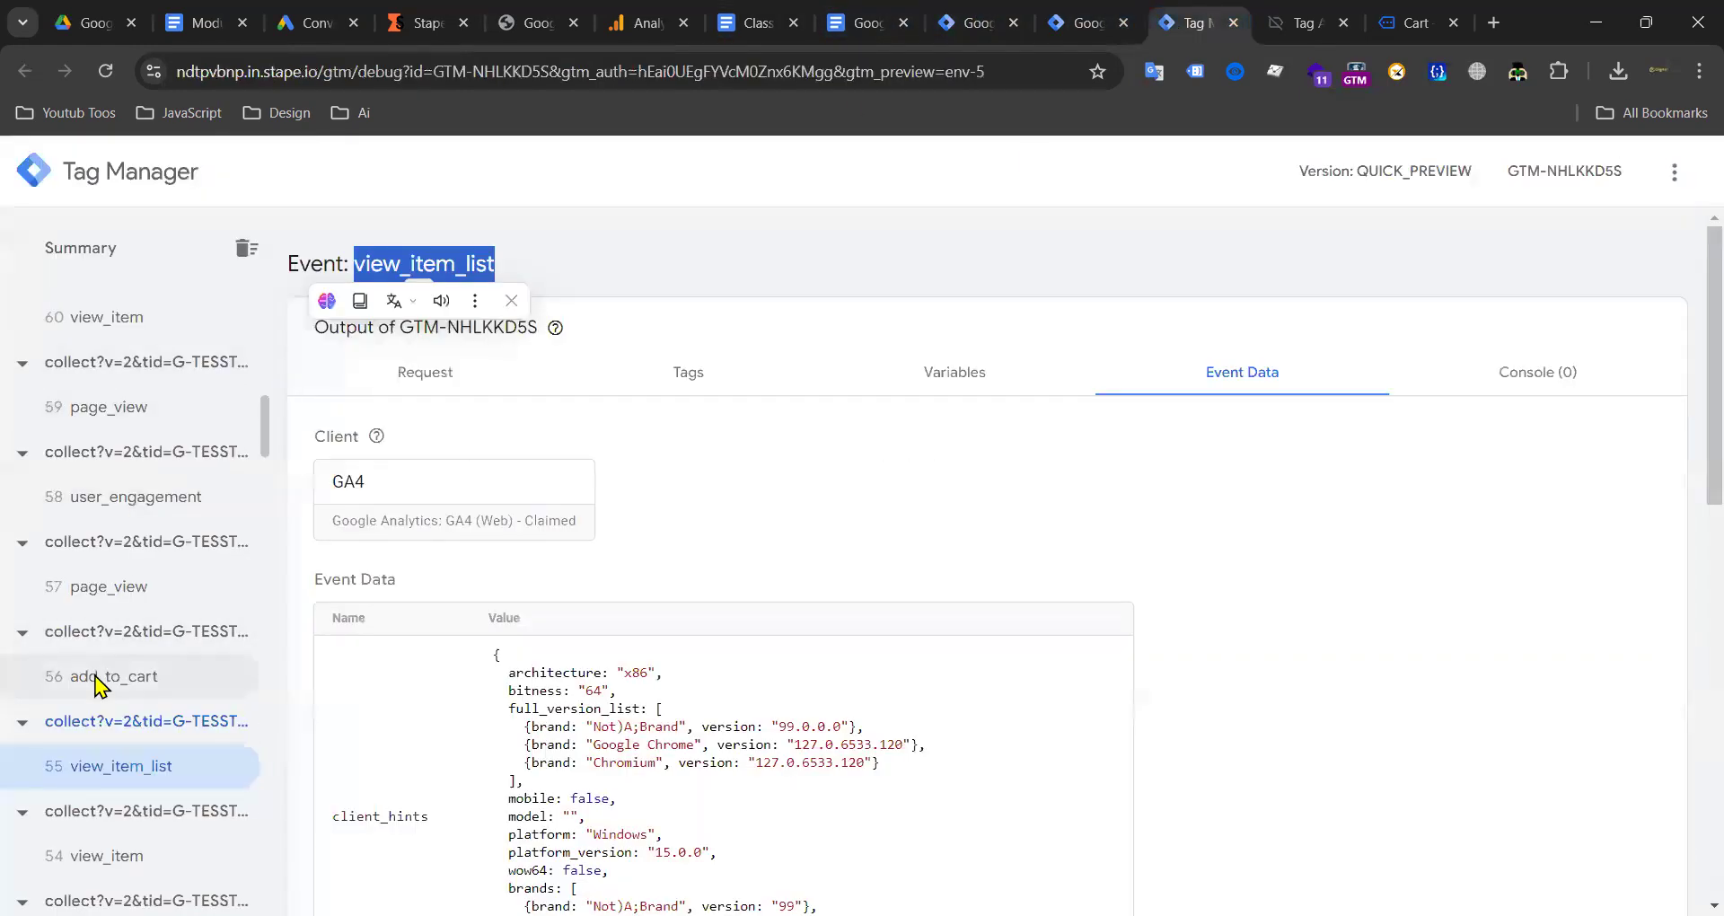
left_click(54, 680)
double_click(382, 270)
key("ctrl+c")
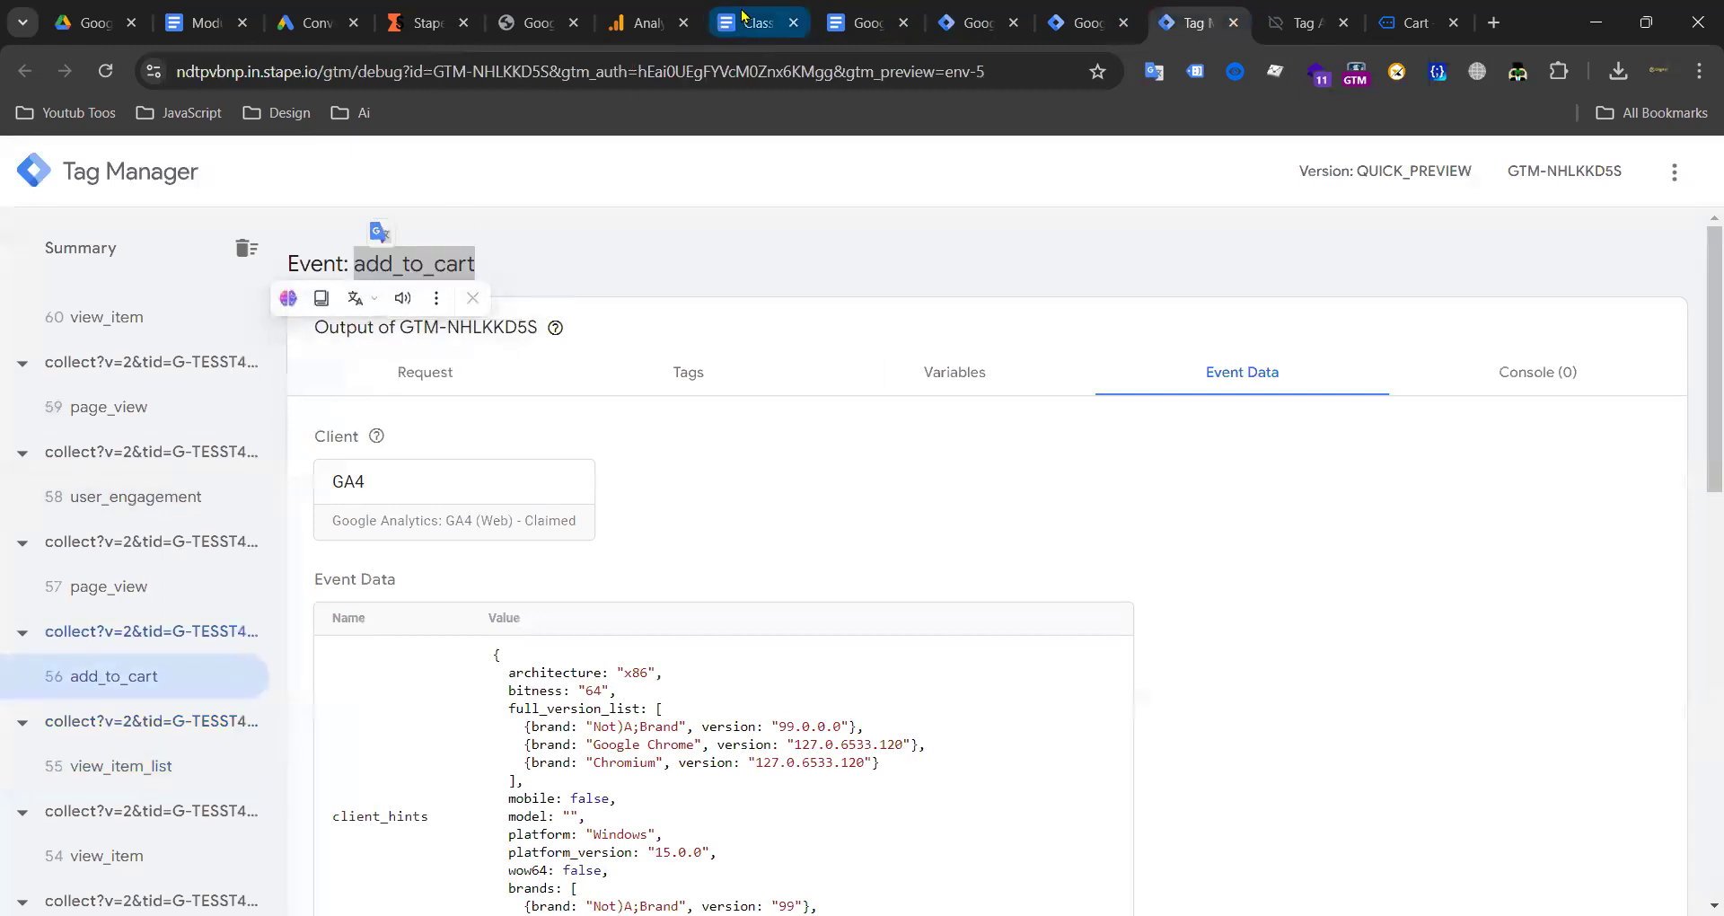
left_click(755, 22)
key("ctrl+v")
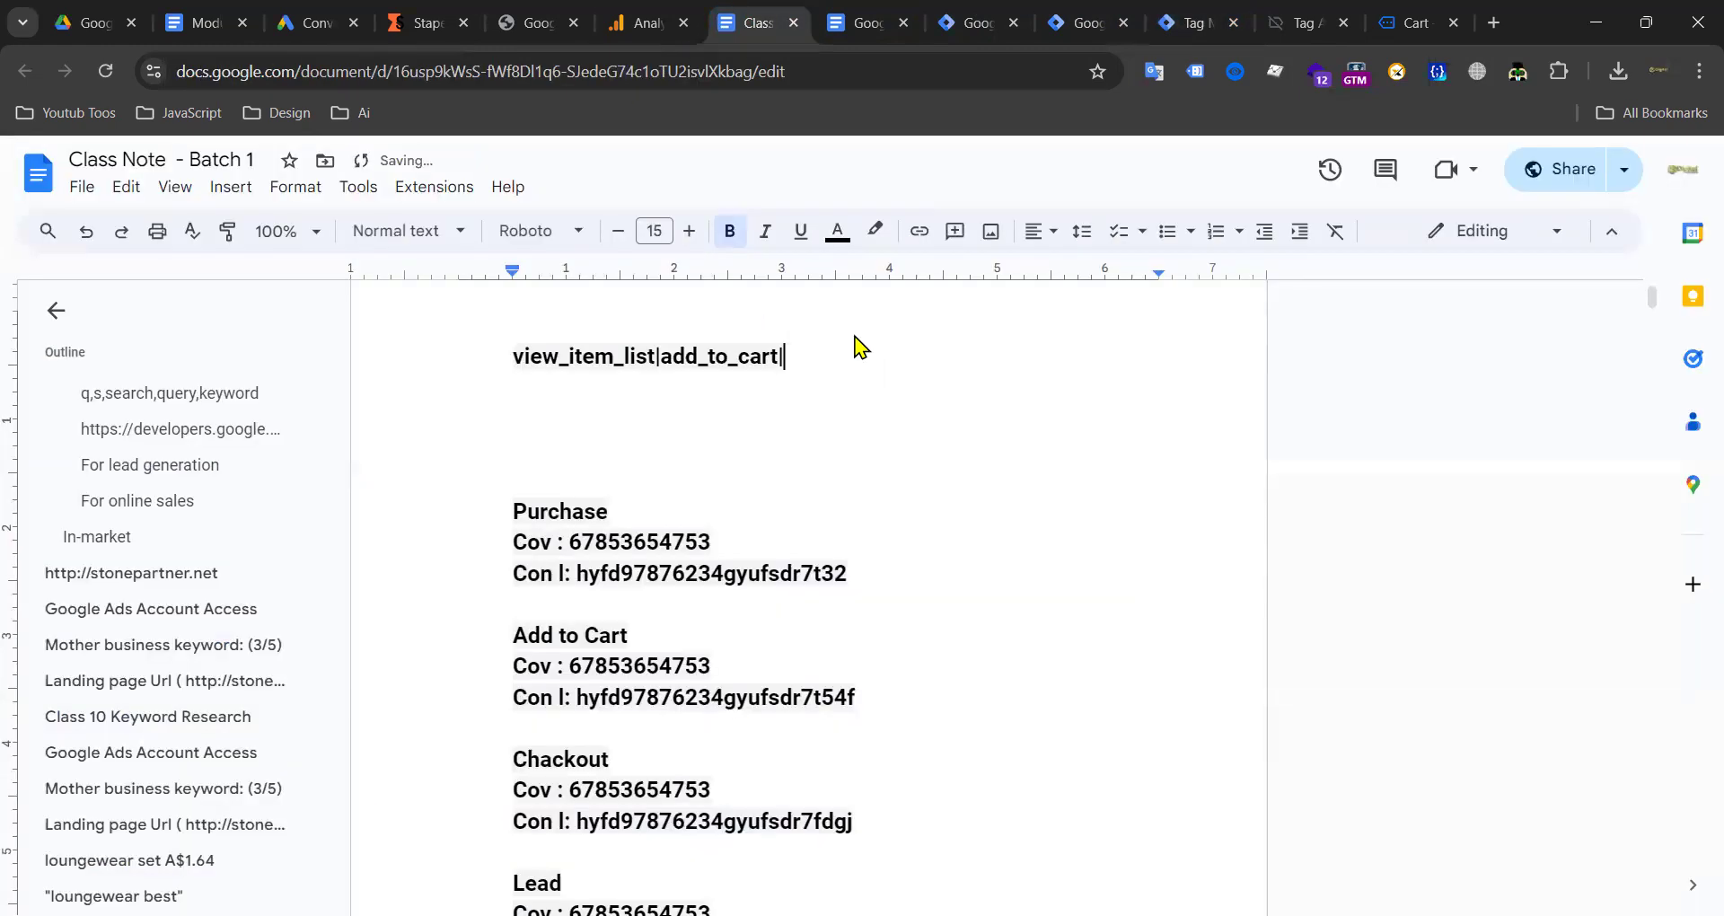
Step: Select the view_item event name in the server preview for the notes
left_click(1167, 27)
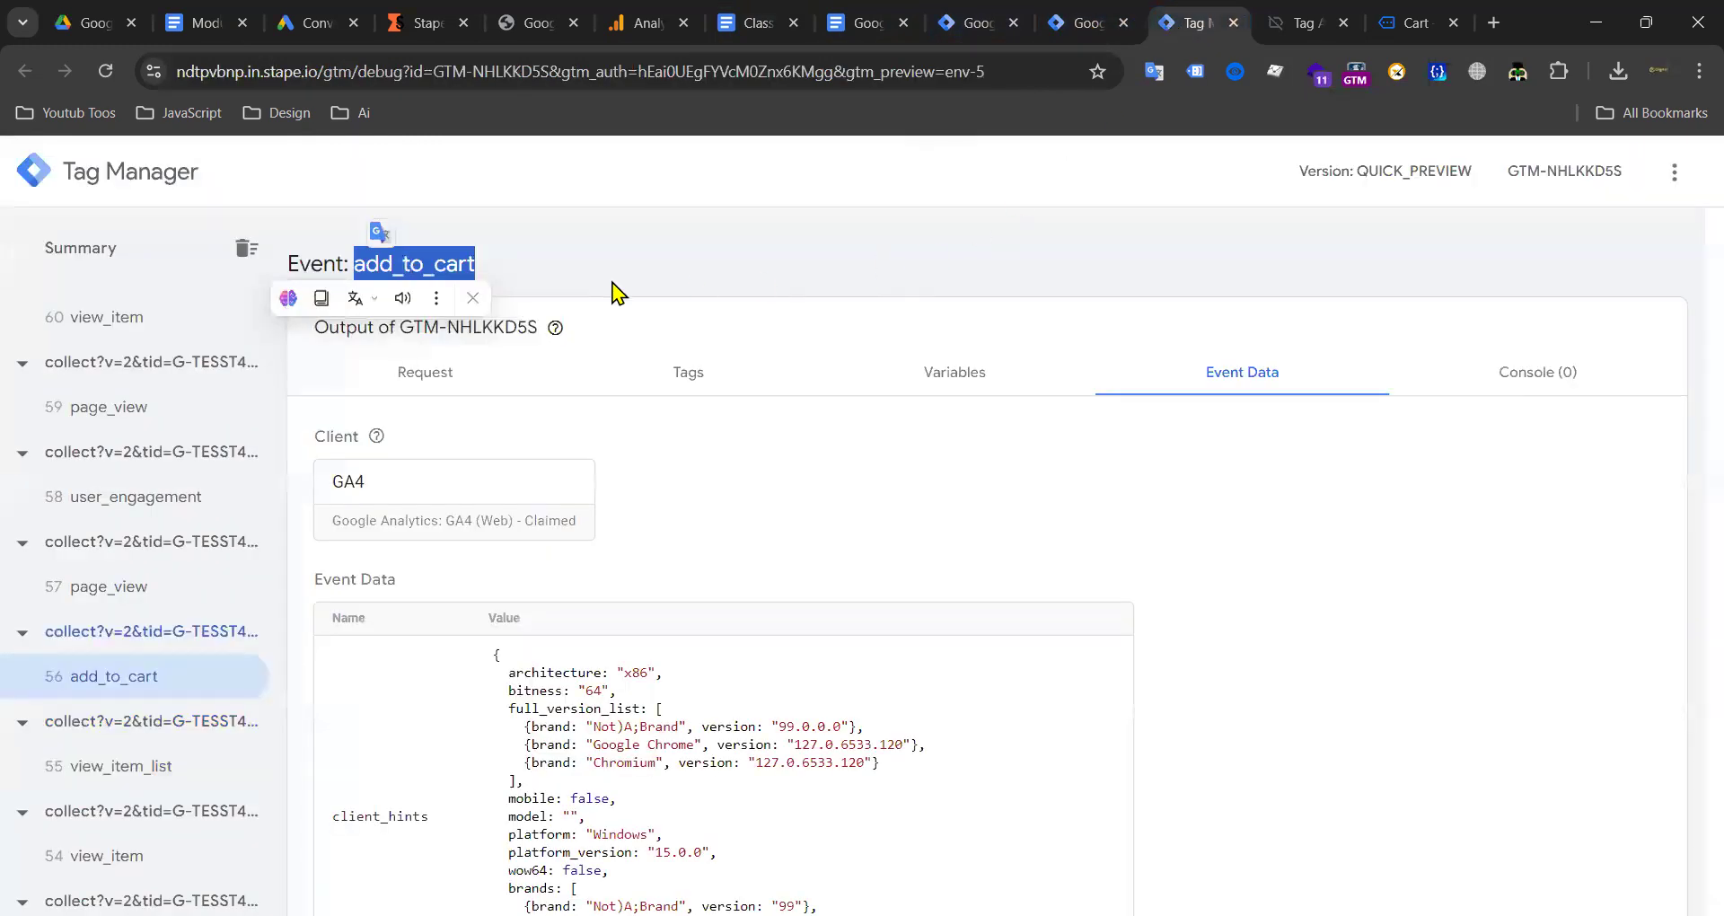
scroll(125, 521, "up", 3)
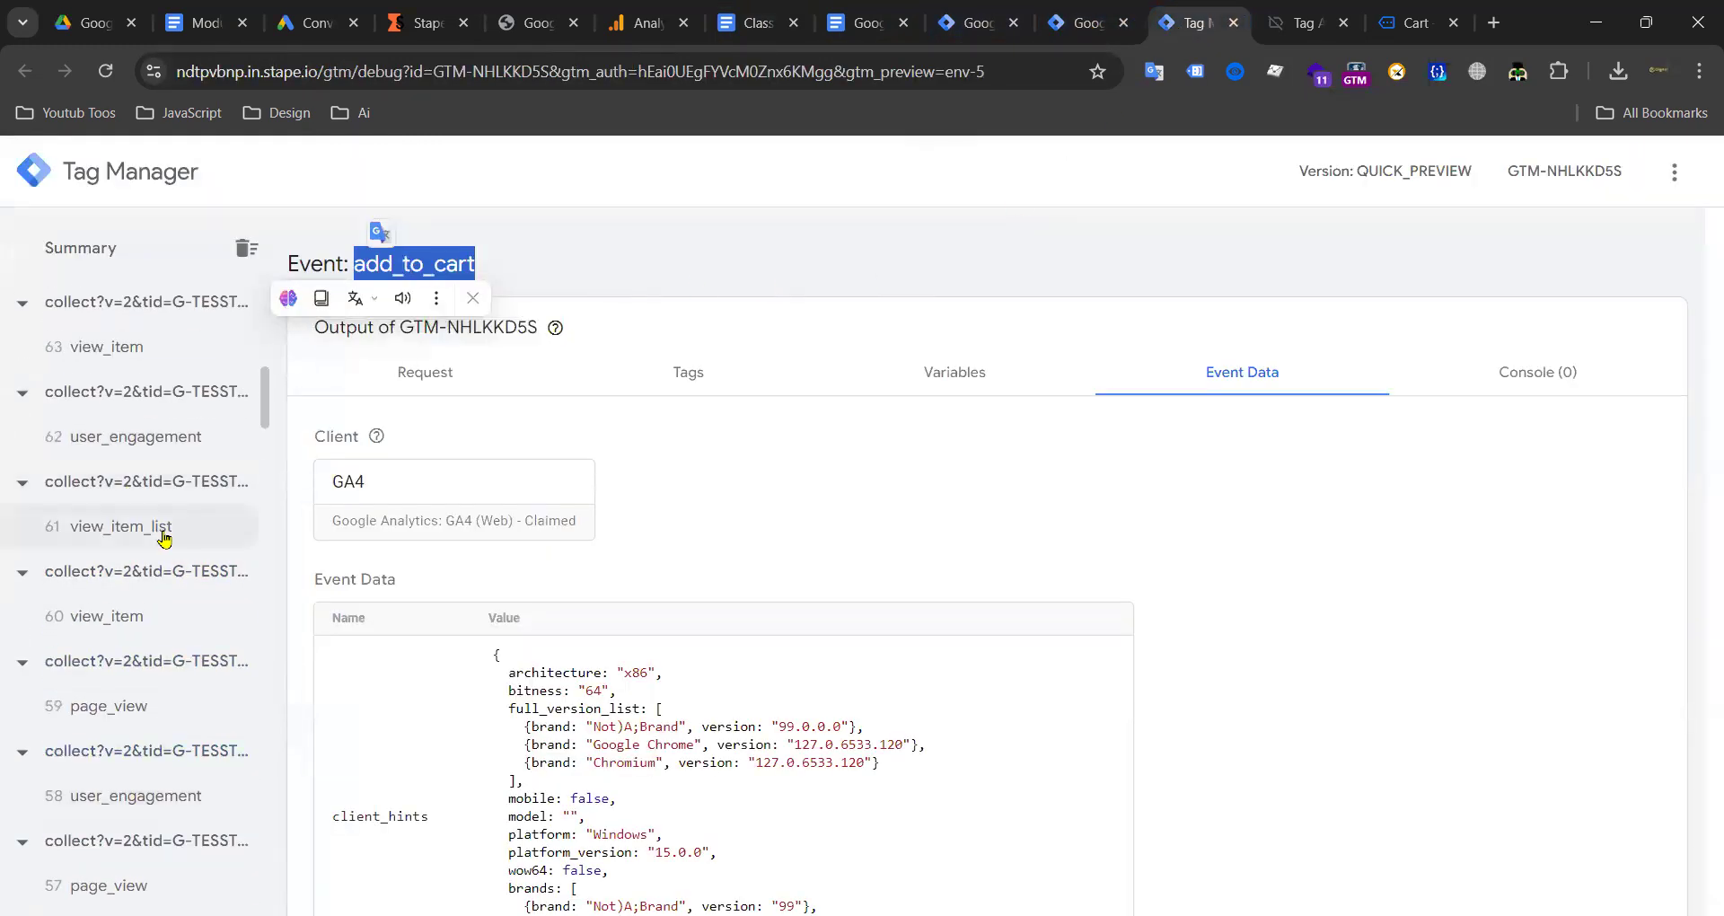
left_click(121, 614)
double_click(419, 261)
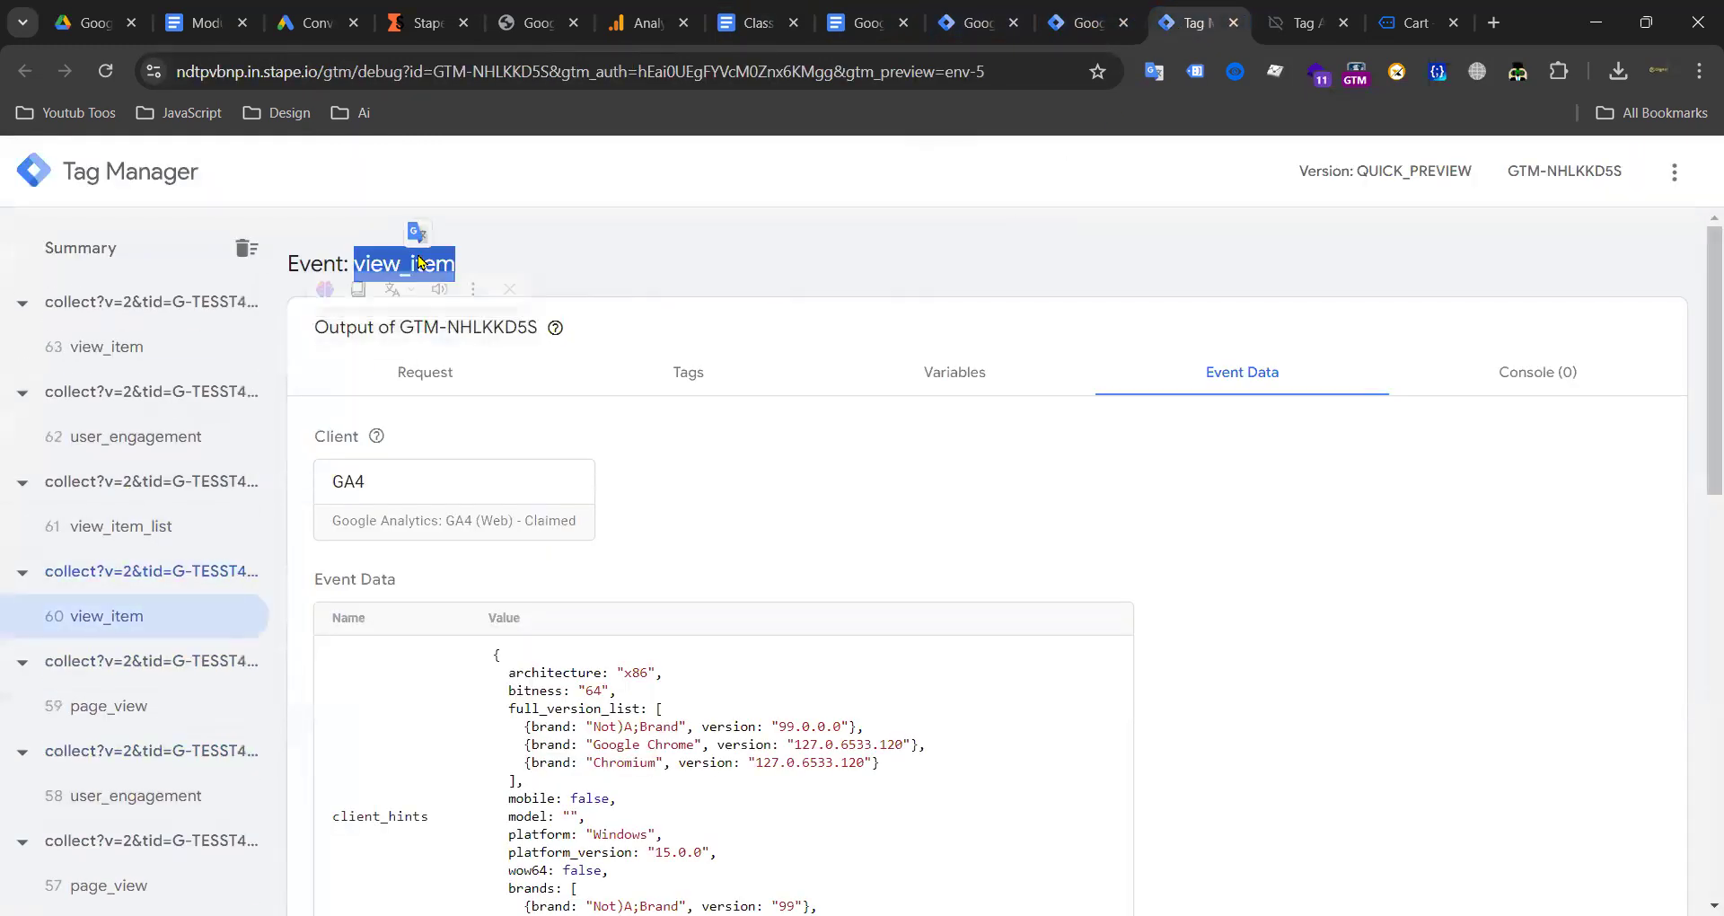
left_click(745, 36)
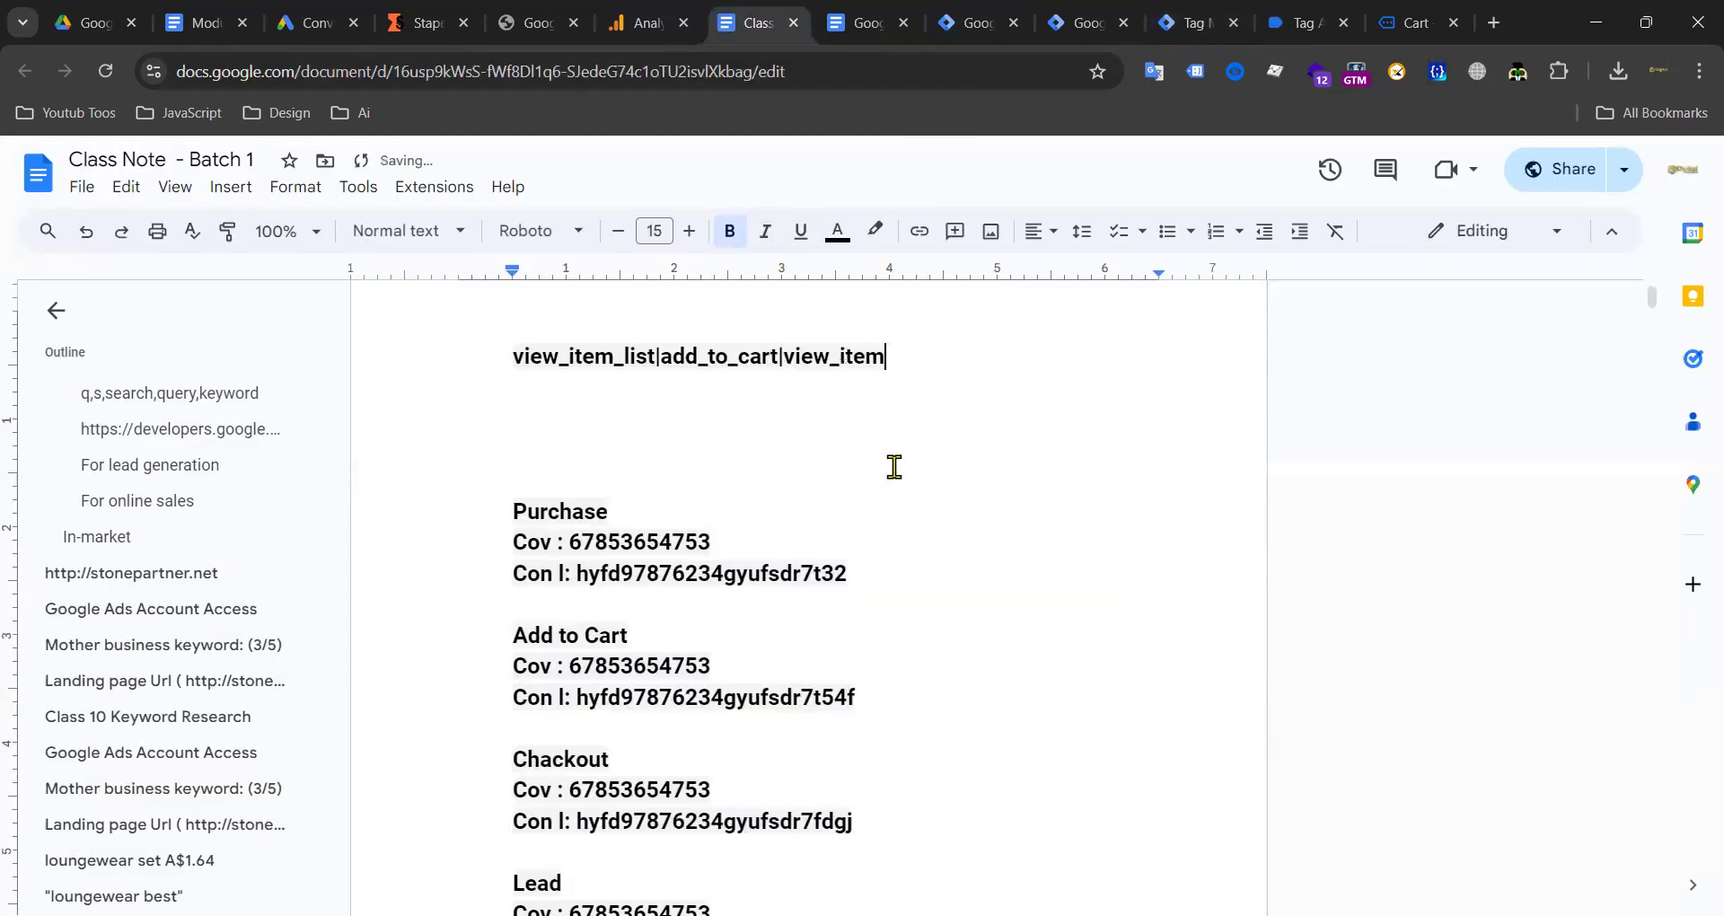
Step: Review the server preview's event list, then view the Tag Assistant web preview summary
left_click(1184, 21)
scroll(134, 588, "up", 3)
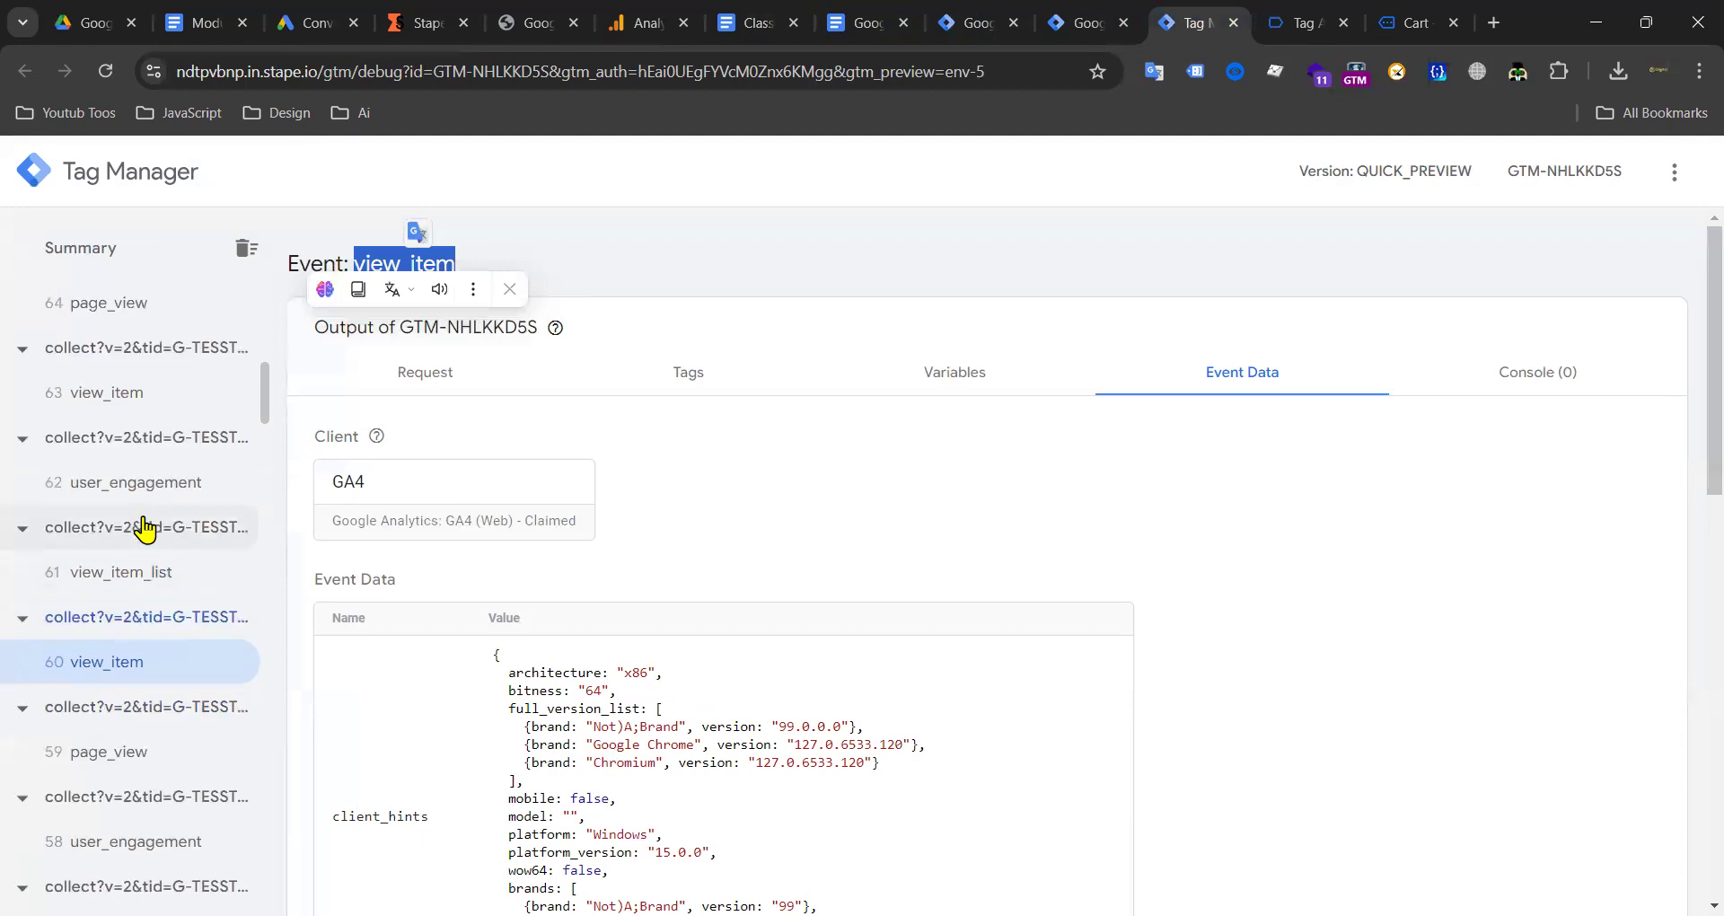
scroll(173, 463, "up", 7)
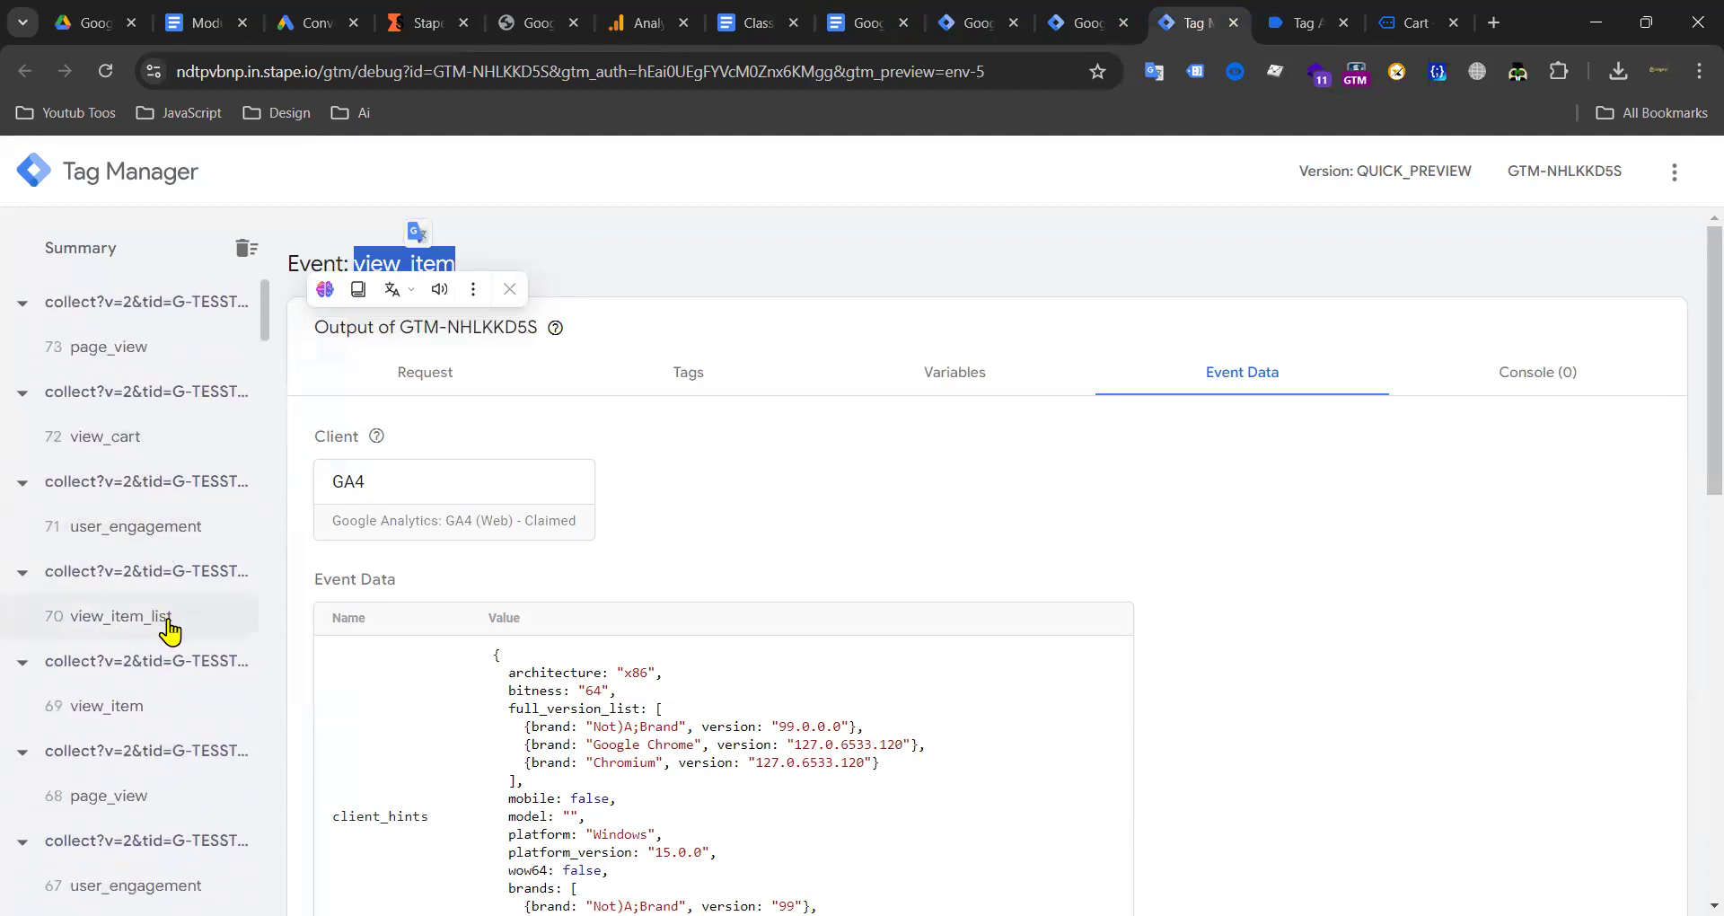
scroll(174, 647, "down", 7)
scroll(185, 599, "down", 13)
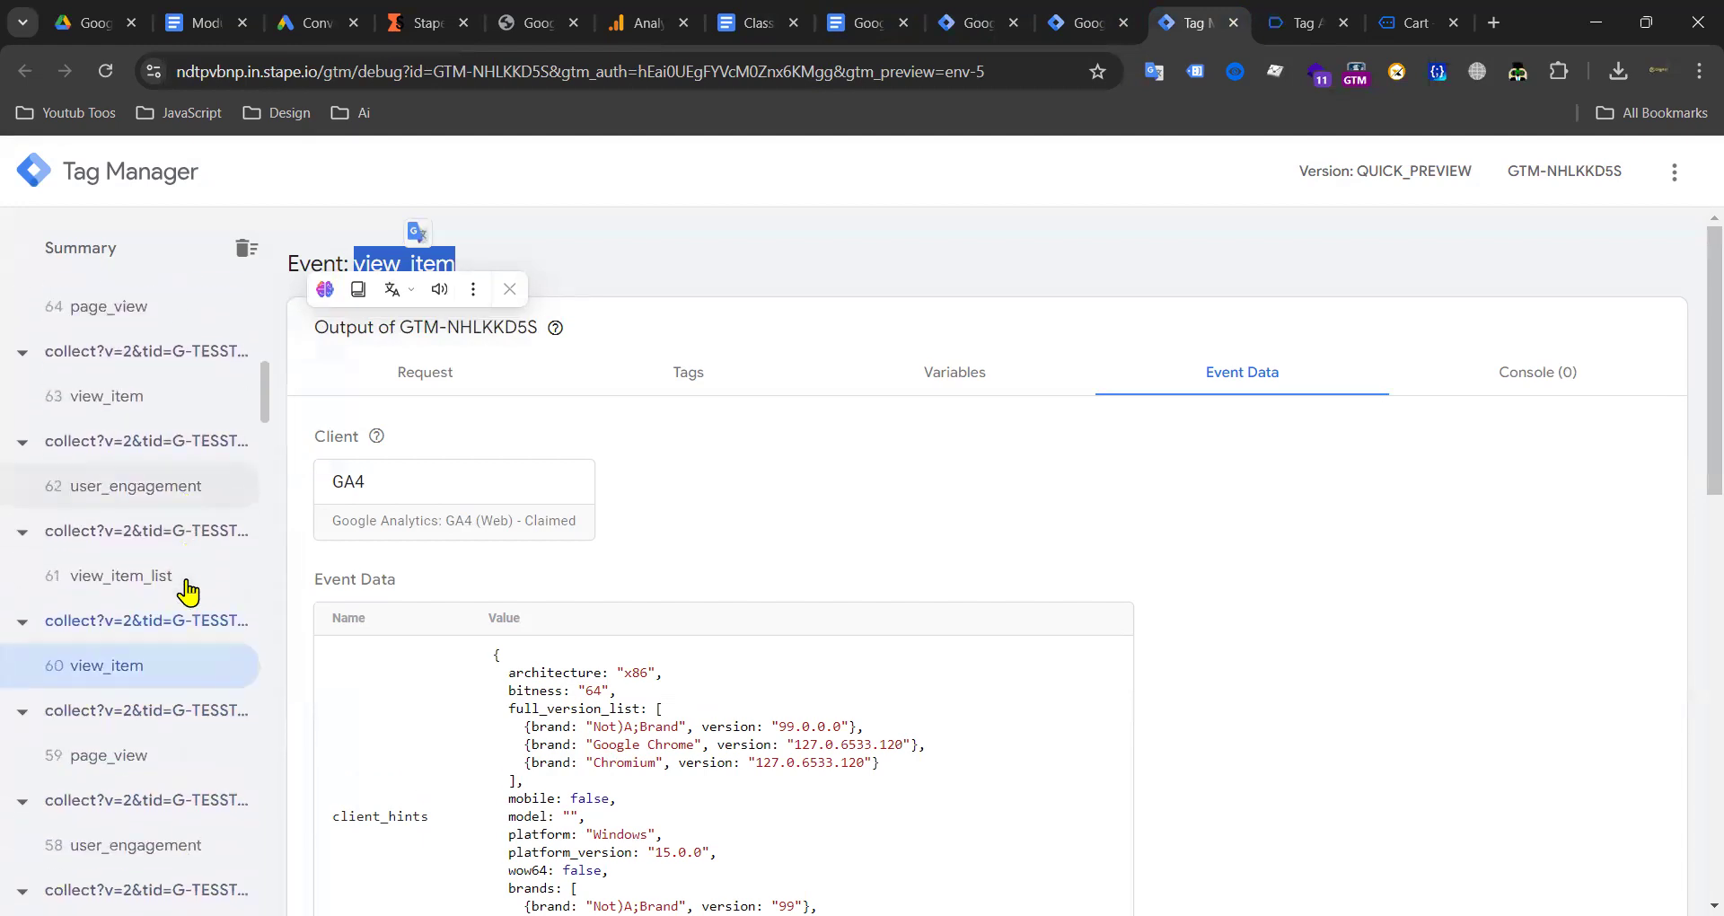
scroll(121, 608, "down", 15)
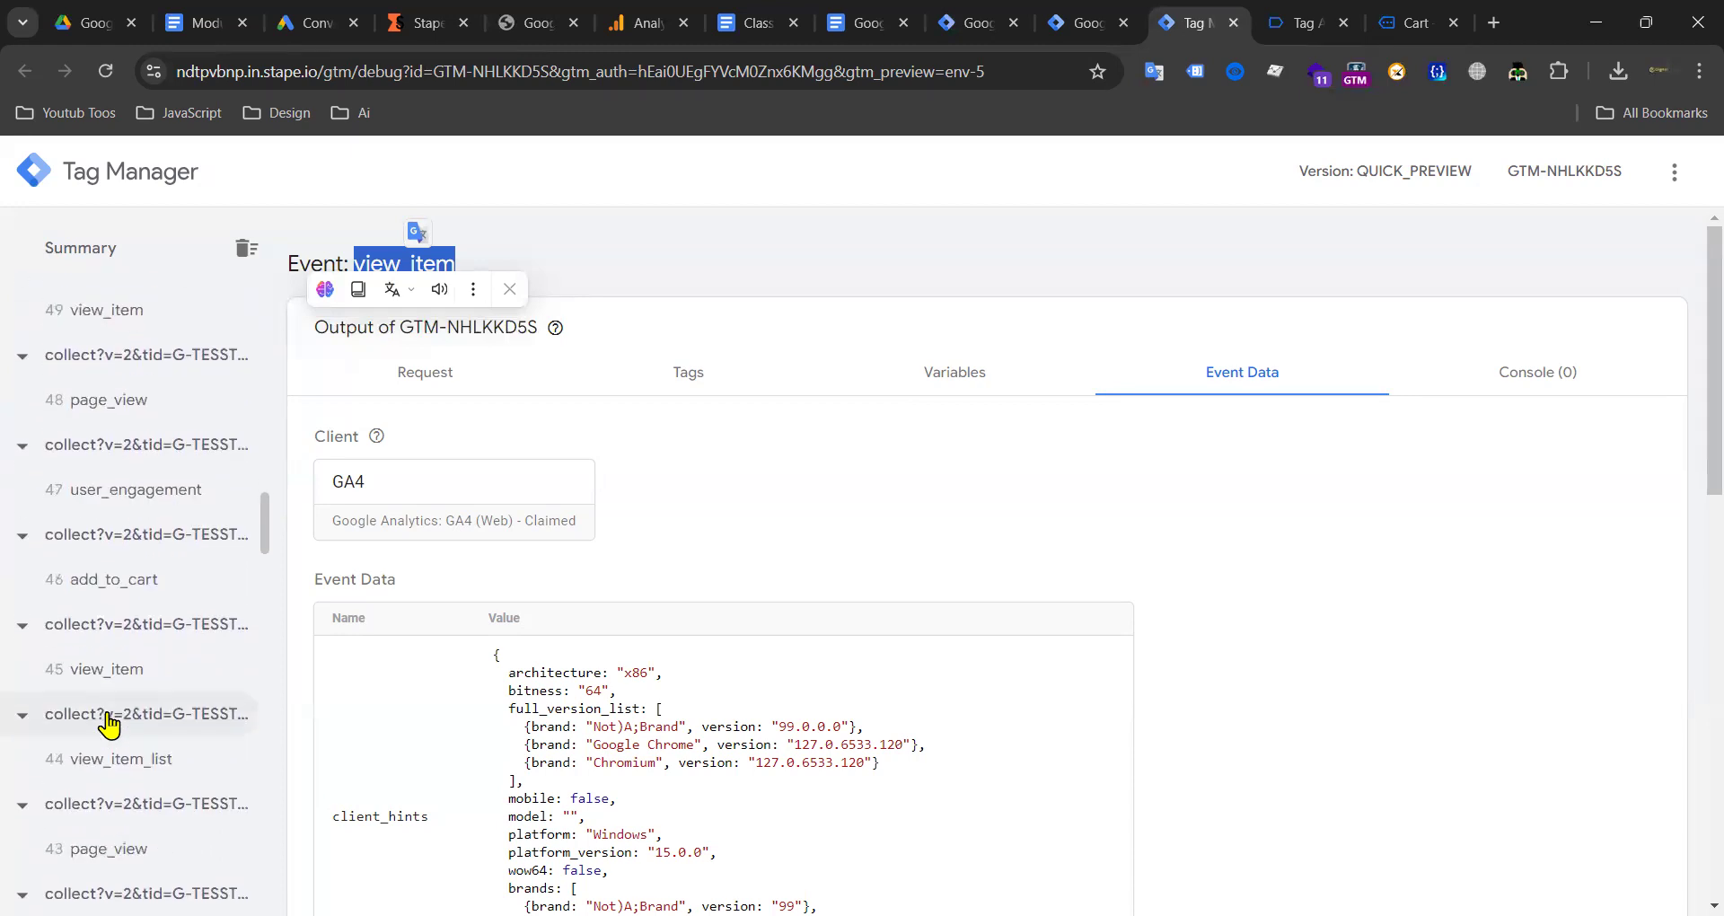
scroll(182, 626, "up", 9)
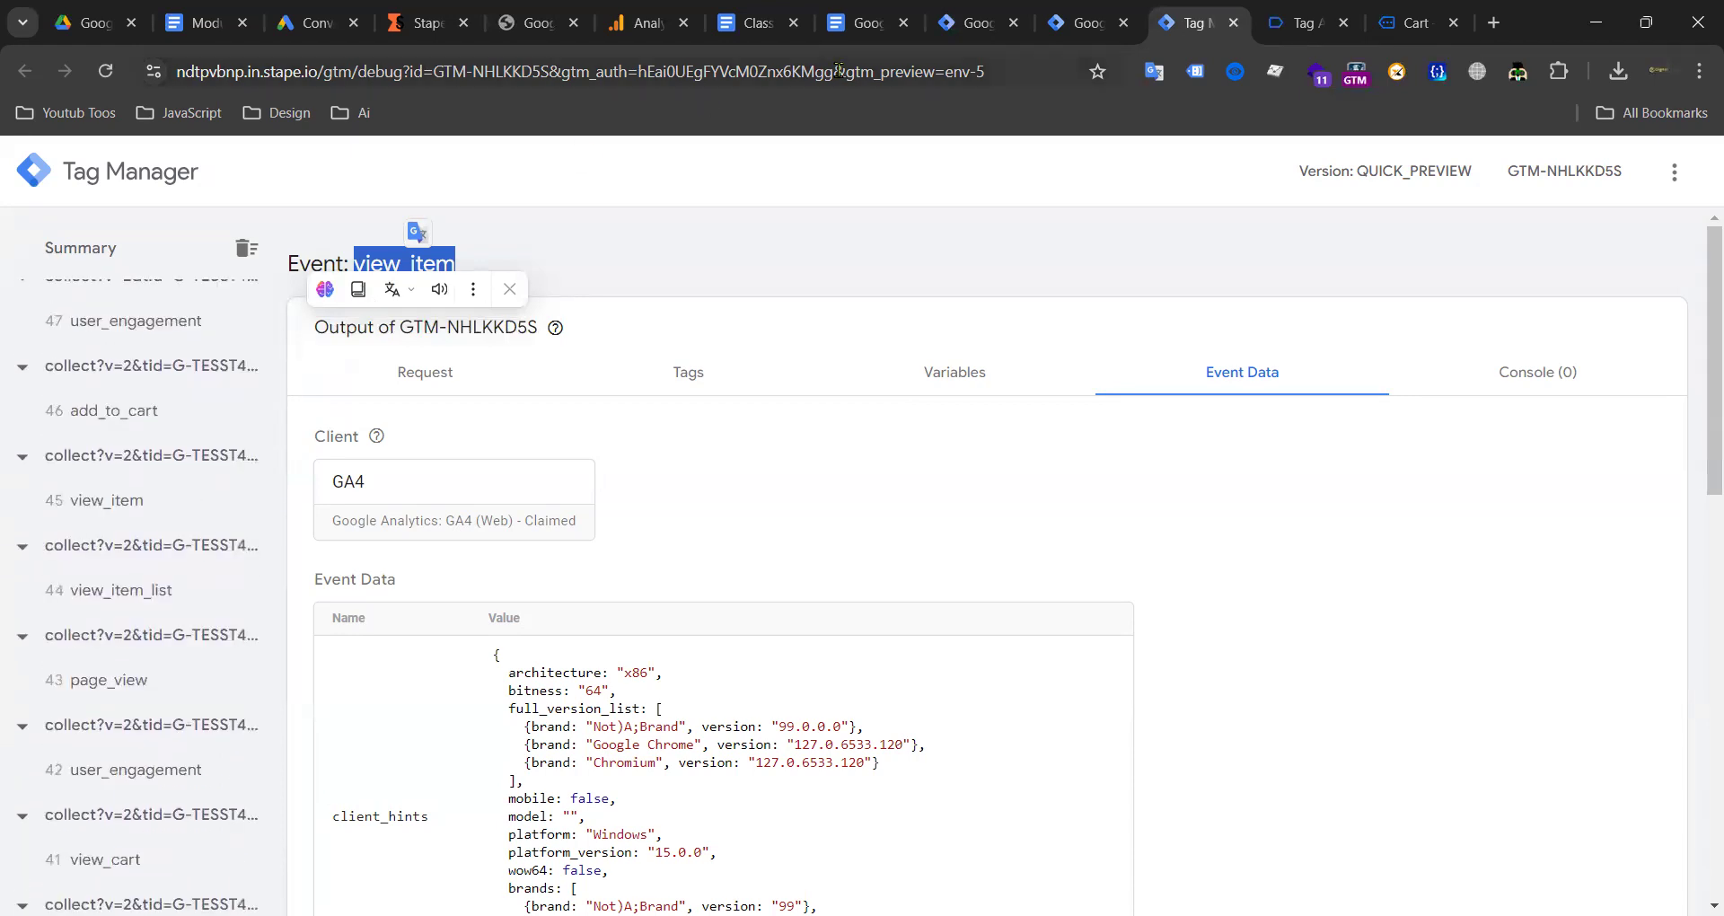
left_click(1296, 24)
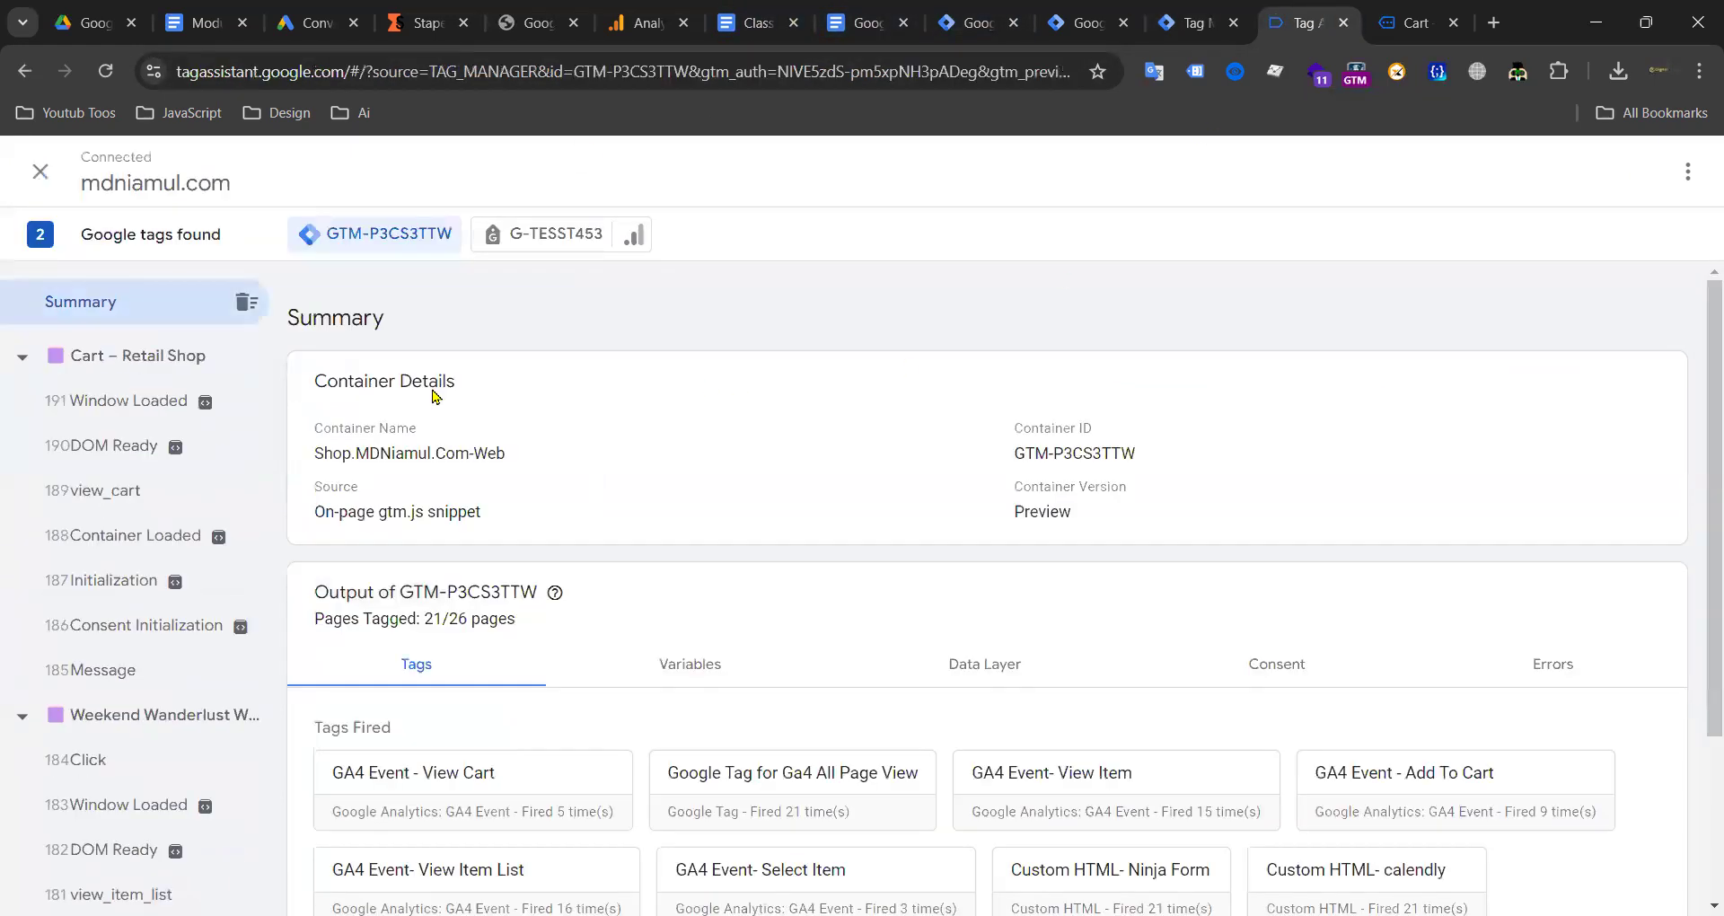
scroll(140, 546, "down", 6)
scroll(148, 538, "up", 6)
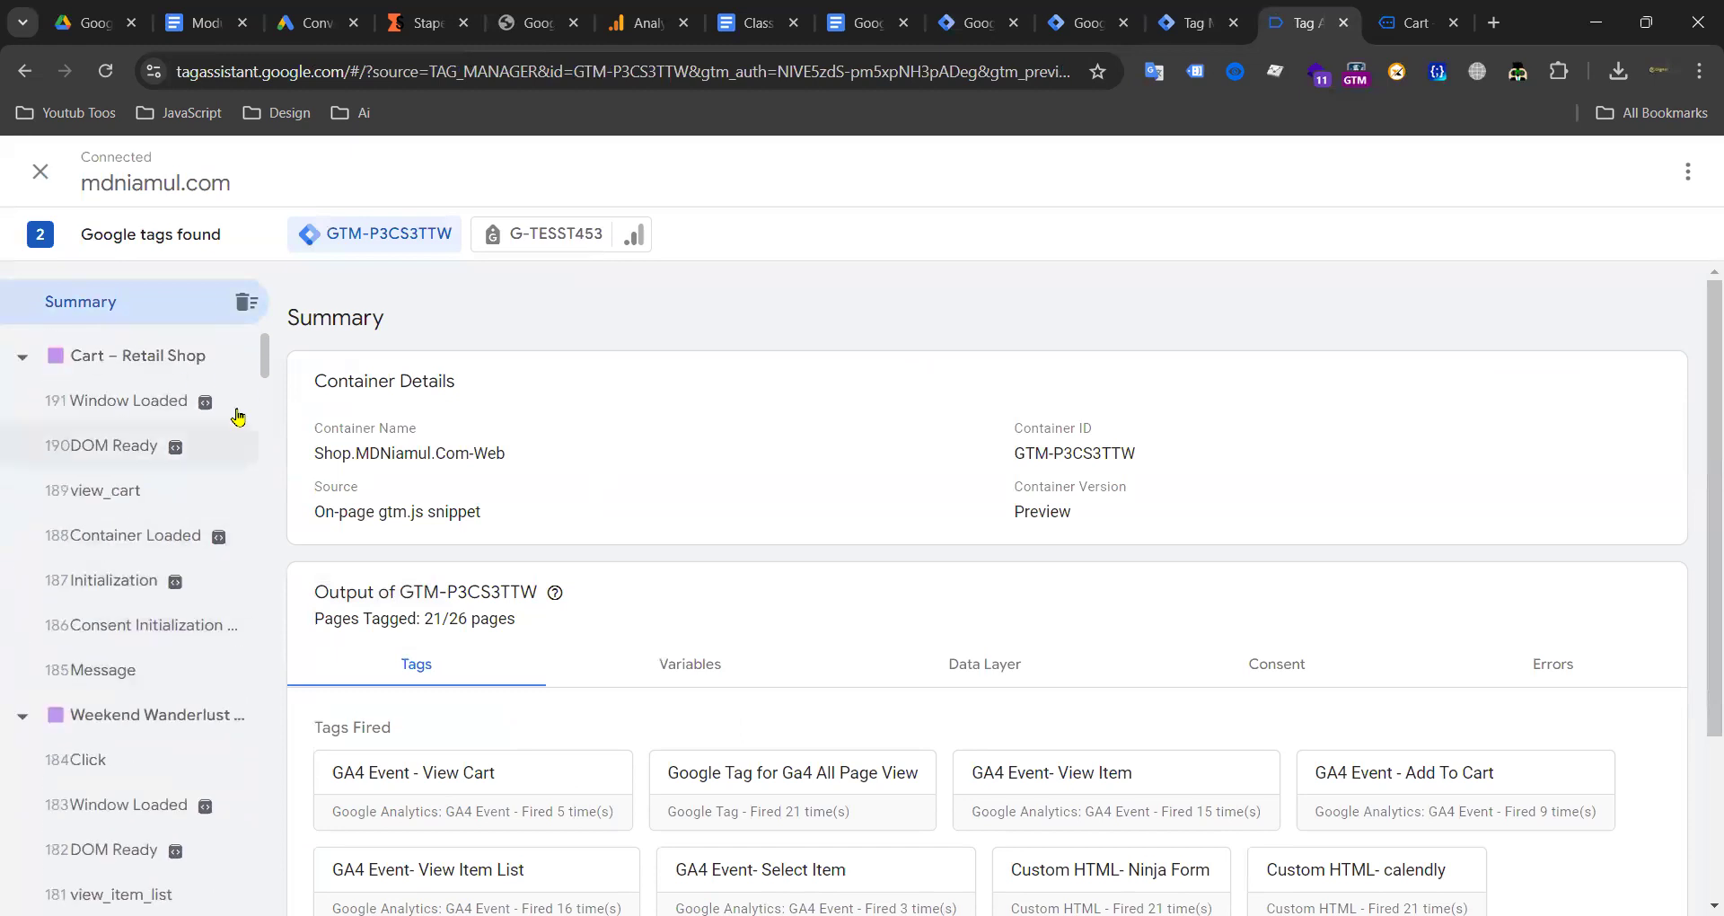
Step: Attach the purchase trigger, check its Custom Event name, then remove it from the Untitled Tag
left_click(977, 23)
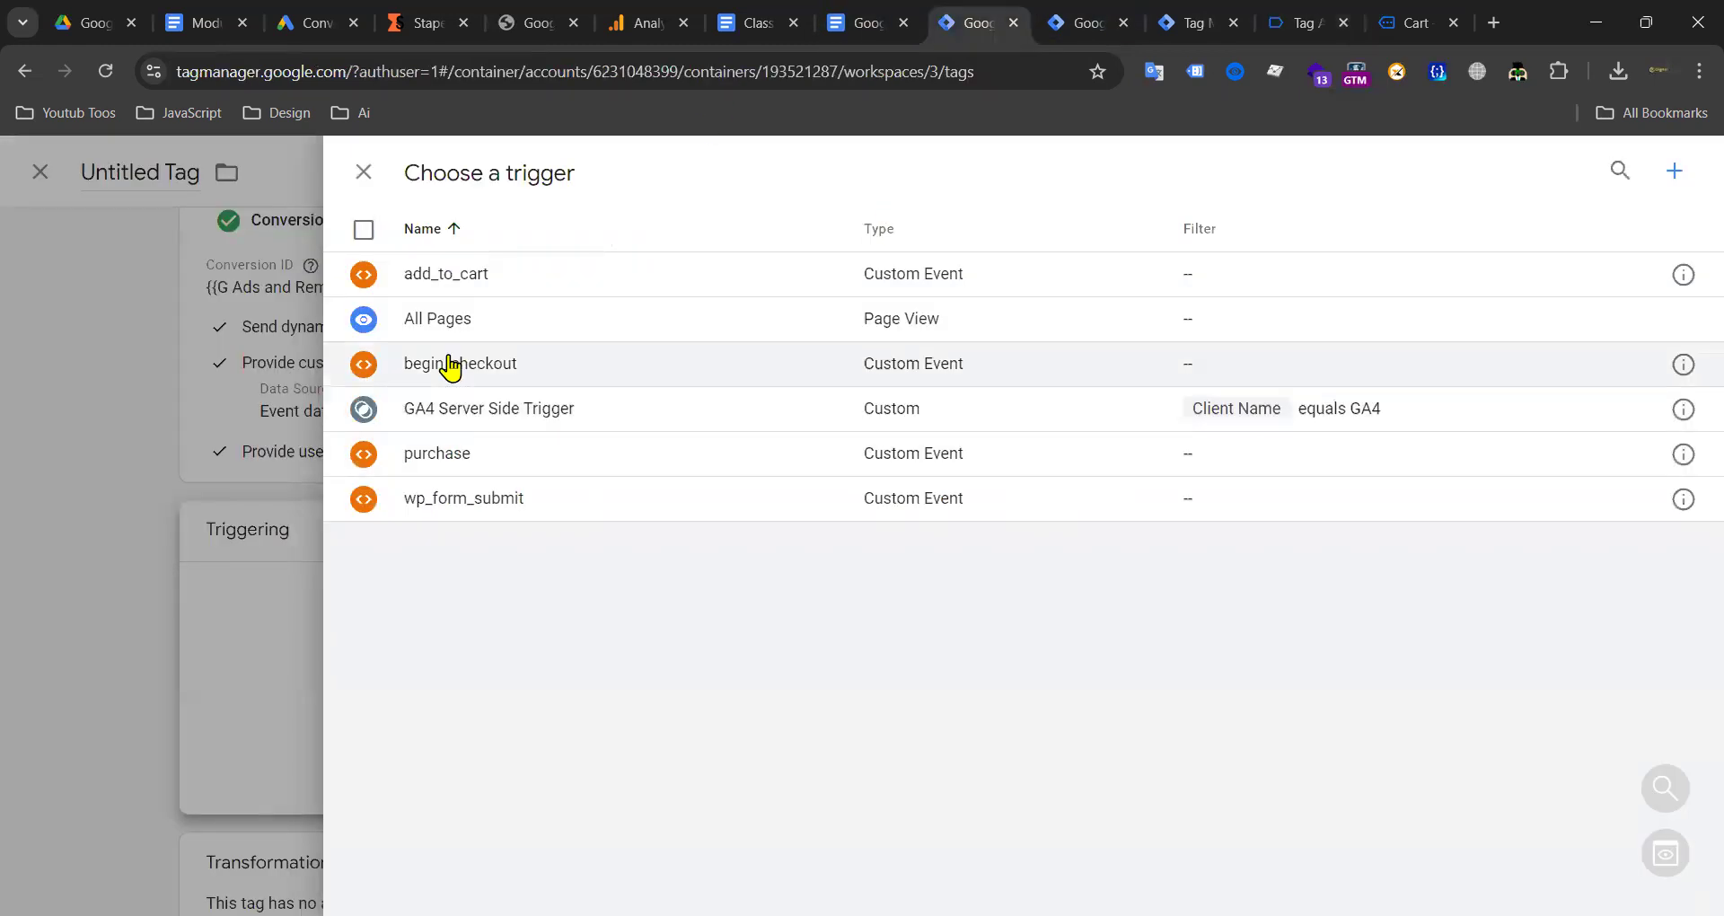
left_click(449, 458)
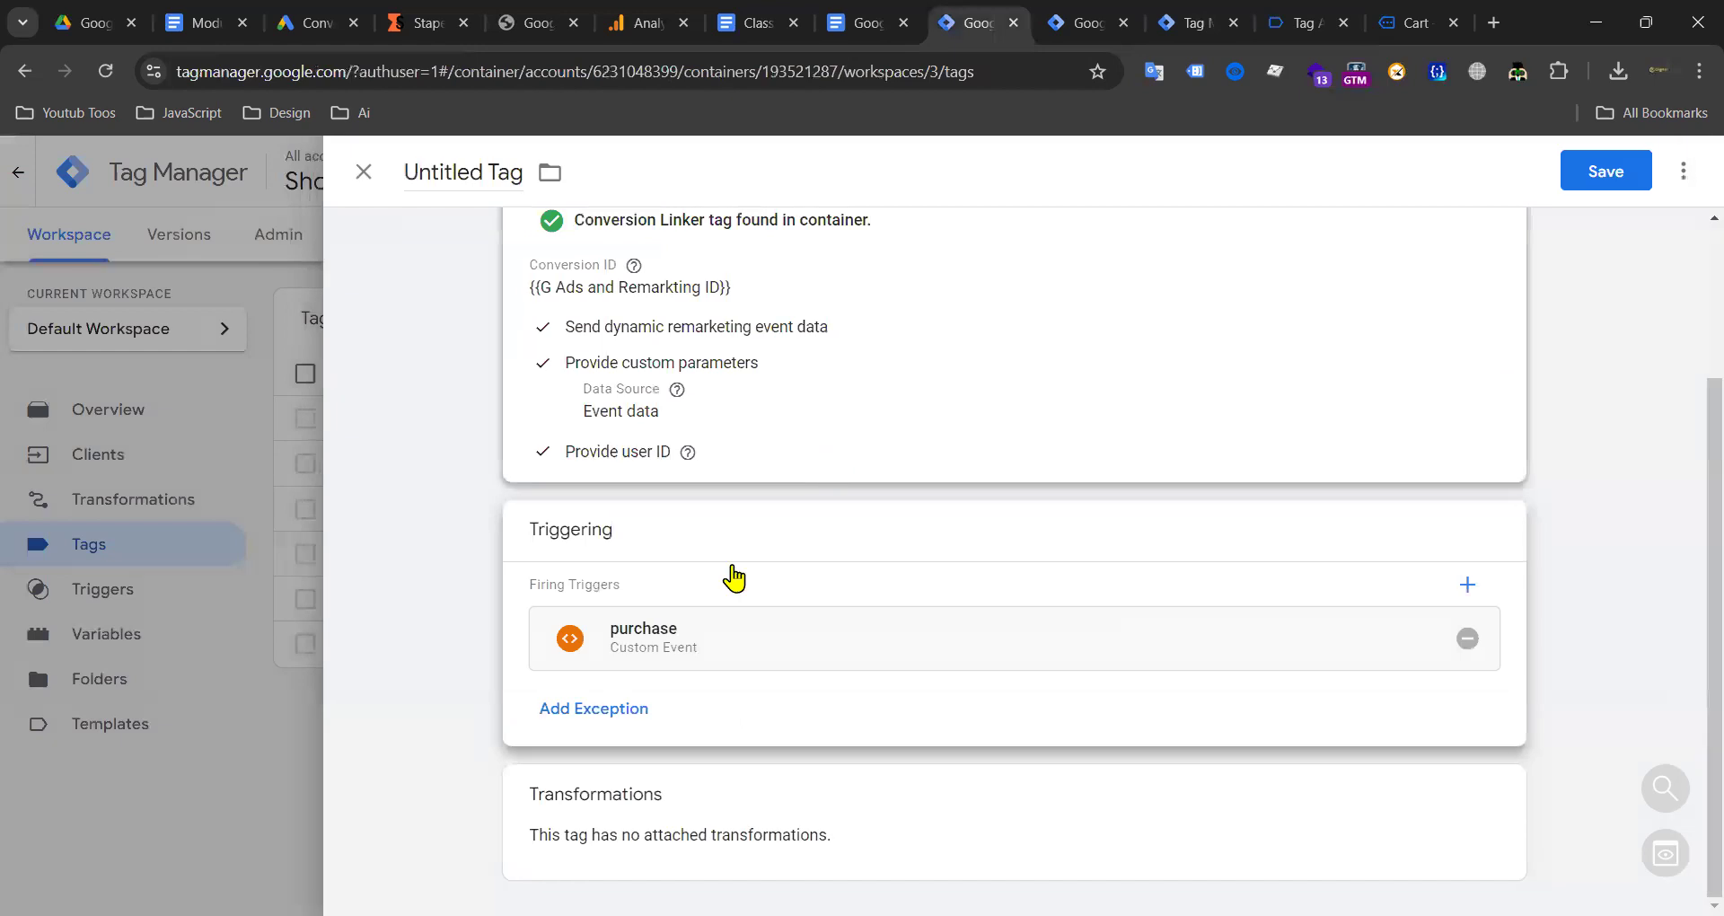
left_click(605, 660)
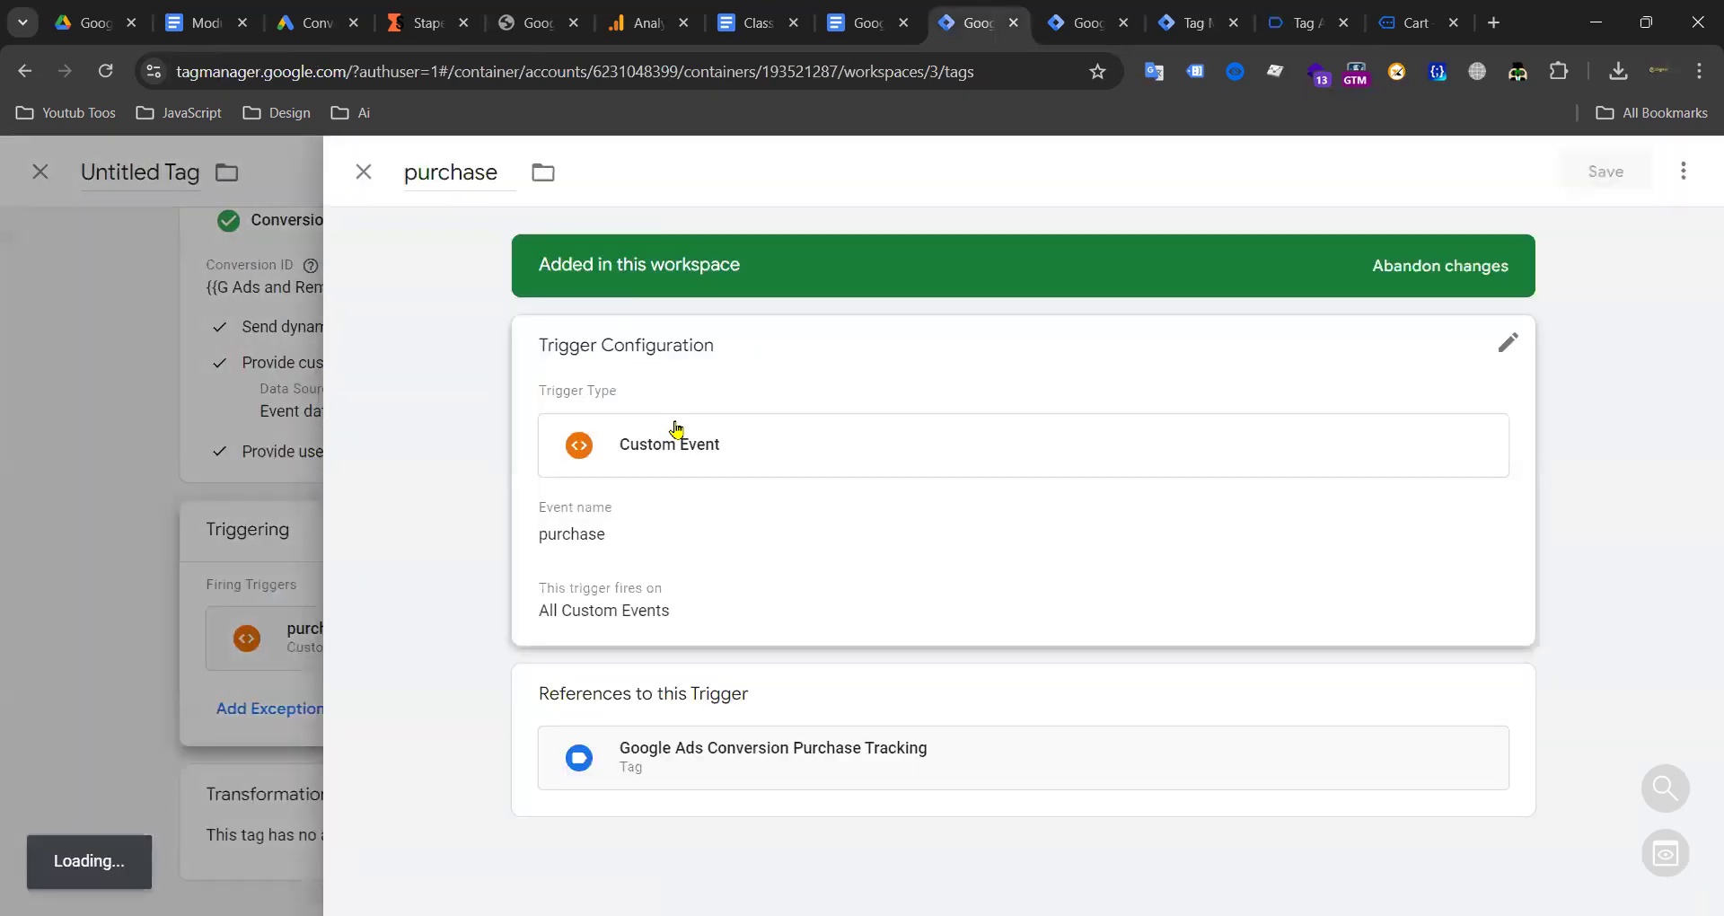
left_click(678, 435)
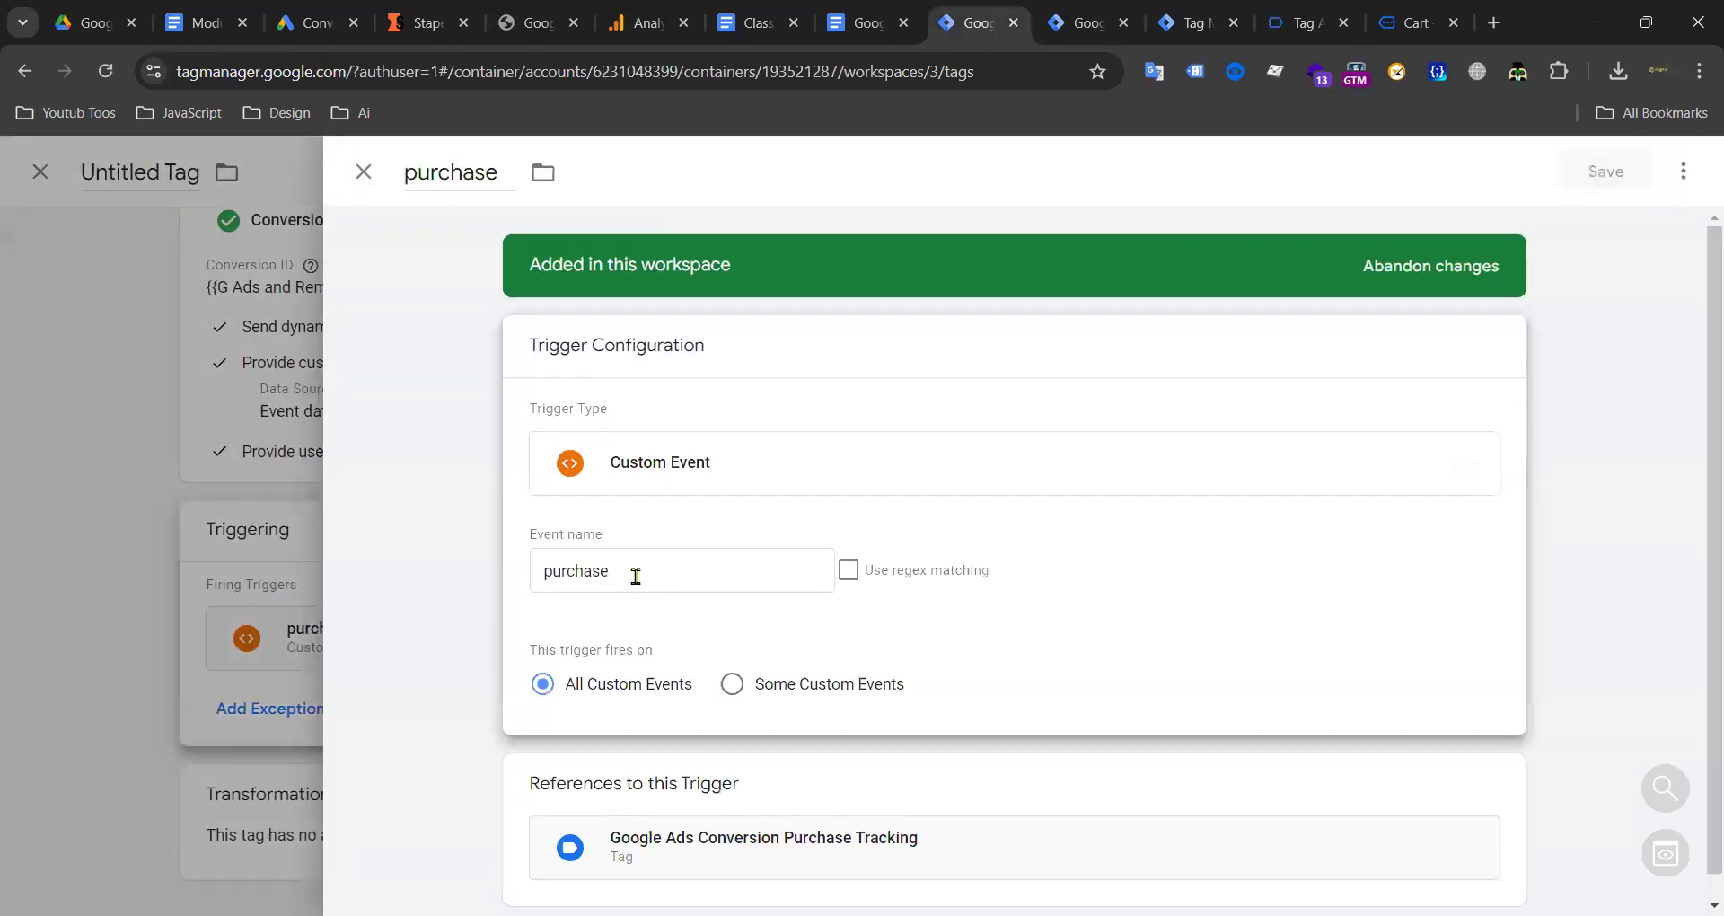
left_click(622, 575)
left_click(364, 172)
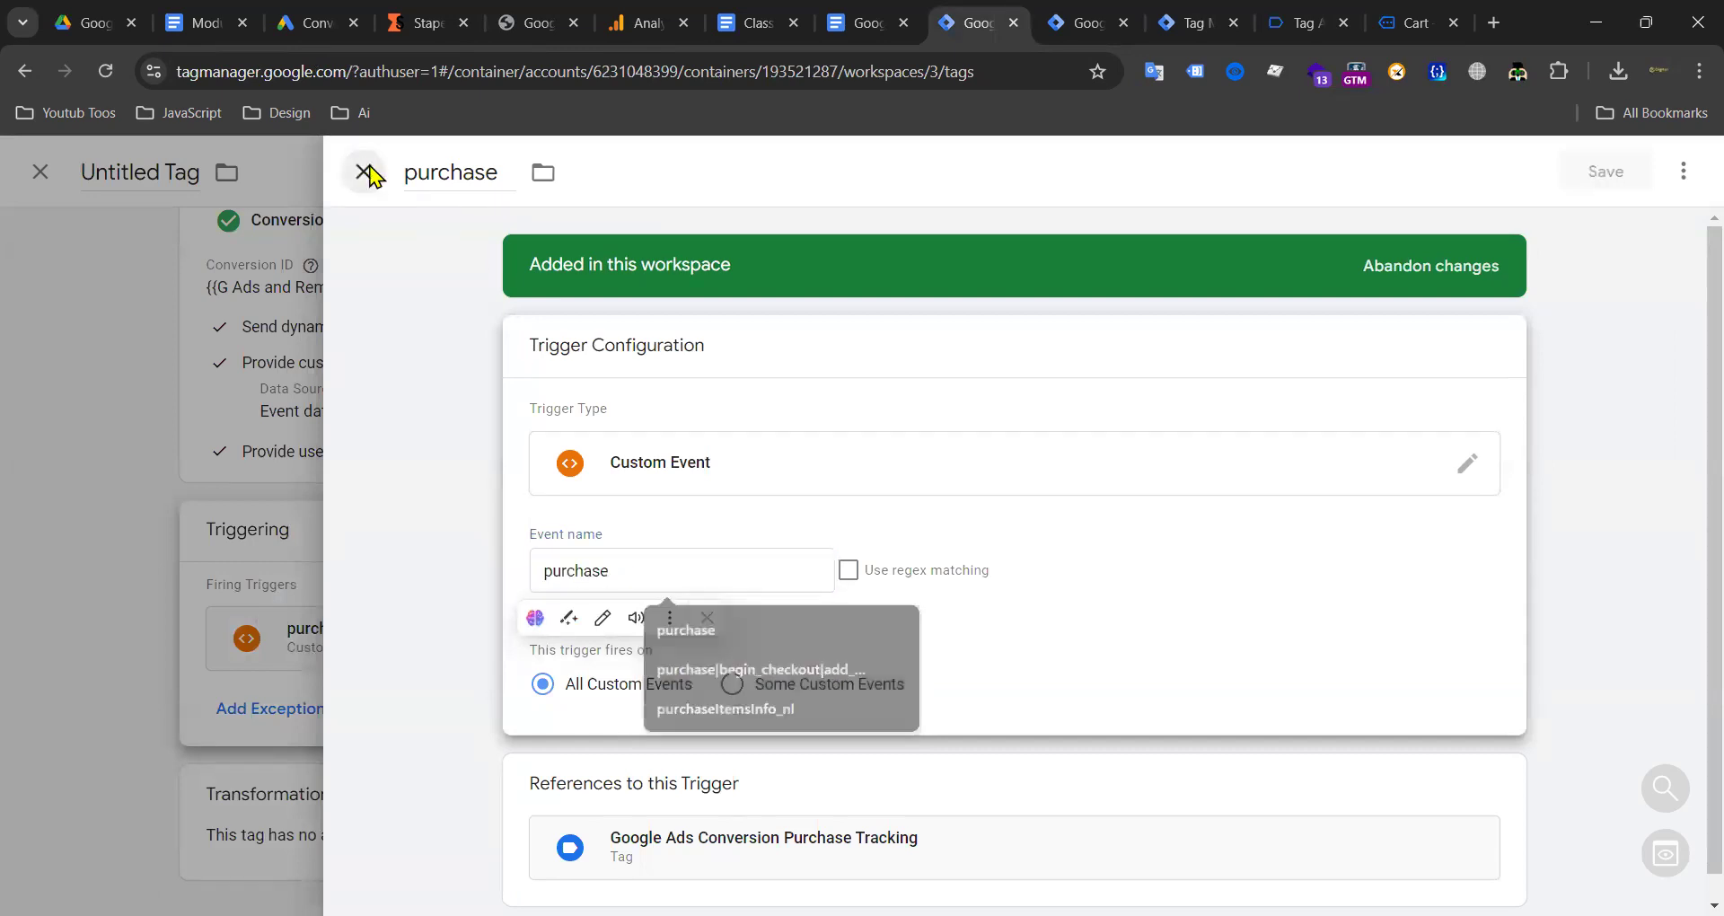
left_click(1469, 640)
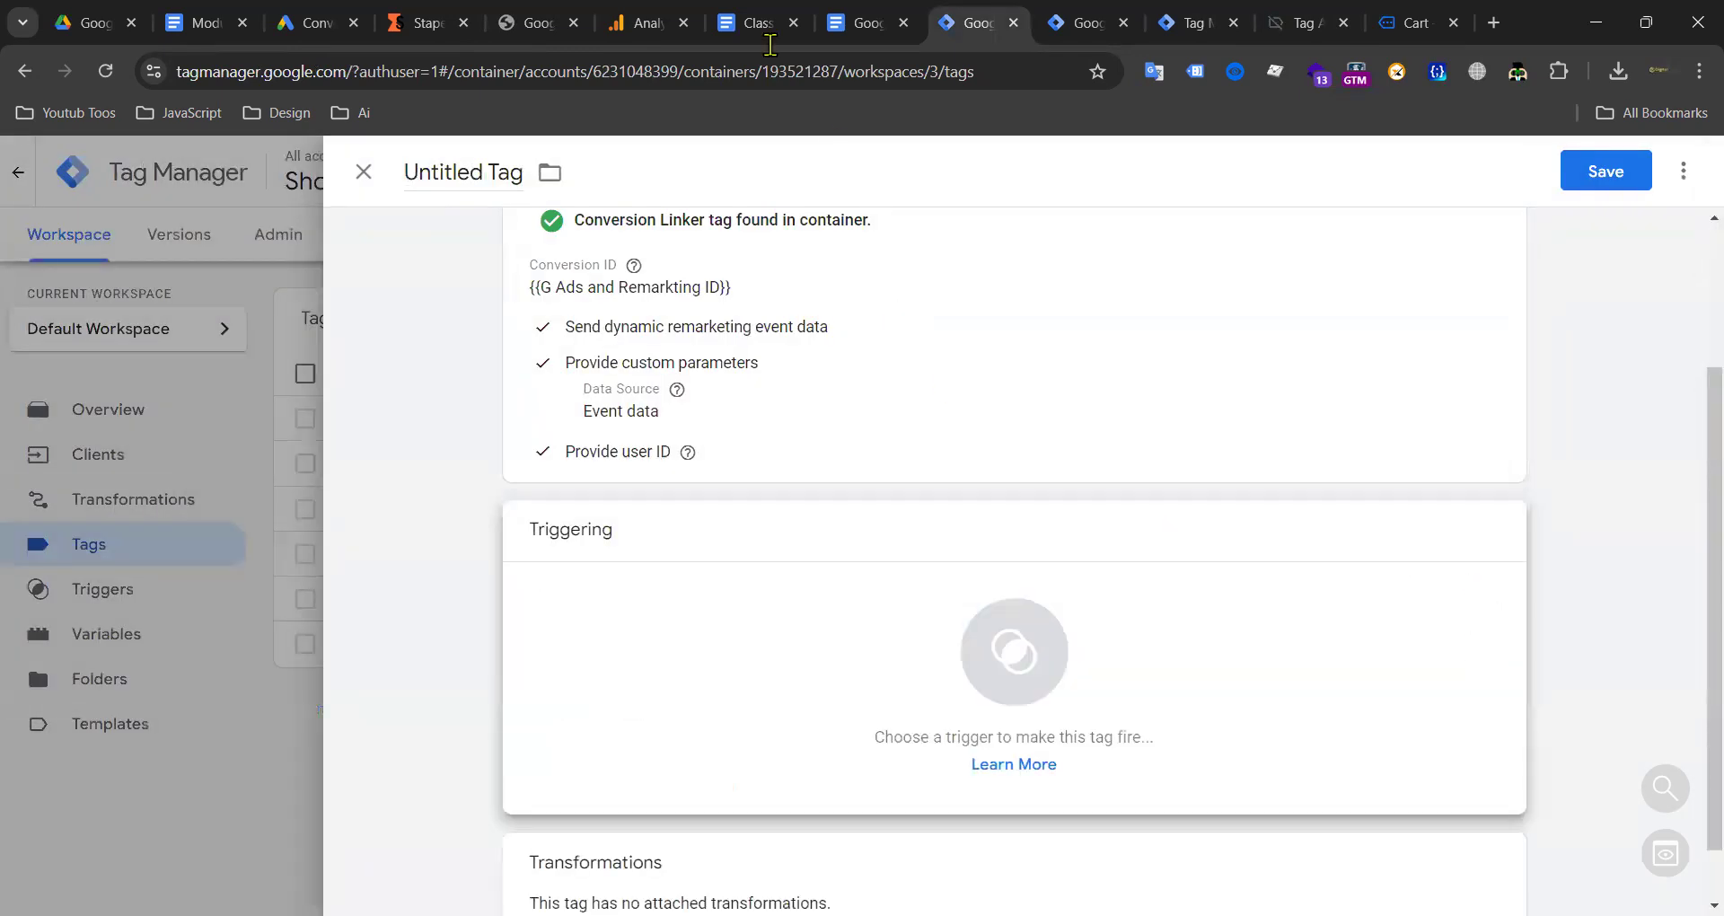
Step: Complete the event line as 'serach|view_item_list|add_to_cart|view_item|purchase' in Class Note and cut it
left_click(741, 23)
type("purchase")
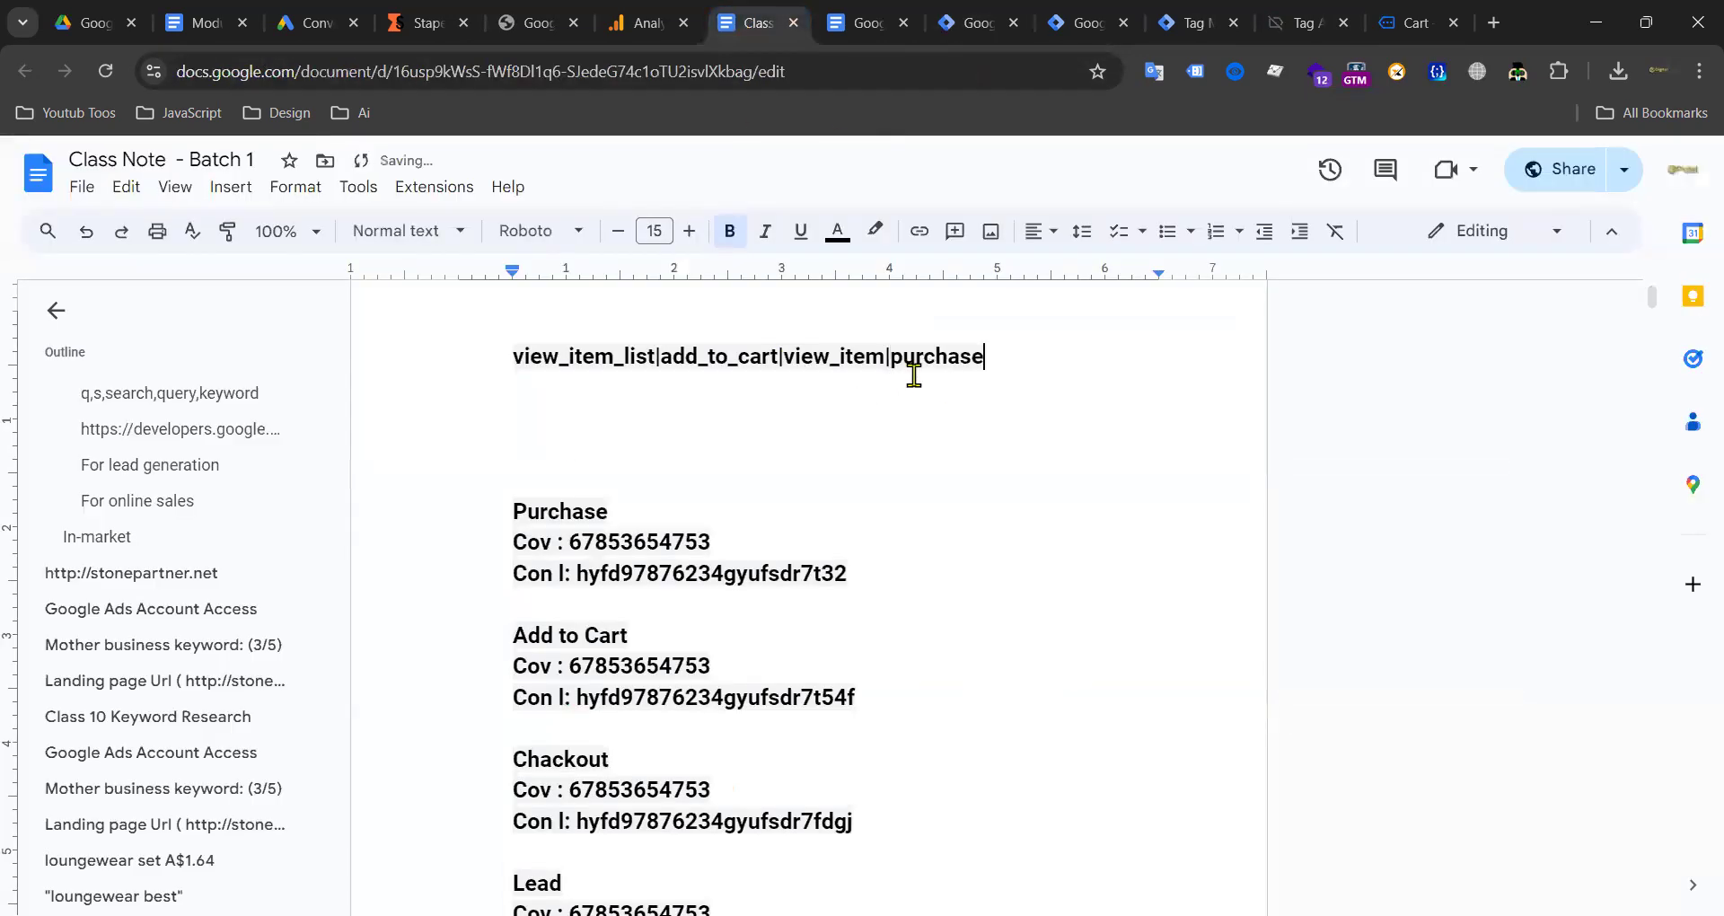
left_click_drag(997, 357, 507, 364)
left_click(1010, 354)
type("|")
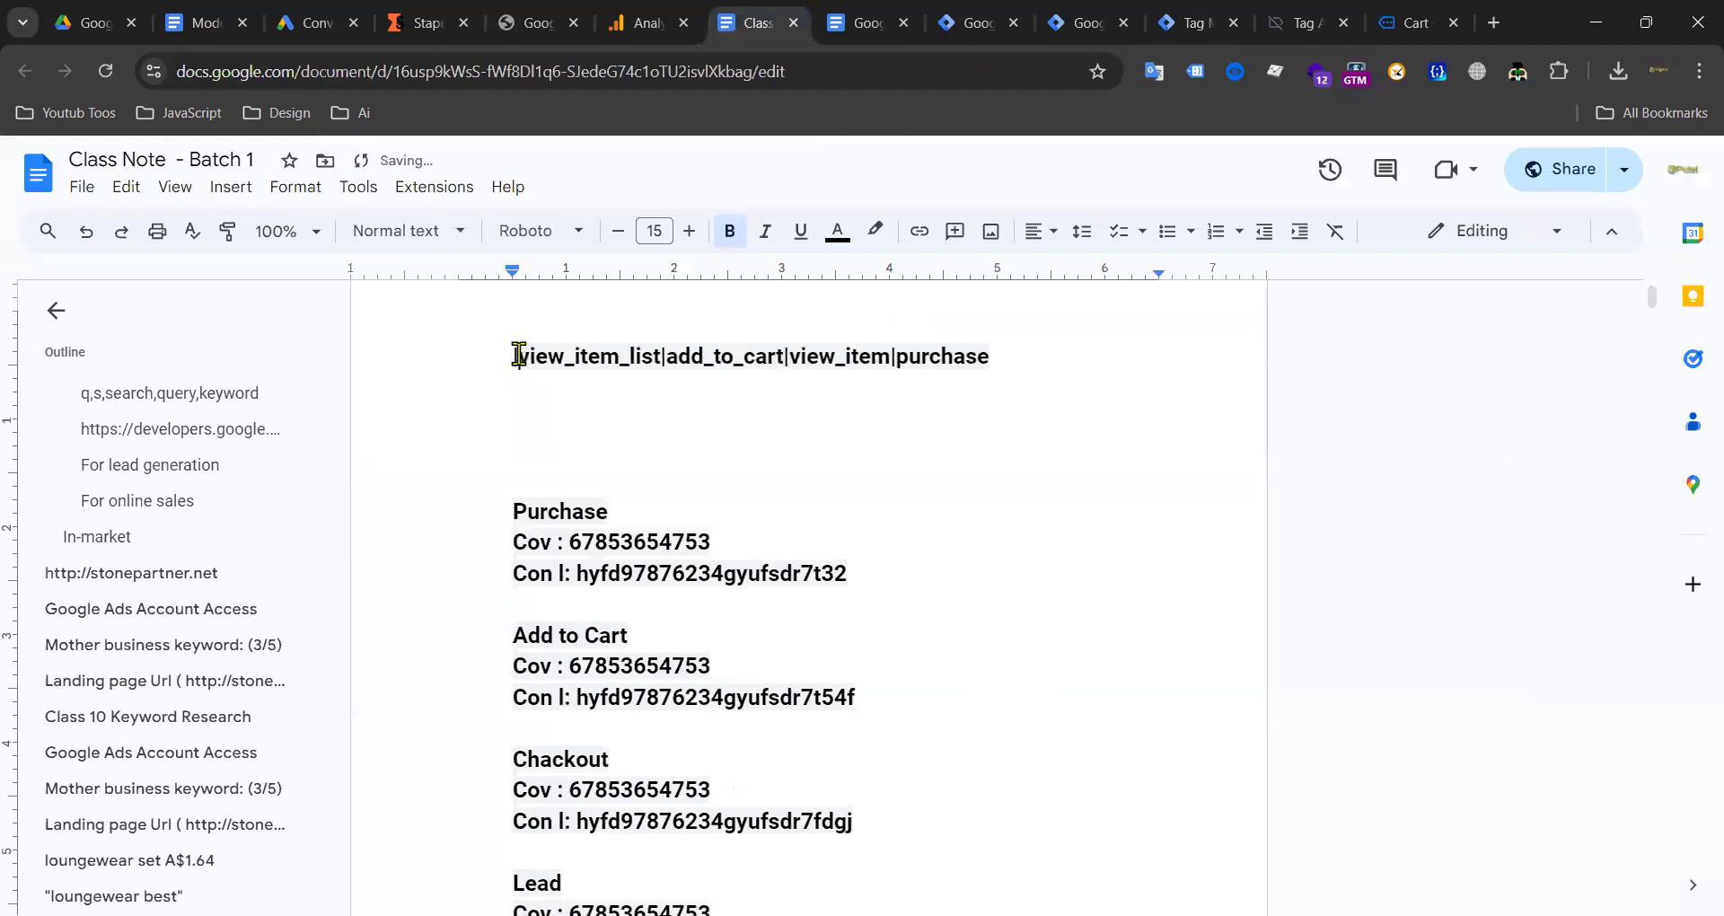
type("serach")
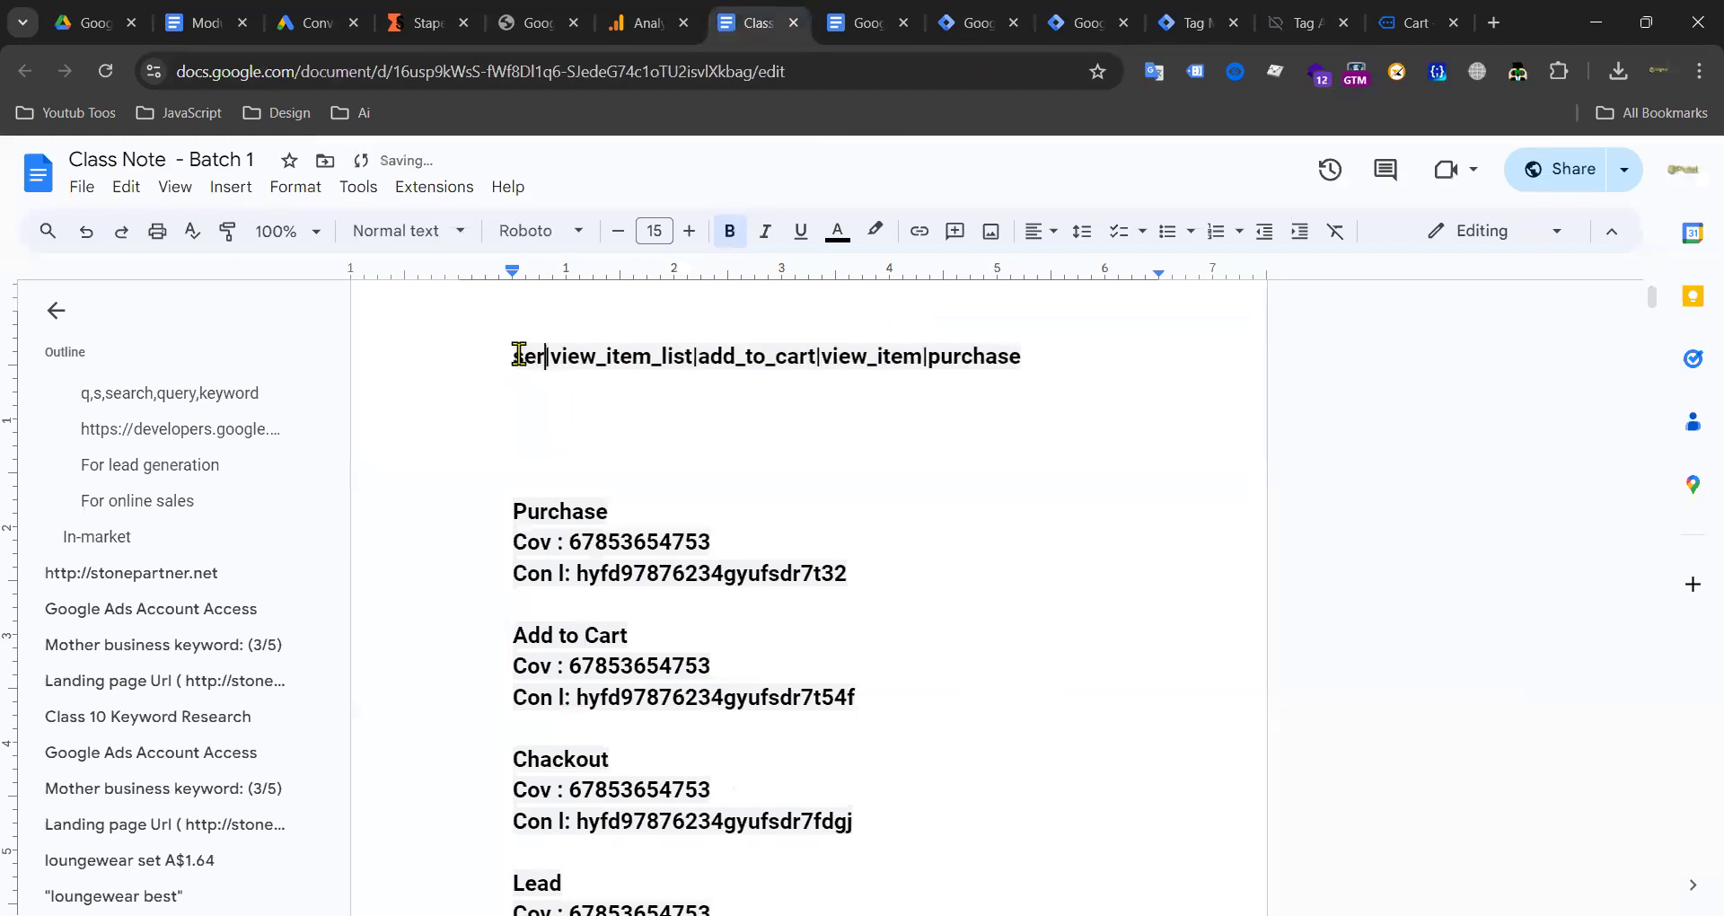
left_click_drag(1093, 355, 494, 360)
key("ctrl+x")
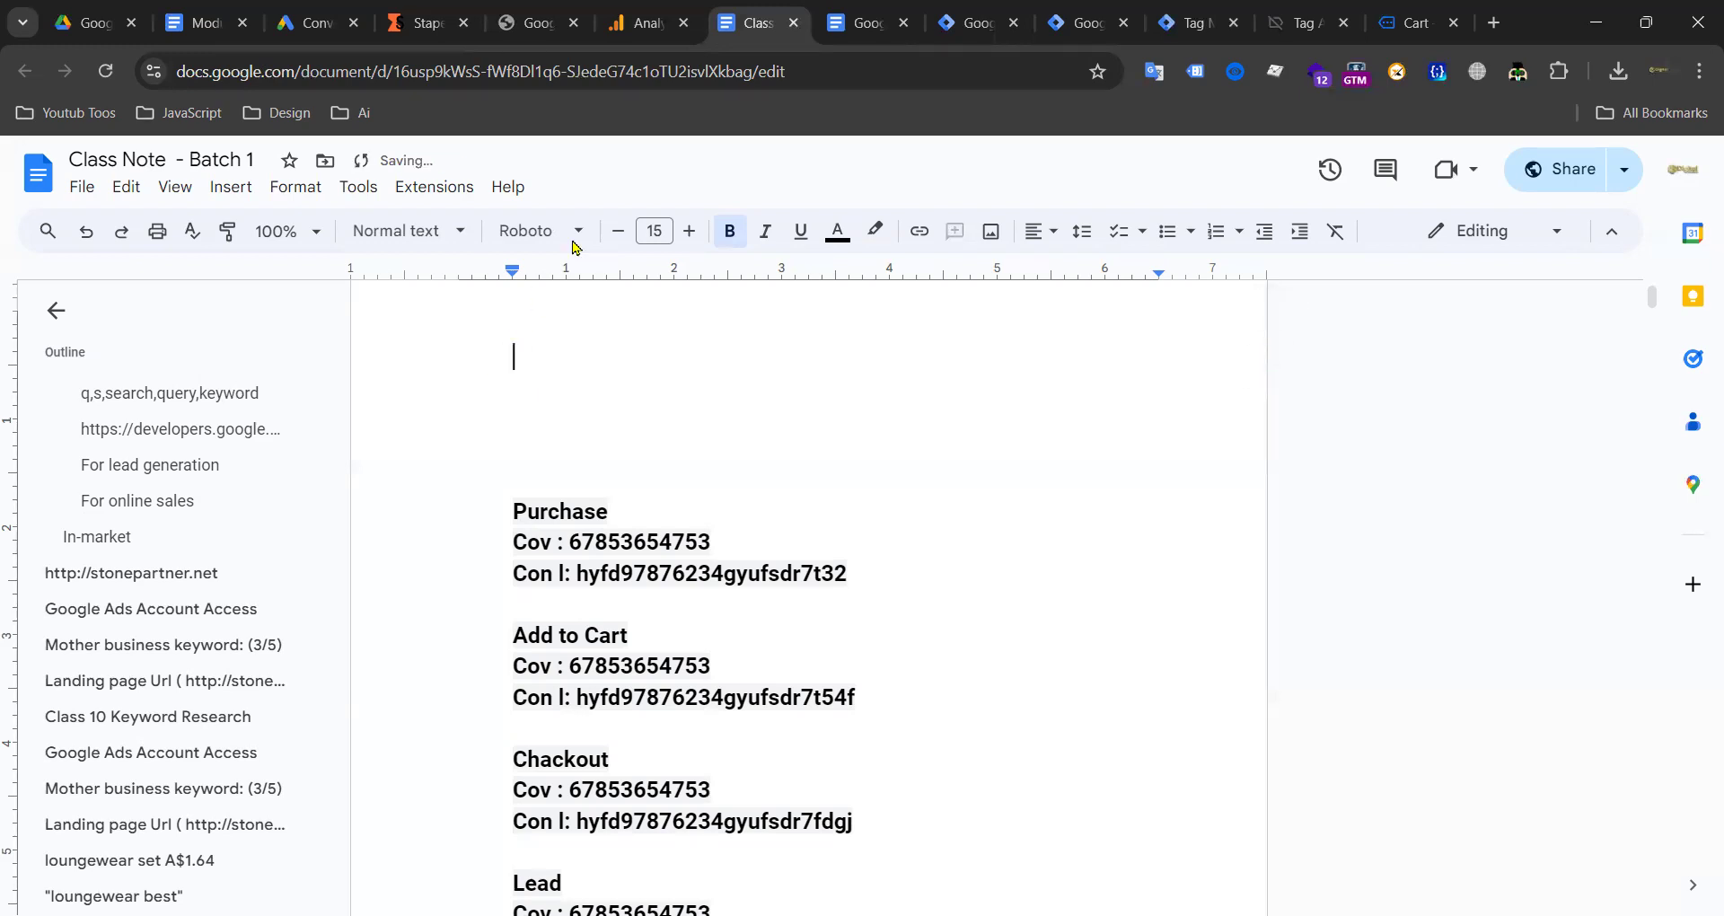
left_click(985, 22)
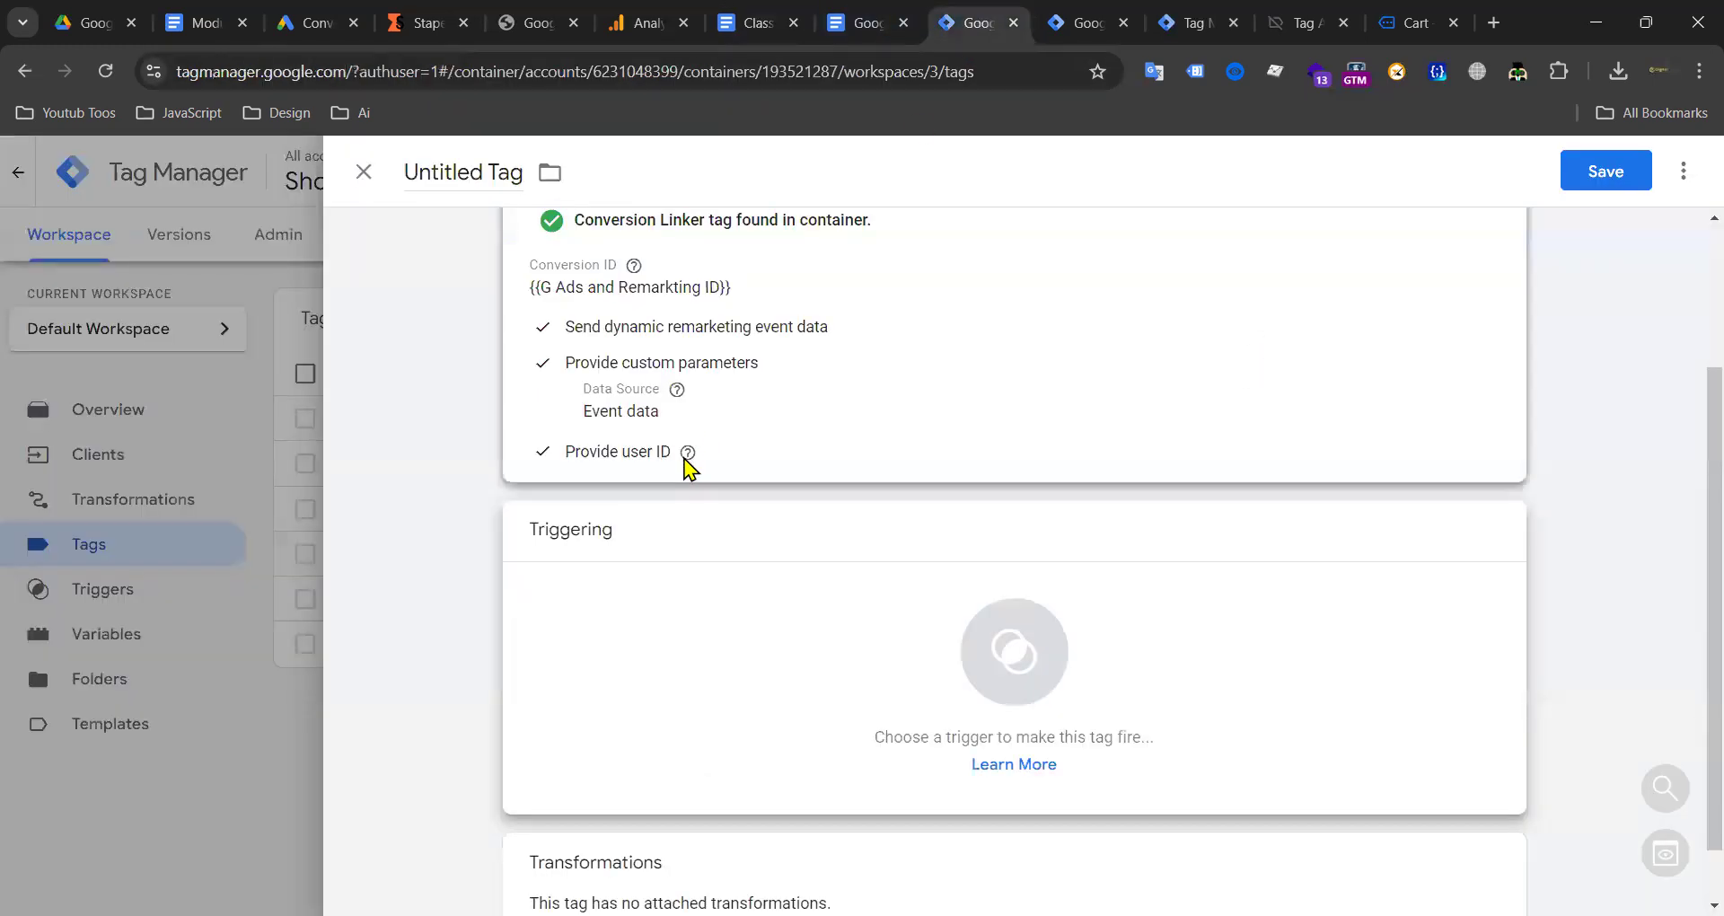
Step: Create a Custom Event trigger using the pasted event list with regex matching enabled
left_click(769, 643)
left_click(1676, 175)
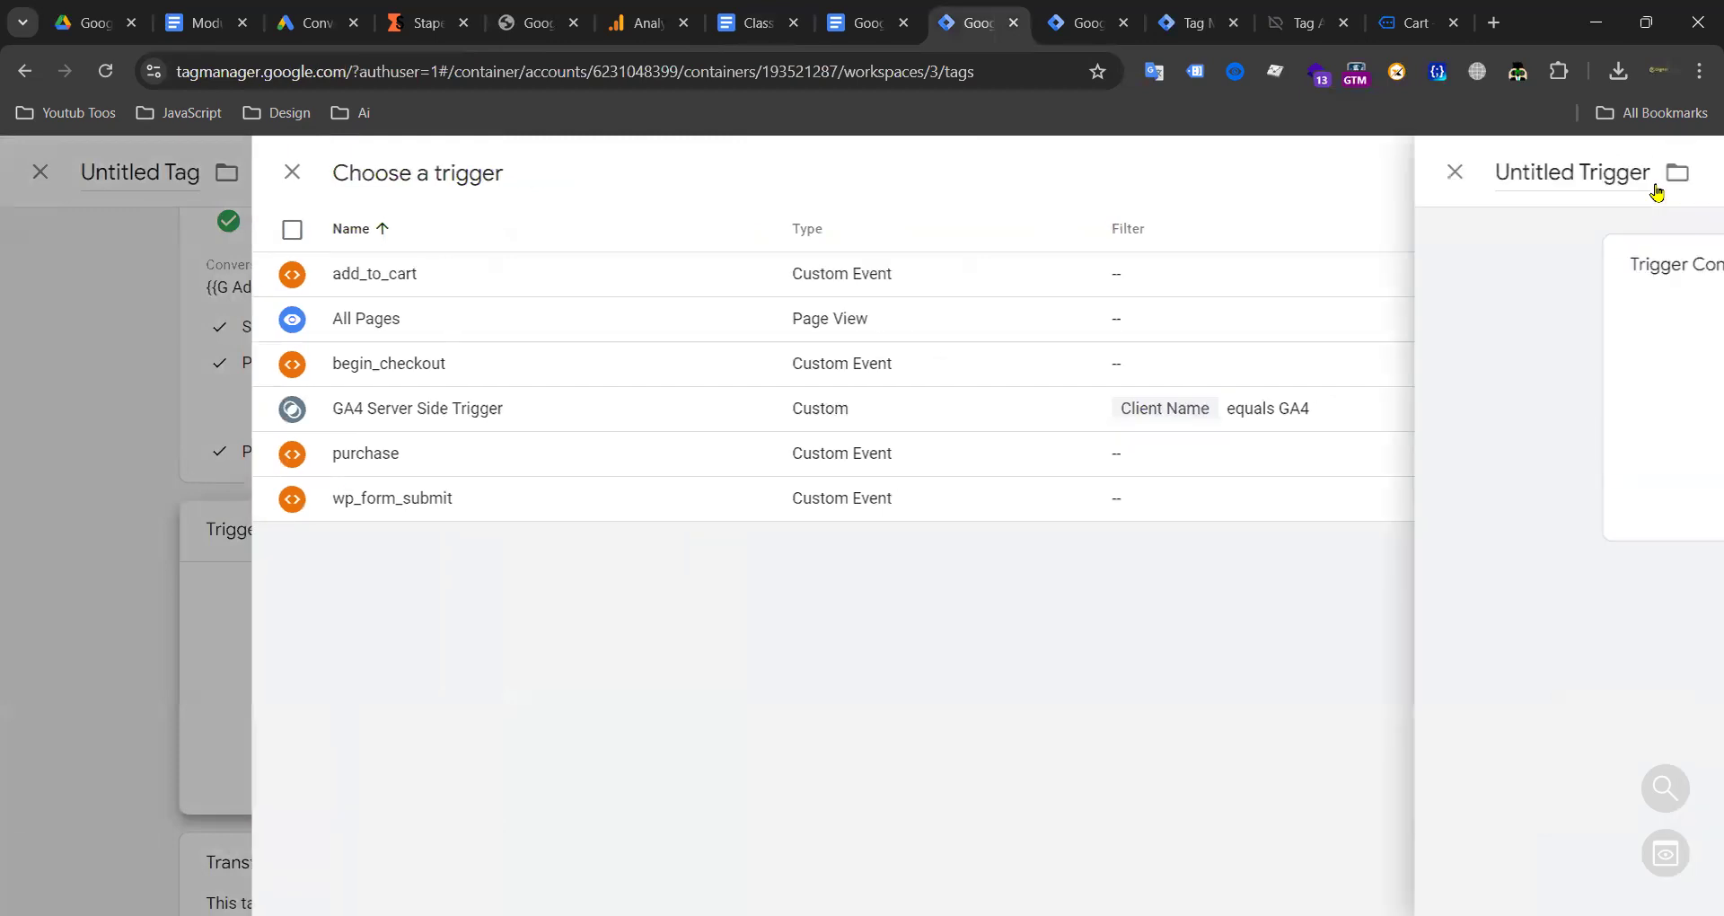
left_click(1324, 384)
left_click(1158, 303)
left_click(674, 490)
key("ctrl+v")
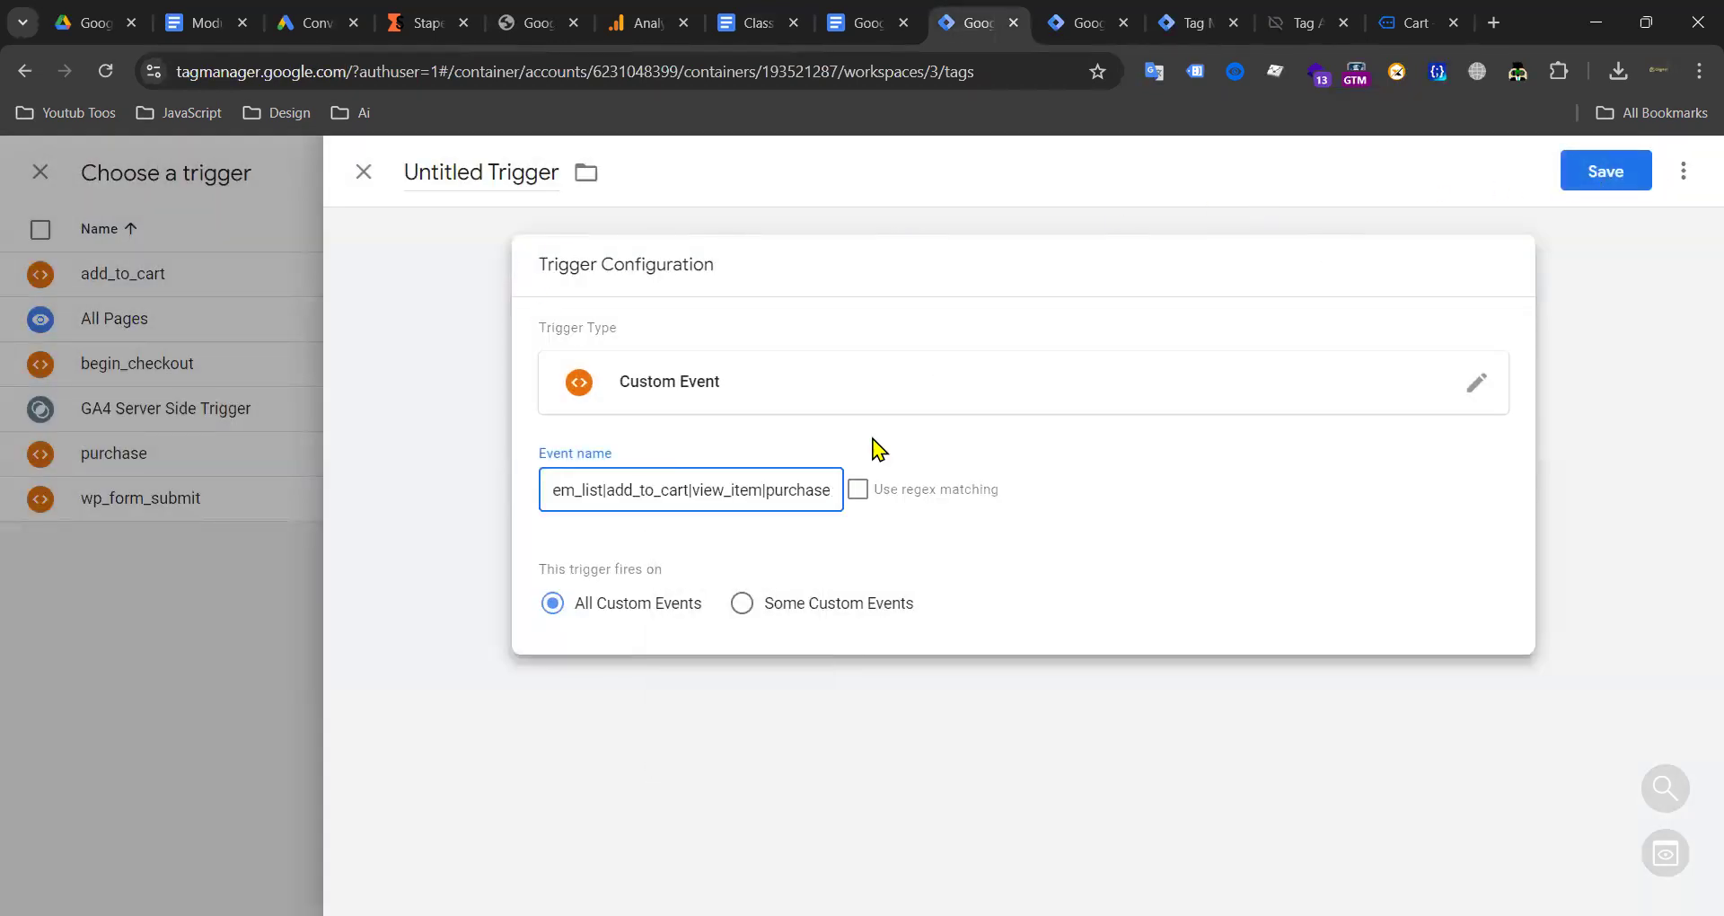
left_click(858, 491)
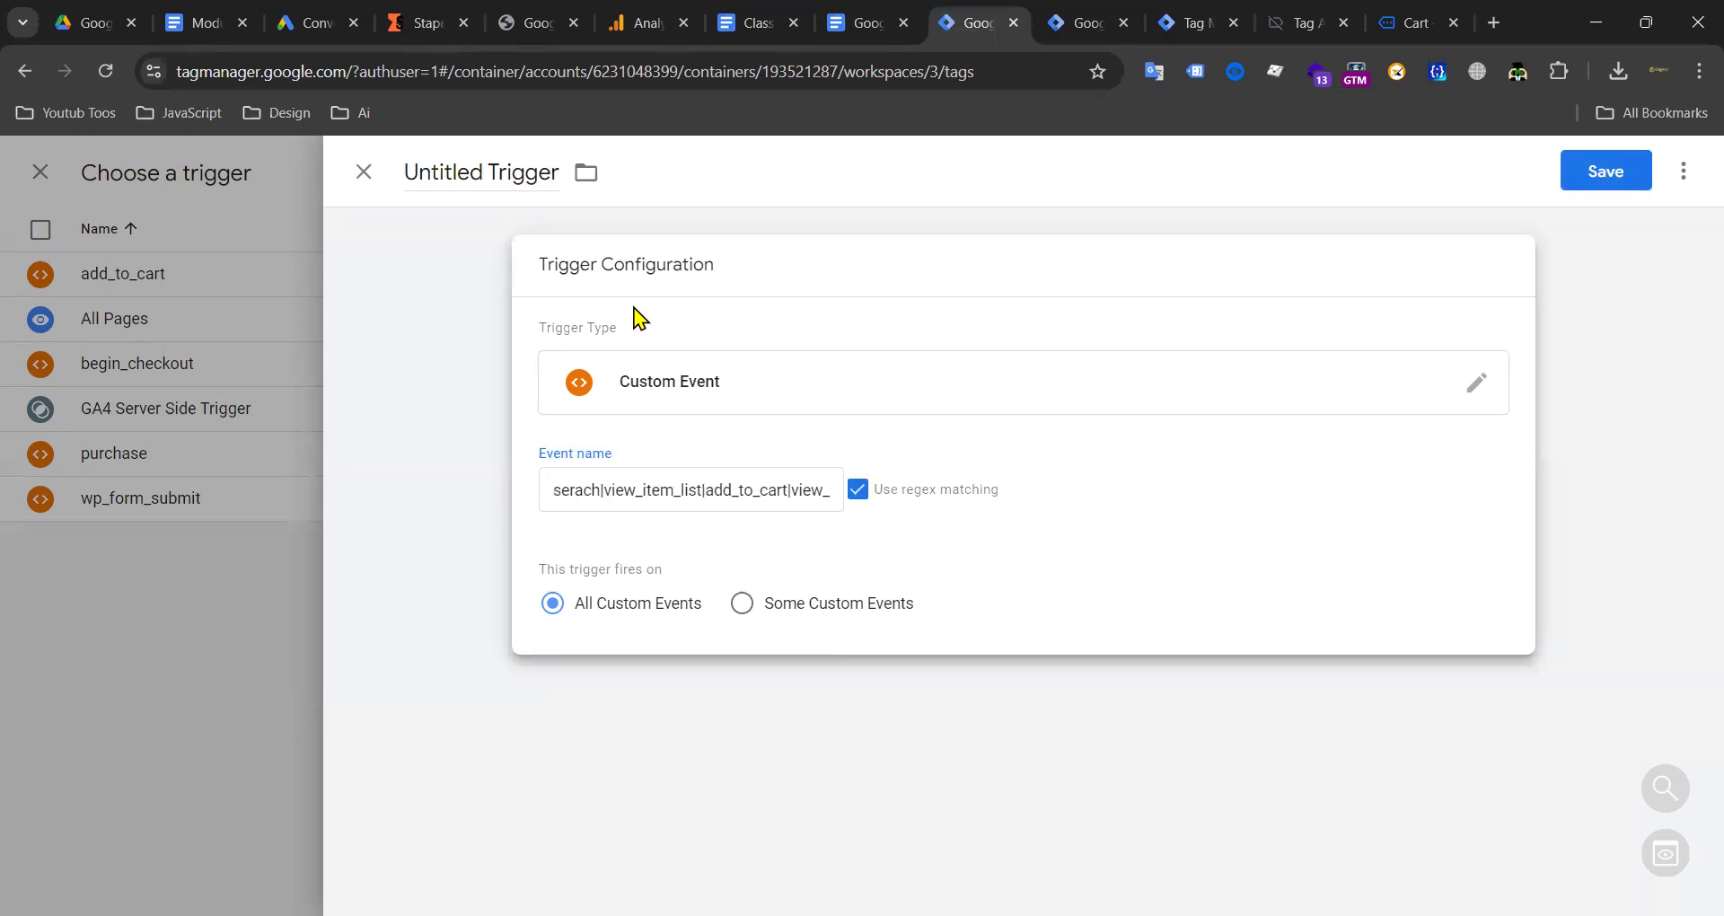
Step: Save the trigger as 'Dynamic Rematking' and the tag as 'Google Ads Remarketing'
double_click(593, 490)
left_click(1606, 173)
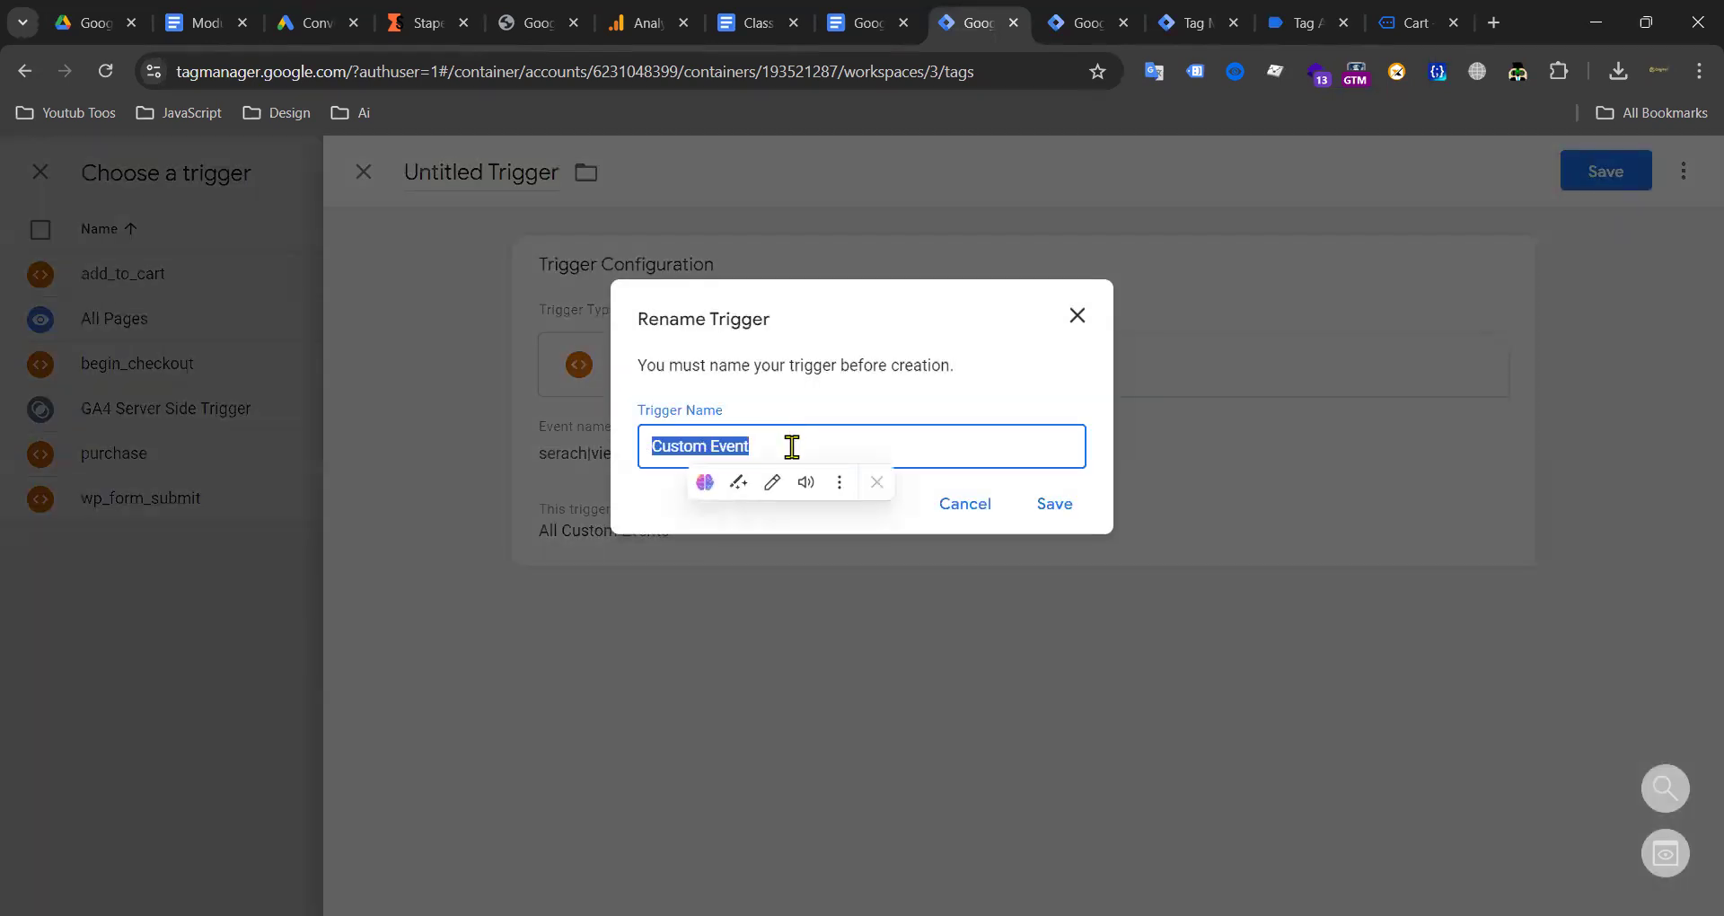
type("Dynamic Rematking")
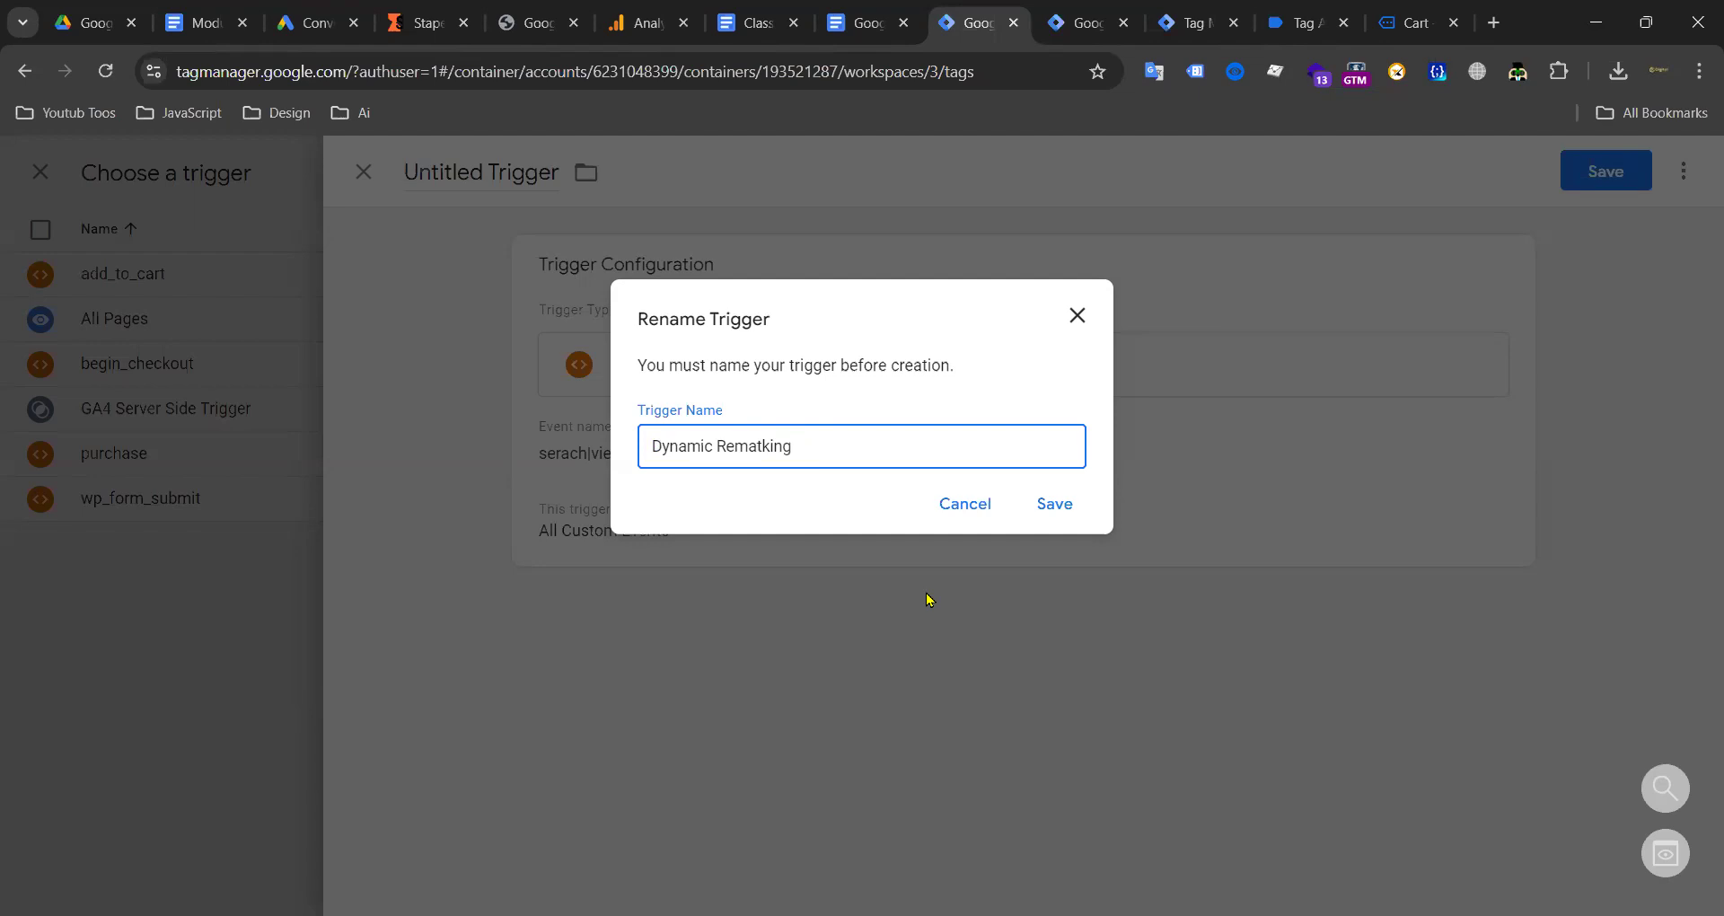
left_click(1041, 510)
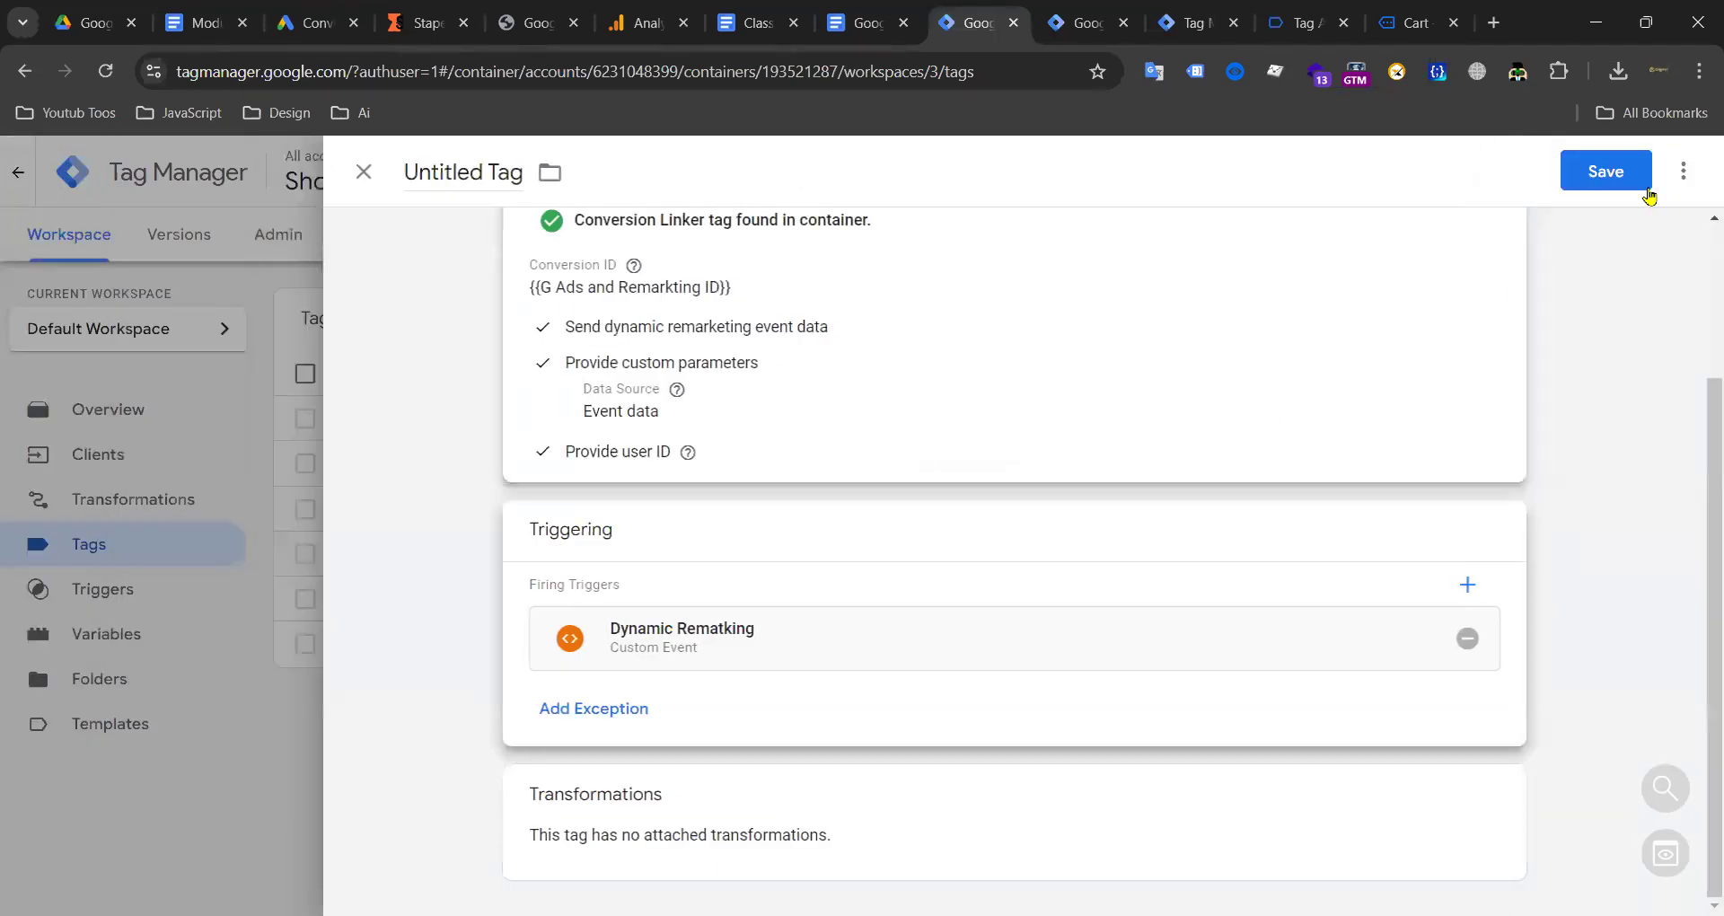
left_click(1609, 179)
left_click(1053, 503)
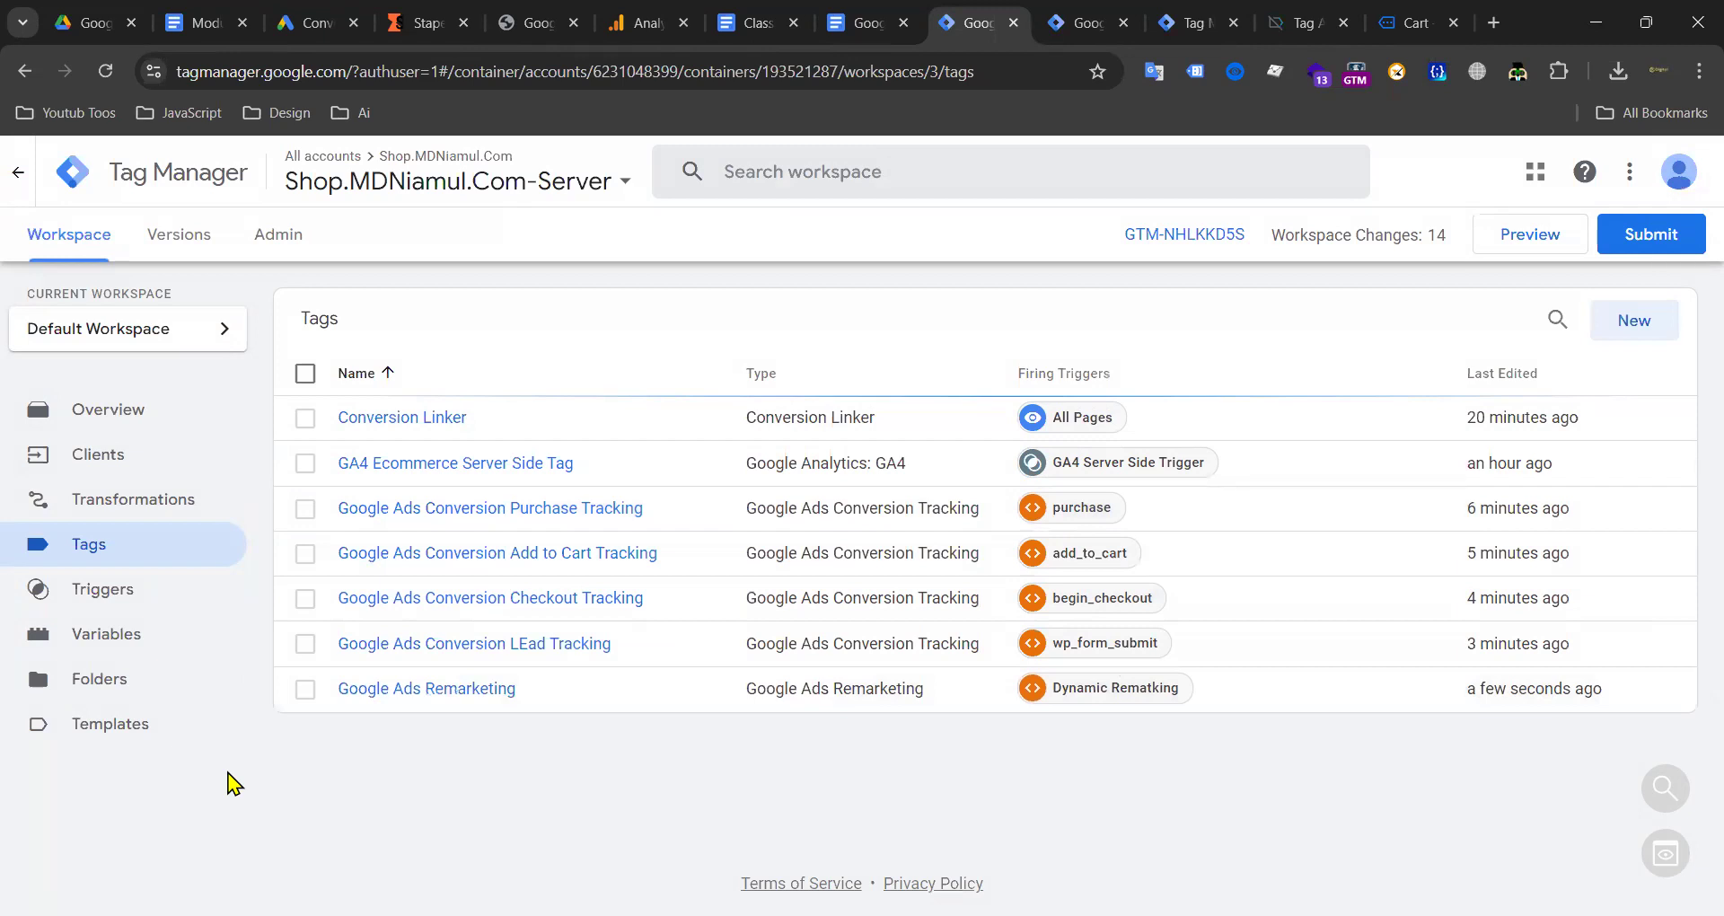
Step: Go to the Admin page of the Shop.MDNiamul.Com-Server container
left_click(300, 236)
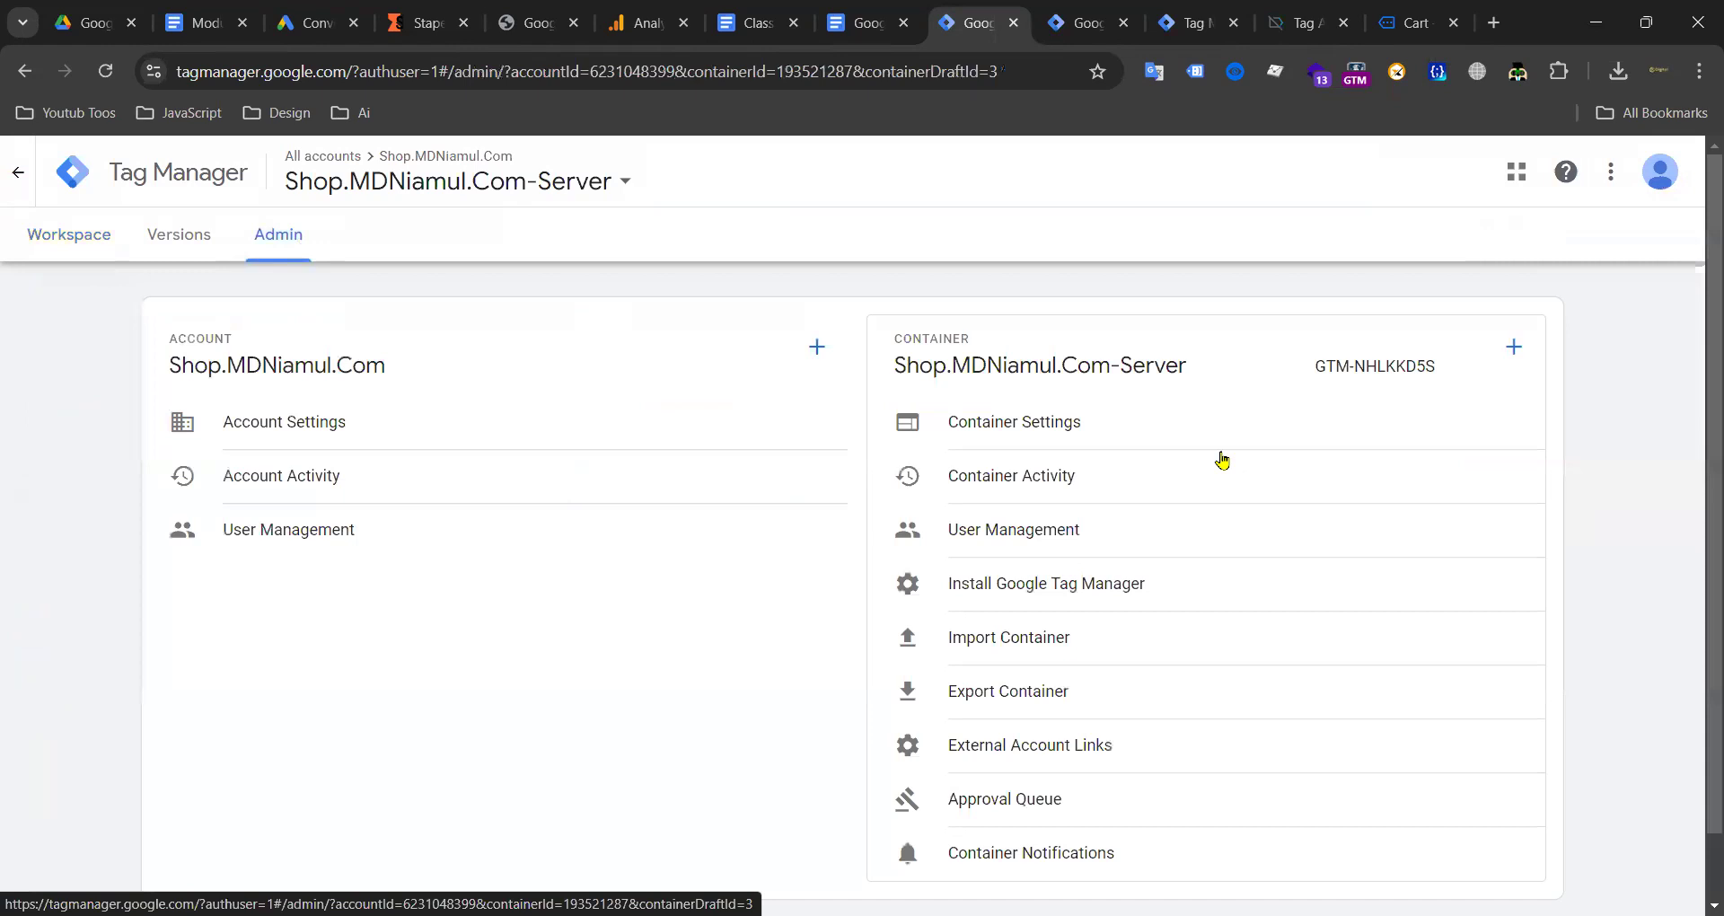
Step: Export the server container's Default Workspace as GTM-NHLKKD5S_workspace3.json
left_click(1011, 694)
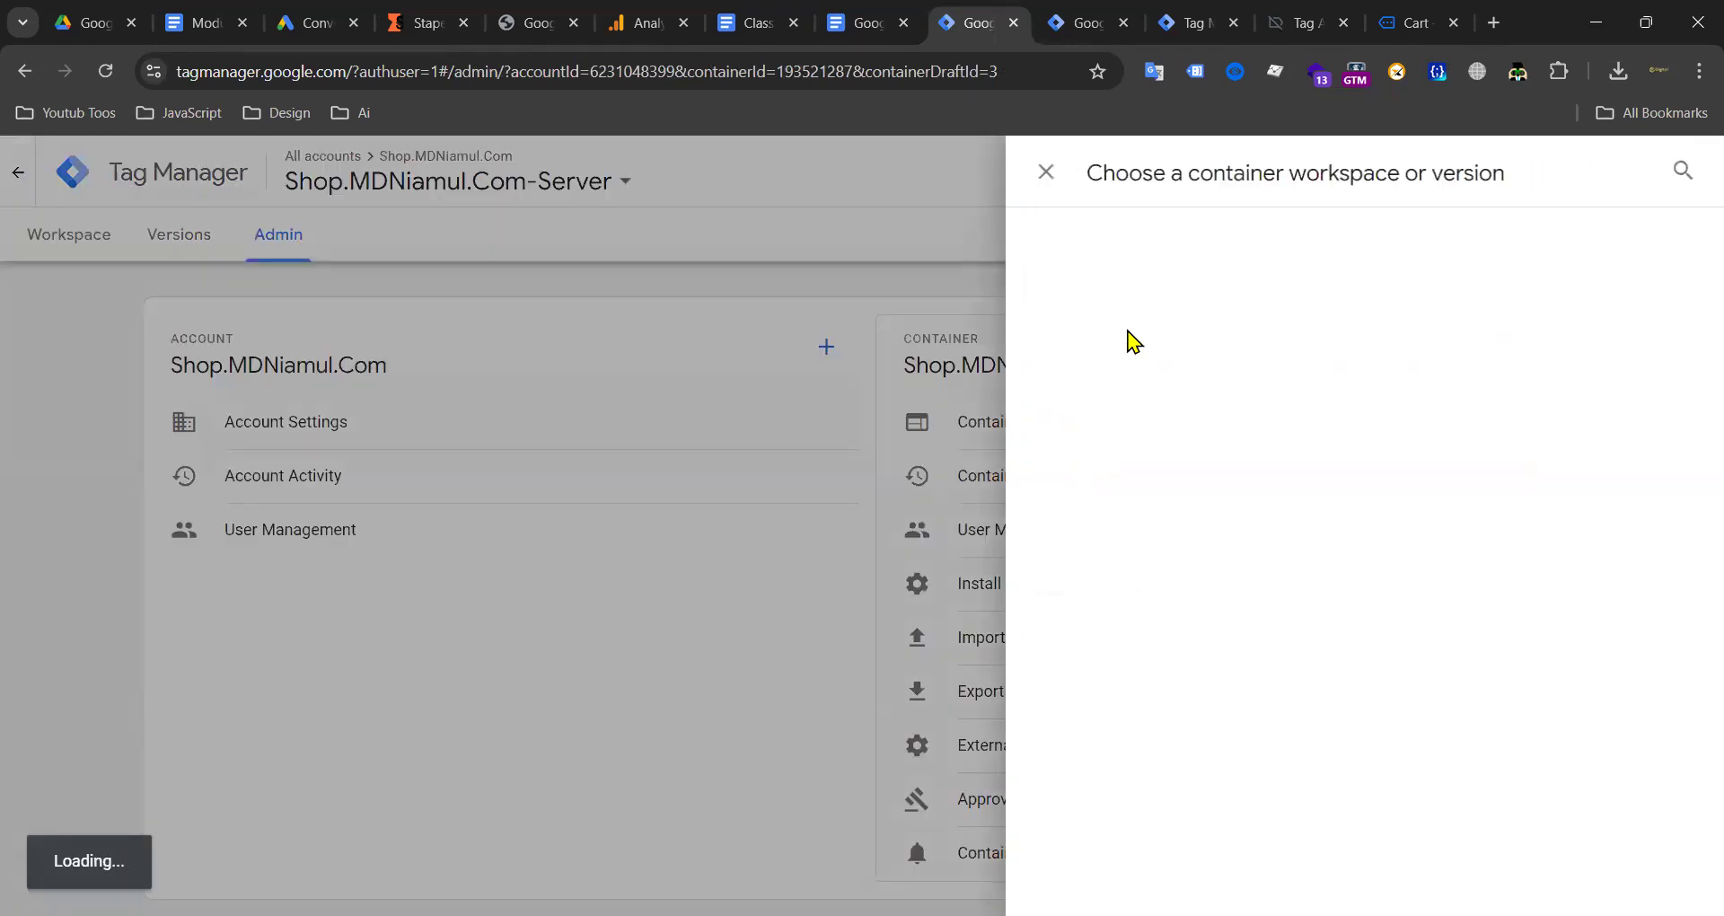
left_click(1171, 338)
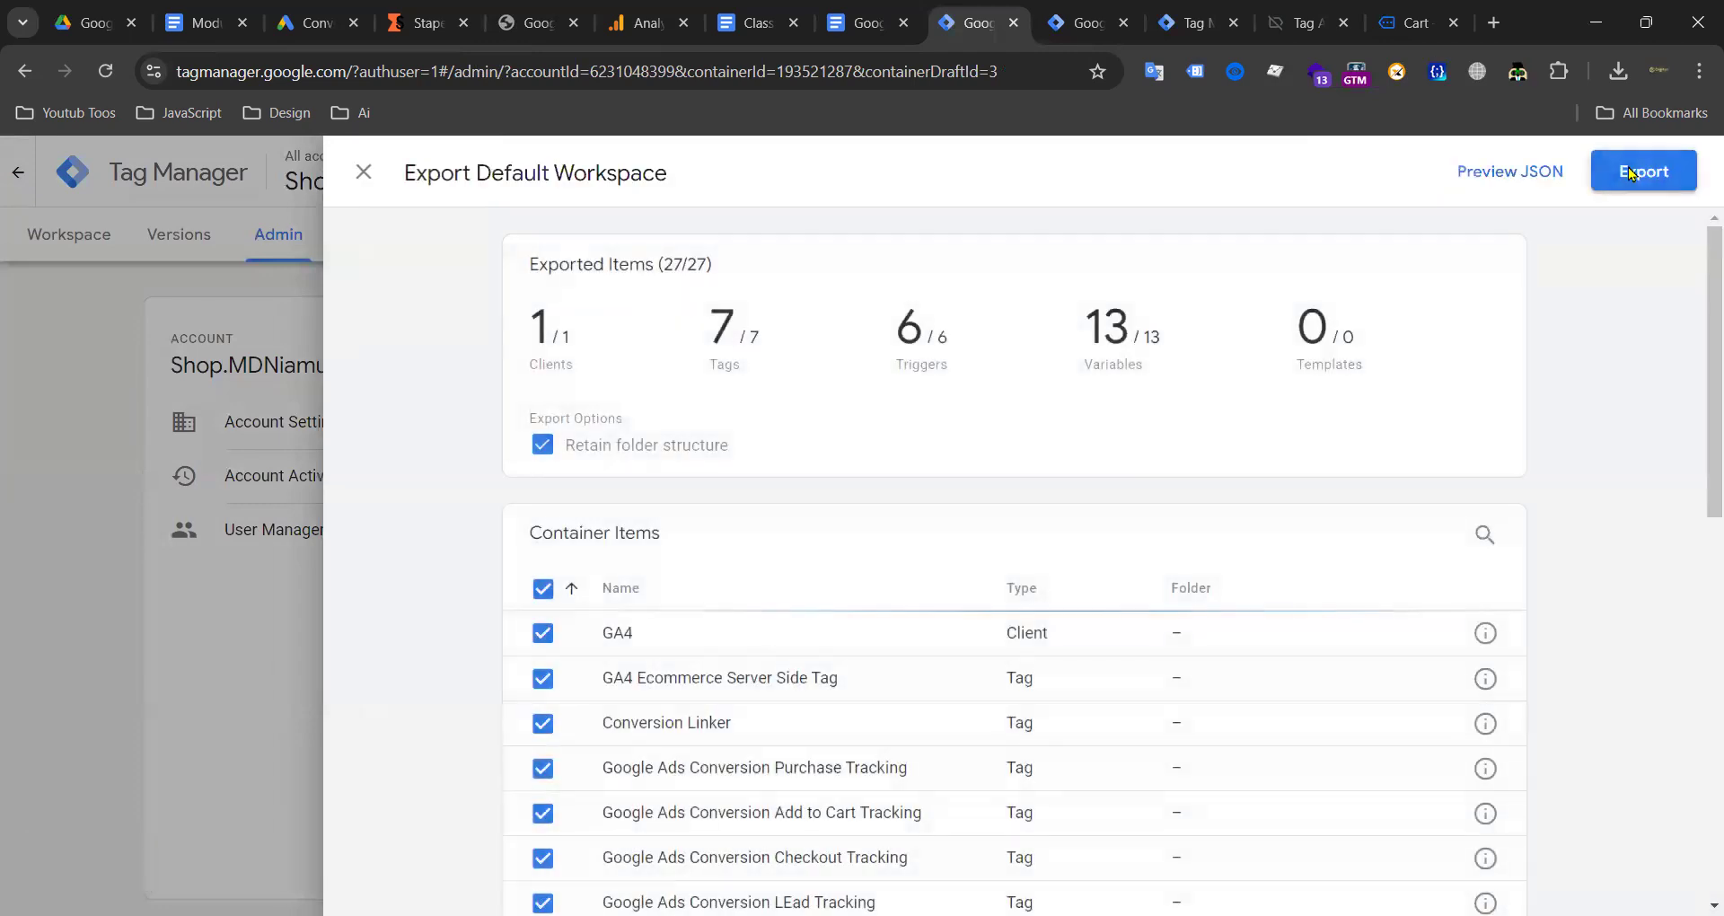
left_click(1630, 174)
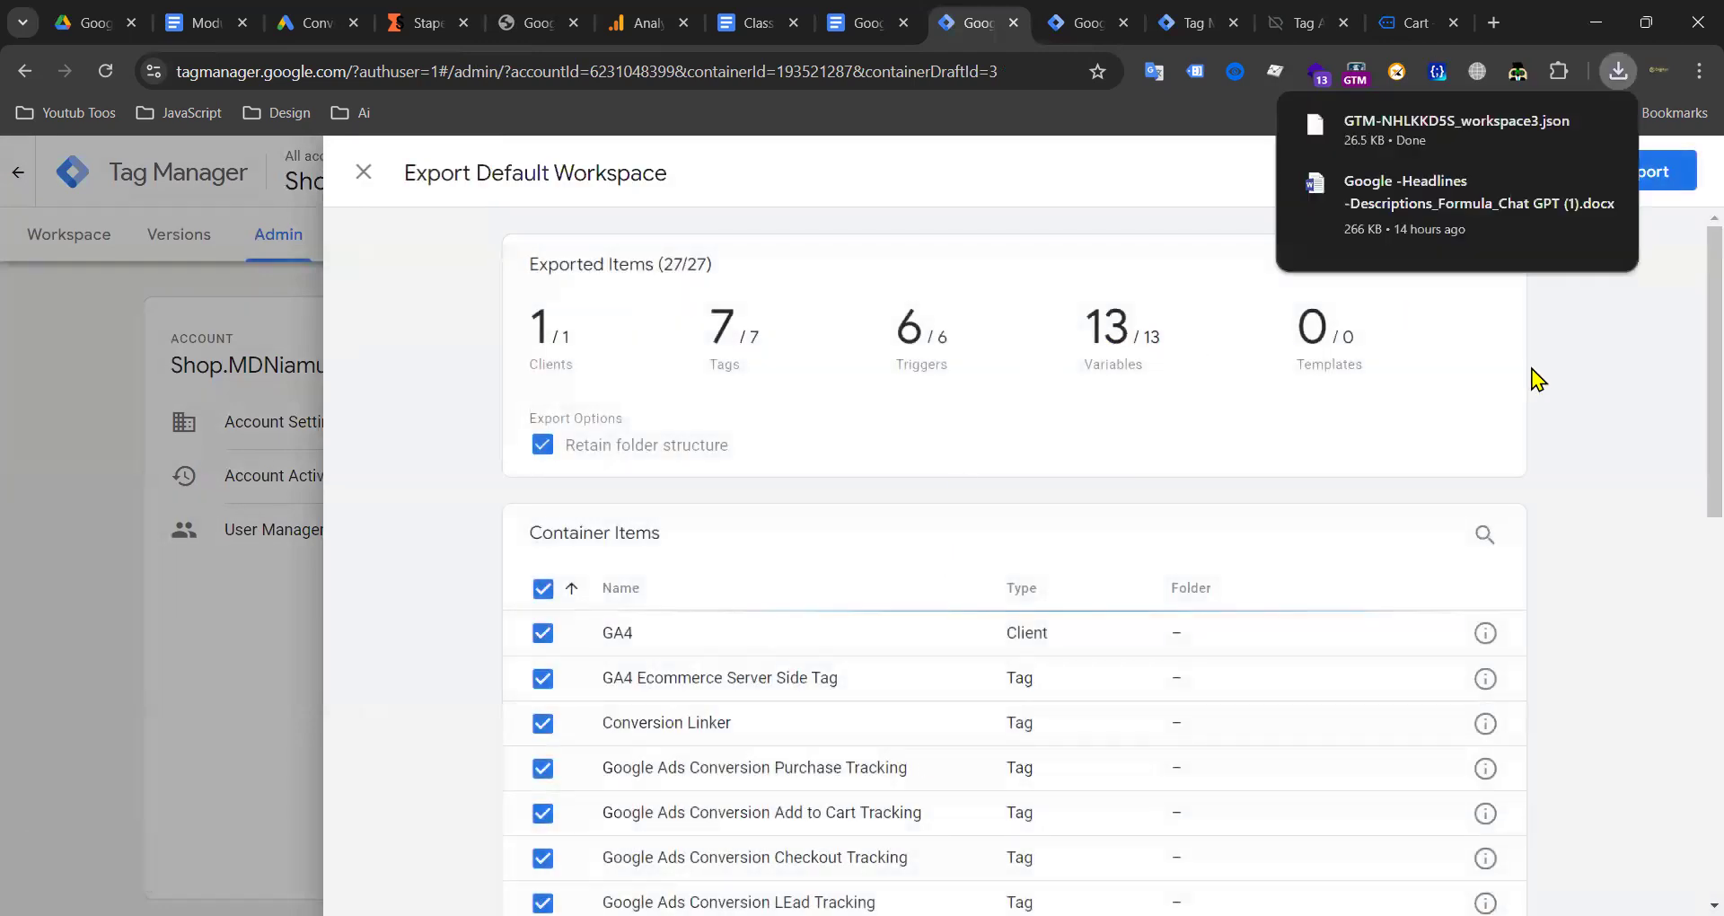
left_click(185, 579)
left_click(1078, 22)
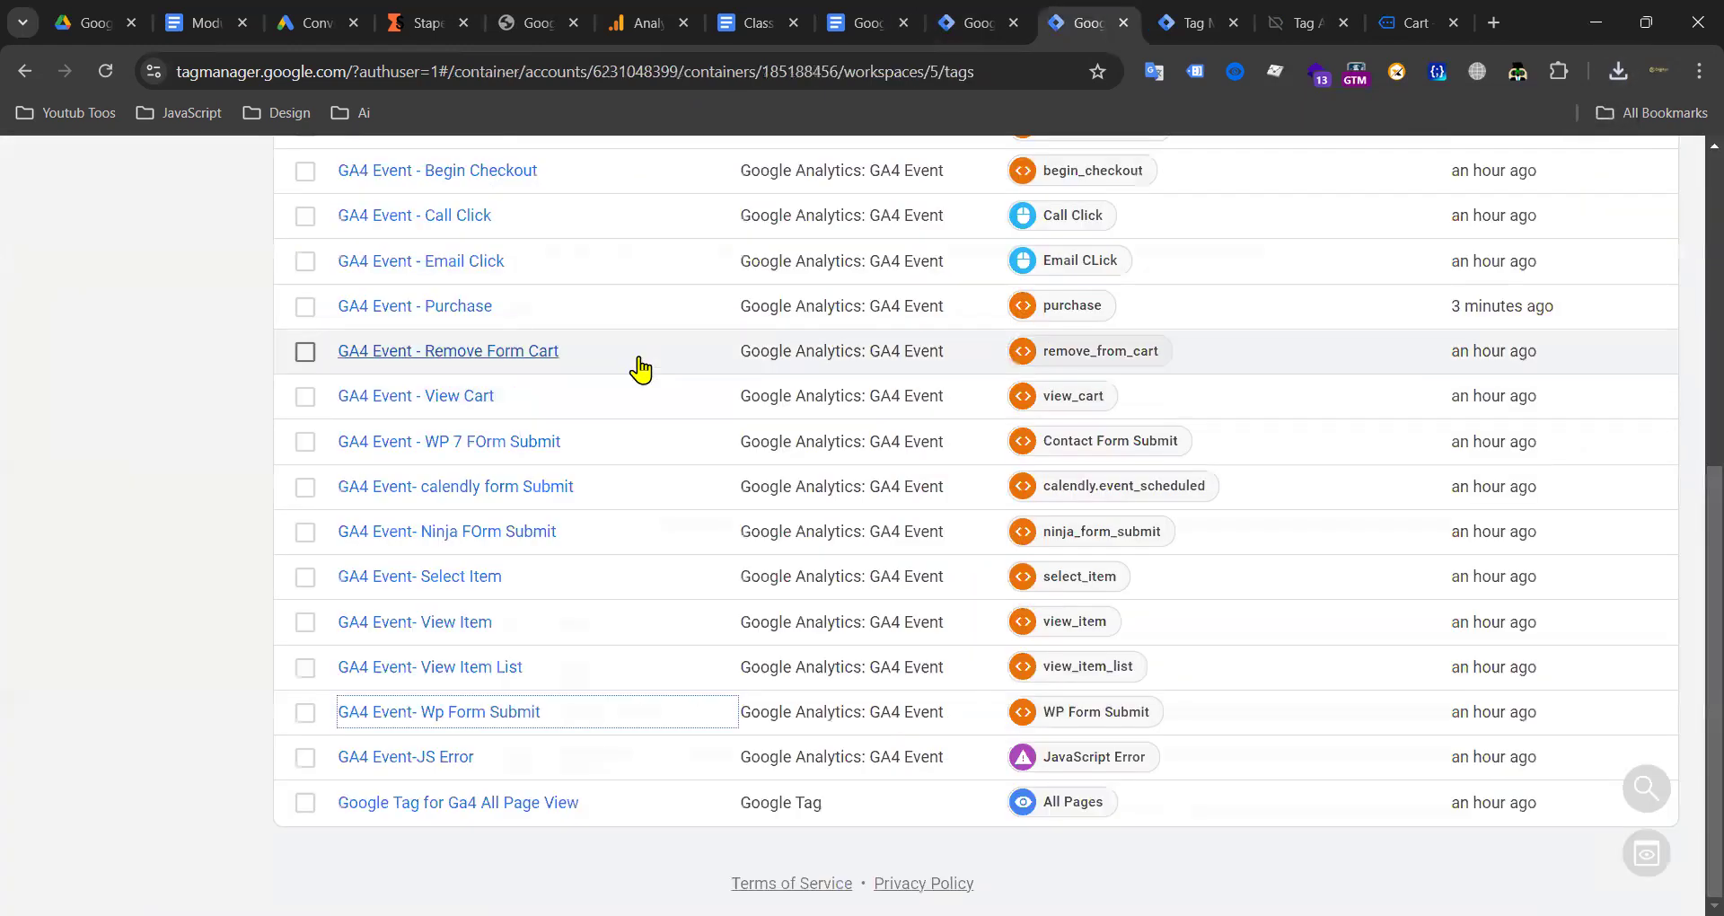
Step: Export the web container's Default Workspace with its 22 tags as JSON
scroll(639, 369, "up", 7)
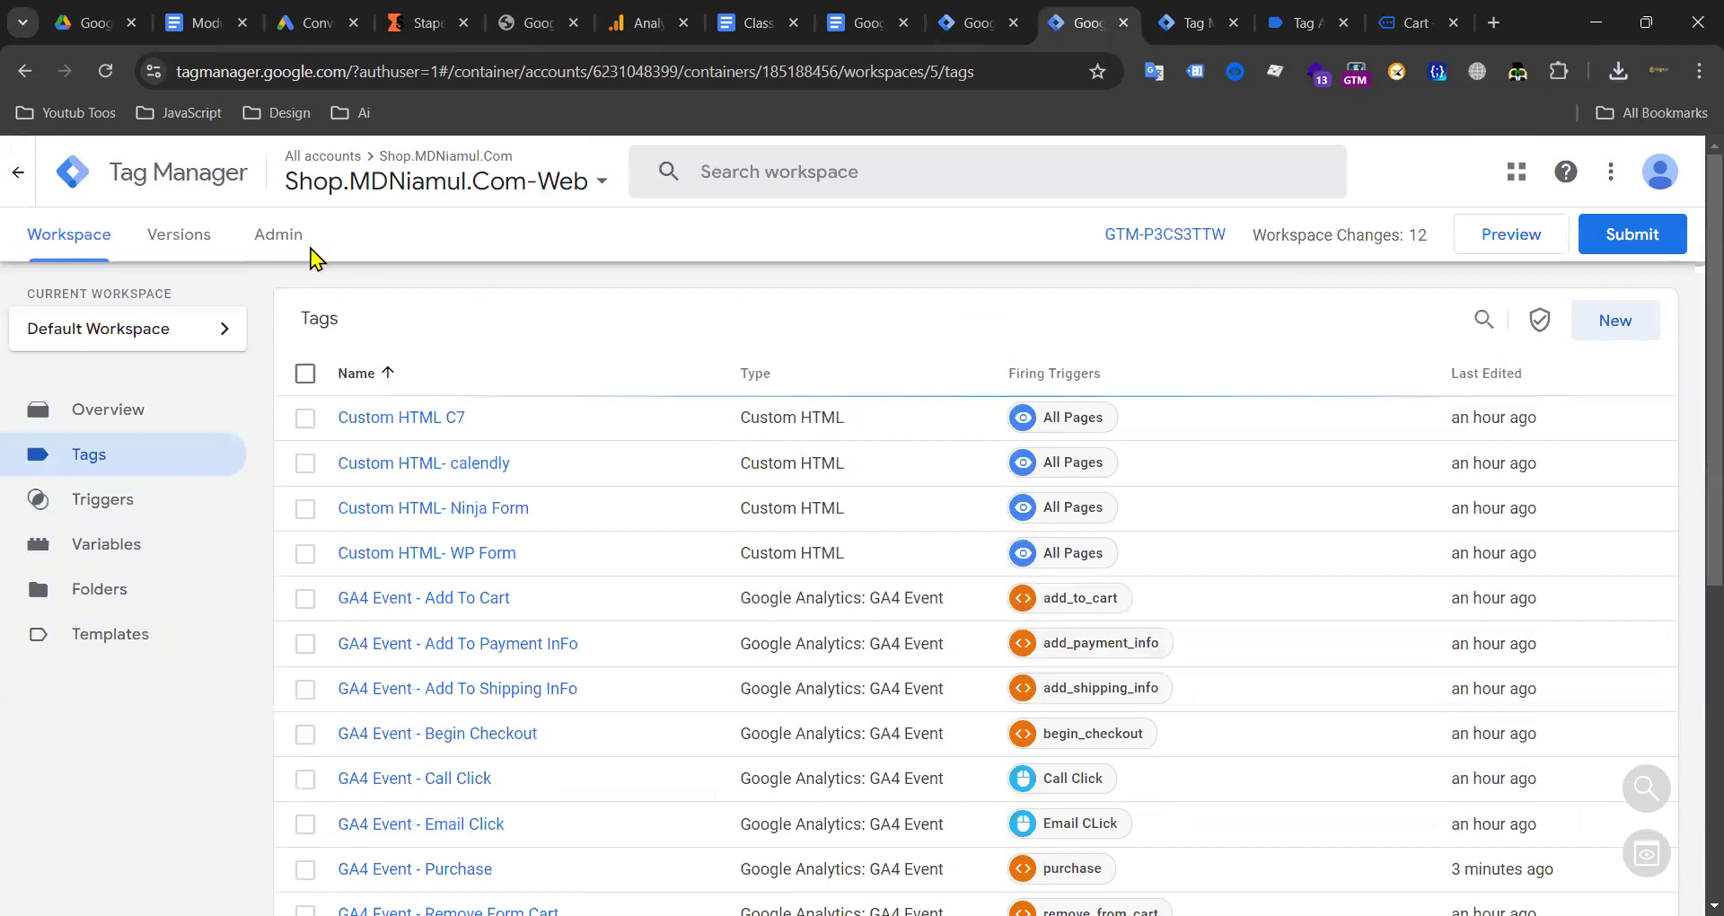
left_click(278, 235)
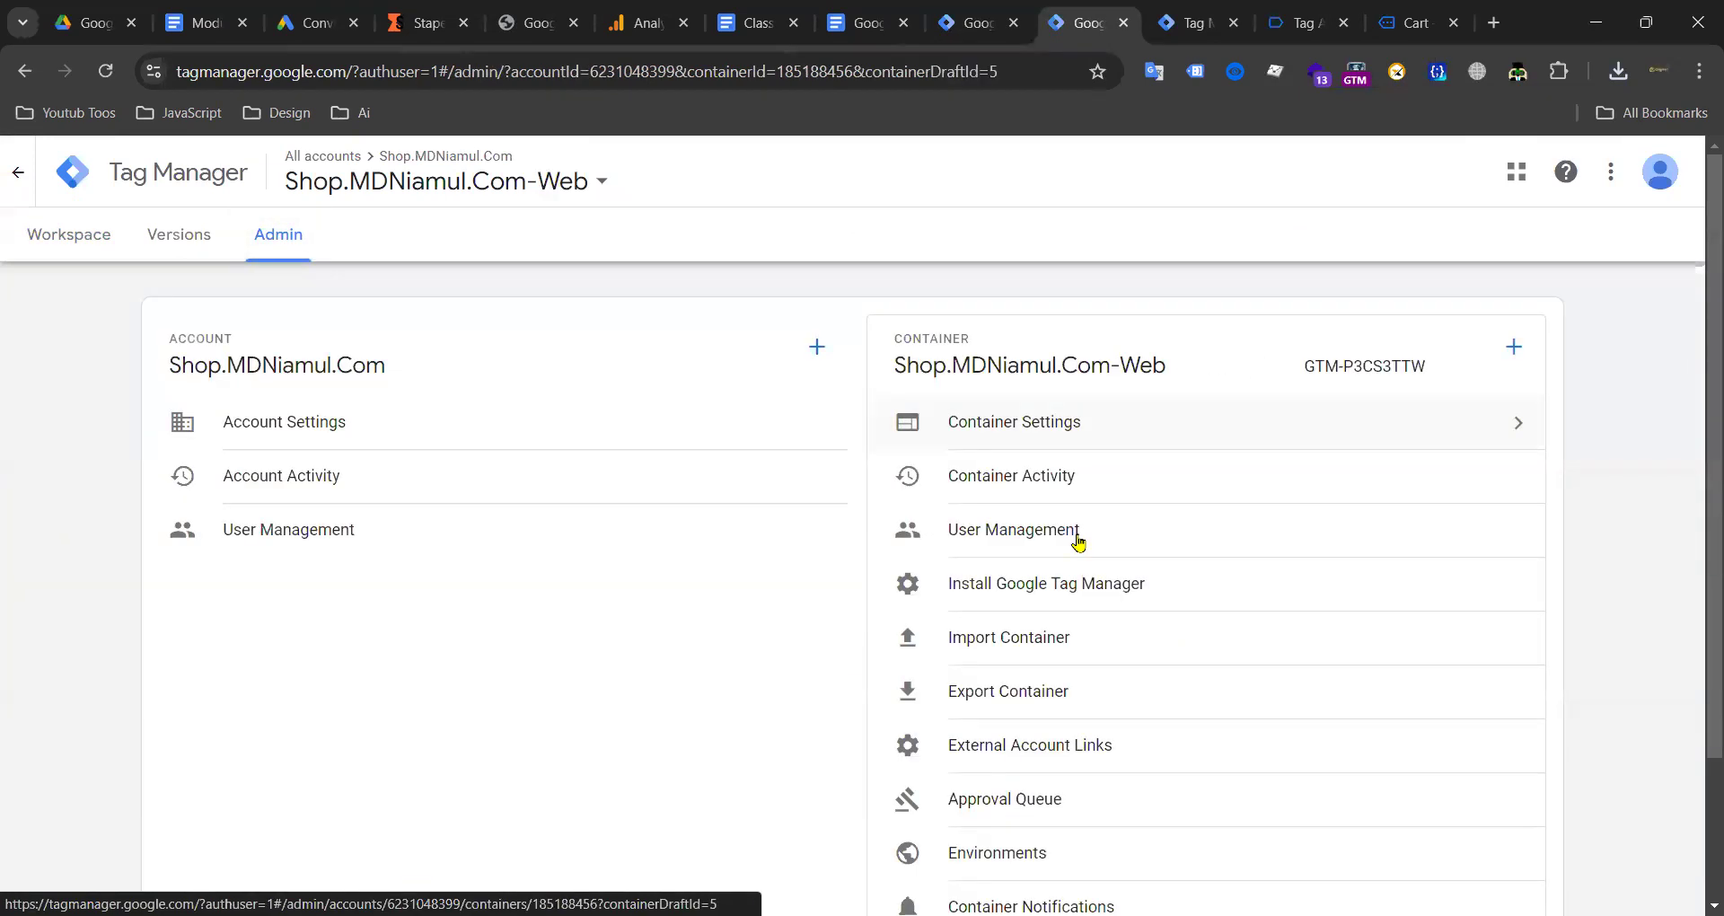
left_click(1013, 691)
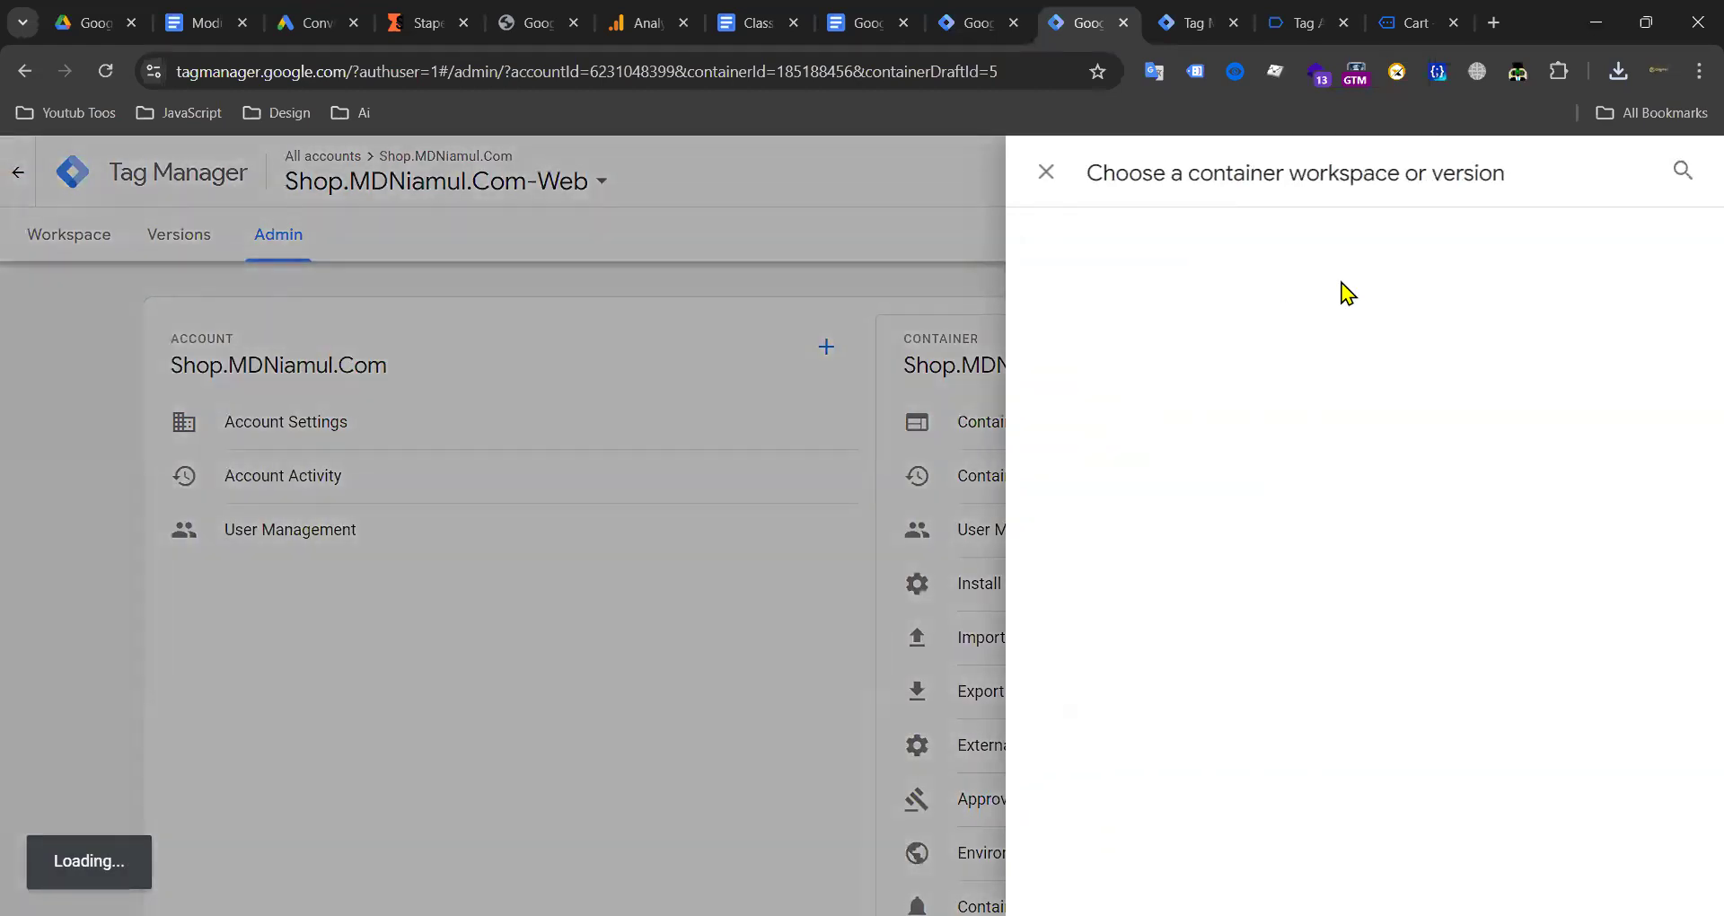
left_click(1119, 339)
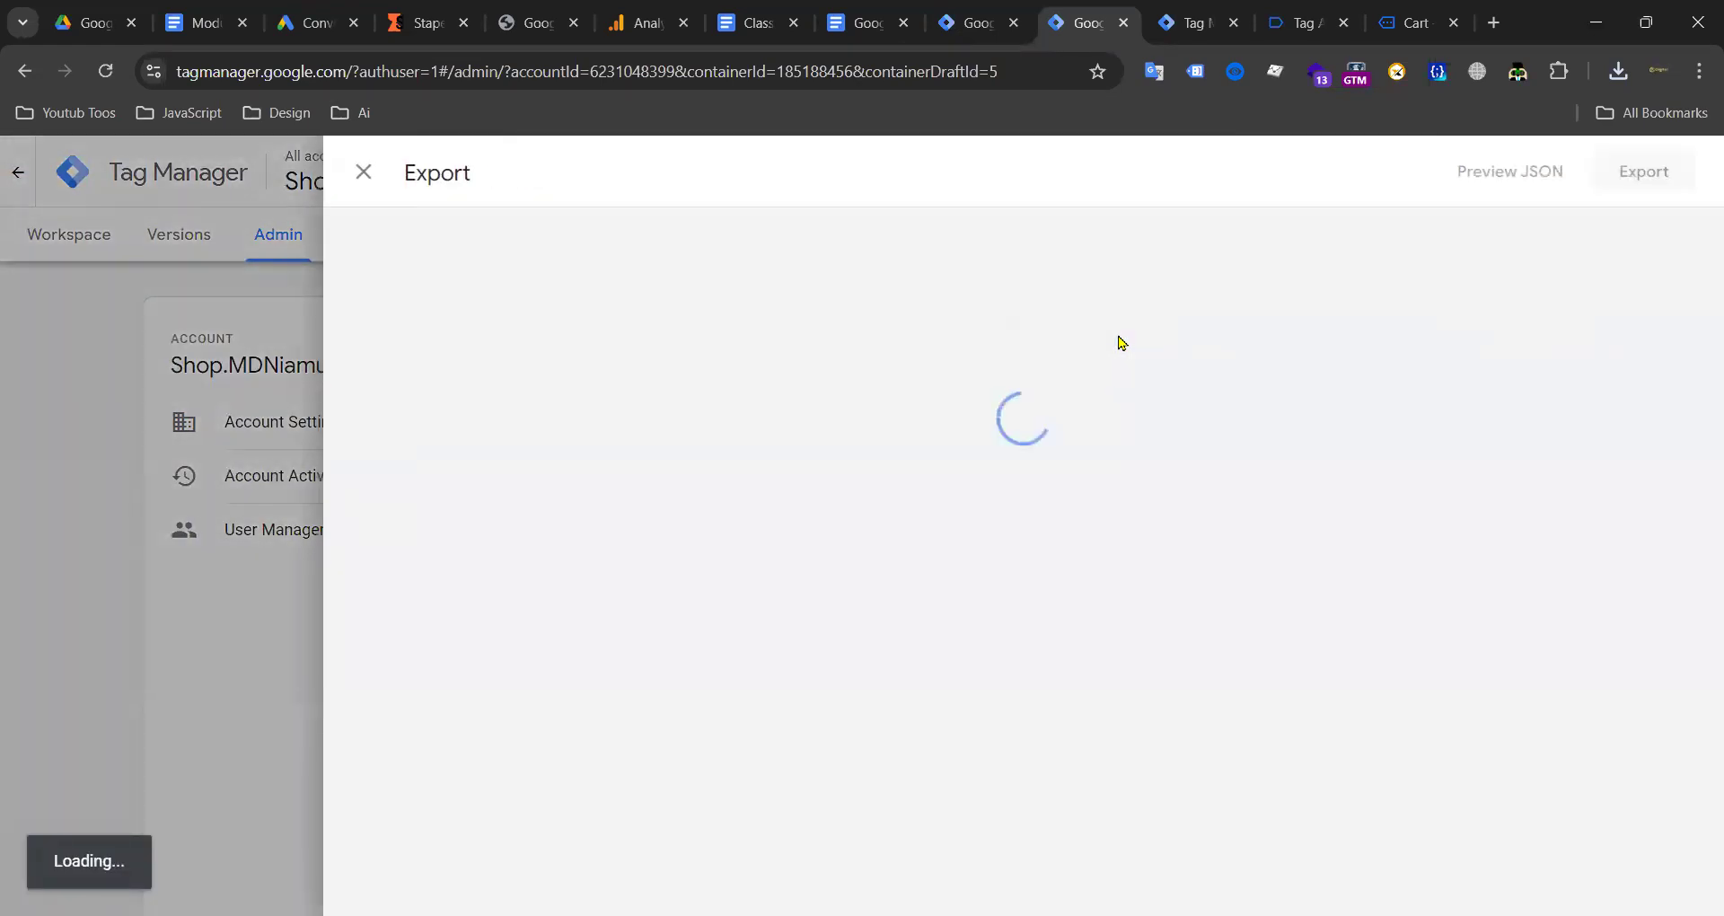
left_click(1624, 184)
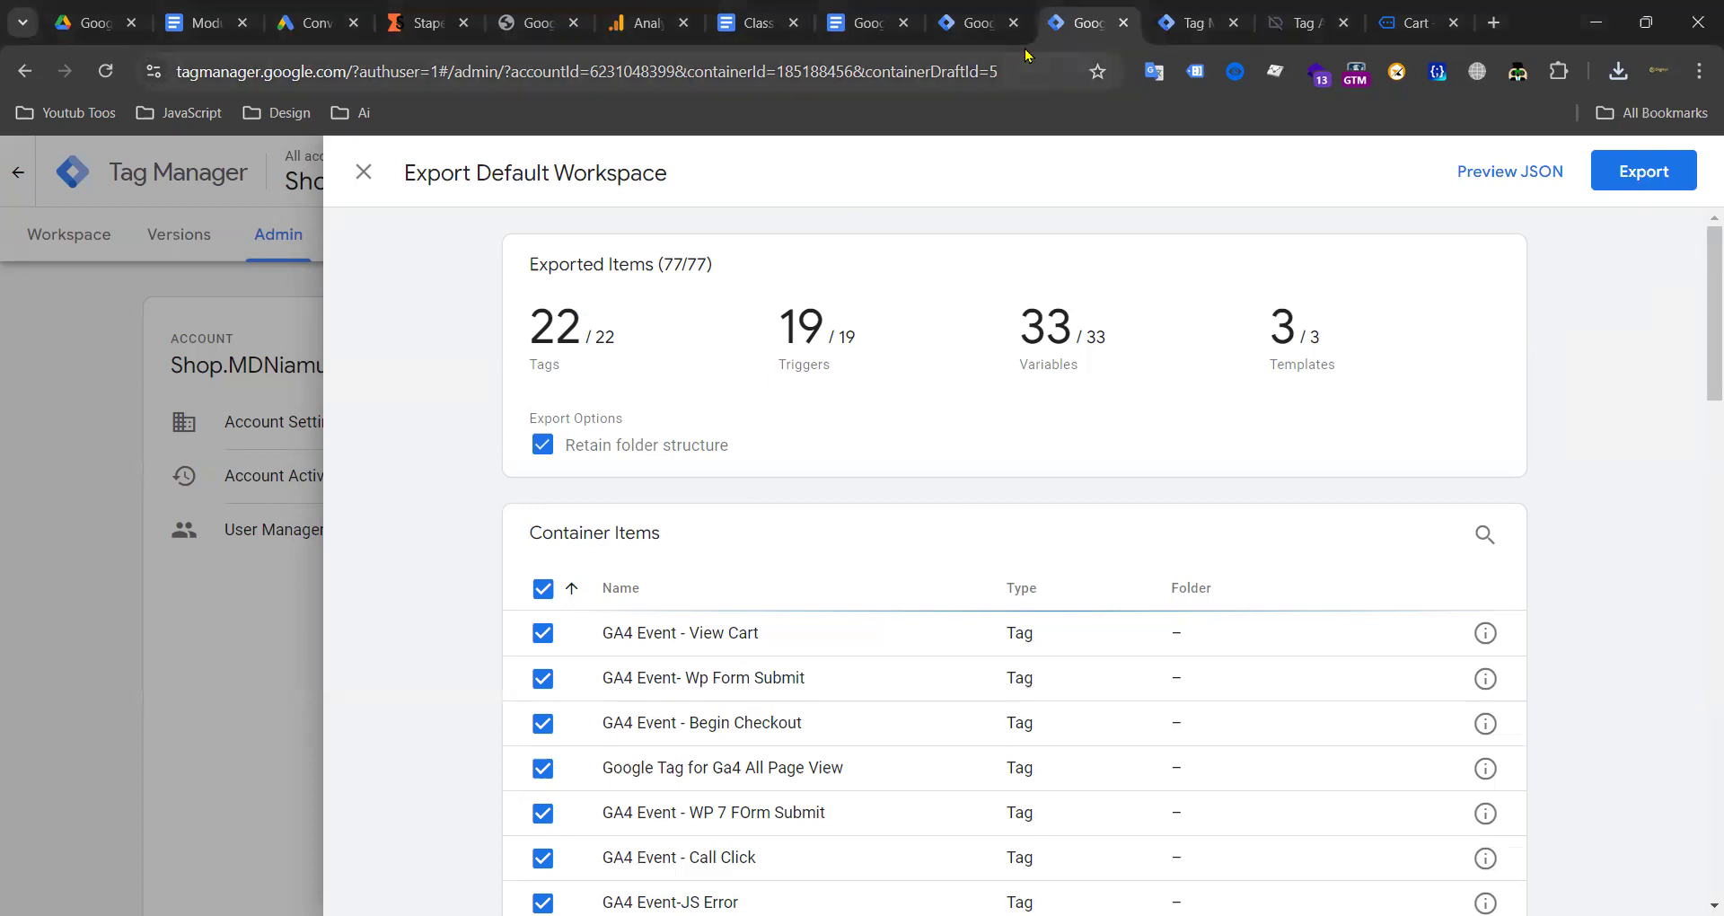
left_click(1197, 21)
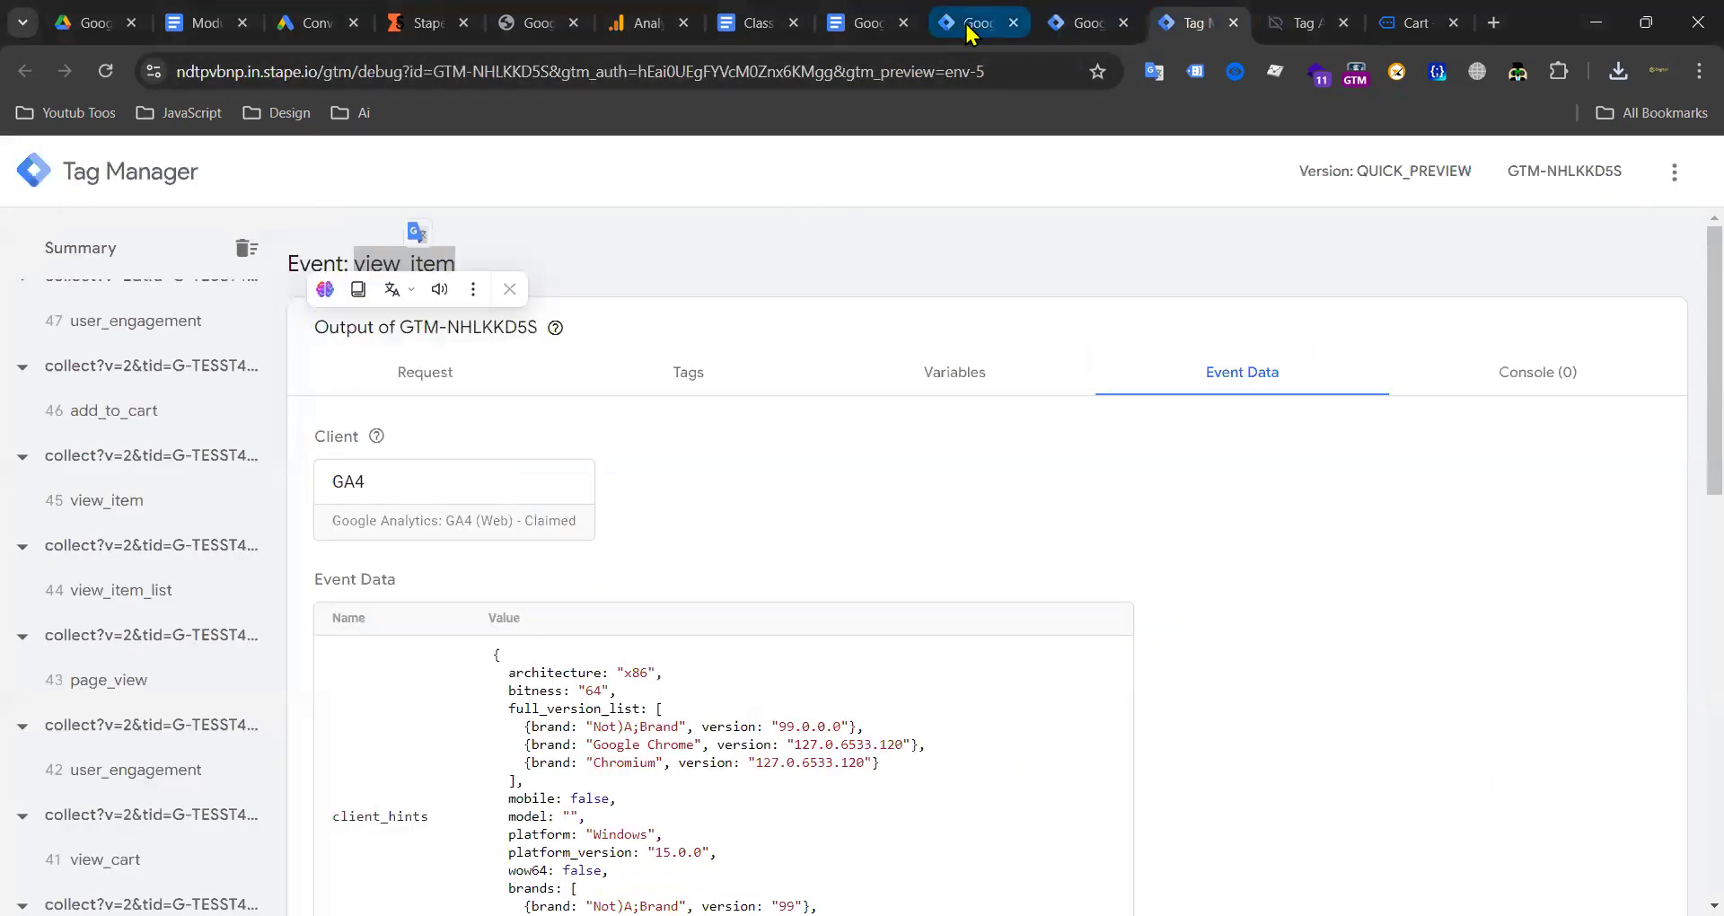
Step: Pause the GA4 Ecommerce Server Side Tag in the server container's Tags list
left_click(973, 27)
left_click(60, 233)
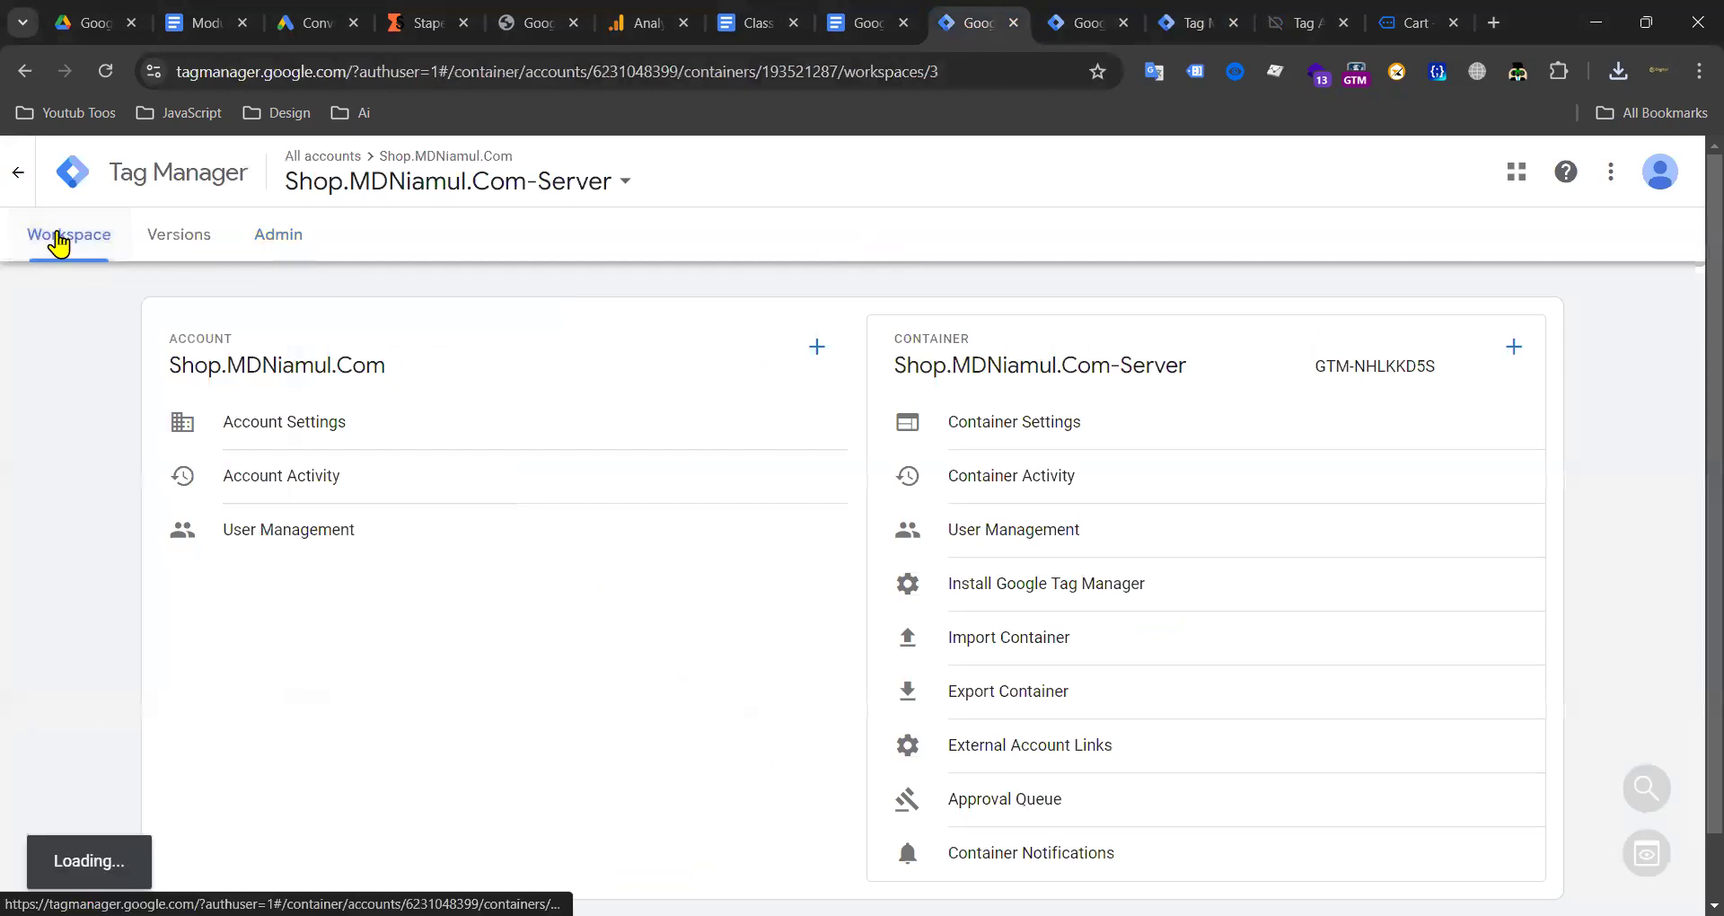
left_click(269, 238)
left_click(87, 238)
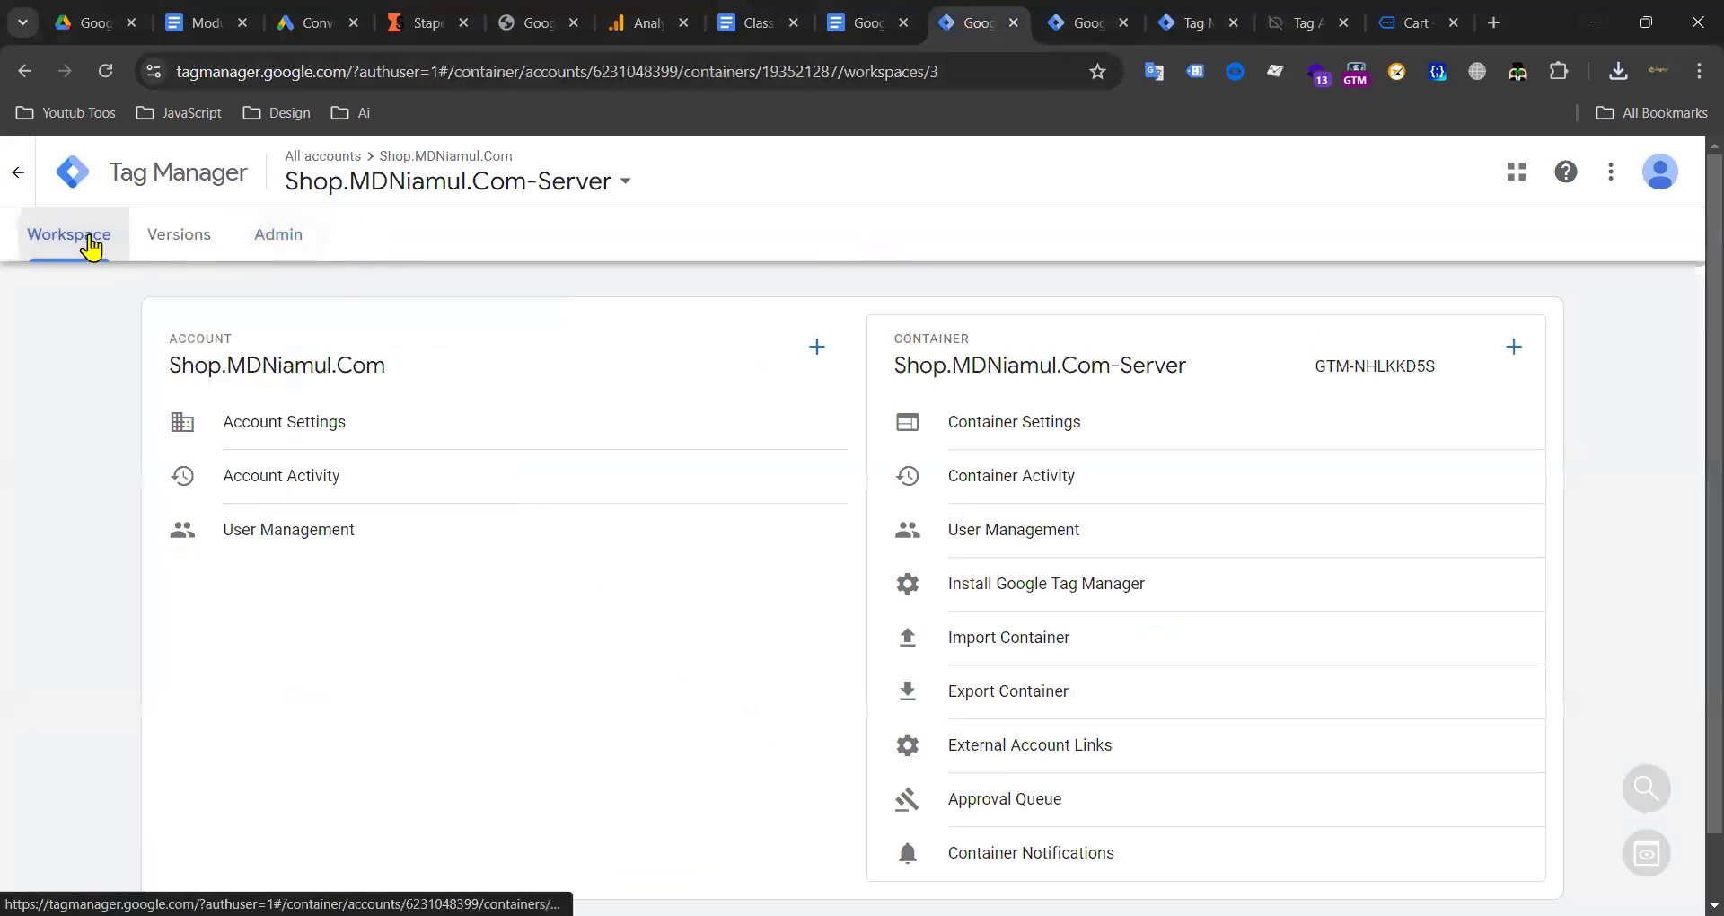
left_click(279, 241)
left_click(85, 240)
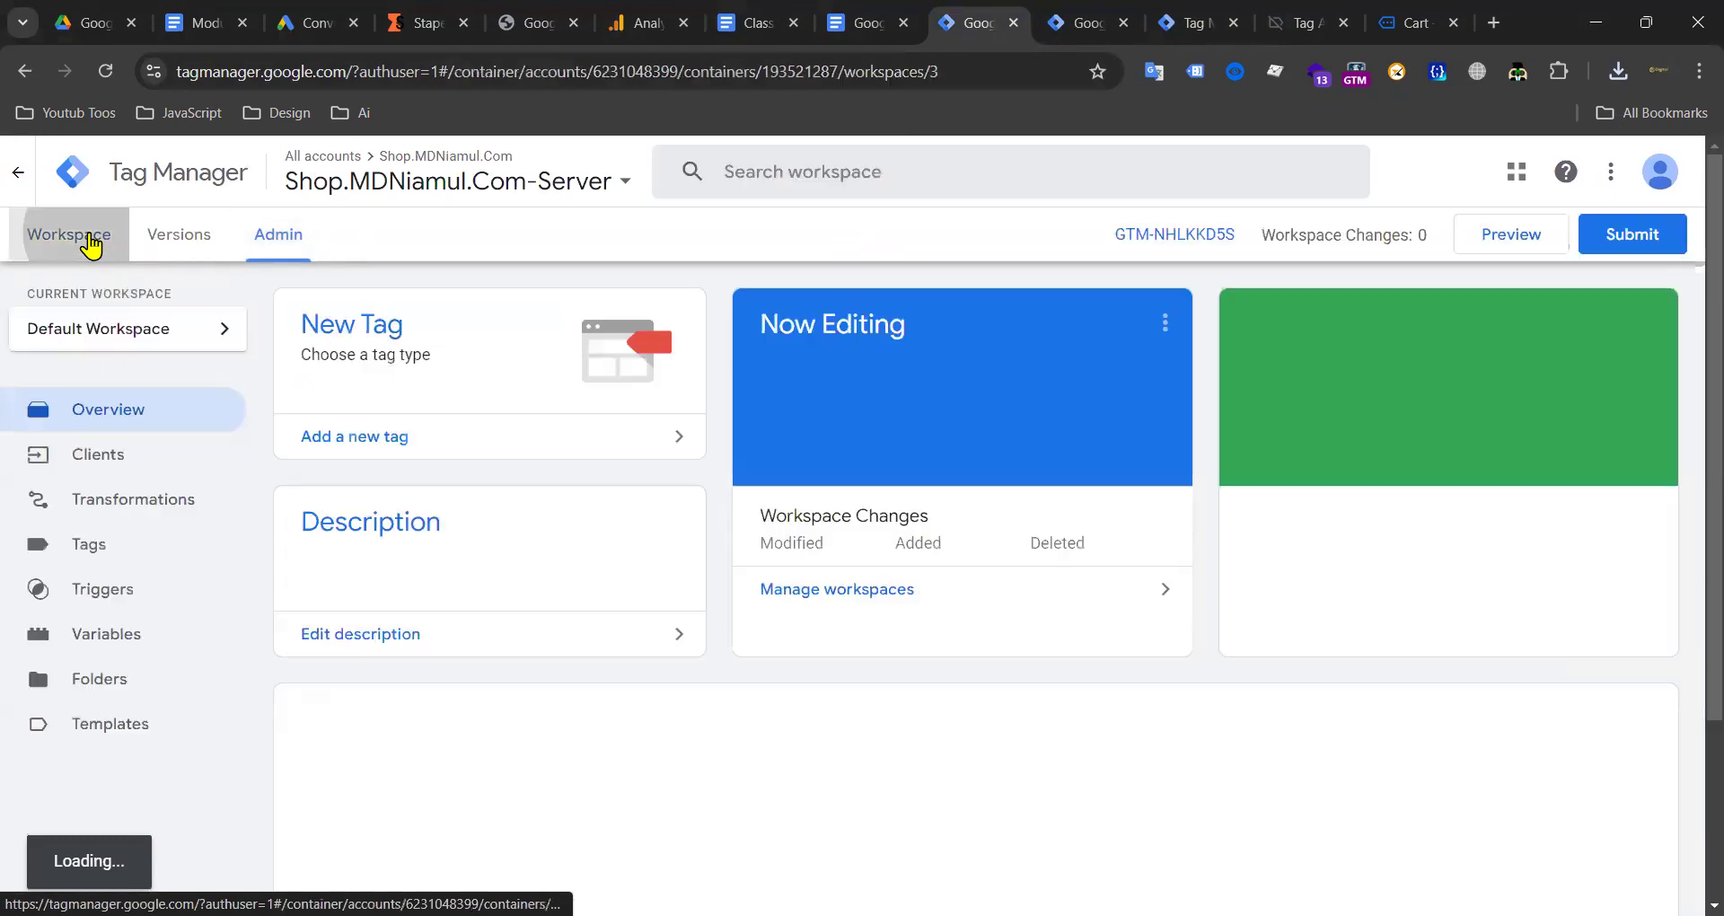
left_click(149, 541)
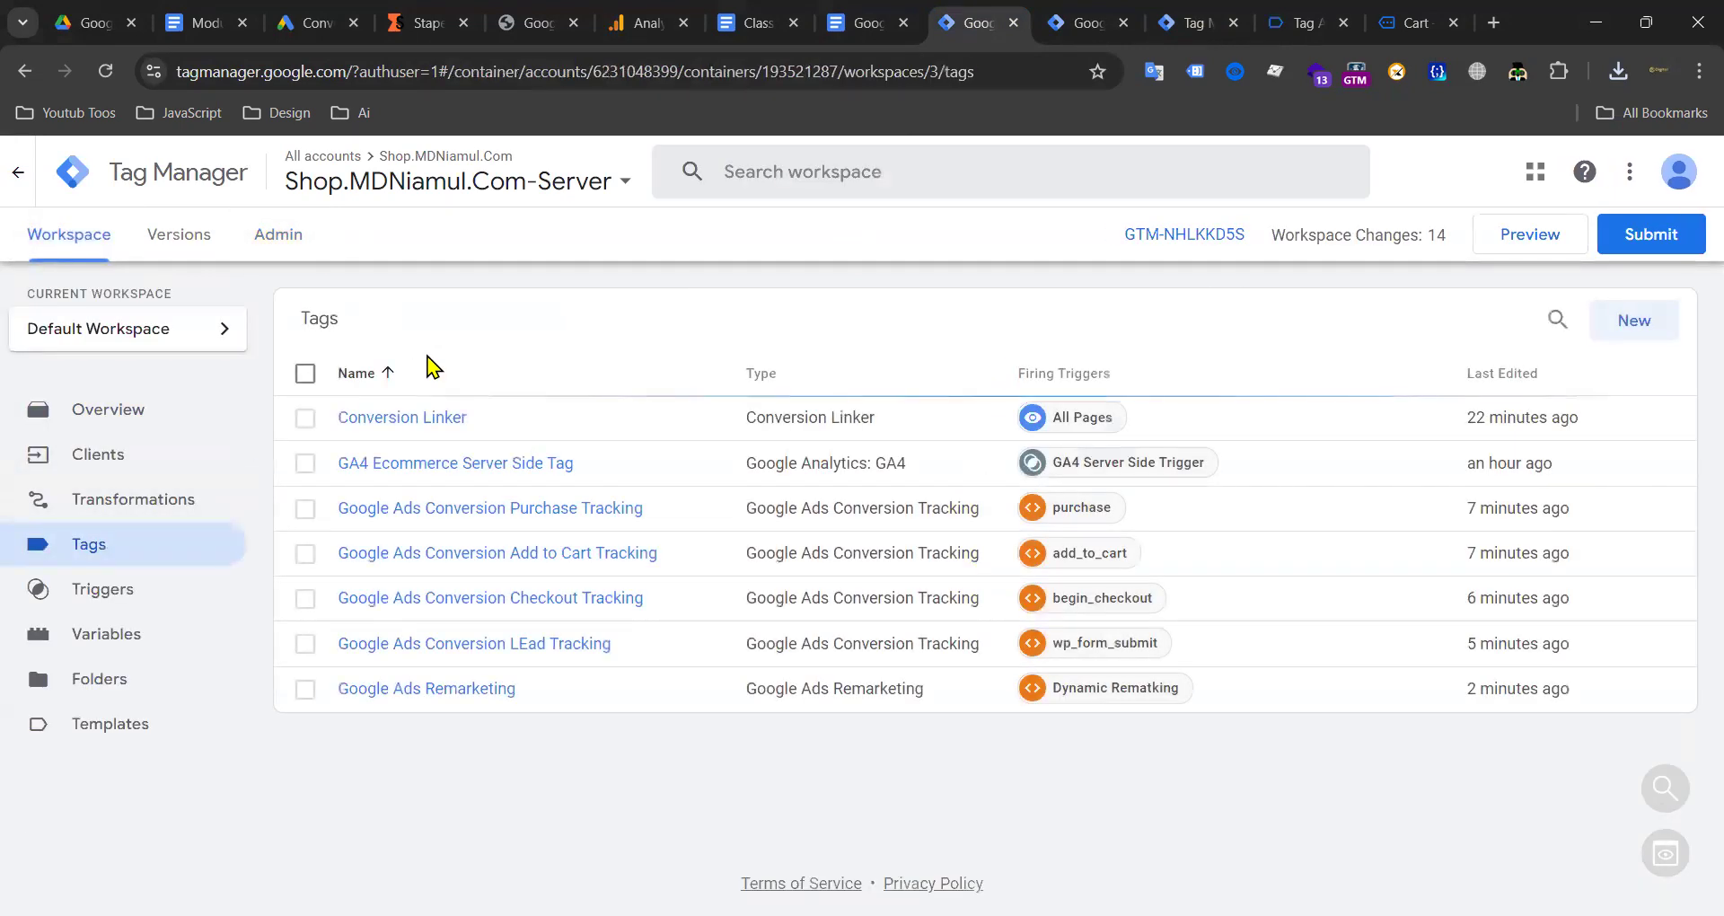
left_click(305, 463)
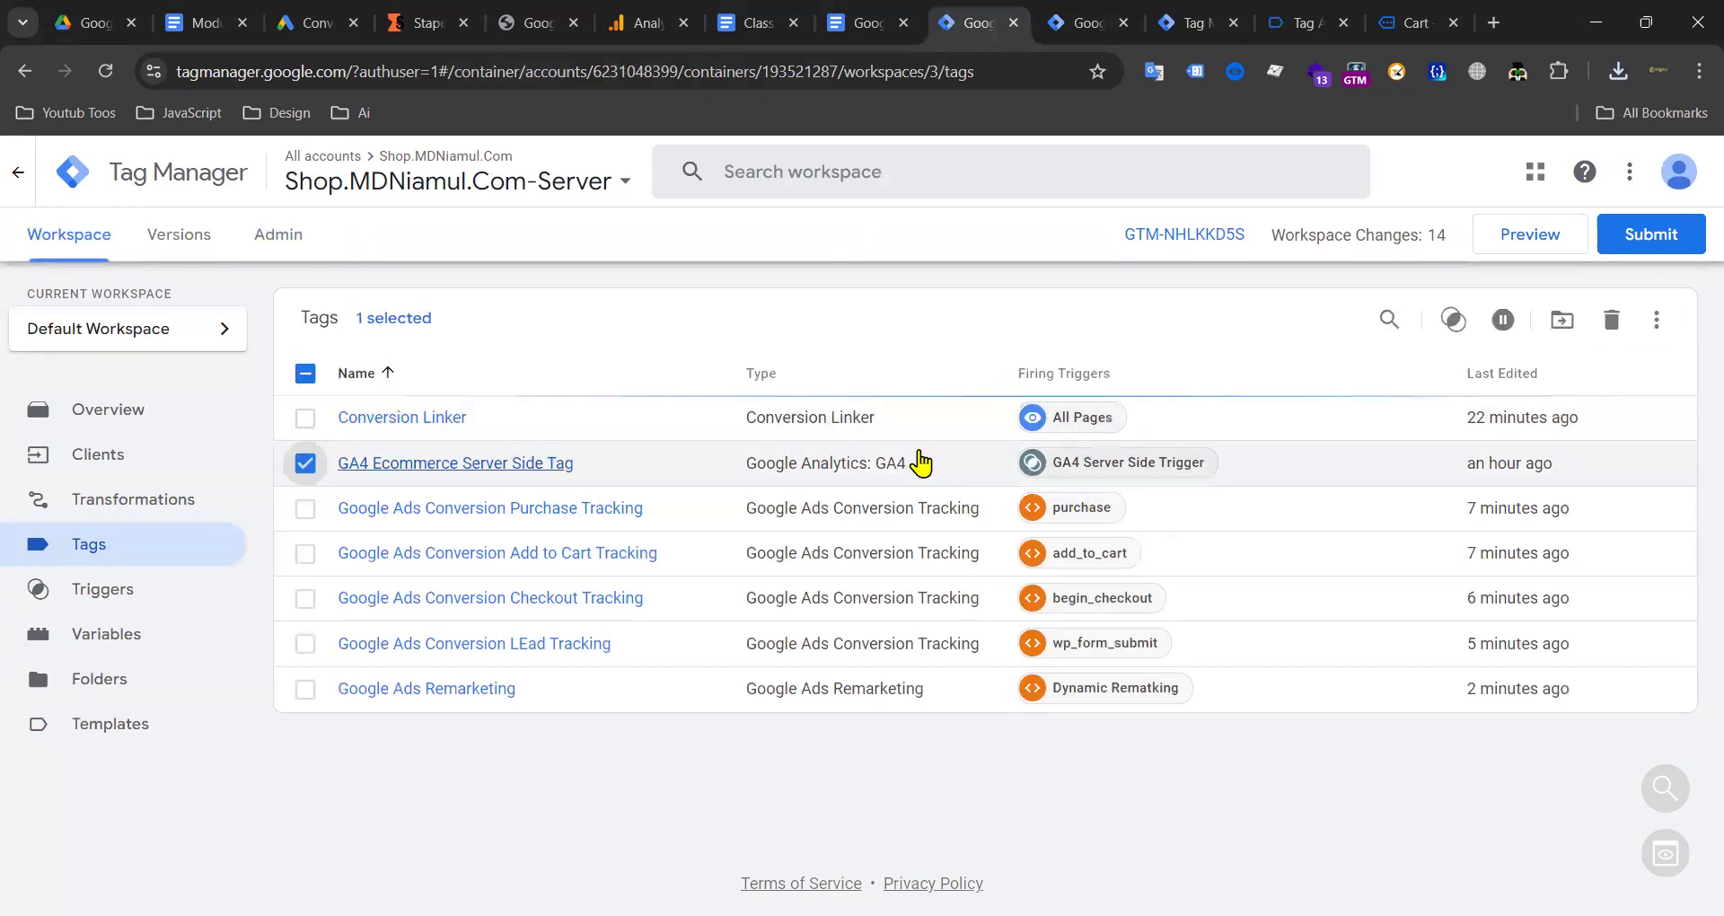
left_click(1502, 321)
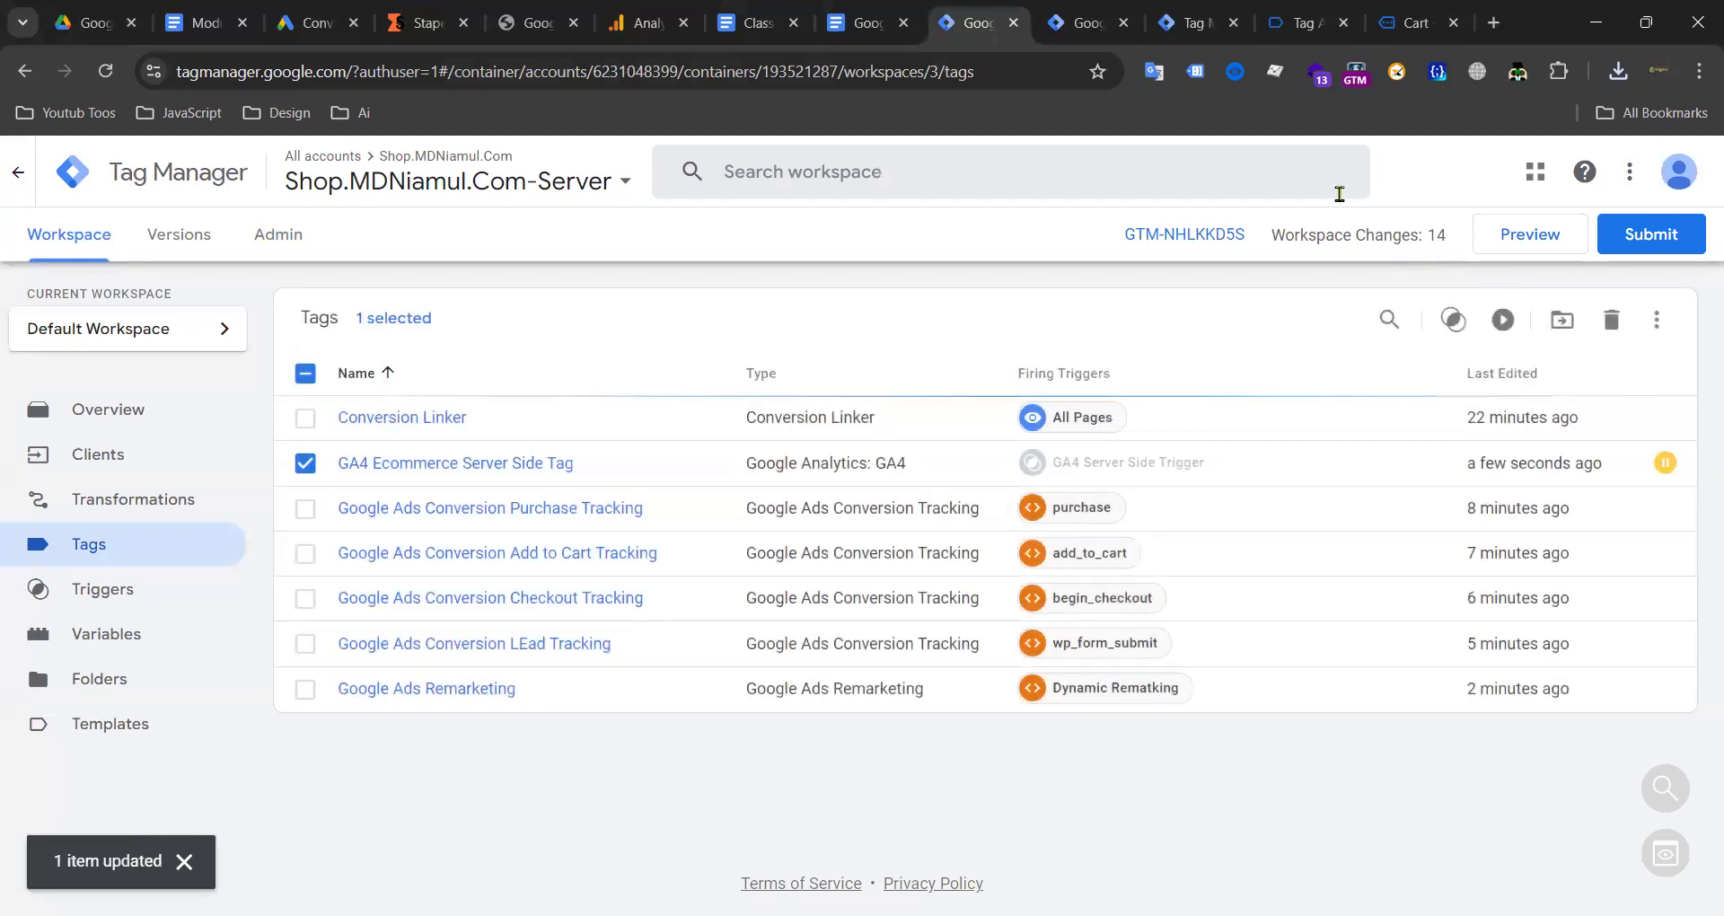
left_click(1067, 22)
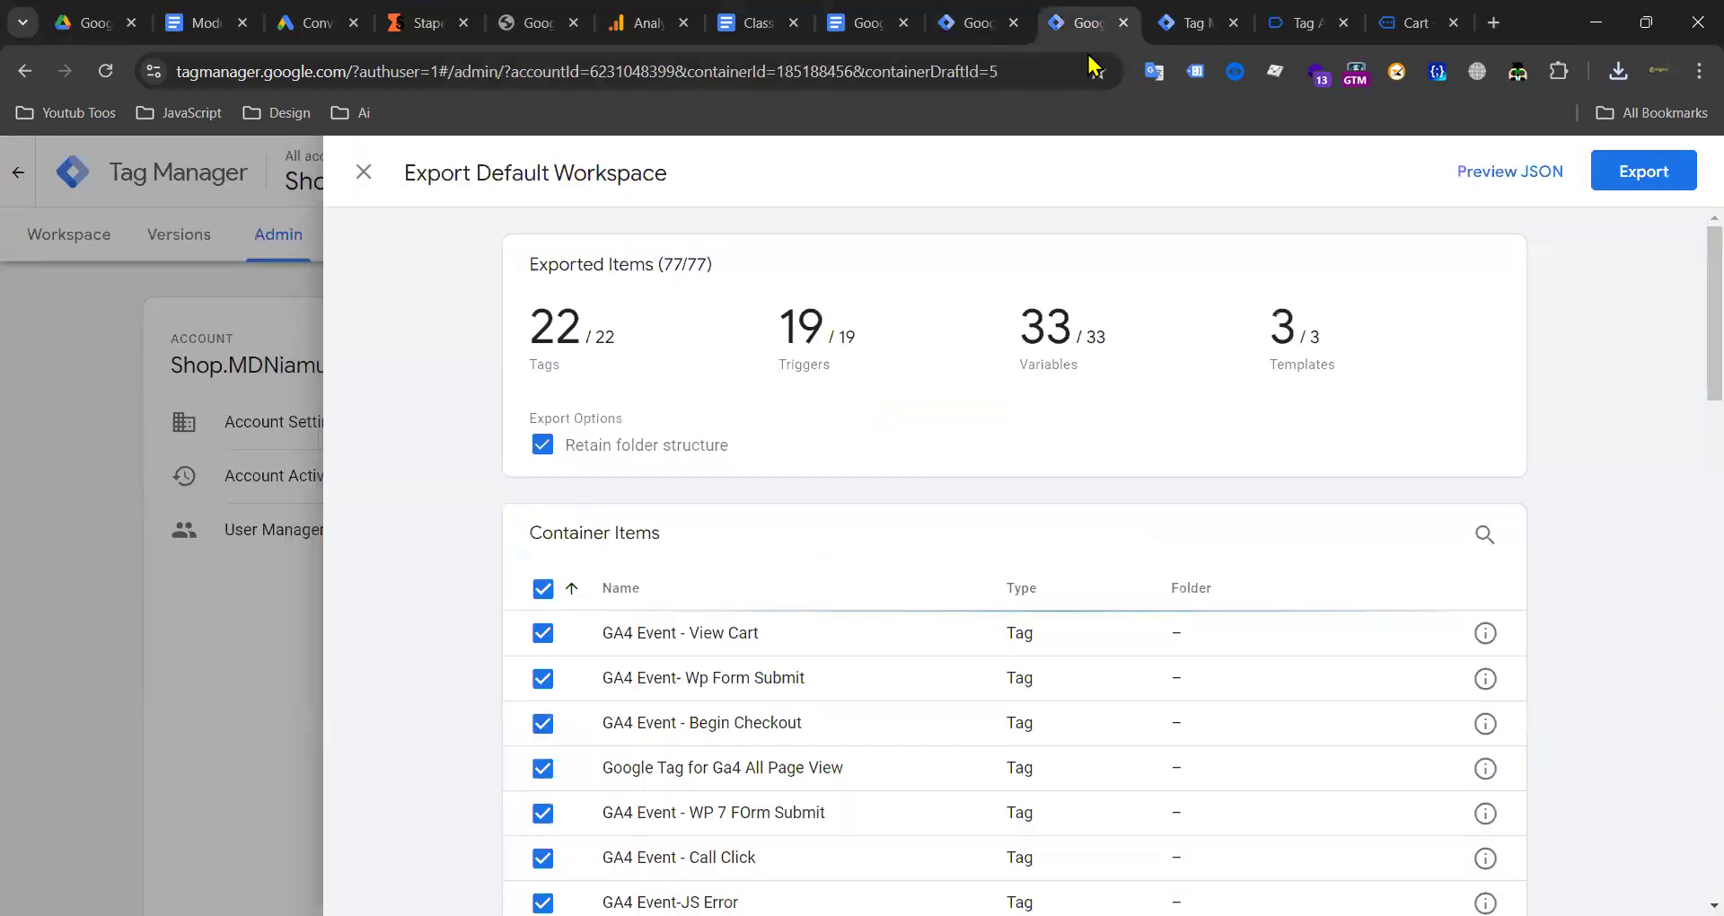
Step: Close the Web container's export panel and open the View Cart hit sent to G-TESST453
left_click(364, 171)
left_click(54, 237)
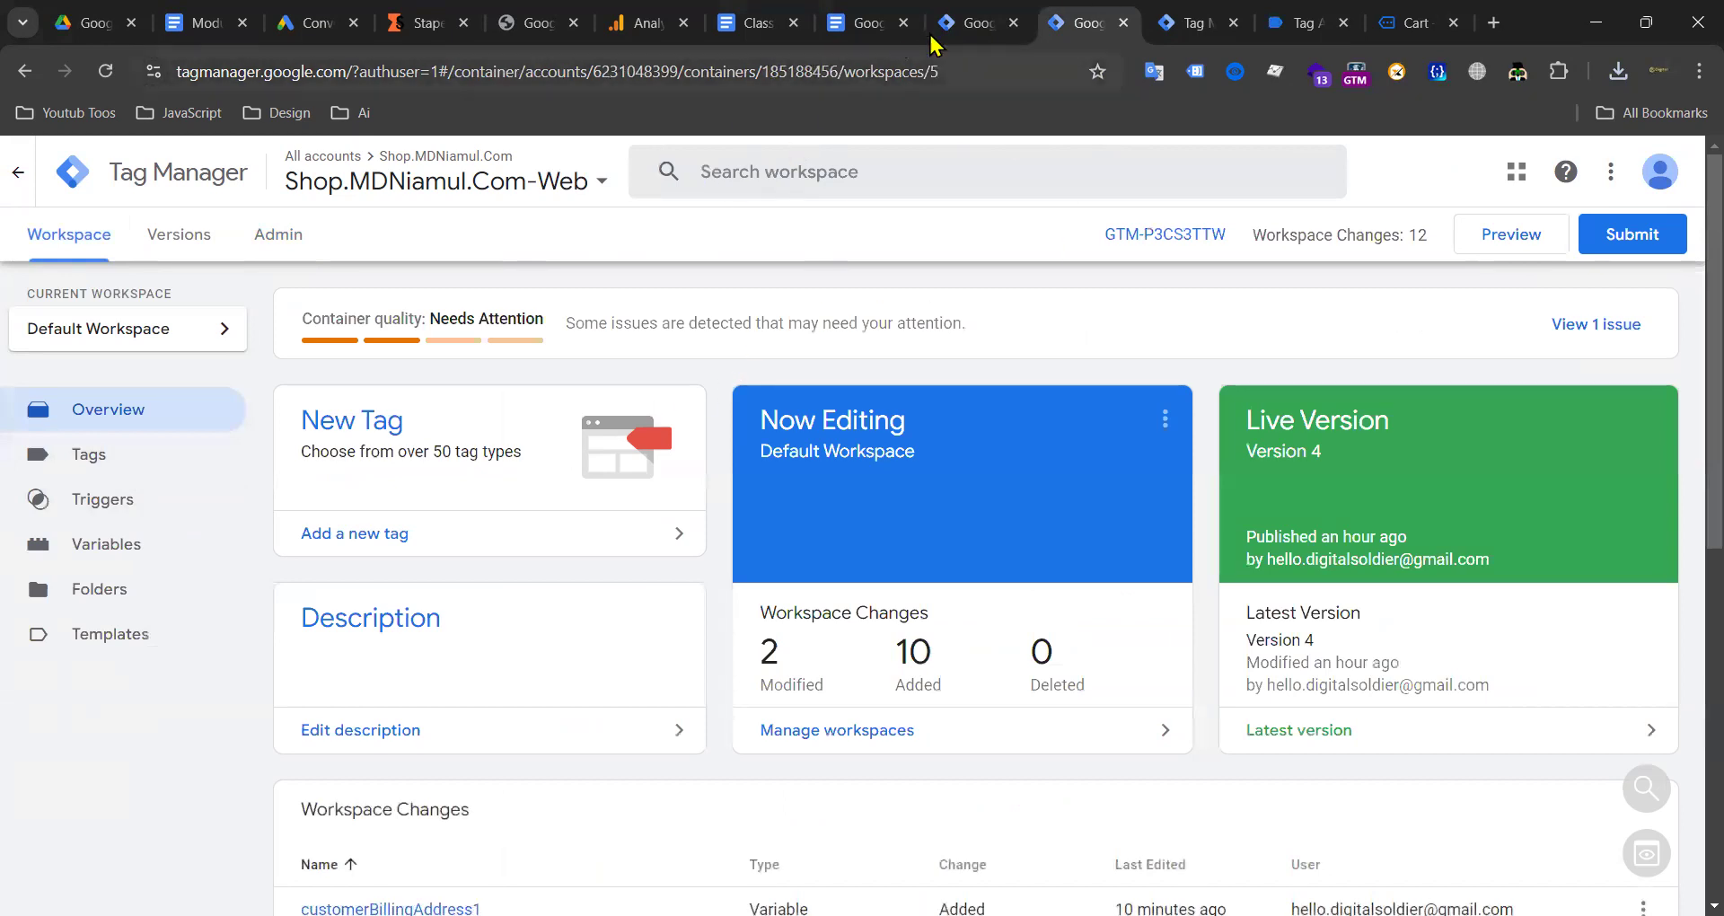
left_click(1301, 23)
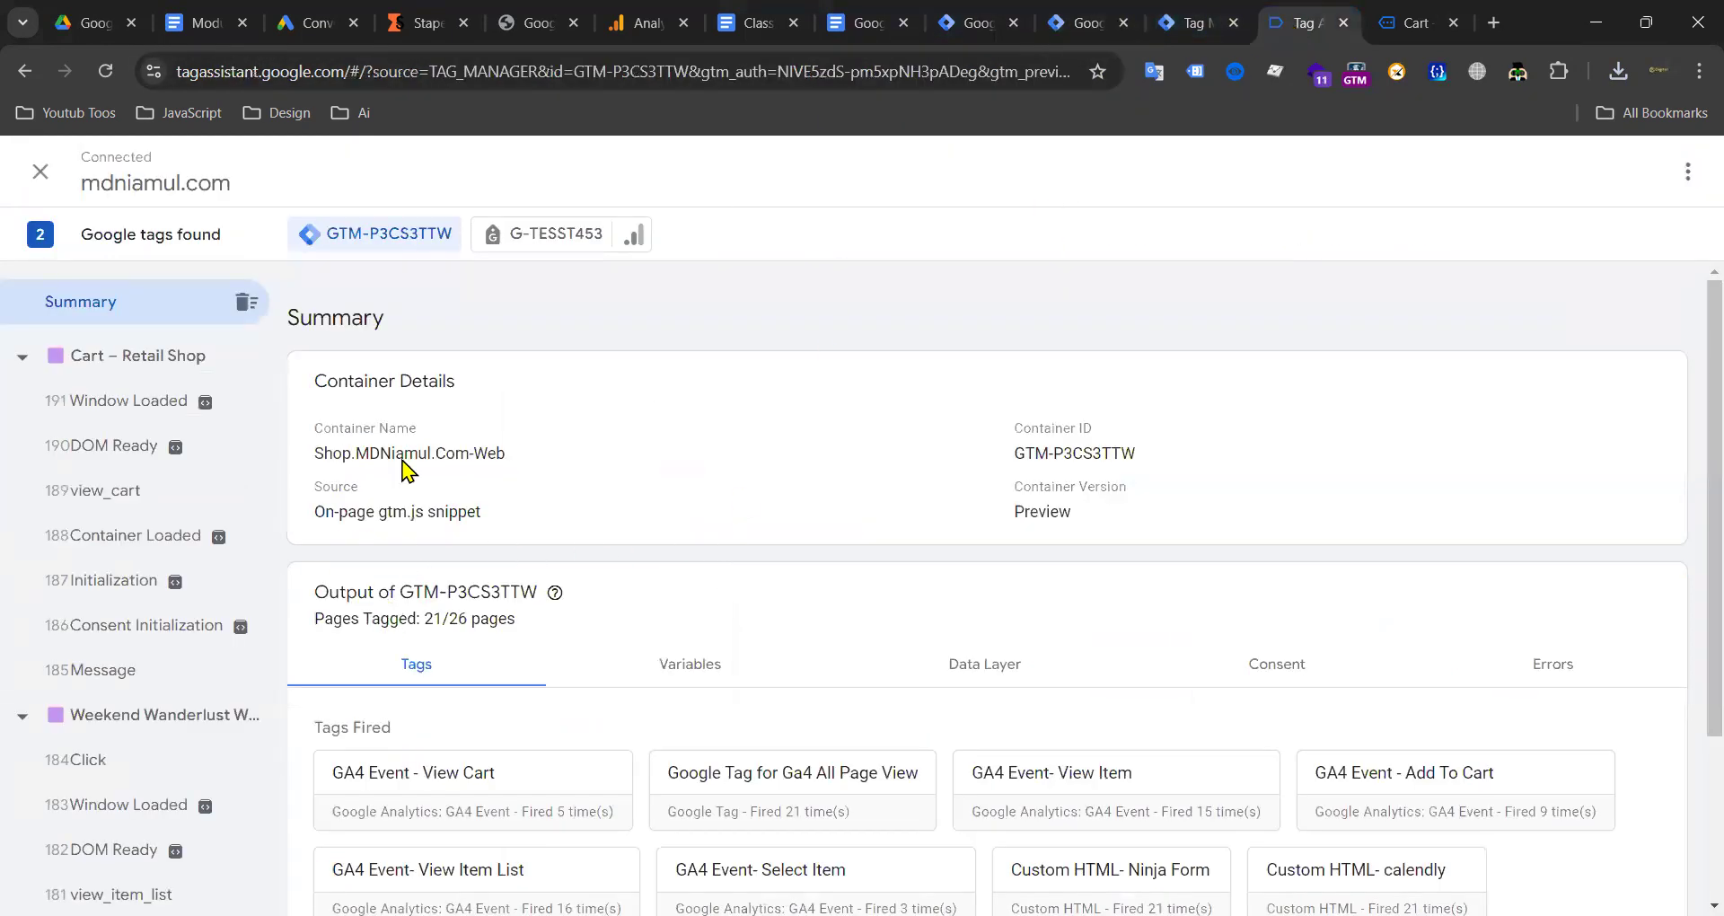
left_click(564, 238)
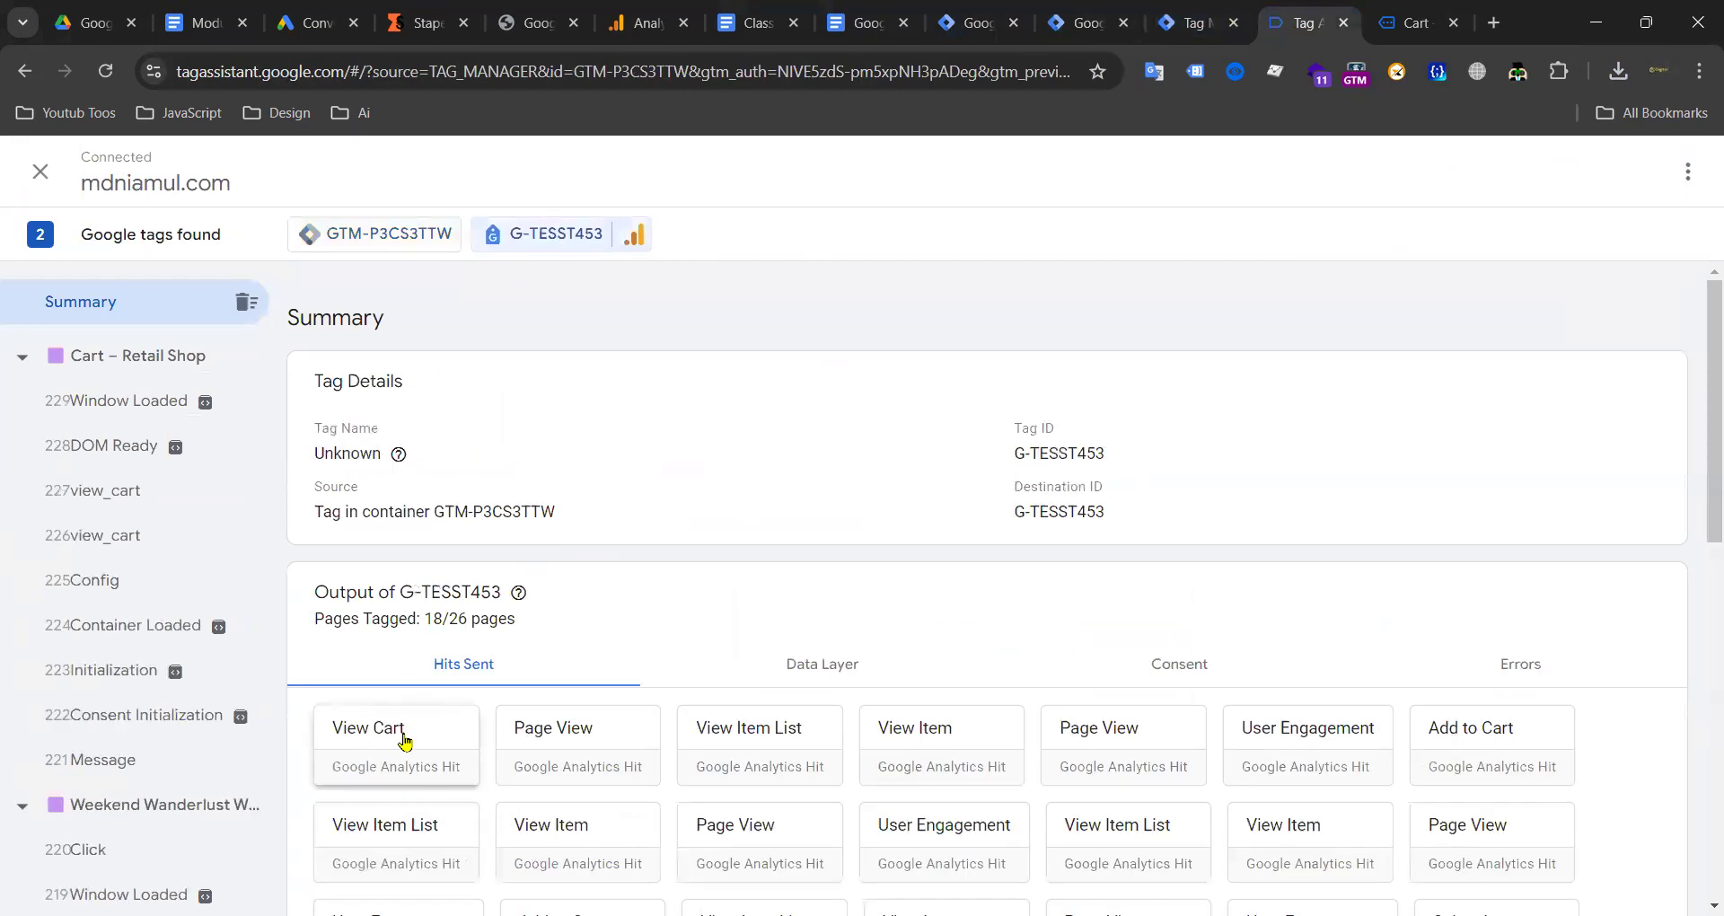
left_click(399, 732)
Step: Select the hit's stape collect URL and destination ID G-TESST453, then close the hit details
left_click_drag(831, 440, 515, 434)
left_click(679, 440)
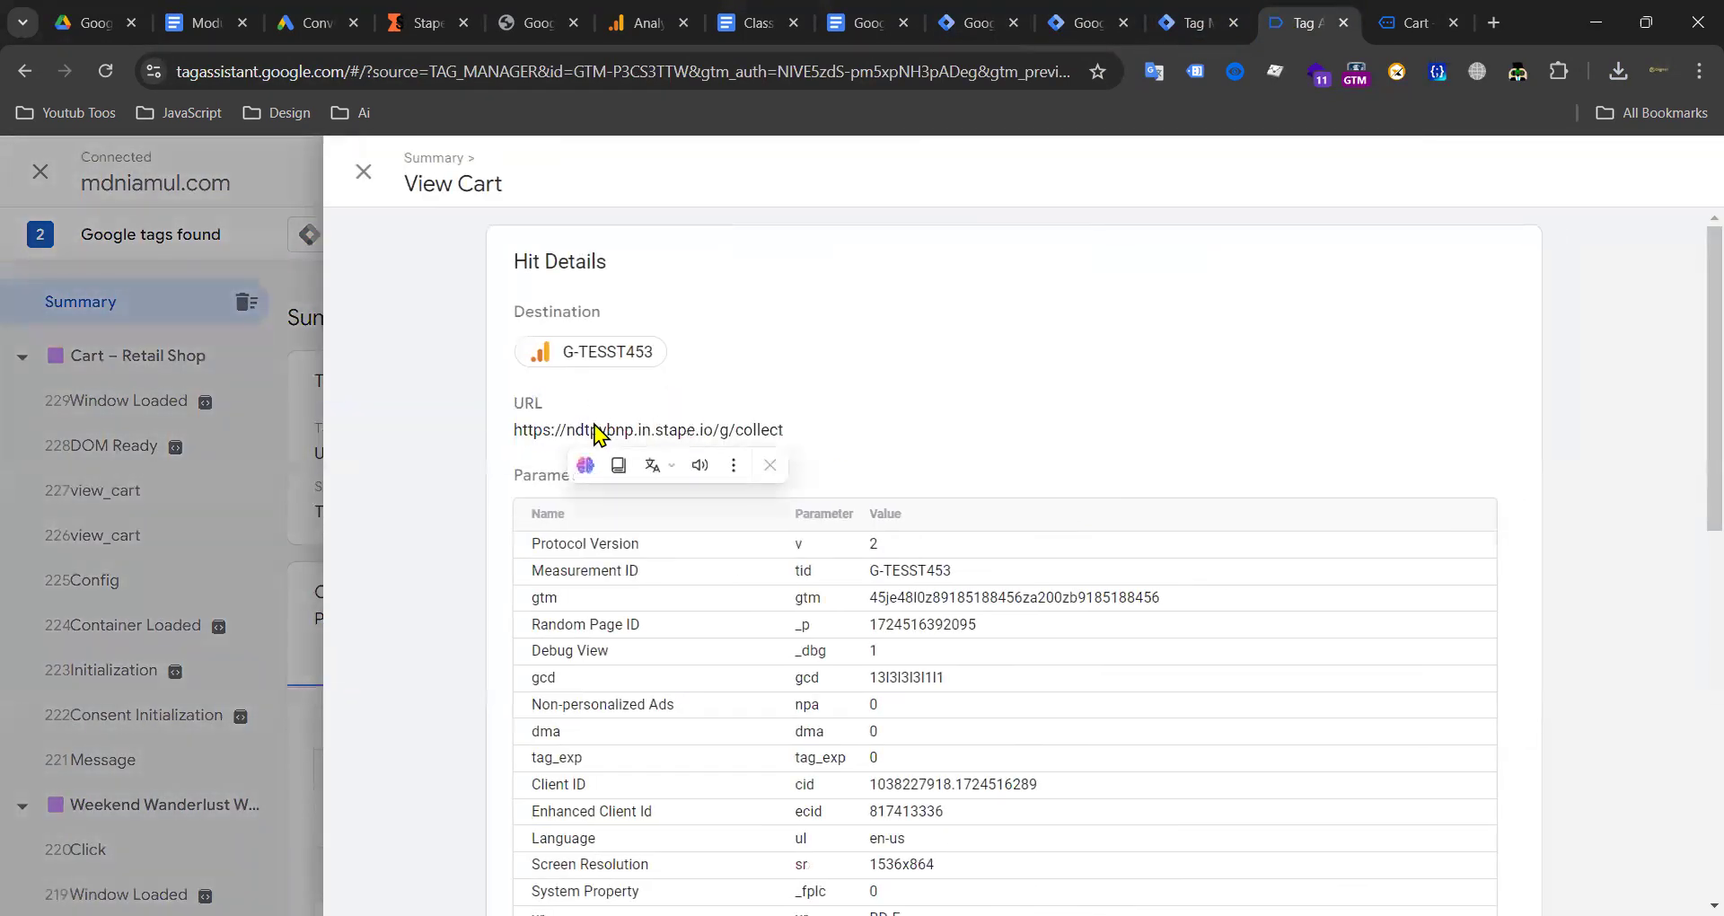
left_click_drag(574, 352, 697, 367)
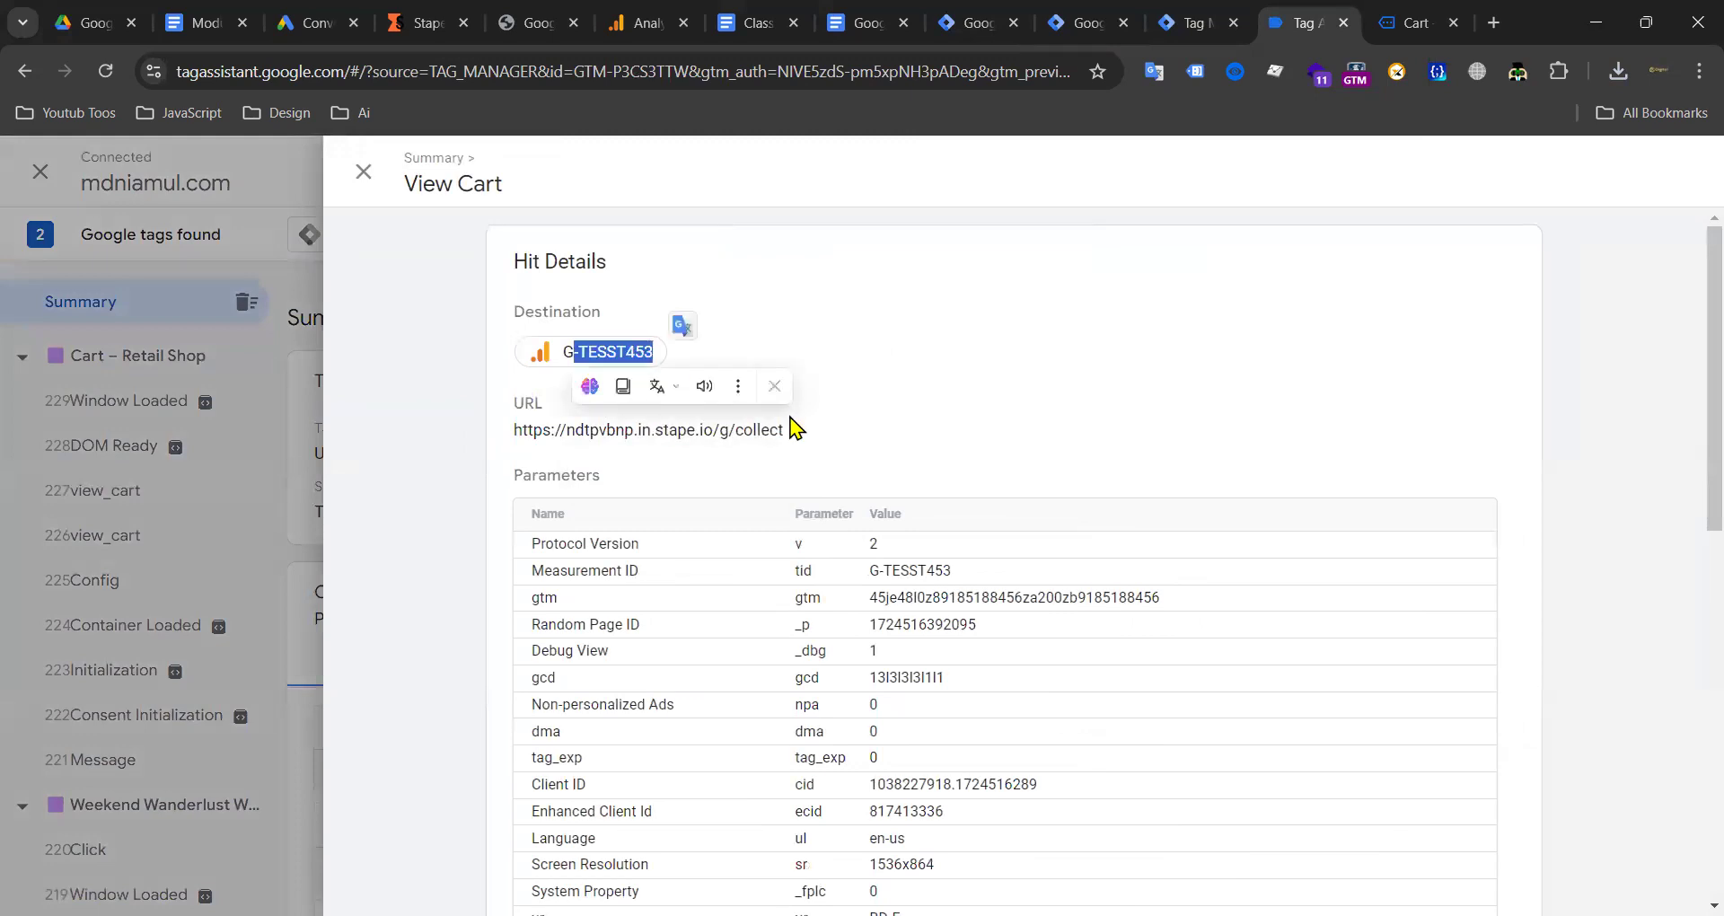
left_click_drag(528, 355, 657, 353)
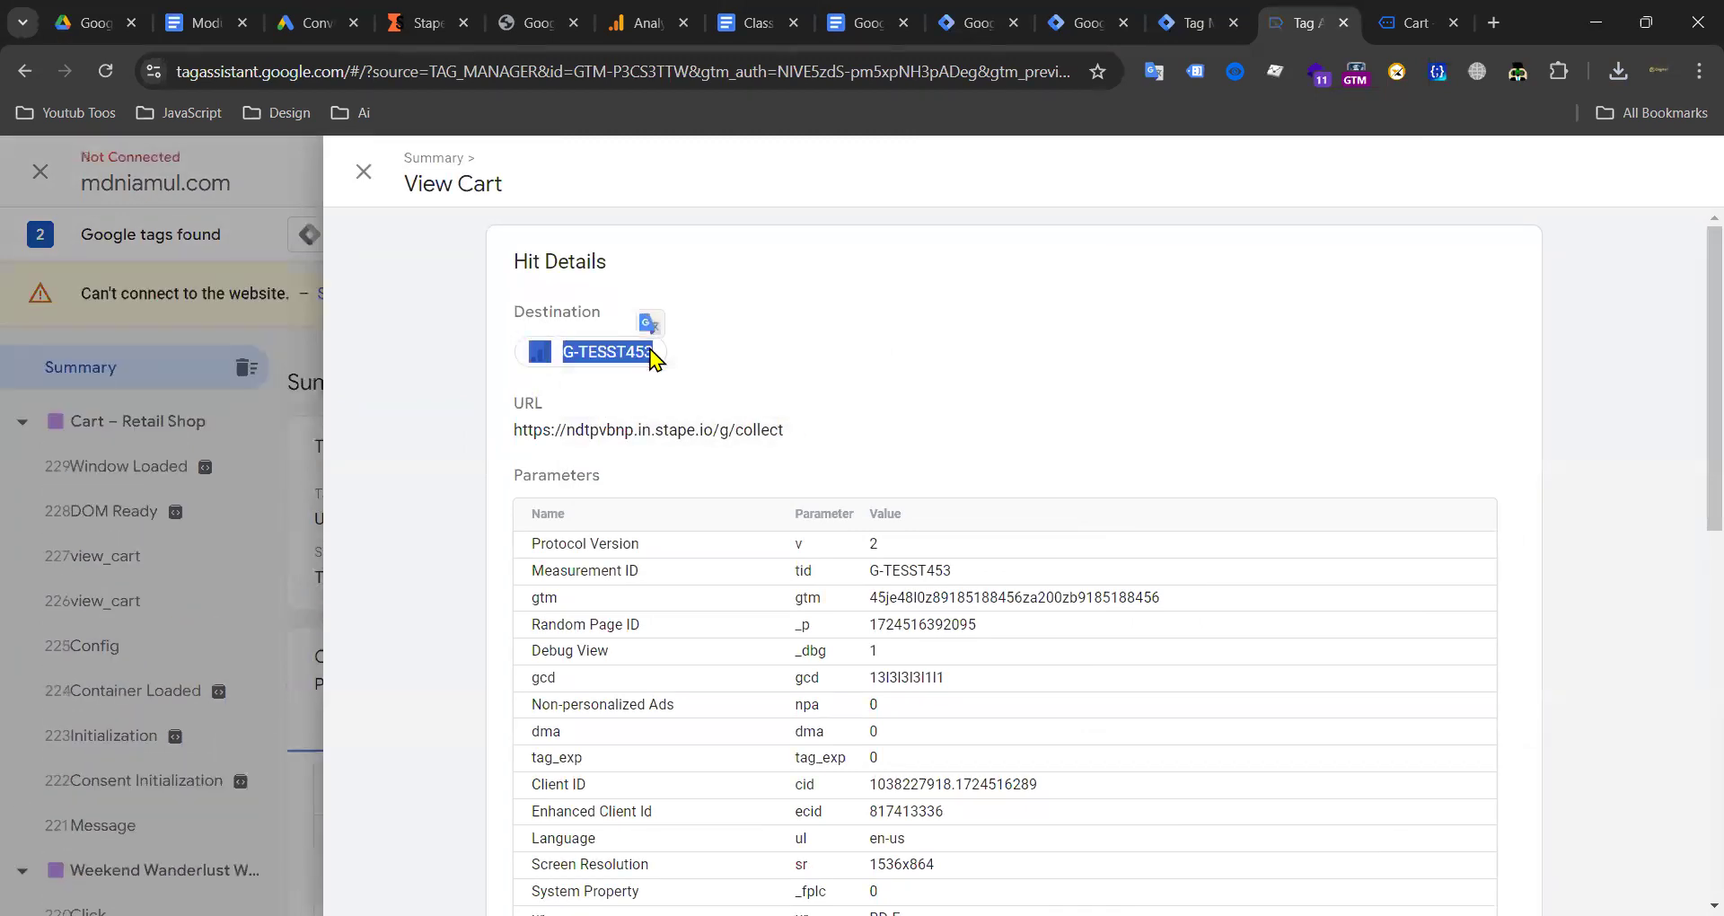
left_click(546, 354)
left_click_drag(528, 354, 655, 363)
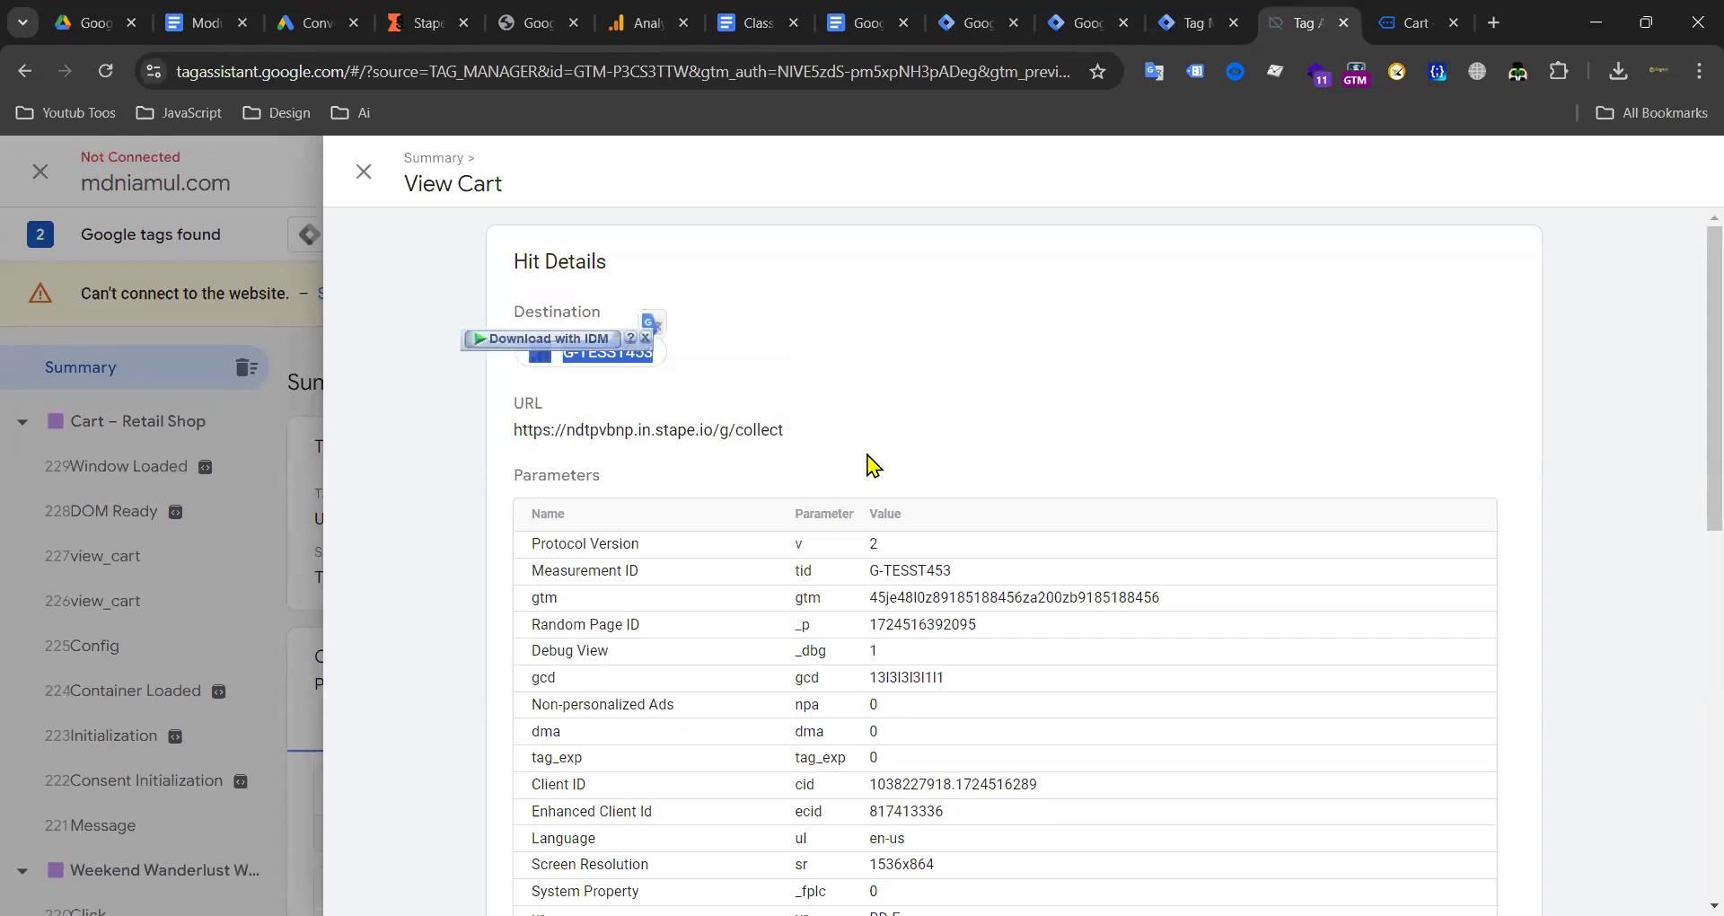
double_click(673, 431)
left_click_drag(528, 355, 654, 366)
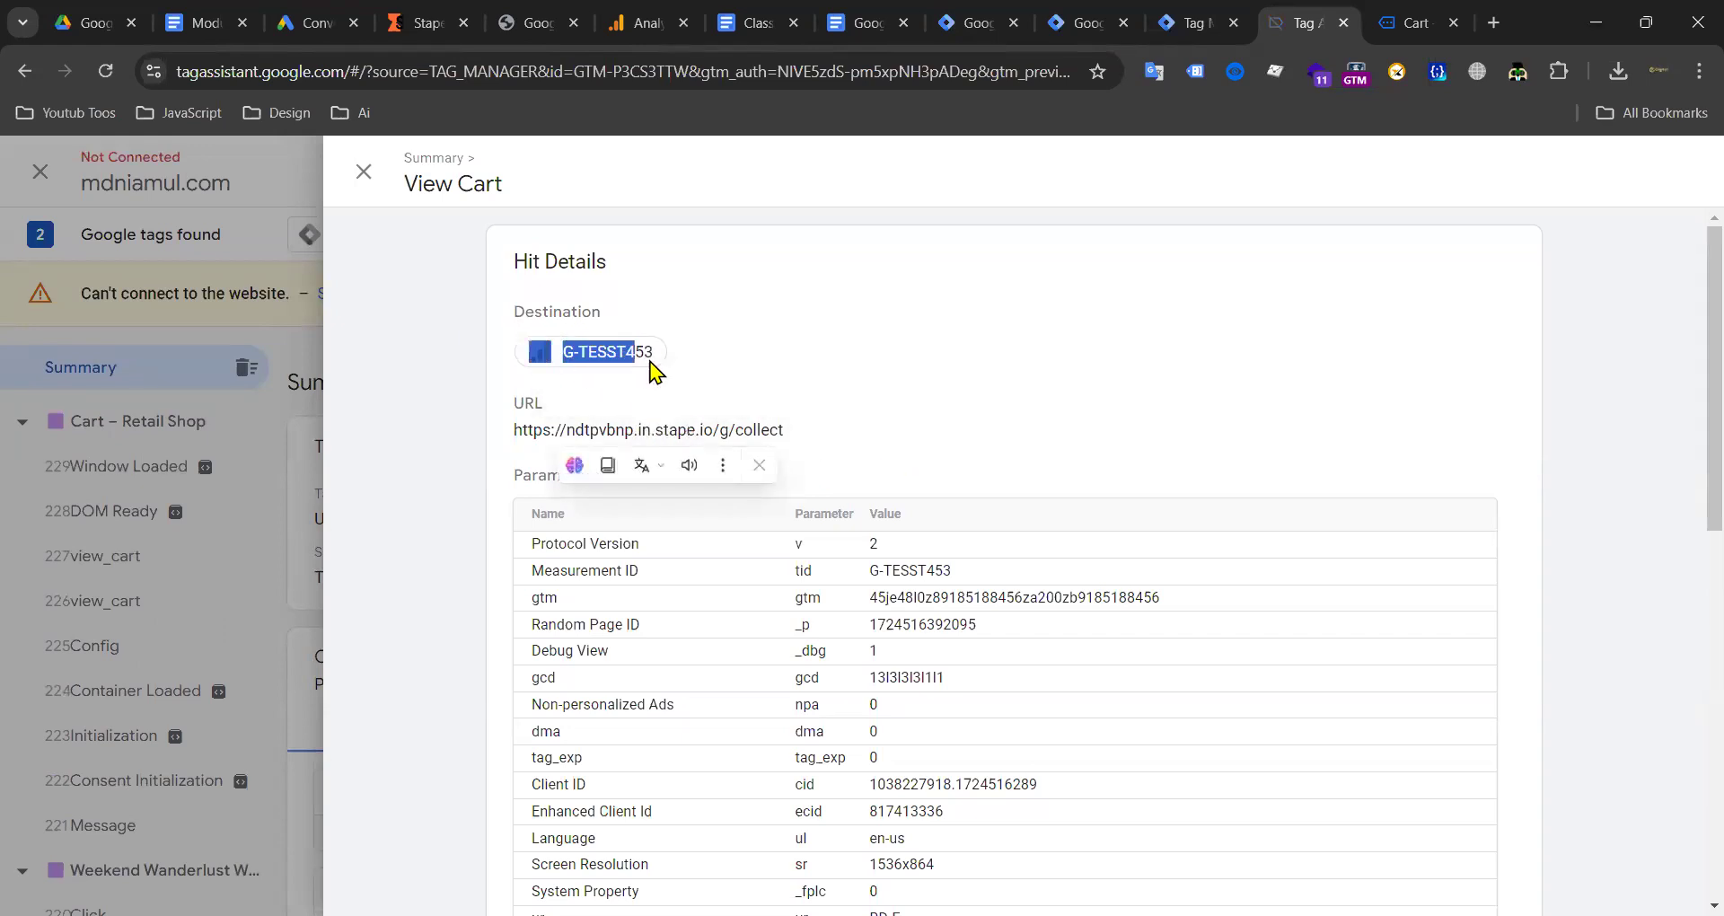
left_click(363, 172)
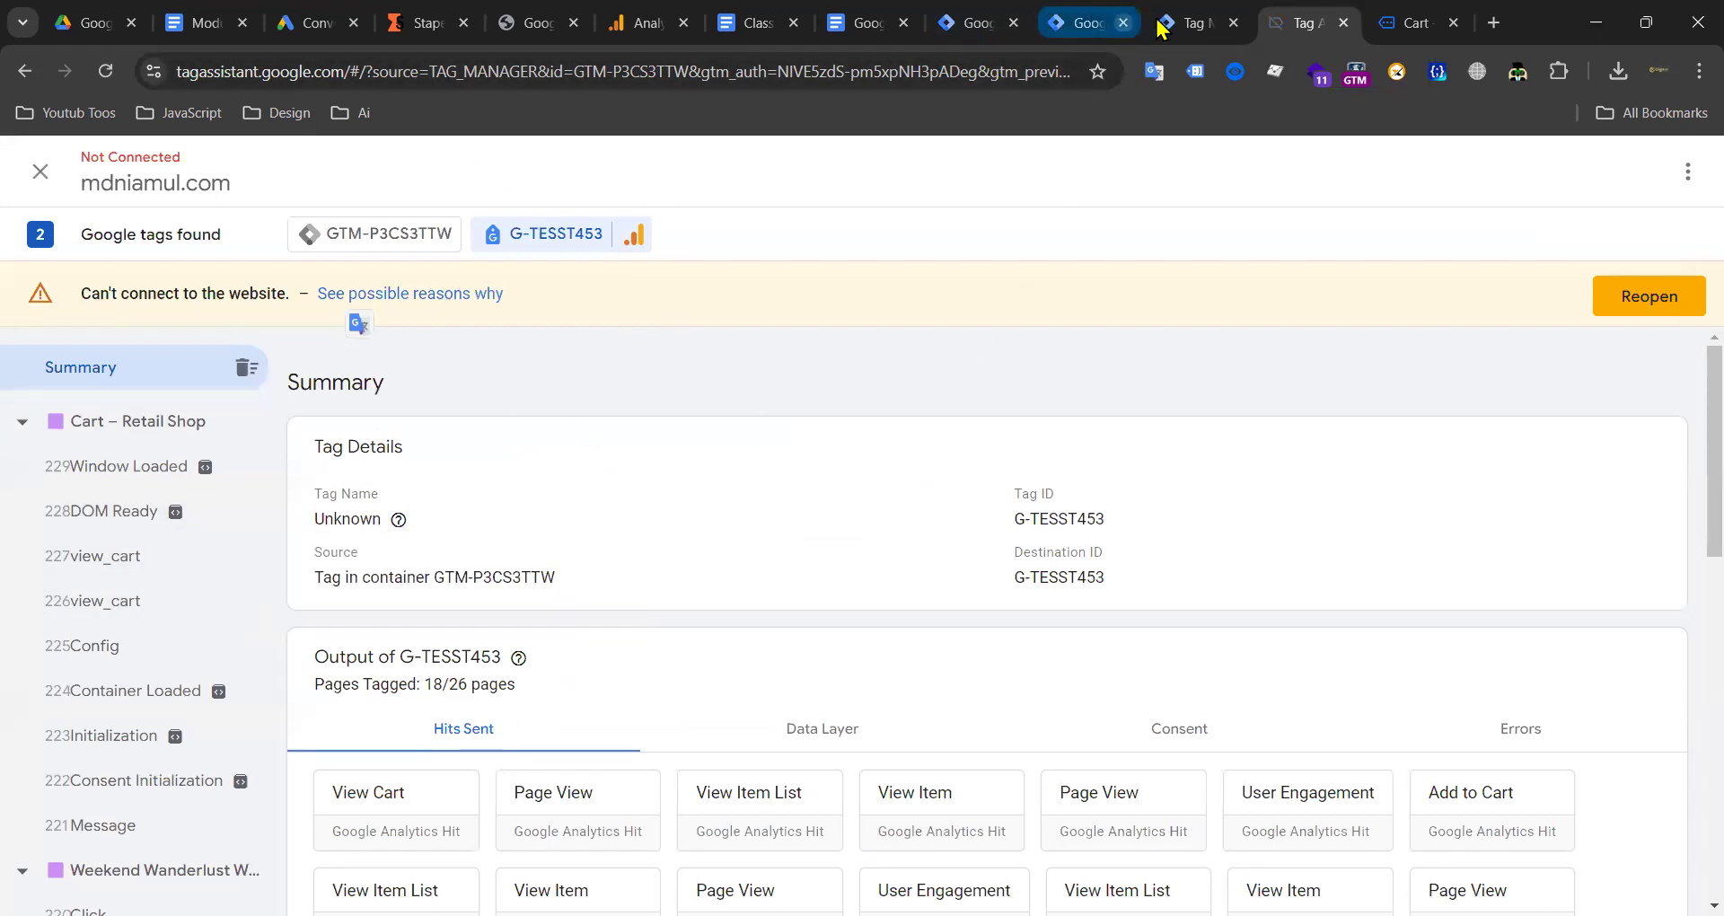
left_click(1082, 23)
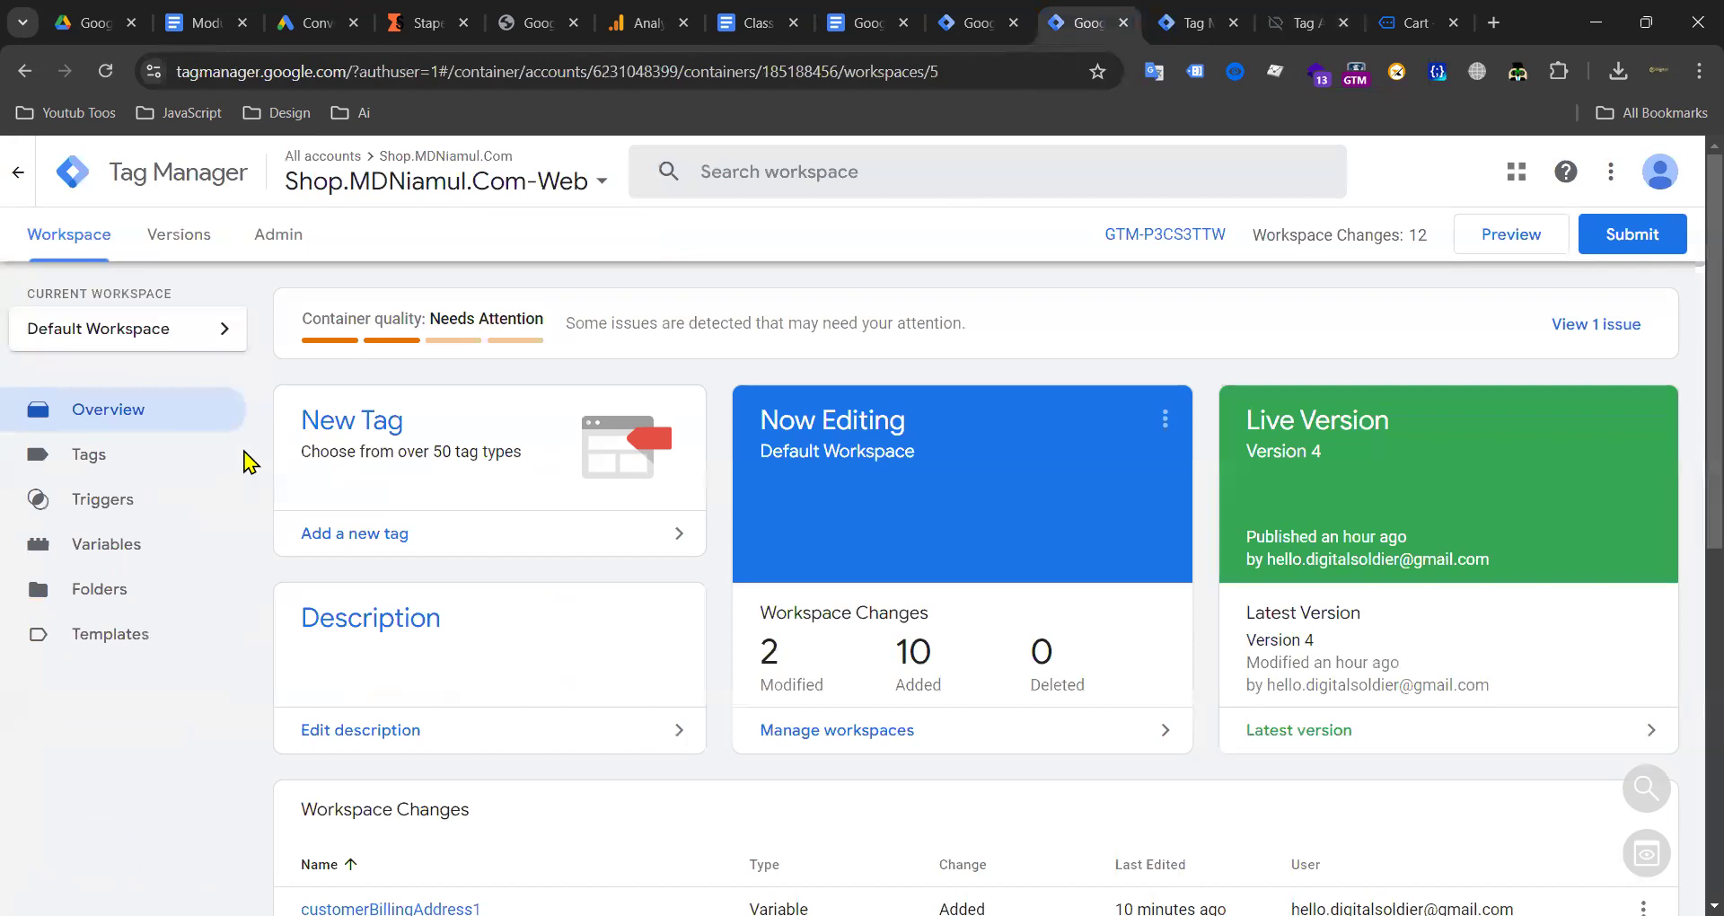
Step: Review the Web container's tags list
left_click(40, 455)
scroll(886, 528, "down", 5)
scroll(959, 413, "up", 5)
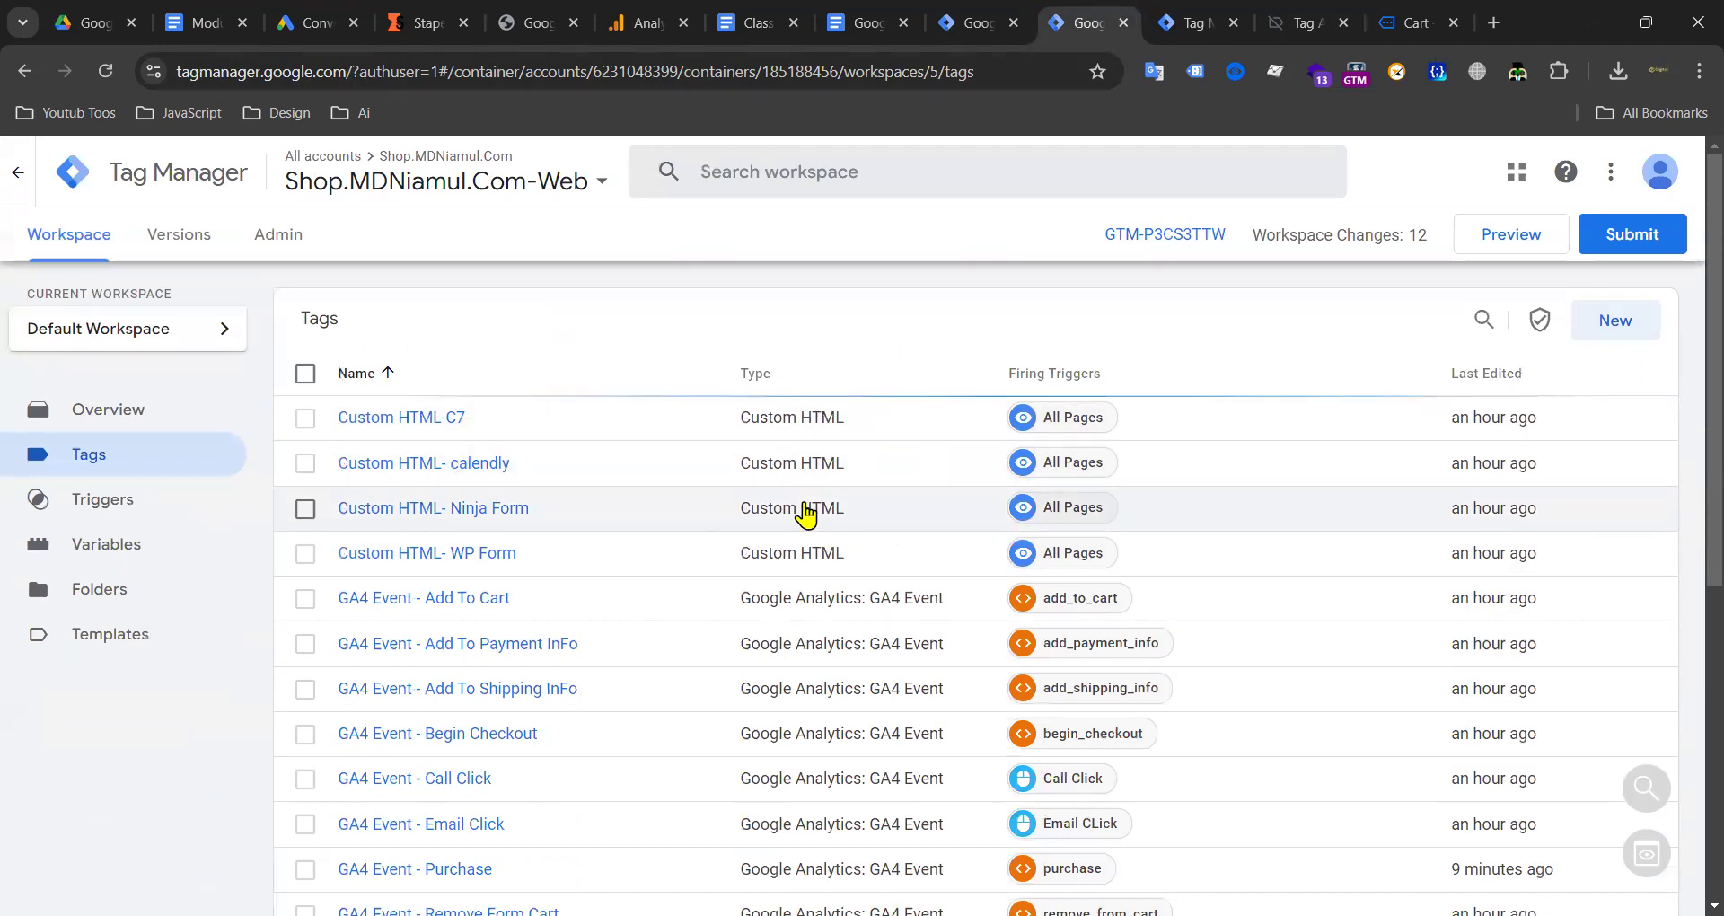
Step: Toggle the checkboxes of the Server container's GA4 Ecommerce Server Side and Google Ads Conversion tags
left_click(977, 23)
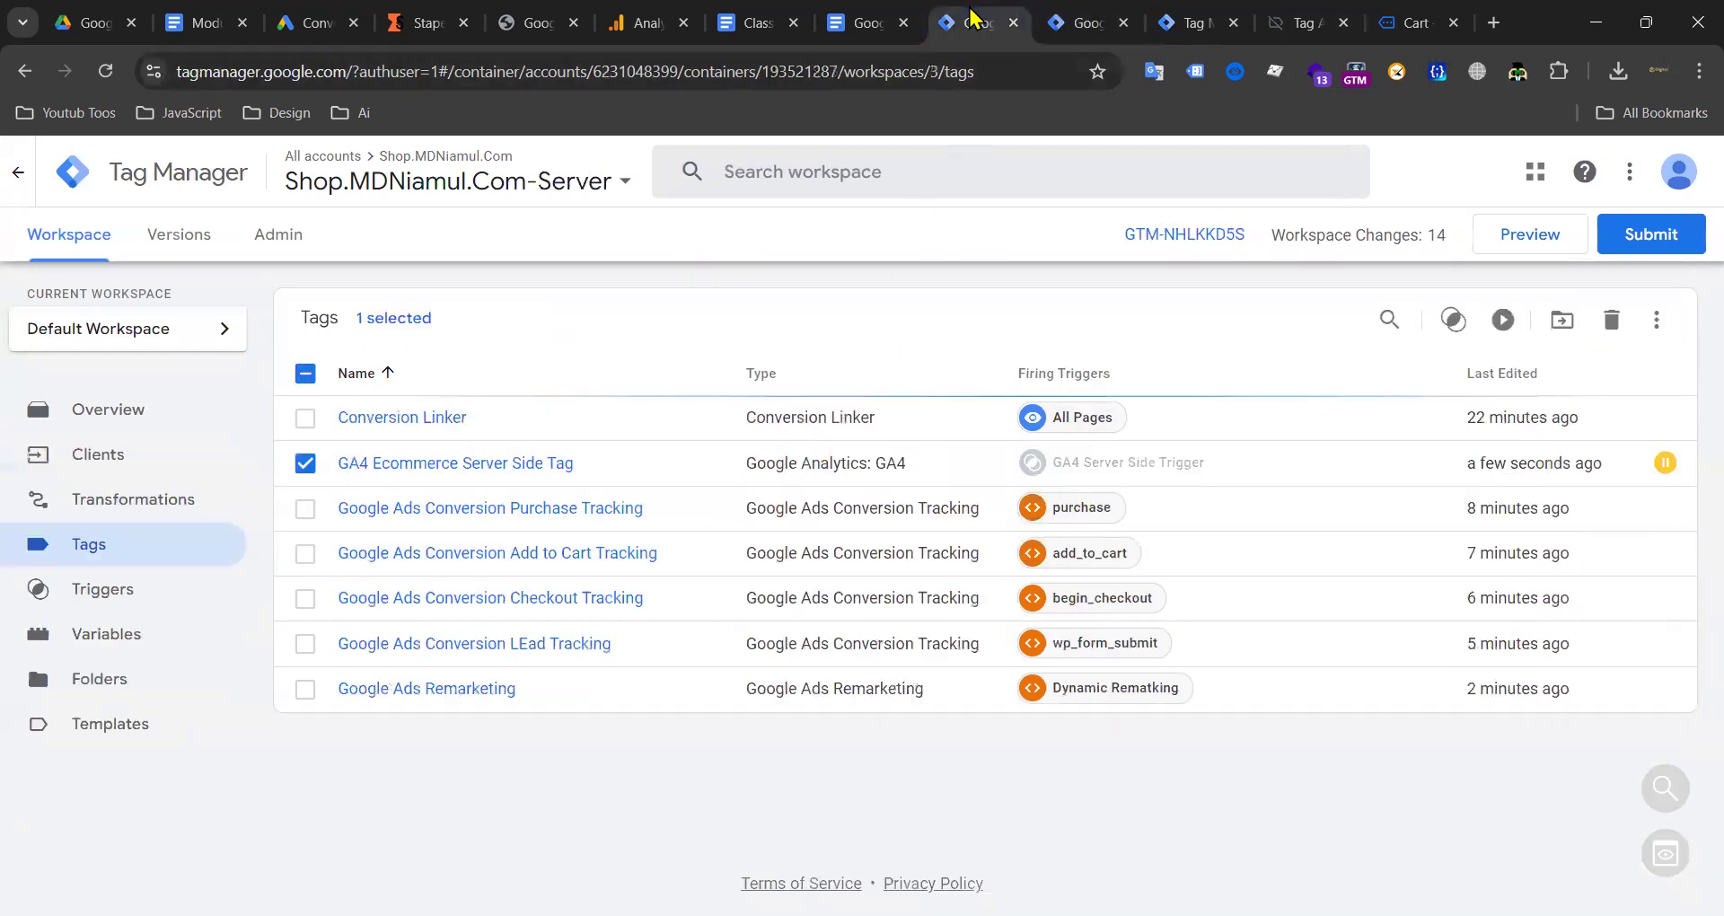
left_click(305, 462)
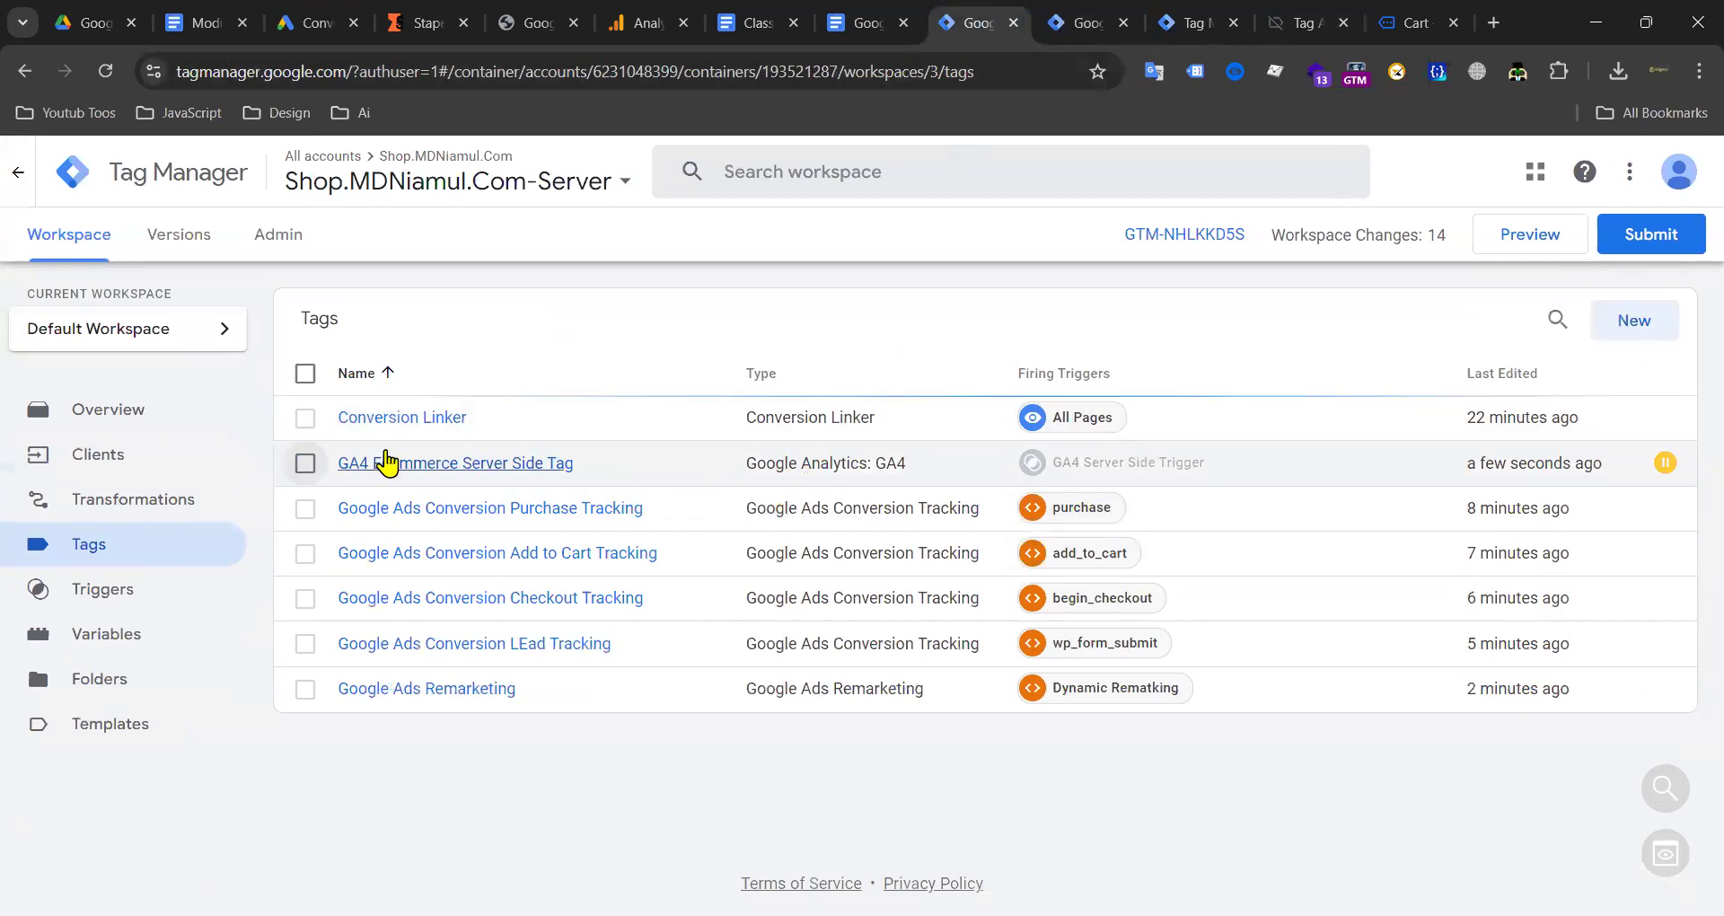
left_click(306, 462)
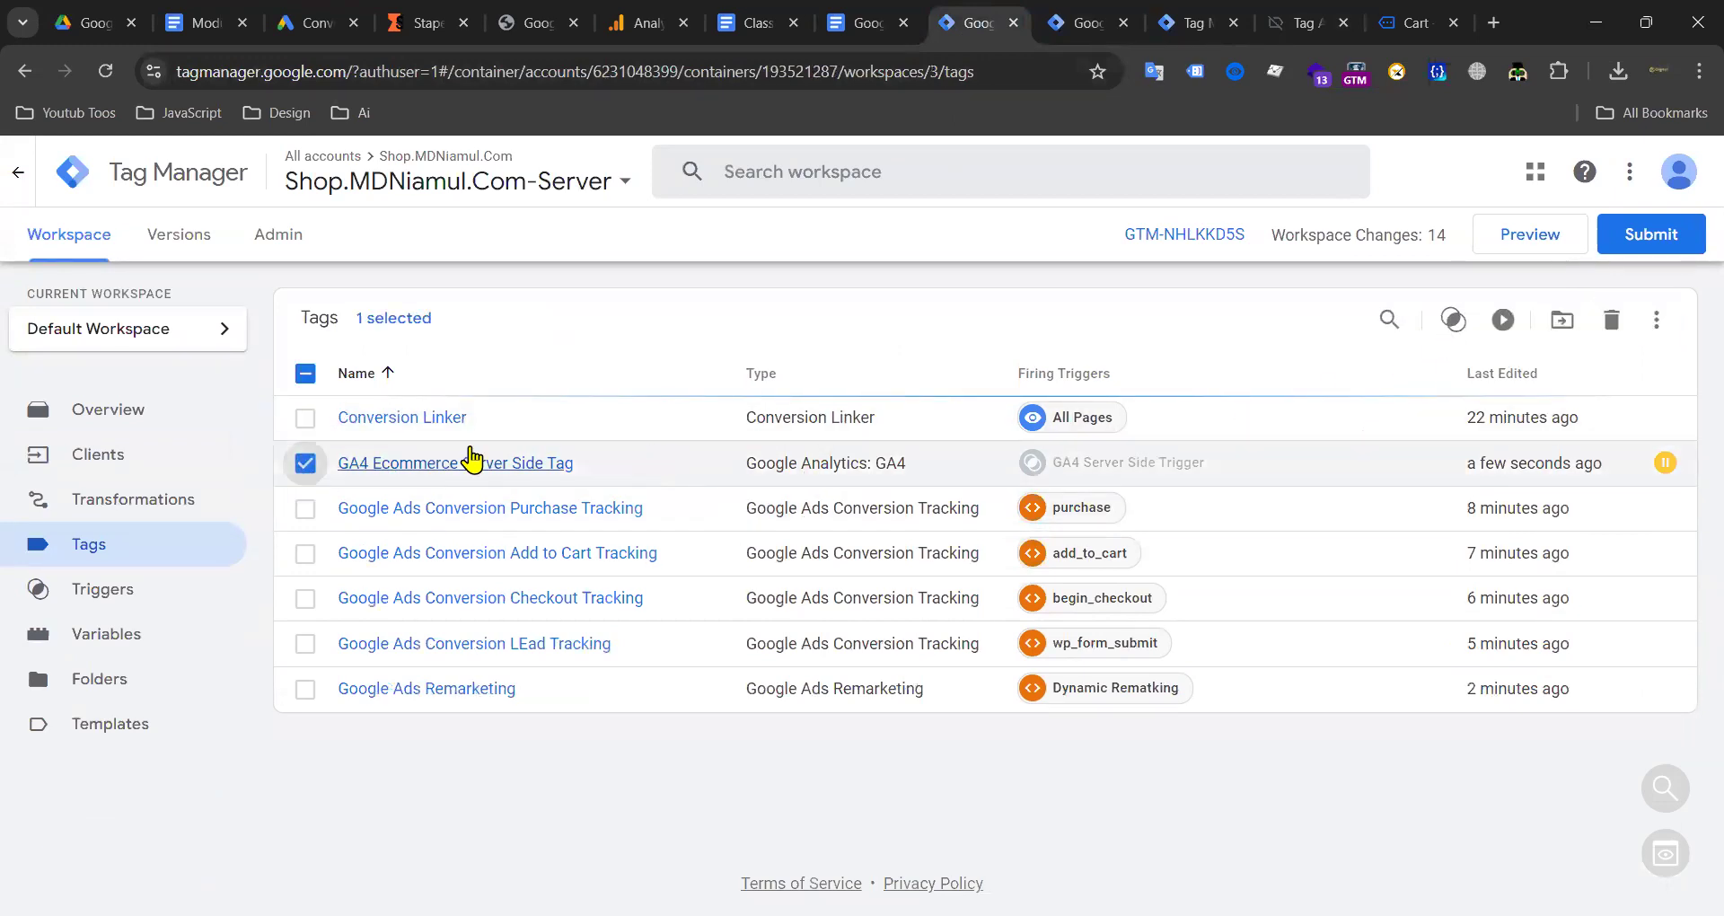
left_click(306, 465)
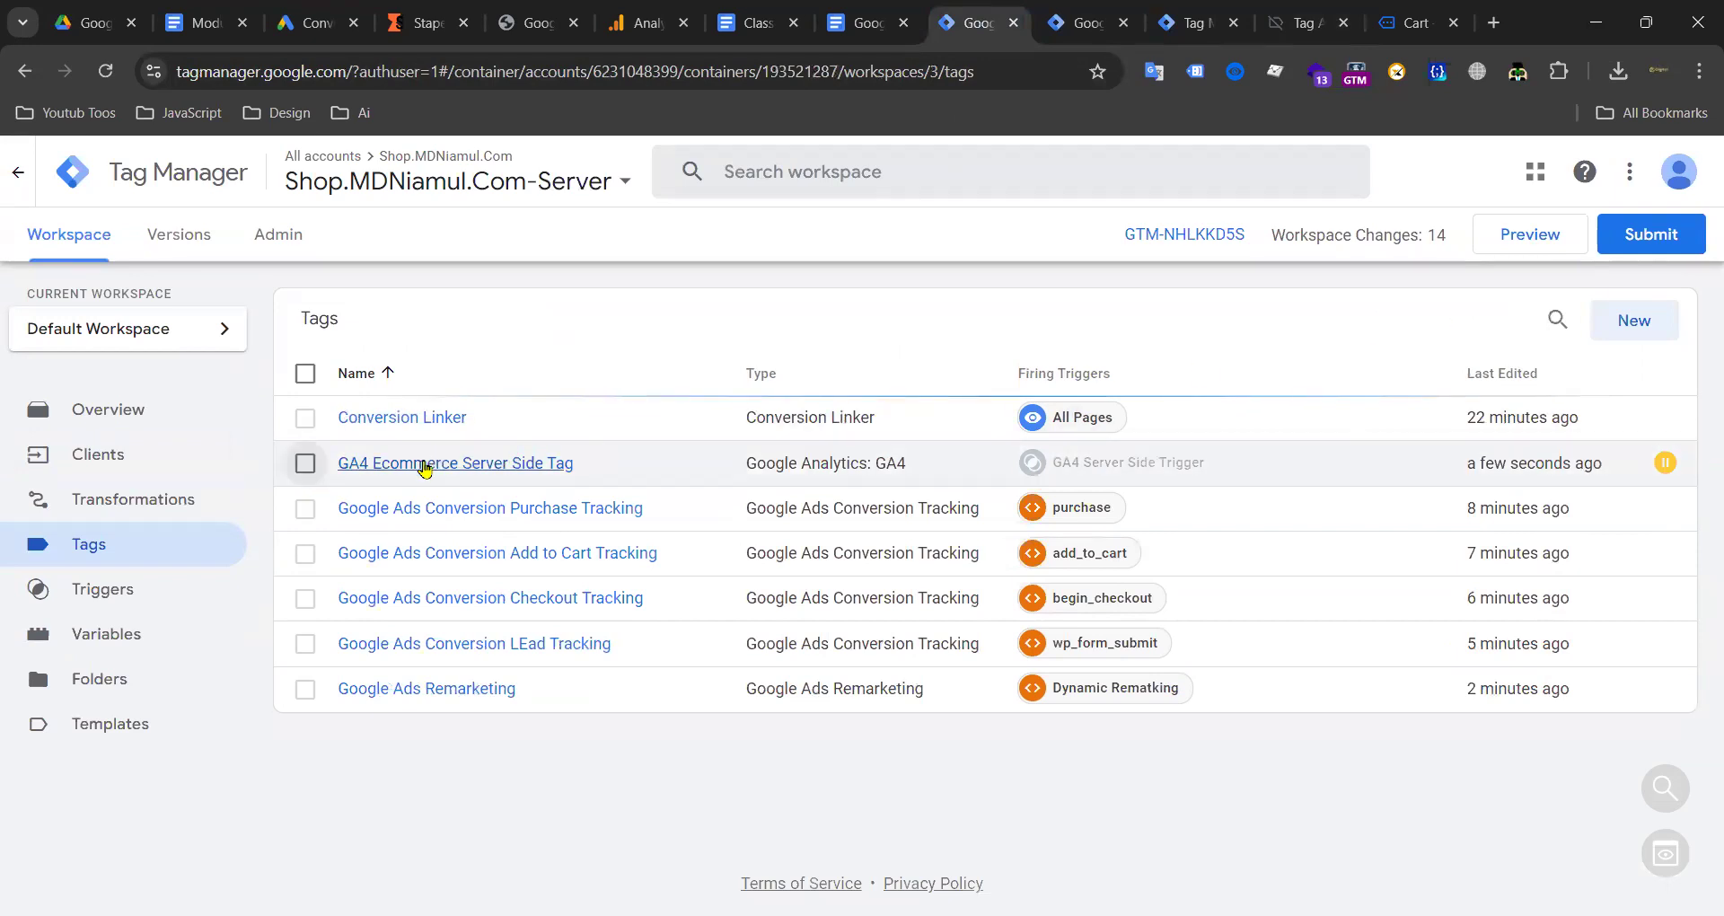
left_click(305, 508)
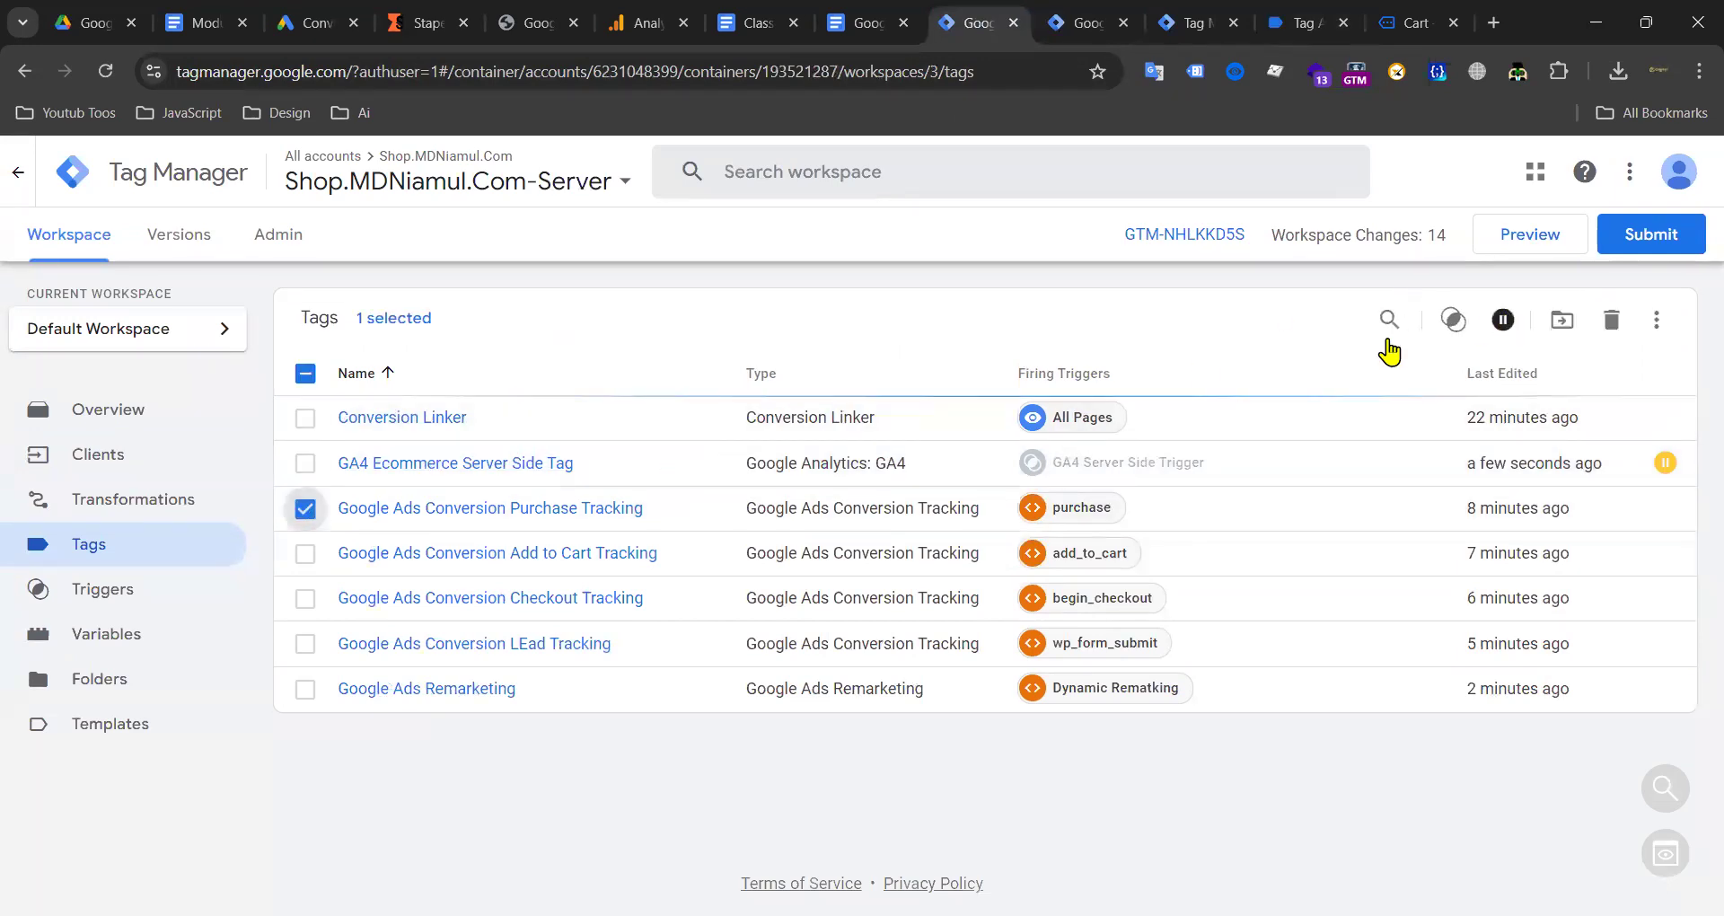
left_click(305, 508)
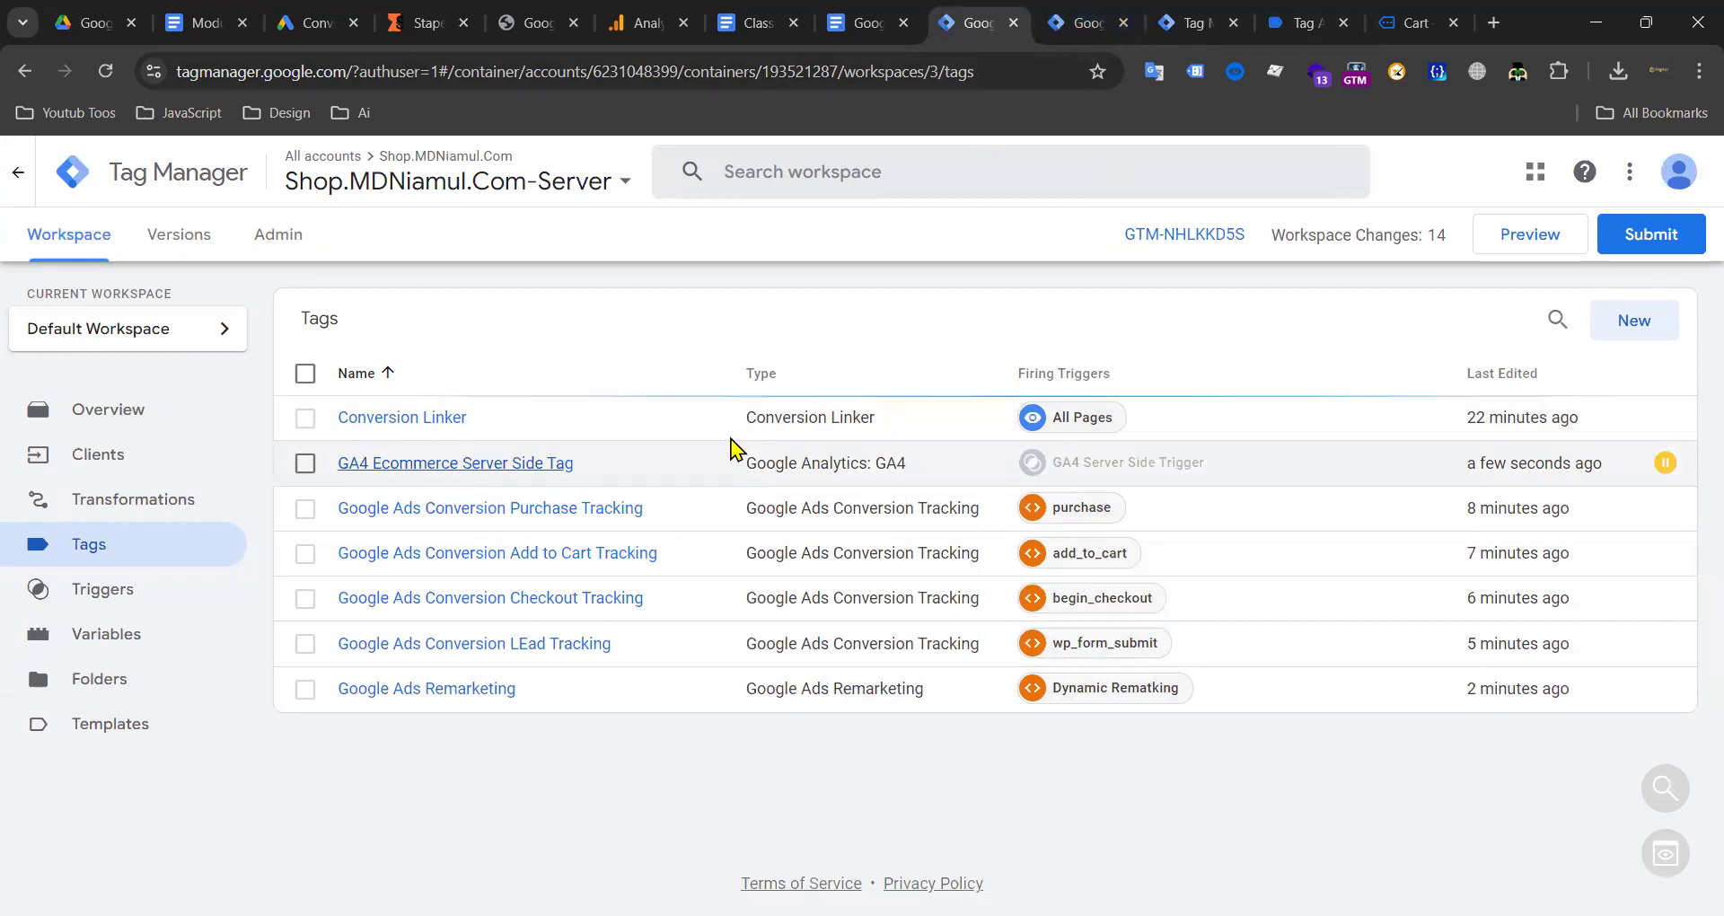
left_click(1091, 25)
scroll(495, 564, "down", 5)
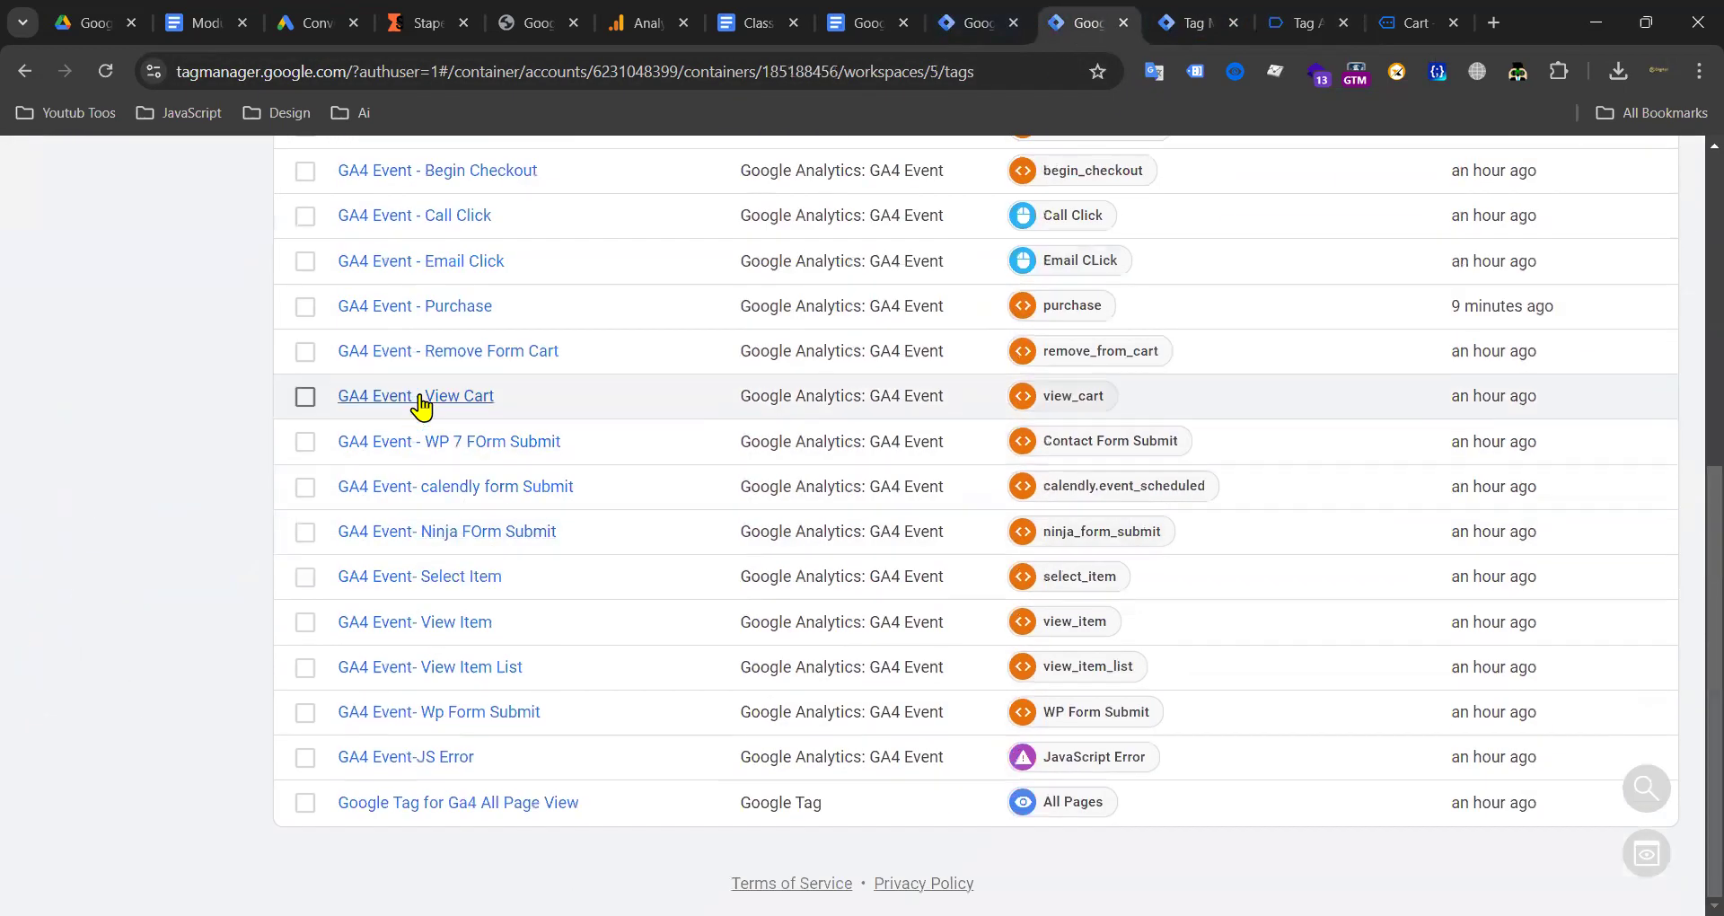
left_click(440, 307)
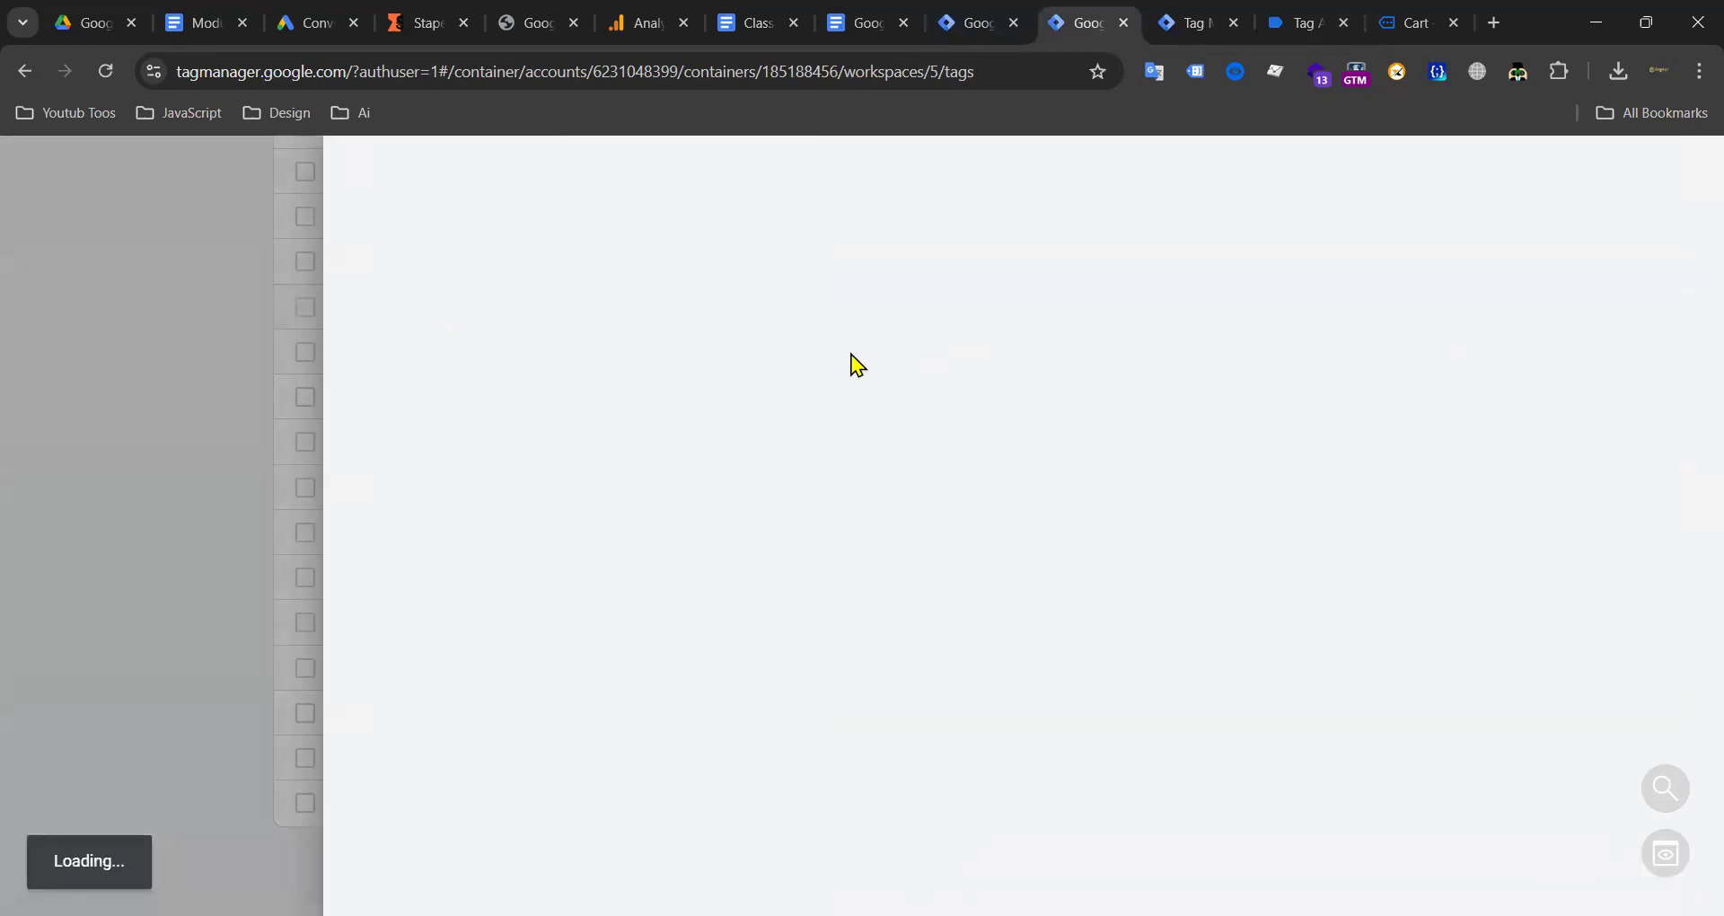
scroll(620, 646, "down", 3)
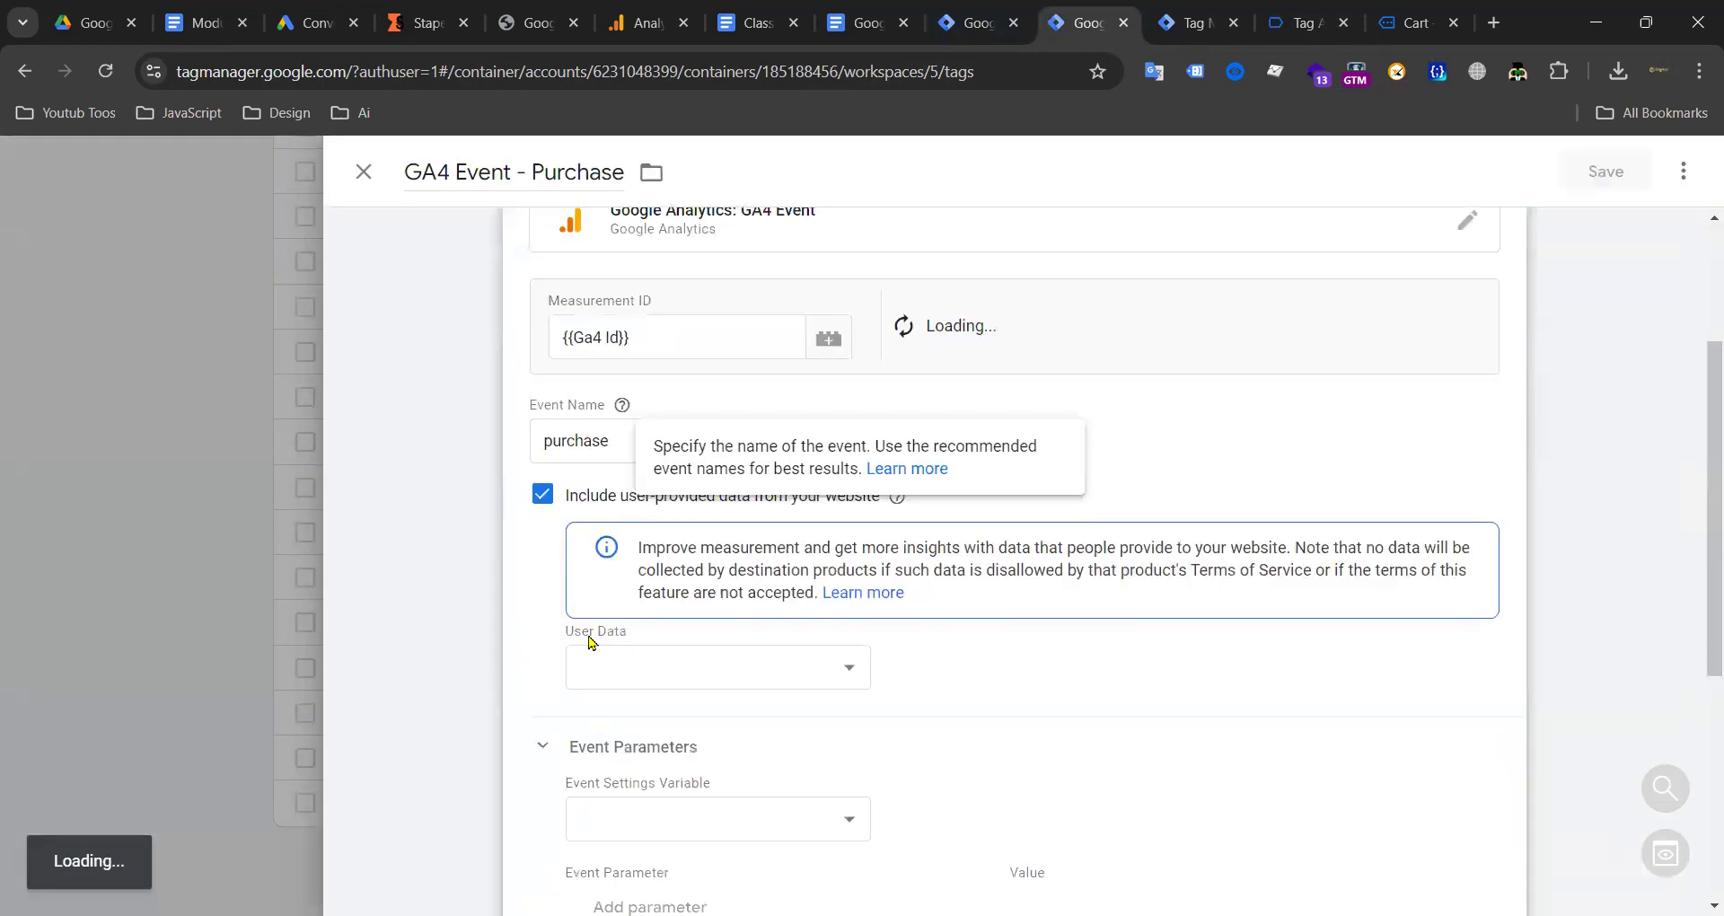
left_click_drag(568, 440, 879, 444)
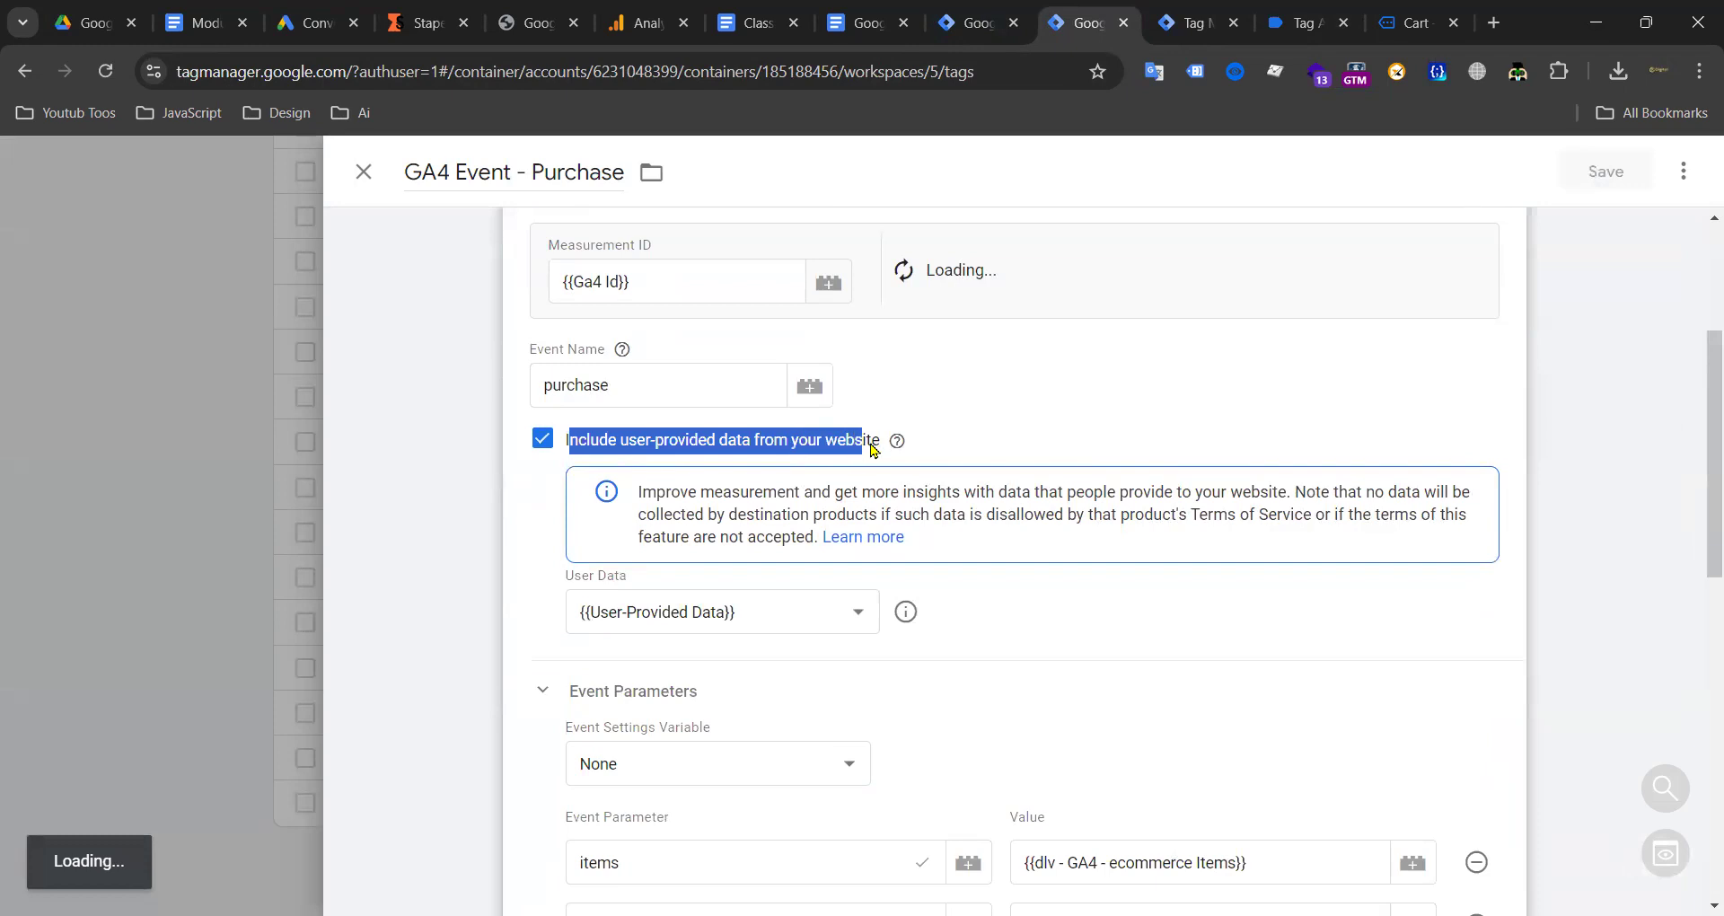
left_click(360, 177)
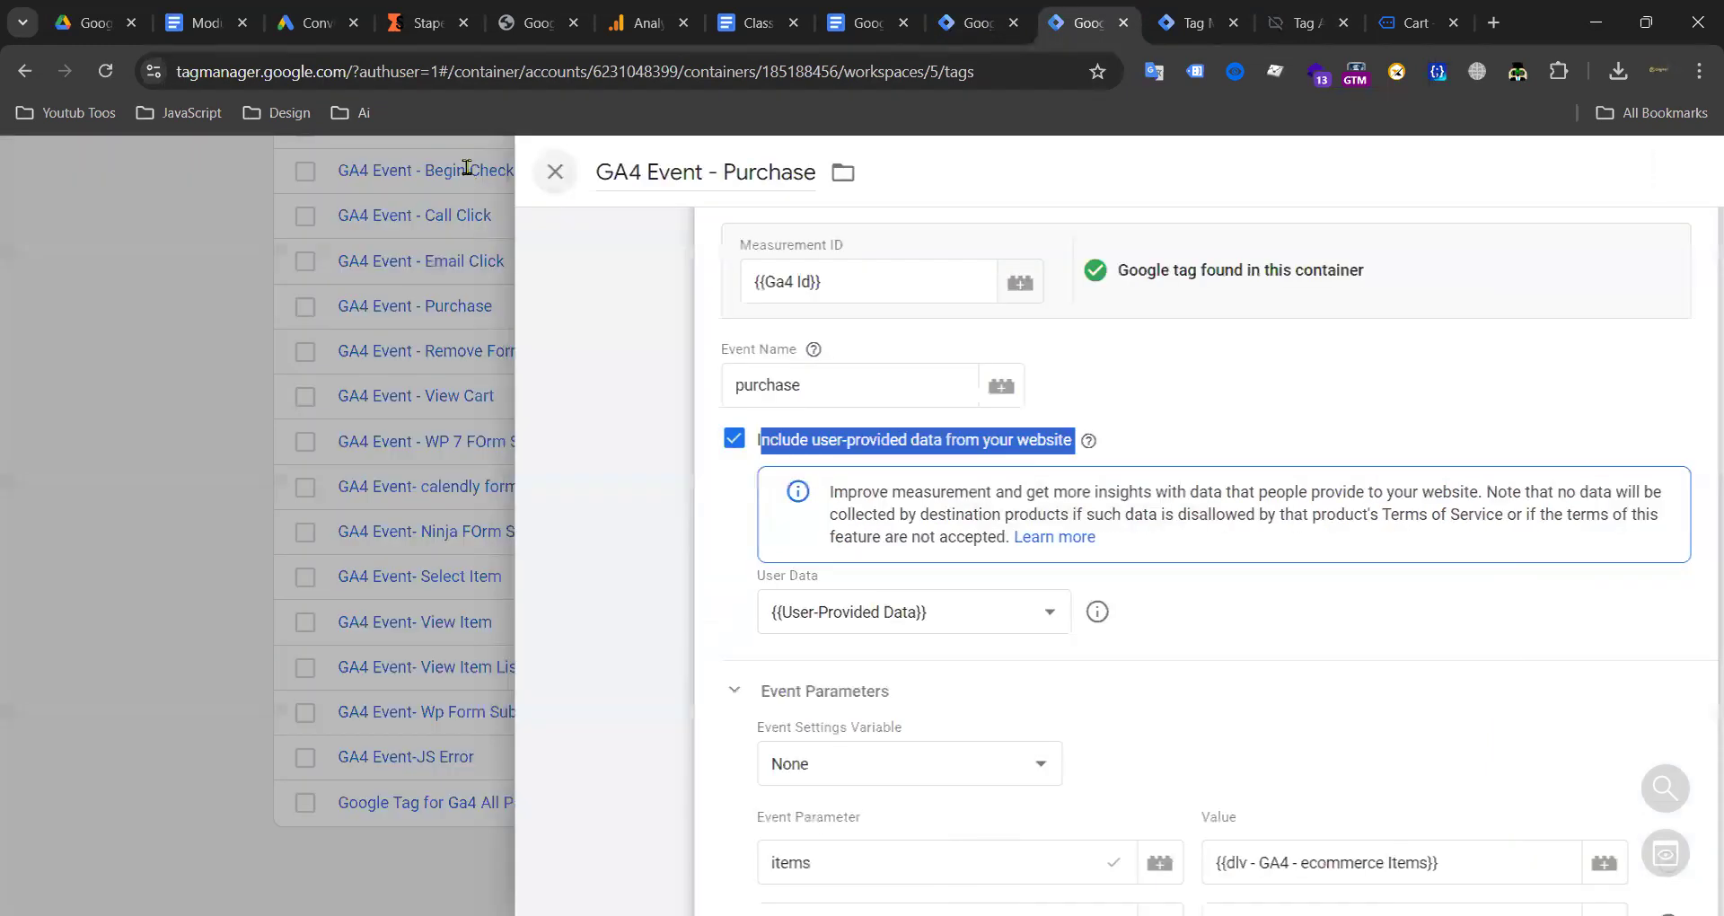
left_click(962, 27)
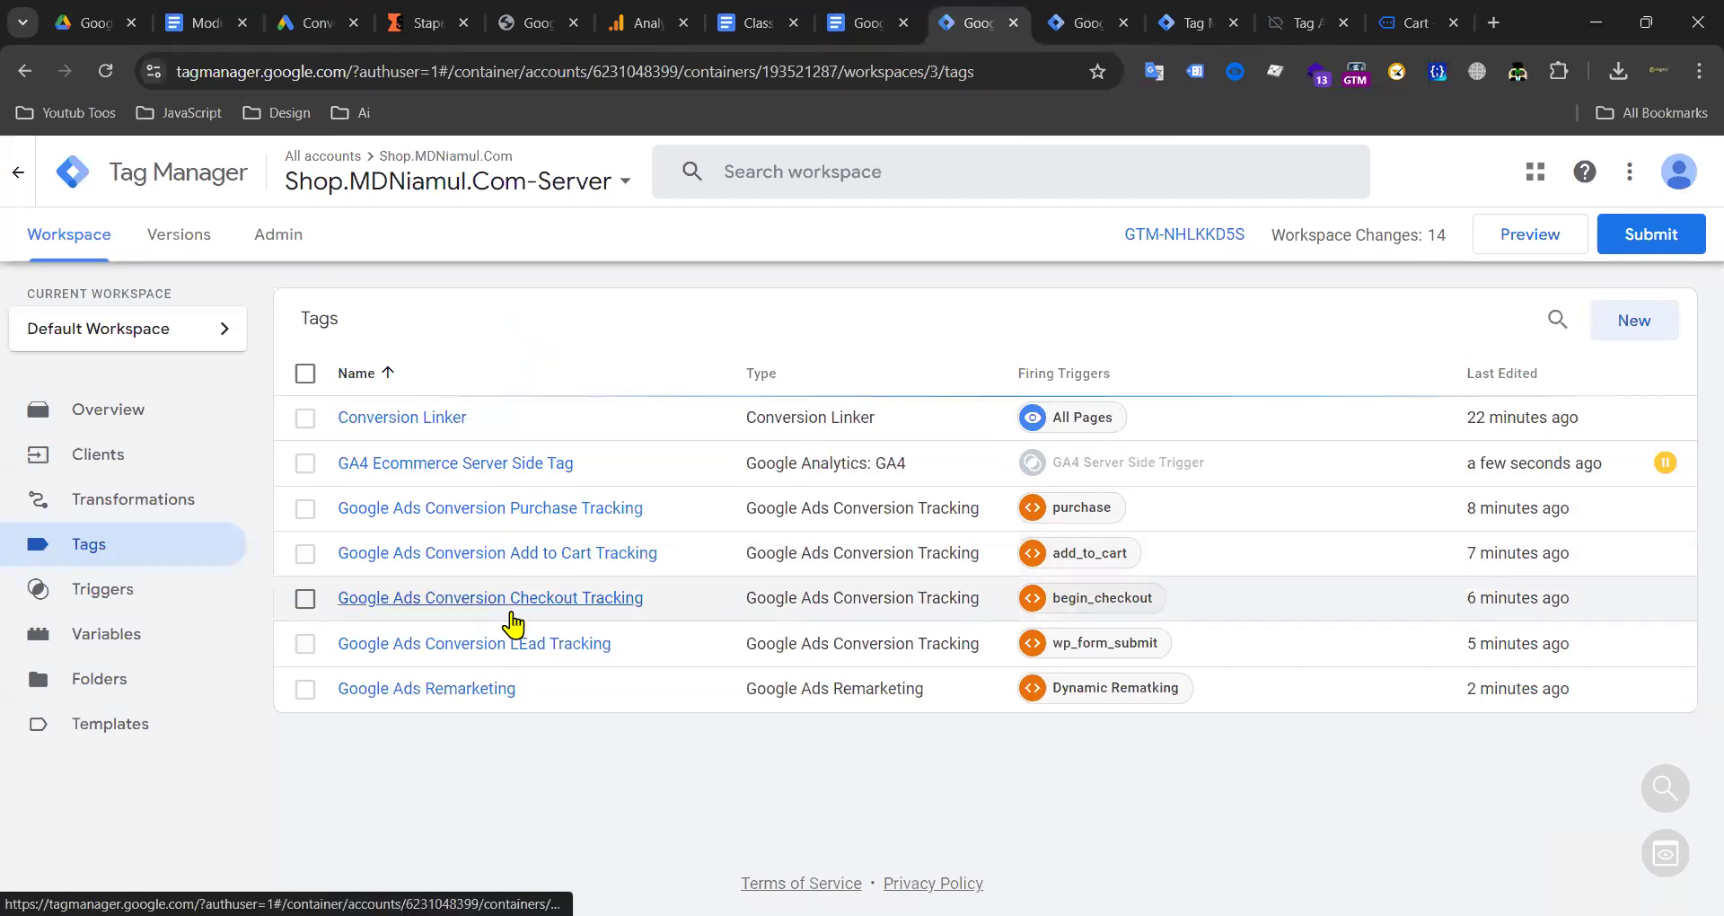
left_click(508, 508)
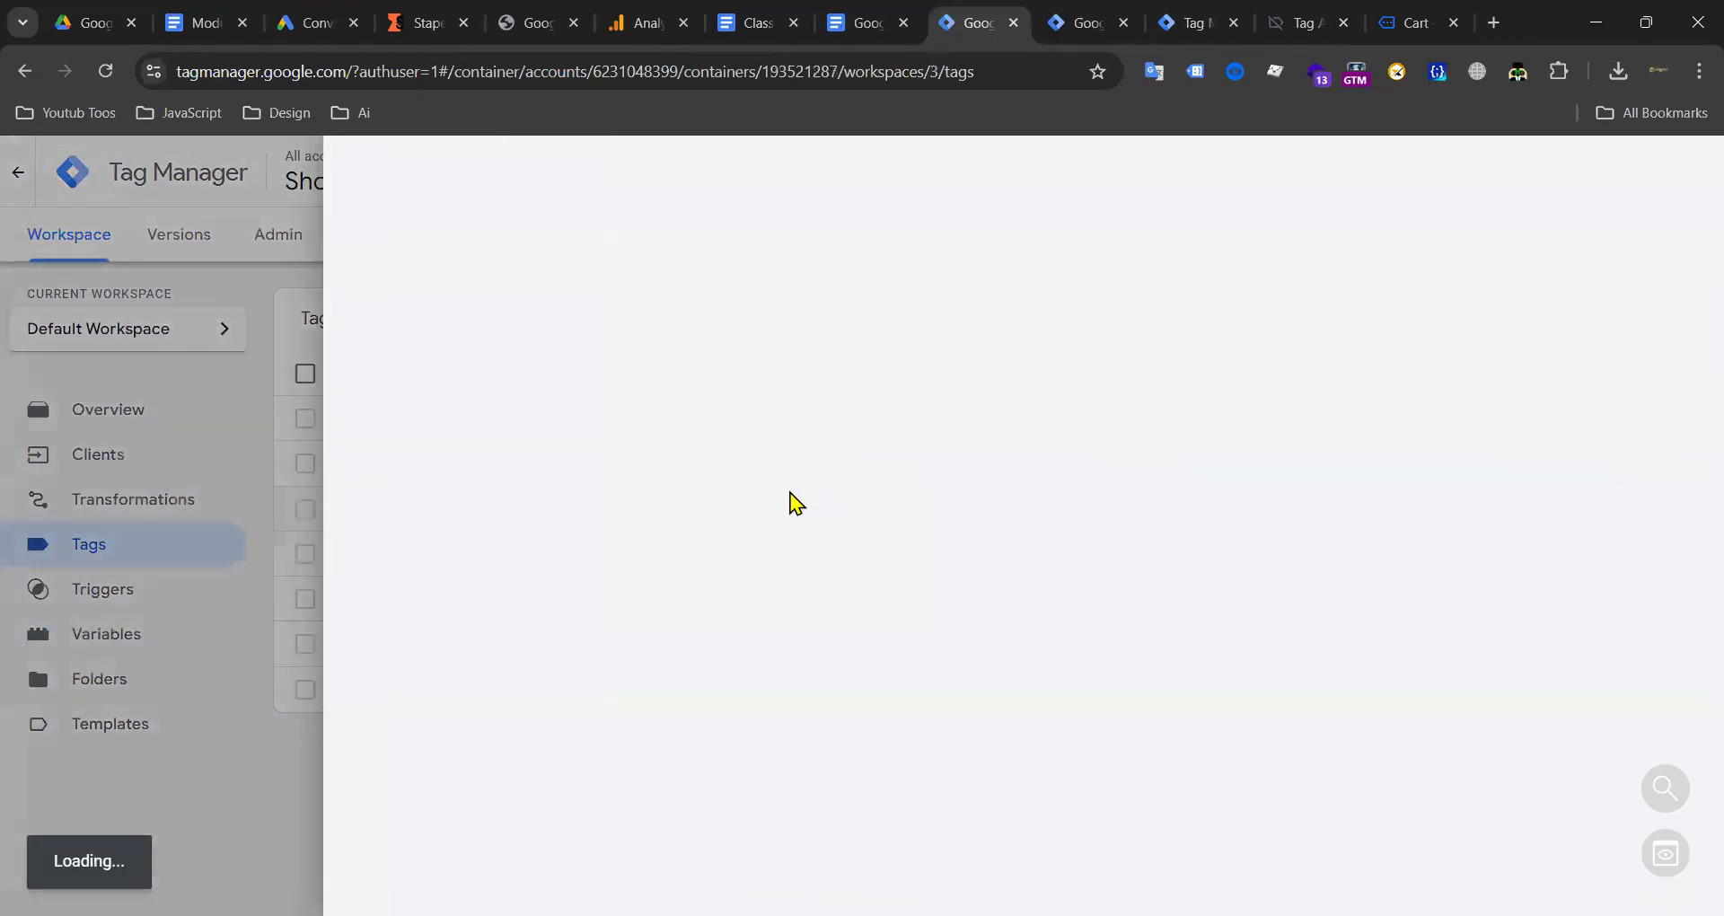
scroll(840, 566, "down", 5)
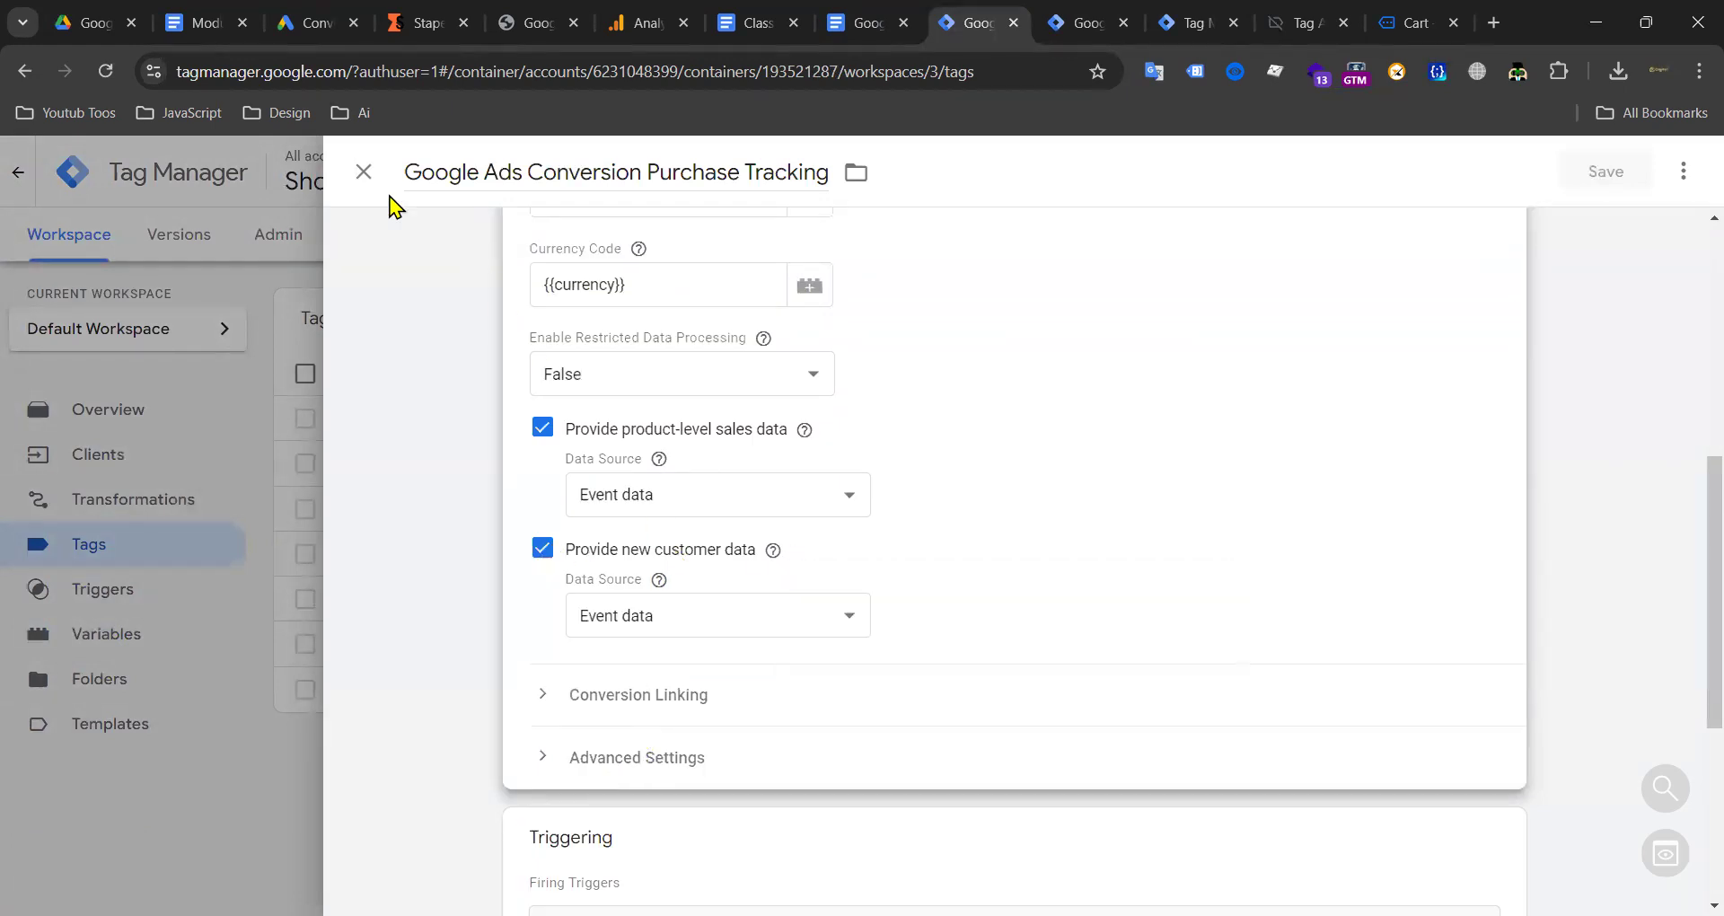
left_click(364, 172)
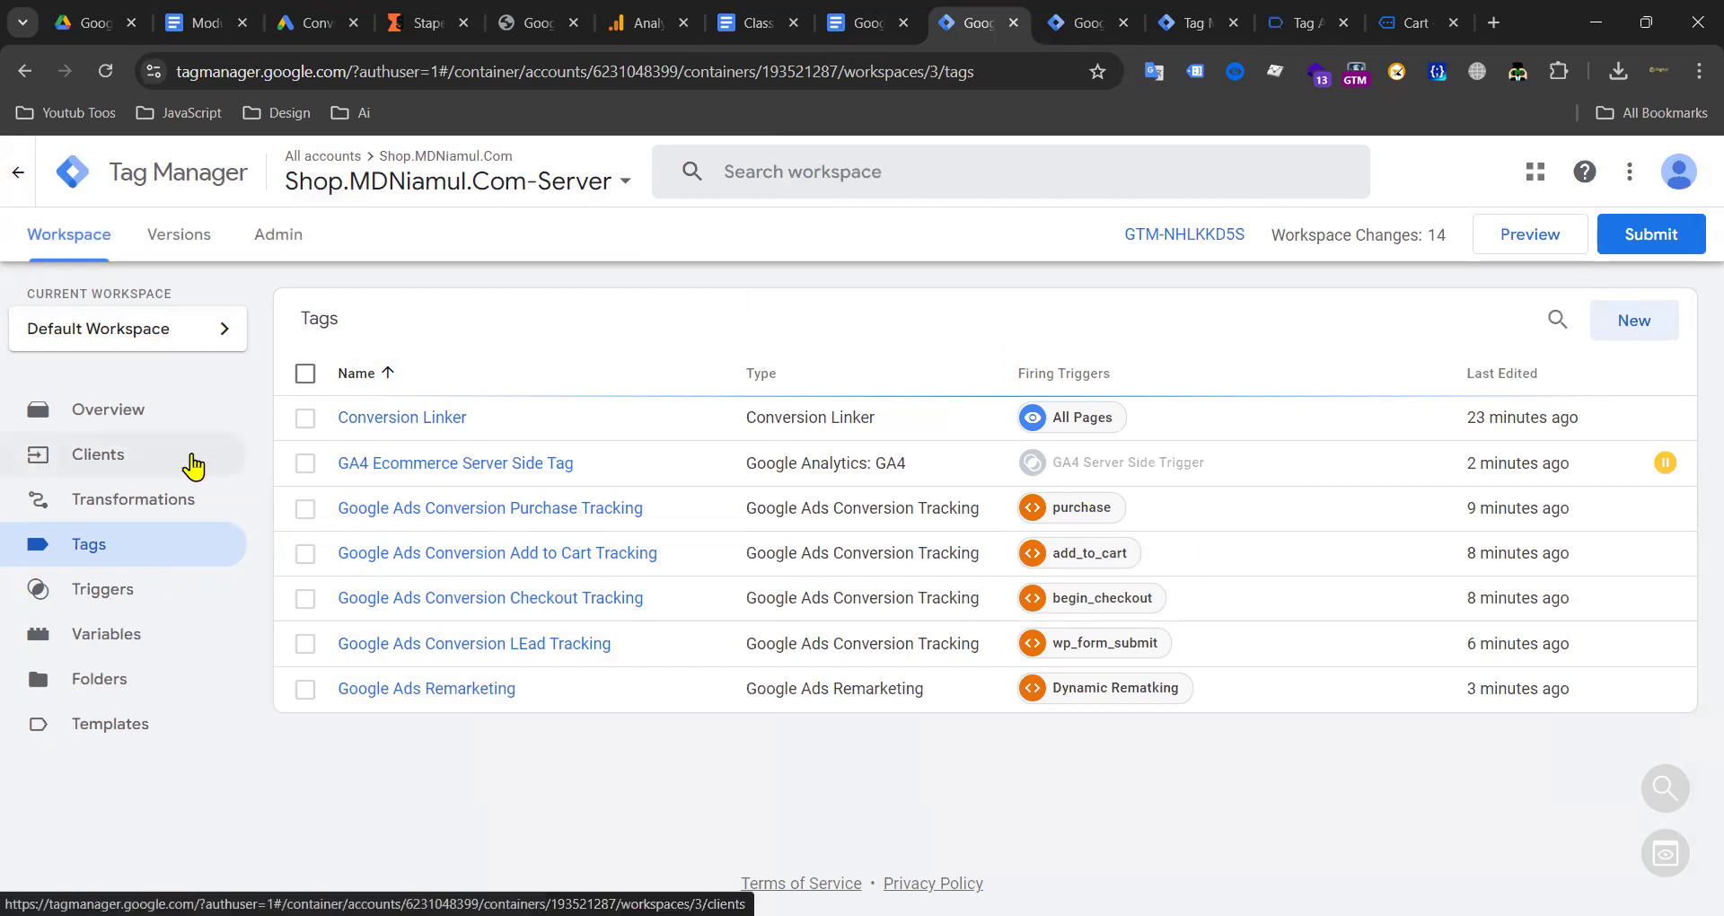
Step: Compare the Server container's clients and tags lists against the Web container's tags
left_click(133, 459)
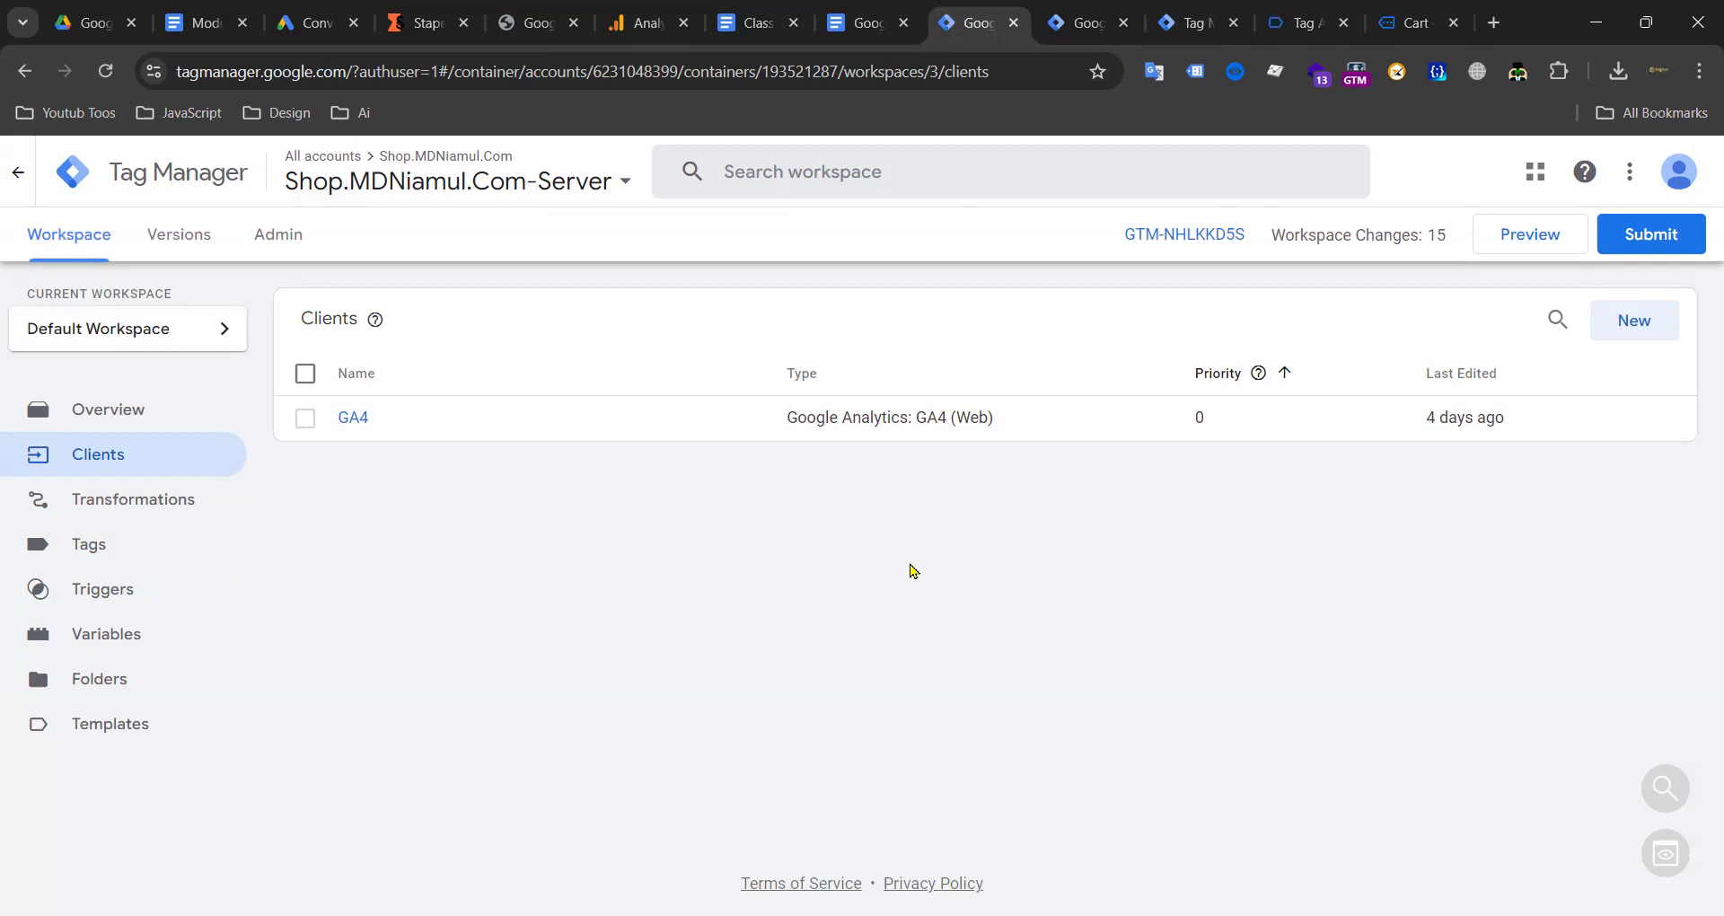
left_click(1096, 18)
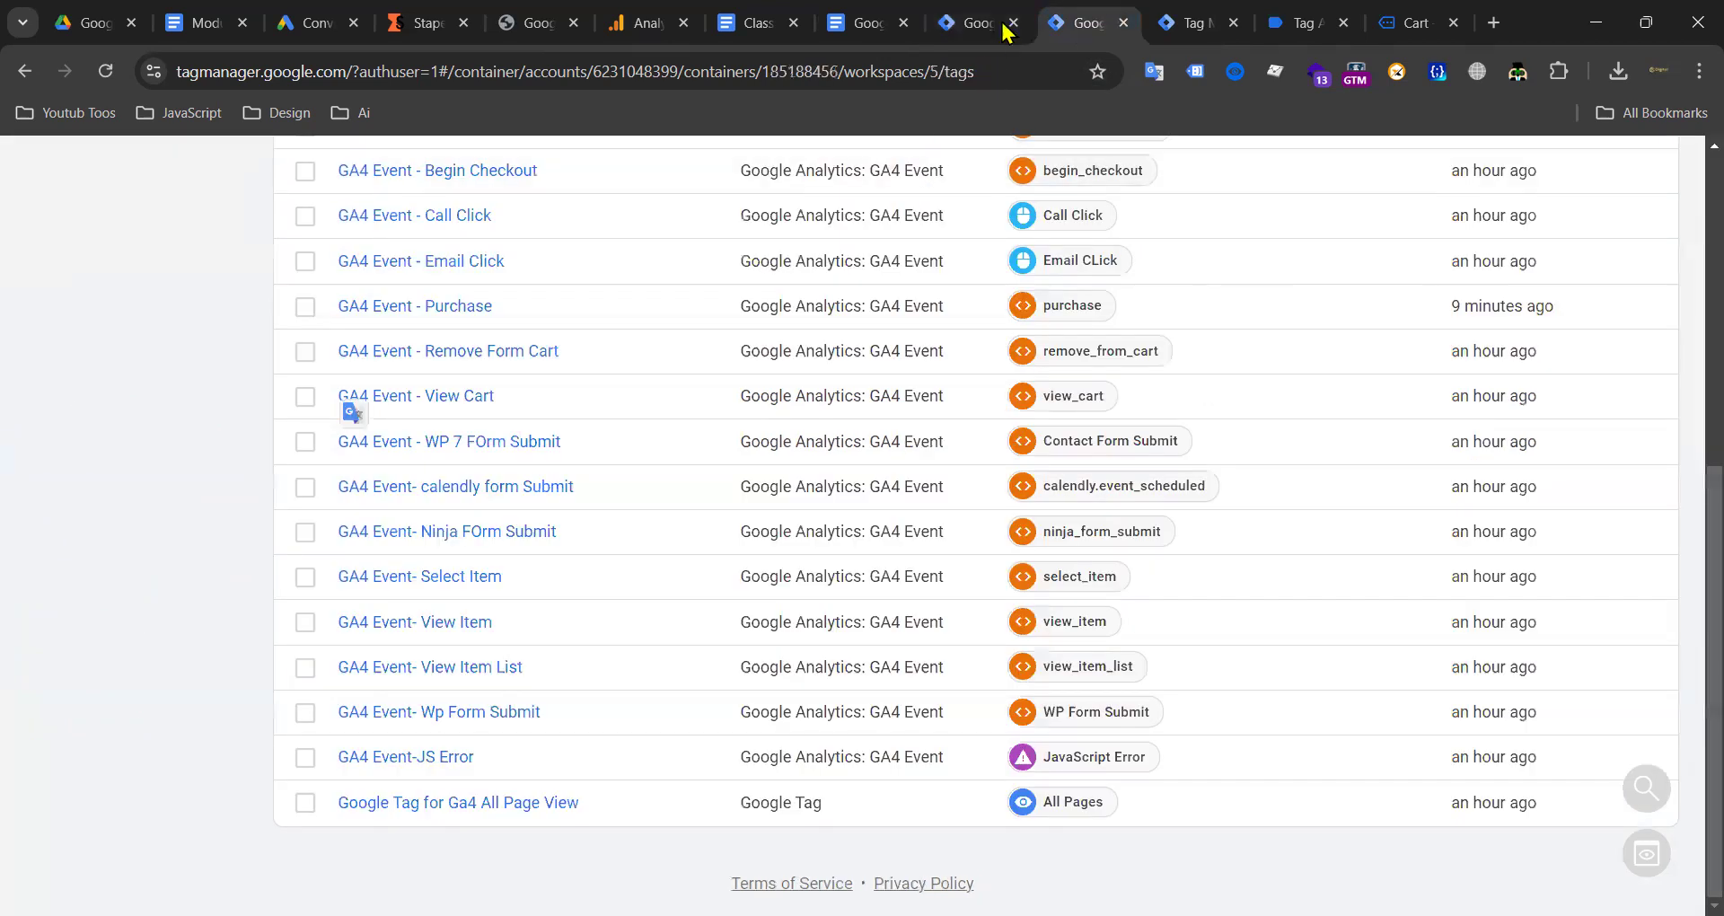
left_click(970, 35)
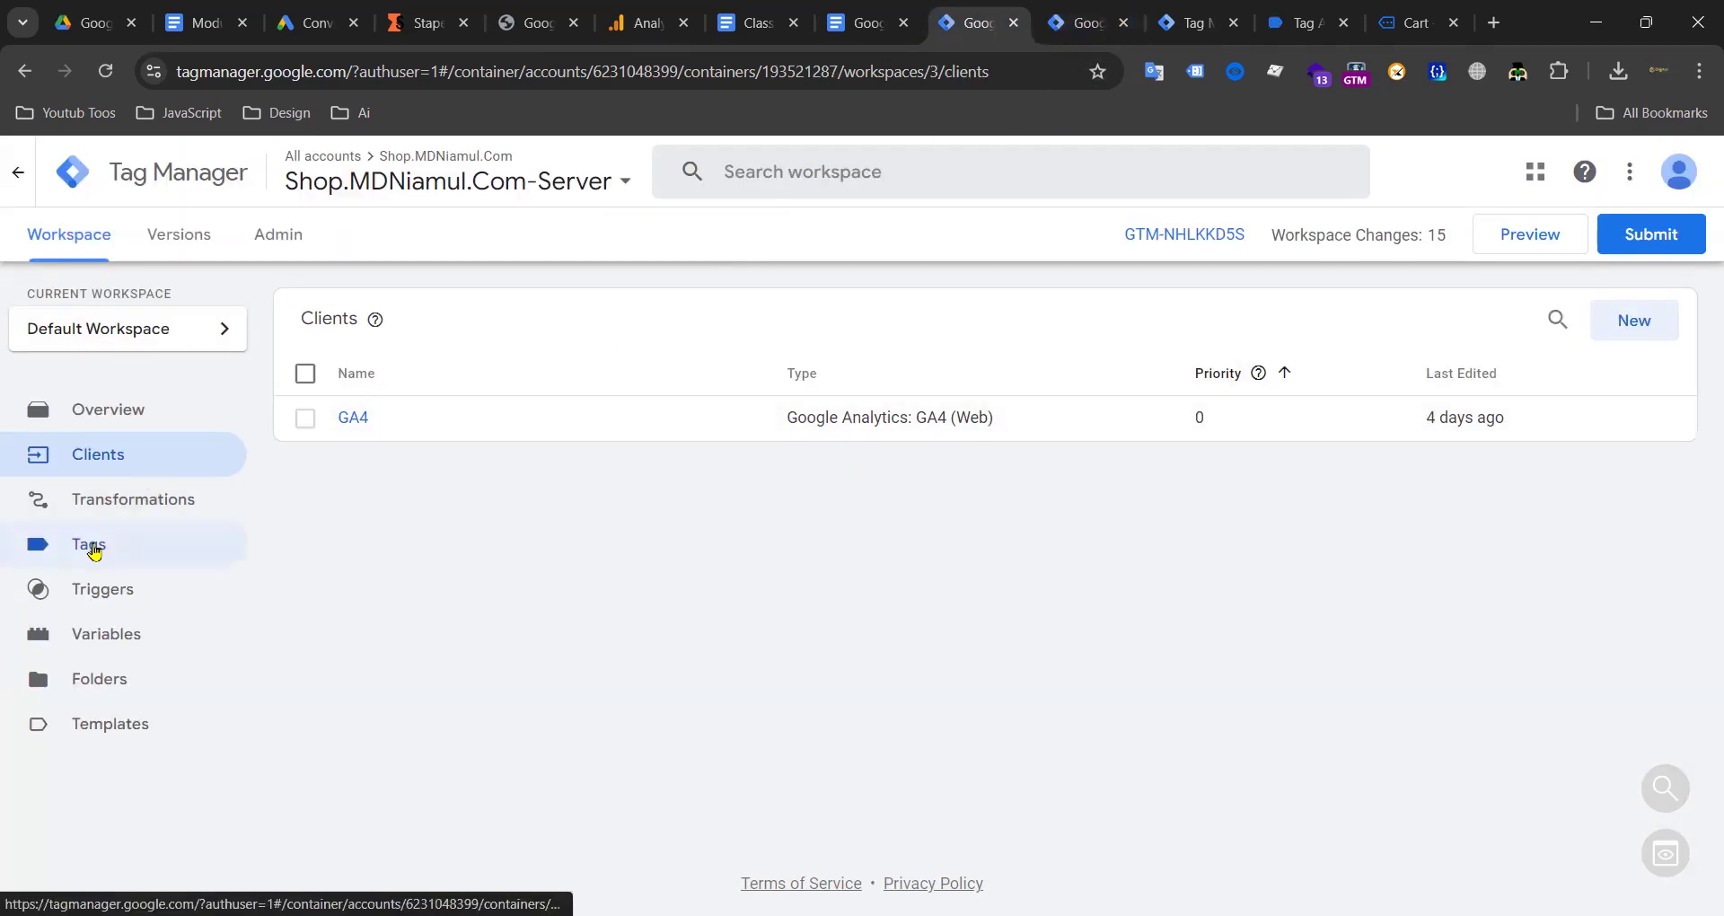
left_click(91, 544)
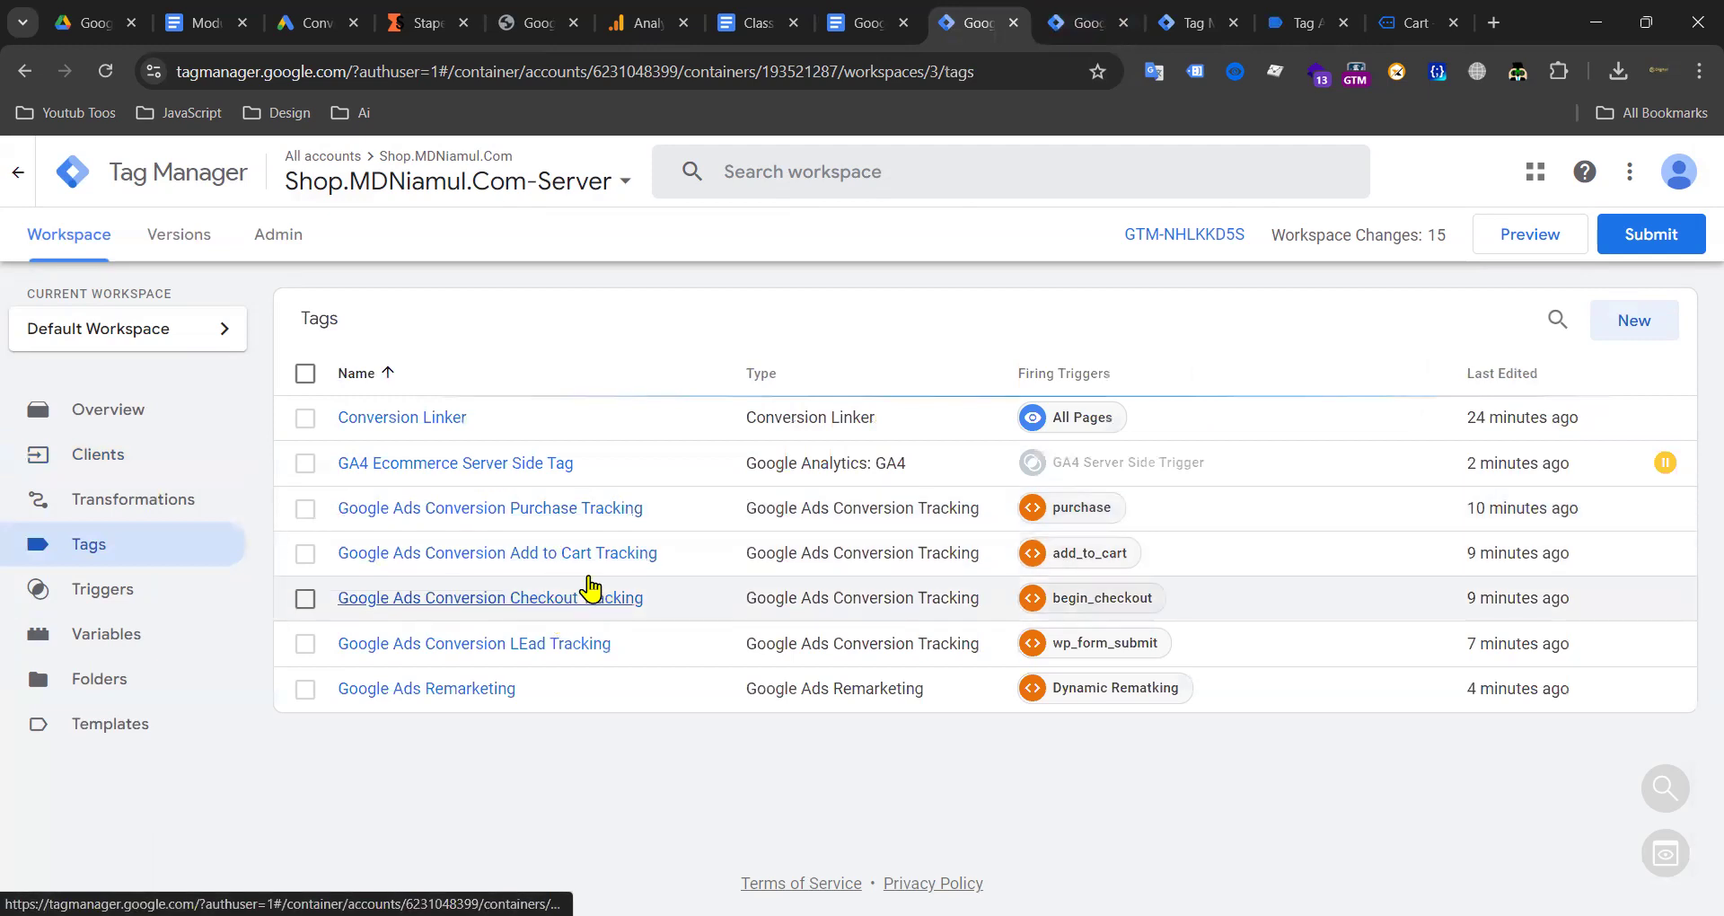
key("ctrl+Tab")
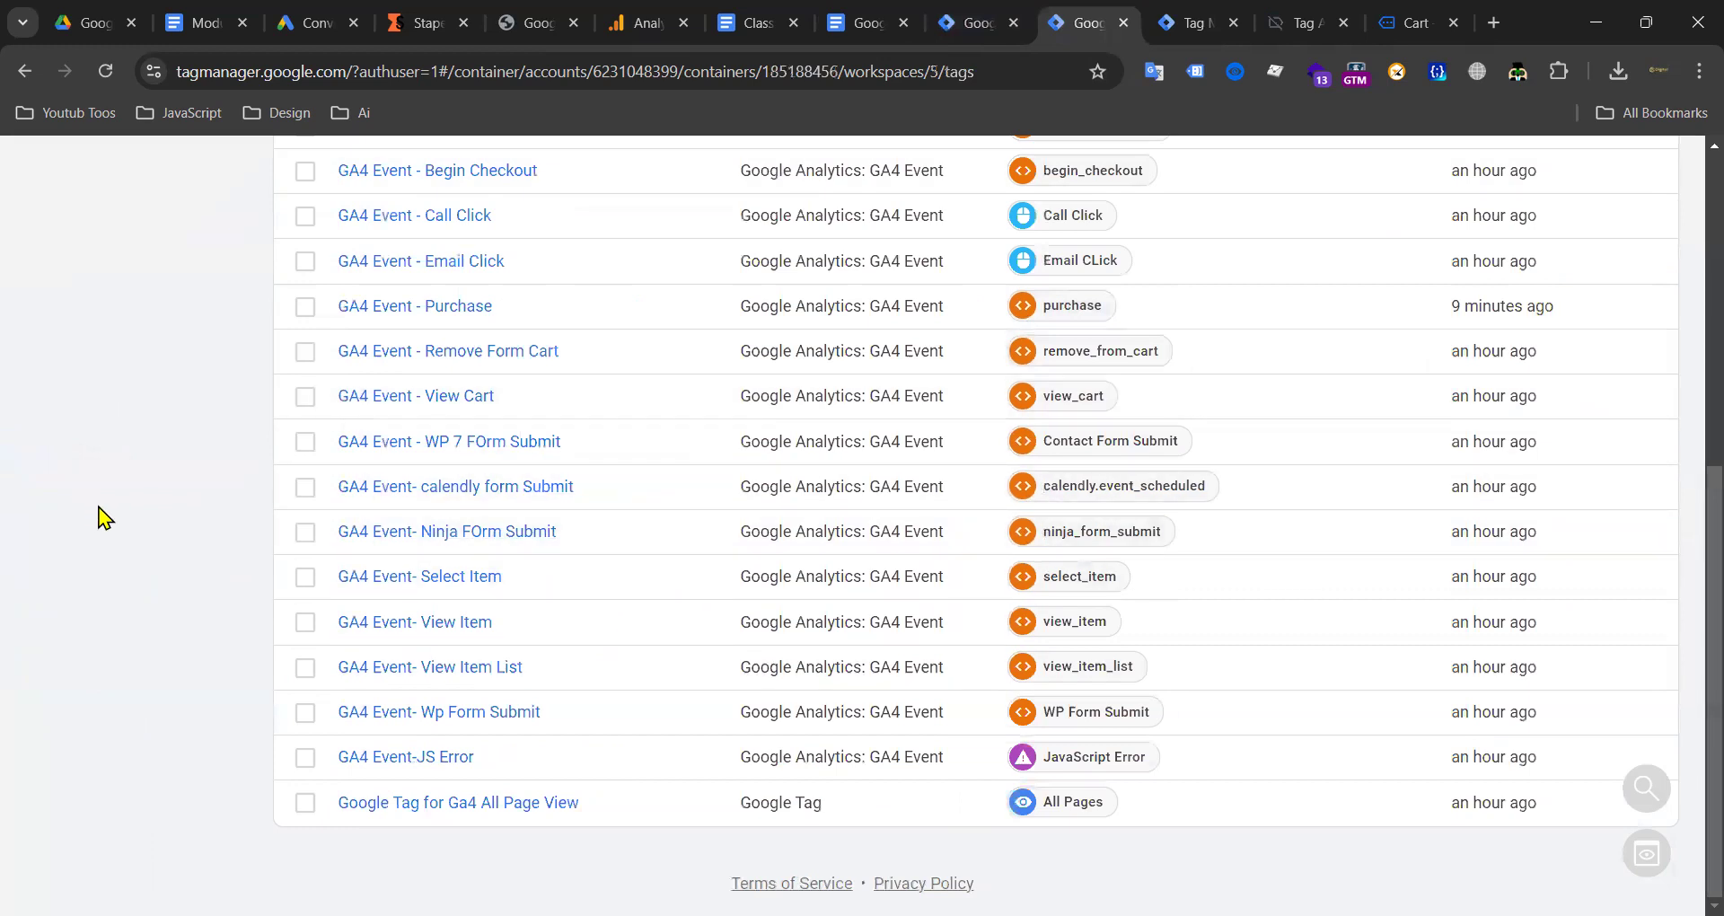
key("ctrl+shift+Tab")
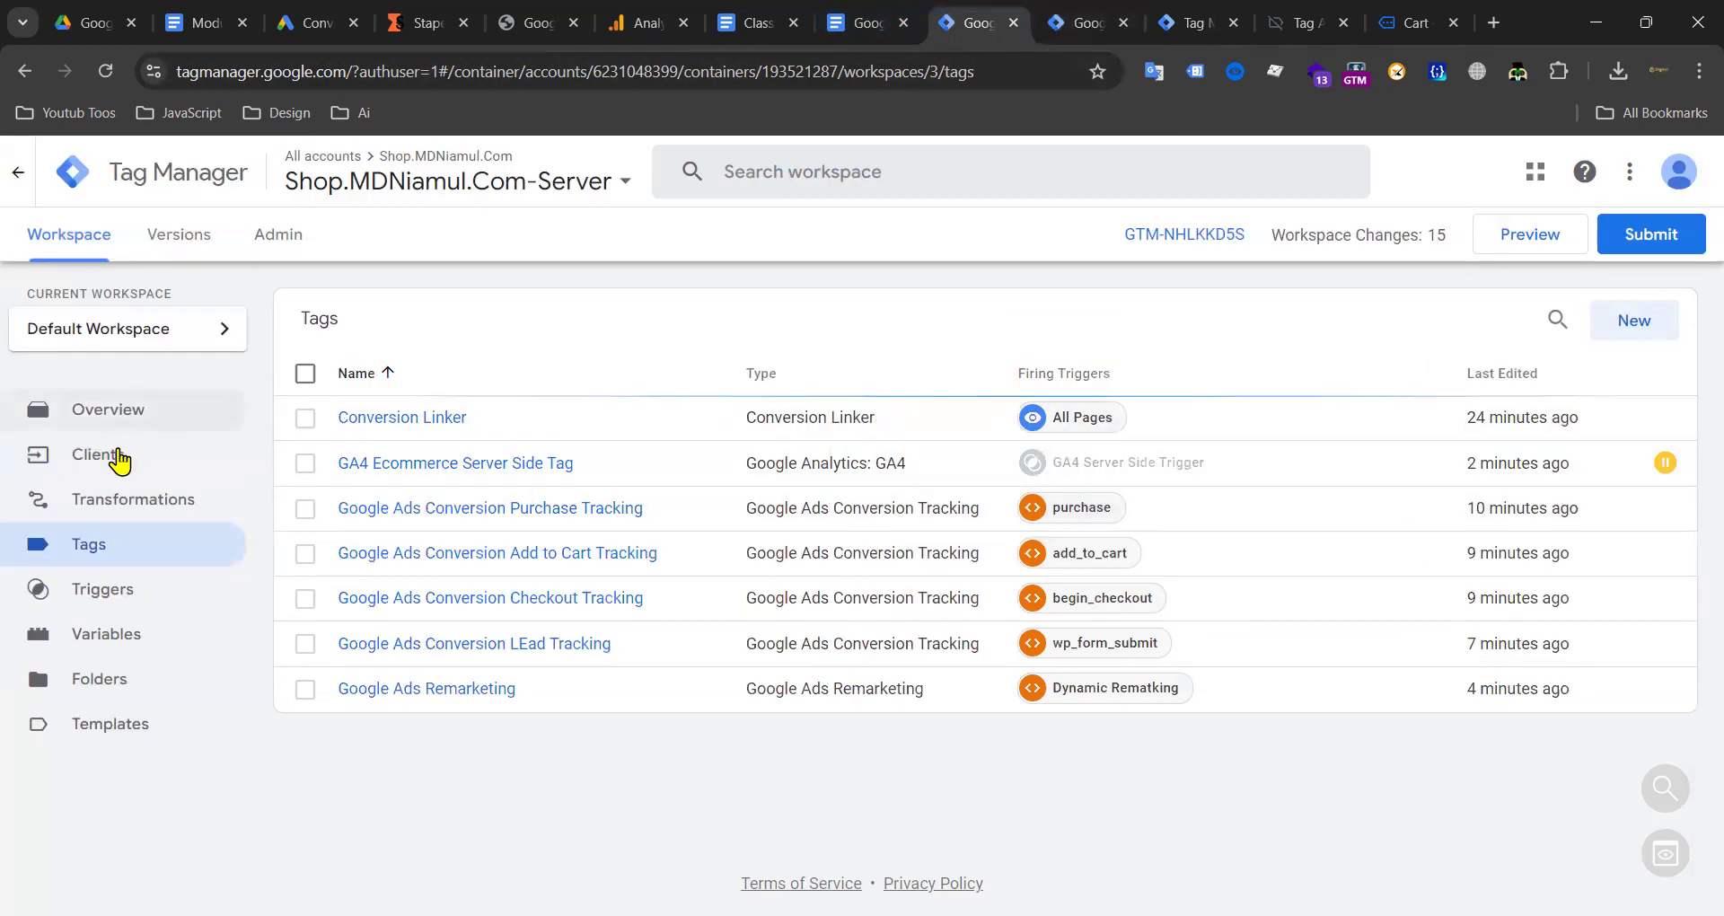
left_click(117, 460)
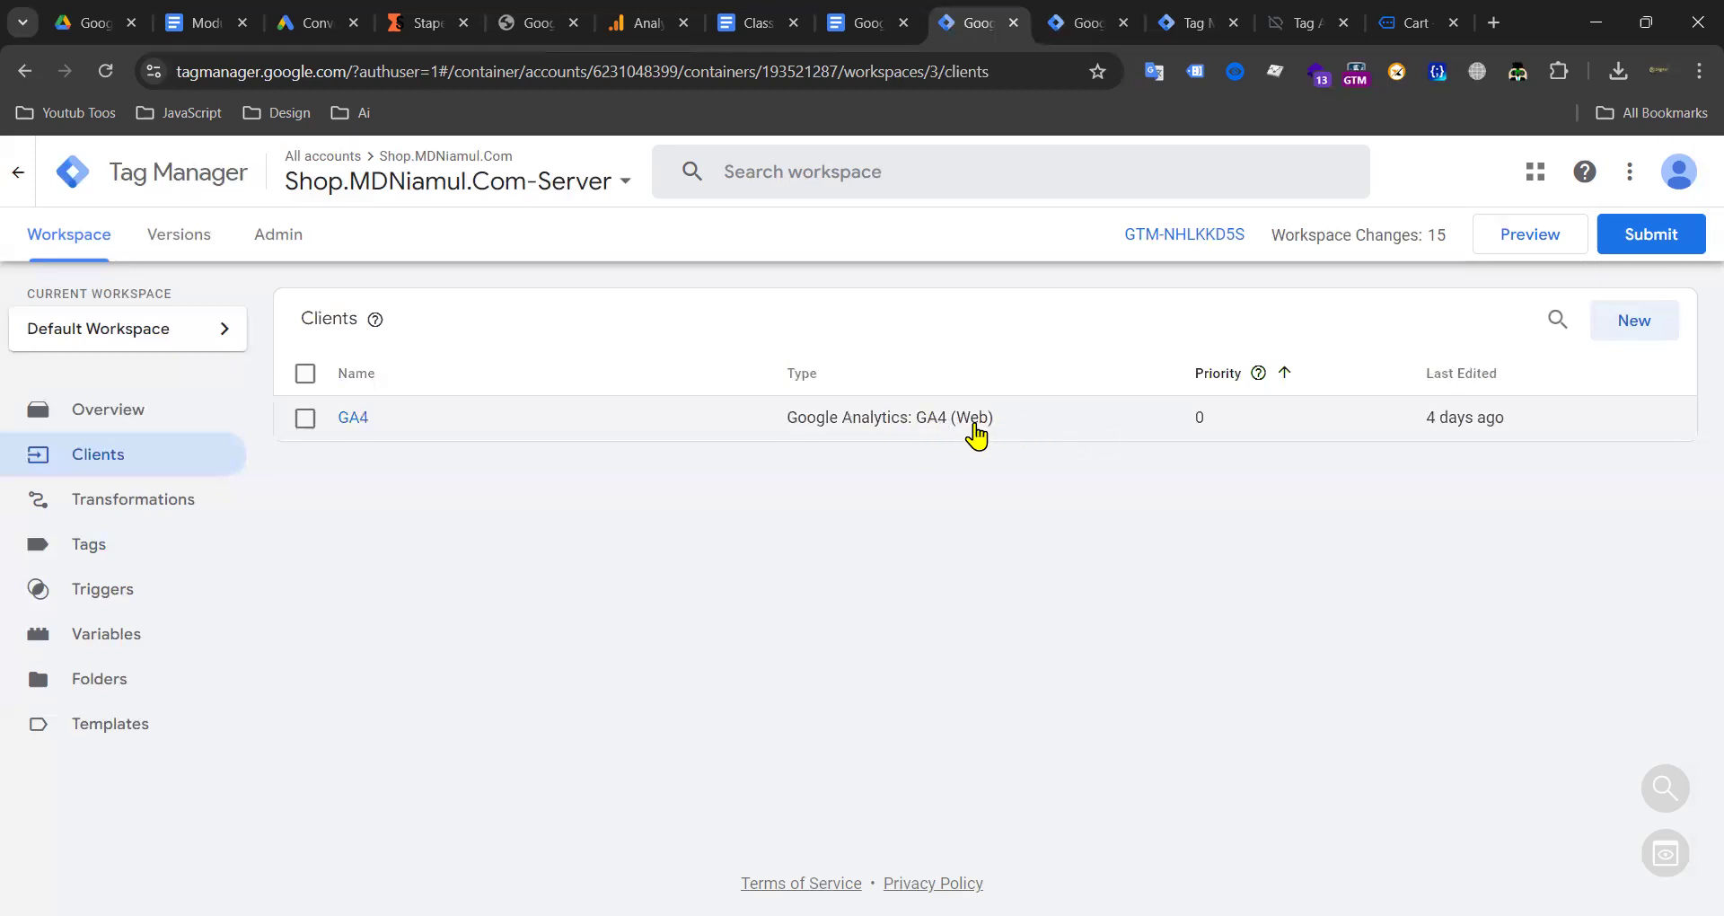
Step: Open the Web container's Google Tag for Ga4 All Page View tag
left_click(1086, 24)
scroll(580, 487, "up", 10)
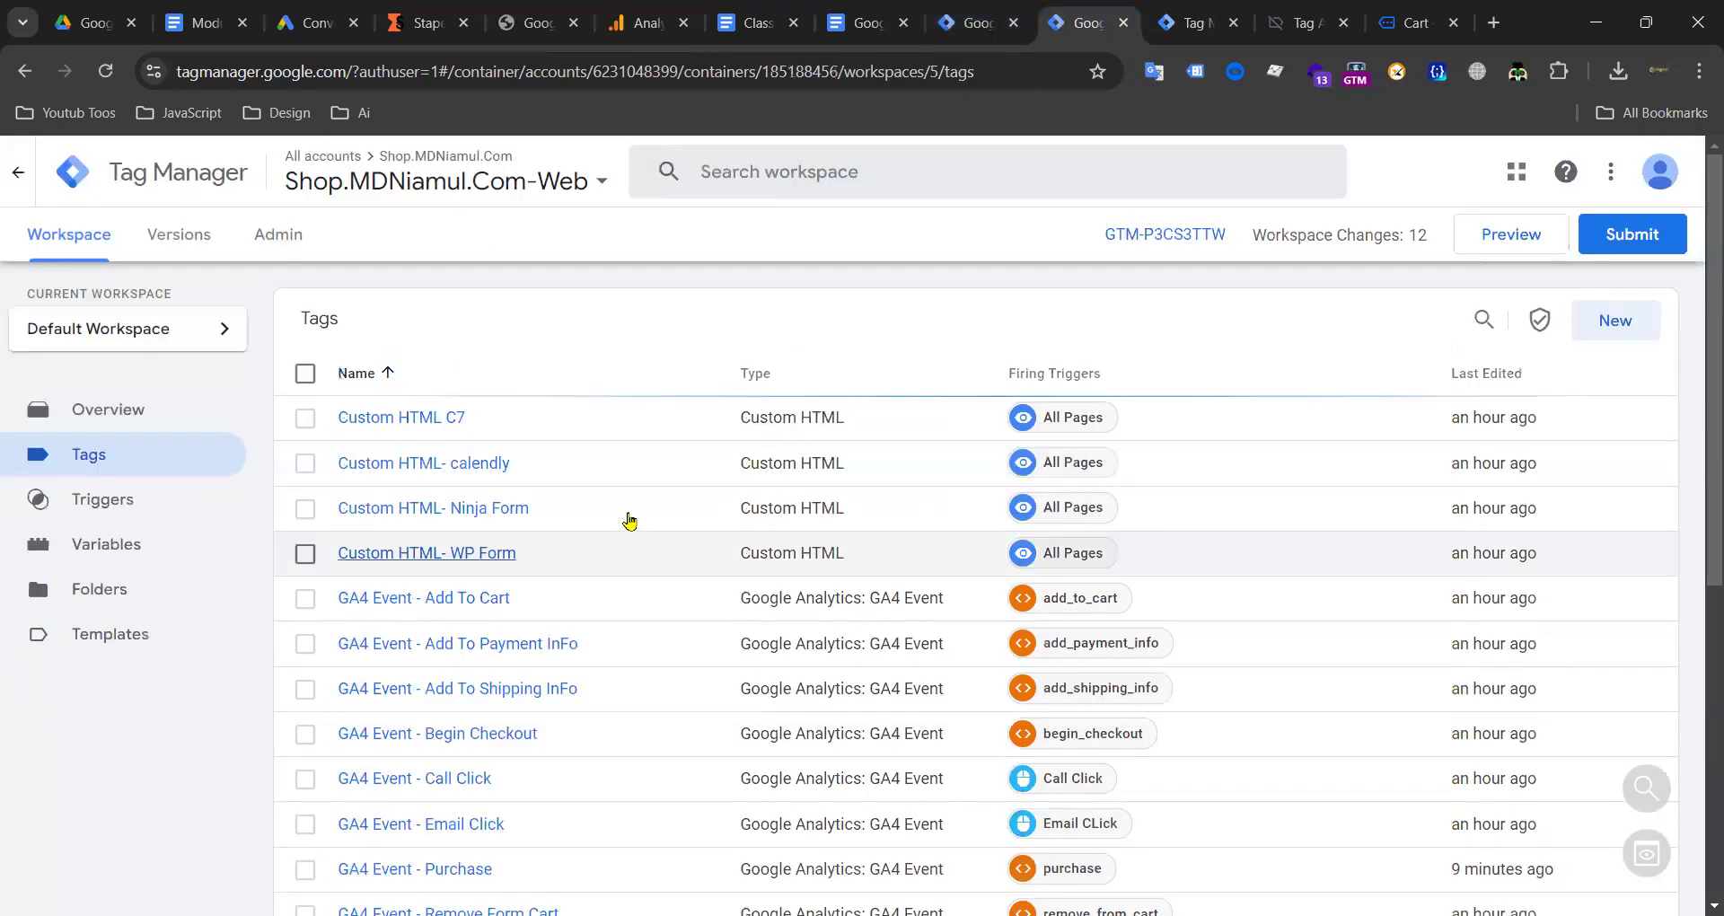
left_click(977, 22)
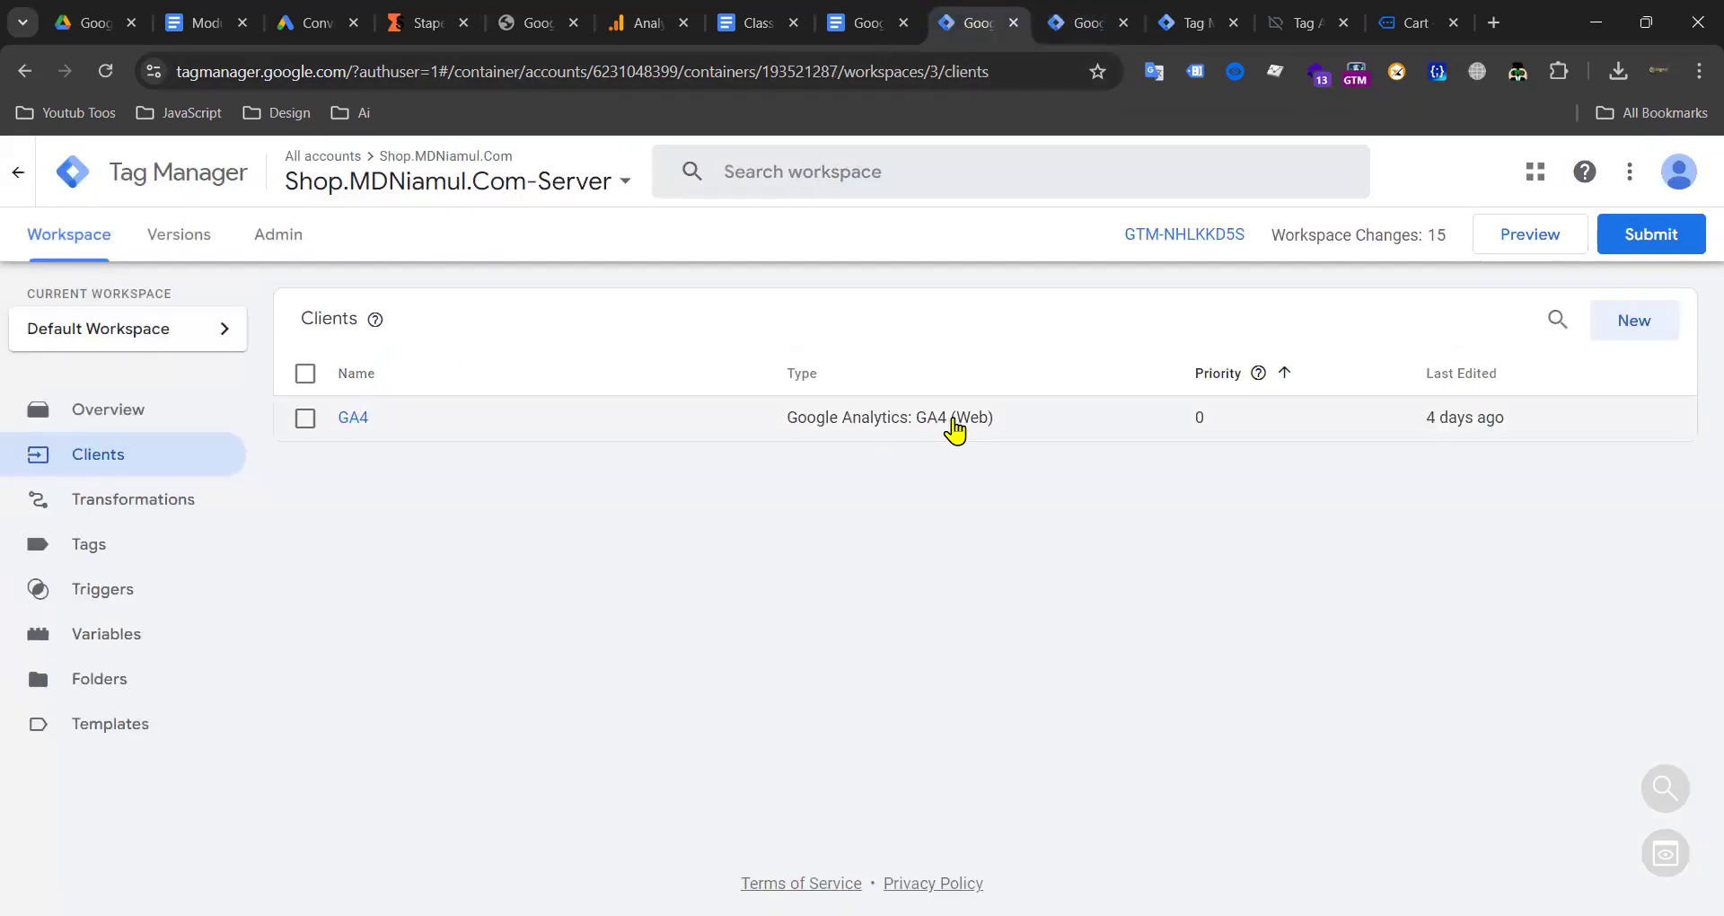
left_click(1088, 23)
scroll(468, 778, "down", 10)
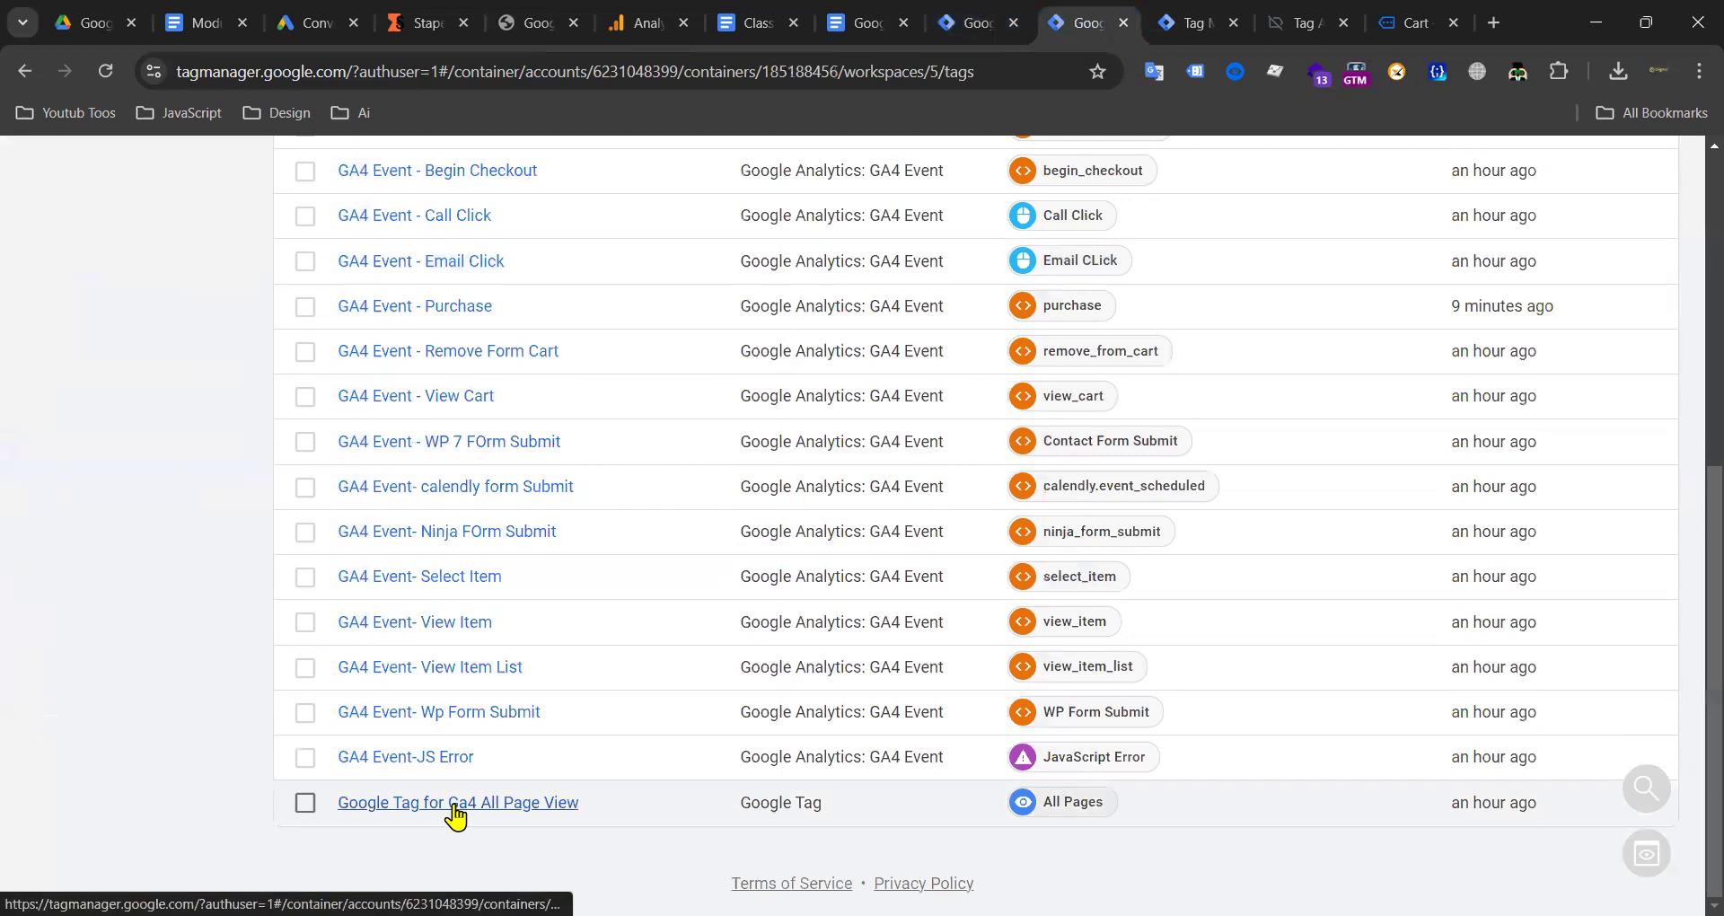
left_click(456, 803)
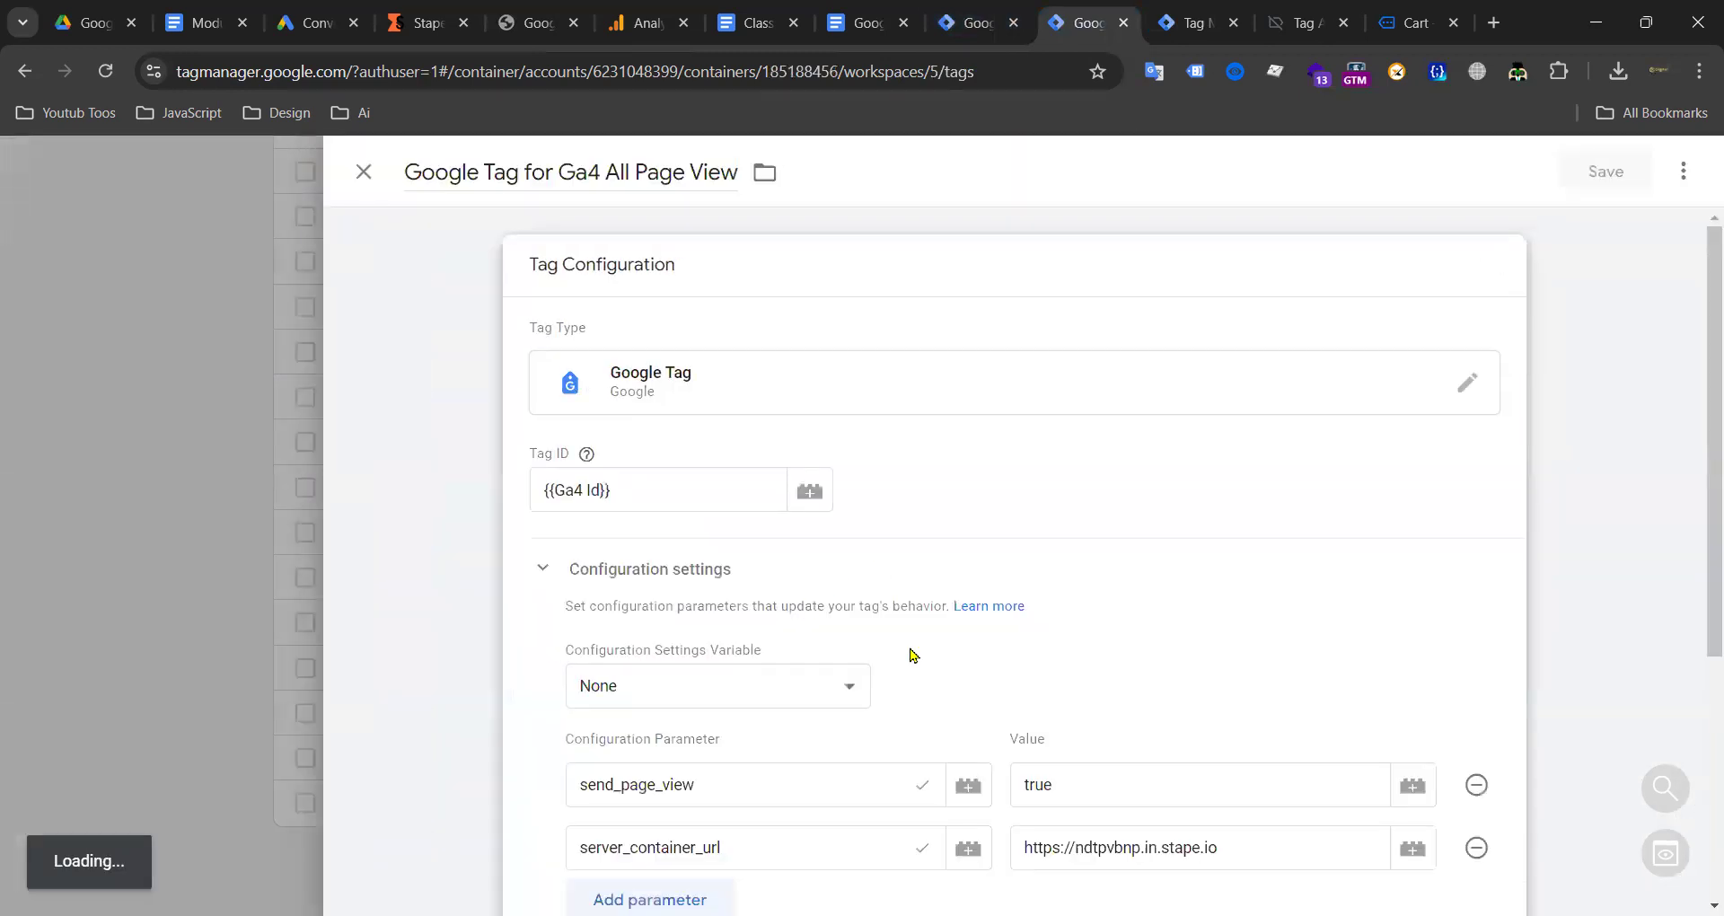
scroll(1078, 673, "down", 4)
left_click_drag(1226, 454, 1024, 463)
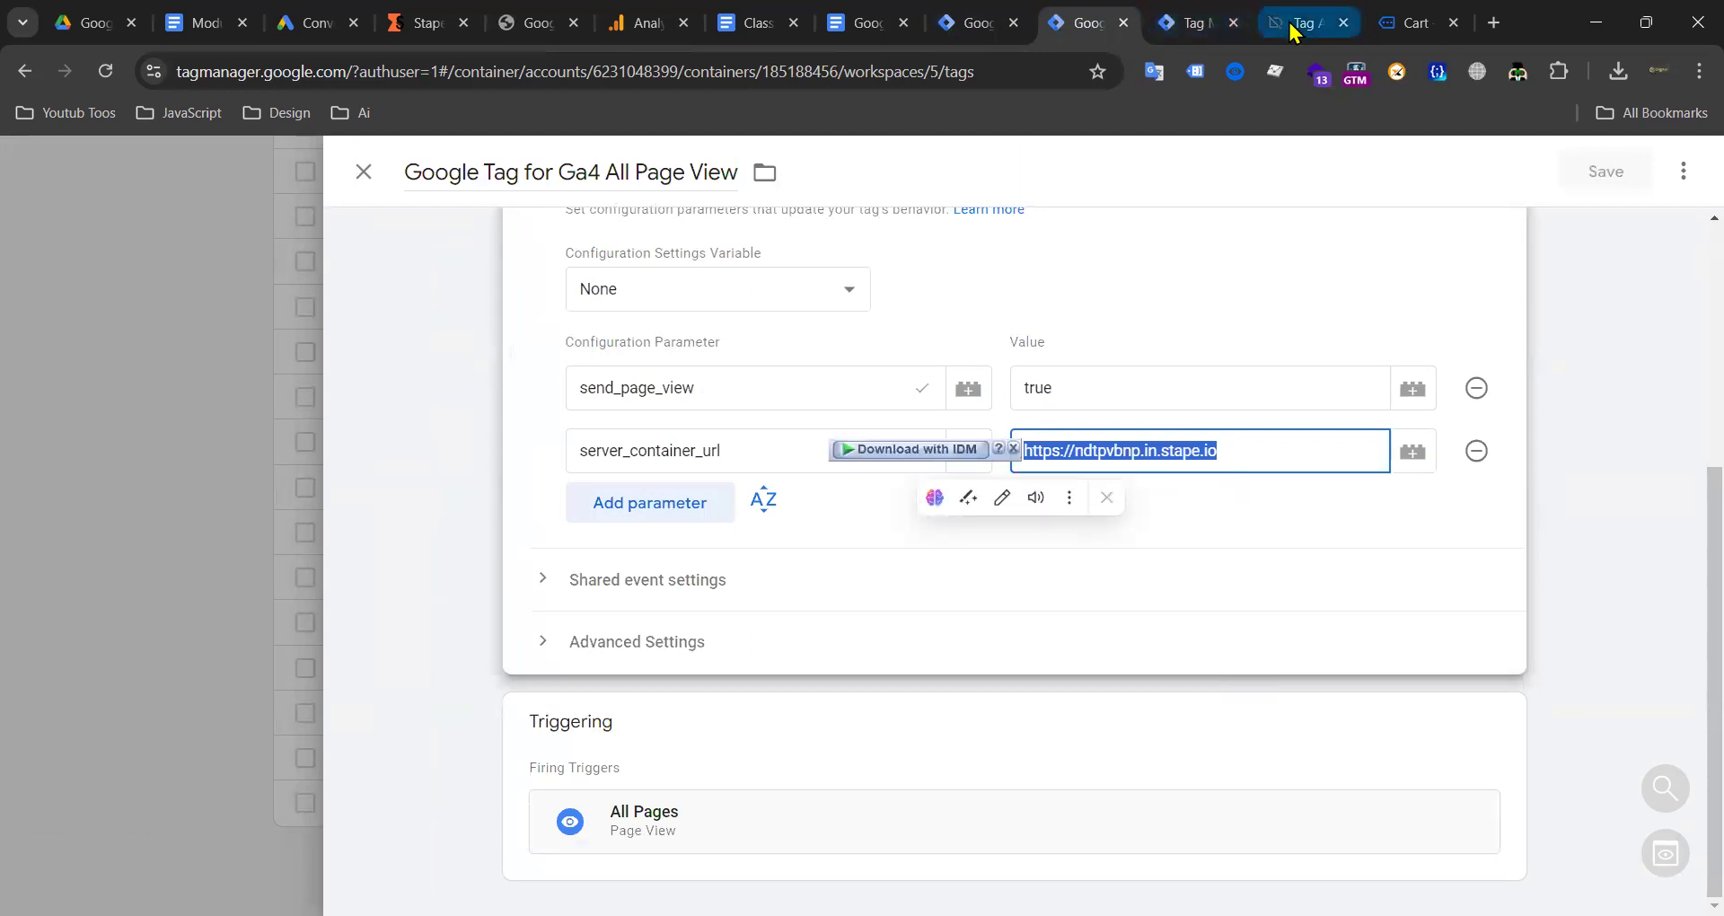
left_click(1290, 29)
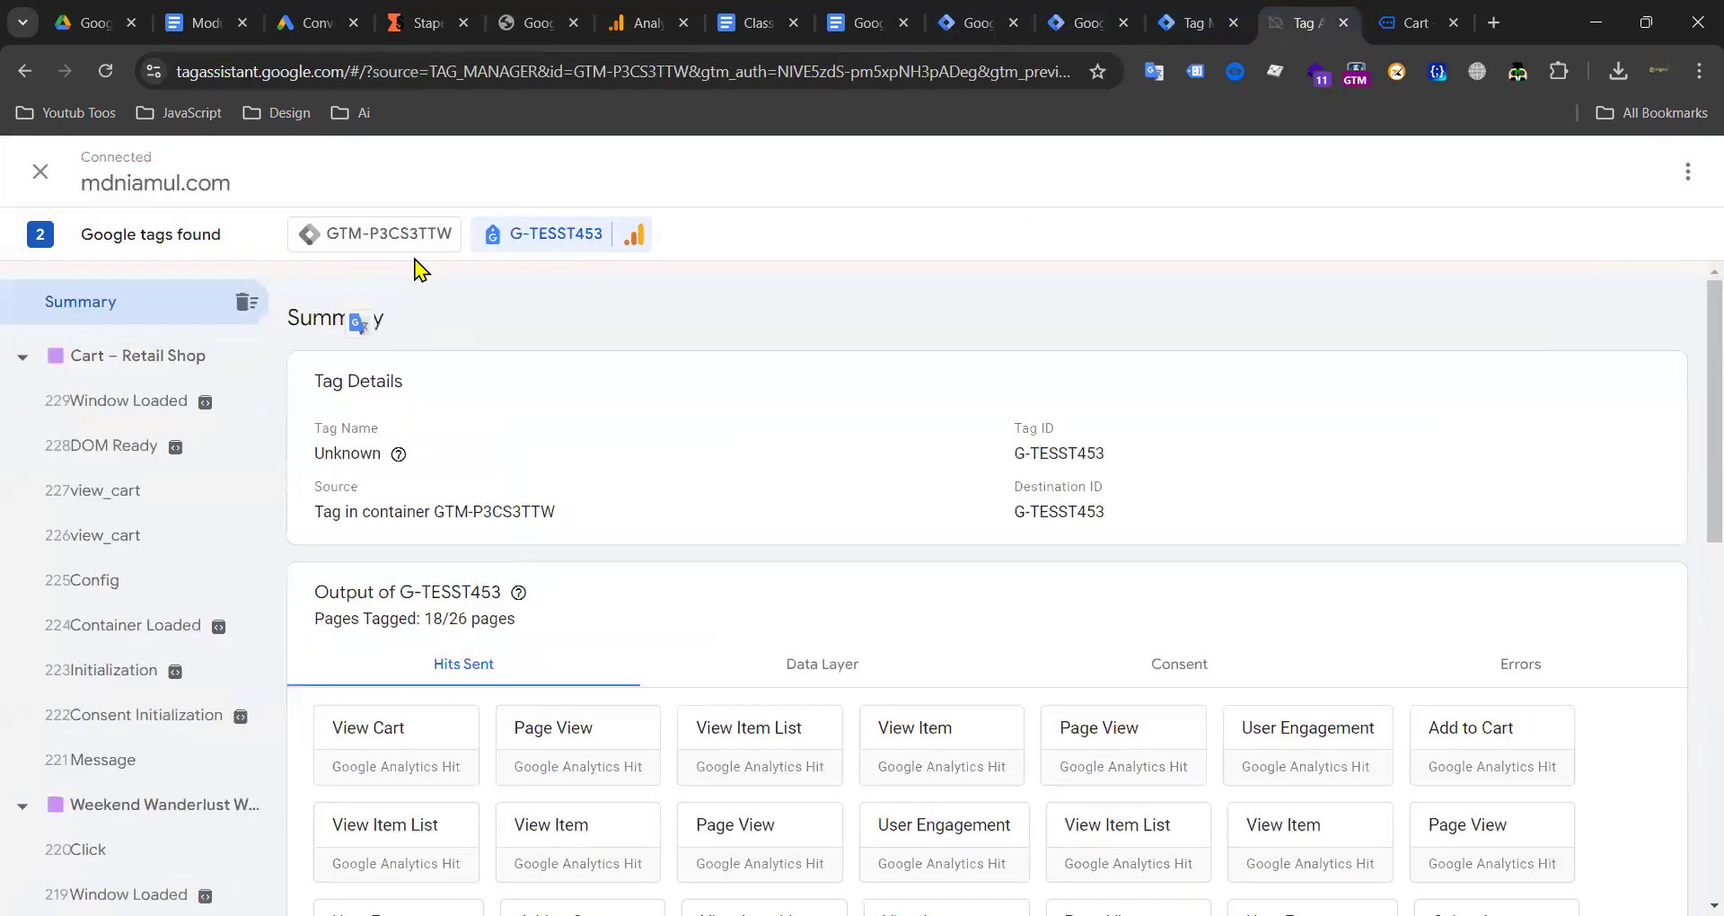
left_click(375, 758)
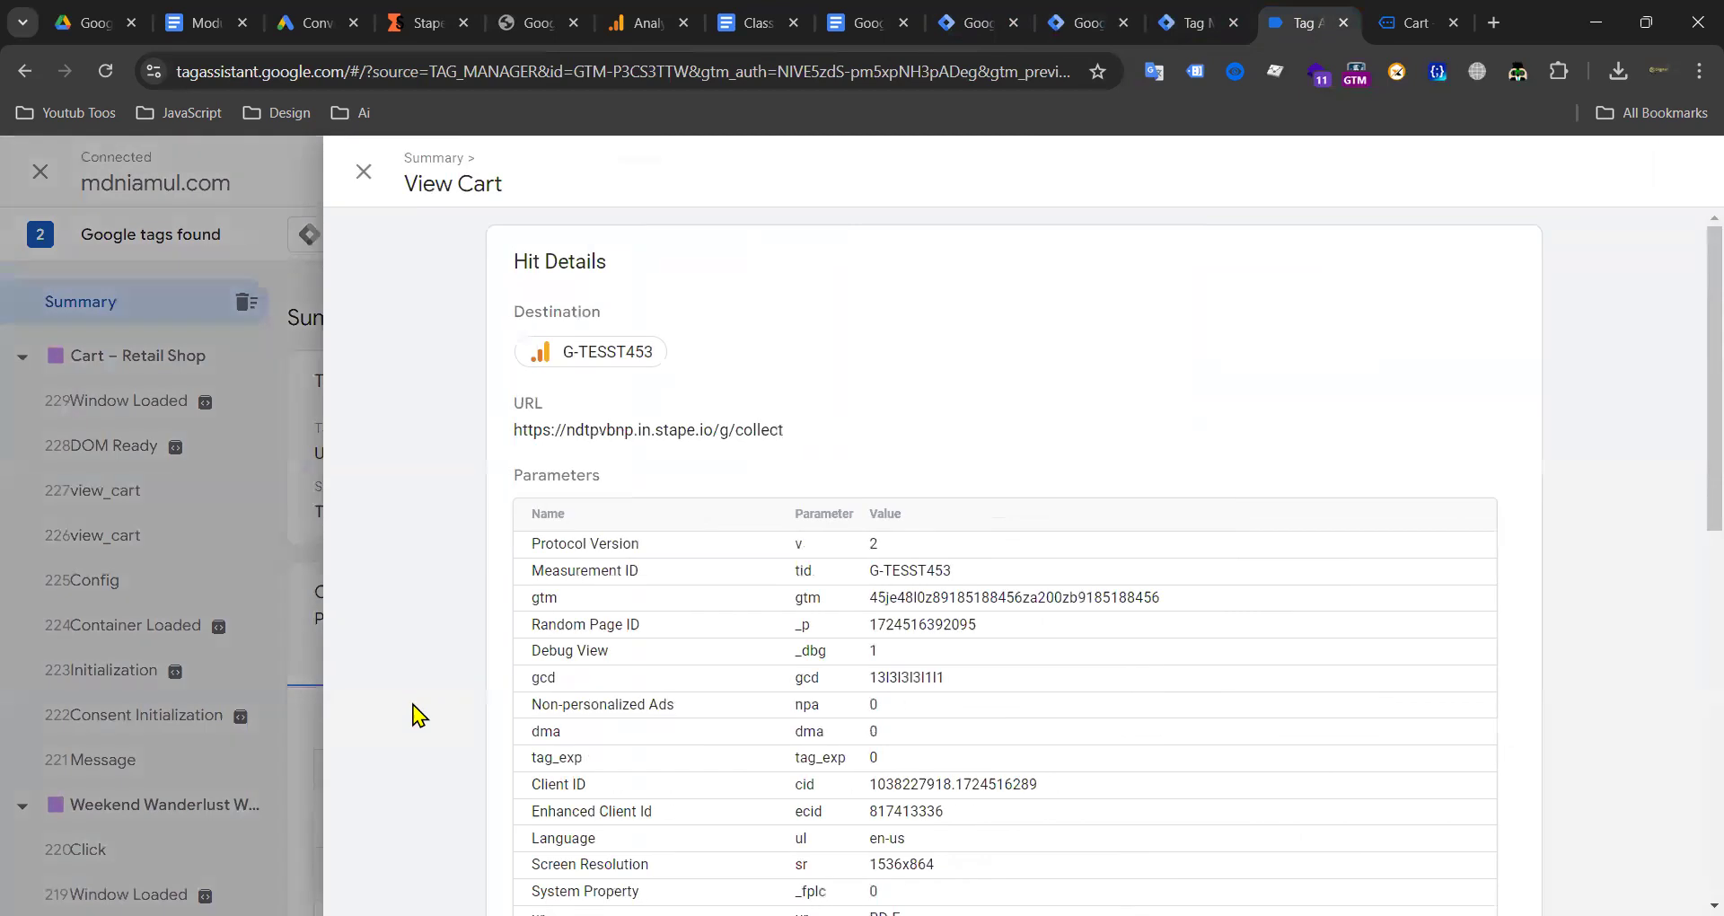
left_click_drag(791, 431, 514, 431)
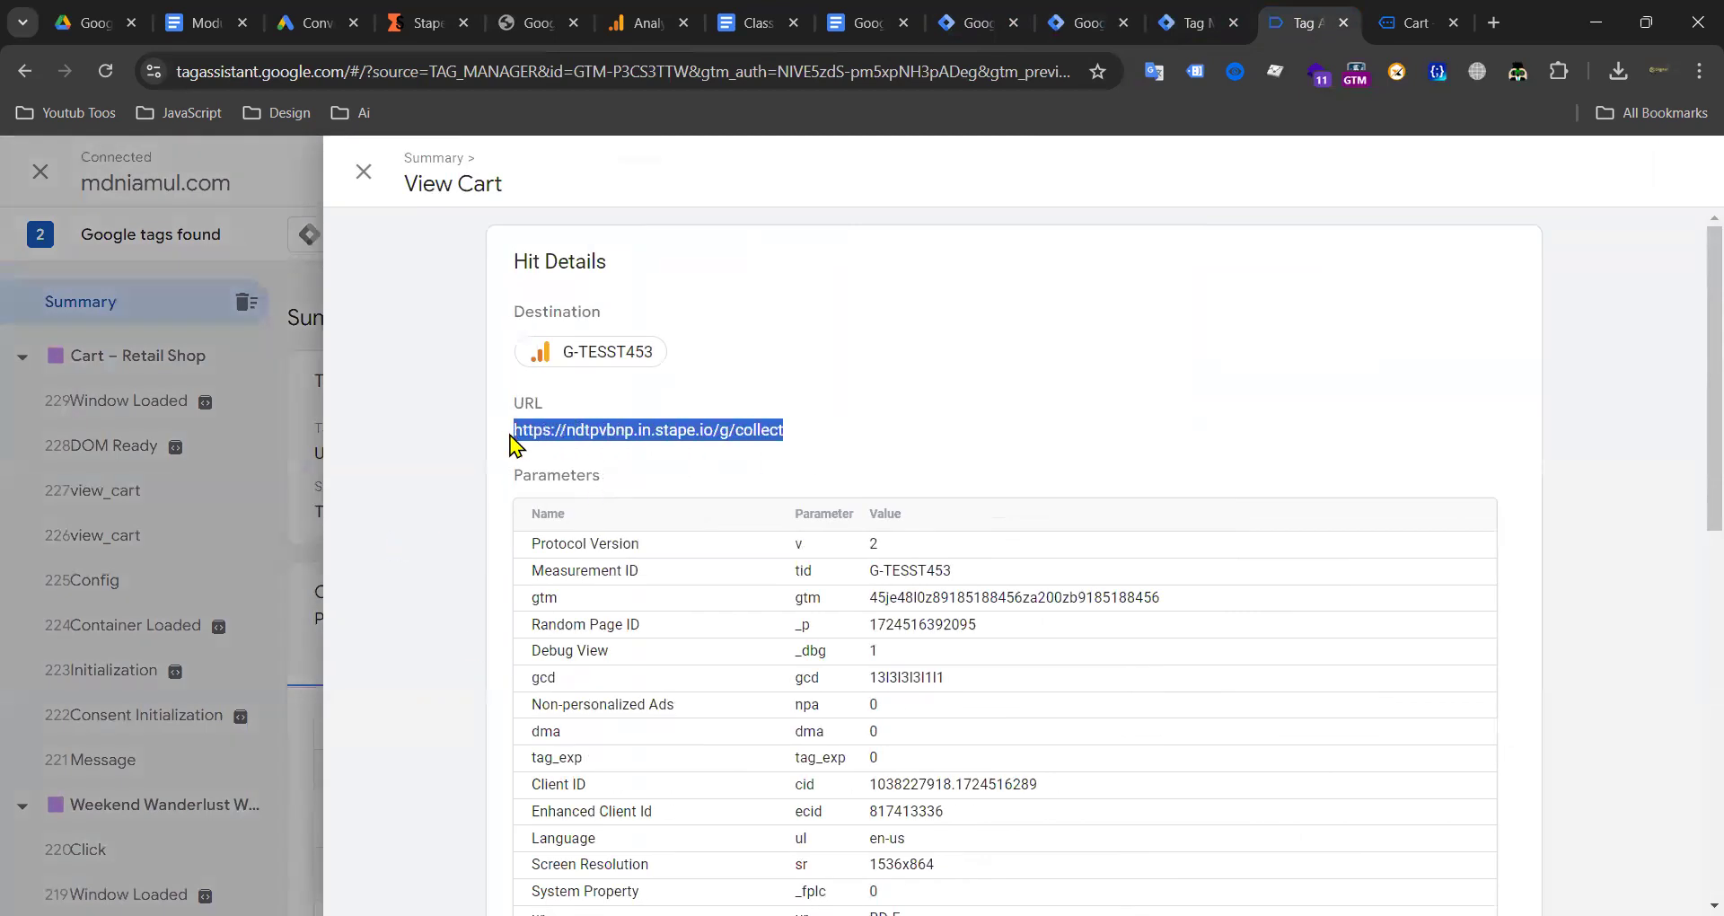
double_click(658, 437)
left_click_drag(787, 434, 515, 435)
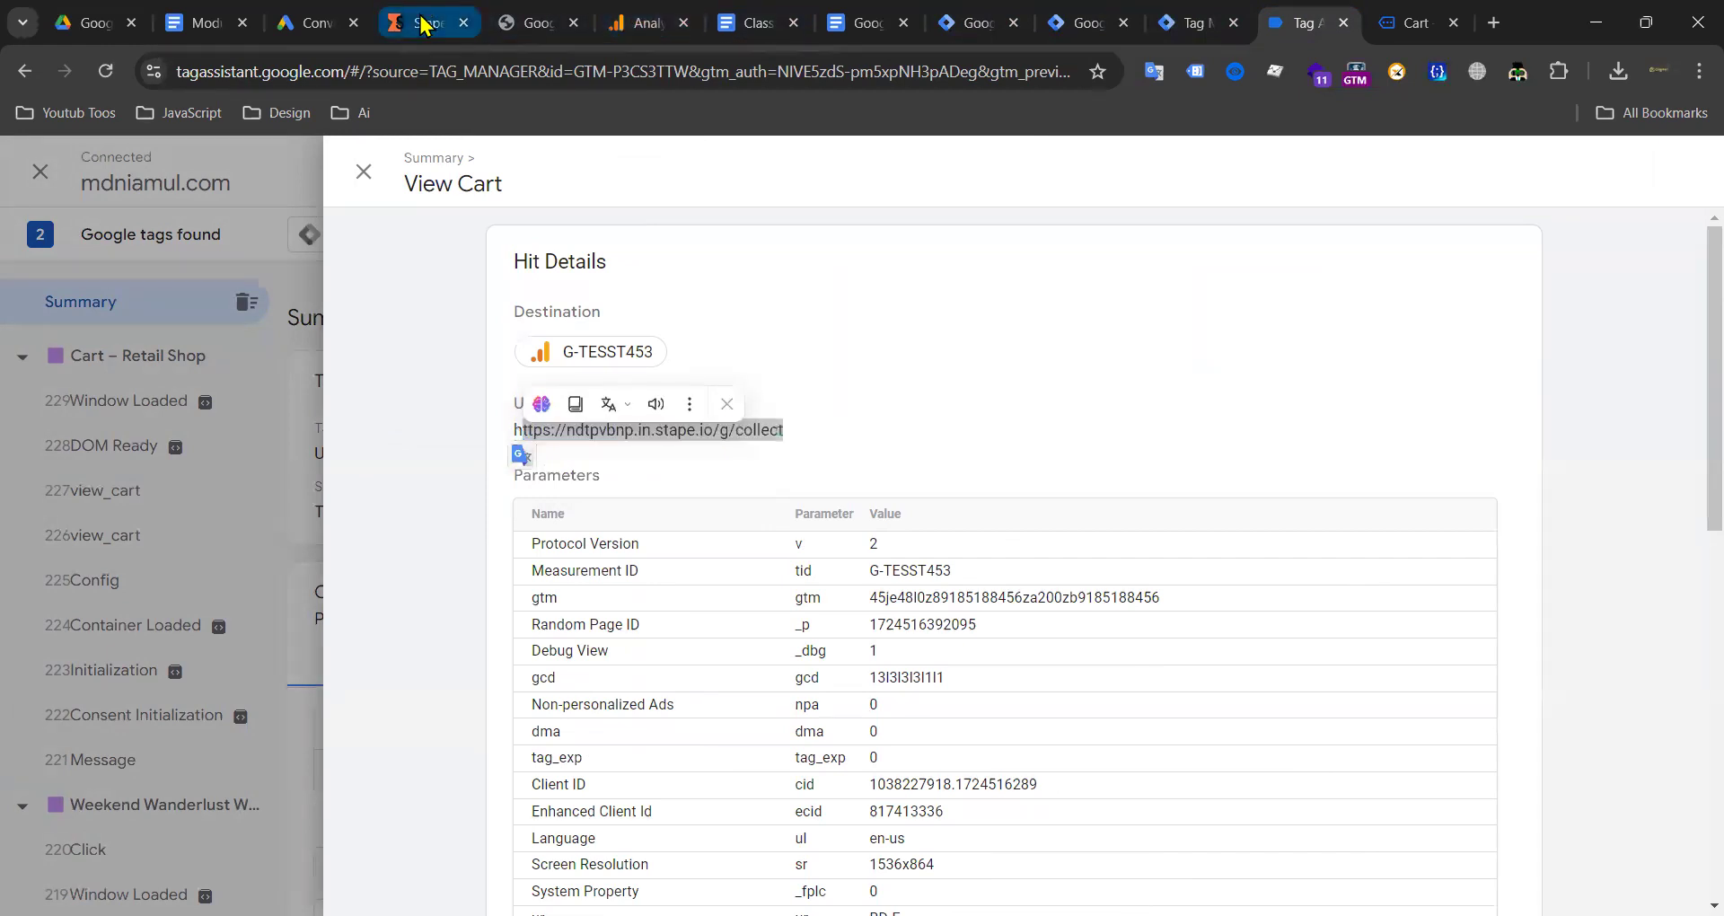
left_click(418, 23)
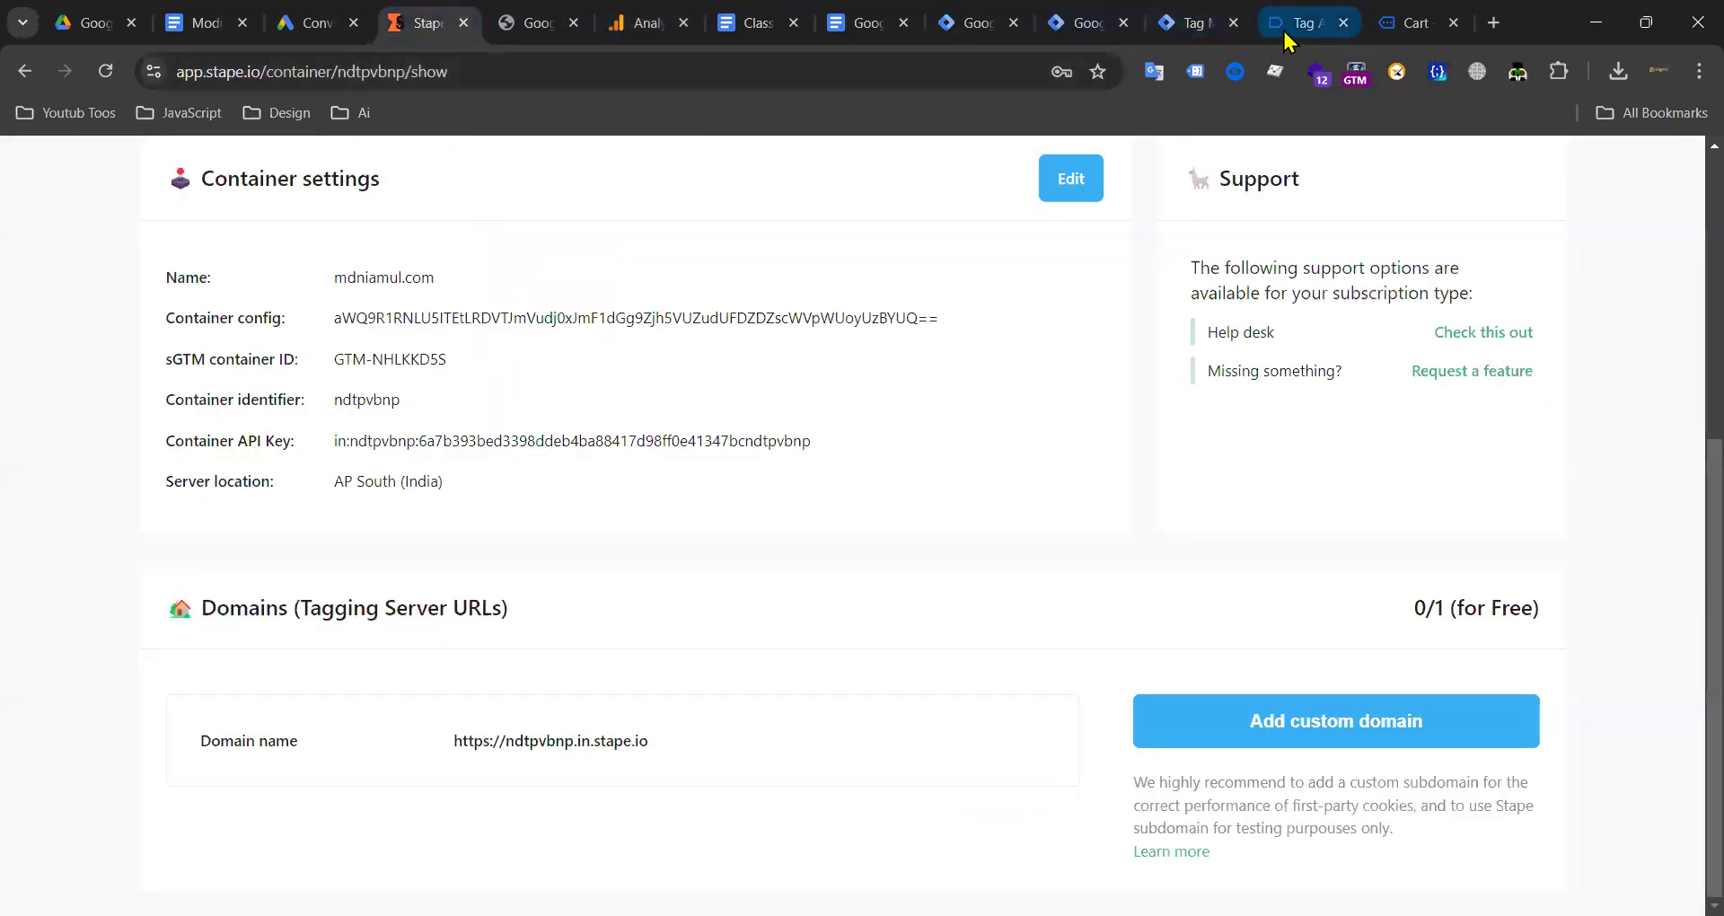
Step: Open the Server container's GA4 client configuration
left_click(969, 27)
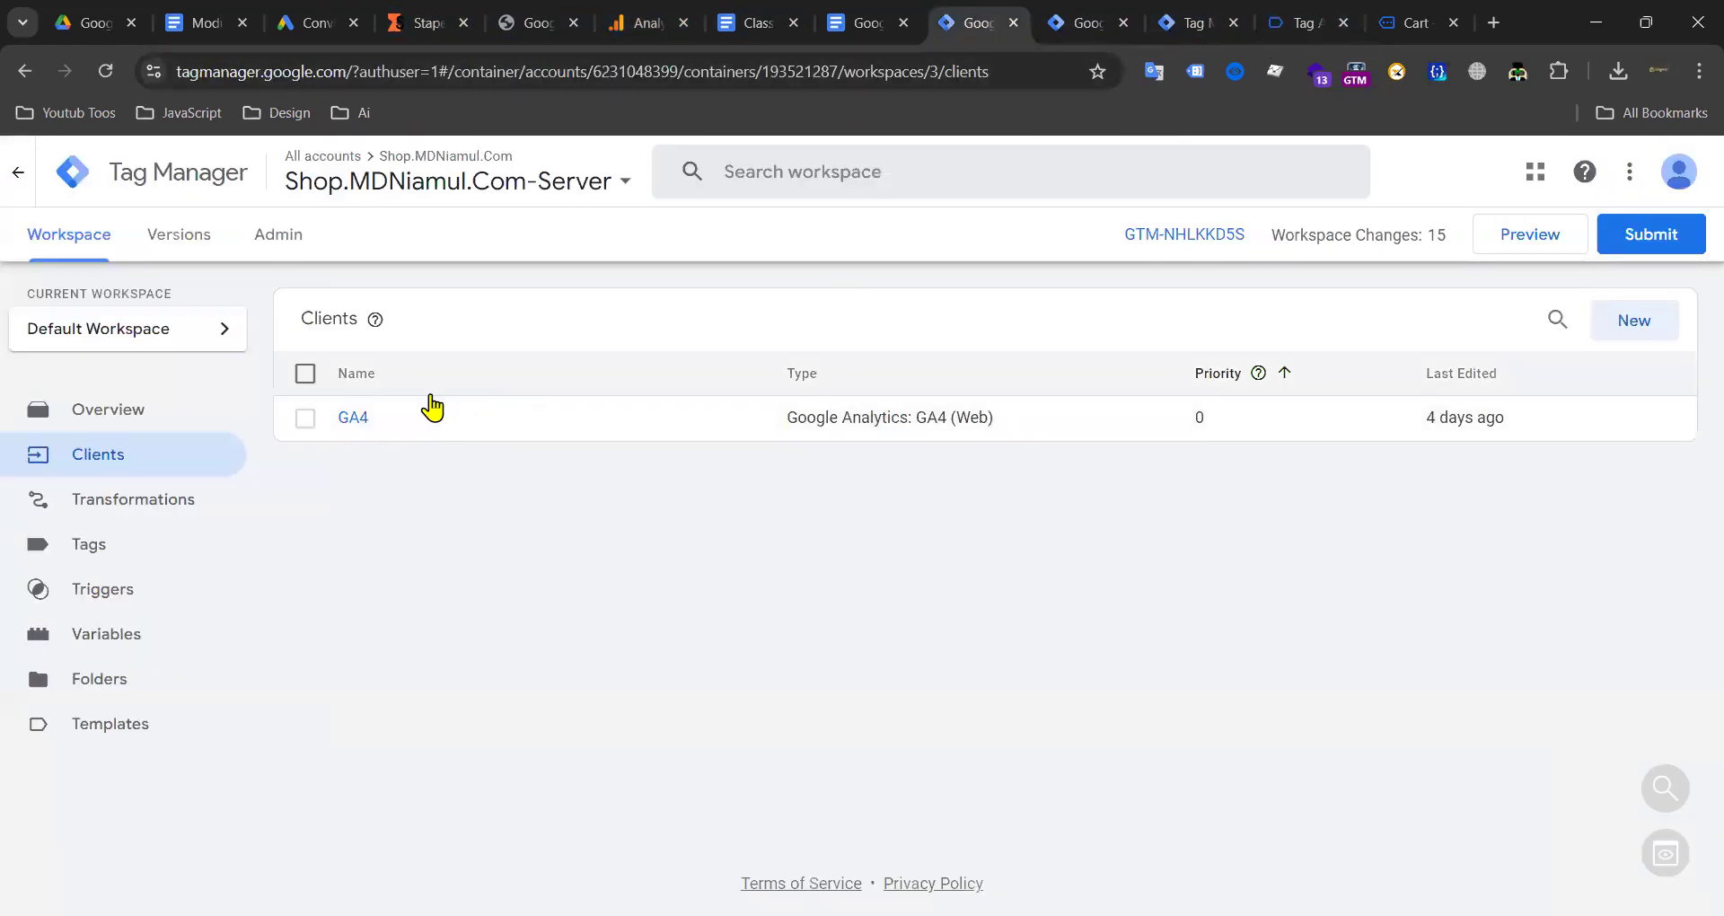
left_click(354, 418)
left_click(430, 24)
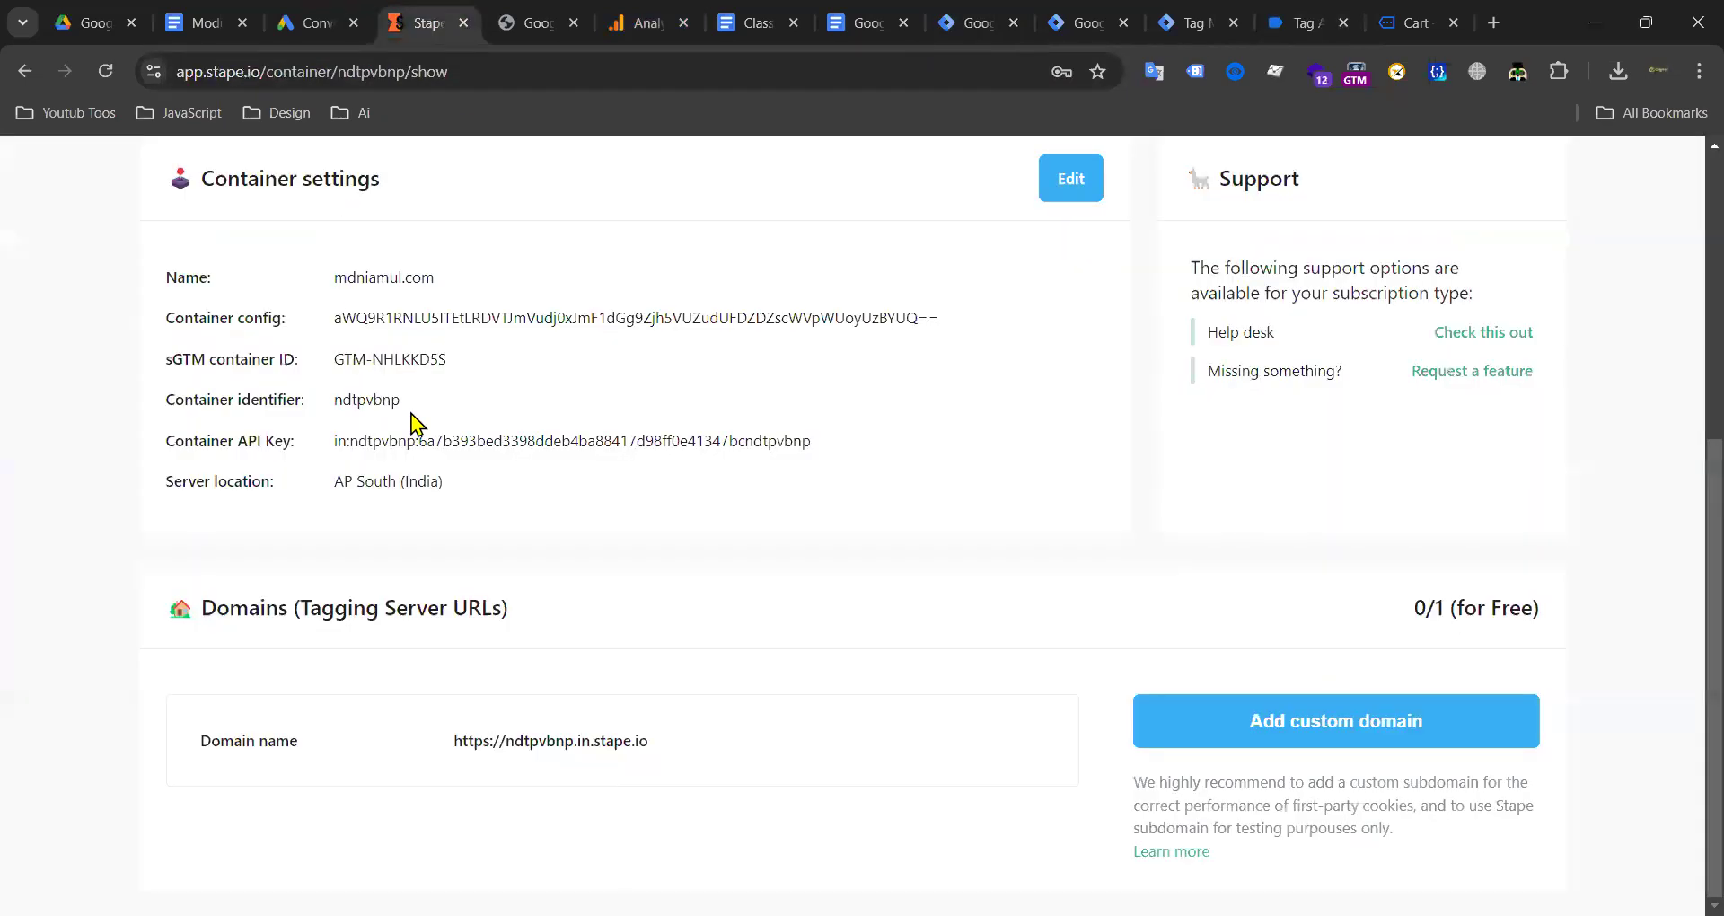
left_click(972, 25)
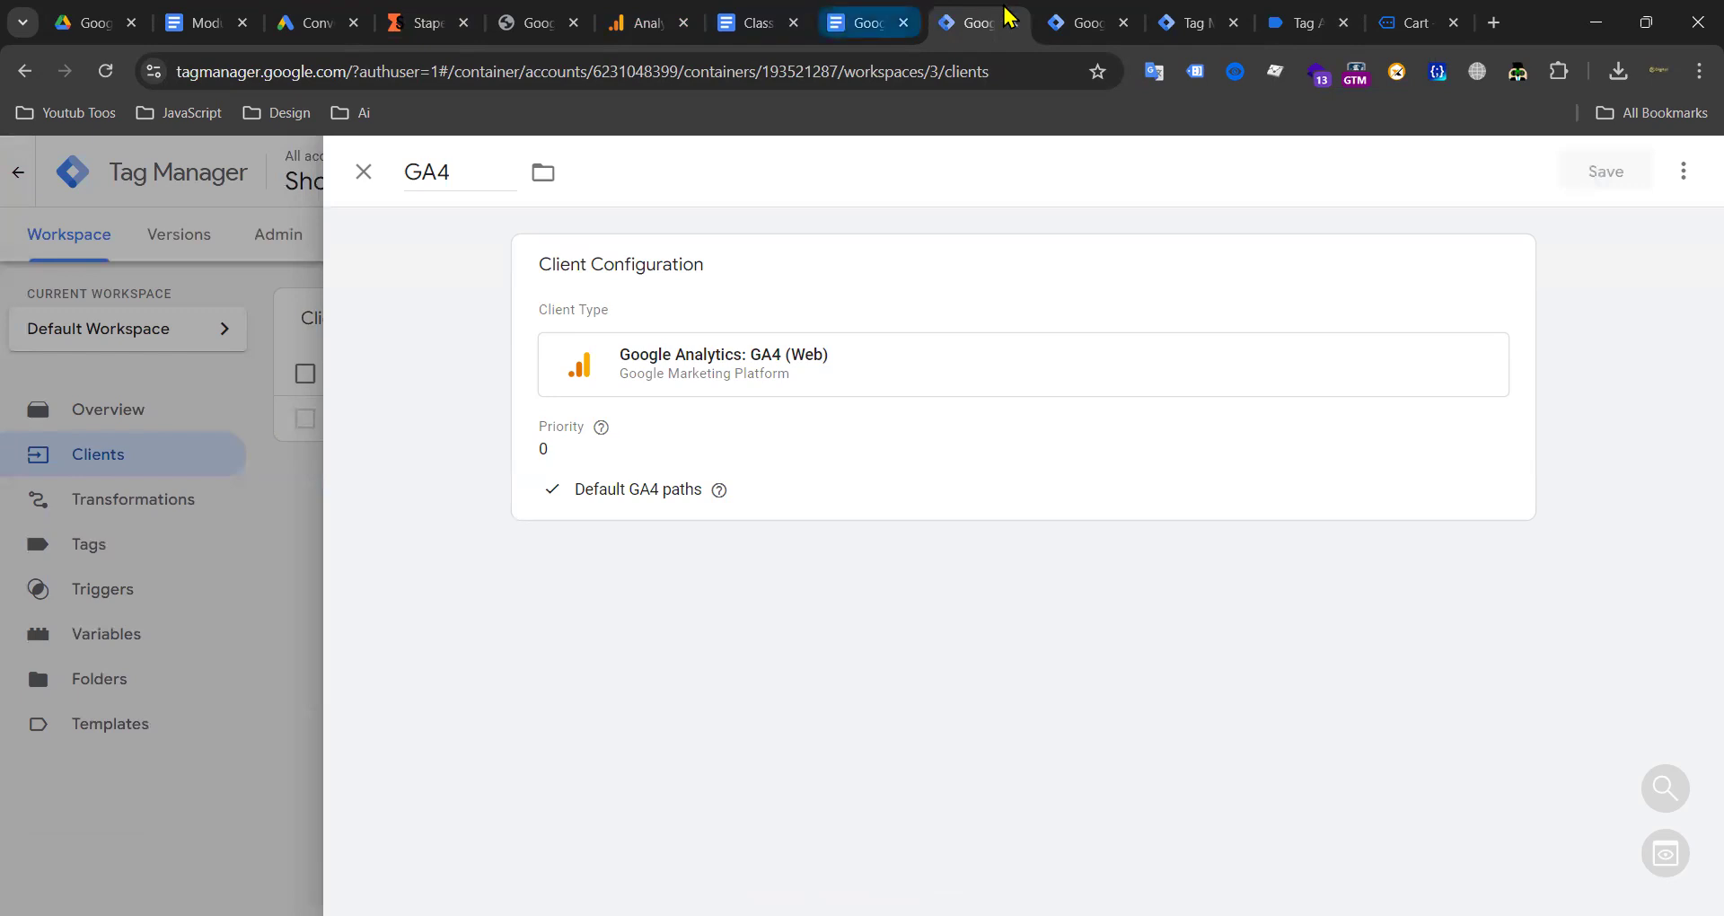
Step: Check the page-view Google tag's server_container_url and Tag ID, then close the tag
left_click(1078, 23)
left_click(1274, 450)
left_click_drag(1273, 450, 1039, 450)
scroll(638, 546, "up", 3)
left_click(658, 488)
left_click_drag(659, 488, 497, 493)
left_click(431, 242)
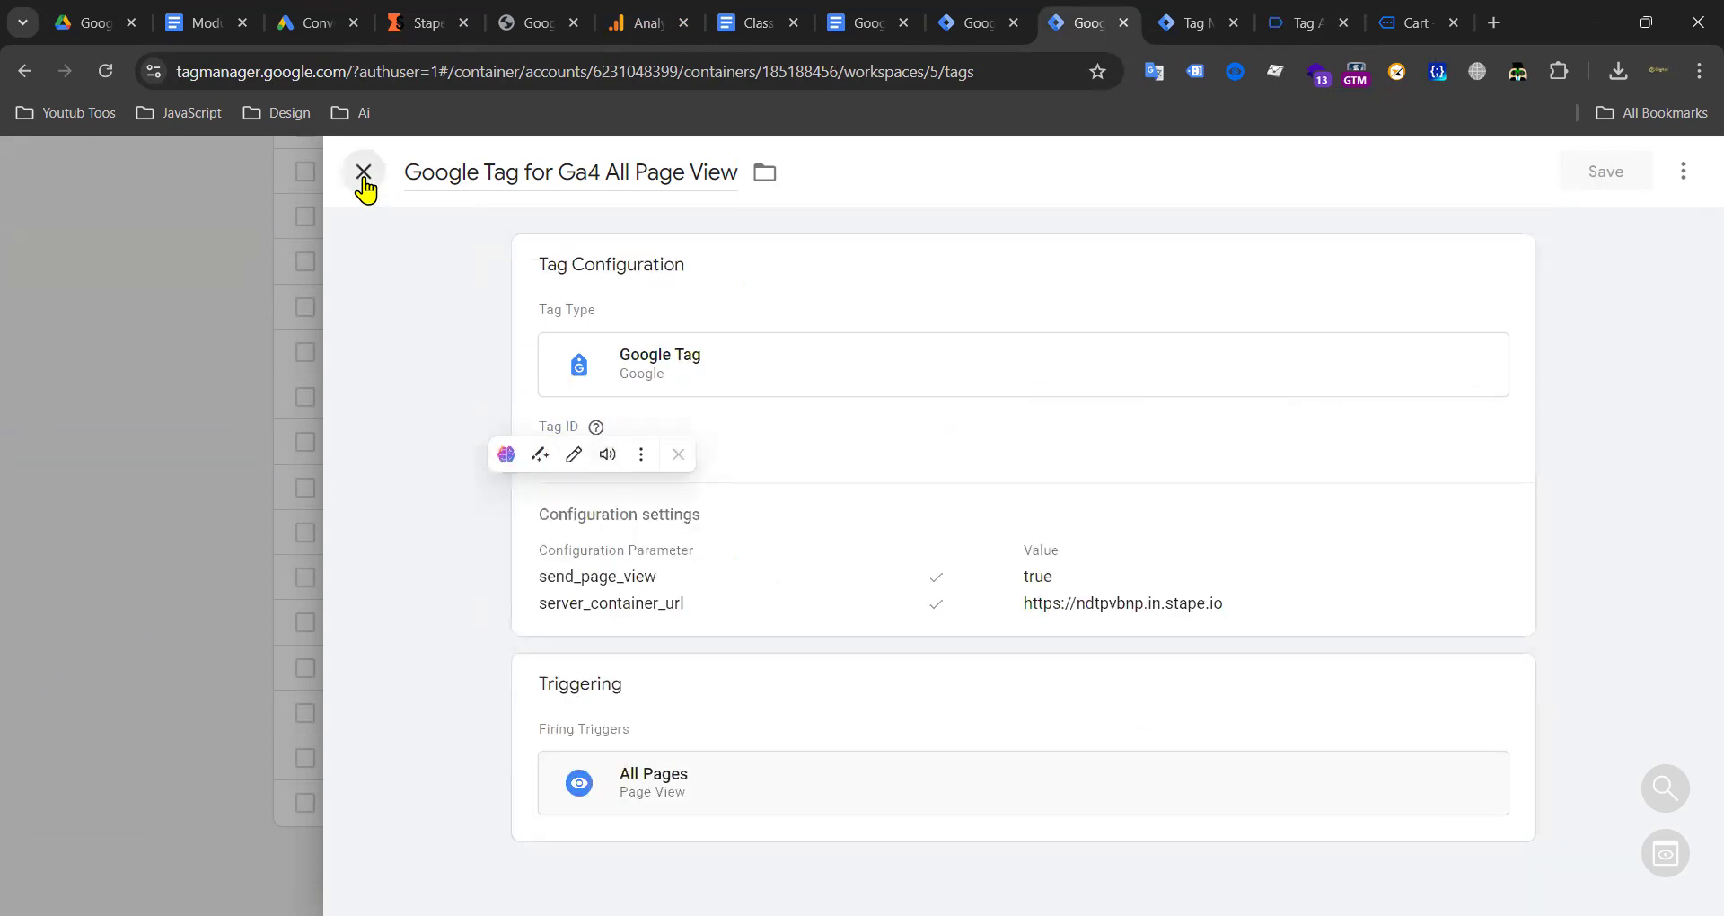
left_click(364, 171)
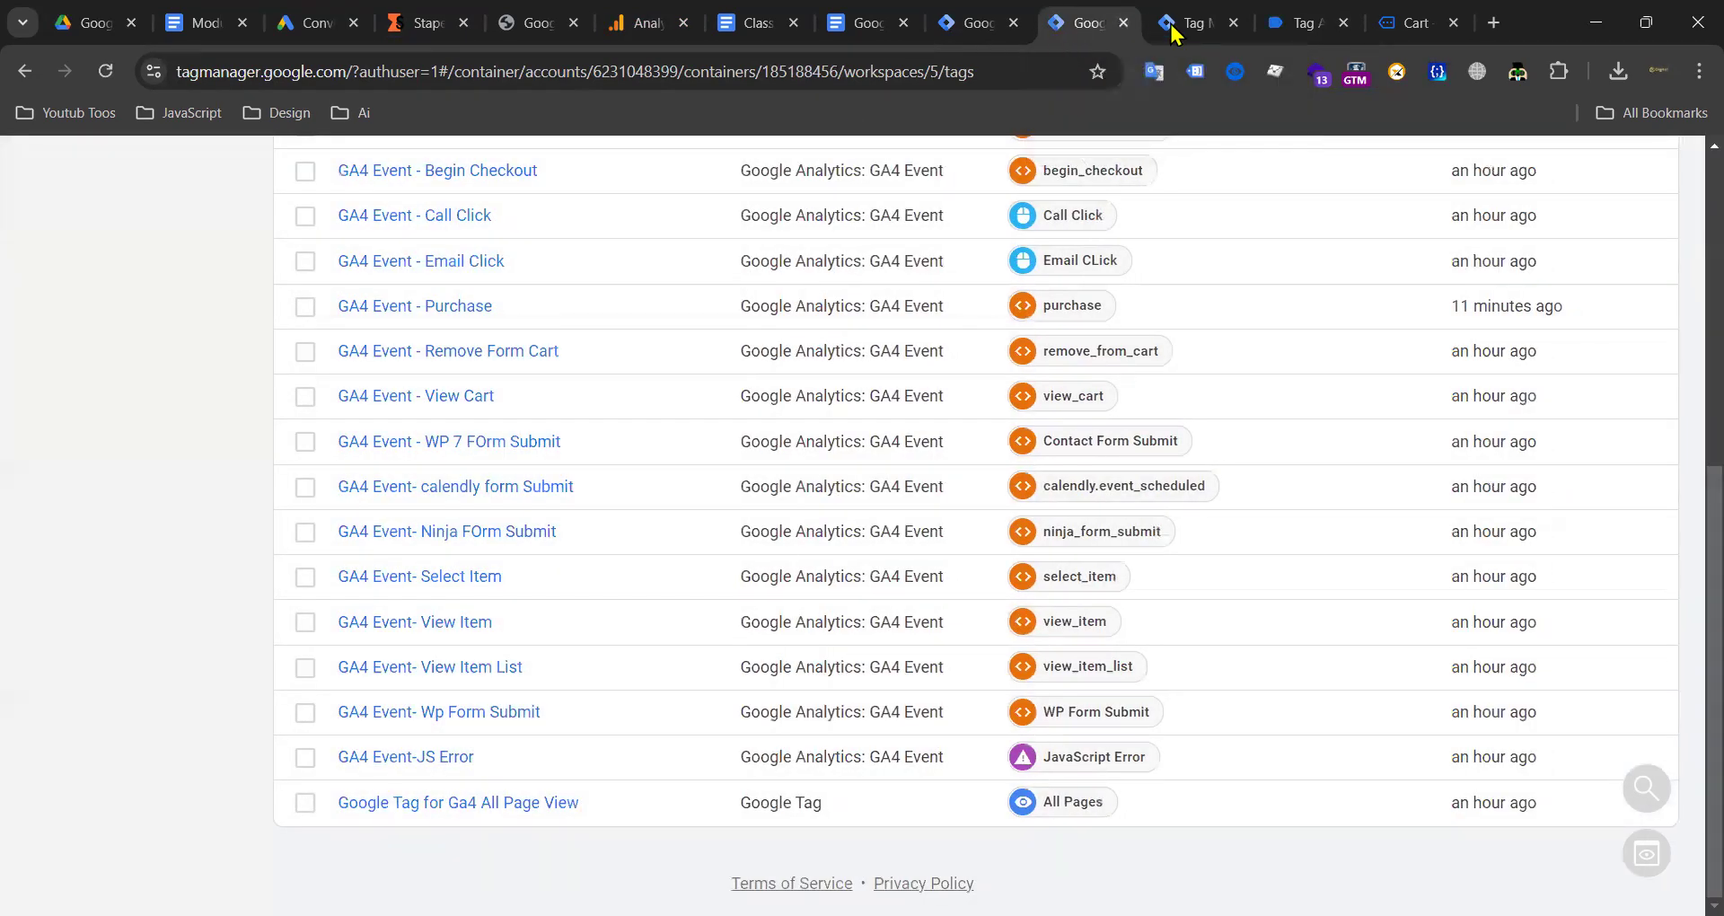
Step: Close the GA4 client editor and return to the Server container's tags list
left_click(952, 27)
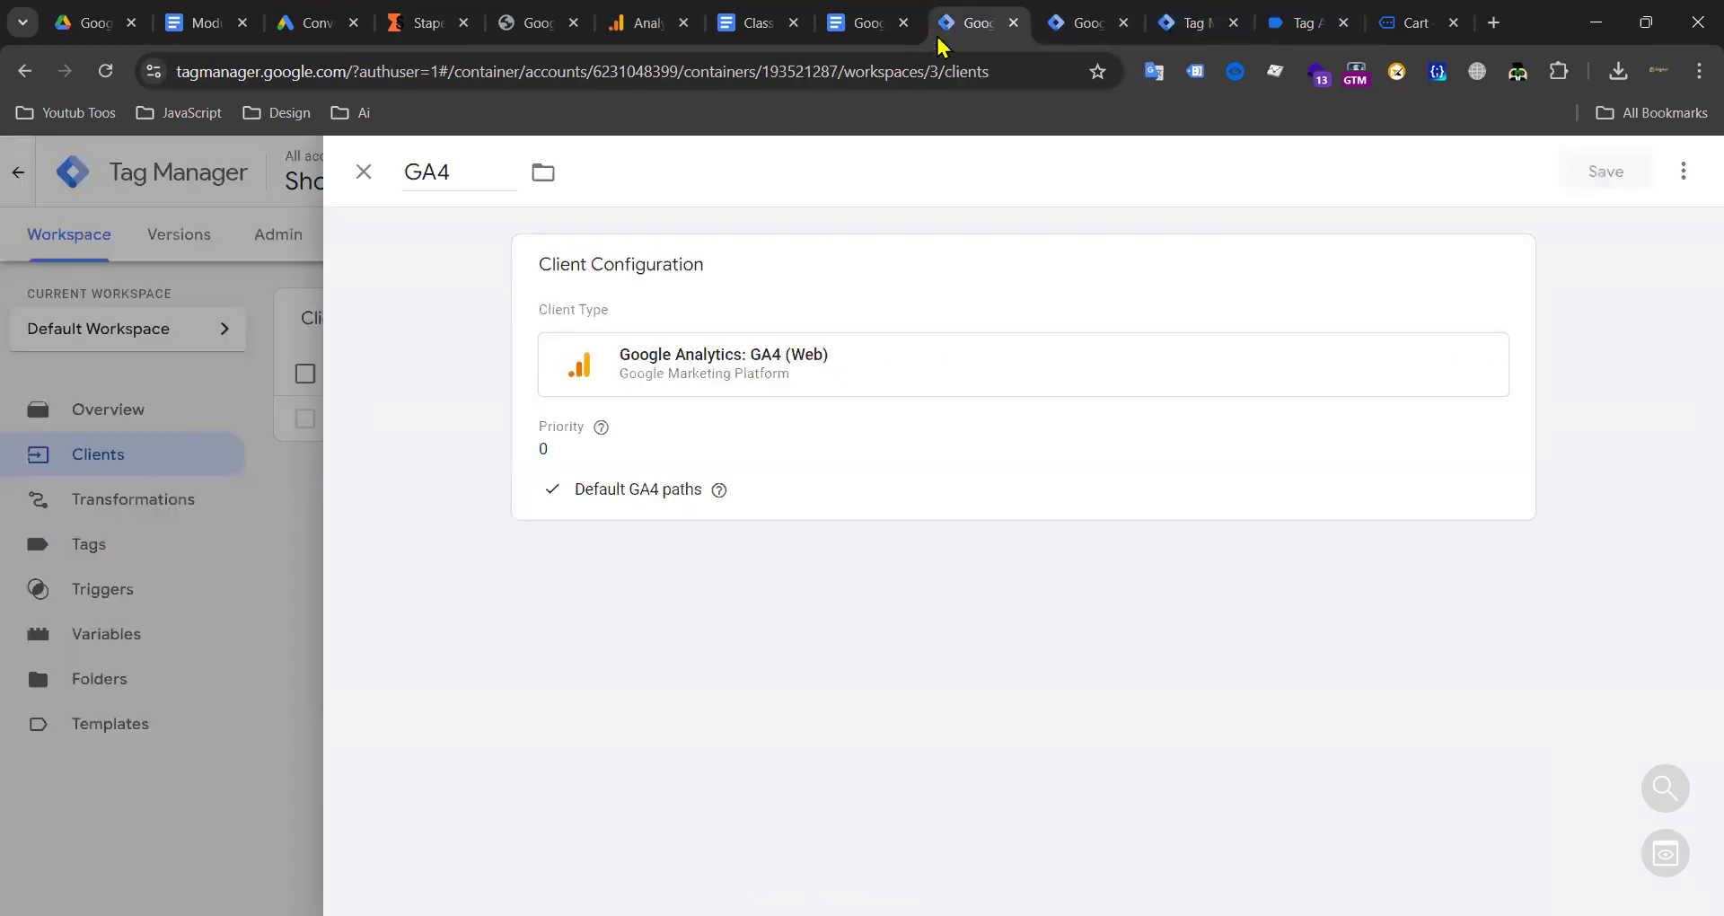
left_click(364, 172)
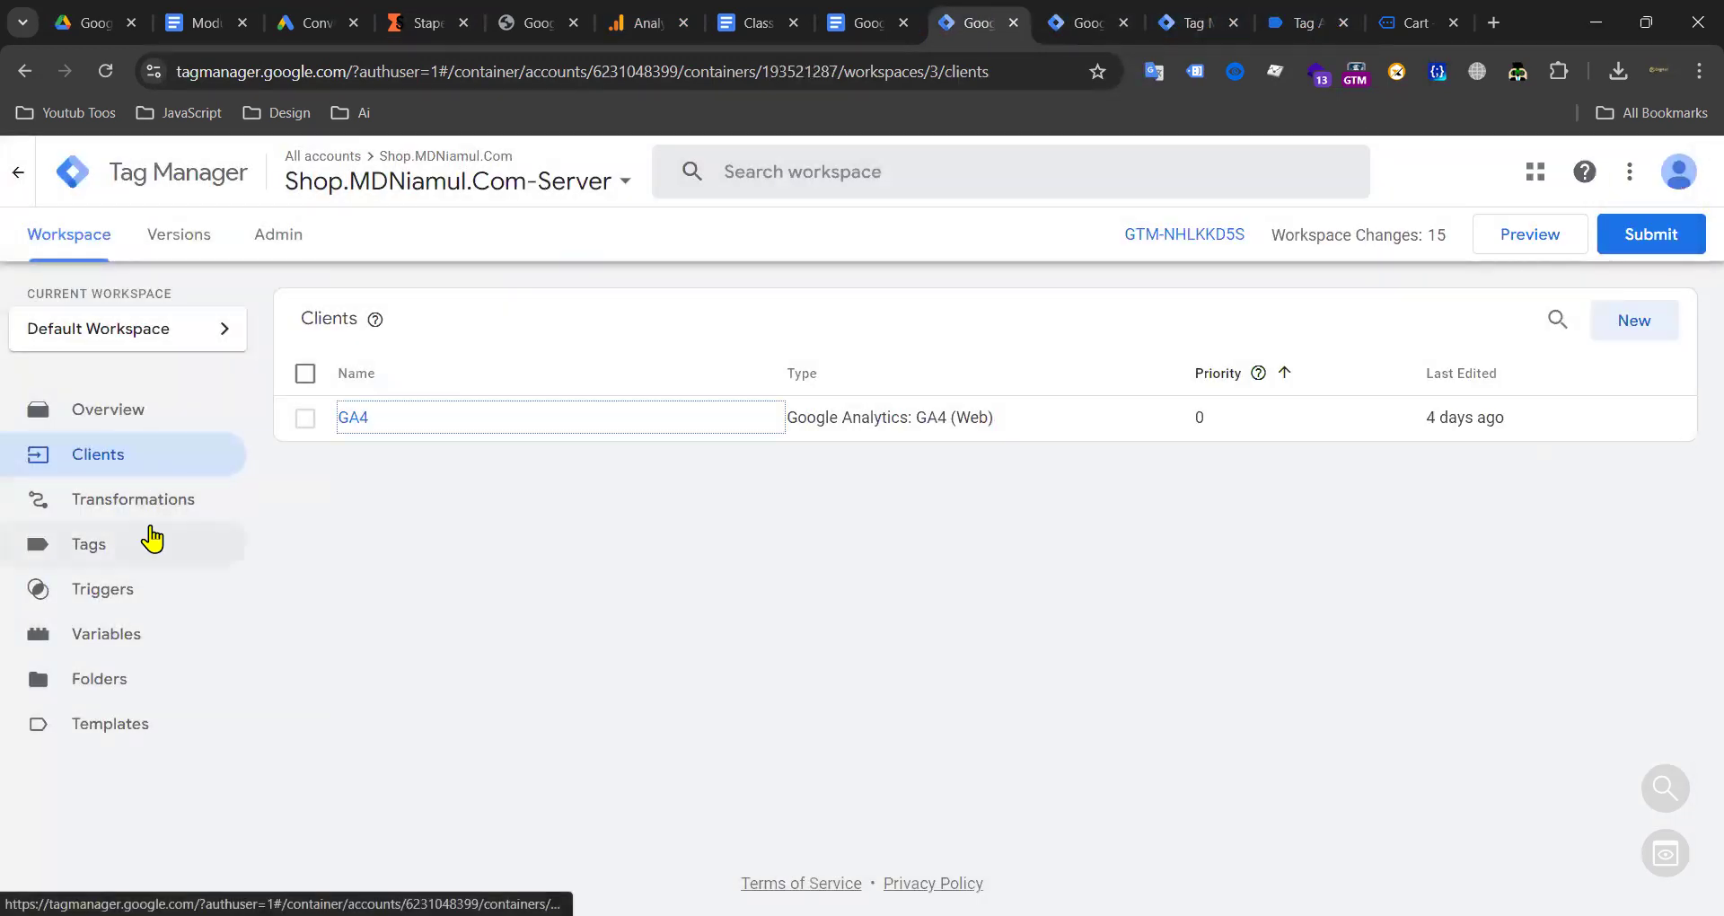
left_click(108, 548)
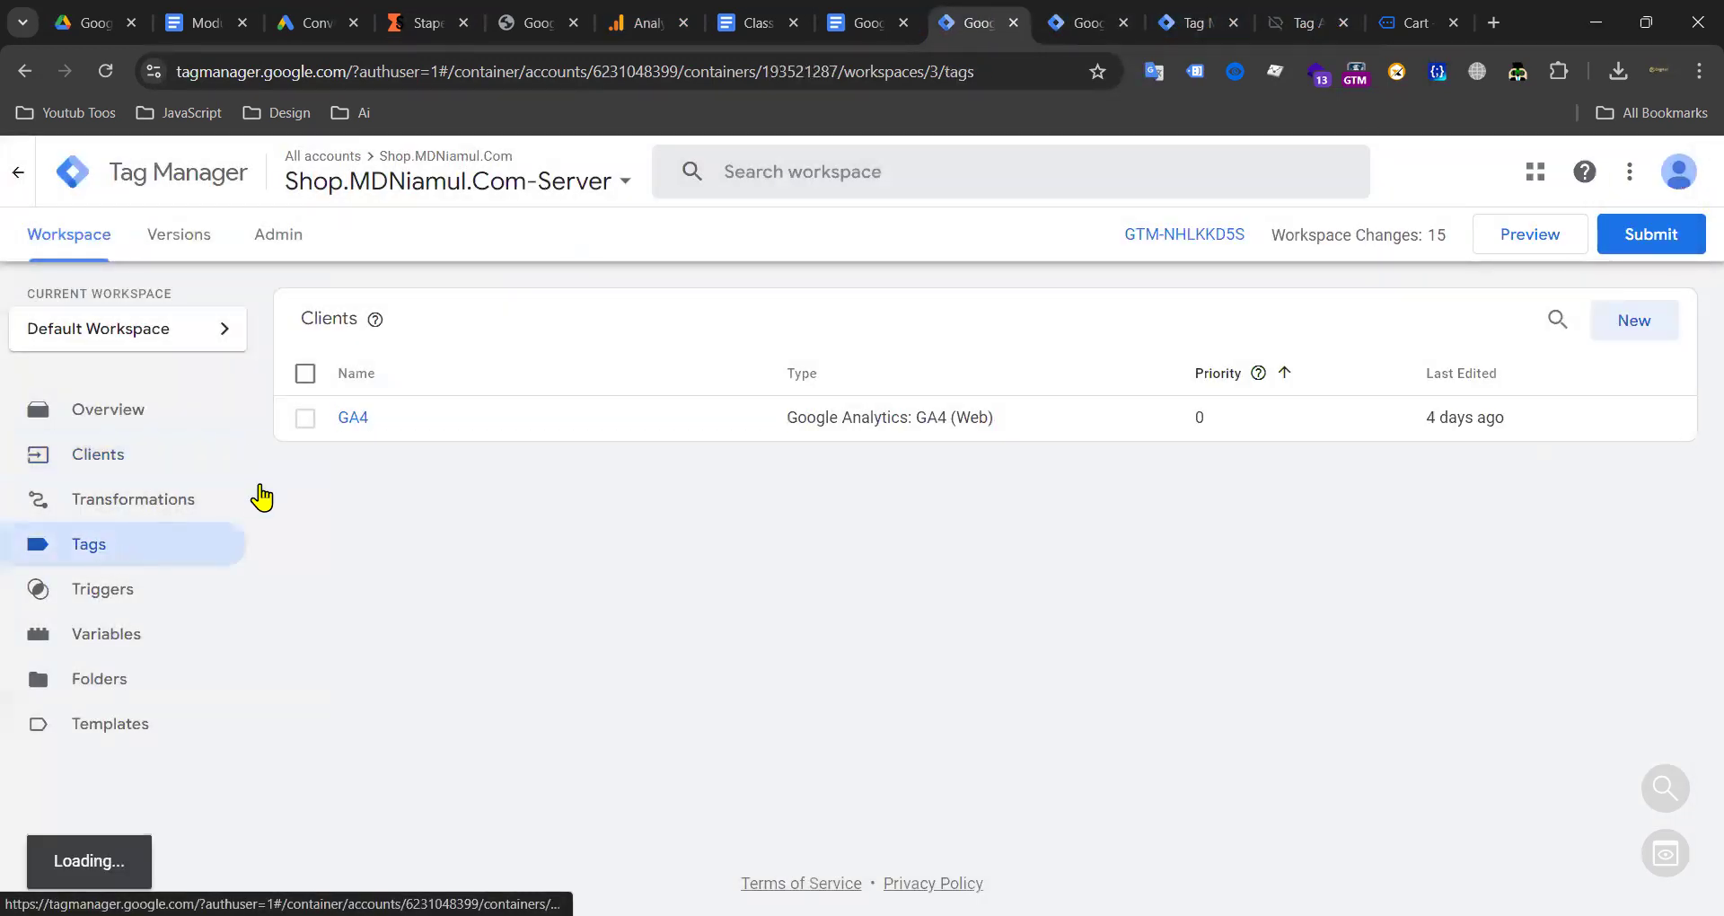
left_click(647, 32)
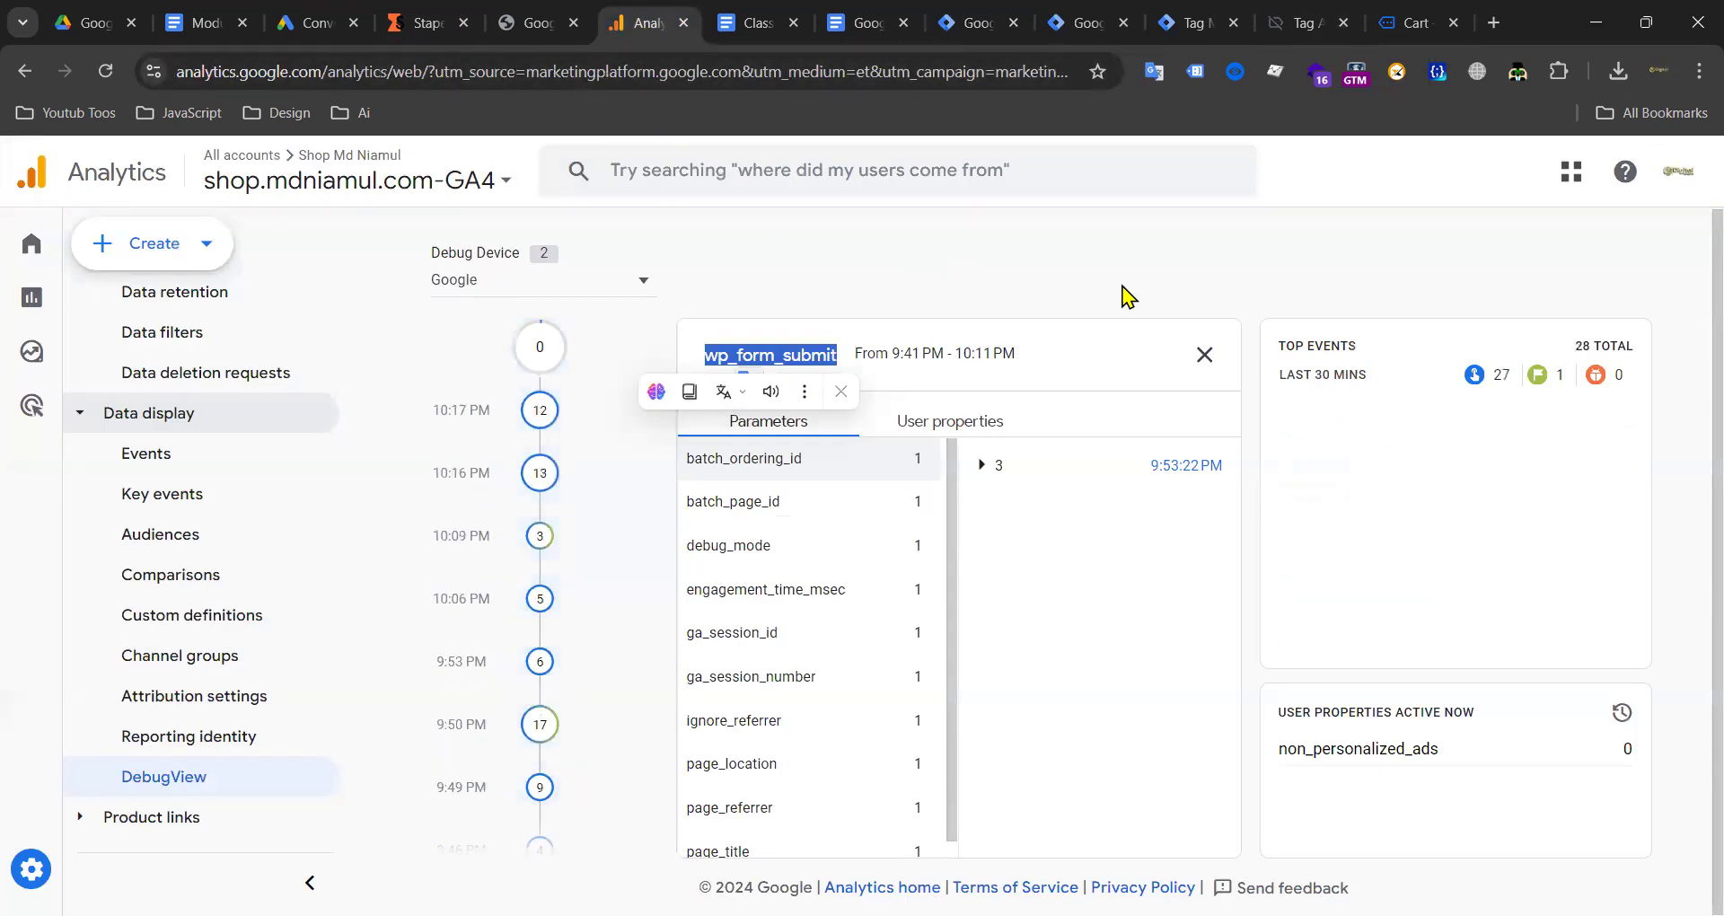
Step: Close the wp_form_submit event details and open the Server container's Clients list
left_click(1205, 355)
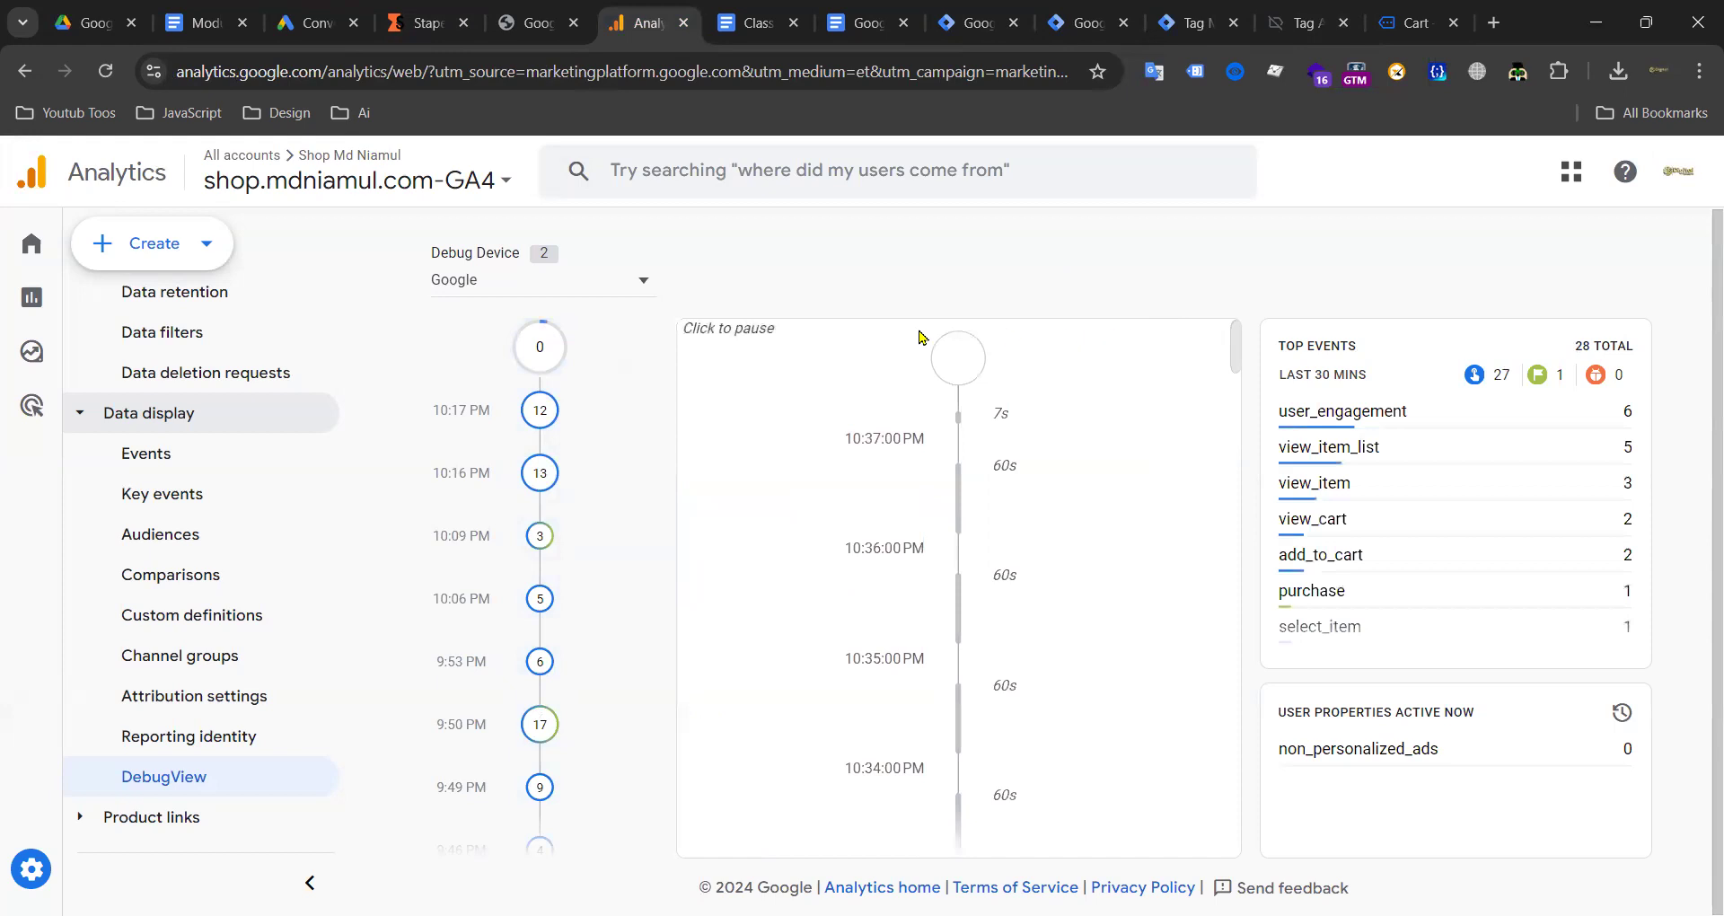
left_click(961, 22)
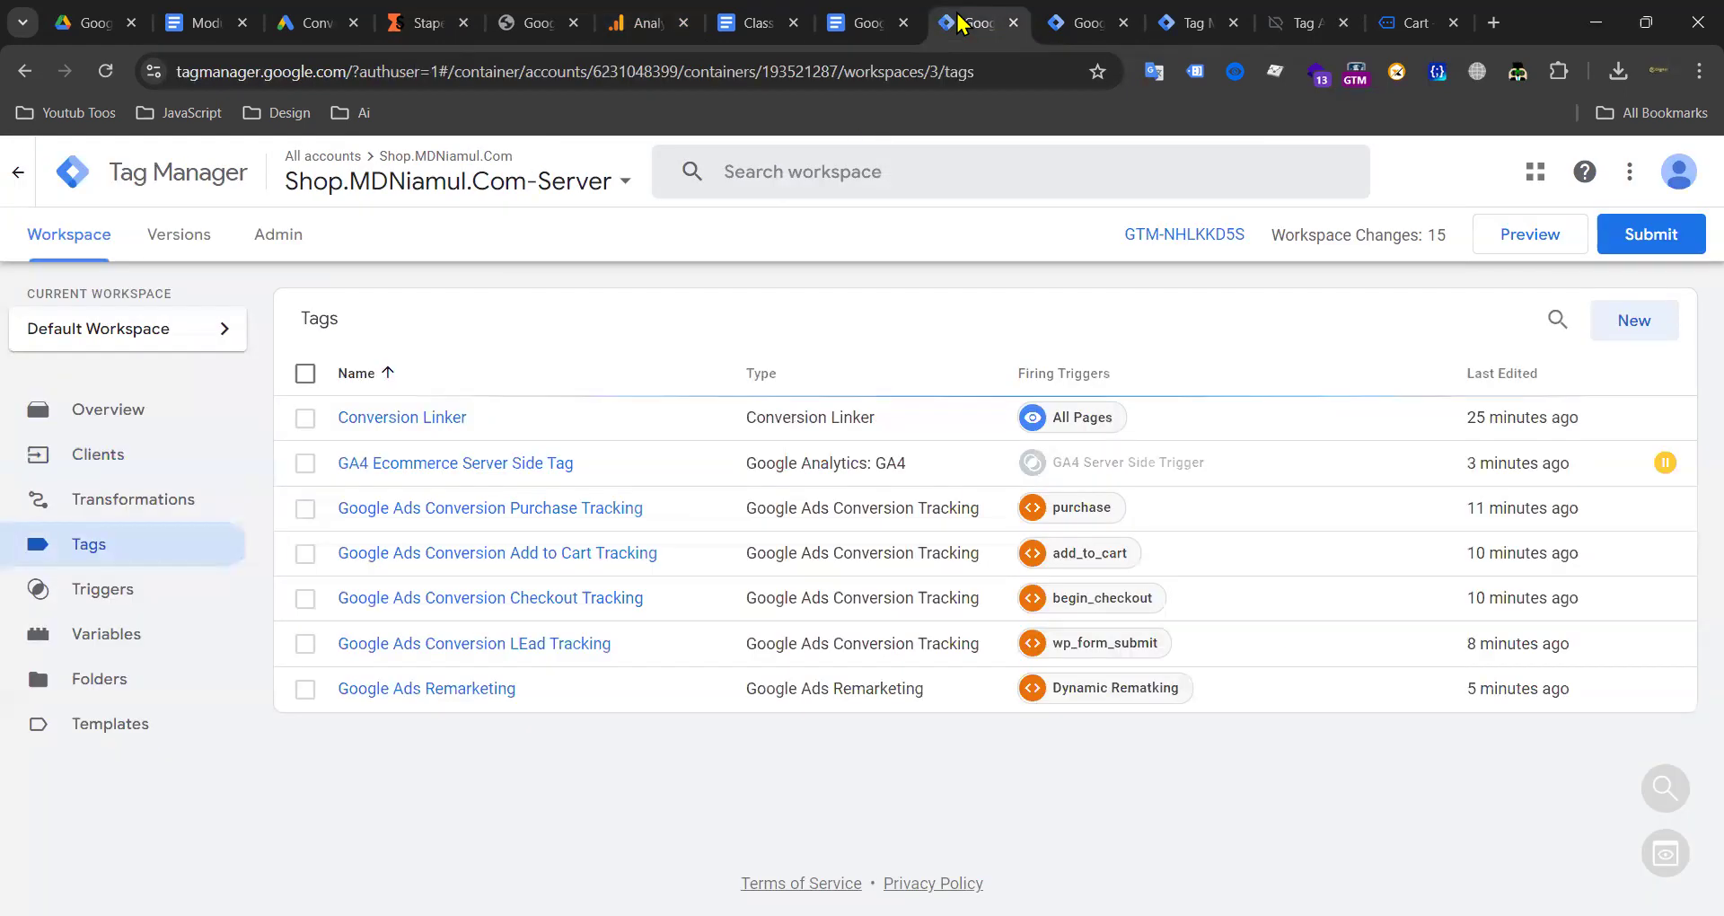
left_click(95, 458)
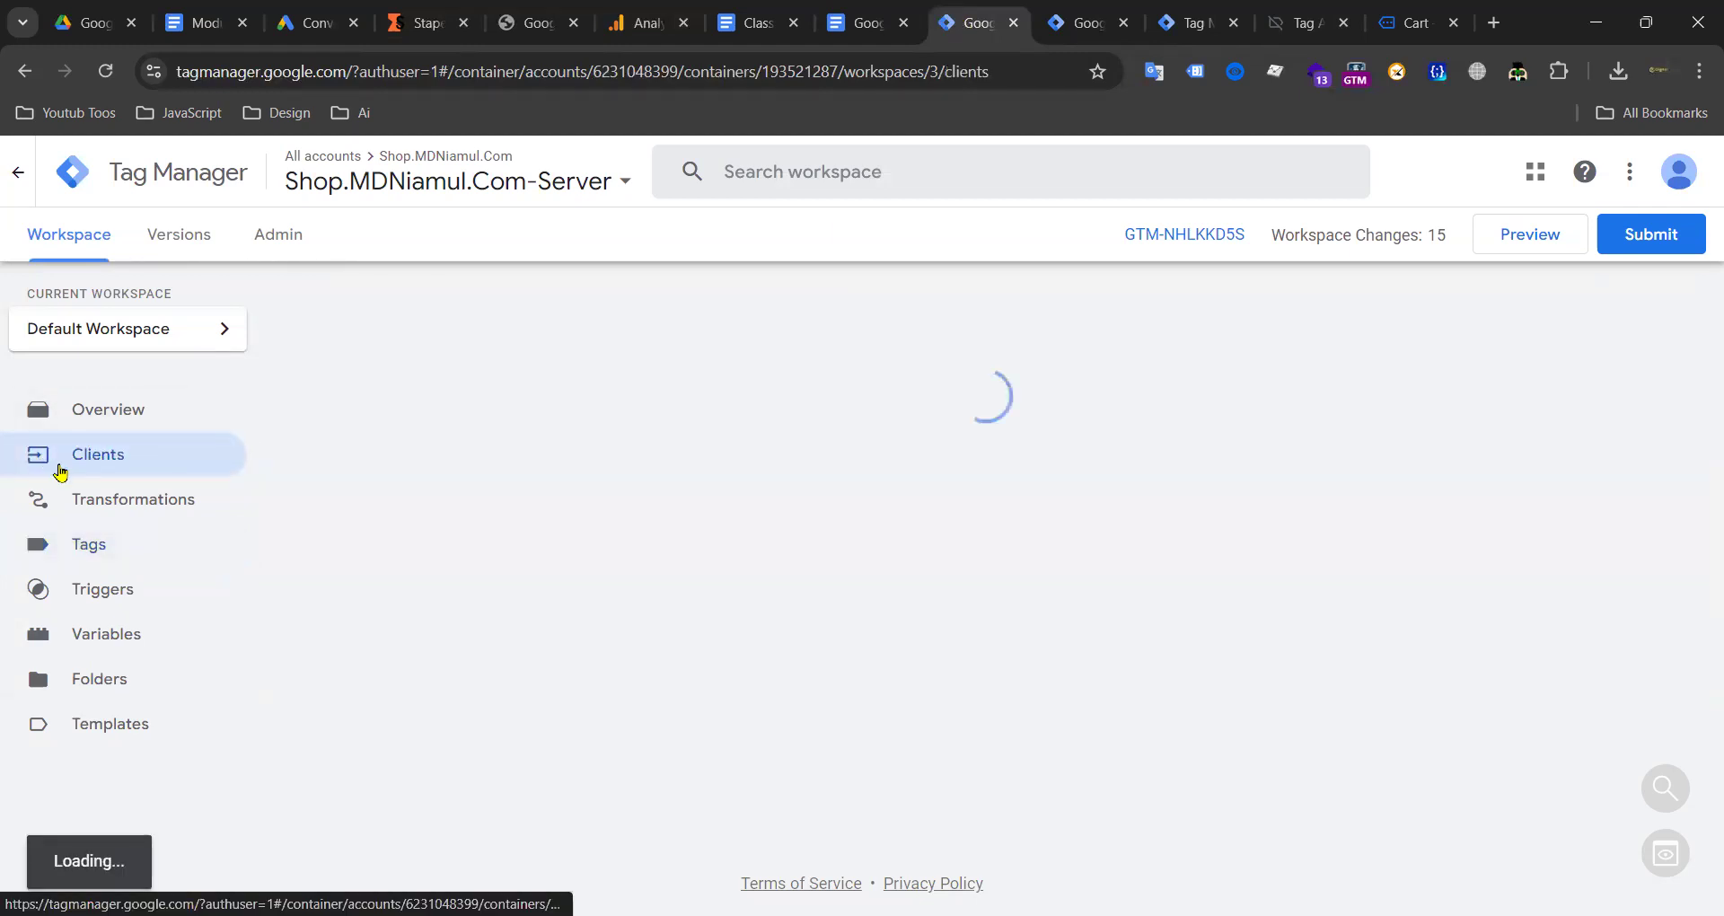
Step: Start a new client, browse the client types, then discard it unsaved
left_click(1655, 319)
left_click(1057, 351)
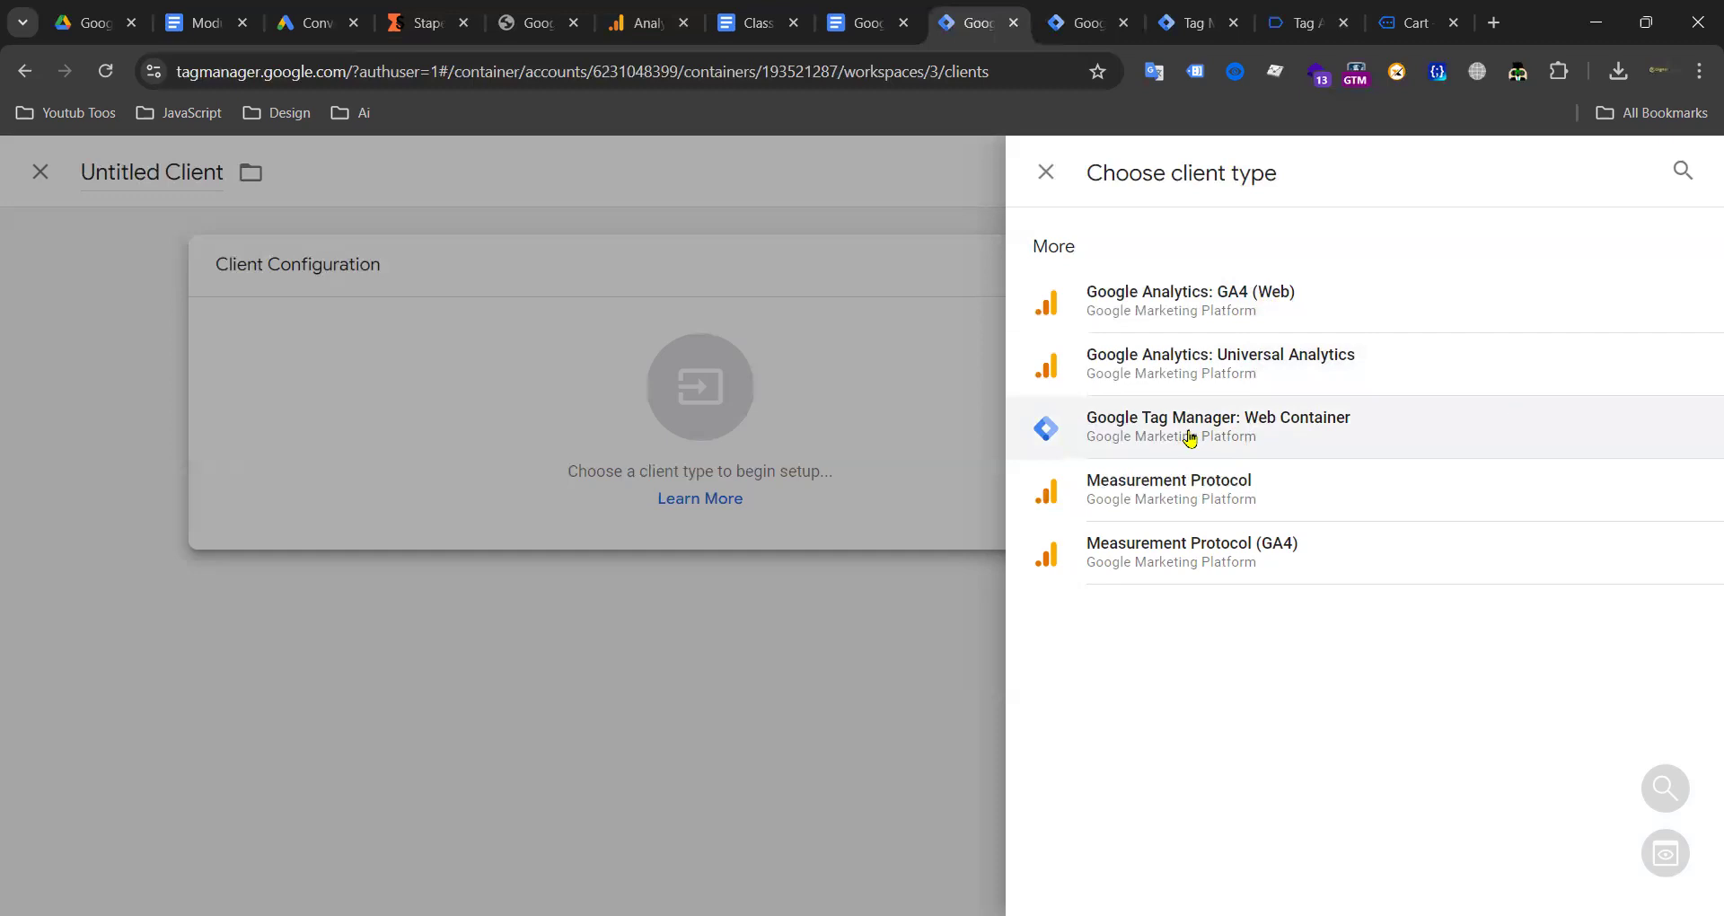
left_click(1046, 171)
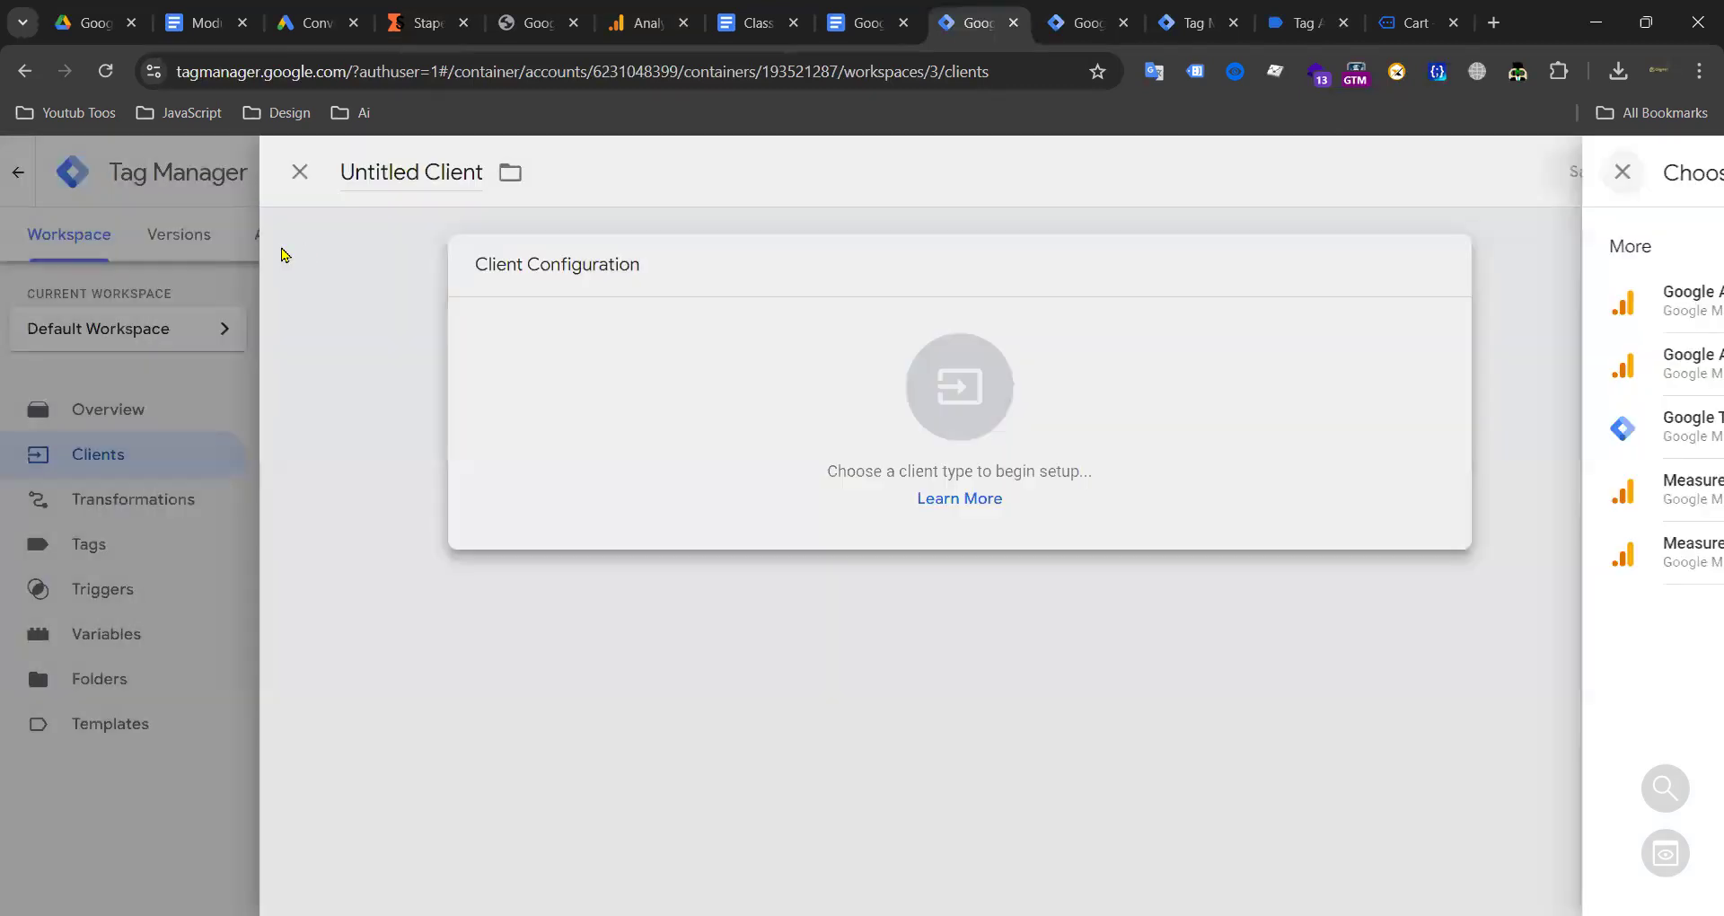
left_click(357, 174)
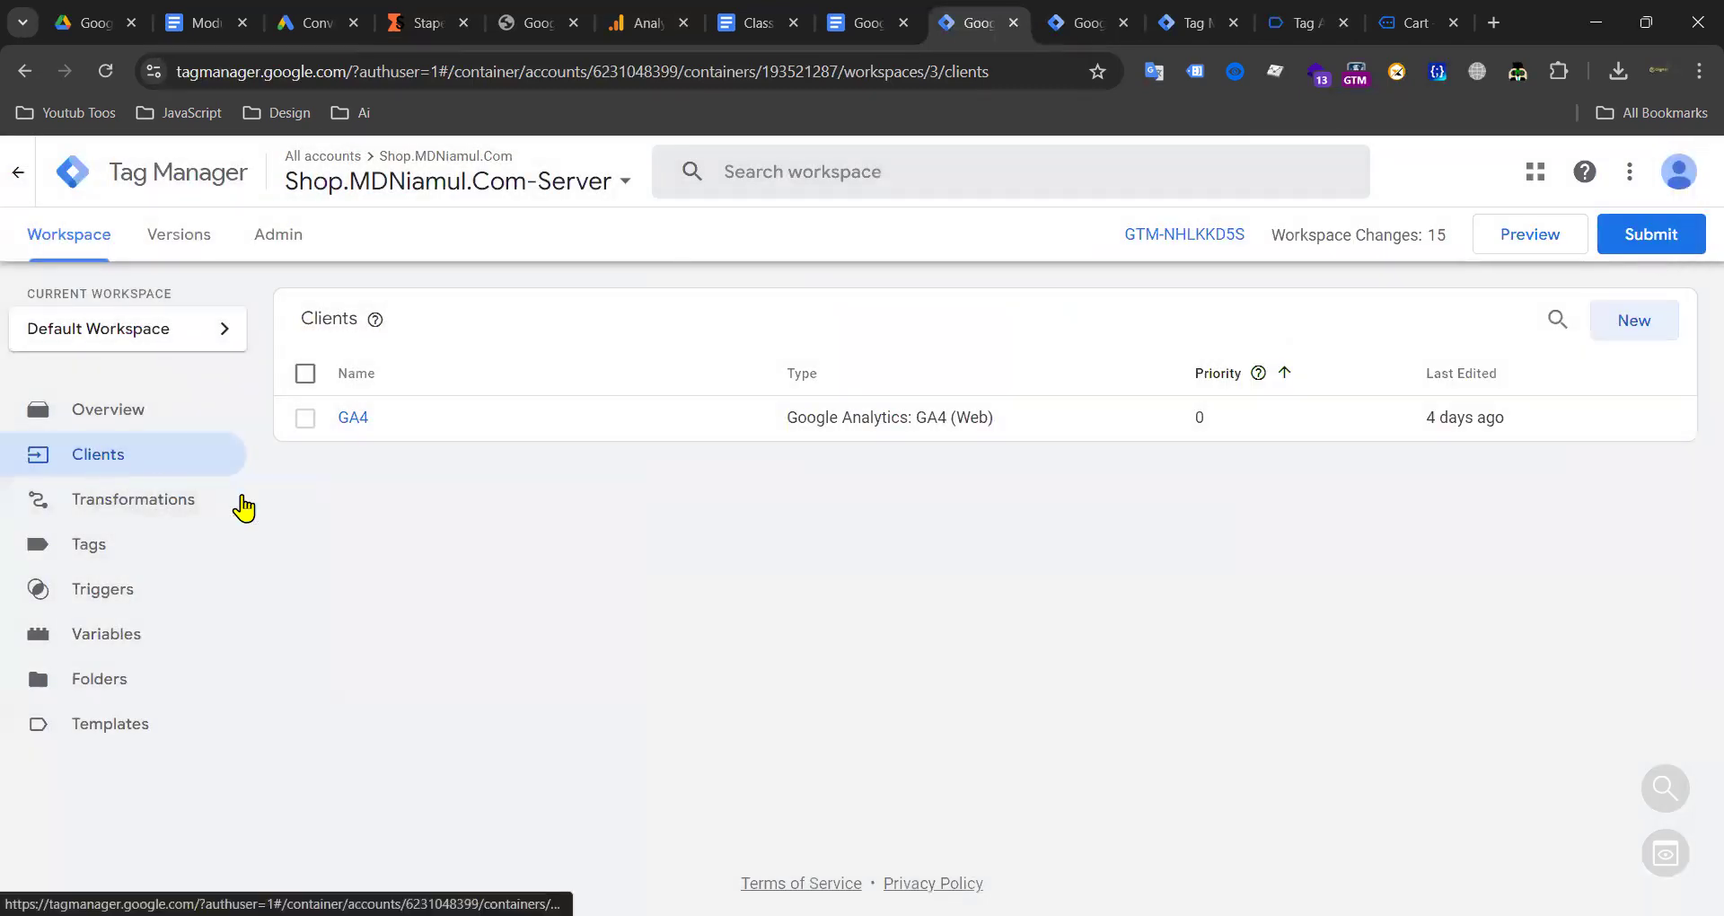
Step: Select the Container Config string in GTM-NHLKKD5S's install details, then close them
left_click(1086, 31)
scroll(718, 584, "up", 6)
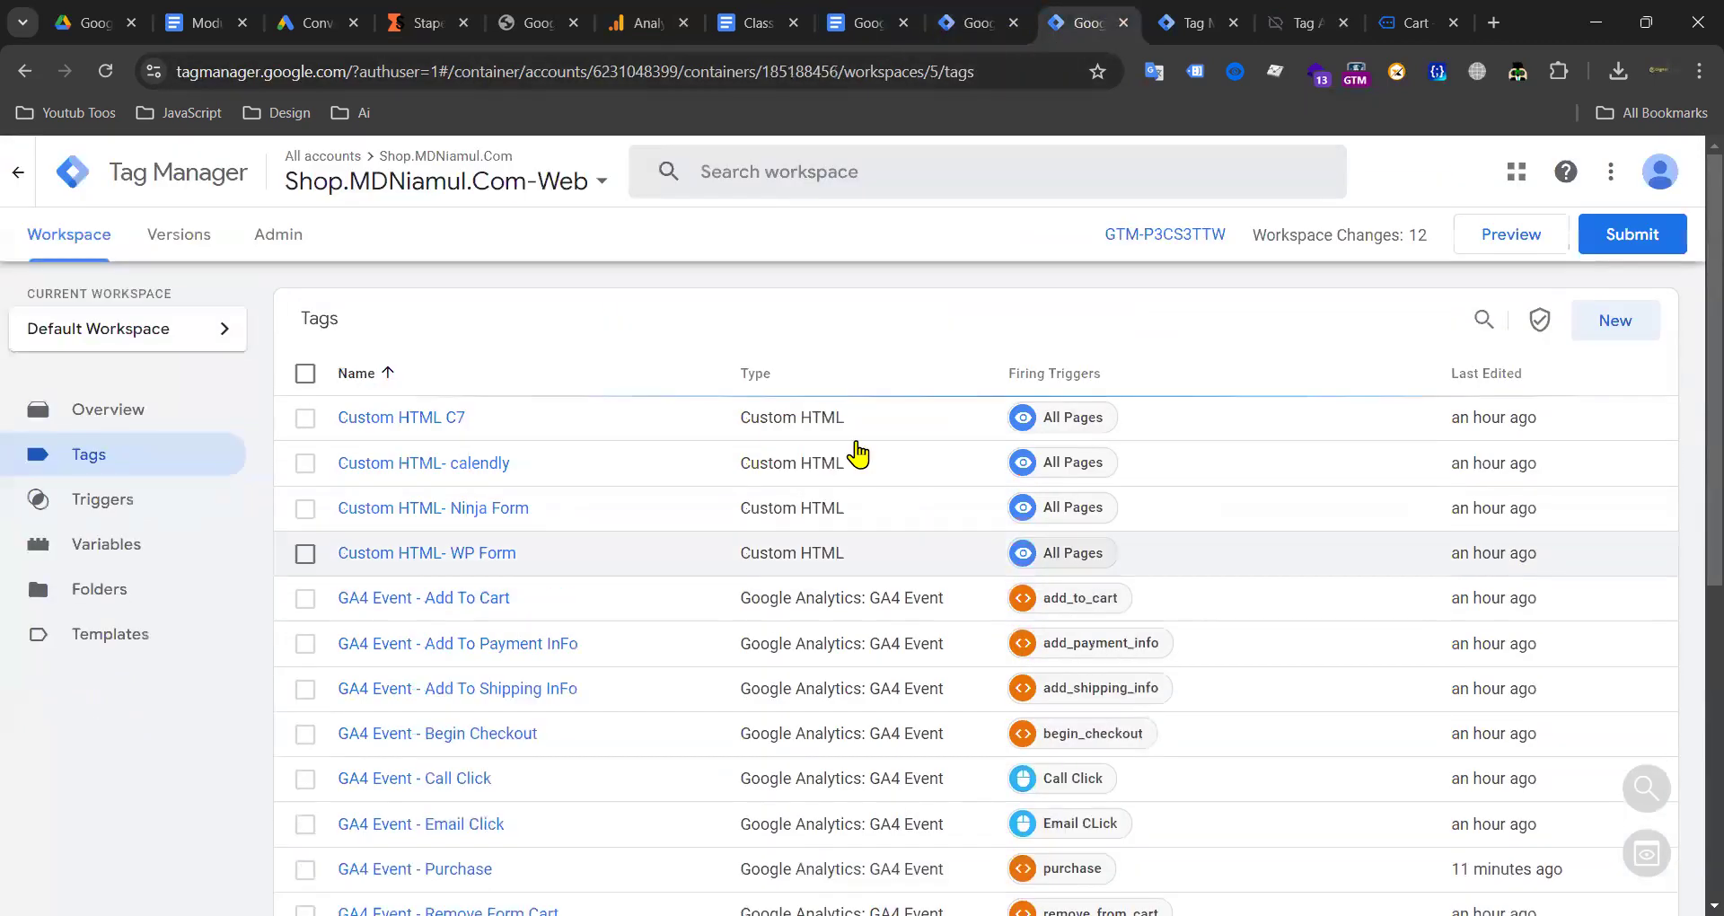
left_click(993, 29)
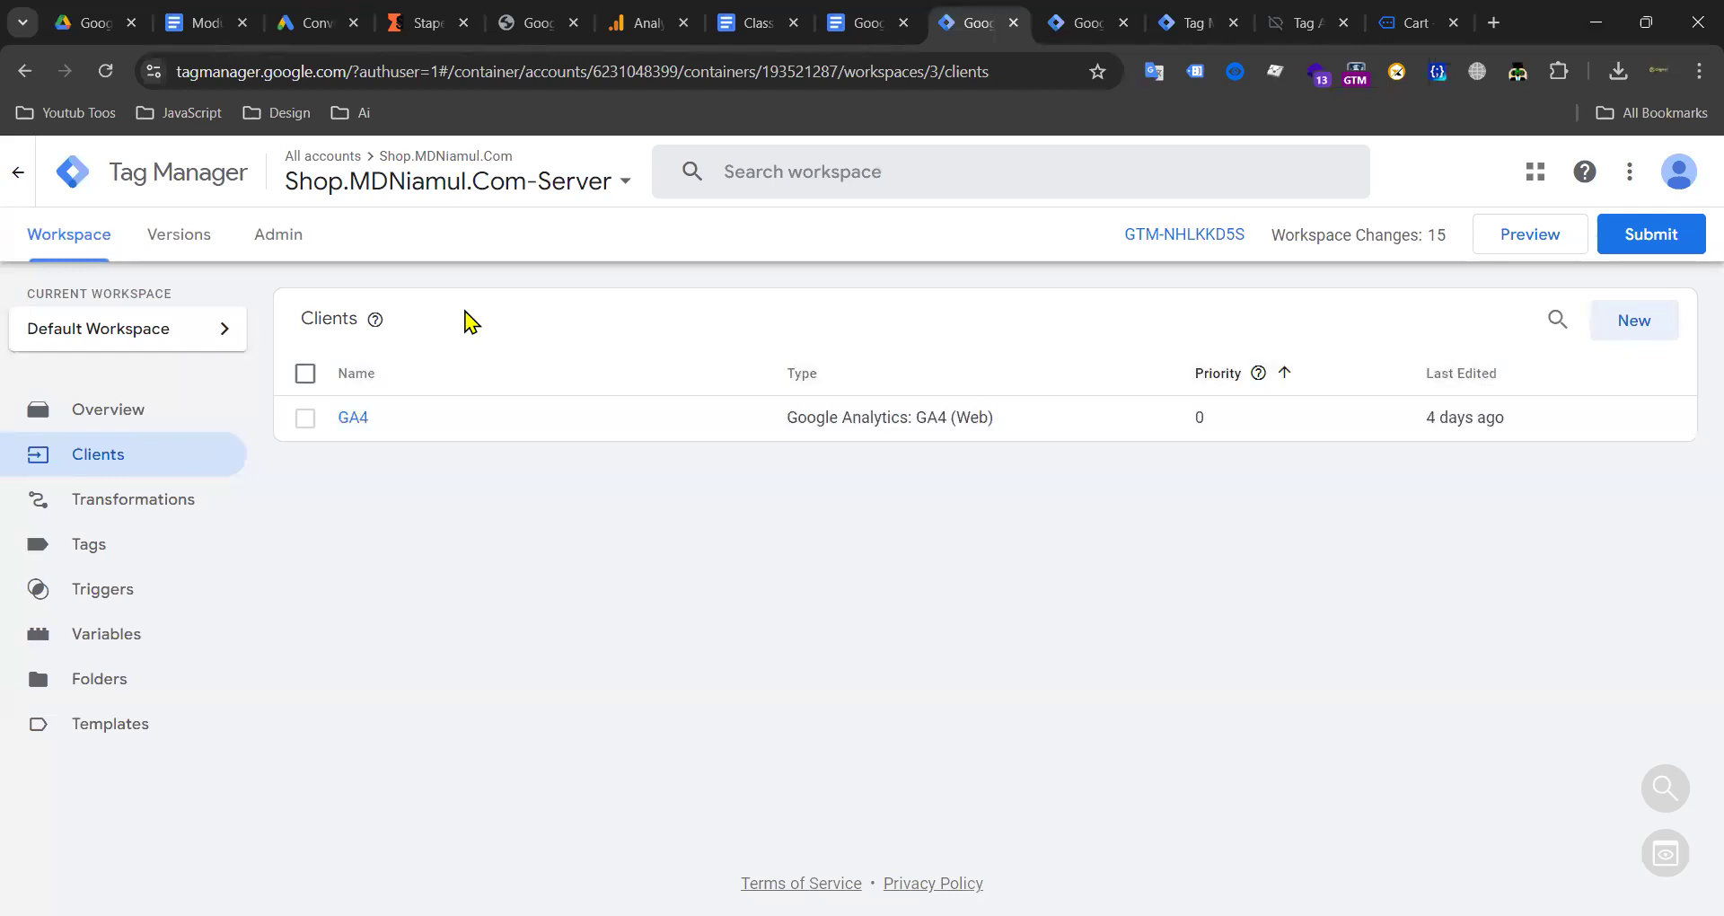
left_click(1208, 236)
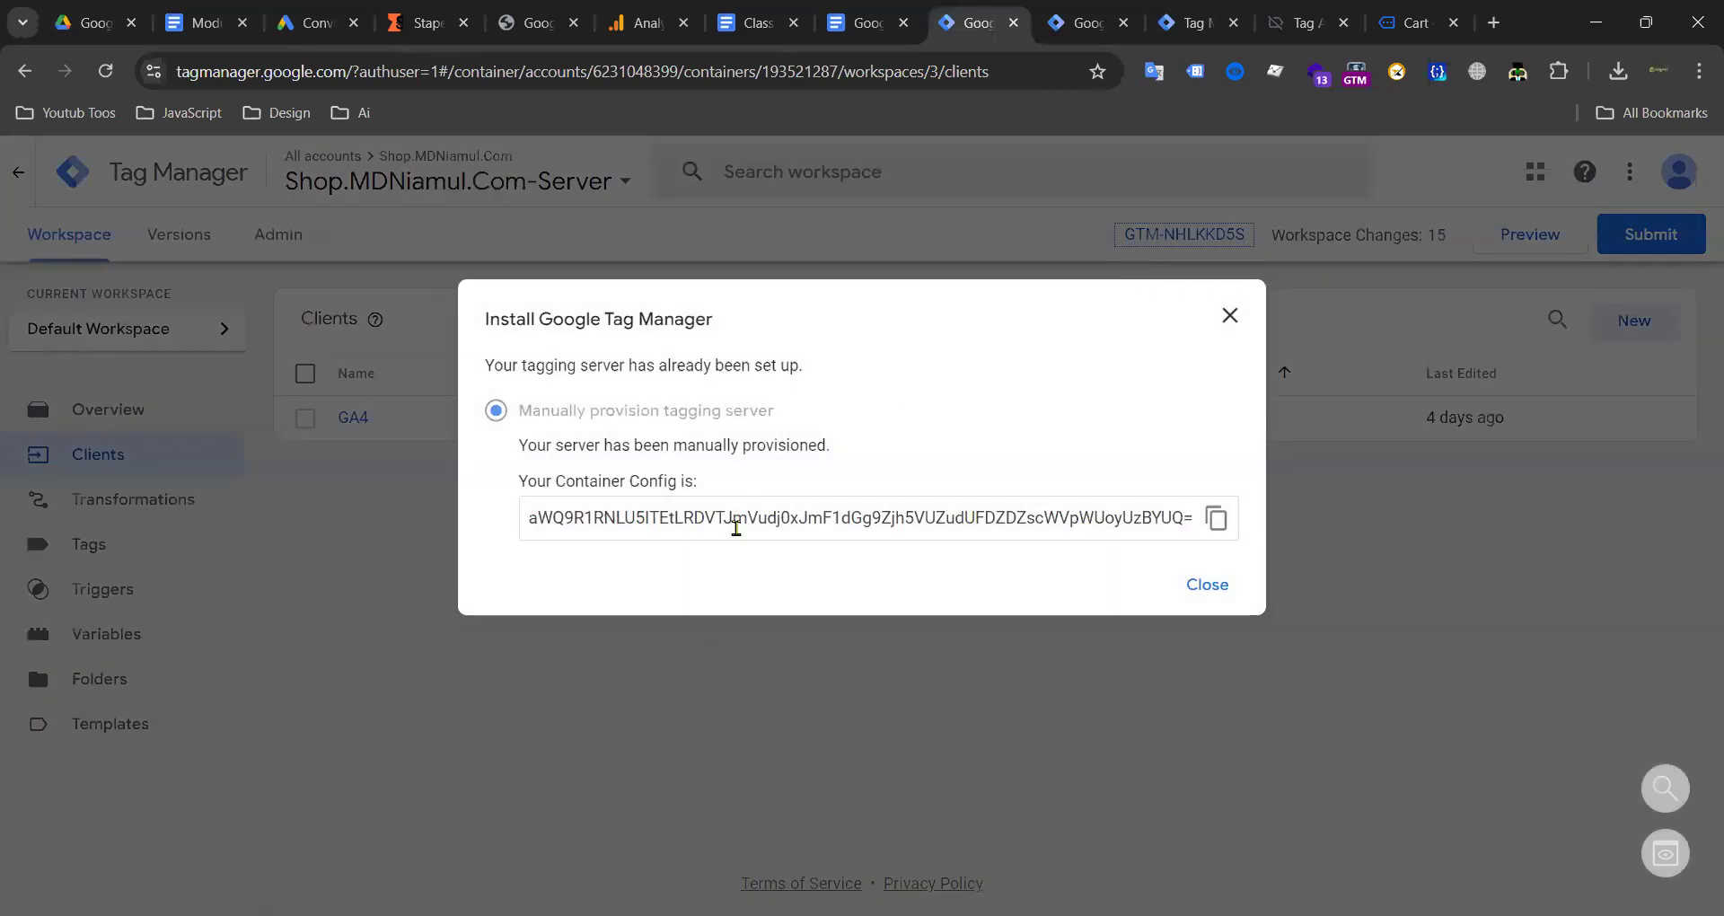
triple_click(1061, 523)
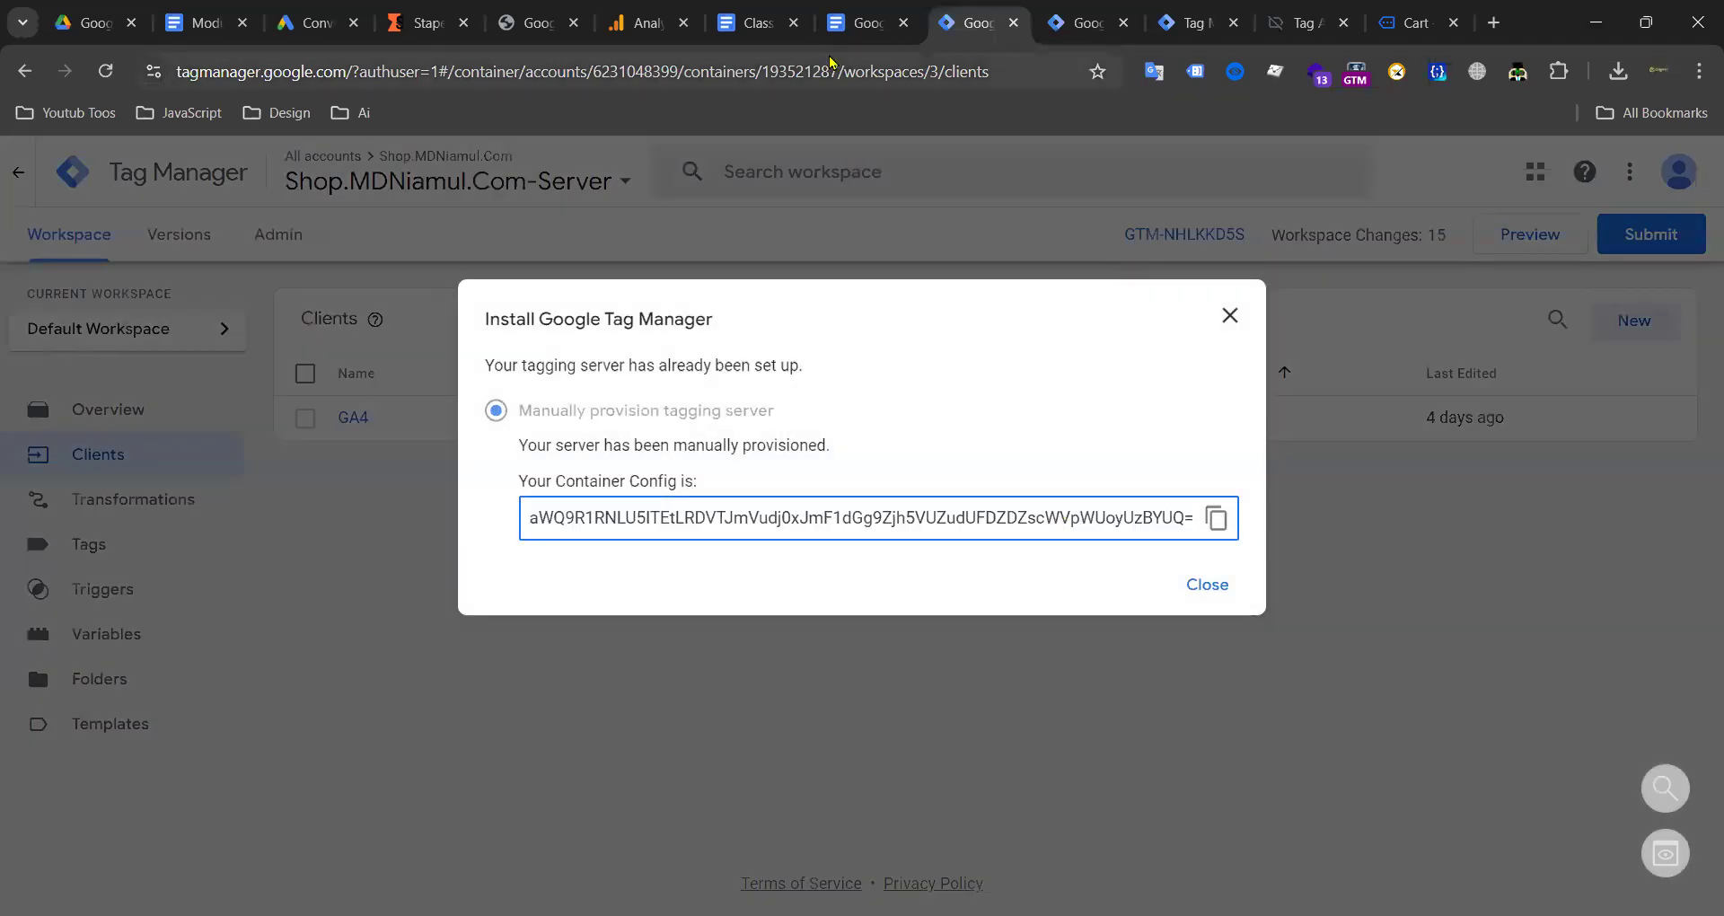
left_click_drag(1180, 519, 520, 519)
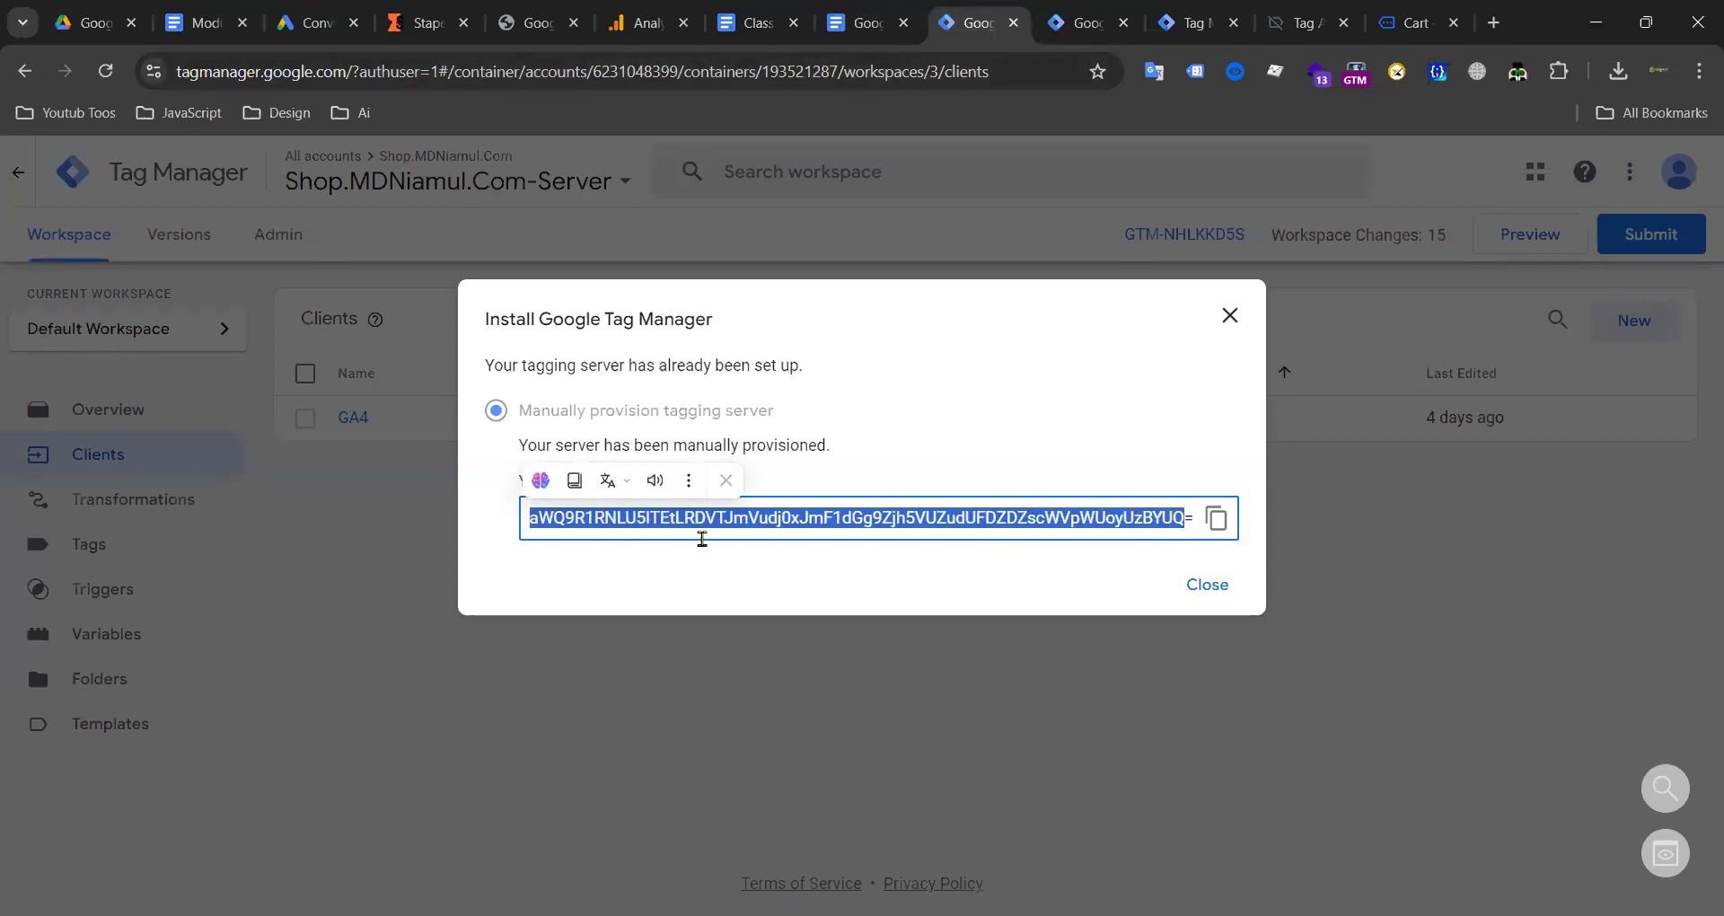
triple_click(789, 534)
left_click(1239, 314)
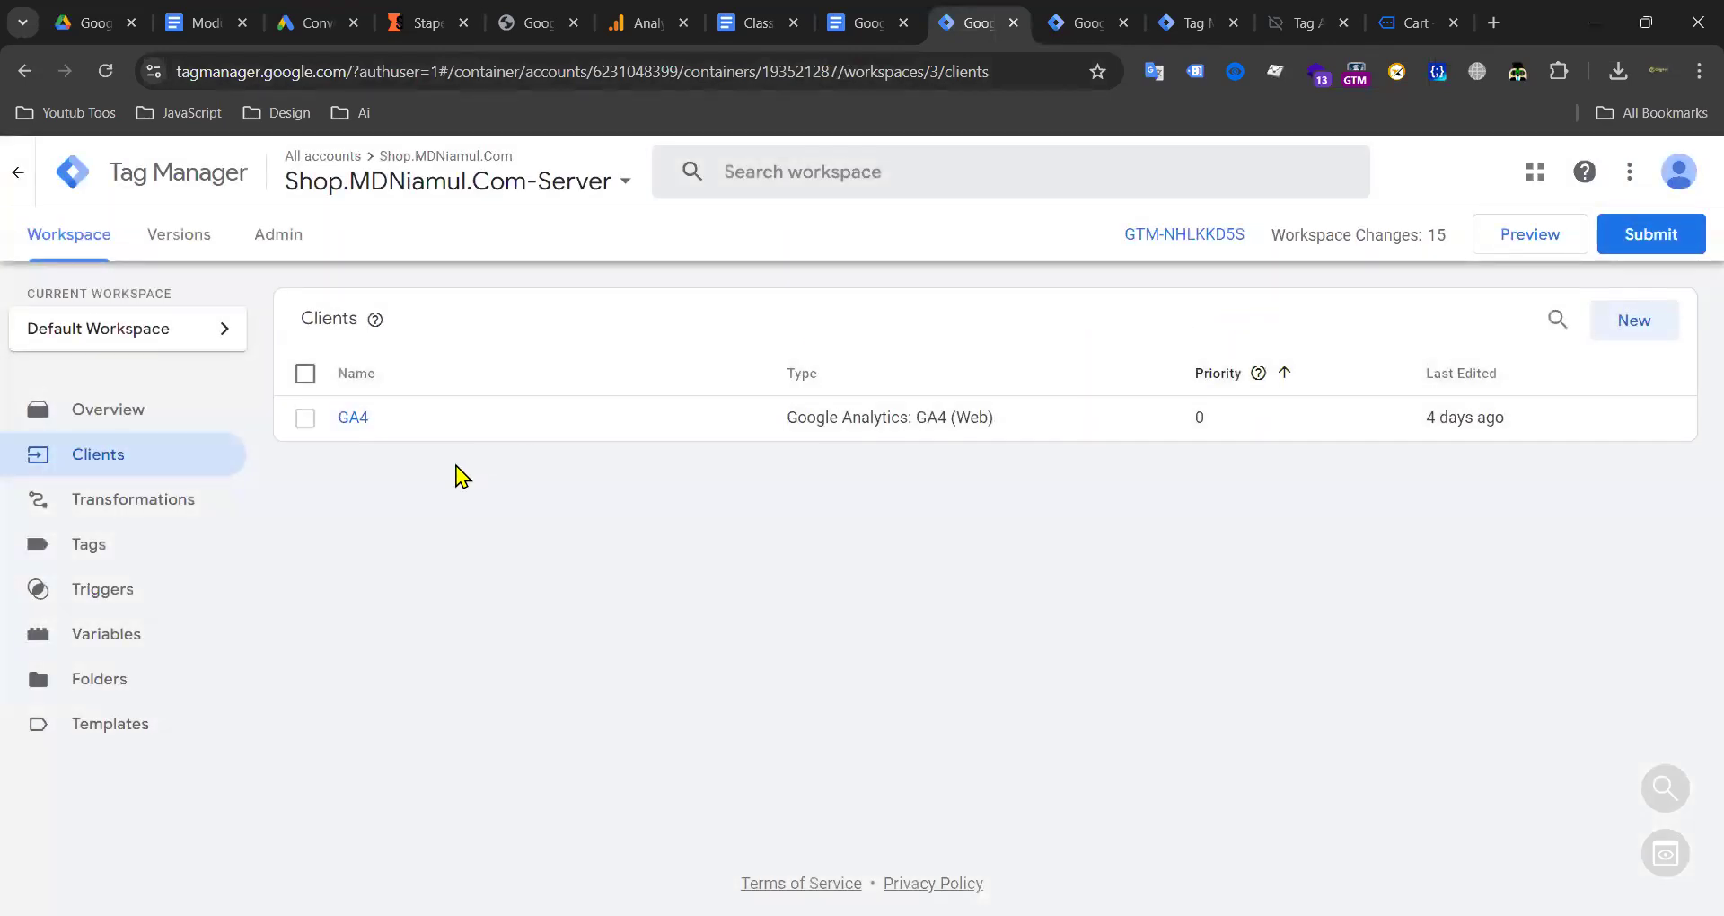
left_click(1072, 25)
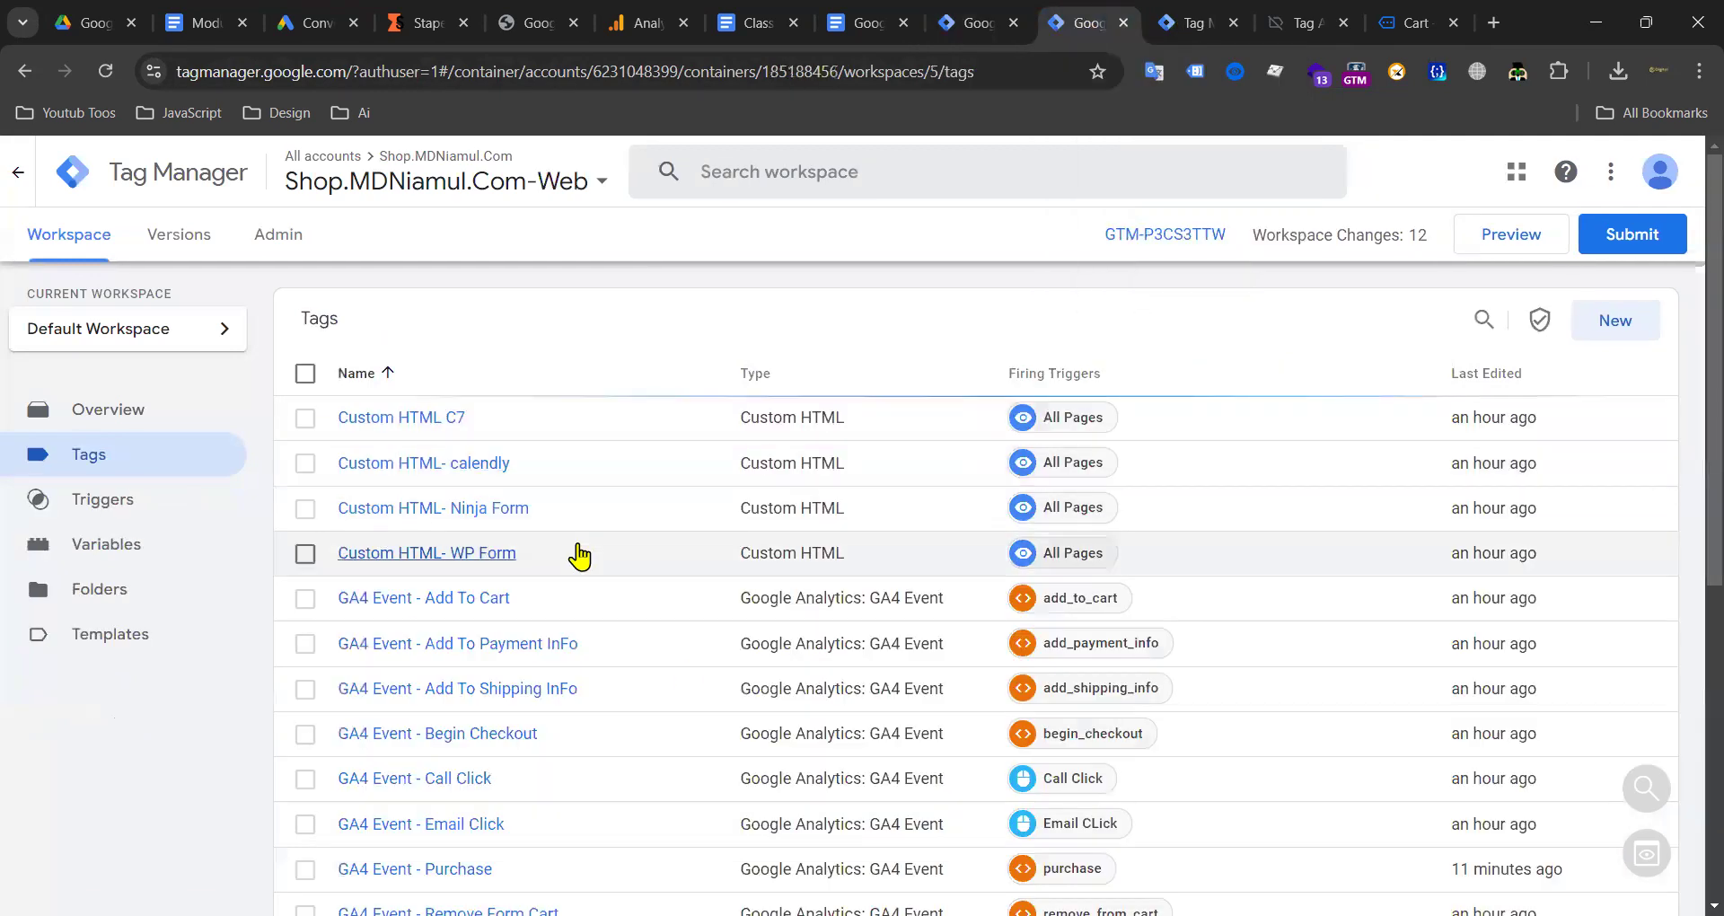